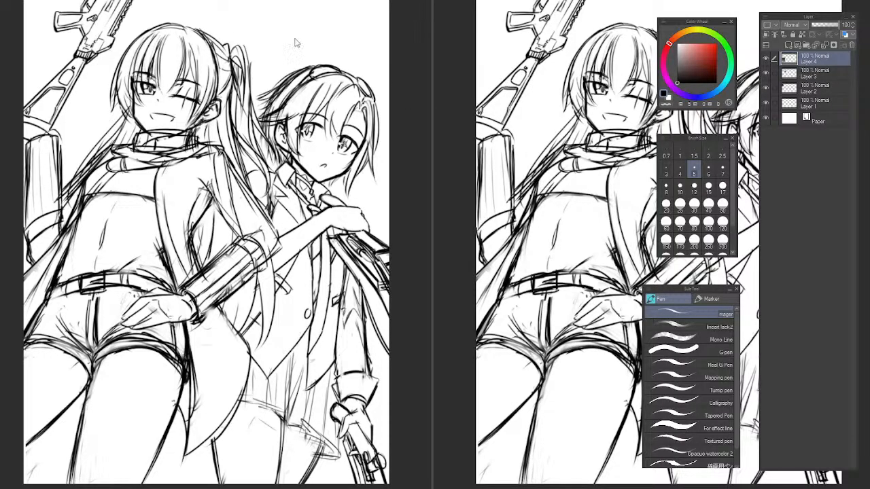
Arrange the two canvas views with a small full-page preview beside the enlarged working view of the sketch.
{"action": "left_click_drag", "start_coordinate": [430, 127], "coordinate": [316, 126]}
{"action": "left_click_drag", "start_coordinate": [239, 115], "coordinate": [204, 115]}
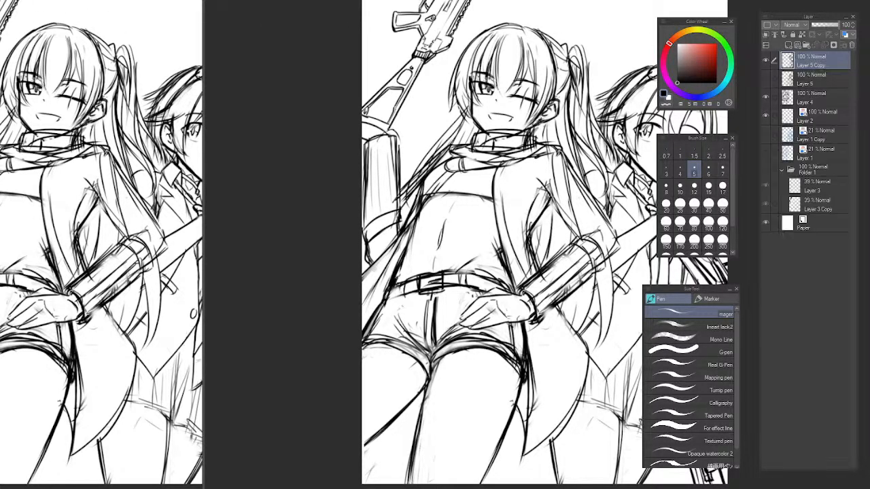
{"action": "key", "text": "ctrl+0"}
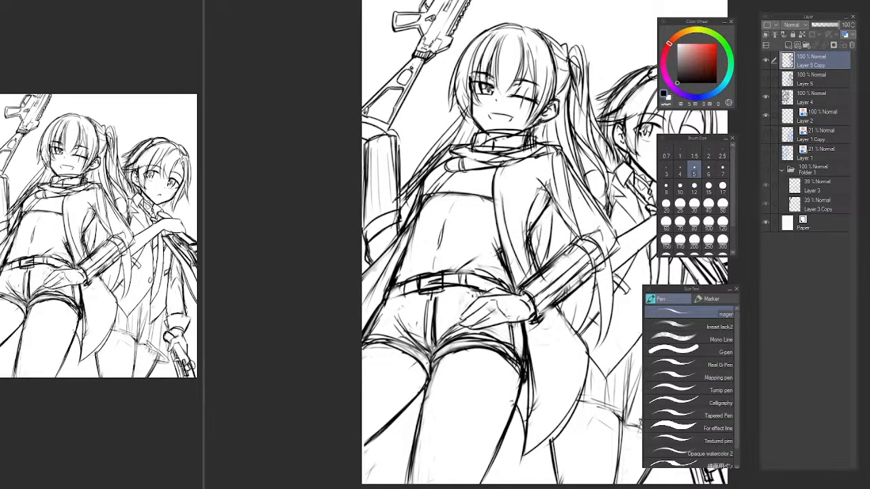
{"action": "left_click_drag", "start_coordinate": [559, 98], "coordinate": [435, 94]}
{"action": "scroll", "coordinate": [474, 108], "scroll_direction": "down", "scroll_amount": 3}
{"action": "left_click_drag", "start_coordinate": [430, 123], "coordinate": [403, 156]}
{"action": "scroll", "coordinate": [420, 150], "scroll_direction": "up", "scroll_amount": 3}
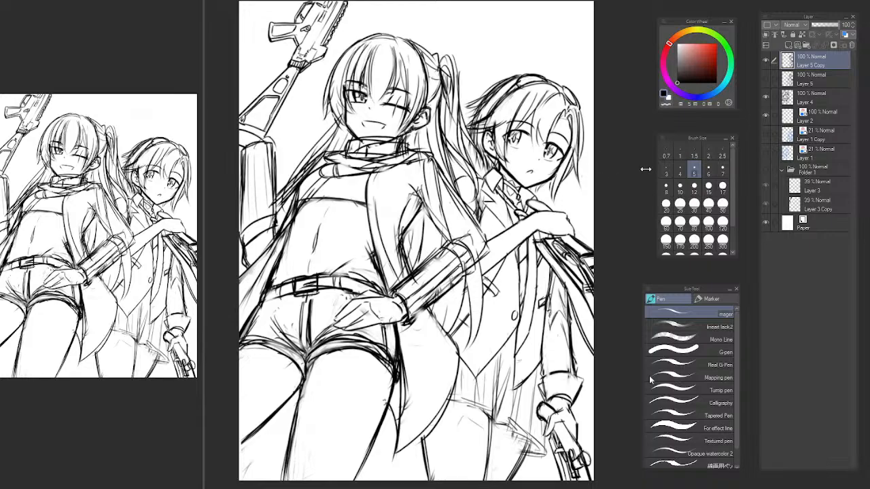
Lasso the long-haired character's shorts and thighs on Layer 4 and duplicate them onto a new layer.
{"action": "left_click", "coordinate": [788, 97]}
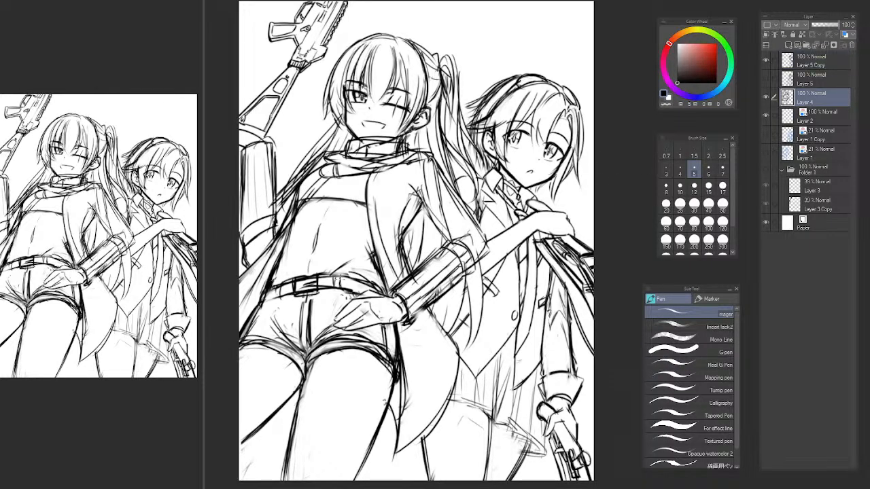
{"action": "key", "text": "m"}
{"action": "mouse_move", "coordinate": [399, 329]}
{"action": "left_mouse_down"}
{"action": "mouse_move", "coordinate": [380, 278]}
{"action": "mouse_move", "coordinate": [200, 412]}
{"action": "mouse_move", "coordinate": [428, 480]}
{"action": "mouse_move", "coordinate": [434, 319]}
{"action": "left_mouse_up"}
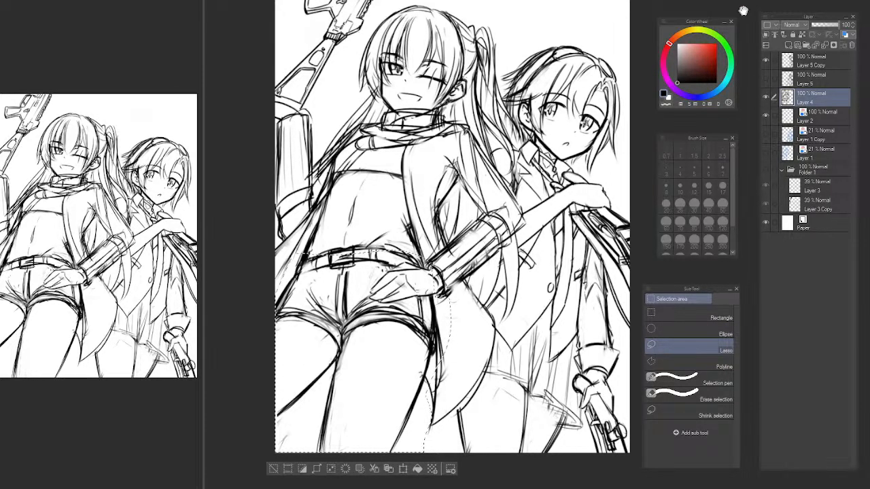
{"action": "key", "text": "ctrl+c"}
{"action": "key", "text": "ctrl+v"}
Move the copied hips over the short-haired character's lower body, scale them down and turn on the blue layer colour.
{"action": "key", "text": "ctrl+t"}
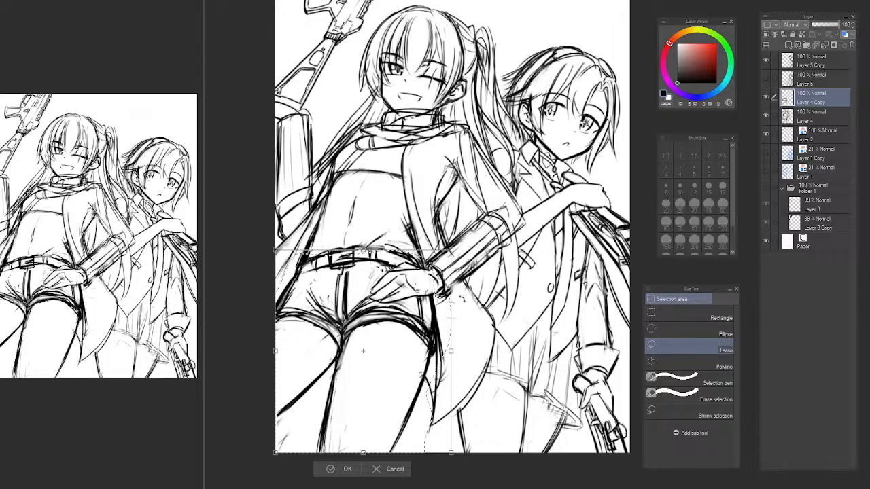
{"action": "left_click_drag", "start_coordinate": [363, 351], "coordinate": [501, 428]}
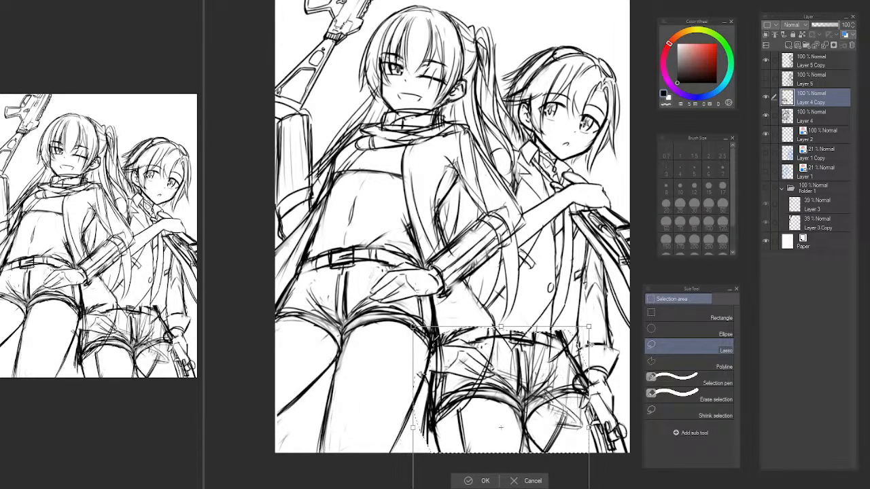
{"action": "left_click_drag", "start_coordinate": [588, 327], "coordinate": [549, 372]}
{"action": "left_click_drag", "start_coordinate": [486, 403], "coordinate": [507, 358]}
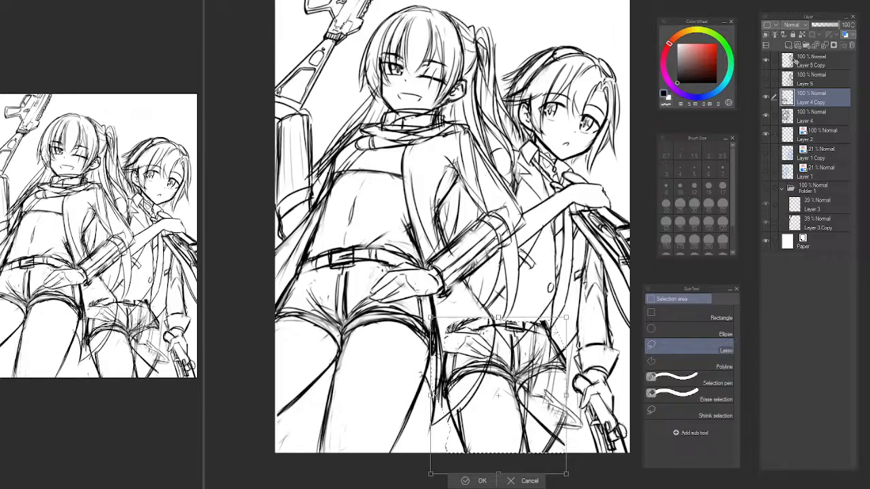
{"action": "key", "text": "Return"}
{"action": "left_click", "coordinate": [845, 34]}
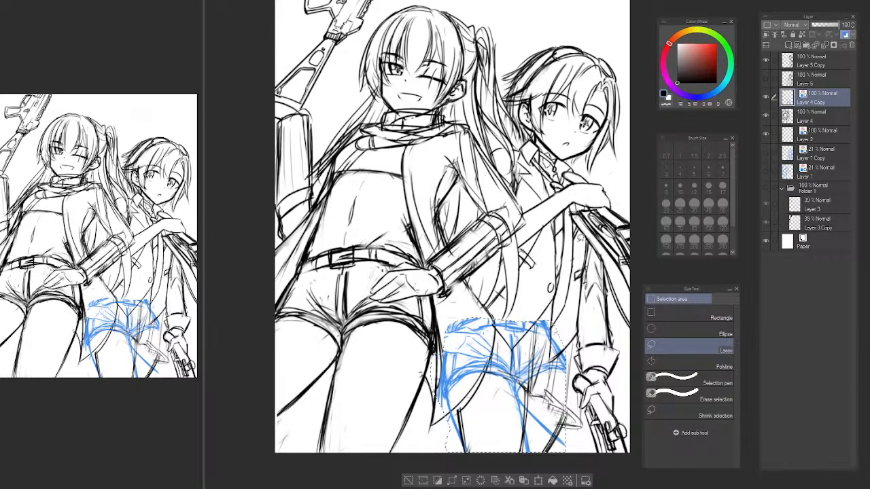
Rotate, resize and reposition the blue hips to follow the short-haired character's tilted waist, and clear the selection.
{"action": "key", "text": "ctrl+t"}
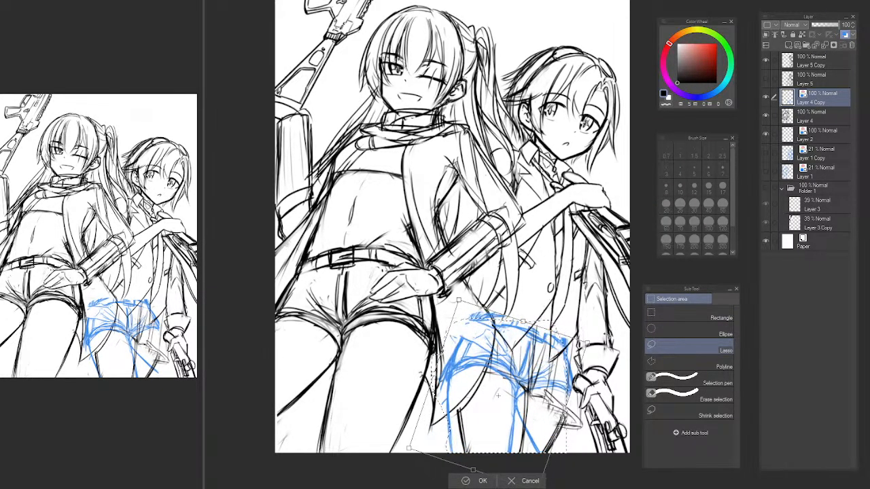
{"action": "left_click_drag", "start_coordinate": [606, 345], "coordinate": [597, 329]}
{"action": "mouse_move", "coordinate": [518, 371]}
{"action": "left_mouse_down"}
{"action": "mouse_move", "coordinate": [509, 363]}
{"action": "mouse_move", "coordinate": [524, 354]}
{"action": "left_mouse_up"}
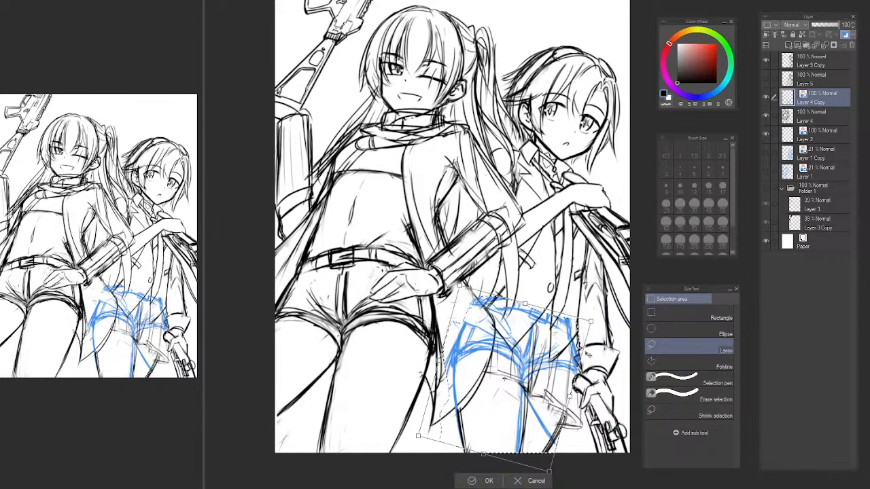
{"action": "left_click_drag", "start_coordinate": [614, 358], "coordinate": [632, 389]}
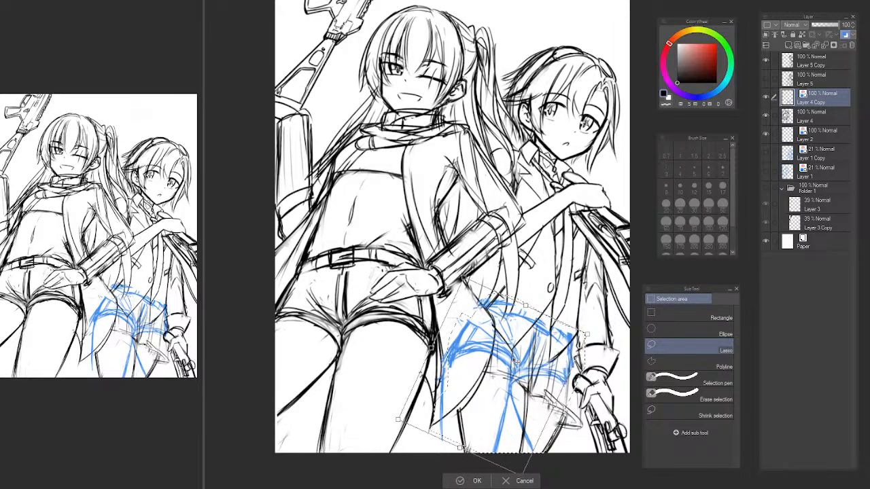
{"action": "left_click_drag", "start_coordinate": [586, 335], "coordinate": [604, 327]}
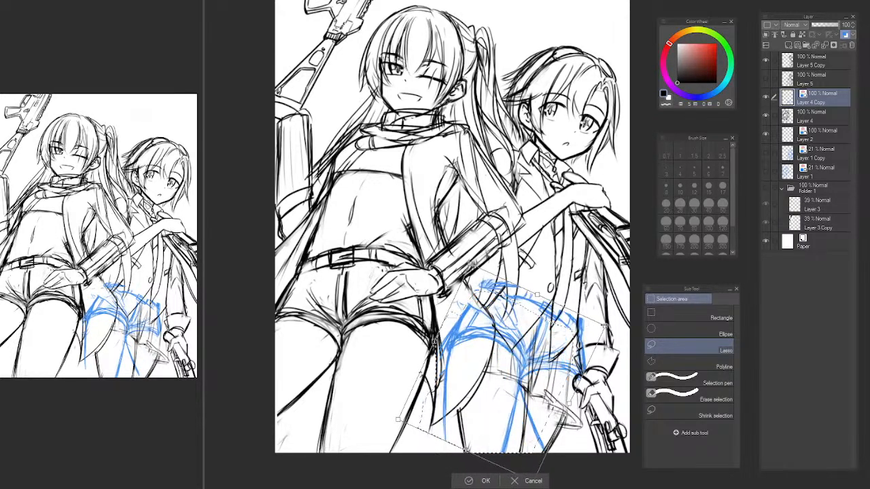
{"action": "left_click_drag", "start_coordinate": [556, 351], "coordinate": [554, 357]}
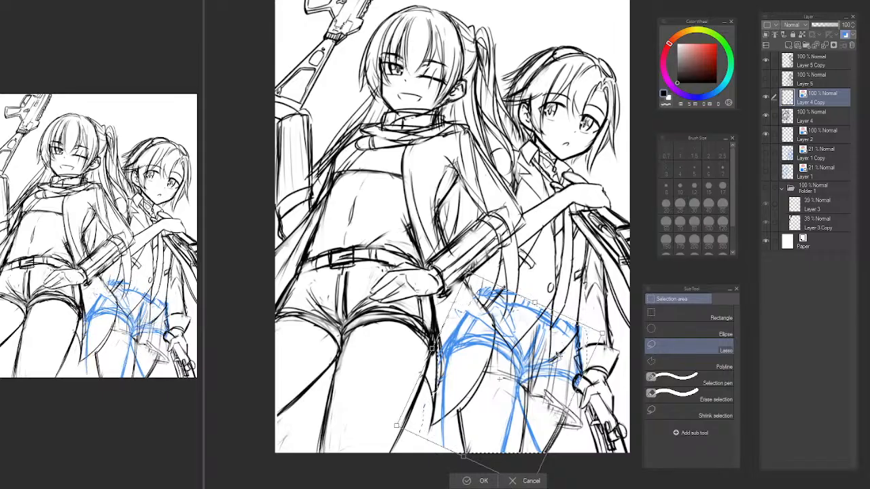
{"action": "left_click_drag", "start_coordinate": [600, 336], "coordinate": [566, 340]}
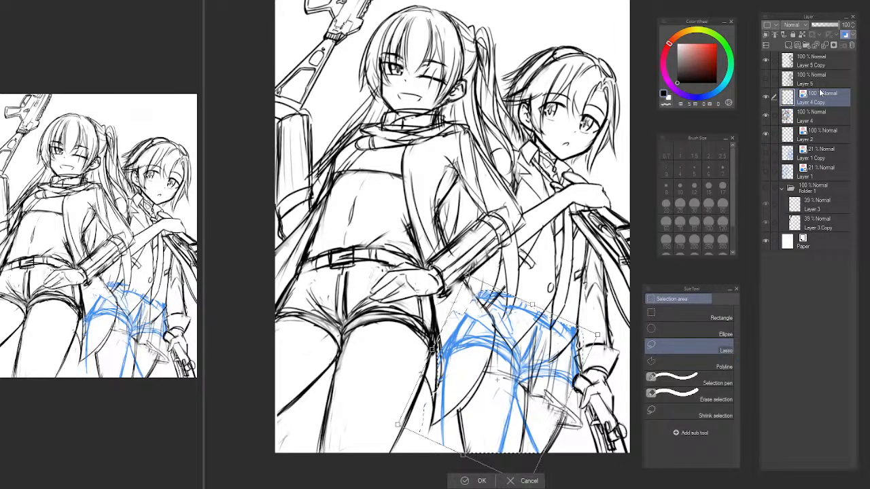
{"action": "key", "text": "Return"}
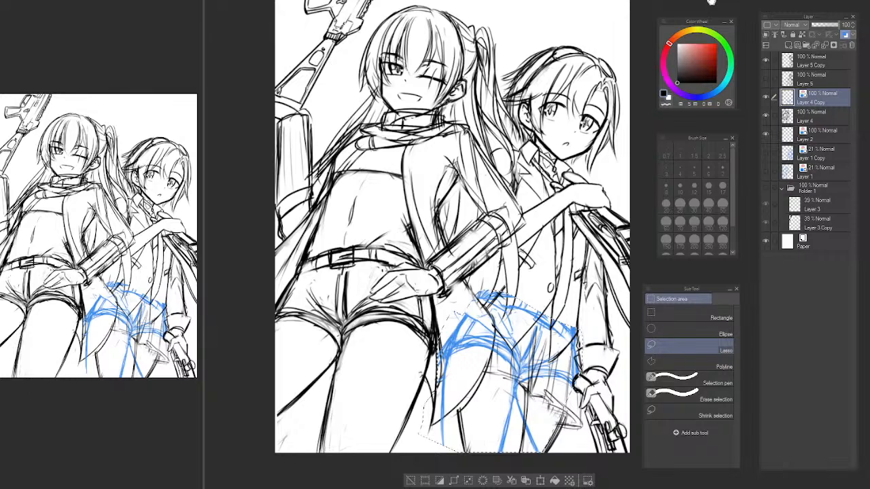
{"action": "mouse_move", "coordinate": [710, 2]}
{"action": "left_mouse_down"}
{"action": "mouse_move", "coordinate": [731, 25]}
{"action": "mouse_move", "coordinate": [699, 26]}
{"action": "mouse_move", "coordinate": [713, 0]}
{"action": "left_mouse_up"}
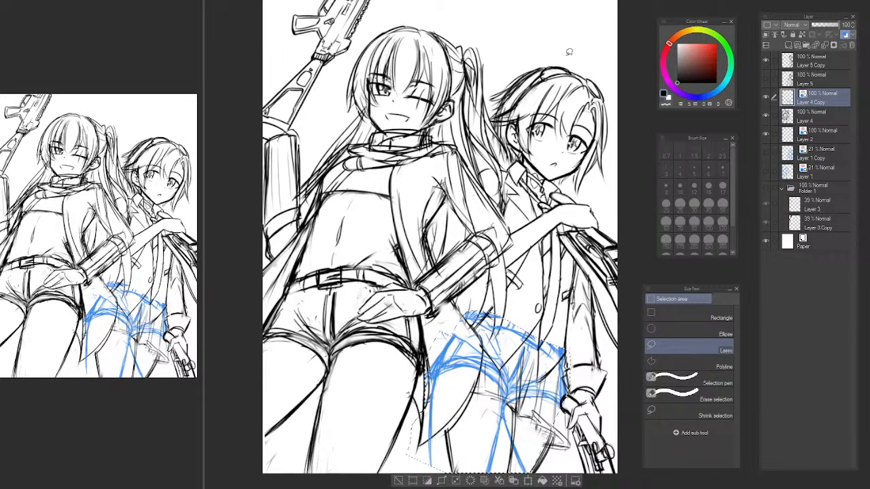
{"action": "left_click_drag", "start_coordinate": [522, 54], "coordinate": [513, 42]}
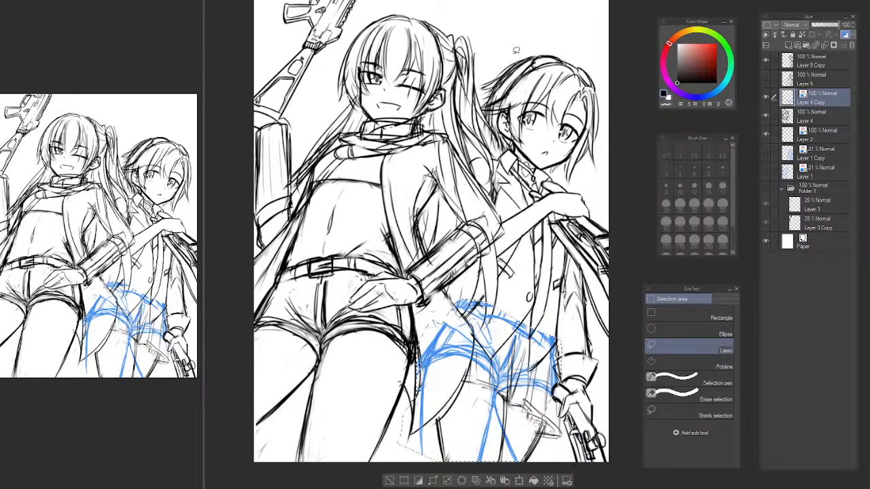
{"action": "key", "text": "ctrl+d"}
{"action": "left_click_drag", "start_coordinate": [509, 51], "coordinate": [513, 59]}
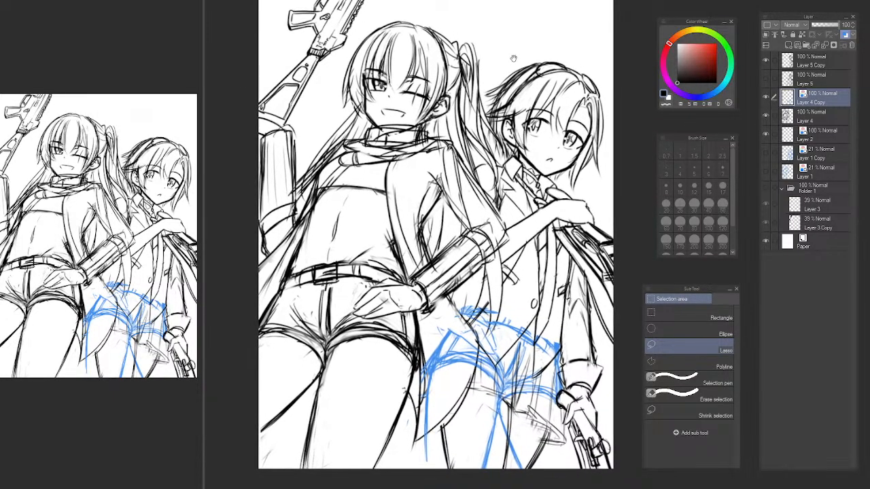
Toggle the visibility of Layer 5 Copy and Layer 4 Copy to compare the original sketch with the pasted hips.
{"action": "key", "text": "p"}
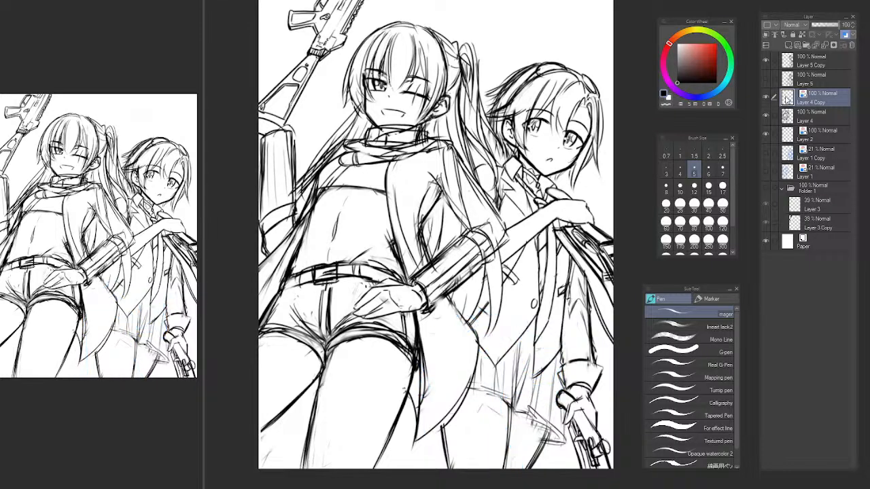
{"action": "left_click", "coordinate": [764, 61]}
{"action": "left_click", "coordinate": [765, 60]}
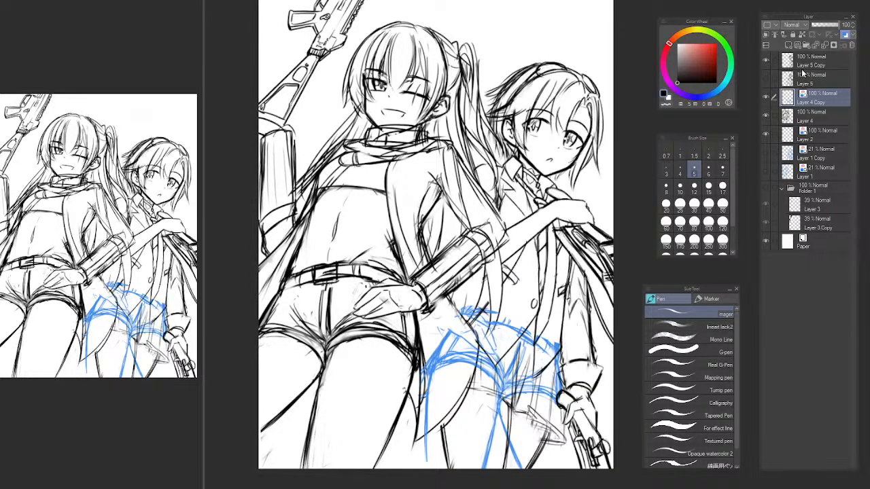
{"action": "left_click", "coordinate": [765, 97]}
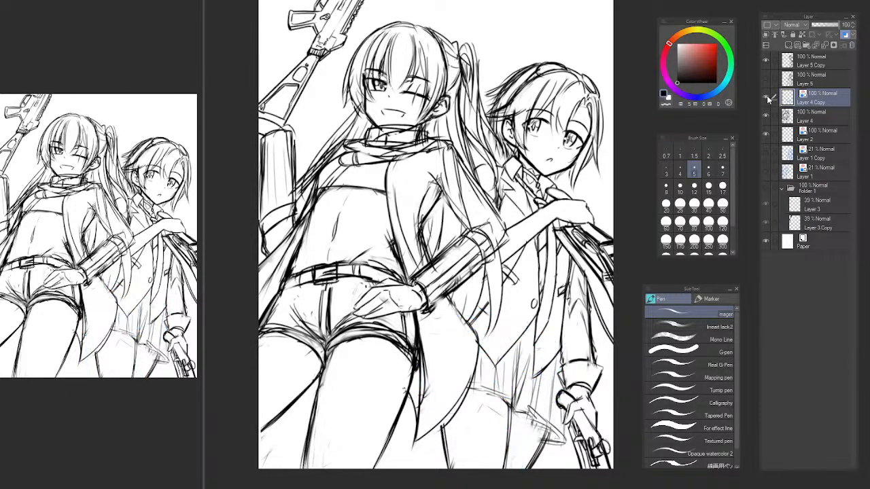
{"action": "left_click", "coordinate": [765, 97]}
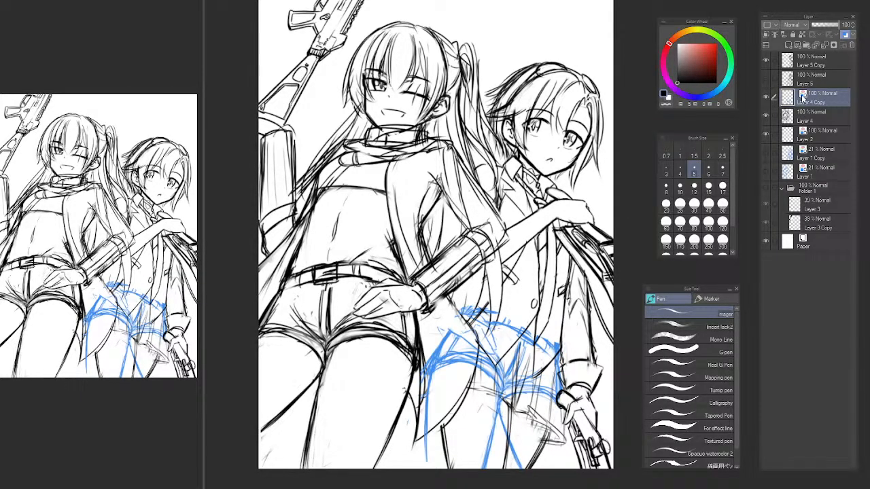
{"action": "left_click", "coordinate": [766, 99]}
{"action": "left_click", "coordinate": [766, 99]}
{"action": "left_click", "coordinate": [765, 61]}
{"action": "left_click", "coordinate": [765, 61]}
{"action": "left_click", "coordinate": [765, 61]}
{"action": "left_click", "coordinate": [765, 61]}
Nudge the blue hips slightly upward and lower the opacity of Layer 4 Copy to 64%.
{"action": "key", "text": "ctrl+t"}
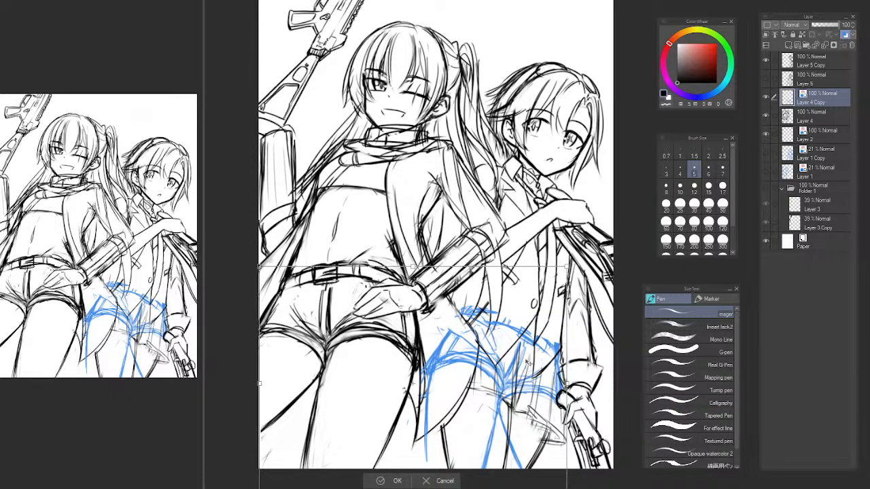
{"action": "left_click_drag", "start_coordinate": [529, 363], "coordinate": [529, 355]}
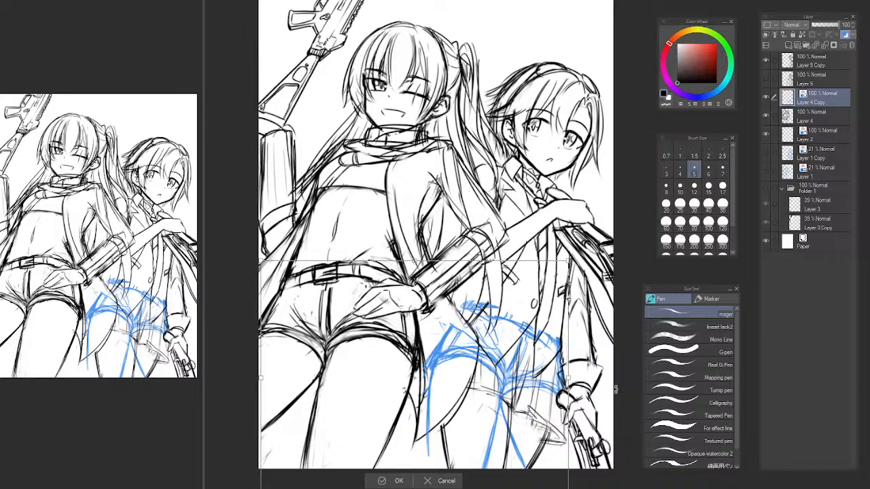
{"action": "key", "text": "Return"}
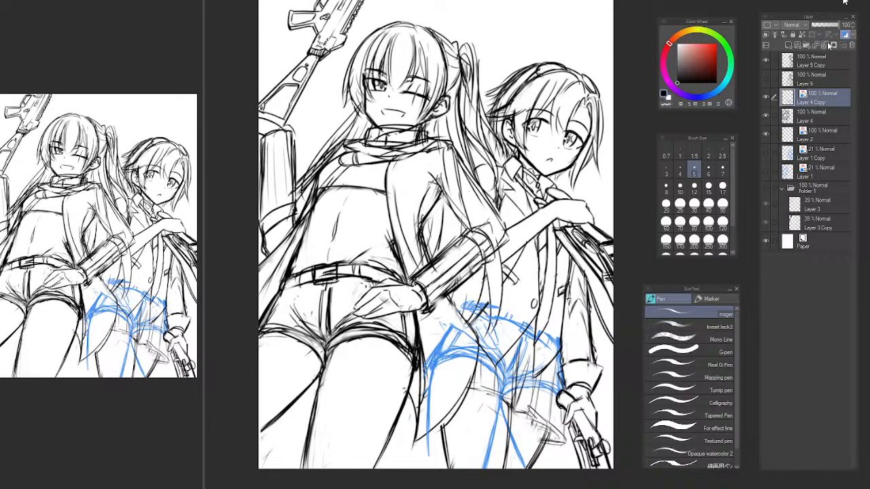
{"action": "left_click_drag", "start_coordinate": [826, 27], "coordinate": [829, 28]}
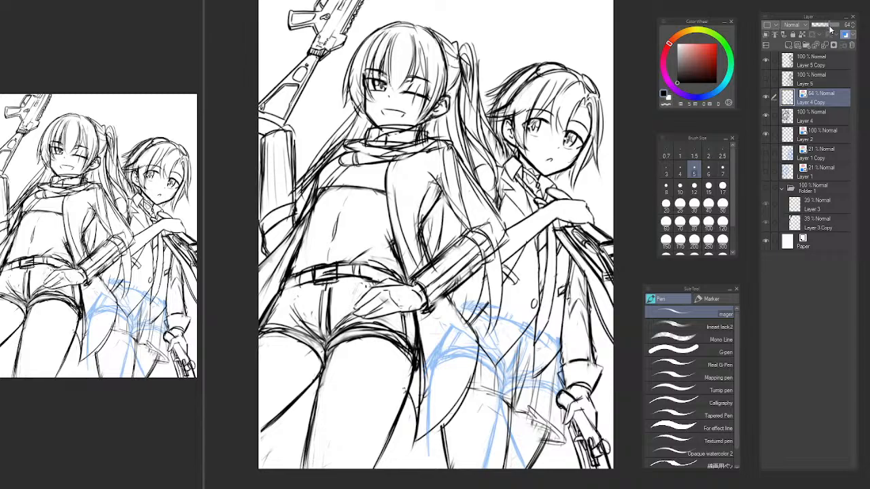
Move the hidden Layer 5 below Layer 2 and mark it with a blue palette colour.
{"action": "left_click", "coordinate": [767, 57]}
{"action": "left_click", "coordinate": [767, 57]}
{"action": "left_click", "coordinate": [812, 63]}
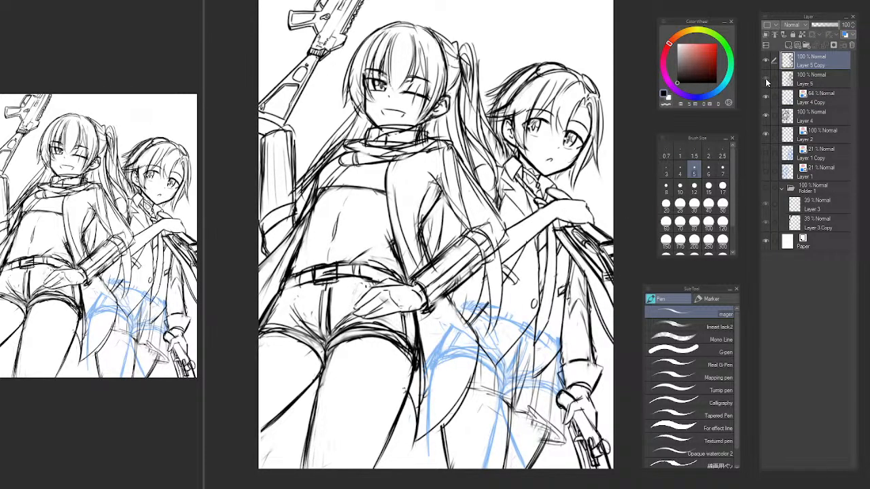
{"action": "left_click_drag", "start_coordinate": [824, 83], "coordinate": [826, 152]}
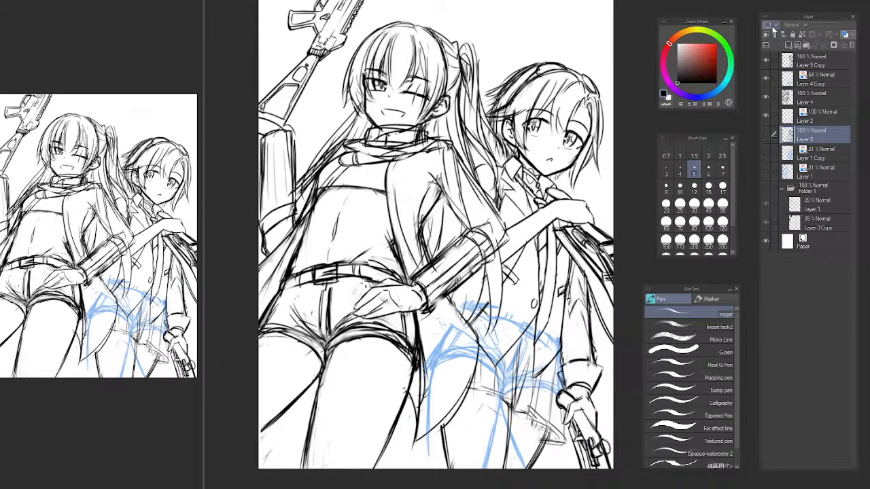
{"action": "left_click", "coordinate": [777, 85]}
Toggle Layer 4 and Layer 5 Copy on and off to check which character's lines each layer holds.
{"action": "left_click", "coordinate": [805, 98]}
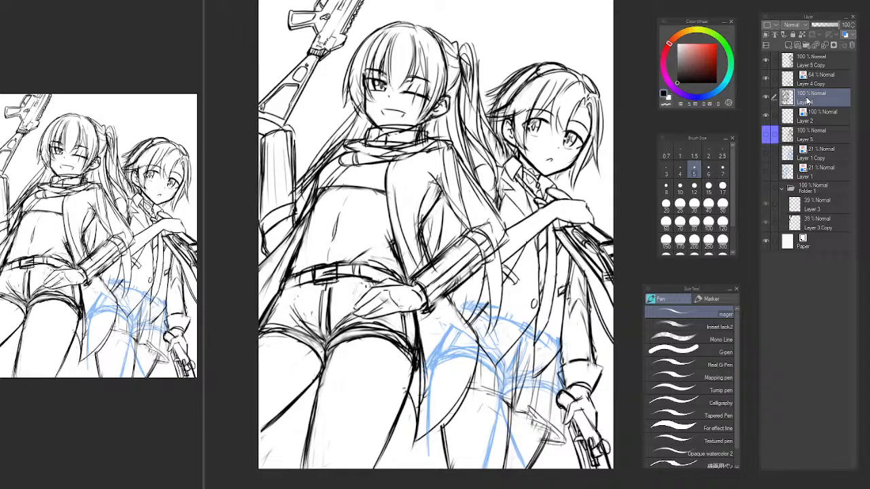
{"action": "left_click", "coordinate": [766, 96]}
{"action": "left_click", "coordinate": [767, 95]}
{"action": "left_click", "coordinate": [769, 61]}
{"action": "left_click", "coordinate": [768, 62]}
{"action": "left_click", "coordinate": [764, 60]}
{"action": "left_click", "coordinate": [766, 61]}
{"action": "left_click", "coordinate": [765, 60]}
{"action": "left_click", "coordinate": [765, 60]}
{"action": "left_click", "coordinate": [791, 63]}
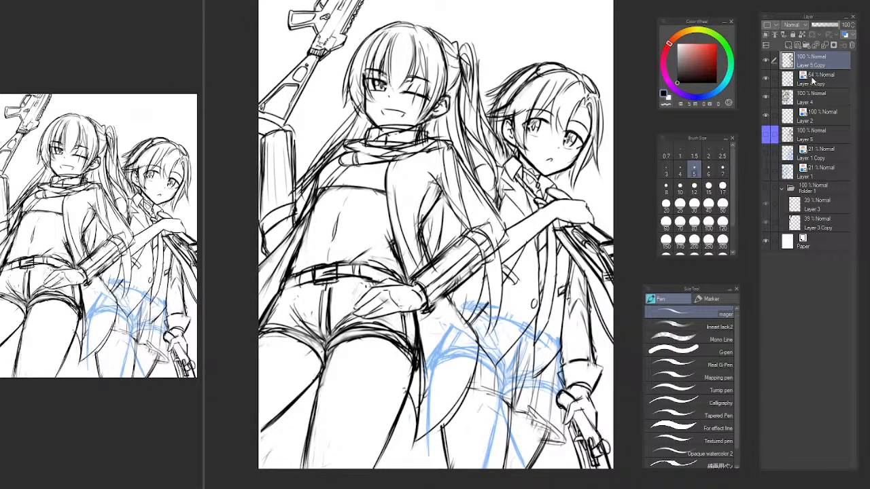
{"action": "left_click", "coordinate": [814, 94]}
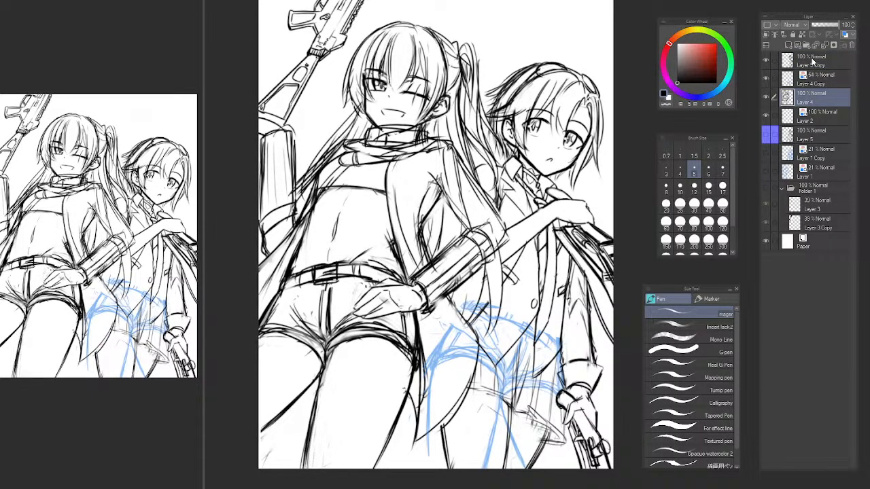
{"action": "left_click", "coordinate": [765, 61]}
{"action": "left_click", "coordinate": [765, 61]}
On Layer 5 Copy, erase the short-haired character's old skirt and leg lines using the Soft airbrush with transparent colour.
{"action": "left_click", "coordinate": [811, 63]}
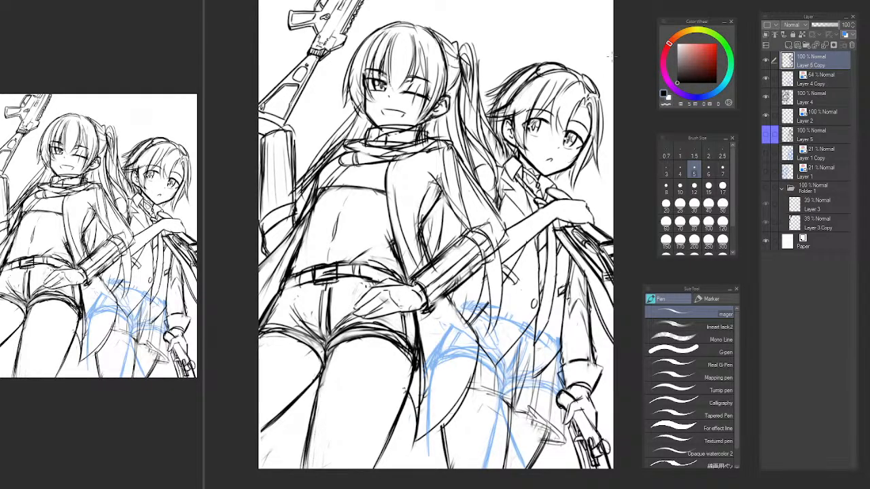
{"action": "left_click", "coordinate": [765, 60]}
{"action": "left_click", "coordinate": [765, 60]}
{"action": "key", "text": "b"}
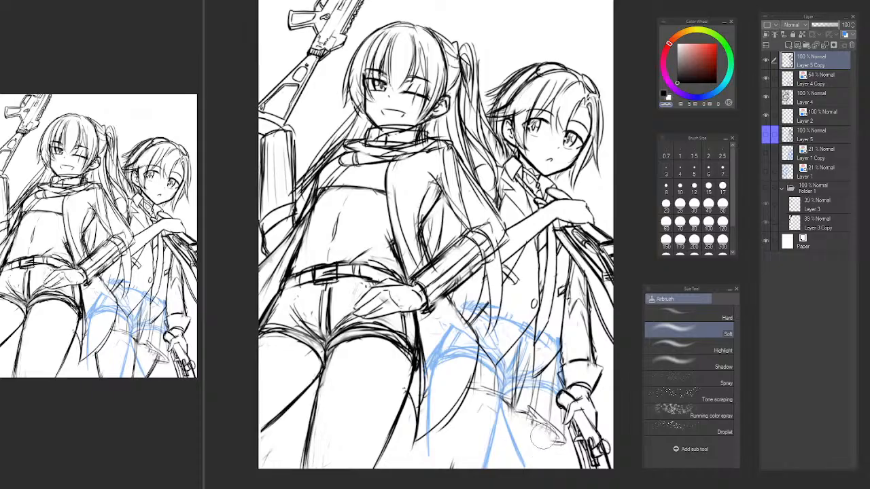
{"action": "mouse_move", "coordinate": [547, 442]}
{"action": "left_mouse_down"}
{"action": "mouse_move", "coordinate": [528, 421]}
{"action": "mouse_move", "coordinate": [553, 434]}
{"action": "mouse_move", "coordinate": [530, 420]}
{"action": "mouse_move", "coordinate": [544, 424]}
{"action": "mouse_move", "coordinate": [549, 441]}
{"action": "mouse_move", "coordinate": [502, 393]}
{"action": "left_mouse_up"}
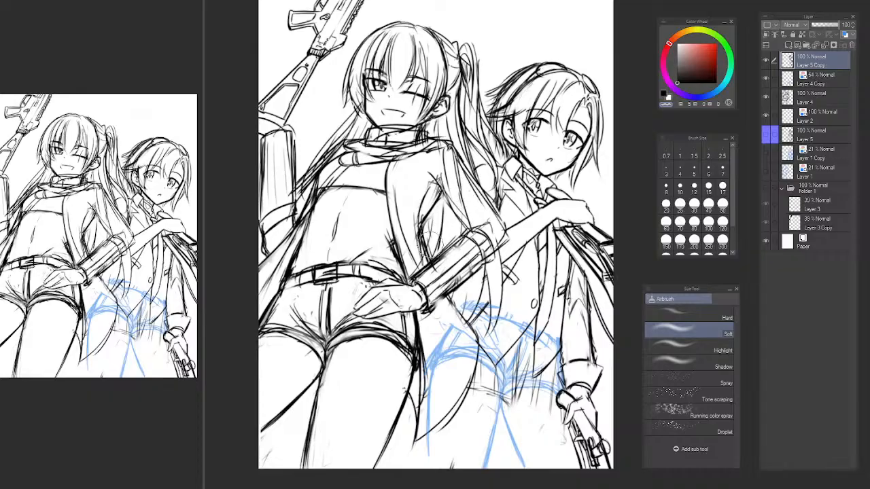
{"action": "key", "text": "p"}
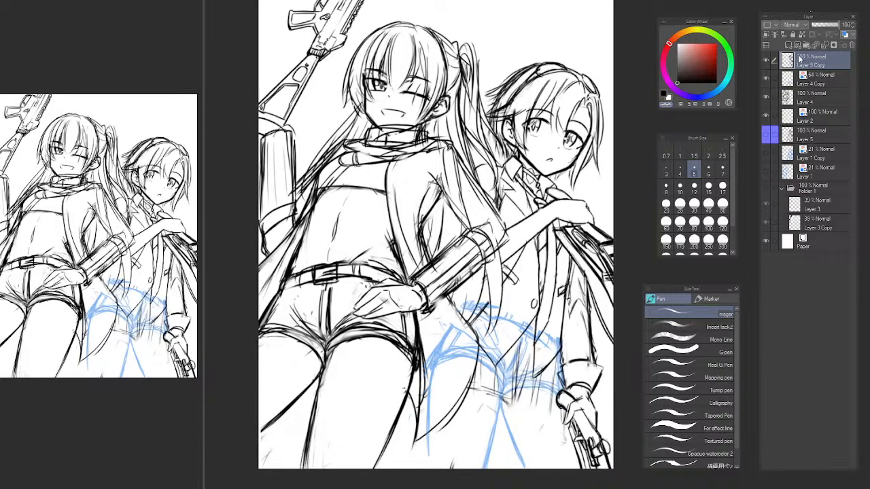
On Layer 5 Copy, sketch the first skirt pleat lines between the short-haired character's vest point and coat flap with the Pen at size 12.
{"action": "scroll", "coordinate": [486, 357], "scroll_direction": "up", "scroll_amount": 3}
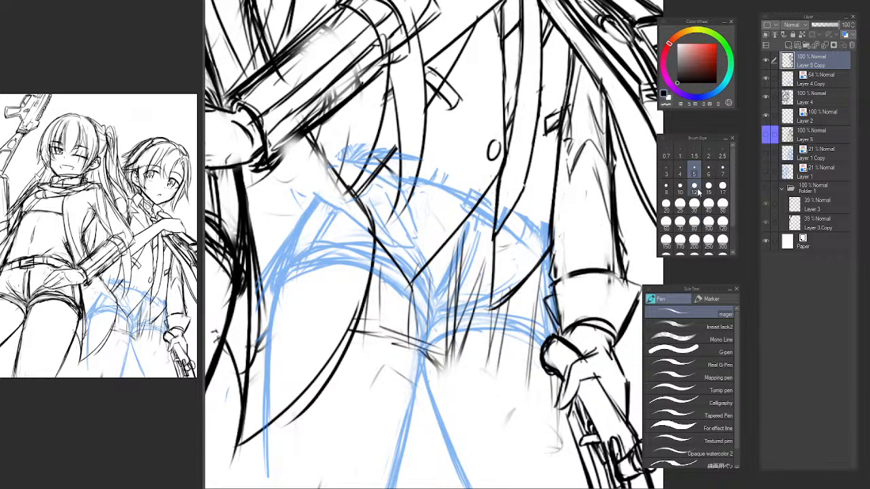
{"action": "left_click", "coordinate": [694, 185]}
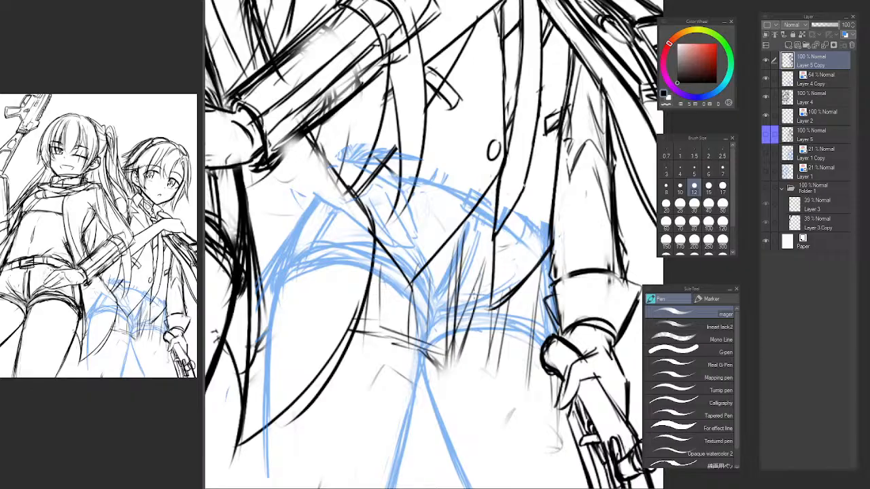
{"action": "left_click_drag", "start_coordinate": [473, 296], "coordinate": [449, 377]}
{"action": "key", "text": "ctrl+z"}
{"action": "left_click_drag", "start_coordinate": [483, 280], "coordinate": [453, 378]}
{"action": "mouse_move", "coordinate": [471, 318]}
{"action": "left_mouse_down"}
{"action": "mouse_move", "coordinate": [448, 393]}
{"action": "mouse_move", "coordinate": [454, 378]}
{"action": "left_mouse_up"}
{"action": "key", "text": "ctrl+z"}
{"action": "left_click_drag", "start_coordinate": [464, 312], "coordinate": [454, 375]}
{"action": "mouse_move", "coordinate": [454, 321]}
{"action": "left_mouse_down"}
{"action": "mouse_move", "coordinate": [449, 396]}
{"action": "mouse_move", "coordinate": [503, 396]}
{"action": "mouse_move", "coordinate": [492, 397]}
{"action": "mouse_move", "coordinate": [495, 406]}
{"action": "mouse_move", "coordinate": [503, 392]}
{"action": "mouse_move", "coordinate": [493, 413]}
{"action": "left_mouse_up"}
{"action": "key", "text": "ctrl+z"}
{"action": "key", "text": "ctrl+z"}
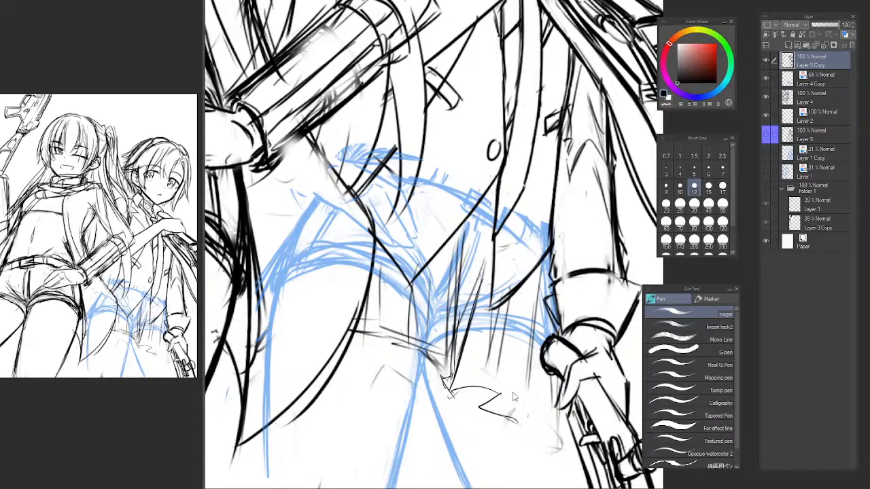
{"action": "key", "text": "ctrl+z"}
{"action": "key", "text": "ctrl+z"}
Erase the stray strokes at the pleat's lower end with the Soft airbrush at a smaller brush size.
{"action": "key", "text": "b"}
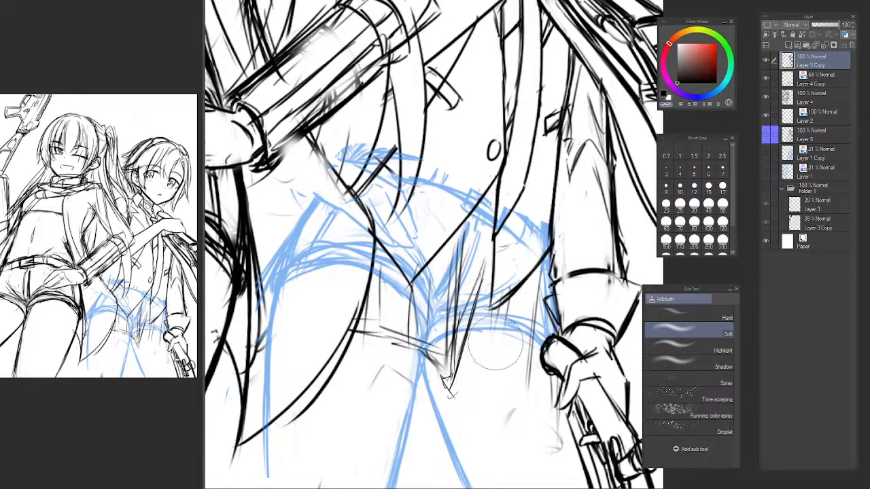
{"action": "key", "text": "["}
{"action": "key", "text": "["}
{"action": "key", "text": "["}
{"action": "key", "text": "["}
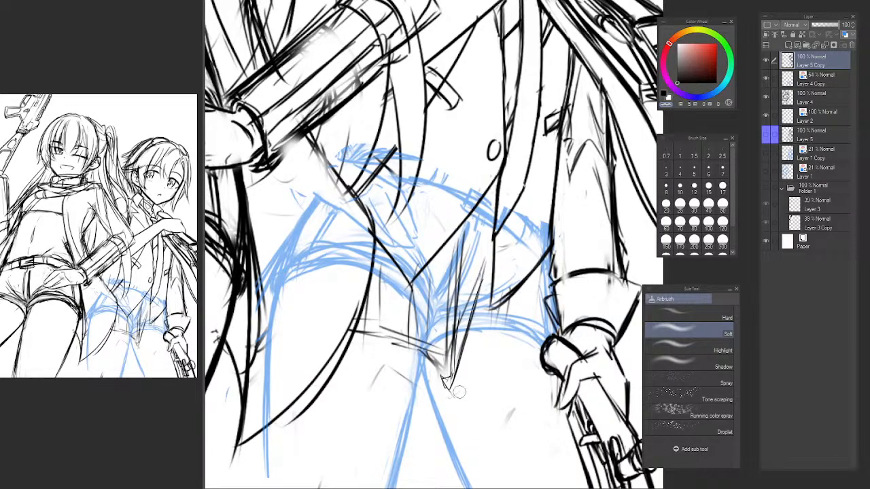
Sketch the skirt's hem from the pleat's lower end across to the gloved hand, with pleat lines running down to it.
{"action": "key", "text": "p"}
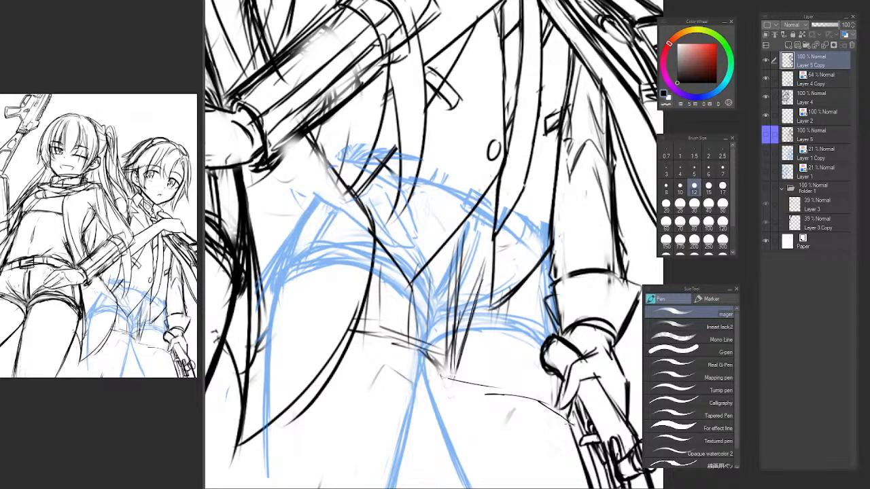
{"action": "left_click_drag", "start_coordinate": [498, 308], "coordinate": [500, 353]}
{"action": "left_click_drag", "start_coordinate": [501, 335], "coordinate": [504, 381]}
{"action": "left_click_drag", "start_coordinate": [498, 345], "coordinate": [497, 386]}
{"action": "left_click_drag", "start_coordinate": [536, 292], "coordinate": [553, 410]}
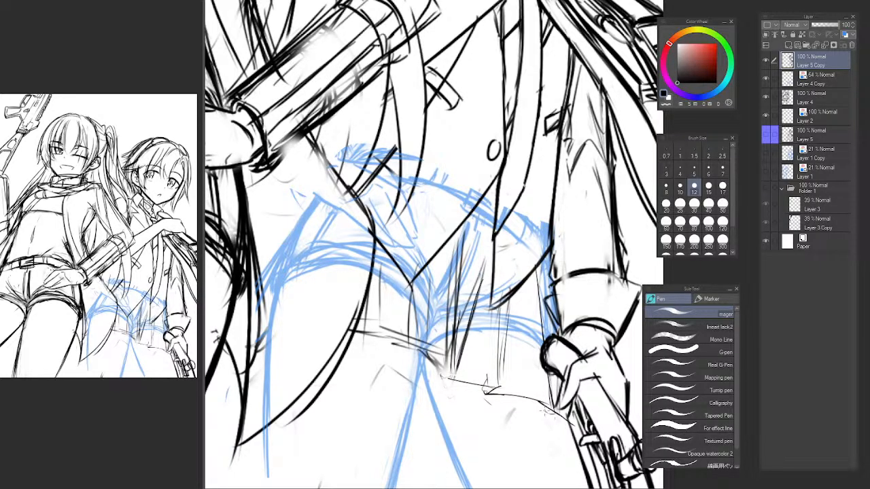
{"action": "mouse_move", "coordinate": [539, 411]}
{"action": "left_mouse_down"}
{"action": "mouse_move", "coordinate": [571, 424]}
{"action": "mouse_move", "coordinate": [562, 395]}
{"action": "mouse_move", "coordinate": [517, 392]}
{"action": "mouse_move", "coordinate": [526, 398]}
{"action": "mouse_move", "coordinate": [492, 380]}
{"action": "left_mouse_up"}
Trace the short-haired character's outer leg and inner thigh lines over the blue guide with the Pen at size 15.
{"action": "scroll", "coordinate": [554, 406], "scroll_direction": "down", "scroll_amount": 6}
{"action": "scroll", "coordinate": [523, 385], "scroll_direction": "up", "scroll_amount": 4}
{"action": "left_click_drag", "start_coordinate": [401, 317], "coordinate": [413, 336]}
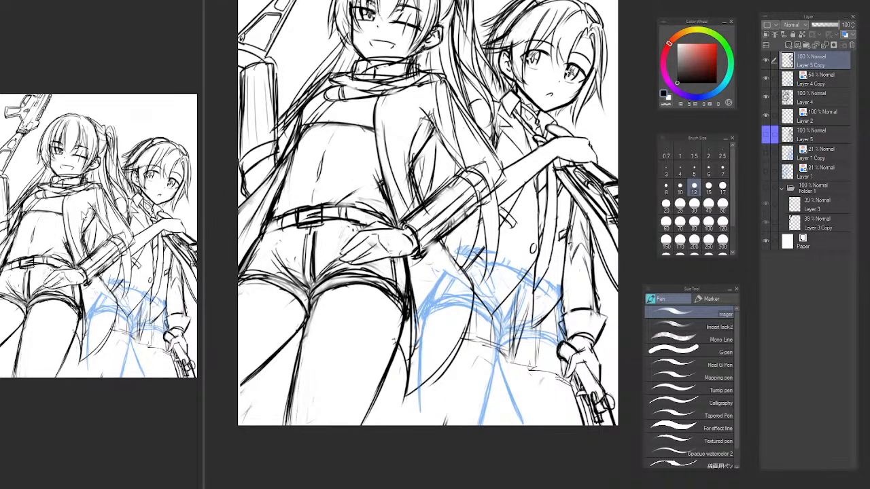
{"action": "left_click", "coordinate": [707, 191]}
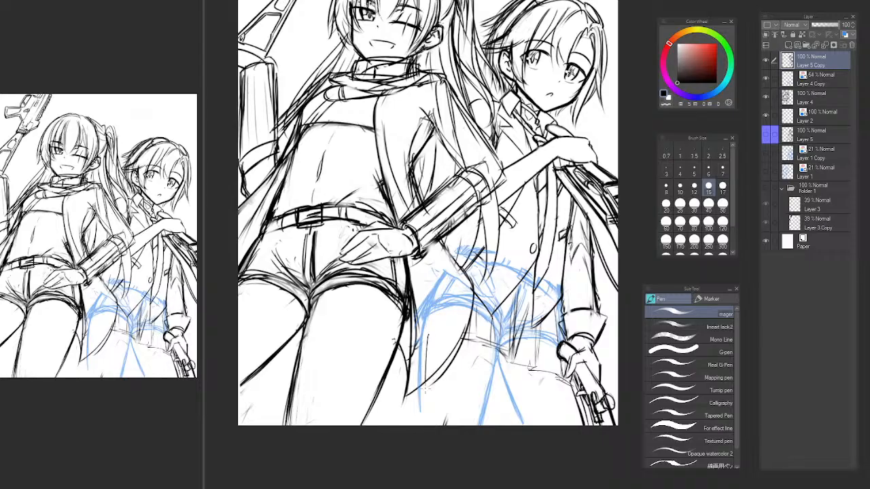
{"action": "left_click_drag", "start_coordinate": [425, 389], "coordinate": [426, 428]}
{"action": "key", "text": "ctrl+z"}
{"action": "left_click_drag", "start_coordinate": [420, 327], "coordinate": [423, 428]}
{"action": "left_click_drag", "start_coordinate": [420, 342], "coordinate": [422, 427]}
{"action": "left_click_drag", "start_coordinate": [419, 374], "coordinate": [425, 427]}
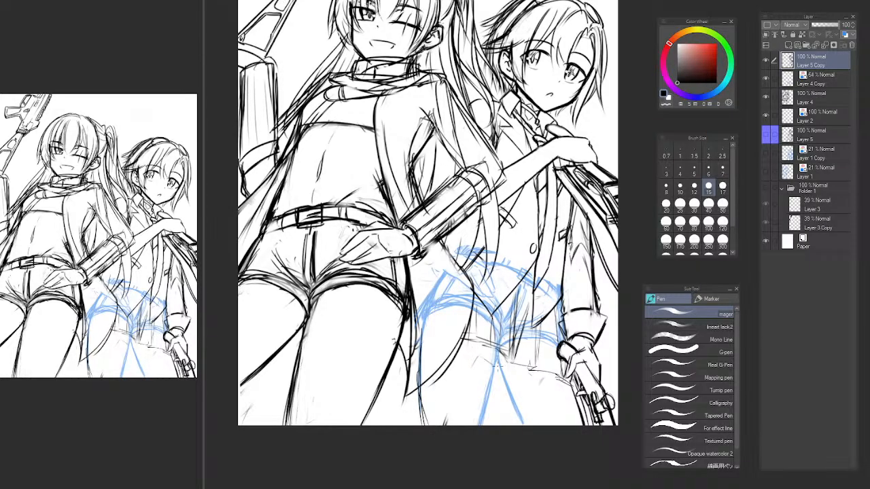
{"action": "mouse_move", "coordinate": [495, 352]}
{"action": "left_mouse_down"}
{"action": "mouse_move", "coordinate": [480, 426]}
{"action": "mouse_move", "coordinate": [522, 418]}
{"action": "mouse_move", "coordinate": [526, 427]}
{"action": "left_mouse_up"}
{"action": "key", "text": "ctrl+z"}
{"action": "left_click_drag", "start_coordinate": [498, 348], "coordinate": [528, 428]}
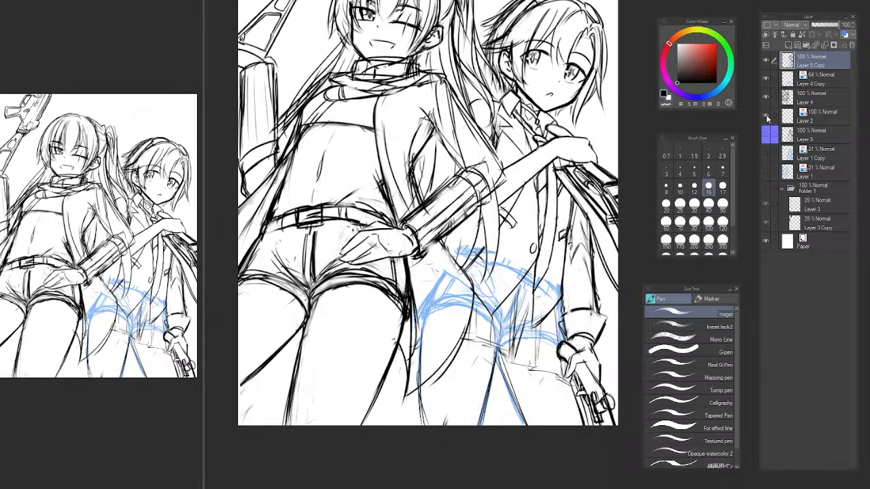
Hide the blue hip guide on Layer 4 Copy to leave only the black sketch lines on view.
{"action": "left_click", "coordinate": [766, 79]}
{"action": "left_click", "coordinate": [766, 79]}
{"action": "left_click", "coordinate": [765, 79]}
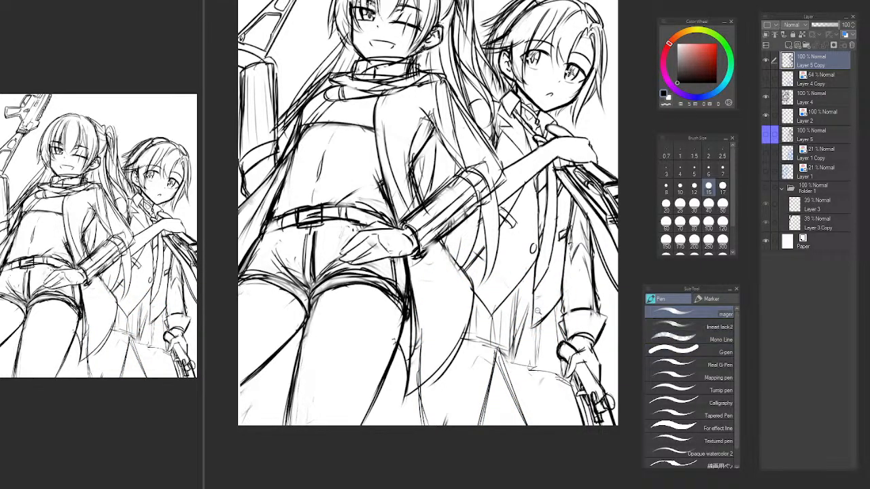
{"action": "left_click", "coordinate": [538, 311], "text": "alt"}
{"action": "left_click", "coordinate": [545, 301], "text": "alt"}
{"action": "left_click_drag", "start_coordinate": [547, 300], "coordinate": [578, 267]}
{"action": "left_click", "coordinate": [539, 265], "text": "ctrl"}
{"action": "left_click", "coordinate": [545, 254], "text": "ctrl"}
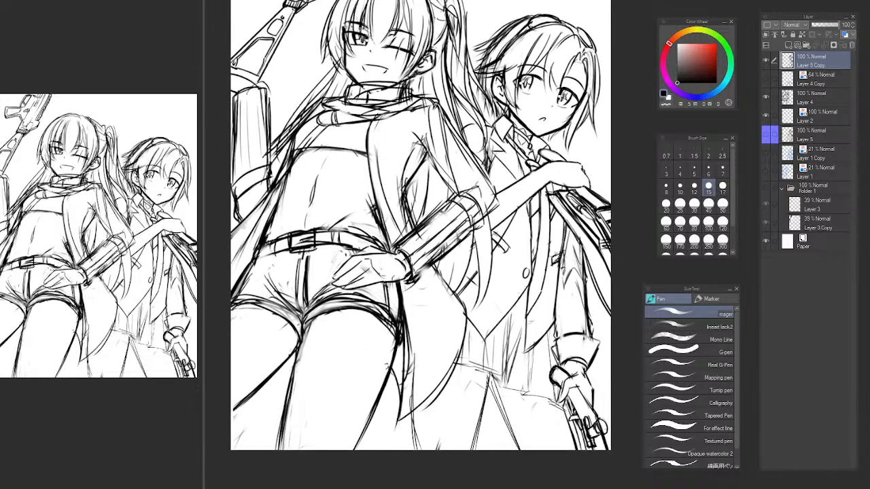
In the mirrored view, lasso the short-haired character's outer leg line and shift it slightly inward, away from the coat tail.
{"action": "key", "text": "h"}
{"action": "left_click_drag", "start_coordinate": [545, 330], "coordinate": [376, 283]}
{"action": "left_click_drag", "start_coordinate": [430, 321], "coordinate": [433, 338]}
{"action": "key", "text": "m"}
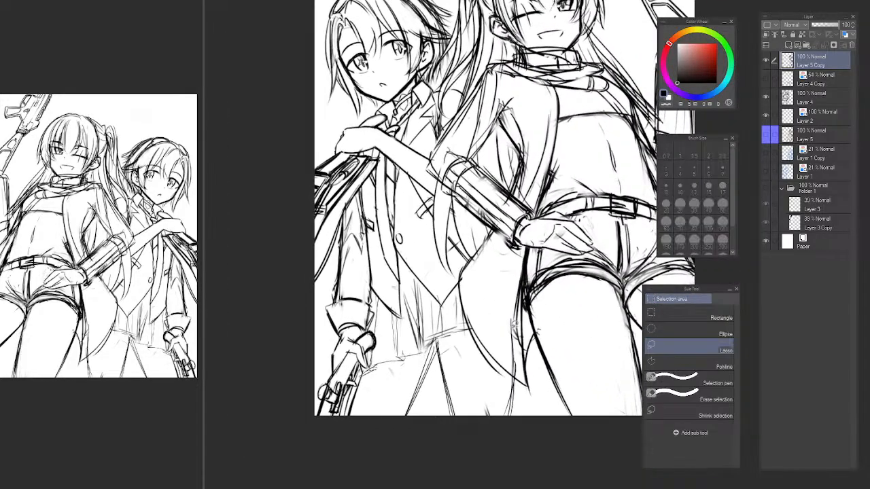
{"action": "left_click_drag", "start_coordinate": [513, 325], "coordinate": [509, 307]}
{"action": "key", "text": "ctrl+t"}
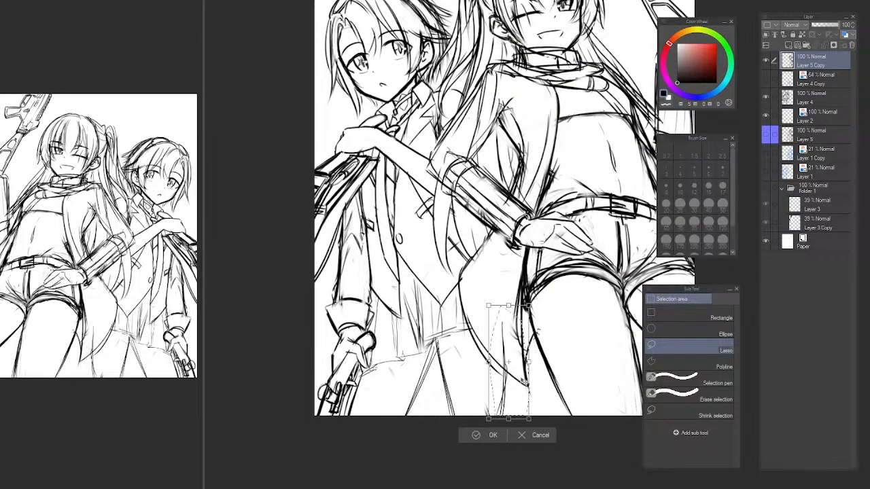
{"action": "key", "text": "Return"}
{"action": "key", "text": "ctrl+d"}
{"action": "key", "text": "h"}
Fade the shifted outer leg line with the Soft airbrush and redraw it below the coat tail with the Pen.
{"action": "key", "text": "b"}
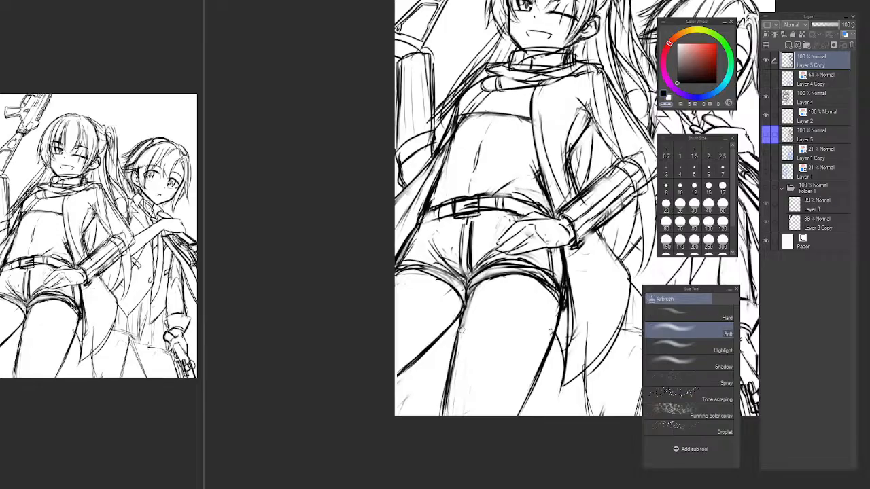
{"action": "mouse_move", "coordinate": [550, 344]}
{"action": "left_mouse_down"}
{"action": "mouse_move", "coordinate": [458, 316]}
{"action": "mouse_move", "coordinate": [407, 320]}
{"action": "left_mouse_up"}
{"action": "mouse_move", "coordinate": [445, 301]}
{"action": "left_mouse_down"}
{"action": "mouse_move", "coordinate": [431, 333]}
{"action": "mouse_move", "coordinate": [454, 325]}
{"action": "left_mouse_up"}
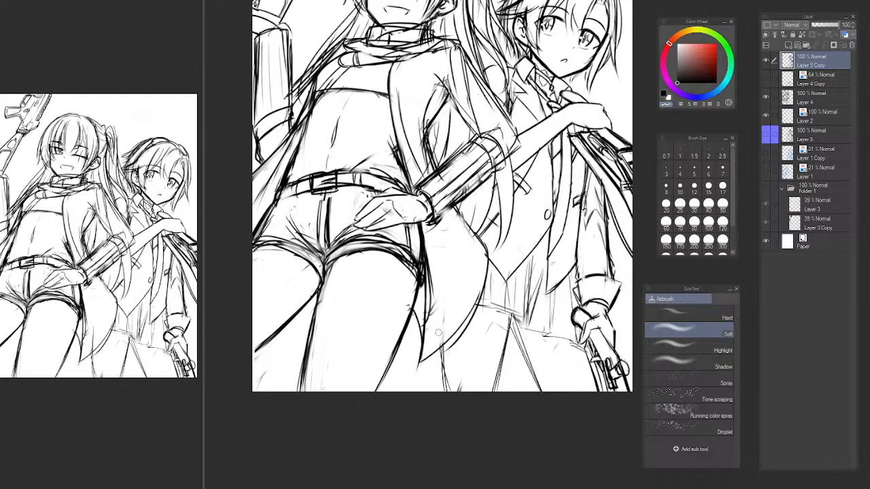
{"action": "key", "text": "p"}
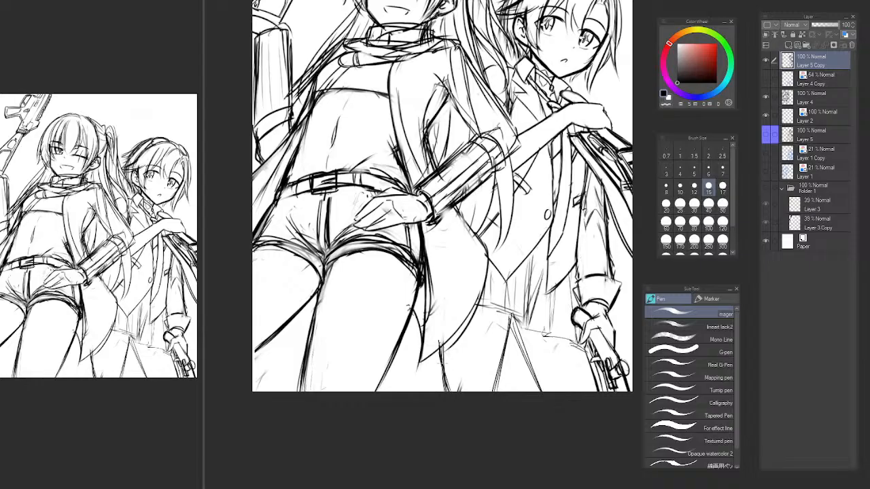
{"action": "key", "text": "b"}
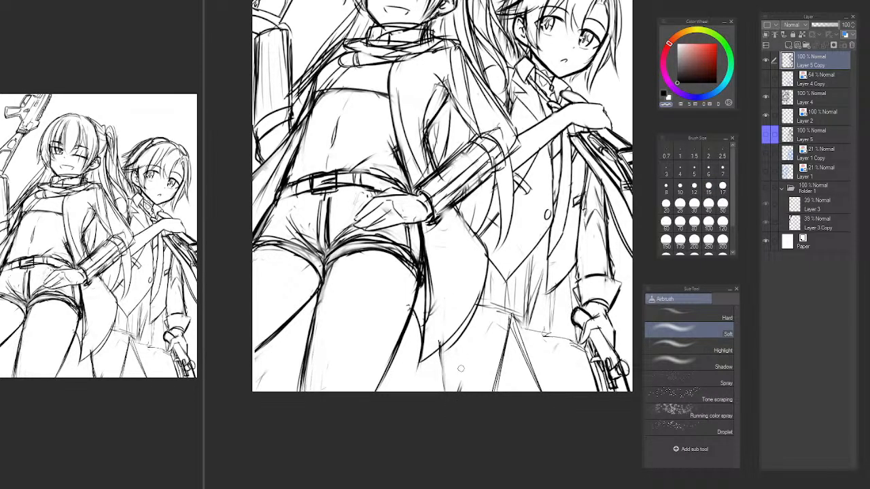
{"action": "key", "text": "p"}
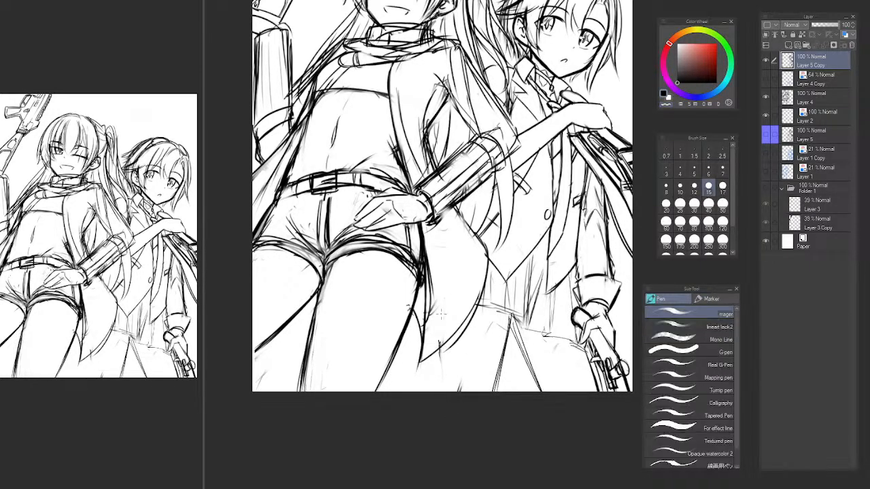
{"action": "mouse_move", "coordinate": [443, 399]}
{"action": "left_mouse_down"}
{"action": "mouse_move", "coordinate": [445, 307]}
{"action": "mouse_move", "coordinate": [426, 362]}
{"action": "left_mouse_up"}
Erase the surplus parallel stroke beside the redrawn outer leg line with the Soft airbrush.
{"action": "key", "text": "b"}
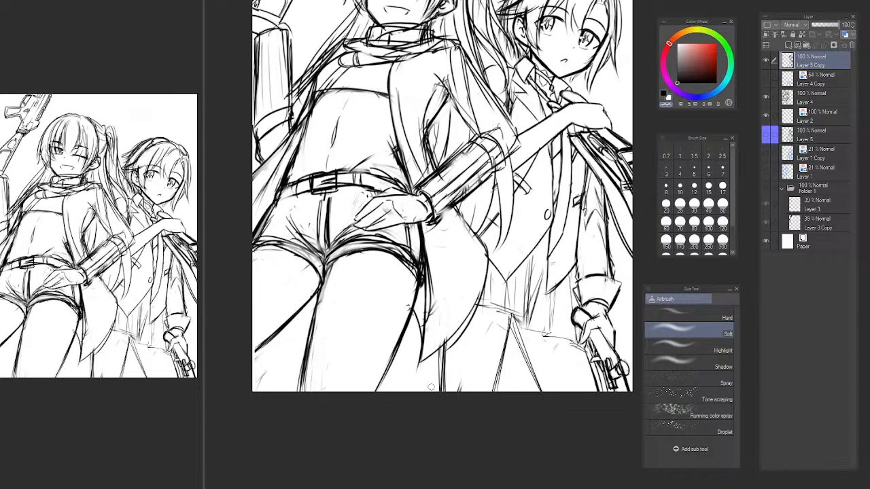
{"action": "left_click_drag", "start_coordinate": [445, 333], "coordinate": [440, 396]}
{"action": "key", "text": "ctrl+z"}
{"action": "left_click_drag", "start_coordinate": [450, 321], "coordinate": [449, 397]}
{"action": "left_click_drag", "start_coordinate": [449, 340], "coordinate": [451, 403]}
Redraw the outer leg line from behind the coat tail to the canvas edge and clean up its upper end.
{"action": "key", "text": "p"}
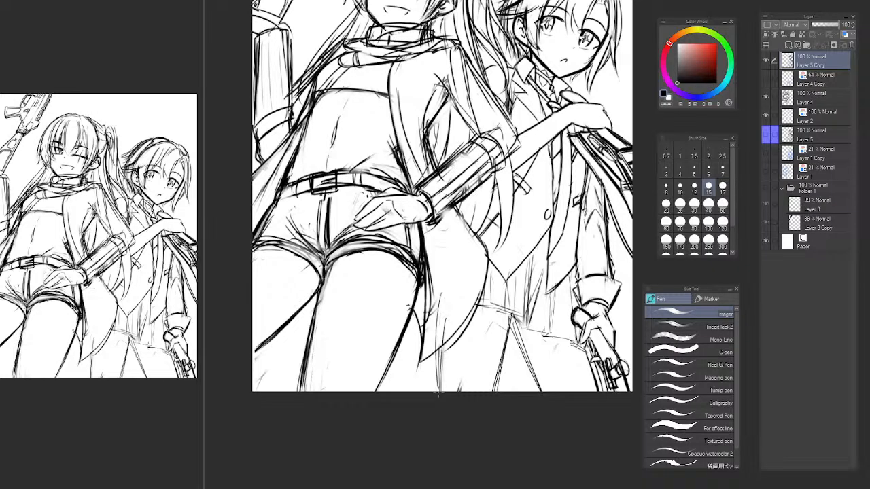
{"action": "mouse_move", "coordinate": [445, 305]}
{"action": "left_mouse_down"}
{"action": "mouse_move", "coordinate": [444, 404]}
{"action": "mouse_move", "coordinate": [444, 342]}
{"action": "mouse_move", "coordinate": [435, 396]}
{"action": "left_mouse_up"}
{"action": "key", "text": "ctrl+z"}
{"action": "key", "text": "ctrl+z"}
{"action": "left_click_drag", "start_coordinate": [445, 304], "coordinate": [441, 395]}
{"action": "key", "text": "ctrl+z"}
{"action": "key", "text": "ctrl+z"}
{"action": "mouse_move", "coordinate": [446, 314]}
{"action": "left_mouse_down"}
{"action": "mouse_move", "coordinate": [441, 415]}
{"action": "mouse_move", "coordinate": [441, 401]}
{"action": "left_mouse_up"}
{"action": "key", "text": "b"}
{"action": "key", "text": "c"}
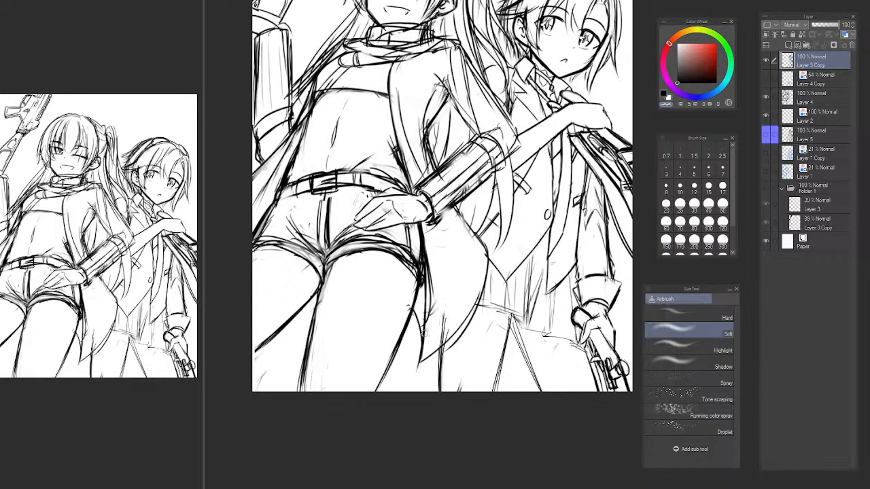
{"action": "left_click_drag", "start_coordinate": [440, 342], "coordinate": [443, 333]}
Darken the skirt's hem where it emerges from behind the coat tail and add a pleat line above it.
{"action": "mouse_move", "coordinate": [518, 310]}
{"action": "left_mouse_down"}
{"action": "mouse_move", "coordinate": [461, 315]}
{"action": "mouse_move", "coordinate": [466, 415]}
{"action": "mouse_move", "coordinate": [450, 418]}
{"action": "left_mouse_up"}
{"action": "scroll", "coordinate": [416, 388], "scroll_direction": "up", "scroll_amount": 3}
{"action": "key", "text": "p"}
{"action": "left_click_drag", "start_coordinate": [390, 388], "coordinate": [439, 399]}
{"action": "key", "text": "c"}
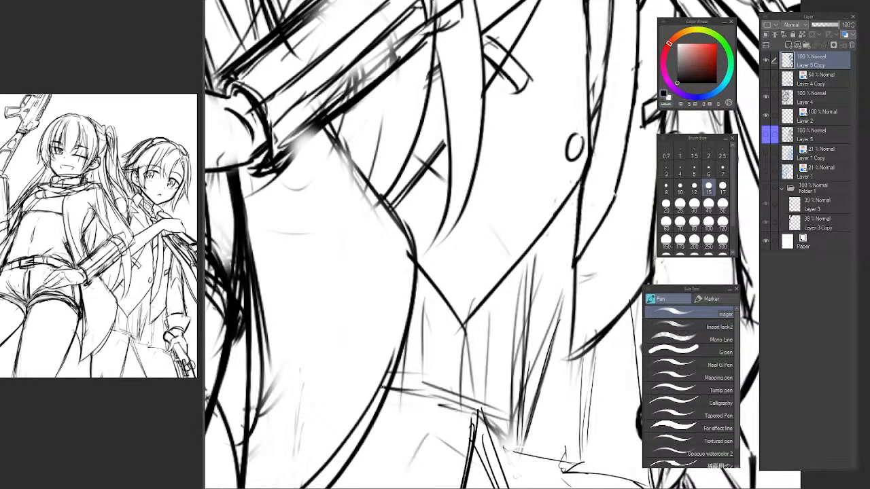
{"action": "left_click_drag", "start_coordinate": [384, 388], "coordinate": [439, 399]}
{"action": "left_click_drag", "start_coordinate": [389, 389], "coordinate": [425, 397]}
{"action": "mouse_move", "coordinate": [424, 305]}
{"action": "left_mouse_down"}
{"action": "mouse_move", "coordinate": [419, 412]}
{"action": "mouse_move", "coordinate": [428, 407]}
{"action": "left_mouse_up"}
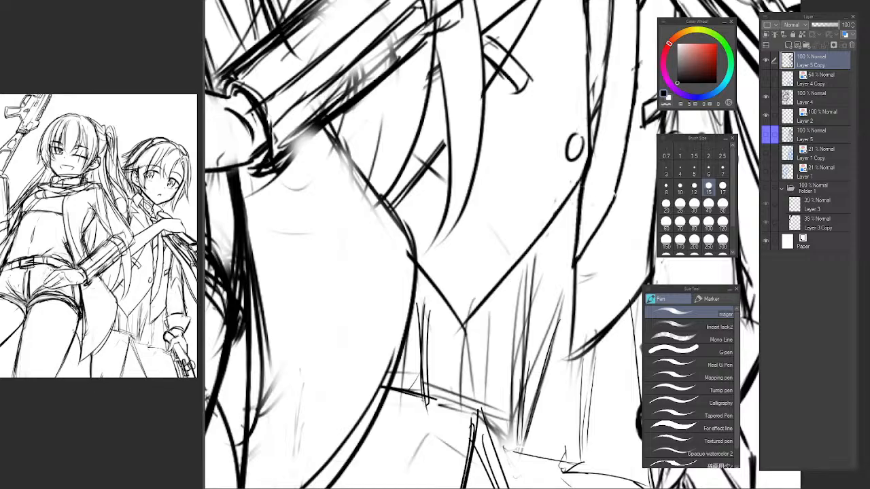
Draw pleats down from the vest's point and sketch the stepped hem folds above the inner thighs.
{"action": "left_click_drag", "start_coordinate": [464, 311], "coordinate": [460, 420]}
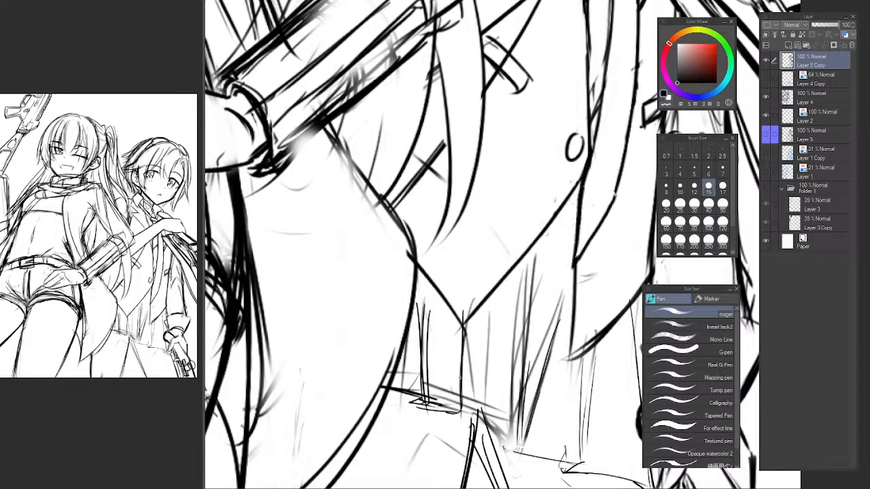
{"action": "mouse_move", "coordinate": [462, 372]}
{"action": "left_mouse_down"}
{"action": "mouse_move", "coordinate": [457, 415]}
{"action": "mouse_move", "coordinate": [466, 416]}
{"action": "mouse_move", "coordinate": [436, 413]}
{"action": "mouse_move", "coordinate": [496, 431]}
{"action": "left_mouse_up"}
{"action": "left_click_drag", "start_coordinate": [515, 297], "coordinate": [508, 415]}
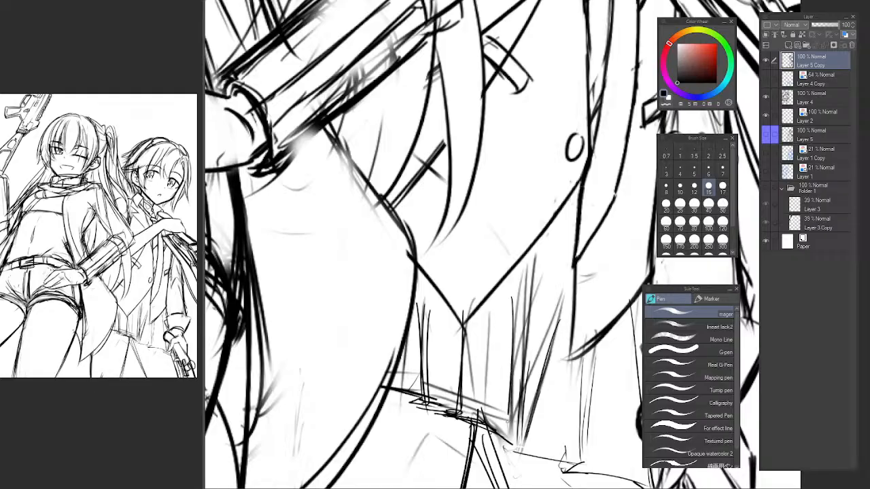
{"action": "left_click_drag", "start_coordinate": [509, 280], "coordinate": [502, 439]}
{"action": "left_click_drag", "start_coordinate": [509, 413], "coordinate": [505, 461]}
Fade the old hatched pleat lines between the vest's point and the coat flap with the Soft airbrush.
{"action": "mouse_move", "coordinate": [507, 345]}
{"action": "left_mouse_down"}
{"action": "mouse_move", "coordinate": [499, 457]}
{"action": "mouse_move", "coordinate": [465, 357]}
{"action": "left_mouse_up"}
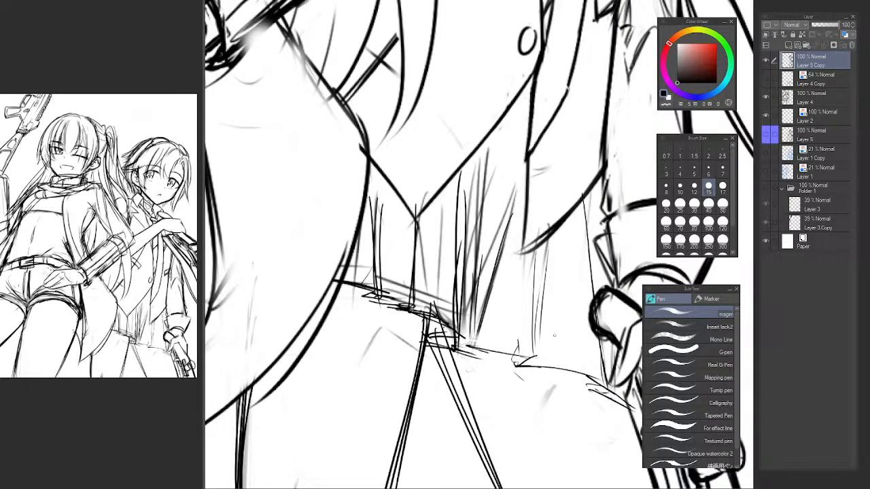
{"action": "scroll", "coordinate": [555, 321], "scroll_direction": "down", "scroll_amount": 5}
{"action": "left_click_drag", "start_coordinate": [606, 344], "coordinate": [500, 379]}
{"action": "scroll", "coordinate": [441, 336], "scroll_direction": "up", "scroll_amount": 4}
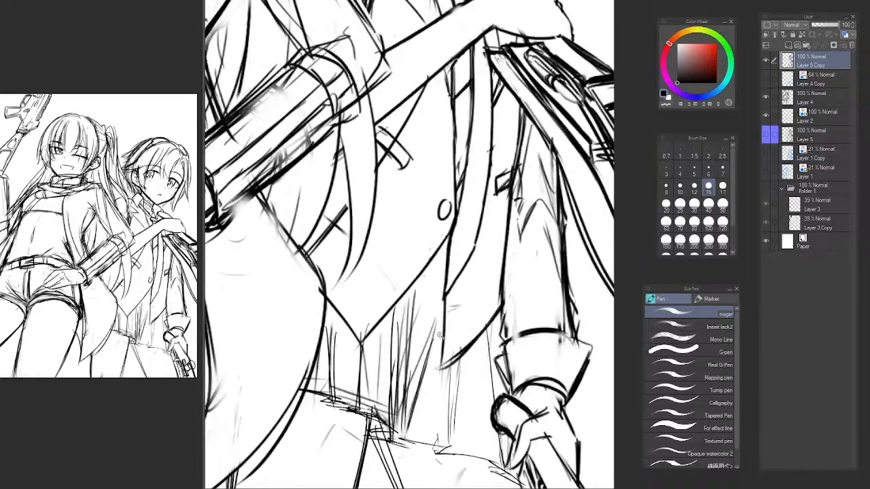
{"action": "scroll", "coordinate": [439, 335], "scroll_direction": "up", "scroll_amount": 1}
{"action": "key", "text": "b"}
{"action": "left_click_drag", "start_coordinate": [403, 282], "coordinate": [391, 426]}
{"action": "left_click_drag", "start_coordinate": [407, 288], "coordinate": [398, 436]}
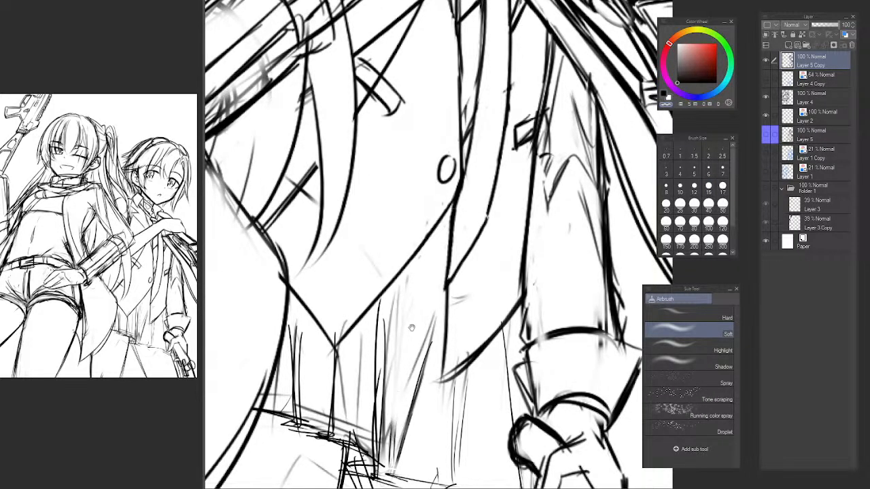
Rotate the canvas and erase the dark diagonal pleat stroke running from the hem toward the coat flap.
{"action": "left_click_drag", "start_coordinate": [412, 328], "coordinate": [411, 280]}
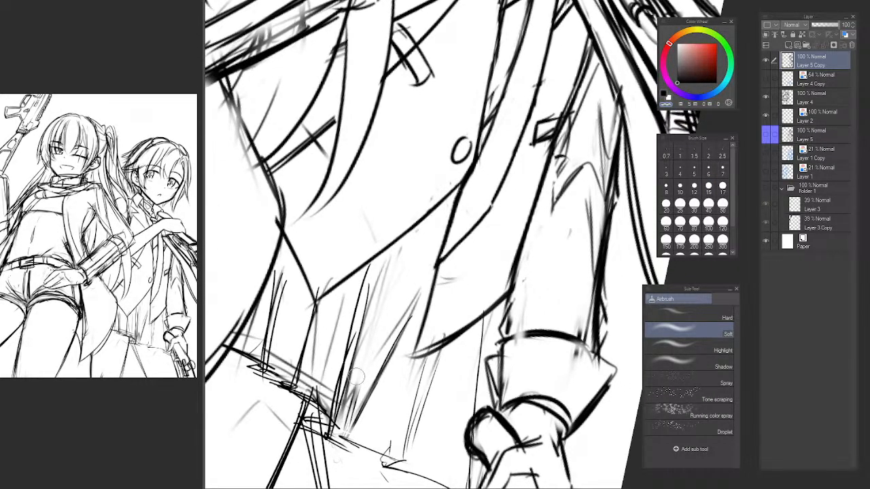
{"action": "left_click_drag", "start_coordinate": [374, 340], "coordinate": [393, 337]}
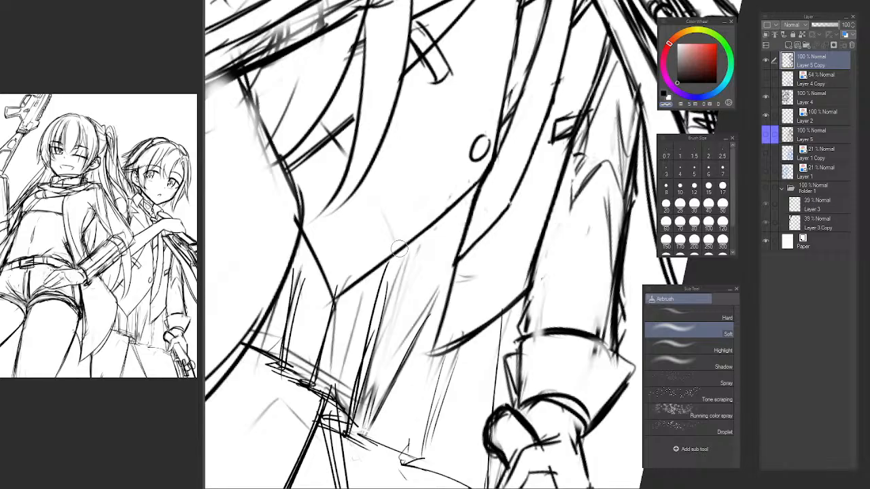
{"action": "left_click_drag", "start_coordinate": [426, 322], "coordinate": [414, 324]}
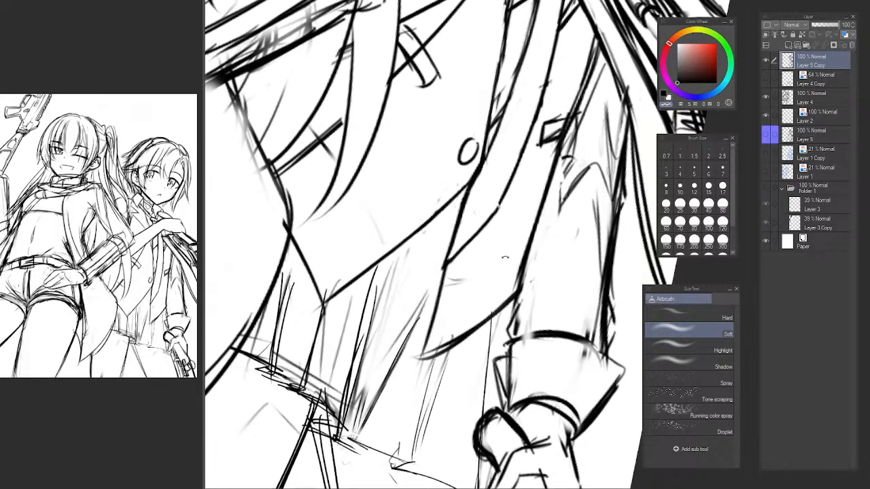
{"action": "left_click_drag", "start_coordinate": [502, 254], "coordinate": [493, 239]}
{"action": "left_click_drag", "start_coordinate": [361, 302], "coordinate": [403, 298]}
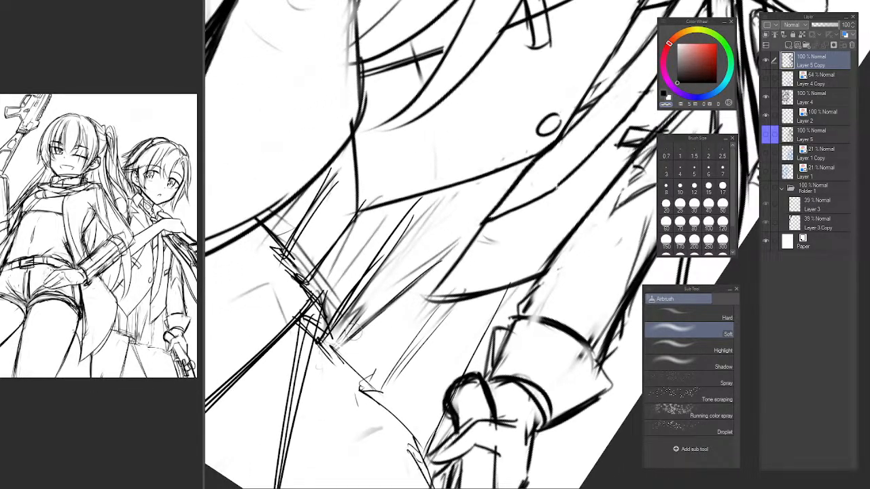
{"action": "mouse_move", "coordinate": [352, 333]}
{"action": "left_mouse_down"}
{"action": "mouse_move", "coordinate": [387, 275]}
{"action": "mouse_move", "coordinate": [369, 320]}
{"action": "mouse_move", "coordinate": [435, 256]}
{"action": "left_mouse_up"}
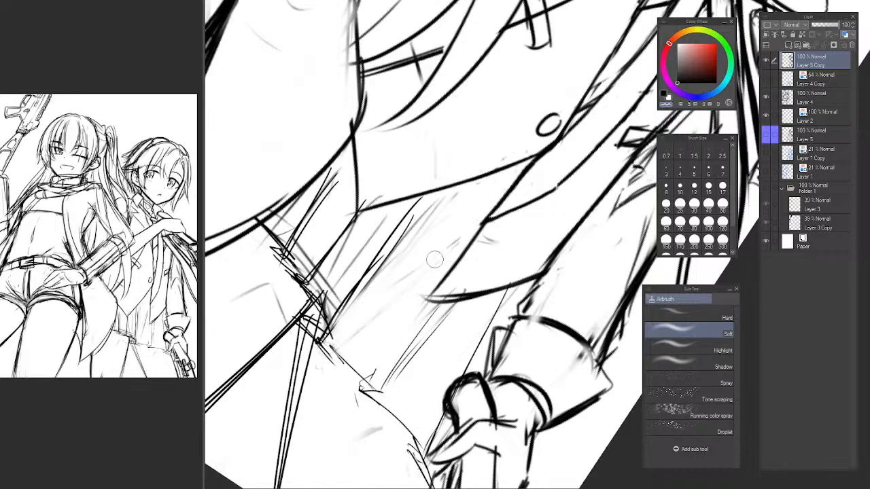
Fade the leftover strokes below the vest and re-sketch the hem segment beside the stepped fold with the pen.
{"action": "mouse_move", "coordinate": [348, 322]}
{"action": "left_mouse_down"}
{"action": "mouse_move", "coordinate": [442, 206]}
{"action": "mouse_move", "coordinate": [391, 248]}
{"action": "mouse_move", "coordinate": [357, 296]}
{"action": "left_mouse_up"}
{"action": "key", "text": "p"}
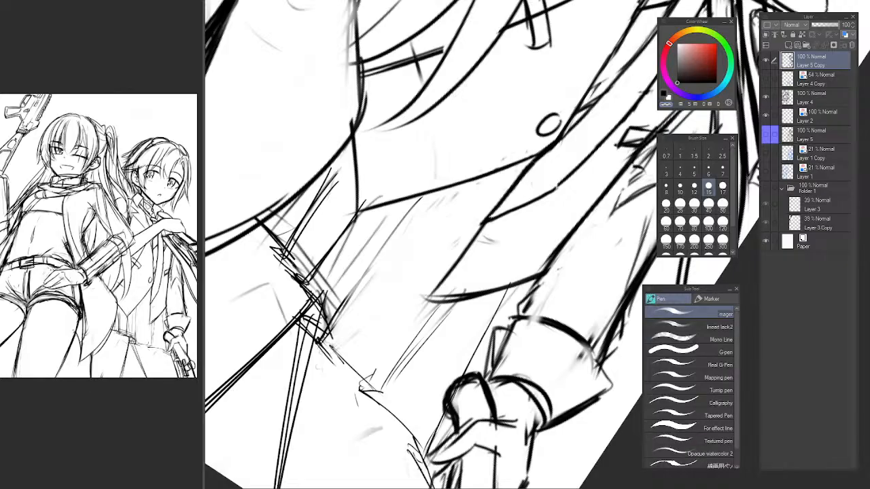
{"action": "left_click_drag", "start_coordinate": [292, 319], "coordinate": [326, 342]}
{"action": "key", "text": "ctrl+z"}
{"action": "left_click_drag", "start_coordinate": [294, 316], "coordinate": [330, 331]}
{"action": "left_click_drag", "start_coordinate": [318, 344], "coordinate": [367, 382]}
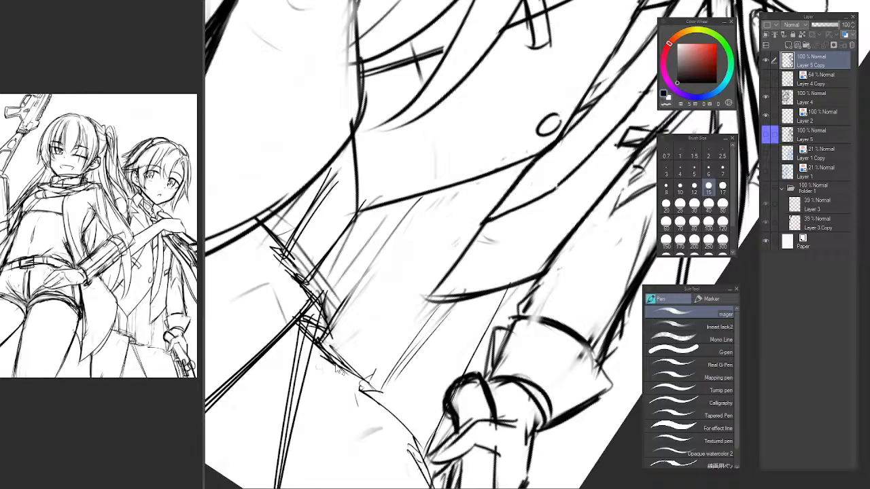
{"action": "key", "text": "ctrl+z"}
{"action": "key", "text": "ctrl+z"}
{"action": "left_click_drag", "start_coordinate": [332, 362], "coordinate": [385, 398]}
Draw long paired pleat lines rising from the skirt's hem to the vest's edge and the coat flap.
{"action": "key", "text": "ctrl+z"}
{"action": "key", "text": "ctrl+z"}
{"action": "mouse_move", "coordinate": [329, 365]}
{"action": "left_mouse_down"}
{"action": "mouse_move", "coordinate": [378, 397]}
{"action": "mouse_move", "coordinate": [413, 256]}
{"action": "mouse_move", "coordinate": [438, 211]}
{"action": "mouse_move", "coordinate": [431, 206]}
{"action": "left_mouse_up"}
{"action": "key", "text": "ctrl+z"}
{"action": "key", "text": "ctrl+z"}
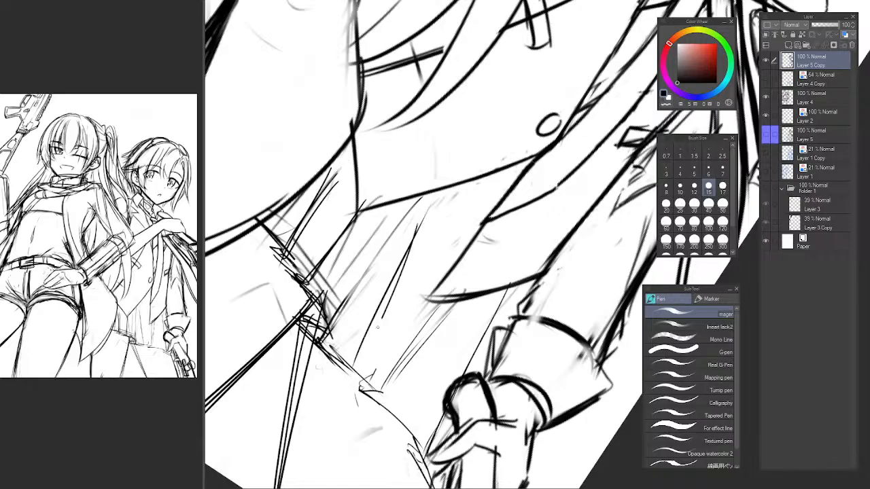
{"action": "left_click_drag", "start_coordinate": [354, 379], "coordinate": [440, 192]}
{"action": "left_click_drag", "start_coordinate": [333, 393], "coordinate": [386, 289]}
{"action": "left_click_drag", "start_coordinate": [323, 338], "coordinate": [433, 193]}
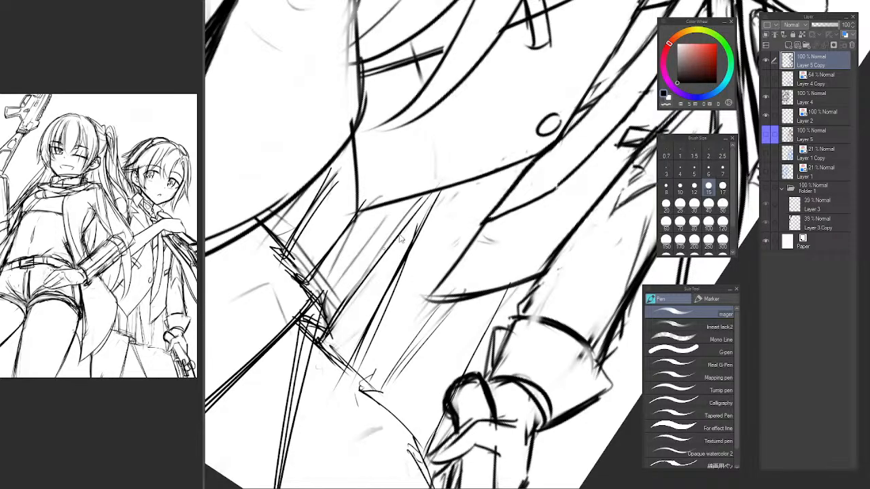
{"action": "key", "text": "ctrl+z"}
{"action": "left_click_drag", "start_coordinate": [343, 300], "coordinate": [445, 165]}
{"action": "left_click_drag", "start_coordinate": [340, 315], "coordinate": [417, 212]}
{"action": "left_click_drag", "start_coordinate": [388, 364], "coordinate": [508, 167]}
{"action": "left_click_drag", "start_coordinate": [365, 408], "coordinate": [448, 264]}
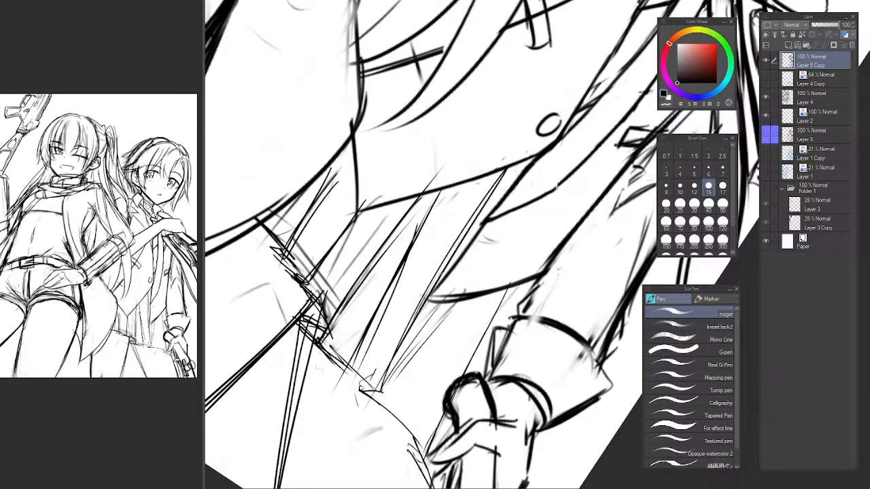
Darken the hem up to its next step and add short pleat strokes meeting that corner.
{"action": "left_click_drag", "start_coordinate": [318, 346], "coordinate": [377, 389]}
{"action": "key", "text": "ctrl+z"}
{"action": "left_click_drag", "start_coordinate": [333, 358], "coordinate": [428, 445]}
{"action": "left_click_drag", "start_coordinate": [384, 317], "coordinate": [365, 380]}
{"action": "left_click_drag", "start_coordinate": [377, 327], "coordinate": [358, 375]}
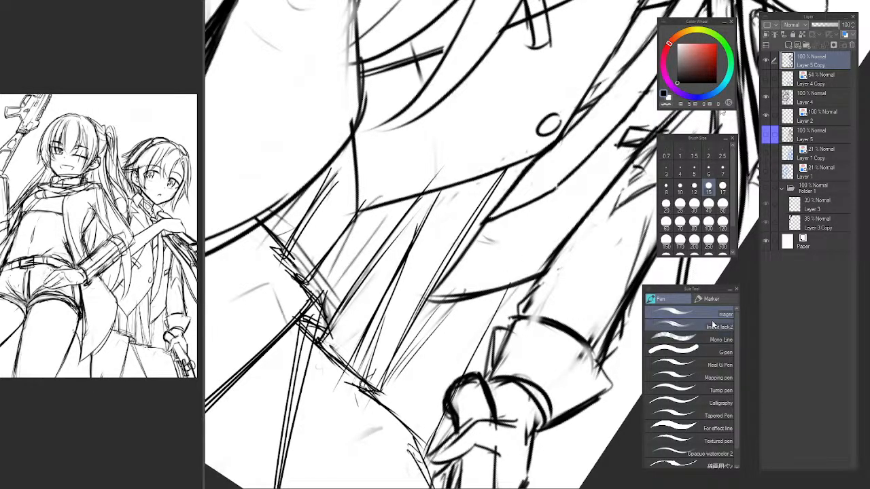
Mirror and rotate the canvas, then lighten the pleat lines between the vest and the hem with the Soft airbrush.
{"action": "key", "text": "ctrl+@"}
{"action": "scroll", "coordinate": [503, 306], "scroll_direction": "down", "scroll_amount": 8}
{"action": "left_click_drag", "start_coordinate": [506, 306], "coordinate": [431, 325]}
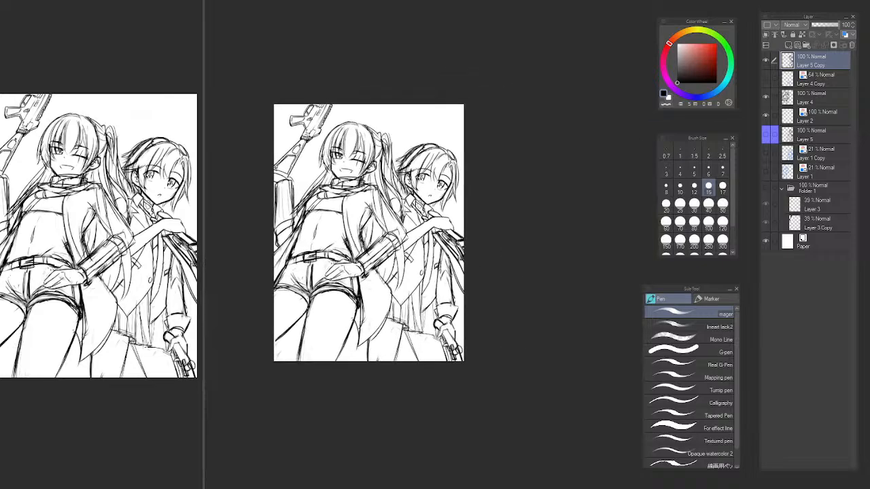
{"action": "key", "text": "h"}
{"action": "left_click_drag", "start_coordinate": [481, 306], "coordinate": [330, 285]}
{"action": "scroll", "coordinate": [392, 297], "scroll_direction": "up", "scroll_amount": 8}
{"action": "left_click_drag", "start_coordinate": [286, 318], "coordinate": [397, 219]}
{"action": "left_click_drag", "start_coordinate": [412, 218], "coordinate": [460, 325]}
{"action": "key", "text": "b"}
{"action": "mouse_move", "coordinate": [429, 252]}
{"action": "left_mouse_down"}
{"action": "mouse_move", "coordinate": [426, 285]}
{"action": "mouse_move", "coordinate": [420, 265]}
{"action": "mouse_move", "coordinate": [341, 394]}
{"action": "left_mouse_up"}
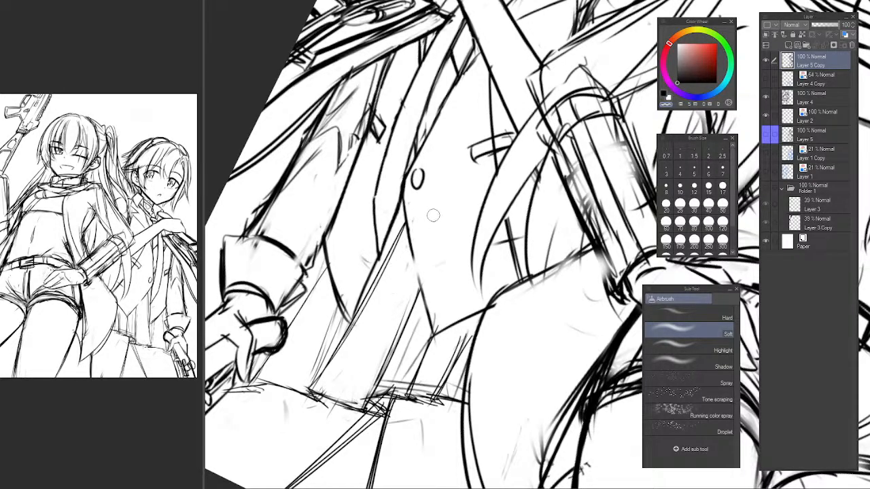
{"action": "mouse_move", "coordinate": [444, 201]}
{"action": "left_mouse_down"}
{"action": "mouse_move", "coordinate": [438, 208]}
{"action": "mouse_move", "coordinate": [453, 196]}
{"action": "mouse_move", "coordinate": [343, 303]}
{"action": "left_mouse_up"}
Draw a pleat line in pen from the hem toward the vest's front edge.
{"action": "key", "text": "p"}
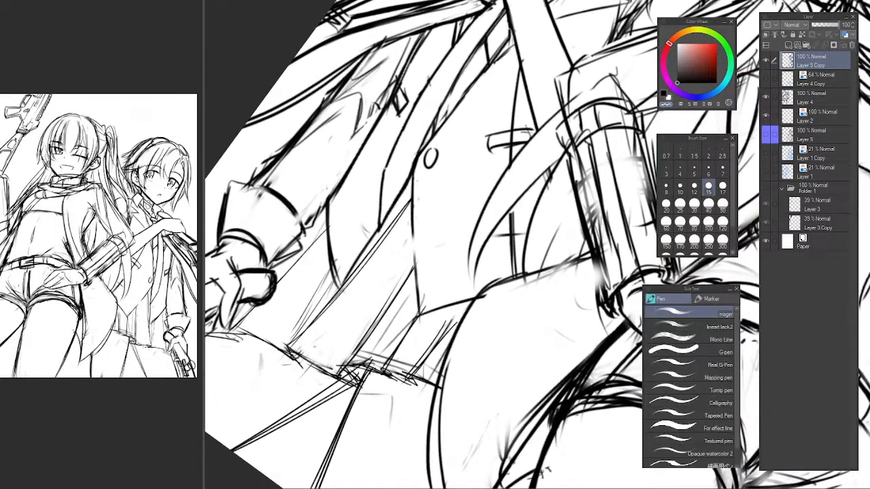
{"action": "key", "text": "c"}
{"action": "left_click_drag", "start_coordinate": [304, 372], "coordinate": [401, 241]}
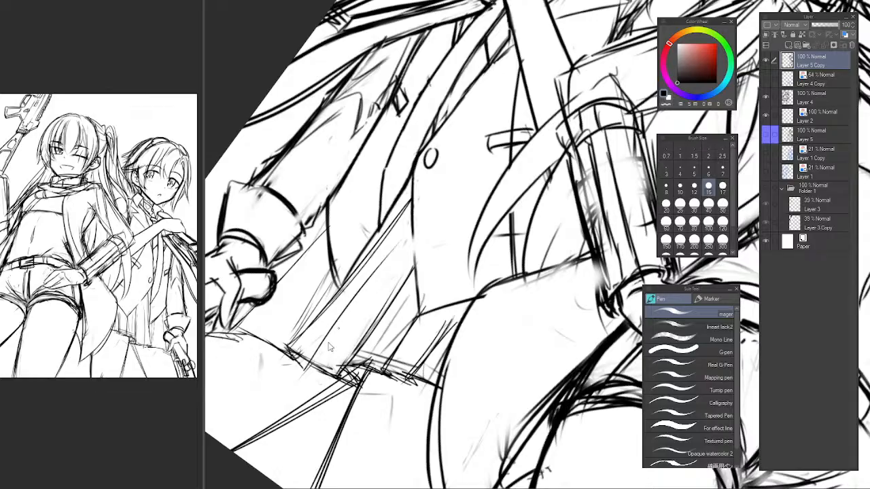
{"action": "key", "text": "ctrl+z"}
{"action": "left_click_drag", "start_coordinate": [304, 372], "coordinate": [371, 282]}
{"action": "mouse_move", "coordinate": [303, 374]}
{"action": "left_mouse_down"}
{"action": "mouse_move", "coordinate": [452, 191]}
{"action": "mouse_move", "coordinate": [311, 365]}
{"action": "left_mouse_up"}
Redraw the vest's front edge as one clean line from below the button down to its point.
{"action": "key", "text": "b"}
{"action": "key", "text": "c"}
{"action": "key", "text": "p"}
{"action": "key", "text": "c"}
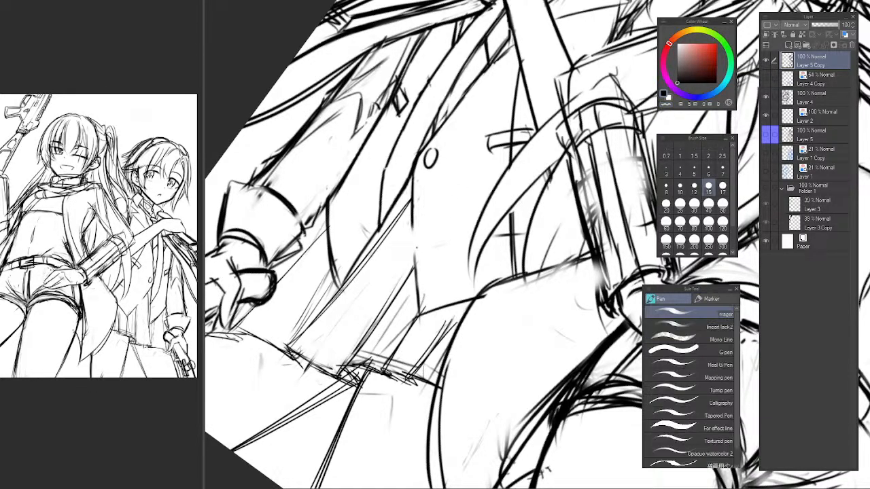
{"action": "left_click_drag", "start_coordinate": [412, 223], "coordinate": [419, 315]}
{"action": "key", "text": "ctrl+z"}
{"action": "left_click_drag", "start_coordinate": [411, 223], "coordinate": [420, 319]}
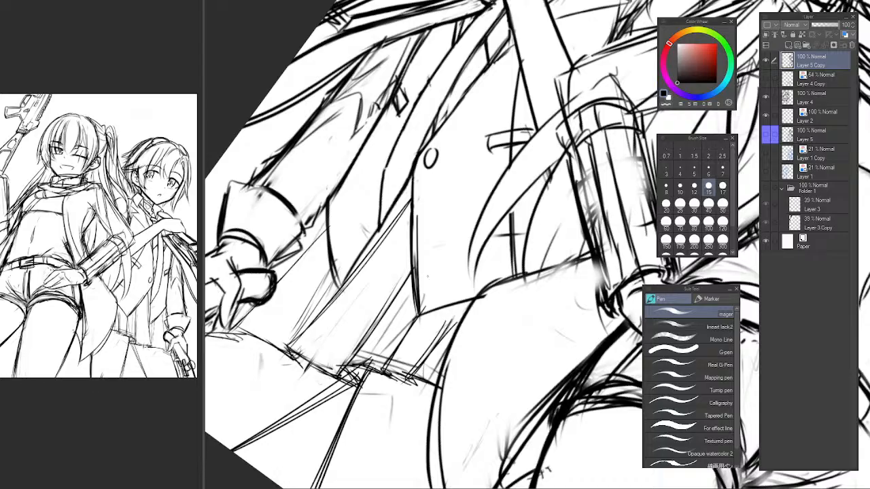
{"action": "key", "text": "ctrl+z"}
{"action": "key", "text": "ctrl+z"}
{"action": "key", "text": "ctrl+z"}
{"action": "left_click_drag", "start_coordinate": [413, 197], "coordinate": [417, 291]}
{"action": "key", "text": "ctrl+z"}
{"action": "key", "text": "ctrl+z"}
{"action": "left_click_drag", "start_coordinate": [412, 228], "coordinate": [418, 316]}
{"action": "mouse_move", "coordinate": [412, 203]}
{"action": "left_mouse_down"}
{"action": "mouse_move", "coordinate": [428, 332]}
{"action": "mouse_move", "coordinate": [419, 294]}
{"action": "left_mouse_up"}
{"action": "key", "text": "ctrl+z"}
{"action": "key", "text": "ctrl+z"}
{"action": "key", "text": "ctrl+z"}
{"action": "left_click_drag", "start_coordinate": [413, 224], "coordinate": [416, 310]}
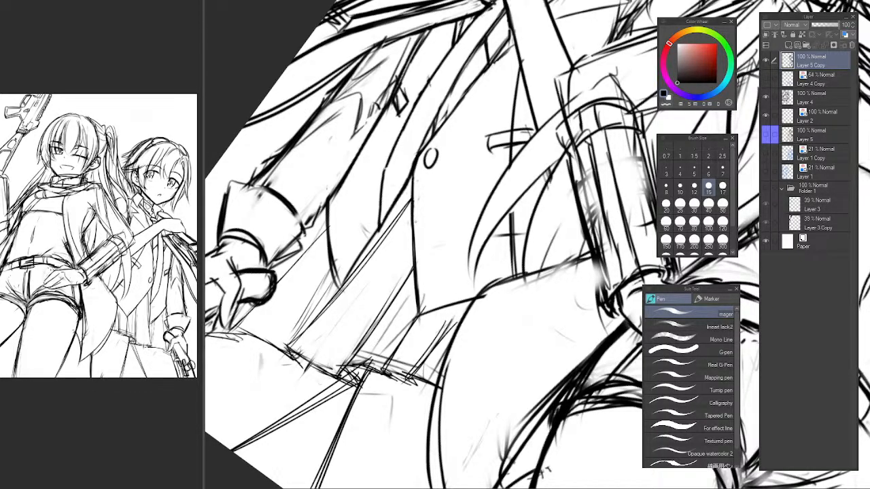
Unmirror the canvas, fade the slanted double pleat between the vest and coat flap, and redraw it as a straighter line.
{"action": "left_click_drag", "start_coordinate": [370, 261], "coordinate": [400, 264]}
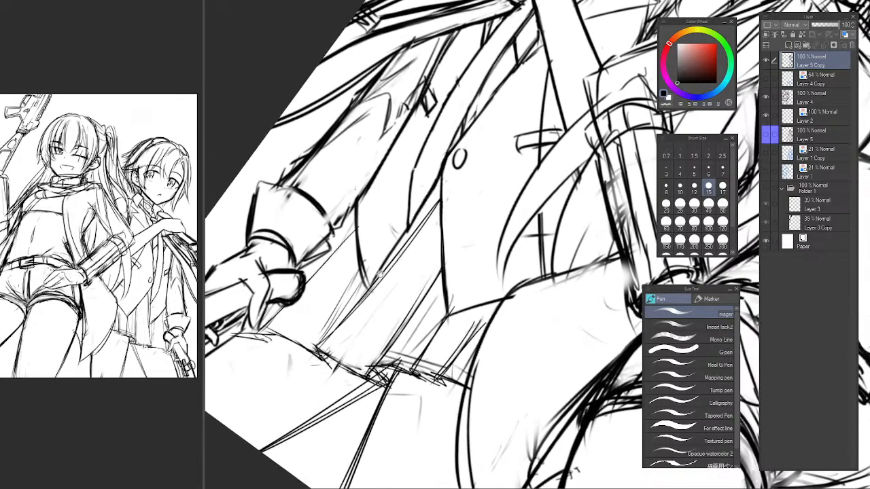
{"action": "left_click_drag", "start_coordinate": [339, 325], "coordinate": [361, 345]}
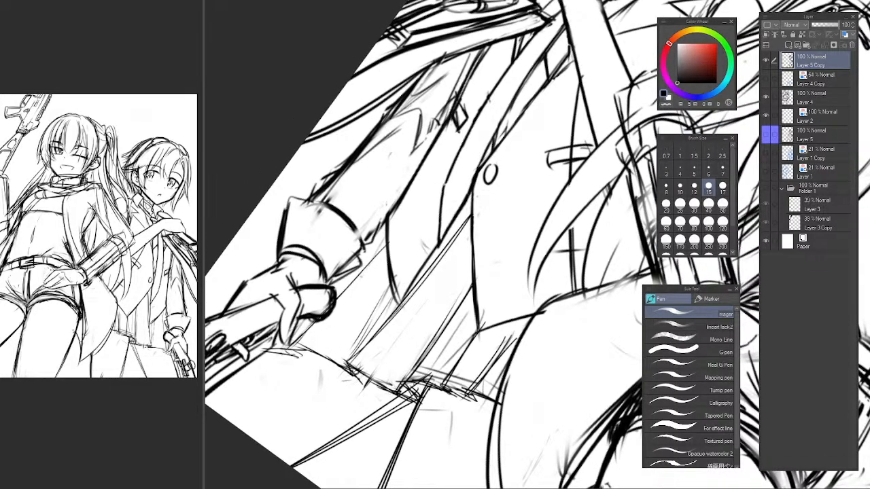
{"action": "key", "text": "h"}
{"action": "left_click_drag", "start_coordinate": [571, 264], "coordinate": [415, 249]}
{"action": "scroll", "coordinate": [452, 273], "scroll_direction": "down", "scroll_amount": 5}
{"action": "left_click_drag", "start_coordinate": [474, 267], "coordinate": [443, 277]}
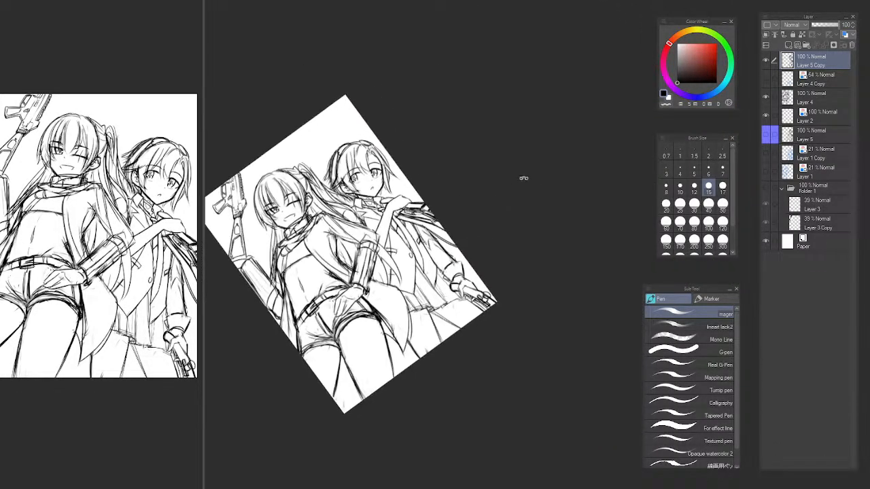
{"action": "left_click_drag", "start_coordinate": [524, 178], "coordinate": [535, 67]}
{"action": "scroll", "coordinate": [425, 259], "scroll_direction": "up", "scroll_amount": 5}
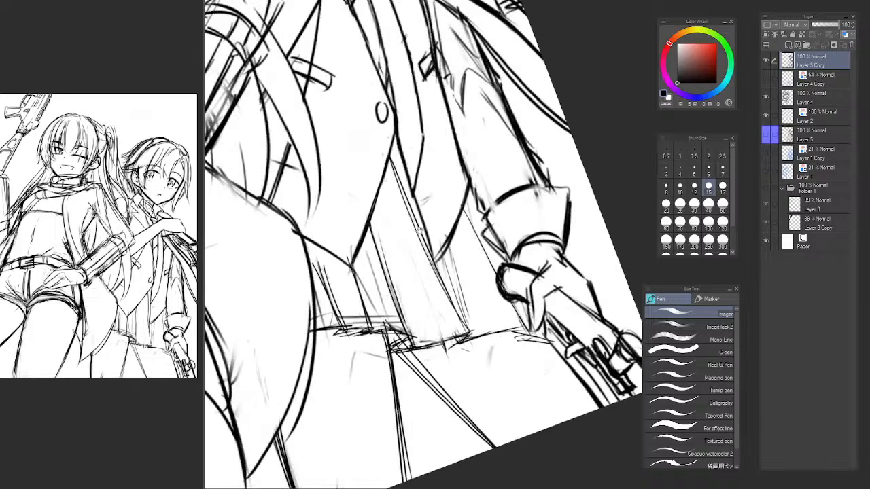
{"action": "left_click_drag", "start_coordinate": [419, 230], "coordinate": [426, 268]}
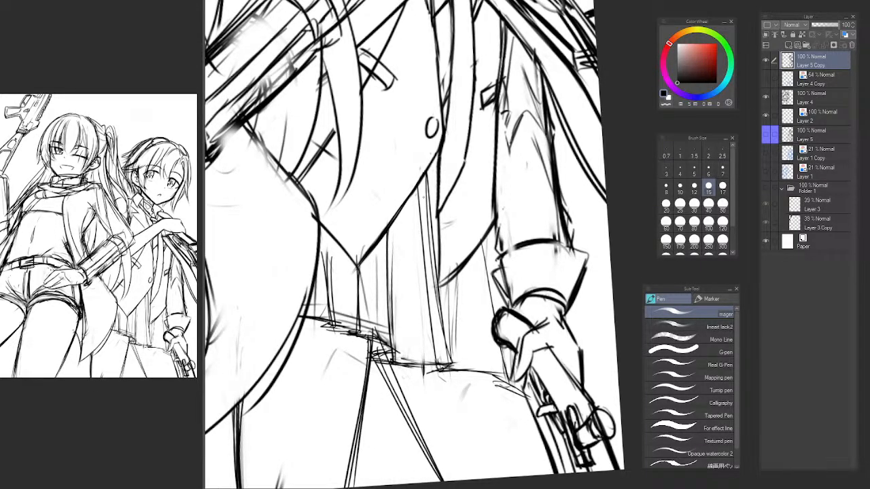
{"action": "key", "text": "b"}
{"action": "mouse_move", "coordinate": [427, 225]}
{"action": "left_mouse_down"}
{"action": "mouse_move", "coordinate": [438, 329]}
{"action": "mouse_move", "coordinate": [431, 297]}
{"action": "mouse_move", "coordinate": [452, 362]}
{"action": "left_mouse_up"}
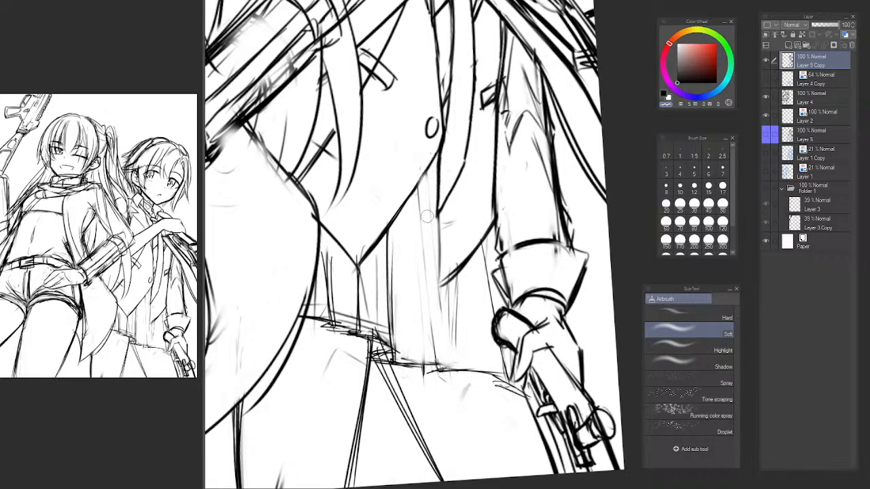
{"action": "key", "text": "p"}
{"action": "mouse_move", "coordinate": [424, 184]}
{"action": "left_mouse_down"}
{"action": "mouse_move", "coordinate": [437, 382]}
{"action": "mouse_move", "coordinate": [433, 360]}
{"action": "left_mouse_up"}
Mirror the canvas and soften the pleat strokes running from the vest's edge to the hem with the Soft airbrush.
{"action": "key", "text": "h"}
{"action": "mouse_move", "coordinate": [373, 281]}
{"action": "left_mouse_down"}
{"action": "mouse_move", "coordinate": [338, 180]}
{"action": "mouse_move", "coordinate": [352, 146]}
{"action": "left_mouse_up"}
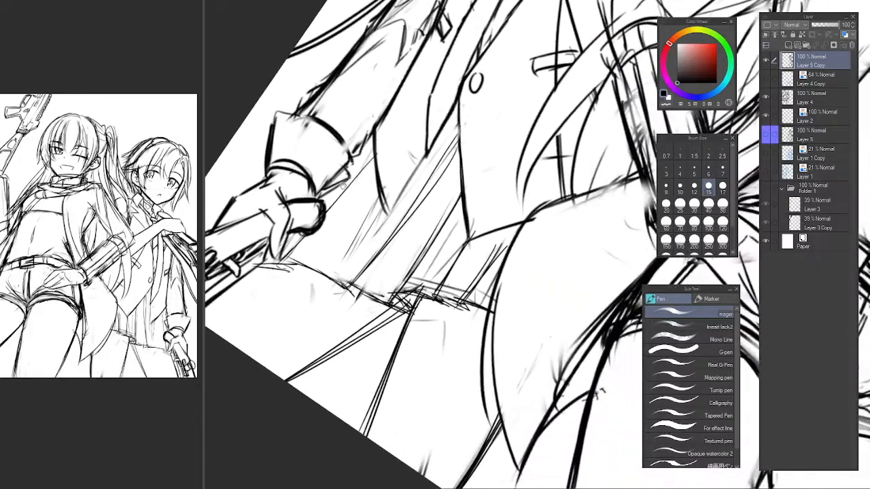
{"action": "mouse_move", "coordinate": [340, 224]}
{"action": "left_mouse_down"}
{"action": "mouse_move", "coordinate": [362, 280]}
{"action": "mouse_move", "coordinate": [386, 306]}
{"action": "mouse_move", "coordinate": [522, 106]}
{"action": "left_mouse_up"}
{"action": "key", "text": "b"}
{"action": "left_click_drag", "start_coordinate": [377, 306], "coordinate": [477, 160]}
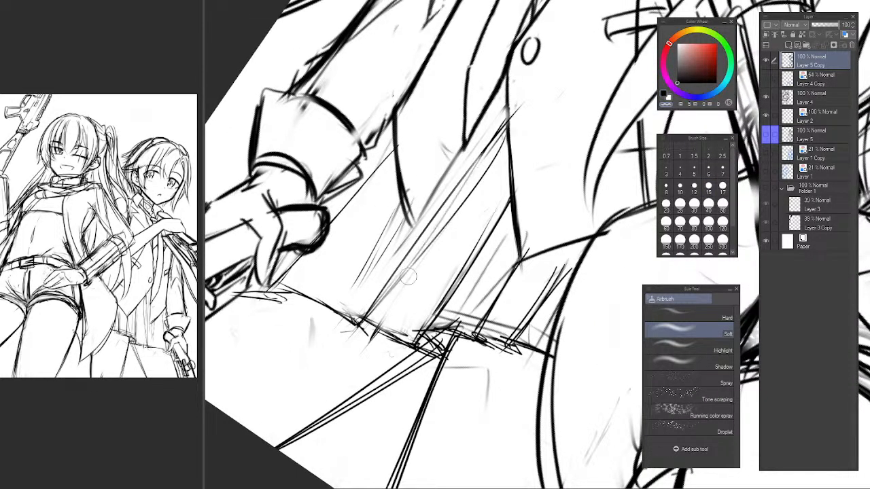
{"action": "left_click_drag", "start_coordinate": [409, 276], "coordinate": [486, 162]}
{"action": "left_click_drag", "start_coordinate": [416, 261], "coordinate": [483, 178]}
{"action": "key", "text": "p"}
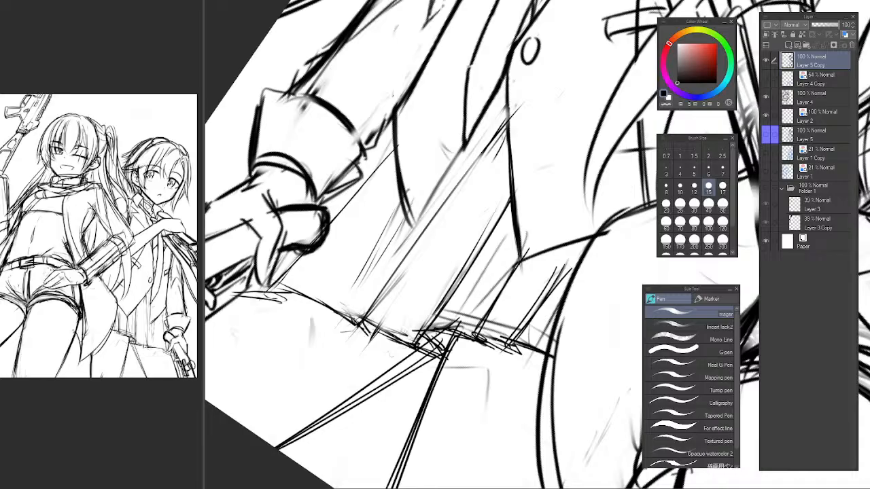
Unmirror the canvas, darken the hem toward the gloved hand and draw pleats from the coat flap to it.
{"action": "key", "text": "h"}
{"action": "mouse_move", "coordinate": [480, 326]}
{"action": "left_mouse_down"}
{"action": "mouse_move", "coordinate": [404, 258]}
{"action": "mouse_move", "coordinate": [301, 285]}
{"action": "left_mouse_up"}
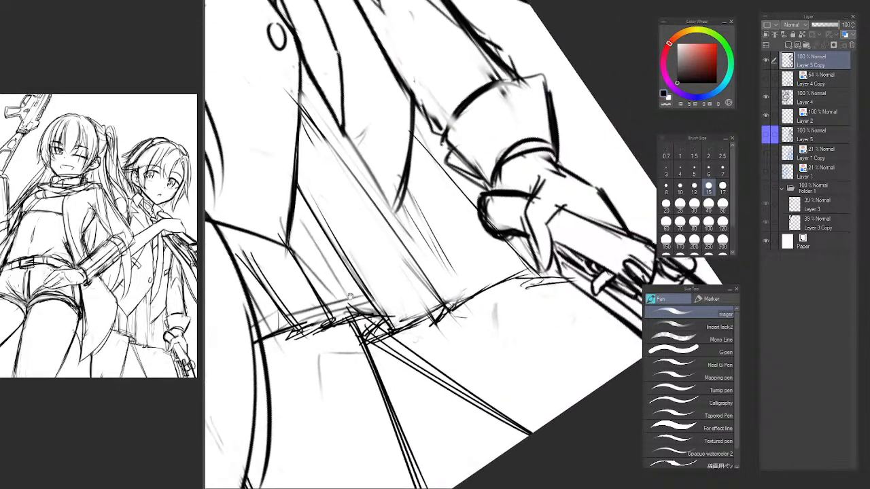
{"action": "mouse_move", "coordinate": [465, 273]}
{"action": "left_mouse_down"}
{"action": "mouse_move", "coordinate": [414, 314]}
{"action": "mouse_move", "coordinate": [434, 311]}
{"action": "left_mouse_up"}
{"action": "mouse_move", "coordinate": [413, 353]}
{"action": "left_mouse_down"}
{"action": "mouse_move", "coordinate": [471, 321]}
{"action": "mouse_move", "coordinate": [473, 310]}
{"action": "left_mouse_up"}
{"action": "left_click_drag", "start_coordinate": [381, 208], "coordinate": [461, 318]}
{"action": "key", "text": "ctrl+z"}
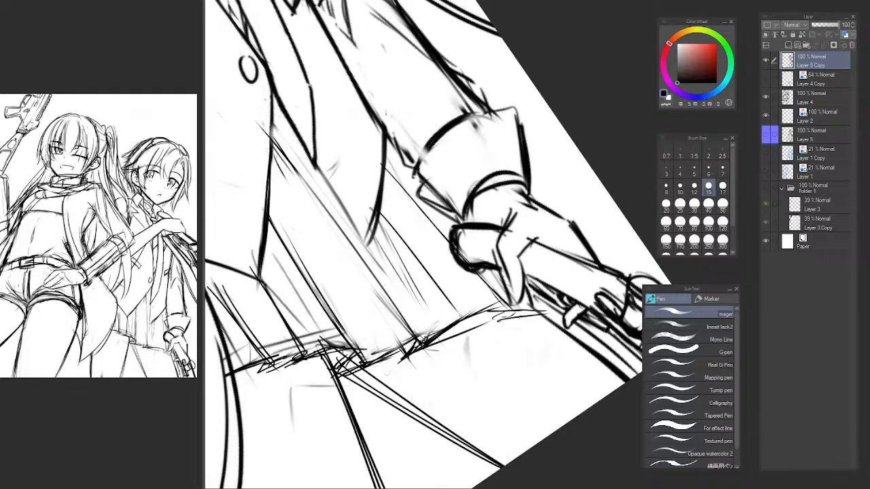
{"action": "left_click_drag", "start_coordinate": [397, 250], "coordinate": [459, 314]}
{"action": "key", "text": "ctrl+z"}
{"action": "key", "text": "ctrl+z"}
{"action": "mouse_move", "coordinate": [379, 207]}
{"action": "left_mouse_down"}
{"action": "mouse_move", "coordinate": [461, 319]}
{"action": "mouse_move", "coordinate": [506, 313]}
{"action": "left_mouse_up"}
{"action": "mouse_move", "coordinate": [447, 346]}
{"action": "left_mouse_down"}
{"action": "mouse_move", "coordinate": [519, 313]}
{"action": "mouse_move", "coordinate": [518, 303]}
{"action": "left_mouse_up"}
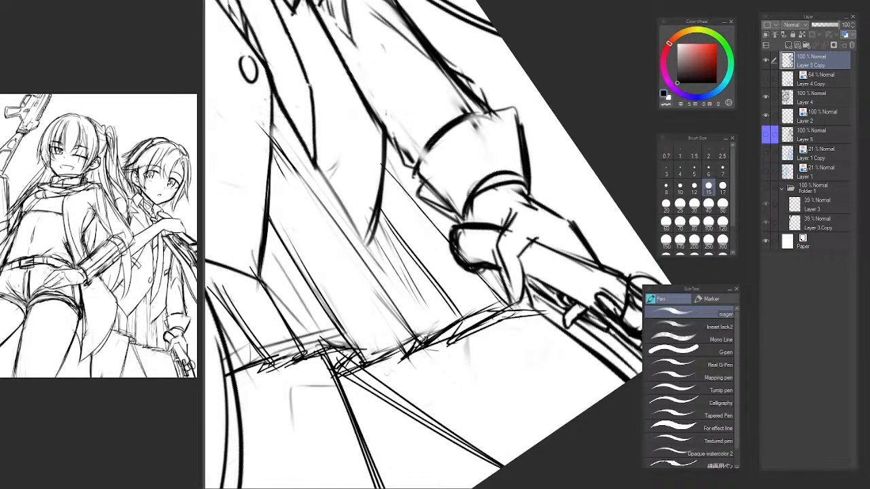
Reset the canvas rotation and fade the central pleat line below the vest with the Soft airbrush.
{"action": "scroll", "coordinate": [506, 330], "scroll_direction": "down", "scroll_amount": 6}
{"action": "key", "text": "ctrl+at"}
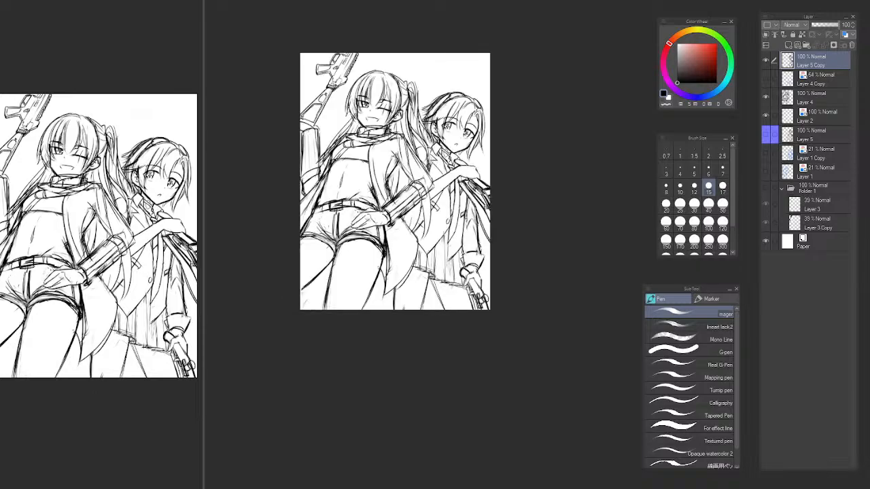
{"action": "scroll", "coordinate": [487, 213], "scroll_direction": "up", "scroll_amount": 3}
{"action": "left_click_drag", "start_coordinate": [457, 241], "coordinate": [481, 249]}
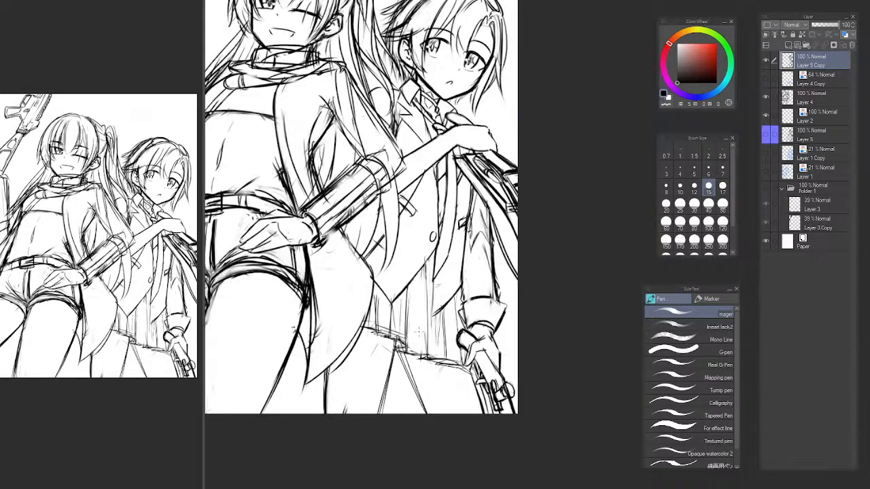
{"action": "scroll", "coordinate": [419, 284], "scroll_direction": "up", "scroll_amount": 3}
{"action": "key", "text": "b"}
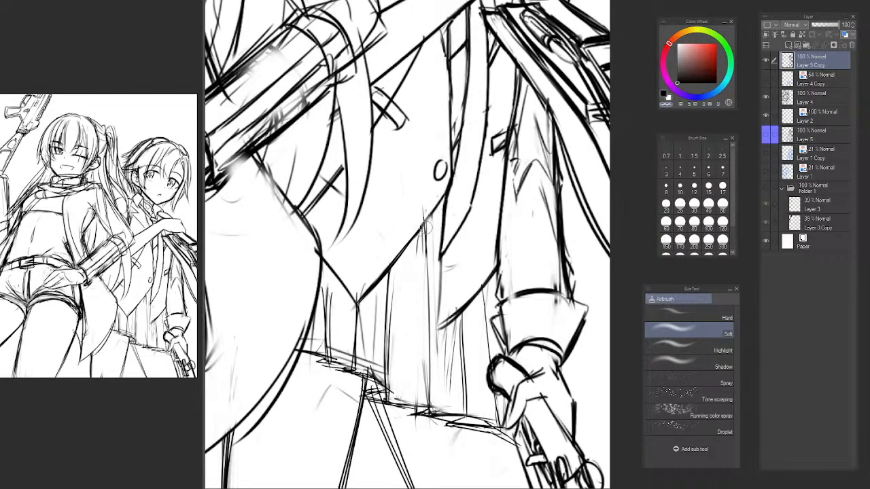
{"action": "left_click_drag", "start_coordinate": [425, 239], "coordinate": [426, 401]}
Mirror the canvas, redraw the central pleat from the hem to the vest's edge, and darken the hem where they meet.
{"action": "mouse_move", "coordinate": [430, 333]}
{"action": "left_mouse_down"}
{"action": "mouse_move", "coordinate": [427, 410]}
{"action": "mouse_move", "coordinate": [439, 341]}
{"action": "mouse_move", "coordinate": [199, 337]}
{"action": "left_mouse_up"}
{"action": "key", "text": "h"}
{"action": "mouse_move", "coordinate": [680, 360]}
{"action": "left_mouse_down"}
{"action": "mouse_move", "coordinate": [576, 417]}
{"action": "mouse_move", "coordinate": [566, 458]}
{"action": "left_mouse_up"}
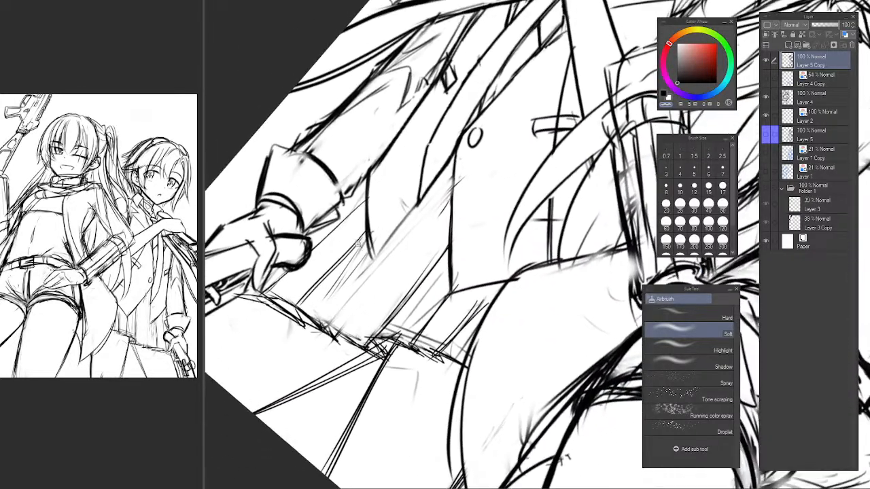
{"action": "scroll", "coordinate": [351, 294], "scroll_direction": "up", "scroll_amount": 2}
{"action": "key", "text": "p"}
{"action": "left_click_drag", "start_coordinate": [338, 328], "coordinate": [418, 239]}
{"action": "key", "text": "ctrl+z"}
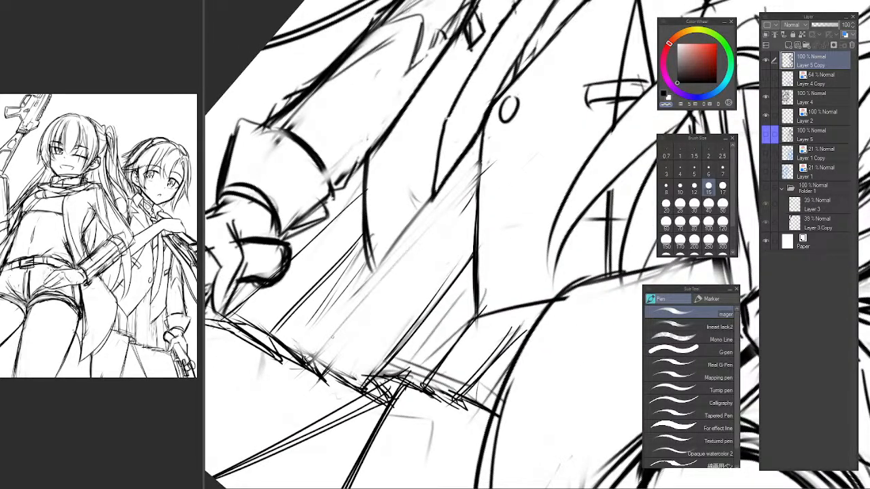
{"action": "key", "text": "c"}
{"action": "left_click_drag", "start_coordinate": [312, 352], "coordinate": [517, 132]}
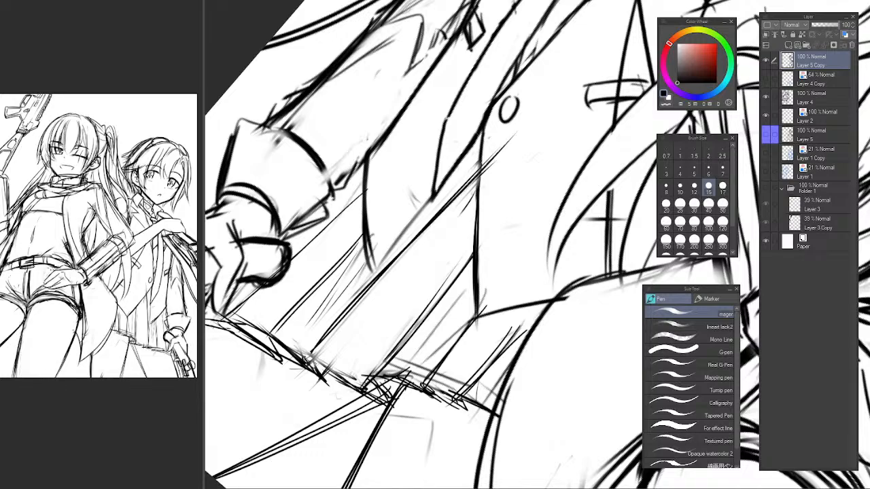
{"action": "left_click_drag", "start_coordinate": [309, 354], "coordinate": [360, 383]}
{"action": "left_click_drag", "start_coordinate": [280, 350], "coordinate": [345, 372]}
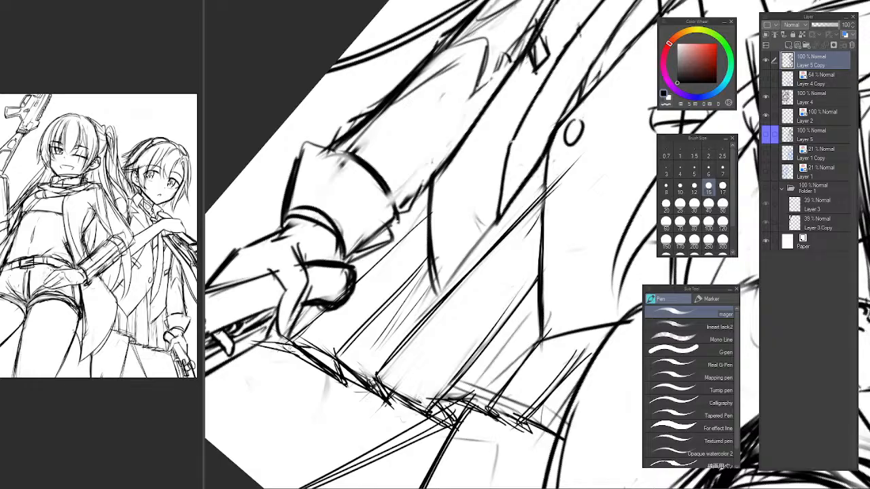
Restore the upright, unmirrored view and sketch a thin pleat line from the vest's lower edge toward the hem.
{"action": "key", "text": "ctrl+at"}
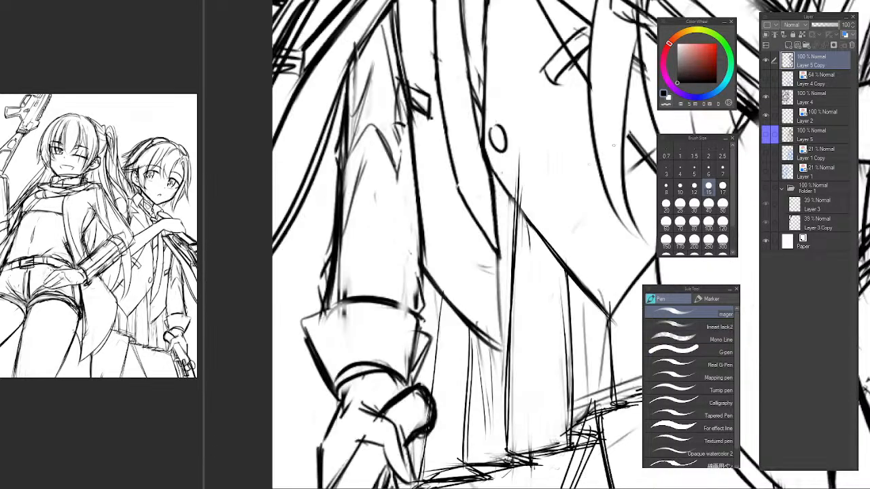
{"action": "left_click_drag", "start_coordinate": [483, 251], "coordinate": [481, 273]}
{"action": "mouse_move", "coordinate": [545, 247]}
{"action": "left_mouse_down"}
{"action": "mouse_move", "coordinate": [469, 269]}
{"action": "mouse_move", "coordinate": [437, 243]}
{"action": "mouse_move", "coordinate": [393, 261]}
{"action": "left_mouse_up"}
{"action": "key", "text": "b"}
{"action": "key", "text": "c"}
{"action": "key", "text": "h"}
{"action": "left_click_drag", "start_coordinate": [466, 299], "coordinate": [316, 234]}
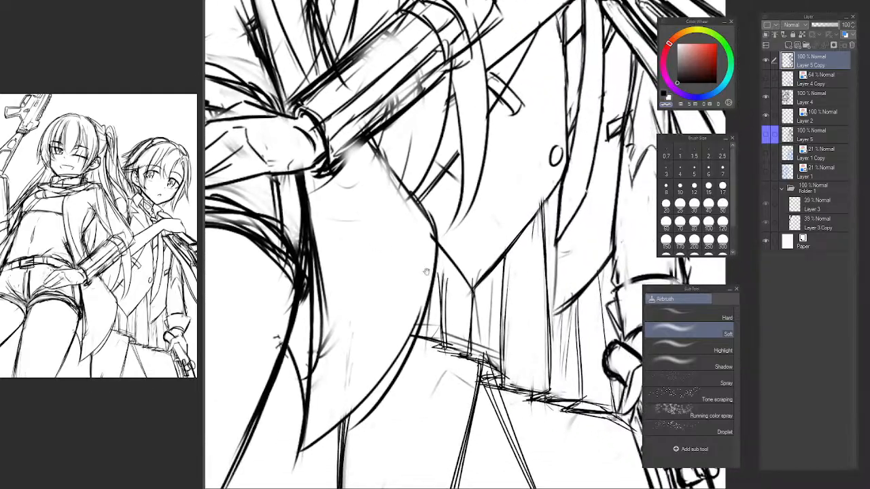
{"action": "scroll", "coordinate": [484, 290], "scroll_direction": "down", "scroll_amount": 4}
{"action": "scroll", "coordinate": [430, 301], "scroll_direction": "up", "scroll_amount": 4}
{"action": "mouse_move", "coordinate": [483, 290]}
{"action": "left_mouse_down"}
{"action": "mouse_move", "coordinate": [430, 303]}
{"action": "mouse_move", "coordinate": [413, 401]}
{"action": "mouse_move", "coordinate": [418, 302]}
{"action": "left_mouse_up"}
{"action": "key", "text": "p"}
{"action": "key", "text": "c"}
{"action": "left_click_drag", "start_coordinate": [420, 268], "coordinate": [418, 397]}
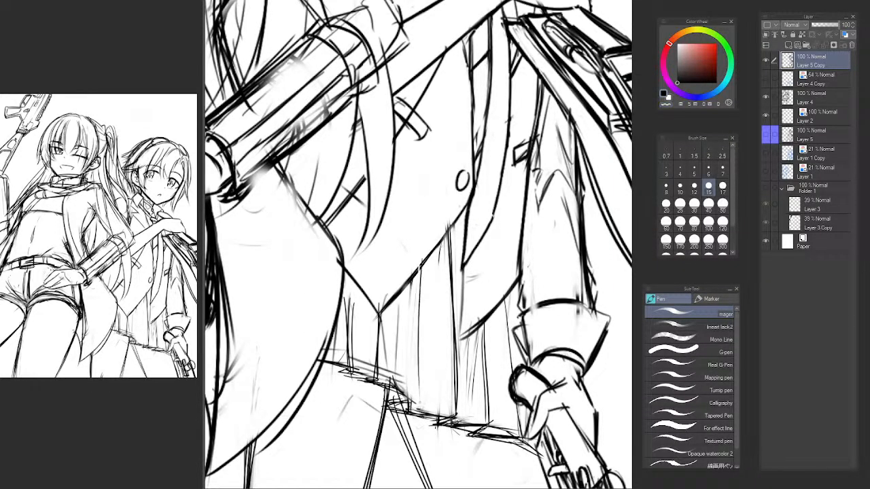
Darken the thin pleat line from the vest's lower edge to the hem, and soften the vest's diagonal edge with the Soft airbrush.
{"action": "mouse_move", "coordinate": [419, 243]}
{"action": "left_mouse_down"}
{"action": "mouse_move", "coordinate": [423, 395]}
{"action": "mouse_move", "coordinate": [414, 400]}
{"action": "mouse_move", "coordinate": [429, 411]}
{"action": "left_mouse_up"}
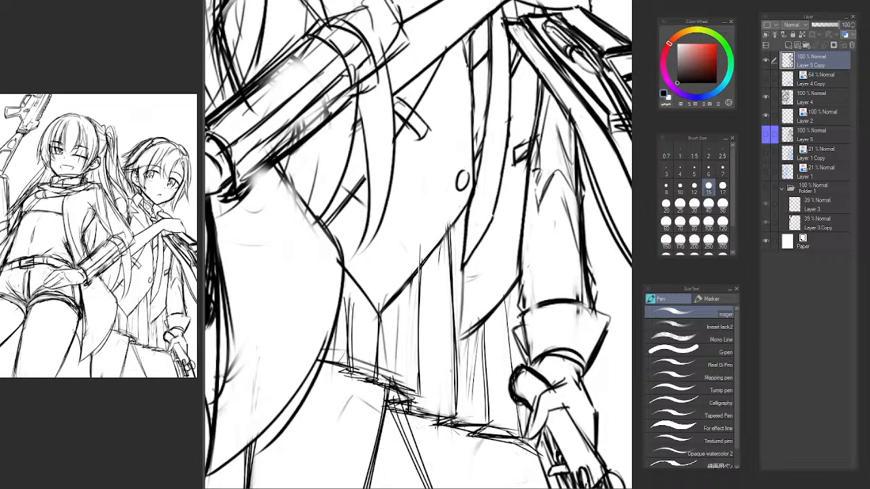
{"action": "key", "text": "b"}
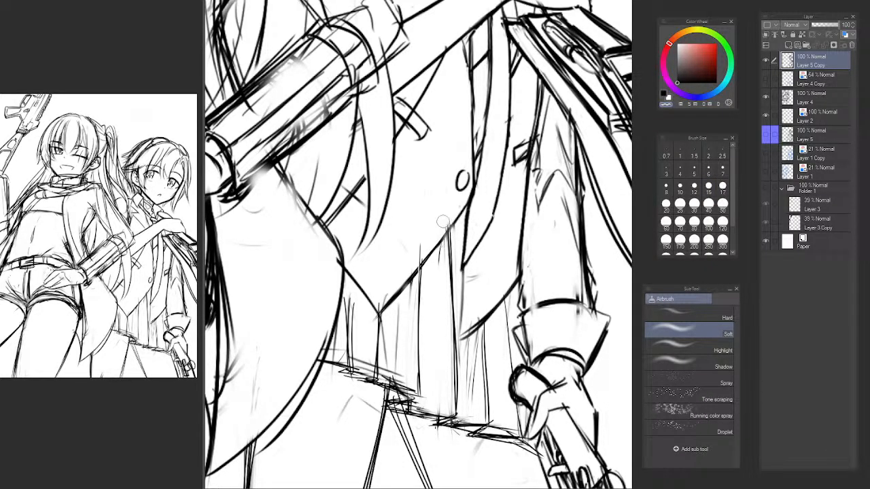
{"action": "left_click_drag", "start_coordinate": [421, 251], "coordinate": [412, 274]}
{"action": "left_click_drag", "start_coordinate": [451, 217], "coordinate": [357, 339]}
Redraw the vest's diagonal lower edge as one clean stroke from below the button to its point, undoing unsatisfactory attempts.
{"action": "key", "text": "p"}
{"action": "key", "text": "ctrl+z"}
{"action": "left_click_drag", "start_coordinate": [424, 253], "coordinate": [337, 355]}
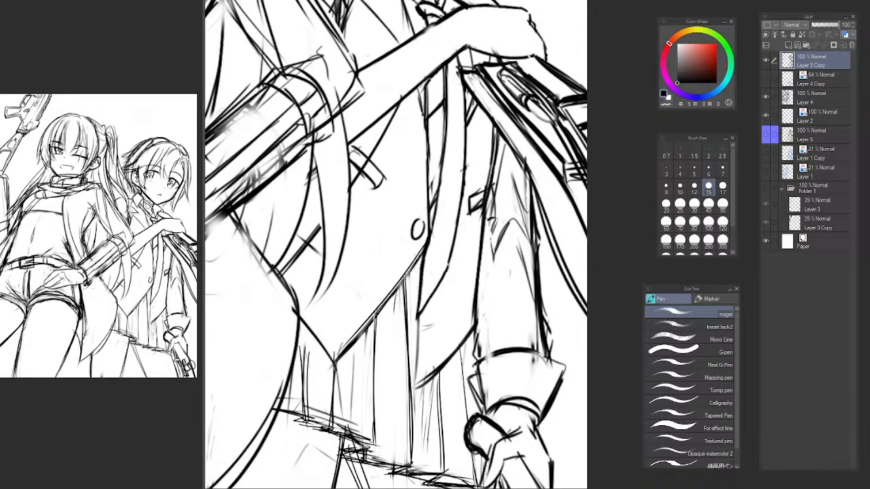
{"action": "key", "text": "ctrl+z"}
{"action": "left_click_drag", "start_coordinate": [422, 255], "coordinate": [341, 355]}
{"action": "key", "text": "ctrl+z"}
{"action": "left_click_drag", "start_coordinate": [421, 258], "coordinate": [336, 375]}
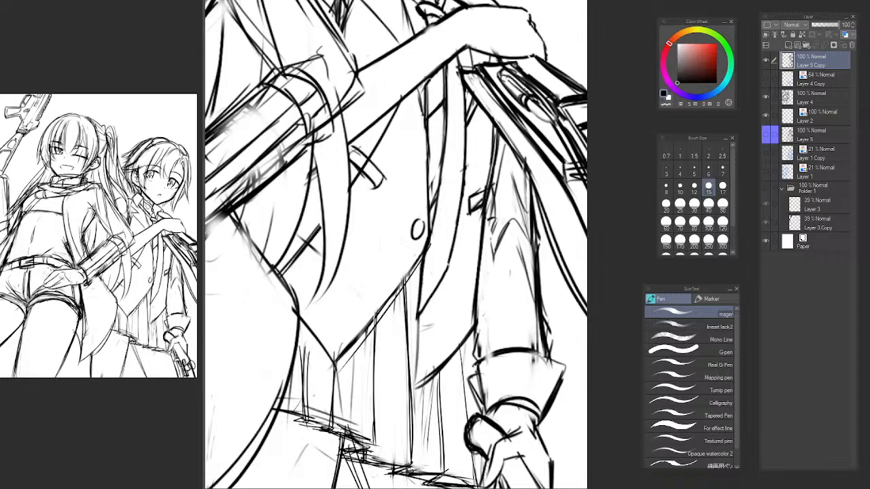
{"action": "key", "text": "ctrl+z"}
{"action": "left_click_drag", "start_coordinate": [422, 256], "coordinate": [334, 374]}
{"action": "key", "text": "ctrl+z"}
{"action": "left_click_drag", "start_coordinate": [423, 255], "coordinate": [334, 367]}
Draw the inner edge of the open jacket panel beside the vest, running down to the panel's pointed tip.
{"action": "scroll", "coordinate": [443, 313], "scroll_direction": "down", "scroll_amount": 6}
{"action": "scroll", "coordinate": [454, 288], "scroll_direction": "up", "scroll_amount": 4}
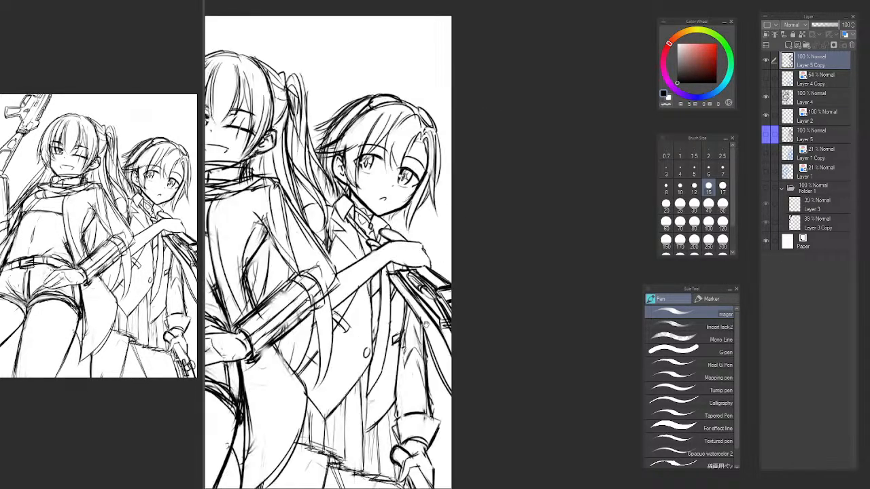
{"action": "left_click_drag", "start_coordinate": [419, 329], "coordinate": [424, 325]}
{"action": "scroll", "coordinate": [395, 359], "scroll_direction": "up", "scroll_amount": 2}
{"action": "mouse_move", "coordinate": [346, 393]}
{"action": "left_mouse_down"}
{"action": "mouse_move", "coordinate": [394, 280]}
{"action": "mouse_move", "coordinate": [395, 315]}
{"action": "left_mouse_up"}
{"action": "mouse_move", "coordinate": [394, 279]}
{"action": "left_mouse_down"}
{"action": "mouse_move", "coordinate": [400, 418]}
{"action": "mouse_move", "coordinate": [399, 401]}
{"action": "left_mouse_up"}
{"action": "left_click_drag", "start_coordinate": [396, 326], "coordinate": [398, 391]}
{"action": "key", "text": "ctrl+z"}
{"action": "key", "text": "ctrl+z"}
{"action": "key", "text": "ctrl+z"}
{"action": "left_click_drag", "start_coordinate": [395, 282], "coordinate": [401, 394]}
{"action": "left_click_drag", "start_coordinate": [390, 291], "coordinate": [400, 396]}
{"action": "key", "text": "ctrl+z"}
{"action": "left_click_drag", "start_coordinate": [401, 354], "coordinate": [401, 400]}
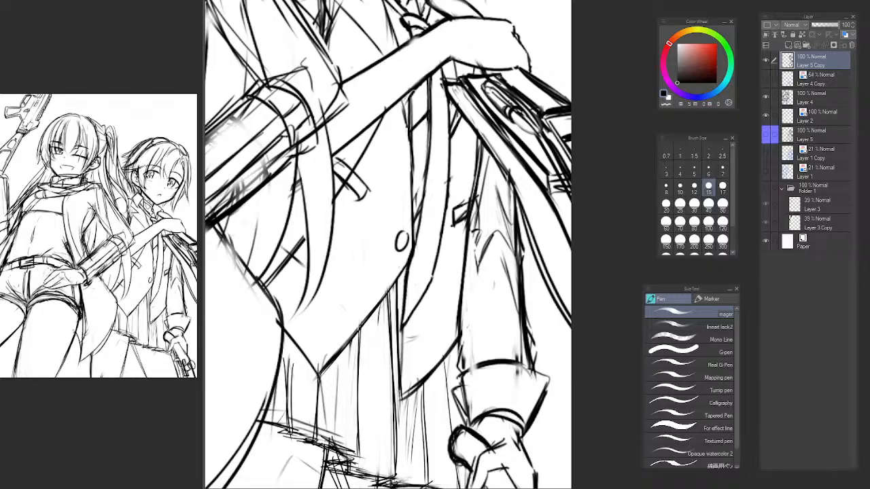
Fade the stray lines inside the open jacket panel with the Soft airbrush and return to the pen.
{"action": "key", "text": "b"}
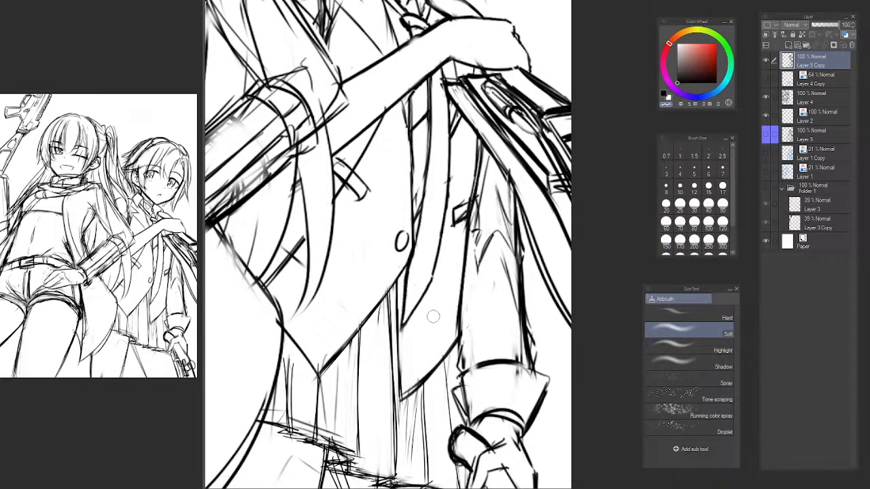
{"action": "key", "text": "p"}
{"action": "scroll", "coordinate": [443, 306], "scroll_direction": "down", "scroll_amount": 2}
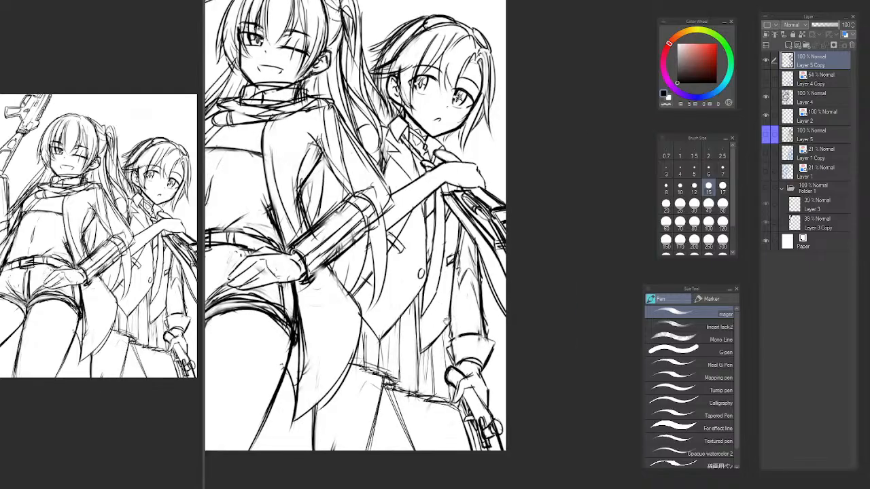
{"action": "left_click_drag", "start_coordinate": [447, 322], "coordinate": [373, 320]}
{"action": "key", "text": "b"}
{"action": "key", "text": "p"}
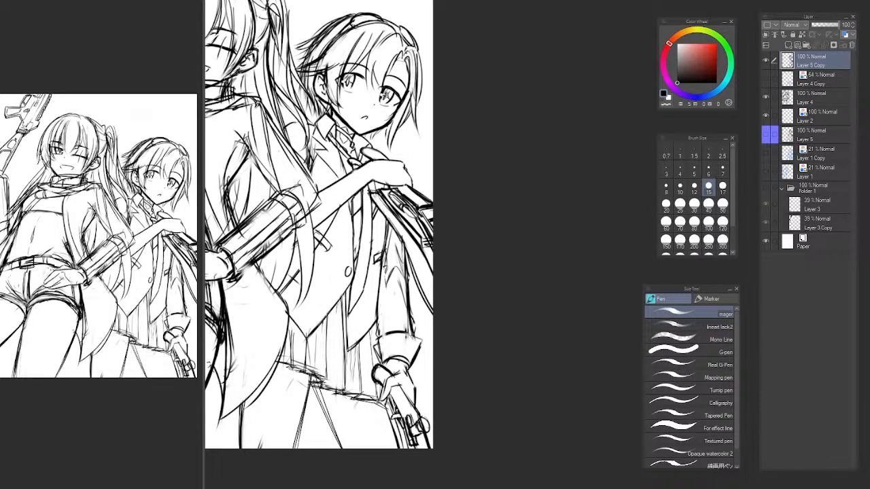
Check the two-character composition in a mirrored view and restore the normal orientation.
{"action": "key", "text": "h"}
{"action": "left_click_drag", "start_coordinate": [517, 248], "coordinate": [270, 249]}
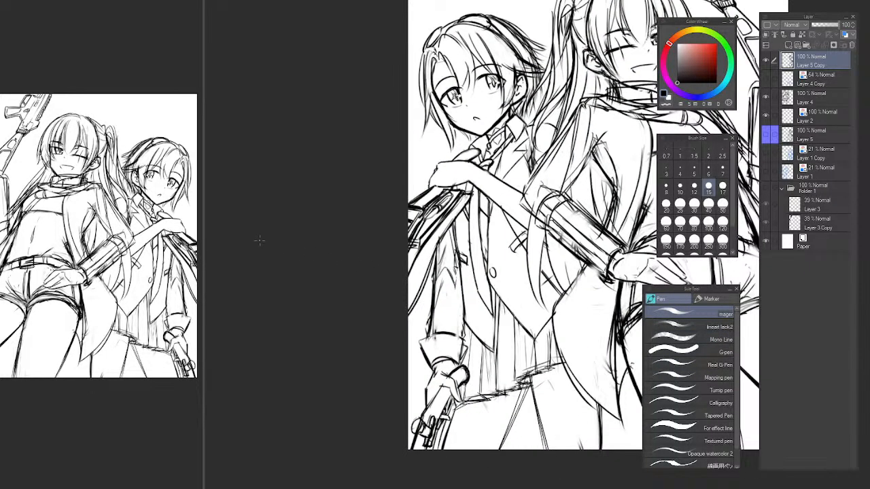
{"action": "key", "text": "h"}
{"action": "left_click_drag", "start_coordinate": [432, 337], "coordinate": [280, 310]}
{"action": "scroll", "coordinate": [427, 317], "scroll_direction": "up", "scroll_amount": 2}
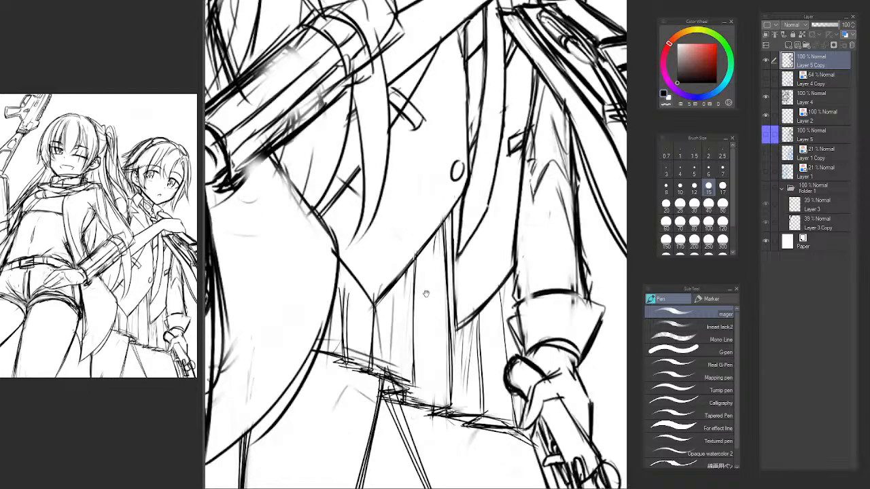
Clean up the pleat lines beneath the jacket panel's tip with the Soft airbrush and pen.
{"action": "left_click_drag", "start_coordinate": [420, 297], "coordinate": [398, 299]}
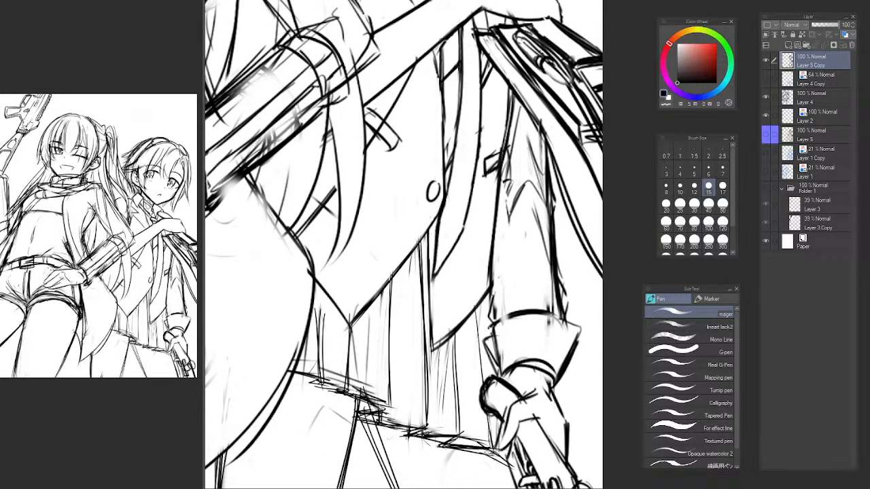
{"action": "key", "text": "b"}
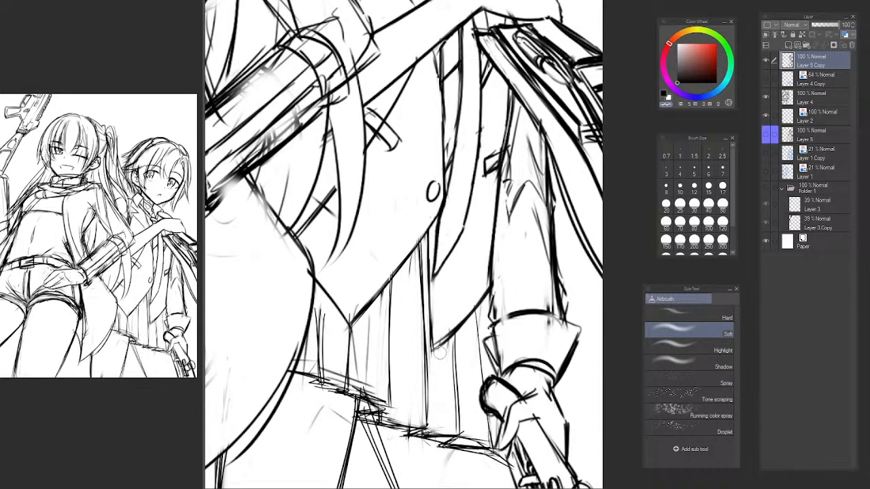
{"action": "key", "text": "p"}
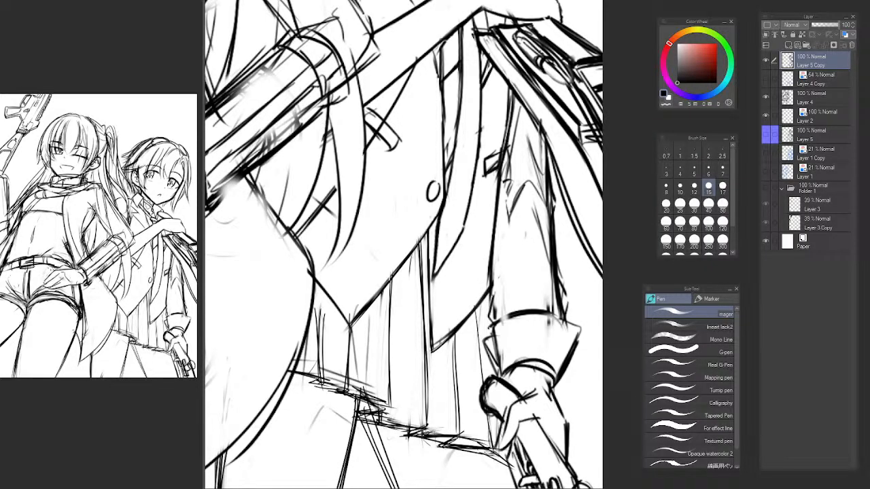
{"action": "mouse_move", "coordinate": [410, 312]}
{"action": "left_mouse_down"}
{"action": "mouse_move", "coordinate": [406, 306]}
{"action": "mouse_move", "coordinate": [400, 342]}
{"action": "left_mouse_up"}
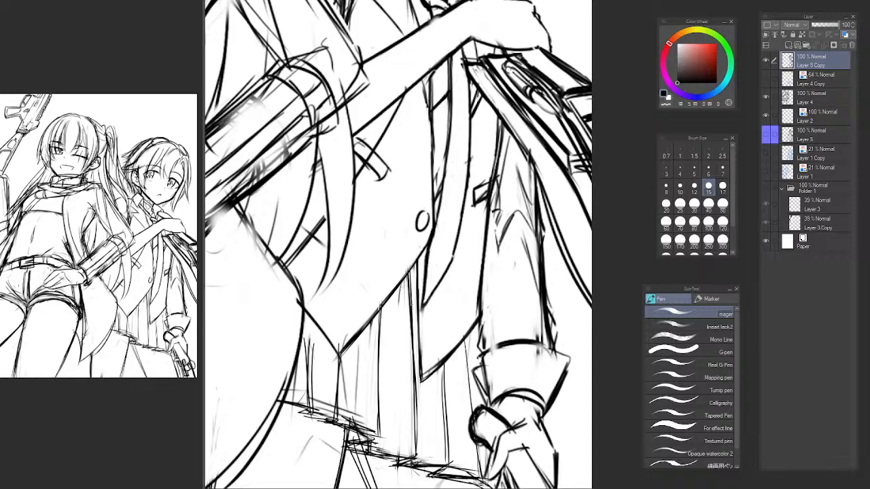
Rework the lines between the vest's lower edge and the jacket tip, and soften them with the Soft airbrush.
{"action": "left_click_drag", "start_coordinate": [378, 300], "coordinate": [478, 397]}
{"action": "key", "text": "ctrl+z"}
{"action": "left_click_drag", "start_coordinate": [384, 279], "coordinate": [464, 403]}
{"action": "key", "text": "ctrl+z"}
{"action": "left_click_drag", "start_coordinate": [382, 283], "coordinate": [464, 401]}
{"action": "key", "text": "b"}
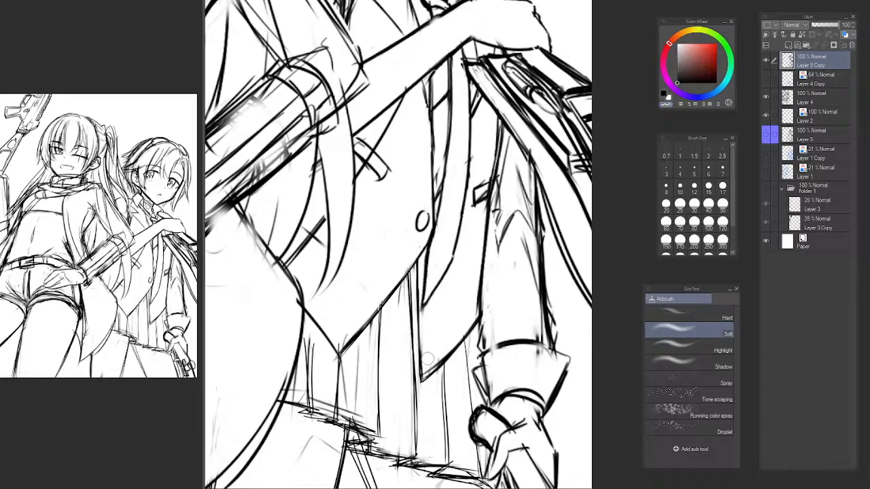
{"action": "left_click_drag", "start_coordinate": [428, 359], "coordinate": [388, 285]}
Lasso the short-haired character's skirt, vest bottom and gloved forearm, and cut and paste the area onto a new layer.
{"action": "scroll", "coordinate": [423, 286], "scroll_direction": "down", "scroll_amount": 5}
{"action": "scroll", "coordinate": [440, 269], "scroll_direction": "up", "scroll_amount": 1}
{"action": "left_click_drag", "start_coordinate": [443, 267], "coordinate": [507, 289]}
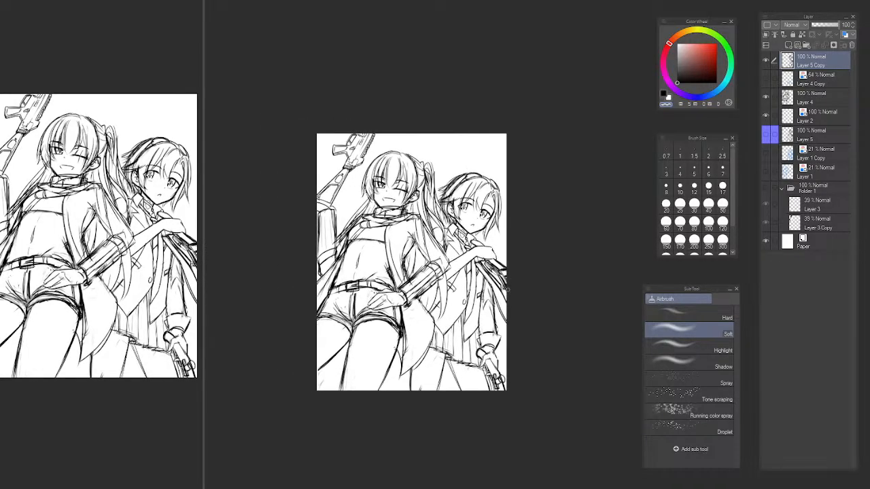
{"action": "key", "text": "p"}
{"action": "scroll", "coordinate": [475, 352], "scroll_direction": "up", "scroll_amount": 3}
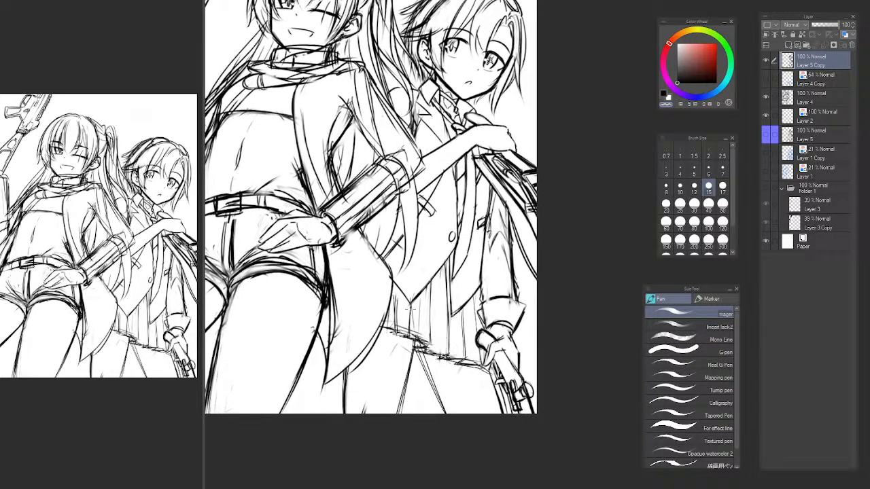
{"action": "key", "text": "b"}
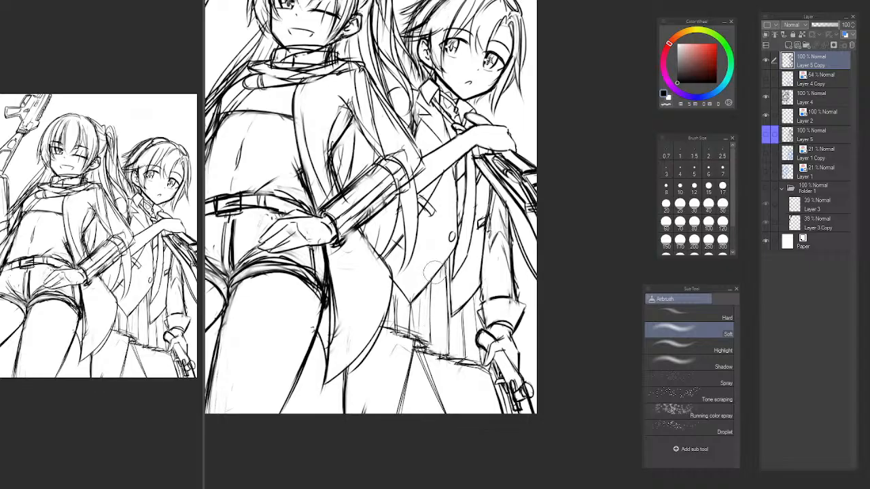
{"action": "key", "text": "m"}
{"action": "mouse_move", "coordinate": [441, 252]}
{"action": "left_mouse_down"}
{"action": "mouse_move", "coordinate": [407, 255]}
{"action": "mouse_move", "coordinate": [469, 382]}
{"action": "mouse_move", "coordinate": [537, 265]}
{"action": "left_mouse_up"}
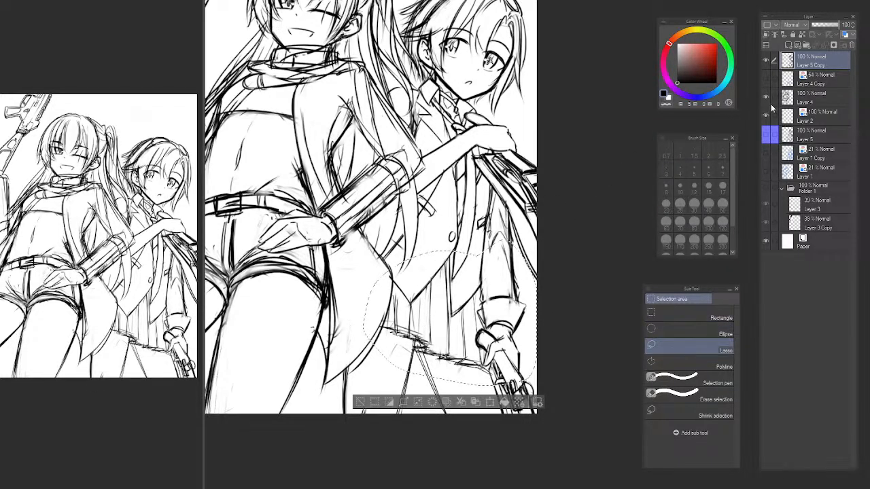
{"action": "key", "text": "ctrl+x"}
{"action": "key", "text": "ctrl+v"}
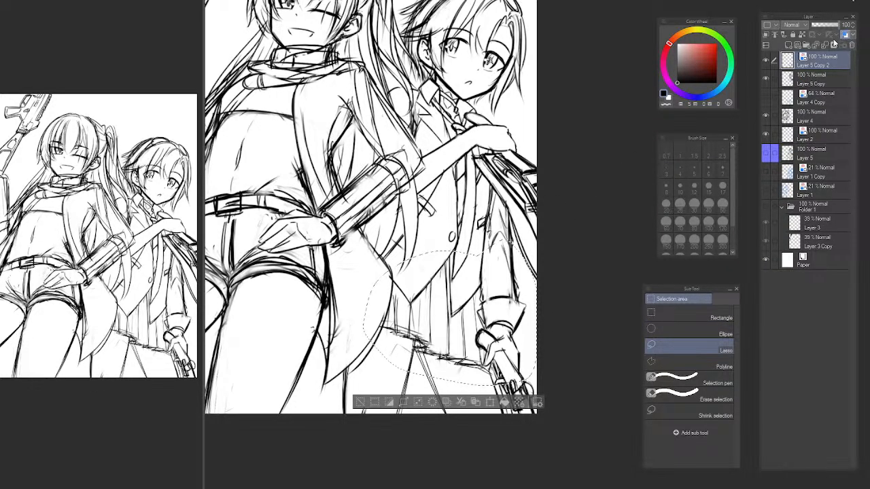
Display the pasted layer in blue layer color, and paste a second black copy on an active layer above it.
{"action": "left_click", "coordinate": [844, 35]}
{"action": "key", "text": "ctrl+d"}
{"action": "key", "text": "p"}
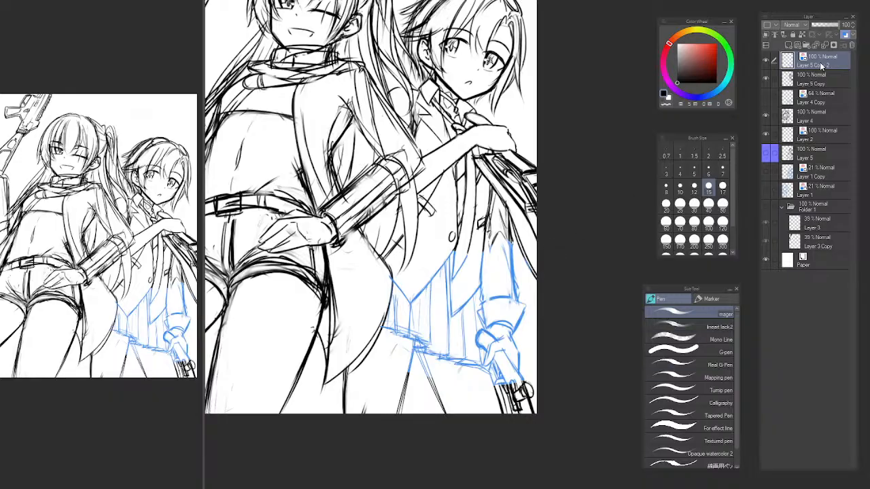
{"action": "left_click", "coordinate": [763, 61]}
{"action": "key", "text": "ctrl+v"}
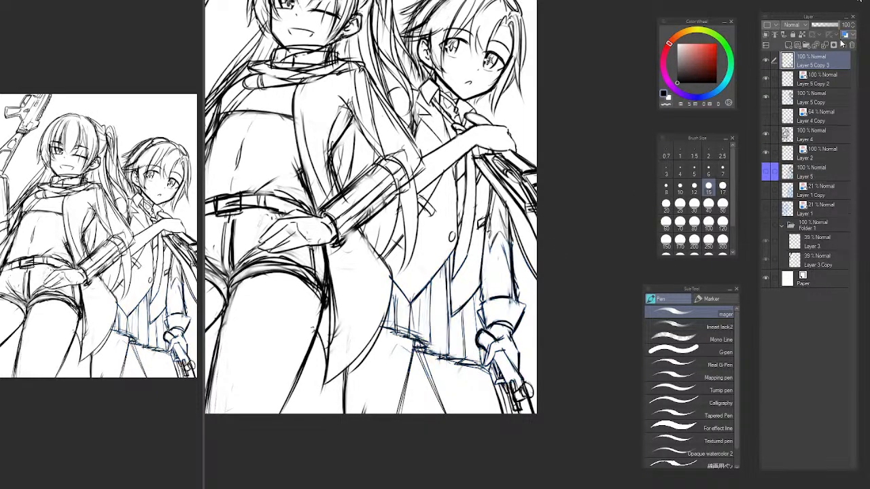
{"action": "left_click", "coordinate": [822, 83]}
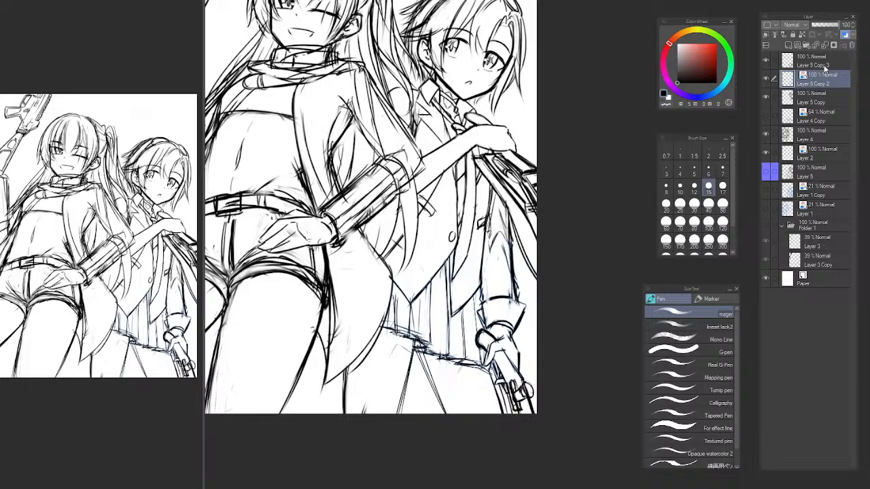
{"action": "left_click", "coordinate": [827, 61]}
Erase the skirt pleats, hem and vest edge from the upper copy with the Soft airbrush to reveal the blue copy.
{"action": "key", "text": "b"}
{"action": "mouse_move", "coordinate": [442, 316]}
{"action": "left_mouse_down"}
{"action": "mouse_move", "coordinate": [401, 320]}
{"action": "mouse_move", "coordinate": [391, 310]}
{"action": "mouse_move", "coordinate": [408, 340]}
{"action": "mouse_move", "coordinate": [429, 333]}
{"action": "mouse_move", "coordinate": [414, 326]}
{"action": "mouse_move", "coordinate": [445, 333]}
{"action": "mouse_move", "coordinate": [435, 278]}
{"action": "mouse_move", "coordinate": [438, 329]}
{"action": "left_mouse_up"}
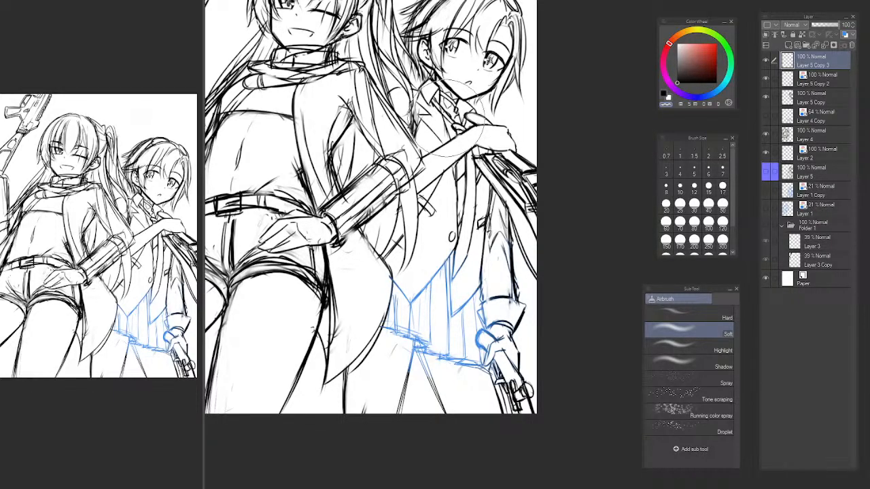
{"action": "left_click_drag", "start_coordinate": [368, 263], "coordinate": [549, 249]}
{"action": "scroll", "coordinate": [454, 269], "scroll_direction": "down", "scroll_amount": 4}
{"action": "scroll", "coordinate": [448, 261], "scroll_direction": "up", "scroll_amount": 2}
Add a new top layer and set up a red pen with a larger brush size.
{"action": "left_click", "coordinate": [788, 45]}
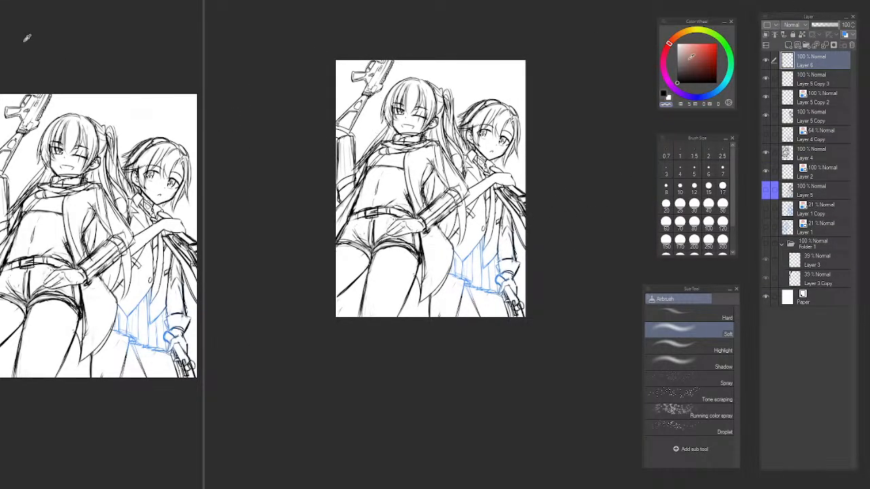
{"action": "key", "text": "p"}
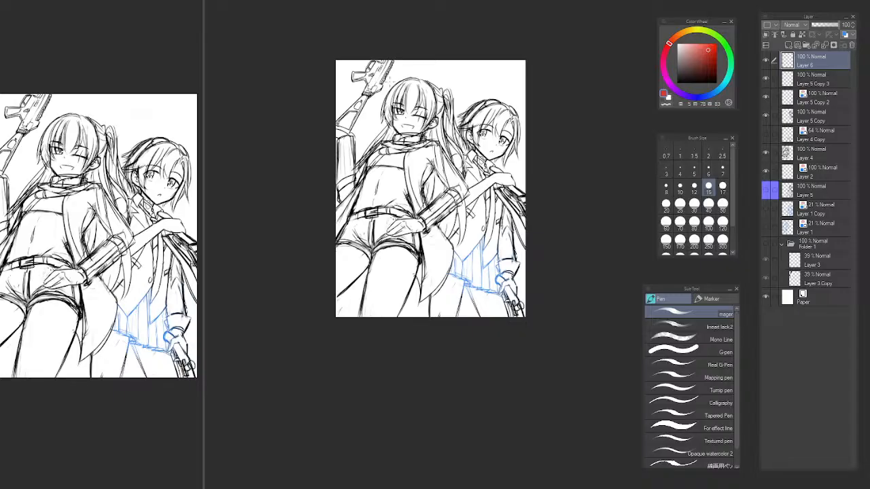
{"action": "key", "text": "bracketright"}
Try straight red perspective guide lines converging upward across both figures, and undo them all.
{"action": "left_click_drag", "start_coordinate": [402, 47], "coordinate": [333, 224]}
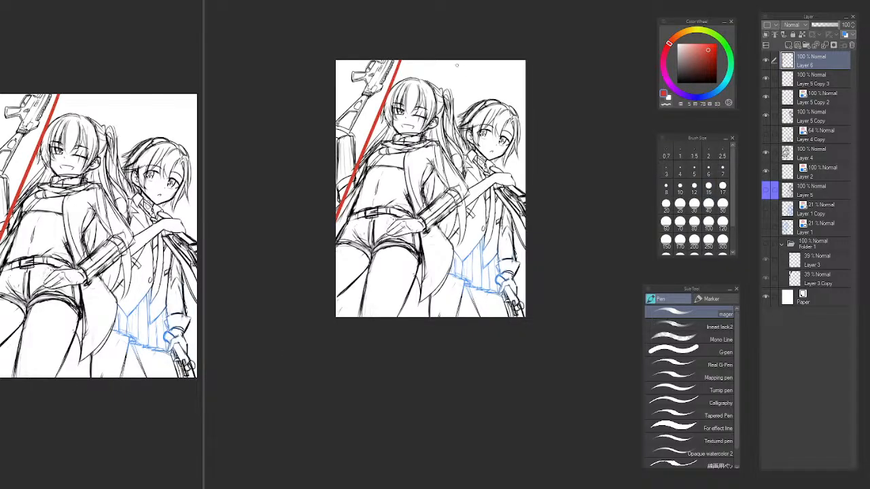
{"action": "mouse_move", "coordinate": [487, 53]}
{"action": "left_mouse_down"}
{"action": "mouse_move", "coordinate": [528, 219]}
{"action": "mouse_move", "coordinate": [528, 204]}
{"action": "left_mouse_up"}
{"action": "key", "text": "ctrl+z"}
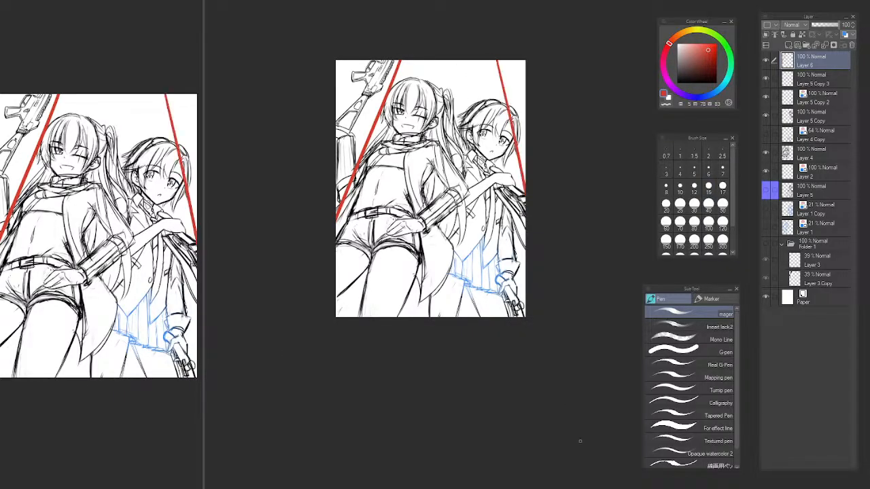
{"action": "left_click_drag", "start_coordinate": [399, 57], "coordinate": [335, 230]}
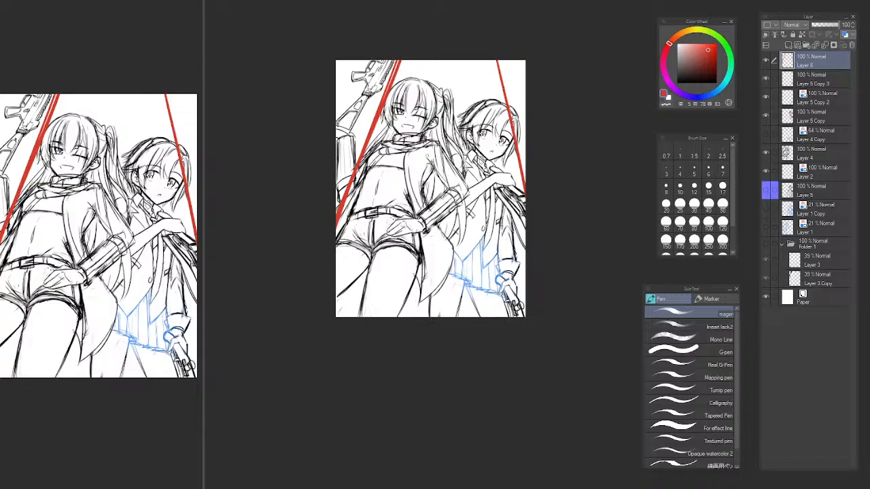
{"action": "mouse_move", "coordinate": [444, 36]}
{"action": "left_mouse_down"}
{"action": "mouse_move", "coordinate": [419, 299]}
{"action": "mouse_move", "coordinate": [442, 128]}
{"action": "mouse_move", "coordinate": [437, 318]}
{"action": "mouse_move", "coordinate": [503, 317]}
{"action": "left_mouse_up"}
{"action": "key", "text": "ctrl+z"}
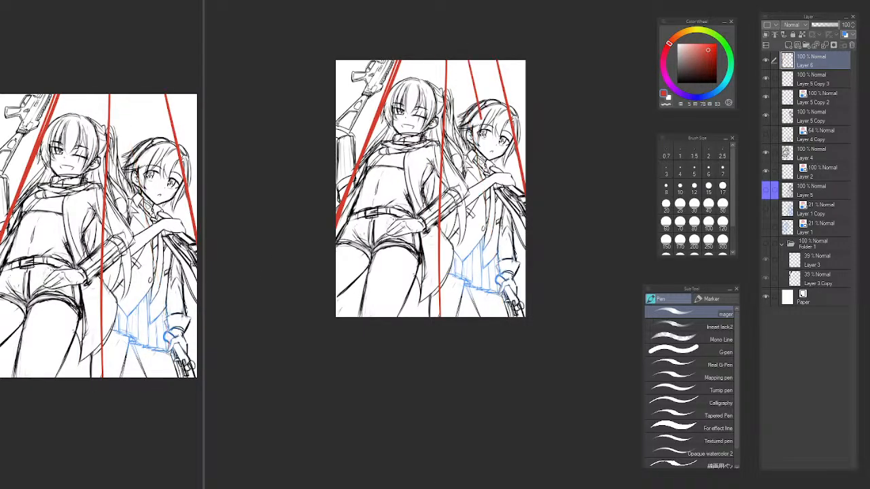
{"action": "key", "text": "ctrl+z"}
{"action": "key", "text": "ctrl+z"}
{"action": "key", "text": "ctrl+z"}
{"action": "key", "text": "ctrl+z"}
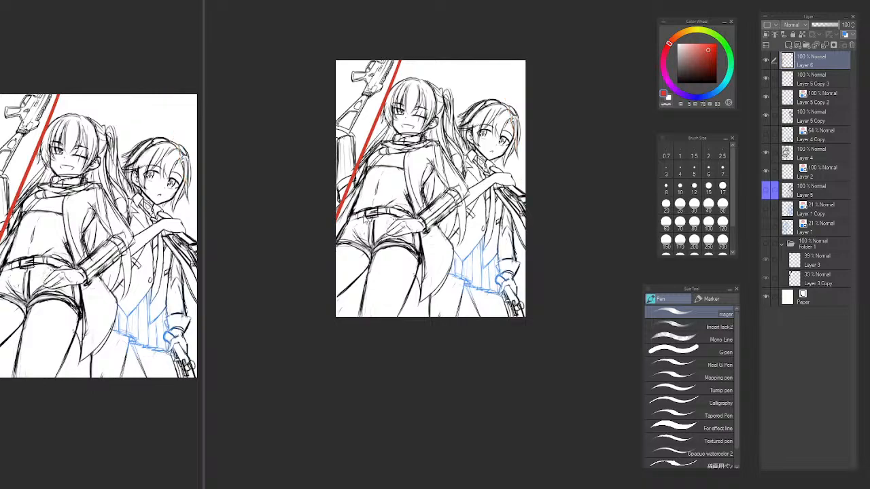
{"action": "key", "text": "ctrl+z"}
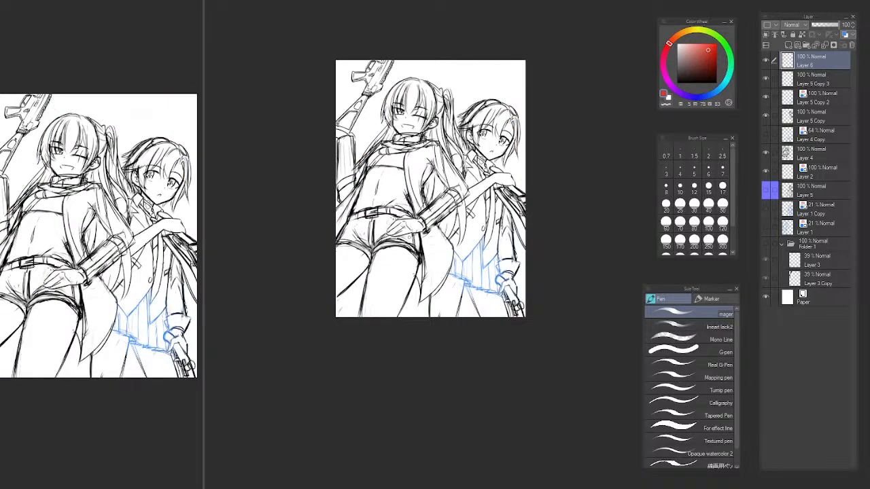
Draw red curved contour guides across the long-haired character's waist and chest and over both characters' foreheads.
{"action": "mouse_move", "coordinate": [345, 221]}
{"action": "left_mouse_down"}
{"action": "mouse_move", "coordinate": [405, 207]}
{"action": "mouse_move", "coordinate": [414, 219]}
{"action": "left_mouse_up"}
{"action": "left_click_drag", "start_coordinate": [365, 163], "coordinate": [418, 164]}
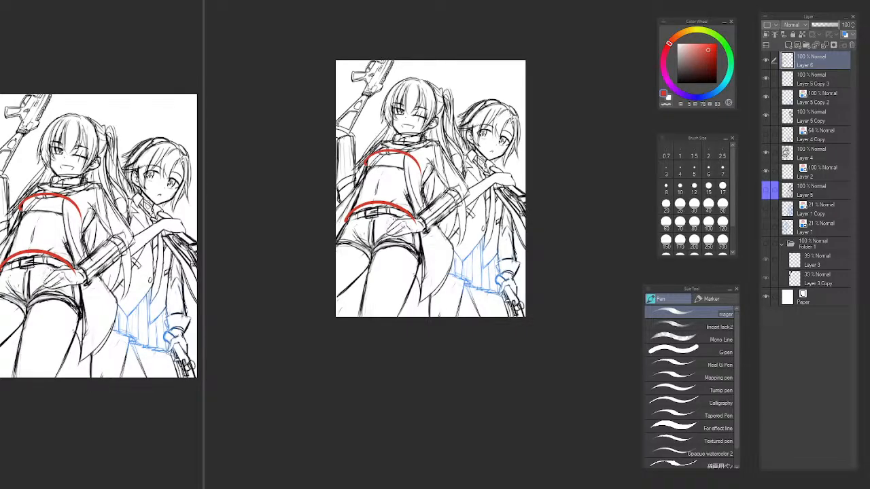
{"action": "mouse_move", "coordinate": [385, 106]}
{"action": "left_mouse_down"}
{"action": "mouse_move", "coordinate": [412, 91]}
{"action": "mouse_move", "coordinate": [419, 113]}
{"action": "left_mouse_up"}
{"action": "mouse_move", "coordinate": [480, 109]}
{"action": "left_mouse_down"}
{"action": "mouse_move", "coordinate": [524, 134]}
{"action": "mouse_move", "coordinate": [509, 119]}
{"action": "mouse_move", "coordinate": [518, 132]}
{"action": "left_mouse_up"}
{"action": "key", "text": "ctrl+z"}
Redraw the red forehead guide on the short-haired character and box the long-haired character's torso with red side lines and a waist ellipse.
{"action": "key", "text": "ctrl+z"}
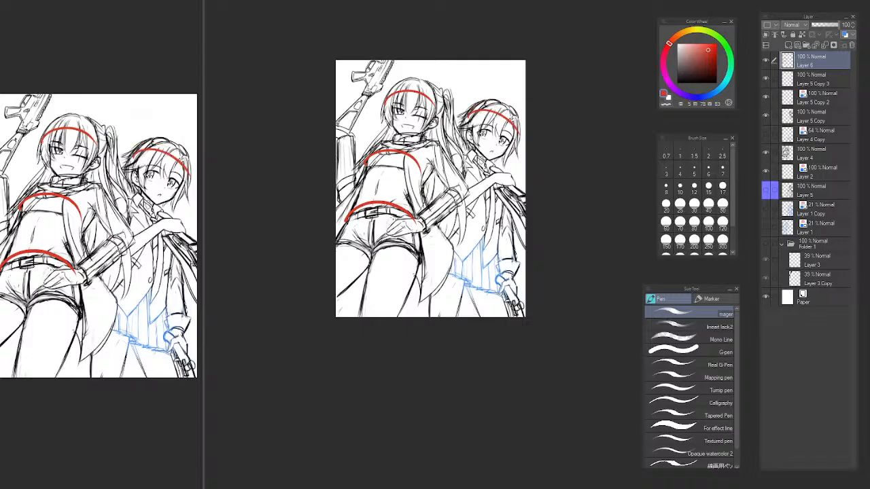
{"action": "key", "text": "ctrl+z"}
{"action": "left_click_drag", "start_coordinate": [470, 114], "coordinate": [522, 134]}
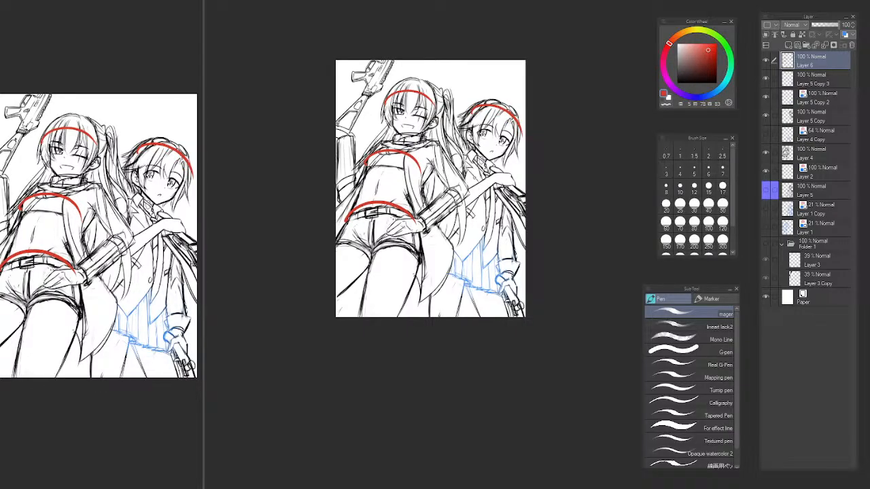
{"action": "key", "text": "ctrl+z"}
{"action": "left_click_drag", "start_coordinate": [364, 157], "coordinate": [346, 216]}
{"action": "left_click_drag", "start_coordinate": [426, 168], "coordinate": [414, 215]}
{"action": "mouse_move", "coordinate": [347, 217]}
{"action": "left_mouse_down"}
{"action": "mouse_move", "coordinate": [414, 231]}
{"action": "mouse_move", "coordinate": [414, 216]}
{"action": "left_mouse_up"}
{"action": "key", "text": "ctrl+z"}
{"action": "scroll", "coordinate": [526, 202], "scroll_direction": "down", "scroll_amount": 4}
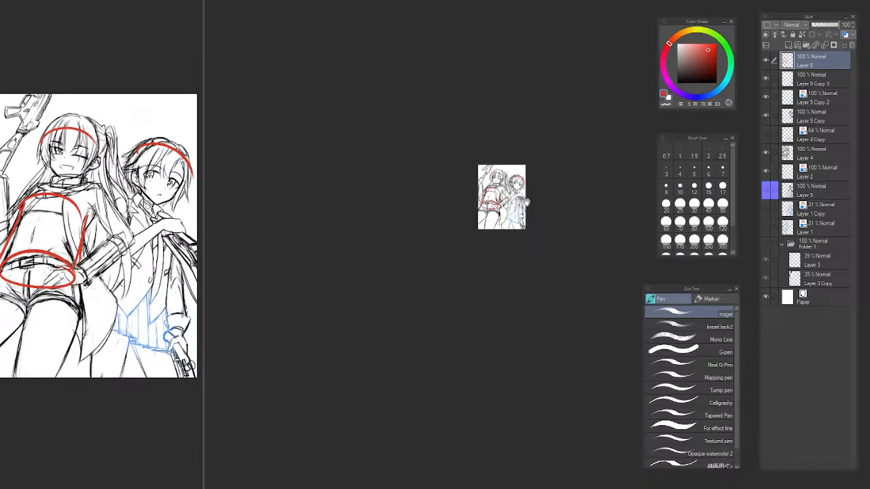
Erase all the red contour guides from both characters with the Vector eraser.
{"action": "scroll", "coordinate": [516, 191], "scroll_direction": "up", "scroll_amount": 4}
{"action": "key", "text": "e"}
{"action": "left_click_drag", "start_coordinate": [504, 156], "coordinate": [517, 144]}
{"action": "left_click_drag", "start_coordinate": [476, 192], "coordinate": [445, 239]}
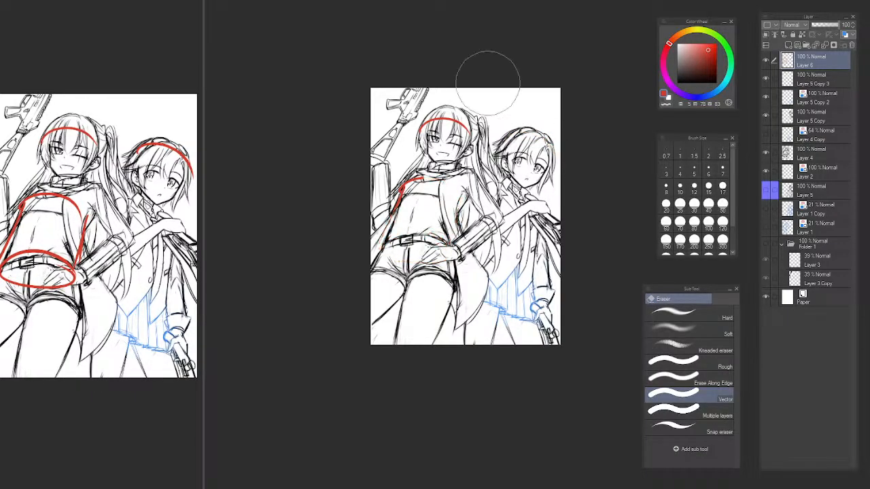
{"action": "left_click_drag", "start_coordinate": [487, 83], "coordinate": [380, 225]}
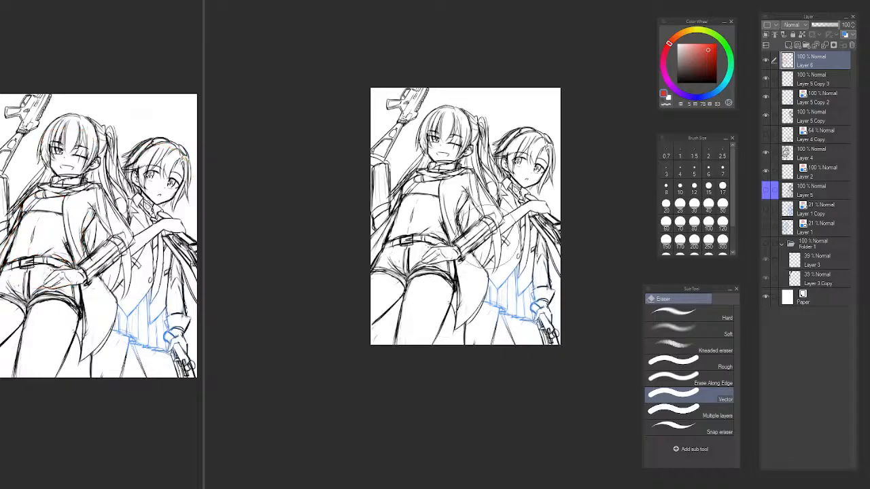
Toggle Layer 5 Copy 3 and Layer 5 Copy 2 to check which skirt and vest lines each one holds.
{"action": "scroll", "coordinate": [495, 248], "scroll_direction": "up", "scroll_amount": 4}
{"action": "key", "text": "p"}
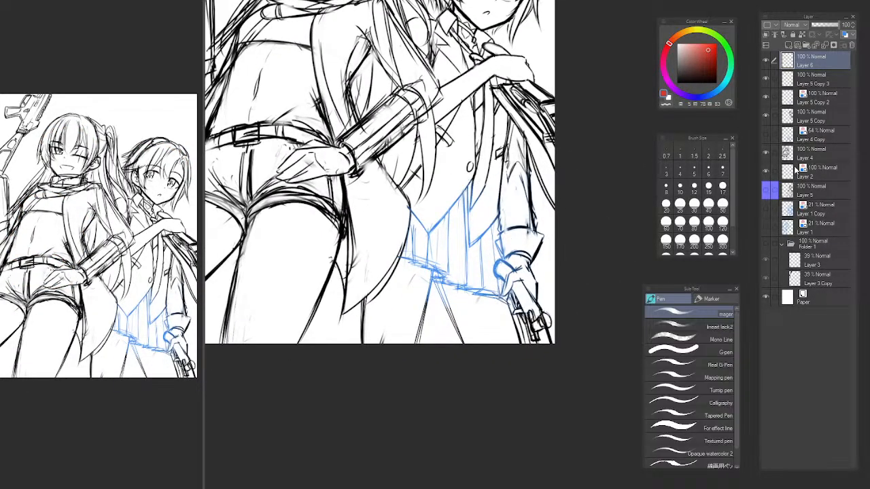
{"action": "left_click", "coordinate": [794, 121]}
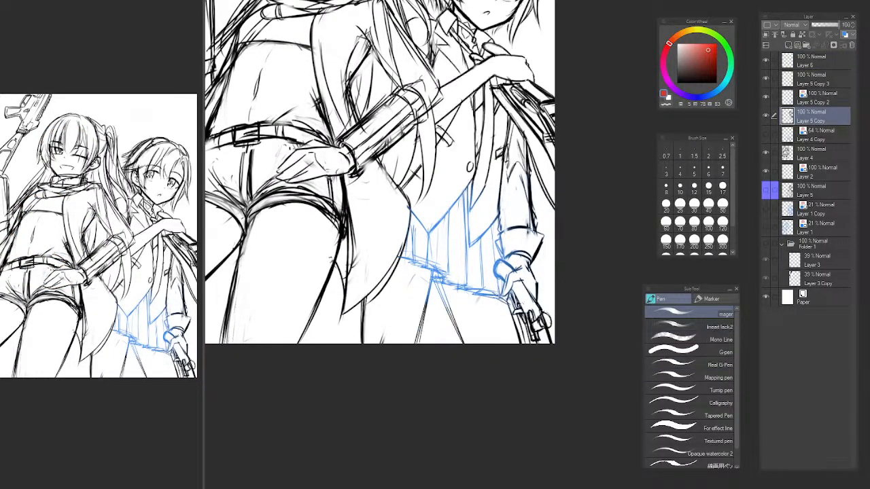
{"action": "left_click", "coordinate": [766, 80]}
{"action": "left_click", "coordinate": [765, 79]}
{"action": "left_click", "coordinate": [766, 79]}
{"action": "left_click", "coordinate": [765, 80]}
{"action": "left_click", "coordinate": [766, 98]}
{"action": "left_click", "coordinate": [766, 98]}
{"action": "left_click", "coordinate": [765, 98]}
{"action": "left_click", "coordinate": [766, 97]}
{"action": "left_click", "coordinate": [787, 99]}
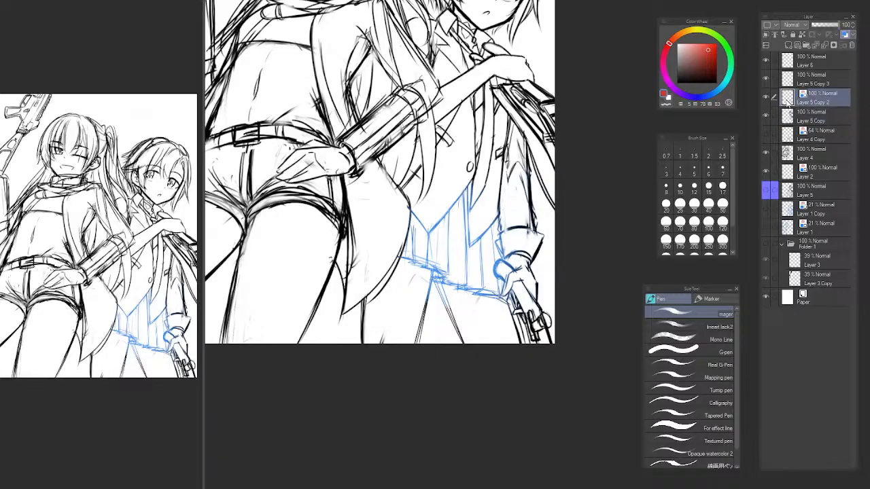
Make Layer 5 Copy 3 the active layer, keep it visible and set up the black pen.
{"action": "key", "text": "b"}
{"action": "left_click", "coordinate": [807, 81]}
{"action": "left_click", "coordinate": [766, 80]}
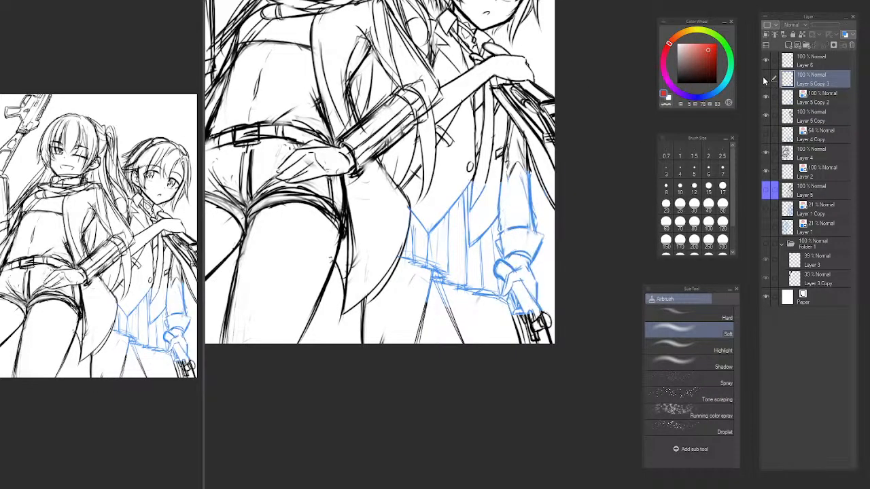
{"action": "left_click", "coordinate": [766, 80]}
{"action": "key", "text": "p"}
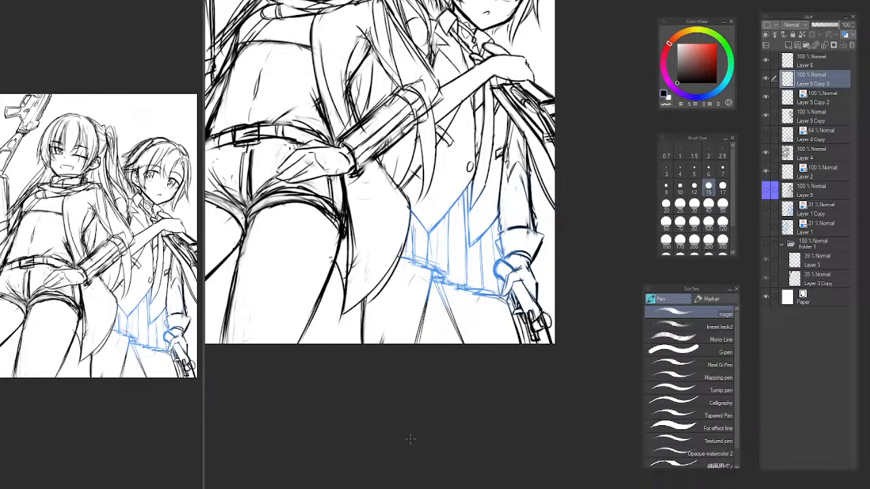
Draw a black curved skirt hem above the blue one, from the coat tail down to the gloved hand, retrying until it fits.
{"action": "scroll", "coordinate": [431, 255], "scroll_direction": "up", "scroll_amount": 5}
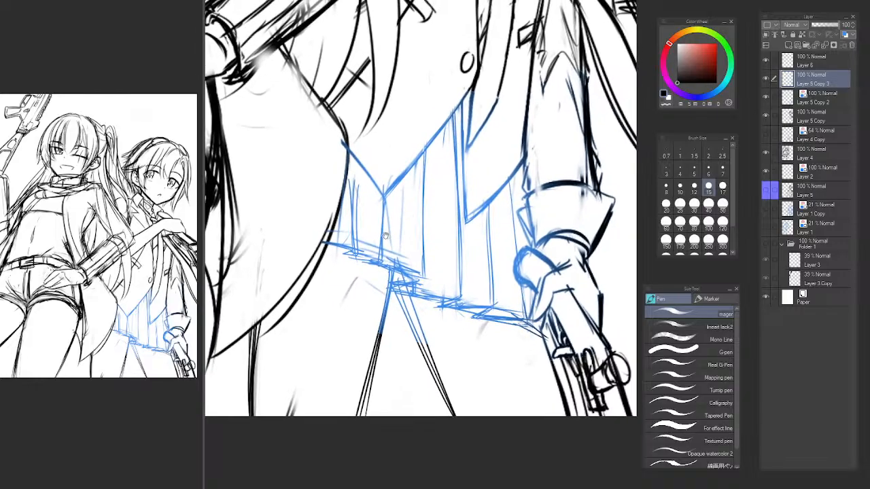
{"action": "mouse_move", "coordinate": [330, 237]}
{"action": "left_mouse_down"}
{"action": "mouse_move", "coordinate": [491, 264]}
{"action": "mouse_move", "coordinate": [409, 248]}
{"action": "mouse_move", "coordinate": [463, 277]}
{"action": "left_mouse_up"}
{"action": "key", "text": "ctrl+z"}
{"action": "key", "text": "ctrl+z"}
{"action": "mouse_move", "coordinate": [329, 237]}
{"action": "left_mouse_down"}
{"action": "mouse_move", "coordinate": [432, 257]}
{"action": "mouse_move", "coordinate": [518, 292]}
{"action": "mouse_move", "coordinate": [454, 289]}
{"action": "left_mouse_up"}
{"action": "key", "text": "ctrl+z"}
{"action": "key", "text": "ctrl+z"}
{"action": "left_click_drag", "start_coordinate": [413, 268], "coordinate": [548, 304]}
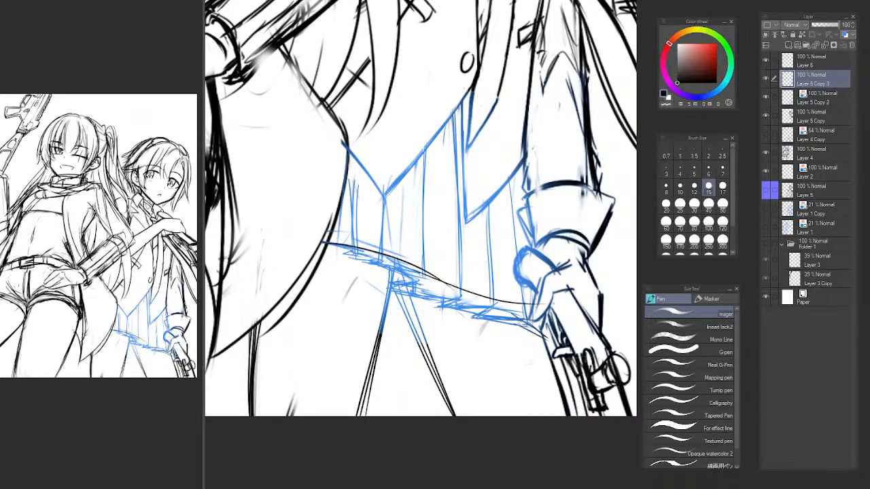
{"action": "left_click_drag", "start_coordinate": [420, 274], "coordinate": [543, 306]}
{"action": "key", "text": "ctrl+z"}
{"action": "key", "text": "ctrl+z"}
{"action": "key", "text": "ctrl+z"}
{"action": "mouse_move", "coordinate": [329, 238]}
{"action": "left_mouse_down"}
{"action": "mouse_move", "coordinate": [530, 283]}
{"action": "mouse_move", "coordinate": [539, 326]}
{"action": "left_mouse_up"}
{"action": "key", "text": "ctrl+z"}
{"action": "key", "text": "ctrl+z"}
{"action": "left_click_drag", "start_coordinate": [314, 241], "coordinate": [533, 321]}
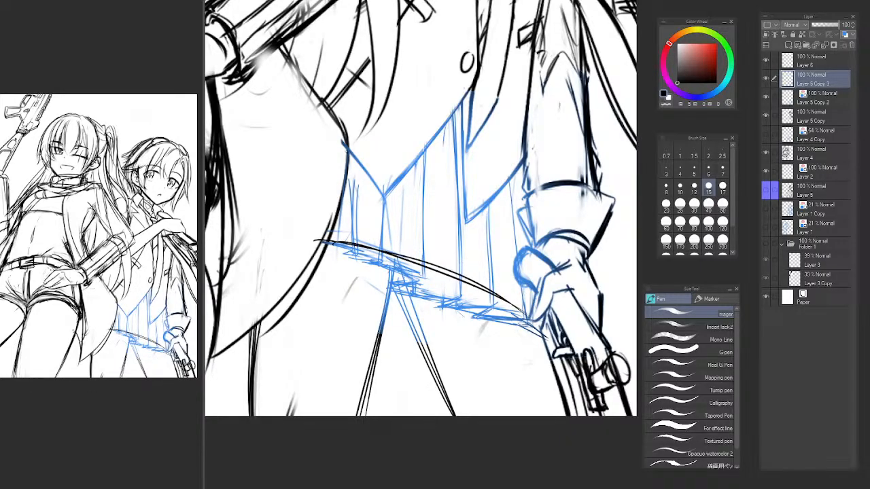
Draw the first pleat line beside the coat tail and reinforce the hem below it.
{"action": "left_click_drag", "start_coordinate": [435, 258], "coordinate": [438, 298]}
{"action": "left_click_drag", "start_coordinate": [361, 194], "coordinate": [349, 280]}
{"action": "mouse_move", "coordinate": [359, 210]}
{"action": "left_mouse_down"}
{"action": "mouse_move", "coordinate": [348, 280]}
{"action": "mouse_move", "coordinate": [393, 296]}
{"action": "left_mouse_up"}
{"action": "key", "text": "ctrl+z"}
{"action": "left_click_drag", "start_coordinate": [339, 289], "coordinate": [400, 297]}
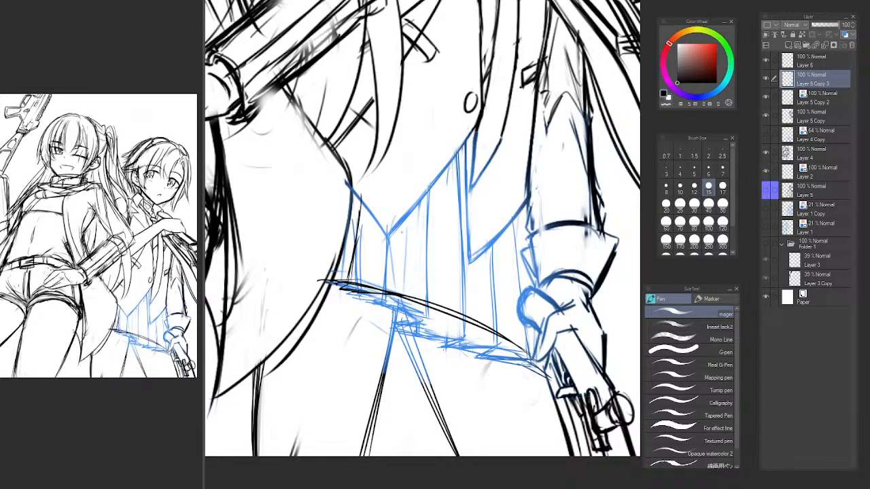
Draw the pleat lines below the vest's front point with a zigzag fold in the hem.
{"action": "mouse_move", "coordinate": [403, 214]}
{"action": "left_mouse_down"}
{"action": "mouse_move", "coordinate": [402, 288]}
{"action": "mouse_move", "coordinate": [408, 267]}
{"action": "mouse_move", "coordinate": [400, 303]}
{"action": "mouse_move", "coordinate": [388, 303]}
{"action": "mouse_move", "coordinate": [440, 323]}
{"action": "left_mouse_up"}
{"action": "key", "text": "ctrl+z"}
{"action": "key", "text": "ctrl+z"}
{"action": "left_click_drag", "start_coordinate": [397, 306], "coordinate": [440, 315]}
{"action": "left_click_drag", "start_coordinate": [419, 197], "coordinate": [435, 330]}
{"action": "key", "text": "ctrl+z"}
{"action": "mouse_move", "coordinate": [435, 173]}
{"action": "left_mouse_down"}
{"action": "mouse_move", "coordinate": [436, 319]}
{"action": "mouse_move", "coordinate": [432, 270]}
{"action": "left_mouse_up"}
{"action": "left_click_drag", "start_coordinate": [438, 212], "coordinate": [437, 274]}
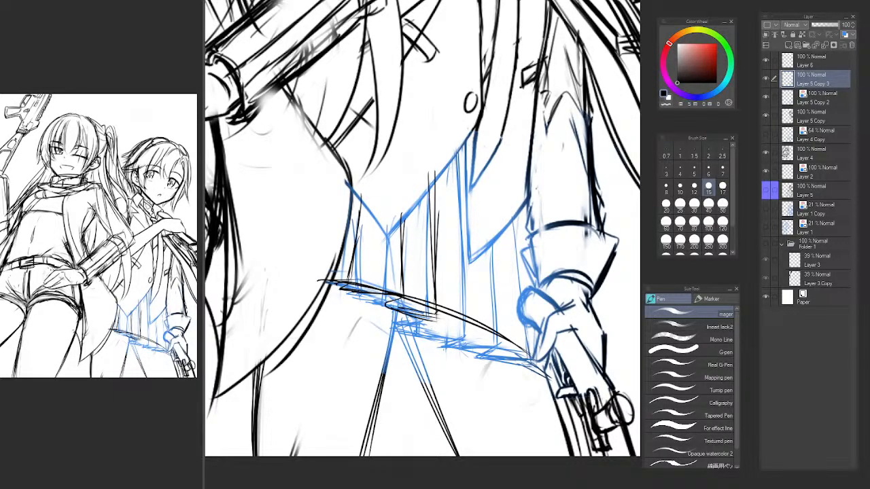
Add the second hem fold from the middle pleat toward the gloved hand, undoing the strokes that do not fit.
{"action": "mouse_move", "coordinate": [435, 314]}
{"action": "left_mouse_down"}
{"action": "mouse_move", "coordinate": [406, 333]}
{"action": "mouse_move", "coordinate": [435, 341]}
{"action": "mouse_move", "coordinate": [416, 326]}
{"action": "mouse_move", "coordinate": [485, 342]}
{"action": "left_mouse_up"}
{"action": "key", "text": "ctrl+z"}
{"action": "left_click_drag", "start_coordinate": [427, 328], "coordinate": [487, 339]}
{"action": "key", "text": "ctrl+z"}
{"action": "mouse_move", "coordinate": [450, 318]}
{"action": "left_mouse_down"}
{"action": "mouse_move", "coordinate": [454, 328]}
{"action": "mouse_move", "coordinate": [491, 336]}
{"action": "left_mouse_up"}
{"action": "key", "text": "ctrl+z"}
{"action": "key", "text": "ctrl+z"}
{"action": "key", "text": "ctrl+z"}
{"action": "left_click_drag", "start_coordinate": [423, 326], "coordinate": [482, 337]}
Draw long slanted pleat lines from the vest's front opening down to the hem.
{"action": "left_click_drag", "start_coordinate": [456, 177], "coordinate": [493, 357]}
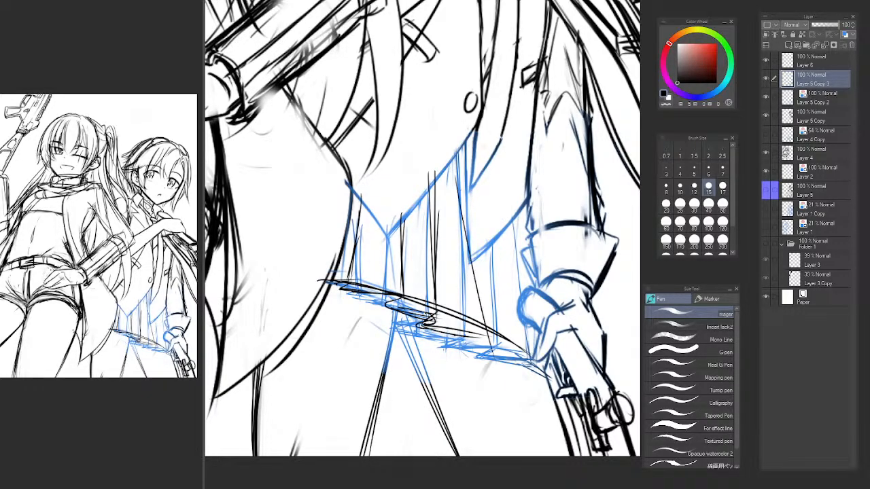
{"action": "left_click_drag", "start_coordinate": [460, 192], "coordinate": [478, 288]}
{"action": "left_click_drag", "start_coordinate": [471, 179], "coordinate": [487, 358]}
{"action": "mouse_move", "coordinate": [471, 179]}
{"action": "left_mouse_down"}
{"action": "mouse_move", "coordinate": [483, 323]}
{"action": "mouse_move", "coordinate": [458, 357]}
{"action": "mouse_move", "coordinate": [508, 356]}
{"action": "left_mouse_up"}
{"action": "key", "text": "ctrl+z"}
Draw the last hem fold near the gloved hand and the pleat lines beside the sleeve cuff.
{"action": "key", "text": "ctrl+z"}
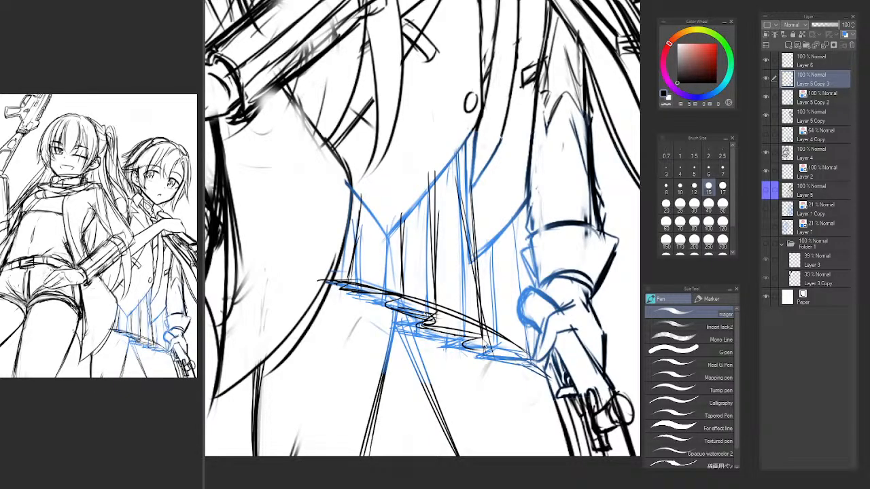
{"action": "key", "text": "ctrl+z"}
{"action": "mouse_move", "coordinate": [474, 334]}
{"action": "left_mouse_down"}
{"action": "mouse_move", "coordinate": [489, 339]}
{"action": "mouse_move", "coordinate": [461, 339]}
{"action": "left_mouse_up"}
{"action": "mouse_move", "coordinate": [462, 341]}
{"action": "left_mouse_down"}
{"action": "mouse_move", "coordinate": [507, 352]}
{"action": "mouse_move", "coordinate": [475, 357]}
{"action": "left_mouse_up"}
{"action": "left_click_drag", "start_coordinate": [475, 356], "coordinate": [527, 353]}
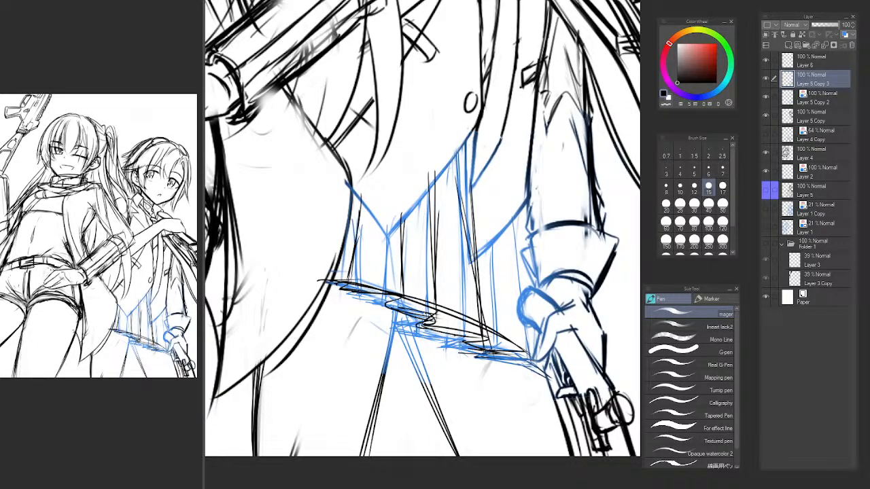
{"action": "left_click_drag", "start_coordinate": [504, 227], "coordinate": [519, 299]}
{"action": "mouse_move", "coordinate": [507, 207]}
{"action": "left_mouse_down"}
{"action": "mouse_move", "coordinate": [530, 378]}
{"action": "mouse_move", "coordinate": [523, 350]}
{"action": "mouse_move", "coordinate": [527, 369]}
{"action": "left_mouse_up"}
{"action": "key", "text": "ctrl+z"}
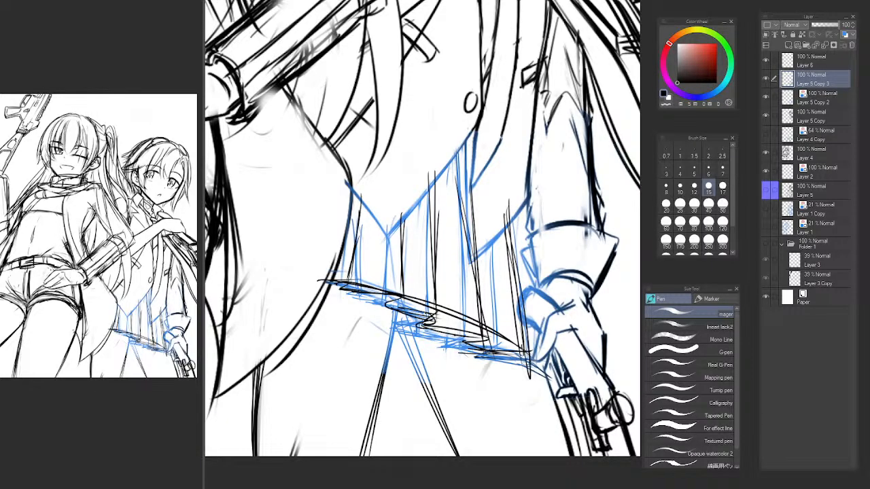
Trace the V-shaped lower edge of the vest's front panel beside the coat tail in black.
{"action": "key", "text": "b"}
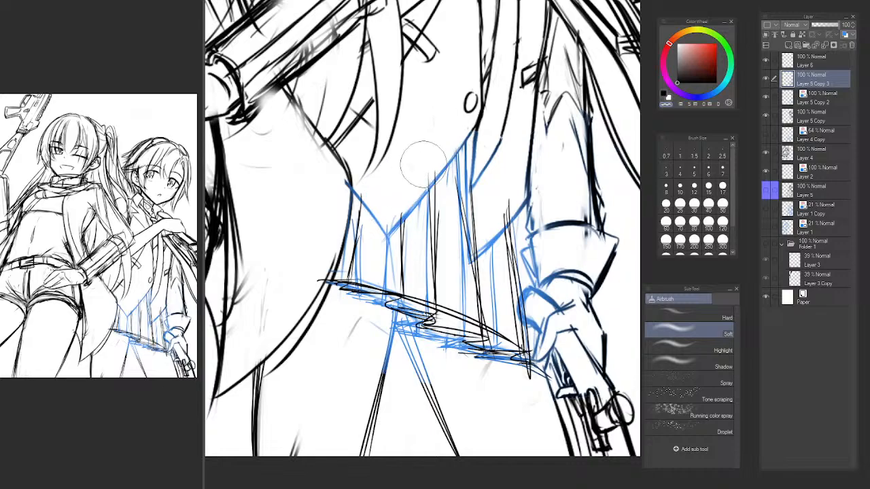
{"action": "key", "text": "p"}
{"action": "left_click_drag", "start_coordinate": [372, 226], "coordinate": [378, 289]}
{"action": "mouse_move", "coordinate": [357, 250]}
{"action": "left_mouse_down"}
{"action": "mouse_move", "coordinate": [397, 309]}
{"action": "mouse_move", "coordinate": [391, 298]}
{"action": "left_mouse_up"}
{"action": "key", "text": "ctrl+z"}
{"action": "left_click_drag", "start_coordinate": [353, 249], "coordinate": [391, 300]}
{"action": "left_click_drag", "start_coordinate": [471, 209], "coordinate": [392, 297]}
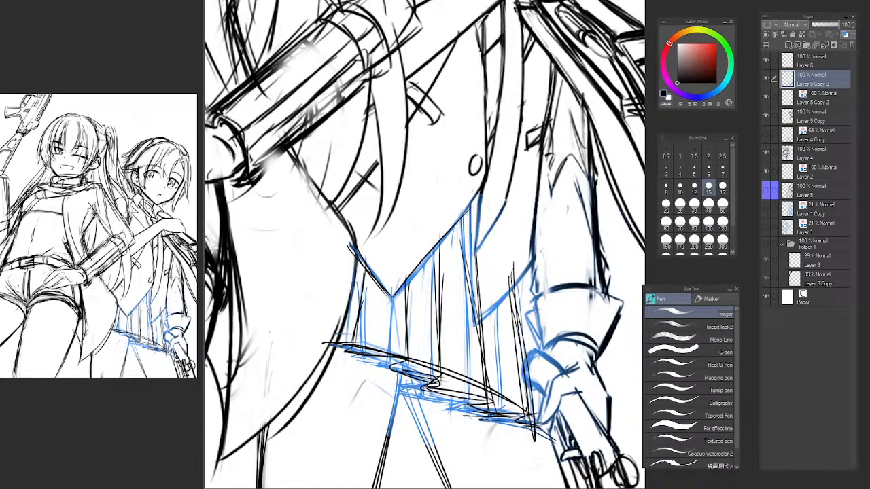
{"action": "left_click_drag", "start_coordinate": [457, 224], "coordinate": [405, 293]}
Trace the sleeve-side vest panel's inner edge and slanted bottom edge in black down to its point.
{"action": "left_click_drag", "start_coordinate": [473, 197], "coordinate": [479, 322]}
{"action": "key", "text": "ctrl+z"}
{"action": "left_click_drag", "start_coordinate": [472, 206], "coordinate": [477, 343]}
{"action": "left_click_drag", "start_coordinate": [471, 245], "coordinate": [473, 304]}
{"action": "left_click_drag", "start_coordinate": [537, 261], "coordinate": [475, 333]}
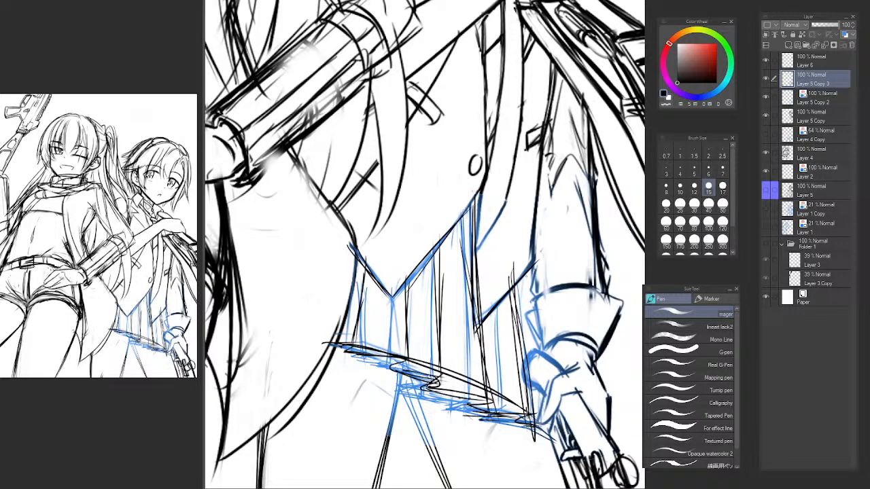
Extend the skirt hem with light curved strokes across the long-haired character's coat tail.
{"action": "mouse_move", "coordinate": [445, 307]}
{"action": "left_mouse_down"}
{"action": "mouse_move", "coordinate": [391, 283]}
{"action": "mouse_move", "coordinate": [430, 302]}
{"action": "left_mouse_up"}
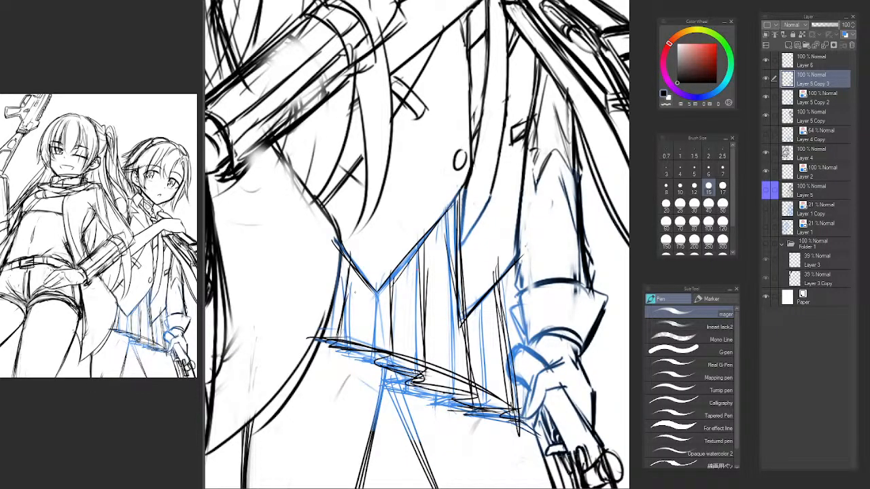
{"action": "scroll", "coordinate": [423, 319], "scroll_direction": "down", "scroll_amount": 5}
{"action": "scroll", "coordinate": [417, 272], "scroll_direction": "up", "scroll_amount": 5}
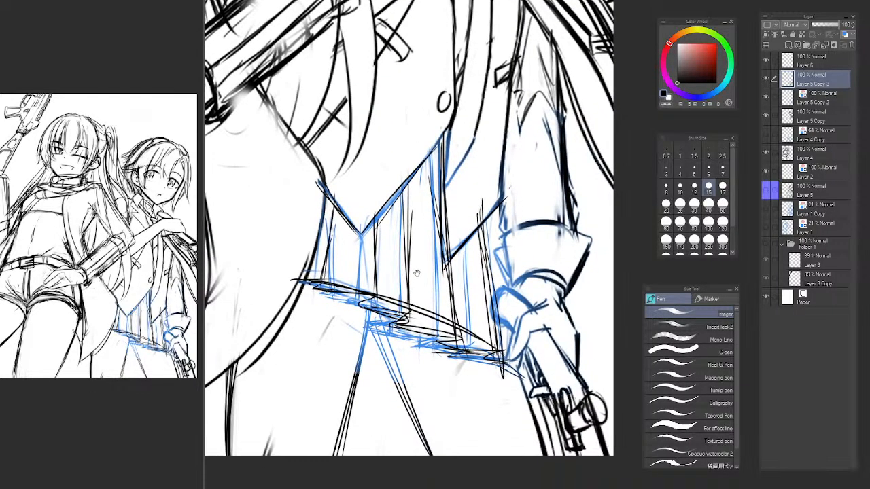
{"action": "scroll", "coordinate": [417, 273], "scroll_direction": "down", "scroll_amount": 5}
{"action": "scroll", "coordinate": [380, 251], "scroll_direction": "up", "scroll_amount": 6}
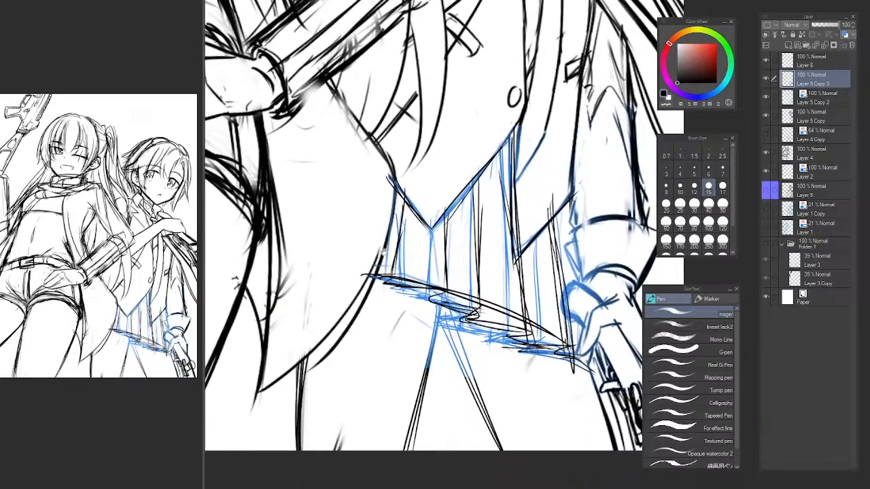
{"action": "left_click_drag", "start_coordinate": [291, 297], "coordinate": [390, 278]}
{"action": "key", "text": "ctrl+z"}
{"action": "left_click_drag", "start_coordinate": [308, 291], "coordinate": [391, 290]}
{"action": "left_click_drag", "start_coordinate": [287, 285], "coordinate": [383, 278]}
Flip the canvas view horizontally and erase the black hem and pleats below the vest with transparent pen strokes.
{"action": "key", "text": "h"}
{"action": "left_click_drag", "start_coordinate": [588, 293], "coordinate": [402, 323]}
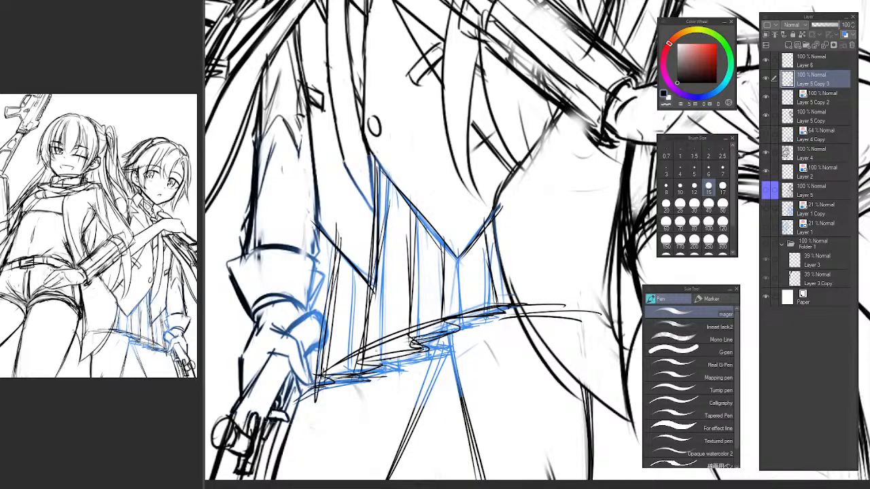
{"action": "key", "text": "b"}
{"action": "key", "text": "c"}
{"action": "mouse_move", "coordinate": [341, 299]}
{"action": "left_mouse_down"}
{"action": "mouse_move", "coordinate": [337, 405]}
{"action": "mouse_move", "coordinate": [383, 333]}
{"action": "mouse_move", "coordinate": [373, 337]}
{"action": "mouse_move", "coordinate": [421, 292]}
{"action": "mouse_move", "coordinate": [469, 285]}
{"action": "mouse_move", "coordinate": [503, 306]}
{"action": "mouse_move", "coordinate": [427, 299]}
{"action": "mouse_move", "coordinate": [422, 325]}
{"action": "left_mouse_up"}
{"action": "key", "text": "p"}
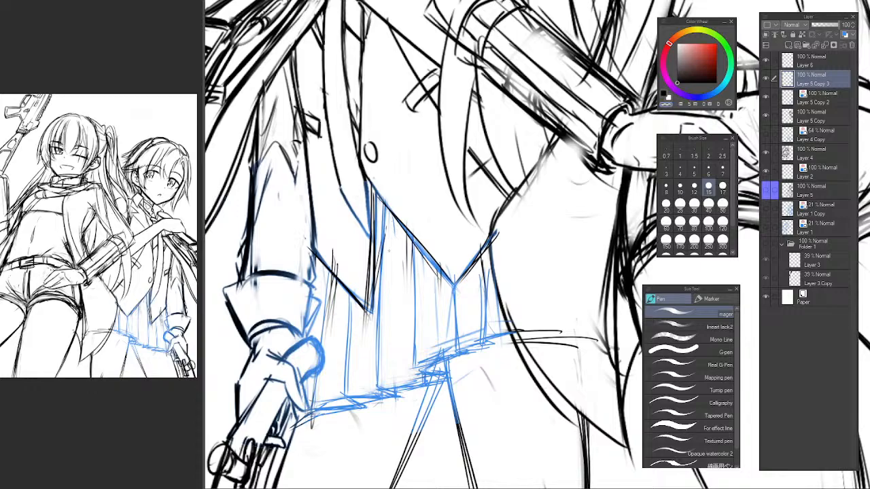
Try a long curved pleat line from the vest opening down to the hem and undo it.
{"action": "key", "text": "c"}
{"action": "mouse_move", "coordinate": [378, 198]}
{"action": "left_mouse_down"}
{"action": "mouse_move", "coordinate": [444, 409]}
{"action": "mouse_move", "coordinate": [428, 382]}
{"action": "left_mouse_up"}
{"action": "key", "text": "ctrl+z"}
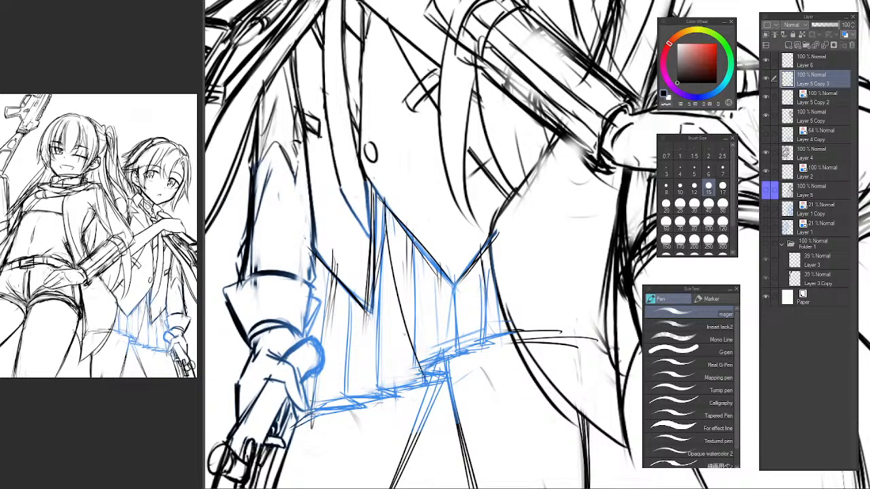
{"action": "key", "text": "ctrl+z"}
Lower the opacity of Layer 5 Copy 2 to 43% and make Layer 5 Copy 3 active again.
{"action": "left_click", "coordinate": [820, 97]}
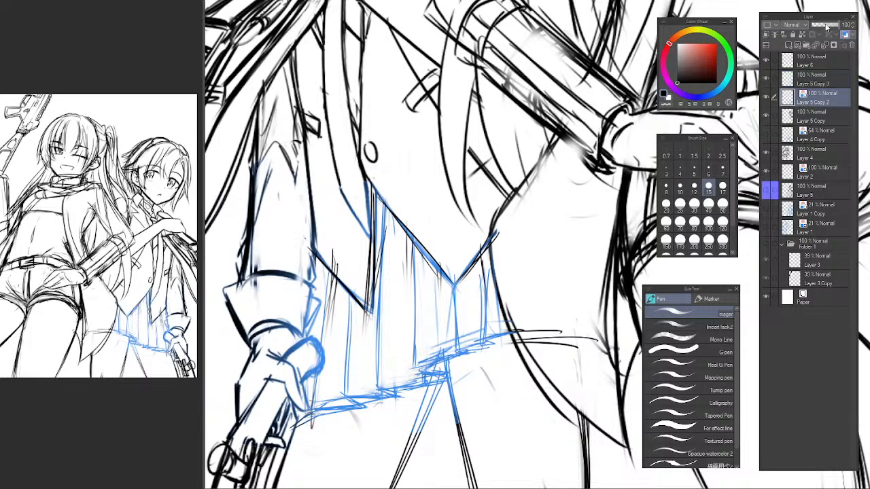
{"action": "left_click_drag", "start_coordinate": [829, 26], "coordinate": [822, 25]}
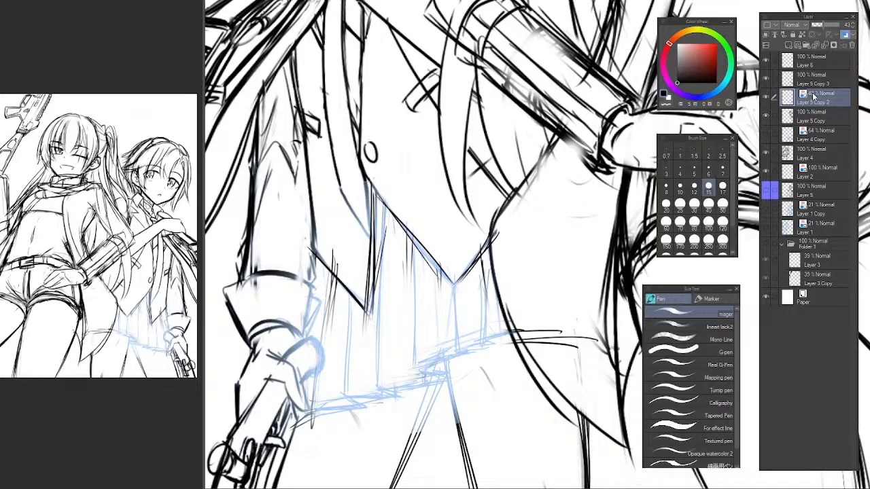
{"action": "left_click", "coordinate": [770, 80]}
Unflip the canvas view and draw the skirt's front hem curve from the coat tail to below the vest's point.
{"action": "key", "text": "h"}
{"action": "mouse_move", "coordinate": [520, 272]}
{"action": "left_mouse_down"}
{"action": "mouse_move", "coordinate": [491, 233]}
{"action": "mouse_move", "coordinate": [374, 194]}
{"action": "left_mouse_up"}
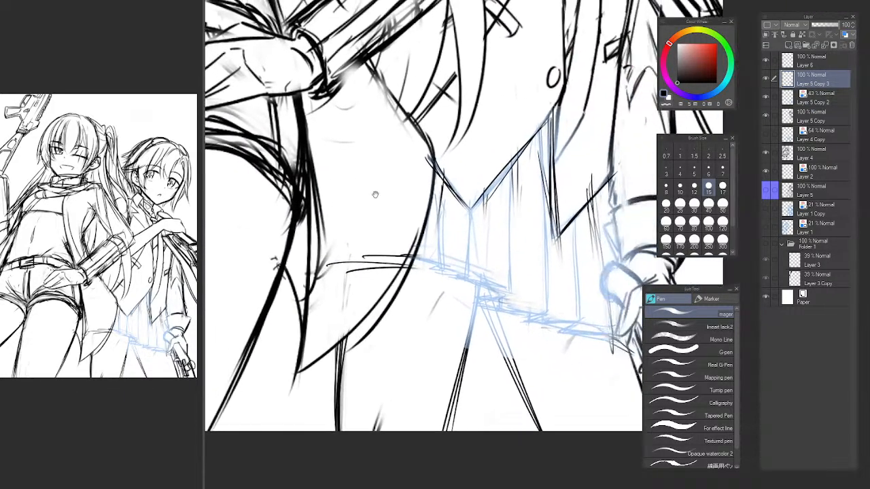
{"action": "left_click_drag", "start_coordinate": [467, 211], "coordinate": [354, 277]}
{"action": "mouse_move", "coordinate": [295, 311]}
{"action": "left_mouse_down"}
{"action": "mouse_move", "coordinate": [378, 372]}
{"action": "mouse_move", "coordinate": [409, 331]}
{"action": "left_mouse_up"}
{"action": "key", "text": "ctrl+z"}
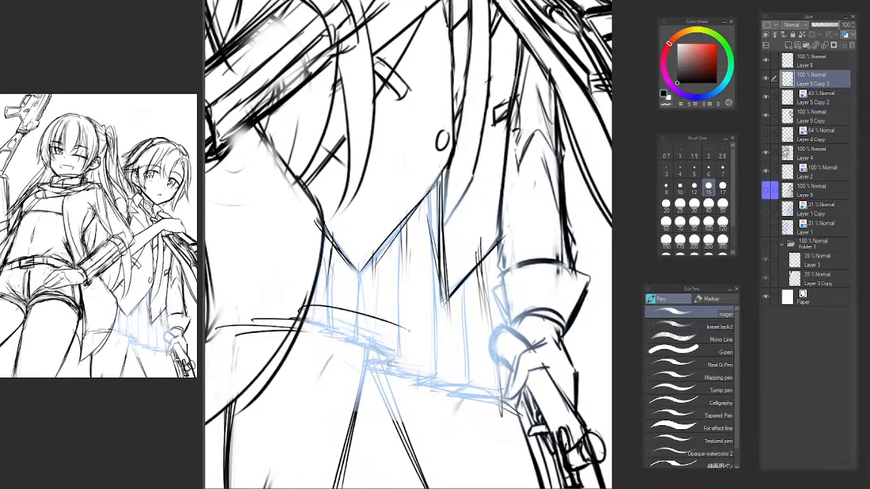
{"action": "left_click_drag", "start_coordinate": [342, 311], "coordinate": [405, 357]}
{"action": "key", "text": "ctrl+z"}
{"action": "mouse_move", "coordinate": [371, 315]}
{"action": "left_mouse_down"}
{"action": "mouse_move", "coordinate": [418, 347]}
{"action": "mouse_move", "coordinate": [414, 333]}
{"action": "left_mouse_up"}
Draw the fold turning back under the front hem and continue the hem toward the gloved hand.
{"action": "mouse_move", "coordinate": [404, 338]}
{"action": "left_mouse_down"}
{"action": "mouse_move", "coordinate": [393, 348]}
{"action": "mouse_move", "coordinate": [436, 358]}
{"action": "left_mouse_up"}
{"action": "left_click_drag", "start_coordinate": [380, 353], "coordinate": [521, 370]}
{"action": "key", "text": "ctrl+z"}
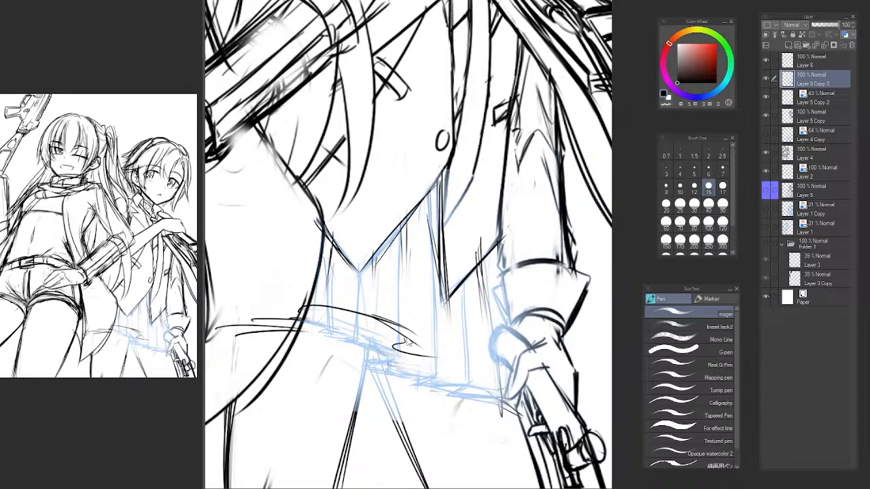
{"action": "key", "text": "ctrl+z"}
{"action": "mouse_move", "coordinate": [407, 333]}
{"action": "left_mouse_down"}
{"action": "mouse_move", "coordinate": [441, 359]}
{"action": "mouse_move", "coordinate": [527, 370]}
{"action": "left_mouse_up"}
{"action": "left_click_drag", "start_coordinate": [417, 346], "coordinate": [518, 368]}
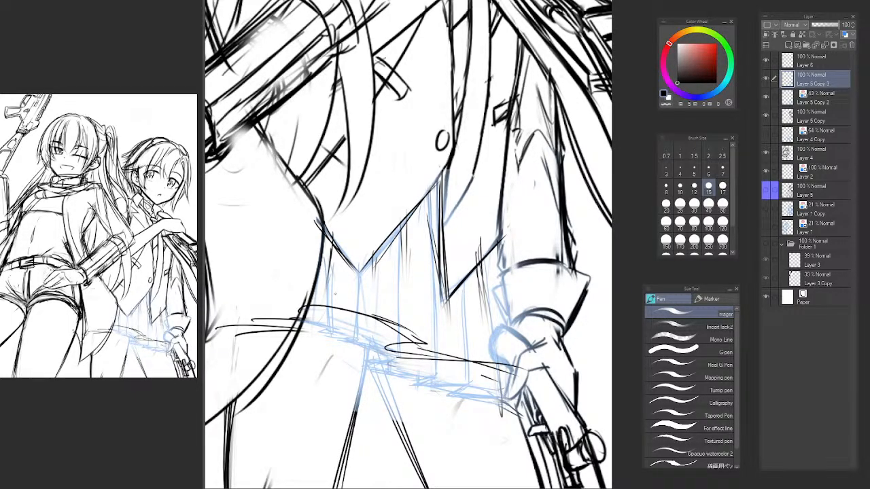
Draw the pleat's vertical edges from the vest down to the hem fold and close the fold's inner corner.
{"action": "left_click_drag", "start_coordinate": [403, 201], "coordinate": [420, 344]}
{"action": "left_click_drag", "start_coordinate": [412, 219], "coordinate": [425, 345]}
{"action": "left_click_drag", "start_coordinate": [414, 342], "coordinate": [386, 349]}
{"action": "left_click_drag", "start_coordinate": [388, 312], "coordinate": [385, 350]}
{"action": "left_click_drag", "start_coordinate": [389, 310], "coordinate": [386, 349]}
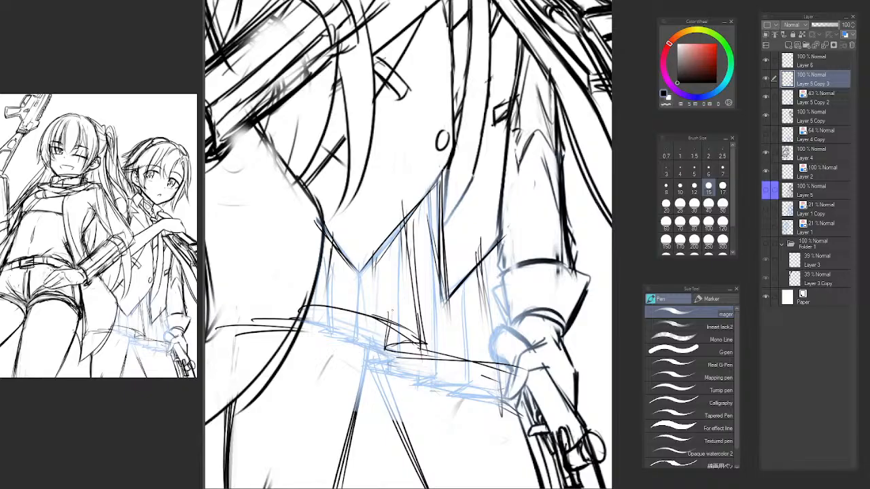
Add and darken the neighbouring pleat lines running from just beside the vest's front point down to the hem.
{"action": "left_click_drag", "start_coordinate": [375, 264], "coordinate": [379, 318]}
{"action": "left_click_drag", "start_coordinate": [364, 313], "coordinate": [370, 343]}
{"action": "left_click_drag", "start_coordinate": [361, 241], "coordinate": [359, 301]}
{"action": "left_click_drag", "start_coordinate": [407, 264], "coordinate": [401, 310]}
{"action": "left_click_drag", "start_coordinate": [378, 248], "coordinate": [387, 329]}
{"action": "left_click_drag", "start_coordinate": [379, 247], "coordinate": [385, 331]}
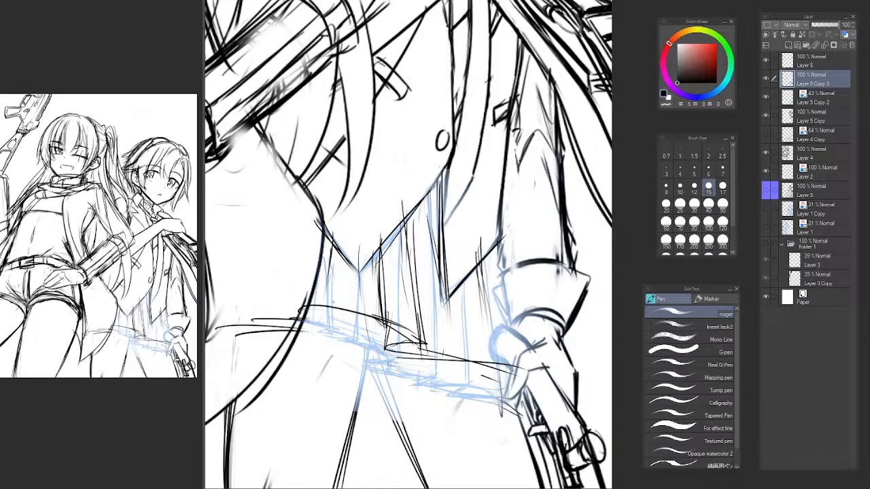
Draw the skirt's back hem with short strokes beside the coat tail and drop a pleat line onto it.
{"action": "left_click_drag", "start_coordinate": [310, 303], "coordinate": [356, 306]}
{"action": "left_click_drag", "start_coordinate": [295, 311], "coordinate": [340, 310]}
{"action": "left_click_drag", "start_coordinate": [309, 303], "coordinate": [354, 311]}
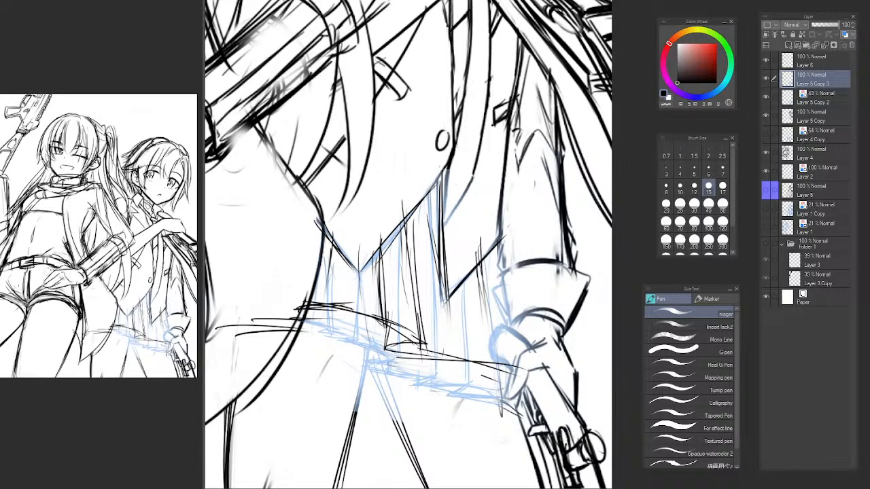
{"action": "mouse_move", "coordinate": [333, 254]}
{"action": "left_mouse_down"}
{"action": "mouse_move", "coordinate": [344, 322]}
{"action": "mouse_move", "coordinate": [342, 311]}
{"action": "mouse_move", "coordinate": [393, 326]}
{"action": "left_mouse_up"}
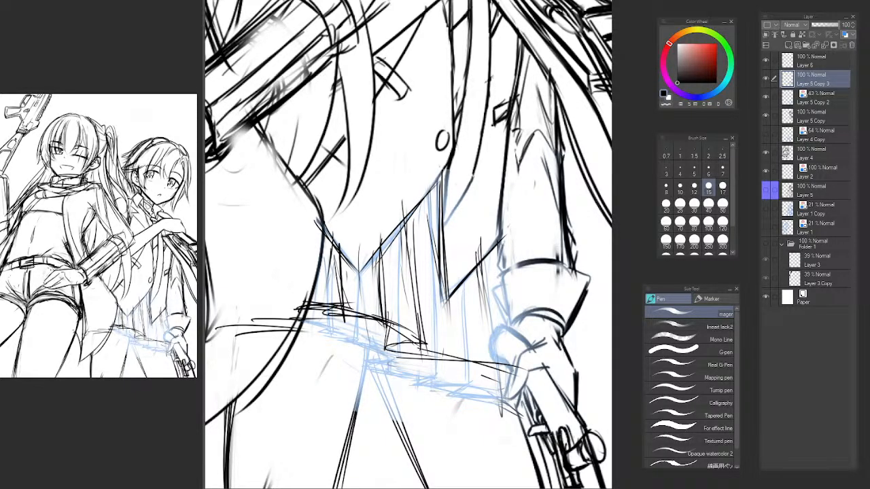
Thicken the hem below the vest's front point and draw the pleat lines that run down to it.
{"action": "mouse_move", "coordinate": [324, 320]}
{"action": "left_mouse_down"}
{"action": "mouse_move", "coordinate": [346, 305]}
{"action": "mouse_move", "coordinate": [386, 317]}
{"action": "left_mouse_up"}
{"action": "left_click_drag", "start_coordinate": [348, 316], "coordinate": [375, 320]}
{"action": "mouse_move", "coordinate": [372, 254]}
{"action": "left_mouse_down"}
{"action": "mouse_move", "coordinate": [389, 327]}
{"action": "mouse_move", "coordinate": [399, 326]}
{"action": "left_mouse_up"}
{"action": "left_click_drag", "start_coordinate": [376, 326], "coordinate": [412, 337]}
{"action": "left_click_drag", "start_coordinate": [362, 275], "coordinate": [358, 314]}
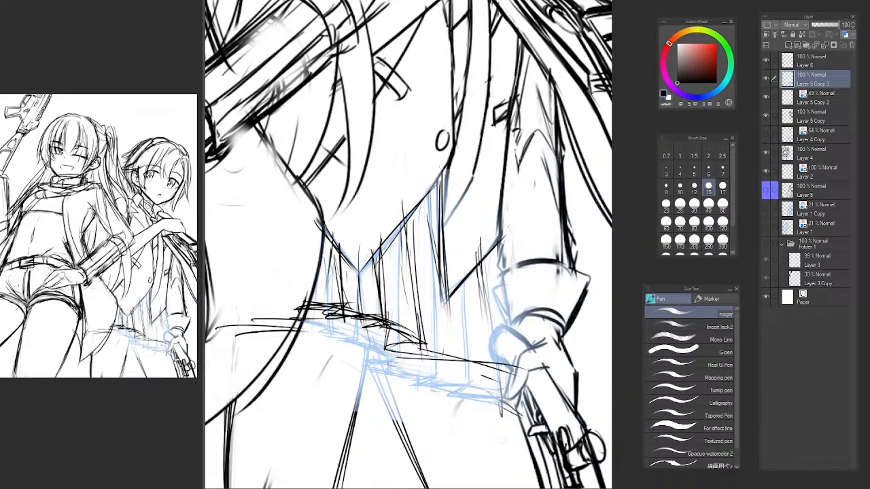
Draw the remaining pleat lines under the coat's front and continue the hem strokes to the gloved hand.
{"action": "left_click_drag", "start_coordinate": [419, 254], "coordinate": [407, 336]}
{"action": "mouse_move", "coordinate": [423, 255]}
{"action": "left_mouse_down"}
{"action": "mouse_move", "coordinate": [412, 349]}
{"action": "mouse_move", "coordinate": [477, 365]}
{"action": "left_mouse_up"}
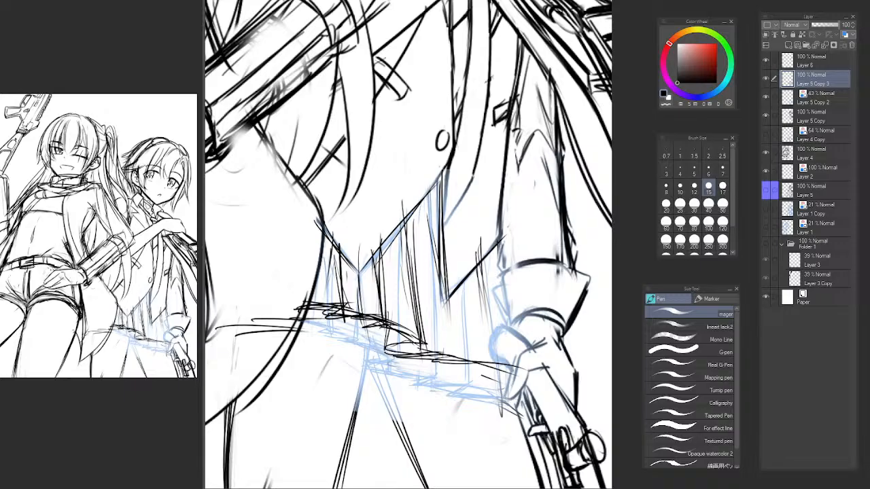
{"action": "left_click_drag", "start_coordinate": [446, 266], "coordinate": [464, 379]}
{"action": "key", "text": "ctrl+z"}
{"action": "left_click_drag", "start_coordinate": [445, 245], "coordinate": [462, 354]}
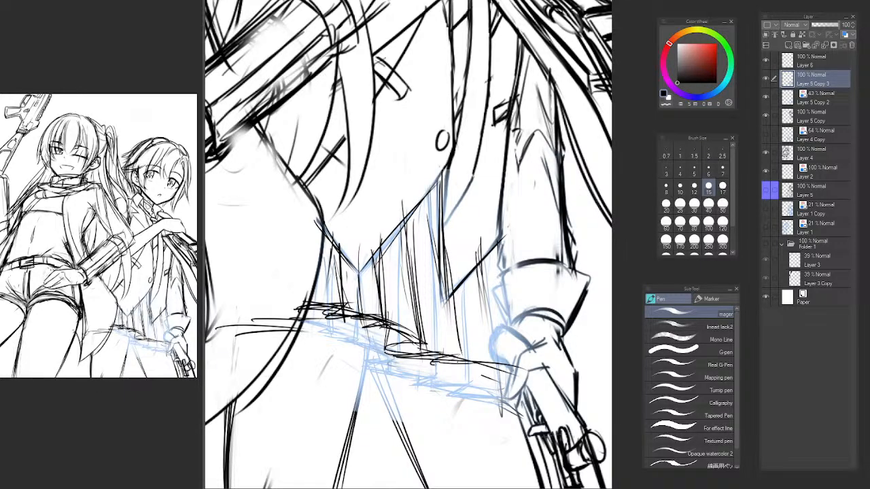
{"action": "left_click_drag", "start_coordinate": [474, 274], "coordinate": [496, 377]}
{"action": "key", "text": "ctrl+z"}
{"action": "left_click_drag", "start_coordinate": [474, 224], "coordinate": [492, 351]}
{"action": "left_click_drag", "start_coordinate": [479, 251], "coordinate": [491, 360]}
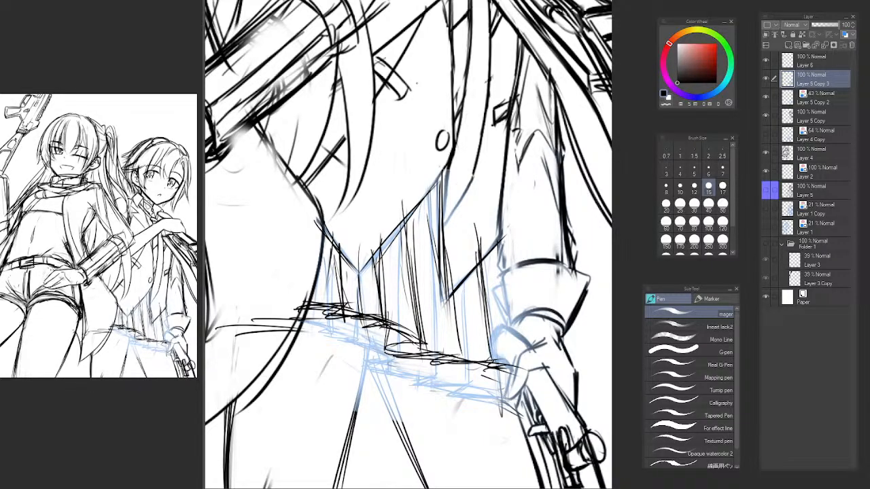
Flip the canvas horizontally to check the skirt's hem and pleats, and restore the original view.
{"action": "key", "text": "h"}
{"action": "left_click_drag", "start_coordinate": [430, 289], "coordinate": [219, 271]}
{"action": "left_click_drag", "start_coordinate": [424, 262], "coordinate": [361, 256]}
{"action": "left_click_drag", "start_coordinate": [367, 295], "coordinate": [395, 284]}
{"action": "key", "text": "h"}
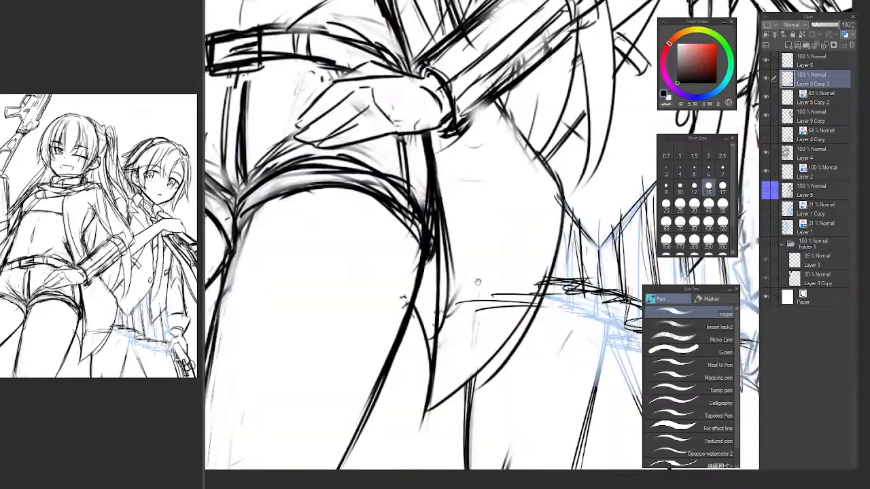
{"action": "left_click_drag", "start_coordinate": [582, 280], "coordinate": [355, 273]}
{"action": "mouse_move", "coordinate": [408, 271]}
{"action": "left_mouse_down"}
{"action": "mouse_move", "coordinate": [363, 284]}
{"action": "mouse_move", "coordinate": [412, 278]}
{"action": "left_mouse_up"}
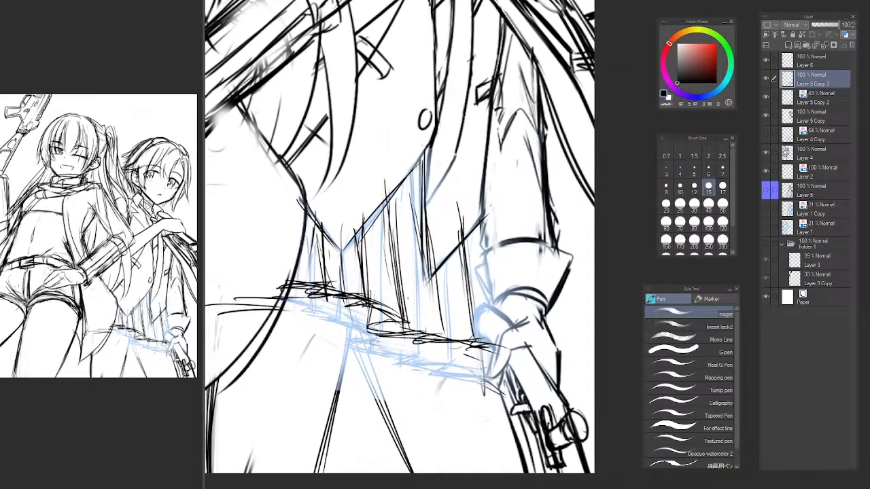
Erase the pleat lines crossing the coat's pointed front with the soft airbrush and darken the front's outline.
{"action": "key", "text": "b"}
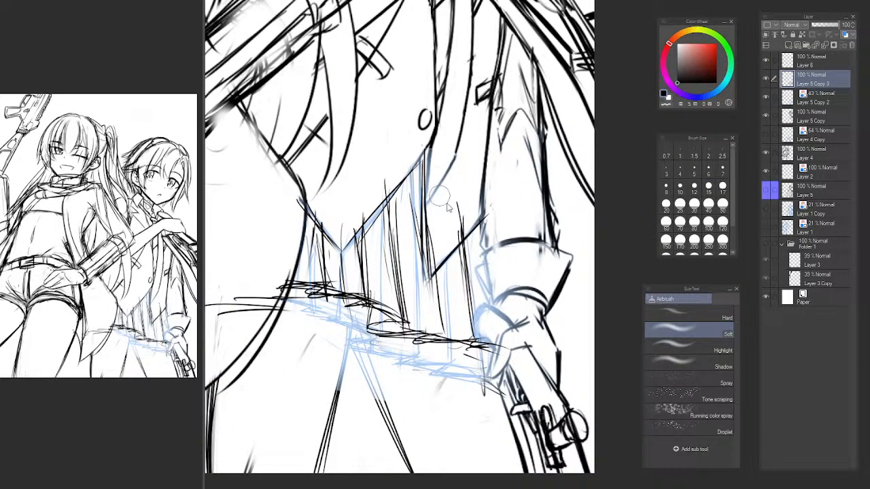
{"action": "mouse_move", "coordinate": [446, 205]}
{"action": "left_mouse_down"}
{"action": "mouse_move", "coordinate": [456, 194]}
{"action": "mouse_move", "coordinate": [450, 233]}
{"action": "mouse_move", "coordinate": [439, 244]}
{"action": "mouse_move", "coordinate": [456, 229]}
{"action": "mouse_move", "coordinate": [439, 267]}
{"action": "mouse_move", "coordinate": [435, 223]}
{"action": "left_mouse_up"}
{"action": "key", "text": "p"}
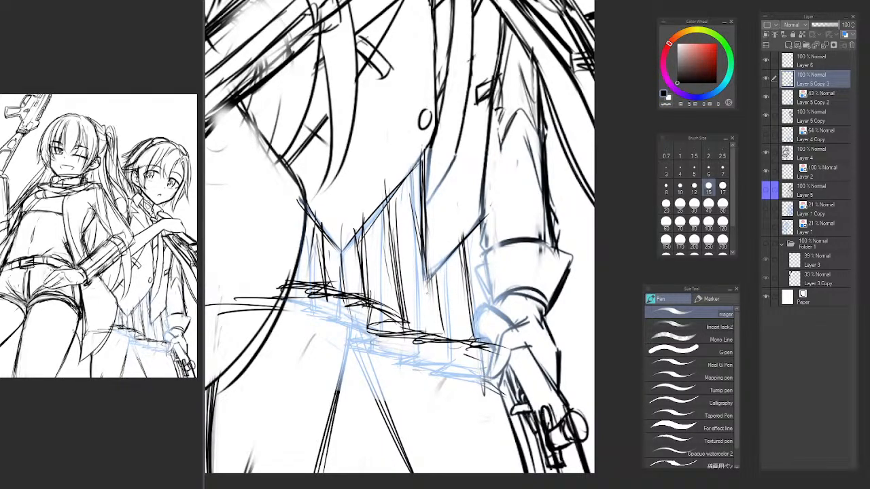
{"action": "left_click_drag", "start_coordinate": [424, 152], "coordinate": [430, 297]}
{"action": "mouse_move", "coordinate": [424, 212]}
{"action": "left_mouse_down"}
{"action": "mouse_move", "coordinate": [428, 282]}
{"action": "mouse_move", "coordinate": [459, 240]}
{"action": "left_mouse_up"}
{"action": "left_click_drag", "start_coordinate": [435, 269], "coordinate": [480, 214]}
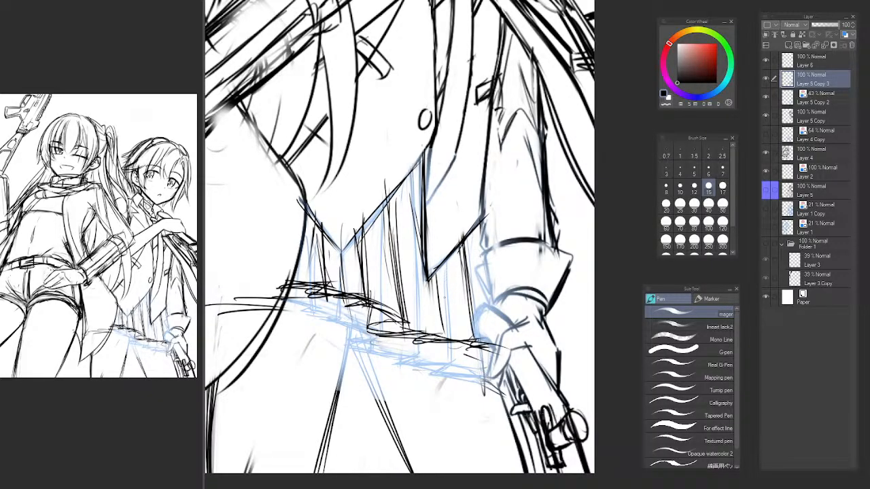
Extend the inner contour of the thigh nearer the coat tail up to the skirt's front hem.
{"action": "mouse_move", "coordinate": [434, 341]}
{"action": "left_mouse_down"}
{"action": "mouse_move", "coordinate": [430, 331]}
{"action": "mouse_move", "coordinate": [403, 330]}
{"action": "left_mouse_up"}
{"action": "scroll", "coordinate": [433, 350], "scroll_direction": "down", "scroll_amount": 6}
{"action": "scroll", "coordinate": [411, 340], "scroll_direction": "up", "scroll_amount": 6}
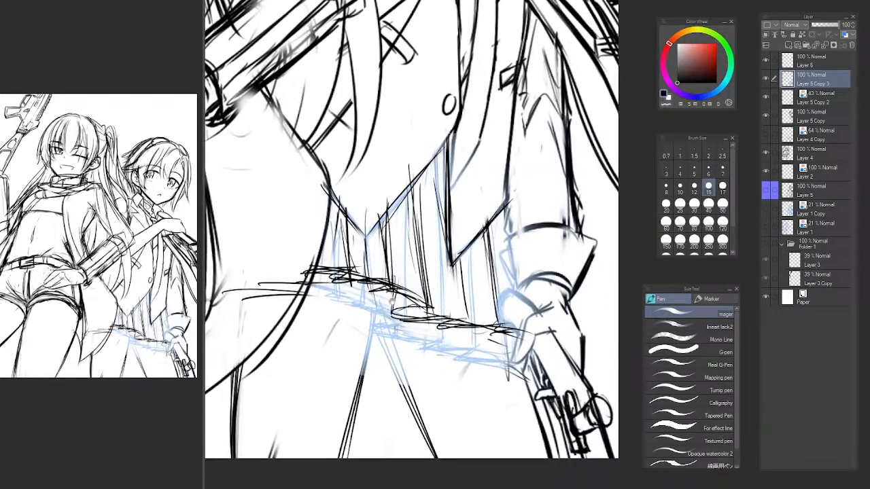
{"action": "left_click_drag", "start_coordinate": [382, 297], "coordinate": [351, 411]}
{"action": "left_click_drag", "start_coordinate": [375, 294], "coordinate": [357, 408]}
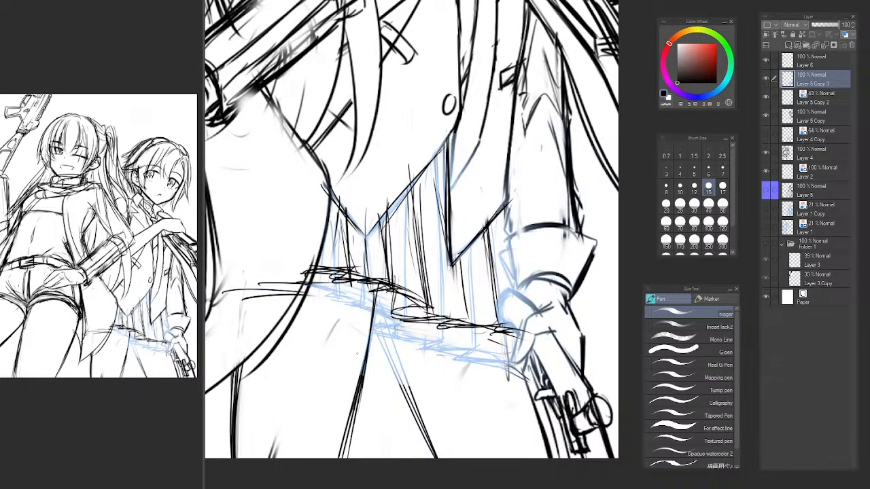
Draw the other thigh's inner contour from the front hem down to the canvas edge, redoing the first attempt.
{"action": "mouse_move", "coordinate": [377, 289]}
{"action": "left_mouse_down"}
{"action": "mouse_move", "coordinate": [424, 434]}
{"action": "mouse_move", "coordinate": [416, 415]}
{"action": "left_mouse_up"}
{"action": "left_click_drag", "start_coordinate": [379, 306], "coordinate": [409, 407]}
{"action": "key", "text": "ctrl+z"}
{"action": "key", "text": "ctrl+z"}
{"action": "left_click_drag", "start_coordinate": [375, 281], "coordinate": [416, 413]}
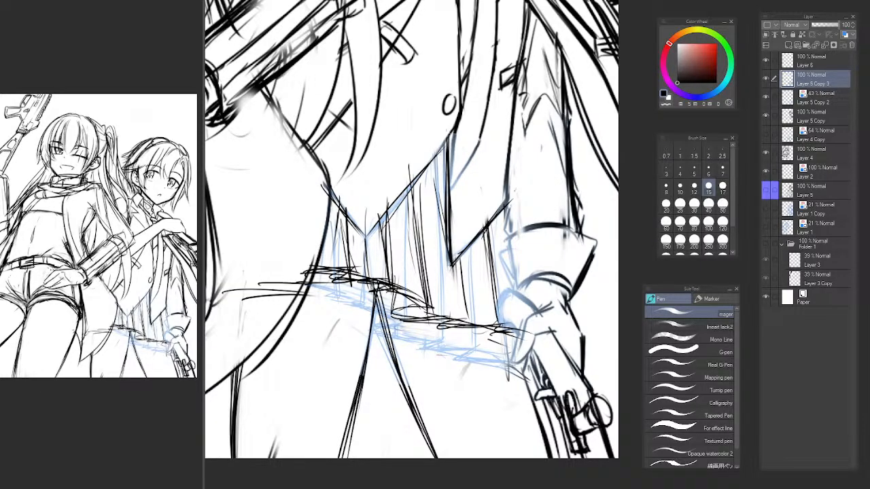
{"action": "left_click_drag", "start_coordinate": [379, 305], "coordinate": [429, 444]}
{"action": "scroll", "coordinate": [443, 342], "scroll_direction": "down", "scroll_amount": 8}
{"action": "scroll", "coordinate": [444, 341], "scroll_direction": "up", "scroll_amount": 6}
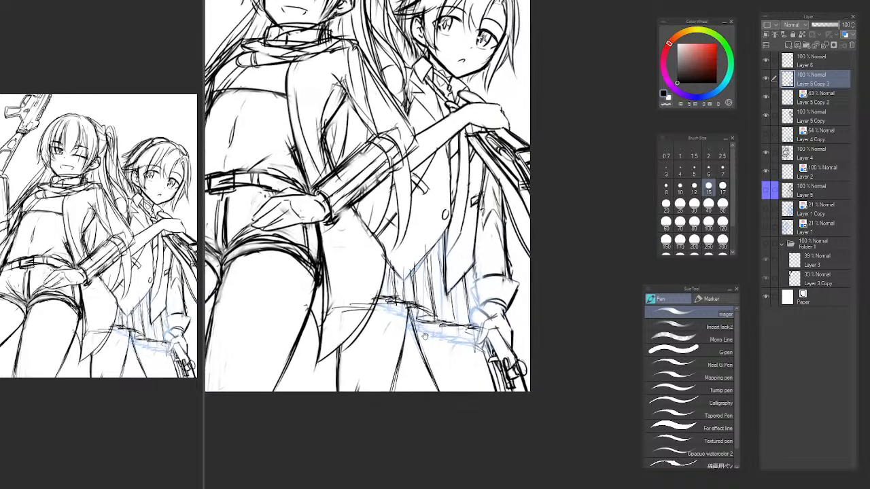
Fade the inner contour of the thigh nearer the gloved hand with the soft airbrush and redraw it below the hem.
{"action": "key", "text": "b"}
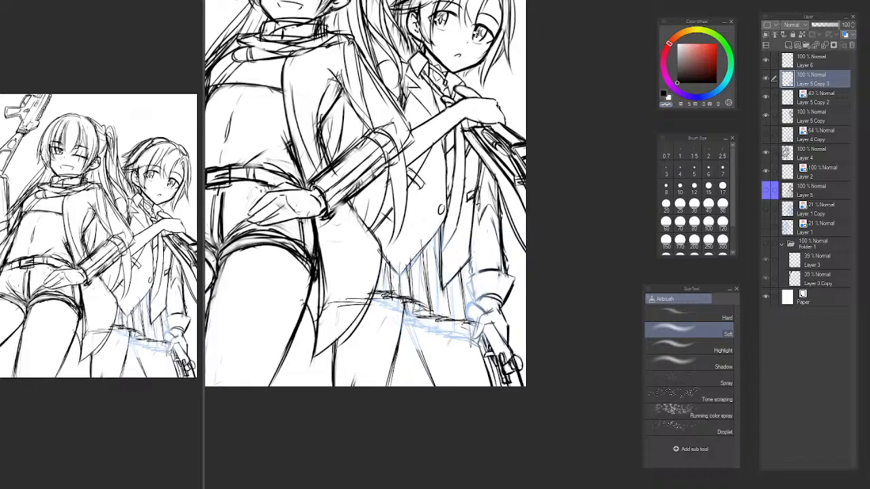
{"action": "key", "text": "p"}
{"action": "left_click_drag", "start_coordinate": [414, 312], "coordinate": [443, 406]}
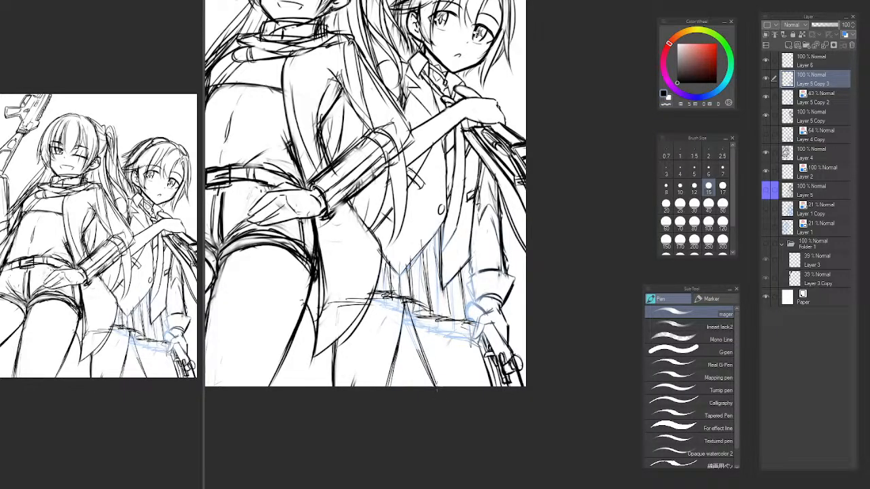
{"action": "key", "text": "b"}
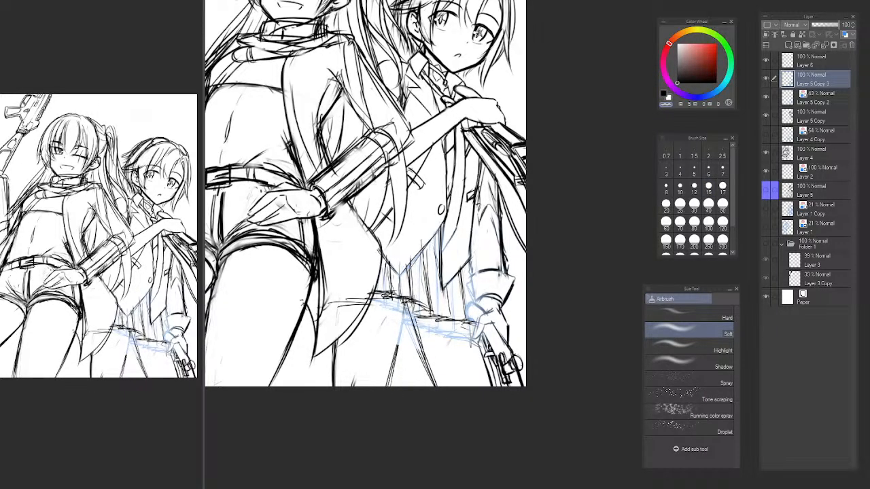
{"action": "key", "text": "p"}
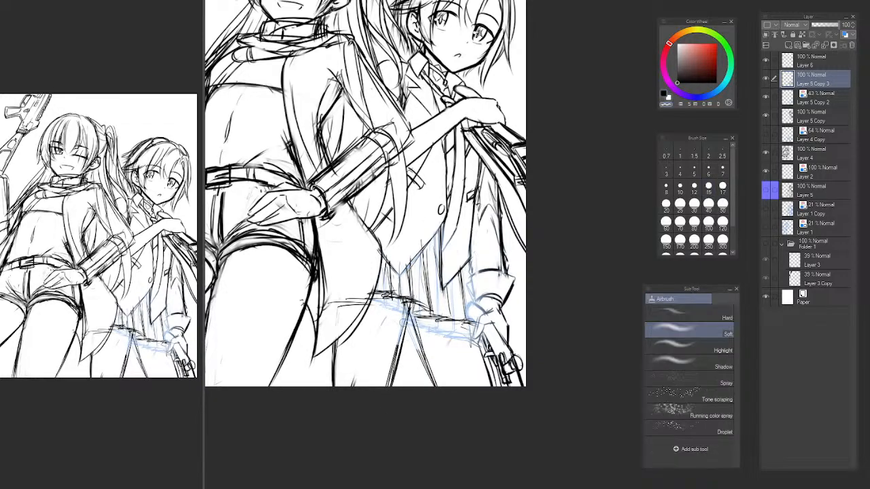
{"action": "key", "text": "b"}
{"action": "left_click_drag", "start_coordinate": [397, 341], "coordinate": [402, 340]}
Flip the canvas horizontally to review the whole two-character composition.
{"action": "scroll", "coordinate": [442, 317], "scroll_direction": "down", "scroll_amount": 5}
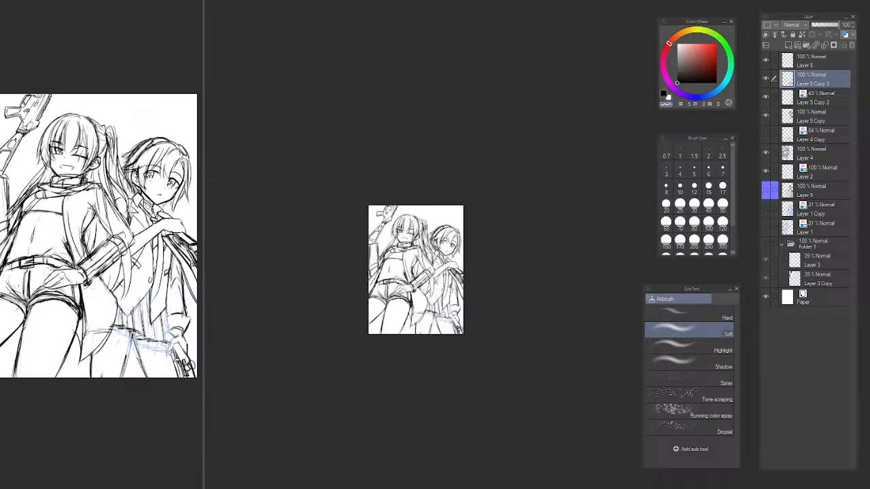
{"action": "scroll", "coordinate": [458, 312], "scroll_direction": "up", "scroll_amount": 3}
{"action": "key", "text": "h"}
{"action": "key", "text": "b"}
{"action": "left_click_drag", "start_coordinate": [533, 256], "coordinate": [252, 280]}
{"action": "left_click_drag", "start_coordinate": [410, 280], "coordinate": [371, 286]}
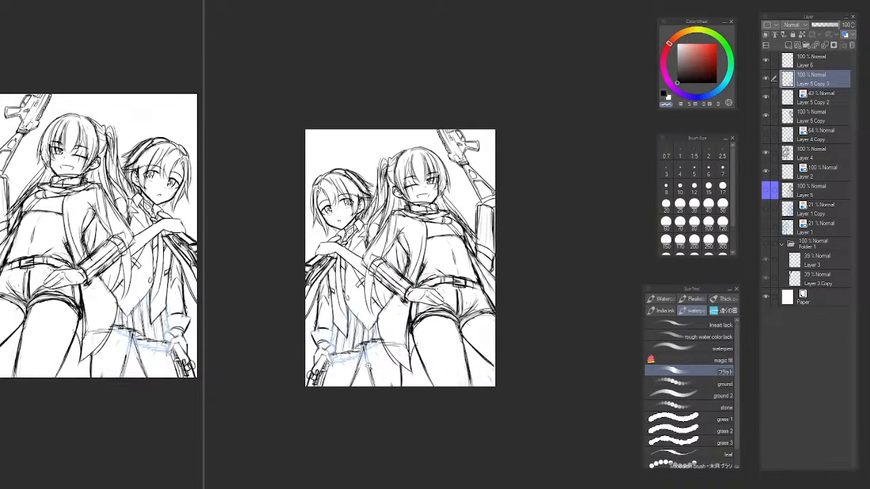
Clear a lasso selection beside the coat tail and hide the blue guide on Layer 5 Copy 2.
{"action": "scroll", "coordinate": [370, 366], "scroll_direction": "up", "scroll_amount": 3}
{"action": "key", "text": "m"}
{"action": "mouse_move", "coordinate": [423, 297]}
{"action": "left_mouse_down"}
{"action": "mouse_move", "coordinate": [378, 409]}
{"action": "mouse_move", "coordinate": [448, 340]}
{"action": "left_mouse_up"}
{"action": "key", "text": "ctrl+d"}
{"action": "key", "text": "p"}
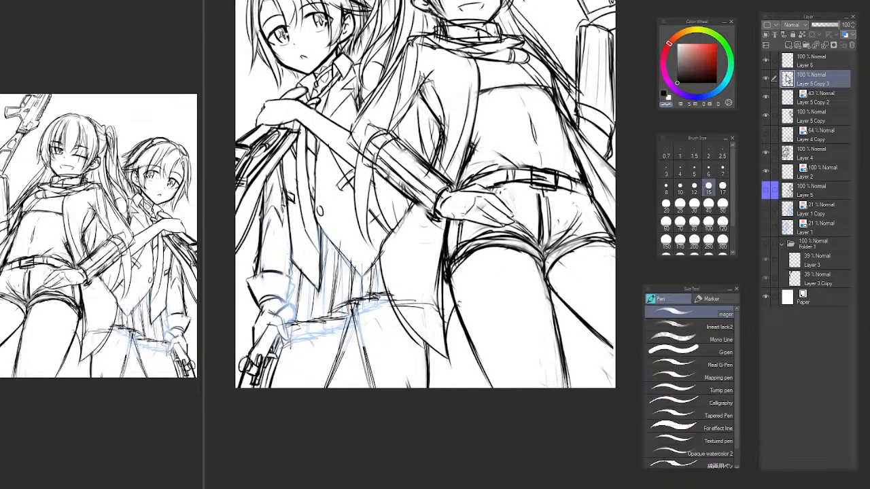
{"action": "left_click", "coordinate": [765, 98]}
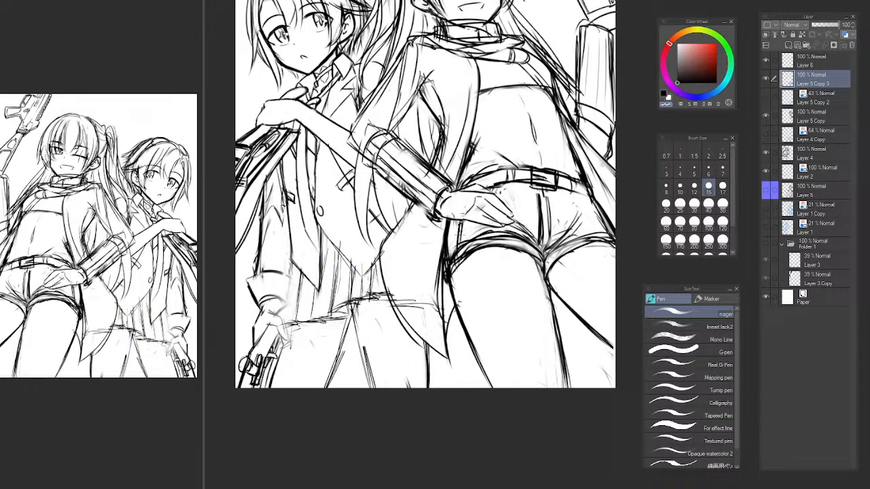
Try the vector eraser around the skirt's pleats and hem, and undo it.
{"action": "scroll", "coordinate": [373, 313], "scroll_direction": "up", "scroll_amount": 3}
{"action": "key", "text": "e"}
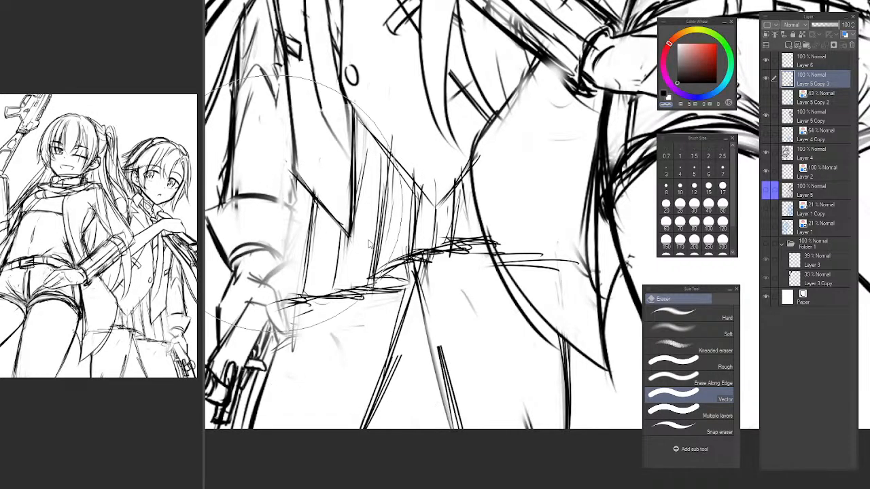
{"action": "left_click_drag", "start_coordinate": [330, 214], "coordinate": [286, 216]}
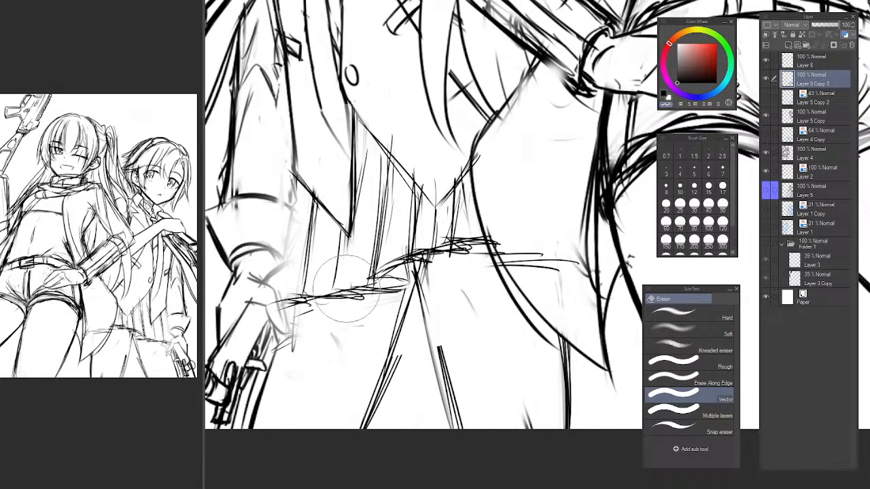
{"action": "key", "text": "ctrl+z"}
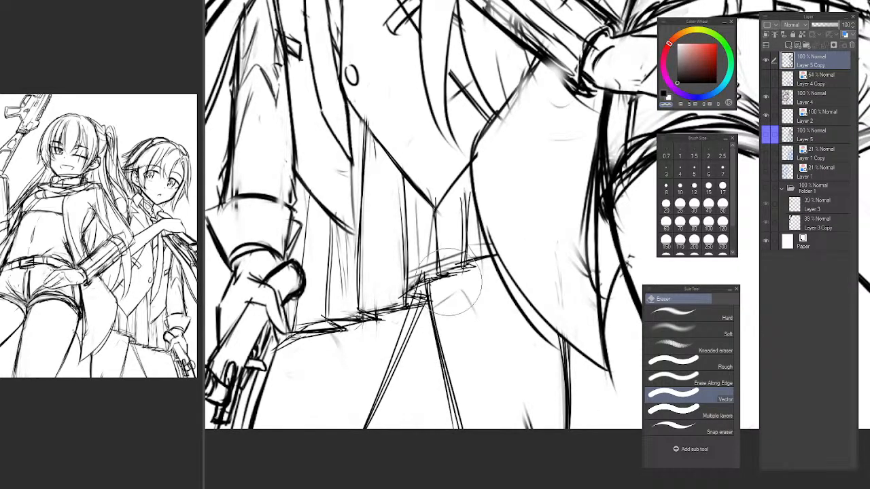
Merge the redrawn skirt layers into Layer 5 Copy and flip the canvas back.
{"action": "scroll", "coordinate": [475, 204], "scroll_direction": "down", "scroll_amount": 5}
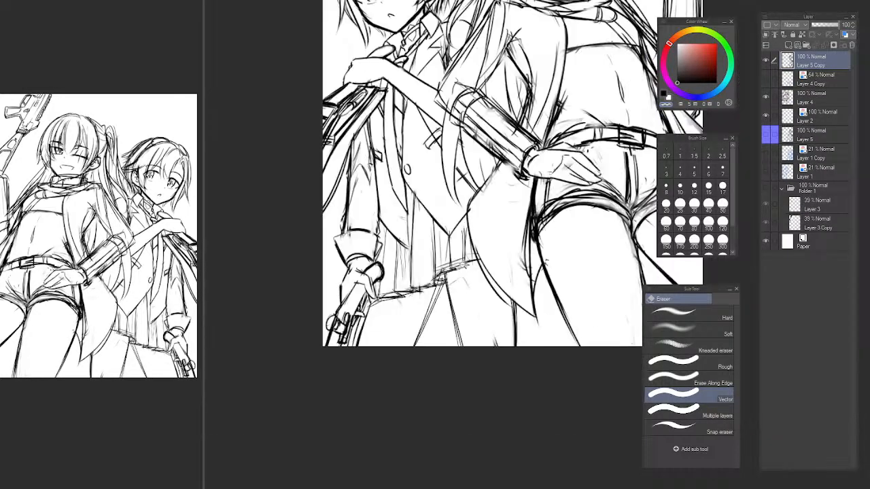
{"action": "left_click_drag", "start_coordinate": [483, 283], "coordinate": [607, 286]}
{"action": "key", "text": "h"}
{"action": "left_click_drag", "start_coordinate": [378, 240], "coordinate": [535, 241]}
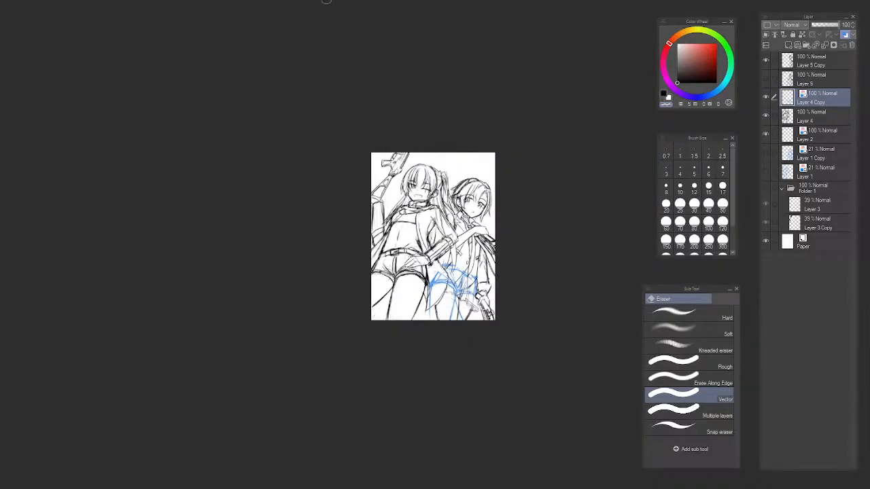
Hide the blue body sketch on Layer 4 Copy and make Layer 5 Copy the active layer.
{"action": "scroll", "coordinate": [455, 273], "scroll_direction": "up", "scroll_amount": 5}
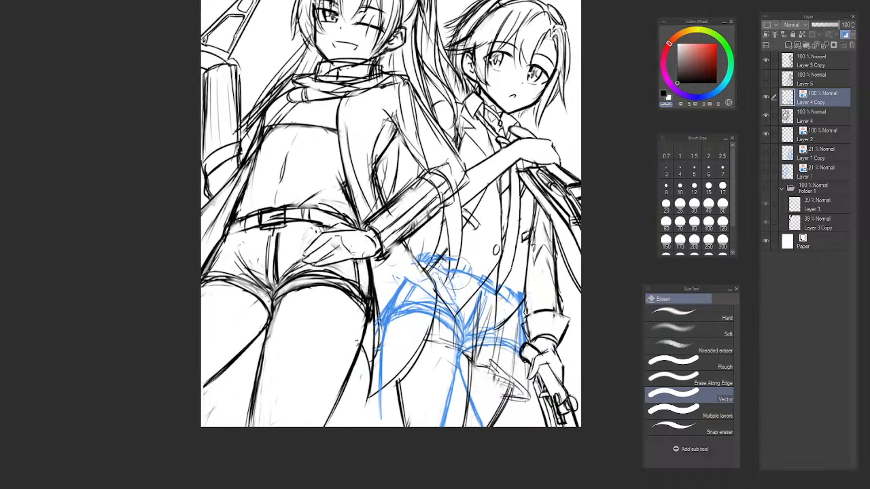
{"action": "left_click", "coordinate": [766, 100]}
{"action": "scroll", "coordinate": [520, 173], "scroll_direction": "down", "scroll_amount": 2}
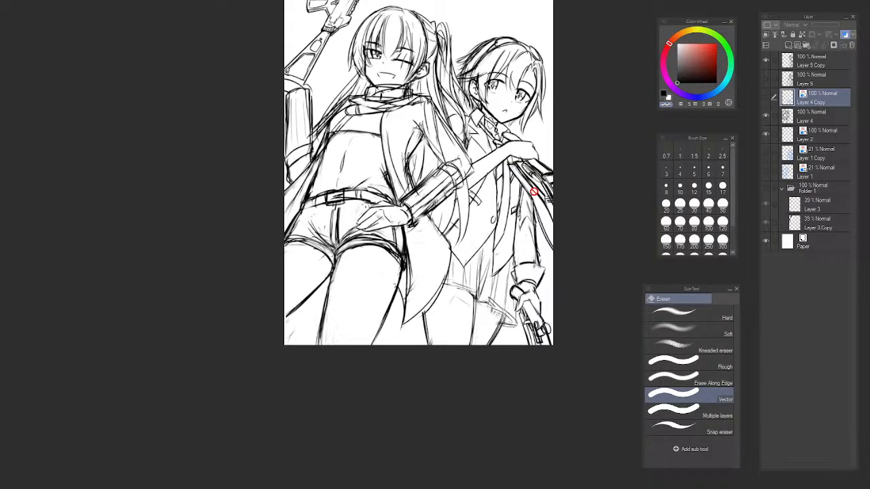
{"action": "left_click", "coordinate": [765, 61]}
{"action": "left_click", "coordinate": [812, 62]}
Lasso the thigh line below the middle of the skirt's hem, transform it and clear the selection.
{"action": "key", "text": "m"}
{"action": "mouse_move", "coordinate": [449, 318]}
{"action": "left_mouse_down"}
{"action": "mouse_move", "coordinate": [423, 326]}
{"action": "mouse_move", "coordinate": [428, 352]}
{"action": "mouse_move", "coordinate": [435, 329]}
{"action": "mouse_move", "coordinate": [441, 342]}
{"action": "left_mouse_up"}
{"action": "key", "text": "ctrl+t"}
{"action": "key", "text": "Return"}
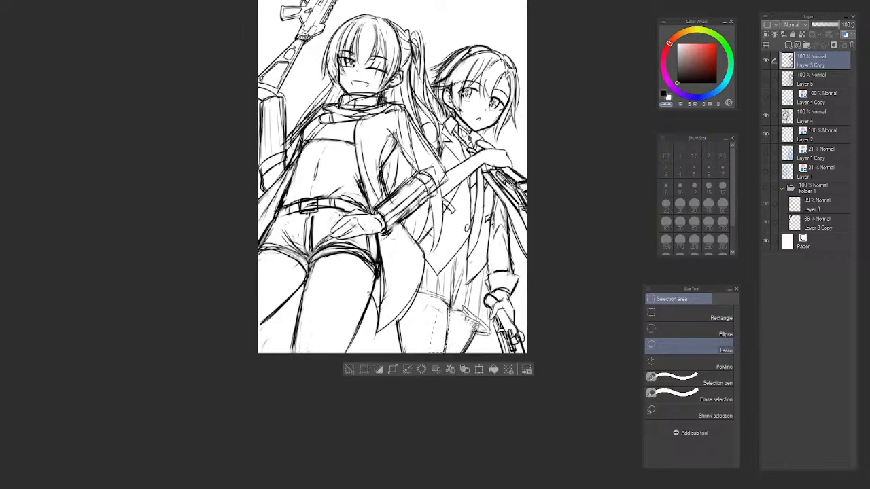
{"action": "key", "text": "ctrl+d"}
{"action": "key", "text": "Delete"}
Lasso the slanted thigh line under the hem's outer fold and transform it into a new position.
{"action": "mouse_move", "coordinate": [458, 353]}
{"action": "left_mouse_down"}
{"action": "mouse_move", "coordinate": [470, 333]}
{"action": "mouse_move", "coordinate": [453, 353]}
{"action": "mouse_move", "coordinate": [455, 337]}
{"action": "mouse_move", "coordinate": [473, 335]}
{"action": "mouse_move", "coordinate": [466, 350]}
{"action": "left_mouse_up"}
{"action": "key", "text": "ctrl+d"}
{"action": "key", "text": "ctrl+t"}
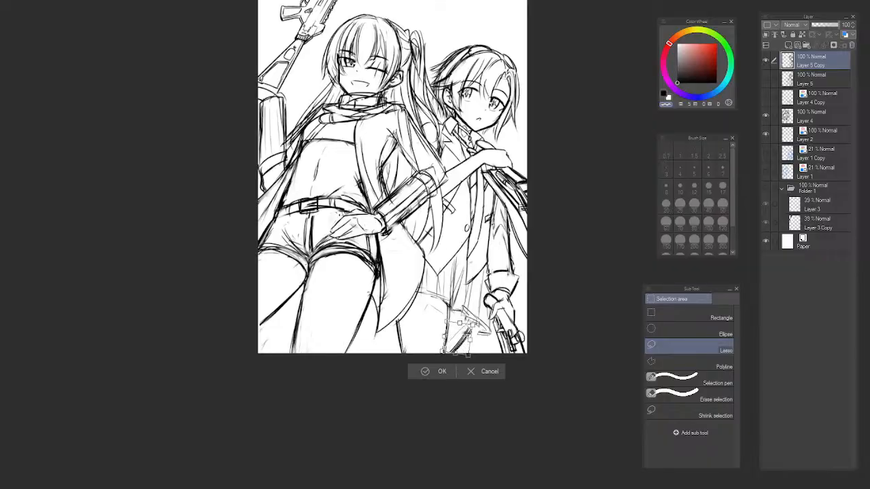
{"action": "key", "text": "Return"}
Apply the transform, flip the canvas and redraw the slanted thigh line under the hem's outer fold as a smoother curve.
{"action": "key", "text": "p"}
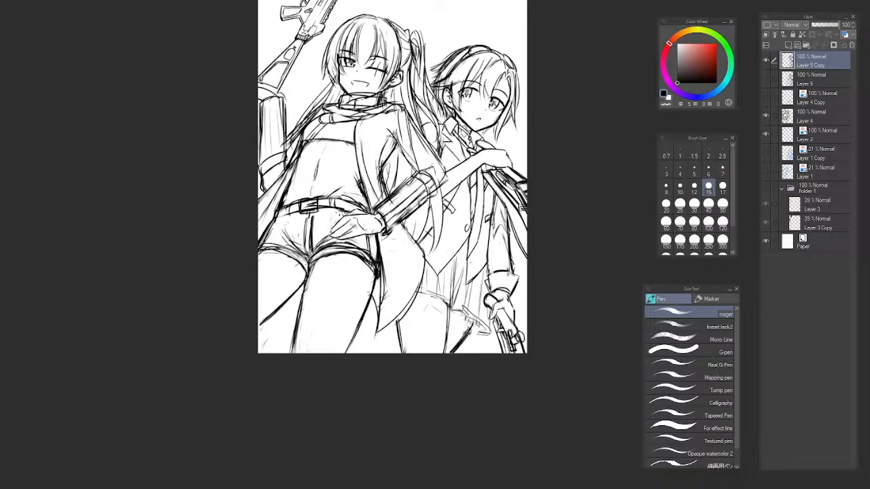
{"action": "key", "text": "h"}
{"action": "left_click_drag", "start_coordinate": [457, 305], "coordinate": [330, 317]}
{"action": "scroll", "coordinate": [264, 336], "scroll_direction": "up", "scroll_amount": 2}
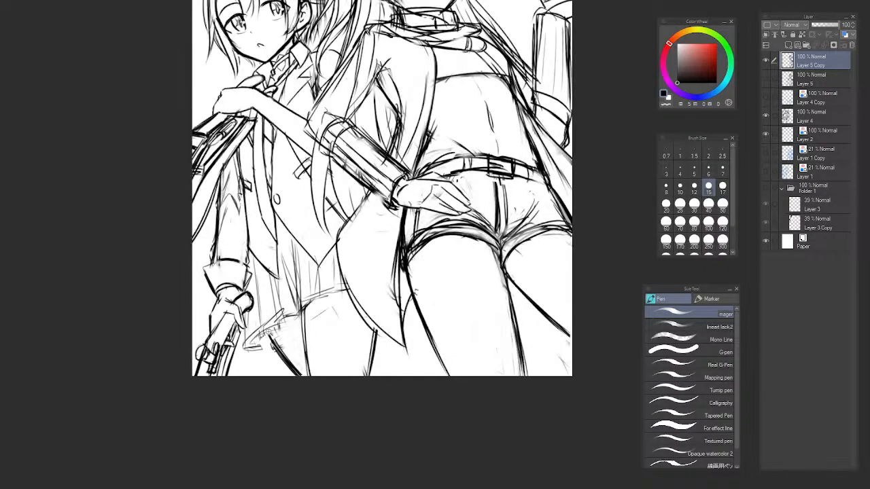
{"action": "scroll", "coordinate": [306, 333], "scroll_direction": "up", "scroll_amount": 3}
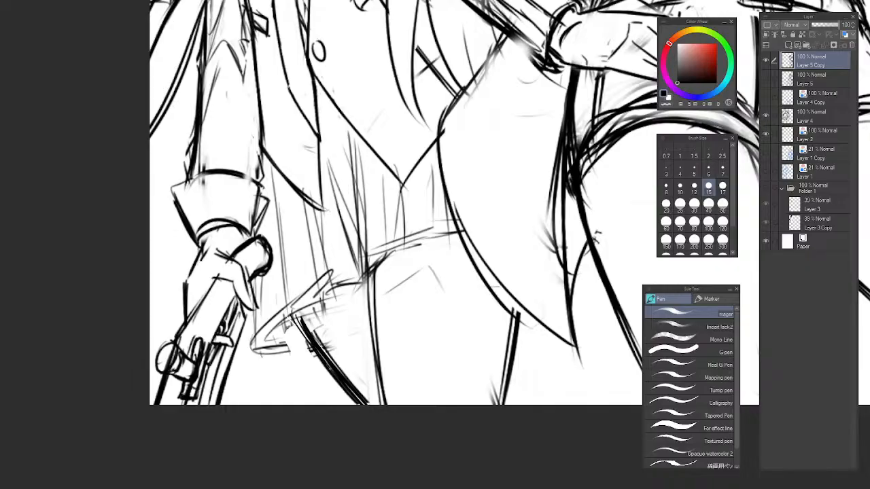
{"action": "key", "text": "e"}
{"action": "left_click_drag", "start_coordinate": [296, 315], "coordinate": [368, 405]}
{"action": "key", "text": "p"}
{"action": "key", "text": "ctrl+z"}
{"action": "left_click_drag", "start_coordinate": [310, 337], "coordinate": [361, 400]}
{"action": "key", "text": "ctrl+z"}
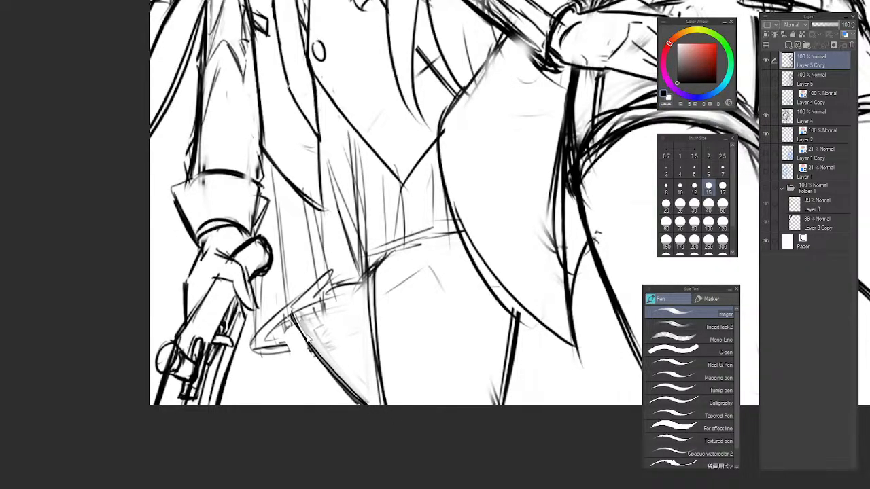
{"action": "key", "text": "ctrl+z"}
{"action": "key", "text": "ctrl+z"}
{"action": "left_click_drag", "start_coordinate": [292, 314], "coordinate": [365, 403]}
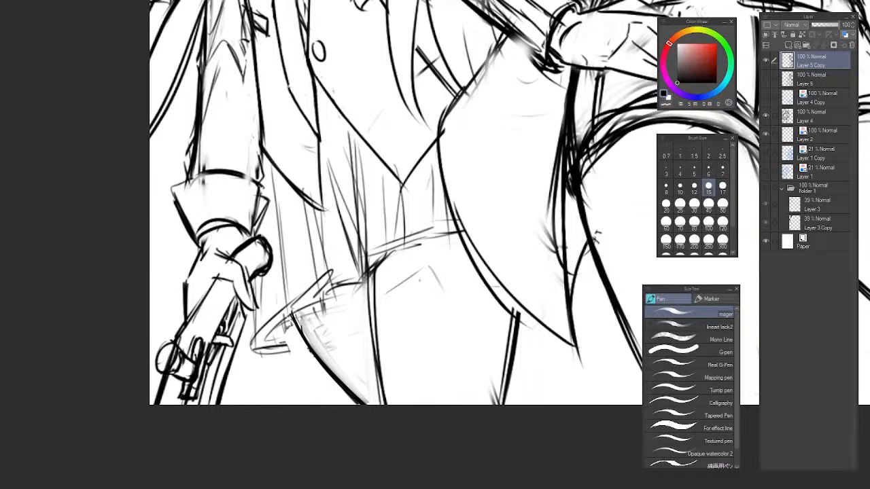
Flip the canvas back, lasso the thigh line beside the coat's tail, transform it slightly and clear the selection.
{"action": "key", "text": "b"}
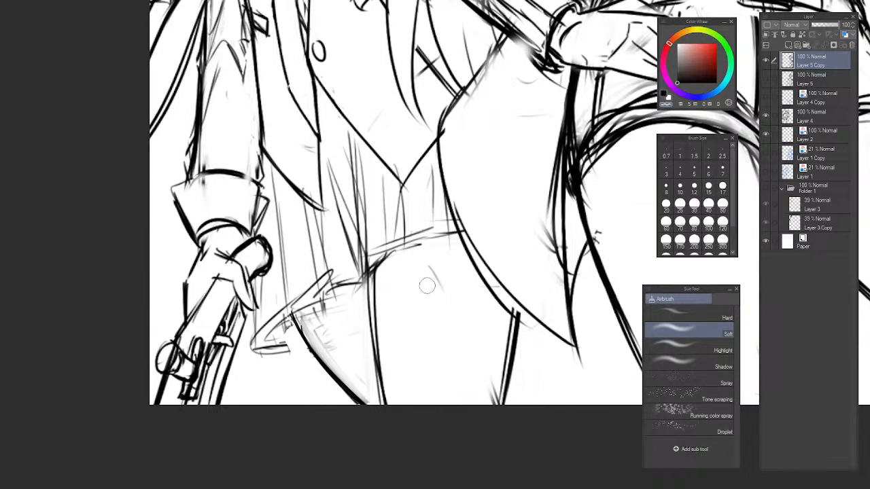
{"action": "key", "text": "h"}
{"action": "mouse_move", "coordinate": [440, 289]}
{"action": "left_mouse_down"}
{"action": "mouse_move", "coordinate": [376, 235]}
{"action": "mouse_move", "coordinate": [401, 233]}
{"action": "left_mouse_up"}
{"action": "key", "text": "m"}
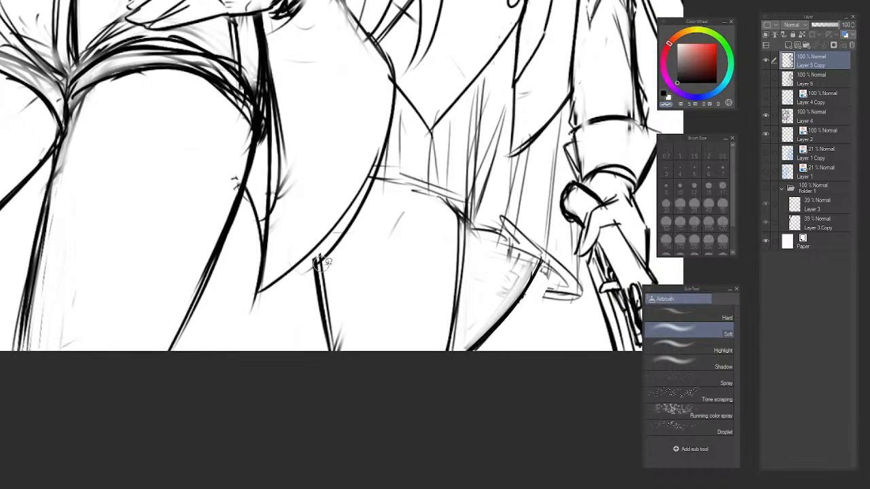
{"action": "mouse_move", "coordinate": [331, 252]}
{"action": "left_mouse_down"}
{"action": "mouse_move", "coordinate": [323, 389]}
{"action": "mouse_move", "coordinate": [411, 313]}
{"action": "left_mouse_up"}
{"action": "key", "text": "ctrl+t"}
{"action": "left_click_drag", "start_coordinate": [354, 352], "coordinate": [367, 354]}
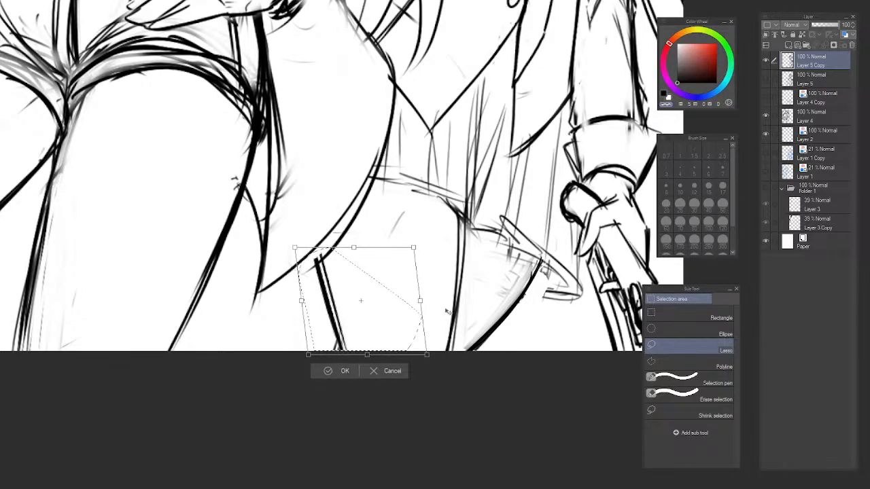
{"action": "key", "text": "Return"}
{"action": "key", "text": "ctrl+d"}
Erase the lower part of the thigh line beneath the middle hem fold and redraw it as a straight vertical line.
{"action": "key", "text": "b"}
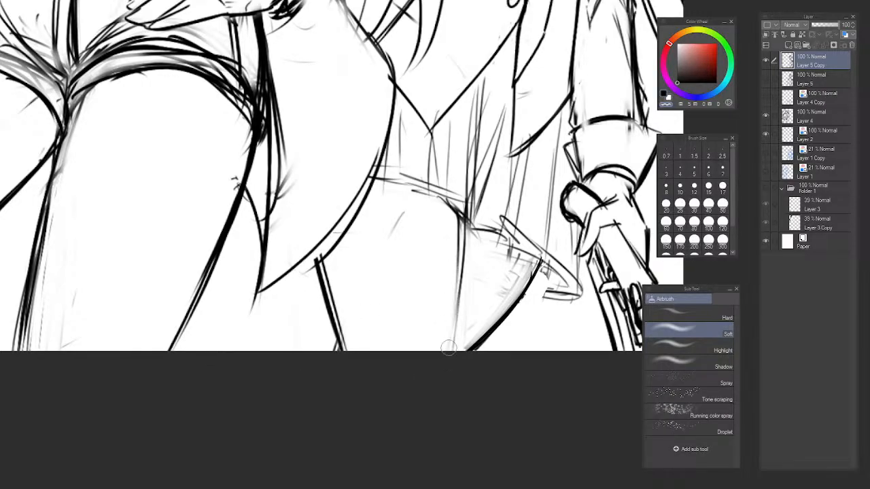
{"action": "left_click_drag", "start_coordinate": [449, 347], "coordinate": [455, 253]}
{"action": "left_click_drag", "start_coordinate": [455, 253], "coordinate": [456, 330]}
{"action": "key", "text": "c"}
{"action": "key", "text": "p"}
{"action": "left_click_drag", "start_coordinate": [460, 268], "coordinate": [456, 350]}
{"action": "left_click_drag", "start_coordinate": [459, 188], "coordinate": [456, 351]}
{"action": "left_click_drag", "start_coordinate": [454, 212], "coordinate": [455, 335]}
{"action": "left_click_drag", "start_coordinate": [454, 214], "coordinate": [454, 350]}
{"action": "left_click_drag", "start_coordinate": [327, 333], "coordinate": [344, 326]}
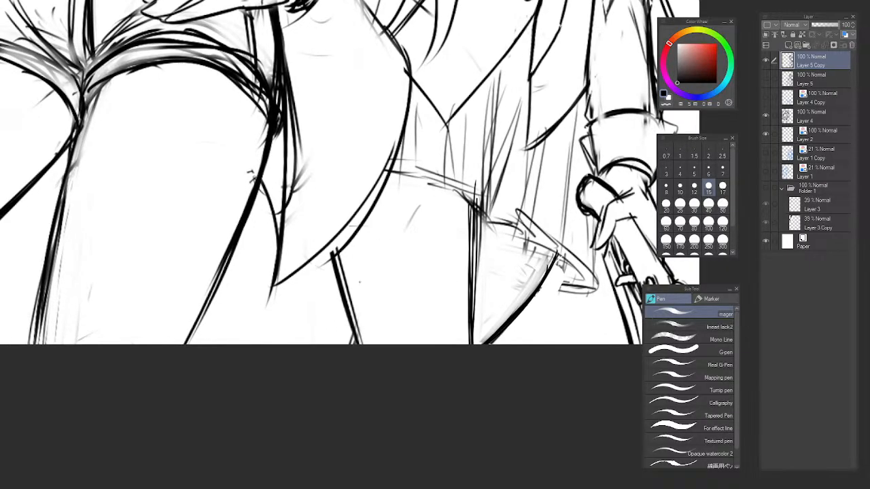
Sketch slanted strokes across the thigh toward the canvas edge and erase their upper part with the soft airbrush in transparent colour.
{"action": "left_click_drag", "start_coordinate": [427, 182], "coordinate": [329, 345]}
{"action": "key", "text": "ctrl+z"}
{"action": "left_click_drag", "start_coordinate": [409, 209], "coordinate": [345, 345]}
{"action": "left_click_drag", "start_coordinate": [410, 197], "coordinate": [322, 389]}
{"action": "left_click_drag", "start_coordinate": [404, 227], "coordinate": [342, 345]}
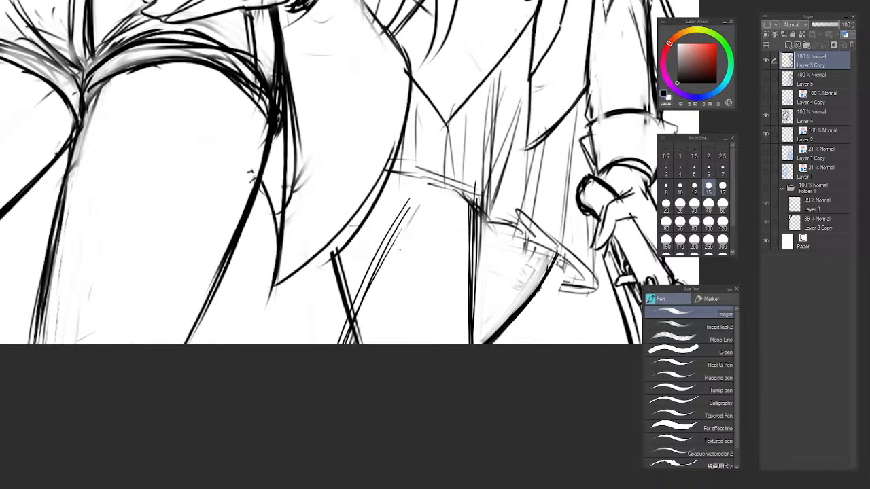
{"action": "key", "text": "b"}
{"action": "key", "text": "c"}
{"action": "mouse_move", "coordinate": [406, 203]}
{"action": "left_mouse_down"}
{"action": "mouse_move", "coordinate": [360, 299]}
{"action": "mouse_move", "coordinate": [373, 251]}
{"action": "left_mouse_up"}
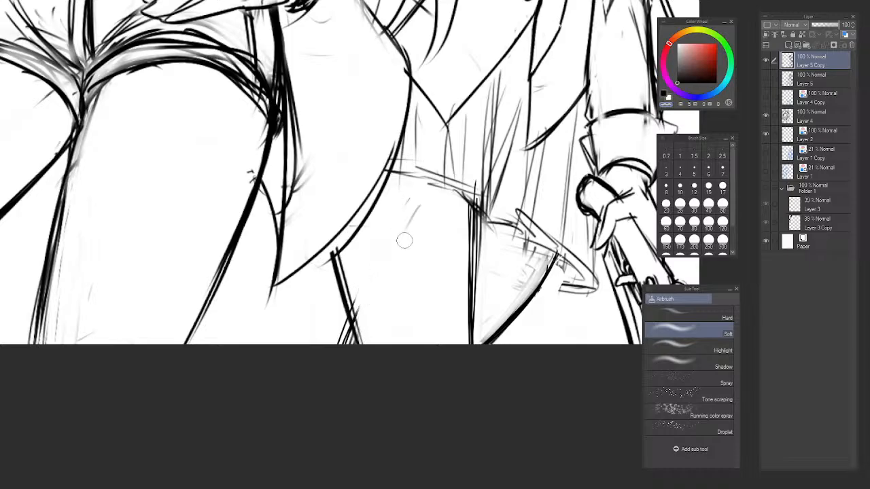
Erase the curved outer thigh line under the hem's outer fold and redraw it straighter with the pen.
{"action": "scroll", "coordinate": [411, 267], "scroll_direction": "down", "scroll_amount": 6}
{"action": "key", "text": "p"}
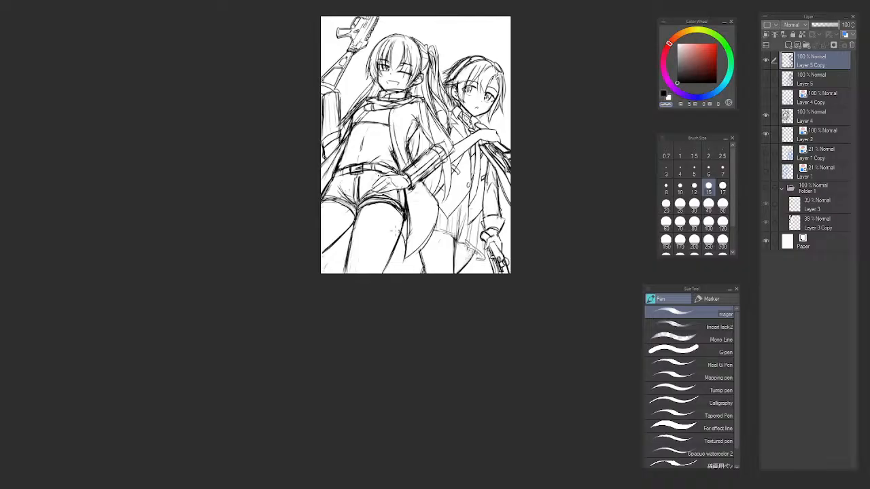
{"action": "scroll", "coordinate": [445, 314], "scroll_direction": "up", "scroll_amount": 6}
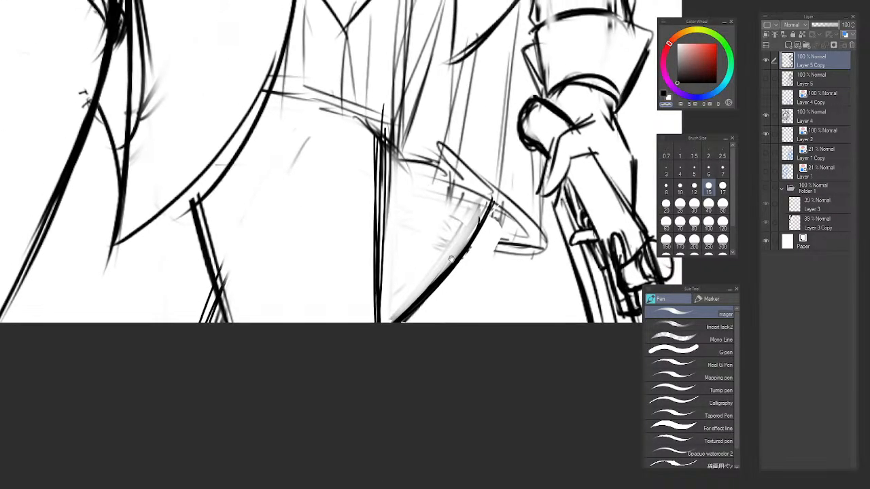
{"action": "key", "text": "b"}
{"action": "left_click_drag", "start_coordinate": [486, 214], "coordinate": [411, 333]}
{"action": "key", "text": "ctrl+z"}
{"action": "key", "text": "c"}
{"action": "mouse_move", "coordinate": [478, 234]}
{"action": "left_mouse_down"}
{"action": "mouse_move", "coordinate": [411, 329]}
{"action": "mouse_move", "coordinate": [477, 227]}
{"action": "mouse_move", "coordinate": [411, 316]}
{"action": "left_mouse_up"}
{"action": "key", "text": "p"}
{"action": "left_click_drag", "start_coordinate": [486, 203], "coordinate": [405, 322]}
{"action": "key", "text": "ctrl+z"}
{"action": "left_click_drag", "start_coordinate": [435, 279], "coordinate": [405, 314]}
{"action": "left_click_drag", "start_coordinate": [480, 219], "coordinate": [416, 303]}
{"action": "left_click_drag", "start_coordinate": [488, 211], "coordinate": [415, 298]}
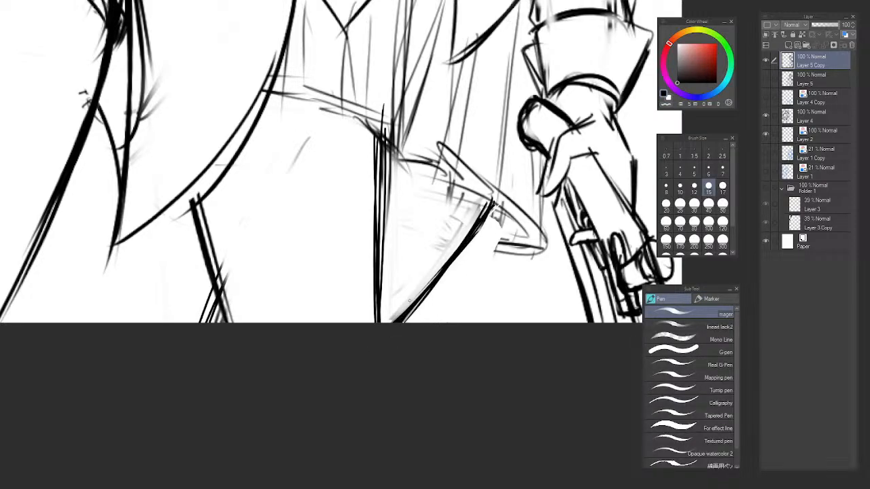
Flip the canvas and draw a pleat edge down from the vest, ending in a folded hem corner above the middle thigh line.
{"action": "scroll", "coordinate": [499, 268], "scroll_direction": "down", "scroll_amount": 6}
{"action": "left_click_drag", "start_coordinate": [525, 284], "coordinate": [503, 324]}
{"action": "key", "text": "h"}
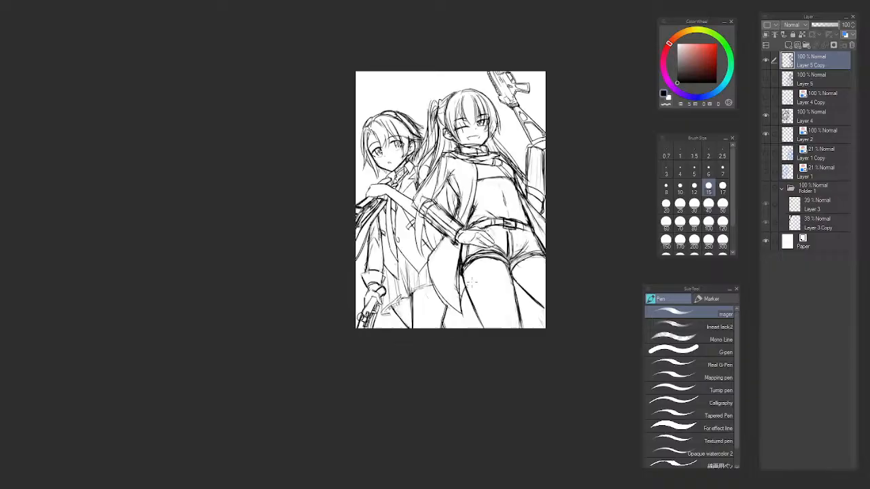
{"action": "scroll", "coordinate": [397, 212], "scroll_direction": "up", "scroll_amount": 5}
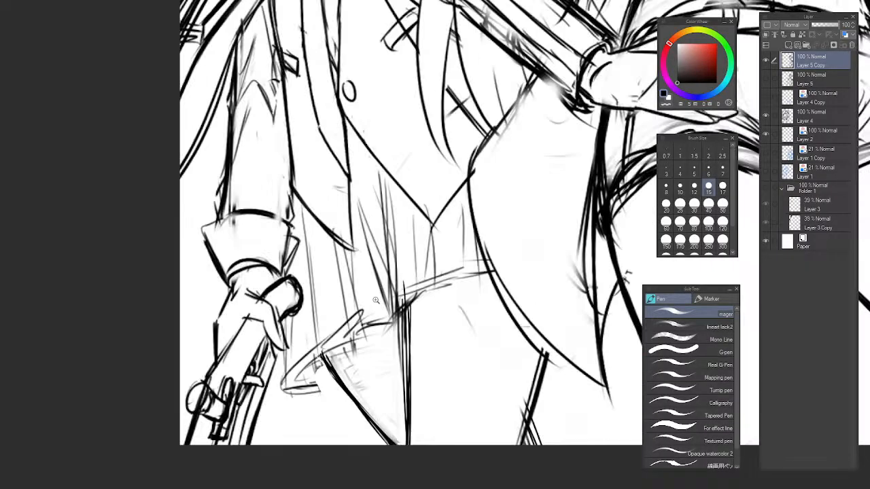
{"action": "mouse_move", "coordinate": [402, 124]}
{"action": "left_mouse_down"}
{"action": "mouse_move", "coordinate": [397, 313]}
{"action": "mouse_move", "coordinate": [442, 320]}
{"action": "mouse_move", "coordinate": [390, 363]}
{"action": "left_mouse_up"}
{"action": "left_click_drag", "start_coordinate": [407, 349], "coordinate": [435, 345]}
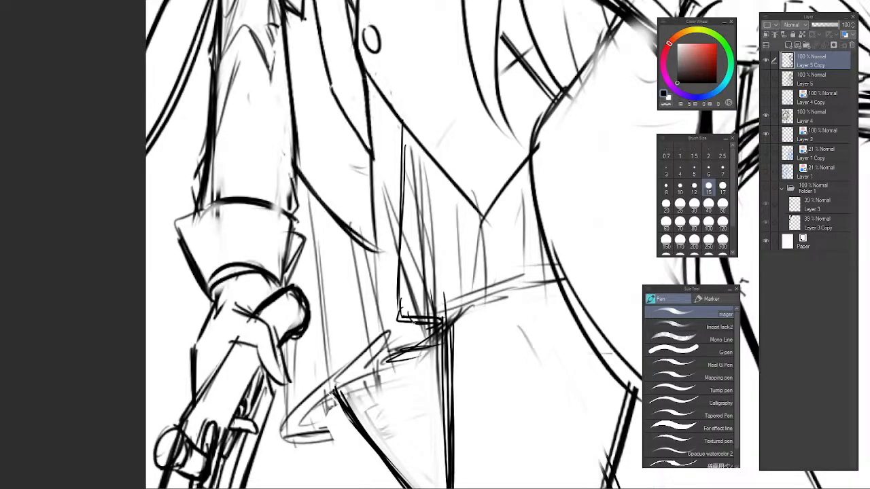
{"action": "mouse_move", "coordinate": [401, 322]}
{"action": "left_mouse_down"}
{"action": "mouse_move", "coordinate": [438, 329]}
{"action": "mouse_move", "coordinate": [469, 288]}
{"action": "left_mouse_up"}
Draw a second pleat edge nearer the vest's point and run its hem line across to the coat's tail.
{"action": "left_click_drag", "start_coordinate": [445, 194], "coordinate": [452, 293]}
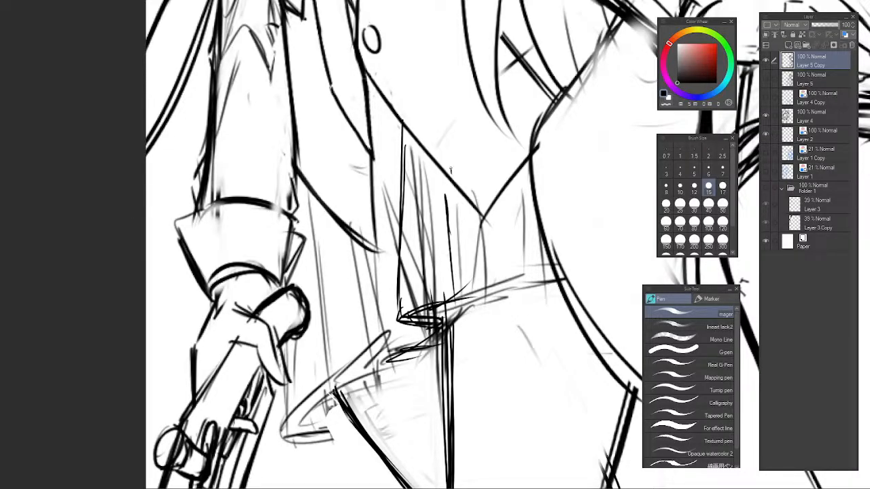
{"action": "mouse_move", "coordinate": [451, 170]}
{"action": "left_mouse_down"}
{"action": "mouse_move", "coordinate": [452, 244]}
{"action": "mouse_move", "coordinate": [469, 285]}
{"action": "mouse_move", "coordinate": [494, 270]}
{"action": "mouse_move", "coordinate": [549, 261]}
{"action": "left_mouse_up"}
{"action": "left_click_drag", "start_coordinate": [457, 279], "coordinate": [572, 258]}
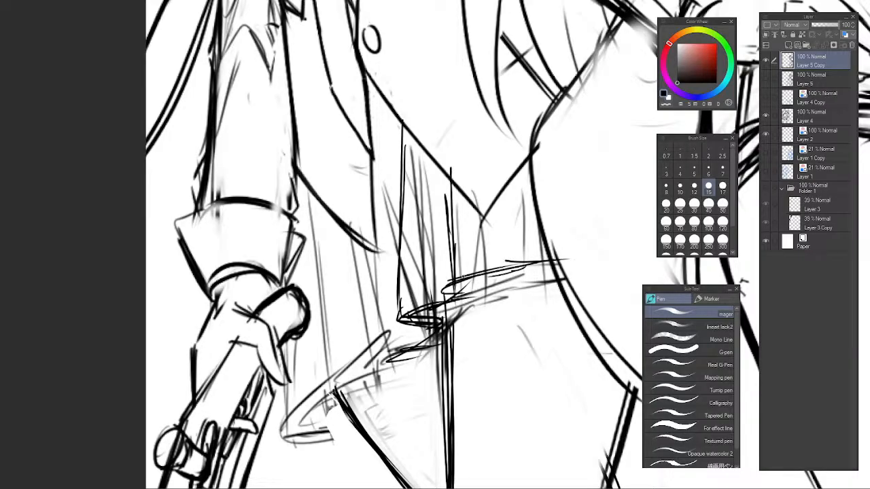
{"action": "left_click_drag", "start_coordinate": [450, 182], "coordinate": [443, 298]}
{"action": "left_click_drag", "start_coordinate": [451, 189], "coordinate": [439, 299]}
Add vertical pleat strokes between the vest's point and the coat's tail, then flip the canvas back.
{"action": "left_click_drag", "start_coordinate": [508, 159], "coordinate": [495, 294]}
{"action": "left_click_drag", "start_coordinate": [514, 144], "coordinate": [503, 261]}
{"action": "mouse_move", "coordinate": [513, 178]}
{"action": "left_mouse_down"}
{"action": "mouse_move", "coordinate": [504, 269]}
{"action": "mouse_move", "coordinate": [574, 256]}
{"action": "mouse_move", "coordinate": [459, 253]}
{"action": "mouse_move", "coordinate": [495, 281]}
{"action": "left_mouse_up"}
{"action": "scroll", "coordinate": [528, 233], "scroll_direction": "up", "scroll_amount": 1}
{"action": "scroll", "coordinate": [547, 235], "scroll_direction": "down", "scroll_amount": 8}
{"action": "key", "text": "h"}
{"action": "scroll", "coordinate": [409, 239], "scroll_direction": "up", "scroll_amount": 4}
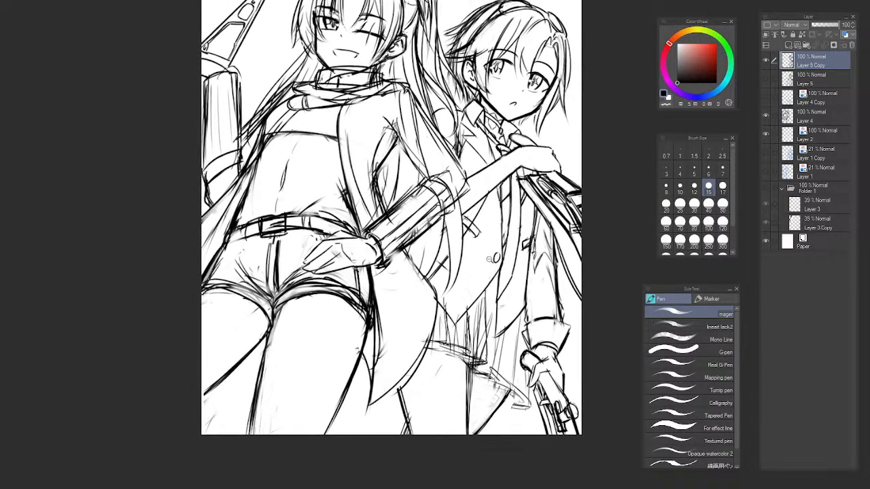
{"action": "scroll", "coordinate": [495, 283], "scroll_direction": "down", "scroll_amount": 2}
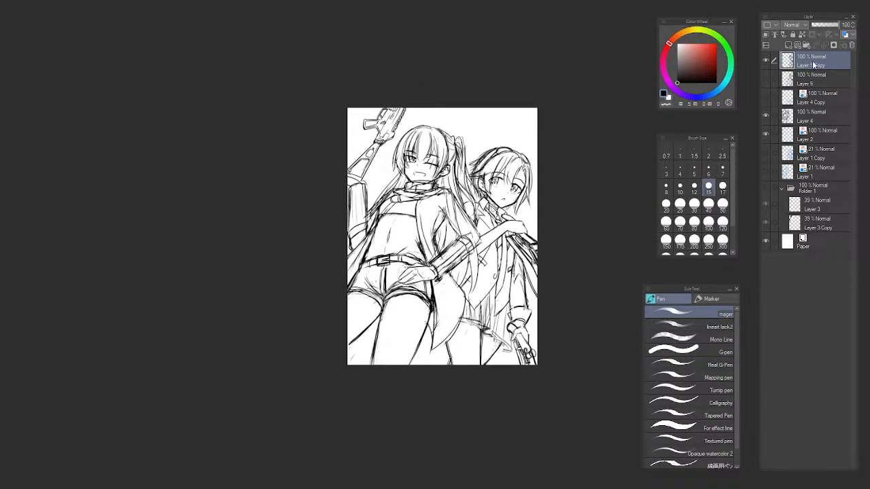
Create a layer folder, move Layer 5 Copy and Layer 4 into it and collapse it.
{"action": "left_click", "coordinate": [806, 45]}
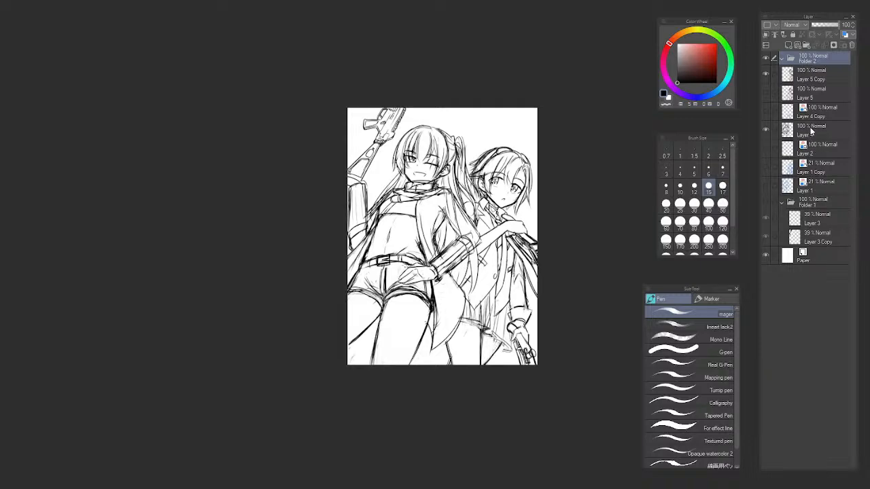
{"action": "left_click_drag", "start_coordinate": [810, 131], "coordinate": [808, 81]}
{"action": "left_click", "coordinate": [814, 80], "text": "ctrl"}
{"action": "left_click", "coordinate": [812, 59]}
{"action": "left_click", "coordinate": [782, 59]}
Create a second folder holding Layer 5, Layer 4 Copy, Layer 2, Layer 1 Copy and Layer 1, and mark it purple.
{"action": "left_click", "coordinate": [806, 45]}
{"action": "left_click", "coordinate": [806, 92]}
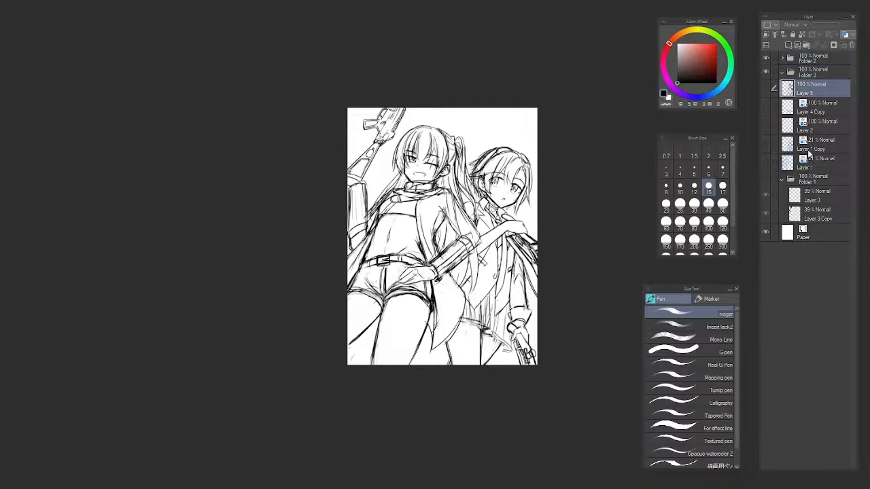
{"action": "left_click", "coordinate": [819, 161], "text": "shift"}
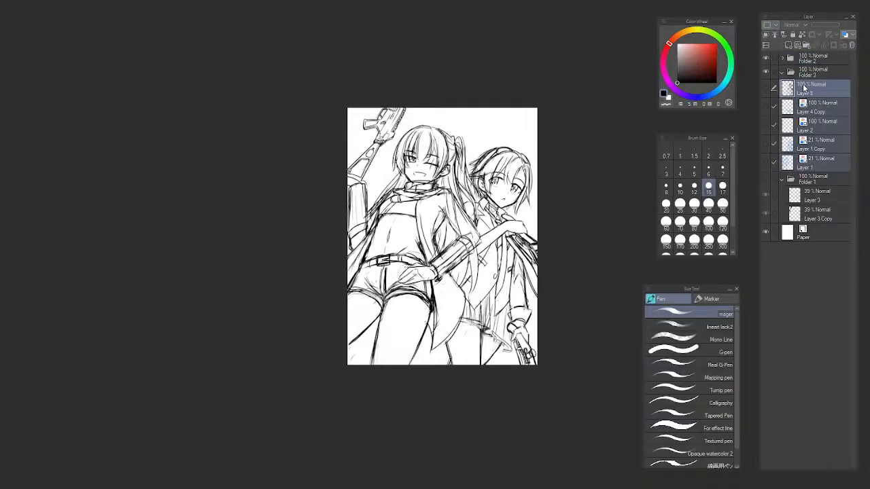
{"action": "left_click_drag", "start_coordinate": [804, 87], "coordinate": [804, 71]}
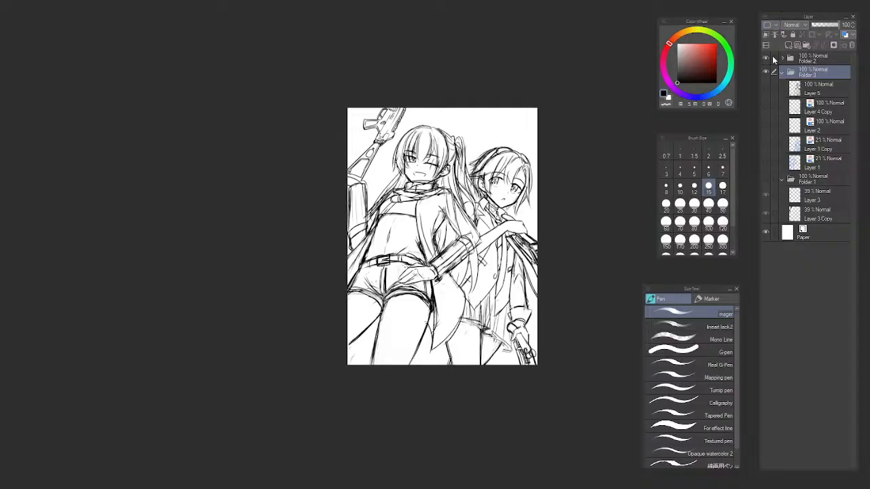
{"action": "left_click", "coordinate": [780, 87]}
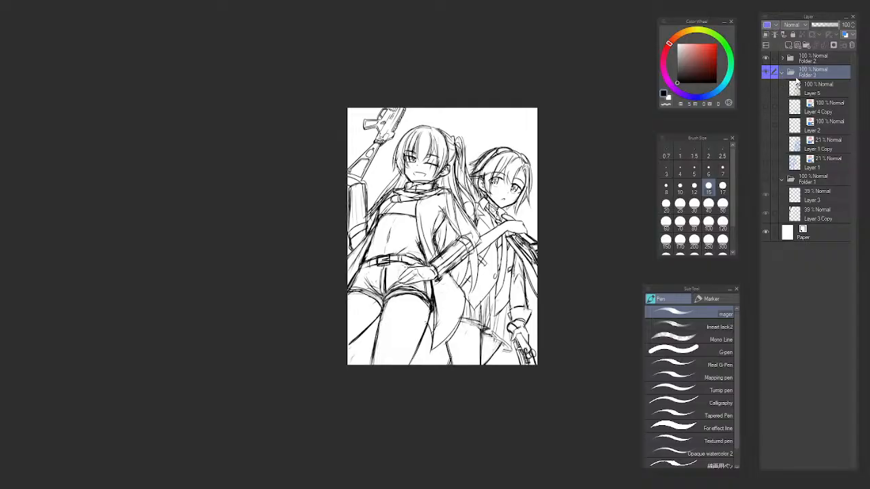
Move Folder 1 into the purple folder, collapse and hide that folder, and make Folder 2 active.
{"action": "left_click", "coordinate": [813, 178]}
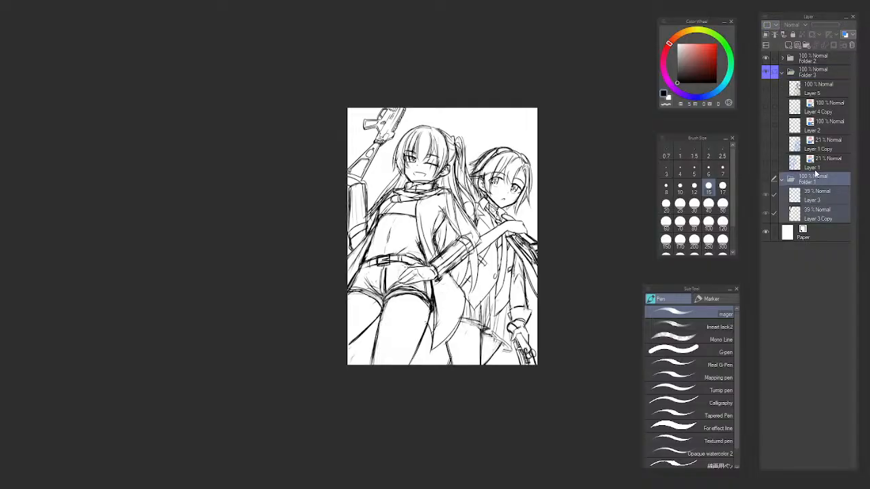
{"action": "left_click_drag", "start_coordinate": [815, 174], "coordinate": [820, 166]}
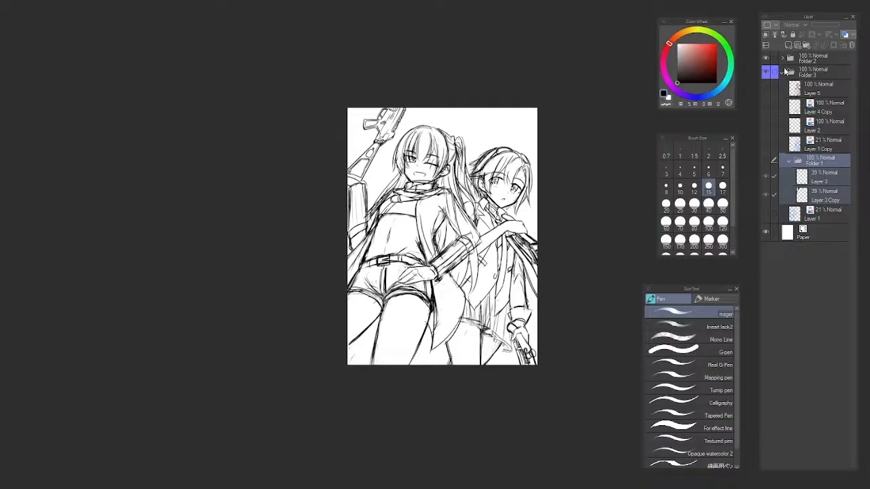
{"action": "left_click", "coordinate": [783, 72]}
{"action": "left_click", "coordinate": [767, 59]}
{"action": "left_click", "coordinate": [766, 58]}
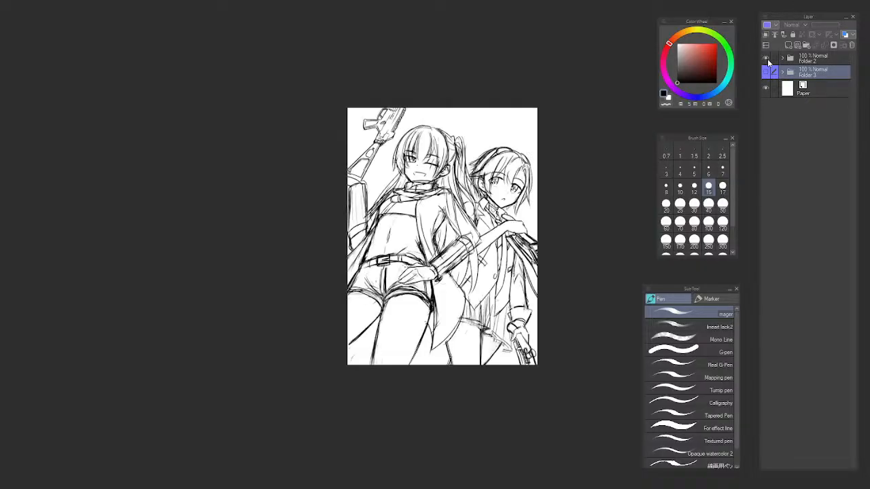
{"action": "left_click", "coordinate": [801, 60]}
{"action": "left_click_drag", "start_coordinate": [476, 178], "coordinate": [435, 145]}
{"action": "scroll", "coordinate": [431, 187], "scroll_direction": "up", "scroll_amount": 4}
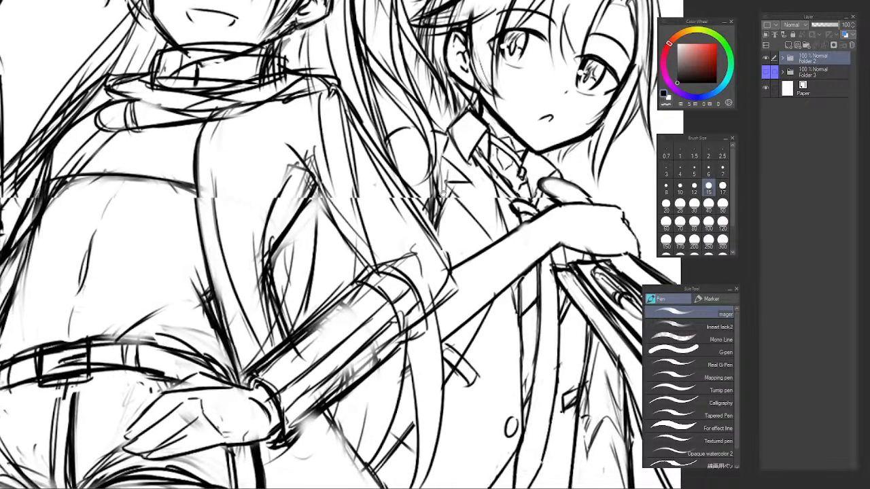
{"action": "scroll", "coordinate": [415, 197], "scroll_direction": "down", "scroll_amount": 4}
{"action": "left_click_drag", "start_coordinate": [435, 203], "coordinate": [418, 201]}
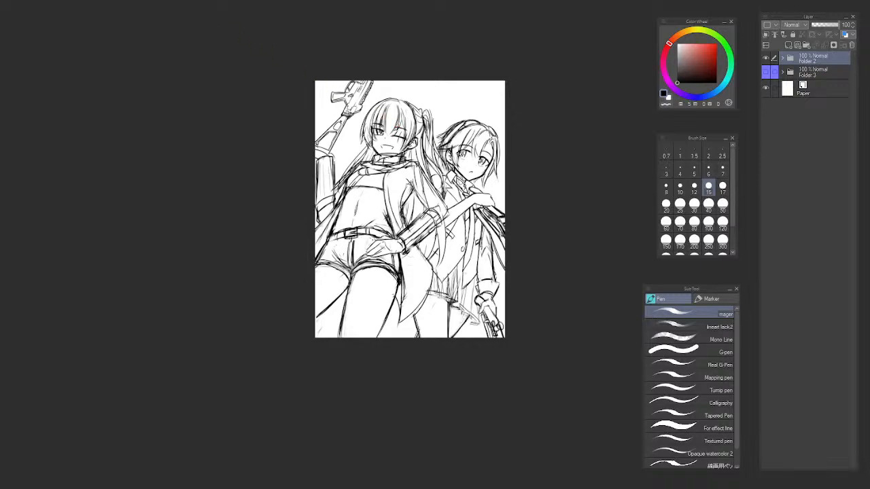
{"action": "scroll", "coordinate": [385, 180], "scroll_direction": "up", "scroll_amount": 3}
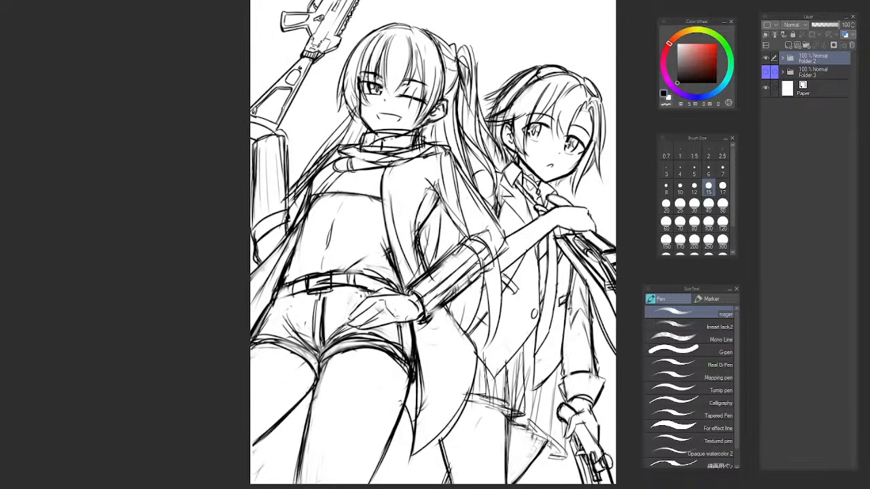
Place a second window of the same canvas beside the main one and narrow it to about a quarter of the workspace.
{"action": "left_click_drag", "start_coordinate": [66, 0], "coordinate": [66, 7]}
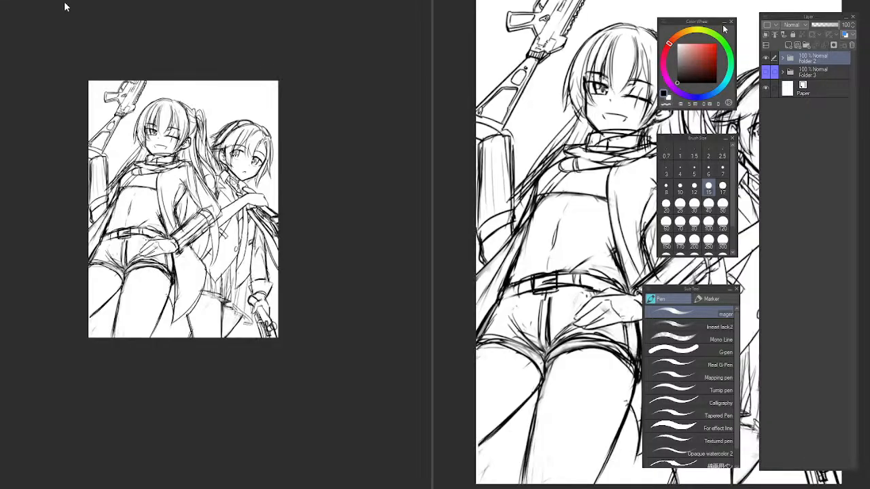
{"action": "left_click_drag", "start_coordinate": [432, 30], "coordinate": [241, 38]}
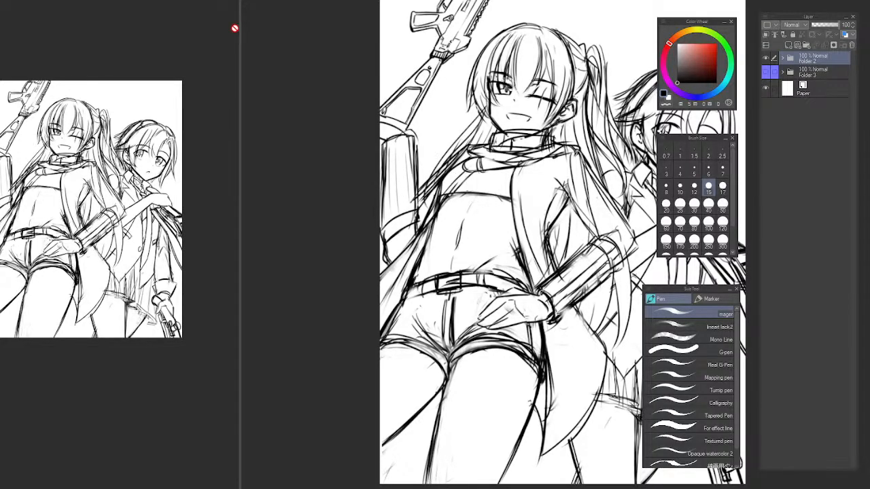
{"action": "left_click_drag", "start_coordinate": [238, 34], "coordinate": [225, 40]}
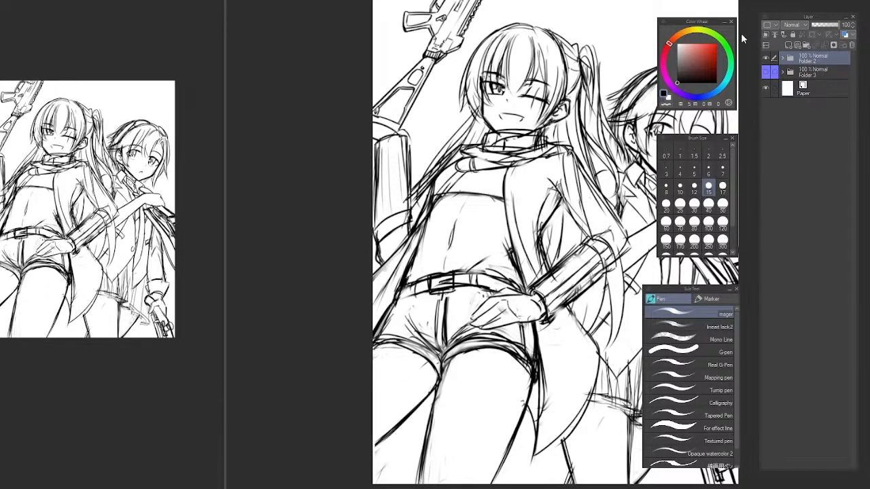
Enlarge the drawing to fit the narrow window and frame the whole page in the main window.
{"action": "key", "text": "ctrl+0"}
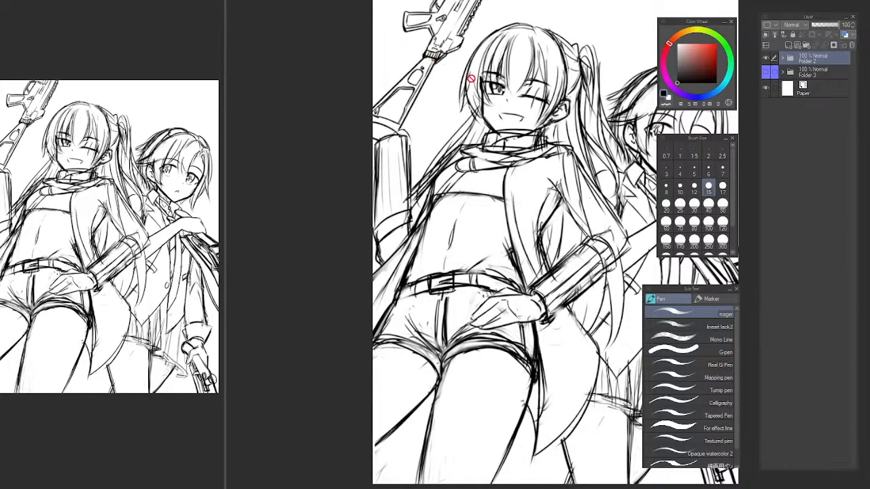
{"action": "left_click_drag", "start_coordinate": [592, 123], "coordinate": [473, 142]}
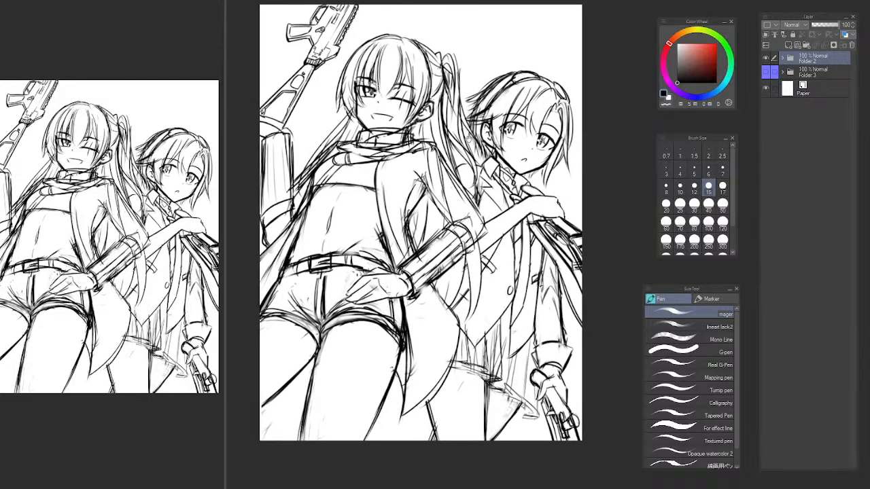
{"action": "scroll", "coordinate": [469, 141], "scroll_direction": "down", "scroll_amount": 1}
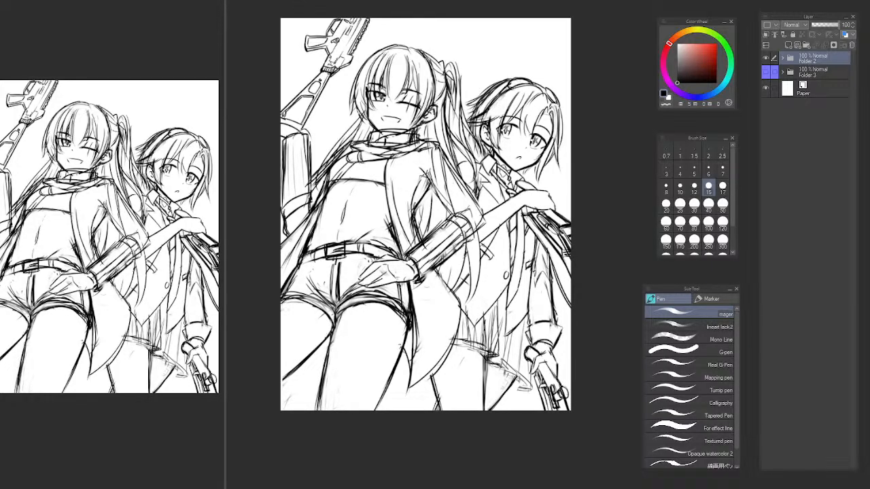
Tint Folder 2's sketch blue with the layer color effect and lower its opacity to 38%.
{"action": "left_click", "coordinate": [767, 60]}
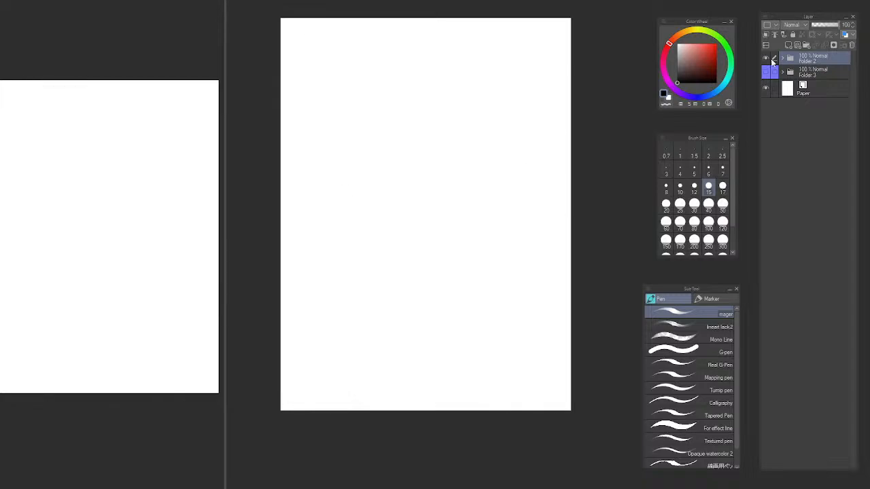
{"action": "left_click", "coordinate": [845, 34]}
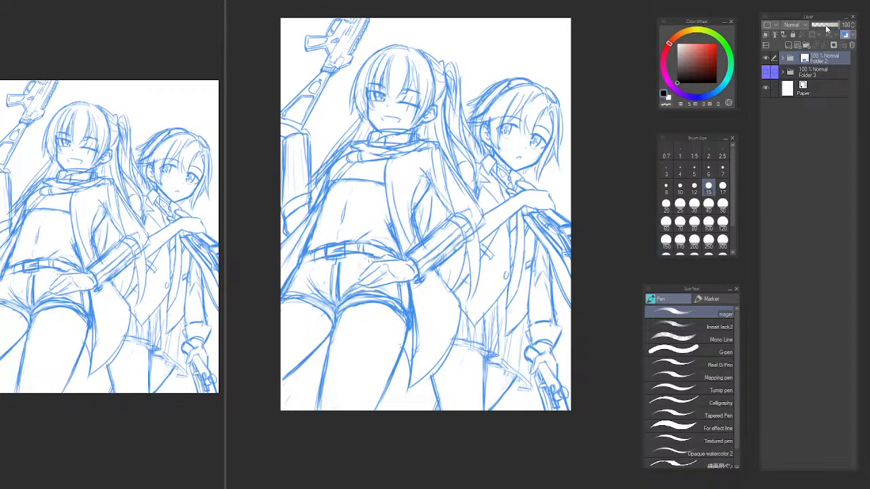
{"action": "left_click", "coordinate": [827, 26]}
{"action": "left_click_drag", "start_coordinate": [826, 26], "coordinate": [824, 25]}
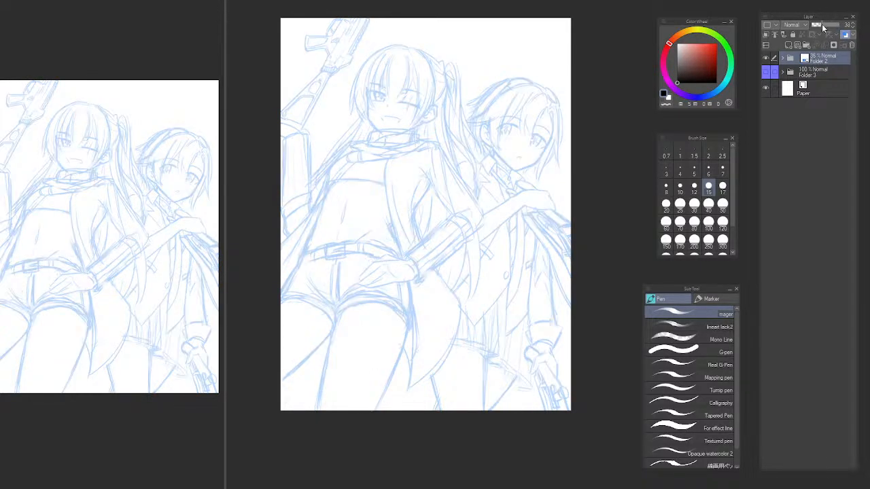
Create a new vector layer above Folder 2.
{"action": "left_click", "coordinate": [787, 43]}
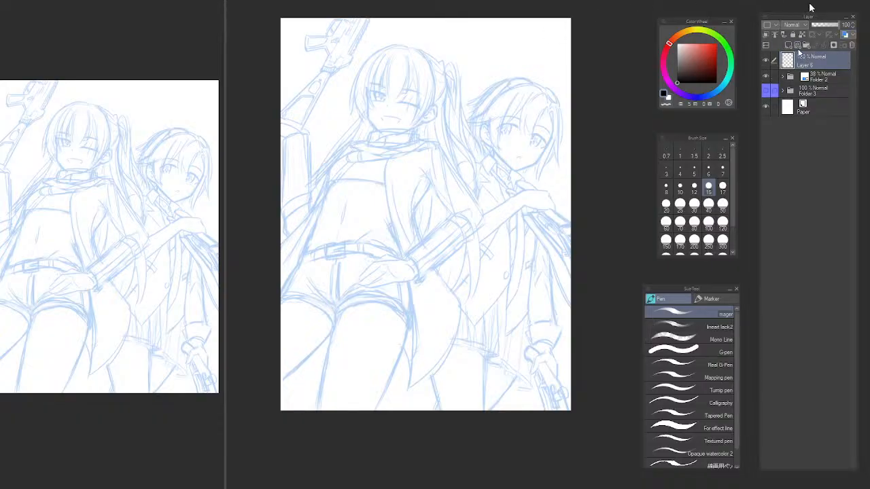
{"action": "key", "text": "ctrl+z"}
{"action": "left_click", "coordinate": [798, 45]}
Ink the long-haired character's cheek contour beside the open eye, from eye level down toward the jaw.
{"action": "left_click_drag", "start_coordinate": [436, 173], "coordinate": [419, 247]}
{"action": "scroll", "coordinate": [363, 221], "scroll_direction": "up", "scroll_amount": 3}
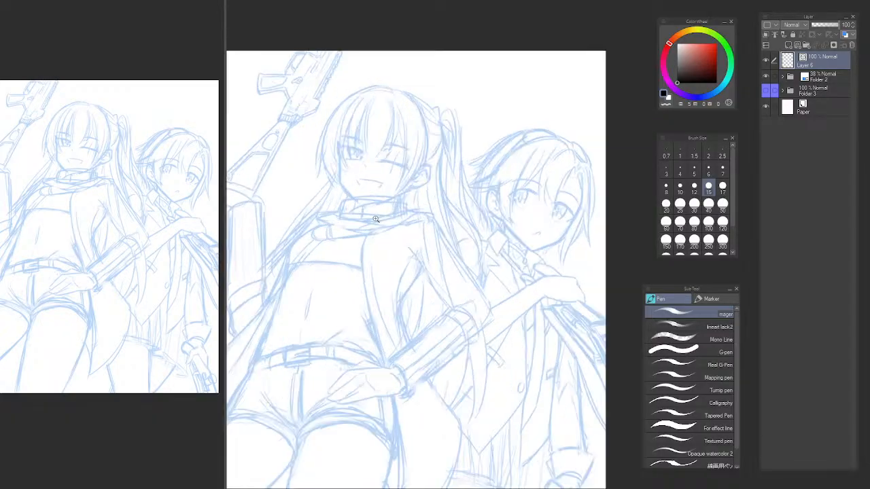
{"action": "left_click_drag", "start_coordinate": [313, 135], "coordinate": [336, 228]}
{"action": "scroll", "coordinate": [336, 228], "scroll_direction": "up", "scroll_amount": 2}
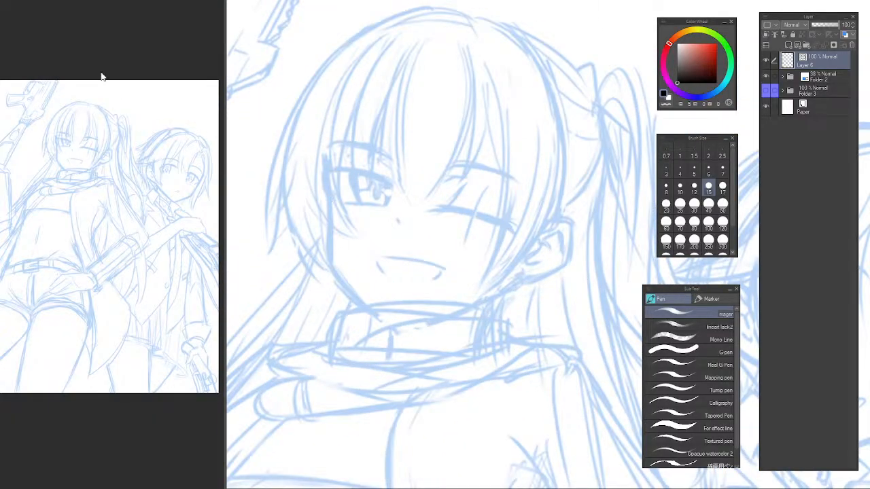
{"action": "key", "text": "b"}
{"action": "key", "text": "p"}
{"action": "scroll", "coordinate": [292, 192], "scroll_direction": "up", "scroll_amount": 3}
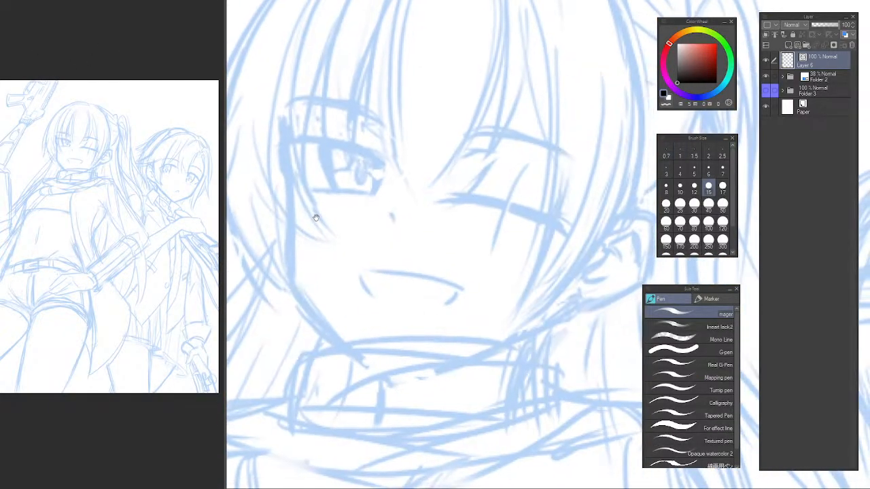
{"action": "mouse_move", "coordinate": [291, 163]}
{"action": "left_mouse_down"}
{"action": "mouse_move", "coordinate": [292, 250]}
{"action": "mouse_move", "coordinate": [304, 268]}
{"action": "left_mouse_up"}
{"action": "key", "text": "ctrl+z"}
{"action": "key", "text": "ctrl+z"}
{"action": "left_click_drag", "start_coordinate": [293, 167], "coordinate": [297, 287]}
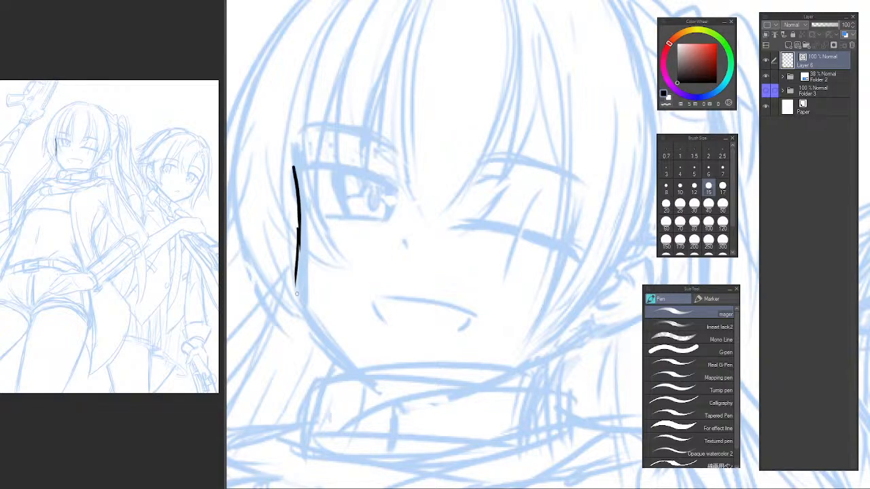
{"action": "key", "text": "ctrl+z"}
Ink the long-haired character's jaw as a smooth curve from the end of the cheek contour down to the collar.
{"action": "key", "text": "ctrl+z"}
{"action": "left_click_drag", "start_coordinate": [299, 230], "coordinate": [297, 287]}
{"action": "mouse_move", "coordinate": [299, 248]}
{"action": "left_mouse_down"}
{"action": "mouse_move", "coordinate": [298, 299]}
{"action": "mouse_move", "coordinate": [330, 350]}
{"action": "left_mouse_up"}
{"action": "left_click_drag", "start_coordinate": [303, 317], "coordinate": [347, 369]}
{"action": "key", "text": "ctrl+z"}
{"action": "key", "text": "ctrl+z"}
{"action": "mouse_move", "coordinate": [301, 301]}
{"action": "left_mouse_down"}
{"action": "mouse_move", "coordinate": [353, 368]}
{"action": "mouse_move", "coordinate": [328, 344]}
{"action": "mouse_move", "coordinate": [372, 385]}
{"action": "left_mouse_up"}
{"action": "key", "text": "ctrl+z"}
{"action": "key", "text": "ctrl+z"}
{"action": "key", "text": "ctrl+z"}
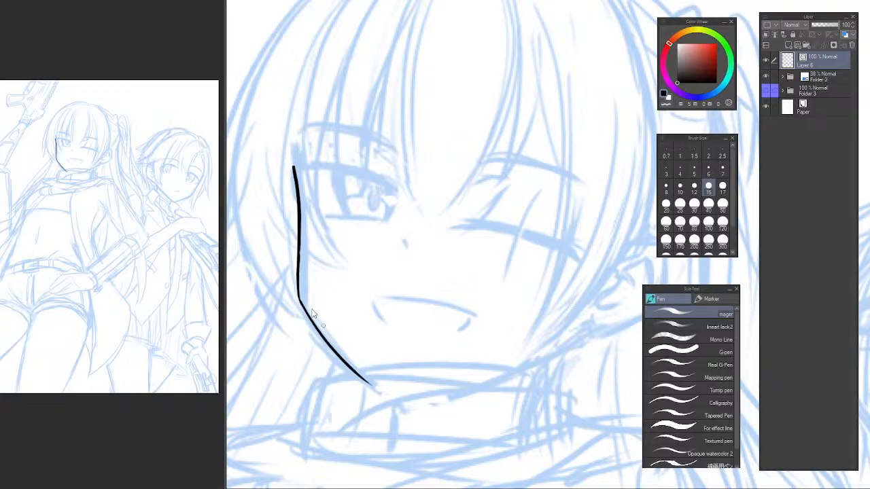
{"action": "key", "text": "ctrl+z"}
{"action": "left_click_drag", "start_coordinate": [299, 299], "coordinate": [355, 382]}
{"action": "key", "text": "ctrl+z"}
{"action": "left_click_drag", "start_coordinate": [300, 300], "coordinate": [354, 375]}
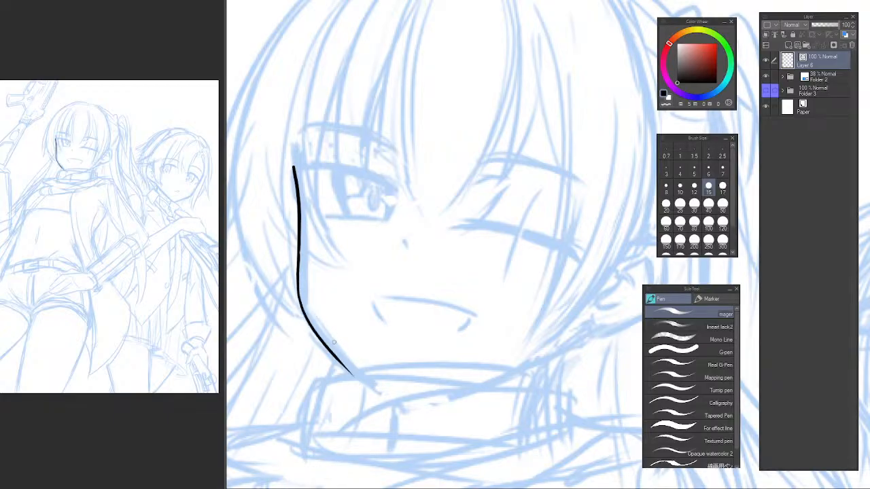
Ink a thin curved line from above the cheek contour up into the fringe of the long-haired character.
{"action": "left_click_drag", "start_coordinate": [372, 237], "coordinate": [382, 324]}
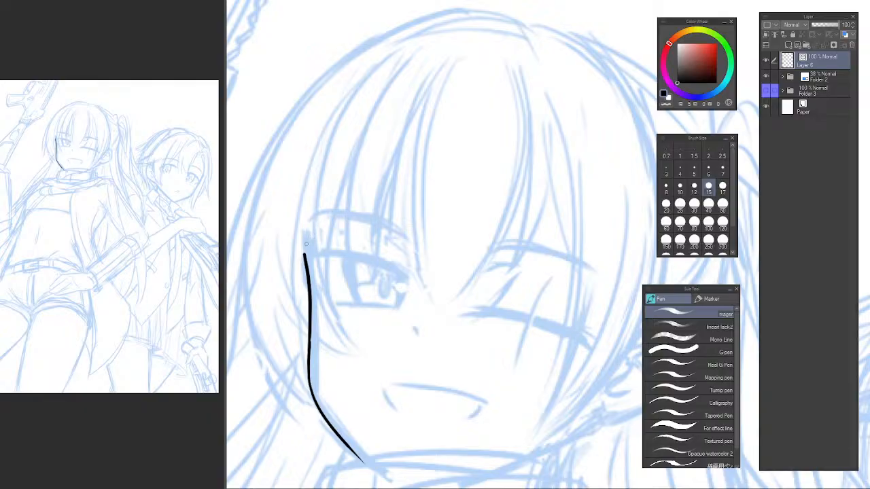
{"action": "key", "text": "ctrl+z"}
{"action": "left_click_drag", "start_coordinate": [305, 243], "coordinate": [329, 145]}
{"action": "key", "text": "ctrl+z"}
{"action": "mouse_move", "coordinate": [304, 234]}
{"action": "left_mouse_down"}
{"action": "mouse_move", "coordinate": [334, 142]}
{"action": "mouse_move", "coordinate": [303, 235]}
{"action": "left_mouse_up"}
{"action": "key", "text": "ctrl+z"}
{"action": "key", "text": "ctrl+z"}
Expand Folder 2 and adjust the long-haired character's facial features on Layer 4 with Liquify.
{"action": "scroll", "coordinate": [415, 283], "scroll_direction": "down", "scroll_amount": 5}
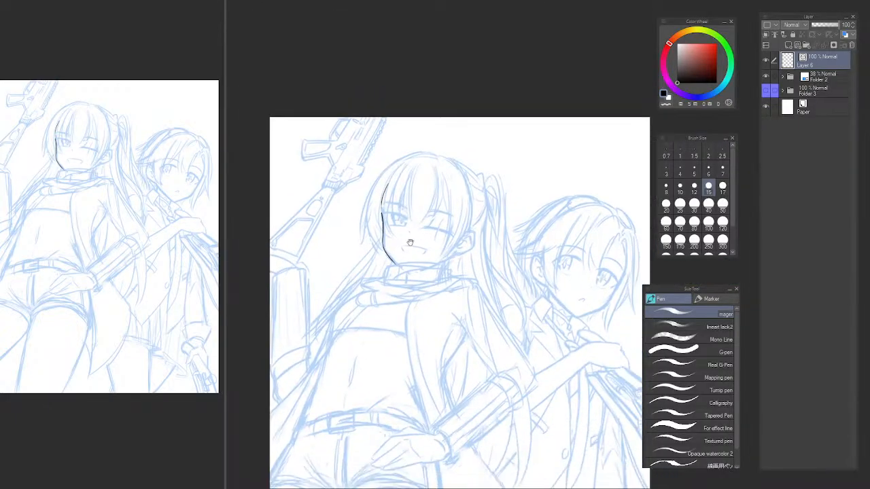
{"action": "scroll", "coordinate": [404, 277], "scroll_direction": "up", "scroll_amount": 3}
{"action": "key", "text": "h"}
{"action": "key", "text": "h"}
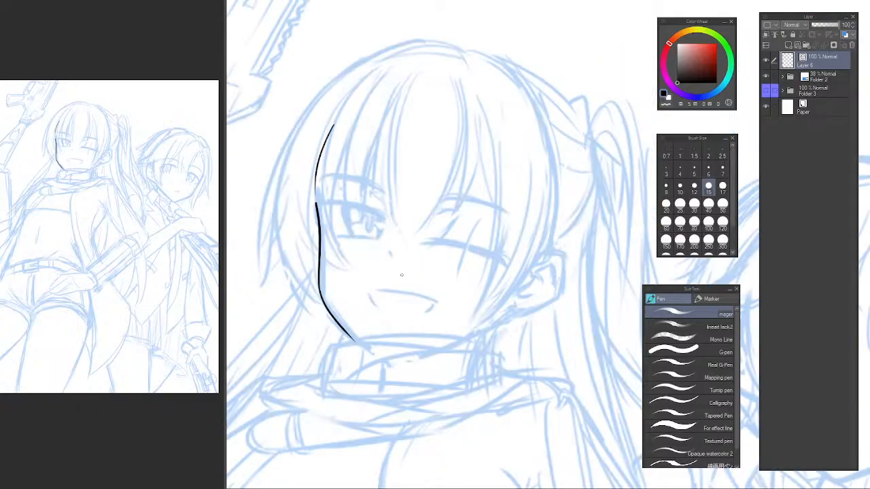
{"action": "mouse_move", "coordinate": [376, 264]}
{"action": "left_mouse_down"}
{"action": "mouse_move", "coordinate": [356, 248]}
{"action": "mouse_move", "coordinate": [388, 255]}
{"action": "mouse_move", "coordinate": [360, 250]}
{"action": "mouse_move", "coordinate": [379, 226]}
{"action": "left_mouse_up"}
{"action": "left_click", "coordinate": [375, 237]}
{"action": "left_click", "coordinate": [394, 228]}
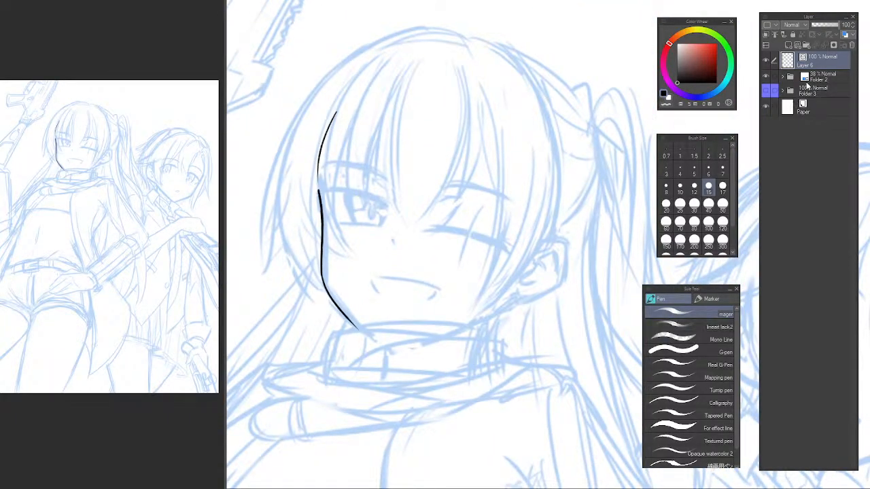
{"action": "left_click", "coordinate": [782, 77]}
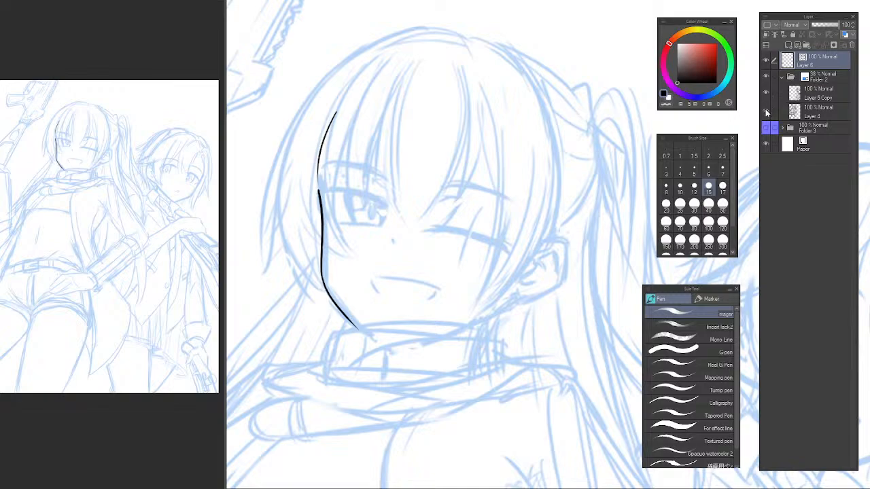
{"action": "left_click", "coordinate": [805, 114]}
{"action": "key", "text": "j"}
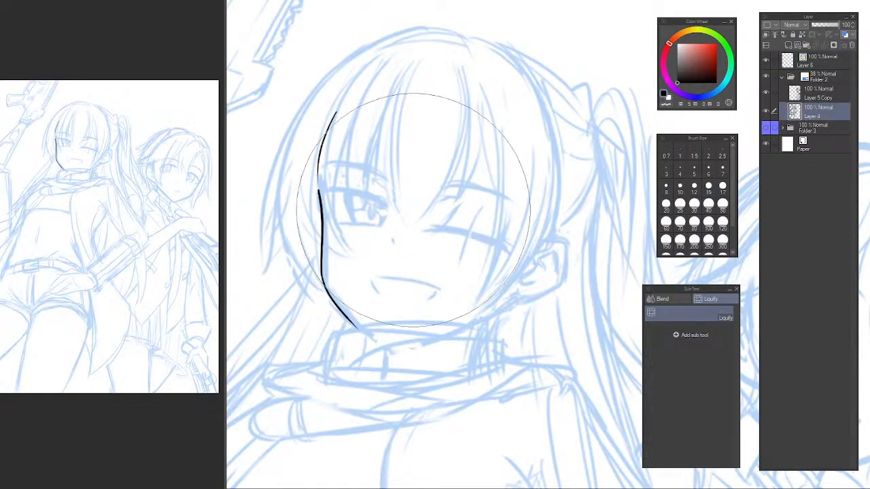
{"action": "left_click_drag", "start_coordinate": [420, 202], "coordinate": [417, 192]}
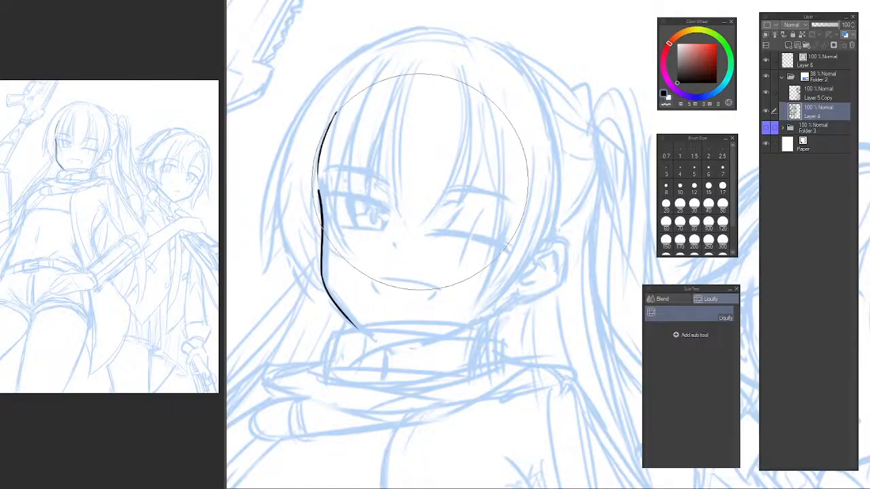
{"action": "mouse_move", "coordinate": [416, 261]}
{"action": "left_mouse_down"}
{"action": "mouse_move", "coordinate": [391, 221]}
{"action": "mouse_move", "coordinate": [364, 202]}
{"action": "left_mouse_up"}
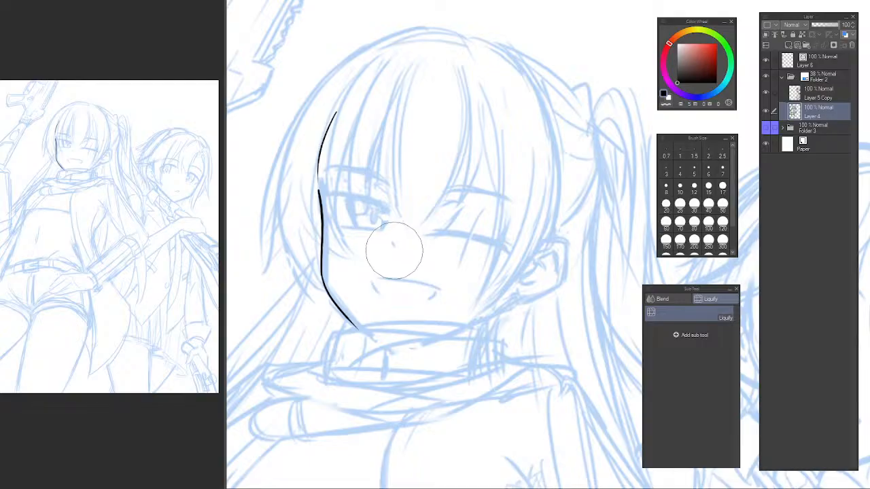
{"action": "key", "text": "h"}
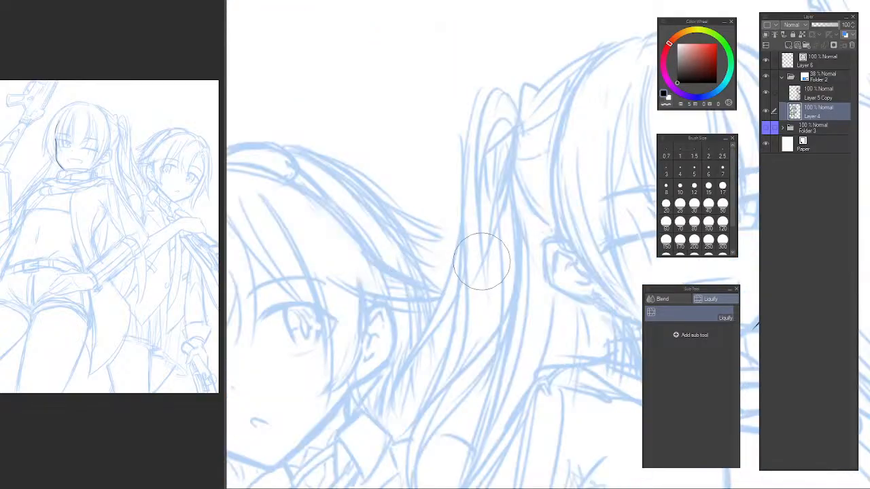
{"action": "left_click_drag", "start_coordinate": [475, 238], "coordinate": [409, 215]}
{"action": "key", "text": "h"}
{"action": "key", "text": "m"}
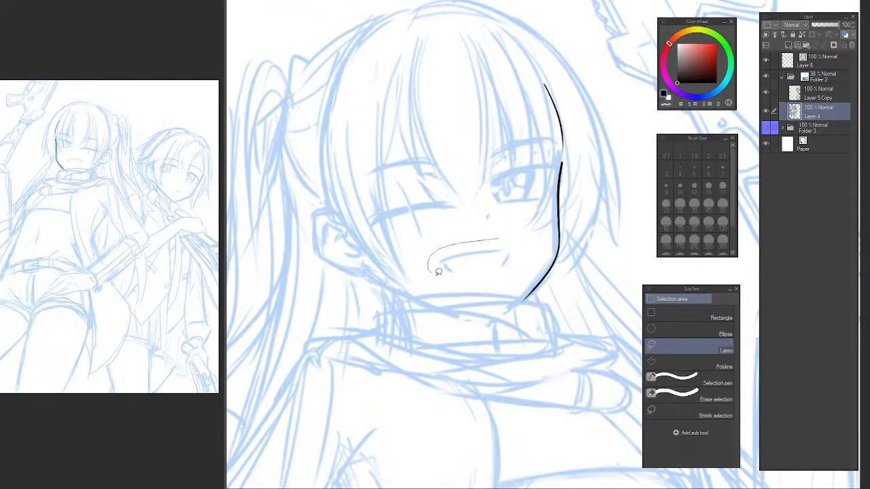
{"action": "key", "text": "h"}
{"action": "key", "text": "p"}
{"action": "mouse_move", "coordinate": [505, 193]}
{"action": "left_mouse_down"}
{"action": "mouse_move", "coordinate": [252, 219]}
{"action": "mouse_move", "coordinate": [274, 222]}
{"action": "left_mouse_up"}
Lower Folder 2's opacity to 20% and make Layer 6 active for inking with the pen.
{"action": "key", "text": "b"}
{"action": "key", "text": "p"}
{"action": "left_click", "coordinate": [812, 61]}
{"action": "left_click", "coordinate": [819, 76]}
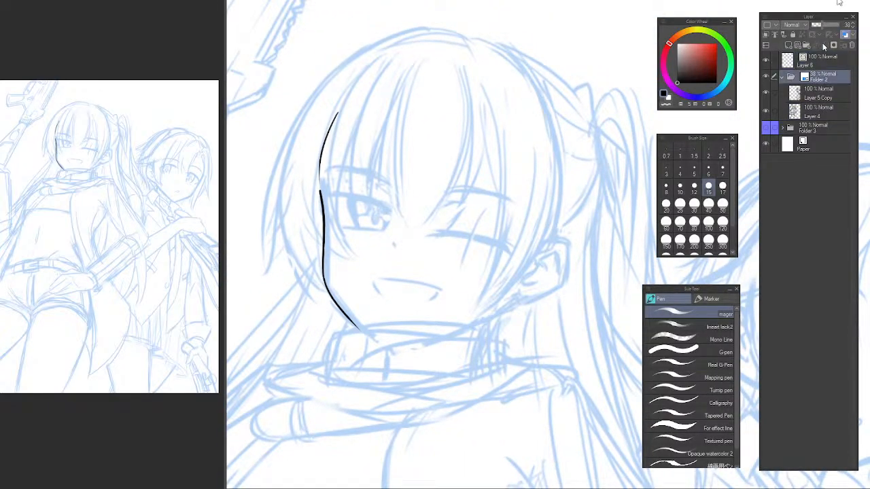
{"action": "left_click", "coordinate": [816, 24]}
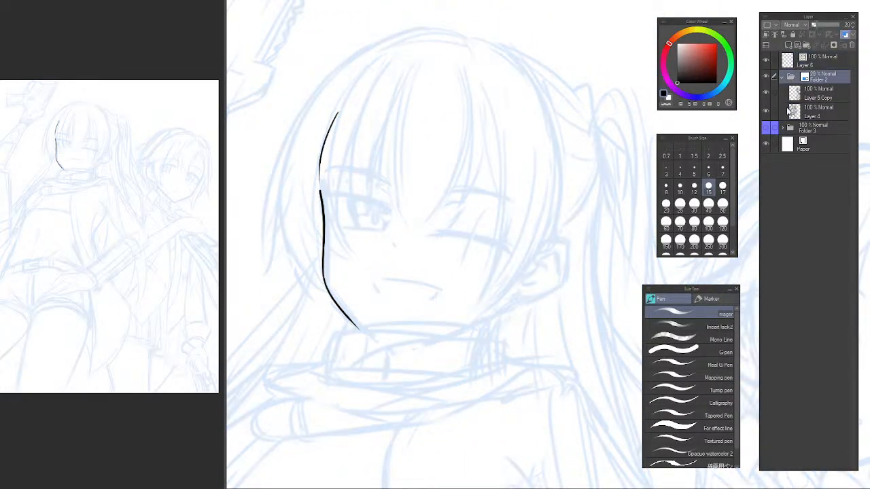
{"action": "left_click", "coordinate": [822, 62]}
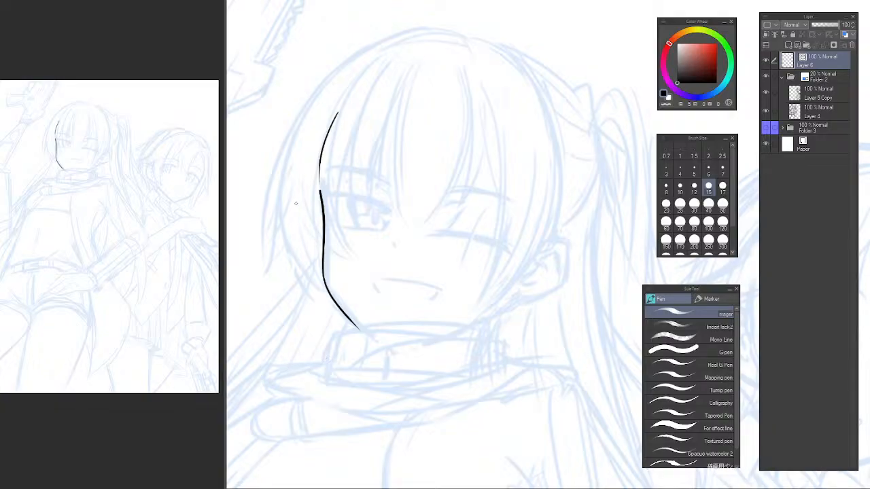
Try to ink the open eye's upper lash line from the cheek contour toward the nose.
{"action": "left_click_drag", "start_coordinate": [407, 271], "coordinate": [374, 216]}
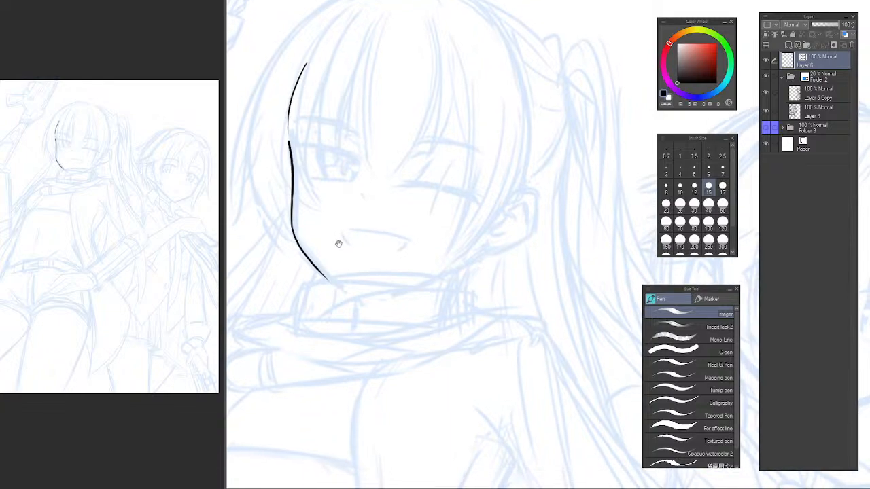
{"action": "mouse_move", "coordinate": [338, 243]}
{"action": "left_mouse_down"}
{"action": "mouse_move", "coordinate": [375, 244]}
{"action": "mouse_move", "coordinate": [376, 257]}
{"action": "left_mouse_up"}
{"action": "scroll", "coordinate": [376, 257], "scroll_direction": "up", "scroll_amount": 5}
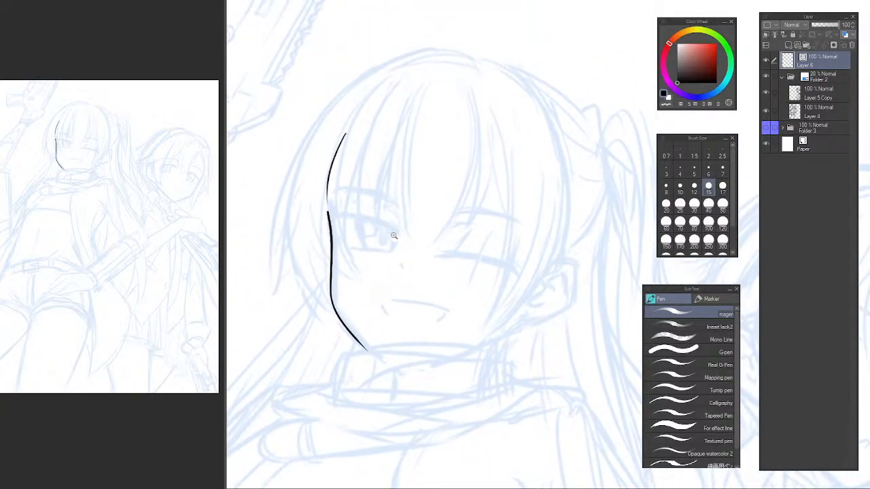
{"action": "left_click_drag", "start_coordinate": [358, 203], "coordinate": [354, 205]}
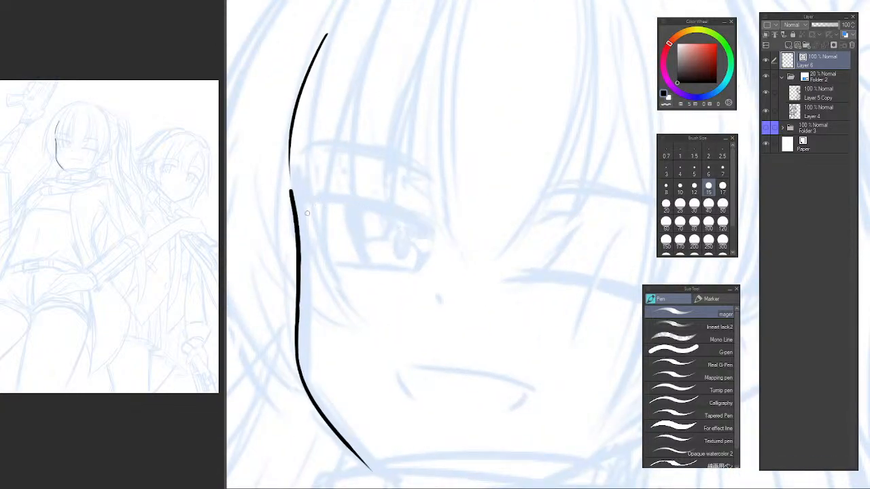
{"action": "left_click_drag", "start_coordinate": [297, 216], "coordinate": [440, 235]}
{"action": "key", "text": "ctrl+z"}
{"action": "key", "text": "ctrl+z"}
{"action": "mouse_move", "coordinate": [307, 213]}
{"action": "left_mouse_down"}
{"action": "mouse_move", "coordinate": [412, 198]}
{"action": "mouse_move", "coordinate": [436, 238]}
{"action": "left_mouse_up"}
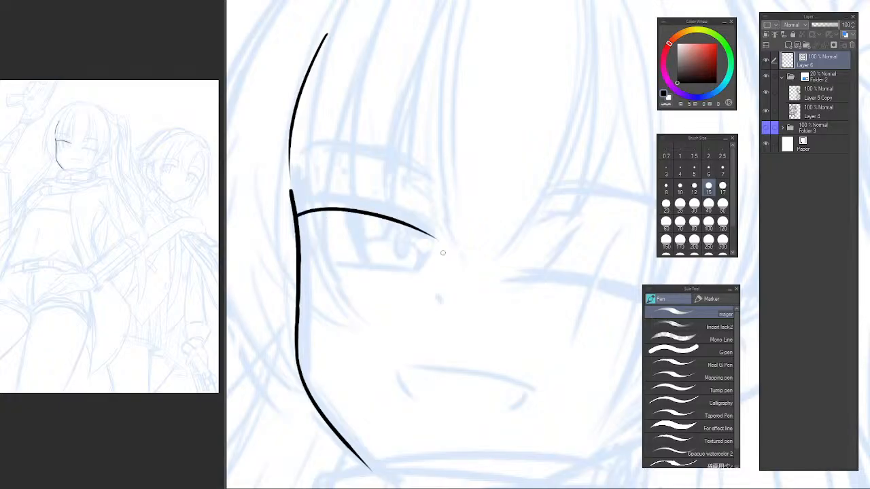
{"action": "key", "text": "ctrl+z"}
{"action": "left_click_drag", "start_coordinate": [300, 215], "coordinate": [429, 231]}
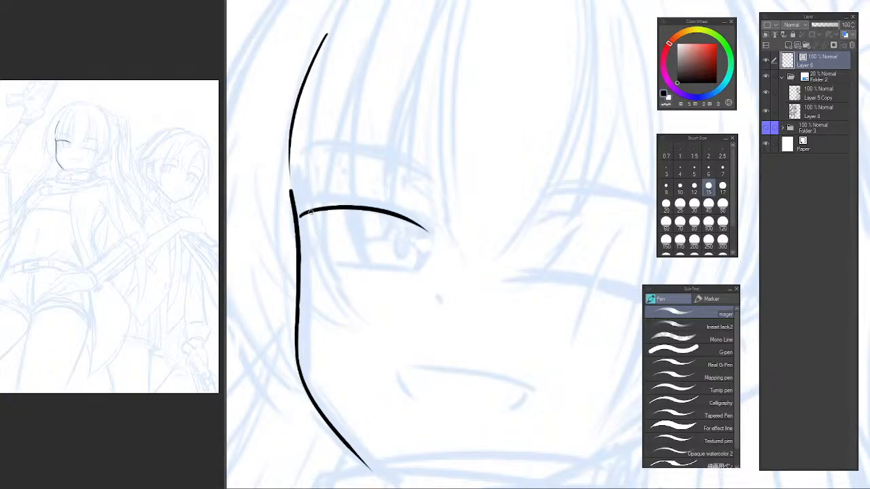
{"action": "key", "text": "ctrl+z"}
{"action": "left_click_drag", "start_coordinate": [300, 215], "coordinate": [440, 232]}
{"action": "key", "text": "ctrl+z"}
{"action": "left_click_drag", "start_coordinate": [299, 216], "coordinate": [447, 230]}
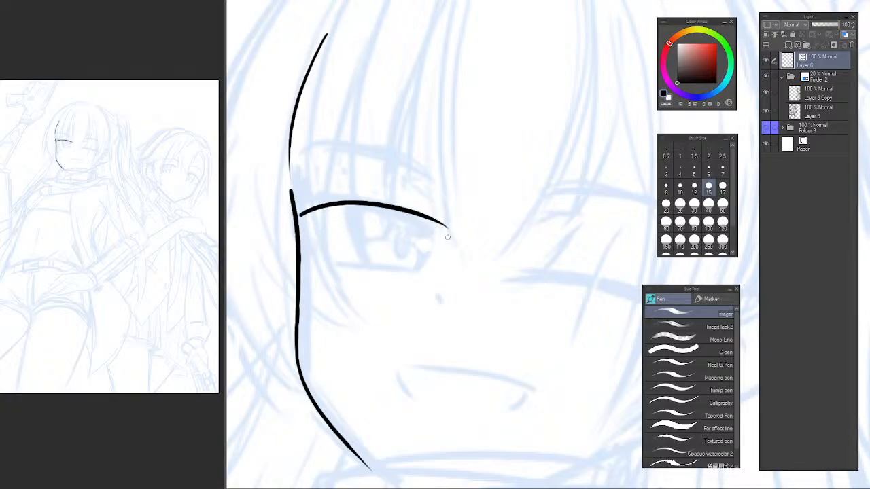
{"action": "key", "text": "ctrl+z"}
{"action": "left_click_drag", "start_coordinate": [300, 214], "coordinate": [443, 231]}
In mirrored view, replace the open eye's upper lash line with a stroke from the inner corner to the face contour.
{"action": "key", "text": "h"}
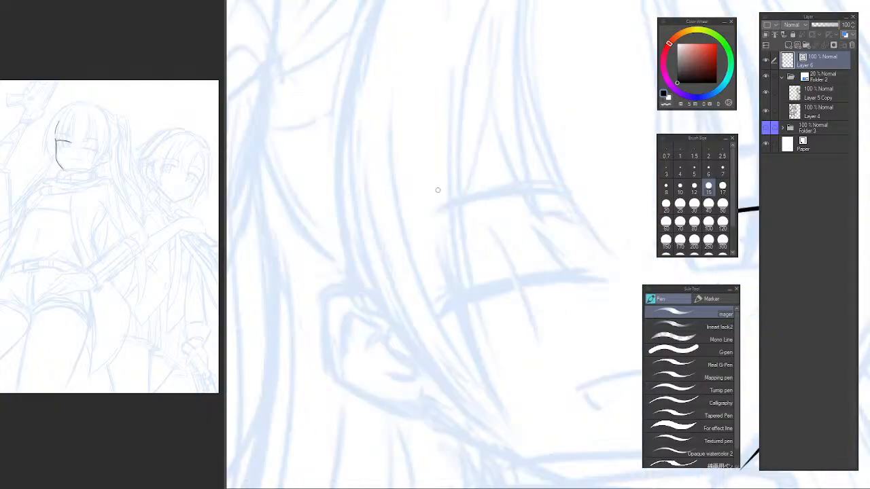
{"action": "mouse_move", "coordinate": [521, 222]}
{"action": "left_mouse_down"}
{"action": "mouse_move", "coordinate": [301, 208]}
{"action": "mouse_move", "coordinate": [398, 211]}
{"action": "left_mouse_up"}
{"action": "left_click_drag", "start_coordinate": [469, 159], "coordinate": [441, 193], "text": "shift"}
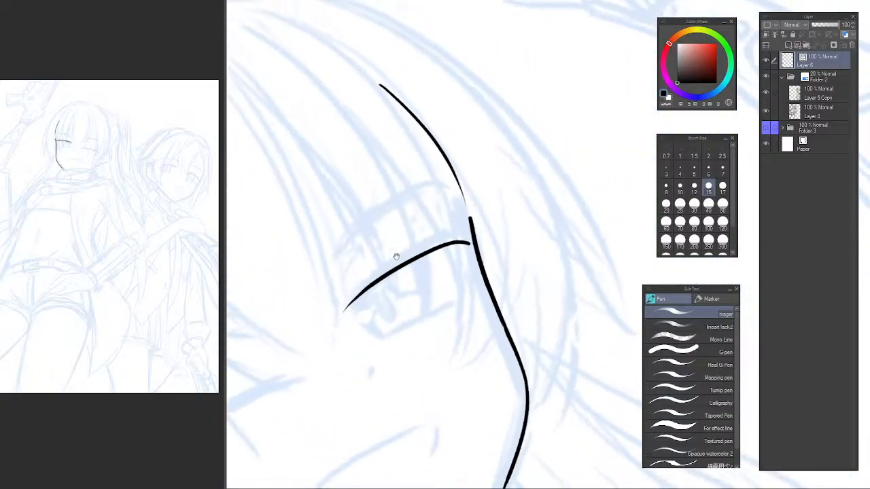
{"action": "scroll", "coordinate": [391, 258], "scroll_direction": "up", "scroll_amount": 1}
{"action": "mouse_move", "coordinate": [386, 261]}
{"action": "left_mouse_down"}
{"action": "mouse_move", "coordinate": [423, 192]}
{"action": "mouse_move", "coordinate": [405, 193]}
{"action": "left_mouse_up"}
{"action": "key", "text": "ctrl+z"}
{"action": "left_click_drag", "start_coordinate": [327, 275], "coordinate": [535, 178]}
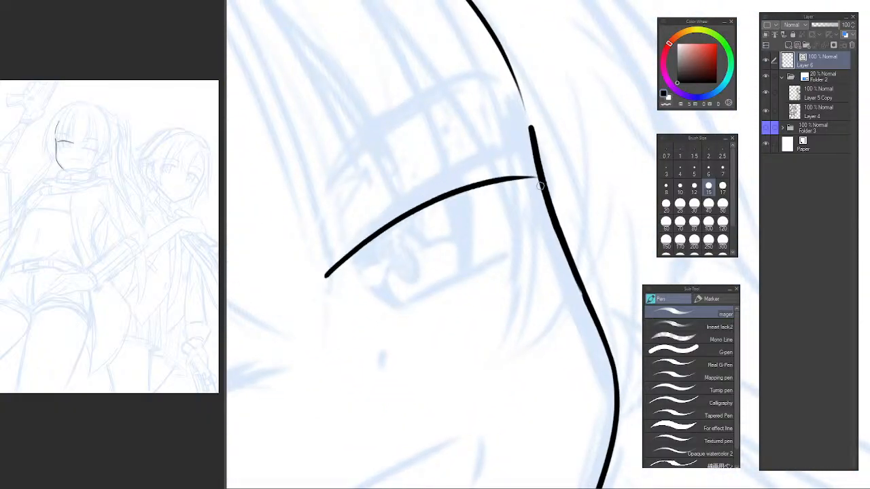
{"action": "key", "text": "ctrl+z"}
{"action": "mouse_move", "coordinate": [336, 275]}
{"action": "left_mouse_down"}
{"action": "mouse_move", "coordinate": [374, 237]}
{"action": "mouse_move", "coordinate": [538, 161]}
{"action": "left_mouse_up"}
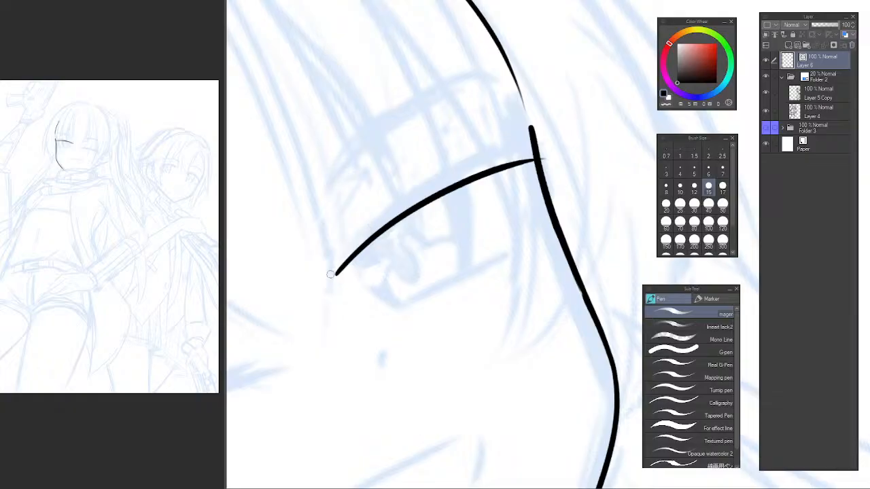
Ink the open eye's inner-corner tip and the upper edge of its lash line, rising toward the face contour.
{"action": "left_click_drag", "start_coordinate": [330, 275], "coordinate": [387, 208]}
{"action": "key", "text": "ctrl+z"}
{"action": "left_click_drag", "start_coordinate": [339, 249], "coordinate": [489, 143]}
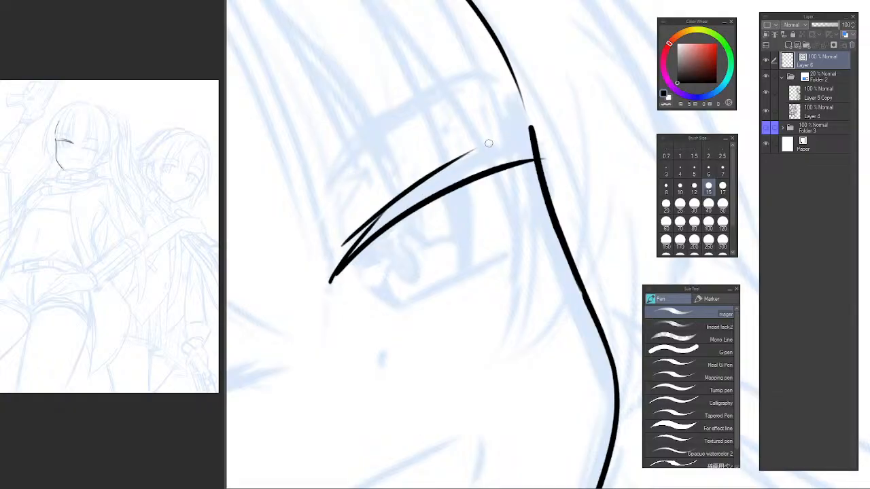
{"action": "key", "text": "ctrl+z"}
{"action": "mouse_move", "coordinate": [341, 248]}
{"action": "left_mouse_down"}
{"action": "mouse_move", "coordinate": [518, 132]}
{"action": "mouse_move", "coordinate": [492, 156]}
{"action": "mouse_move", "coordinate": [569, 129]}
{"action": "mouse_move", "coordinate": [582, 140]}
{"action": "left_mouse_up"}
{"action": "key", "text": "ctrl+z"}
{"action": "key", "text": "ctrl+z"}
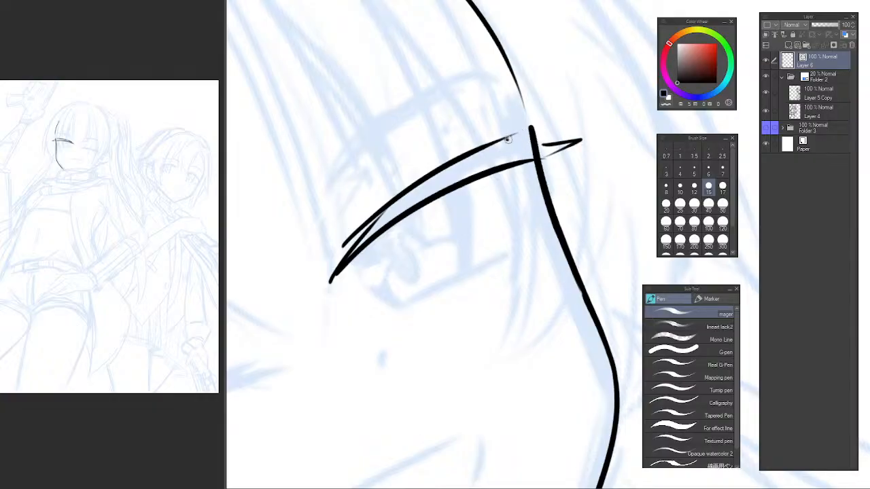
Extend the open eye's upper lash edge past the face contour, ending in a tapered outward flick.
{"action": "left_click_drag", "start_coordinate": [503, 141], "coordinate": [579, 110]}
{"action": "key", "text": "ctrl+z"}
{"action": "left_click_drag", "start_coordinate": [504, 140], "coordinate": [565, 119]}
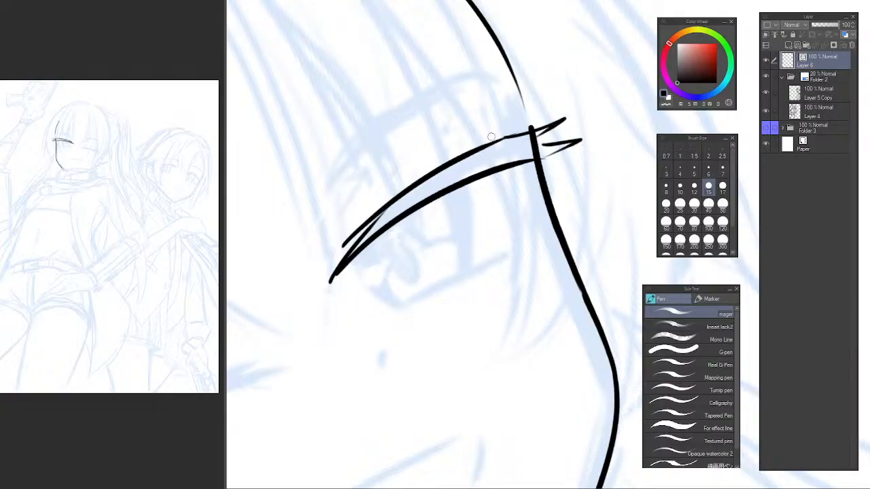
{"action": "key", "text": "ctrl+z"}
{"action": "left_click_drag", "start_coordinate": [494, 144], "coordinate": [561, 114]}
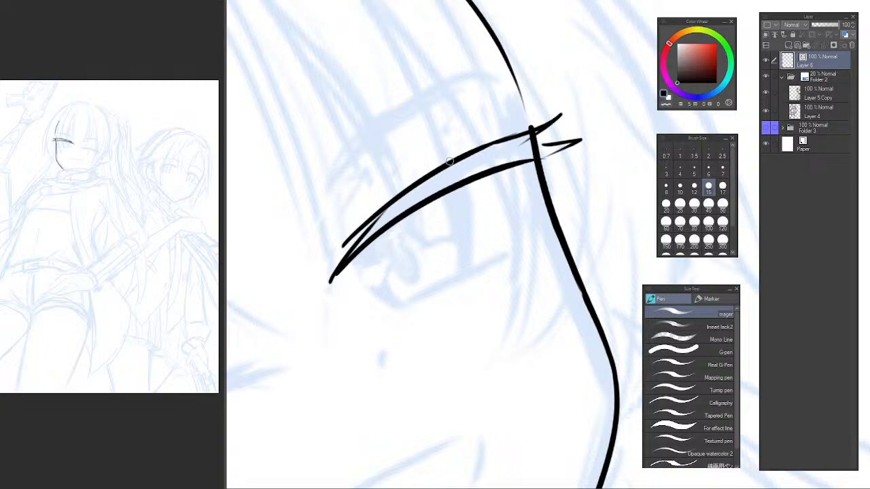
Ink a small pointed lash rising from the open eye's upper lash edge, just inside the face contour.
{"action": "left_click_drag", "start_coordinate": [446, 166], "coordinate": [496, 116]}
{"action": "key", "text": "ctrl+z"}
{"action": "left_click_drag", "start_coordinate": [452, 159], "coordinate": [511, 113]}
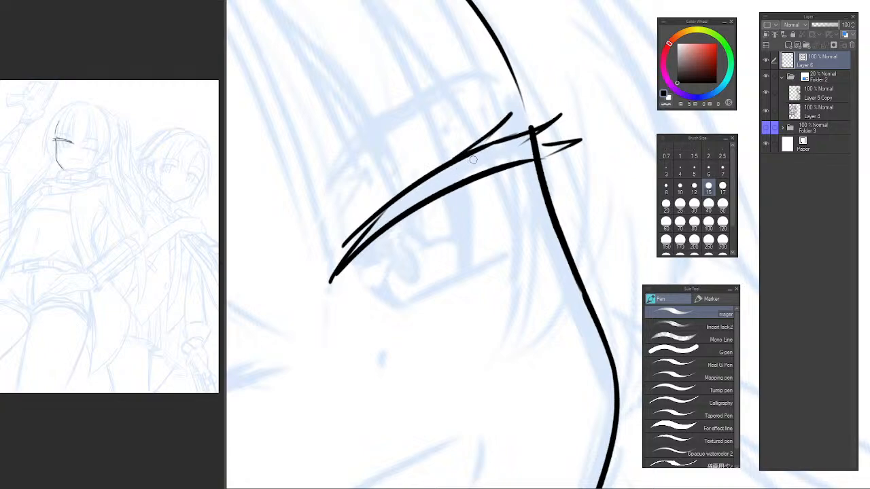
{"action": "key", "text": "ctrl+z"}
{"action": "left_click_drag", "start_coordinate": [453, 160], "coordinate": [504, 124]}
{"action": "key", "text": "ctrl+z"}
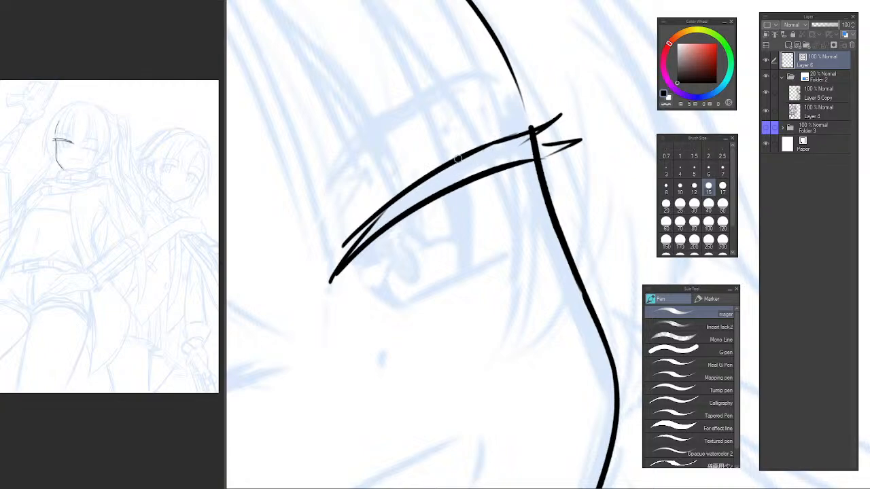
{"action": "left_click_drag", "start_coordinate": [460, 157], "coordinate": [490, 142]}
{"action": "left_click_drag", "start_coordinate": [523, 211], "coordinate": [505, 193]}
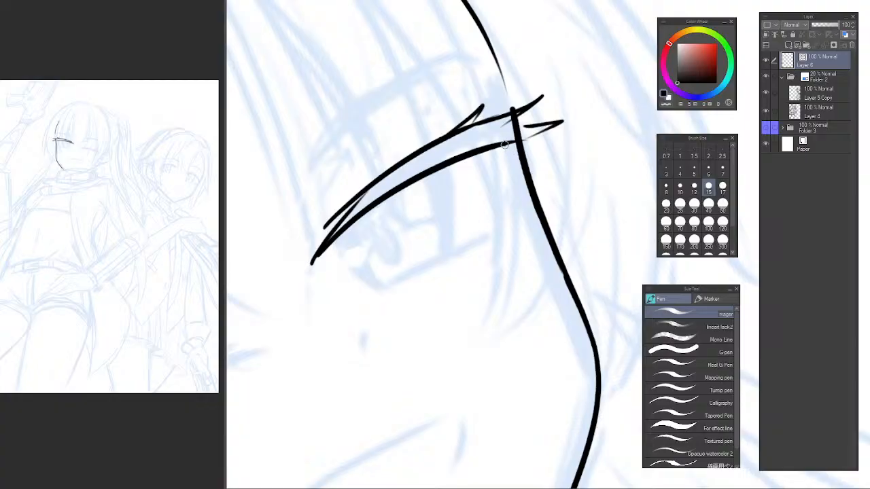
Ink a pointed lower lash spike hanging from the outer end of the open eye's lash line.
{"action": "key", "text": "ctrl+z"}
{"action": "mouse_move", "coordinate": [507, 143]}
{"action": "left_mouse_down"}
{"action": "mouse_move", "coordinate": [481, 227]}
{"action": "mouse_move", "coordinate": [524, 137]}
{"action": "left_mouse_up"}
{"action": "key", "text": "ctrl+z"}
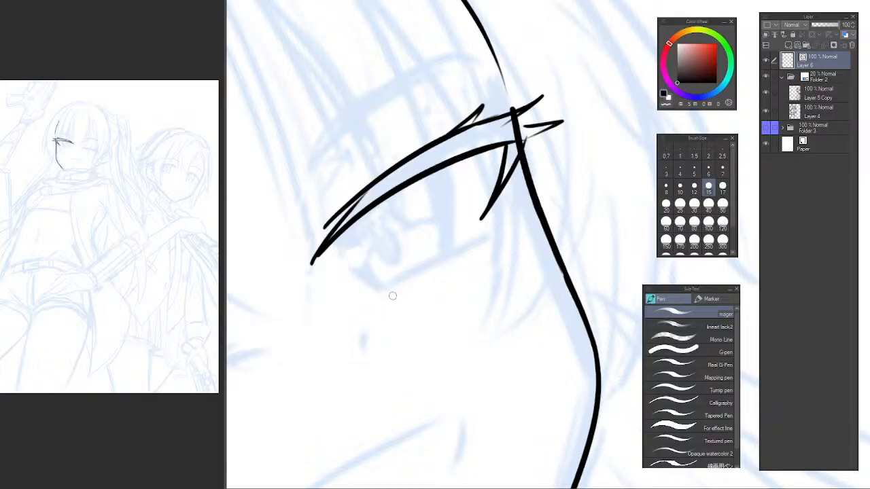
Check the eye unmirrored, return to mirrored view, and try inking the iris's nose-side edge as a doubled curve.
{"action": "key", "text": "h"}
{"action": "left_click_drag", "start_coordinate": [520, 235], "coordinate": [222, 253]}
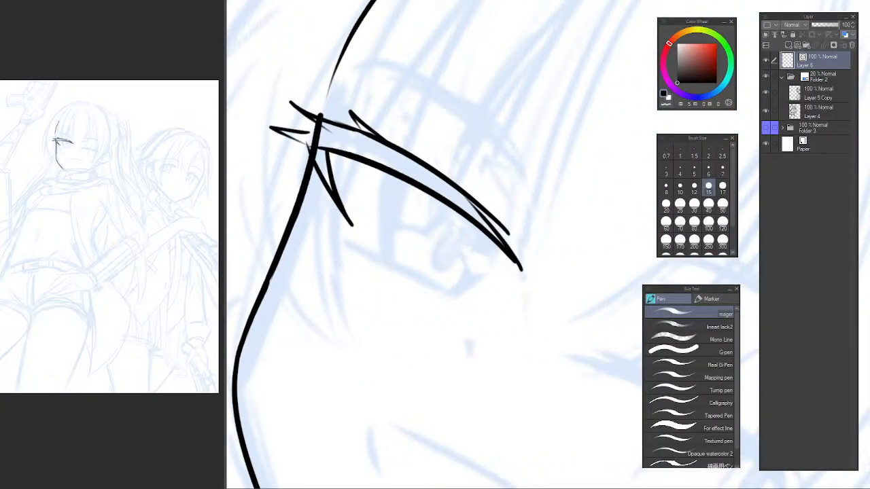
{"action": "key", "text": "ctrl+at"}
{"action": "key", "text": "h"}
{"action": "left_click_drag", "start_coordinate": [487, 232], "coordinate": [208, 239]}
{"action": "left_click_drag", "start_coordinate": [396, 235], "coordinate": [365, 245]}
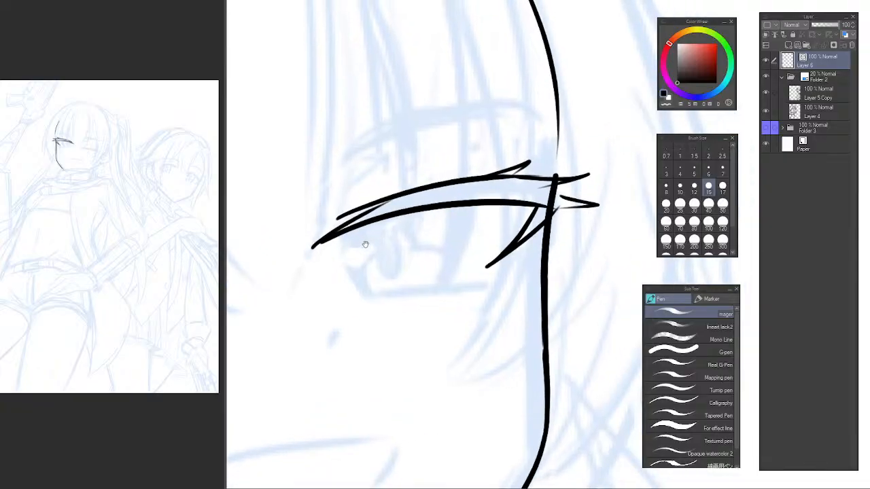
{"action": "scroll", "coordinate": [364, 245], "scroll_direction": "up", "scroll_amount": 2}
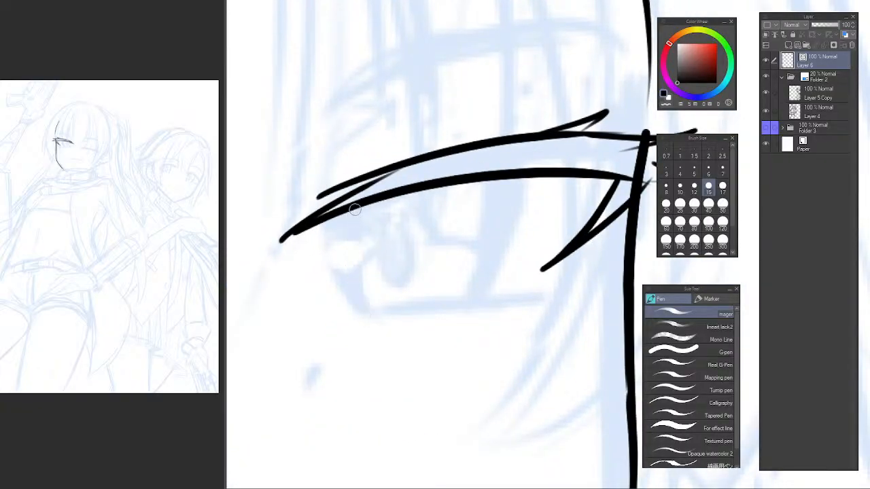
{"action": "mouse_move", "coordinate": [349, 206]}
{"action": "left_mouse_down"}
{"action": "mouse_move", "coordinate": [371, 317]}
{"action": "mouse_move", "coordinate": [374, 302]}
{"action": "left_mouse_up"}
{"action": "key", "text": "ctrl+z"}
{"action": "left_click_drag", "start_coordinate": [344, 214], "coordinate": [375, 310]}
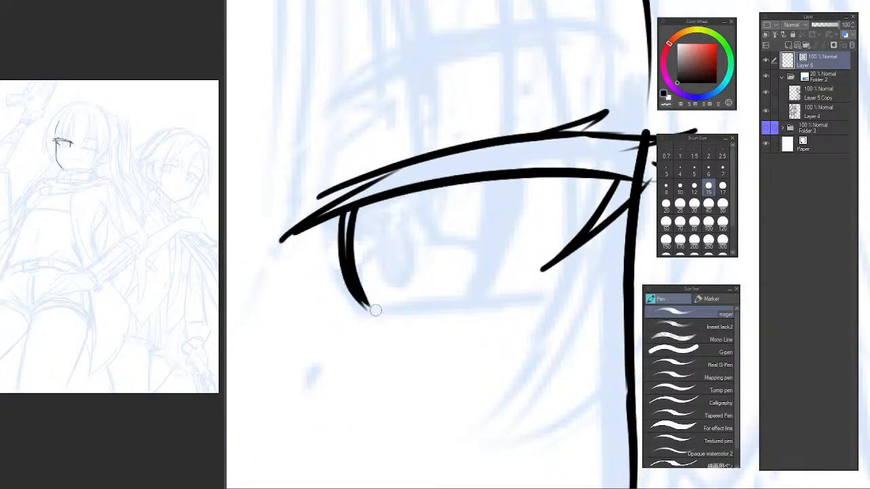
{"action": "key", "text": "ctrl+z"}
{"action": "left_click_drag", "start_coordinate": [342, 212], "coordinate": [372, 311]}
{"action": "left_click_drag", "start_coordinate": [461, 235], "coordinate": [444, 236]}
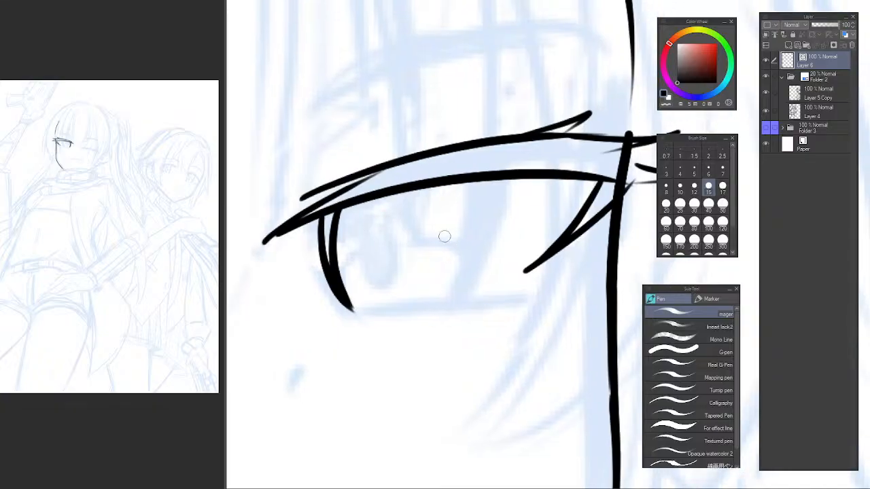
Undo the doubled iris edge and ink the iris's nose-side edge as one curved stroke below the lash line.
{"action": "key", "text": "ctrl+z"}
{"action": "key", "text": "ctrl+z"}
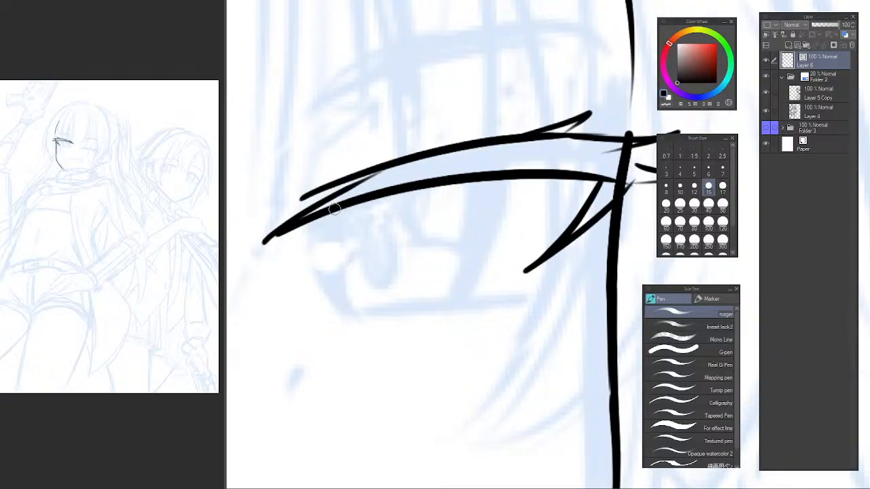
{"action": "left_click_drag", "start_coordinate": [334, 208], "coordinate": [350, 309]}
Ink the iris's outer edge as a curved stroke down from the lash line, refining it in unmirrored view.
{"action": "key", "text": "ctrl+z"}
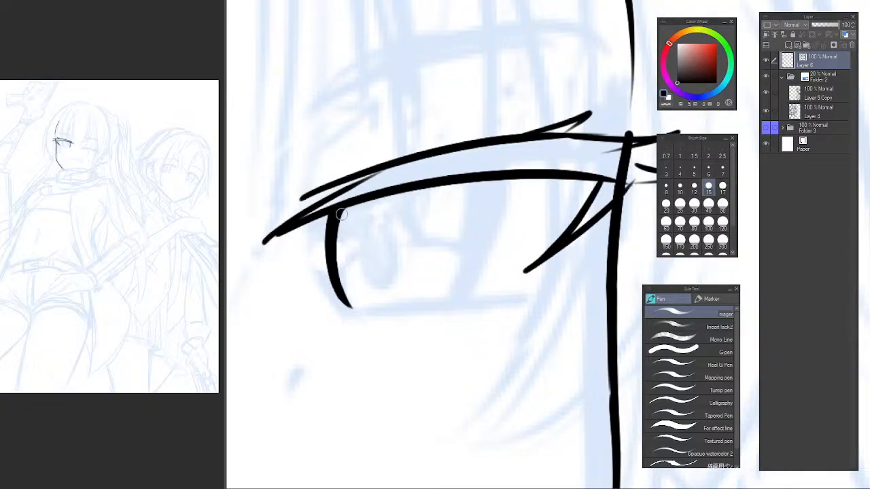
{"action": "mouse_move", "coordinate": [470, 184]}
{"action": "left_mouse_down"}
{"action": "mouse_move", "coordinate": [449, 308]}
{"action": "mouse_move", "coordinate": [473, 253]}
{"action": "mouse_move", "coordinate": [445, 303]}
{"action": "left_mouse_up"}
{"action": "key", "text": "ctrl+z"}
{"action": "key", "text": "h"}
{"action": "left_click_drag", "start_coordinate": [482, 216], "coordinate": [277, 215]}
{"action": "mouse_move", "coordinate": [334, 198]}
{"action": "left_mouse_down"}
{"action": "mouse_move", "coordinate": [330, 214]}
{"action": "mouse_move", "coordinate": [358, 271]}
{"action": "left_mouse_up"}
{"action": "key", "text": "ctrl+z"}
{"action": "left_click_drag", "start_coordinate": [334, 202], "coordinate": [336, 255]}
{"action": "key", "text": "ctrl+z"}
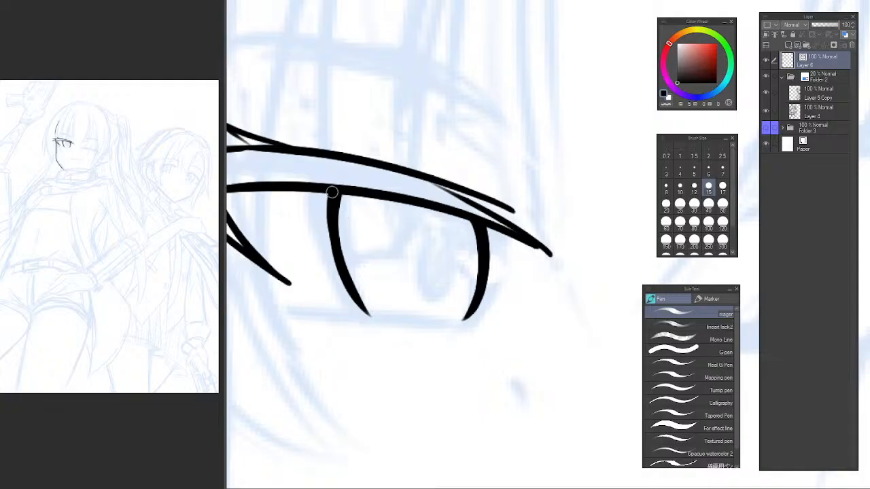
{"action": "left_click_drag", "start_coordinate": [333, 195], "coordinate": [346, 282]}
{"action": "key", "text": "ctrl+z"}
{"action": "key", "text": "ctrl+z"}
{"action": "left_click_drag", "start_coordinate": [333, 193], "coordinate": [347, 271]}
{"action": "key", "text": "ctrl+z"}
{"action": "left_click_drag", "start_coordinate": [334, 198], "coordinate": [348, 282]}
{"action": "key", "text": "ctrl+z"}
{"action": "left_click_drag", "start_coordinate": [331, 199], "coordinate": [357, 301]}
Rotate the canvas and ink the open eye's lower lid line along the bottom of the iris.
{"action": "scroll", "coordinate": [435, 275], "scroll_direction": "down", "scroll_amount": 4}
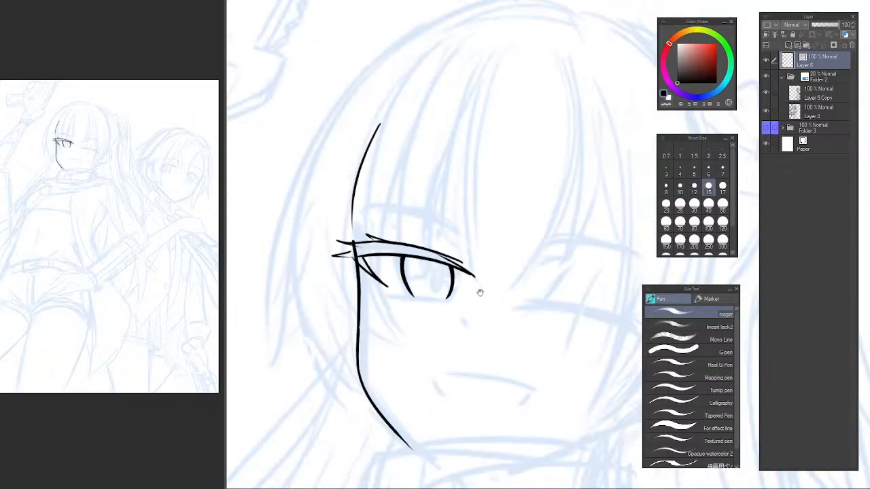
{"action": "mouse_move", "coordinate": [480, 291]}
{"action": "left_mouse_down"}
{"action": "mouse_move", "coordinate": [435, 224]}
{"action": "mouse_move", "coordinate": [414, 214]}
{"action": "left_mouse_up"}
{"action": "mouse_move", "coordinate": [398, 267]}
{"action": "left_mouse_down"}
{"action": "mouse_move", "coordinate": [402, 224]}
{"action": "mouse_move", "coordinate": [385, 254]}
{"action": "mouse_move", "coordinate": [392, 289]}
{"action": "left_mouse_up"}
{"action": "left_click_drag", "start_coordinate": [420, 282], "coordinate": [451, 253]}
{"action": "scroll", "coordinate": [451, 253], "scroll_direction": "up", "scroll_amount": 5}
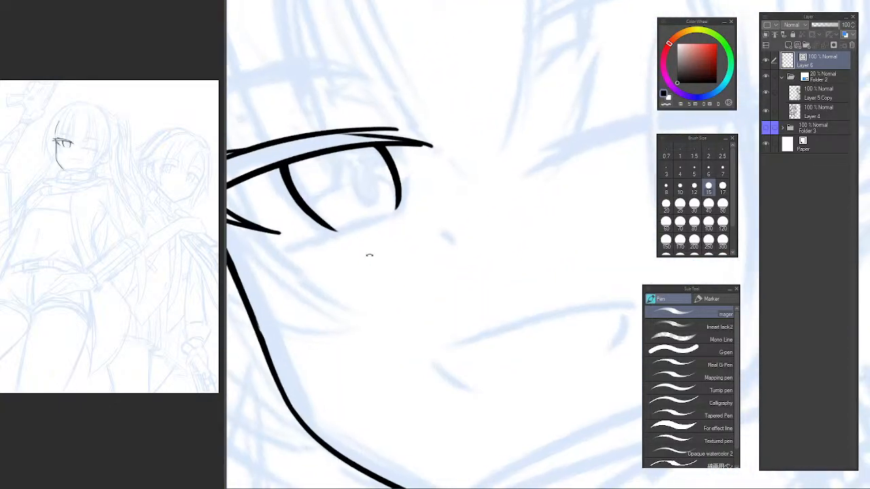
{"action": "mouse_move", "coordinate": [399, 243]}
{"action": "left_mouse_down"}
{"action": "mouse_move", "coordinate": [326, 282]}
{"action": "mouse_move", "coordinate": [487, 198]}
{"action": "left_mouse_up"}
{"action": "key", "text": "ctrl+z"}
{"action": "mouse_move", "coordinate": [379, 252]}
{"action": "left_mouse_down"}
{"action": "mouse_move", "coordinate": [517, 179]}
{"action": "mouse_move", "coordinate": [400, 239]}
{"action": "mouse_move", "coordinate": [506, 186]}
{"action": "left_mouse_up"}
{"action": "key", "text": "ctrl+z"}
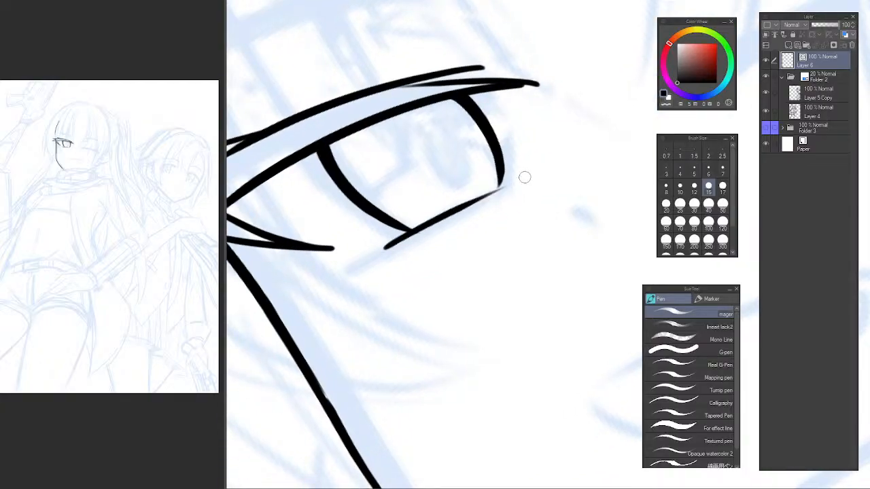
Ink a short tapered nose mark below the open eye's inner corner.
{"action": "scroll", "coordinate": [537, 178], "scroll_direction": "down", "scroll_amount": 5}
{"action": "left_click_drag", "start_coordinate": [578, 177], "coordinate": [415, 230]}
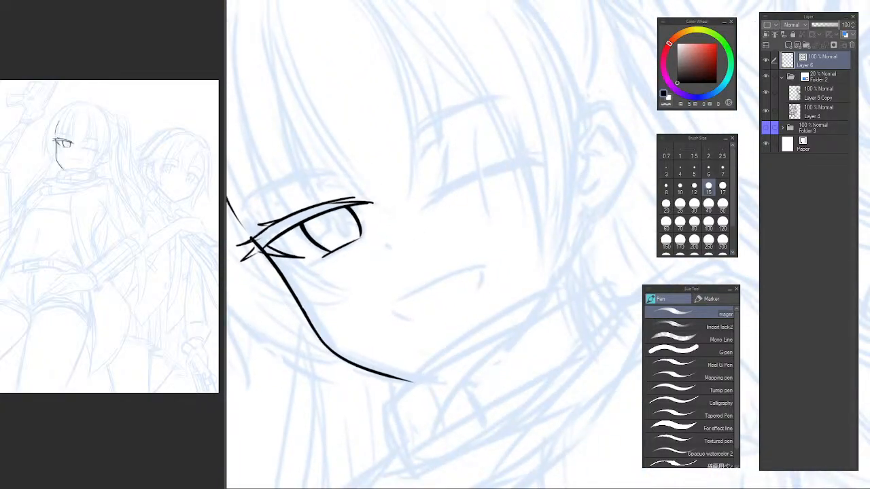
{"action": "left_click_drag", "start_coordinate": [485, 203], "coordinate": [517, 176]}
{"action": "left_click_drag", "start_coordinate": [518, 176], "coordinate": [479, 242]}
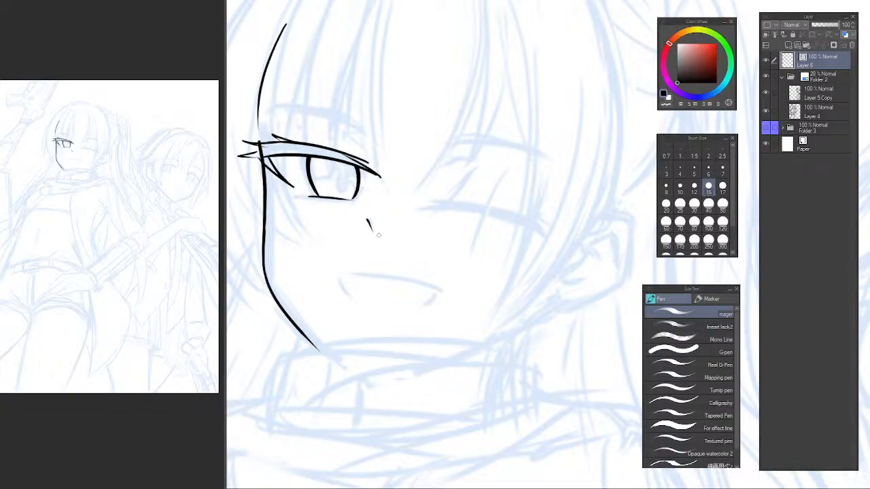
{"action": "left_click_drag", "start_coordinate": [362, 278], "coordinate": [345, 273]}
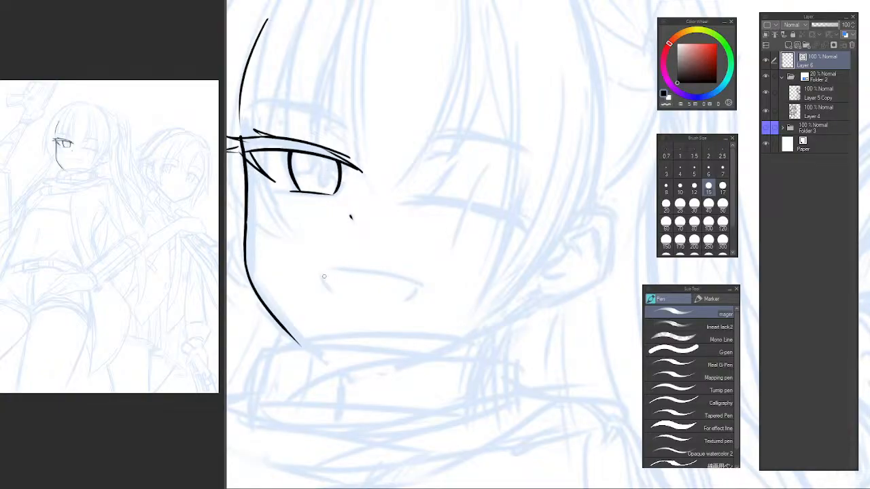
Ink the open mouth's long upper line with a short curved stroke at each corner.
{"action": "left_click_drag", "start_coordinate": [328, 270], "coordinate": [398, 277]}
{"action": "key", "text": "ctrl+z"}
{"action": "left_click_drag", "start_coordinate": [327, 269], "coordinate": [430, 289]}
{"action": "key", "text": "ctrl+z"}
{"action": "left_click", "coordinate": [334, 270], "text": "ctrl"}
{"action": "left_click", "coordinate": [334, 271], "text": "ctrl"}
{"action": "mouse_move", "coordinate": [311, 272]}
{"action": "left_mouse_down"}
{"action": "mouse_move", "coordinate": [500, 306]}
{"action": "mouse_move", "coordinate": [436, 278]}
{"action": "mouse_move", "coordinate": [509, 299]}
{"action": "mouse_move", "coordinate": [476, 333]}
{"action": "left_mouse_up"}
{"action": "key", "text": "ctrl+z"}
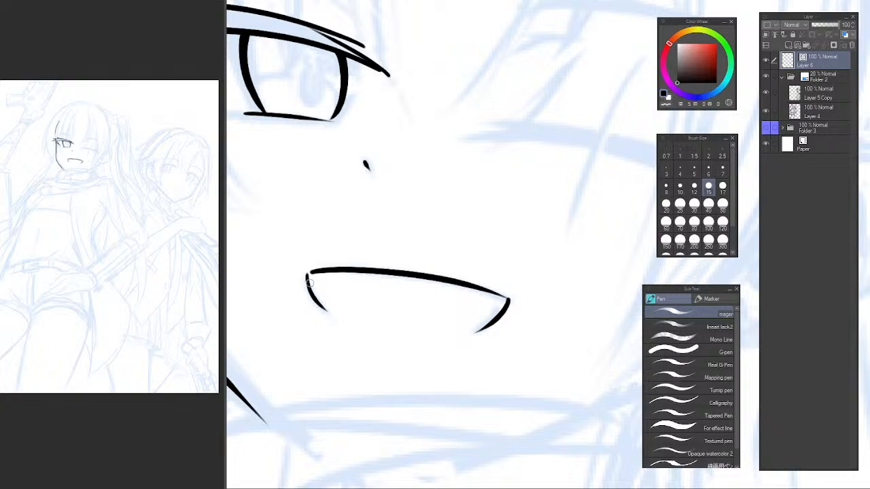
Ink small zigzag teeth marks inside both corners of the mouth.
{"action": "left_click_drag", "start_coordinate": [309, 283], "coordinate": [359, 290]}
{"action": "key", "text": "ctrl+z"}
{"action": "scroll", "coordinate": [330, 290], "scroll_direction": "up", "scroll_amount": 2}
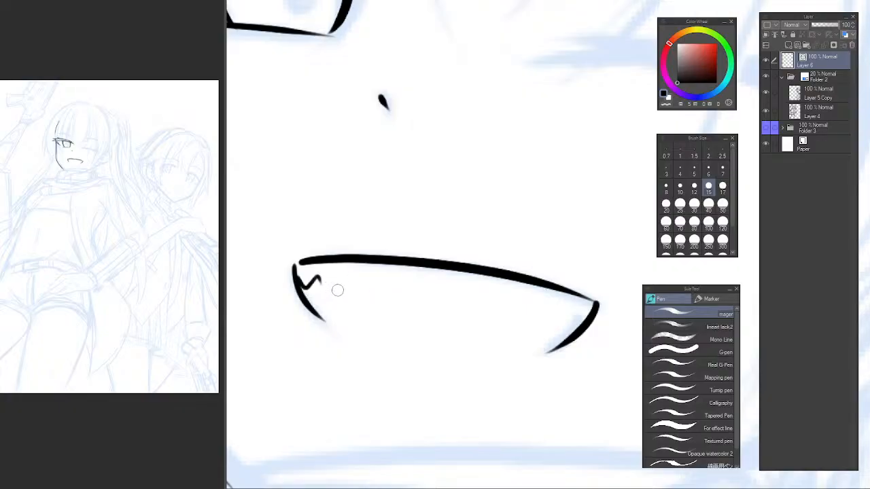
{"action": "scroll", "coordinate": [341, 291], "scroll_direction": "up", "scroll_amount": 1}
{"action": "left_click_drag", "start_coordinate": [303, 284], "coordinate": [344, 295]}
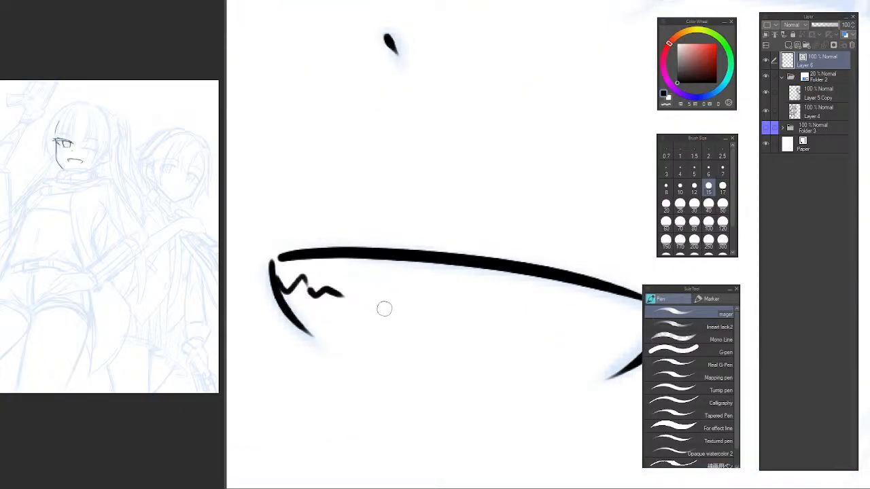
{"action": "mouse_move", "coordinate": [557, 314]}
{"action": "left_mouse_down"}
{"action": "mouse_move", "coordinate": [450, 305]}
{"action": "mouse_move", "coordinate": [558, 322]}
{"action": "mouse_move", "coordinate": [504, 315]}
{"action": "left_mouse_up"}
{"action": "scroll", "coordinate": [497, 293], "scroll_direction": "down", "scroll_amount": 4}
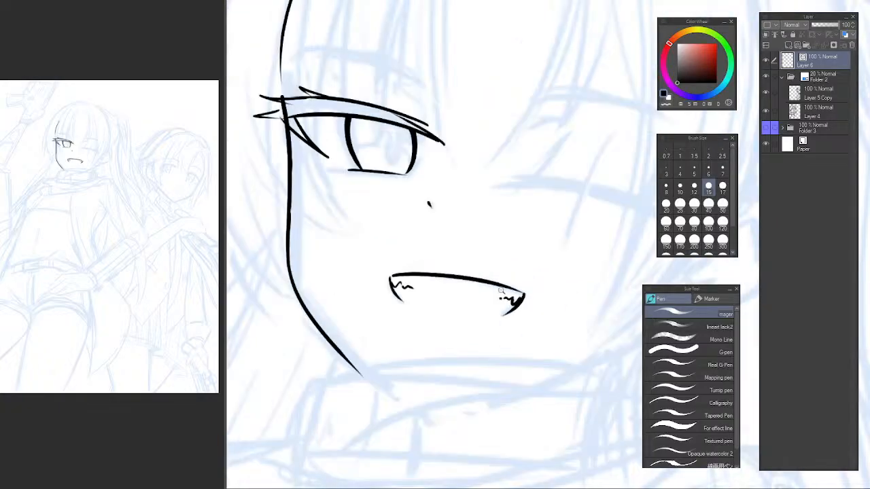
Rotate the canvas to the winking eye and ink its inner-corner stroke and long lower lash edge.
{"action": "mouse_move", "coordinate": [545, 280]}
{"action": "left_mouse_down"}
{"action": "mouse_move", "coordinate": [477, 267]}
{"action": "mouse_move", "coordinate": [432, 280]}
{"action": "left_mouse_up"}
{"action": "mouse_move", "coordinate": [401, 245]}
{"action": "left_mouse_down"}
{"action": "mouse_move", "coordinate": [400, 290]}
{"action": "mouse_move", "coordinate": [476, 307]}
{"action": "mouse_move", "coordinate": [445, 211]}
{"action": "mouse_move", "coordinate": [439, 242]}
{"action": "mouse_move", "coordinate": [413, 231]}
{"action": "left_mouse_up"}
{"action": "scroll", "coordinate": [439, 221], "scroll_direction": "up", "scroll_amount": 2}
{"action": "scroll", "coordinate": [443, 210], "scroll_direction": "up", "scroll_amount": 3}
{"action": "left_click_drag", "start_coordinate": [371, 255], "coordinate": [358, 234]}
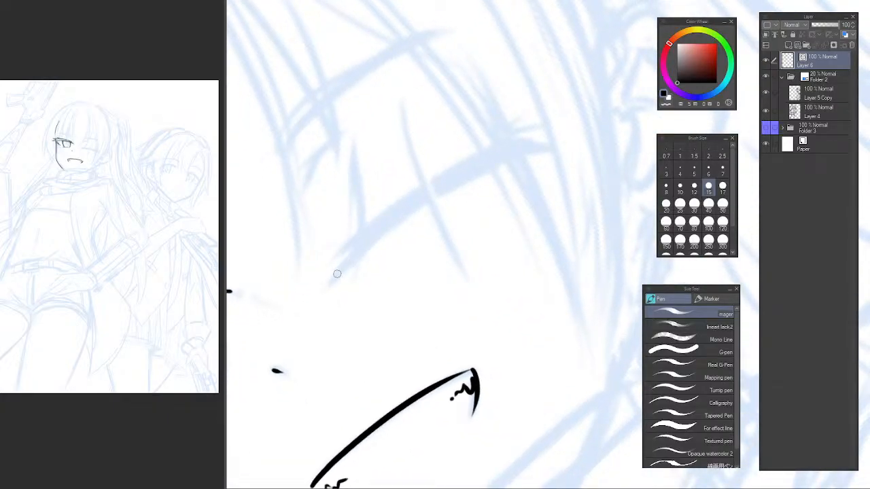
{"action": "left_click_drag", "start_coordinate": [332, 285], "coordinate": [374, 229]}
{"action": "key", "text": "ctrl+z"}
{"action": "left_click_drag", "start_coordinate": [333, 277], "coordinate": [382, 213]}
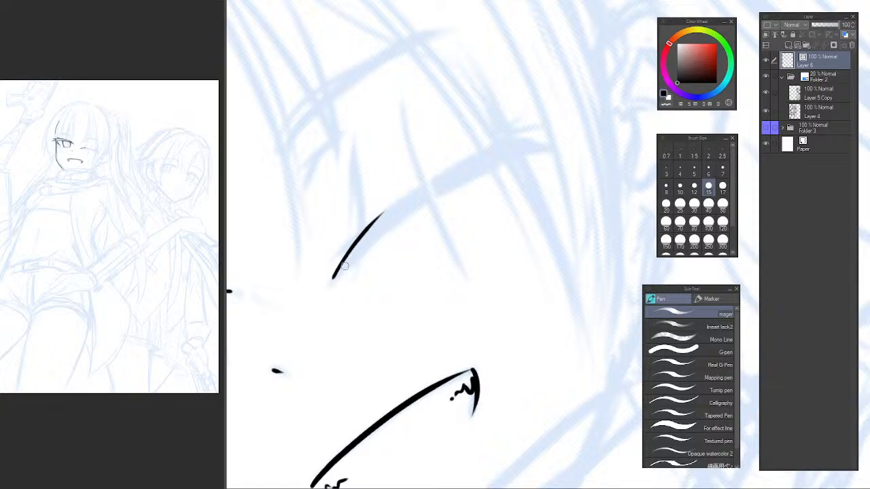
{"action": "left_click_drag", "start_coordinate": [337, 274], "coordinate": [525, 157]}
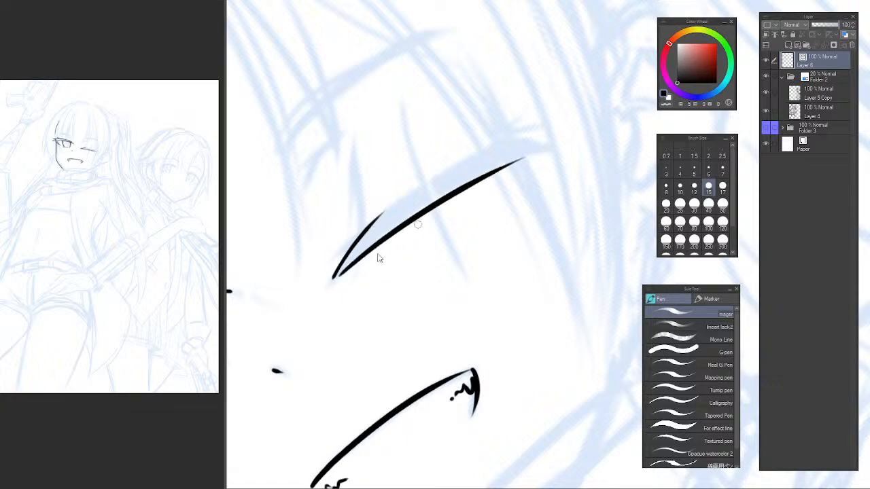
{"action": "key", "text": "ctrl+z"}
{"action": "left_click_drag", "start_coordinate": [333, 281], "coordinate": [541, 145]}
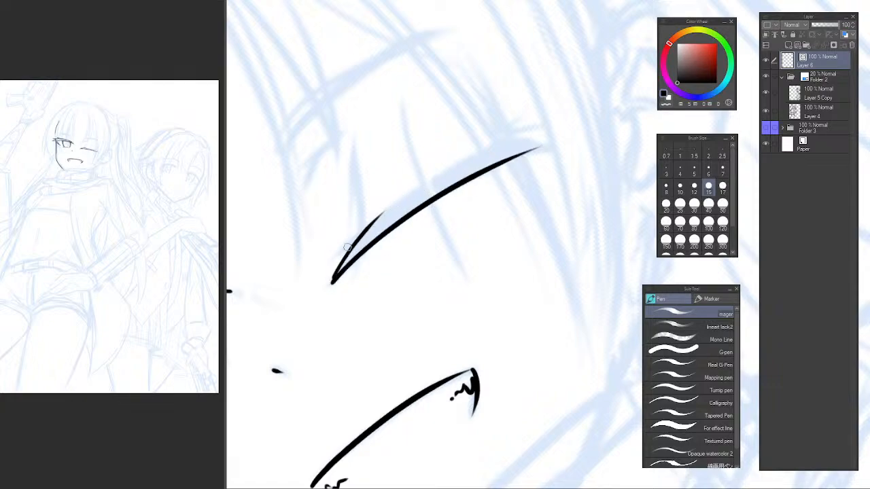
Ink the upper edge of the winking eye's lash line, starting just beyond the inner corner.
{"action": "left_click_drag", "start_coordinate": [346, 247], "coordinate": [478, 143]}
{"action": "key", "text": "ctrl+z"}
{"action": "left_click_drag", "start_coordinate": [332, 254], "coordinate": [483, 148]}
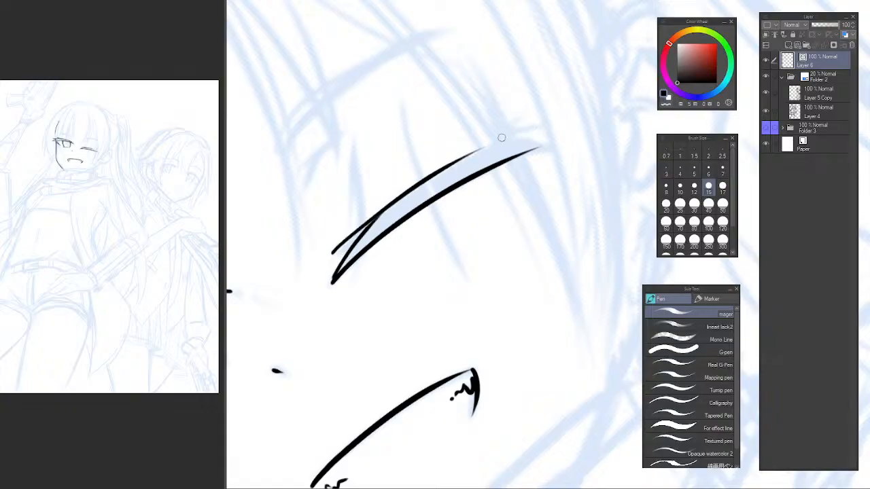
{"action": "key", "text": "ctrl+z"}
{"action": "left_click_drag", "start_coordinate": [336, 251], "coordinate": [510, 144]}
{"action": "key", "text": "ctrl+z"}
{"action": "left_click_drag", "start_coordinate": [349, 238], "coordinate": [476, 157]}
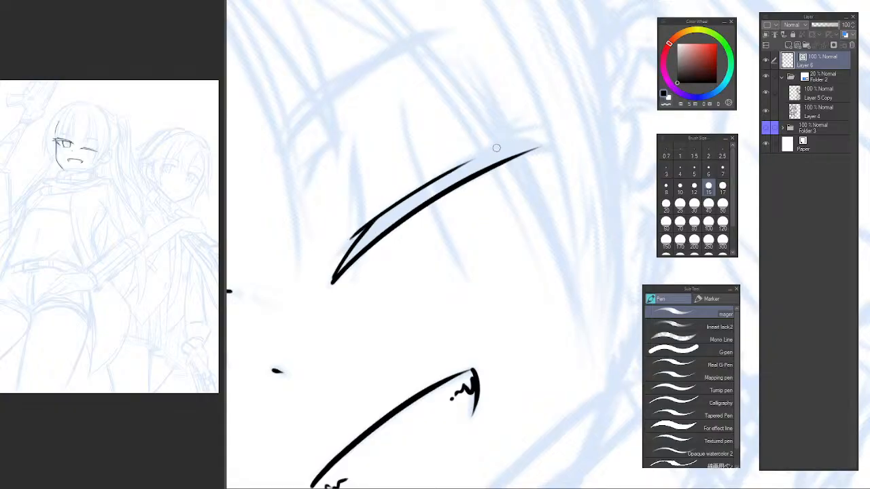
{"action": "key", "text": "ctrl+z"}
{"action": "left_click_drag", "start_coordinate": [332, 261], "coordinate": [465, 157]}
Ink a pointed lash flick at the outer end of the winking eye's lash line.
{"action": "left_click_drag", "start_coordinate": [586, 136], "coordinate": [497, 188]}
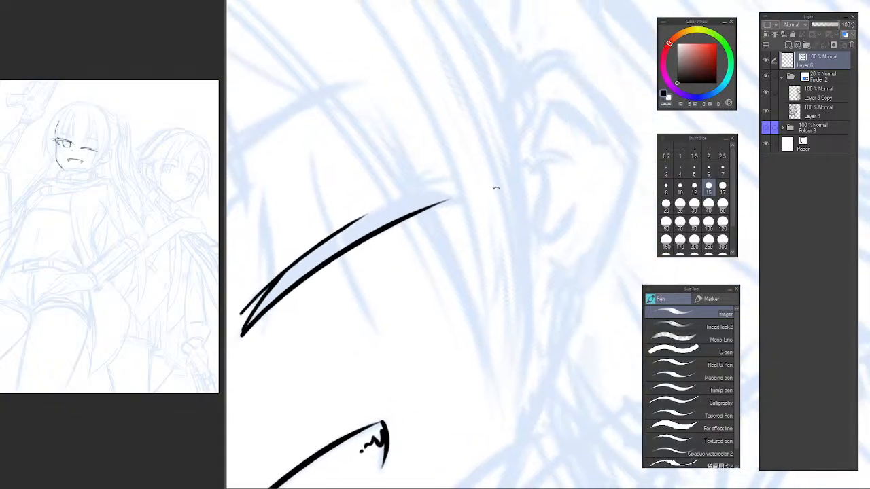
{"action": "left_click_drag", "start_coordinate": [491, 138], "coordinate": [462, 159]}
{"action": "left_click", "coordinate": [433, 197], "text": "ctrl"}
{"action": "mouse_move", "coordinate": [439, 228]}
{"action": "left_mouse_down"}
{"action": "mouse_move", "coordinate": [444, 209]}
{"action": "mouse_move", "coordinate": [482, 180]}
{"action": "mouse_move", "coordinate": [450, 219]}
{"action": "left_mouse_up"}
{"action": "left_click_drag", "start_coordinate": [524, 129], "coordinate": [573, 128]}
{"action": "left_click_drag", "start_coordinate": [464, 148], "coordinate": [500, 185]}
{"action": "left_click", "coordinate": [456, 200], "text": "ctrl"}
Ink a forked lash spike along the upper edge of the winking eye's lash line, just inside the outer flick.
{"action": "left_click_drag", "start_coordinate": [392, 246], "coordinate": [523, 161]}
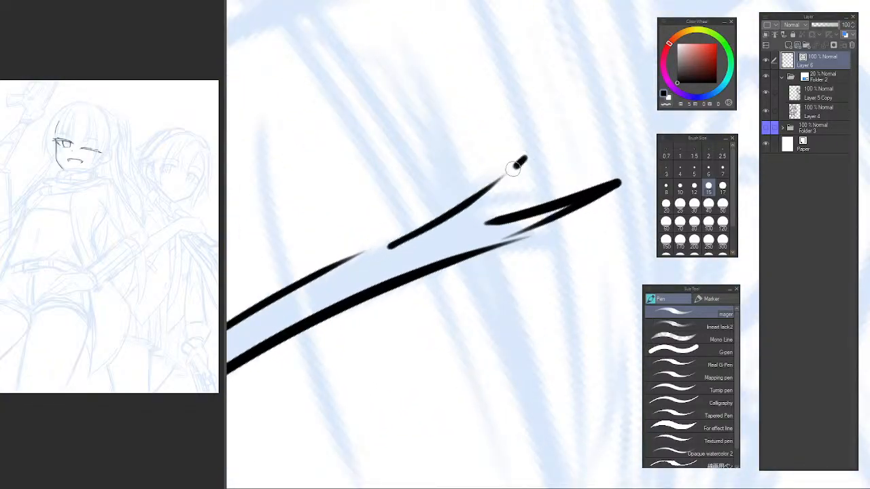
{"action": "key", "text": "ctrl+z"}
{"action": "mouse_move", "coordinate": [422, 228]}
{"action": "left_mouse_down"}
{"action": "mouse_move", "coordinate": [522, 163]}
{"action": "mouse_move", "coordinate": [454, 214]}
{"action": "left_mouse_up"}
{"action": "key", "text": "ctrl+z"}
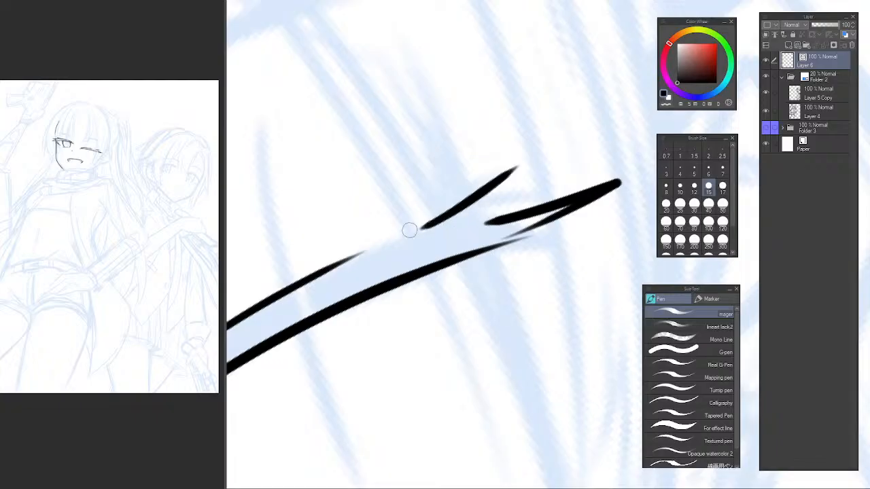
{"action": "left_click_drag", "start_coordinate": [394, 239], "coordinate": [509, 175]}
{"action": "key", "text": "ctrl+z"}
{"action": "key", "text": "ctrl+z"}
{"action": "mouse_move", "coordinate": [398, 236]}
{"action": "left_mouse_down"}
{"action": "mouse_move", "coordinate": [498, 177]}
{"action": "mouse_move", "coordinate": [458, 221]}
{"action": "left_mouse_up"}
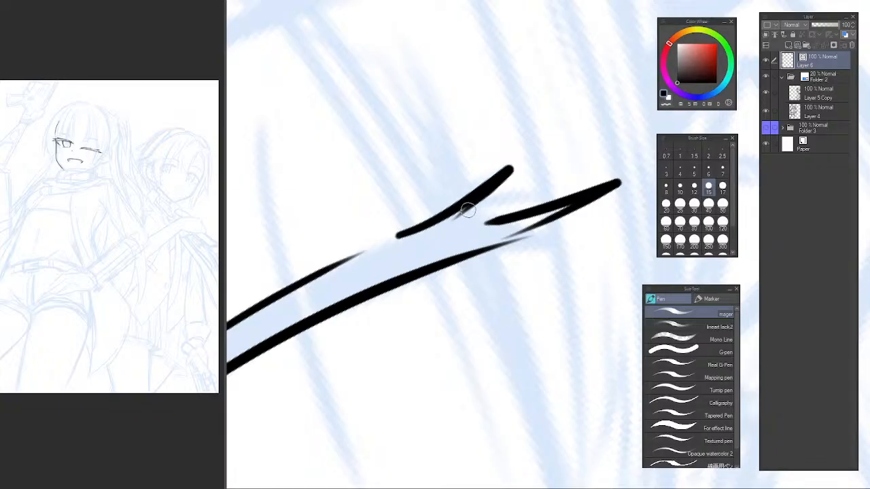
{"action": "key", "text": "ctrl+z"}
{"action": "mouse_move", "coordinate": [402, 236]}
{"action": "left_mouse_down"}
{"action": "mouse_move", "coordinate": [501, 175]}
{"action": "mouse_move", "coordinate": [458, 221]}
{"action": "left_mouse_up"}
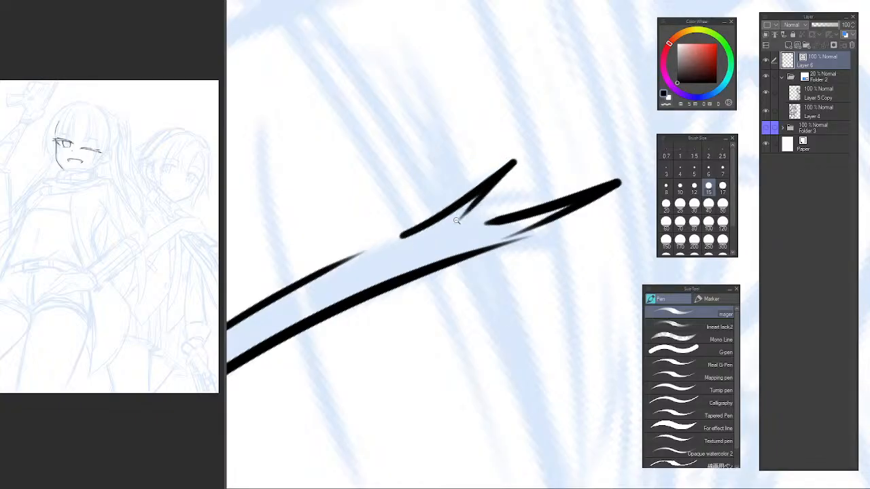
{"action": "scroll", "coordinate": [462, 209], "scroll_direction": "down", "scroll_amount": 3}
{"action": "scroll", "coordinate": [409, 208], "scroll_direction": "up", "scroll_amount": 2}
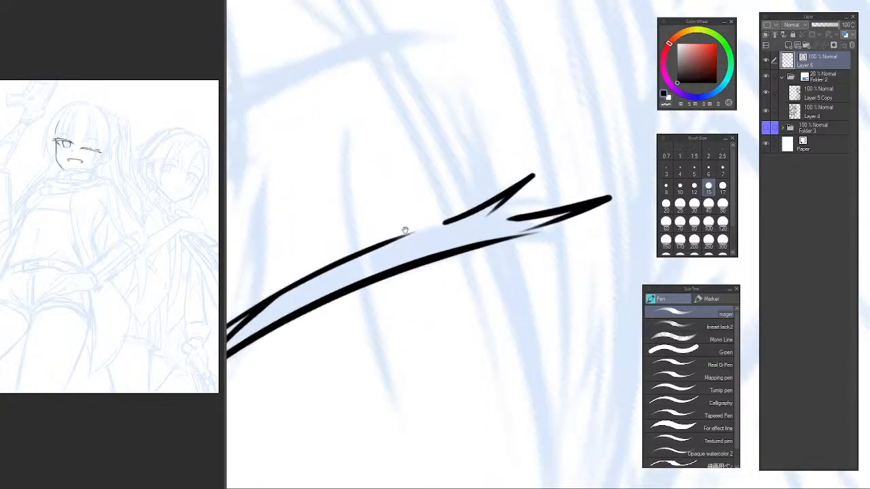
Ink another short pointed lash spike branching from the end of the upper edge line on the winking eye.
{"action": "mouse_move", "coordinate": [406, 231]}
{"action": "left_mouse_down"}
{"action": "mouse_move", "coordinate": [453, 223]}
{"action": "mouse_move", "coordinate": [445, 235]}
{"action": "left_mouse_up"}
{"action": "left_click_drag", "start_coordinate": [397, 257], "coordinate": [485, 193]}
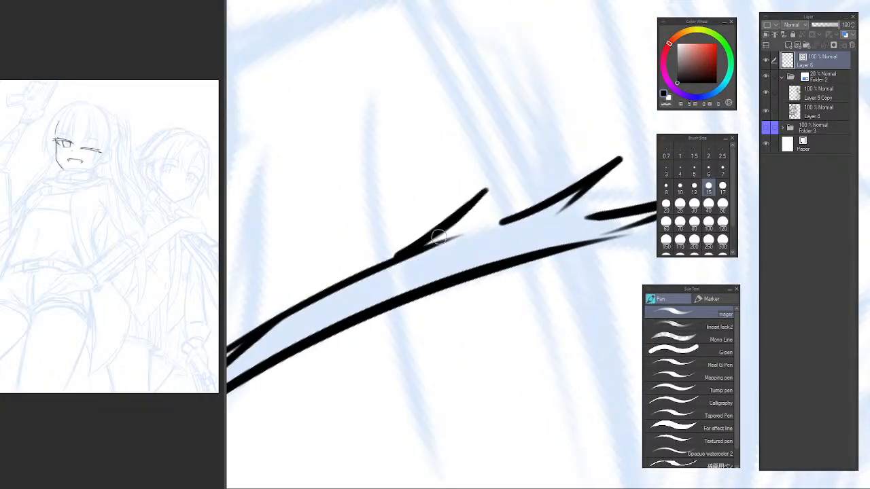
{"action": "key", "text": "ctrl+z"}
{"action": "left_click_drag", "start_coordinate": [397, 257], "coordinate": [484, 192]}
{"action": "key", "text": "ctrl+z"}
{"action": "left_click_drag", "start_coordinate": [400, 255], "coordinate": [489, 186]}
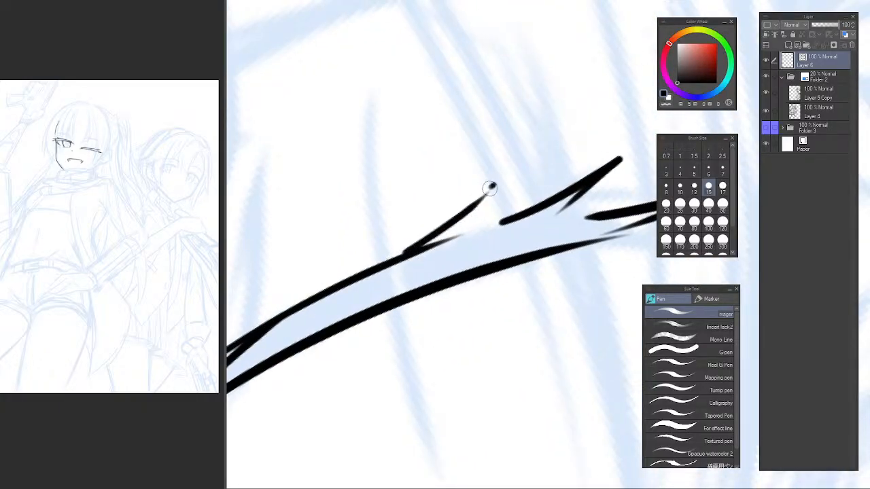
{"action": "key", "text": "ctrl+z"}
{"action": "left_click_drag", "start_coordinate": [401, 255], "coordinate": [481, 200]}
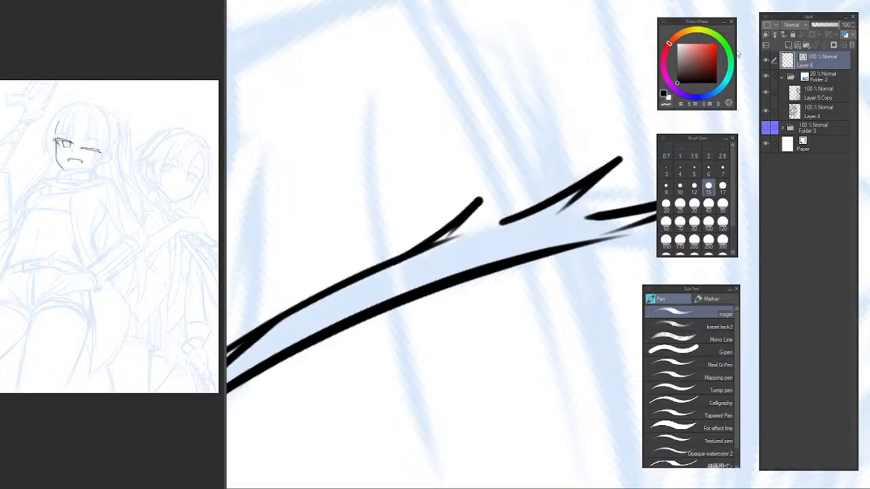
Examine the winking eye's lashes against the whole face in mirrored and normal view.
{"action": "scroll", "coordinate": [548, 186], "scroll_direction": "down", "scroll_amount": 4}
{"action": "left_click_drag", "start_coordinate": [548, 186], "coordinate": [297, 222]}
{"action": "key", "text": "h"}
{"action": "left_click_drag", "start_coordinate": [476, 203], "coordinate": [364, 262]}
{"action": "key", "text": "h"}
{"action": "left_click_drag", "start_coordinate": [508, 205], "coordinate": [455, 194]}
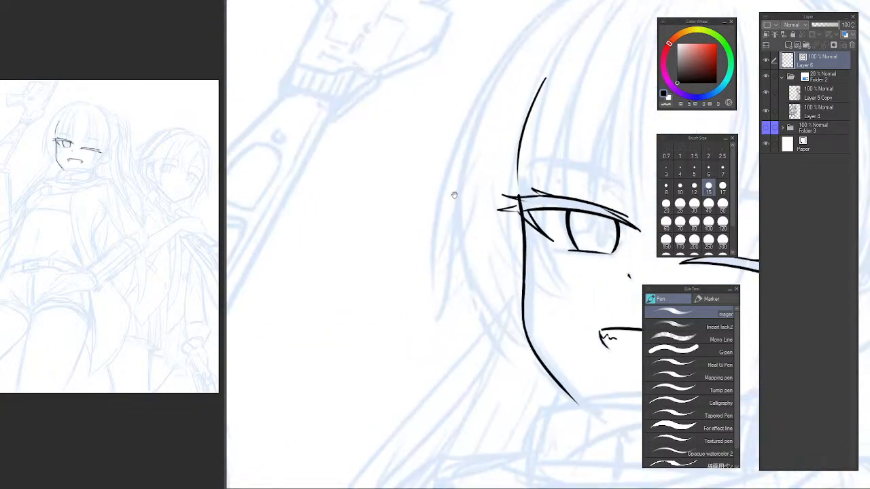
{"action": "left_click_drag", "start_coordinate": [603, 182], "coordinate": [402, 200]}
Ink a short forked eyelid crease above the inner part of the winking eye.
{"action": "scroll", "coordinate": [417, 242], "scroll_direction": "up", "scroll_amount": 1}
{"action": "mouse_move", "coordinate": [505, 241]}
{"action": "left_mouse_down"}
{"action": "mouse_move", "coordinate": [417, 243]}
{"action": "mouse_move", "coordinate": [445, 235]}
{"action": "left_mouse_up"}
{"action": "scroll", "coordinate": [429, 243], "scroll_direction": "up", "scroll_amount": 1}
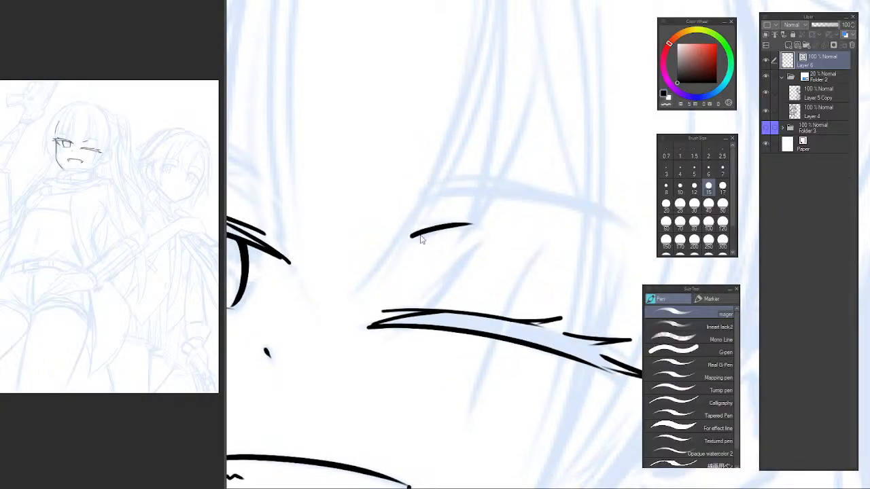
{"action": "key", "text": "ctrl+z"}
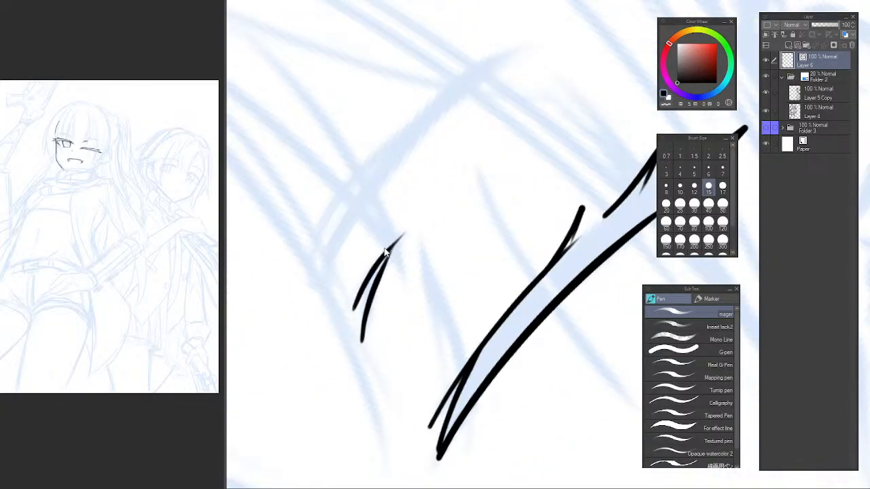
{"action": "key", "text": "ctrl+z"}
{"action": "left_click_drag", "start_coordinate": [522, 182], "coordinate": [536, 182]}
{"action": "mouse_move", "coordinate": [346, 273]}
{"action": "left_mouse_down"}
{"action": "mouse_move", "coordinate": [452, 188]}
{"action": "mouse_move", "coordinate": [377, 239]}
{"action": "mouse_move", "coordinate": [435, 194]}
{"action": "left_mouse_up"}
{"action": "key", "text": "ctrl+z"}
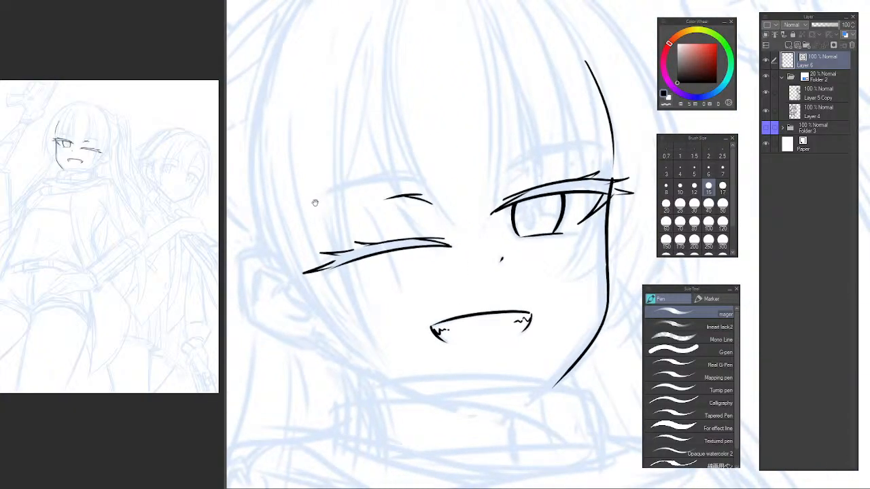
Lasso the eyelid crease above the winking eye and apply a transform to it.
{"action": "key", "text": "m"}
{"action": "mouse_move", "coordinate": [424, 184]}
{"action": "left_mouse_down"}
{"action": "mouse_move", "coordinate": [443, 217]}
{"action": "mouse_move", "coordinate": [434, 210]}
{"action": "left_mouse_up"}
{"action": "key", "text": "ctrl+t"}
{"action": "key", "text": "Return"}
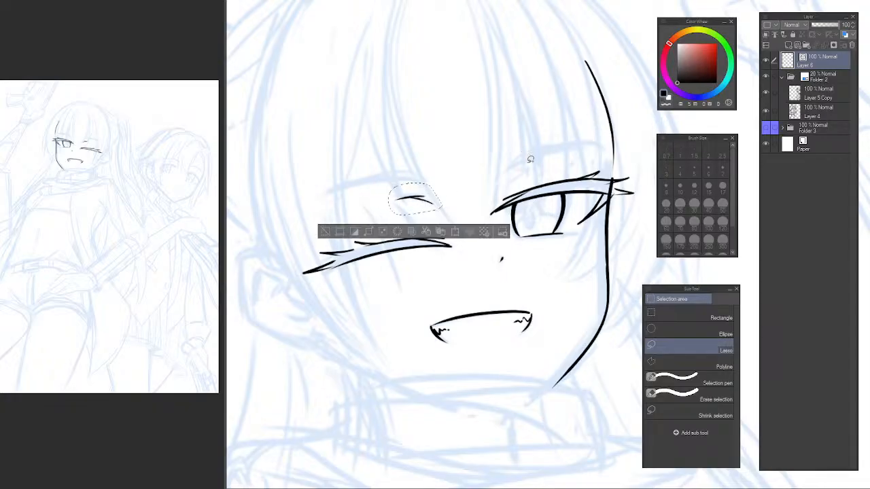
Ink a matching short forked eyelid crease above the inner corner of the open eye.
{"action": "scroll", "coordinate": [523, 163], "scroll_direction": "up", "scroll_amount": 2}
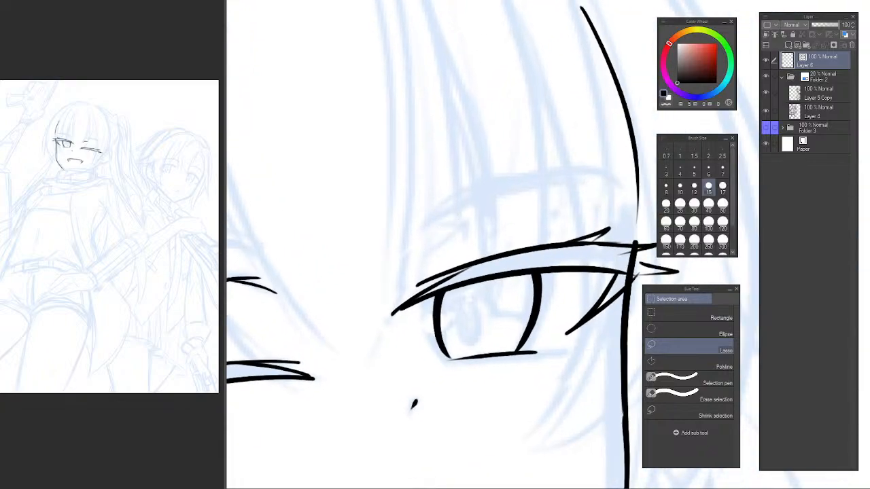
{"action": "key", "text": "p"}
{"action": "scroll", "coordinate": [430, 239], "scroll_direction": "up", "scroll_amount": 1}
{"action": "mouse_move", "coordinate": [418, 243]}
{"action": "left_mouse_down"}
{"action": "mouse_move", "coordinate": [503, 197]}
{"action": "mouse_move", "coordinate": [466, 213]}
{"action": "left_mouse_up"}
{"action": "key", "text": "ctrl+z"}
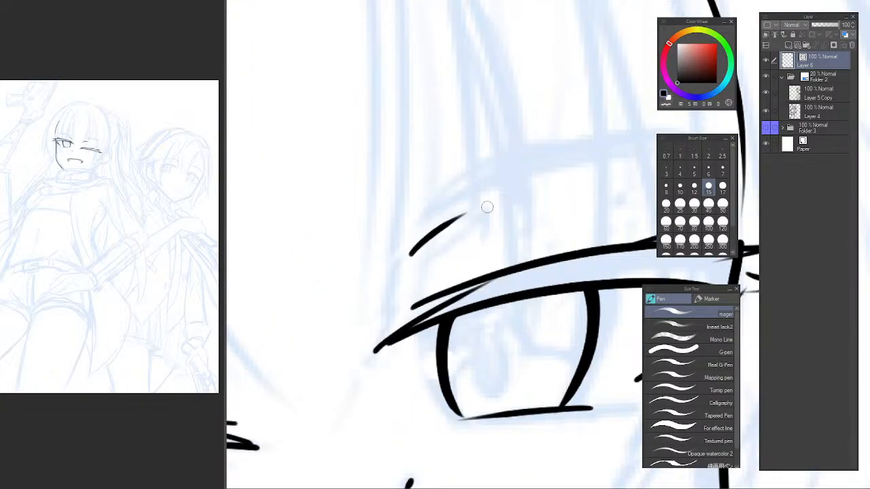
{"action": "mouse_move", "coordinate": [420, 231]}
{"action": "left_mouse_down"}
{"action": "mouse_move", "coordinate": [509, 202]}
{"action": "mouse_move", "coordinate": [299, 191]}
{"action": "left_mouse_up"}
{"action": "key", "text": "ctrl+z"}
{"action": "scroll", "coordinate": [492, 210], "scroll_direction": "down", "scroll_amount": 5}
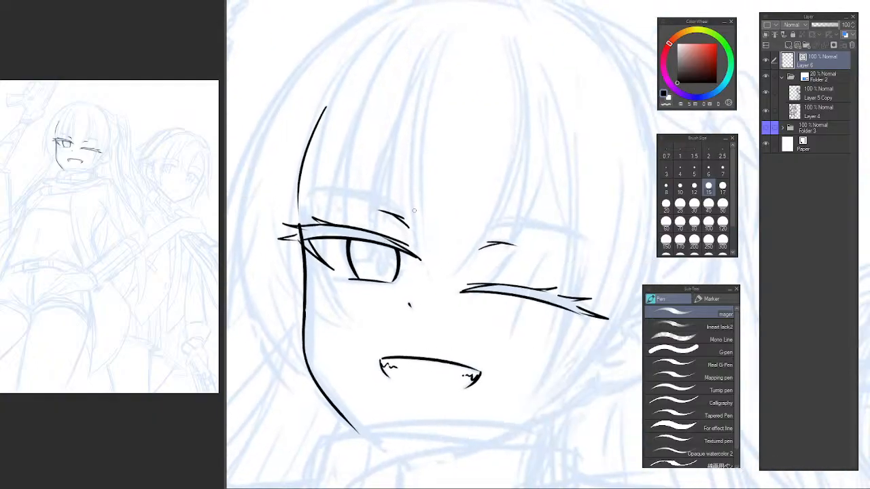
Examine both eyes and their creases across the face in mirrored, normal and rotated views.
{"action": "key", "text": "p"}
{"action": "key", "text": "p"}
{"action": "left_click_drag", "start_coordinate": [479, 257], "coordinate": [432, 218]}
{"action": "key", "text": "h"}
{"action": "left_click_drag", "start_coordinate": [476, 256], "coordinate": [323, 253]}
{"action": "key", "text": "h"}
{"action": "left_click_drag", "start_coordinate": [532, 223], "coordinate": [320, 219]}
{"action": "mouse_move", "coordinate": [524, 251]}
{"action": "left_mouse_down"}
{"action": "mouse_move", "coordinate": [504, 214]}
{"action": "mouse_move", "coordinate": [498, 282]}
{"action": "mouse_move", "coordinate": [523, 309]}
{"action": "left_mouse_up"}
{"action": "mouse_move", "coordinate": [480, 309]}
{"action": "left_mouse_down"}
{"action": "mouse_move", "coordinate": [420, 273]}
{"action": "mouse_move", "coordinate": [396, 232]}
{"action": "left_mouse_up"}
{"action": "mouse_move", "coordinate": [543, 129]}
{"action": "left_mouse_down"}
{"action": "mouse_move", "coordinate": [557, 130]}
{"action": "mouse_move", "coordinate": [593, 185]}
{"action": "left_mouse_up"}
{"action": "left_click_drag", "start_coordinate": [389, 154], "coordinate": [382, 167]}
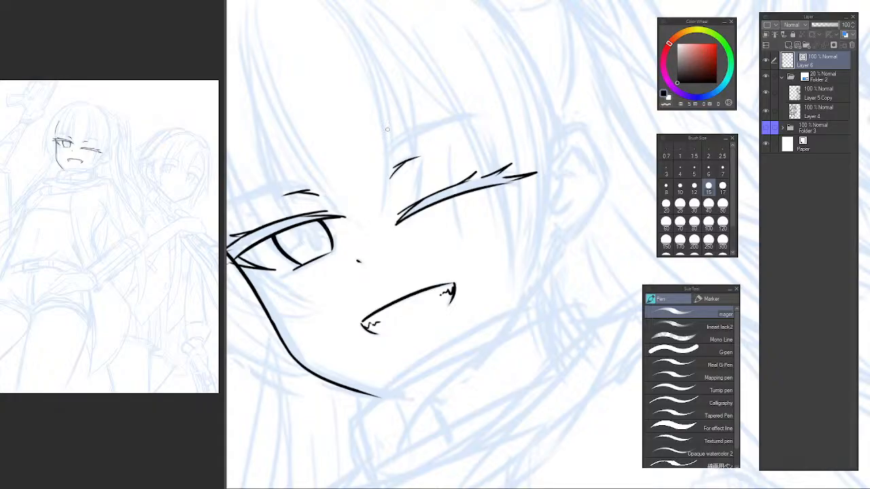
Try to ink the winking eye's eyebrow as a tapered outline with a short inner end and two long edges.
{"action": "left_click_drag", "start_coordinate": [339, 261], "coordinate": [357, 307]}
{"action": "scroll", "coordinate": [467, 205], "scroll_direction": "up", "scroll_amount": 3}
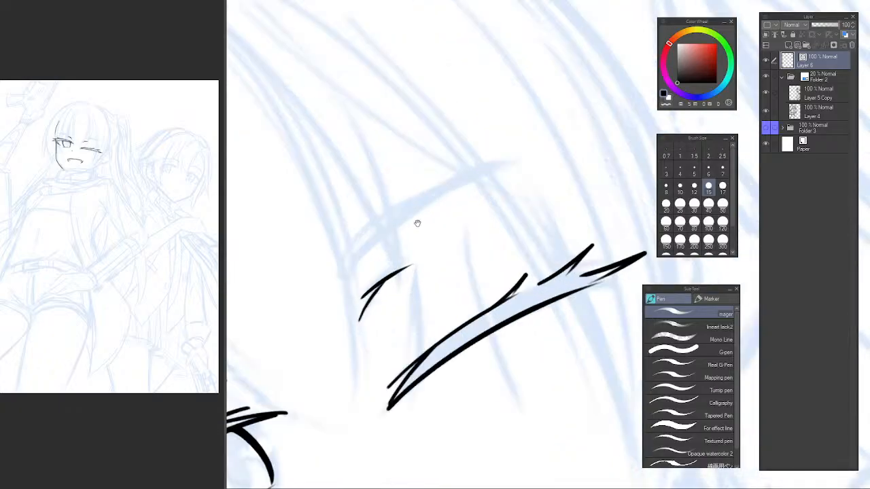
{"action": "mouse_move", "coordinate": [350, 239]}
{"action": "left_mouse_down"}
{"action": "mouse_move", "coordinate": [337, 286]}
{"action": "mouse_move", "coordinate": [344, 267]}
{"action": "left_mouse_up"}
{"action": "key", "text": "ctrl+z"}
{"action": "key", "text": "ctrl+z"}
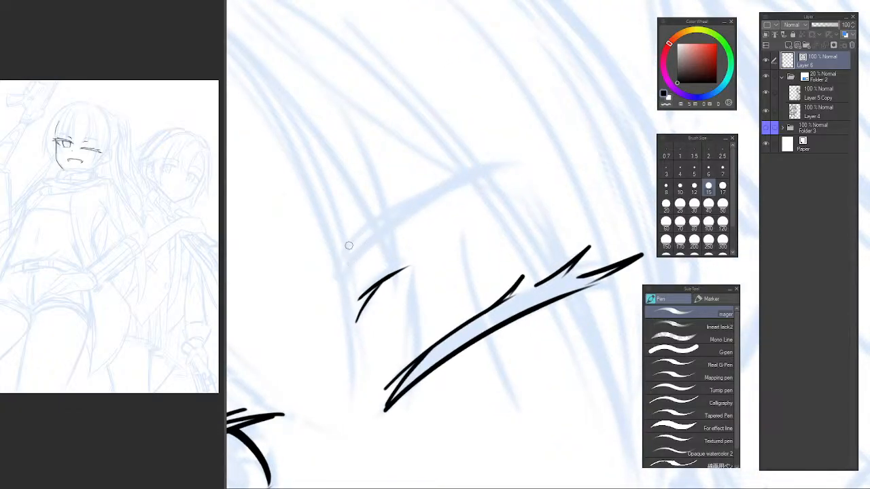
{"action": "mouse_move", "coordinate": [350, 239]}
{"action": "left_mouse_down"}
{"action": "mouse_move", "coordinate": [342, 264]}
{"action": "mouse_move", "coordinate": [530, 158]}
{"action": "left_mouse_up"}
{"action": "key", "text": "ctrl+z"}
{"action": "left_click_drag", "start_coordinate": [342, 264], "coordinate": [527, 155]}
{"action": "left_click_drag", "start_coordinate": [347, 241], "coordinate": [449, 193]}
{"action": "key", "text": "ctrl+z"}
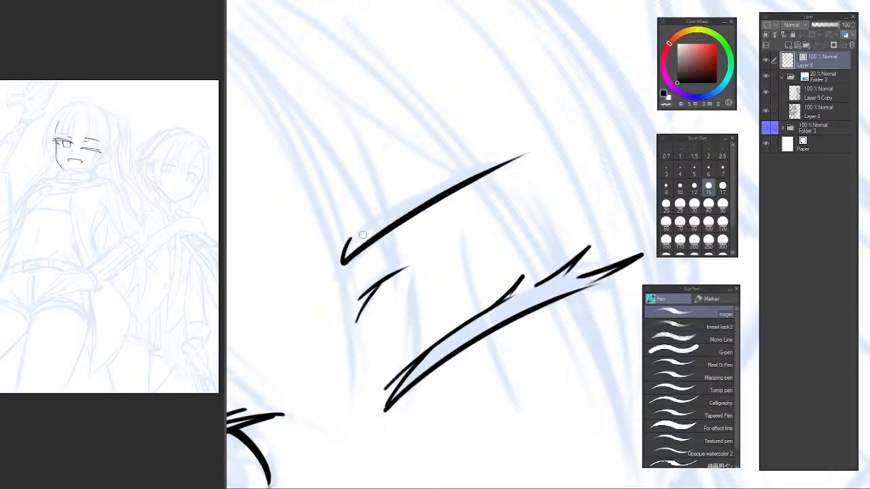
{"action": "mouse_move", "coordinate": [349, 243]}
{"action": "left_mouse_down"}
{"action": "mouse_move", "coordinate": [426, 193]}
{"action": "mouse_move", "coordinate": [517, 158]}
{"action": "left_mouse_up"}
{"action": "key", "text": "ctrl+@"}
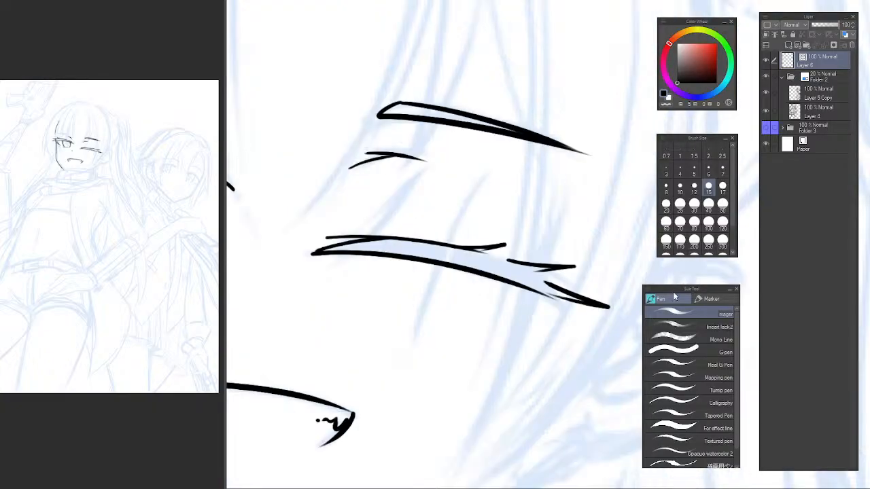
Check the new eyebrow in mirrored view and undo its upper and lower edge strokes.
{"action": "scroll", "coordinate": [524, 165], "scroll_direction": "down", "scroll_amount": 4}
{"action": "key", "text": "h"}
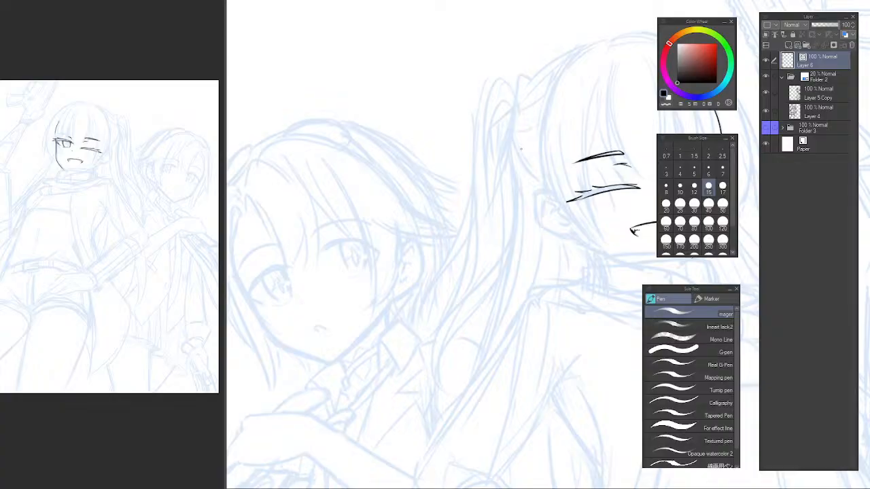
{"action": "key", "text": "h"}
{"action": "key", "text": "ctrl+z"}
{"action": "key", "text": "ctrl+z"}
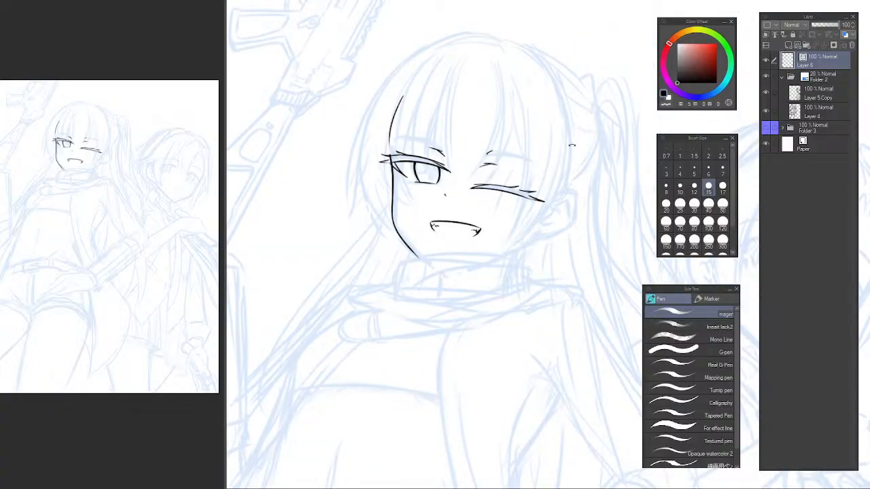
Replace the leftover eyebrow stub with a small hooked inner end and a long tapering lower edge above the winking eye.
{"action": "left_click_drag", "start_coordinate": [572, 145], "coordinate": [460, 133]}
{"action": "scroll", "coordinate": [456, 215], "scroll_direction": "up", "scroll_amount": 4}
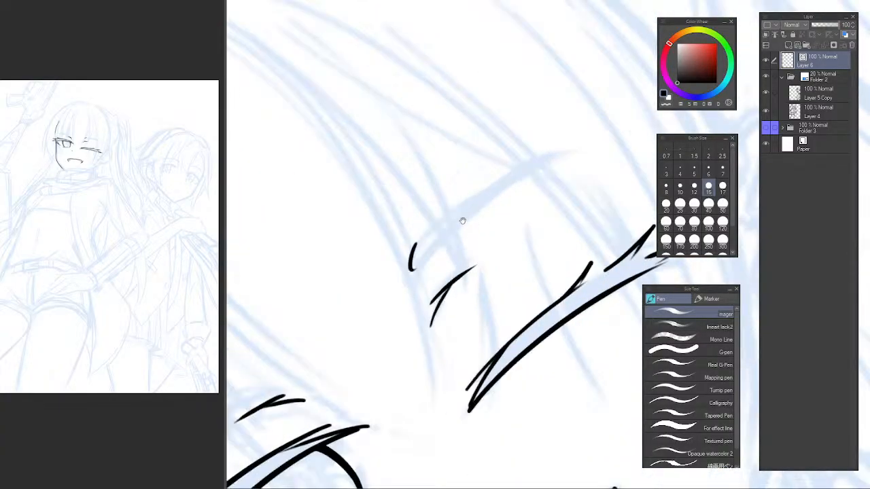
{"action": "left_click_drag", "start_coordinate": [462, 221], "coordinate": [382, 255]}
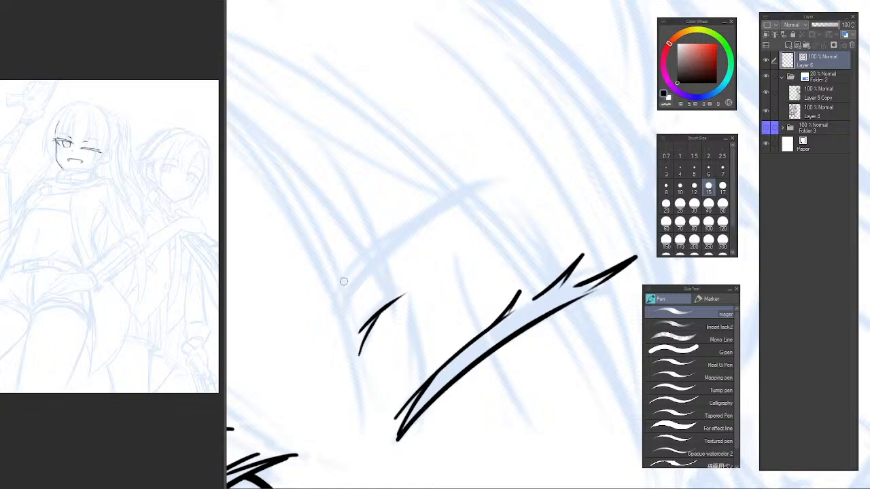
{"action": "key", "text": "ctrl+z"}
{"action": "left_click_drag", "start_coordinate": [345, 287], "coordinate": [500, 182]}
{"action": "left_click_drag", "start_coordinate": [354, 271], "coordinate": [466, 199]}
{"action": "key", "text": "ctrl+z"}
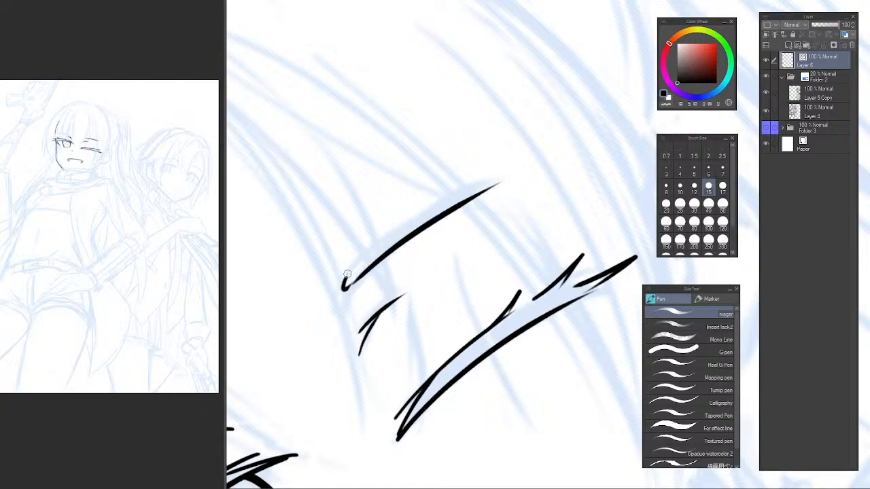
Ink the upper edge of the winking eye's eyebrow so it tapers into the lower edge at the outer tip.
{"action": "left_click_drag", "start_coordinate": [348, 277], "coordinate": [514, 175]}
{"action": "key", "text": "ctrl+z"}
{"action": "left_click_drag", "start_coordinate": [371, 260], "coordinate": [536, 174]}
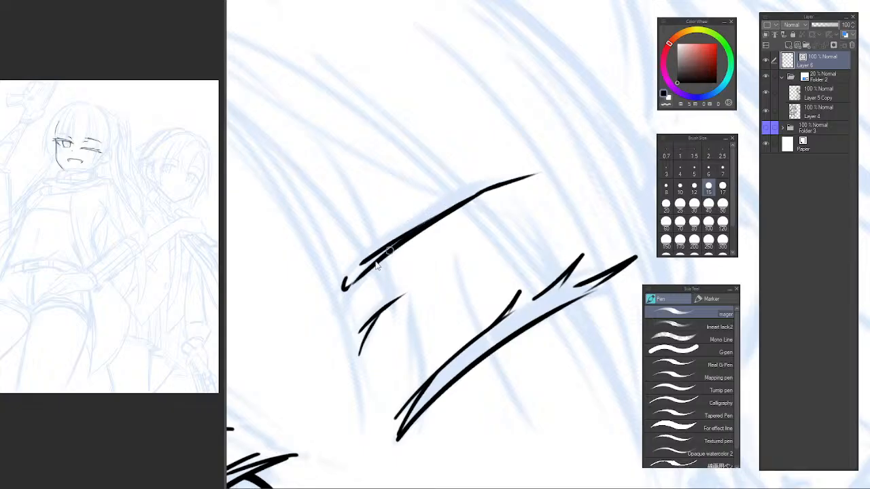
{"action": "key", "text": "ctrl+z"}
{"action": "left_click_drag", "start_coordinate": [344, 276], "coordinate": [514, 178]}
{"action": "key", "text": "ctrl+z"}
{"action": "left_click_drag", "start_coordinate": [360, 261], "coordinate": [515, 171]}
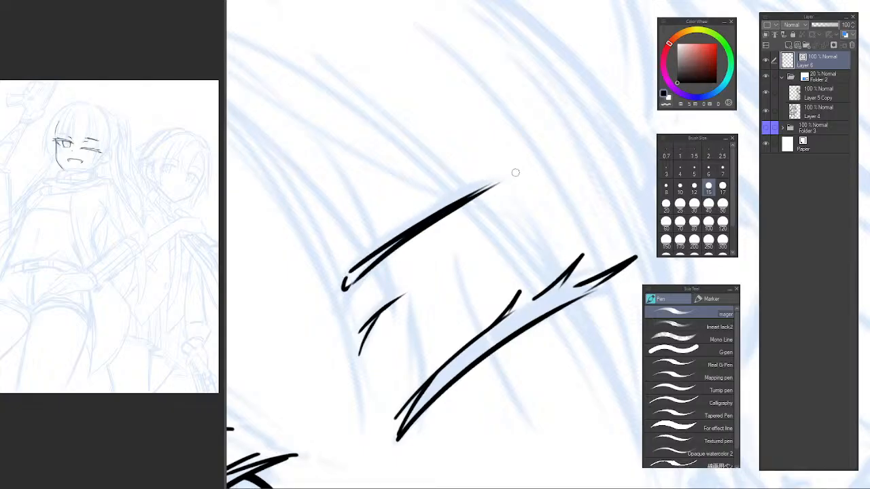
{"action": "key", "text": "ctrl+z"}
{"action": "left_click_drag", "start_coordinate": [345, 280], "coordinate": [502, 184]}
{"action": "key", "text": "ctrl+z"}
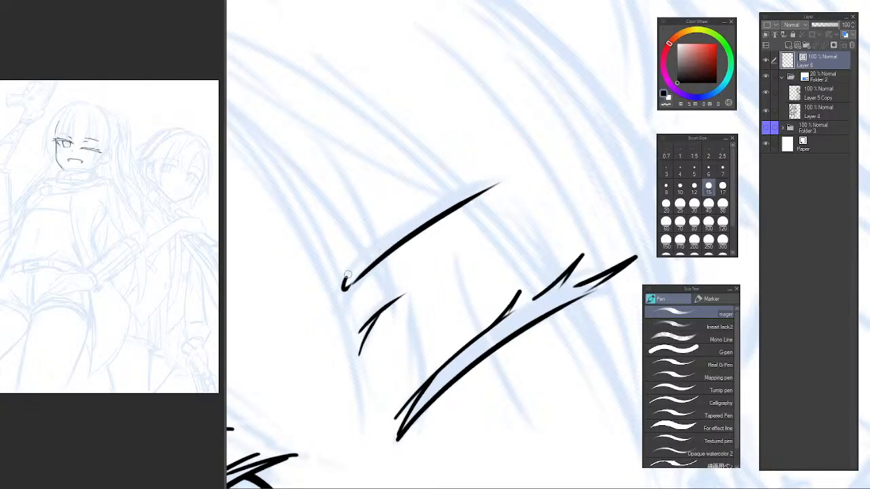
{"action": "left_click_drag", "start_coordinate": [344, 278], "coordinate": [511, 175]}
{"action": "key", "text": "ctrl+z"}
{"action": "left_click_drag", "start_coordinate": [349, 273], "coordinate": [511, 178]}
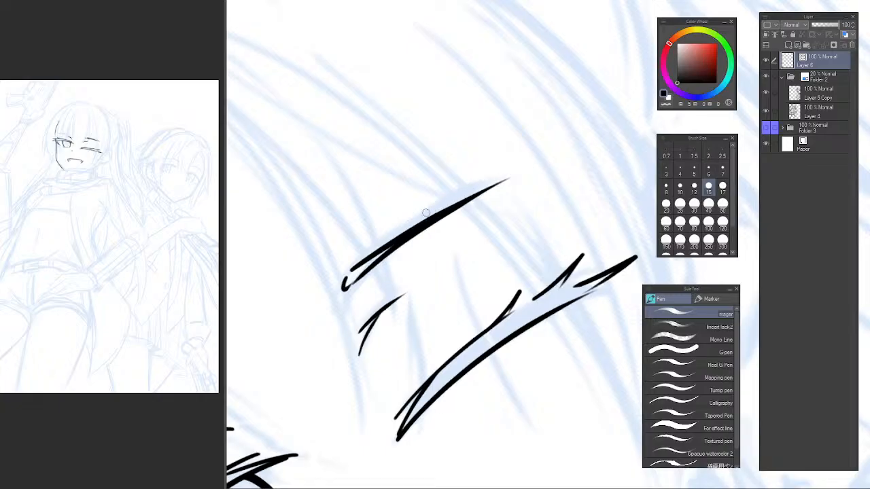
Check the inked eyebrow across the mirrored face and inspect the sketched brow area above the open eye.
{"action": "key", "text": "r"}
{"action": "scroll", "coordinate": [505, 176], "scroll_direction": "down", "scroll_amount": 3}
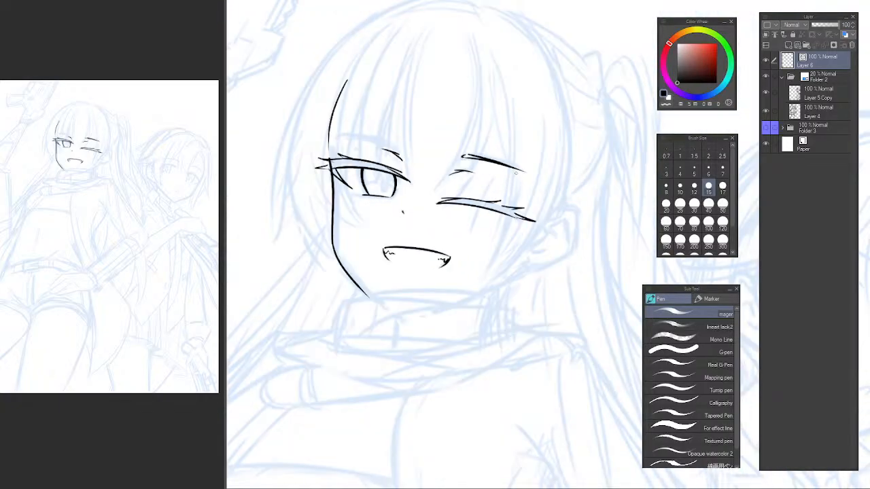
{"action": "key", "text": "h"}
{"action": "left_click_drag", "start_coordinate": [567, 173], "coordinate": [326, 208]}
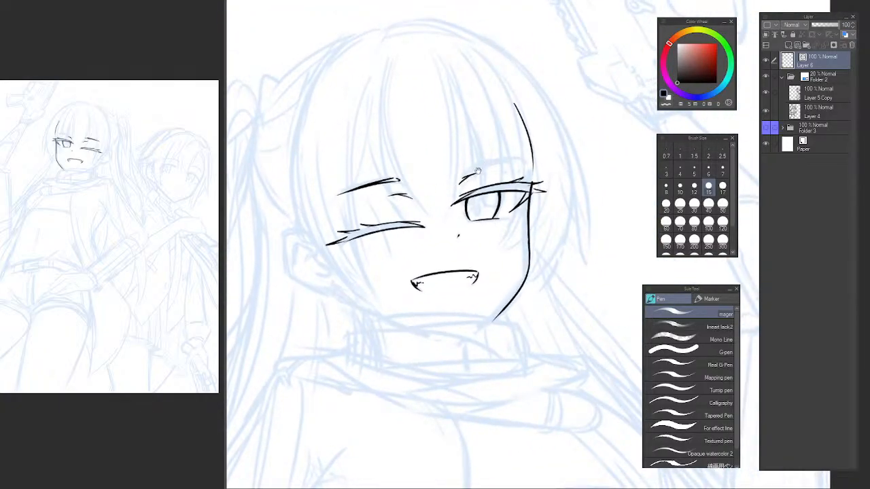
{"action": "left_click_drag", "start_coordinate": [478, 170], "coordinate": [430, 217]}
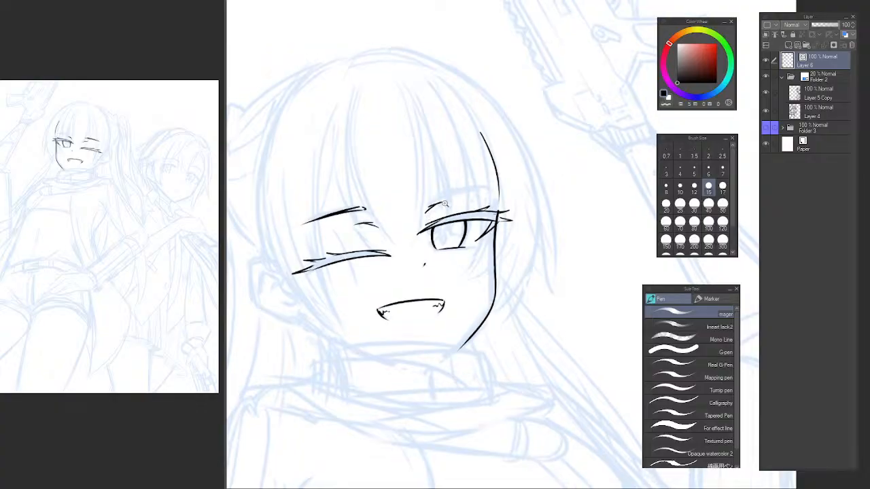
{"action": "scroll", "coordinate": [439, 204], "scroll_direction": "up", "scroll_amount": 2}
{"action": "left_click_drag", "start_coordinate": [544, 170], "coordinate": [522, 168]}
{"action": "scroll", "coordinate": [450, 216], "scroll_direction": "up", "scroll_amount": 1}
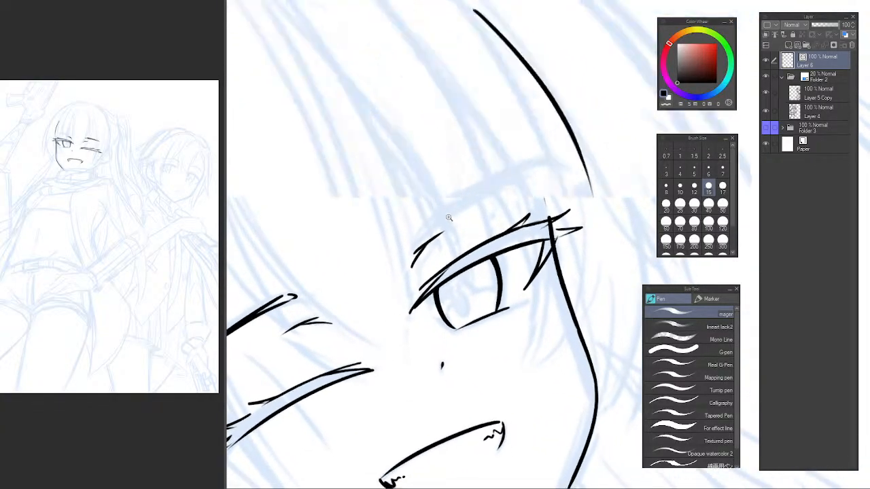
Ink the long-haired character's eyebrow above the open eye with a long arched upper edge, a lower edge and a closed inner end.
{"action": "left_click_drag", "start_coordinate": [431, 209], "coordinate": [426, 210]}
{"action": "mouse_move", "coordinate": [379, 255]}
{"action": "left_mouse_down"}
{"action": "mouse_move", "coordinate": [555, 159]}
{"action": "mouse_move", "coordinate": [406, 234]}
{"action": "mouse_move", "coordinate": [546, 178]}
{"action": "mouse_move", "coordinate": [403, 235]}
{"action": "mouse_move", "coordinate": [571, 158]}
{"action": "mouse_move", "coordinate": [417, 211]}
{"action": "mouse_move", "coordinate": [543, 178]}
{"action": "mouse_move", "coordinate": [443, 195]}
{"action": "mouse_move", "coordinate": [540, 165]}
{"action": "left_mouse_up"}
{"action": "key", "text": "ctrl+z"}
{"action": "key", "text": "ctrl+z"}
{"action": "key", "text": "ctrl+z"}
{"action": "key", "text": "ctrl+z"}
{"action": "key", "text": "ctrl+z"}
{"action": "mouse_move", "coordinate": [382, 251]}
{"action": "left_mouse_down"}
{"action": "mouse_move", "coordinate": [390, 227]}
{"action": "mouse_move", "coordinate": [457, 190]}
{"action": "left_mouse_up"}
{"action": "key", "text": "ctrl+z"}
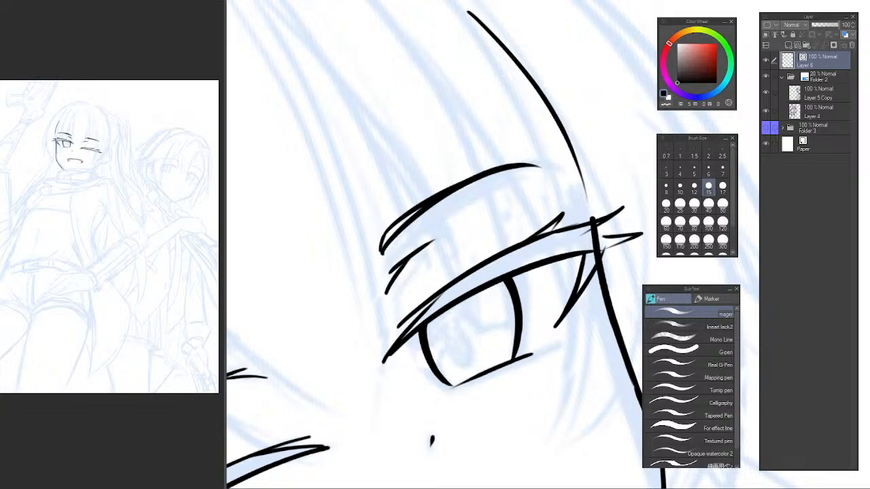
{"action": "scroll", "coordinate": [498, 187], "scroll_direction": "down", "scroll_amount": 5}
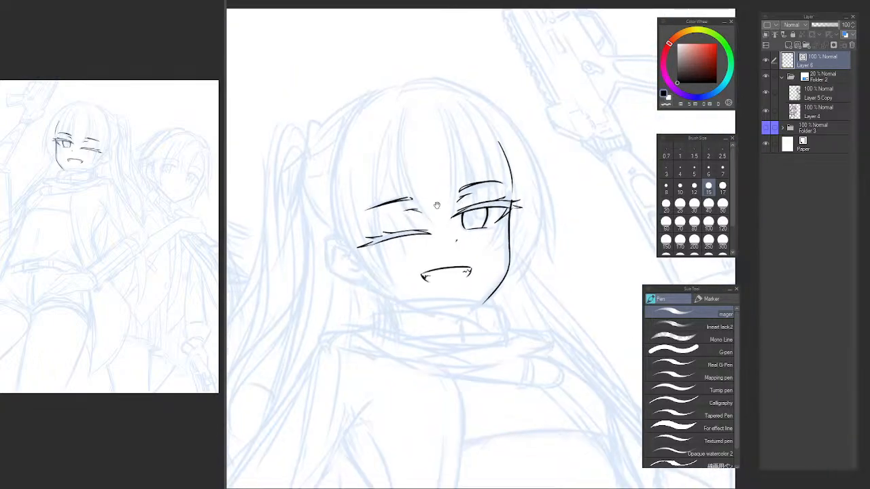
Erase the inked eyebrow above the winking eye with the Vector eraser.
{"action": "scroll", "coordinate": [408, 192], "scroll_direction": "up", "scroll_amount": 3}
{"action": "key", "text": "e"}
{"action": "mouse_move", "coordinate": [349, 203]}
{"action": "left_mouse_down"}
{"action": "mouse_move", "coordinate": [349, 162]}
{"action": "mouse_move", "coordinate": [394, 140]}
{"action": "left_mouse_up"}
{"action": "key", "text": "h"}
{"action": "left_click_drag", "start_coordinate": [551, 203], "coordinate": [445, 197]}
{"action": "scroll", "coordinate": [434, 186], "scroll_direction": "up", "scroll_amount": 2}
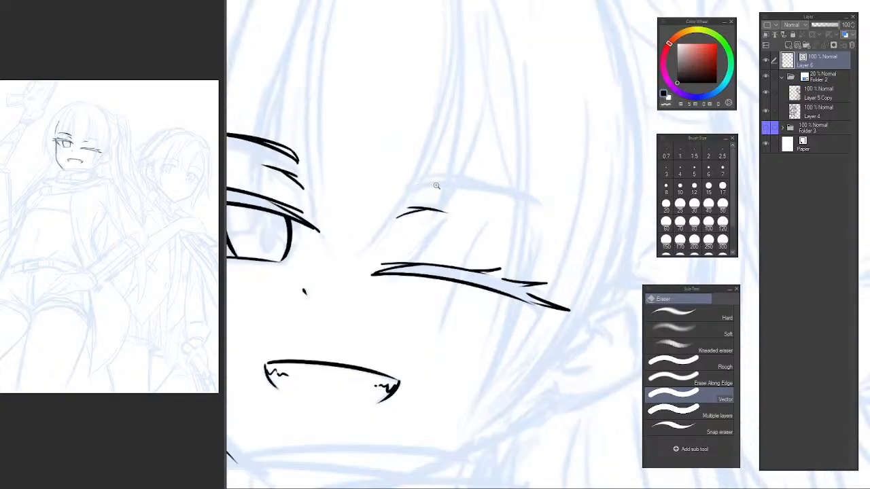
Ink a new arched upper edge for the winking eye's eyebrow, tapering toward its outer end.
{"action": "left_click_drag", "start_coordinate": [567, 184], "coordinate": [526, 158]}
{"action": "left_click_drag", "start_coordinate": [443, 247], "coordinate": [408, 210]}
{"action": "key", "text": "p"}
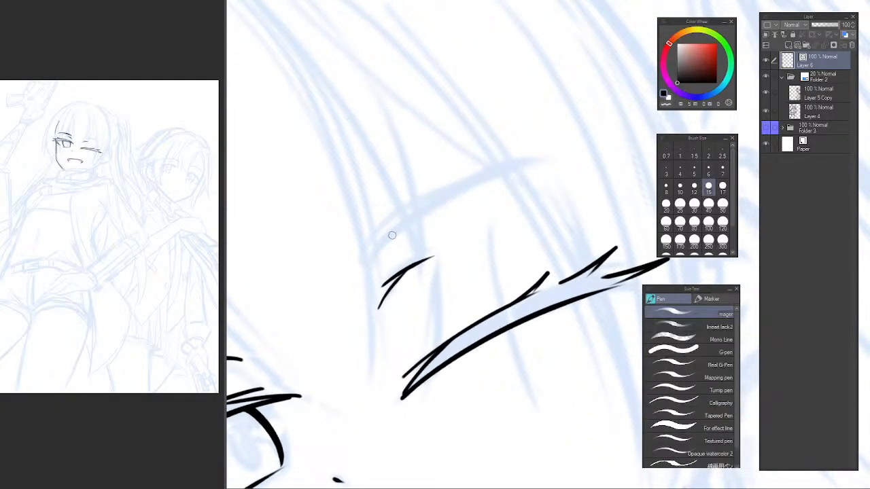
{"action": "mouse_move", "coordinate": [382, 238]}
{"action": "left_mouse_down"}
{"action": "mouse_move", "coordinate": [481, 167]}
{"action": "mouse_move", "coordinate": [582, 149]}
{"action": "left_mouse_up"}
{"action": "key", "text": "ctrl+z"}
{"action": "left_click_drag", "start_coordinate": [366, 250], "coordinate": [597, 173]}
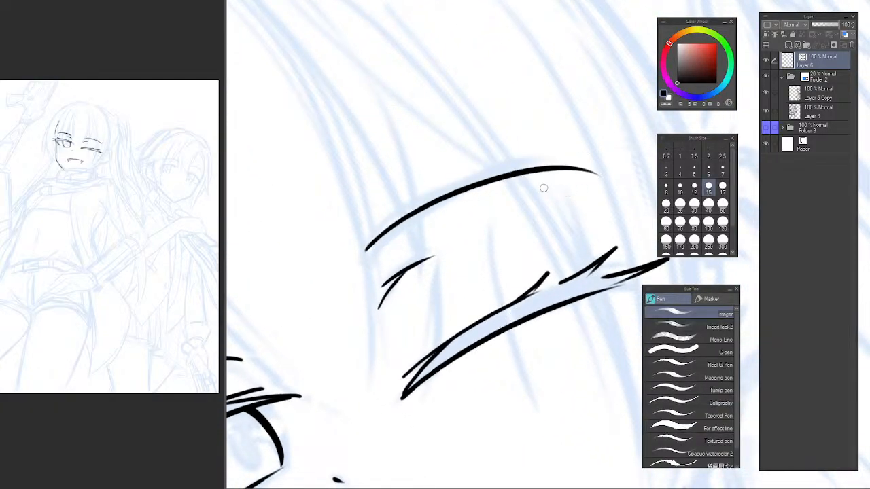
{"action": "key", "text": "ctrl+z"}
{"action": "left_click_drag", "start_coordinate": [377, 246], "coordinate": [632, 156]}
{"action": "left_click_drag", "start_coordinate": [484, 195], "coordinate": [413, 206]}
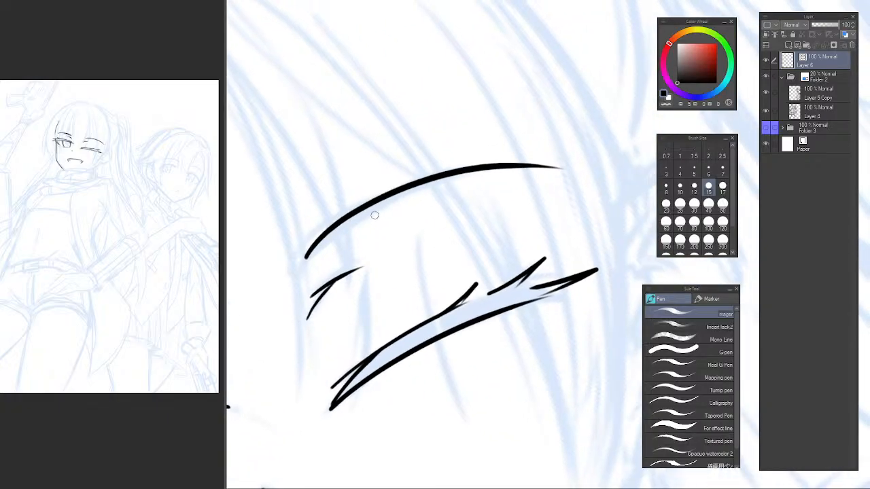
{"action": "key", "text": "ctrl+z"}
{"action": "left_click_drag", "start_coordinate": [309, 253], "coordinate": [515, 174]}
{"action": "key", "text": "ctrl+z"}
{"action": "mouse_move", "coordinate": [299, 259]}
{"action": "left_mouse_down"}
{"action": "mouse_move", "coordinate": [482, 181]}
{"action": "mouse_move", "coordinate": [536, 182]}
{"action": "left_mouse_up"}
Thicken the winking eye's new eyebrow with a second line along the arch.
{"action": "mouse_move", "coordinate": [299, 261]}
{"action": "left_mouse_down"}
{"action": "mouse_move", "coordinate": [321, 238]}
{"action": "mouse_move", "coordinate": [457, 176]}
{"action": "left_mouse_up"}
{"action": "key", "text": "ctrl+z"}
{"action": "mouse_move", "coordinate": [324, 238]}
{"action": "left_mouse_down"}
{"action": "mouse_move", "coordinate": [482, 182]}
{"action": "mouse_move", "coordinate": [430, 192]}
{"action": "left_mouse_up"}
{"action": "key", "text": "ctrl+at"}
{"action": "left_click_drag", "start_coordinate": [534, 162], "coordinate": [514, 182]}
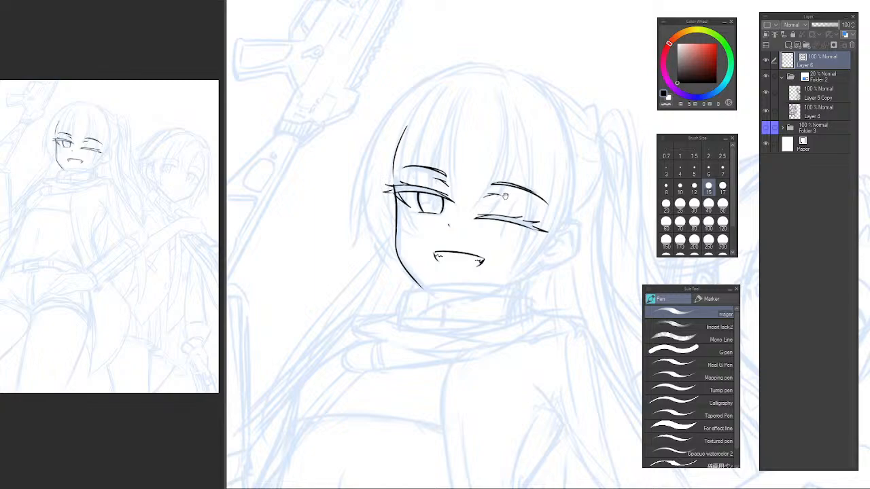
Lasso the winking eye's eyebrow, shift and rotate it slightly toward the face's centre, and deselect it.
{"action": "mouse_move", "coordinate": [505, 196]}
{"action": "left_mouse_down"}
{"action": "mouse_move", "coordinate": [447, 202]}
{"action": "mouse_move", "coordinate": [522, 180]}
{"action": "left_mouse_up"}
{"action": "scroll", "coordinate": [472, 194], "scroll_direction": "up", "scroll_amount": 2}
{"action": "key", "text": "m"}
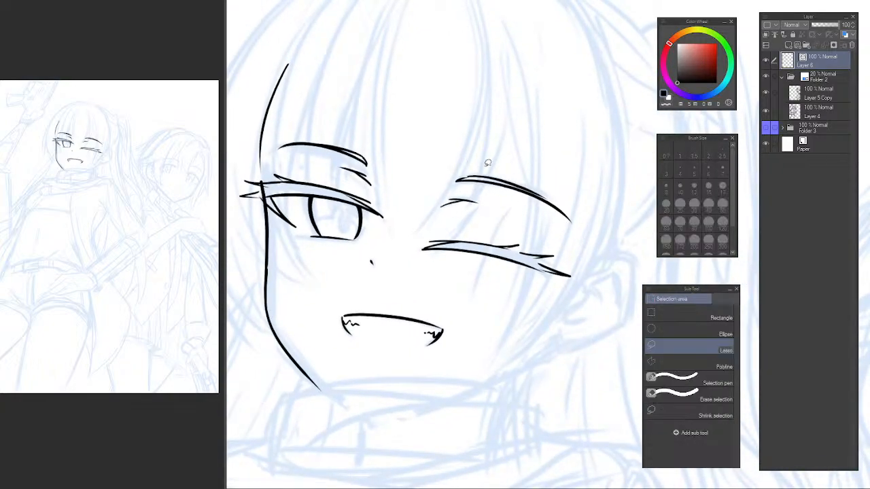
{"action": "mouse_move", "coordinate": [473, 160]}
{"action": "left_mouse_down"}
{"action": "mouse_move", "coordinate": [446, 179]}
{"action": "mouse_move", "coordinate": [531, 207]}
{"action": "mouse_move", "coordinate": [592, 241]}
{"action": "mouse_move", "coordinate": [558, 146]}
{"action": "left_mouse_up"}
{"action": "key", "text": "ctrl+t"}
{"action": "left_click_drag", "start_coordinate": [567, 182], "coordinate": [579, 172]}
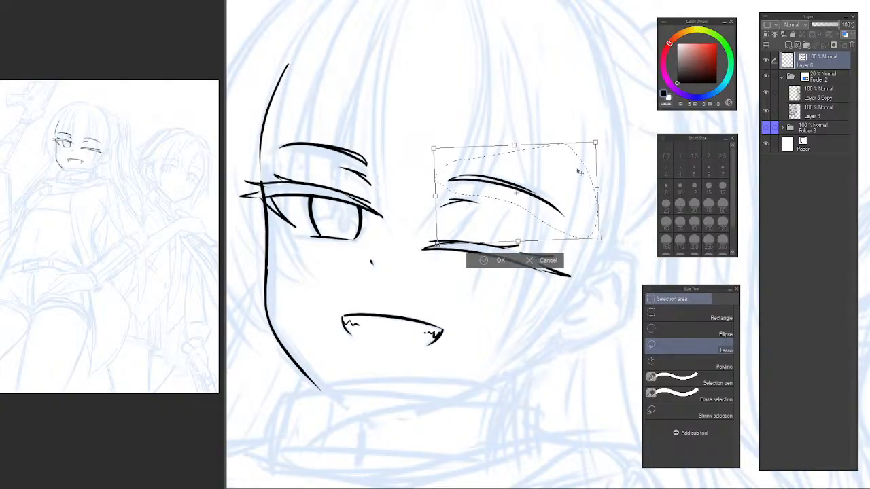
{"action": "key", "text": "Return"}
{"action": "key", "text": "ctrl+d"}
{"action": "scroll", "coordinate": [467, 216], "scroll_direction": "down", "scroll_amount": 5}
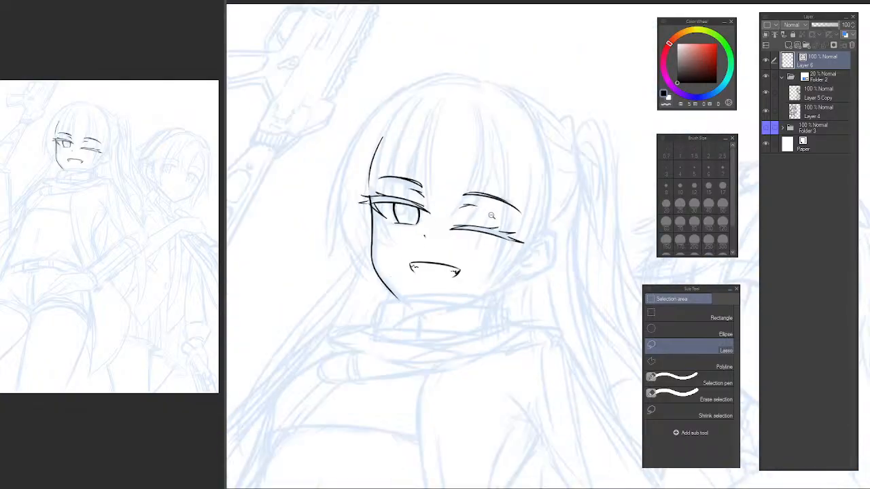
{"action": "scroll", "coordinate": [465, 225], "scroll_direction": "up", "scroll_amount": 8}
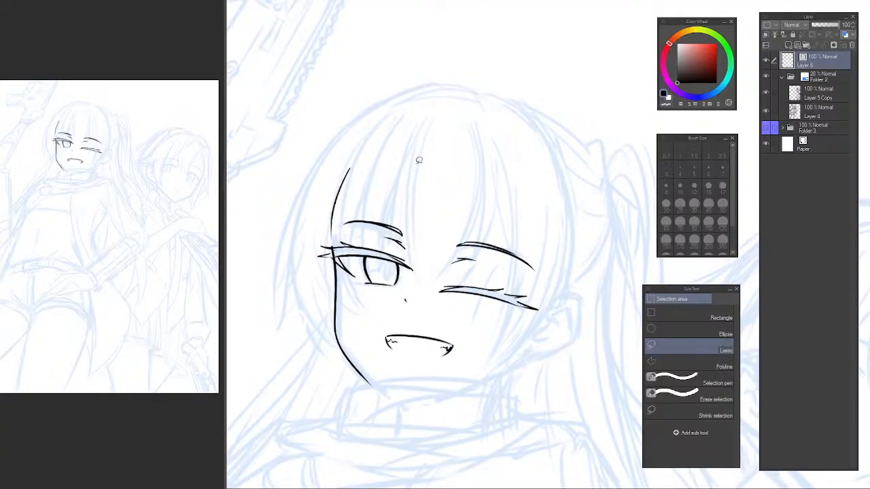
Ink a long bang line running down across the open eye's inner brow, plus a shorter line converging on its tip.
{"action": "key", "text": "p"}
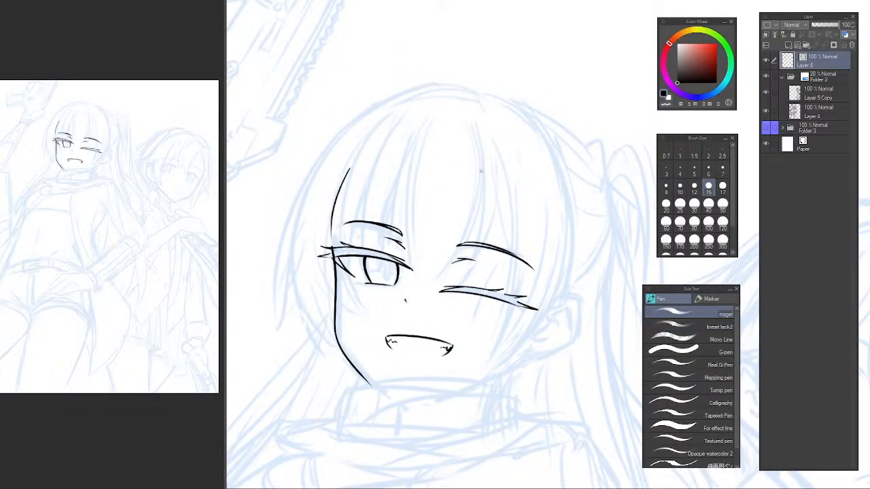
{"action": "mouse_move", "coordinate": [419, 126]}
{"action": "left_mouse_down"}
{"action": "mouse_move", "coordinate": [394, 239]}
{"action": "mouse_move", "coordinate": [403, 165]}
{"action": "mouse_move", "coordinate": [397, 257]}
{"action": "left_mouse_up"}
{"action": "key", "text": "ctrl+z"}
{"action": "key", "text": "ctrl+z"}
{"action": "mouse_move", "coordinate": [414, 142]}
{"action": "left_mouse_down"}
{"action": "mouse_move", "coordinate": [406, 240]}
{"action": "mouse_move", "coordinate": [418, 277]}
{"action": "left_mouse_up"}
{"action": "key", "text": "ctrl+z"}
{"action": "scroll", "coordinate": [402, 232], "scroll_direction": "up", "scroll_amount": 2}
{"action": "left_click_drag", "start_coordinate": [402, 195], "coordinate": [393, 284]}
{"action": "key", "text": "ctrl+z"}
{"action": "key", "text": "ctrl+z"}
{"action": "left_click_drag", "start_coordinate": [411, 164], "coordinate": [403, 202]}
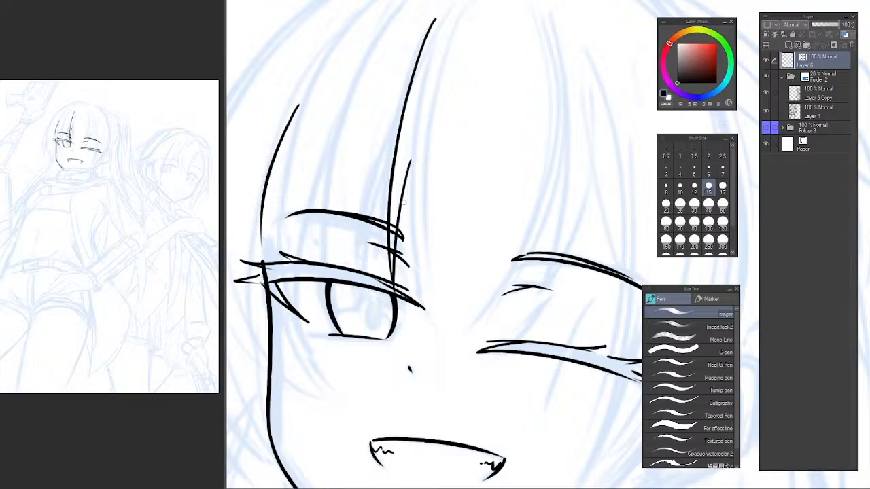
{"action": "mouse_move", "coordinate": [415, 172]}
{"action": "left_mouse_down"}
{"action": "mouse_move", "coordinate": [403, 199]}
{"action": "mouse_move", "coordinate": [403, 160]}
{"action": "left_mouse_up"}
{"action": "left_click_drag", "start_coordinate": [402, 111], "coordinate": [421, 315]}
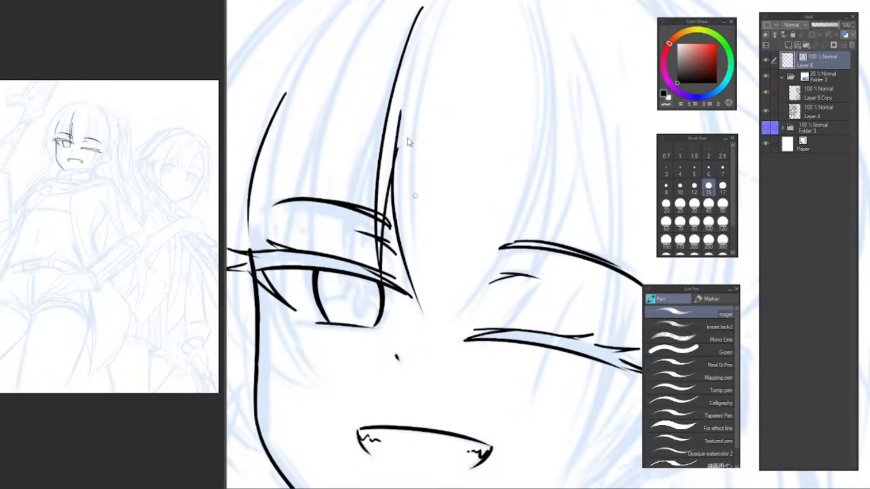
{"action": "key", "text": "ctrl+z"}
{"action": "left_click_drag", "start_coordinate": [403, 129], "coordinate": [419, 325]}
{"action": "key", "text": "ctrl+z"}
{"action": "left_click_drag", "start_coordinate": [406, 89], "coordinate": [420, 316]}
{"action": "key", "text": "ctrl+z"}
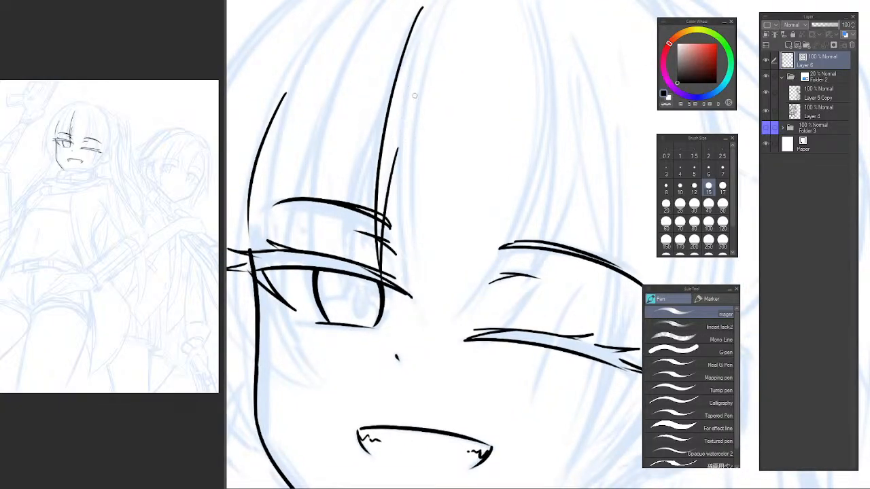
Ink a tapering bang line beside the first strand, ending just past the open eye's inner corner.
{"action": "mouse_move", "coordinate": [447, 74]}
{"action": "left_mouse_down"}
{"action": "mouse_move", "coordinate": [515, 78]}
{"action": "mouse_move", "coordinate": [522, 121]}
{"action": "mouse_move", "coordinate": [423, 170]}
{"action": "mouse_move", "coordinate": [405, 159]}
{"action": "left_mouse_up"}
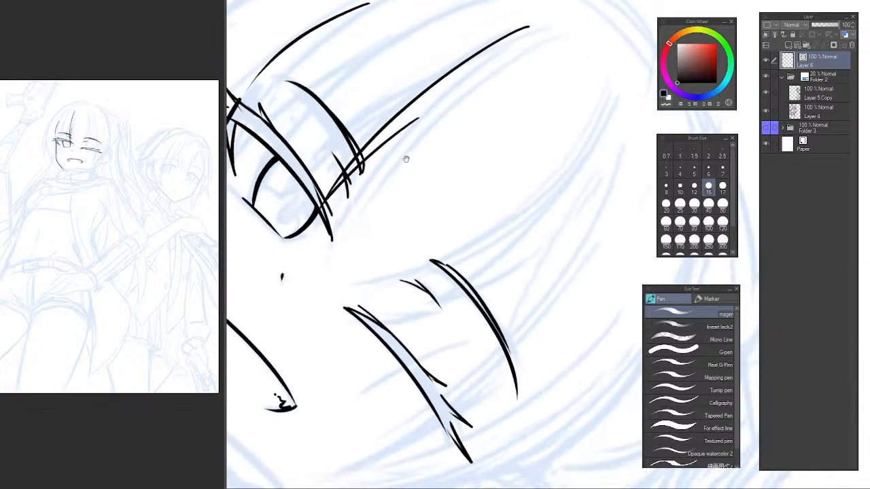
{"action": "mouse_move", "coordinate": [460, 80]}
{"action": "left_mouse_down"}
{"action": "mouse_move", "coordinate": [399, 141]}
{"action": "mouse_move", "coordinate": [320, 273]}
{"action": "mouse_move", "coordinate": [316, 264]}
{"action": "left_mouse_up"}
{"action": "key", "text": "ctrl+z"}
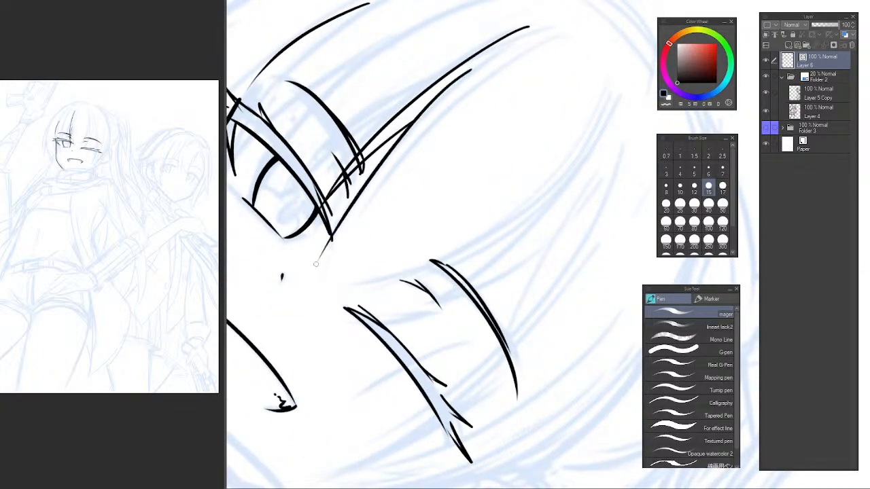
{"action": "key", "text": "ctrl+z"}
{"action": "left_click_drag", "start_coordinate": [452, 86], "coordinate": [330, 229]}
{"action": "key", "text": "ctrl+z"}
{"action": "left_click_drag", "start_coordinate": [464, 78], "coordinate": [330, 238]}
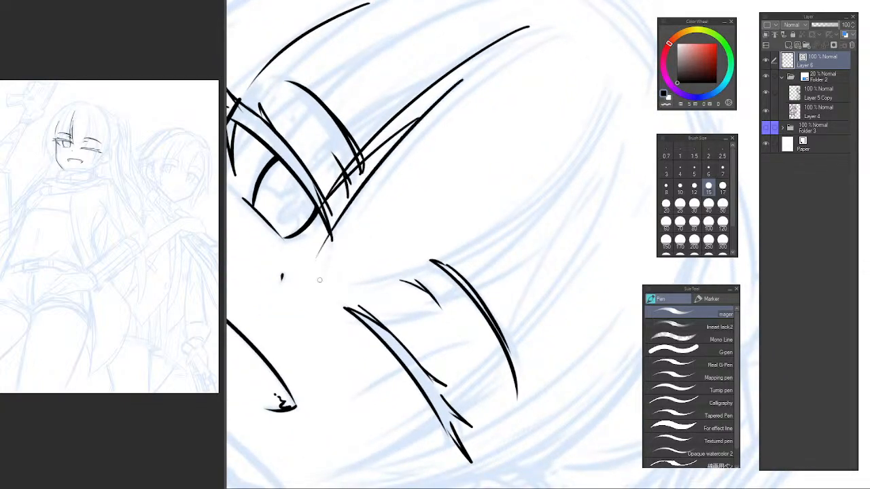
{"action": "key", "text": "ctrl+z"}
{"action": "left_click_drag", "start_coordinate": [453, 84], "coordinate": [327, 255]}
{"action": "key", "text": "ctrl+z"}
{"action": "left_click_drag", "start_coordinate": [460, 84], "coordinate": [321, 256]}
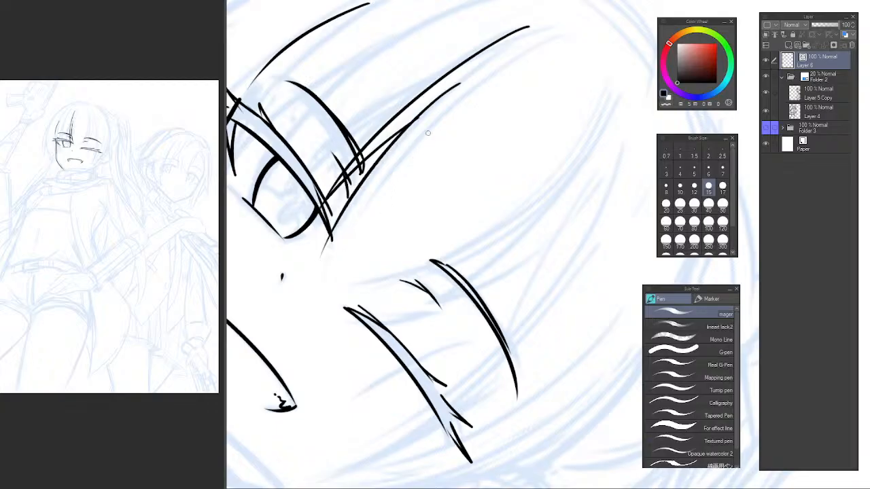
Ink another long bang line toward the nose and join it to the open eye's inner corner with a shorter stroke.
{"action": "left_click_drag", "start_coordinate": [511, 65], "coordinate": [332, 236]}
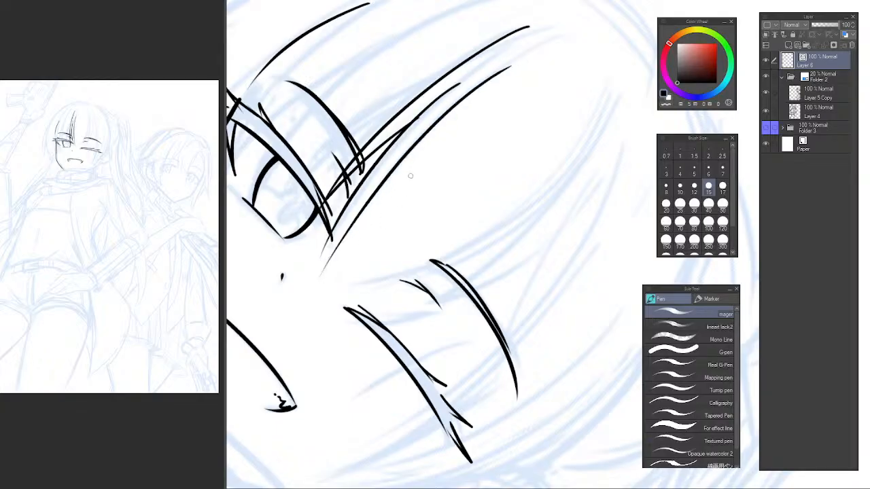
{"action": "key", "text": "ctrl+z"}
{"action": "mouse_move", "coordinate": [471, 88]}
{"action": "left_mouse_down"}
{"action": "mouse_move", "coordinate": [422, 137]}
{"action": "mouse_move", "coordinate": [315, 300]}
{"action": "mouse_move", "coordinate": [481, 80]}
{"action": "mouse_move", "coordinate": [336, 269]}
{"action": "left_mouse_up"}
{"action": "key", "text": "ctrl+z"}
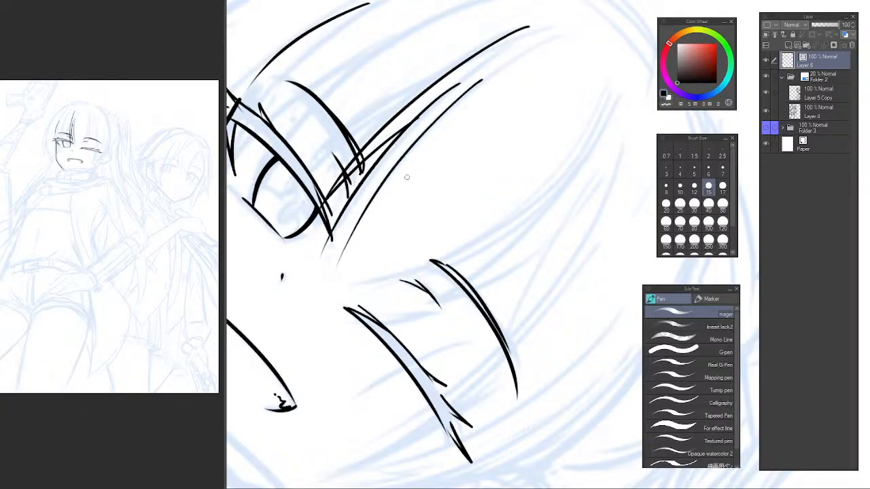
{"action": "scroll", "coordinate": [344, 218], "scroll_direction": "up", "scroll_amount": 3}
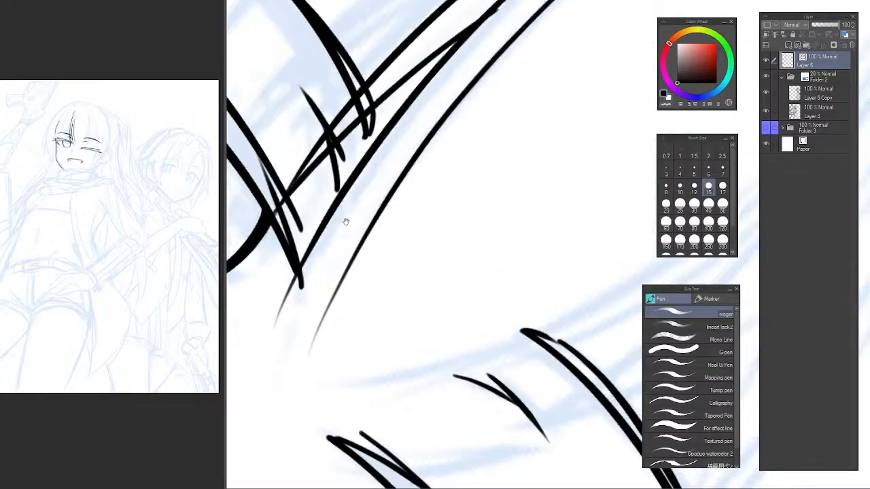
{"action": "key", "text": "ctrl+z"}
{"action": "left_click_drag", "start_coordinate": [290, 316], "coordinate": [445, 129]}
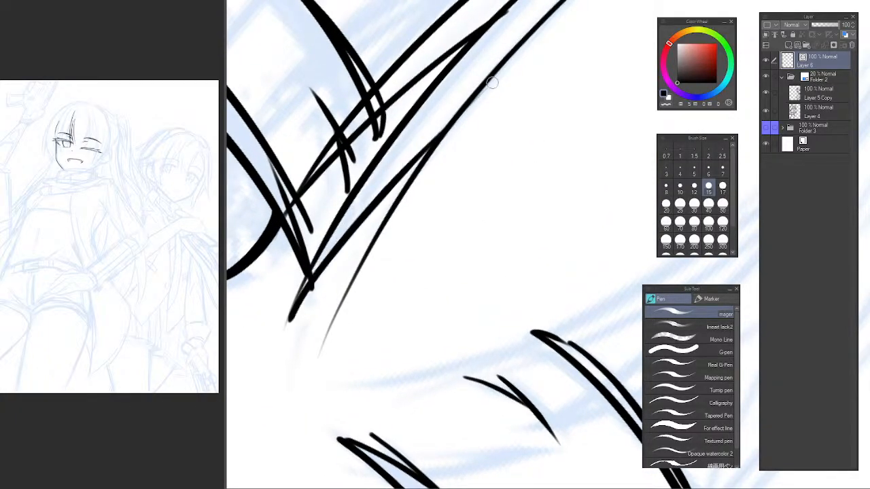
{"action": "left_click", "coordinate": [433, 209], "text": "alt"}
{"action": "left_click_drag", "start_coordinate": [407, 241], "coordinate": [404, 212]}
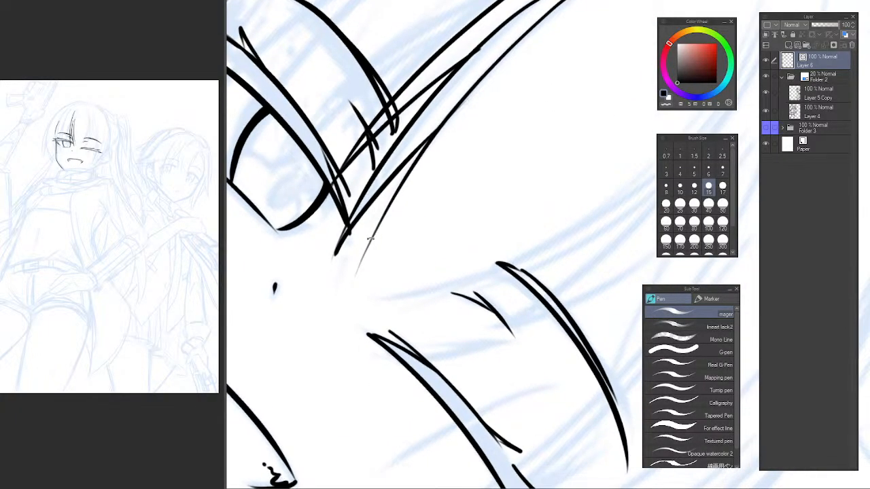
{"action": "left_click_drag", "start_coordinate": [377, 264], "coordinate": [439, 346]}
{"action": "left_click", "coordinate": [444, 289], "text": "alt"}
{"action": "left_click", "coordinate": [445, 290], "text": "alt"}
{"action": "left_click_drag", "start_coordinate": [451, 289], "coordinate": [368, 270]}
Ink the long outer edge of the bang strand crossing the winking eye's inner brow, tapering at the eye's inner corner.
{"action": "key", "text": "h"}
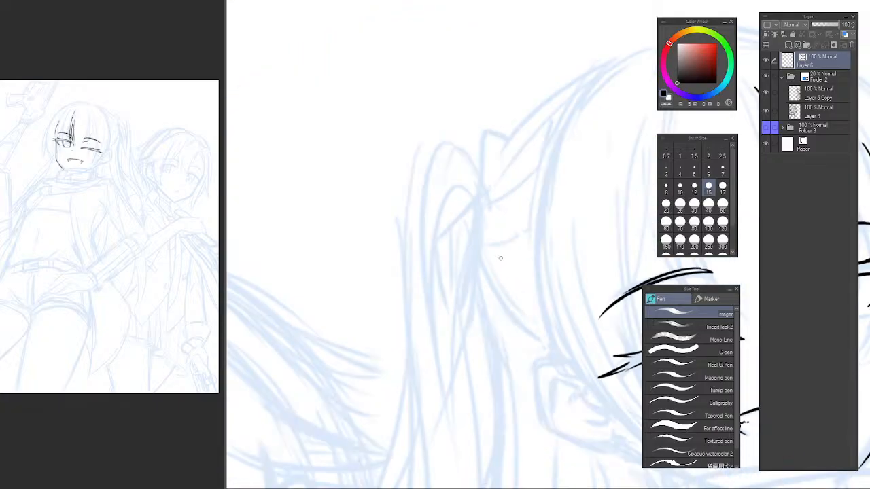
{"action": "left_click_drag", "start_coordinate": [639, 248], "coordinate": [310, 235]}
{"action": "left_click_drag", "start_coordinate": [401, 151], "coordinate": [450, 90]}
{"action": "left_click_drag", "start_coordinate": [397, 168], "coordinate": [396, 192]}
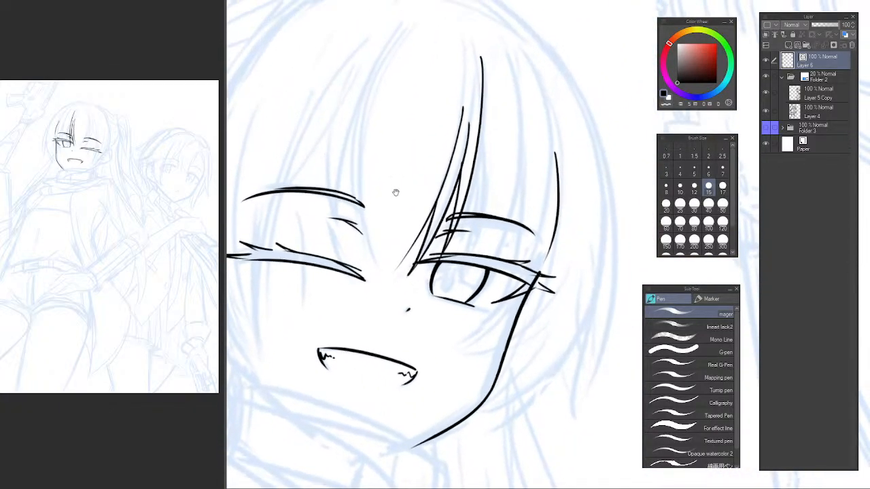
{"action": "left_click_drag", "start_coordinate": [419, 104], "coordinate": [470, 81]}
{"action": "left_click", "coordinate": [393, 147], "text": "ctrl"}
{"action": "left_click_drag", "start_coordinate": [379, 141], "coordinate": [385, 221]}
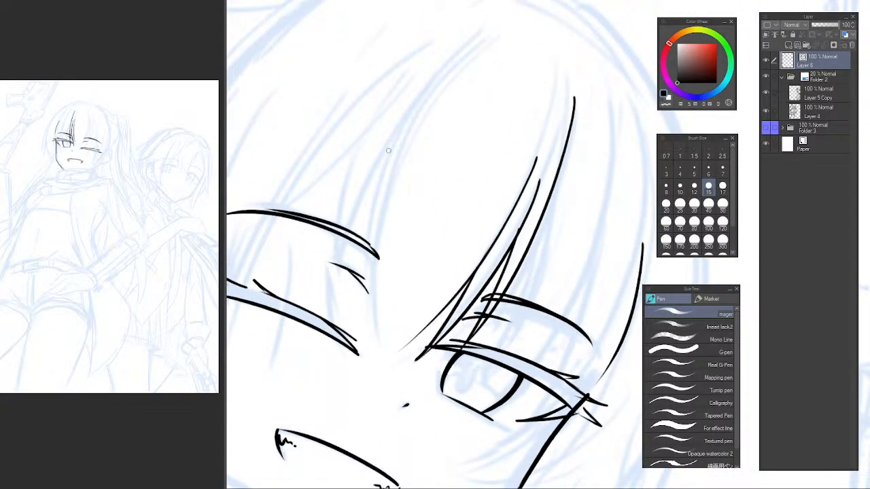
{"action": "left_click_drag", "start_coordinate": [408, 121], "coordinate": [351, 348]}
{"action": "key", "text": "ctrl+z"}
{"action": "mouse_move", "coordinate": [414, 107]}
{"action": "left_mouse_down"}
{"action": "mouse_move", "coordinate": [364, 292]}
{"action": "mouse_move", "coordinate": [392, 146]}
{"action": "left_mouse_up"}
{"action": "key", "text": "ctrl+z"}
{"action": "key", "text": "ctrl+z"}
{"action": "left_click_drag", "start_coordinate": [467, 49], "coordinate": [389, 177]}
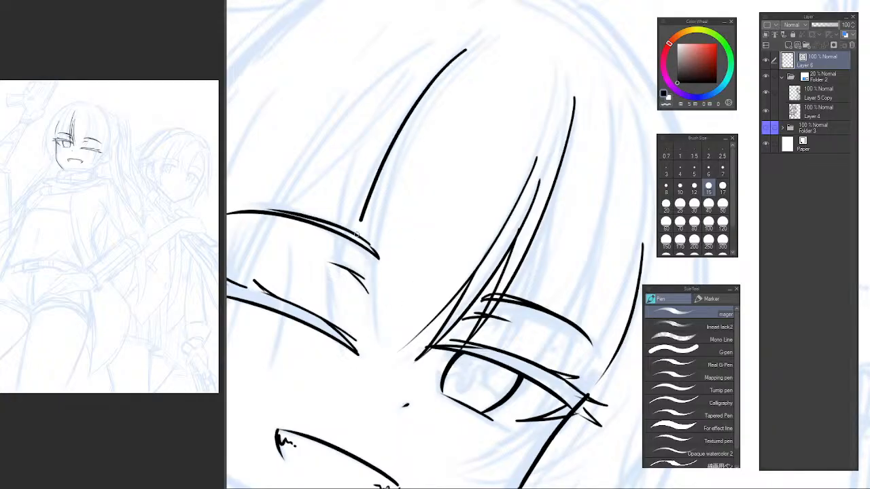
{"action": "key", "text": "ctrl+z"}
{"action": "left_click_drag", "start_coordinate": [453, 56], "coordinate": [355, 330]}
{"action": "left_click_drag", "start_coordinate": [375, 255], "coordinate": [356, 345]}
{"action": "key", "text": "ctrl+z"}
{"action": "key", "text": "ctrl+z"}
{"action": "key", "text": "ctrl+z"}
{"action": "left_click_drag", "start_coordinate": [377, 219], "coordinate": [361, 334]}
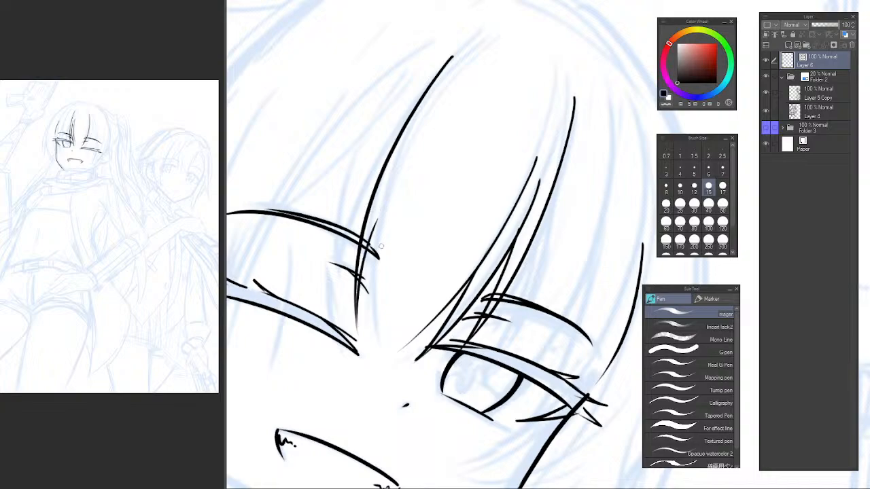
{"action": "mouse_move", "coordinate": [392, 178]}
{"action": "left_mouse_down"}
{"action": "mouse_move", "coordinate": [367, 299]}
{"action": "mouse_move", "coordinate": [379, 358]}
{"action": "left_mouse_up"}
Ink the inner edge of the bang strand over the winking eye's inner brow, starting midway down and tapering beside the eye.
{"action": "key", "text": "ctrl+z"}
{"action": "key", "text": "ctrl+z"}
{"action": "key", "text": "ctrl+z"}
{"action": "left_click_drag", "start_coordinate": [392, 172], "coordinate": [367, 338]}
{"action": "key", "text": "ctrl+z"}
{"action": "left_click_drag", "start_coordinate": [391, 179], "coordinate": [367, 340]}
{"action": "key", "text": "ctrl+z"}
{"action": "mouse_move", "coordinate": [399, 156]}
{"action": "left_mouse_down"}
{"action": "mouse_move", "coordinate": [375, 253]}
{"action": "mouse_move", "coordinate": [380, 349]}
{"action": "mouse_move", "coordinate": [370, 343]}
{"action": "left_mouse_up"}
{"action": "key", "text": "ctrl+z"}
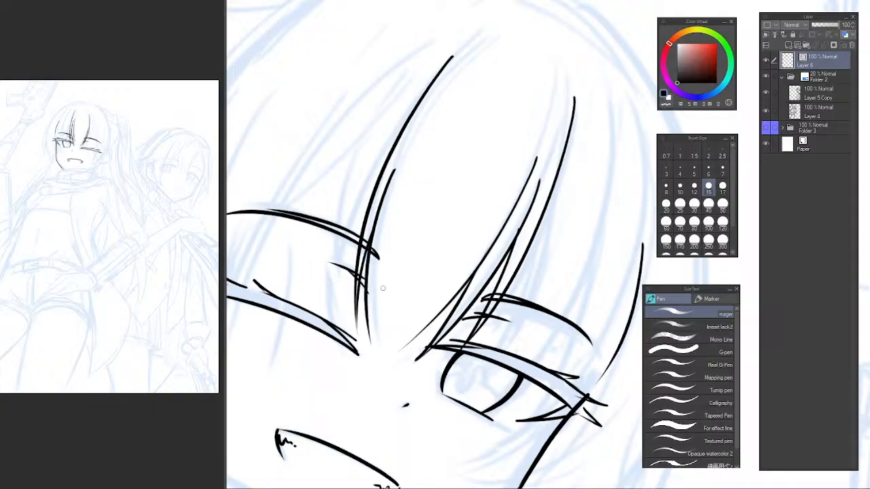
Check the inked bang strands between the two eyes in the unmirrored view.
{"action": "key", "text": "h"}
{"action": "left_click_drag", "start_coordinate": [561, 195], "coordinate": [302, 230]}
{"action": "left_click_drag", "start_coordinate": [541, 177], "coordinate": [578, 84]}
{"action": "left_click_drag", "start_coordinate": [568, 129], "coordinate": [573, 91]}
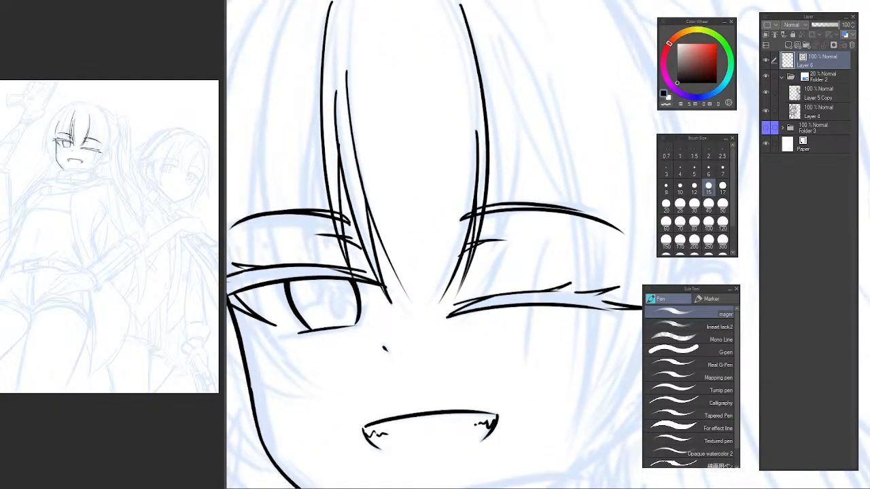
{"action": "left_click_drag", "start_coordinate": [508, 180], "coordinate": [486, 230]}
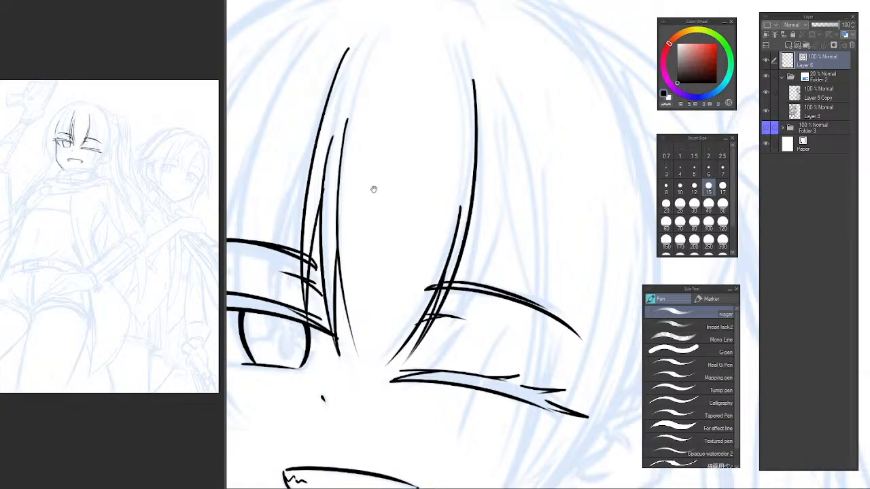
{"action": "left_click_drag", "start_coordinate": [394, 194], "coordinate": [406, 274]}
{"action": "left_click_drag", "start_coordinate": [489, 190], "coordinate": [451, 197]}
Shave the blunt upper end of the winking-side bang line to a fine point with the transparent colour.
{"action": "key", "text": "c"}
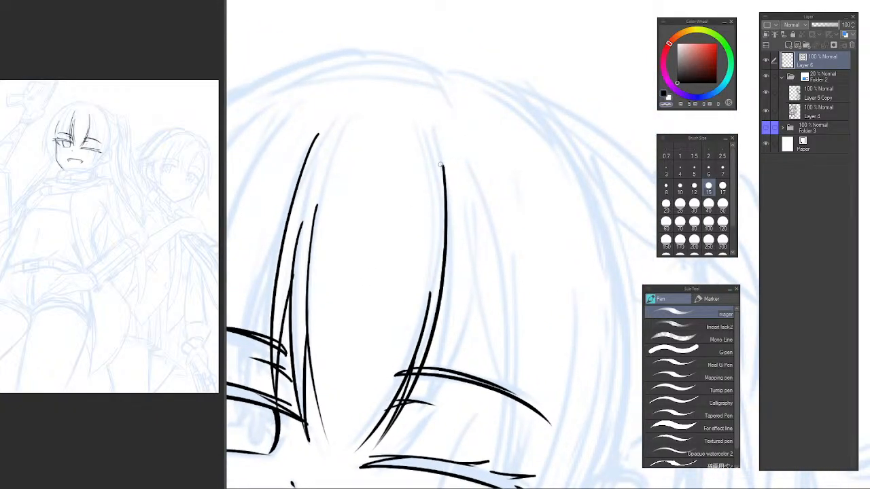
{"action": "scroll", "coordinate": [441, 164], "scroll_direction": "up", "scroll_amount": 2}
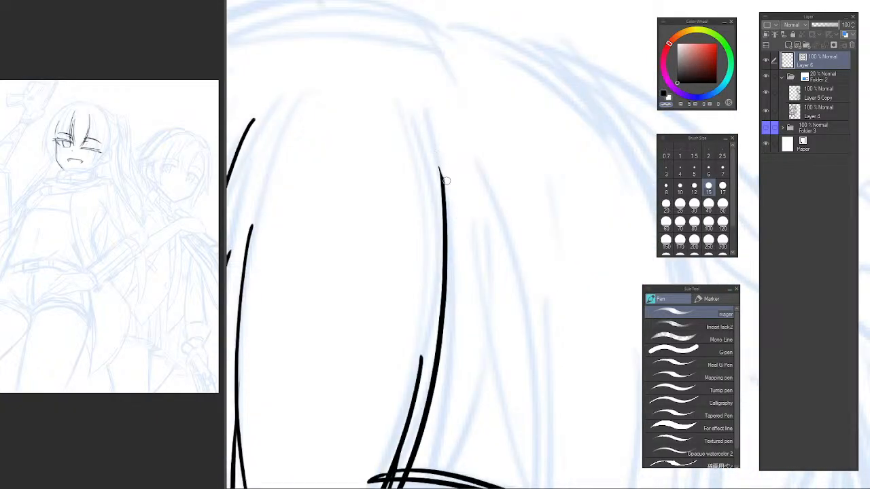
{"action": "key", "text": "ctrl+z"}
{"action": "left_click_drag", "start_coordinate": [434, 140], "coordinate": [449, 197]}
{"action": "key", "text": "ctrl+z"}
{"action": "left_click_drag", "start_coordinate": [439, 153], "coordinate": [442, 195]}
{"action": "key", "text": "ctrl+z"}
{"action": "left_click_drag", "start_coordinate": [434, 141], "coordinate": [457, 236]}
Shave the blunt upper end of the long bang line on the open-eye side to a fine point with the transparent colour.
{"action": "mouse_move", "coordinate": [293, 146]}
{"action": "left_mouse_down"}
{"action": "mouse_move", "coordinate": [394, 227]}
{"action": "mouse_move", "coordinate": [388, 230]}
{"action": "left_mouse_up"}
{"action": "left_click_drag", "start_coordinate": [334, 212], "coordinate": [331, 171]}
{"action": "scroll", "coordinate": [318, 197], "scroll_direction": "up", "scroll_amount": 2}
{"action": "left_click_drag", "start_coordinate": [321, 203], "coordinate": [328, 202]}
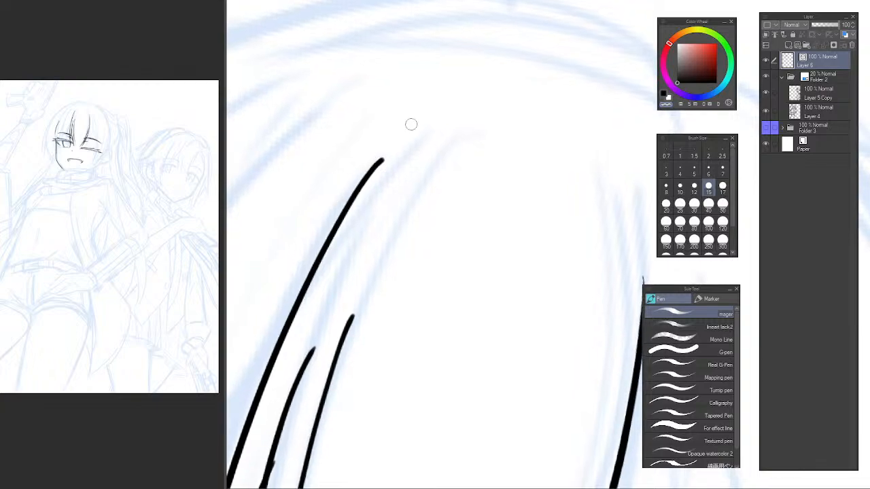
{"action": "left_click_drag", "start_coordinate": [390, 147], "coordinate": [273, 285]}
{"action": "key", "text": "ctrl+z"}
{"action": "left_click_drag", "start_coordinate": [380, 156], "coordinate": [323, 234]}
{"action": "key", "text": "ctrl+z"}
{"action": "key", "text": "ctrl+z"}
{"action": "left_click_drag", "start_coordinate": [393, 139], "coordinate": [314, 234]}
{"action": "key", "text": "ctrl+z"}
{"action": "left_click_drag", "start_coordinate": [327, 218], "coordinate": [383, 166]}
{"action": "left_click_drag", "start_coordinate": [325, 224], "coordinate": [416, 131]}
{"action": "key", "text": "ctrl+z"}
{"action": "left_click_drag", "start_coordinate": [341, 204], "coordinate": [358, 180]}
Ink a bang line branching off the long open-eye-side strand, crossing the inner brow and tapering at the upper eyelid.
{"action": "scroll", "coordinate": [441, 170], "scroll_direction": "down", "scroll_amount": 3}
{"action": "left_click_drag", "start_coordinate": [524, 158], "coordinate": [495, 82]}
{"action": "left_click_drag", "start_coordinate": [625, 297], "coordinate": [669, 299]}
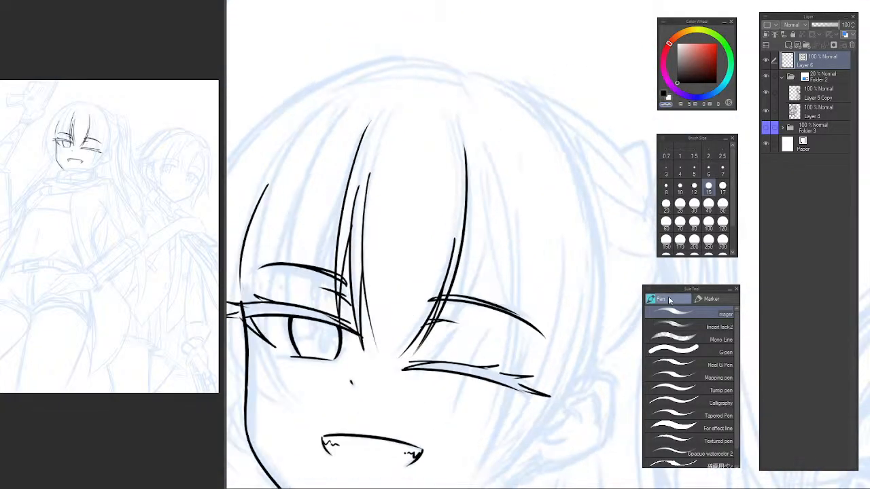
{"action": "left_click_drag", "start_coordinate": [468, 214], "coordinate": [434, 166]}
{"action": "left_click_drag", "start_coordinate": [385, 233], "coordinate": [454, 238]}
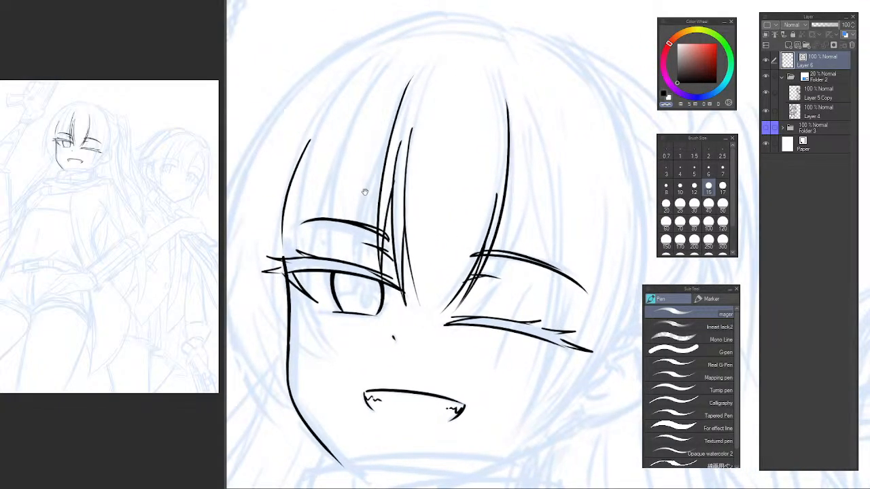
{"action": "left_click_drag", "start_coordinate": [365, 192], "coordinate": [369, 209]}
{"action": "key", "text": "ctrl+z"}
{"action": "key", "text": "c"}
{"action": "mouse_move", "coordinate": [396, 155]}
{"action": "left_mouse_down"}
{"action": "mouse_move", "coordinate": [358, 291]}
{"action": "mouse_move", "coordinate": [360, 281]}
{"action": "left_mouse_up"}
{"action": "key", "text": "ctrl+z"}
{"action": "key", "text": "ctrl+z"}
{"action": "left_click_drag", "start_coordinate": [395, 148], "coordinate": [365, 283]}
{"action": "key", "text": "ctrl+z"}
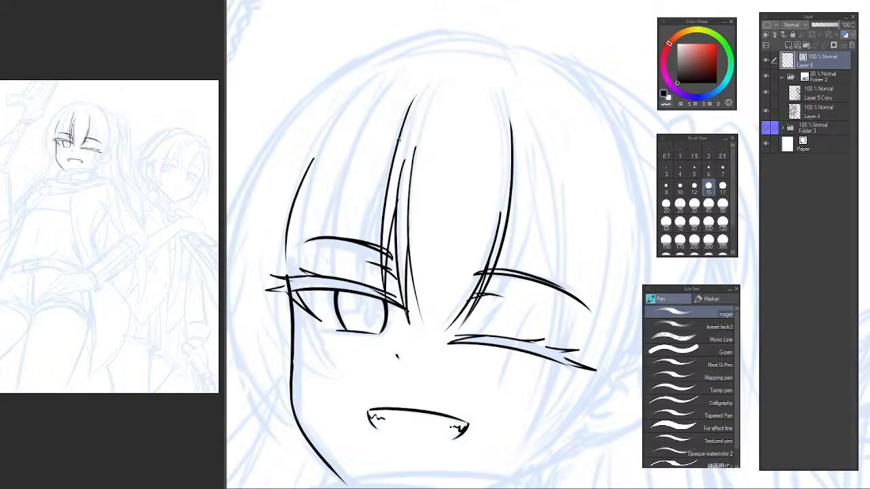
{"action": "left_click_drag", "start_coordinate": [388, 175], "coordinate": [363, 284]}
{"action": "key", "text": "ctrl+z"}
{"action": "left_click_drag", "start_coordinate": [387, 186], "coordinate": [364, 292]}
{"action": "key", "text": "ctrl+z"}
{"action": "left_click_drag", "start_coordinate": [389, 172], "coordinate": [352, 291]}
{"action": "key", "text": "ctrl+z"}
{"action": "left_click_drag", "start_coordinate": [389, 172], "coordinate": [360, 293]}
{"action": "key", "text": "ctrl+z"}
Ink the two converging edges of the bang strand over the middle of the open eye's brow, tapering at the eyelid.
{"action": "key", "text": "ctrl+z"}
{"action": "left_click_drag", "start_coordinate": [394, 163], "coordinate": [360, 282]}
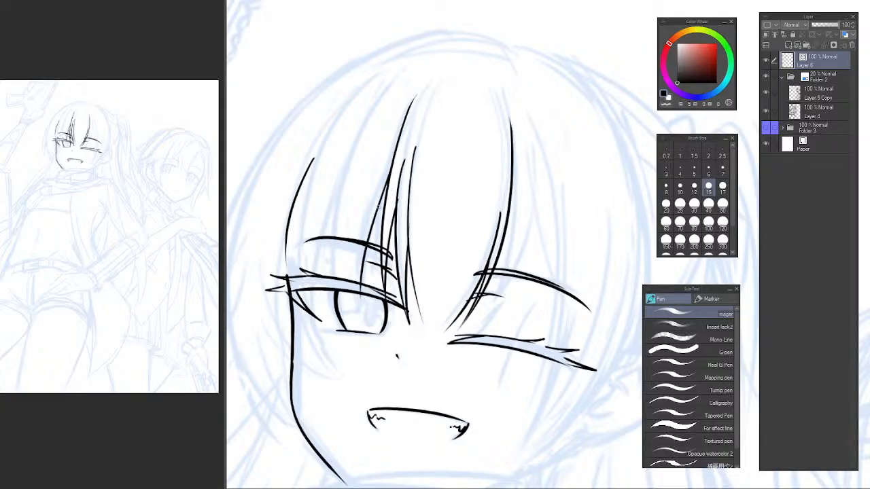
{"action": "left_click_drag", "start_coordinate": [367, 131], "coordinate": [336, 278]}
{"action": "key", "text": "ctrl+z"}
{"action": "left_click_drag", "start_coordinate": [352, 153], "coordinate": [332, 278]}
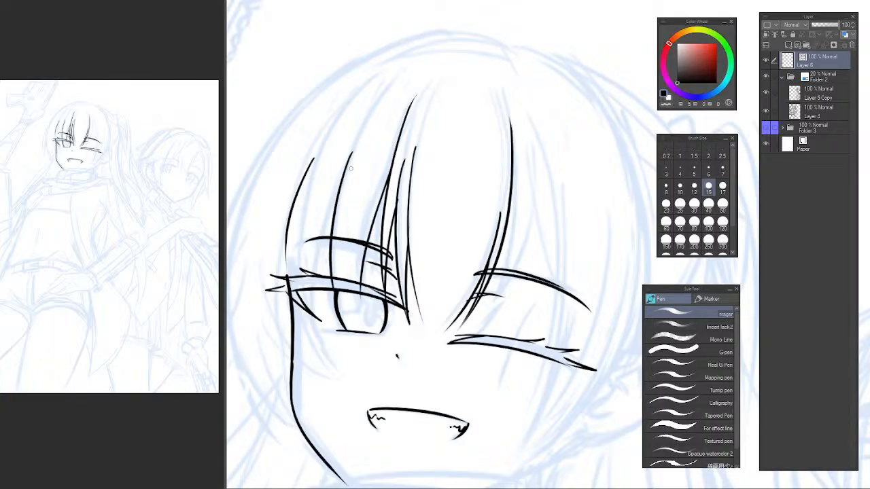
{"action": "left_click_drag", "start_coordinate": [326, 221], "coordinate": [340, 194]}
{"action": "left_click_drag", "start_coordinate": [362, 149], "coordinate": [325, 287]}
Ink the inner edge of the side strand past the open eye's outer corner, tapering on the cheek.
{"action": "key", "text": "ctrl+z"}
{"action": "left_click_drag", "start_coordinate": [348, 180], "coordinate": [325, 285]}
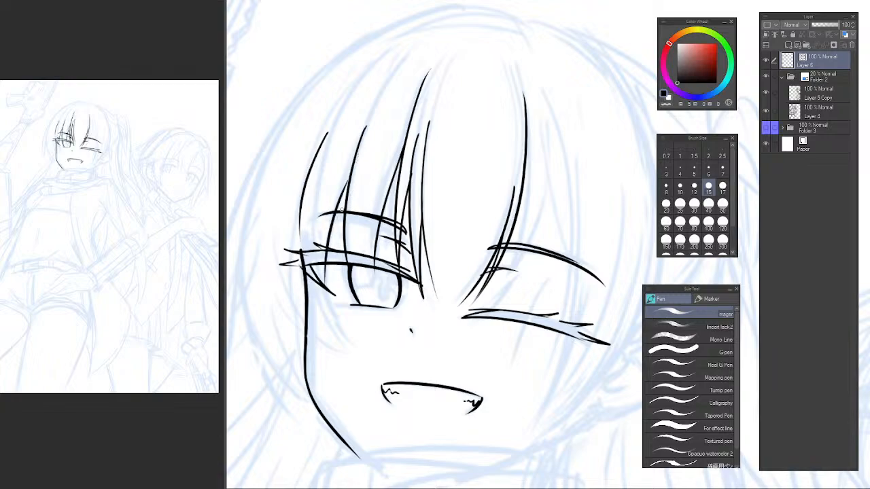
{"action": "left_click_drag", "start_coordinate": [320, 173], "coordinate": [343, 341]}
{"action": "key", "text": "ctrl+z"}
{"action": "mouse_move", "coordinate": [320, 191]}
{"action": "left_mouse_down"}
{"action": "mouse_move", "coordinate": [312, 270]}
{"action": "mouse_move", "coordinate": [352, 364]}
{"action": "left_mouse_up"}
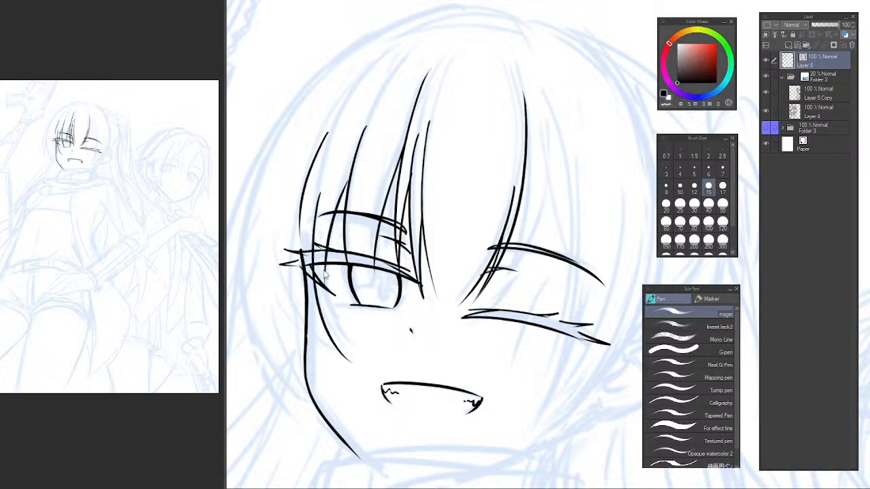
Ink the outer edge of the side strand from outside the open eye's lashes, curving in to the tip on the cheek.
{"action": "key", "text": "ctrl+z"}
{"action": "mouse_move", "coordinate": [328, 170]}
{"action": "left_mouse_down"}
{"action": "mouse_move", "coordinate": [307, 252]}
{"action": "mouse_move", "coordinate": [335, 358]}
{"action": "left_mouse_up"}
{"action": "mouse_move", "coordinate": [281, 266]}
{"action": "left_mouse_down"}
{"action": "mouse_move", "coordinate": [346, 369]}
{"action": "mouse_move", "coordinate": [329, 350]}
{"action": "left_mouse_up"}
{"action": "key", "text": "ctrl+z"}
{"action": "key", "text": "ctrl+z"}
{"action": "key", "text": "ctrl+z"}
{"action": "left_click_drag", "start_coordinate": [276, 246], "coordinate": [336, 357]}
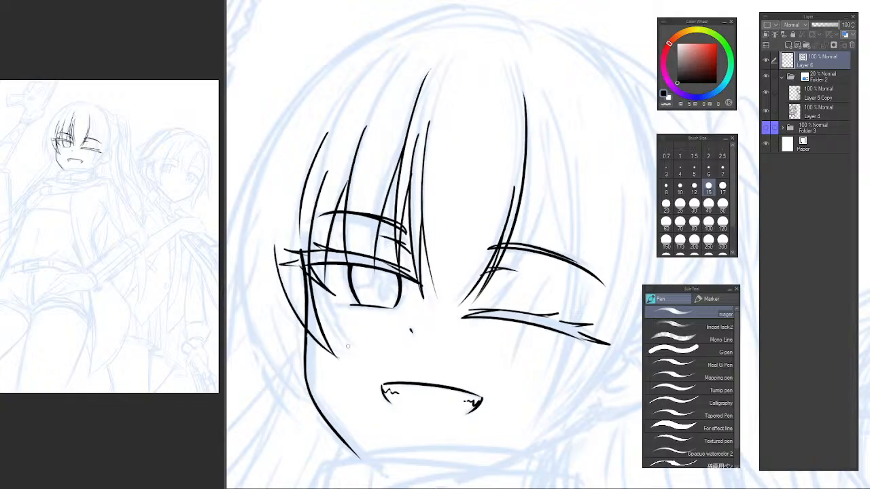
{"action": "key", "text": "ctrl+z"}
{"action": "left_click_drag", "start_coordinate": [273, 249], "coordinate": [338, 360]}
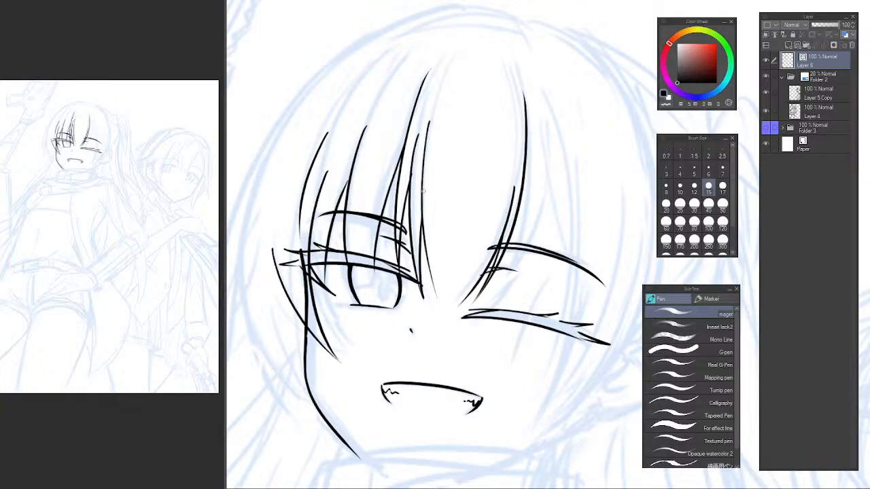
Ink the upper contour of the open-eye-side bangs, curving from above the outermost strand up toward the crown.
{"action": "key", "text": "h"}
{"action": "left_click_drag", "start_coordinate": [508, 218], "coordinate": [276, 174]}
{"action": "left_click_drag", "start_coordinate": [425, 205], "coordinate": [430, 231]}
{"action": "key", "text": "h"}
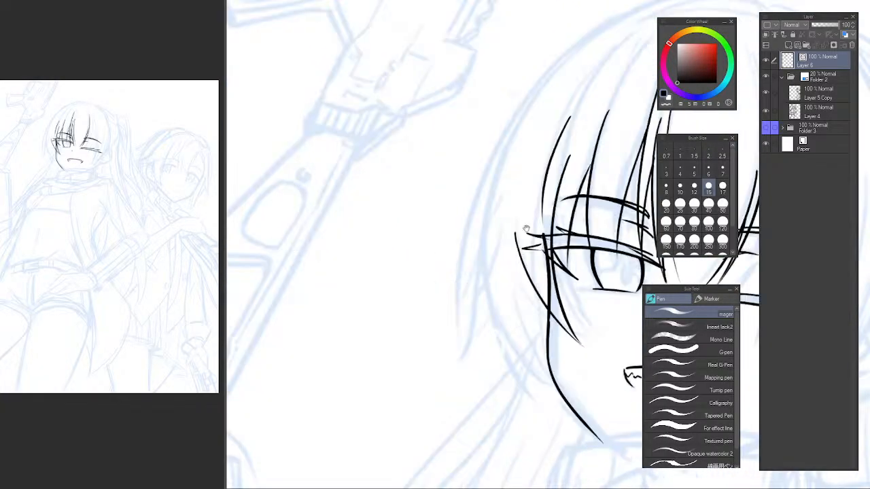
{"action": "left_click_drag", "start_coordinate": [526, 229], "coordinate": [430, 254]}
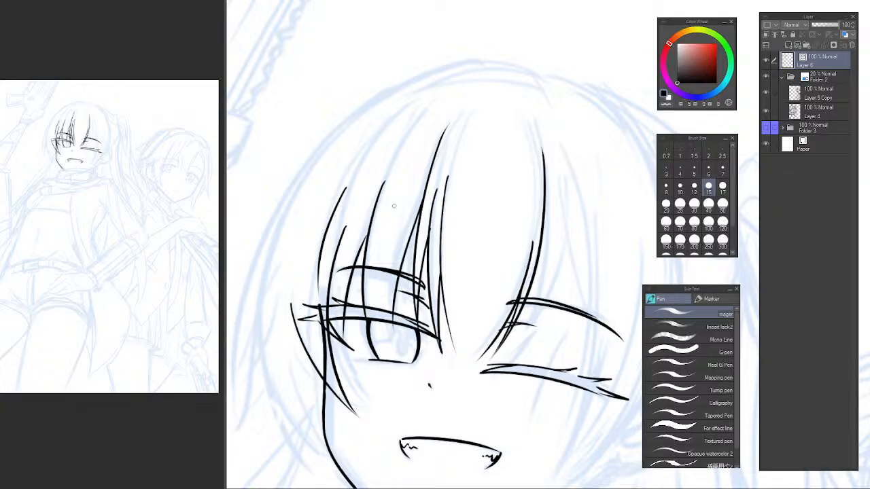
{"action": "scroll", "coordinate": [435, 288], "scroll_direction": "up", "scroll_amount": 5}
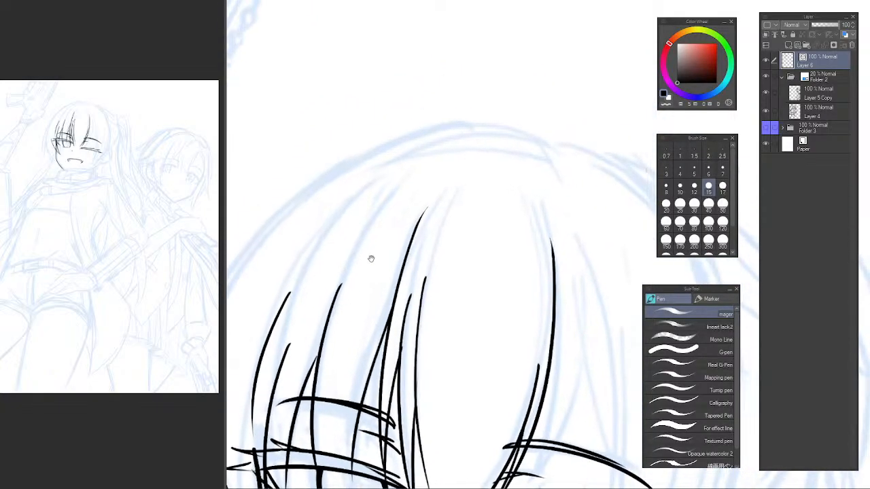
{"action": "left_click_drag", "start_coordinate": [305, 271], "coordinate": [385, 184]}
{"action": "key", "text": "ctrl+z"}
{"action": "mouse_move", "coordinate": [302, 279]}
{"action": "left_mouse_down"}
{"action": "mouse_move", "coordinate": [404, 180]}
{"action": "mouse_move", "coordinate": [313, 254]}
{"action": "mouse_move", "coordinate": [405, 180]}
{"action": "left_mouse_up"}
{"action": "key", "text": "ctrl+z"}
{"action": "key", "text": "ctrl+z"}
{"action": "key", "text": "ctrl+z"}
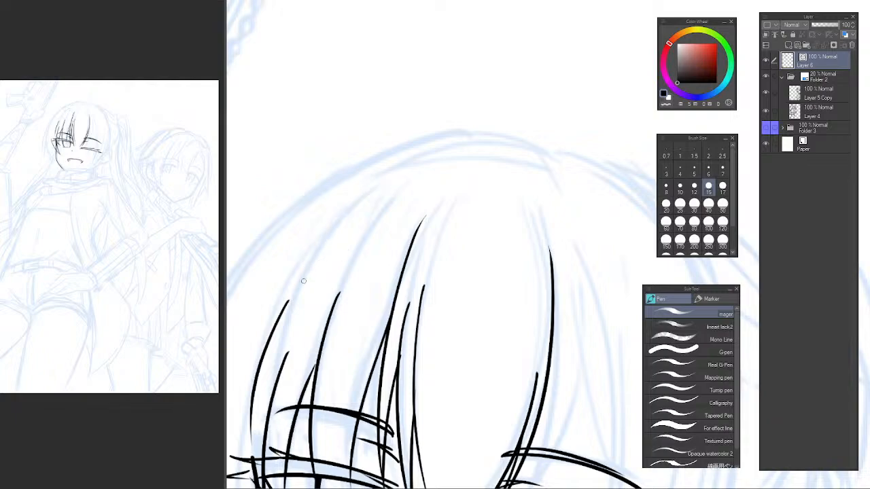
{"action": "mouse_move", "coordinate": [300, 281]}
{"action": "left_mouse_down"}
{"action": "mouse_move", "coordinate": [330, 233]}
{"action": "mouse_move", "coordinate": [394, 185]}
{"action": "left_mouse_up"}
Check the bangs' overall shape in the mirrored view and return to the unmirrored view of the winking side.
{"action": "scroll", "coordinate": [477, 252], "scroll_direction": "down", "scroll_amount": 3}
{"action": "left_click_drag", "start_coordinate": [485, 284], "coordinate": [446, 234]}
{"action": "scroll", "coordinate": [450, 276], "scroll_direction": "up", "scroll_amount": 2}
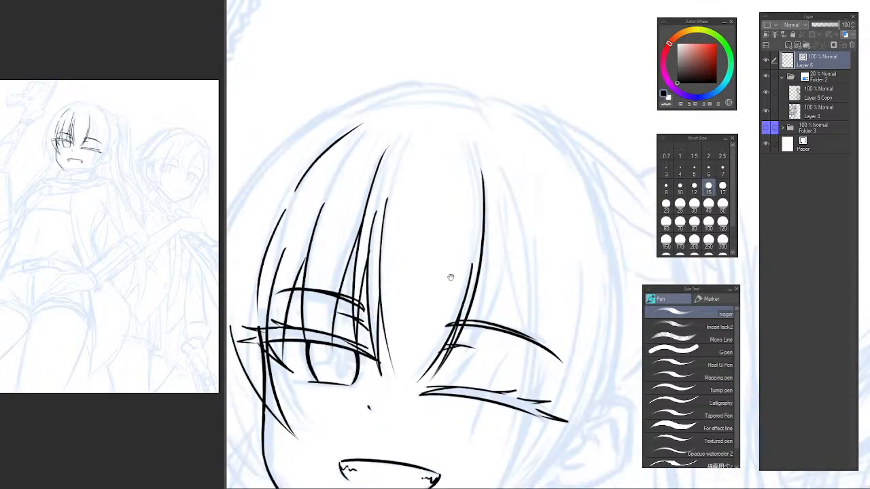
{"action": "left_click_drag", "start_coordinate": [450, 275], "coordinate": [413, 217]}
{"action": "key", "text": "h"}
{"action": "mouse_move", "coordinate": [638, 284]}
{"action": "left_mouse_down"}
{"action": "mouse_move", "coordinate": [367, 274]}
{"action": "mouse_move", "coordinate": [340, 258]}
{"action": "left_mouse_up"}
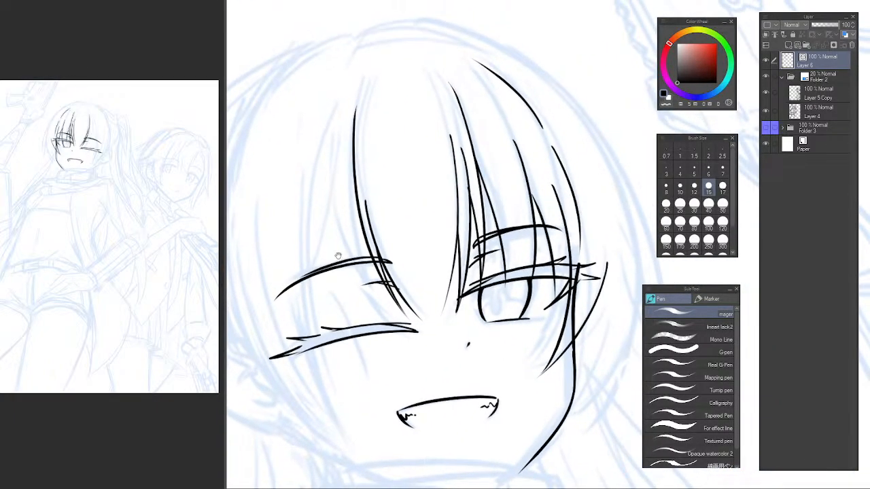
{"action": "key", "text": "h"}
{"action": "mouse_move", "coordinate": [598, 194]}
{"action": "left_mouse_down"}
{"action": "mouse_move", "coordinate": [333, 226]}
{"action": "mouse_move", "coordinate": [266, 214]}
{"action": "left_mouse_up"}
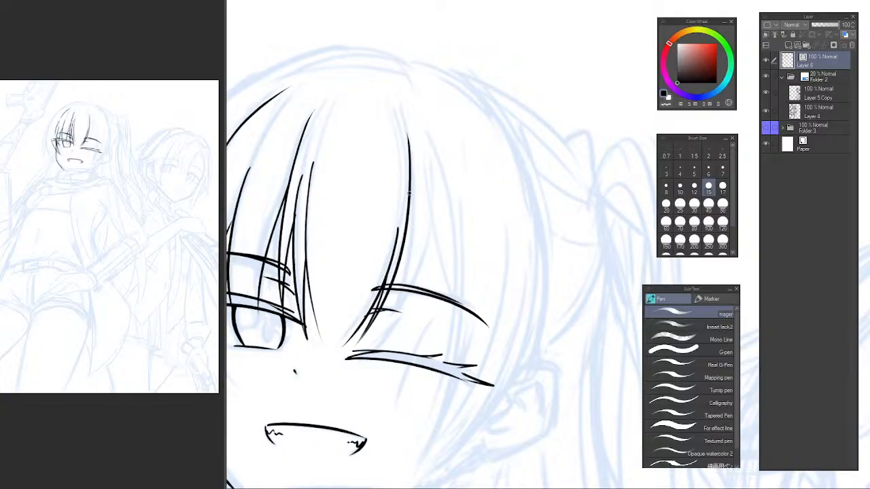
Ink a second line branching off the long winking-side bang line, following it down across the inner brow.
{"action": "left_click_drag", "start_coordinate": [408, 194], "coordinate": [384, 308]}
{"action": "key", "text": "ctrl+z"}
{"action": "left_click_drag", "start_coordinate": [409, 199], "coordinate": [386, 322]}
{"action": "key", "text": "ctrl+z"}
{"action": "left_click_drag", "start_coordinate": [407, 167], "coordinate": [384, 320]}
{"action": "key", "text": "ctrl+z"}
{"action": "left_click_drag", "start_coordinate": [413, 185], "coordinate": [392, 331]}
{"action": "key", "text": "ctrl+z"}
{"action": "mouse_move", "coordinate": [407, 166]}
{"action": "left_mouse_down"}
{"action": "mouse_move", "coordinate": [387, 318]}
{"action": "mouse_move", "coordinate": [410, 225]}
{"action": "mouse_move", "coordinate": [390, 331]}
{"action": "left_mouse_up"}
{"action": "key", "text": "ctrl+z"}
{"action": "key", "text": "ctrl+z"}
{"action": "key", "text": "ctrl+z"}
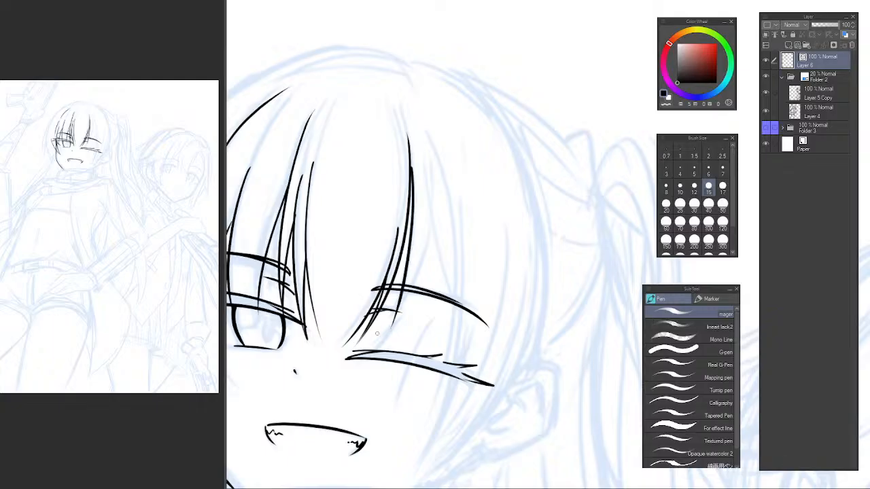
Ink the inner edge of the next winking-side strand, slanting from the forehead down across the inner brow.
{"action": "key", "text": "ctrl+z"}
{"action": "left_click_drag", "start_coordinate": [409, 170], "coordinate": [391, 326]}
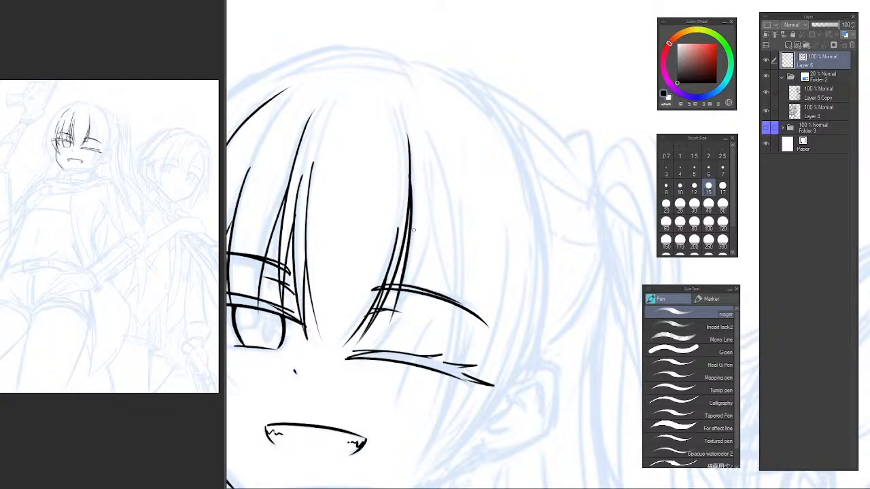
{"action": "left_click_drag", "start_coordinate": [430, 212], "coordinate": [383, 325]}
{"action": "key", "text": "ctrl+z"}
{"action": "left_click_drag", "start_coordinate": [434, 230], "coordinate": [390, 326]}
{"action": "key", "text": "ctrl+z"}
{"action": "key", "text": "ctrl+z"}
{"action": "key", "text": "ctrl+z"}
{"action": "left_click_drag", "start_coordinate": [432, 209], "coordinate": [388, 327]}
In the mirrored view, ink a bang line from the upper forehead past the strand's peak to the winking eye's brow.
{"action": "key", "text": "h"}
{"action": "left_click_drag", "start_coordinate": [518, 235], "coordinate": [276, 225]}
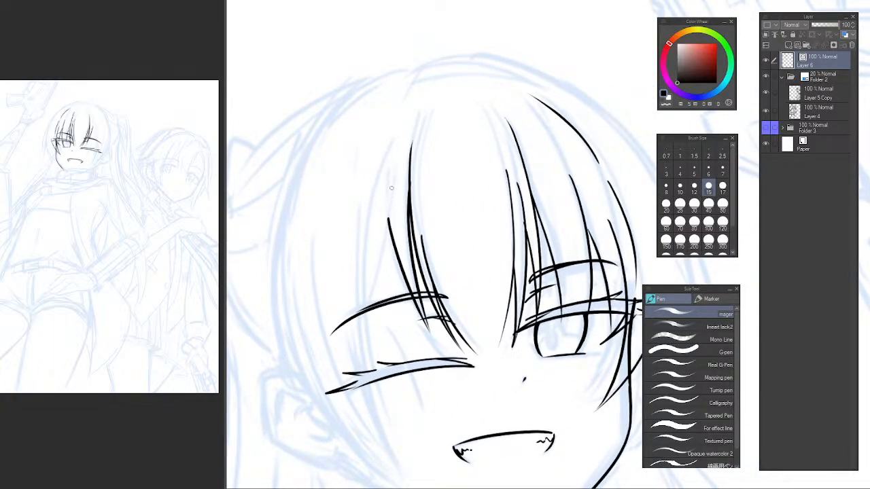
{"action": "left_click_drag", "start_coordinate": [392, 165], "coordinate": [349, 367]}
{"action": "key", "text": "ctrl+z"}
{"action": "mouse_move", "coordinate": [400, 164]}
{"action": "left_mouse_down"}
{"action": "mouse_move", "coordinate": [363, 311]}
{"action": "mouse_move", "coordinate": [382, 274]}
{"action": "mouse_move", "coordinate": [373, 305]}
{"action": "mouse_move", "coordinate": [361, 313]}
{"action": "mouse_move", "coordinate": [374, 304]}
{"action": "left_mouse_up"}
{"action": "key", "text": "ctrl+z"}
{"action": "key", "text": "ctrl+z"}
{"action": "key", "text": "ctrl+z"}
Erase the bang line above the winking eye's brow using the transparent pen and the vector eraser at size 8.
{"action": "key", "text": "e"}
{"action": "left_click", "coordinate": [679, 188]}
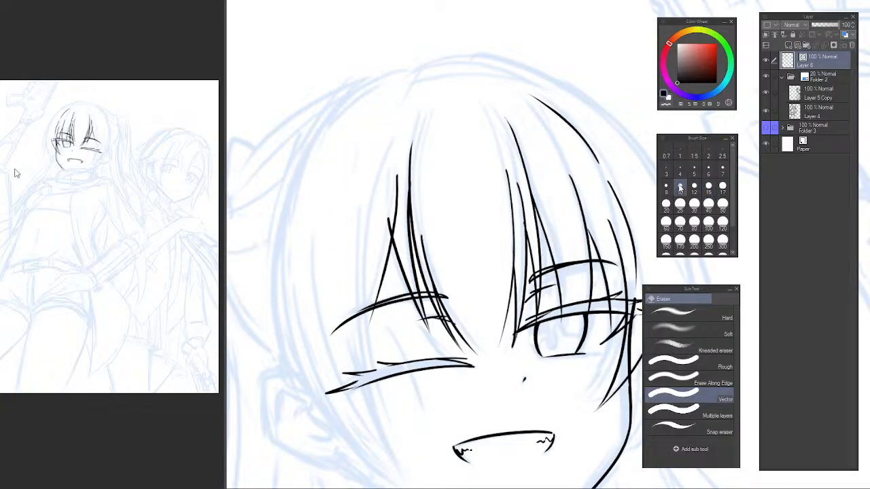
{"action": "left_click", "coordinate": [666, 188]}
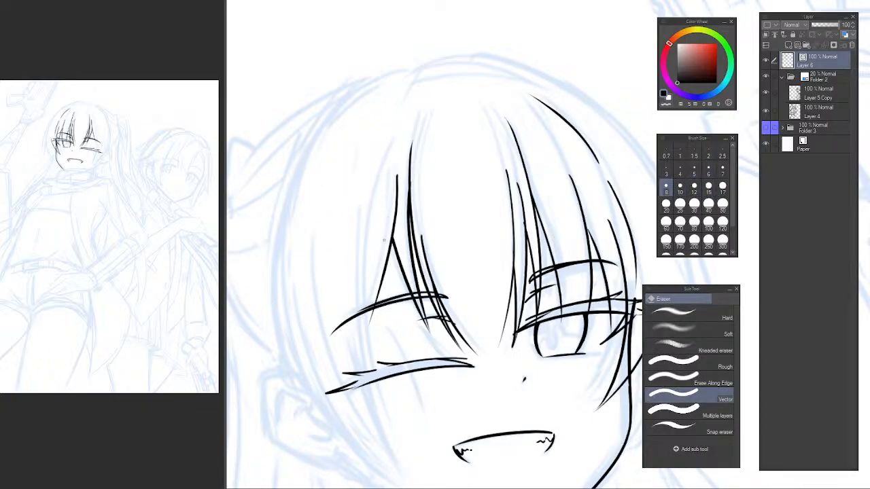
{"action": "key", "text": "h"}
{"action": "left_click_drag", "start_coordinate": [434, 250], "coordinate": [305, 174]}
{"action": "left_click_drag", "start_coordinate": [510, 190], "coordinate": [348, 232]}
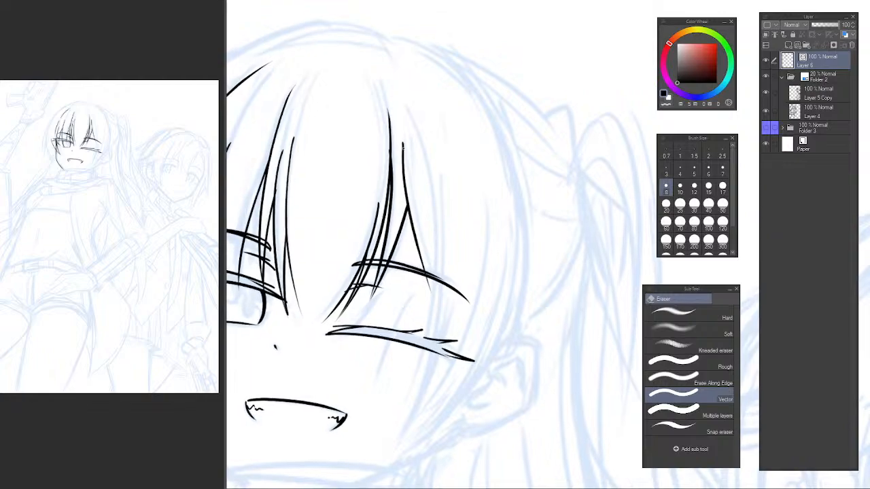
{"action": "key", "text": "p"}
{"action": "key", "text": "c"}
{"action": "left_click_drag", "start_coordinate": [406, 163], "coordinate": [410, 209]}
{"action": "key", "text": "e"}
{"action": "key", "text": "p"}
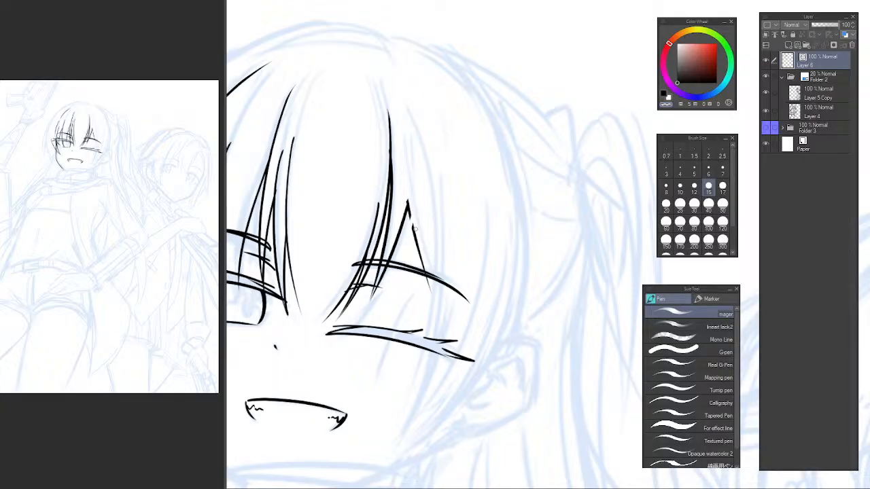
{"action": "key", "text": "e"}
{"action": "left_click", "coordinate": [418, 236]}
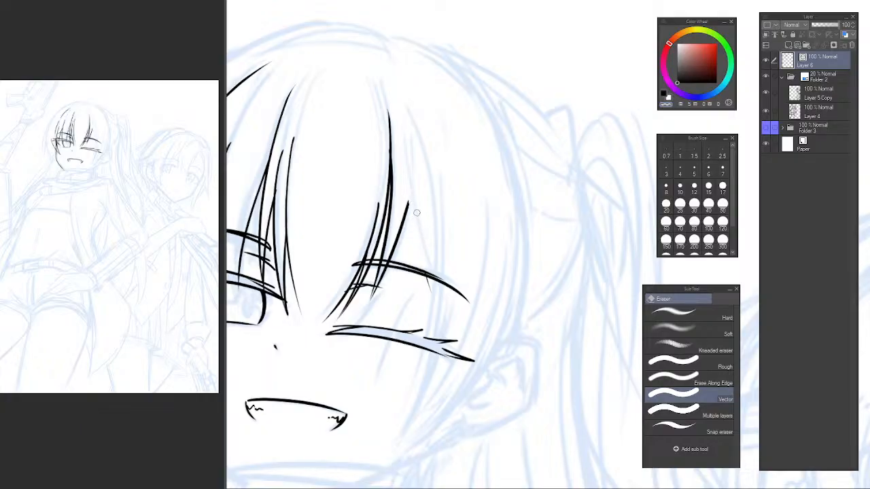
{"action": "key", "text": "p"}
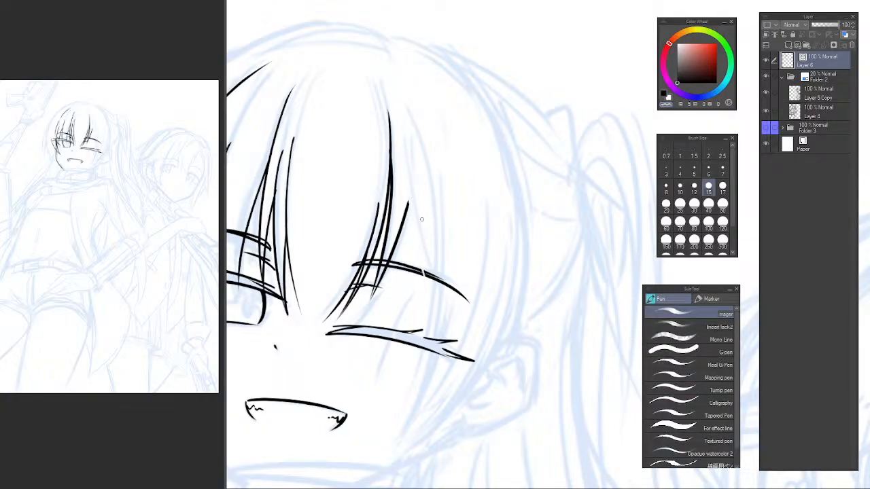
Re-ink the bang line from the upper forehead past the strand's peak, crossing the winking eye's brow.
{"action": "key", "text": "c"}
{"action": "mouse_move", "coordinate": [410, 156]}
{"action": "left_mouse_down"}
{"action": "mouse_move", "coordinate": [432, 304]}
{"action": "mouse_move", "coordinate": [421, 269]}
{"action": "mouse_move", "coordinate": [435, 306]}
{"action": "left_mouse_up"}
{"action": "key", "text": "ctrl+z"}
{"action": "key", "text": "ctrl+z"}
Ink the long bang line from near the crown across the winking eye's brow and lid, tapering on the cheek.
{"action": "left_click_drag", "start_coordinate": [413, 118], "coordinate": [421, 405]}
{"action": "key", "text": "h"}
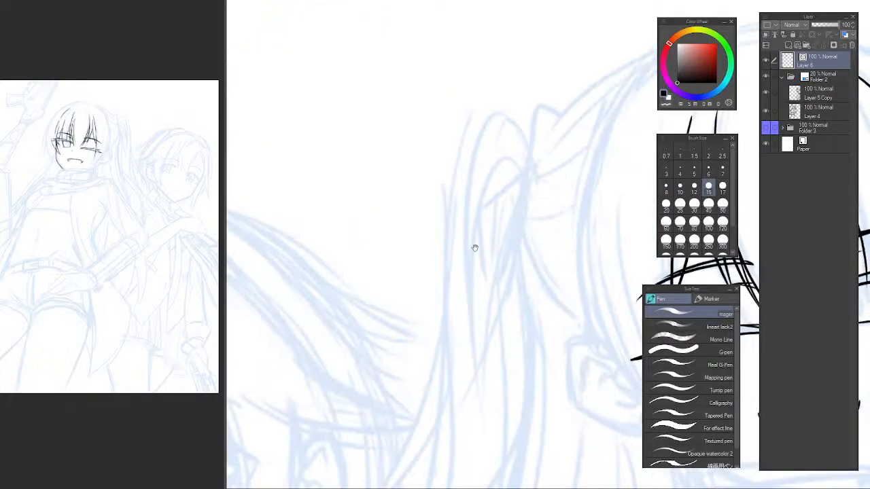
{"action": "mouse_move", "coordinate": [632, 205]}
{"action": "left_mouse_down"}
{"action": "mouse_move", "coordinate": [375, 154]}
{"action": "mouse_move", "coordinate": [453, 102]}
{"action": "mouse_move", "coordinate": [384, 170]}
{"action": "left_mouse_up"}
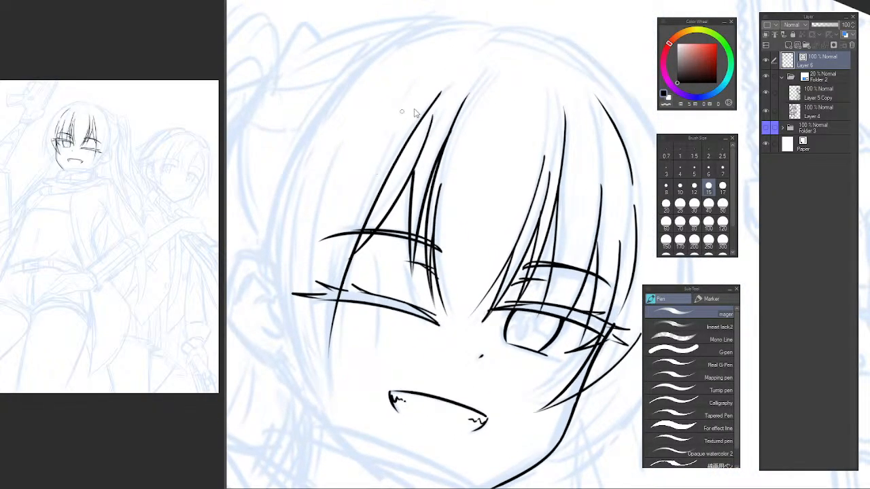
{"action": "key", "text": "ctrl+z"}
{"action": "left_click_drag", "start_coordinate": [455, 77], "coordinate": [332, 390]}
{"action": "key", "text": "ctrl+z"}
{"action": "left_click_drag", "start_coordinate": [450, 86], "coordinate": [341, 403]}
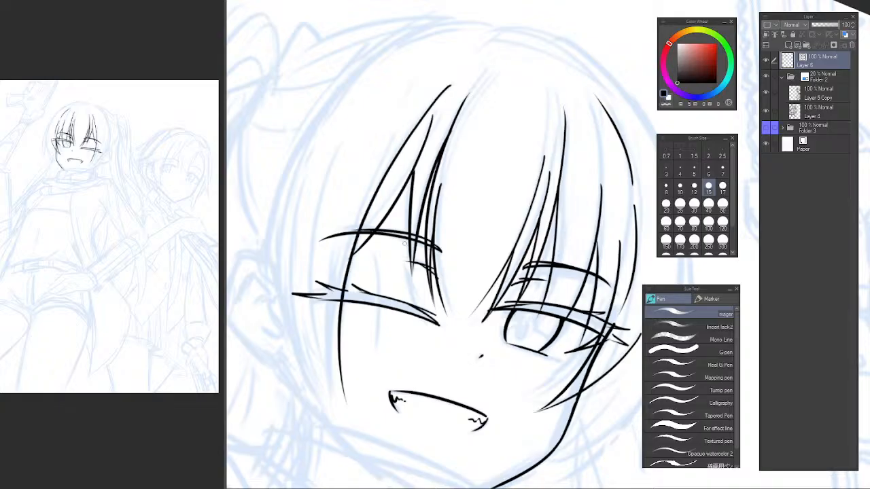
{"action": "key", "text": "ctrl+z"}
{"action": "left_click_drag", "start_coordinate": [443, 83], "coordinate": [347, 299]}
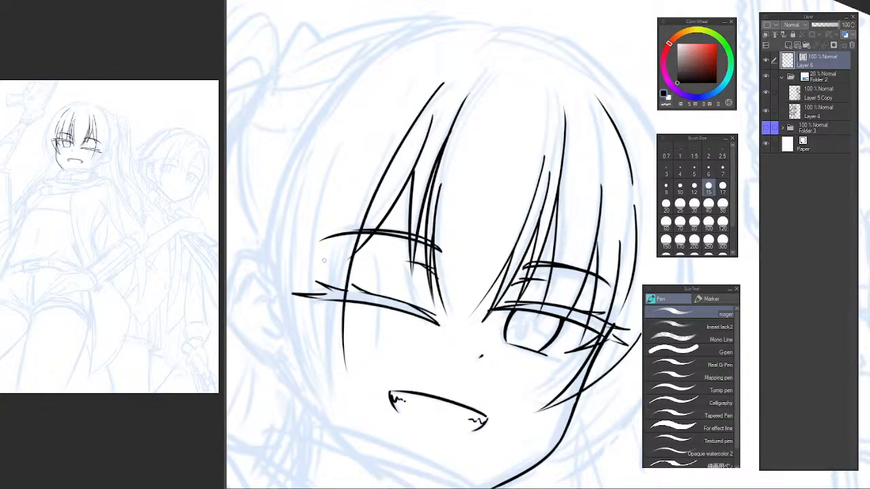
Ink the outer edge of the long winking-side strand from above the brow's outer end down to its tip on the cheek.
{"action": "left_click_drag", "start_coordinate": [322, 269], "coordinate": [340, 365]}
{"action": "key", "text": "ctrl+z"}
{"action": "left_click_drag", "start_coordinate": [334, 175], "coordinate": [347, 367]}
{"action": "key", "text": "ctrl+z"}
{"action": "left_click_drag", "start_coordinate": [334, 194], "coordinate": [345, 367]}
{"action": "key", "text": "ctrl+z"}
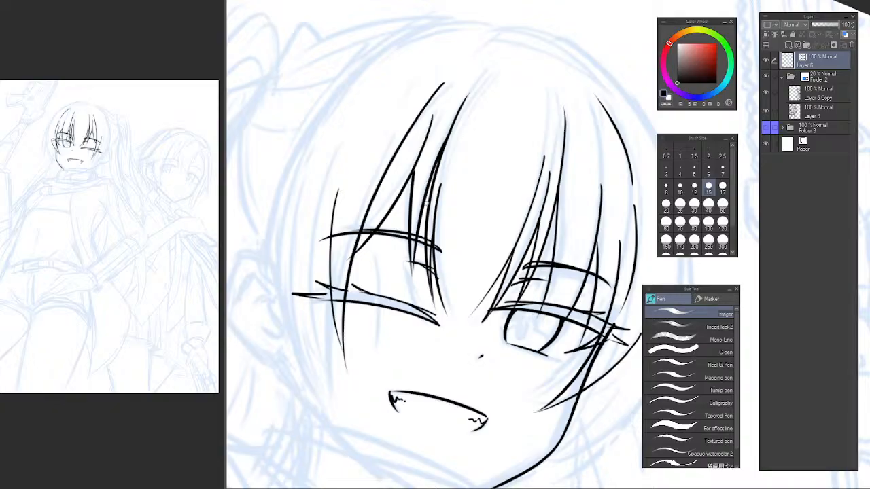
Ink another side strand line from above the winking eye's outer brow, crossing the lashes and tapering lower on the cheek.
{"action": "mouse_move", "coordinate": [320, 265]}
{"action": "left_mouse_down"}
{"action": "mouse_move", "coordinate": [320, 241]}
{"action": "mouse_move", "coordinate": [361, 244]}
{"action": "left_mouse_up"}
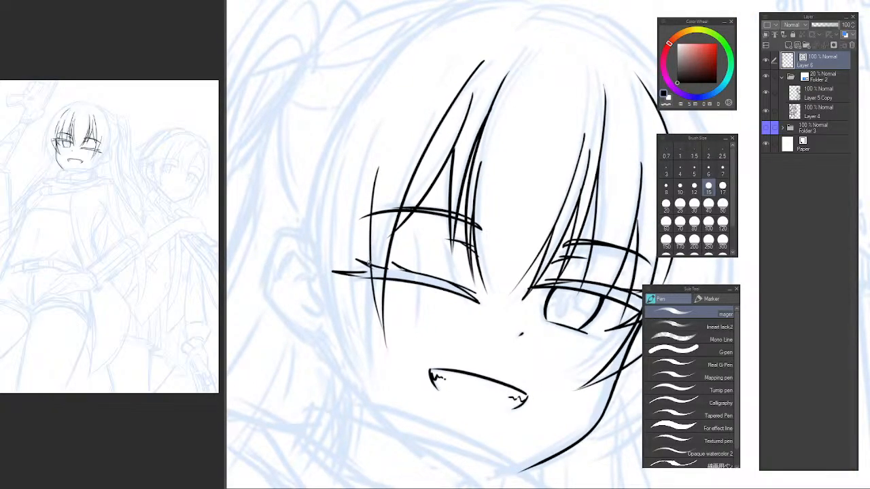
{"action": "left_click_drag", "start_coordinate": [399, 155], "coordinate": [378, 427]}
{"action": "key", "text": "ctrl+z"}
{"action": "left_click_drag", "start_coordinate": [396, 170], "coordinate": [380, 395]}
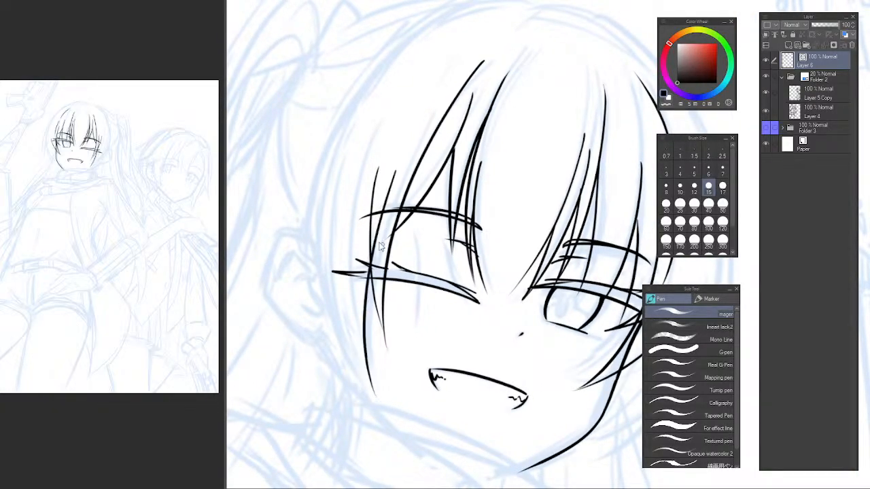
{"action": "key", "text": "ctrl+z"}
{"action": "left_click_drag", "start_coordinate": [386, 192], "coordinate": [377, 383]}
{"action": "key", "text": "ctrl+z"}
{"action": "mouse_move", "coordinate": [399, 169]}
{"action": "left_mouse_down"}
{"action": "mouse_move", "coordinate": [385, 209]}
{"action": "mouse_move", "coordinate": [372, 365]}
{"action": "mouse_move", "coordinate": [365, 302]}
{"action": "mouse_move", "coordinate": [375, 385]}
{"action": "left_mouse_up"}
{"action": "key", "text": "ctrl+z"}
{"action": "key", "text": "ctrl+z"}
{"action": "key", "text": "ctrl+z"}
{"action": "left_click_drag", "start_coordinate": [400, 165], "coordinate": [374, 386]}
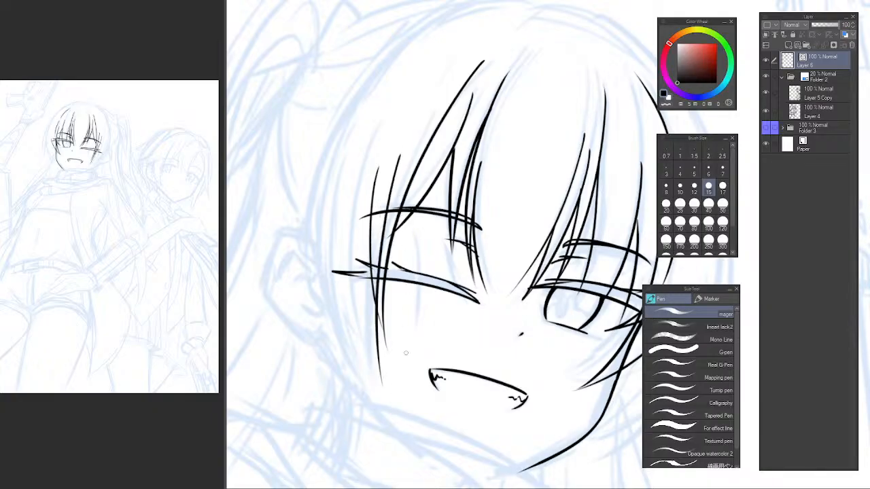
{"action": "key", "text": "ctrl+z"}
{"action": "left_click_drag", "start_coordinate": [393, 185], "coordinate": [365, 395]}
{"action": "key", "text": "ctrl+z"}
{"action": "left_click_drag", "start_coordinate": [407, 135], "coordinate": [366, 385]}
{"action": "key", "text": "ctrl+z"}
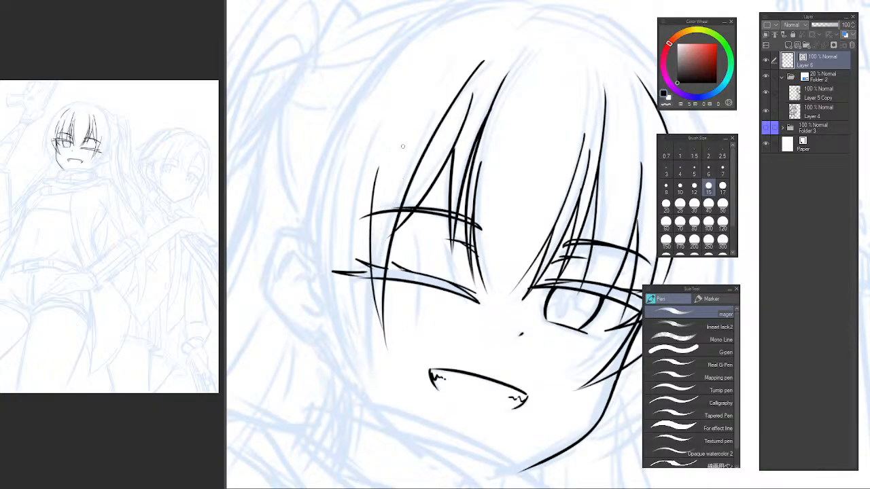
Re-ink the side strand line from above the winking eye's brow, crossing the outer lashes and tapering on the cheek.
{"action": "left_click_drag", "start_coordinate": [405, 147], "coordinate": [454, 100]}
{"action": "mouse_move", "coordinate": [433, 127]}
{"action": "left_mouse_down"}
{"action": "mouse_move", "coordinate": [418, 170]}
{"action": "mouse_move", "coordinate": [349, 198]}
{"action": "left_mouse_up"}
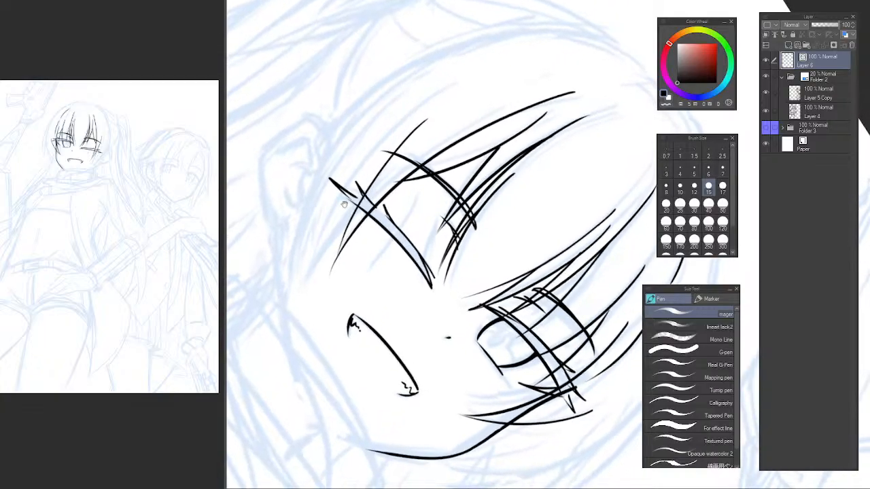
{"action": "left_click_drag", "start_coordinate": [334, 228], "coordinate": [357, 240]}
{"action": "left_click_drag", "start_coordinate": [477, 109], "coordinate": [285, 348]}
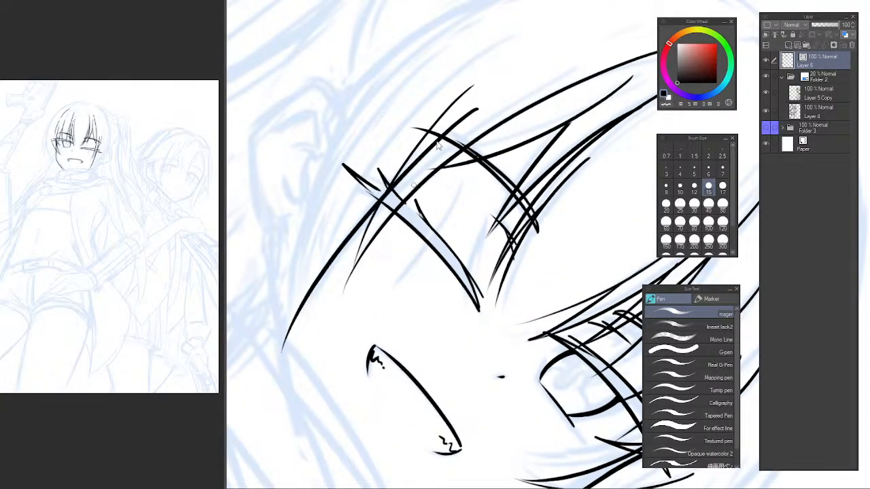
{"action": "key", "text": "ctrl+z"}
{"action": "mouse_move", "coordinate": [498, 91]}
{"action": "left_mouse_down"}
{"action": "mouse_move", "coordinate": [347, 243]}
{"action": "mouse_move", "coordinate": [304, 346]}
{"action": "left_mouse_up"}
{"action": "key", "text": "ctrl+z"}
{"action": "key", "text": "ctrl+z"}
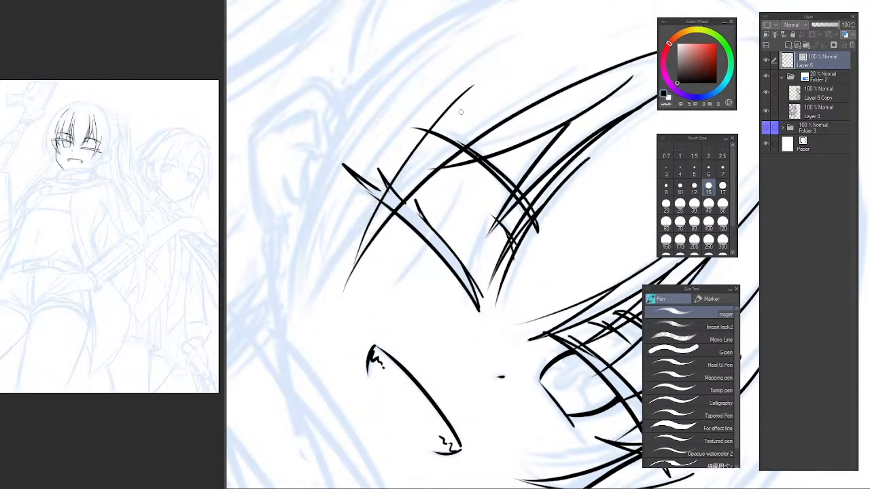
{"action": "left_click_drag", "start_coordinate": [481, 99], "coordinate": [296, 331]}
Ink the long outer side-hair curve in front of the ear, from the upper temple down to the strand tips on the cheek.
{"action": "left_click_drag", "start_coordinate": [363, 136], "coordinate": [354, 179]}
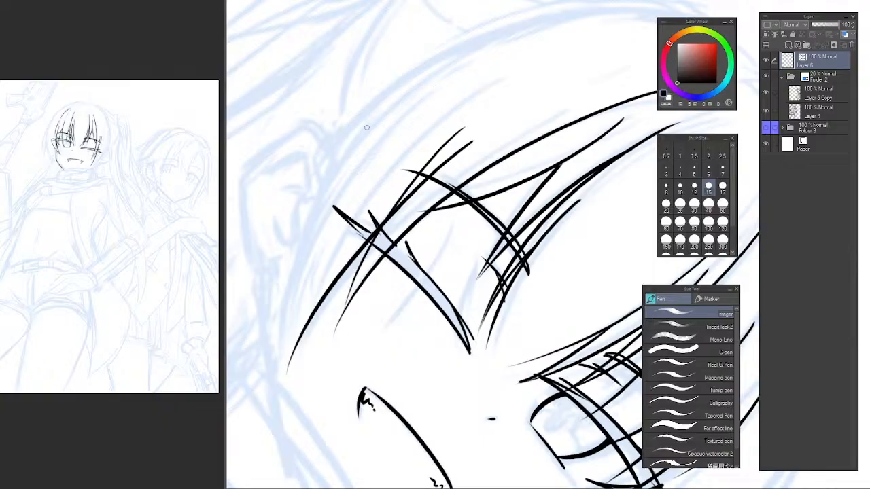
{"action": "left_click_drag", "start_coordinate": [410, 75], "coordinate": [293, 350]}
{"action": "key", "text": "ctrl+z"}
{"action": "left_click_drag", "start_coordinate": [441, 56], "coordinate": [278, 375]}
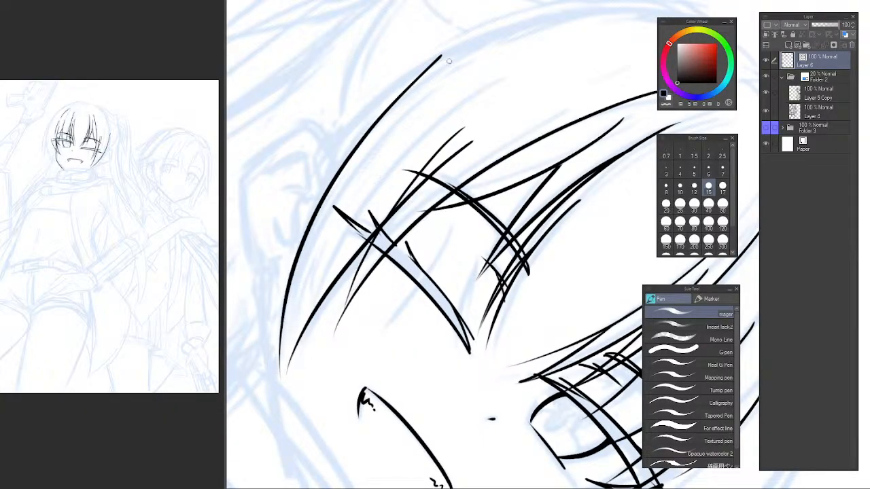
{"action": "key", "text": "ctrl+z"}
{"action": "mouse_move", "coordinate": [439, 64]}
{"action": "left_mouse_down"}
{"action": "mouse_move", "coordinate": [261, 408]}
{"action": "mouse_move", "coordinate": [388, 98]}
{"action": "mouse_move", "coordinate": [283, 377]}
{"action": "left_mouse_up"}
{"action": "key", "text": "ctrl+z"}
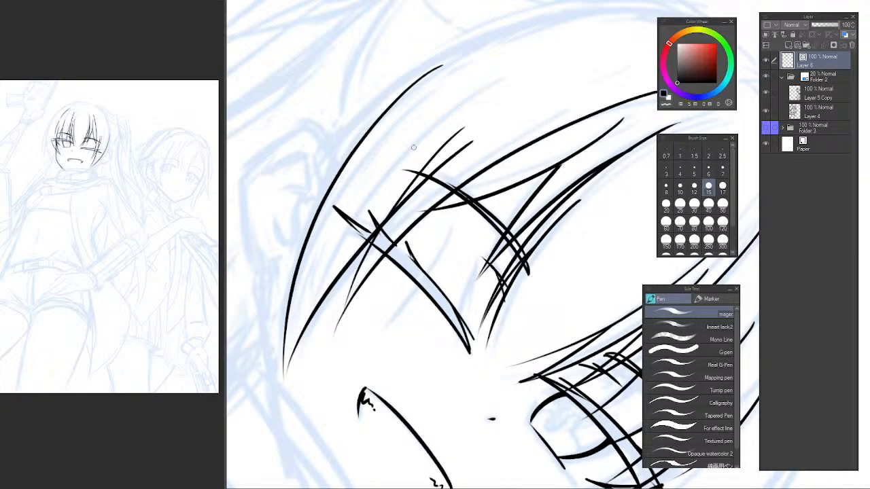
Trim the thin side strand's excess above the winking eye's brow with the vector eraser.
{"action": "key", "text": "e"}
{"action": "left_click_drag", "start_coordinate": [448, 139], "coordinate": [415, 178]}
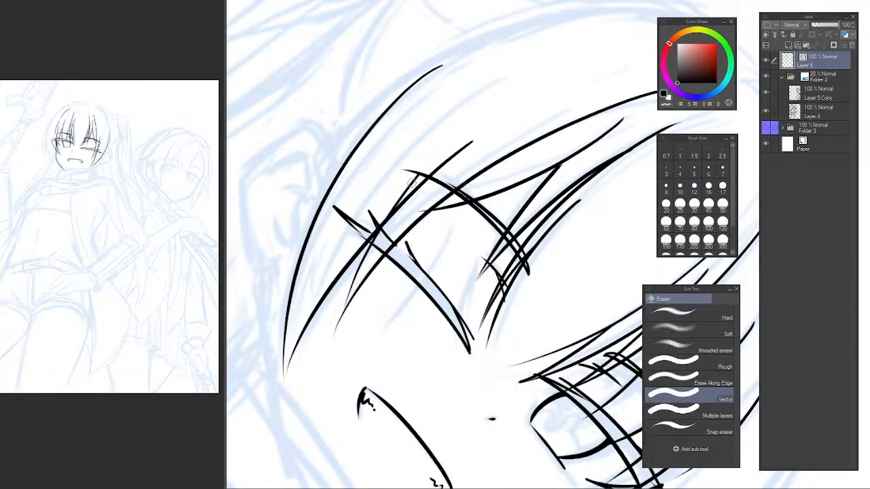
{"action": "left_click_drag", "start_coordinate": [356, 262], "coordinate": [342, 237]}
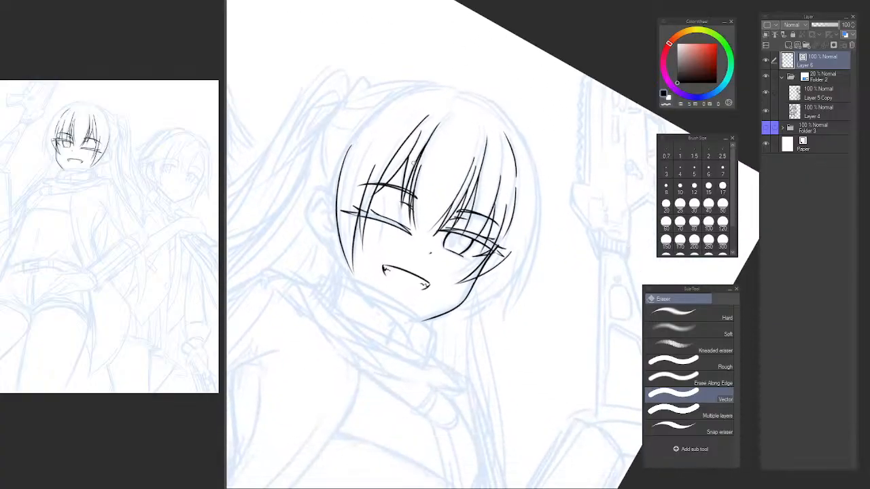
Ink the top edge of the ear beside the winking eye, starting at the side hair.
{"action": "key", "text": "r"}
{"action": "key", "text": "h"}
{"action": "left_click_drag", "start_coordinate": [597, 226], "coordinate": [311, 177]}
{"action": "left_click_drag", "start_coordinate": [343, 223], "coordinate": [379, 242]}
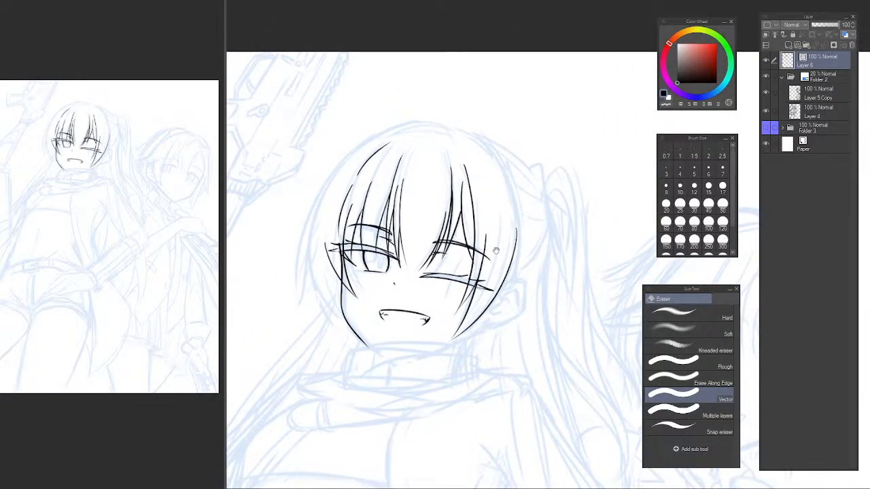
{"action": "scroll", "coordinate": [503, 270], "scroll_direction": "up", "scroll_amount": 1}
{"action": "left_click_drag", "start_coordinate": [491, 311], "coordinate": [450, 301]}
{"action": "scroll", "coordinate": [466, 287], "scroll_direction": "up", "scroll_amount": 2}
{"action": "mouse_move", "coordinate": [471, 265]}
{"action": "left_mouse_down"}
{"action": "mouse_move", "coordinate": [455, 280]}
{"action": "mouse_move", "coordinate": [465, 244]}
{"action": "mouse_move", "coordinate": [505, 218]}
{"action": "left_mouse_up"}
{"action": "key", "text": "p"}
{"action": "key", "text": "ctrl+z"}
{"action": "mouse_move", "coordinate": [452, 225]}
{"action": "left_mouse_down"}
{"action": "mouse_move", "coordinate": [503, 216]}
{"action": "mouse_move", "coordinate": [513, 267]}
{"action": "left_mouse_up"}
{"action": "key", "text": "ctrl+z"}
{"action": "key", "text": "ctrl+z"}
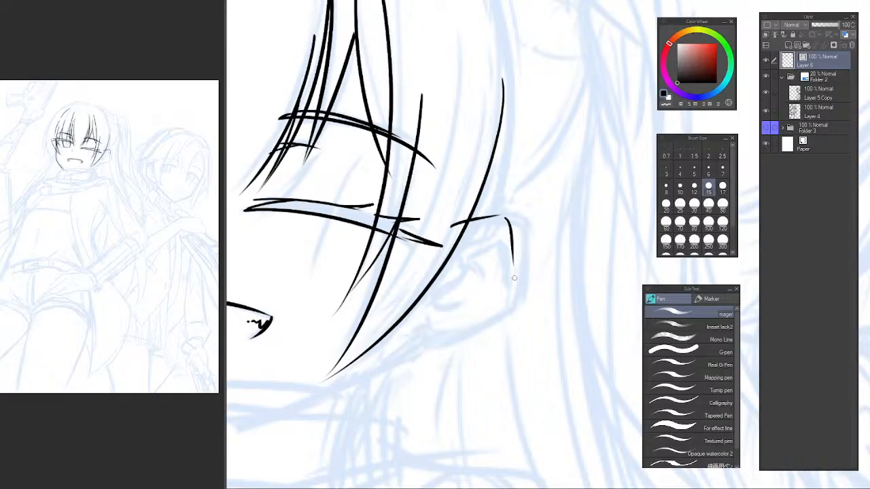
Ink the ear's outer edge from its top corner, continuing along the lower edge toward the lobe.
{"action": "key", "text": "ctrl+z"}
{"action": "left_click_drag", "start_coordinate": [511, 220], "coordinate": [515, 300]}
{"action": "key", "text": "ctrl+z"}
{"action": "mouse_move", "coordinate": [504, 214]}
{"action": "left_mouse_down"}
{"action": "mouse_move", "coordinate": [511, 299]}
{"action": "mouse_move", "coordinate": [416, 347]}
{"action": "left_mouse_up"}
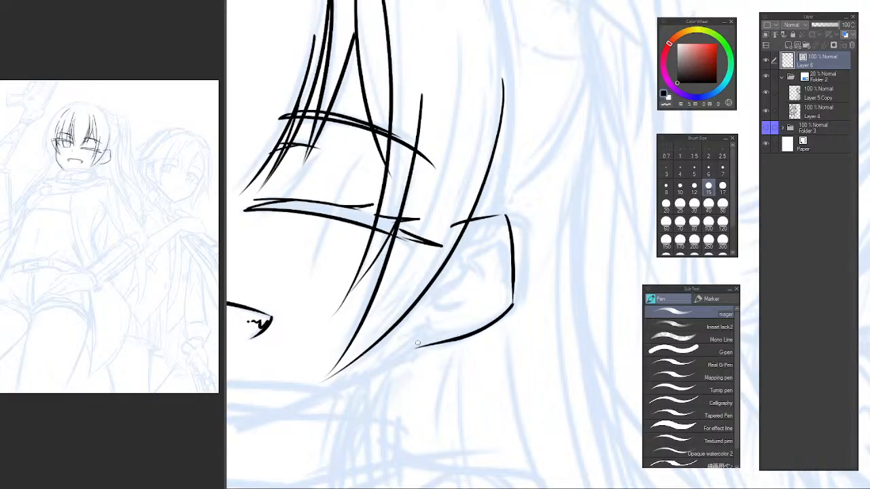
{"action": "key", "text": "ctrl+z"}
Try inking the jawline from the earlobe toward the chin in the mirrored view.
{"action": "key", "text": "h"}
{"action": "left_click_drag", "start_coordinate": [538, 306], "coordinate": [179, 261]}
{"action": "left_click_drag", "start_coordinate": [523, 218], "coordinate": [472, 157]}
{"action": "mouse_move", "coordinate": [374, 198]}
{"action": "left_mouse_down"}
{"action": "mouse_move", "coordinate": [352, 213]}
{"action": "mouse_move", "coordinate": [433, 392]}
{"action": "left_mouse_up"}
{"action": "key", "text": "ctrl+z"}
{"action": "left_click_drag", "start_coordinate": [332, 230], "coordinate": [469, 406]}
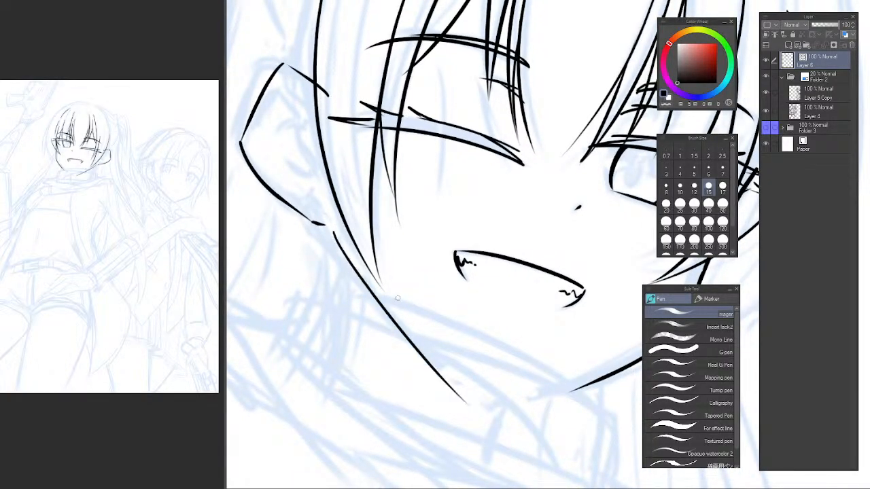
{"action": "key", "text": "ctrl+z"}
{"action": "mouse_move", "coordinate": [331, 229]}
{"action": "left_mouse_down"}
{"action": "mouse_move", "coordinate": [490, 408]}
{"action": "mouse_move", "coordinate": [352, 265]}
{"action": "mouse_move", "coordinate": [488, 396]}
{"action": "left_mouse_up"}
{"action": "key", "text": "ctrl+z"}
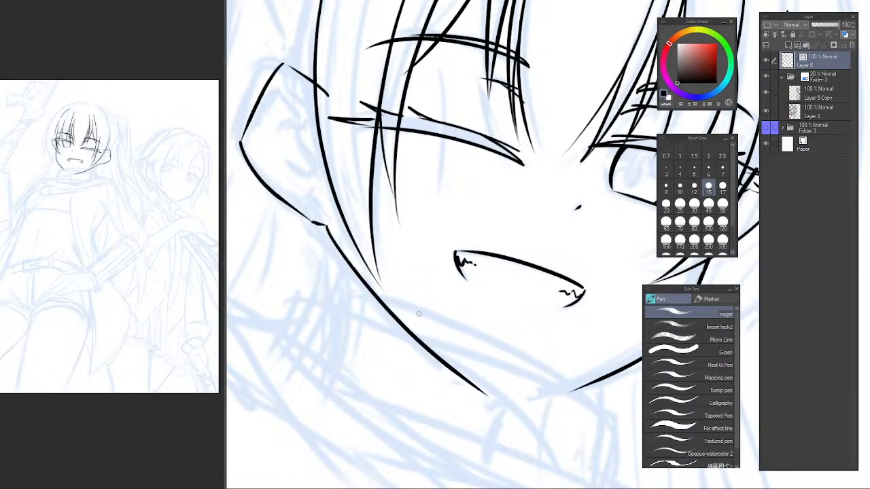
{"action": "key", "text": "ctrl+z"}
{"action": "left_click_drag", "start_coordinate": [331, 230], "coordinate": [504, 409]}
{"action": "key", "text": "ctrl+z"}
{"action": "left_click_drag", "start_coordinate": [331, 227], "coordinate": [511, 407]}
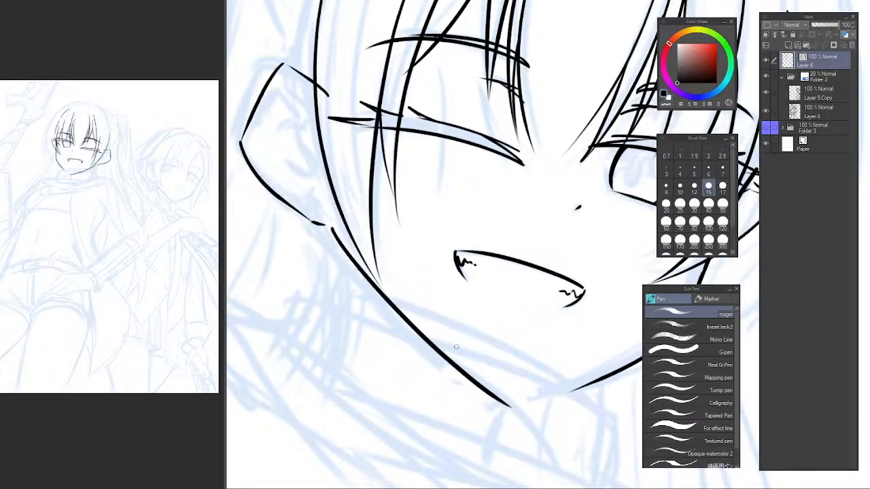
{"action": "key", "text": "ctrl+z"}
{"action": "left_click_drag", "start_coordinate": [329, 229], "coordinate": [499, 407]}
{"action": "left_click", "coordinate": [480, 300], "text": "alt"}
{"action": "left_click", "coordinate": [479, 300], "text": "alt"}
{"action": "left_click", "coordinate": [480, 301], "text": "alt"}
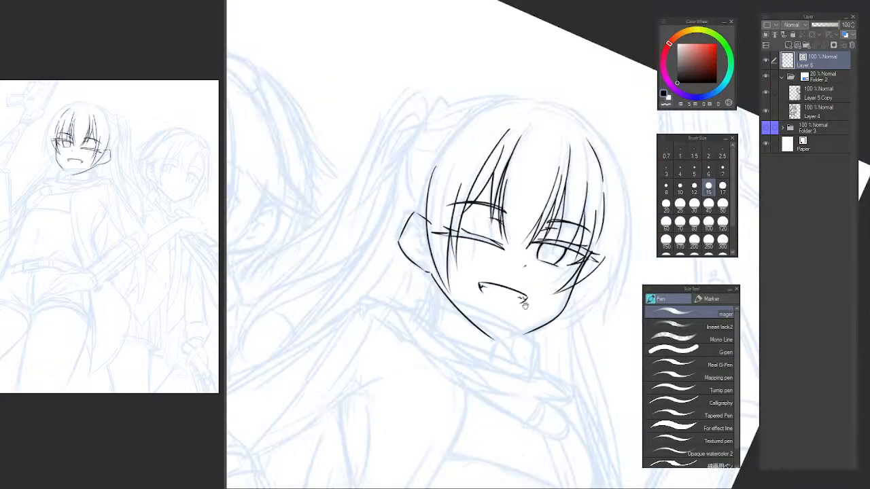
Replace the winking-side jawline with a new stroke from below the ear down to the chin.
{"action": "left_click_drag", "start_coordinate": [482, 300], "coordinate": [426, 277]}
{"action": "key", "text": "h"}
{"action": "mouse_move", "coordinate": [643, 296]}
{"action": "left_mouse_down"}
{"action": "mouse_move", "coordinate": [354, 290]}
{"action": "mouse_move", "coordinate": [399, 292]}
{"action": "left_mouse_up"}
{"action": "left_click", "coordinate": [371, 293], "text": "ctrl"}
{"action": "left_click", "coordinate": [398, 290], "text": "ctrl"}
{"action": "left_click_drag", "start_coordinate": [456, 258], "coordinate": [501, 276]}
{"action": "key", "text": "ctrl+z"}
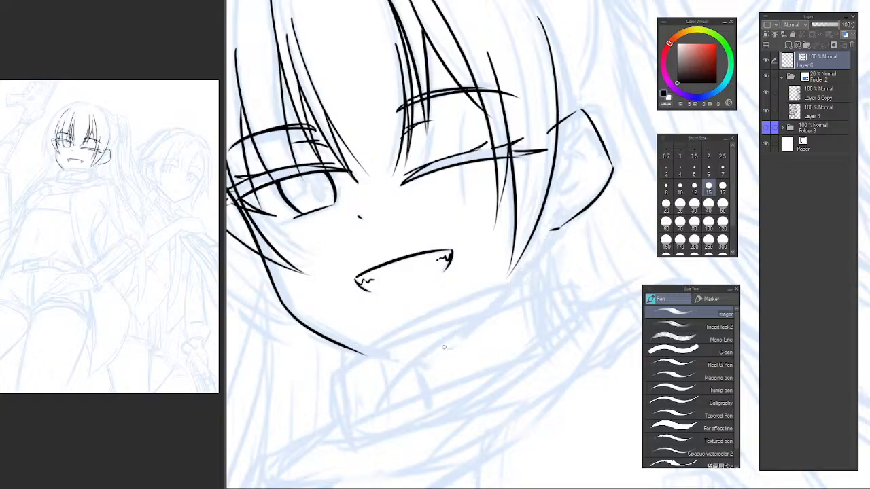
{"action": "left_click_drag", "start_coordinate": [415, 359], "coordinate": [530, 256]}
{"action": "key", "text": "ctrl+z"}
{"action": "left_click_drag", "start_coordinate": [415, 359], "coordinate": [530, 258]}
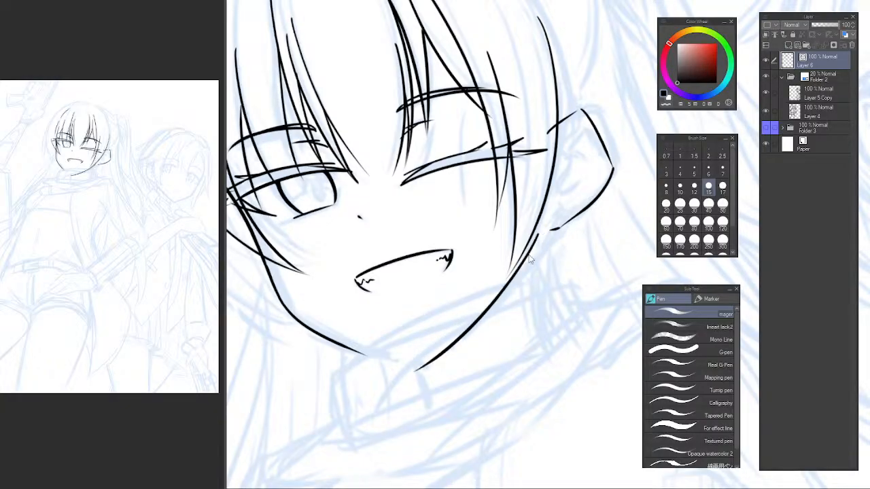
{"action": "key", "text": "ctrl+z"}
{"action": "mouse_move", "coordinate": [425, 352]}
{"action": "left_mouse_down"}
{"action": "mouse_move", "coordinate": [525, 255]}
{"action": "mouse_move", "coordinate": [411, 371]}
{"action": "left_mouse_up"}
{"action": "key", "text": "ctrl+z"}
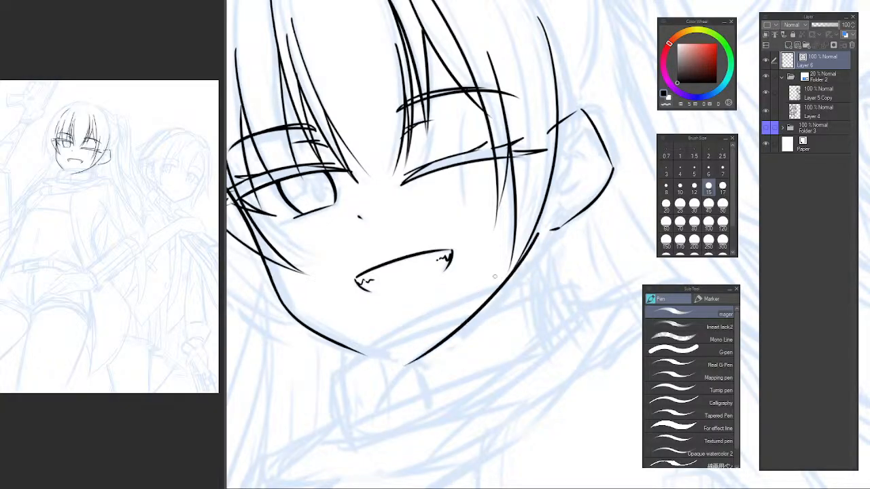
{"action": "key", "text": "ctrl+z"}
{"action": "left_click_drag", "start_coordinate": [537, 232], "coordinate": [414, 373]}
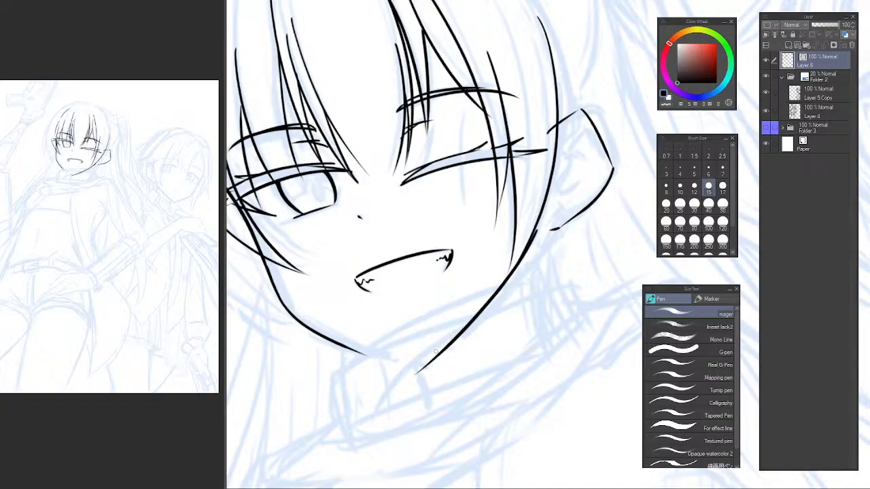
Lasso the ear outline, transform it closer to the face, and erase its top line where it crosses the side hair.
{"action": "key", "text": "e"}
{"action": "left_click_drag", "start_coordinate": [558, 220], "coordinate": [487, 290]}
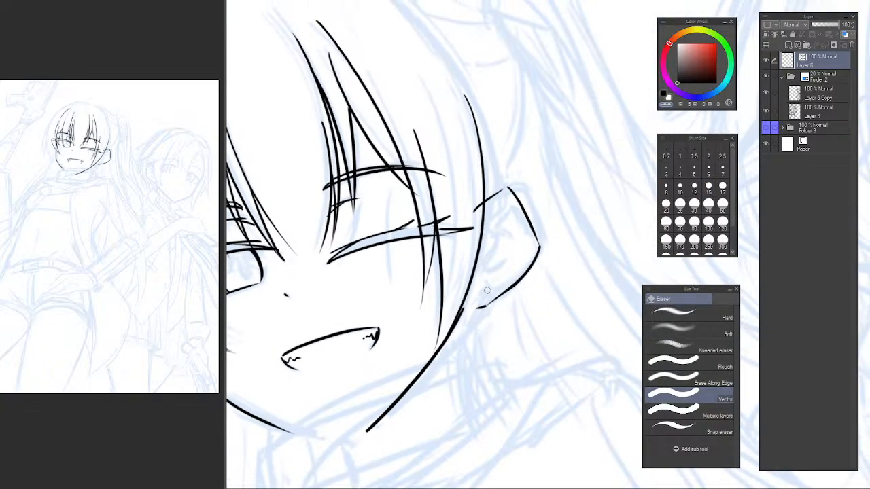
{"action": "key", "text": "m"}
{"action": "mouse_move", "coordinate": [490, 182]}
{"action": "left_mouse_down"}
{"action": "mouse_move", "coordinate": [480, 278]}
{"action": "mouse_move", "coordinate": [575, 214]}
{"action": "left_mouse_up"}
{"action": "key", "text": "ctrl+t"}
{"action": "mouse_move", "coordinate": [601, 259]}
{"action": "left_mouse_down"}
{"action": "mouse_move", "coordinate": [613, 233]}
{"action": "mouse_move", "coordinate": [592, 178]}
{"action": "left_mouse_up"}
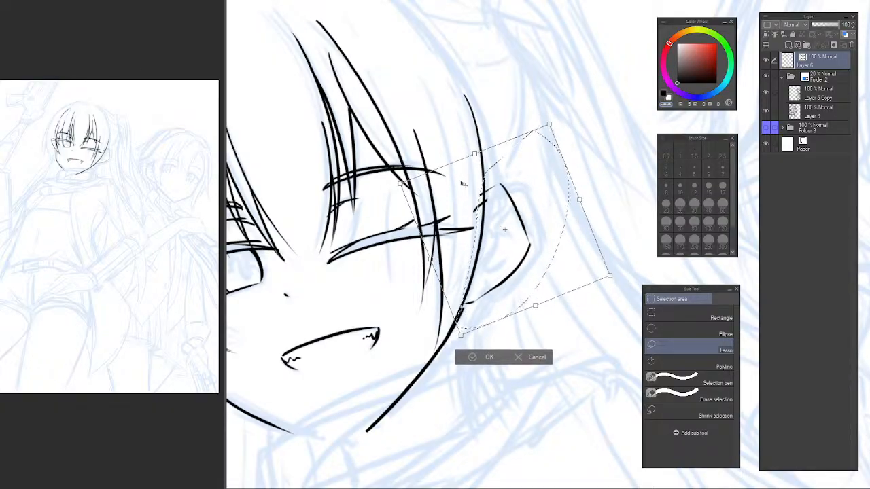
{"action": "key", "text": "Return"}
{"action": "key", "text": "ctrl+d"}
{"action": "key", "text": "e"}
{"action": "left_click_drag", "start_coordinate": [471, 207], "coordinate": [477, 195]}
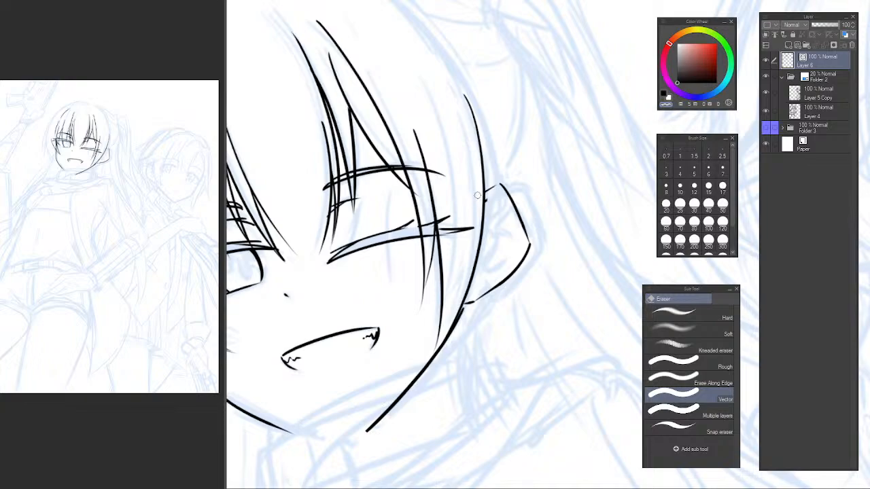
Ink the inner ear folds with short curved strokes between the ear outline and the side hair.
{"action": "key", "text": "p"}
{"action": "scroll", "coordinate": [498, 203], "scroll_direction": "up", "scroll_amount": 3}
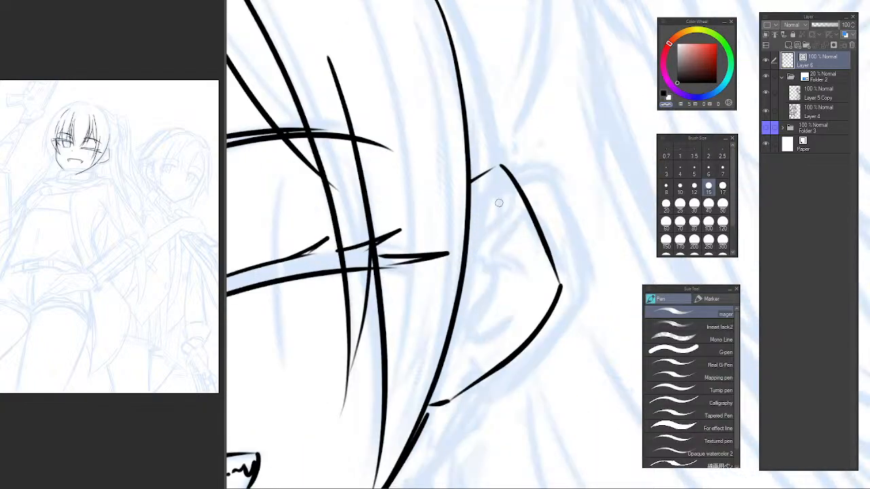
{"action": "left_click_drag", "start_coordinate": [501, 207], "coordinate": [515, 239]}
{"action": "left_click_drag", "start_coordinate": [487, 210], "coordinate": [480, 216]}
{"action": "mouse_move", "coordinate": [464, 275]}
{"action": "left_mouse_down"}
{"action": "mouse_move", "coordinate": [471, 293]}
{"action": "mouse_move", "coordinate": [454, 346]}
{"action": "mouse_move", "coordinate": [496, 334]}
{"action": "mouse_move", "coordinate": [455, 353]}
{"action": "mouse_move", "coordinate": [506, 313]}
{"action": "left_mouse_up"}
{"action": "key", "text": "ctrl+z"}
{"action": "key", "text": "ctrl+z"}
{"action": "mouse_move", "coordinate": [472, 281]}
{"action": "left_mouse_down"}
{"action": "mouse_move", "coordinate": [515, 282]}
{"action": "mouse_move", "coordinate": [486, 200]}
{"action": "left_mouse_up"}
{"action": "key", "text": "ctrl+z"}
{"action": "left_click", "coordinate": [520, 265]}
{"action": "left_click", "coordinate": [520, 264]}
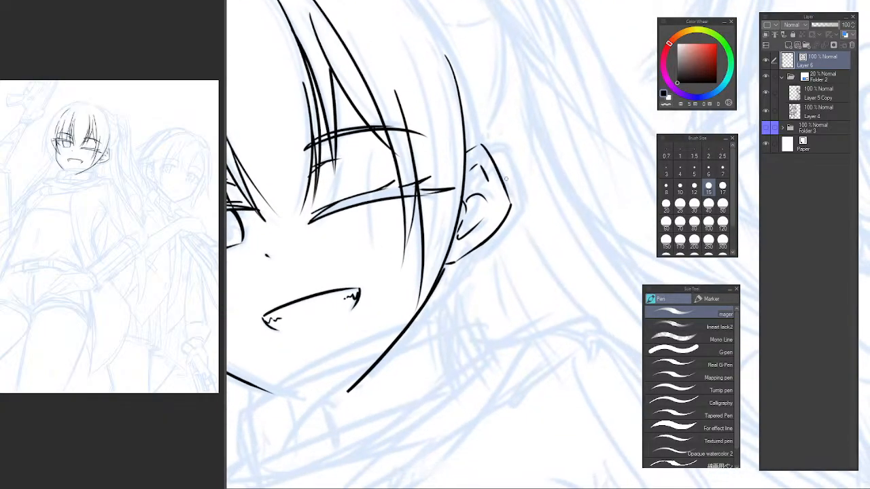
Lasso the ear's outer contour in the mirrored view and transform it slightly up and toward the face.
{"action": "key", "text": "h"}
{"action": "mouse_move", "coordinate": [591, 200]}
{"action": "left_mouse_down"}
{"action": "mouse_move", "coordinate": [374, 210]}
{"action": "mouse_move", "coordinate": [367, 251]}
{"action": "left_mouse_up"}
{"action": "left_click", "coordinate": [382, 223]}
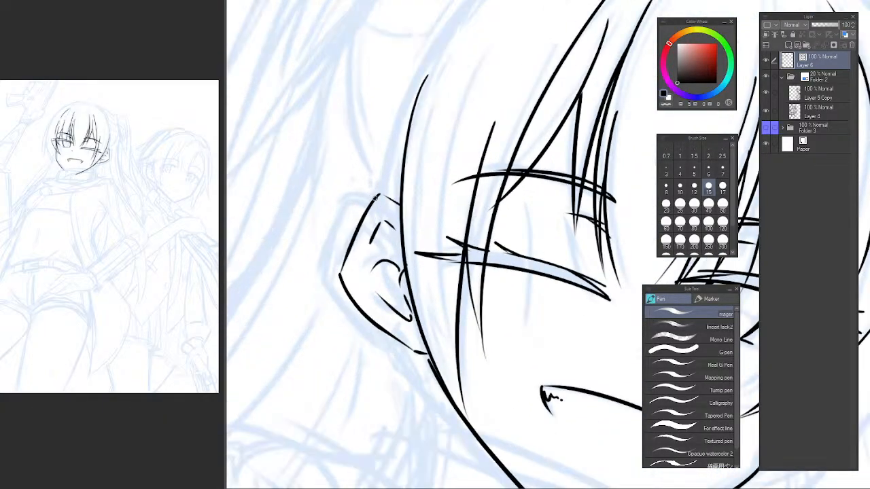
{"action": "key", "text": "m"}
{"action": "mouse_move", "coordinate": [380, 208]}
{"action": "left_mouse_down"}
{"action": "mouse_move", "coordinate": [381, 175]}
{"action": "mouse_move", "coordinate": [338, 305]}
{"action": "mouse_move", "coordinate": [410, 353]}
{"action": "mouse_move", "coordinate": [369, 291]}
{"action": "mouse_move", "coordinate": [366, 224]}
{"action": "left_mouse_up"}
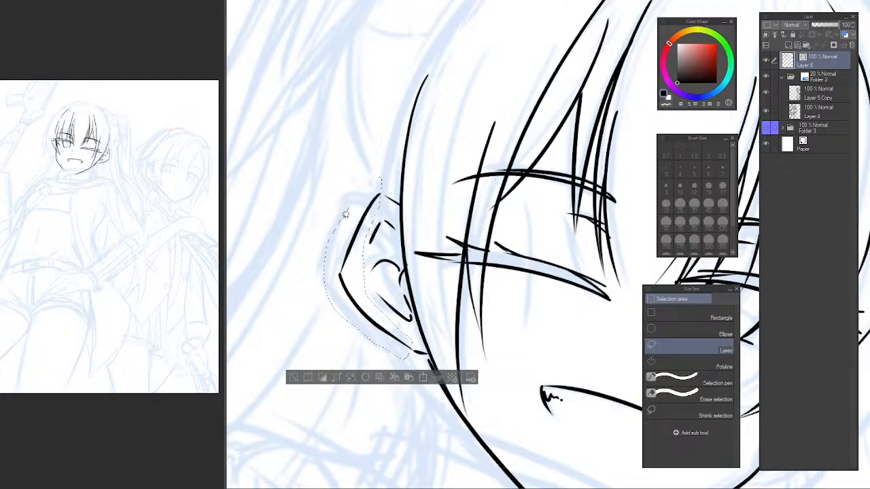
{"action": "key", "text": "ctrl+t"}
{"action": "left_click_drag", "start_coordinate": [333, 256], "coordinate": [332, 233]}
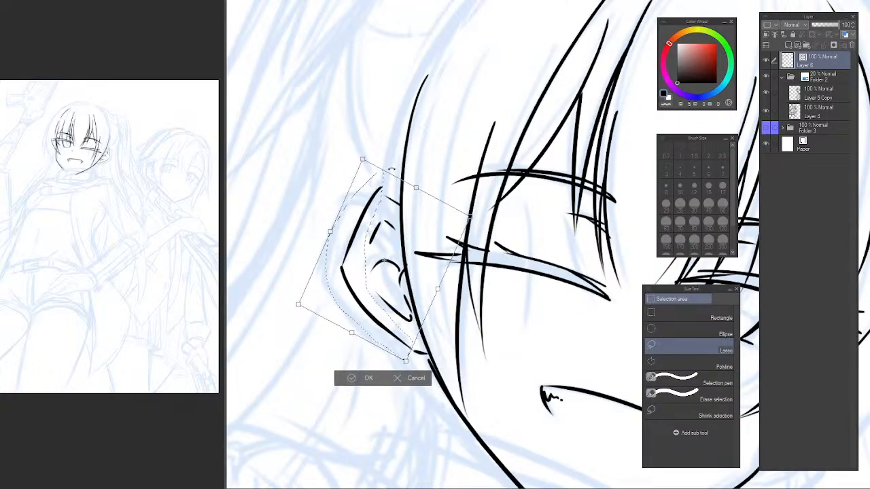
{"action": "key", "text": "Return"}
{"action": "key", "text": "ctrl+d"}
Erase the short line at the top of the ear and re-ink it from the ear's peak to the side hair.
{"action": "scroll", "coordinate": [370, 191], "scroll_direction": "up", "scroll_amount": 2}
{"action": "key", "text": "p"}
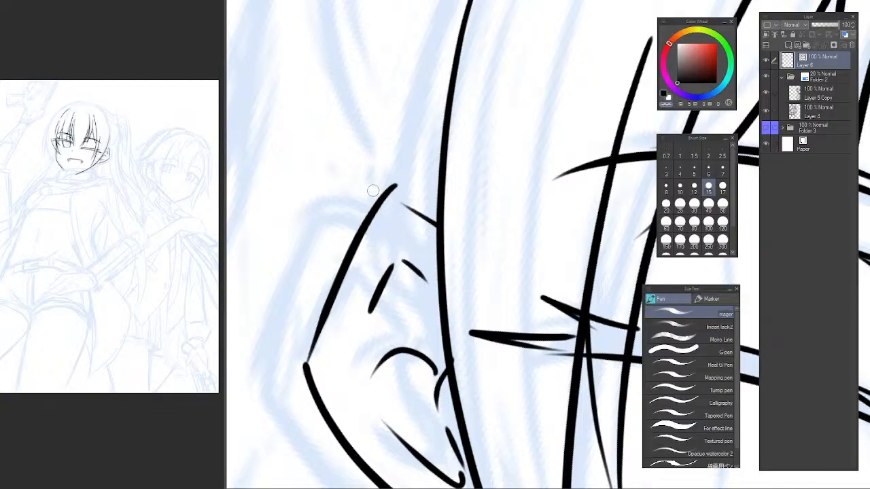
{"action": "key", "text": "e"}
{"action": "key", "text": "p"}
{"action": "key", "text": "e"}
{"action": "mouse_move", "coordinate": [414, 214]}
{"action": "left_mouse_down"}
{"action": "mouse_move", "coordinate": [417, 197]}
{"action": "mouse_move", "coordinate": [437, 209]}
{"action": "left_mouse_up"}
{"action": "key", "text": "p"}
{"action": "key", "text": "ctrl+z"}
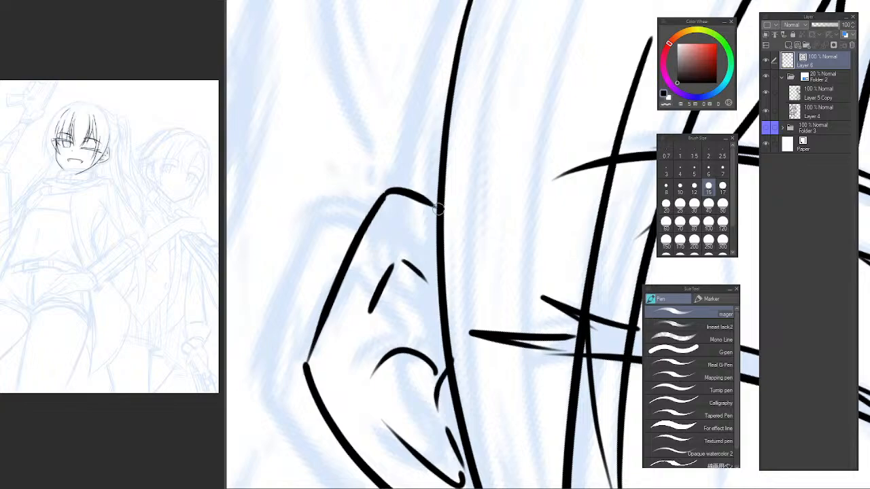
{"action": "key", "text": "ctrl+z"}
{"action": "left_click_drag", "start_coordinate": [385, 196], "coordinate": [433, 217]}
Replace the upper inner ear marks with one curved fold line, trimming its end at the side hair.
{"action": "key", "text": "e"}
{"action": "mouse_move", "coordinate": [409, 268]}
{"action": "left_mouse_down"}
{"action": "mouse_move", "coordinate": [375, 305]}
{"action": "mouse_move", "coordinate": [398, 249]}
{"action": "left_mouse_up"}
{"action": "key", "text": "p"}
{"action": "left_click_drag", "start_coordinate": [375, 306], "coordinate": [400, 239]}
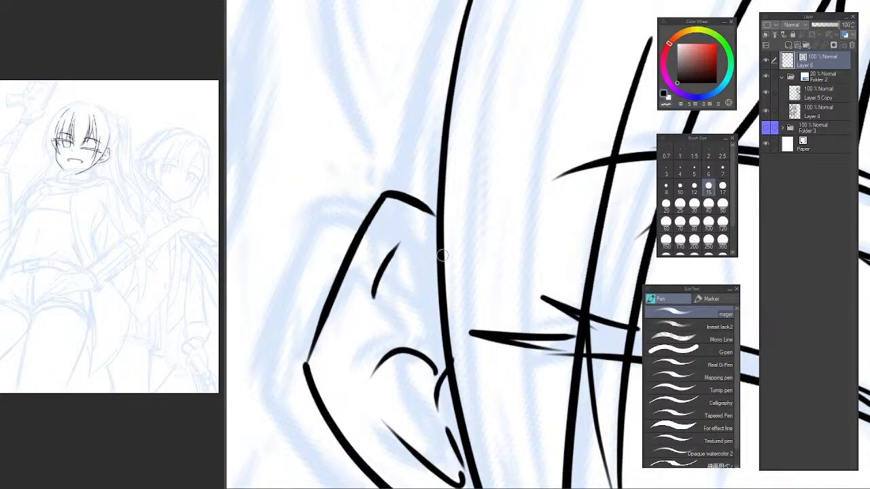
{"action": "key", "text": "ctrl+z"}
{"action": "left_click_drag", "start_coordinate": [378, 294], "coordinate": [446, 250]}
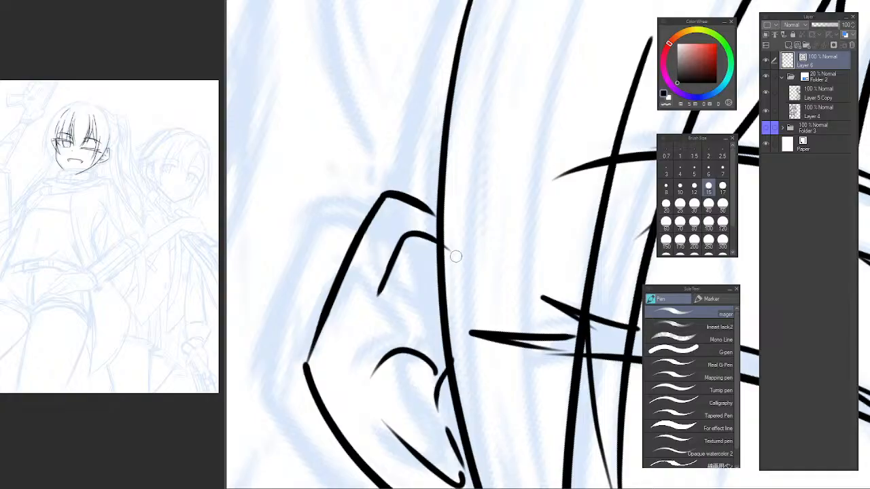
{"action": "key", "text": "e"}
{"action": "scroll", "coordinate": [537, 263], "scroll_direction": "down", "scroll_amount": 5}
{"action": "scroll", "coordinate": [537, 263], "scroll_direction": "up", "scroll_amount": 5}
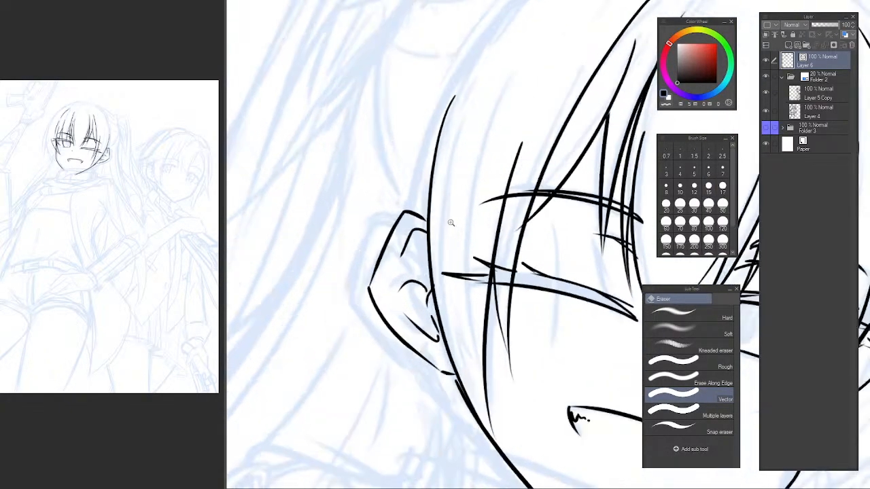
{"action": "key", "text": "p"}
{"action": "mouse_move", "coordinate": [376, 279]}
{"action": "left_mouse_down"}
{"action": "mouse_move", "coordinate": [398, 242]}
{"action": "mouse_move", "coordinate": [426, 253]}
{"action": "left_mouse_up"}
{"action": "key", "text": "ctrl+z"}
{"action": "key", "text": "e"}
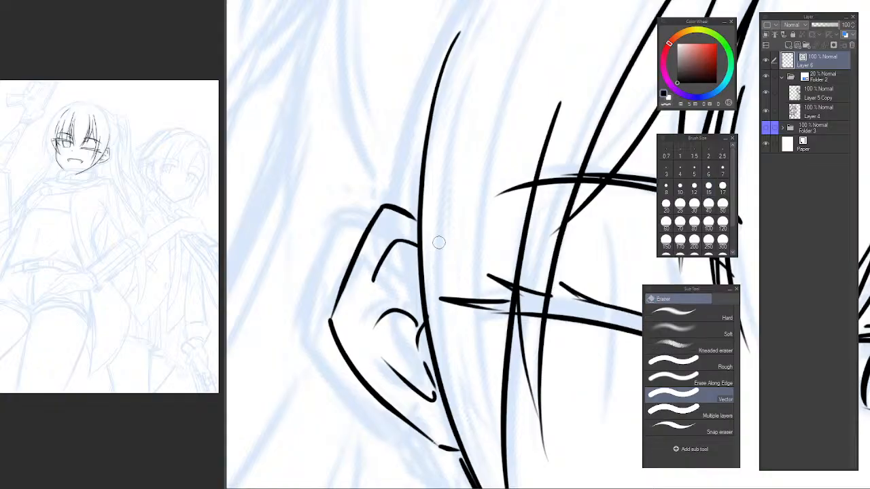
{"action": "scroll", "coordinate": [439, 245], "scroll_direction": "down", "scroll_amount": 5}
{"action": "key", "text": "h"}
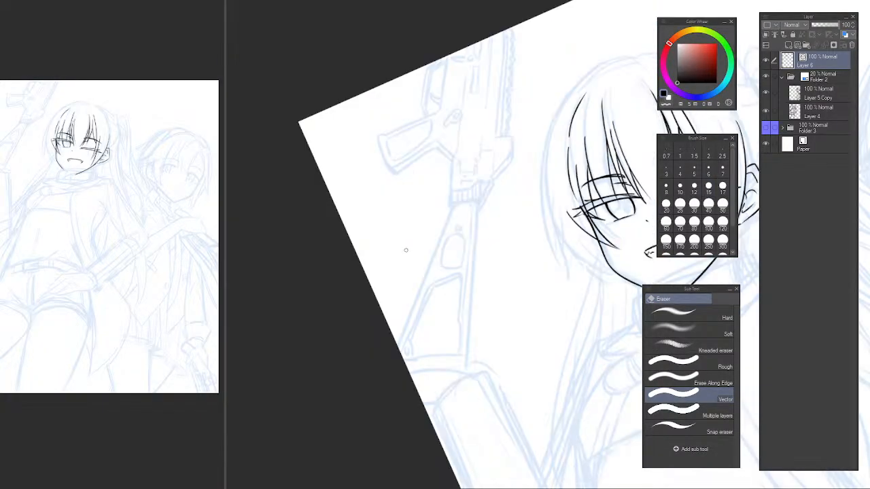
Erase the jawline stroke running from beneath the ear to the chin, using the Vector eraser.
{"action": "key", "text": "p"}
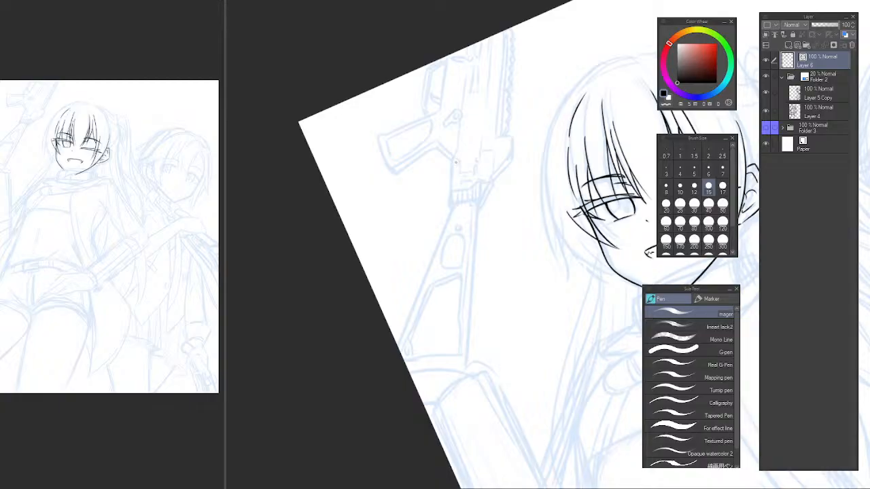
{"action": "key", "text": "ctrl+@"}
{"action": "left_click_drag", "start_coordinate": [548, 195], "coordinate": [311, 191]}
{"action": "left_click_drag", "start_coordinate": [419, 202], "coordinate": [448, 190]}
{"action": "left_click", "coordinate": [338, 155], "text": "ctrl"}
{"action": "left_click_drag", "start_coordinate": [461, 271], "coordinate": [430, 240]}
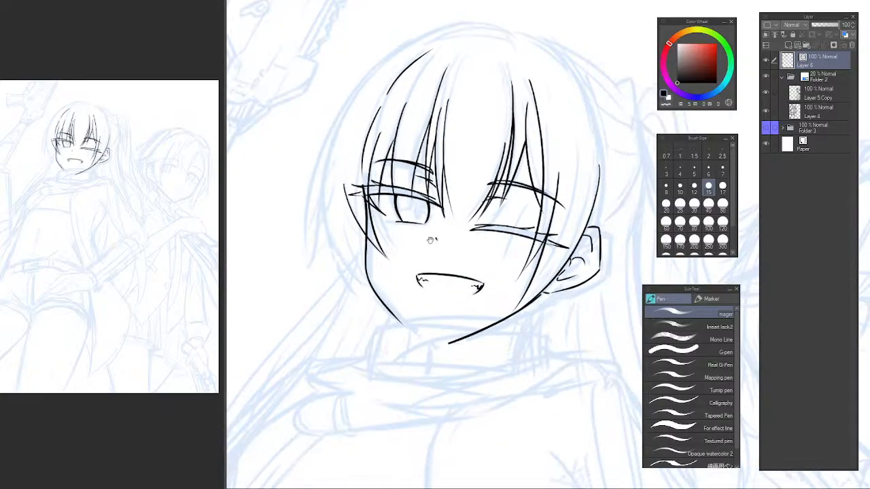
{"action": "left_click", "coordinate": [492, 324], "text": "ctrl"}
{"action": "left_click_drag", "start_coordinate": [490, 316], "coordinate": [520, 300]}
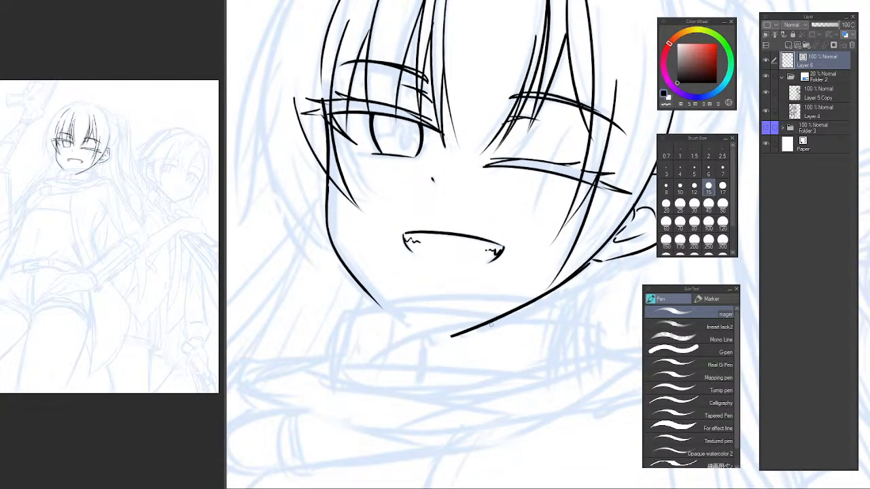
{"action": "key", "text": "e"}
{"action": "left_click_drag", "start_coordinate": [490, 307], "coordinate": [493, 352]}
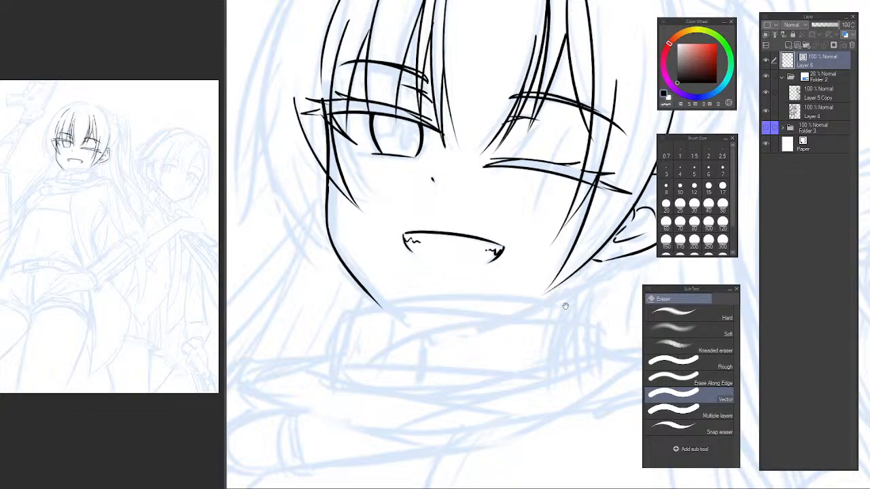
Lasso the lower jawline segment on the side opposite the ear, transform it slightly up and toward the chin, and clear the selection.
{"action": "left_click_drag", "start_coordinate": [566, 306], "coordinate": [509, 317]}
{"action": "left_click_drag", "start_coordinate": [385, 326], "coordinate": [400, 329]}
{"action": "key", "text": "p"}
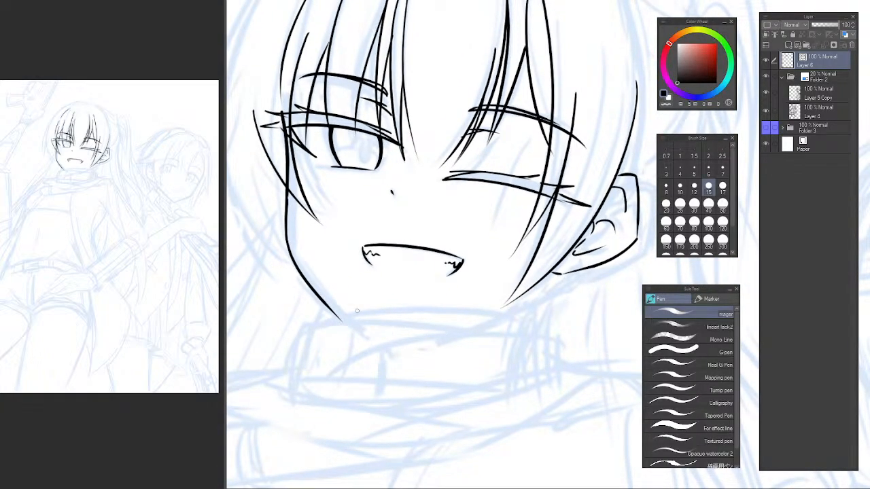
{"action": "key", "text": "m"}
{"action": "mouse_move", "coordinate": [285, 239]}
{"action": "left_mouse_down"}
{"action": "mouse_move", "coordinate": [331, 341]}
{"action": "mouse_move", "coordinate": [378, 294]}
{"action": "left_mouse_up"}
{"action": "key", "text": "ctrl+t"}
{"action": "left_click_drag", "start_coordinate": [384, 344], "coordinate": [392, 335]}
{"action": "key", "text": "Return"}
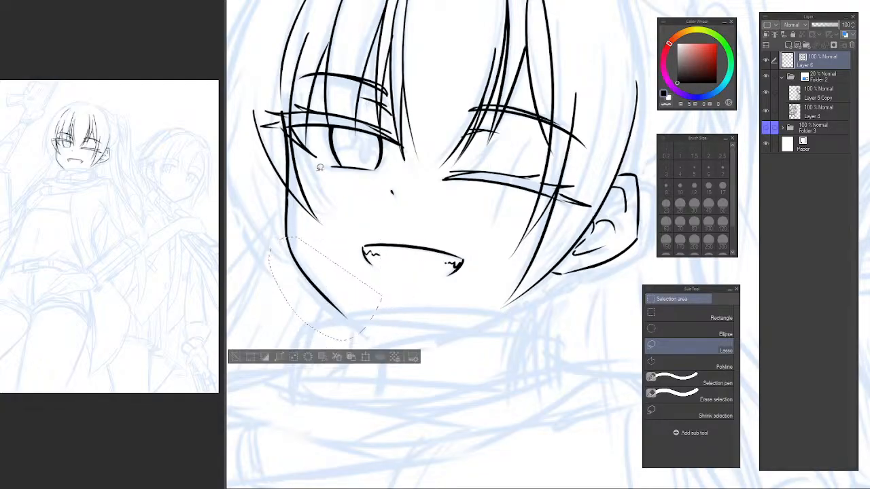
{"action": "key", "text": "ctrl+d"}
Re-ink the ear-side jawline with one smooth curve from the chin up to the base of the ear.
{"action": "mouse_move", "coordinate": [424, 273]}
{"action": "left_mouse_down"}
{"action": "mouse_move", "coordinate": [403, 257]}
{"action": "mouse_move", "coordinate": [388, 268]}
{"action": "mouse_move", "coordinate": [425, 205]}
{"action": "left_mouse_up"}
{"action": "key", "text": "p"}
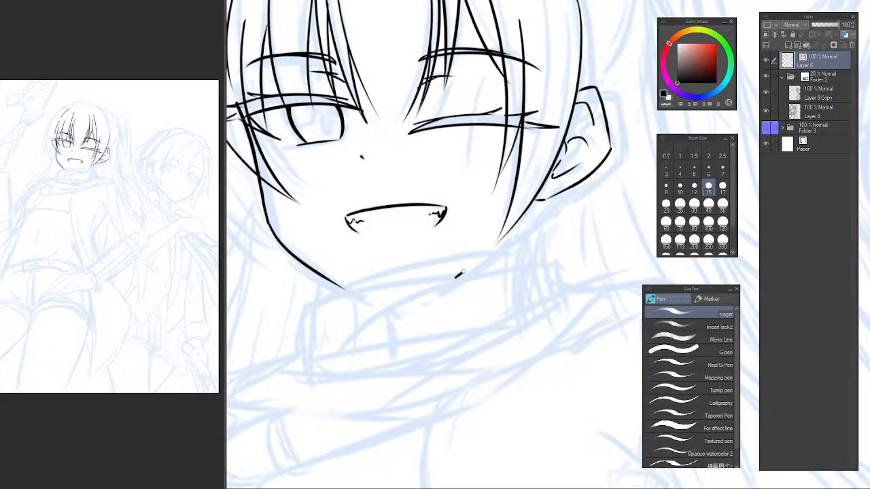
{"action": "left_click_drag", "start_coordinate": [463, 272], "coordinate": [548, 208]}
{"action": "key", "text": "ctrl+z"}
{"action": "left_click_drag", "start_coordinate": [440, 281], "coordinate": [538, 202]}
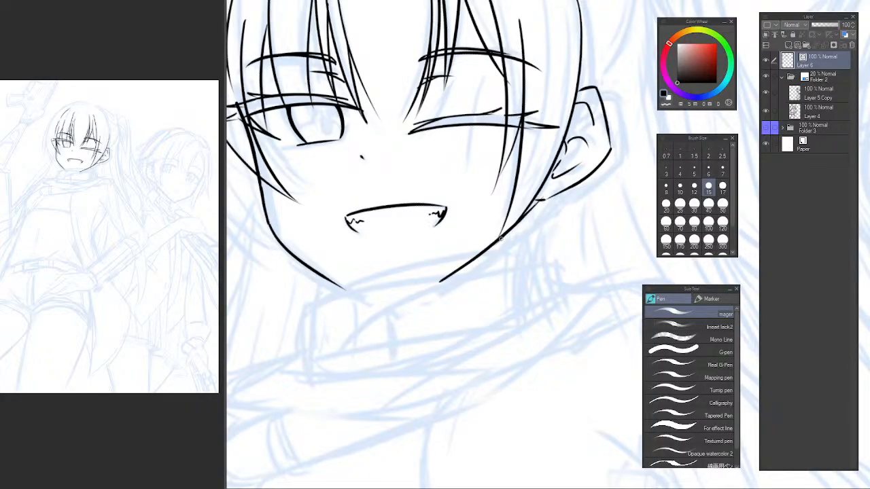
{"action": "key", "text": "e"}
{"action": "scroll", "coordinate": [555, 189], "scroll_direction": "down", "scroll_amount": 2}
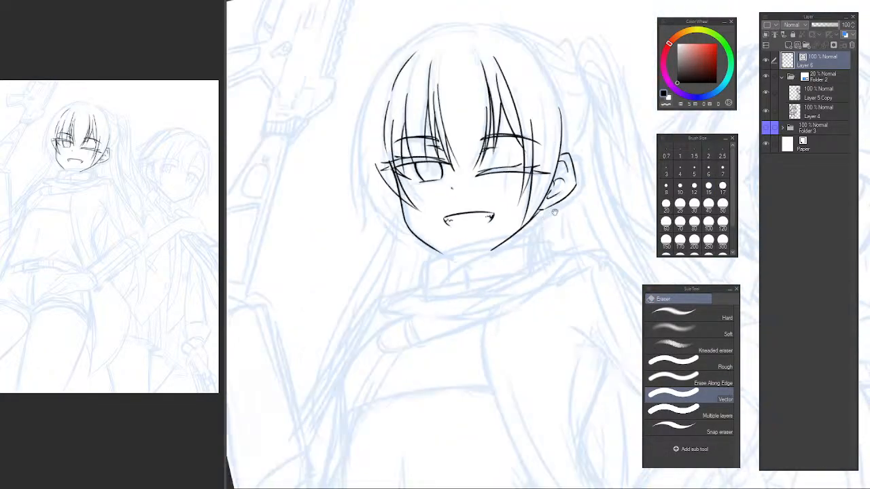
{"action": "key", "text": "p"}
{"action": "scroll", "coordinate": [556, 189], "scroll_direction": "down", "scroll_amount": 1}
{"action": "left_click_drag", "start_coordinate": [527, 197], "coordinate": [497, 242]}
{"action": "left_click_drag", "start_coordinate": [353, 199], "coordinate": [353, 257]}
{"action": "scroll", "coordinate": [356, 208], "scroll_direction": "up", "scroll_amount": 1}
{"action": "left_click_drag", "start_coordinate": [360, 170], "coordinate": [392, 159]}
{"action": "left_click", "coordinate": [150, 169]}
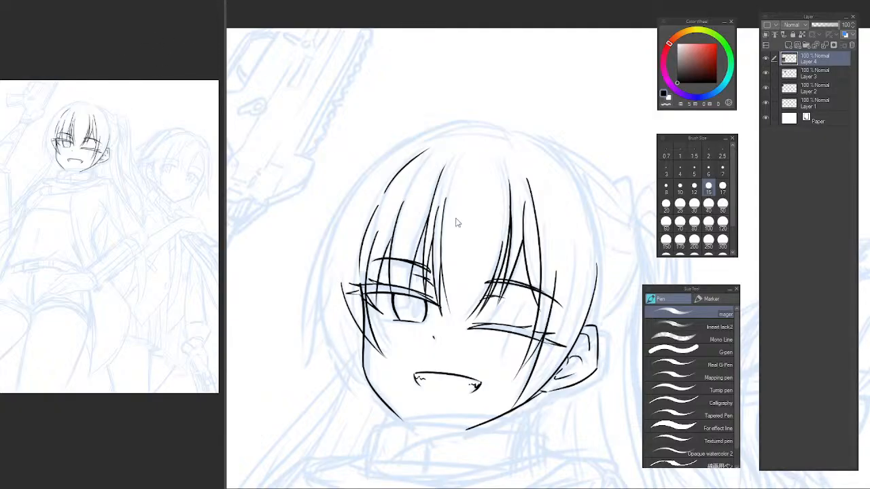
Ink the long-haired character's outer head outline from the crown down the open-eye side to about eye level.
{"action": "mouse_move", "coordinate": [390, 196]}
{"action": "left_mouse_down"}
{"action": "mouse_move", "coordinate": [384, 189]}
{"action": "mouse_move", "coordinate": [392, 203]}
{"action": "left_mouse_up"}
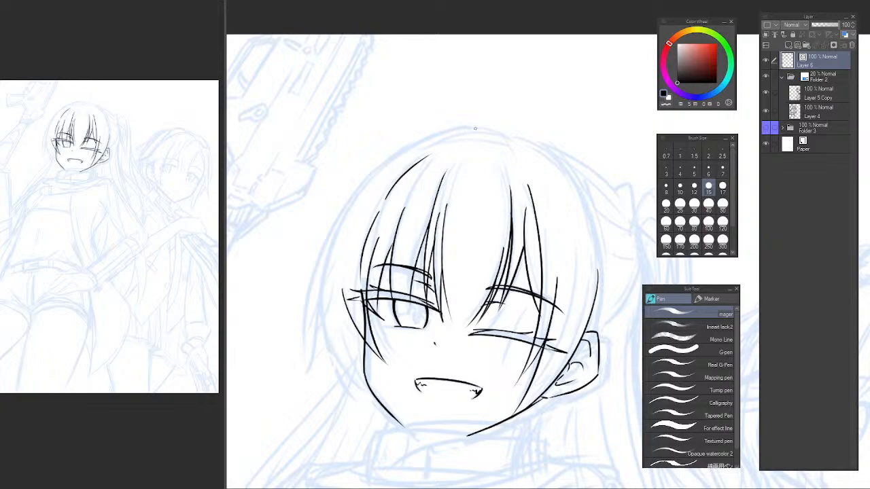
{"action": "mouse_move", "coordinate": [478, 133]}
{"action": "left_mouse_down"}
{"action": "mouse_move", "coordinate": [386, 163]}
{"action": "mouse_move", "coordinate": [314, 257]}
{"action": "mouse_move", "coordinate": [289, 328]}
{"action": "left_mouse_up"}
{"action": "key", "text": "ctrl+z"}
{"action": "mouse_move", "coordinate": [388, 161]}
{"action": "left_mouse_down"}
{"action": "mouse_move", "coordinate": [342, 205]}
{"action": "mouse_move", "coordinate": [292, 377]}
{"action": "left_mouse_up"}
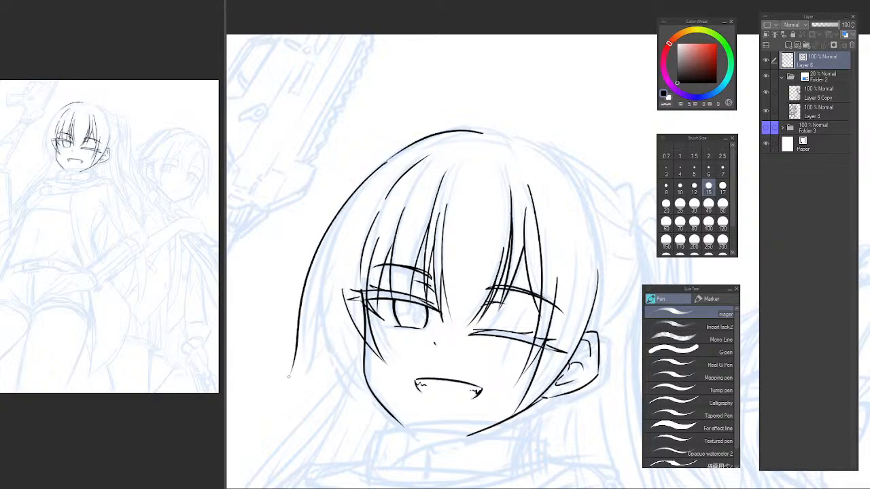
{"action": "key", "text": "ctrl+z"}
{"action": "left_click_drag", "start_coordinate": [383, 162], "coordinate": [309, 366]}
{"action": "key", "text": "ctrl+z"}
{"action": "left_click_drag", "start_coordinate": [382, 163], "coordinate": [303, 367]}
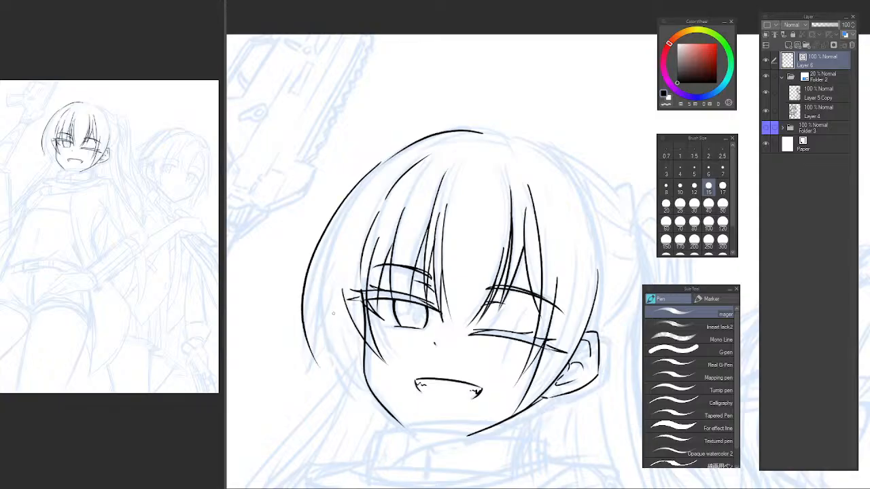
{"action": "key", "text": "ctrl+z"}
{"action": "left_click_drag", "start_coordinate": [383, 161], "coordinate": [315, 367]}
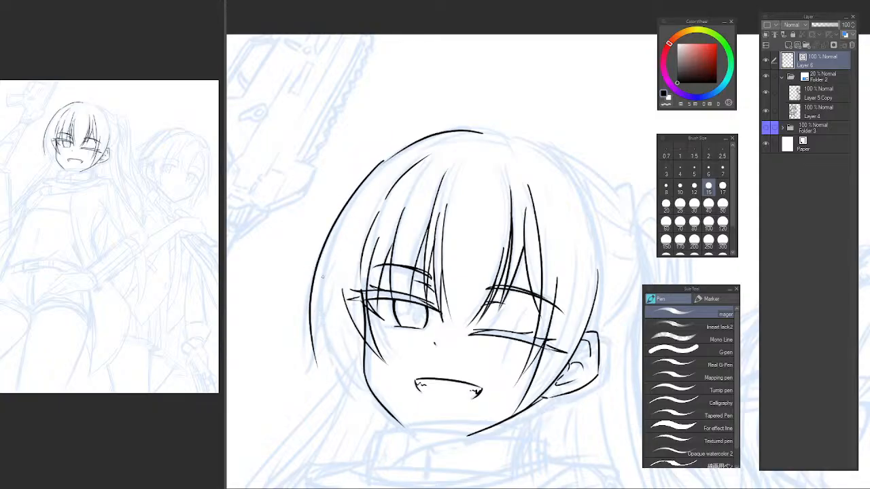
{"action": "key", "text": "ctrl+z"}
{"action": "mouse_move", "coordinate": [384, 161]}
{"action": "left_mouse_down"}
{"action": "mouse_move", "coordinate": [327, 233]}
{"action": "mouse_move", "coordinate": [302, 337]}
{"action": "left_mouse_up"}
Ink overlapping strands and pointed tips at the lower end of the open-eye side's outer hair.
{"action": "left_click_drag", "start_coordinate": [314, 281], "coordinate": [301, 345]}
{"action": "left_click_drag", "start_coordinate": [314, 270], "coordinate": [306, 348]}
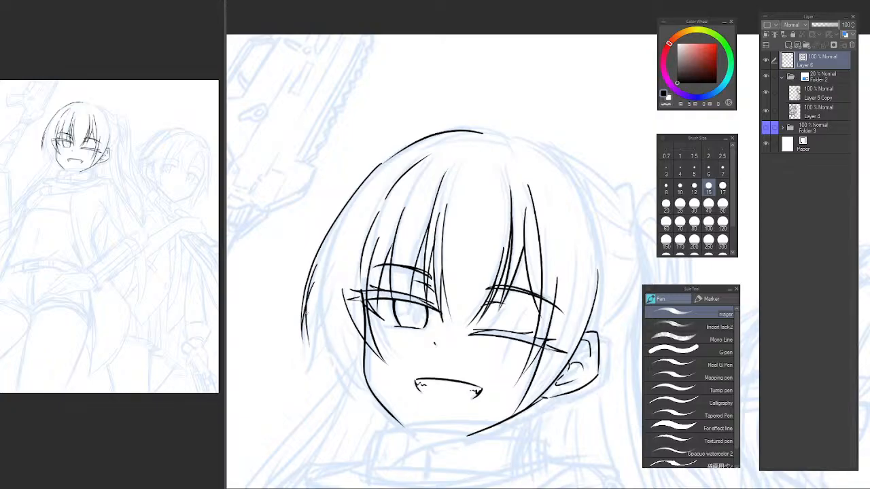
{"action": "mouse_move", "coordinate": [309, 318]}
{"action": "left_mouse_down"}
{"action": "mouse_move", "coordinate": [299, 382]}
{"action": "mouse_move", "coordinate": [324, 356]}
{"action": "mouse_move", "coordinate": [339, 388]}
{"action": "left_mouse_up"}
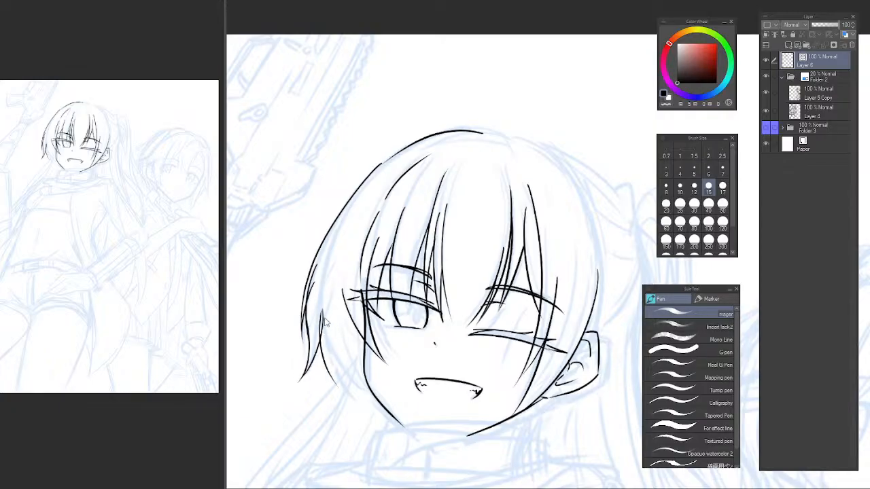
{"action": "key", "text": "ctrl+z"}
{"action": "left_click_drag", "start_coordinate": [318, 284], "coordinate": [341, 392]}
{"action": "key", "text": "ctrl+z"}
{"action": "left_click_drag", "start_coordinate": [322, 299], "coordinate": [351, 398]}
{"action": "key", "text": "ctrl+z"}
{"action": "mouse_move", "coordinate": [318, 286]}
{"action": "left_mouse_down"}
{"action": "mouse_move", "coordinate": [323, 353]}
{"action": "mouse_move", "coordinate": [345, 385]}
{"action": "left_mouse_up"}
{"action": "key", "text": "ctrl+z"}
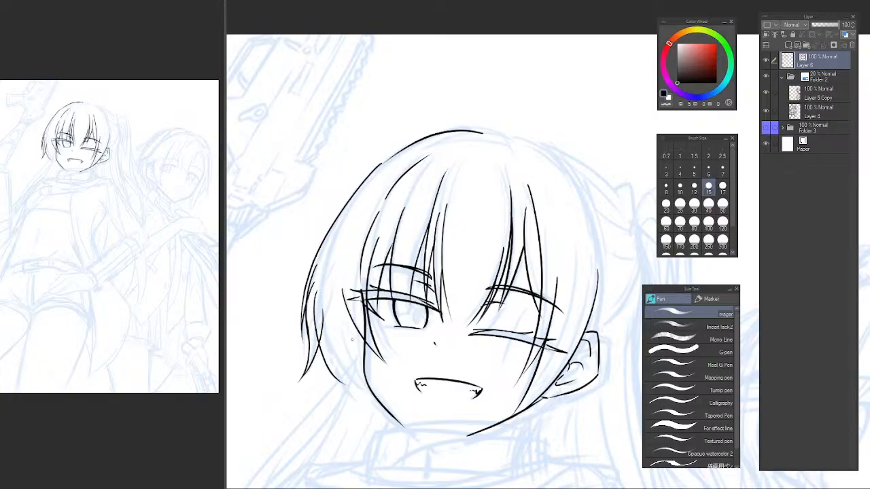
{"action": "key", "text": "ctrl+z"}
{"action": "left_click_drag", "start_coordinate": [317, 294], "coordinate": [347, 387]}
Ink thin strands between the outer side lock and the cheek, and trim the overlapping line with the Vector eraser.
{"action": "scroll", "coordinate": [340, 336], "scroll_direction": "up", "scroll_amount": 2}
{"action": "left_click_drag", "start_coordinate": [333, 306], "coordinate": [355, 409]}
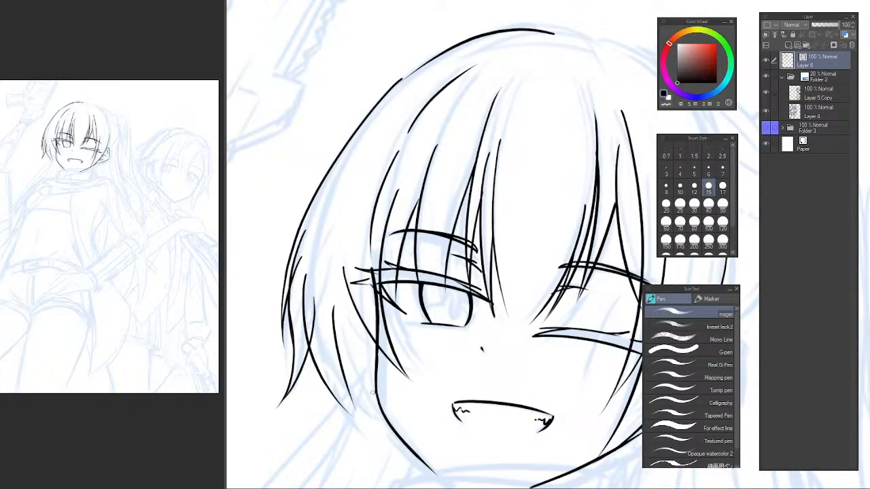
{"action": "key", "text": "ctrl+z"}
{"action": "left_click_drag", "start_coordinate": [337, 320], "coordinate": [359, 420]}
{"action": "key", "text": "ctrl+z"}
{"action": "left_click_drag", "start_coordinate": [342, 309], "coordinate": [358, 410]}
{"action": "key", "text": "ctrl+z"}
{"action": "mouse_move", "coordinate": [336, 323]}
{"action": "left_mouse_down"}
{"action": "mouse_move", "coordinate": [352, 422]}
{"action": "mouse_move", "coordinate": [352, 414]}
{"action": "left_mouse_up"}
{"action": "key", "text": "ctrl+z"}
{"action": "key", "text": "ctrl+z"}
{"action": "mouse_move", "coordinate": [327, 323]}
{"action": "left_mouse_down"}
{"action": "mouse_move", "coordinate": [382, 418]}
{"action": "mouse_move", "coordinate": [380, 411]}
{"action": "left_mouse_up"}
{"action": "key", "text": "e"}
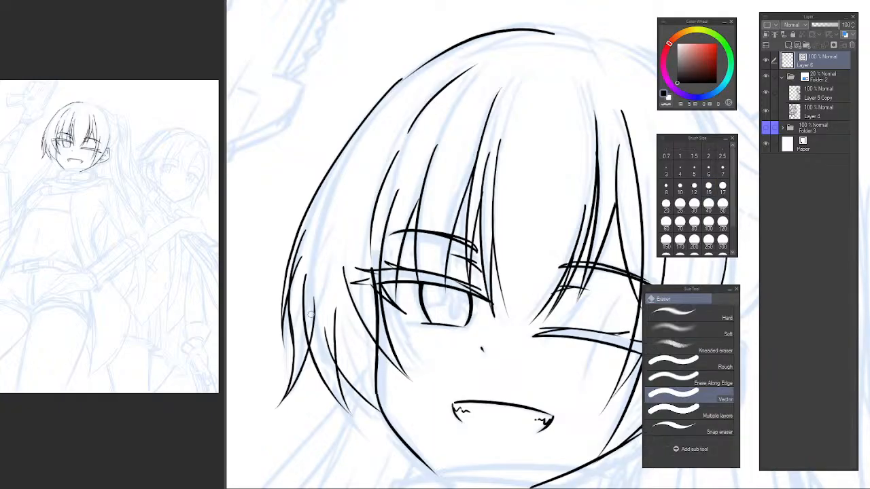
{"action": "mouse_move", "coordinate": [303, 295]}
{"action": "left_mouse_down"}
{"action": "mouse_move", "coordinate": [302, 339]}
{"action": "mouse_move", "coordinate": [327, 336]}
{"action": "mouse_move", "coordinate": [333, 360]}
{"action": "left_mouse_up"}
Ink thin tapering strands beside the open eye's outer corner, running down toward the jawline.
{"action": "left_click_drag", "start_coordinate": [357, 245], "coordinate": [333, 187]}
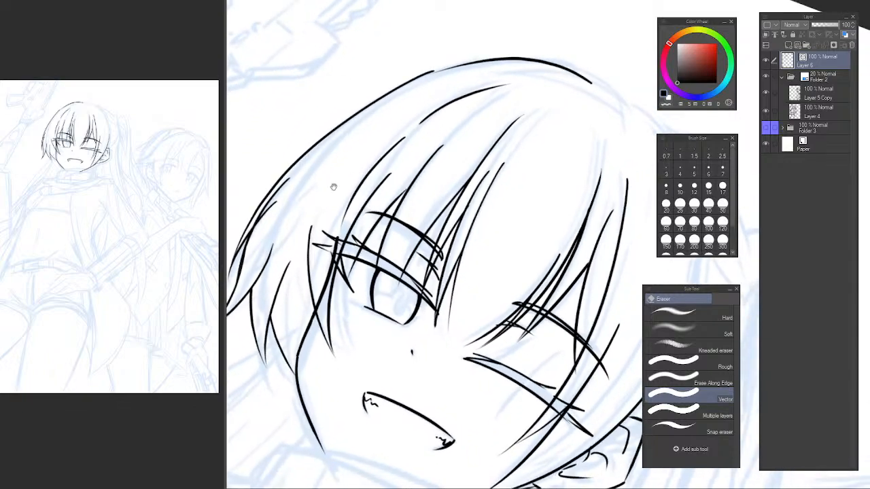
{"action": "left_click_drag", "start_coordinate": [295, 245], "coordinate": [300, 268]}
{"action": "scroll", "coordinate": [298, 326], "scroll_direction": "up", "scroll_amount": 1}
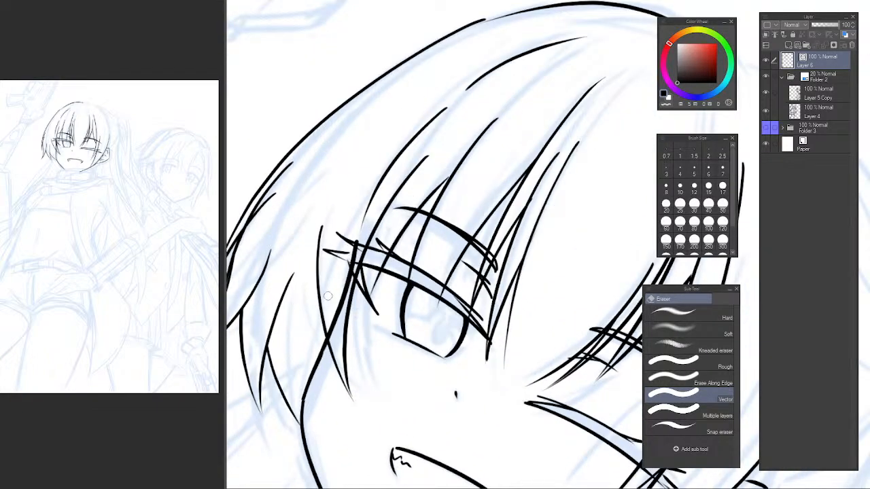
{"action": "key", "text": "p"}
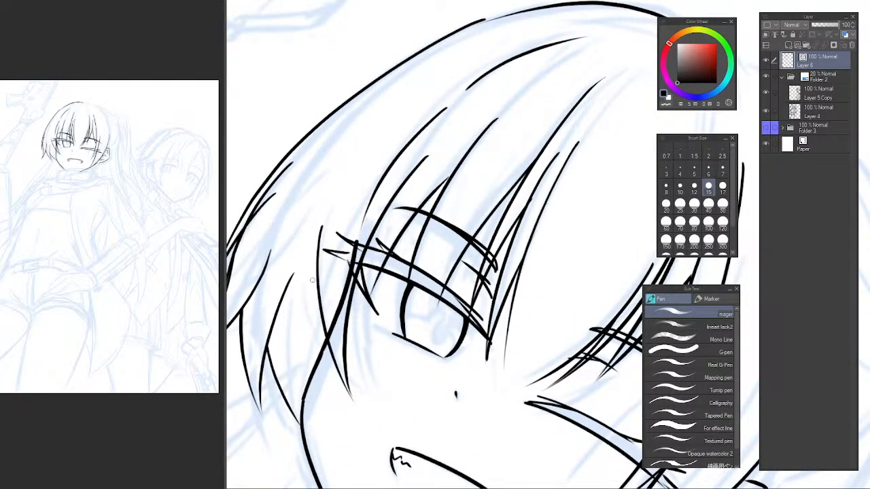
{"action": "left_click_drag", "start_coordinate": [312, 279], "coordinate": [302, 382]}
{"action": "key", "text": "ctrl+z"}
{"action": "left_click_drag", "start_coordinate": [313, 259], "coordinate": [303, 370]}
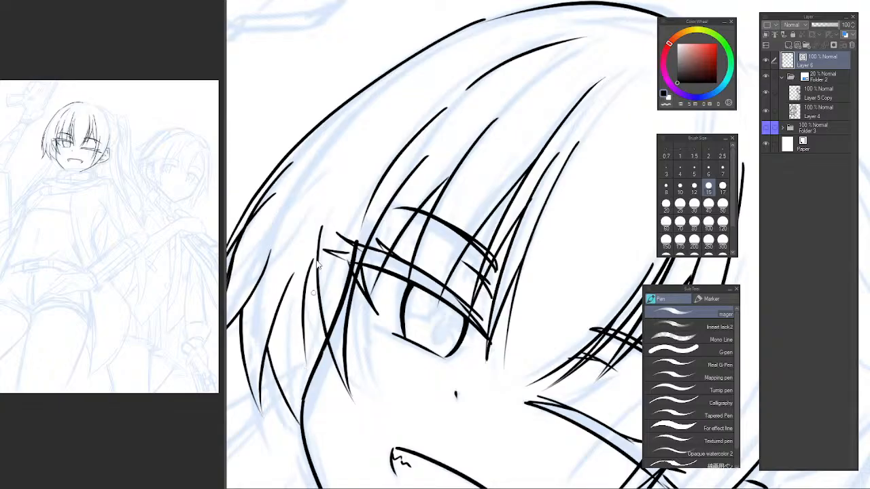
{"action": "key", "text": "ctrl+z"}
{"action": "left_click_drag", "start_coordinate": [316, 251], "coordinate": [304, 368]}
{"action": "key", "text": "ctrl+z"}
{"action": "left_click_drag", "start_coordinate": [307, 266], "coordinate": [305, 381]}
{"action": "key", "text": "ctrl+z"}
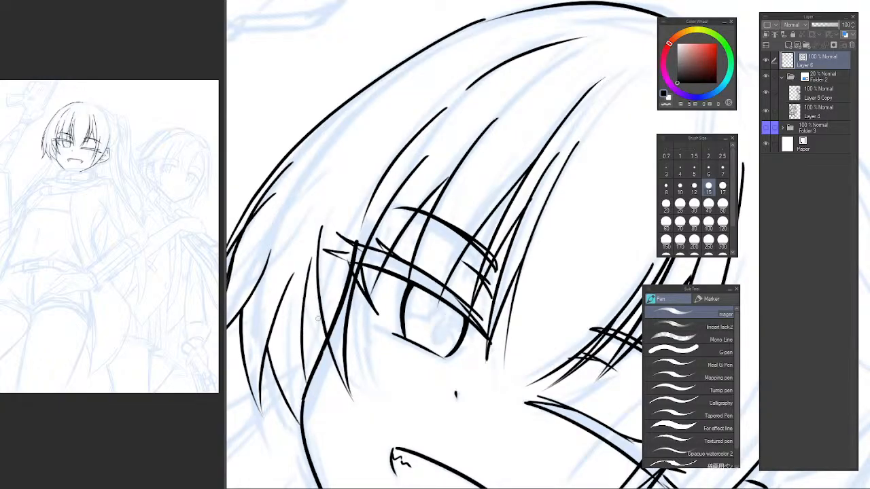
{"action": "left_click_drag", "start_coordinate": [317, 303], "coordinate": [309, 380]}
{"action": "key", "text": "ctrl+z"}
{"action": "left_click_drag", "start_coordinate": [328, 282], "coordinate": [309, 376]}
{"action": "key", "text": "e"}
{"action": "left_click_drag", "start_coordinate": [328, 284], "coordinate": [324, 288]}
{"action": "key", "text": "ctrl+z"}
Trim the upper end of the side hair strand above the ear with the Vector eraser.
{"action": "scroll", "coordinate": [383, 274], "scroll_direction": "down", "scroll_amount": 5}
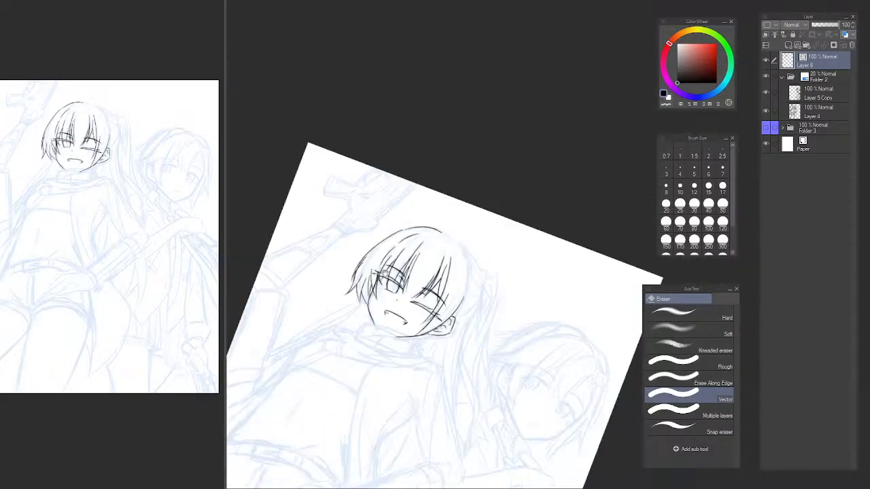
{"action": "left_click_drag", "start_coordinate": [384, 273], "coordinate": [368, 231]}
{"action": "key", "text": "p"}
{"action": "key", "text": "p"}
{"action": "key", "text": "p"}
{"action": "key", "text": "ctrl+at"}
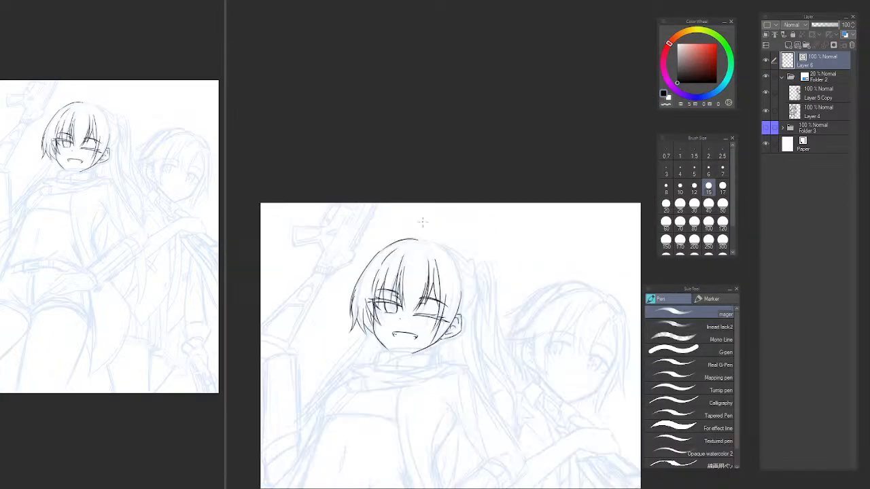
{"action": "scroll", "coordinate": [413, 243], "scroll_direction": "up", "scroll_amount": 5}
{"action": "left_click_drag", "start_coordinate": [446, 262], "coordinate": [399, 169]}
{"action": "key", "text": "h"}
{"action": "left_click_drag", "start_coordinate": [511, 206], "coordinate": [403, 175]}
{"action": "key", "text": "c"}
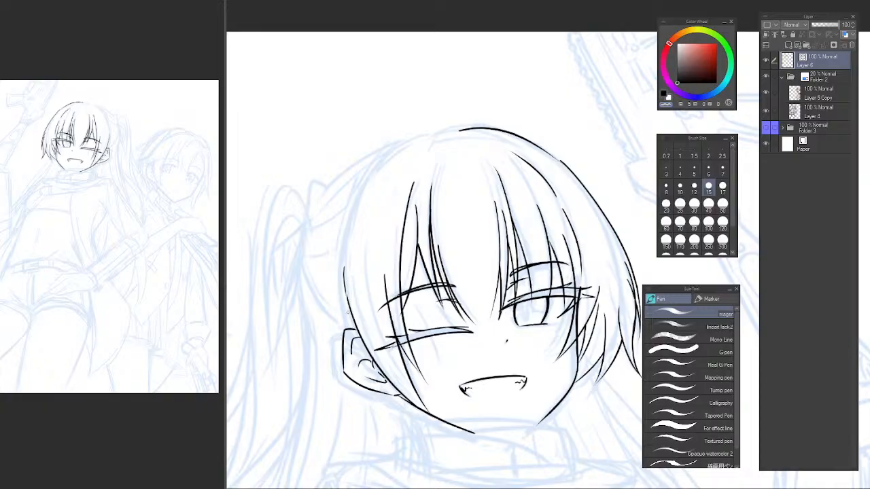
{"action": "key", "text": "e"}
{"action": "left_click_drag", "start_coordinate": [345, 295], "coordinate": [343, 276]}
Ink the head outline on the winking-eye side, curving from the crown down toward the ear.
{"action": "key", "text": "p"}
{"action": "key", "text": "c"}
{"action": "mouse_move", "coordinate": [409, 142]}
{"action": "left_mouse_down"}
{"action": "mouse_move", "coordinate": [342, 266]}
{"action": "mouse_move", "coordinate": [341, 316]}
{"action": "mouse_move", "coordinate": [348, 280]}
{"action": "left_mouse_up"}
{"action": "key", "text": "ctrl+z"}
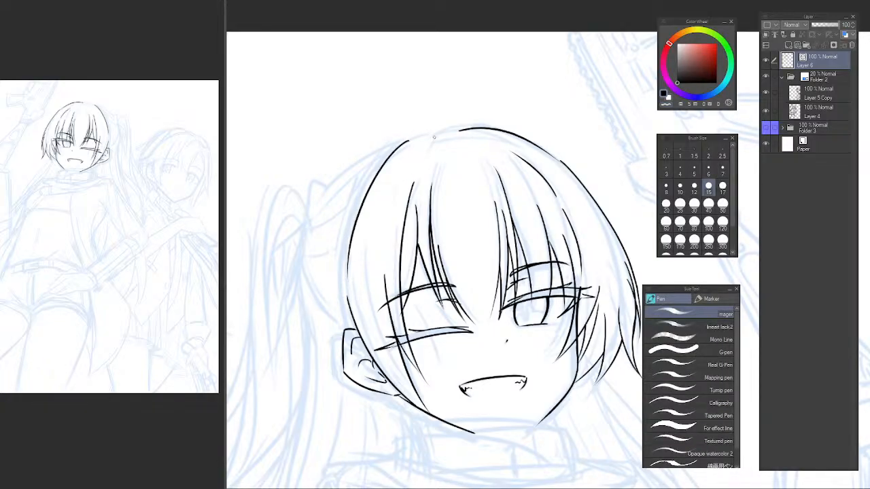
{"action": "key", "text": "ctrl+z"}
{"action": "left_click_drag", "start_coordinate": [410, 141], "coordinate": [348, 307]}
{"action": "key", "text": "ctrl+z"}
{"action": "mouse_move", "coordinate": [411, 137]}
{"action": "left_mouse_down"}
{"action": "mouse_move", "coordinate": [352, 271]}
{"action": "mouse_move", "coordinate": [340, 236]}
{"action": "mouse_move", "coordinate": [342, 287]}
{"action": "mouse_move", "coordinate": [350, 292]}
{"action": "mouse_move", "coordinate": [362, 196]}
{"action": "mouse_move", "coordinate": [352, 288]}
{"action": "left_mouse_up"}
{"action": "key", "text": "ctrl+z"}
{"action": "key", "text": "ctrl+z"}
{"action": "key", "text": "ctrl+z"}
{"action": "key", "text": "ctrl+z"}
{"action": "key", "text": "ctrl+z"}
{"action": "mouse_move", "coordinate": [416, 132]}
{"action": "left_mouse_down"}
{"action": "mouse_move", "coordinate": [349, 294]}
{"action": "mouse_move", "coordinate": [403, 144]}
{"action": "mouse_move", "coordinate": [359, 264]}
{"action": "mouse_move", "coordinate": [353, 213]}
{"action": "mouse_move", "coordinate": [348, 293]}
{"action": "left_mouse_up"}
{"action": "key", "text": "ctrl+z"}
{"action": "key", "text": "ctrl+z"}
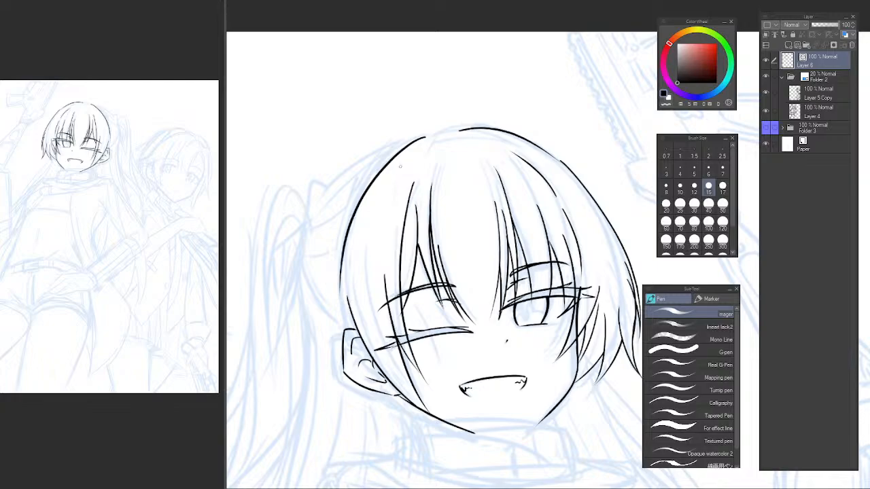
Erase the lower section of the winking-eye side's head outline, keeping only the curve near the crown.
{"action": "key", "text": "h"}
{"action": "left_click_drag", "start_coordinate": [503, 183], "coordinate": [355, 179]}
{"action": "key", "text": "c"}
{"action": "mouse_move", "coordinate": [439, 164]}
{"action": "left_mouse_down"}
{"action": "mouse_move", "coordinate": [463, 221]}
{"action": "mouse_move", "coordinate": [289, 174]}
{"action": "mouse_move", "coordinate": [326, 119]}
{"action": "left_mouse_up"}
{"action": "key", "text": "e"}
{"action": "key", "text": "h"}
{"action": "scroll", "coordinate": [333, 96], "scroll_direction": "up", "scroll_amount": 5}
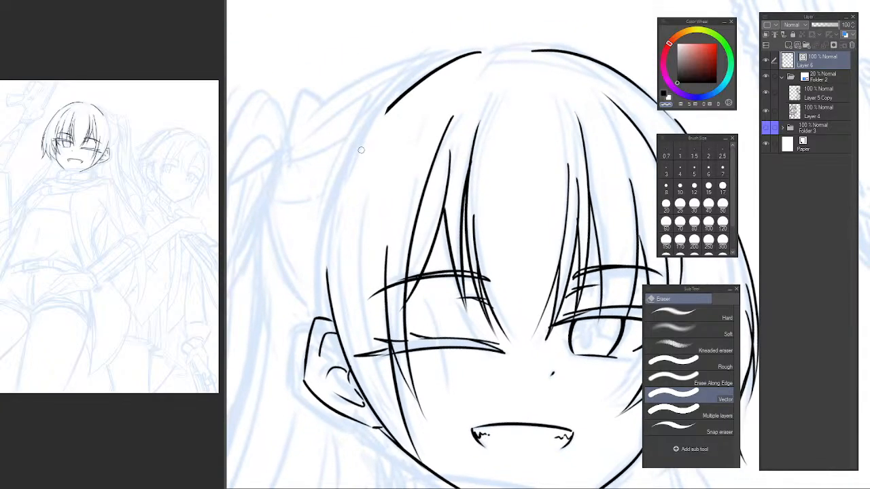
Re-ink the lower section of the winking-eye side's head outline down to the top of the ear.
{"action": "key", "text": "p"}
{"action": "key", "text": "c"}
{"action": "mouse_move", "coordinate": [384, 113]}
{"action": "left_mouse_down"}
{"action": "mouse_move", "coordinate": [327, 296]}
{"action": "mouse_move", "coordinate": [333, 314]}
{"action": "left_mouse_up"}
{"action": "key", "text": "ctrl+z"}
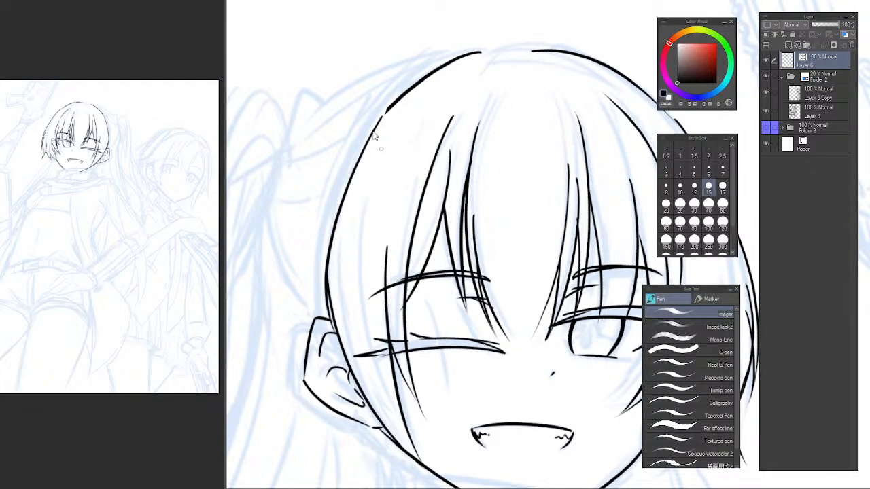
{"action": "key", "text": "ctrl+z"}
{"action": "left_click_drag", "start_coordinate": [384, 112], "coordinate": [325, 312]}
{"action": "key", "text": "ctrl+z"}
{"action": "left_click_drag", "start_coordinate": [385, 110], "coordinate": [321, 328]}
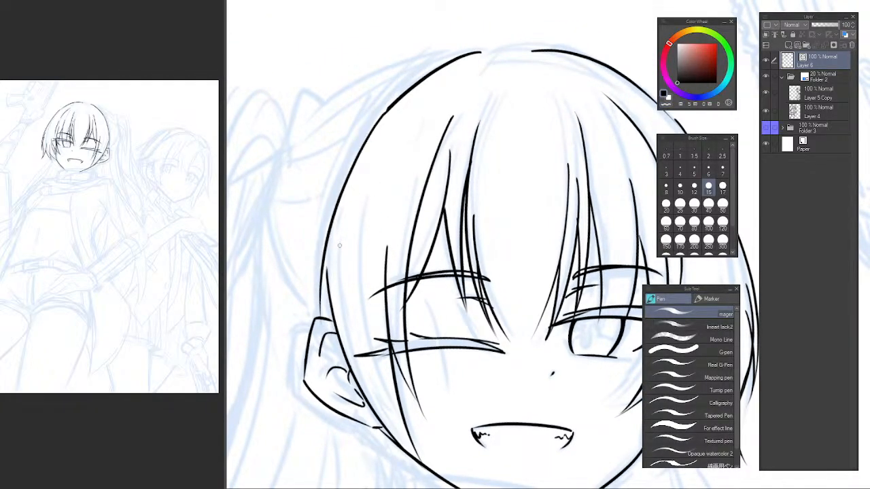
Add a thin tapering strand just inside the head outline above the ear.
{"action": "left_click_drag", "start_coordinate": [342, 232], "coordinate": [321, 335]}
{"action": "key", "text": "ctrl+z"}
{"action": "key", "text": "ctrl+z"}
{"action": "left_click_drag", "start_coordinate": [354, 205], "coordinate": [322, 337]}
{"action": "key", "text": "e"}
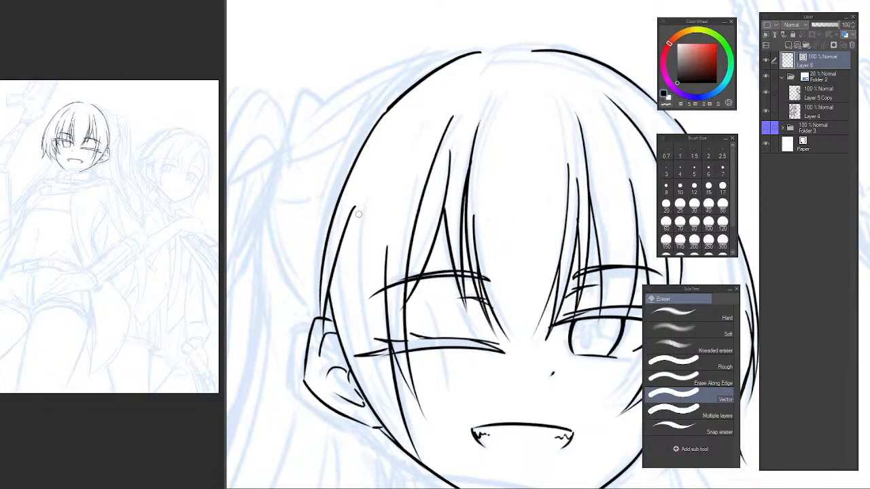
{"action": "key", "text": "p"}
{"action": "key", "text": "ctrl+z"}
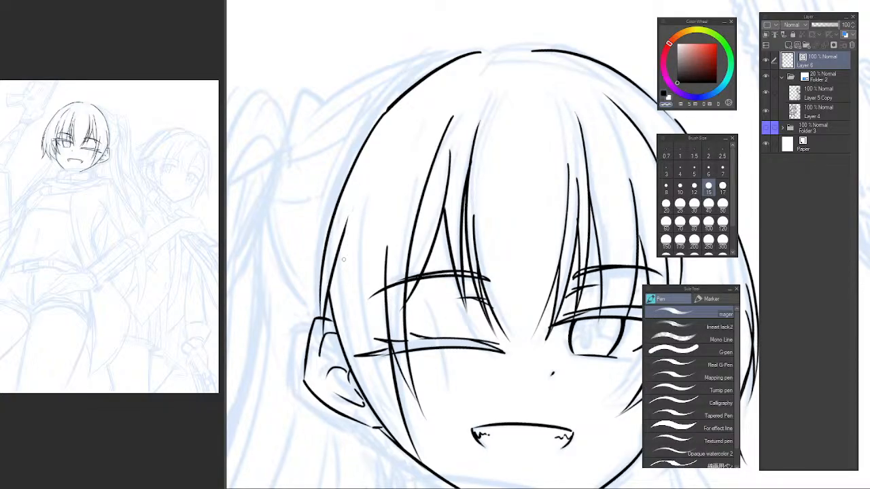
Close the gap at the crown with short curved strokes radiating from the hair's parting point.
{"action": "left_click_drag", "start_coordinate": [406, 110], "coordinate": [391, 179]}
{"action": "scroll", "coordinate": [422, 202], "scroll_direction": "down", "scroll_amount": 3}
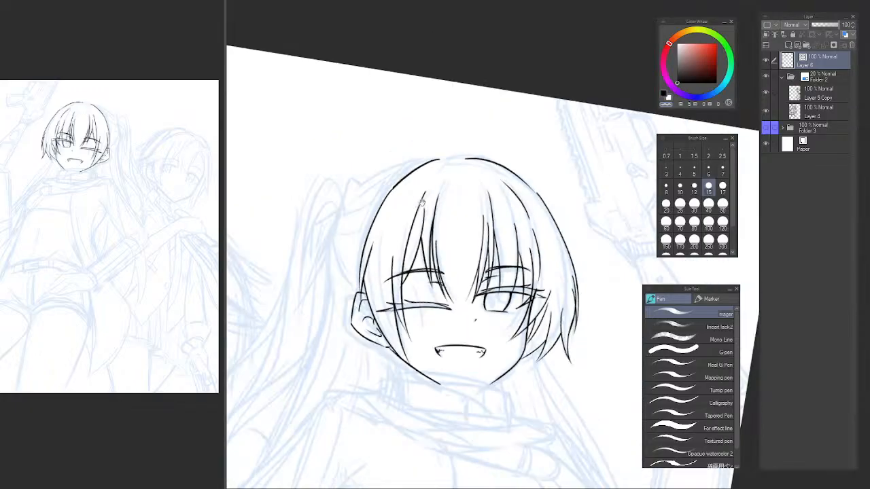
{"action": "key", "text": "h"}
{"action": "left_click_drag", "start_coordinate": [527, 202], "coordinate": [275, 194]}
{"action": "scroll", "coordinate": [457, 203], "scroll_direction": "up", "scroll_amount": 1}
{"action": "left_click_drag", "start_coordinate": [468, 196], "coordinate": [422, 223]}
{"action": "scroll", "coordinate": [374, 159], "scroll_direction": "up", "scroll_amount": 2}
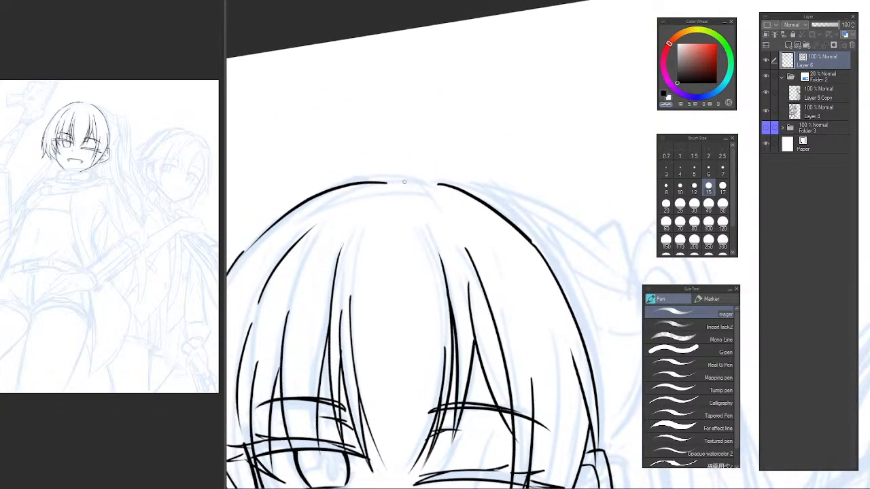
{"action": "mouse_move", "coordinate": [389, 184]}
{"action": "left_mouse_down"}
{"action": "mouse_move", "coordinate": [437, 183]}
{"action": "mouse_move", "coordinate": [403, 185]}
{"action": "left_mouse_up"}
{"action": "key", "text": "ctrl+z"}
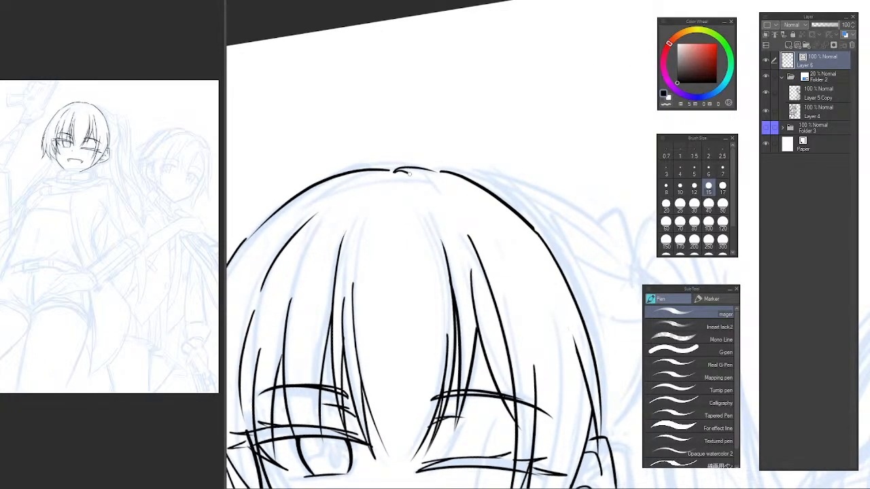
{"action": "key", "text": "ctrl+z"}
{"action": "key", "text": "ctrl+z"}
{"action": "left_click_drag", "start_coordinate": [382, 176], "coordinate": [337, 202]}
{"action": "key", "text": "ctrl+z"}
{"action": "left_click_drag", "start_coordinate": [383, 177], "coordinate": [342, 197]}
{"action": "key", "text": "h"}
{"action": "left_click_drag", "start_coordinate": [466, 209], "coordinate": [301, 161]}
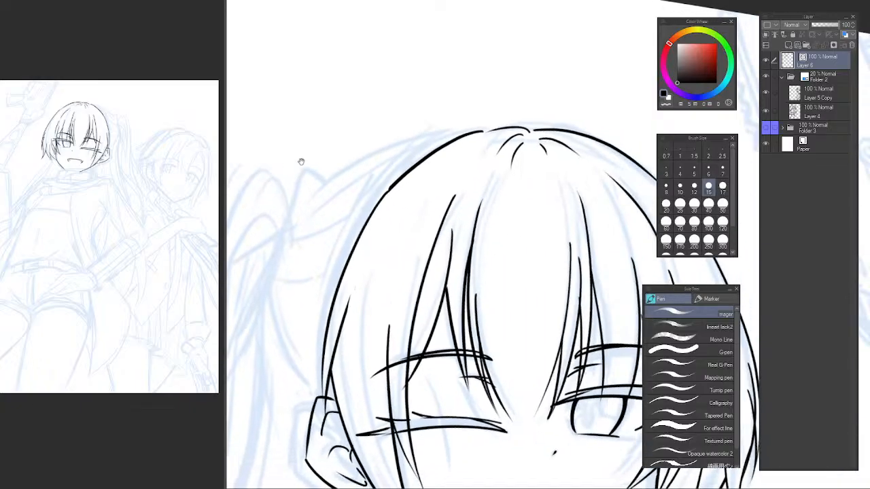
Examine the shape of the head and hair in mirrored and normal view.
{"action": "scroll", "coordinate": [401, 209], "scroll_direction": "down", "scroll_amount": 2}
{"action": "left_click_drag", "start_coordinate": [424, 240], "coordinate": [386, 216]}
{"action": "key", "text": "h"}
{"action": "left_click_drag", "start_coordinate": [494, 229], "coordinate": [295, 202]}
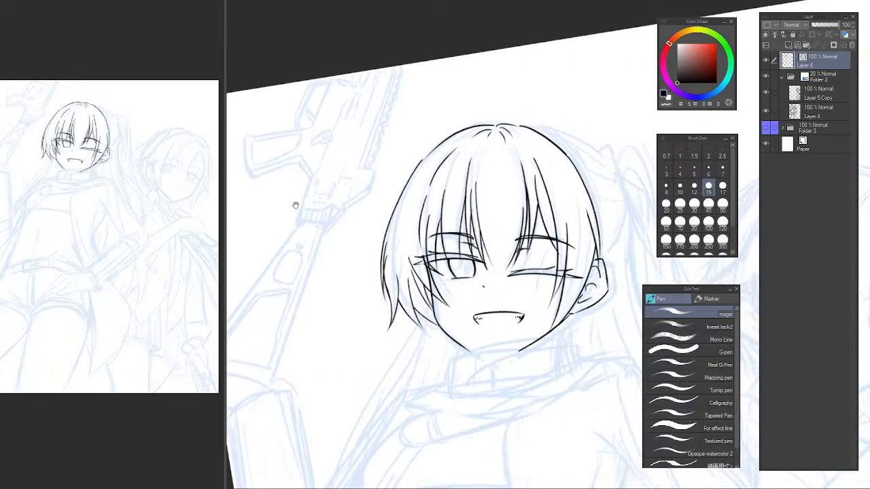
{"action": "left_click_drag", "start_coordinate": [454, 221], "coordinate": [296, 235]}
{"action": "key", "text": "h"}
{"action": "left_click_drag", "start_coordinate": [451, 220], "coordinate": [291, 218]}
{"action": "left_click_drag", "start_coordinate": [411, 215], "coordinate": [314, 204]}
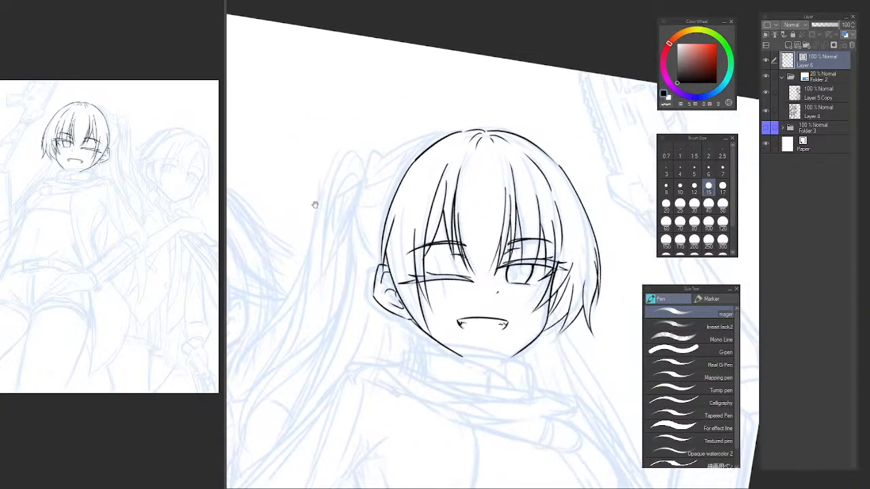
Replace the lower head outline and inner strand above the ear with one smooth curve continuing from the crown line.
{"action": "key", "text": "e"}
{"action": "scroll", "coordinate": [381, 255], "scroll_direction": "up", "scroll_amount": 4}
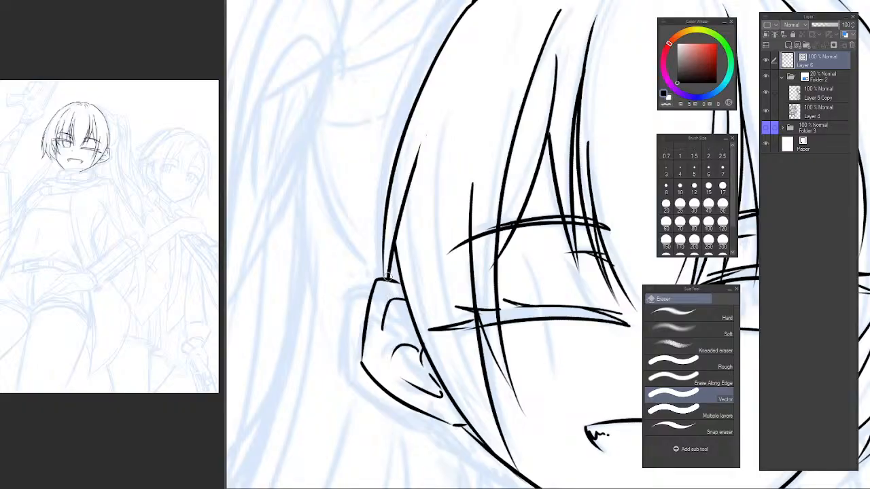
{"action": "left_click_drag", "start_coordinate": [383, 267], "coordinate": [386, 264]}
{"action": "left_click_drag", "start_coordinate": [410, 203], "coordinate": [422, 233]}
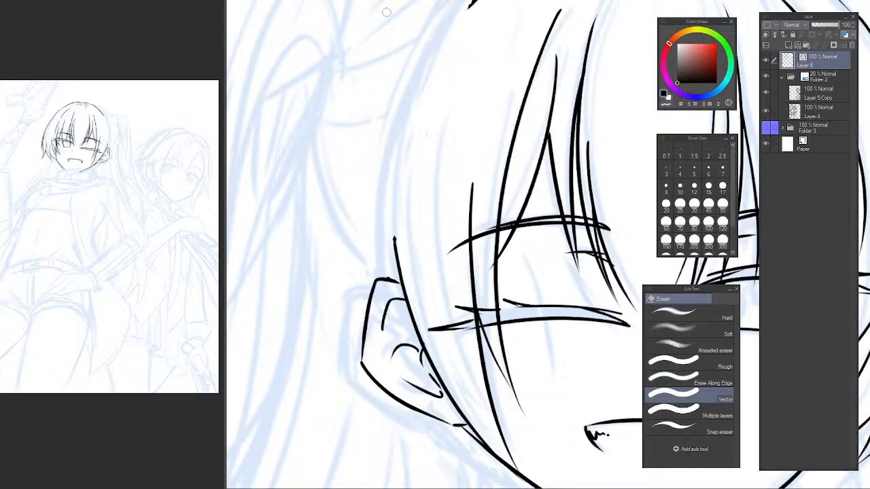
{"action": "left_click_drag", "start_coordinate": [429, 169], "coordinate": [368, 293]}
{"action": "key", "text": "p"}
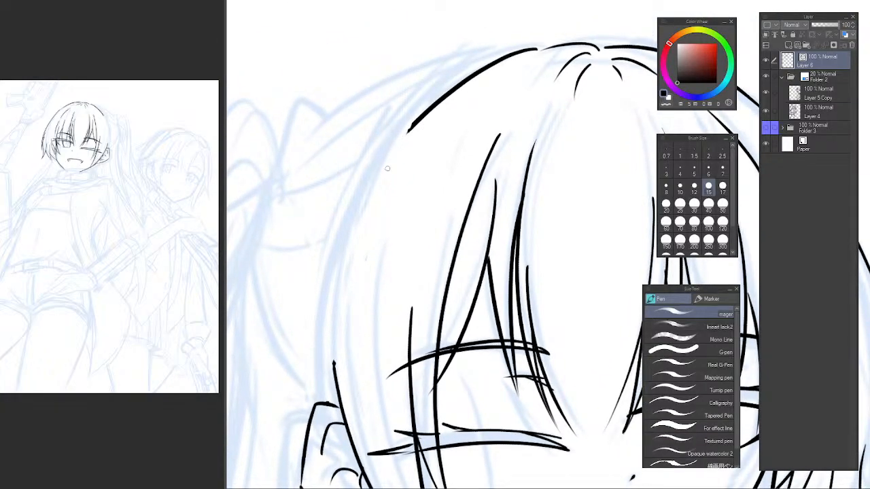
{"action": "left_click_drag", "start_coordinate": [406, 125], "coordinate": [326, 401]}
{"action": "key", "text": "ctrl+z"}
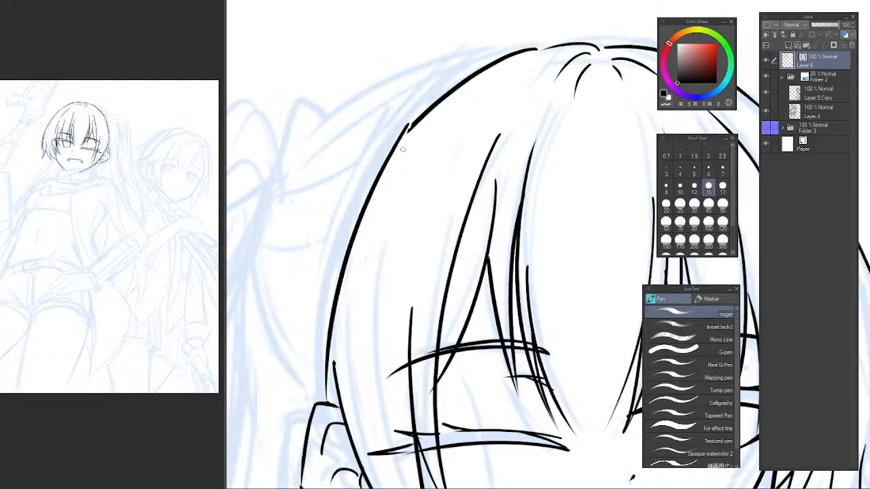
{"action": "key", "text": "ctrl+z"}
{"action": "left_click_drag", "start_coordinate": [408, 125], "coordinate": [318, 367]}
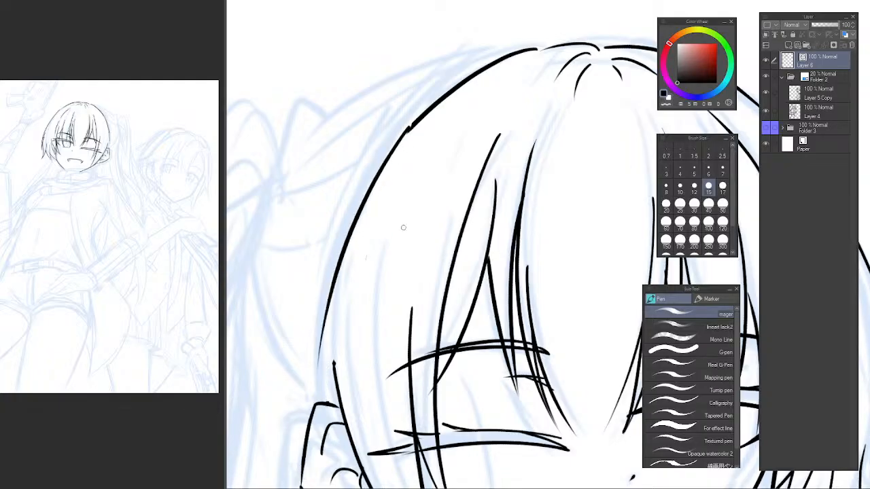
Redraw the side of the head outline down to the ear and add a tapering inner strand just inside it.
{"action": "key", "text": "ctrl+z"}
{"action": "mouse_move", "coordinate": [409, 130]}
{"action": "left_mouse_down"}
{"action": "mouse_move", "coordinate": [349, 231]}
{"action": "mouse_move", "coordinate": [322, 353]}
{"action": "mouse_move", "coordinate": [361, 212]}
{"action": "mouse_move", "coordinate": [323, 426]}
{"action": "left_mouse_up"}
{"action": "key", "text": "ctrl+z"}
{"action": "key", "text": "ctrl+z"}
{"action": "left_click_drag", "start_coordinate": [411, 126], "coordinate": [331, 405]}
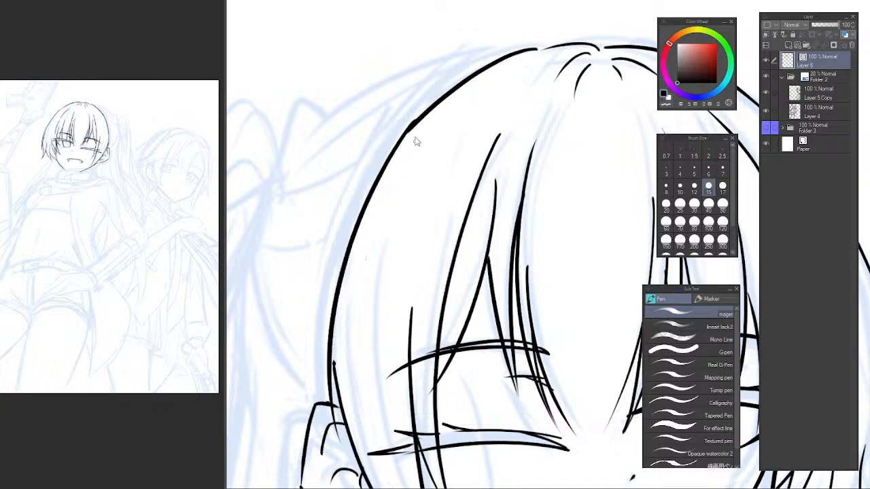
{"action": "key", "text": "ctrl+z"}
{"action": "mouse_move", "coordinate": [413, 120]}
{"action": "left_mouse_down"}
{"action": "mouse_move", "coordinate": [333, 405]}
{"action": "mouse_move", "coordinate": [337, 301]}
{"action": "left_mouse_up"}
{"action": "left_click_drag", "start_coordinate": [363, 201], "coordinate": [333, 378]}
Try to trim the inner strand above the ear with the vector eraser, and undo the erasing.
{"action": "key", "text": "e"}
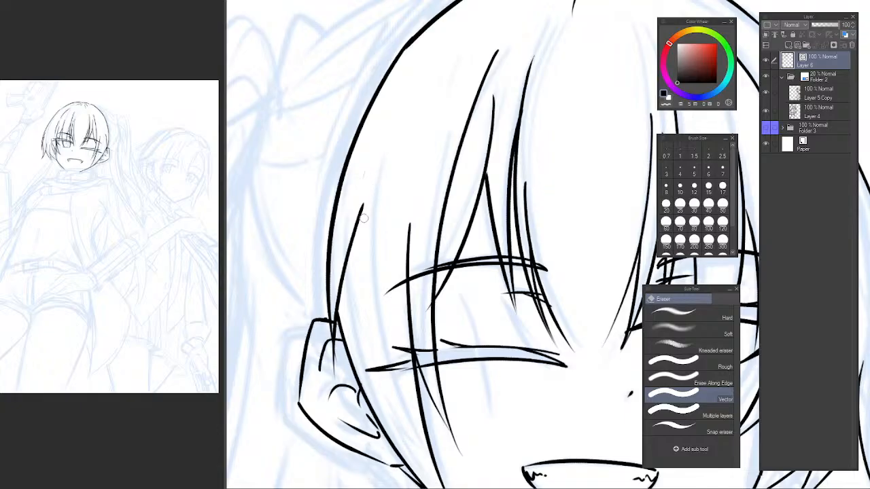
{"action": "mouse_move", "coordinate": [363, 217]}
{"action": "left_mouse_down"}
{"action": "mouse_move", "coordinate": [357, 275]}
{"action": "mouse_move", "coordinate": [332, 337]}
{"action": "left_mouse_up"}
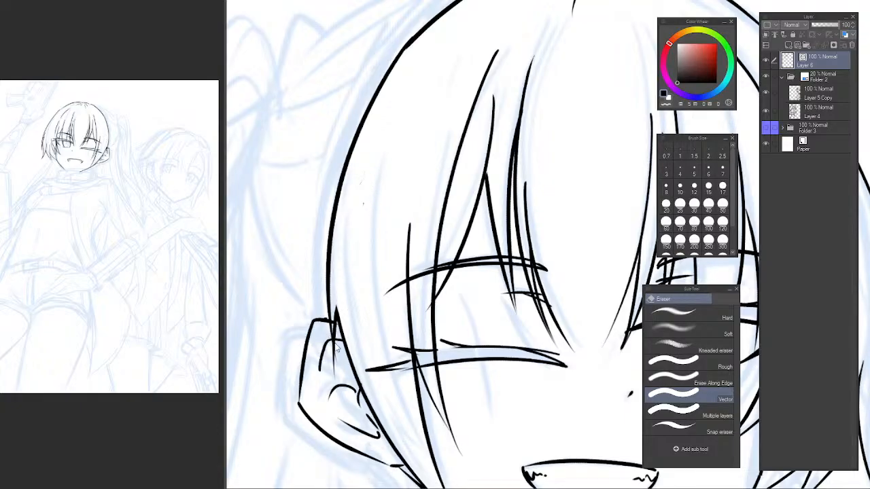
{"action": "key", "text": "ctrl+z"}
{"action": "key", "text": "ctrl+z"}
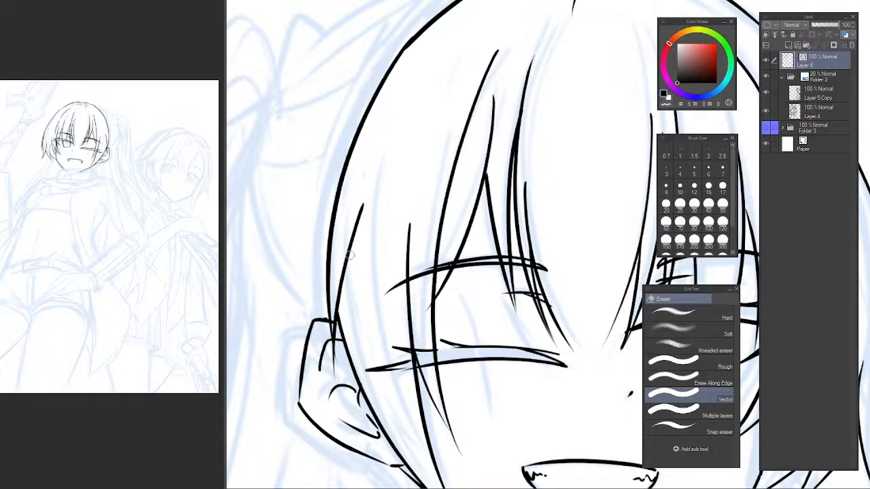
Try to erase and reshape the head outline where the crown stroke meets the side stroke.
{"action": "scroll", "coordinate": [385, 152], "scroll_direction": "up", "scroll_amount": 5}
{"action": "key", "text": "p"}
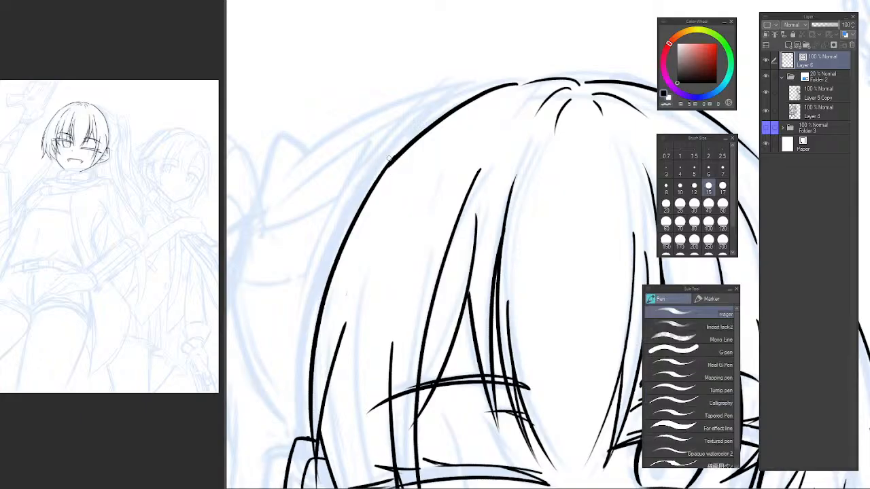
{"action": "key", "text": "c"}
{"action": "left_click_drag", "start_coordinate": [407, 149], "coordinate": [470, 95]}
{"action": "scroll", "coordinate": [417, 151], "scroll_direction": "up", "scroll_amount": 1}
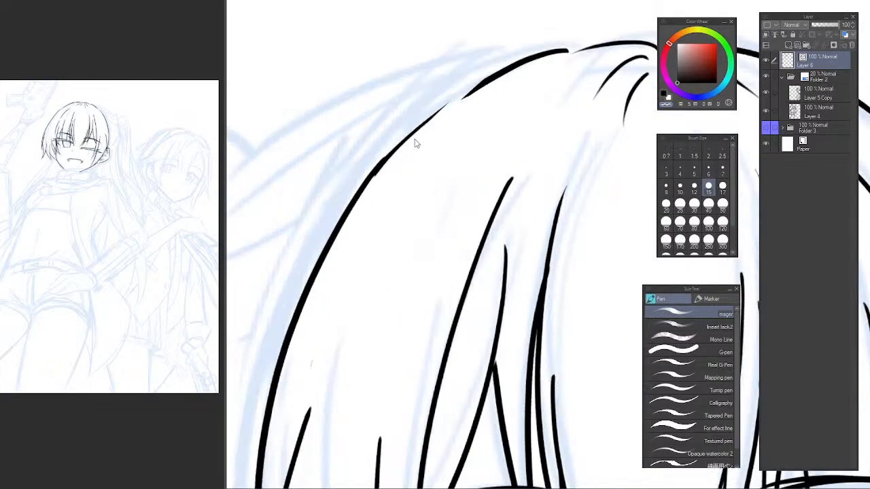
{"action": "key", "text": "ctrl+z"}
{"action": "key", "text": "c"}
{"action": "mouse_move", "coordinate": [367, 181]}
{"action": "left_mouse_down"}
{"action": "mouse_move", "coordinate": [504, 83]}
{"action": "mouse_move", "coordinate": [496, 75]}
{"action": "mouse_move", "coordinate": [396, 154]}
{"action": "mouse_move", "coordinate": [471, 87]}
{"action": "left_mouse_up"}
{"action": "key", "text": "ctrl+z"}
{"action": "key", "text": "ctrl+z"}
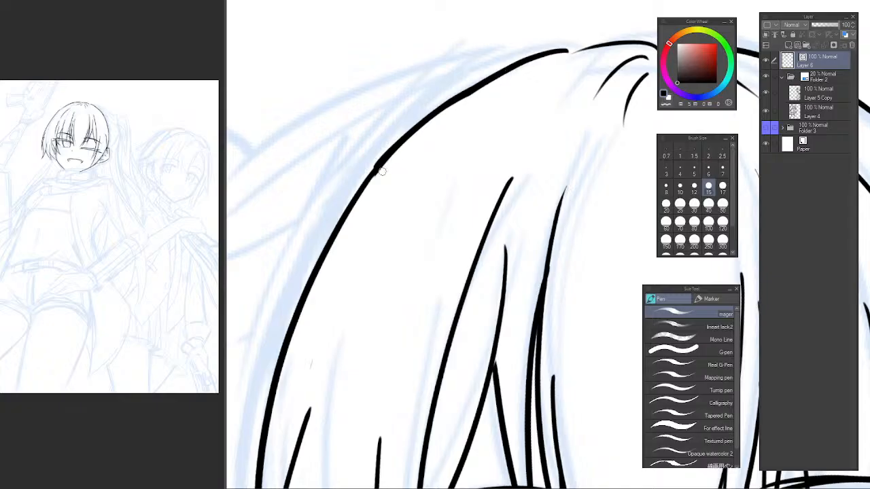
Smooth and thin the joint between the crown stroke and the side stroke of the head outline.
{"action": "left_click_drag", "start_coordinate": [368, 170], "coordinate": [448, 99]}
{"action": "left_click_drag", "start_coordinate": [356, 190], "coordinate": [427, 113]}
{"action": "key", "text": "ctrl+z"}
{"action": "left_click_drag", "start_coordinate": [374, 164], "coordinate": [401, 136]}
{"action": "left_click_drag", "start_coordinate": [450, 110], "coordinate": [504, 81]}
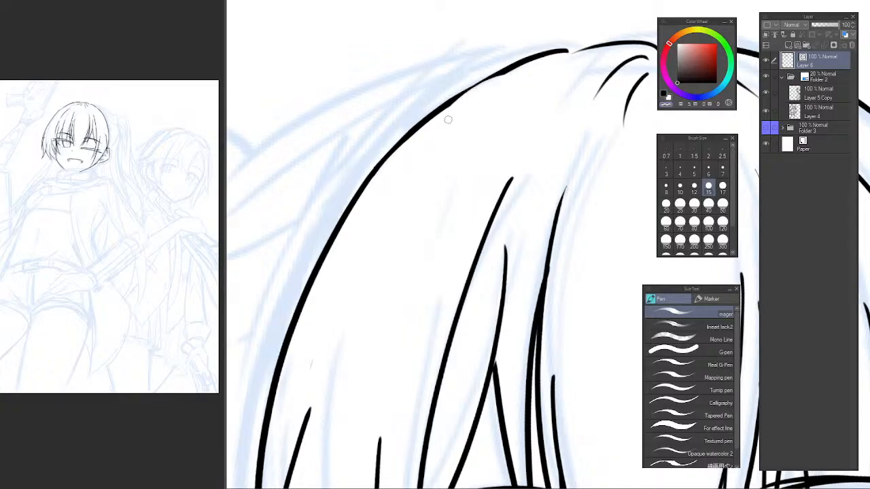
{"action": "key", "text": "ctrl+z"}
{"action": "left_click_drag", "start_coordinate": [414, 139], "coordinate": [572, 55]}
{"action": "scroll", "coordinate": [495, 118], "scroll_direction": "down", "scroll_amount": 5}
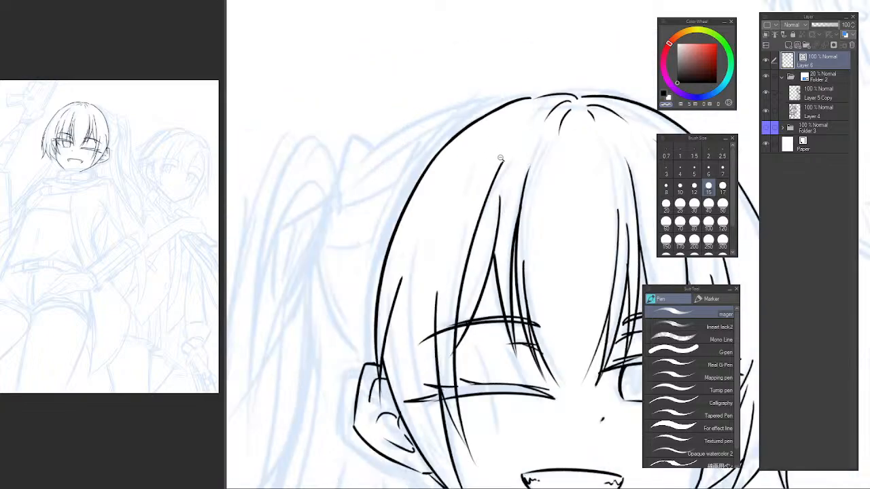
Draw a short curved neck line descending from the jaw just below the ear.
{"action": "left_click_drag", "start_coordinate": [528, 159], "coordinate": [430, 115]}
{"action": "key", "text": "h"}
{"action": "left_click_drag", "start_coordinate": [580, 178], "coordinate": [317, 161]}
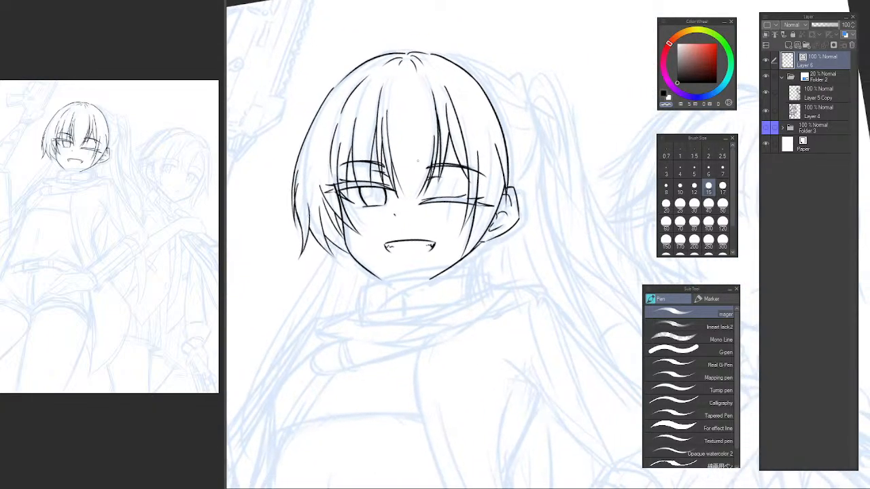
{"action": "left_click_drag", "start_coordinate": [515, 145], "coordinate": [439, 176]}
{"action": "left_click_drag", "start_coordinate": [399, 241], "coordinate": [430, 233]}
{"action": "scroll", "coordinate": [417, 284], "scroll_direction": "up", "scroll_amount": 3}
{"action": "left_click_drag", "start_coordinate": [418, 279], "coordinate": [411, 278]}
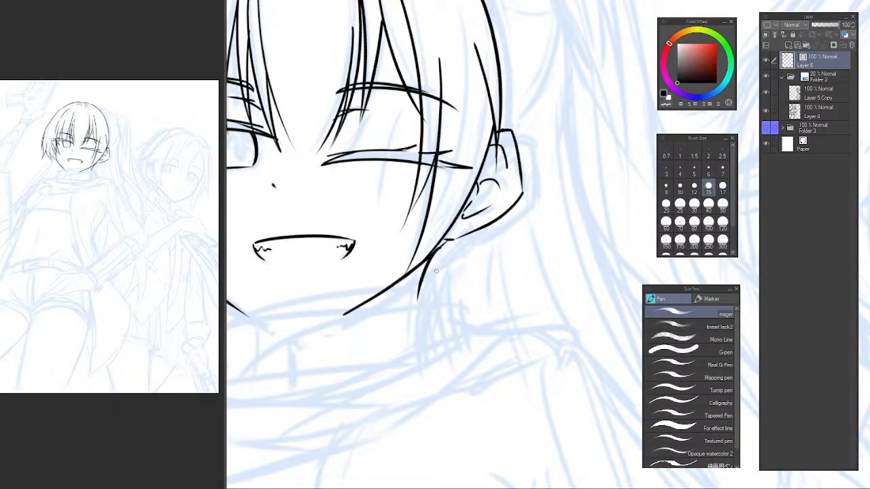
{"action": "left_click_drag", "start_coordinate": [424, 264], "coordinate": [412, 302]}
{"action": "key", "text": "ctrl+z"}
{"action": "key", "text": "ctrl+z"}
{"action": "left_click_drag", "start_coordinate": [418, 265], "coordinate": [412, 309]}
{"action": "left_click_drag", "start_coordinate": [445, 283], "coordinate": [395, 283]}
{"action": "left_click_drag", "start_coordinate": [472, 285], "coordinate": [460, 238]}
Rework the neck line in mirrored view as a longer curve from the jaw toward the scarf.
{"action": "key", "text": "h"}
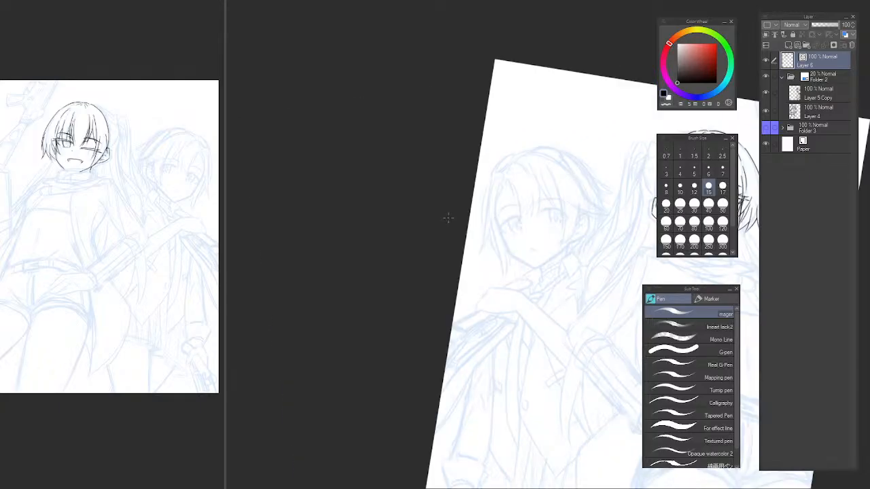
{"action": "left_click_drag", "start_coordinate": [547, 241], "coordinate": [291, 194]}
{"action": "left_click_drag", "start_coordinate": [401, 192], "coordinate": [371, 231]}
{"action": "scroll", "coordinate": [370, 231], "scroll_direction": "up", "scroll_amount": 3}
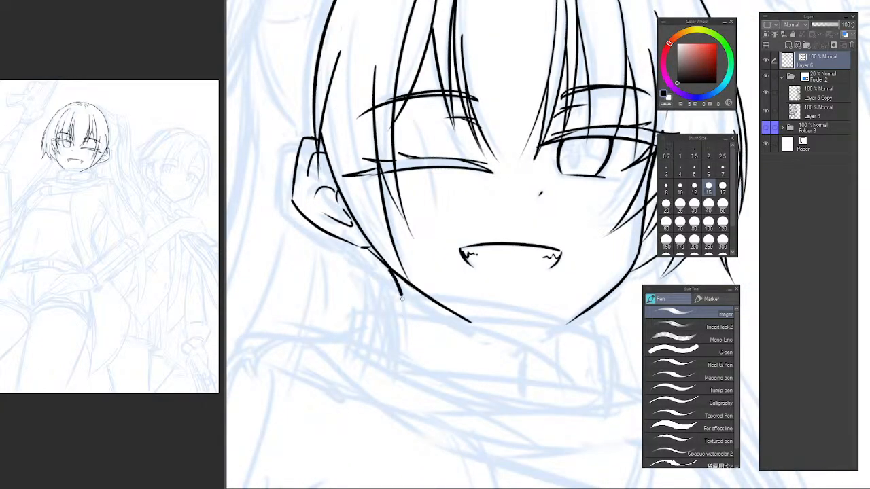
{"action": "left_click_drag", "start_coordinate": [402, 299], "coordinate": [407, 329]}
{"action": "key", "text": "ctrl+z"}
{"action": "left_click_drag", "start_coordinate": [395, 274], "coordinate": [408, 338]}
{"action": "key", "text": "ctrl+z"}
{"action": "left_click_drag", "start_coordinate": [392, 267], "coordinate": [408, 344]}
{"action": "key", "text": "ctrl+z"}
{"action": "key", "text": "ctrl+z"}
Examine the head shape and neck line in normal and mirrored view.
{"action": "scroll", "coordinate": [409, 331], "scroll_direction": "down", "scroll_amount": 5}
{"action": "left_click_drag", "start_coordinate": [435, 314], "coordinate": [396, 213]}
{"action": "key", "text": "h"}
{"action": "left_click_drag", "start_coordinate": [756, 198], "coordinate": [416, 244]}
{"action": "scroll", "coordinate": [409, 161], "scroll_direction": "up", "scroll_amount": 5}
{"action": "left_click_drag", "start_coordinate": [417, 175], "coordinate": [429, 185]}
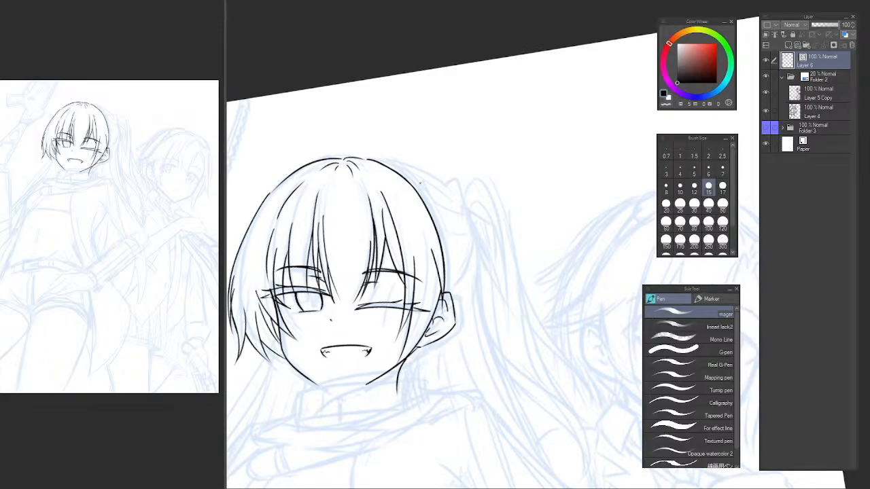
{"action": "key", "text": "h"}
{"action": "left_click_drag", "start_coordinate": [558, 188], "coordinate": [374, 120]}
{"action": "key", "text": "h"}
{"action": "left_click_drag", "start_coordinate": [523, 175], "coordinate": [328, 195]}
Try to outline the tied-back hair with one long curve from the crown down toward the ear.
{"action": "mouse_move", "coordinate": [397, 134]}
{"action": "left_mouse_down"}
{"action": "mouse_move", "coordinate": [373, 137]}
{"action": "mouse_move", "coordinate": [422, 155]}
{"action": "left_mouse_up"}
{"action": "scroll", "coordinate": [373, 136], "scroll_direction": "up", "scroll_amount": 3}
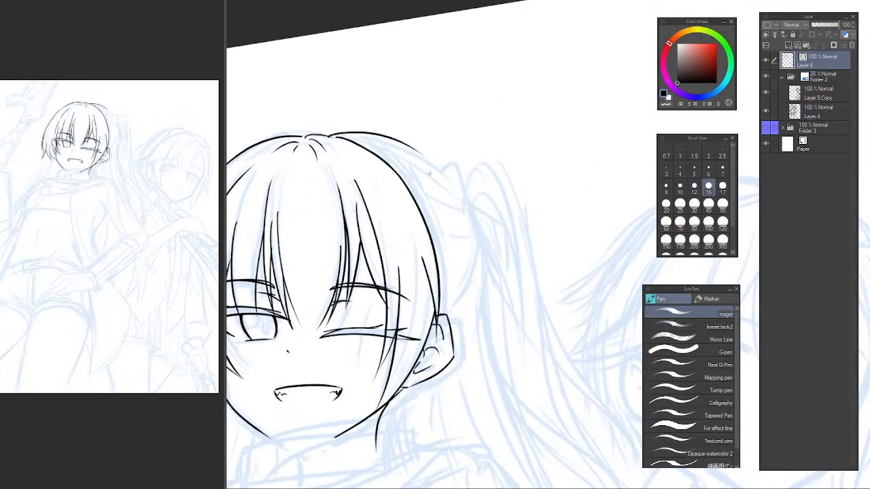
{"action": "key", "text": "ctrl+z"}
{"action": "left_click_drag", "start_coordinate": [327, 134], "coordinate": [417, 173]}
{"action": "key", "text": "ctrl+z"}
{"action": "mouse_move", "coordinate": [311, 136]}
{"action": "left_mouse_down"}
{"action": "mouse_move", "coordinate": [431, 199]}
{"action": "mouse_move", "coordinate": [452, 295]}
{"action": "left_mouse_up"}
{"action": "key", "text": "ctrl+z"}
{"action": "left_click_drag", "start_coordinate": [321, 133], "coordinate": [454, 275]}
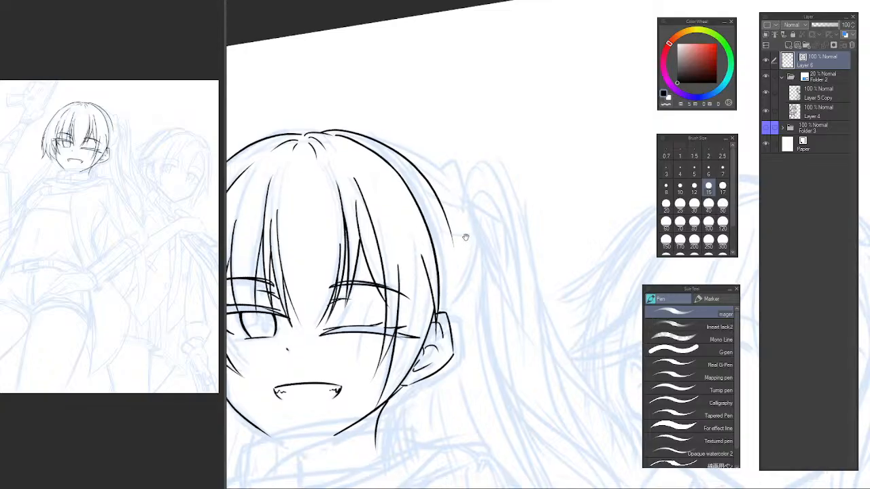
{"action": "mouse_move", "coordinate": [462, 237]}
{"action": "left_mouse_down"}
{"action": "mouse_move", "coordinate": [430, 97]}
{"action": "mouse_move", "coordinate": [433, 169]}
{"action": "left_mouse_up"}
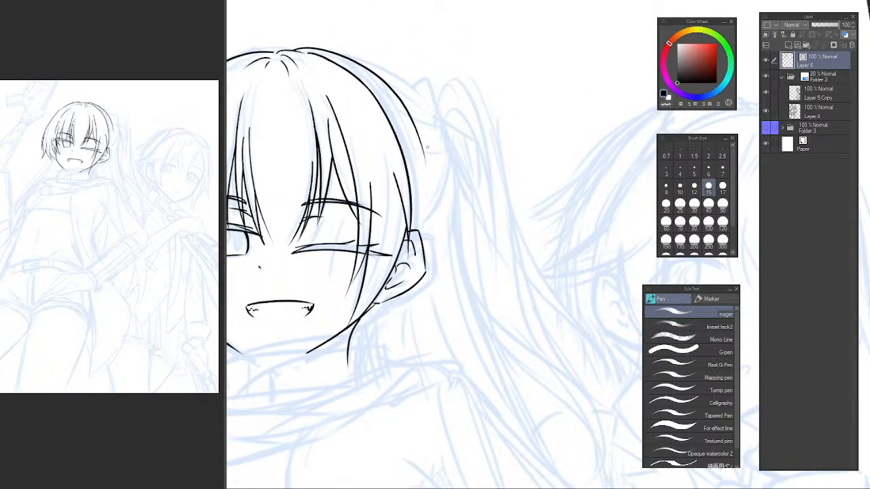
Outline the tied-back hair in mirrored view with a curve from the crown to the base of the ponytail.
{"action": "key", "text": "h"}
{"action": "mouse_move", "coordinate": [615, 170]}
{"action": "left_mouse_down"}
{"action": "mouse_move", "coordinate": [358, 178]}
{"action": "mouse_move", "coordinate": [336, 208]}
{"action": "left_mouse_up"}
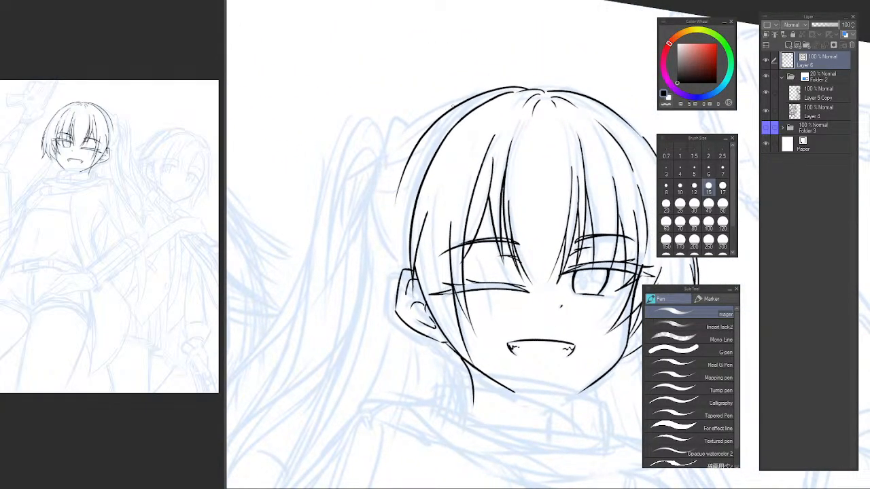
{"action": "key", "text": "ctrl+z"}
{"action": "mouse_move", "coordinate": [507, 90]}
{"action": "left_mouse_down"}
{"action": "mouse_move", "coordinate": [445, 112]}
{"action": "mouse_move", "coordinate": [384, 172]}
{"action": "left_mouse_up"}
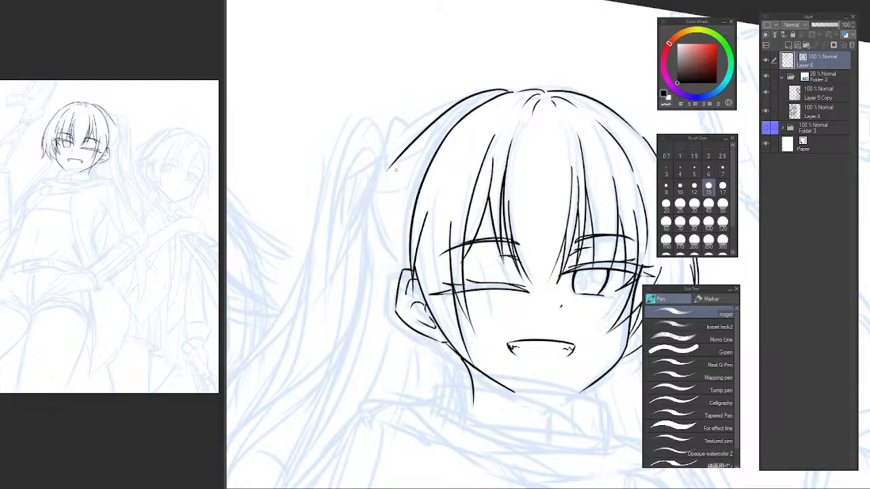
{"action": "key", "text": "ctrl+z"}
{"action": "left_click_drag", "start_coordinate": [504, 89], "coordinate": [386, 187]}
Add thin inner strands and short curves that converge at the base of the ponytail.
{"action": "left_click_drag", "start_coordinate": [447, 131], "coordinate": [387, 174]}
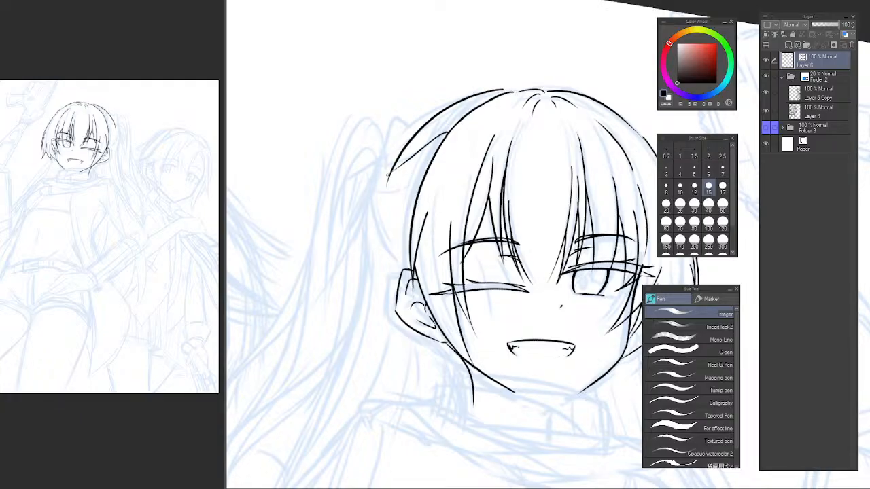
{"action": "key", "text": "ctrl+z"}
{"action": "mouse_move", "coordinate": [446, 128]}
{"action": "left_mouse_down"}
{"action": "mouse_move", "coordinate": [396, 176]}
{"action": "mouse_move", "coordinate": [398, 163]}
{"action": "mouse_move", "coordinate": [388, 185]}
{"action": "mouse_move", "coordinate": [416, 185]}
{"action": "mouse_move", "coordinate": [390, 233]}
{"action": "left_mouse_up"}
{"action": "key", "text": "ctrl+z"}
{"action": "key", "text": "ctrl+z"}
{"action": "key", "text": "ctrl+z"}
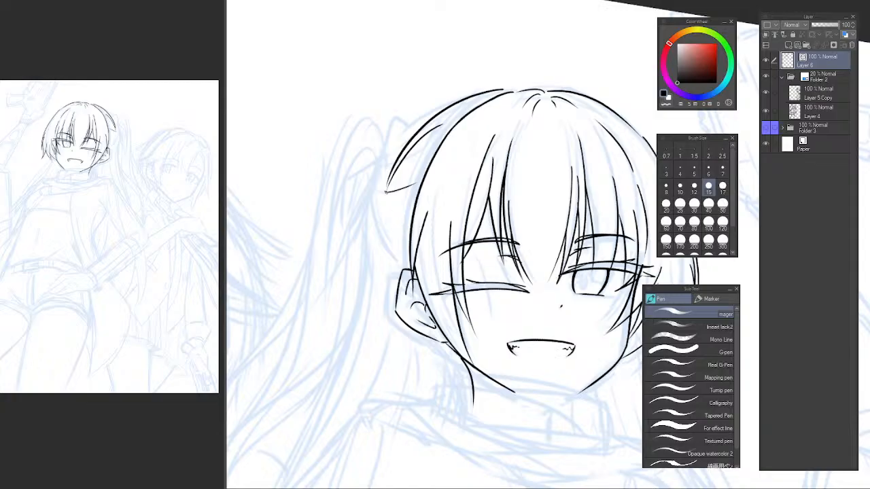
{"action": "mouse_move", "coordinate": [386, 192]}
{"action": "left_mouse_down"}
{"action": "mouse_move", "coordinate": [401, 241]}
{"action": "mouse_move", "coordinate": [382, 288]}
{"action": "mouse_move", "coordinate": [380, 234]}
{"action": "mouse_move", "coordinate": [394, 266]}
{"action": "left_mouse_up"}
{"action": "key", "text": "ctrl+z"}
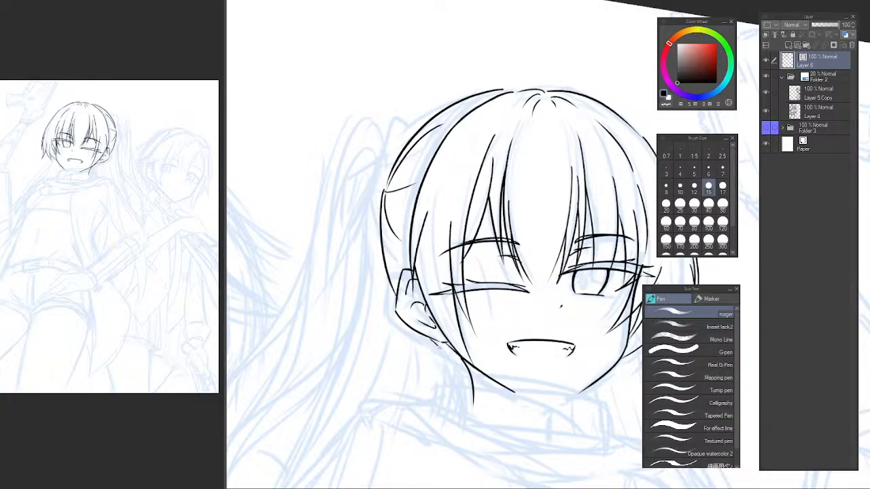
Draw the long front edge of the ponytail falling from its base past the ear toward the shoulder.
{"action": "key", "text": "ctrl+z"}
{"action": "left_click_drag", "start_coordinate": [385, 194], "coordinate": [380, 292]}
{"action": "key", "text": "ctrl+z"}
{"action": "mouse_move", "coordinate": [384, 193]}
{"action": "left_mouse_down"}
{"action": "mouse_move", "coordinate": [377, 246]}
{"action": "mouse_move", "coordinate": [382, 318]}
{"action": "left_mouse_up"}
{"action": "left_click_drag", "start_coordinate": [378, 294], "coordinate": [378, 390]}
{"action": "key", "text": "ctrl+z"}
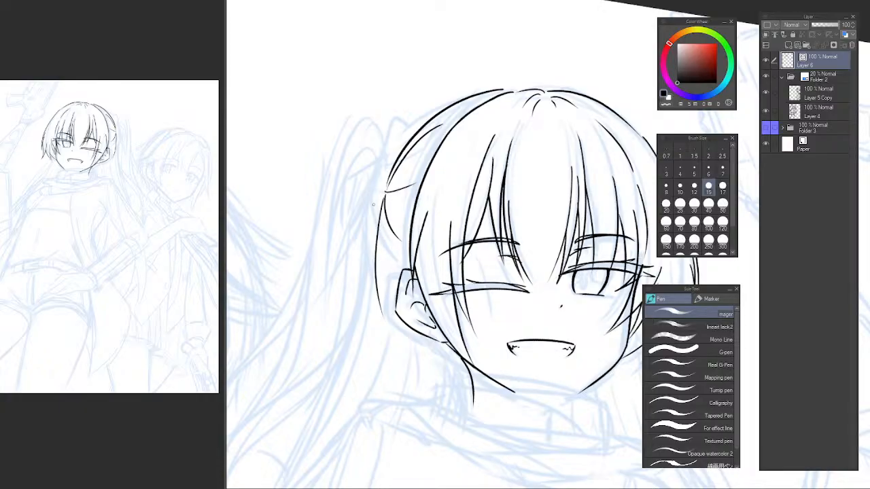
{"action": "key", "text": "ctrl+z"}
{"action": "left_click_drag", "start_coordinate": [383, 200], "coordinate": [368, 388]}
{"action": "key", "text": "ctrl+z"}
{"action": "left_click_drag", "start_coordinate": [379, 200], "coordinate": [346, 399]}
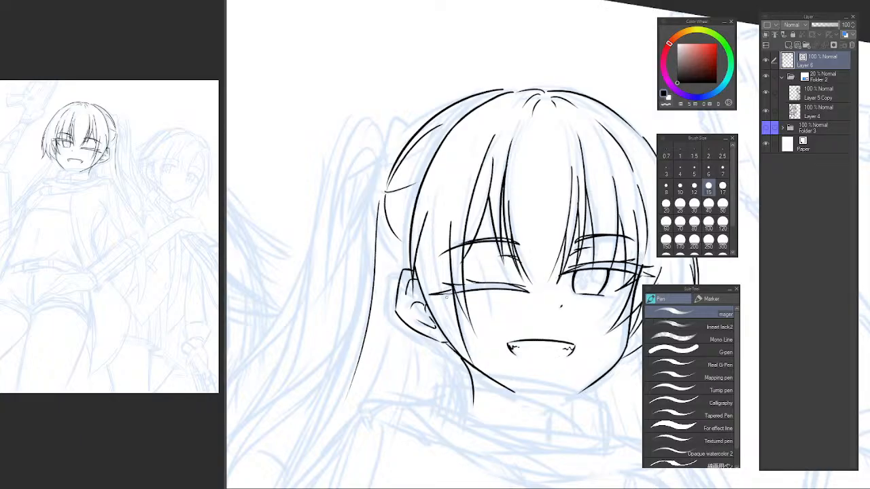
Add a short strand of hair behind the ear and erase the excess below it.
{"action": "key", "text": "h"}
{"action": "mouse_move", "coordinate": [712, 271]}
{"action": "left_mouse_down"}
{"action": "mouse_move", "coordinate": [470, 265]}
{"action": "mouse_move", "coordinate": [441, 328]}
{"action": "left_mouse_up"}
{"action": "scroll", "coordinate": [470, 265], "scroll_direction": "up", "scroll_amount": 1}
{"action": "key", "text": "ctrl+z"}
{"action": "mouse_move", "coordinate": [465, 250]}
{"action": "left_mouse_down"}
{"action": "mouse_move", "coordinate": [457, 284]}
{"action": "mouse_move", "coordinate": [418, 344]}
{"action": "mouse_move", "coordinate": [430, 341]}
{"action": "left_mouse_up"}
{"action": "key", "text": "ctrl+z"}
{"action": "key", "text": "e"}
{"action": "mouse_move", "coordinate": [418, 398]}
{"action": "left_mouse_down"}
{"action": "mouse_move", "coordinate": [396, 299]}
{"action": "mouse_move", "coordinate": [403, 334]}
{"action": "left_mouse_up"}
{"action": "key", "text": "p"}
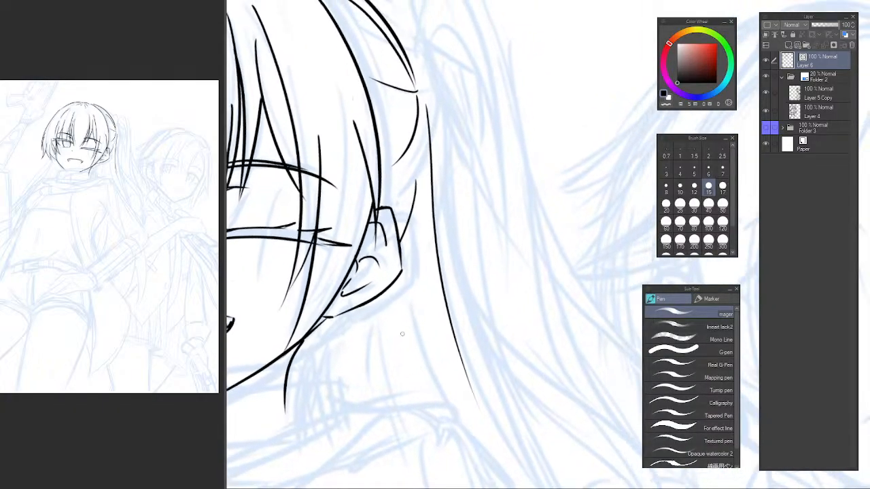
Try to draw a hair strand hanging below the ear, and undo it.
{"action": "left_click_drag", "start_coordinate": [396, 303], "coordinate": [411, 432]}
{"action": "key", "text": "ctrl+z"}
{"action": "key", "text": "ctrl+z"}
{"action": "scroll", "coordinate": [381, 354], "scroll_direction": "down", "scroll_amount": 3}
{"action": "mouse_move", "coordinate": [377, 362]}
{"action": "left_mouse_down"}
{"action": "mouse_move", "coordinate": [482, 292]}
{"action": "mouse_move", "coordinate": [455, 309]}
{"action": "mouse_move", "coordinate": [482, 324]}
{"action": "mouse_move", "coordinate": [399, 332]}
{"action": "mouse_move", "coordinate": [387, 347]}
{"action": "left_mouse_up"}
{"action": "left_click", "coordinate": [180, 142]}
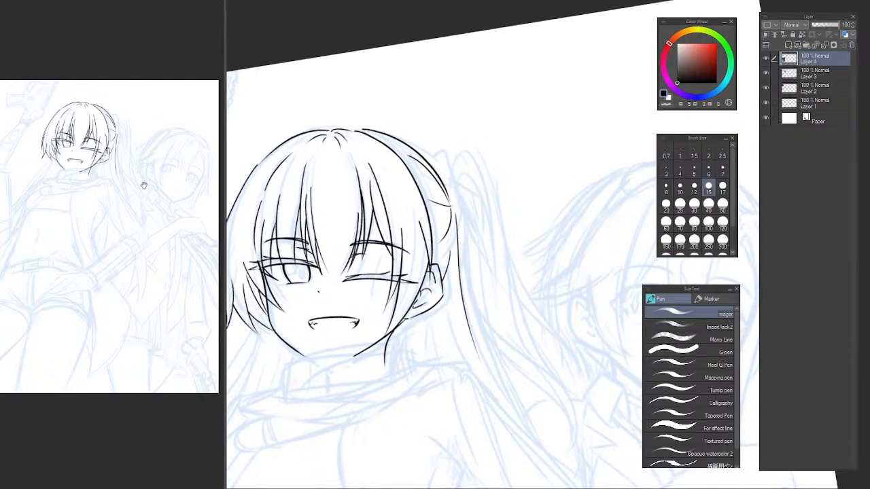
{"action": "left_click", "coordinate": [455, 160]}
Draw the pointed loop sticking up at the base of the ponytail.
{"action": "scroll", "coordinate": [453, 163], "scroll_direction": "up", "scroll_amount": 3}
{"action": "mouse_move", "coordinate": [442, 206]}
{"action": "left_mouse_down"}
{"action": "mouse_move", "coordinate": [465, 208]}
{"action": "mouse_move", "coordinate": [469, 178]}
{"action": "mouse_move", "coordinate": [475, 260]}
{"action": "left_mouse_up"}
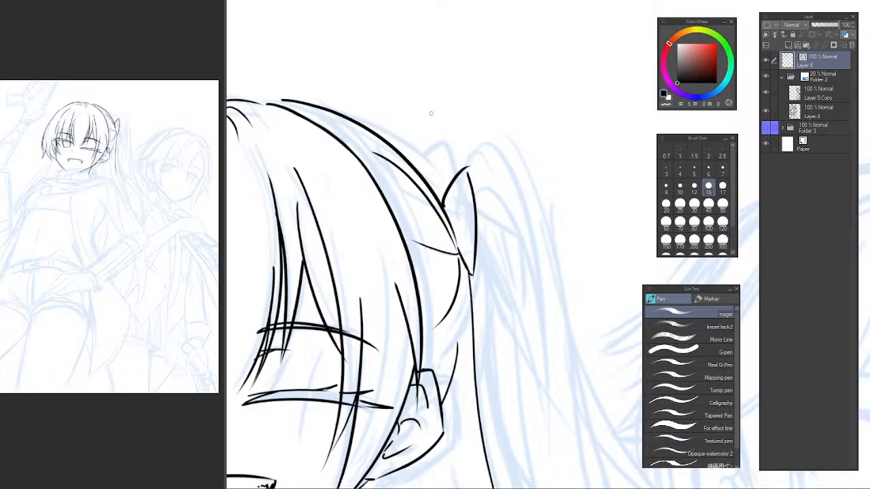
{"action": "left_click_drag", "start_coordinate": [431, 113], "coordinate": [433, 297]}
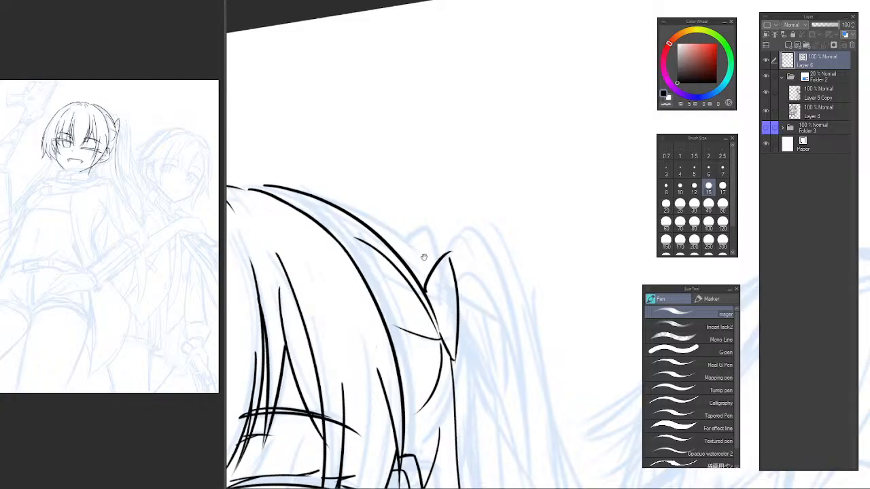
{"action": "scroll", "coordinate": [418, 256], "scroll_direction": "up", "scroll_amount": 1}
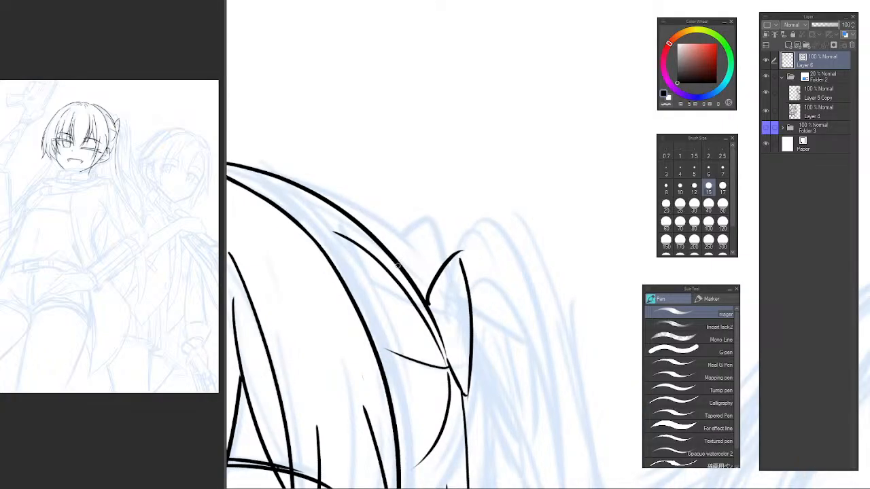
{"action": "mouse_move", "coordinate": [398, 263]}
{"action": "left_mouse_down"}
{"action": "mouse_move", "coordinate": [410, 227]}
{"action": "mouse_move", "coordinate": [444, 288]}
{"action": "left_mouse_up"}
{"action": "key", "text": "ctrl+z"}
{"action": "key", "text": "e"}
Reset the canvas rotation and examine the whole composition in mirrored and normal view.
{"action": "scroll", "coordinate": [484, 319], "scroll_direction": "down", "scroll_amount": 3}
{"action": "mouse_move", "coordinate": [482, 333]}
{"action": "left_mouse_down"}
{"action": "mouse_move", "coordinate": [400, 204]}
{"action": "mouse_move", "coordinate": [479, 151]}
{"action": "left_mouse_up"}
{"action": "left_click_drag", "start_coordinate": [383, 257], "coordinate": [497, 176]}
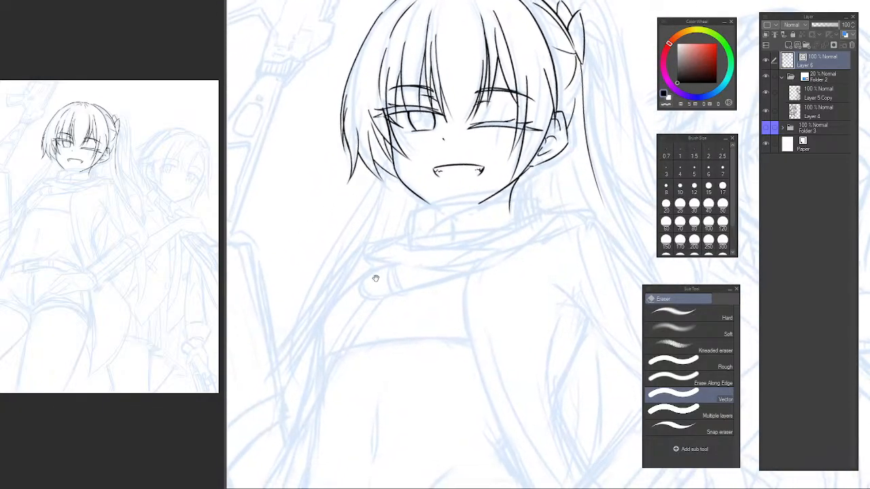
{"action": "mouse_move", "coordinate": [376, 278]}
{"action": "left_mouse_down"}
{"action": "mouse_move", "coordinate": [389, 265]}
{"action": "mouse_move", "coordinate": [371, 262]}
{"action": "left_mouse_up"}
{"action": "scroll", "coordinate": [404, 274], "scroll_direction": "down", "scroll_amount": 3}
{"action": "key", "text": "p"}
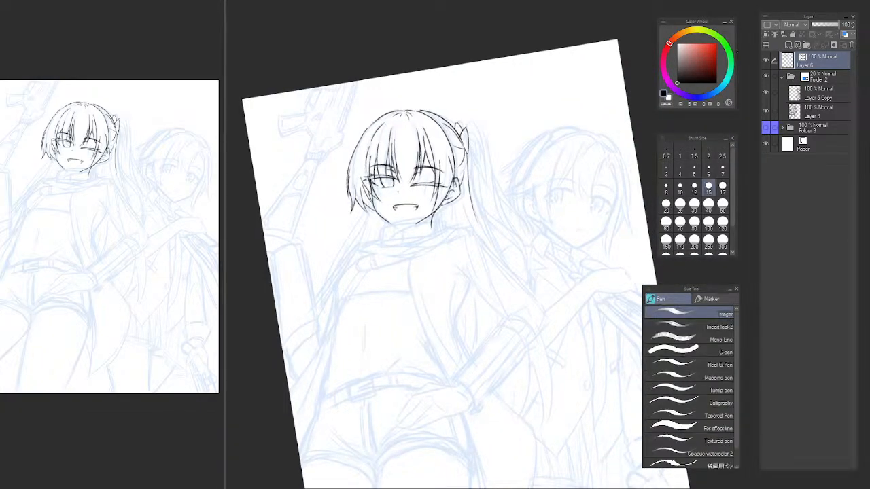
{"action": "key", "text": "ctrl+at"}
{"action": "key", "text": "h"}
{"action": "key", "text": "h"}
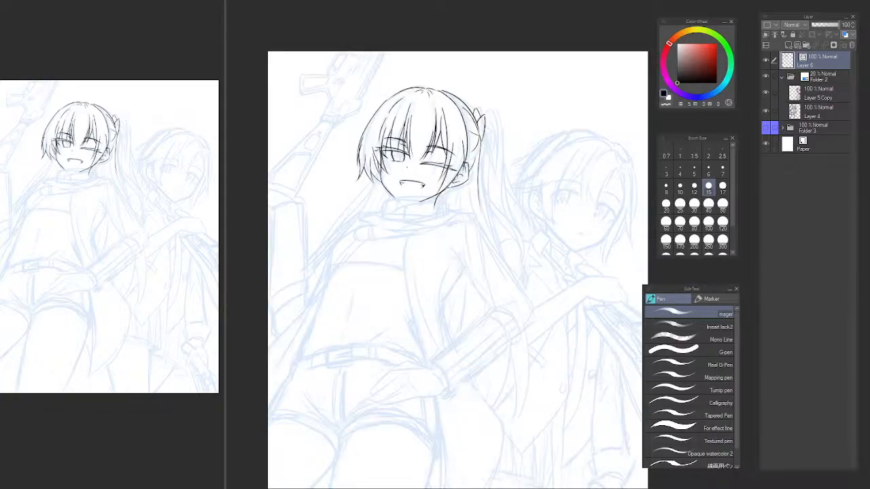
{"action": "left_click_drag", "start_coordinate": [458, 248], "coordinate": [426, 286]}
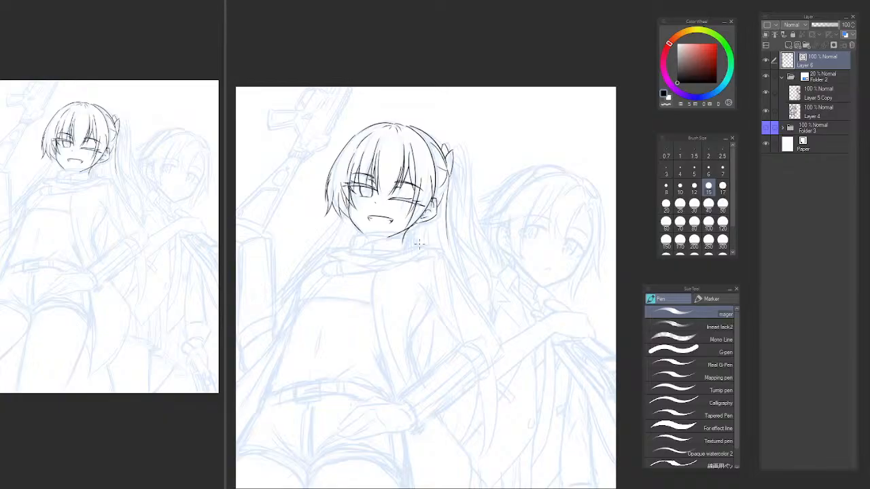
Lasso the smiling character's nose mark and nudge it slightly with a transform, then deselect.
{"action": "scroll", "coordinate": [383, 224], "scroll_direction": "up", "scroll_amount": 5}
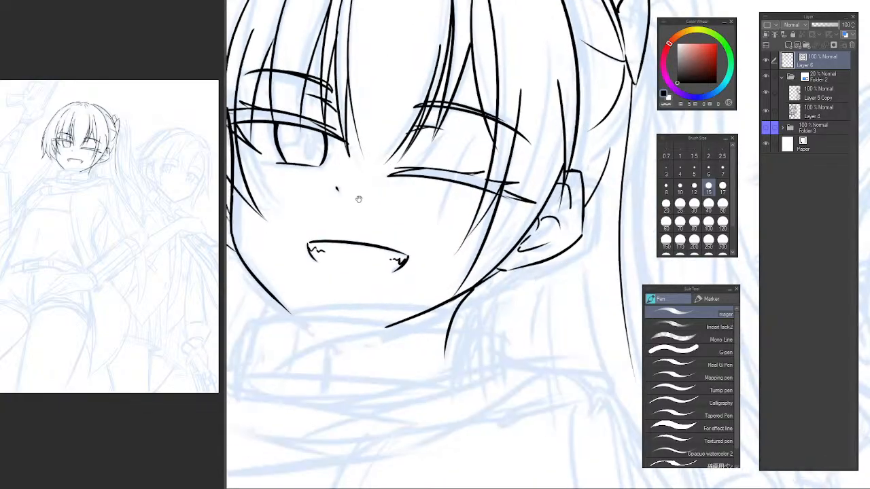
{"action": "key", "text": "m"}
{"action": "left_click_drag", "start_coordinate": [419, 213], "coordinate": [427, 241]}
{"action": "key", "text": "ctrl+t"}
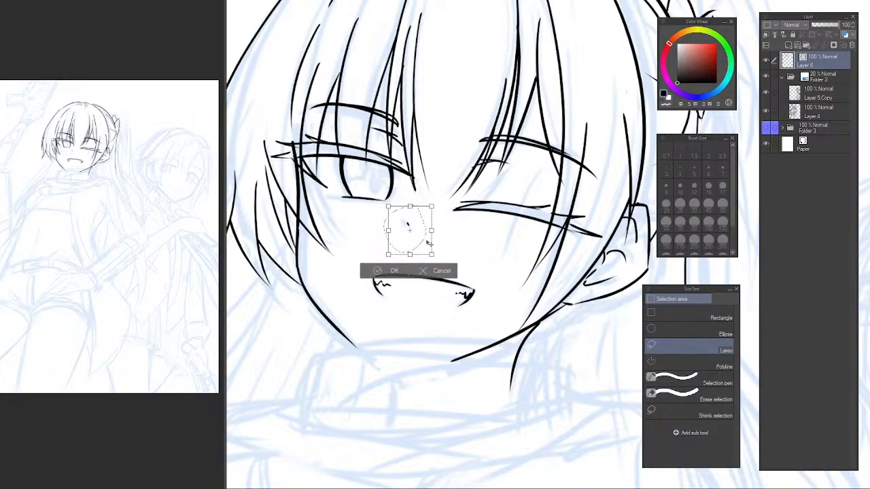
{"action": "key", "text": "Return"}
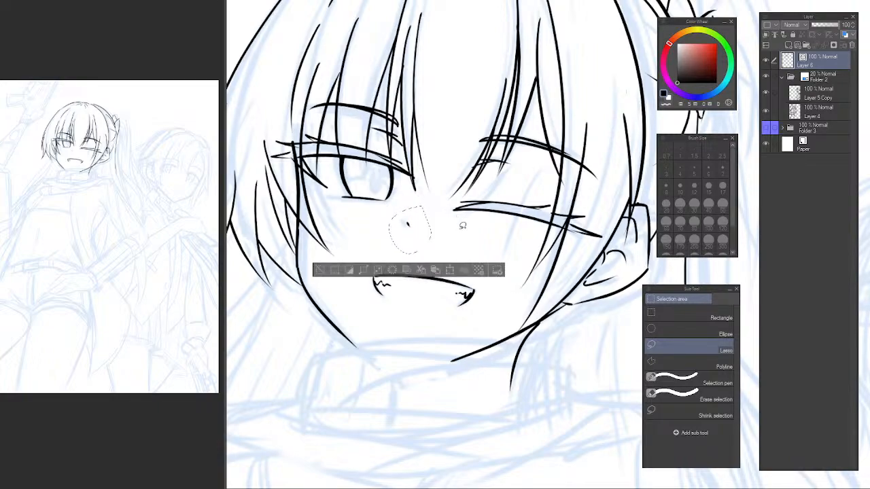
{"action": "key", "text": "ctrl+d"}
{"action": "scroll", "coordinate": [455, 249], "scroll_direction": "down", "scroll_amount": 5}
{"action": "left_click_drag", "start_coordinate": [464, 284], "coordinate": [445, 253]}
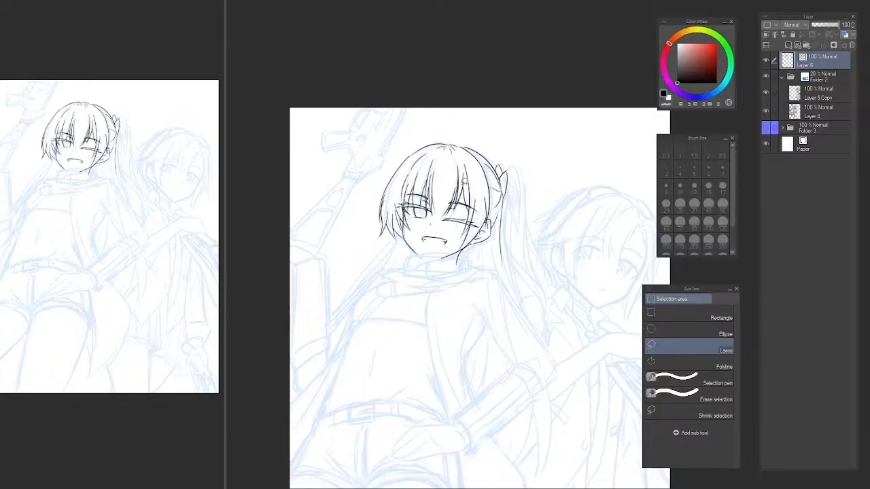
Lasso the mouth with its fangs, transform its placement, and deselect.
{"action": "scroll", "coordinate": [448, 241], "scroll_direction": "up", "scroll_amount": 5}
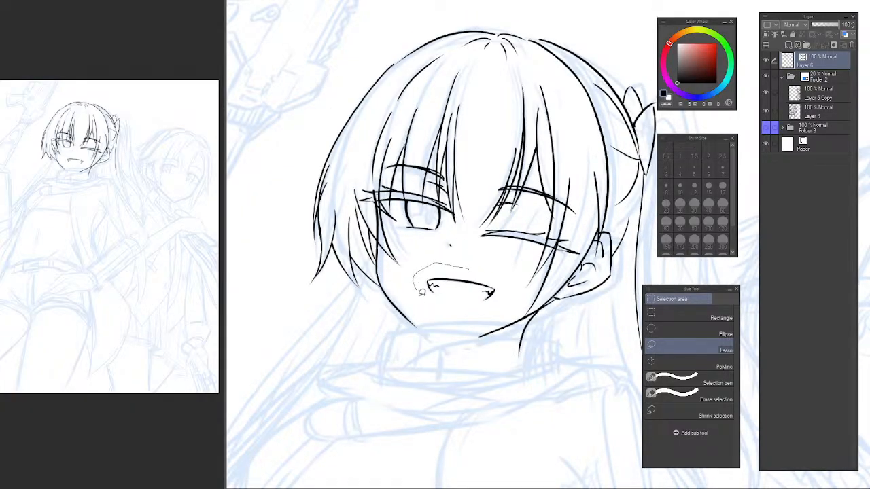
{"action": "mouse_move", "coordinate": [421, 292]}
{"action": "left_mouse_down"}
{"action": "mouse_move", "coordinate": [499, 309]}
{"action": "mouse_move", "coordinate": [509, 268]}
{"action": "mouse_move", "coordinate": [546, 286]}
{"action": "left_mouse_up"}
{"action": "key", "text": "ctrl+t"}
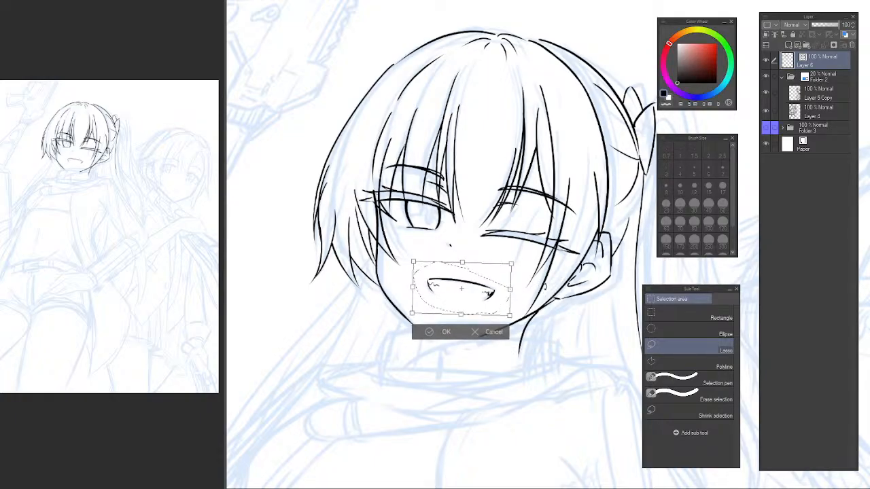
{"action": "key", "text": "Return"}
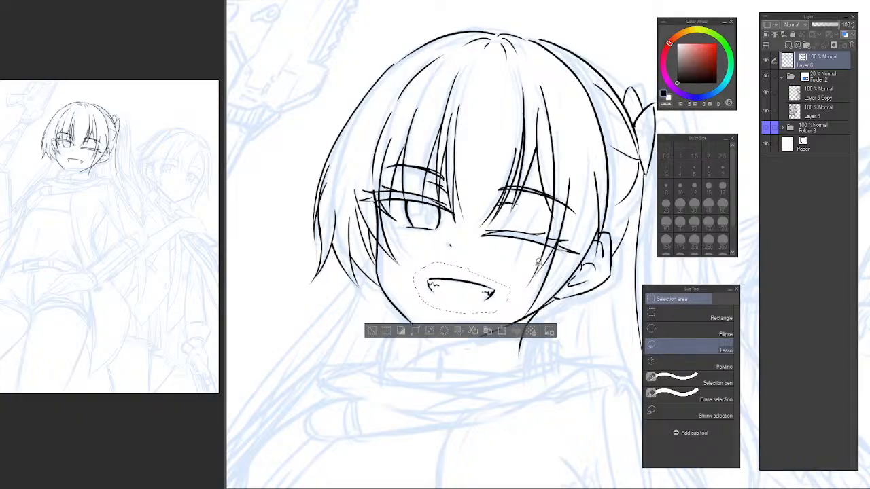
{"action": "key", "text": "ctrl+d"}
Mirror the view and shift the lassoed mouth slightly toward the open-eye side of the face.
{"action": "key", "text": "h"}
{"action": "left_click_drag", "start_coordinate": [562, 246], "coordinate": [322, 218]}
{"action": "key", "text": "p"}
{"action": "left_click_drag", "start_coordinate": [490, 283], "coordinate": [503, 297]}
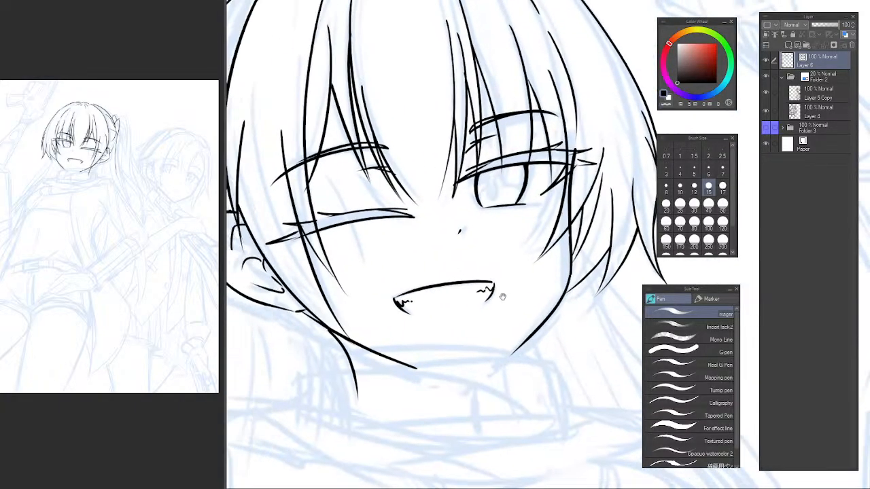
{"action": "key", "text": "m"}
{"action": "mouse_move", "coordinate": [399, 278]}
{"action": "left_mouse_down"}
{"action": "mouse_move", "coordinate": [521, 295]}
{"action": "mouse_move", "coordinate": [404, 275]}
{"action": "left_mouse_up"}
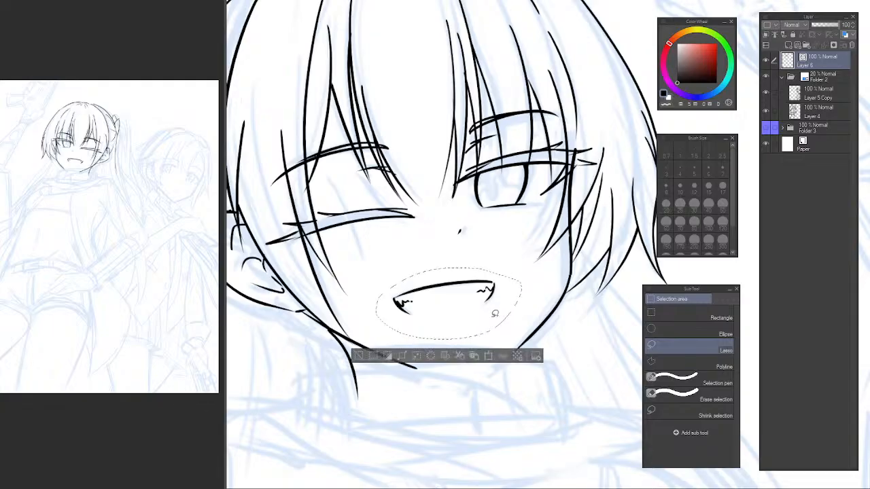
{"action": "key", "text": "ctrl+t"}
{"action": "left_click_drag", "start_coordinate": [498, 319], "coordinate": [503, 322]}
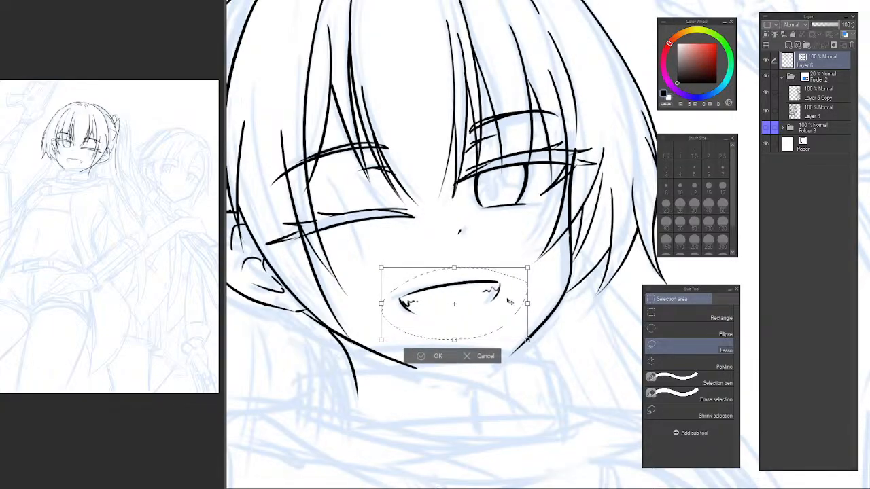
{"action": "key", "text": "Return"}
{"action": "key", "text": "ctrl+d"}
Restore the unmirrored view and examine the adjusted face within the wider composition.
{"action": "key", "text": "h"}
{"action": "key", "text": "p"}
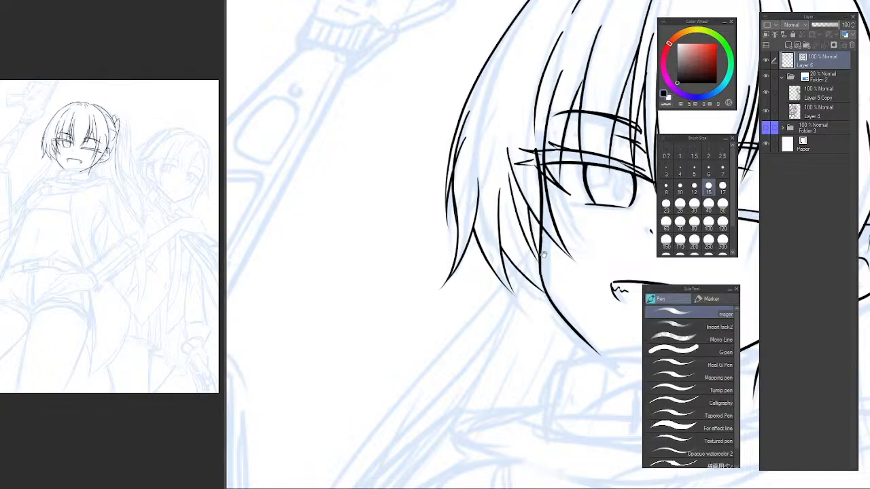
{"action": "key", "text": "h"}
{"action": "scroll", "coordinate": [458, 284], "scroll_direction": "down", "scroll_amount": 3}
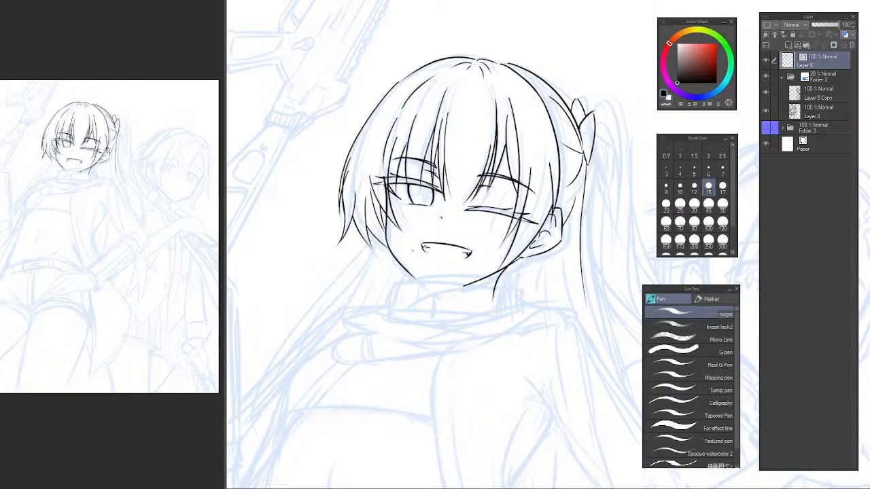
{"action": "mouse_move", "coordinate": [386, 309]}
{"action": "left_mouse_down"}
{"action": "mouse_move", "coordinate": [412, 247]}
{"action": "mouse_move", "coordinate": [427, 268]}
{"action": "mouse_move", "coordinate": [420, 270]}
{"action": "left_mouse_up"}
{"action": "key", "text": "b"}
{"action": "key", "text": "p"}
{"action": "mouse_move", "coordinate": [493, 278]}
{"action": "left_mouse_down"}
{"action": "mouse_move", "coordinate": [384, 281]}
{"action": "mouse_move", "coordinate": [489, 275]}
{"action": "mouse_move", "coordinate": [416, 273]}
{"action": "mouse_move", "coordinate": [387, 306]}
{"action": "left_mouse_up"}
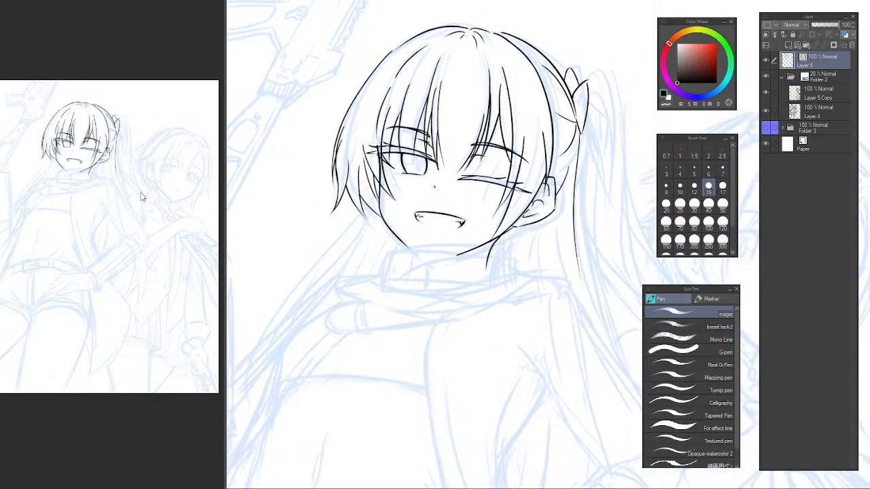
{"action": "left_click", "coordinate": [142, 196]}
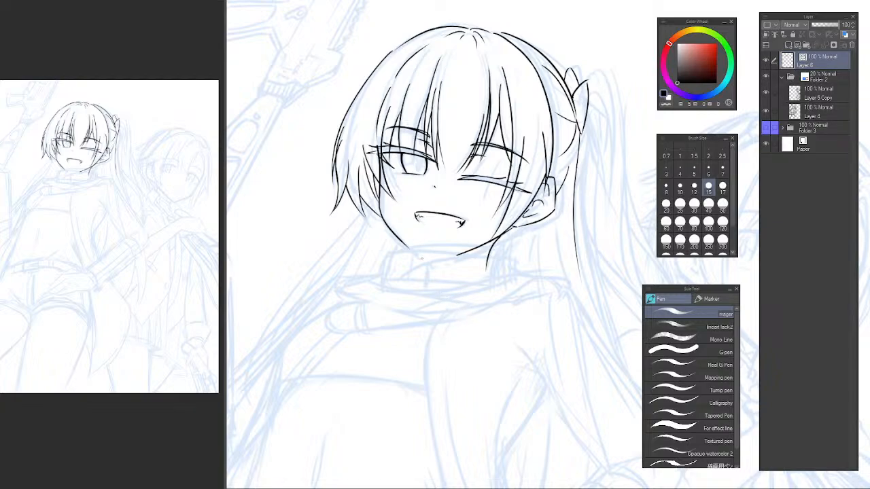
Draw the collar's side edge below the chin on the open-eye side, with a short fold stroke at its base.
{"action": "scroll", "coordinate": [364, 248], "scroll_direction": "up", "scroll_amount": 3}
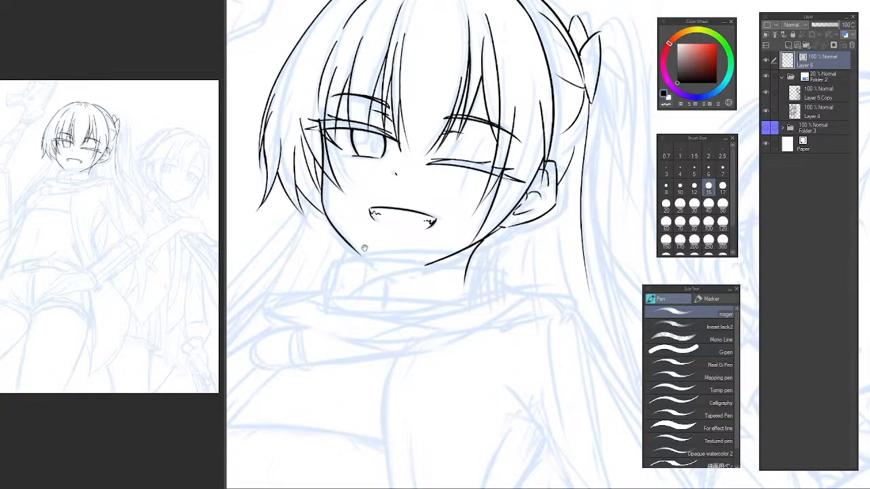
{"action": "scroll", "coordinate": [356, 243], "scroll_direction": "up", "scroll_amount": 2}
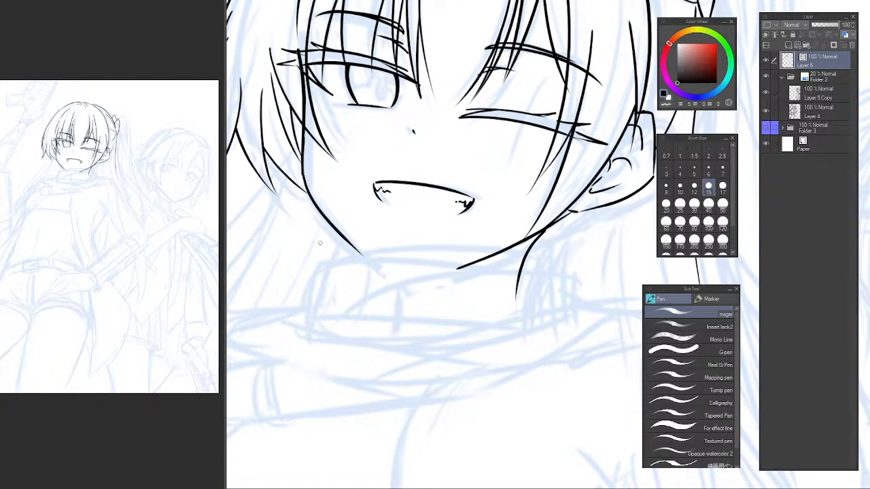
{"action": "left_click_drag", "start_coordinate": [311, 244], "coordinate": [303, 329]}
{"action": "left_click_drag", "start_coordinate": [306, 305], "coordinate": [306, 325]}
{"action": "key", "text": "ctrl+z"}
{"action": "left_click_drag", "start_coordinate": [315, 249], "coordinate": [311, 323]}
{"action": "key", "text": "ctrl+z"}
{"action": "left_click_drag", "start_coordinate": [321, 251], "coordinate": [312, 309]}
Draw the collar's upper rim as one long curve under the jaw, redoing the stroke until it flows smoothly.
{"action": "left_click_drag", "start_coordinate": [325, 252], "coordinate": [566, 256]}
{"action": "key", "text": "ctrl+z"}
{"action": "left_click_drag", "start_coordinate": [328, 252], "coordinate": [553, 273]}
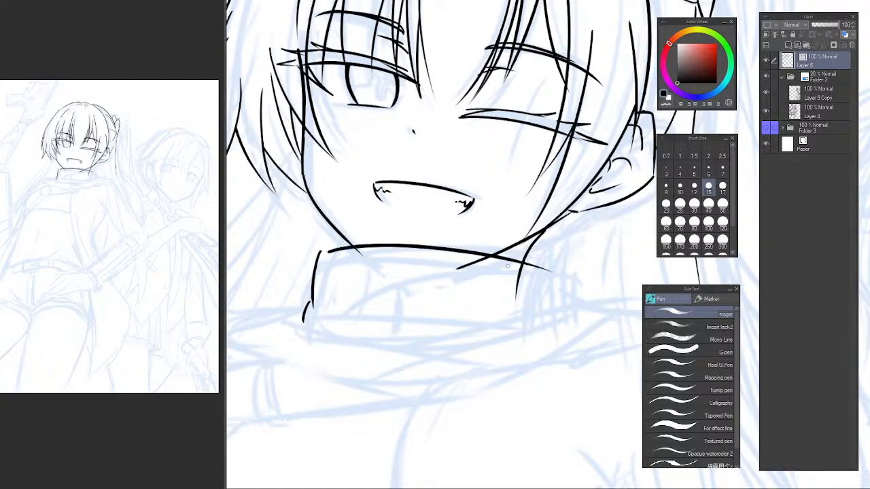
{"action": "key", "text": "ctrl+z"}
{"action": "left_click_drag", "start_coordinate": [320, 255], "coordinate": [553, 275]}
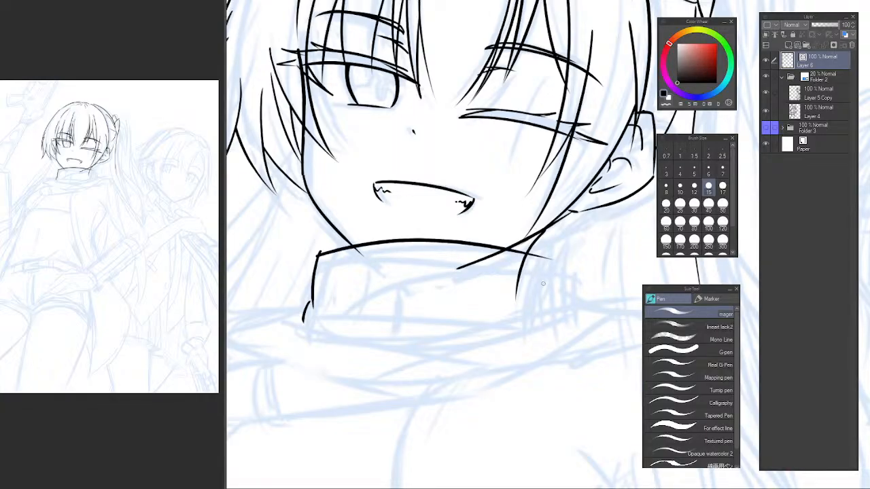
{"action": "key", "text": "ctrl+z"}
{"action": "left_click_drag", "start_coordinate": [325, 252], "coordinate": [578, 263]}
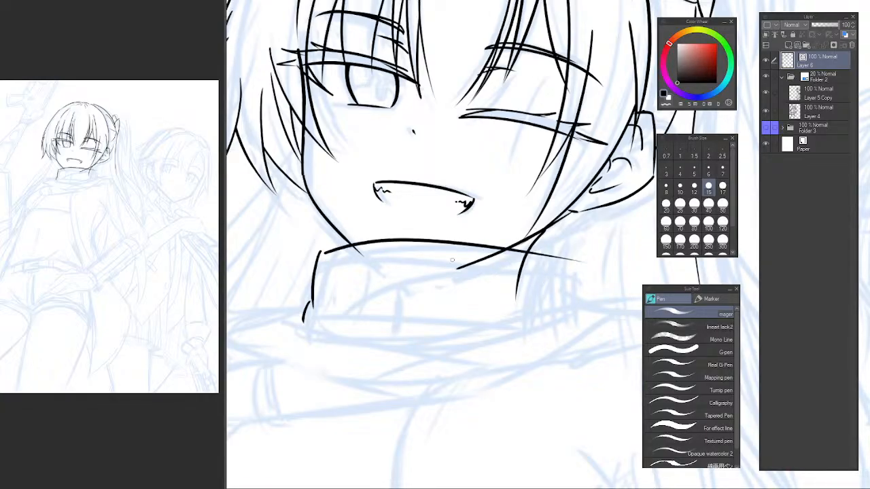
{"action": "key", "text": "ctrl+z"}
{"action": "mouse_move", "coordinate": [324, 252]}
{"action": "left_mouse_down"}
{"action": "mouse_move", "coordinate": [563, 269]}
{"action": "mouse_move", "coordinate": [529, 218]}
{"action": "mouse_move", "coordinate": [565, 267]}
{"action": "mouse_move", "coordinate": [574, 261]}
{"action": "mouse_move", "coordinate": [575, 240]}
{"action": "mouse_move", "coordinate": [427, 247]}
{"action": "mouse_move", "coordinate": [378, 260]}
{"action": "mouse_move", "coordinate": [389, 233]}
{"action": "mouse_move", "coordinate": [540, 161]}
{"action": "left_mouse_up"}
{"action": "key", "text": "ctrl+z"}
{"action": "key", "text": "ctrl+z"}
{"action": "mouse_move", "coordinate": [337, 280]}
{"action": "left_mouse_down"}
{"action": "mouse_move", "coordinate": [567, 190]}
{"action": "mouse_move", "coordinate": [557, 209]}
{"action": "mouse_move", "coordinate": [487, 226]}
{"action": "mouse_move", "coordinate": [496, 232]}
{"action": "left_mouse_up"}
{"action": "key", "text": "ctrl+z"}
Draw the collar's short side edge below the ear, down from the end of the upper rim.
{"action": "key", "text": "ctrl+z"}
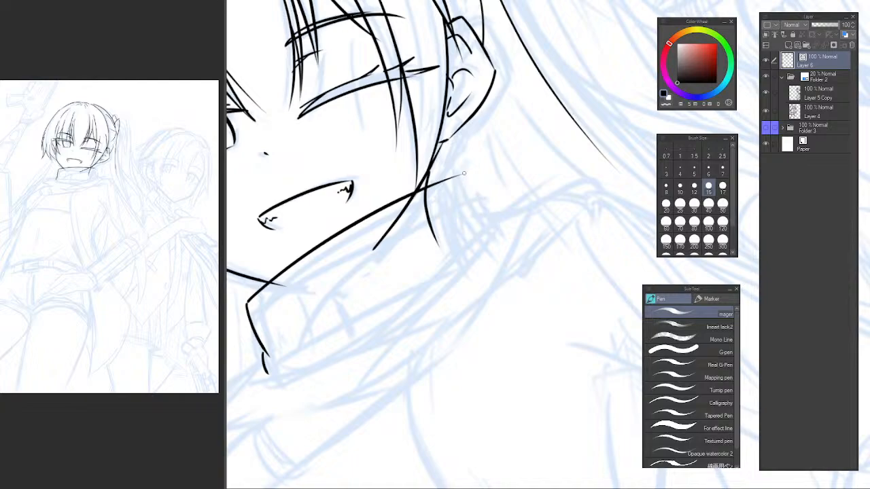
{"action": "left_click_drag", "start_coordinate": [465, 171], "coordinate": [488, 221]}
{"action": "key", "text": "ctrl+z"}
{"action": "left_click_drag", "start_coordinate": [465, 168], "coordinate": [488, 219]}
{"action": "key", "text": "ctrl+z"}
{"action": "left_click_drag", "start_coordinate": [469, 177], "coordinate": [494, 228]}
{"action": "scroll", "coordinate": [520, 197], "scroll_direction": "down", "scroll_amount": 3}
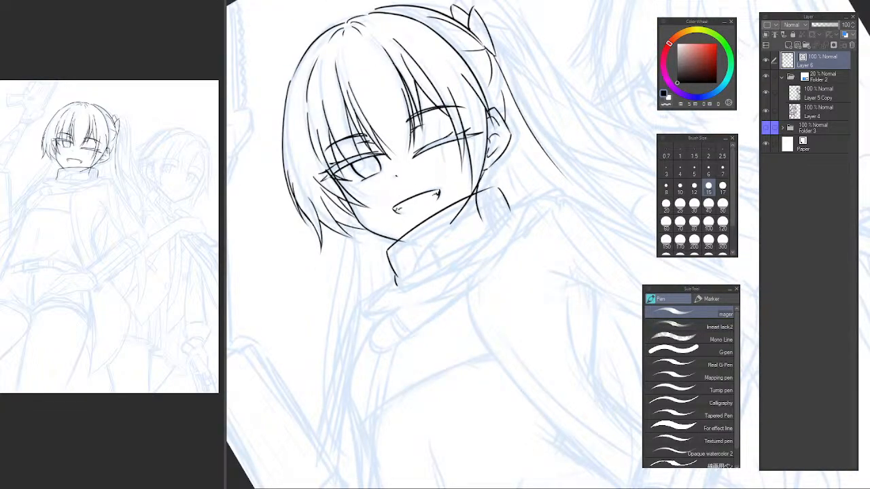
Draw the folded corner at the collar's base below the ear, with a fold line running inward beneath the neck.
{"action": "scroll", "coordinate": [501, 212], "scroll_direction": "up", "scroll_amount": 5}
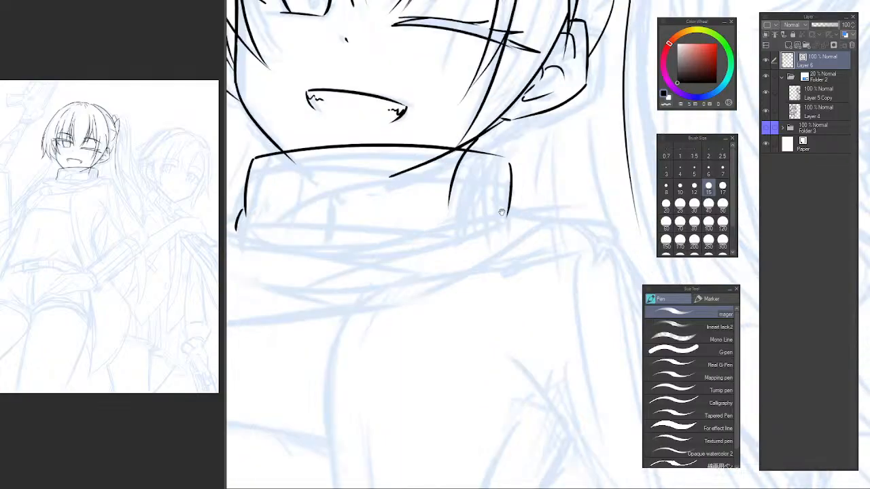
{"action": "left_click_drag", "start_coordinate": [502, 212], "coordinate": [506, 208]}
{"action": "key", "text": "ctrl+z"}
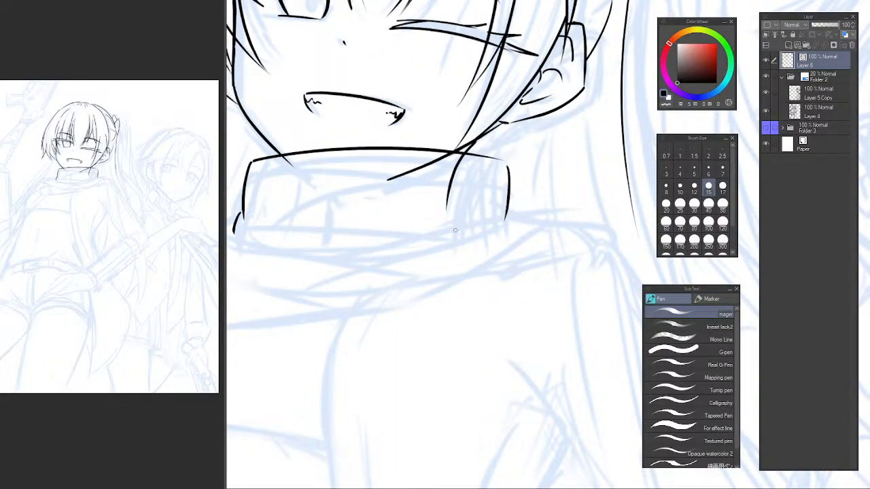
{"action": "left_click_drag", "start_coordinate": [415, 244], "coordinate": [507, 207]}
{"action": "key", "text": "ctrl+z"}
{"action": "mouse_move", "coordinate": [410, 246]}
{"action": "left_mouse_down"}
{"action": "mouse_move", "coordinate": [500, 210]}
{"action": "mouse_move", "coordinate": [524, 223]}
{"action": "mouse_move", "coordinate": [459, 243]}
{"action": "left_mouse_up"}
{"action": "key", "text": "ctrl+z"}
{"action": "left_click_drag", "start_coordinate": [522, 222], "coordinate": [469, 235]}
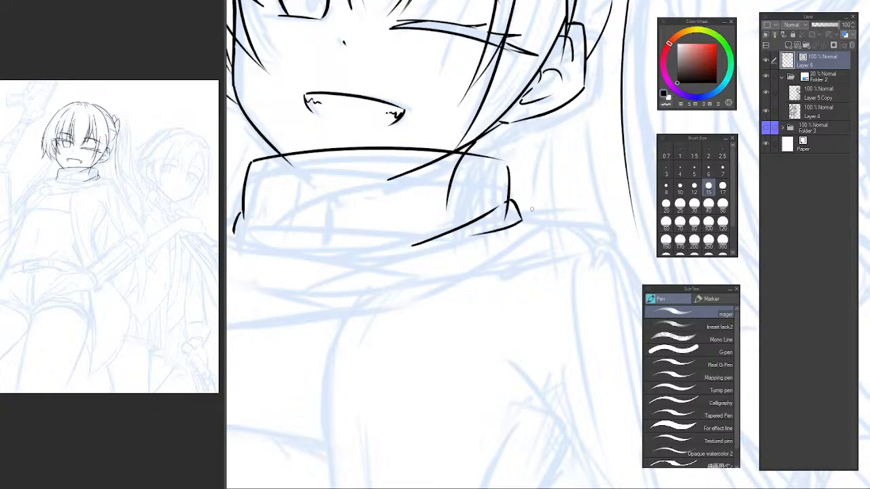
Draw the outer layer of the neckwear on the ear side, with a short shoulder edge and a long curved lower edge.
{"action": "left_click_drag", "start_coordinate": [519, 207], "coordinate": [555, 228]}
{"action": "key", "text": "ctrl+z"}
{"action": "mouse_move", "coordinate": [518, 207]}
{"action": "left_mouse_down"}
{"action": "mouse_move", "coordinate": [561, 217]}
{"action": "mouse_move", "coordinate": [542, 215]}
{"action": "mouse_move", "coordinate": [560, 224]}
{"action": "mouse_move", "coordinate": [422, 300]}
{"action": "left_mouse_up"}
{"action": "key", "text": "ctrl+z"}
{"action": "key", "text": "ctrl+z"}
{"action": "mouse_move", "coordinate": [566, 221]}
{"action": "left_mouse_down"}
{"action": "mouse_move", "coordinate": [511, 266]}
{"action": "mouse_move", "coordinate": [376, 311]}
{"action": "left_mouse_up"}
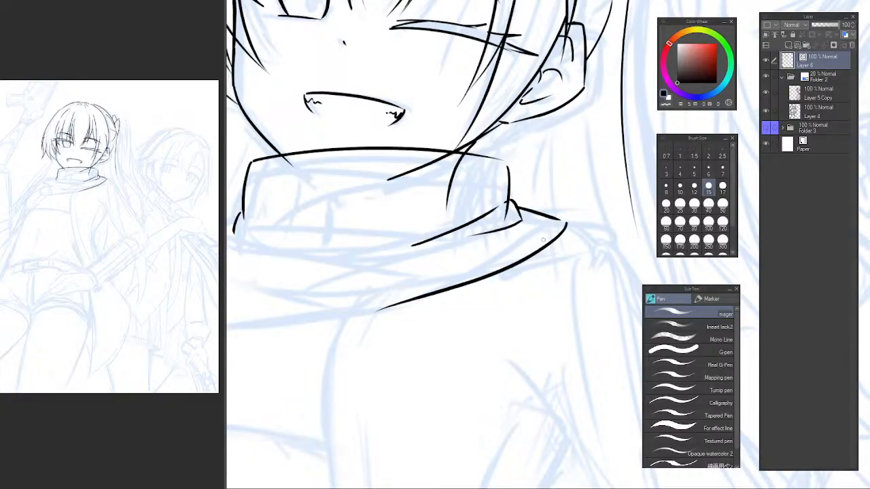
{"action": "left_click_drag", "start_coordinate": [436, 273], "coordinate": [486, 258]}
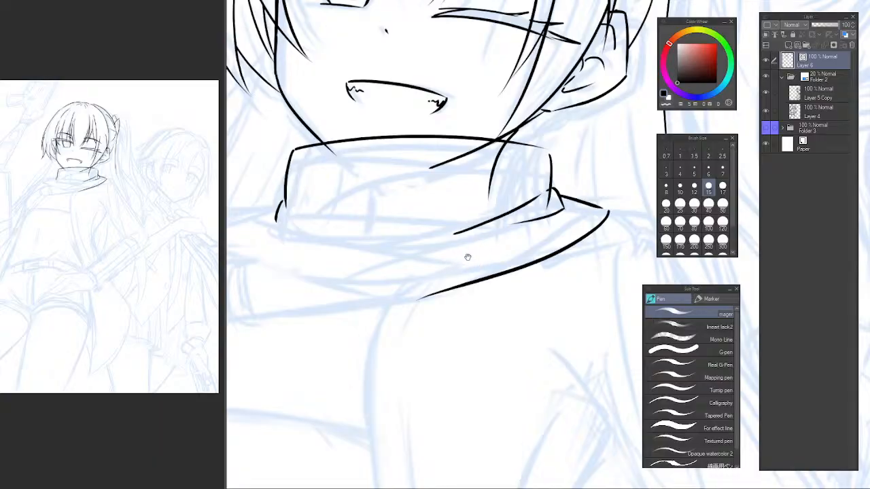
{"action": "key", "text": "ctrl+z"}
{"action": "left_click_drag", "start_coordinate": [607, 212], "coordinate": [401, 276]}
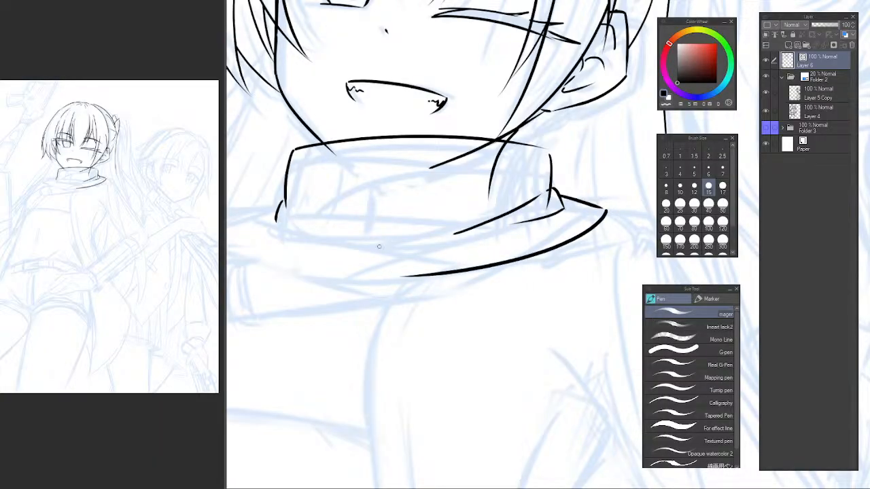
Draw the inner fold curve across the collar's lower front and try a roughly parallel line beneath it.
{"action": "mouse_move", "coordinate": [308, 212]}
{"action": "left_mouse_down"}
{"action": "mouse_move", "coordinate": [392, 215]}
{"action": "mouse_move", "coordinate": [327, 220]}
{"action": "mouse_move", "coordinate": [418, 238]}
{"action": "left_mouse_up"}
{"action": "key", "text": "ctrl+z"}
{"action": "mouse_move", "coordinate": [271, 227]}
{"action": "left_mouse_down"}
{"action": "mouse_move", "coordinate": [311, 244]}
{"action": "mouse_move", "coordinate": [389, 255]}
{"action": "left_mouse_up"}
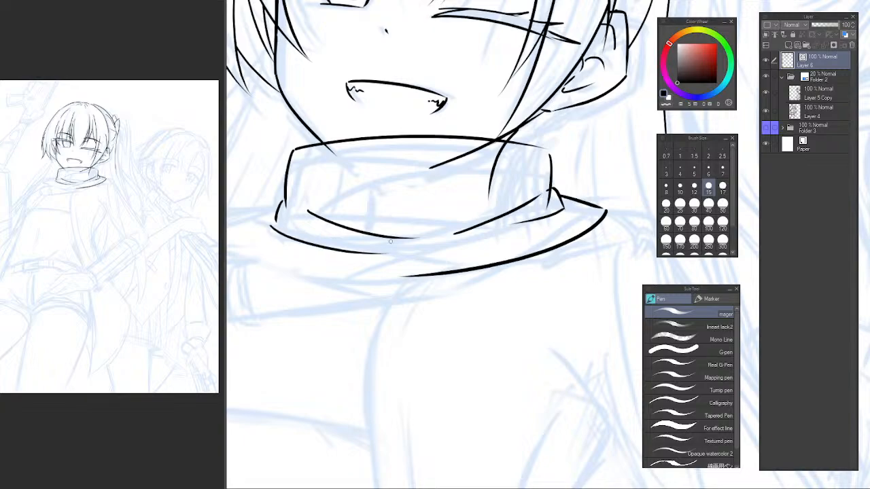
{"action": "key", "text": "ctrl+z"}
{"action": "left_click_drag", "start_coordinate": [270, 225], "coordinate": [413, 248]}
{"action": "key", "text": "ctrl+z"}
{"action": "left_click_drag", "start_coordinate": [263, 223], "coordinate": [416, 249]}
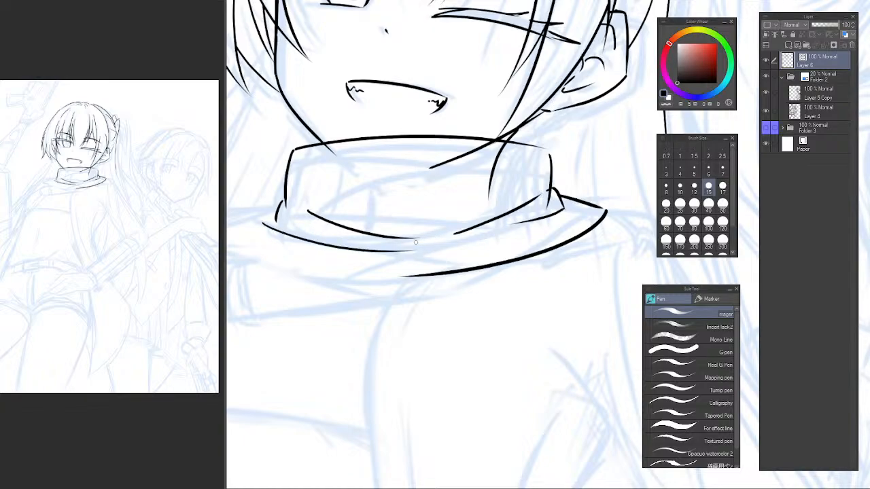
{"action": "key", "text": "ctrl+z"}
{"action": "left_click_drag", "start_coordinate": [262, 222], "coordinate": [386, 242]}
{"action": "key", "text": "ctrl+z"}
{"action": "left_click_drag", "start_coordinate": [261, 219], "coordinate": [358, 246]}
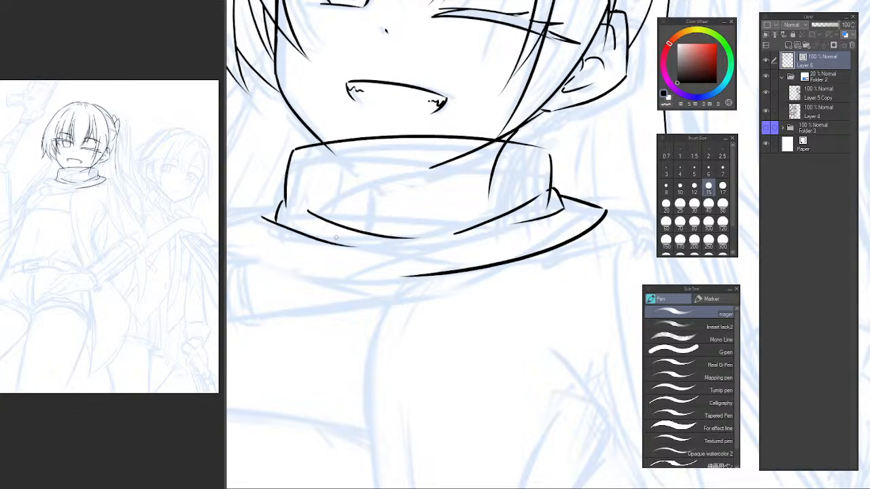
Redraw the lower fold line so it starts at the short stroke at the collar's base on the open-eye side.
{"action": "left_click_drag", "start_coordinate": [305, 229], "coordinate": [389, 259]}
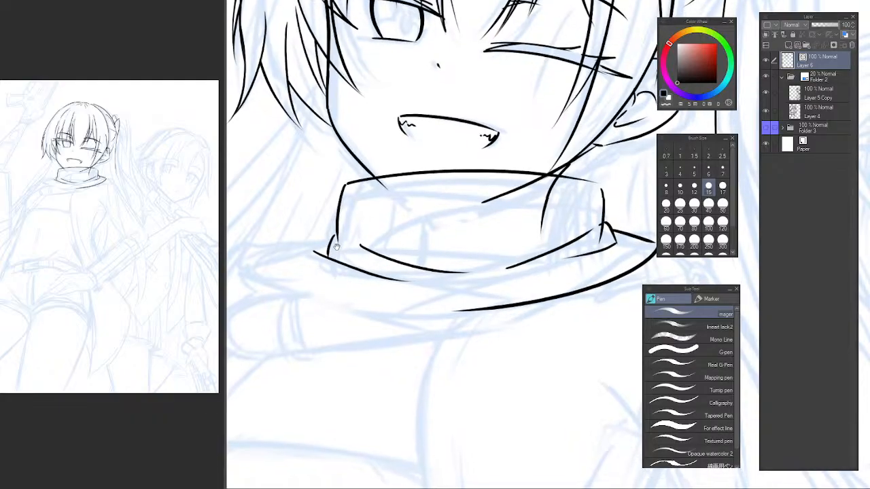
{"action": "key", "text": "ctrl+z"}
{"action": "left_click_drag", "start_coordinate": [323, 246], "coordinate": [397, 273]}
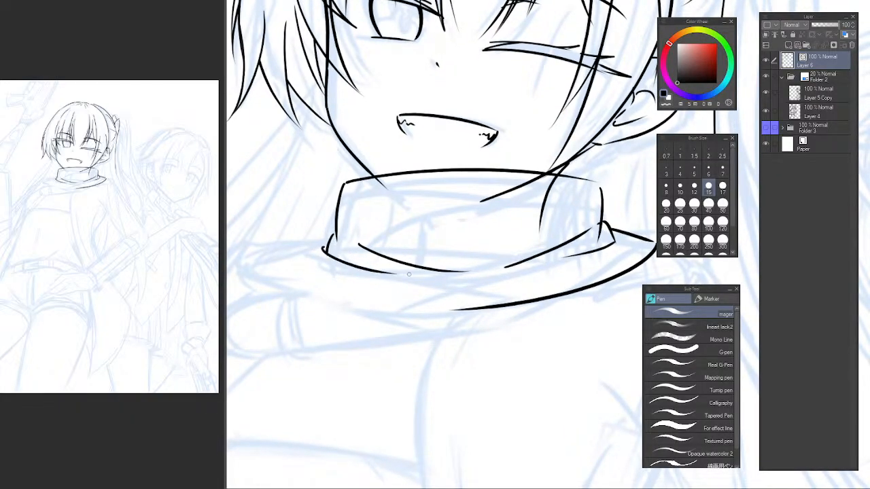
{"action": "key", "text": "ctrl+z"}
{"action": "left_click_drag", "start_coordinate": [324, 249], "coordinate": [410, 274]}
{"action": "key", "text": "ctrl+z"}
{"action": "left_click_drag", "start_coordinate": [328, 255], "coordinate": [428, 274]}
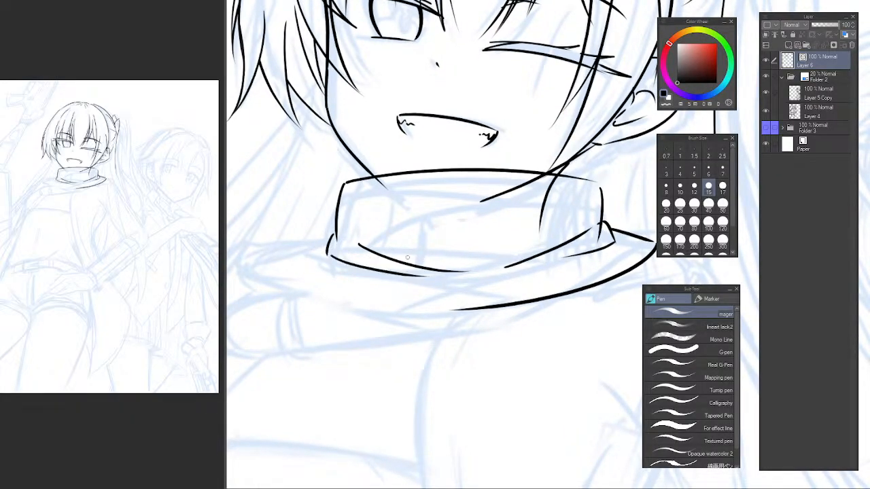
Draw the upper shoulder edge of the neckwear's outer layer, running outward from the collar's base on the open-eye side.
{"action": "mouse_move", "coordinate": [315, 254]}
{"action": "left_mouse_down"}
{"action": "mouse_move", "coordinate": [357, 240]}
{"action": "mouse_move", "coordinate": [302, 265]}
{"action": "left_mouse_up"}
{"action": "key", "text": "ctrl+z"}
{"action": "left_click_drag", "start_coordinate": [389, 219], "coordinate": [286, 251]}
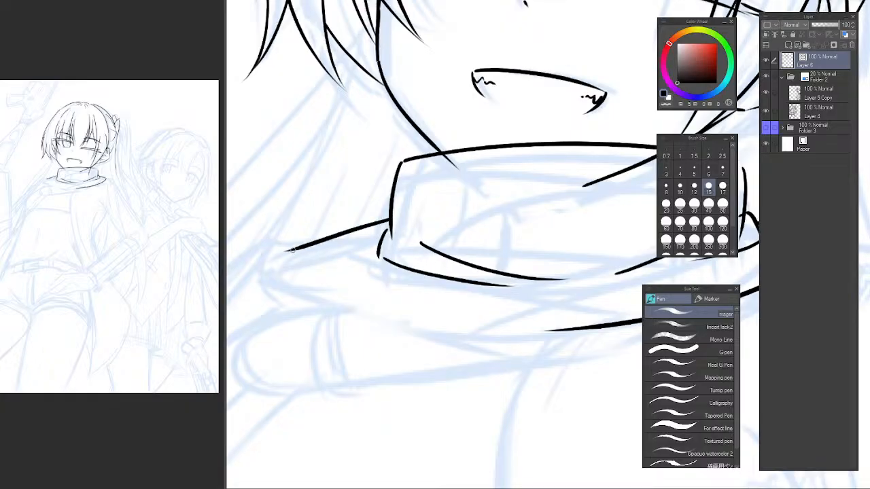
{"action": "key", "text": "ctrl+z"}
{"action": "left_click_drag", "start_coordinate": [388, 219], "coordinate": [281, 243]}
{"action": "key", "text": "ctrl+z"}
{"action": "mouse_move", "coordinate": [380, 230]}
{"action": "left_mouse_down"}
{"action": "mouse_move", "coordinate": [291, 244]}
{"action": "mouse_move", "coordinate": [391, 224]}
{"action": "mouse_move", "coordinate": [294, 243]}
{"action": "left_mouse_up"}
{"action": "key", "text": "ctrl+z"}
{"action": "key", "text": "ctrl+z"}
{"action": "key", "text": "ctrl+z"}
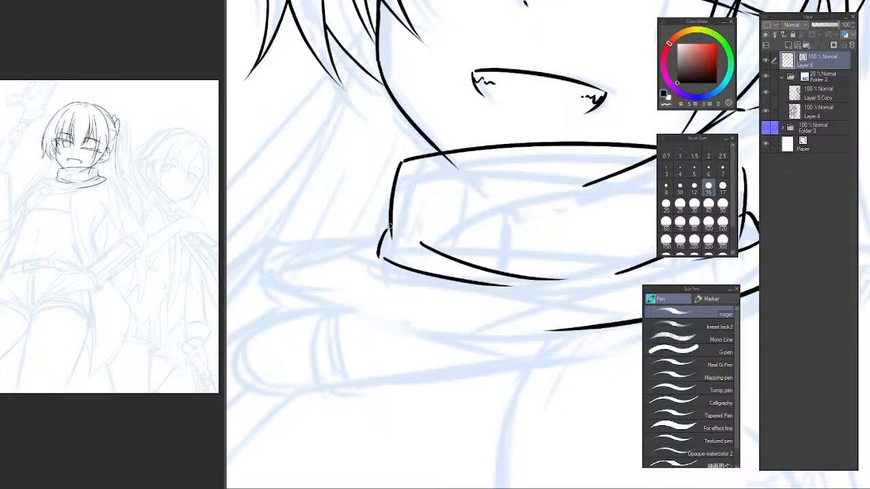
{"action": "mouse_move", "coordinate": [392, 224]}
{"action": "left_mouse_down"}
{"action": "mouse_move", "coordinate": [292, 244]}
{"action": "mouse_move", "coordinate": [314, 314]}
{"action": "left_mouse_up"}
Draw the long lower curve of the outer layer from its open-eye side tip to the existing curve at the front.
{"action": "key", "text": "ctrl+z"}
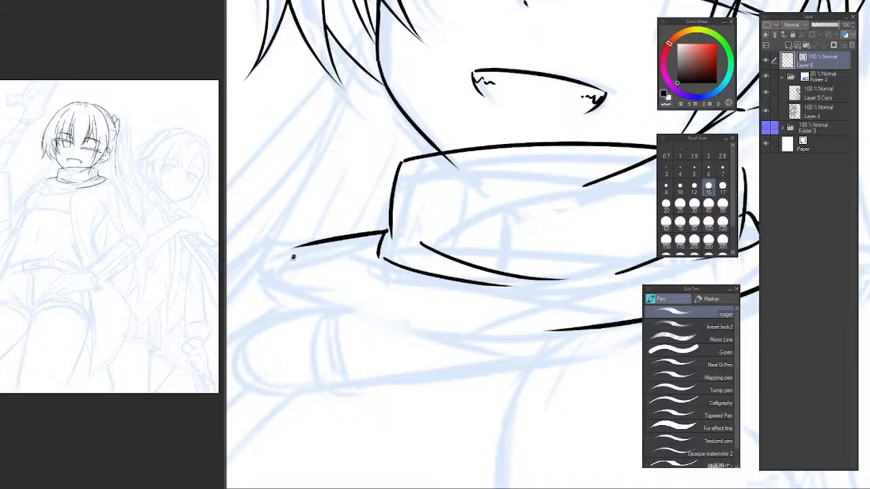
{"action": "left_click_drag", "start_coordinate": [293, 257], "coordinate": [467, 318]}
{"action": "key", "text": "ctrl+z"}
{"action": "left_click_drag", "start_coordinate": [296, 250], "coordinate": [547, 329]}
{"action": "key", "text": "ctrl+z"}
{"action": "left_click_drag", "start_coordinate": [296, 253], "coordinate": [536, 330]}
{"action": "scroll", "coordinate": [495, 303], "scroll_direction": "down", "scroll_amount": 3}
{"action": "left_click_drag", "start_coordinate": [546, 291], "coordinate": [455, 254]}
{"action": "scroll", "coordinate": [338, 249], "scroll_direction": "up", "scroll_amount": 2}
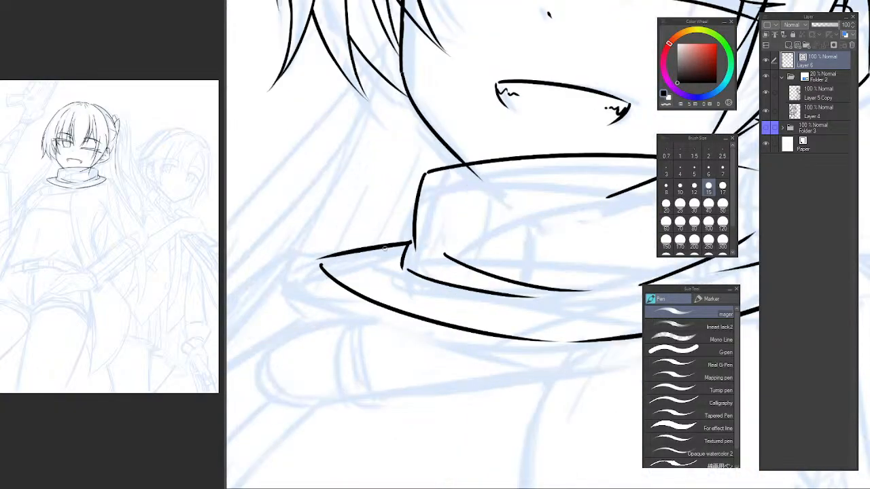
Redraw the open-eye side shoulder edge as a steeper arc from the outer layer's tip up to the collar's side.
{"action": "scroll", "coordinate": [320, 262], "scroll_direction": "up", "scroll_amount": 1}
{"action": "left_click_drag", "start_coordinate": [306, 272], "coordinate": [435, 219]}
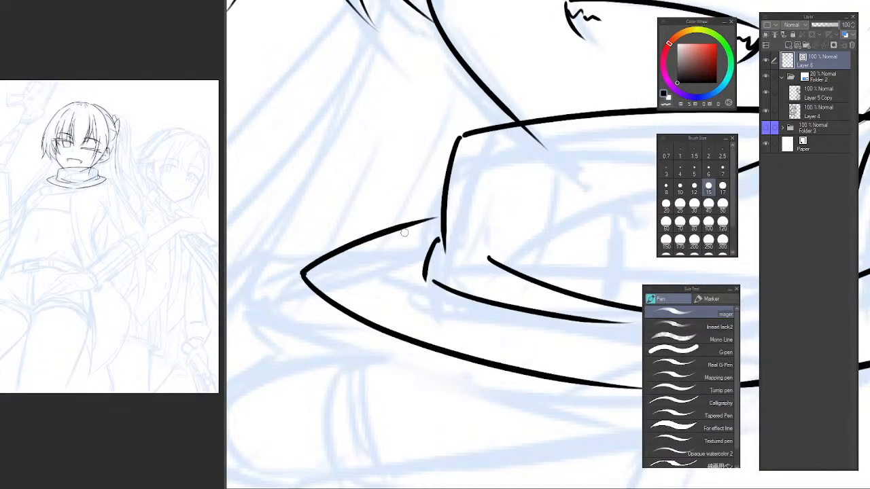
{"action": "key", "text": "ctrl+z"}
{"action": "left_click_drag", "start_coordinate": [304, 271], "coordinate": [448, 216]}
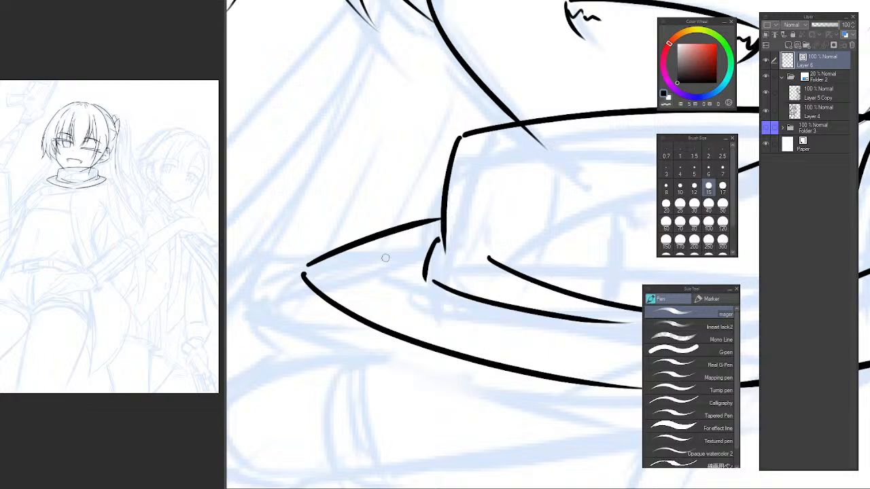
{"action": "scroll", "coordinate": [484, 263], "scroll_direction": "down", "scroll_amount": 1}
{"action": "scroll", "coordinate": [484, 263], "scroll_direction": "down", "scroll_amount": 3}
{"action": "left_click_drag", "start_coordinate": [483, 264], "coordinate": [334, 254]}
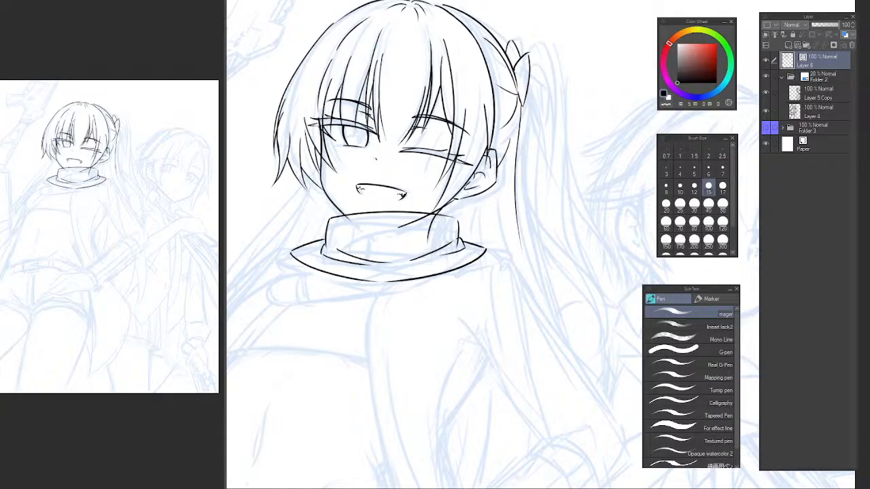
Erase the jaw and hair line ends that overlap the collar on the ear side with the Vector eraser.
{"action": "scroll", "coordinate": [456, 246], "scroll_direction": "up", "scroll_amount": 3}
{"action": "key", "text": "e"}
{"action": "left_click_drag", "start_coordinate": [464, 245], "coordinate": [443, 260]}
{"action": "left_click_drag", "start_coordinate": [368, 223], "coordinate": [407, 306]}
{"action": "left_click", "coordinate": [431, 286]}
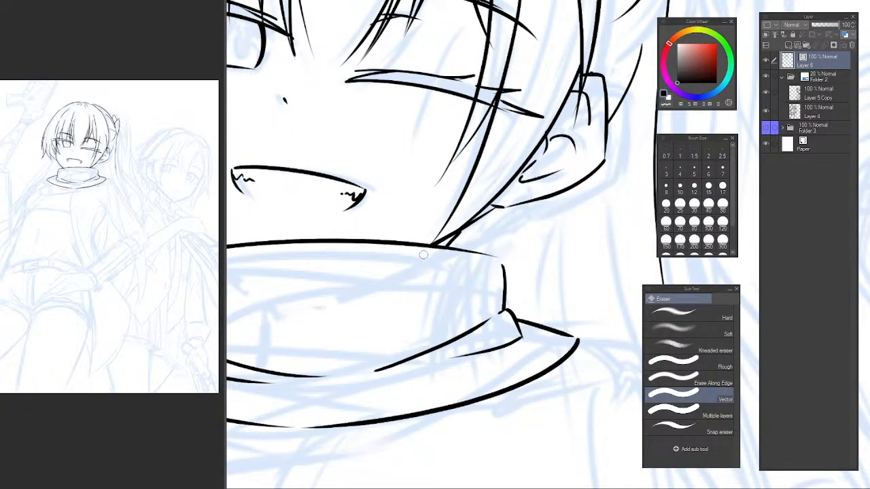
{"action": "scroll", "coordinate": [453, 287], "scroll_direction": "down", "scroll_amount": 3}
{"action": "left_click_drag", "start_coordinate": [409, 310], "coordinate": [414, 274]}
Replace the collar's inner fold curve with a longer, flatter line sweeping from the ear side across the front.
{"action": "key", "text": "h"}
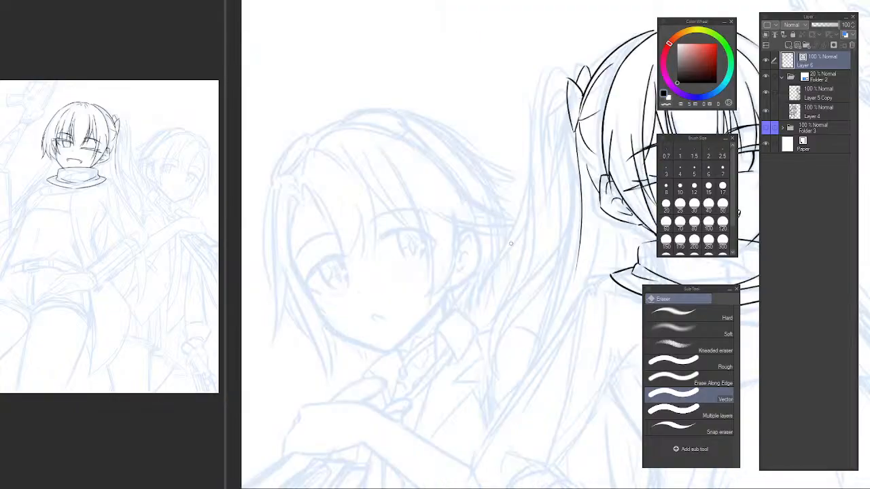
{"action": "key", "text": "h"}
{"action": "scroll", "coordinate": [387, 284], "scroll_direction": "up", "scroll_amount": 3}
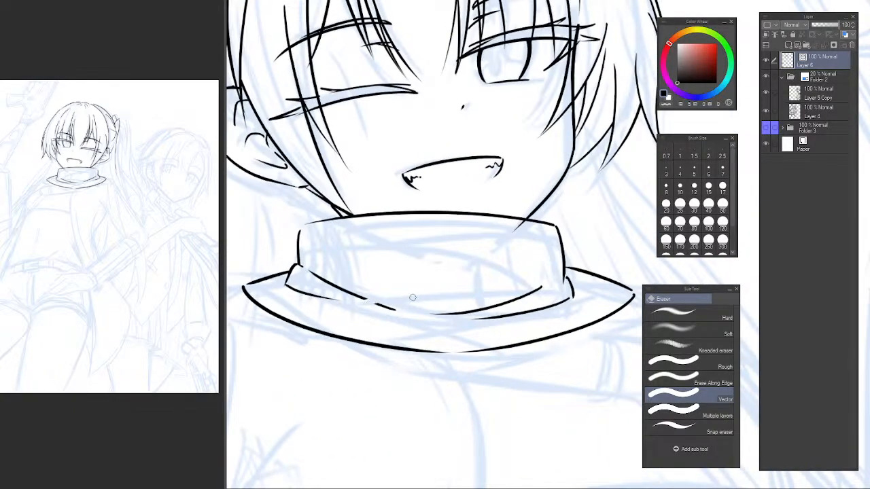
{"action": "mouse_move", "coordinate": [412, 297]}
{"action": "left_mouse_down"}
{"action": "mouse_move", "coordinate": [360, 285]}
{"action": "mouse_move", "coordinate": [506, 297]}
{"action": "left_mouse_up"}
{"action": "key", "text": "p"}
{"action": "key", "text": "ctrl+z"}
{"action": "left_click_drag", "start_coordinate": [329, 274], "coordinate": [540, 290]}
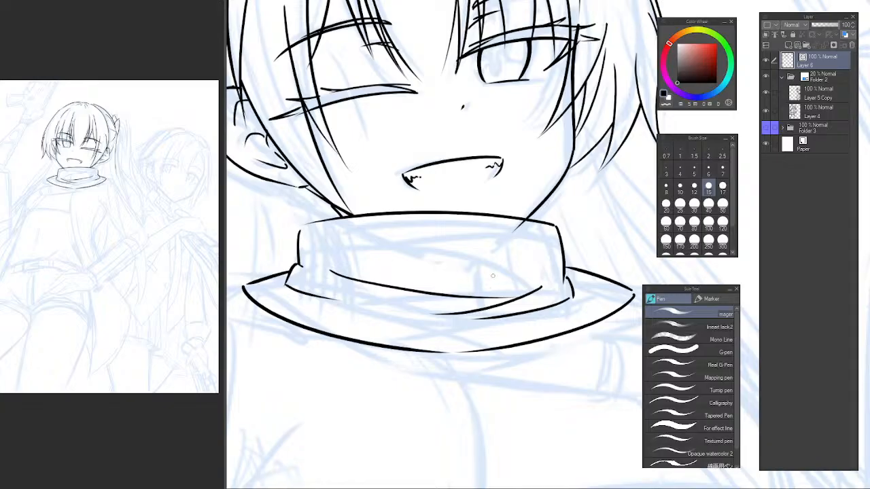
{"action": "scroll", "coordinate": [492, 275], "scroll_direction": "down", "scroll_amount": 4}
{"action": "scroll", "coordinate": [476, 286], "scroll_direction": "up", "scroll_amount": 4}
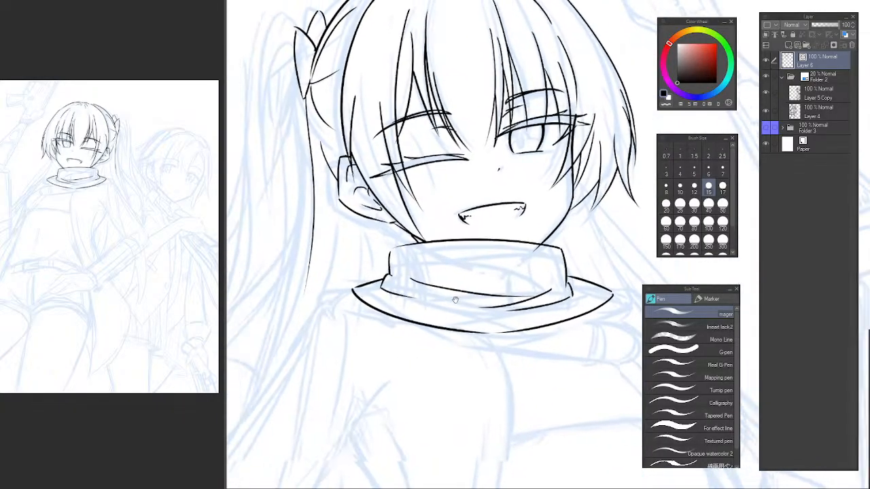
Try to redraw the outer layer's shoulder edge on the ear side.
{"action": "scroll", "coordinate": [361, 282], "scroll_direction": "up", "scroll_amount": 4}
{"action": "key", "text": "e"}
{"action": "left_click_drag", "start_coordinate": [349, 293], "coordinate": [402, 275]}
{"action": "key", "text": "p"}
{"action": "mouse_move", "coordinate": [341, 298]}
{"action": "left_mouse_down"}
{"action": "mouse_move", "coordinate": [420, 256]}
{"action": "mouse_move", "coordinate": [352, 289]}
{"action": "mouse_move", "coordinate": [407, 260]}
{"action": "mouse_move", "coordinate": [416, 269]}
{"action": "left_mouse_up"}
{"action": "key", "text": "ctrl+z"}
{"action": "key", "text": "ctrl+z"}
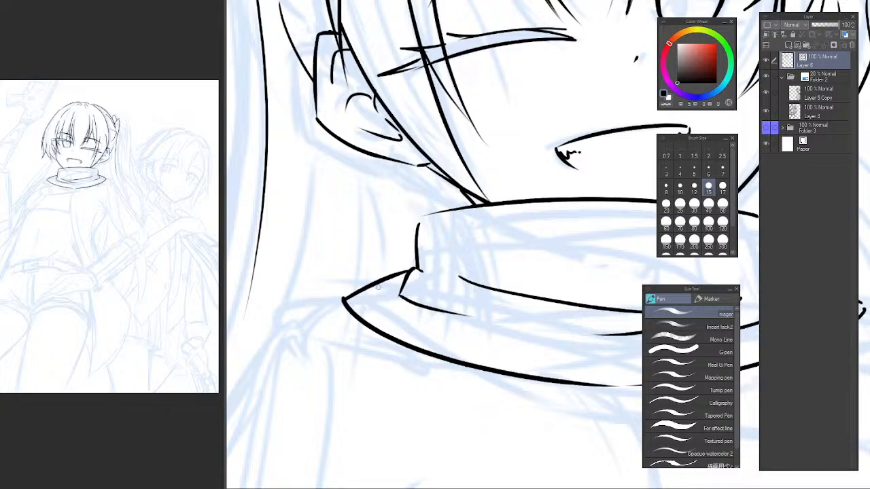
{"action": "scroll", "coordinate": [435, 288], "scroll_direction": "down", "scroll_amount": 4}
{"action": "scroll", "coordinate": [405, 233], "scroll_direction": "up", "scroll_amount": 1}
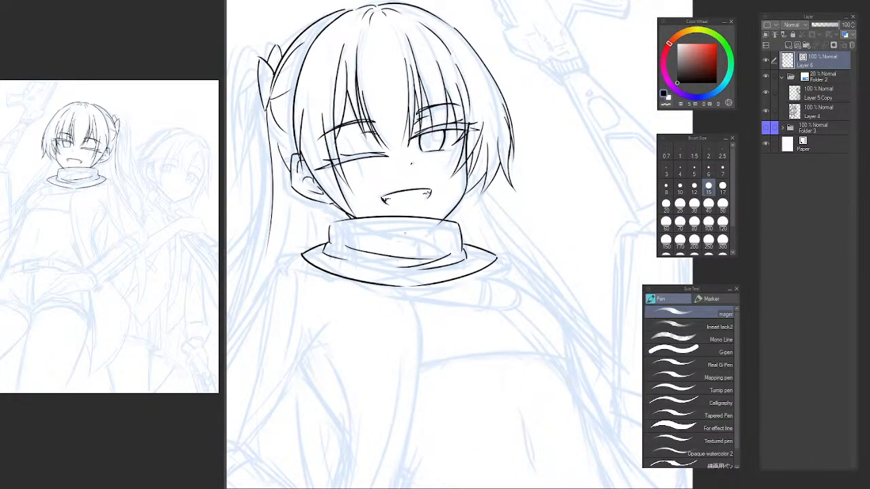
Erase the outer layer's upper shoulder edges on both sides of the collar.
{"action": "key", "text": "h"}
{"action": "left_click_drag", "start_coordinate": [459, 301], "coordinate": [267, 285]}
{"action": "left_click_drag", "start_coordinate": [498, 291], "coordinate": [385, 313]}
{"action": "scroll", "coordinate": [439, 279], "scroll_direction": "up", "scroll_amount": 1}
{"action": "left_click_drag", "start_coordinate": [428, 288], "coordinate": [454, 282]}
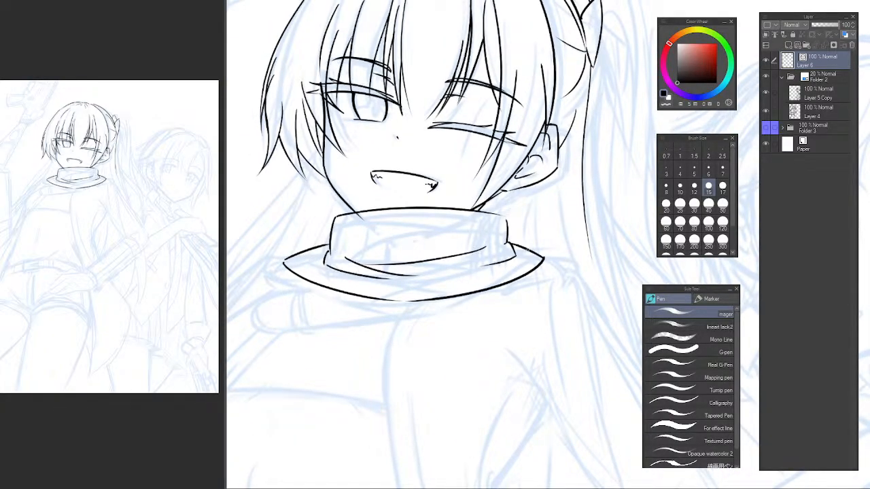
{"action": "key", "text": "e"}
{"action": "left_click_drag", "start_coordinate": [297, 261], "coordinate": [303, 247]}
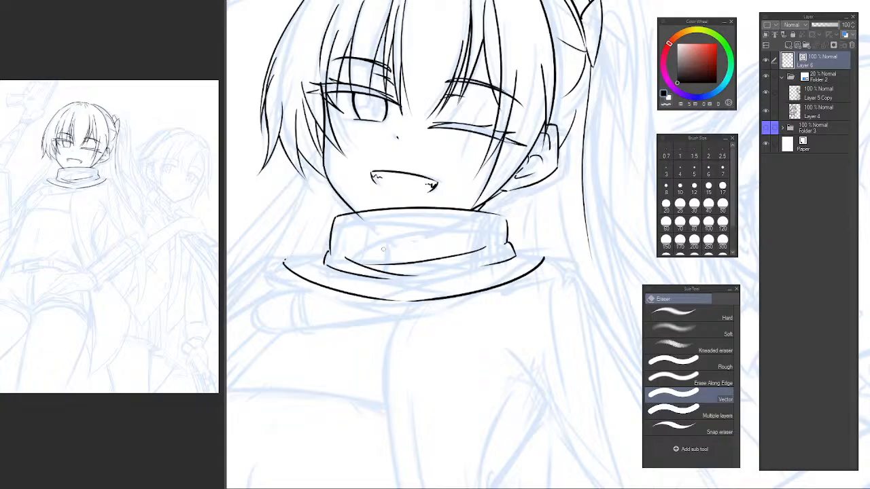
Draw a short curved end at the outer layer's ear-side tip and an inner line following its lower curve.
{"action": "key", "text": "h"}
{"action": "left_click_drag", "start_coordinate": [574, 272], "coordinate": [291, 224]}
{"action": "mouse_move", "coordinate": [542, 208]}
{"action": "left_mouse_down"}
{"action": "mouse_move", "coordinate": [508, 238]}
{"action": "mouse_move", "coordinate": [569, 240]}
{"action": "left_mouse_up"}
{"action": "scroll", "coordinate": [334, 234], "scroll_direction": "up", "scroll_amount": 3}
{"action": "key", "text": "p"}
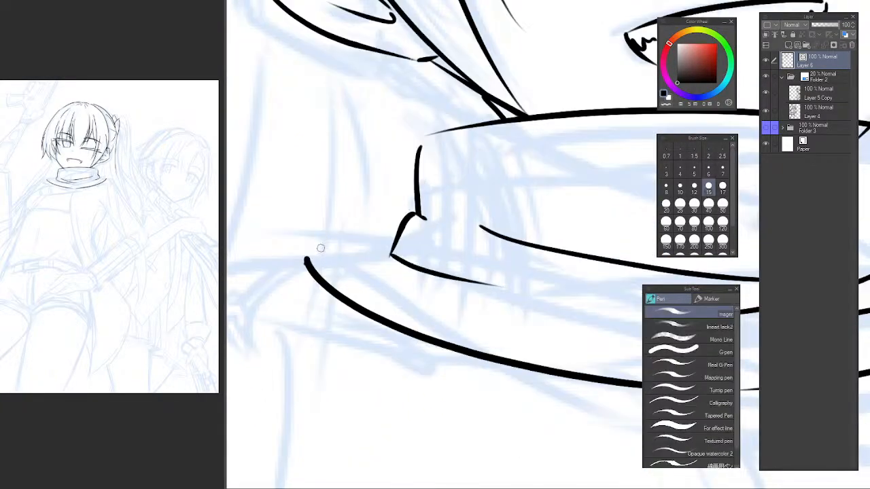
{"action": "mouse_move", "coordinate": [306, 259]}
{"action": "left_mouse_down"}
{"action": "mouse_move", "coordinate": [333, 227]}
{"action": "mouse_move", "coordinate": [417, 310]}
{"action": "left_mouse_up"}
{"action": "key", "text": "ctrl+z"}
{"action": "left_click_drag", "start_coordinate": [341, 232], "coordinate": [531, 324]}
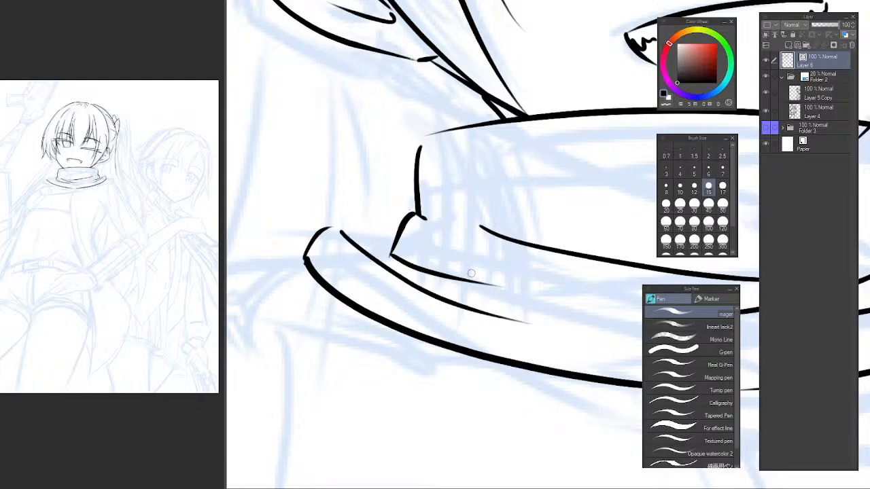
Work out a short edge linking the outer layer's ear-side end to the folded corner at the collar's base.
{"action": "left_click_drag", "start_coordinate": [347, 237], "coordinate": [415, 259]}
{"action": "key", "text": "ctrl+z"}
{"action": "left_click_drag", "start_coordinate": [345, 237], "coordinate": [404, 248]}
{"action": "key", "text": "ctrl+z"}
{"action": "left_click_drag", "start_coordinate": [349, 238], "coordinate": [407, 242]}
{"action": "key", "text": "ctrl+z"}
{"action": "left_click_drag", "start_coordinate": [348, 235], "coordinate": [407, 233]}
{"action": "key", "text": "ctrl+z"}
{"action": "left_click_drag", "start_coordinate": [345, 232], "coordinate": [398, 238]}
{"action": "key", "text": "ctrl+z"}
{"action": "left_click_drag", "start_coordinate": [331, 228], "coordinate": [351, 233]}
{"action": "key", "text": "ctrl+z"}
{"action": "key", "text": "ctrl+z"}
{"action": "key", "text": "ctrl+z"}
{"action": "key", "text": "ctrl+z"}
Draw the matching inner line and short curved end on the outer layer's open-eye side.
{"action": "scroll", "coordinate": [483, 277], "scroll_direction": "down", "scroll_amount": 3}
{"action": "mouse_move", "coordinate": [517, 276]}
{"action": "left_mouse_down"}
{"action": "mouse_move", "coordinate": [413, 262]}
{"action": "mouse_move", "coordinate": [438, 260]}
{"action": "left_mouse_up"}
{"action": "scroll", "coordinate": [435, 256], "scroll_direction": "up", "scroll_amount": 3}
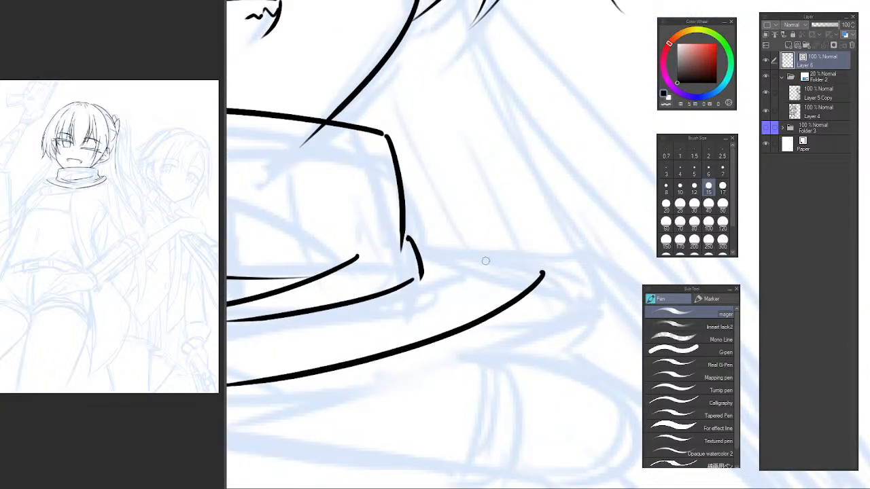
{"action": "left_click_drag", "start_coordinate": [364, 316], "coordinate": [488, 249]}
{"action": "left_click_drag", "start_coordinate": [498, 246], "coordinate": [544, 275]}
Draw the short edge linking the outer layer's inner line to the collar's base on the open-eye side.
{"action": "left_click_drag", "start_coordinate": [477, 250], "coordinate": [407, 278]}
{"action": "key", "text": "ctrl+z"}
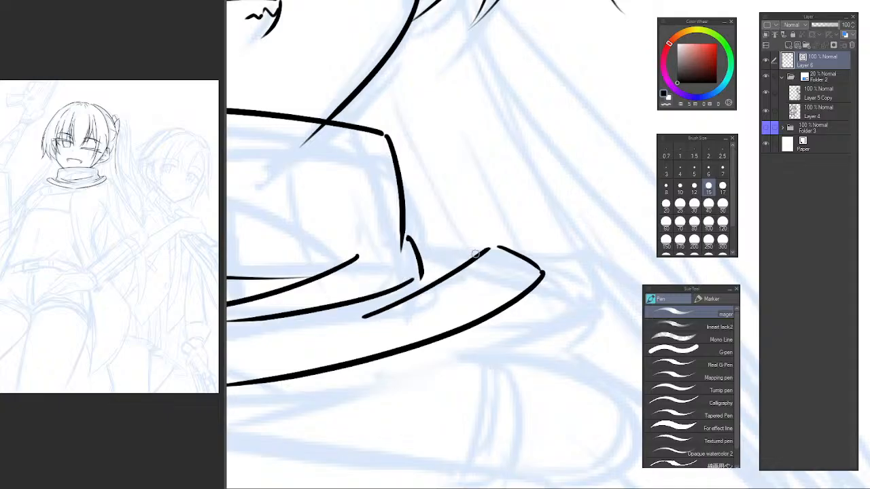
{"action": "left_click_drag", "start_coordinate": [479, 248], "coordinate": [423, 265]}
{"action": "key", "text": "ctrl+z"}
{"action": "mouse_move", "coordinate": [476, 258]}
{"action": "left_mouse_down"}
{"action": "mouse_move", "coordinate": [439, 253]}
{"action": "mouse_move", "coordinate": [422, 265]}
{"action": "mouse_move", "coordinate": [431, 253]}
{"action": "mouse_move", "coordinate": [423, 268]}
{"action": "left_mouse_up"}
{"action": "key", "text": "ctrl+z"}
{"action": "key", "text": "ctrl+z"}
{"action": "key", "text": "ctrl+z"}
{"action": "mouse_move", "coordinate": [477, 254]}
{"action": "left_mouse_down"}
{"action": "mouse_move", "coordinate": [419, 248]}
{"action": "mouse_move", "coordinate": [474, 262]}
{"action": "mouse_move", "coordinate": [467, 282]}
{"action": "left_mouse_up"}
{"action": "key", "text": "ctrl+z"}
{"action": "key", "text": "e"}
{"action": "left_click", "coordinate": [506, 288], "text": "alt"}
{"action": "left_click", "coordinate": [506, 288], "text": "alt"}
{"action": "left_click", "coordinate": [506, 288], "text": "alt"}
{"action": "left_click", "coordinate": [506, 293], "text": "alt"}
{"action": "left_click", "coordinate": [506, 292], "text": "alt"}
{"action": "left_click_drag", "start_coordinate": [527, 297], "coordinate": [489, 249]}
{"action": "key", "text": "h"}
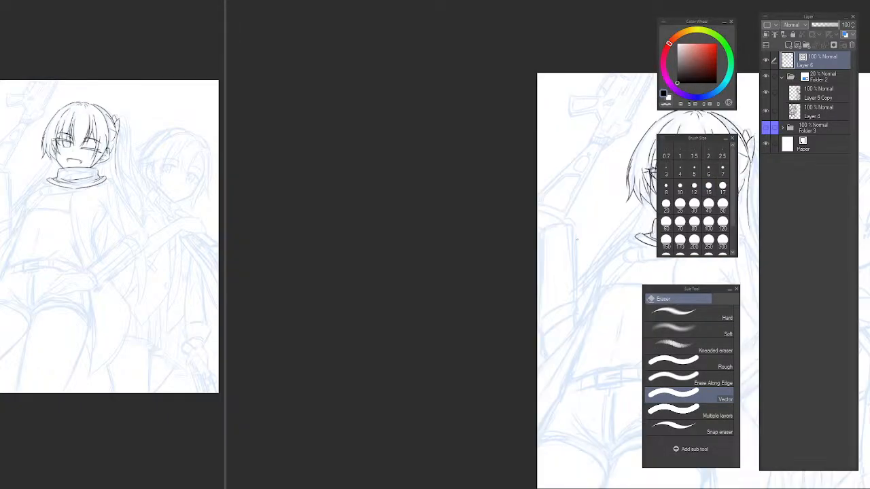
Draw the top edge of the lower band diagonally from beneath the outer layer up across the neckwear's front.
{"action": "left_click_drag", "start_coordinate": [736, 266], "coordinate": [437, 244]}
{"action": "key", "text": "p"}
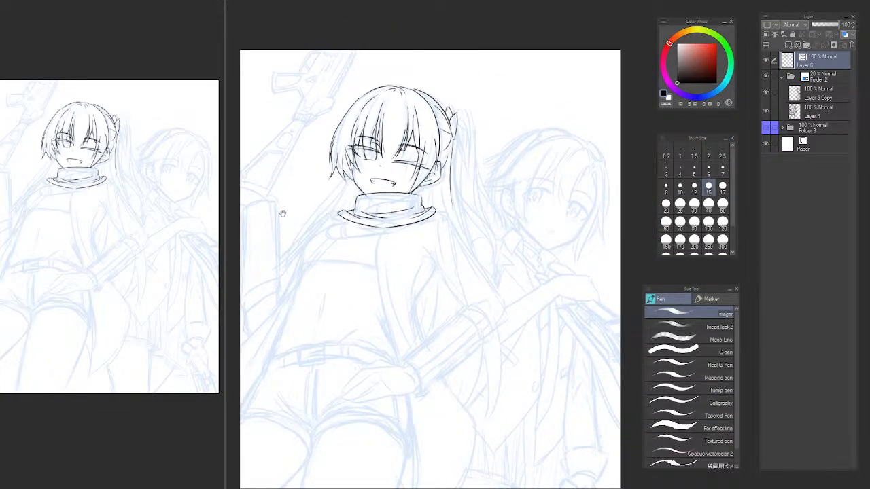
{"action": "left_click_drag", "start_coordinate": [349, 234], "coordinate": [352, 231]}
{"action": "left_click", "coordinate": [353, 232], "text": "ctrl"}
{"action": "left_click", "coordinate": [352, 231], "text": "ctrl"}
{"action": "left_click", "coordinate": [353, 231], "text": "ctrl"}
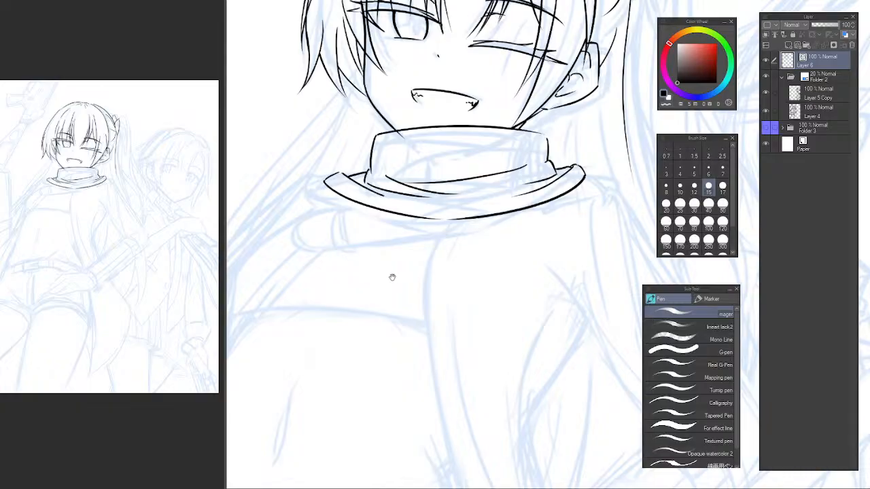
{"action": "mouse_move", "coordinate": [347, 286]}
{"action": "left_mouse_down"}
{"action": "mouse_move", "coordinate": [386, 326]}
{"action": "mouse_move", "coordinate": [419, 242]}
{"action": "mouse_move", "coordinate": [393, 248]}
{"action": "left_mouse_up"}
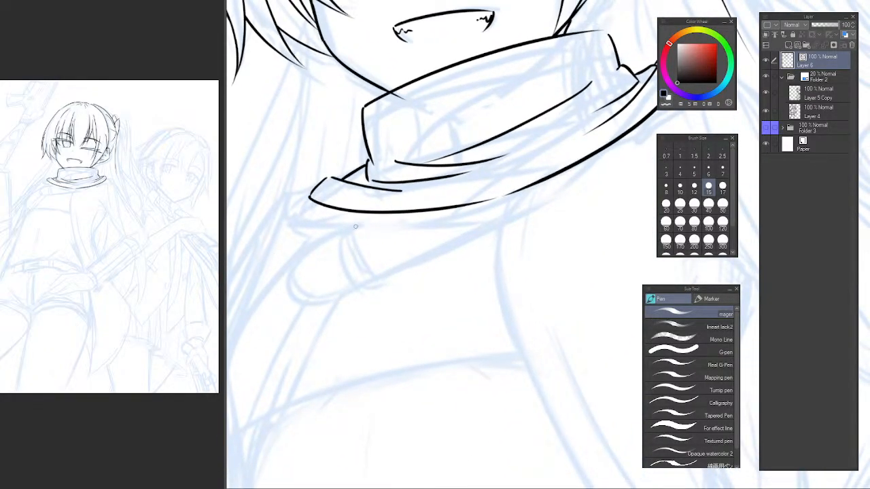
{"action": "left_click_drag", "start_coordinate": [353, 228], "coordinate": [512, 174]}
{"action": "key", "text": "ctrl+z"}
{"action": "left_click_drag", "start_coordinate": [347, 225], "coordinate": [524, 164]}
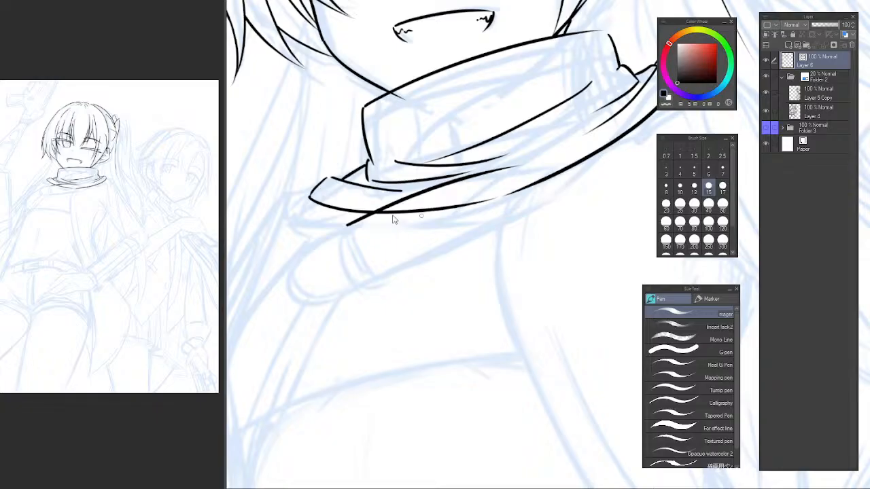
{"action": "key", "text": "ctrl+z"}
{"action": "left_click_drag", "start_coordinate": [350, 230], "coordinate": [497, 168]}
{"action": "key", "text": "ctrl+z"}
{"action": "left_click_drag", "start_coordinate": [348, 229], "coordinate": [522, 166]}
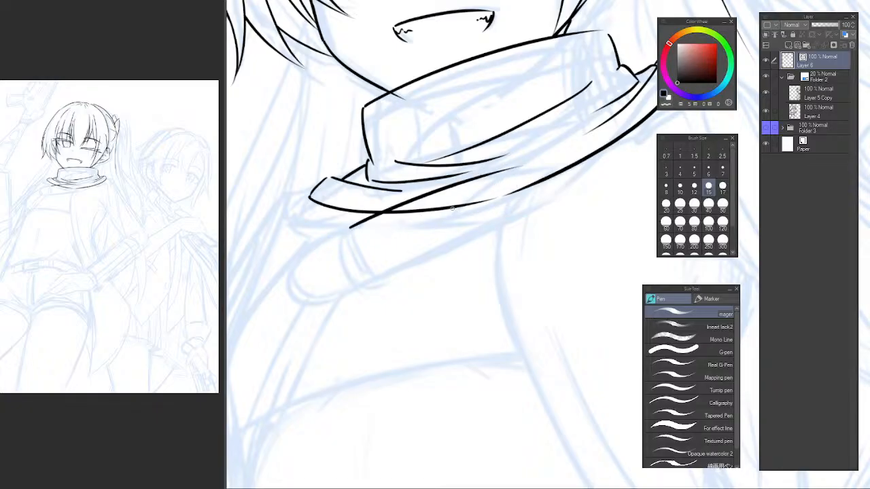
{"action": "key", "text": "ctrl+z"}
{"action": "left_click_drag", "start_coordinate": [348, 229], "coordinate": [551, 159]}
{"action": "key", "text": "ctrl+z"}
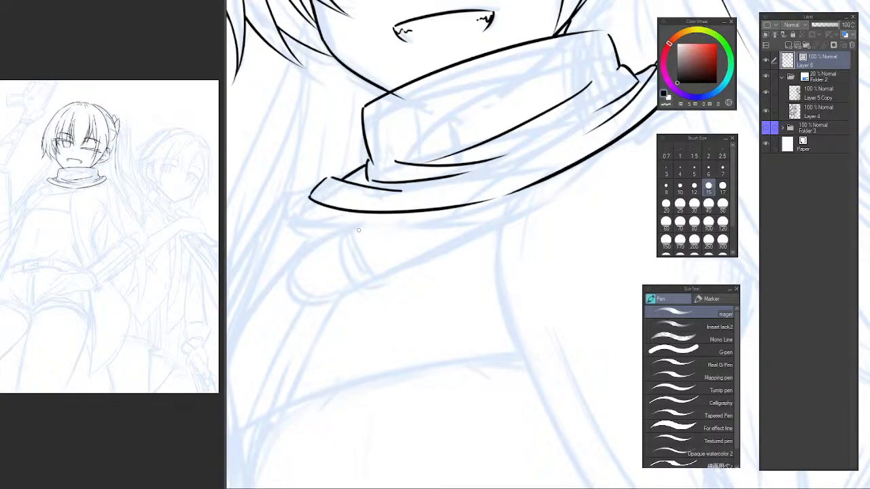
{"action": "left_click_drag", "start_coordinate": [348, 231], "coordinate": [518, 174]}
Add a small hooked corner at the outer end of the lower band's top edge.
{"action": "left_click_drag", "start_coordinate": [434, 225], "coordinate": [389, 248]}
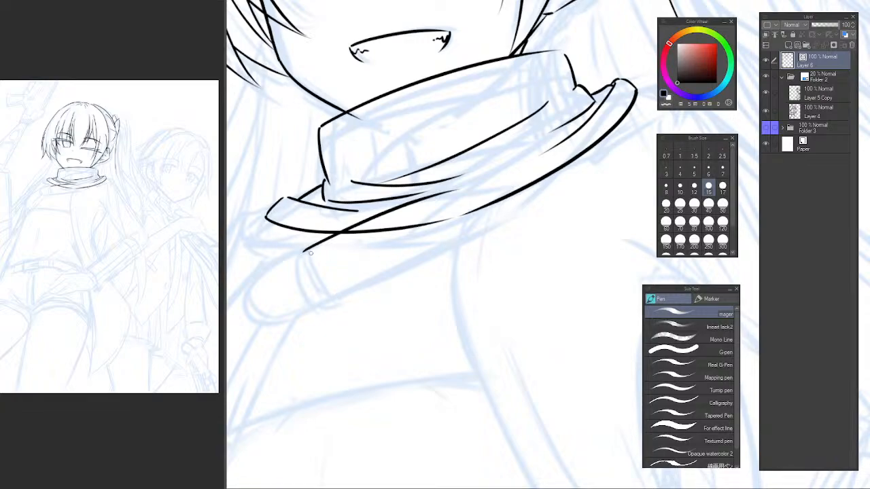
{"action": "scroll", "coordinate": [310, 253], "scroll_direction": "up", "scroll_amount": 3}
{"action": "left_click_drag", "start_coordinate": [309, 242], "coordinate": [328, 304]}
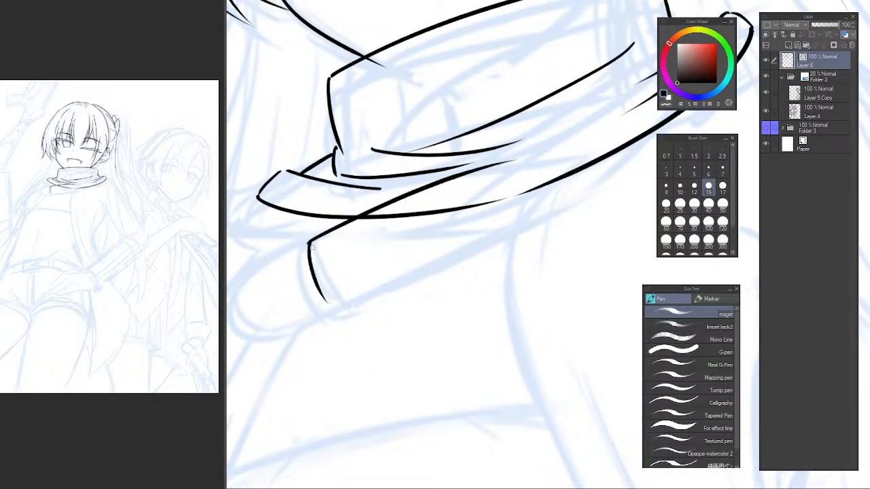
{"action": "key", "text": "ctrl+z"}
{"action": "mouse_move", "coordinate": [299, 240]}
{"action": "left_mouse_down"}
{"action": "mouse_move", "coordinate": [336, 234]}
{"action": "mouse_move", "coordinate": [321, 238]}
{"action": "mouse_move", "coordinate": [328, 244]}
{"action": "left_mouse_up"}
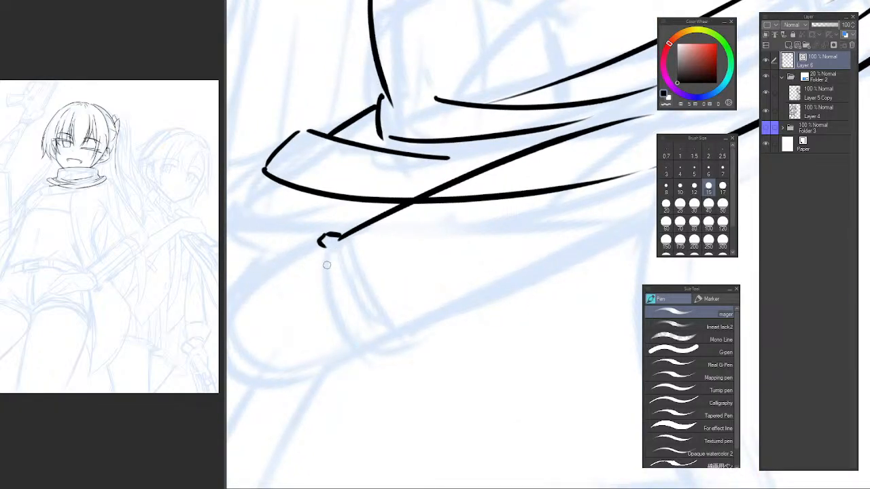
Draw the lower band's curved end edge down from the hook and finish it with short corner strokes.
{"action": "left_click_drag", "start_coordinate": [324, 250], "coordinate": [332, 292]}
{"action": "key", "text": "ctrl+z"}
{"action": "left_click_drag", "start_coordinate": [324, 249], "coordinate": [334, 314]}
{"action": "key", "text": "ctrl+z"}
{"action": "mouse_move", "coordinate": [324, 252]}
{"action": "left_mouse_down"}
{"action": "mouse_move", "coordinate": [329, 307]}
{"action": "mouse_move", "coordinate": [379, 348]}
{"action": "left_mouse_up"}
{"action": "key", "text": "ctrl+z"}
{"action": "left_click_drag", "start_coordinate": [329, 307], "coordinate": [378, 337]}
{"action": "key", "text": "ctrl+z"}
{"action": "mouse_move", "coordinate": [329, 306]}
{"action": "left_mouse_down"}
{"action": "mouse_move", "coordinate": [383, 342]}
{"action": "mouse_move", "coordinate": [388, 367]}
{"action": "left_mouse_up"}
Draw the lower band's long bottom edge diagonally from the corner strokes up toward the outer layer.
{"action": "left_click_drag", "start_coordinate": [477, 304], "coordinate": [376, 285]}
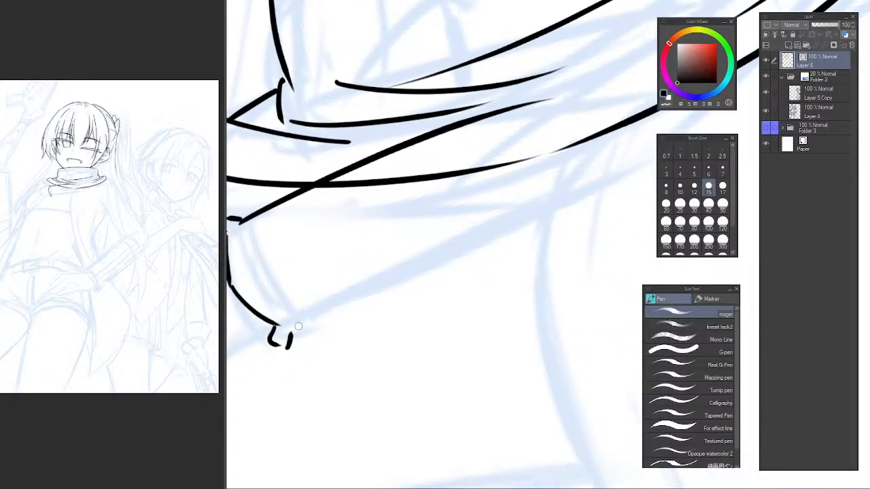
{"action": "left_click_drag", "start_coordinate": [289, 333], "coordinate": [622, 158]}
{"action": "key", "text": "ctrl+z"}
{"action": "left_click_drag", "start_coordinate": [293, 328], "coordinate": [603, 184]}
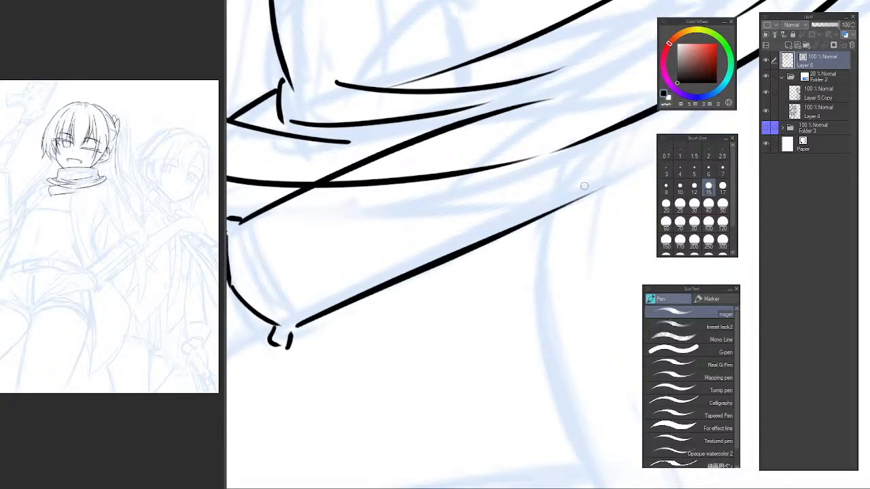
{"action": "key", "text": "ctrl+z"}
{"action": "left_click_drag", "start_coordinate": [294, 329], "coordinate": [590, 177]}
Close the lower band's inner end with a short side stroke and a small corner hook beneath the outer layer.
{"action": "mouse_move", "coordinate": [526, 199]}
{"action": "left_mouse_down"}
{"action": "mouse_move", "coordinate": [449, 253]}
{"action": "mouse_move", "coordinate": [470, 255]}
{"action": "left_mouse_up"}
{"action": "left_click", "coordinate": [523, 244], "text": "alt"}
{"action": "left_click", "coordinate": [532, 244], "text": "alt"}
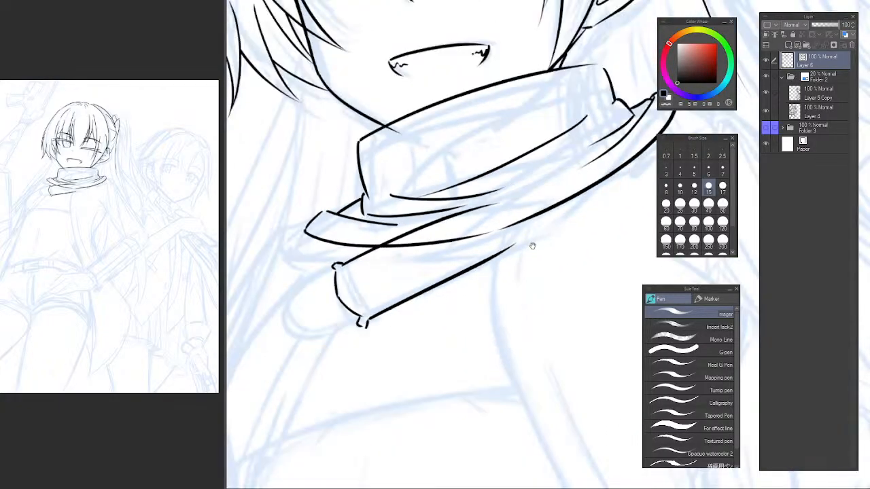
{"action": "mouse_move", "coordinate": [532, 244]}
{"action": "left_mouse_down"}
{"action": "mouse_move", "coordinate": [495, 246]}
{"action": "mouse_move", "coordinate": [478, 263]}
{"action": "mouse_move", "coordinate": [509, 255]}
{"action": "mouse_move", "coordinate": [462, 210]}
{"action": "left_mouse_up"}
{"action": "left_click", "coordinate": [488, 242], "text": "ctrl"}
{"action": "left_click", "coordinate": [476, 252], "text": "ctrl"}
{"action": "key", "text": "ctrl+z"}
{"action": "key", "text": "ctrl+z"}
Erase the part of the lower band's top edge that crosses over the outer layer.
{"action": "key", "text": "e"}
{"action": "left_click_drag", "start_coordinate": [400, 190], "coordinate": [395, 205]}
{"action": "left_click", "coordinate": [395, 236], "text": "alt"}
{"action": "left_click", "coordinate": [400, 236], "text": "alt"}
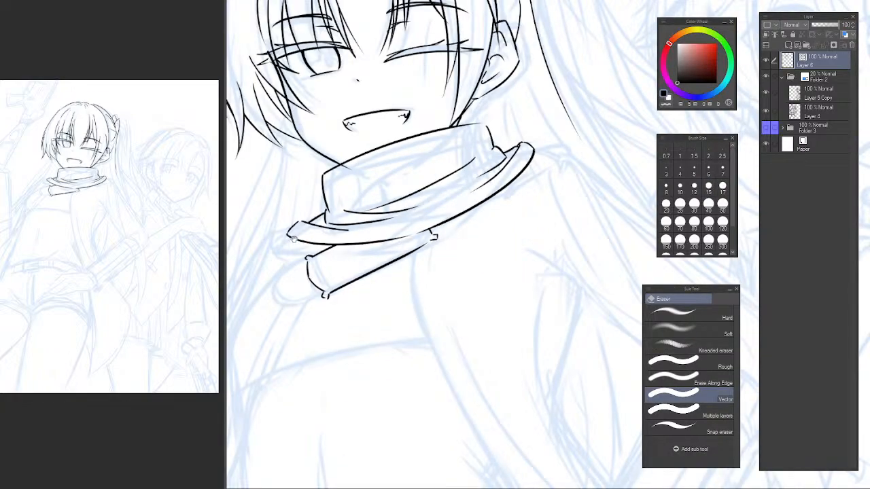
{"action": "scroll", "coordinate": [311, 249], "scroll_direction": "up", "scroll_amount": 5}
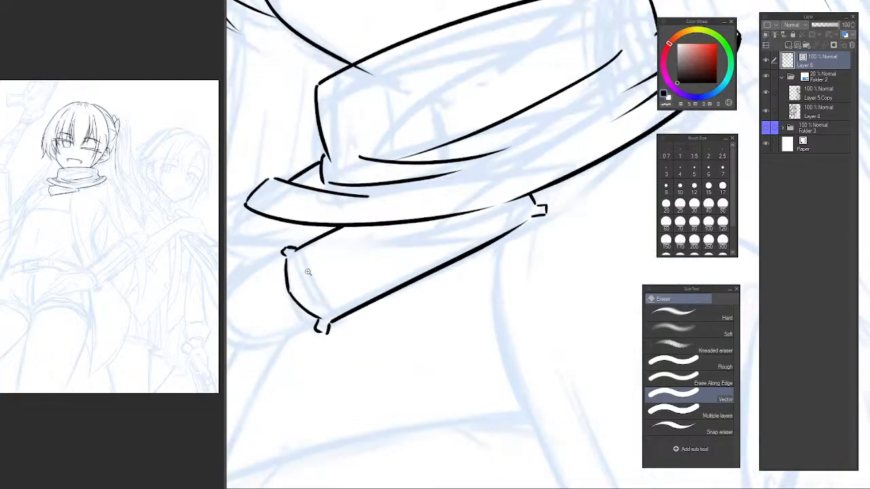
Draw a narrow pointed inner shape just inside the lower band's curved end edge.
{"action": "key", "text": "p"}
{"action": "left_click_drag", "start_coordinate": [316, 245], "coordinate": [332, 325]}
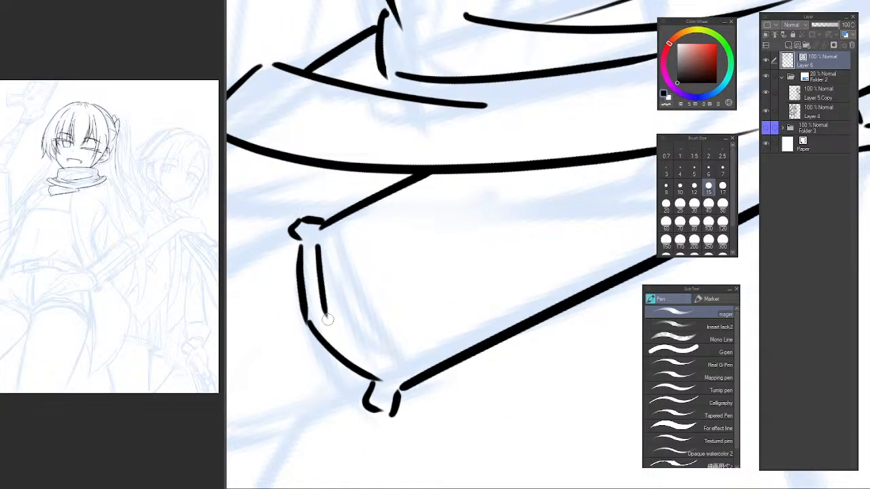
{"action": "key", "text": "ctrl+z"}
{"action": "mouse_move", "coordinate": [314, 253]}
{"action": "left_mouse_down"}
{"action": "mouse_move", "coordinate": [333, 330]}
{"action": "mouse_move", "coordinate": [365, 352]}
{"action": "left_mouse_up"}
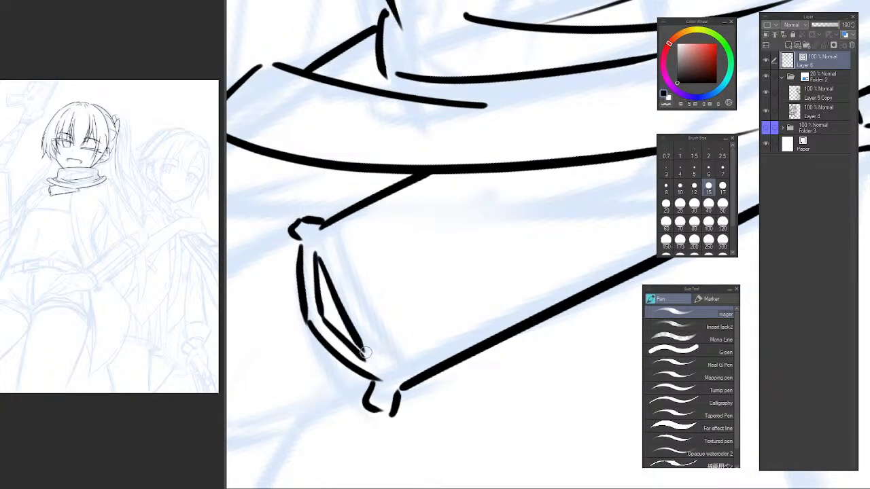
{"action": "left_click_drag", "start_coordinate": [409, 235], "coordinate": [361, 263]}
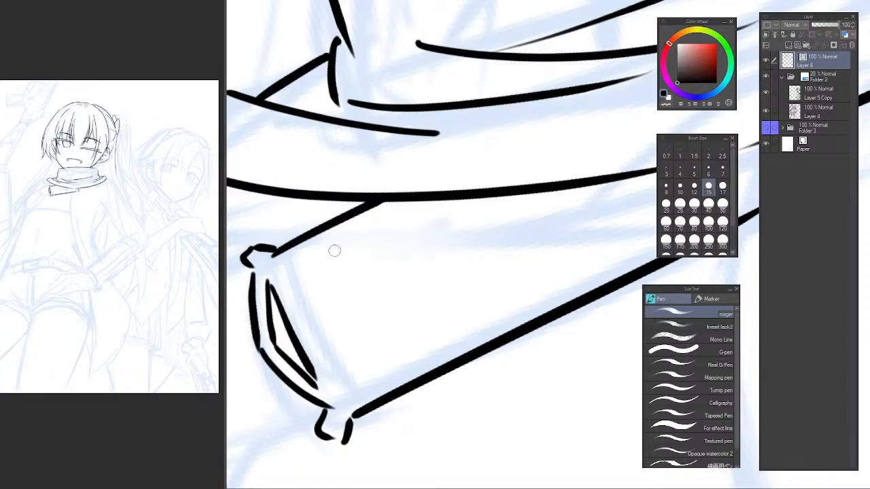
Draw an inset line along the lower band's top edge and a second curved line parallel to its end edge.
{"action": "mouse_move", "coordinate": [333, 250]}
{"action": "left_mouse_down"}
{"action": "mouse_move", "coordinate": [342, 272]}
{"action": "mouse_move", "coordinate": [310, 279]}
{"action": "mouse_move", "coordinate": [302, 336]}
{"action": "mouse_move", "coordinate": [295, 214]}
{"action": "mouse_move", "coordinate": [344, 258]}
{"action": "mouse_move", "coordinate": [297, 322]}
{"action": "mouse_move", "coordinate": [434, 175]}
{"action": "left_mouse_up"}
{"action": "key", "text": "ctrl+z"}
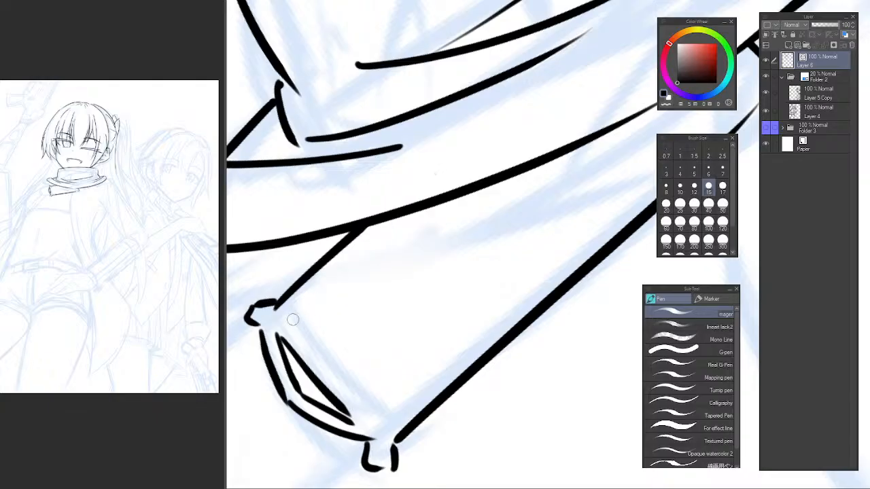
{"action": "left_click_drag", "start_coordinate": [297, 310], "coordinate": [469, 163]}
{"action": "mouse_move", "coordinate": [301, 311]}
{"action": "left_mouse_down"}
{"action": "mouse_move", "coordinate": [362, 394]}
{"action": "mouse_move", "coordinate": [307, 327]}
{"action": "mouse_move", "coordinate": [389, 402]}
{"action": "left_mouse_up"}
{"action": "key", "text": "ctrl+z"}
{"action": "key", "text": "ctrl+z"}
{"action": "mouse_move", "coordinate": [490, 358]}
{"action": "left_mouse_down"}
{"action": "mouse_move", "coordinate": [367, 364]}
{"action": "mouse_move", "coordinate": [325, 382]}
{"action": "left_mouse_up"}
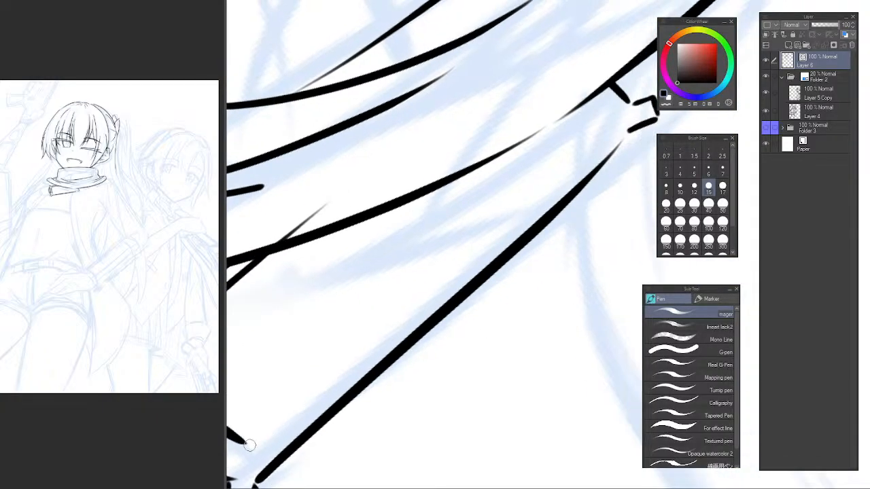
Draw a long inset line parallel to the lower band's bottom edge, up to the small corner hook.
{"action": "left_click_drag", "start_coordinate": [251, 447], "coordinate": [576, 137]}
{"action": "mouse_move", "coordinate": [438, 301]}
{"action": "left_mouse_down"}
{"action": "mouse_move", "coordinate": [367, 388]}
{"action": "mouse_move", "coordinate": [385, 314]}
{"action": "mouse_move", "coordinate": [366, 333]}
{"action": "left_mouse_up"}
{"action": "key", "text": "ctrl+z"}
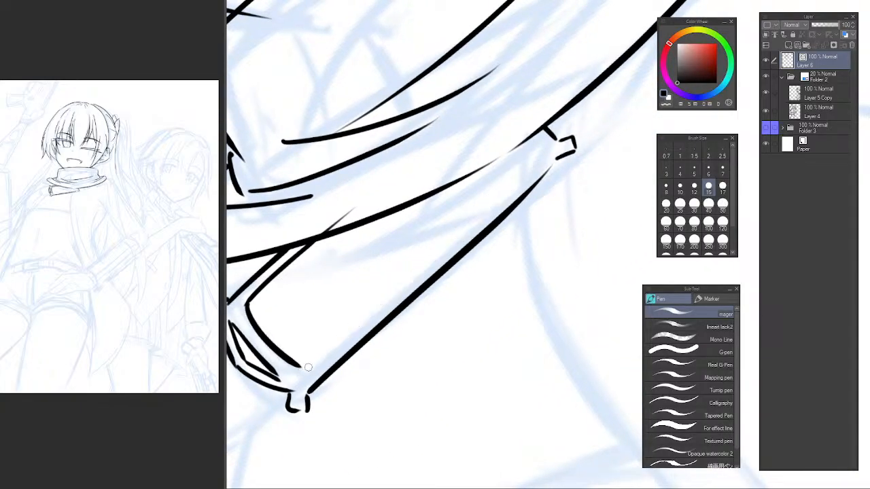
{"action": "mouse_move", "coordinate": [302, 370]}
{"action": "left_mouse_down"}
{"action": "mouse_move", "coordinate": [487, 209]}
{"action": "mouse_move", "coordinate": [547, 153]}
{"action": "left_mouse_up"}
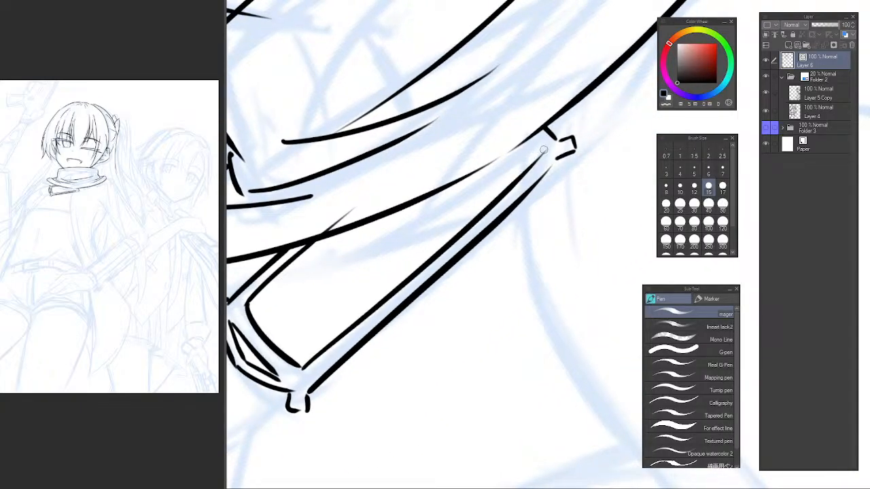
Erase the overshooting line ends where the band meets the outer layer's lower edge.
{"action": "key", "text": "e"}
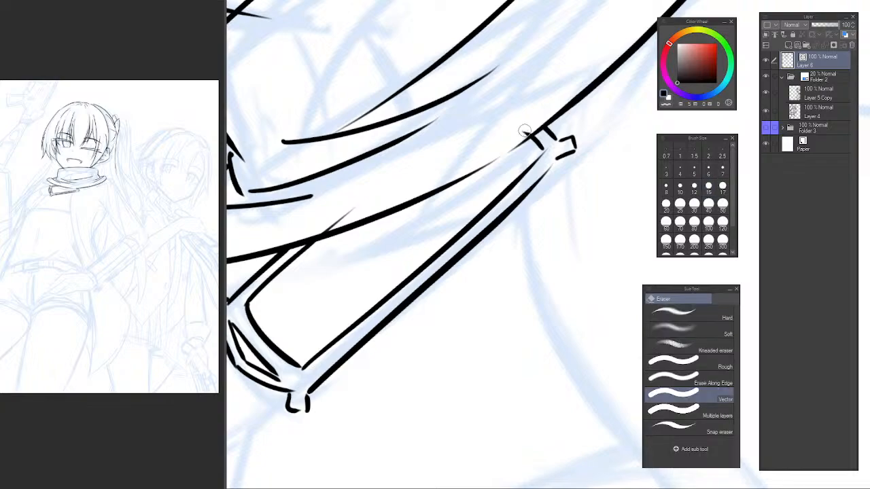
{"action": "left_click_drag", "start_coordinate": [525, 130], "coordinate": [515, 140]}
{"action": "left_click_drag", "start_coordinate": [447, 170], "coordinate": [483, 186]}
{"action": "left_click_drag", "start_coordinate": [379, 227], "coordinate": [397, 226]}
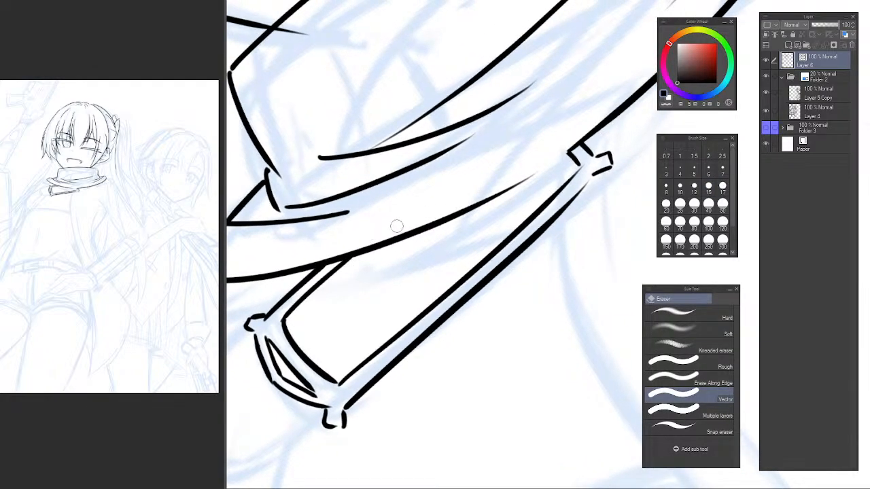
Redraw the missing stretch of the outer layer's lower edge, joining it to the line above the small corner hook.
{"action": "key", "text": "ctrl+@"}
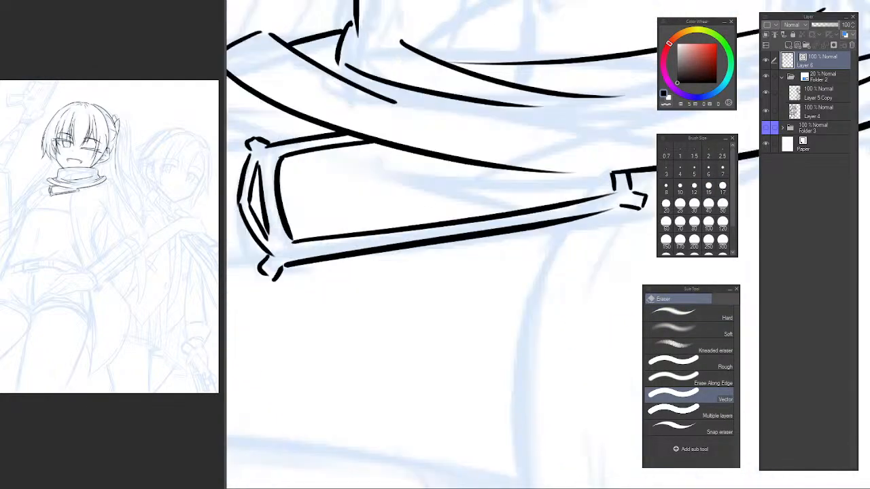
{"action": "scroll", "coordinate": [544, 167], "scroll_direction": "down", "scroll_amount": 3}
{"action": "left_click_drag", "start_coordinate": [573, 176], "coordinate": [459, 248]}
{"action": "key", "text": "h"}
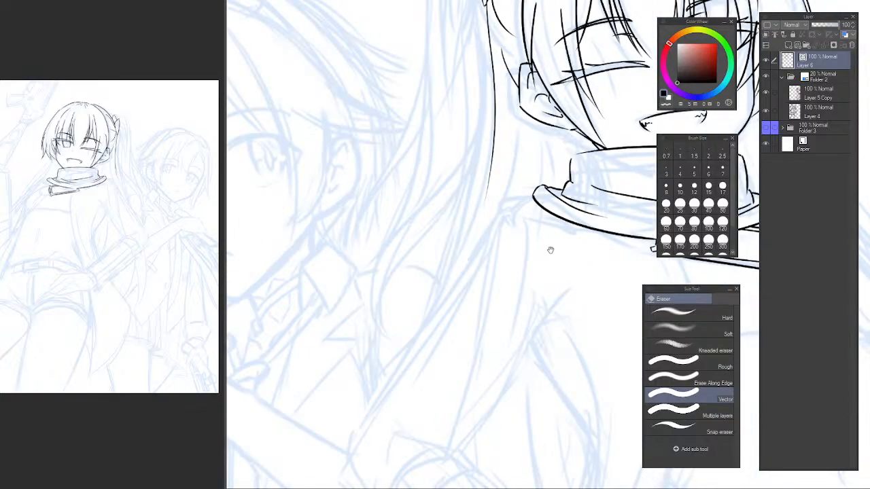
{"action": "left_click_drag", "start_coordinate": [632, 247], "coordinate": [428, 335]}
{"action": "left_click_drag", "start_coordinate": [428, 335], "coordinate": [444, 313]}
{"action": "scroll", "coordinate": [443, 314], "scroll_direction": "up", "scroll_amount": 6}
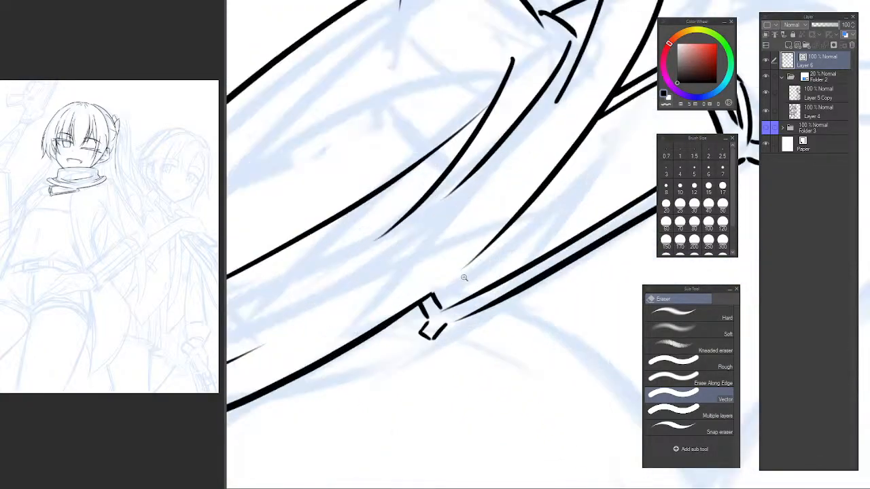
{"action": "key", "text": "p"}
{"action": "left_click_drag", "start_coordinate": [524, 208], "coordinate": [409, 311]}
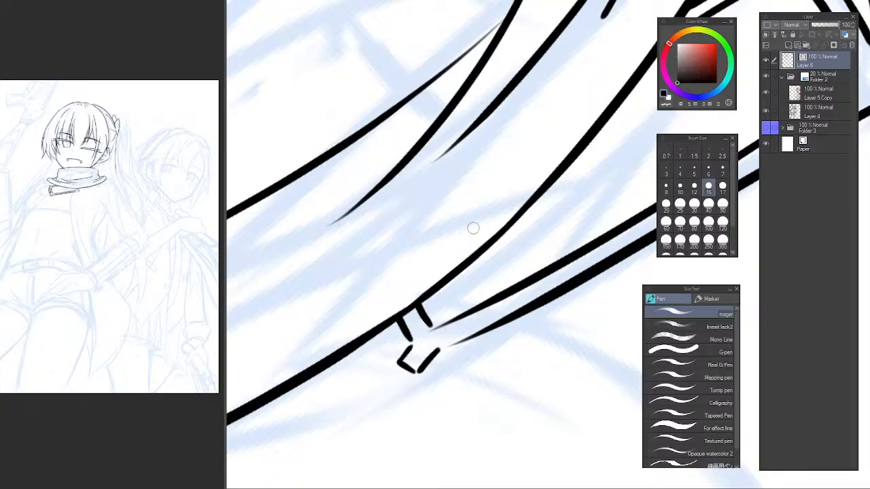
{"action": "scroll", "coordinate": [496, 218], "scroll_direction": "down", "scroll_amount": 10}
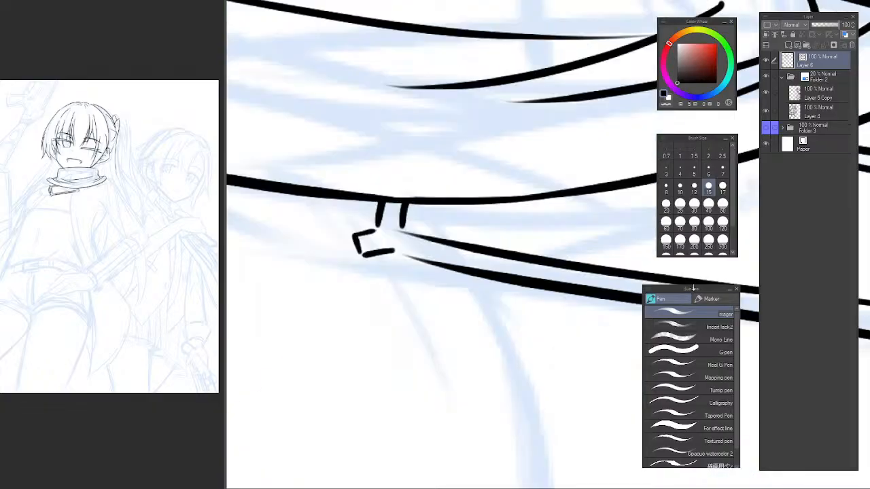
Draw the top edge of a strap tip extending outward from the lower band's curved end.
{"action": "key", "text": "h"}
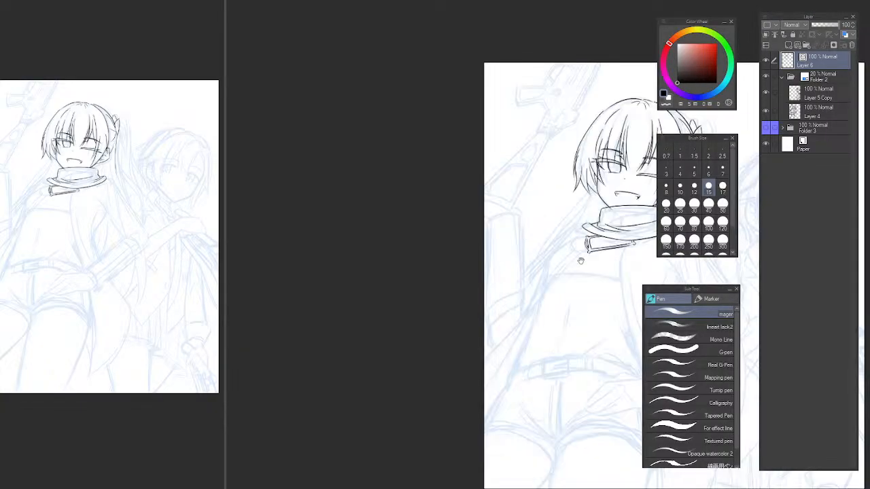
{"action": "left_click_drag", "start_coordinate": [616, 195], "coordinate": [432, 176]}
{"action": "mouse_move", "coordinate": [359, 214]}
{"action": "left_mouse_down"}
{"action": "mouse_move", "coordinate": [405, 182]}
{"action": "mouse_move", "coordinate": [442, 225]}
{"action": "left_mouse_up"}
{"action": "left_click", "coordinate": [165, 207]}
{"action": "left_click", "coordinate": [496, 163]}
{"action": "left_click_drag", "start_coordinate": [449, 207], "coordinate": [460, 208]}
{"action": "scroll", "coordinate": [449, 203], "scroll_direction": "up", "scroll_amount": 3}
{"action": "scroll", "coordinate": [445, 194], "scroll_direction": "up", "scroll_amount": 3}
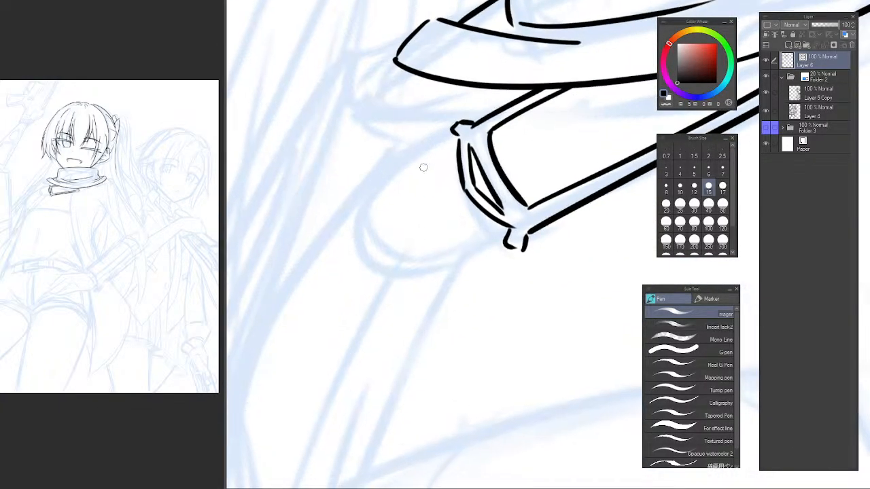
{"action": "left_click_drag", "start_coordinate": [456, 141], "coordinate": [367, 231]}
{"action": "key", "text": "ctrl+z"}
{"action": "mouse_move", "coordinate": [461, 136]}
{"action": "left_mouse_down"}
{"action": "mouse_move", "coordinate": [354, 205]}
{"action": "mouse_move", "coordinate": [408, 170]}
{"action": "mouse_move", "coordinate": [359, 204]}
{"action": "mouse_move", "coordinate": [345, 244]}
{"action": "mouse_move", "coordinate": [381, 275]}
{"action": "left_mouse_up"}
{"action": "key", "text": "ctrl+z"}
{"action": "key", "text": "ctrl+z"}
Round off the strap tip with a curved end stroke and draw its bottom edge back to the band.
{"action": "key", "text": "ctrl+z"}
{"action": "left_click_drag", "start_coordinate": [356, 211], "coordinate": [416, 271]}
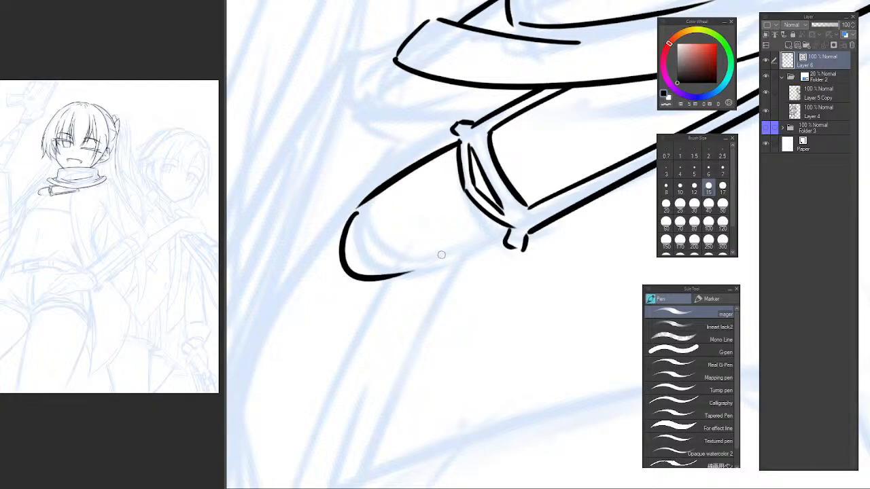
{"action": "key", "text": "ctrl+z"}
{"action": "left_click_drag", "start_coordinate": [354, 214], "coordinate": [399, 280]}
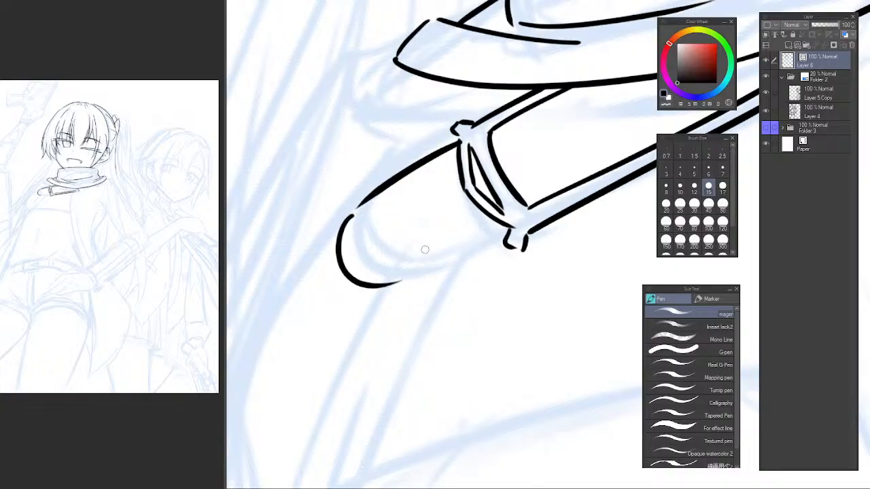
{"action": "key", "text": "ctrl+z"}
{"action": "mouse_move", "coordinate": [353, 210]}
{"action": "left_mouse_down"}
{"action": "mouse_move", "coordinate": [367, 282]}
{"action": "mouse_move", "coordinate": [506, 226]}
{"action": "left_mouse_up"}
{"action": "key", "text": "ctrl+z"}
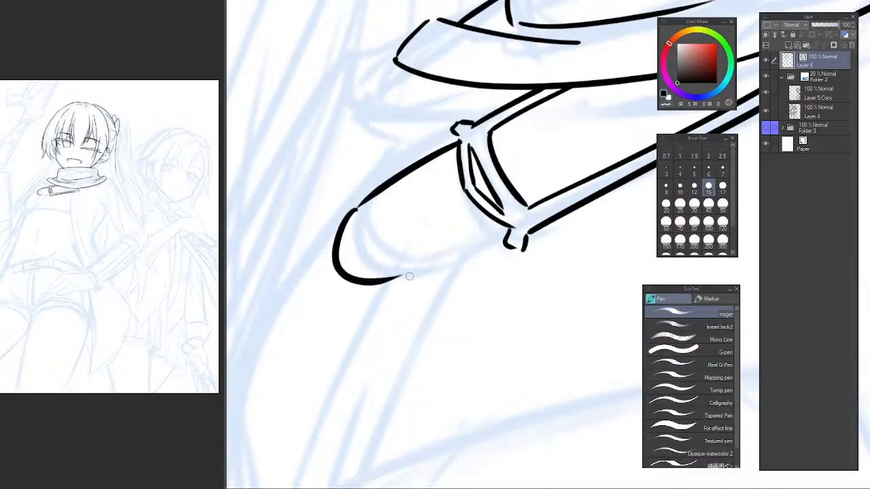
{"action": "mouse_move", "coordinate": [405, 278]}
{"action": "left_mouse_down"}
{"action": "mouse_move", "coordinate": [521, 213]}
{"action": "mouse_move", "coordinate": [448, 254]}
{"action": "mouse_move", "coordinate": [529, 220]}
{"action": "left_mouse_up"}
{"action": "key", "text": "ctrl+z"}
{"action": "key", "text": "ctrl+z"}
{"action": "key", "text": "e"}
{"action": "scroll", "coordinate": [549, 208], "scroll_direction": "down", "scroll_amount": 5}
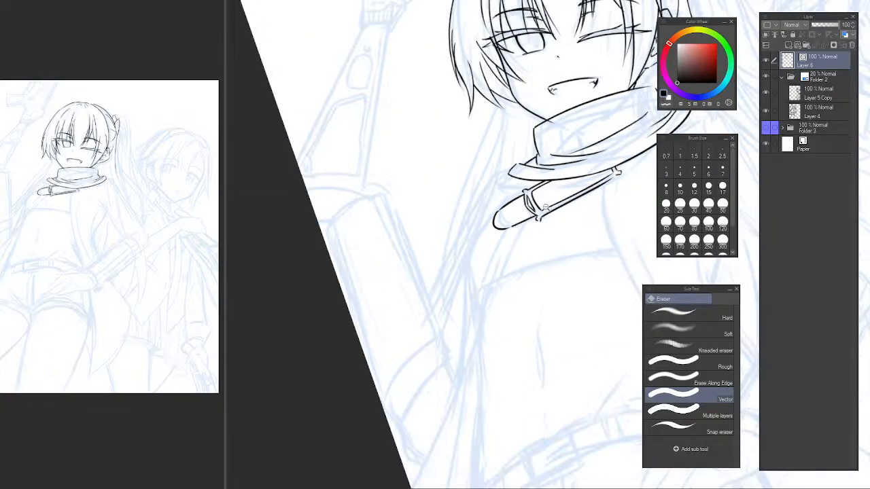
Draw a thin parallel line beneath the outer layer, running from the small corner hook up toward its far end.
{"action": "left_click_drag", "start_coordinate": [577, 178], "coordinate": [408, 247]}
{"action": "scroll", "coordinate": [408, 247], "scroll_direction": "up", "scroll_amount": 5}
{"action": "key", "text": "p"}
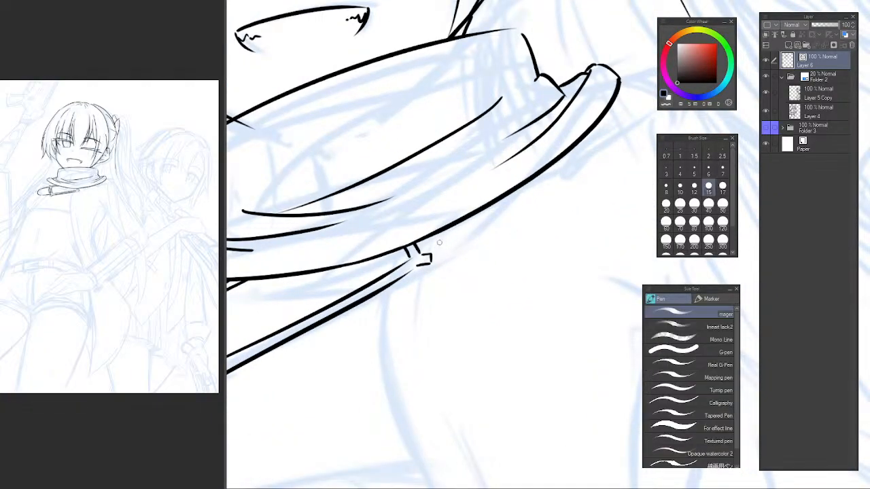
{"action": "key", "text": "ctrl+z"}
{"action": "left_click_drag", "start_coordinate": [420, 253], "coordinate": [531, 175]}
{"action": "scroll", "coordinate": [522, 230], "scroll_direction": "down", "scroll_amount": 6}
{"action": "left_click_drag", "start_coordinate": [534, 233], "coordinate": [496, 232]}
{"action": "scroll", "coordinate": [437, 255], "scroll_direction": "up", "scroll_amount": 3}
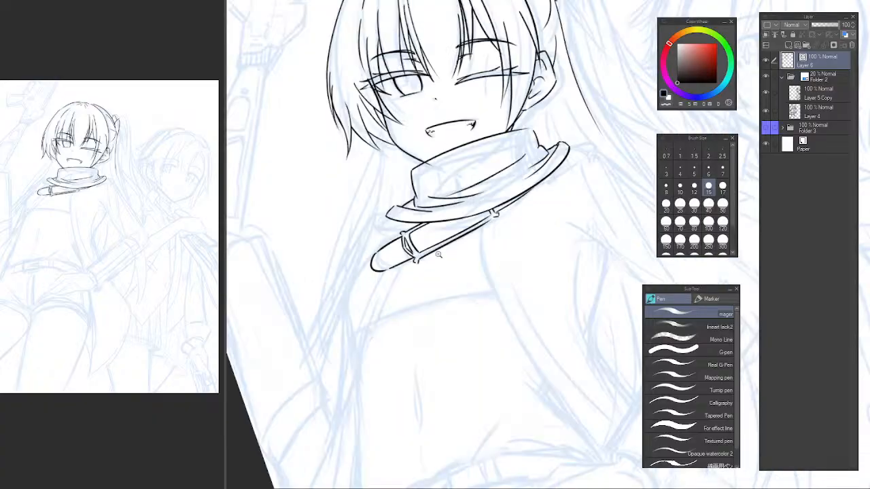
Draw the shoulder line sloping outward and down from beneath the neckwear, past the strap tip.
{"action": "scroll", "coordinate": [438, 255], "scroll_direction": "up", "scroll_amount": 3}
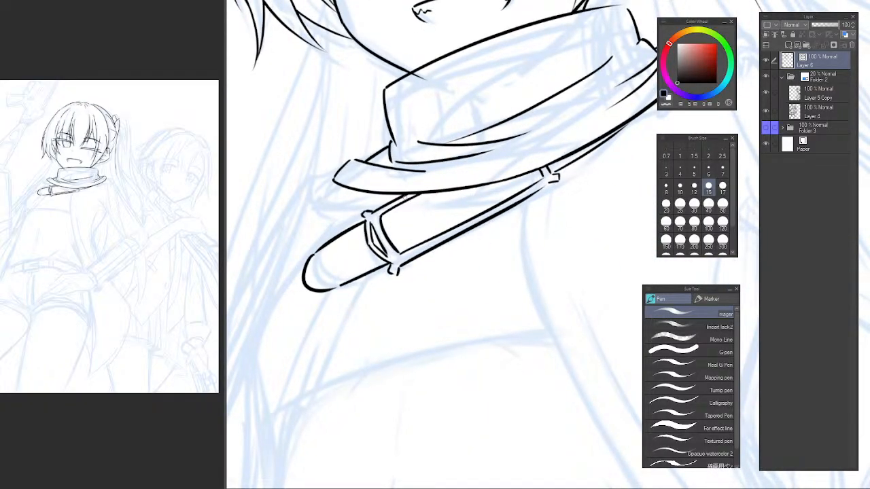
{"action": "scroll", "coordinate": [418, 201], "scroll_direction": "up", "scroll_amount": 2}
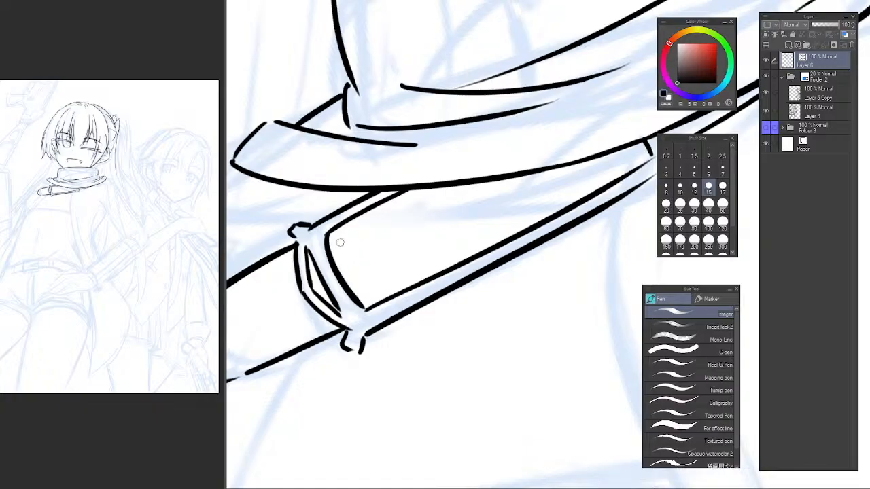
{"action": "scroll", "coordinate": [408, 250], "scroll_direction": "down", "scroll_amount": 5}
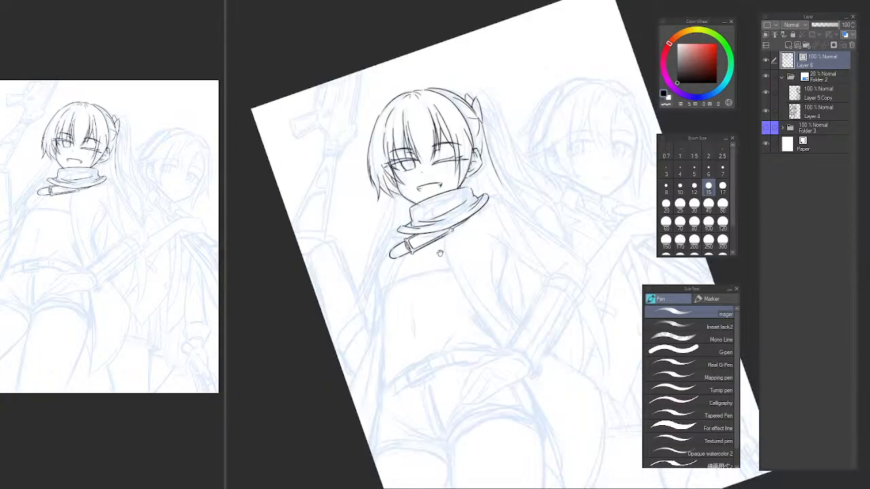
{"action": "scroll", "coordinate": [392, 265], "scroll_direction": "up", "scroll_amount": 2}
{"action": "scroll", "coordinate": [394, 261], "scroll_direction": "up", "scroll_amount": 3}
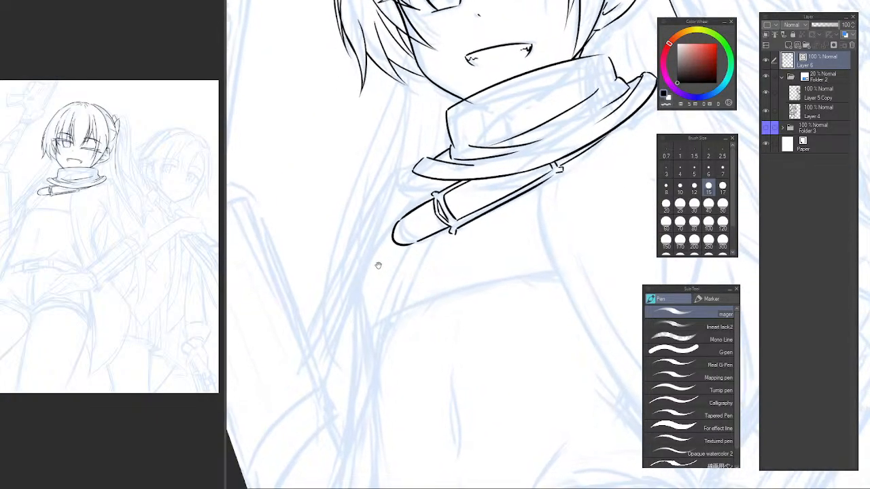
{"action": "left_click_drag", "start_coordinate": [433, 178], "coordinate": [353, 260]}
{"action": "key", "text": "ctrl+z"}
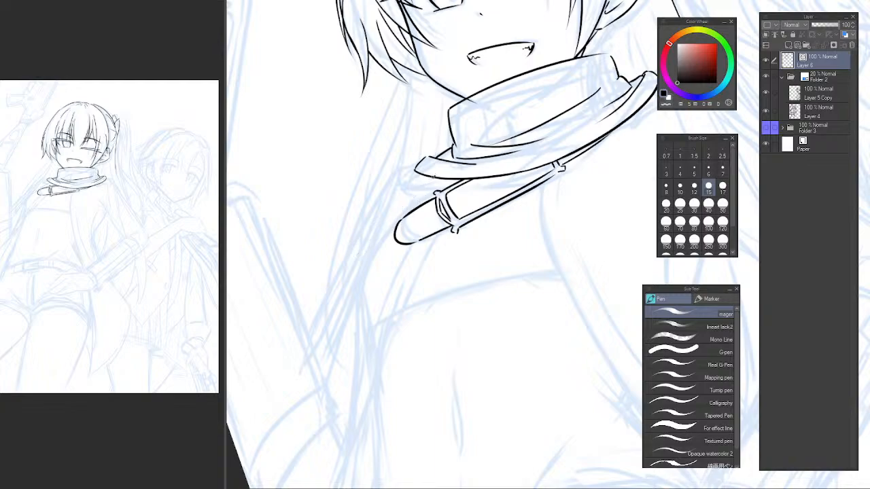
{"action": "mouse_move", "coordinate": [435, 177]}
{"action": "left_mouse_down"}
{"action": "mouse_move", "coordinate": [375, 237]}
{"action": "mouse_move", "coordinate": [365, 308]}
{"action": "left_mouse_up"}
{"action": "key", "text": "ctrl+z"}
{"action": "key", "text": "ctrl+z"}
{"action": "mouse_move", "coordinate": [433, 178]}
{"action": "left_mouse_down"}
{"action": "mouse_move", "coordinate": [367, 257]}
{"action": "mouse_move", "coordinate": [365, 336]}
{"action": "left_mouse_up"}
{"action": "key", "text": "ctrl+z"}
Continue the shoulder outline in a steeper curve down along the outer side of the upper arm.
{"action": "left_click_drag", "start_coordinate": [367, 259], "coordinate": [365, 335]}
{"action": "key", "text": "ctrl+z"}
{"action": "key", "text": "ctrl+z"}
{"action": "left_click_drag", "start_coordinate": [361, 263], "coordinate": [355, 397]}
{"action": "left_click_drag", "start_coordinate": [414, 267], "coordinate": [400, 184]}
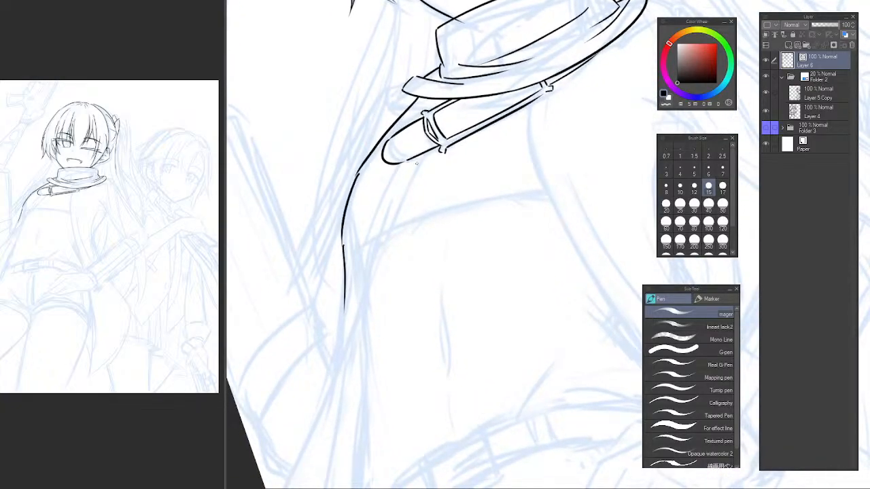
Draw a long diagonal line from beneath the strap's clasp down across the torso to the canvas edge.
{"action": "left_click_drag", "start_coordinate": [423, 153], "coordinate": [333, 389]}
{"action": "key", "text": "ctrl+z"}
{"action": "left_click_drag", "start_coordinate": [428, 153], "coordinate": [265, 488]}
{"action": "left_click_drag", "start_coordinate": [364, 270], "coordinate": [367, 212]}
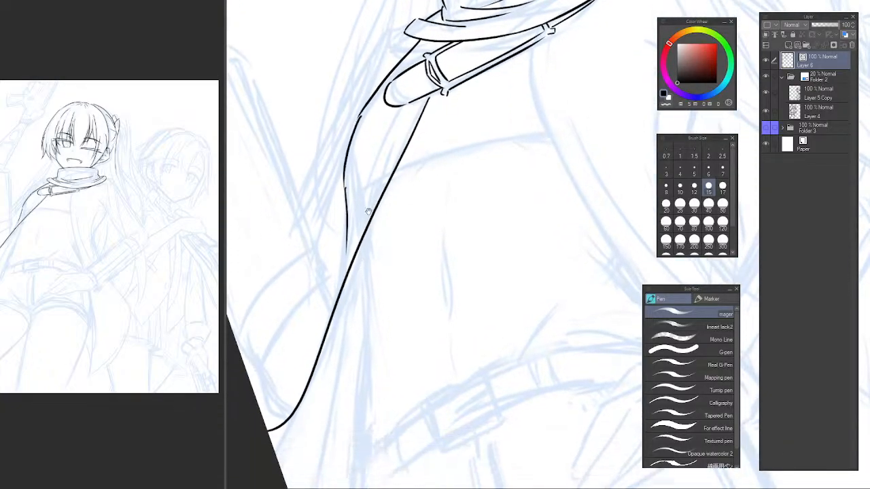
{"action": "scroll", "coordinate": [425, 178], "scroll_direction": "down", "scroll_amount": 1}
{"action": "left_click_drag", "start_coordinate": [437, 197], "coordinate": [455, 142]}
{"action": "left_click_drag", "start_coordinate": [390, 178], "coordinate": [413, 222]}
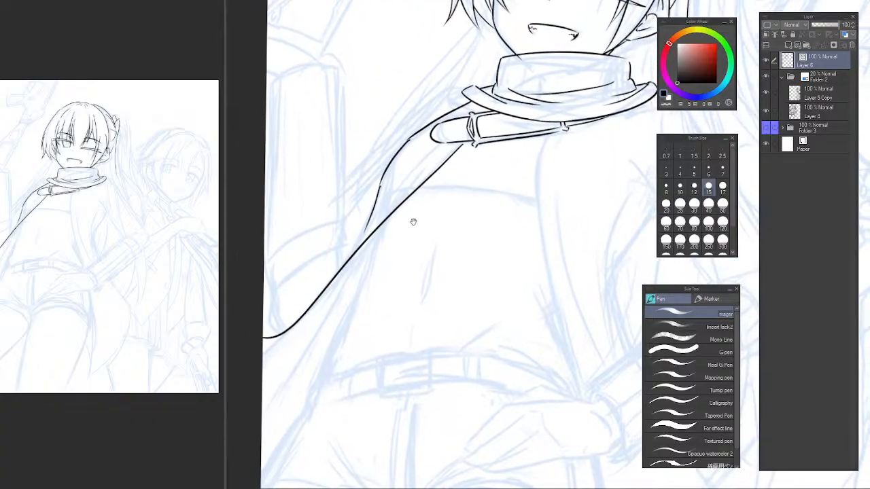
{"action": "key", "text": "ctrl+z"}
{"action": "left_click_drag", "start_coordinate": [468, 142], "coordinate": [263, 387]}
{"action": "key", "text": "ctrl+z"}
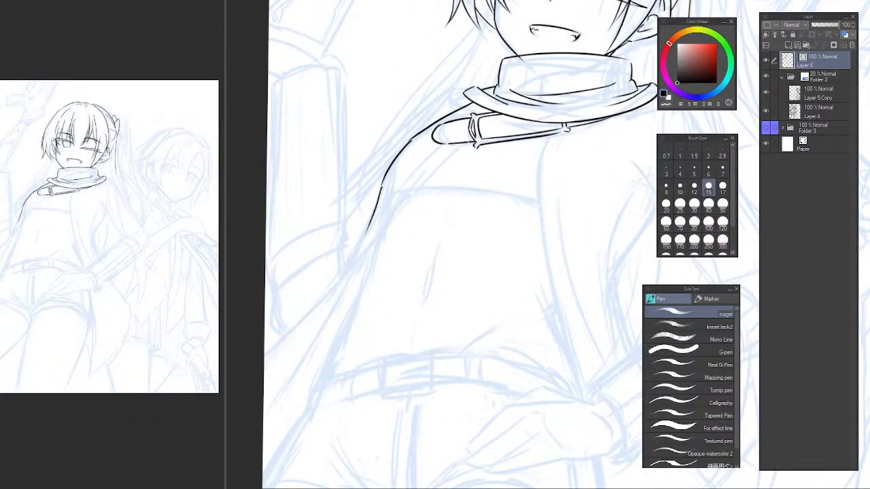
{"action": "mouse_move", "coordinate": [467, 142]}
{"action": "left_mouse_down"}
{"action": "mouse_move", "coordinate": [264, 384]}
{"action": "mouse_move", "coordinate": [437, 171]}
{"action": "mouse_move", "coordinate": [264, 356]}
{"action": "left_mouse_up"}
{"action": "key", "text": "ctrl+z"}
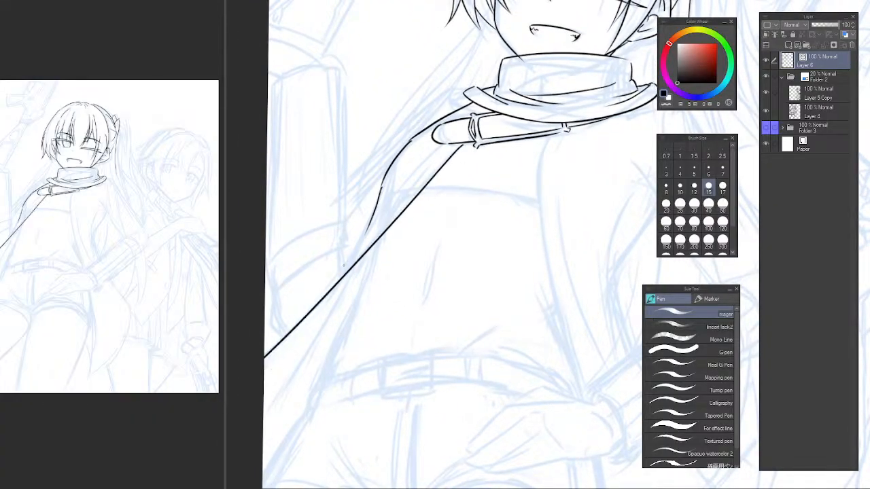
Extend the outer arm line downward in a tapering curve so it meets the long diagonal line.
{"action": "scroll", "coordinate": [367, 231], "scroll_direction": "up", "scroll_amount": 1}
{"action": "key", "text": "ctrl+z"}
{"action": "mouse_move", "coordinate": [360, 233]}
{"action": "left_mouse_down"}
{"action": "mouse_move", "coordinate": [320, 302]}
{"action": "mouse_move", "coordinate": [340, 266]}
{"action": "mouse_move", "coordinate": [320, 295]}
{"action": "left_mouse_up"}
{"action": "key", "text": "ctrl+z"}
{"action": "key", "text": "ctrl+z"}
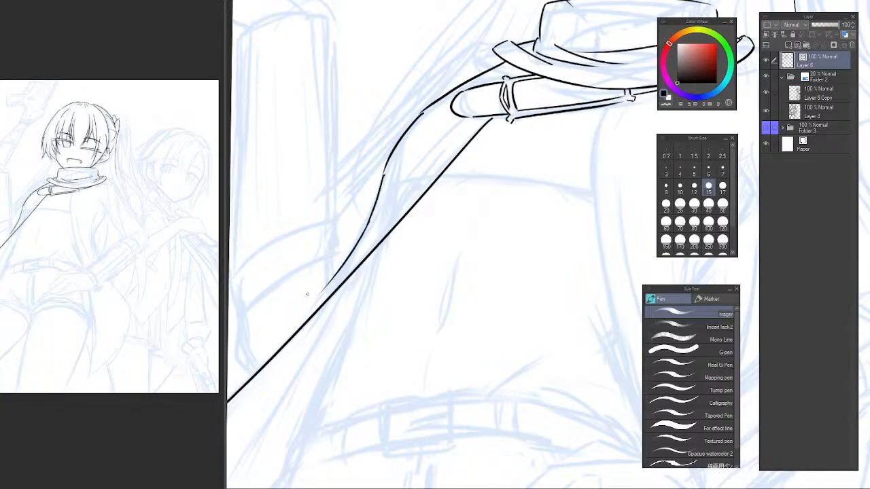
{"action": "key", "text": "ctrl+z"}
Trim the overlapping line end where the shoulder line meets the upper-arm curve.
{"action": "scroll", "coordinate": [426, 105], "scroll_direction": "up", "scroll_amount": 2}
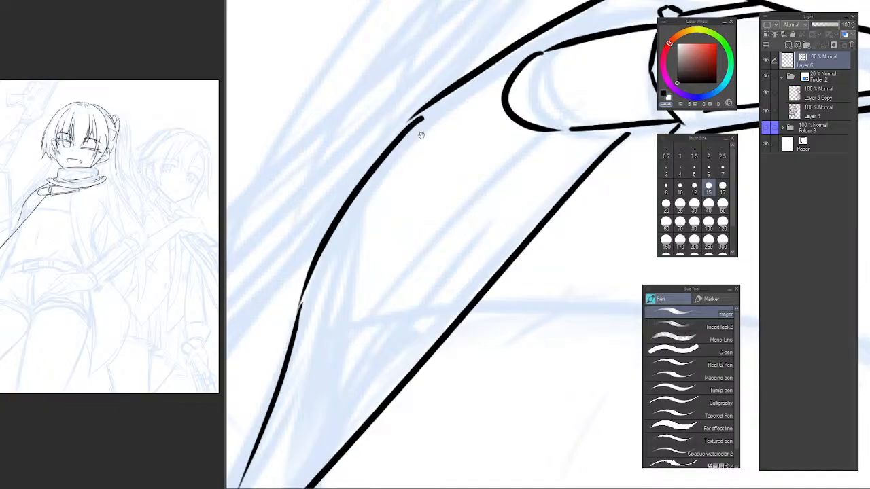
{"action": "mouse_move", "coordinate": [421, 136]}
{"action": "left_mouse_down"}
{"action": "mouse_move", "coordinate": [423, 194]}
{"action": "mouse_move", "coordinate": [395, 229]}
{"action": "left_mouse_up"}
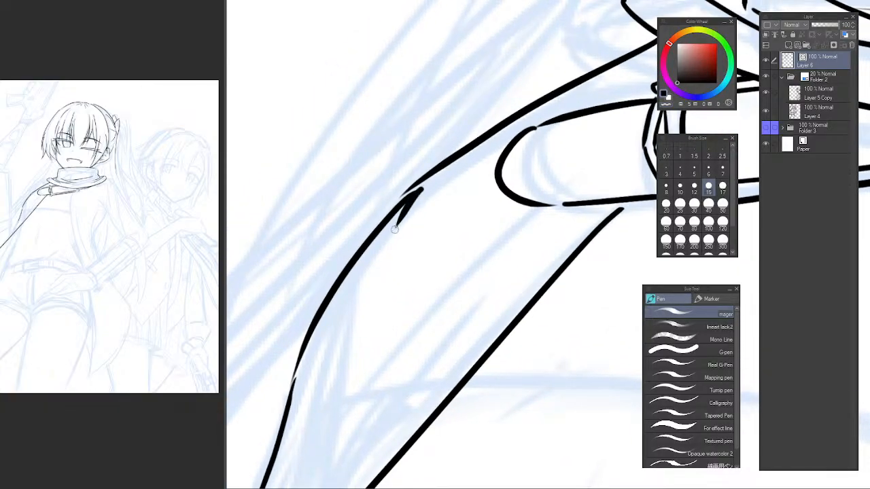
{"action": "key", "text": "ctrl+z"}
{"action": "key", "text": "c"}
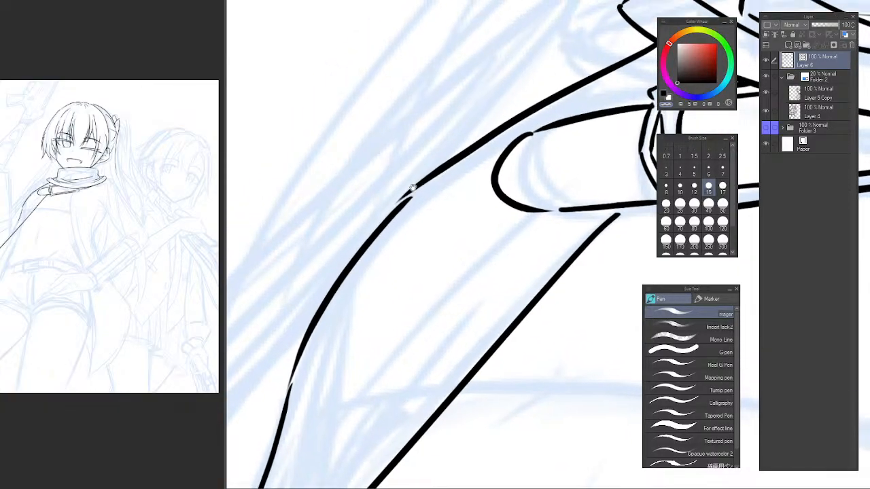
{"action": "left_click_drag", "start_coordinate": [426, 175], "coordinate": [374, 221]}
{"action": "left_click_drag", "start_coordinate": [493, 88], "coordinate": [435, 135]}
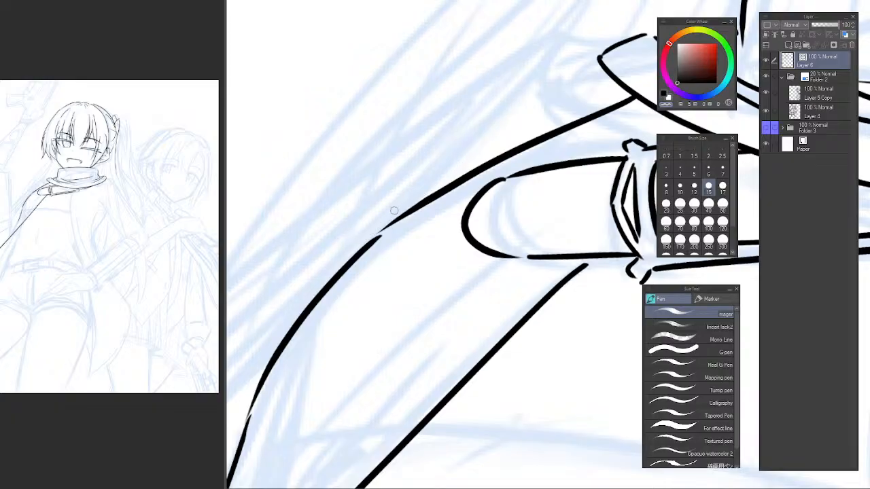
Erase the lower outer arm line that hangs from the upper-arm curve.
{"action": "scroll", "coordinate": [406, 244], "scroll_direction": "down", "scroll_amount": 2}
{"action": "left_click_drag", "start_coordinate": [396, 276], "coordinate": [402, 202]}
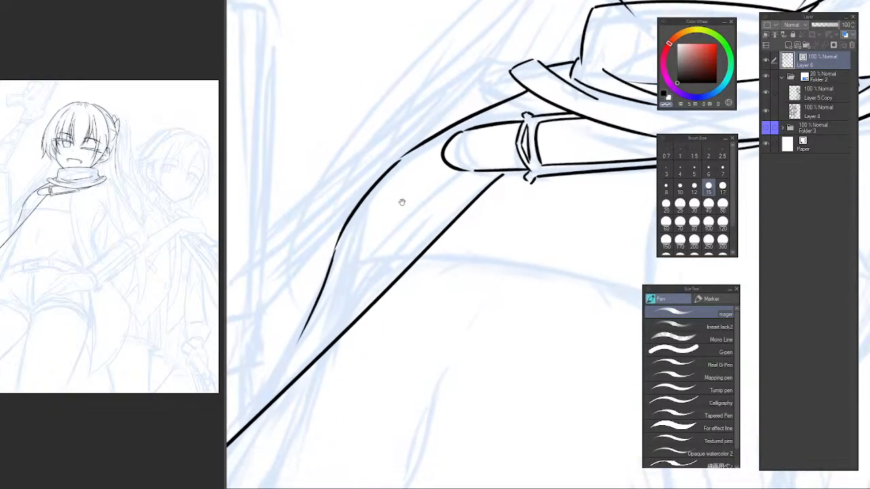
{"action": "left_click_drag", "start_coordinate": [337, 259], "coordinate": [374, 261]}
{"action": "key", "text": "e"}
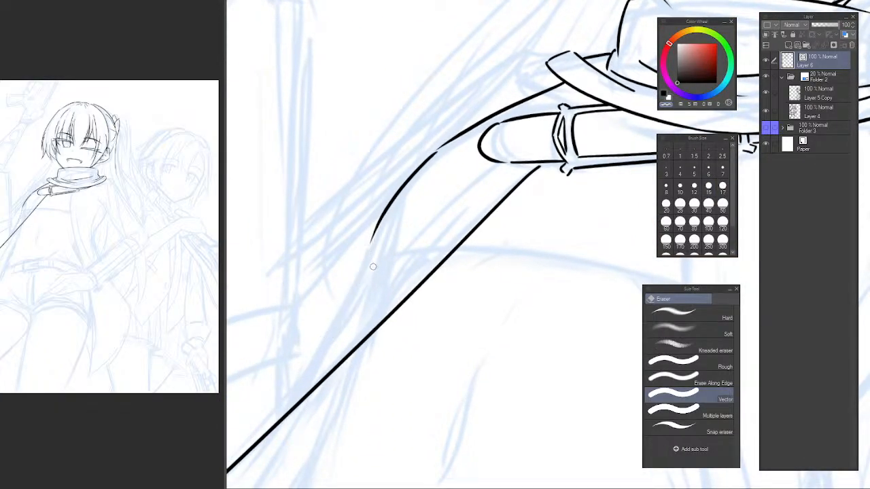
Redraw the outer arm line as a smooth taper from the upper-arm curve down toward the long diagonal line.
{"action": "key", "text": "p"}
{"action": "scroll", "coordinate": [385, 227], "scroll_direction": "up", "scroll_amount": 1}
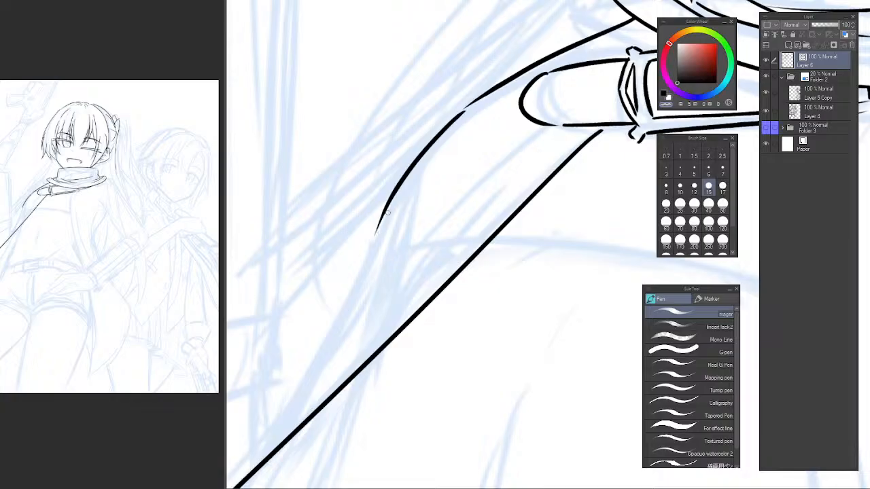
{"action": "mouse_move", "coordinate": [390, 204]}
{"action": "left_mouse_down"}
{"action": "mouse_move", "coordinate": [311, 378]}
{"action": "mouse_move", "coordinate": [333, 340]}
{"action": "left_mouse_up"}
{"action": "key", "text": "ctrl+z"}
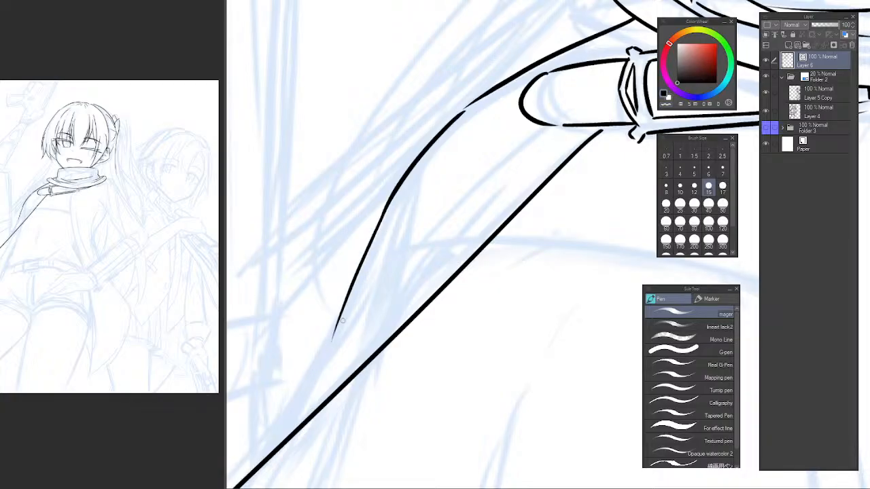
{"action": "key", "text": "ctrl+z"}
{"action": "left_click_drag", "start_coordinate": [394, 196], "coordinate": [322, 385]}
{"action": "key", "text": "ctrl+z"}
{"action": "key", "text": "ctrl+z"}
{"action": "key", "text": "ctrl+z"}
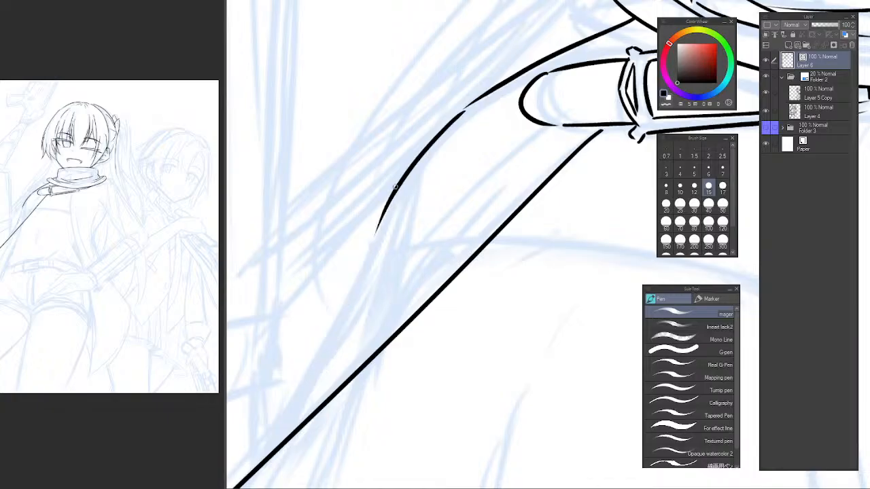
{"action": "left_click_drag", "start_coordinate": [396, 186], "coordinate": [316, 371]}
{"action": "key", "text": "ctrl+z"}
{"action": "mouse_move", "coordinate": [385, 204]}
{"action": "left_mouse_down"}
{"action": "mouse_move", "coordinate": [339, 307]}
{"action": "mouse_move", "coordinate": [319, 383]}
{"action": "left_mouse_up"}
{"action": "key", "text": "ctrl+z"}
{"action": "left_click_drag", "start_coordinate": [400, 187], "coordinate": [333, 360]}
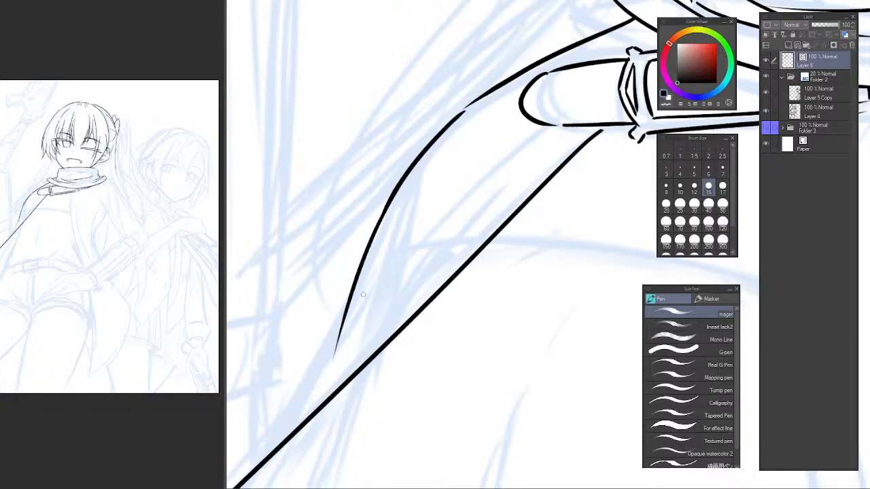
{"action": "key", "text": "ctrl+z"}
{"action": "left_click_drag", "start_coordinate": [399, 183], "coordinate": [332, 363]}
{"action": "key", "text": "ctrl+z"}
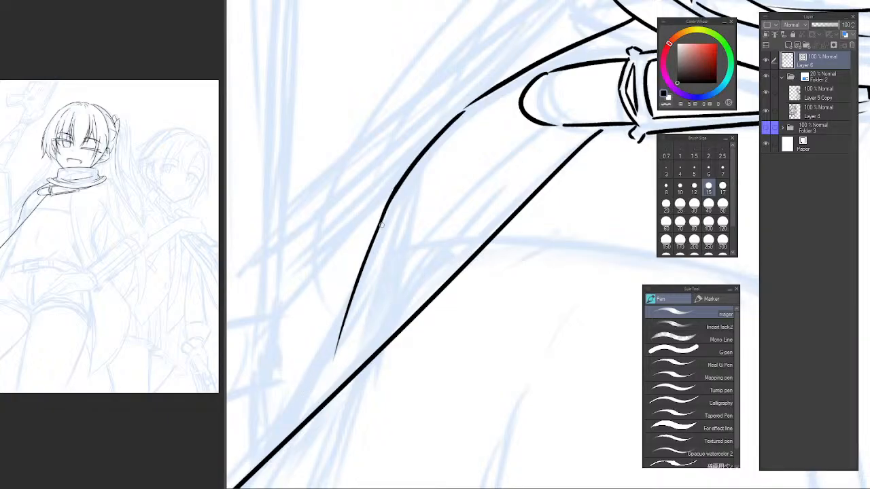
Branch a slanting stroke off the lower arm line, curving outward and down until it nearly meets the long diagonal.
{"action": "mouse_move", "coordinate": [335, 300]}
{"action": "left_mouse_down"}
{"action": "mouse_move", "coordinate": [382, 206]}
{"action": "mouse_move", "coordinate": [375, 223]}
{"action": "left_mouse_up"}
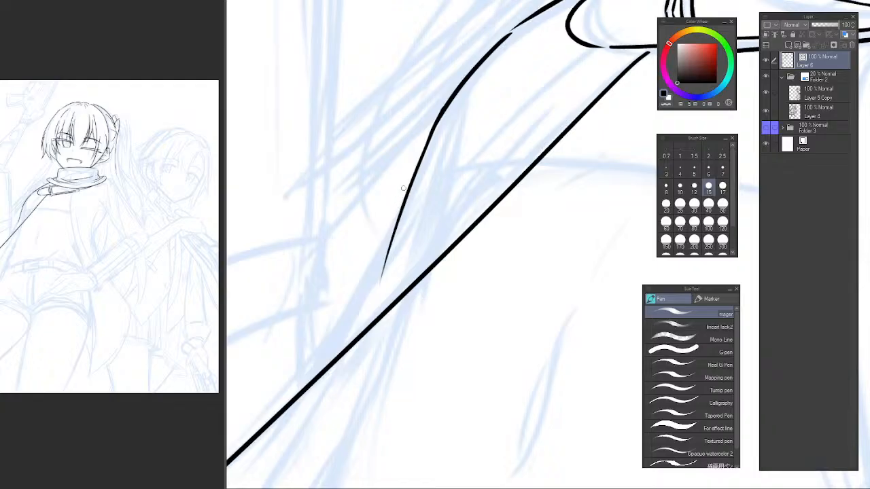
{"action": "left_click_drag", "start_coordinate": [415, 165], "coordinate": [298, 390]}
{"action": "key", "text": "ctrl+z"}
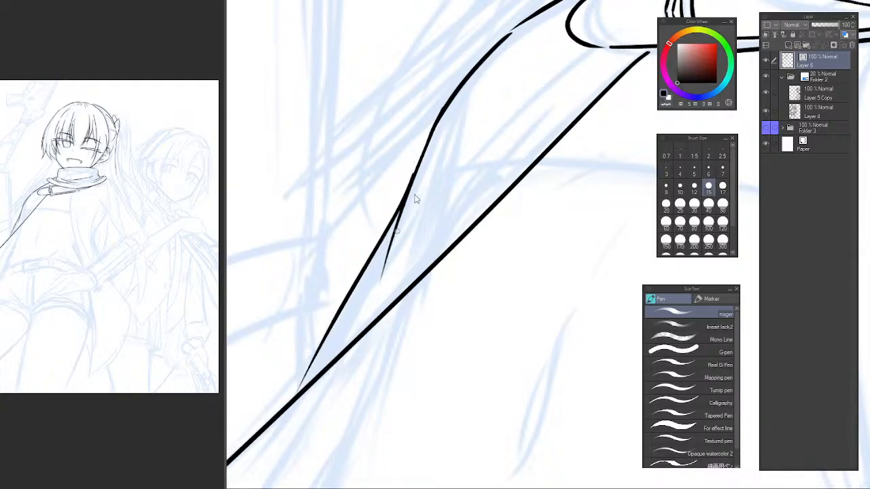
{"action": "key", "text": "ctrl+z"}
{"action": "left_click_drag", "start_coordinate": [412, 170], "coordinate": [281, 398]}
{"action": "key", "text": "ctrl+z"}
{"action": "left_click_drag", "start_coordinate": [412, 171], "coordinate": [289, 401]}
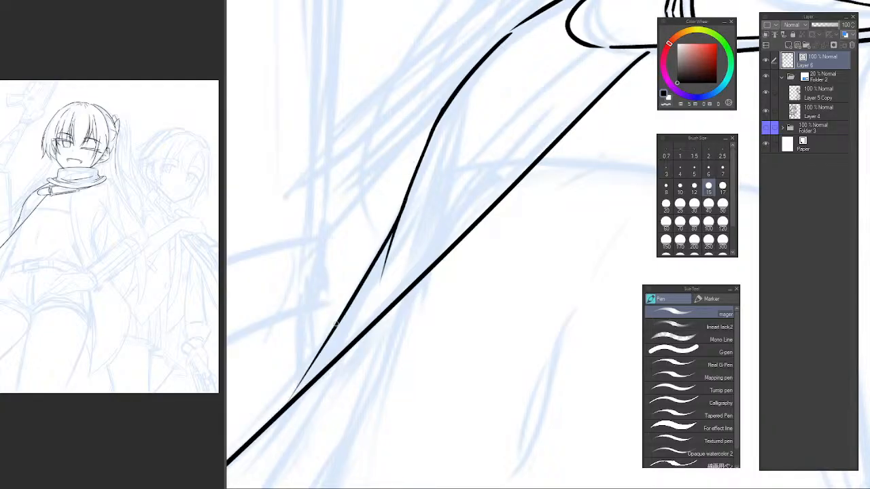
{"action": "mouse_move", "coordinate": [389, 269]}
{"action": "left_mouse_down"}
{"action": "mouse_move", "coordinate": [446, 154]}
{"action": "mouse_move", "coordinate": [350, 295]}
{"action": "left_mouse_up"}
{"action": "key", "text": "ctrl+z"}
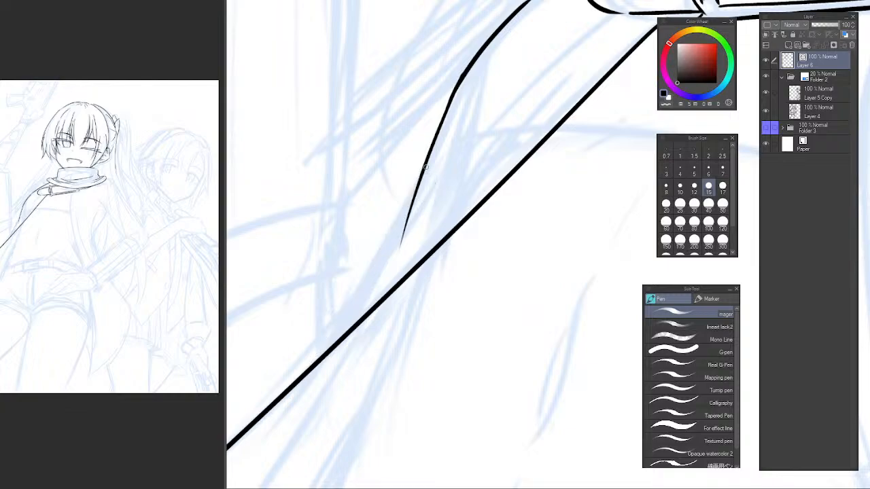
{"action": "left_click_drag", "start_coordinate": [426, 167], "coordinate": [321, 358]}
{"action": "key", "text": "ctrl+z"}
{"action": "left_click_drag", "start_coordinate": [422, 169], "coordinate": [288, 375]}
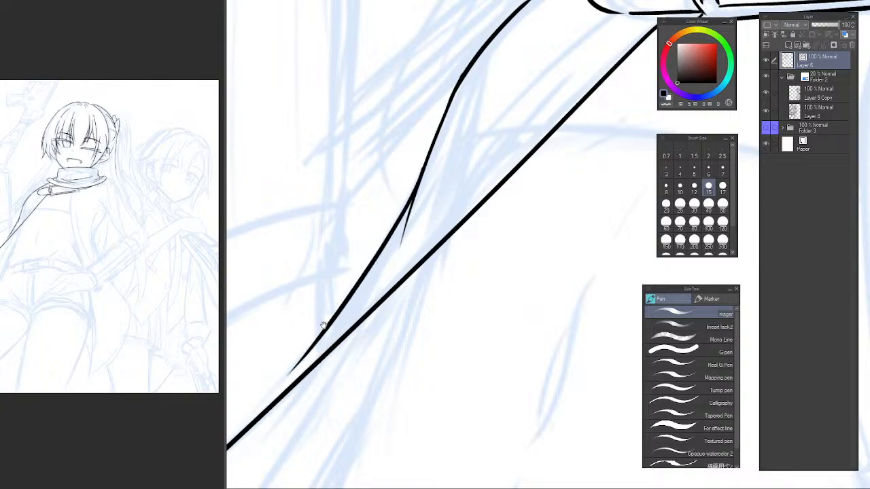
Draw a thin broken line parallel to the long diagonal, from the canvas edge up to the strap beneath the neckwear.
{"action": "mouse_move", "coordinate": [323, 326]}
{"action": "left_mouse_down"}
{"action": "mouse_move", "coordinate": [418, 204]}
{"action": "mouse_move", "coordinate": [344, 288]}
{"action": "left_mouse_up"}
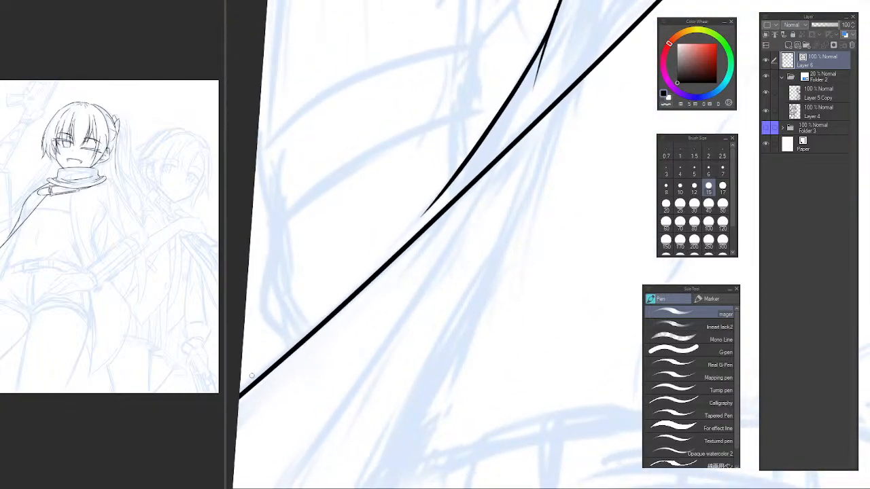
{"action": "left_click_drag", "start_coordinate": [252, 375], "coordinate": [426, 211]}
{"action": "left_click_drag", "start_coordinate": [387, 269], "coordinate": [350, 309]}
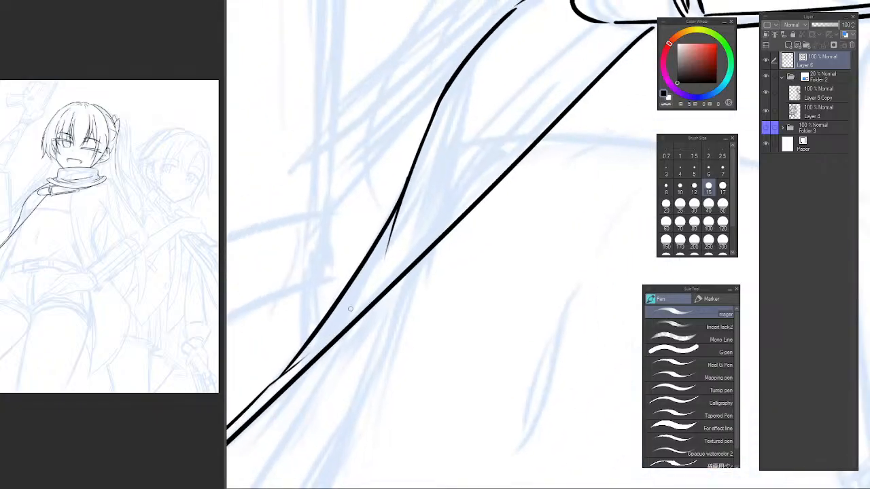
{"action": "key", "text": "ctrl+z"}
{"action": "left_click_drag", "start_coordinate": [290, 364], "coordinate": [420, 245]}
{"action": "left_click_drag", "start_coordinate": [450, 215], "coordinate": [379, 284]}
{"action": "left_click_drag", "start_coordinate": [351, 310], "coordinate": [416, 244]}
{"action": "key", "text": "ctrl+z"}
{"action": "left_click_drag", "start_coordinate": [344, 317], "coordinate": [494, 171]}
{"action": "key", "text": "ctrl+z"}
{"action": "left_click_drag", "start_coordinate": [449, 208], "coordinate": [499, 164]}
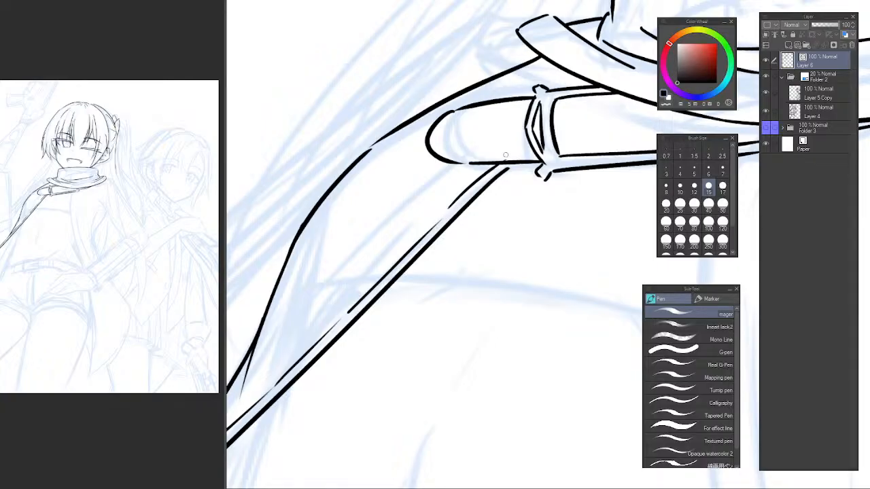
Erase the upper end of the thin parallel line where it crosses the strap's lower edge.
{"action": "key", "text": "e"}
{"action": "scroll", "coordinate": [507, 158], "scroll_direction": "up", "scroll_amount": 2}
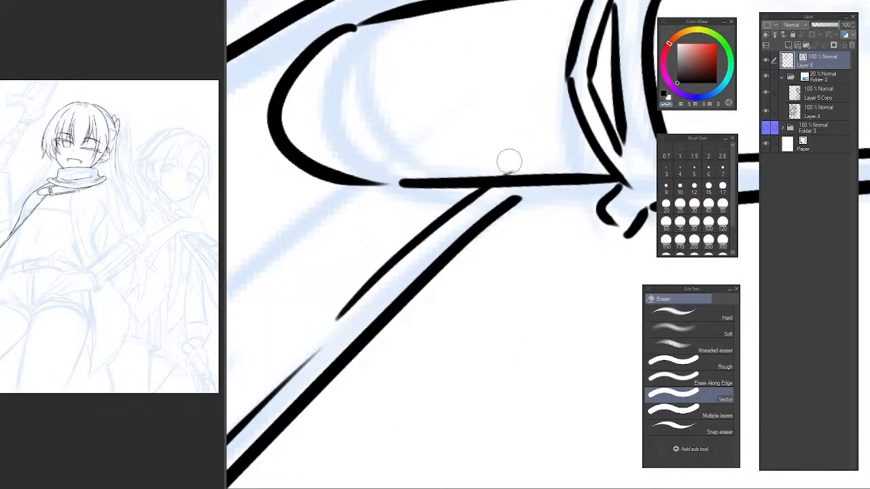
{"action": "scroll", "coordinate": [375, 271], "scroll_direction": "down", "scroll_amount": 4}
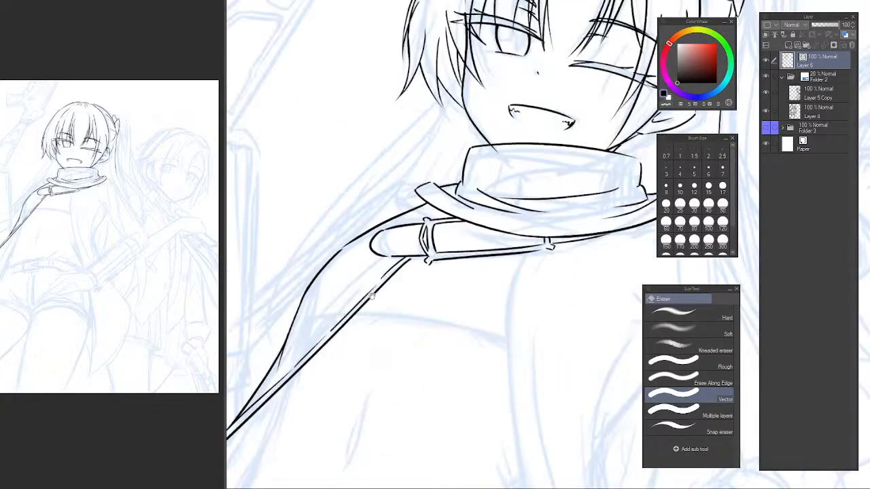
{"action": "left_click_drag", "start_coordinate": [372, 295], "coordinate": [399, 233]}
Draw another diagonal line from the lower arm outline up to the strap's rounded tip, ending it at the strap's lower edge.
{"action": "key", "text": "p"}
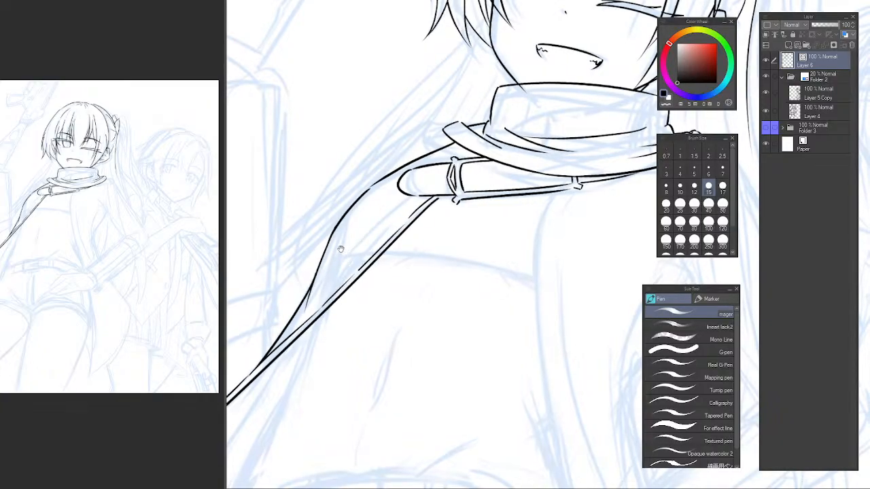
{"action": "scroll", "coordinate": [334, 266], "scroll_direction": "up", "scroll_amount": 2}
{"action": "left_click_drag", "start_coordinate": [320, 301], "coordinate": [356, 265]}
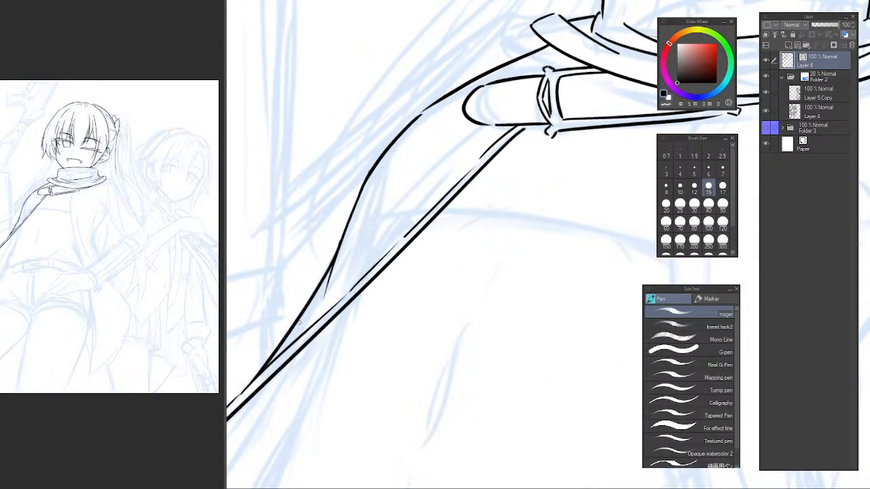
{"action": "left_click_drag", "start_coordinate": [269, 354], "coordinate": [462, 150]}
{"action": "key", "text": "ctrl+z"}
{"action": "left_click_drag", "start_coordinate": [286, 333], "coordinate": [510, 111]}
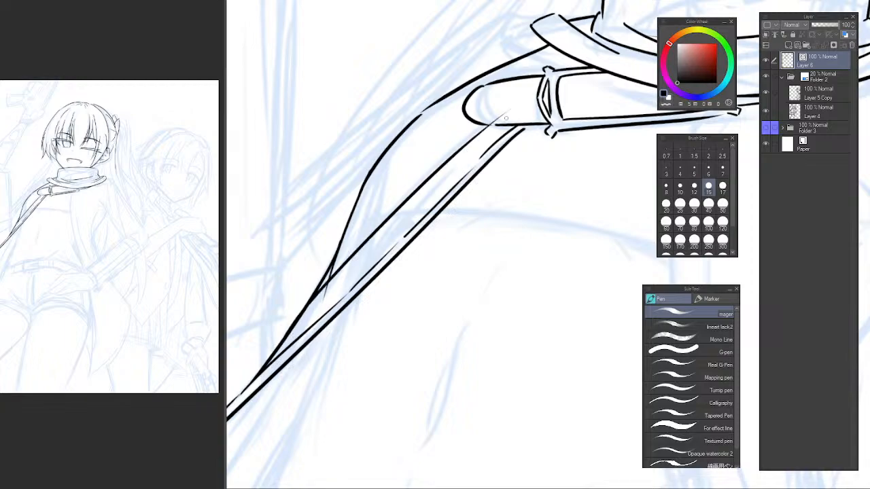
{"action": "key", "text": "ctrl+z"}
{"action": "left_click_drag", "start_coordinate": [274, 362], "coordinate": [484, 129]}
{"action": "key", "text": "ctrl+z"}
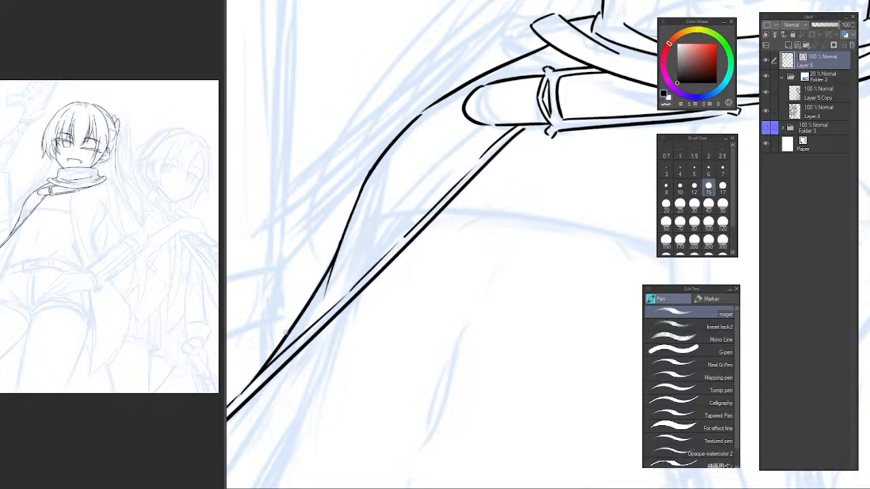
{"action": "left_click_drag", "start_coordinate": [288, 325], "coordinate": [504, 111]}
{"action": "key", "text": "ctrl+z"}
{"action": "left_click_drag", "start_coordinate": [310, 303], "coordinate": [481, 125]}
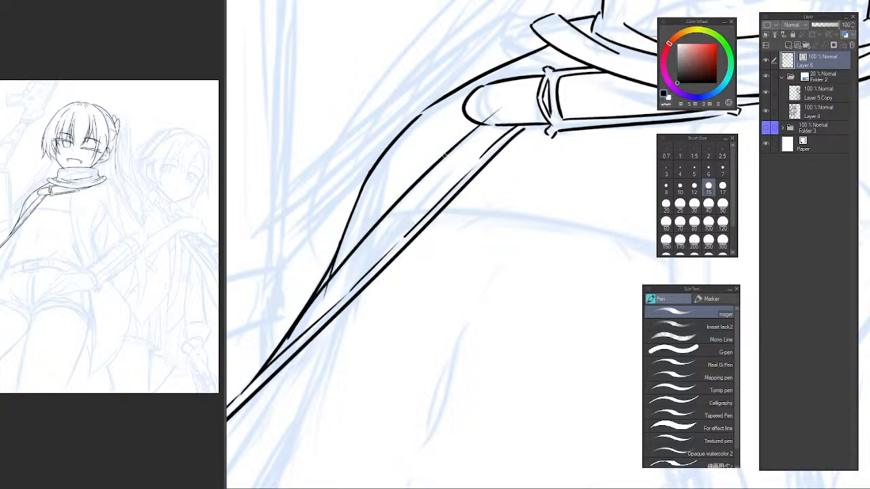
{"action": "key", "text": "ctrl+z"}
{"action": "left_click_drag", "start_coordinate": [303, 313], "coordinate": [534, 97]}
{"action": "key", "text": "ctrl+z"}
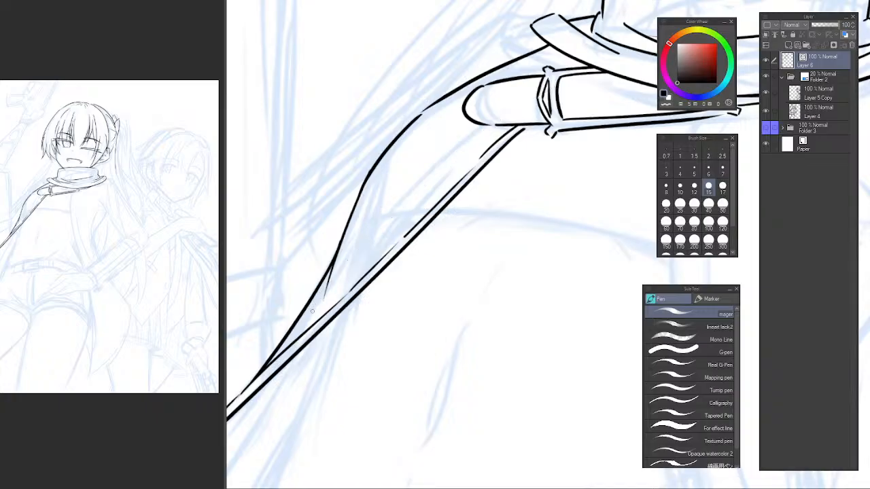
{"action": "mouse_move", "coordinate": [304, 319]}
{"action": "left_mouse_down"}
{"action": "mouse_move", "coordinate": [325, 288]}
{"action": "mouse_move", "coordinate": [496, 125]}
{"action": "left_mouse_up"}
{"action": "key", "text": "e"}
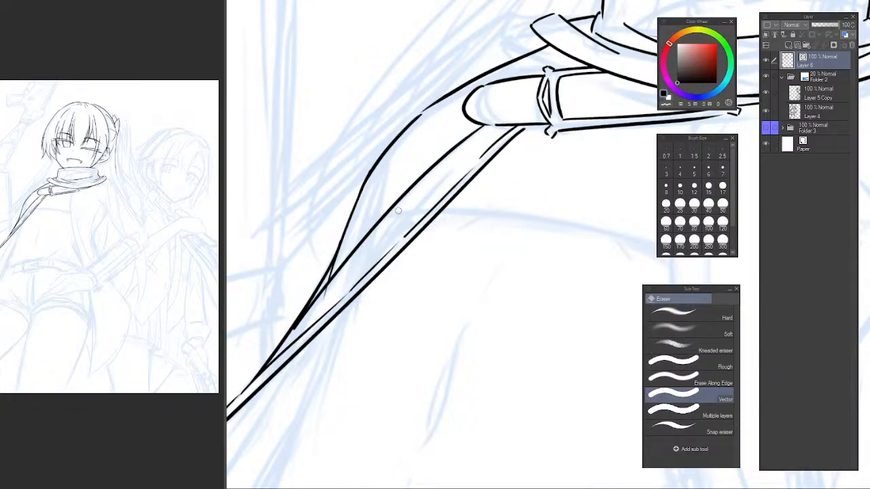
{"action": "left_click_drag", "start_coordinate": [311, 309], "coordinate": [341, 284]}
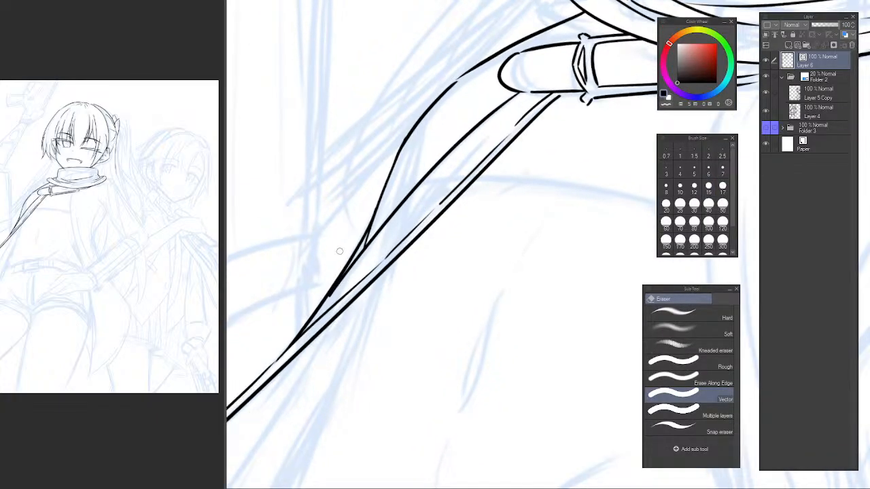
Draw the side line of the torso, curving down from the diagonal band toward the waist.
{"action": "key", "text": "p"}
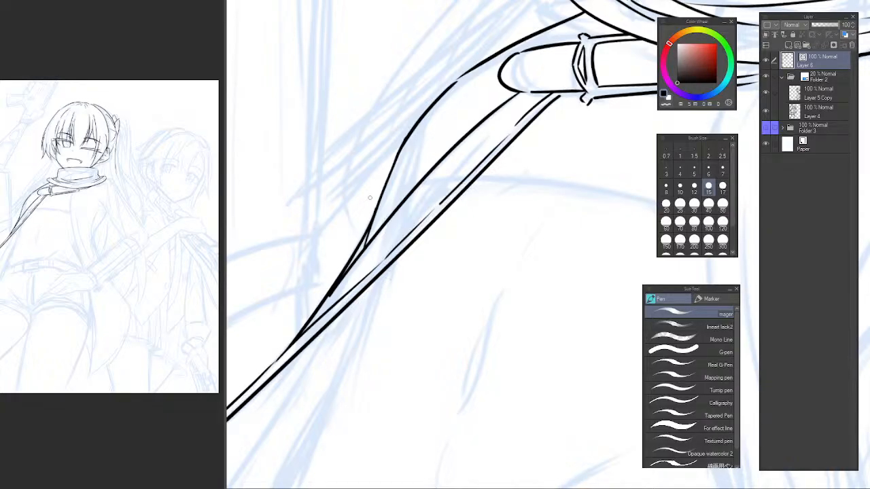
{"action": "left_click_drag", "start_coordinate": [451, 242], "coordinate": [377, 211]}
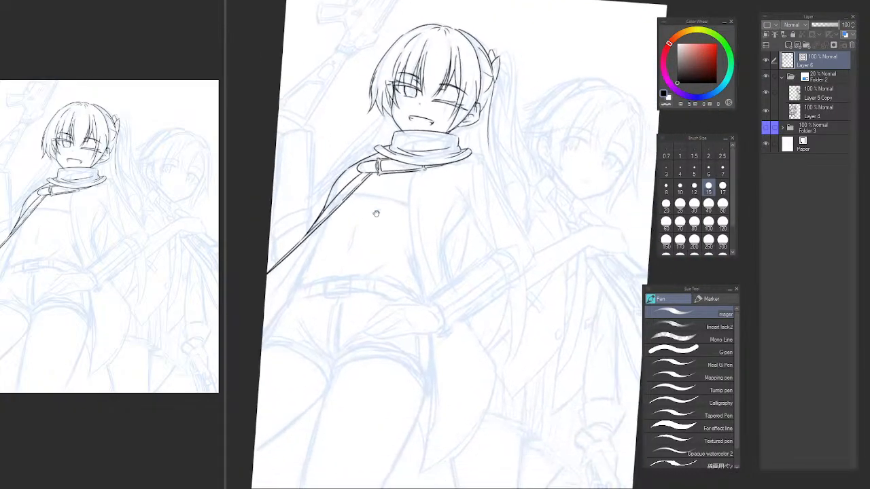
{"action": "left_click_drag", "start_coordinate": [381, 249], "coordinate": [502, 276]}
{"action": "mouse_move", "coordinate": [372, 318]}
{"action": "left_mouse_down"}
{"action": "mouse_move", "coordinate": [398, 291]}
{"action": "mouse_move", "coordinate": [369, 317]}
{"action": "left_mouse_up"}
{"action": "mouse_move", "coordinate": [375, 271]}
{"action": "left_mouse_down"}
{"action": "mouse_move", "coordinate": [333, 301]}
{"action": "mouse_move", "coordinate": [319, 298]}
{"action": "left_mouse_up"}
{"action": "left_click", "coordinate": [317, 262], "text": "ctrl"}
{"action": "left_click_drag", "start_coordinate": [331, 218], "coordinate": [306, 311]}
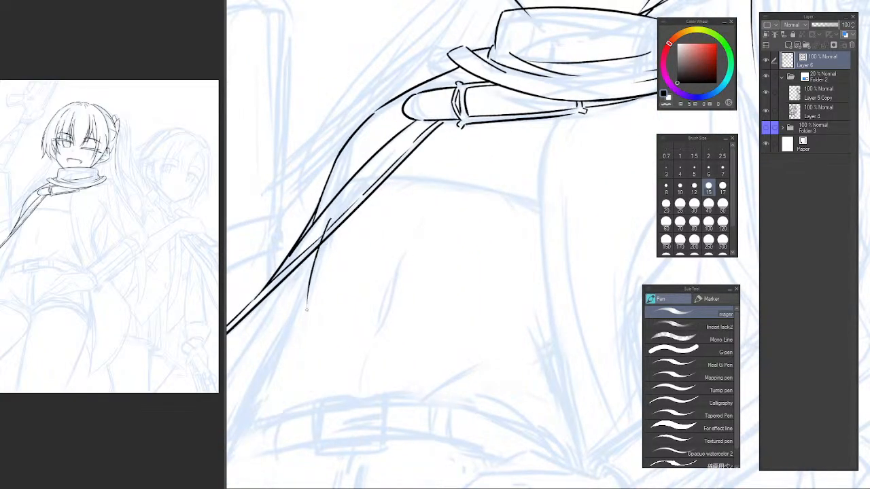
{"action": "key", "text": "ctrl+z"}
{"action": "left_click_drag", "start_coordinate": [330, 219], "coordinate": [301, 339]}
{"action": "key", "text": "ctrl+z"}
{"action": "key", "text": "ctrl+z"}
{"action": "left_click_drag", "start_coordinate": [330, 216], "coordinate": [306, 326]}
{"action": "key", "text": "ctrl+z"}
{"action": "left_click_drag", "start_coordinate": [330, 215], "coordinate": [298, 348]}
{"action": "key", "text": "ctrl+z"}
{"action": "key", "text": "ctrl+z"}
{"action": "left_click_drag", "start_coordinate": [336, 210], "coordinate": [295, 353]}
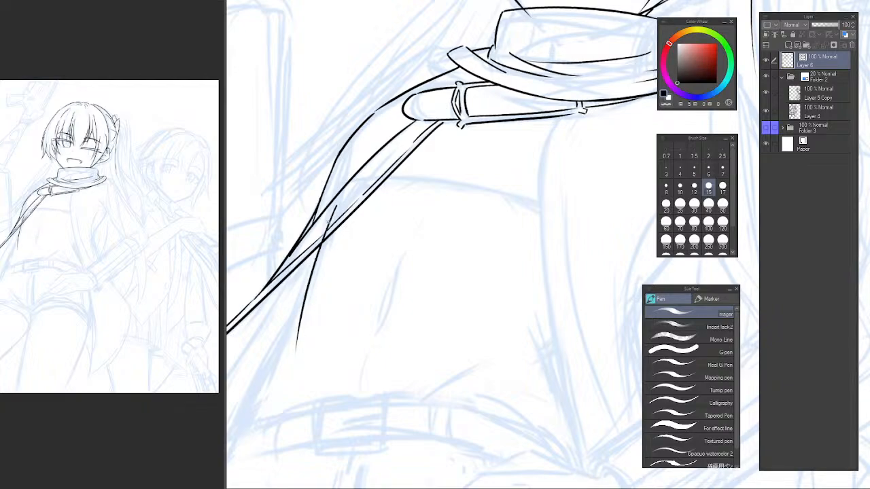
Erase the upper end of the torso side line where it overlaps the diagonal band.
{"action": "scroll", "coordinate": [326, 224], "scroll_direction": "up", "scroll_amount": 3}
{"action": "key", "text": "e"}
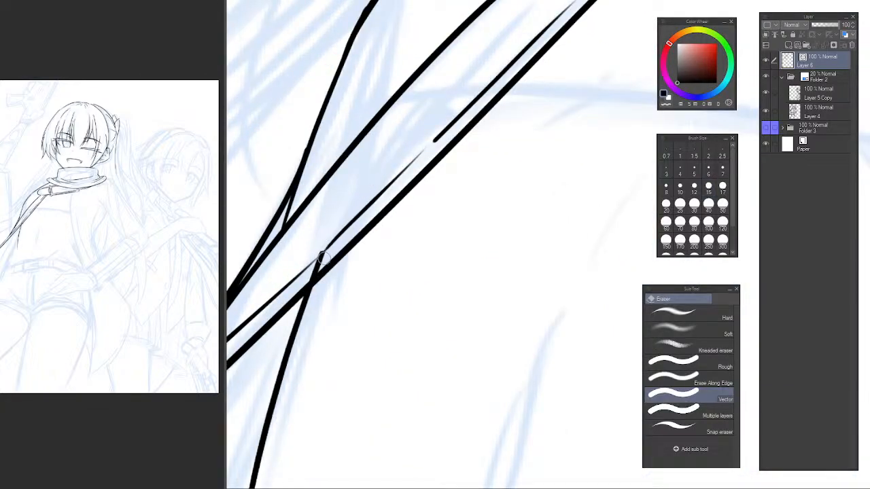
{"action": "left_click", "coordinate": [321, 256]}
{"action": "scroll", "coordinate": [334, 251], "scroll_direction": "down", "scroll_amount": 5}
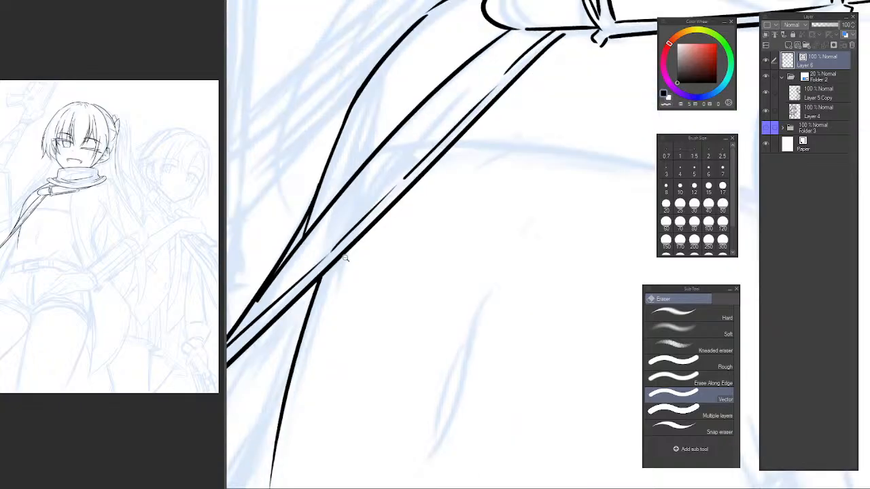
Draw a curved line branching off the middle of the torso side line and sweeping outward down to waist level.
{"action": "mouse_move", "coordinate": [332, 290]}
{"action": "left_mouse_down"}
{"action": "mouse_move", "coordinate": [345, 297]}
{"action": "mouse_move", "coordinate": [342, 263]}
{"action": "left_mouse_up"}
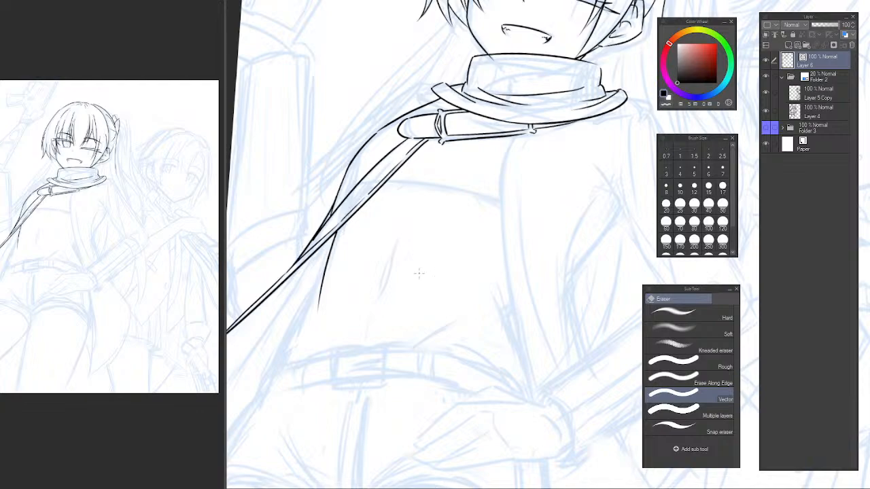
{"action": "scroll", "coordinate": [356, 292], "scroll_direction": "up", "scroll_amount": 3}
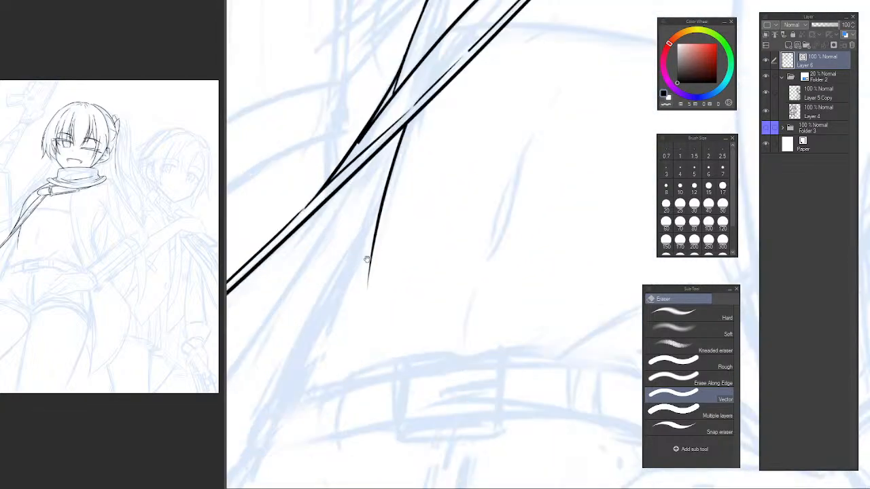
{"action": "key", "text": "p"}
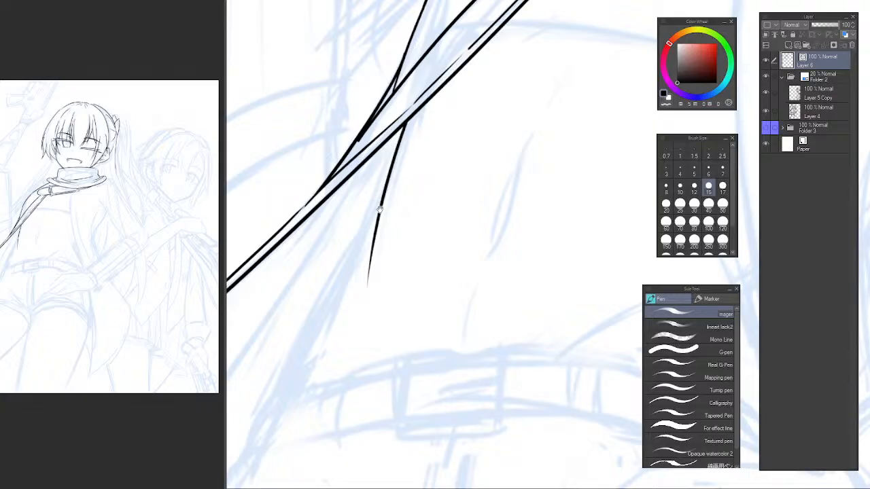
{"action": "left_click_drag", "start_coordinate": [378, 194], "coordinate": [391, 194]}
{"action": "mouse_move", "coordinate": [406, 157]}
{"action": "left_mouse_down"}
{"action": "mouse_move", "coordinate": [349, 286]}
{"action": "mouse_move", "coordinate": [299, 438]}
{"action": "mouse_move", "coordinate": [327, 320]}
{"action": "mouse_move", "coordinate": [283, 445]}
{"action": "left_mouse_up"}
{"action": "key", "text": "ctrl+z"}
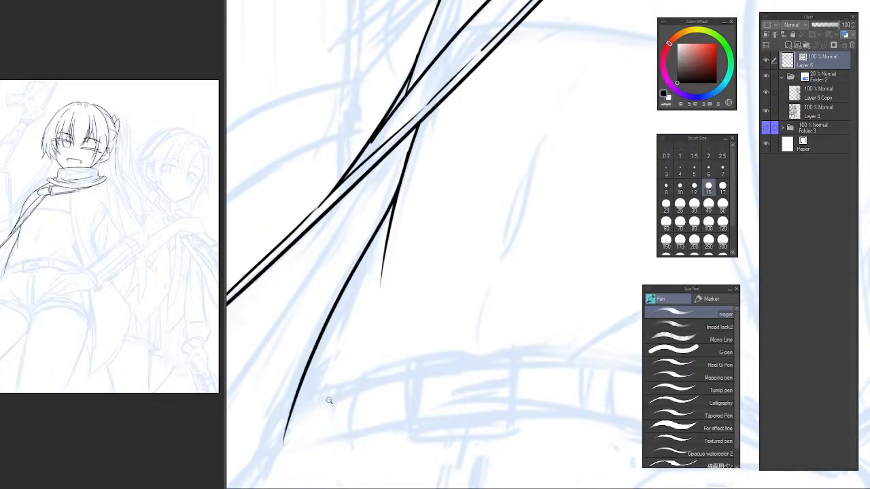
Draw a gently arched line across the chest, starting at the diagonal strap and tapering off past the jacket's sketched front edge.
{"action": "scroll", "coordinate": [329, 401], "scroll_direction": "down", "scroll_amount": 4}
{"action": "left_click_drag", "start_coordinate": [373, 383], "coordinate": [363, 361]}
{"action": "scroll", "coordinate": [338, 361], "scroll_direction": "up", "scroll_amount": 2}
{"action": "scroll", "coordinate": [294, 398], "scroll_direction": "up", "scroll_amount": 2}
{"action": "left_click_drag", "start_coordinate": [295, 392], "coordinate": [360, 321]}
{"action": "left_click_drag", "start_coordinate": [446, 235], "coordinate": [393, 272]}
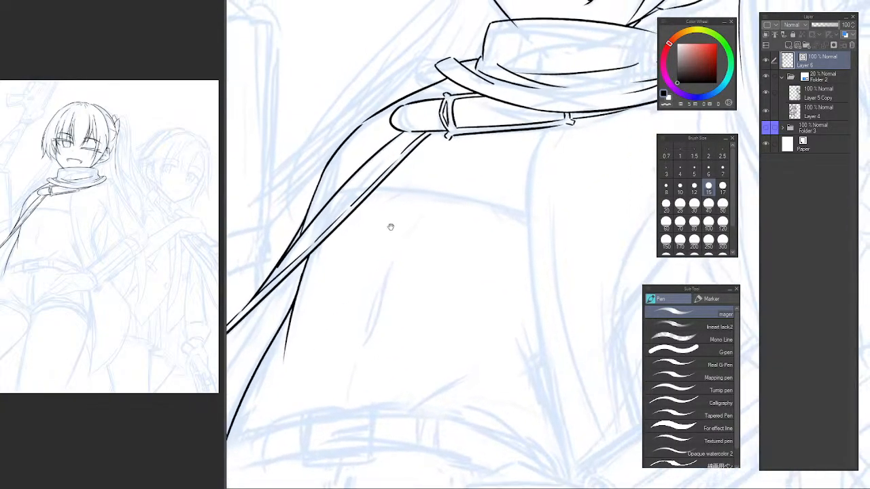
{"action": "left_click_drag", "start_coordinate": [400, 221], "coordinate": [367, 278]}
{"action": "scroll", "coordinate": [381, 219], "scroll_direction": "up", "scroll_amount": 2}
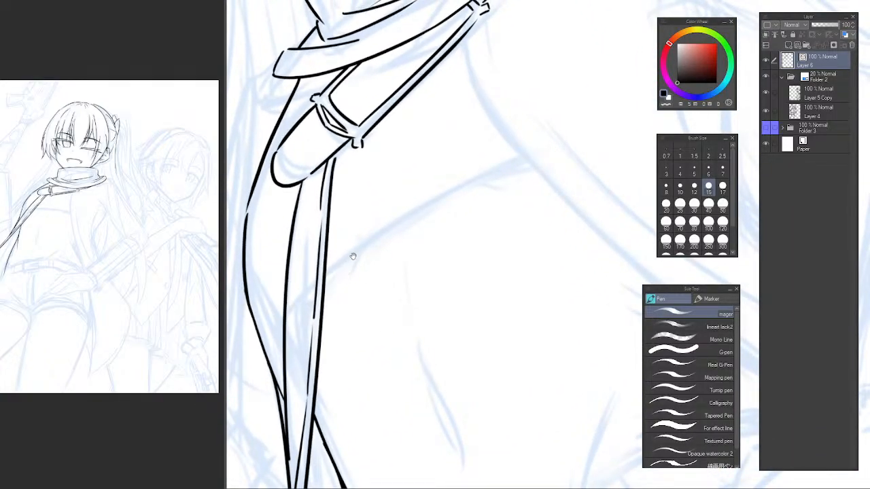
{"action": "left_click_drag", "start_coordinate": [299, 314], "coordinate": [578, 139]}
{"action": "key", "text": "ctrl+z"}
{"action": "mouse_move", "coordinate": [292, 319]}
{"action": "left_mouse_down"}
{"action": "mouse_move", "coordinate": [329, 277]}
{"action": "mouse_move", "coordinate": [579, 137]}
{"action": "left_mouse_up"}
Erase the end of the chest line that overlaps the diagonal strap.
{"action": "key", "text": "e"}
{"action": "left_click", "coordinate": [299, 313]}
{"action": "scroll", "coordinate": [320, 288], "scroll_direction": "up", "scroll_amount": 3}
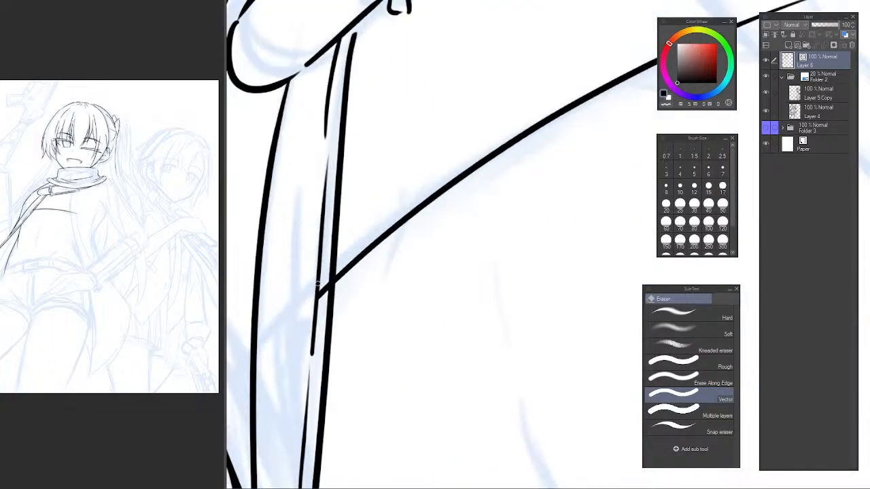
{"action": "scroll", "coordinate": [442, 245], "scroll_direction": "down", "scroll_amount": 5}
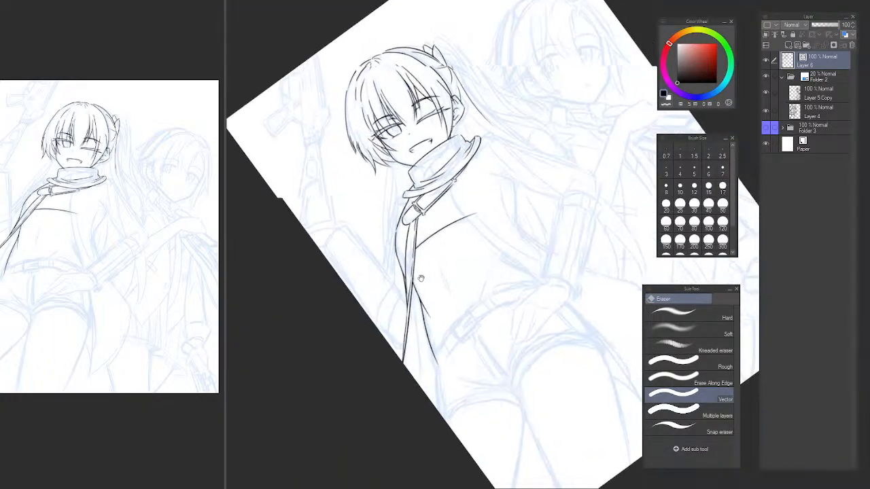
Draw the upper part of the jacket's front edge, curving from the strap below the scarf down to the chest line.
{"action": "left_click_drag", "start_coordinate": [531, 188], "coordinate": [551, 55]}
{"action": "mouse_move", "coordinate": [462, 149]}
{"action": "left_mouse_down"}
{"action": "mouse_move", "coordinate": [449, 202]}
{"action": "mouse_move", "coordinate": [418, 192]}
{"action": "mouse_move", "coordinate": [464, 190]}
{"action": "mouse_move", "coordinate": [460, 217]}
{"action": "left_mouse_up"}
{"action": "scroll", "coordinate": [447, 197], "scroll_direction": "up", "scroll_amount": 4}
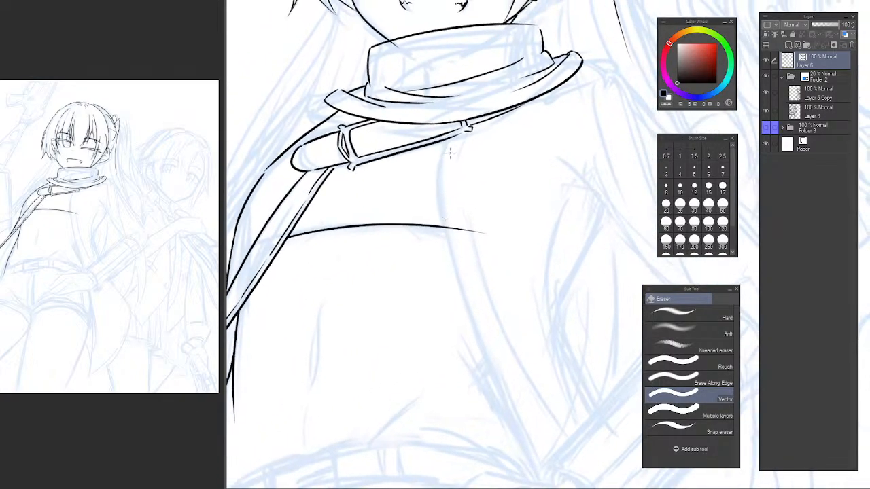
{"action": "key", "text": "p"}
{"action": "left_click_drag", "start_coordinate": [446, 139], "coordinate": [425, 227]}
{"action": "key", "text": "ctrl+z"}
{"action": "mouse_move", "coordinate": [446, 141]}
{"action": "left_mouse_down"}
{"action": "mouse_move", "coordinate": [425, 231]}
{"action": "mouse_move", "coordinate": [467, 336]}
{"action": "left_mouse_up"}
{"action": "key", "text": "ctrl+z"}
Draw the jacket's long front edge from the chest line, curving down across the torso to the wrist at the waist.
{"action": "key", "text": "ctrl+z"}
{"action": "left_click_drag", "start_coordinate": [427, 230], "coordinate": [505, 401]}
{"action": "key", "text": "ctrl+z"}
{"action": "left_click_drag", "start_coordinate": [427, 230], "coordinate": [531, 457]}
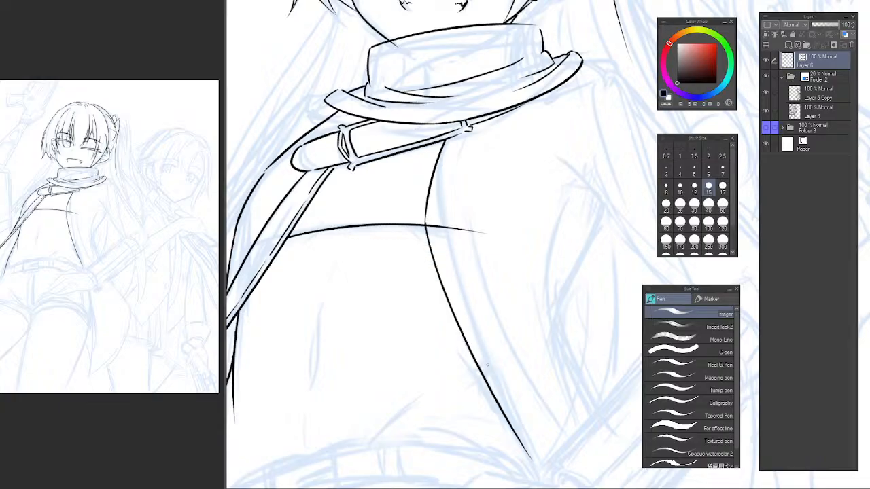
{"action": "key", "text": "ctrl+z"}
{"action": "left_click_drag", "start_coordinate": [427, 230], "coordinate": [543, 470]}
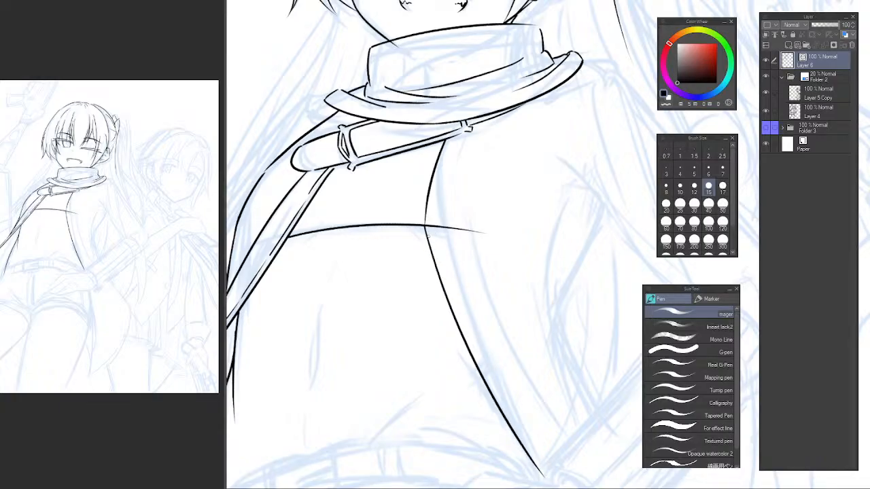
{"action": "key", "text": "ctrl+z"}
{"action": "mouse_move", "coordinate": [426, 230]}
{"action": "left_mouse_down"}
{"action": "mouse_move", "coordinate": [466, 339]}
{"action": "mouse_move", "coordinate": [536, 439]}
{"action": "mouse_move", "coordinate": [470, 350]}
{"action": "mouse_move", "coordinate": [533, 461]}
{"action": "left_mouse_up"}
{"action": "key", "text": "ctrl+z"}
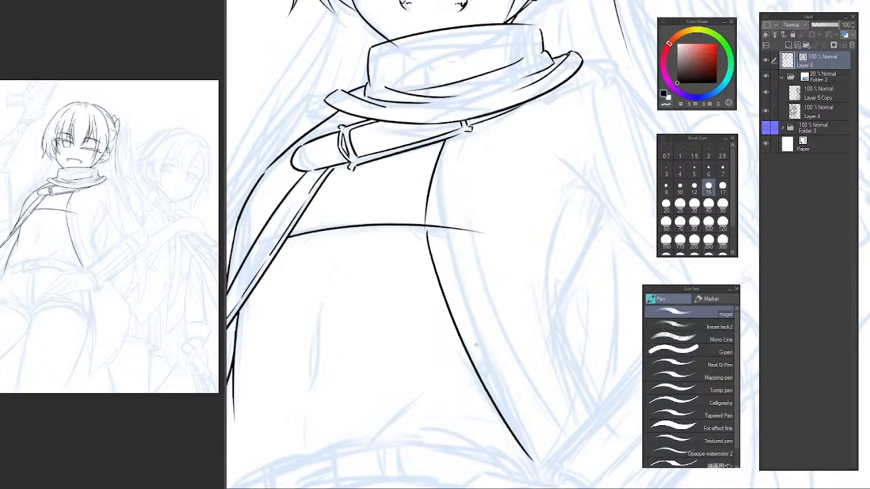
{"action": "key", "text": "ctrl+z"}
{"action": "left_click_drag", "start_coordinate": [426, 230], "coordinate": [527, 442]}
{"action": "key", "text": "ctrl+z"}
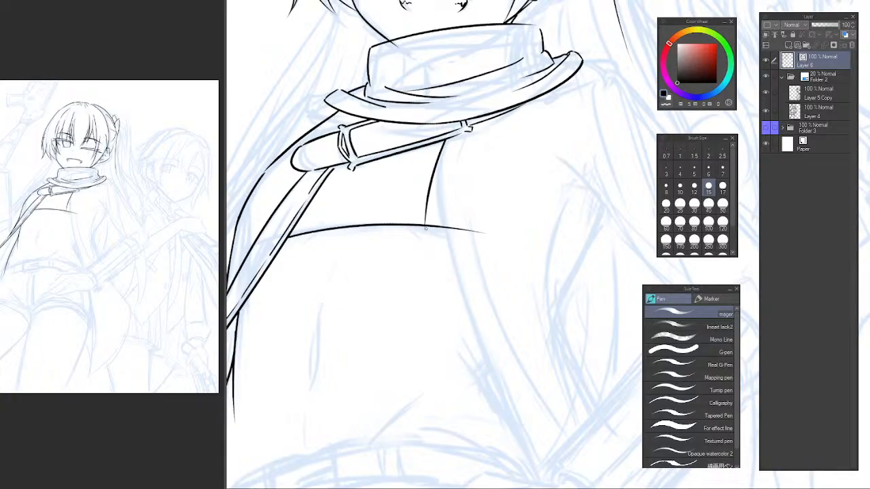
{"action": "left_click_drag", "start_coordinate": [425, 229], "coordinate": [509, 410]}
{"action": "key", "text": "ctrl+z"}
{"action": "left_click_drag", "start_coordinate": [425, 229], "coordinate": [544, 465]}
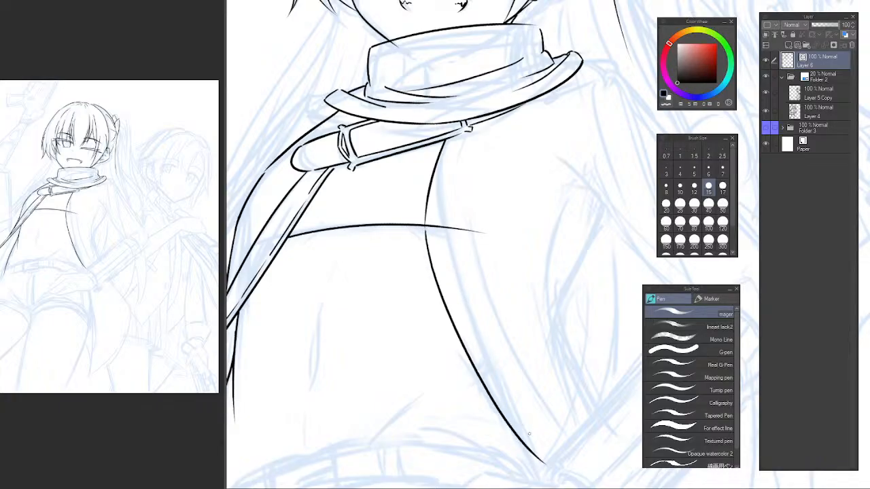
Bridge the gap between the upper and lower front edge strokes with a short stroke across the chest line.
{"action": "mouse_move", "coordinate": [481, 295]}
{"action": "left_mouse_down"}
{"action": "mouse_move", "coordinate": [414, 214]}
{"action": "mouse_move", "coordinate": [453, 261]}
{"action": "left_mouse_up"}
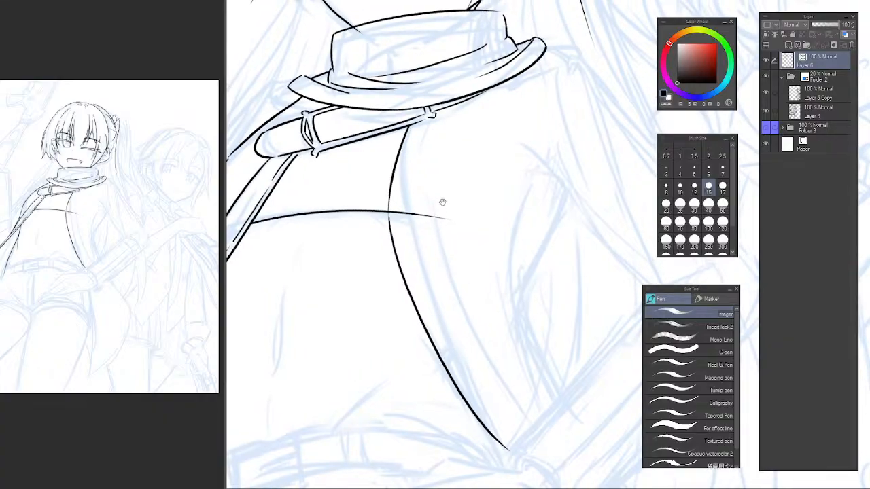
{"action": "left_click_drag", "start_coordinate": [435, 165], "coordinate": [477, 186]}
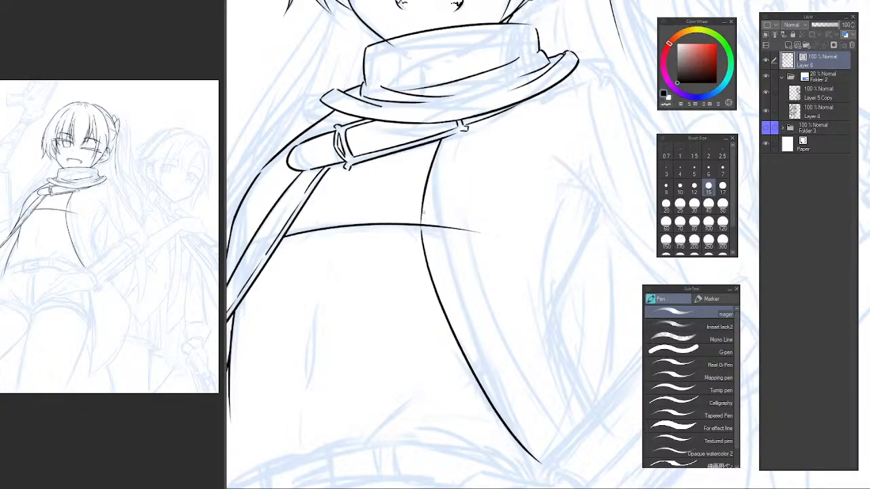
{"action": "scroll", "coordinate": [433, 218], "scroll_direction": "up", "scroll_amount": 3}
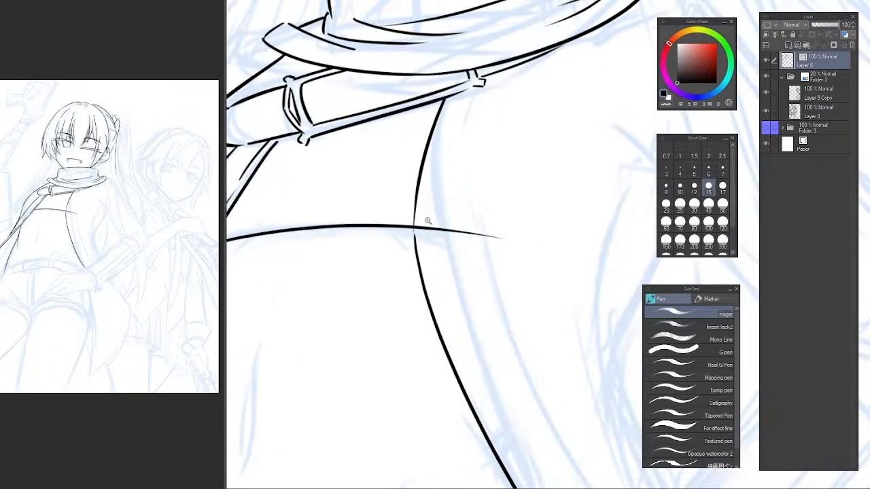
{"action": "left_click_drag", "start_coordinate": [400, 220], "coordinate": [407, 299]}
{"action": "key", "text": "ctrl+z"}
{"action": "left_click_drag", "start_coordinate": [401, 200], "coordinate": [411, 309]}
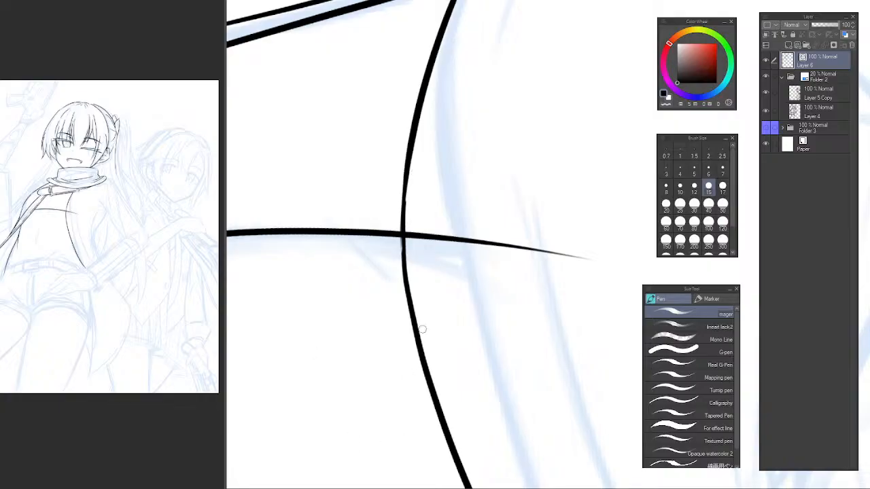
Erase the lower tip of the jacket's front edge just above the wrist.
{"action": "scroll", "coordinate": [437, 281], "scroll_direction": "down", "scroll_amount": 5}
{"action": "left_click_drag", "start_coordinate": [449, 291], "coordinate": [422, 232]}
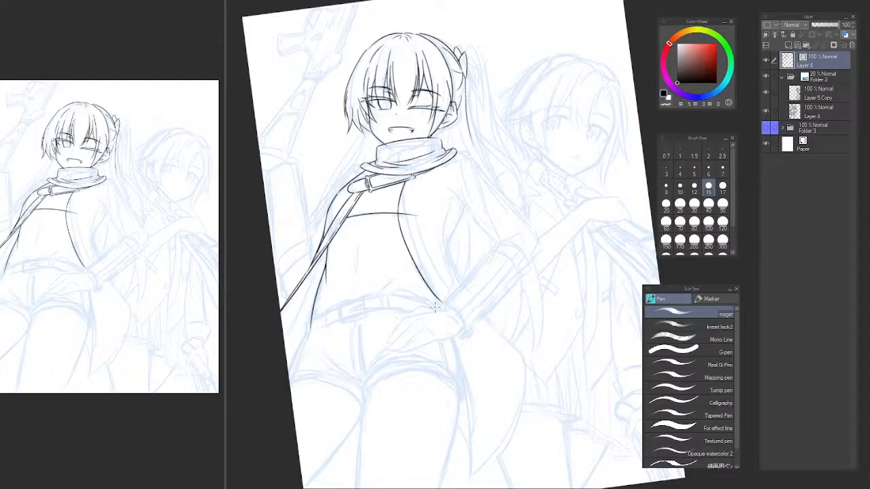
{"action": "scroll", "coordinate": [437, 299], "scroll_direction": "up", "scroll_amount": 4}
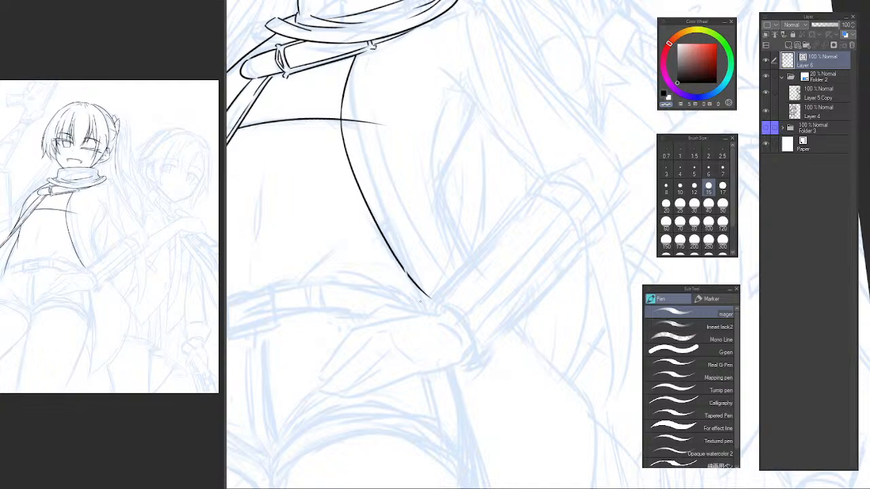
{"action": "key", "text": "e"}
{"action": "left_click_drag", "start_coordinate": [428, 299], "coordinate": [406, 273]}
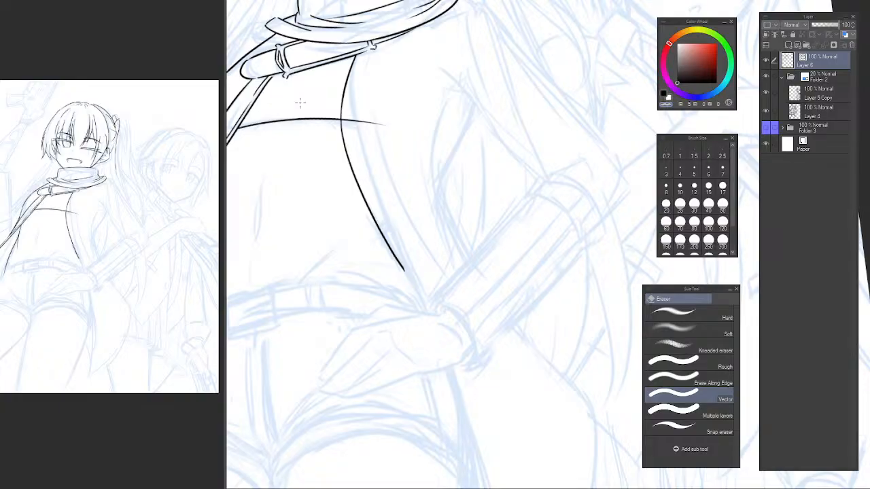
Flip the canvas horizontally and extend the jacket's front edge from the waist past the hand and thigh to the coat tail's tip.
{"action": "key", "text": "h"}
{"action": "left_click_drag", "start_coordinate": [446, 302], "coordinate": [235, 262]}
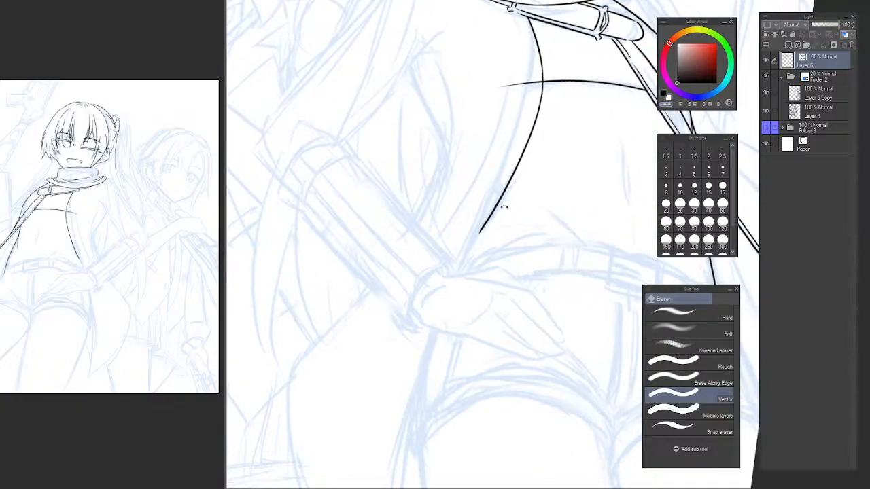
{"action": "left_click_drag", "start_coordinate": [542, 206], "coordinate": [559, 206]}
{"action": "mouse_move", "coordinate": [470, 258]}
{"action": "left_mouse_down"}
{"action": "mouse_move", "coordinate": [432, 256]}
{"action": "mouse_move", "coordinate": [437, 248]}
{"action": "left_mouse_up"}
{"action": "scroll", "coordinate": [468, 240], "scroll_direction": "up", "scroll_amount": 1}
{"action": "scroll", "coordinate": [447, 240], "scroll_direction": "down", "scroll_amount": 1}
{"action": "key", "text": "p"}
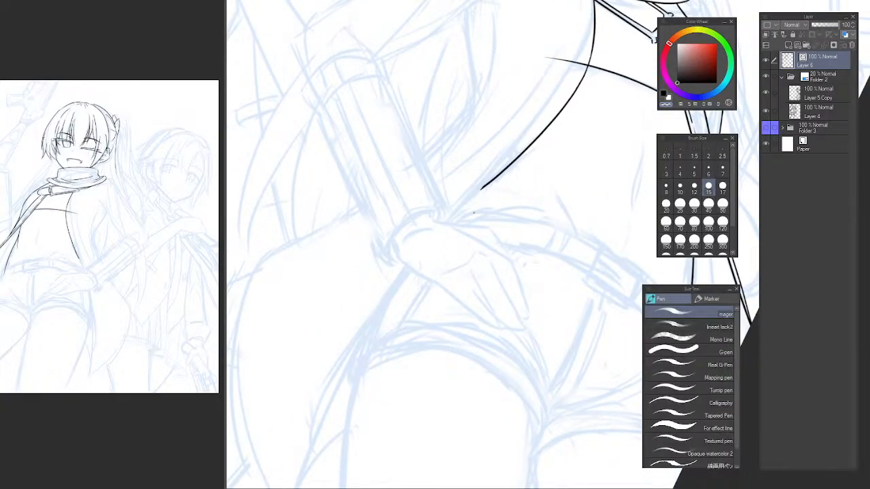
{"action": "left_click_drag", "start_coordinate": [484, 188], "coordinate": [325, 427]}
{"action": "key", "text": "ctrl+z"}
{"action": "left_click_drag", "start_coordinate": [484, 188], "coordinate": [299, 484]}
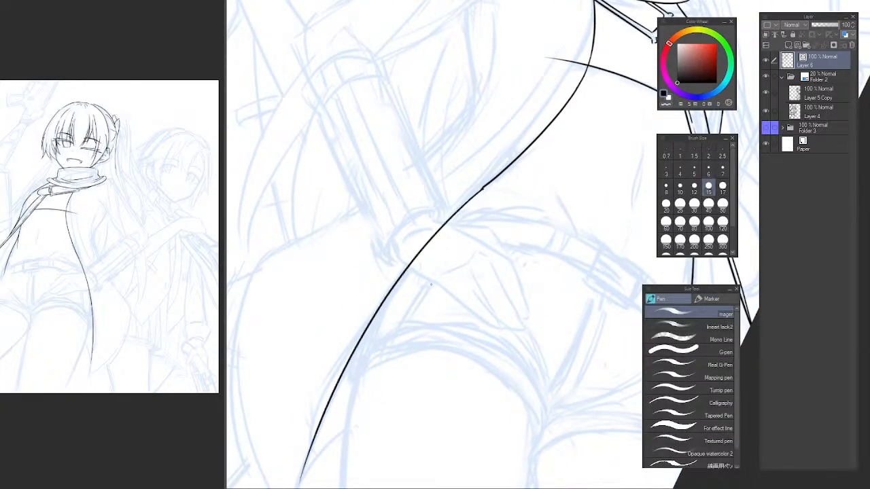
{"action": "left_click_drag", "start_coordinate": [428, 280], "coordinate": [459, 208]}
{"action": "key", "text": "ctrl+z"}
{"action": "left_click_drag", "start_coordinate": [514, 118], "coordinate": [339, 443]}
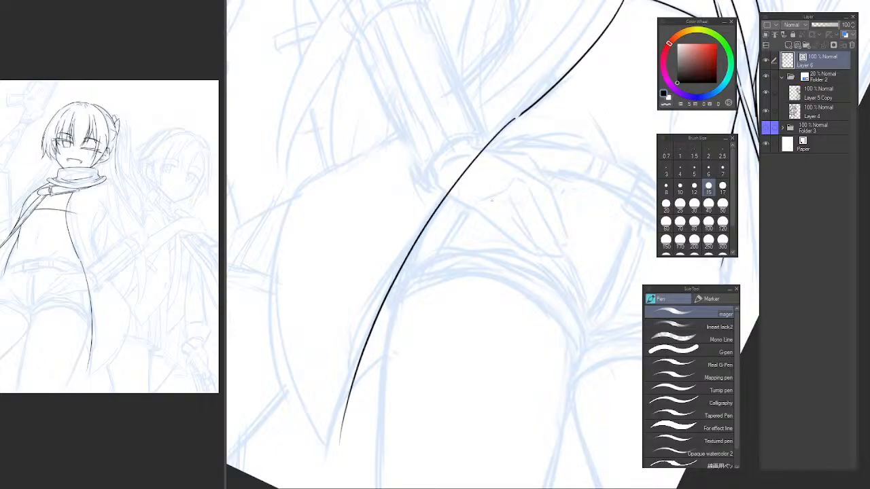
{"action": "key", "text": "ctrl+z"}
{"action": "left_click_drag", "start_coordinate": [515, 118], "coordinate": [327, 455]}
Draw the coat tail's rounded outer edge, curving from its side corner down to the pointed tip.
{"action": "left_click_drag", "start_coordinate": [317, 289], "coordinate": [339, 288]}
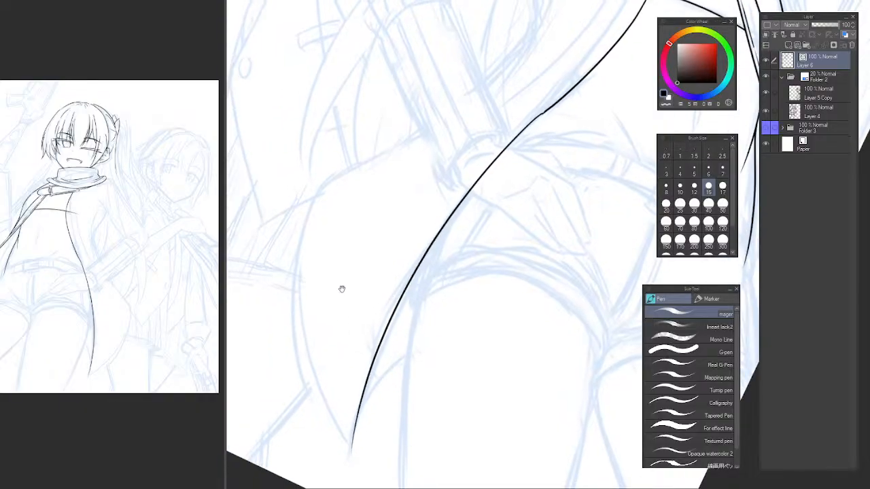
{"action": "left_click_drag", "start_coordinate": [342, 165], "coordinate": [299, 455]}
{"action": "key", "text": "ctrl+z"}
{"action": "mouse_move", "coordinate": [328, 180]}
{"action": "left_mouse_down"}
{"action": "mouse_move", "coordinate": [296, 320]}
{"action": "mouse_move", "coordinate": [352, 449]}
{"action": "mouse_move", "coordinate": [313, 214]}
{"action": "mouse_move", "coordinate": [352, 447]}
{"action": "left_mouse_up"}
{"action": "key", "text": "ctrl+z"}
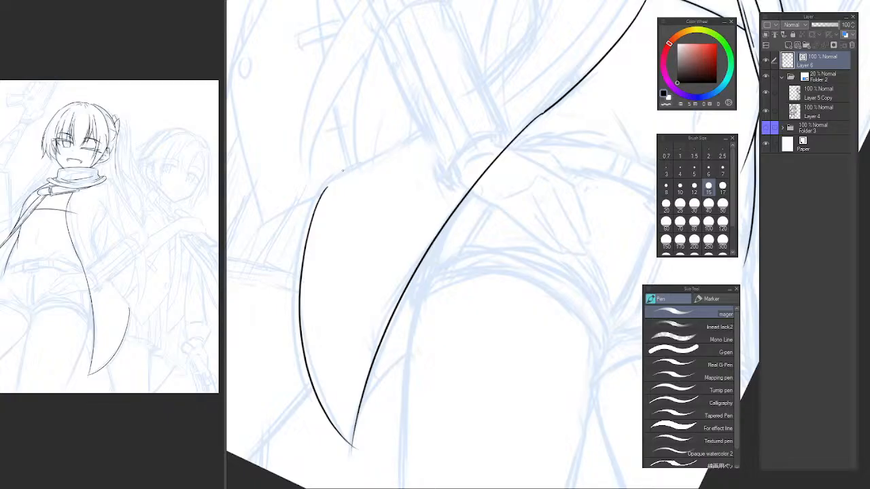
Draw the coat tail's upper outer edge as a long line from the side corner up past the forearm to the waist.
{"action": "left_click_drag", "start_coordinate": [326, 183], "coordinate": [479, 100]}
{"action": "key", "text": "ctrl+z"}
{"action": "left_click_drag", "start_coordinate": [335, 184], "coordinate": [561, 39]}
{"action": "mouse_move", "coordinate": [508, 88]}
{"action": "left_mouse_down"}
{"action": "mouse_move", "coordinate": [377, 281]}
{"action": "mouse_move", "coordinate": [364, 286]}
{"action": "left_mouse_up"}
Unflip the canvas, draw the jacket's side line from the armpit curving in to the coat tail's outer edge, and erase its overshoot.
{"action": "key", "text": "h"}
{"action": "left_click_drag", "start_coordinate": [574, 164], "coordinate": [343, 181]}
{"action": "left_click_drag", "start_coordinate": [555, 142], "coordinate": [590, 256]}
{"action": "left_click_drag", "start_coordinate": [574, 242], "coordinate": [566, 234]}
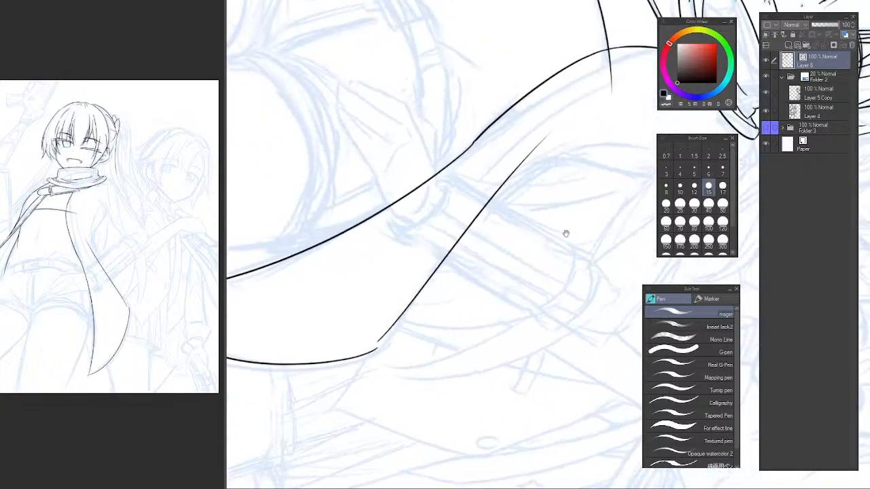
{"action": "mouse_move", "coordinate": [596, 204]}
{"action": "left_mouse_down"}
{"action": "mouse_move", "coordinate": [573, 136]}
{"action": "mouse_move", "coordinate": [545, 136]}
{"action": "mouse_move", "coordinate": [495, 217]}
{"action": "mouse_move", "coordinate": [464, 238]}
{"action": "mouse_move", "coordinate": [468, 251]}
{"action": "mouse_move", "coordinate": [480, 229]}
{"action": "mouse_move", "coordinate": [443, 310]}
{"action": "left_mouse_up"}
{"action": "key", "text": "ctrl+z"}
{"action": "left_click_drag", "start_coordinate": [503, 207], "coordinate": [445, 312]}
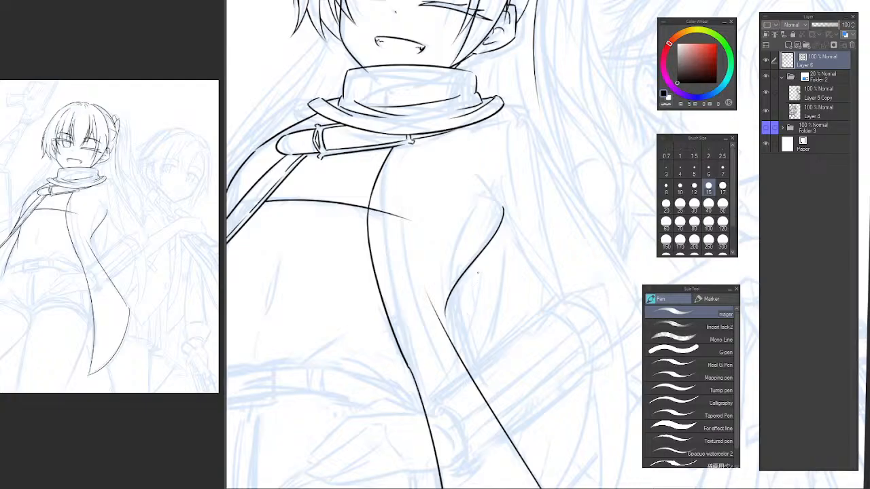
{"action": "key", "text": "ctrl+z"}
{"action": "mouse_move", "coordinate": [499, 204]}
{"action": "left_mouse_down"}
{"action": "mouse_move", "coordinate": [453, 362]}
{"action": "mouse_move", "coordinate": [490, 241]}
{"action": "mouse_move", "coordinate": [449, 326]}
{"action": "mouse_move", "coordinate": [451, 344]}
{"action": "left_mouse_up"}
{"action": "key", "text": "ctrl+z"}
{"action": "key", "text": "ctrl+z"}
{"action": "key", "text": "ctrl+z"}
{"action": "left_click_drag", "start_coordinate": [499, 201], "coordinate": [453, 352]}
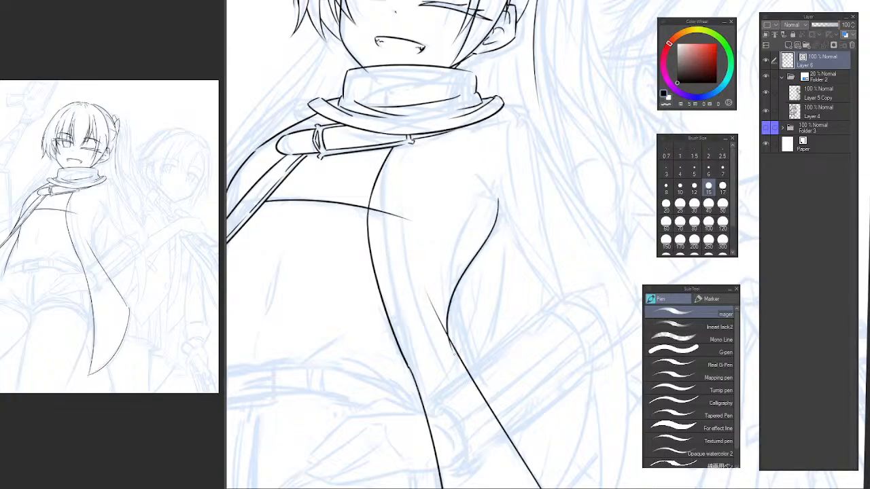
{"action": "key", "text": "ctrl+z"}
{"action": "left_click_drag", "start_coordinate": [499, 204], "coordinate": [447, 371]}
{"action": "key", "text": "ctrl+z"}
{"action": "mouse_move", "coordinate": [501, 198]}
{"action": "left_mouse_down"}
{"action": "mouse_move", "coordinate": [461, 284]}
{"action": "mouse_move", "coordinate": [454, 332]}
{"action": "left_mouse_up"}
{"action": "key", "text": "ctrl+z"}
{"action": "left_click_drag", "start_coordinate": [504, 183], "coordinate": [449, 367]}
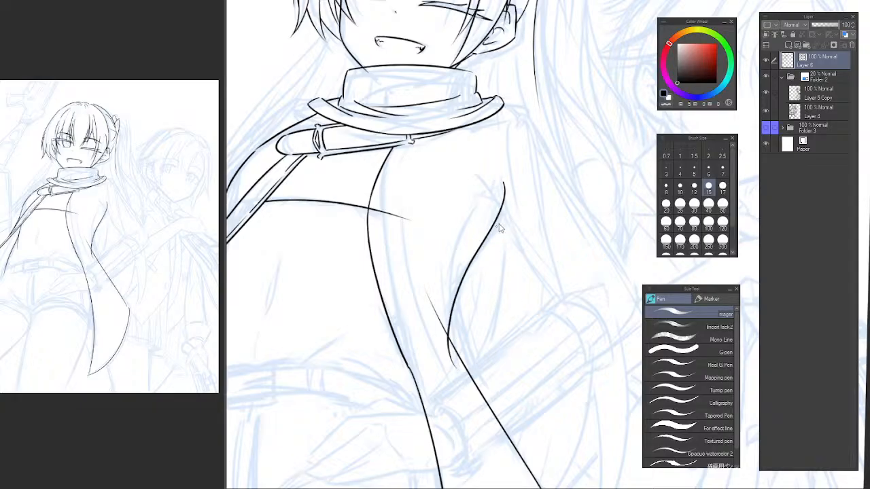
{"action": "key", "text": "ctrl+z"}
{"action": "mouse_move", "coordinate": [506, 186]}
{"action": "left_mouse_down"}
{"action": "mouse_move", "coordinate": [446, 345]}
{"action": "mouse_move", "coordinate": [507, 193]}
{"action": "mouse_move", "coordinate": [462, 365]}
{"action": "left_mouse_up"}
{"action": "key", "text": "ctrl+z"}
{"action": "key", "text": "e"}
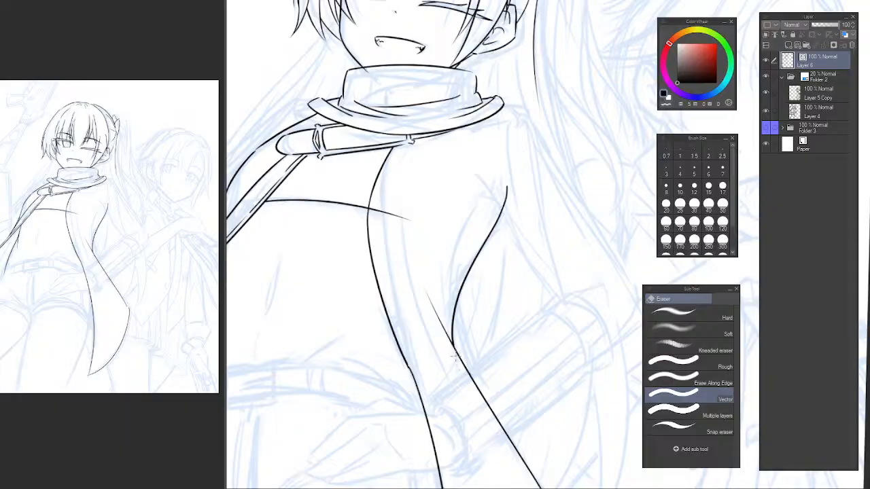
{"action": "mouse_move", "coordinate": [459, 301]}
{"action": "left_mouse_down"}
{"action": "mouse_move", "coordinate": [451, 293]}
{"action": "mouse_move", "coordinate": [450, 324]}
{"action": "left_mouse_up"}
Draw a short curved fold line just inside the jacket's side line, running down toward the waist.
{"action": "key", "text": "p"}
{"action": "left_click_drag", "start_coordinate": [468, 222], "coordinate": [442, 315]}
{"action": "key", "text": "ctrl+z"}
{"action": "left_click_drag", "start_coordinate": [460, 243], "coordinate": [444, 339]}
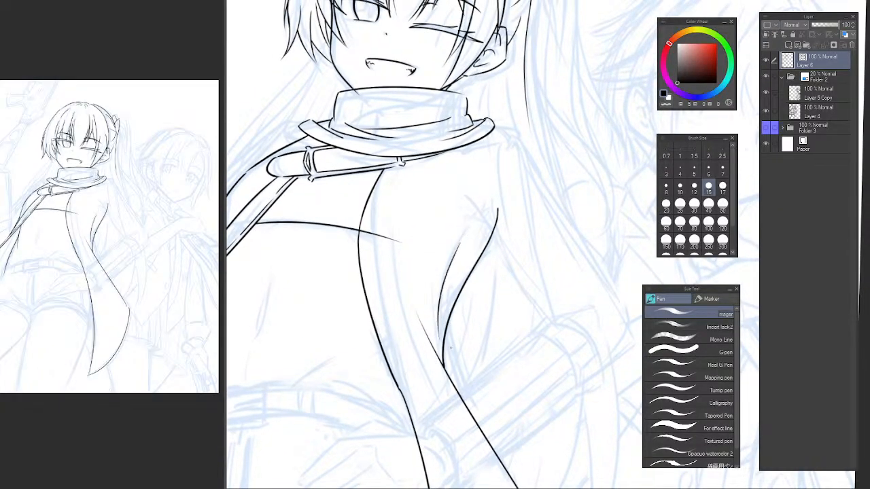
Draw the upper part of a second line inside the jacket's front edge, curving from the strap's small clasp past the chest line.
{"action": "scroll", "coordinate": [473, 240], "scroll_direction": "down", "scroll_amount": 5}
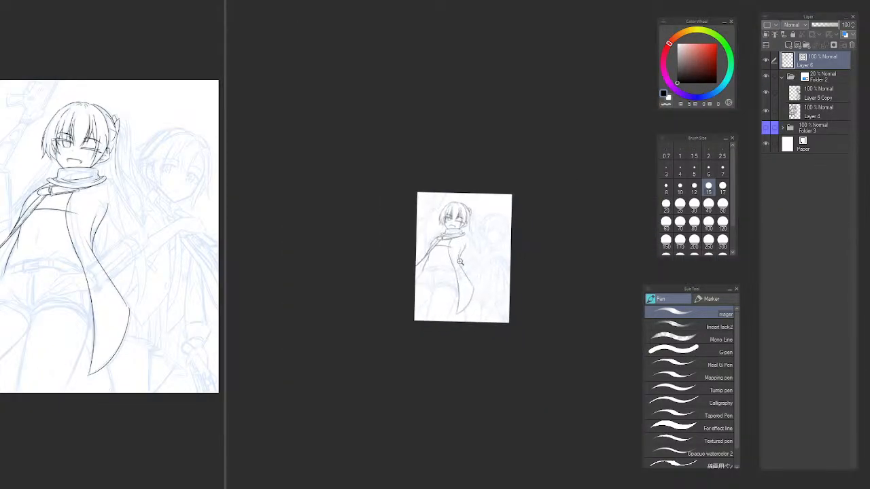
{"action": "scroll", "coordinate": [462, 258], "scroll_direction": "up", "scroll_amount": 4}
{"action": "scroll", "coordinate": [430, 209], "scroll_direction": "up", "scroll_amount": 3}
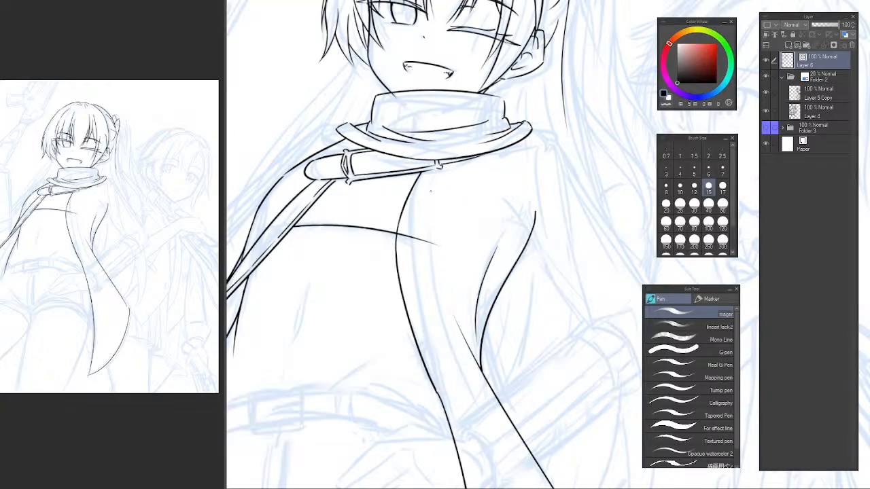
{"action": "left_click_drag", "start_coordinate": [440, 170], "coordinate": [418, 239]}
{"action": "key", "text": "ctrl+z"}
{"action": "left_click_drag", "start_coordinate": [439, 170], "coordinate": [413, 269]}
{"action": "key", "text": "ctrl+z"}
{"action": "left_click_drag", "start_coordinate": [439, 169], "coordinate": [416, 281]}
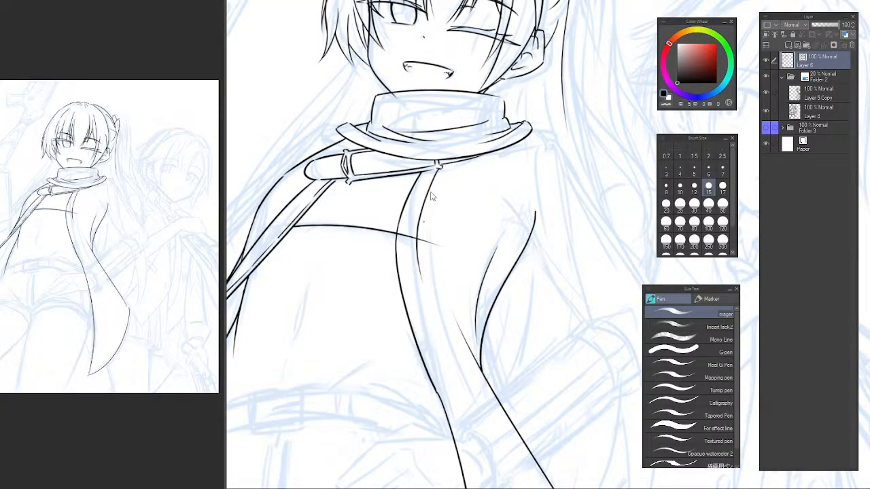
{"action": "key", "text": "ctrl+z"}
{"action": "left_click_drag", "start_coordinate": [439, 169], "coordinate": [414, 274]}
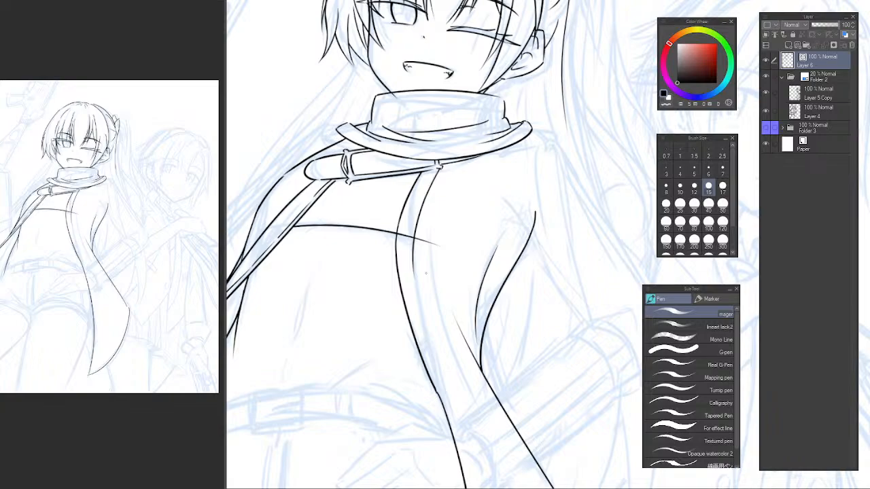
Continue the inner line parallel to the jacket's front edge down through the waist and coat tail to its curved lower edge.
{"action": "left_click_drag", "start_coordinate": [435, 330], "coordinate": [417, 215]}
{"action": "left_click_drag", "start_coordinate": [400, 172], "coordinate": [497, 415]}
{"action": "key", "text": "ctrl+z"}
{"action": "key", "text": "ctrl+z"}
{"action": "mouse_move", "coordinate": [495, 439]}
{"action": "left_mouse_down"}
{"action": "mouse_move", "coordinate": [434, 229]}
{"action": "mouse_move", "coordinate": [428, 433]}
{"action": "left_mouse_up"}
{"action": "mouse_move", "coordinate": [437, 210]}
{"action": "left_mouse_down"}
{"action": "mouse_move", "coordinate": [442, 289]}
{"action": "mouse_move", "coordinate": [420, 428]}
{"action": "left_mouse_up"}
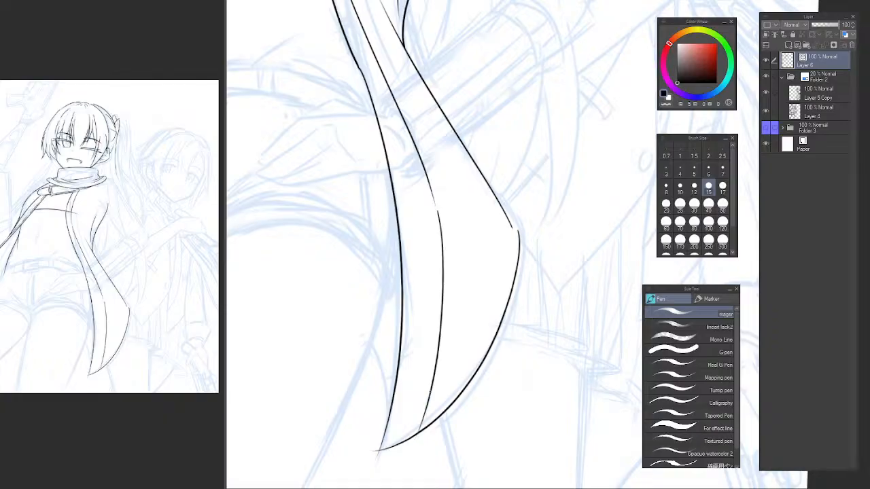
{"action": "scroll", "coordinate": [460, 229], "scroll_direction": "down", "scroll_amount": 6}
{"action": "scroll", "coordinate": [474, 256], "scroll_direction": "up", "scroll_amount": 2}
{"action": "left_click_drag", "start_coordinate": [493, 236], "coordinate": [470, 246]}
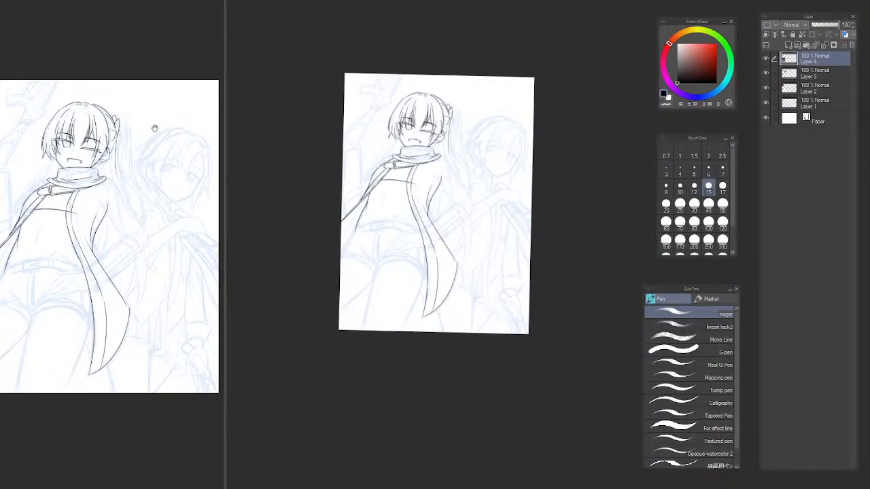
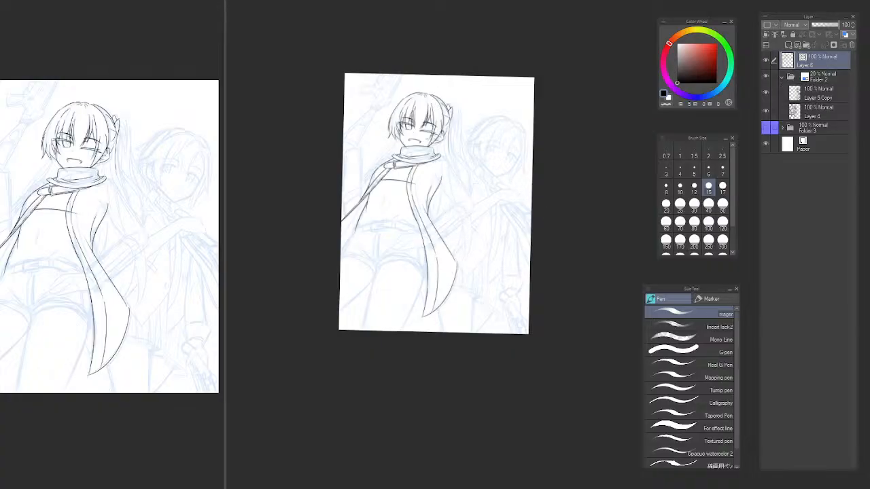
Draw the underside line of the ponytailed character's sleeve, running from the armpit down toward the elbow.
{"action": "scroll", "coordinate": [426, 167], "scroll_direction": "up", "scroll_amount": 5}
{"action": "mouse_move", "coordinate": [434, 181]}
{"action": "left_mouse_down"}
{"action": "mouse_move", "coordinate": [431, 261]}
{"action": "mouse_move", "coordinate": [453, 267]}
{"action": "mouse_move", "coordinate": [508, 237]}
{"action": "mouse_move", "coordinate": [469, 230]}
{"action": "mouse_move", "coordinate": [455, 213]}
{"action": "mouse_move", "coordinate": [465, 227]}
{"action": "left_mouse_up"}
{"action": "scroll", "coordinate": [452, 268], "scroll_direction": "down", "scroll_amount": 1}
{"action": "key", "text": "ctrl+z"}
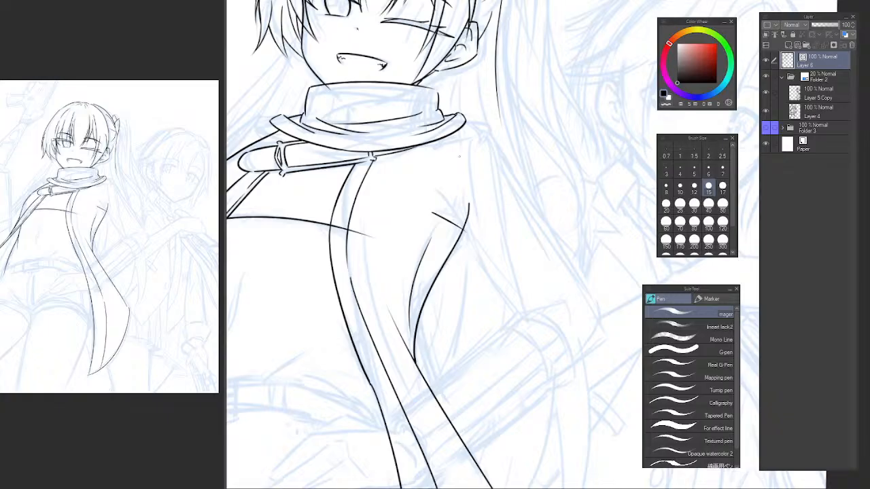
{"action": "left_click_drag", "start_coordinate": [438, 188], "coordinate": [516, 317]}
{"action": "key", "text": "ctrl+z"}
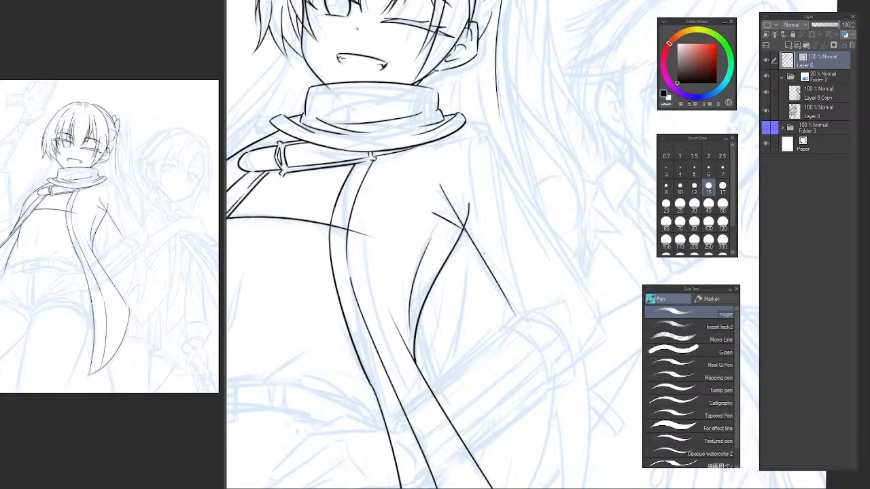
{"action": "key", "text": "ctrl+z"}
{"action": "left_click_drag", "start_coordinate": [445, 194], "coordinate": [485, 271]}
{"action": "key", "text": "ctrl+z"}
{"action": "left_click_drag", "start_coordinate": [447, 195], "coordinate": [523, 319]}
Draw the shoulder line from the outer edge of the collar, curving over to the top of the sleeve.
{"action": "left_click_drag", "start_coordinate": [488, 216], "coordinate": [479, 286]}
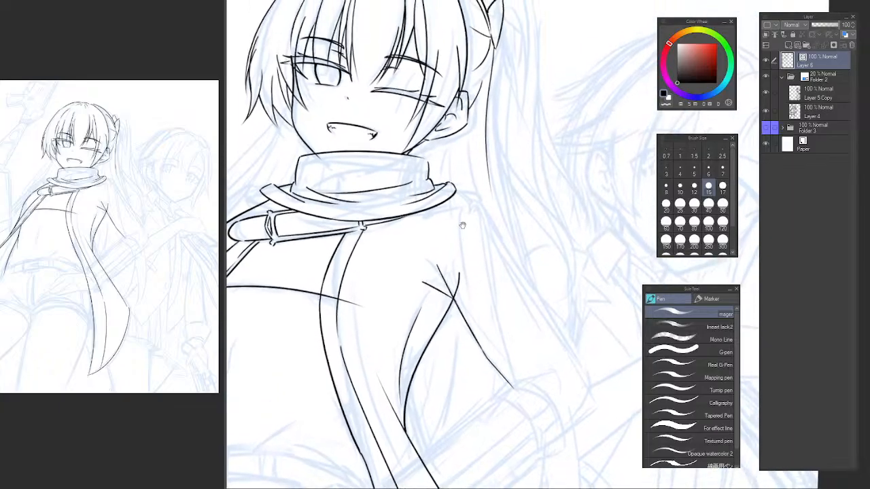
{"action": "mouse_move", "coordinate": [457, 192]}
{"action": "left_mouse_down"}
{"action": "mouse_move", "coordinate": [471, 199]}
{"action": "mouse_move", "coordinate": [489, 242]}
{"action": "mouse_move", "coordinate": [494, 233]}
{"action": "mouse_move", "coordinate": [514, 263]}
{"action": "left_mouse_up"}
{"action": "key", "text": "ctrl+z"}
{"action": "key", "text": "ctrl+z"}
{"action": "key", "text": "ctrl+z"}
{"action": "left_click_drag", "start_coordinate": [484, 214], "coordinate": [551, 330]}
{"action": "key", "text": "ctrl+z"}
{"action": "left_click_drag", "start_coordinate": [482, 205], "coordinate": [557, 330]}
{"action": "mouse_move", "coordinate": [488, 255]}
{"action": "left_mouse_down"}
{"action": "mouse_move", "coordinate": [433, 225]}
{"action": "mouse_move", "coordinate": [449, 333]}
{"action": "left_mouse_up"}
Draw a thin fold line running down inside the upper sleeve, just below the shoulder.
{"action": "key", "text": "ctrl+z"}
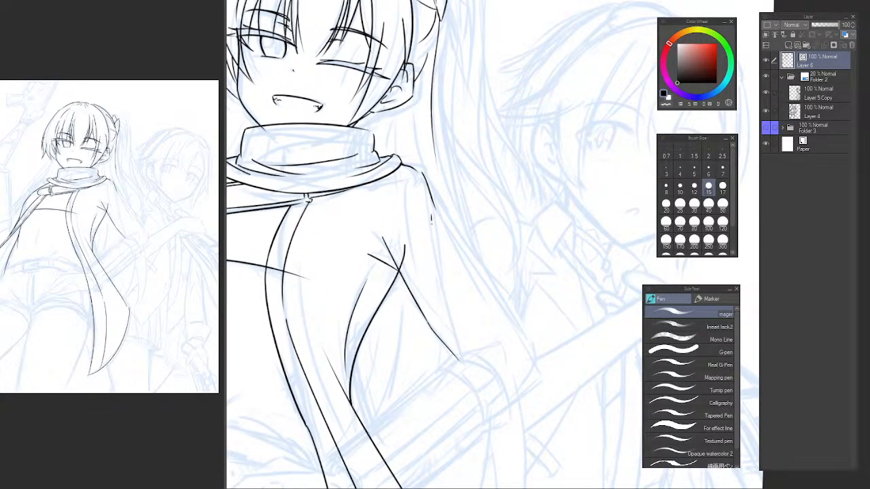
{"action": "left_click_drag", "start_coordinate": [431, 218], "coordinate": [455, 343]}
{"action": "key", "text": "ctrl+z"}
{"action": "left_click_drag", "start_coordinate": [434, 216], "coordinate": [445, 259]}
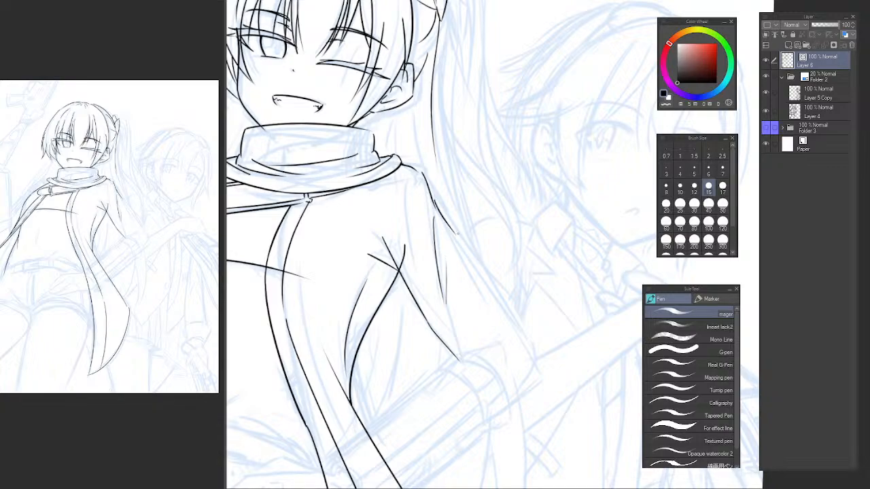
Draw the sleeve's outer line from the shoulder down to the elbow and turn its corner with a short curved stroke.
{"action": "left_click_drag", "start_coordinate": [458, 234], "coordinate": [515, 327]}
{"action": "key", "text": "ctrl+z"}
{"action": "left_click_drag", "start_coordinate": [428, 183], "coordinate": [517, 320]}
{"action": "key", "text": "ctrl+z"}
{"action": "key", "text": "ctrl+z"}
{"action": "mouse_move", "coordinate": [428, 184]}
{"action": "left_mouse_down"}
{"action": "mouse_move", "coordinate": [521, 328]}
{"action": "mouse_move", "coordinate": [538, 369]}
{"action": "mouse_move", "coordinate": [519, 390]}
{"action": "left_mouse_up"}
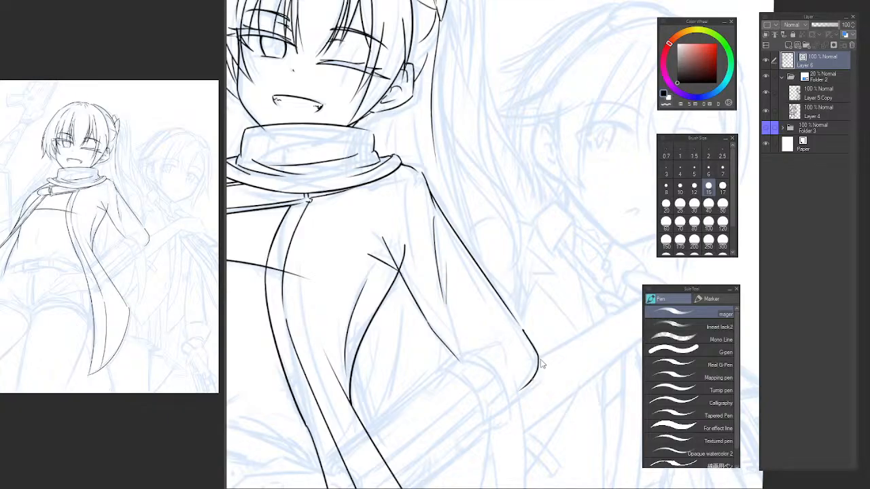
{"action": "key", "text": "ctrl+z"}
{"action": "mouse_move", "coordinate": [525, 333]}
{"action": "left_mouse_down"}
{"action": "mouse_move", "coordinate": [540, 366]}
{"action": "mouse_move", "coordinate": [514, 398]}
{"action": "left_mouse_up"}
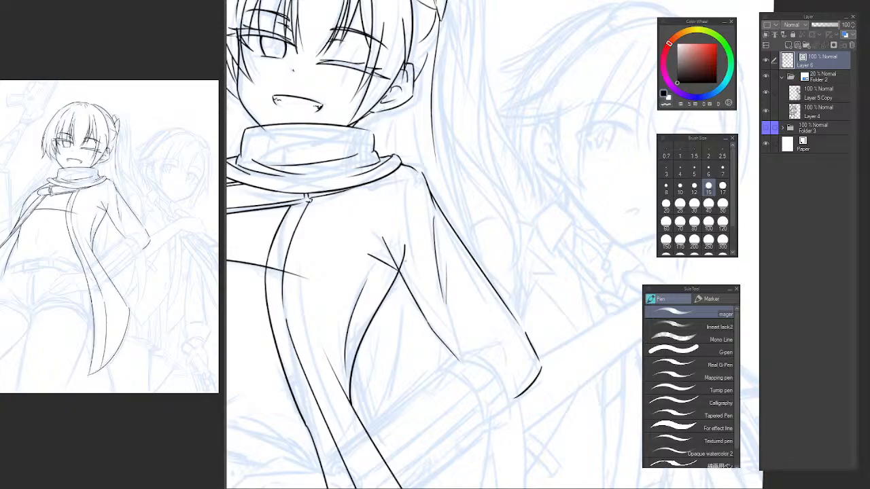
Erase the overshooting line ends at the armpit, checking the crossing with the canvas flipped.
{"action": "key", "text": "e"}
{"action": "left_click_drag", "start_coordinate": [409, 255], "coordinate": [400, 258]}
{"action": "key", "text": "h"}
{"action": "left_click_drag", "start_coordinate": [548, 292], "coordinate": [276, 278]}
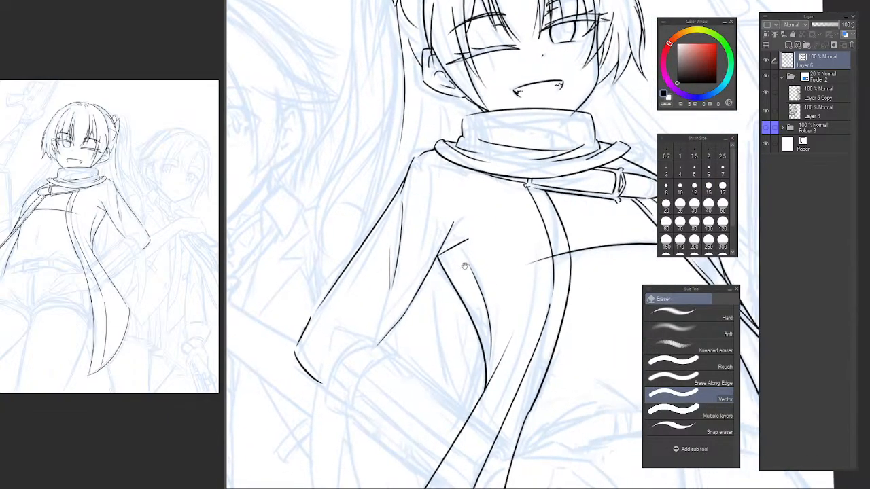
{"action": "left_click_drag", "start_coordinate": [465, 267], "coordinate": [401, 277]}
{"action": "scroll", "coordinate": [412, 252], "scroll_direction": "up", "scroll_amount": 3}
{"action": "left_click", "coordinate": [408, 260]}
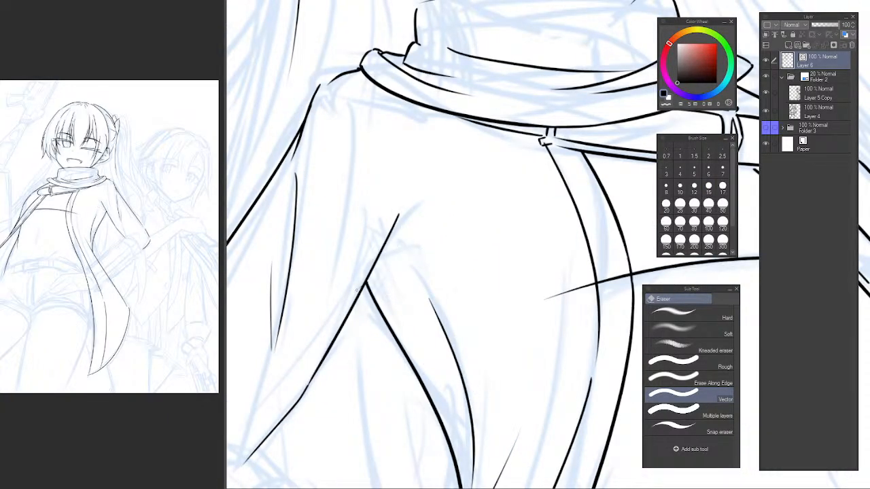
Draw a short curved line from the armpit joining the top of the jacket's side fold line.
{"action": "key", "text": "p"}
{"action": "mouse_move", "coordinate": [379, 261]}
{"action": "left_mouse_down"}
{"action": "mouse_move", "coordinate": [432, 279]}
{"action": "mouse_move", "coordinate": [420, 278]}
{"action": "left_mouse_up"}
{"action": "key", "text": "ctrl+z"}
{"action": "key", "text": "ctrl+z"}
{"action": "key", "text": "ctrl+z"}
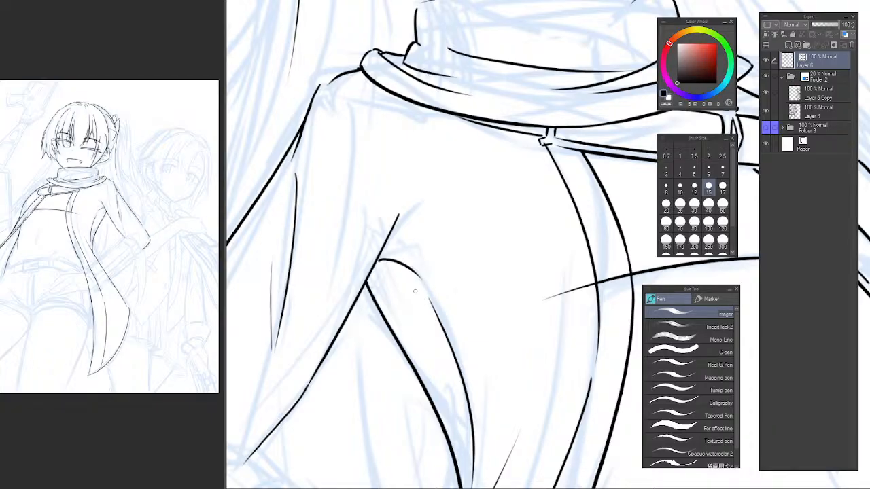
Unflip the canvas and examine the sleeve and jacket lines up close and across the whole figure.
{"action": "left_click_drag", "start_coordinate": [380, 205], "coordinate": [391, 271]}
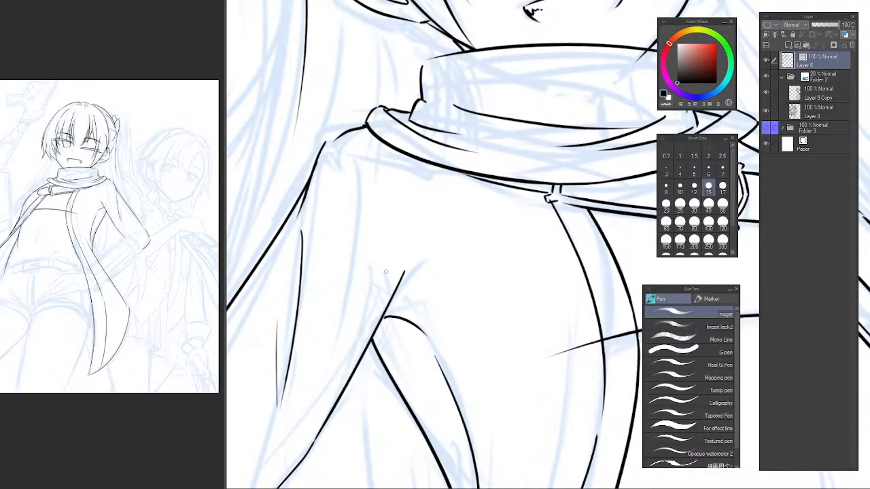
{"action": "left_click_drag", "start_coordinate": [373, 315], "coordinate": [441, 144]}
{"action": "scroll", "coordinate": [404, 203], "scroll_direction": "down", "scroll_amount": 3}
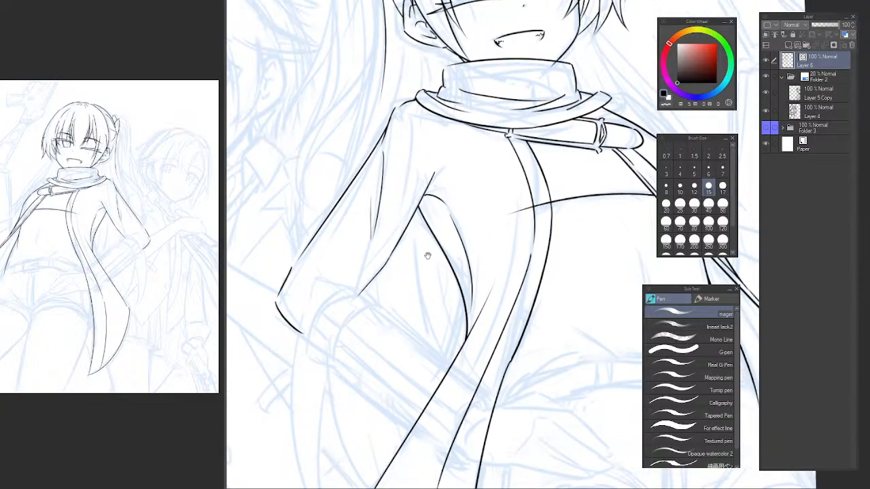
{"action": "key", "text": "h"}
{"action": "left_click_drag", "start_coordinate": [558, 274], "coordinate": [294, 292]}
{"action": "left_click_drag", "start_coordinate": [439, 255], "coordinate": [386, 271]}
{"action": "scroll", "coordinate": [436, 251], "scroll_direction": "up", "scroll_amount": 2}
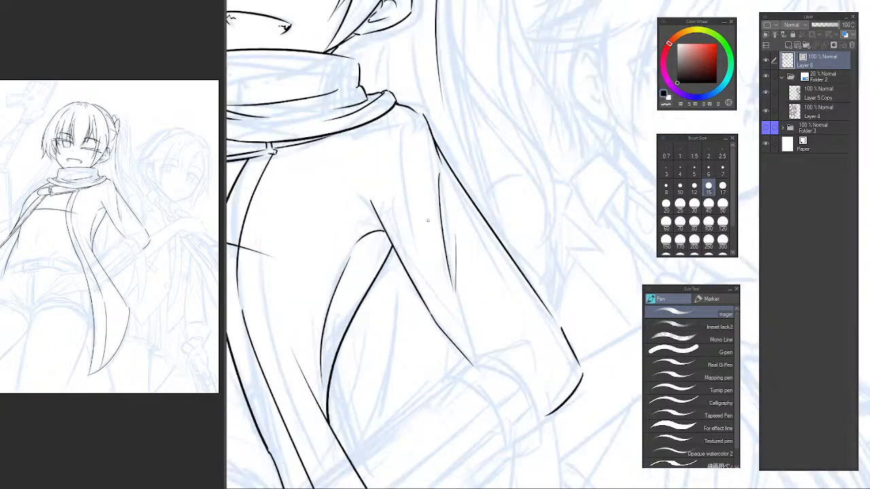
{"action": "key", "text": "["}
{"action": "key", "text": "e"}
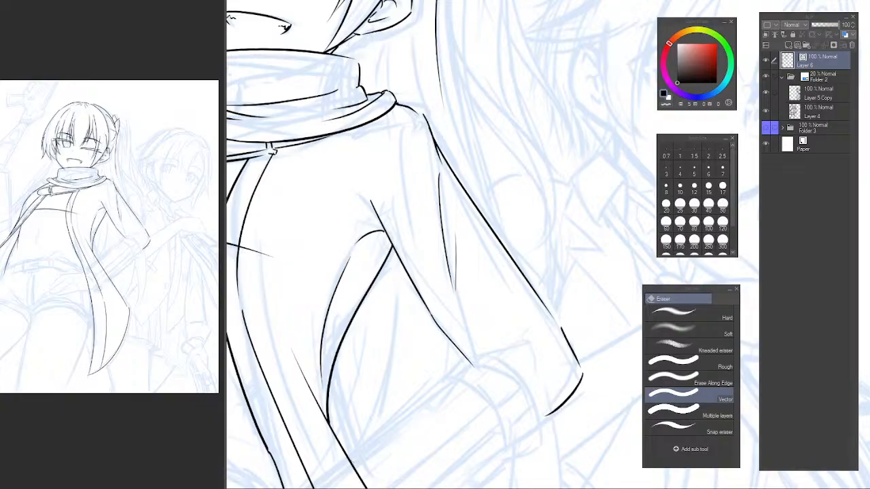
{"action": "scroll", "coordinate": [451, 344], "scroll_direction": "down", "scroll_amount": 4}
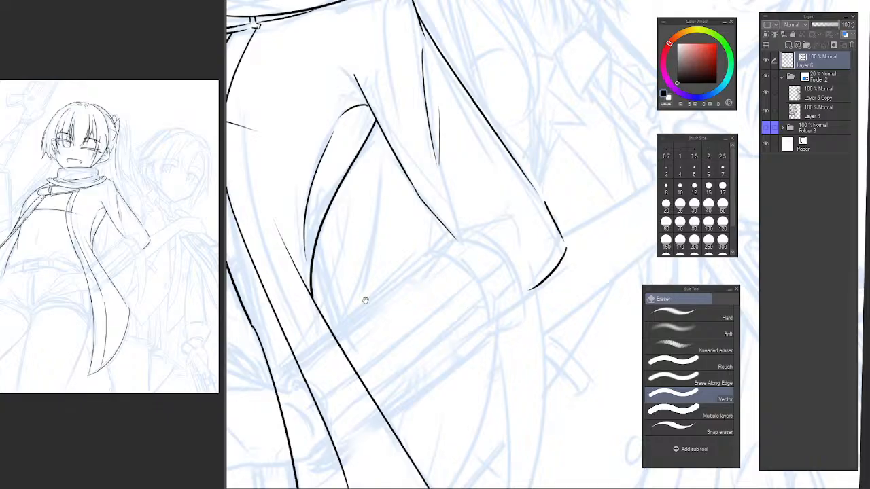
{"action": "left_click_drag", "start_coordinate": [366, 300], "coordinate": [467, 238]}
{"action": "scroll", "coordinate": [440, 307], "scroll_direction": "down", "scroll_amount": 4}
{"action": "left_click_drag", "start_coordinate": [468, 309], "coordinate": [448, 306]}
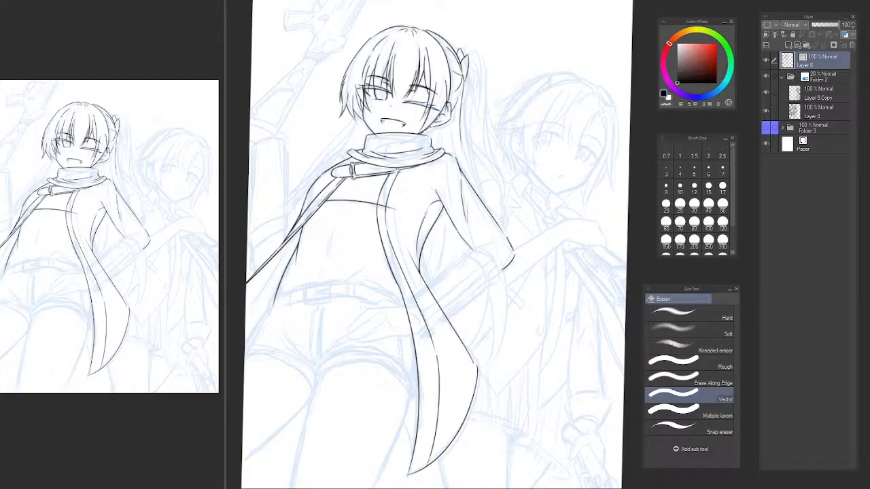
{"action": "left_click", "coordinate": [107, 14]}
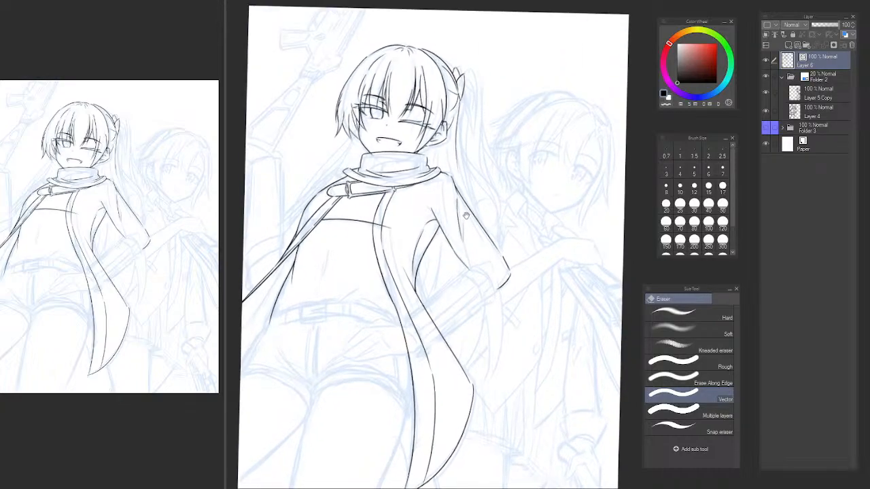
{"action": "left_click_drag", "start_coordinate": [466, 216], "coordinate": [494, 278]}
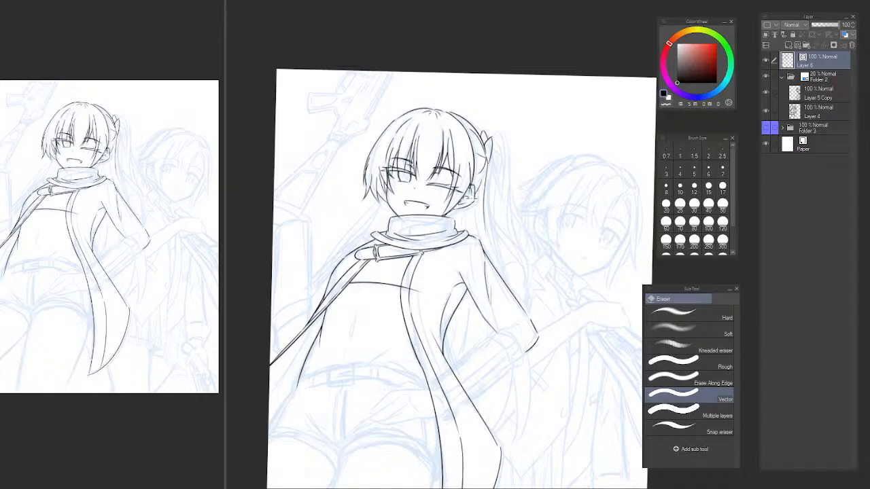
Lasso the ponytailed character's ear, shift it slightly lower beside the face, and erase the leftover cheek line fragments next to it.
{"action": "scroll", "coordinate": [480, 200], "scroll_direction": "up", "scroll_amount": 5}
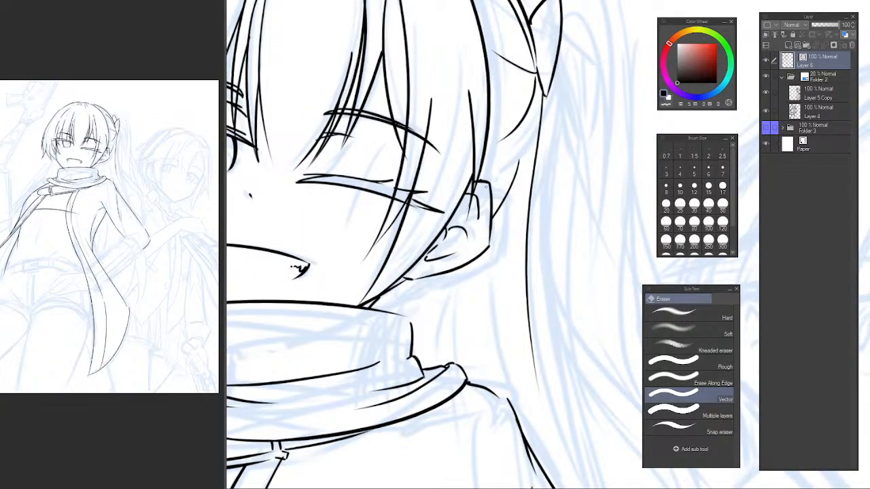
{"action": "key", "text": "m"}
{"action": "mouse_move", "coordinate": [481, 174]}
{"action": "left_mouse_down"}
{"action": "mouse_move", "coordinate": [405, 270]}
{"action": "mouse_move", "coordinate": [427, 291]}
{"action": "mouse_move", "coordinate": [498, 261]}
{"action": "mouse_move", "coordinate": [483, 149]}
{"action": "mouse_move", "coordinate": [500, 191]}
{"action": "left_mouse_up"}
{"action": "key", "text": "ctrl+t"}
{"action": "key", "text": "Return"}
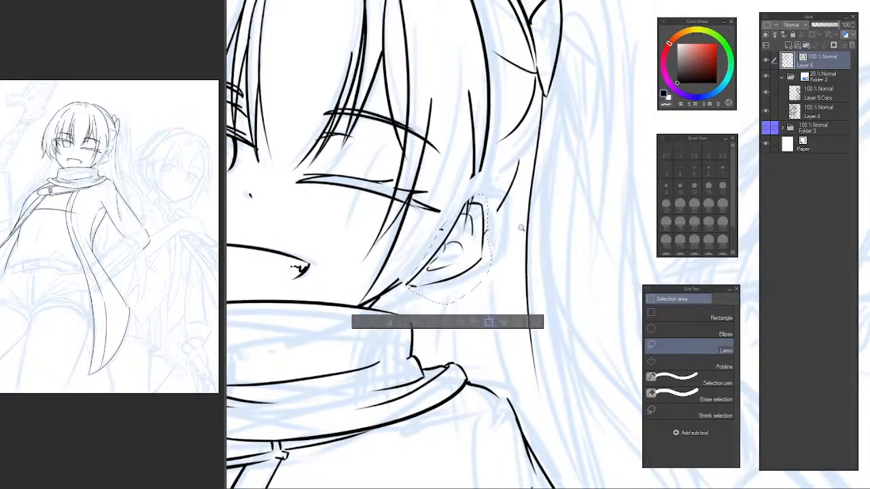
{"action": "scroll", "coordinate": [532, 244], "scroll_direction": "down", "scroll_amount": 4}
{"action": "scroll", "coordinate": [532, 245], "scroll_direction": "up", "scroll_amount": 3}
{"action": "key", "text": "ctrl+t"}
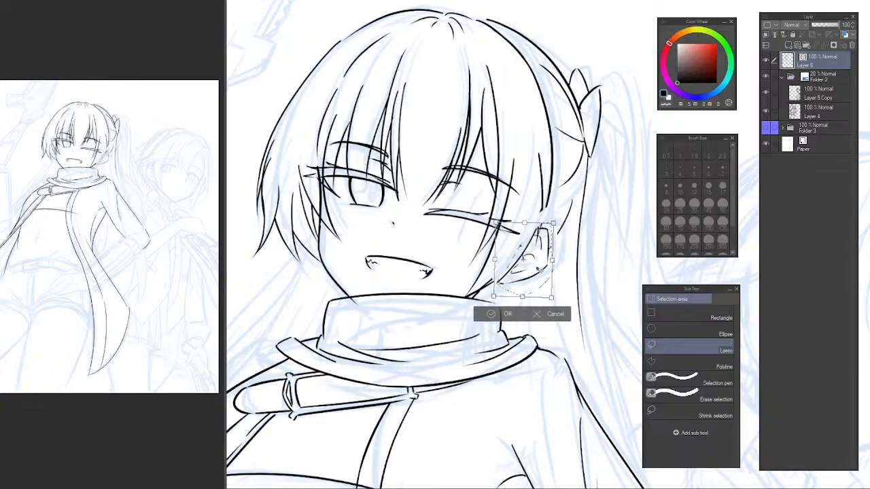
{"action": "mouse_move", "coordinate": [531, 274]}
{"action": "left_mouse_down"}
{"action": "mouse_move", "coordinate": [543, 273]}
{"action": "mouse_move", "coordinate": [501, 279]}
{"action": "left_mouse_up"}
{"action": "key", "text": "Return"}
{"action": "key", "text": "e"}
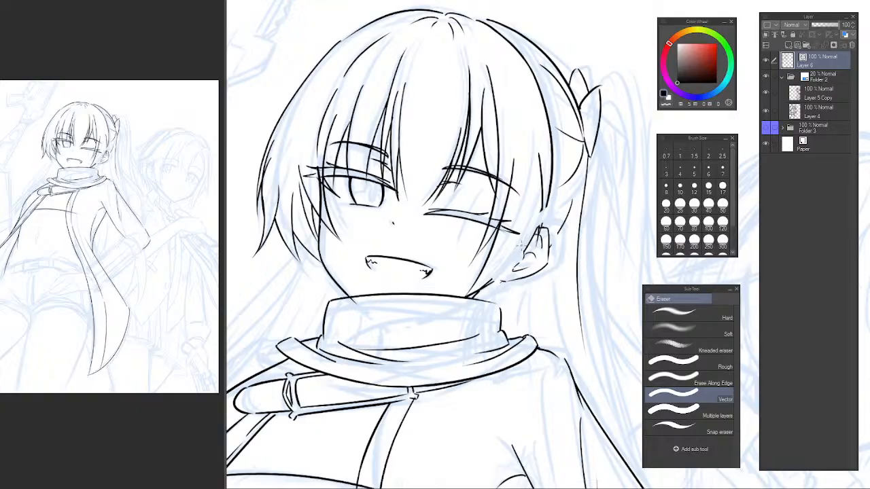
{"action": "left_click_drag", "start_coordinate": [520, 245], "coordinate": [529, 244]}
Flip the canvas and redraw the cheek line from the side hair past the ear down to the jaw.
{"action": "key", "text": "h"}
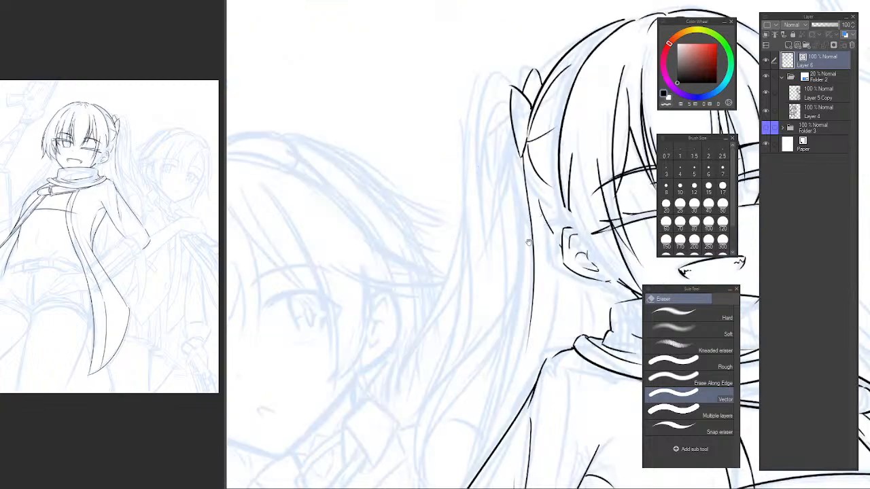
{"action": "left_click_drag", "start_coordinate": [528, 243], "coordinate": [284, 238]}
{"action": "left_click_drag", "start_coordinate": [343, 203], "coordinate": [366, 248]}
{"action": "left_click", "coordinate": [369, 258]}
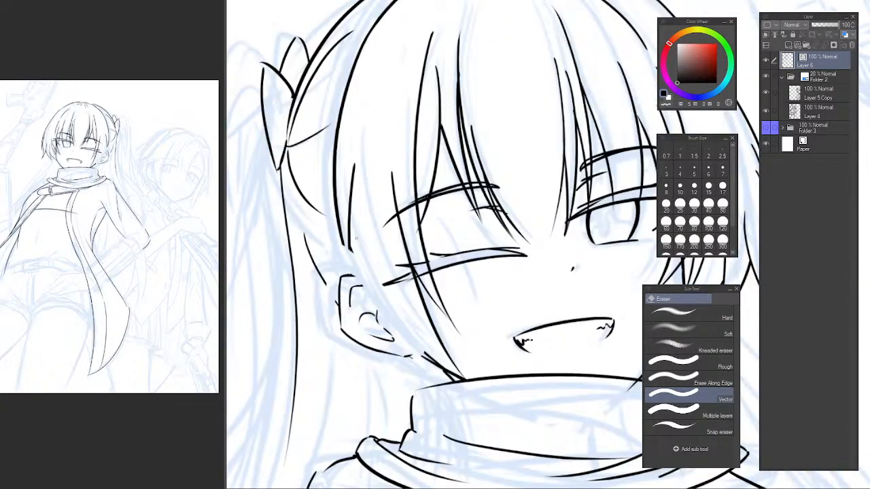
{"action": "key", "text": "p"}
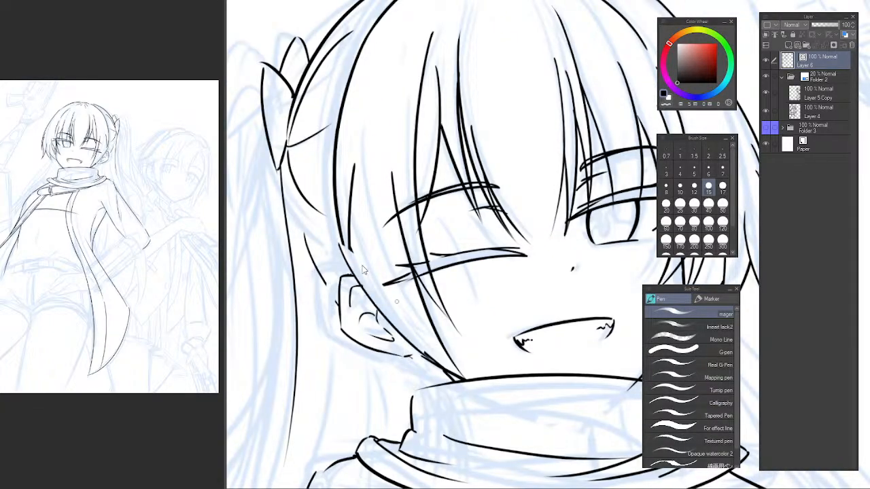
{"action": "key", "text": "ctrl+z"}
{"action": "left_click_drag", "start_coordinate": [344, 237], "coordinate": [443, 376]}
{"action": "key", "text": "ctrl+z"}
{"action": "left_click_drag", "start_coordinate": [339, 229], "coordinate": [444, 369]}
{"action": "key", "text": "ctrl+z"}
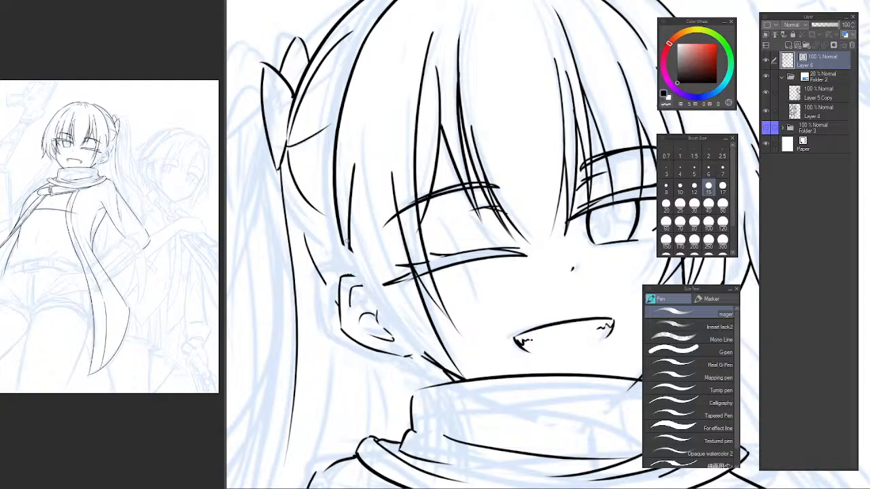
{"action": "left_click_drag", "start_coordinate": [346, 242], "coordinate": [443, 376]}
{"action": "key", "text": "ctrl+z"}
{"action": "left_click_drag", "start_coordinate": [343, 233], "coordinate": [443, 373]}
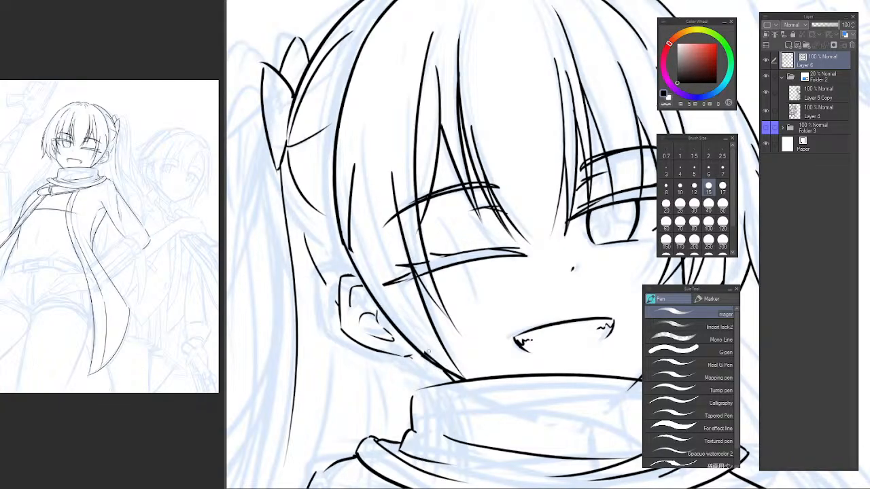
Erase the short hair strand above the ear, tidy the ends of the cheek line, and unflip the canvas.
{"action": "key", "text": "e"}
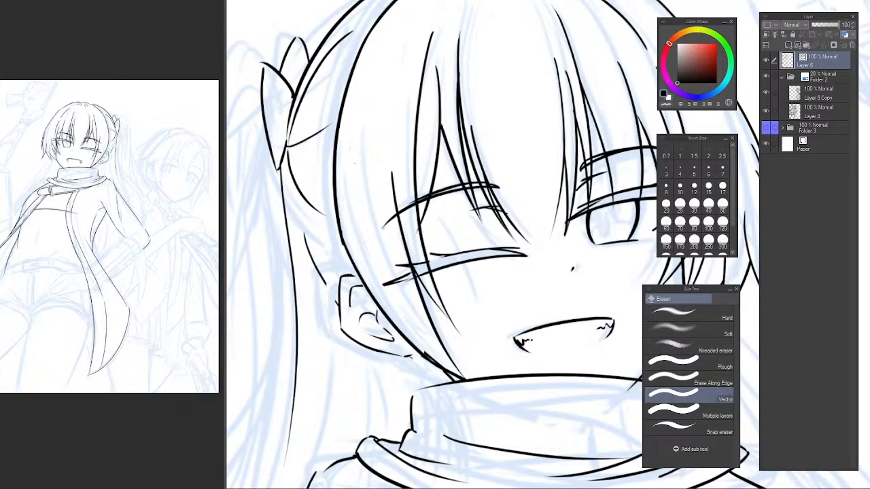
{"action": "key", "text": "p"}
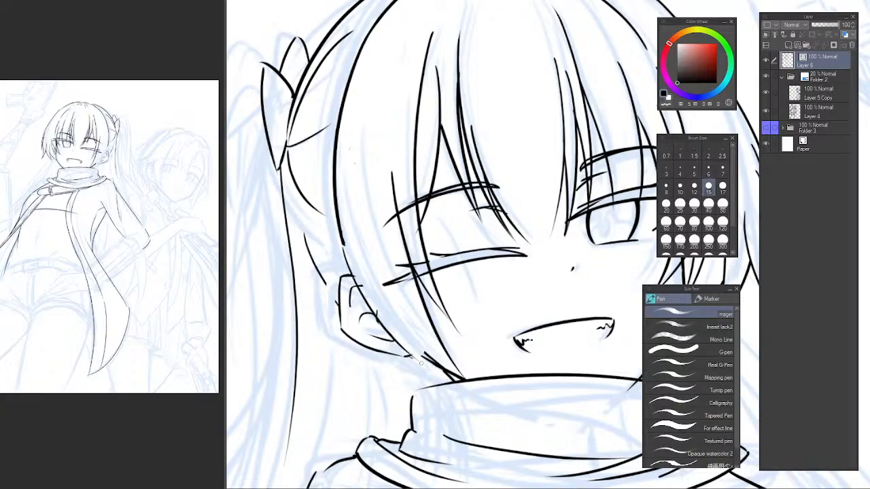
{"action": "key", "text": "e"}
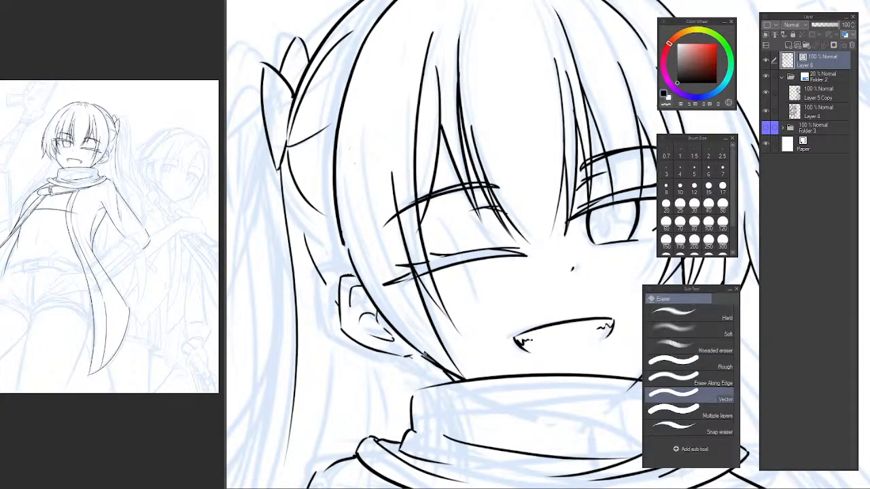
{"action": "scroll", "coordinate": [437, 319], "scroll_direction": "down", "scroll_amount": 4}
{"action": "left_click_drag", "start_coordinate": [437, 319], "coordinate": [398, 214]}
{"action": "key", "text": "h"}
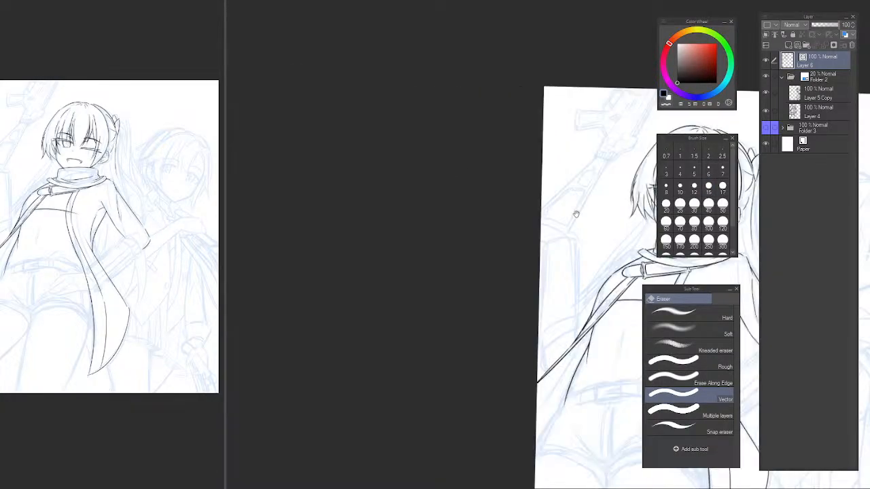
{"action": "left_click_drag", "start_coordinate": [575, 214], "coordinate": [409, 213]}
{"action": "scroll", "coordinate": [409, 213], "scroll_direction": "up", "scroll_amount": 5}
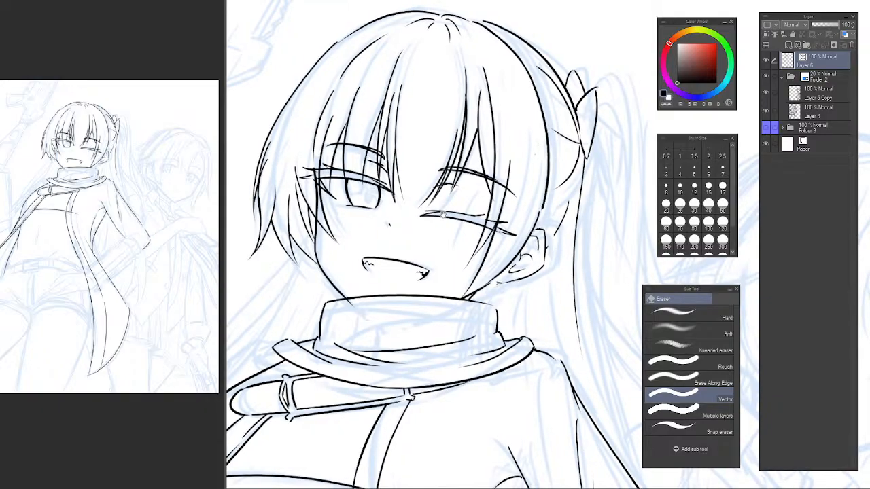
{"action": "key", "text": "b"}
{"action": "key", "text": "p"}
{"action": "left_click_drag", "start_coordinate": [320, 312], "coordinate": [424, 257]}
{"action": "scroll", "coordinate": [424, 257], "scroll_direction": "down", "scroll_amount": 4}
{"action": "left_click_drag", "start_coordinate": [442, 314], "coordinate": [422, 173]}
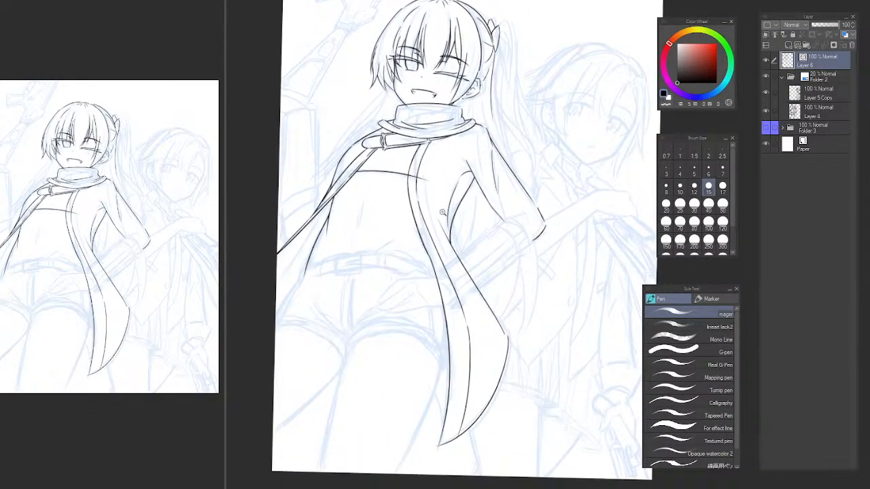
{"action": "scroll", "coordinate": [441, 214], "scroll_direction": "up", "scroll_amount": 3}
{"action": "scroll", "coordinate": [435, 216], "scroll_direction": "down", "scroll_amount": 5}
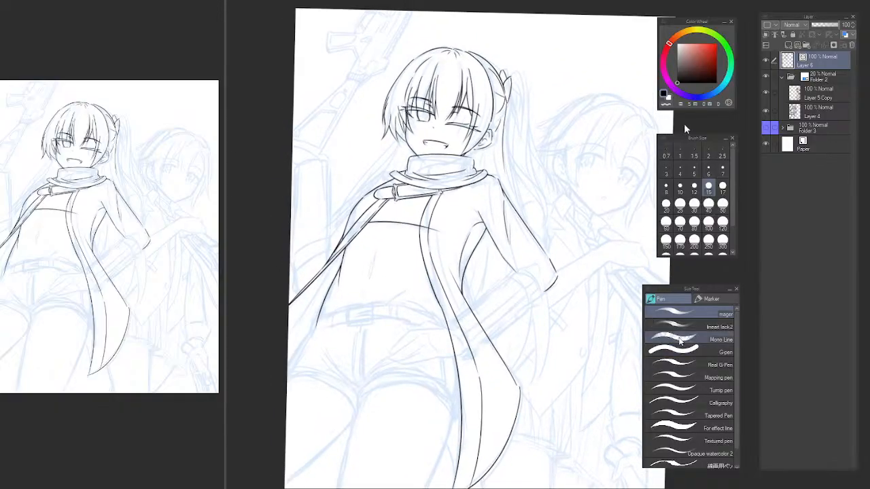
{"action": "key", "text": "b"}
{"action": "key", "text": "p"}
Erase the jacket's front edge lines below the chest line down to the waist.
{"action": "scroll", "coordinate": [445, 216], "scroll_direction": "up", "scroll_amount": 5}
{"action": "mouse_move", "coordinate": [419, 224]}
{"action": "left_mouse_down"}
{"action": "mouse_move", "coordinate": [481, 222]}
{"action": "mouse_move", "coordinate": [457, 207]}
{"action": "left_mouse_up"}
{"action": "key", "text": "e"}
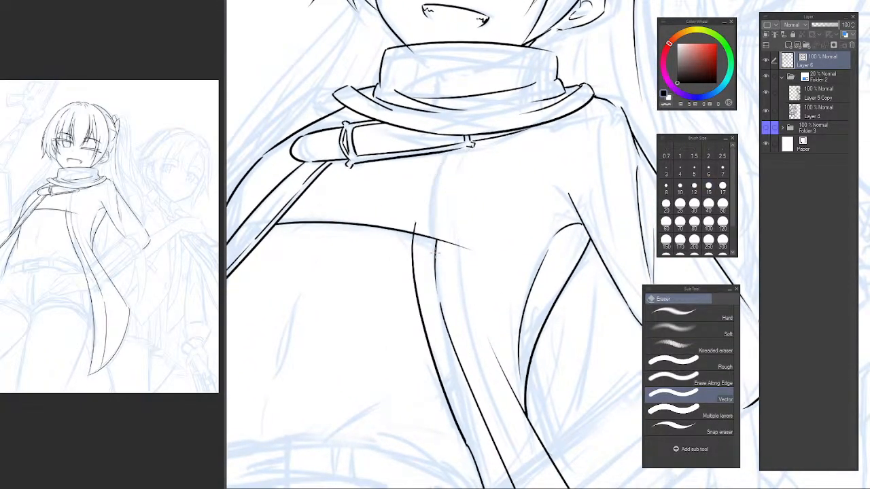
{"action": "left_click_drag", "start_coordinate": [417, 229], "coordinate": [443, 271]}
{"action": "scroll", "coordinate": [457, 306], "scroll_direction": "down", "scroll_amount": 2}
{"action": "left_click_drag", "start_coordinate": [466, 326], "coordinate": [421, 215]}
{"action": "key", "text": "p"}
{"action": "key", "text": "e"}
{"action": "key", "text": "p"}
Redraw the jacket's inner front edge from below the strap past the chest to the waist and tidy its lower end.
{"action": "mouse_move", "coordinate": [391, 118]}
{"action": "left_mouse_down"}
{"action": "mouse_move", "coordinate": [405, 186]}
{"action": "mouse_move", "coordinate": [398, 208]}
{"action": "left_mouse_up"}
{"action": "key", "text": "ctrl+z"}
{"action": "mouse_move", "coordinate": [415, 168]}
{"action": "left_mouse_down"}
{"action": "mouse_move", "coordinate": [394, 230]}
{"action": "mouse_move", "coordinate": [448, 363]}
{"action": "left_mouse_up"}
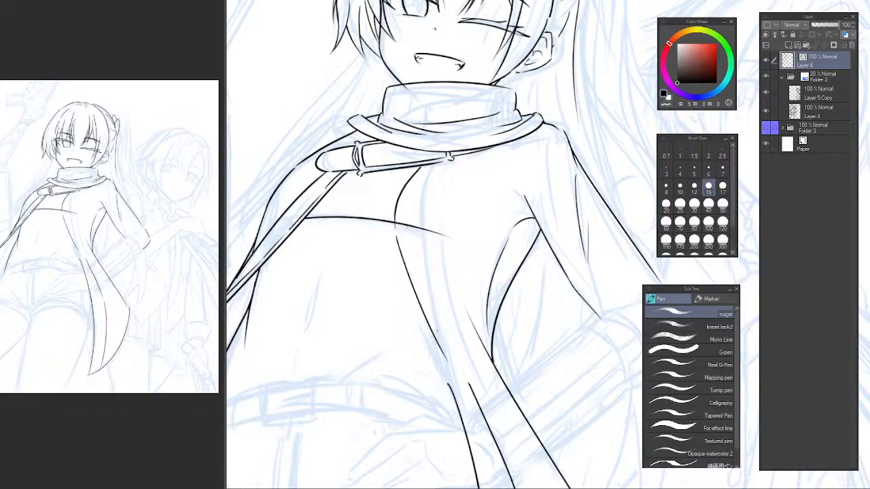
{"action": "key", "text": "ctrl+z"}
{"action": "left_click_drag", "start_coordinate": [397, 231], "coordinate": [446, 381]}
{"action": "key", "text": "ctrl+z"}
{"action": "mouse_move", "coordinate": [397, 238]}
{"action": "left_mouse_down"}
{"action": "mouse_move", "coordinate": [457, 366]}
{"action": "mouse_move", "coordinate": [395, 237]}
{"action": "mouse_move", "coordinate": [406, 300]}
{"action": "mouse_move", "coordinate": [430, 354]}
{"action": "mouse_move", "coordinate": [394, 236]}
{"action": "mouse_move", "coordinate": [439, 384]}
{"action": "left_mouse_up"}
{"action": "key", "text": "ctrl+z"}
{"action": "key", "text": "ctrl+z"}
{"action": "key", "text": "ctrl+z"}
{"action": "key", "text": "ctrl+z"}
{"action": "key", "text": "ctrl+z"}
{"action": "left_click_drag", "start_coordinate": [397, 233], "coordinate": [449, 387]}
{"action": "key", "text": "ctrl+z"}
{"action": "key", "text": "ctrl+z"}
{"action": "key", "text": "e"}
{"action": "key", "text": "p"}
{"action": "key", "text": "e"}
{"action": "left_click", "coordinate": [450, 386]}
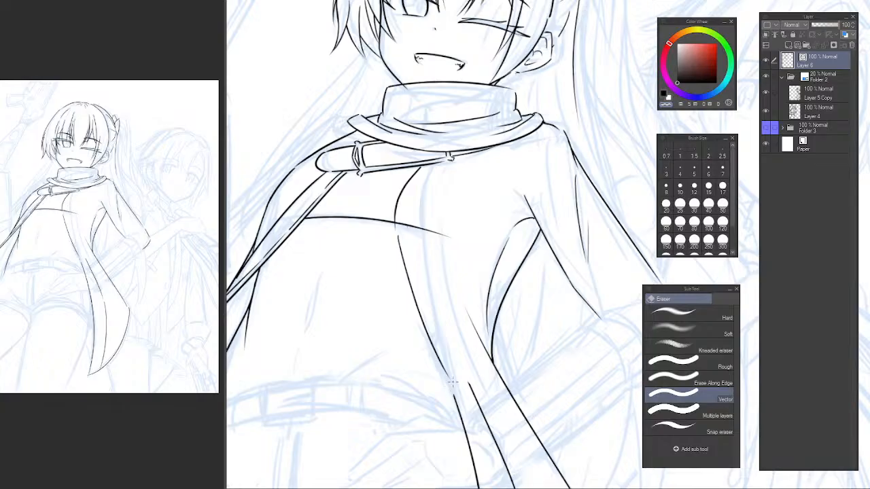
Redraw the jacket trim's second line parallel to the inner edge and erase the chest line where it crosses into the jacket.
{"action": "key", "text": "p"}
{"action": "left_click_drag", "start_coordinate": [426, 268], "coordinate": [416, 294]}
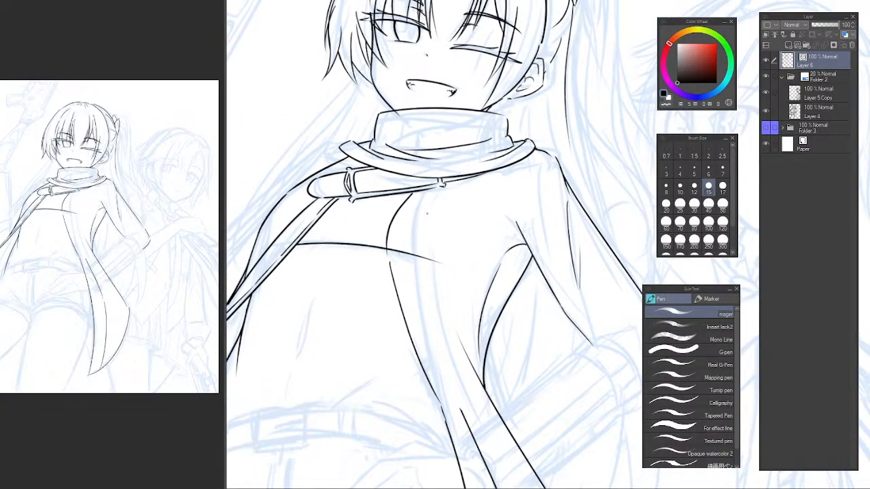
{"action": "key", "text": "ctrl+z"}
{"action": "mouse_move", "coordinate": [429, 192]}
{"action": "left_mouse_down"}
{"action": "mouse_move", "coordinate": [405, 245]}
{"action": "mouse_move", "coordinate": [408, 233]}
{"action": "mouse_move", "coordinate": [441, 349]}
{"action": "left_mouse_up"}
{"action": "key", "text": "ctrl+z"}
{"action": "key", "text": "ctrl+z"}
{"action": "mouse_move", "coordinate": [407, 244]}
{"action": "left_mouse_down"}
{"action": "mouse_move", "coordinate": [409, 280]}
{"action": "mouse_move", "coordinate": [459, 406]}
{"action": "left_mouse_up"}
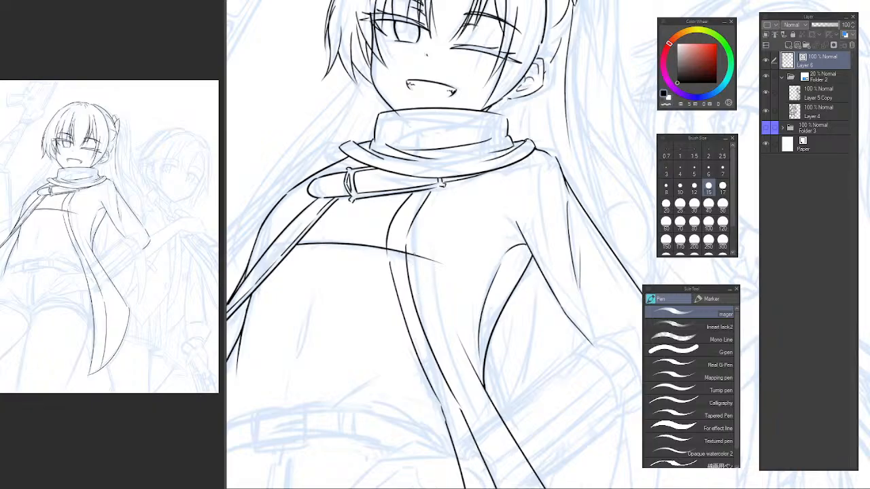
{"action": "key", "text": "e"}
{"action": "left_click_drag", "start_coordinate": [399, 253], "coordinate": [430, 275]}
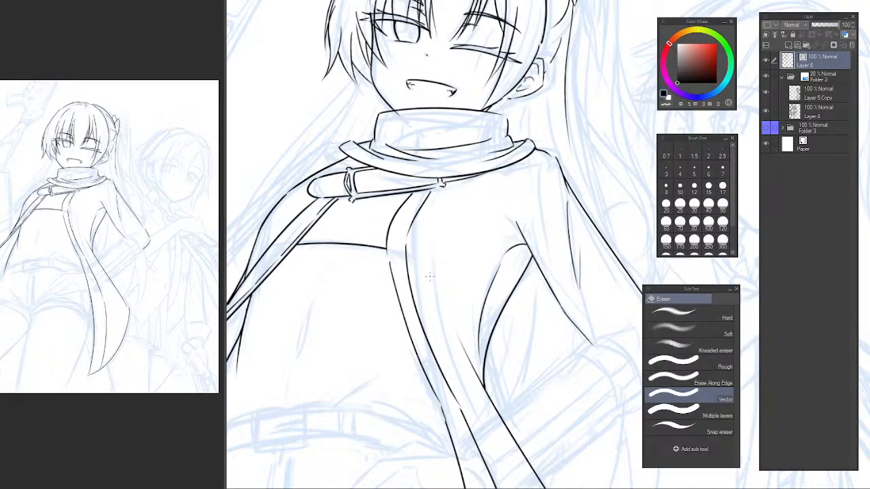
Flip the canvas and erase the upper end of the curved line at the jacket's armpit.
{"action": "scroll", "coordinate": [476, 268], "scroll_direction": "down", "scroll_amount": 6}
{"action": "scroll", "coordinate": [514, 288], "scroll_direction": "up", "scroll_amount": 8}
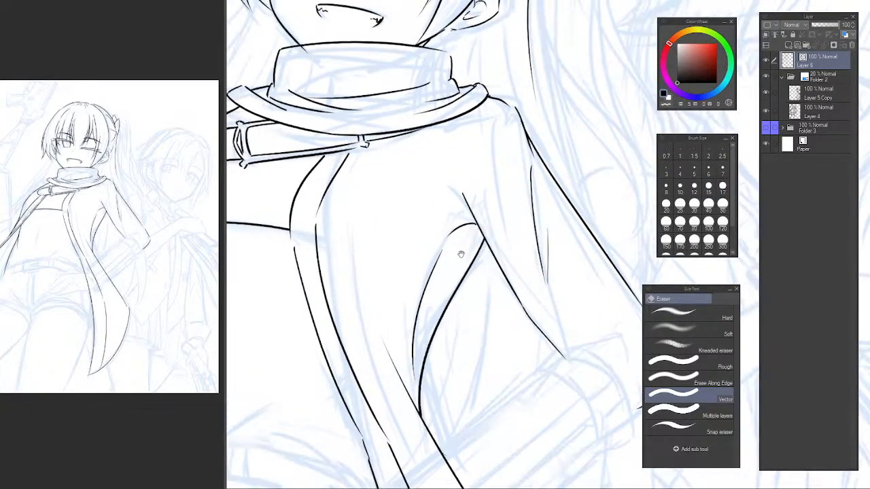
{"action": "key", "text": "h"}
{"action": "key", "text": "p"}
{"action": "left_click_drag", "start_coordinate": [512, 218], "coordinate": [422, 190]}
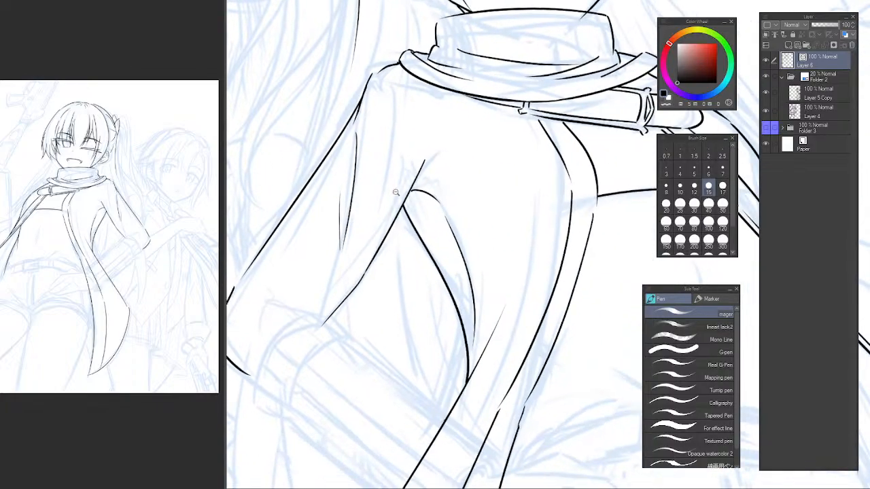
{"action": "scroll", "coordinate": [435, 224], "scroll_direction": "down", "scroll_amount": 5}
{"action": "left_click_drag", "start_coordinate": [472, 244], "coordinate": [430, 275]}
{"action": "scroll", "coordinate": [394, 232], "scroll_direction": "up", "scroll_amount": 5}
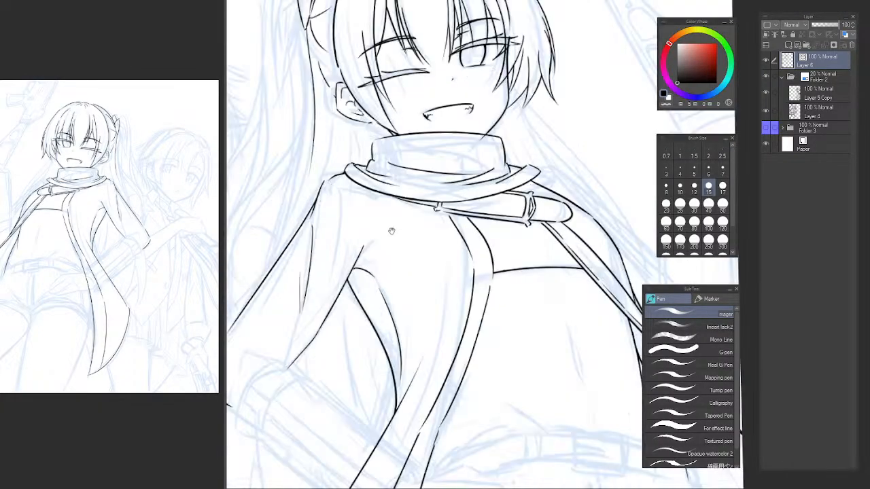
{"action": "key", "text": "e"}
{"action": "left_click_drag", "start_coordinate": [367, 265], "coordinate": [353, 280]}
Draw fold lines radiating from the armpit and a short fold near the shoulder of the jacket.
{"action": "key", "text": "p"}
{"action": "mouse_move", "coordinate": [319, 333]}
{"action": "left_mouse_down"}
{"action": "mouse_move", "coordinate": [383, 263]}
{"action": "mouse_move", "coordinate": [393, 260]}
{"action": "mouse_move", "coordinate": [410, 296]}
{"action": "left_mouse_up"}
{"action": "key", "text": "ctrl+z"}
{"action": "key", "text": "ctrl+z"}
{"action": "mouse_move", "coordinate": [382, 265]}
{"action": "left_mouse_down"}
{"action": "mouse_move", "coordinate": [409, 308]}
{"action": "mouse_move", "coordinate": [392, 326]}
{"action": "left_mouse_up"}
{"action": "key", "text": "e"}
{"action": "key", "text": "p"}
{"action": "left_click_drag", "start_coordinate": [375, 261], "coordinate": [415, 248]}
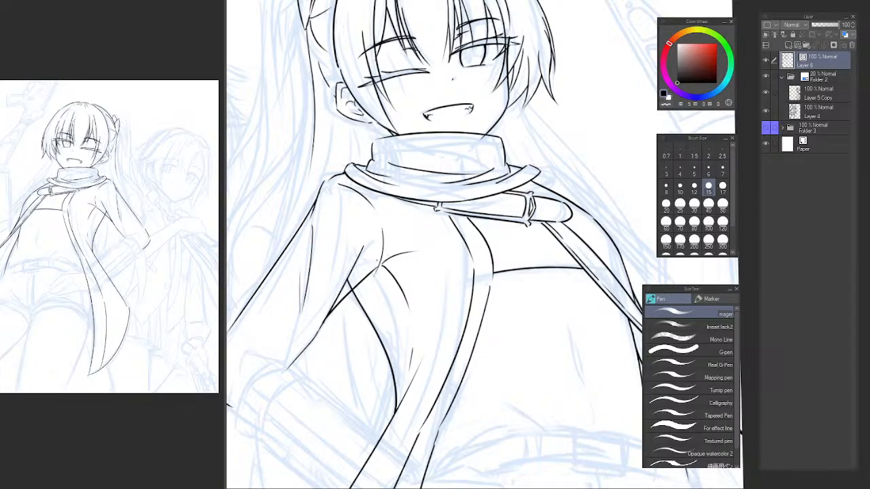
Unflip the canvas and examine the whole figure, then the shoulder beside the strap buckle.
{"action": "key", "text": "ctrl+0"}
{"action": "left_click", "coordinate": [466, 265], "text": "alt"}
{"action": "left_click_drag", "start_coordinate": [466, 265], "coordinate": [447, 262]}
{"action": "left_click", "coordinate": [456, 260], "text": "ctrl"}
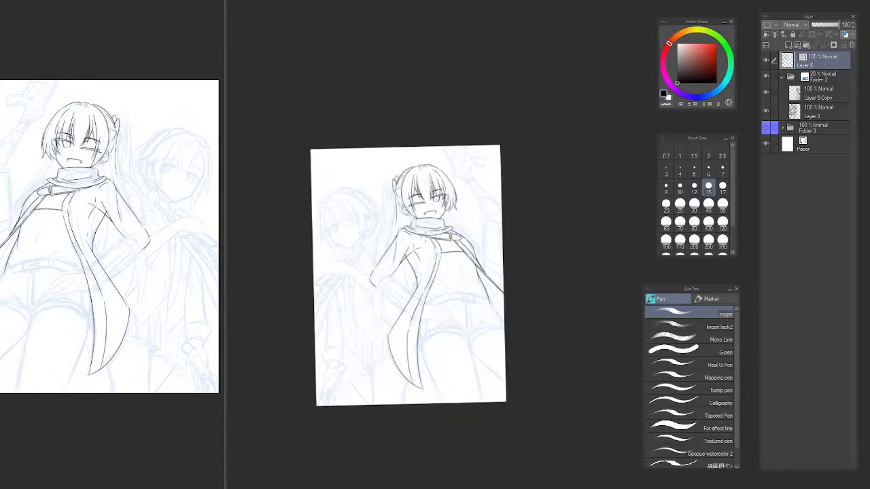
{"action": "key", "text": "h"}
{"action": "left_click_drag", "start_coordinate": [501, 238], "coordinate": [252, 223]}
{"action": "left_click", "coordinate": [440, 214], "text": "ctrl"}
{"action": "mouse_move", "coordinate": [453, 223]}
{"action": "left_mouse_down"}
{"action": "mouse_move", "coordinate": [509, 217]}
{"action": "mouse_move", "coordinate": [526, 198]}
{"action": "mouse_move", "coordinate": [537, 247]}
{"action": "mouse_move", "coordinate": [544, 244]}
{"action": "left_mouse_up"}
{"action": "scroll", "coordinate": [396, 218], "scroll_direction": "up", "scroll_amount": 5}
{"action": "left_click_drag", "start_coordinate": [373, 261], "coordinate": [396, 235]}
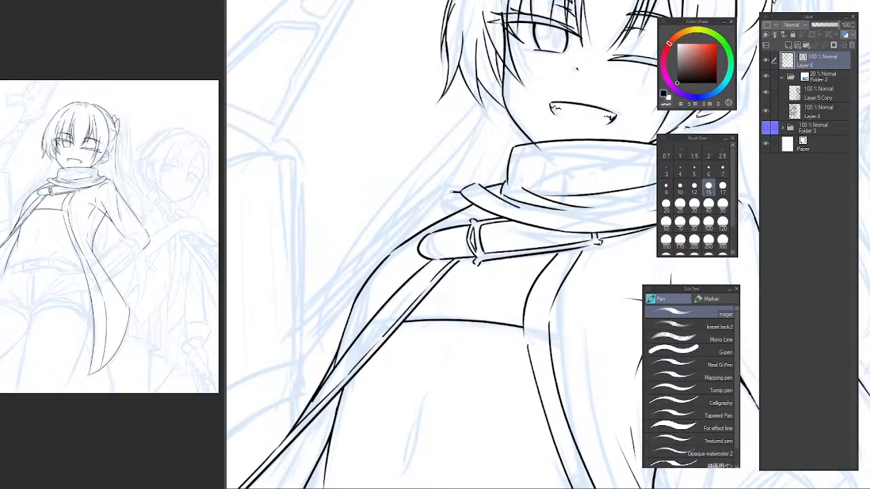
Draw the jacket's shoulder outline from the scarf edge down past the strap buckle, retrying the stroke until it follows the sketch.
{"action": "left_click_drag", "start_coordinate": [432, 195], "coordinate": [295, 351]}
{"action": "key", "text": "ctrl+z"}
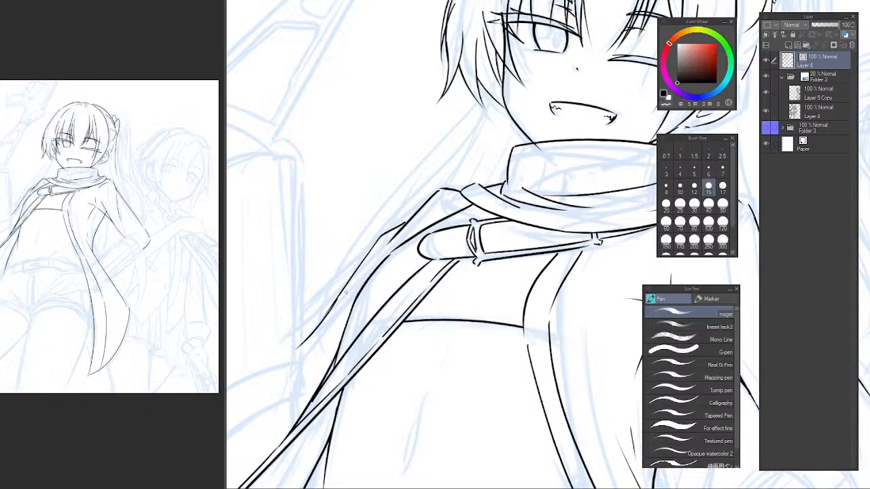
{"action": "key", "text": "ctrl+z"}
{"action": "key", "text": "ctrl+z"}
{"action": "left_click_drag", "start_coordinate": [400, 232], "coordinate": [367, 247]}
{"action": "left_click_drag", "start_coordinate": [365, 252], "coordinate": [295, 350]}
{"action": "key", "text": "ctrl+z"}
{"action": "key", "text": "ctrl+z"}
{"action": "key", "text": "ctrl+z"}
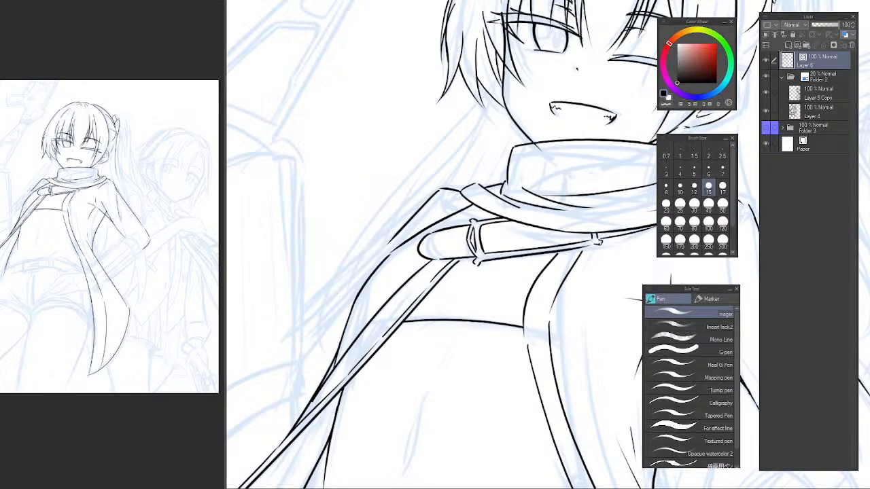
{"action": "left_click_drag", "start_coordinate": [403, 228], "coordinate": [371, 246]}
{"action": "key", "text": "ctrl+z"}
{"action": "left_click_drag", "start_coordinate": [443, 188], "coordinate": [357, 274]}
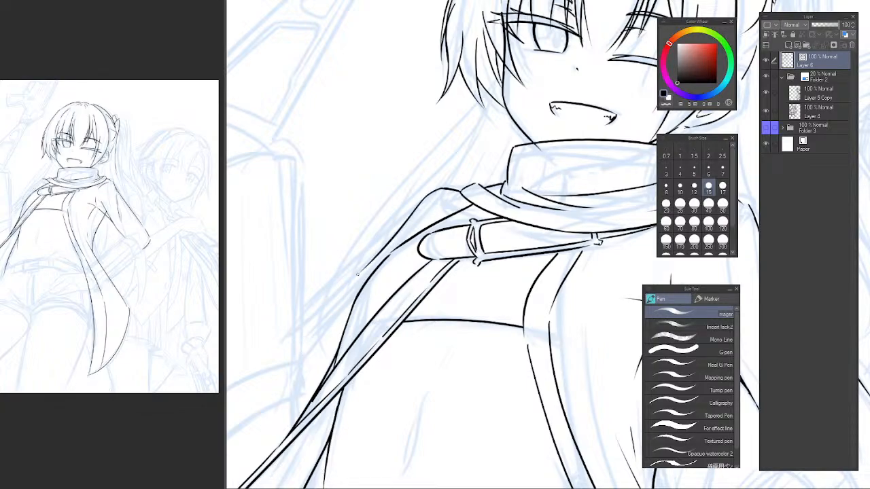
{"action": "key", "text": "ctrl+z"}
{"action": "left_click_drag", "start_coordinate": [441, 190], "coordinate": [365, 267]}
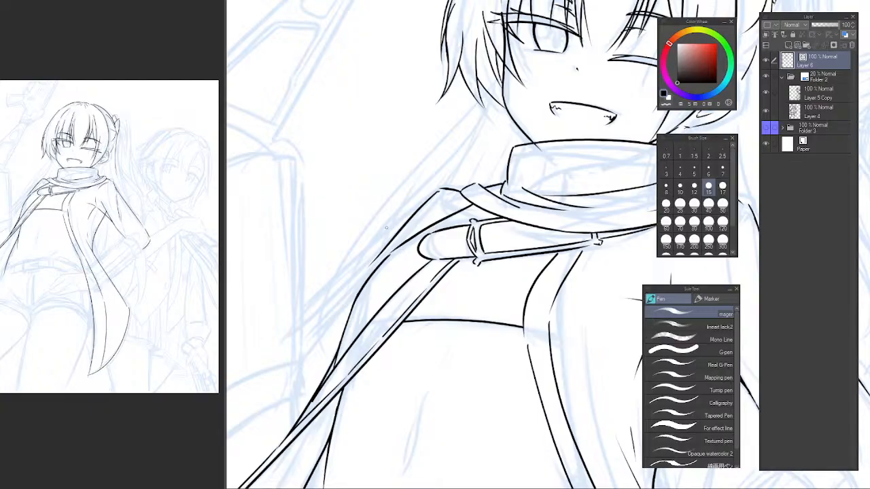
{"action": "mouse_move", "coordinate": [385, 235]}
{"action": "left_mouse_down"}
{"action": "mouse_move", "coordinate": [373, 243]}
{"action": "mouse_move", "coordinate": [425, 237]}
{"action": "mouse_move", "coordinate": [401, 250]}
{"action": "mouse_move", "coordinate": [339, 354]}
{"action": "left_mouse_up"}
{"action": "key", "text": "ctrl+z"}
{"action": "key", "text": "ctrl+z"}
{"action": "mouse_move", "coordinate": [432, 238]}
{"action": "left_mouse_down"}
{"action": "mouse_move", "coordinate": [389, 271]}
{"action": "mouse_move", "coordinate": [444, 226]}
{"action": "mouse_move", "coordinate": [385, 276]}
{"action": "left_mouse_up"}
{"action": "key", "text": "ctrl+z"}
{"action": "key", "text": "ctrl+z"}
{"action": "key", "text": "ctrl+z"}
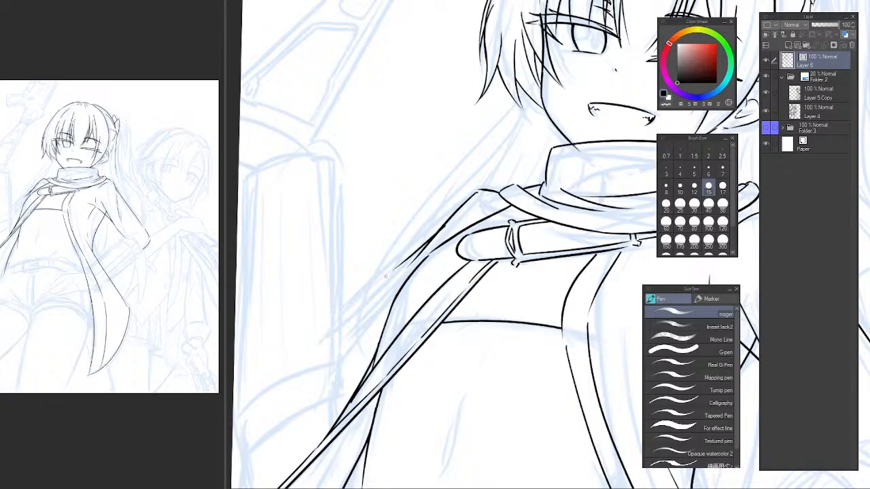
{"action": "key", "text": "ctrl+z"}
{"action": "left_click_drag", "start_coordinate": [441, 227], "coordinate": [369, 287]}
Draw the long line continuing from the shoulder outline diagonally down and away from the body.
{"action": "key", "text": "ctrl+z"}
{"action": "left_click_drag", "start_coordinate": [438, 232], "coordinate": [410, 257]}
{"action": "left_click_drag", "start_coordinate": [376, 288], "coordinate": [340, 339]}
{"action": "key", "text": "ctrl+z"}
{"action": "left_click_drag", "start_coordinate": [398, 269], "coordinate": [338, 347]}
{"action": "key", "text": "ctrl+z"}
{"action": "left_click_drag", "start_coordinate": [401, 266], "coordinate": [332, 353]}
{"action": "key", "text": "ctrl+z"}
{"action": "left_click_drag", "start_coordinate": [399, 267], "coordinate": [323, 365]}
{"action": "key", "text": "ctrl+z"}
{"action": "left_click_drag", "start_coordinate": [398, 266], "coordinate": [325, 361]}
{"action": "key", "text": "e"}
Flip the canvas and draw the thin hair lines from beneath the ear down toward the scarf.
{"action": "scroll", "coordinate": [411, 292], "scroll_direction": "down", "scroll_amount": 4}
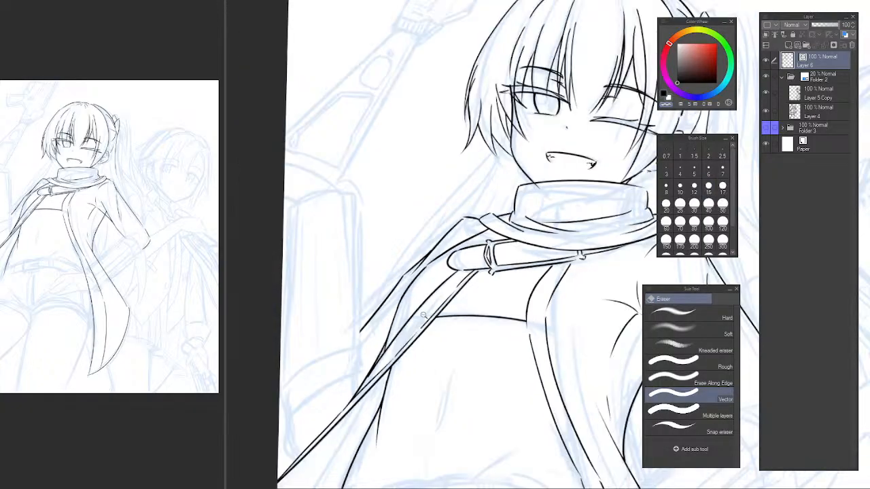
{"action": "scroll", "coordinate": [415, 287], "scroll_direction": "up", "scroll_amount": 8}
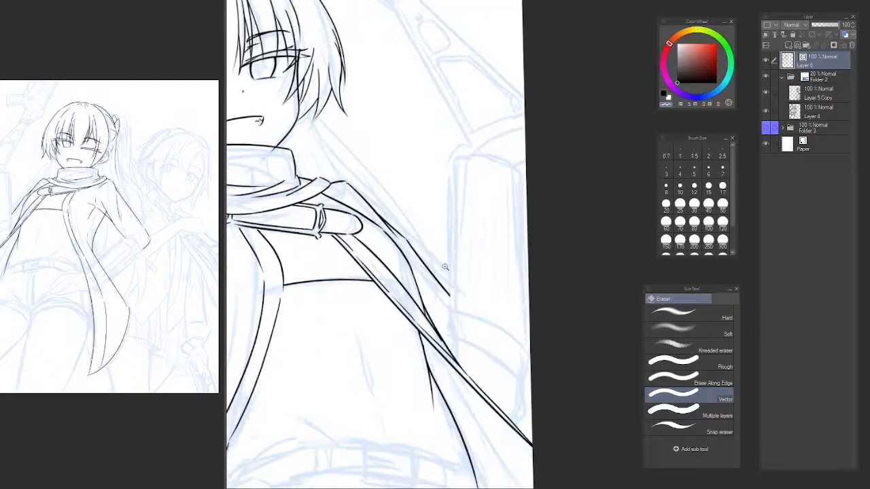
{"action": "scroll", "coordinate": [430, 286], "scroll_direction": "down", "scroll_amount": 6}
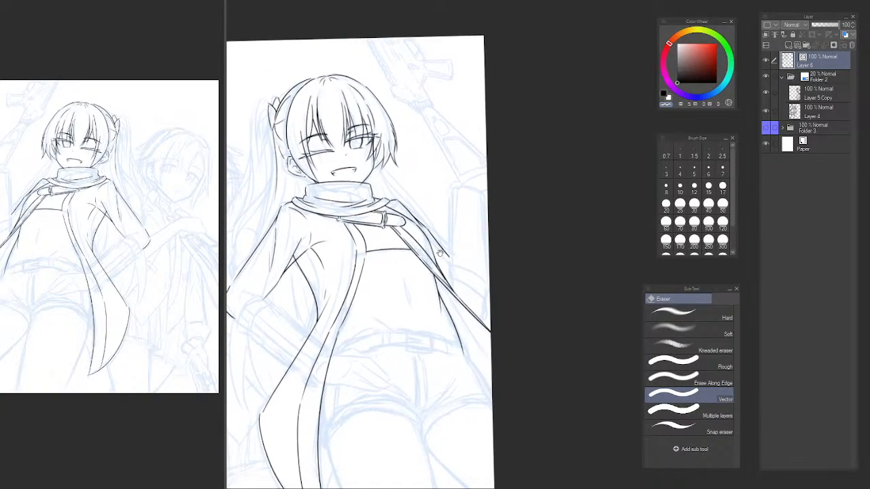
{"action": "left_click_drag", "start_coordinate": [453, 269], "coordinate": [500, 326]}
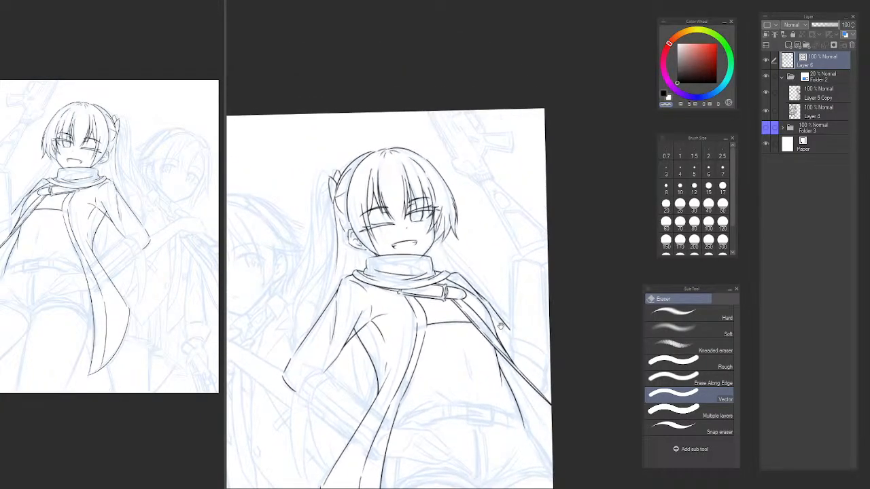
{"action": "scroll", "coordinate": [353, 248], "scroll_direction": "up", "scroll_amount": 5}
{"action": "key", "text": "p"}
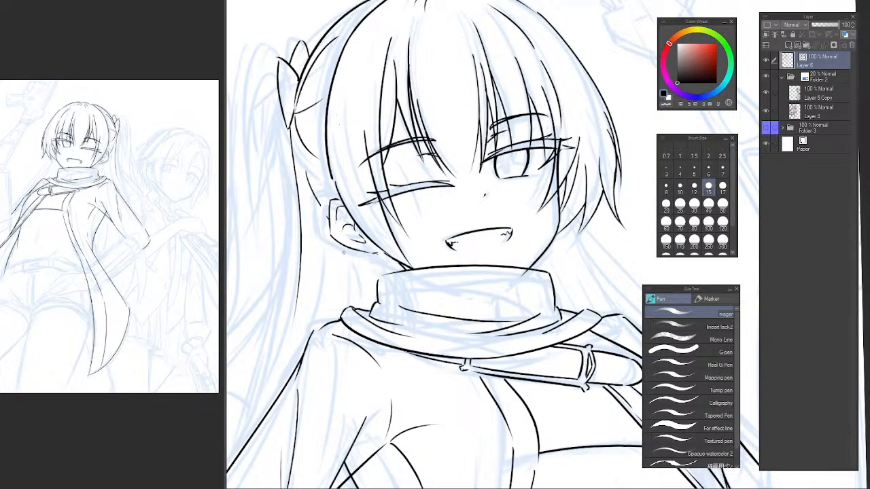
{"action": "left_click_drag", "start_coordinate": [348, 253], "coordinate": [381, 268]}
{"action": "mouse_move", "coordinate": [335, 247]}
{"action": "left_mouse_down"}
{"action": "mouse_move", "coordinate": [342, 309]}
{"action": "mouse_move", "coordinate": [316, 325]}
{"action": "left_mouse_up"}
{"action": "key", "text": "ctrl+z"}
{"action": "key", "text": "ctrl+z"}
{"action": "left_click_drag", "start_coordinate": [333, 256], "coordinate": [318, 332]}
{"action": "key", "text": "ctrl+z"}
{"action": "left_click_drag", "start_coordinate": [332, 272], "coordinate": [325, 318]}
{"action": "key", "text": "ctrl+z"}
{"action": "left_click_drag", "start_coordinate": [336, 246], "coordinate": [339, 318]}
Unflip the canvas, draw the hair line from the side lock down to the shoulder, and erase the part overlapping the jacket.
{"action": "key", "text": "ctrl+z"}
{"action": "left_click", "coordinate": [449, 267], "text": "alt"}
{"action": "left_click", "coordinate": [449, 267], "text": "alt"}
{"action": "left_click", "coordinate": [449, 267], "text": "alt"}
{"action": "left_click_drag", "start_coordinate": [480, 290], "coordinate": [315, 215]}
{"action": "key", "text": "h"}
{"action": "left_click_drag", "start_coordinate": [380, 221], "coordinate": [350, 269]}
{"action": "left_click", "coordinate": [384, 258], "text": "ctrl"}
{"action": "left_click", "coordinate": [385, 259], "text": "ctrl"}
{"action": "left_click", "coordinate": [384, 258], "text": "ctrl"}
{"action": "mouse_move", "coordinate": [442, 250]}
{"action": "left_mouse_down"}
{"action": "mouse_move", "coordinate": [415, 236]}
{"action": "mouse_move", "coordinate": [390, 290]}
{"action": "left_mouse_up"}
{"action": "mouse_move", "coordinate": [398, 241]}
{"action": "left_mouse_down"}
{"action": "mouse_move", "coordinate": [341, 349]}
{"action": "mouse_move", "coordinate": [379, 290]}
{"action": "mouse_move", "coordinate": [327, 362]}
{"action": "left_mouse_up"}
{"action": "key", "text": "ctrl+z"}
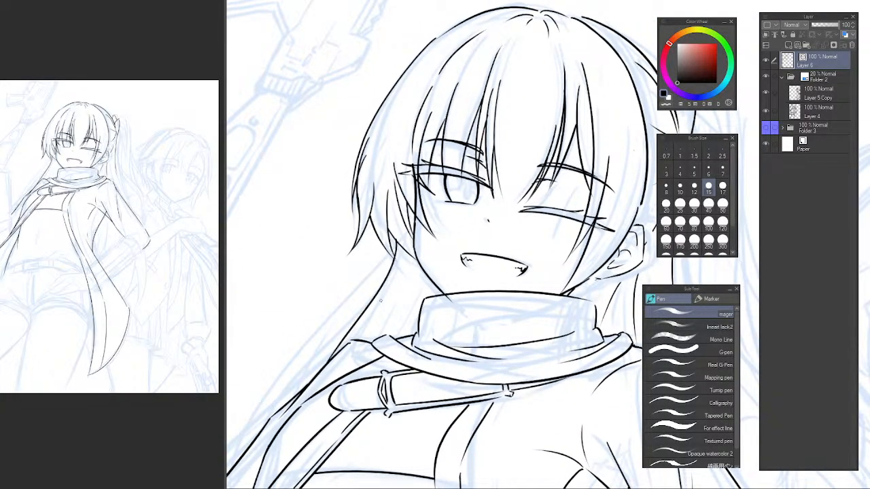
{"action": "key", "text": "ctrl+z"}
{"action": "left_click_drag", "start_coordinate": [399, 241], "coordinate": [332, 382]}
{"action": "key", "text": "ctrl+z"}
{"action": "left_click_drag", "start_coordinate": [394, 268], "coordinate": [328, 384]}
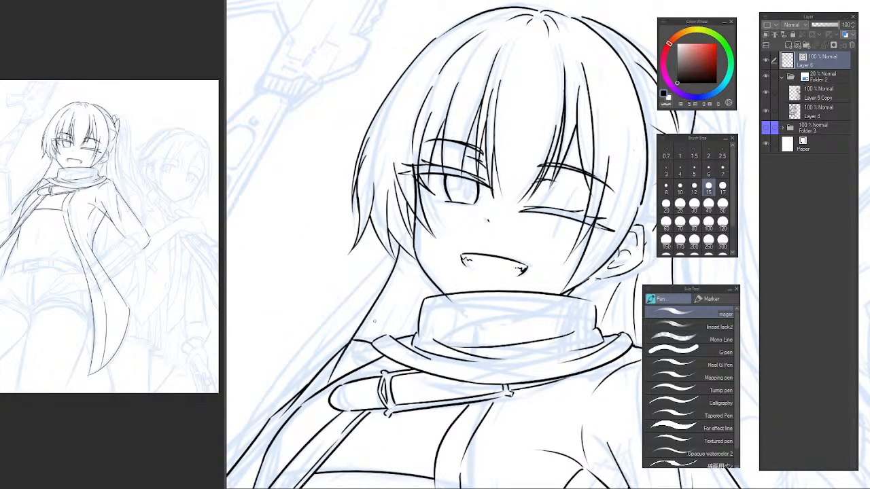
{"action": "key", "text": "e"}
{"action": "left_click_drag", "start_coordinate": [351, 344], "coordinate": [329, 380]}
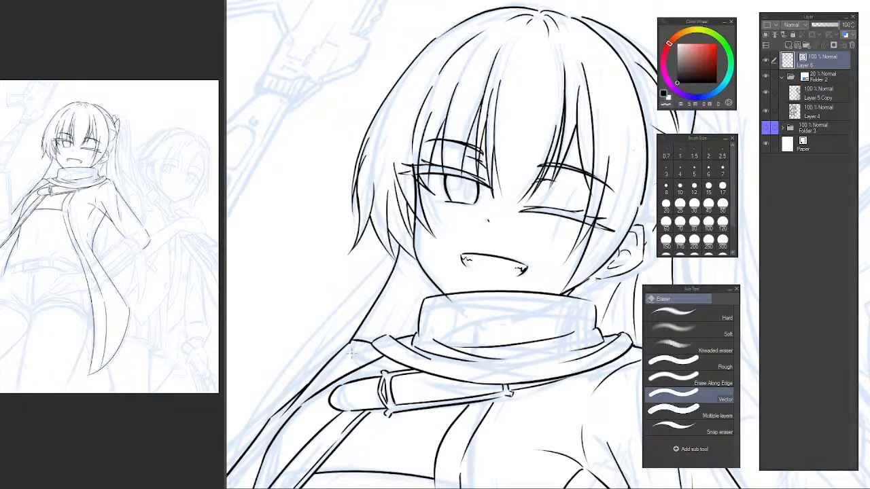
Draw a long curved hair strand from beneath the side lock past the shoulder to a tip beside the arm.
{"action": "left_click_drag", "start_coordinate": [363, 312], "coordinate": [458, 211]}
{"action": "key", "text": "p"}
{"action": "left_click_drag", "start_coordinate": [493, 156], "coordinate": [303, 410]}
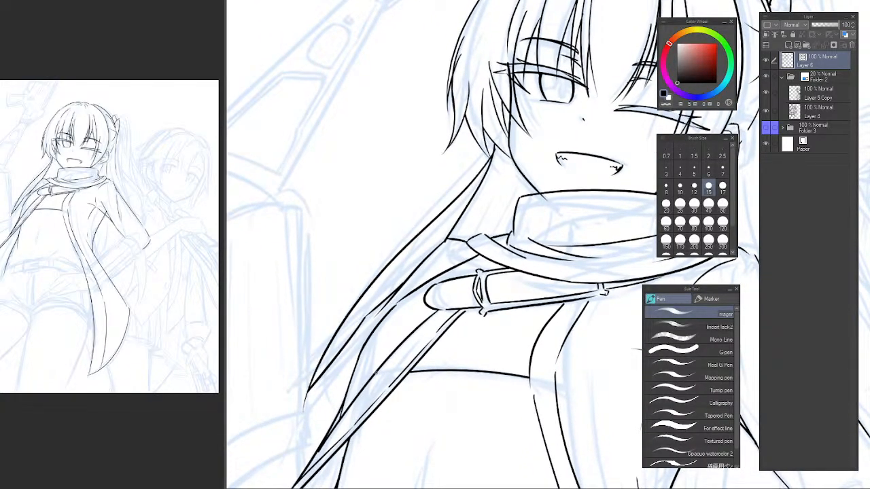
{"action": "key", "text": "ctrl+z"}
{"action": "mouse_move", "coordinate": [490, 129]}
{"action": "left_mouse_down"}
{"action": "mouse_move", "coordinate": [489, 144]}
{"action": "mouse_move", "coordinate": [324, 411]}
{"action": "left_mouse_up"}
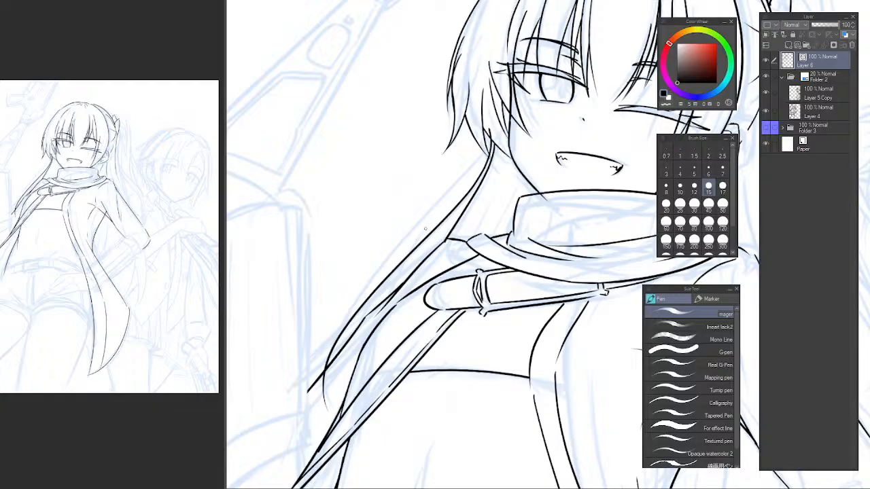
{"action": "key", "text": "ctrl+z"}
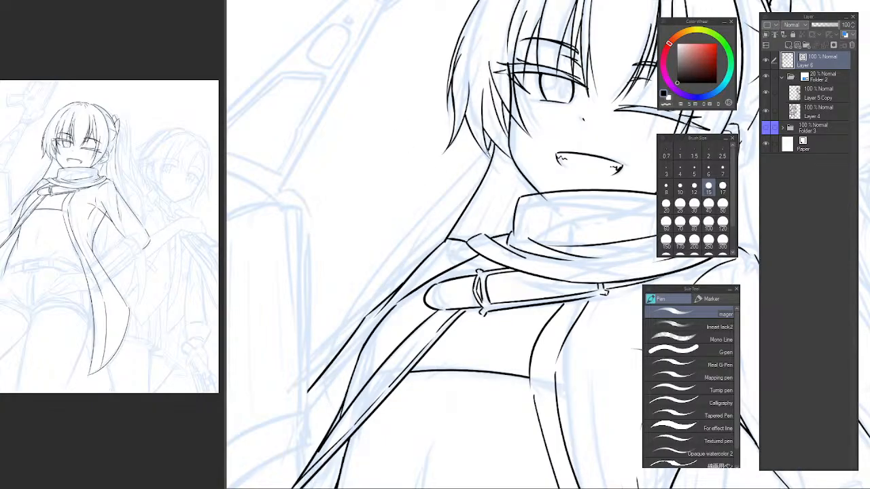
{"action": "left_click_drag", "start_coordinate": [489, 146], "coordinate": [307, 405]}
{"action": "key", "text": "ctrl+z"}
{"action": "left_click_drag", "start_coordinate": [492, 139], "coordinate": [313, 422]}
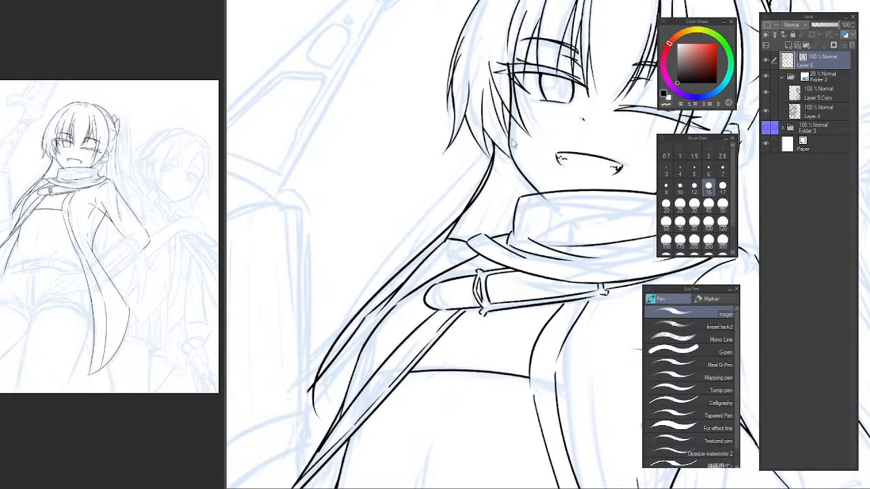
{"action": "key", "text": "ctrl+z"}
{"action": "left_click_drag", "start_coordinate": [492, 135], "coordinate": [311, 420]}
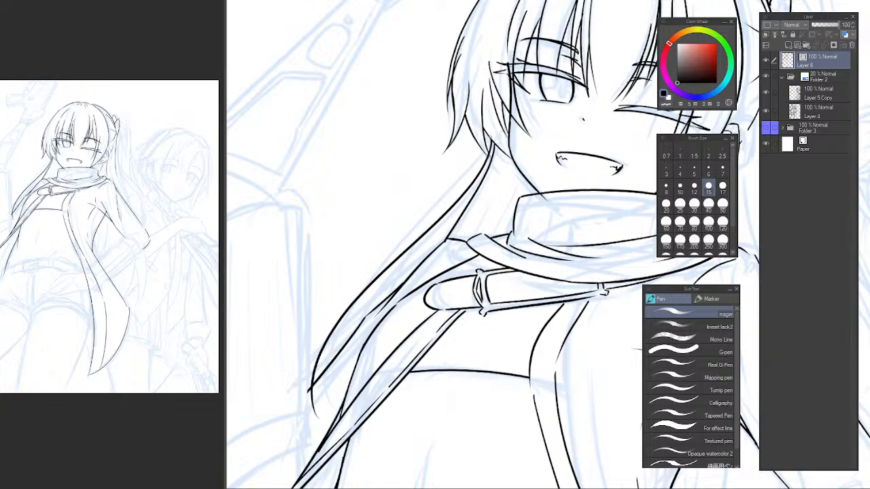
Draw a second long strand crossing the first from the side lock to the hair tips, and erase its excess line.
{"action": "mouse_move", "coordinate": [488, 117]}
{"action": "left_mouse_down"}
{"action": "mouse_move", "coordinate": [288, 392]}
{"action": "mouse_move", "coordinate": [444, 191]}
{"action": "mouse_move", "coordinate": [320, 375]}
{"action": "left_mouse_up"}
{"action": "key", "text": "ctrl+z"}
{"action": "key", "text": "ctrl+z"}
{"action": "left_click_drag", "start_coordinate": [492, 120], "coordinate": [320, 423]}
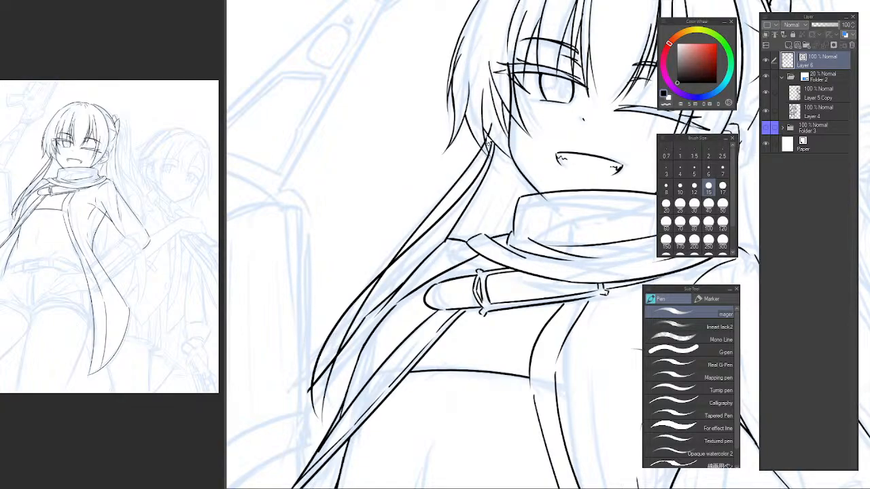
{"action": "key", "text": "ctrl+z"}
{"action": "mouse_move", "coordinate": [487, 117]}
{"action": "left_mouse_down"}
{"action": "mouse_move", "coordinate": [364, 302]}
{"action": "mouse_move", "coordinate": [321, 433]}
{"action": "left_mouse_up"}
{"action": "key", "text": "e"}
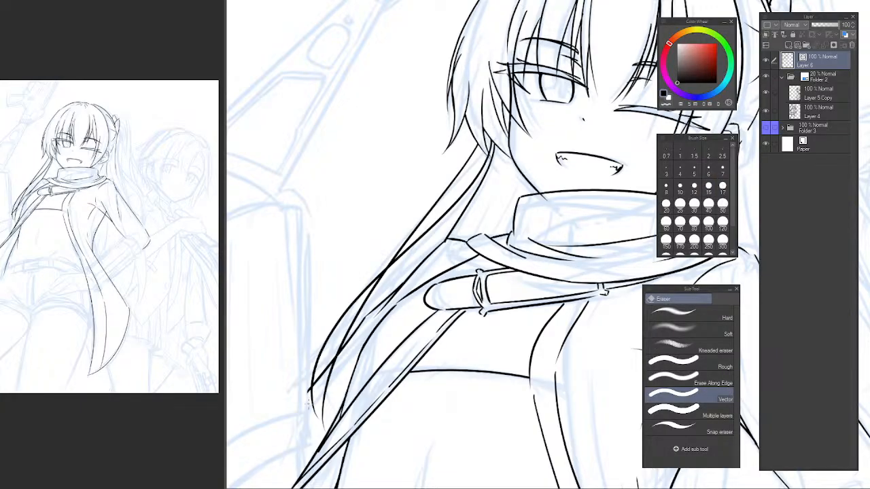
{"action": "left_click_drag", "start_coordinate": [330, 384], "coordinate": [339, 379]}
Flip the canvas and back to examine the new hair strands across the whole figure and up close.
{"action": "scroll", "coordinate": [360, 368], "scroll_direction": "down", "scroll_amount": 5}
{"action": "left_click_drag", "start_coordinate": [411, 332], "coordinate": [399, 302]}
{"action": "scroll", "coordinate": [400, 302], "scroll_direction": "up", "scroll_amount": 2}
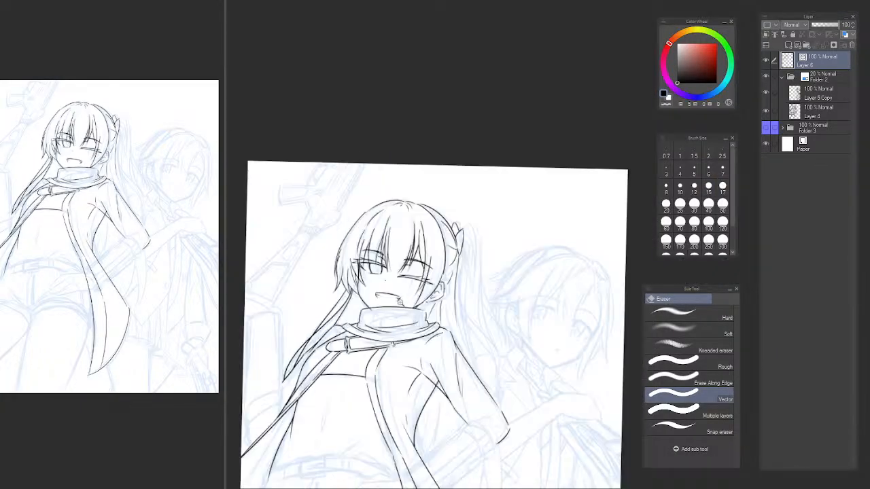
{"action": "key", "text": "h"}
{"action": "left_click_drag", "start_coordinate": [538, 280], "coordinate": [331, 253]}
{"action": "left_click_drag", "start_coordinate": [492, 247], "coordinate": [355, 257]}
{"action": "key", "text": "h"}
{"action": "left_click_drag", "start_coordinate": [542, 285], "coordinate": [294, 272]}
{"action": "scroll", "coordinate": [435, 258], "scroll_direction": "up", "scroll_amount": 4}
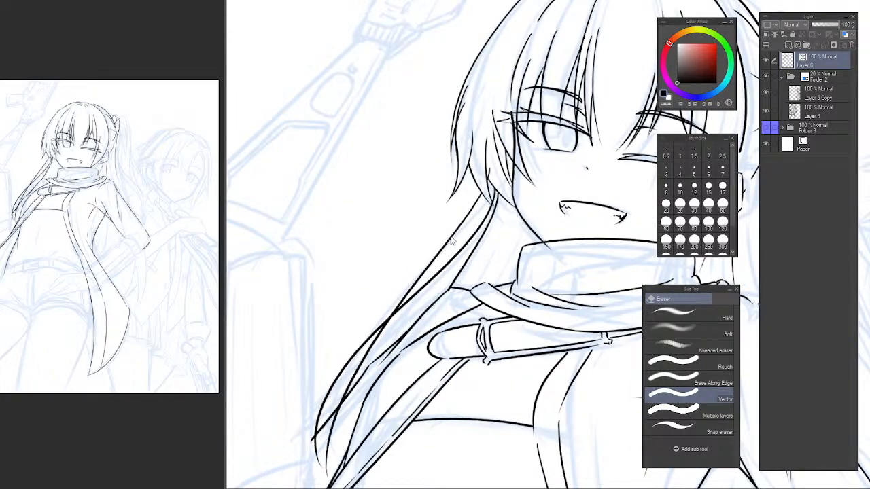
Erase the crossing outer hair strands beneath the side lock and redraw them as long curves toward the hair tips.
{"action": "left_click_drag", "start_coordinate": [459, 238], "coordinate": [460, 231]}
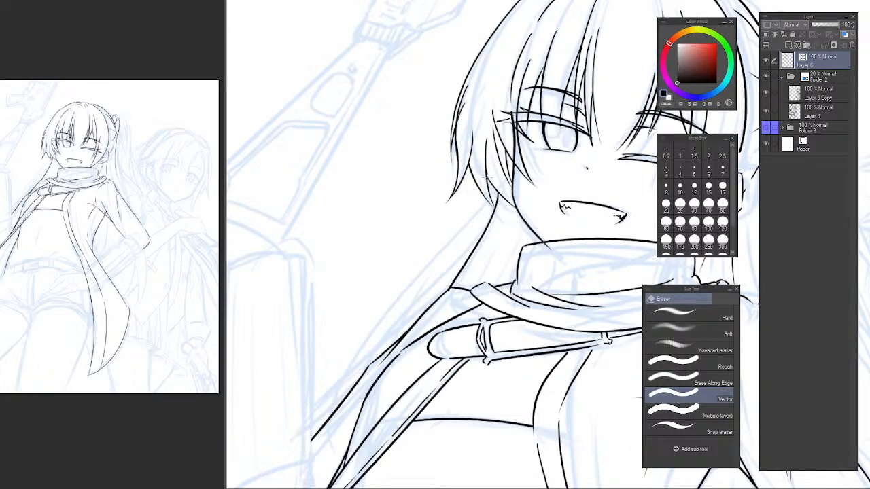
{"action": "key", "text": "p"}
{"action": "left_click_drag", "start_coordinate": [497, 185], "coordinate": [328, 445]}
{"action": "key", "text": "ctrl+z"}
{"action": "mouse_move", "coordinate": [499, 178]}
{"action": "left_mouse_down"}
{"action": "mouse_move", "coordinate": [330, 411]}
{"action": "mouse_move", "coordinate": [329, 442]}
{"action": "left_mouse_up"}
{"action": "left_click_drag", "start_coordinate": [503, 175], "coordinate": [312, 465]}
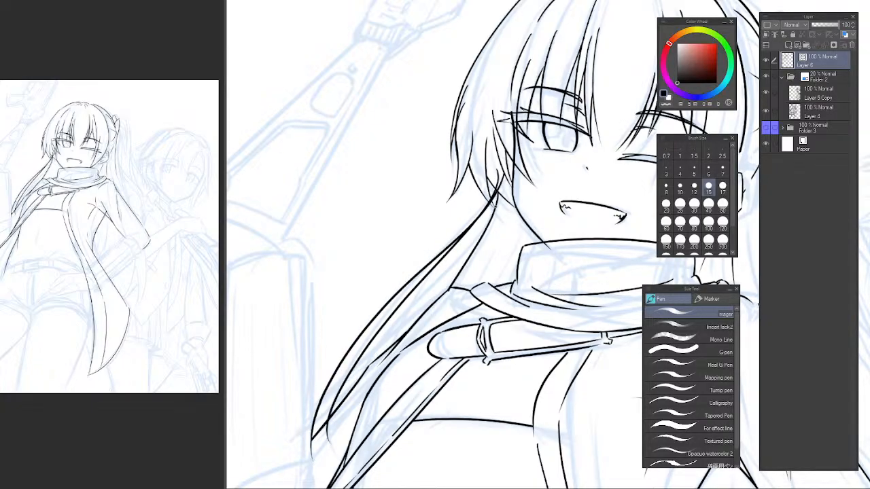
Try a new outer hair strand from the side lock to the hair tips, trimming its upper end inside the lock.
{"action": "key", "text": "ctrl+z"}
{"action": "left_click_drag", "start_coordinate": [504, 185], "coordinate": [308, 445]}
{"action": "key", "text": "ctrl+z"}
{"action": "mouse_move", "coordinate": [503, 182]}
{"action": "left_mouse_down"}
{"action": "mouse_move", "coordinate": [317, 417]}
{"action": "mouse_move", "coordinate": [307, 459]}
{"action": "left_mouse_up"}
{"action": "key", "text": "ctrl+z"}
{"action": "left_click_drag", "start_coordinate": [503, 185], "coordinate": [310, 434]}
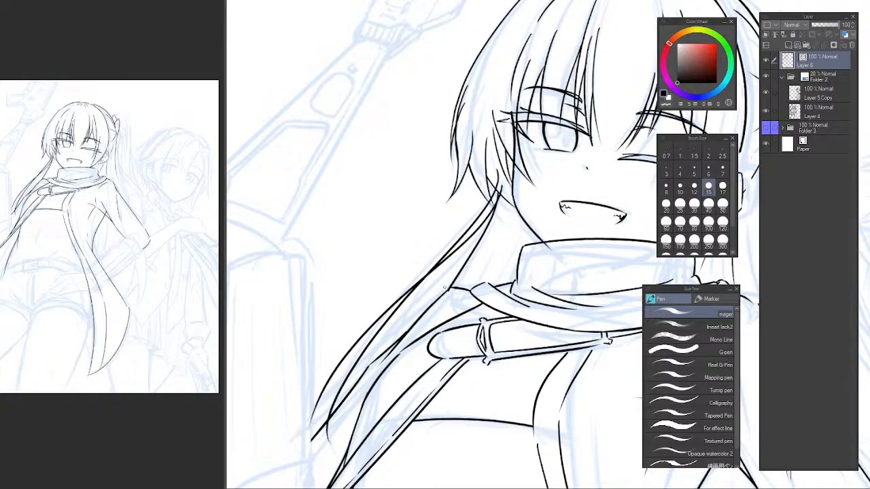
{"action": "key", "text": "e"}
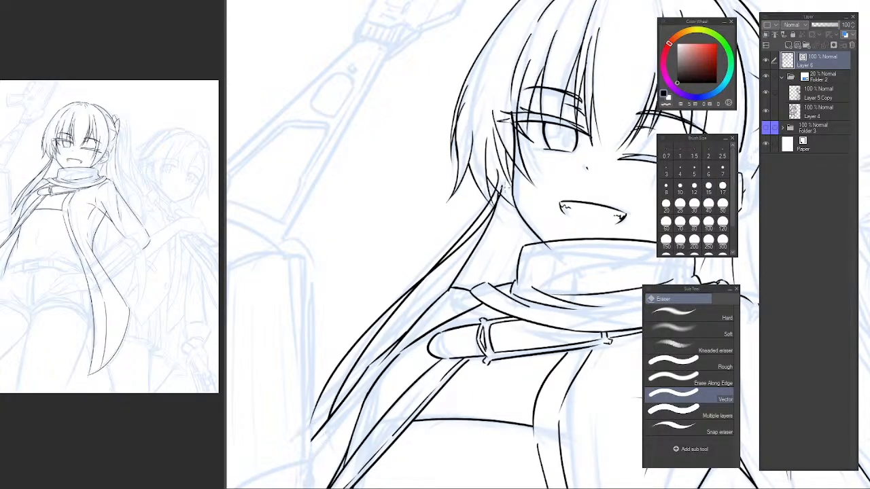
{"action": "left_click_drag", "start_coordinate": [501, 181], "coordinate": [507, 193]}
{"action": "scroll", "coordinate": [461, 274], "scroll_direction": "down", "scroll_amount": 3}
{"action": "key", "text": "p"}
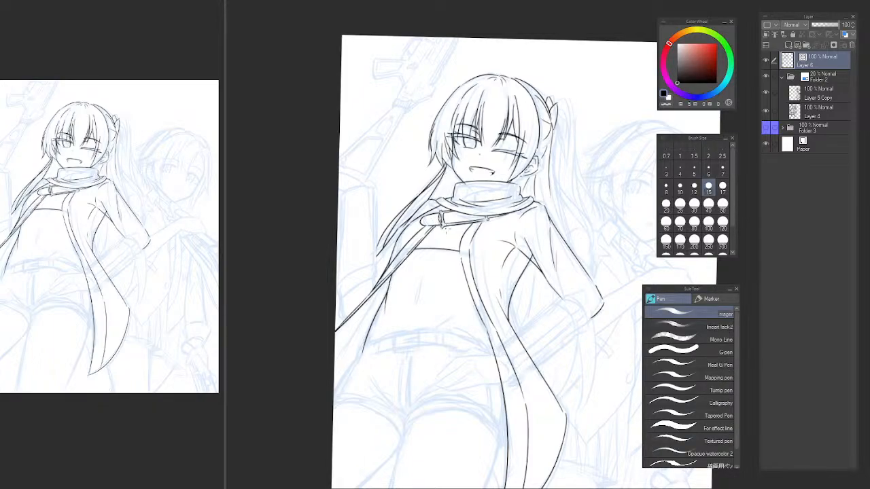
Undo the last outer strand and draw two nearly parallel long strands from the side lock past the shoulder to the tips.
{"action": "scroll", "coordinate": [443, 238], "scroll_direction": "up", "scroll_amount": 4}
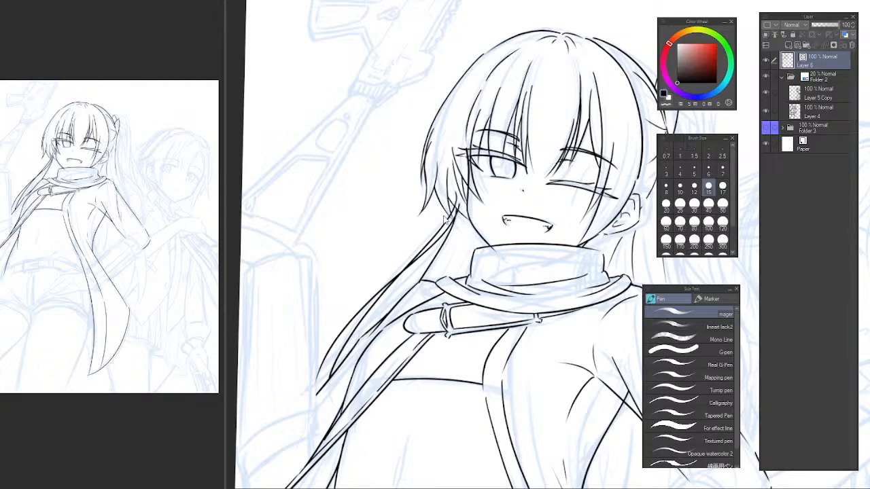
{"action": "key", "text": "ctrl+z"}
{"action": "key", "text": "ctrl+z"}
{"action": "left_click_drag", "start_coordinate": [441, 254], "coordinate": [402, 261]}
{"action": "left_click_drag", "start_coordinate": [410, 215], "coordinate": [275, 415]}
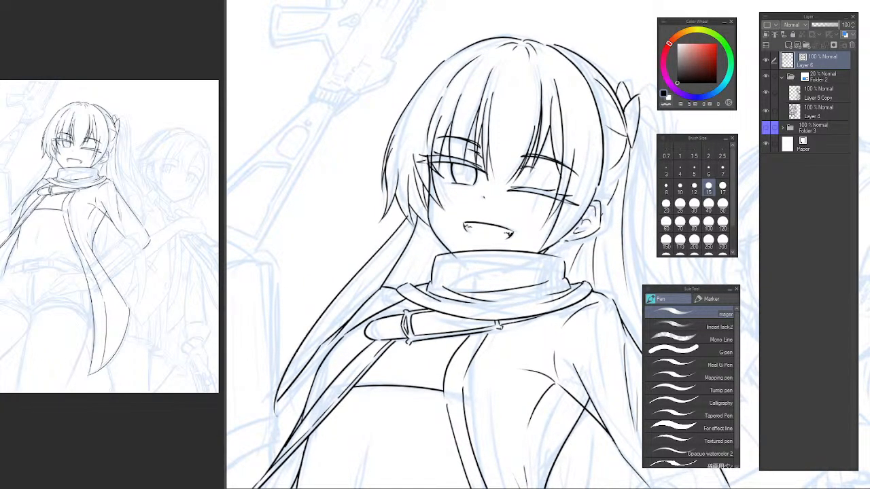
{"action": "key", "text": "ctrl+z"}
{"action": "left_click_drag", "start_coordinate": [409, 216], "coordinate": [282, 421]}
{"action": "left_click_drag", "start_coordinate": [411, 220], "coordinate": [263, 444]}
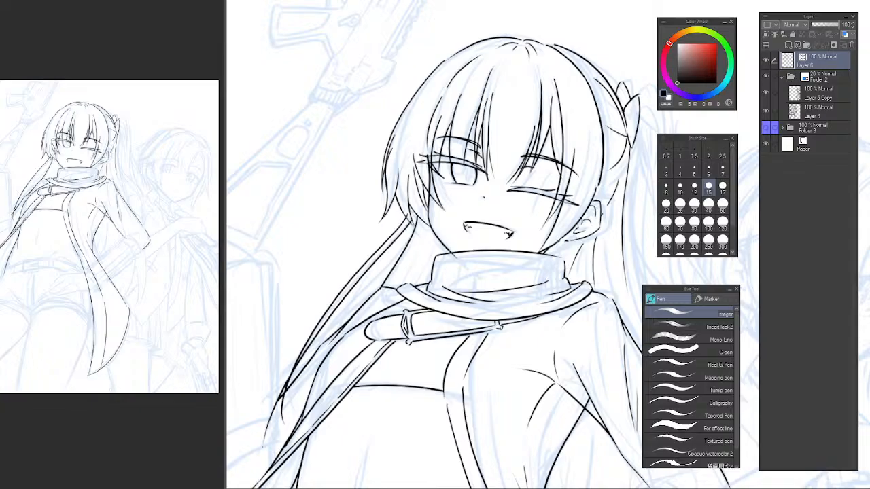
{"action": "key", "text": "ctrl+z"}
{"action": "mouse_move", "coordinate": [412, 215]}
{"action": "left_mouse_down"}
{"action": "mouse_move", "coordinate": [308, 360]}
{"action": "mouse_move", "coordinate": [286, 424]}
{"action": "mouse_move", "coordinate": [329, 321]}
{"action": "mouse_move", "coordinate": [301, 370]}
{"action": "left_mouse_up"}
{"action": "key", "text": "ctrl+z"}
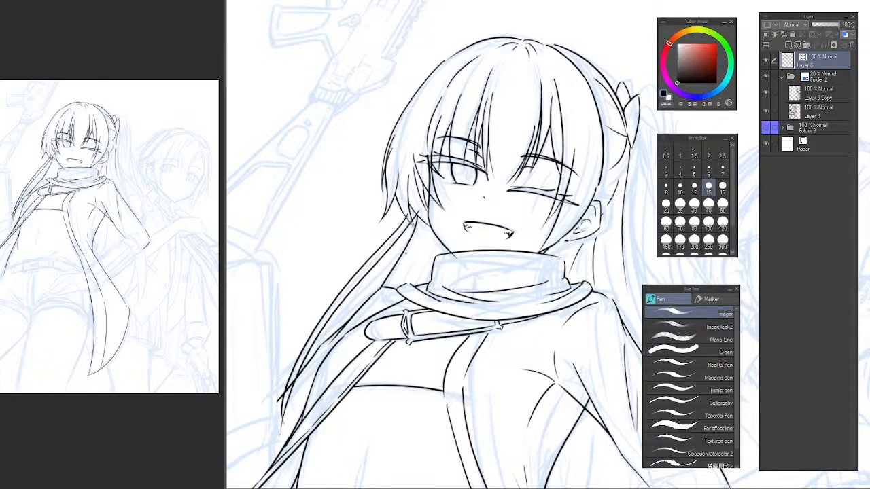
Erase the excess ends of the new hair strands beneath the side lock and at the hair tips.
{"action": "key", "text": "e"}
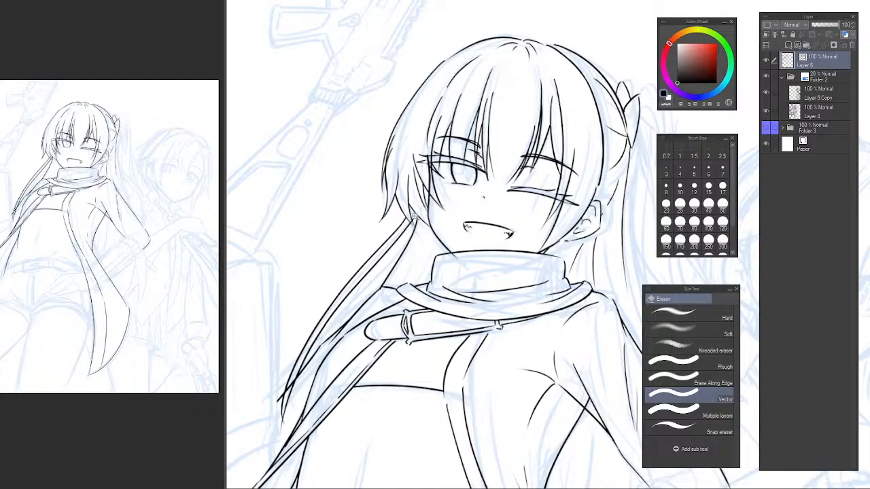
{"action": "scroll", "coordinate": [414, 215], "scroll_direction": "up", "scroll_amount": 3}
{"action": "left_click_drag", "start_coordinate": [416, 282], "coordinate": [370, 286]}
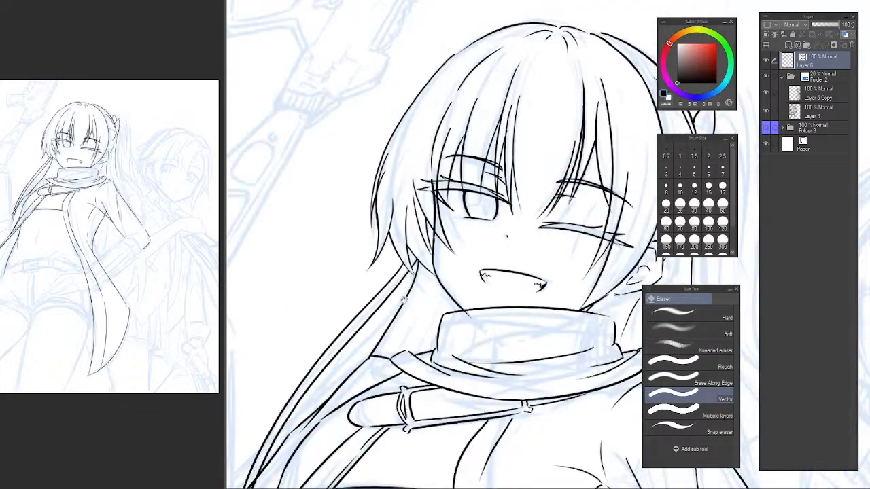
{"action": "left_click_drag", "start_coordinate": [364, 348], "coordinate": [396, 197]}
{"action": "left_click_drag", "start_coordinate": [361, 249], "coordinate": [331, 361]}
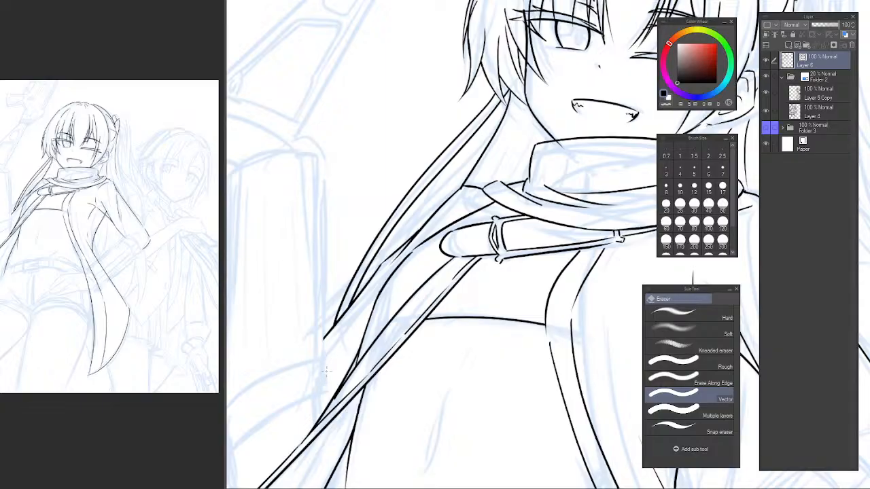
{"action": "left_click_drag", "start_coordinate": [379, 340], "coordinate": [312, 342]}
{"action": "left_click_drag", "start_coordinate": [387, 292], "coordinate": [347, 296]}
{"action": "left_click_drag", "start_coordinate": [348, 296], "coordinate": [394, 293]}
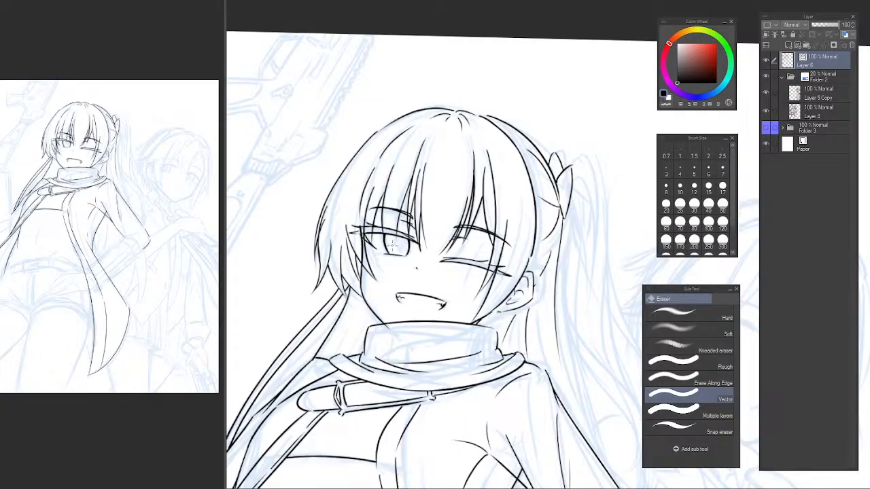
Flip the canvas, clean up where the long strands meet the side lock, and flip it back.
{"action": "key", "text": "h"}
{"action": "left_click_drag", "start_coordinate": [500, 312], "coordinate": [322, 285]}
{"action": "left_click_drag", "start_coordinate": [486, 299], "coordinate": [381, 331]}
{"action": "left_click", "coordinate": [461, 288]}
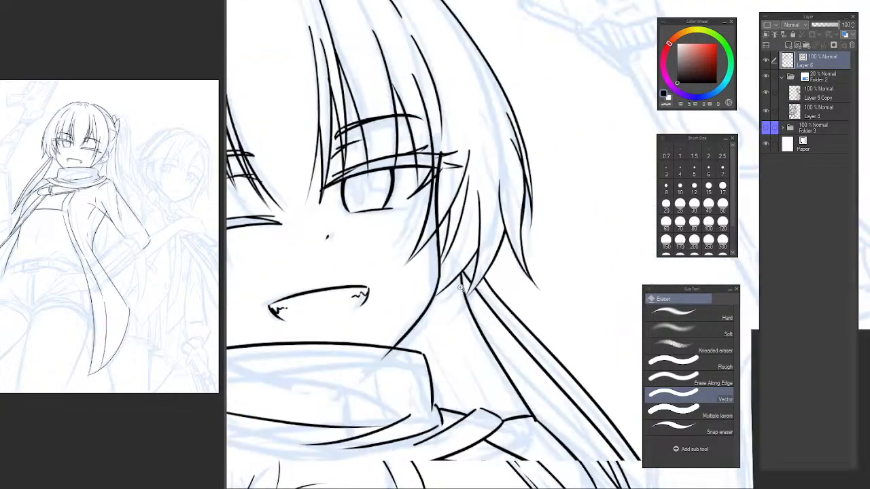
{"action": "left_click", "coordinate": [461, 288]}
{"action": "key", "text": "p"}
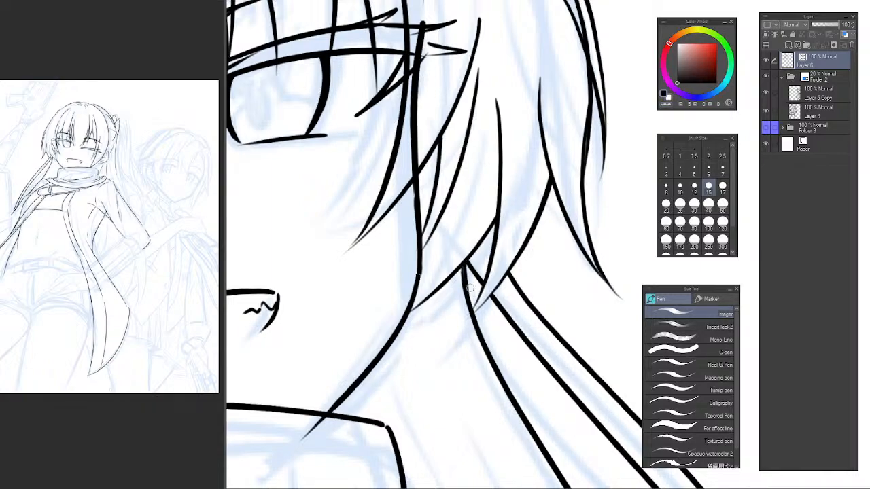
{"action": "left_click", "coordinate": [523, 331]}
{"action": "left_click", "coordinate": [524, 332]}
{"action": "left_click", "coordinate": [523, 332]}
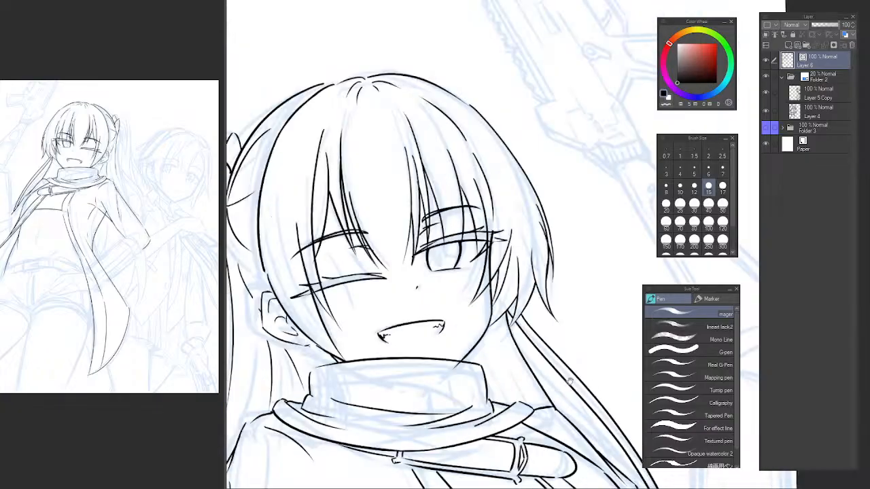
{"action": "left_click_drag", "start_coordinate": [604, 319], "coordinate": [478, 166]}
{"action": "key", "text": "h"}
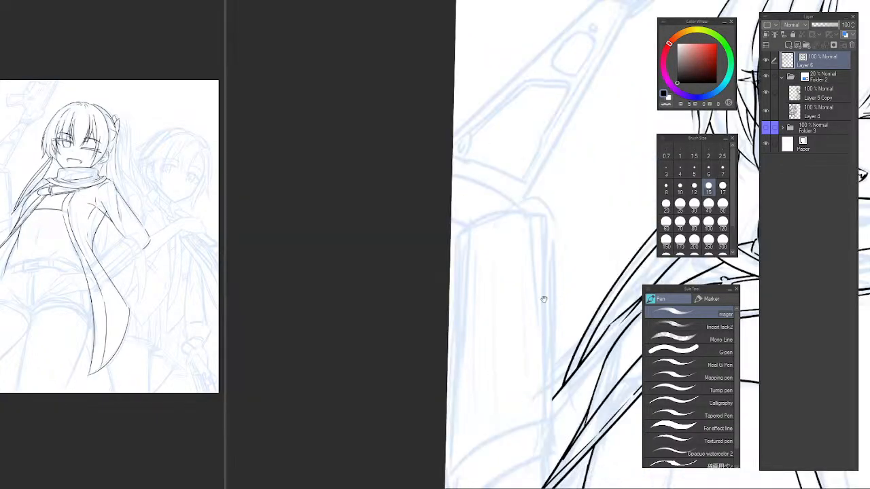
Draw a short curved line beside the neck, between the long hair strand and the scarf collar.
{"action": "left_click_drag", "start_coordinate": [543, 299], "coordinate": [276, 293]}
{"action": "left_click_drag", "start_coordinate": [455, 231], "coordinate": [383, 303]}
{"action": "left_click", "coordinate": [413, 257]}
{"action": "left_click_drag", "start_coordinate": [422, 253], "coordinate": [410, 319]}
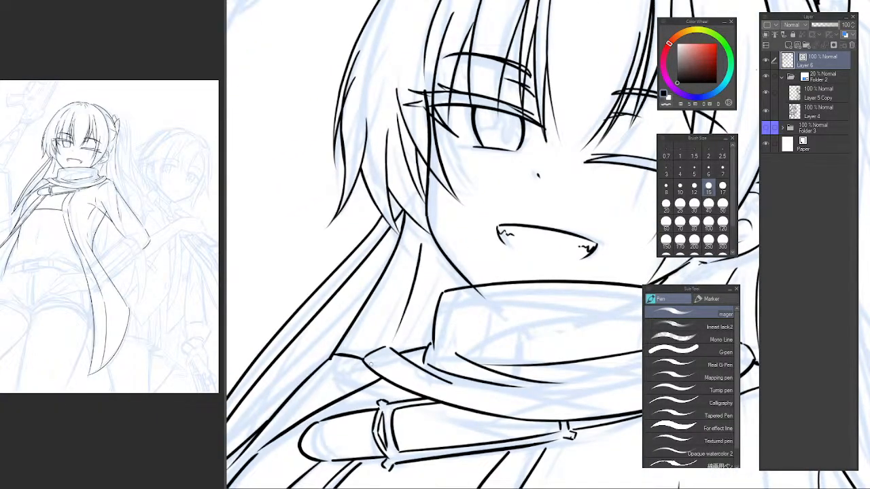
{"action": "left_click_drag", "start_coordinate": [385, 348], "coordinate": [377, 358]}
{"action": "key", "text": "ctrl+z"}
{"action": "left_click_drag", "start_coordinate": [418, 254], "coordinate": [382, 344]}
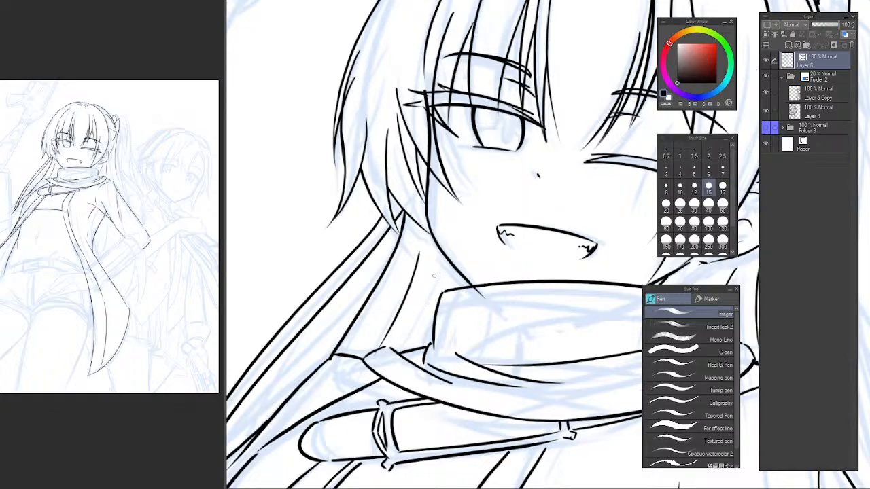
{"action": "key", "text": "ctrl+z"}
{"action": "left_click_drag", "start_coordinate": [432, 286], "coordinate": [422, 345]}
{"action": "left_click", "coordinate": [458, 308]}
{"action": "left_click", "coordinate": [458, 309]}
{"action": "left_click", "coordinate": [459, 309]}
{"action": "left_click", "coordinate": [460, 310]}
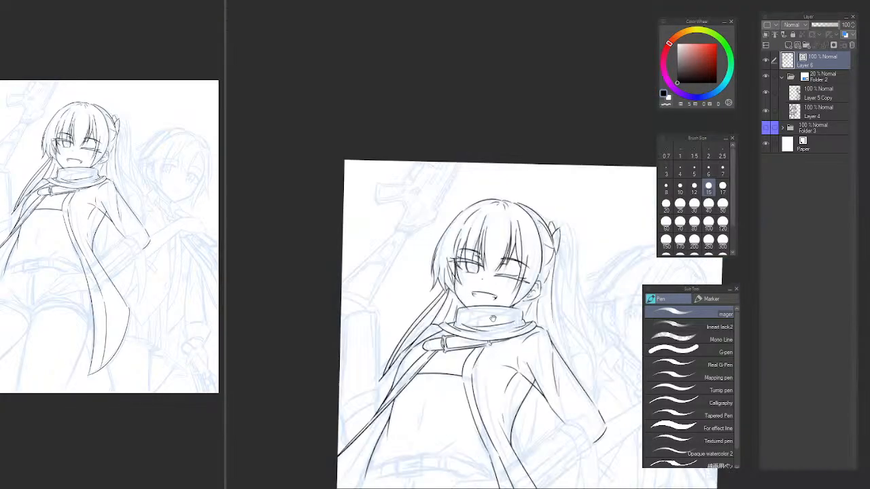
{"action": "left_click_drag", "start_coordinate": [485, 318], "coordinate": [430, 272]}
{"action": "left_click", "coordinate": [434, 277]}
{"action": "left_click", "coordinate": [435, 277]}
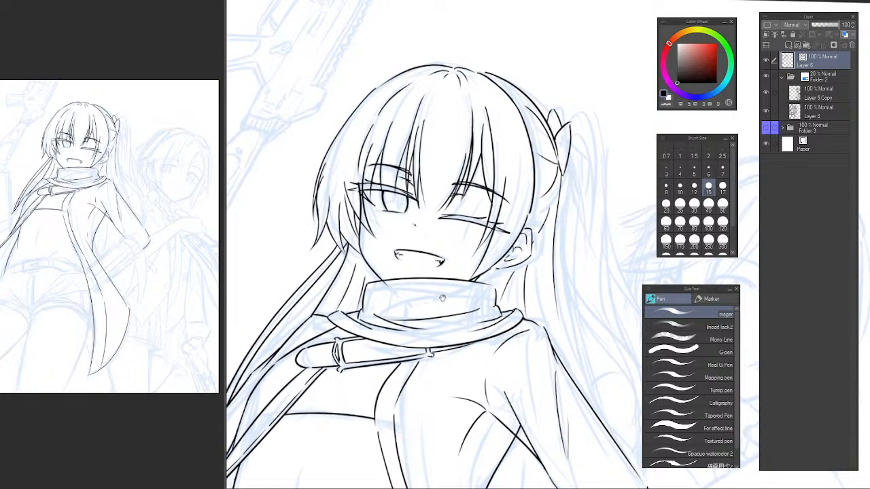
Flip the canvas and draw the ponytail's upper line from the hair ribbon down to about ear level.
{"action": "key", "text": "h"}
{"action": "mouse_move", "coordinate": [570, 294]}
{"action": "left_mouse_down"}
{"action": "mouse_move", "coordinate": [375, 272]}
{"action": "mouse_move", "coordinate": [428, 289]}
{"action": "mouse_move", "coordinate": [451, 314]}
{"action": "left_mouse_up"}
{"action": "left_click_drag", "start_coordinate": [390, 164], "coordinate": [383, 270]}
{"action": "key", "text": "ctrl+z"}
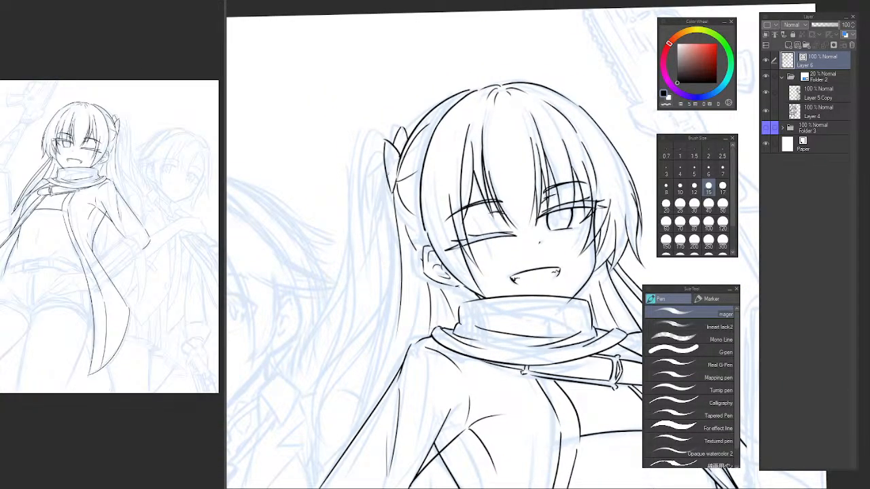
{"action": "left_click_drag", "start_coordinate": [388, 164], "coordinate": [395, 268]}
{"action": "key", "text": "ctrl+z"}
{"action": "left_click_drag", "start_coordinate": [388, 164], "coordinate": [392, 261]}
{"action": "key", "text": "ctrl+z"}
{"action": "left_click_drag", "start_coordinate": [388, 166], "coordinate": [398, 277]}
{"action": "key", "text": "ctrl+z"}
{"action": "left_click_drag", "start_coordinate": [388, 167], "coordinate": [395, 267]}
{"action": "key", "text": "ctrl+z"}
{"action": "left_click_drag", "start_coordinate": [388, 168], "coordinate": [398, 280]}
{"action": "key", "text": "ctrl+z"}
{"action": "left_click_drag", "start_coordinate": [388, 167], "coordinate": [402, 284]}
{"action": "key", "text": "ctrl+z"}
{"action": "mouse_move", "coordinate": [388, 167]}
{"action": "left_mouse_down"}
{"action": "mouse_move", "coordinate": [402, 296]}
{"action": "mouse_move", "coordinate": [395, 265]}
{"action": "left_mouse_up"}
Draw a long ponytail strand from the ribbon line down to the jacket sleeve and erase the part overlapping the sleeve.
{"action": "key", "text": "e"}
{"action": "key", "text": "p"}
{"action": "left_click_drag", "start_coordinate": [390, 202], "coordinate": [365, 335]}
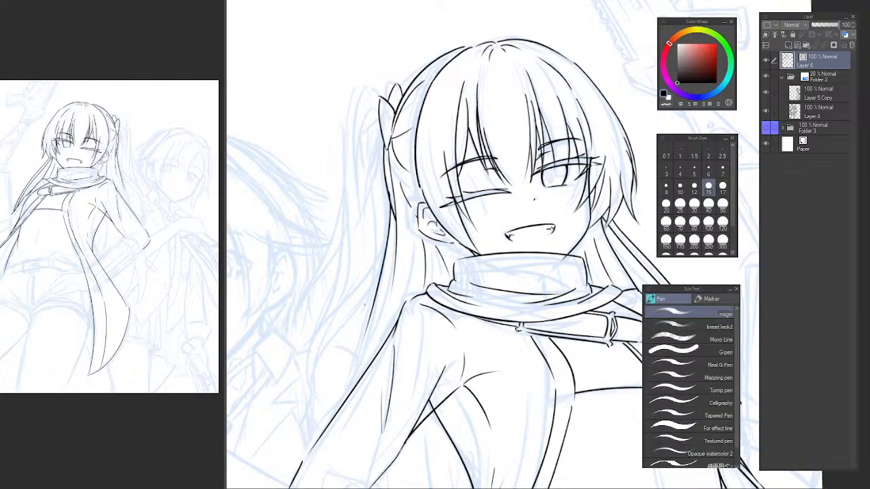
{"action": "key", "text": "ctrl+z"}
{"action": "mouse_move", "coordinate": [383, 173]}
{"action": "left_mouse_down"}
{"action": "mouse_move", "coordinate": [385, 211]}
{"action": "mouse_move", "coordinate": [340, 432]}
{"action": "left_mouse_up"}
{"action": "key", "text": "ctrl+z"}
{"action": "left_click_drag", "start_coordinate": [385, 177], "coordinate": [341, 437]}
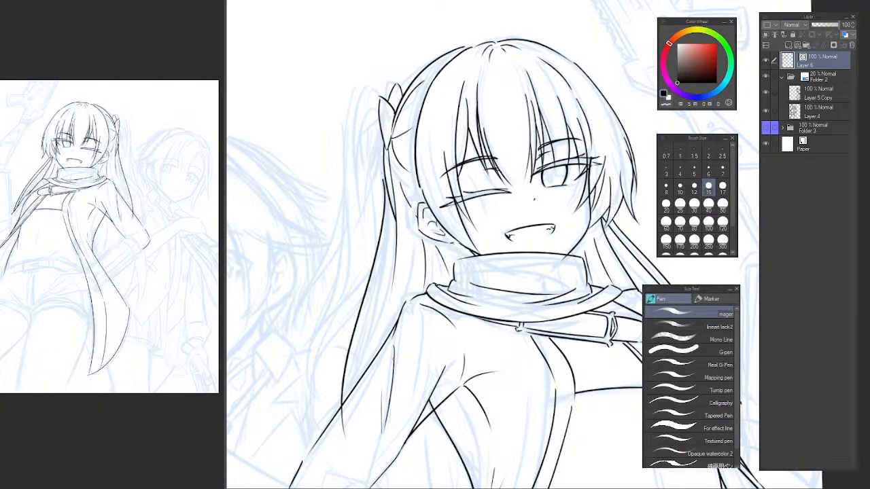
{"action": "key", "text": "ctrl+z"}
{"action": "mouse_move", "coordinate": [389, 195]}
{"action": "left_mouse_down"}
{"action": "mouse_move", "coordinate": [340, 455]}
{"action": "mouse_move", "coordinate": [382, 274]}
{"action": "mouse_move", "coordinate": [338, 434]}
{"action": "mouse_move", "coordinate": [346, 420]}
{"action": "left_mouse_up"}
{"action": "key", "text": "ctrl+z"}
{"action": "key", "text": "e"}
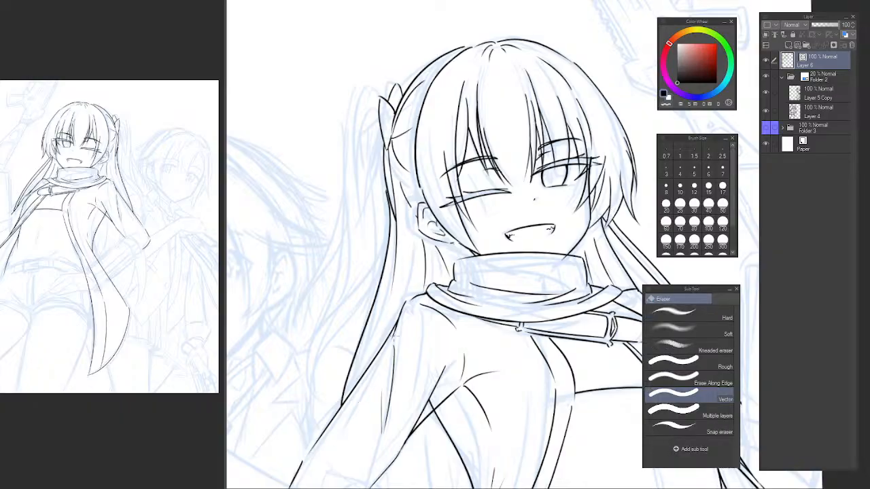
{"action": "mouse_move", "coordinate": [397, 356]}
{"action": "left_mouse_down"}
{"action": "mouse_move", "coordinate": [396, 331]}
{"action": "mouse_move", "coordinate": [354, 303]}
{"action": "mouse_move", "coordinate": [396, 378]}
{"action": "left_mouse_up"}
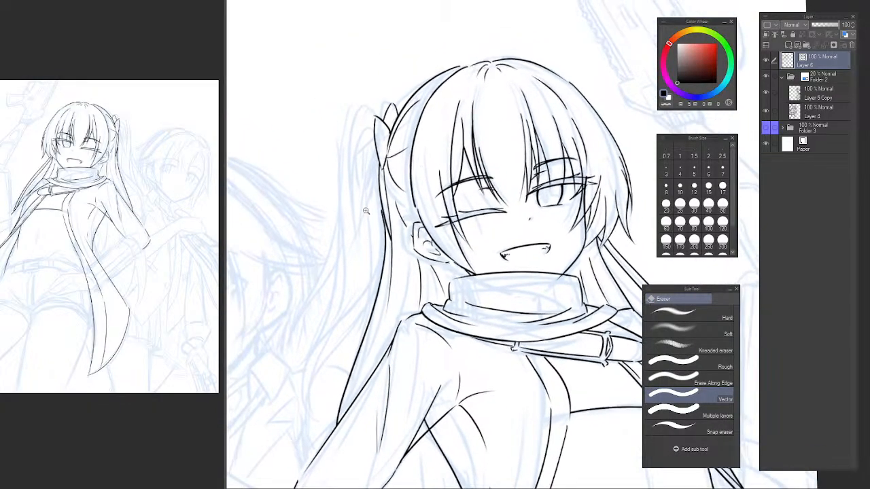
Redraw the join between the ribbon line and the long ponytail strand beside the ear as one smooth curve.
{"action": "mouse_move", "coordinate": [370, 207]}
{"action": "left_mouse_down"}
{"action": "mouse_move", "coordinate": [425, 214]}
{"action": "mouse_move", "coordinate": [408, 276]}
{"action": "left_mouse_up"}
{"action": "key", "text": "p"}
{"action": "key", "text": "c"}
{"action": "key", "text": "e"}
{"action": "key", "text": "p"}
{"action": "key", "text": "c"}
{"action": "mouse_move", "coordinate": [408, 235]}
{"action": "left_mouse_down"}
{"action": "mouse_move", "coordinate": [405, 280]}
{"action": "mouse_move", "coordinate": [401, 196]}
{"action": "mouse_move", "coordinate": [411, 320]}
{"action": "left_mouse_up"}
{"action": "key", "text": "ctrl+z"}
{"action": "key", "text": "ctrl+z"}
{"action": "left_click_drag", "start_coordinate": [399, 195], "coordinate": [411, 321]}
{"action": "key", "text": "ctrl+z"}
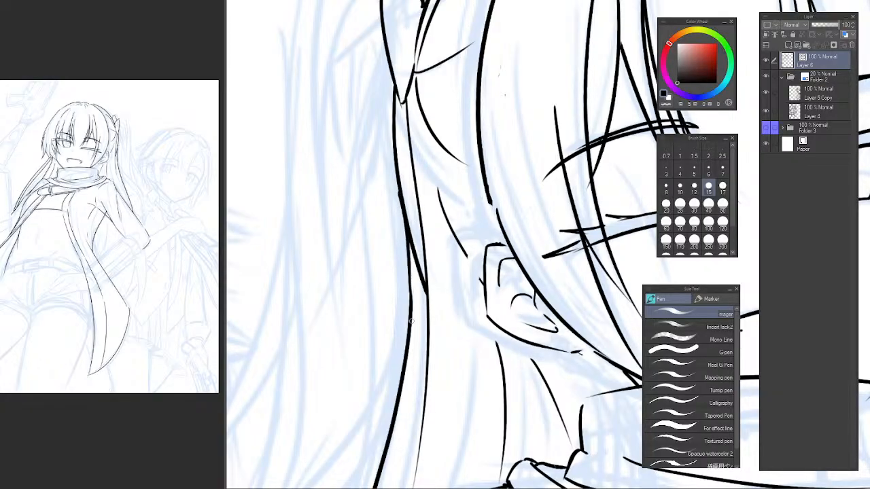
{"action": "key", "text": "ctrl+z"}
{"action": "left_click_drag", "start_coordinate": [399, 191], "coordinate": [409, 320]}
{"action": "key", "text": "ctrl+z"}
{"action": "key", "text": "ctrl+z"}
{"action": "key", "text": "ctrl+z"}
{"action": "left_click_drag", "start_coordinate": [402, 203], "coordinate": [410, 299]}
{"action": "key", "text": "ctrl+z"}
{"action": "left_click_drag", "start_coordinate": [403, 202], "coordinate": [411, 306]}
Unflip the canvas and draw a thin hair line from behind the earlobe down toward the shoulder.
{"action": "scroll", "coordinate": [434, 238], "scroll_direction": "down", "scroll_amount": 7}
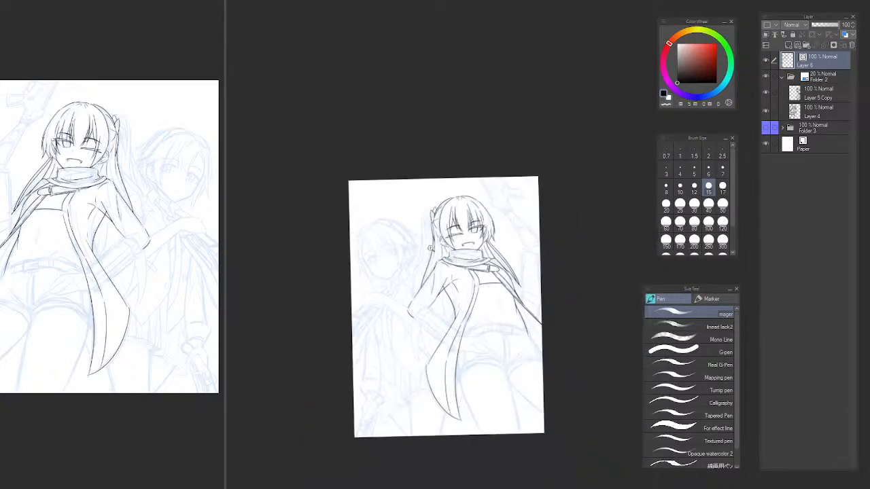
{"action": "scroll", "coordinate": [430, 248], "scroll_direction": "up", "scroll_amount": 4}
{"action": "left_click_drag", "start_coordinate": [432, 251], "coordinate": [408, 275]}
{"action": "key", "text": "h"}
{"action": "left_click_drag", "start_coordinate": [509, 303], "coordinate": [379, 290]}
{"action": "left_click_drag", "start_coordinate": [511, 274], "coordinate": [435, 277]}
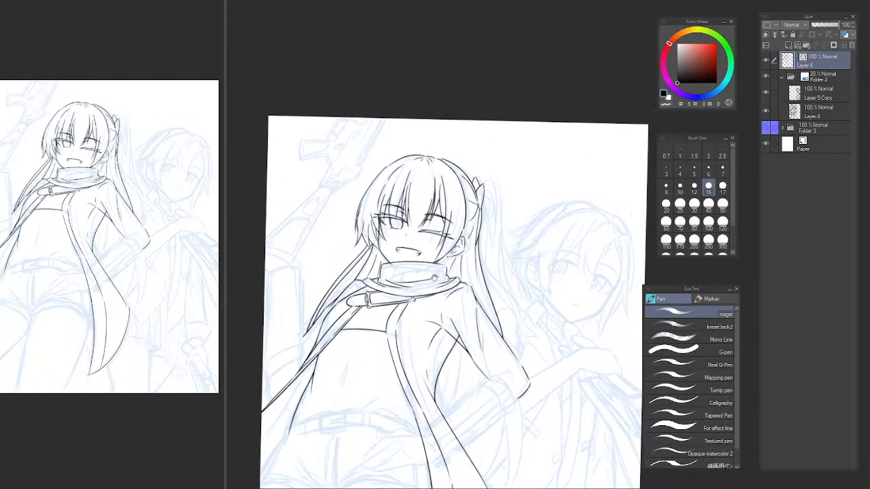
{"action": "scroll", "coordinate": [478, 260], "scroll_direction": "up", "scroll_amount": 5}
{"action": "key", "text": "e"}
{"action": "key", "text": "p"}
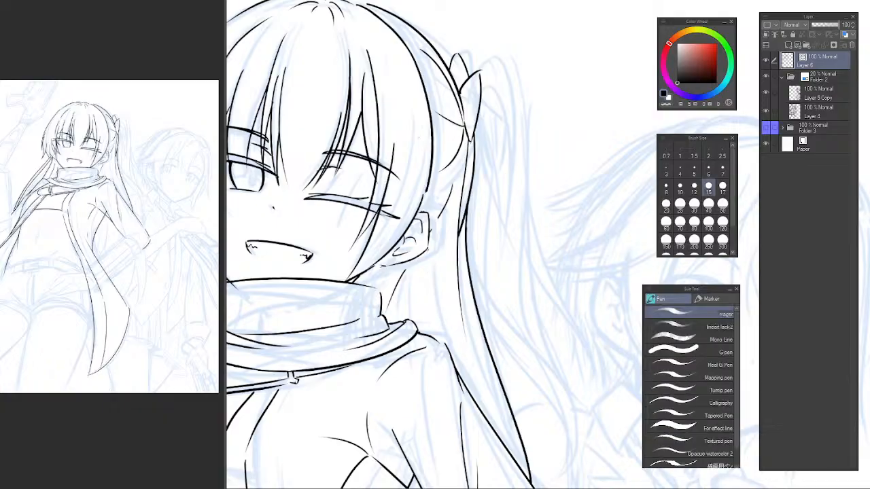
{"action": "left_click_drag", "start_coordinate": [429, 248], "coordinate": [430, 326]}
{"action": "key", "text": "ctrl+z"}
{"action": "left_click_drag", "start_coordinate": [422, 262], "coordinate": [428, 346]}
{"action": "key", "text": "ctrl+z"}
{"action": "left_click_drag", "start_coordinate": [422, 251], "coordinate": [422, 333]}
{"action": "mouse_move", "coordinate": [411, 251]}
{"action": "left_mouse_down"}
{"action": "mouse_move", "coordinate": [469, 296]}
{"action": "mouse_move", "coordinate": [455, 301]}
{"action": "mouse_move", "coordinate": [468, 318]}
{"action": "mouse_move", "coordinate": [451, 367]}
{"action": "left_mouse_up"}
Close the gap between the earlobe's lower line and the face-framing hair line with short pen strokes.
{"action": "key", "text": "e"}
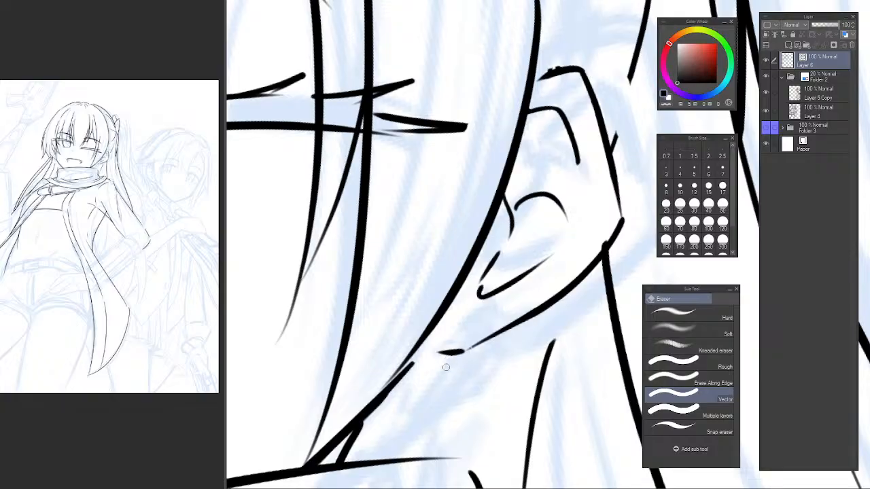
{"action": "key", "text": "p"}
{"action": "left_click_drag", "start_coordinate": [395, 382], "coordinate": [510, 323]}
{"action": "left_click_drag", "start_coordinate": [473, 346], "coordinate": [513, 326]}
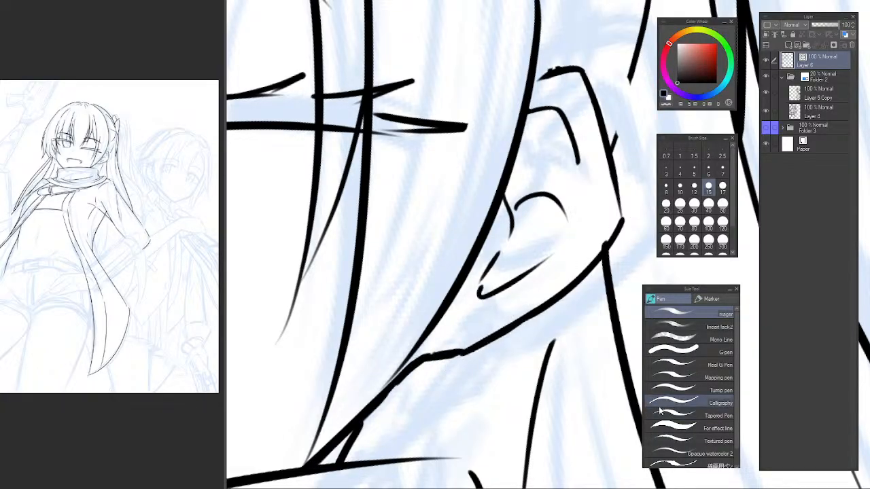
Clean up the ear outline, joining its top to the hair line and smoothing its upper corner and outer edge.
{"action": "left_click_drag", "start_coordinate": [591, 88], "coordinate": [470, 217]}
{"action": "mouse_move", "coordinate": [416, 206]}
{"action": "left_mouse_down"}
{"action": "mouse_move", "coordinate": [448, 199]}
{"action": "mouse_move", "coordinate": [420, 209]}
{"action": "mouse_move", "coordinate": [449, 188]}
{"action": "mouse_move", "coordinate": [451, 197]}
{"action": "mouse_move", "coordinate": [431, 202]}
{"action": "mouse_move", "coordinate": [496, 334]}
{"action": "left_mouse_up"}
{"action": "key", "text": "ctrl+z"}
{"action": "key", "text": "ctrl+z"}
{"action": "key", "text": "c"}
{"action": "key", "text": "c"}
{"action": "key", "text": "ctrl+z"}
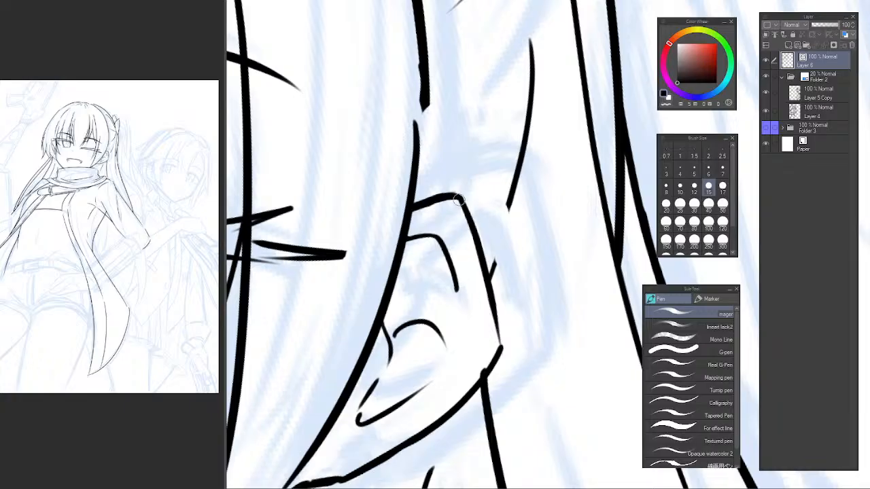
{"action": "mouse_move", "coordinate": [460, 199]}
{"action": "left_mouse_down"}
{"action": "mouse_move", "coordinate": [500, 345]}
{"action": "mouse_move", "coordinate": [484, 374]}
{"action": "mouse_move", "coordinate": [504, 342]}
{"action": "mouse_move", "coordinate": [481, 366]}
{"action": "left_mouse_up"}
{"action": "key", "text": "c"}
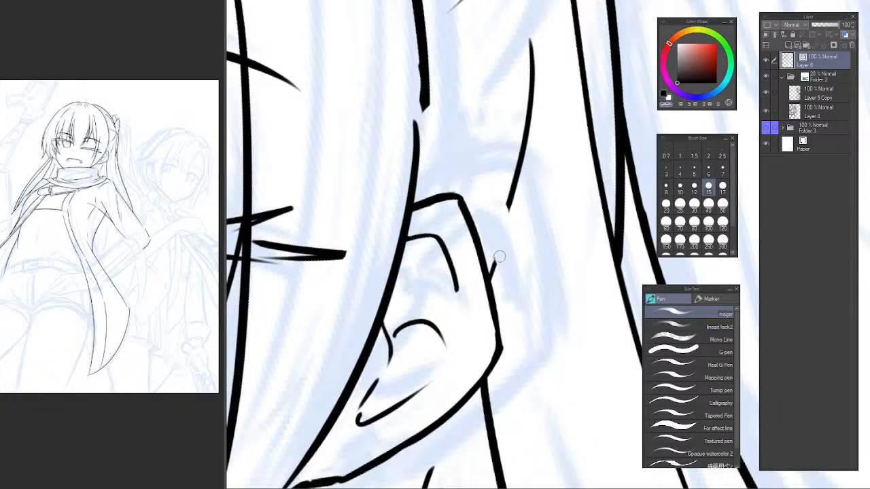
Erase the stray hair line stub touching the ear's outer edge and flip the canvas.
{"action": "key", "text": "e"}
{"action": "left_click_drag", "start_coordinate": [501, 269], "coordinate": [492, 265]}
{"action": "key", "text": "h"}
{"action": "left_click_drag", "start_coordinate": [635, 224], "coordinate": [364, 248]}
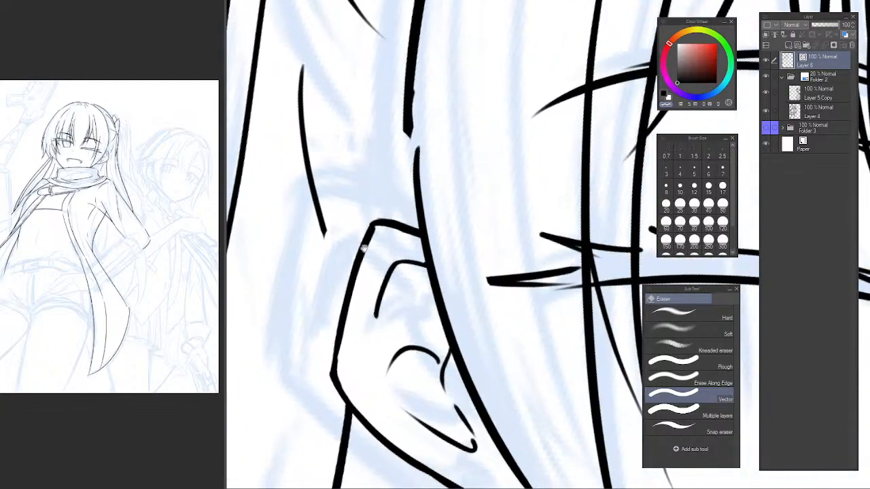
Try to rework the ear's upper outer edge by cutting the line and bridging the cut with a short stroke.
{"action": "left_click_drag", "start_coordinate": [288, 207], "coordinate": [299, 159]}
{"action": "left_click_drag", "start_coordinate": [326, 221], "coordinate": [390, 297]}
{"action": "key", "text": "p"}
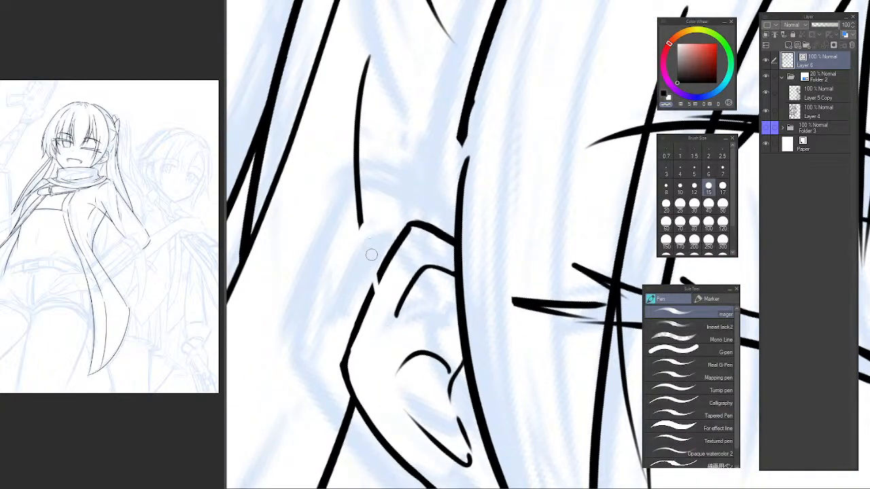
{"action": "key", "text": "ctrl+z"}
{"action": "key", "text": "c"}
{"action": "mouse_move", "coordinate": [364, 235]}
{"action": "left_mouse_down"}
{"action": "mouse_move", "coordinate": [393, 322]}
{"action": "mouse_move", "coordinate": [378, 307]}
{"action": "left_mouse_up"}
{"action": "key", "text": "ctrl+z"}
{"action": "key", "text": "e"}
{"action": "scroll", "coordinate": [458, 309], "scroll_direction": "down", "scroll_amount": 5}
Examine the face, ear and side hair line art with the canvas rotated, flipped and viewed at different sizes.
{"action": "mouse_move", "coordinate": [506, 322]}
{"action": "left_mouse_down"}
{"action": "mouse_move", "coordinate": [467, 165]}
{"action": "mouse_move", "coordinate": [429, 199]}
{"action": "mouse_move", "coordinate": [462, 181]}
{"action": "left_mouse_up"}
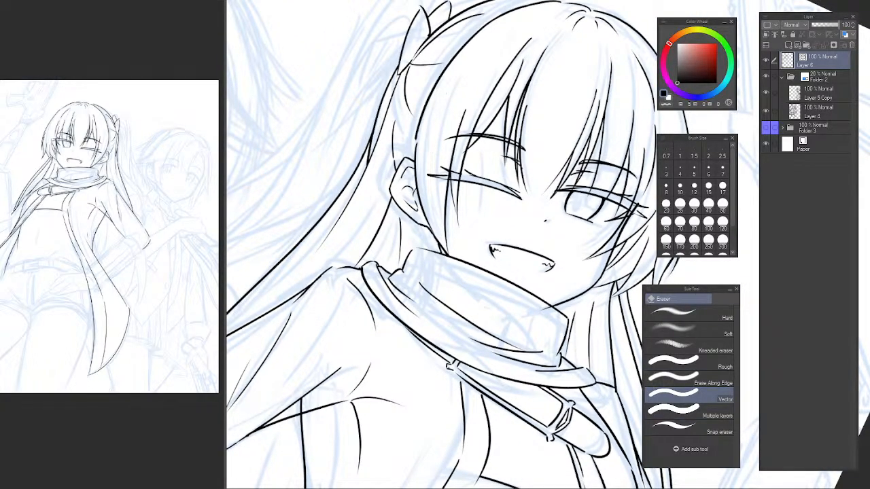
{"action": "key", "text": "r"}
{"action": "left_click_drag", "start_coordinate": [561, 208], "coordinate": [443, 185]}
{"action": "key", "text": "h"}
{"action": "left_click_drag", "start_coordinate": [556, 249], "coordinate": [219, 249]}
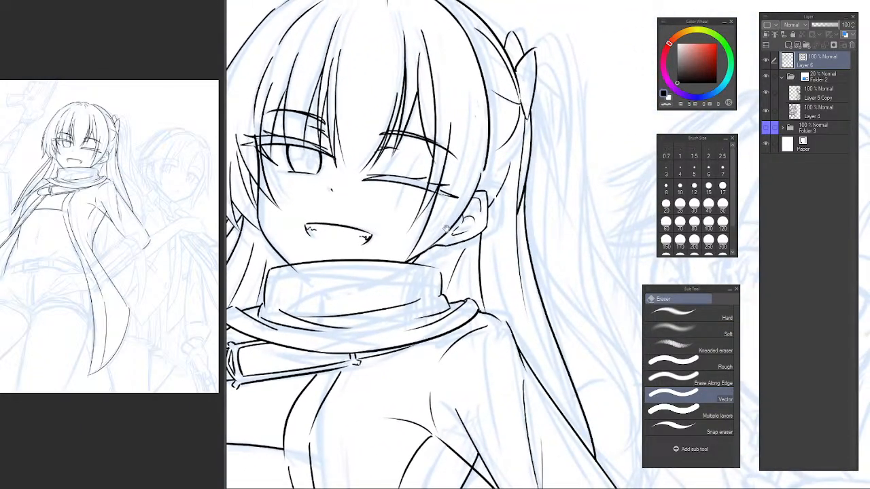
{"action": "scroll", "coordinate": [468, 274], "scroll_direction": "down", "scroll_amount": 3}
{"action": "left_click_drag", "start_coordinate": [478, 250], "coordinate": [468, 233]}
{"action": "scroll", "coordinate": [477, 236], "scroll_direction": "up", "scroll_amount": 3}
{"action": "scroll", "coordinate": [502, 273], "scroll_direction": "down", "scroll_amount": 3}
{"action": "scroll", "coordinate": [490, 243], "scroll_direction": "up", "scroll_amount": 2}
{"action": "scroll", "coordinate": [473, 299], "scroll_direction": "down", "scroll_amount": 3}
{"action": "mouse_move", "coordinate": [473, 299]}
{"action": "left_mouse_down"}
{"action": "mouse_move", "coordinate": [470, 257]}
{"action": "mouse_move", "coordinate": [484, 282]}
{"action": "mouse_move", "coordinate": [467, 313]}
{"action": "left_mouse_up"}
{"action": "scroll", "coordinate": [485, 257], "scroll_direction": "up", "scroll_amount": 3}
{"action": "left_click_drag", "start_coordinate": [463, 217], "coordinate": [460, 236]}
Draw the ponytail's arched line from the top of the hair tie down into a long curve beside the shoulder.
{"action": "key", "text": "p"}
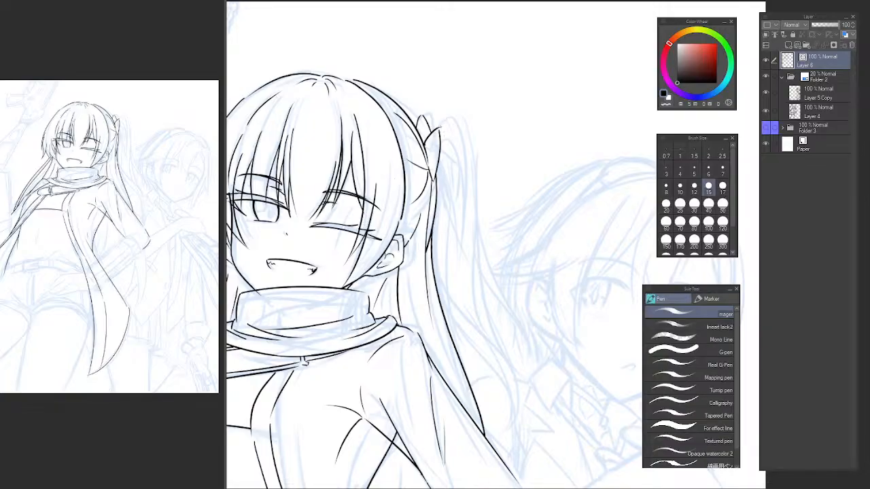
{"action": "left_click_drag", "start_coordinate": [430, 129], "coordinate": [466, 192]}
{"action": "key", "text": "ctrl+z"}
{"action": "mouse_move", "coordinate": [431, 131]}
{"action": "left_mouse_down"}
{"action": "mouse_move", "coordinate": [465, 167]}
{"action": "mouse_move", "coordinate": [450, 283]}
{"action": "left_mouse_up"}
{"action": "key", "text": "ctrl+z"}
{"action": "left_click_drag", "start_coordinate": [466, 147], "coordinate": [448, 340]}
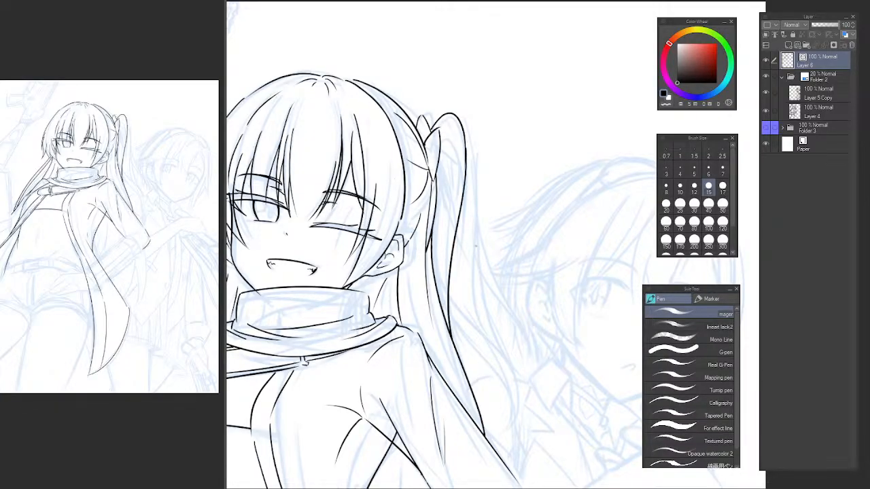
{"action": "key", "text": "ctrl+z"}
{"action": "left_click_drag", "start_coordinate": [461, 122], "coordinate": [443, 282]}
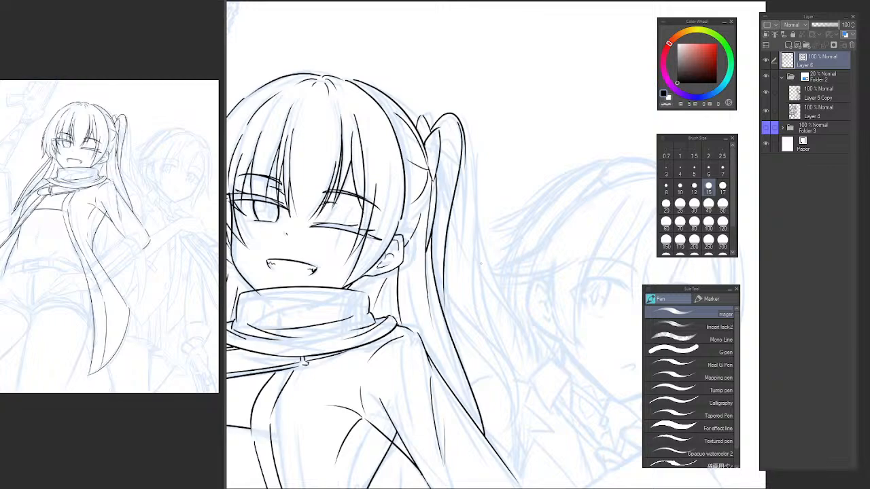
{"action": "key", "text": "ctrl+z"}
{"action": "left_click_drag", "start_coordinate": [465, 148], "coordinate": [476, 347]}
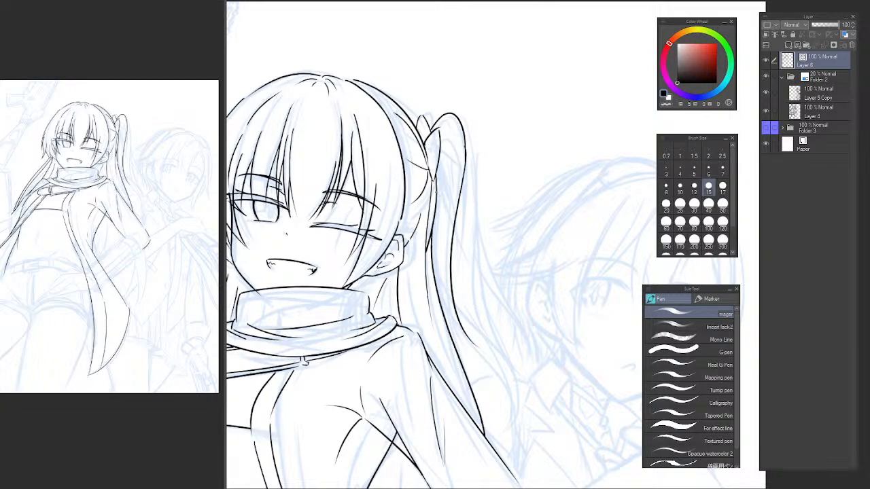
Draw a long strand line from the hair tie's pointed lower end down to the ponytail line's end near the shoulder.
{"action": "left_click_drag", "start_coordinate": [432, 178], "coordinate": [481, 354]}
{"action": "key", "text": "ctrl+z"}
{"action": "mouse_move", "coordinate": [432, 185]}
{"action": "left_mouse_down"}
{"action": "mouse_move", "coordinate": [429, 274]}
{"action": "mouse_move", "coordinate": [472, 351]}
{"action": "left_mouse_up"}
{"action": "key", "text": "ctrl+z"}
{"action": "left_click_drag", "start_coordinate": [431, 182], "coordinate": [453, 311]}
{"action": "key", "text": "ctrl+z"}
{"action": "mouse_move", "coordinate": [431, 186]}
{"action": "left_mouse_down"}
{"action": "mouse_move", "coordinate": [439, 299]}
{"action": "mouse_move", "coordinate": [486, 368]}
{"action": "left_mouse_up"}
{"action": "key", "text": "ctrl+z"}
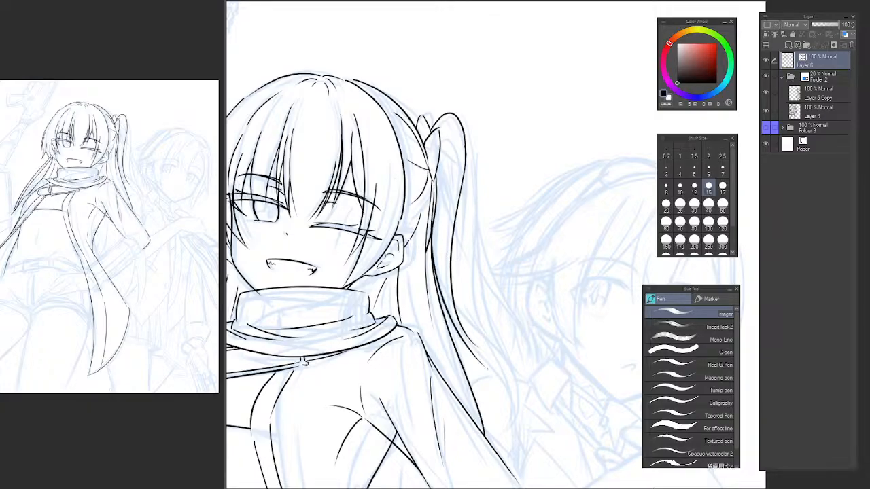
{"action": "key", "text": "ctrl+z"}
{"action": "left_click_drag", "start_coordinate": [431, 188], "coordinate": [485, 346]}
{"action": "key", "text": "ctrl+z"}
{"action": "mouse_move", "coordinate": [431, 192]}
{"action": "left_mouse_down"}
{"action": "mouse_move", "coordinate": [435, 231]}
{"action": "mouse_move", "coordinate": [479, 348]}
{"action": "left_mouse_up"}
Draw a short outer contour for the ponytail from its arched crown down to about eye level.
{"action": "key", "text": "h"}
{"action": "left_click_drag", "start_coordinate": [527, 208], "coordinate": [391, 223]}
{"action": "left_click_drag", "start_coordinate": [414, 189], "coordinate": [396, 195]}
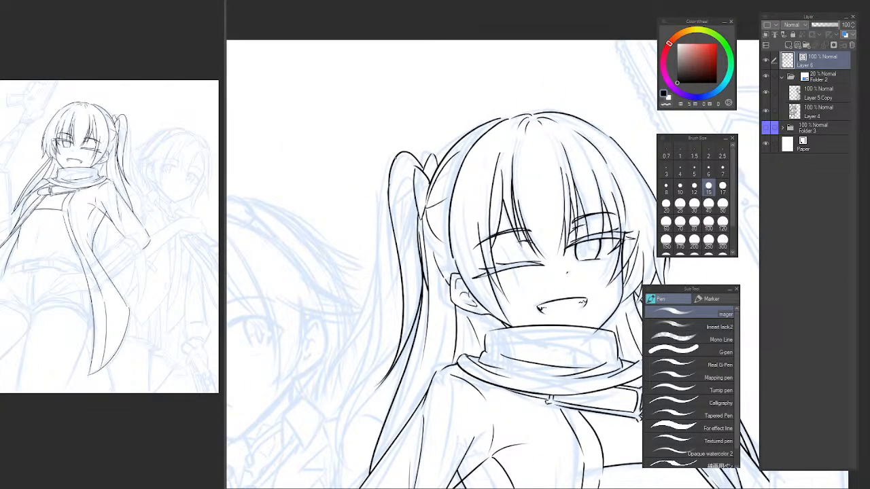
{"action": "left_click_drag", "start_coordinate": [396, 156], "coordinate": [380, 306]}
{"action": "key", "text": "ctrl+z"}
{"action": "left_click_drag", "start_coordinate": [398, 155], "coordinate": [386, 292]}
{"action": "key", "text": "ctrl+z"}
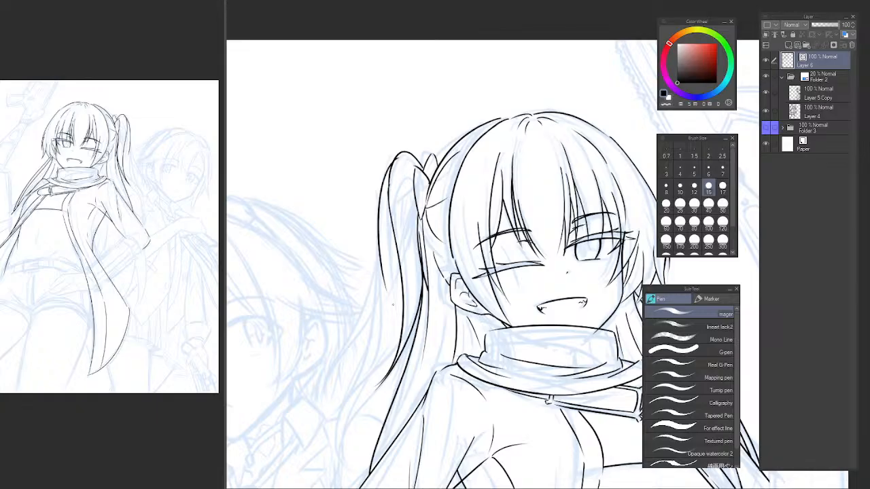
{"action": "key", "text": "ctrl+z"}
{"action": "mouse_move", "coordinate": [397, 153]}
{"action": "left_mouse_down"}
{"action": "mouse_move", "coordinate": [379, 230]}
{"action": "mouse_move", "coordinate": [385, 274]}
{"action": "left_mouse_up"}
Erase the middle section of the ponytail's inner line, leaving a short stub at the crown and the lower part.
{"action": "key", "text": "h"}
{"action": "left_click_drag", "start_coordinate": [653, 218], "coordinate": [416, 202]}
{"action": "scroll", "coordinate": [445, 163], "scroll_direction": "up", "scroll_amount": 3}
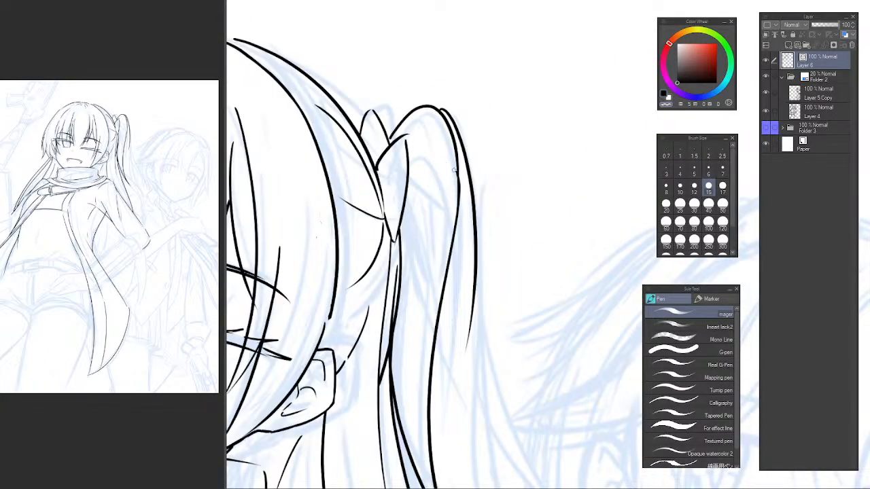
{"action": "mouse_move", "coordinate": [445, 137]}
{"action": "left_mouse_down"}
{"action": "mouse_move", "coordinate": [455, 212]}
{"action": "mouse_move", "coordinate": [444, 289]}
{"action": "mouse_move", "coordinate": [454, 200]}
{"action": "left_mouse_up"}
{"action": "key", "text": "ctrl+z"}
{"action": "key", "text": "e"}
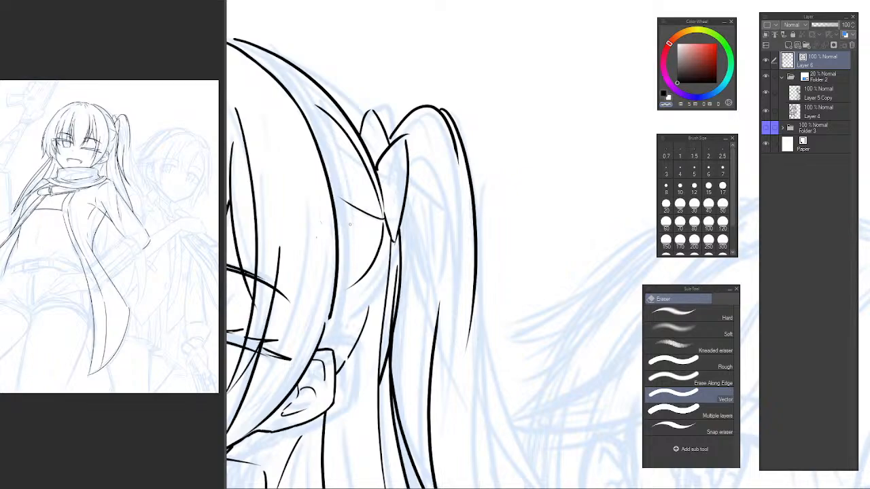
Replace the ponytail's outer contour with a longer, fuller curve sweeping from the crown down past ear level.
{"action": "key", "text": "h"}
{"action": "left_click_drag", "start_coordinate": [509, 265], "coordinate": [241, 304]}
{"action": "left_click_drag", "start_coordinate": [368, 168], "coordinate": [354, 223]}
{"action": "key", "text": "p"}
{"action": "mouse_move", "coordinate": [388, 156]}
{"action": "left_mouse_down"}
{"action": "mouse_move", "coordinate": [356, 201]}
{"action": "mouse_move", "coordinate": [338, 420]}
{"action": "left_mouse_up"}
{"action": "key", "text": "ctrl+z"}
{"action": "left_click_drag", "start_coordinate": [382, 150], "coordinate": [343, 452]}
{"action": "key", "text": "ctrl+z"}
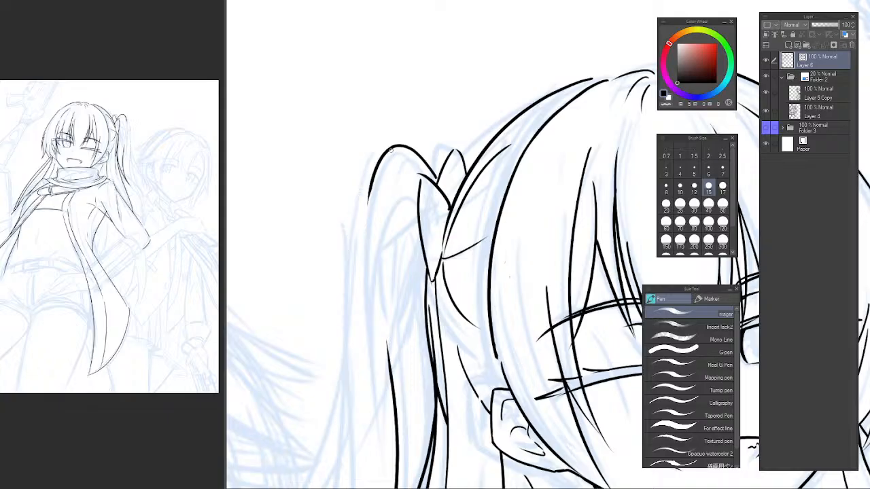
{"action": "left_click_drag", "start_coordinate": [391, 149], "coordinate": [339, 432]}
{"action": "key", "text": "ctrl+z"}
{"action": "left_click_drag", "start_coordinate": [387, 147], "coordinate": [346, 407]}
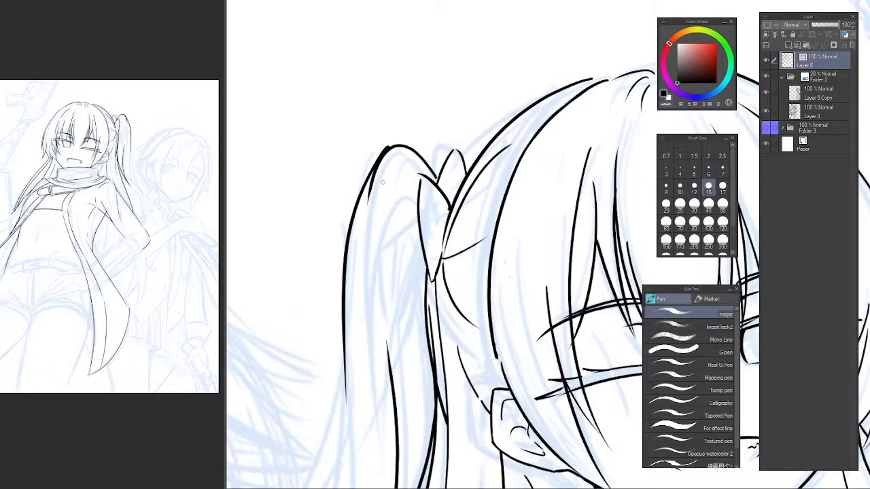
{"action": "key", "text": "ctrl+z"}
{"action": "left_click_drag", "start_coordinate": [385, 148], "coordinate": [348, 402]}
{"action": "key", "text": "ctrl+z"}
{"action": "left_click_drag", "start_coordinate": [370, 162], "coordinate": [340, 352]}
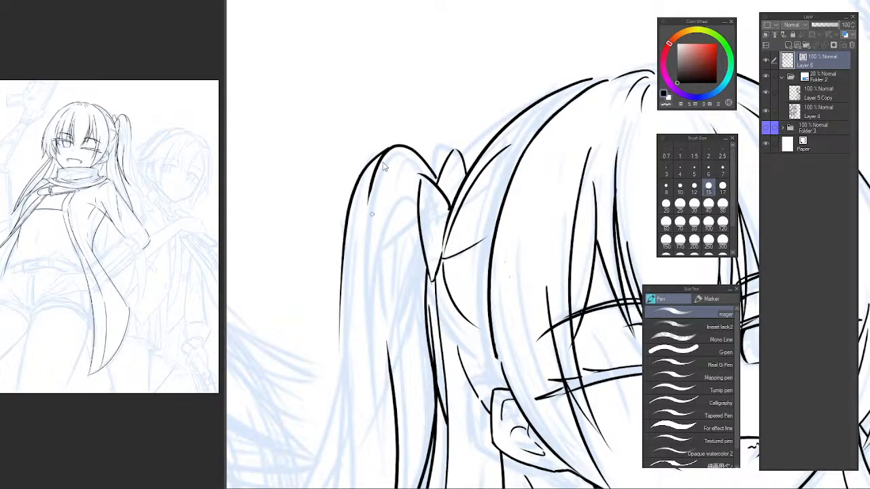
{"action": "key", "text": "ctrl+z"}
{"action": "left_click_drag", "start_coordinate": [389, 148], "coordinate": [343, 482]}
{"action": "key", "text": "ctrl+z"}
{"action": "left_click_drag", "start_coordinate": [392, 145], "coordinate": [345, 472]}
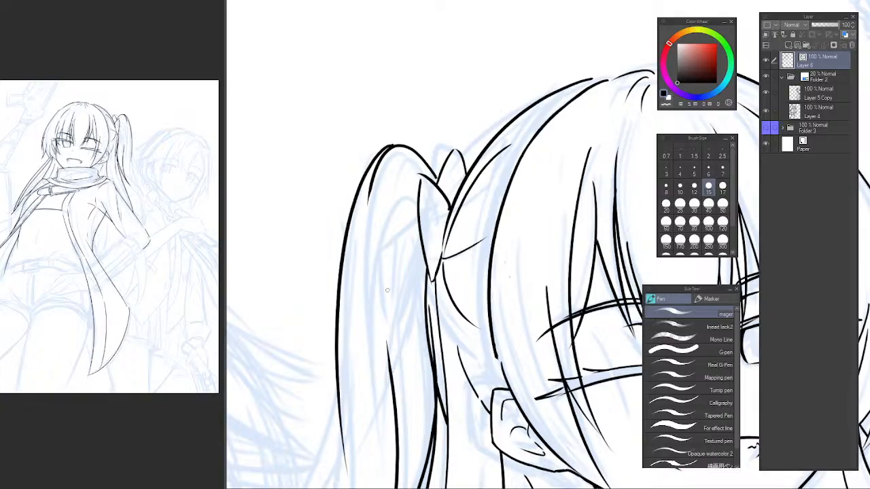
Draw a short curved strand inside the ponytail, starting at the hair tie's outer edge and bending downward.
{"action": "key", "text": "h"}
{"action": "left_click_drag", "start_coordinate": [581, 238], "coordinate": [380, 213]}
{"action": "scroll", "coordinate": [420, 262], "scroll_direction": "down", "scroll_amount": 2}
{"action": "mouse_move", "coordinate": [458, 307]}
{"action": "left_mouse_down"}
{"action": "mouse_move", "coordinate": [445, 210]}
{"action": "mouse_move", "coordinate": [408, 159]}
{"action": "mouse_move", "coordinate": [408, 188]}
{"action": "left_mouse_up"}
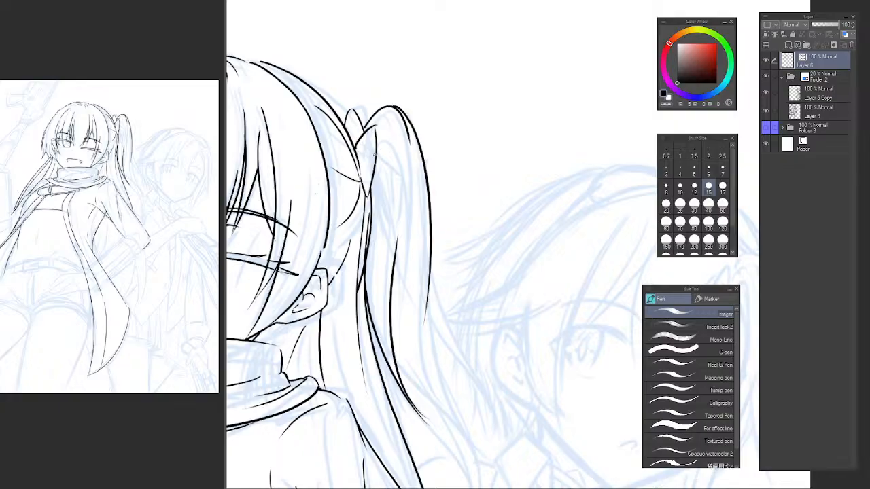
{"action": "key", "text": "ctrl+z"}
{"action": "left_click_drag", "start_coordinate": [375, 145], "coordinate": [400, 218]}
{"action": "key", "text": "ctrl+z"}
{"action": "left_click_drag", "start_coordinate": [376, 144], "coordinate": [401, 217]}
{"action": "key", "text": "ctrl+z"}
{"action": "left_click_drag", "start_coordinate": [376, 145], "coordinate": [394, 218]}
Add a small hair line beside the hair tie, underneath the short inner strand.
{"action": "key", "text": "e"}
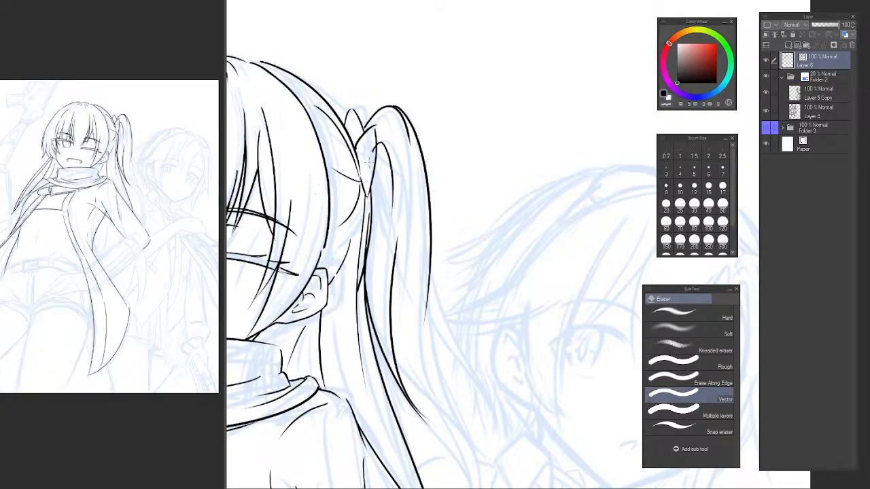
{"action": "scroll", "coordinate": [392, 190], "scroll_direction": "up", "scroll_amount": 1}
{"action": "key", "text": "p"}
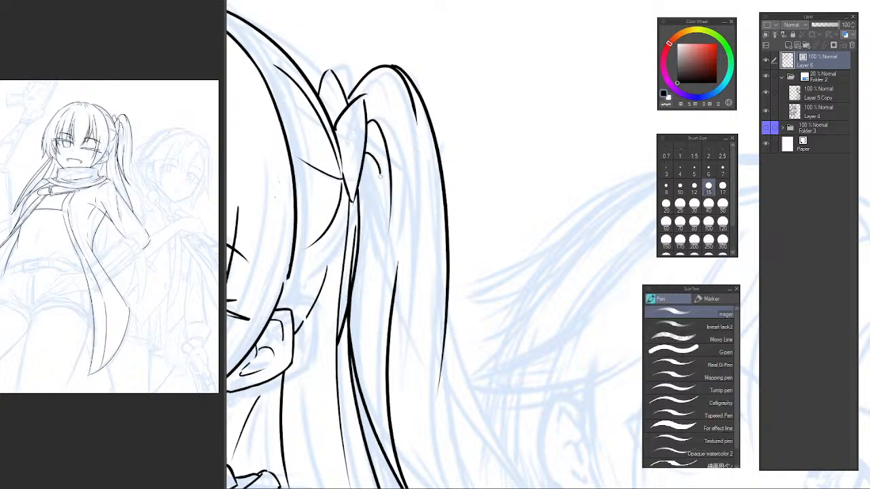
{"action": "key", "text": "e"}
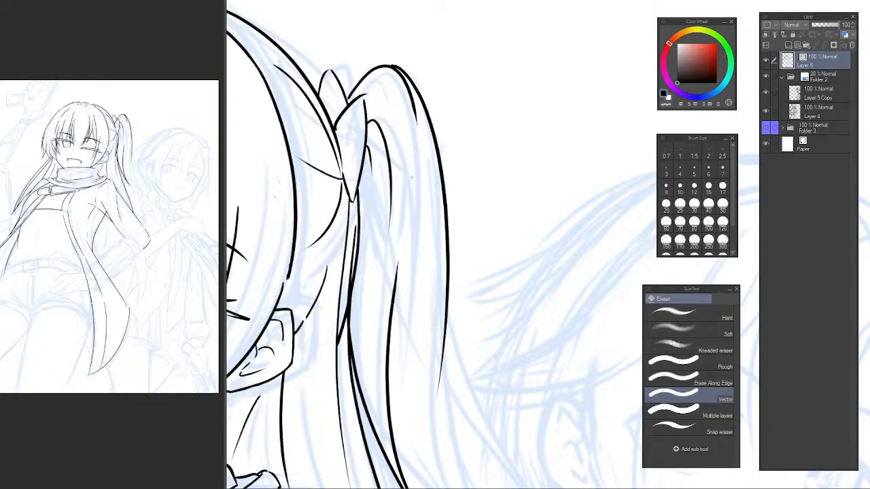
Extend the ponytail's outer contour in a smooth curve outward and down past the shoulder.
{"action": "scroll", "coordinate": [411, 177], "scroll_direction": "down", "scroll_amount": 1}
{"action": "left_click_drag", "start_coordinate": [445, 238], "coordinate": [394, 181]}
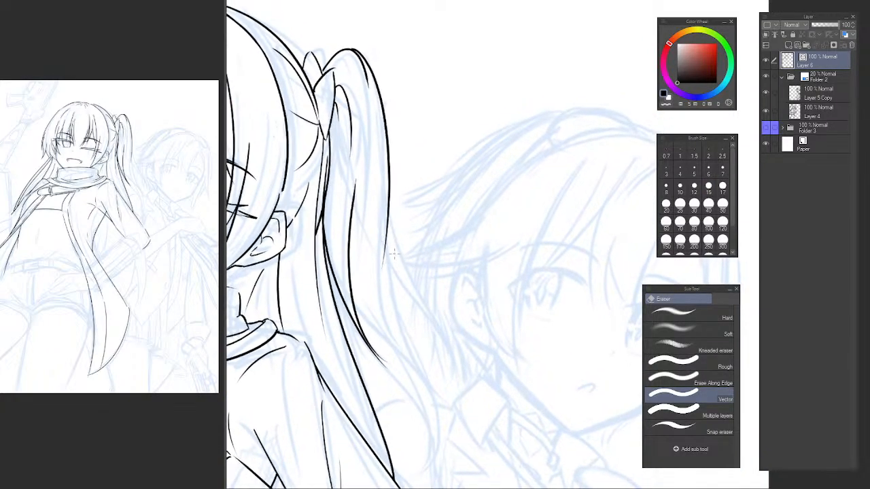
{"action": "key", "text": "p"}
{"action": "left_click_drag", "start_coordinate": [385, 270], "coordinate": [430, 403]}
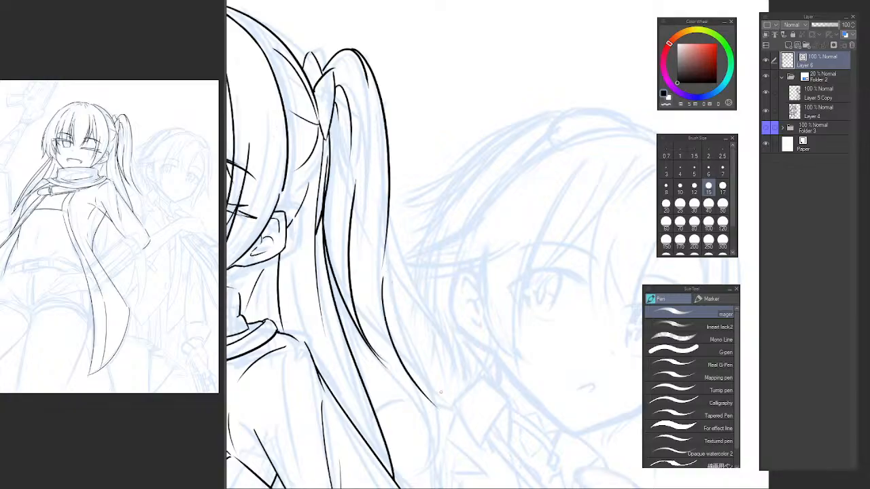
{"action": "left_click_drag", "start_coordinate": [382, 283], "coordinate": [440, 437]}
Examine the flow of the ponytail's lower lines by flipping the canvas back and forth.
{"action": "key", "text": "h"}
{"action": "left_click_drag", "start_coordinate": [494, 314], "coordinate": [283, 254]}
{"action": "mouse_move", "coordinate": [447, 289]}
{"action": "left_mouse_down"}
{"action": "mouse_move", "coordinate": [320, 261]}
{"action": "mouse_move", "coordinate": [299, 269]}
{"action": "left_mouse_up"}
{"action": "left_click_drag", "start_coordinate": [361, 268], "coordinate": [350, 266]}
{"action": "key", "text": "h"}
{"action": "left_click_drag", "start_coordinate": [584, 272], "coordinate": [374, 285]}
{"action": "mouse_move", "coordinate": [500, 285]}
{"action": "left_mouse_down"}
{"action": "mouse_move", "coordinate": [388, 276]}
{"action": "mouse_move", "coordinate": [379, 294]}
{"action": "mouse_move", "coordinate": [520, 332]}
{"action": "mouse_move", "coordinate": [402, 274]}
{"action": "mouse_move", "coordinate": [353, 281]}
{"action": "left_mouse_up"}
{"action": "key", "text": "h"}
{"action": "left_click_drag", "start_coordinate": [527, 312], "coordinate": [365, 257]}
{"action": "key", "text": "h"}
{"action": "mouse_move", "coordinate": [462, 299]}
{"action": "left_mouse_down"}
{"action": "mouse_move", "coordinate": [565, 296]}
{"action": "mouse_move", "coordinate": [204, 224]}
{"action": "mouse_move", "coordinate": [354, 285]}
{"action": "mouse_move", "coordinate": [384, 284]}
{"action": "left_mouse_up"}
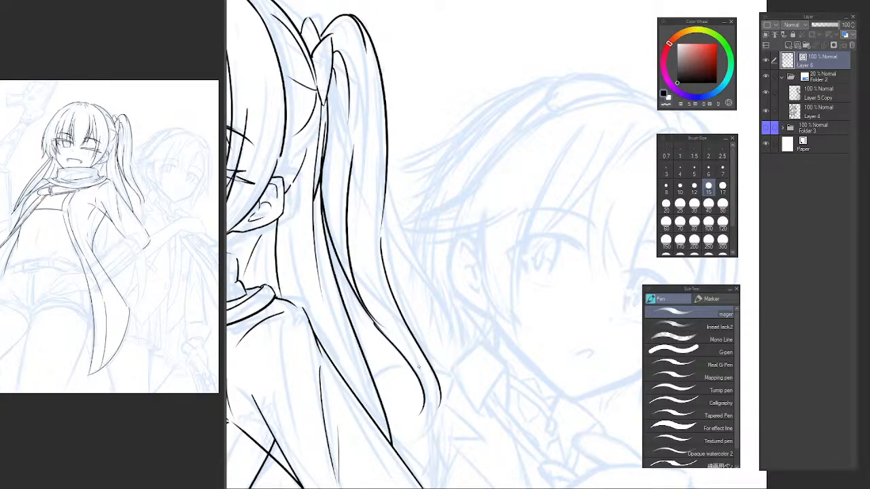
Shape the ponytail's hooked lower tip with curved strokes continuing its inner and outer lines.
{"action": "left_click_drag", "start_coordinate": [376, 321], "coordinate": [421, 423]}
{"action": "left_click_drag", "start_coordinate": [426, 363], "coordinate": [436, 408]}
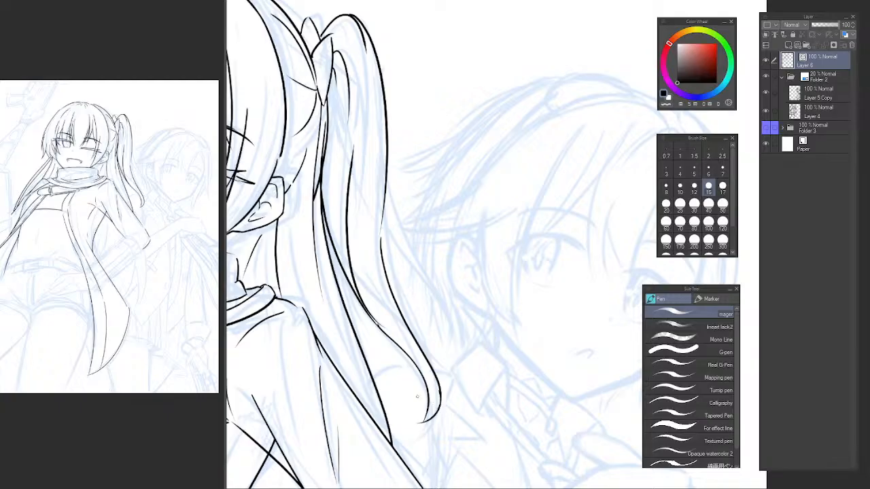
{"action": "key", "text": "ctrl+z"}
{"action": "left_click_drag", "start_coordinate": [429, 363], "coordinate": [424, 426]}
{"action": "key", "text": "ctrl+z"}
{"action": "left_click_drag", "start_coordinate": [438, 387], "coordinate": [424, 423]}
{"action": "key", "text": "ctrl+z"}
Erase the stray overlapping tail where the ponytail's inner line meets the lower tip line.
{"action": "key", "text": "h"}
{"action": "left_click_drag", "start_coordinate": [438, 331], "coordinate": [358, 333]}
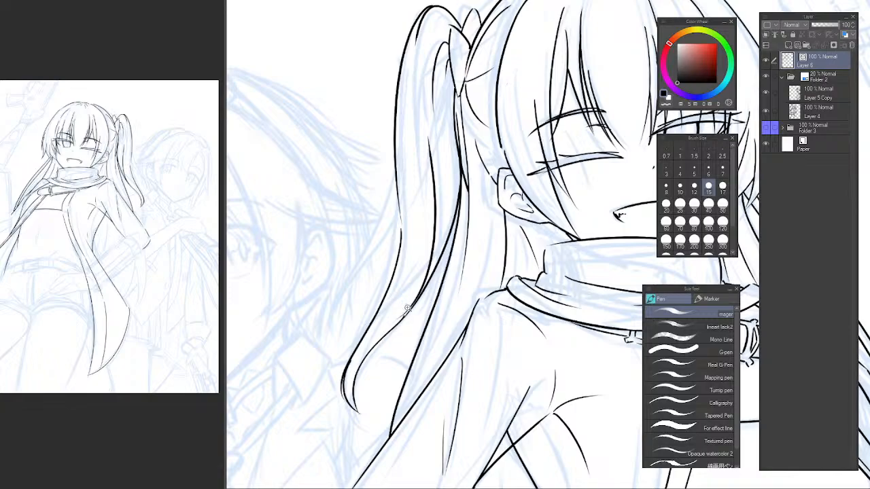
{"action": "scroll", "coordinate": [407, 307], "scroll_direction": "up", "scroll_amount": 2}
{"action": "scroll", "coordinate": [460, 264], "scroll_direction": "up", "scroll_amount": 5}
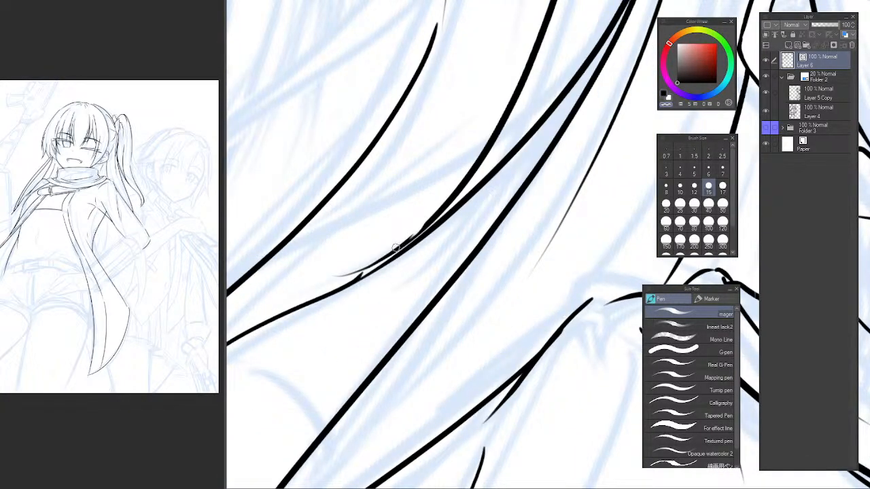
{"action": "key", "text": "e"}
{"action": "scroll", "coordinate": [415, 231], "scroll_direction": "up", "scroll_amount": 2}
{"action": "key", "text": "p"}
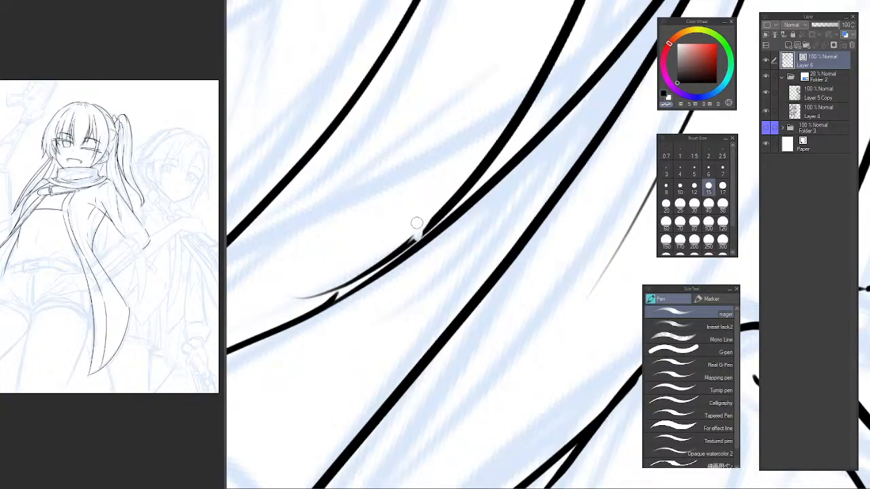
{"action": "key", "text": "e"}
{"action": "mouse_move", "coordinate": [299, 297]}
{"action": "left_mouse_down"}
{"action": "mouse_move", "coordinate": [405, 240]}
{"action": "mouse_move", "coordinate": [459, 180]}
{"action": "mouse_move", "coordinate": [390, 261]}
{"action": "left_mouse_up"}
{"action": "key", "text": "p"}
Join the ponytail's inner line to the lower tip line with a short stroke at their junction.
{"action": "key", "text": "ctrl+z"}
{"action": "key", "text": "c"}
{"action": "left_click_drag", "start_coordinate": [465, 187], "coordinate": [368, 285]}
{"action": "key", "text": "ctrl+z"}
{"action": "left_click_drag", "start_coordinate": [441, 209], "coordinate": [402, 255]}
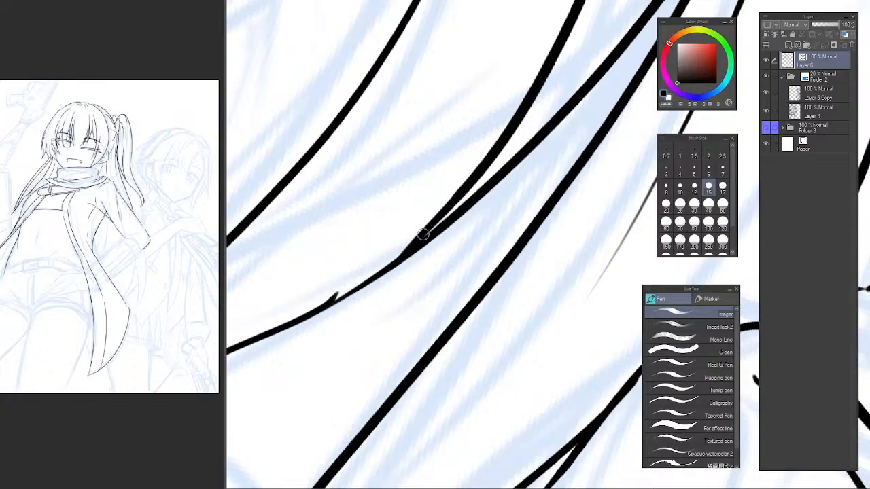
{"action": "key", "text": "ctrl+z"}
{"action": "mouse_move", "coordinate": [457, 196]}
{"action": "left_mouse_down"}
{"action": "mouse_move", "coordinate": [359, 282]}
{"action": "mouse_move", "coordinate": [464, 182]}
{"action": "mouse_move", "coordinate": [367, 286]}
{"action": "left_mouse_up"}
{"action": "key", "text": "ctrl+z"}
Try to draw a loose outer strand branching from the upper outer edge of the ponytail.
{"action": "scroll", "coordinate": [462, 204], "scroll_direction": "down", "scroll_amount": 8}
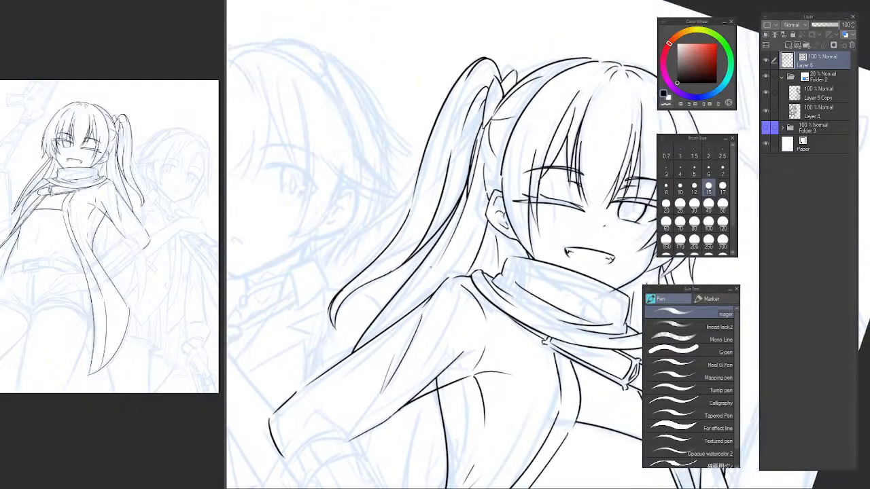
{"action": "key", "text": "h"}
{"action": "left_click_drag", "start_coordinate": [524, 278], "coordinate": [276, 263]}
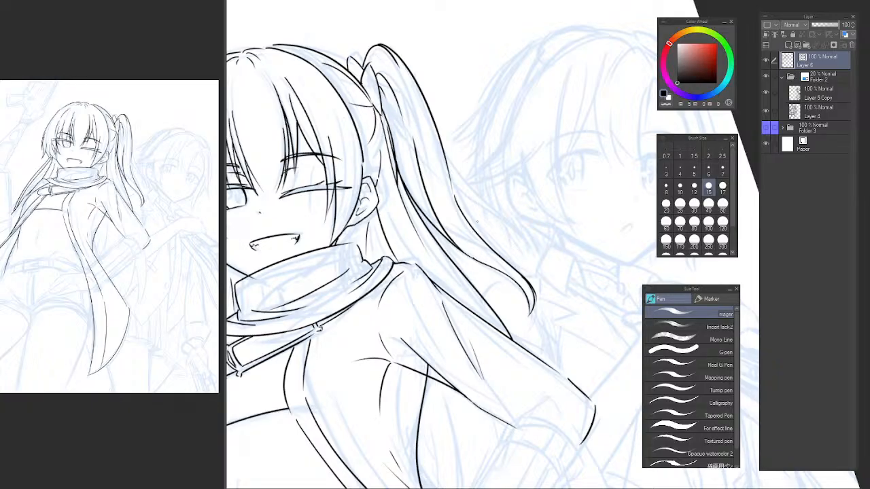
{"action": "key", "text": "h"}
{"action": "left_click_drag", "start_coordinate": [520, 194], "coordinate": [340, 194]}
{"action": "left_click_drag", "start_coordinate": [456, 148], "coordinate": [449, 216]}
{"action": "scroll", "coordinate": [443, 217], "scroll_direction": "up", "scroll_amount": 2}
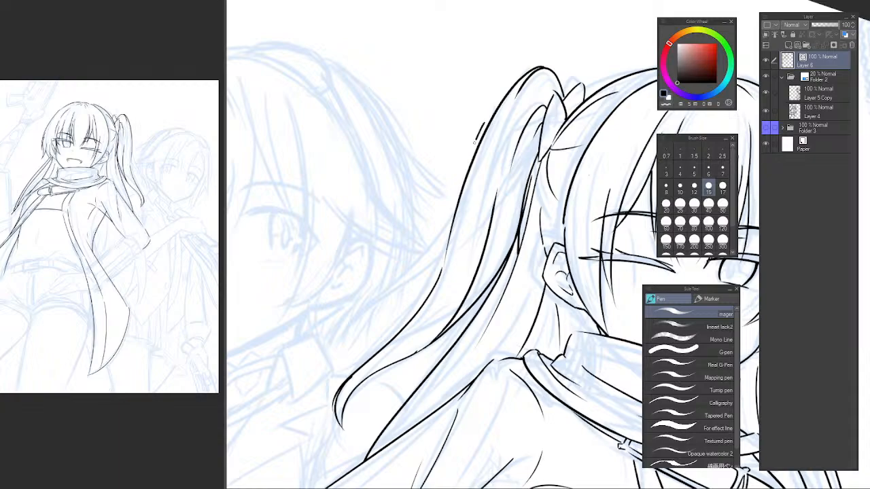
{"action": "key", "text": "ctrl+z"}
{"action": "mouse_move", "coordinate": [474, 143]}
{"action": "left_mouse_down"}
{"action": "mouse_move", "coordinate": [378, 281]}
{"action": "mouse_move", "coordinate": [473, 158]}
{"action": "mouse_move", "coordinate": [342, 366]}
{"action": "left_mouse_up"}
{"action": "key", "text": "ctrl+z"}
{"action": "left_click_drag", "start_coordinate": [479, 130], "coordinate": [362, 337]}
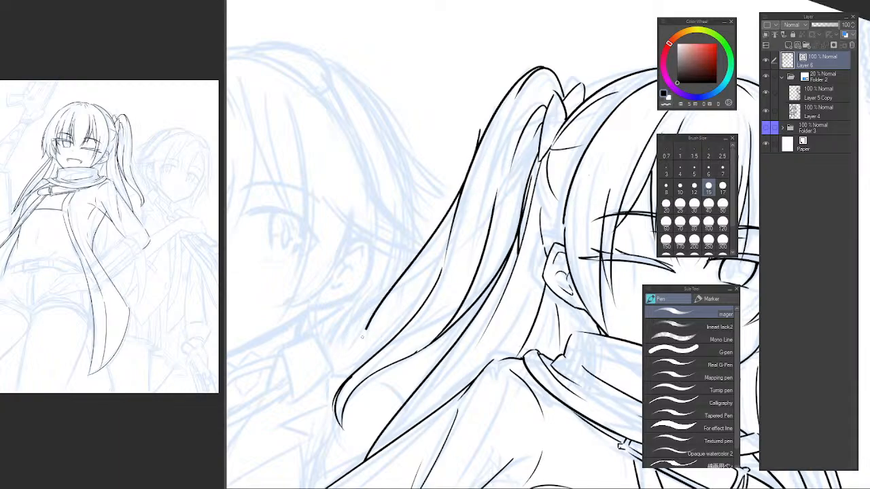
{"action": "key", "text": "ctrl+z"}
{"action": "mouse_move", "coordinate": [475, 143]}
{"action": "left_mouse_down"}
{"action": "mouse_move", "coordinate": [363, 315]}
{"action": "mouse_move", "coordinate": [460, 195]}
{"action": "mouse_move", "coordinate": [366, 336]}
{"action": "left_mouse_up"}
{"action": "key", "text": "ctrl+z"}
{"action": "key", "text": "ctrl+z"}
Ink the loose outer ponytail strand as long curves branching from the outer edge down to a rounded, hooked tip.
{"action": "left_click_drag", "start_coordinate": [472, 167], "coordinate": [365, 338]}
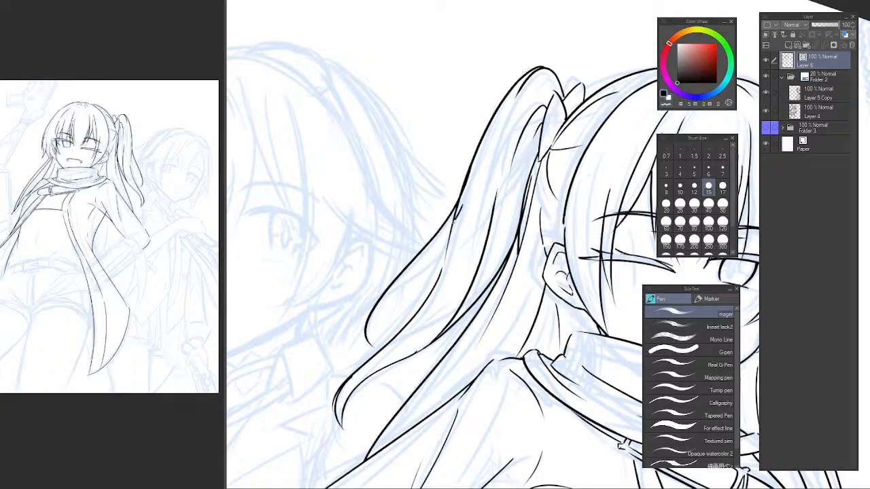
{"action": "key", "text": "ctrl+z"}
{"action": "left_click_drag", "start_coordinate": [458, 221], "coordinate": [361, 352]}
{"action": "key", "text": "ctrl+z"}
{"action": "left_click_drag", "start_coordinate": [463, 202], "coordinate": [360, 370]}
{"action": "key", "text": "ctrl+z"}
{"action": "left_click_drag", "start_coordinate": [460, 203], "coordinate": [365, 340]}
{"action": "left_click_drag", "start_coordinate": [376, 308], "coordinate": [350, 367]}
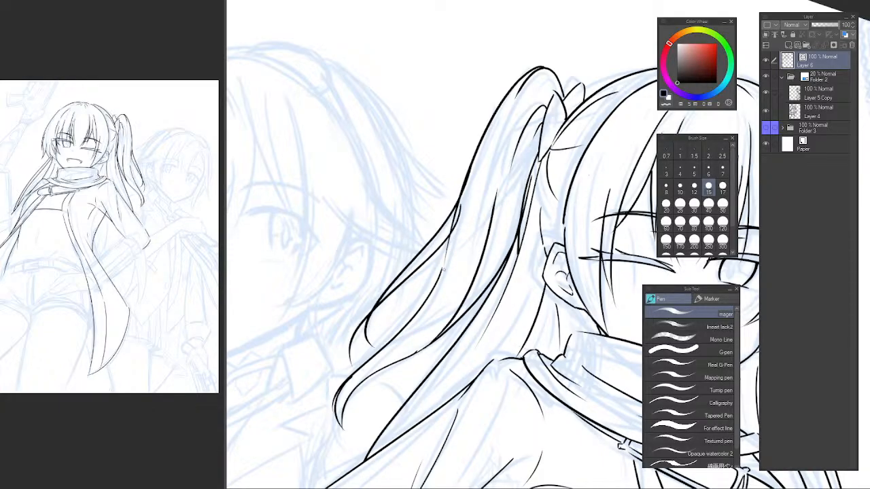
{"action": "key", "text": "ctrl+z"}
{"action": "mouse_move", "coordinate": [460, 213]}
{"action": "left_mouse_down"}
{"action": "mouse_move", "coordinate": [382, 298]}
{"action": "mouse_move", "coordinate": [363, 348]}
{"action": "left_mouse_up"}
{"action": "key", "text": "ctrl+z"}
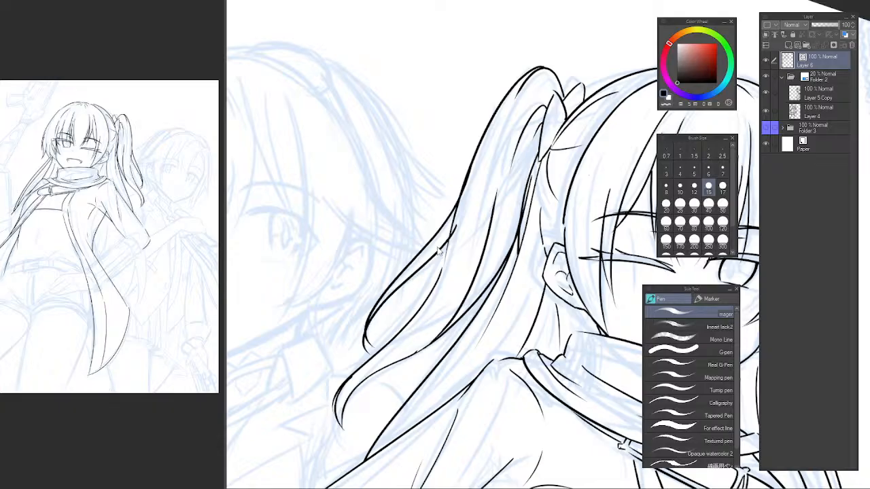
{"action": "key", "text": "e"}
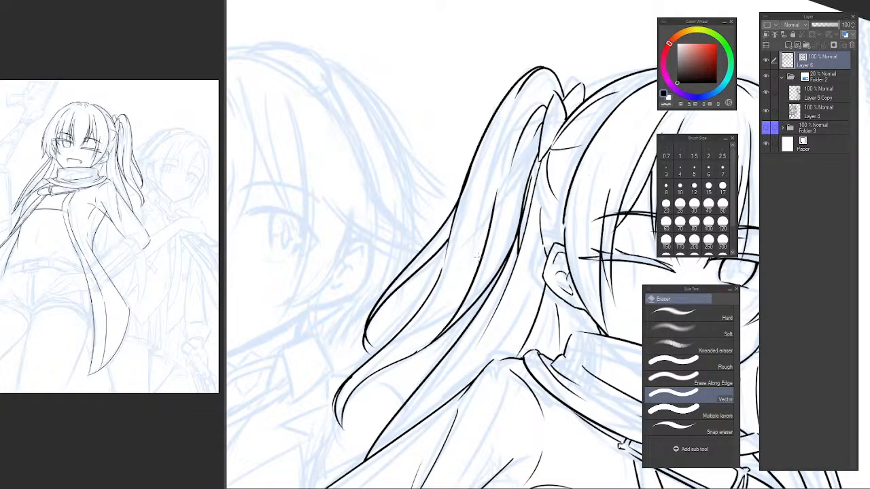
Examine the ponytail line art zoomed out, mirrored and with the canvas rotation reset.
{"action": "scroll", "coordinate": [478, 256], "scroll_direction": "down", "scroll_amount": 3}
{"action": "left_click_drag", "start_coordinate": [477, 257], "coordinate": [428, 189]}
{"action": "key", "text": "h"}
{"action": "key", "text": "b"}
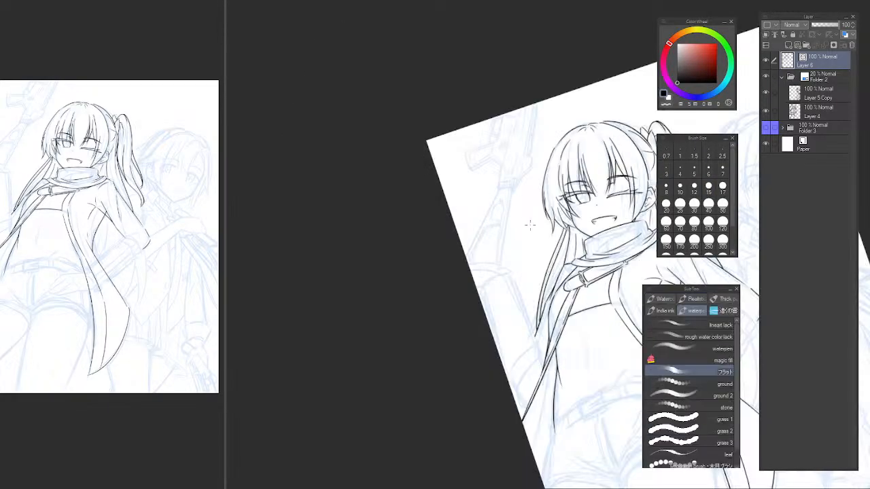
{"action": "key", "text": "p"}
{"action": "left_click_drag", "start_coordinate": [511, 244], "coordinate": [378, 254]}
{"action": "mouse_move", "coordinate": [481, 186]}
{"action": "left_mouse_down"}
{"action": "mouse_move", "coordinate": [455, 213]}
{"action": "mouse_move", "coordinate": [409, 217]}
{"action": "left_mouse_up"}
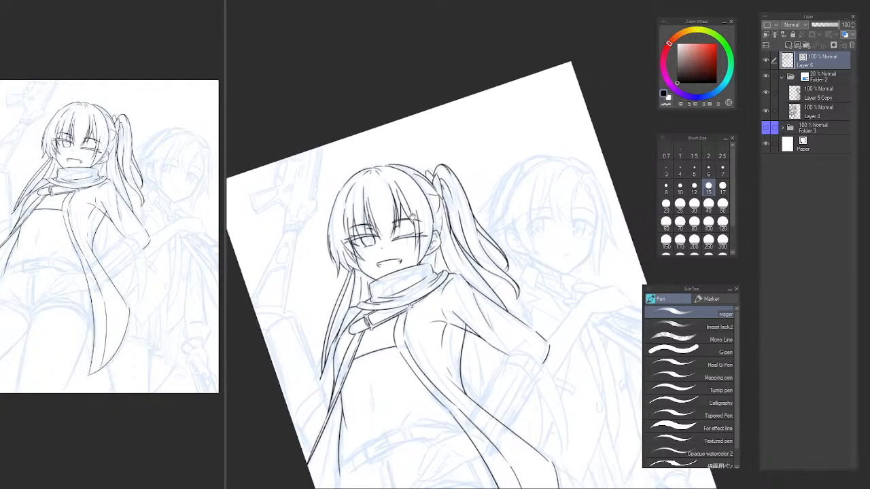
{"action": "key", "text": "b"}
{"action": "key", "text": "p"}
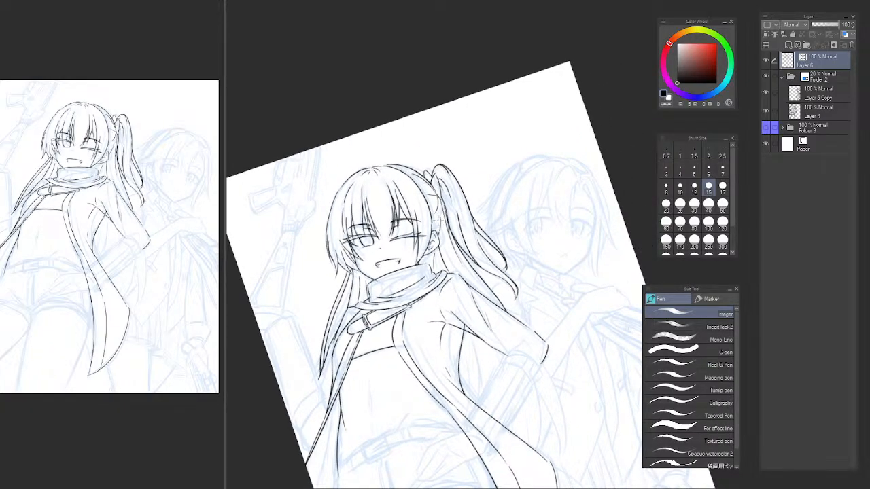
{"action": "key", "text": "ctrl+at"}
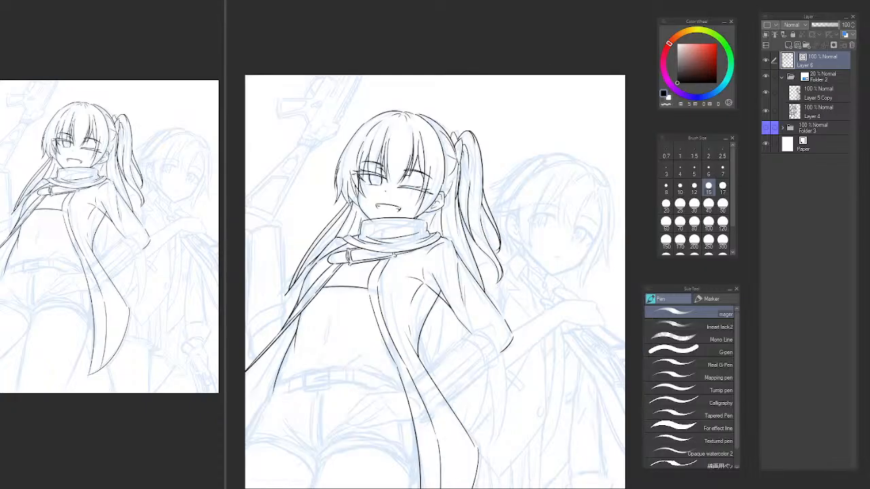
{"action": "left_click_drag", "start_coordinate": [511, 217], "coordinate": [508, 234]}
Redraw the ponytail's inner edge line just below the hair tie.
{"action": "scroll", "coordinate": [480, 203], "scroll_direction": "up", "scroll_amount": 4}
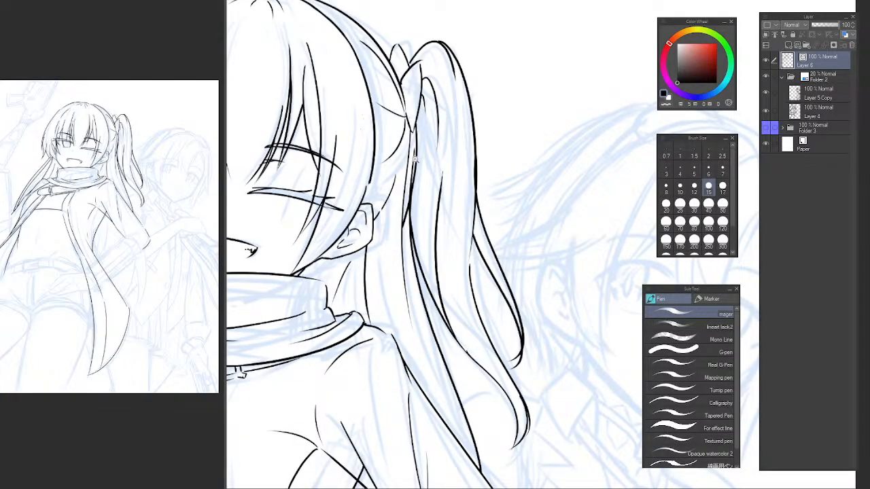
{"action": "scroll", "coordinate": [409, 163], "scroll_direction": "up", "scroll_amount": 2}
{"action": "scroll", "coordinate": [414, 118], "scroll_direction": "up", "scroll_amount": 2}
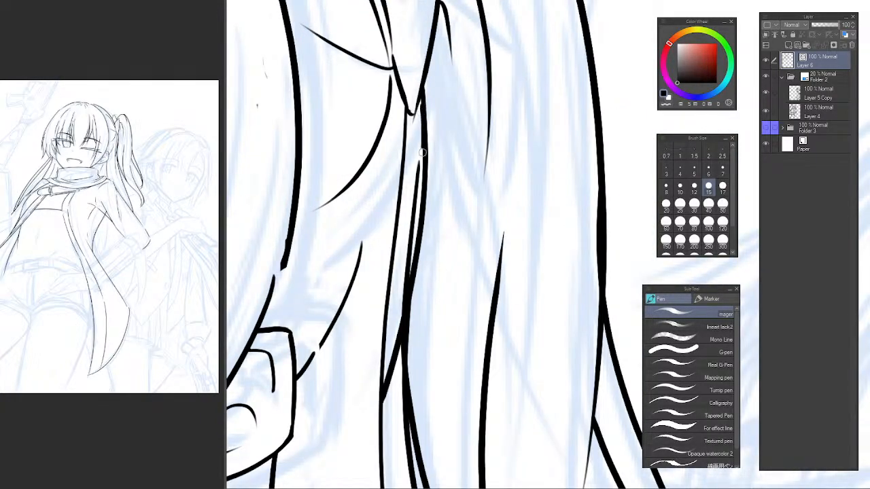
{"action": "key", "text": "ctrl+z"}
{"action": "left_click_drag", "start_coordinate": [421, 93], "coordinate": [410, 203]}
{"action": "key", "text": "ctrl+z"}
{"action": "left_click_drag", "start_coordinate": [420, 94], "coordinate": [416, 191]}
{"action": "key", "text": "ctrl+z"}
{"action": "mouse_move", "coordinate": [421, 94]}
{"action": "left_mouse_down"}
{"action": "mouse_move", "coordinate": [415, 197]}
{"action": "mouse_move", "coordinate": [415, 171]}
{"action": "mouse_move", "coordinate": [433, 168]}
{"action": "mouse_move", "coordinate": [415, 258]}
{"action": "left_mouse_up"}
{"action": "key", "text": "ctrl+z"}
Erase the stray line piece between the outer strand's fork and the ponytail's outer edge.
{"action": "key", "text": "e"}
{"action": "left_click", "coordinate": [467, 253], "text": "alt"}
{"action": "mouse_move", "coordinate": [476, 275]}
{"action": "left_mouse_down"}
{"action": "mouse_move", "coordinate": [410, 175]}
{"action": "mouse_move", "coordinate": [405, 234]}
{"action": "left_mouse_up"}
{"action": "left_click", "coordinate": [411, 234], "text": "ctrl"}
{"action": "left_click", "coordinate": [408, 223], "text": "ctrl"}
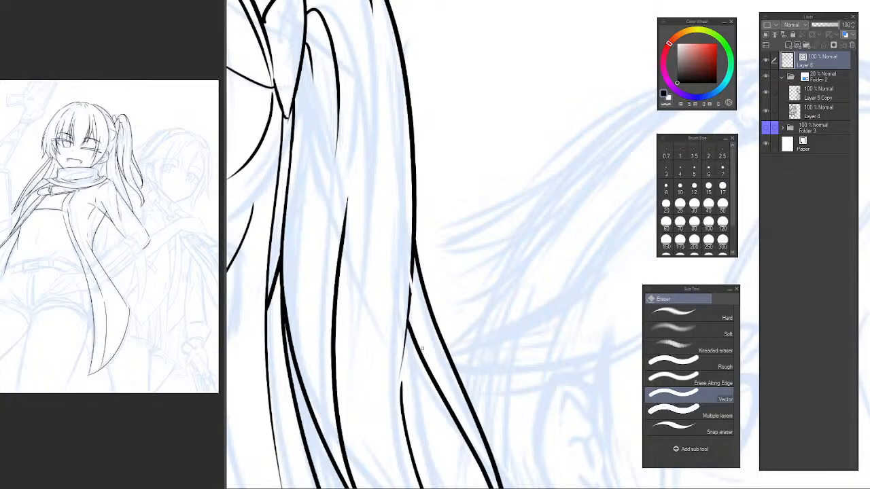
{"action": "left_click_drag", "start_coordinate": [409, 303], "coordinate": [412, 271]}
{"action": "mouse_move", "coordinate": [407, 340]}
{"action": "left_mouse_down"}
{"action": "mouse_move", "coordinate": [374, 216]}
{"action": "mouse_move", "coordinate": [370, 320]}
{"action": "left_mouse_up"}
Redraw the outer strand's inner line so it curves down from the strand's pointed fork.
{"action": "key", "text": "p"}
{"action": "key", "text": "ctrl+z"}
{"action": "left_click_drag", "start_coordinate": [375, 198], "coordinate": [374, 333]}
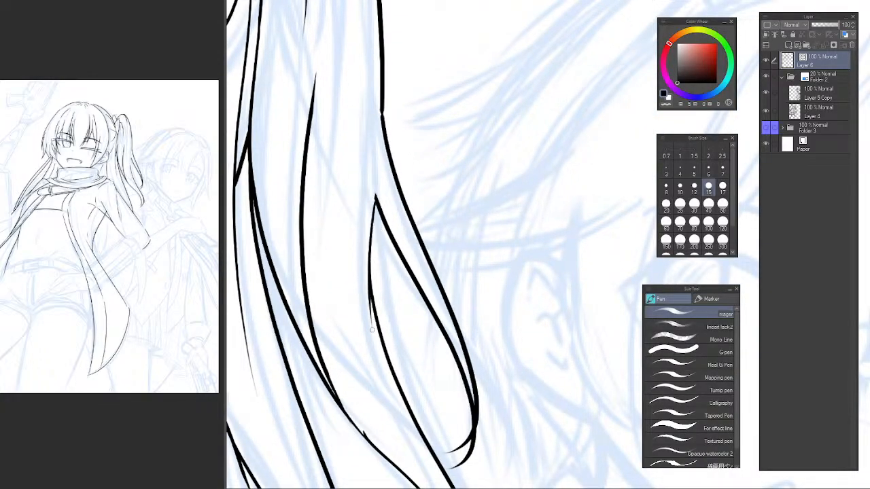
{"action": "key", "text": "ctrl+z"}
{"action": "left_click_drag", "start_coordinate": [375, 196], "coordinate": [382, 344]}
{"action": "key", "text": "ctrl+z"}
{"action": "mouse_move", "coordinate": [375, 197]}
{"action": "left_mouse_down"}
{"action": "mouse_move", "coordinate": [379, 343]}
{"action": "mouse_move", "coordinate": [369, 261]}
{"action": "mouse_move", "coordinate": [379, 343]}
{"action": "left_mouse_up"}
{"action": "key", "text": "ctrl+z"}
{"action": "key", "text": "ctrl+z"}
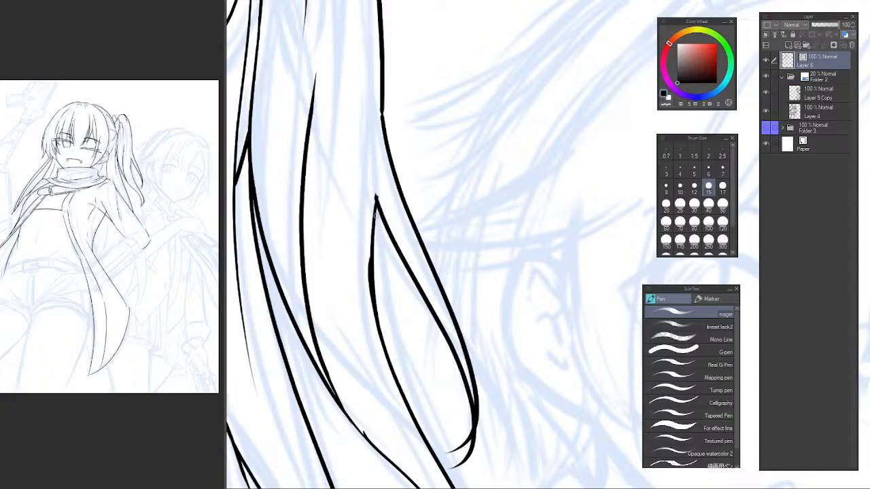
Draw a tapering hair line rising from the outer strand's fork up inside the ponytail.
{"action": "scroll", "coordinate": [418, 240], "scroll_direction": "down", "scroll_amount": 7}
{"action": "key", "text": "h"}
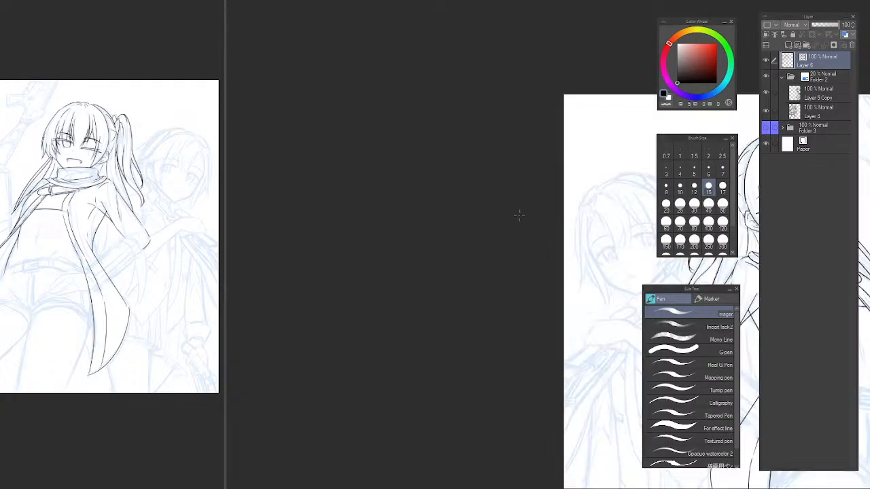
{"action": "left_click_drag", "start_coordinate": [646, 211], "coordinate": [379, 190]}
{"action": "scroll", "coordinate": [379, 191], "scroll_direction": "up", "scroll_amount": 8}
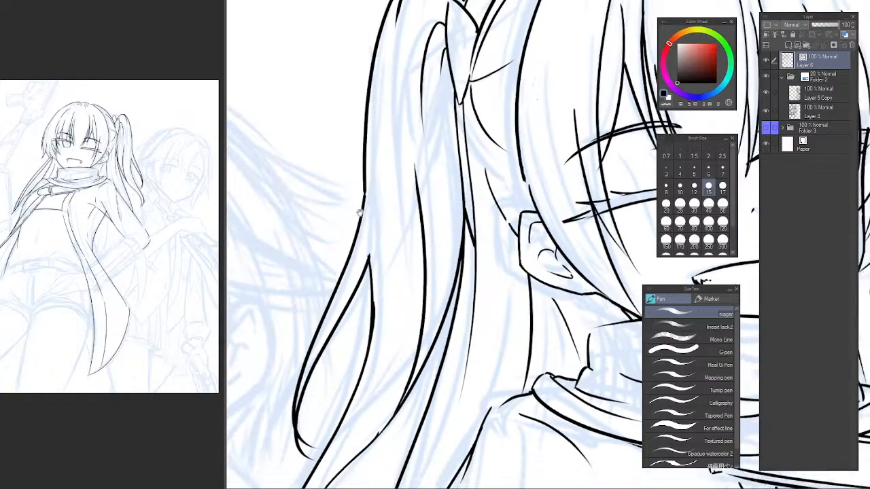
{"action": "scroll", "coordinate": [373, 195], "scroll_direction": "down", "scroll_amount": 3}
{"action": "scroll", "coordinate": [382, 185], "scroll_direction": "up", "scroll_amount": 5}
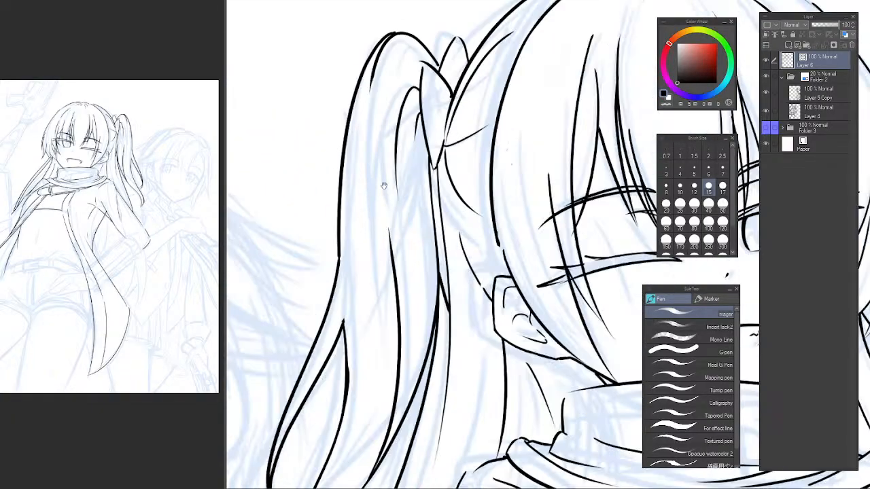
{"action": "left_click_drag", "start_coordinate": [349, 151], "coordinate": [378, 105]}
{"action": "scroll", "coordinate": [370, 136], "scroll_direction": "up", "scroll_amount": 2}
{"action": "left_click_drag", "start_coordinate": [346, 225], "coordinate": [340, 257]}
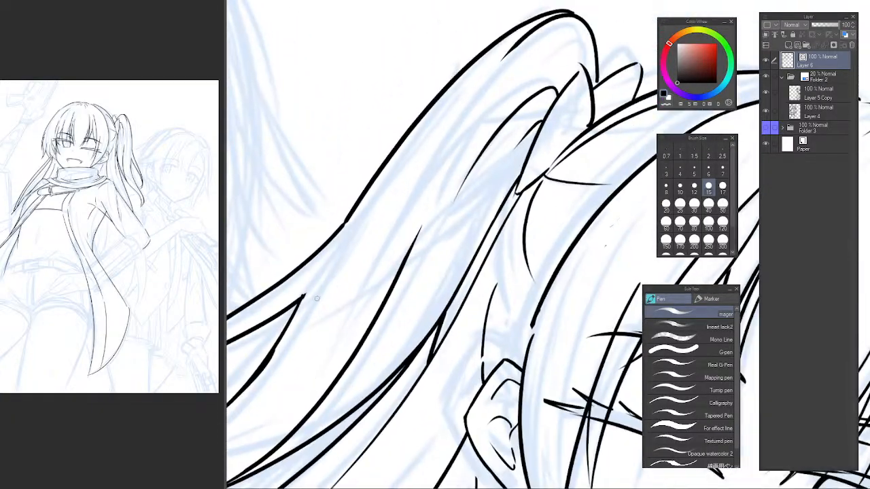
{"action": "left_click_drag", "start_coordinate": [416, 227], "coordinate": [435, 168]}
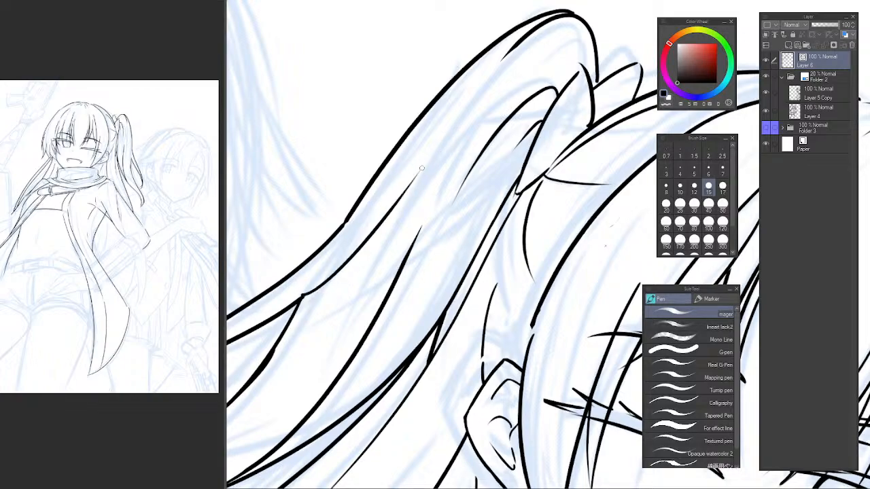
{"action": "scroll", "coordinate": [358, 242], "scroll_direction": "down", "scroll_amount": 2}
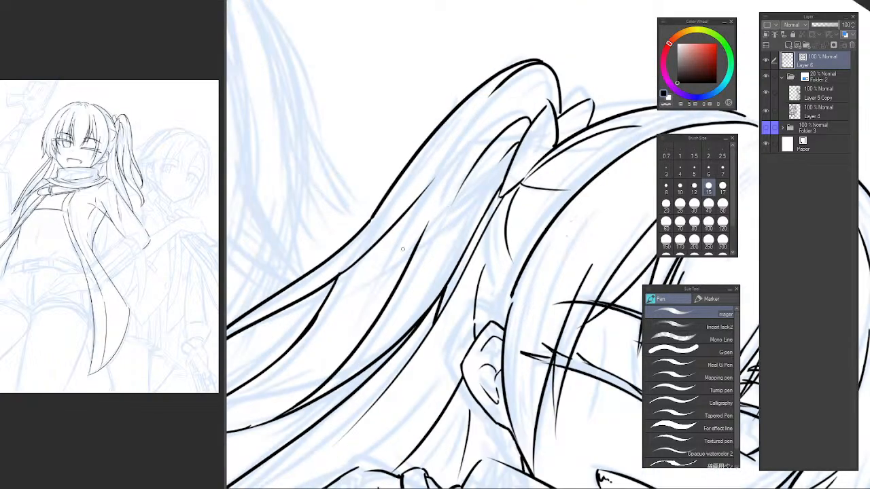
{"action": "scroll", "coordinate": [349, 249], "scroll_direction": "up", "scroll_amount": 3}
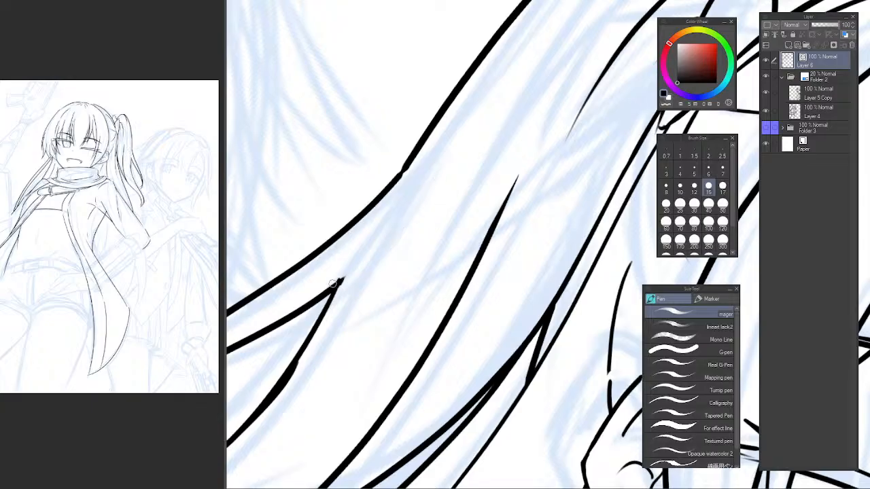
{"action": "left_click_drag", "start_coordinate": [332, 284], "coordinate": [537, 106]}
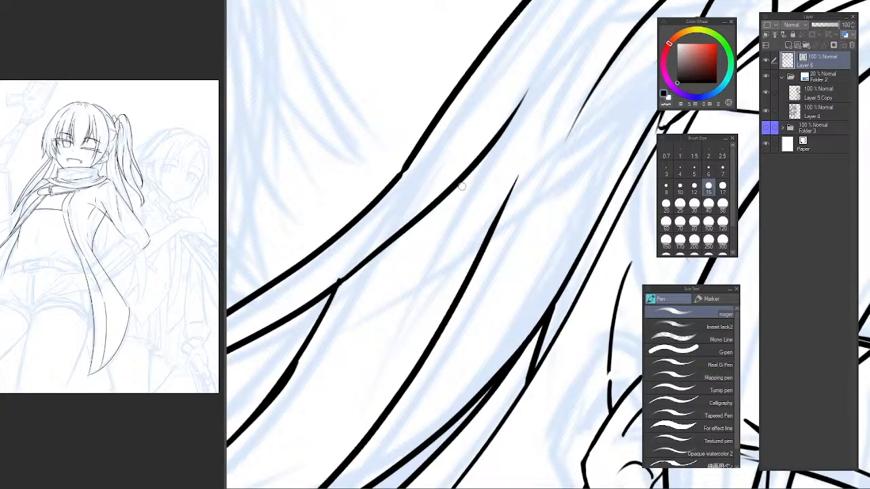
Examine the ponytail and sleeve line art in mirrored and unrotated views.
{"action": "scroll", "coordinate": [469, 197], "scroll_direction": "down", "scroll_amount": 4}
{"action": "key", "text": "h"}
{"action": "left_click_drag", "start_coordinate": [544, 251], "coordinate": [303, 275]}
{"action": "key", "text": "b"}
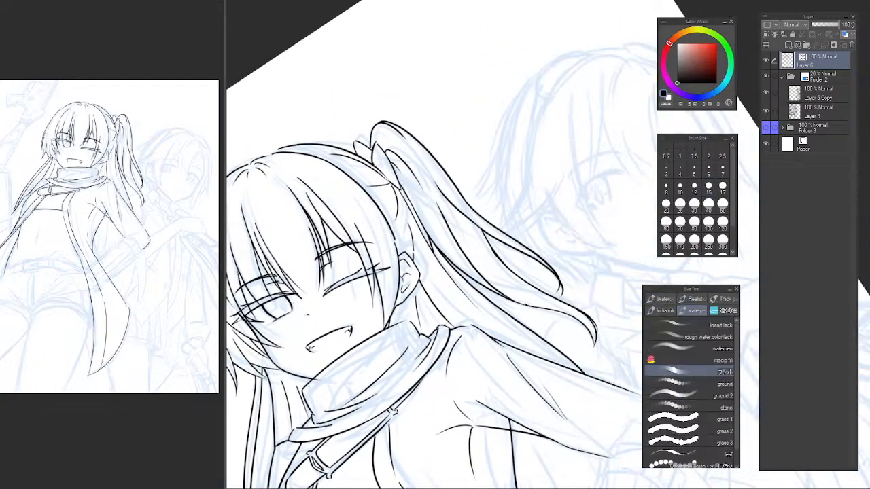
{"action": "key", "text": "p"}
{"action": "key", "text": "ctrl+@"}
{"action": "left_click_drag", "start_coordinate": [464, 250], "coordinate": [410, 120]}
{"action": "key", "text": "h"}
{"action": "left_click_drag", "start_coordinate": [611, 193], "coordinate": [345, 220]}
{"action": "left_click_drag", "start_coordinate": [493, 184], "coordinate": [426, 196]}
Draw the long outer curve of the hair lock hanging from the sleeve past the elbow.
{"action": "key", "text": "e"}
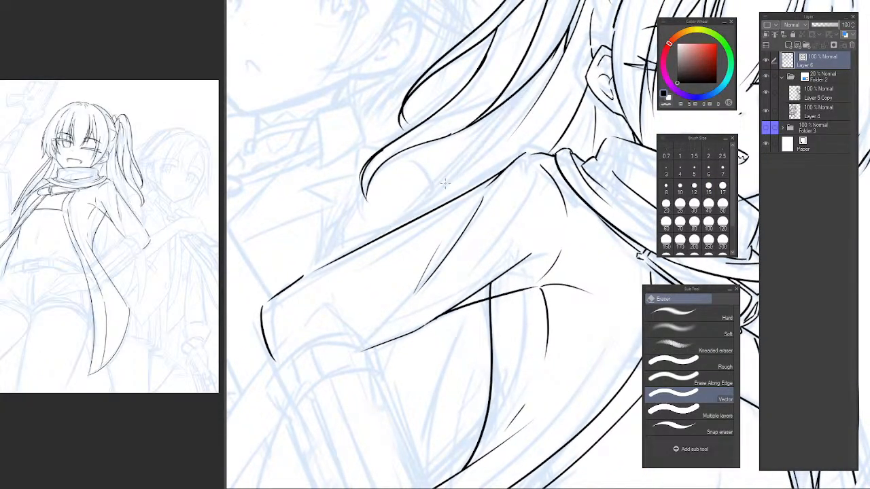
{"action": "key", "text": "p"}
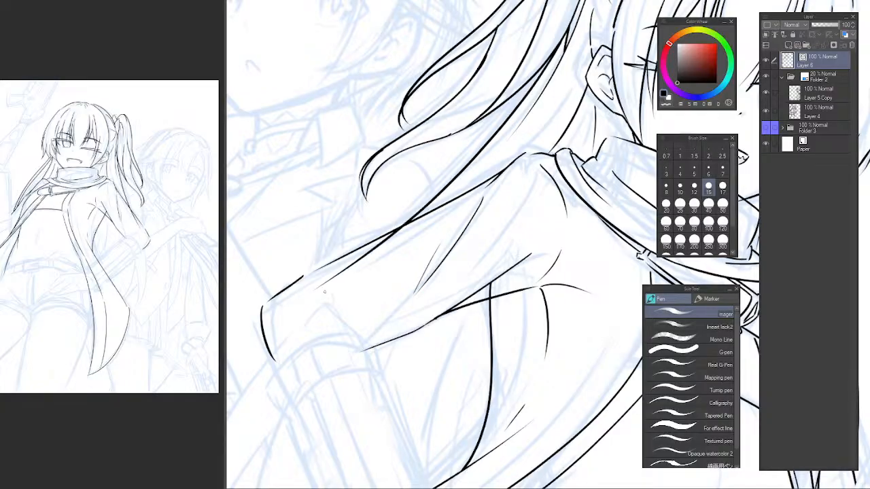
{"action": "mouse_move", "coordinate": [346, 276]}
{"action": "left_mouse_down"}
{"action": "mouse_move", "coordinate": [400, 246]}
{"action": "mouse_move", "coordinate": [394, 257]}
{"action": "mouse_move", "coordinate": [432, 200]}
{"action": "mouse_move", "coordinate": [455, 138]}
{"action": "mouse_move", "coordinate": [314, 401]}
{"action": "left_mouse_up"}
{"action": "key", "text": "e"}
{"action": "scroll", "coordinate": [392, 274], "scroll_direction": "down", "scroll_amount": 1}
{"action": "key", "text": "p"}
{"action": "key", "text": "ctrl+z"}
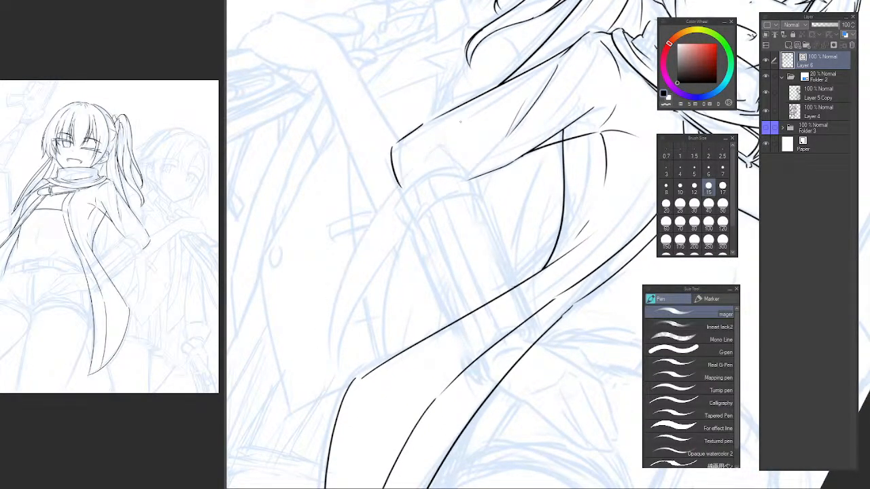
{"action": "left_click_drag", "start_coordinate": [466, 114], "coordinate": [343, 372]}
{"action": "key", "text": "ctrl+z"}
{"action": "left_click_drag", "start_coordinate": [457, 117], "coordinate": [330, 360]}
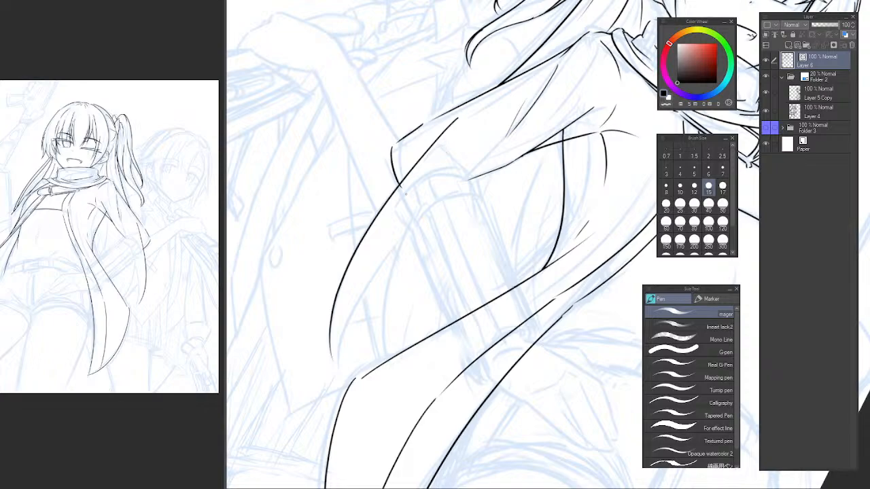
Draw two more curved strand lines inside the hair lock hanging below the elbow.
{"action": "mouse_move", "coordinate": [443, 185]}
{"action": "left_mouse_down"}
{"action": "mouse_move", "coordinate": [333, 381]}
{"action": "mouse_move", "coordinate": [357, 305]}
{"action": "mouse_move", "coordinate": [336, 372]}
{"action": "left_mouse_up"}
{"action": "key", "text": "ctrl+z"}
{"action": "key", "text": "ctrl+z"}
{"action": "mouse_move", "coordinate": [442, 172]}
{"action": "left_mouse_down"}
{"action": "mouse_move", "coordinate": [378, 381]}
{"action": "mouse_move", "coordinate": [377, 337]}
{"action": "mouse_move", "coordinate": [381, 384]}
{"action": "mouse_move", "coordinate": [381, 363]}
{"action": "left_mouse_up"}
{"action": "key", "text": "ctrl+z"}
{"action": "key", "text": "ctrl+z"}
{"action": "key", "text": "e"}
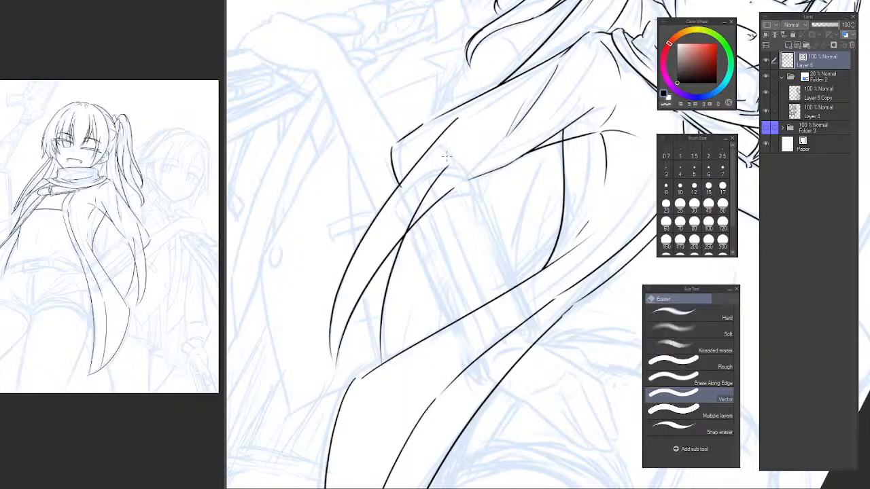
Erase the hair lock's lines where they overlap the sleeve and its cuff.
{"action": "left_click_drag", "start_coordinate": [443, 202], "coordinate": [430, 159]}
{"action": "left_click_drag", "start_coordinate": [411, 161], "coordinate": [437, 182]}
{"action": "left_click_drag", "start_coordinate": [440, 237], "coordinate": [414, 234]}
{"action": "key", "text": "p"}
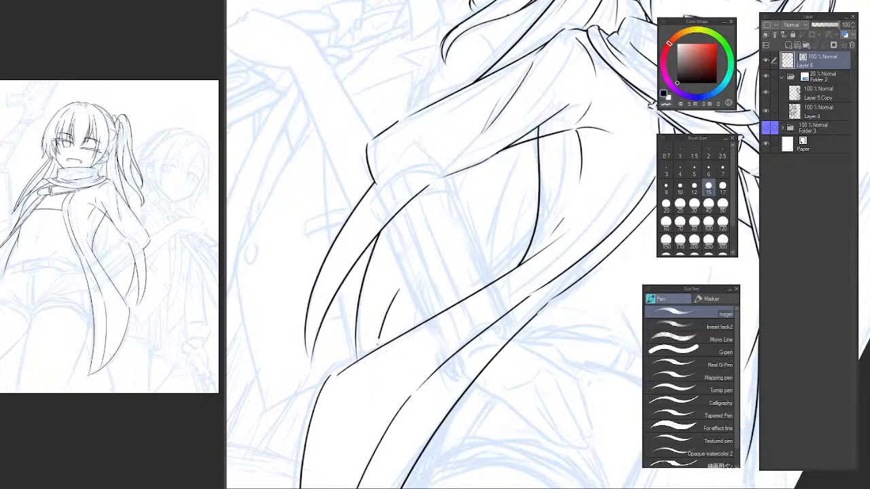
Add a short curved strand above the coat edge and erase the hair line crossing the forearm.
{"action": "left_click_drag", "start_coordinate": [399, 290], "coordinate": [373, 380]}
{"action": "left_click", "coordinate": [390, 237], "text": "ctrl"}
{"action": "left_click", "coordinate": [389, 234], "text": "ctrl"}
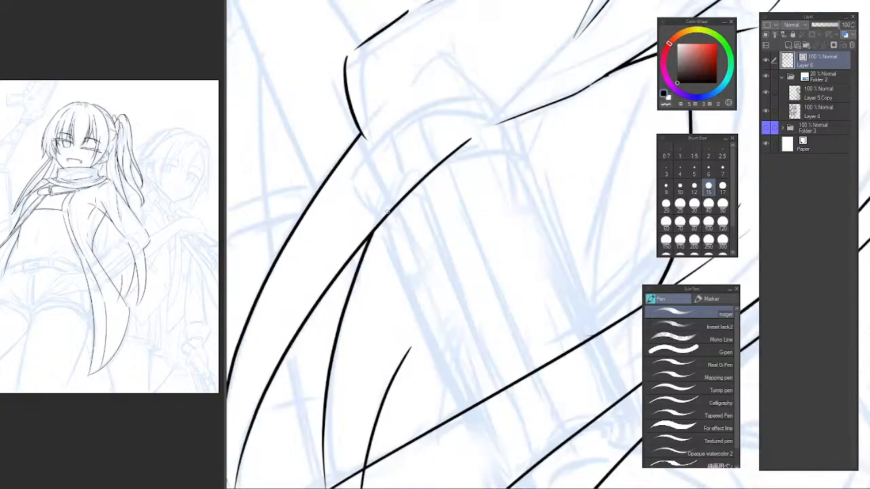
{"action": "key", "text": "e"}
{"action": "left_click", "coordinate": [411, 194]}
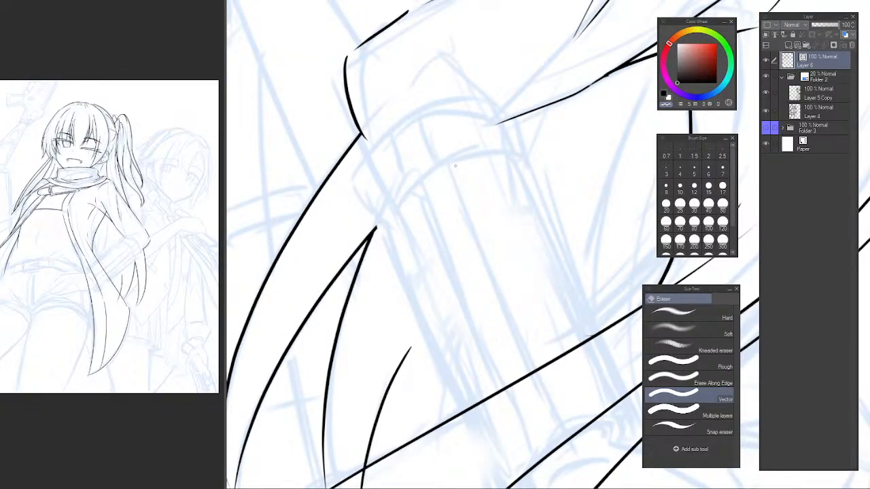
{"action": "left_click", "coordinate": [463, 175], "text": "alt"}
{"action": "left_click", "coordinate": [460, 179], "text": "alt"}
{"action": "left_click_drag", "start_coordinate": [459, 186], "coordinate": [428, 203]}
{"action": "left_click_drag", "start_coordinate": [424, 173], "coordinate": [413, 220]}
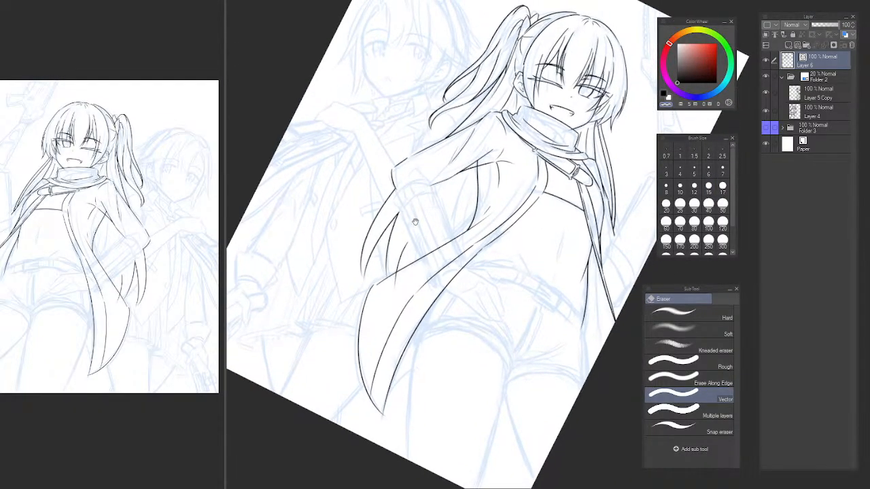
Trim the hair strand ends that overrun the coat's edge.
{"action": "left_click", "coordinate": [413, 235], "text": "ctrl"}
{"action": "left_click", "coordinate": [413, 236], "text": "ctrl"}
{"action": "left_click", "coordinate": [415, 237], "text": "ctrl"}
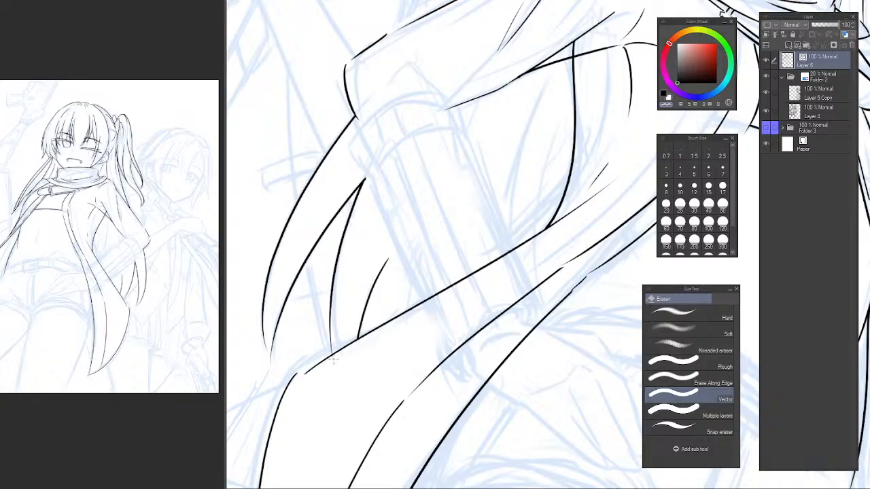
{"action": "left_click_drag", "start_coordinate": [456, 270], "coordinate": [414, 343]}
{"action": "left_click_drag", "start_coordinate": [460, 230], "coordinate": [434, 271]}
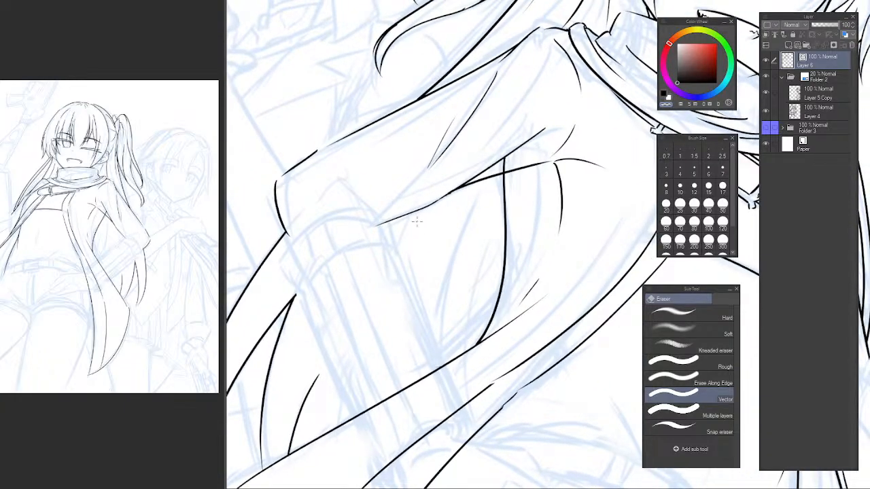
Draw a tapering hair strand running down from the sleeve's underside across the forearm.
{"action": "key", "text": "p"}
{"action": "left_click_drag", "start_coordinate": [419, 217], "coordinate": [394, 247]}
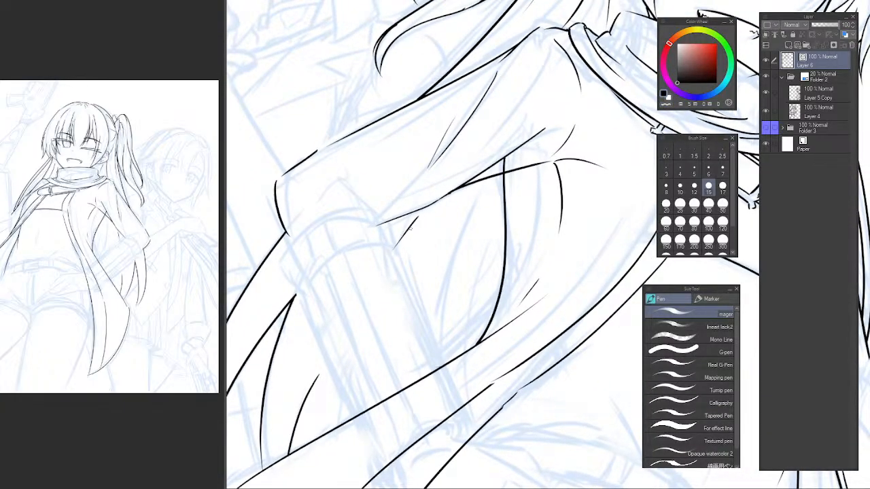
{"action": "key", "text": "ctrl+z"}
{"action": "left_click_drag", "start_coordinate": [421, 212], "coordinate": [376, 277]}
{"action": "key", "text": "ctrl+z"}
{"action": "mouse_move", "coordinate": [413, 227]}
{"action": "left_mouse_down"}
{"action": "mouse_move", "coordinate": [386, 278]}
{"action": "mouse_move", "coordinate": [362, 291]}
{"action": "left_mouse_up"}
{"action": "key", "text": "ctrl+z"}
{"action": "key", "text": "ctrl+z"}
{"action": "left_click_drag", "start_coordinate": [437, 202], "coordinate": [360, 298]}
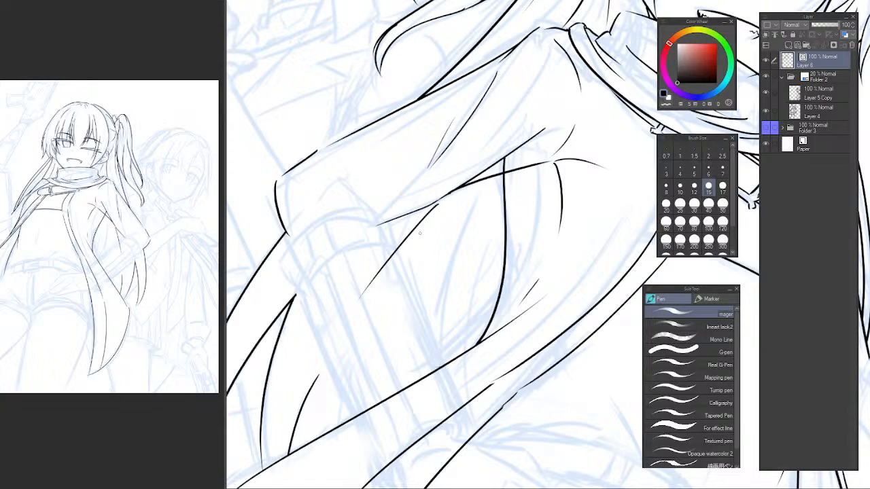
Erase the lower part of the hair strand under the sleeve where it crosses the sketched forearm.
{"action": "key", "text": "c"}
{"action": "left_click_drag", "start_coordinate": [396, 244], "coordinate": [405, 268]}
{"action": "key", "text": "e"}
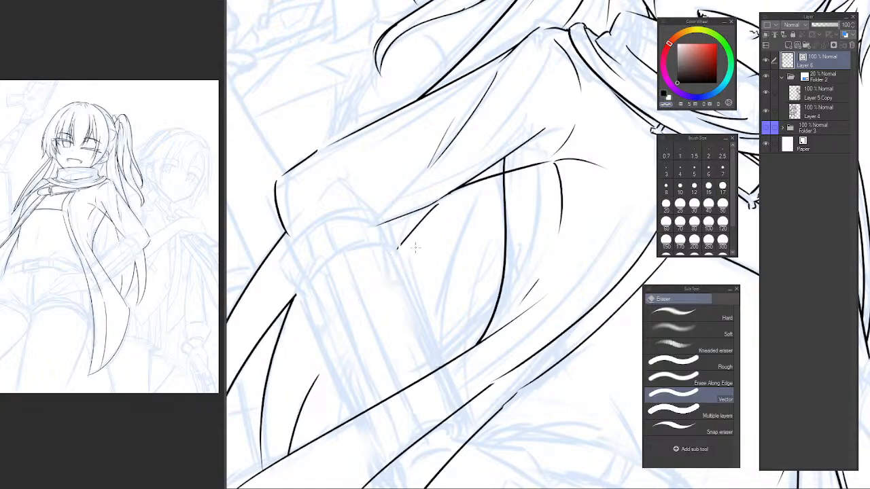
{"action": "key", "text": "p"}
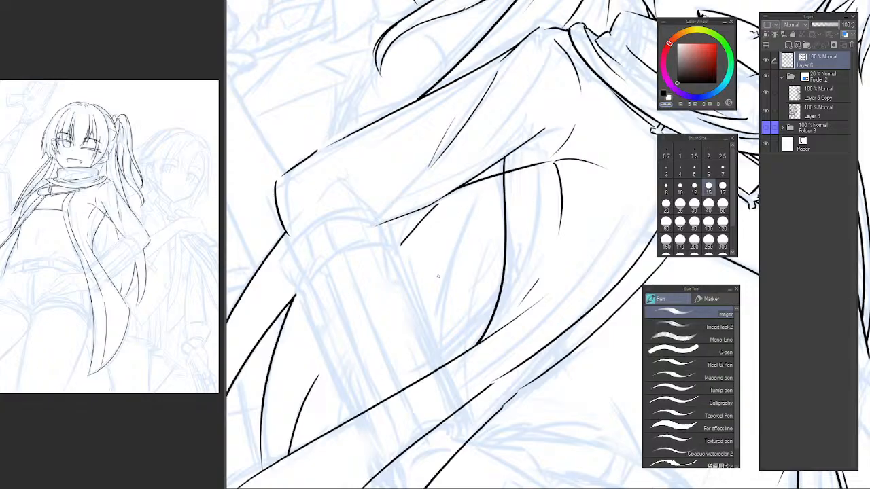
Draw two adjoining tapering strands beside the forearm, running down toward the coat's edge.
{"action": "key", "text": "c"}
{"action": "mouse_move", "coordinate": [470, 203]}
{"action": "left_mouse_down"}
{"action": "mouse_move", "coordinate": [424, 362]}
{"action": "mouse_move", "coordinate": [420, 345]}
{"action": "left_mouse_up"}
{"action": "key", "text": "ctrl+z"}
{"action": "key", "text": "ctrl+z"}
{"action": "mouse_move", "coordinate": [470, 222]}
{"action": "left_mouse_down"}
{"action": "mouse_move", "coordinate": [435, 321]}
{"action": "mouse_move", "coordinate": [431, 365]}
{"action": "left_mouse_up"}
{"action": "left_click_drag", "start_coordinate": [448, 271], "coordinate": [442, 354]}
Add a short curved strand beside the long armpit line and trim its end at the coat's edge.
{"action": "key", "text": "ctrl+z"}
{"action": "left_click_drag", "start_coordinate": [444, 289], "coordinate": [438, 366]}
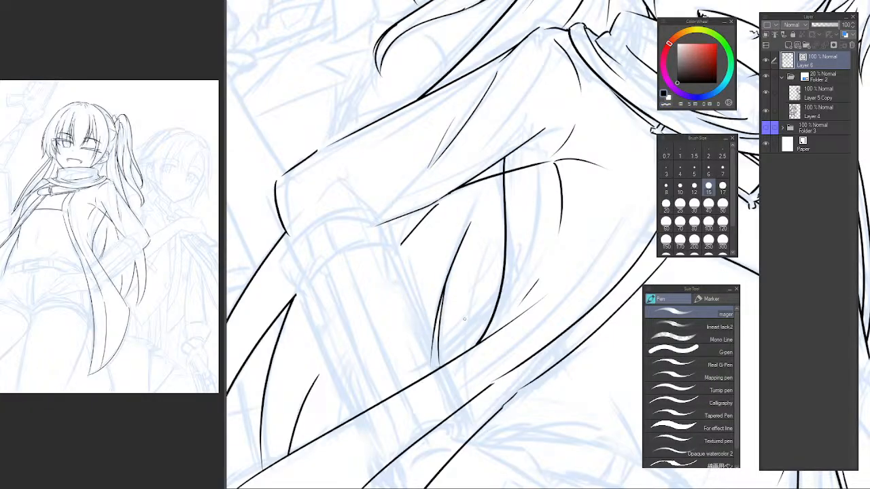
{"action": "left_click_drag", "start_coordinate": [488, 245], "coordinate": [477, 359]}
{"action": "key", "text": "ctrl+z"}
{"action": "key", "text": "e"}
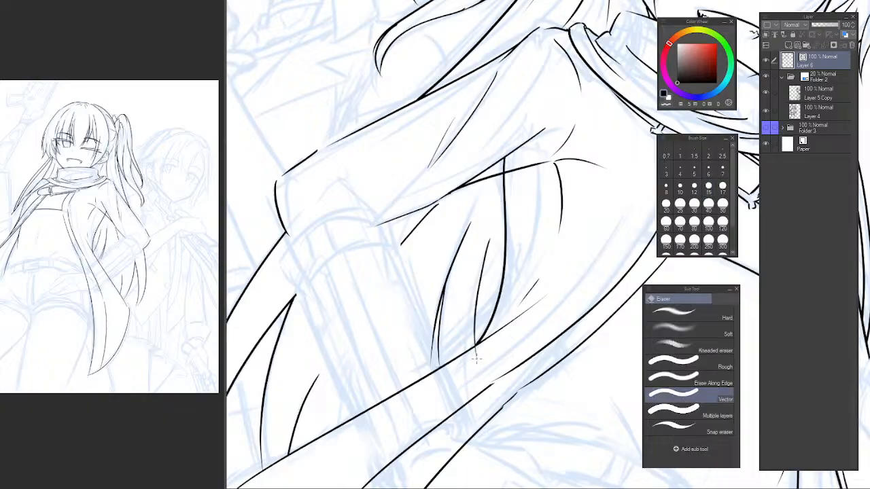
{"action": "key", "text": "p"}
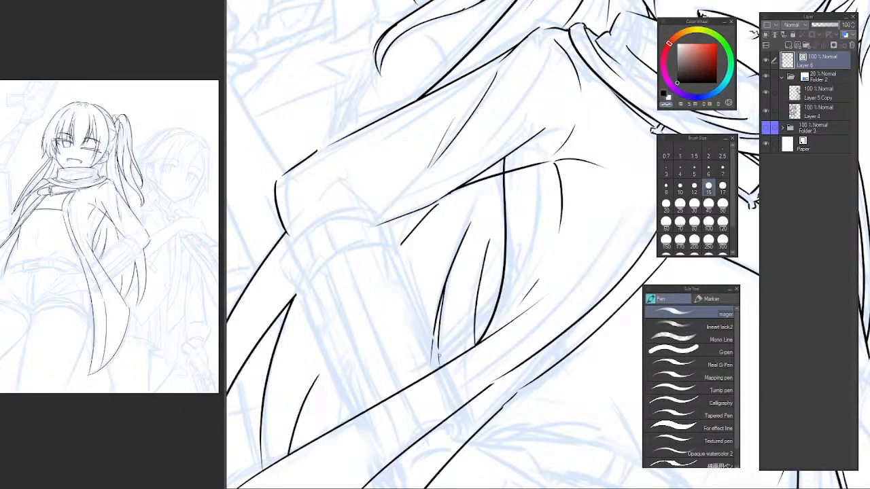
Erase the long curved line running from under the sleeve down to the coat's edge.
{"action": "key", "text": "e"}
{"action": "left_click_drag", "start_coordinate": [469, 293], "coordinate": [380, 299]}
{"action": "left_click_drag", "start_coordinate": [476, 258], "coordinate": [452, 231]}
{"action": "key", "text": "h"}
{"action": "left_click_drag", "start_coordinate": [553, 234], "coordinate": [339, 265]}
{"action": "key", "text": "b"}
{"action": "key", "text": "p"}
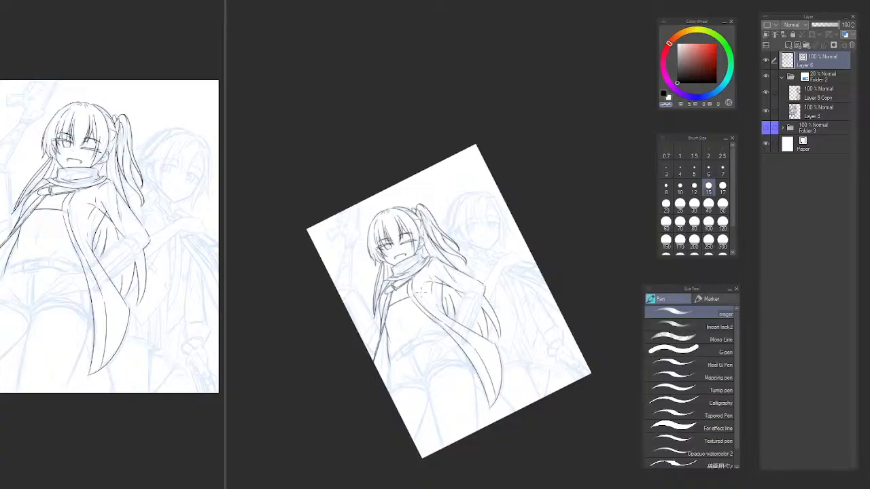
{"action": "mouse_move", "coordinate": [438, 306]}
{"action": "left_mouse_down"}
{"action": "mouse_move", "coordinate": [456, 297]}
{"action": "mouse_move", "coordinate": [471, 264]}
{"action": "left_mouse_up"}
{"action": "key", "text": "e"}
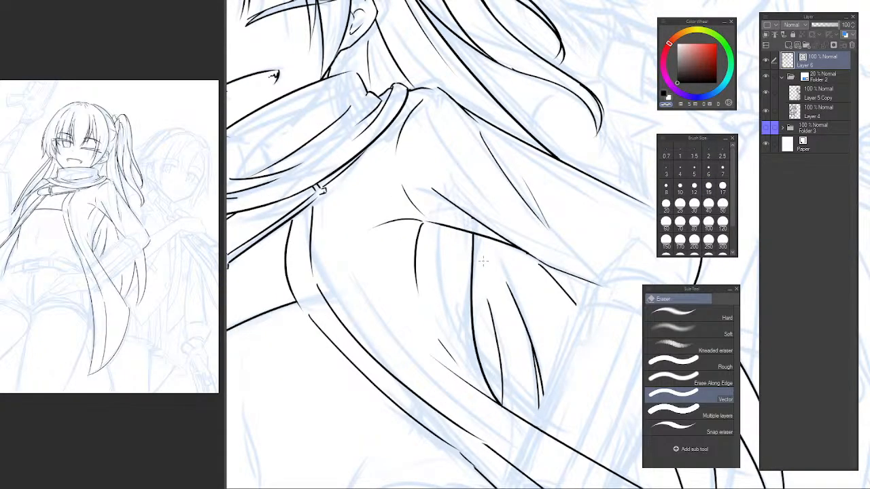
{"action": "left_click", "coordinate": [475, 273]}
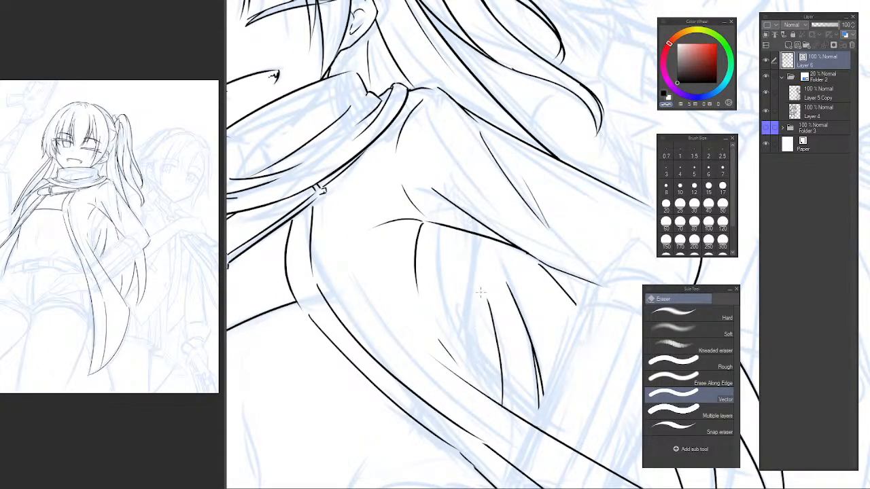
Redraw the contour under the sleeve as a short downward line meeting a longer curve that runs to the coat's edge.
{"action": "key", "text": "p"}
{"action": "key", "text": "c"}
{"action": "mouse_move", "coordinate": [466, 241]}
{"action": "left_mouse_down"}
{"action": "mouse_move", "coordinate": [458, 358]}
{"action": "mouse_move", "coordinate": [464, 289]}
{"action": "left_mouse_up"}
{"action": "key", "text": "ctrl+z"}
{"action": "key", "text": "ctrl+z"}
{"action": "mouse_move", "coordinate": [449, 281]}
{"action": "left_mouse_down"}
{"action": "mouse_move", "coordinate": [505, 406]}
{"action": "mouse_move", "coordinate": [452, 305]}
{"action": "mouse_move", "coordinate": [543, 431]}
{"action": "left_mouse_up"}
{"action": "key", "text": "ctrl+z"}
{"action": "key", "text": "ctrl+z"}
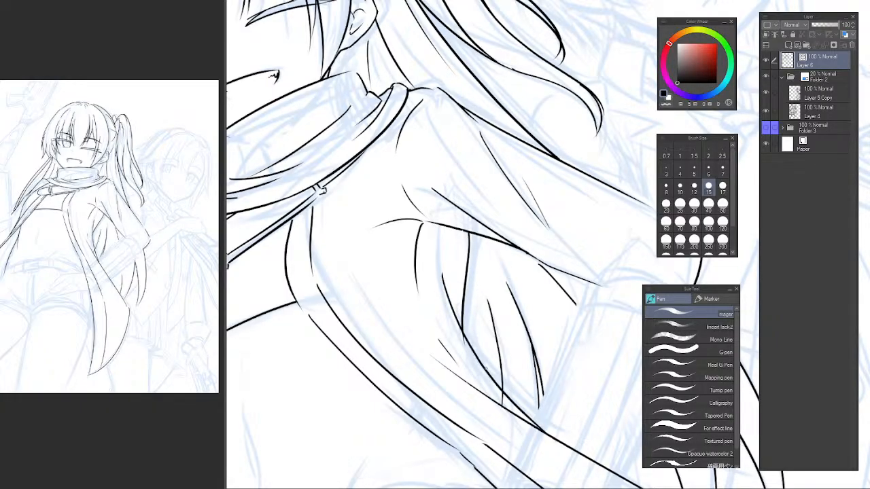
{"action": "key", "text": "e"}
Erase the small stub where the hair line overruns the coat's edge beside the torso.
{"action": "scroll", "coordinate": [558, 367], "scroll_direction": "down", "scroll_amount": 6}
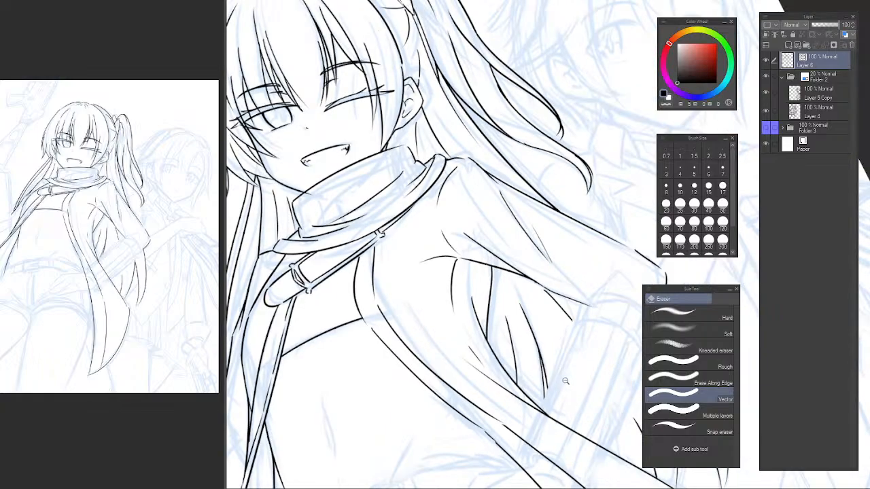
{"action": "scroll", "coordinate": [589, 211], "scroll_direction": "up", "scroll_amount": 2}
{"action": "key", "text": "ctrl+@"}
{"action": "left_click_drag", "start_coordinate": [585, 170], "coordinate": [594, 196]}
{"action": "mouse_move", "coordinate": [361, 250]}
{"action": "left_mouse_down"}
{"action": "mouse_move", "coordinate": [389, 278]}
{"action": "mouse_move", "coordinate": [393, 266]}
{"action": "left_mouse_up"}
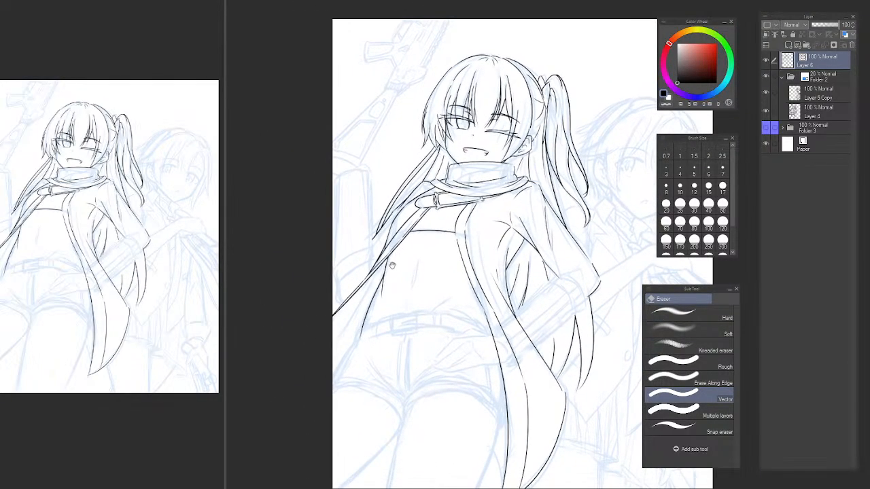
{"action": "scroll", "coordinate": [358, 302], "scroll_direction": "up", "scroll_amount": 3}
{"action": "key", "text": "p"}
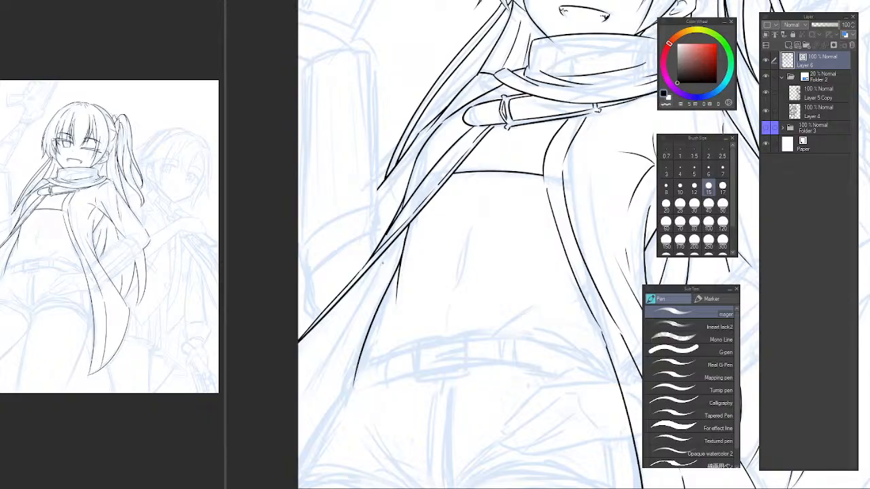
{"action": "scroll", "coordinate": [420, 165], "scroll_direction": "up", "scroll_amount": 3}
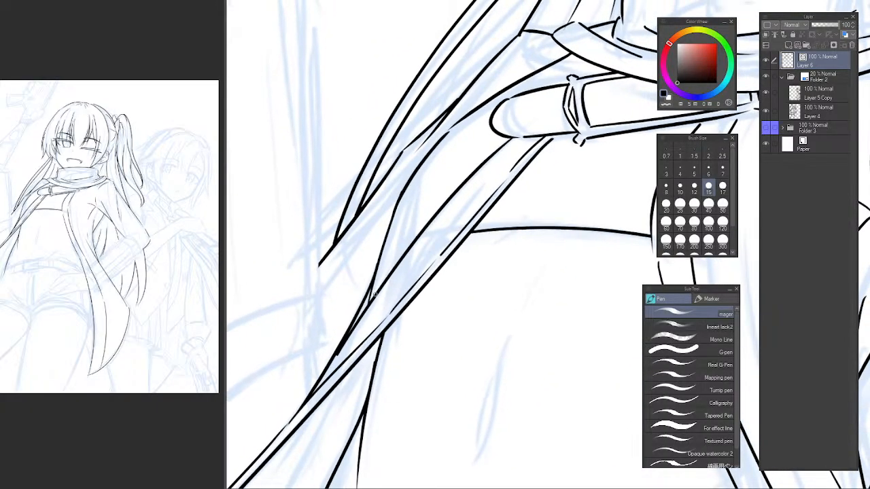
{"action": "key", "text": "e"}
{"action": "key", "text": "p"}
{"action": "scroll", "coordinate": [371, 291], "scroll_direction": "up", "scroll_amount": 2}
{"action": "key", "text": "e"}
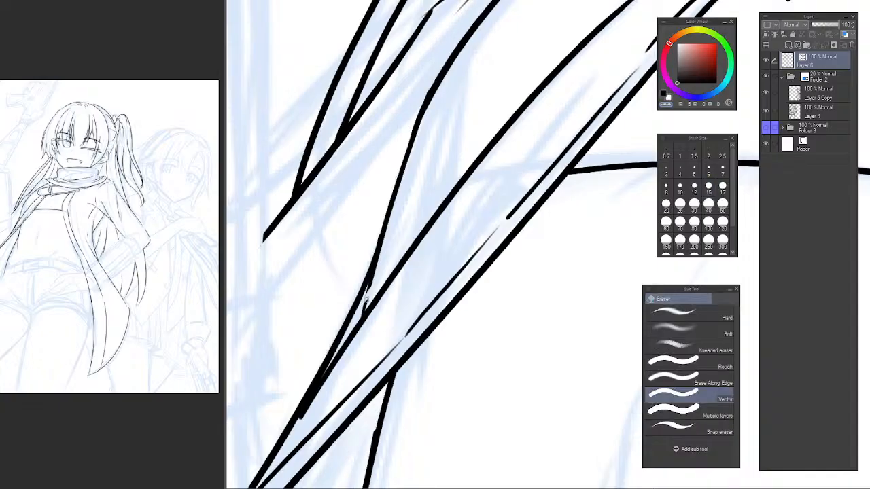
{"action": "key", "text": "p"}
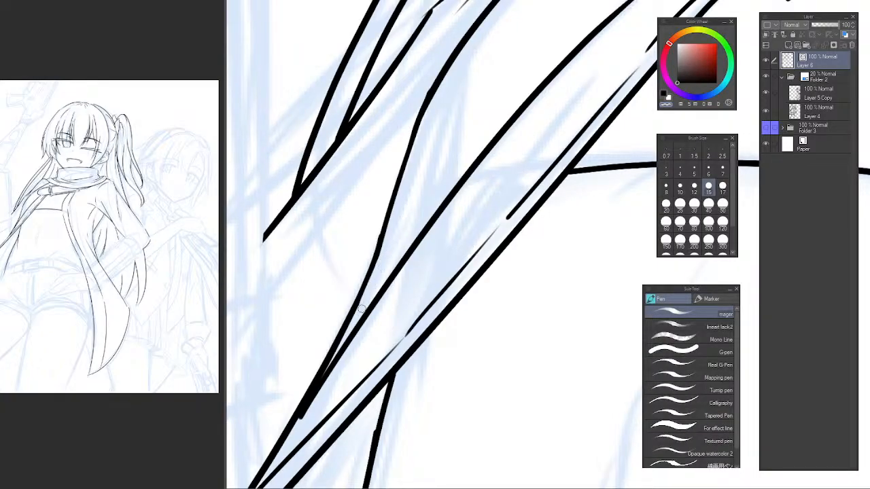
Draw a long tapering line from the coat's edge down beside the waist, outside the torso contour.
{"action": "scroll", "coordinate": [432, 257], "scroll_direction": "down", "scroll_amount": 1}
{"action": "scroll", "coordinate": [432, 257], "scroll_direction": "down", "scroll_amount": 5}
{"action": "scroll", "coordinate": [433, 293], "scroll_direction": "up", "scroll_amount": 3}
{"action": "left_click_drag", "start_coordinate": [386, 370], "coordinate": [417, 260]}
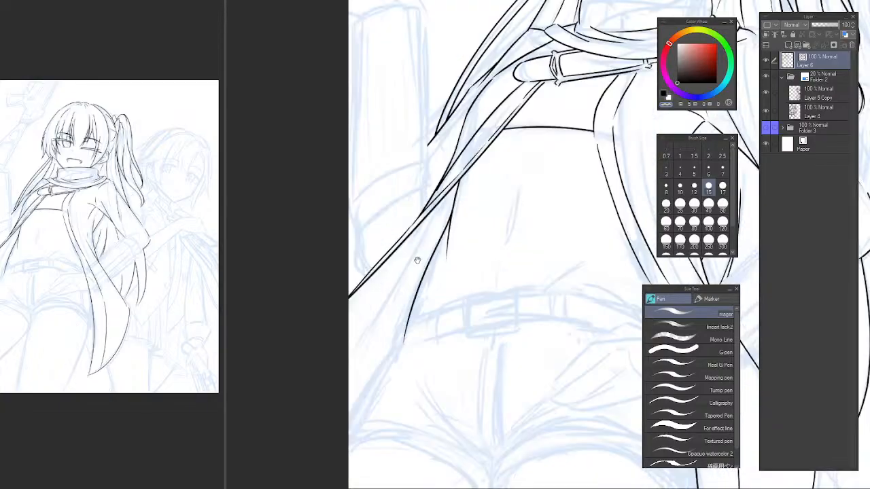
{"action": "mouse_move", "coordinate": [433, 217]}
{"action": "left_mouse_down"}
{"action": "mouse_move", "coordinate": [349, 351]}
{"action": "mouse_move", "coordinate": [352, 360]}
{"action": "left_mouse_up"}
{"action": "key", "text": "ctrl+z"}
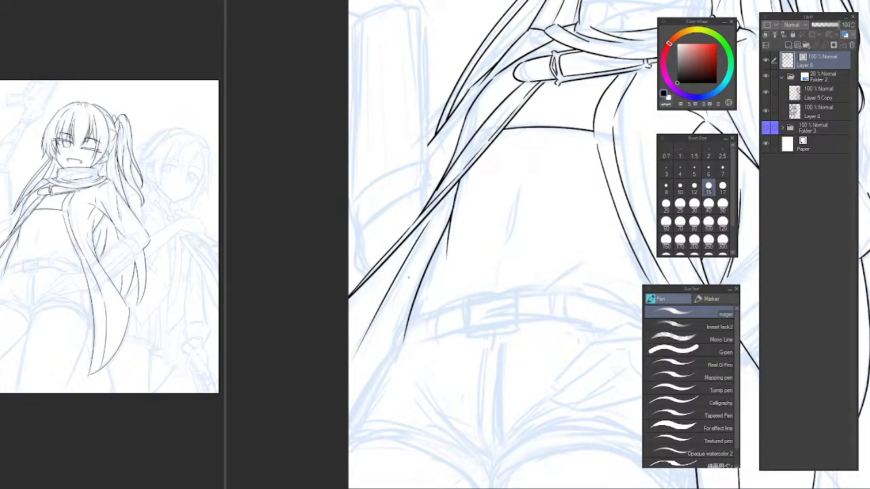
Try two short diagonal lines fanning down onto the abdomen from the cropped top's hem.
{"action": "left_click_drag", "start_coordinate": [460, 159], "coordinate": [363, 254]}
{"action": "left_click_drag", "start_coordinate": [473, 207], "coordinate": [392, 256]}
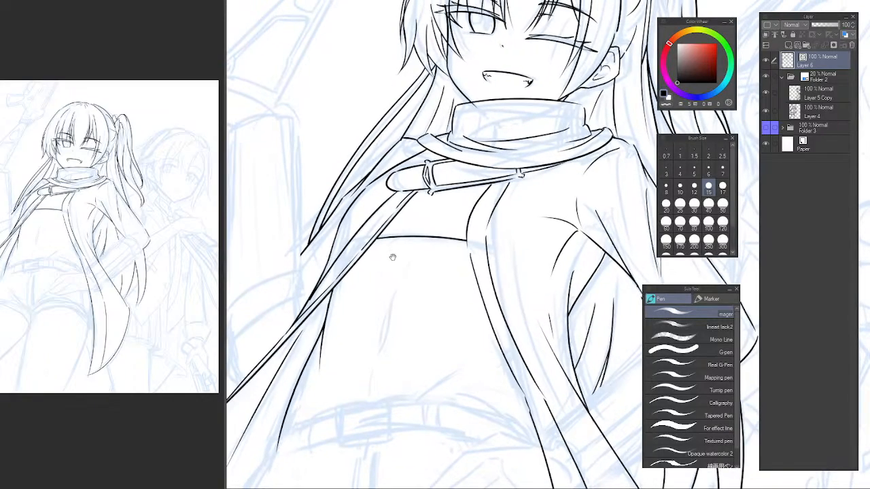
{"action": "scroll", "coordinate": [396, 236], "scroll_direction": "up", "scroll_amount": 3}
{"action": "left_click_drag", "start_coordinate": [414, 228], "coordinate": [351, 275]}
{"action": "key", "text": "ctrl+z"}
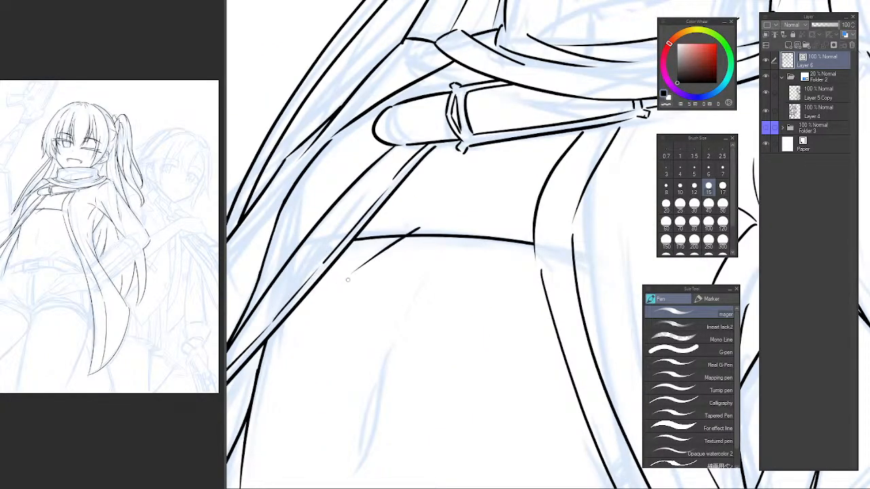
{"action": "key", "text": "ctrl+z"}
{"action": "left_click_drag", "start_coordinate": [423, 225], "coordinate": [348, 272]}
{"action": "key", "text": "ctrl+z"}
{"action": "left_click_drag", "start_coordinate": [416, 226], "coordinate": [357, 265]}
{"action": "left_click_drag", "start_coordinate": [484, 227], "coordinate": [531, 283]}
{"action": "key", "text": "ctrl+z"}
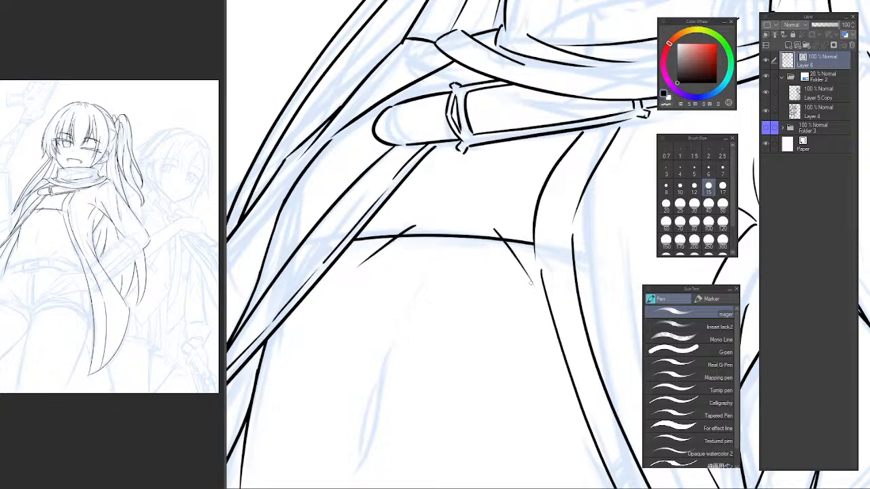
Trim the ends of the two diagonal lines where they stick up above the top's hem.
{"action": "key", "text": "e"}
{"action": "left_click_drag", "start_coordinate": [503, 238], "coordinate": [492, 230]}
{"action": "left_click_drag", "start_coordinate": [419, 225], "coordinate": [406, 231]}
{"action": "scroll", "coordinate": [511, 221], "scroll_direction": "down", "scroll_amount": 5}
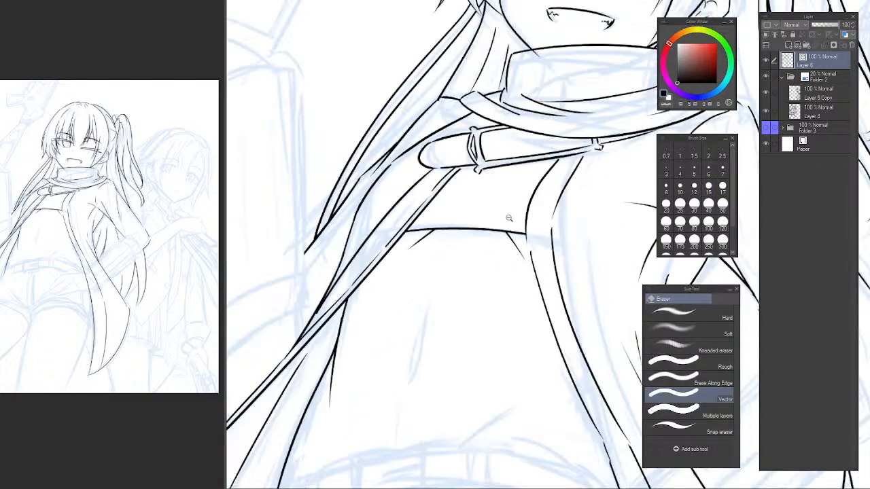
{"action": "left_click_drag", "start_coordinate": [530, 227], "coordinate": [497, 272]}
{"action": "scroll", "coordinate": [488, 265], "scroll_direction": "up", "scroll_amount": 1}
{"action": "scroll", "coordinate": [460, 264], "scroll_direction": "up", "scroll_amount": 2}
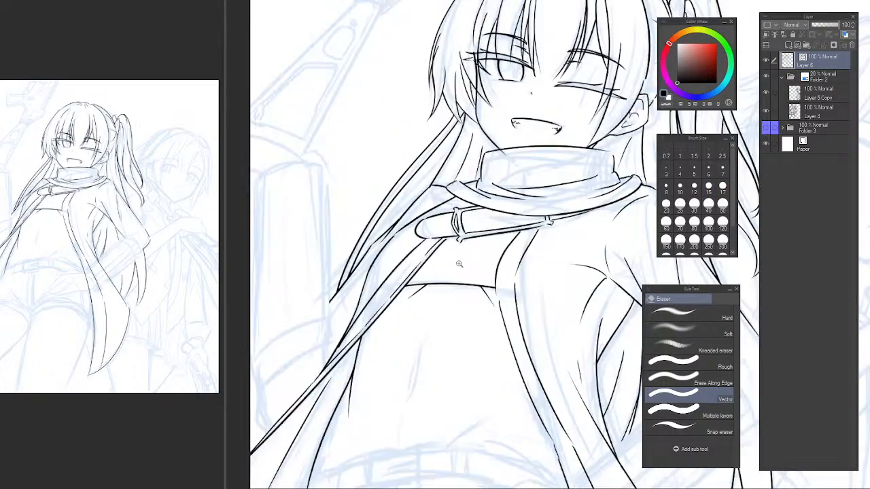
{"action": "scroll", "coordinate": [488, 290], "scroll_direction": "up", "scroll_amount": 1}
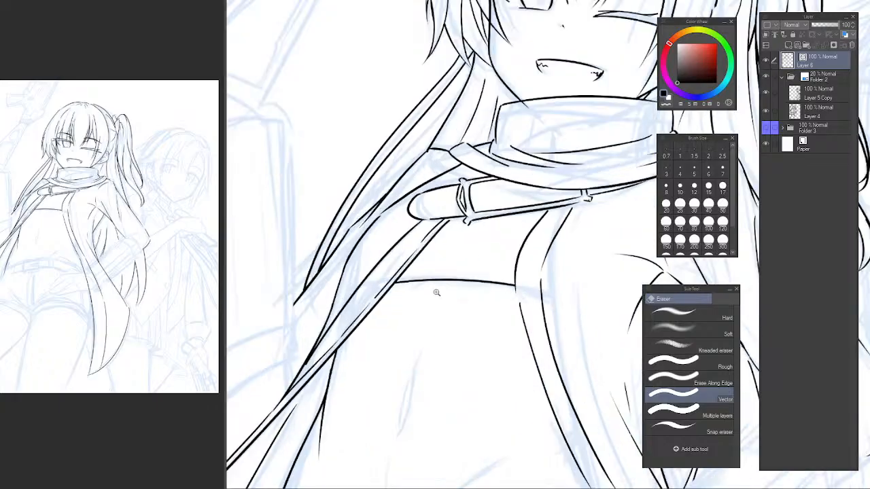
Try a short line on the upper abdomen below the top's hem with the canvas rotated.
{"action": "key", "text": "p"}
{"action": "left_click_drag", "start_coordinate": [445, 306], "coordinate": [432, 331]}
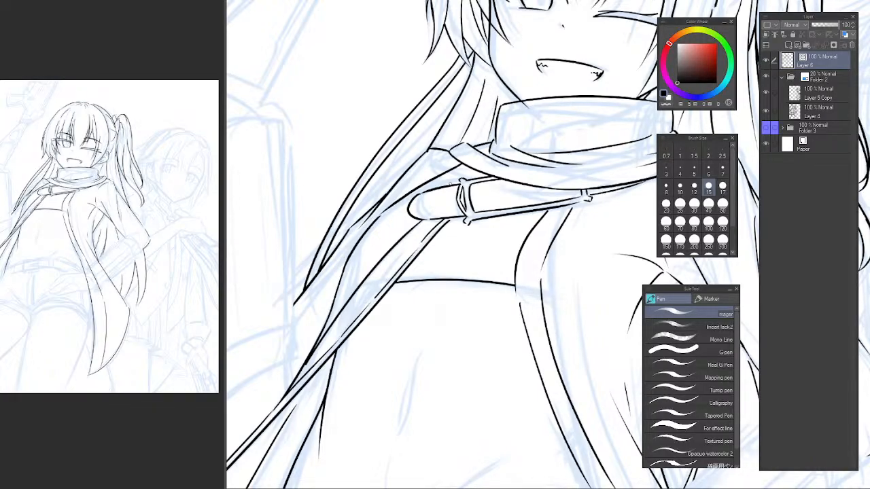
{"action": "left_click_drag", "start_coordinate": [427, 351], "coordinate": [401, 291]}
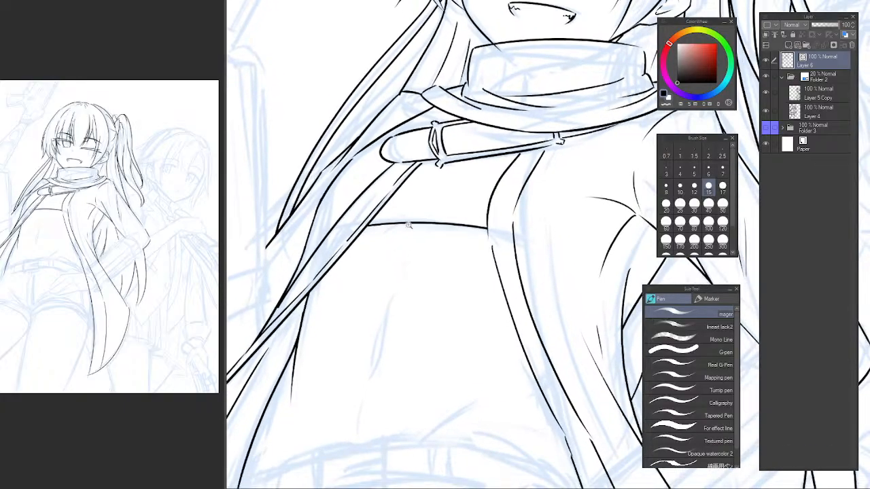
{"action": "left_click_drag", "start_coordinate": [521, 195], "coordinate": [557, 194]}
{"action": "left_click_drag", "start_coordinate": [348, 249], "coordinate": [504, 158]}
{"action": "key", "text": "ctrl+z"}
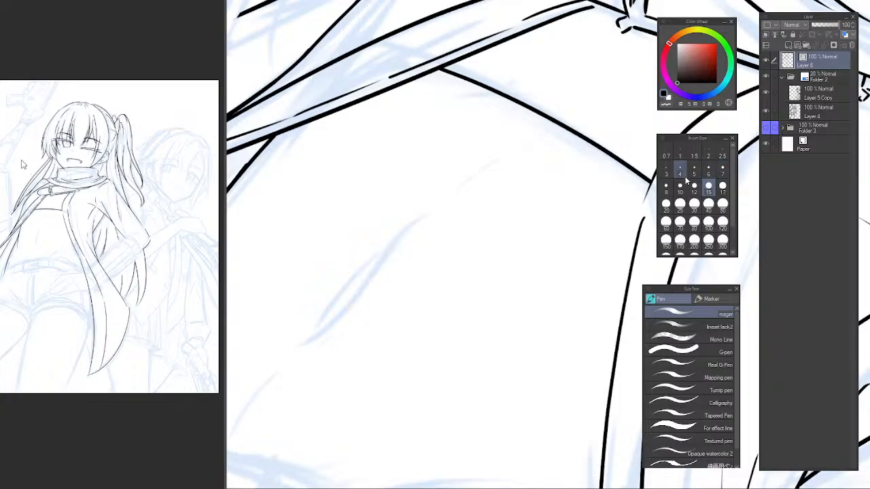
Set the brush size to 8 and draw a short thin curved line on the upper abdomen.
{"action": "left_click", "coordinate": [666, 185]}
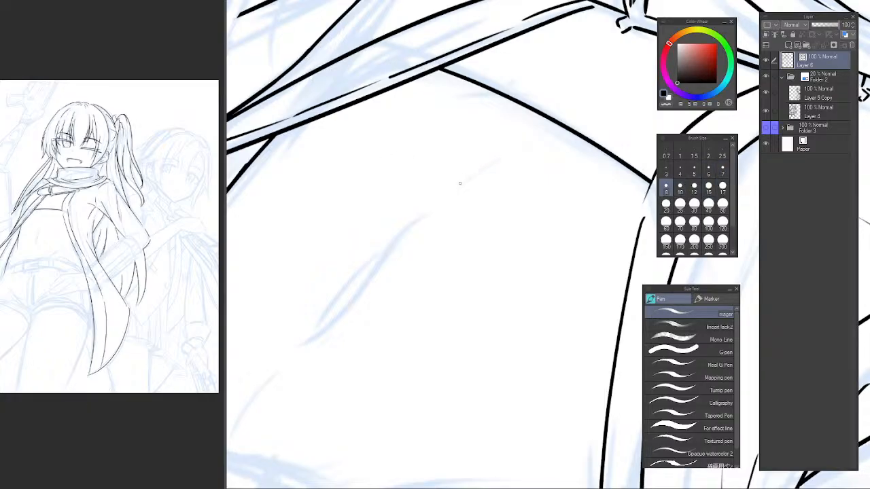
{"action": "left_click_drag", "start_coordinate": [443, 198], "coordinate": [506, 163]}
{"action": "key", "text": "ctrl+z"}
Set the brush size to 15 and draw the navel as a long S-curve with a shorter curve beside it.
{"action": "key", "text": "ctrl+z"}
{"action": "left_click_drag", "start_coordinate": [451, 190], "coordinate": [506, 158]}
{"action": "mouse_move", "coordinate": [411, 230]}
{"action": "left_mouse_down"}
{"action": "mouse_move", "coordinate": [479, 179]}
{"action": "mouse_move", "coordinate": [340, 333]}
{"action": "left_mouse_up"}
{"action": "scroll", "coordinate": [469, 187], "scroll_direction": "up", "scroll_amount": 1}
{"action": "left_click", "coordinate": [708, 186]}
{"action": "key", "text": "ctrl+z"}
{"action": "left_click_drag", "start_coordinate": [481, 174], "coordinate": [311, 356]}
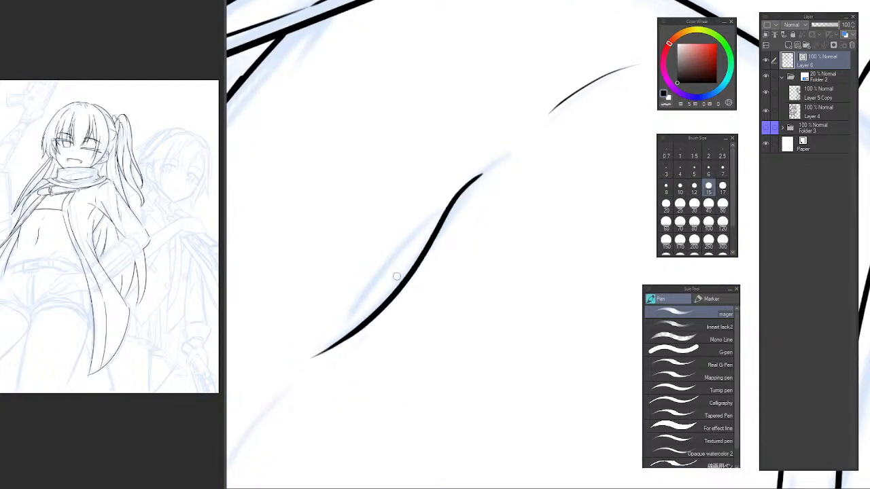
{"action": "left_click_drag", "start_coordinate": [447, 208], "coordinate": [345, 336]}
{"action": "key", "text": "ctrl+z"}
{"action": "mouse_move", "coordinate": [421, 227]}
{"action": "left_mouse_down"}
{"action": "mouse_move", "coordinate": [360, 299]}
{"action": "mouse_move", "coordinate": [343, 336]}
{"action": "left_mouse_up"}
Draw a short tapering line curving down from the navel's lower end toward the belt.
{"action": "scroll", "coordinate": [484, 245], "scroll_direction": "down", "scroll_amount": 5}
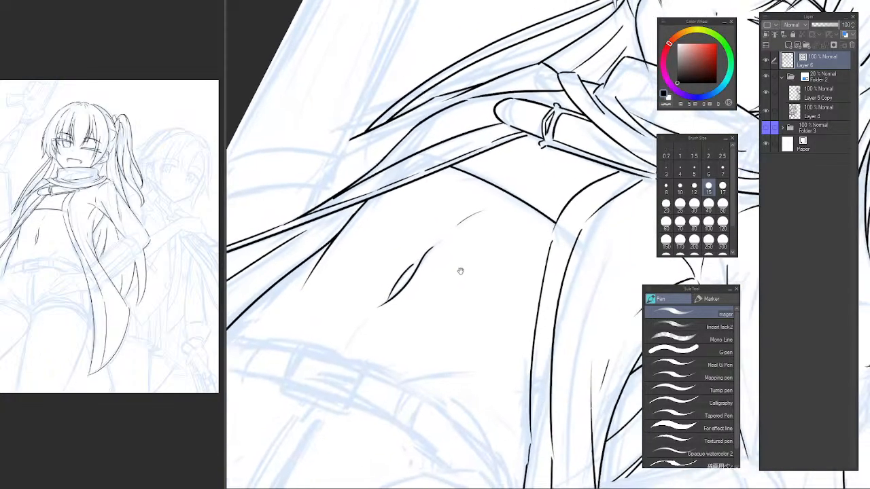
{"action": "key", "text": "minus"}
{"action": "key", "text": "minus"}
{"action": "key", "text": "minus"}
{"action": "key", "text": "minus"}
{"action": "key", "text": "minus"}
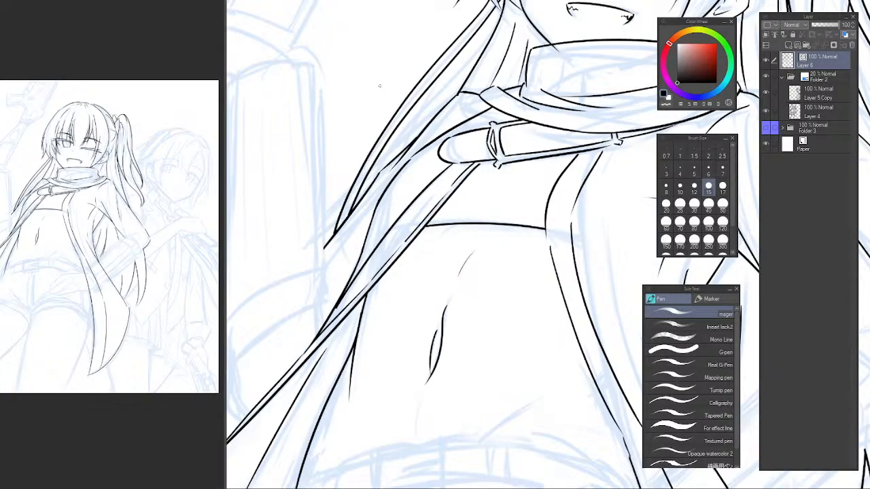
{"action": "scroll", "coordinate": [480, 93], "scroll_direction": "down", "scroll_amount": 4}
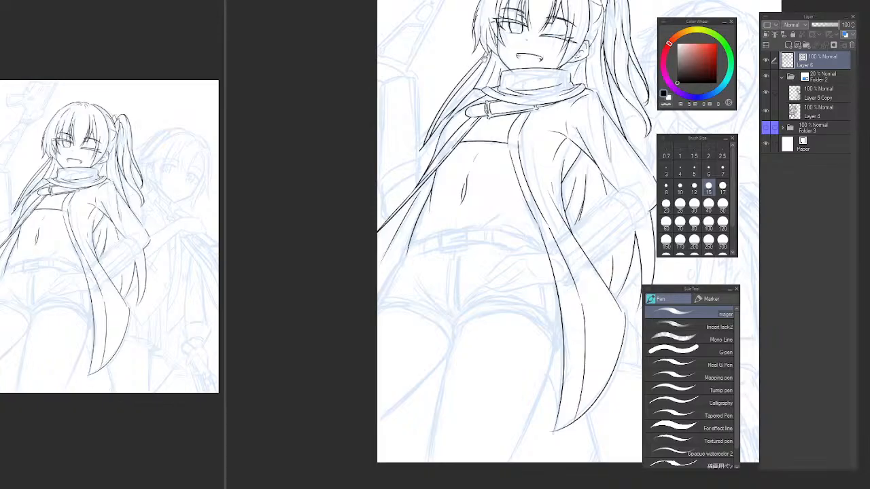
{"action": "scroll", "coordinate": [503, 58], "scroll_direction": "down", "scroll_amount": 3}
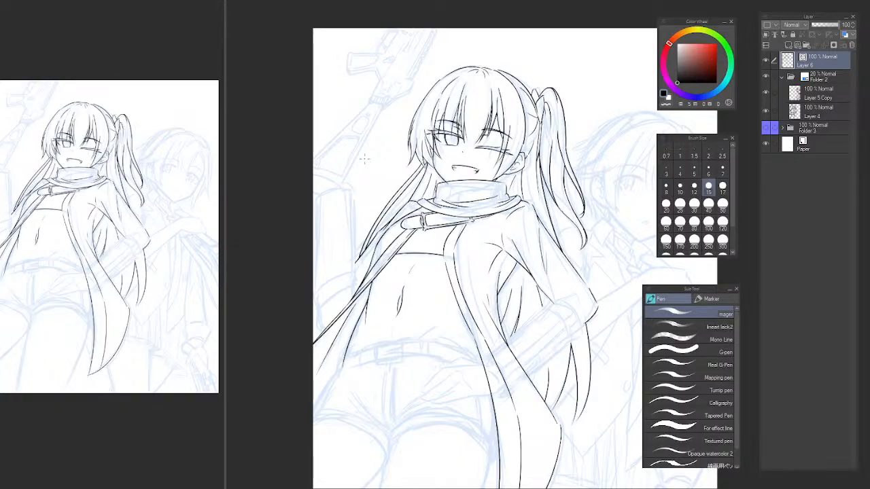
{"action": "mouse_move", "coordinate": [401, 313]}
{"action": "left_mouse_down"}
{"action": "mouse_move", "coordinate": [387, 296]}
{"action": "mouse_move", "coordinate": [387, 256]}
{"action": "mouse_move", "coordinate": [361, 315]}
{"action": "left_mouse_up"}
{"action": "scroll", "coordinate": [387, 256], "scroll_direction": "up", "scroll_amount": 5}
{"action": "key", "text": "ctrl+z"}
{"action": "left_click_drag", "start_coordinate": [374, 265], "coordinate": [362, 322]}
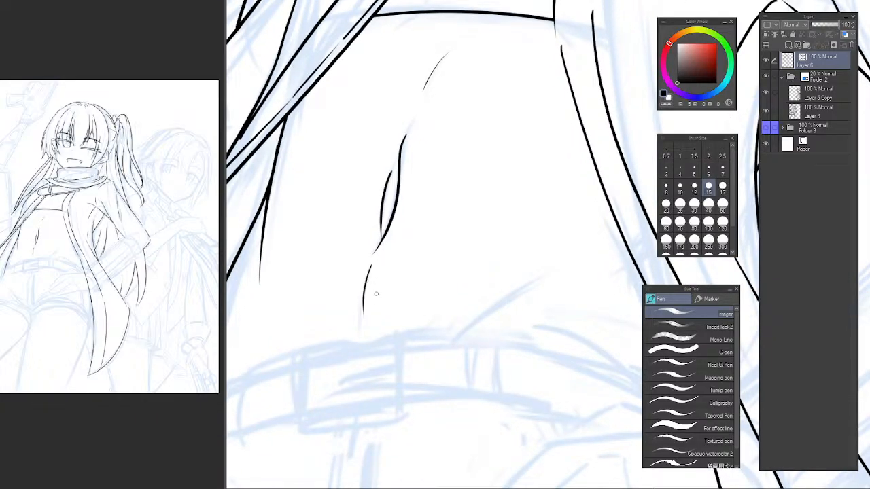
{"action": "key", "text": "ctrl+z"}
{"action": "left_click_drag", "start_coordinate": [378, 241], "coordinate": [365, 288]}
{"action": "key", "text": "ctrl+z"}
{"action": "key", "text": "ctrl+z"}
{"action": "left_click_drag", "start_coordinate": [378, 241], "coordinate": [365, 286]}
{"action": "scroll", "coordinate": [424, 221], "scroll_direction": "down", "scroll_amount": 4}
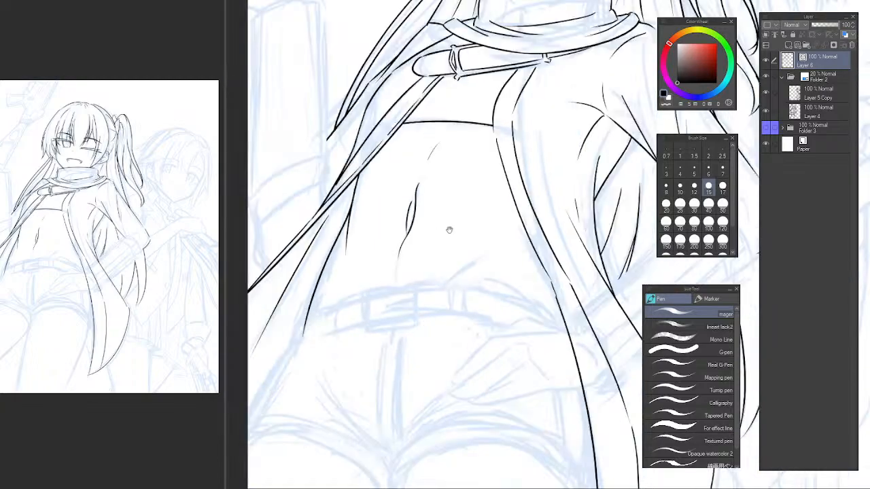
{"action": "scroll", "coordinate": [433, 263], "scroll_direction": "down", "scroll_amount": 4}
{"action": "scroll", "coordinate": [433, 263], "scroll_direction": "up", "scroll_amount": 8}
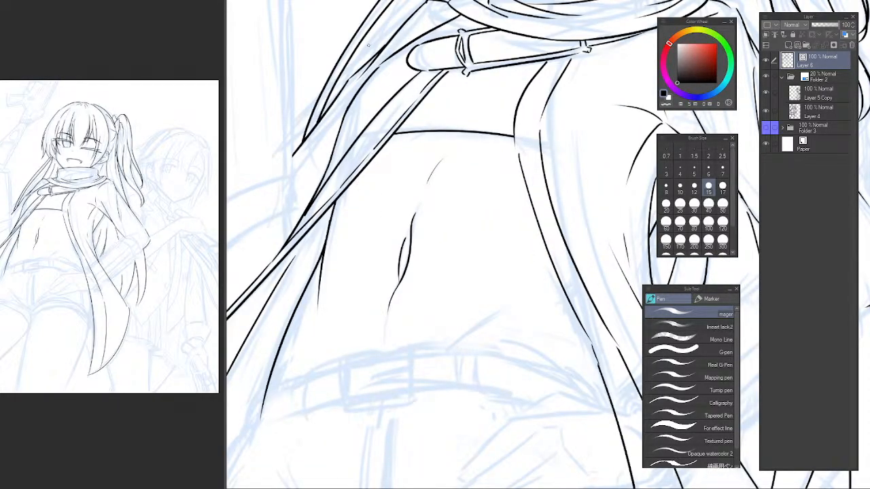
Move the navel's short curve slightly down along the S-curve and trim its overshooting lower end with the vector eraser.
{"action": "scroll", "coordinate": [388, 236], "scroll_direction": "up", "scroll_amount": 3}
{"action": "key", "text": "m"}
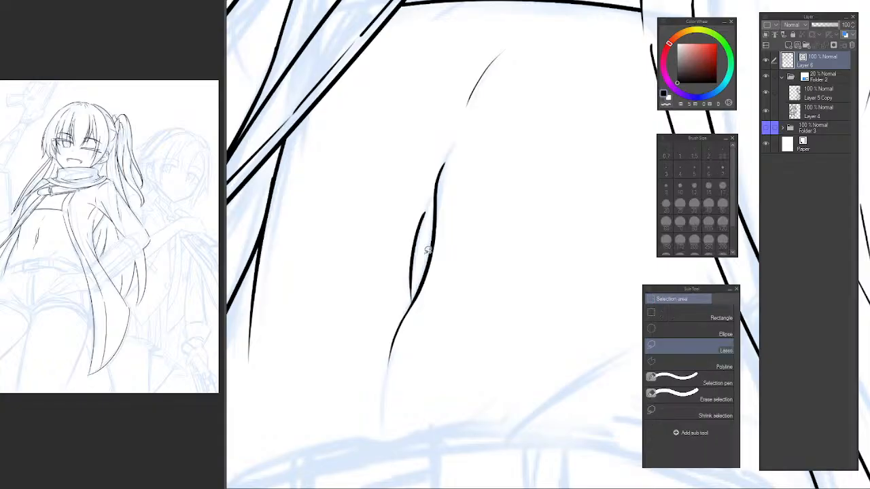
{"action": "mouse_move", "coordinate": [430, 253]}
{"action": "left_mouse_down"}
{"action": "mouse_move", "coordinate": [428, 191]}
{"action": "mouse_move", "coordinate": [398, 290]}
{"action": "mouse_move", "coordinate": [408, 302]}
{"action": "mouse_move", "coordinate": [417, 299]}
{"action": "mouse_move", "coordinate": [426, 255]}
{"action": "left_mouse_up"}
{"action": "scroll", "coordinate": [421, 272], "scroll_direction": "up", "scroll_amount": 3}
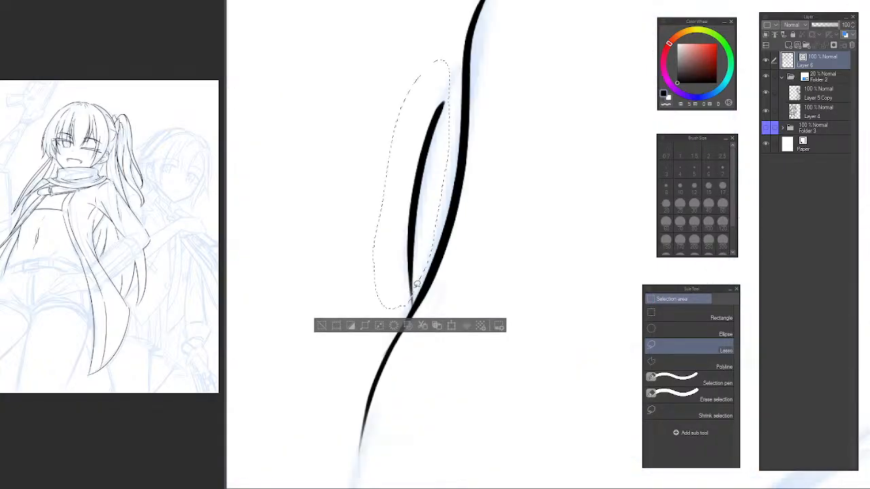
{"action": "scroll", "coordinate": [453, 252], "scroll_direction": "down", "scroll_amount": 5}
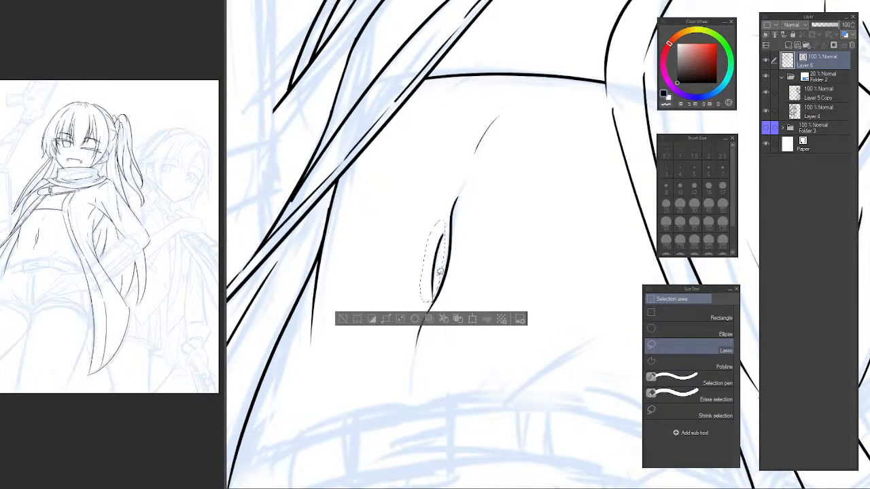
{"action": "key", "text": "ctrl+t"}
{"action": "left_click_drag", "start_coordinate": [444, 268], "coordinate": [440, 293]}
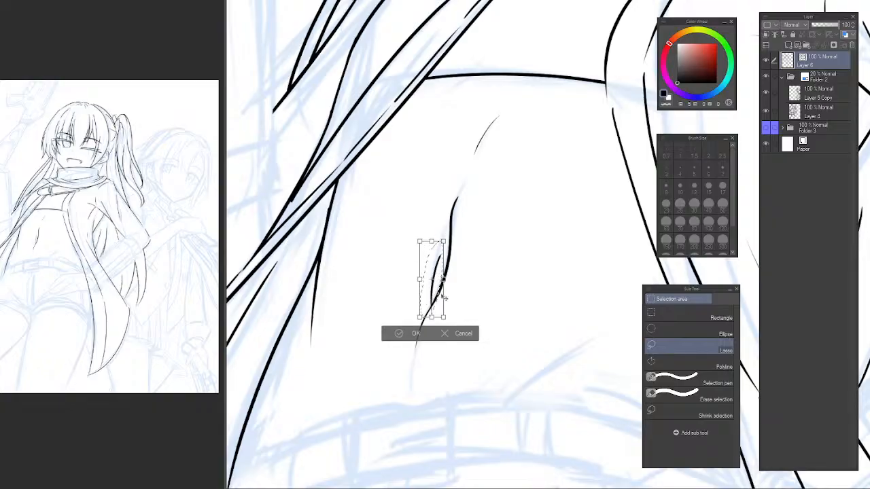
{"action": "key", "text": "Return"}
{"action": "key", "text": "ctrl+d"}
{"action": "key", "text": "e"}
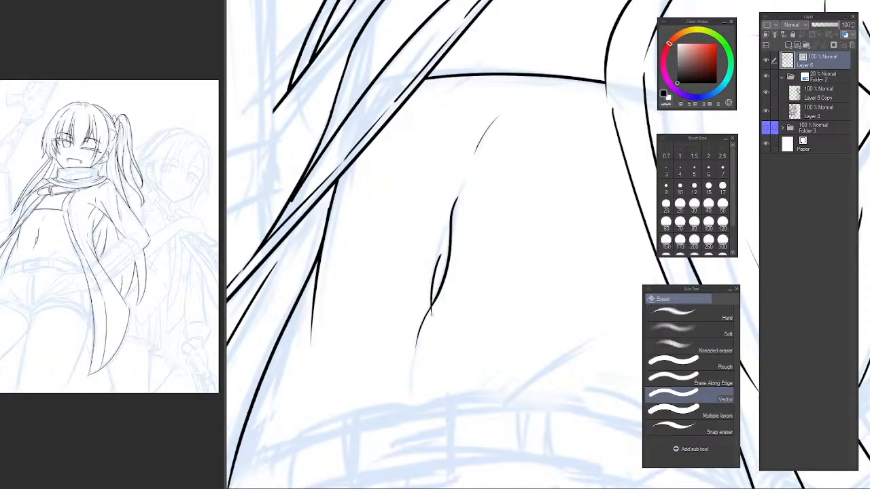
{"action": "scroll", "coordinate": [437, 309], "scroll_direction": "down", "scroll_amount": 4}
{"action": "scroll", "coordinate": [459, 276], "scroll_direction": "up", "scroll_amount": 4}
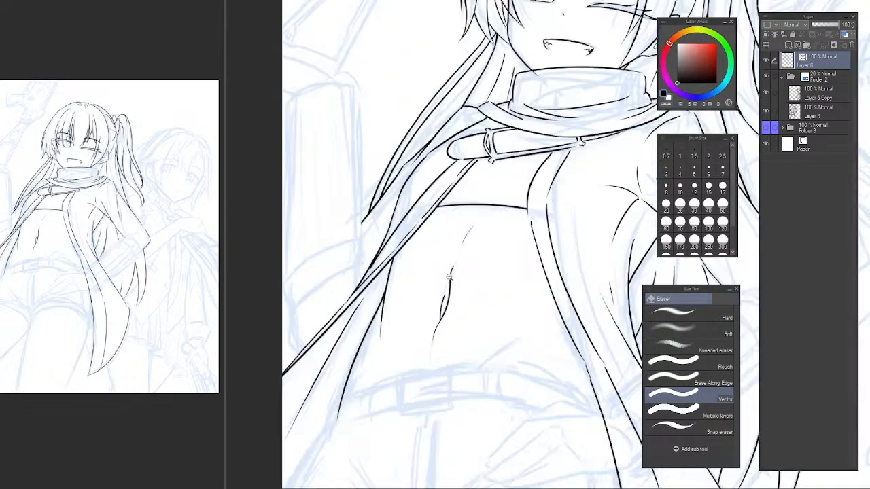
Shave the navel's short curve with the pen in transparent colour at size 15 so its upper end tapers.
{"action": "left_click_drag", "start_coordinate": [537, 239], "coordinate": [404, 215]}
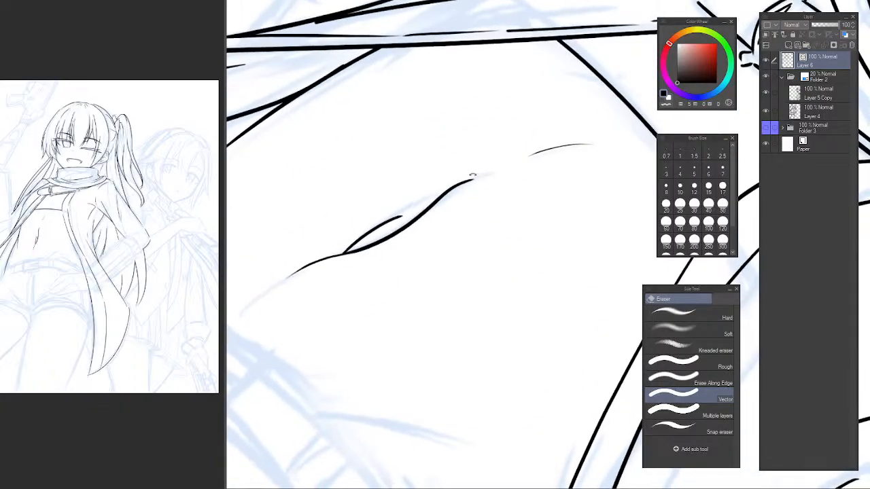
{"action": "scroll", "coordinate": [377, 256], "scroll_direction": "up", "scroll_amount": 3}
{"action": "scroll", "coordinate": [377, 255], "scroll_direction": "up", "scroll_amount": 2}
{"action": "key", "text": "p"}
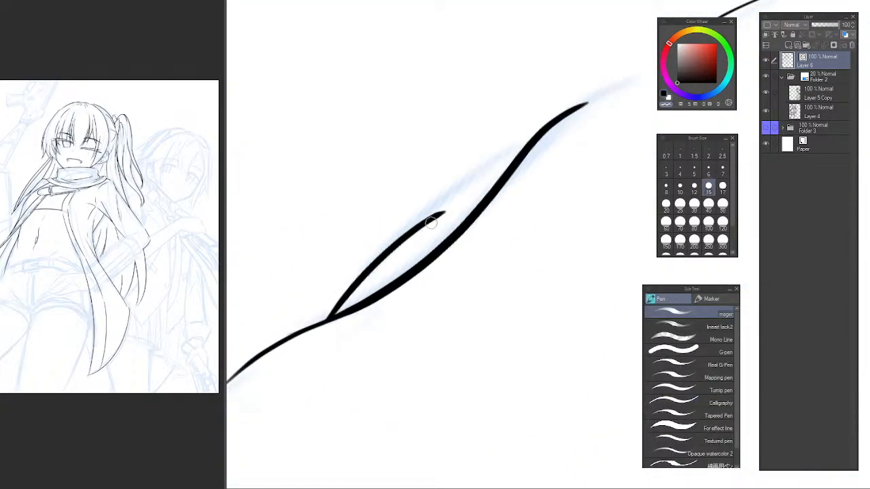
{"action": "left_click_drag", "start_coordinate": [389, 263], "coordinate": [465, 197]}
{"action": "left_click_drag", "start_coordinate": [369, 277], "coordinate": [471, 193]}
{"action": "key", "text": "ctrl+z"}
{"action": "left_click_drag", "start_coordinate": [342, 295], "coordinate": [478, 189]}
{"action": "key", "text": "ctrl+z"}
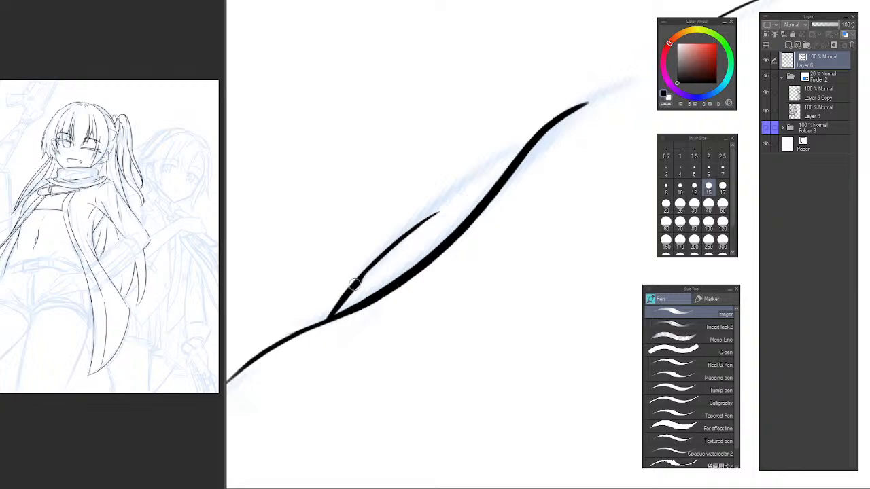
{"action": "left_click_drag", "start_coordinate": [349, 288], "coordinate": [446, 208]}
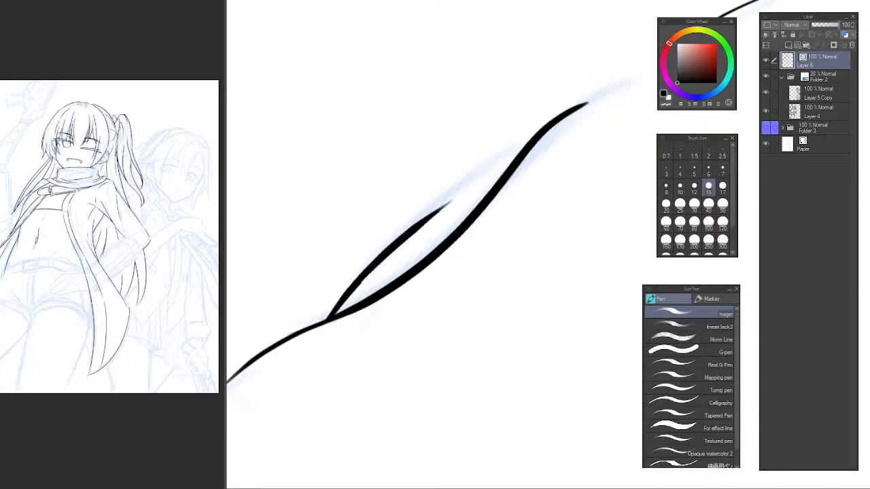
Thin the upper end of the navel's S-curve into a fine taper with the transparent pen.
{"action": "mouse_move", "coordinate": [516, 203]}
{"action": "left_mouse_down"}
{"action": "mouse_move", "coordinate": [469, 197]}
{"action": "mouse_move", "coordinate": [489, 208]}
{"action": "mouse_move", "coordinate": [485, 247]}
{"action": "mouse_move", "coordinate": [438, 227]}
{"action": "mouse_move", "coordinate": [423, 204]}
{"action": "mouse_move", "coordinate": [456, 163]}
{"action": "mouse_move", "coordinate": [458, 178]}
{"action": "mouse_move", "coordinate": [369, 281]}
{"action": "left_mouse_up"}
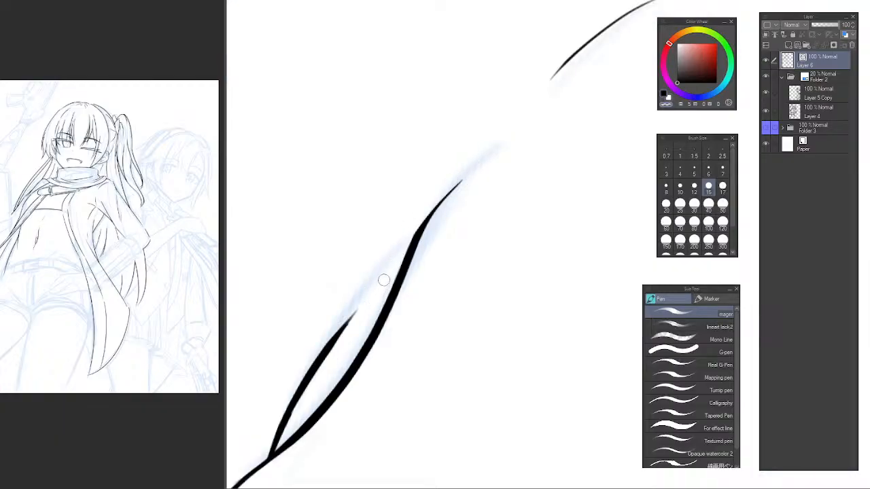
{"action": "left_click_drag", "start_coordinate": [432, 202], "coordinate": [386, 293]}
{"action": "left_click_drag", "start_coordinate": [478, 154], "coordinate": [378, 309]}
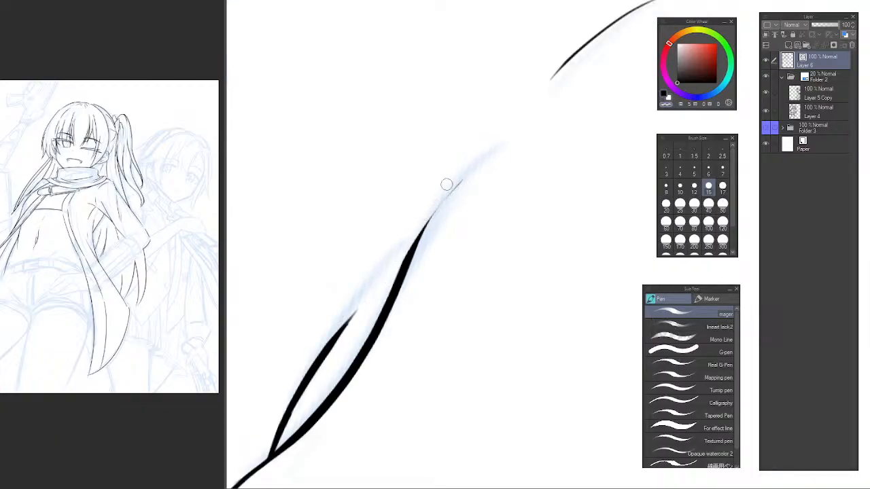
{"action": "left_click_drag", "start_coordinate": [462, 167], "coordinate": [379, 301]}
{"action": "scroll", "coordinate": [471, 192], "scroll_direction": "down", "scroll_amount": 8}
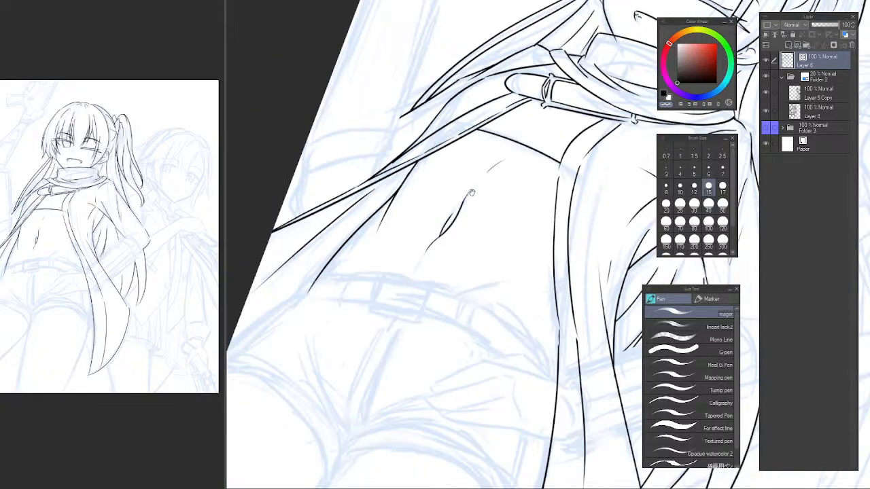
Return to the drawing colour and draw a diagonal crease line rising from the belt across the right side of the lower abdomen.
{"action": "left_click_drag", "start_coordinate": [471, 193], "coordinate": [430, 147]}
{"action": "mouse_move", "coordinate": [407, 174]}
{"action": "left_mouse_down"}
{"action": "mouse_move", "coordinate": [414, 241]}
{"action": "mouse_move", "coordinate": [412, 215]}
{"action": "mouse_move", "coordinate": [441, 235]}
{"action": "left_mouse_up"}
{"action": "scroll", "coordinate": [458, 216], "scroll_direction": "down", "scroll_amount": 8}
{"action": "scroll", "coordinate": [433, 225], "scroll_direction": "up", "scroll_amount": 8}
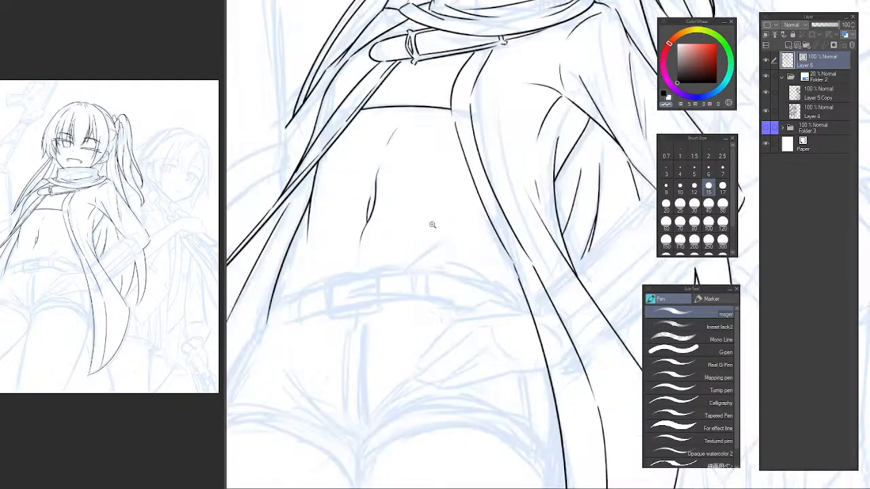
{"action": "scroll", "coordinate": [434, 234], "scroll_direction": "down", "scroll_amount": 5}
{"action": "scroll", "coordinate": [439, 234], "scroll_direction": "up", "scroll_amount": 5}
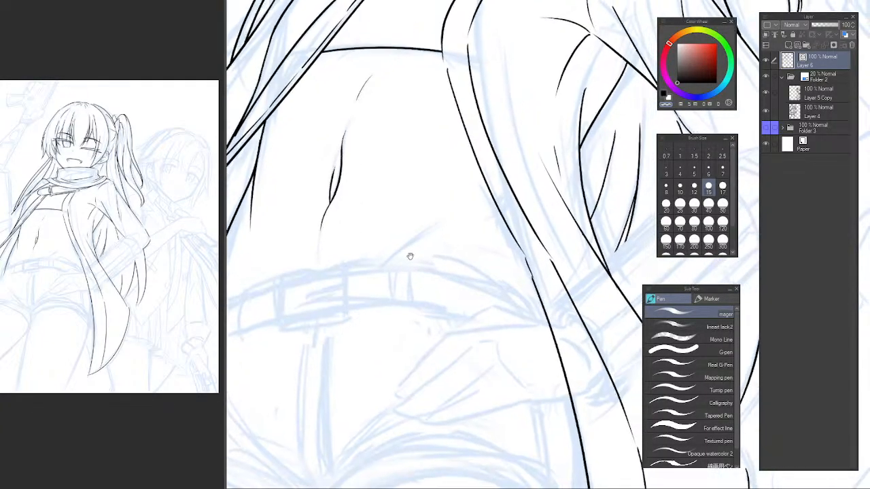
{"action": "mouse_move", "coordinate": [384, 266]}
{"action": "left_mouse_down"}
{"action": "mouse_move", "coordinate": [455, 234]}
{"action": "mouse_move", "coordinate": [497, 195]}
{"action": "left_mouse_up"}
{"action": "key", "text": "c"}
{"action": "key", "text": "ctrl+z"}
{"action": "left_click_drag", "start_coordinate": [438, 238], "coordinate": [495, 194]}
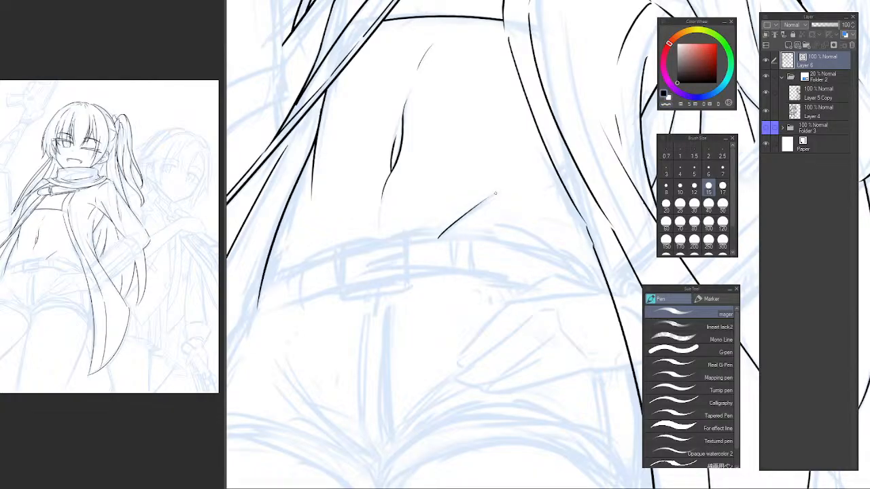
{"action": "key", "text": "ctrl+z"}
{"action": "left_click_drag", "start_coordinate": [435, 239], "coordinate": [490, 196]}
Draw a short tapering line just above the belt on the left side of the abdomen.
{"action": "mouse_move", "coordinate": [543, 151]}
{"action": "left_mouse_down"}
{"action": "mouse_move", "coordinate": [471, 241]}
{"action": "mouse_move", "coordinate": [519, 315]}
{"action": "mouse_move", "coordinate": [522, 272]}
{"action": "mouse_move", "coordinate": [532, 291]}
{"action": "left_mouse_up"}
{"action": "scroll", "coordinate": [523, 282], "scroll_direction": "down", "scroll_amount": 5}
{"action": "scroll", "coordinate": [522, 271], "scroll_direction": "up", "scroll_amount": 2}
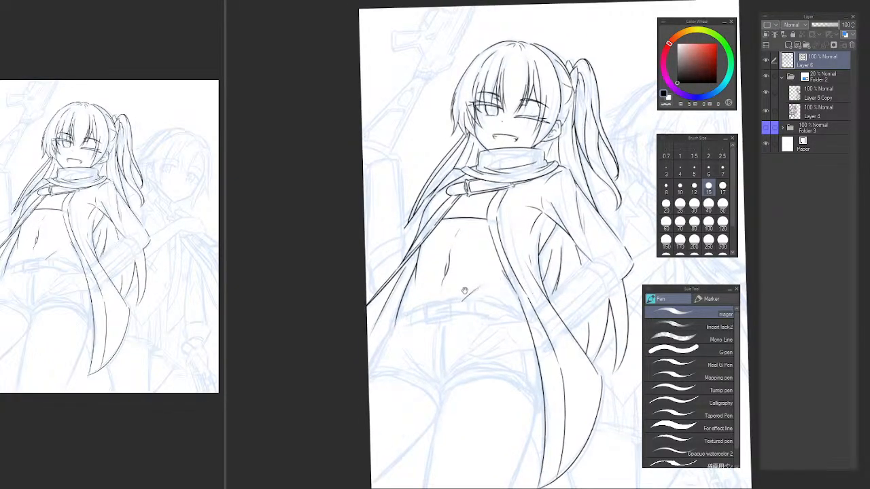
{"action": "scroll", "coordinate": [414, 293], "scroll_direction": "up", "scroll_amount": 4}
{"action": "left_click_drag", "start_coordinate": [386, 264], "coordinate": [405, 307]}
{"action": "key", "text": "ctrl+z"}
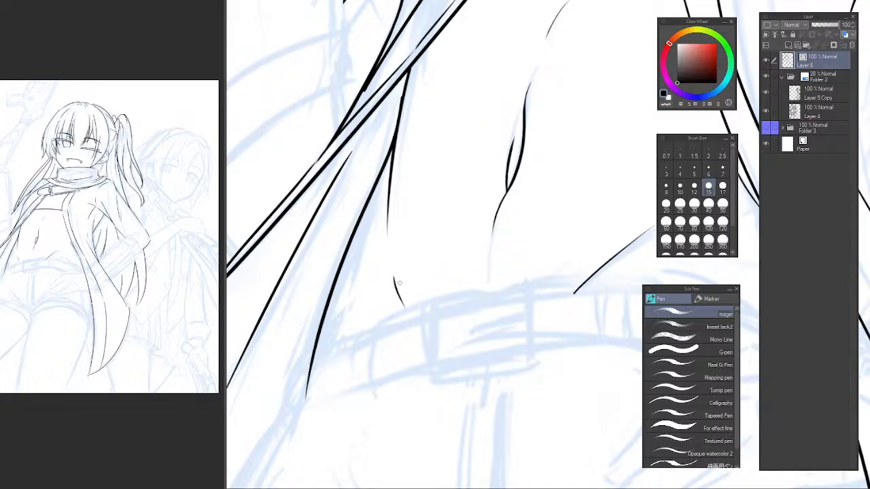
{"action": "scroll", "coordinate": [411, 245], "scroll_direction": "down", "scroll_amount": 5}
{"action": "left_click_drag", "start_coordinate": [488, 247], "coordinate": [446, 301]}
{"action": "left_click_drag", "start_coordinate": [372, 323], "coordinate": [380, 333]}
{"action": "scroll", "coordinate": [371, 319], "scroll_direction": "up", "scroll_amount": 4}
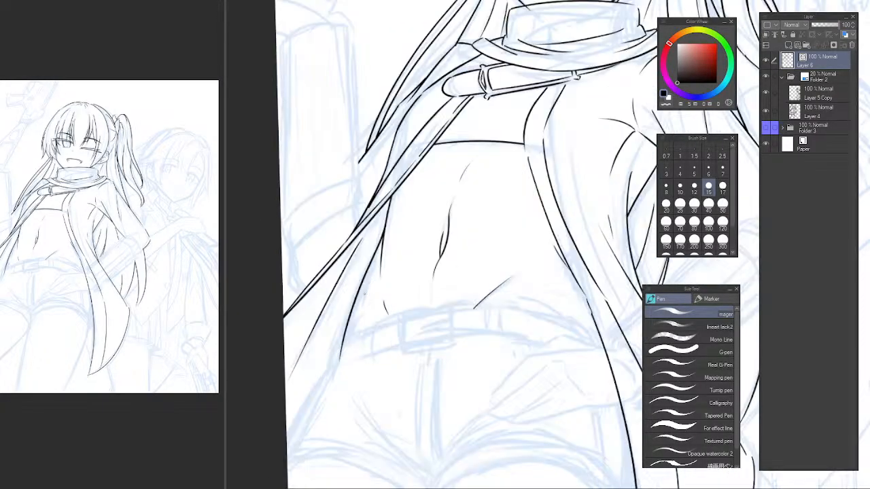
Erase the long garment line running down beside the left side of the waist.
{"action": "key", "text": "e"}
{"action": "key", "text": "p"}
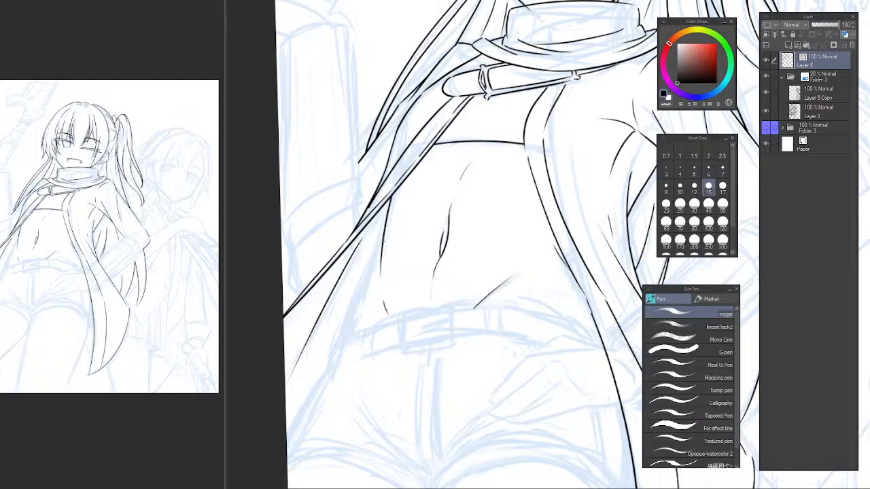
Try several replacement curves from the left side of the torso down to the belt.
{"action": "mouse_move", "coordinate": [382, 240]}
{"action": "left_mouse_down"}
{"action": "mouse_move", "coordinate": [356, 336]}
{"action": "mouse_move", "coordinate": [373, 268]}
{"action": "mouse_move", "coordinate": [364, 349]}
{"action": "mouse_move", "coordinate": [360, 341]}
{"action": "left_mouse_up"}
{"action": "key", "text": "ctrl+z"}
{"action": "key", "text": "ctrl+z"}
{"action": "scroll", "coordinate": [414, 288], "scroll_direction": "down", "scroll_amount": 4}
{"action": "scroll", "coordinate": [408, 280], "scroll_direction": "up", "scroll_amount": 4}
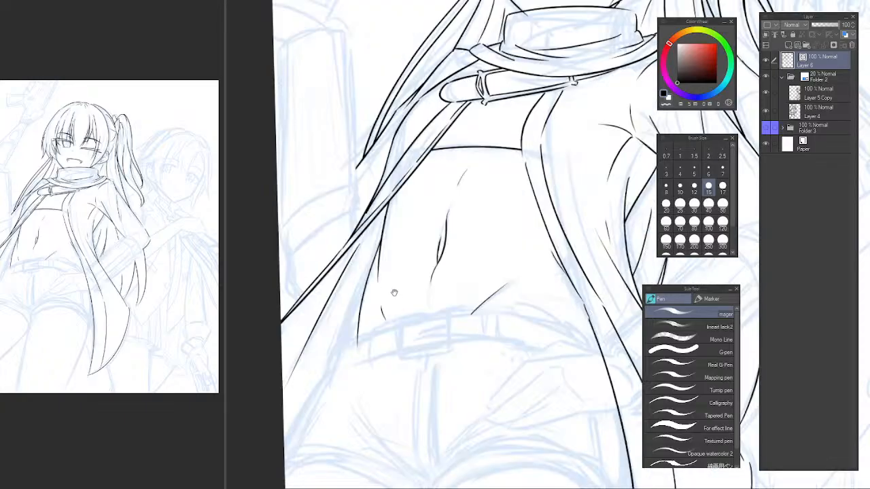
{"action": "key", "text": "ctrl+z"}
{"action": "left_click_drag", "start_coordinate": [389, 235], "coordinate": [349, 337]}
{"action": "key", "text": "ctrl+z"}
{"action": "left_click_drag", "start_coordinate": [388, 237], "coordinate": [352, 353]}
{"action": "key", "text": "ctrl+z"}
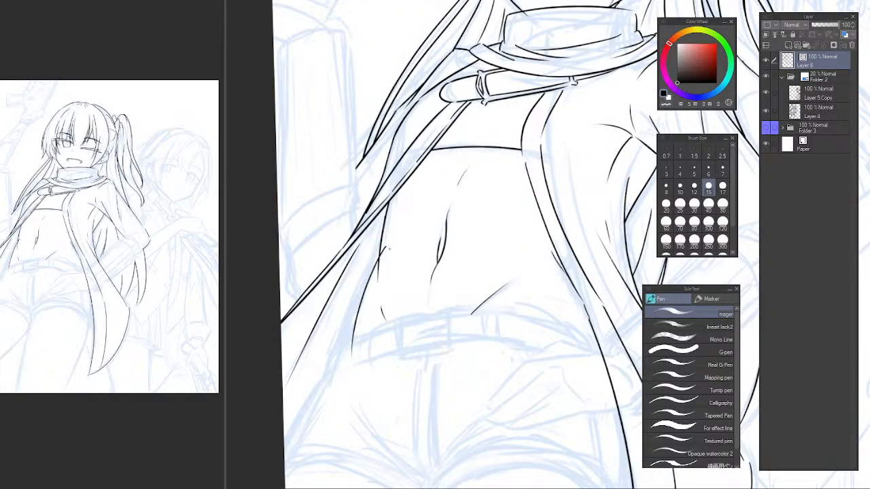
Draw a long curve from the torso's left contour down to the belt and erase its overlapping upper end.
{"action": "scroll", "coordinate": [388, 248], "scroll_direction": "up", "scroll_amount": 4}
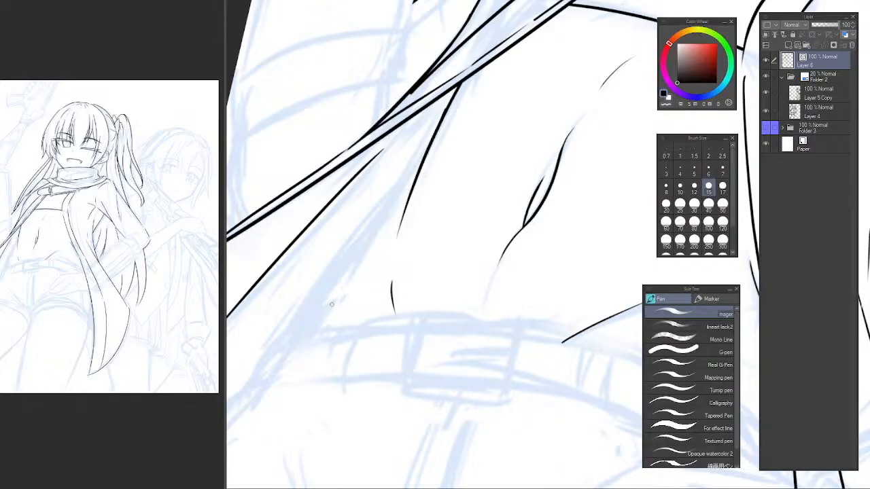
{"action": "left_click_drag", "start_coordinate": [445, 150], "coordinate": [308, 343]}
{"action": "key", "text": "e"}
{"action": "left_click_drag", "start_coordinate": [438, 155], "coordinate": [421, 175]}
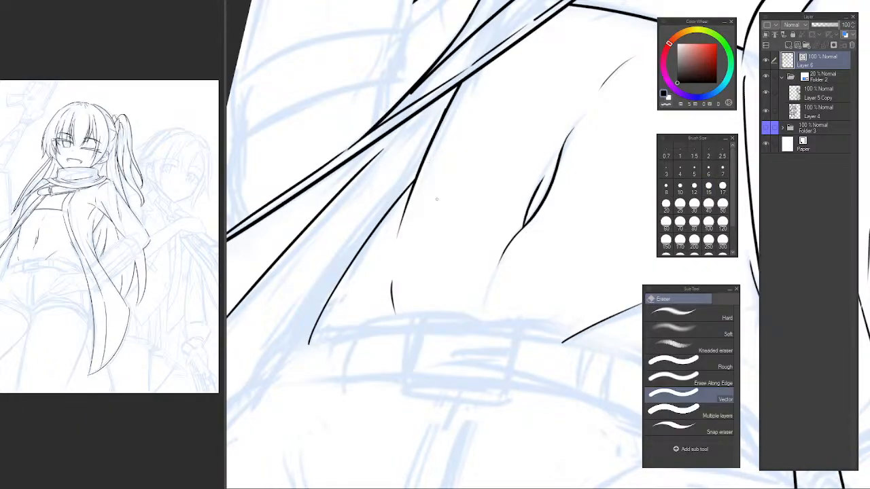
{"action": "scroll", "coordinate": [452, 204], "scroll_direction": "down", "scroll_amount": 6}
{"action": "mouse_move", "coordinate": [446, 229]}
{"action": "left_mouse_down"}
{"action": "mouse_move", "coordinate": [434, 269]}
{"action": "mouse_move", "coordinate": [439, 286]}
{"action": "left_mouse_up"}
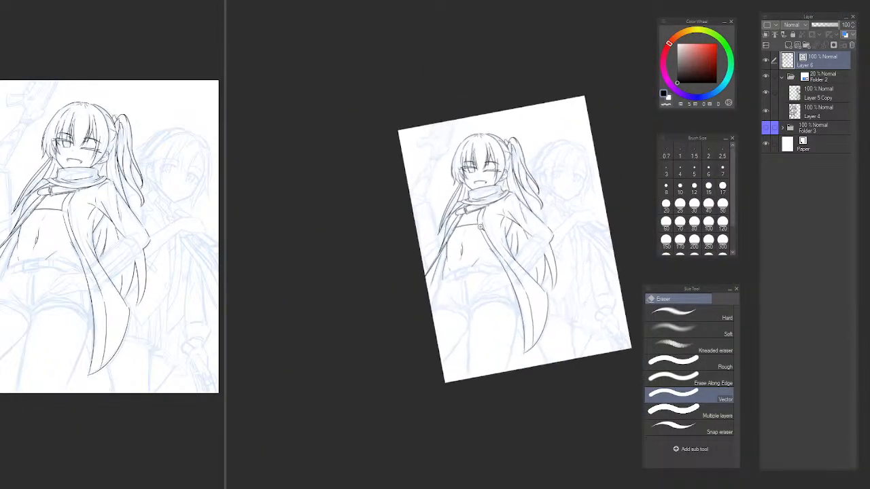
{"action": "scroll", "coordinate": [481, 227], "scroll_direction": "up", "scroll_amount": 4}
{"action": "key", "text": "p"}
{"action": "key", "text": "p"}
{"action": "key", "text": "p"}
{"action": "key", "text": "ctrl+at"}
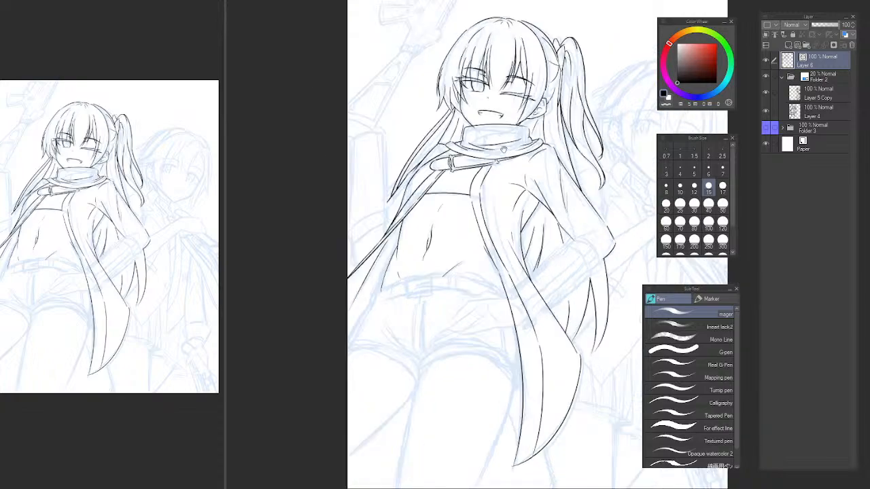
{"action": "left_click_drag", "start_coordinate": [503, 149], "coordinate": [494, 175]}
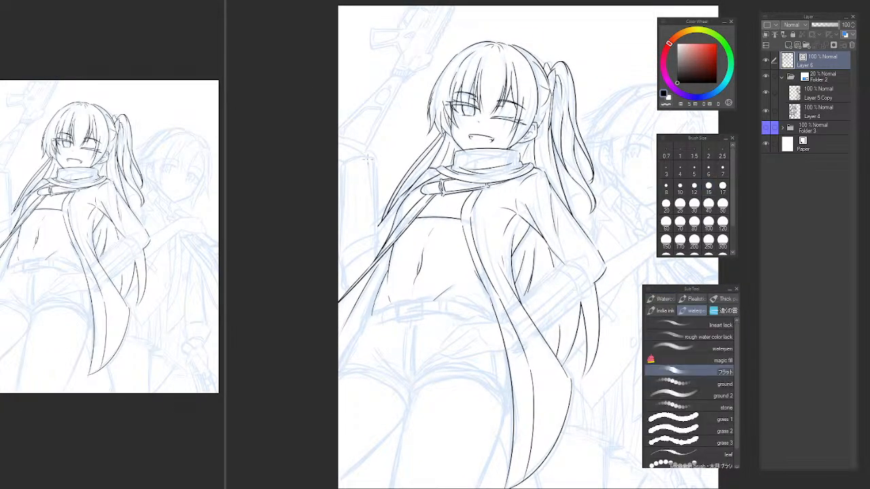
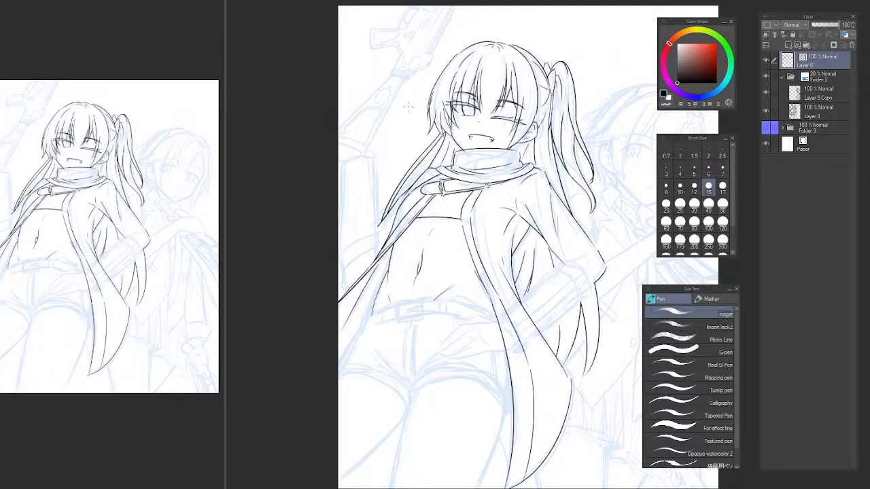
Erase the end of the jaw line that overshoots the scarf's upper edge.
{"action": "left_click_drag", "start_coordinate": [536, 147], "coordinate": [554, 129]}
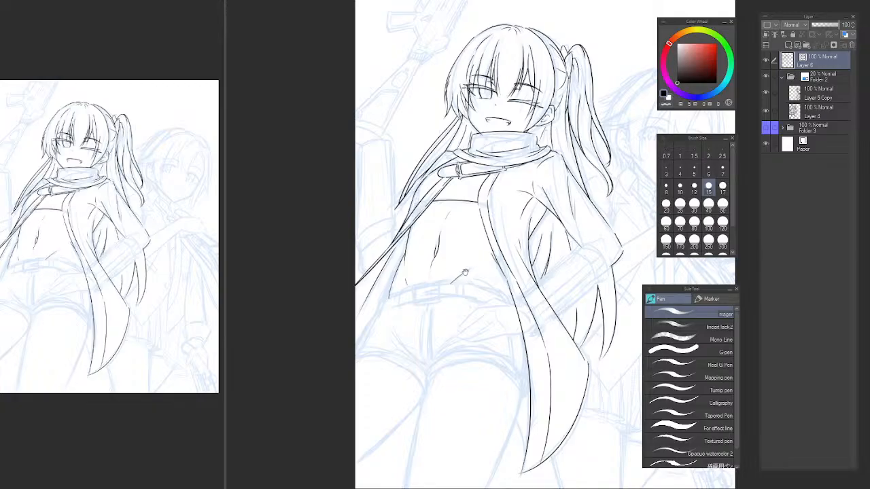
{"action": "left_click_drag", "start_coordinate": [464, 261], "coordinate": [382, 285]}
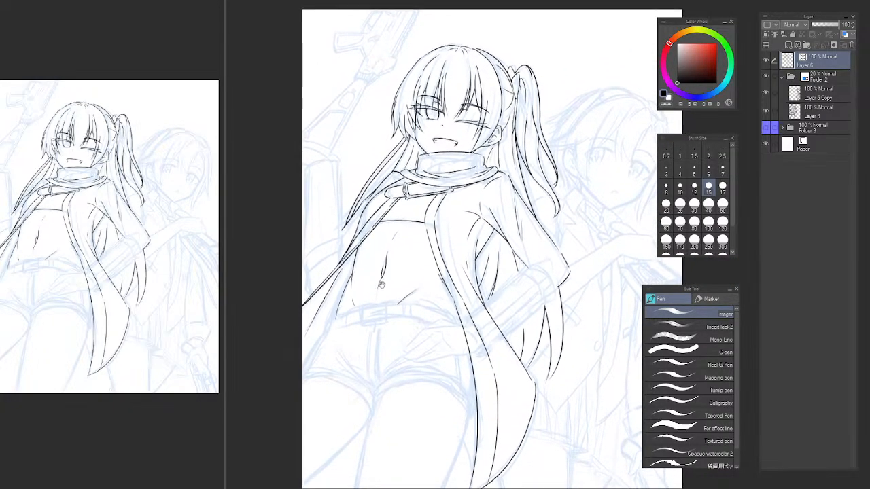
{"action": "scroll", "coordinate": [442, 186], "scroll_direction": "up", "scroll_amount": 5}
{"action": "key", "text": "e"}
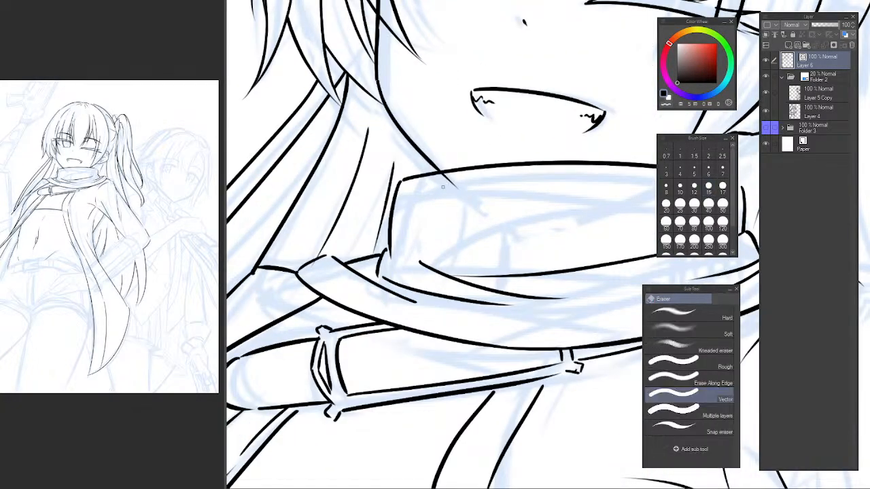
{"action": "scroll", "coordinate": [500, 243], "scroll_direction": "down", "scroll_amount": 5}
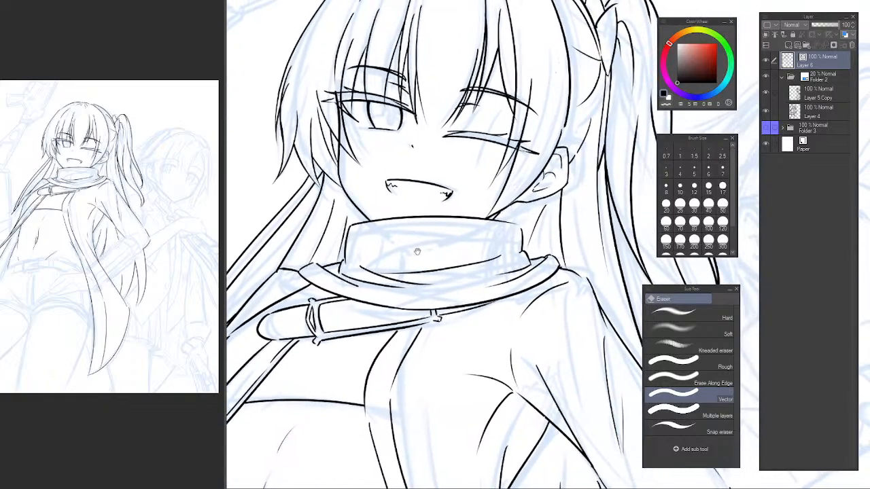
Ink the short neck line from below the ear down to the scarf, redoing the earlier stroke.
{"action": "left_click_drag", "start_coordinate": [424, 232], "coordinate": [422, 231]}
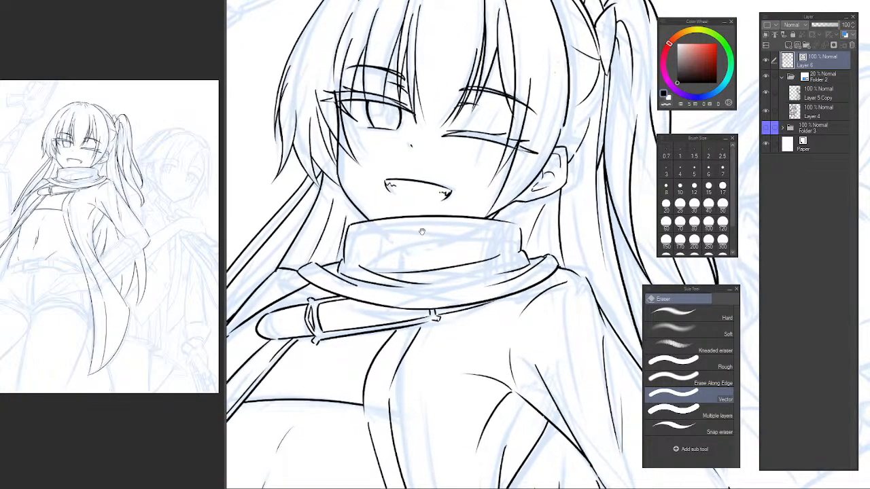
{"action": "scroll", "coordinate": [422, 231], "scroll_direction": "down", "scroll_amount": 5}
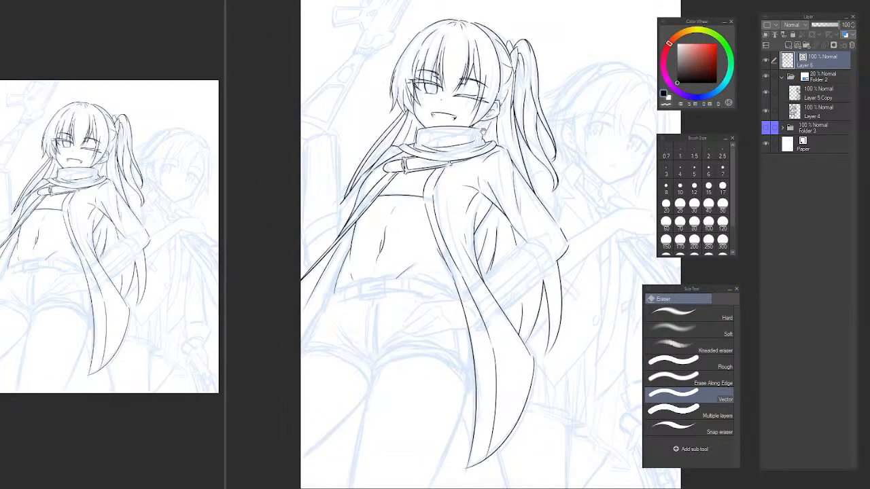
{"action": "left_click_drag", "start_coordinate": [466, 178], "coordinate": [436, 233]}
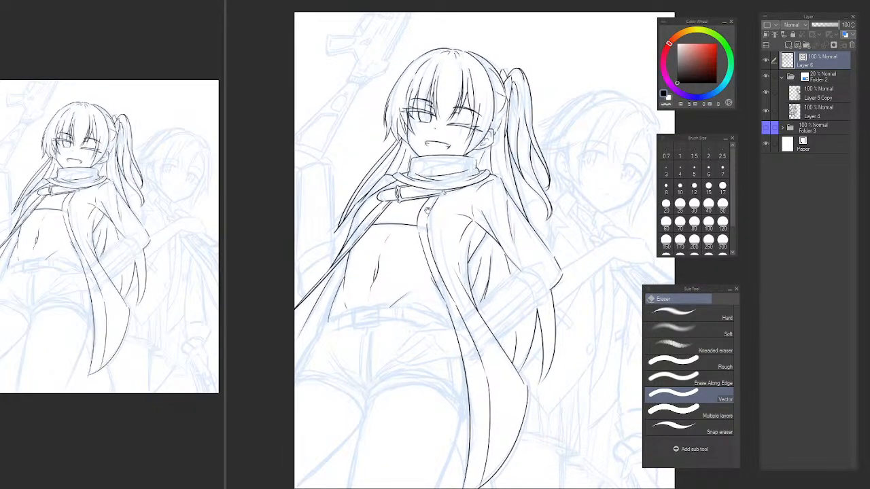
{"action": "mouse_move", "coordinate": [427, 211]}
{"action": "left_mouse_down"}
{"action": "mouse_move", "coordinate": [416, 269]}
{"action": "mouse_move", "coordinate": [456, 216]}
{"action": "mouse_move", "coordinate": [412, 276]}
{"action": "left_mouse_up"}
{"action": "key", "text": "p"}
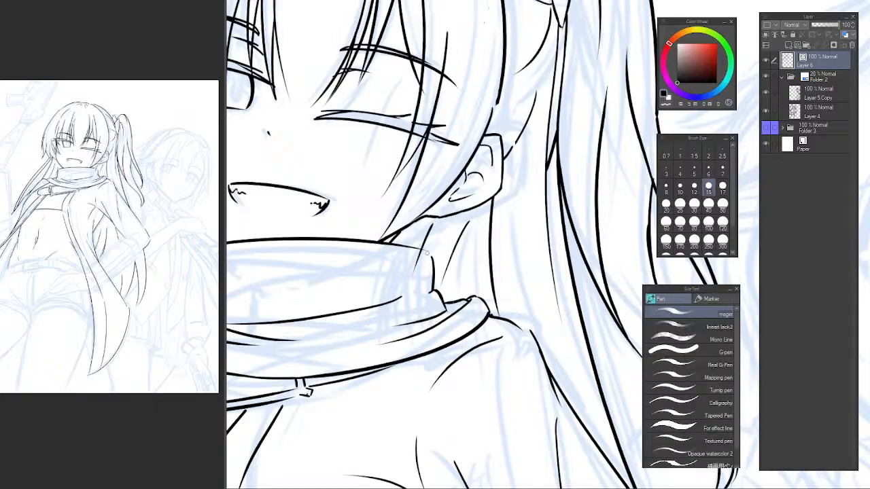
{"action": "key", "text": "ctrl+z"}
{"action": "mouse_move", "coordinate": [431, 225]}
{"action": "left_mouse_down"}
{"action": "mouse_move", "coordinate": [409, 280]}
{"action": "mouse_move", "coordinate": [418, 274]}
{"action": "left_mouse_up"}
{"action": "key", "text": "e"}
{"action": "left_click_drag", "start_coordinate": [475, 274], "coordinate": [489, 236]}
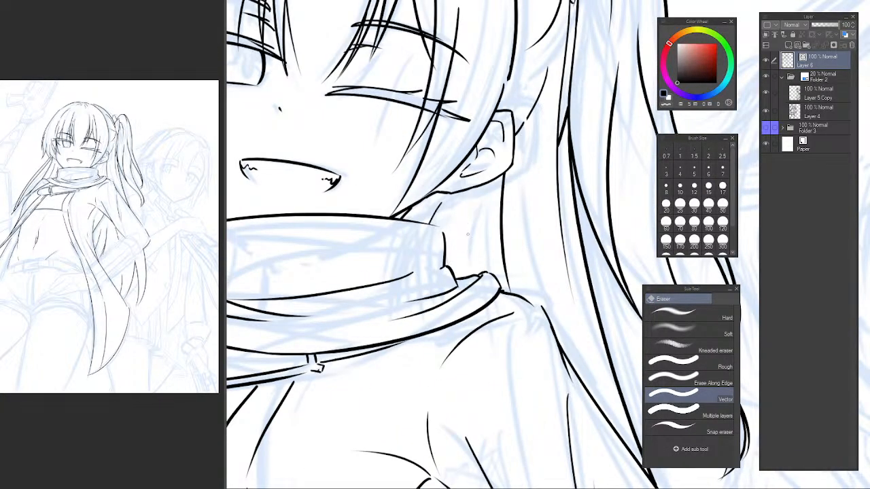
Ink a thin strand line below the ear, running down behind the neck to the scarf.
{"action": "key", "text": "p"}
{"action": "left_click_drag", "start_coordinate": [469, 208], "coordinate": [462, 249]}
{"action": "key", "text": "ctrl+z"}
{"action": "left_click_drag", "start_coordinate": [469, 217], "coordinate": [462, 275]}
{"action": "key", "text": "ctrl+z"}
{"action": "left_click_drag", "start_coordinate": [475, 197], "coordinate": [463, 276]}
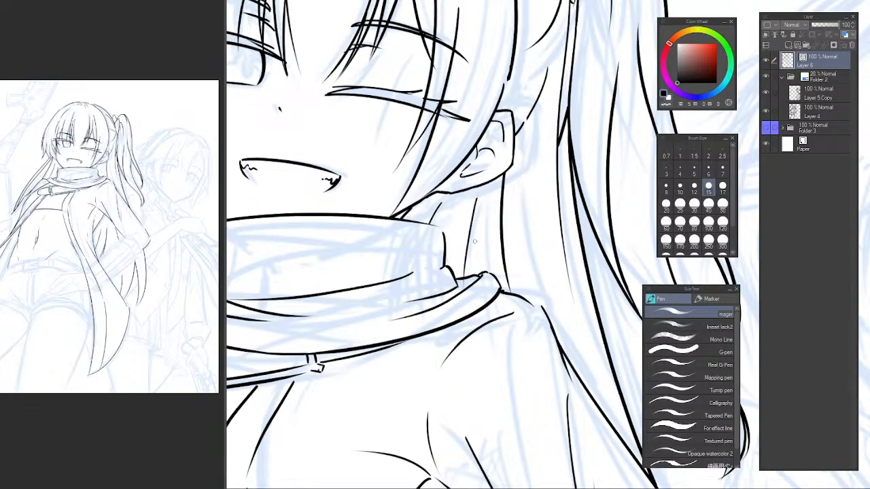
{"action": "key", "text": "ctrl+z"}
{"action": "left_click_drag", "start_coordinate": [474, 199], "coordinate": [464, 277]}
{"action": "key", "text": "e"}
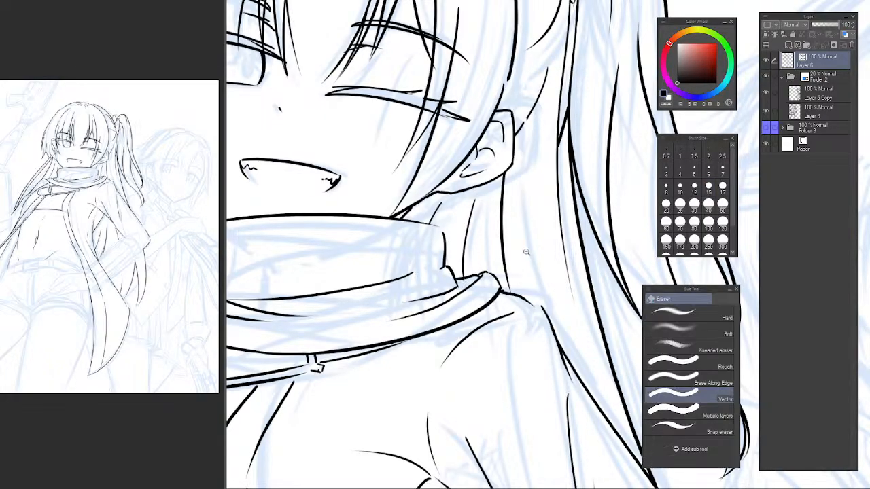
Mirror the canvas view horizontally and examine the figure's line art and the uninked sleeve beneath the rifle.
{"action": "left_click_drag", "start_coordinate": [528, 253], "coordinate": [475, 265]}
{"action": "left_click_drag", "start_coordinate": [488, 299], "coordinate": [455, 243]}
{"action": "left_click_drag", "start_coordinate": [449, 242], "coordinate": [485, 240]}
{"action": "left_click_drag", "start_coordinate": [439, 288], "coordinate": [461, 321]}
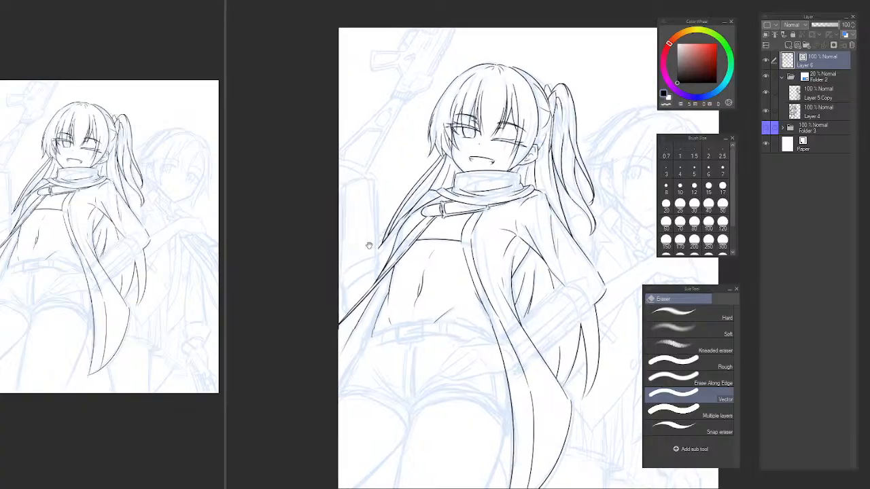
{"action": "left_click_drag", "start_coordinate": [365, 218], "coordinate": [395, 259]}
{"action": "key", "text": "h"}
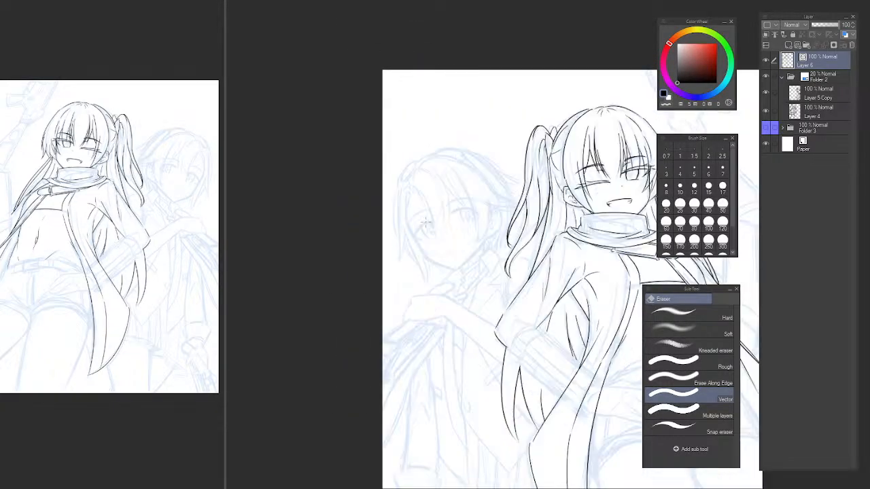
{"action": "left_click_drag", "start_coordinate": [552, 235], "coordinate": [325, 208]}
{"action": "left_click_drag", "start_coordinate": [501, 207], "coordinate": [453, 206]}
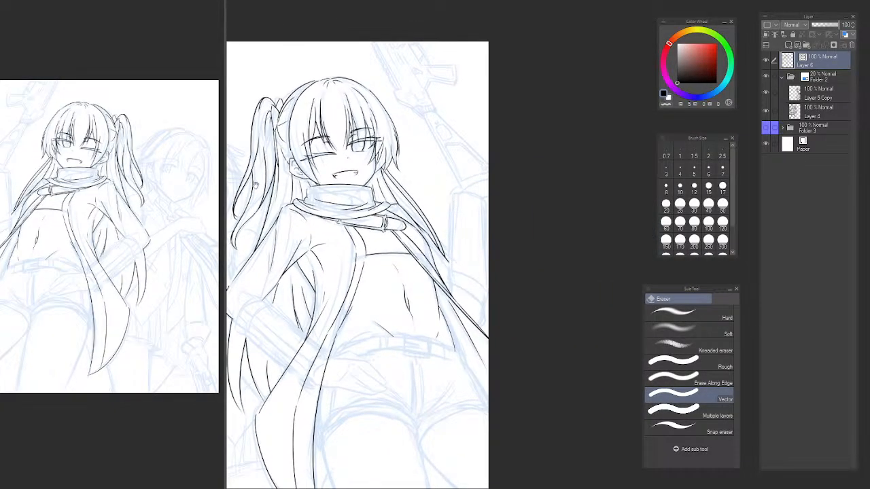
{"action": "scroll", "coordinate": [463, 207], "scroll_direction": "up", "scroll_amount": 5}
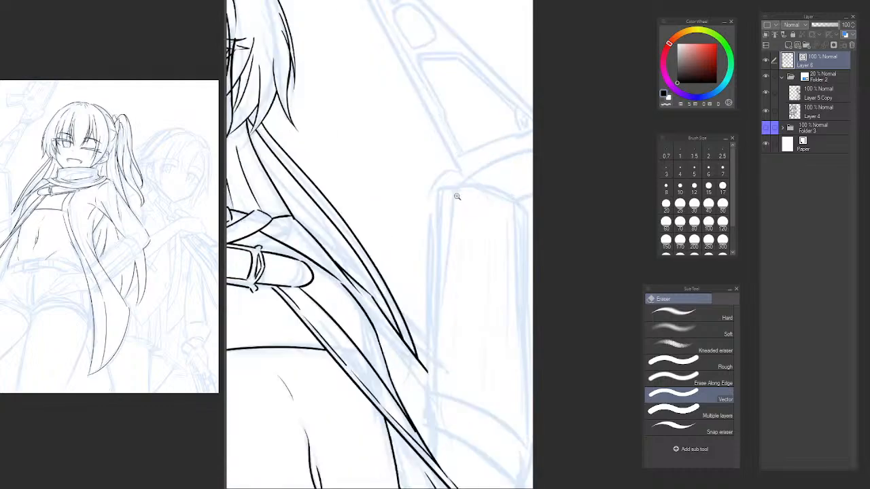
Ink the curved top edge of the upright sleeve beneath the rifle, redrawing the stroke until it follows the sketch.
{"action": "key", "text": "p"}
{"action": "left_click_drag", "start_coordinate": [429, 185], "coordinate": [570, 223]}
{"action": "key", "text": "ctrl+z"}
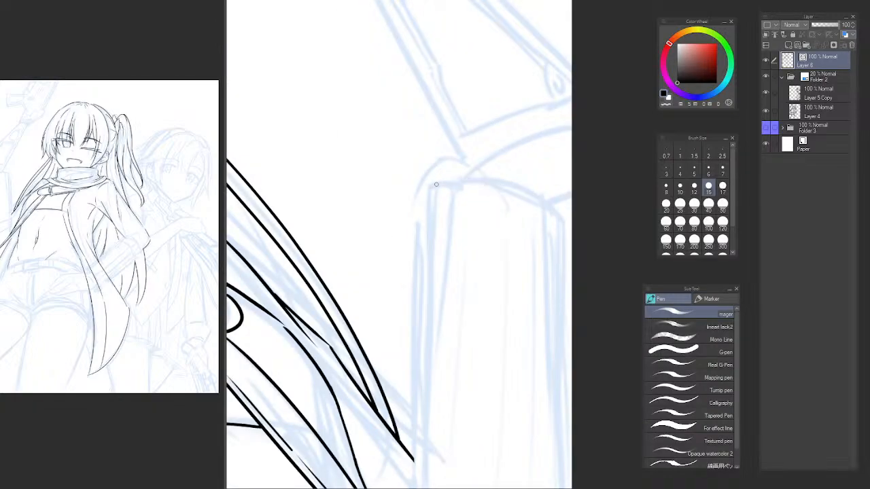
{"action": "left_click_drag", "start_coordinate": [432, 184], "coordinate": [571, 223]}
{"action": "key", "text": "ctrl+z"}
{"action": "left_click_drag", "start_coordinate": [432, 184], "coordinate": [571, 222]}
{"action": "key", "text": "ctrl+z"}
{"action": "left_click_drag", "start_coordinate": [431, 185], "coordinate": [571, 222]}
{"action": "key", "text": "ctrl+z"}
{"action": "left_click_drag", "start_coordinate": [431, 186], "coordinate": [571, 223]}
{"action": "key", "text": "ctrl+z"}
{"action": "left_click_drag", "start_coordinate": [433, 185], "coordinate": [570, 224]}
{"action": "key", "text": "ctrl+z"}
{"action": "left_click_drag", "start_coordinate": [432, 185], "coordinate": [571, 223]}
{"action": "key", "text": "ctrl+z"}
{"action": "left_click_drag", "start_coordinate": [433, 184], "coordinate": [571, 223]}
{"action": "key", "text": "ctrl+z"}
{"action": "left_click_drag", "start_coordinate": [425, 184], "coordinate": [571, 223]}
{"action": "key", "text": "ctrl+z"}
{"action": "left_click_drag", "start_coordinate": [426, 183], "coordinate": [570, 223]}
Try to ink the upright sleeve's top corner and its long inner side in the mirrored view.
{"action": "mouse_move", "coordinate": [426, 185]}
{"action": "left_mouse_down"}
{"action": "mouse_move", "coordinate": [422, 221]}
{"action": "mouse_move", "coordinate": [417, 194]}
{"action": "mouse_move", "coordinate": [423, 268]}
{"action": "left_mouse_up"}
{"action": "key", "text": "ctrl+z"}
{"action": "key", "text": "ctrl+z"}
{"action": "key", "text": "ctrl+z"}
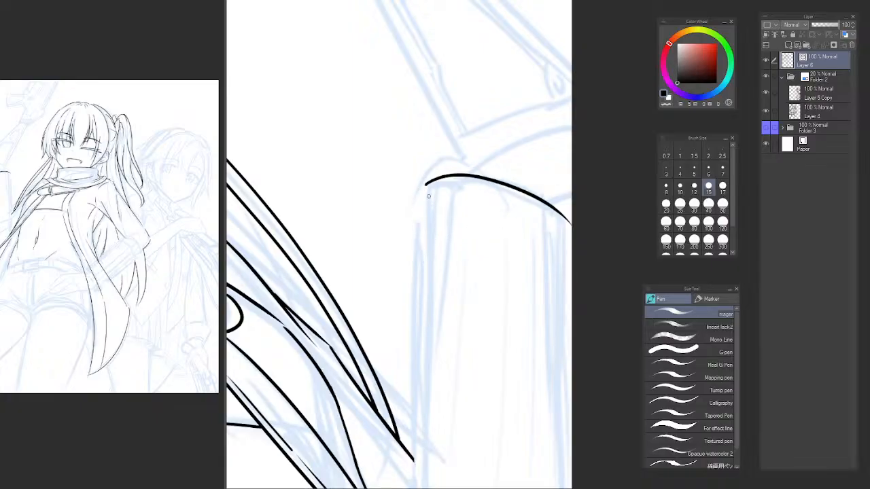
{"action": "left_click_drag", "start_coordinate": [426, 185], "coordinate": [410, 230]}
{"action": "key", "text": "ctrl+z"}
{"action": "mouse_move", "coordinate": [425, 186]}
{"action": "left_mouse_down"}
{"action": "mouse_move", "coordinate": [409, 227]}
{"action": "mouse_move", "coordinate": [418, 285]}
{"action": "left_mouse_up"}
{"action": "key", "text": "ctrl+z"}
{"action": "mouse_move", "coordinate": [425, 185]}
{"action": "left_mouse_down"}
{"action": "mouse_move", "coordinate": [411, 218]}
{"action": "mouse_move", "coordinate": [427, 357]}
{"action": "left_mouse_up"}
{"action": "left_click_drag", "start_coordinate": [432, 327], "coordinate": [424, 139]}
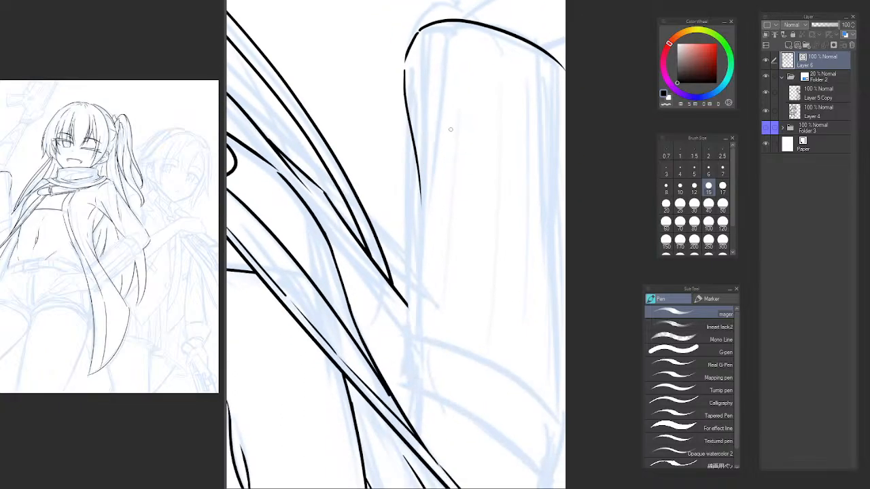
Return the canvas view to its unmirrored orientation and redraw the short corner edge at the upright sleeve's top.
{"action": "key", "text": "h"}
{"action": "left_click_drag", "start_coordinate": [573, 254], "coordinate": [386, 210]}
{"action": "key", "text": "ctrl+z"}
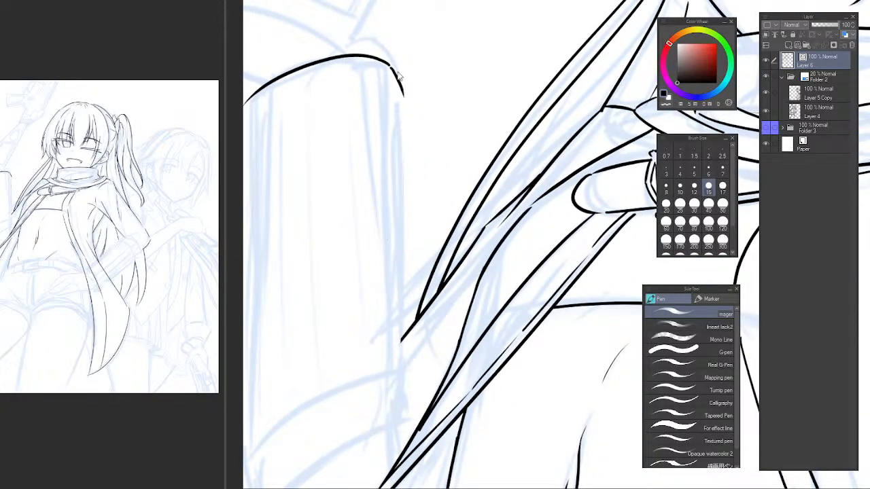
{"action": "key", "text": "ctrl+z"}
{"action": "left_click_drag", "start_coordinate": [389, 65], "coordinate": [401, 105]}
{"action": "key", "text": "ctrl+z"}
{"action": "mouse_move", "coordinate": [389, 65]}
{"action": "left_mouse_down"}
{"action": "mouse_move", "coordinate": [403, 97]}
{"action": "mouse_move", "coordinate": [381, 289]}
{"action": "left_mouse_up"}
{"action": "key", "text": "ctrl+z"}
Ink a slanting fold line running down inside the upright sleeve from its top corner.
{"action": "key", "text": "ctrl+z"}
{"action": "mouse_move", "coordinate": [403, 100]}
{"action": "left_mouse_down"}
{"action": "mouse_move", "coordinate": [354, 387]}
{"action": "mouse_move", "coordinate": [353, 342]}
{"action": "left_mouse_up"}
{"action": "key", "text": "ctrl+z"}
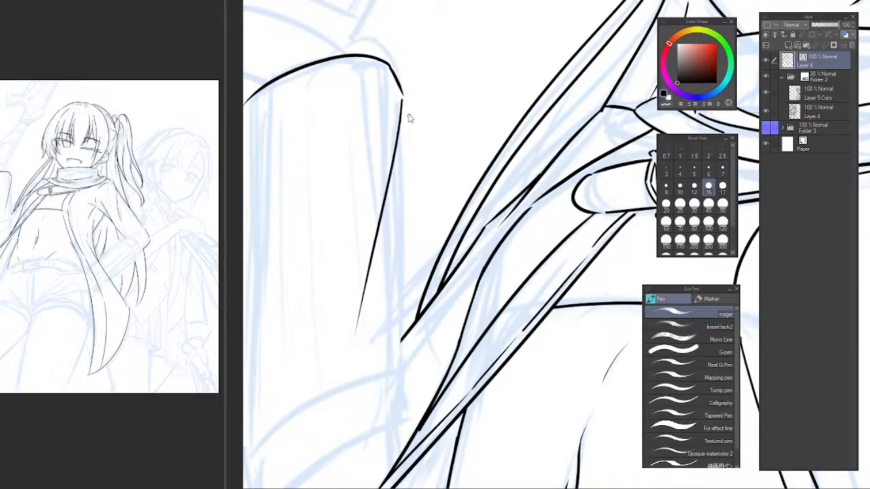
{"action": "key", "text": "ctrl+z"}
{"action": "mouse_move", "coordinate": [402, 100]}
{"action": "left_mouse_down"}
{"action": "mouse_move", "coordinate": [359, 242]}
{"action": "mouse_move", "coordinate": [345, 349]}
{"action": "mouse_move", "coordinate": [386, 205]}
{"action": "mouse_move", "coordinate": [390, 358]}
{"action": "left_mouse_up"}
{"action": "key", "text": "ctrl+z"}
Ink the upright sleeve's long side edge from the top corner down to the tips of the hair strands.
{"action": "key", "text": "ctrl+z"}
{"action": "left_click_drag", "start_coordinate": [400, 102], "coordinate": [390, 358]}
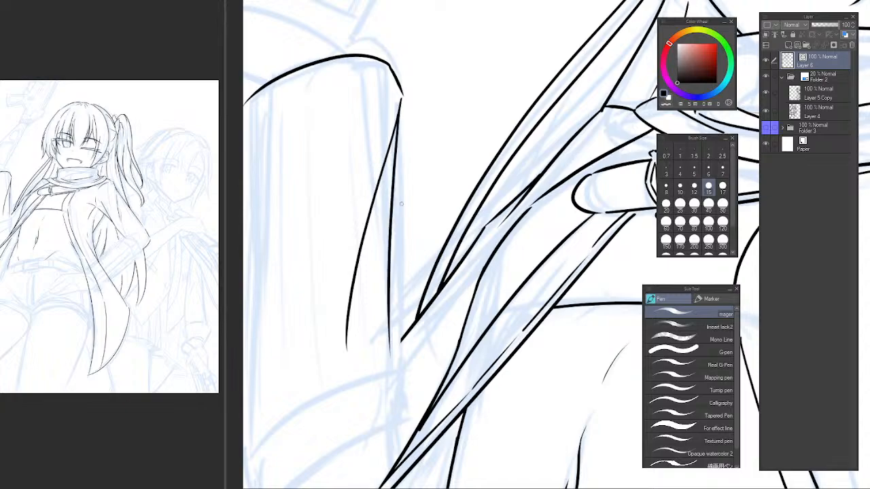
{"action": "key", "text": "ctrl+z"}
{"action": "left_click_drag", "start_coordinate": [399, 102], "coordinate": [392, 336]}
{"action": "key", "text": "ctrl+z"}
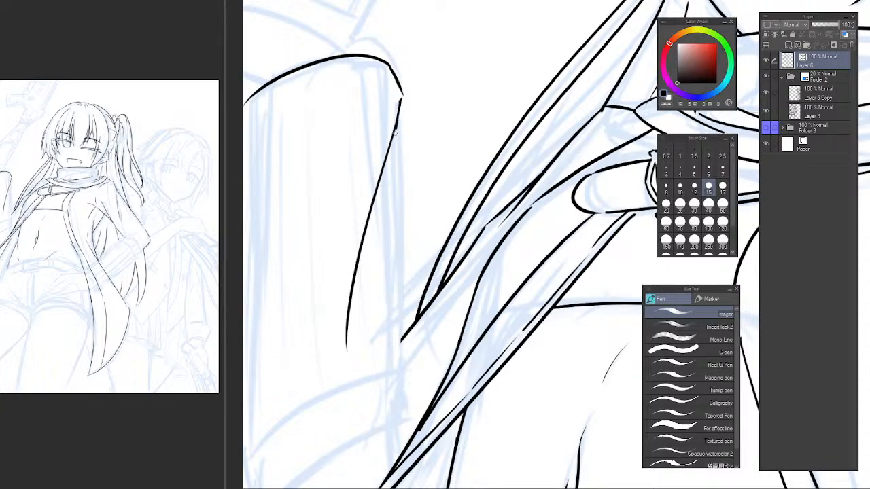
{"action": "left_click_drag", "start_coordinate": [400, 102], "coordinate": [390, 369]}
{"action": "key", "text": "ctrl+z"}
{"action": "left_click_drag", "start_coordinate": [399, 102], "coordinate": [392, 337]}
{"action": "key", "text": "ctrl+z"}
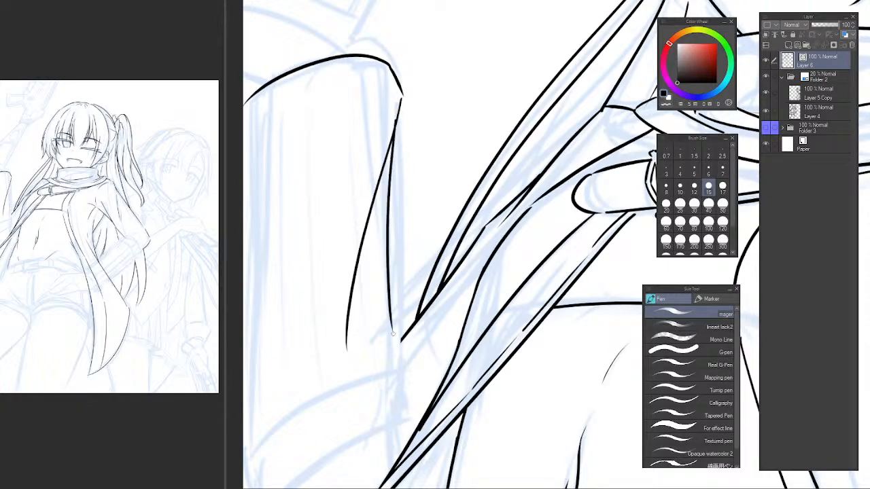
{"action": "key", "text": "ctrl+z"}
{"action": "left_click_drag", "start_coordinate": [400, 102], "coordinate": [393, 360]}
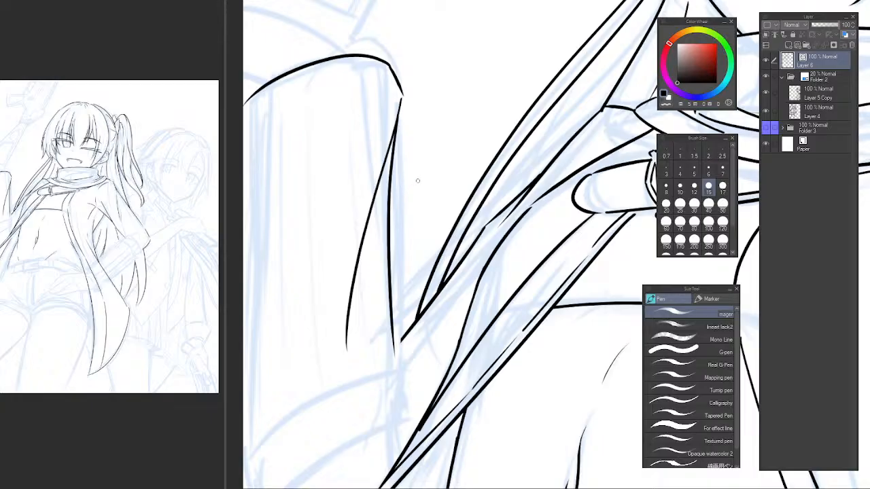
Mirror the canvas view and back again to examine the inked sleeve against the whole figure.
{"action": "key", "text": "h"}
{"action": "left_click_drag", "start_coordinate": [639, 219], "coordinate": [358, 235]}
{"action": "left_click_drag", "start_coordinate": [455, 207], "coordinate": [448, 140]}
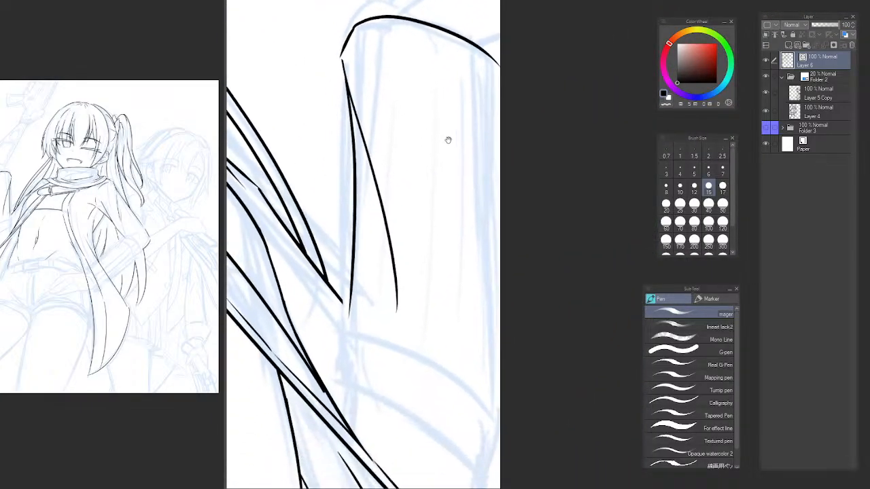
{"action": "left_click_drag", "start_coordinate": [362, 284], "coordinate": [357, 266]}
{"action": "left_click_drag", "start_coordinate": [397, 273], "coordinate": [439, 300]}
{"action": "left_click_drag", "start_coordinate": [440, 300], "coordinate": [439, 272]}
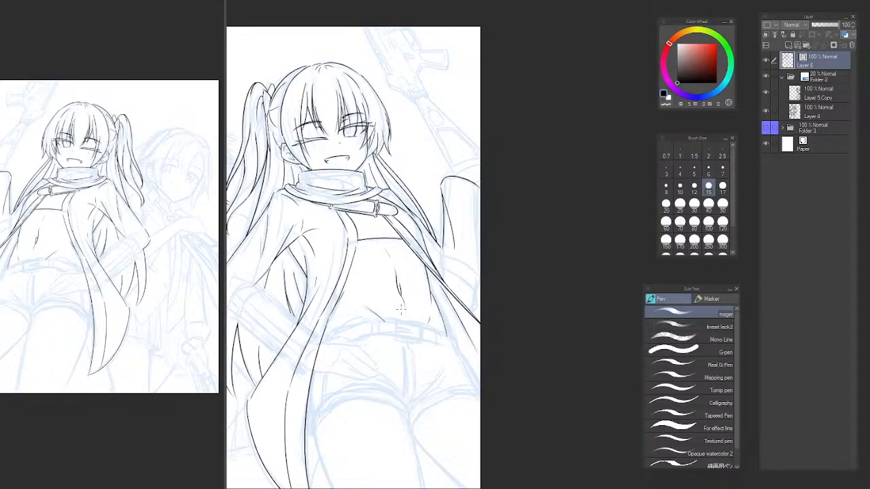
{"action": "key", "text": "h"}
{"action": "left_click_drag", "start_coordinate": [491, 286], "coordinate": [210, 259]}
{"action": "left_click_drag", "start_coordinate": [363, 234], "coordinate": [360, 260]}
{"action": "scroll", "coordinate": [370, 184], "scroll_direction": "up", "scroll_amount": 4}
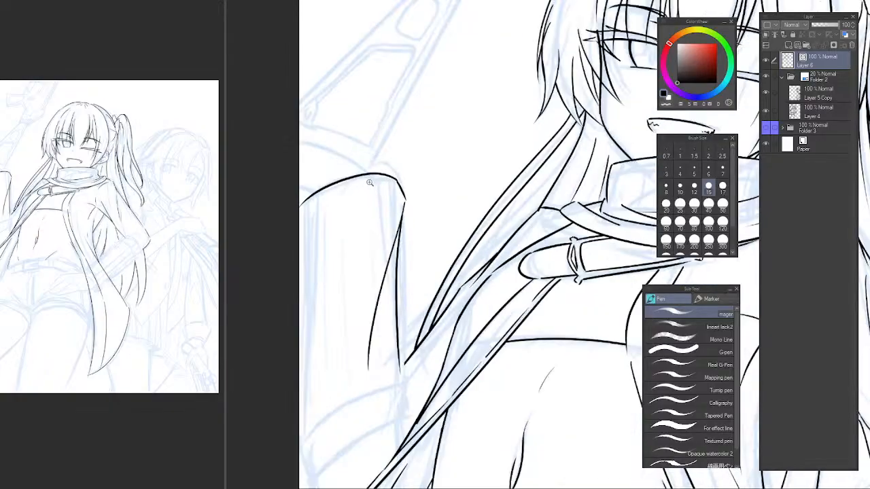
Try to ink the curved edge of the cuff at the base of the upright sleeve.
{"action": "left_click_drag", "start_coordinate": [373, 199], "coordinate": [388, 241]}
{"action": "mouse_move", "coordinate": [304, 323]}
{"action": "left_mouse_down"}
{"action": "mouse_move", "coordinate": [379, 252]}
{"action": "mouse_move", "coordinate": [469, 228]}
{"action": "mouse_move", "coordinate": [468, 241]}
{"action": "left_mouse_up"}
{"action": "key", "text": "ctrl+z"}
{"action": "key", "text": "ctrl+z"}
{"action": "left_click_drag", "start_coordinate": [300, 373], "coordinate": [445, 289]}
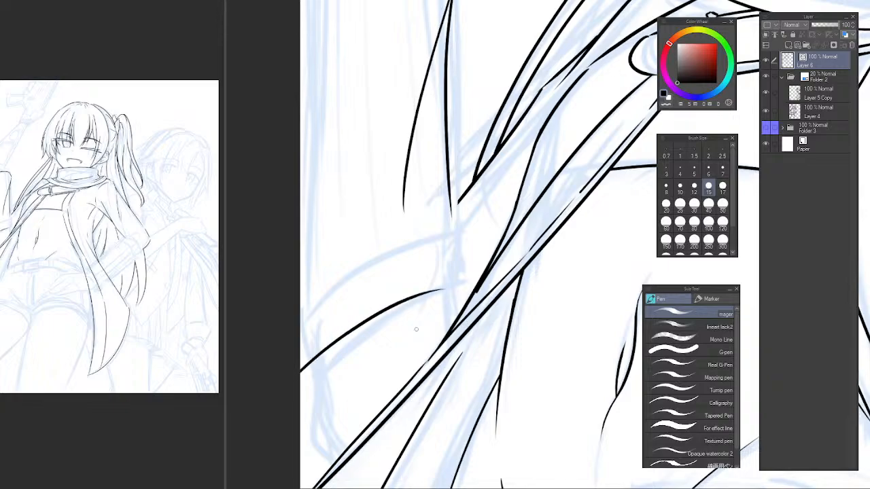
{"action": "key", "text": "ctrl+z"}
{"action": "scroll", "coordinate": [399, 320], "scroll_direction": "down", "scroll_amount": 4}
{"action": "left_click_drag", "start_coordinate": [428, 343], "coordinate": [394, 342]}
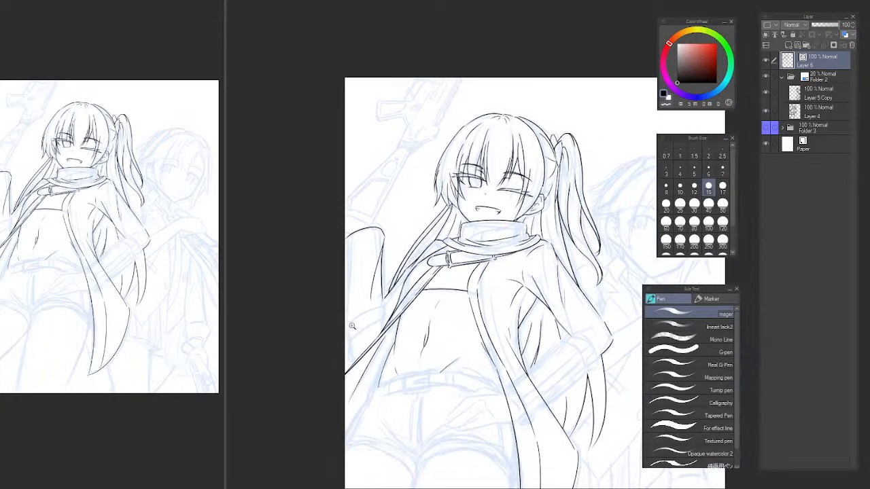
Ink the cuff's curved upper edge from the canvas border to the coat and add its short rounded end.
{"action": "scroll", "coordinate": [360, 310], "scroll_direction": "up", "scroll_amount": 3}
{"action": "left_click_drag", "start_coordinate": [361, 309], "coordinate": [380, 295]}
{"action": "mouse_move", "coordinate": [342, 336]}
{"action": "left_mouse_down"}
{"action": "mouse_move", "coordinate": [419, 279]}
{"action": "mouse_move", "coordinate": [432, 276]}
{"action": "mouse_move", "coordinate": [432, 291]}
{"action": "left_mouse_up"}
{"action": "key", "text": "ctrl+z"}
{"action": "key", "text": "ctrl+z"}
{"action": "mouse_move", "coordinate": [340, 310]}
{"action": "left_mouse_down"}
{"action": "mouse_move", "coordinate": [400, 278]}
{"action": "mouse_move", "coordinate": [446, 288]}
{"action": "left_mouse_up"}
{"action": "key", "text": "ctrl+z"}
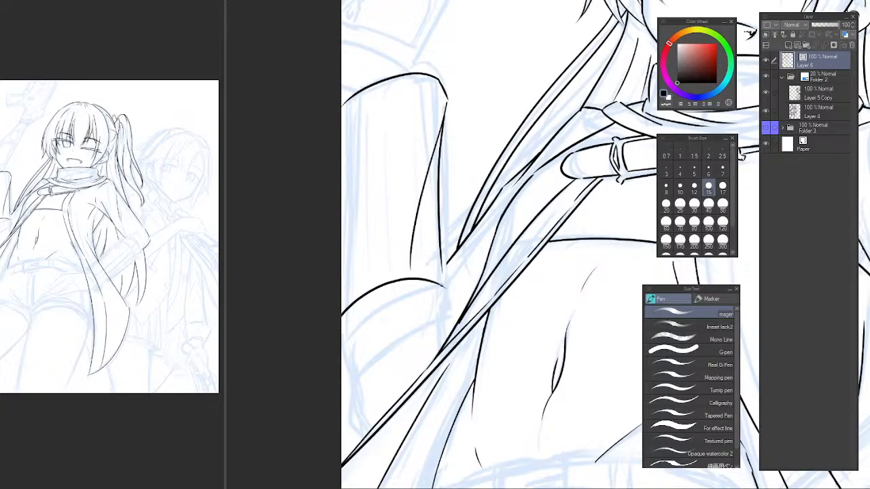
{"action": "left_click_drag", "start_coordinate": [446, 288], "coordinate": [450, 307]}
Ink the cuff's curved lower edge parallel to its upper edge, redrawing the stroke for a better fit.
{"action": "left_click_drag", "start_coordinate": [344, 365], "coordinate": [454, 314]}
{"action": "key", "text": "ctrl+z"}
{"action": "mouse_move", "coordinate": [343, 364]}
{"action": "left_mouse_down"}
{"action": "mouse_move", "coordinate": [401, 320]}
{"action": "mouse_move", "coordinate": [454, 314]}
{"action": "left_mouse_up"}
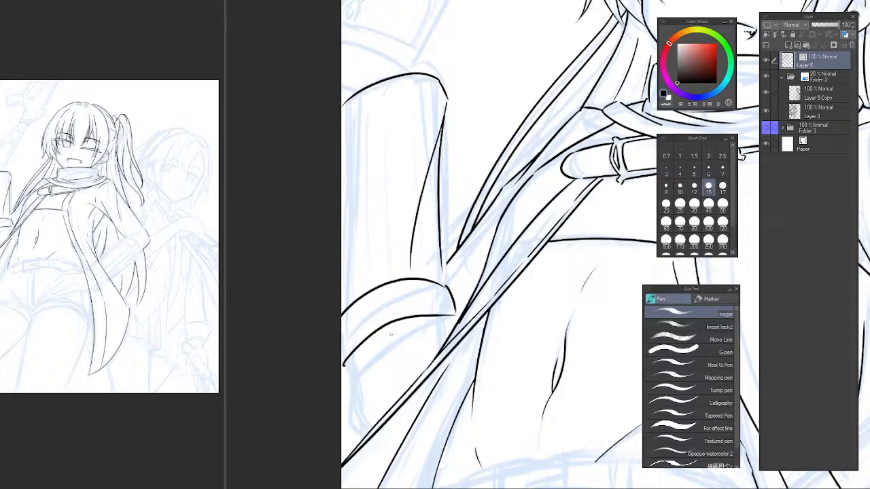
{"action": "key", "text": "ctrl+z"}
{"action": "left_click_drag", "start_coordinate": [342, 361], "coordinate": [451, 316]}
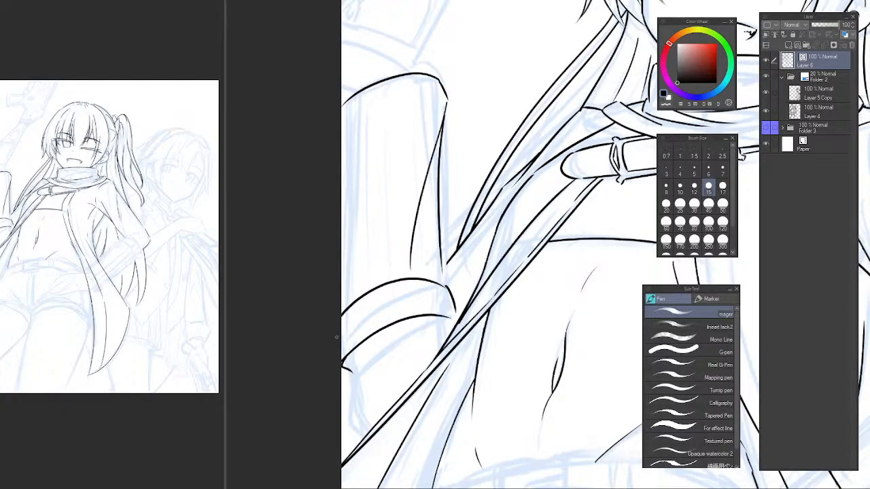
Ink the short contour running down from the cuff's lower edge beside the canvas border.
{"action": "left_click_drag", "start_coordinate": [343, 361], "coordinate": [353, 392]}
{"action": "key", "text": "ctrl+z"}
{"action": "left_click_drag", "start_coordinate": [345, 363], "coordinate": [352, 382]}
{"action": "mouse_move", "coordinate": [352, 379]}
{"action": "left_mouse_down"}
{"action": "mouse_move", "coordinate": [351, 418]}
{"action": "mouse_move", "coordinate": [365, 435]}
{"action": "left_mouse_up"}
{"action": "key", "text": "ctrl+z"}
{"action": "key", "text": "ctrl+z"}
{"action": "key", "text": "ctrl+z"}
{"action": "mouse_move", "coordinate": [347, 358]}
{"action": "left_mouse_down"}
{"action": "mouse_move", "coordinate": [352, 395]}
{"action": "mouse_move", "coordinate": [371, 419]}
{"action": "left_mouse_up"}
{"action": "key", "text": "ctrl+z"}
{"action": "key", "text": "ctrl+z"}
{"action": "key", "text": "ctrl+z"}
{"action": "left_click_drag", "start_coordinate": [344, 356], "coordinate": [351, 398]}
{"action": "left_click_drag", "start_coordinate": [351, 396], "coordinate": [372, 421]}
Erase the slanting fold line inside the upright sleeve and mirror the canvas view to check the result.
{"action": "key", "text": "e"}
{"action": "scroll", "coordinate": [441, 340], "scroll_direction": "down", "scroll_amount": 6}
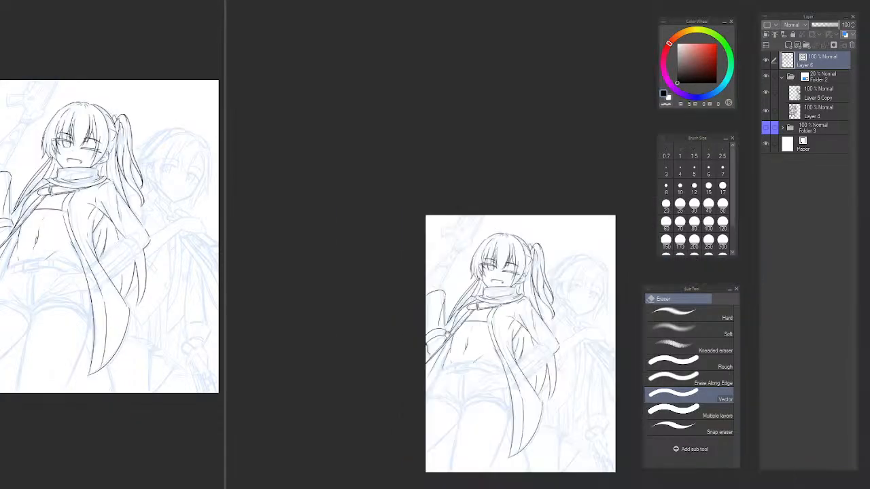
{"action": "mouse_move", "coordinate": [446, 327]}
{"action": "left_mouse_down"}
{"action": "mouse_move", "coordinate": [441, 320]}
{"action": "mouse_move", "coordinate": [456, 341]}
{"action": "left_mouse_up"}
{"action": "scroll", "coordinate": [437, 312], "scroll_direction": "up", "scroll_amount": 6}
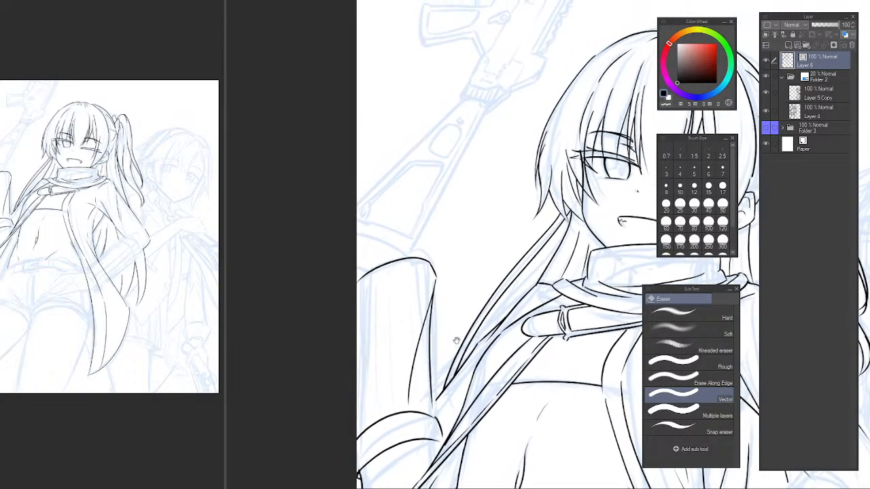
{"action": "left_click_drag", "start_coordinate": [414, 318], "coordinate": [428, 306]}
{"action": "key", "text": "h"}
{"action": "left_click_drag", "start_coordinate": [569, 293], "coordinate": [331, 280]}
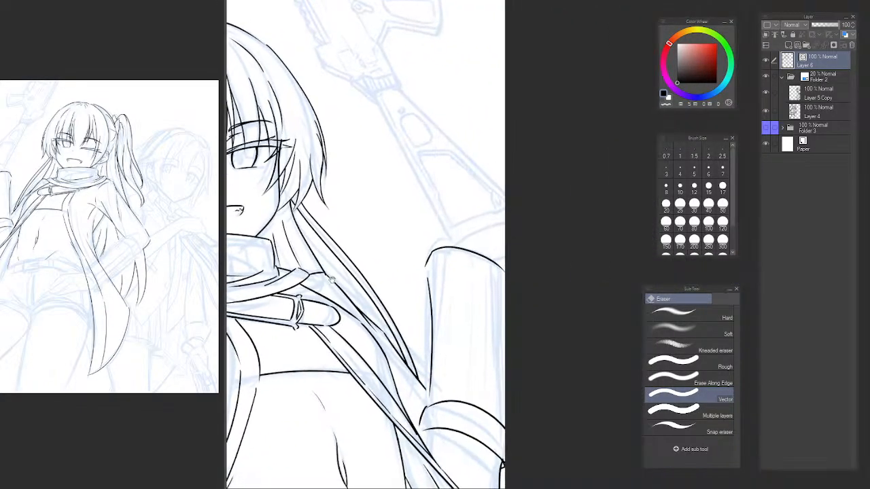
Erase the upright sleeve's long side edge nearest the hair and re-ink it from the top corner down to the hair tips.
{"action": "scroll", "coordinate": [430, 280], "scroll_direction": "up", "scroll_amount": 2}
{"action": "left_click_drag", "start_coordinate": [428, 272], "coordinate": [428, 299]}
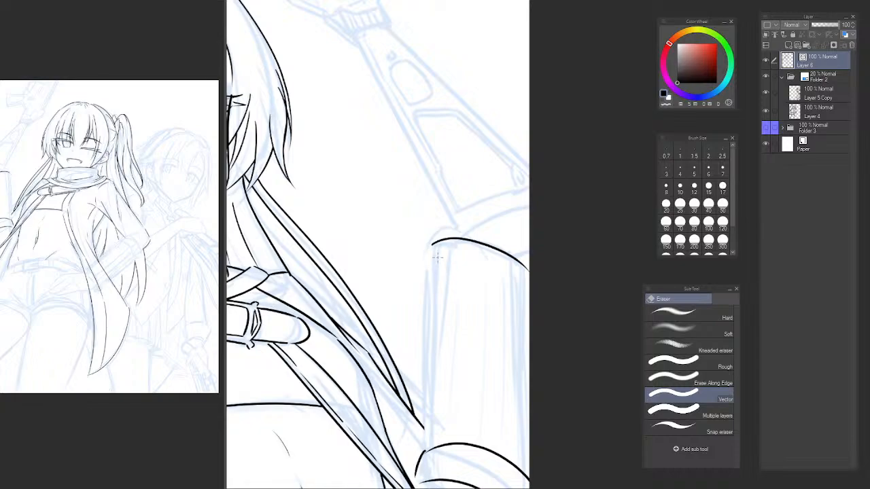
{"action": "key", "text": "p"}
{"action": "left_click_drag", "start_coordinate": [429, 247], "coordinate": [425, 450]}
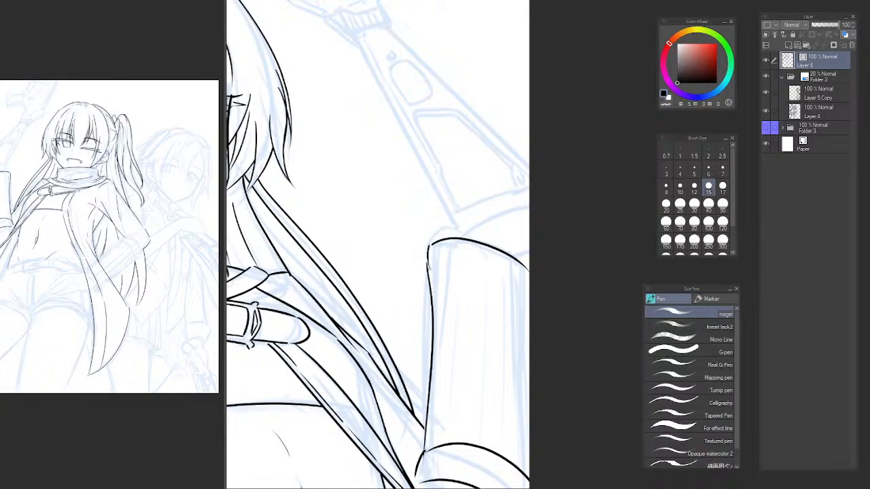
{"action": "key", "text": "ctrl+z"}
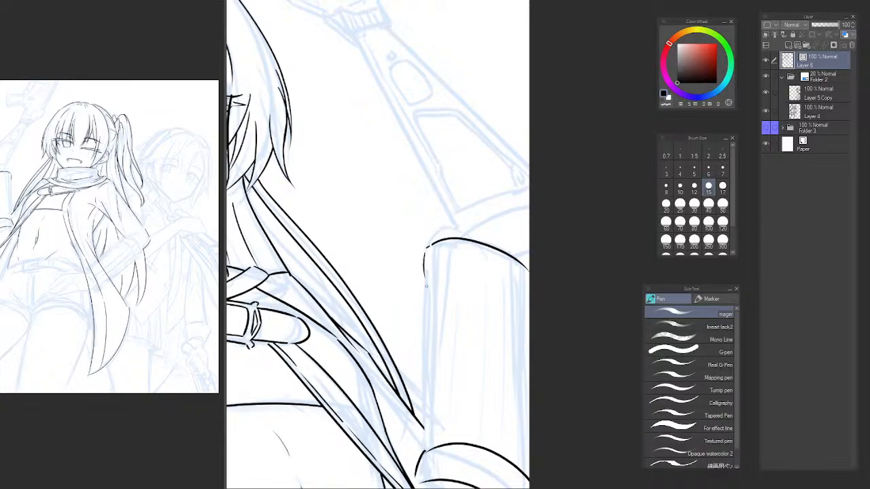
{"action": "key", "text": "ctrl+z"}
{"action": "mouse_move", "coordinate": [431, 408]}
{"action": "left_mouse_down"}
{"action": "mouse_move", "coordinate": [425, 264]}
{"action": "mouse_move", "coordinate": [427, 424]}
{"action": "left_mouse_up"}
{"action": "key", "text": "ctrl+z"}
{"action": "left_click_drag", "start_coordinate": [423, 268], "coordinate": [427, 440]}
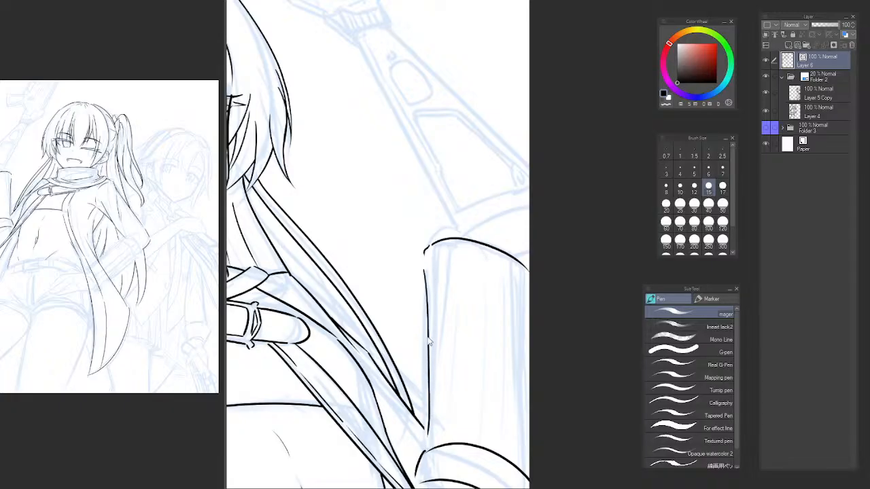
{"action": "key", "text": "ctrl+z"}
{"action": "left_click_drag", "start_coordinate": [423, 272], "coordinate": [424, 394]}
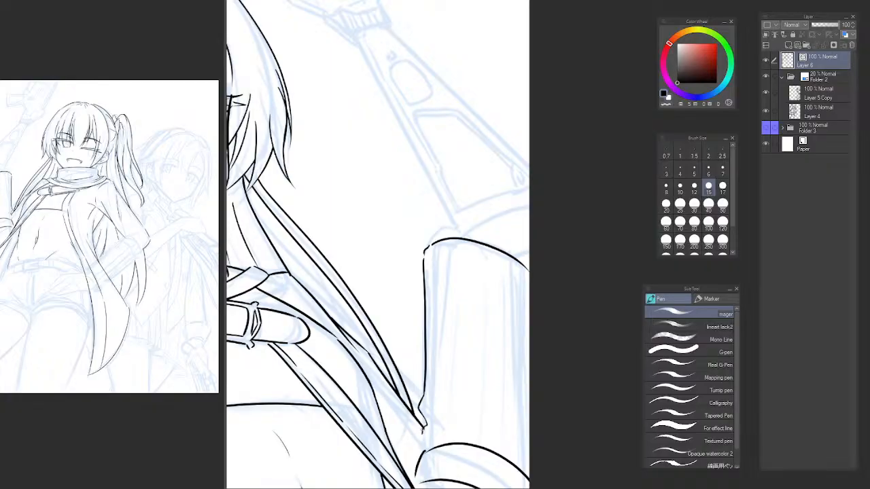
{"action": "key", "text": "ctrl+z"}
Ink thin fold lines crossing inside the upright sleeve just above the cuff, plus a slanting fold beside the canvas border.
{"action": "left_click_drag", "start_coordinate": [431, 426], "coordinate": [501, 440]}
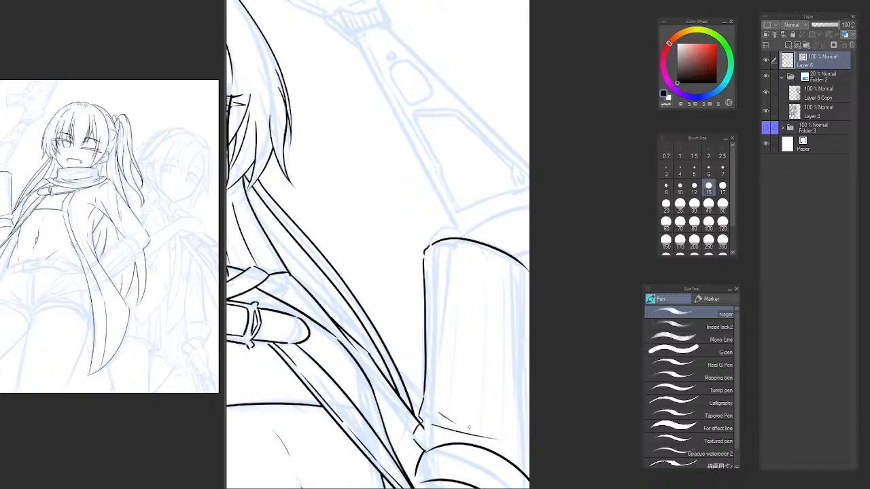
{"action": "mouse_move", "coordinate": [434, 408]}
{"action": "left_mouse_down"}
{"action": "mouse_move", "coordinate": [477, 439]}
{"action": "mouse_move", "coordinate": [533, 410]}
{"action": "mouse_move", "coordinate": [529, 334]}
{"action": "left_mouse_up"}
{"action": "key", "text": "ctrl+z"}
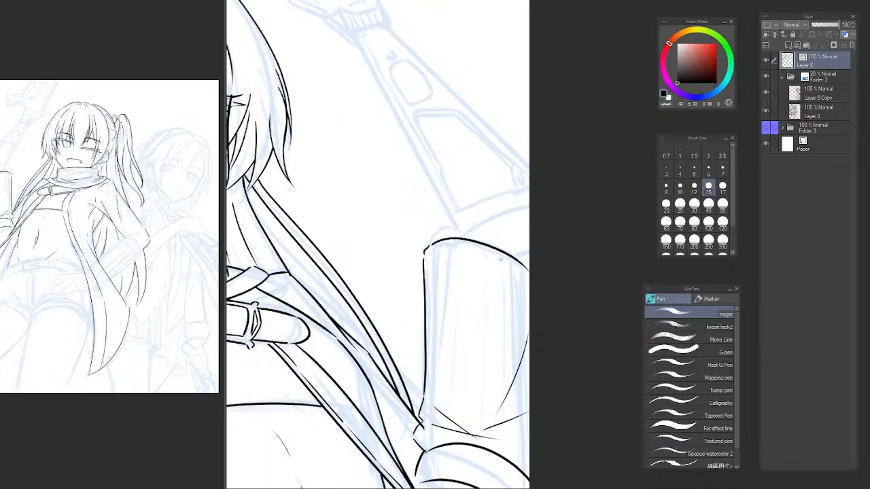
Flip the canvas view back and examine the upright sleeve's contours and folds against the whole figure.
{"action": "left_click_drag", "start_coordinate": [507, 399], "coordinate": [456, 203]}
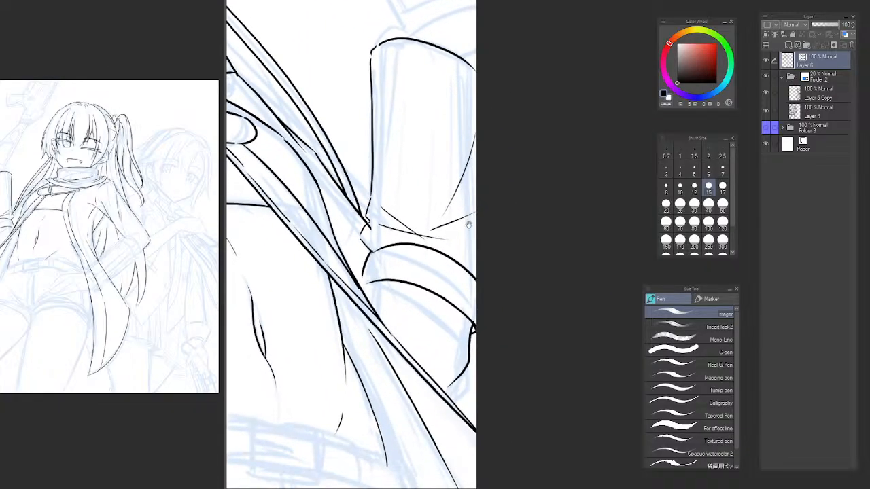
{"action": "left_click_drag", "start_coordinate": [477, 283], "coordinate": [490, 296]}
{"action": "key", "text": "h"}
{"action": "left_click_drag", "start_coordinate": [552, 326], "coordinate": [317, 326]}
{"action": "scroll", "coordinate": [446, 250], "scroll_direction": "up", "scroll_amount": 6}
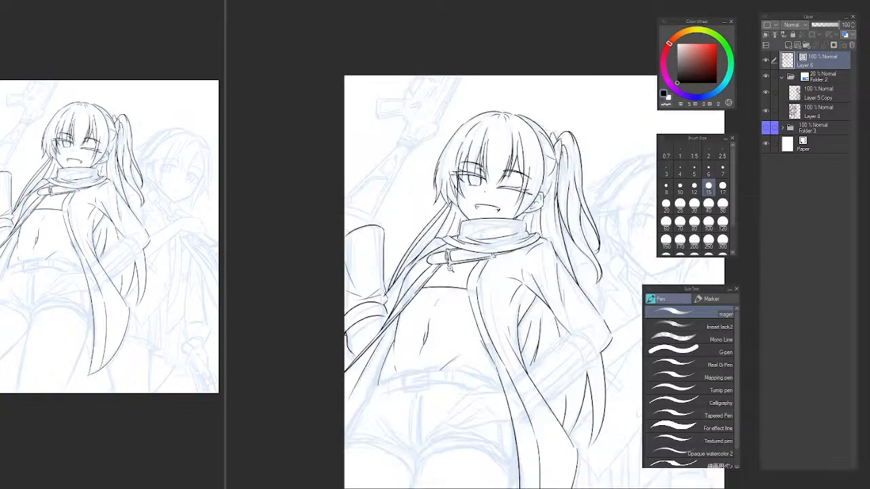
{"action": "left_click_drag", "start_coordinate": [346, 298], "coordinate": [429, 307]}
{"action": "left_click", "coordinate": [82, 2]}
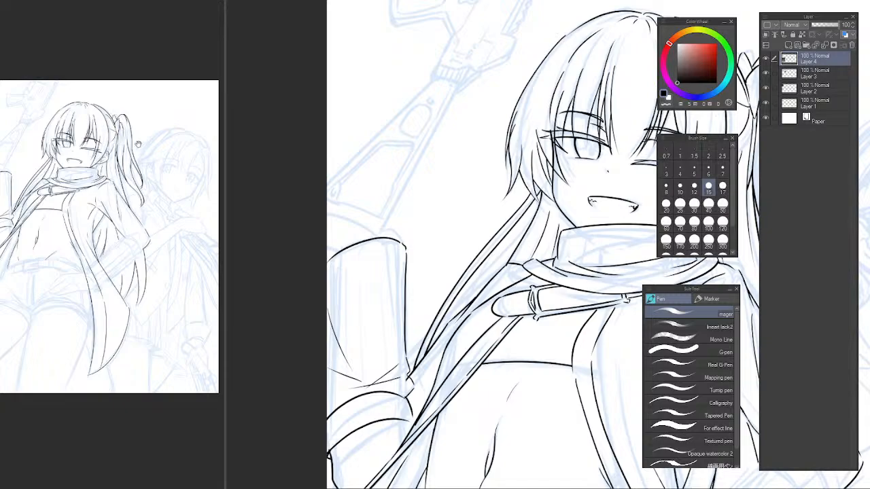
{"action": "left_click", "coordinate": [357, 303]}
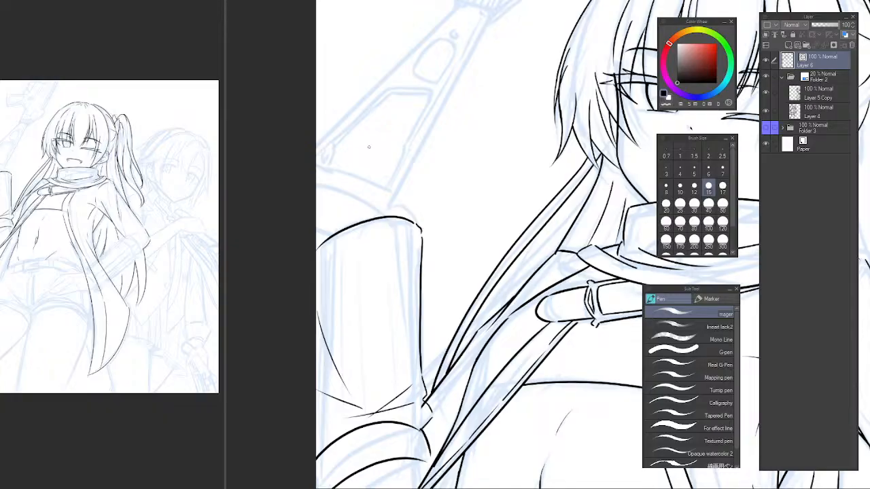
{"action": "left_click_drag", "start_coordinate": [428, 264], "coordinate": [368, 188]}
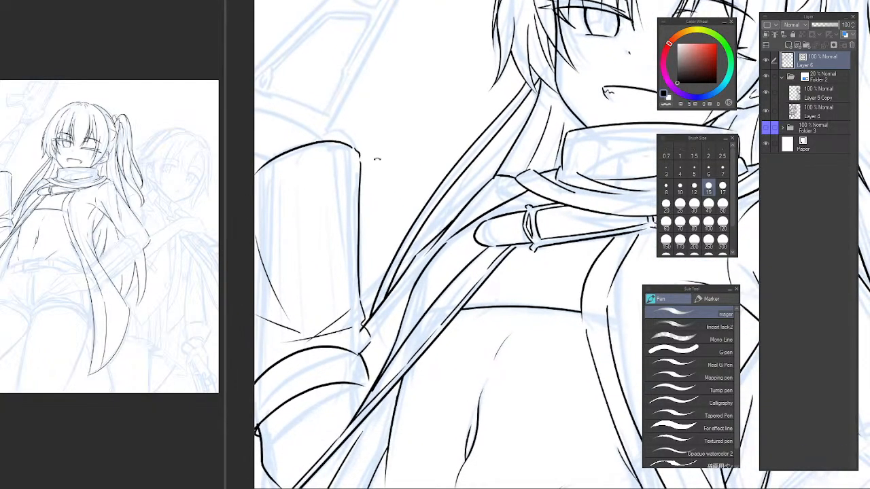
{"action": "left_click_drag", "start_coordinate": [420, 110], "coordinate": [520, 49]}
{"action": "left_click", "coordinate": [284, 195]}
{"action": "left_click_drag", "start_coordinate": [287, 182], "coordinate": [351, 249]}
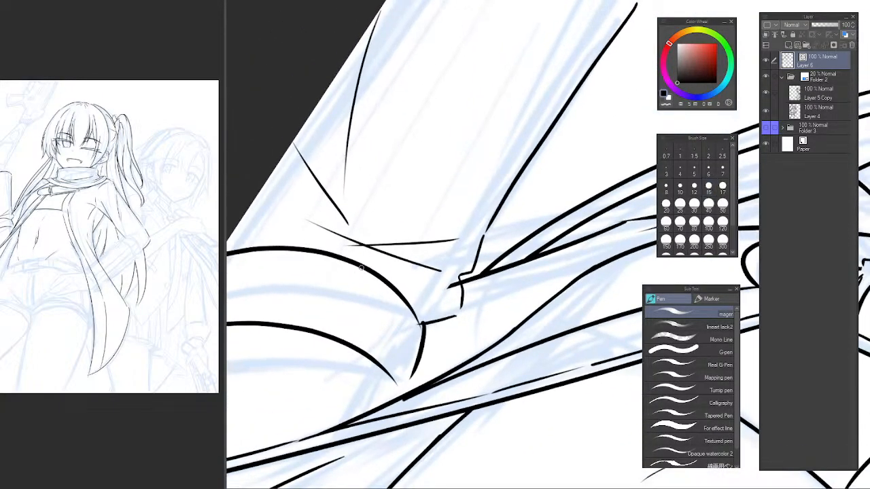
Ink a line just inside the upright sleeve's long side edge, running parallel to it from above the cuff to the sleeve's end.
{"action": "key", "text": "e"}
{"action": "scroll", "coordinate": [469, 202], "scroll_direction": "down", "scroll_amount": 2}
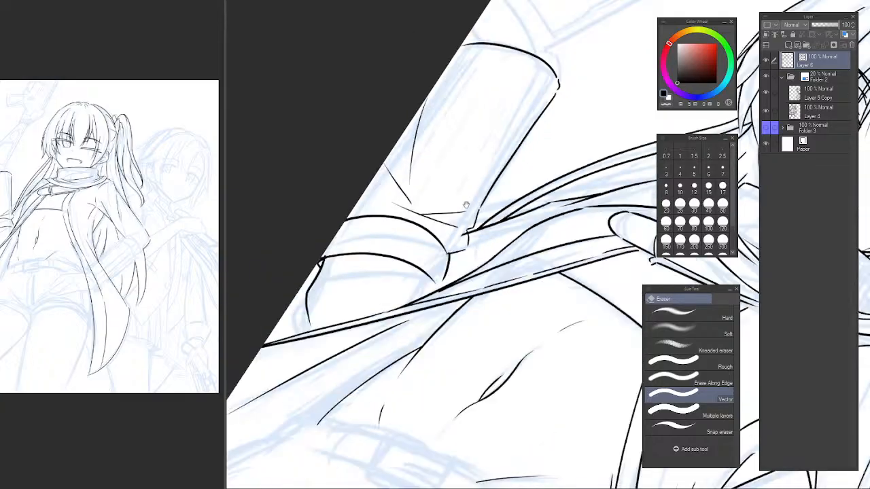
{"action": "left_click_drag", "start_coordinate": [466, 206], "coordinate": [419, 278]}
{"action": "left_click_drag", "start_coordinate": [539, 127], "coordinate": [606, 142]}
{"action": "mouse_move", "coordinate": [409, 201]}
{"action": "left_mouse_down"}
{"action": "mouse_move", "coordinate": [403, 246]}
{"action": "mouse_move", "coordinate": [373, 273]}
{"action": "mouse_move", "coordinate": [396, 290]}
{"action": "mouse_move", "coordinate": [403, 271]}
{"action": "mouse_move", "coordinate": [422, 262]}
{"action": "left_mouse_up"}
{"action": "scroll", "coordinate": [387, 247], "scroll_direction": "up", "scroll_amount": 2}
{"action": "key", "text": "p"}
{"action": "key", "text": "ctrl+z"}
{"action": "mouse_move", "coordinate": [429, 255]}
{"action": "left_mouse_down"}
{"action": "mouse_move", "coordinate": [438, 245]}
{"action": "mouse_move", "coordinate": [386, 302]}
{"action": "mouse_move", "coordinate": [509, 183]}
{"action": "left_mouse_up"}
{"action": "key", "text": "ctrl+z"}
{"action": "left_click_drag", "start_coordinate": [364, 314], "coordinate": [576, 140]}
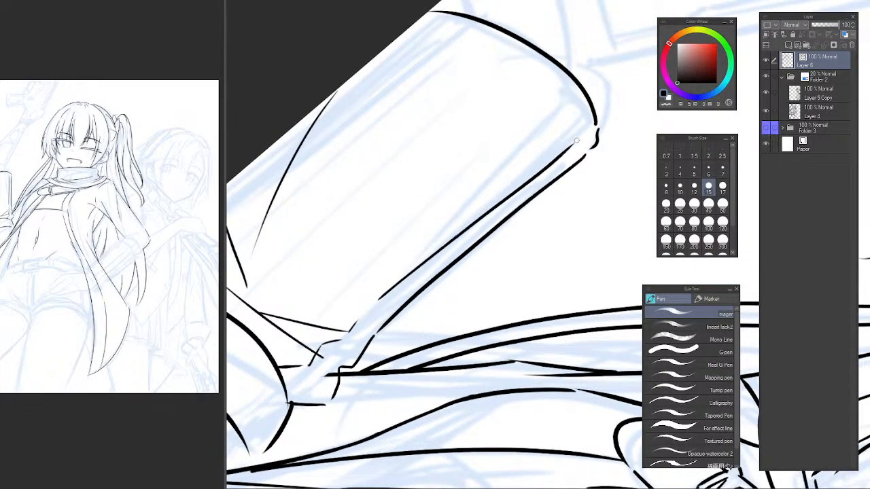
{"action": "left_click_drag", "start_coordinate": [495, 128], "coordinate": [487, 159]}
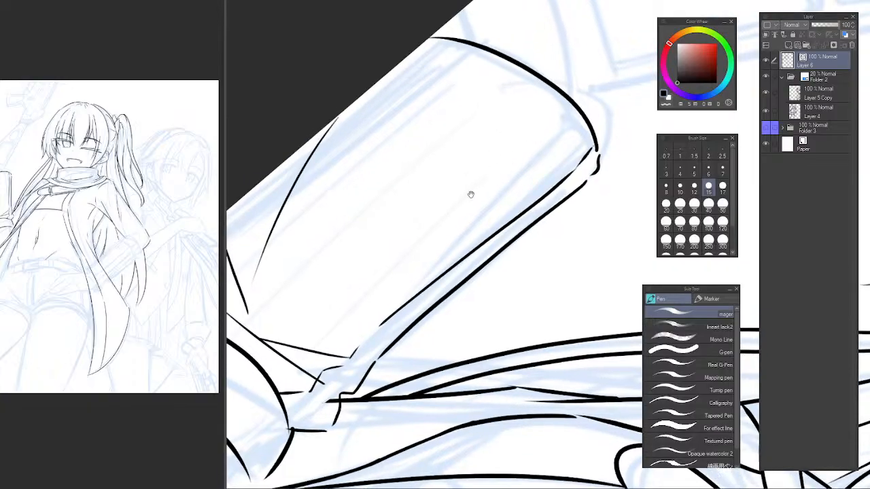
{"action": "left_click_drag", "start_coordinate": [470, 195], "coordinate": [489, 193]}
{"action": "left_click_drag", "start_coordinate": [530, 129], "coordinate": [534, 134]}
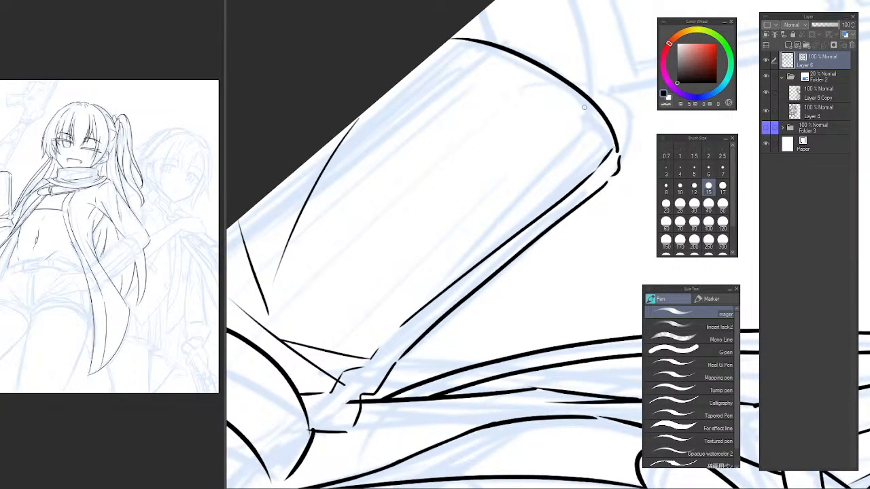
Ink a second lengthwise rib line inside the upright sleeve, continuing it with short broken strokes toward the cuff.
{"action": "left_click_drag", "start_coordinate": [584, 107], "coordinate": [382, 287]}
{"action": "left_click_drag", "start_coordinate": [325, 342], "coordinate": [410, 276]}
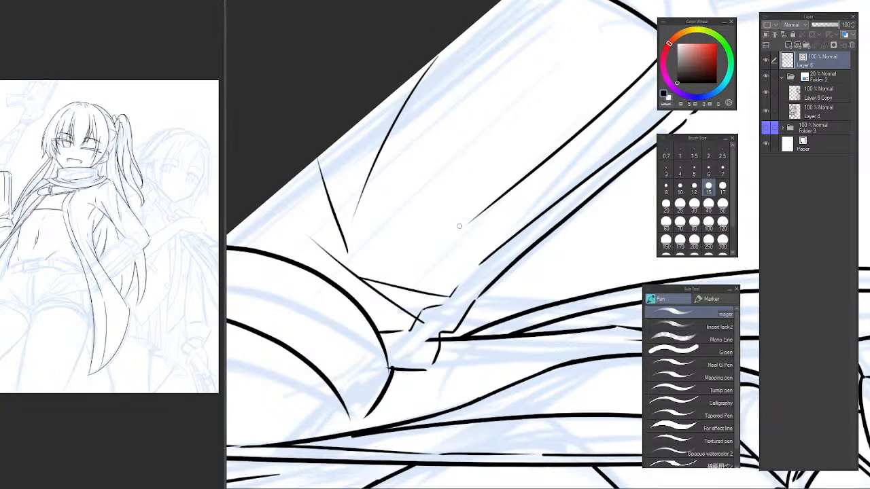
{"action": "left_click_drag", "start_coordinate": [445, 241], "coordinate": [428, 255]}
{"action": "key", "text": "ctrl+z"}
{"action": "left_click_drag", "start_coordinate": [461, 229], "coordinate": [434, 254]}
{"action": "mouse_move", "coordinate": [408, 291]}
{"action": "left_mouse_down"}
{"action": "mouse_move", "coordinate": [384, 299]}
{"action": "mouse_move", "coordinate": [395, 290]}
{"action": "mouse_move", "coordinate": [400, 319]}
{"action": "left_mouse_up"}
Ink a third lengthwise rib line parallel to the others in the upright sleeve, redrawing the stroke for a better fit.
{"action": "mouse_move", "coordinate": [342, 318]}
{"action": "left_mouse_down"}
{"action": "mouse_move", "coordinate": [407, 266]}
{"action": "mouse_move", "coordinate": [362, 326]}
{"action": "mouse_move", "coordinate": [445, 229]}
{"action": "left_mouse_up"}
{"action": "key", "text": "ctrl+z"}
{"action": "left_click_drag", "start_coordinate": [352, 333], "coordinate": [393, 271]}
{"action": "left_click_drag", "start_coordinate": [400, 263], "coordinate": [558, 117]}
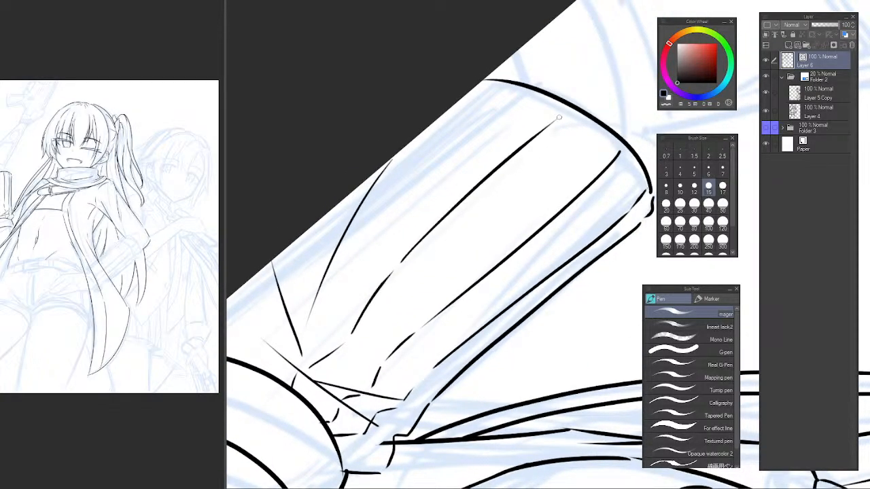
{"action": "key", "text": "ctrl+z"}
{"action": "key", "text": "ctrl+z"}
{"action": "mouse_move", "coordinate": [348, 340]}
{"action": "left_mouse_down"}
{"action": "mouse_move", "coordinate": [370, 310]}
{"action": "mouse_move", "coordinate": [572, 127]}
{"action": "mouse_move", "coordinate": [529, 169]}
{"action": "left_mouse_up"}
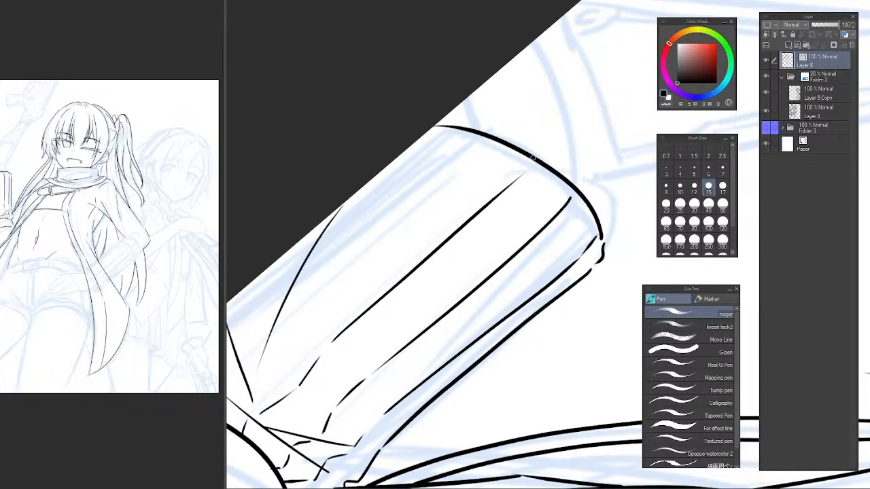
Ink a fourth lengthwise rib line up to the sleeve's end and wavy gather marks at its base above the cuff.
{"action": "left_click_drag", "start_coordinate": [400, 264], "coordinate": [474, 211]}
{"action": "mouse_move", "coordinate": [261, 354]}
{"action": "left_mouse_down"}
{"action": "mouse_move", "coordinate": [338, 322]}
{"action": "mouse_move", "coordinate": [355, 293]}
{"action": "left_mouse_up"}
{"action": "key", "text": "ctrl+z"}
{"action": "key", "text": "ctrl+z"}
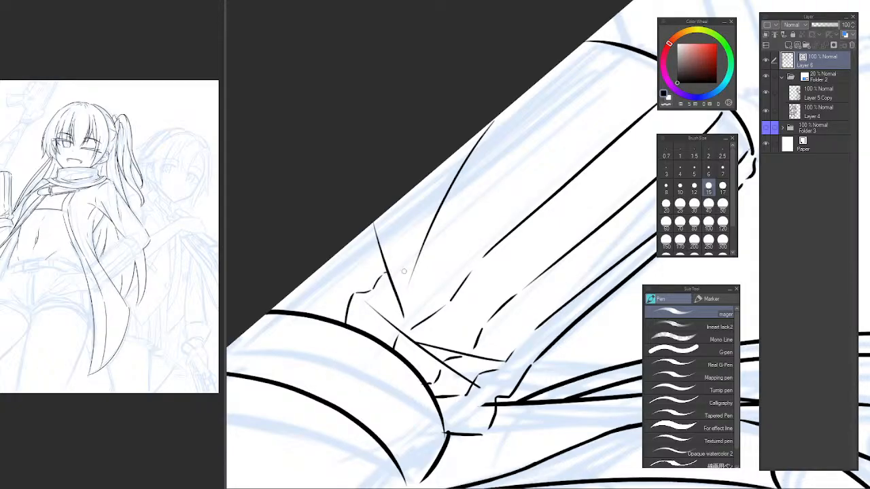
{"action": "mouse_move", "coordinate": [404, 271]}
{"action": "left_mouse_down"}
{"action": "mouse_move", "coordinate": [390, 299]}
{"action": "mouse_move", "coordinate": [396, 296]}
{"action": "left_mouse_up"}
{"action": "mouse_move", "coordinate": [429, 267]}
{"action": "left_mouse_down"}
{"action": "mouse_move", "coordinate": [378, 340]}
{"action": "mouse_move", "coordinate": [522, 207]}
{"action": "mouse_move", "coordinate": [402, 319]}
{"action": "mouse_move", "coordinate": [454, 256]}
{"action": "left_mouse_up"}
{"action": "key", "text": "ctrl+z"}
{"action": "left_click_drag", "start_coordinate": [409, 304], "coordinate": [458, 258]}
{"action": "left_click_drag", "start_coordinate": [368, 322], "coordinate": [454, 233]}
{"action": "left_click_drag", "start_coordinate": [302, 343], "coordinate": [388, 286]}
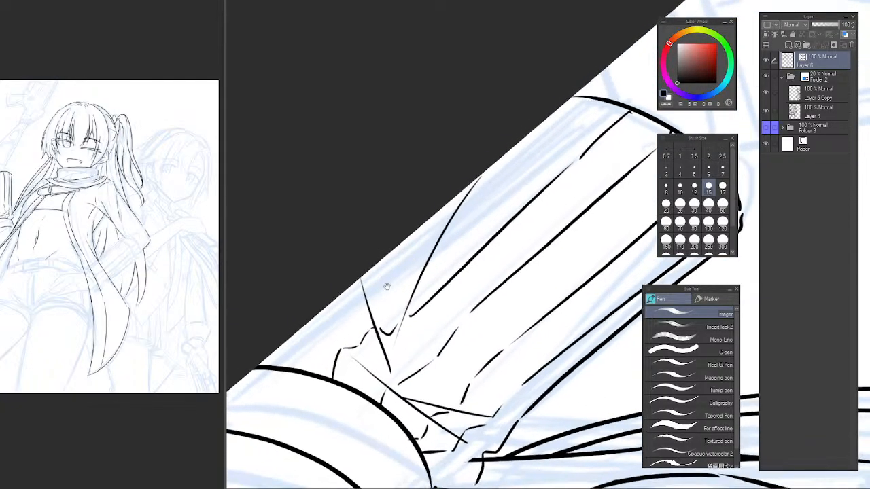
Ink the remaining rib lines of the upright sleeve along the canvas border and check the result on the upright canvas.
{"action": "mouse_move", "coordinate": [289, 365]}
{"action": "left_mouse_down"}
{"action": "mouse_move", "coordinate": [299, 344]}
{"action": "mouse_move", "coordinate": [384, 267]}
{"action": "left_mouse_up"}
{"action": "key", "text": "ctrl+z"}
{"action": "key", "text": "ctrl+z"}
{"action": "mouse_move", "coordinate": [349, 304]}
{"action": "left_mouse_down"}
{"action": "mouse_move", "coordinate": [475, 191]}
{"action": "mouse_move", "coordinate": [482, 202]}
{"action": "mouse_move", "coordinate": [396, 297]}
{"action": "mouse_move", "coordinate": [487, 202]}
{"action": "left_mouse_up"}
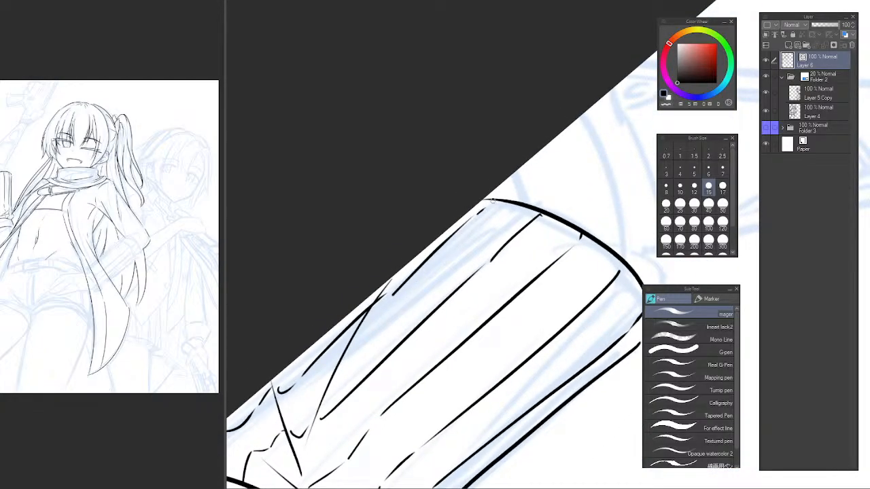
{"action": "scroll", "coordinate": [549, 247], "scroll_direction": "down", "scroll_amount": 5}
{"action": "left_click_drag", "start_coordinate": [594, 235], "coordinate": [520, 157]}
{"action": "key", "text": "ctrl+at"}
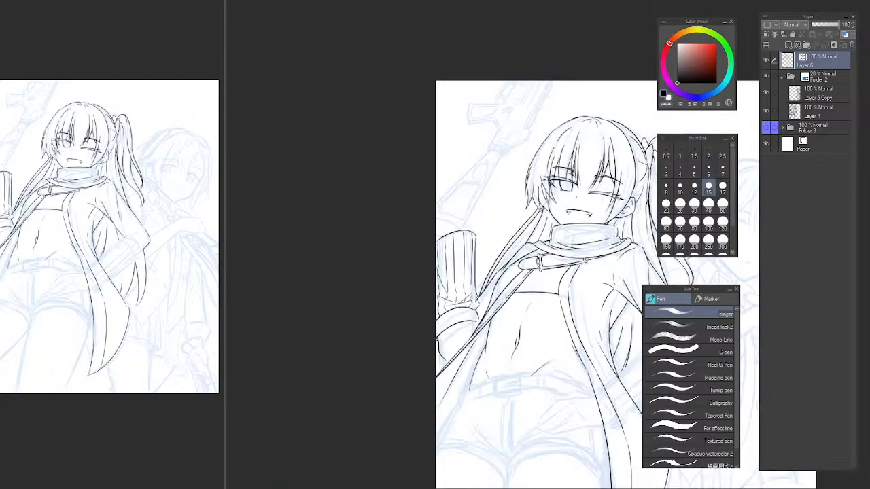
{"action": "left_click_drag", "start_coordinate": [554, 184], "coordinate": [522, 209]}
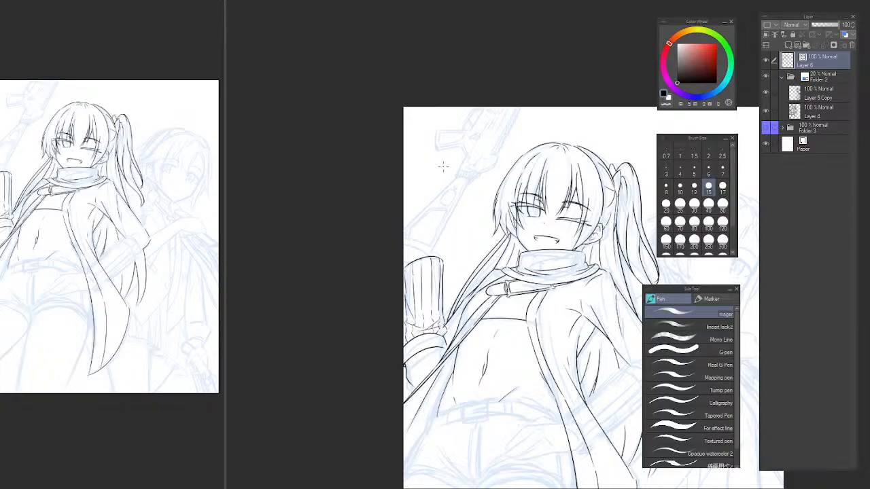
Try to ink the scar across the winking eye as two nearly parallel tapered diagonal strokes.
{"action": "scroll", "coordinate": [443, 304], "scroll_direction": "up", "scroll_amount": 5}
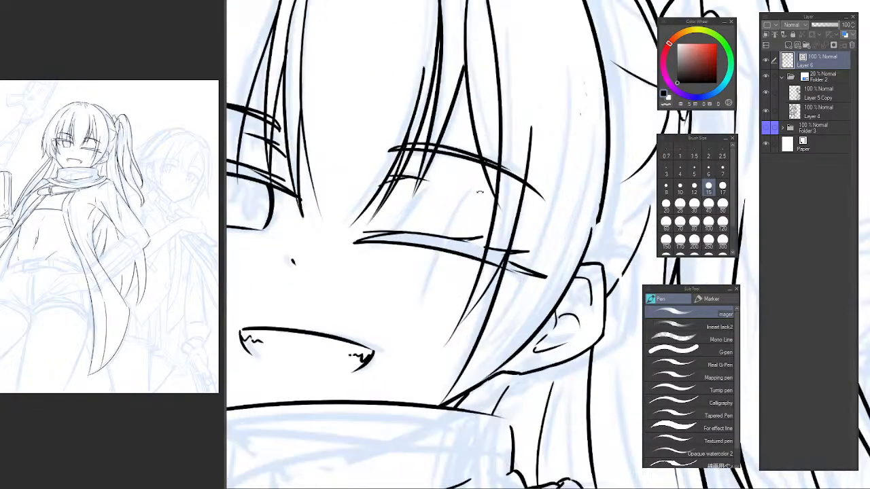
{"action": "scroll", "coordinate": [450, 229], "scroll_direction": "up", "scroll_amount": 10}
{"action": "mouse_move", "coordinate": [397, 239]}
{"action": "left_mouse_down"}
{"action": "mouse_move", "coordinate": [365, 297]}
{"action": "mouse_move", "coordinate": [493, 152]}
{"action": "left_mouse_up"}
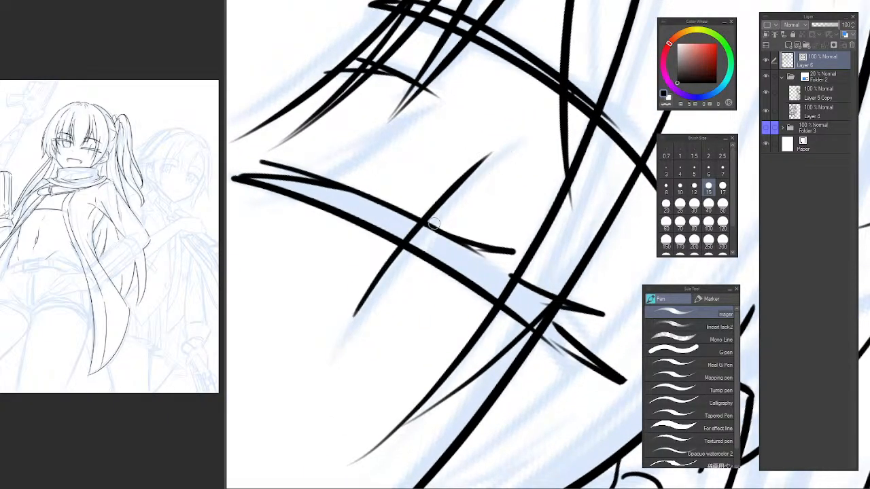
{"action": "key", "text": "ctrl+z"}
{"action": "mouse_move", "coordinate": [344, 347]}
{"action": "left_mouse_down"}
{"action": "mouse_move", "coordinate": [462, 185]}
{"action": "mouse_move", "coordinate": [530, 131]}
{"action": "mouse_move", "coordinate": [340, 376]}
{"action": "left_mouse_up"}
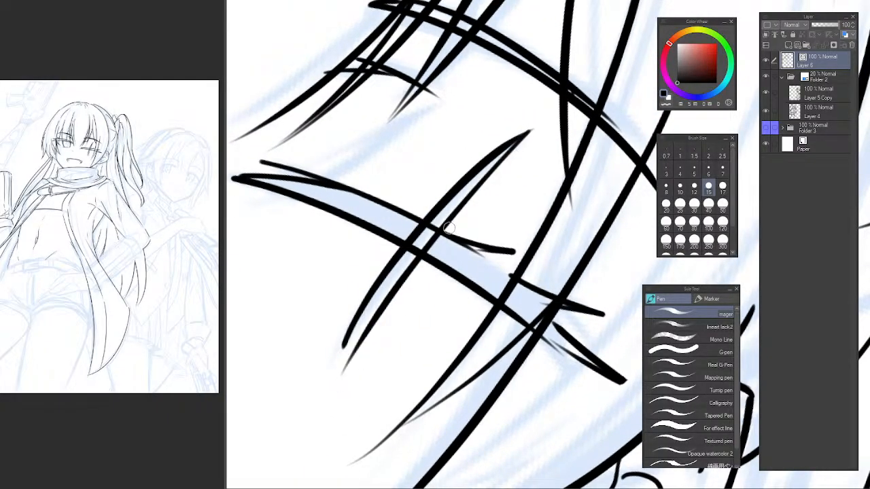
{"action": "key", "text": "ctrl+z"}
{"action": "mouse_move", "coordinate": [523, 138]}
{"action": "left_mouse_down"}
{"action": "mouse_move", "coordinate": [369, 318]}
{"action": "mouse_move", "coordinate": [336, 374]}
{"action": "left_mouse_up"}
{"action": "left_click_drag", "start_coordinate": [365, 303], "coordinate": [329, 394]}
{"action": "key", "text": "ctrl+z"}
{"action": "key", "text": "ctrl+z"}
{"action": "key", "text": "ctrl+z"}
{"action": "left_click_drag", "start_coordinate": [348, 333], "coordinate": [328, 394]}
{"action": "key", "text": "ctrl+z"}
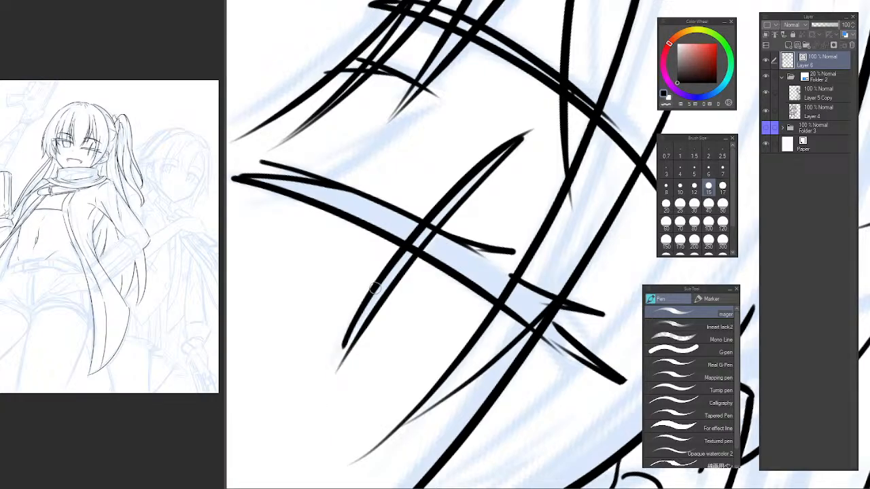
{"action": "mouse_move", "coordinate": [375, 289]}
{"action": "left_mouse_down"}
{"action": "mouse_move", "coordinate": [324, 400]}
{"action": "mouse_move", "coordinate": [330, 393]}
{"action": "left_mouse_up"}
{"action": "key", "text": "ctrl+z"}
Check the scar with the canvas rotated and undo its strokes across the winking eye.
{"action": "left_click_drag", "start_coordinate": [426, 286], "coordinate": [339, 289]}
{"action": "left_click_drag", "start_coordinate": [463, 288], "coordinate": [460, 239]}
{"action": "left_click_drag", "start_coordinate": [421, 270], "coordinate": [435, 305]}
{"action": "left_click_drag", "start_coordinate": [435, 286], "coordinate": [470, 266]}
{"action": "mouse_move", "coordinate": [546, 201]}
{"action": "left_mouse_down"}
{"action": "mouse_move", "coordinate": [617, 217]}
{"action": "mouse_move", "coordinate": [613, 211]}
{"action": "left_mouse_up"}
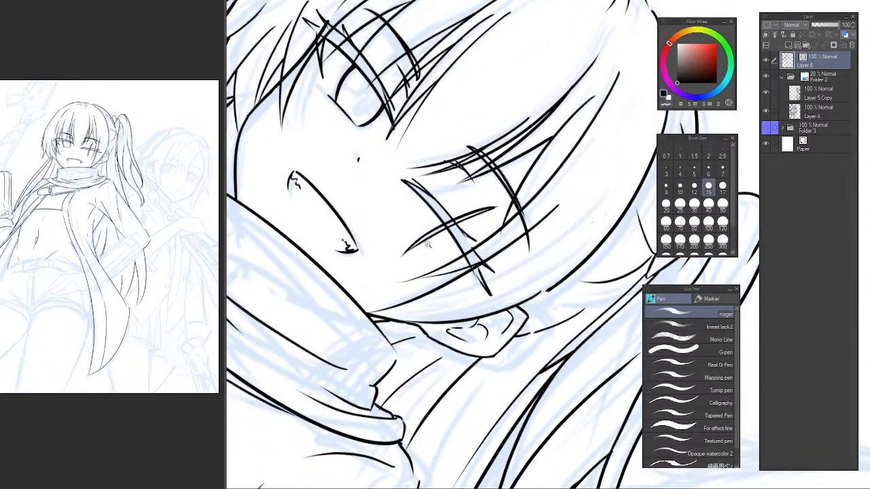
{"action": "left_click_drag", "start_coordinate": [431, 241], "coordinate": [449, 216]}
{"action": "key", "text": "ctrl+z"}
{"action": "key", "text": "ctrl+z"}
{"action": "key", "text": "ctrl+z"}
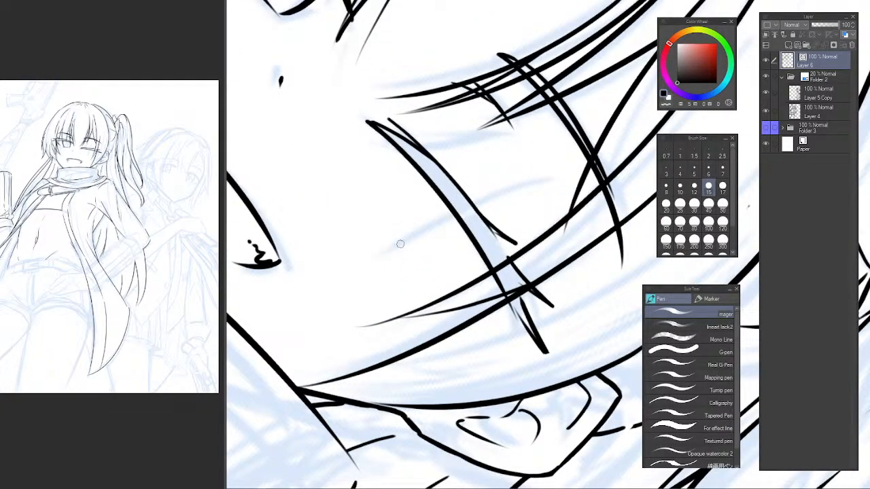
Ink the scar as a curved stroke from the cheek across the winking eye toward the brow, retracing it for thickness.
{"action": "left_click_drag", "start_coordinate": [381, 260], "coordinate": [556, 154]}
{"action": "key", "text": "ctrl+z"}
{"action": "left_click_drag", "start_coordinate": [374, 266], "coordinate": [554, 163]}
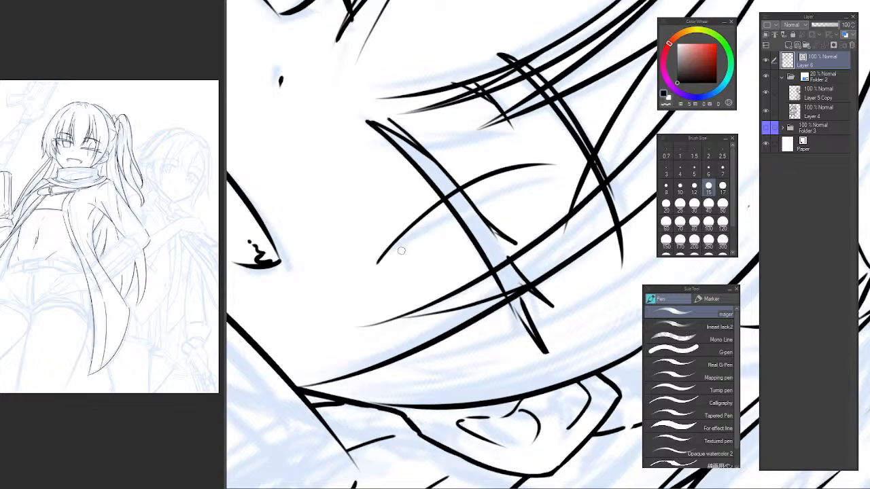
{"action": "mouse_move", "coordinate": [377, 267]}
{"action": "left_mouse_down"}
{"action": "mouse_move", "coordinate": [452, 197]}
{"action": "mouse_move", "coordinate": [566, 162]}
{"action": "left_mouse_up"}
{"action": "key", "text": "ctrl+z"}
{"action": "left_click_drag", "start_coordinate": [375, 266], "coordinate": [555, 164]}
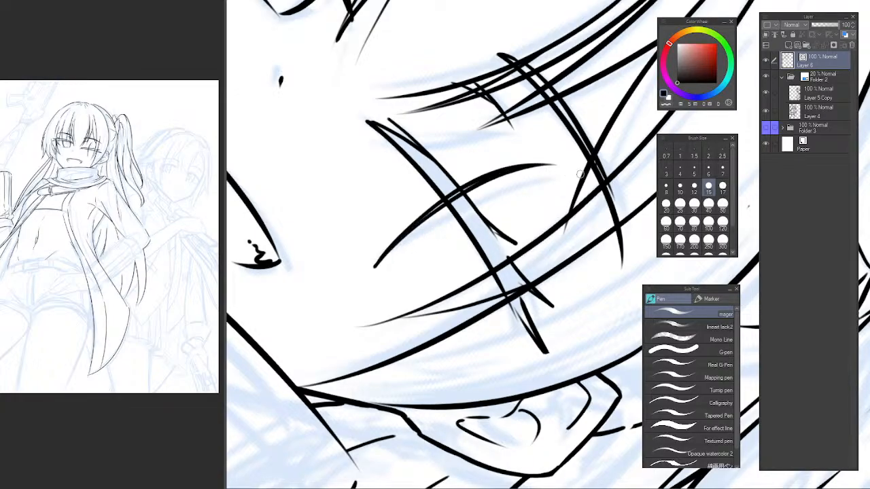
{"action": "key", "text": "ctrl+z"}
{"action": "left_click_drag", "start_coordinate": [384, 259], "coordinate": [355, 290]}
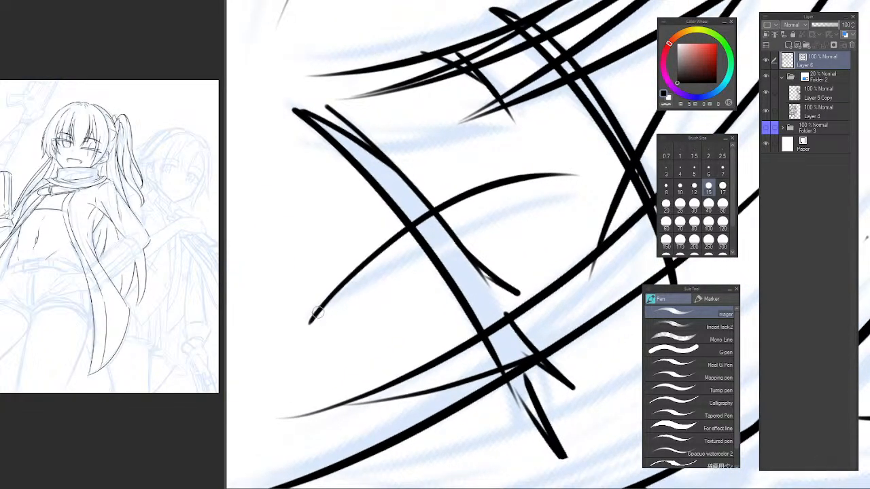
{"action": "left_click_drag", "start_coordinate": [311, 322], "coordinate": [566, 174]}
{"action": "left_click", "coordinate": [501, 237], "text": "alt"}
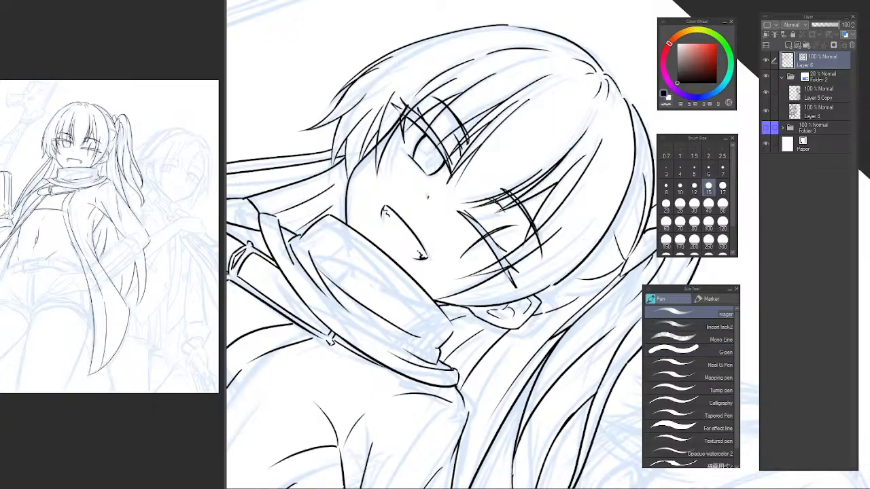
Check the scar on the upright canvas and undo its strokes across the winking eye.
{"action": "key", "text": "ctrl+@"}
{"action": "left_click_drag", "start_coordinate": [500, 240], "coordinate": [484, 177]}
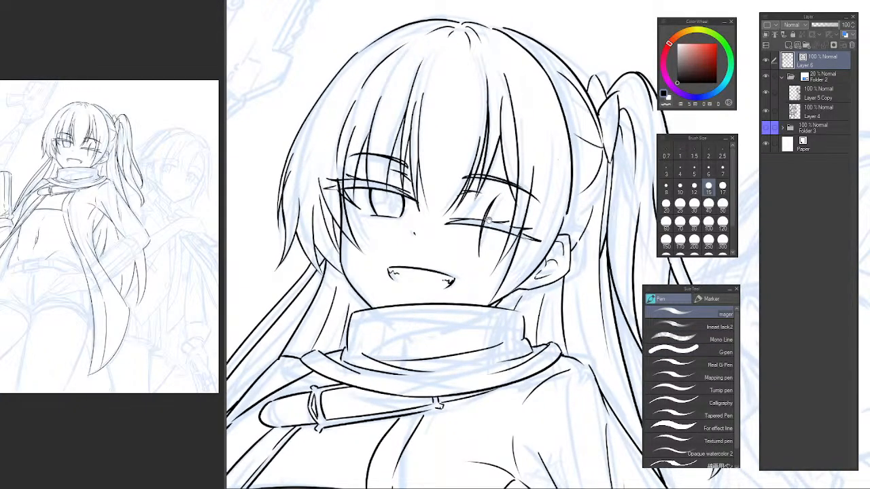
{"action": "left_click", "coordinate": [508, 216], "text": "ctrl"}
{"action": "left_click_drag", "start_coordinate": [562, 131], "coordinate": [645, 187]}
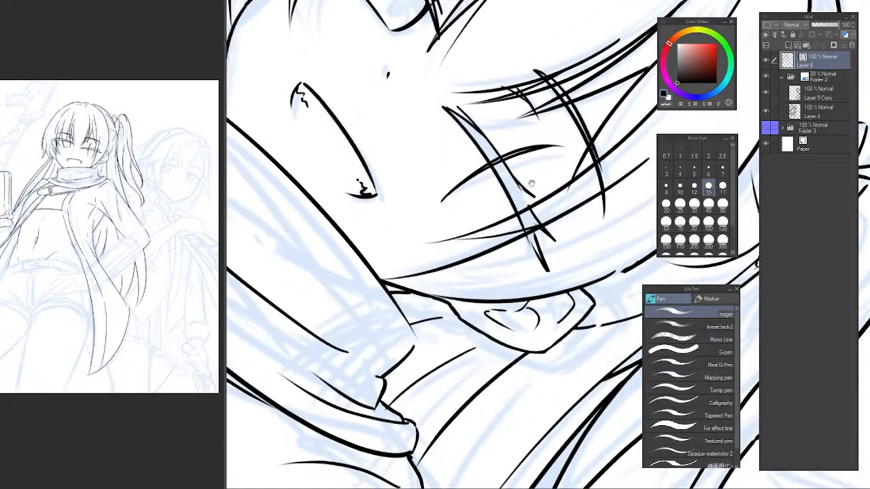
{"action": "mouse_move", "coordinate": [492, 188]}
{"action": "left_mouse_down"}
{"action": "mouse_move", "coordinate": [460, 197]}
{"action": "mouse_move", "coordinate": [438, 229]}
{"action": "mouse_move", "coordinate": [452, 249]}
{"action": "left_mouse_up"}
{"action": "left_click", "coordinate": [474, 185], "text": "ctrl"}
{"action": "left_click", "coordinate": [451, 213], "text": "ctrl"}
{"action": "key", "text": "ctrl+z"}
Ink the scar anew as one tapered diagonal stroke crossing the closed lid lines of the winking eye.
{"action": "key", "text": "ctrl+z"}
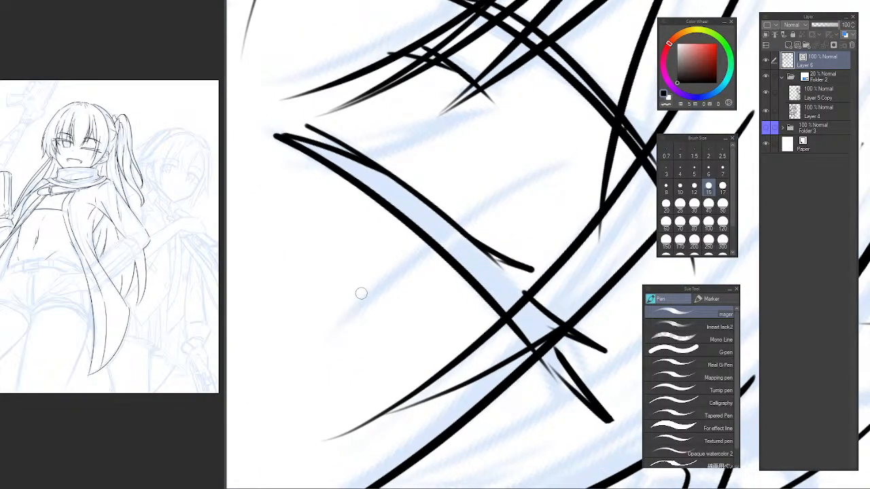
{"action": "left_click_drag", "start_coordinate": [348, 306], "coordinate": [550, 123]}
{"action": "key", "text": "ctrl+z"}
{"action": "left_click_drag", "start_coordinate": [338, 320], "coordinate": [568, 121]}
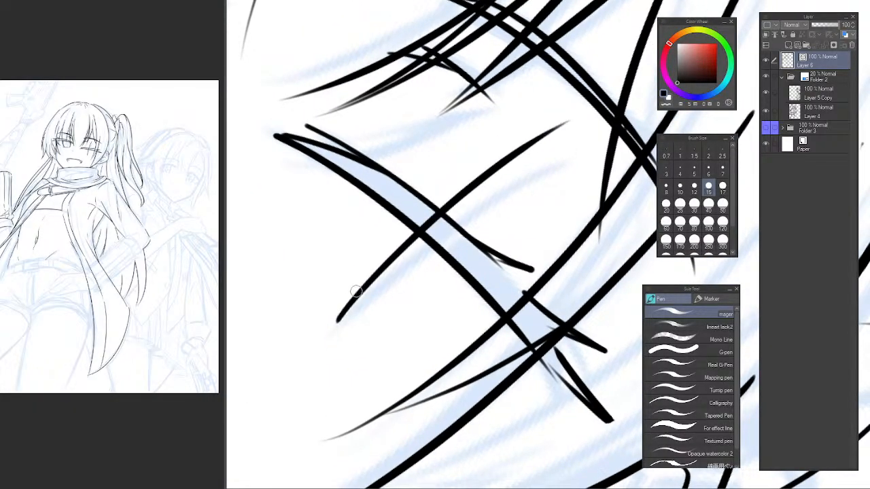
{"action": "left_click_drag", "start_coordinate": [333, 325], "coordinate": [562, 112]}
{"action": "key", "text": "ctrl+z"}
{"action": "mouse_move", "coordinate": [333, 325]}
{"action": "left_mouse_down"}
{"action": "mouse_move", "coordinate": [360, 286]}
{"action": "mouse_move", "coordinate": [510, 150]}
{"action": "left_mouse_up"}
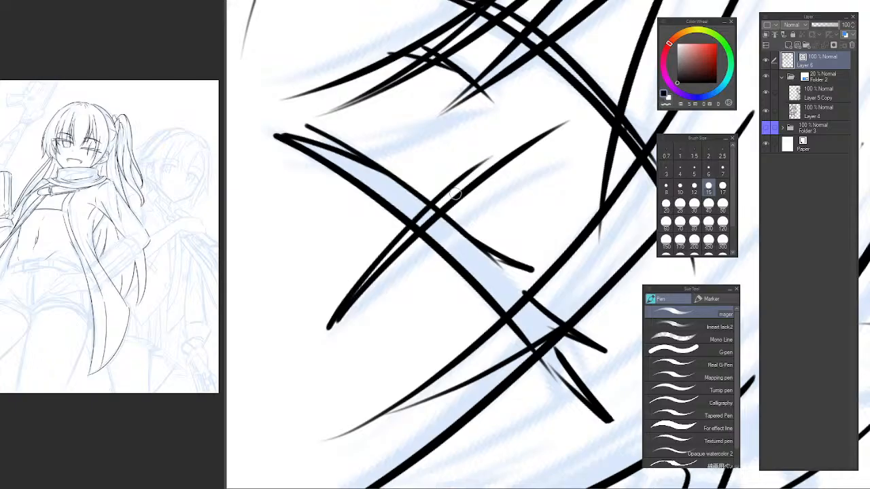
{"action": "key", "text": "ctrl+z"}
Thicken the scar with a second line retraced along its lower and upper halves, and check it on the upright canvas.
{"action": "left_click_drag", "start_coordinate": [336, 320], "coordinate": [486, 169]}
{"action": "left_click_drag", "start_coordinate": [445, 196], "coordinate": [560, 122]}
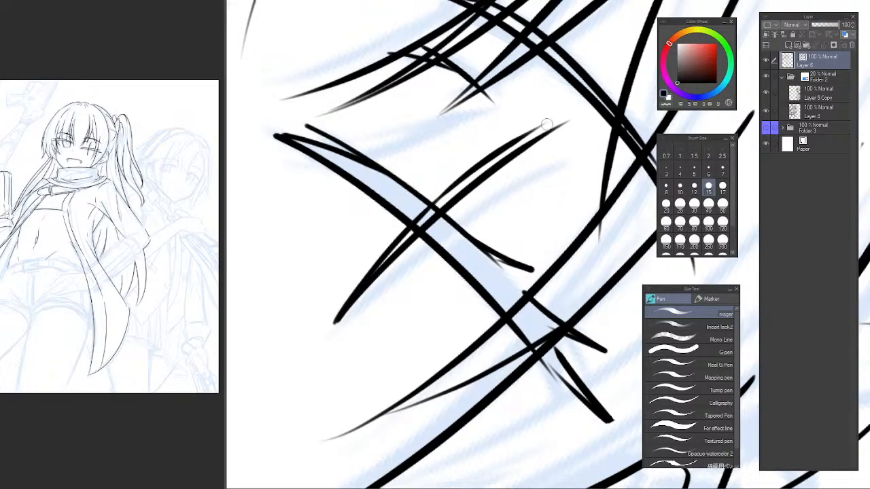
{"action": "key", "text": "ctrl+z"}
{"action": "key", "text": "ctrl+z"}
{"action": "left_click_drag", "start_coordinate": [445, 195], "coordinate": [571, 120]}
{"action": "key", "text": "ctrl+z"}
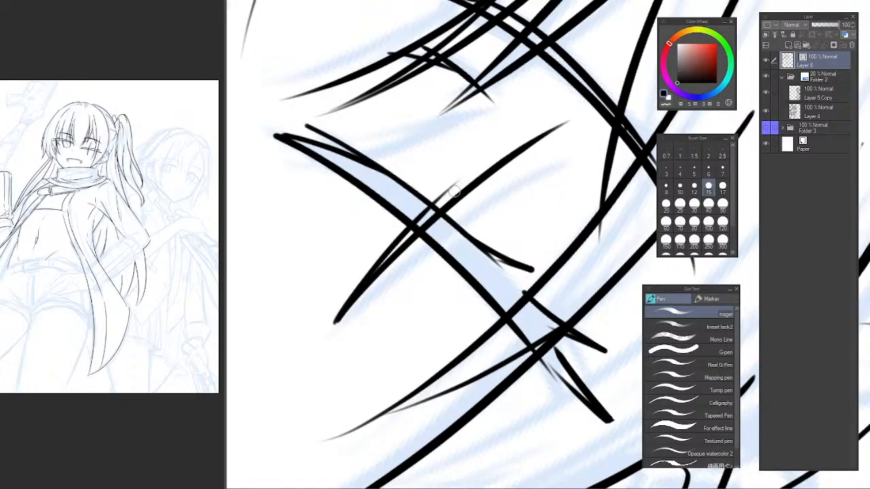
{"action": "left_click_drag", "start_coordinate": [432, 206], "coordinate": [565, 119]}
{"action": "key", "text": "ctrl+z"}
{"action": "left_click_drag", "start_coordinate": [433, 205], "coordinate": [561, 123]}
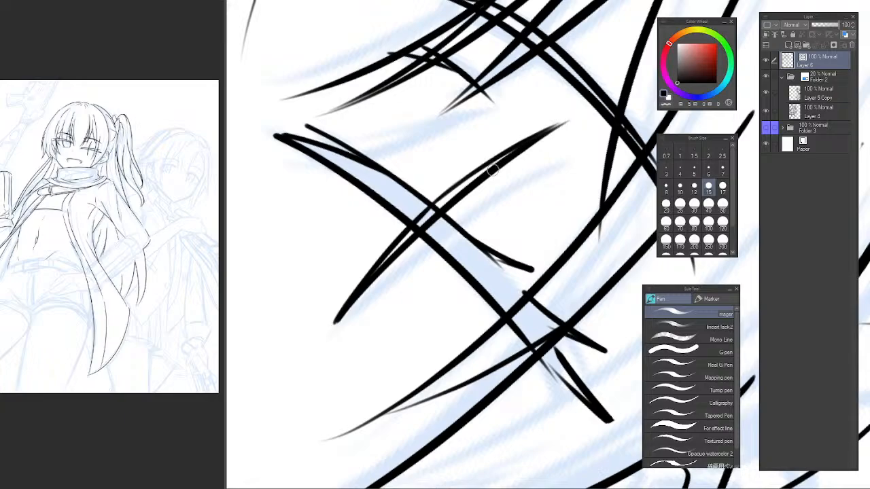
{"action": "scroll", "coordinate": [556, 192], "scroll_direction": "down", "scroll_amount": 5}
{"action": "key", "text": "asciicircum"}
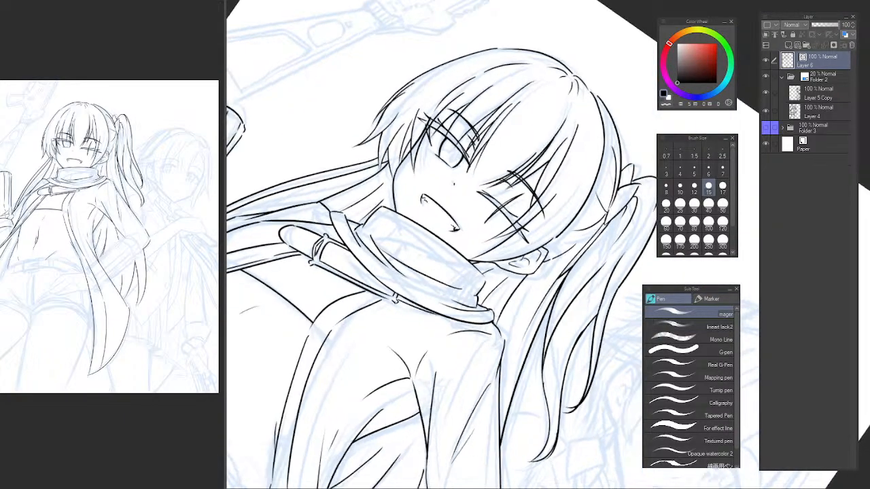
{"action": "key", "text": "ctrl+at"}
{"action": "scroll", "coordinate": [501, 214], "scroll_direction": "down", "scroll_amount": 6}
{"action": "scroll", "coordinate": [512, 214], "scroll_direction": "up", "scroll_amount": 6}
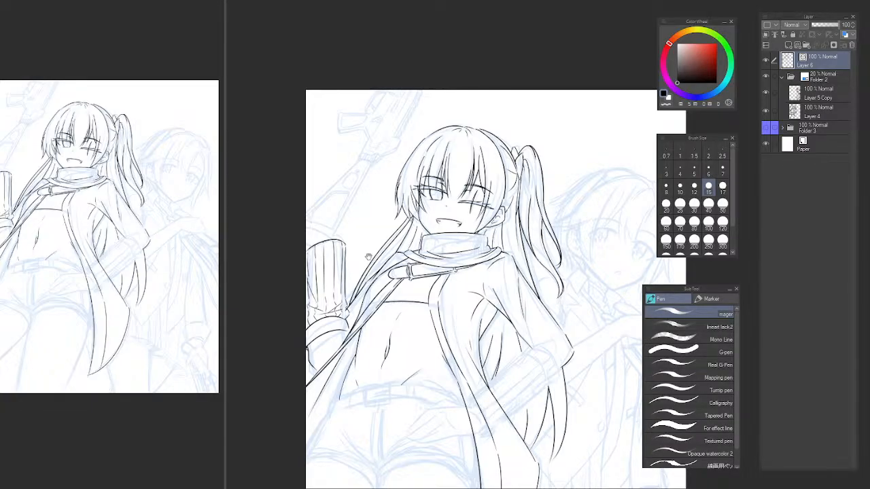
Ink a short line from the ribbed sleeve's top rim to the canvas border, working with the canvas mirrored.
{"action": "left_click_drag", "start_coordinate": [369, 257], "coordinate": [421, 303]}
{"action": "scroll", "coordinate": [384, 276], "scroll_direction": "up", "scroll_amount": 4}
{"action": "key", "text": "h"}
{"action": "mouse_move", "coordinate": [511, 277]}
{"action": "left_mouse_down"}
{"action": "mouse_move", "coordinate": [409, 237]}
{"action": "mouse_move", "coordinate": [330, 266]}
{"action": "mouse_move", "coordinate": [417, 254]}
{"action": "mouse_move", "coordinate": [382, 285]}
{"action": "mouse_move", "coordinate": [316, 288]}
{"action": "mouse_move", "coordinate": [352, 275]}
{"action": "mouse_move", "coordinate": [382, 286]}
{"action": "mouse_move", "coordinate": [509, 222]}
{"action": "left_mouse_up"}
{"action": "key", "text": "ctrl+z"}
{"action": "left_click_drag", "start_coordinate": [491, 293], "coordinate": [445, 287]}
{"action": "left_click_drag", "start_coordinate": [429, 327], "coordinate": [474, 308]}
{"action": "key", "text": "ctrl+z"}
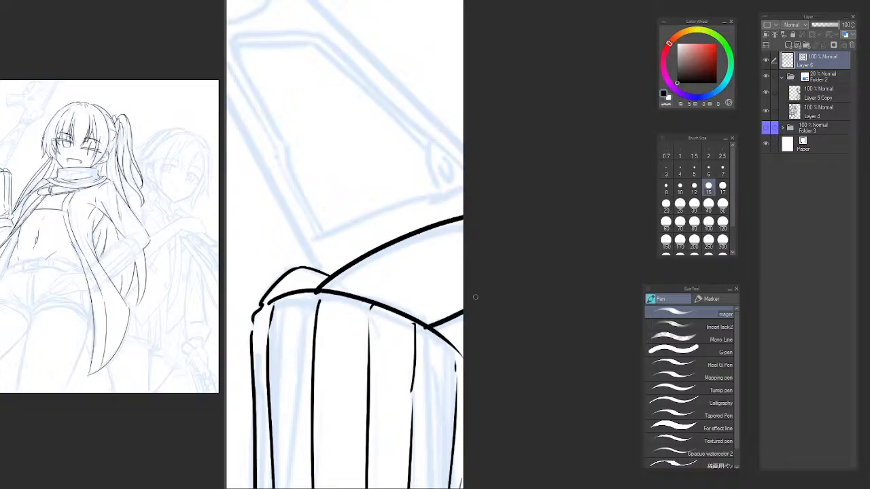
{"action": "key", "text": "ctrl+z"}
{"action": "left_click_drag", "start_coordinate": [433, 330], "coordinate": [475, 308]}
{"action": "scroll", "coordinate": [475, 271], "scroll_direction": "down", "scroll_amount": 6}
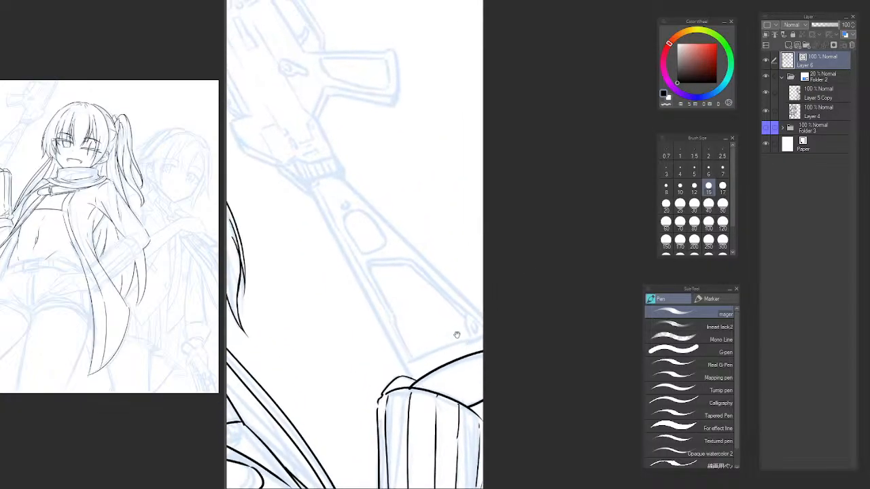
Unmirror the canvas and ink the rifle stock's right edge as one long line from the receiver to the sleeve's top.
{"action": "key", "text": "h"}
{"action": "left_click_drag", "start_coordinate": [540, 351], "coordinate": [222, 300]}
{"action": "left_click", "coordinate": [325, 254]}
{"action": "left_click", "coordinate": [324, 255]}
{"action": "left_click", "coordinate": [329, 253]}
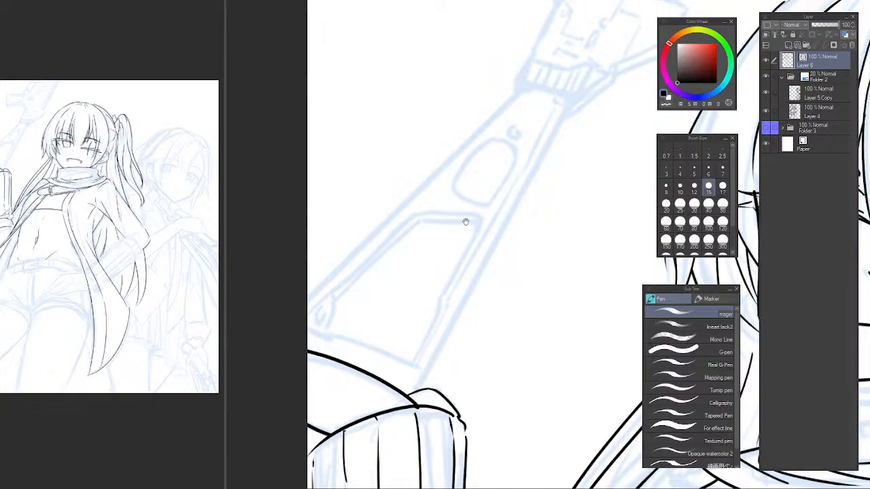
{"action": "left_click", "coordinate": [481, 252], "text": "alt"}
{"action": "left_click_drag", "start_coordinate": [485, 263], "coordinate": [350, 284]}
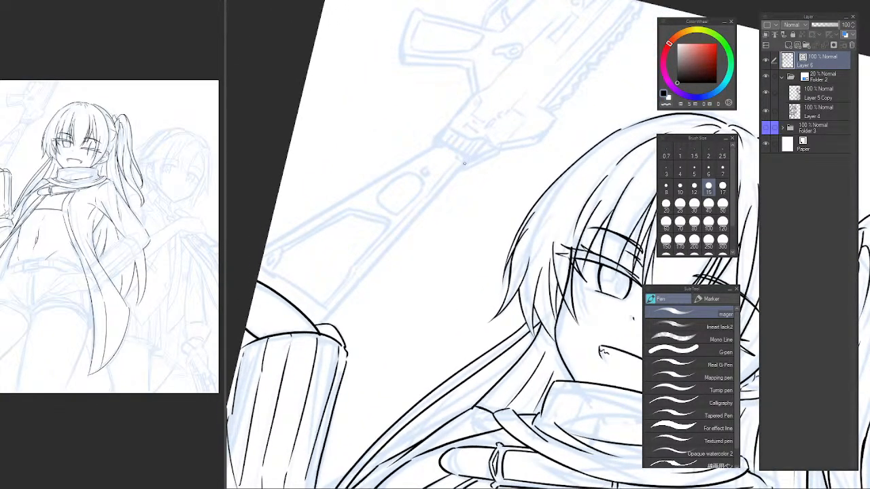
{"action": "mouse_move", "coordinate": [464, 163]}
{"action": "left_mouse_down"}
{"action": "mouse_move", "coordinate": [325, 323]}
{"action": "mouse_move", "coordinate": [469, 174]}
{"action": "mouse_move", "coordinate": [321, 333]}
{"action": "left_mouse_up"}
{"action": "key", "text": "ctrl+z"}
{"action": "key", "text": "ctrl+z"}
{"action": "key", "text": "ctrl+z"}
{"action": "left_click_drag", "start_coordinate": [465, 159], "coordinate": [319, 327]}
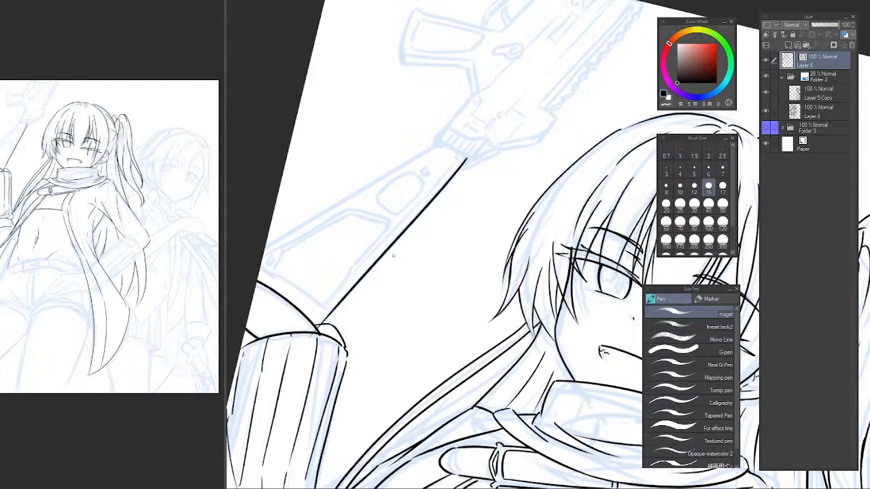
Trim the end of the stock's edge line where it overlaps the sleeve's top with the vector eraser.
{"action": "key", "text": "e"}
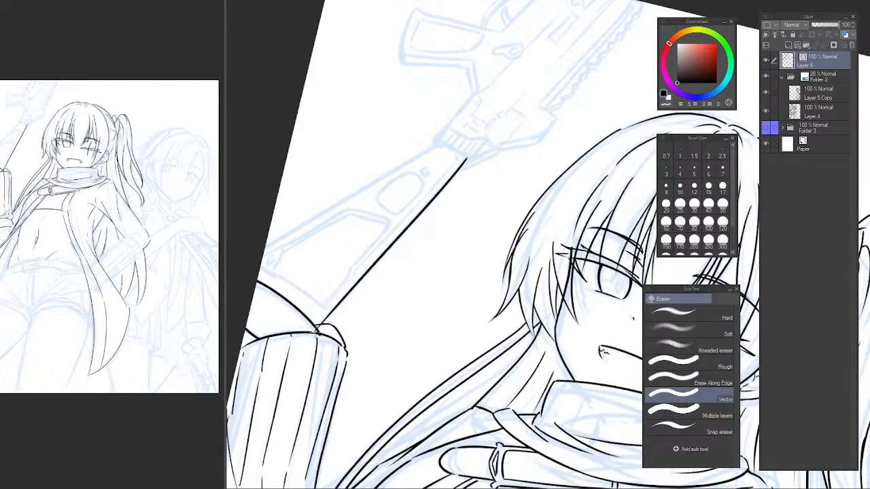
{"action": "scroll", "coordinate": [319, 330], "scroll_direction": "up", "scroll_amount": 5}
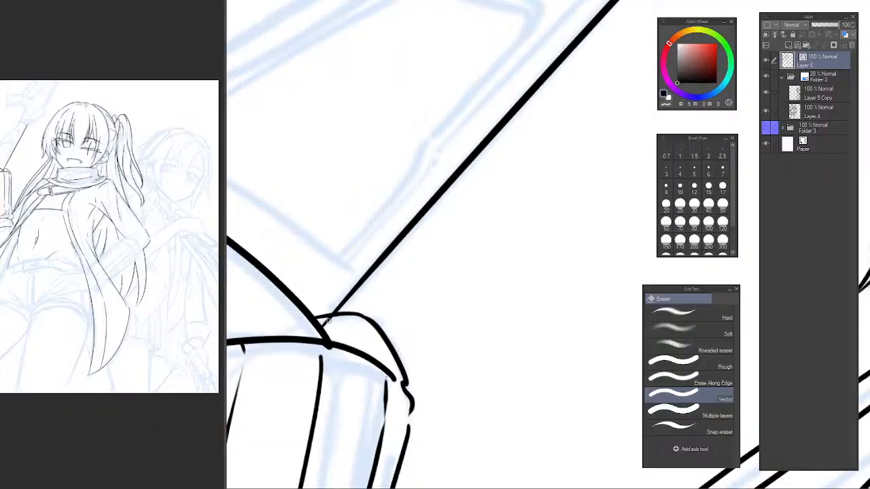
{"action": "scroll", "coordinate": [394, 303], "scroll_direction": "down", "scroll_amount": 4}
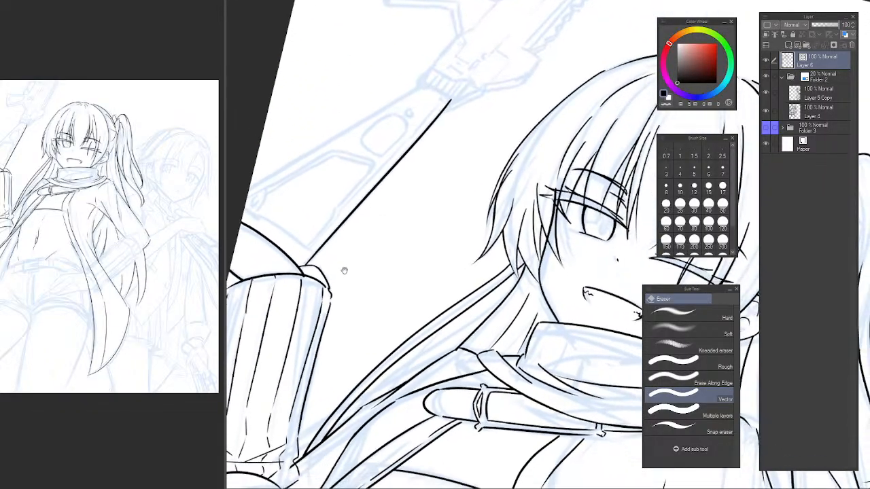
{"action": "mouse_move", "coordinate": [477, 135]}
{"action": "left_mouse_down"}
{"action": "mouse_move", "coordinate": [509, 142]}
{"action": "mouse_move", "coordinate": [481, 150]}
{"action": "left_mouse_up"}
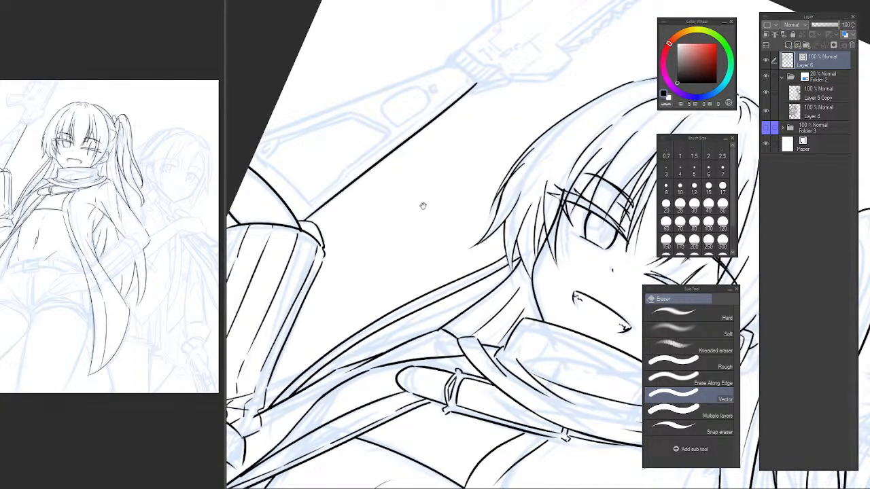
{"action": "mouse_move", "coordinate": [423, 206]}
{"action": "left_mouse_down"}
{"action": "mouse_move", "coordinate": [373, 187]}
{"action": "mouse_move", "coordinate": [338, 198]}
{"action": "mouse_move", "coordinate": [333, 215]}
{"action": "left_mouse_up"}
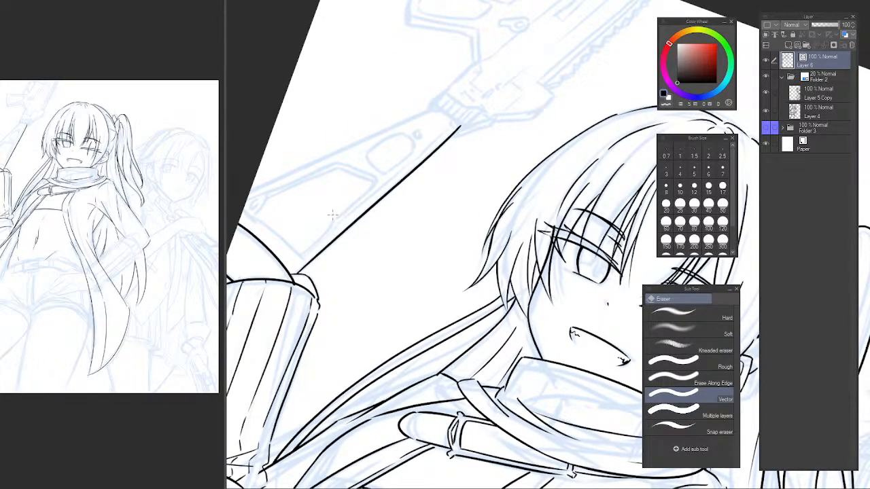
{"action": "mouse_move", "coordinate": [415, 268]}
{"action": "left_mouse_down"}
{"action": "mouse_move", "coordinate": [400, 220]}
{"action": "mouse_move", "coordinate": [493, 150]}
{"action": "mouse_move", "coordinate": [356, 213]}
{"action": "mouse_move", "coordinate": [316, 258]}
{"action": "mouse_move", "coordinate": [317, 276]}
{"action": "mouse_move", "coordinate": [279, 329]}
{"action": "mouse_move", "coordinate": [503, 136]}
{"action": "mouse_move", "coordinate": [279, 326]}
{"action": "left_mouse_up"}
Try to ink a second parallel line just outside the rifle stock's right edge.
{"action": "key", "text": "p"}
{"action": "key", "text": "ctrl+z"}
{"action": "key", "text": "ctrl+z"}
{"action": "mouse_move", "coordinate": [495, 134]}
{"action": "left_mouse_down"}
{"action": "mouse_move", "coordinate": [274, 339]}
{"action": "mouse_move", "coordinate": [307, 292]}
{"action": "mouse_move", "coordinate": [524, 116]}
{"action": "left_mouse_up"}
{"action": "key", "text": "ctrl+z"}
{"action": "mouse_move", "coordinate": [505, 128]}
{"action": "left_mouse_down"}
{"action": "mouse_move", "coordinate": [243, 357]}
{"action": "mouse_move", "coordinate": [274, 358]}
{"action": "left_mouse_up"}
Check the doubled line along the rifle stock and erase the outer one with the vector eraser.
{"action": "key", "text": "e"}
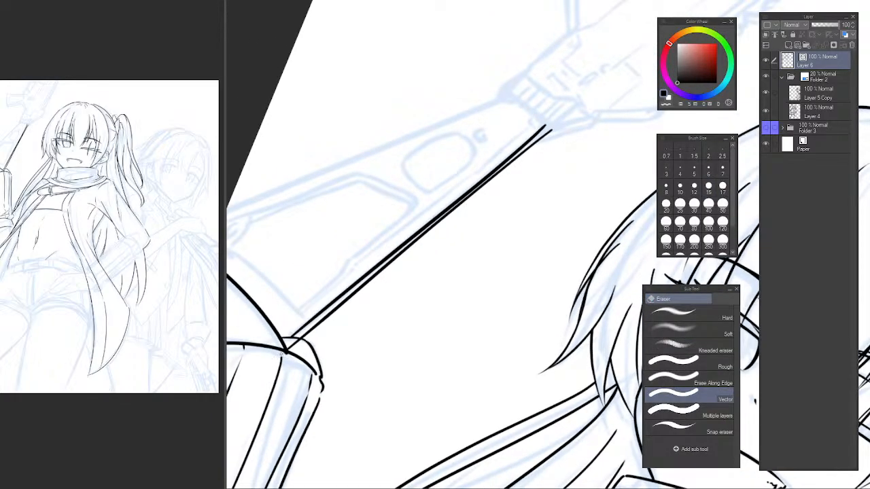
{"action": "left_click_drag", "start_coordinate": [401, 272], "coordinate": [382, 277]}
{"action": "left_click_drag", "start_coordinate": [437, 240], "coordinate": [367, 236]}
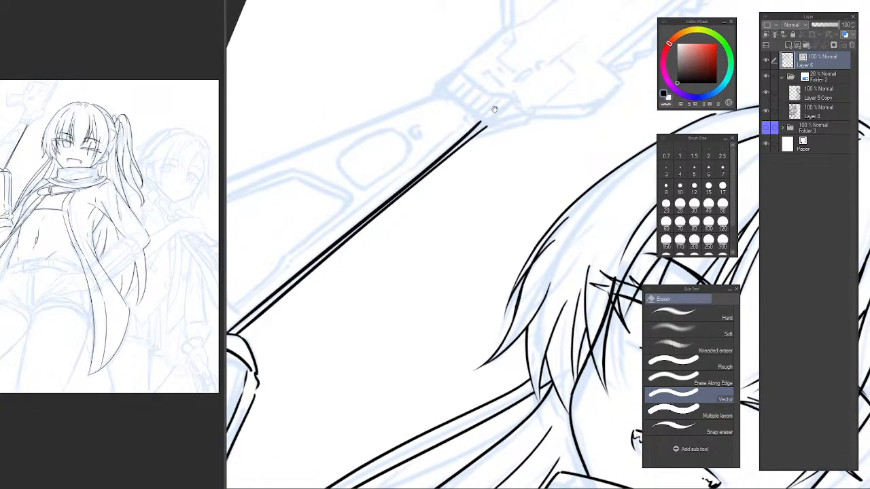
{"action": "mouse_move", "coordinate": [472, 125]}
{"action": "left_mouse_down"}
{"action": "mouse_move", "coordinate": [435, 226]}
{"action": "mouse_move", "coordinate": [440, 293]}
{"action": "mouse_move", "coordinate": [380, 259]}
{"action": "left_mouse_up"}
{"action": "scroll", "coordinate": [441, 290], "scroll_direction": "up", "scroll_amount": 3}
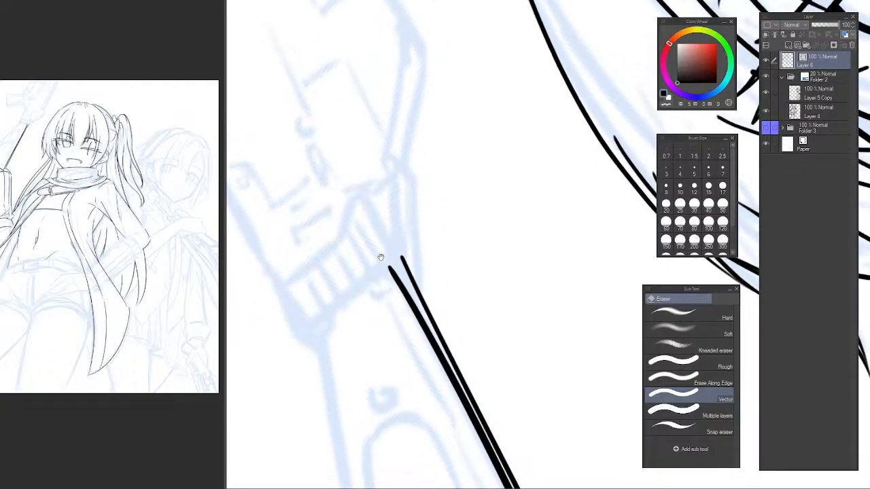
{"action": "scroll", "coordinate": [402, 293], "scroll_direction": "down", "scroll_amount": 5}
{"action": "left_click_drag", "start_coordinate": [406, 305], "coordinate": [403, 125]}
{"action": "left_click_drag", "start_coordinate": [494, 113], "coordinate": [501, 266]}
{"action": "left_click_drag", "start_coordinate": [500, 267], "coordinate": [465, 197]}
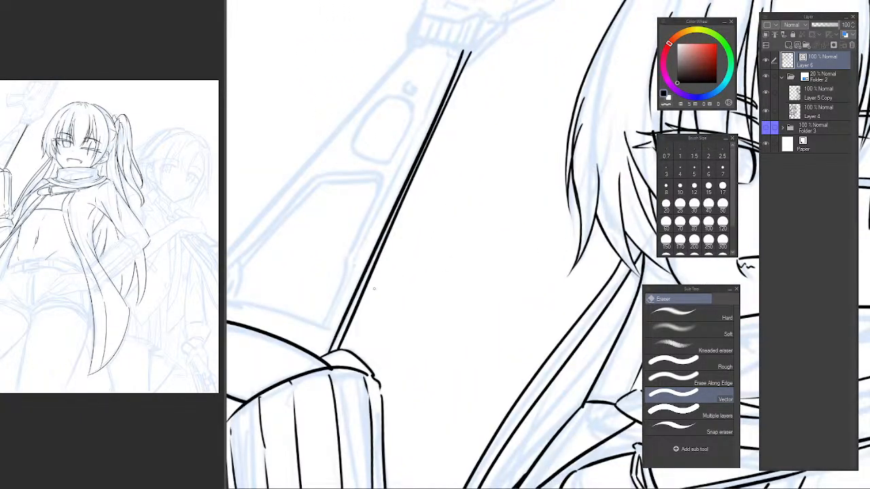
{"action": "left_click_drag", "start_coordinate": [363, 300], "coordinate": [367, 303]}
Ink a long outer line close and parallel to the stock's right edge, from the sleeve's top up to the receiver.
{"action": "left_click_drag", "start_coordinate": [510, 149], "coordinate": [492, 168]}
{"action": "left_click_drag", "start_coordinate": [540, 105], "coordinate": [577, 106]}
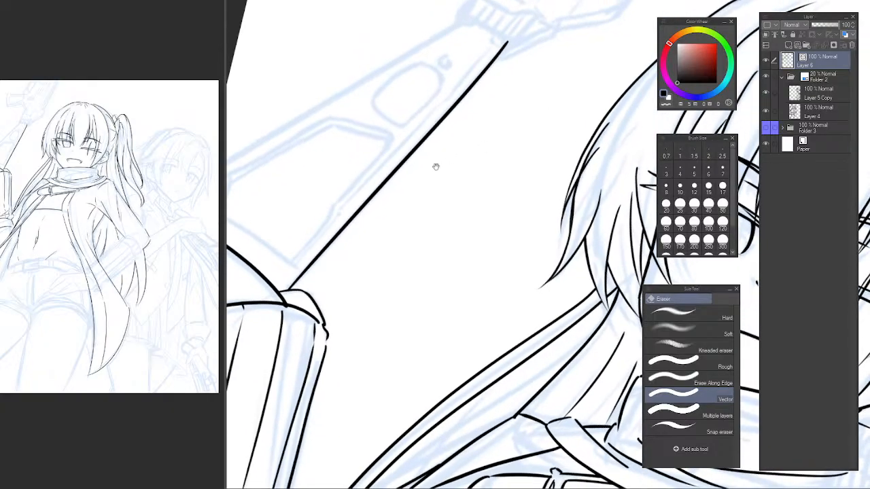
{"action": "left_click_drag", "start_coordinate": [436, 167], "coordinate": [424, 194]}
{"action": "key", "text": "p"}
{"action": "left_click_drag", "start_coordinate": [292, 314], "coordinate": [485, 117]}
{"action": "key", "text": "ctrl+z"}
{"action": "left_click_drag", "start_coordinate": [553, 89], "coordinate": [585, 94]}
{"action": "left_click_drag", "start_coordinate": [536, 122], "coordinate": [527, 161]}
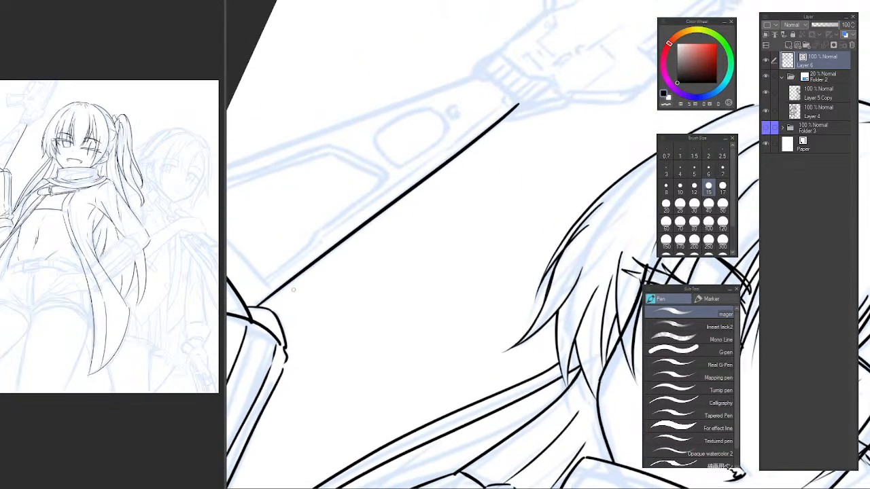
{"action": "left_click_drag", "start_coordinate": [263, 316], "coordinate": [483, 151]}
{"action": "key", "text": "ctrl+z"}
{"action": "left_click_drag", "start_coordinate": [262, 307], "coordinate": [559, 87]}
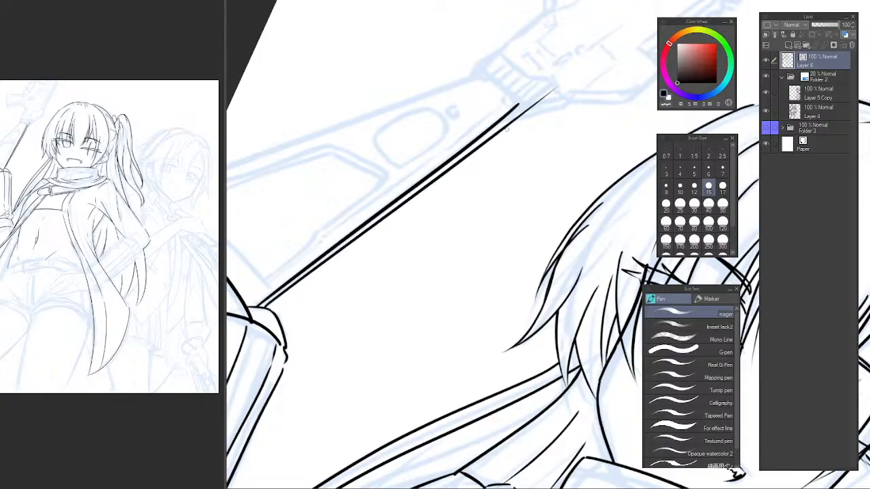
Trim the upper ends of both parallel stock lines below the receiver with the vector eraser.
{"action": "left_click_drag", "start_coordinate": [468, 136], "coordinate": [421, 341]}
{"action": "scroll", "coordinate": [434, 261], "scroll_direction": "up", "scroll_amount": 2}
{"action": "left_click_drag", "start_coordinate": [432, 243], "coordinate": [420, 271]}
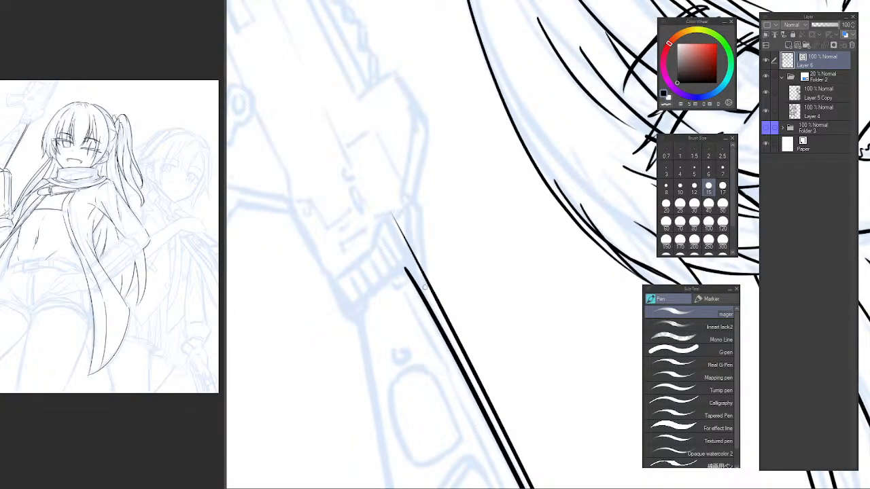
{"action": "key", "text": "e"}
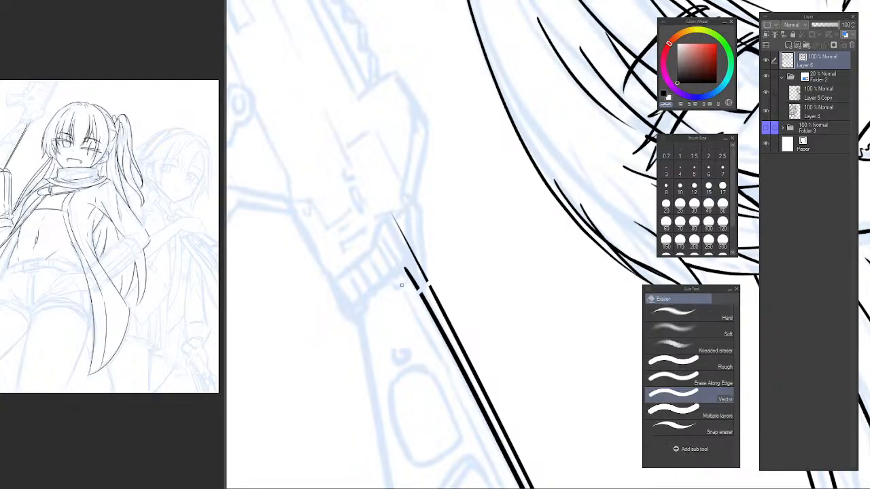
{"action": "mouse_move", "coordinate": [407, 286]}
{"action": "left_mouse_down"}
{"action": "mouse_move", "coordinate": [428, 260]}
{"action": "mouse_move", "coordinate": [408, 227]}
{"action": "mouse_move", "coordinate": [466, 126]}
{"action": "left_mouse_up"}
{"action": "scroll", "coordinate": [431, 296], "scroll_direction": "down", "scroll_amount": 4}
{"action": "left_click_drag", "start_coordinate": [405, 142], "coordinate": [372, 217]}
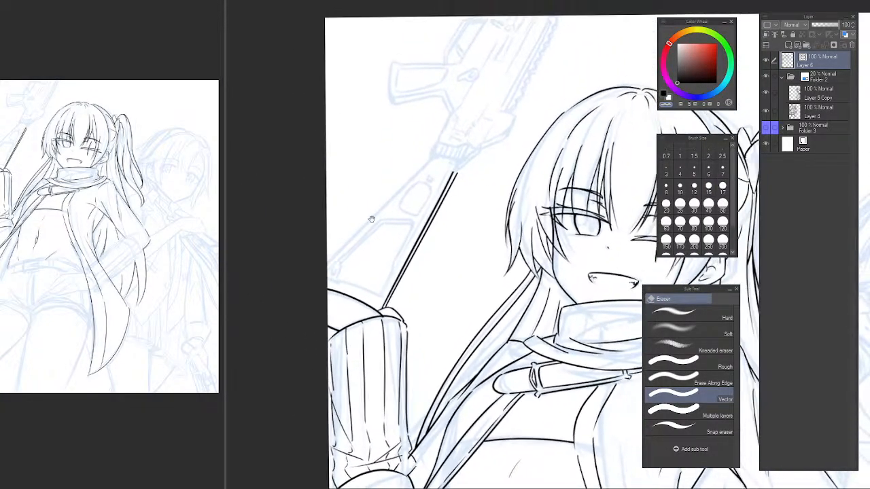
Ink the rifle stock's left edge as a long line from the receiver down to the canvas border.
{"action": "scroll", "coordinate": [391, 199], "scroll_direction": "up", "scroll_amount": 2}
{"action": "scroll", "coordinate": [367, 219], "scroll_direction": "up", "scroll_amount": 1}
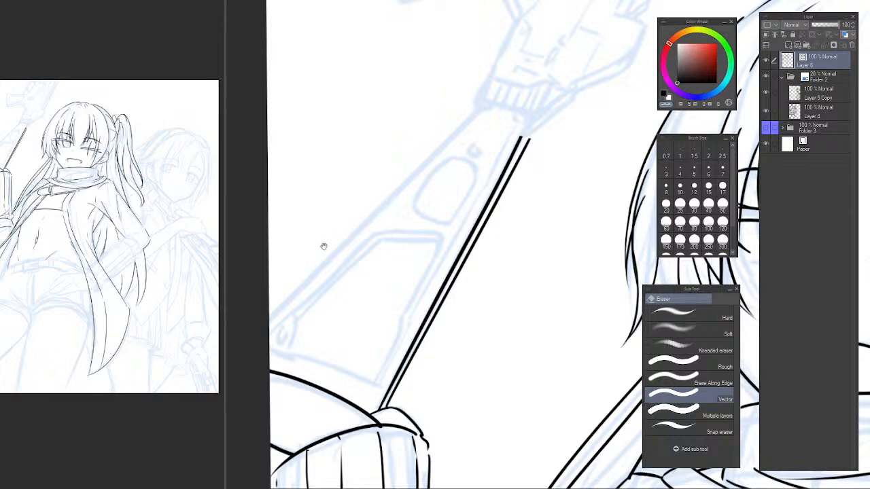
{"action": "key", "text": "p"}
{"action": "key", "text": "c"}
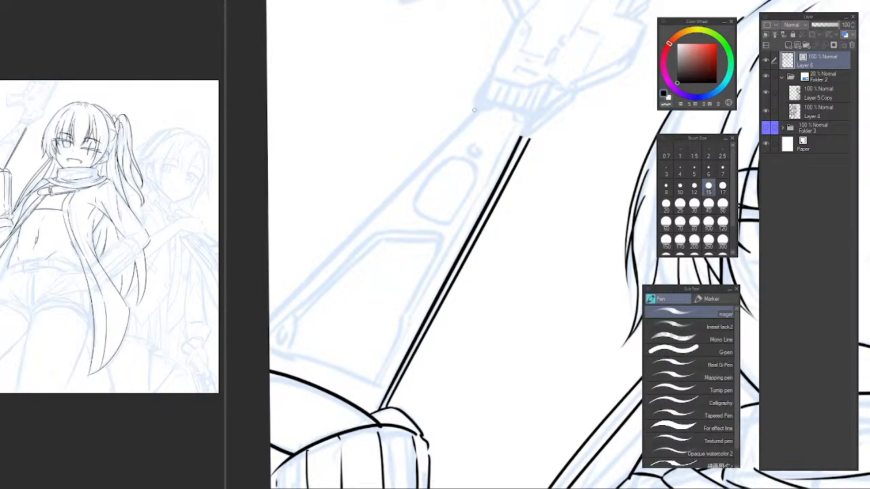
{"action": "left_click_drag", "start_coordinate": [470, 117], "coordinate": [207, 384]}
{"action": "key", "text": "ctrl+z"}
{"action": "left_click_drag", "start_coordinate": [479, 107], "coordinate": [231, 339]}
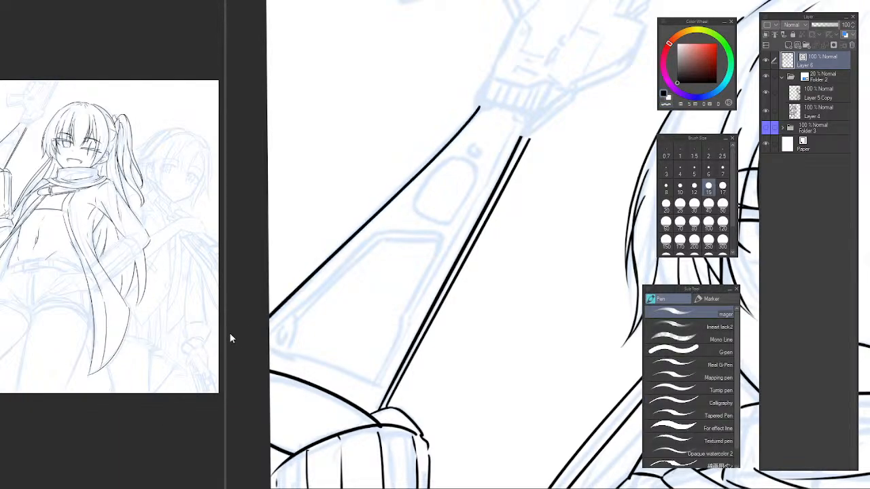
{"action": "key", "text": "ctrl+z"}
{"action": "mouse_move", "coordinate": [480, 106]}
{"action": "left_mouse_down"}
{"action": "mouse_move", "coordinate": [269, 321]}
{"action": "mouse_move", "coordinate": [321, 303]}
{"action": "left_mouse_up"}
Ink the stock's butt edge as a tapered line from the canvas border toward the parallel lines, just above the hand.
{"action": "scroll", "coordinate": [305, 322], "scroll_direction": "up", "scroll_amount": 2}
{"action": "mouse_move", "coordinate": [273, 336]}
{"action": "left_mouse_down"}
{"action": "mouse_move", "coordinate": [413, 366]}
{"action": "mouse_move", "coordinate": [418, 378]}
{"action": "left_mouse_up"}
{"action": "key", "text": "ctrl+z"}
{"action": "key", "text": "ctrl+z"}
{"action": "mouse_move", "coordinate": [273, 338]}
{"action": "left_mouse_down"}
{"action": "mouse_move", "coordinate": [419, 371]}
{"action": "mouse_move", "coordinate": [287, 337]}
{"action": "mouse_move", "coordinate": [423, 374]}
{"action": "mouse_move", "coordinate": [364, 369]}
{"action": "mouse_move", "coordinate": [295, 343]}
{"action": "mouse_move", "coordinate": [420, 385]}
{"action": "left_mouse_up"}
{"action": "key", "text": "ctrl+z"}
{"action": "key", "text": "ctrl+z"}
{"action": "key", "text": "ctrl+z"}
{"action": "key", "text": "ctrl+z"}
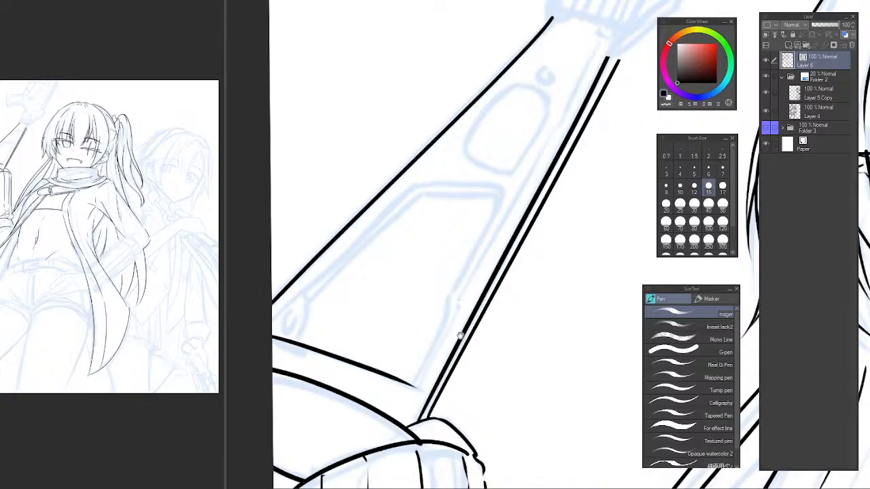
{"action": "left_click_drag", "start_coordinate": [460, 336], "coordinate": [417, 359]}
{"action": "left_click_drag", "start_coordinate": [417, 290], "coordinate": [372, 227]}
{"action": "left_click_drag", "start_coordinate": [321, 284], "coordinate": [351, 308]}
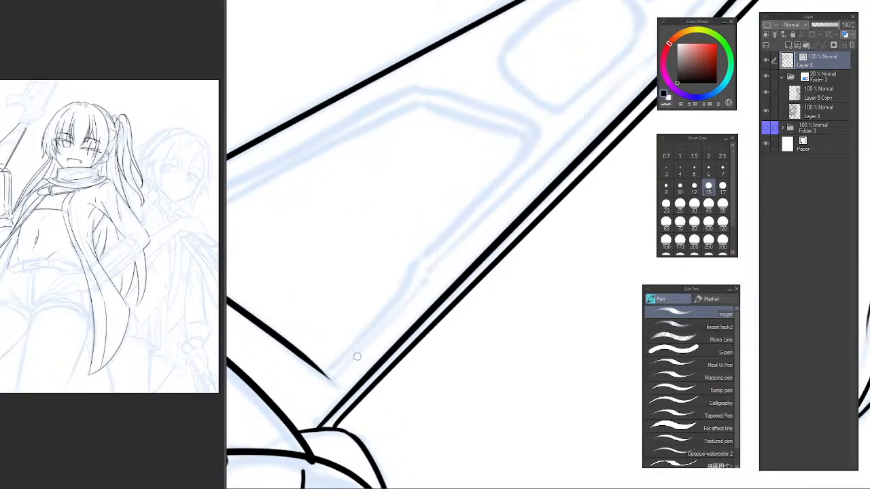
Ink the right edge of the stock's opening from the butt edge's corner through the small notch to a rounded upper corner.
{"action": "mouse_move", "coordinate": [320, 376]}
{"action": "left_mouse_down"}
{"action": "mouse_move", "coordinate": [406, 289]}
{"action": "mouse_move", "coordinate": [356, 341]}
{"action": "mouse_move", "coordinate": [402, 294]}
{"action": "mouse_move", "coordinate": [420, 258]}
{"action": "left_mouse_up"}
{"action": "key", "text": "ctrl+z"}
{"action": "left_click_drag", "start_coordinate": [447, 232], "coordinate": [402, 295]}
{"action": "key", "text": "ctrl+z"}
{"action": "mouse_move", "coordinate": [356, 358]}
{"action": "left_mouse_down"}
{"action": "mouse_move", "coordinate": [380, 315]}
{"action": "mouse_move", "coordinate": [475, 209]}
{"action": "left_mouse_up"}
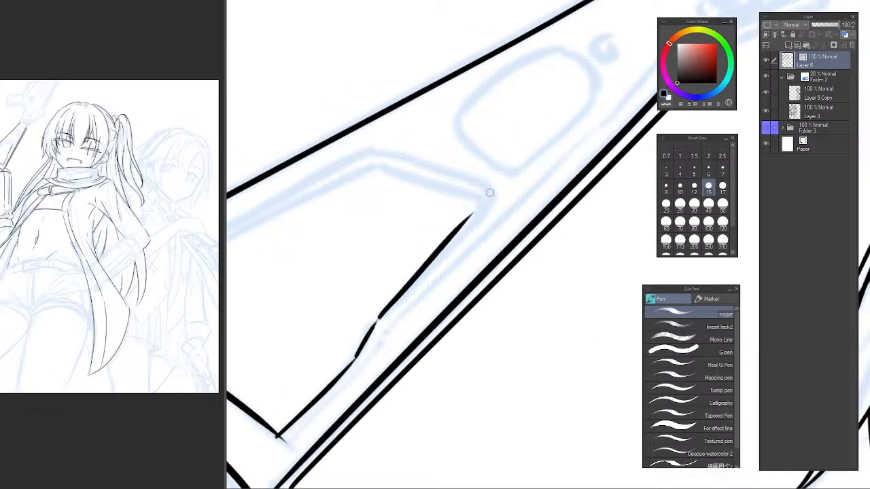
{"action": "key", "text": "ctrl+z"}
{"action": "mouse_move", "coordinate": [375, 317]}
{"action": "left_mouse_down"}
{"action": "mouse_move", "coordinate": [470, 227]}
{"action": "mouse_move", "coordinate": [489, 194]}
{"action": "mouse_move", "coordinate": [485, 184]}
{"action": "left_mouse_up"}
Ink the left edge of the stock's opening close and parallel to the outer left edge, from the canvas border to the upper bend.
{"action": "left_click_drag", "start_coordinate": [373, 231], "coordinate": [424, 227]}
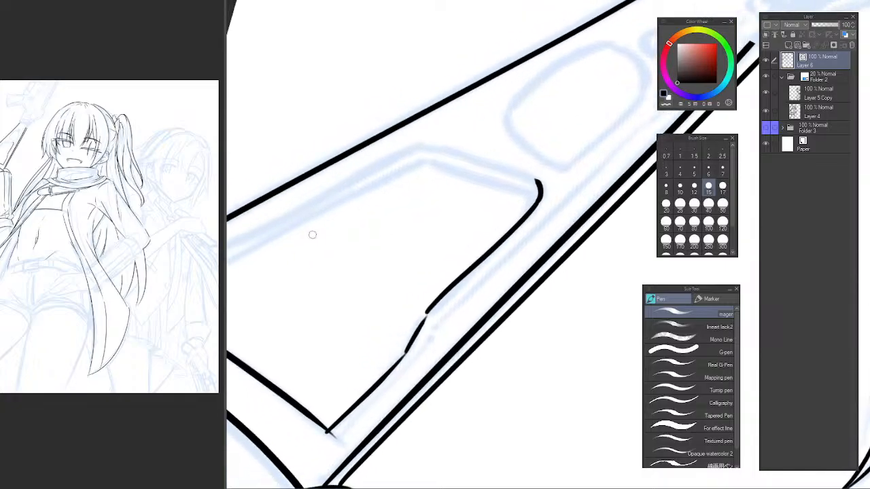
{"action": "key", "text": "b"}
{"action": "key", "text": "p"}
{"action": "left_click_drag", "start_coordinate": [363, 299], "coordinate": [497, 253]}
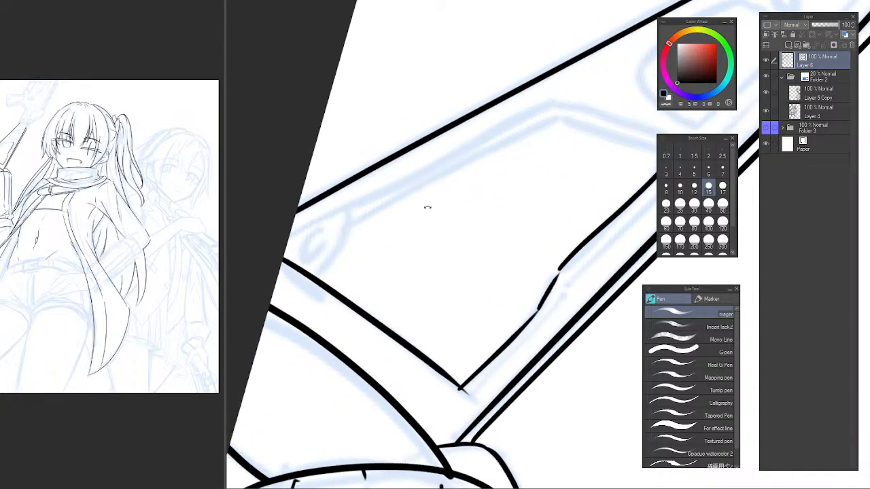
{"action": "left_click_drag", "start_coordinate": [379, 251], "coordinate": [386, 321]}
{"action": "mouse_move", "coordinate": [415, 256]}
{"action": "left_mouse_down"}
{"action": "mouse_move", "coordinate": [330, 307]}
{"action": "mouse_move", "coordinate": [340, 322]}
{"action": "left_mouse_up"}
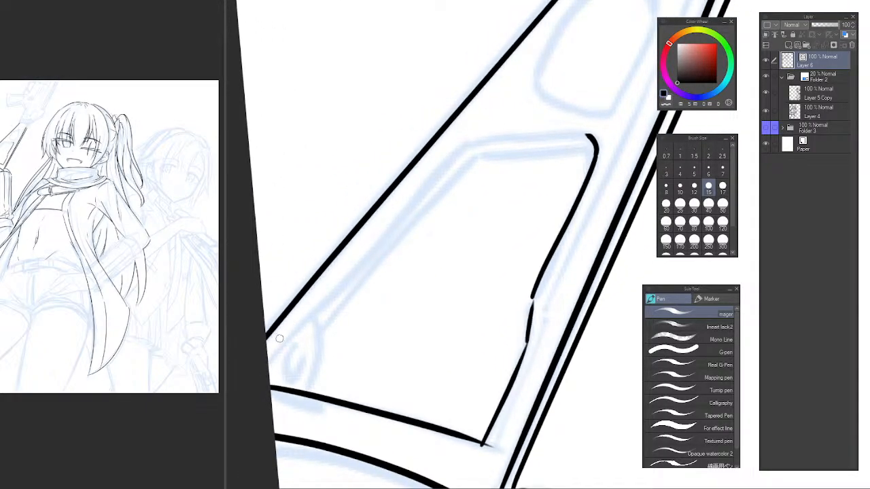
{"action": "left_click_drag", "start_coordinate": [266, 364], "coordinate": [500, 136]}
{"action": "key", "text": "ctrl+z"}
{"action": "mouse_move", "coordinate": [266, 365]}
{"action": "left_mouse_down"}
{"action": "mouse_move", "coordinate": [451, 154]}
{"action": "mouse_move", "coordinate": [501, 115]}
{"action": "left_mouse_up"}
{"action": "key", "text": "ctrl+z"}
{"action": "left_click_drag", "start_coordinate": [266, 364], "coordinate": [456, 147]}
{"action": "key", "text": "ctrl+z"}
{"action": "mouse_move", "coordinate": [268, 363]}
{"action": "left_mouse_down"}
{"action": "mouse_move", "coordinate": [409, 196]}
{"action": "mouse_move", "coordinate": [469, 141]}
{"action": "mouse_move", "coordinate": [503, 136]}
{"action": "left_mouse_up"}
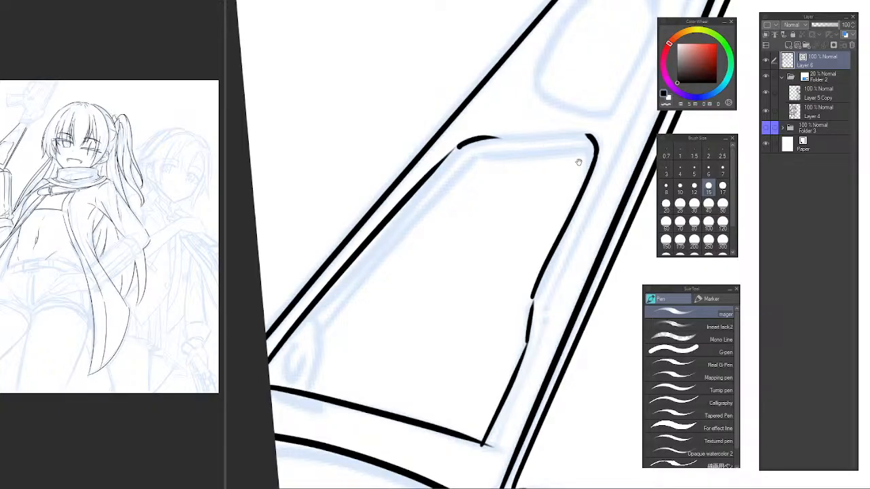
Ink the top edge of the stock's opening, joining the left edge to the rounded upper right corner.
{"action": "mouse_move", "coordinate": [578, 161]}
{"action": "left_mouse_down"}
{"action": "mouse_move", "coordinate": [469, 204]}
{"action": "mouse_move", "coordinate": [402, 242]}
{"action": "mouse_move", "coordinate": [411, 292]}
{"action": "mouse_move", "coordinate": [425, 312]}
{"action": "left_mouse_up"}
{"action": "scroll", "coordinate": [430, 283], "scroll_direction": "up", "scroll_amount": 1}
{"action": "key", "text": "ctrl+z"}
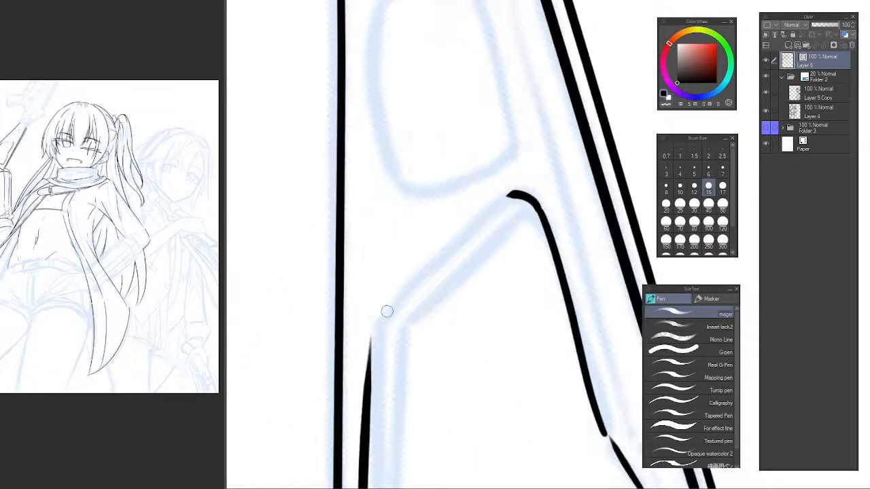
{"action": "mouse_move", "coordinate": [371, 335]}
{"action": "left_mouse_down"}
{"action": "mouse_move", "coordinate": [379, 310]}
{"action": "mouse_move", "coordinate": [508, 190]}
{"action": "mouse_move", "coordinate": [382, 299]}
{"action": "mouse_move", "coordinate": [508, 193]}
{"action": "mouse_move", "coordinate": [376, 329]}
{"action": "mouse_move", "coordinate": [511, 193]}
{"action": "left_mouse_up"}
{"action": "key", "text": "ctrl+z"}
{"action": "key", "text": "ctrl+z"}
Ink two nested arcs and a small circle in the opening's lower left corner, above the butt edge.
{"action": "scroll", "coordinate": [422, 303], "scroll_direction": "down", "scroll_amount": 2}
{"action": "left_click_drag", "start_coordinate": [417, 370], "coordinate": [349, 257]}
{"action": "left_click_drag", "start_coordinate": [357, 190], "coordinate": [407, 103]}
{"action": "scroll", "coordinate": [303, 250], "scroll_direction": "up", "scroll_amount": 1}
{"action": "scroll", "coordinate": [304, 262], "scroll_direction": "up", "scroll_amount": 1}
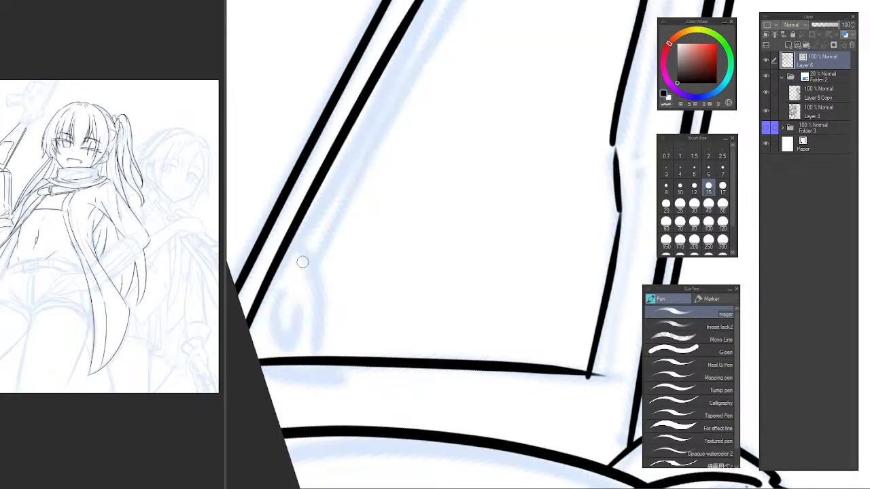
{"action": "left_click_drag", "start_coordinate": [293, 235], "coordinate": [318, 356]}
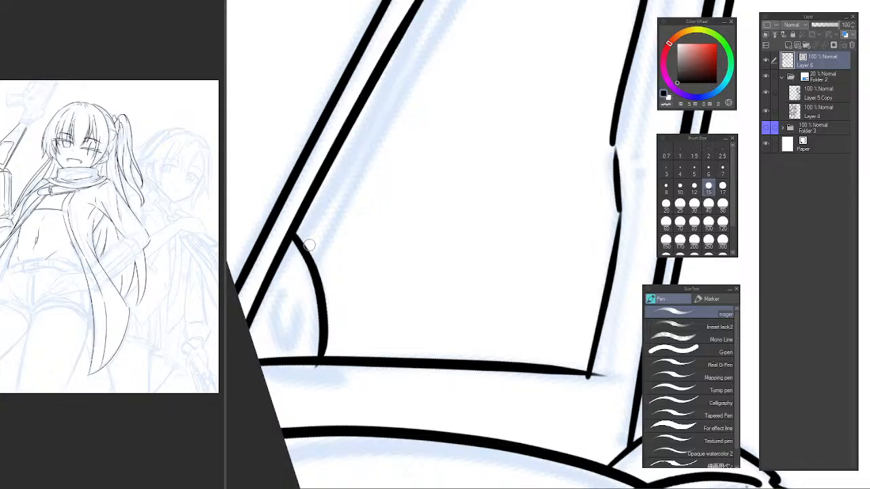
{"action": "left_click_drag", "start_coordinate": [296, 238], "coordinate": [341, 355]}
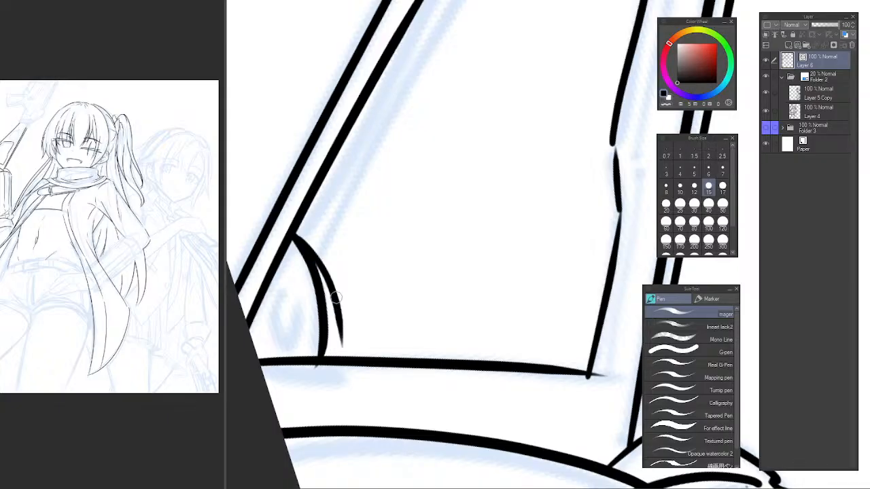
{"action": "mouse_move", "coordinate": [278, 305]}
{"action": "left_mouse_down"}
{"action": "mouse_move", "coordinate": [294, 303]}
{"action": "mouse_move", "coordinate": [279, 305]}
{"action": "mouse_move", "coordinate": [287, 300]}
{"action": "left_mouse_up"}
{"action": "key", "text": "ctrl+z"}
Ink an inner line parallel to the opening's left edge, from the nested arcs up to the upper bend.
{"action": "scroll", "coordinate": [402, 198], "scroll_direction": "down", "scroll_amount": 2}
{"action": "left_click_drag", "start_coordinate": [421, 180], "coordinate": [380, 264]}
{"action": "mouse_move", "coordinate": [333, 250]}
{"action": "left_mouse_down"}
{"action": "mouse_move", "coordinate": [341, 178]}
{"action": "mouse_move", "coordinate": [363, 208]}
{"action": "mouse_move", "coordinate": [353, 235]}
{"action": "left_mouse_up"}
{"action": "scroll", "coordinate": [361, 187], "scroll_direction": "up", "scroll_amount": 1}
{"action": "mouse_move", "coordinate": [273, 285]}
{"action": "left_mouse_down"}
{"action": "mouse_move", "coordinate": [443, 129]}
{"action": "mouse_move", "coordinate": [360, 200]}
{"action": "mouse_move", "coordinate": [442, 135]}
{"action": "mouse_move", "coordinate": [552, 134]}
{"action": "left_mouse_up"}
{"action": "key", "text": "ctrl+z"}
Ink an inner line just below the opening's top edge, ending at the rounded corner.
{"action": "key", "text": "ctrl+z"}
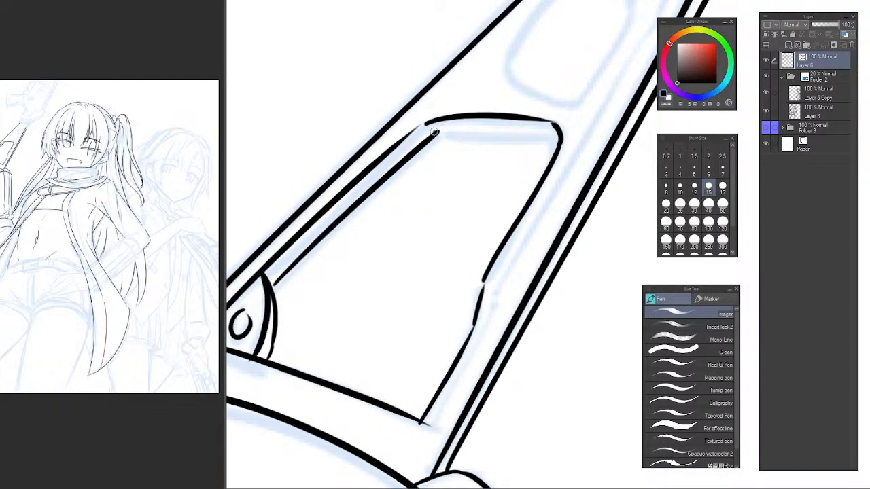
{"action": "left_click_drag", "start_coordinate": [433, 131], "coordinate": [551, 132]}
{"action": "key", "text": "ctrl+z"}
{"action": "mouse_move", "coordinate": [437, 132]}
{"action": "left_mouse_down"}
{"action": "mouse_move", "coordinate": [543, 152]}
{"action": "mouse_move", "coordinate": [577, 139]}
{"action": "left_mouse_up"}
{"action": "key", "text": "ctrl+z"}
Erase both top lines of the stock's opening with the vector eraser.
{"action": "key", "text": "e"}
{"action": "scroll", "coordinate": [460, 250], "scroll_direction": "down", "scroll_amount": 5}
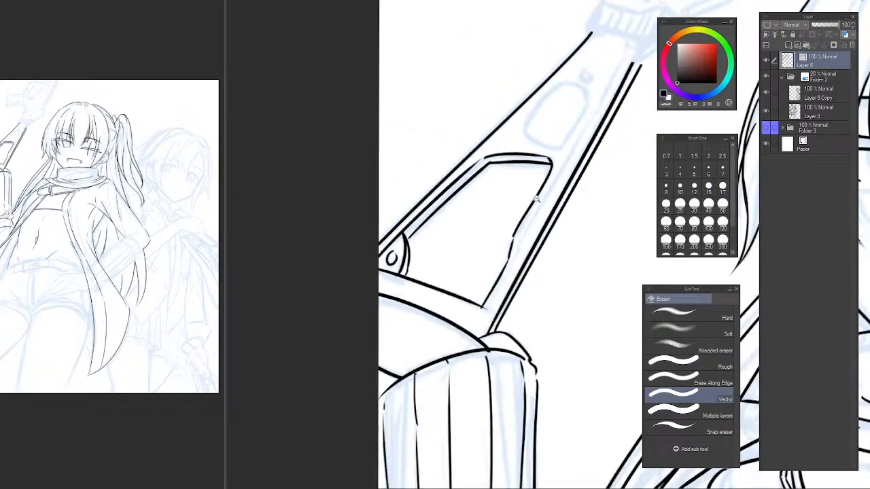
{"action": "scroll", "coordinate": [460, 250], "scroll_direction": "up", "scroll_amount": 3}
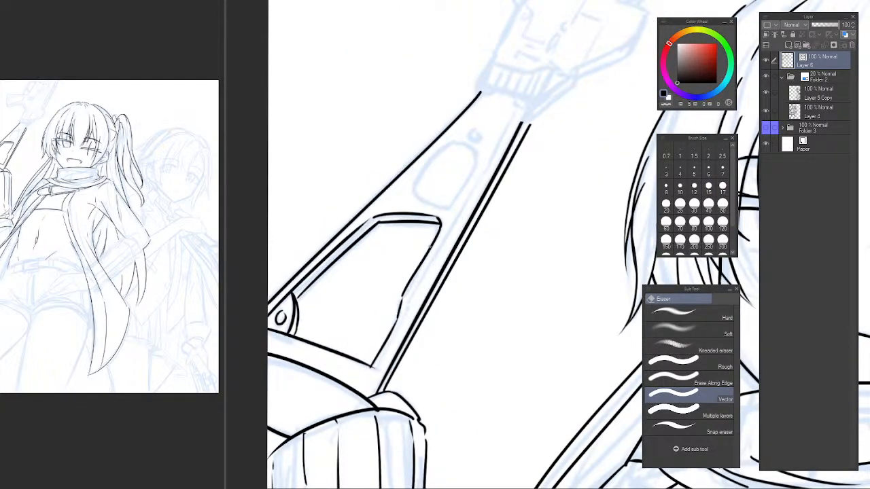
{"action": "left_click_drag", "start_coordinate": [445, 224], "coordinate": [448, 232]}
{"action": "left_click_drag", "start_coordinate": [504, 206], "coordinate": [499, 248]}
{"action": "left_click_drag", "start_coordinate": [461, 274], "coordinate": [436, 194]}
{"action": "scroll", "coordinate": [436, 193], "scroll_direction": "up", "scroll_amount": 3}
{"action": "mouse_move", "coordinate": [413, 271]}
{"action": "left_mouse_down"}
{"action": "mouse_move", "coordinate": [392, 278]}
{"action": "mouse_move", "coordinate": [417, 247]}
{"action": "left_mouse_up"}
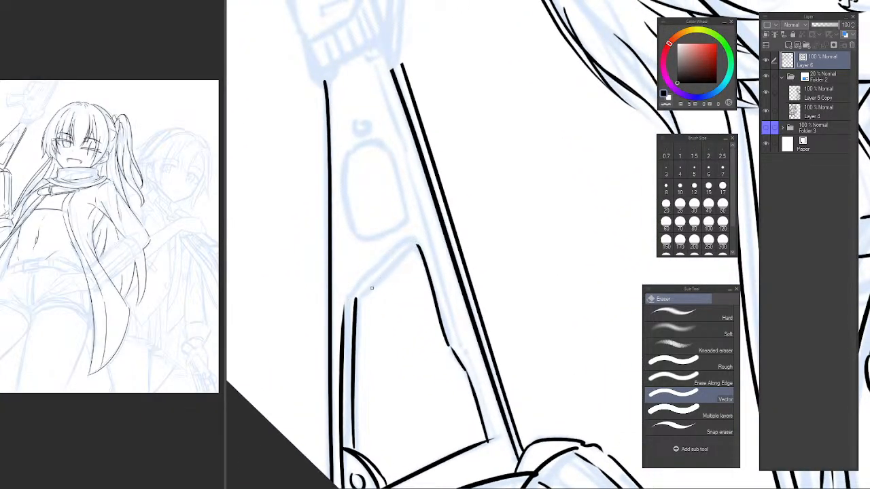
Redraw the opening's outer top edge as a slightly curved line from the left bend to the upper right corner.
{"action": "key", "text": "p"}
{"action": "left_click_drag", "start_coordinate": [347, 302], "coordinate": [434, 225]}
{"action": "scroll", "coordinate": [395, 269], "scroll_direction": "up", "scroll_amount": 3}
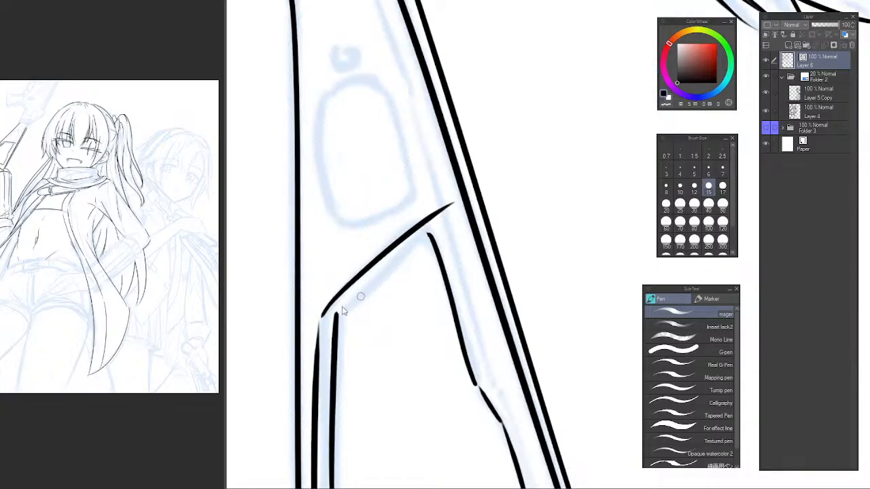
{"action": "key", "text": "ctrl+z"}
{"action": "mouse_move", "coordinate": [324, 314]}
{"action": "left_mouse_down"}
{"action": "mouse_move", "coordinate": [343, 288]}
{"action": "mouse_move", "coordinate": [427, 227]}
{"action": "mouse_move", "coordinate": [480, 390]}
{"action": "left_mouse_up"}
Replace the opening's upper right edge with a straighter line from the top edge's end down to the notch.
{"action": "key", "text": "e"}
{"action": "left_click", "coordinate": [430, 233]}
{"action": "key", "text": "p"}
{"action": "key", "text": "ctrl+z"}
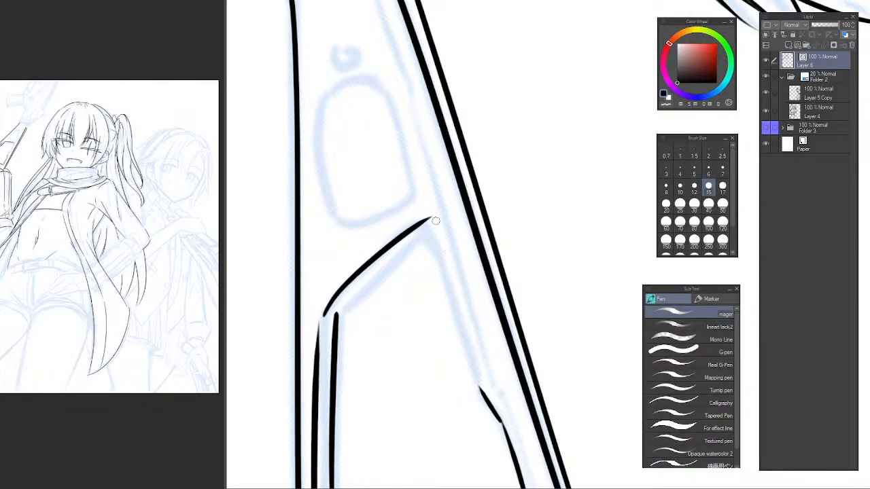
{"action": "left_click_drag", "start_coordinate": [434, 219], "coordinate": [480, 388]}
{"action": "key", "text": "ctrl+z"}
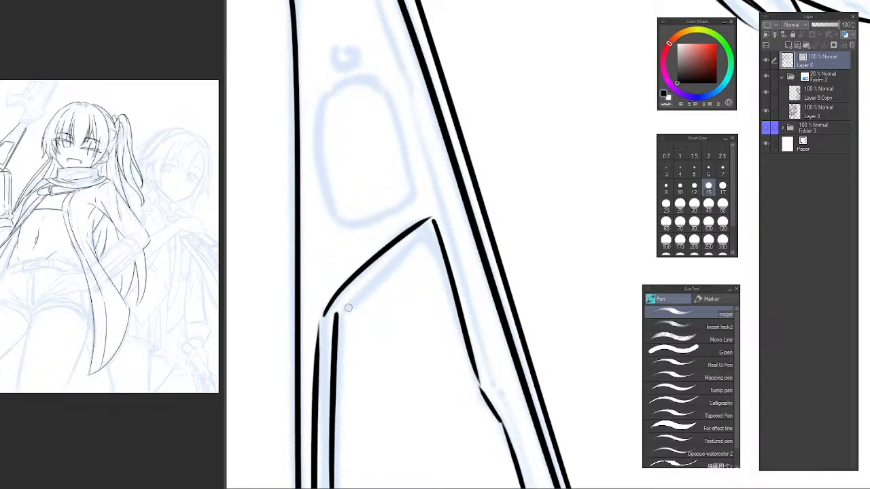
Ink the opening's inner top line parallel to the outer one, from the inner left line to the right corner.
{"action": "mouse_move", "coordinate": [336, 314]}
{"action": "left_mouse_down"}
{"action": "mouse_move", "coordinate": [430, 231]}
{"action": "mouse_move", "coordinate": [447, 233]}
{"action": "left_mouse_up"}
{"action": "key", "text": "ctrl+z"}
{"action": "key", "text": "e"}
{"action": "scroll", "coordinate": [422, 275], "scroll_direction": "down", "scroll_amount": 4}
{"action": "left_click_drag", "start_coordinate": [423, 274], "coordinate": [407, 252]}
{"action": "key", "text": "b"}
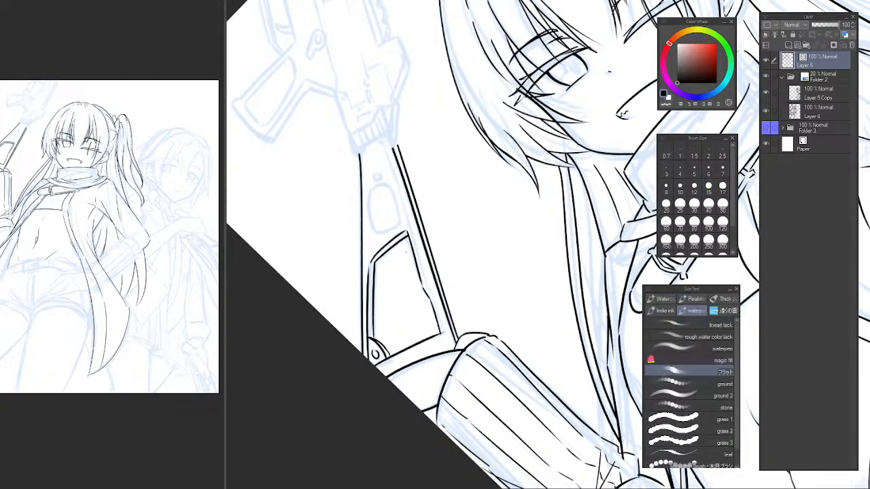
{"action": "key", "text": "p"}
Erase the upper end of the stock's outer right line below the receiver.
{"action": "left_click_drag", "start_coordinate": [421, 214], "coordinate": [410, 221]}
{"action": "mouse_move", "coordinate": [419, 137]}
{"action": "left_mouse_down"}
{"action": "mouse_move", "coordinate": [481, 56]}
{"action": "mouse_move", "coordinate": [477, 145]}
{"action": "left_mouse_up"}
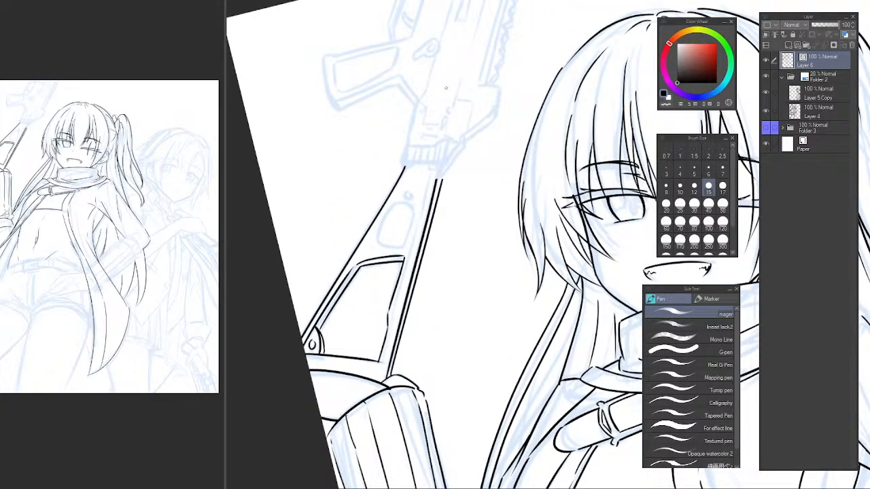
{"action": "left_click_drag", "start_coordinate": [536, 144], "coordinate": [588, 155]}
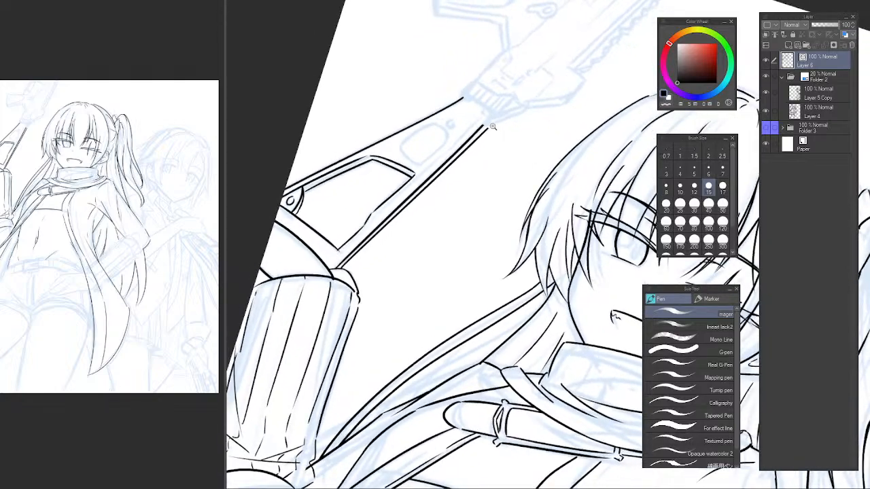
{"action": "scroll", "coordinate": [493, 126], "scroll_direction": "up", "scroll_amount": 3}
{"action": "key", "text": "c"}
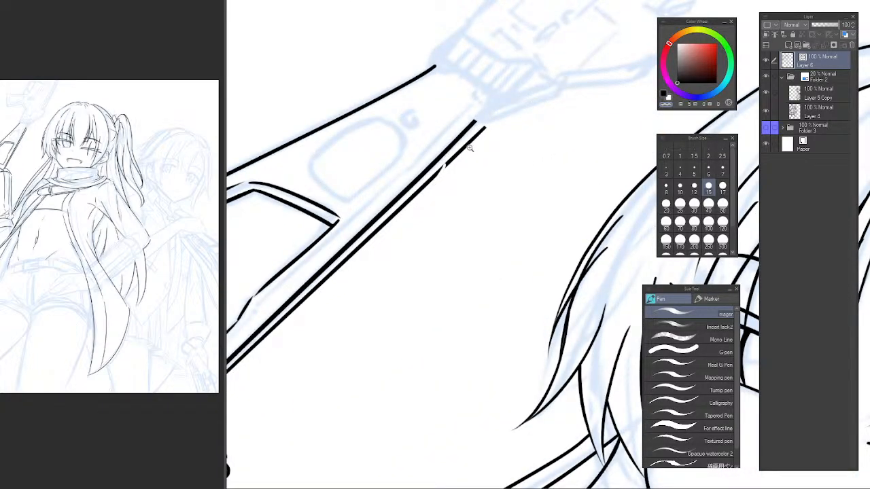
{"action": "left_click", "coordinate": [468, 147]}
{"action": "key", "text": "ctrl+z"}
{"action": "key", "text": "ctrl+z"}
{"action": "mouse_move", "coordinate": [437, 164]}
{"action": "left_mouse_down"}
{"action": "mouse_move", "coordinate": [417, 201]}
{"action": "mouse_move", "coordinate": [433, 188]}
{"action": "mouse_move", "coordinate": [403, 229]}
{"action": "left_mouse_up"}
{"action": "key", "text": "e"}
{"action": "left_click", "coordinate": [463, 144]}
{"action": "scroll", "coordinate": [462, 139], "scroll_direction": "up", "scroll_amount": 1}
{"action": "key", "text": "p"}
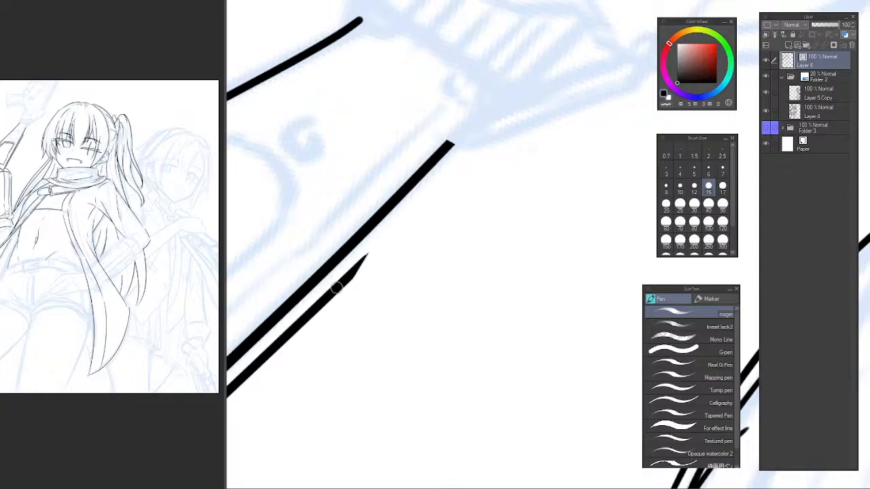
Redraw the upper end of the stock's outer right line and close the two parallel lines with a short cap.
{"action": "left_click_drag", "start_coordinate": [336, 288], "coordinate": [476, 151]}
{"action": "key", "text": "ctrl+z"}
{"action": "left_click_drag", "start_coordinate": [341, 277], "coordinate": [474, 153]}
{"action": "key", "text": "ctrl+z"}
{"action": "mouse_move", "coordinate": [335, 289]}
{"action": "left_mouse_down"}
{"action": "mouse_move", "coordinate": [474, 152]}
{"action": "mouse_move", "coordinate": [461, 164]}
{"action": "mouse_move", "coordinate": [471, 153]}
{"action": "mouse_move", "coordinate": [458, 146]}
{"action": "left_mouse_up"}
{"action": "key", "text": "ctrl+z"}
{"action": "key", "text": "ctrl+z"}
{"action": "scroll", "coordinate": [457, 163], "scroll_direction": "down", "scroll_amount": 3}
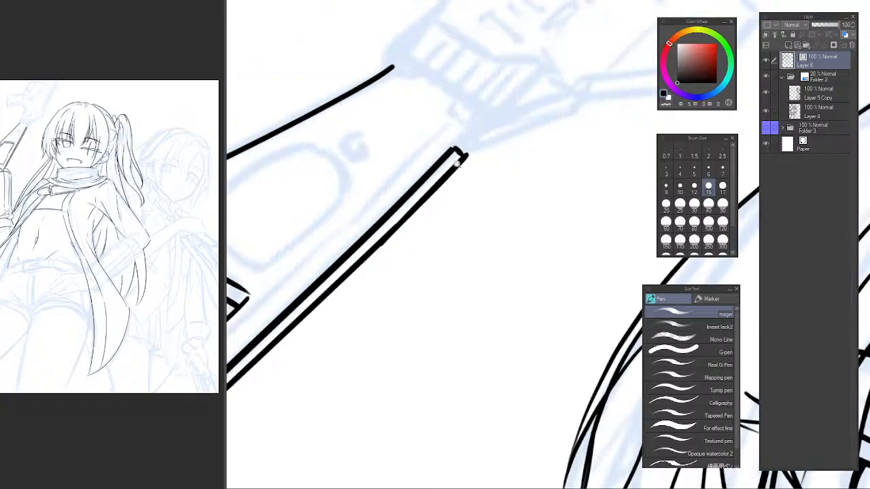
Ink the upper left side of the oval cutout between the stock's opening and the receiver.
{"action": "mouse_move", "coordinate": [375, 185]}
{"action": "left_mouse_down"}
{"action": "mouse_move", "coordinate": [456, 168]}
{"action": "mouse_move", "coordinate": [426, 189]}
{"action": "left_mouse_up"}
{"action": "scroll", "coordinate": [441, 166], "scroll_direction": "up", "scroll_amount": 2}
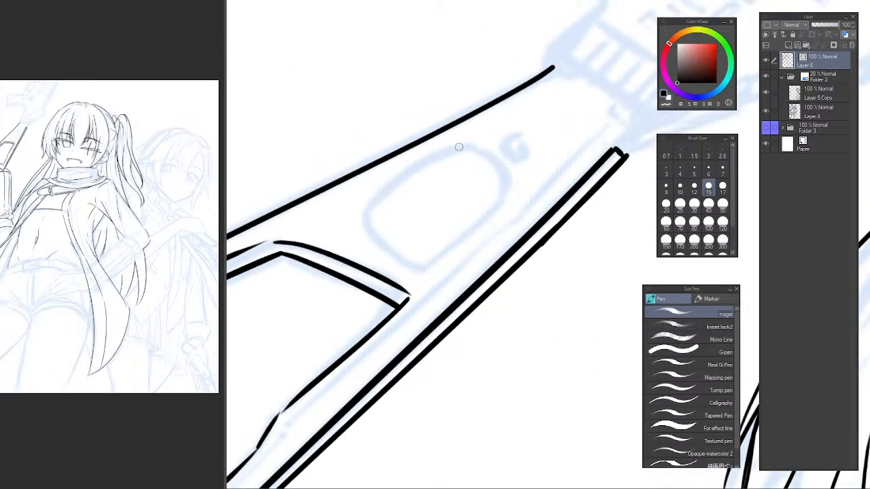
{"action": "mouse_move", "coordinate": [469, 149]}
{"action": "left_mouse_down"}
{"action": "mouse_move", "coordinate": [371, 209]}
{"action": "mouse_move", "coordinate": [434, 159]}
{"action": "mouse_move", "coordinate": [371, 210]}
{"action": "mouse_move", "coordinate": [458, 148]}
{"action": "mouse_move", "coordinate": [379, 198]}
{"action": "mouse_move", "coordinate": [463, 149]}
{"action": "mouse_move", "coordinate": [359, 235]}
{"action": "mouse_move", "coordinate": [421, 160]}
{"action": "mouse_move", "coordinate": [365, 230]}
{"action": "mouse_move", "coordinate": [359, 213]}
{"action": "left_mouse_up"}
{"action": "key", "text": "ctrl+z"}
{"action": "key", "text": "ctrl+z"}
Ink the oval cutout's rounded lower left side, continuing from its upper left line.
{"action": "key", "text": "ctrl+z"}
{"action": "key", "text": "ctrl+z"}
{"action": "key", "text": "ctrl+z"}
Ink the oval cutout's right side and close the outline with a curve at its upper right corner.
{"action": "key", "text": "ctrl+z"}
{"action": "left_click_drag", "start_coordinate": [467, 145], "coordinate": [359, 224]}
{"action": "key", "text": "ctrl+z"}
{"action": "mouse_move", "coordinate": [471, 146]}
{"action": "left_mouse_down"}
{"action": "mouse_move", "coordinate": [365, 210]}
{"action": "mouse_move", "coordinate": [403, 272]}
{"action": "left_mouse_up"}
{"action": "key", "text": "ctrl+z"}
{"action": "left_click_drag", "start_coordinate": [365, 210], "coordinate": [424, 266]}
{"action": "key", "text": "ctrl+z"}
{"action": "mouse_move", "coordinate": [369, 212]}
{"action": "left_mouse_down"}
{"action": "mouse_move", "coordinate": [426, 253]}
{"action": "mouse_move", "coordinate": [487, 202]}
{"action": "left_mouse_up"}
{"action": "key", "text": "ctrl+z"}
{"action": "mouse_move", "coordinate": [417, 265]}
{"action": "left_mouse_down"}
{"action": "mouse_move", "coordinate": [468, 235]}
{"action": "mouse_move", "coordinate": [510, 178]}
{"action": "mouse_move", "coordinate": [498, 197]}
{"action": "mouse_move", "coordinate": [501, 182]}
{"action": "left_mouse_up"}
{"action": "key", "text": "ctrl+z"}
{"action": "left_click_drag", "start_coordinate": [475, 146], "coordinate": [498, 195]}
{"action": "key", "text": "ctrl+z"}
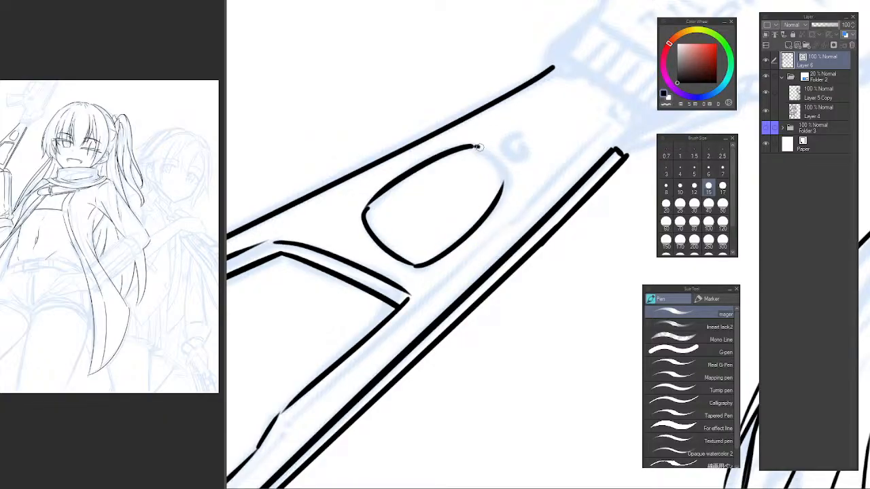
{"action": "left_click_drag", "start_coordinate": [476, 147], "coordinate": [499, 193]}
{"action": "key", "text": "ctrl+z"}
{"action": "key", "text": "ctrl+z"}
{"action": "left_click_drag", "start_coordinate": [477, 146], "coordinate": [501, 191]}
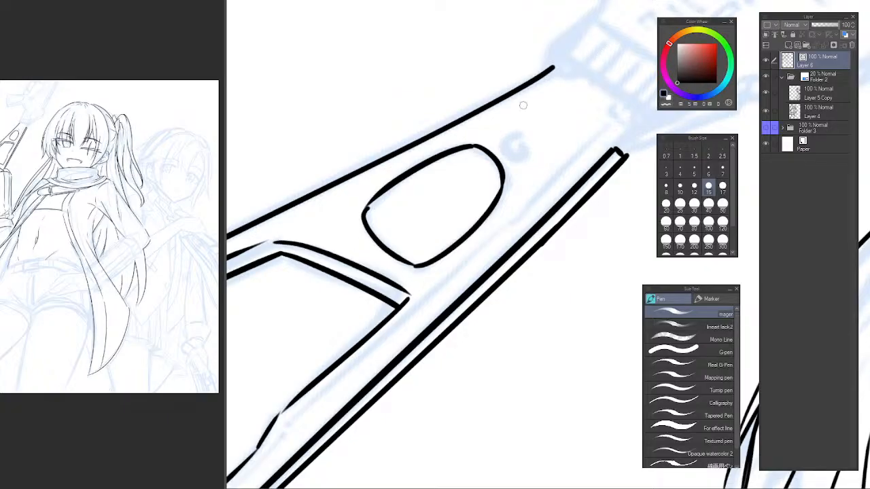
Ink a small circle for the screw hole between the oval cutout and the receiver.
{"action": "left_click_drag", "start_coordinate": [515, 147], "coordinate": [422, 187]}
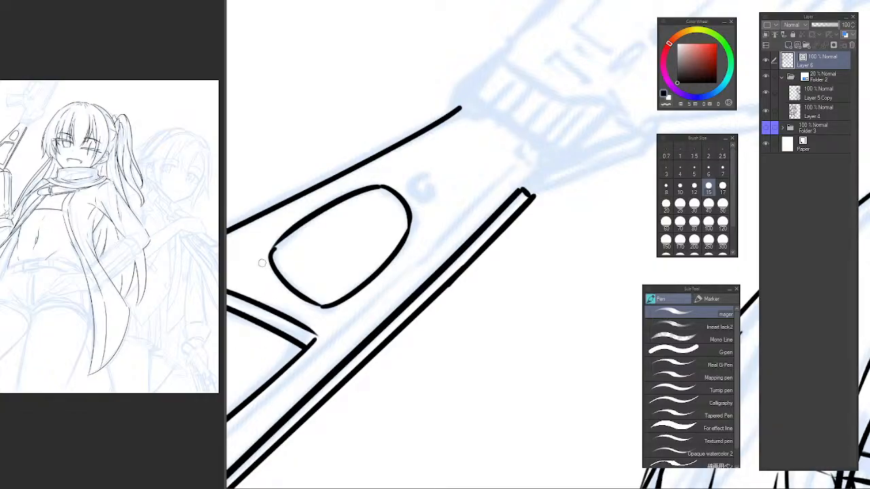
{"action": "mouse_move", "coordinate": [426, 183]}
{"action": "left_mouse_down"}
{"action": "mouse_move", "coordinate": [396, 241]}
{"action": "mouse_move", "coordinate": [398, 256]}
{"action": "mouse_move", "coordinate": [404, 234]}
{"action": "left_mouse_up"}
{"action": "scroll", "coordinate": [386, 244], "scroll_direction": "up", "scroll_amount": 1}
{"action": "key", "text": "ctrl+z"}
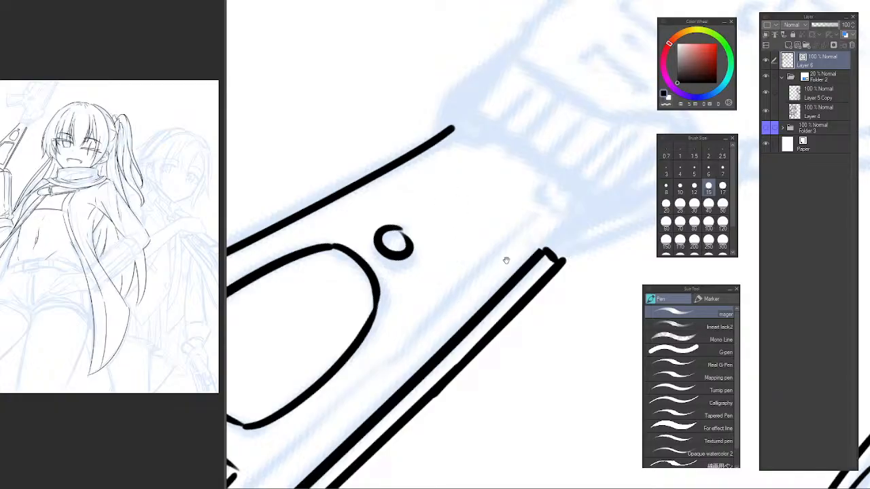
Erase the cap joining the upper ends of the stock's parallel right lines using the transparent colour.
{"action": "left_click_drag", "start_coordinate": [505, 258], "coordinate": [403, 249]}
{"action": "scroll", "coordinate": [422, 257], "scroll_direction": "up", "scroll_amount": 1}
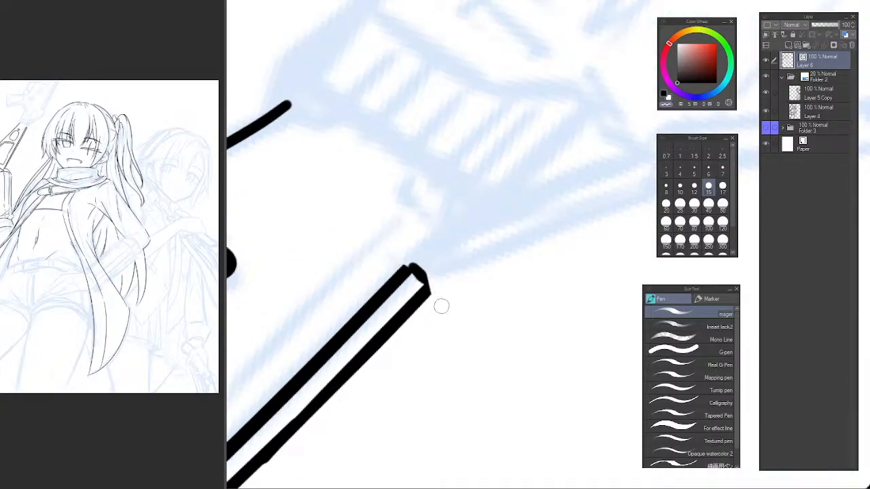
{"action": "left_click_drag", "start_coordinate": [413, 251], "coordinate": [427, 308]}
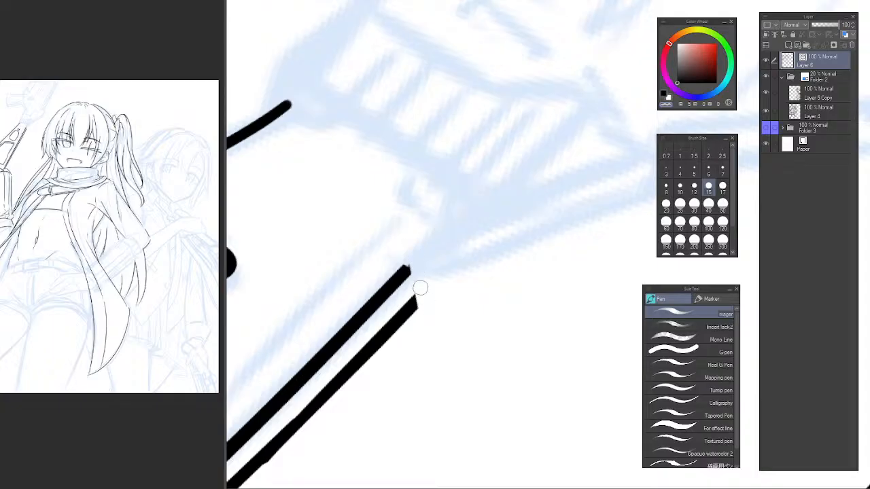
{"action": "left_click_drag", "start_coordinate": [411, 250], "coordinate": [426, 313]}
{"action": "scroll", "coordinate": [456, 301], "scroll_direction": "down", "scroll_amount": 3}
{"action": "scroll", "coordinate": [456, 301], "scroll_direction": "up", "scroll_amount": 1}
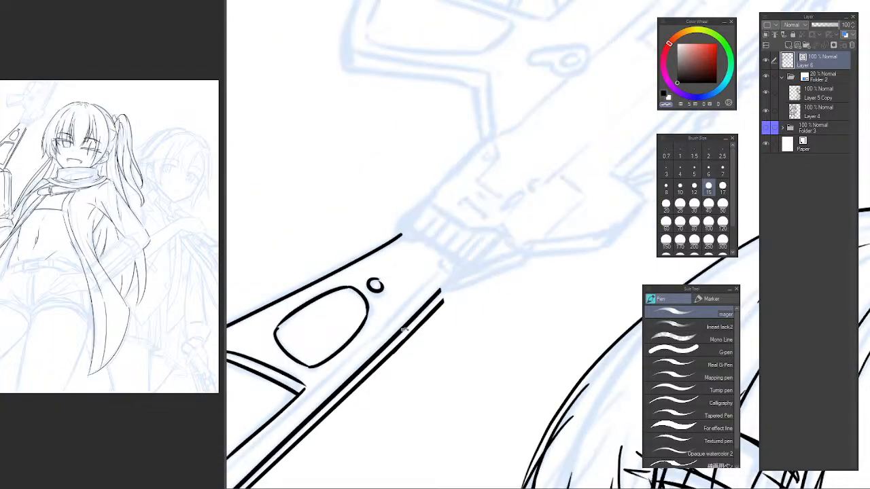
{"action": "scroll", "coordinate": [442, 299], "scroll_direction": "up", "scroll_amount": 1}
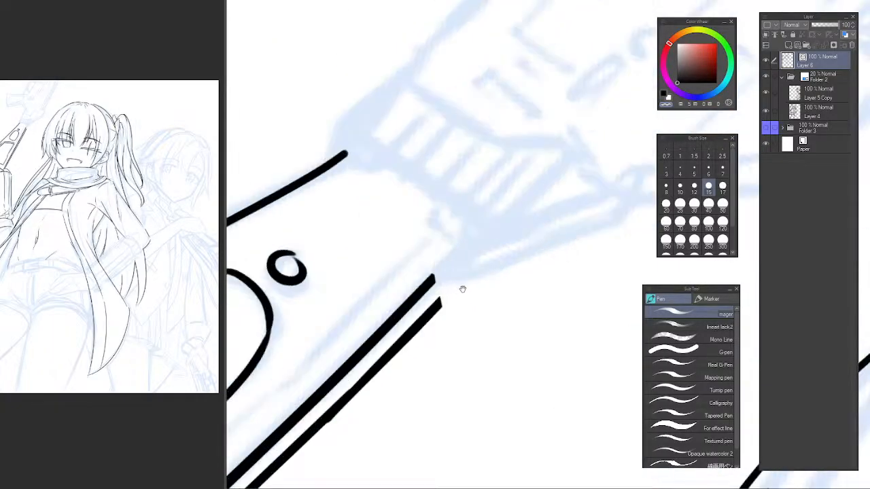
{"action": "scroll", "coordinate": [462, 288], "scroll_direction": "up", "scroll_amount": 1}
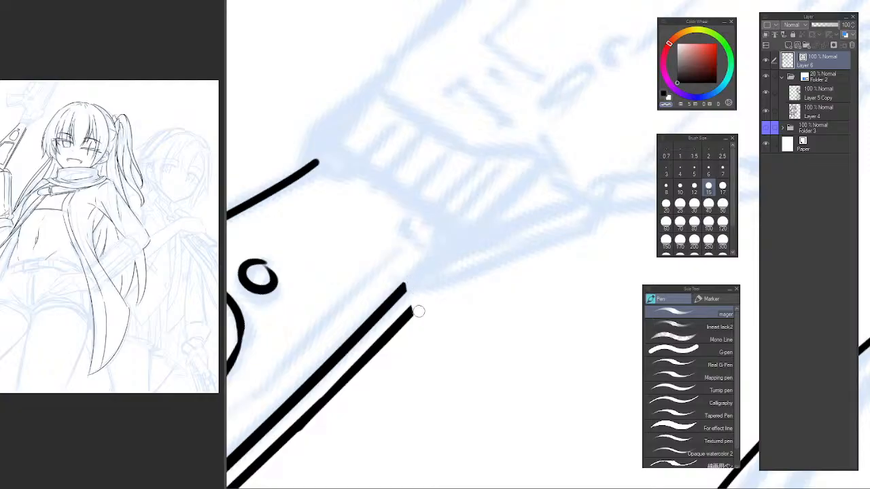
Ink a short, nearly vertical line closing the upper ends of the stock's parallel right lines.
{"action": "left_click_drag", "start_coordinate": [406, 278], "coordinate": [417, 306]}
{"action": "key", "text": "ctrl+z"}
{"action": "key", "text": "ctrl+z"}
{"action": "mouse_move", "coordinate": [443, 270]}
{"action": "left_mouse_down"}
{"action": "mouse_move", "coordinate": [410, 301]}
{"action": "mouse_move", "coordinate": [373, 303]}
{"action": "mouse_move", "coordinate": [555, 231]}
{"action": "left_mouse_up"}
{"action": "key", "text": "ctrl+z"}
{"action": "key", "text": "ctrl+z"}
{"action": "mouse_move", "coordinate": [375, 308]}
{"action": "left_mouse_down"}
{"action": "mouse_move", "coordinate": [376, 341]}
{"action": "mouse_move", "coordinate": [374, 334]}
{"action": "left_mouse_up"}
{"action": "key", "text": "ctrl+z"}
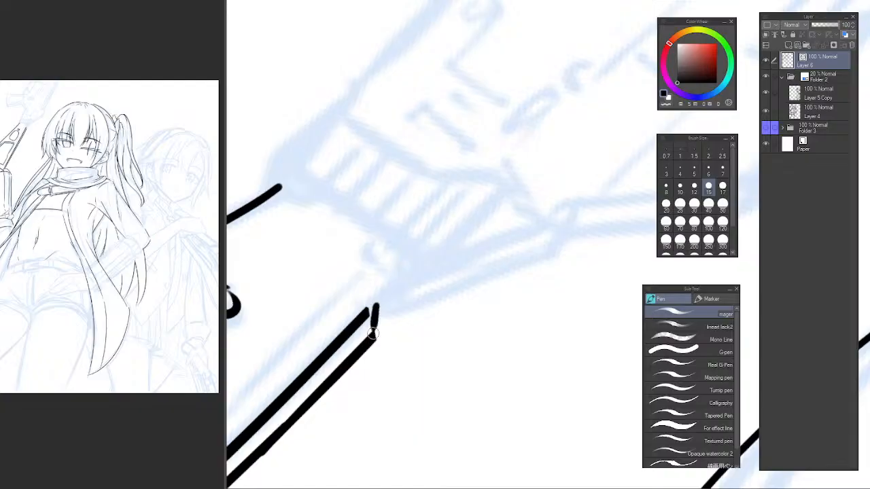
Ink the inner line of the receiver's lower edge, running from the stock's closed end below the ribbed section.
{"action": "key", "text": "ctrl+z"}
{"action": "mouse_move", "coordinate": [373, 305]}
{"action": "left_mouse_down"}
{"action": "mouse_move", "coordinate": [375, 334]}
{"action": "mouse_move", "coordinate": [569, 219]}
{"action": "left_mouse_up"}
{"action": "key", "text": "ctrl+z"}
{"action": "left_click_drag", "start_coordinate": [374, 309], "coordinate": [536, 236]}
{"action": "key", "text": "ctrl+z"}
{"action": "left_click_drag", "start_coordinate": [372, 307], "coordinate": [569, 226]}
{"action": "key", "text": "ctrl+z"}
{"action": "left_click_drag", "start_coordinate": [372, 307], "coordinate": [582, 220]}
Ink the receiver's outer lower line, parallel to the inner one, from the lower corner of the stock's closed end.
{"action": "key", "text": "ctrl+z"}
{"action": "left_click_drag", "start_coordinate": [372, 307], "coordinate": [560, 222]}
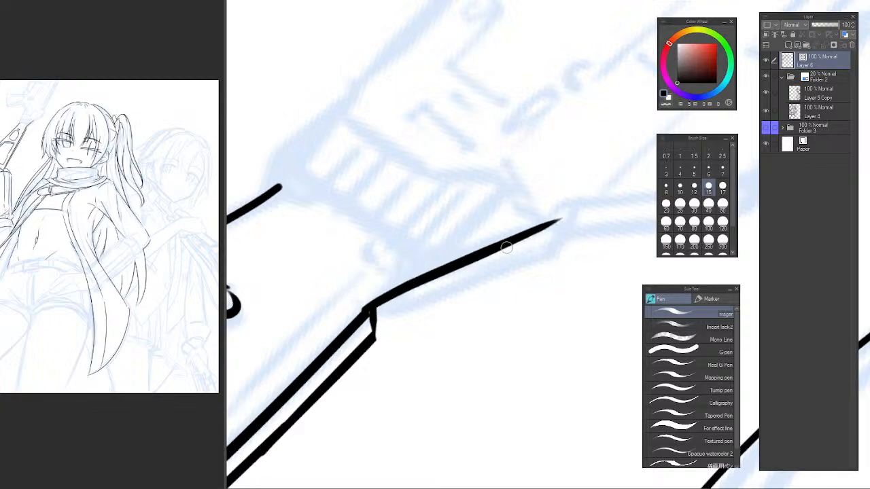
{"action": "left_click_drag", "start_coordinate": [376, 336], "coordinate": [571, 231]}
{"action": "key", "text": "ctrl+z"}
{"action": "left_click_drag", "start_coordinate": [378, 333], "coordinate": [559, 242]}
{"action": "key", "text": "ctrl+z"}
{"action": "left_click_drag", "start_coordinate": [377, 333], "coordinate": [574, 237]}
{"action": "key", "text": "ctrl+z"}
{"action": "left_click_drag", "start_coordinate": [376, 335], "coordinate": [543, 244]}
{"action": "key", "text": "ctrl+z"}
{"action": "left_click_drag", "start_coordinate": [376, 333], "coordinate": [549, 257]}
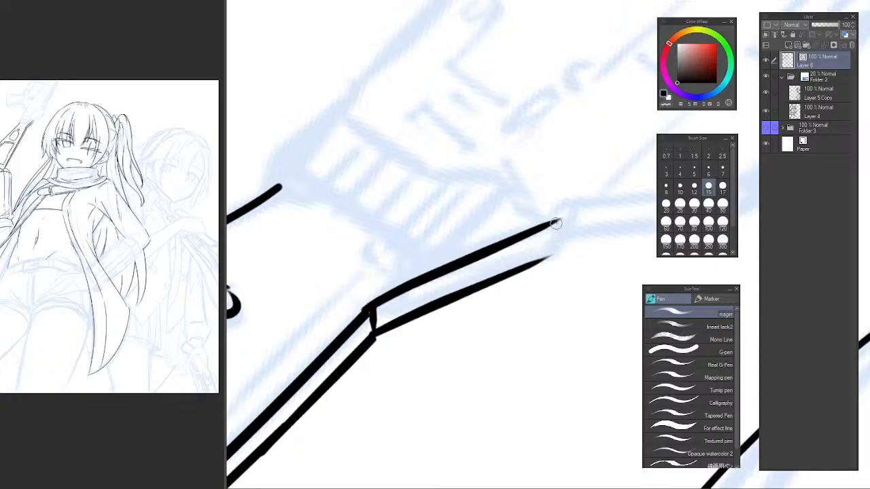
Ink a short line closing the upper ends of the receiver's parallel lower lines beside the ribbed section.
{"action": "key", "text": "ctrl+z"}
{"action": "mouse_move", "coordinate": [557, 224]}
{"action": "left_mouse_down"}
{"action": "mouse_move", "coordinate": [551, 258]}
{"action": "mouse_move", "coordinate": [514, 251]}
{"action": "left_mouse_up"}
{"action": "scroll", "coordinate": [557, 235], "scroll_direction": "down", "scroll_amount": 5}
{"action": "scroll", "coordinate": [514, 251], "scroll_direction": "up", "scroll_amount": 3}
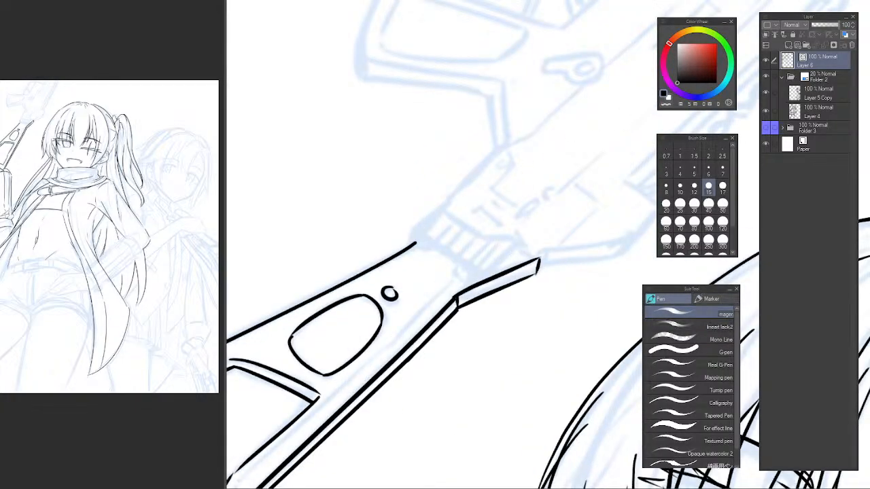
{"action": "left_click_drag", "start_coordinate": [409, 361], "coordinate": [454, 399], "text": "shift"}
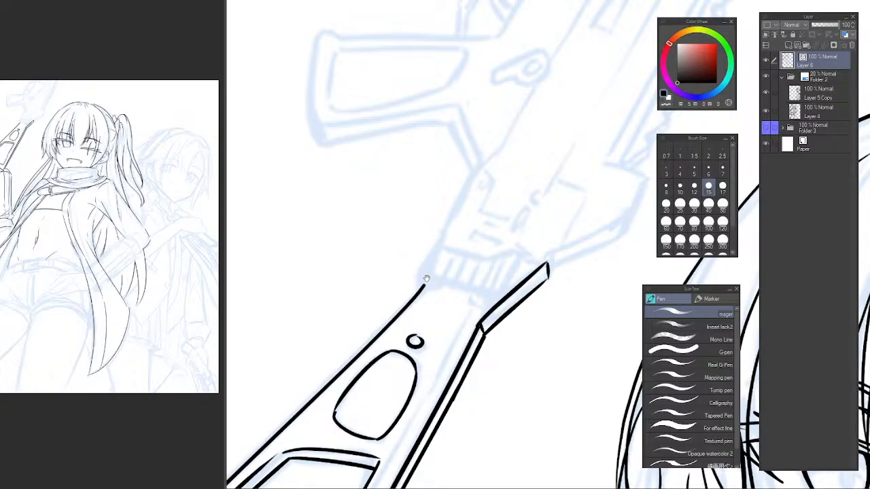
Ink the short slanted left edge of the ribbed section above the stock's upper end.
{"action": "scroll", "coordinate": [408, 253], "scroll_direction": "up", "scroll_amount": 4}
{"action": "left_click_drag", "start_coordinate": [382, 232], "coordinate": [324, 316]}
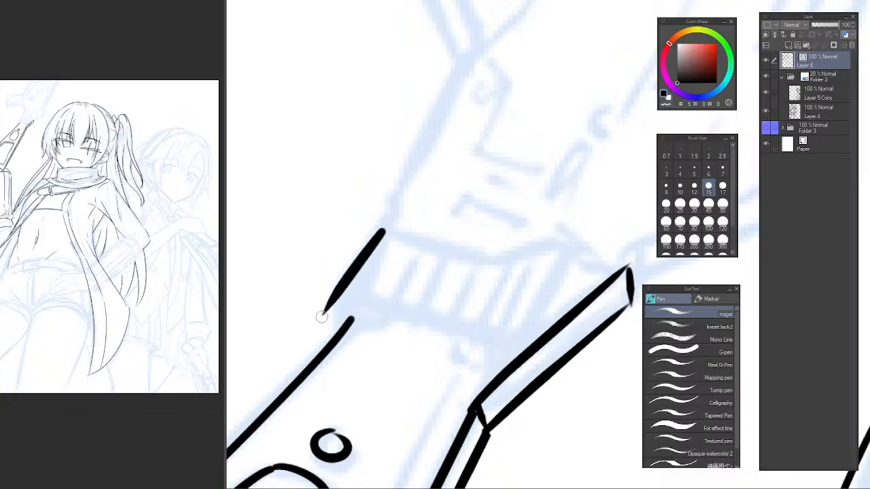
{"action": "key", "text": "ctrl+z"}
{"action": "left_click_drag", "start_coordinate": [383, 234], "coordinate": [336, 297]}
{"action": "key", "text": "ctrl+z"}
Ink the ribbed section's lower edge from its left edge across to the receiver's inner lower line.
{"action": "mouse_move", "coordinate": [383, 234]}
{"action": "left_mouse_down"}
{"action": "mouse_move", "coordinate": [331, 319]}
{"action": "mouse_move", "coordinate": [334, 313]}
{"action": "mouse_move", "coordinate": [338, 330]}
{"action": "mouse_move", "coordinate": [513, 367]}
{"action": "left_mouse_up"}
{"action": "key", "text": "ctrl+z"}
{"action": "key", "text": "ctrl+z"}
{"action": "key", "text": "ctrl+z"}
{"action": "key", "text": "ctrl+z"}
{"action": "mouse_move", "coordinate": [346, 310]}
{"action": "left_mouse_down"}
{"action": "mouse_move", "coordinate": [510, 354]}
{"action": "mouse_move", "coordinate": [382, 314]}
{"action": "mouse_move", "coordinate": [498, 351]}
{"action": "left_mouse_up"}
{"action": "key", "text": "ctrl+z"}
{"action": "key", "text": "ctrl+z"}
{"action": "mouse_move", "coordinate": [336, 313]}
{"action": "left_mouse_down"}
{"action": "mouse_move", "coordinate": [509, 356]}
{"action": "mouse_move", "coordinate": [512, 367]}
{"action": "left_mouse_up"}
{"action": "key", "text": "ctrl+z"}
{"action": "left_click_drag", "start_coordinate": [534, 332], "coordinate": [471, 393]}
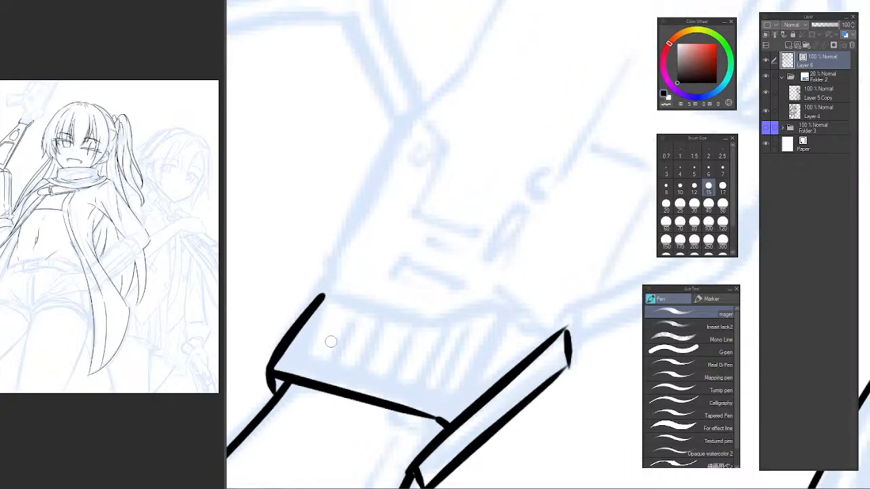
Ink the first two slanted ribs at the left end of the ribbed section.
{"action": "mouse_move", "coordinate": [303, 367]}
{"action": "left_mouse_down"}
{"action": "mouse_move", "coordinate": [339, 332]}
{"action": "mouse_move", "coordinate": [295, 376]}
{"action": "mouse_move", "coordinate": [340, 305]}
{"action": "left_mouse_up"}
{"action": "key", "text": "ctrl+z"}
{"action": "left_click_drag", "start_coordinate": [328, 383], "coordinate": [378, 304]}
{"action": "key", "text": "ctrl+z"}
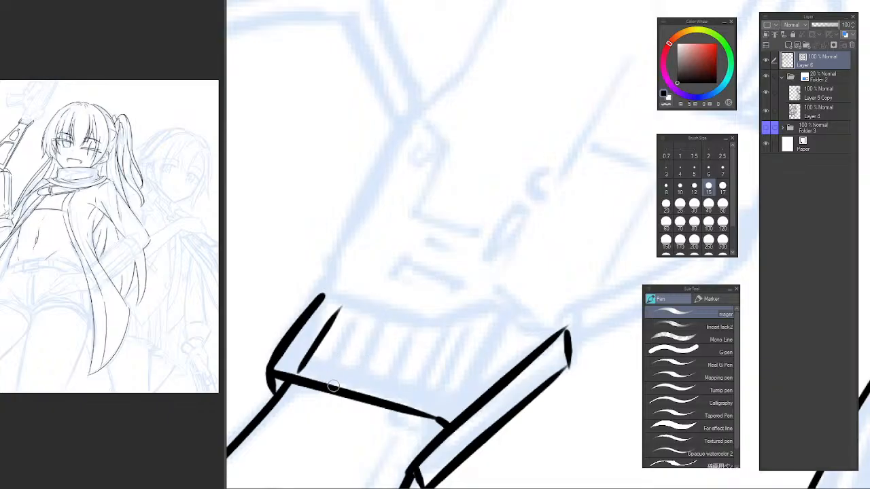
{"action": "left_click_drag", "start_coordinate": [329, 389], "coordinate": [374, 309]}
{"action": "key", "text": "ctrl+z"}
{"action": "left_click_drag", "start_coordinate": [333, 382], "coordinate": [362, 325]}
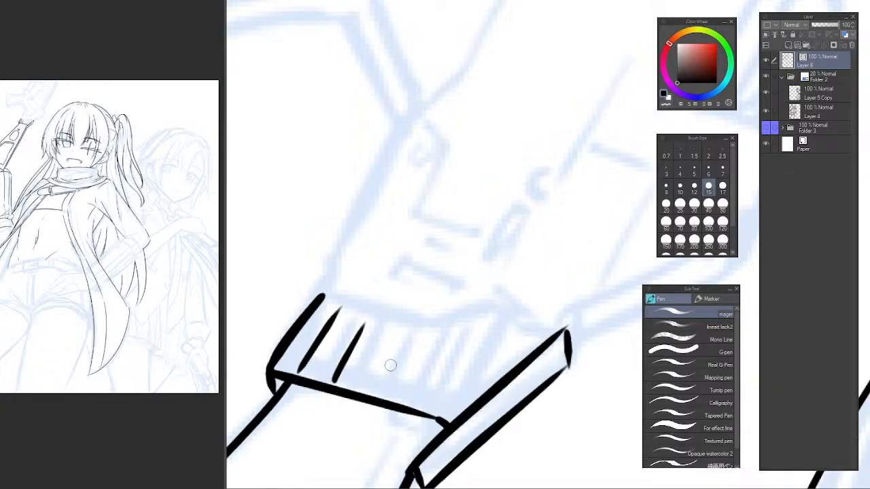
Ink the next two ribs, parallel to the first pair, across the middle of the ribbed section.
{"action": "left_click_drag", "start_coordinate": [374, 389], "coordinate": [407, 328]}
{"action": "key", "text": "ctrl+z"}
{"action": "left_click_drag", "start_coordinate": [375, 383], "coordinate": [400, 324]}
{"action": "key", "text": "ctrl+z"}
{"action": "left_click_drag", "start_coordinate": [417, 366], "coordinate": [380, 376]}
{"action": "left_click_drag", "start_coordinate": [363, 415], "coordinate": [401, 340]}
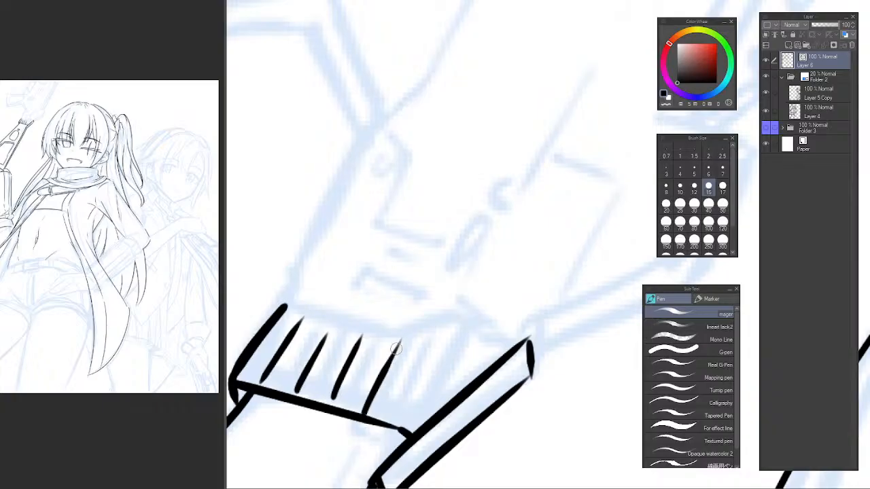
{"action": "key", "text": "ctrl+z"}
{"action": "mouse_move", "coordinate": [363, 414]}
{"action": "left_mouse_down"}
{"action": "mouse_move", "coordinate": [407, 340]}
{"action": "mouse_move", "coordinate": [379, 387]}
{"action": "mouse_move", "coordinate": [397, 341]}
{"action": "left_mouse_up"}
{"action": "key", "text": "ctrl+z"}
{"action": "key", "text": "ctrl+z"}
Ink a longer rib and a short final rib at the right end of the ribbed section.
{"action": "left_click_drag", "start_coordinate": [395, 424], "coordinate": [435, 330]}
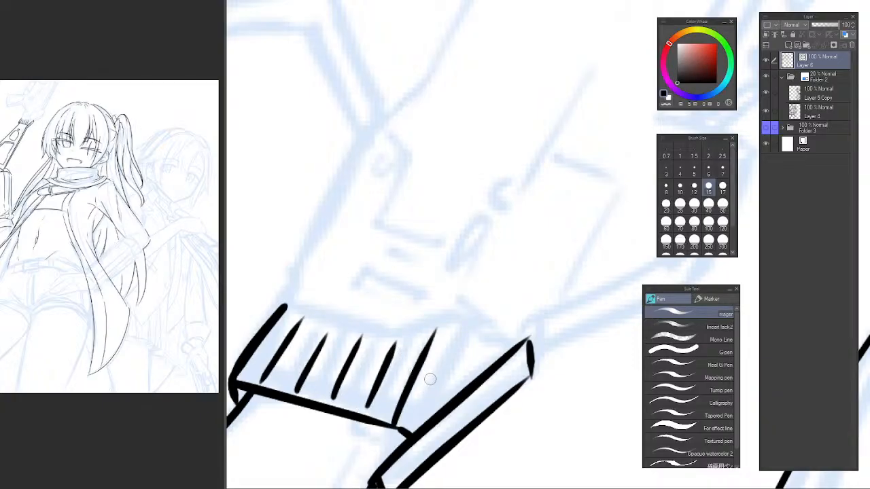
{"action": "key", "text": "ctrl+z"}
{"action": "left_click_drag", "start_coordinate": [399, 424], "coordinate": [449, 330]}
{"action": "key", "text": "ctrl+z"}
{"action": "left_click_drag", "start_coordinate": [443, 410], "coordinate": [483, 337]}
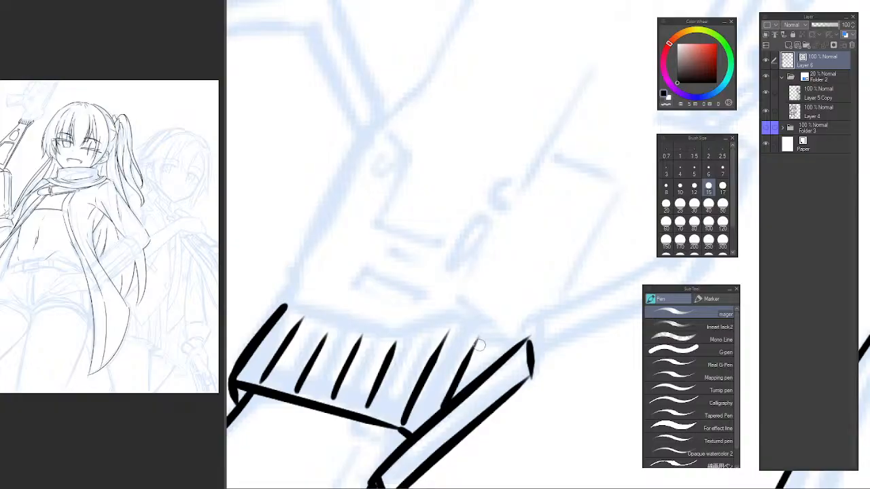
{"action": "key", "text": "ctrl+z"}
{"action": "left_click_drag", "start_coordinate": [453, 395], "coordinate": [477, 347]}
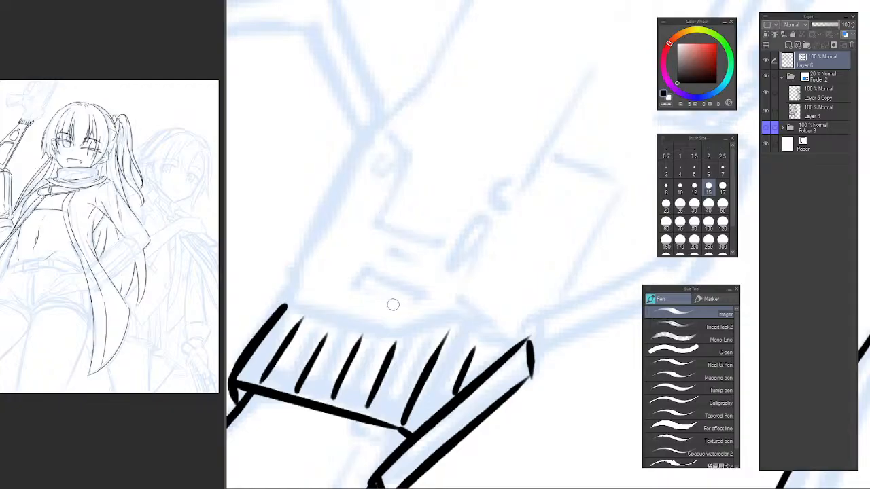
Ink the straight left portion of the ribbed section's top edge, starting from its upper-left corner.
{"action": "left_click_drag", "start_coordinate": [388, 340], "coordinate": [407, 218]}
{"action": "mouse_move", "coordinate": [350, 247]}
{"action": "left_mouse_down"}
{"action": "mouse_move", "coordinate": [363, 308]}
{"action": "mouse_move", "coordinate": [382, 336]}
{"action": "left_mouse_up"}
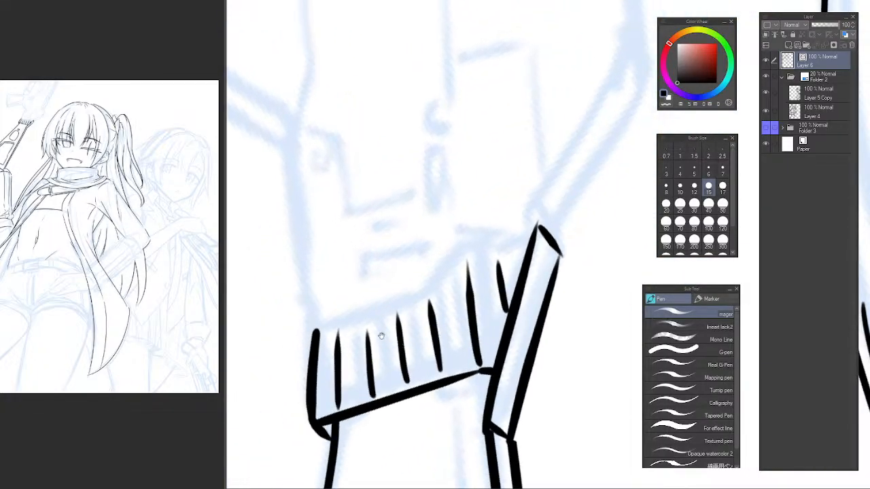
{"action": "mouse_move", "coordinate": [318, 331]}
{"action": "left_mouse_down"}
{"action": "mouse_move", "coordinate": [424, 293]}
{"action": "mouse_move", "coordinate": [320, 329]}
{"action": "mouse_move", "coordinate": [437, 277]}
{"action": "mouse_move", "coordinate": [320, 332]}
{"action": "mouse_move", "coordinate": [428, 296]}
{"action": "left_mouse_up"}
{"action": "key", "text": "ctrl+z"}
{"action": "key", "text": "ctrl+z"}
{"action": "key", "text": "ctrl+z"}
{"action": "left_click_drag", "start_coordinate": [467, 264], "coordinate": [388, 335]}
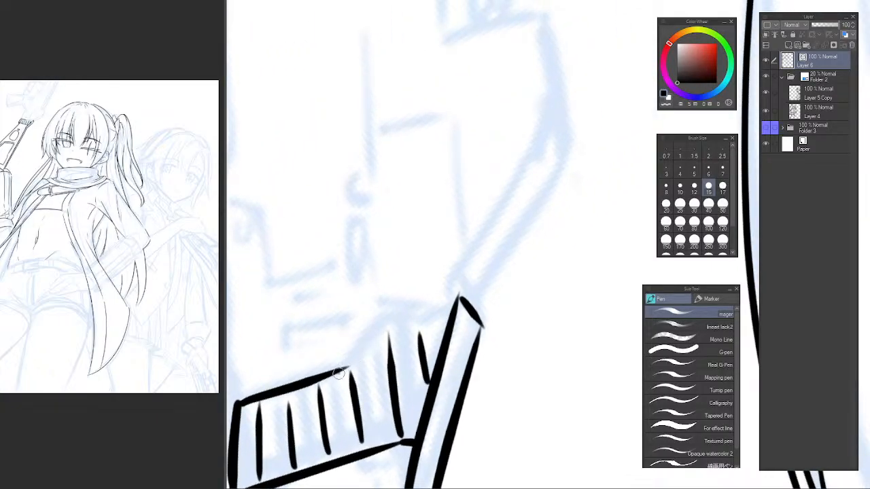
Ink the angled rest of the ribbed section's top edge up to the capped corner, adding short strokes there.
{"action": "mouse_move", "coordinate": [339, 372]}
{"action": "left_mouse_down"}
{"action": "mouse_move", "coordinate": [388, 323]}
{"action": "mouse_move", "coordinate": [456, 309]}
{"action": "left_mouse_up"}
{"action": "key", "text": "ctrl+z"}
{"action": "left_click_drag", "start_coordinate": [390, 325], "coordinate": [465, 294]}
{"action": "key", "text": "ctrl+z"}
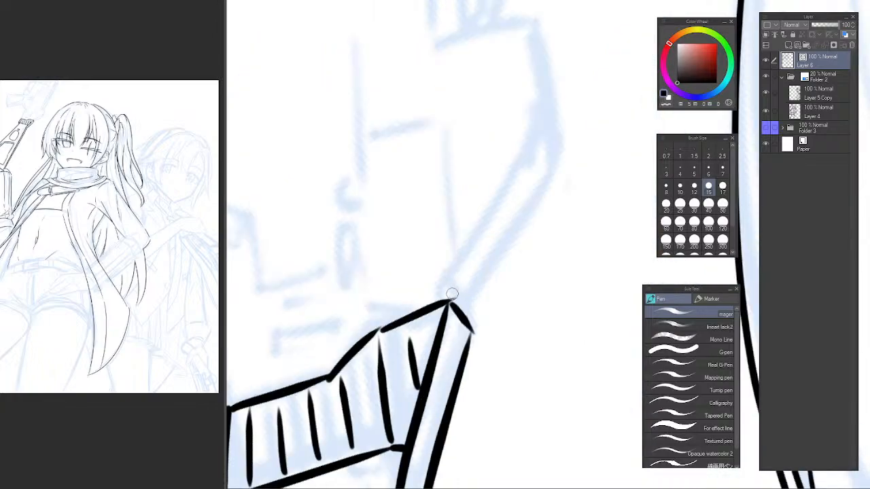
{"action": "left_click_drag", "start_coordinate": [446, 291], "coordinate": [476, 332]}
{"action": "key", "text": "ctrl+z"}
Review the whole illustration with the canvas rotation reset, then return to the rifle's unfinished receiver.
{"action": "left_click", "coordinate": [512, 313], "text": "alt"}
{"action": "left_click", "coordinate": [514, 316], "text": "alt"}
{"action": "left_click", "coordinate": [514, 319], "text": "alt"}
{"action": "left_click_drag", "start_coordinate": [573, 246], "coordinate": [522, 144]}
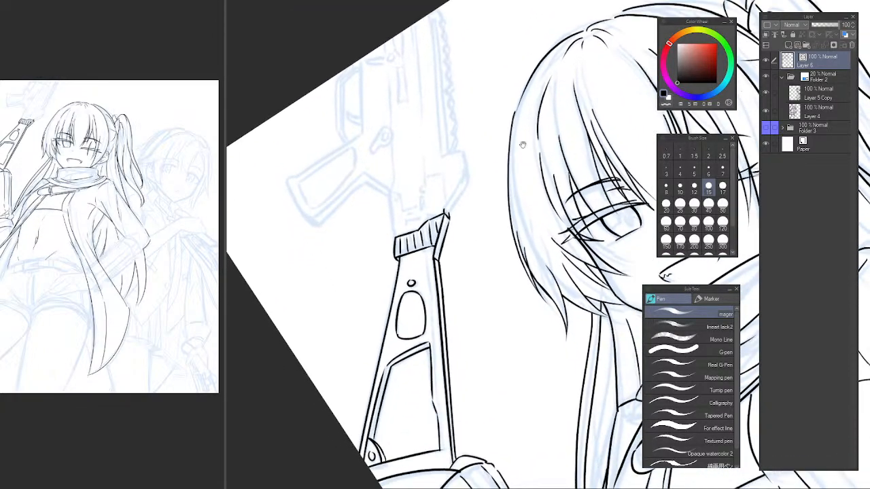
{"action": "key", "text": "ctrl+at"}
{"action": "left_click", "coordinate": [466, 229], "text": "alt"}
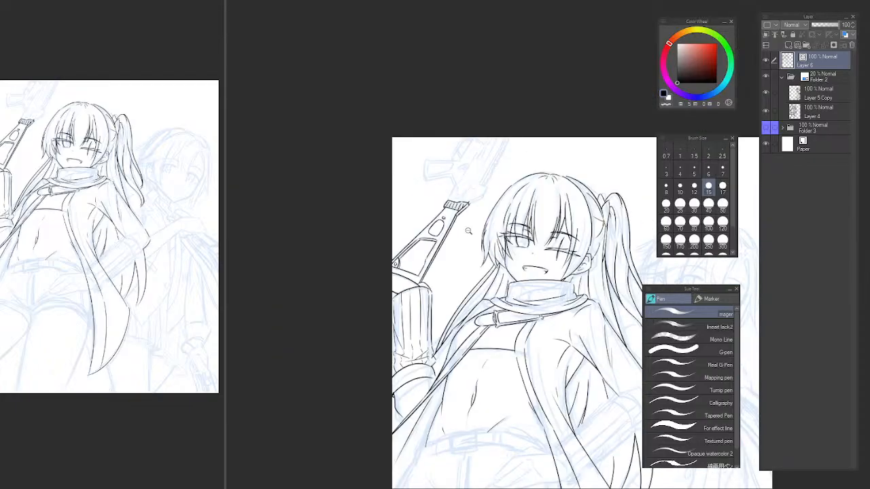
{"action": "left_click", "coordinate": [466, 229], "text": "alt"}
{"action": "left_click_drag", "start_coordinate": [468, 229], "coordinate": [440, 305]}
{"action": "left_click", "coordinate": [448, 229], "text": "ctrl"}
{"action": "left_click", "coordinate": [454, 231], "text": "ctrl"}
{"action": "left_click", "coordinate": [454, 232], "text": "ctrl"}
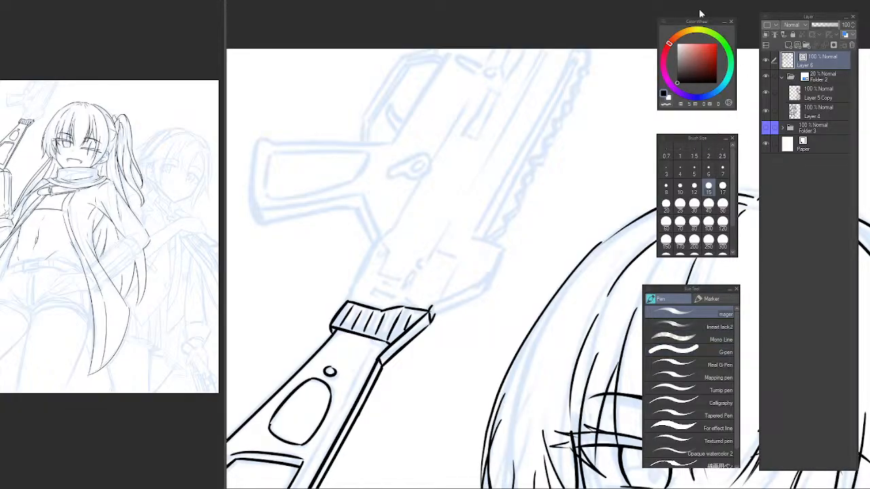
Ink the receiver's left edge in segments from the ribbed section's upper corner past the base of the grip.
{"action": "left_click_drag", "start_coordinate": [656, 101], "coordinate": [598, 138]}
{"action": "left_click_drag", "start_coordinate": [402, 215], "coordinate": [355, 165]}
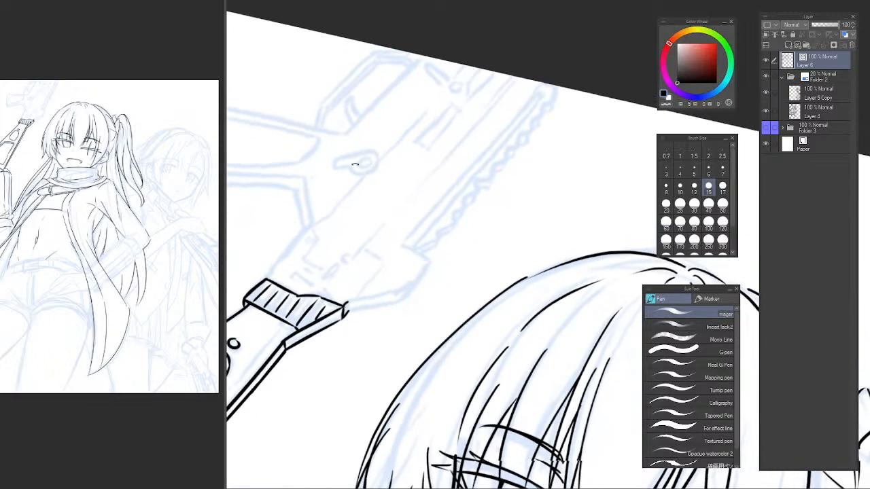
{"action": "left_click_drag", "start_coordinate": [286, 219], "coordinate": [345, 273]}
{"action": "left_click_drag", "start_coordinate": [345, 273], "coordinate": [375, 268]}
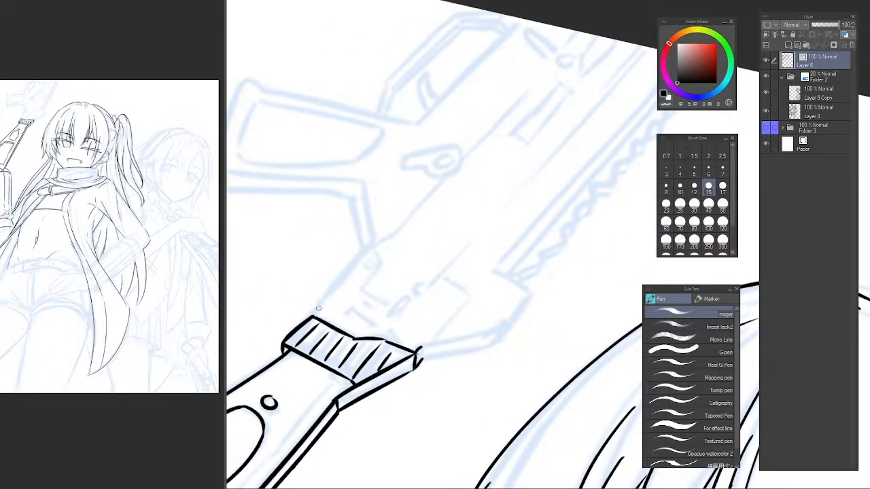
{"action": "left_click_drag", "start_coordinate": [318, 309], "coordinate": [345, 277]}
{"action": "left_click_drag", "start_coordinate": [299, 333], "coordinate": [391, 237]}
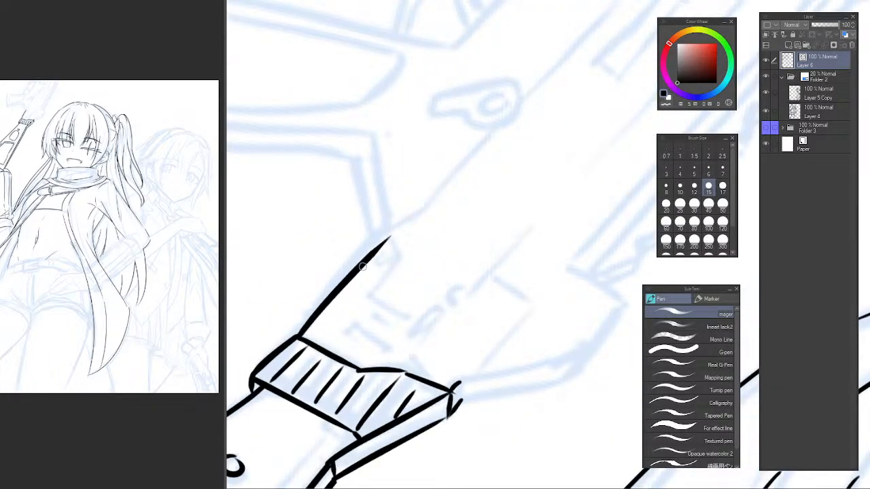
{"action": "key", "text": "ctrl+z"}
{"action": "left_click_drag", "start_coordinate": [294, 337], "coordinate": [393, 229]}
{"action": "mouse_move", "coordinate": [429, 204]}
{"action": "left_mouse_down"}
{"action": "mouse_move", "coordinate": [361, 286]}
{"action": "mouse_move", "coordinate": [425, 217]}
{"action": "mouse_move", "coordinate": [383, 247]}
{"action": "mouse_move", "coordinate": [443, 201]}
{"action": "left_mouse_up"}
{"action": "left_click", "coordinate": [404, 256], "text": "alt"}
{"action": "left_click", "coordinate": [408, 255], "text": "alt"}
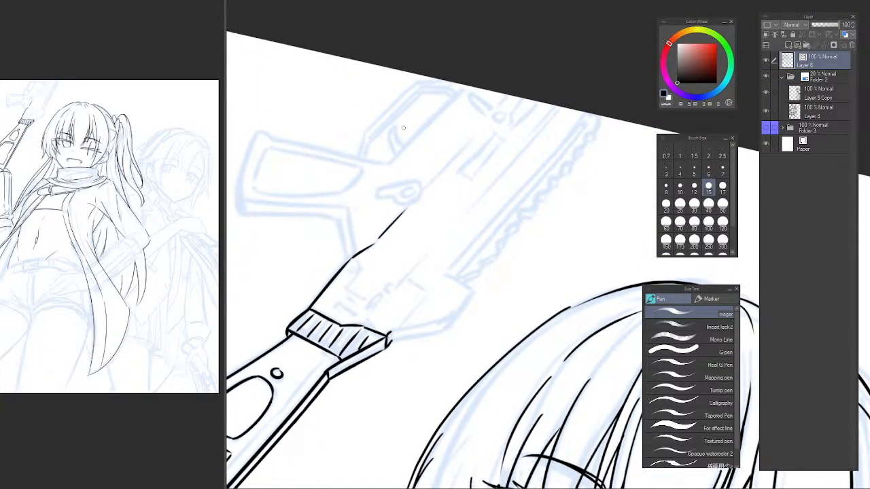
Ink a small C-shaped pin just inside the receiver's edge, below the base of the grip.
{"action": "left_click", "coordinate": [348, 276], "text": "ctrl"}
{"action": "left_click", "coordinate": [350, 274], "text": "ctrl"}
{"action": "left_click", "coordinate": [354, 264], "text": "ctrl"}
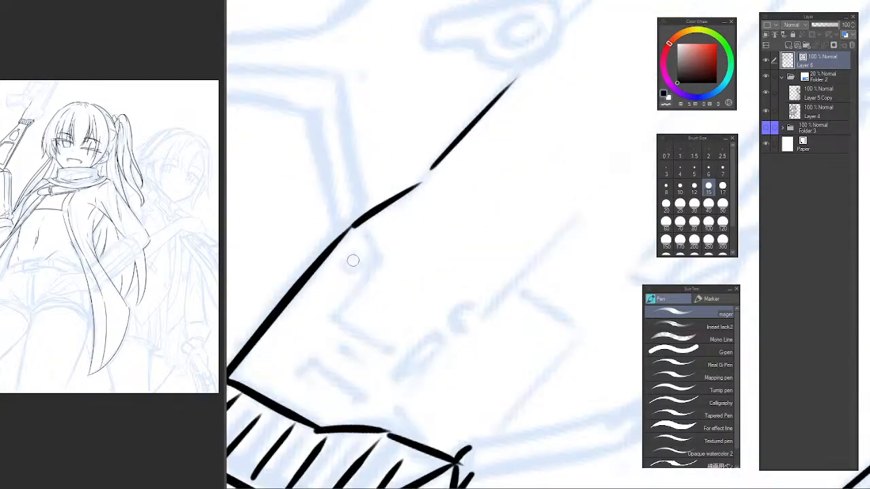
{"action": "mouse_move", "coordinate": [354, 256]}
{"action": "left_mouse_down"}
{"action": "mouse_move", "coordinate": [343, 249]}
{"action": "mouse_move", "coordinate": [361, 264]}
{"action": "left_mouse_up"}
{"action": "key", "text": "ctrl+z"}
Ink the angular panel line around the small pin, with two short slanted strokes and a longer line across the receiver.
{"action": "key", "text": "ctrl+z"}
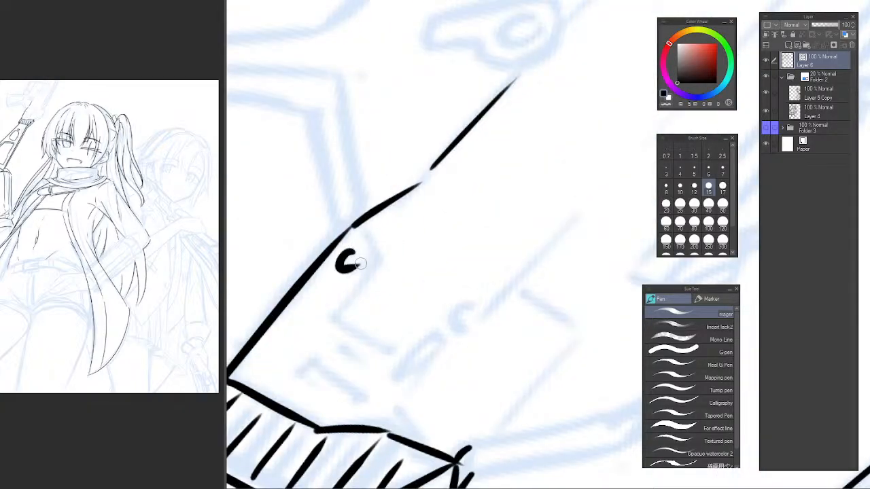
{"action": "left_click_drag", "start_coordinate": [362, 223], "coordinate": [375, 260]}
{"action": "key", "text": "ctrl+z"}
{"action": "mouse_move", "coordinate": [362, 222]}
{"action": "left_mouse_down"}
{"action": "mouse_move", "coordinate": [375, 261]}
{"action": "mouse_move", "coordinate": [333, 323]}
{"action": "left_mouse_up"}
{"action": "key", "text": "ctrl+z"}
{"action": "left_click_drag", "start_coordinate": [377, 263], "coordinate": [336, 317]}
{"action": "key", "text": "ctrl+z"}
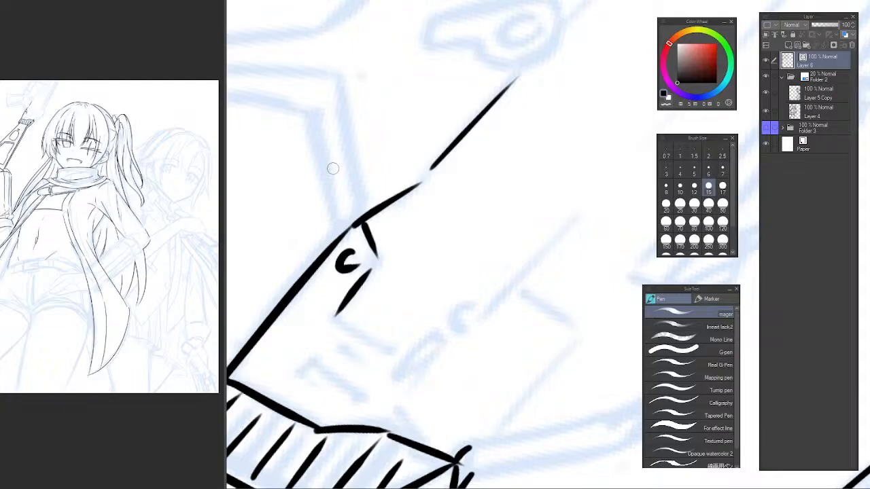
{"action": "mouse_move", "coordinate": [386, 343]}
{"action": "left_mouse_down"}
{"action": "mouse_move", "coordinate": [407, 235]}
{"action": "mouse_move", "coordinate": [421, 285]}
{"action": "left_mouse_up"}
{"action": "key", "text": "ctrl+z"}
{"action": "left_click_drag", "start_coordinate": [362, 241], "coordinate": [423, 282]}
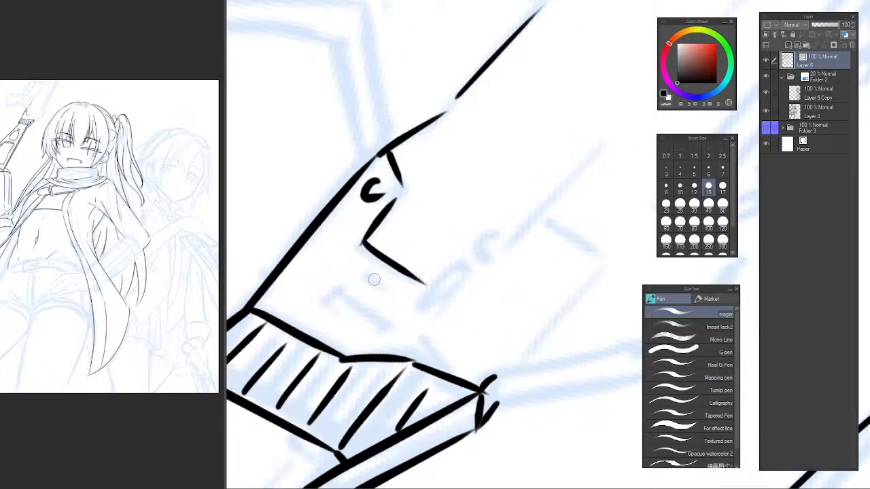
Ink a short dash and a bracket-shaped mark below the angular panel line on the receiver.
{"action": "left_click_drag", "start_coordinate": [370, 277], "coordinate": [396, 300]}
{"action": "left_click_drag", "start_coordinate": [325, 308], "coordinate": [339, 293]}
{"action": "left_click_drag", "start_coordinate": [337, 292], "coordinate": [388, 321]}
{"action": "key", "text": "ctrl+z"}
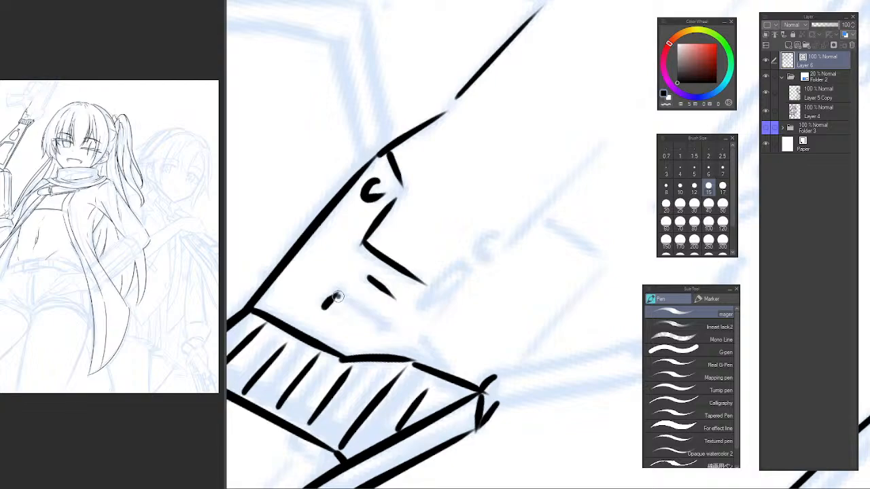
{"action": "left_click_drag", "start_coordinate": [337, 296], "coordinate": [393, 333]}
Ink the narrow elongated loop at the end of the panel line and a small crescent above it.
{"action": "scroll", "coordinate": [470, 323], "scroll_direction": "down", "scroll_amount": 2}
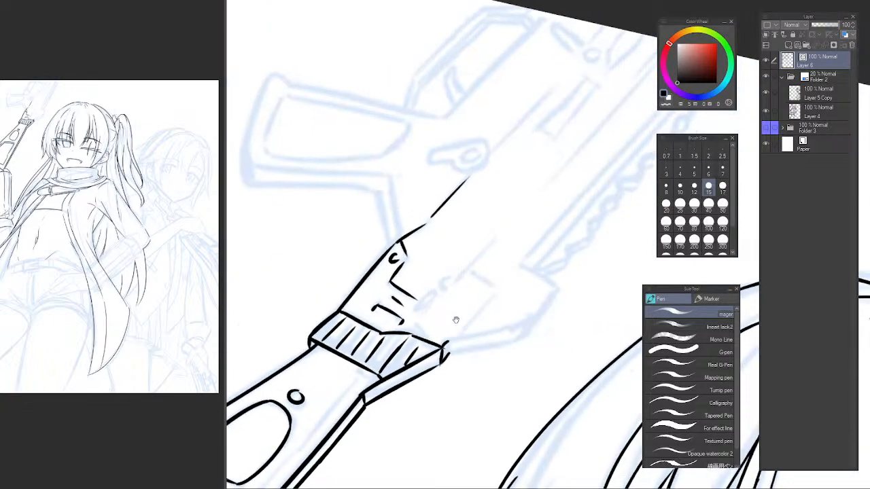
{"action": "left_click_drag", "start_coordinate": [456, 320], "coordinate": [392, 293]}
{"action": "scroll", "coordinate": [365, 276], "scroll_direction": "up", "scroll_amount": 3}
{"action": "mouse_move", "coordinate": [379, 246]}
{"action": "left_mouse_down"}
{"action": "mouse_move", "coordinate": [329, 301]}
{"action": "mouse_move", "coordinate": [387, 253]}
{"action": "left_mouse_up"}
{"action": "left_click_drag", "start_coordinate": [422, 208], "coordinate": [414, 240]}
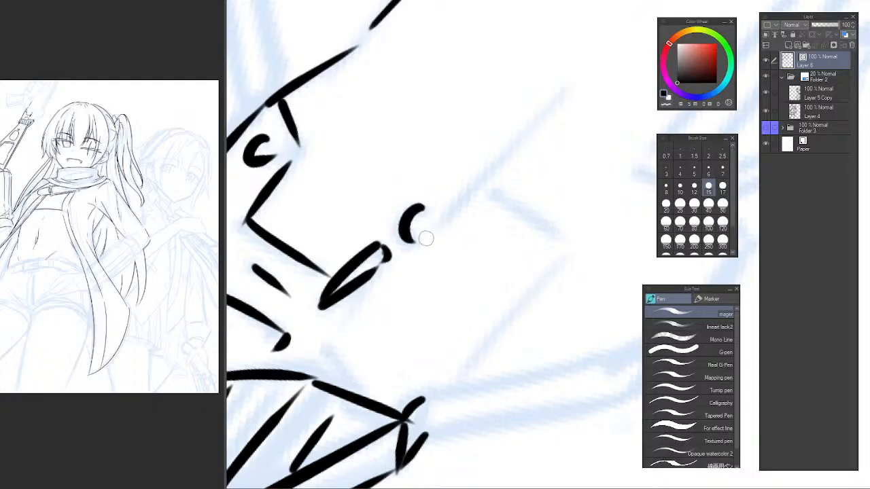
Ink a long straight diagonal line along the receiver, starting just beyond the small crescent.
{"action": "mouse_move", "coordinate": [448, 211]}
{"action": "left_mouse_down"}
{"action": "mouse_move", "coordinate": [345, 318]}
{"action": "mouse_move", "coordinate": [481, 178]}
{"action": "left_mouse_up"}
{"action": "key", "text": "ctrl+z"}
{"action": "left_click_drag", "start_coordinate": [334, 330], "coordinate": [491, 171]}
{"action": "key", "text": "ctrl+z"}
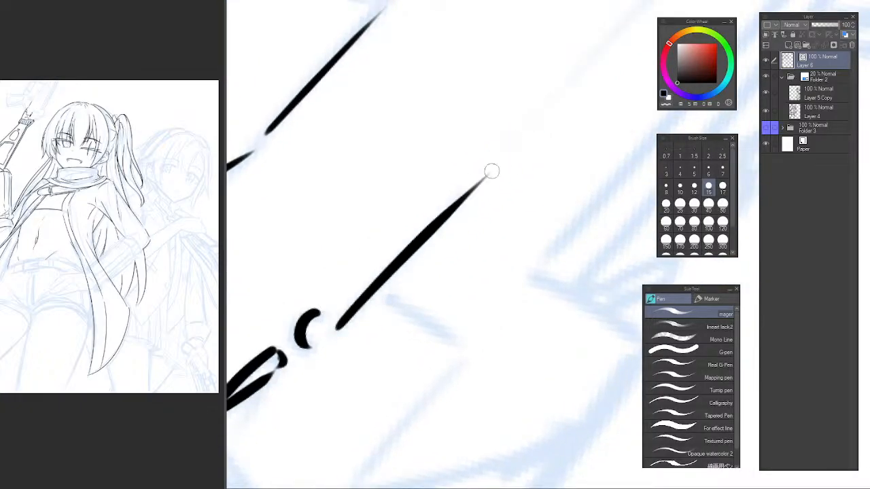
Ink the corner panel beside the long diagonal with a short crossing line and a line down toward the lower edge.
{"action": "mouse_move", "coordinate": [398, 299]}
{"action": "left_mouse_down"}
{"action": "mouse_move", "coordinate": [464, 360]}
{"action": "mouse_move", "coordinate": [480, 354]}
{"action": "mouse_move", "coordinate": [410, 150]}
{"action": "left_mouse_up"}
{"action": "key", "text": "ctrl+z"}
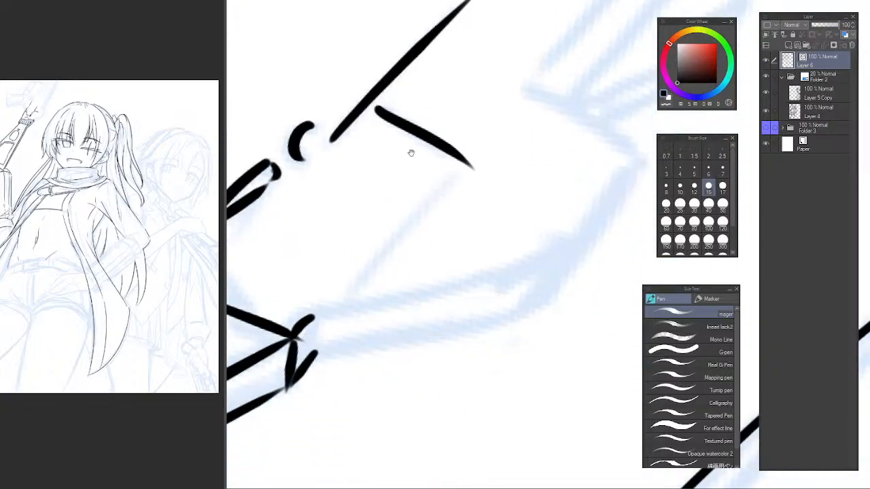
{"action": "mouse_move", "coordinate": [462, 170]}
{"action": "left_mouse_down"}
{"action": "mouse_move", "coordinate": [339, 311]}
{"action": "mouse_move", "coordinate": [399, 236]}
{"action": "mouse_move", "coordinate": [341, 291]}
{"action": "left_mouse_up"}
{"action": "key", "text": "ctrl+z"}
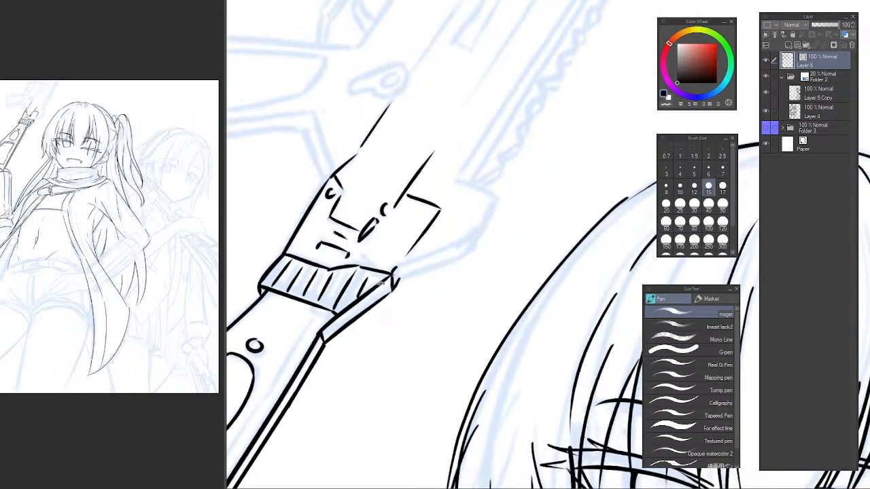
Ink two parallel lines for the receiver's lower-right edge, rising from the capped corner of the ribbed section.
{"action": "mouse_move", "coordinate": [380, 283]}
{"action": "left_mouse_down"}
{"action": "mouse_move", "coordinate": [394, 321]}
{"action": "mouse_move", "coordinate": [371, 313]}
{"action": "mouse_move", "coordinate": [390, 297]}
{"action": "mouse_move", "coordinate": [388, 314]}
{"action": "mouse_move", "coordinate": [462, 256]}
{"action": "left_mouse_up"}
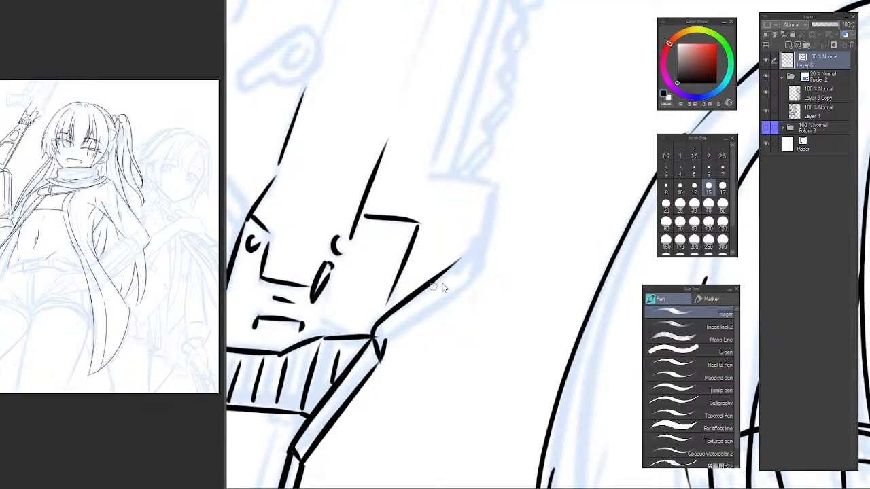
{"action": "key", "text": "ctrl+z"}
{"action": "left_click_drag", "start_coordinate": [379, 323], "coordinate": [471, 259]}
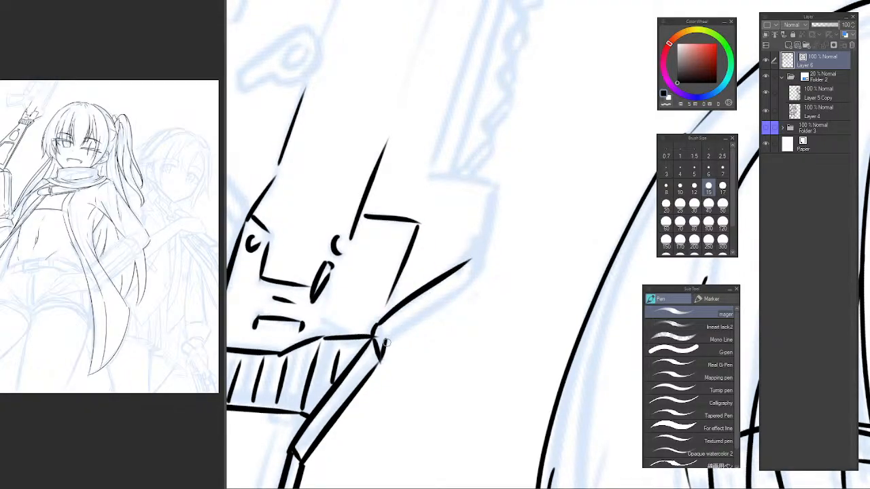
{"action": "left_click_drag", "start_coordinate": [384, 344], "coordinate": [474, 269]}
{"action": "key", "text": "ctrl+z"}
{"action": "left_click_drag", "start_coordinate": [388, 337], "coordinate": [469, 285]}
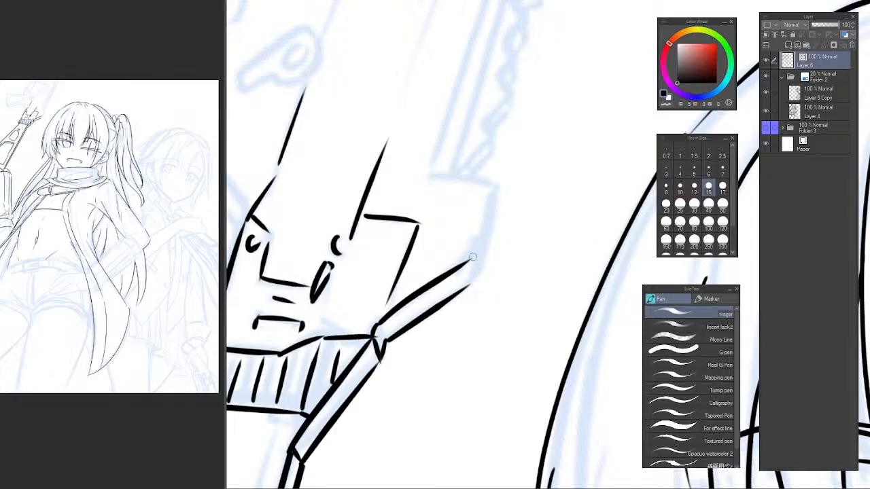
Ink the receiver's right end, closing the parallel lines and extending the outer edge up toward the toothed rail.
{"action": "mouse_move", "coordinate": [478, 251]}
{"action": "left_mouse_down"}
{"action": "mouse_move", "coordinate": [472, 285]}
{"action": "mouse_move", "coordinate": [491, 185]}
{"action": "mouse_move", "coordinate": [494, 213]}
{"action": "mouse_move", "coordinate": [474, 285]}
{"action": "left_mouse_up"}
{"action": "key", "text": "ctrl+z"}
{"action": "key", "text": "ctrl+z"}
{"action": "key", "text": "ctrl+z"}
{"action": "key", "text": "ctrl+z"}
{"action": "key", "text": "ctrl+z"}
{"action": "left_click_drag", "start_coordinate": [494, 206], "coordinate": [480, 278]}
{"action": "scroll", "coordinate": [504, 275], "scroll_direction": "down", "scroll_amount": 6}
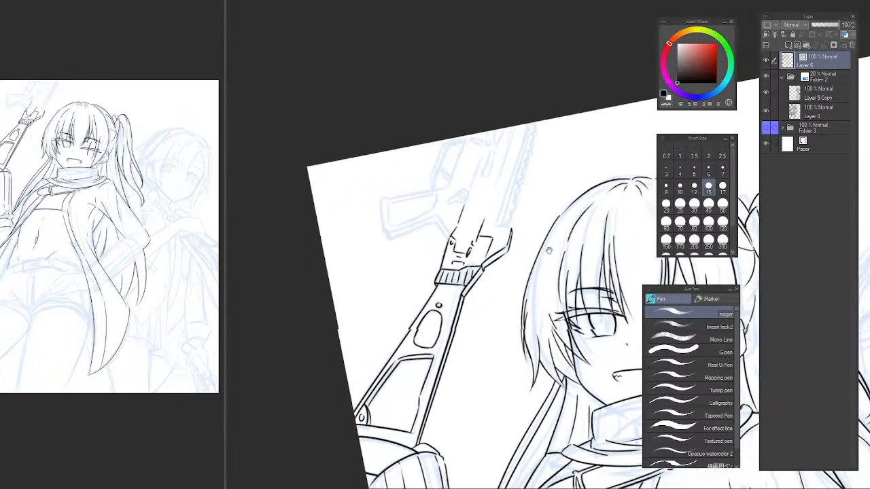
{"action": "left_click_drag", "start_coordinate": [502, 222], "coordinate": [492, 172]}
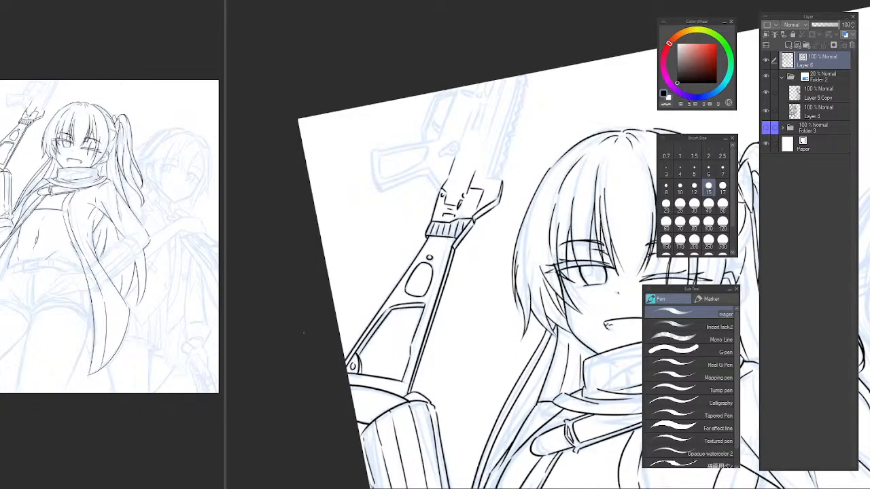
Ink the curved butt end of the rifle's grip with its rounded upper and lower corners.
{"action": "left_click_drag", "start_coordinate": [503, 265], "coordinate": [396, 222]}
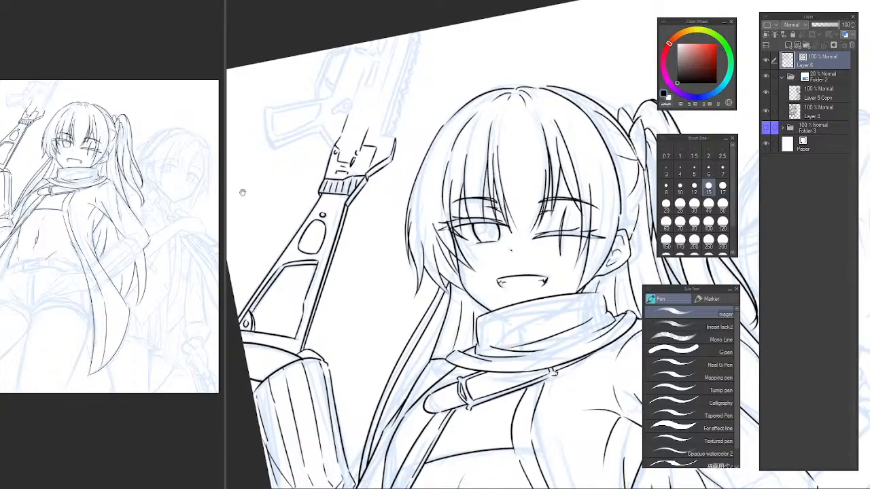
{"action": "left_click_drag", "start_coordinate": [271, 172], "coordinate": [305, 273]}
{"action": "scroll", "coordinate": [309, 270], "scroll_direction": "up", "scroll_amount": 1}
{"action": "scroll", "coordinate": [345, 230], "scroll_direction": "up", "scroll_amount": 1}
{"action": "left_click_drag", "start_coordinate": [343, 228], "coordinate": [379, 292]}
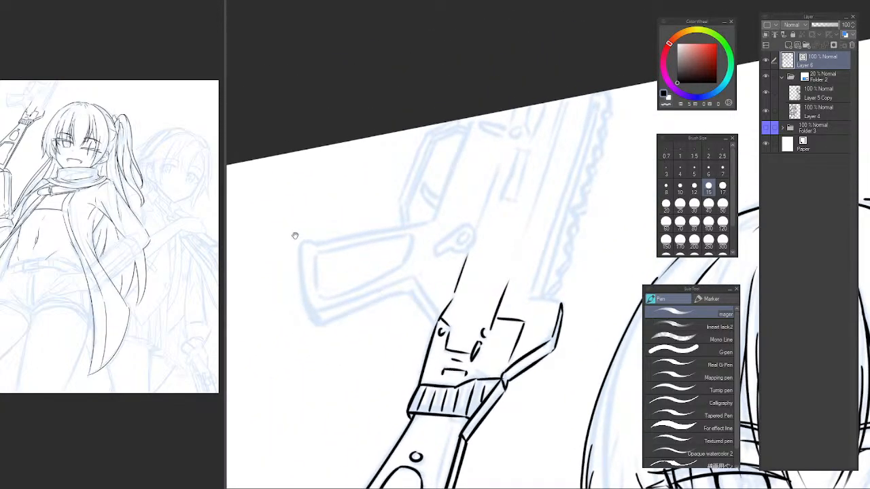
{"action": "scroll", "coordinate": [310, 259], "scroll_direction": "up", "scroll_amount": 1}
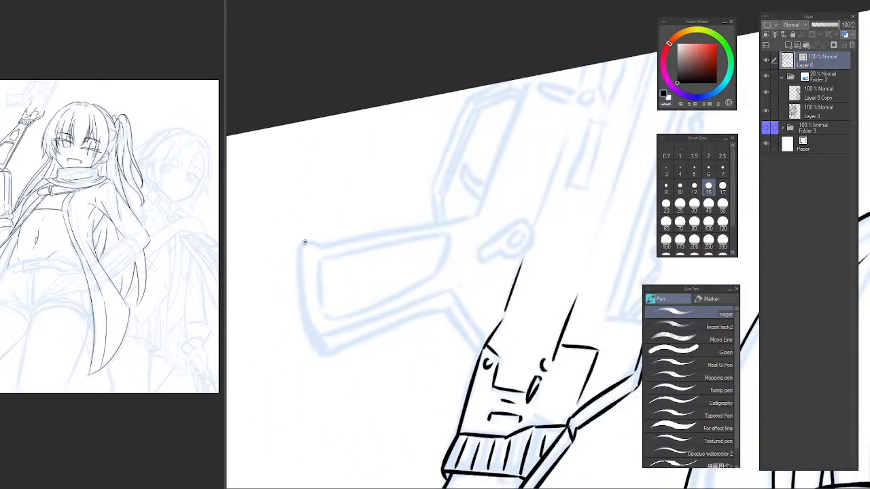
{"action": "mouse_move", "coordinate": [304, 242]}
{"action": "left_mouse_down"}
{"action": "mouse_move", "coordinate": [314, 312]}
{"action": "mouse_move", "coordinate": [307, 312]}
{"action": "mouse_move", "coordinate": [300, 246]}
{"action": "mouse_move", "coordinate": [315, 337]}
{"action": "mouse_move", "coordinate": [340, 349]}
{"action": "mouse_move", "coordinate": [316, 341]}
{"action": "mouse_move", "coordinate": [338, 353]}
{"action": "mouse_move", "coordinate": [325, 373]}
{"action": "mouse_move", "coordinate": [346, 415]}
{"action": "left_mouse_up"}
{"action": "key", "text": "ctrl+z"}
Ink the grip's long upper edge from the rounded corner toward the receiver.
{"action": "key", "text": "ctrl+z"}
{"action": "key", "text": "ctrl+z"}
{"action": "key", "text": "ctrl+z"}
{"action": "key", "text": "ctrl+z"}
{"action": "scroll", "coordinate": [292, 285], "scroll_direction": "up", "scroll_amount": 1}
{"action": "mouse_move", "coordinate": [271, 314]}
{"action": "left_mouse_down"}
{"action": "mouse_move", "coordinate": [299, 310]}
{"action": "mouse_move", "coordinate": [528, 216]}
{"action": "left_mouse_up"}
{"action": "key", "text": "ctrl+z"}
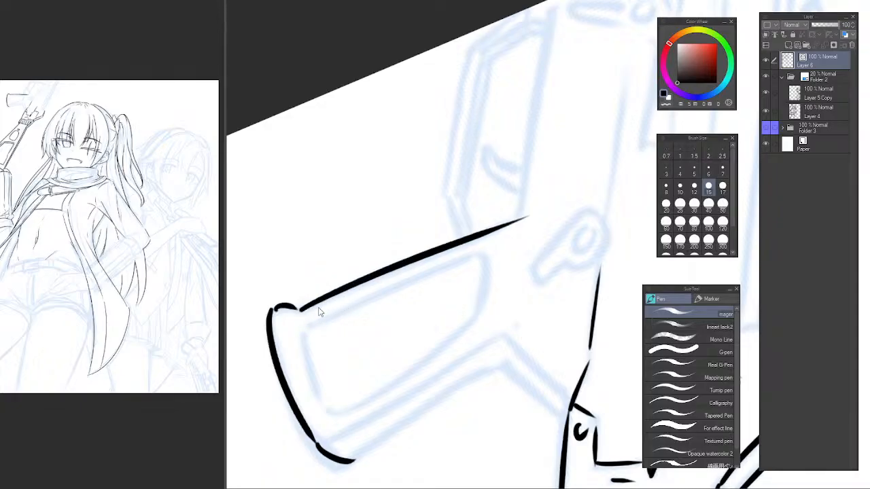
{"action": "key", "text": "ctrl+z"}
{"action": "mouse_move", "coordinate": [300, 311]}
{"action": "left_mouse_down"}
{"action": "mouse_move", "coordinate": [529, 209]}
{"action": "mouse_move", "coordinate": [419, 323]}
{"action": "left_mouse_up"}
Ink the receiver's straight diagonal edge from the end of the grip's upper edge to the canvas border.
{"action": "left_click_drag", "start_coordinate": [423, 179], "coordinate": [506, 110]}
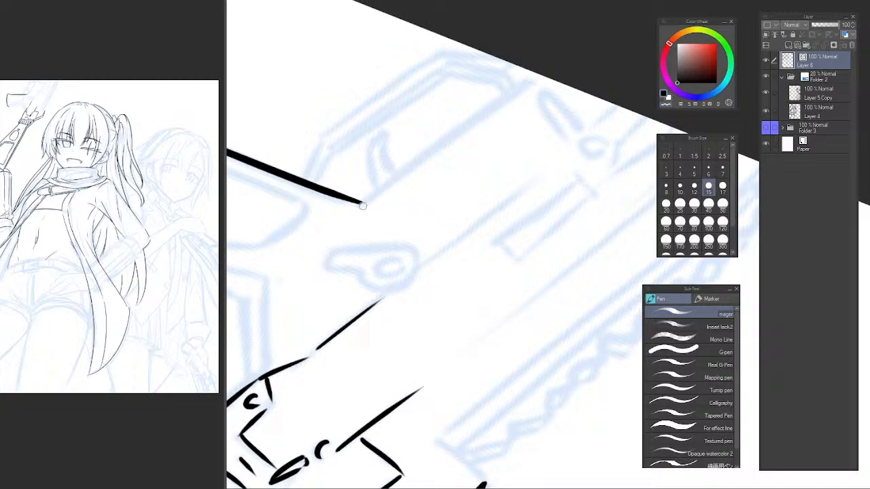
{"action": "left_click_drag", "start_coordinate": [362, 201], "coordinate": [590, 62]}
{"action": "key", "text": "ctrl+z"}
{"action": "left_click_drag", "start_coordinate": [362, 202], "coordinate": [575, 52]}
{"action": "key", "text": "ctrl+z"}
{"action": "left_click_drag", "start_coordinate": [361, 203], "coordinate": [554, 65]}
Ink the grip's outer lower edge and the curved line joining it to the receiver's corner.
{"action": "left_click_drag", "start_coordinate": [277, 263], "coordinate": [537, 178]}
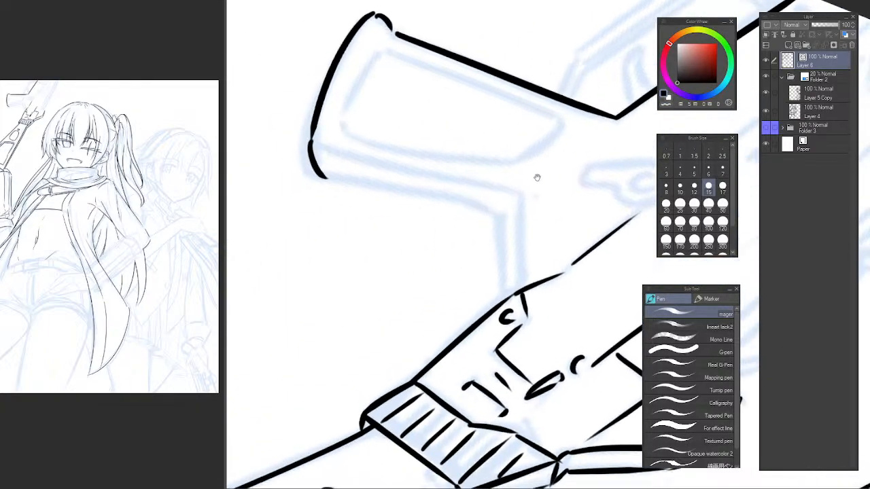
{"action": "left_click_drag", "start_coordinate": [334, 212], "coordinate": [336, 274]}
{"action": "mouse_move", "coordinate": [314, 241]}
{"action": "left_mouse_down"}
{"action": "mouse_move", "coordinate": [485, 224]}
{"action": "mouse_move", "coordinate": [521, 313]}
{"action": "left_mouse_up"}
{"action": "key", "text": "ctrl+z"}
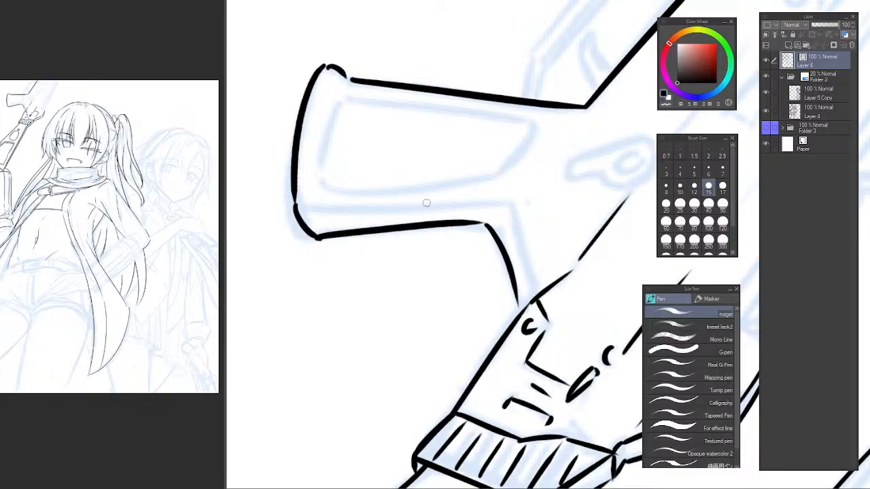
Ink an inner line running just inside the grip's lower edge.
{"action": "left_click_drag", "start_coordinate": [307, 209], "coordinate": [494, 206]}
{"action": "key", "text": "ctrl+z"}
{"action": "mouse_move", "coordinate": [306, 209]}
{"action": "left_mouse_down"}
{"action": "mouse_move", "coordinate": [492, 196]}
{"action": "mouse_move", "coordinate": [412, 214]}
{"action": "mouse_move", "coordinate": [403, 214]}
{"action": "mouse_move", "coordinate": [504, 201]}
{"action": "left_mouse_up"}
{"action": "key", "text": "ctrl+z"}
{"action": "key", "text": "ctrl+z"}
{"action": "key", "text": "ctrl+z"}
{"action": "left_click_drag", "start_coordinate": [300, 202], "coordinate": [547, 203]}
{"action": "key", "text": "ctrl+z"}
{"action": "mouse_move", "coordinate": [301, 200]}
{"action": "left_mouse_down"}
{"action": "mouse_move", "coordinate": [360, 204]}
{"action": "mouse_move", "coordinate": [509, 185]}
{"action": "left_mouse_up"}
Ink the short inner line from the end of the grip's inner lower edge to the receiver's corner.
{"action": "key", "text": "ctrl+z"}
{"action": "mouse_move", "coordinate": [303, 201]}
{"action": "left_mouse_down"}
{"action": "mouse_move", "coordinate": [336, 214]}
{"action": "mouse_move", "coordinate": [503, 217]}
{"action": "left_mouse_up"}
{"action": "key", "text": "ctrl+z"}
{"action": "mouse_move", "coordinate": [303, 202]}
{"action": "left_mouse_down"}
{"action": "mouse_move", "coordinate": [525, 207]}
{"action": "mouse_move", "coordinate": [534, 310]}
{"action": "left_mouse_up"}
{"action": "key", "text": "c"}
{"action": "key", "text": "e"}
{"action": "key", "text": "p"}
{"action": "key", "text": "c"}
Ink the short curved edge of the grip's inset panel beside the butt end.
{"action": "key", "text": "ctrl+z"}
{"action": "left_click_drag", "start_coordinate": [516, 208], "coordinate": [533, 284]}
{"action": "left_click_drag", "start_coordinate": [520, 171], "coordinate": [483, 249]}
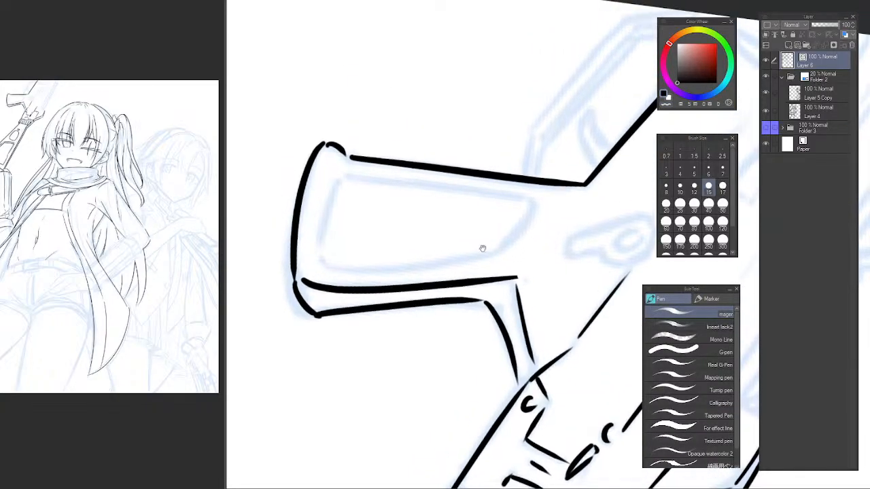
{"action": "left_click_drag", "start_coordinate": [369, 219], "coordinate": [373, 277]}
{"action": "mouse_move", "coordinate": [335, 233]}
{"action": "left_mouse_down"}
{"action": "mouse_move", "coordinate": [348, 317]}
{"action": "mouse_move", "coordinate": [330, 261]}
{"action": "mouse_move", "coordinate": [333, 323]}
{"action": "left_mouse_up"}
Ink the inset panel's long upper edge and its slanted end nearest the receiver.
{"action": "key", "text": "ctrl+z"}
{"action": "left_click_drag", "start_coordinate": [340, 240], "coordinate": [542, 204]}
{"action": "key", "text": "ctrl+z"}
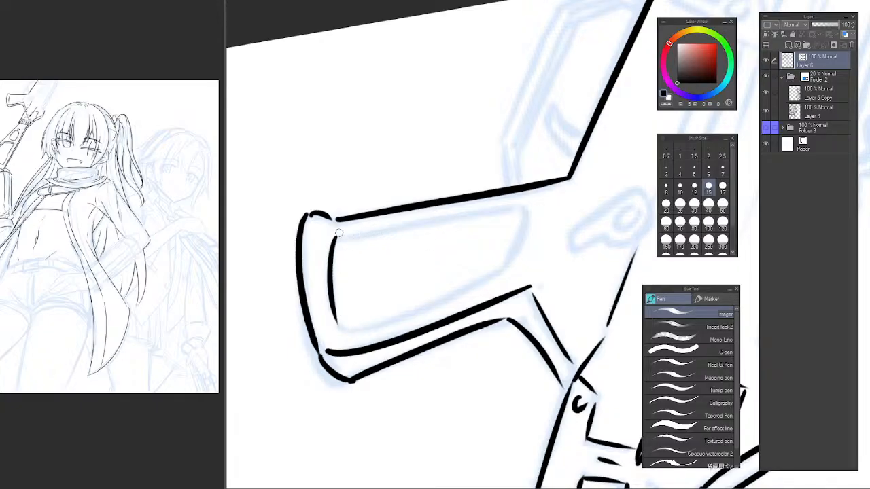
{"action": "left_click_drag", "start_coordinate": [337, 233], "coordinate": [553, 196]}
{"action": "key", "text": "ctrl+z"}
{"action": "mouse_move", "coordinate": [335, 239]}
{"action": "left_mouse_down"}
{"action": "mouse_move", "coordinate": [529, 206]}
{"action": "mouse_move", "coordinate": [500, 270]}
{"action": "left_mouse_up"}
{"action": "key", "text": "ctrl+z"}
{"action": "left_click_drag", "start_coordinate": [524, 210], "coordinate": [501, 271]}
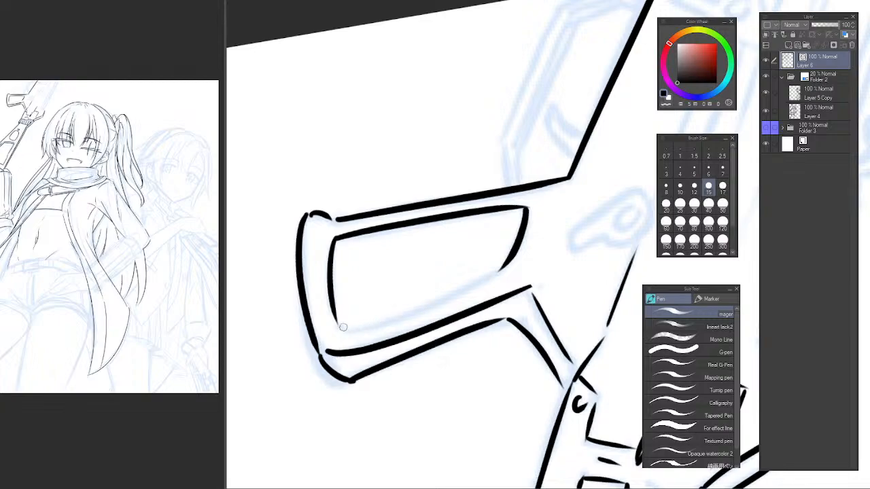
Ink the inset panel's lower edge to close its outline.
{"action": "mouse_move", "coordinate": [343, 327]}
{"action": "left_mouse_down"}
{"action": "mouse_move", "coordinate": [416, 311]}
{"action": "mouse_move", "coordinate": [530, 266]}
{"action": "left_mouse_up"}
{"action": "key", "text": "ctrl+z"}
{"action": "left_click_drag", "start_coordinate": [337, 325], "coordinate": [507, 259]}
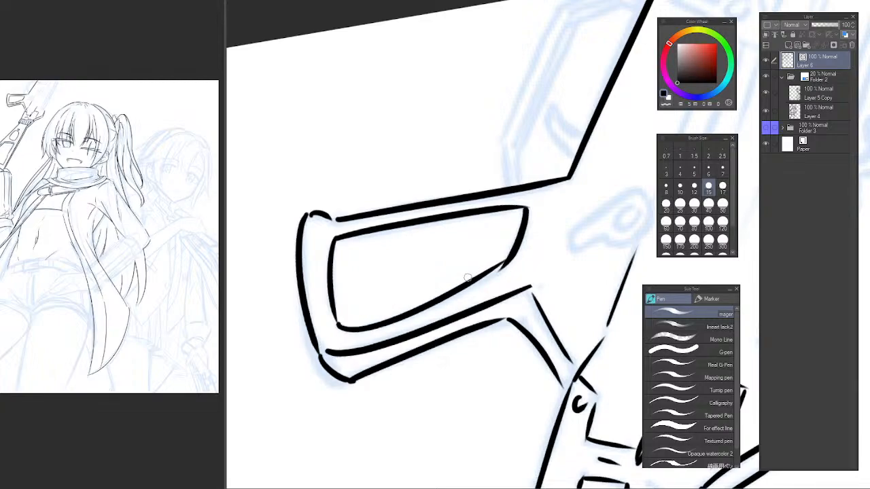
{"action": "key", "text": "ctrl+z"}
{"action": "left_click_drag", "start_coordinate": [346, 324], "coordinate": [530, 247]}
{"action": "key", "text": "ctrl+z"}
{"action": "left_click_drag", "start_coordinate": [339, 326], "coordinate": [523, 253]}
{"action": "key", "text": "ctrl+z"}
{"action": "left_click_drag", "start_coordinate": [341, 325], "coordinate": [506, 267]}
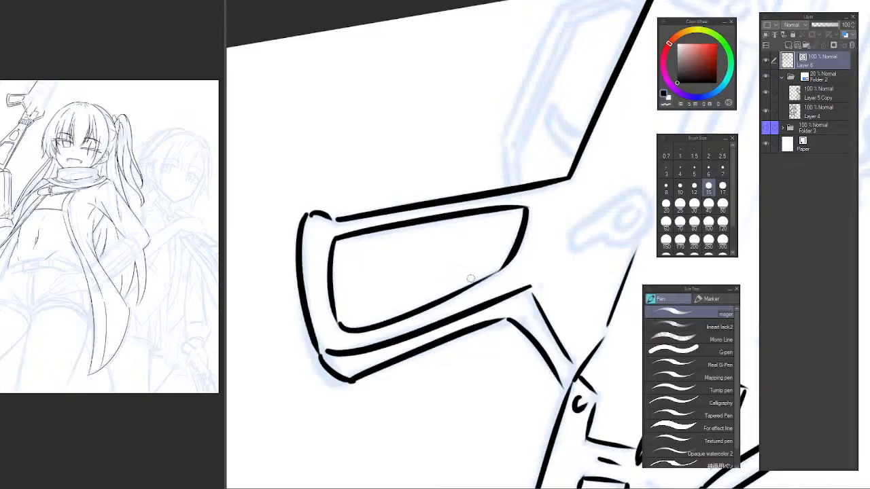
Ink the small lever beside the grip, with its rounded pivot end and inner crescent.
{"action": "scroll", "coordinate": [564, 238], "scroll_direction": "down", "scroll_amount": 2}
{"action": "left_click_drag", "start_coordinate": [572, 242], "coordinate": [386, 227]}
{"action": "scroll", "coordinate": [406, 226], "scroll_direction": "up", "scroll_amount": 3}
{"action": "mouse_move", "coordinate": [458, 186]}
{"action": "left_mouse_down"}
{"action": "mouse_move", "coordinate": [356, 234]}
{"action": "mouse_move", "coordinate": [419, 204]}
{"action": "mouse_move", "coordinate": [355, 253]}
{"action": "mouse_move", "coordinate": [381, 269]}
{"action": "mouse_move", "coordinate": [367, 274]}
{"action": "mouse_move", "coordinate": [376, 275]}
{"action": "left_mouse_up"}
{"action": "key", "text": "ctrl+z"}
{"action": "key", "text": "ctrl+z"}
{"action": "key", "text": "ctrl+z"}
{"action": "mouse_move", "coordinate": [352, 254]}
{"action": "left_mouse_down"}
{"action": "mouse_move", "coordinate": [376, 274]}
{"action": "mouse_move", "coordinate": [375, 266]}
{"action": "mouse_move", "coordinate": [355, 261]}
{"action": "mouse_move", "coordinate": [368, 276]}
{"action": "mouse_move", "coordinate": [412, 256]}
{"action": "mouse_move", "coordinate": [452, 269]}
{"action": "mouse_move", "coordinate": [462, 208]}
{"action": "left_mouse_up"}
{"action": "key", "text": "ctrl+z"}
{"action": "key", "text": "ctrl+z"}
{"action": "key", "text": "ctrl+z"}
{"action": "mouse_move", "coordinate": [408, 259]}
{"action": "left_mouse_down"}
{"action": "mouse_move", "coordinate": [418, 265]}
{"action": "mouse_move", "coordinate": [468, 193]}
{"action": "mouse_move", "coordinate": [448, 213]}
{"action": "mouse_move", "coordinate": [457, 231]}
{"action": "left_mouse_up"}
{"action": "left_click", "coordinate": [478, 234], "text": "alt"}
{"action": "left_click", "coordinate": [479, 235], "text": "alt"}
{"action": "left_click", "coordinate": [489, 248], "text": "alt"}
{"action": "left_click", "coordinate": [490, 249], "text": "alt"}
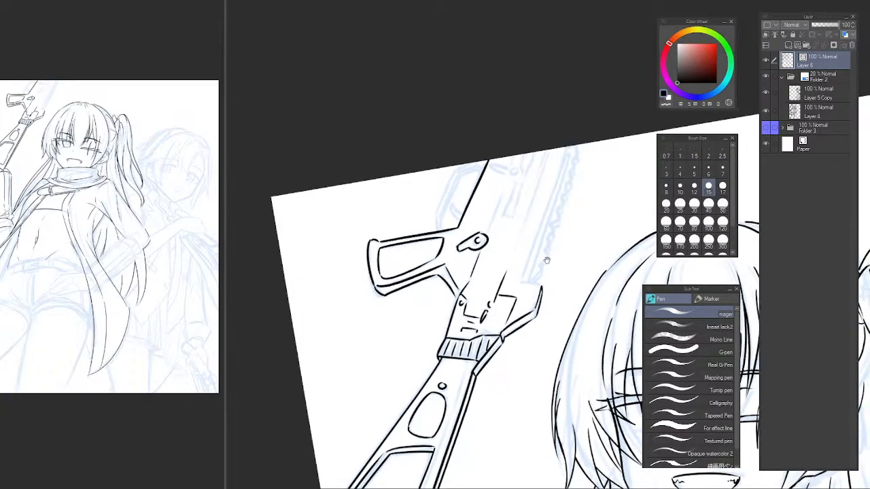
Ink two short parallel lines rising from the grip's upper edge as the lower end of the trigger guard.
{"action": "left_click_drag", "start_coordinate": [545, 260], "coordinate": [480, 274]}
{"action": "left_click_drag", "start_coordinate": [469, 239], "coordinate": [463, 217]}
{"action": "left_click_drag", "start_coordinate": [459, 200], "coordinate": [409, 243]}
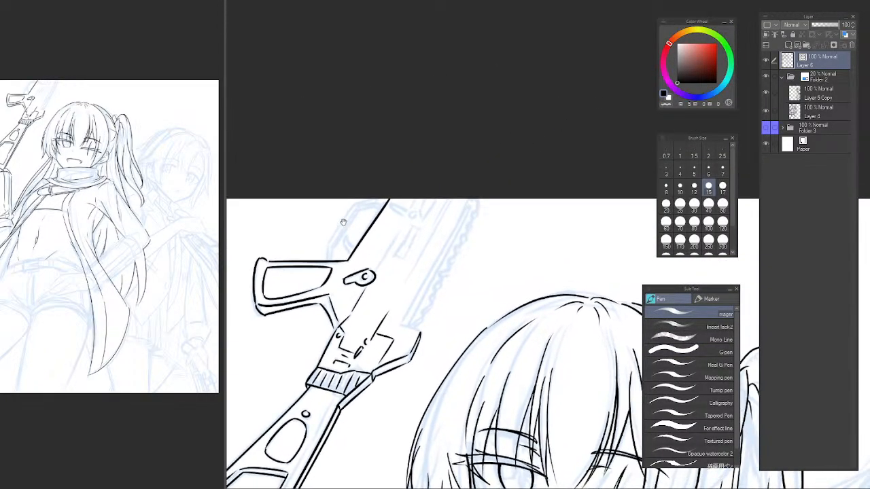
{"action": "left_click", "coordinate": [338, 219], "text": "ctrl"}
{"action": "left_click", "coordinate": [337, 219], "text": "ctrl"}
{"action": "left_click", "coordinate": [338, 220], "text": "ctrl"}
{"action": "left_click_drag", "start_coordinate": [324, 237], "coordinate": [301, 201]}
{"action": "left_click_drag", "start_coordinate": [295, 237], "coordinate": [283, 286]}
{"action": "key", "text": "ctrl+z"}
{"action": "key", "text": "ctrl+z"}
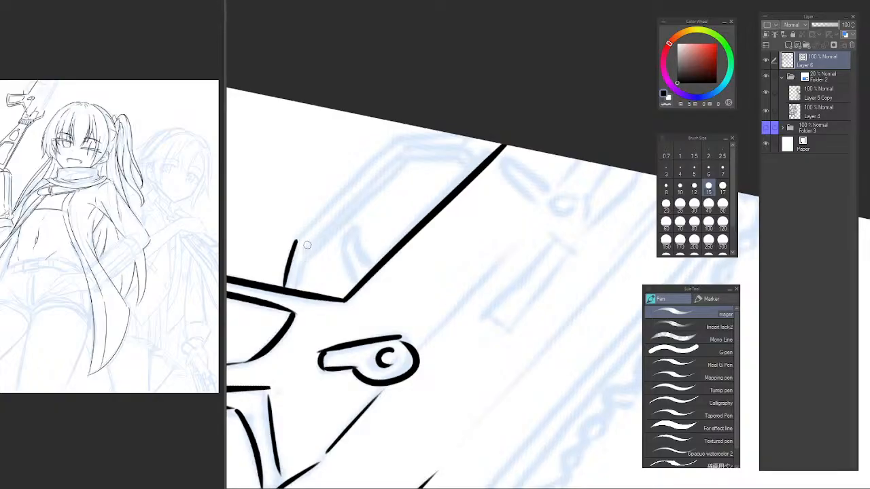
{"action": "left_click_drag", "start_coordinate": [310, 244], "coordinate": [297, 289]}
{"action": "key", "text": "ctrl+z"}
{"action": "key", "text": "ctrl+z"}
{"action": "left_click_drag", "start_coordinate": [310, 244], "coordinate": [297, 289]}
Ink the trigger guard's outer edge diagonally upward and bend it along the canvas border.
{"action": "key", "text": "ctrl+z"}
{"action": "left_click_drag", "start_coordinate": [294, 242], "coordinate": [398, 140]}
{"action": "key", "text": "ctrl+z"}
{"action": "mouse_move", "coordinate": [294, 244]}
{"action": "left_mouse_down"}
{"action": "mouse_move", "coordinate": [397, 140]}
{"action": "mouse_move", "coordinate": [496, 122]}
{"action": "left_mouse_up"}
{"action": "key", "text": "ctrl+z"}
{"action": "left_click_drag", "start_coordinate": [396, 139], "coordinate": [492, 128]}
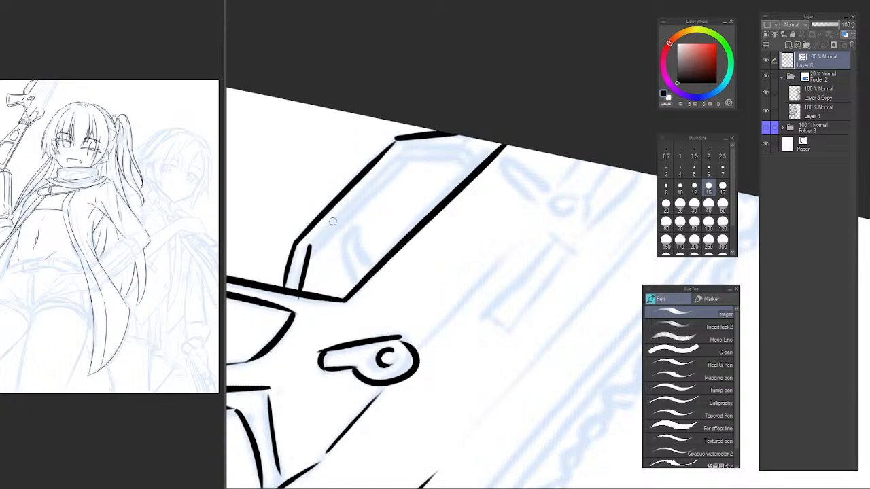
Ink the trigger guard's inner edge parallel to the outer one, bending it down to the receiver.
{"action": "mouse_move", "coordinate": [310, 245]}
{"action": "left_mouse_down"}
{"action": "mouse_move", "coordinate": [410, 146]}
{"action": "mouse_move", "coordinate": [468, 147]}
{"action": "left_mouse_up"}
{"action": "key", "text": "ctrl+z"}
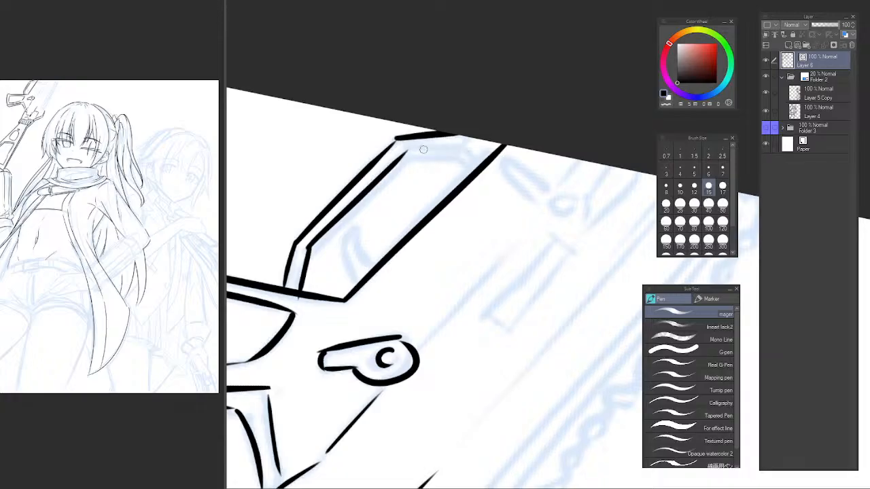
{"action": "mouse_move", "coordinate": [405, 155]}
{"action": "left_mouse_down"}
{"action": "mouse_move", "coordinate": [468, 149]}
{"action": "mouse_move", "coordinate": [484, 161]}
{"action": "left_mouse_up"}
Ink a second contour just inside the trigger guard's inner edge, following its bent far end.
{"action": "left_click_drag", "start_coordinate": [309, 269], "coordinate": [410, 167]}
{"action": "key", "text": "ctrl+z"}
{"action": "left_click_drag", "start_coordinate": [307, 269], "coordinate": [411, 167]}
{"action": "key", "text": "ctrl+z"}
{"action": "left_click_drag", "start_coordinate": [306, 263], "coordinate": [410, 160]}
{"action": "key", "text": "ctrl+z"}
{"action": "left_click_drag", "start_coordinate": [310, 257], "coordinate": [420, 156]}
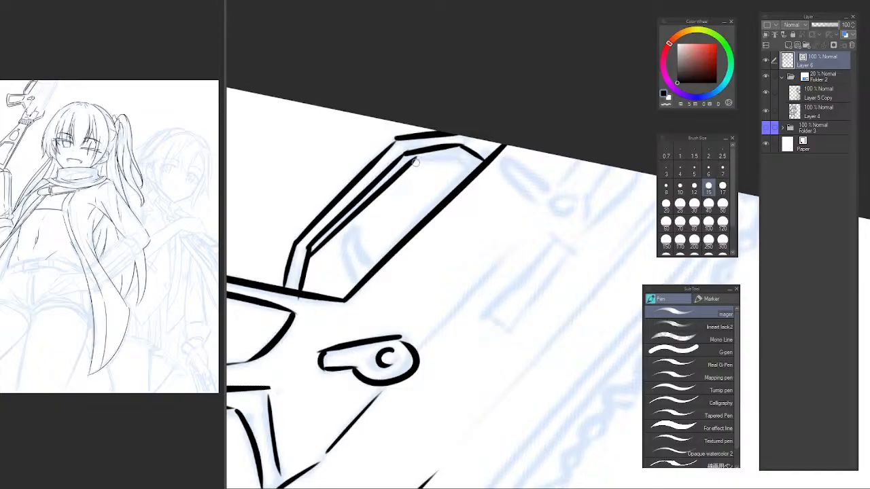
{"action": "key", "text": "ctrl+z"}
{"action": "mouse_move", "coordinate": [309, 258]}
{"action": "left_mouse_down"}
{"action": "mouse_move", "coordinate": [420, 156]}
{"action": "mouse_move", "coordinate": [463, 162]}
{"action": "left_mouse_up"}
{"action": "key", "text": "ctrl+z"}
{"action": "key", "text": "ctrl+z"}
{"action": "mouse_move", "coordinate": [410, 166]}
{"action": "left_mouse_down"}
{"action": "mouse_move", "coordinate": [461, 158]}
{"action": "mouse_move", "coordinate": [479, 172]}
{"action": "mouse_move", "coordinate": [468, 182]}
{"action": "left_mouse_up"}
Ink the curved trigger as a crescent inside the trigger guard.
{"action": "key", "text": "ctrl+z"}
{"action": "key", "text": "ctrl+z"}
{"action": "mouse_move", "coordinate": [351, 227]}
{"action": "left_mouse_down"}
{"action": "mouse_move", "coordinate": [380, 283]}
{"action": "mouse_move", "coordinate": [364, 316]}
{"action": "left_mouse_up"}
{"action": "key", "text": "ctrl+z"}
{"action": "mouse_move", "coordinate": [352, 229]}
{"action": "left_mouse_down"}
{"action": "mouse_move", "coordinate": [366, 295]}
{"action": "mouse_move", "coordinate": [388, 271]}
{"action": "left_mouse_up"}
Ink a straight diagonal line on the receiver running upward from the lever's round pivot.
{"action": "key", "text": "e"}
{"action": "mouse_move", "coordinate": [472, 235]}
{"action": "left_mouse_down"}
{"action": "mouse_move", "coordinate": [438, 237]}
{"action": "mouse_move", "coordinate": [459, 137]}
{"action": "mouse_move", "coordinate": [468, 152]}
{"action": "left_mouse_up"}
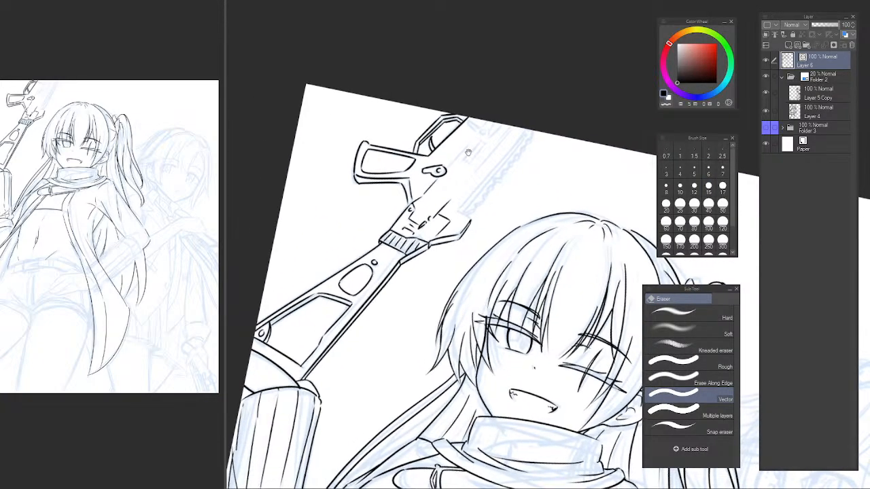
{"action": "left_click_drag", "start_coordinate": [470, 184], "coordinate": [435, 208]}
{"action": "left_click_drag", "start_coordinate": [445, 170], "coordinate": [479, 169]}
{"action": "left_click_drag", "start_coordinate": [394, 227], "coordinate": [371, 267]}
{"action": "key", "text": "p"}
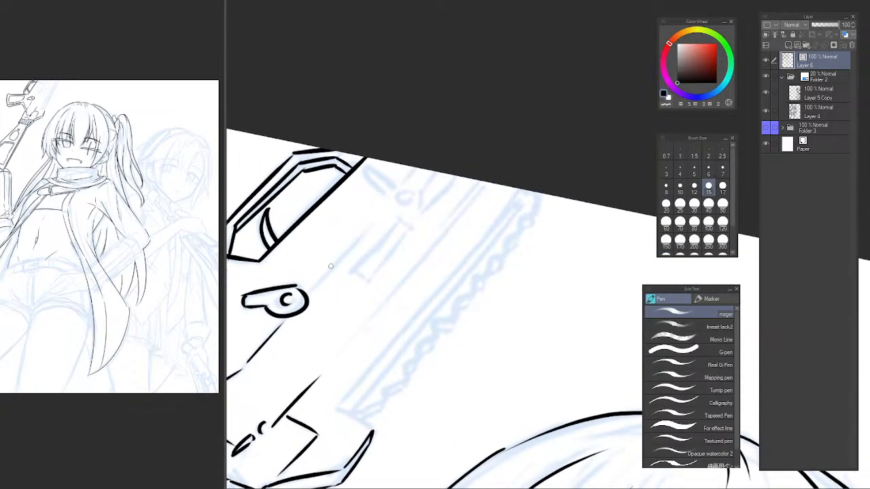
{"action": "left_click_drag", "start_coordinate": [302, 289], "coordinate": [385, 214]}
{"action": "key", "text": "ctrl+z"}
{"action": "left_click_drag", "start_coordinate": [309, 281], "coordinate": [382, 214]}
{"action": "key", "text": "ctrl+z"}
{"action": "key", "text": "ctrl+z"}
Ink the small oval, crescent and angled strokes by the canvas border, and the narrow slot below them.
{"action": "left_click_drag", "start_coordinate": [365, 168], "coordinate": [400, 195]}
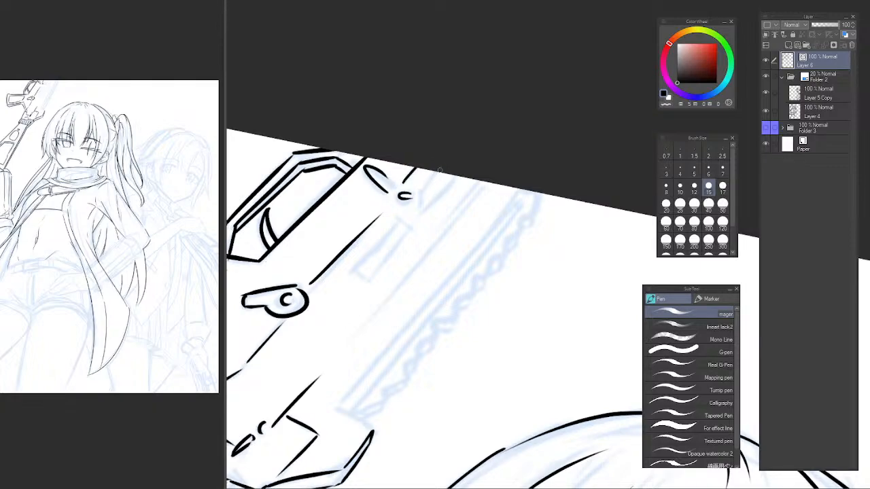
{"action": "mouse_move", "coordinate": [439, 170]}
{"action": "left_mouse_down"}
{"action": "mouse_move", "coordinate": [419, 192]}
{"action": "mouse_move", "coordinate": [451, 174]}
{"action": "left_mouse_up"}
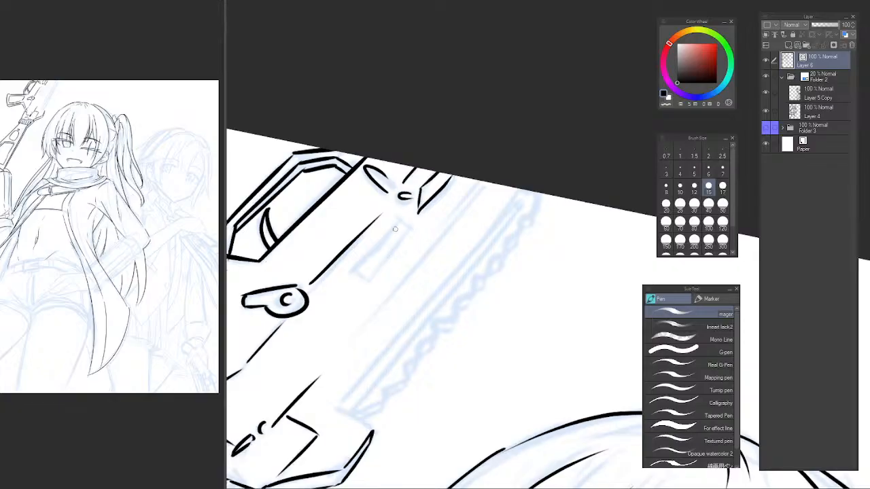
{"action": "mouse_move", "coordinate": [403, 216]}
{"action": "left_mouse_down"}
{"action": "mouse_move", "coordinate": [352, 269]}
{"action": "mouse_move", "coordinate": [371, 282]}
{"action": "left_mouse_up"}
{"action": "key", "text": "ctrl+z"}
{"action": "key", "text": "ctrl+z"}
{"action": "mouse_move", "coordinate": [397, 217]}
{"action": "left_mouse_down"}
{"action": "mouse_move", "coordinate": [354, 267]}
{"action": "mouse_move", "coordinate": [400, 241]}
{"action": "left_mouse_up"}
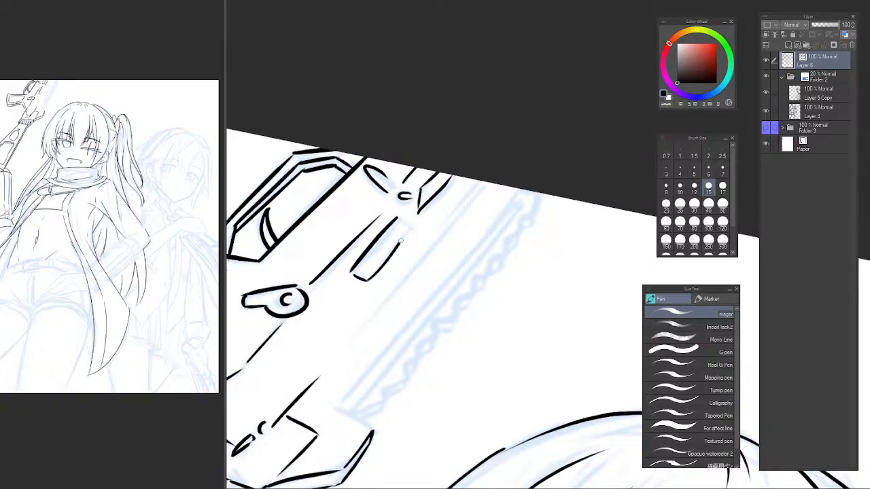
{"action": "key", "text": "ctrl+z"}
{"action": "left_click_drag", "start_coordinate": [356, 278], "coordinate": [409, 227]}
Ink the long parallel diagonal lines along the receiver between the narrow slot and the toothed rail.
{"action": "left_click_drag", "start_coordinate": [419, 271], "coordinate": [344, 304]}
{"action": "mouse_move", "coordinate": [406, 210]}
{"action": "left_mouse_down"}
{"action": "mouse_move", "coordinate": [330, 290]}
{"action": "mouse_move", "coordinate": [349, 267]}
{"action": "left_mouse_up"}
{"action": "key", "text": "ctrl+z"}
{"action": "key", "text": "ctrl+z"}
{"action": "left_click_drag", "start_coordinate": [406, 213], "coordinate": [296, 350]}
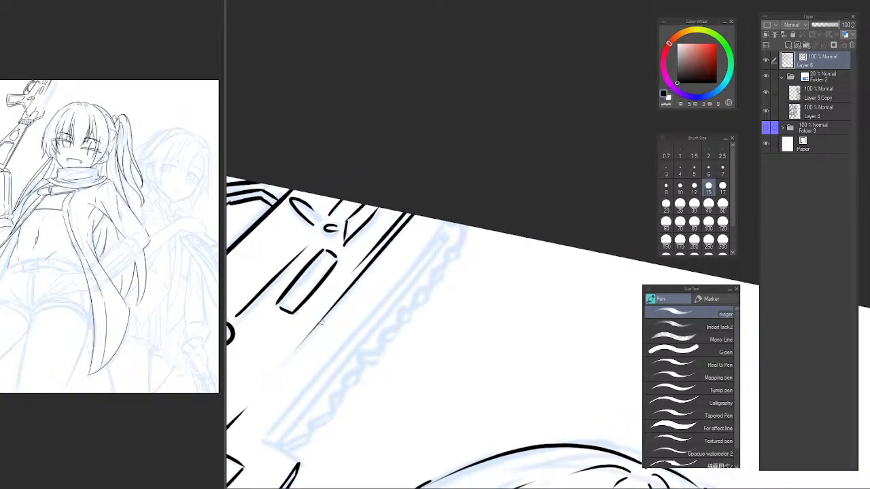
Ink the short edge capping the receiver's pointed corner below the toothed rail.
{"action": "mouse_move", "coordinate": [424, 253]}
{"action": "left_mouse_down"}
{"action": "mouse_move", "coordinate": [439, 183]}
{"action": "mouse_move", "coordinate": [491, 73]}
{"action": "left_mouse_up"}
{"action": "left_click_drag", "start_coordinate": [332, 264], "coordinate": [363, 281]}
{"action": "key", "text": "ctrl+z"}
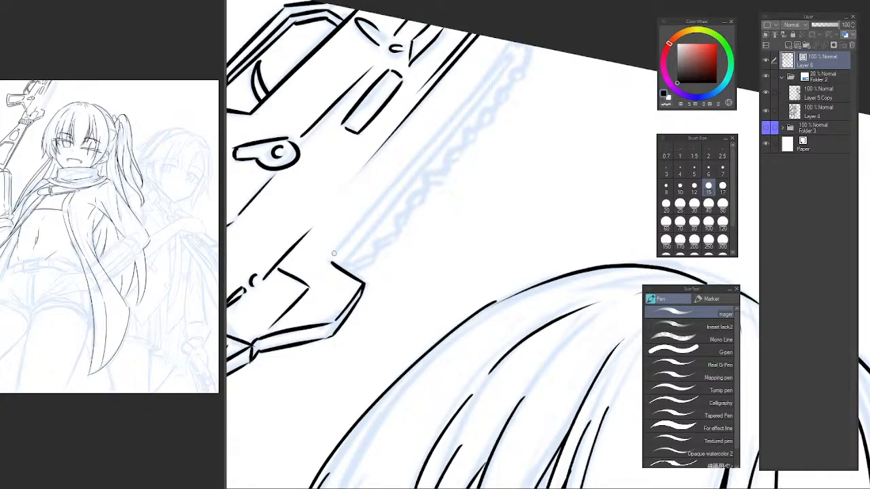
Ink the long straight diagonal from the capped corner to the canvas border along the toothed rail.
{"action": "left_click_drag", "start_coordinate": [382, 215], "coordinate": [351, 266]}
{"action": "left_click_drag", "start_coordinate": [296, 307], "coordinate": [458, 111]}
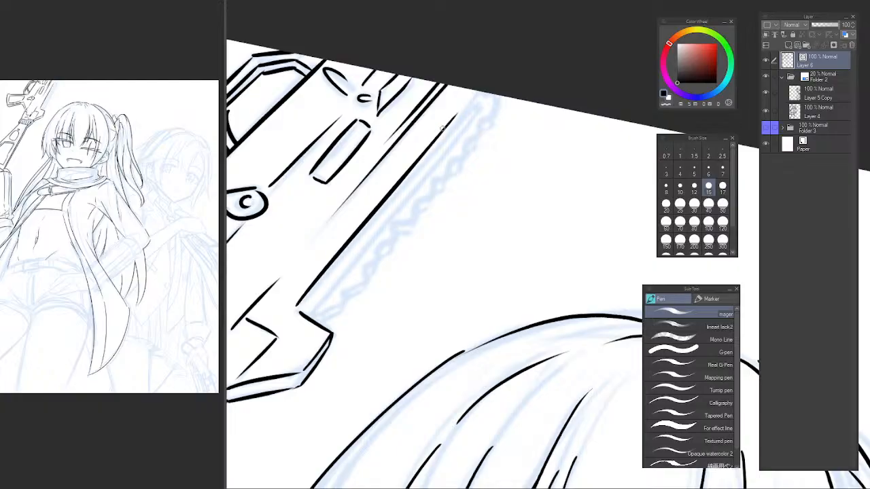
{"action": "key", "text": "ctrl+z"}
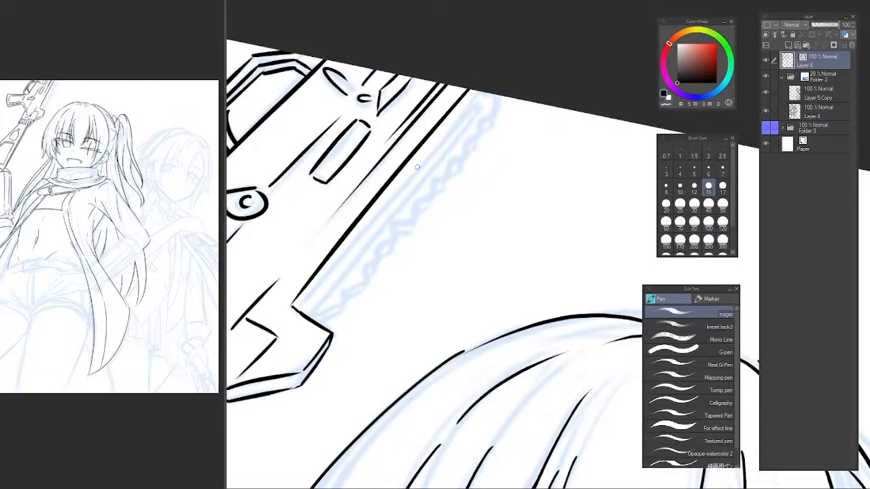
Ink a second long diagonal parallel to the receiver's edge along the toothed rail, and trim its overshoot with the Vector eraser.
{"action": "left_click_drag", "start_coordinate": [455, 143], "coordinate": [438, 172]}
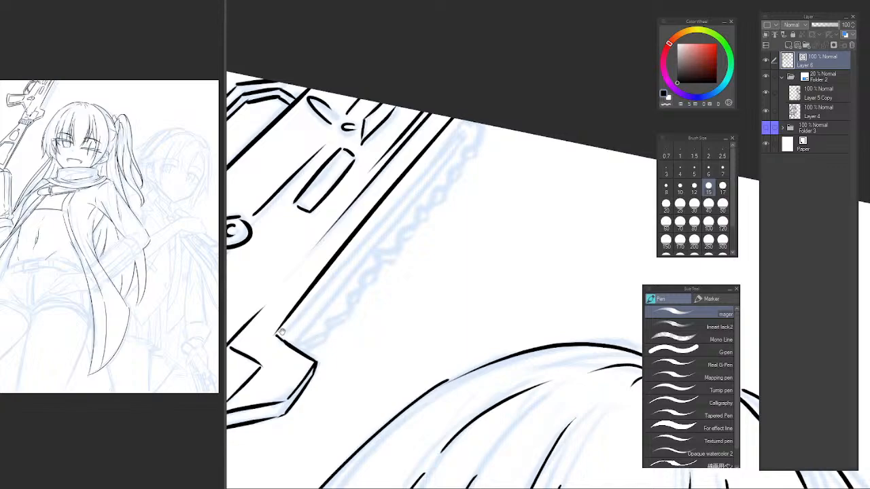
{"action": "left_click_drag", "start_coordinate": [286, 339], "coordinate": [326, 287]}
{"action": "mouse_move", "coordinate": [471, 161]}
{"action": "left_mouse_down"}
{"action": "mouse_move", "coordinate": [487, 167]}
{"action": "mouse_move", "coordinate": [479, 160]}
{"action": "left_mouse_up"}
{"action": "key", "text": "ctrl+z"}
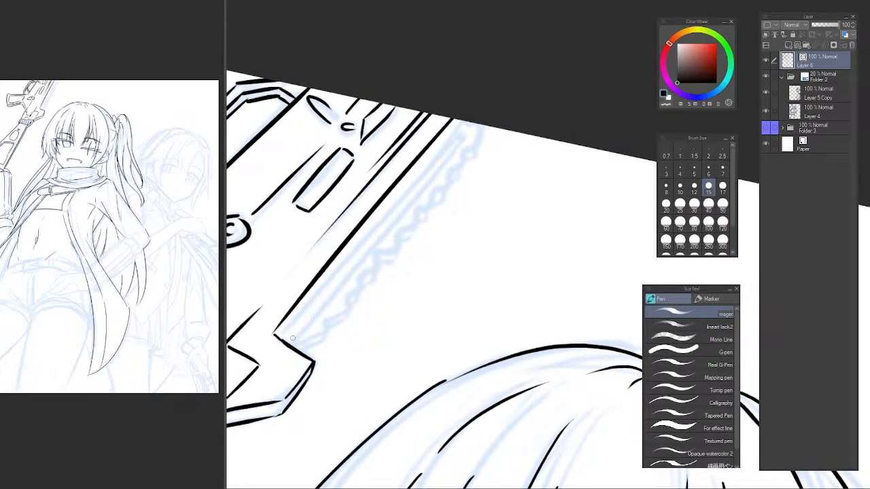
{"action": "left_click_drag", "start_coordinate": [274, 340], "coordinate": [426, 171]}
{"action": "key", "text": "ctrl+z"}
{"action": "mouse_move", "coordinate": [277, 345]}
{"action": "left_mouse_down"}
{"action": "mouse_move", "coordinate": [471, 120]}
{"action": "mouse_move", "coordinate": [266, 347]}
{"action": "left_mouse_up"}
{"action": "key", "text": "ctrl+z"}
{"action": "key", "text": "ctrl+z"}
{"action": "mouse_move", "coordinate": [474, 113]}
{"action": "left_mouse_down"}
{"action": "mouse_move", "coordinate": [252, 368]}
{"action": "mouse_move", "coordinate": [279, 365]}
{"action": "left_mouse_up"}
{"action": "key", "text": "e"}
{"action": "left_click_drag", "start_coordinate": [360, 301], "coordinate": [303, 351]}
{"action": "mouse_move", "coordinate": [384, 229]}
{"action": "left_mouse_down"}
{"action": "mouse_move", "coordinate": [371, 195]}
{"action": "mouse_move", "coordinate": [358, 204]}
{"action": "left_mouse_up"}
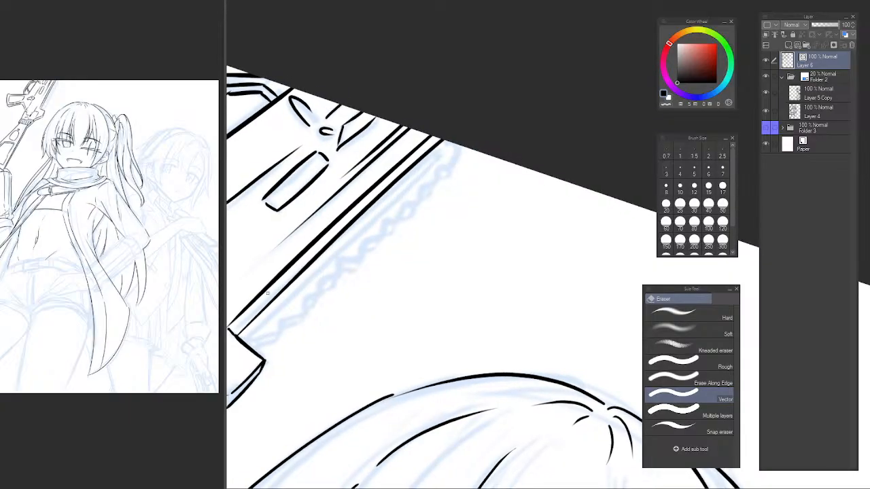
Ink the third parallel diagonal beside the toothed rail, plus the rail's angular end and first tooth at the canvas border.
{"action": "key", "text": "p"}
{"action": "left_click_drag", "start_coordinate": [242, 339], "coordinate": [433, 162]}
{"action": "key", "text": "ctrl+z"}
{"action": "key", "text": "ctrl+z"}
{"action": "left_click_drag", "start_coordinate": [370, 222], "coordinate": [439, 155]}
{"action": "key", "text": "ctrl+z"}
{"action": "key", "text": "ctrl+z"}
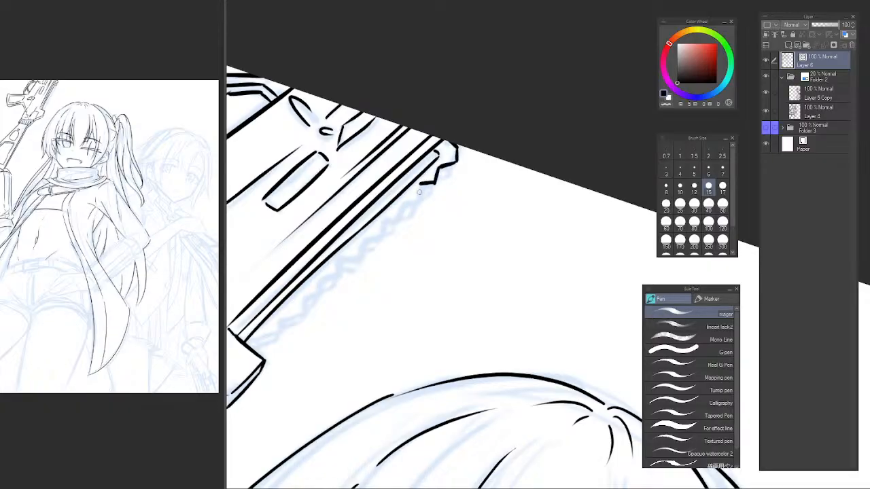
Ink the zigzag teeth of the rail from the canvas border down toward its middle.
{"action": "left_click_drag", "start_coordinate": [420, 182], "coordinate": [417, 205]}
{"action": "key", "text": "ctrl+z"}
{"action": "left_click_drag", "start_coordinate": [337, 282], "coordinate": [482, 241]}
{"action": "scroll", "coordinate": [401, 252], "scroll_direction": "up", "scroll_amount": 1}
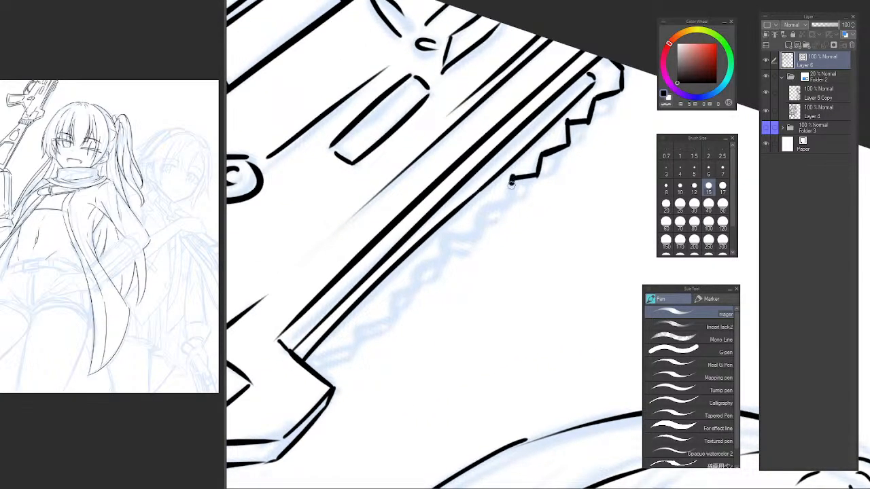
{"action": "left_click_drag", "start_coordinate": [511, 185], "coordinate": [510, 209]}
{"action": "key", "text": "ctrl+z"}
{"action": "key", "text": "ctrl+z"}
{"action": "left_click_drag", "start_coordinate": [512, 179], "coordinate": [508, 208]}
{"action": "key", "text": "ctrl+z"}
{"action": "mouse_move", "coordinate": [512, 178]}
{"action": "left_mouse_down"}
{"action": "mouse_move", "coordinate": [510, 204]}
{"action": "mouse_move", "coordinate": [475, 211]}
{"action": "left_mouse_up"}
{"action": "scroll", "coordinate": [473, 247], "scroll_direction": "up", "scroll_amount": 1}
{"action": "left_click_drag", "start_coordinate": [474, 248], "coordinate": [478, 254]}
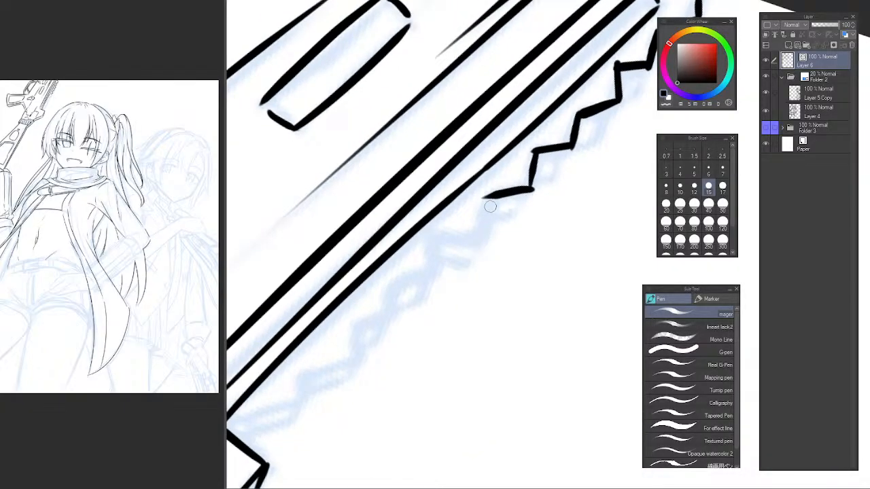
Continue the zigzag outline with two more stepped teeth in the middle of the rail.
{"action": "mouse_move", "coordinate": [485, 199]}
{"action": "left_mouse_down"}
{"action": "mouse_move", "coordinate": [481, 238]}
{"action": "mouse_move", "coordinate": [420, 250]}
{"action": "mouse_move", "coordinate": [481, 238]}
{"action": "mouse_move", "coordinate": [442, 240]}
{"action": "mouse_move", "coordinate": [480, 240]}
{"action": "mouse_move", "coordinate": [439, 247]}
{"action": "mouse_move", "coordinate": [481, 239]}
{"action": "mouse_move", "coordinate": [437, 251]}
{"action": "mouse_move", "coordinate": [437, 242]}
{"action": "mouse_move", "coordinate": [434, 294]}
{"action": "left_mouse_up"}
{"action": "key", "text": "ctrl+z"}
{"action": "key", "text": "ctrl+z"}
{"action": "key", "text": "ctrl+z"}
{"action": "key", "text": "ctrl+z"}
{"action": "key", "text": "ctrl+z"}
{"action": "mouse_move", "coordinate": [439, 245]}
{"action": "left_mouse_down"}
{"action": "mouse_move", "coordinate": [436, 288]}
{"action": "mouse_move", "coordinate": [384, 292]}
{"action": "left_mouse_up"}
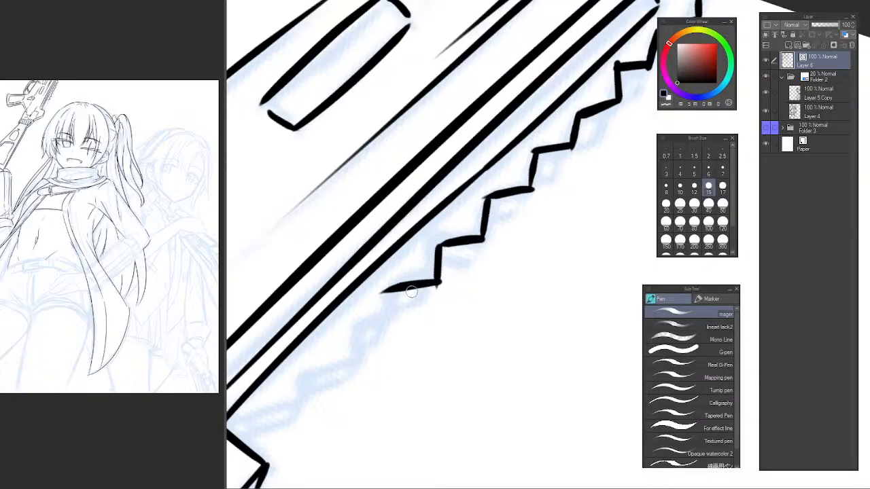
Ink the following tooth of the zigzag, with clean short strokes beyond the rail's middle.
{"action": "key", "text": "ctrl+z"}
{"action": "mouse_move", "coordinate": [437, 287]}
{"action": "left_mouse_down"}
{"action": "mouse_move", "coordinate": [387, 293]}
{"action": "mouse_move", "coordinate": [392, 320]}
{"action": "left_mouse_up"}
{"action": "key", "text": "ctrl+z"}
{"action": "key", "text": "ctrl+z"}
{"action": "mouse_move", "coordinate": [398, 289]}
{"action": "left_mouse_down"}
{"action": "mouse_move", "coordinate": [391, 331]}
{"action": "mouse_move", "coordinate": [399, 323]}
{"action": "left_mouse_up"}
{"action": "key", "text": "ctrl+z"}
{"action": "key", "text": "ctrl+z"}
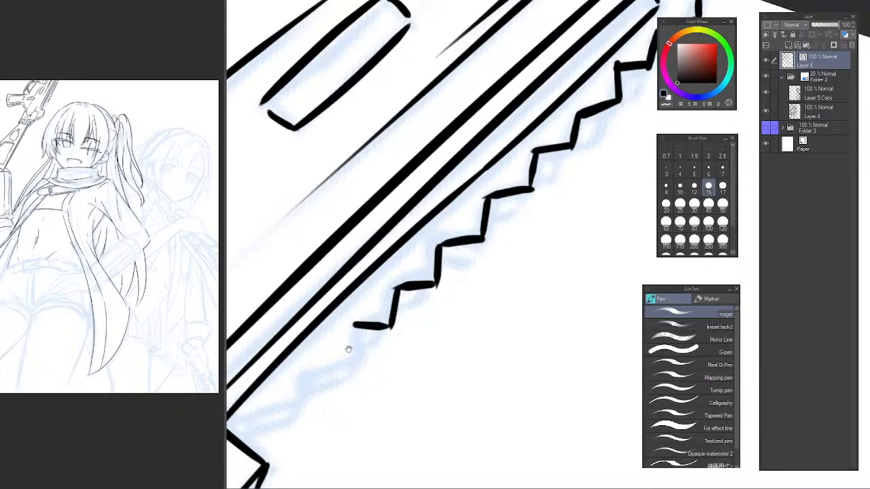
Ink the last zigzag teeth of the rail down to the receiver's capped corner.
{"action": "mouse_move", "coordinate": [348, 349]}
{"action": "left_mouse_down"}
{"action": "mouse_move", "coordinate": [461, 276]}
{"action": "mouse_move", "coordinate": [460, 266]}
{"action": "mouse_move", "coordinate": [503, 261]}
{"action": "mouse_move", "coordinate": [457, 292]}
{"action": "left_mouse_up"}
{"action": "key", "text": "ctrl+z"}
{"action": "key", "text": "ctrl+z"}
{"action": "mouse_move", "coordinate": [461, 260]}
{"action": "left_mouse_down"}
{"action": "mouse_move", "coordinate": [454, 302]}
{"action": "mouse_move", "coordinate": [459, 297]}
{"action": "mouse_move", "coordinate": [401, 343]}
{"action": "left_mouse_up"}
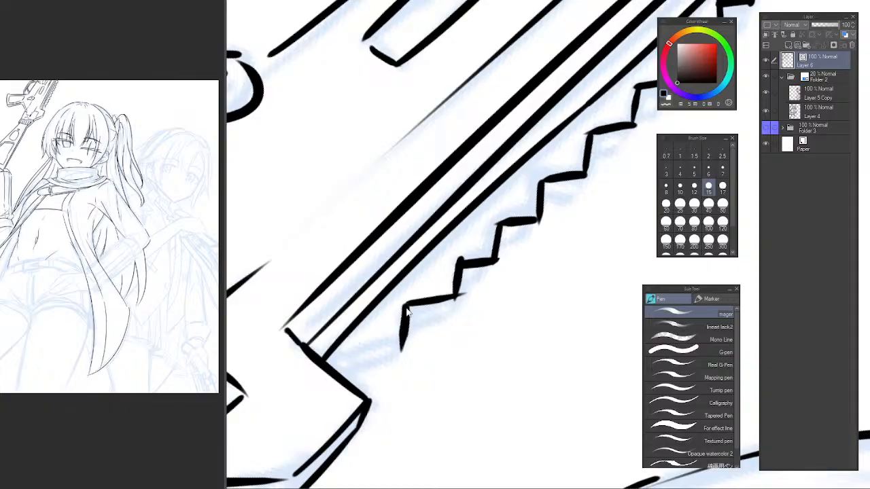
{"action": "key", "text": "ctrl+z"}
{"action": "mouse_move", "coordinate": [403, 303]}
{"action": "left_mouse_down"}
{"action": "mouse_move", "coordinate": [399, 354]}
{"action": "mouse_move", "coordinate": [397, 341]}
{"action": "mouse_move", "coordinate": [338, 366]}
{"action": "left_mouse_up"}
{"action": "key", "text": "ctrl+z"}
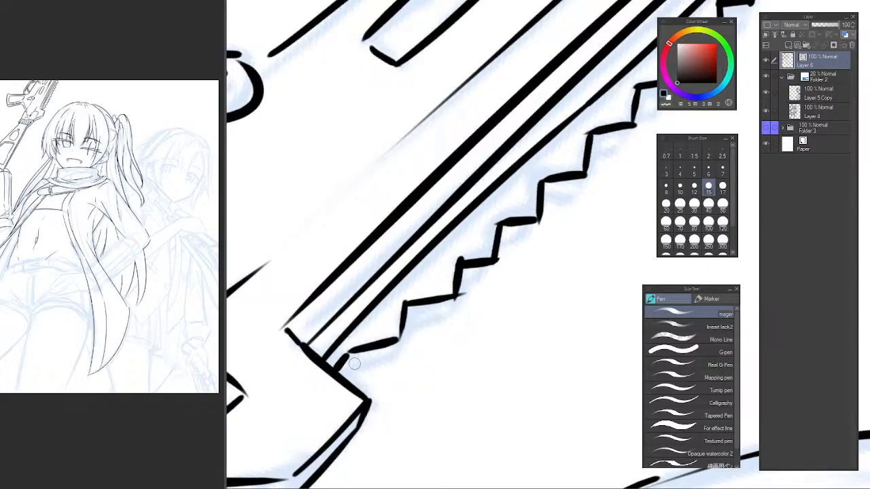
Ink parallel outer edges along the two rail teeth nearest the capped corner to give them thickness.
{"action": "mouse_move", "coordinate": [344, 367]}
{"action": "left_mouse_down"}
{"action": "mouse_move", "coordinate": [415, 353]}
{"action": "mouse_move", "coordinate": [399, 340]}
{"action": "mouse_move", "coordinate": [405, 346]}
{"action": "mouse_move", "coordinate": [416, 309]}
{"action": "left_mouse_up"}
{"action": "key", "text": "ctrl+z"}
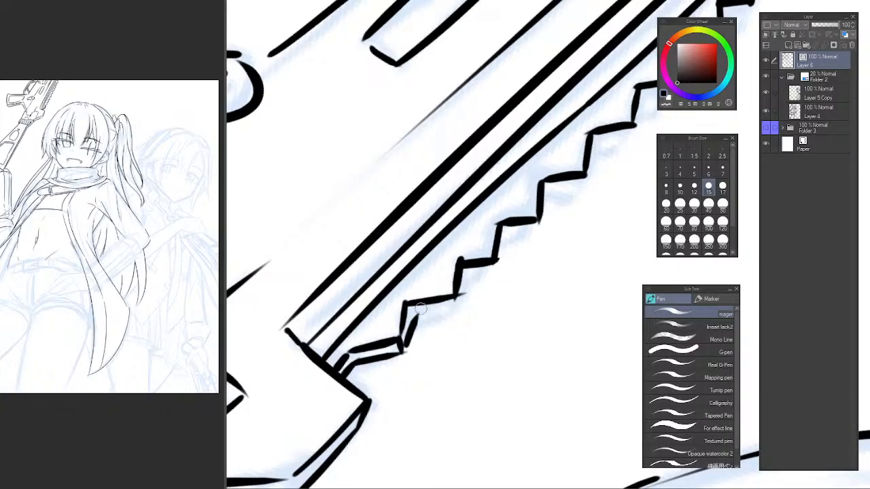
{"action": "key", "text": "ctrl+z"}
{"action": "left_click_drag", "start_coordinate": [403, 350], "coordinate": [409, 309]}
{"action": "key", "text": "ctrl+z"}
{"action": "mouse_move", "coordinate": [404, 351]}
{"action": "left_mouse_down"}
{"action": "mouse_move", "coordinate": [415, 313]}
{"action": "mouse_move", "coordinate": [410, 328]}
{"action": "mouse_move", "coordinate": [465, 314]}
{"action": "mouse_move", "coordinate": [417, 315]}
{"action": "mouse_move", "coordinate": [462, 310]}
{"action": "mouse_move", "coordinate": [458, 290]}
{"action": "mouse_move", "coordinate": [461, 314]}
{"action": "mouse_move", "coordinate": [478, 273]}
{"action": "left_mouse_up"}
{"action": "key", "text": "ctrl+z"}
Ink the parallel outer edge of the third rail tooth from the capped corner.
{"action": "key", "text": "ctrl+z"}
{"action": "key", "text": "ctrl+z"}
{"action": "left_click_drag", "start_coordinate": [461, 311], "coordinate": [470, 277]}
{"action": "key", "text": "ctrl+z"}
{"action": "mouse_move", "coordinate": [460, 312]}
{"action": "left_mouse_down"}
{"action": "mouse_move", "coordinate": [468, 275]}
{"action": "mouse_move", "coordinate": [497, 274]}
{"action": "mouse_move", "coordinate": [507, 259]}
{"action": "left_mouse_up"}
{"action": "key", "text": "ctrl+z"}
{"action": "key", "text": "ctrl+z"}
{"action": "key", "text": "ctrl+z"}
{"action": "key", "text": "ctrl+z"}
{"action": "key", "text": "ctrl+z"}
{"action": "key", "text": "ctrl+z"}
{"action": "key", "text": "ctrl+z"}
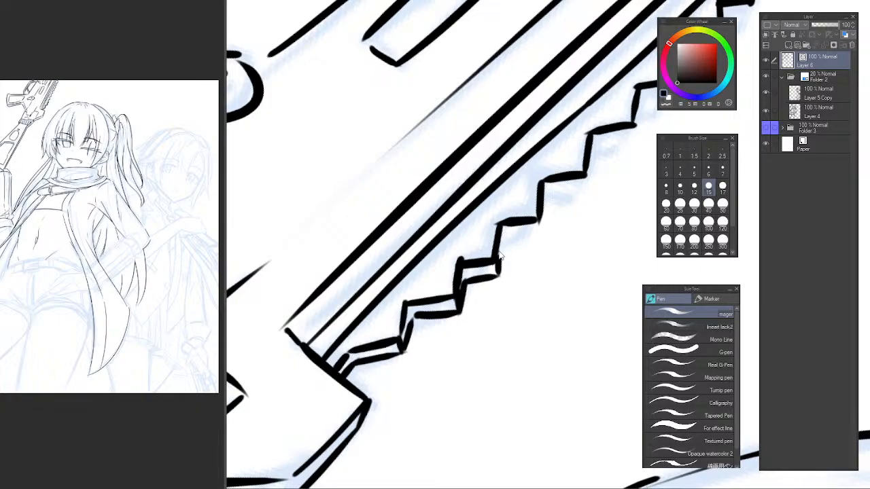
Ink the parallel side and lower edge of the fourth rail tooth from the capped corner.
{"action": "scroll", "coordinate": [500, 255], "scroll_direction": "up", "scroll_amount": 1}
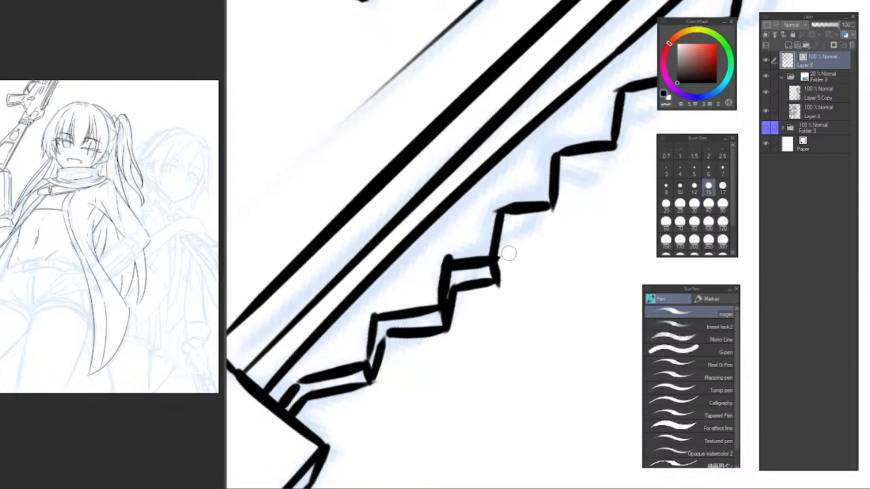
{"action": "left_click_drag", "start_coordinate": [514, 225], "coordinate": [502, 284]}
{"action": "key", "text": "ctrl+z"}
{"action": "key", "text": "ctrl+z"}
{"action": "left_click_drag", "start_coordinate": [515, 223], "coordinate": [502, 285]}
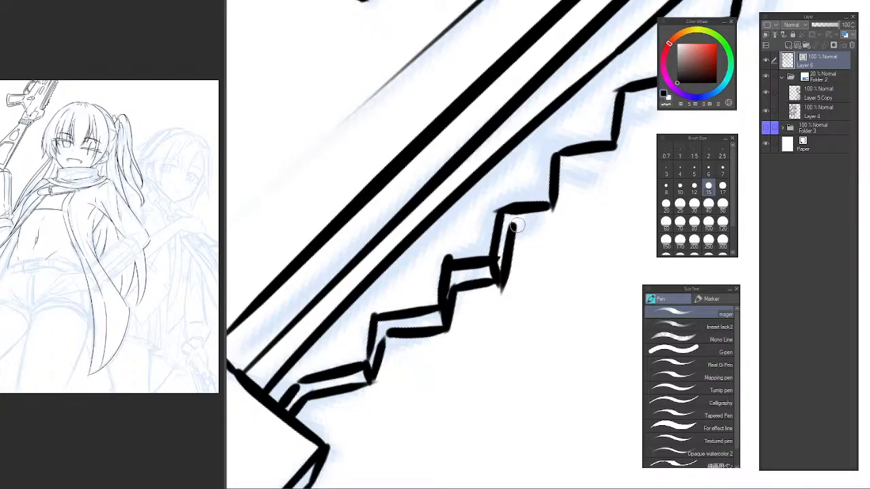
{"action": "mouse_move", "coordinate": [515, 228]}
{"action": "left_mouse_down"}
{"action": "mouse_move", "coordinate": [566, 218]}
{"action": "mouse_move", "coordinate": [521, 229]}
{"action": "mouse_move", "coordinate": [554, 229]}
{"action": "left_mouse_up"}
{"action": "key", "text": "ctrl+z"}
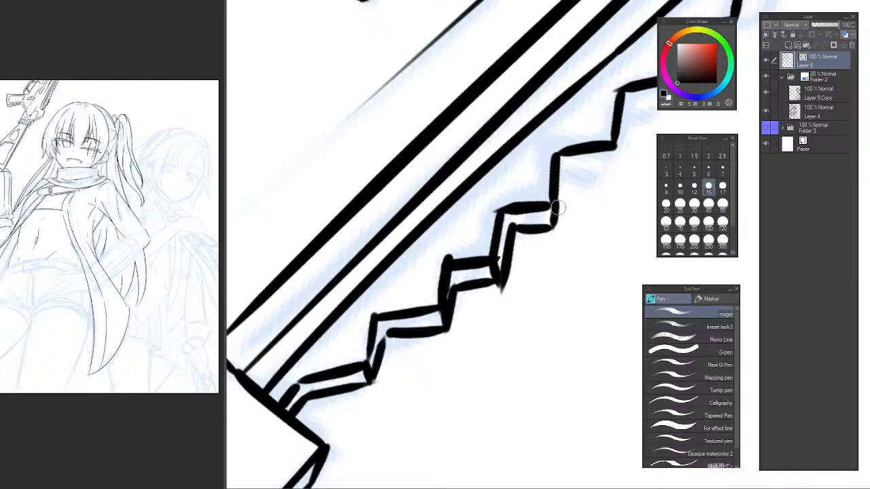
Ink the thickness edge under the fifth rail tooth, leaving its side as a single line.
{"action": "scroll", "coordinate": [557, 278], "scroll_direction": "down", "scroll_amount": 4}
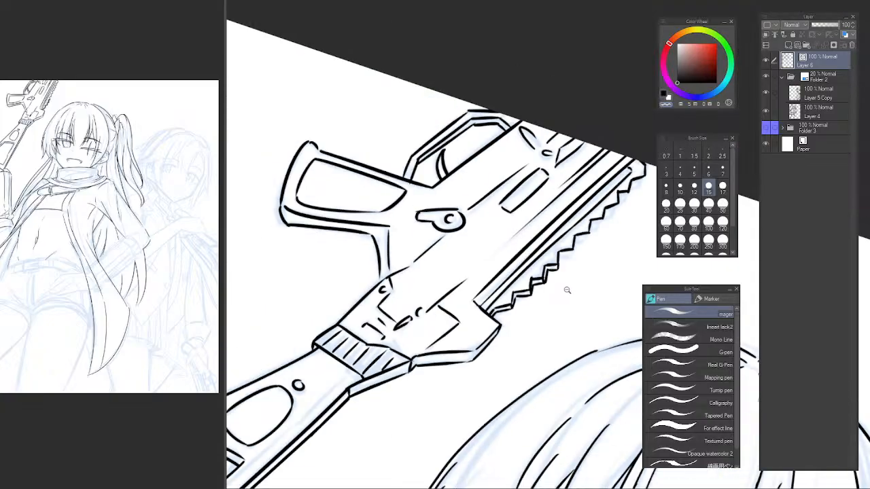
{"action": "scroll", "coordinate": [567, 290], "scroll_direction": "down", "scroll_amount": 3}
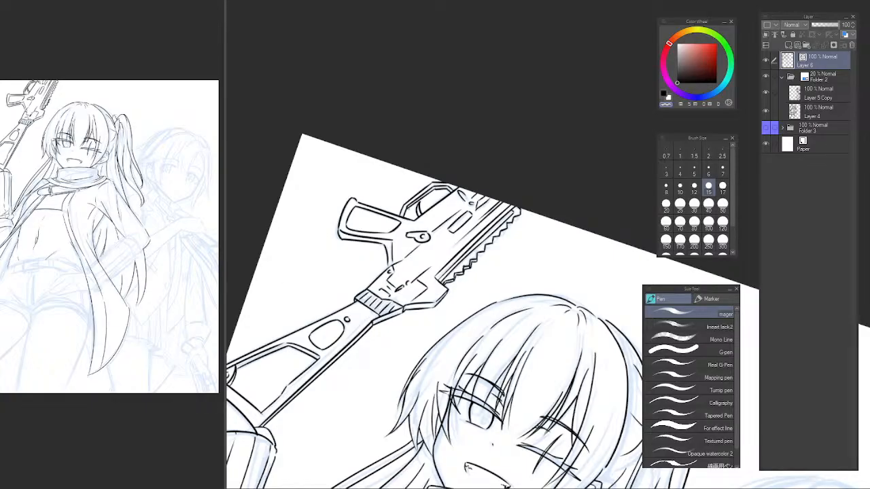
{"action": "scroll", "coordinate": [446, 261], "scroll_direction": "up", "scroll_amount": 8}
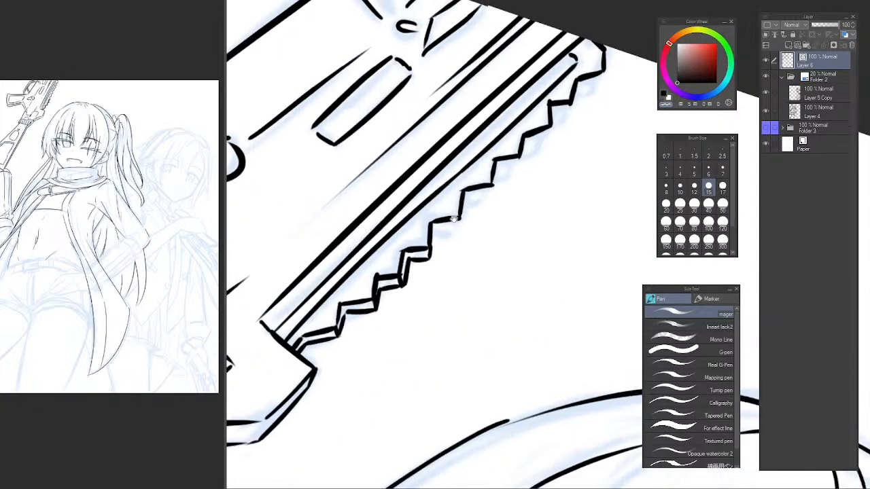
{"action": "left_click_drag", "start_coordinate": [420, 240], "coordinate": [406, 278]}
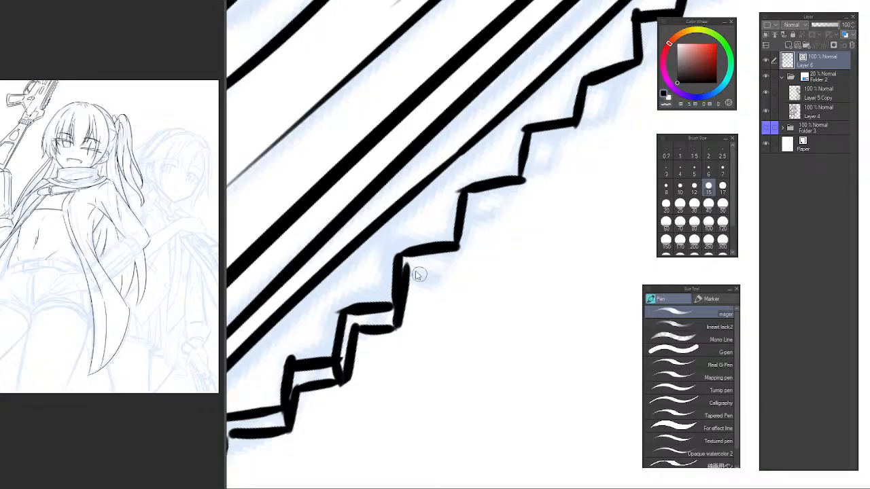
{"action": "mouse_move", "coordinate": [399, 281]}
{"action": "left_mouse_down"}
{"action": "mouse_move", "coordinate": [467, 264]}
{"action": "mouse_move", "coordinate": [428, 269]}
{"action": "mouse_move", "coordinate": [462, 263]}
{"action": "mouse_move", "coordinate": [455, 252]}
{"action": "mouse_move", "coordinate": [458, 275]}
{"action": "mouse_move", "coordinate": [479, 204]}
{"action": "mouse_move", "coordinate": [477, 212]}
{"action": "mouse_move", "coordinate": [520, 197]}
{"action": "left_mouse_up"}
{"action": "key", "text": "ctrl+z"}
{"action": "key", "text": "ctrl+z"}
{"action": "key", "text": "ctrl+z"}
{"action": "key", "text": "ctrl+z"}
Ink the lower thickness edge and short closing side of the sixth rail tooth.
{"action": "key", "text": "ctrl+z"}
{"action": "left_click_drag", "start_coordinate": [463, 209], "coordinate": [523, 195]}
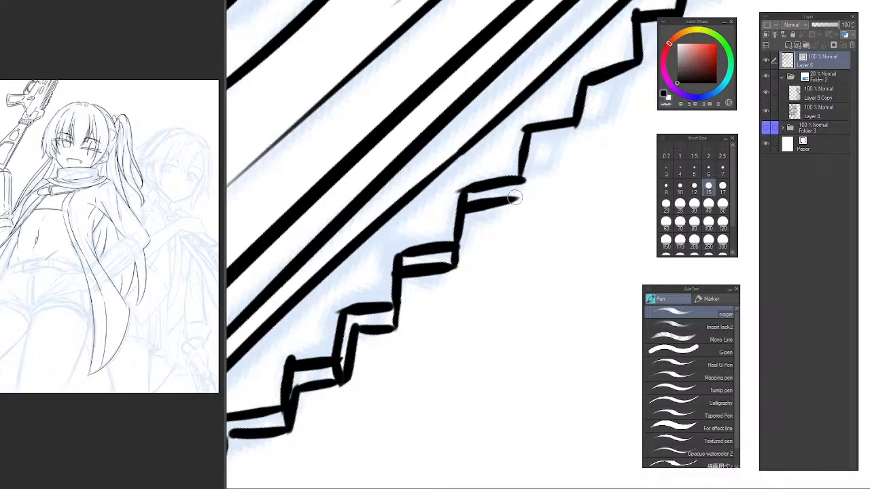
{"action": "key", "text": "ctrl+z"}
{"action": "left_click_drag", "start_coordinate": [466, 208], "coordinate": [520, 195]}
{"action": "key", "text": "ctrl+z"}
{"action": "left_click_drag", "start_coordinate": [463, 209], "coordinate": [523, 196]}
{"action": "key", "text": "ctrl+z"}
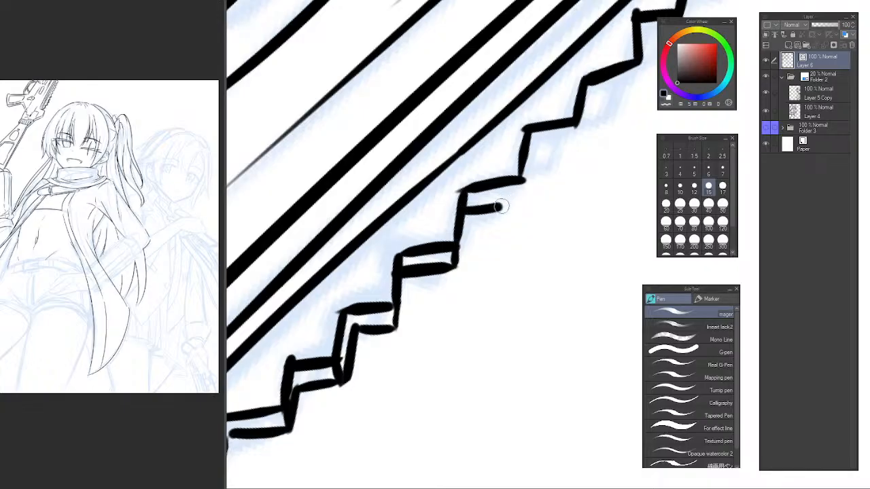
{"action": "mouse_move", "coordinate": [464, 208]}
{"action": "left_mouse_down"}
{"action": "mouse_move", "coordinate": [520, 195]}
{"action": "mouse_move", "coordinate": [462, 303]}
{"action": "left_mouse_up"}
{"action": "key", "text": "ctrl+z"}
{"action": "key", "text": "ctrl+z"}
{"action": "key", "text": "ctrl+z"}
{"action": "key", "text": "ctrl+z"}
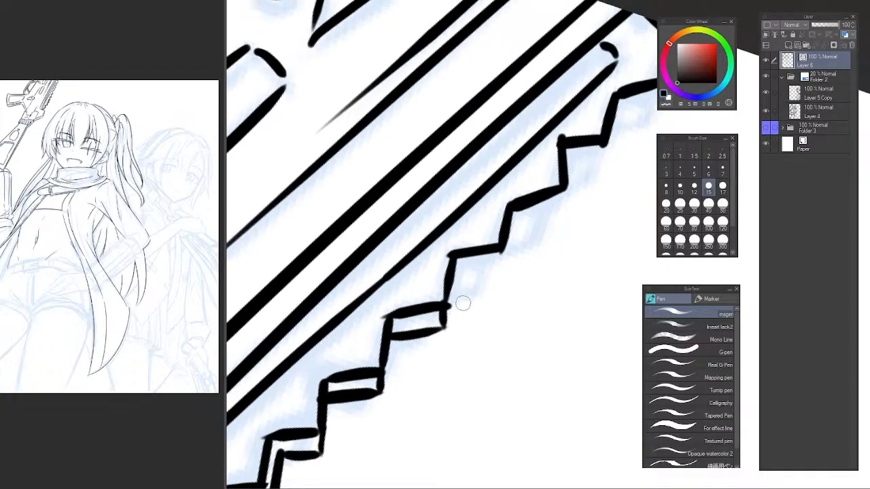
Ink the lower thickness edges of the next two rail teeth toward the canvas border.
{"action": "left_click_drag", "start_coordinate": [450, 273], "coordinate": [511, 264]}
{"action": "key", "text": "ctrl+z"}
{"action": "left_click_drag", "start_coordinate": [450, 272], "coordinate": [511, 267]}
{"action": "key", "text": "ctrl+z"}
{"action": "key", "text": "ctrl+z"}
{"action": "left_click_drag", "start_coordinate": [452, 278], "coordinate": [503, 268]}
{"action": "key", "text": "ctrl+z"}
{"action": "left_click_drag", "start_coordinate": [509, 233], "coordinate": [565, 214]}
{"action": "key", "text": "ctrl+z"}
{"action": "mouse_move", "coordinate": [565, 185]}
{"action": "left_mouse_down"}
{"action": "mouse_move", "coordinate": [567, 223]}
{"action": "mouse_move", "coordinate": [509, 263]}
{"action": "left_mouse_up"}
Ink the lower thickness edge of the rail tooth just before the one at the canvas border.
{"action": "key", "text": "ctrl+z"}
{"action": "left_click_drag", "start_coordinate": [511, 216], "coordinate": [549, 214]}
{"action": "key", "text": "ctrl+z"}
{"action": "key", "text": "ctrl+z"}
{"action": "key", "text": "ctrl+z"}
{"action": "key", "text": "ctrl+z"}
{"action": "key", "text": "ctrl+z"}
{"action": "key", "text": "ctrl+z"}
Ink the lower thickness edge of the last rail tooth at the canvas border.
{"action": "key", "text": "ctrl+z"}
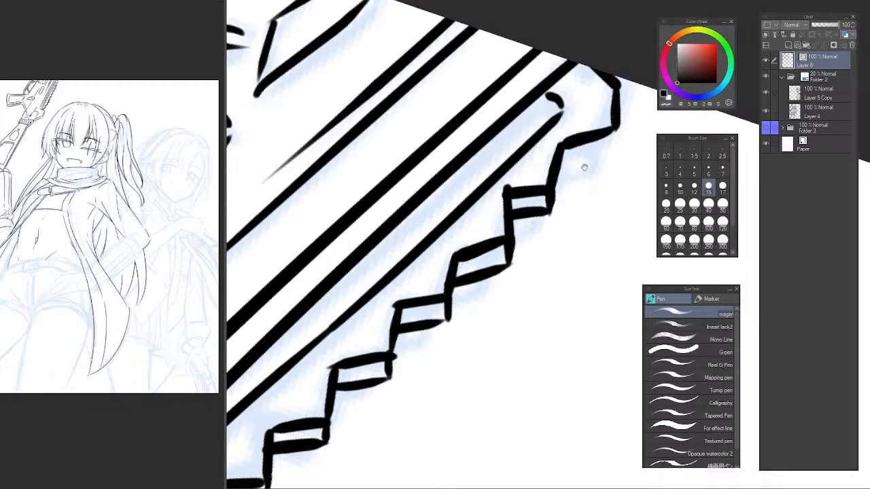
{"action": "mouse_move", "coordinate": [582, 167]}
{"action": "left_mouse_down"}
{"action": "mouse_move", "coordinate": [510, 228]}
{"action": "mouse_move", "coordinate": [546, 208]}
{"action": "left_mouse_up"}
{"action": "key", "text": "ctrl+z"}
{"action": "left_click_drag", "start_coordinate": [485, 225], "coordinate": [544, 213]}
{"action": "key", "text": "ctrl+z"}
{"action": "scroll", "coordinate": [543, 231], "scroll_direction": "down", "scroll_amount": 10}
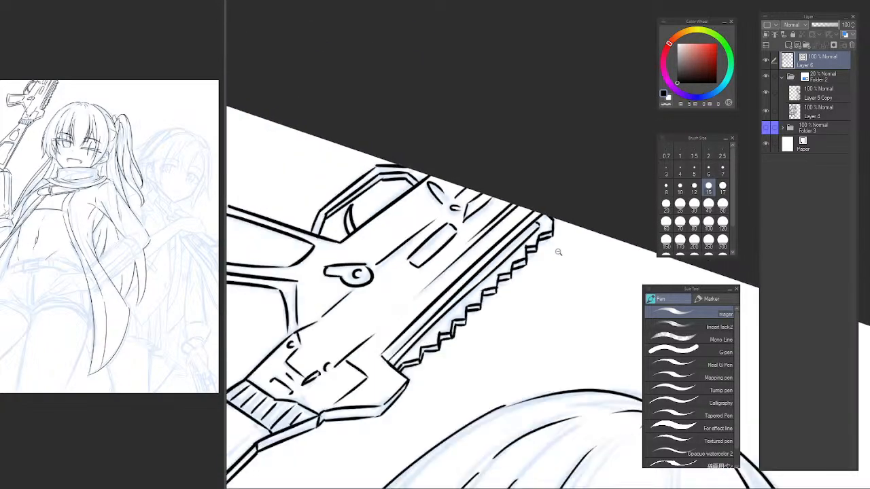
{"action": "left_click_drag", "start_coordinate": [574, 299], "coordinate": [537, 190]}
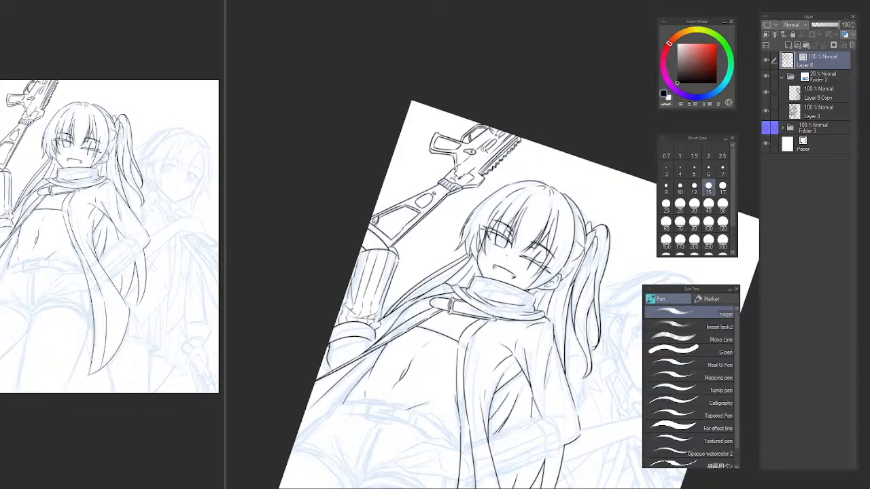
Erase the small crescent on the lower receiver and ink two long parallel diagonals from there up the receiver.
{"action": "scroll", "coordinate": [481, 157], "scroll_direction": "up", "scroll_amount": 5}
{"action": "scroll", "coordinate": [480, 166], "scroll_direction": "up", "scroll_amount": 1}
{"action": "left_click_drag", "start_coordinate": [475, 178], "coordinate": [409, 200]}
{"action": "left_click_drag", "start_coordinate": [320, 271], "coordinate": [377, 255]}
{"action": "key", "text": "e"}
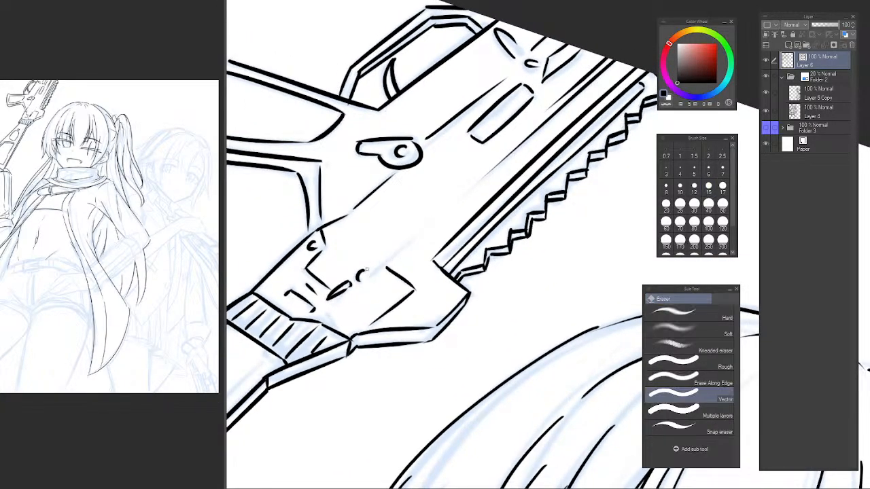
{"action": "key", "text": "p"}
{"action": "left_click_drag", "start_coordinate": [366, 266], "coordinate": [505, 147]}
{"action": "key", "text": "ctrl+z"}
{"action": "key", "text": "e"}
{"action": "left_click", "coordinate": [484, 182]}
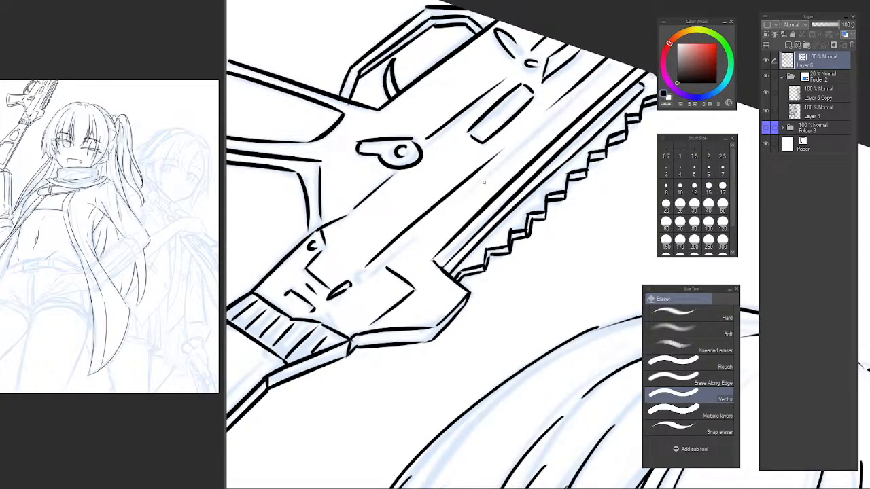
{"action": "key", "text": "p"}
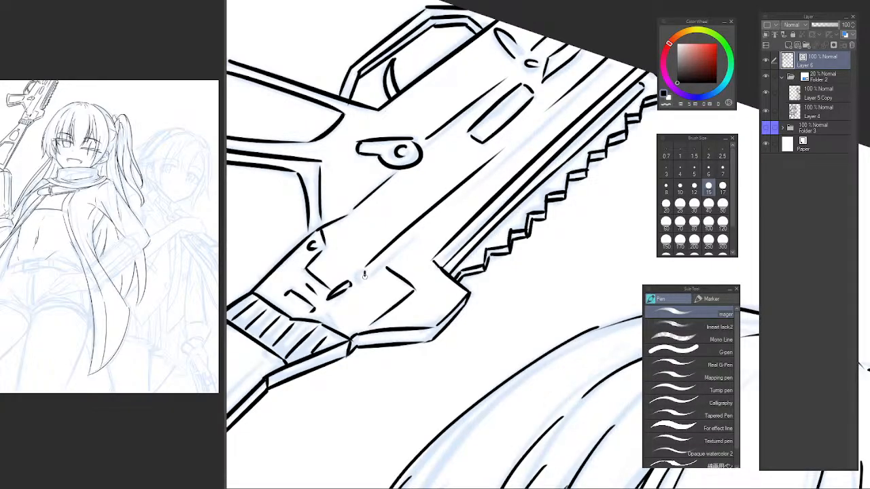
{"action": "mouse_move", "coordinate": [368, 269]}
{"action": "left_mouse_down"}
{"action": "mouse_move", "coordinate": [497, 144]}
{"action": "mouse_move", "coordinate": [440, 214]}
{"action": "mouse_move", "coordinate": [533, 131]}
{"action": "mouse_move", "coordinate": [426, 232]}
{"action": "mouse_move", "coordinate": [505, 161]}
{"action": "left_mouse_up"}
{"action": "key", "text": "ctrl+z"}
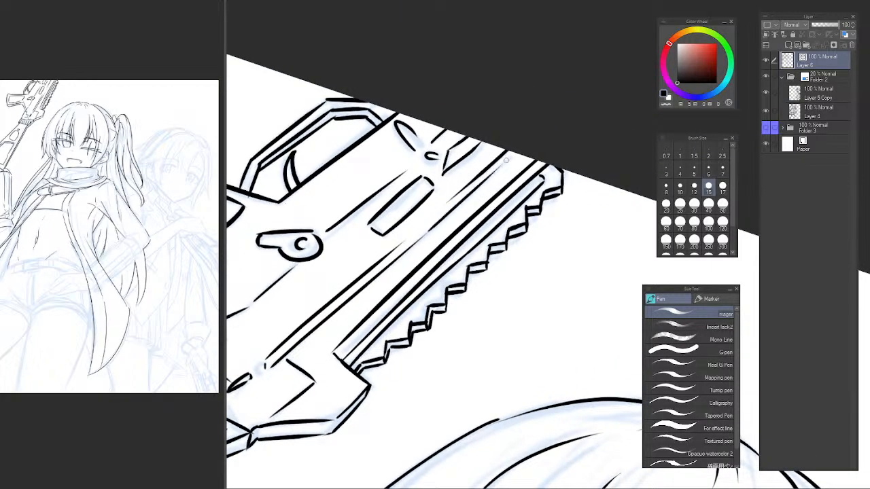
Extend the receiver's parallel diagonals past the narrow slot up to the canvas border.
{"action": "key", "text": "ctrl+z"}
{"action": "left_click_drag", "start_coordinate": [426, 236], "coordinate": [518, 154]}
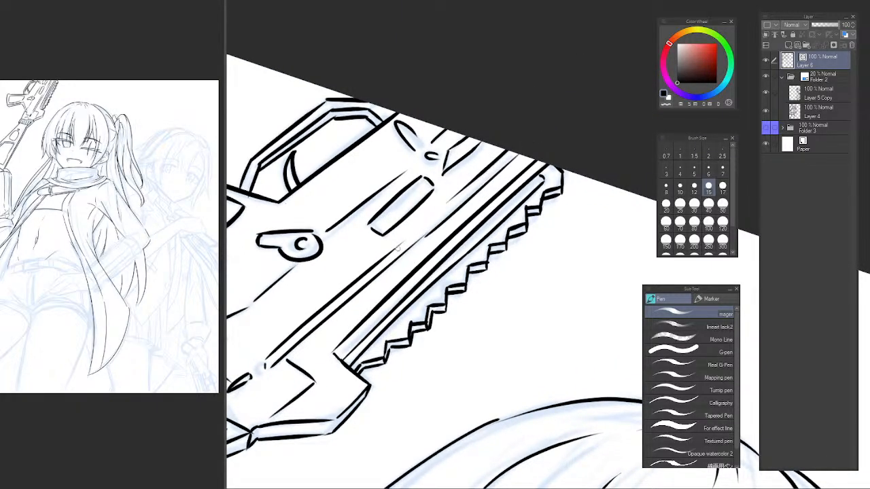
{"action": "key", "text": "e"}
{"action": "key", "text": "p"}
{"action": "left_click_drag", "start_coordinate": [406, 236], "coordinate": [508, 152]}
{"action": "key", "text": "ctrl+z"}
{"action": "left_click_drag", "start_coordinate": [406, 239], "coordinate": [509, 152]}
{"action": "left_click_drag", "start_coordinate": [403, 253], "coordinate": [516, 169]}
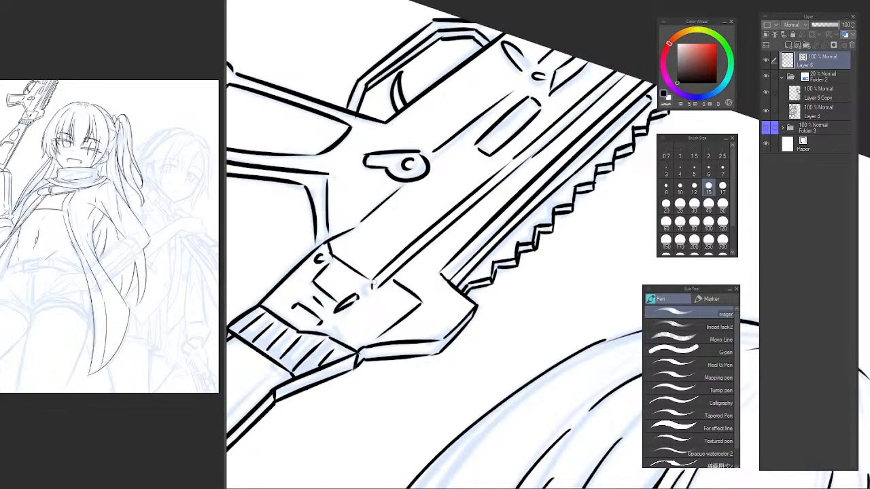
Ink the short parallel edges joining the receiver's small crescent detail to the foot of the long diagonals.
{"action": "scroll", "coordinate": [336, 262], "scroll_direction": "up", "scroll_amount": 3}
{"action": "key", "text": "e"}
{"action": "key", "text": "p"}
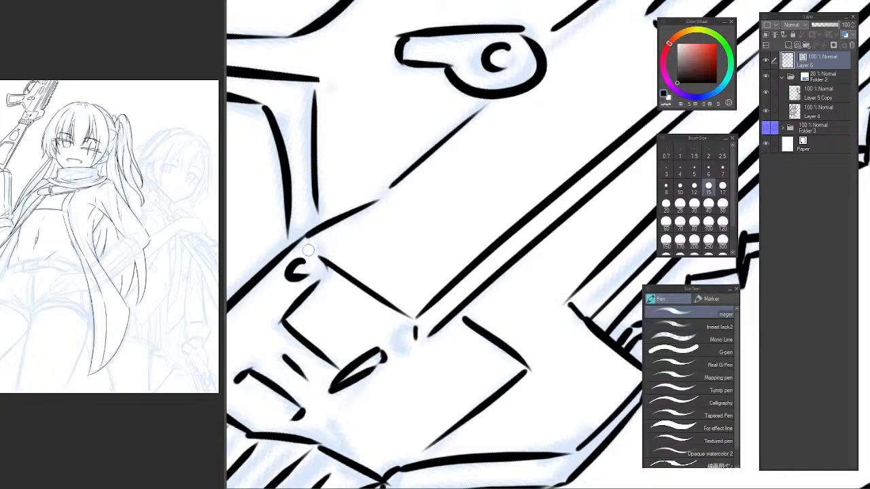
{"action": "mouse_move", "coordinate": [311, 250]}
{"action": "left_mouse_down"}
{"action": "mouse_move", "coordinate": [316, 270]}
{"action": "mouse_move", "coordinate": [376, 327]}
{"action": "left_mouse_up"}
{"action": "key", "text": "ctrl+z"}
{"action": "left_click_drag", "start_coordinate": [328, 281], "coordinate": [400, 332]}
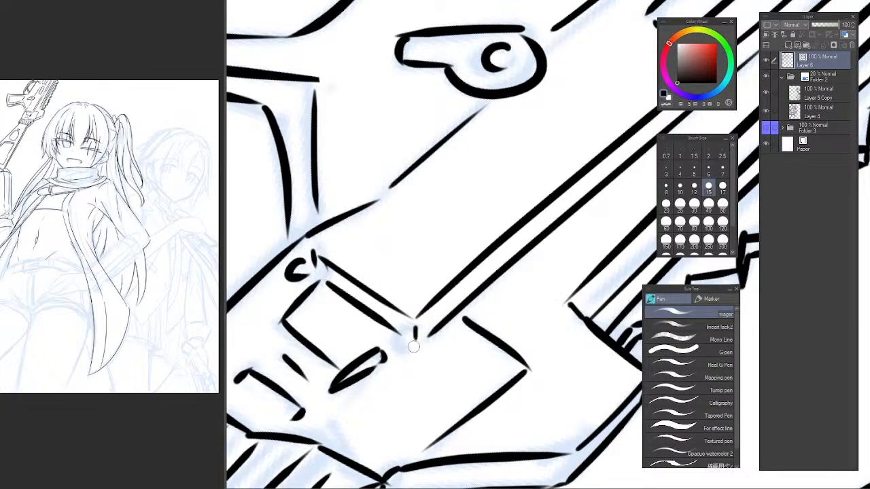
Ink the diagonal edge from the receiver's lower corner up toward the round selector lever.
{"action": "mouse_move", "coordinate": [314, 251]}
{"action": "left_mouse_down"}
{"action": "mouse_move", "coordinate": [378, 201]}
{"action": "mouse_move", "coordinate": [400, 199]}
{"action": "mouse_move", "coordinate": [488, 109]}
{"action": "left_mouse_up"}
{"action": "key", "text": "ctrl+z"}
{"action": "left_click_drag", "start_coordinate": [400, 201], "coordinate": [558, 50]}
{"action": "left_click", "coordinate": [568, 104], "text": "ctrl+alt"}
{"action": "left_click", "coordinate": [567, 112], "text": "ctrl+alt"}
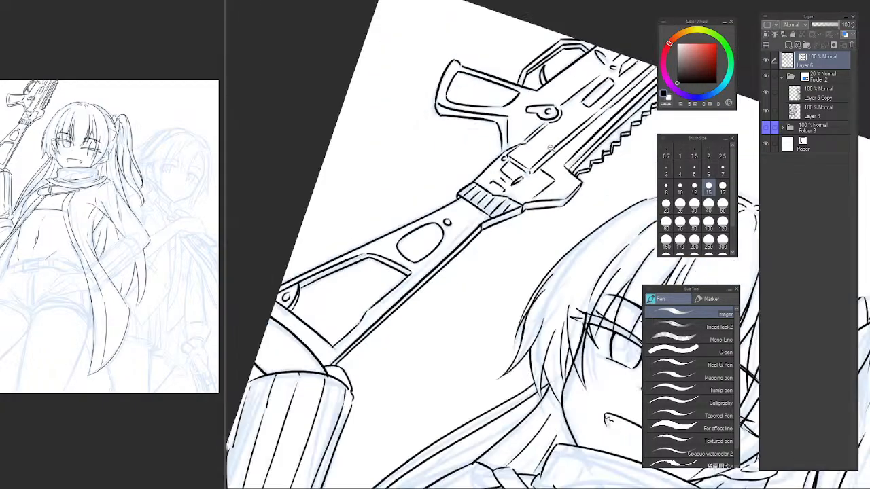
{"action": "left_click", "coordinate": [510, 126], "text": "ctrl+alt"}
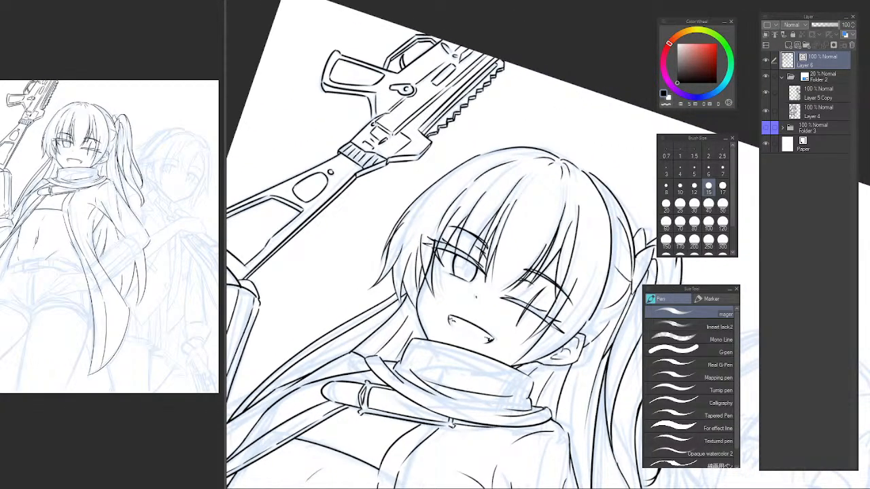
{"action": "key", "text": "r"}
{"action": "left_click_drag", "start_coordinate": [388, 293], "coordinate": [400, 213]}
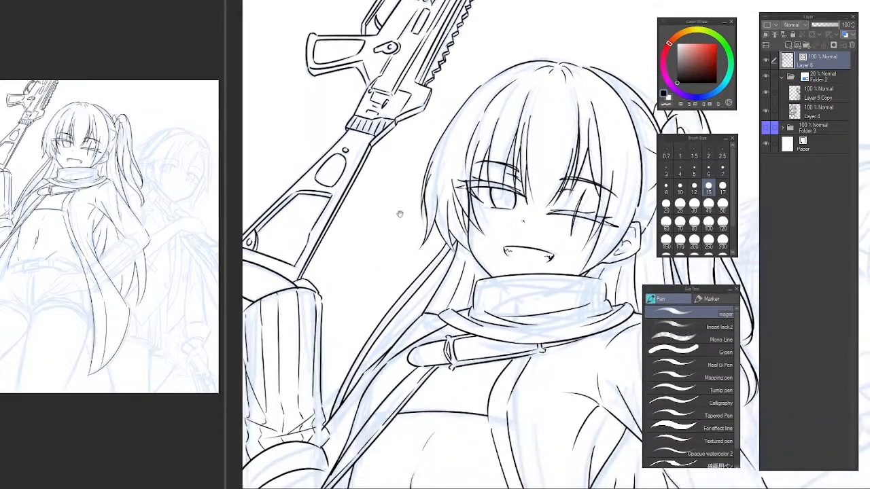
Examine the whole figure's line art against the remaining blue sketch, from the rifle and head down to the shorts and coat hem.
{"action": "scroll", "coordinate": [426, 264], "scroll_direction": "down", "scroll_amount": 5}
{"action": "mouse_move", "coordinate": [442, 291]}
{"action": "left_mouse_down"}
{"action": "mouse_move", "coordinate": [406, 245]}
{"action": "mouse_move", "coordinate": [425, 300]}
{"action": "left_mouse_up"}
{"action": "scroll", "coordinate": [405, 245], "scroll_direction": "up", "scroll_amount": 4}
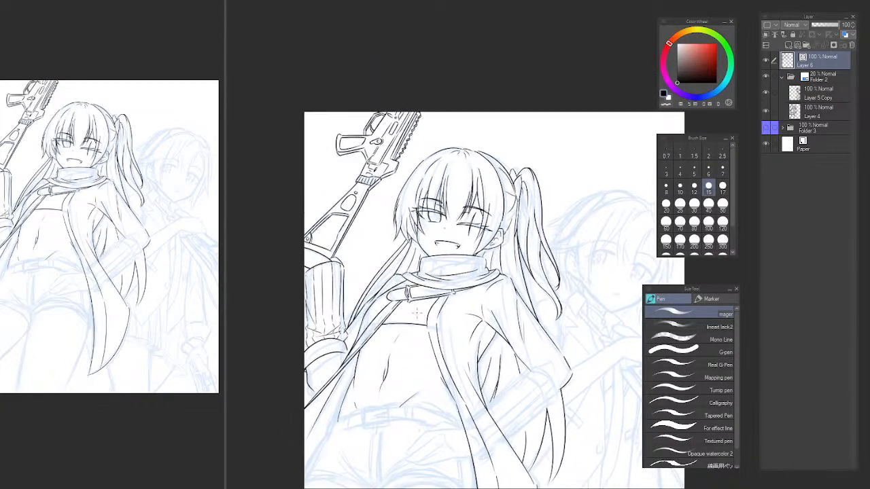
{"action": "key", "text": "b"}
{"action": "key", "text": "p"}
{"action": "mouse_move", "coordinate": [386, 265]}
{"action": "left_mouse_down"}
{"action": "mouse_move", "coordinate": [381, 279]}
{"action": "mouse_move", "coordinate": [385, 155]}
{"action": "mouse_move", "coordinate": [372, 183]}
{"action": "mouse_move", "coordinate": [368, 237]}
{"action": "left_mouse_up"}
{"action": "left_click_drag", "start_coordinate": [361, 310], "coordinate": [345, 256]}
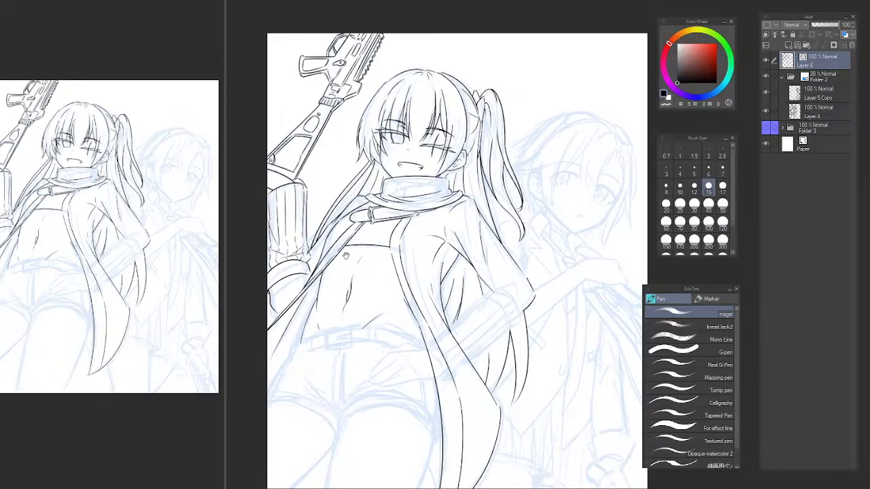
{"action": "left_click_drag", "start_coordinate": [366, 331], "coordinate": [403, 286]}
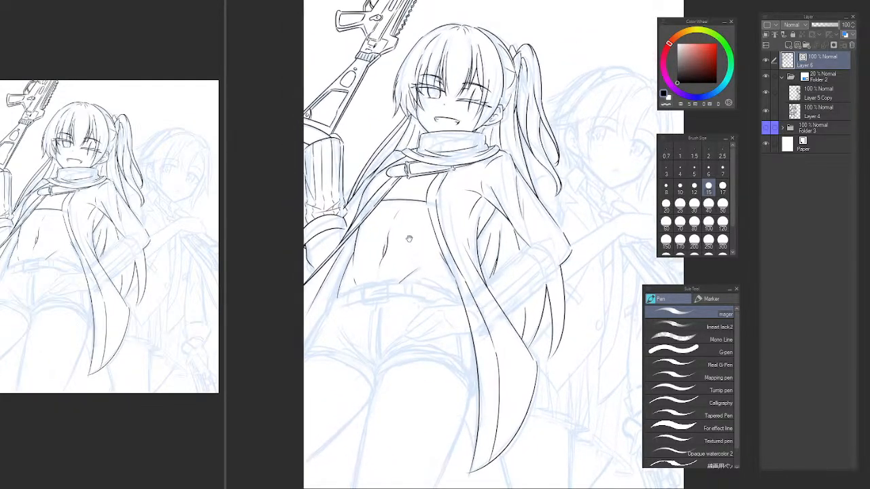
{"action": "left_click_drag", "start_coordinate": [483, 299], "coordinate": [424, 322]}
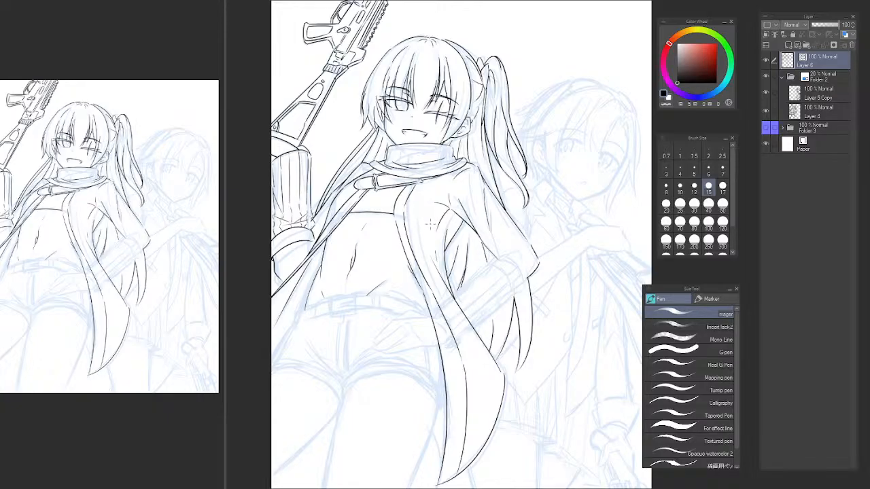
Examine the inked torso, open coat and scarf against the blue sketch, down to the waist and shorts.
{"action": "scroll", "coordinate": [418, 197], "scroll_direction": "up", "scroll_amount": 4}
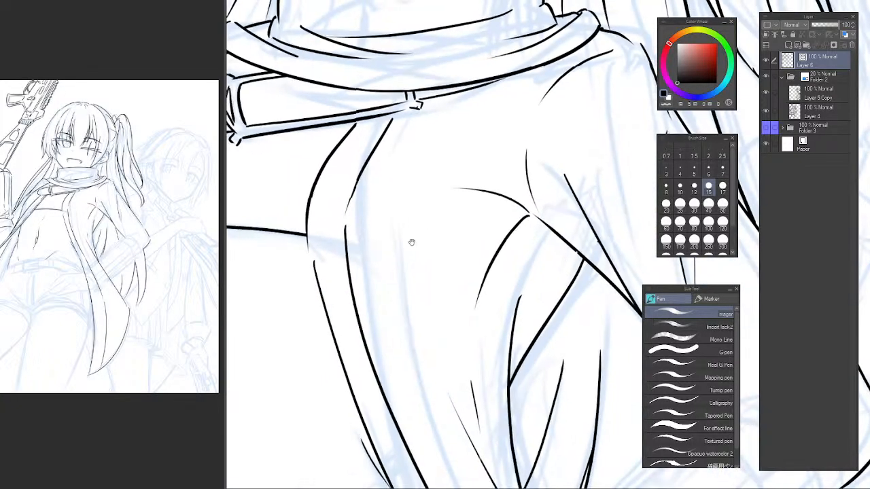
{"action": "scroll", "coordinate": [409, 240], "scroll_direction": "down", "scroll_amount": 8}
{"action": "scroll", "coordinate": [446, 259], "scroll_direction": "up", "scroll_amount": 5}
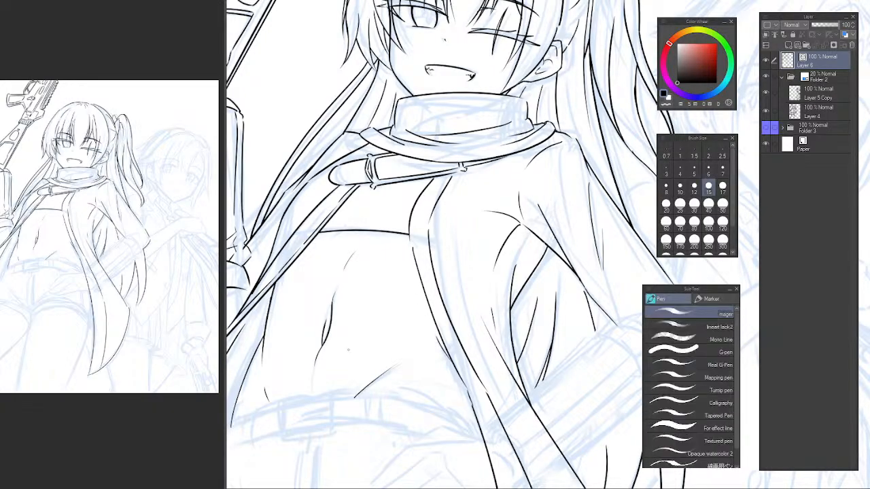
{"action": "mouse_move", "coordinate": [373, 290]}
{"action": "left_mouse_down"}
{"action": "mouse_move", "coordinate": [396, 344]}
{"action": "mouse_move", "coordinate": [426, 255]}
{"action": "mouse_move", "coordinate": [453, 232]}
{"action": "left_mouse_up"}
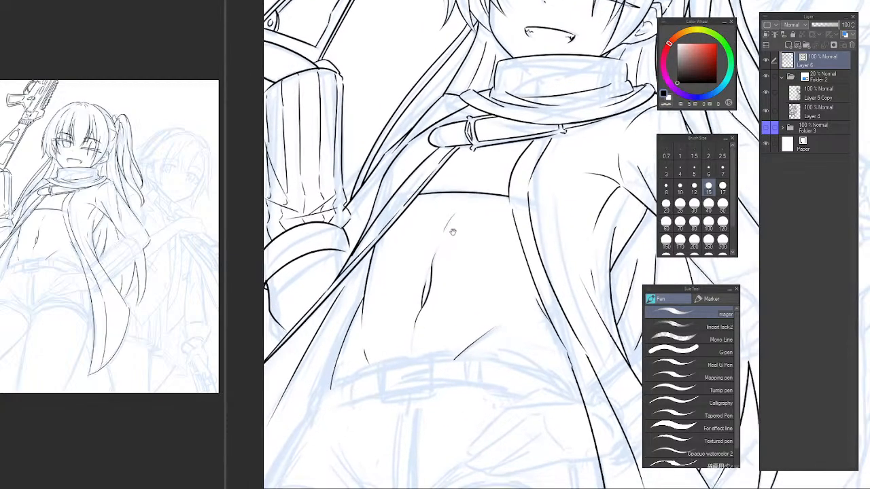
{"action": "scroll", "coordinate": [447, 255], "scroll_direction": "down", "scroll_amount": 2}
{"action": "left_click_drag", "start_coordinate": [446, 266], "coordinate": [424, 342]}
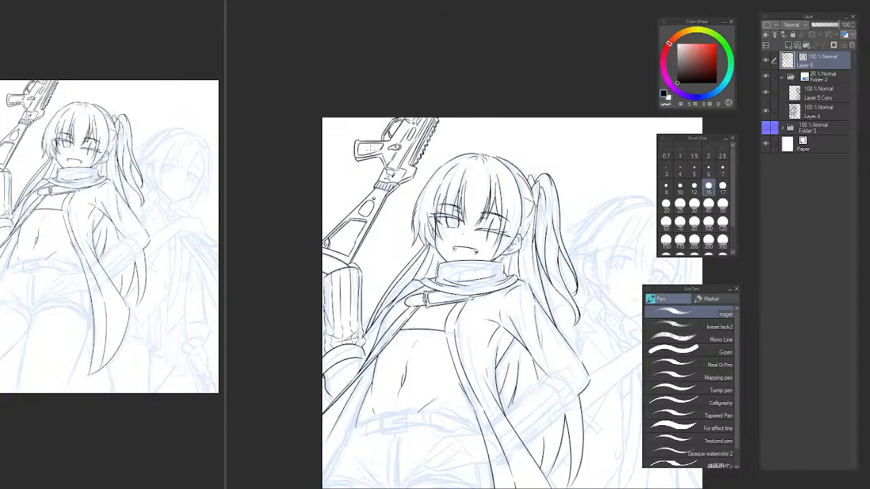
{"action": "left_click_drag", "start_coordinate": [737, 81], "coordinate": [719, 8]}
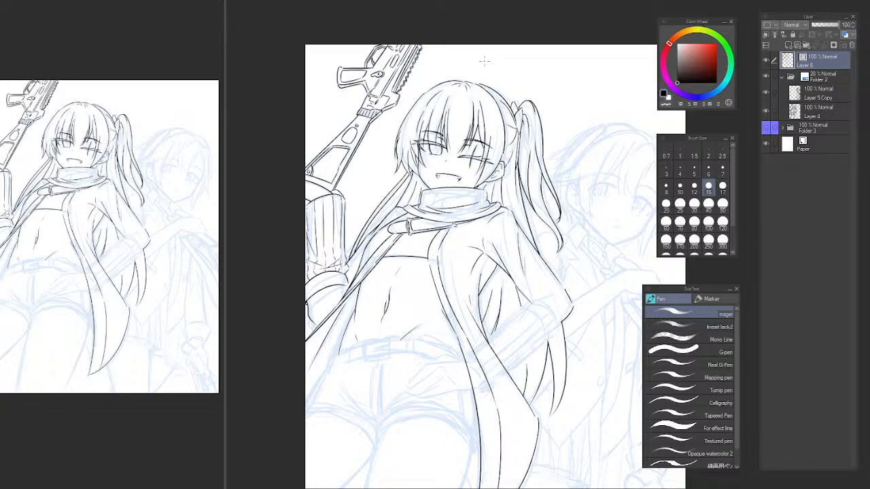
{"action": "left_click_drag", "start_coordinate": [410, 304], "coordinate": [369, 282]}
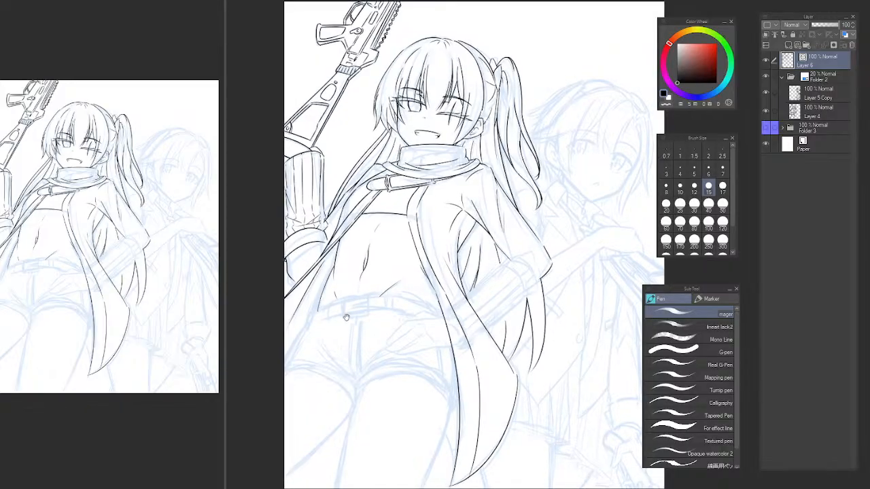
{"action": "scroll", "coordinate": [342, 307], "scroll_direction": "up", "scroll_amount": 4}
{"action": "scroll", "coordinate": [335, 306], "scroll_direction": "down", "scroll_amount": 5}
{"action": "left_click_drag", "start_coordinate": [373, 291], "coordinate": [399, 363]}
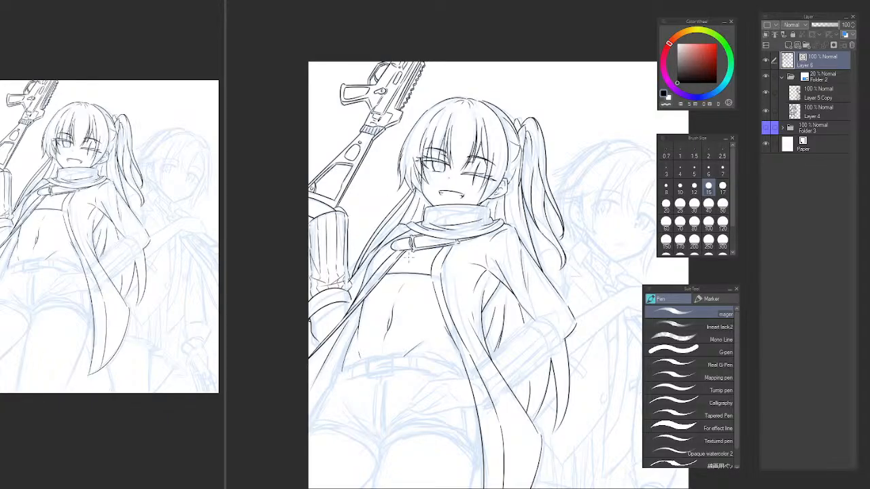
{"action": "left_click_drag", "start_coordinate": [406, 322], "coordinate": [387, 337]}
{"action": "left_click", "coordinate": [395, 283], "text": "ctrl"}
{"action": "left_click", "coordinate": [381, 366], "text": "alt"}
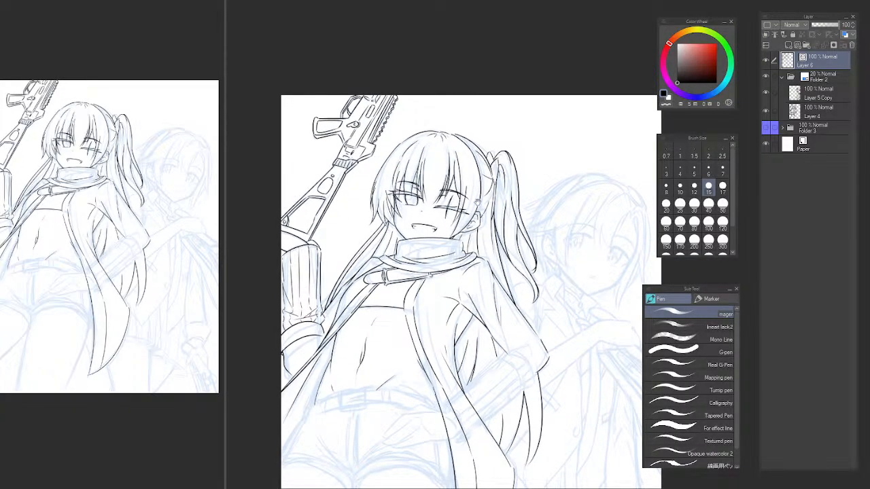
Erase the short hair strand just behind the ear with the vector eraser.
{"action": "left_click", "coordinate": [487, 216], "text": "ctrl"}
{"action": "left_click", "coordinate": [486, 218], "text": "ctrl"}
{"action": "key", "text": "e"}
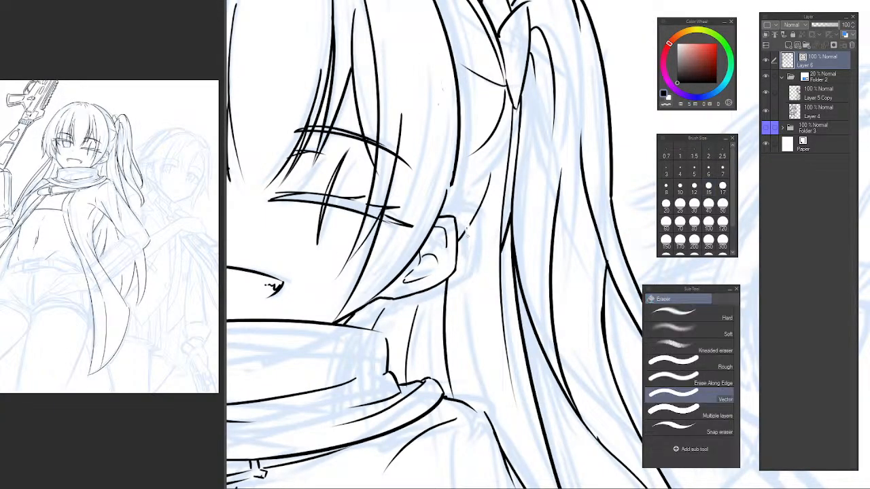
{"action": "key", "text": "p"}
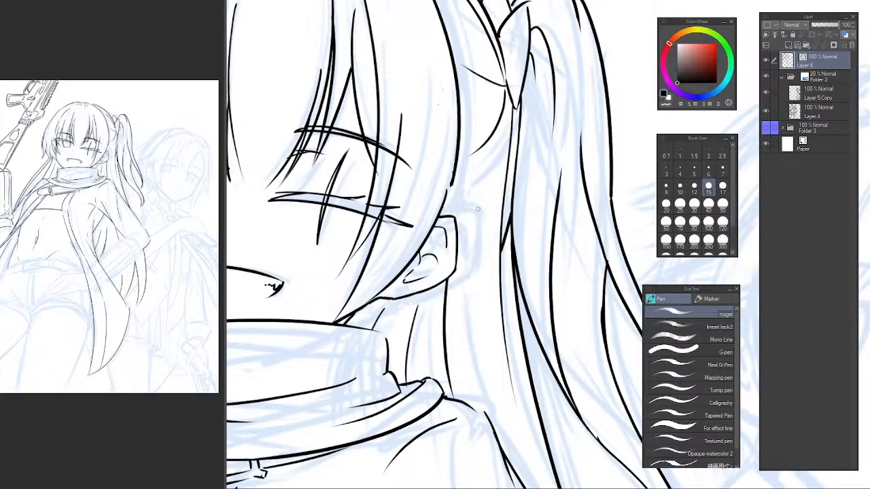
{"action": "left_click_drag", "start_coordinate": [475, 187], "coordinate": [483, 365]}
{"action": "key", "text": "ctrl+z"}
{"action": "left_click_drag", "start_coordinate": [476, 187], "coordinate": [477, 378]}
{"action": "key", "text": "ctrl+z"}
{"action": "mouse_move", "coordinate": [471, 201]}
{"action": "left_mouse_down"}
{"action": "mouse_move", "coordinate": [469, 296]}
{"action": "mouse_move", "coordinate": [483, 357]}
{"action": "mouse_move", "coordinate": [468, 321]}
{"action": "left_mouse_up"}
{"action": "key", "text": "ctrl+z"}
{"action": "key", "text": "ctrl+0"}
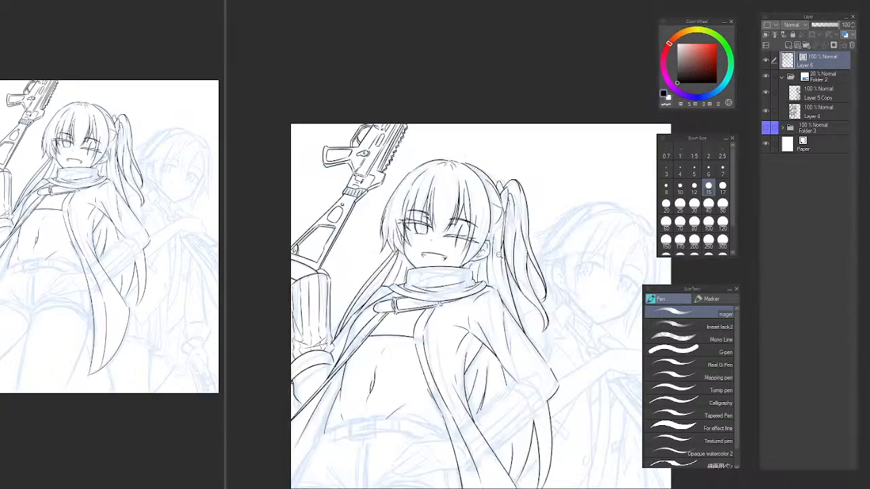
Replace the hair strand below the ear with a new line running from above the ear down toward the scarf, broken where it passes the ear.
{"action": "scroll", "coordinate": [499, 255], "scroll_direction": "up", "scroll_amount": 6}
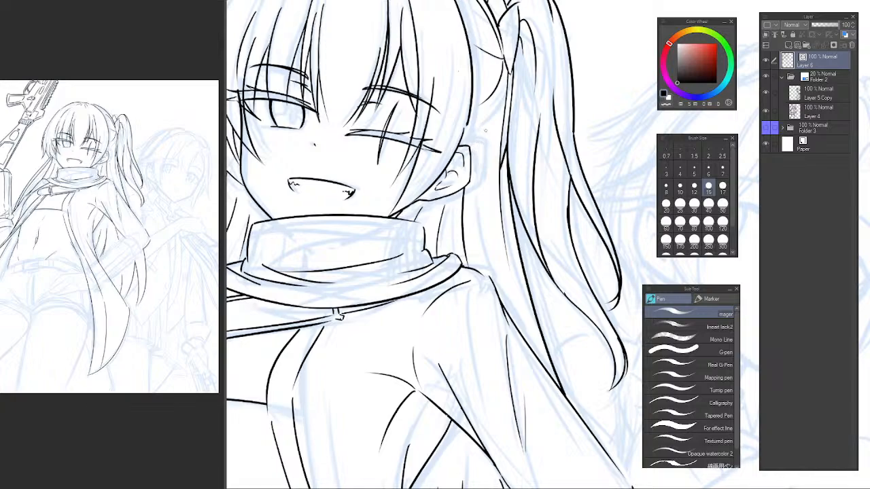
{"action": "scroll", "coordinate": [483, 131], "scroll_direction": "up", "scroll_amount": 1}
{"action": "key", "text": "e"}
{"action": "left_click", "coordinate": [454, 245]}
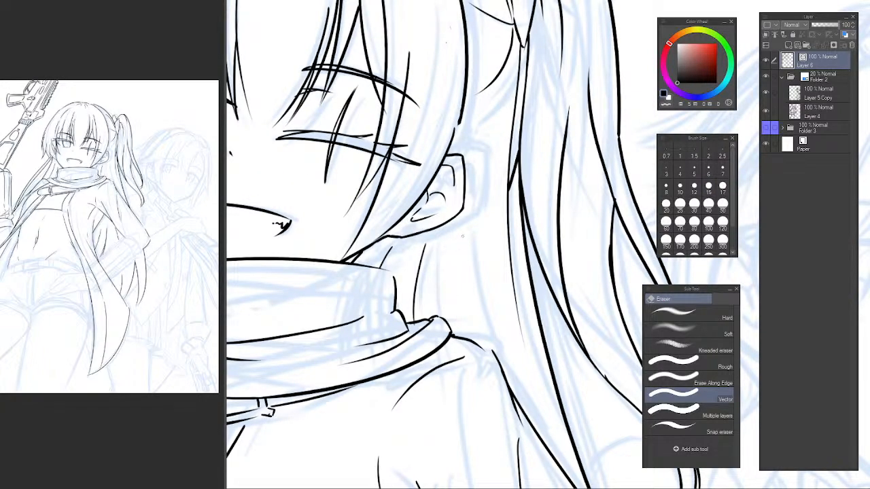
{"action": "key", "text": "p"}
{"action": "left_click_drag", "start_coordinate": [473, 152], "coordinate": [453, 330]}
{"action": "key", "text": "ctrl+z"}
{"action": "left_click_drag", "start_coordinate": [476, 133], "coordinate": [455, 327]}
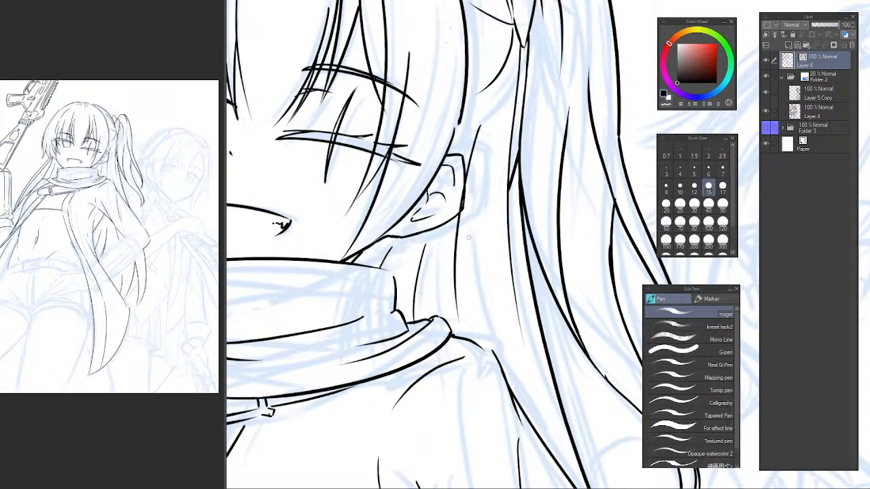
{"action": "key", "text": "e"}
{"action": "left_click", "coordinate": [461, 200]}
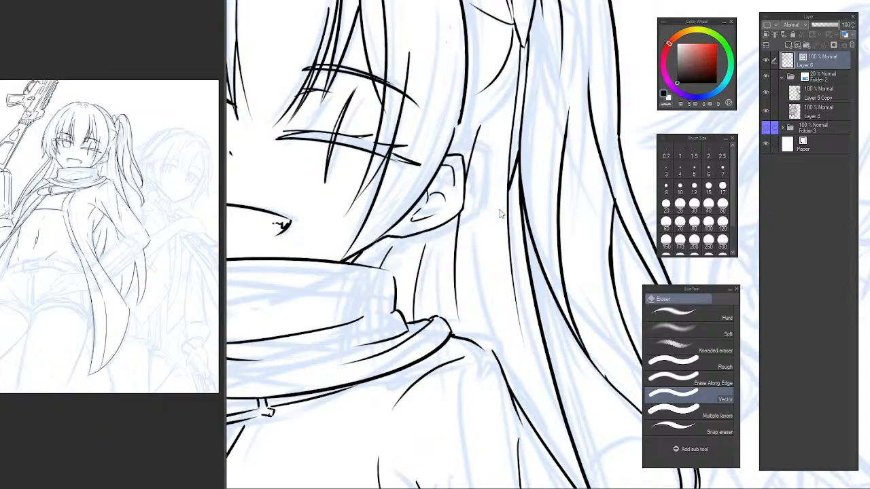
Ink the narrow curved belt loop on the left side of the shorts' waistband, left of the buckle.
{"action": "scroll", "coordinate": [501, 215], "scroll_direction": "down", "scroll_amount": 7}
{"action": "left_click_drag", "start_coordinate": [511, 223], "coordinate": [484, 198]}
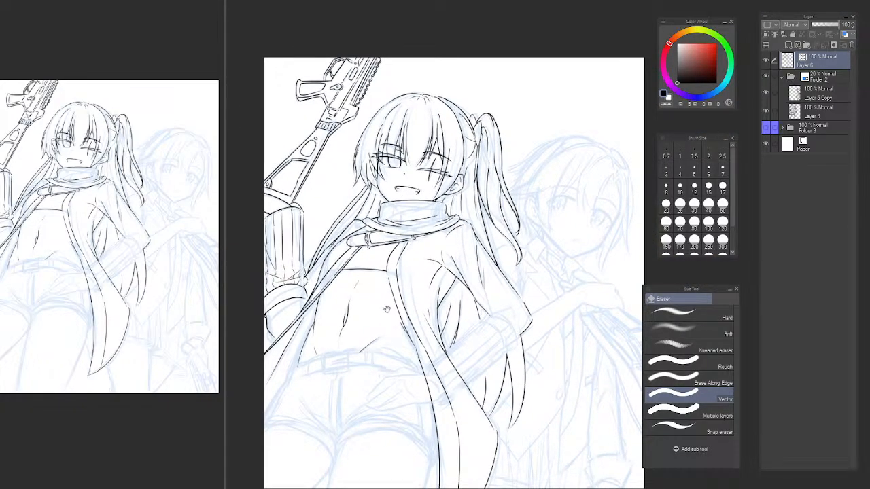
{"action": "left_click_drag", "start_coordinate": [388, 308], "coordinate": [405, 277]}
{"action": "mouse_move", "coordinate": [398, 339]}
{"action": "left_mouse_down"}
{"action": "mouse_move", "coordinate": [398, 307]}
{"action": "mouse_move", "coordinate": [464, 281]}
{"action": "mouse_move", "coordinate": [433, 303]}
{"action": "mouse_move", "coordinate": [393, 356]}
{"action": "mouse_move", "coordinate": [332, 284]}
{"action": "mouse_move", "coordinate": [342, 290]}
{"action": "left_mouse_up"}
{"action": "left_click_drag", "start_coordinate": [342, 290], "coordinate": [363, 293]}
{"action": "mouse_move", "coordinate": [310, 272]}
{"action": "left_mouse_down"}
{"action": "mouse_move", "coordinate": [304, 287]}
{"action": "mouse_move", "coordinate": [307, 277]}
{"action": "left_mouse_up"}
{"action": "scroll", "coordinate": [335, 250], "scroll_direction": "up", "scroll_amount": 1}
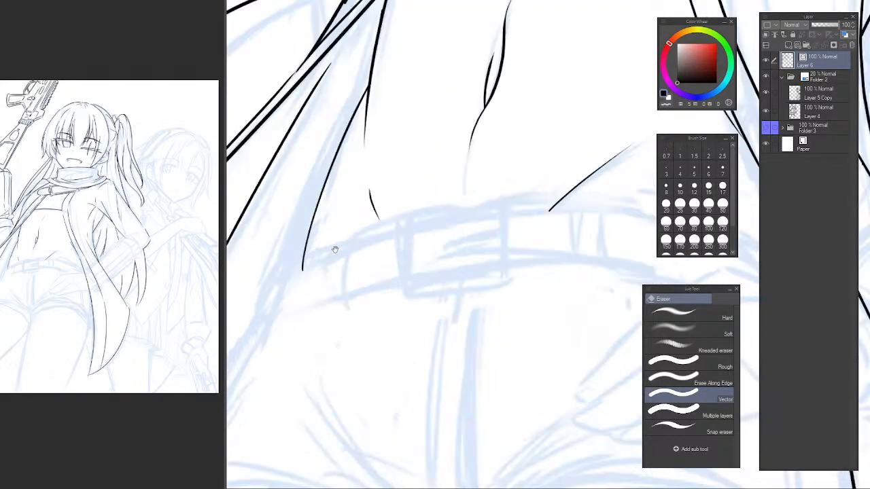
{"action": "key", "text": "p"}
{"action": "mouse_move", "coordinate": [331, 246]}
{"action": "left_mouse_down"}
{"action": "mouse_move", "coordinate": [328, 323]}
{"action": "mouse_move", "coordinate": [327, 261]}
{"action": "mouse_move", "coordinate": [324, 315]}
{"action": "left_mouse_up"}
{"action": "key", "text": "ctrl+z"}
{"action": "key", "text": "ctrl+z"}
{"action": "left_click_drag", "start_coordinate": [349, 238], "coordinate": [344, 317]}
{"action": "key", "text": "ctrl+z"}
{"action": "key", "text": "ctrl+z"}
{"action": "mouse_move", "coordinate": [351, 238]}
{"action": "left_mouse_down"}
{"action": "mouse_move", "coordinate": [343, 314]}
{"action": "mouse_move", "coordinate": [350, 236]}
{"action": "left_mouse_up"}
{"action": "key", "text": "ctrl+z"}
{"action": "key", "text": "ctrl+z"}
Ink the matching belt loop to the right of the buckle with a rounded top and two parallel sides.
{"action": "left_click_drag", "start_coordinate": [468, 244], "coordinate": [296, 270]}
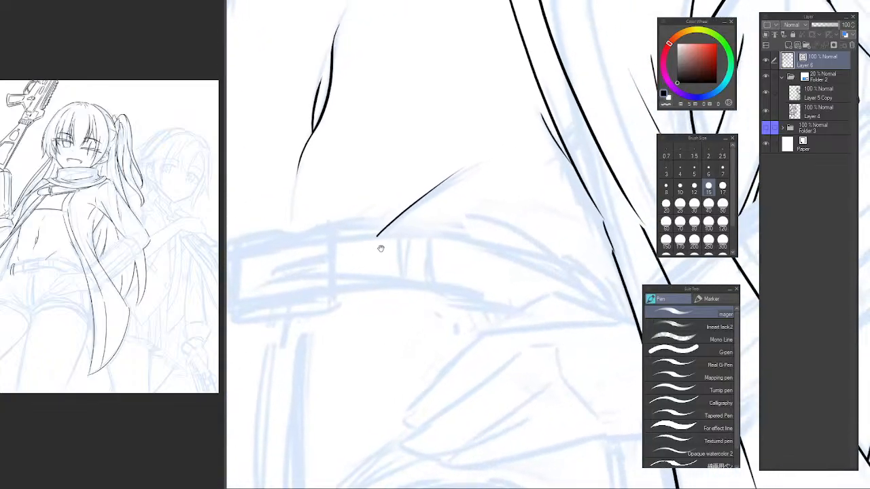
{"action": "mouse_move", "coordinate": [432, 229]}
{"action": "left_mouse_down"}
{"action": "mouse_move", "coordinate": [408, 231]}
{"action": "mouse_move", "coordinate": [411, 302]}
{"action": "left_mouse_up"}
{"action": "left_click_drag", "start_coordinate": [426, 229], "coordinate": [433, 305]}
{"action": "key", "text": "ctrl+z"}
{"action": "key", "text": "ctrl+z"}
{"action": "key", "text": "ctrl+z"}
{"action": "key", "text": "ctrl+z"}
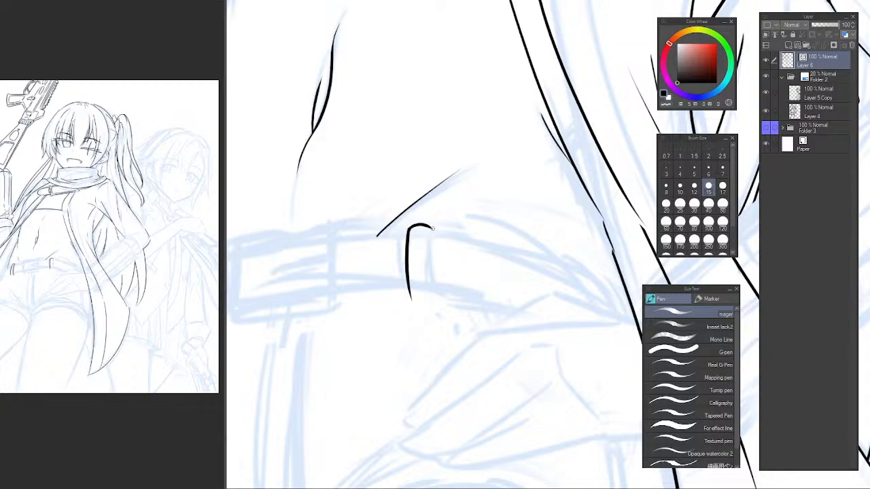
{"action": "left_click_drag", "start_coordinate": [427, 227], "coordinate": [433, 297]}
{"action": "left_click_drag", "start_coordinate": [432, 266], "coordinate": [427, 161]}
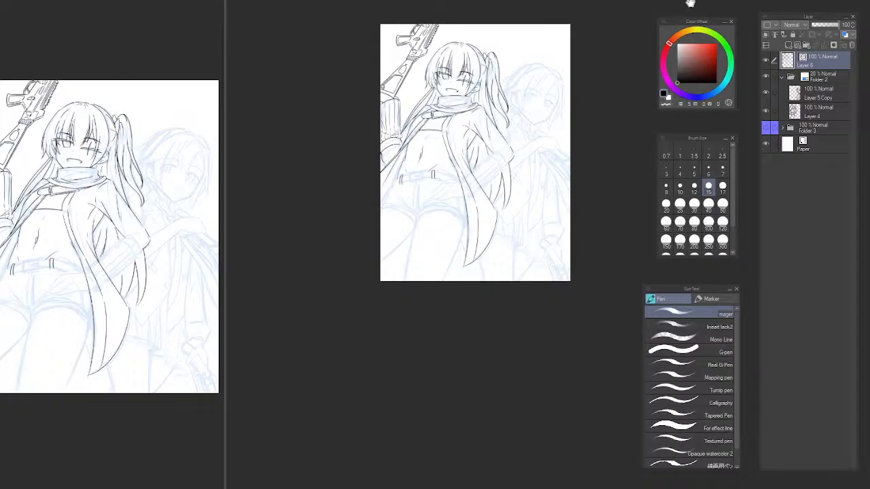
Ink the short curved end of the belt at the left hip, beside the coat edge.
{"action": "left_click_drag", "start_coordinate": [689, 4], "coordinate": [683, 5]}
{"action": "mouse_move", "coordinate": [526, 132]}
{"action": "left_mouse_down"}
{"action": "mouse_move", "coordinate": [420, 254]}
{"action": "mouse_move", "coordinate": [441, 245]}
{"action": "mouse_move", "coordinate": [461, 274]}
{"action": "left_mouse_up"}
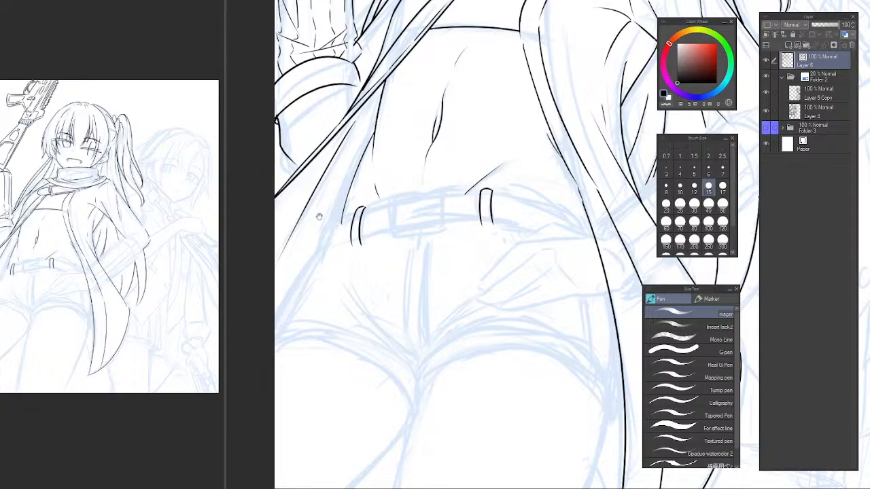
{"action": "scroll", "coordinate": [332, 221], "scroll_direction": "up", "scroll_amount": 2}
{"action": "mouse_move", "coordinate": [334, 220]}
{"action": "left_mouse_down"}
{"action": "mouse_move", "coordinate": [314, 293]}
{"action": "mouse_move", "coordinate": [312, 283]}
{"action": "left_mouse_up"}
{"action": "key", "text": "ctrl+z"}
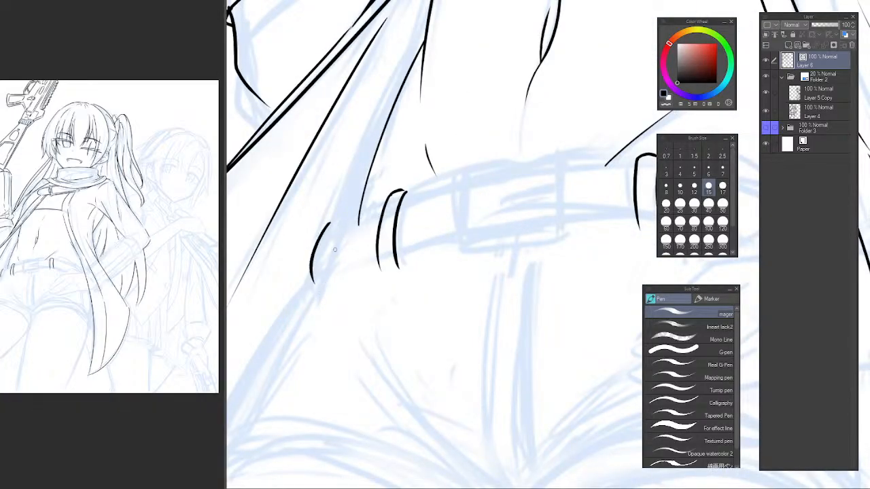
{"action": "mouse_move", "coordinate": [377, 211]}
{"action": "left_mouse_down"}
{"action": "mouse_move", "coordinate": [358, 229]}
{"action": "mouse_move", "coordinate": [327, 305]}
{"action": "mouse_move", "coordinate": [334, 293]}
{"action": "left_mouse_up"}
Ink the belt's upper edge from the left hip toward the buckle and erase the part crossing the belt loop.
{"action": "left_click_drag", "start_coordinate": [297, 316], "coordinate": [411, 229]}
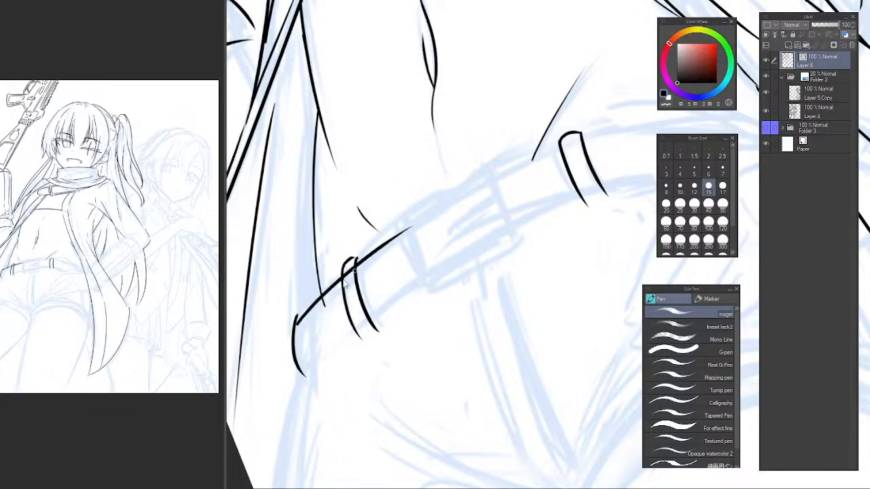
{"action": "key", "text": "ctrl+z"}
{"action": "left_click_drag", "start_coordinate": [297, 316], "coordinate": [408, 228]}
{"action": "key", "text": "e"}
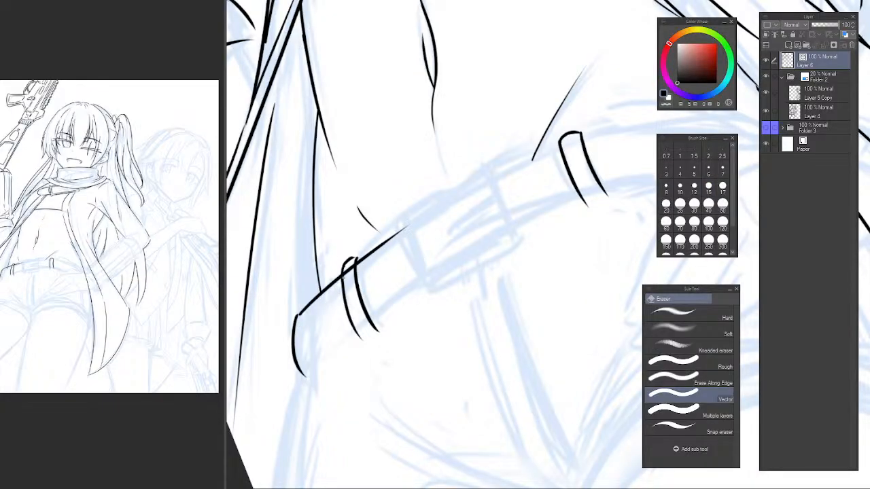
{"action": "left_click_drag", "start_coordinate": [350, 302], "coordinate": [337, 256]}
Ink the belt's lower edge from the left hip toward the buckle, keeping the belt loop clear.
{"action": "key", "text": "p"}
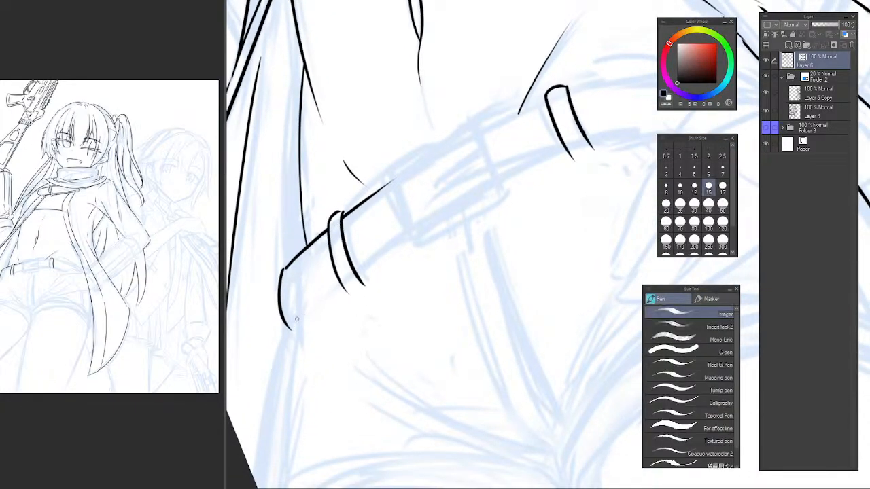
{"action": "left_click_drag", "start_coordinate": [291, 327], "coordinate": [420, 231]}
{"action": "key", "text": "e"}
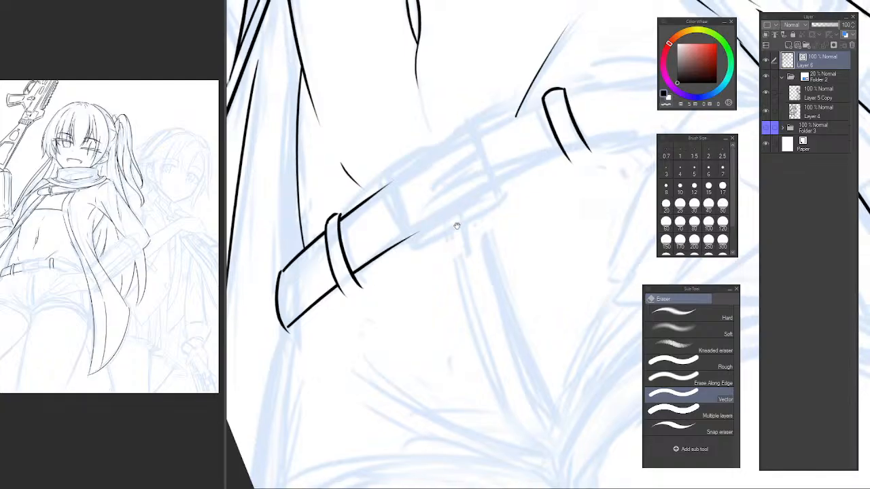
Ink the belt buckle's upper edge as one slightly curved stroke, redrawing it until it follows the sketch.
{"action": "left_click_drag", "start_coordinate": [511, 174], "coordinate": [437, 236]}
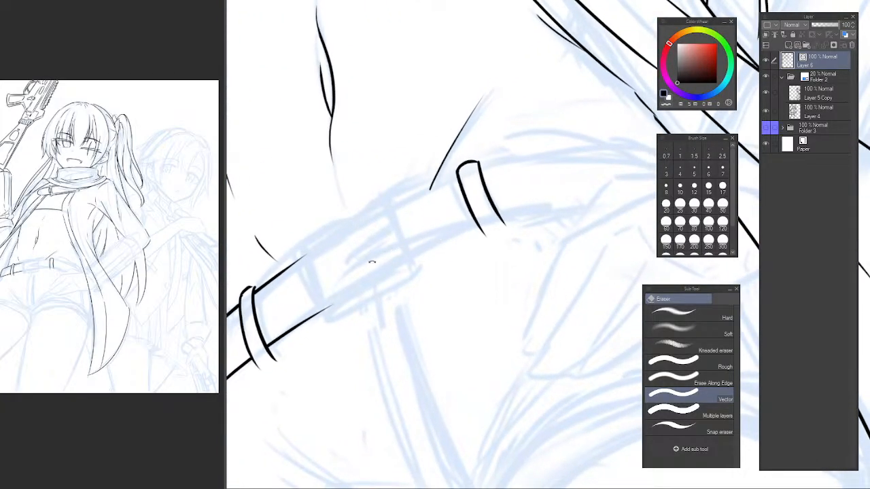
{"action": "left_click_drag", "start_coordinate": [373, 262], "coordinate": [410, 226]}
{"action": "key", "text": "p"}
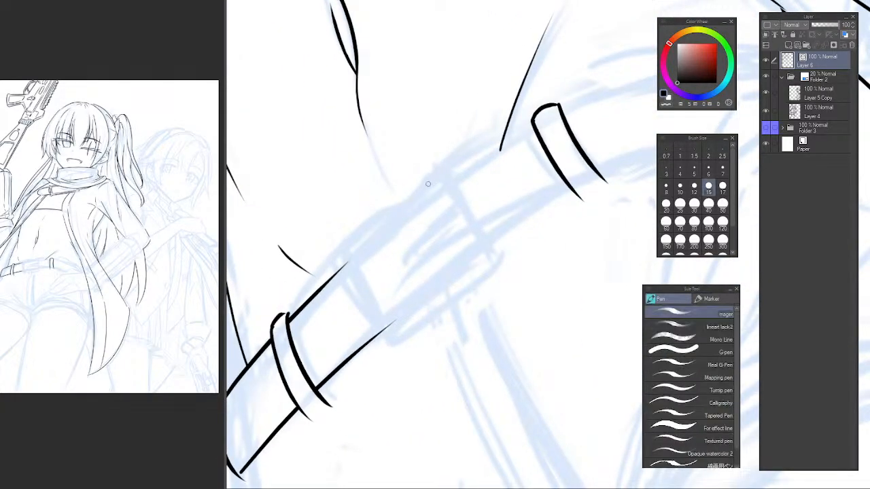
{"action": "left_click_drag", "start_coordinate": [435, 170], "coordinate": [343, 249]}
{"action": "key", "text": "ctrl+z"}
{"action": "left_click_drag", "start_coordinate": [442, 170], "coordinate": [344, 248]}
{"action": "key", "text": "ctrl+z"}
{"action": "left_click_drag", "start_coordinate": [451, 166], "coordinate": [335, 264]}
{"action": "key", "text": "ctrl+z"}
{"action": "left_click_drag", "start_coordinate": [446, 171], "coordinate": [343, 247]}
{"action": "key", "text": "ctrl+z"}
{"action": "left_click_drag", "start_coordinate": [448, 172], "coordinate": [326, 266]}
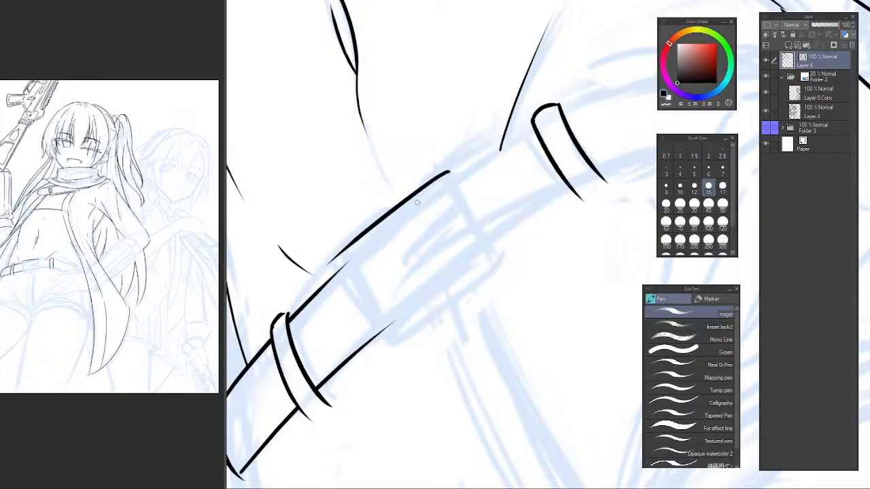
{"action": "key", "text": "ctrl+z"}
{"action": "left_click_drag", "start_coordinate": [446, 170], "coordinate": [325, 269]}
{"action": "key", "text": "ctrl+z"}
{"action": "left_click_drag", "start_coordinate": [449, 166], "coordinate": [345, 246]}
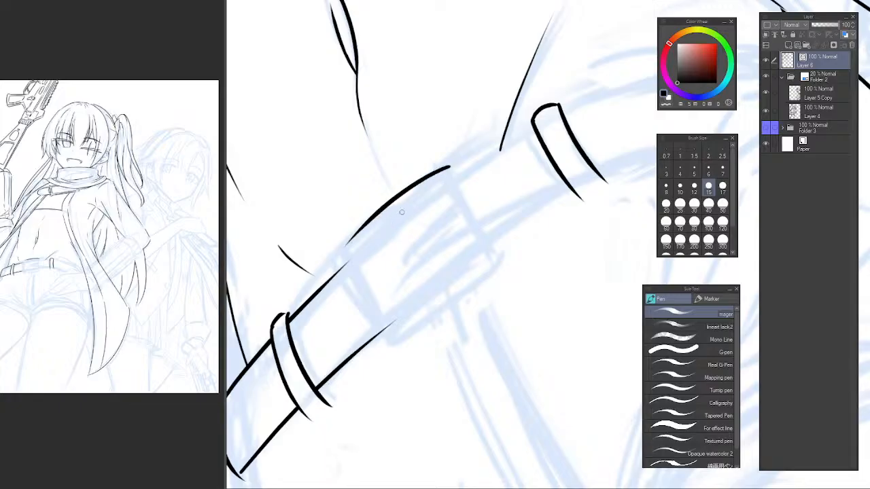
{"action": "key", "text": "ctrl+z"}
{"action": "left_click_drag", "start_coordinate": [448, 164], "coordinate": [347, 248]}
{"action": "key", "text": "ctrl+z"}
{"action": "left_click_drag", "start_coordinate": [445, 168], "coordinate": [349, 240]}
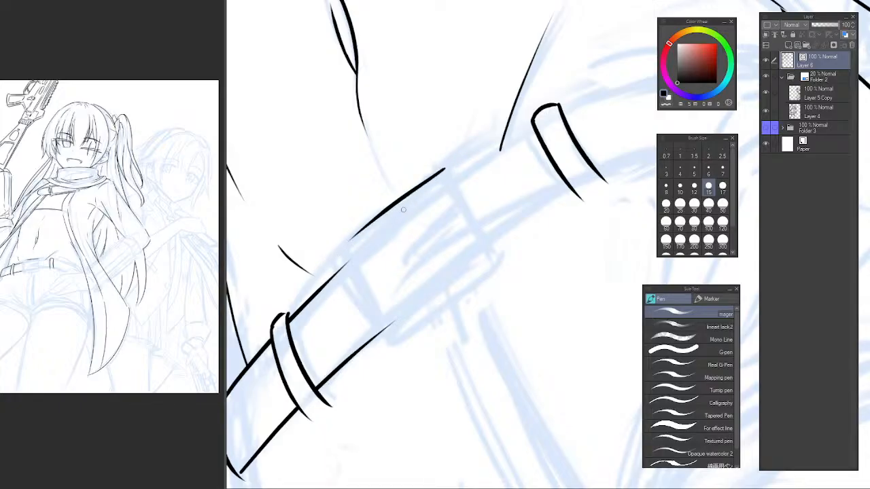
{"action": "key", "text": "ctrl+z"}
{"action": "left_click_drag", "start_coordinate": [444, 170], "coordinate": [323, 265]}
{"action": "key", "text": "ctrl+z"}
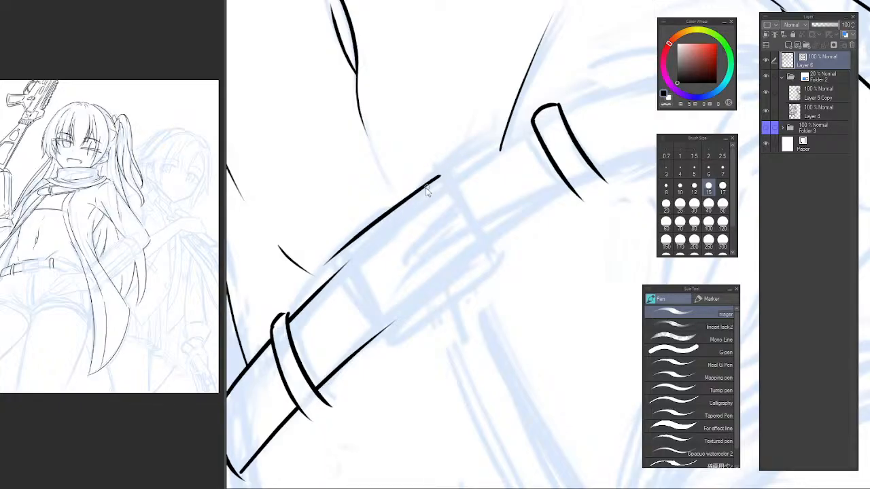
{"action": "key", "text": "ctrl+z"}
{"action": "mouse_move", "coordinate": [445, 175]}
{"action": "left_mouse_down"}
{"action": "mouse_move", "coordinate": [362, 311]}
{"action": "mouse_move", "coordinate": [392, 350]}
{"action": "left_mouse_up"}
Ink the buckle's left side edge down from the start of its upper edge.
{"action": "key", "text": "ctrl+z"}
{"action": "key", "text": "ctrl+z"}
{"action": "mouse_move", "coordinate": [336, 260]}
{"action": "left_mouse_down"}
{"action": "mouse_move", "coordinate": [390, 343]}
{"action": "mouse_move", "coordinate": [492, 250]}
{"action": "left_mouse_up"}
Ink the buckle's lower edge from the foot of its left side, redrawing it until it joins the corner.
{"action": "key", "text": "ctrl+z"}
{"action": "left_click_drag", "start_coordinate": [396, 337], "coordinate": [500, 242]}
{"action": "key", "text": "ctrl+z"}
{"action": "left_click_drag", "start_coordinate": [392, 339], "coordinate": [487, 247]}
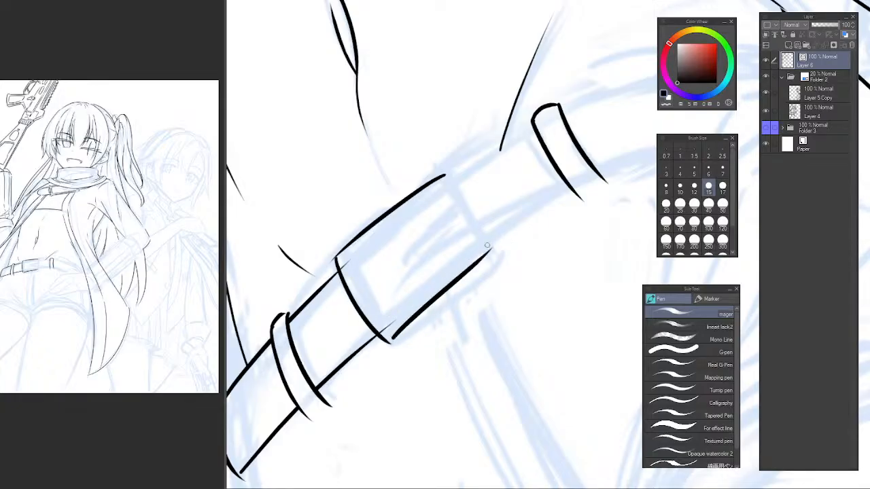
{"action": "key", "text": "ctrl+z"}
{"action": "left_click_drag", "start_coordinate": [385, 344], "coordinate": [487, 249]}
{"action": "key", "text": "ctrl+z"}
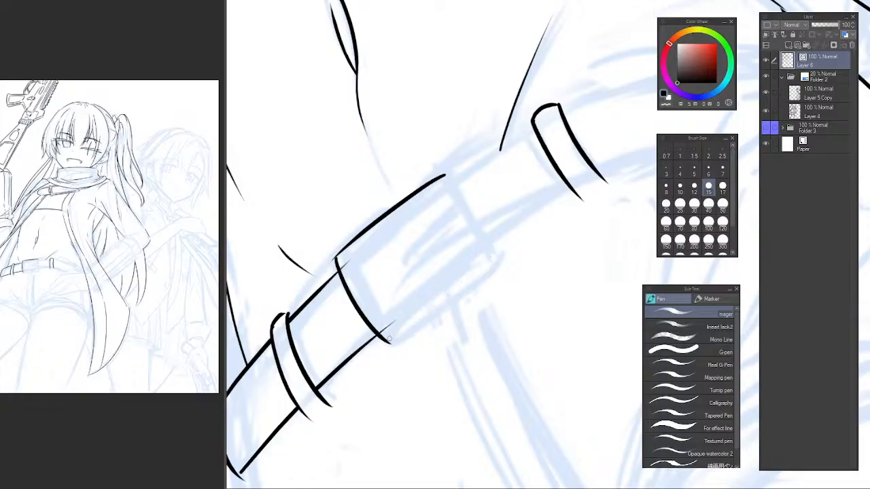
{"action": "left_click_drag", "start_coordinate": [387, 341], "coordinate": [482, 253]}
{"action": "key", "text": "ctrl+z"}
{"action": "left_click_drag", "start_coordinate": [386, 343], "coordinate": [488, 251]}
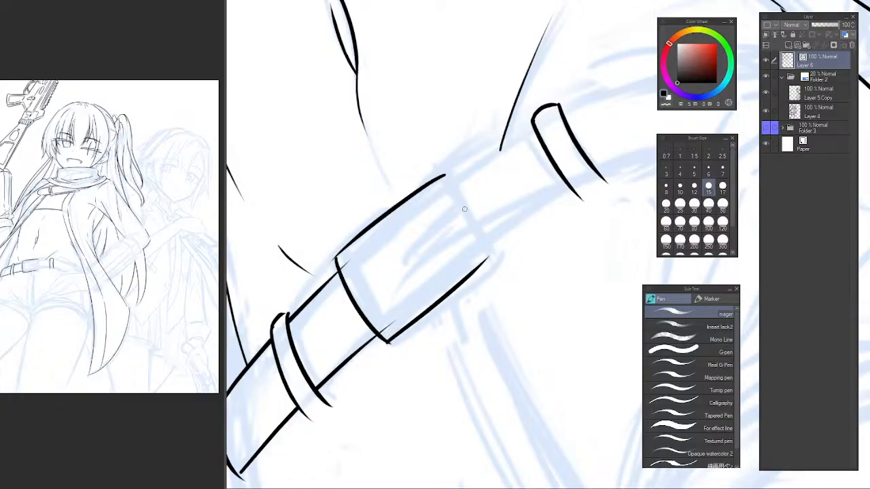
Ink the buckle's right side edge and the inner frame's right edge parallel to it, redrawing both until straight.
{"action": "left_click_drag", "start_coordinate": [446, 176], "coordinate": [494, 254]}
{"action": "key", "text": "ctrl+z"}
{"action": "left_click_drag", "start_coordinate": [430, 188], "coordinate": [485, 270]}
{"action": "key", "text": "ctrl+z"}
{"action": "key", "text": "ctrl+z"}
{"action": "left_click_drag", "start_coordinate": [429, 188], "coordinate": [480, 261]}
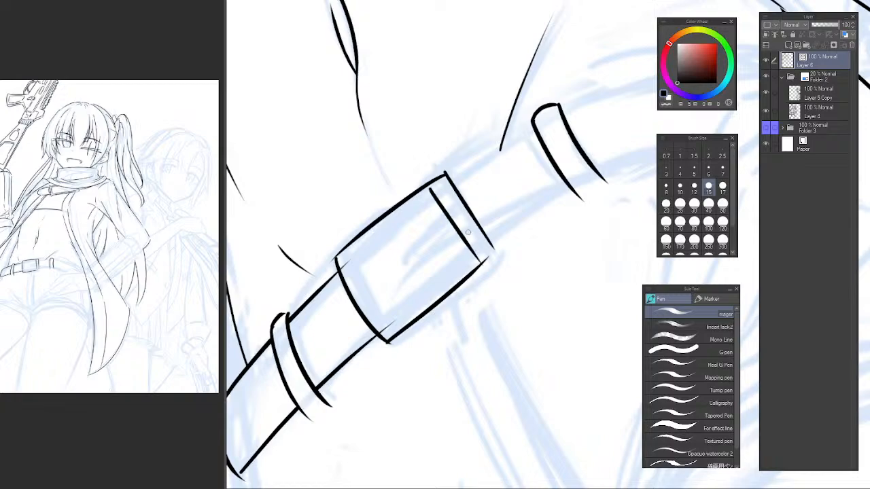
{"action": "key", "text": "ctrl+z"}
{"action": "left_click_drag", "start_coordinate": [430, 186], "coordinate": [474, 251]}
Ink the inner frame's upper edge parallel to the buckle's outer edge, redrawing it until it meets the inner right edge.
{"action": "left_click", "coordinate": [384, 235], "text": "ctrl"}
{"action": "left_click_drag", "start_coordinate": [454, 180], "coordinate": [339, 266]}
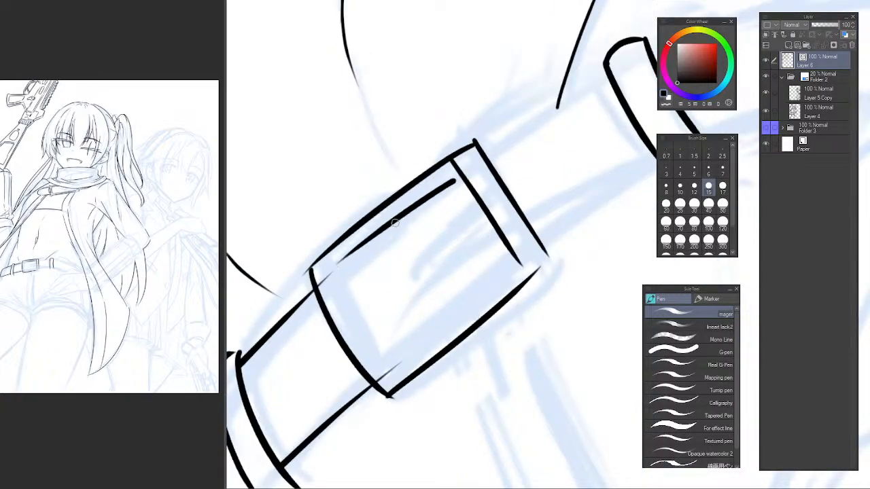
{"action": "key", "text": "ctrl+z"}
{"action": "mouse_move", "coordinate": [456, 178]}
{"action": "left_mouse_down"}
{"action": "mouse_move", "coordinate": [343, 272]}
{"action": "mouse_move", "coordinate": [362, 316]}
{"action": "mouse_move", "coordinate": [408, 373]}
{"action": "left_mouse_up"}
{"action": "key", "text": "ctrl+z"}
{"action": "left_click_drag", "start_coordinate": [336, 273], "coordinate": [380, 350]}
{"action": "key", "text": "ctrl+z"}
{"action": "key", "text": "ctrl+z"}
{"action": "left_click_drag", "start_coordinate": [448, 178], "coordinate": [330, 287]}
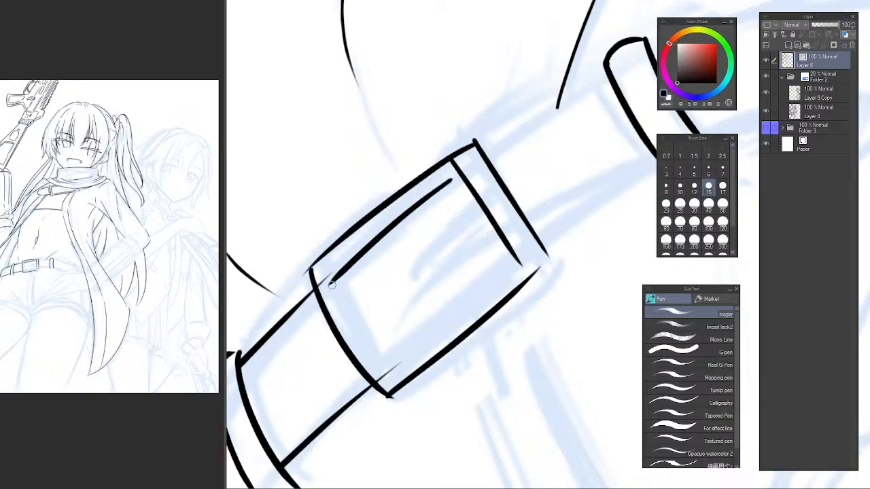
{"action": "key", "text": "ctrl+z"}
{"action": "mouse_move", "coordinate": [462, 166]}
{"action": "left_mouse_down"}
{"action": "mouse_move", "coordinate": [343, 268]}
{"action": "mouse_move", "coordinate": [400, 377]}
{"action": "left_mouse_up"}
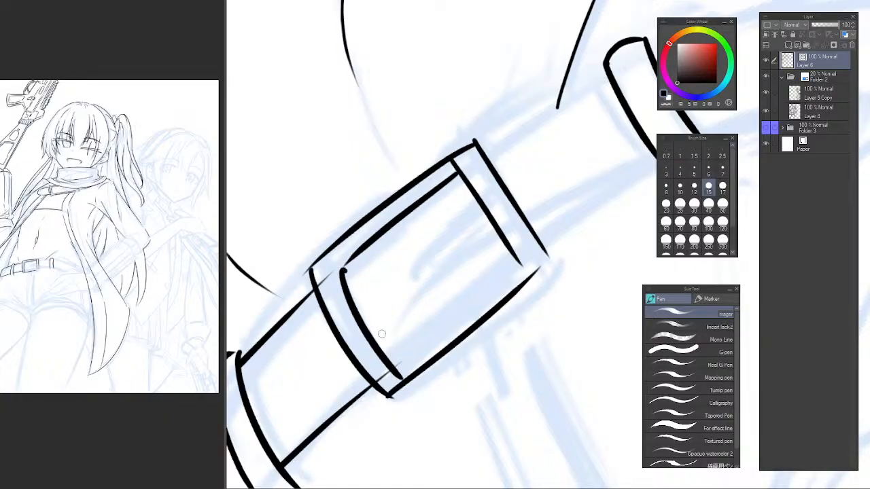
Ink the inner frame's left edge and lower edge to finish the buckle's inner opening.
{"action": "key", "text": "ctrl+z"}
{"action": "mouse_move", "coordinate": [338, 269]}
{"action": "left_mouse_down"}
{"action": "mouse_move", "coordinate": [398, 361]}
{"action": "mouse_move", "coordinate": [503, 267]}
{"action": "left_mouse_up"}
{"action": "key", "text": "ctrl+z"}
{"action": "key", "text": "ctrl+z"}
{"action": "left_click_drag", "start_coordinate": [401, 354], "coordinate": [511, 257]}
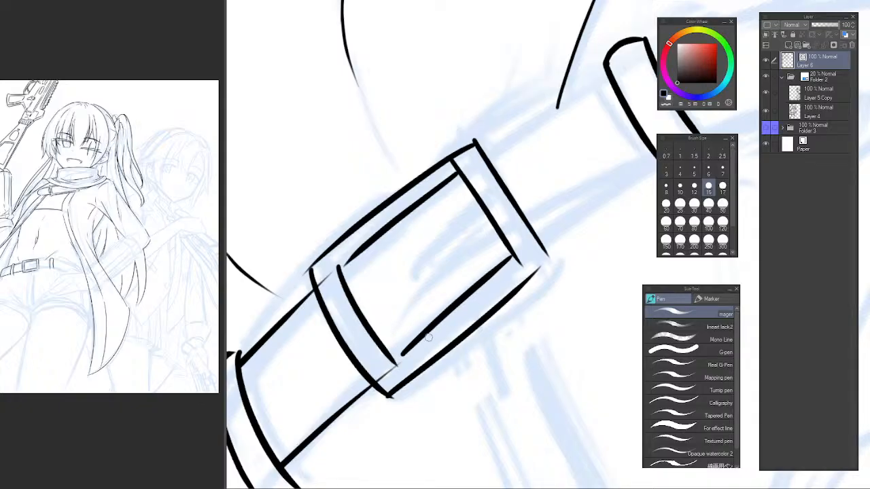
Trim the belt line ends that overshoot into the buckle's left side with the Vector eraser.
{"action": "key", "text": "e"}
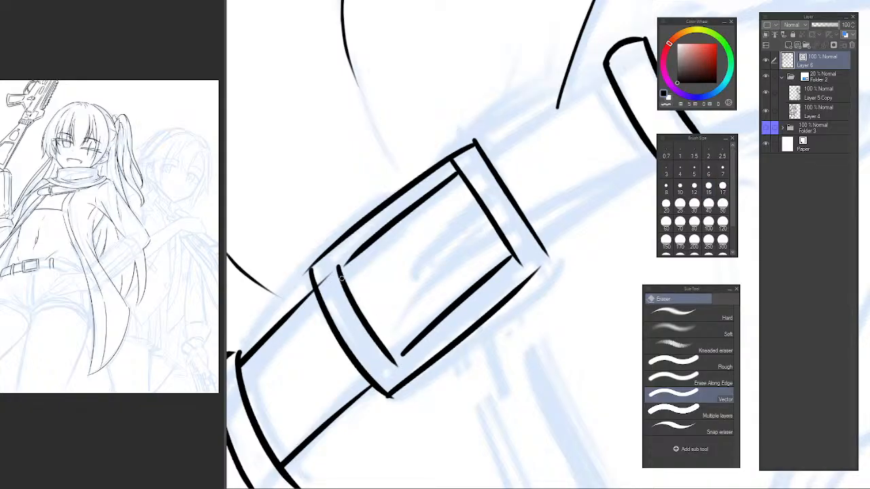
{"action": "left_click_drag", "start_coordinate": [328, 275], "coordinate": [324, 284]}
{"action": "scroll", "coordinate": [425, 267], "scroll_direction": "up", "scroll_amount": 1}
{"action": "left_click_drag", "start_coordinate": [398, 278], "coordinate": [426, 254]}
{"action": "scroll", "coordinate": [425, 255], "scroll_direction": "down", "scroll_amount": 3}
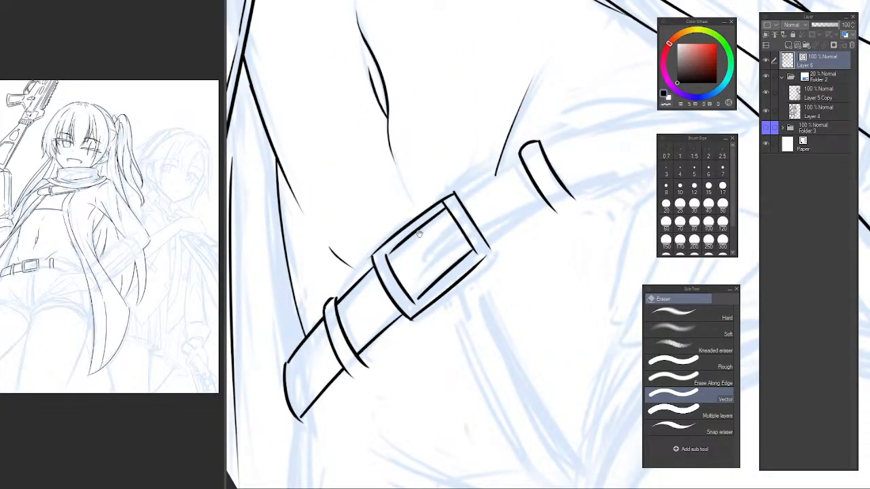
Ink the buckle's prong as a narrow bar with a rounded tip and erase the frame line crossing it.
{"action": "scroll", "coordinate": [416, 242], "scroll_direction": "up", "scroll_amount": 3}
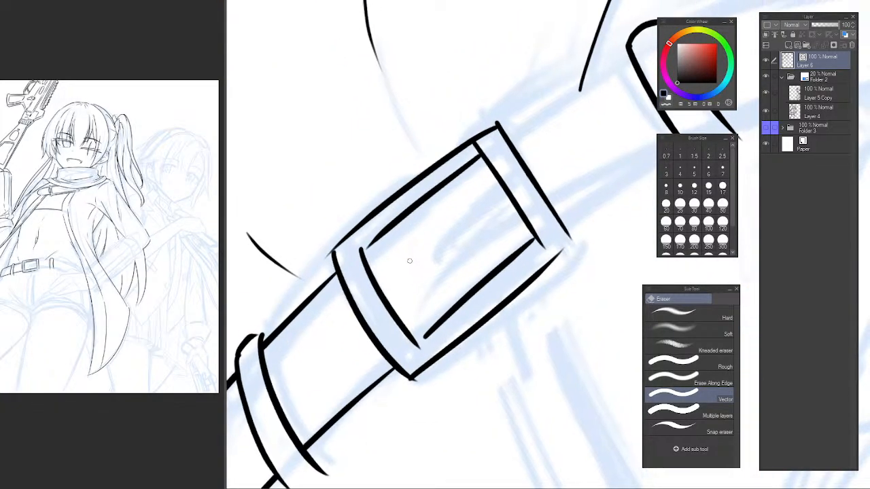
{"action": "key", "text": "p"}
{"action": "mouse_move", "coordinate": [451, 225]}
{"action": "left_mouse_down"}
{"action": "mouse_move", "coordinate": [355, 299]}
{"action": "mouse_move", "coordinate": [426, 235]}
{"action": "mouse_move", "coordinate": [362, 301]}
{"action": "mouse_move", "coordinate": [462, 242]}
{"action": "left_mouse_up"}
{"action": "key", "text": "ctrl+z"}
{"action": "key", "text": "ctrl+z"}
{"action": "left_click_drag", "start_coordinate": [371, 315], "coordinate": [466, 239]}
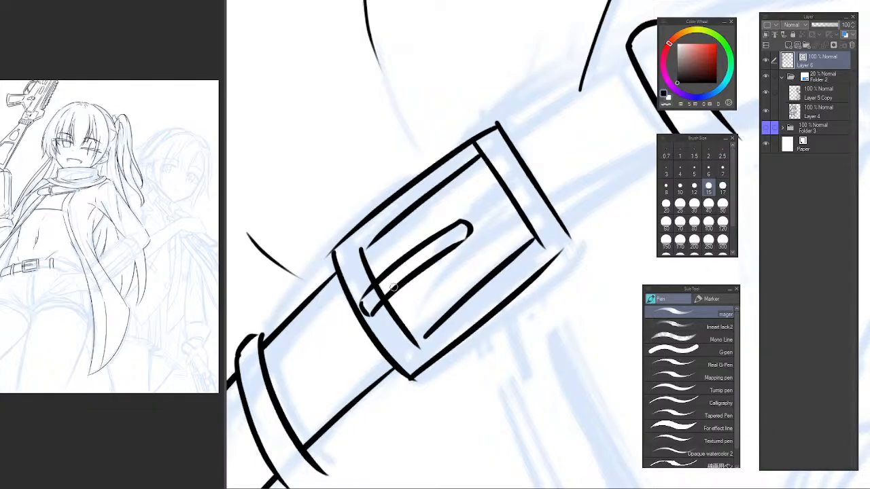
{"action": "key", "text": "e"}
{"action": "left_click_drag", "start_coordinate": [384, 288], "coordinate": [376, 295]}
{"action": "scroll", "coordinate": [451, 232], "scroll_direction": "down", "scroll_amount": 3}
{"action": "left_click_drag", "start_coordinate": [444, 218], "coordinate": [396, 250]}
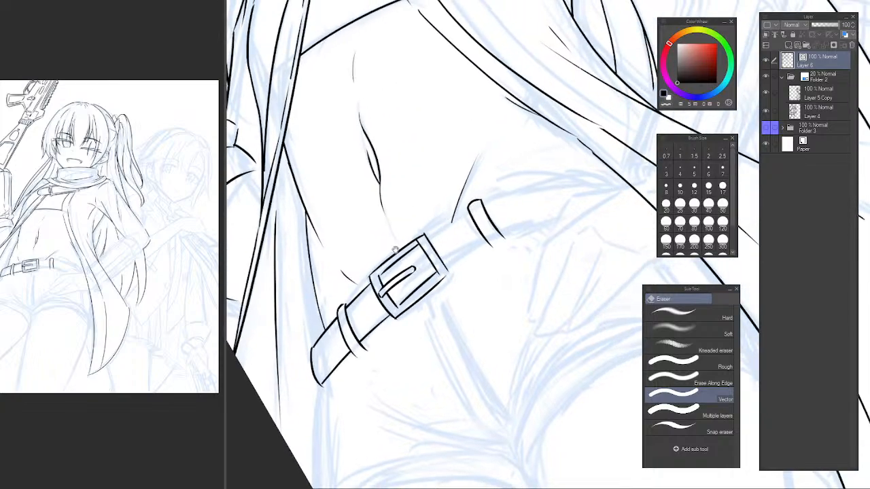
Erase the buckle's outer lower edge and re-ink it as one stroke from the lower left corner to the right side.
{"action": "key", "text": "p"}
{"action": "key", "text": "p"}
{"action": "key", "text": "p"}
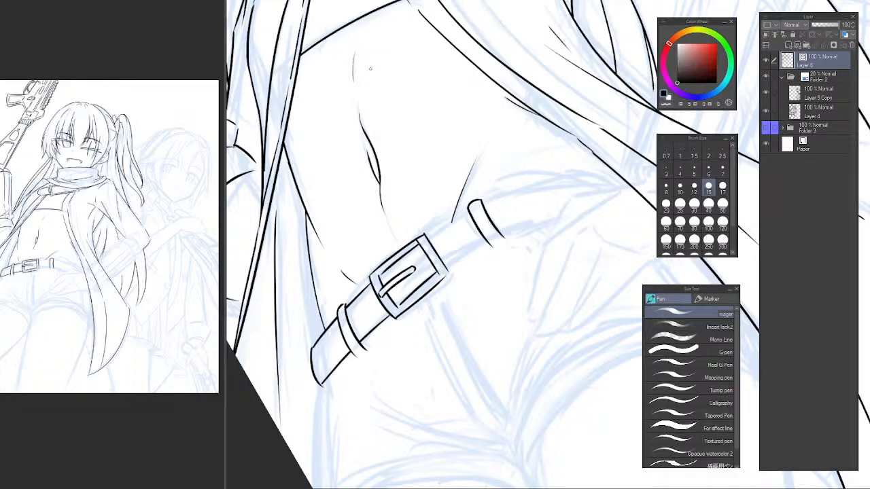
{"action": "left_click_drag", "start_coordinate": [442, 320], "coordinate": [413, 332]}
{"action": "scroll", "coordinate": [413, 333], "scroll_direction": "up", "scroll_amount": 5}
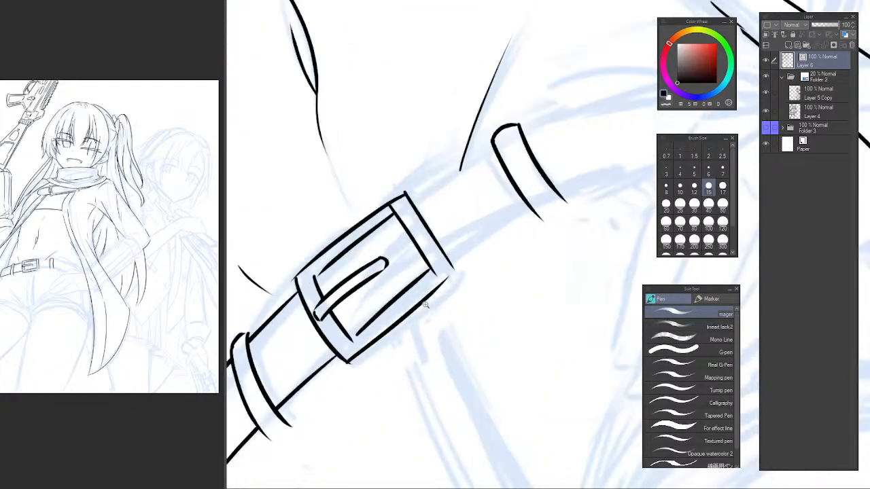
{"action": "key", "text": "e"}
{"action": "scroll", "coordinate": [365, 343], "scroll_direction": "up", "scroll_amount": 2}
{"action": "key", "text": "p"}
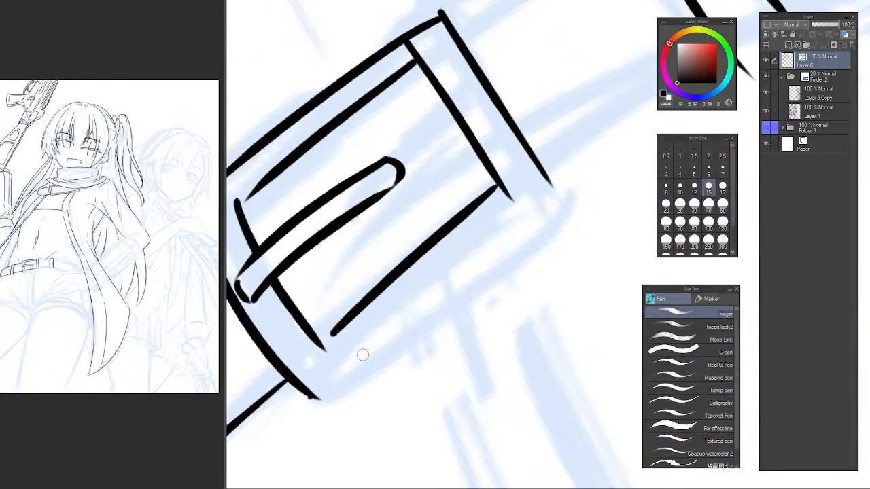
{"action": "mouse_move", "coordinate": [317, 394]}
{"action": "left_mouse_down"}
{"action": "mouse_move", "coordinate": [567, 175]}
{"action": "mouse_move", "coordinate": [517, 218]}
{"action": "mouse_move", "coordinate": [564, 185]}
{"action": "left_mouse_up"}
{"action": "key", "text": "ctrl+z"}
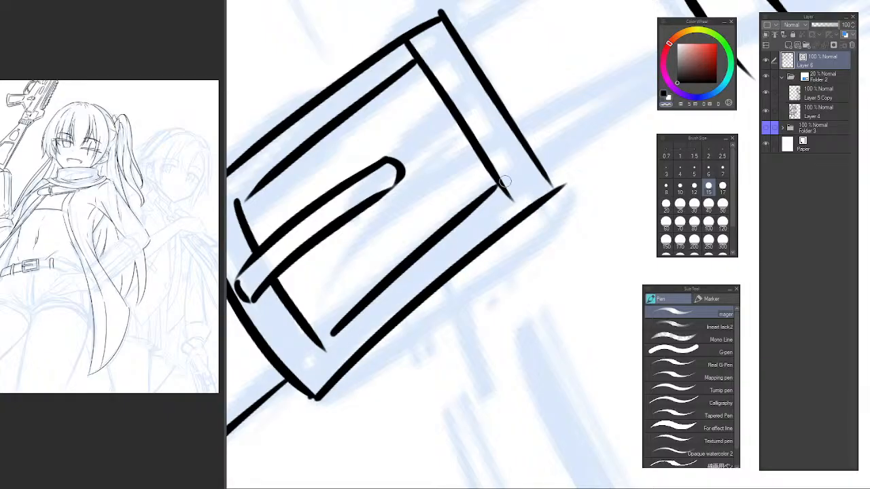
Trim the overshooting ends of the inner frame's right edge and tidy the buckle's outer lower right corner.
{"action": "key", "text": "e"}
{"action": "scroll", "coordinate": [496, 207], "scroll_direction": "up", "scroll_amount": 4}
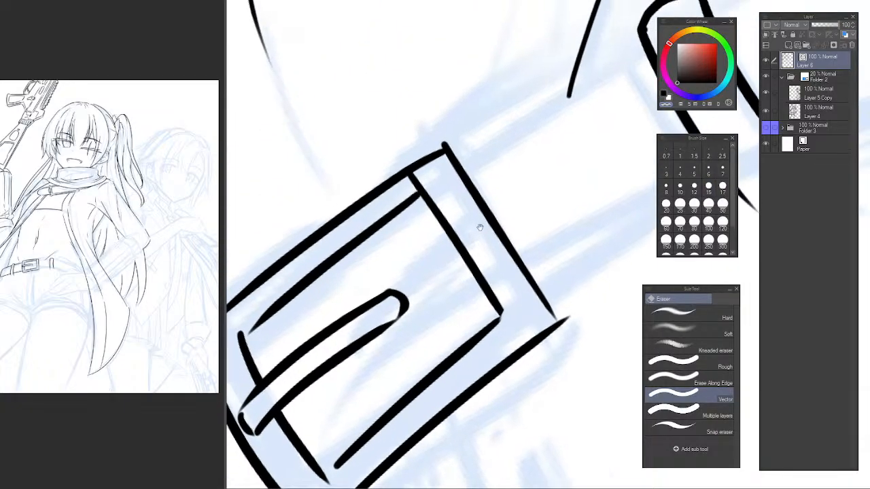
{"action": "key", "text": "p"}
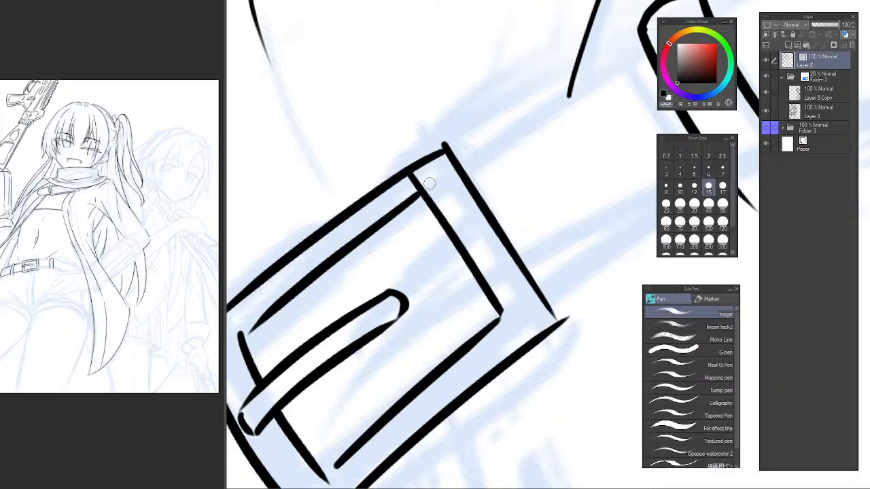
{"action": "key", "text": "e"}
{"action": "left_click_drag", "start_coordinate": [415, 182], "coordinate": [473, 207]}
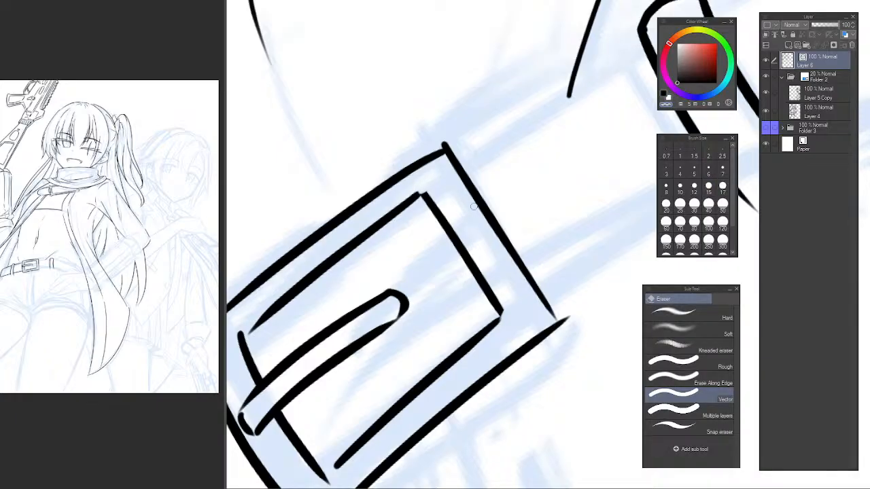
{"action": "key", "text": "p"}
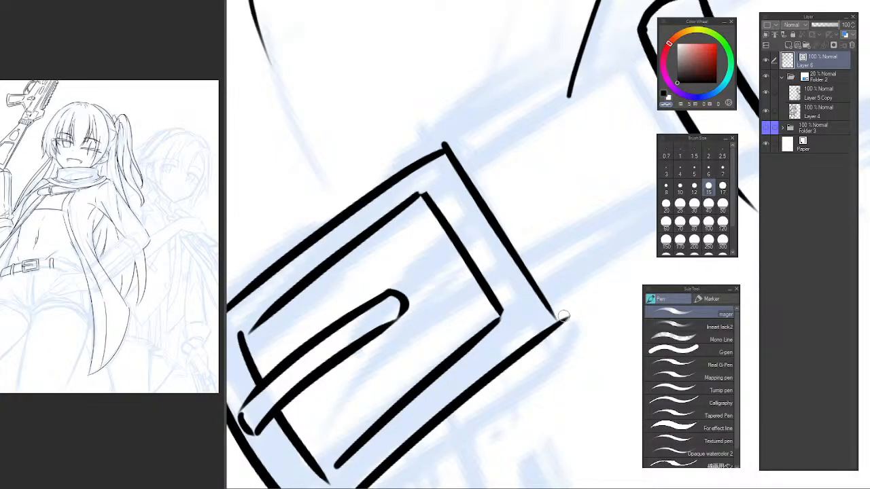
{"action": "left_click_drag", "start_coordinate": [577, 291], "coordinate": [520, 288]}
{"action": "left_click", "coordinate": [451, 268]}
Erase the inner frame's upper edge and re-ink it with a slight curve, redrawing it until it joins both corners.
{"action": "key", "text": "e"}
{"action": "left_click_drag", "start_coordinate": [414, 241], "coordinate": [388, 282]}
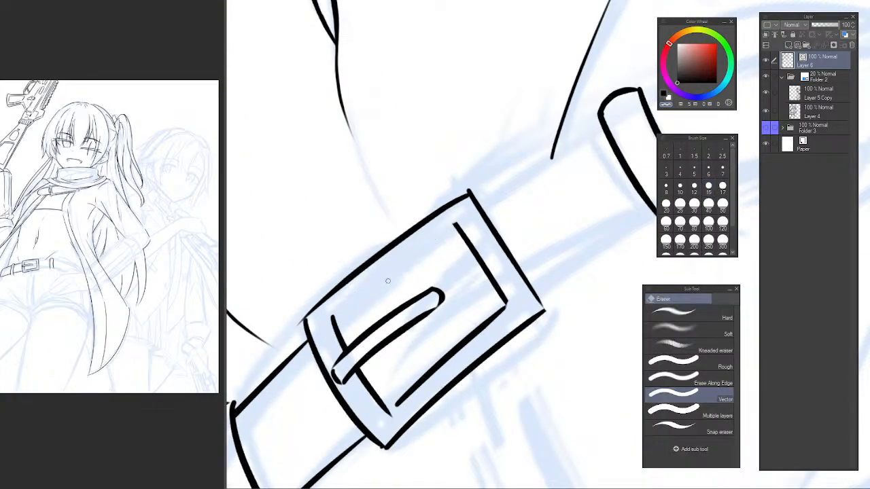
{"action": "left_click", "coordinate": [363, 281]}
{"action": "key", "text": "p"}
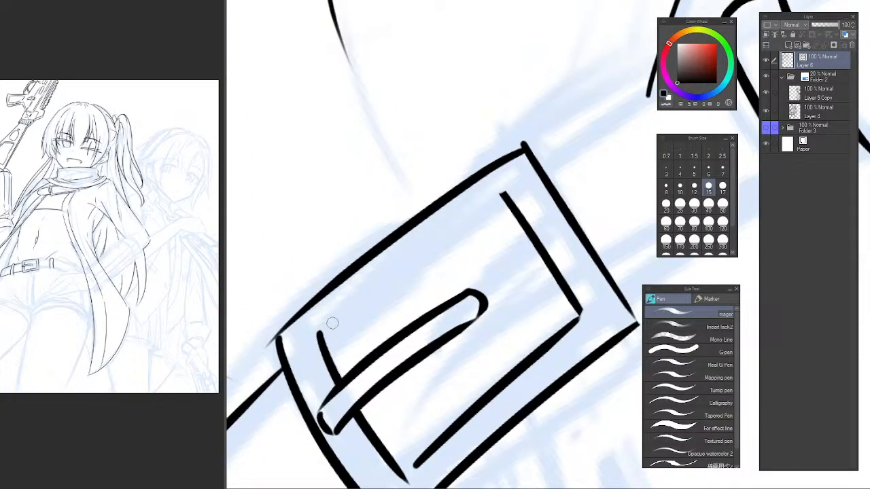
{"action": "left_click_drag", "start_coordinate": [321, 333], "coordinate": [515, 194]}
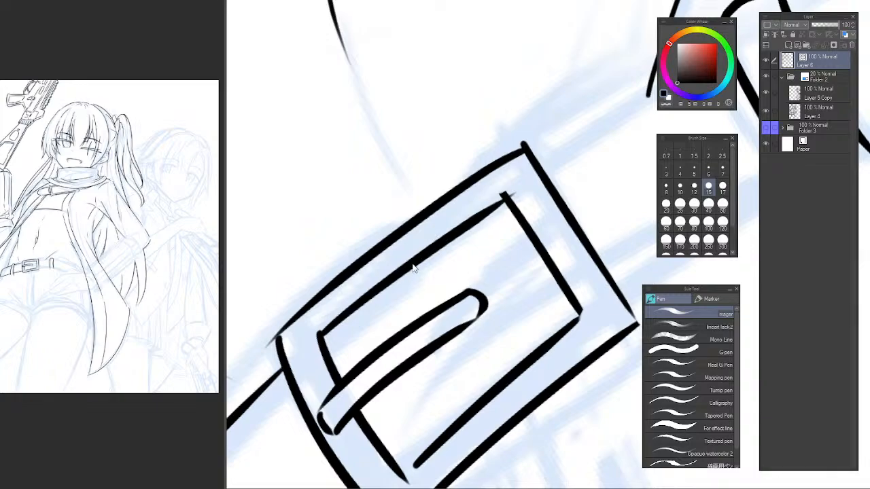
{"action": "key", "text": "ctrl+z"}
{"action": "left_click_drag", "start_coordinate": [322, 333], "coordinate": [515, 195]}
{"action": "key", "text": "ctrl+z"}
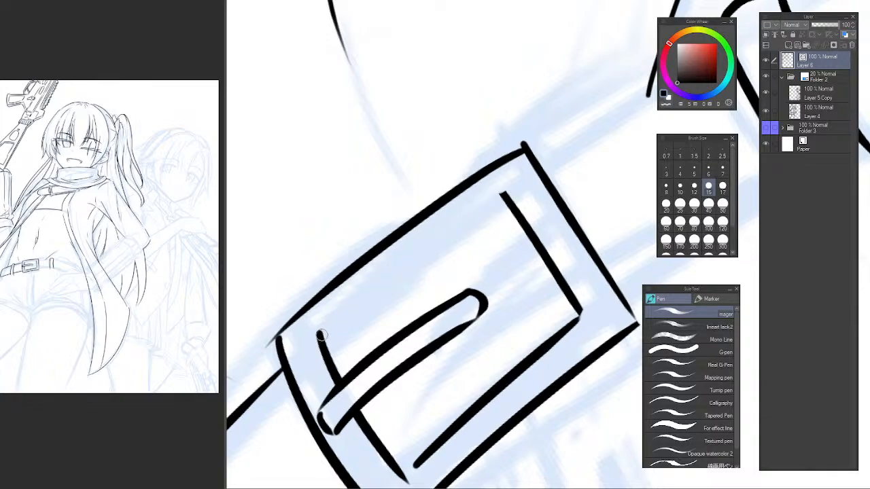
{"action": "left_click_drag", "start_coordinate": [322, 333], "coordinate": [514, 195]}
{"action": "key", "text": "ctrl+z"}
{"action": "mouse_move", "coordinate": [322, 333]}
{"action": "left_mouse_down"}
{"action": "mouse_move", "coordinate": [429, 241]}
{"action": "mouse_move", "coordinate": [515, 195]}
{"action": "left_mouse_up"}
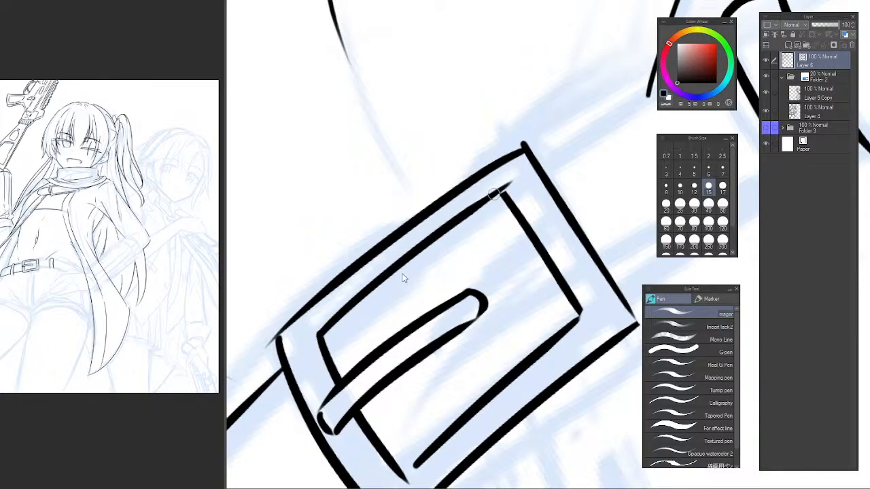
{"action": "key", "text": "ctrl+z"}
{"action": "left_click_drag", "start_coordinate": [322, 334], "coordinate": [513, 187]}
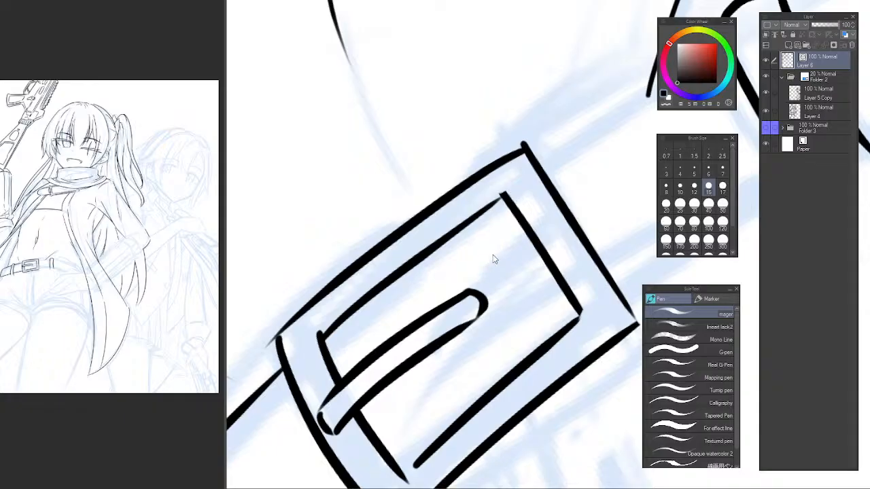
Ink a short upper edge extending outward from the buckle's upper right corner for a narrow side strip.
{"action": "scroll", "coordinate": [494, 255], "scroll_direction": "down", "scroll_amount": 3}
{"action": "left_click_drag", "start_coordinate": [574, 247], "coordinate": [409, 202]}
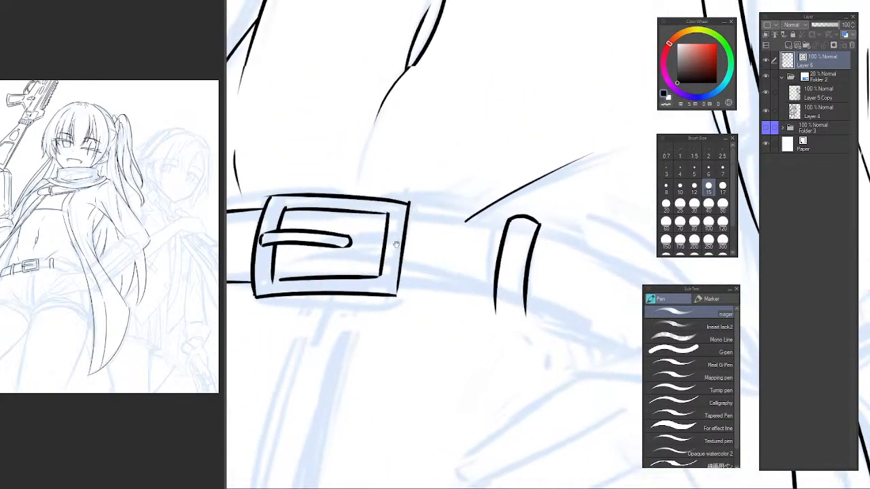
{"action": "scroll", "coordinate": [410, 204], "scroll_direction": "up", "scroll_amount": 2}
{"action": "mouse_move", "coordinate": [410, 241]}
{"action": "left_mouse_down"}
{"action": "mouse_move", "coordinate": [506, 229]}
{"action": "mouse_move", "coordinate": [446, 271]}
{"action": "left_mouse_up"}
{"action": "scroll", "coordinate": [440, 240], "scroll_direction": "up", "scroll_amount": 3}
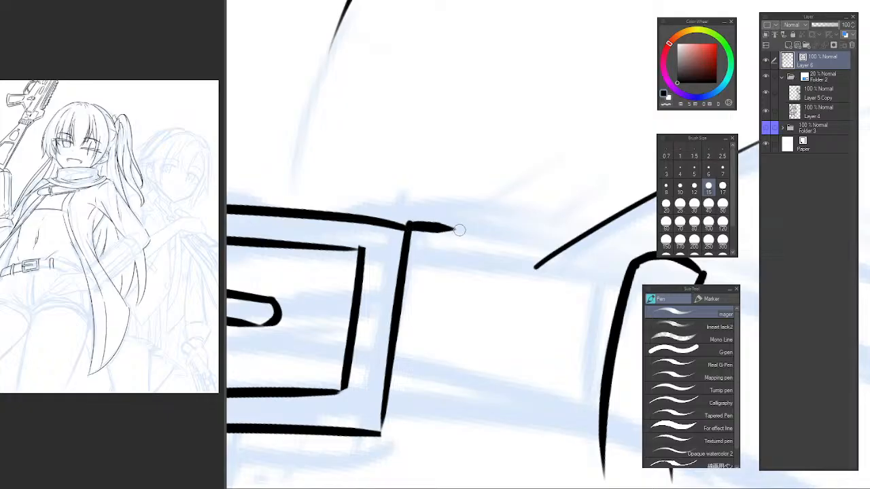
{"action": "left_click_drag", "start_coordinate": [454, 229], "coordinate": [432, 371]}
{"action": "key", "text": "ctrl+z"}
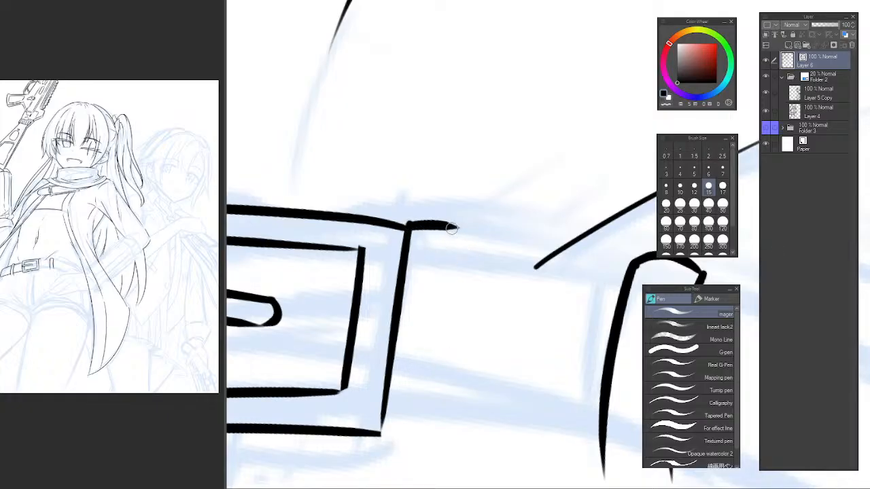
Try to ink the side strip's outer edge downward, parallel to the buckle's right side.
{"action": "mouse_move", "coordinate": [451, 228]}
{"action": "left_mouse_down"}
{"action": "mouse_move", "coordinate": [418, 437]}
{"action": "mouse_move", "coordinate": [447, 265]}
{"action": "mouse_move", "coordinate": [420, 439]}
{"action": "mouse_move", "coordinate": [435, 340]}
{"action": "mouse_move", "coordinate": [430, 448]}
{"action": "mouse_move", "coordinate": [422, 435]}
{"action": "left_mouse_up"}
{"action": "key", "text": "ctrl+z"}
{"action": "key", "text": "ctrl+z"}
{"action": "key", "text": "ctrl+z"}
{"action": "key", "text": "ctrl+z"}
{"action": "left_click_drag", "start_coordinate": [448, 227], "coordinate": [409, 449]}
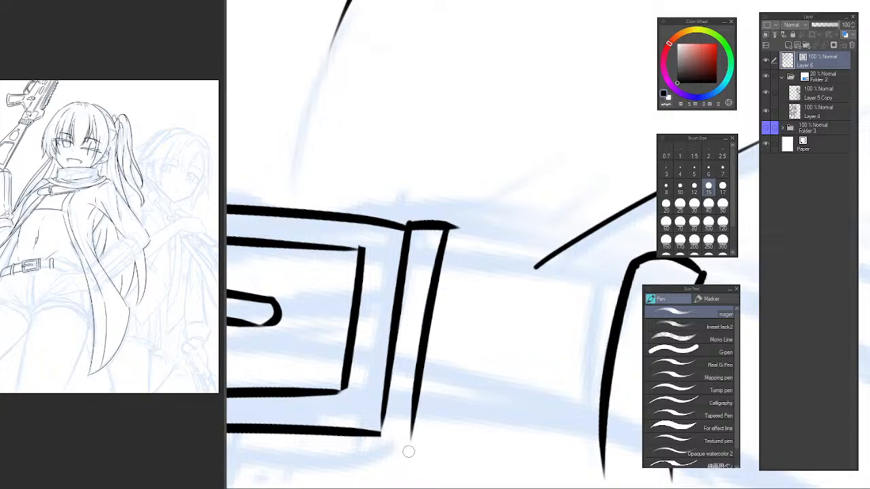
{"action": "key", "text": "ctrl+z"}
{"action": "left_click_drag", "start_coordinate": [447, 227], "coordinate": [412, 450]}
{"action": "key", "text": "ctrl+z"}
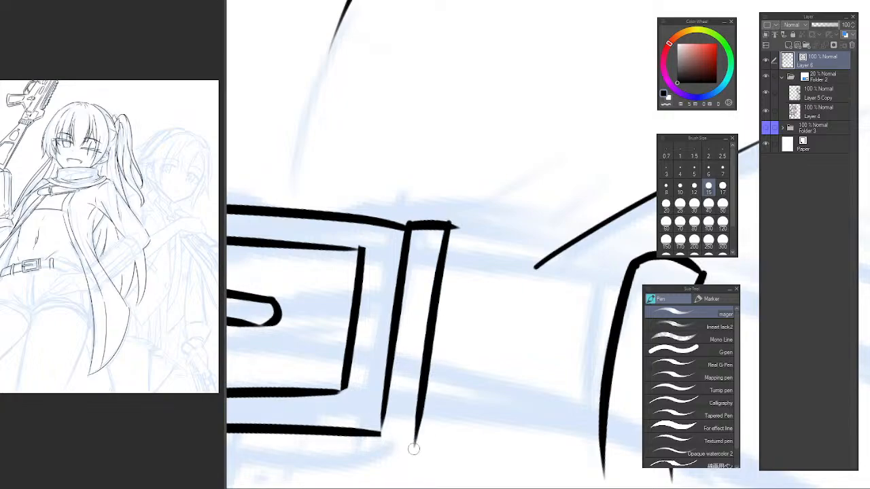
{"action": "key", "text": "ctrl+z"}
{"action": "mouse_move", "coordinate": [452, 226]}
{"action": "left_mouse_down"}
{"action": "mouse_move", "coordinate": [427, 462]}
{"action": "mouse_move", "coordinate": [438, 289]}
{"action": "mouse_move", "coordinate": [419, 452]}
{"action": "left_mouse_up"}
{"action": "key", "text": "ctrl+z"}
{"action": "key", "text": "ctrl+z"}
{"action": "left_click_drag", "start_coordinate": [445, 230], "coordinate": [427, 440]}
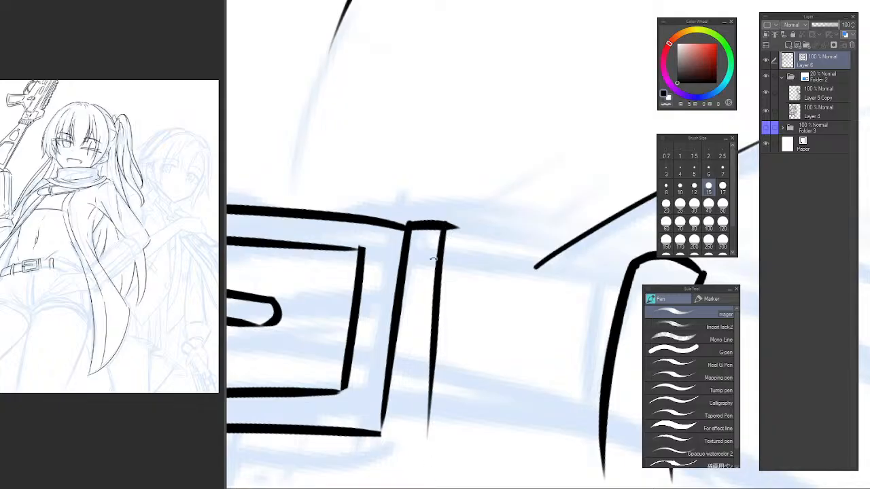
Ink the side strip's outer edge on the rotated canvas and close the strip with a short lower edge.
{"action": "left_click_drag", "start_coordinate": [434, 259], "coordinate": [398, 176]}
{"action": "mouse_move", "coordinate": [337, 258]}
{"action": "left_mouse_down"}
{"action": "mouse_move", "coordinate": [356, 286]}
{"action": "mouse_move", "coordinate": [346, 330]}
{"action": "left_mouse_up"}
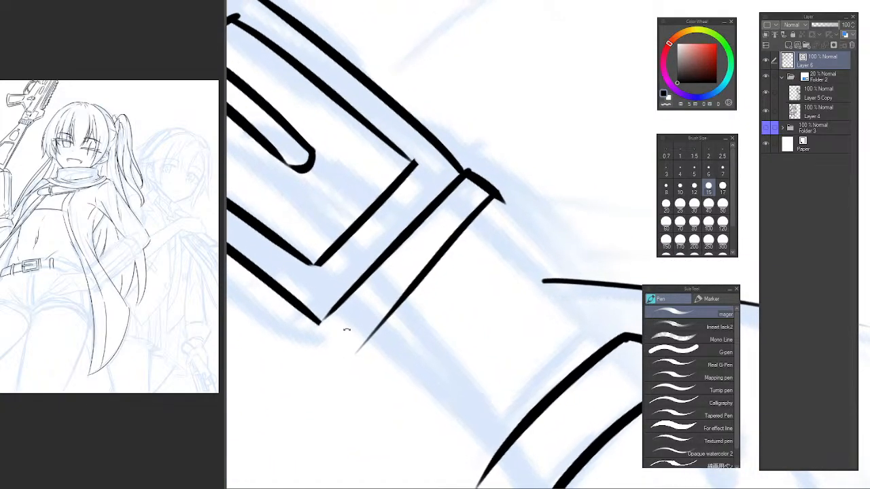
{"action": "key", "text": "ctrl+z"}
{"action": "left_click_drag", "start_coordinate": [491, 199], "coordinate": [341, 356]}
{"action": "key", "text": "ctrl+z"}
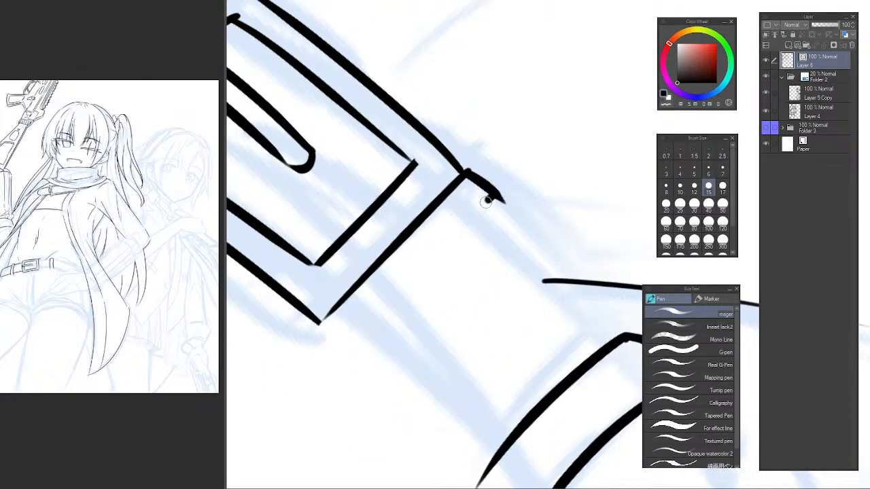
{"action": "left_click_drag", "start_coordinate": [486, 197], "coordinate": [346, 357]}
{"action": "left_click_drag", "start_coordinate": [318, 325], "coordinate": [345, 347]}
{"action": "key", "text": "ctrl+z"}
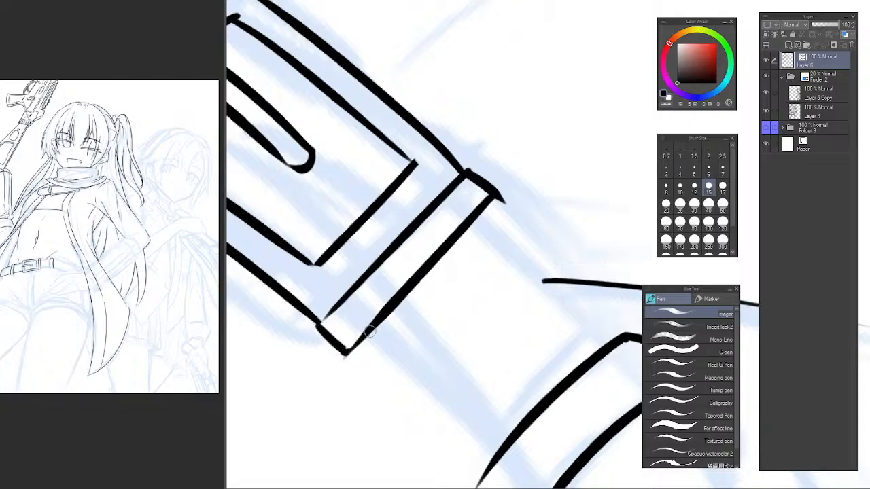
Trim the overshooting line tips at the side strip's outer corners with the Vector eraser.
{"action": "key", "text": "e"}
{"action": "left_click_drag", "start_coordinate": [502, 199], "coordinate": [495, 226]}
{"action": "mouse_move", "coordinate": [485, 266]}
{"action": "left_mouse_down"}
{"action": "mouse_move", "coordinate": [435, 325]}
{"action": "mouse_move", "coordinate": [455, 385]}
{"action": "left_mouse_up"}
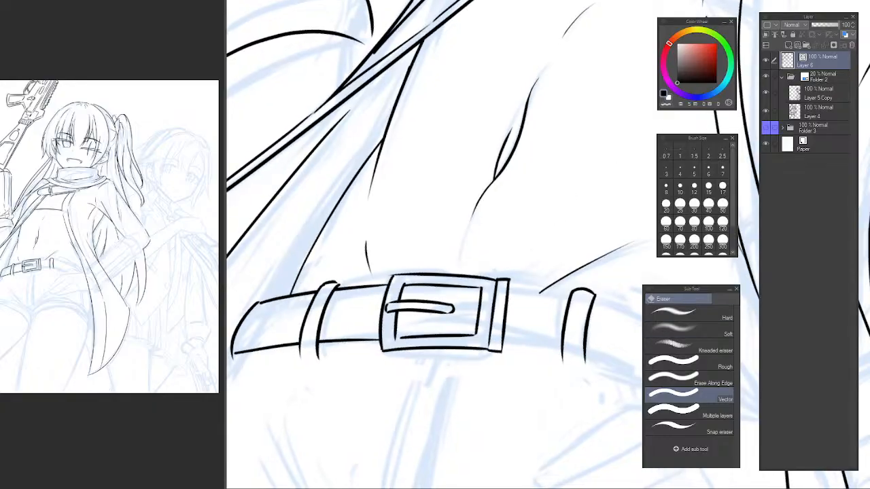
{"action": "left_click_drag", "start_coordinate": [633, 299], "coordinate": [679, 297]}
{"action": "key", "text": "p"}
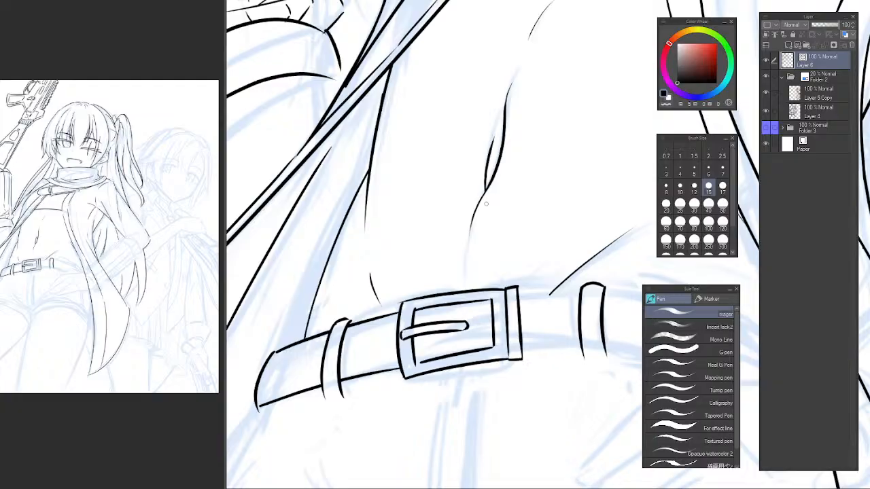
Examine the inked belt and torso close up and against the whole figure.
{"action": "left_click_drag", "start_coordinate": [397, 224], "coordinate": [379, 318]}
{"action": "scroll", "coordinate": [410, 362], "scroll_direction": "down", "scroll_amount": 2}
{"action": "left_click_drag", "start_coordinate": [442, 368], "coordinate": [479, 308]}
{"action": "scroll", "coordinate": [428, 328], "scroll_direction": "up", "scroll_amount": 2}
{"action": "scroll", "coordinate": [426, 304], "scroll_direction": "up", "scroll_amount": 2}
{"action": "left_click_drag", "start_coordinate": [418, 282], "coordinate": [495, 160]}
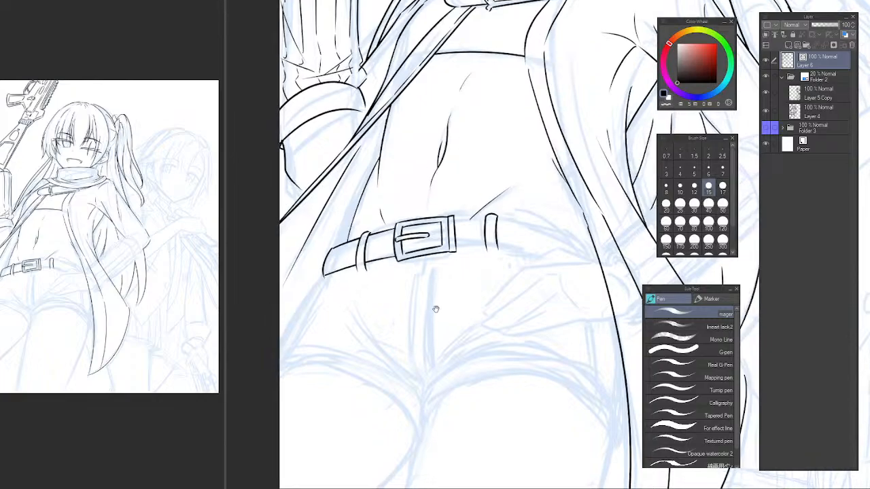
{"action": "left_click_drag", "start_coordinate": [433, 306], "coordinate": [430, 336]}
{"action": "scroll", "coordinate": [429, 336], "scroll_direction": "down", "scroll_amount": 5}
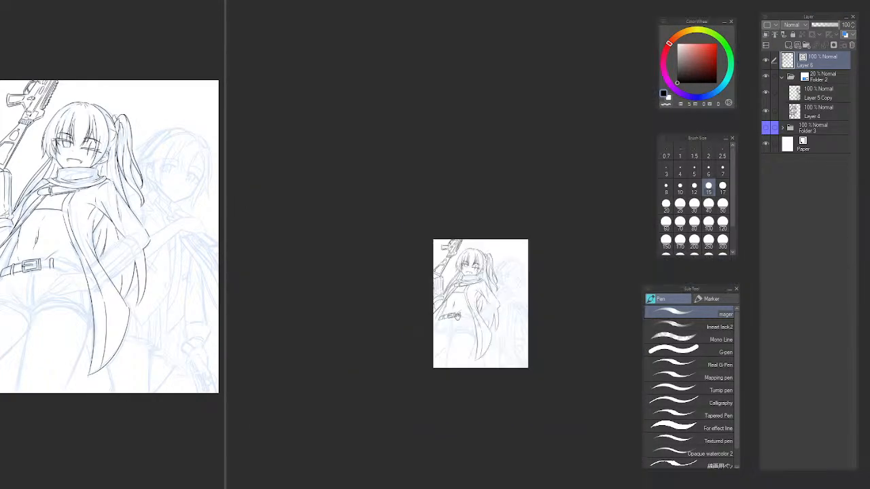
{"action": "scroll", "coordinate": [435, 299], "scroll_direction": "up", "scroll_amount": 3}
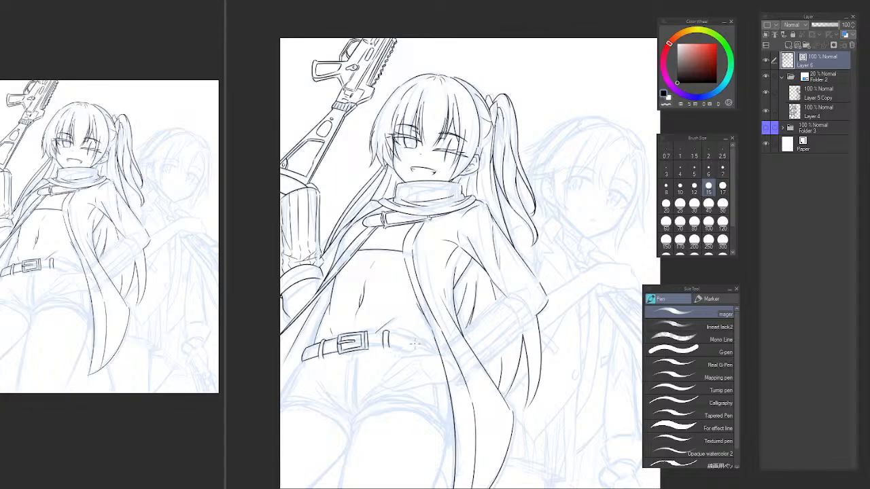
{"action": "left_click_drag", "start_coordinate": [384, 338], "coordinate": [428, 320]}
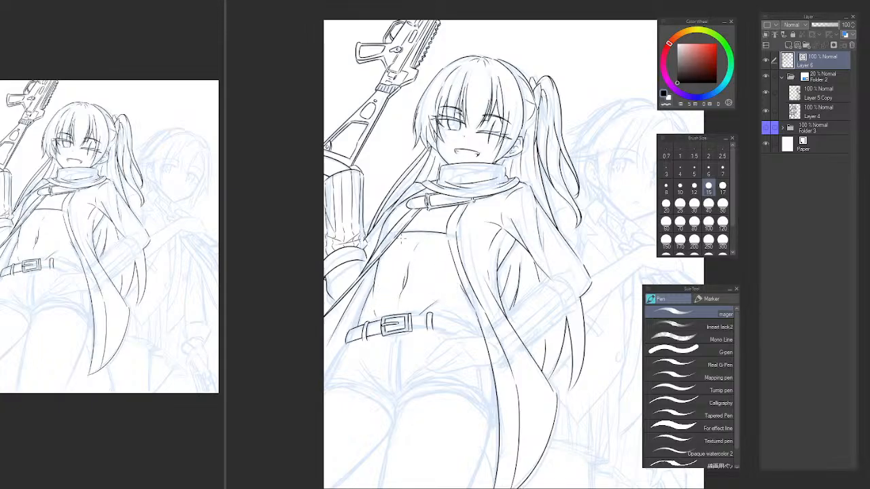
Erase the coat-side line beside the waist and re-ink it as a smooth curve running down to the belt's outer end.
{"action": "scroll", "coordinate": [295, 270], "scroll_direction": "up", "scroll_amount": 4}
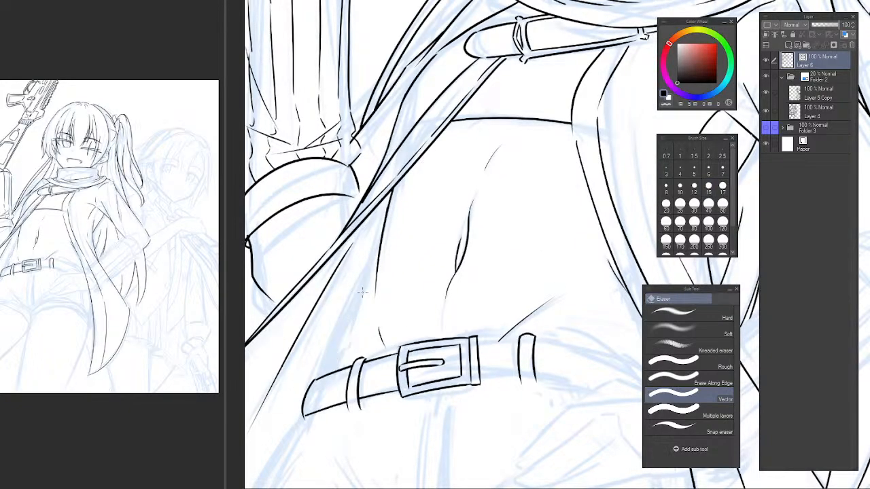
{"action": "mouse_move", "coordinate": [385, 249]}
{"action": "left_mouse_down"}
{"action": "mouse_move", "coordinate": [327, 375]}
{"action": "mouse_move", "coordinate": [341, 317]}
{"action": "mouse_move", "coordinate": [308, 406]}
{"action": "mouse_move", "coordinate": [314, 401]}
{"action": "mouse_move", "coordinate": [311, 426]}
{"action": "left_mouse_up"}
{"action": "key", "text": "ctrl+z"}
{"action": "key", "text": "ctrl+z"}
{"action": "key", "text": "ctrl+z"}
{"action": "key", "text": "ctrl+z"}
{"action": "mouse_move", "coordinate": [390, 233]}
{"action": "left_mouse_down"}
{"action": "mouse_move", "coordinate": [313, 422]}
{"action": "mouse_move", "coordinate": [319, 407]}
{"action": "left_mouse_up"}
{"action": "key", "text": "ctrl+z"}
{"action": "key", "text": "e"}
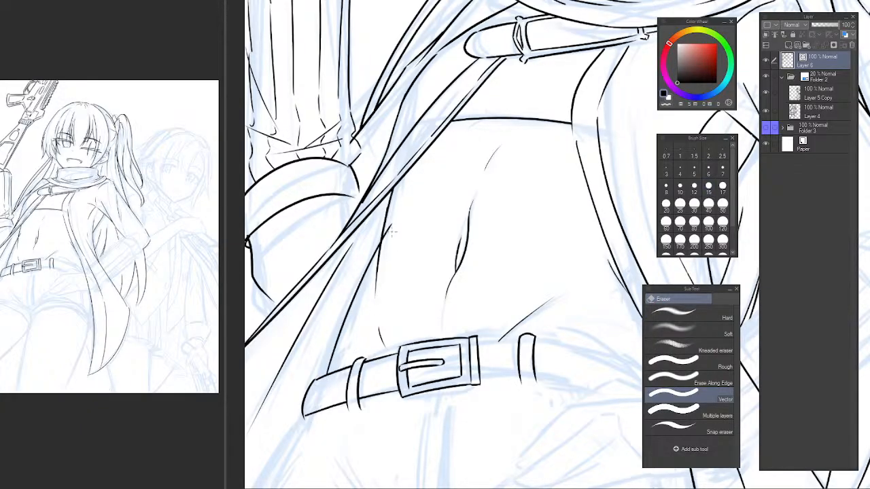
Check the torso and new waist-side line with the canvas flipped horizontally, and restore the normal orientation.
{"action": "scroll", "coordinate": [422, 250], "scroll_direction": "down", "scroll_amount": 6}
{"action": "scroll", "coordinate": [450, 239], "scroll_direction": "up", "scroll_amount": 2}
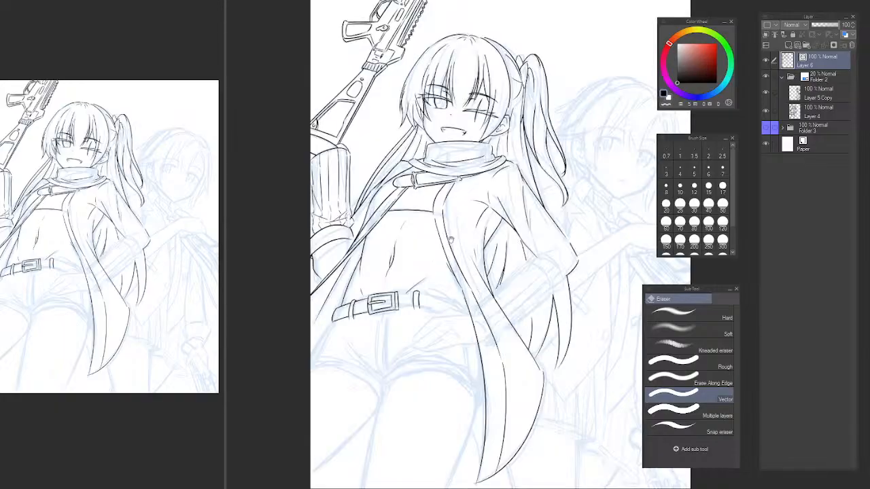
{"action": "key", "text": "h"}
{"action": "left_click_drag", "start_coordinate": [655, 275], "coordinate": [396, 310]}
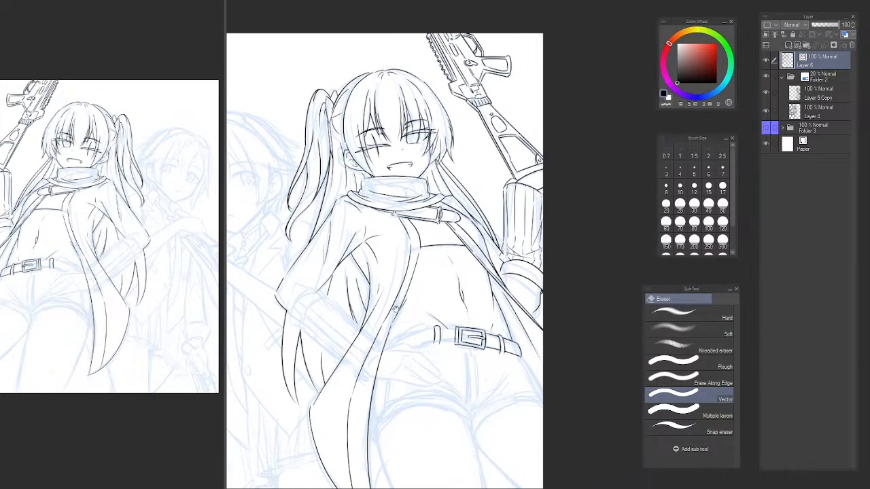
{"action": "scroll", "coordinate": [492, 288], "scroll_direction": "up", "scroll_amount": 4}
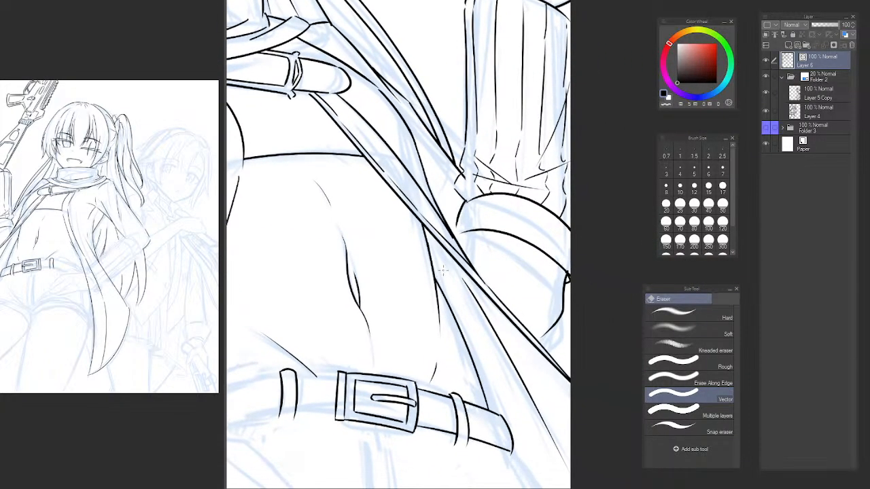
{"action": "scroll", "coordinate": [440, 275], "scroll_direction": "down", "scroll_amount": 3}
{"action": "scroll", "coordinate": [471, 307], "scroll_direction": "up", "scroll_amount": 2}
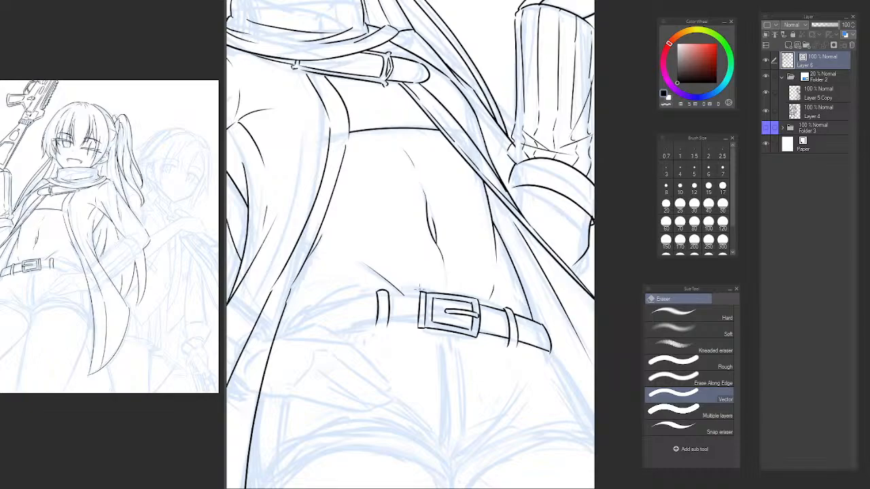
{"action": "key", "text": "h"}
Close the buckle's lower corner and thicken its lower edge with extra pen strokes on the rotated canvas.
{"action": "left_click_drag", "start_coordinate": [492, 338], "coordinate": [259, 333]}
{"action": "left_click_drag", "start_coordinate": [459, 293], "coordinate": [362, 277]}
{"action": "left_click_drag", "start_coordinate": [293, 363], "coordinate": [439, 313]}
{"action": "scroll", "coordinate": [443, 279], "scroll_direction": "up", "scroll_amount": 4}
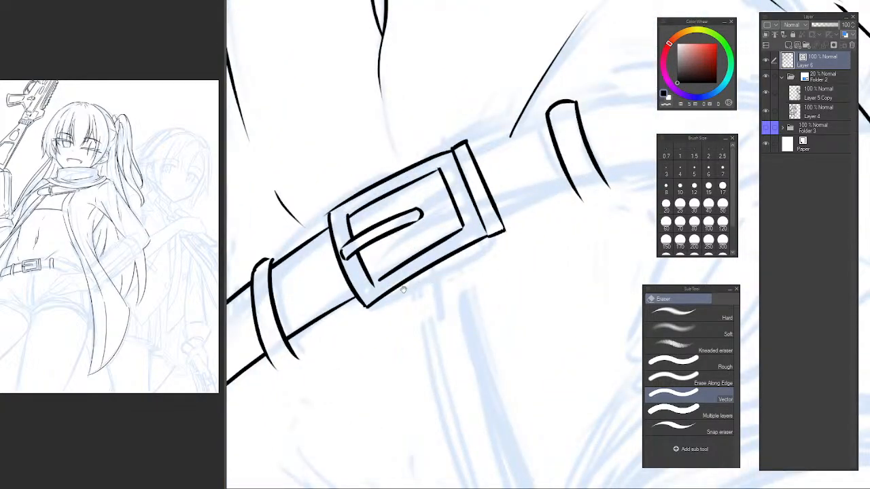
{"action": "scroll", "coordinate": [403, 290], "scroll_direction": "up", "scroll_amount": 2}
{"action": "key", "text": "p"}
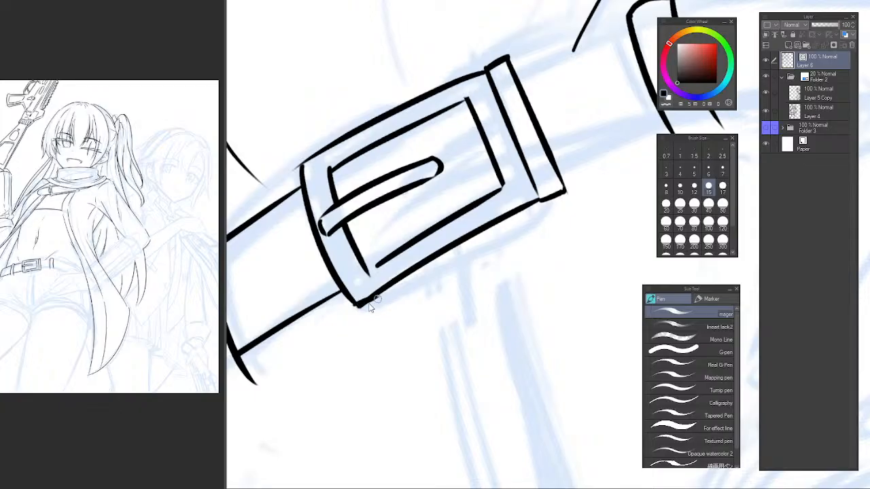
{"action": "left_click_drag", "start_coordinate": [374, 304], "coordinate": [360, 307]}
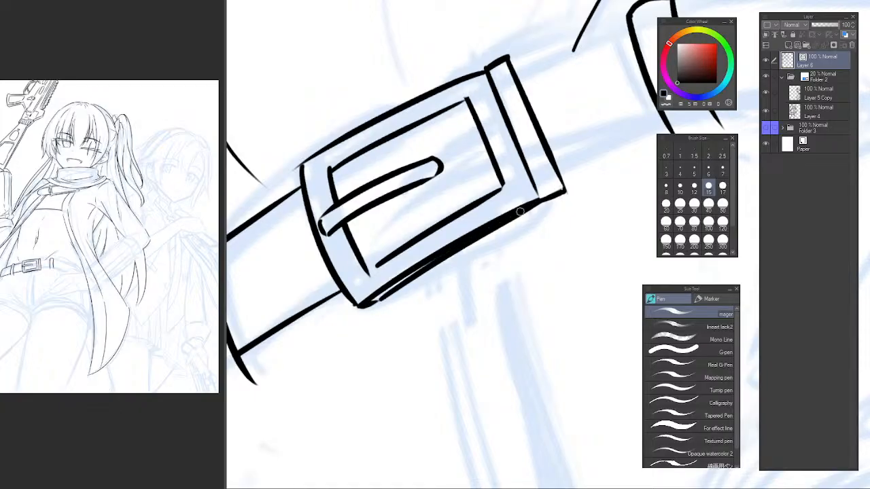
{"action": "mouse_move", "coordinate": [383, 302]}
{"action": "left_mouse_down"}
{"action": "mouse_move", "coordinate": [547, 201]}
{"action": "mouse_move", "coordinate": [445, 291]}
{"action": "mouse_move", "coordinate": [421, 323]}
{"action": "mouse_move", "coordinate": [429, 335]}
{"action": "left_mouse_up"}
{"action": "scroll", "coordinate": [582, 188], "scroll_direction": "down", "scroll_amount": 5}
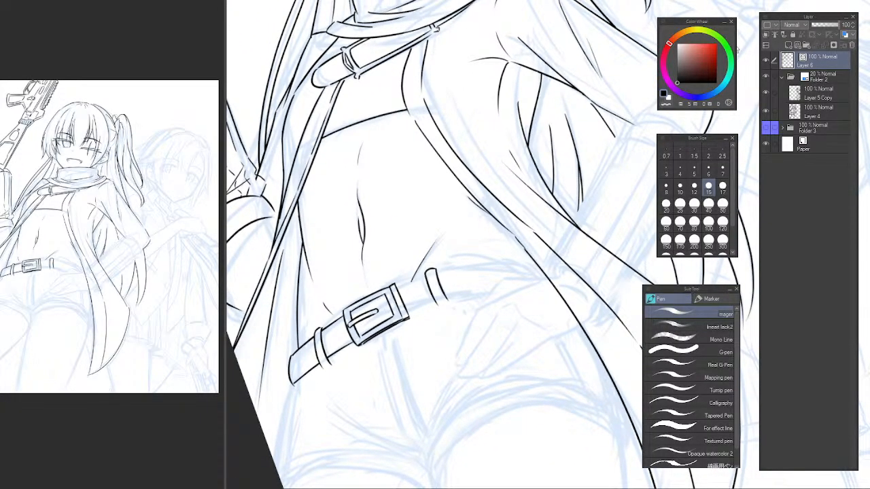
Reset the canvas rotation and inspect the thickened buckle and belt in a mirrored view, and flip the canvas back.
{"action": "key", "text": "ctrl+at"}
{"action": "key", "text": "h"}
{"action": "left_click_drag", "start_coordinate": [594, 194], "coordinate": [318, 263]}
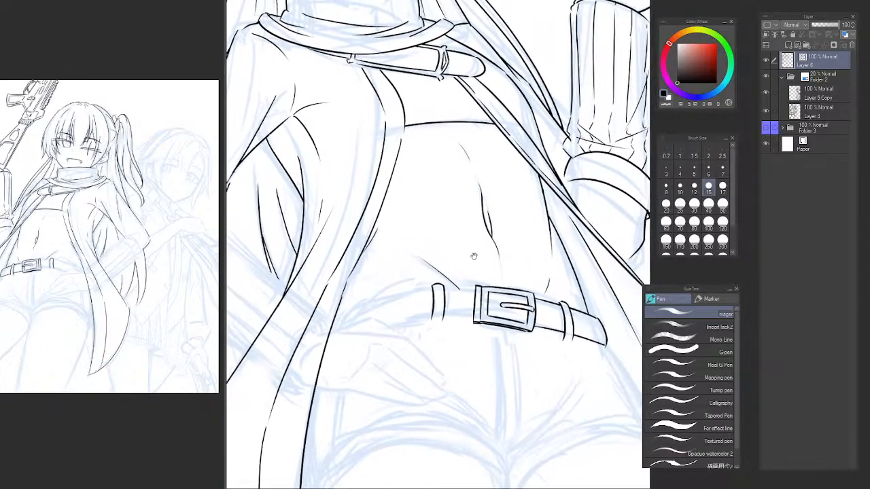
{"action": "left_click_drag", "start_coordinate": [473, 254], "coordinate": [474, 260]}
{"action": "key", "text": "h"}
{"action": "left_click_drag", "start_coordinate": [597, 289], "coordinate": [333, 293]}
Ink the belt's upper and lower edges from the buckle's side strip past the belt loop toward the open coat.
{"action": "left_click_drag", "start_coordinate": [390, 333], "coordinate": [430, 409]}
{"action": "left_click_drag", "start_coordinate": [474, 386], "coordinate": [488, 212]}
{"action": "left_click_drag", "start_coordinate": [403, 231], "coordinate": [417, 309]}
{"action": "left_click_drag", "start_coordinate": [450, 249], "coordinate": [433, 298]}
{"action": "mouse_move", "coordinate": [325, 372]}
{"action": "left_mouse_down"}
{"action": "mouse_move", "coordinate": [423, 249]}
{"action": "mouse_move", "coordinate": [550, 191]}
{"action": "left_mouse_up"}
{"action": "left_click_drag", "start_coordinate": [385, 406], "coordinate": [548, 232]}
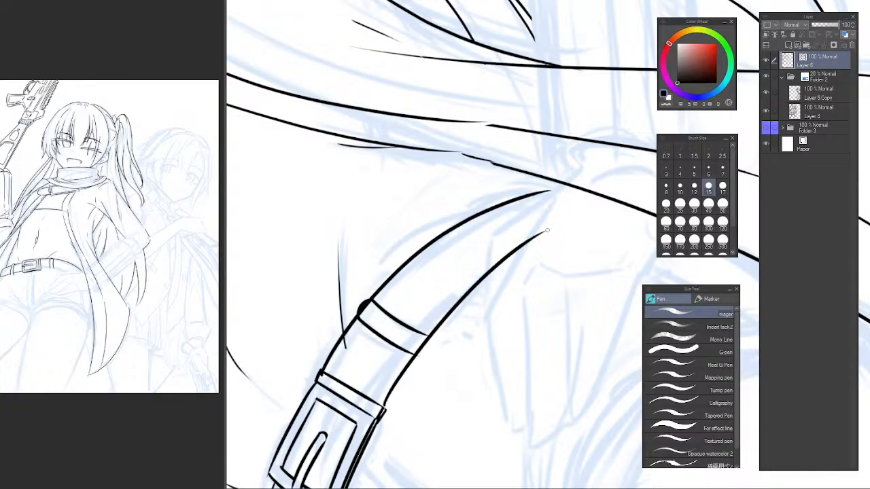
Trim the belt's upper edge where it crosses the belt loop's top with the Vector eraser.
{"action": "left_click_drag", "start_coordinate": [411, 265], "coordinate": [451, 134]}
{"action": "mouse_move", "coordinate": [403, 119]}
{"action": "left_mouse_down"}
{"action": "mouse_move", "coordinate": [424, 212]}
{"action": "mouse_move", "coordinate": [400, 220]}
{"action": "mouse_move", "coordinate": [372, 205]}
{"action": "left_mouse_up"}
{"action": "key", "text": "e"}
{"action": "left_click_drag", "start_coordinate": [407, 282], "coordinate": [392, 261]}
Extend both sides of the belt loop below the belt and erase the belt's lower edge inside the loop.
{"action": "scroll", "coordinate": [393, 263], "scroll_direction": "up", "scroll_amount": 2}
{"action": "key", "text": "p"}
{"action": "left_click_drag", "start_coordinate": [373, 233], "coordinate": [379, 320]}
{"action": "key", "text": "ctrl+z"}
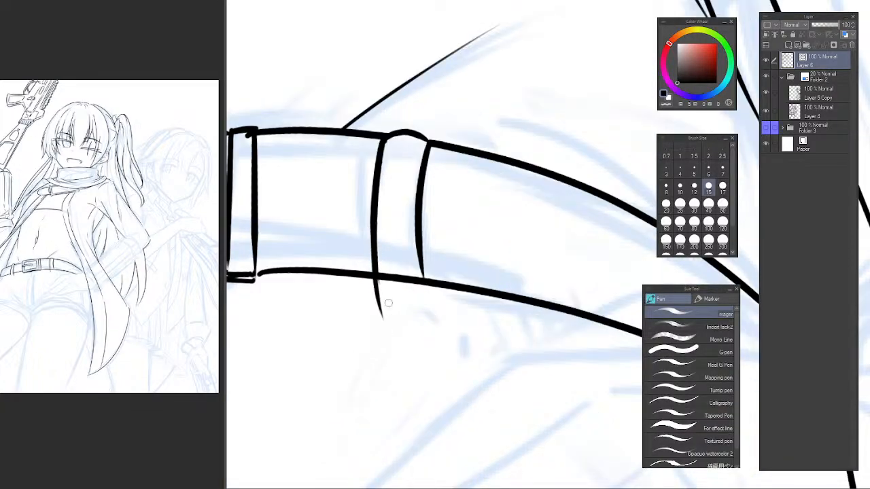
{"action": "key", "text": "ctrl+z"}
{"action": "left_click_drag", "start_coordinate": [372, 224], "coordinate": [385, 318]}
{"action": "left_click_drag", "start_coordinate": [418, 227], "coordinate": [434, 318]}
{"action": "key", "text": "ctrl+z"}
{"action": "key", "text": "ctrl+z"}
{"action": "key", "text": "e"}
{"action": "left_click_drag", "start_coordinate": [382, 277], "coordinate": [420, 282]}
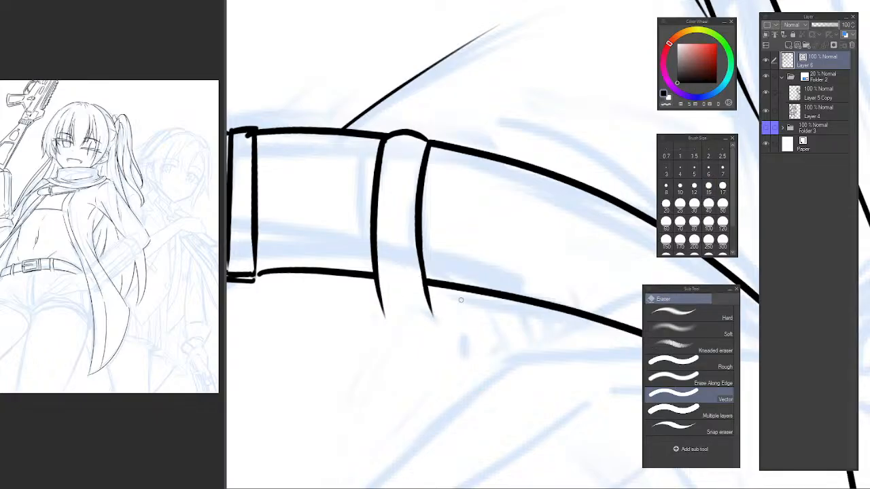
Erase the belt's upper edge beyond the loop, re-ink it as a higher arc reaching the coat, and trim the leftovers.
{"action": "scroll", "coordinate": [499, 306], "scroll_direction": "down", "scroll_amount": 6}
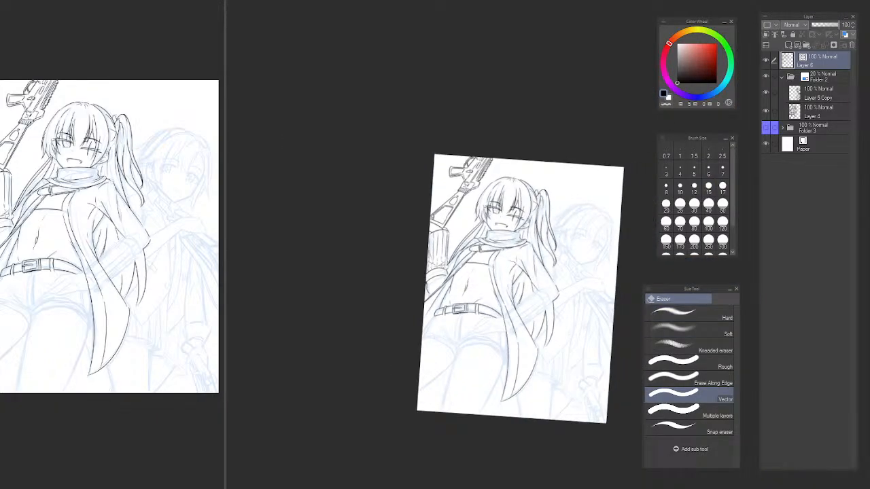
{"action": "key", "text": "ctrl+@"}
{"action": "scroll", "coordinate": [529, 276], "scroll_direction": "up", "scroll_amount": 6}
{"action": "left_click_drag", "start_coordinate": [502, 350], "coordinate": [603, 234]}
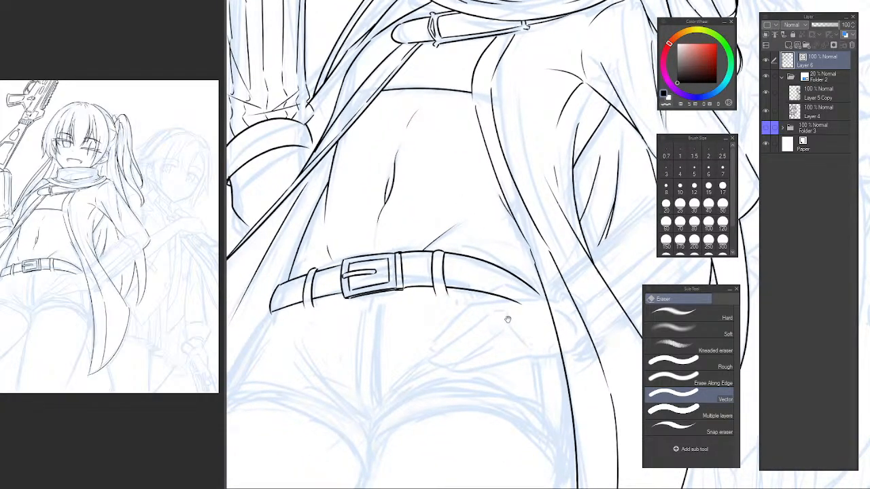
{"action": "left_click_drag", "start_coordinate": [506, 320], "coordinate": [481, 276]}
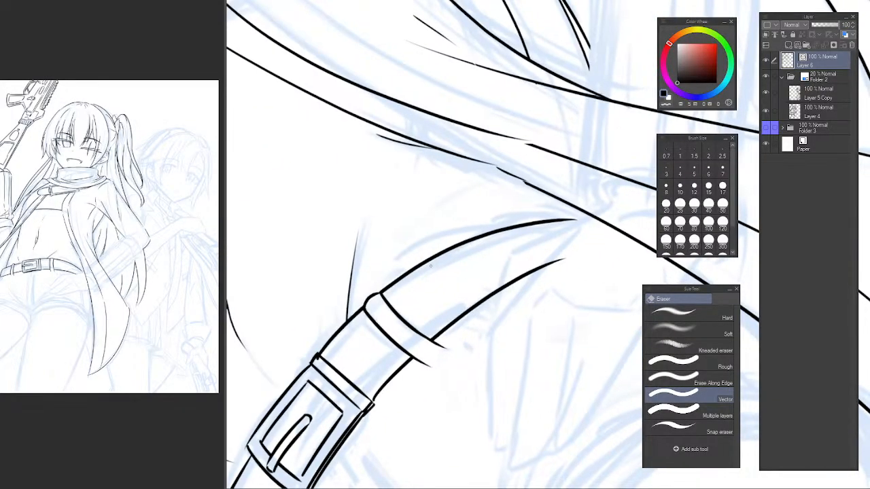
{"action": "left_click", "coordinate": [428, 257]}
{"action": "key", "text": "p"}
{"action": "mouse_move", "coordinate": [384, 292]}
{"action": "left_mouse_down"}
{"action": "mouse_move", "coordinate": [419, 261]}
{"action": "mouse_move", "coordinate": [579, 239]}
{"action": "mouse_move", "coordinate": [598, 226]}
{"action": "left_mouse_up"}
{"action": "key", "text": "ctrl+z"}
{"action": "left_click_drag", "start_coordinate": [384, 294], "coordinate": [615, 204]}
{"action": "key", "text": "e"}
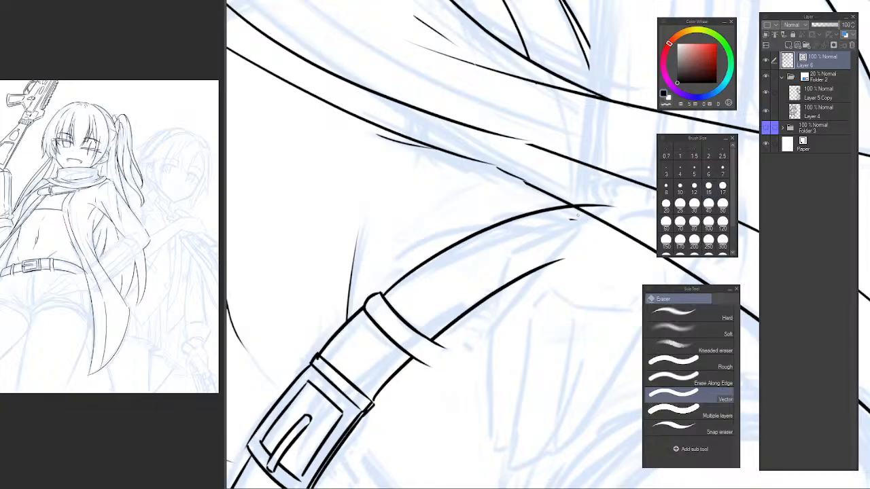
{"action": "left_click", "coordinate": [605, 208]}
Ink a second belt loop where the belt meets the coat's edge, with a rounded top and two hanging sides.
{"action": "left_click_drag", "start_coordinate": [543, 192], "coordinate": [656, 378]}
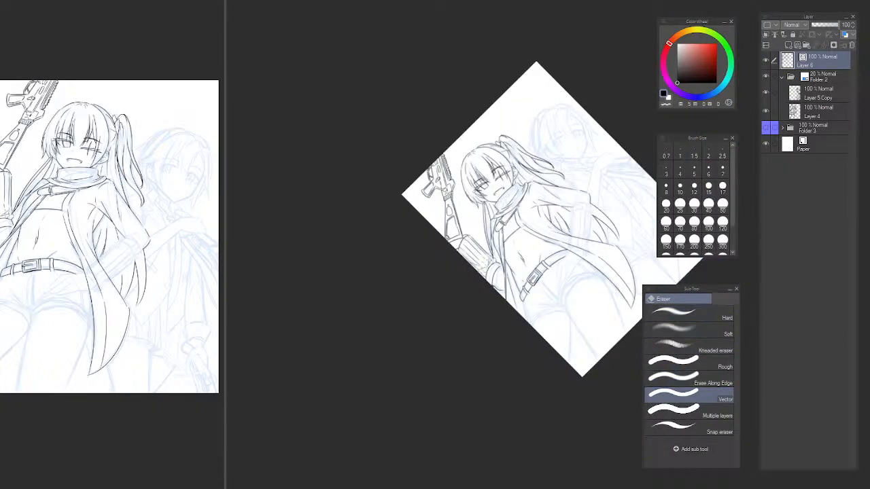
{"action": "key", "text": "ctrl+at"}
{"action": "scroll", "coordinate": [511, 270], "scroll_direction": "up", "scroll_amount": 5}
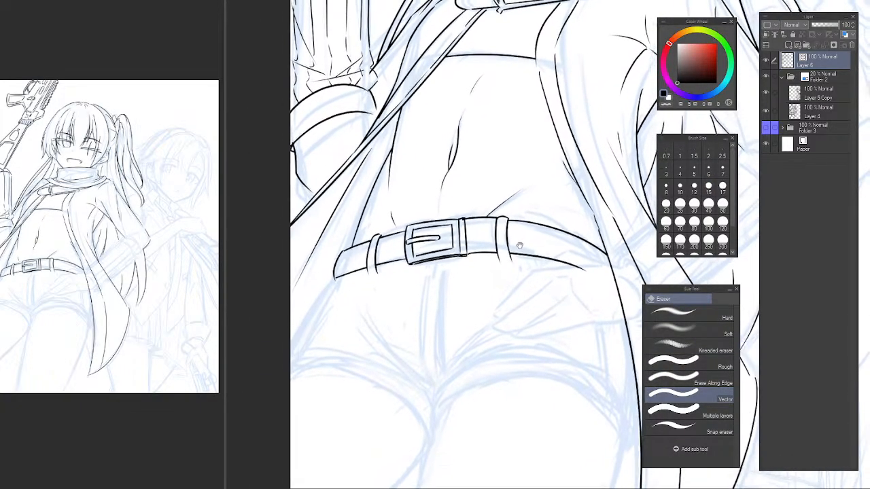
{"action": "scroll", "coordinate": [511, 269], "scroll_direction": "up", "scroll_amount": 3}
{"action": "key", "text": "p"}
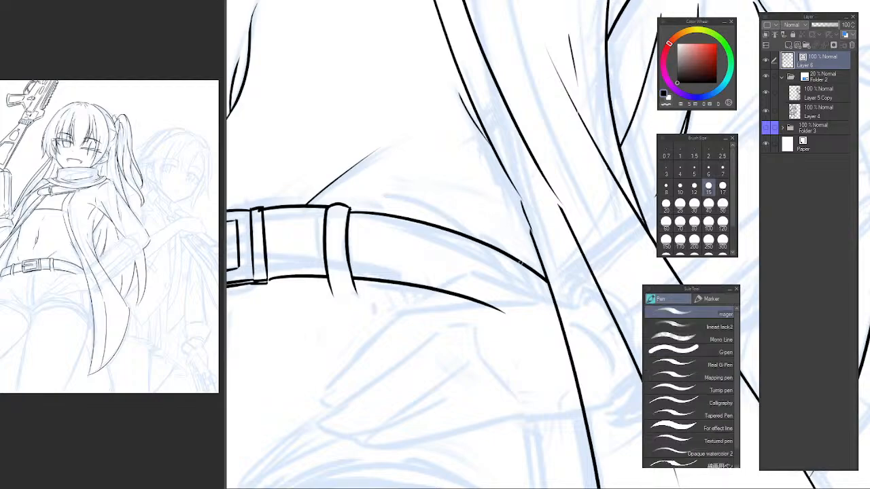
{"action": "left_click_drag", "start_coordinate": [526, 284], "coordinate": [511, 322]}
{"action": "key", "text": "ctrl+z"}
{"action": "left_click_drag", "start_coordinate": [521, 265], "coordinate": [526, 310]}
{"action": "key", "text": "ctrl+z"}
{"action": "left_click_drag", "start_coordinate": [529, 261], "coordinate": [544, 331]}
{"action": "key", "text": "ctrl+z"}
{"action": "key", "text": "ctrl+z"}
{"action": "left_click_drag", "start_coordinate": [533, 269], "coordinate": [547, 337]}
{"action": "key", "text": "e"}
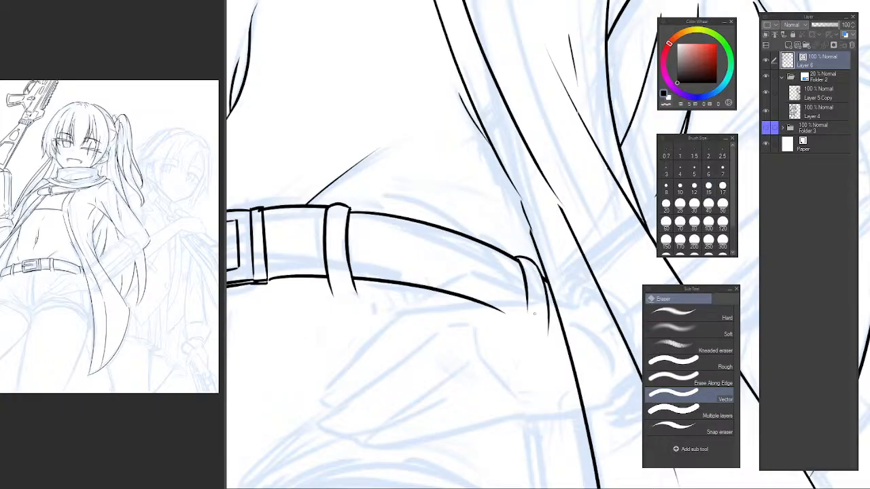
Ink a thin curved fold line on the coat below the armpit, just inside the existing folds.
{"action": "scroll", "coordinate": [530, 320], "scroll_direction": "down", "scroll_amount": 6}
{"action": "scroll", "coordinate": [524, 320], "scroll_direction": "up", "scroll_amount": 3}
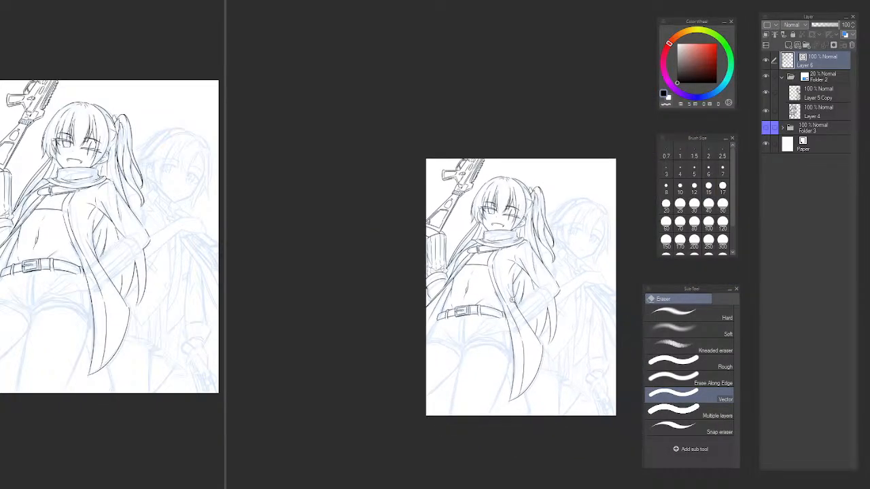
{"action": "scroll", "coordinate": [517, 319], "scroll_direction": "up", "scroll_amount": 4}
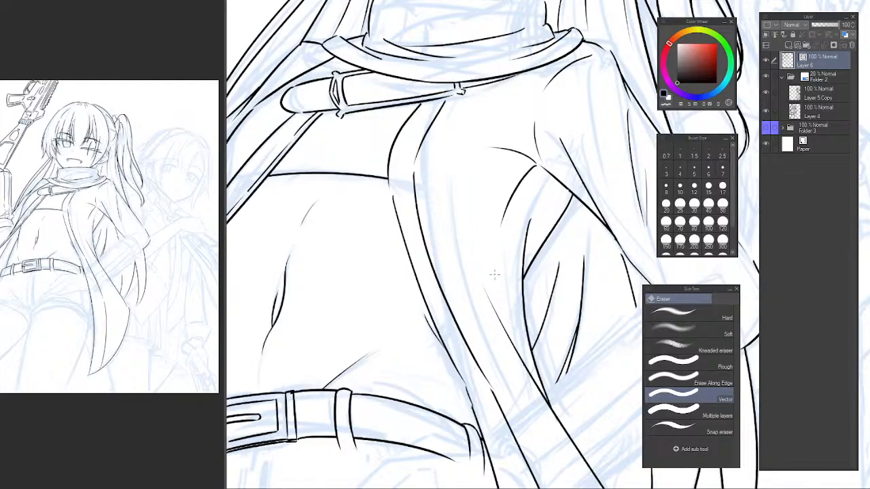
{"action": "key", "text": "p"}
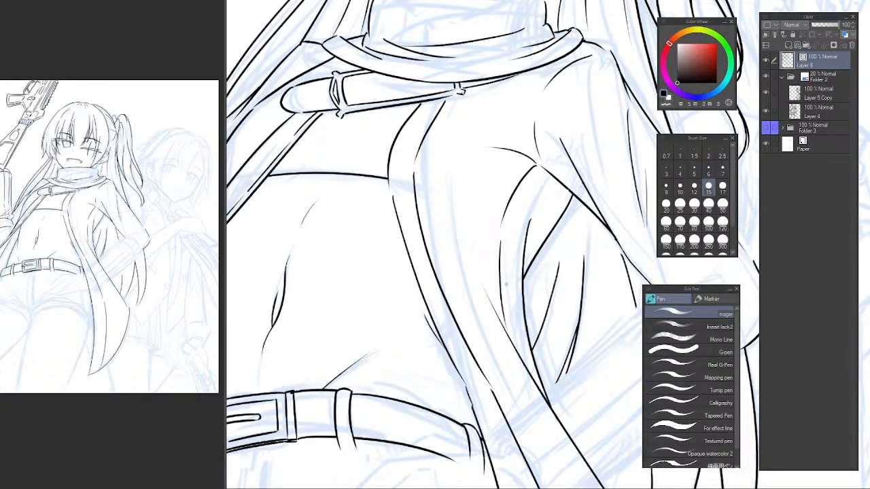
{"action": "scroll", "coordinate": [517, 310], "scroll_direction": "down", "scroll_amount": 1}
{"action": "scroll", "coordinate": [492, 296], "scroll_direction": "down", "scroll_amount": 4}
Erase the diagonal fold line beneath the coat's armpit with the Vector eraser.
{"action": "scroll", "coordinate": [491, 272], "scroll_direction": "up", "scroll_amount": 6}
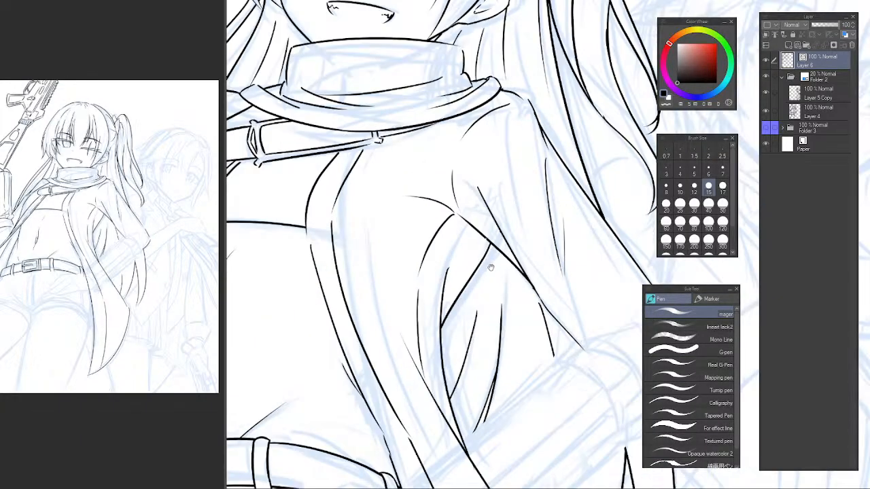
{"action": "key", "text": "e"}
{"action": "left_click", "coordinate": [473, 280]}
Try to re-ink the diagonal armpit fold as a longer curve from the sleeve fold above, trimming its lower end.
{"action": "key", "text": "p"}
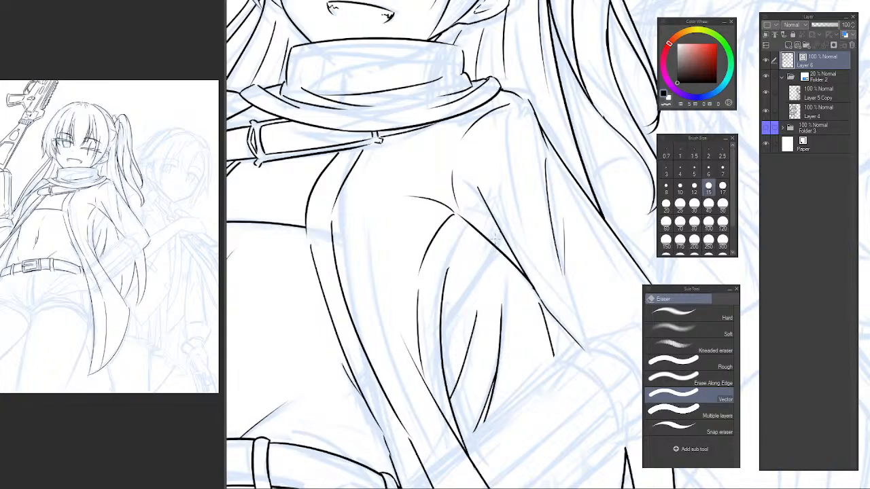
{"action": "left_click_drag", "start_coordinate": [492, 228], "coordinate": [445, 345]}
{"action": "key", "text": "ctrl+z"}
{"action": "left_click_drag", "start_coordinate": [493, 226], "coordinate": [435, 360]}
{"action": "key", "text": "ctrl+z"}
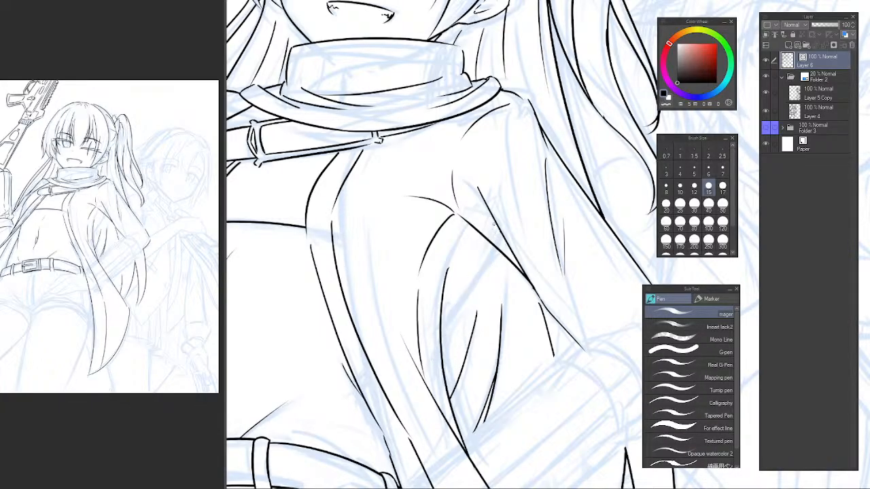
{"action": "mouse_move", "coordinate": [494, 224]}
{"action": "left_mouse_down"}
{"action": "mouse_move", "coordinate": [443, 360]}
{"action": "mouse_move", "coordinate": [493, 246]}
{"action": "mouse_move", "coordinate": [433, 387]}
{"action": "left_mouse_up"}
{"action": "key", "text": "ctrl+z"}
{"action": "key", "text": "e"}
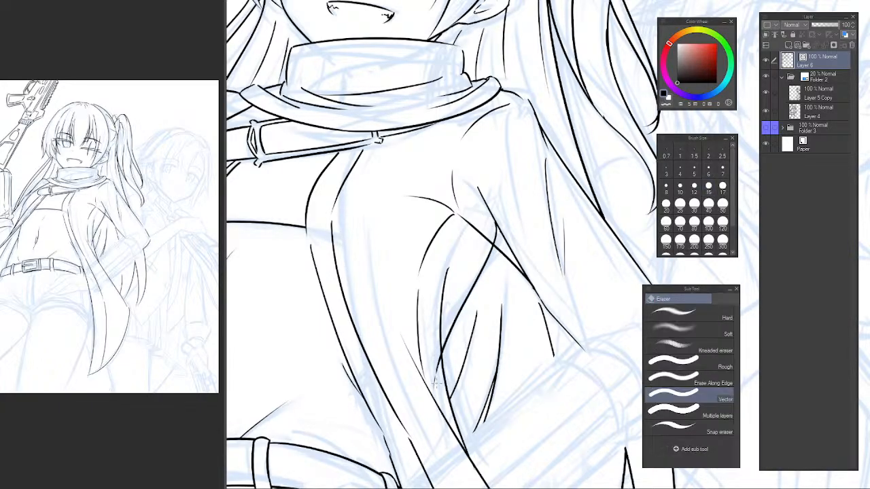
{"action": "left_click", "coordinate": [437, 369]}
{"action": "scroll", "coordinate": [509, 289], "scroll_direction": "down", "scroll_amount": 5}
{"action": "scroll", "coordinate": [503, 296], "scroll_direction": "up", "scroll_amount": 3}
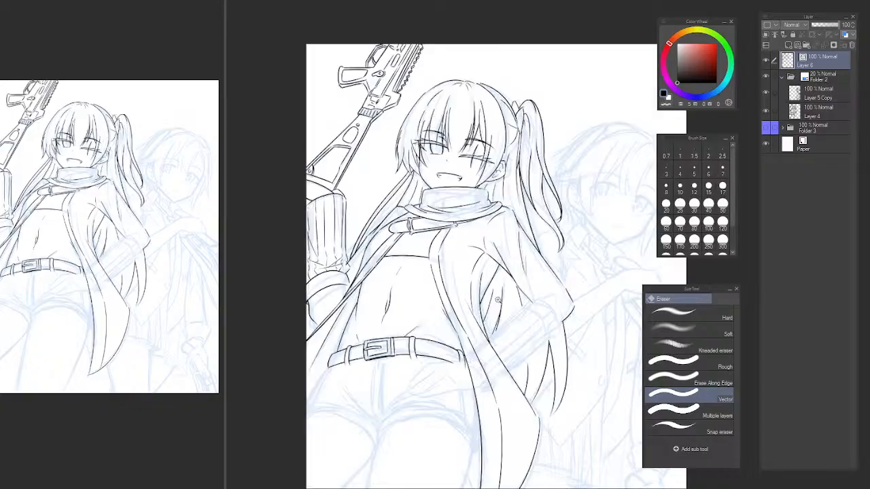
{"action": "scroll", "coordinate": [497, 257], "scroll_direction": "up", "scroll_amount": 3}
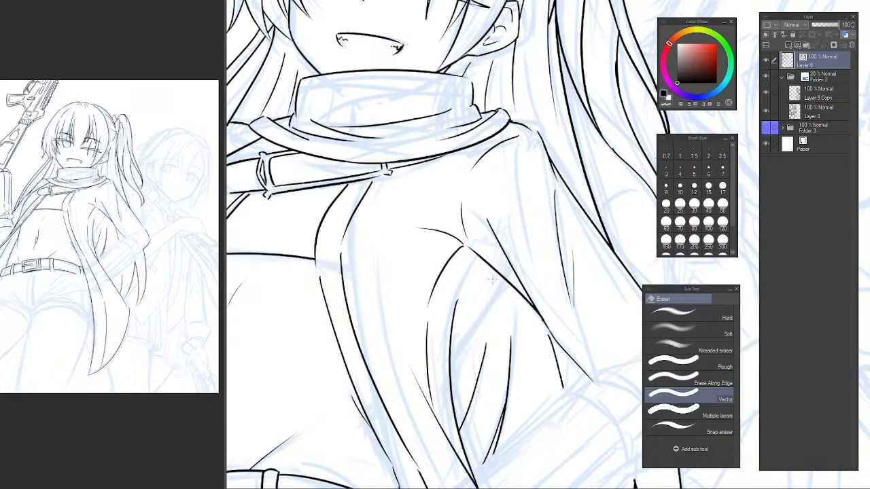
Try re-inking the armpit fold as a diagonal from the sleeve line to the inner coat fold, trimming its lower end.
{"action": "key", "text": "p"}
{"action": "left_click_drag", "start_coordinate": [505, 260], "coordinate": [444, 374]}
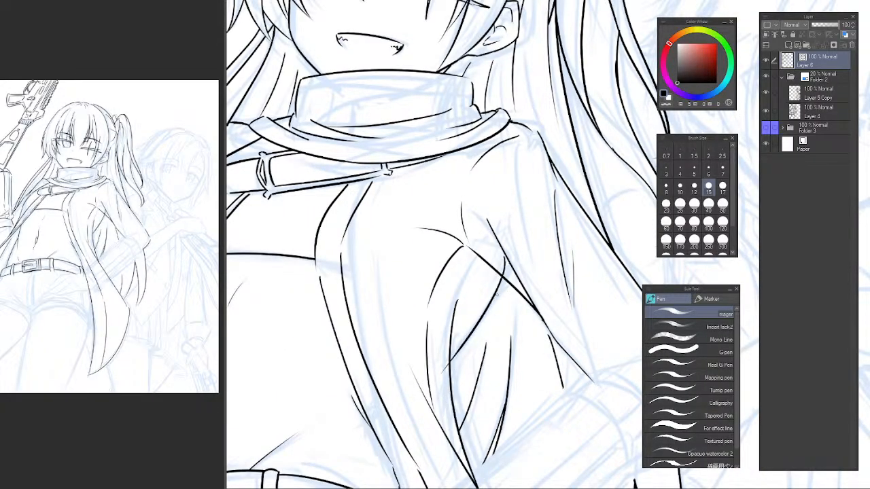
{"action": "key", "text": "ctrl+z"}
{"action": "left_click_drag", "start_coordinate": [508, 259], "coordinate": [451, 385]}
{"action": "key", "text": "e"}
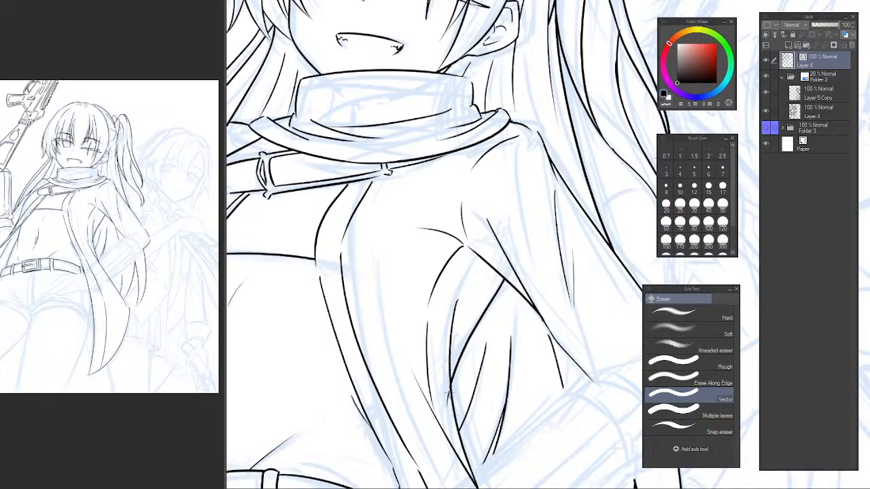
{"action": "left_click_drag", "start_coordinate": [449, 393], "coordinate": [454, 405]}
Erase the diagonal armpit fold in the mirrored view and re-ink it as a curve running from the sleeve fold into the coat, trimming its ends.
{"action": "scroll", "coordinate": [490, 367], "scroll_direction": "down", "scroll_amount": 5}
{"action": "mouse_move", "coordinate": [491, 360]}
{"action": "left_mouse_down"}
{"action": "mouse_move", "coordinate": [491, 318]}
{"action": "mouse_move", "coordinate": [517, 303]}
{"action": "mouse_move", "coordinate": [492, 290]}
{"action": "left_mouse_up"}
{"action": "scroll", "coordinate": [490, 316], "scroll_direction": "up", "scroll_amount": 2}
{"action": "key", "text": "h"}
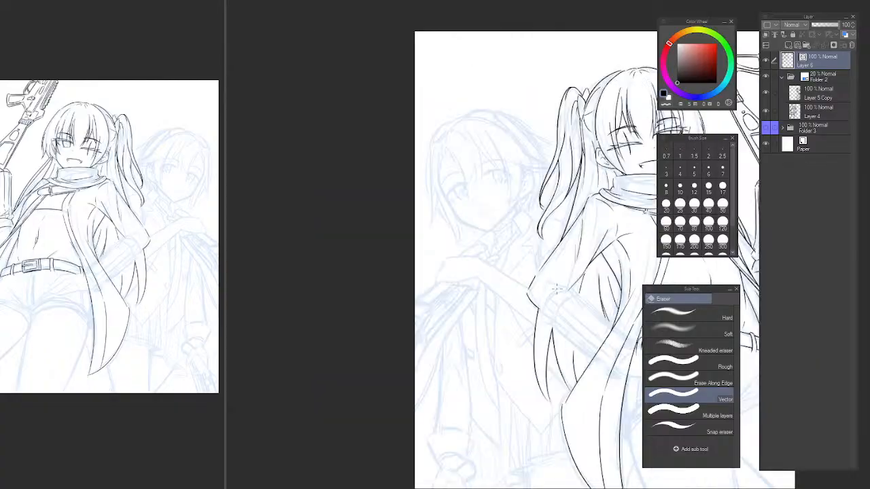
{"action": "left_click_drag", "start_coordinate": [589, 300], "coordinate": [373, 329]}
{"action": "scroll", "coordinate": [375, 330], "scroll_direction": "up", "scroll_amount": 2}
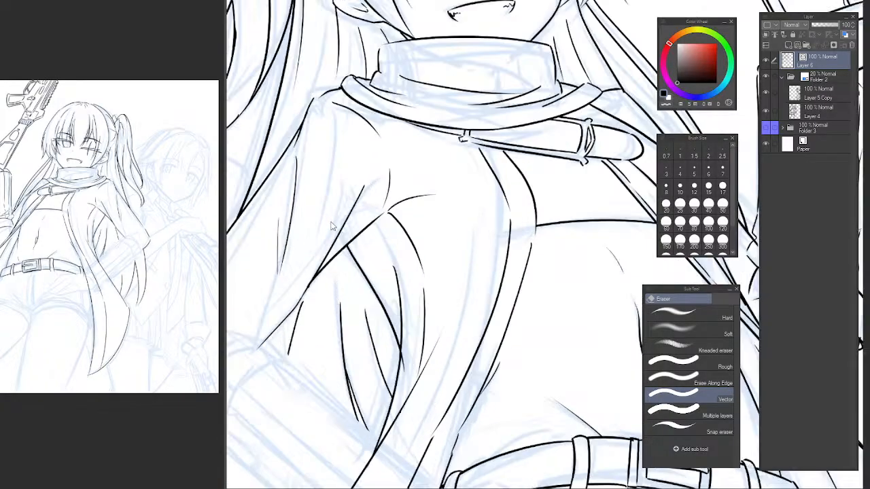
{"action": "left_click", "coordinate": [377, 259]}
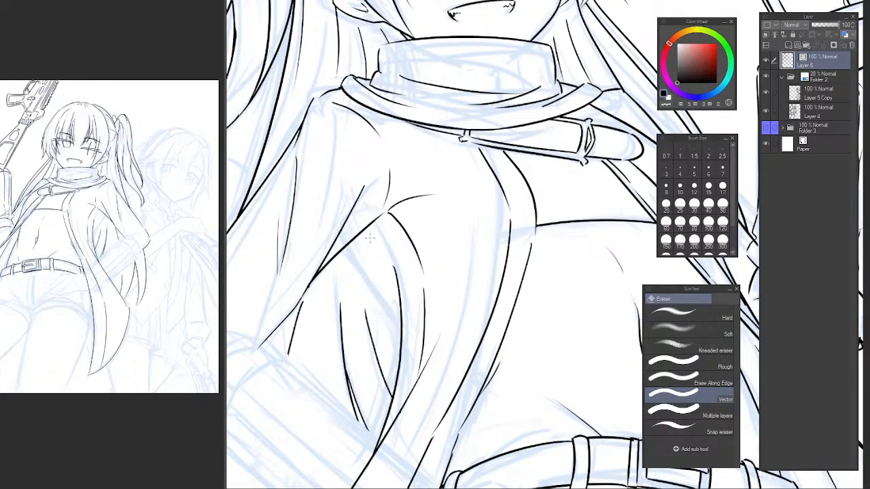
{"action": "key", "text": "p"}
{"action": "left_click_drag", "start_coordinate": [334, 210], "coordinate": [406, 322]}
{"action": "key", "text": "ctrl+z"}
{"action": "mouse_move", "coordinate": [343, 210]}
{"action": "left_mouse_down"}
{"action": "mouse_move", "coordinate": [401, 329]}
{"action": "mouse_move", "coordinate": [416, 335]}
{"action": "left_mouse_up"}
{"action": "key", "text": "ctrl+z"}
{"action": "key", "text": "e"}
{"action": "left_click_drag", "start_coordinate": [339, 216], "coordinate": [348, 229]}
{"action": "scroll", "coordinate": [344, 231], "scroll_direction": "up", "scroll_amount": 3}
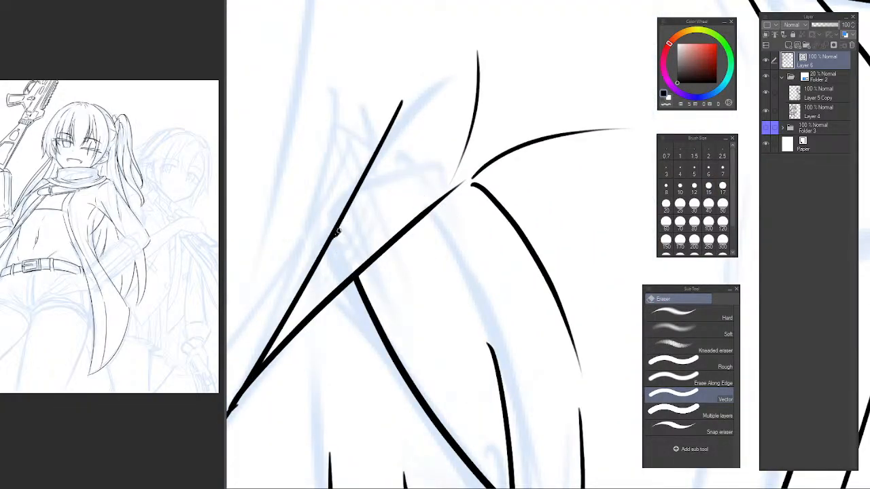
{"action": "scroll", "coordinate": [435, 302], "scroll_direction": "down", "scroll_amount": 3}
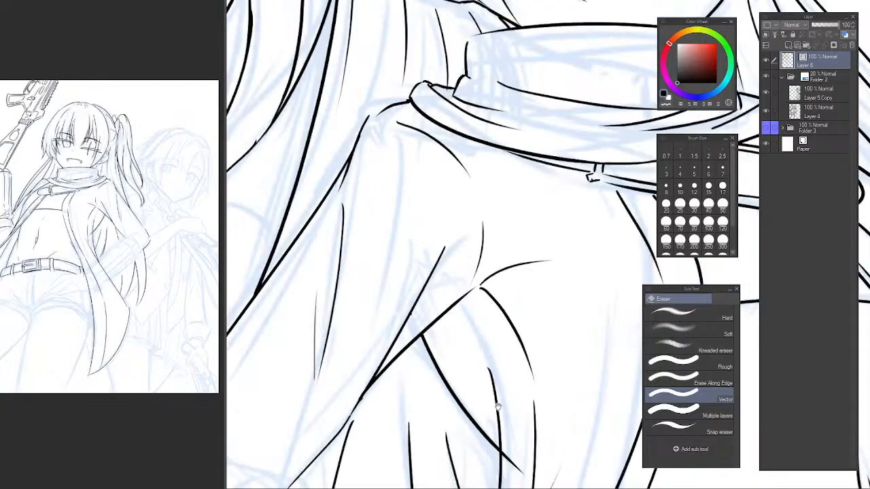
{"action": "scroll", "coordinate": [453, 334], "scroll_direction": "down", "scroll_amount": 3}
{"action": "scroll", "coordinate": [467, 339], "scroll_direction": "up", "scroll_amount": 4}
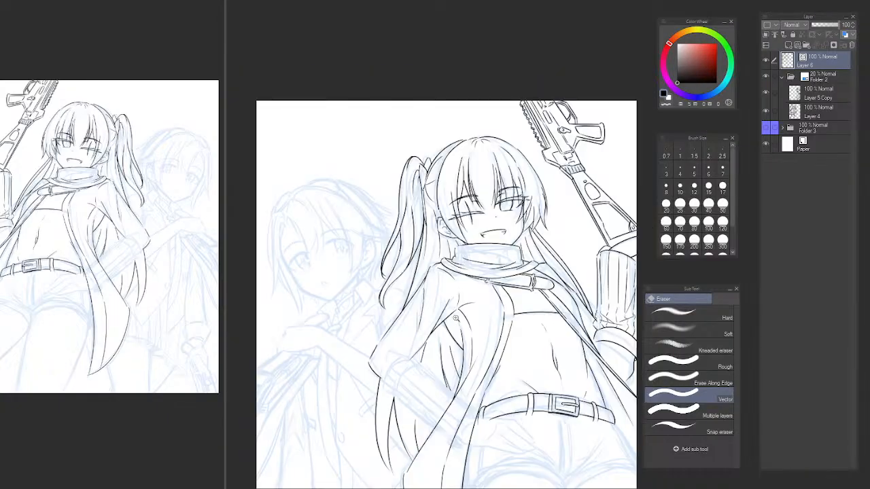
Ink a short curved fold branching off the sleeve's lower fold line, just above the armpit curve.
{"action": "key", "text": "p"}
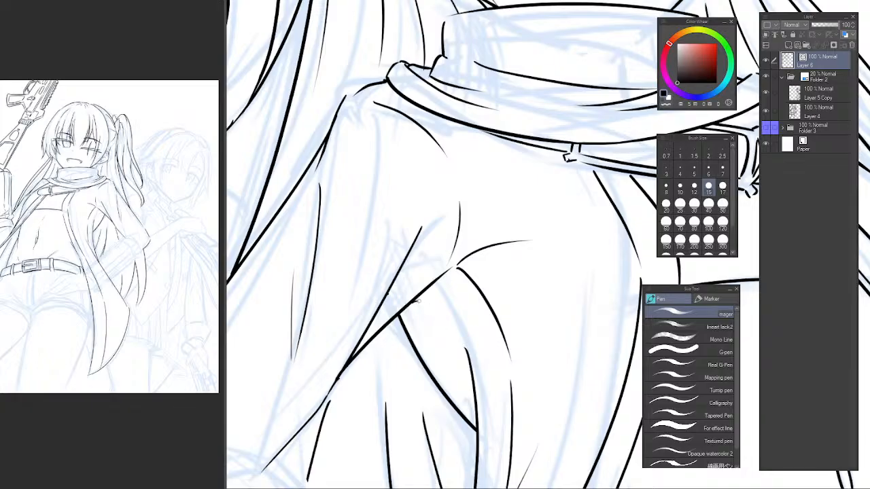
{"action": "mouse_move", "coordinate": [407, 300]}
{"action": "left_mouse_down"}
{"action": "mouse_move", "coordinate": [426, 295]}
{"action": "mouse_move", "coordinate": [449, 322]}
{"action": "left_mouse_up"}
{"action": "key", "text": "ctrl+z"}
{"action": "key", "text": "ctrl+z"}
{"action": "key", "text": "ctrl+z"}
{"action": "key", "text": "ctrl+z"}
{"action": "key", "text": "ctrl+z"}
{"action": "key", "text": "e"}
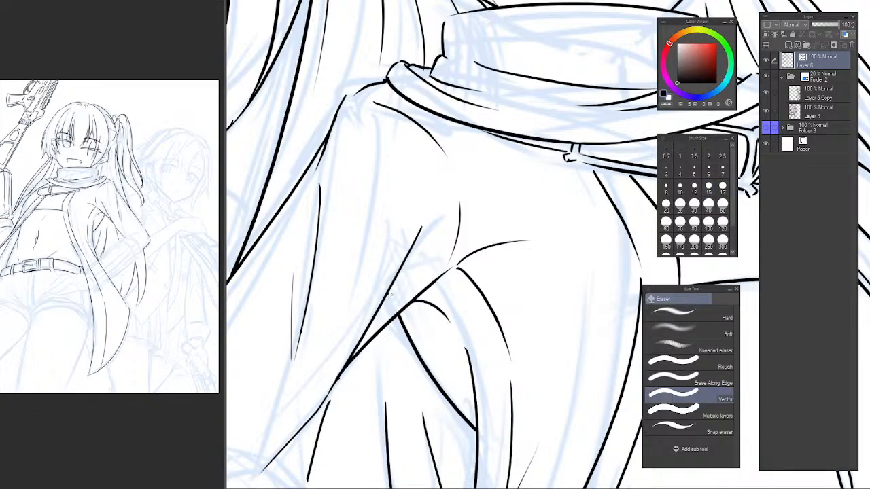
{"action": "scroll", "coordinate": [391, 293], "scroll_direction": "up", "scroll_amount": 4}
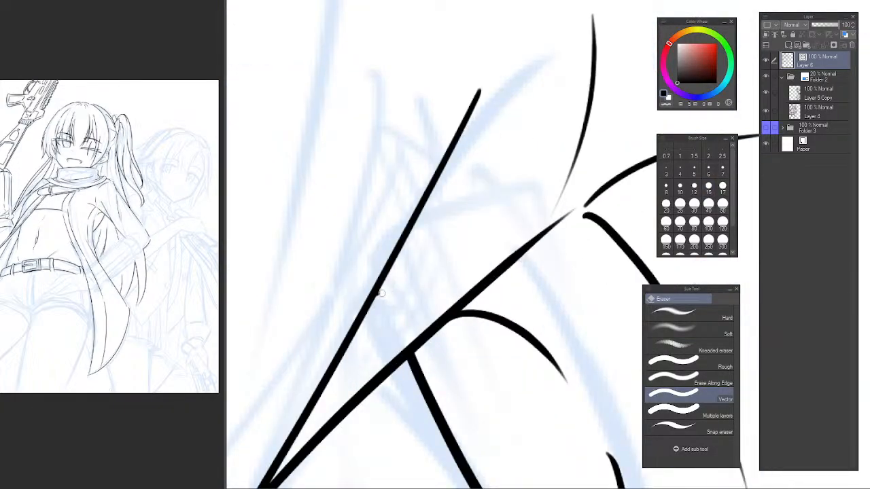
{"action": "scroll", "coordinate": [445, 289], "scroll_direction": "down", "scroll_amount": 5}
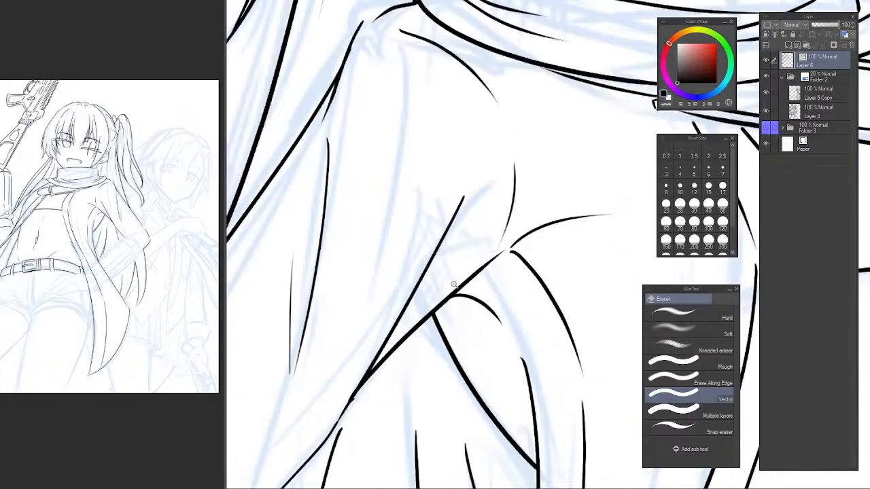
Taper the upper tip of the long diagonal sleeve fold with transparent pen strokes.
{"action": "left_click_drag", "start_coordinate": [469, 274], "coordinate": [430, 229]}
{"action": "scroll", "coordinate": [419, 195], "scroll_direction": "up", "scroll_amount": 3}
{"action": "key", "text": "p"}
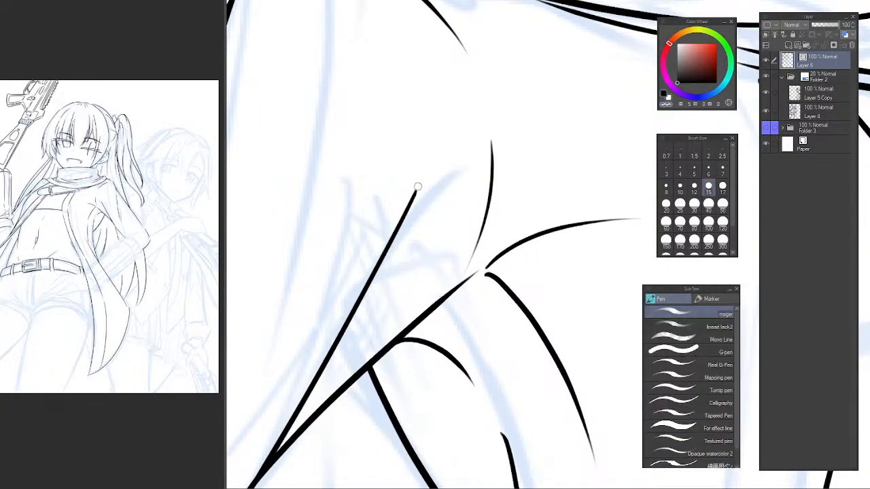
{"action": "left_click_drag", "start_coordinate": [389, 169], "coordinate": [446, 99]}
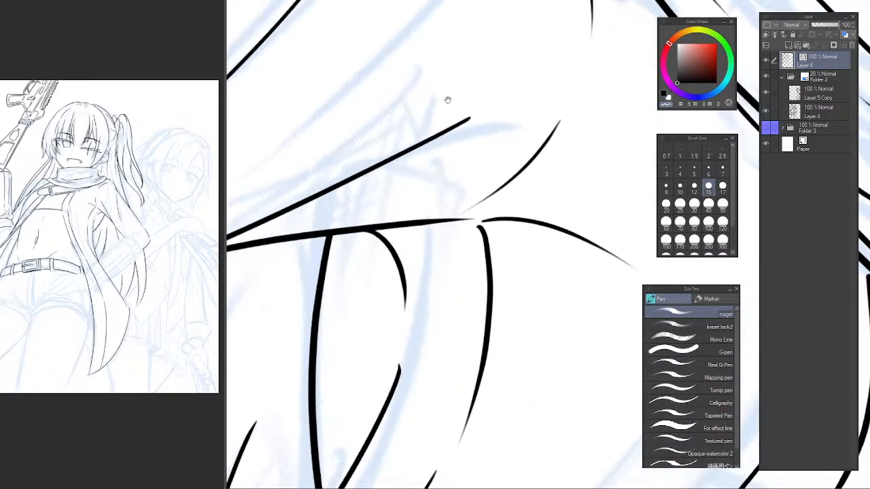
{"action": "left_click_drag", "start_coordinate": [411, 148], "coordinate": [402, 198]}
{"action": "left_click_drag", "start_coordinate": [473, 107], "coordinate": [367, 239]}
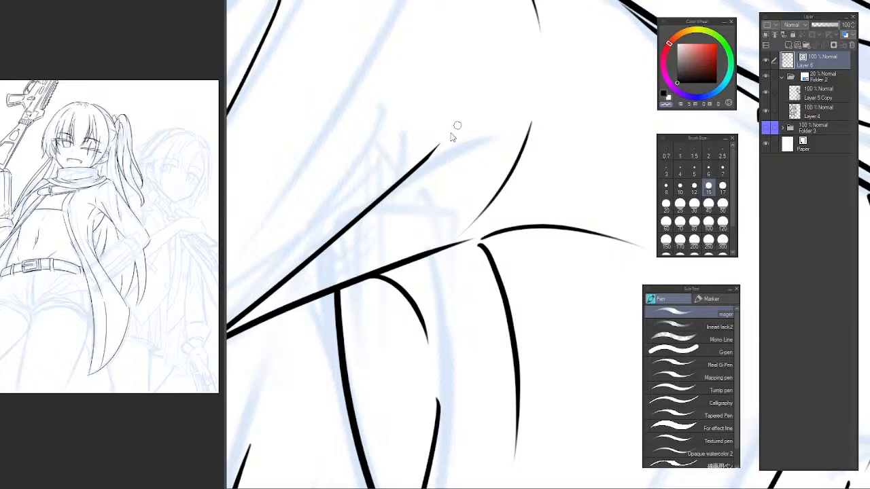
{"action": "left_click_drag", "start_coordinate": [454, 130], "coordinate": [356, 236]}
Examine the whole figure unmirrored, then the belt and the sketched hand on the hip close up.
{"action": "scroll", "coordinate": [443, 179], "scroll_direction": "down", "scroll_amount": 8}
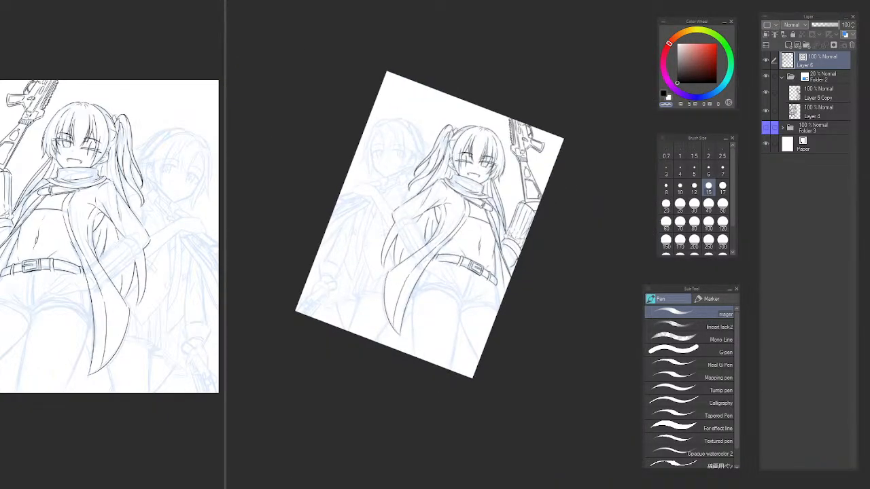
{"action": "key", "text": "ctrl+at"}
{"action": "left_click_drag", "start_coordinate": [279, 258], "coordinate": [300, 275], "text": "space"}
{"action": "left_click_drag", "start_coordinate": [418, 312], "coordinate": [472, 270], "text": "space"}
{"action": "scroll", "coordinate": [474, 275], "scroll_direction": "up", "scroll_amount": 4}
{"action": "mouse_move", "coordinate": [506, 297]}
{"action": "left_mouse_down"}
{"action": "mouse_move", "coordinate": [501, 303]}
{"action": "mouse_move", "coordinate": [491, 290]}
{"action": "left_mouse_up"}
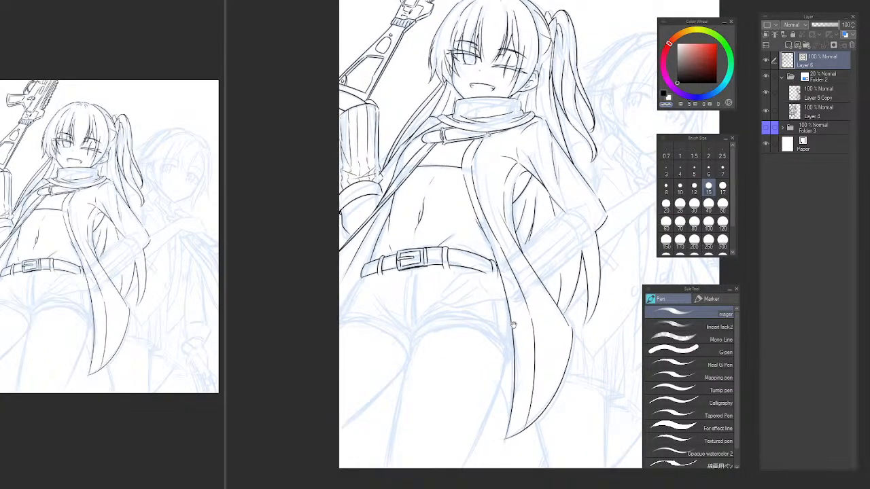
{"action": "left_click_drag", "start_coordinate": [513, 325], "coordinate": [521, 331]}
{"action": "left_click_drag", "start_coordinate": [444, 311], "coordinate": [444, 334]}
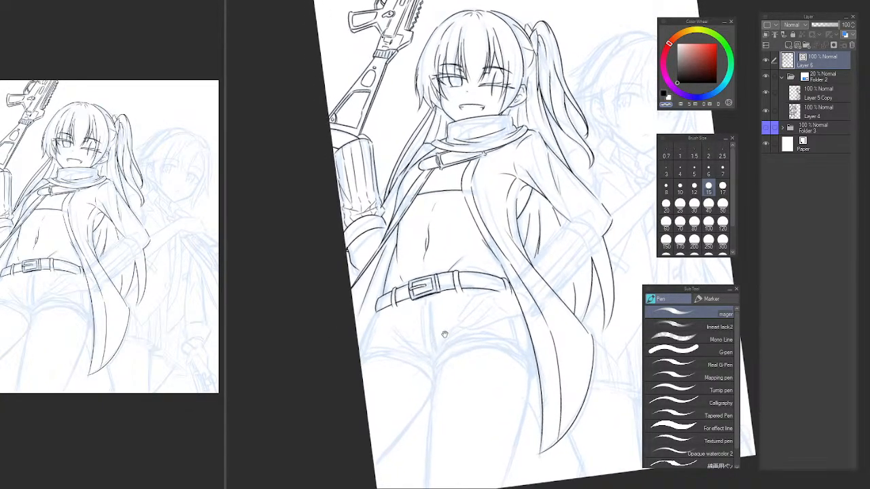
{"action": "scroll", "coordinate": [444, 334], "scroll_direction": "up", "scroll_amount": 8}
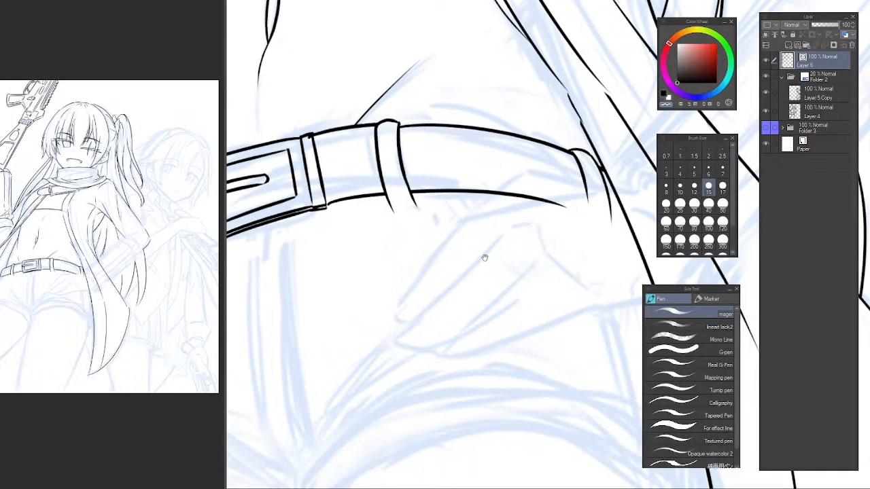
{"action": "scroll", "coordinate": [484, 257], "scroll_direction": "down", "scroll_amount": 4}
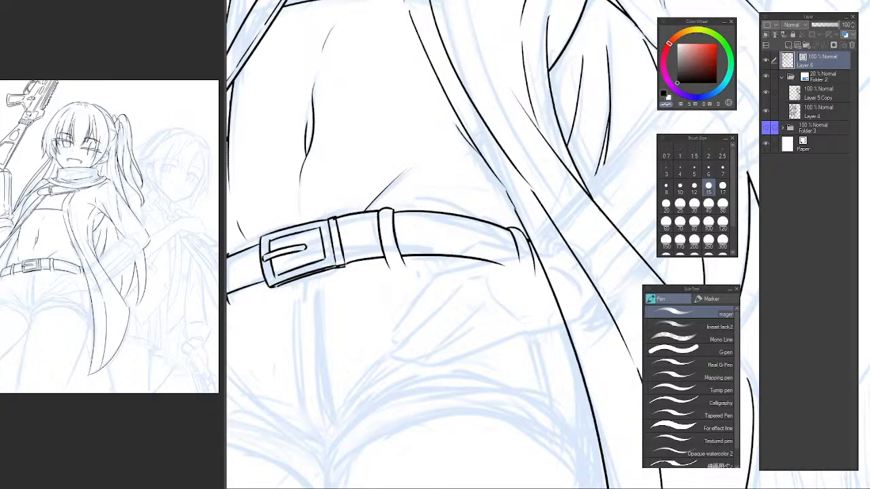
{"action": "scroll", "coordinate": [442, 208], "scroll_direction": "down", "scroll_amount": 10}
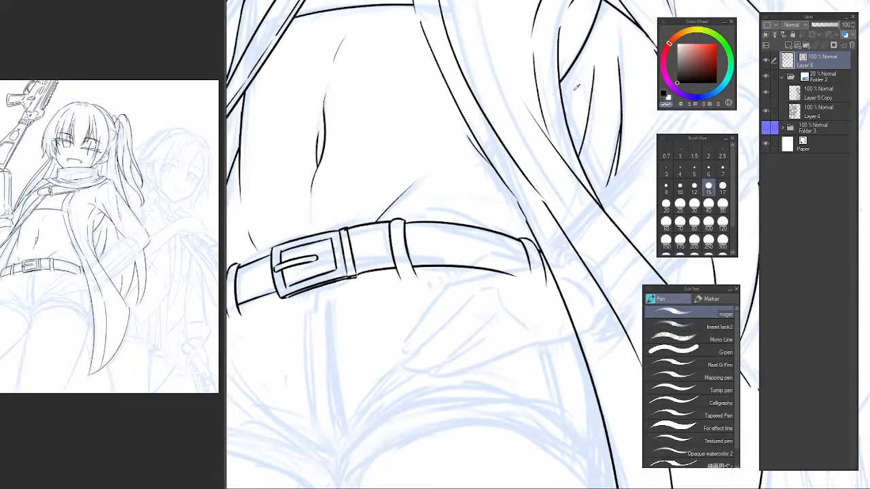
{"action": "scroll", "coordinate": [442, 209], "scroll_direction": "up", "scroll_amount": 8}
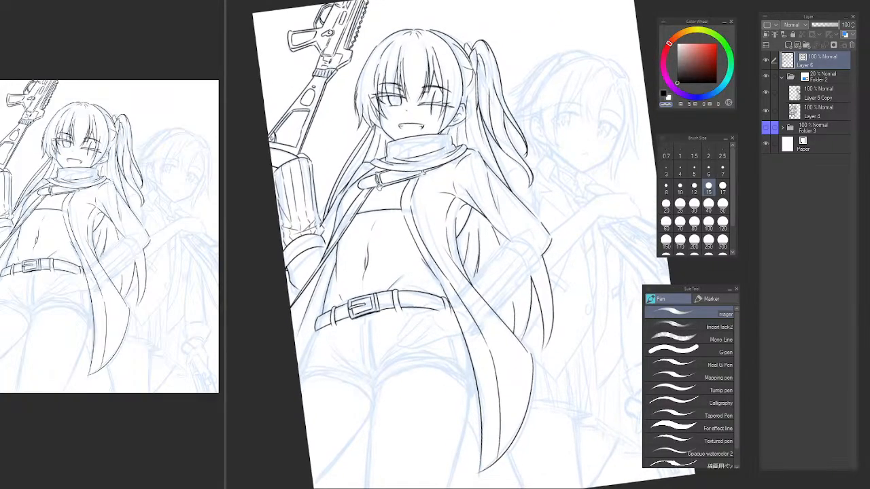
Ink the upper edge of the hand on the hip with a slanted stroke below the belt and a longer curve toward the coat.
{"action": "scroll", "coordinate": [403, 288], "scroll_direction": "up", "scroll_amount": 10}
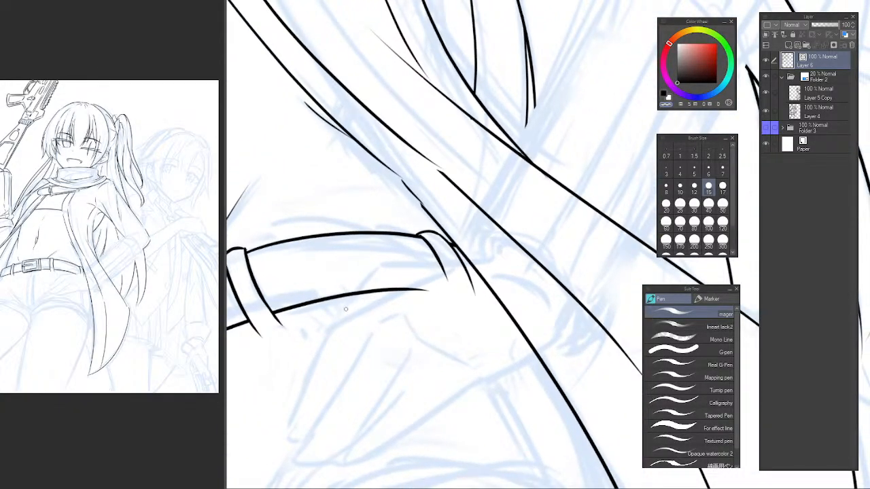
{"action": "left_click_drag", "start_coordinate": [381, 270], "coordinate": [336, 317]}
{"action": "left_click_drag", "start_coordinate": [379, 270], "coordinate": [472, 266]}
{"action": "key", "text": "ctrl+z"}
{"action": "key", "text": "ctrl+z"}
{"action": "left_click_drag", "start_coordinate": [334, 324], "coordinate": [394, 273]}
{"action": "key", "text": "ctrl+z"}
{"action": "key", "text": "ctrl+z"}
{"action": "mouse_move", "coordinate": [334, 330]}
{"action": "left_mouse_down"}
{"action": "mouse_move", "coordinate": [389, 282]}
{"action": "mouse_move", "coordinate": [488, 265]}
{"action": "left_mouse_up"}
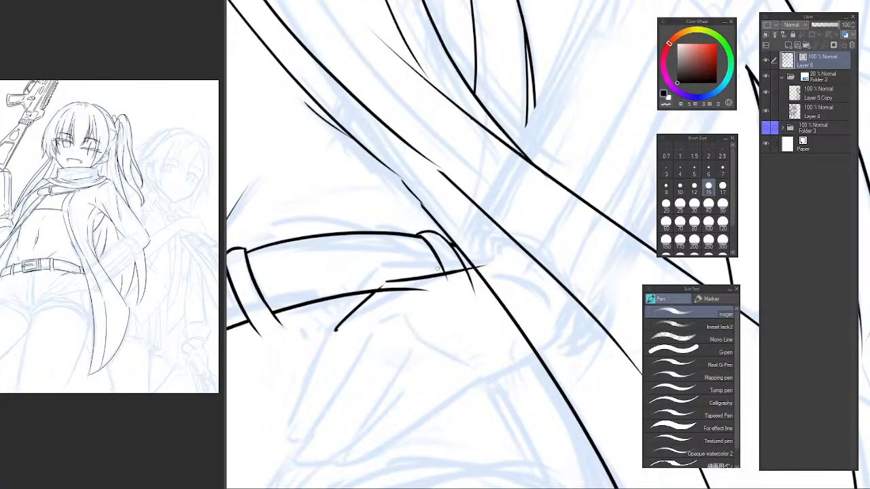
{"action": "key", "text": "ctrl+z"}
{"action": "key", "text": "ctrl+z"}
{"action": "mouse_move", "coordinate": [333, 331]}
{"action": "left_mouse_down"}
{"action": "mouse_move", "coordinate": [384, 281]}
{"action": "mouse_move", "coordinate": [453, 272]}
{"action": "left_mouse_up"}
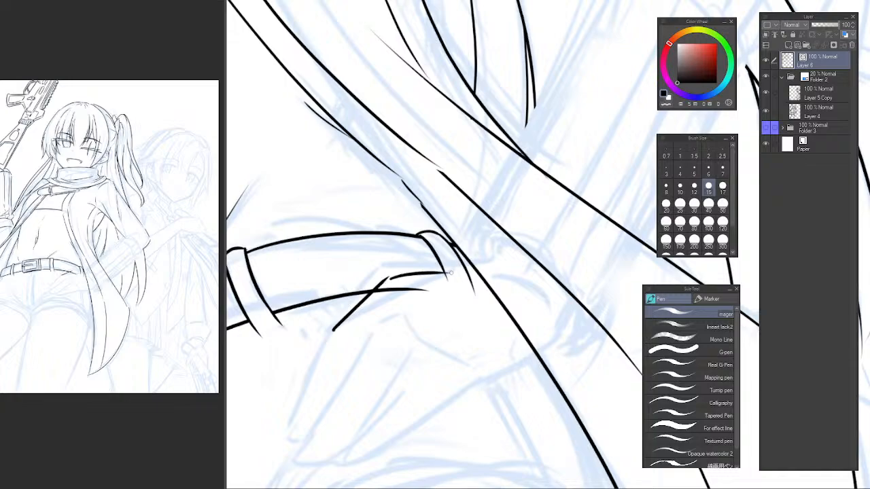
{"action": "key", "text": "ctrl+z"}
{"action": "left_click_drag", "start_coordinate": [388, 278], "coordinate": [466, 267]}
{"action": "key", "text": "ctrl+z"}
{"action": "left_click_drag", "start_coordinate": [388, 278], "coordinate": [487, 260]}
Erase the ends of the belt's lower edge and the belt loop that overlap the hand with the Vector eraser.
{"action": "key", "text": "e"}
{"action": "left_click", "coordinate": [429, 285]}
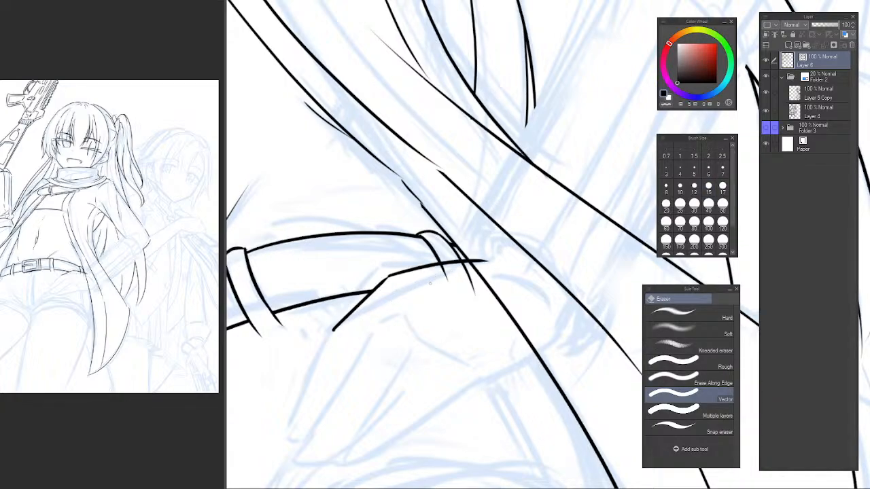
{"action": "left_click", "coordinate": [466, 278]}
Ink the hand's lower edge near the wrist and erase the stretch of coat edge that crosses the hand.
{"action": "key", "text": "p"}
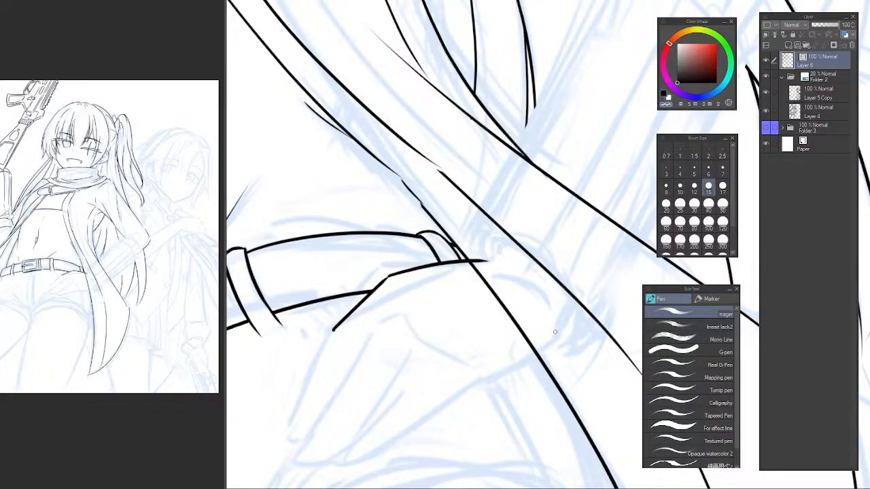
{"action": "left_click_drag", "start_coordinate": [554, 329], "coordinate": [478, 376]}
{"action": "key", "text": "ctrl+z"}
{"action": "mouse_move", "coordinate": [554, 329]}
{"action": "left_mouse_down"}
{"action": "mouse_move", "coordinate": [500, 371]}
{"action": "mouse_move", "coordinate": [470, 375]}
{"action": "left_mouse_up"}
{"action": "key", "text": "ctrl+z"}
{"action": "key", "text": "e"}
{"action": "mouse_move", "coordinate": [521, 305]}
{"action": "left_mouse_down"}
{"action": "mouse_move", "coordinate": [475, 326]}
{"action": "mouse_move", "coordinate": [468, 289]}
{"action": "mouse_move", "coordinate": [406, 208]}
{"action": "left_mouse_up"}
{"action": "mouse_move", "coordinate": [306, 238]}
{"action": "left_mouse_down"}
{"action": "mouse_move", "coordinate": [410, 255]}
{"action": "mouse_move", "coordinate": [390, 307]}
{"action": "mouse_move", "coordinate": [417, 243]}
{"action": "mouse_move", "coordinate": [454, 224]}
{"action": "left_mouse_up"}
Taper the lower end of the hand's slanted upper edge with a transparent pen stroke.
{"action": "key", "text": "p"}
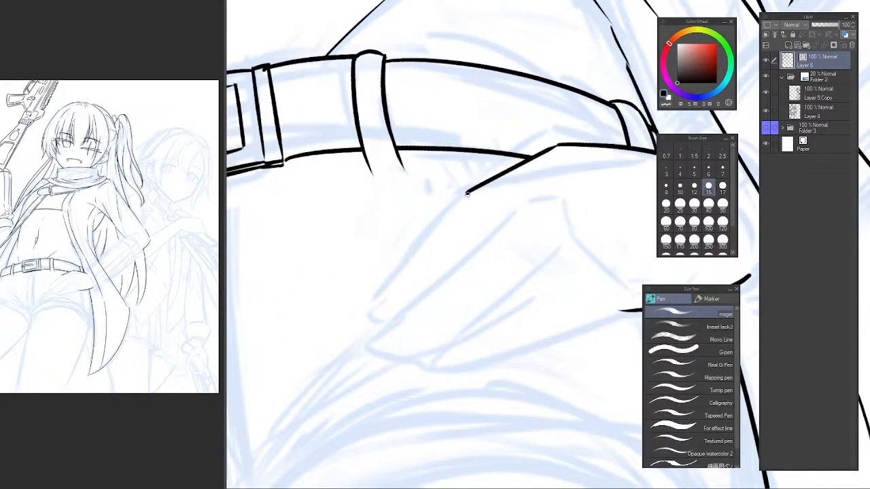
{"action": "left_click_drag", "start_coordinate": [467, 194], "coordinate": [403, 260]}
{"action": "key", "text": "ctrl+z"}
{"action": "key", "text": "c"}
{"action": "mouse_move", "coordinate": [497, 168]}
{"action": "left_mouse_down"}
{"action": "mouse_move", "coordinate": [509, 191]}
{"action": "mouse_move", "coordinate": [485, 194]}
{"action": "mouse_move", "coordinate": [474, 181]}
{"action": "mouse_move", "coordinate": [442, 218]}
{"action": "left_mouse_up"}
{"action": "key", "text": "e"}
{"action": "key", "text": "p"}
{"action": "key", "text": "c"}
{"action": "key", "text": "ctrl+z"}
Ink the outer edge of the finger nearest the belt in separate segments down from the knuckle.
{"action": "left_click_drag", "start_coordinate": [478, 182], "coordinate": [422, 237]}
{"action": "key", "text": "ctrl+z"}
{"action": "left_click_drag", "start_coordinate": [477, 183], "coordinate": [416, 248]}
{"action": "key", "text": "ctrl+z"}
{"action": "mouse_move", "coordinate": [479, 182]}
{"action": "left_mouse_down"}
{"action": "mouse_move", "coordinate": [425, 241]}
{"action": "mouse_move", "coordinate": [388, 302]}
{"action": "left_mouse_up"}
{"action": "key", "text": "ctrl+z"}
{"action": "left_click_drag", "start_coordinate": [425, 244], "coordinate": [344, 340]}
{"action": "key", "text": "ctrl+z"}
Ink the finger's last outer segment and close it with a rounded fingertip.
{"action": "mouse_move", "coordinate": [392, 289]}
{"action": "left_mouse_down"}
{"action": "mouse_move", "coordinate": [349, 327]}
{"action": "mouse_move", "coordinate": [387, 333]}
{"action": "mouse_move", "coordinate": [350, 331]}
{"action": "mouse_move", "coordinate": [393, 332]}
{"action": "mouse_move", "coordinate": [411, 319]}
{"action": "left_mouse_up"}
{"action": "key", "text": "ctrl+z"}
{"action": "key", "text": "ctrl+z"}
{"action": "key", "text": "ctrl+z"}
{"action": "key", "text": "ctrl+z"}
{"action": "mouse_move", "coordinate": [353, 328]}
{"action": "left_mouse_down"}
{"action": "mouse_move", "coordinate": [384, 332]}
{"action": "mouse_move", "coordinate": [358, 339]}
{"action": "mouse_move", "coordinate": [409, 327]}
{"action": "left_mouse_up"}
{"action": "key", "text": "ctrl+z"}
{"action": "key", "text": "ctrl+z"}
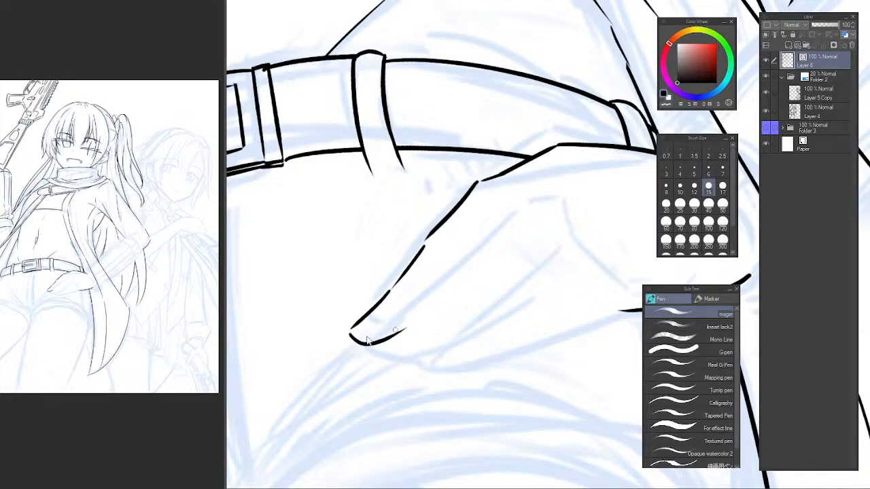
{"action": "key", "text": "ctrl+z"}
{"action": "mouse_move", "coordinate": [350, 332]}
{"action": "left_mouse_down"}
{"action": "mouse_move", "coordinate": [373, 343]}
{"action": "mouse_move", "coordinate": [417, 324]}
{"action": "left_mouse_up"}
Ink the inner edge of the same finger in three segments down to its rounded tip.
{"action": "left_click_drag", "start_coordinate": [429, 257], "coordinate": [382, 283]}
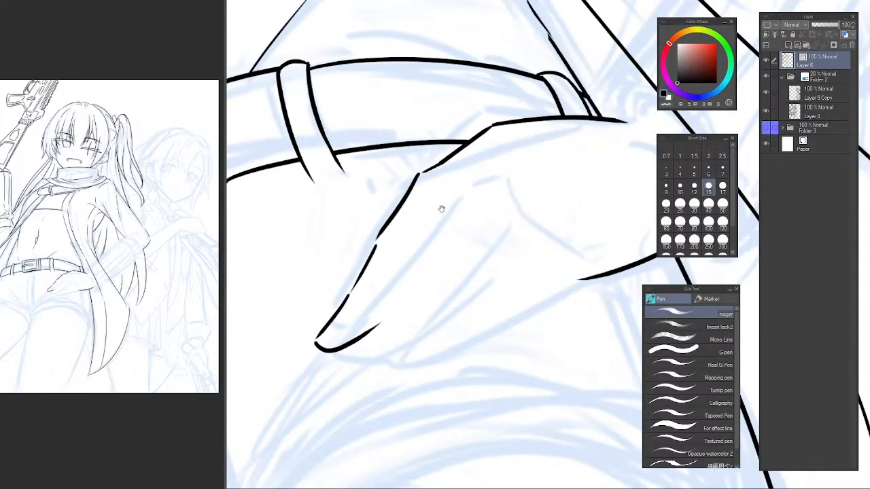
{"action": "left_click_drag", "start_coordinate": [421, 234], "coordinate": [411, 243]}
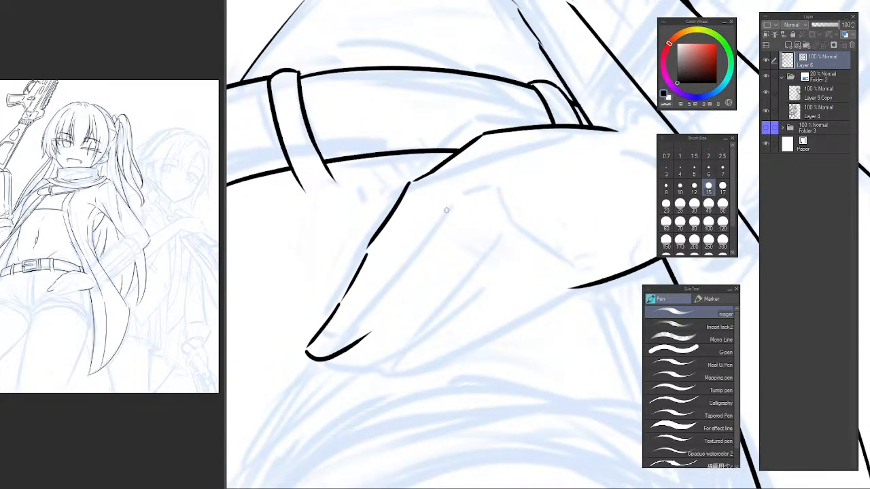
{"action": "left_click_drag", "start_coordinate": [453, 202], "coordinate": [396, 265]}
{"action": "key", "text": "ctrl+z"}
{"action": "left_click_drag", "start_coordinate": [445, 210], "coordinate": [393, 275]}
{"action": "key", "text": "ctrl+z"}
{"action": "key", "text": "ctrl+z"}
{"action": "left_click_drag", "start_coordinate": [443, 210], "coordinate": [363, 314]}
{"action": "key", "text": "ctrl+z"}
{"action": "key", "text": "ctrl+z"}
{"action": "left_click_drag", "start_coordinate": [392, 271], "coordinate": [325, 355]}
{"action": "key", "text": "ctrl+z"}
Redo the last segment of the finger's inner edge and ink the rounded tip of the second finger beneath it.
{"action": "key", "text": "ctrl+z"}
{"action": "left_click_drag", "start_coordinate": [362, 313], "coordinate": [326, 356]}
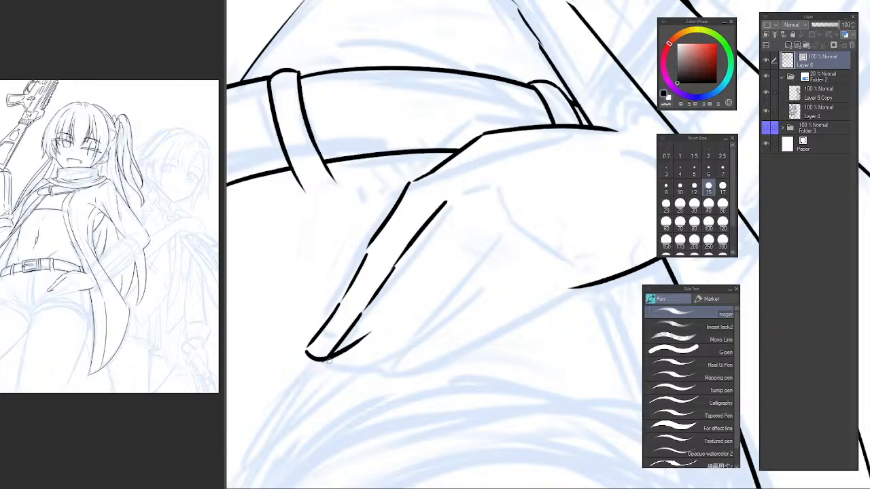
{"action": "key", "text": "ctrl+z"}
{"action": "mouse_move", "coordinate": [361, 314]}
{"action": "left_mouse_down"}
{"action": "mouse_move", "coordinate": [331, 361]}
{"action": "mouse_move", "coordinate": [362, 370]}
{"action": "mouse_move", "coordinate": [339, 373]}
{"action": "mouse_move", "coordinate": [368, 370]}
{"action": "left_mouse_up"}
{"action": "key", "text": "ctrl+z"}
{"action": "key", "text": "ctrl+z"}
{"action": "scroll", "coordinate": [339, 360], "scroll_direction": "up", "scroll_amount": 1}
{"action": "key", "text": "ctrl+z"}
{"action": "key", "text": "ctrl+z"}
{"action": "key", "text": "ctrl+z"}
{"action": "key", "text": "ctrl+z"}
{"action": "key", "text": "ctrl+z"}
{"action": "left_click_drag", "start_coordinate": [311, 367], "coordinate": [368, 371]}
{"action": "key", "text": "ctrl+z"}
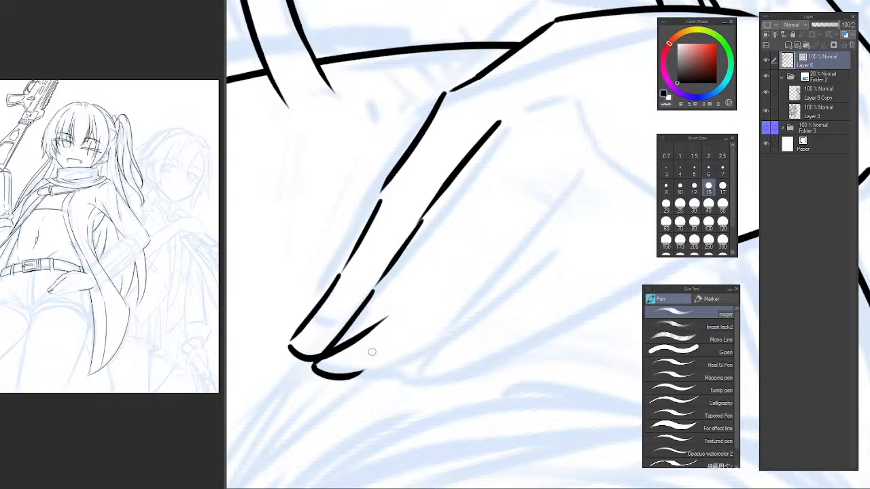
Ink a short angled knuckle line on the back of the hand, just above the first finger's inner edge.
{"action": "left_click_drag", "start_coordinate": [476, 216], "coordinate": [425, 256]}
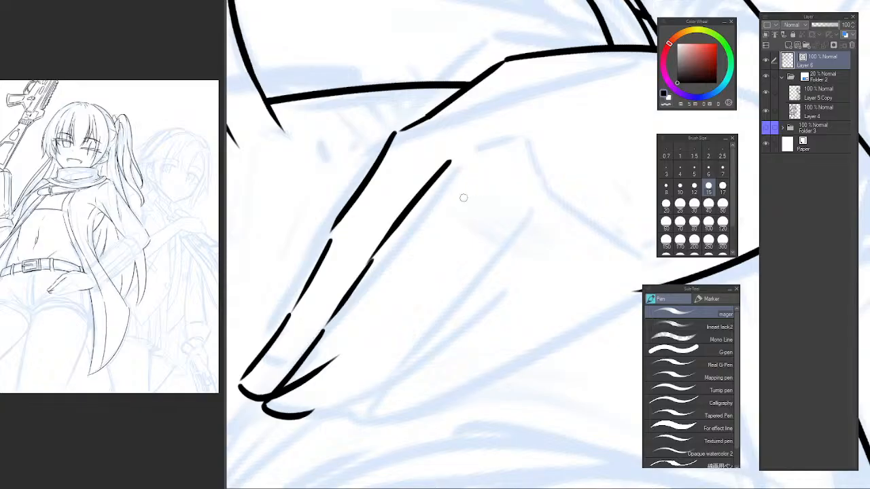
{"action": "mouse_move", "coordinate": [495, 138]}
{"action": "left_mouse_down"}
{"action": "mouse_move", "coordinate": [454, 202]}
{"action": "mouse_move", "coordinate": [415, 201]}
{"action": "mouse_move", "coordinate": [426, 194]}
{"action": "left_mouse_up"}
{"action": "mouse_move", "coordinate": [429, 194]}
{"action": "left_mouse_down"}
{"action": "mouse_move", "coordinate": [457, 195]}
{"action": "mouse_move", "coordinate": [421, 198]}
{"action": "mouse_move", "coordinate": [483, 191]}
{"action": "left_mouse_up"}
{"action": "key", "text": "ctrl+z"}
{"action": "key", "text": "ctrl+z"}
{"action": "key", "text": "ctrl+z"}
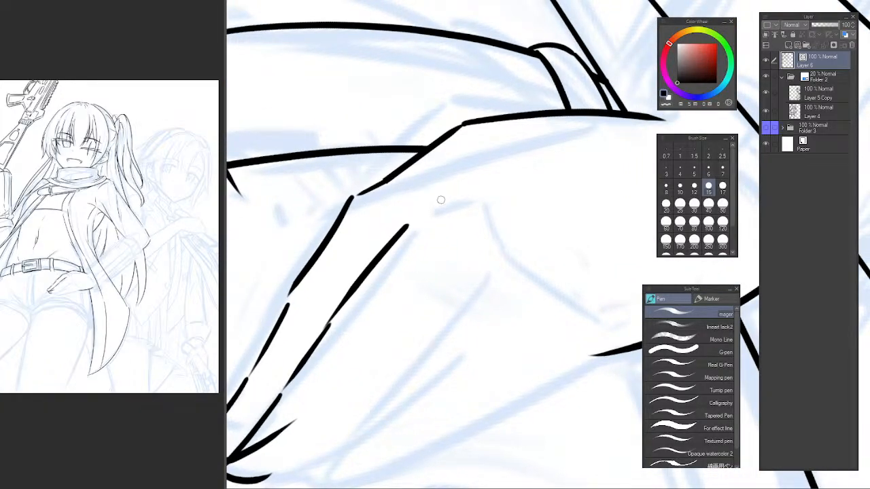
{"action": "left_click_drag", "start_coordinate": [418, 208], "coordinate": [466, 192]}
{"action": "key", "text": "ctrl+z"}
{"action": "mouse_move", "coordinate": [371, 348]}
{"action": "left_mouse_down"}
{"action": "mouse_move", "coordinate": [394, 242]}
{"action": "mouse_move", "coordinate": [406, 233]}
{"action": "left_mouse_up"}
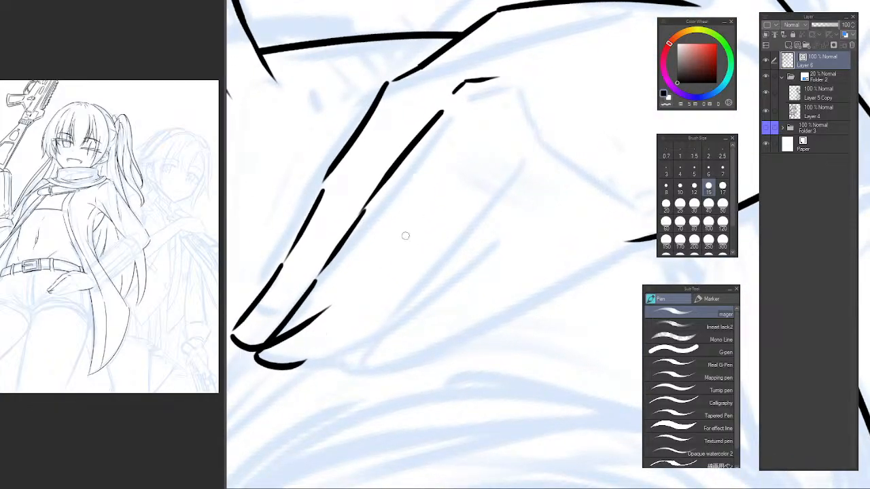
Ink the upper and middle segments of the edge between the second and third fingers.
{"action": "left_click_drag", "start_coordinate": [445, 158], "coordinate": [375, 243]}
{"action": "key", "text": "ctrl+z"}
{"action": "mouse_move", "coordinate": [479, 121]}
{"action": "left_mouse_down"}
{"action": "mouse_move", "coordinate": [398, 234]}
{"action": "mouse_move", "coordinate": [465, 144]}
{"action": "mouse_move", "coordinate": [387, 242]}
{"action": "mouse_move", "coordinate": [331, 296]}
{"action": "left_mouse_up"}
{"action": "key", "text": "ctrl+z"}
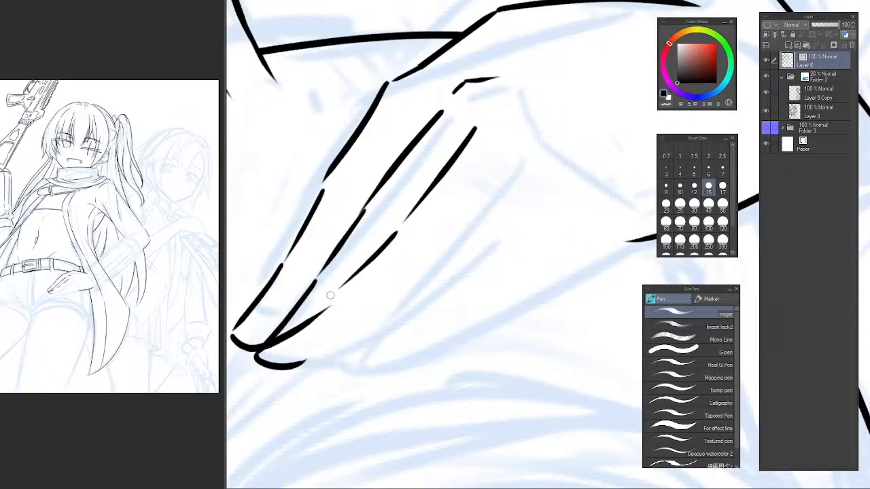
{"action": "key", "text": "ctrl+z"}
{"action": "mouse_move", "coordinate": [400, 226]}
{"action": "left_mouse_down"}
{"action": "mouse_move", "coordinate": [317, 316]}
{"action": "mouse_move", "coordinate": [396, 228]}
{"action": "mouse_move", "coordinate": [283, 352]}
{"action": "left_mouse_up"}
{"action": "key", "text": "ctrl+z"}
Finish the edge between the second and third fingers with a lower segment and ink the third finger's rounded tip.
{"action": "key", "text": "ctrl+z"}
{"action": "mouse_move", "coordinate": [331, 303]}
{"action": "left_mouse_down"}
{"action": "mouse_move", "coordinate": [277, 352]}
{"action": "mouse_move", "coordinate": [295, 339]}
{"action": "mouse_move", "coordinate": [286, 348]}
{"action": "left_mouse_up"}
{"action": "key", "text": "ctrl+z"}
{"action": "left_click_drag", "start_coordinate": [284, 349], "coordinate": [338, 360]}
{"action": "key", "text": "ctrl+z"}
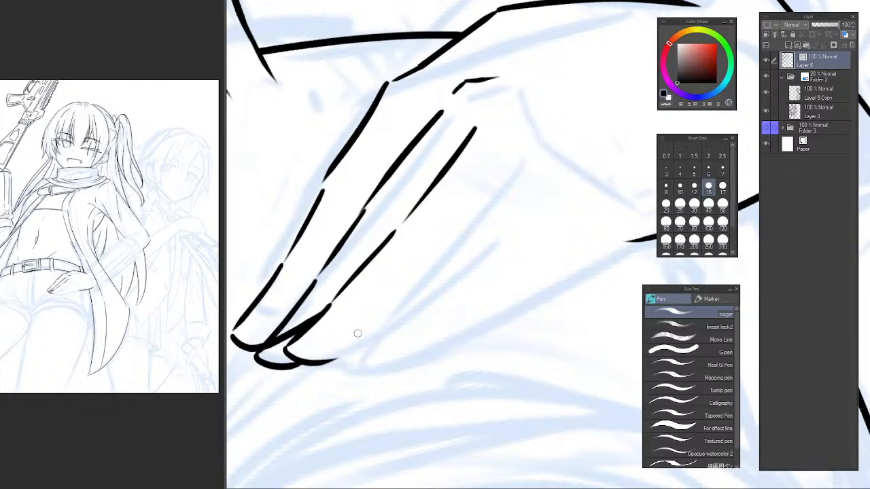
{"action": "left_click_drag", "start_coordinate": [371, 336], "coordinate": [364, 359]}
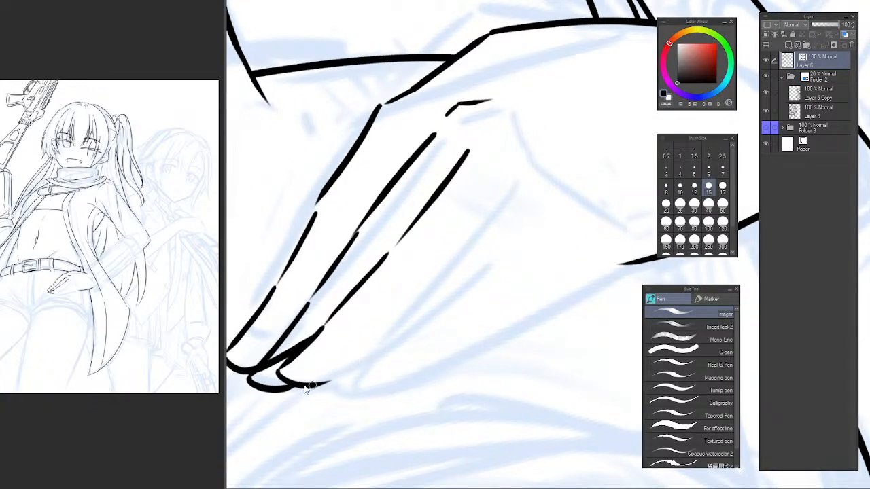
{"action": "key", "text": "ctrl+z"}
{"action": "mouse_move", "coordinate": [280, 371]}
{"action": "left_mouse_down"}
{"action": "mouse_move", "coordinate": [334, 378]}
{"action": "mouse_move", "coordinate": [344, 366]}
{"action": "mouse_move", "coordinate": [274, 376]}
{"action": "mouse_move", "coordinate": [333, 370]}
{"action": "mouse_move", "coordinate": [290, 381]}
{"action": "mouse_move", "coordinate": [325, 378]}
{"action": "left_mouse_up"}
{"action": "key", "text": "ctrl+z"}
{"action": "key", "text": "ctrl+z"}
{"action": "key", "text": "ctrl+z"}
Erase the stray line crossing the second finger near its tip.
{"action": "key", "text": "e"}
{"action": "left_click_drag", "start_coordinate": [354, 323], "coordinate": [359, 330]}
{"action": "key", "text": "p"}
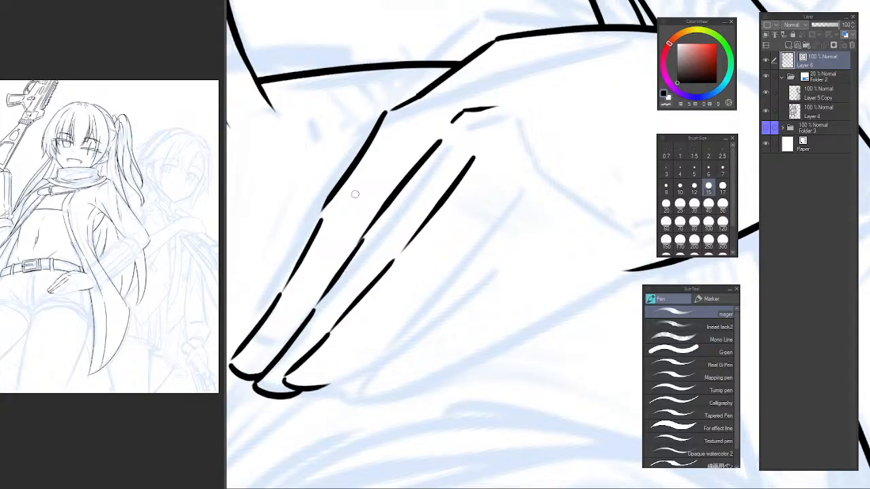
Ink the little finger's lowest upper-edge segment and the curved underside of its tip.
{"action": "left_click_drag", "start_coordinate": [382, 293], "coordinate": [367, 277]}
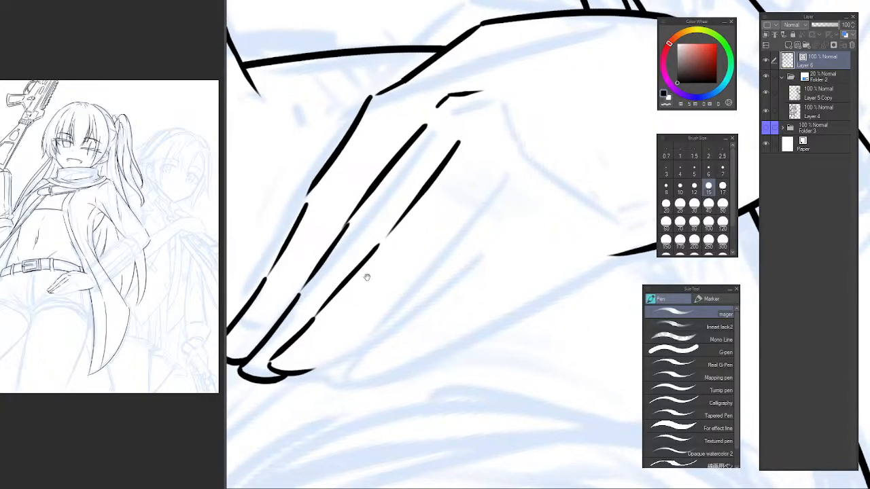
{"action": "left_click_drag", "start_coordinate": [424, 291], "coordinate": [410, 287]}
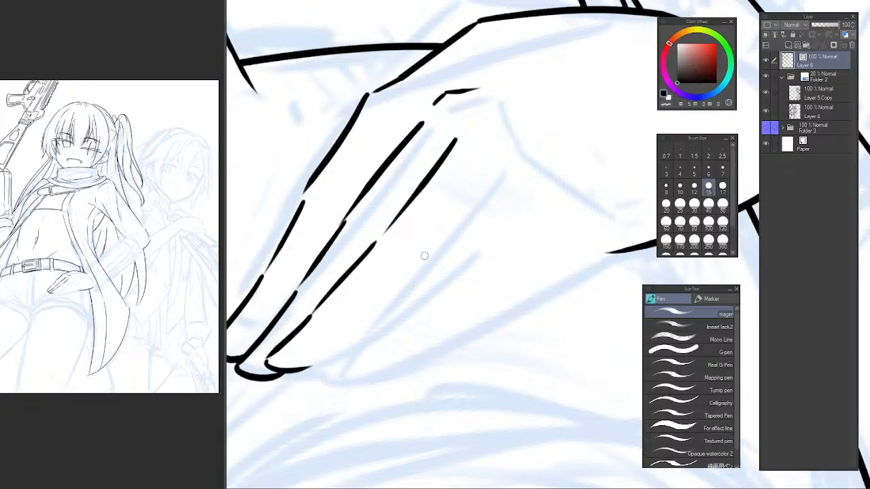
{"action": "mouse_move", "coordinate": [367, 317]}
{"action": "left_mouse_down"}
{"action": "mouse_move", "coordinate": [298, 361]}
{"action": "mouse_move", "coordinate": [337, 374]}
{"action": "mouse_move", "coordinate": [331, 367]}
{"action": "mouse_move", "coordinate": [381, 347]}
{"action": "left_mouse_up"}
{"action": "key", "text": "ctrl+z"}
{"action": "key", "text": "ctrl+z"}
{"action": "key", "text": "ctrl+z"}
{"action": "mouse_move", "coordinate": [298, 360]}
{"action": "left_mouse_down"}
{"action": "mouse_move", "coordinate": [378, 352]}
{"action": "mouse_move", "coordinate": [311, 379]}
{"action": "mouse_move", "coordinate": [397, 353]}
{"action": "left_mouse_up"}
{"action": "key", "text": "ctrl+z"}
{"action": "key", "text": "ctrl+z"}
{"action": "key", "text": "ctrl+z"}
{"action": "left_click_drag", "start_coordinate": [297, 361], "coordinate": [393, 353]}
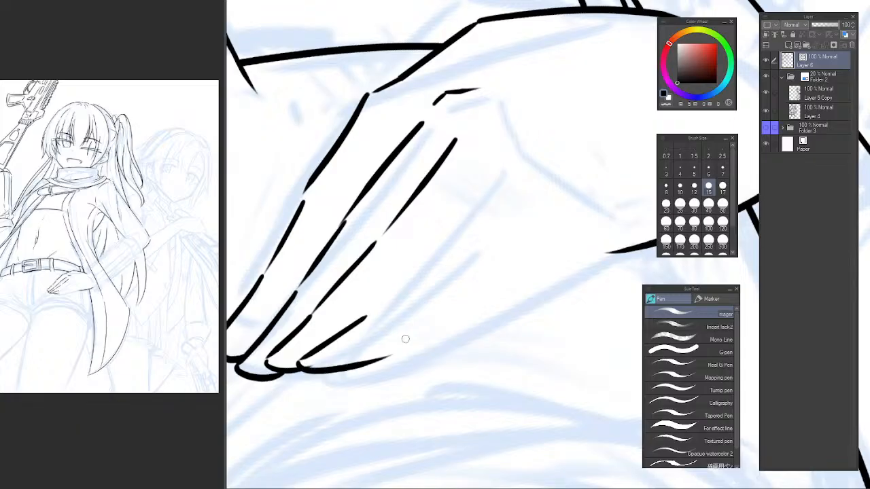
Extend the edge between the third and little fingers with a middle segment and a short stroke near the knuckle.
{"action": "key", "text": "e"}
{"action": "left_click_drag", "start_coordinate": [426, 321], "coordinate": [395, 343]}
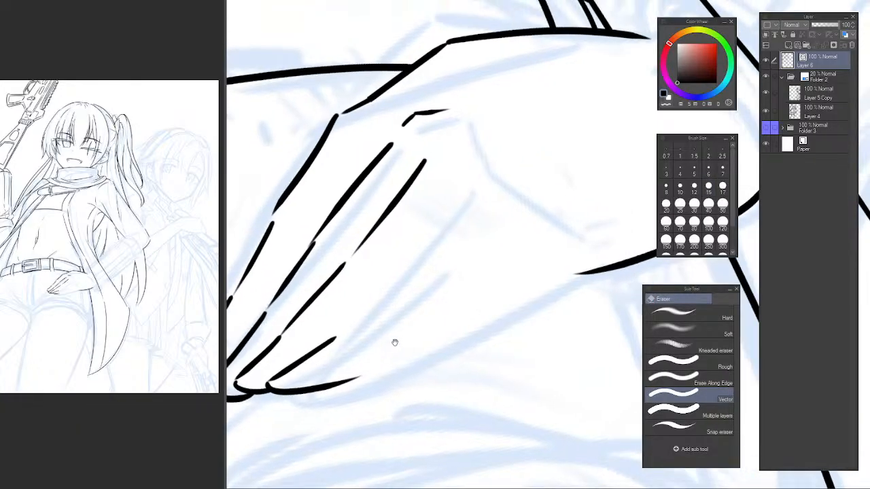
{"action": "key", "text": "p"}
{"action": "left_click_drag", "start_coordinate": [340, 324], "coordinate": [420, 259]}
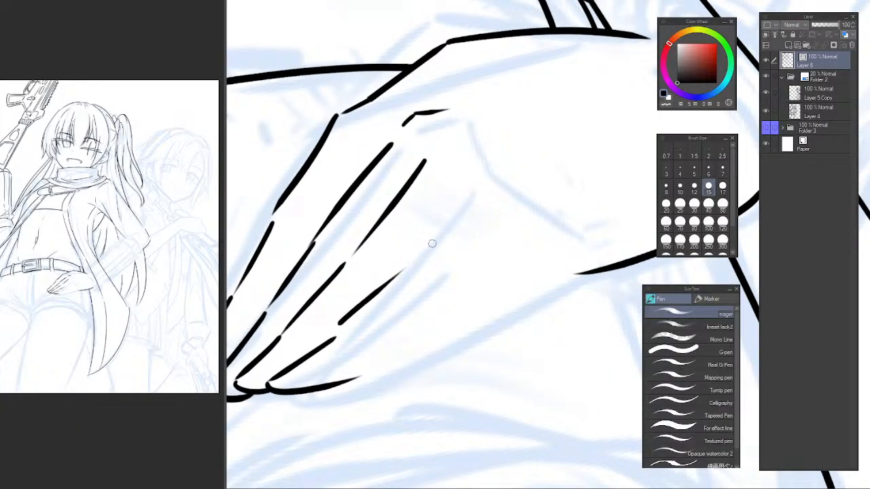
{"action": "key", "text": "ctrl+z"}
{"action": "left_click_drag", "start_coordinate": [345, 325], "coordinate": [425, 252]}
{"action": "left_click_drag", "start_coordinate": [474, 203], "coordinate": [448, 228]}
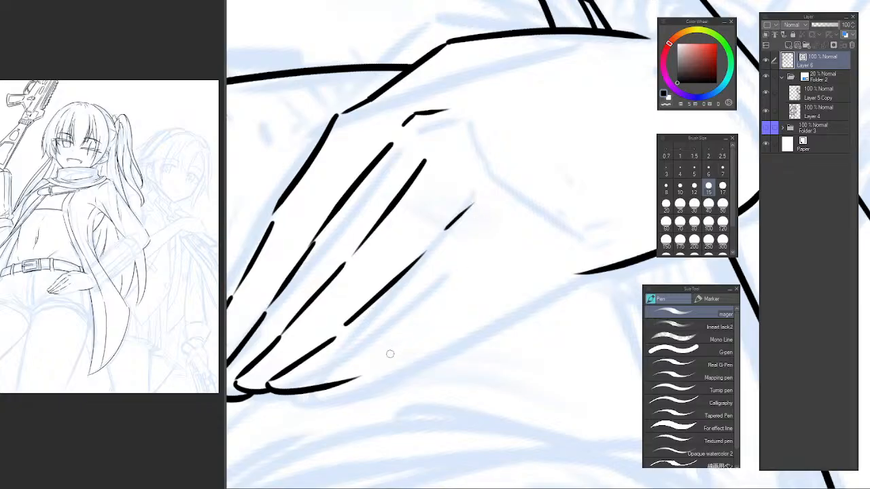
Ink the little finger's outer edge back toward the wrist line and check the hand in a mirrored view.
{"action": "mouse_move", "coordinate": [367, 367]}
{"action": "left_mouse_down"}
{"action": "mouse_move", "coordinate": [472, 292]}
{"action": "mouse_move", "coordinate": [503, 279]}
{"action": "mouse_move", "coordinate": [583, 274]}
{"action": "left_mouse_up"}
{"action": "key", "text": "ctrl+z"}
{"action": "mouse_move", "coordinate": [508, 279]}
{"action": "left_mouse_down"}
{"action": "mouse_move", "coordinate": [607, 267]}
{"action": "mouse_move", "coordinate": [527, 305]}
{"action": "mouse_move", "coordinate": [424, 265]}
{"action": "mouse_move", "coordinate": [402, 296]}
{"action": "mouse_move", "coordinate": [422, 297]}
{"action": "left_mouse_up"}
{"action": "scroll", "coordinate": [570, 262], "scroll_direction": "down", "scroll_amount": 5}
{"action": "key", "text": "h"}
{"action": "scroll", "coordinate": [422, 298], "scroll_direction": "up", "scroll_amount": 4}
{"action": "key", "text": "e"}
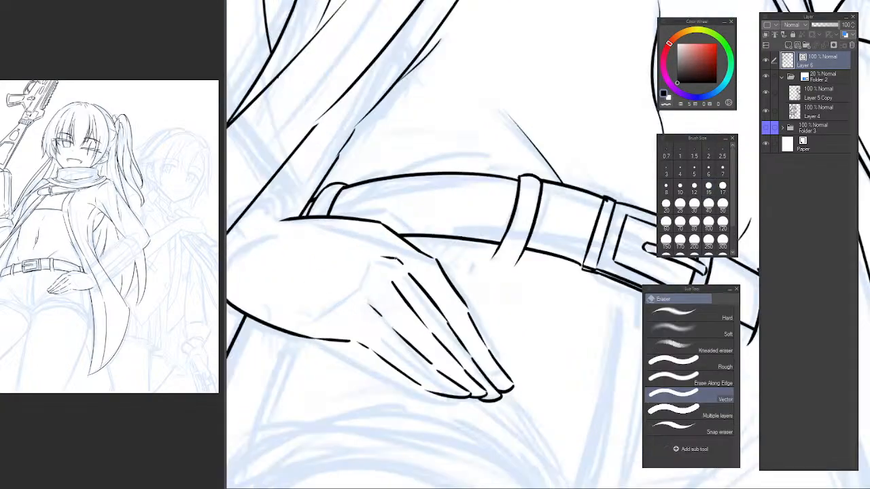
{"action": "key", "text": "h"}
{"action": "left_click_drag", "start_coordinate": [580, 272], "coordinate": [295, 244]}
Lasso all four fingers, rotate them slightly, shift them up toward the palm, apply the transform and deselect.
{"action": "key", "text": "m"}
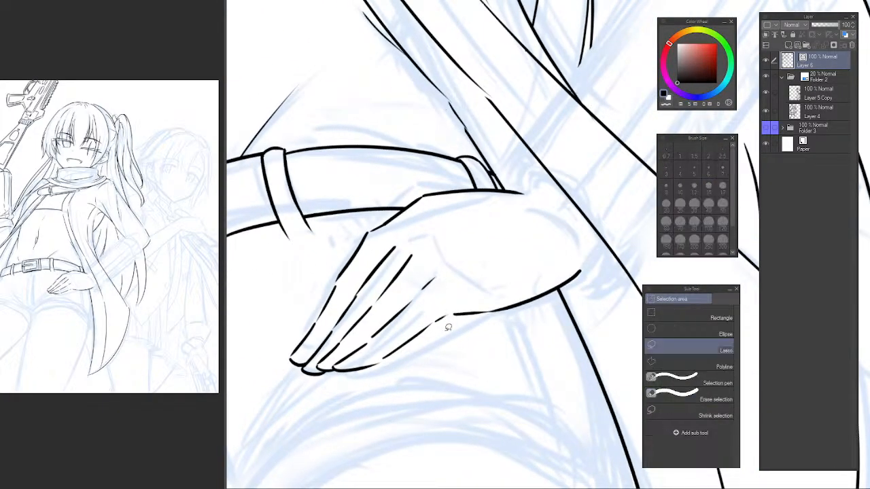
{"action": "mouse_move", "coordinate": [449, 334]}
{"action": "left_mouse_down"}
{"action": "mouse_move", "coordinate": [432, 237]}
{"action": "mouse_move", "coordinate": [390, 219]}
{"action": "mouse_move", "coordinate": [286, 382]}
{"action": "mouse_move", "coordinate": [407, 372]}
{"action": "left_mouse_up"}
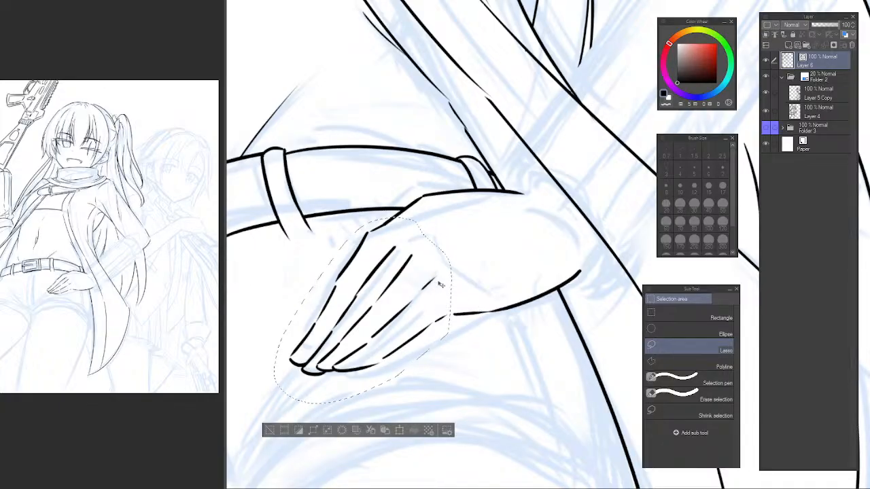
{"action": "key", "text": "ctrl+t"}
{"action": "left_click_drag", "start_coordinate": [442, 265], "coordinate": [454, 253]}
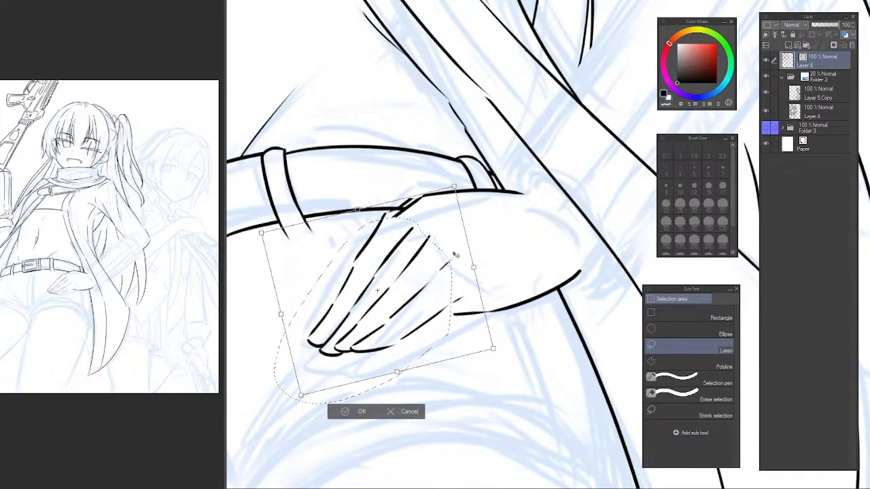
{"action": "left_click_drag", "start_coordinate": [484, 350], "coordinate": [498, 357]}
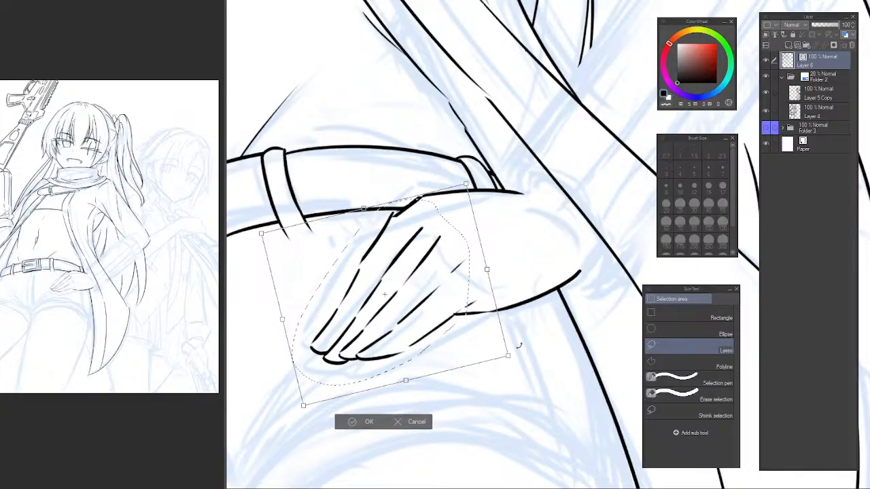
{"action": "left_click_drag", "start_coordinate": [579, 291], "coordinate": [580, 303]}
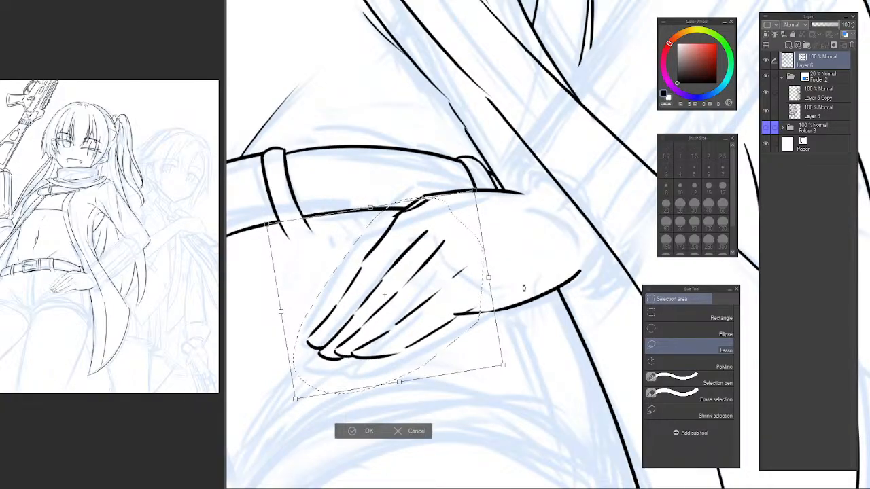
{"action": "left_click_drag", "start_coordinate": [480, 272], "coordinate": [475, 269]}
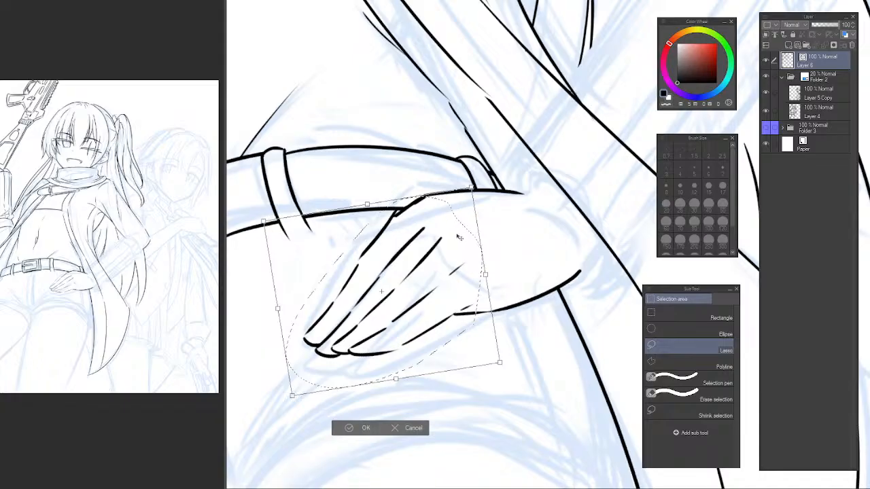
{"action": "key", "text": "Return"}
{"action": "key", "text": "ctrl+d"}
Erase the overlapping outline pieces where the first finger's knuckle meets the belt's lower edge.
{"action": "scroll", "coordinate": [397, 212], "scroll_direction": "up", "scroll_amount": 2}
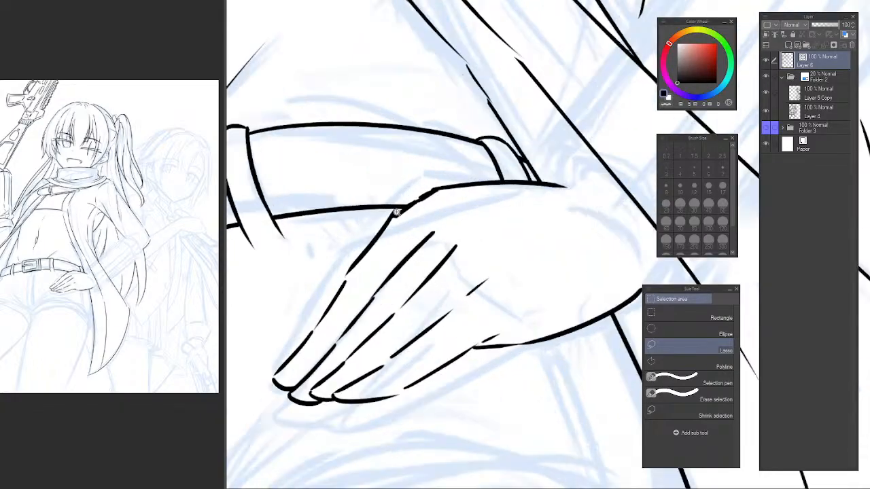
{"action": "scroll", "coordinate": [397, 212], "scroll_direction": "up", "scroll_amount": 2}
{"action": "key", "text": "e"}
{"action": "left_click_drag", "start_coordinate": [398, 226], "coordinate": [387, 219]}
{"action": "left_click_drag", "start_coordinate": [436, 193], "coordinate": [408, 215]}
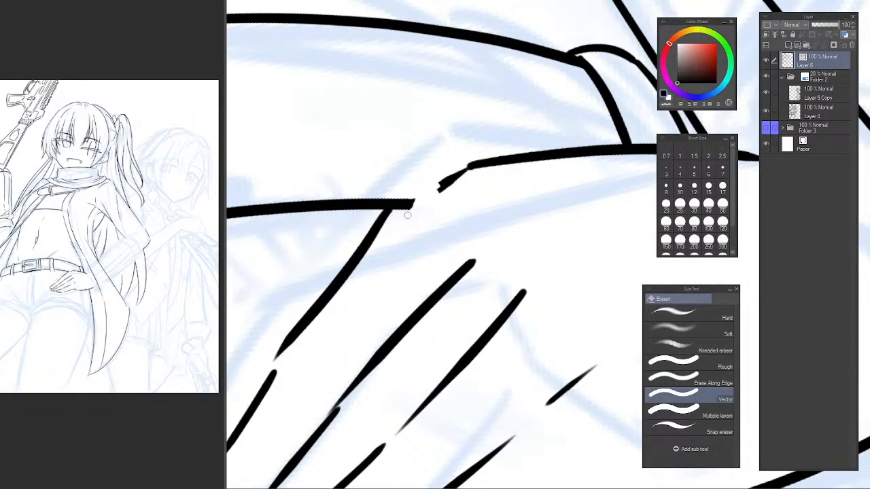
Re-ink the top outline of the hand from the belt's lower edge over the knuckle to the existing line.
{"action": "key", "text": "p"}
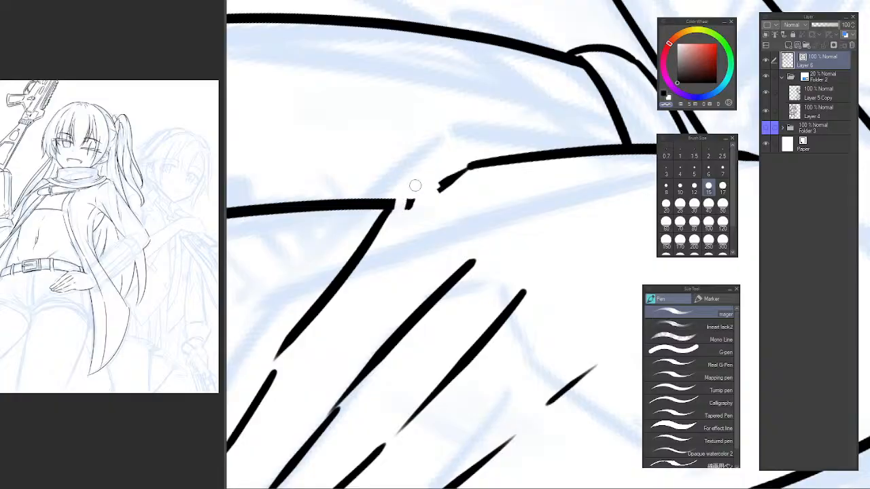
{"action": "left_click_drag", "start_coordinate": [432, 196], "coordinate": [481, 168]}
{"action": "key", "text": "c"}
{"action": "mouse_move", "coordinate": [394, 202]}
{"action": "left_mouse_down"}
{"action": "mouse_move", "coordinate": [426, 174]}
{"action": "mouse_move", "coordinate": [507, 156]}
{"action": "left_mouse_up"}
{"action": "key", "text": "ctrl+z"}
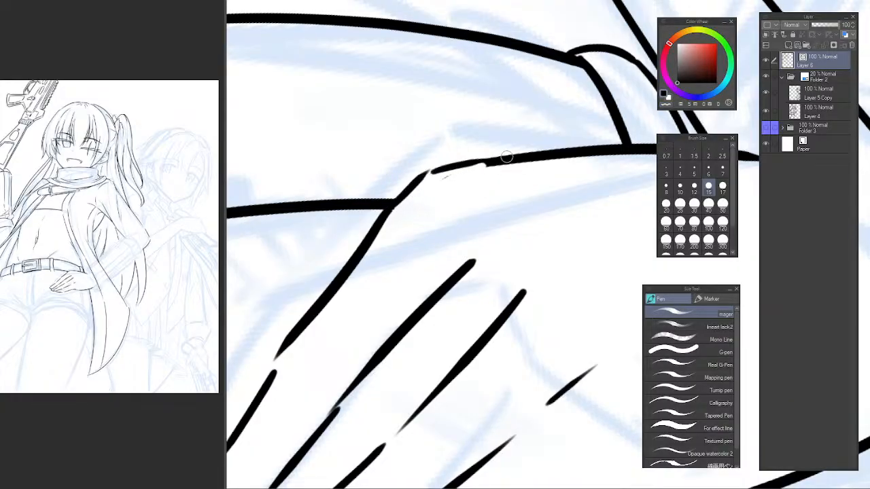
{"action": "key", "text": "ctrl+z"}
{"action": "mouse_move", "coordinate": [391, 206]}
{"action": "left_mouse_down"}
{"action": "mouse_move", "coordinate": [418, 178]}
{"action": "mouse_move", "coordinate": [517, 155]}
{"action": "left_mouse_up"}
{"action": "key", "text": "ctrl+z"}
{"action": "left_click_drag", "start_coordinate": [412, 181], "coordinate": [505, 160]}
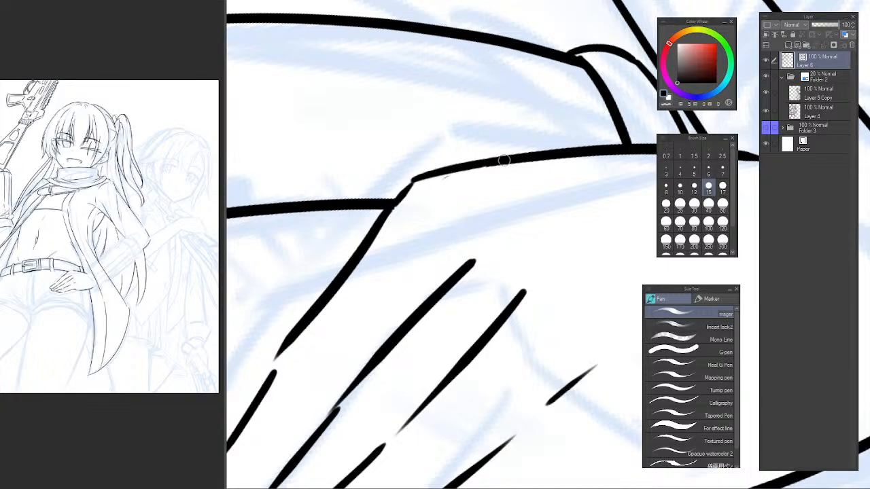
{"action": "key", "text": "c"}
{"action": "scroll", "coordinate": [445, 178], "scroll_direction": "down", "scroll_amount": 5}
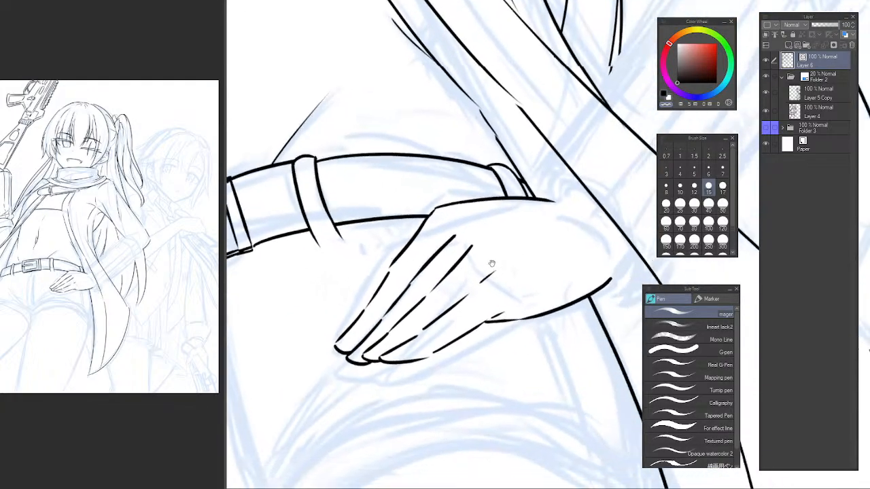
Erase the hand's top outline between the knuckle and the belt loop, plus the first finger's uppermost outer segment.
{"action": "scroll", "coordinate": [413, 217], "scroll_direction": "up", "scroll_amount": 4}
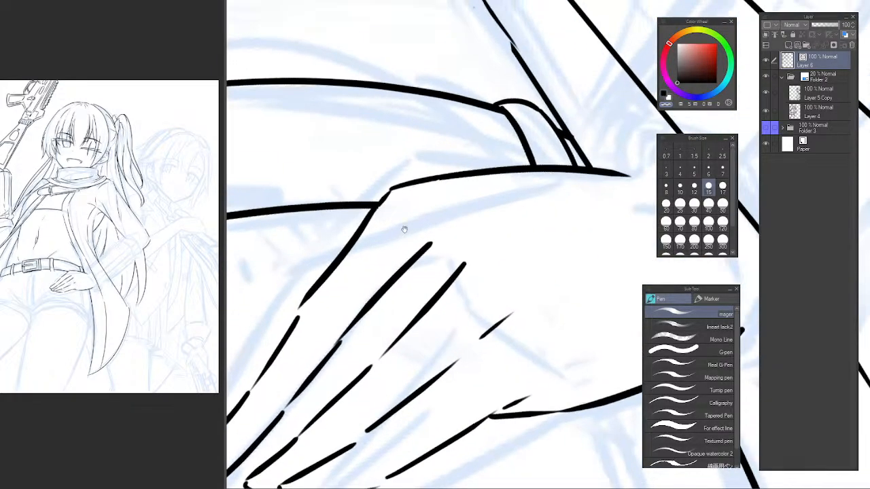
{"action": "left_click_drag", "start_coordinate": [465, 159], "coordinate": [431, 209]}
{"action": "key", "text": "e"}
{"action": "left_click", "coordinate": [441, 175]}
{"action": "left_click_drag", "start_coordinate": [428, 167], "coordinate": [419, 188]}
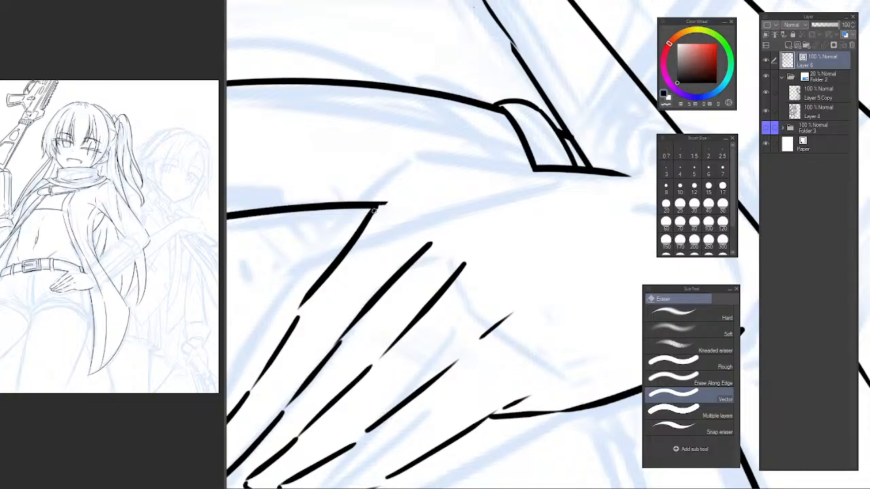
{"action": "mouse_move", "coordinate": [373, 212]}
{"action": "left_mouse_down"}
{"action": "mouse_move", "coordinate": [396, 207]}
{"action": "mouse_move", "coordinate": [333, 264]}
{"action": "mouse_move", "coordinate": [371, 225]}
{"action": "left_mouse_up"}
{"action": "left_click_drag", "start_coordinate": [356, 265], "coordinate": [376, 249]}
Re-ink the first finger's uppermost outer segment as a straighter stroke rising toward the belt's lower edge.
{"action": "key", "text": "p"}
{"action": "mouse_move", "coordinate": [326, 292]}
{"action": "left_mouse_down"}
{"action": "mouse_move", "coordinate": [391, 206]}
{"action": "mouse_move", "coordinate": [385, 219]}
{"action": "left_mouse_up"}
{"action": "key", "text": "ctrl+z"}
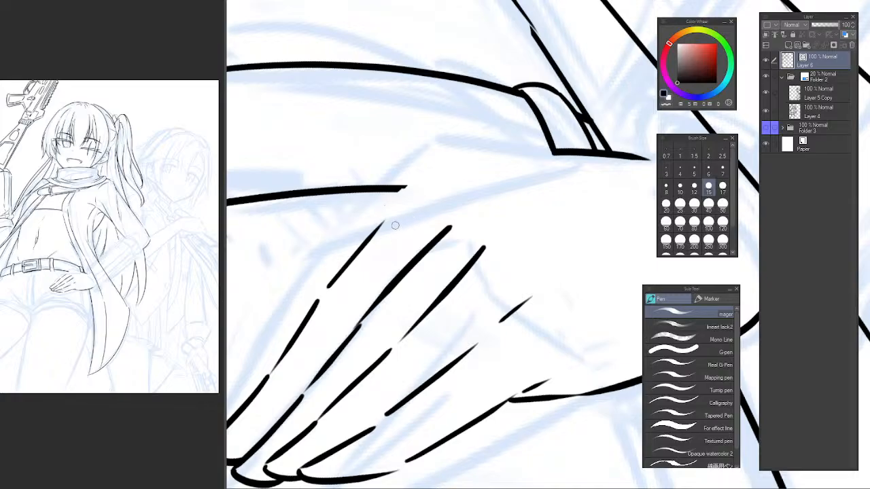
{"action": "key", "text": "ctrl+z"}
{"action": "mouse_move", "coordinate": [329, 289]}
{"action": "left_mouse_down"}
{"action": "mouse_move", "coordinate": [388, 227]}
{"action": "mouse_move", "coordinate": [396, 214]}
{"action": "mouse_move", "coordinate": [328, 288]}
{"action": "mouse_move", "coordinate": [391, 209]}
{"action": "left_mouse_up"}
{"action": "key", "text": "ctrl+z"}
{"action": "key", "text": "ctrl+z"}
{"action": "key", "text": "ctrl+z"}
{"action": "left_click_drag", "start_coordinate": [320, 294], "coordinate": [381, 220]}
{"action": "key", "text": "ctrl+z"}
{"action": "left_click_drag", "start_coordinate": [324, 293], "coordinate": [392, 208]}
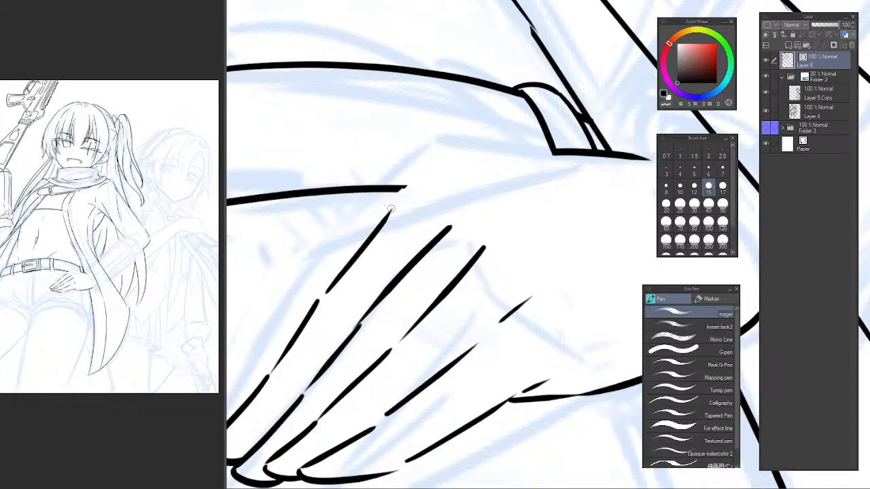
{"action": "key", "text": "ctrl+z"}
{"action": "left_click_drag", "start_coordinate": [318, 299], "coordinate": [391, 211]}
Check the hand mirrored, lasso the first finger's outer edge and tip, and move them closer to the second finger.
{"action": "key", "text": "h"}
{"action": "left_click_drag", "start_coordinate": [494, 218], "coordinate": [291, 200]}
{"action": "key", "text": "h"}
{"action": "left_click_drag", "start_coordinate": [609, 217], "coordinate": [364, 242]}
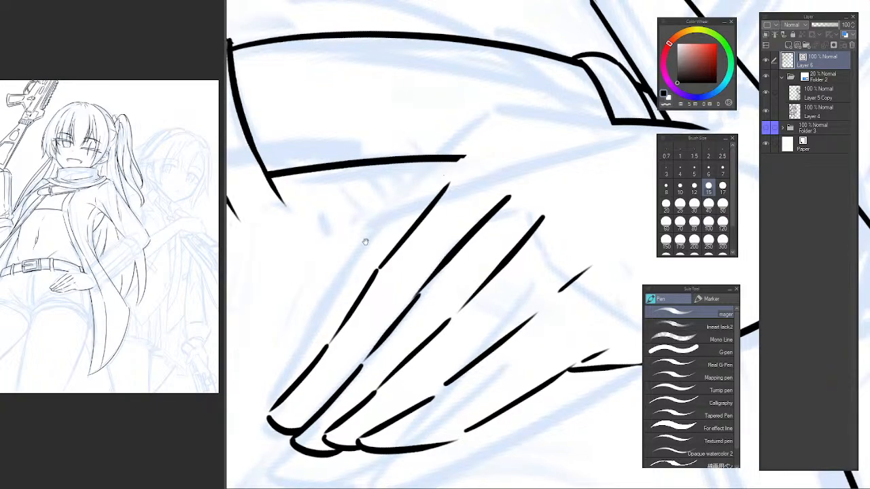
{"action": "key", "text": "m"}
{"action": "mouse_move", "coordinate": [437, 193]}
{"action": "left_mouse_down"}
{"action": "mouse_move", "coordinate": [381, 208]}
{"action": "mouse_move", "coordinate": [249, 423]}
{"action": "mouse_move", "coordinate": [282, 436]}
{"action": "mouse_move", "coordinate": [306, 420]}
{"action": "mouse_move", "coordinate": [424, 270]}
{"action": "mouse_move", "coordinate": [466, 194]}
{"action": "left_mouse_up"}
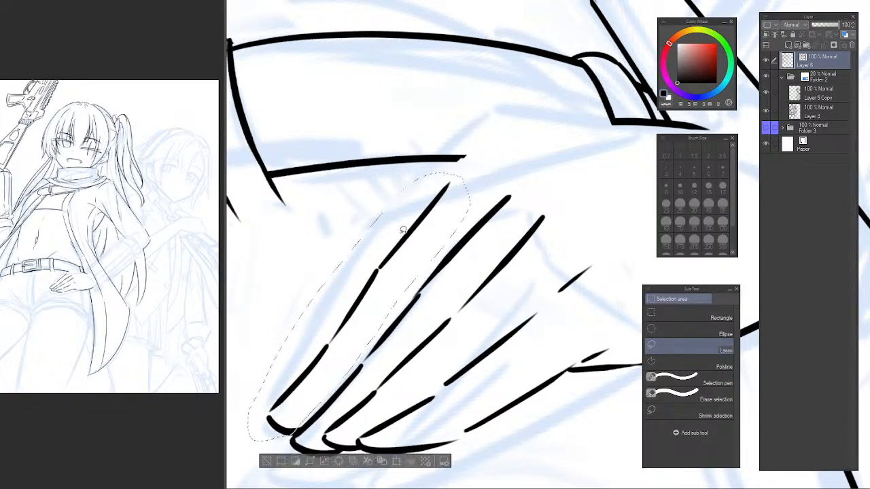
{"action": "key", "text": "ctrl+t"}
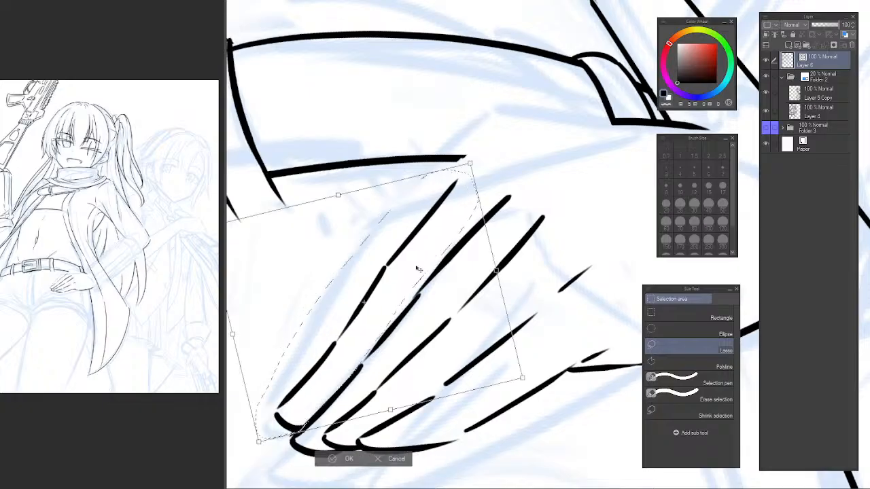
{"action": "mouse_move", "coordinate": [424, 285]}
{"action": "left_mouse_down"}
{"action": "mouse_move", "coordinate": [423, 275]}
{"action": "mouse_move", "coordinate": [434, 276]}
{"action": "left_mouse_up"}
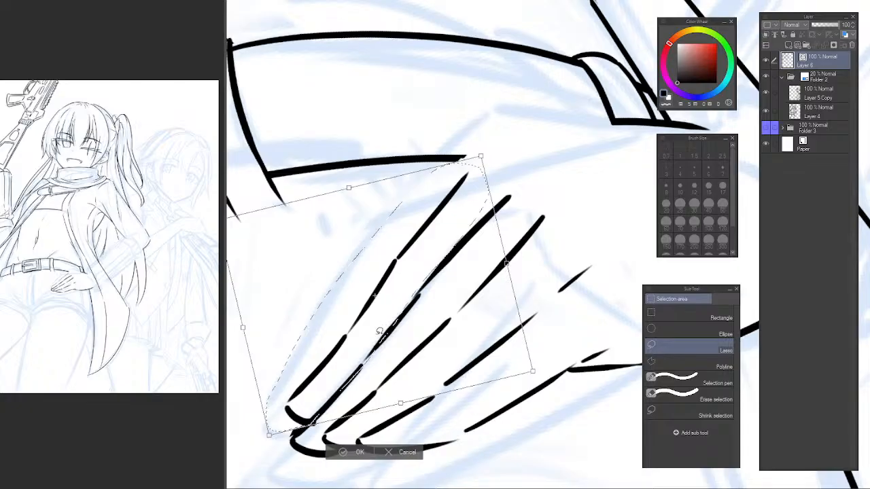
{"action": "key", "text": "Return"}
{"action": "key", "text": "ctrl+d"}
Trim the first fingertip's overshoot at the second finger and erase the first finger's tip curve.
{"action": "scroll", "coordinate": [315, 428], "scroll_direction": "up", "scroll_amount": 2}
{"action": "key", "text": "e"}
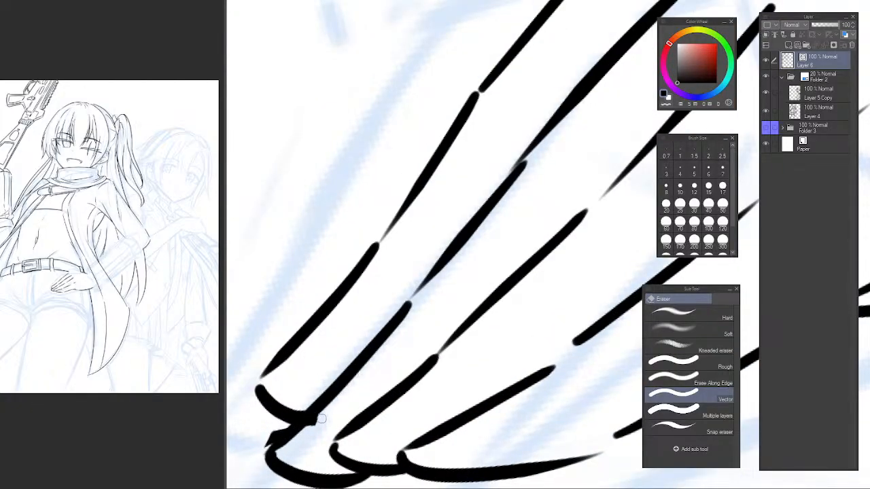
{"action": "key", "text": "p"}
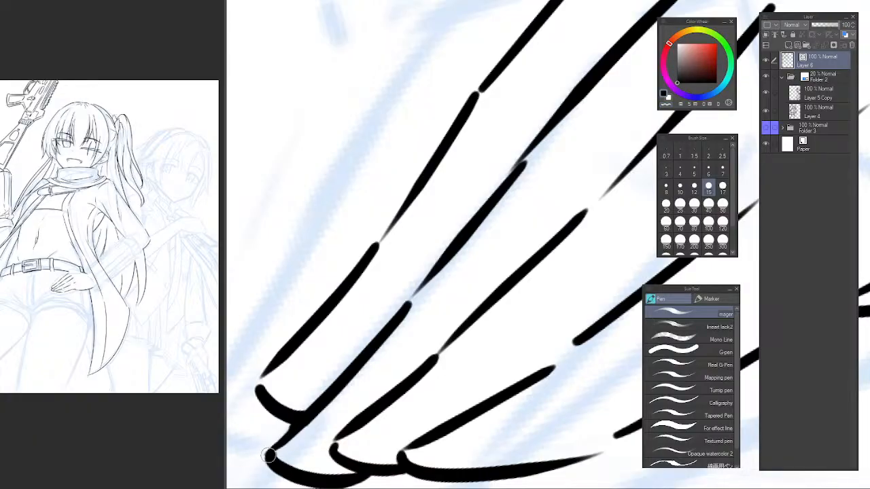
{"action": "key", "text": "e"}
{"action": "mouse_move", "coordinate": [286, 409]}
{"action": "left_mouse_down"}
{"action": "mouse_move", "coordinate": [296, 390]}
{"action": "mouse_move", "coordinate": [278, 413]}
{"action": "mouse_move", "coordinate": [312, 407]}
{"action": "left_mouse_up"}
Re-ink the first finger's tip as a shallow curve meeting the second finger's edge, and trim the end crossing it.
{"action": "key", "text": "p"}
{"action": "key", "text": "ctrl+z"}
{"action": "left_click_drag", "start_coordinate": [256, 390], "coordinate": [327, 395]}
{"action": "key", "text": "ctrl+z"}
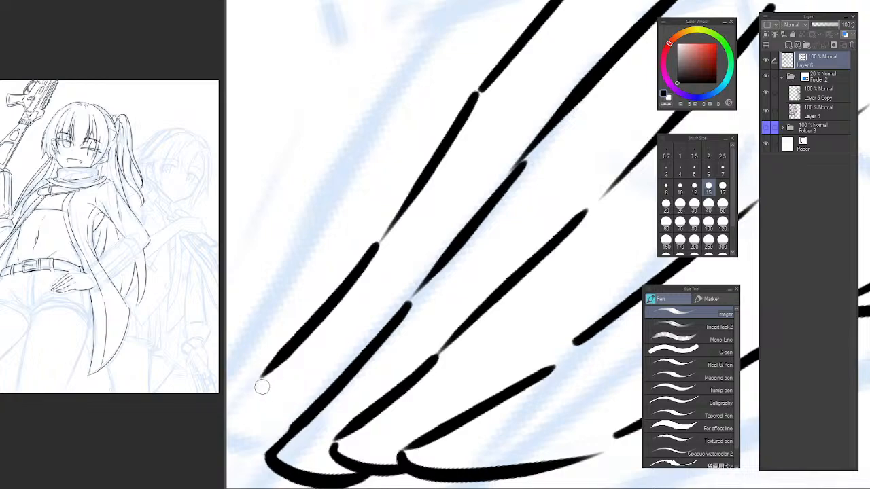
{"action": "left_click_drag", "start_coordinate": [262, 387], "coordinate": [326, 393]}
{"action": "key", "text": "ctrl+z"}
{"action": "mouse_move", "coordinate": [258, 384]}
{"action": "left_mouse_down"}
{"action": "mouse_move", "coordinate": [367, 374]}
{"action": "mouse_move", "coordinate": [312, 403]}
{"action": "left_mouse_up"}
{"action": "key", "text": "ctrl+z"}
{"action": "key", "text": "ctrl+z"}
{"action": "key", "text": "ctrl+z"}
{"action": "left_click_drag", "start_coordinate": [257, 385], "coordinate": [369, 368]}
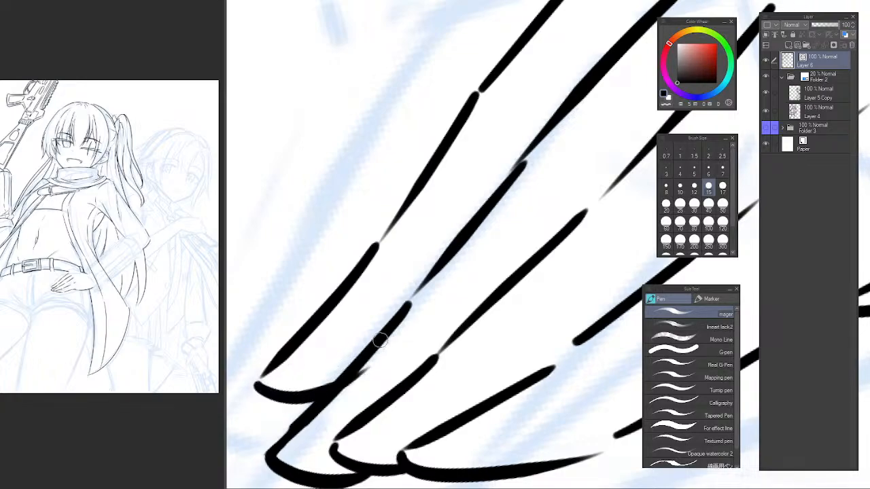
{"action": "key", "text": "e"}
{"action": "scroll", "coordinate": [418, 314], "scroll_direction": "down", "scroll_amount": 4}
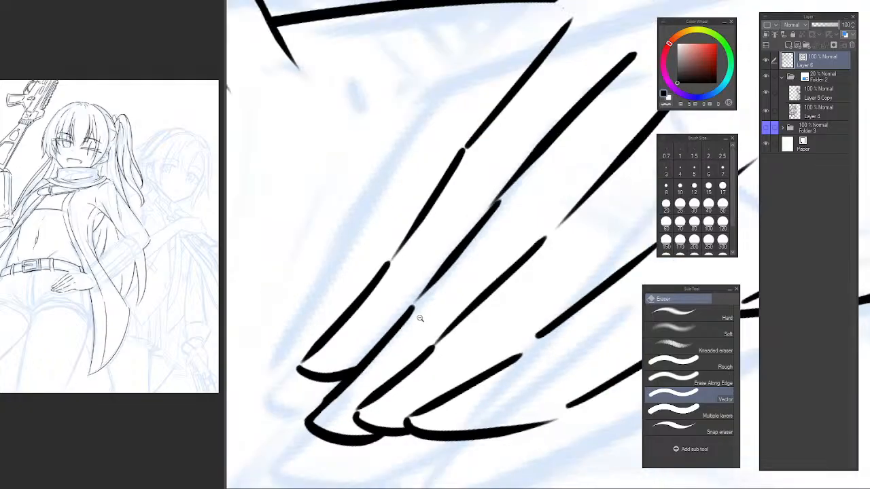
Ink the hand's top outline as a smooth arc from above the first finger's base to the belt loop.
{"action": "left_click_drag", "start_coordinate": [401, 309], "coordinate": [364, 340]}
{"action": "mouse_move", "coordinate": [331, 279]}
{"action": "left_mouse_down"}
{"action": "mouse_move", "coordinate": [333, 307]}
{"action": "mouse_move", "coordinate": [389, 278]}
{"action": "left_mouse_up"}
{"action": "key", "text": "p"}
{"action": "key", "text": "c"}
{"action": "key", "text": "e"}
{"action": "key", "text": "p"}
{"action": "key", "text": "c"}
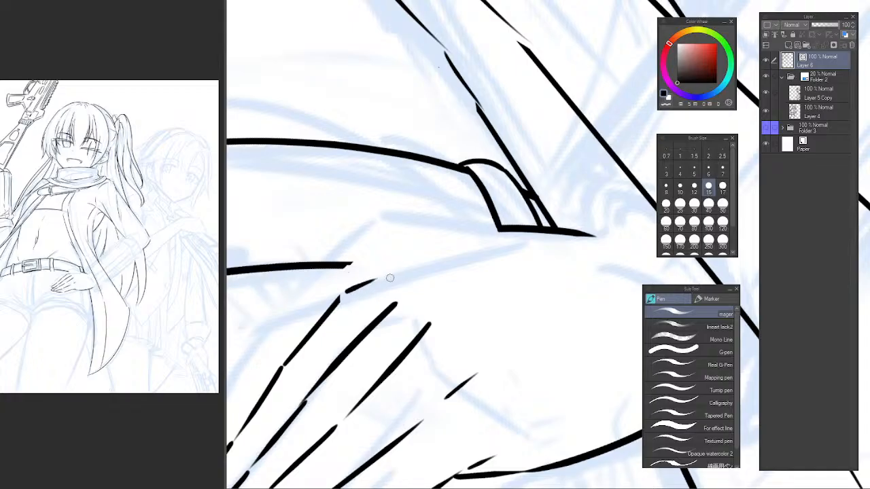
{"action": "key", "text": "ctrl+z"}
{"action": "mouse_move", "coordinate": [343, 292]}
{"action": "left_mouse_down"}
{"action": "mouse_move", "coordinate": [387, 270]}
{"action": "mouse_move", "coordinate": [506, 245]}
{"action": "left_mouse_up"}
{"action": "key", "text": "ctrl+z"}
{"action": "left_click_drag", "start_coordinate": [353, 287], "coordinate": [512, 231]}
Cut small gaps near the base of the second and third finger lines and ink a short knuckle line off the second.
{"action": "left_click_drag", "start_coordinate": [376, 331], "coordinate": [419, 272]}
{"action": "key", "text": "ctrl+z"}
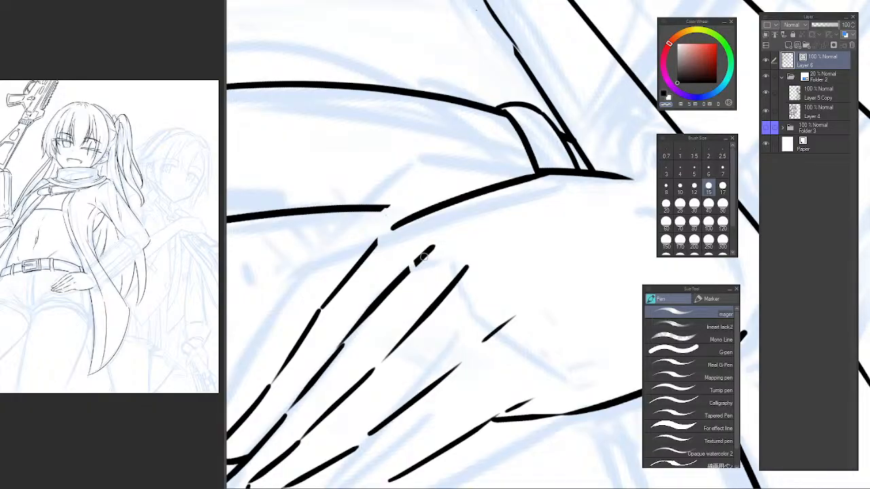
{"action": "key", "text": "c"}
{"action": "left_click_drag", "start_coordinate": [415, 264], "coordinate": [500, 229]}
{"action": "key", "text": "ctrl+z"}
{"action": "key", "text": "ctrl+z"}
{"action": "mouse_move", "coordinate": [417, 258]}
{"action": "left_mouse_down"}
{"action": "mouse_move", "coordinate": [442, 238]}
{"action": "mouse_move", "coordinate": [432, 243]}
{"action": "mouse_move", "coordinate": [463, 244]}
{"action": "left_mouse_up"}
{"action": "key", "text": "ctrl+z"}
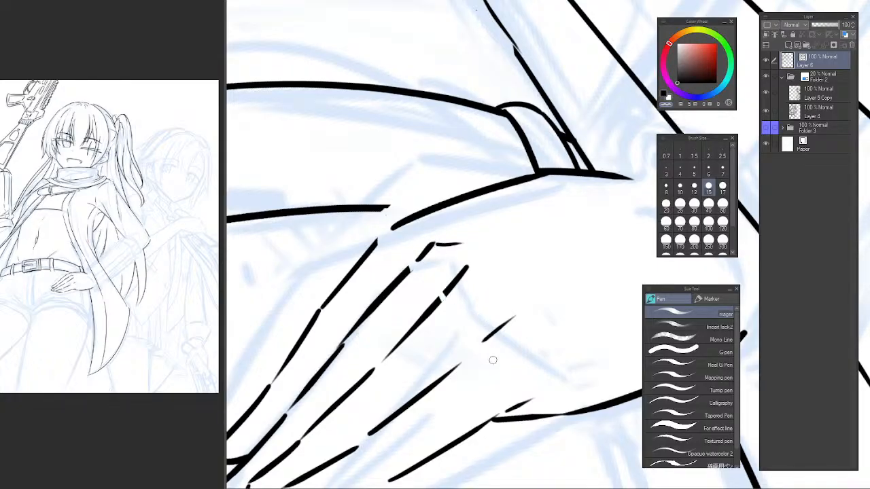
Erase the short detached stroke above the fourth finger and check the hand mirrored and from farther out.
{"action": "key", "text": "e"}
{"action": "mouse_move", "coordinate": [457, 282]}
{"action": "left_mouse_down"}
{"action": "mouse_move", "coordinate": [552, 331]}
{"action": "mouse_move", "coordinate": [472, 238]}
{"action": "left_mouse_up"}
{"action": "left_click", "coordinate": [500, 316], "text": "alt"}
{"action": "key", "text": "h"}
{"action": "left_click_drag", "start_coordinate": [552, 270], "coordinate": [331, 265]}
{"action": "left_click_drag", "start_coordinate": [445, 281], "coordinate": [381, 339]}
{"action": "key", "text": "h"}
{"action": "left_click_drag", "start_coordinate": [490, 308], "coordinate": [362, 299]}
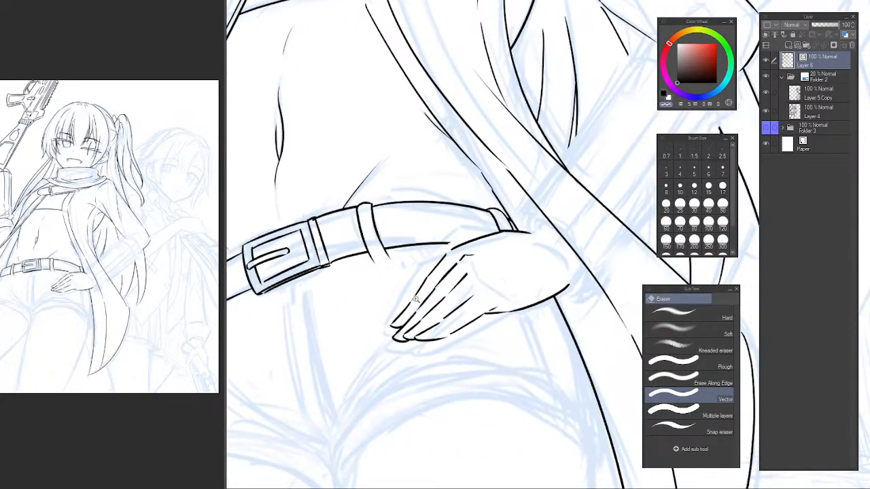
{"action": "scroll", "coordinate": [459, 306], "scroll_direction": "down", "scroll_amount": 5}
{"action": "scroll", "coordinate": [463, 314], "scroll_direction": "up", "scroll_amount": 6}
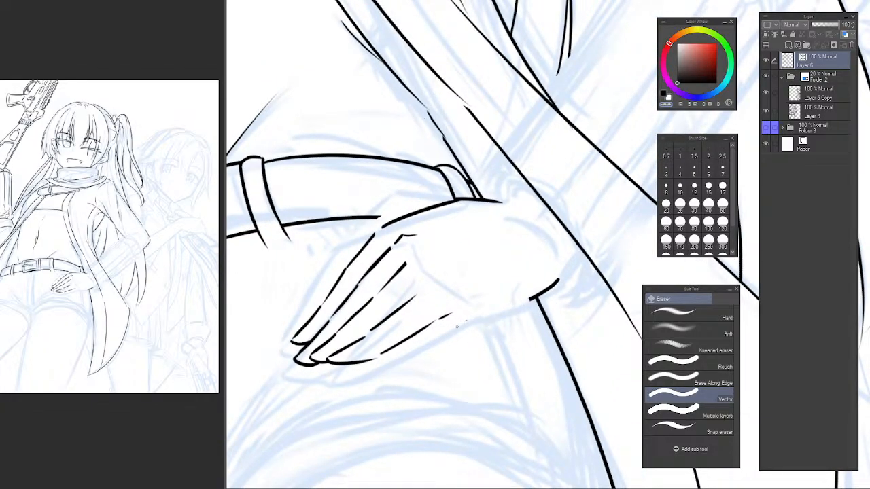
Erase the hand's lower outline and re-ink it as a gentle curve from the little finger's base to the wrist.
{"action": "left_click_drag", "start_coordinate": [527, 301], "coordinate": [543, 286]}
{"action": "left_click_drag", "start_coordinate": [447, 314], "coordinate": [387, 307]}
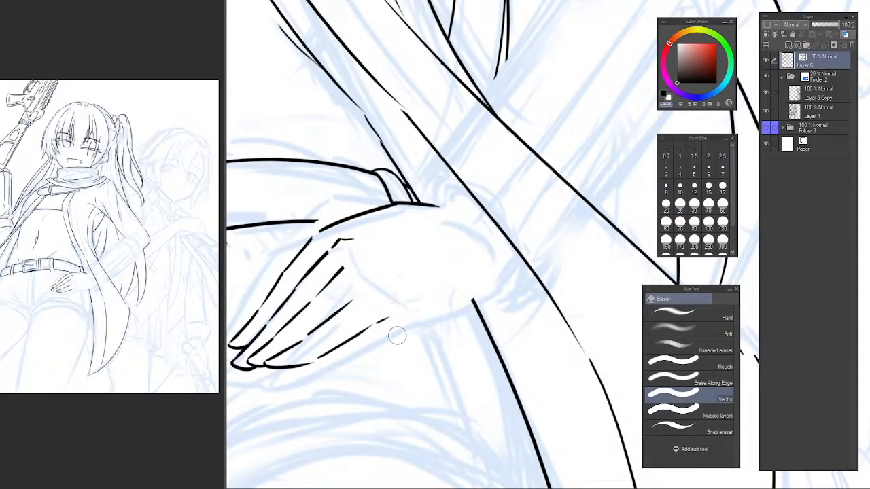
{"action": "key", "text": "p"}
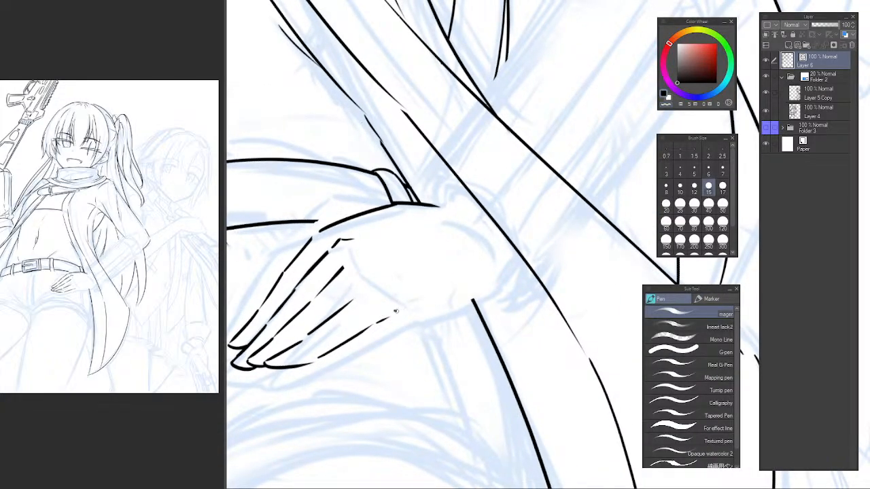
{"action": "left_click_drag", "start_coordinate": [395, 311], "coordinate": [495, 279]}
{"action": "key", "text": "ctrl+z"}
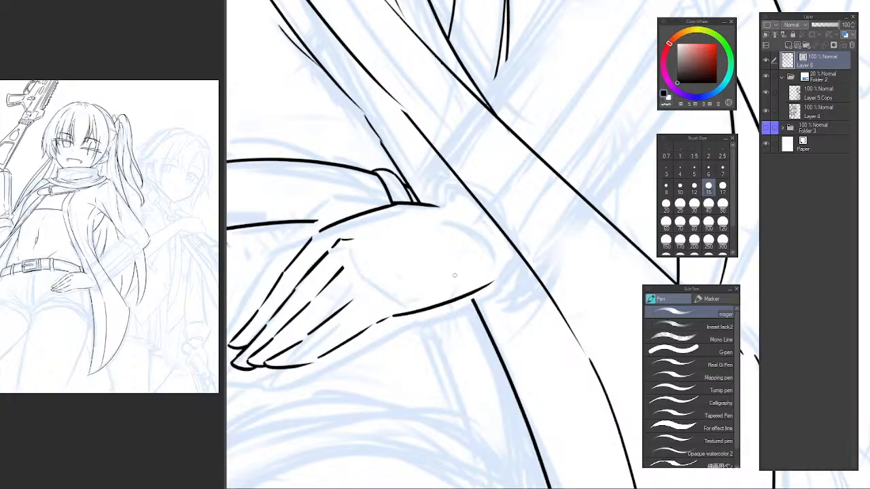
Erase the second finger's short knuckle line and fade the upper ends of the inner finger lines with the Soft airbrush.
{"action": "left_click_drag", "start_coordinate": [383, 271], "coordinate": [440, 295]}
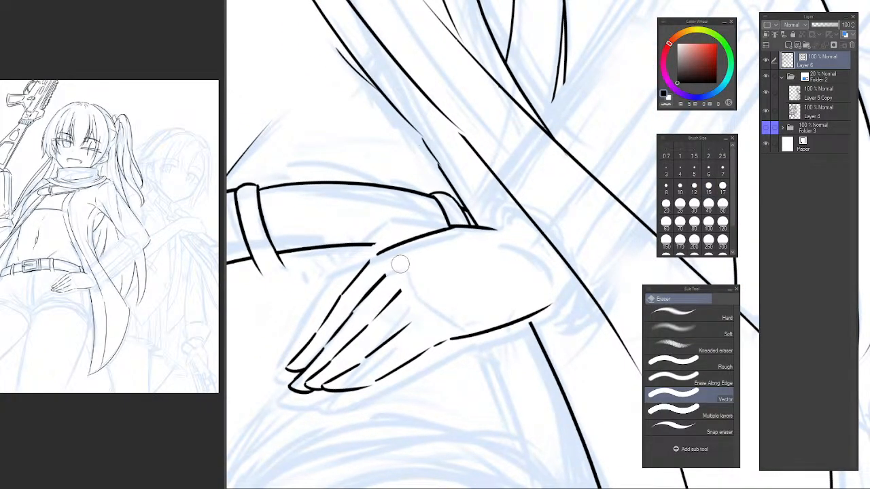
{"action": "left_click", "coordinate": [392, 269]}
{"action": "key", "text": "b"}
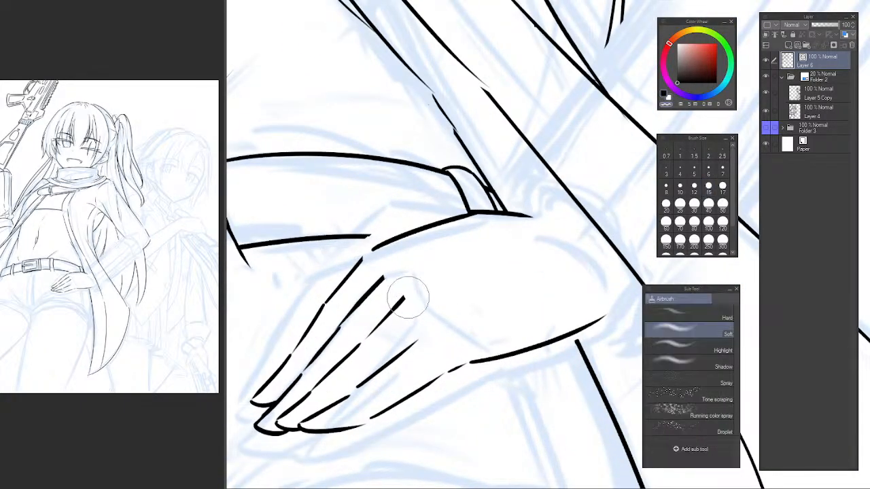
{"action": "mouse_move", "coordinate": [408, 294]}
{"action": "left_mouse_down"}
{"action": "mouse_move", "coordinate": [417, 301]}
{"action": "mouse_move", "coordinate": [388, 295]}
{"action": "mouse_move", "coordinate": [408, 306]}
{"action": "mouse_move", "coordinate": [388, 292]}
{"action": "mouse_move", "coordinate": [424, 337]}
{"action": "left_mouse_up"}
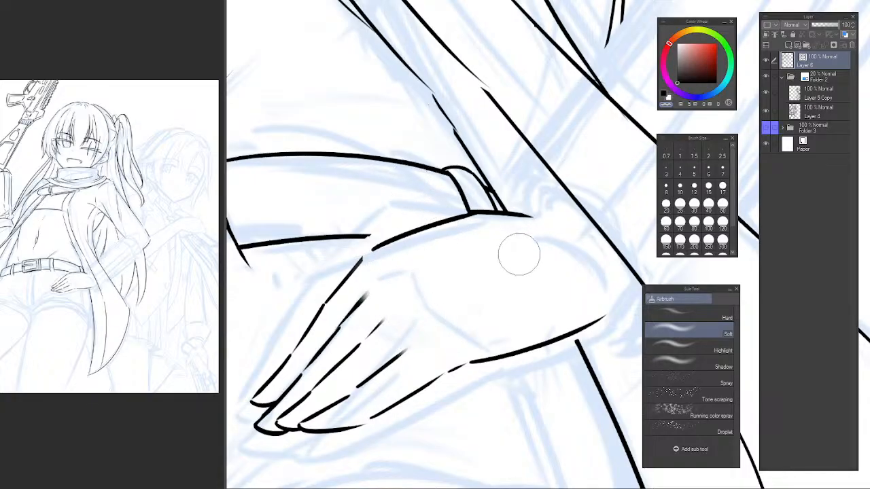
{"action": "left_click_drag", "start_coordinate": [472, 284], "coordinate": [430, 288]}
Erase the hand's top outline on both sides of the belt loop with the Vector eraser at size 15.
{"action": "mouse_move", "coordinate": [404, 259]}
{"action": "left_mouse_down"}
{"action": "mouse_move", "coordinate": [396, 312]}
{"action": "mouse_move", "coordinate": [417, 303]}
{"action": "left_mouse_up"}
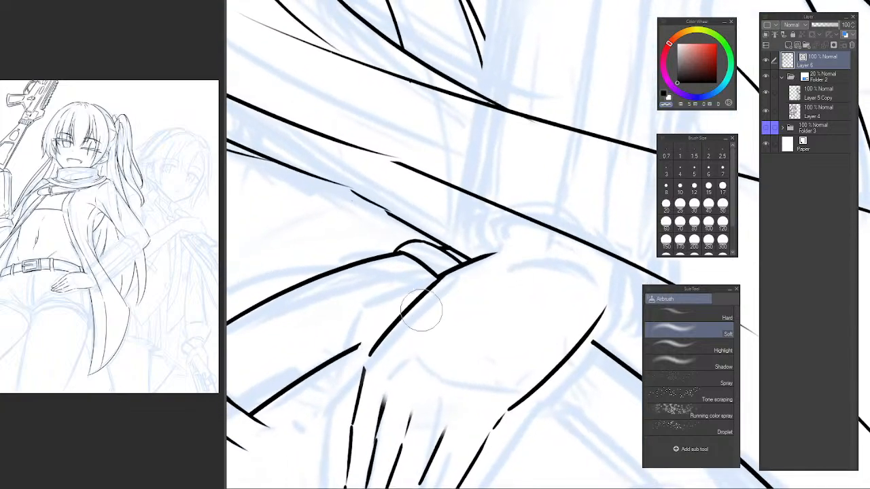
{"action": "key", "text": "e"}
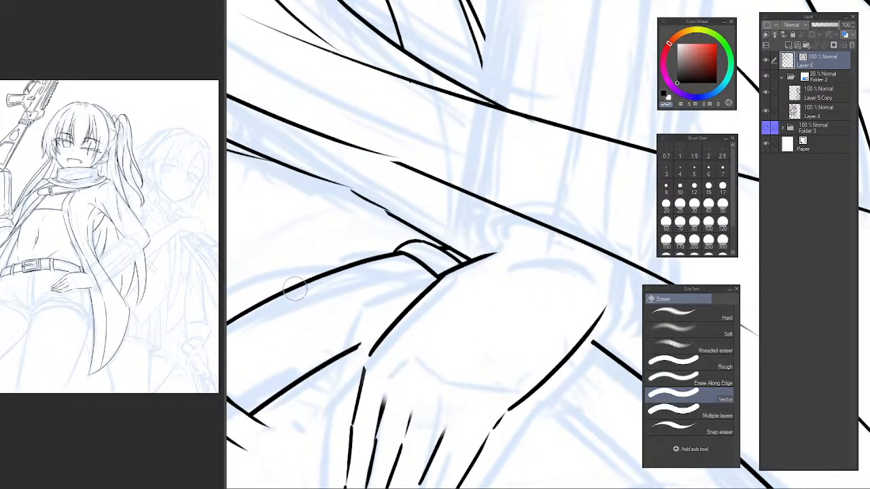
{"action": "left_click", "coordinate": [708, 189]}
{"action": "left_click", "coordinate": [437, 285]}
{"action": "mouse_move", "coordinate": [449, 271]}
{"action": "left_mouse_down"}
{"action": "mouse_move", "coordinate": [477, 274]}
{"action": "mouse_move", "coordinate": [454, 261]}
{"action": "mouse_move", "coordinate": [479, 274]}
{"action": "mouse_move", "coordinate": [446, 268]}
{"action": "left_mouse_up"}
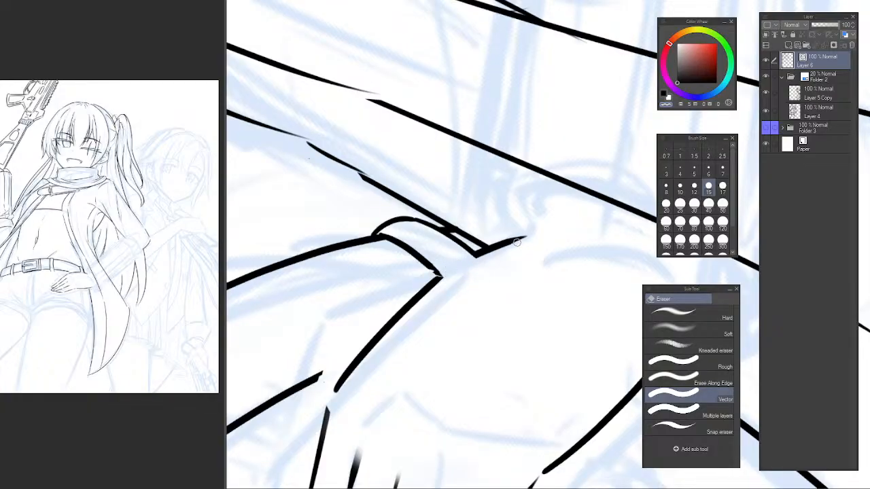
{"action": "left_click_drag", "start_coordinate": [517, 243], "coordinate": [487, 259]}
{"action": "key", "text": "p"}
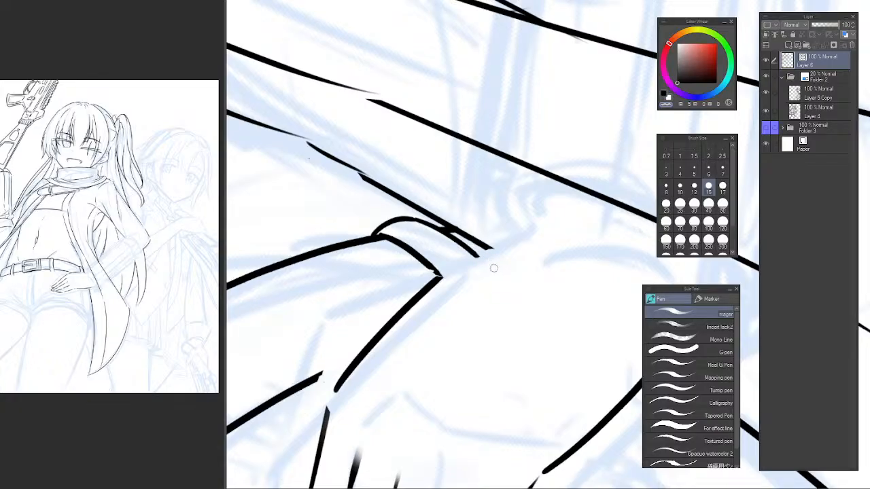
{"action": "mouse_move", "coordinate": [406, 306]}
{"action": "left_mouse_down"}
{"action": "mouse_move", "coordinate": [387, 237]}
{"action": "mouse_move", "coordinate": [359, 299]}
{"action": "left_mouse_up"}
{"action": "key", "text": "e"}
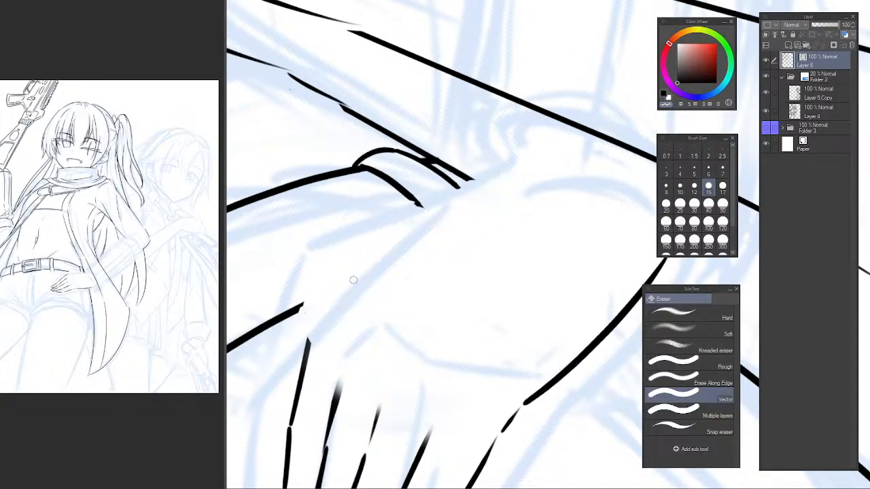
Ink a short segment of the hand's top outline just above the first finger's base.
{"action": "key", "text": "p"}
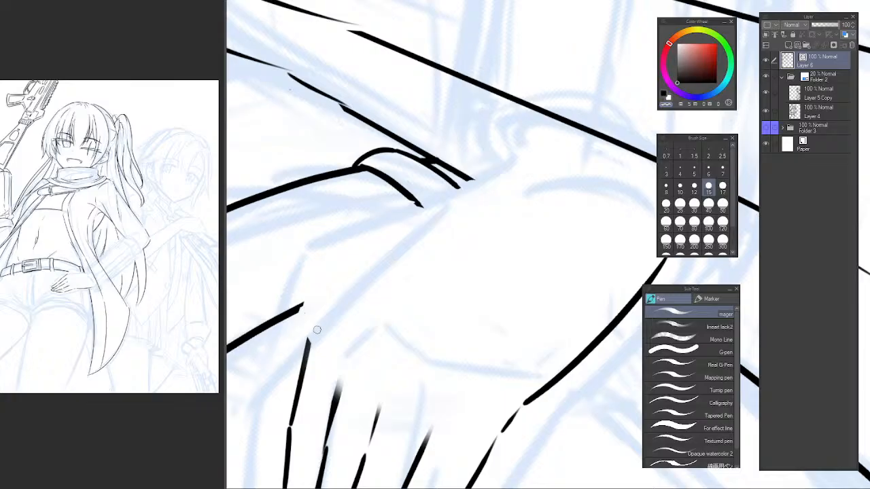
{"action": "left_click_drag", "start_coordinate": [312, 327], "coordinate": [477, 206]}
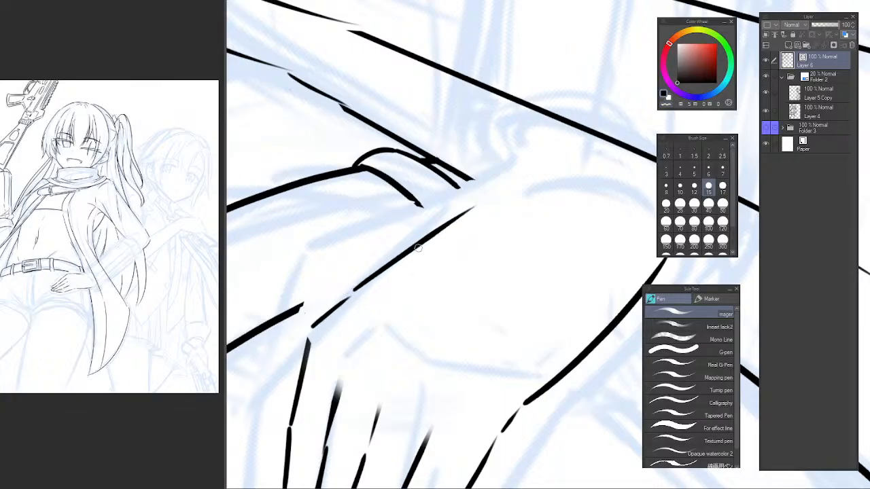
{"action": "key", "text": "ctrl+z"}
Try to ink the rest of the hand's top outline as one long curve rounding over the wrist to the lower outline.
{"action": "left_click_drag", "start_coordinate": [356, 292], "coordinate": [517, 175]}
{"action": "key", "text": "ctrl+z"}
{"action": "left_click_drag", "start_coordinate": [356, 293], "coordinate": [549, 175]}
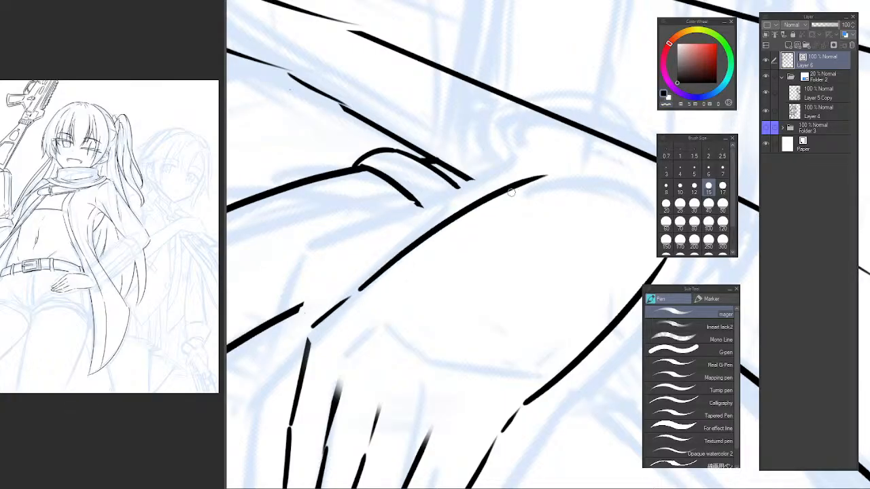
{"action": "key", "text": "ctrl+z"}
{"action": "mouse_move", "coordinate": [351, 293]}
{"action": "left_mouse_down"}
{"action": "mouse_move", "coordinate": [411, 251]}
{"action": "mouse_move", "coordinate": [559, 180]}
{"action": "left_mouse_up"}
{"action": "key", "text": "ctrl+z"}
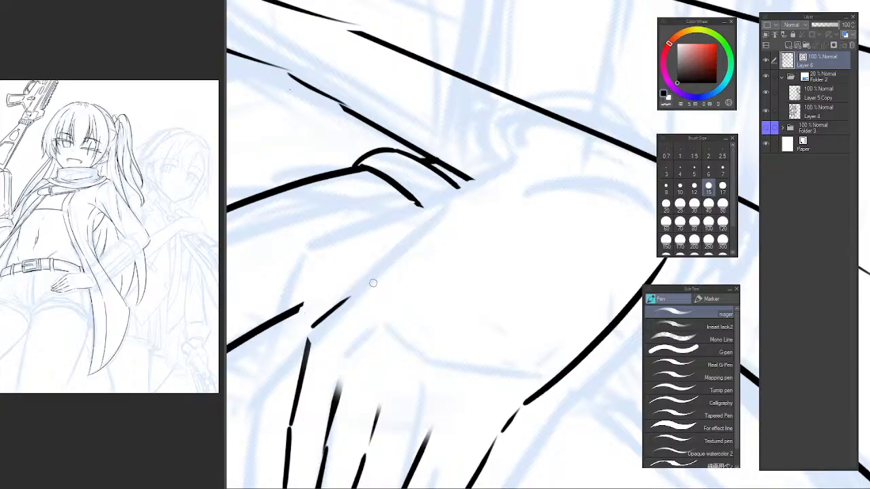
{"action": "left_click_drag", "start_coordinate": [364, 289], "coordinate": [542, 174]}
{"action": "key", "text": "ctrl+z"}
{"action": "mouse_move", "coordinate": [352, 294]}
{"action": "left_mouse_down"}
{"action": "mouse_move", "coordinate": [401, 253]}
{"action": "mouse_move", "coordinate": [557, 168]}
{"action": "mouse_move", "coordinate": [442, 218]}
{"action": "mouse_move", "coordinate": [529, 281]}
{"action": "left_mouse_up"}
{"action": "key", "text": "ctrl+z"}
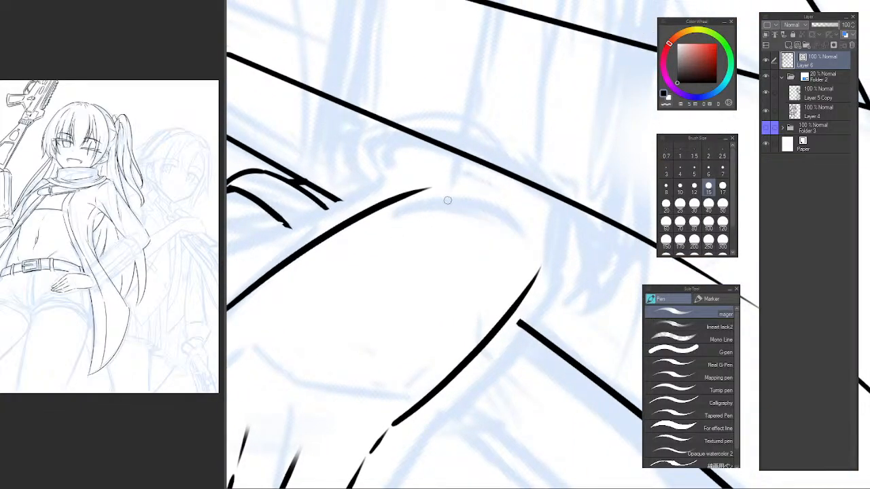
{"action": "left_click_drag", "start_coordinate": [445, 197], "coordinate": [542, 280]}
{"action": "scroll", "coordinate": [548, 258], "scroll_direction": "down", "scroll_amount": 3}
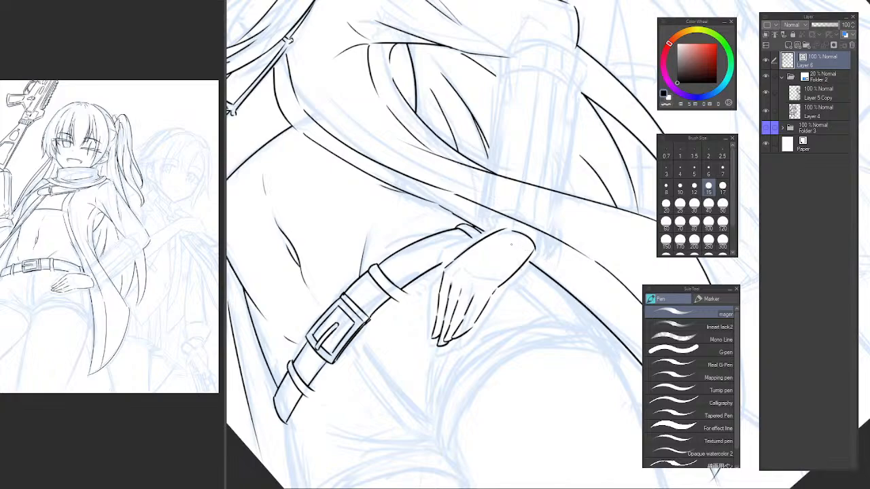
{"action": "key", "text": "ctrl+z"}
Examine the hand against the belt and body in mirrored and upright views.
{"action": "key", "text": "h"}
{"action": "key", "text": "h"}
{"action": "key", "text": "ctrl+at"}
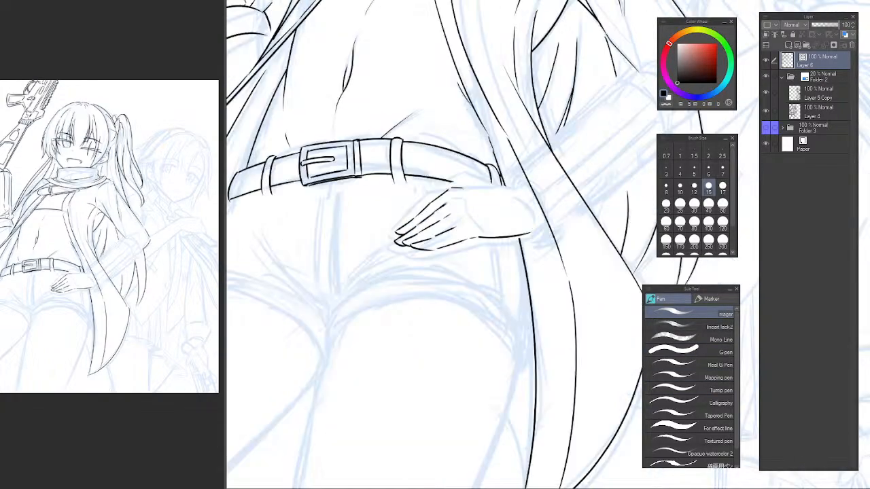
{"action": "left_click_drag", "start_coordinate": [543, 185], "coordinate": [494, 244]}
{"action": "scroll", "coordinate": [486, 257], "scroll_direction": "down", "scroll_amount": 5}
{"action": "mouse_move", "coordinate": [499, 288]}
{"action": "left_mouse_down"}
{"action": "mouse_move", "coordinate": [494, 304]}
{"action": "mouse_move", "coordinate": [482, 279]}
{"action": "mouse_move", "coordinate": [446, 306]}
{"action": "left_mouse_up"}
{"action": "scroll", "coordinate": [491, 289], "scroll_direction": "up", "scroll_amount": 7}
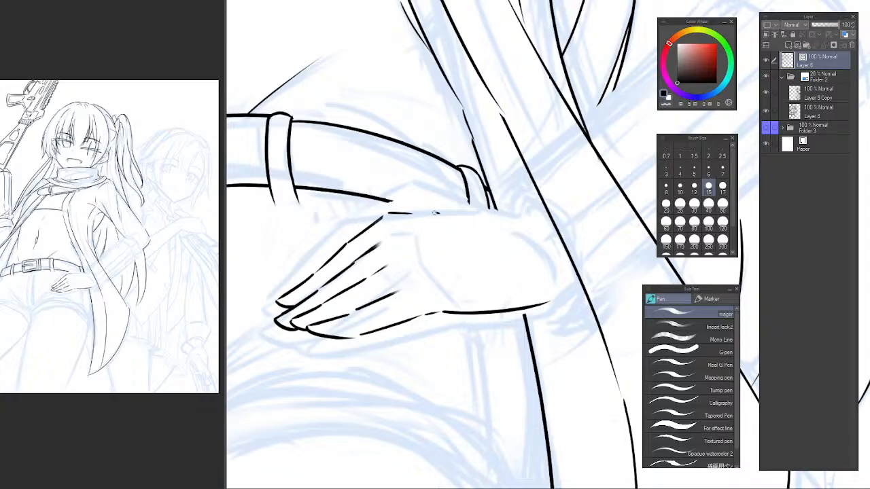
Ink the hand's top outline nearly straight past the belt loop and add a rounded curve down across the wrist.
{"action": "left_click_drag", "start_coordinate": [436, 213], "coordinate": [487, 219]}
{"action": "key", "text": "ctrl+z"}
{"action": "mouse_move", "coordinate": [406, 213]}
{"action": "left_mouse_down"}
{"action": "mouse_move", "coordinate": [489, 217]}
{"action": "mouse_move", "coordinate": [524, 298]}
{"action": "left_mouse_up"}
{"action": "key", "text": "ctrl+z"}
{"action": "mouse_move", "coordinate": [487, 215]}
{"action": "left_mouse_down"}
{"action": "mouse_move", "coordinate": [536, 275]}
{"action": "mouse_move", "coordinate": [475, 287]}
{"action": "left_mouse_up"}
{"action": "key", "text": "ctrl+z"}
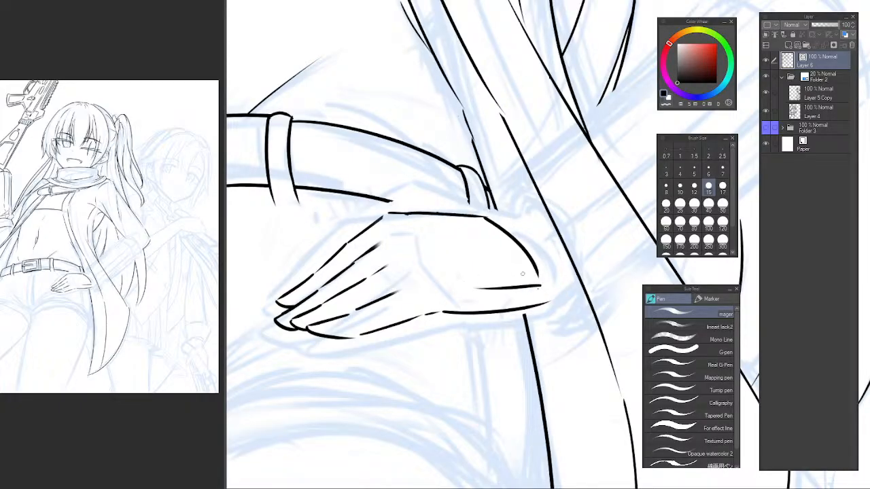
{"action": "key", "text": "ctrl+z"}
Erase the wrist curve and the hand's lower outline, and re-ink the lower outline from the little finger's base to the wrist.
{"action": "mouse_move", "coordinate": [424, 280]}
{"action": "left_mouse_down"}
{"action": "mouse_move", "coordinate": [527, 273]}
{"action": "mouse_move", "coordinate": [454, 306]}
{"action": "mouse_move", "coordinate": [542, 304]}
{"action": "mouse_move", "coordinate": [443, 314]}
{"action": "mouse_move", "coordinate": [435, 285]}
{"action": "mouse_move", "coordinate": [455, 259]}
{"action": "left_mouse_up"}
{"action": "key", "text": "e"}
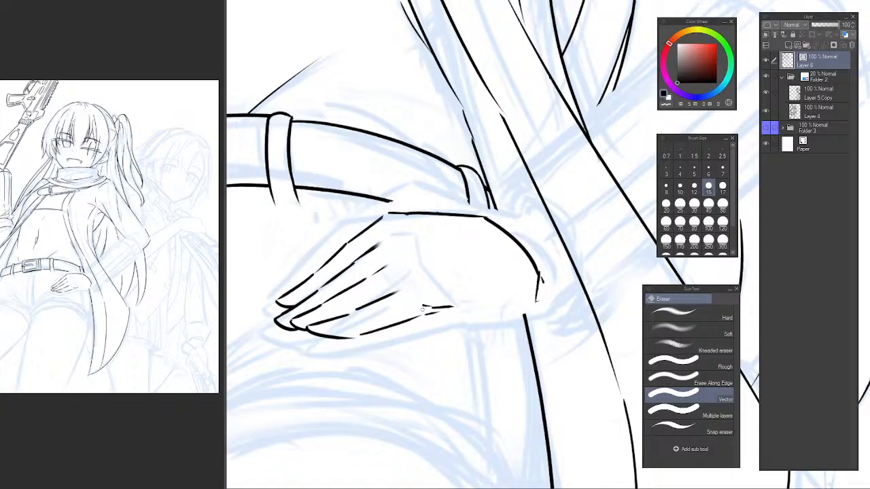
{"action": "key", "text": "p"}
{"action": "mouse_move", "coordinate": [446, 311]}
{"action": "left_mouse_down"}
{"action": "mouse_move", "coordinate": [556, 301]}
{"action": "mouse_move", "coordinate": [456, 310]}
{"action": "mouse_move", "coordinate": [539, 300]}
{"action": "mouse_move", "coordinate": [535, 284]}
{"action": "mouse_move", "coordinate": [508, 291]}
{"action": "left_mouse_up"}
{"action": "key", "text": "ctrl+z"}
{"action": "key", "text": "e"}
{"action": "key", "text": "p"}
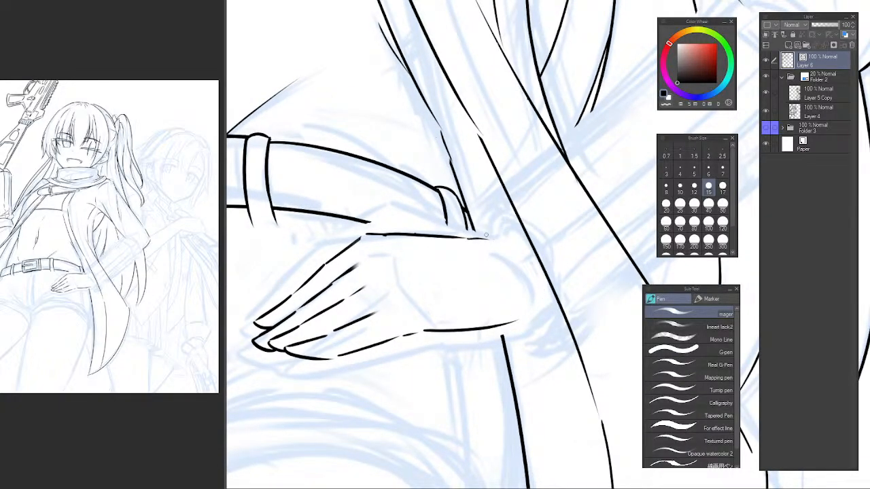
Ink the sleeve cuff's curved opening around the wrist with its hooked lower end and outer lower rim.
{"action": "mouse_move", "coordinate": [485, 235]}
{"action": "left_mouse_down"}
{"action": "mouse_move", "coordinate": [481, 274]}
{"action": "mouse_move", "coordinate": [452, 297]}
{"action": "mouse_move", "coordinate": [492, 393]}
{"action": "left_mouse_up"}
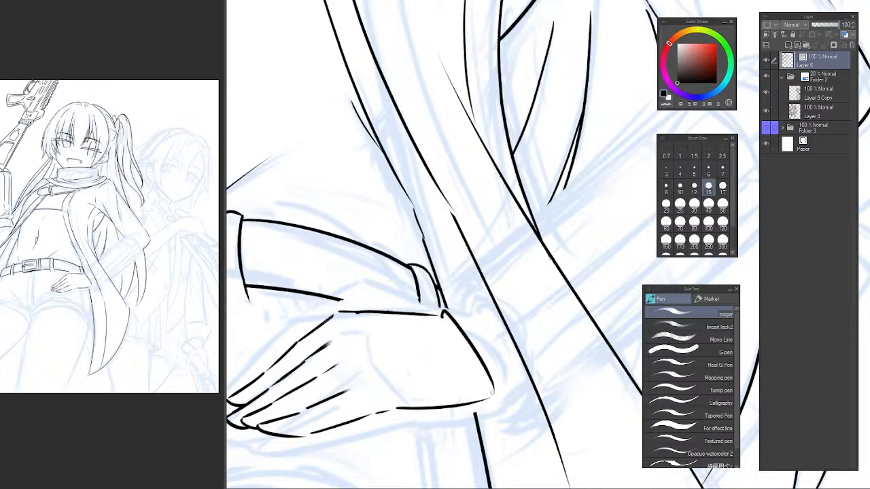
{"action": "key", "text": "ctrl+z"}
{"action": "left_click_drag", "start_coordinate": [443, 311], "coordinate": [503, 407]}
{"action": "key", "text": "ctrl+z"}
{"action": "mouse_move", "coordinate": [444, 311]}
{"action": "left_mouse_down"}
{"action": "mouse_move", "coordinate": [492, 406]}
{"action": "mouse_move", "coordinate": [482, 400]}
{"action": "mouse_move", "coordinate": [509, 433]}
{"action": "mouse_move", "coordinate": [562, 394]}
{"action": "mouse_move", "coordinate": [470, 383]}
{"action": "left_mouse_up"}
{"action": "key", "text": "ctrl+z"}
{"action": "key", "text": "ctrl+z"}
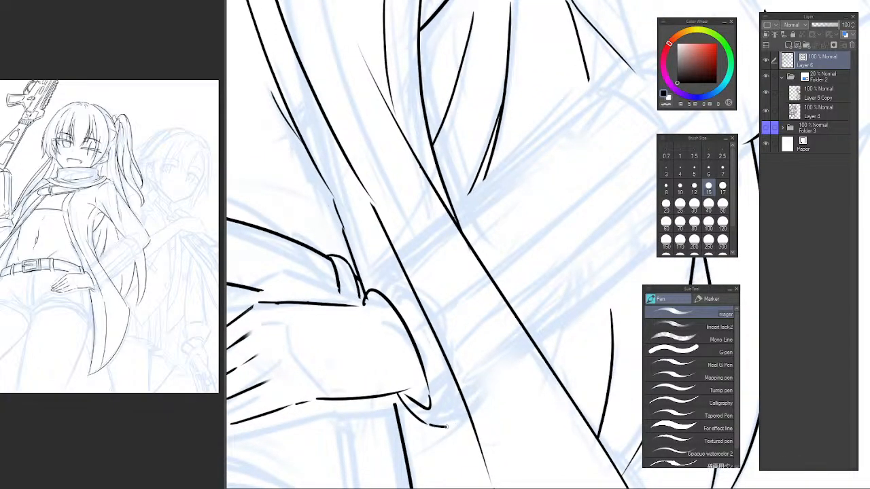
{"action": "left_click_drag", "start_coordinate": [446, 427], "coordinate": [470, 410]}
Try to ink the forearm sleeve's lower edge from the cuff up to the pointed tip behind the arm.
{"action": "mouse_move", "coordinate": [507, 381]}
{"action": "left_mouse_down"}
{"action": "mouse_move", "coordinate": [440, 408]}
{"action": "mouse_move", "coordinate": [616, 255]}
{"action": "left_mouse_up"}
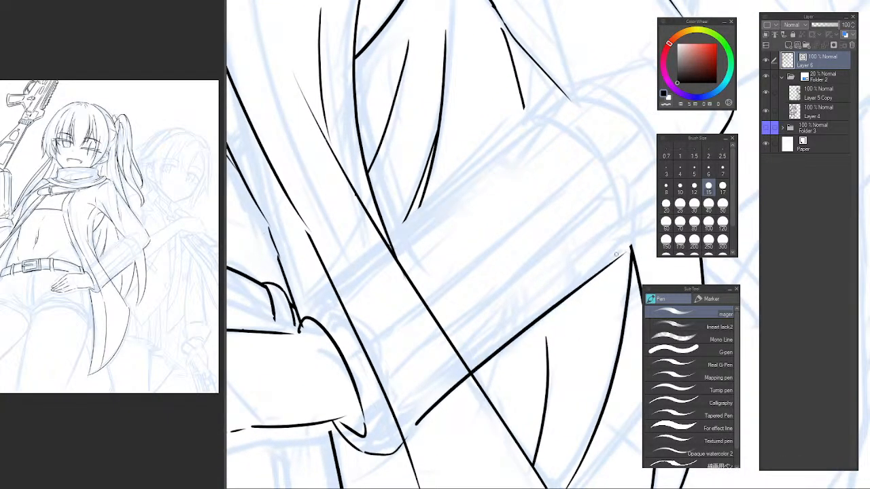
{"action": "key", "text": "ctrl+z"}
{"action": "left_click_drag", "start_coordinate": [411, 433], "coordinate": [626, 254]}
{"action": "left_click_drag", "start_coordinate": [505, 326], "coordinate": [440, 365]}
{"action": "scroll", "coordinate": [440, 366], "scroll_direction": "down", "scroll_amount": 1}
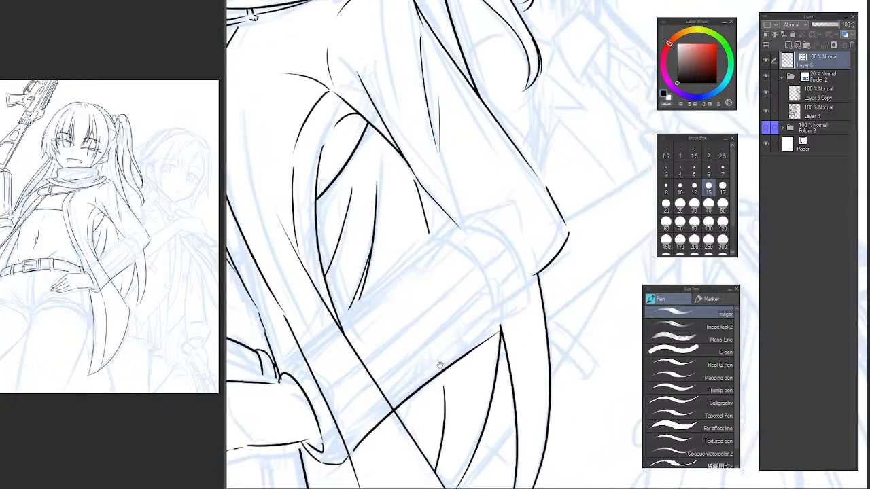
Re-ink the forearm sleeve's lower edge as one long stroke from the cuff to just past the pointed tip near the elbow.
{"action": "scroll", "coordinate": [406, 405], "scroll_direction": "up", "scroll_amount": 1}
{"action": "mouse_move", "coordinate": [366, 445]}
{"action": "left_mouse_down"}
{"action": "mouse_move", "coordinate": [406, 406]}
{"action": "mouse_move", "coordinate": [434, 357]}
{"action": "mouse_move", "coordinate": [606, 228]}
{"action": "left_mouse_up"}
{"action": "key", "text": "ctrl+z"}
{"action": "left_click_drag", "start_coordinate": [526, 287], "coordinate": [436, 350]}
{"action": "key", "text": "ctrl+z"}
{"action": "mouse_move", "coordinate": [315, 460]}
{"action": "left_mouse_down"}
{"action": "mouse_move", "coordinate": [515, 252]}
{"action": "mouse_move", "coordinate": [556, 226]}
{"action": "left_mouse_up"}
{"action": "key", "text": "ctrl+z"}
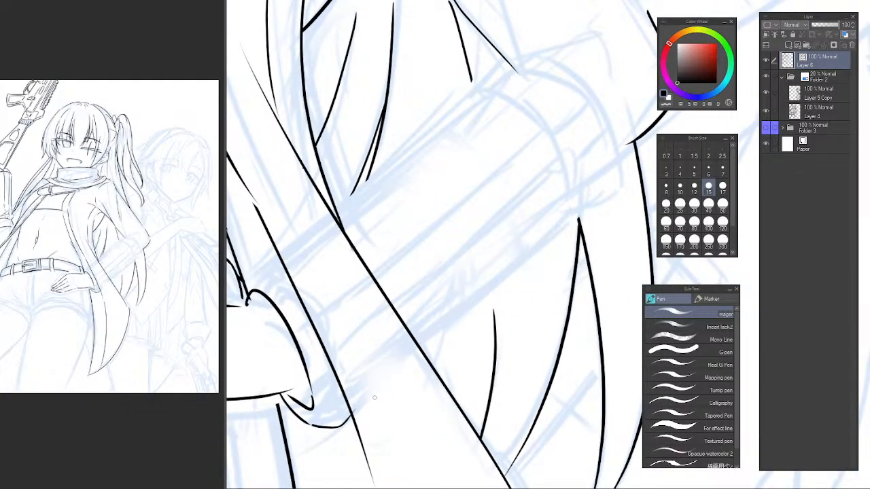
{"action": "mouse_move", "coordinate": [353, 411]}
{"action": "left_mouse_down"}
{"action": "mouse_move", "coordinate": [495, 284]}
{"action": "mouse_move", "coordinate": [608, 201]}
{"action": "left_mouse_up"}
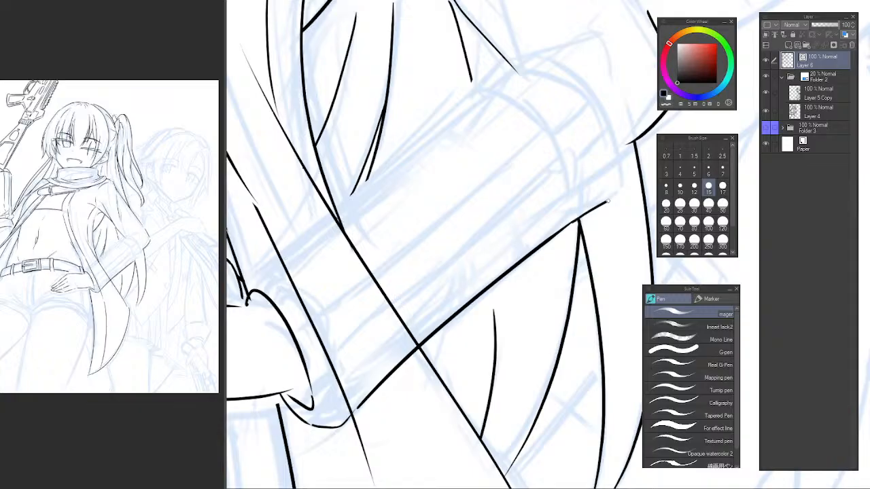
{"action": "left_click_drag", "start_coordinate": [374, 311], "coordinate": [443, 307]}
{"action": "left_click_drag", "start_coordinate": [385, 276], "coordinate": [413, 288]}
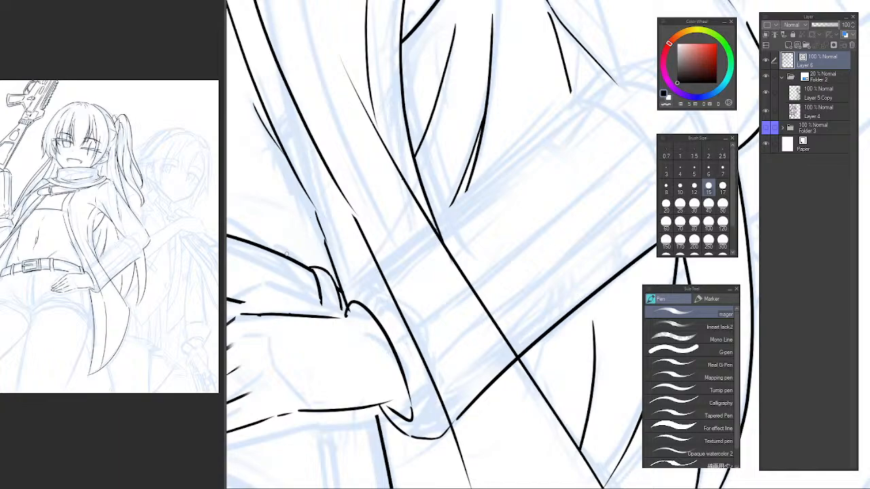
Ink a short extension of the wrist's lower line to the cuff opening and erase the part running over the sleeve.
{"action": "mouse_move", "coordinate": [365, 320]}
{"action": "left_mouse_down"}
{"action": "mouse_move", "coordinate": [345, 331]}
{"action": "mouse_move", "coordinate": [353, 311]}
{"action": "left_mouse_up"}
{"action": "left_click_drag", "start_coordinate": [357, 350], "coordinate": [371, 311]}
{"action": "scroll", "coordinate": [404, 341], "scroll_direction": "up", "scroll_amount": 1}
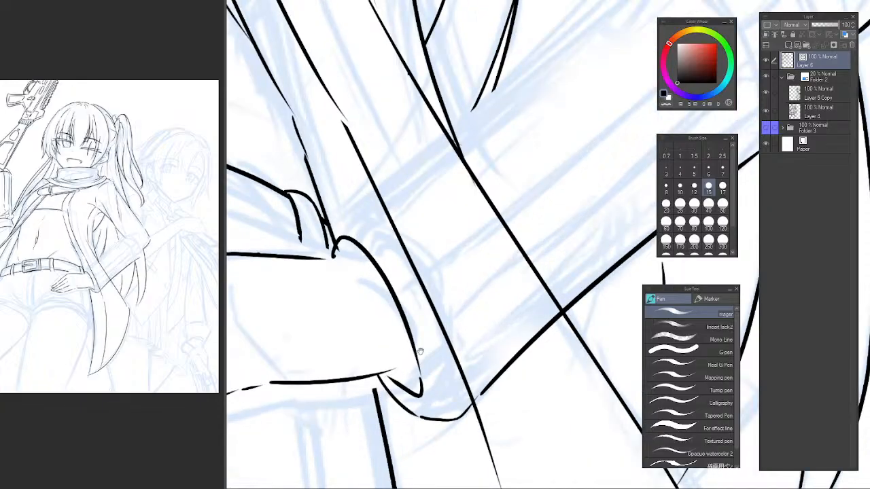
{"action": "mouse_move", "coordinate": [419, 352]}
{"action": "left_mouse_down"}
{"action": "mouse_move", "coordinate": [395, 367]}
{"action": "mouse_move", "coordinate": [450, 317]}
{"action": "left_mouse_up"}
{"action": "key", "text": "ctrl+z"}
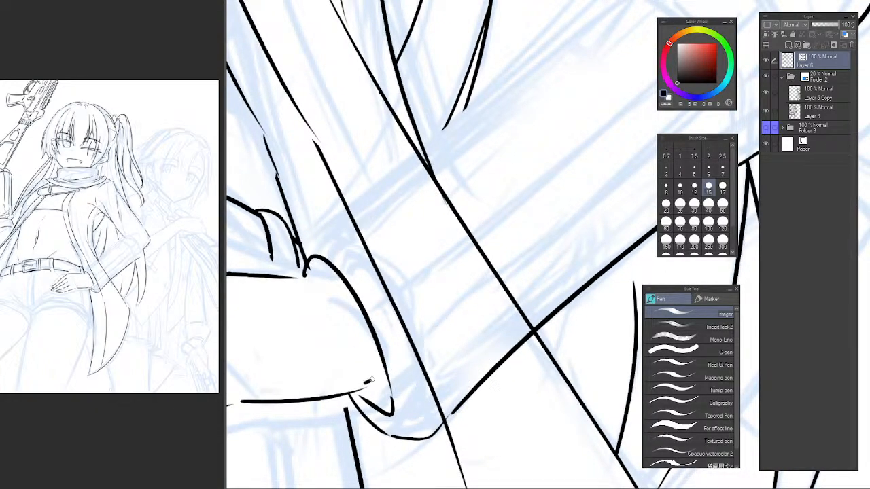
{"action": "left_click_drag", "start_coordinate": [371, 381], "coordinate": [485, 291]}
{"action": "key", "text": "ctrl+z"}
{"action": "left_click_drag", "start_coordinate": [369, 382], "coordinate": [482, 288]}
{"action": "key", "text": "e"}
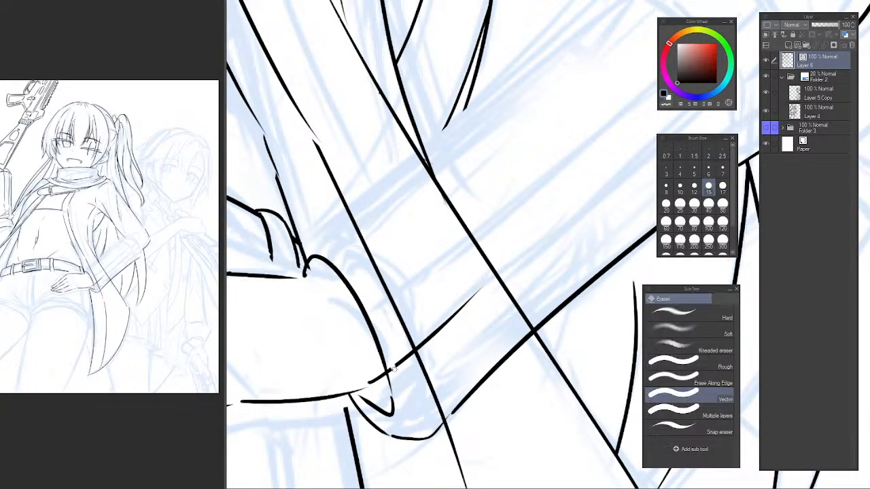
{"action": "left_click_drag", "start_coordinate": [402, 358], "coordinate": [445, 333]}
{"action": "left_click_drag", "start_coordinate": [363, 274], "coordinate": [424, 349]}
Ink the short inner wrist line across the upper end of the cuff opening.
{"action": "left_click", "coordinate": [369, 345]}
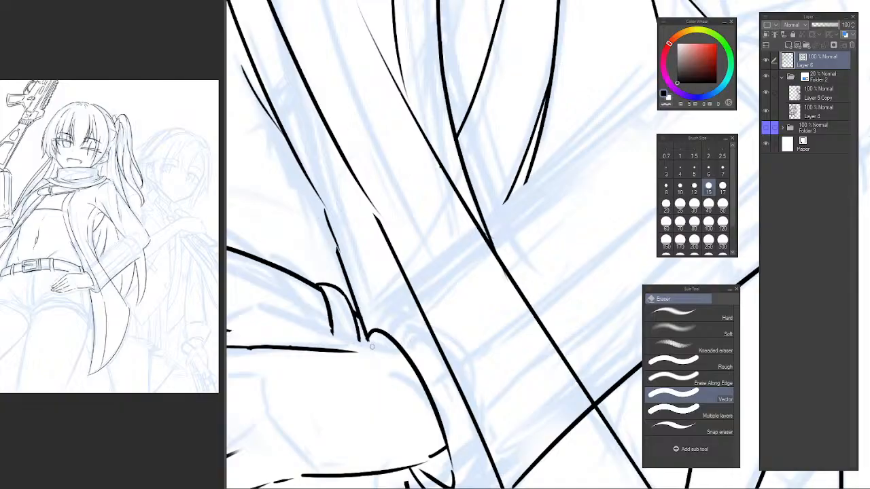
{"action": "key", "text": "p"}
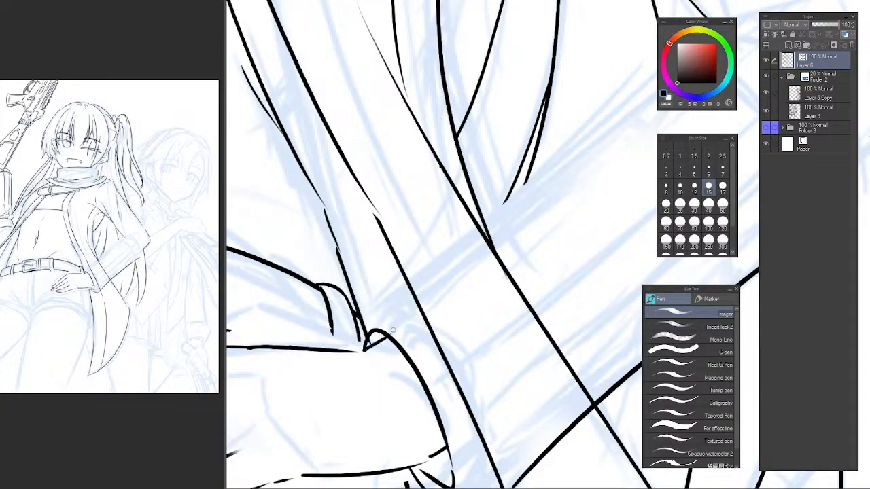
{"action": "left_click_drag", "start_coordinate": [363, 348], "coordinate": [402, 332]}
{"action": "key", "text": "ctrl+z"}
{"action": "key", "text": "e"}
{"action": "key", "text": "p"}
Ink the cuff's small upper corner curve and the sleeve's upper edge from there to just past the coat's edge lines.
{"action": "left_click_drag", "start_coordinate": [360, 307], "coordinate": [354, 346]}
{"action": "mouse_move", "coordinate": [360, 314]}
{"action": "left_mouse_down"}
{"action": "mouse_move", "coordinate": [385, 310]}
{"action": "mouse_move", "coordinate": [375, 199]}
{"action": "mouse_move", "coordinate": [386, 247]}
{"action": "mouse_move", "coordinate": [379, 296]}
{"action": "left_mouse_up"}
{"action": "key", "text": "ctrl+z"}
{"action": "key", "text": "ctrl+z"}
{"action": "mouse_move", "coordinate": [316, 320]}
{"action": "left_mouse_down"}
{"action": "mouse_move", "coordinate": [324, 279]}
{"action": "mouse_move", "coordinate": [429, 216]}
{"action": "left_mouse_up"}
{"action": "key", "text": "ctrl+z"}
{"action": "mouse_move", "coordinate": [345, 265]}
{"action": "left_mouse_down"}
{"action": "mouse_move", "coordinate": [511, 155]}
{"action": "mouse_move", "coordinate": [402, 248]}
{"action": "left_mouse_up"}
{"action": "scroll", "coordinate": [440, 214], "scroll_direction": "down", "scroll_amount": 1}
{"action": "left_click_drag", "start_coordinate": [451, 220], "coordinate": [491, 193]}
{"action": "scroll", "coordinate": [348, 294], "scroll_direction": "up", "scroll_amount": 1}
{"action": "left_click_drag", "start_coordinate": [348, 295], "coordinate": [366, 281]}
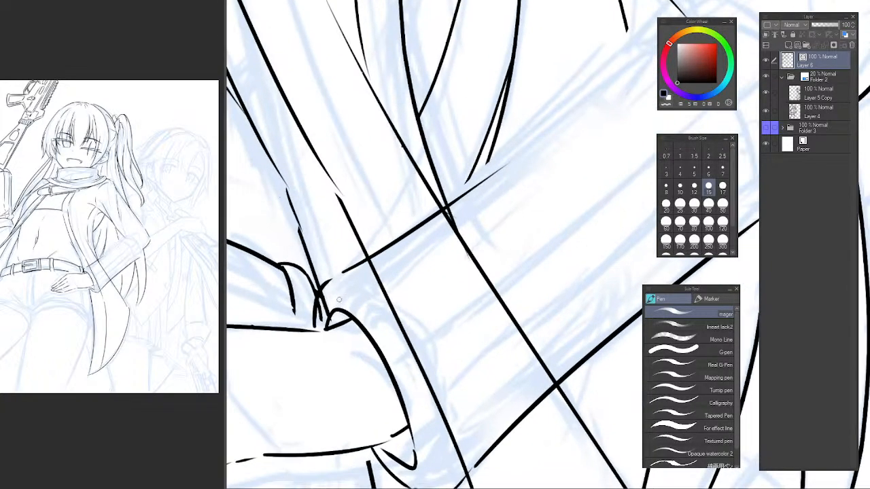
Erase the coat line segments that cross the cuff and forearm sleeve.
{"action": "key", "text": "e"}
{"action": "mouse_move", "coordinate": [327, 303]}
{"action": "left_mouse_down"}
{"action": "mouse_move", "coordinate": [323, 312]}
{"action": "mouse_move", "coordinate": [321, 301]}
{"action": "left_mouse_up"}
{"action": "key", "text": "ctrl+z"}
{"action": "mouse_move", "coordinate": [390, 292]}
{"action": "left_mouse_down"}
{"action": "mouse_move", "coordinate": [365, 273]}
{"action": "mouse_move", "coordinate": [376, 266]}
{"action": "mouse_move", "coordinate": [400, 282]}
{"action": "left_mouse_up"}
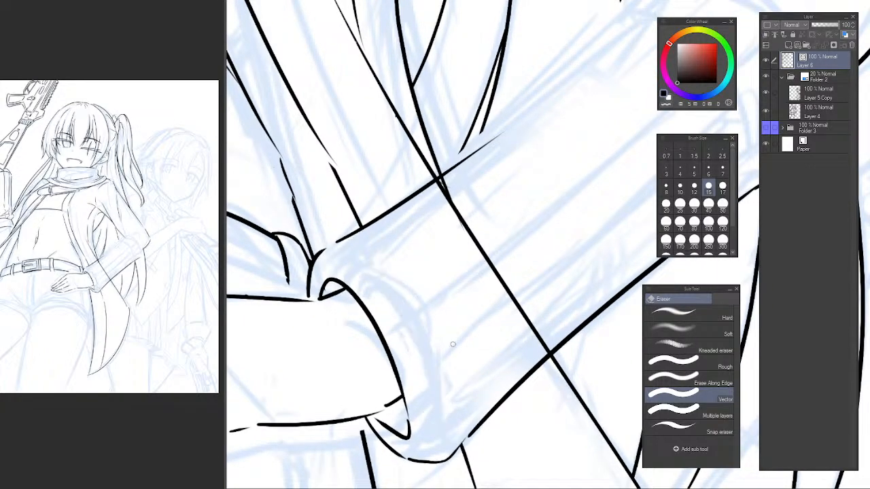
{"action": "left_click_drag", "start_coordinate": [437, 251], "coordinate": [389, 287]}
{"action": "mouse_move", "coordinate": [402, 222]}
{"action": "left_mouse_down"}
{"action": "mouse_move", "coordinate": [380, 243]}
{"action": "mouse_move", "coordinate": [426, 236]}
{"action": "mouse_move", "coordinate": [394, 221]}
{"action": "left_mouse_up"}
{"action": "left_click_drag", "start_coordinate": [402, 254], "coordinate": [416, 263]}
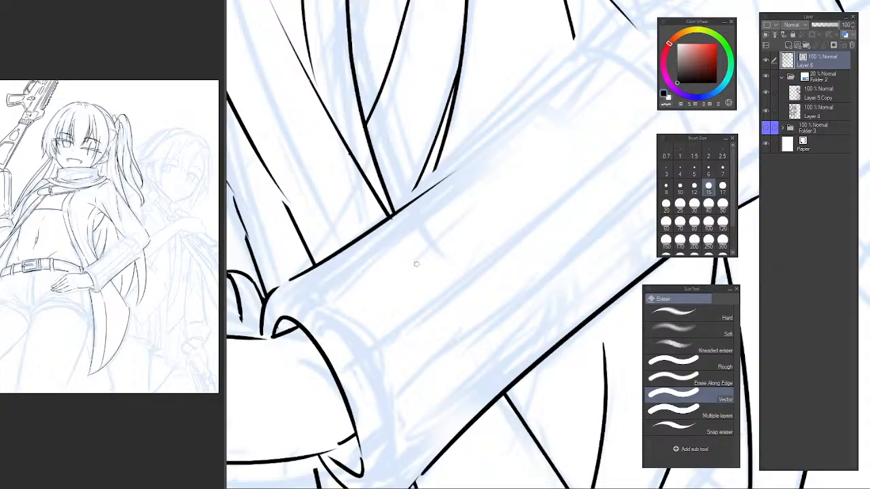
Extend the thinner of the two paired strand lines behind the arm down to the sleeve's upper edge and trim its overshoot.
{"action": "mouse_move", "coordinate": [461, 314]}
{"action": "left_mouse_down"}
{"action": "mouse_move", "coordinate": [422, 266]}
{"action": "mouse_move", "coordinate": [420, 217]}
{"action": "left_mouse_up"}
{"action": "scroll", "coordinate": [388, 263], "scroll_direction": "down", "scroll_amount": 3}
{"action": "left_click_drag", "start_coordinate": [423, 271], "coordinate": [384, 383]}
{"action": "scroll", "coordinate": [390, 292], "scroll_direction": "up", "scroll_amount": 2}
{"action": "left_click_drag", "start_coordinate": [396, 274], "coordinate": [376, 351]}
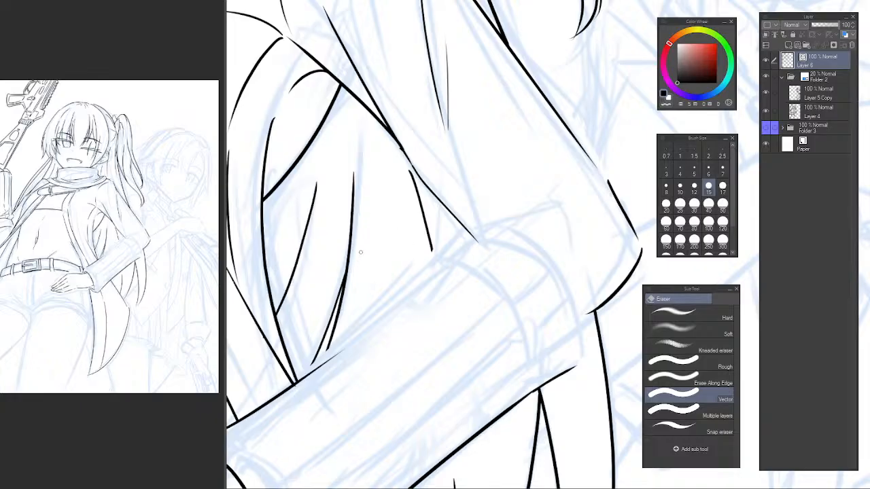
{"action": "scroll", "coordinate": [311, 358], "scroll_direction": "up", "scroll_amount": 2}
{"action": "scroll", "coordinate": [323, 355], "scroll_direction": "up", "scroll_amount": 2}
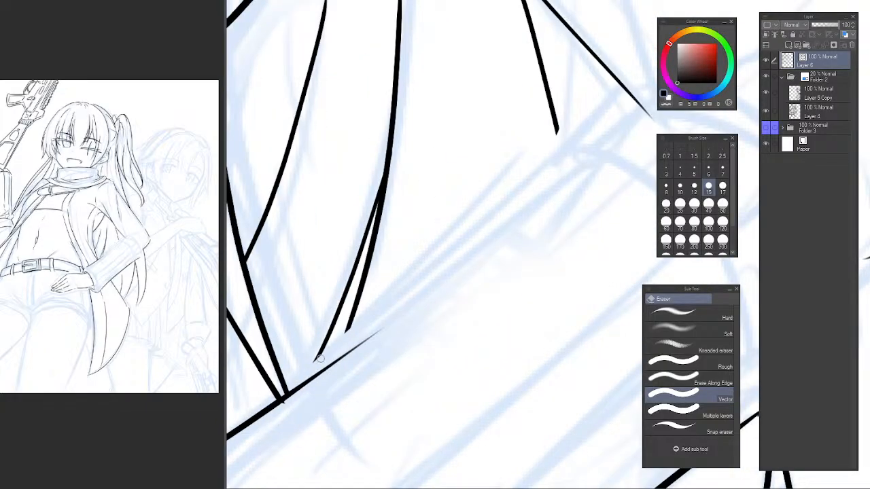
{"action": "key", "text": "p"}
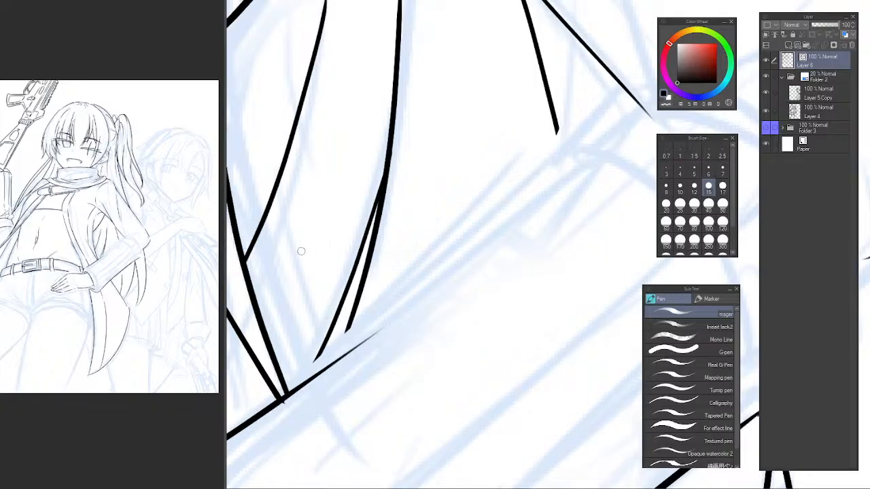
{"action": "left_click_drag", "start_coordinate": [312, 300], "coordinate": [351, 265]}
{"action": "scroll", "coordinate": [376, 301], "scroll_direction": "up", "scroll_amount": 2}
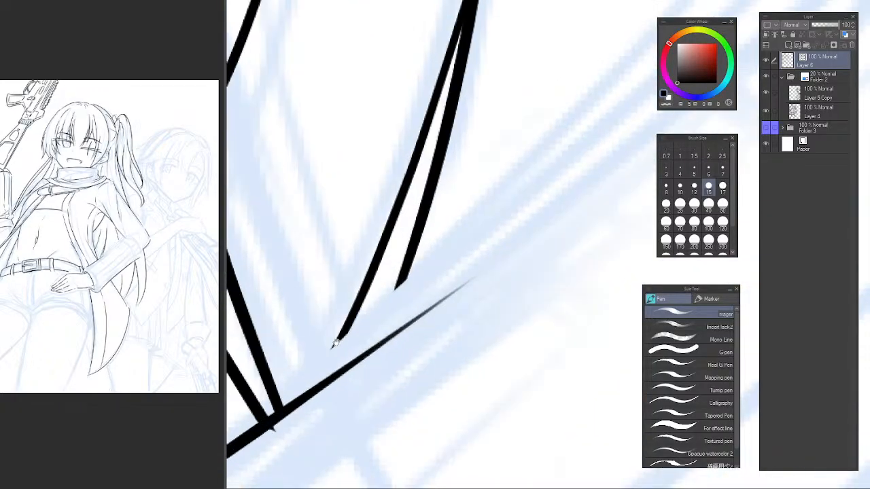
{"action": "left_click_drag", "start_coordinate": [335, 342], "coordinate": [365, 311]}
{"action": "left_click_drag", "start_coordinate": [391, 264], "coordinate": [360, 313]}
{"action": "key", "text": "ctrl+z"}
{"action": "mouse_move", "coordinate": [384, 275]}
{"action": "left_mouse_down"}
{"action": "mouse_move", "coordinate": [319, 387]}
{"action": "mouse_move", "coordinate": [326, 382]}
{"action": "left_mouse_up"}
{"action": "key", "text": "ctrl+z"}
{"action": "key", "text": "ctrl+z"}
{"action": "left_click_drag", "start_coordinate": [387, 276], "coordinate": [306, 411]}
{"action": "key", "text": "ctrl+z"}
{"action": "key", "text": "ctrl+z"}
{"action": "key", "text": "ctrl+z"}
{"action": "left_click_drag", "start_coordinate": [389, 273], "coordinate": [301, 404]}
{"action": "key", "text": "ctrl+z"}
{"action": "key", "text": "ctrl+z"}
{"action": "mouse_move", "coordinate": [390, 273]}
{"action": "left_mouse_down"}
{"action": "mouse_move", "coordinate": [310, 370]}
{"action": "mouse_move", "coordinate": [345, 350]}
{"action": "mouse_move", "coordinate": [304, 406]}
{"action": "mouse_move", "coordinate": [326, 386]}
{"action": "left_mouse_up"}
{"action": "key", "text": "ctrl+z"}
{"action": "key", "text": "e"}
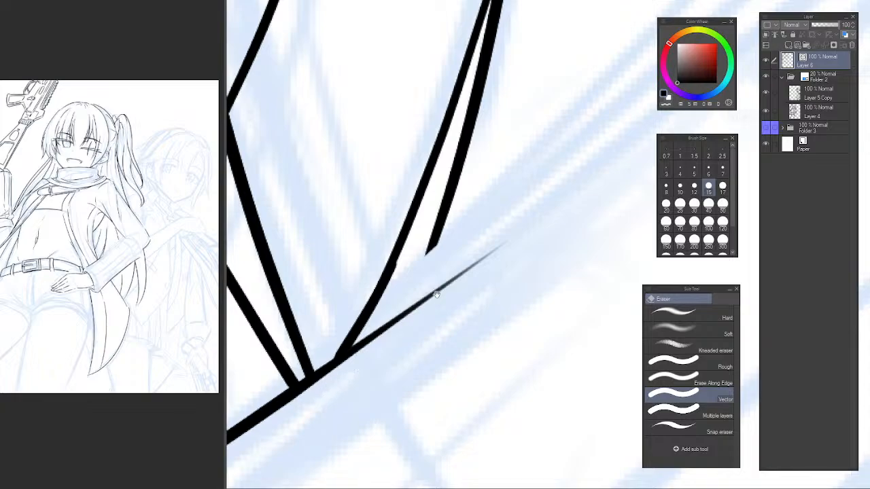
Extend the thicker paired strand line down to the sleeve's upper edge and erase the end that overlaps the sleeve.
{"action": "left_click_drag", "start_coordinate": [434, 285], "coordinate": [348, 389]}
{"action": "left_click_drag", "start_coordinate": [338, 292], "coordinate": [293, 294]}
{"action": "left_click_drag", "start_coordinate": [415, 285], "coordinate": [366, 250]}
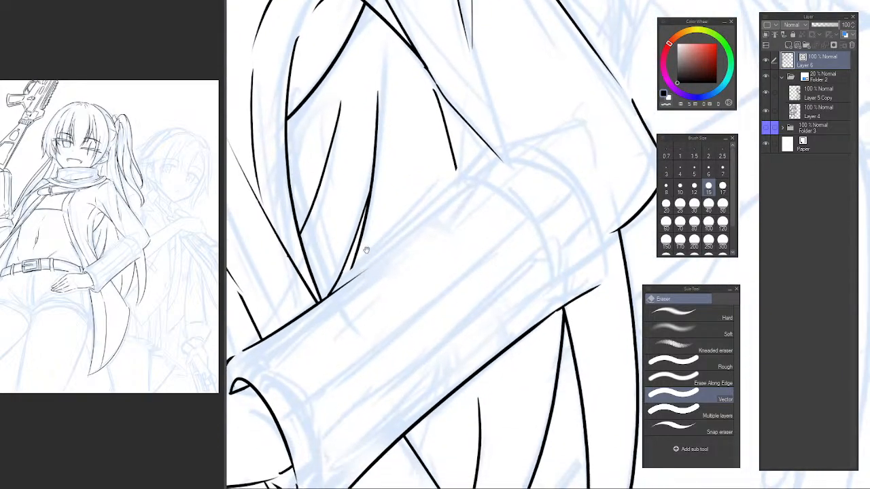
{"action": "key", "text": "h"}
{"action": "left_click_drag", "start_coordinate": [558, 236], "coordinate": [248, 302]}
{"action": "left_click_drag", "start_coordinate": [301, 285], "coordinate": [452, 58]}
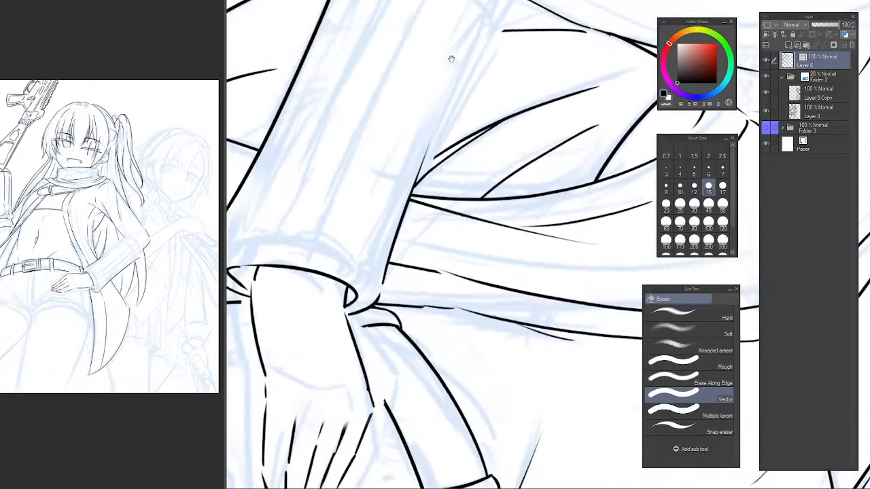
{"action": "mouse_move", "coordinate": [411, 169]}
{"action": "left_mouse_down"}
{"action": "mouse_move", "coordinate": [400, 194]}
{"action": "mouse_move", "coordinate": [418, 218]}
{"action": "mouse_move", "coordinate": [435, 220]}
{"action": "left_mouse_up"}
{"action": "mouse_move", "coordinate": [417, 224]}
{"action": "left_mouse_down"}
{"action": "mouse_move", "coordinate": [388, 227]}
{"action": "mouse_move", "coordinate": [354, 273]}
{"action": "left_mouse_up"}
{"action": "key", "text": "p"}
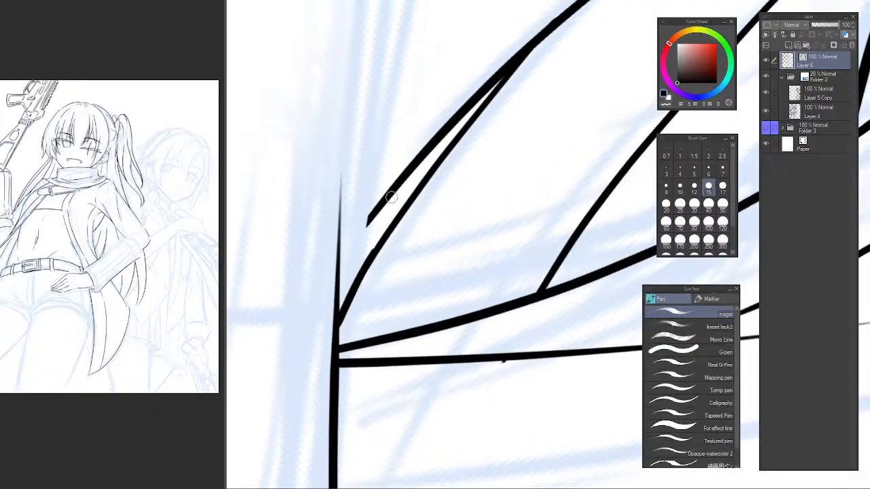
{"action": "left_click_drag", "start_coordinate": [421, 155], "coordinate": [276, 325]}
{"action": "key", "text": "ctrl+z"}
{"action": "key", "text": "ctrl+z"}
{"action": "mouse_move", "coordinate": [404, 173]}
{"action": "left_mouse_down"}
{"action": "mouse_move", "coordinate": [271, 353]}
{"action": "mouse_move", "coordinate": [272, 377]}
{"action": "left_mouse_up"}
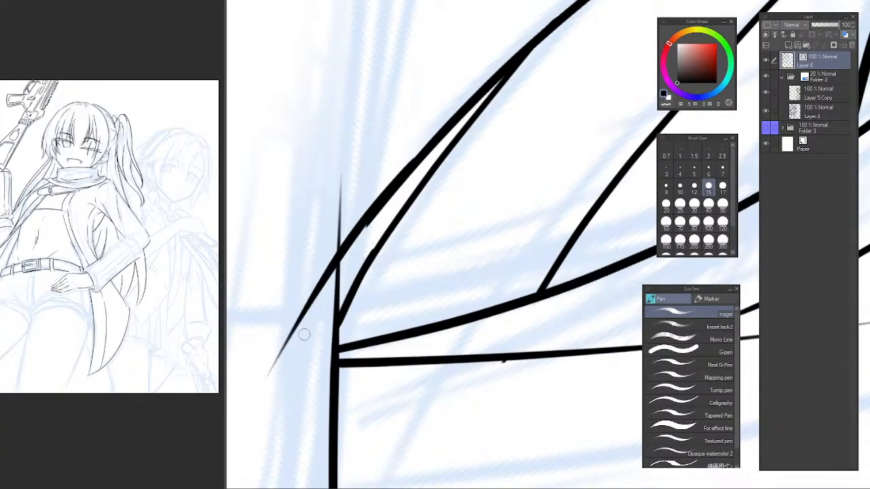
{"action": "key", "text": "ctrl+z"}
{"action": "left_click_drag", "start_coordinate": [394, 194], "coordinate": [272, 378]}
{"action": "key", "text": "ctrl+z"}
{"action": "left_click_drag", "start_coordinate": [373, 220], "coordinate": [278, 358]}
{"action": "key", "text": "e"}
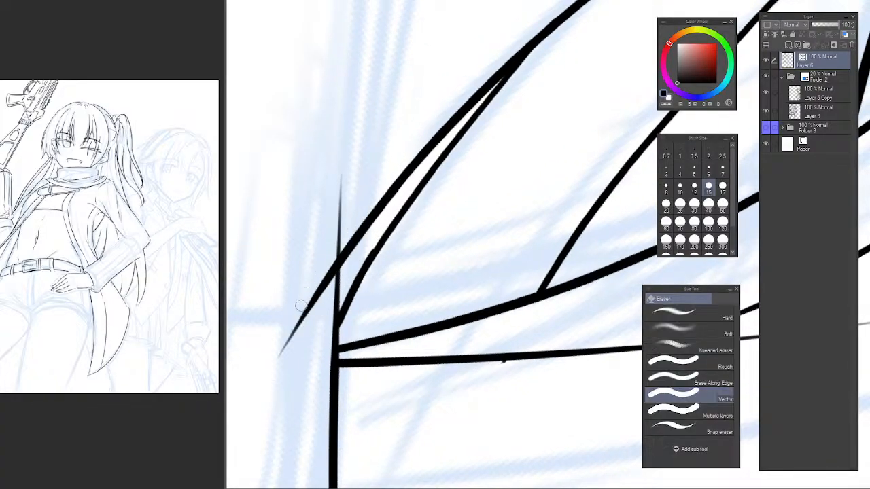
{"action": "left_click_drag", "start_coordinate": [314, 314], "coordinate": [298, 328]}
Examine the inked arm, torso and belt in both the mirrored and normal canvas views.
{"action": "left_click", "coordinate": [426, 286], "text": "alt"}
{"action": "left_click", "coordinate": [435, 299], "text": "alt"}
{"action": "left_click", "coordinate": [443, 309], "text": "alt"}
{"action": "left_click", "coordinate": [445, 311], "text": "alt"}
{"action": "left_click_drag", "start_coordinate": [443, 306], "coordinate": [437, 291]}
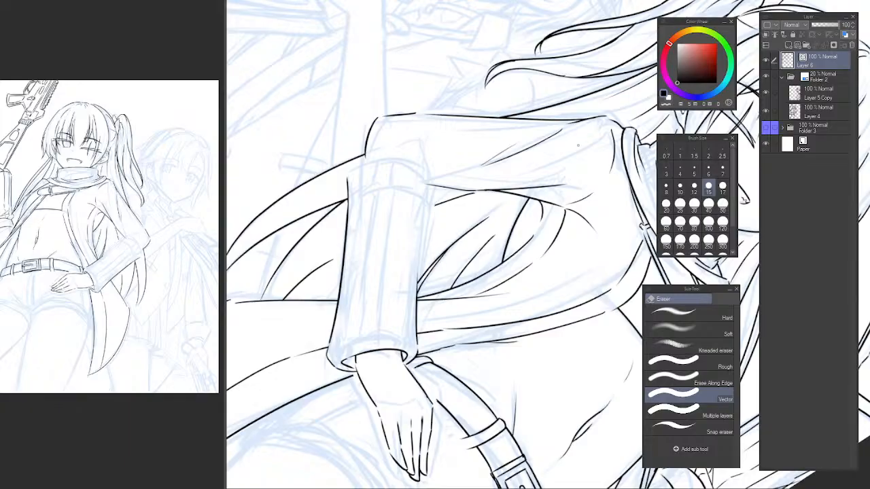
{"action": "key", "text": "r"}
{"action": "left_click_drag", "start_coordinate": [491, 245], "coordinate": [445, 232]}
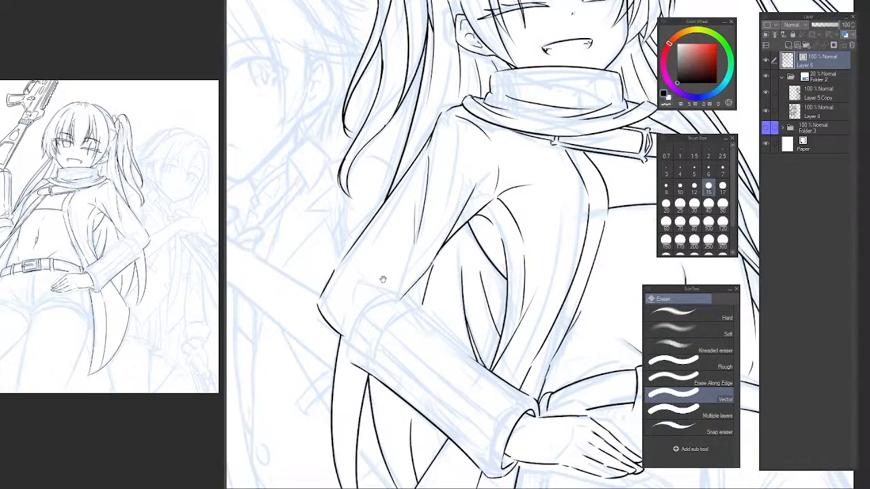
{"action": "left_click_drag", "start_coordinate": [382, 279], "coordinate": [368, 207]}
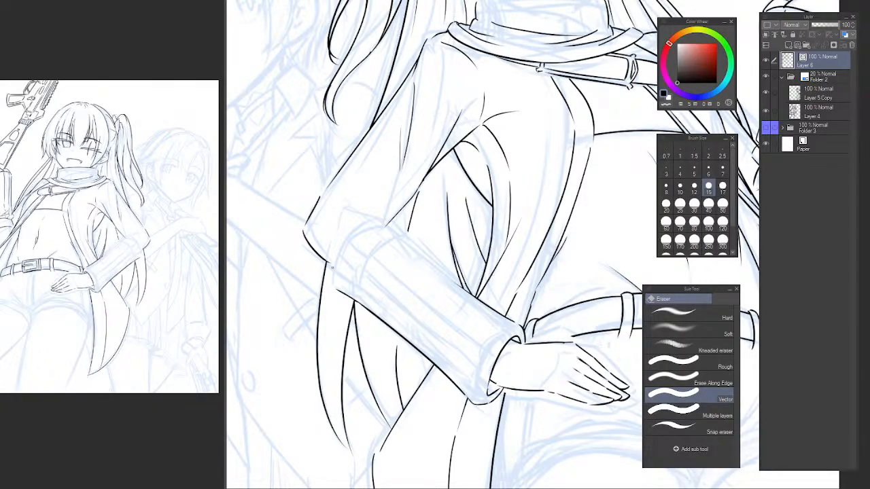
{"action": "left_click_drag", "start_coordinate": [441, 303], "coordinate": [344, 298]}
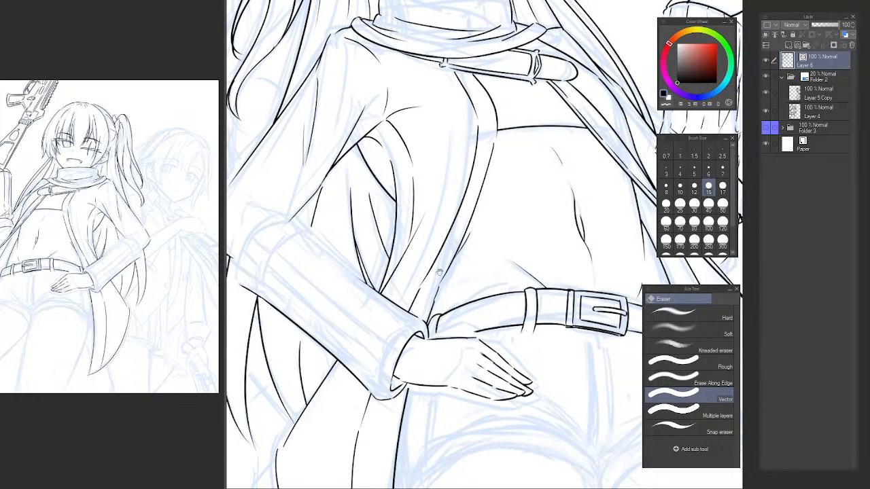
{"action": "key", "text": "h"}
{"action": "key", "text": "h"}
{"action": "left_click_drag", "start_coordinate": [475, 324], "coordinate": [411, 337]}
{"action": "key", "text": "h"}
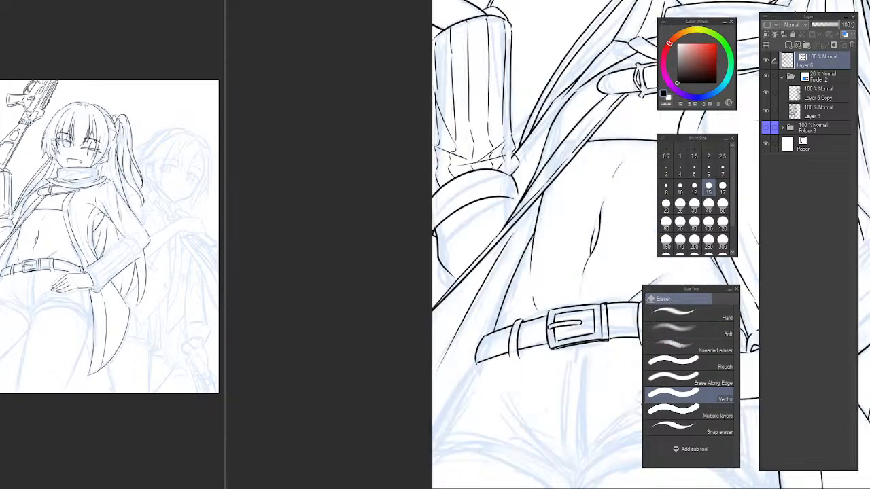
{"action": "left_click_drag", "start_coordinate": [639, 224], "coordinate": [361, 236]}
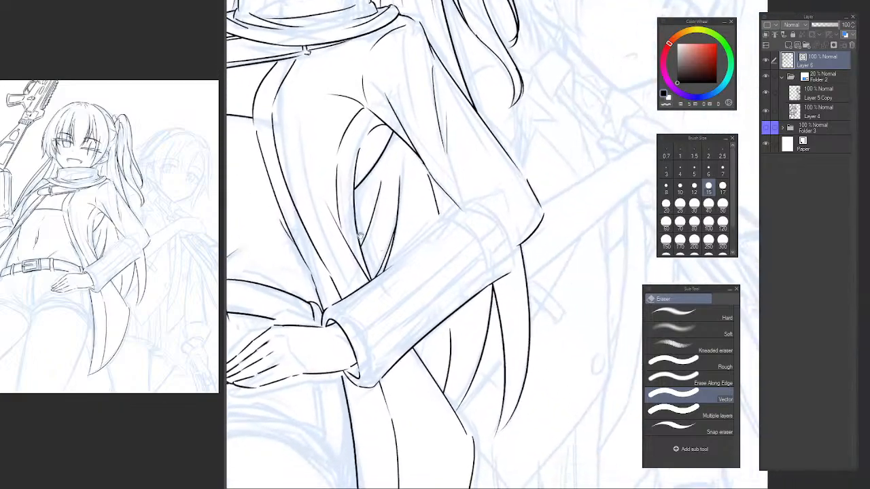
{"action": "scroll", "coordinate": [382, 292], "scroll_direction": "up", "scroll_amount": 1}
{"action": "left_click_drag", "start_coordinate": [387, 287], "coordinate": [392, 266]}
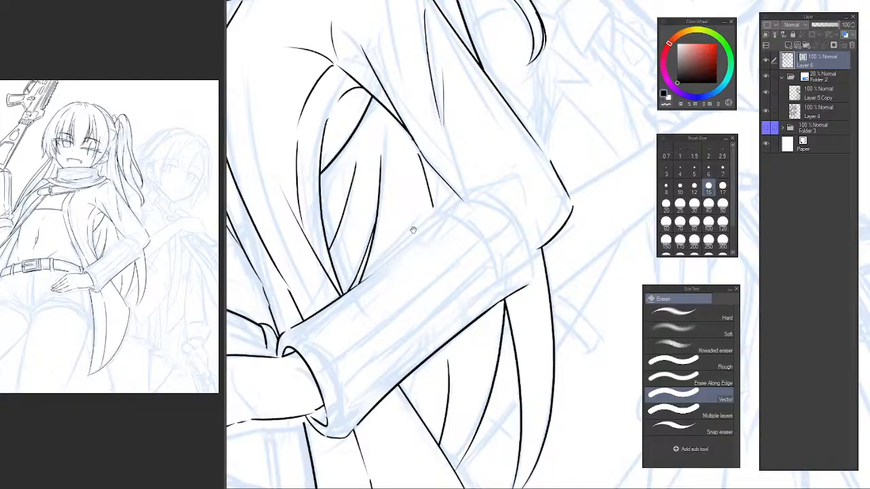
Ink the rest of the forearm sleeve's upper edge from the paired strands up to the band near the elbow.
{"action": "left_click", "coordinate": [384, 259]}
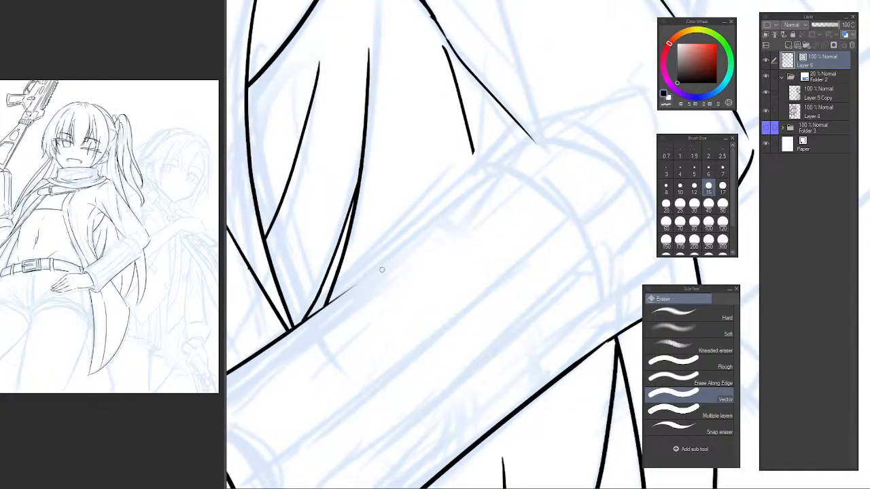
{"action": "key", "text": "p"}
{"action": "left_click_drag", "start_coordinate": [312, 316], "coordinate": [418, 240]}
{"action": "key", "text": "ctrl+z"}
{"action": "mouse_move", "coordinate": [315, 315]}
{"action": "left_mouse_down"}
{"action": "mouse_move", "coordinate": [514, 162]}
{"action": "mouse_move", "coordinate": [416, 238]}
{"action": "mouse_move", "coordinate": [510, 153]}
{"action": "left_mouse_up"}
{"action": "key", "text": "ctrl+z"}
{"action": "key", "text": "ctrl+z"}
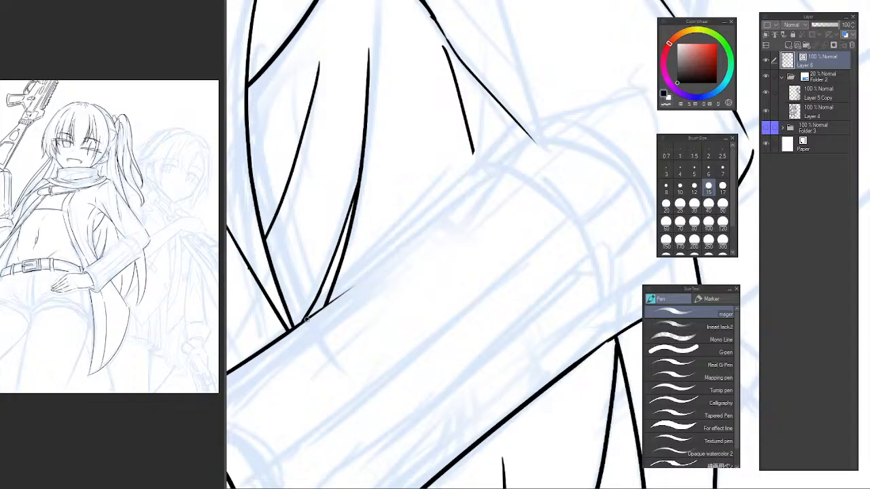
{"action": "left_click_drag", "start_coordinate": [308, 318], "coordinate": [500, 152]}
{"action": "key", "text": "ctrl+z"}
{"action": "left_click_drag", "start_coordinate": [318, 311], "coordinate": [511, 150]}
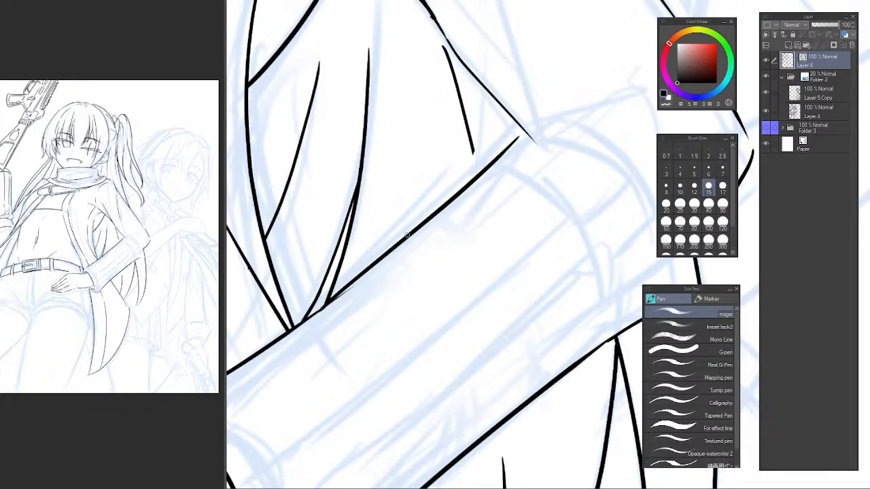
{"action": "key", "text": "ctrl+z"}
{"action": "mouse_move", "coordinate": [317, 320]}
{"action": "left_mouse_down"}
{"action": "mouse_move", "coordinate": [527, 143]}
{"action": "mouse_move", "coordinate": [371, 270]}
{"action": "mouse_move", "coordinate": [499, 160]}
{"action": "left_mouse_up"}
{"action": "key", "text": "ctrl+z"}
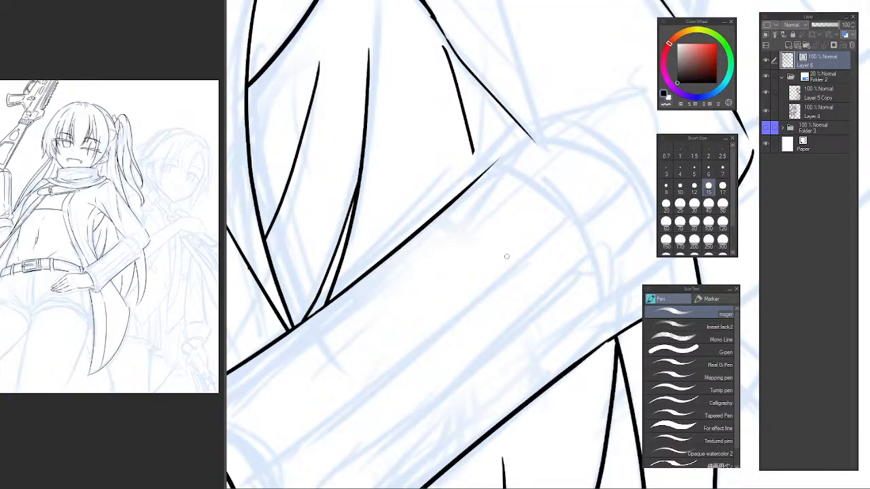
Erase the end of the sleeve's lower edge that extends past the pointed tip behind the arm.
{"action": "left_click_drag", "start_coordinate": [500, 263], "coordinate": [409, 215]}
{"action": "scroll", "coordinate": [425, 228], "scroll_direction": "down", "scroll_amount": 3}
{"action": "mouse_move", "coordinate": [439, 252]}
{"action": "left_mouse_down"}
{"action": "mouse_move", "coordinate": [453, 299]}
{"action": "mouse_move", "coordinate": [449, 189]}
{"action": "left_mouse_up"}
{"action": "scroll", "coordinate": [458, 275], "scroll_direction": "up", "scroll_amount": 3}
{"action": "key", "text": "e"}
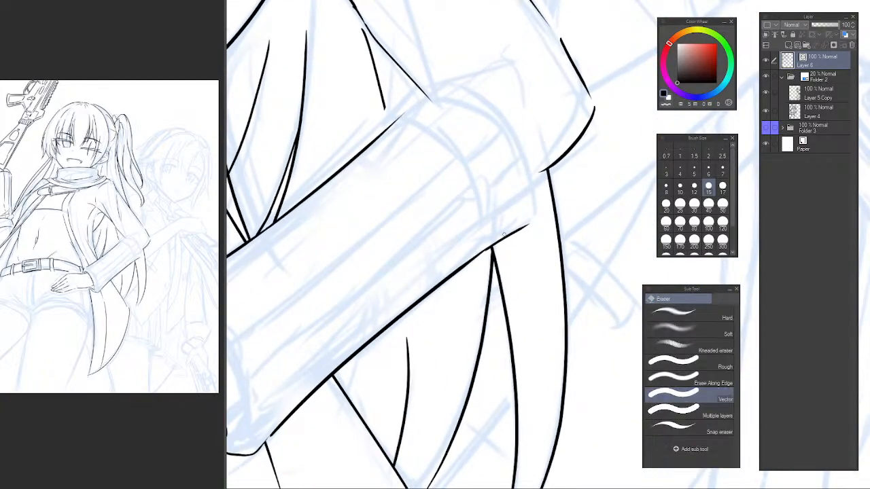
{"action": "left_click_drag", "start_coordinate": [503, 235], "coordinate": [487, 246]}
{"action": "left_click_drag", "start_coordinate": [451, 199], "coordinate": [455, 256]}
Ink the hem band near the elbow: its small hooked corner, short upper edge and curved outer rim.
{"action": "key", "text": "p"}
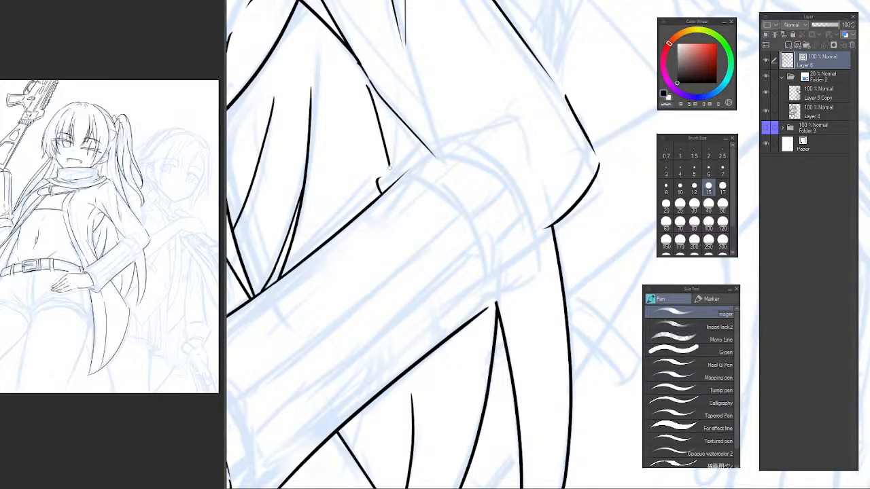
{"action": "left_click_drag", "start_coordinate": [384, 174], "coordinate": [423, 134]}
{"action": "key", "text": "ctrl+z"}
{"action": "mouse_move", "coordinate": [385, 169]}
{"action": "left_mouse_down"}
{"action": "mouse_move", "coordinate": [431, 131]}
{"action": "mouse_move", "coordinate": [483, 156]}
{"action": "mouse_move", "coordinate": [507, 186]}
{"action": "left_mouse_up"}
{"action": "key", "text": "ctrl+z"}
{"action": "key", "text": "ctrl+z"}
{"action": "mouse_move", "coordinate": [437, 127]}
{"action": "left_mouse_down"}
{"action": "mouse_move", "coordinate": [536, 235]}
{"action": "mouse_move", "coordinate": [441, 132]}
{"action": "mouse_move", "coordinate": [539, 227]}
{"action": "left_mouse_up"}
Ink the band's inner curve across the forearm from the upper sleeve edge to the end of the lower edge.
{"action": "key", "text": "ctrl+z"}
{"action": "mouse_move", "coordinate": [388, 182]}
{"action": "left_mouse_down"}
{"action": "mouse_move", "coordinate": [450, 206]}
{"action": "mouse_move", "coordinate": [434, 202]}
{"action": "mouse_move", "coordinate": [469, 275]}
{"action": "left_mouse_up"}
{"action": "key", "text": "ctrl+z"}
{"action": "key", "text": "ctrl+z"}
{"action": "left_click_drag", "start_coordinate": [401, 182], "coordinate": [486, 316]}
{"action": "key", "text": "ctrl+z"}
{"action": "key", "text": "ctrl+z"}
{"action": "mouse_move", "coordinate": [397, 179]}
{"action": "left_mouse_down"}
{"action": "mouse_move", "coordinate": [449, 207]}
{"action": "mouse_move", "coordinate": [486, 312]}
{"action": "mouse_move", "coordinate": [456, 217]}
{"action": "mouse_move", "coordinate": [486, 314]}
{"action": "left_mouse_up"}
{"action": "key", "text": "ctrl+z"}
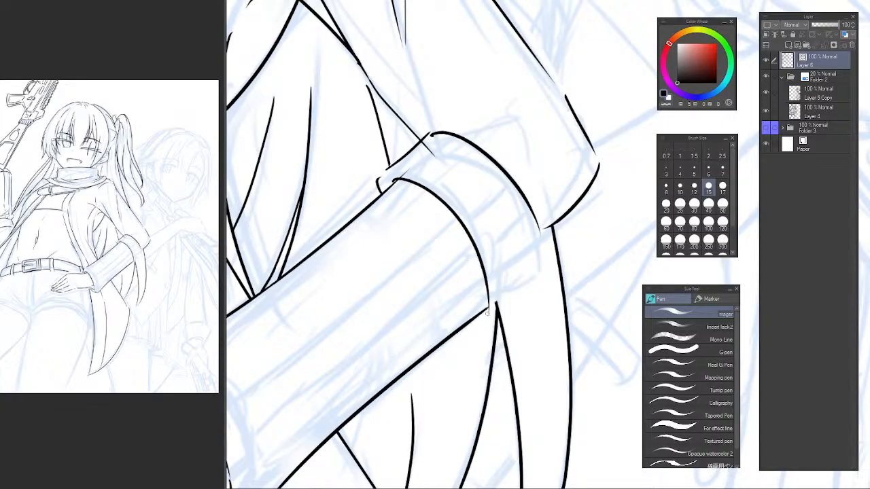
{"action": "key", "text": "ctrl+z"}
Ink the band's lower edge and short outer end below the elbow, and erase the pointed strand tip overlapping the band.
{"action": "mouse_move", "coordinate": [484, 312]}
{"action": "left_mouse_down"}
{"action": "mouse_move", "coordinate": [528, 290]}
{"action": "mouse_move", "coordinate": [541, 270]}
{"action": "left_mouse_up"}
{"action": "key", "text": "ctrl+z"}
{"action": "key", "text": "ctrl+z"}
{"action": "left_click_drag", "start_coordinate": [540, 231], "coordinate": [543, 269]}
{"action": "key", "text": "ctrl+z"}
{"action": "key", "text": "ctrl+z"}
{"action": "key", "text": "ctrl+z"}
{"action": "left_click_drag", "start_coordinate": [542, 237], "coordinate": [541, 270]}
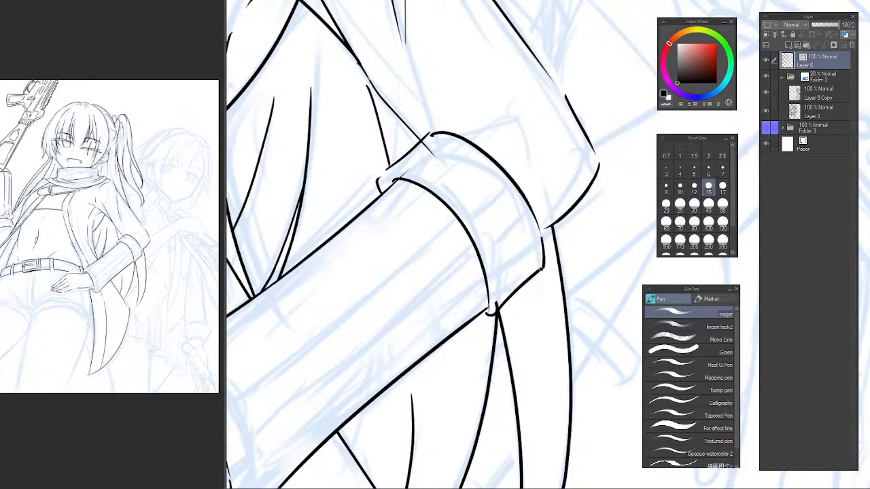
{"action": "key", "text": "ctrl+z"}
{"action": "left_click_drag", "start_coordinate": [467, 256], "coordinate": [436, 243]}
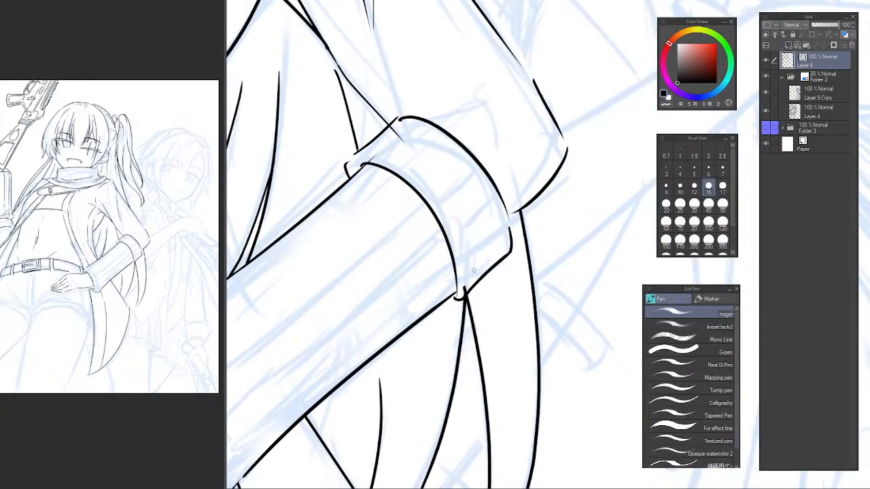
{"action": "key", "text": "e"}
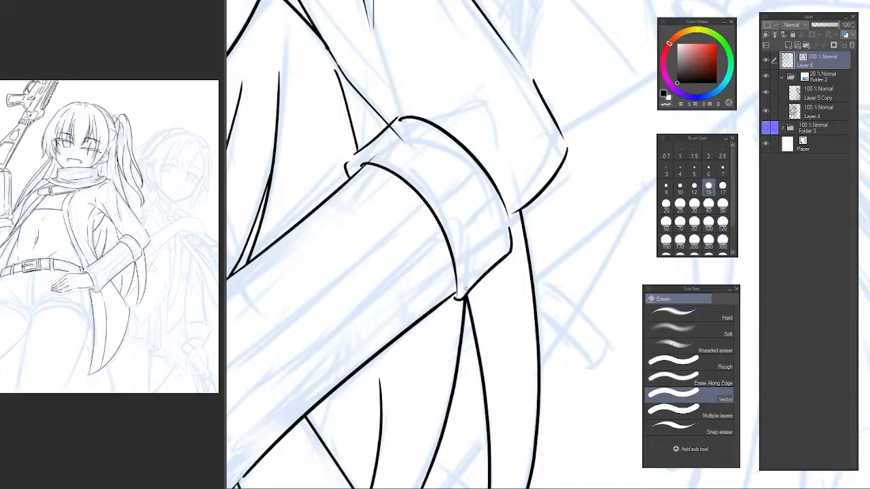
Redraw the forearm sleeve's upper edge just below the elbow band as a bulging curve and erase the old straight segment.
{"action": "left_click_drag", "start_coordinate": [450, 197], "coordinate": [425, 271]}
{"action": "left_click_drag", "start_coordinate": [424, 270], "coordinate": [442, 227]}
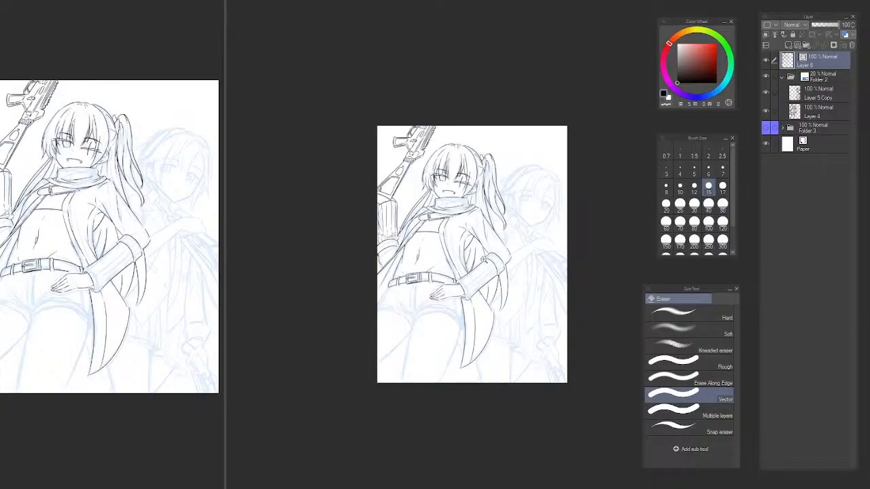
{"action": "scroll", "coordinate": [483, 262], "scroll_direction": "up", "scroll_amount": 5}
{"action": "left_click_drag", "start_coordinate": [476, 271], "coordinate": [488, 276]}
{"action": "key", "text": "p"}
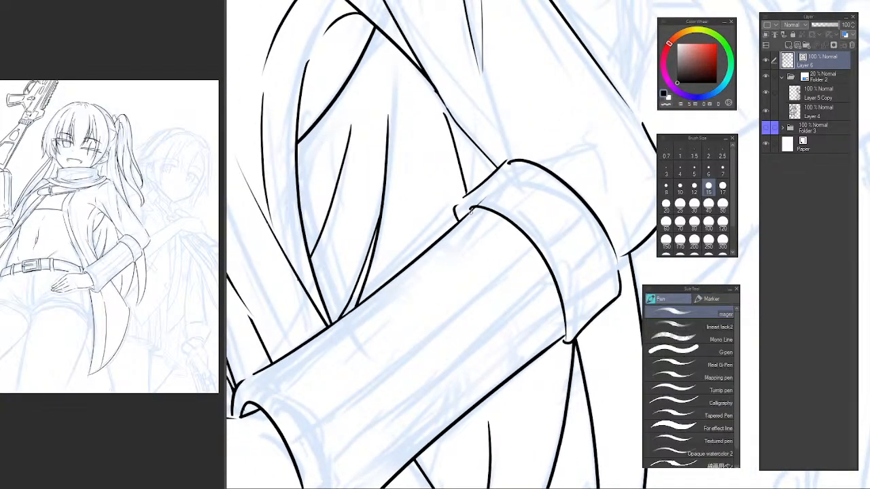
{"action": "mouse_move", "coordinate": [473, 209]}
{"action": "left_mouse_down"}
{"action": "mouse_move", "coordinate": [443, 217]}
{"action": "mouse_move", "coordinate": [400, 271]}
{"action": "left_mouse_up"}
{"action": "key", "text": "ctrl+z"}
{"action": "key", "text": "ctrl+z"}
{"action": "key", "text": "ctrl+z"}
{"action": "left_click_drag", "start_coordinate": [466, 210], "coordinate": [370, 306]}
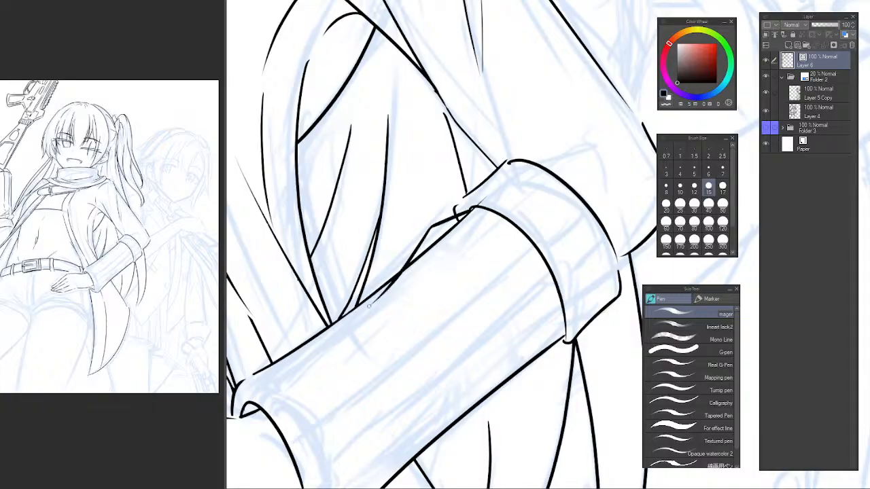
{"action": "key", "text": "ctrl+z"}
{"action": "left_click_drag", "start_coordinate": [467, 211], "coordinate": [382, 284]}
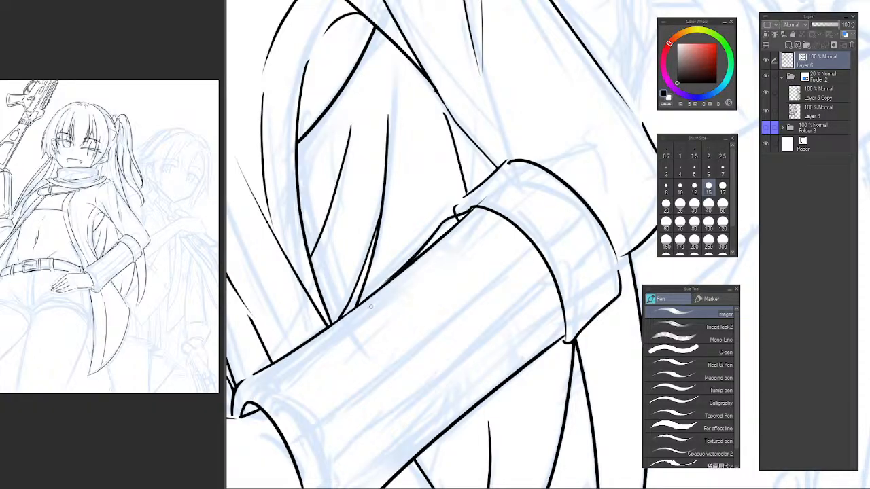
{"action": "key", "text": "e"}
{"action": "key", "text": "ctrl+z"}
{"action": "left_click_drag", "start_coordinate": [460, 221], "coordinate": [456, 224]}
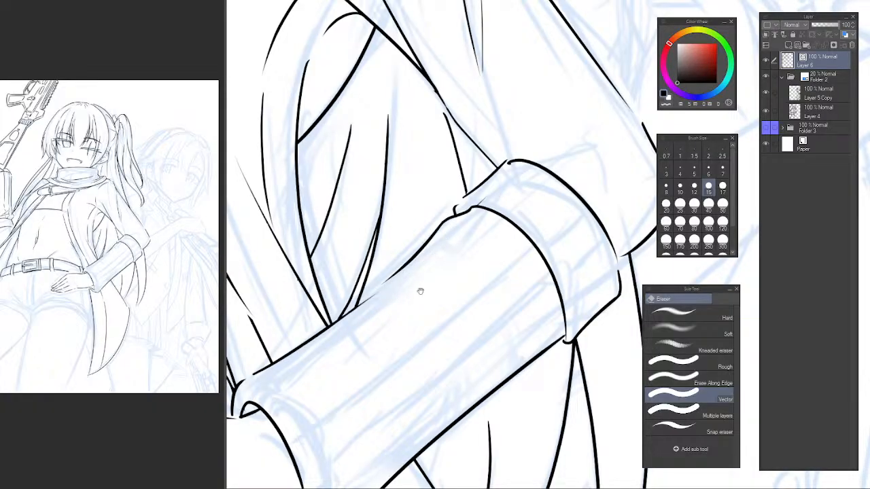
Redraw the sleeve's lower edge just below the band as an outward bulge and erase the straight line it replaces.
{"action": "left_click_drag", "start_coordinate": [420, 292], "coordinate": [435, 237]}
{"action": "key", "text": "h"}
{"action": "mouse_move", "coordinate": [569, 268]}
{"action": "left_mouse_down"}
{"action": "mouse_move", "coordinate": [295, 254]}
{"action": "mouse_move", "coordinate": [301, 171]}
{"action": "left_mouse_up"}
{"action": "key", "text": "p"}
{"action": "left_click_drag", "start_coordinate": [284, 208], "coordinate": [308, 227]}
{"action": "key", "text": "ctrl+z"}
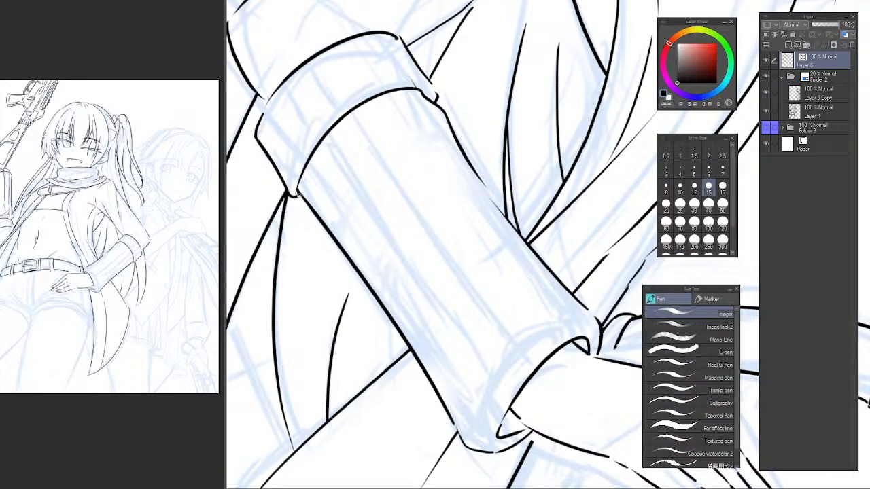
{"action": "mouse_move", "coordinate": [297, 194]}
{"action": "left_mouse_down"}
{"action": "mouse_move", "coordinate": [310, 228]}
{"action": "mouse_move", "coordinate": [350, 265]}
{"action": "left_mouse_up"}
{"action": "key", "text": "ctrl+z"}
{"action": "key", "text": "ctrl+z"}
{"action": "mouse_move", "coordinate": [298, 195]}
{"action": "left_mouse_down"}
{"action": "mouse_move", "coordinate": [315, 237]}
{"action": "mouse_move", "coordinate": [367, 279]}
{"action": "left_mouse_up"}
{"action": "key", "text": "ctrl+z"}
{"action": "key", "text": "ctrl+z"}
{"action": "left_click_drag", "start_coordinate": [314, 232], "coordinate": [364, 284]}
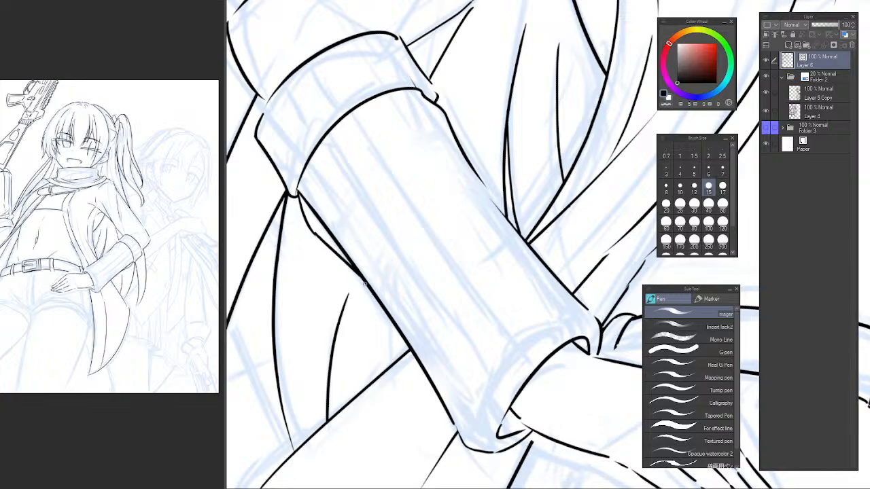
{"action": "key", "text": "e"}
{"action": "key", "text": "ctrl+z"}
Ink a thin curved crease across the sleeve just below the elbow band, running towards the band's lower corner.
{"action": "key", "text": "h"}
{"action": "mouse_move", "coordinate": [492, 248]}
{"action": "left_mouse_down"}
{"action": "mouse_move", "coordinate": [382, 247]}
{"action": "mouse_move", "coordinate": [394, 252]}
{"action": "left_mouse_up"}
{"action": "key", "text": "p"}
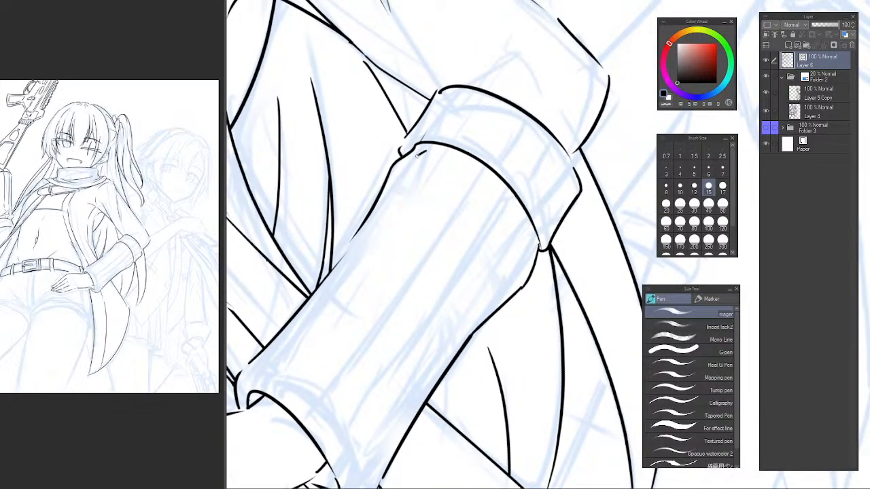
{"action": "key", "text": "ctrl+z"}
{"action": "mouse_move", "coordinate": [424, 154]}
{"action": "left_mouse_down"}
{"action": "mouse_move", "coordinate": [405, 171]}
{"action": "mouse_move", "coordinate": [392, 208]}
{"action": "mouse_move", "coordinate": [467, 184]}
{"action": "left_mouse_up"}
{"action": "key", "text": "ctrl+z"}
{"action": "key", "text": "ctrl+z"}
{"action": "key", "text": "ctrl+z"}
{"action": "mouse_move", "coordinate": [398, 198]}
{"action": "left_mouse_down"}
{"action": "mouse_move", "coordinate": [469, 185]}
{"action": "mouse_move", "coordinate": [402, 184]}
{"action": "mouse_move", "coordinate": [522, 219]}
{"action": "left_mouse_up"}
Ink a short fold branching off the crease near its lower end, and small fold marks beside the band's upper corner.
{"action": "key", "text": "ctrl+z"}
{"action": "key", "text": "ctrl+z"}
{"action": "left_click_drag", "start_coordinate": [404, 178], "coordinate": [463, 192]}
{"action": "left_click_drag", "start_coordinate": [503, 212], "coordinate": [530, 243]}
{"action": "key", "text": "ctrl+z"}
{"action": "key", "text": "ctrl+z"}
{"action": "mouse_move", "coordinate": [404, 178]}
{"action": "left_mouse_down"}
{"action": "mouse_move", "coordinate": [459, 185]}
{"action": "mouse_move", "coordinate": [527, 225]}
{"action": "left_mouse_up"}
{"action": "mouse_move", "coordinate": [465, 192]}
{"action": "left_mouse_down"}
{"action": "mouse_move", "coordinate": [492, 223]}
{"action": "mouse_move", "coordinate": [496, 255]}
{"action": "left_mouse_up"}
{"action": "key", "text": "ctrl+z"}
{"action": "key", "text": "ctrl+z"}
{"action": "left_click_drag", "start_coordinate": [477, 198], "coordinate": [501, 261]}
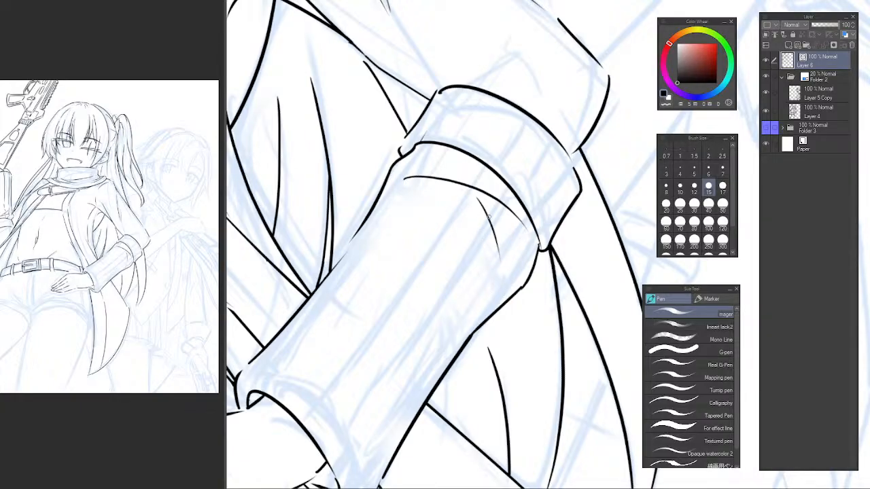
{"action": "left_click_drag", "start_coordinate": [401, 192], "coordinate": [414, 214]}
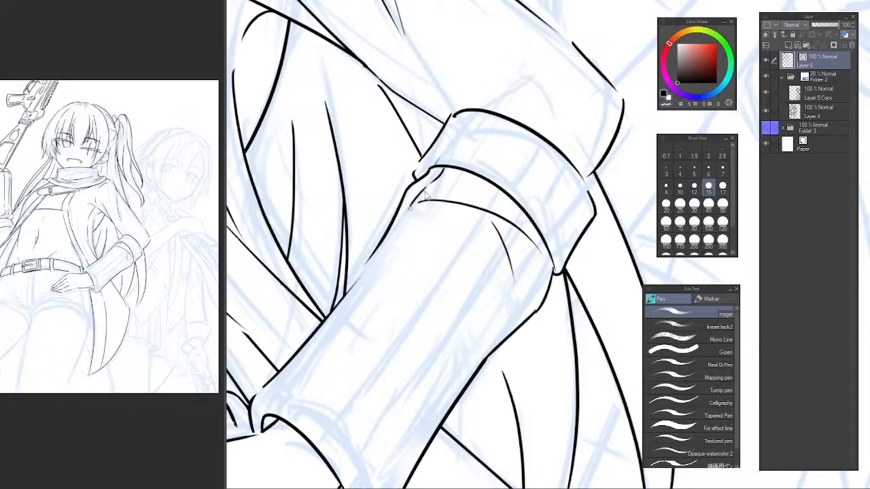
Ink the first long knit rib just inside the sleeve's upper edge, from the elbow band down to the wrist cuff.
{"action": "mouse_move", "coordinate": [407, 216]}
{"action": "left_mouse_down"}
{"action": "mouse_move", "coordinate": [427, 167]}
{"action": "mouse_move", "coordinate": [297, 331]}
{"action": "left_mouse_up"}
{"action": "key", "text": "ctrl+z"}
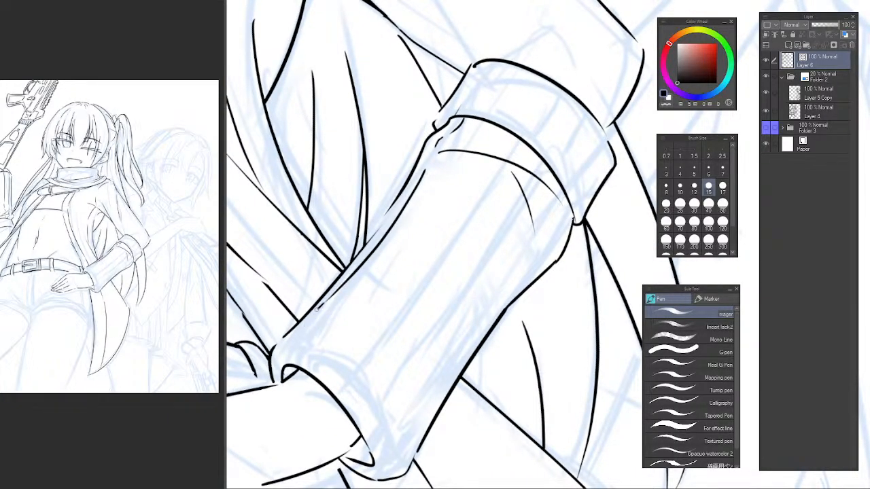
{"action": "key", "text": "ctrl+z"}
{"action": "left_click_drag", "start_coordinate": [322, 303], "coordinate": [282, 360]}
{"action": "key", "text": "ctrl+z"}
Ink the second sleeve rib, with short marks crossing the crease and a long line down to the cuff.
{"action": "mouse_move", "coordinate": [412, 322]}
{"action": "left_mouse_down"}
{"action": "mouse_move", "coordinate": [374, 285]}
{"action": "mouse_move", "coordinate": [390, 322]}
{"action": "mouse_move", "coordinate": [338, 342]}
{"action": "mouse_move", "coordinate": [361, 331]}
{"action": "left_mouse_up"}
{"action": "left_click_drag", "start_coordinate": [478, 132], "coordinate": [328, 341]}
{"action": "key", "text": "ctrl+z"}
{"action": "key", "text": "ctrl+z"}
{"action": "key", "text": "ctrl+z"}
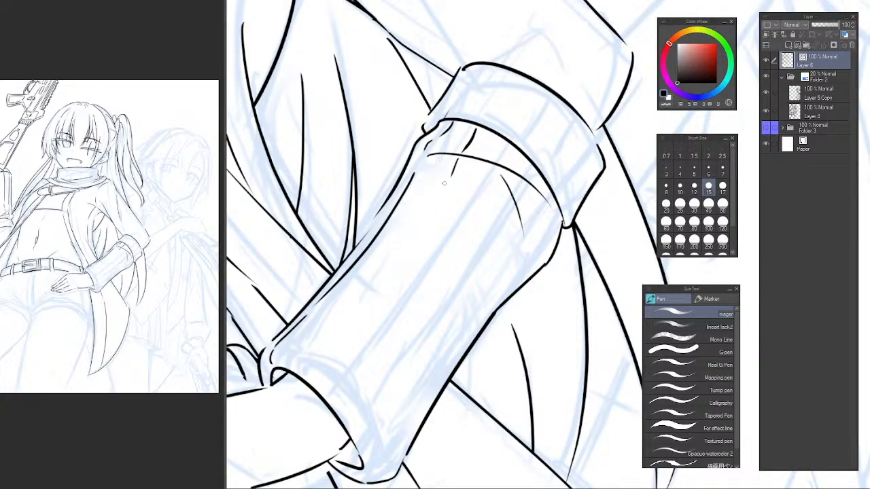
{"action": "mouse_move", "coordinate": [446, 181]}
{"action": "left_mouse_down"}
{"action": "mouse_move", "coordinate": [374, 280]}
{"action": "mouse_move", "coordinate": [301, 368]}
{"action": "left_mouse_up"}
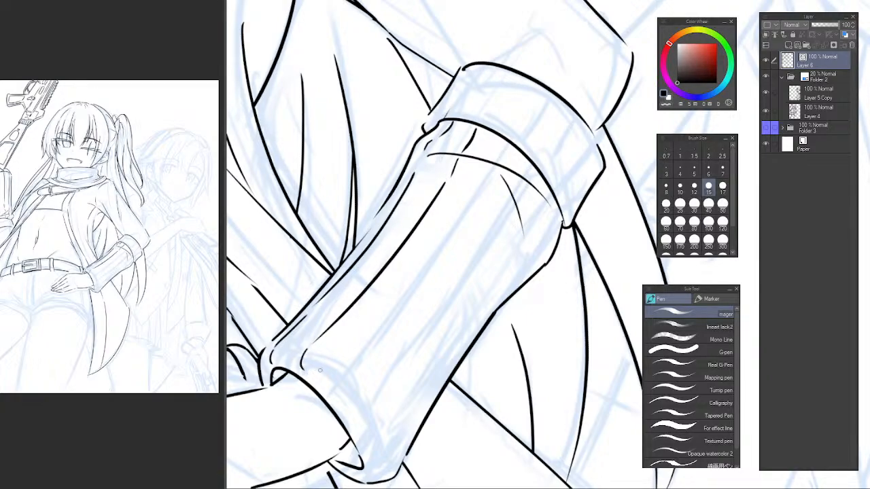
Ink the third and fourth long ribs along the middle of the sleeve, with short marks on the cuff.
{"action": "mouse_move", "coordinate": [359, 368]}
{"action": "left_mouse_down"}
{"action": "mouse_move", "coordinate": [327, 343]}
{"action": "mouse_move", "coordinate": [298, 369]}
{"action": "left_mouse_up"}
{"action": "mouse_move", "coordinate": [324, 341]}
{"action": "left_mouse_down"}
{"action": "mouse_move", "coordinate": [481, 117]}
{"action": "mouse_move", "coordinate": [468, 134]}
{"action": "left_mouse_up"}
{"action": "key", "text": "ctrl+z"}
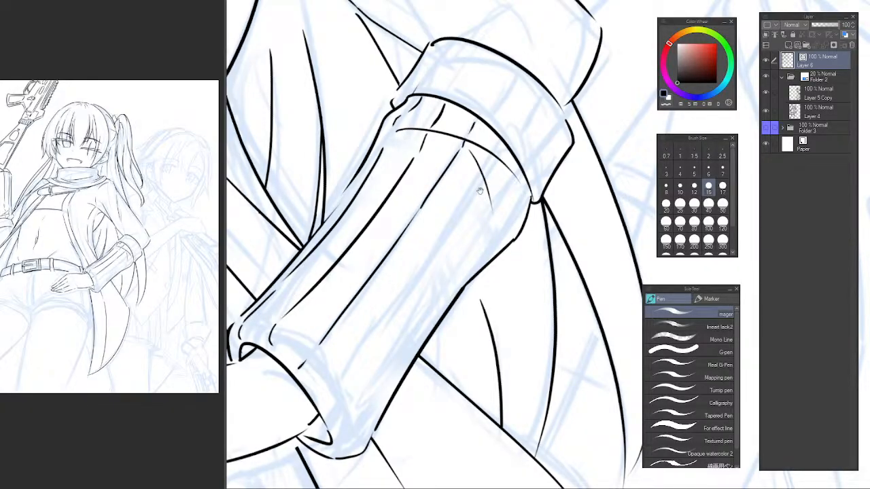
{"action": "left_click_drag", "start_coordinate": [479, 192], "coordinate": [457, 162]}
{"action": "left_click_drag", "start_coordinate": [477, 116], "coordinate": [358, 304]}
{"action": "left_click_drag", "start_coordinate": [366, 297], "coordinate": [296, 375]}
Ink the last rib along the sleeve's lower edge and a short stroke near the band's lower corner.
{"action": "mouse_move", "coordinate": [313, 408]}
{"action": "left_mouse_down"}
{"action": "mouse_move", "coordinate": [338, 392]}
{"action": "mouse_move", "coordinate": [431, 237]}
{"action": "left_mouse_up"}
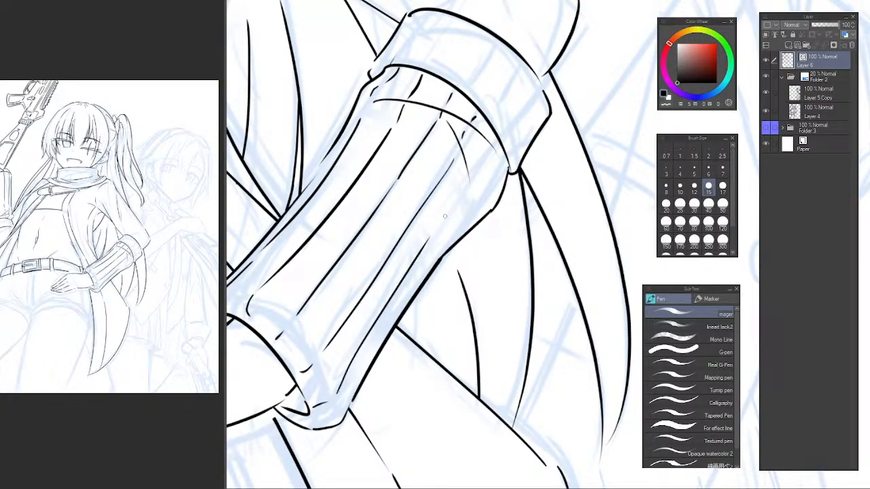
{"action": "key", "text": "ctrl+z"}
{"action": "mouse_move", "coordinate": [318, 405]}
{"action": "left_mouse_down"}
{"action": "mouse_move", "coordinate": [333, 406]}
{"action": "mouse_move", "coordinate": [367, 326]}
{"action": "left_mouse_up"}
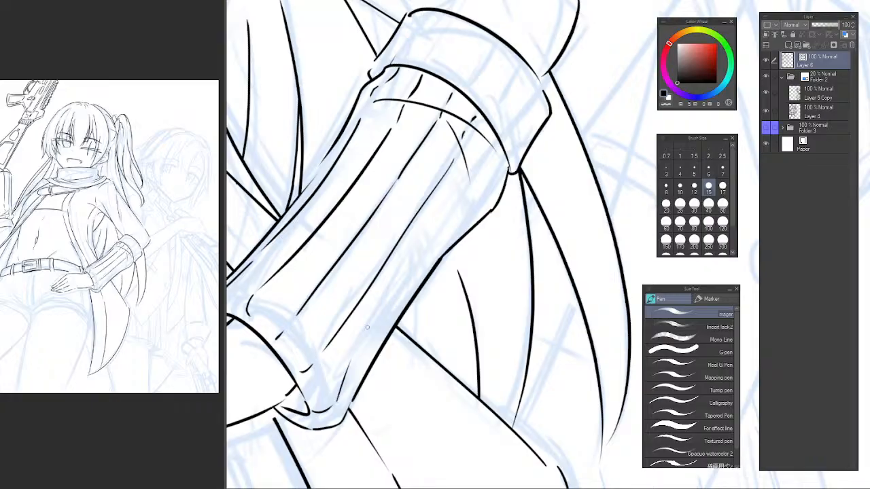
{"action": "key", "text": "ctrl+z"}
{"action": "mouse_move", "coordinate": [341, 390]}
{"action": "left_mouse_down"}
{"action": "mouse_move", "coordinate": [448, 225]}
{"action": "mouse_move", "coordinate": [433, 245]}
{"action": "mouse_move", "coordinate": [486, 184]}
{"action": "left_mouse_up"}
{"action": "key", "text": "ctrl+z"}
{"action": "key", "text": "ctrl+z"}
{"action": "left_click_drag", "start_coordinate": [427, 255], "coordinate": [496, 155]}
{"action": "key", "text": "ctrl+z"}
{"action": "left_click_drag", "start_coordinate": [477, 190], "coordinate": [495, 160]}
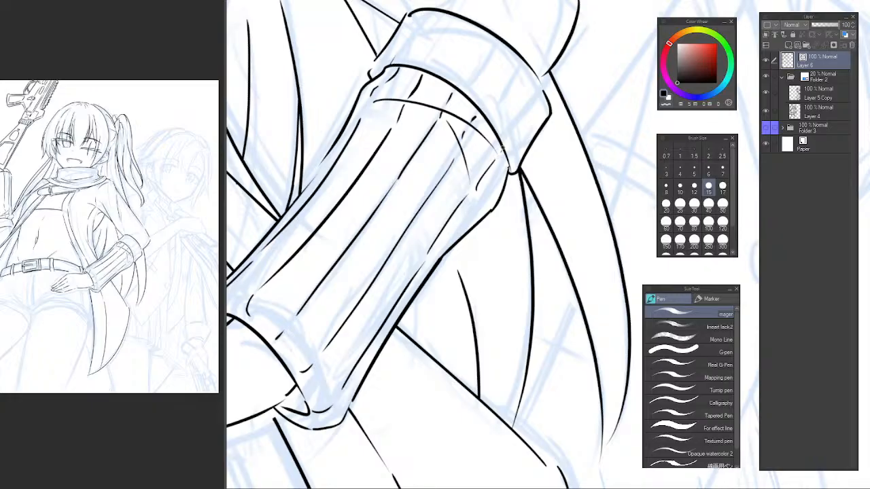
Ink short broken rib marks across the elbow band, following its curve from the upper edge to the lower end.
{"action": "left_click_drag", "start_coordinate": [524, 133], "coordinate": [479, 220]}
{"action": "mouse_move", "coordinate": [362, 220]}
{"action": "left_mouse_down"}
{"action": "mouse_move", "coordinate": [337, 278]}
{"action": "mouse_move", "coordinate": [344, 257]}
{"action": "mouse_move", "coordinate": [316, 256]}
{"action": "mouse_move", "coordinate": [333, 214]}
{"action": "left_mouse_up"}
{"action": "left_click", "coordinate": [322, 262]}
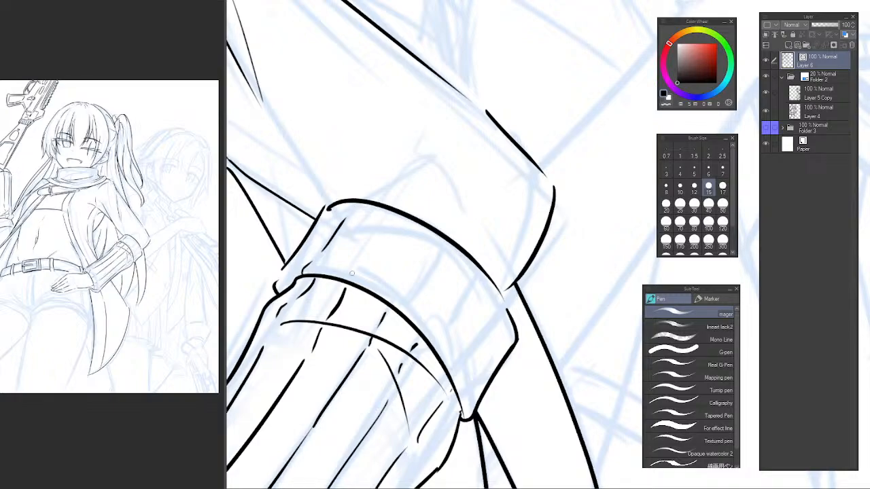
{"action": "left_click_drag", "start_coordinate": [366, 250], "coordinate": [354, 275]}
{"action": "left_click_drag", "start_coordinate": [439, 241], "coordinate": [421, 275]}
{"action": "left_click_drag", "start_coordinate": [481, 271], "coordinate": [447, 331]}
{"action": "mouse_move", "coordinate": [496, 315]}
{"action": "left_mouse_down"}
{"action": "mouse_move", "coordinate": [462, 379]}
{"action": "mouse_move", "coordinate": [435, 382]}
{"action": "left_mouse_up"}
{"action": "left_click_drag", "start_coordinate": [498, 354], "coordinate": [501, 236]}
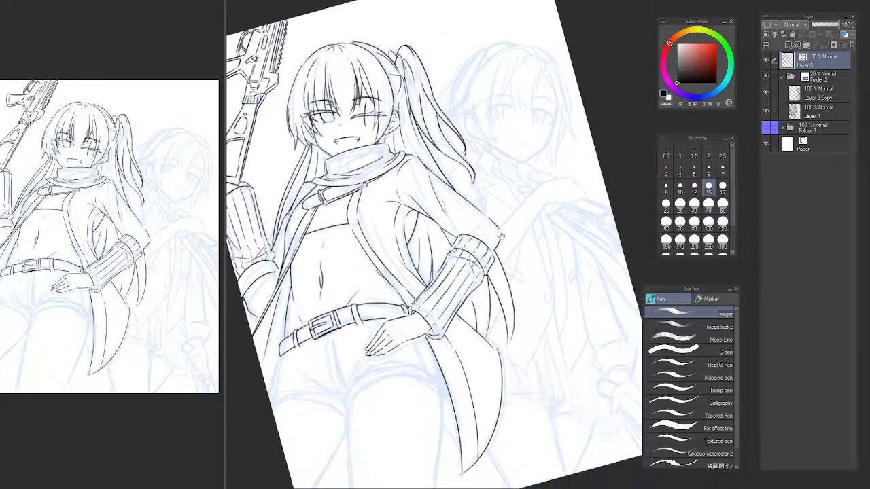
Rework the small hooked corner of the cuff opening above the wrist by erasing part of it and re-inking the short line.
{"action": "key", "text": "ctrl+at"}
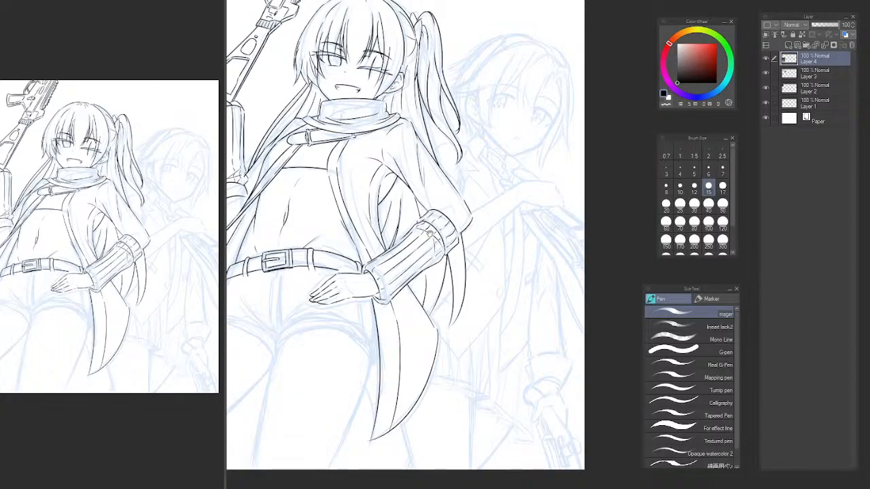
{"action": "scroll", "coordinate": [430, 232], "scroll_direction": "up", "scroll_amount": 5}
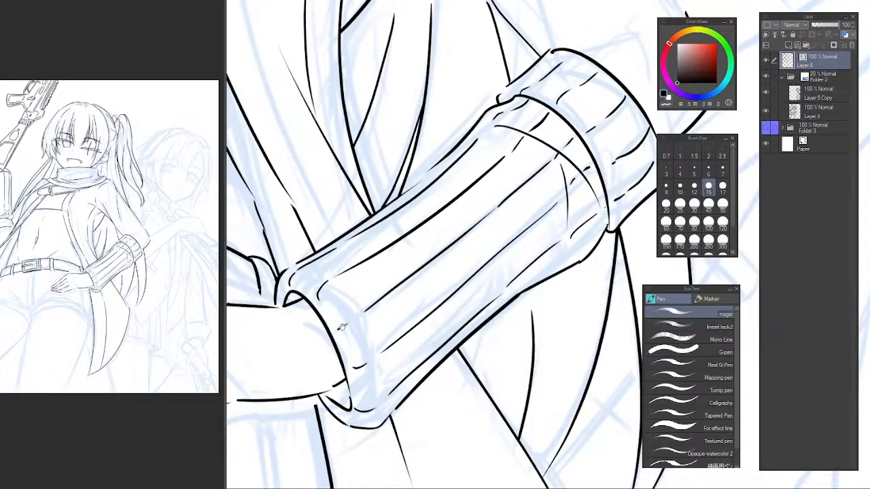
{"action": "left_click_drag", "start_coordinate": [342, 328], "coordinate": [347, 314]}
{"action": "key", "text": "e"}
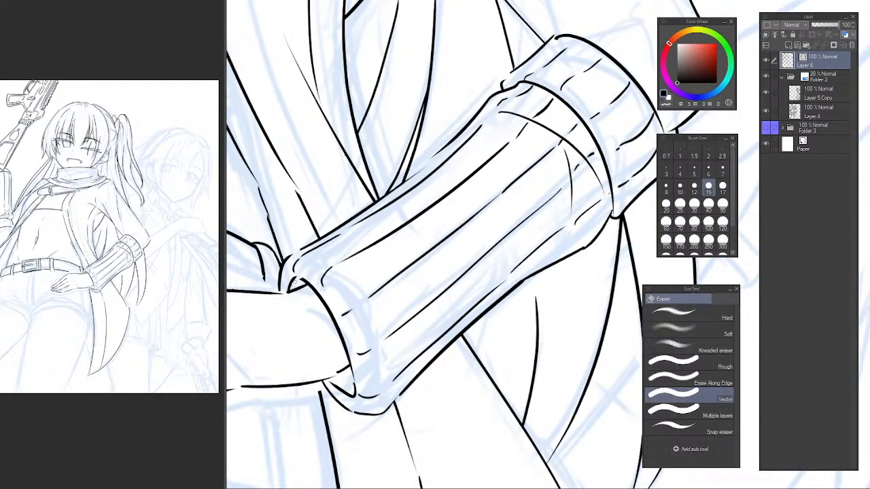
{"action": "key", "text": "p"}
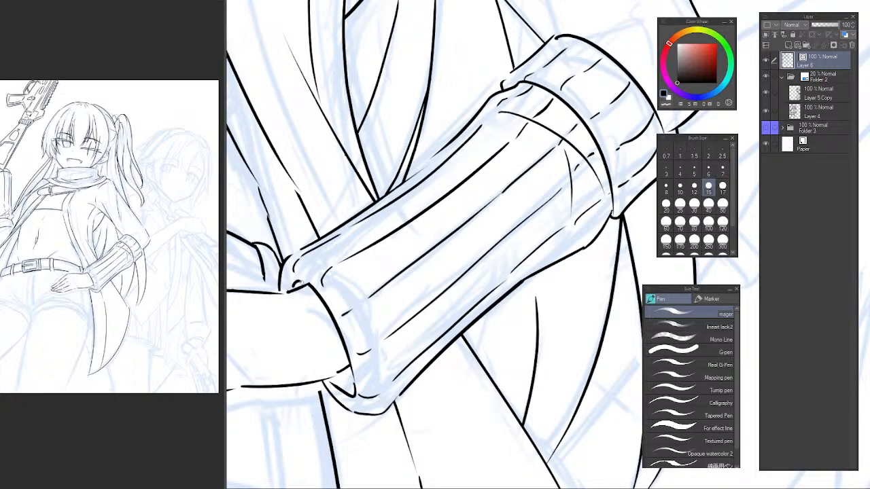
{"action": "left_click_drag", "start_coordinate": [297, 284], "coordinate": [310, 289]}
{"action": "left_click_drag", "start_coordinate": [378, 274], "coordinate": [370, 297]}
Save the drawing.
{"action": "scroll", "coordinate": [350, 285], "scroll_direction": "down", "scroll_amount": 1}
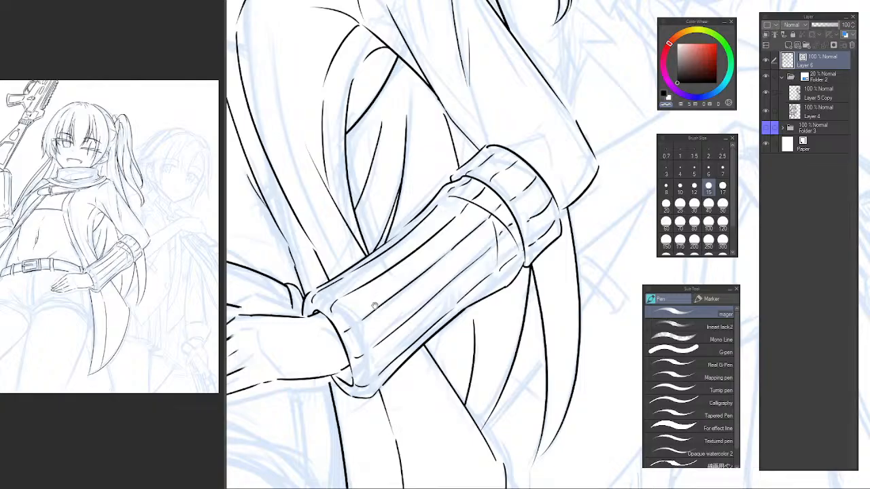
{"action": "left_click_drag", "start_coordinate": [379, 311], "coordinate": [370, 311]}
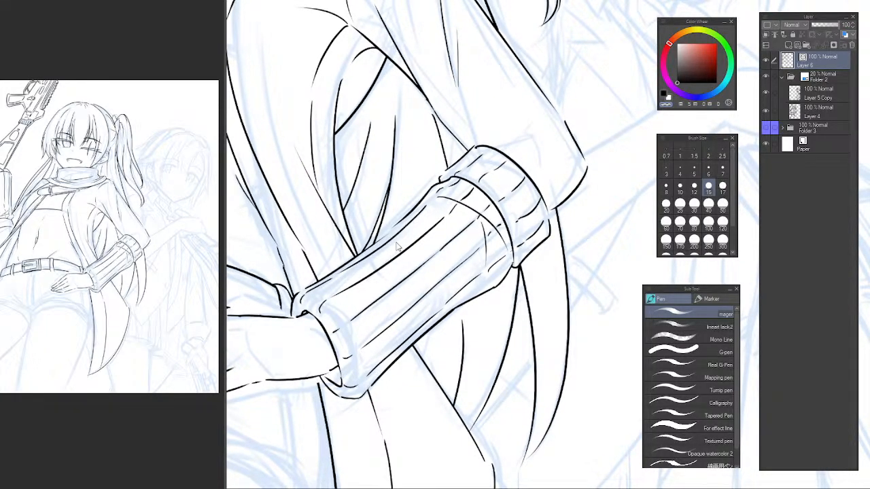
{"action": "key", "text": "ctrl+s"}
Ink the wrist end of a stripe on the sleeve as a short line offset along the cuff rim.
{"action": "scroll", "coordinate": [469, 141], "scroll_direction": "down", "scroll_amount": 6}
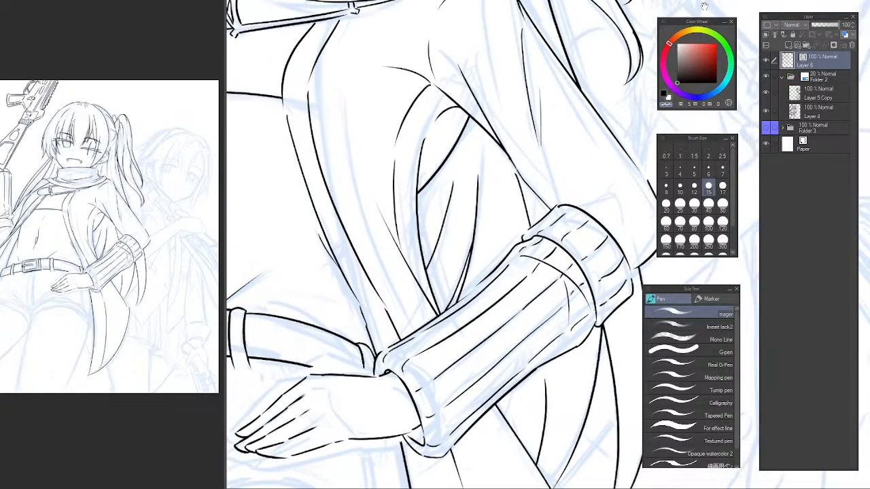
{"action": "scroll", "coordinate": [469, 142], "scroll_direction": "down", "scroll_amount": 5}
{"action": "scroll", "coordinate": [476, 138], "scroll_direction": "up", "scroll_amount": 3}
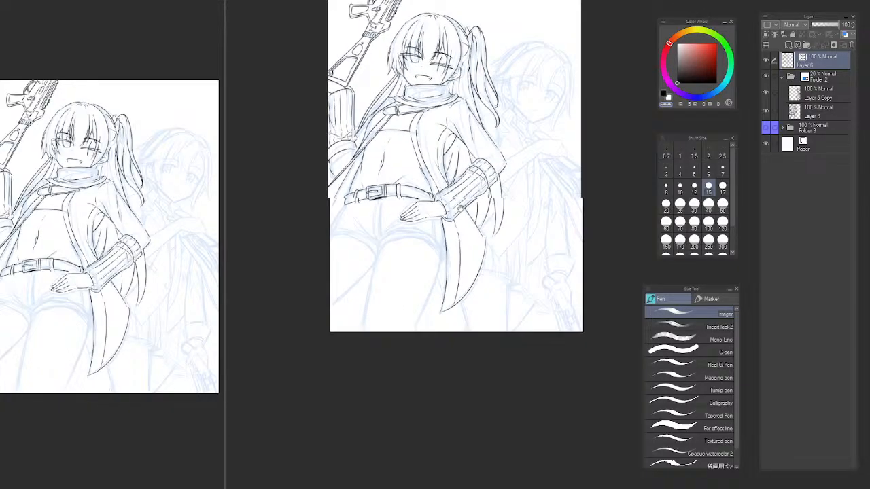
{"action": "scroll", "coordinate": [461, 210], "scroll_direction": "up", "scroll_amount": 6}
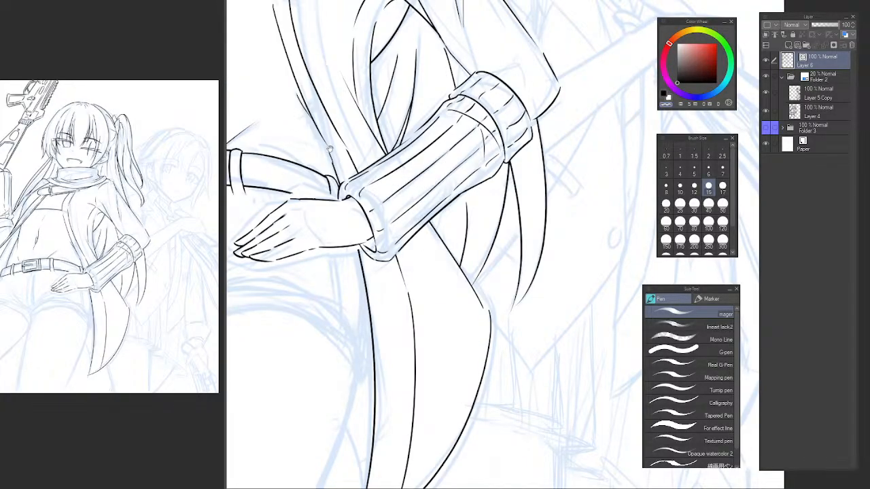
{"action": "scroll", "coordinate": [367, 186], "scroll_direction": "up", "scroll_amount": 2}
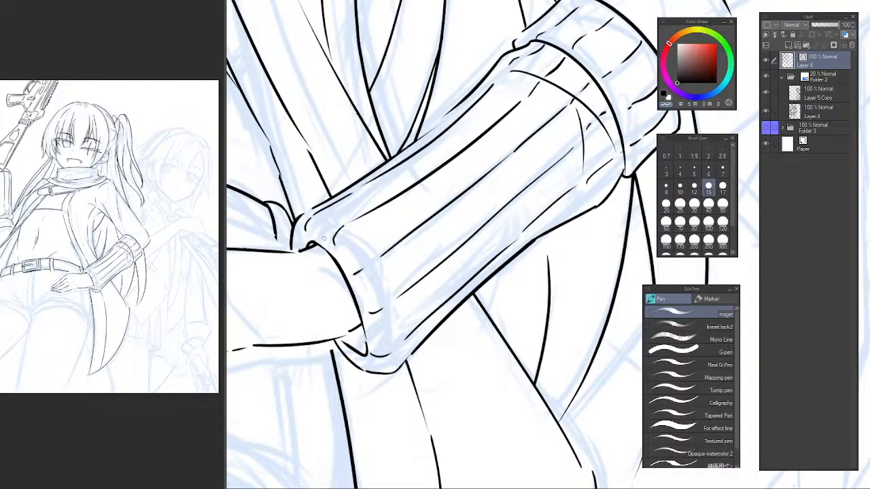
{"action": "key", "text": "c"}
{"action": "left_click_drag", "start_coordinate": [322, 239], "coordinate": [339, 288]}
{"action": "key", "text": "ctrl+z"}
Ink the stripe's long lower edge from the cuff rim up the sleeve and across the elbow band.
{"action": "scroll", "coordinate": [375, 252], "scroll_direction": "up", "scroll_amount": 1}
{"action": "left_click_drag", "start_coordinate": [306, 307], "coordinate": [534, 131]}
{"action": "key", "text": "ctrl+z"}
{"action": "left_click_drag", "start_coordinate": [308, 306], "coordinate": [511, 136]}
{"action": "key", "text": "ctrl+z"}
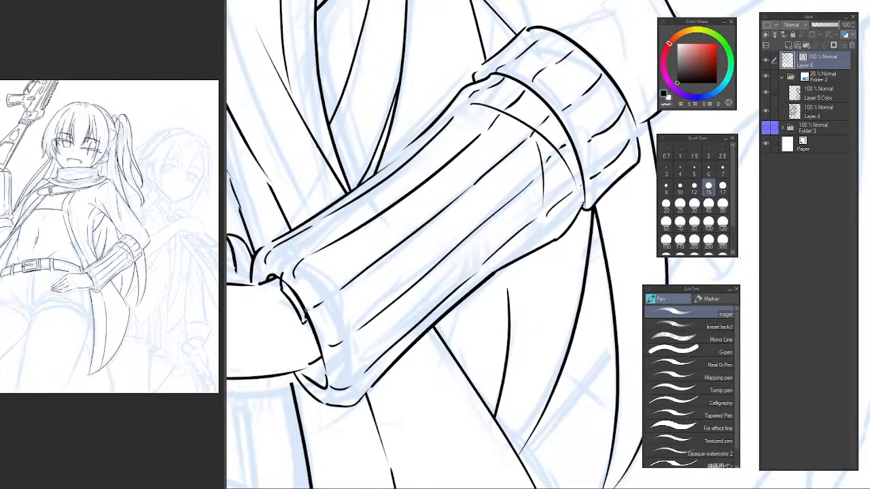
{"action": "mouse_move", "coordinate": [307, 309]}
{"action": "left_mouse_down"}
{"action": "mouse_move", "coordinate": [524, 132]}
{"action": "mouse_move", "coordinate": [458, 191]}
{"action": "mouse_move", "coordinate": [486, 161]}
{"action": "left_mouse_up"}
{"action": "key", "text": "ctrl+z"}
{"action": "left_click_drag", "start_coordinate": [457, 196], "coordinate": [524, 127]}
{"action": "key", "text": "ctrl+z"}
{"action": "key", "text": "ctrl+z"}
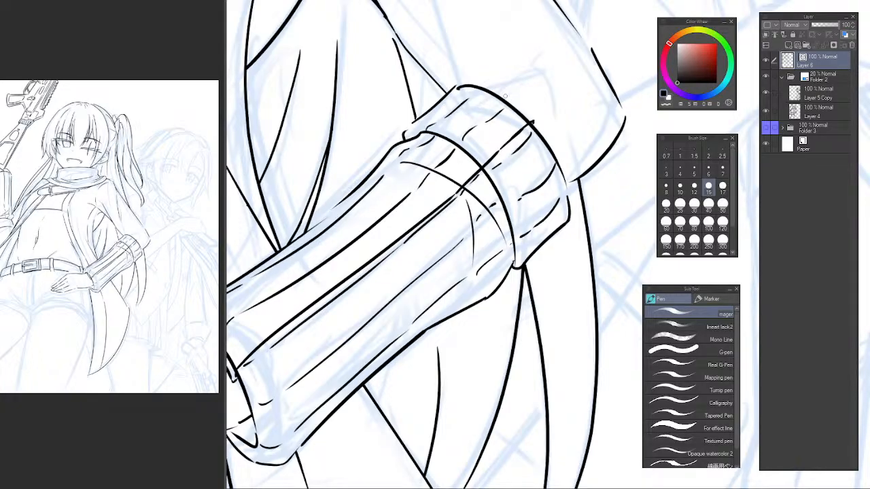
Ink the stripe's long upper edge parallel to the lower one, from the cuff to the band's outer rim.
{"action": "left_click_drag", "start_coordinate": [368, 208], "coordinate": [456, 186]}
{"action": "left_click_drag", "start_coordinate": [301, 308], "coordinate": [397, 242]}
{"action": "key", "text": "ctrl+z"}
{"action": "left_click_drag", "start_coordinate": [308, 299], "coordinate": [476, 176]}
{"action": "key", "text": "ctrl+z"}
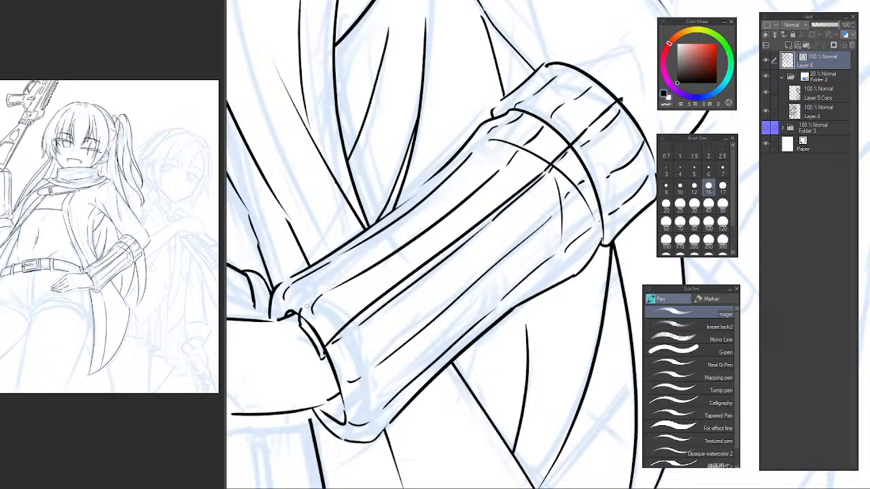
{"action": "mouse_move", "coordinate": [306, 305]}
{"action": "left_mouse_down"}
{"action": "mouse_move", "coordinate": [509, 145]}
{"action": "mouse_move", "coordinate": [418, 238]}
{"action": "mouse_move", "coordinate": [487, 169]}
{"action": "left_mouse_up"}
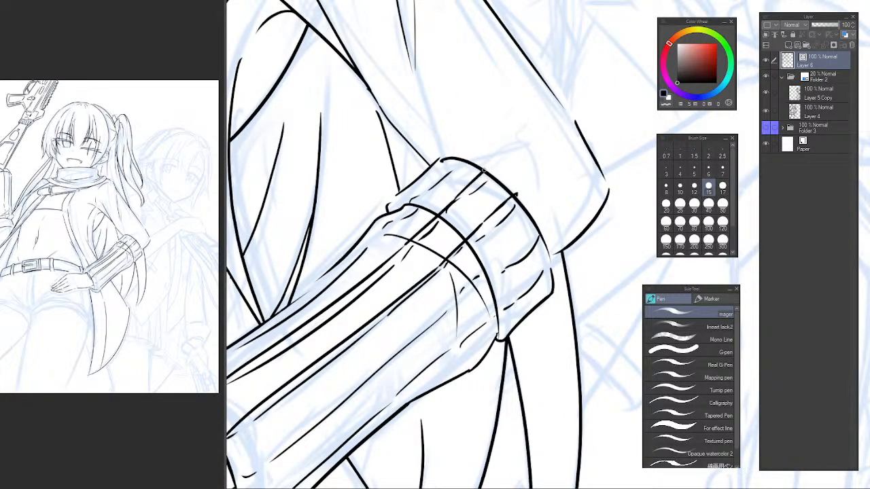
Close the stripe's elbow end with a short raised line over the band's rim, and erase the band and crease lines inside it.
{"action": "key", "text": "ctrl+z"}
{"action": "mouse_move", "coordinate": [451, 202]}
{"action": "left_mouse_down"}
{"action": "mouse_move", "coordinate": [486, 170]}
{"action": "mouse_move", "coordinate": [517, 194]}
{"action": "left_mouse_up"}
{"action": "key", "text": "ctrl+z"}
{"action": "key", "text": "e"}
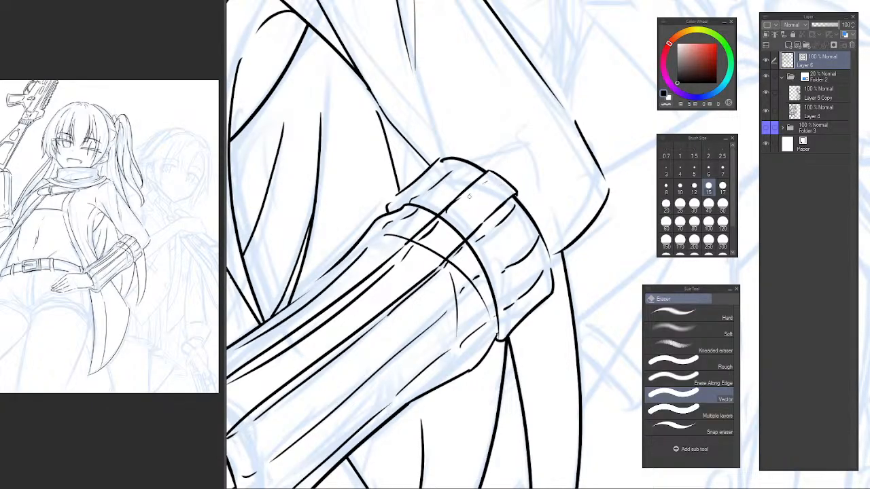
{"action": "mouse_move", "coordinate": [445, 216]}
{"action": "left_mouse_down"}
{"action": "mouse_move", "coordinate": [420, 253]}
{"action": "mouse_move", "coordinate": [389, 269]}
{"action": "left_mouse_up"}
{"action": "left_click_drag", "start_coordinate": [274, 347], "coordinate": [443, 228]}
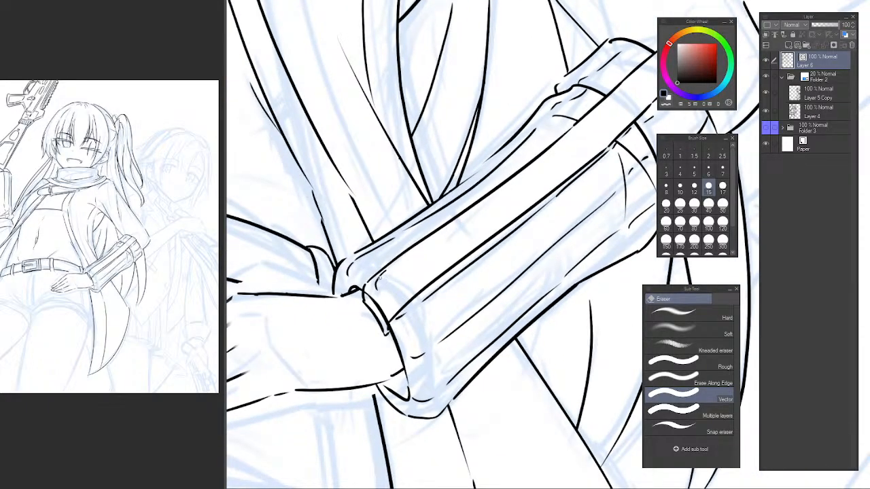
Erase the stray line end at the stripe's wrist corner and ink a small round button at its elbow end.
{"action": "left_click_drag", "start_coordinate": [372, 305], "coordinate": [367, 295]}
{"action": "left_click_drag", "start_coordinate": [496, 299], "coordinate": [431, 222]}
{"action": "left_click_drag", "start_coordinate": [541, 122], "coordinate": [403, 235]}
{"action": "left_click", "coordinate": [155, 140]}
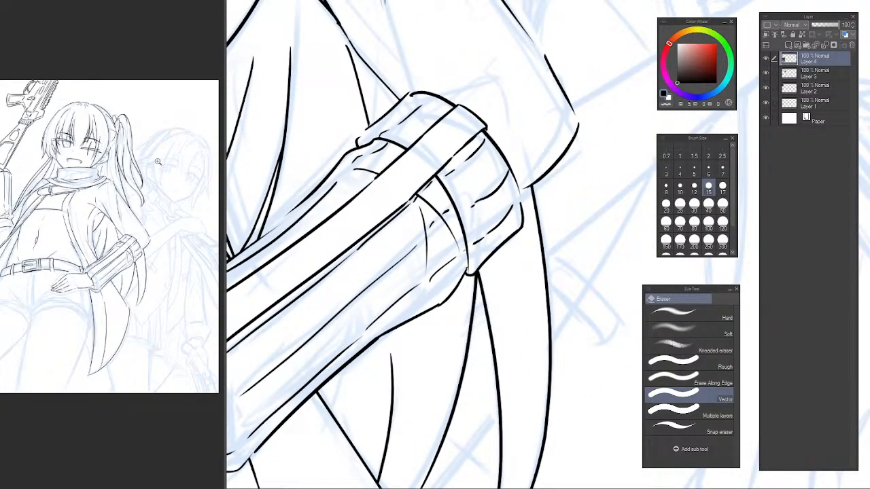
{"action": "left_click", "coordinate": [414, 169]}
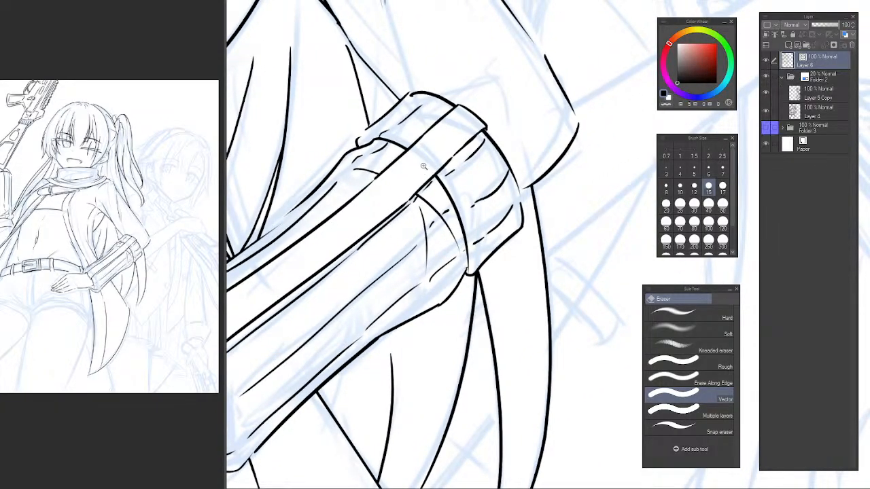
{"action": "scroll", "coordinate": [416, 168], "scroll_direction": "up", "scroll_amount": 3}
{"action": "left_click_drag", "start_coordinate": [418, 157], "coordinate": [323, 246]}
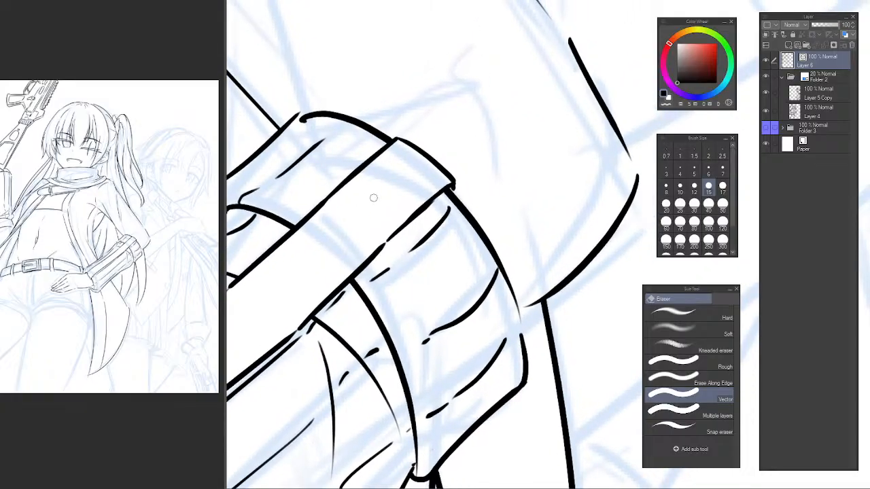
{"action": "key", "text": "p"}
{"action": "mouse_move", "coordinate": [394, 169]}
{"action": "left_mouse_down"}
{"action": "mouse_move", "coordinate": [410, 192]}
{"action": "mouse_move", "coordinate": [395, 165]}
{"action": "mouse_move", "coordinate": [379, 202]}
{"action": "mouse_move", "coordinate": [384, 170]}
{"action": "mouse_move", "coordinate": [407, 193]}
{"action": "mouse_move", "coordinate": [394, 168]}
{"action": "left_mouse_up"}
{"action": "key", "text": "ctrl+z"}
{"action": "key", "text": "ctrl+z"}
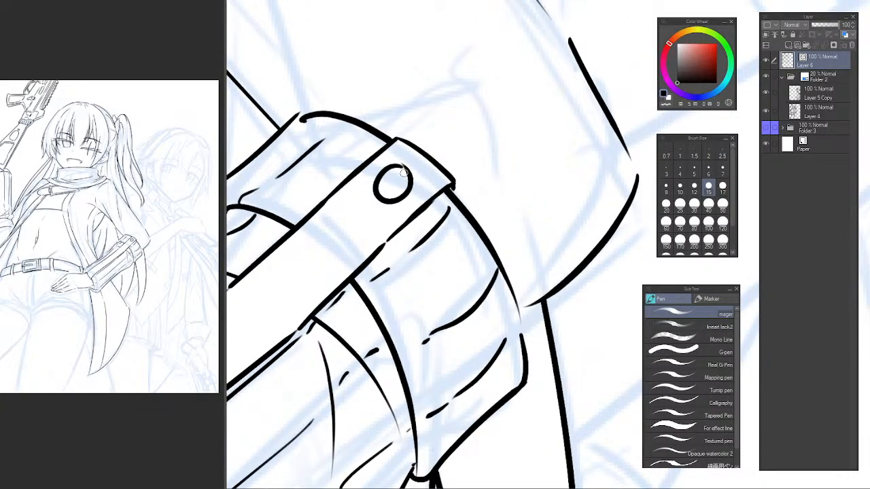
Ink a short inner border line following the curve of the stripe's wrist corner.
{"action": "scroll", "coordinate": [427, 182], "scroll_direction": "down", "scroll_amount": 2}
{"action": "scroll", "coordinate": [429, 185], "scroll_direction": "down", "scroll_amount": 1}
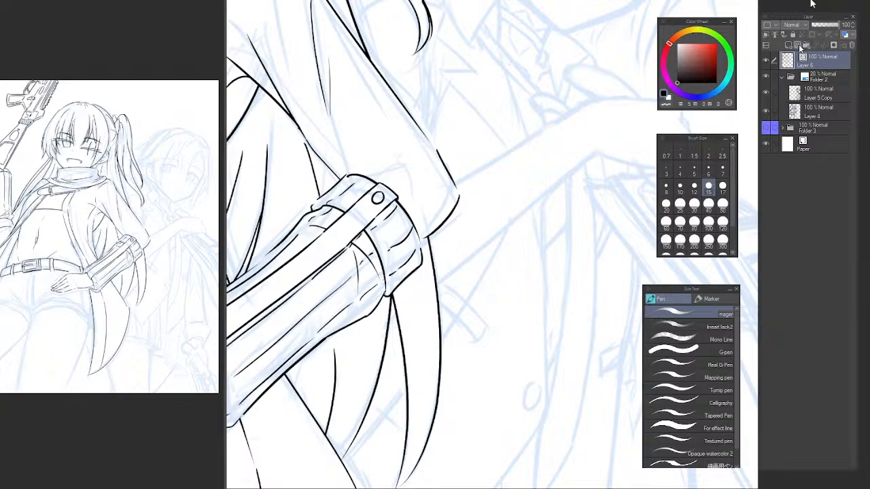
{"action": "left_click_drag", "start_coordinate": [236, 298], "coordinate": [386, 193]}
{"action": "scroll", "coordinate": [385, 192], "scroll_direction": "up", "scroll_amount": 5}
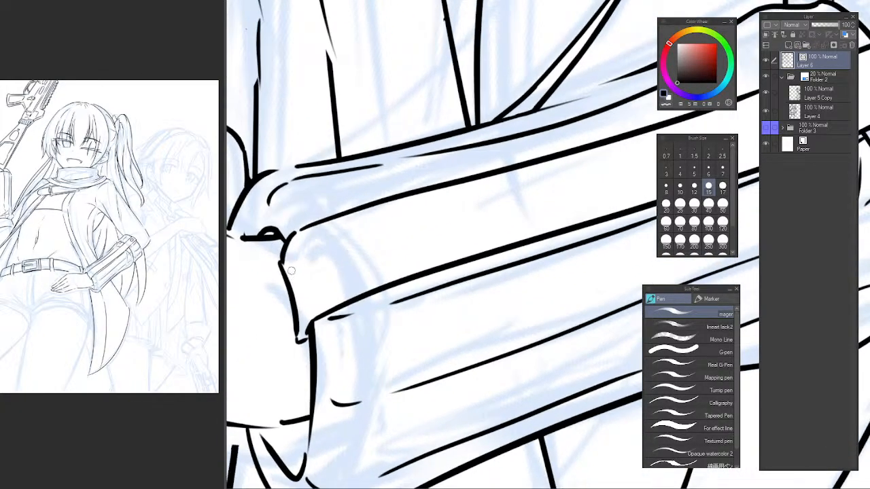
{"action": "left_click_drag", "start_coordinate": [289, 280], "coordinate": [300, 250]}
{"action": "key", "text": "ctrl+z"}
{"action": "mouse_move", "coordinate": [358, 262]}
{"action": "left_mouse_down"}
{"action": "mouse_move", "coordinate": [332, 249]}
{"action": "mouse_move", "coordinate": [301, 324]}
{"action": "mouse_move", "coordinate": [285, 323]}
{"action": "mouse_move", "coordinate": [332, 272]}
{"action": "left_mouse_up"}
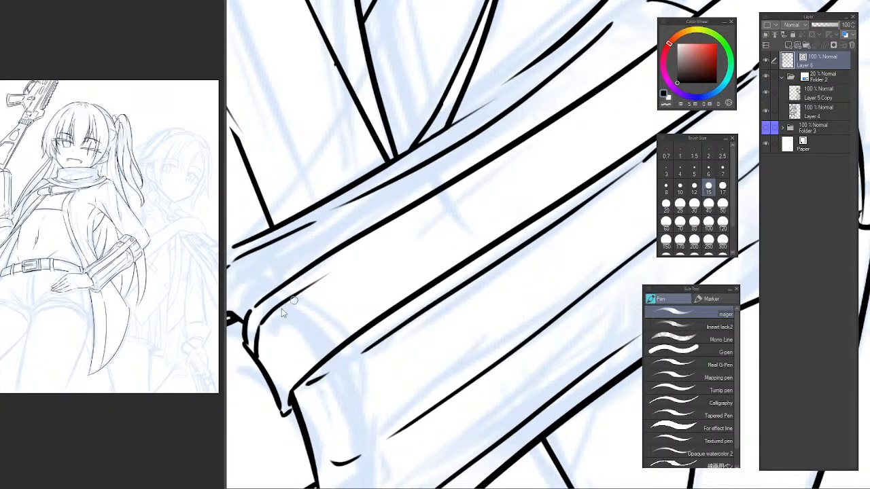
{"action": "key", "text": "ctrl+z"}
Ink an inner border line just inside the stripe's upper edge, running from the wrist up to the elbow end.
{"action": "mouse_move", "coordinate": [258, 329]}
{"action": "left_mouse_down"}
{"action": "mouse_move", "coordinate": [301, 286]}
{"action": "mouse_move", "coordinate": [464, 180]}
{"action": "left_mouse_up"}
{"action": "key", "text": "ctrl+z"}
{"action": "left_click_drag", "start_coordinate": [259, 325], "coordinate": [393, 231]}
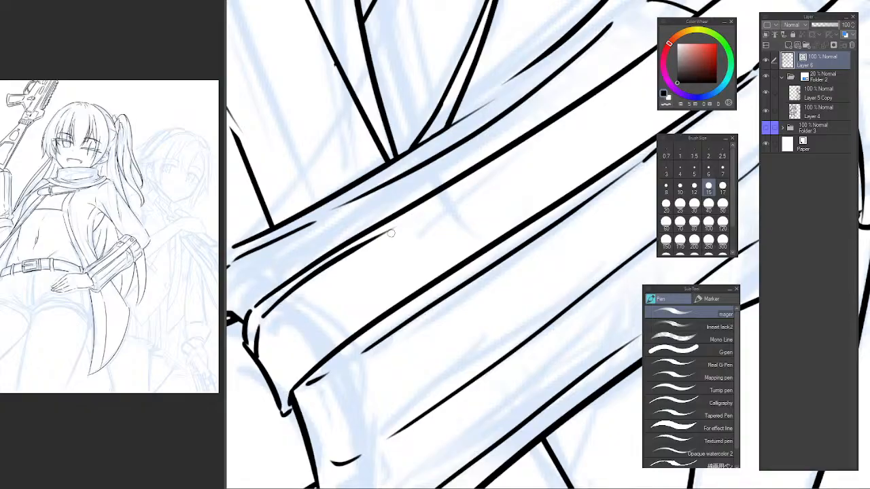
{"action": "key", "text": "ctrl+z"}
{"action": "mouse_move", "coordinate": [261, 327]}
{"action": "left_mouse_down"}
{"action": "mouse_move", "coordinate": [414, 219]}
{"action": "mouse_move", "coordinate": [423, 225]}
{"action": "mouse_move", "coordinate": [320, 282]}
{"action": "left_mouse_up"}
{"action": "mouse_move", "coordinate": [282, 304]}
{"action": "left_mouse_down"}
{"action": "mouse_move", "coordinate": [502, 171]}
{"action": "mouse_move", "coordinate": [381, 262]}
{"action": "mouse_move", "coordinate": [543, 132]}
{"action": "mouse_move", "coordinate": [464, 202]}
{"action": "mouse_move", "coordinate": [503, 164]}
{"action": "left_mouse_up"}
{"action": "key", "text": "ctrl+z"}
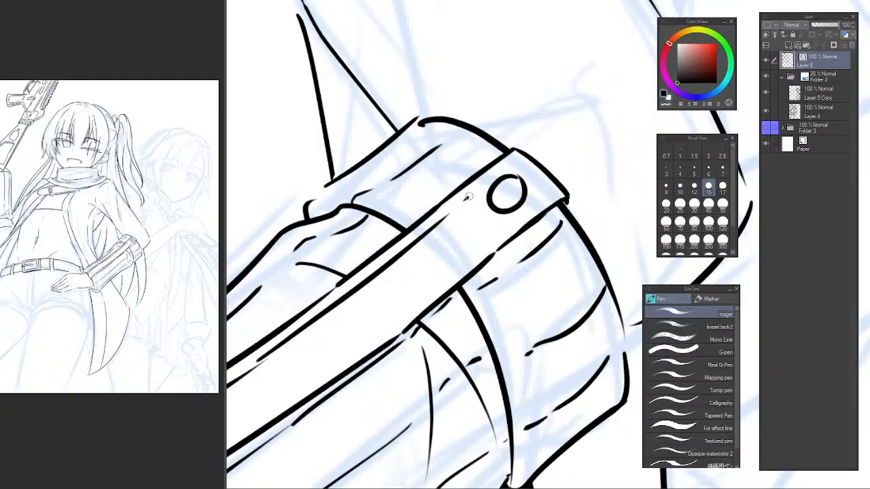
{"action": "mouse_move", "coordinate": [468, 200]}
{"action": "left_mouse_down"}
{"action": "mouse_move", "coordinate": [518, 159]}
{"action": "mouse_move", "coordinate": [452, 211]}
{"action": "mouse_move", "coordinate": [522, 158]}
{"action": "left_mouse_up"}
{"action": "key", "text": "ctrl+z"}
{"action": "scroll", "coordinate": [506, 203], "scroll_direction": "down", "scroll_amount": 2}
Ink the inner border line just inside the stripe's lower edge, from the wrist corner up the forearm.
{"action": "mouse_move", "coordinate": [301, 343]}
{"action": "left_mouse_down"}
{"action": "mouse_move", "coordinate": [440, 154]}
{"action": "mouse_move", "coordinate": [492, 110]}
{"action": "left_mouse_up"}
{"action": "scroll", "coordinate": [305, 254], "scroll_direction": "up", "scroll_amount": 2}
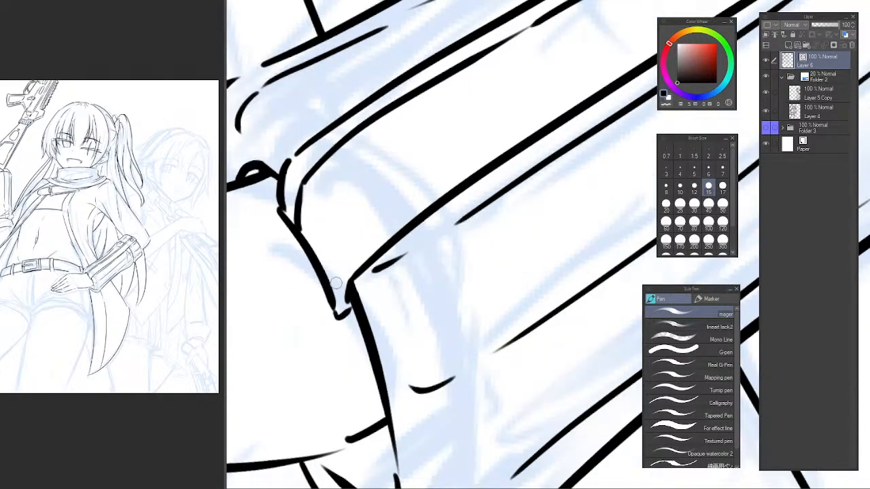
{"action": "mouse_move", "coordinate": [333, 296]}
{"action": "left_mouse_down"}
{"action": "mouse_move", "coordinate": [346, 255]}
{"action": "mouse_move", "coordinate": [407, 206]}
{"action": "left_mouse_up"}
{"action": "left_click_drag", "start_coordinate": [484, 150], "coordinate": [338, 278]}
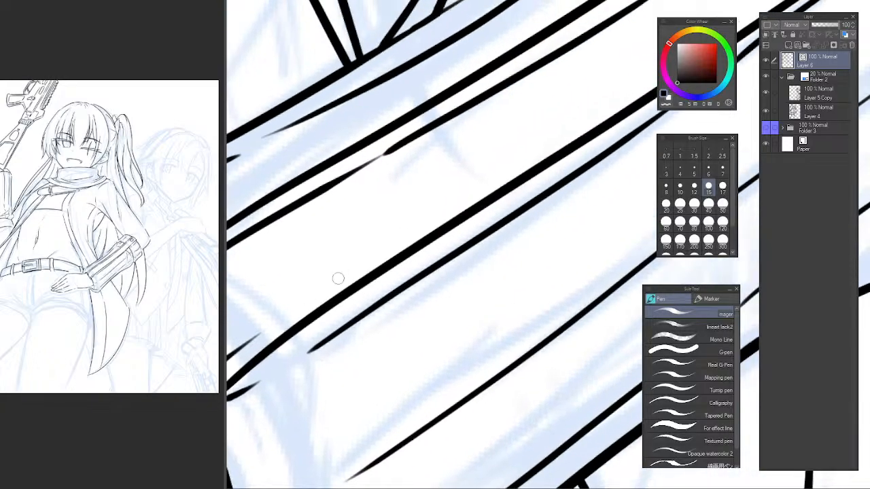
{"action": "left_click_drag", "start_coordinate": [275, 322], "coordinate": [469, 181]}
{"action": "key", "text": "ctrl+z"}
{"action": "mouse_move", "coordinate": [257, 339]}
{"action": "left_mouse_down"}
{"action": "mouse_move", "coordinate": [547, 131]}
{"action": "mouse_move", "coordinate": [357, 268]}
{"action": "mouse_move", "coordinate": [443, 205]}
{"action": "left_mouse_up"}
{"action": "key", "text": "ctrl+z"}
{"action": "left_click_drag", "start_coordinate": [243, 339], "coordinate": [571, 106]}
{"action": "key", "text": "ctrl+z"}
{"action": "mouse_move", "coordinate": [244, 338]}
{"action": "left_mouse_down"}
{"action": "mouse_move", "coordinate": [582, 107]}
{"action": "mouse_move", "coordinate": [382, 247]}
{"action": "mouse_move", "coordinate": [565, 129]}
{"action": "mouse_move", "coordinate": [404, 237]}
{"action": "mouse_move", "coordinate": [369, 272]}
{"action": "mouse_move", "coordinate": [515, 162]}
{"action": "left_mouse_up"}
Extend the lower inner border line past the round button to the stripe's elbow end.
{"action": "left_click_drag", "start_coordinate": [533, 148], "coordinate": [389, 271]}
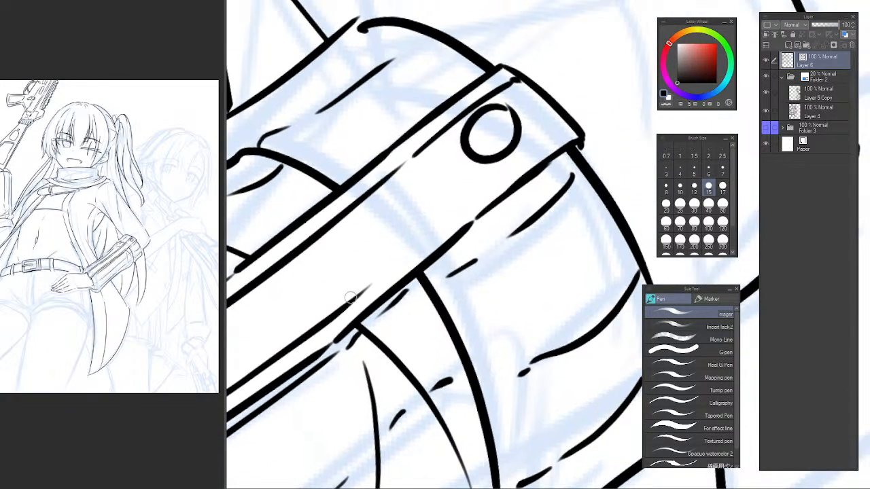
{"action": "left_click_drag", "start_coordinate": [357, 295], "coordinate": [491, 180]}
{"action": "key", "text": "ctrl+z"}
{"action": "left_click_drag", "start_coordinate": [364, 290], "coordinate": [522, 155]}
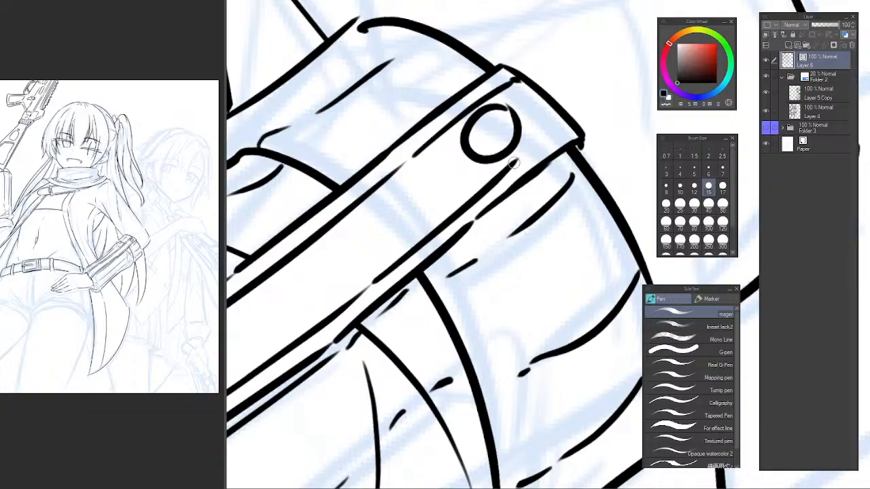
{"action": "key", "text": "ctrl+z"}
{"action": "left_click_drag", "start_coordinate": [367, 286], "coordinate": [574, 128]}
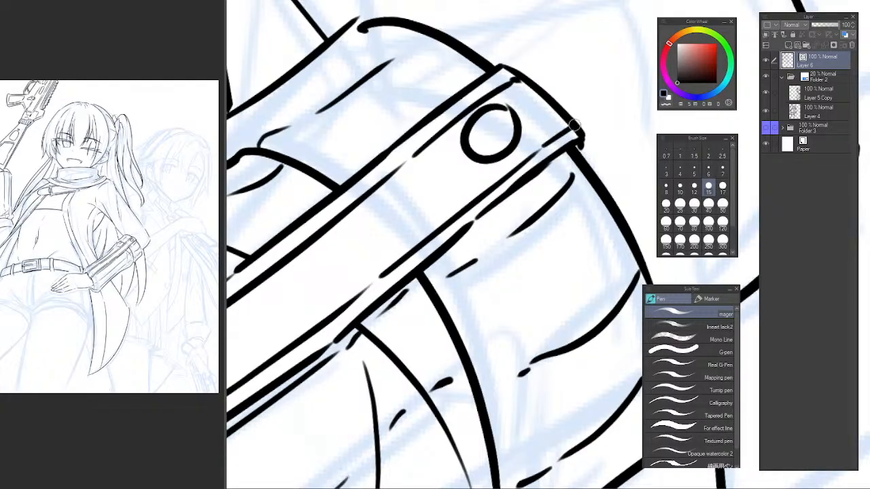
Ink the upper-left edge of a diamond-shaped pocket flap on the coat tail below the sleeve.
{"action": "left_click_drag", "start_coordinate": [567, 238], "coordinate": [502, 265]}
{"action": "left_click_drag", "start_coordinate": [568, 273], "coordinate": [544, 331]}
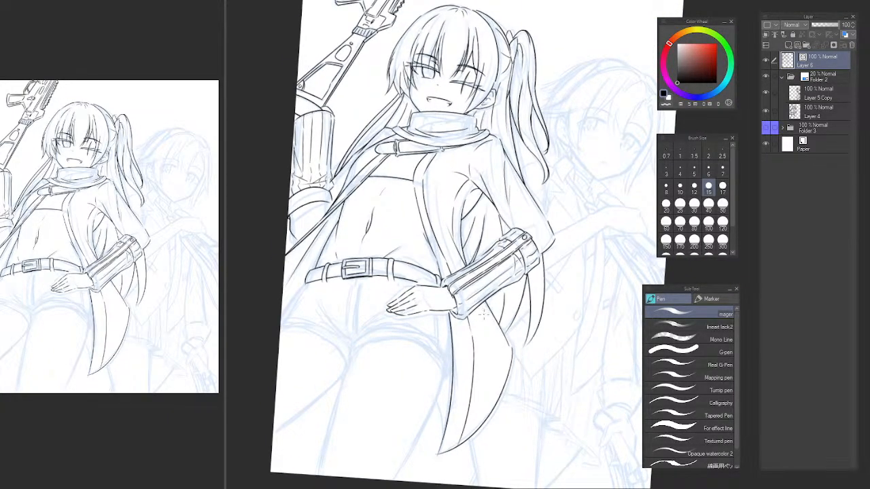
{"action": "scroll", "coordinate": [488, 321], "scroll_direction": "up", "scroll_amount": 3}
{"action": "key", "text": "ctrl+z"}
{"action": "left_click_drag", "start_coordinate": [487, 301], "coordinate": [450, 359]}
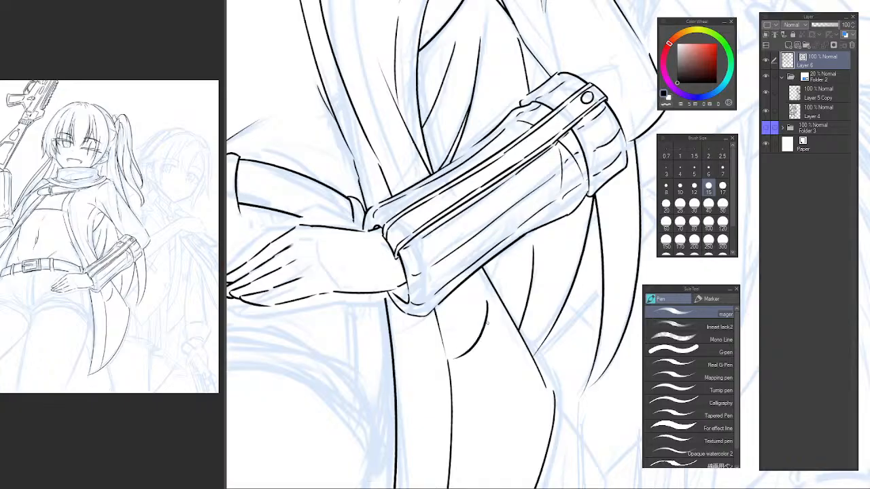
{"action": "key", "text": "ctrl+z"}
{"action": "left_click_drag", "start_coordinate": [488, 299], "coordinate": [461, 350]}
Ink the lower-left edge of the diamond flap, angling down toward its bottom point.
{"action": "left_click_drag", "start_coordinate": [489, 315], "coordinate": [448, 249]}
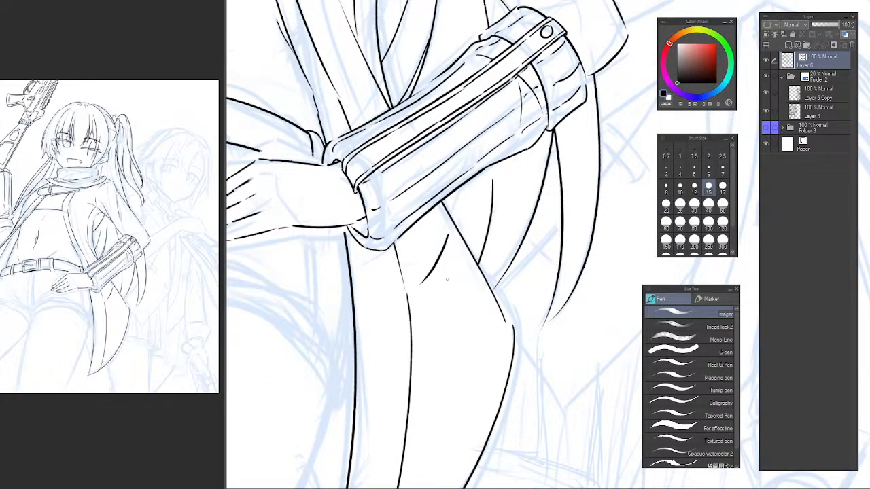
{"action": "left_click_drag", "start_coordinate": [422, 286], "coordinate": [445, 329]}
{"action": "key", "text": "ctrl+z"}
{"action": "key", "text": "ctrl+z"}
{"action": "left_click_drag", "start_coordinate": [420, 284], "coordinate": [443, 336]}
Close the diamond flap with its upper-right edge and the lower-right edge down to the bottom point.
{"action": "key", "text": "ctrl+z"}
{"action": "left_click_drag", "start_coordinate": [420, 283], "coordinate": [442, 335]}
{"action": "left_click_drag", "start_coordinate": [461, 254], "coordinate": [473, 278]}
{"action": "key", "text": "ctrl+z"}
{"action": "mouse_move", "coordinate": [448, 235]}
{"action": "left_mouse_down"}
{"action": "mouse_move", "coordinate": [473, 270]}
{"action": "mouse_move", "coordinate": [442, 324]}
{"action": "left_mouse_up"}
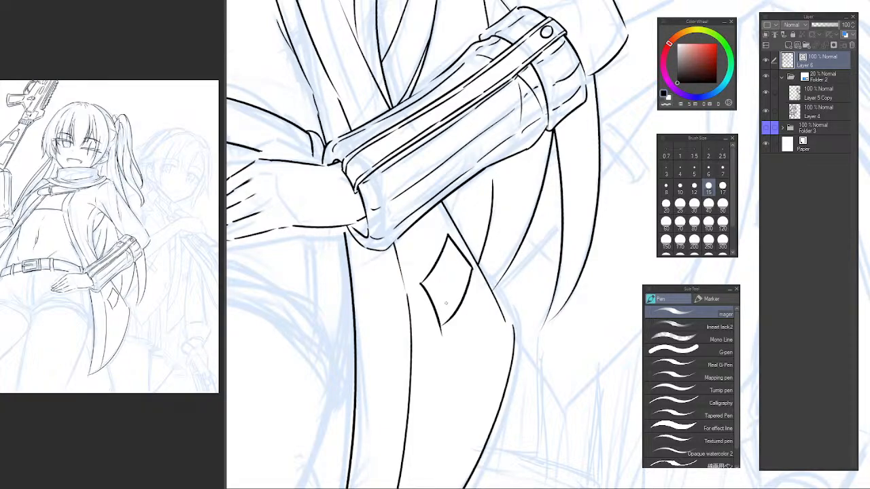
{"action": "key", "text": "ctrl+z"}
{"action": "left_click_drag", "start_coordinate": [472, 266], "coordinate": [442, 338]}
{"action": "key", "text": "ctrl+z"}
Ink a small oval button inside the diamond flap.
{"action": "mouse_move", "coordinate": [463, 269]}
{"action": "left_mouse_down"}
{"action": "mouse_move", "coordinate": [408, 280]}
{"action": "mouse_move", "coordinate": [408, 298]}
{"action": "mouse_move", "coordinate": [406, 278]}
{"action": "mouse_move", "coordinate": [401, 286]}
{"action": "mouse_move", "coordinate": [414, 184]}
{"action": "mouse_move", "coordinate": [392, 184]}
{"action": "mouse_move", "coordinate": [407, 283]}
{"action": "left_mouse_up"}
{"action": "scroll", "coordinate": [422, 287], "scroll_direction": "up", "scroll_amount": 1}
{"action": "key", "text": "ctrl+z"}
Ink the pocket body's long curved left edge from the flap's left corner down the coat tail.
{"action": "key", "text": "ctrl+z"}
{"action": "key", "text": "ctrl+z"}
{"action": "key", "text": "ctrl+z"}
{"action": "key", "text": "ctrl+z"}
{"action": "mouse_move", "coordinate": [390, 171]}
{"action": "left_mouse_down"}
{"action": "mouse_move", "coordinate": [421, 322]}
{"action": "mouse_move", "coordinate": [422, 397]}
{"action": "left_mouse_up"}
{"action": "key", "text": "ctrl+z"}
{"action": "key", "text": "ctrl+z"}
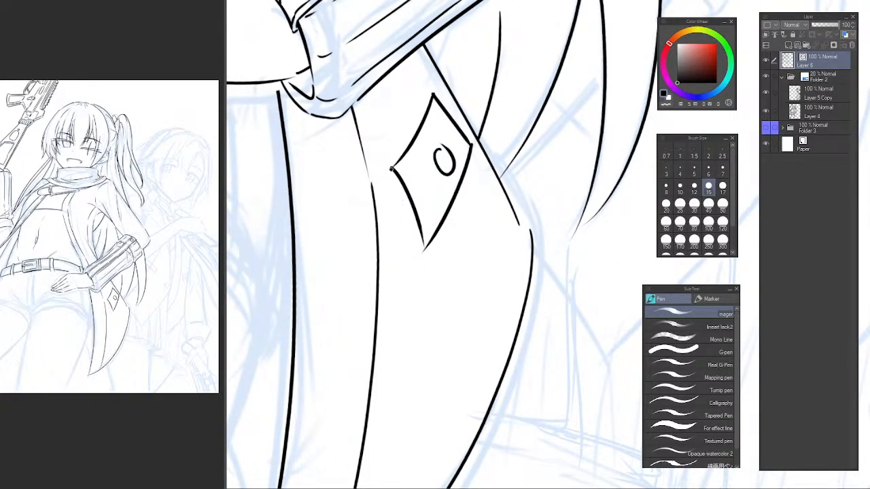
{"action": "left_click_drag", "start_coordinate": [391, 168], "coordinate": [419, 379]}
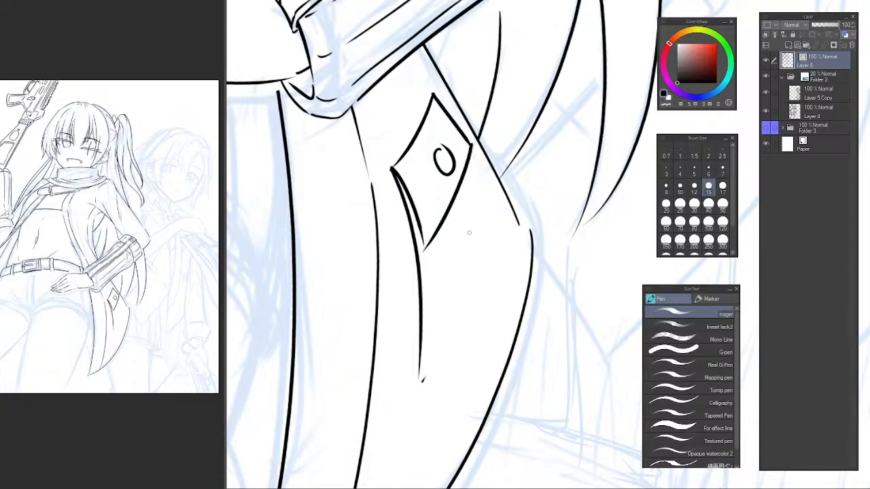
Ink the pocket body's right edge from under the flap and slant it down to a pointed bottom tip.
{"action": "left_click_drag", "start_coordinate": [452, 206], "coordinate": [464, 263]}
{"action": "key", "text": "ctrl+z"}
{"action": "mouse_move", "coordinate": [452, 206]}
{"action": "left_mouse_down"}
{"action": "mouse_move", "coordinate": [464, 263]}
{"action": "mouse_move", "coordinate": [441, 337]}
{"action": "left_mouse_up"}
{"action": "key", "text": "ctrl+z"}
{"action": "mouse_move", "coordinate": [463, 262]}
{"action": "left_mouse_down"}
{"action": "mouse_move", "coordinate": [458, 303]}
{"action": "mouse_move", "coordinate": [416, 378]}
{"action": "left_mouse_up"}
{"action": "key", "text": "ctrl+z"}
{"action": "left_click_drag", "start_coordinate": [460, 299], "coordinate": [418, 380]}
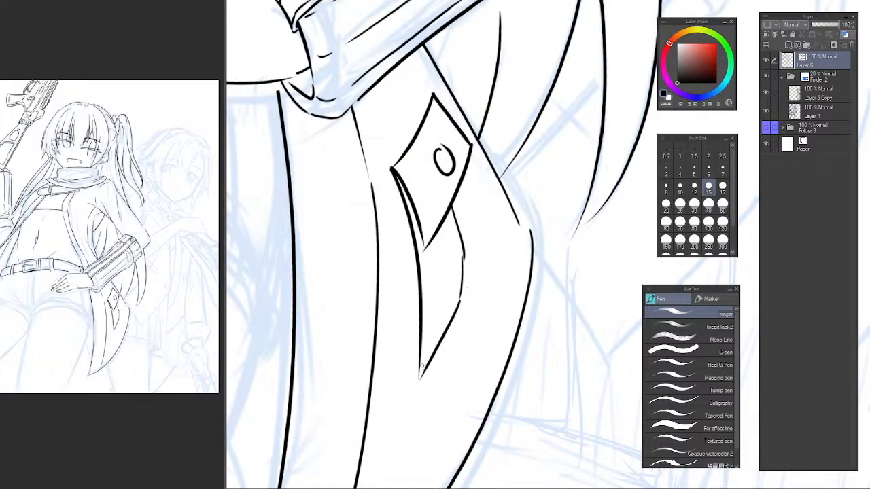
Ink a wider right side for the pocket, starting inside the flap's top and running down past its right corner.
{"action": "left_click_drag", "start_coordinate": [421, 368], "coordinate": [494, 225]}
{"action": "key", "text": "ctrl+z"}
{"action": "left_click_drag", "start_coordinate": [433, 109], "coordinate": [481, 255]}
{"action": "key", "text": "ctrl+z"}
{"action": "key", "text": "ctrl+z"}
{"action": "mouse_move", "coordinate": [435, 102]}
{"action": "left_mouse_down"}
{"action": "mouse_move", "coordinate": [462, 157]}
{"action": "mouse_move", "coordinate": [481, 252]}
{"action": "mouse_move", "coordinate": [453, 318]}
{"action": "left_mouse_up"}
Join the wider right side to the pocket's slanted bottom edge and erase the narrower right edge inside it.
{"action": "key", "text": "ctrl+z"}
{"action": "left_click_drag", "start_coordinate": [481, 244], "coordinate": [450, 314]}
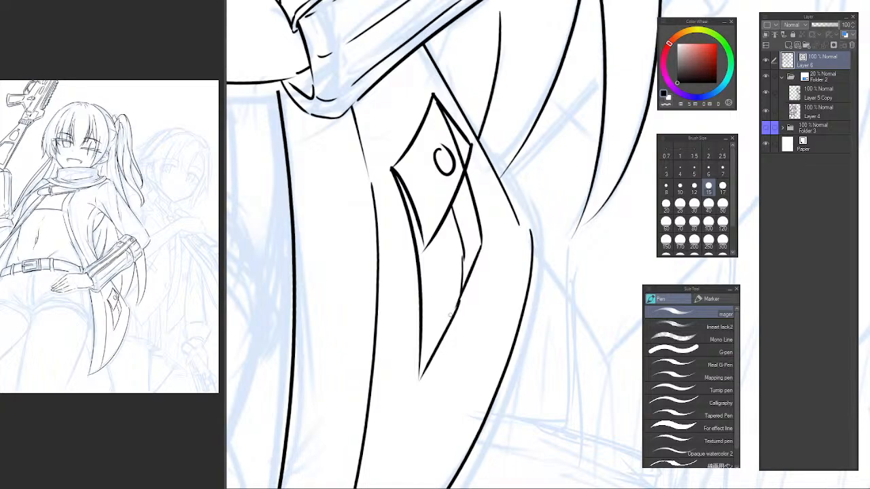
{"action": "key", "text": "ctrl+z"}
{"action": "left_click_drag", "start_coordinate": [483, 243], "coordinate": [452, 319]}
{"action": "key", "text": "ctrl+z"}
{"action": "left_click_drag", "start_coordinate": [482, 243], "coordinate": [448, 323]}
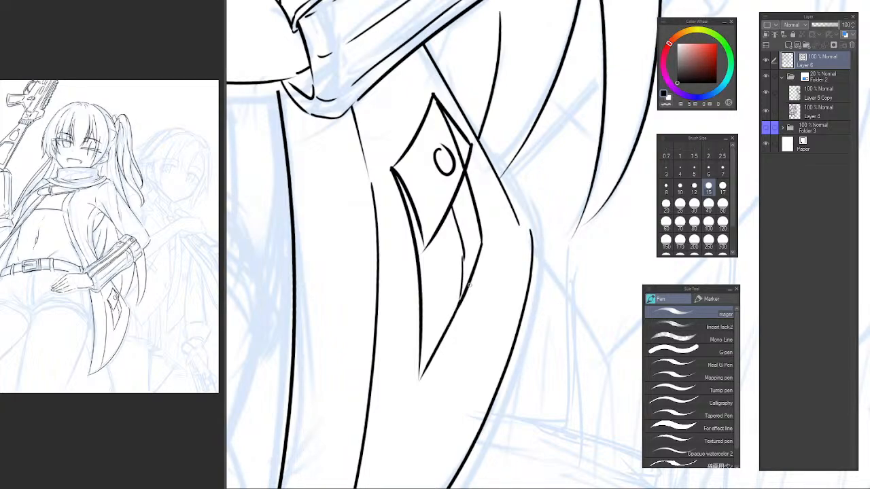
{"action": "key", "text": "e"}
{"action": "left_click", "coordinate": [465, 261]}
Ink a fold line from the flap's upper-left edge across the flap toward the pocket body.
{"action": "mouse_move", "coordinate": [455, 257]}
{"action": "left_mouse_down"}
{"action": "mouse_move", "coordinate": [385, 294]}
{"action": "mouse_move", "coordinate": [375, 259]}
{"action": "mouse_move", "coordinate": [380, 270]}
{"action": "left_mouse_up"}
{"action": "key", "text": "p"}
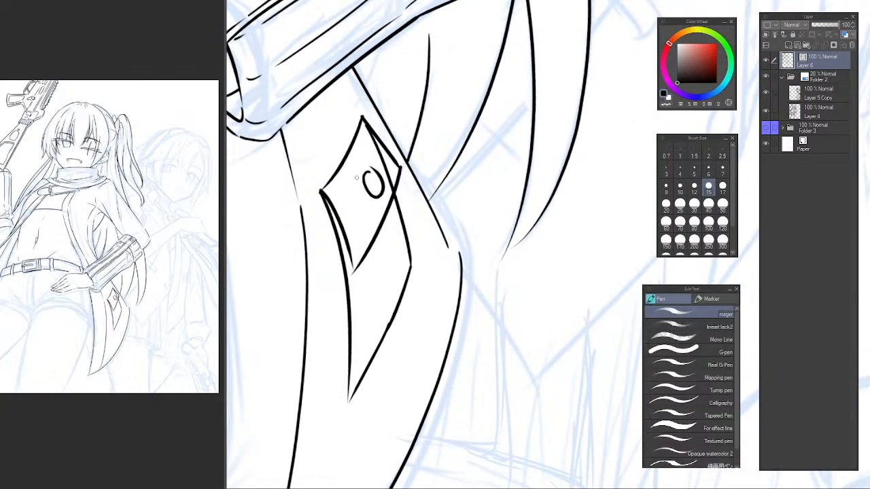
{"action": "mouse_move", "coordinate": [344, 169]}
{"action": "left_mouse_down"}
{"action": "mouse_move", "coordinate": [386, 249]}
{"action": "mouse_move", "coordinate": [390, 265]}
{"action": "mouse_move", "coordinate": [382, 265]}
{"action": "left_mouse_up"}
{"action": "key", "text": "ctrl+z"}
{"action": "key", "text": "ctrl+z"}
{"action": "left_click_drag", "start_coordinate": [344, 171], "coordinate": [384, 275]}
{"action": "key", "text": "ctrl+z"}
{"action": "mouse_move", "coordinate": [342, 165]}
{"action": "left_mouse_down"}
{"action": "mouse_move", "coordinate": [386, 248]}
{"action": "mouse_move", "coordinate": [389, 312]}
{"action": "left_mouse_up"}
Continue the fold line below the flap down the pocket body to its slanted bottom edge.
{"action": "key", "text": "ctrl+z"}
{"action": "mouse_move", "coordinate": [385, 254]}
{"action": "left_mouse_down"}
{"action": "mouse_move", "coordinate": [380, 327]}
{"action": "mouse_move", "coordinate": [386, 267]}
{"action": "mouse_move", "coordinate": [387, 330]}
{"action": "mouse_move", "coordinate": [386, 277]}
{"action": "mouse_move", "coordinate": [387, 323]}
{"action": "left_mouse_up"}
{"action": "key", "text": "ctrl+z"}
{"action": "key", "text": "ctrl+z"}
{"action": "key", "text": "ctrl+z"}
{"action": "left_click_drag", "start_coordinate": [385, 239], "coordinate": [385, 323]}
{"action": "key", "text": "ctrl+z"}
{"action": "mouse_move", "coordinate": [343, 164]}
{"action": "left_mouse_down"}
{"action": "mouse_move", "coordinate": [381, 222]}
{"action": "mouse_move", "coordinate": [363, 190]}
{"action": "mouse_move", "coordinate": [386, 234]}
{"action": "mouse_move", "coordinate": [385, 299]}
{"action": "left_mouse_up"}
{"action": "key", "text": "ctrl+z"}
{"action": "key", "text": "ctrl+z"}
{"action": "left_click_drag", "start_coordinate": [386, 234], "coordinate": [388, 276]}
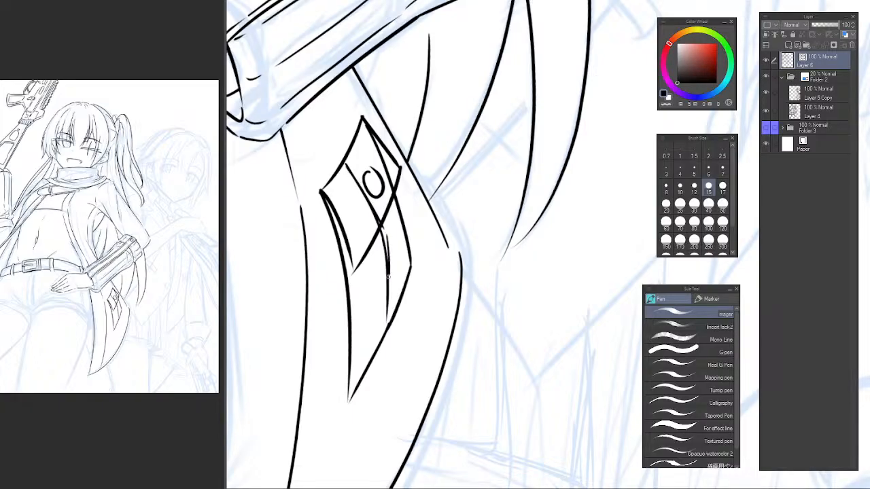
Erase the fold and side lines that cross the inside of the diamond flap.
{"action": "scroll", "coordinate": [357, 192], "scroll_direction": "up", "scroll_amount": 1}
{"action": "key", "text": "e"}
{"action": "mouse_move", "coordinate": [355, 164]}
{"action": "left_mouse_down"}
{"action": "mouse_move", "coordinate": [348, 193]}
{"action": "mouse_move", "coordinate": [373, 202]}
{"action": "left_mouse_up"}
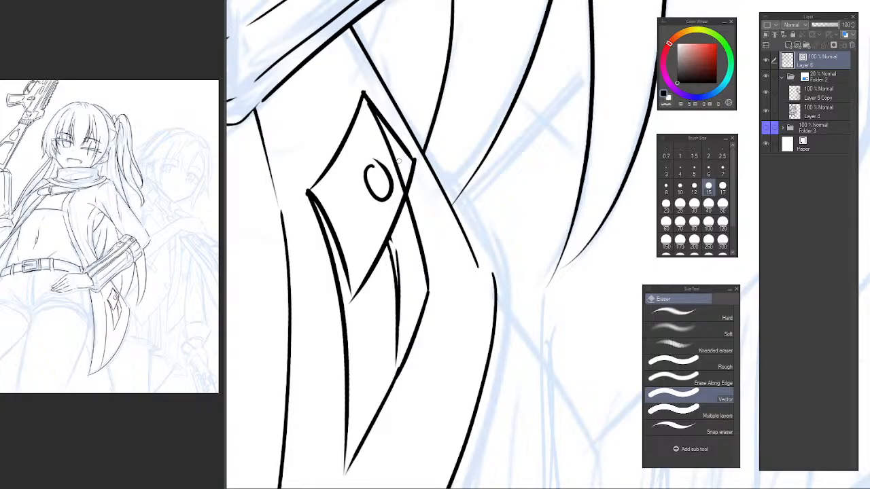
{"action": "left_click_drag", "start_coordinate": [399, 161], "coordinate": [388, 159]}
Lasso the oval button on the flap and shift it slightly left toward the flap's centre.
{"action": "scroll", "coordinate": [420, 244], "scroll_direction": "down", "scroll_amount": 5}
{"action": "left_click_drag", "start_coordinate": [440, 263], "coordinate": [470, 335]}
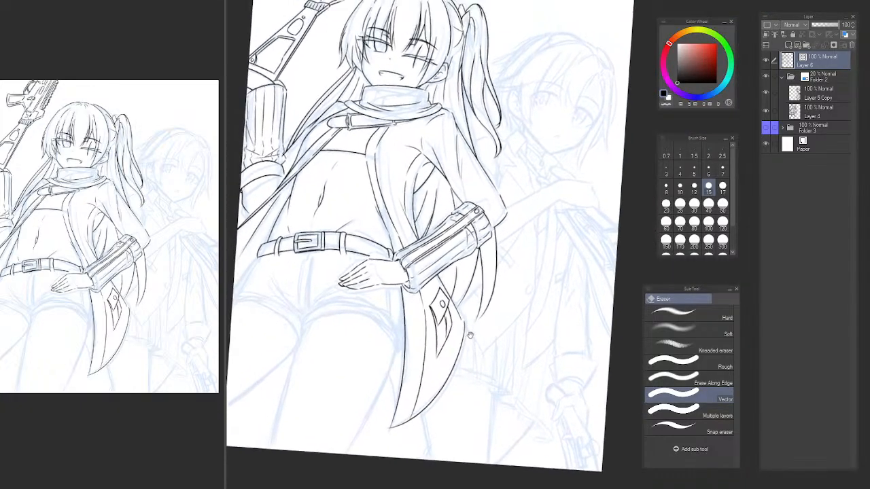
{"action": "scroll", "coordinate": [459, 326], "scroll_direction": "up", "scroll_amount": 5}
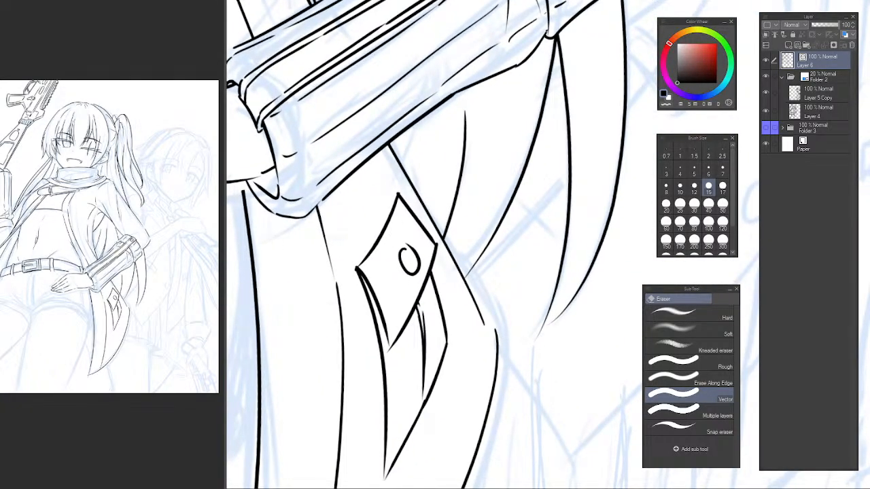
{"action": "key", "text": "m"}
{"action": "mouse_move", "coordinate": [411, 239]}
{"action": "left_mouse_down"}
{"action": "mouse_move", "coordinate": [396, 250]}
{"action": "mouse_move", "coordinate": [411, 288]}
{"action": "mouse_move", "coordinate": [425, 251]}
{"action": "left_mouse_up"}
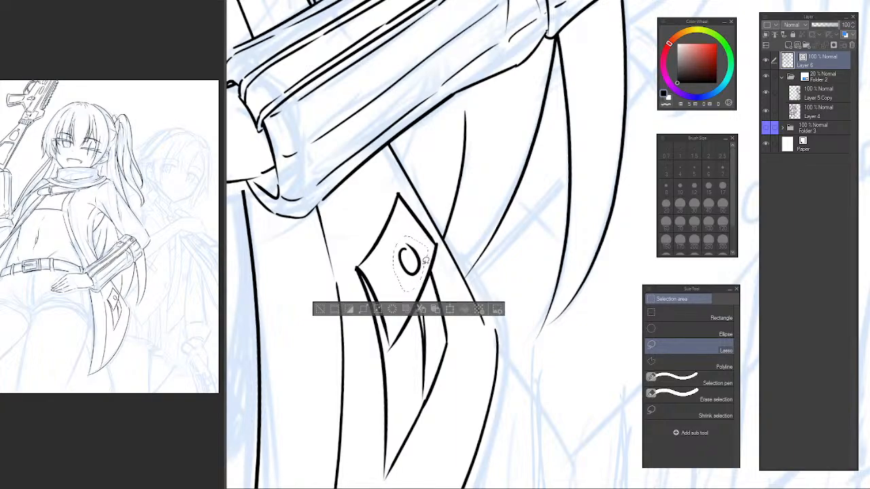
{"action": "key", "text": "ctrl+t"}
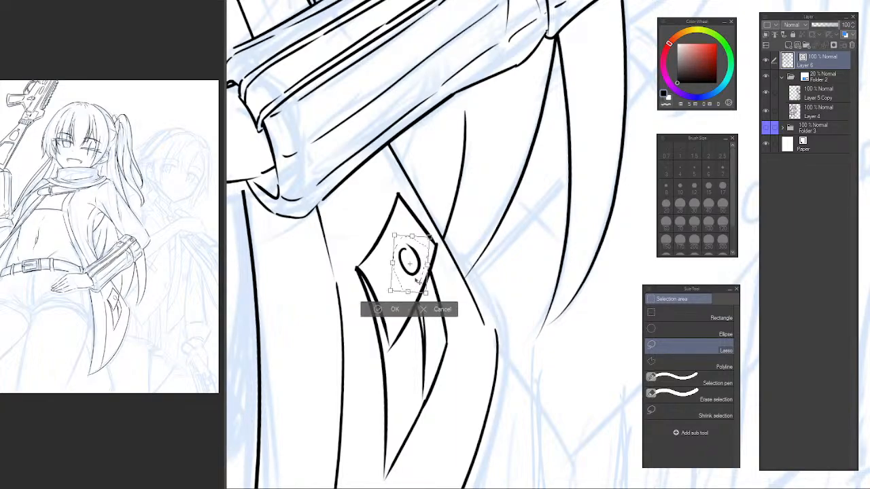
{"action": "left_click_drag", "start_coordinate": [417, 288], "coordinate": [416, 286]}
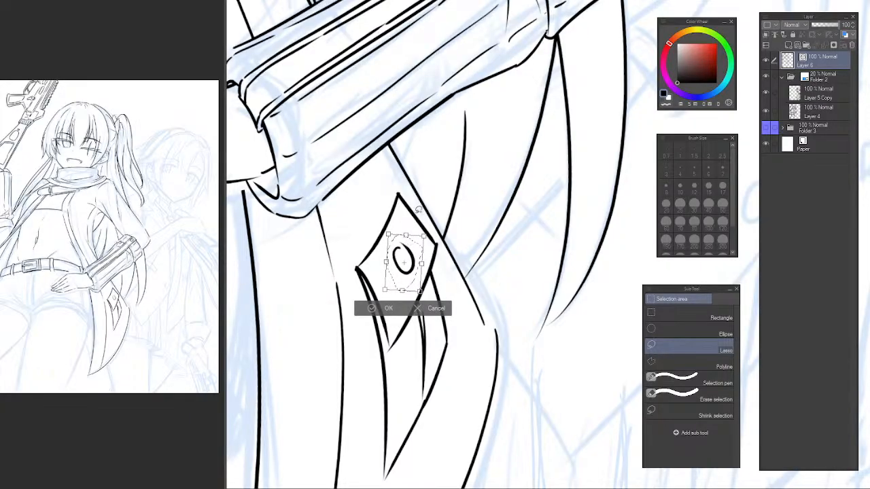
{"action": "key", "text": "Return"}
Ink the left edge of the shorts' fly from beneath the belt buckle down along the sketch.
{"action": "scroll", "coordinate": [428, 258], "scroll_direction": "down", "scroll_amount": 6}
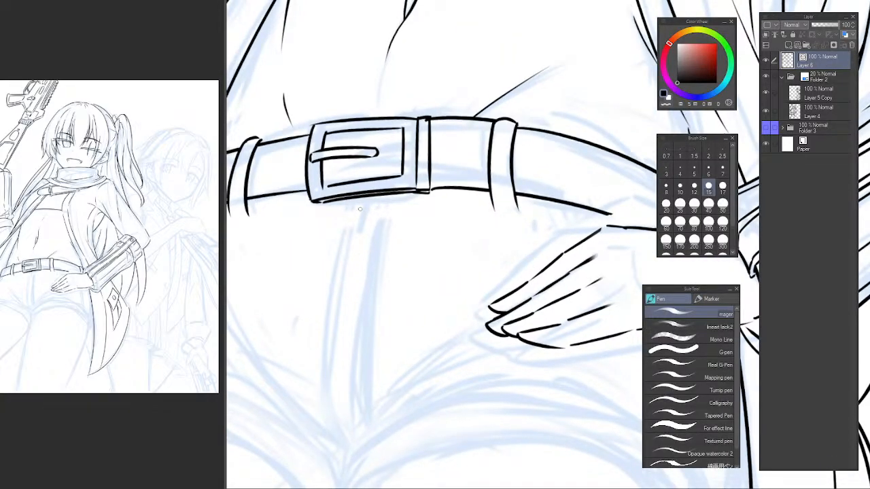
{"action": "left_click_drag", "start_coordinate": [361, 208], "coordinate": [332, 260]}
{"action": "key", "text": "ctrl+z"}
{"action": "left_click_drag", "start_coordinate": [350, 200], "coordinate": [330, 305]}
{"action": "key", "text": "ctrl+z"}
{"action": "left_click_drag", "start_coordinate": [334, 246], "coordinate": [331, 312]}
{"action": "mouse_move", "coordinate": [322, 346]}
{"action": "left_mouse_down"}
{"action": "mouse_move", "coordinate": [339, 296]}
{"action": "mouse_move", "coordinate": [339, 324]}
{"action": "left_mouse_up"}
{"action": "left_click_drag", "start_coordinate": [345, 275], "coordinate": [337, 333]}
Ink the fly's narrowing lower end and round off its bottom tip.
{"action": "left_click_drag", "start_coordinate": [337, 333], "coordinate": [346, 391]}
{"action": "key", "text": "ctrl+z"}
{"action": "mouse_move", "coordinate": [343, 361]}
{"action": "left_mouse_down"}
{"action": "mouse_move", "coordinate": [360, 399]}
{"action": "mouse_move", "coordinate": [373, 377]}
{"action": "mouse_move", "coordinate": [371, 386]}
{"action": "left_mouse_up"}
{"action": "key", "text": "ctrl+z"}
{"action": "left_click_drag", "start_coordinate": [372, 385], "coordinate": [373, 286]}
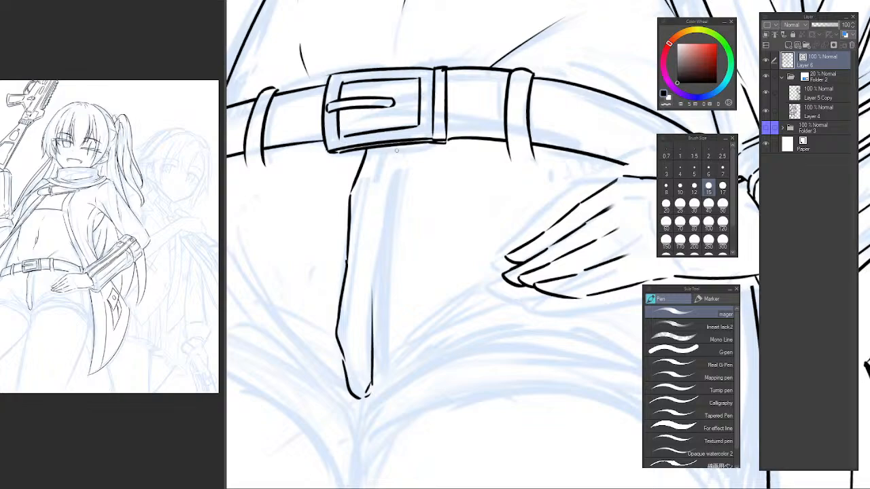
Redraw the upper right edge of the shorts' fly, angling from beneath the belt buckle and continuing down along the strip.
{"action": "key", "text": "ctrl+z"}
{"action": "key", "text": "ctrl+z"}
{"action": "mouse_move", "coordinate": [400, 146]}
{"action": "left_mouse_down"}
{"action": "mouse_move", "coordinate": [377, 213]}
{"action": "mouse_move", "coordinate": [381, 201]}
{"action": "mouse_move", "coordinate": [379, 265]}
{"action": "left_mouse_up"}
{"action": "key", "text": "ctrl+z"}
{"action": "key", "text": "ctrl+z"}
{"action": "left_click_drag", "start_coordinate": [381, 195], "coordinate": [362, 322]}
Ink the fly's lower right edge, narrowing down to meet the rounded bottom tip.
{"action": "key", "text": "ctrl+z"}
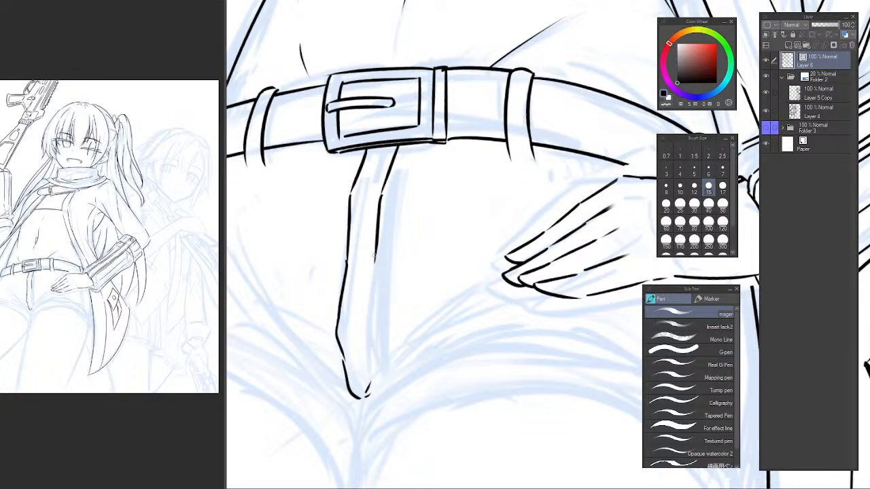
{"action": "mouse_move", "coordinate": [374, 256]}
{"action": "left_mouse_down"}
{"action": "mouse_move", "coordinate": [364, 313]}
{"action": "mouse_move", "coordinate": [368, 376]}
{"action": "left_mouse_up"}
{"action": "key", "text": "ctrl+z"}
{"action": "left_click_drag", "start_coordinate": [364, 340], "coordinate": [369, 378]}
{"action": "key", "text": "ctrl+z"}
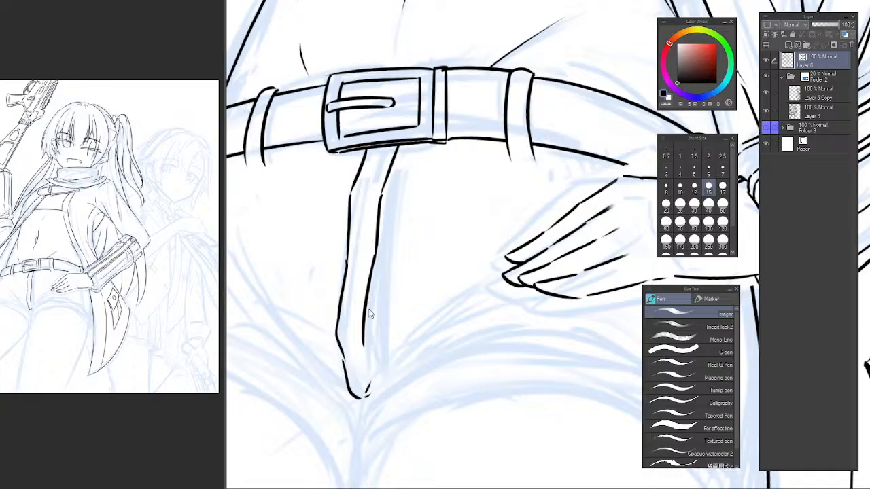
{"action": "key", "text": "ctrl+z"}
{"action": "left_click_drag", "start_coordinate": [376, 257], "coordinate": [362, 323]}
{"action": "mouse_move", "coordinate": [362, 324]}
{"action": "left_mouse_down"}
{"action": "mouse_move", "coordinate": [370, 364]}
{"action": "mouse_move", "coordinate": [362, 331]}
{"action": "mouse_move", "coordinate": [366, 388]}
{"action": "left_mouse_up"}
{"action": "key", "text": "ctrl+z"}
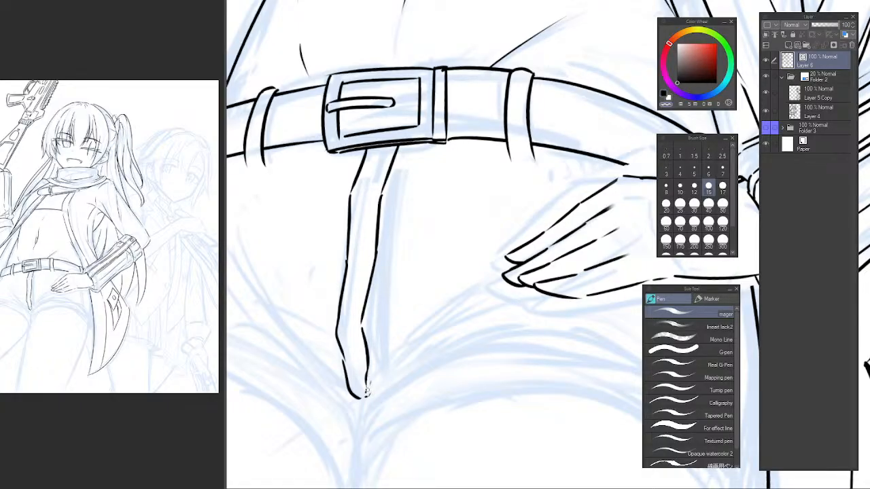
{"action": "key", "text": "c"}
{"action": "left_click_drag", "start_coordinate": [367, 363], "coordinate": [367, 397]}
{"action": "key", "text": "ctrl+z"}
{"action": "left_click", "coordinate": [393, 318], "text": "alt"}
{"action": "scroll", "coordinate": [393, 318], "scroll_direction": "down", "scroll_amount": 3}
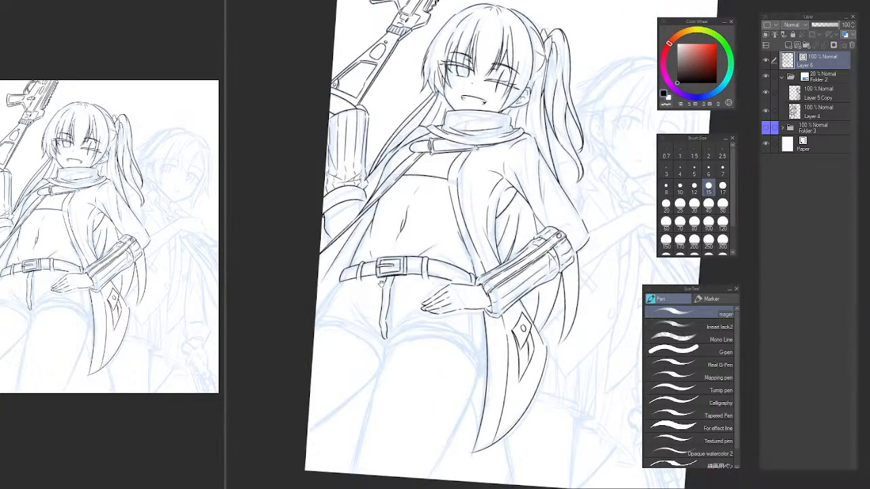
Ink one short tapered fold line on each side of the fly just below the belt buckle.
{"action": "scroll", "coordinate": [388, 306], "scroll_direction": "up", "scroll_amount": 3}
{"action": "left_click_drag", "start_coordinate": [367, 242], "coordinate": [390, 302]}
{"action": "mouse_move", "coordinate": [347, 280]}
{"action": "left_mouse_down"}
{"action": "mouse_move", "coordinate": [386, 298]}
{"action": "mouse_move", "coordinate": [455, 275]}
{"action": "left_mouse_up"}
{"action": "key", "text": "ctrl+z"}
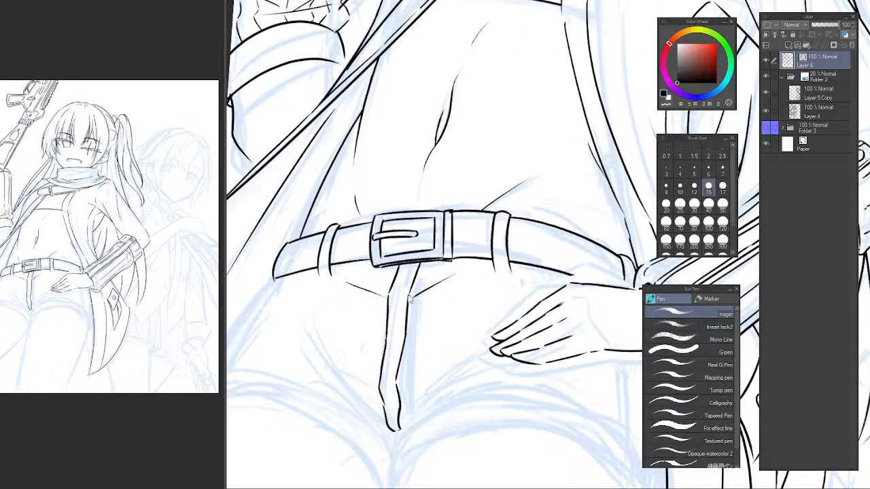
{"action": "scroll", "coordinate": [441, 288], "scroll_direction": "up", "scroll_amount": 5}
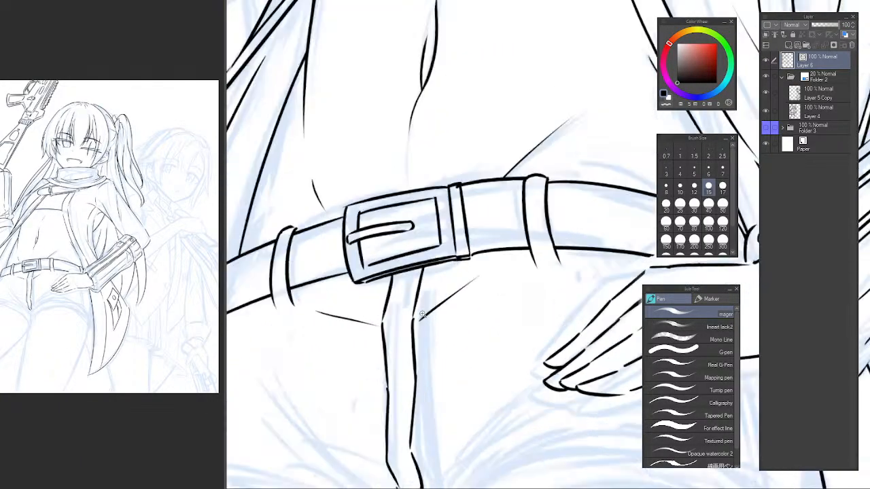
{"action": "left_click_drag", "start_coordinate": [412, 328], "coordinate": [505, 270]}
{"action": "left_click_drag", "start_coordinate": [415, 310], "coordinate": [540, 239]}
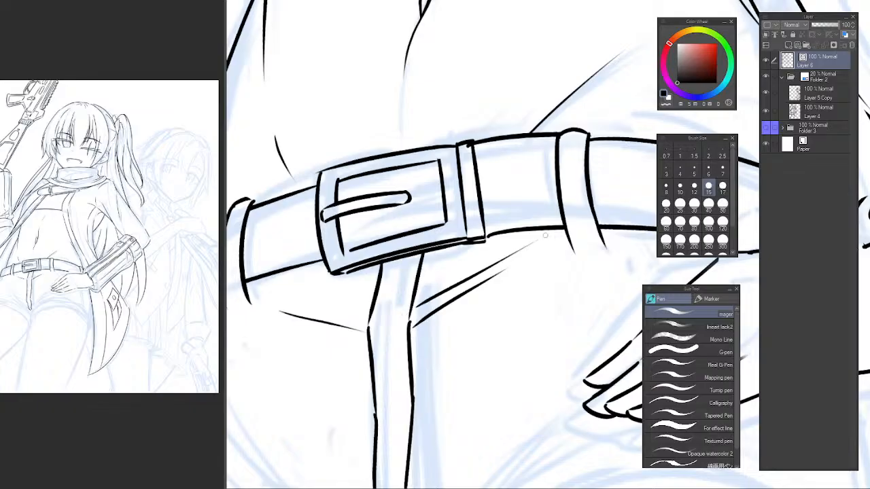
{"action": "key", "text": "ctrl+z"}
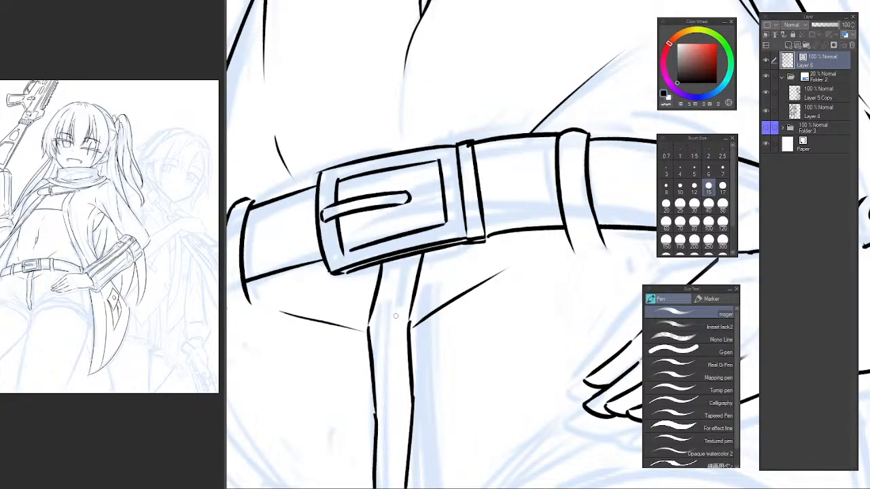
{"action": "scroll", "coordinate": [396, 317], "scroll_direction": "down", "scroll_amount": 6}
{"action": "scroll", "coordinate": [379, 324], "scroll_direction": "up", "scroll_amount": 2}
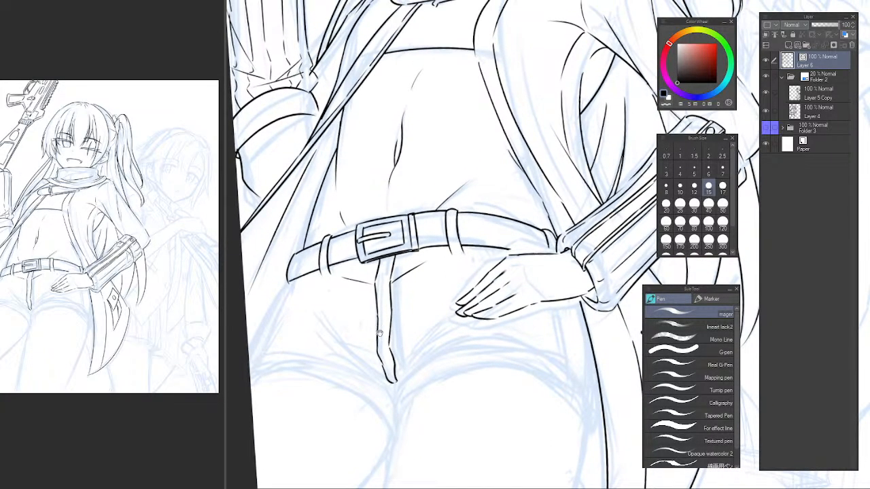
Erase the fly's narrow lower end and redraw it as two smoothly curving edges that meet at the crotch.
{"action": "key", "text": "e"}
{"action": "scroll", "coordinate": [373, 327], "scroll_direction": "up", "scroll_amount": 2}
{"action": "mouse_move", "coordinate": [399, 352]}
{"action": "left_mouse_down"}
{"action": "mouse_move", "coordinate": [405, 379]}
{"action": "mouse_move", "coordinate": [403, 301]}
{"action": "mouse_move", "coordinate": [378, 338]}
{"action": "mouse_move", "coordinate": [382, 393]}
{"action": "left_mouse_up"}
{"action": "key", "text": "p"}
{"action": "key", "text": "ctrl+z"}
{"action": "mouse_move", "coordinate": [378, 298]}
{"action": "left_mouse_down"}
{"action": "mouse_move", "coordinate": [383, 395]}
{"action": "mouse_move", "coordinate": [412, 429]}
{"action": "left_mouse_up"}
{"action": "key", "text": "e"}
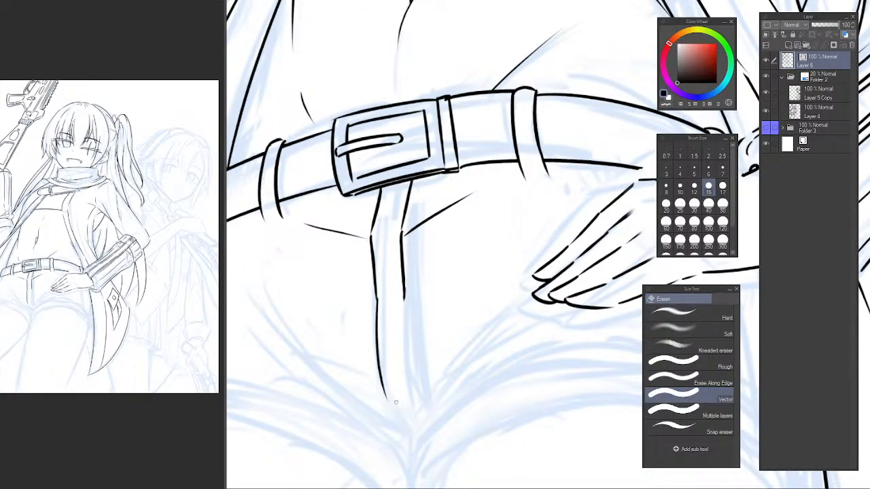
{"action": "key", "text": "p"}
{"action": "left_click_drag", "start_coordinate": [385, 404], "coordinate": [414, 429]}
{"action": "key", "text": "ctrl+z"}
{"action": "left_click_drag", "start_coordinate": [405, 319], "coordinate": [421, 405]}
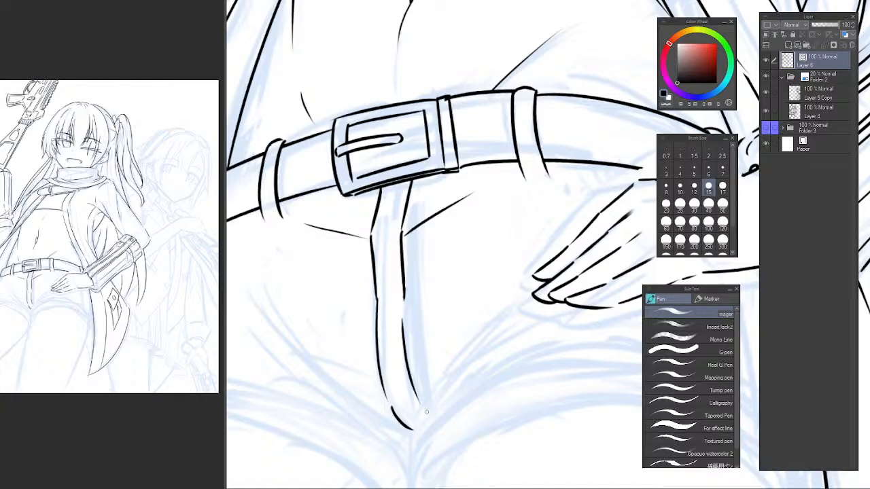
{"action": "key", "text": "ctrl+z"}
Ink two crease lines fanning from the fly's bottom tip up toward the hand on the hip.
{"action": "mouse_move", "coordinate": [403, 295]}
{"action": "left_mouse_down"}
{"action": "mouse_move", "coordinate": [422, 424]}
{"action": "mouse_move", "coordinate": [415, 433]}
{"action": "mouse_move", "coordinate": [479, 329]}
{"action": "left_mouse_up"}
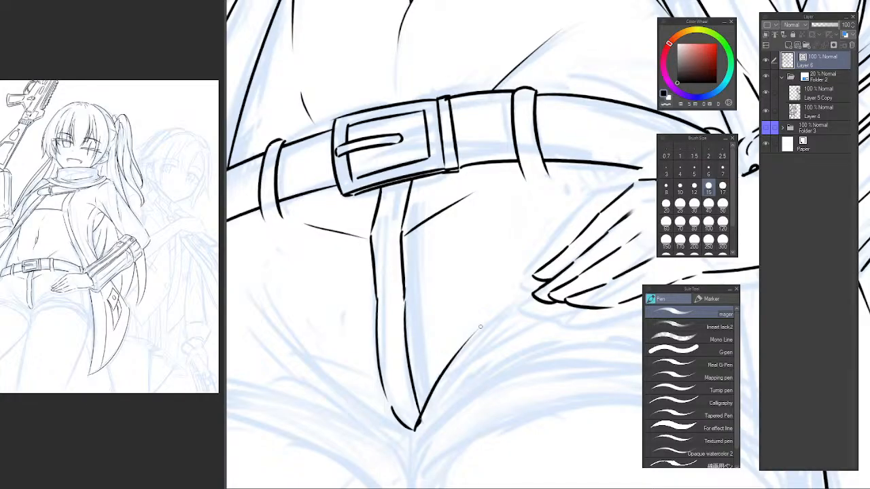
{"action": "key", "text": "ctrl+z"}
{"action": "mouse_move", "coordinate": [416, 426]}
{"action": "left_mouse_down"}
{"action": "mouse_move", "coordinate": [478, 337]}
{"action": "mouse_move", "coordinate": [488, 349]}
{"action": "mouse_move", "coordinate": [423, 409]}
{"action": "mouse_move", "coordinate": [559, 319]}
{"action": "left_mouse_up"}
{"action": "key", "text": "ctrl+z"}
{"action": "left_click_drag", "start_coordinate": [366, 381], "coordinate": [422, 302]}
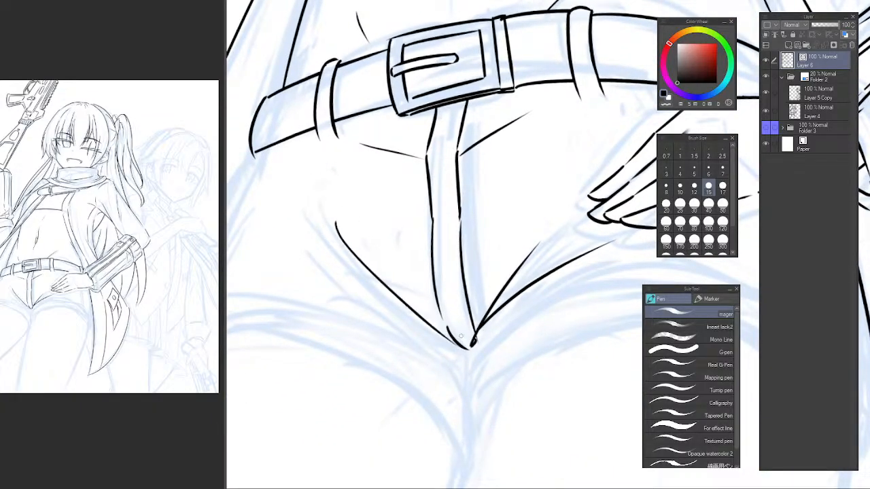
Ink the crease lines fanning from the fly's tip toward the opposite hip and a short wavy crotch seam below.
{"action": "left_click_drag", "start_coordinate": [455, 342], "coordinate": [338, 179]}
{"action": "mouse_move", "coordinate": [465, 349]}
{"action": "left_mouse_down"}
{"action": "mouse_move", "coordinate": [284, 264]}
{"action": "mouse_move", "coordinate": [304, 241]}
{"action": "left_mouse_up"}
{"action": "key", "text": "ctrl+z"}
{"action": "mouse_move", "coordinate": [461, 363]}
{"action": "left_mouse_down"}
{"action": "mouse_move", "coordinate": [413, 328]}
{"action": "mouse_move", "coordinate": [417, 357]}
{"action": "mouse_move", "coordinate": [424, 314]}
{"action": "mouse_move", "coordinate": [418, 357]}
{"action": "left_mouse_up"}
{"action": "key", "text": "ctrl+z"}
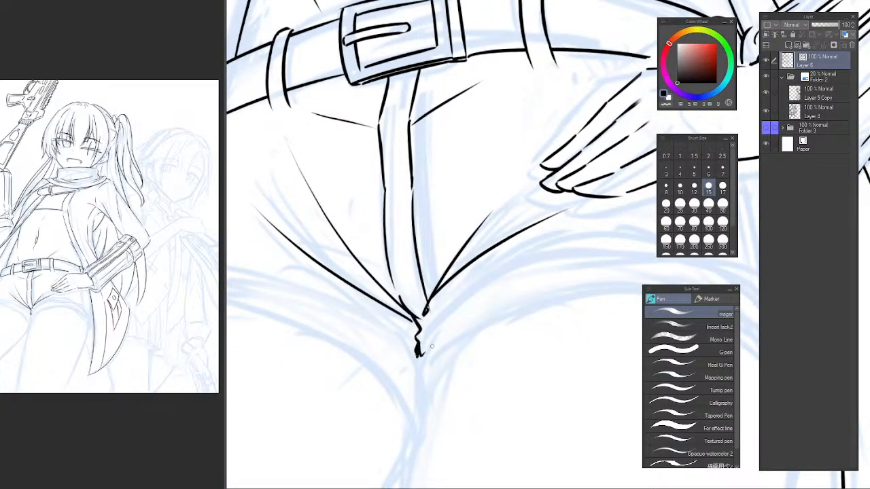
Ink the outer hip line of the shorts from the belt's left end down to the canvas edge.
{"action": "scroll", "coordinate": [434, 332], "scroll_direction": "down", "scroll_amount": 5}
{"action": "scroll", "coordinate": [394, 295], "scroll_direction": "up", "scroll_amount": 4}
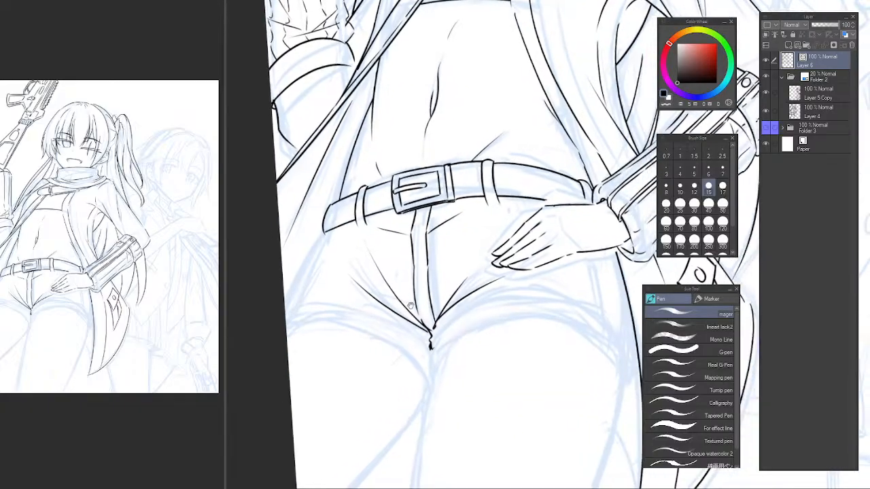
{"action": "scroll", "coordinate": [324, 277], "scroll_direction": "up", "scroll_amount": 2}
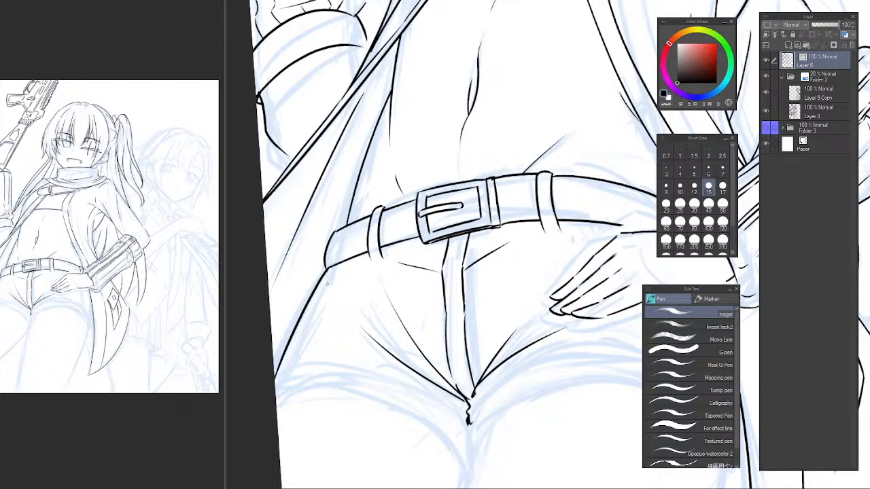
{"action": "mouse_move", "coordinate": [331, 271]}
{"action": "left_mouse_down"}
{"action": "mouse_move", "coordinate": [291, 329]}
{"action": "mouse_move", "coordinate": [277, 377]}
{"action": "left_mouse_up"}
{"action": "key", "text": "ctrl+z"}
{"action": "left_click_drag", "start_coordinate": [327, 271], "coordinate": [253, 391]}
{"action": "key", "text": "ctrl+z"}
{"action": "left_click_drag", "start_coordinate": [329, 270], "coordinate": [273, 367]}
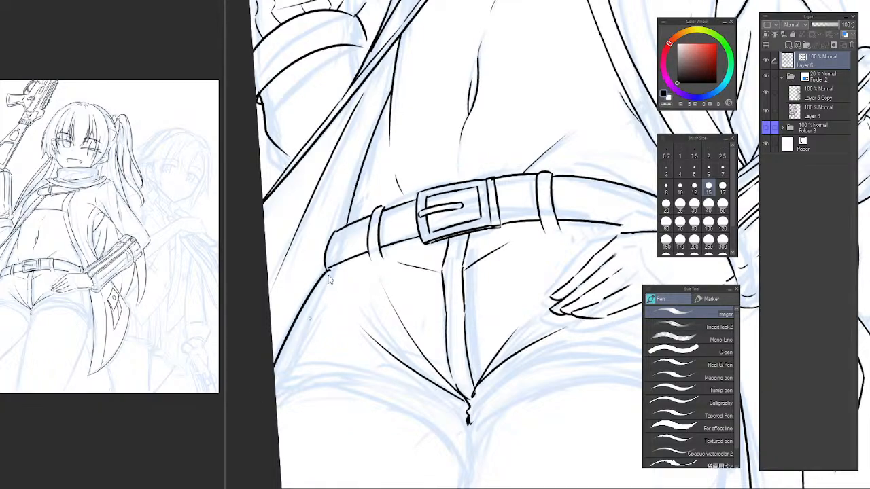
{"action": "key", "text": "ctrl+z"}
{"action": "left_click_drag", "start_coordinate": [329, 270], "coordinate": [273, 371]}
{"action": "scroll", "coordinate": [393, 307], "scroll_direction": "down", "scroll_amount": 5}
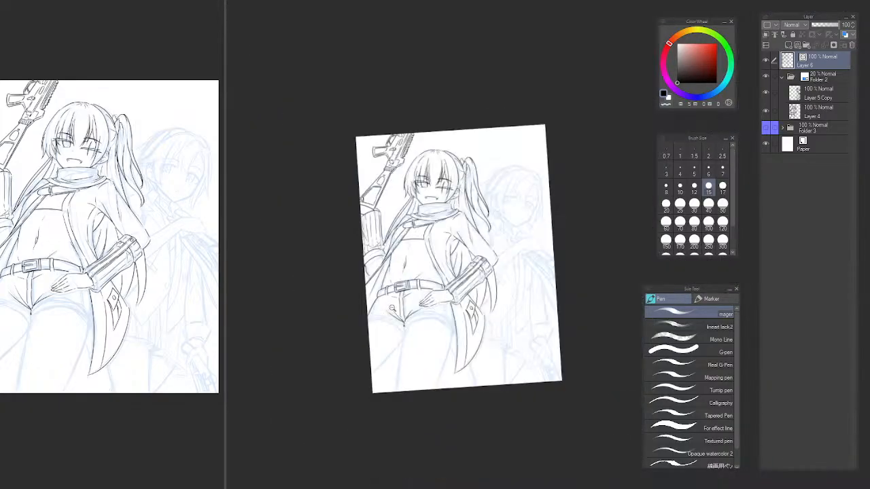
{"action": "left_click_drag", "start_coordinate": [412, 311], "coordinate": [390, 314]}
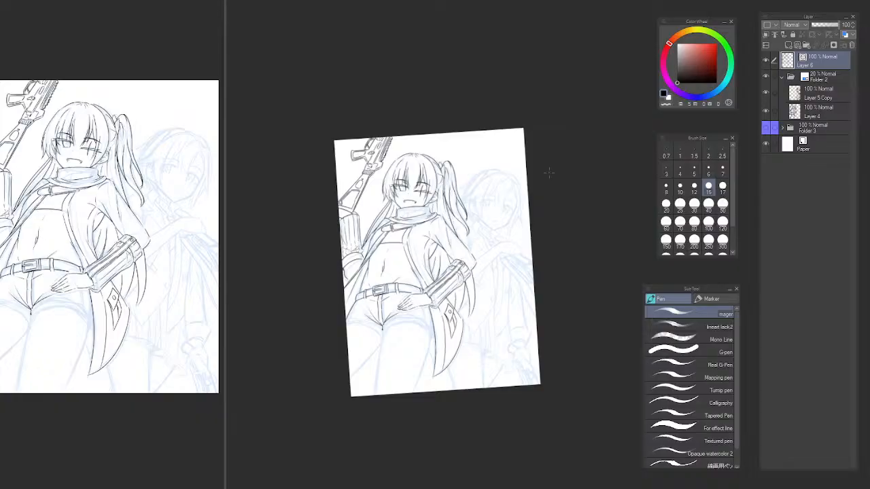
Ink the upper edge of the left shorts leg's cuff as one long curve from the crotch seam to the canvas edge.
{"action": "key", "text": "ctrl+at"}
{"action": "left_click_drag", "start_coordinate": [421, 255], "coordinate": [435, 259]}
{"action": "mouse_move", "coordinate": [380, 310]}
{"action": "left_mouse_down"}
{"action": "mouse_move", "coordinate": [381, 319]}
{"action": "mouse_move", "coordinate": [374, 263]}
{"action": "left_mouse_up"}
{"action": "left_click_drag", "start_coordinate": [317, 313], "coordinate": [408, 431]}
{"action": "mouse_move", "coordinate": [439, 388]}
{"action": "left_mouse_down"}
{"action": "mouse_move", "coordinate": [426, 239]}
{"action": "mouse_move", "coordinate": [410, 281]}
{"action": "left_mouse_up"}
{"action": "left_click_drag", "start_coordinate": [336, 276], "coordinate": [394, 289]}
{"action": "left_click_drag", "start_coordinate": [394, 290], "coordinate": [351, 306]}
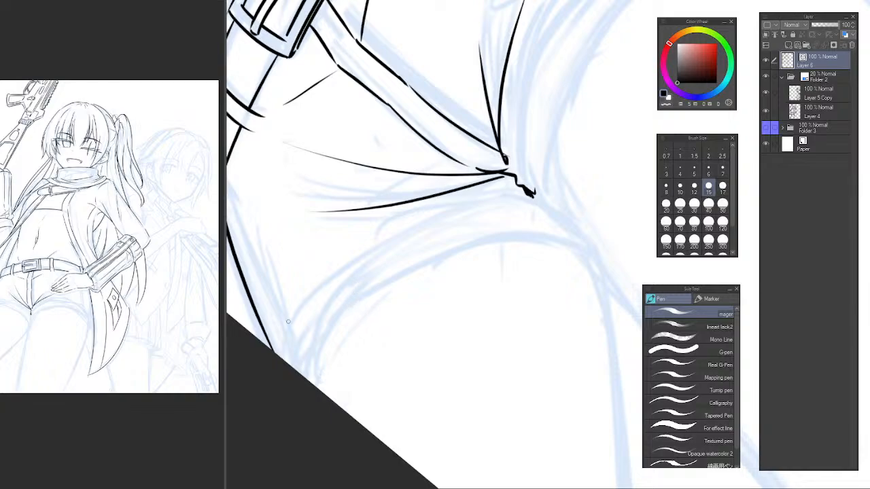
{"action": "left_click_drag", "start_coordinate": [284, 359], "coordinate": [486, 199]}
{"action": "key", "text": "ctrl+z"}
{"action": "mouse_move", "coordinate": [278, 355]}
{"action": "left_mouse_down"}
{"action": "mouse_move", "coordinate": [459, 214]}
{"action": "mouse_move", "coordinate": [531, 203]}
{"action": "mouse_move", "coordinate": [477, 193]}
{"action": "mouse_move", "coordinate": [296, 352]}
{"action": "left_mouse_up"}
{"action": "key", "text": "ctrl+z"}
{"action": "key", "text": "ctrl+z"}
{"action": "mouse_move", "coordinate": [513, 184]}
{"action": "left_mouse_down"}
{"action": "mouse_move", "coordinate": [481, 193]}
{"action": "mouse_move", "coordinate": [275, 352]}
{"action": "left_mouse_up"}
{"action": "key", "text": "ctrl+z"}
{"action": "mouse_move", "coordinate": [514, 183]}
{"action": "left_mouse_down"}
{"action": "mouse_move", "coordinate": [255, 336]}
{"action": "mouse_move", "coordinate": [513, 186]}
{"action": "mouse_move", "coordinate": [267, 348]}
{"action": "left_mouse_up"}
{"action": "key", "text": "ctrl+z"}
{"action": "key", "text": "ctrl+z"}
{"action": "mouse_move", "coordinate": [515, 184]}
{"action": "left_mouse_down"}
{"action": "mouse_move", "coordinate": [389, 219]}
{"action": "mouse_move", "coordinate": [268, 347]}
{"action": "left_mouse_up"}
Ink a curved line inside the left cuff, parallel to its upper edge and running to the canvas edge.
{"action": "left_click_drag", "start_coordinate": [354, 333], "coordinate": [353, 317]}
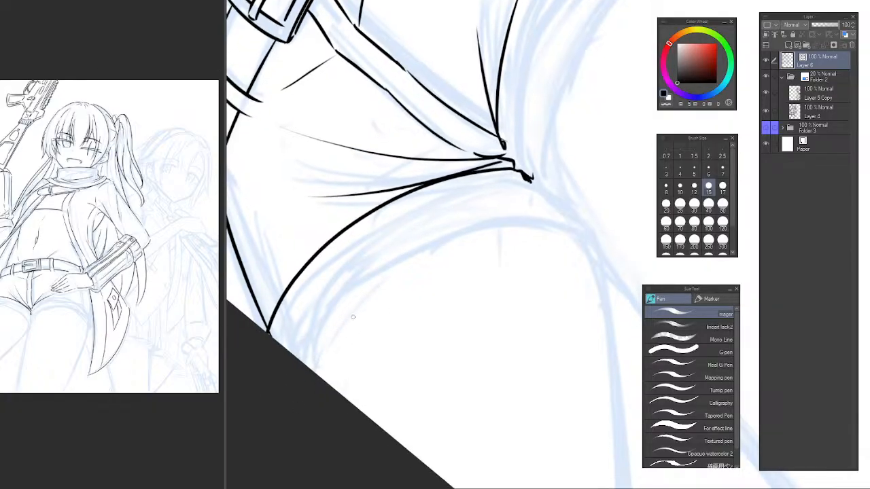
{"action": "left_click_drag", "start_coordinate": [479, 185], "coordinate": [307, 369]}
{"action": "key", "text": "ctrl+z"}
{"action": "left_click_drag", "start_coordinate": [480, 183], "coordinate": [307, 370]}
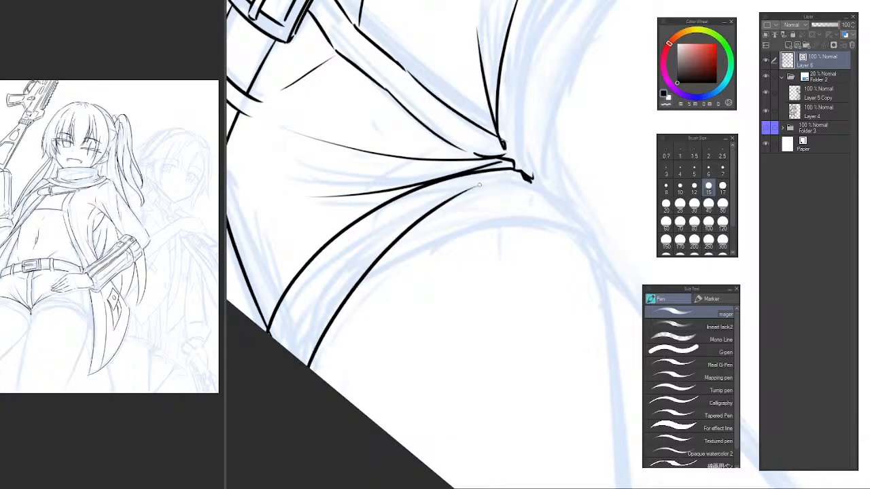
Ink the left cuff's lower edge as a long arc over the thigh toward the crotch, repeating the stroke until it fits.
{"action": "left_click_drag", "start_coordinate": [329, 328], "coordinate": [546, 211]}
{"action": "key", "text": "ctrl+z"}
{"action": "left_click_drag", "start_coordinate": [328, 334], "coordinate": [583, 232]}
{"action": "key", "text": "ctrl+z"}
{"action": "mouse_move", "coordinate": [340, 315]}
{"action": "left_mouse_down"}
{"action": "mouse_move", "coordinate": [536, 231]}
{"action": "mouse_move", "coordinate": [597, 235]}
{"action": "left_mouse_up"}
{"action": "key", "text": "ctrl+z"}
{"action": "mouse_move", "coordinate": [350, 298]}
{"action": "left_mouse_down"}
{"action": "mouse_move", "coordinate": [524, 225]}
{"action": "mouse_move", "coordinate": [574, 235]}
{"action": "left_mouse_up"}
{"action": "key", "text": "ctrl+z"}
{"action": "left_click_drag", "start_coordinate": [346, 303], "coordinate": [570, 205]}
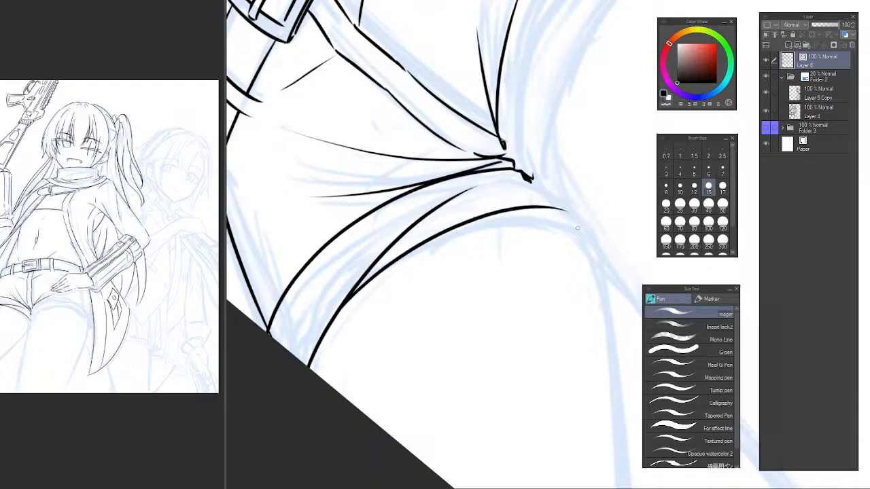
{"action": "key", "text": "ctrl+z"}
{"action": "left_click_drag", "start_coordinate": [344, 304], "coordinate": [593, 216]}
{"action": "key", "text": "ctrl+z"}
{"action": "left_click_drag", "start_coordinate": [346, 303], "coordinate": [594, 216]}
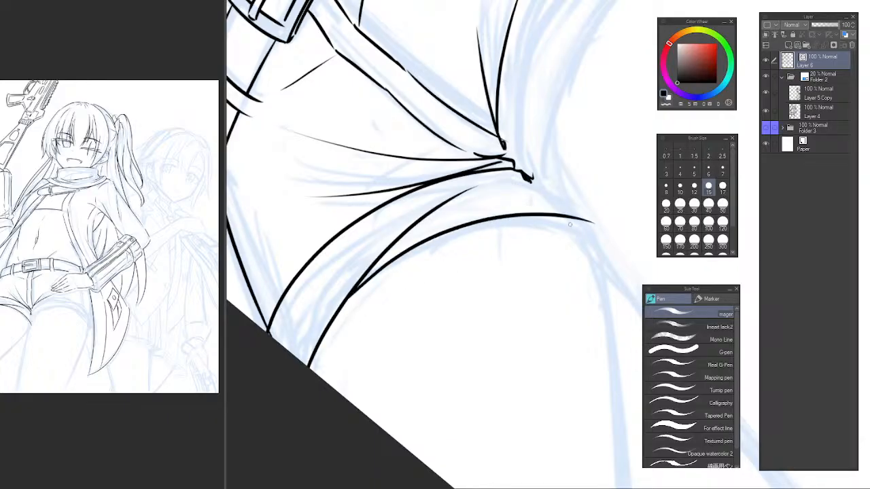
{"action": "key", "text": "ctrl+z"}
{"action": "left_click_drag", "start_coordinate": [356, 288], "coordinate": [589, 218]}
{"action": "key", "text": "ctrl+z"}
{"action": "mouse_move", "coordinate": [345, 314]}
{"action": "left_mouse_down"}
{"action": "mouse_move", "coordinate": [490, 223]}
{"action": "mouse_move", "coordinate": [595, 215]}
{"action": "mouse_move", "coordinate": [447, 237]}
{"action": "mouse_move", "coordinate": [576, 228]}
{"action": "left_mouse_up"}
{"action": "key", "text": "ctrl+z"}
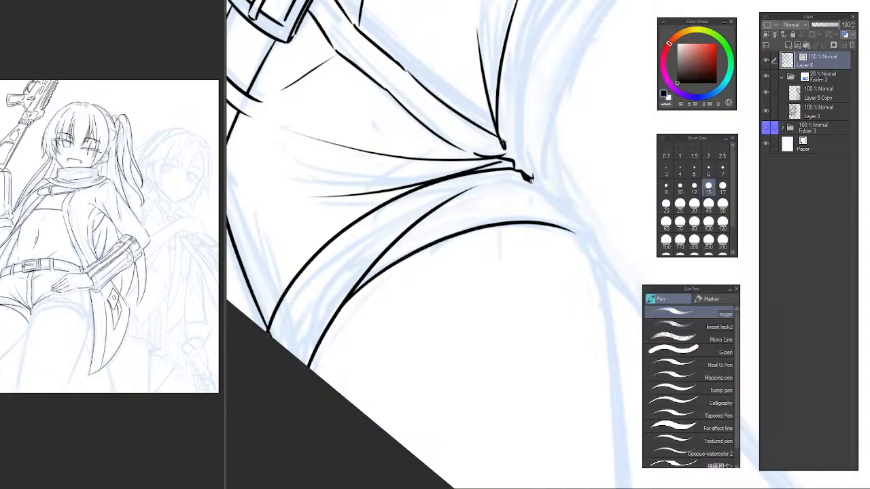
Ink the left cuff's inner edge from the crotch seam down to the pointed end of its lower edge.
{"action": "left_click_drag", "start_coordinate": [525, 176], "coordinate": [566, 220]}
{"action": "key", "text": "ctrl+z"}
{"action": "mouse_move", "coordinate": [528, 178]}
{"action": "left_mouse_down"}
{"action": "mouse_move", "coordinate": [580, 232]}
{"action": "mouse_move", "coordinate": [521, 233]}
{"action": "left_mouse_up"}
{"action": "key", "text": "ctrl+z"}
{"action": "key", "text": "ctrl+z"}
{"action": "scroll", "coordinate": [598, 231], "scroll_direction": "down", "scroll_amount": 5}
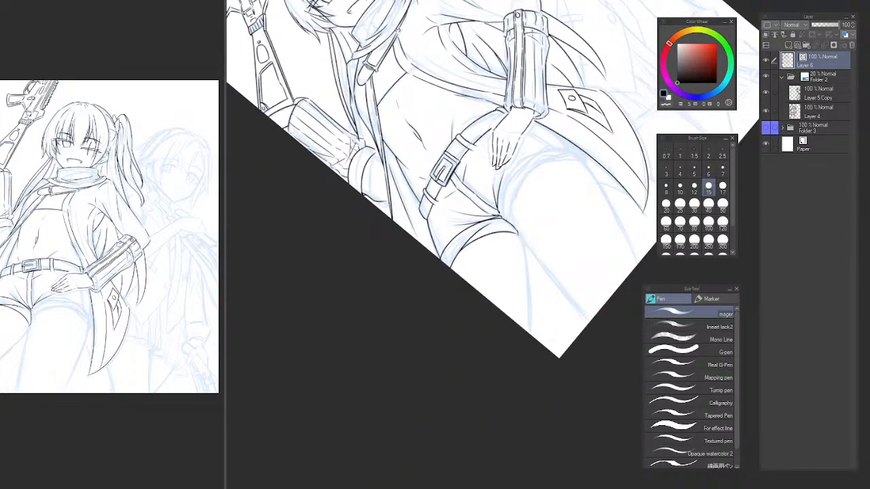
Trim the line crossing the left cuff with the vector eraser and redraw it as a short tapered fold at the lower edge.
{"action": "key", "text": "ctrl+at"}
{"action": "left_click_drag", "start_coordinate": [522, 197], "coordinate": [458, 265]}
{"action": "scroll", "coordinate": [432, 238], "scroll_direction": "up", "scroll_amount": 5}
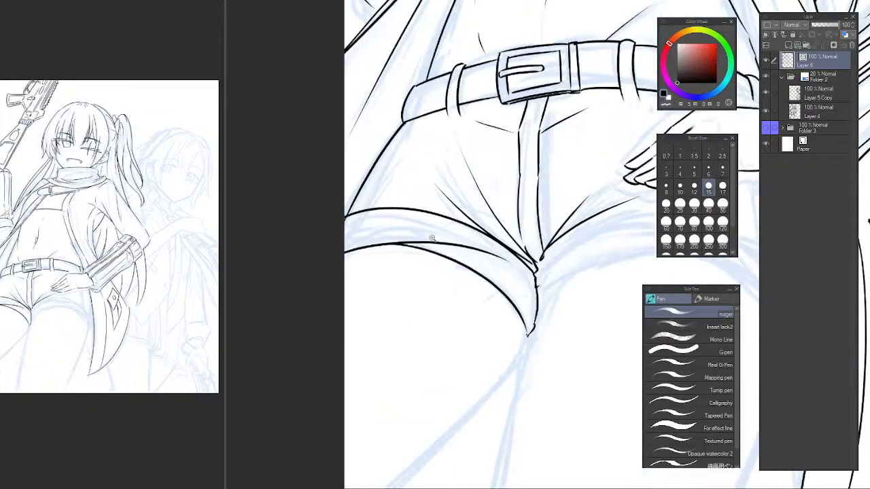
{"action": "left_click_drag", "start_coordinate": [433, 238], "coordinate": [422, 284]}
{"action": "scroll", "coordinate": [460, 263], "scroll_direction": "up", "scroll_amount": 4}
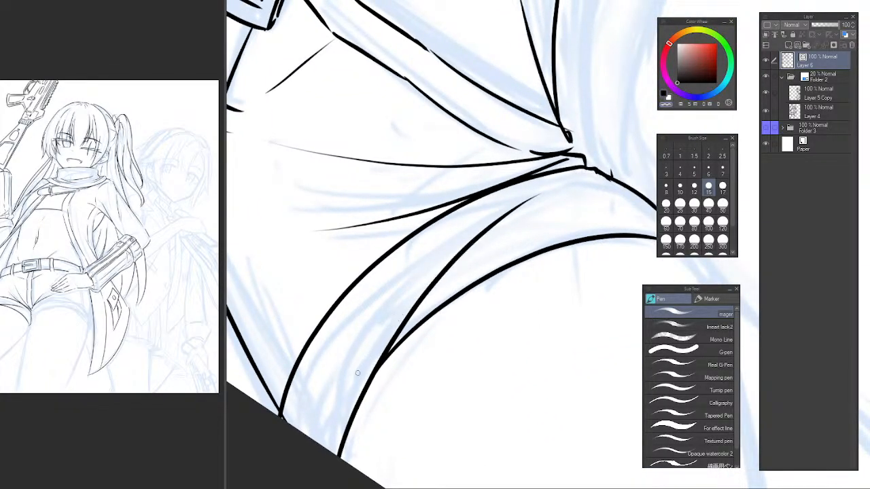
{"action": "key", "text": "ctrl+z"}
{"action": "key", "text": "ctrl+z"}
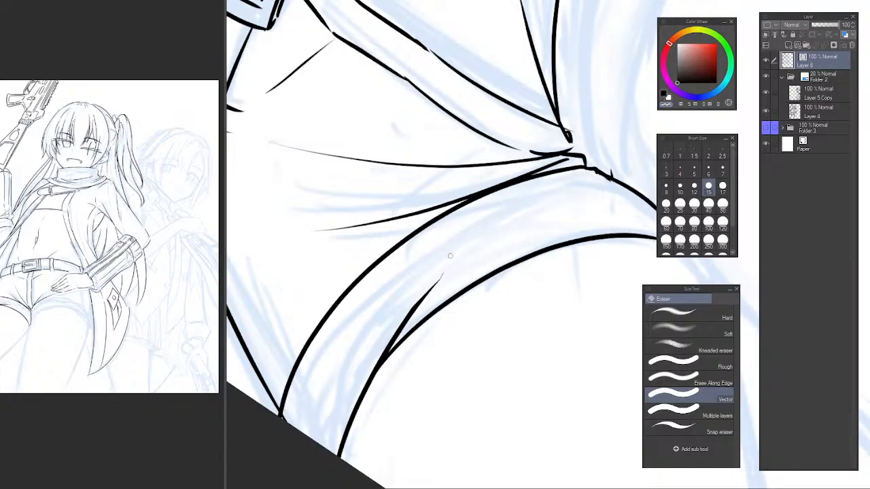
{"action": "scroll", "coordinate": [445, 271], "scroll_direction": "up", "scroll_amount": 2}
{"action": "left_click_drag", "start_coordinate": [443, 273], "coordinate": [343, 361]}
{"action": "key", "text": "ctrl+z"}
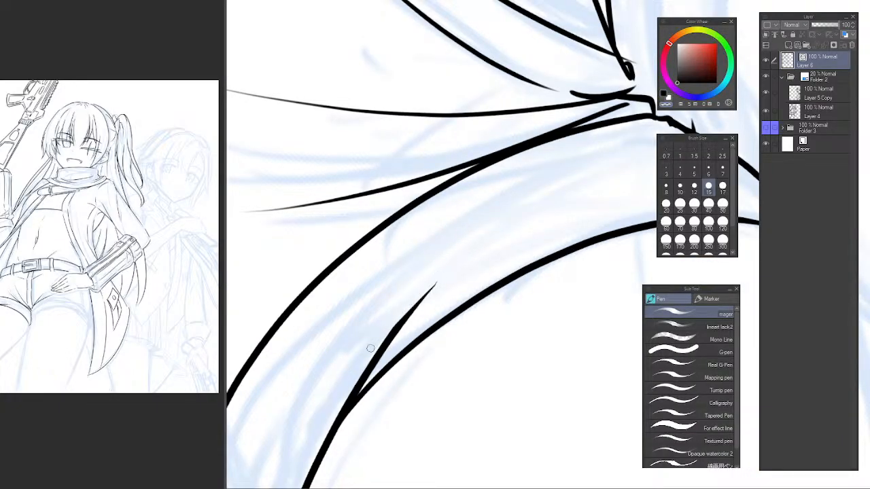
{"action": "left_click_drag", "start_coordinate": [443, 275], "coordinate": [386, 344]}
{"action": "scroll", "coordinate": [509, 249], "scroll_direction": "down", "scroll_amount": 5}
{"action": "left_click_drag", "start_coordinate": [532, 254], "coordinate": [471, 269]}
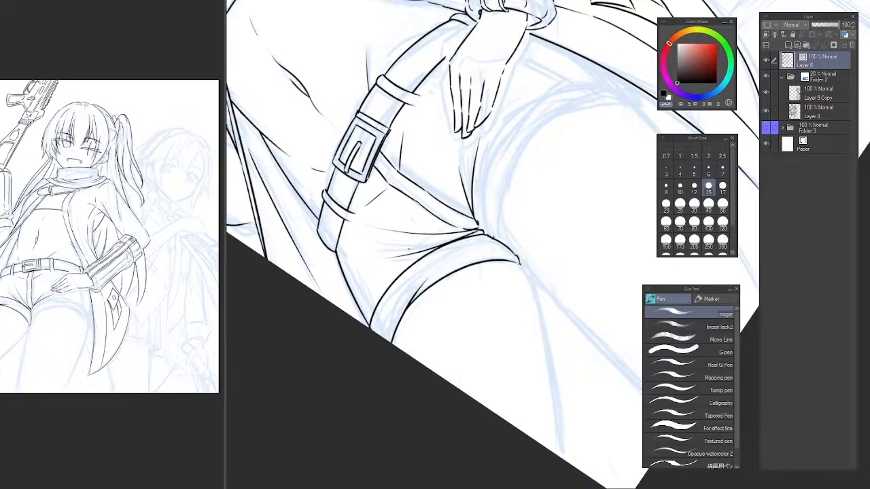
Redraw the short joint between the crotch seam and the left cuff's inner edge.
{"action": "key", "text": "ctrl+at"}
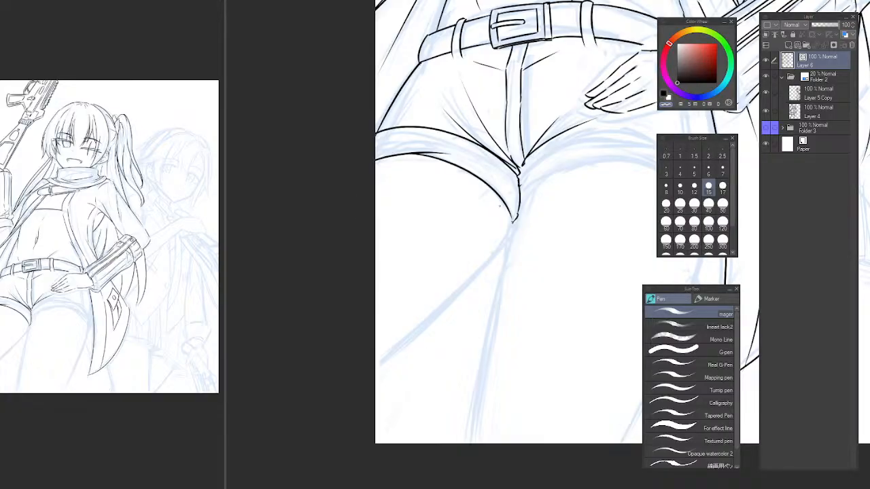
{"action": "left_click_drag", "start_coordinate": [485, 194], "coordinate": [435, 248]}
{"action": "scroll", "coordinate": [435, 248], "scroll_direction": "down", "scroll_amount": 1}
{"action": "scroll", "coordinate": [428, 255], "scroll_direction": "up", "scroll_amount": 4}
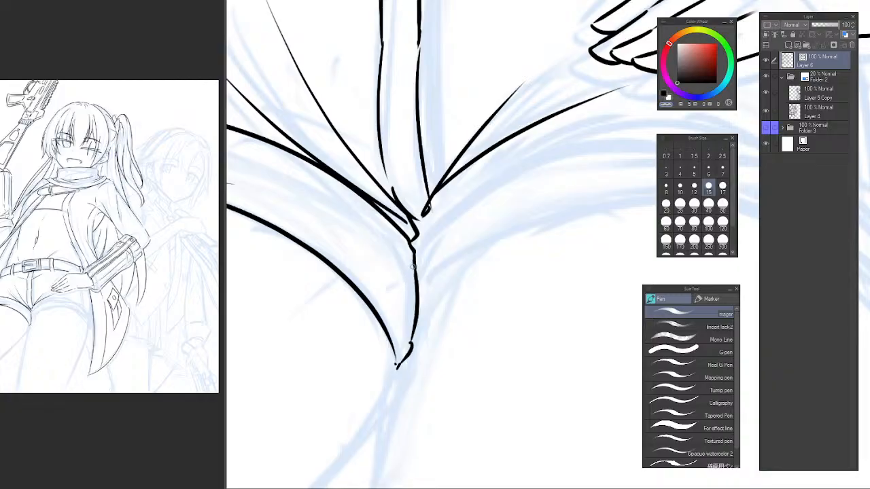
{"action": "scroll", "coordinate": [416, 261], "scroll_direction": "up", "scroll_amount": 2}
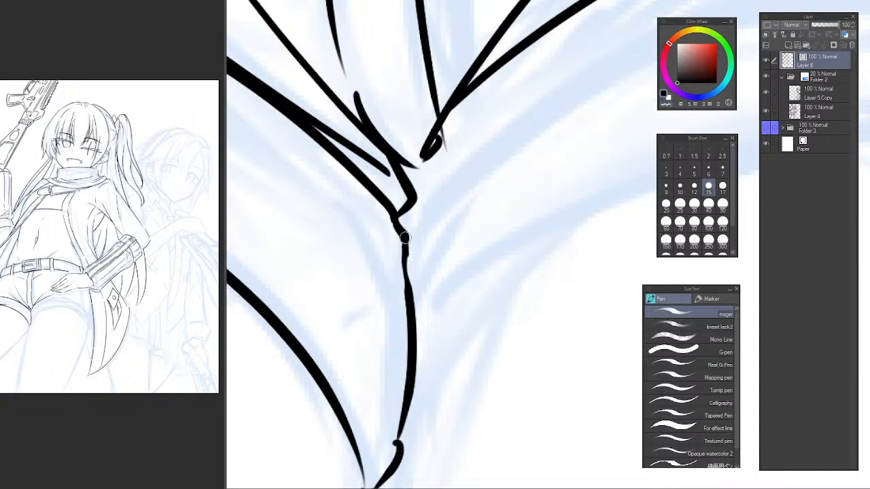
{"action": "key", "text": "ctrl+z"}
{"action": "left_click_drag", "start_coordinate": [406, 242], "coordinate": [408, 299]}
{"action": "left_click", "coordinate": [475, 284], "text": "alt"}
{"action": "left_click", "coordinate": [479, 286], "text": "alt"}
{"action": "left_click_drag", "start_coordinate": [503, 297], "coordinate": [357, 320]}
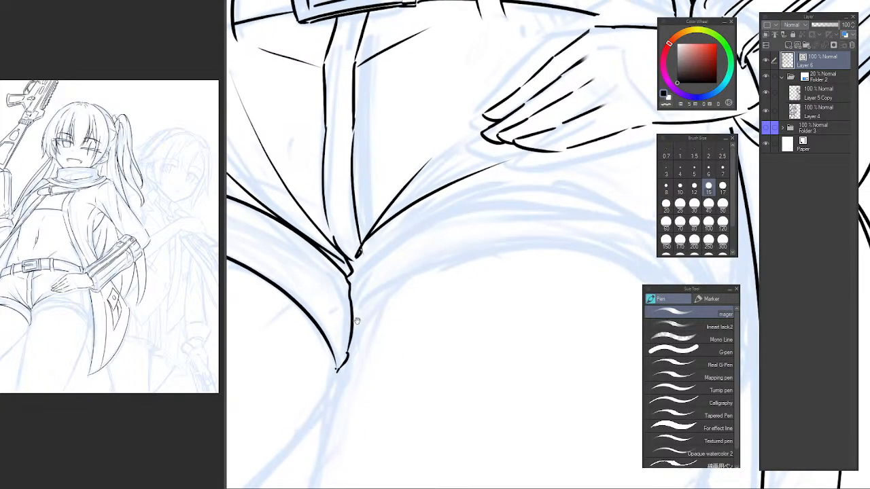
Ink the right cuff's lower edge as a long arc from the crotch point up over the thigh, repeating the stroke until it fits.
{"action": "left_click_drag", "start_coordinate": [353, 284], "coordinate": [378, 291]}
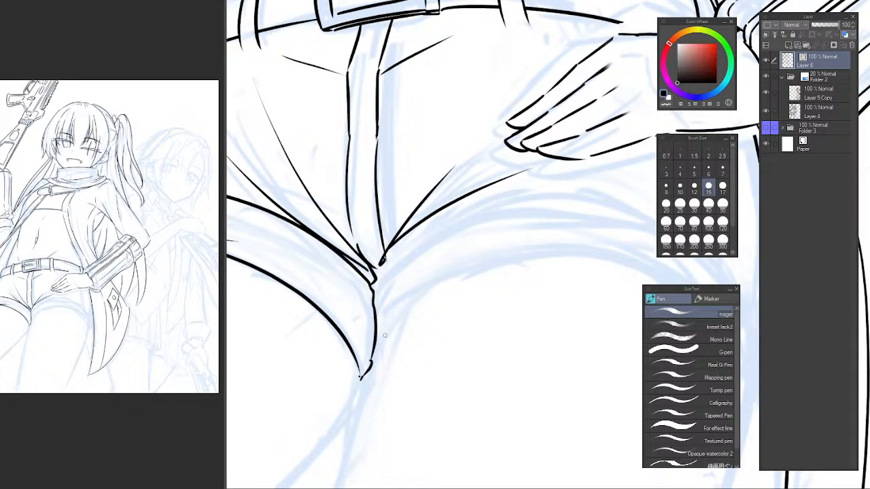
{"action": "left_click_drag", "start_coordinate": [373, 350], "coordinate": [446, 276]}
{"action": "key", "text": "ctrl+z"}
{"action": "left_click_drag", "start_coordinate": [377, 341], "coordinate": [556, 243]}
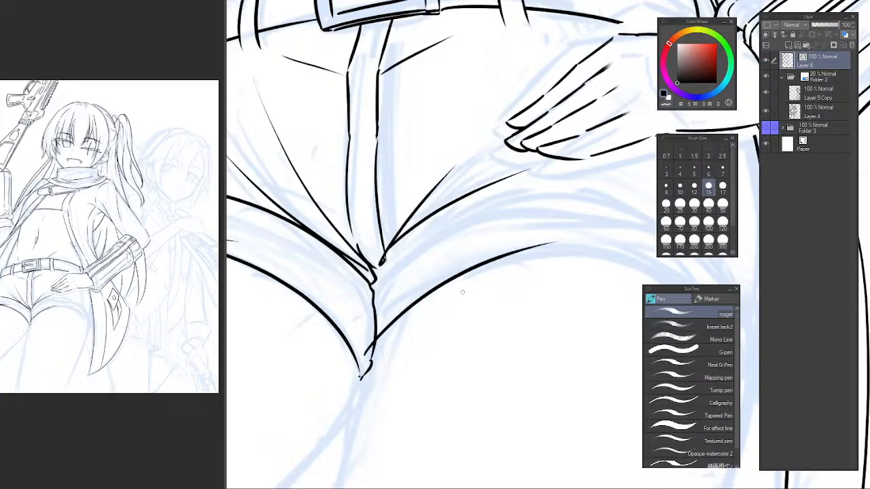
{"action": "key", "text": "ctrl+z"}
{"action": "left_click_drag", "start_coordinate": [374, 358], "coordinate": [548, 260]}
{"action": "key", "text": "ctrl+z"}
{"action": "left_click_drag", "start_coordinate": [373, 357], "coordinate": [590, 252]}
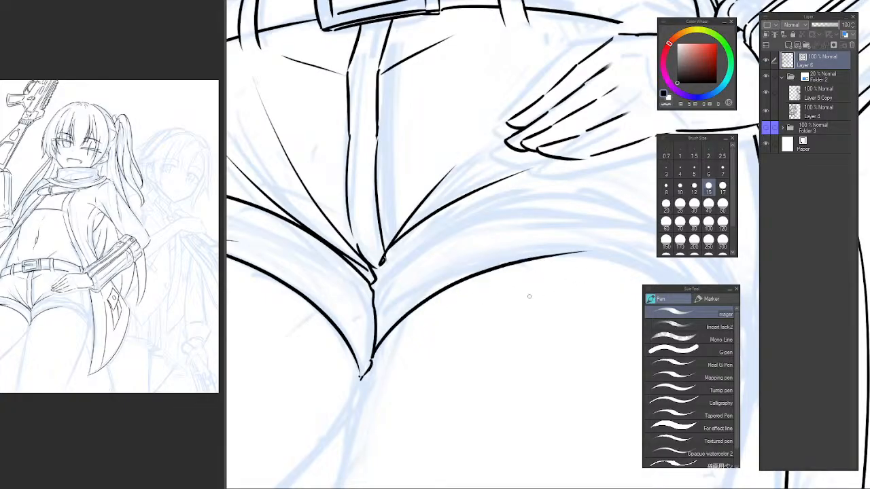
{"action": "key", "text": "ctrl+z"}
{"action": "left_click_drag", "start_coordinate": [373, 348], "coordinate": [598, 254]}
{"action": "key", "text": "ctrl+z"}
{"action": "left_click_drag", "start_coordinate": [374, 352], "coordinate": [594, 246]}
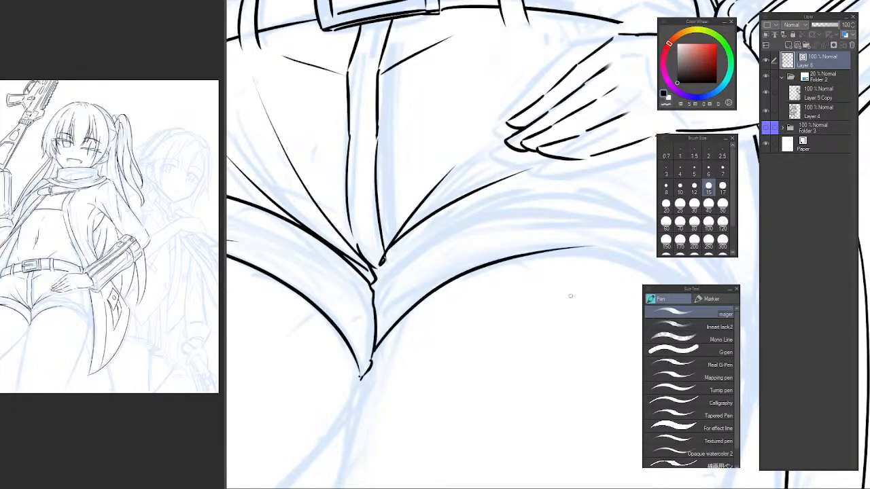
{"action": "mouse_move", "coordinate": [469, 269]}
{"action": "left_mouse_down"}
{"action": "mouse_move", "coordinate": [381, 276]}
{"action": "mouse_move", "coordinate": [364, 350]}
{"action": "left_mouse_up"}
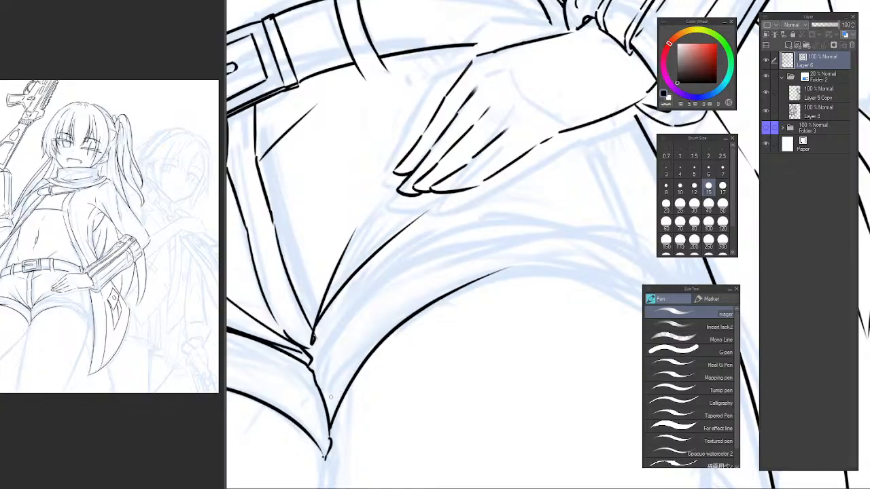
{"action": "key", "text": "ctrl+z"}
{"action": "left_click_drag", "start_coordinate": [329, 427], "coordinate": [541, 275]}
{"action": "key", "text": "ctrl+z"}
{"action": "mouse_move", "coordinate": [329, 427]}
{"action": "left_mouse_down"}
{"action": "mouse_move", "coordinate": [344, 386]}
{"action": "mouse_move", "coordinate": [585, 258]}
{"action": "left_mouse_up"}
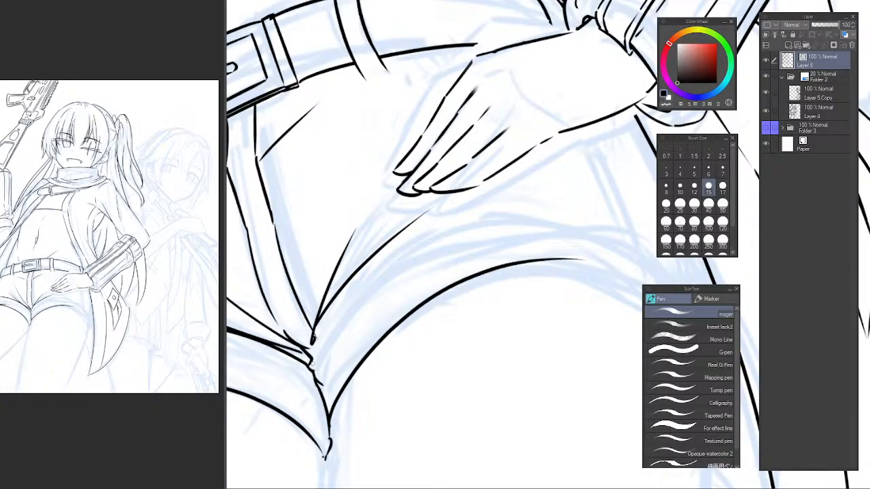
Close the short joint at the crotch seam and ink the right cuff's upper edge as a long arc over the thigh.
{"action": "left_click_drag", "start_coordinate": [312, 364], "coordinate": [318, 347]}
{"action": "mouse_move", "coordinate": [314, 339]}
{"action": "left_mouse_down"}
{"action": "mouse_move", "coordinate": [408, 252]}
{"action": "mouse_move", "coordinate": [627, 209]}
{"action": "left_mouse_up"}
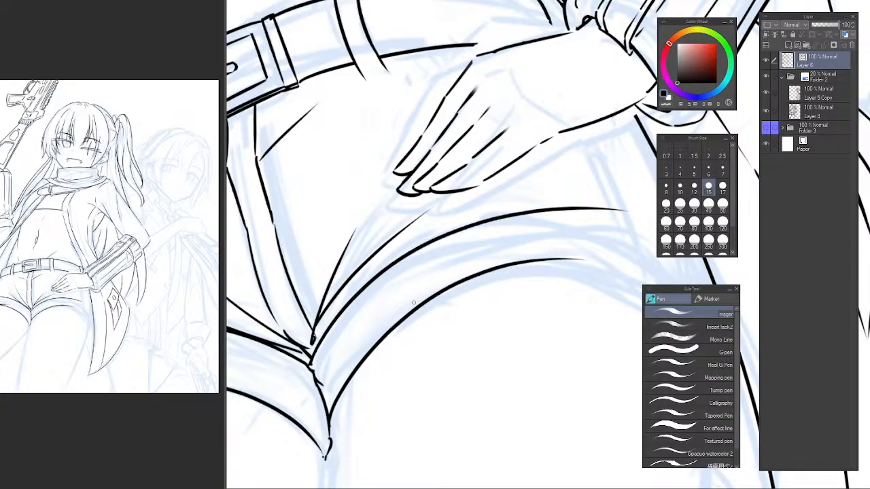
{"action": "left_click", "coordinate": [417, 300], "text": "alt"}
{"action": "left_click_drag", "start_coordinate": [446, 275], "coordinate": [422, 263]}
{"action": "key", "text": "h"}
{"action": "left_click_drag", "start_coordinate": [589, 255], "coordinate": [360, 239]}
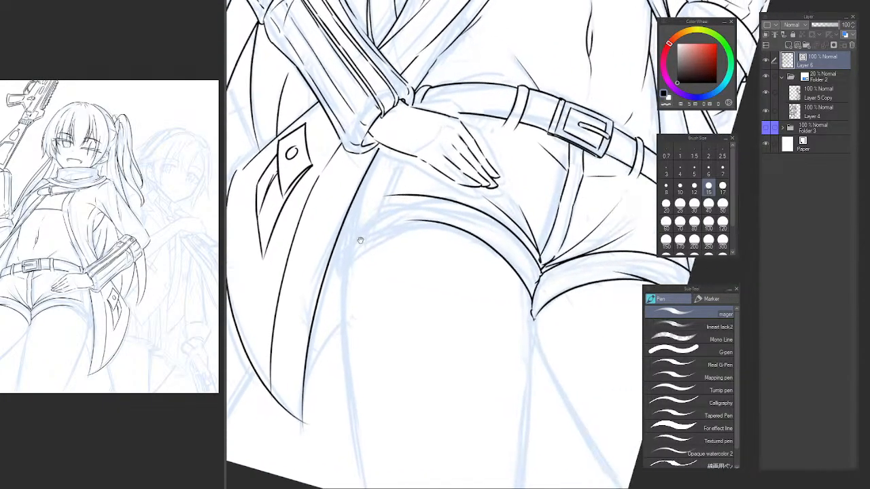
{"action": "key", "text": "h"}
{"action": "left_click_drag", "start_coordinate": [501, 265], "coordinate": [326, 275]}
{"action": "left_click_drag", "start_coordinate": [445, 251], "coordinate": [397, 243]}
{"action": "left_click", "coordinate": [415, 235], "text": "ctrl"}
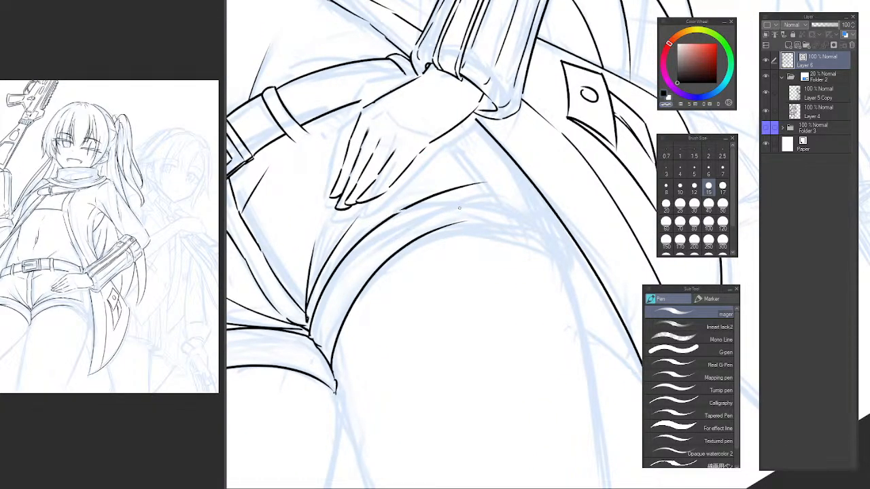
Trim the upper edge's end with the vector eraser and ink its continuation to the outer hip with a notched outer end.
{"action": "key", "text": "e"}
{"action": "key", "text": "h"}
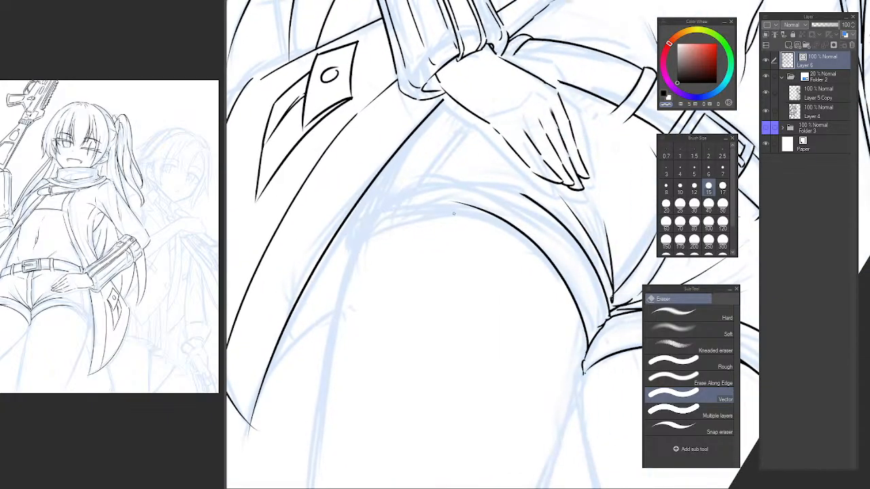
{"action": "key", "text": "h"}
{"action": "left_click_drag", "start_coordinate": [642, 214], "coordinate": [403, 221]}
{"action": "mouse_move", "coordinate": [350, 245]}
{"action": "left_mouse_down"}
{"action": "mouse_move", "coordinate": [390, 248]}
{"action": "mouse_move", "coordinate": [374, 257]}
{"action": "mouse_move", "coordinate": [526, 183]}
{"action": "mouse_move", "coordinate": [574, 192]}
{"action": "left_mouse_up"}
{"action": "key", "text": "p"}
{"action": "key", "text": "ctrl+z"}
{"action": "mouse_move", "coordinate": [340, 268]}
{"action": "left_mouse_down"}
{"action": "mouse_move", "coordinate": [502, 184]}
{"action": "mouse_move", "coordinate": [365, 241]}
{"action": "mouse_move", "coordinate": [417, 211]}
{"action": "mouse_move", "coordinate": [588, 195]}
{"action": "mouse_move", "coordinate": [592, 202]}
{"action": "mouse_move", "coordinate": [587, 193]}
{"action": "mouse_move", "coordinate": [620, 218]}
{"action": "left_mouse_up"}
{"action": "key", "text": "ctrl+z"}
{"action": "key", "text": "ctrl+z"}
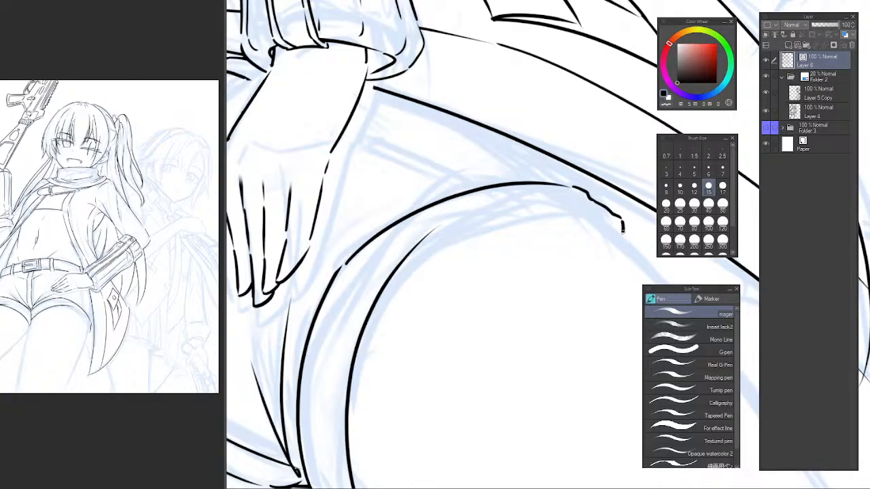
Try to extend the right cuff's lower edge over the thigh to its outer end, retrying the arc and adding a short tip stroke.
{"action": "left_click_drag", "start_coordinate": [348, 416], "coordinate": [642, 216]}
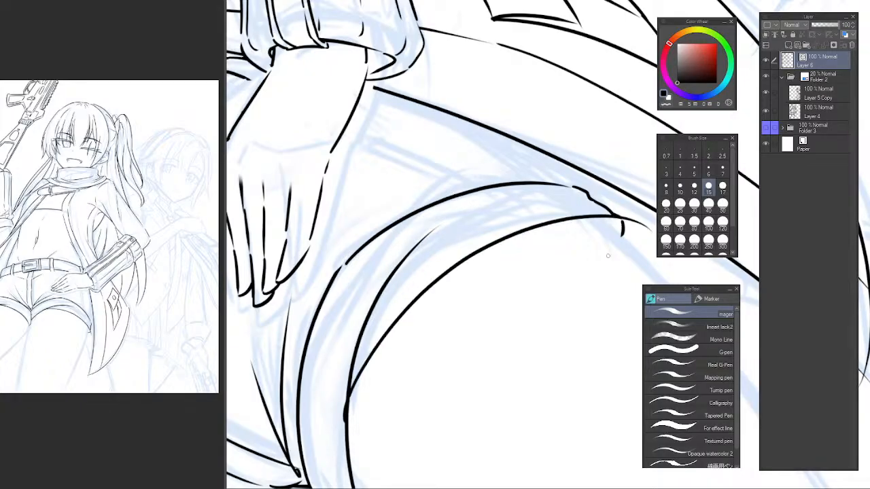
{"action": "key", "text": "ctrl+z"}
{"action": "mouse_move", "coordinate": [353, 369]}
{"action": "left_mouse_down"}
{"action": "mouse_move", "coordinate": [480, 235]}
{"action": "mouse_move", "coordinate": [624, 235]}
{"action": "mouse_move", "coordinate": [640, 216]}
{"action": "left_mouse_up"}
{"action": "key", "text": "ctrl+z"}
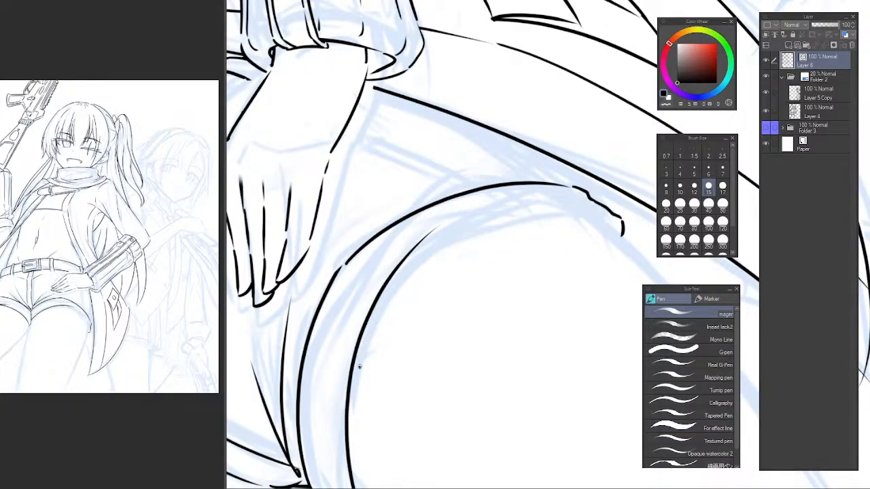
{"action": "left_click_drag", "start_coordinate": [357, 367], "coordinate": [622, 234]}
{"action": "key", "text": "ctrl+z"}
{"action": "mouse_move", "coordinate": [350, 390]}
{"action": "left_mouse_down"}
{"action": "mouse_move", "coordinate": [433, 272]}
{"action": "mouse_move", "coordinate": [599, 233]}
{"action": "left_mouse_up"}
{"action": "key", "text": "ctrl+z"}
{"action": "left_click_drag", "start_coordinate": [354, 365], "coordinate": [609, 225]}
{"action": "key", "text": "ctrl+z"}
{"action": "mouse_move", "coordinate": [359, 354]}
{"action": "left_mouse_down"}
{"action": "mouse_move", "coordinate": [559, 218]}
{"action": "mouse_move", "coordinate": [608, 226]}
{"action": "left_mouse_up"}
{"action": "key", "text": "ctrl+z"}
{"action": "left_click_drag", "start_coordinate": [363, 334], "coordinate": [597, 216]}
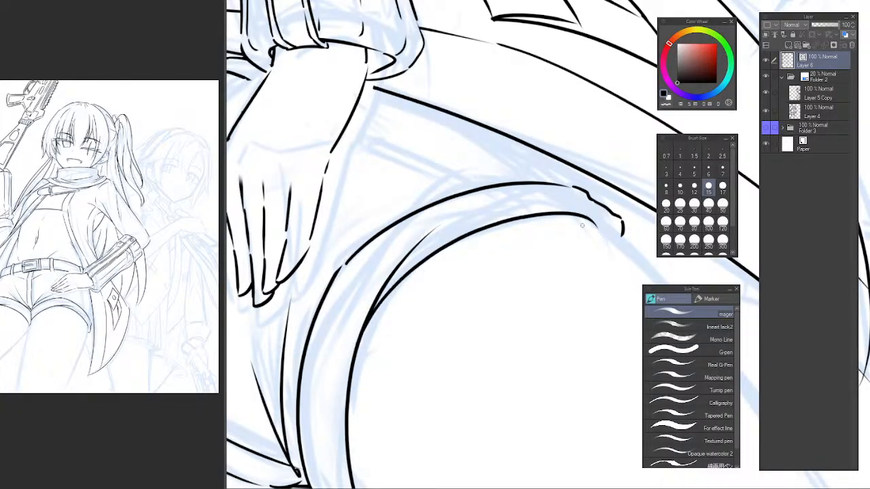
{"action": "key", "text": "ctrl+z"}
{"action": "mouse_move", "coordinate": [352, 377]}
{"action": "left_mouse_down"}
{"action": "mouse_move", "coordinate": [601, 217]}
{"action": "mouse_move", "coordinate": [620, 235]}
{"action": "left_mouse_up"}
{"action": "key", "text": "ctrl+z"}
{"action": "left_click_drag", "start_coordinate": [597, 218], "coordinate": [616, 232]}
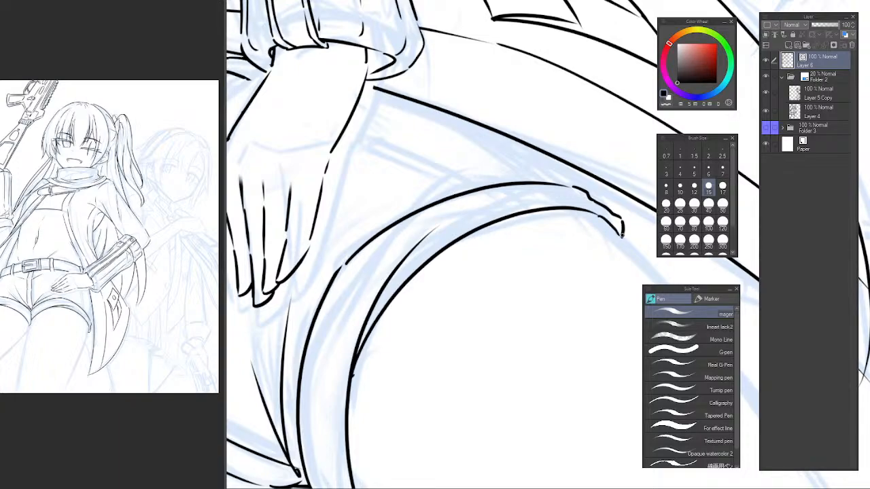
{"action": "left_click", "coordinate": [579, 243], "text": "alt"}
{"action": "left_click", "coordinate": [574, 246], "text": "alt"}
{"action": "left_click", "coordinate": [574, 247], "text": "alt"}
{"action": "left_click", "coordinate": [573, 246], "text": "alt"}
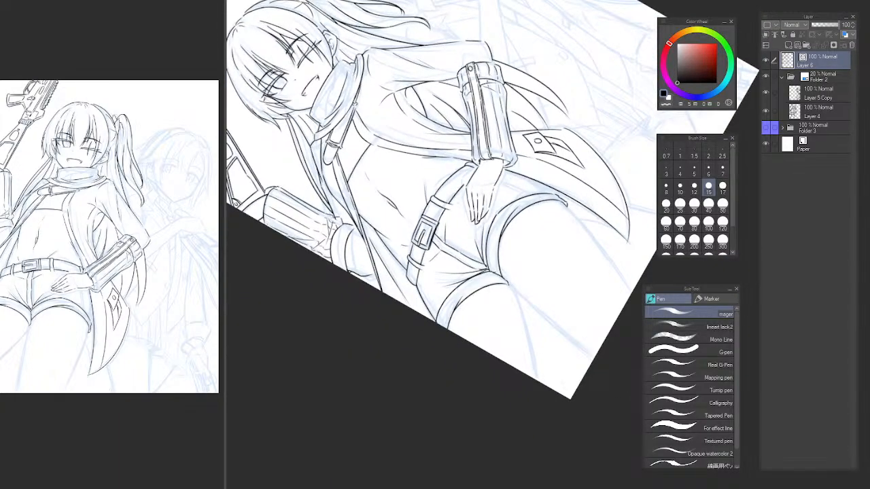
Erase the outer stretch of the right cuff's lower edge and its short tip stroke with the vector eraser.
{"action": "key", "text": "ctrl+at"}
{"action": "left_click_drag", "start_coordinate": [513, 175], "coordinate": [482, 235]}
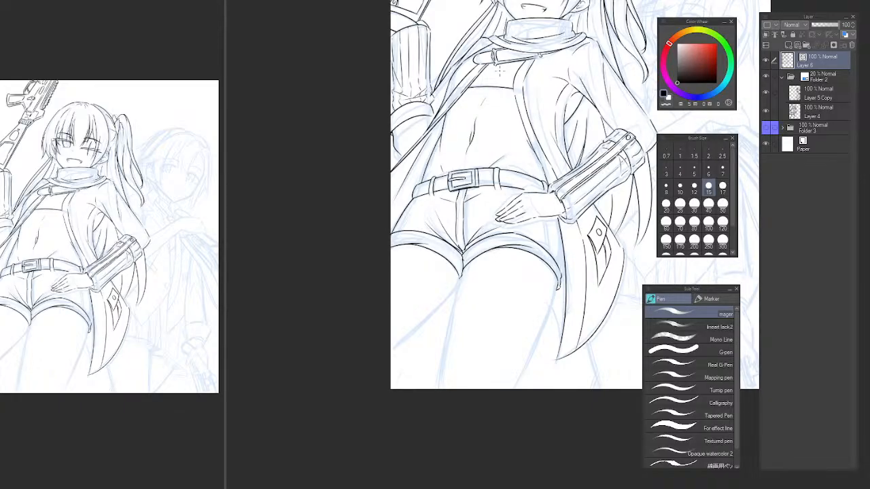
{"action": "key", "text": "h"}
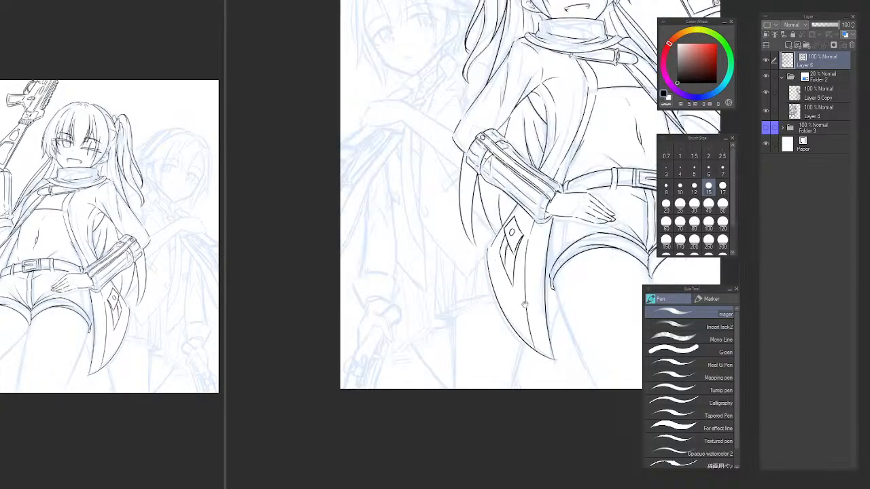
{"action": "left_click_drag", "start_coordinate": [551, 270], "coordinate": [354, 238]}
{"action": "key", "text": "h"}
{"action": "left_click_drag", "start_coordinate": [492, 255], "coordinate": [286, 250]}
{"action": "mouse_move", "coordinate": [442, 243]}
{"action": "left_mouse_down"}
{"action": "mouse_move", "coordinate": [389, 225]}
{"action": "mouse_move", "coordinate": [438, 274]}
{"action": "mouse_move", "coordinate": [496, 310]}
{"action": "mouse_move", "coordinate": [413, 237]}
{"action": "left_mouse_up"}
{"action": "left_click", "coordinate": [474, 293], "text": "ctrl"}
{"action": "left_click", "coordinate": [473, 293], "text": "ctrl"}
{"action": "left_click", "coordinate": [474, 293], "text": "ctrl"}
{"action": "left_click", "coordinate": [474, 293], "text": "ctrl"}
{"action": "mouse_move", "coordinate": [503, 227]}
{"action": "left_mouse_down"}
{"action": "mouse_move", "coordinate": [496, 243]}
{"action": "mouse_move", "coordinate": [475, 250]}
{"action": "left_mouse_up"}
{"action": "key", "text": "e"}
{"action": "mouse_move", "coordinate": [419, 194]}
{"action": "left_mouse_down"}
{"action": "mouse_move", "coordinate": [421, 242]}
{"action": "mouse_move", "coordinate": [515, 195]}
{"action": "left_mouse_up"}
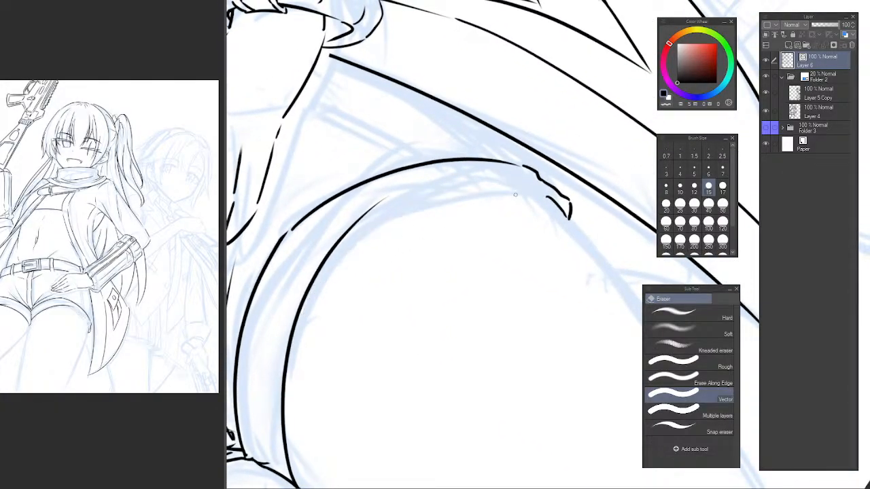
{"action": "left_click", "coordinate": [544, 195]}
{"action": "left_click_drag", "start_coordinate": [503, 261], "coordinate": [492, 240]}
{"action": "mouse_move", "coordinate": [492, 240]}
{"action": "left_mouse_down"}
{"action": "mouse_move", "coordinate": [287, 297]}
{"action": "mouse_move", "coordinate": [328, 251]}
{"action": "left_mouse_up"}
{"action": "key", "text": "p"}
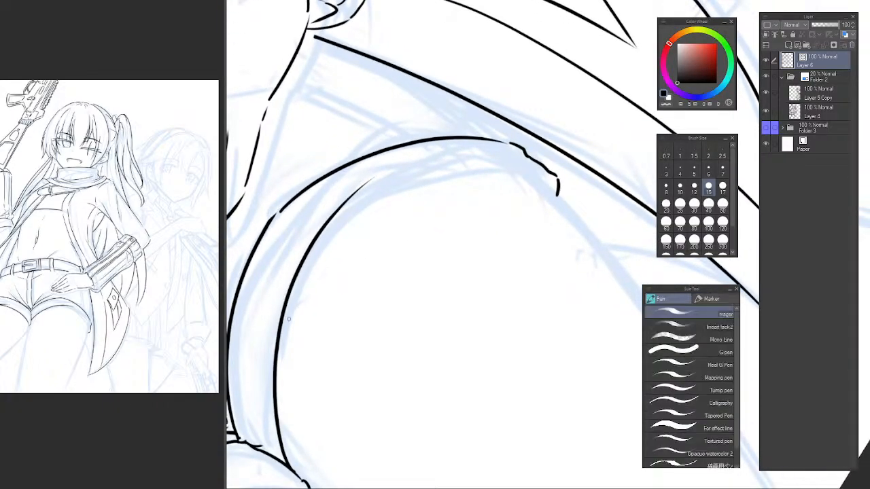
Ink a rounder outer stretch of the right cuff's lower edge, repeating the arc until it fits, and close the cuff's outer tip.
{"action": "left_click_drag", "start_coordinate": [277, 349], "coordinate": [488, 161]}
{"action": "key", "text": "ctrl+z"}
{"action": "left_click_drag", "start_coordinate": [280, 325], "coordinate": [546, 171]}
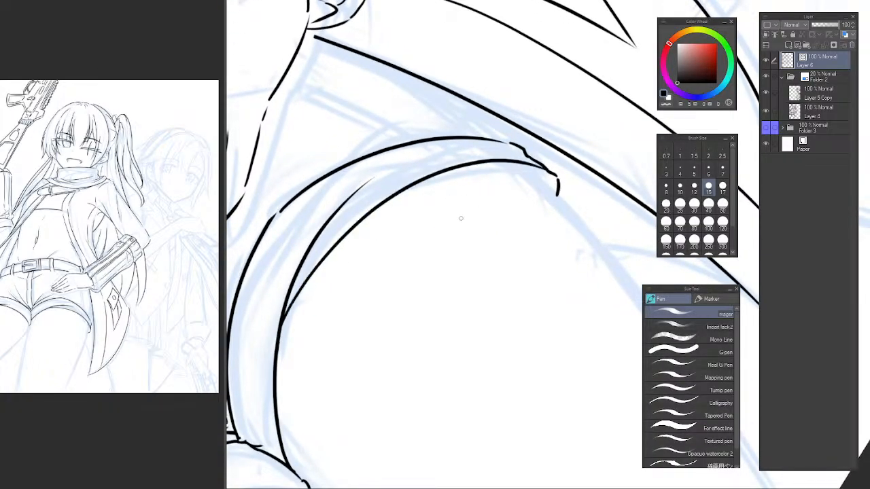
{"action": "key", "text": "ctrl+z"}
{"action": "mouse_move", "coordinate": [280, 329]}
{"action": "left_mouse_down"}
{"action": "mouse_move", "coordinate": [517, 185]}
{"action": "mouse_move", "coordinate": [284, 330]}
{"action": "mouse_move", "coordinate": [551, 179]}
{"action": "left_mouse_up"}
{"action": "key", "text": "ctrl+z"}
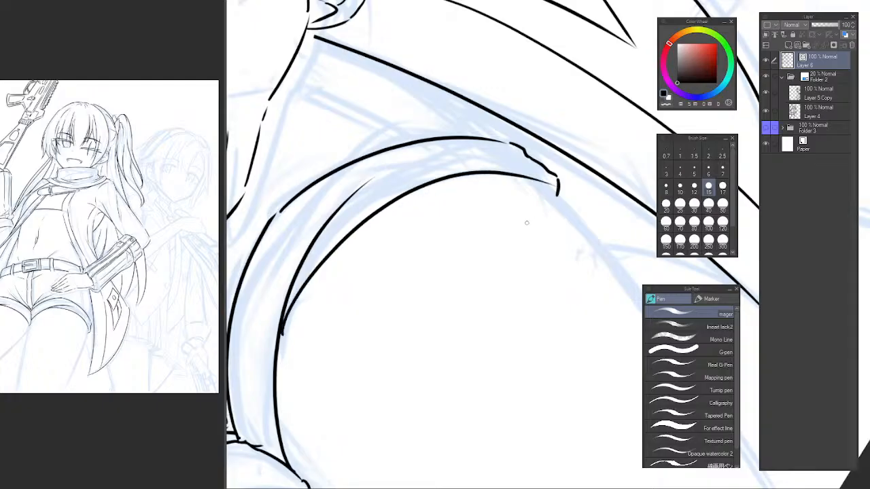
{"action": "key", "text": "ctrl+z"}
{"action": "mouse_move", "coordinate": [283, 318]}
{"action": "left_mouse_down"}
{"action": "mouse_move", "coordinate": [514, 161]}
{"action": "mouse_move", "coordinate": [547, 172]}
{"action": "mouse_move", "coordinate": [316, 263]}
{"action": "mouse_move", "coordinate": [544, 188]}
{"action": "left_mouse_up"}
{"action": "key", "text": "ctrl+z"}
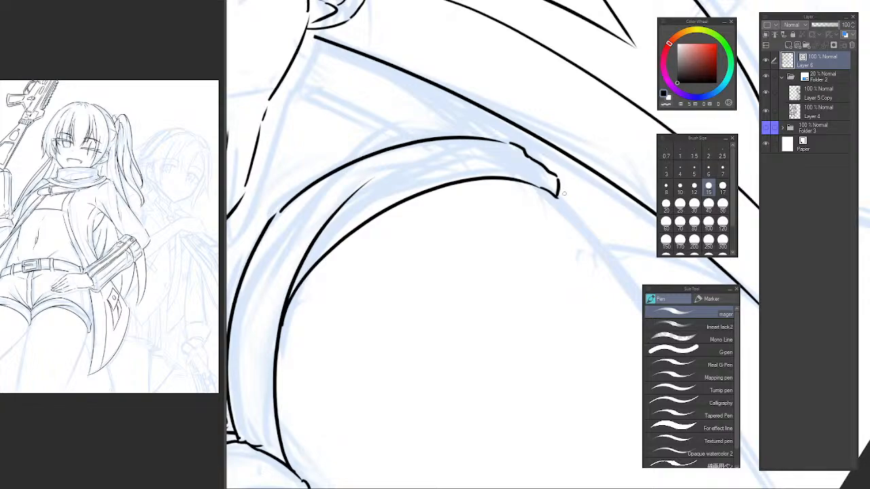
{"action": "key", "text": "ctrl+z"}
{"action": "left_click_drag", "start_coordinate": [561, 188], "coordinate": [561, 199]}
Lasso the inner stretch of the right cuff's upper edge and transform it slightly to align with the outer stretch.
{"action": "scroll", "coordinate": [503, 231], "scroll_direction": "down", "scroll_amount": 8}
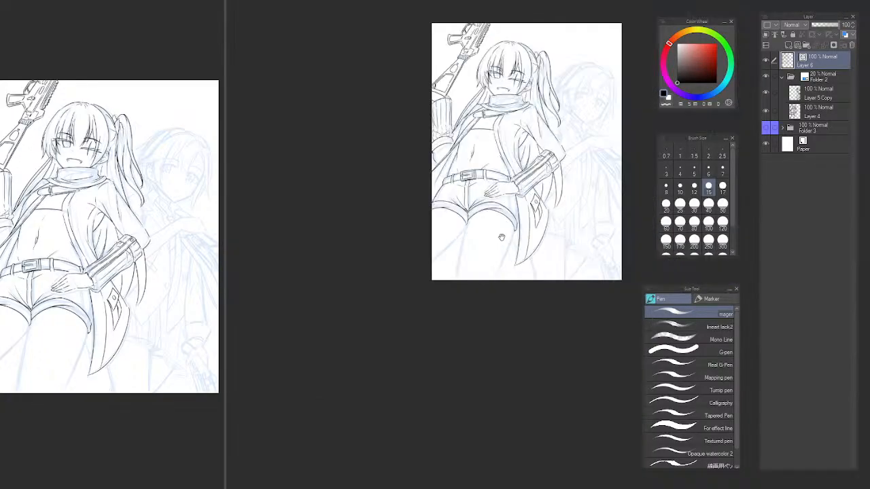
{"action": "scroll", "coordinate": [475, 278], "scroll_direction": "up", "scroll_amount": 6}
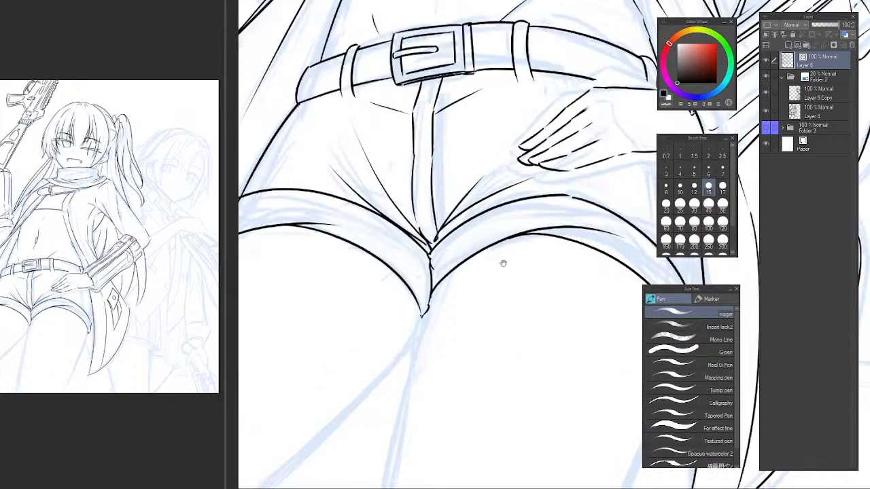
{"action": "left_click_drag", "start_coordinate": [425, 237], "coordinate": [413, 284]}
{"action": "scroll", "coordinate": [414, 263], "scroll_direction": "up", "scroll_amount": 2}
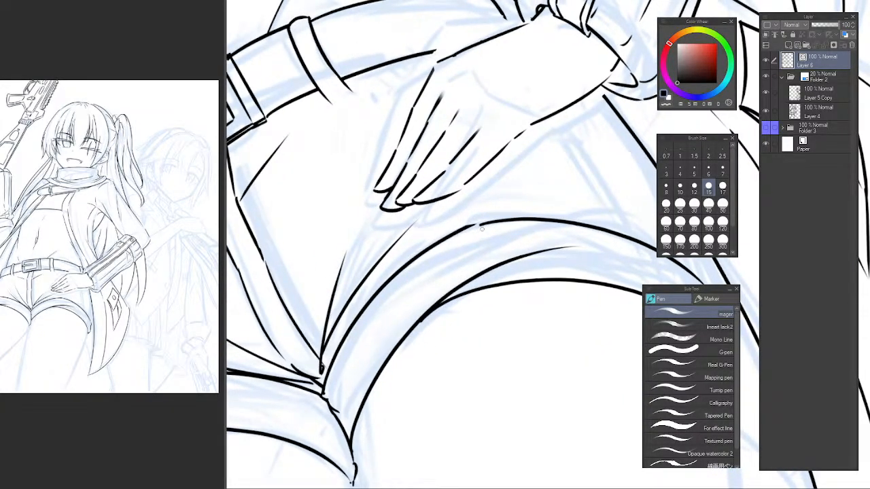
{"action": "key", "text": "m"}
{"action": "mouse_move", "coordinate": [479, 226]}
{"action": "left_mouse_down"}
{"action": "mouse_move", "coordinate": [431, 241]}
{"action": "mouse_move", "coordinate": [348, 305]}
{"action": "mouse_move", "coordinate": [325, 389]}
{"action": "mouse_move", "coordinate": [355, 392]}
{"action": "mouse_move", "coordinate": [373, 359]}
{"action": "left_mouse_up"}
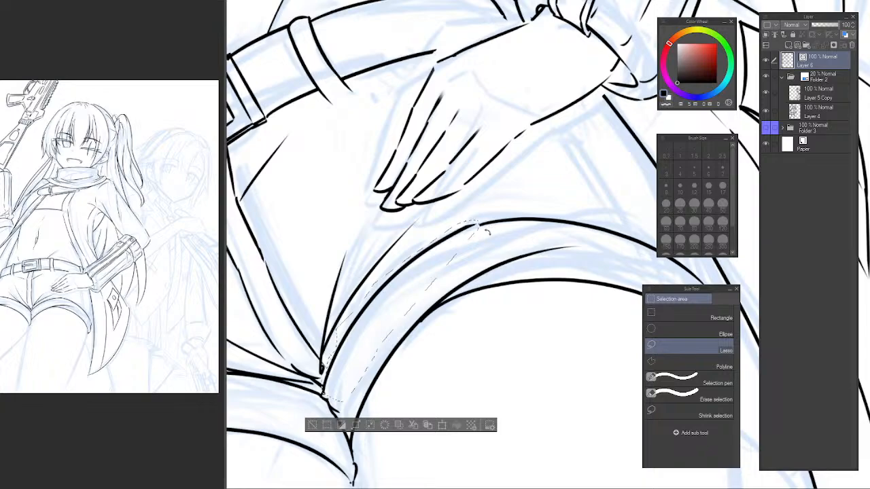
{"action": "key", "text": "ctrl+t"}
{"action": "left_click_drag", "start_coordinate": [475, 216], "coordinate": [487, 216]}
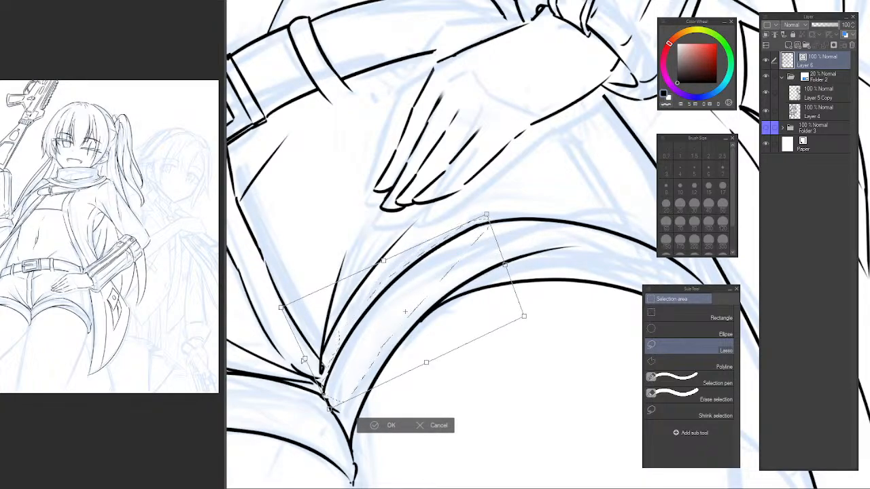
{"action": "left_click_drag", "start_coordinate": [280, 308], "coordinate": [285, 311]}
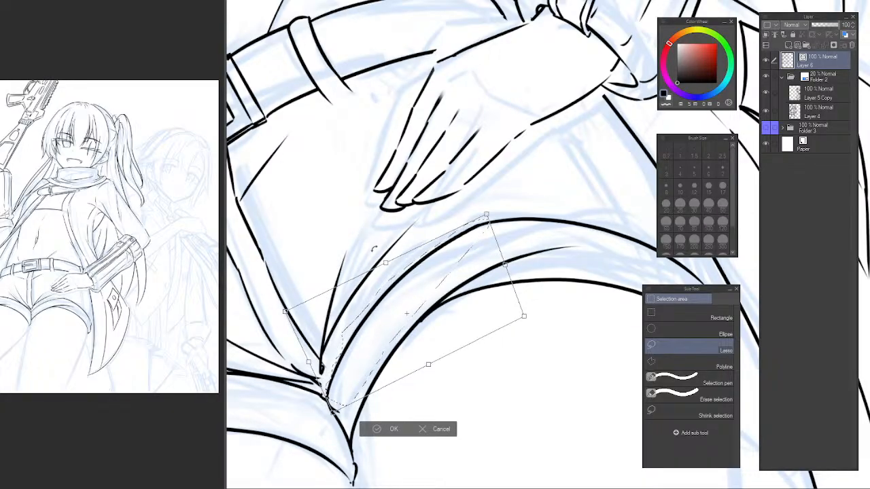
{"action": "key", "text": "Return"}
{"action": "key", "text": "ctrl+d"}
{"action": "key", "text": "p"}
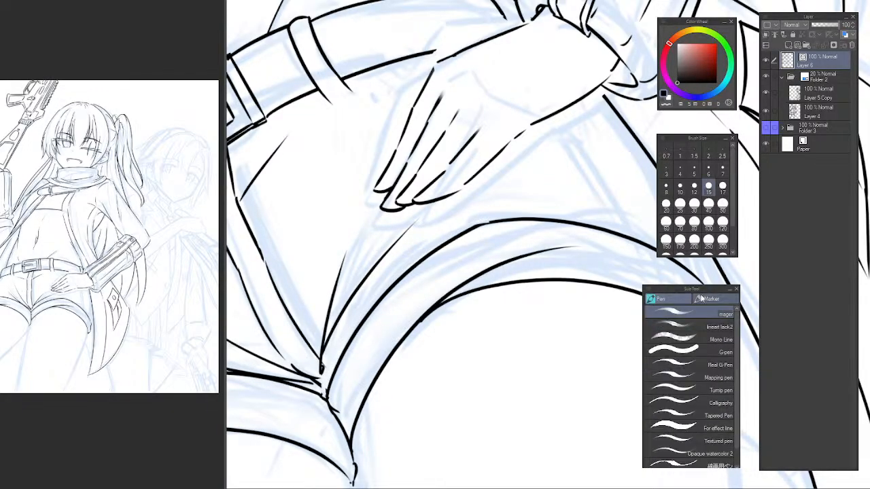
Trim the surplus tapered end of the first arc where the strokes of the right cuff's lower edge meet.
{"action": "key", "text": "asciicircum"}
{"action": "key", "text": "h"}
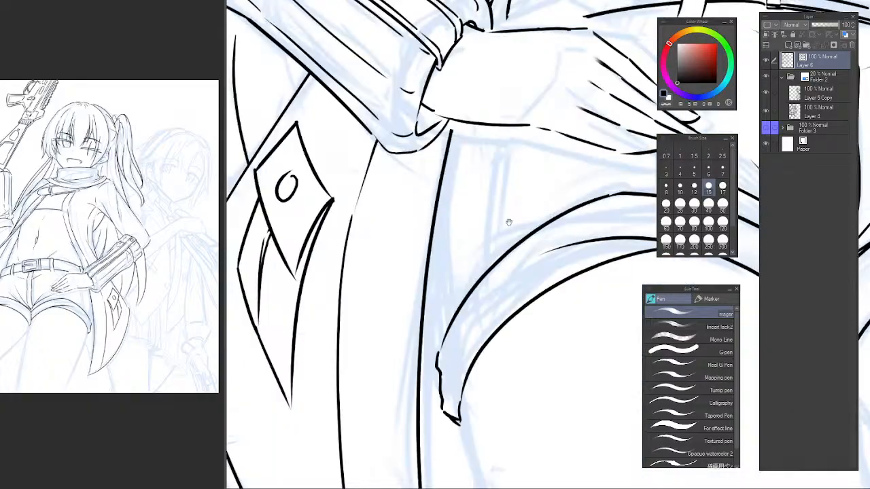
{"action": "left_click_drag", "start_coordinate": [552, 185], "coordinate": [386, 183]}
{"action": "left_click_drag", "start_coordinate": [627, 236], "coordinate": [299, 201]}
{"action": "key", "text": "h"}
{"action": "key", "text": "minus"}
{"action": "key", "text": "minus"}
{"action": "key", "text": "minus"}
{"action": "mouse_move", "coordinate": [488, 264]}
{"action": "left_mouse_down"}
{"action": "mouse_move", "coordinate": [385, 255]}
{"action": "mouse_move", "coordinate": [377, 245]}
{"action": "left_mouse_up"}
{"action": "key", "text": "minus"}
{"action": "key", "text": "minus"}
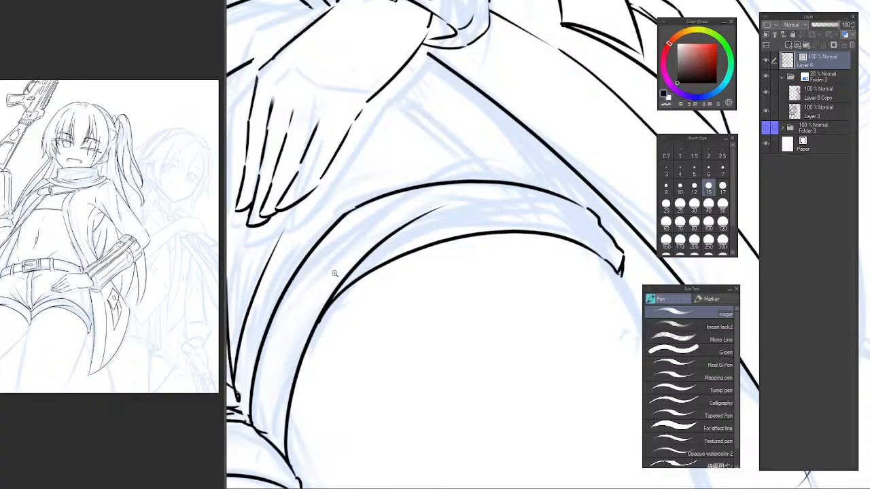
{"action": "key", "text": "minus"}
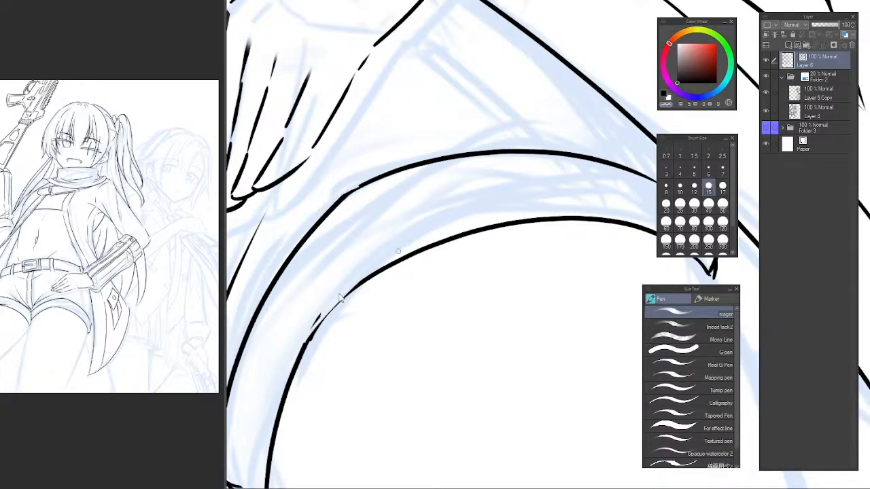
Try inking a steeper arc over the junction of the right cuff's lower-edge strokes, redrawing it several times.
{"action": "left_click_drag", "start_coordinate": [317, 319], "coordinate": [487, 194]}
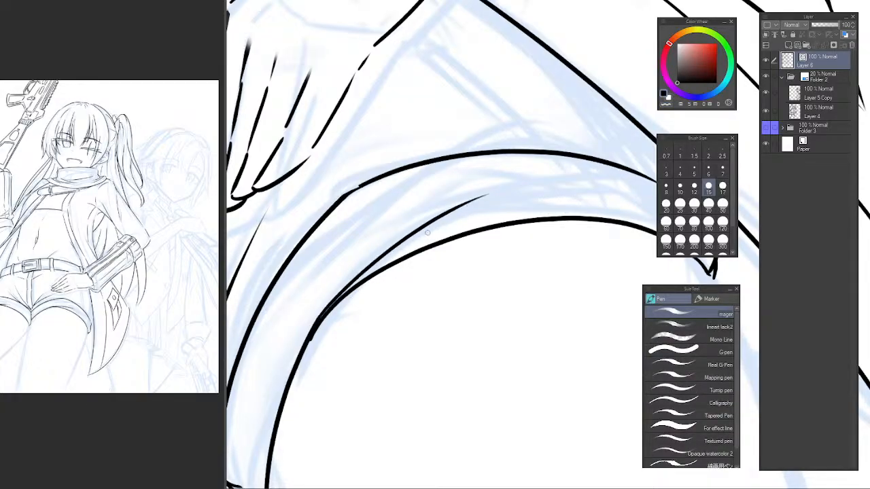
{"action": "key", "text": "ctrl+z"}
{"action": "left_click_drag", "start_coordinate": [321, 316], "coordinate": [474, 195]}
{"action": "left_click_drag", "start_coordinate": [348, 247], "coordinate": [397, 216]}
{"action": "key", "text": "ctrl+z"}
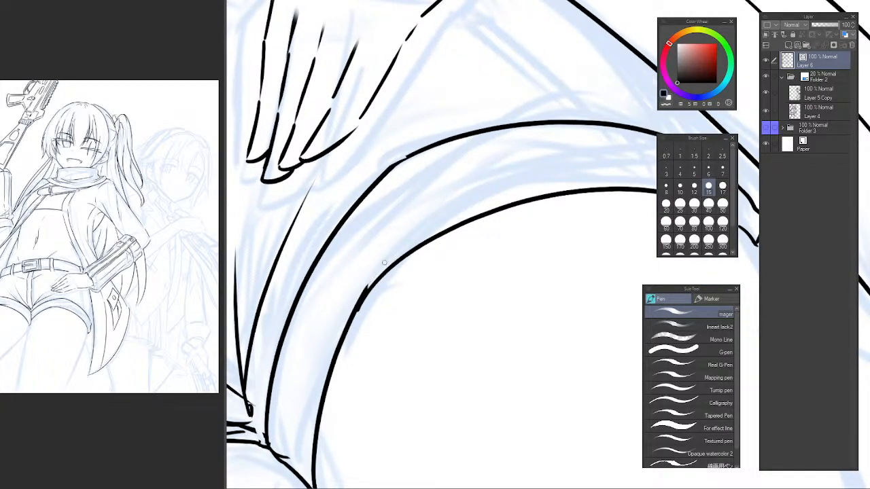
{"action": "mouse_move", "coordinate": [365, 286]}
{"action": "left_mouse_down"}
{"action": "mouse_move", "coordinate": [438, 219]}
{"action": "mouse_move", "coordinate": [553, 155]}
{"action": "left_mouse_up"}
{"action": "key", "text": "ctrl+z"}
{"action": "left_click_drag", "start_coordinate": [365, 288], "coordinate": [533, 153]}
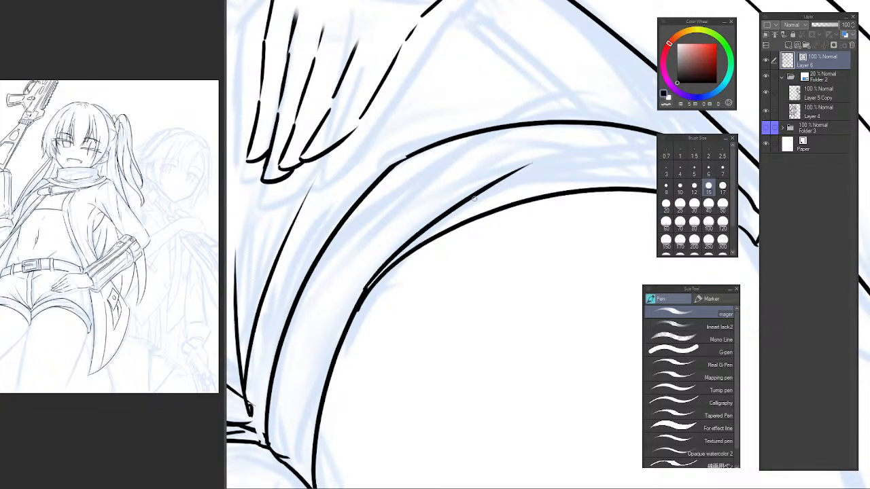
{"action": "key", "text": "ctrl+z"}
{"action": "left_click_drag", "start_coordinate": [365, 288], "coordinate": [534, 152]}
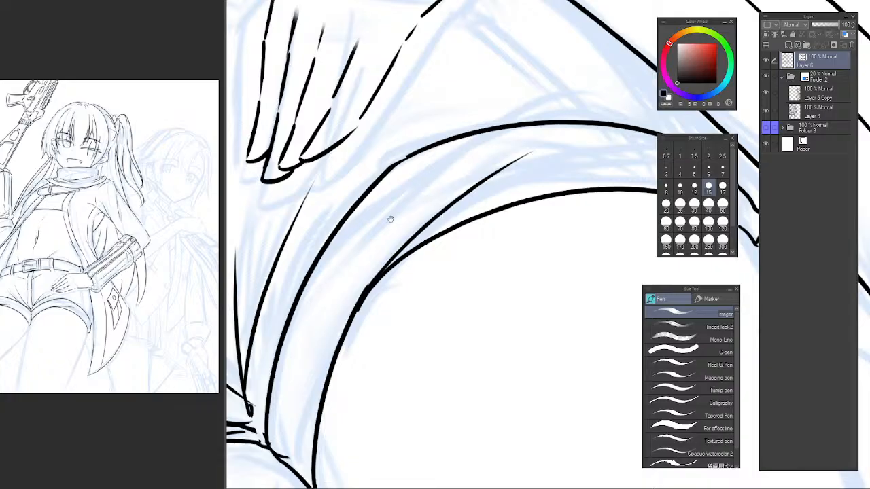
{"action": "left_click_drag", "start_coordinate": [391, 219], "coordinate": [384, 246]}
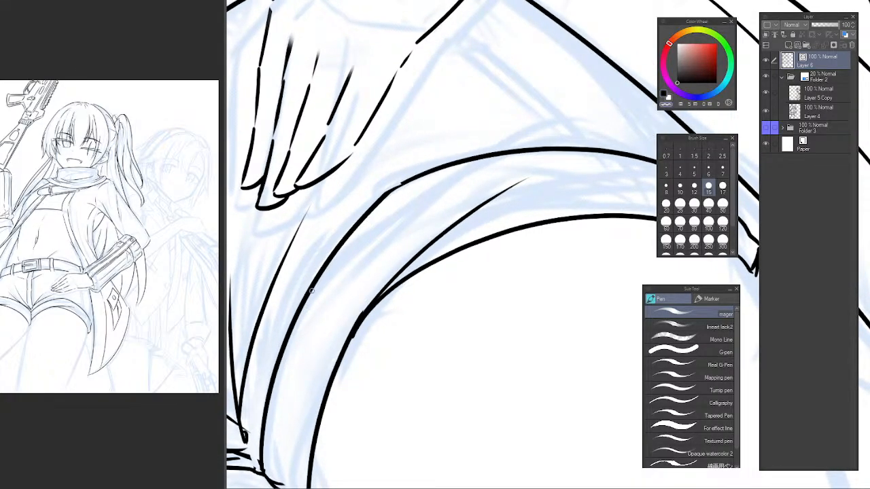
Erase the middle stretch of the right cuff's upper edge with the vector eraser.
{"action": "left_click_drag", "start_coordinate": [288, 330], "coordinate": [311, 297]}
{"action": "left_click_drag", "start_coordinate": [449, 171], "coordinate": [481, 154]}
{"action": "key", "text": "e"}
{"action": "left_click_drag", "start_coordinate": [335, 258], "coordinate": [343, 249]}
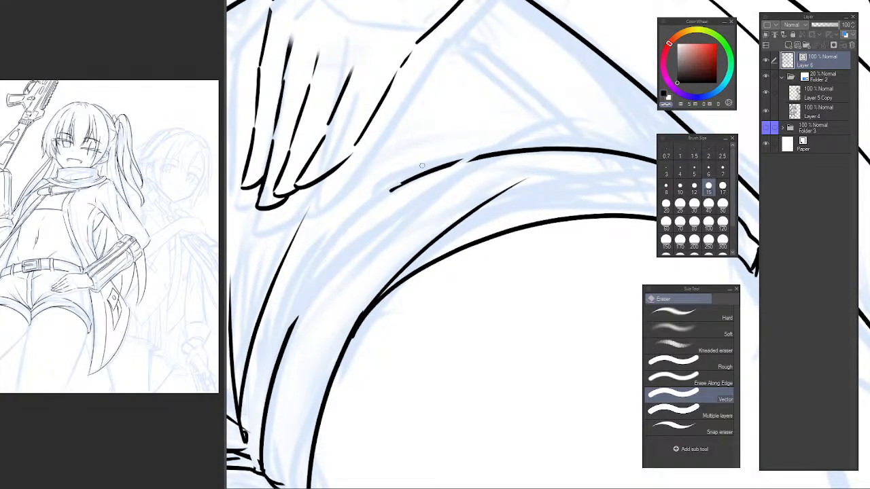
{"action": "left_click_drag", "start_coordinate": [421, 165], "coordinate": [463, 162]}
Ink the middle stretch of the right cuff's upper edge again as a smoother arc, repeating it until it bridges the gap.
{"action": "key", "text": "p"}
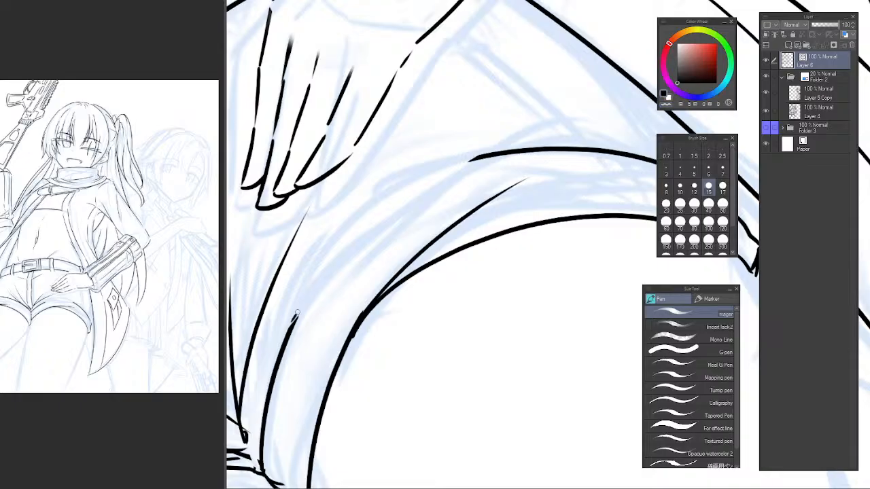
{"action": "left_click_drag", "start_coordinate": [295, 315], "coordinate": [486, 147]}
{"action": "key", "text": "ctrl+z"}
{"action": "left_click_drag", "start_coordinate": [298, 316], "coordinate": [475, 157]}
{"action": "key", "text": "ctrl+z"}
{"action": "left_click_drag", "start_coordinate": [299, 310], "coordinate": [494, 157]}
Erase the long arcs of the right cuff's lower edge with the vector eraser, keeping the short strokes at both ends.
{"action": "scroll", "coordinate": [457, 246], "scroll_direction": "down", "scroll_amount": 5}
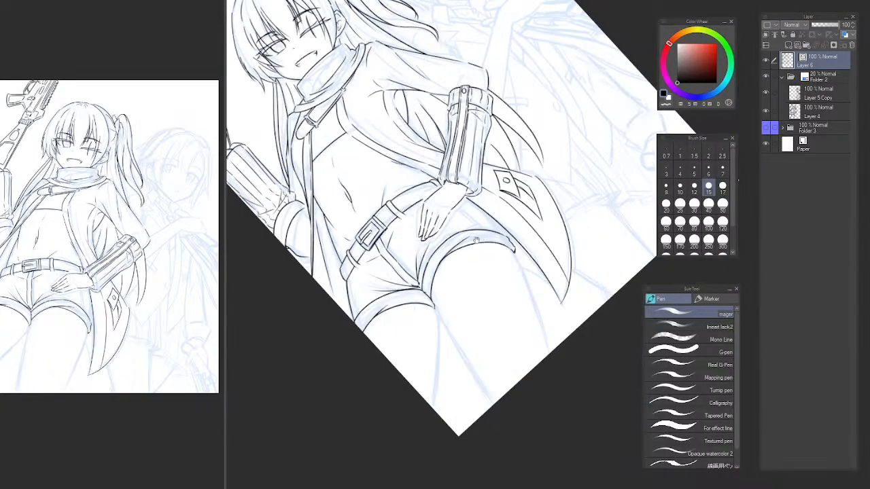
{"action": "key", "text": "ctrl+at"}
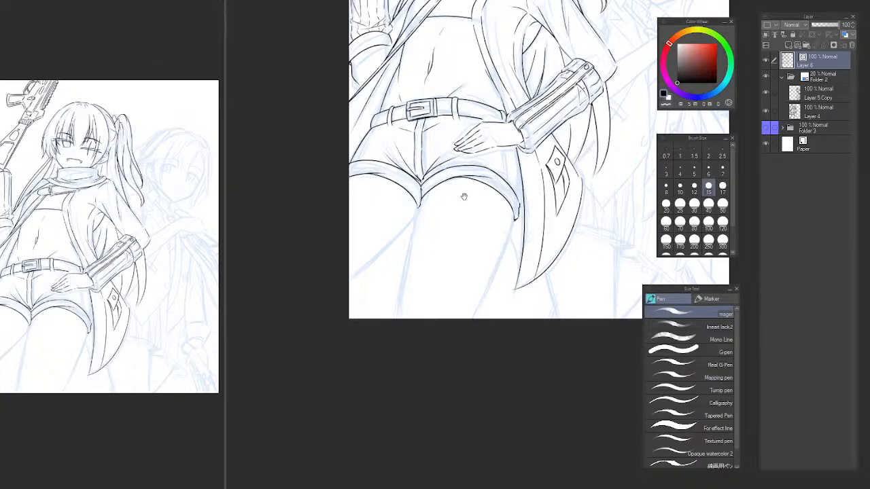
{"action": "left_click_drag", "start_coordinate": [468, 204], "coordinate": [450, 323]}
{"action": "scroll", "coordinate": [424, 314], "scroll_direction": "up", "scroll_amount": 5}
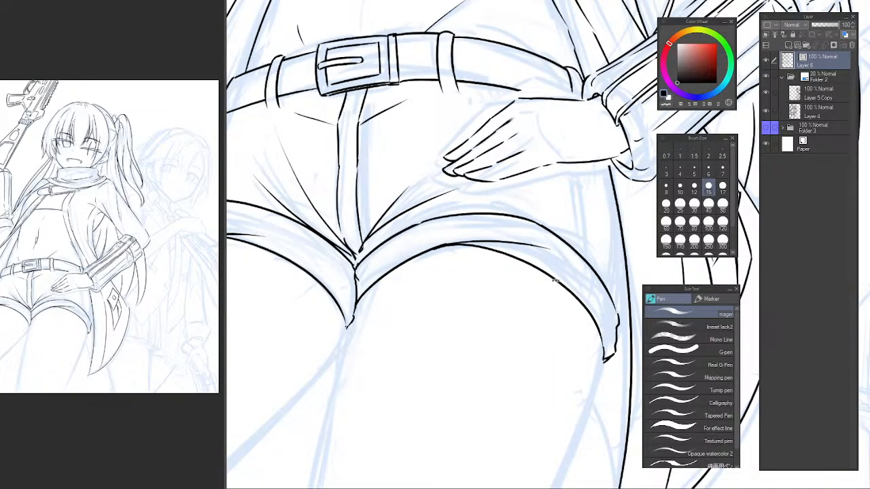
{"action": "mouse_move", "coordinate": [555, 280]}
{"action": "left_mouse_down"}
{"action": "mouse_move", "coordinate": [546, 235]}
{"action": "mouse_move", "coordinate": [577, 264]}
{"action": "mouse_move", "coordinate": [585, 246]}
{"action": "mouse_move", "coordinate": [576, 226]}
{"action": "left_mouse_up"}
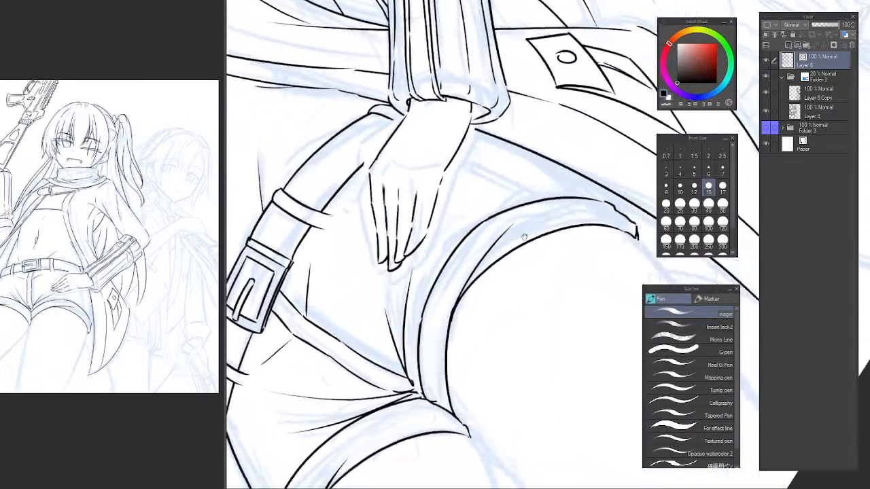
{"action": "scroll", "coordinate": [557, 251], "scroll_direction": "up", "scroll_amount": 3}
{"action": "key", "text": "e"}
{"action": "mouse_move", "coordinate": [356, 270]}
{"action": "left_mouse_down"}
{"action": "mouse_move", "coordinate": [336, 304]}
{"action": "mouse_move", "coordinate": [336, 290]}
{"action": "left_mouse_up"}
{"action": "mouse_move", "coordinate": [342, 224]}
{"action": "left_mouse_down"}
{"action": "mouse_move", "coordinate": [380, 143]}
{"action": "mouse_move", "coordinate": [363, 308]}
{"action": "mouse_move", "coordinate": [293, 405]}
{"action": "mouse_move", "coordinate": [322, 365]}
{"action": "mouse_move", "coordinate": [578, 198]}
{"action": "left_mouse_up"}
Ink a new arc for the inner and middle stretch of the right cuff's lower edge, repeating it until it fits.
{"action": "key", "text": "p"}
{"action": "key", "text": "ctrl+z"}
{"action": "left_click_drag", "start_coordinate": [322, 374], "coordinate": [552, 216]}
{"action": "key", "text": "ctrl+z"}
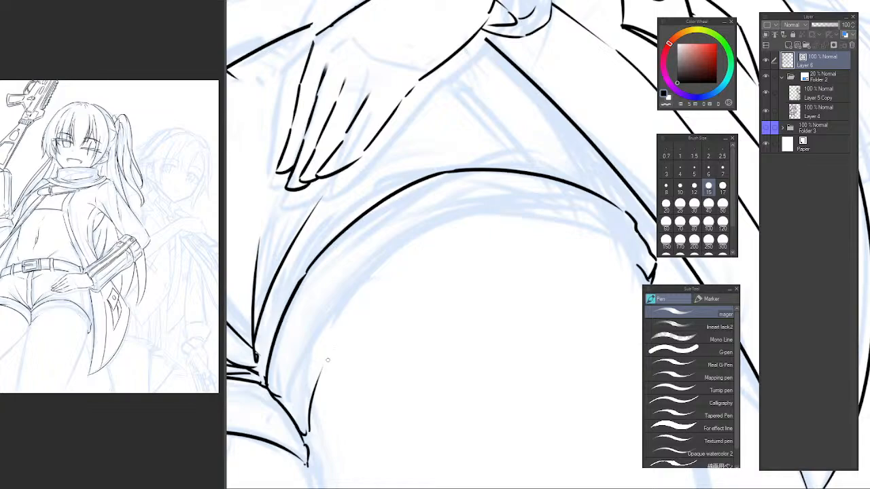
{"action": "mouse_move", "coordinate": [327, 361]}
{"action": "left_mouse_down"}
{"action": "mouse_move", "coordinate": [578, 228]}
{"action": "mouse_move", "coordinate": [423, 281]}
{"action": "left_mouse_up"}
{"action": "key", "text": "ctrl+z"}
{"action": "left_click_drag", "start_coordinate": [452, 253], "coordinate": [518, 290]}
{"action": "key", "text": "ctrl+z"}
Ink the outer stretch of the right cuff's lower edge to its tip and redraw the arc leading into it.
{"action": "key", "text": "ctrl+z"}
{"action": "key", "text": "ctrl+z"}
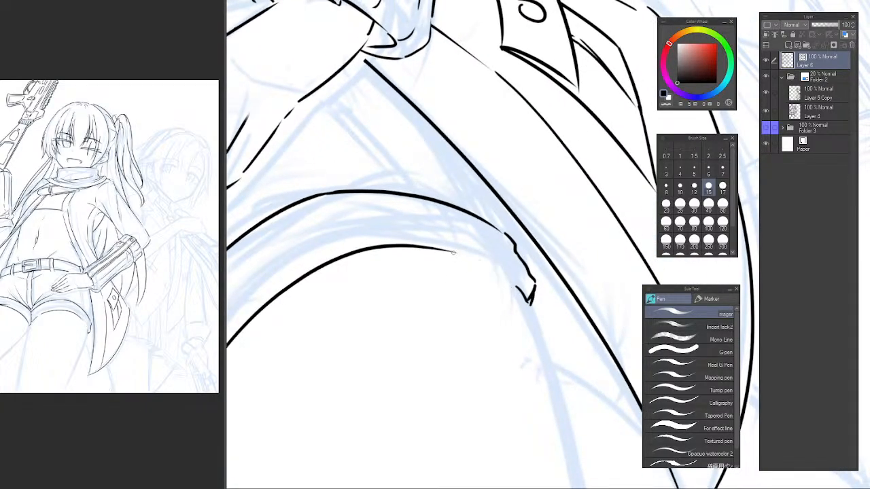
{"action": "mouse_move", "coordinate": [453, 252]}
{"action": "left_mouse_down"}
{"action": "mouse_move", "coordinate": [518, 291]}
{"action": "mouse_move", "coordinate": [509, 279]}
{"action": "mouse_move", "coordinate": [518, 292]}
{"action": "left_mouse_up"}
{"action": "key", "text": "ctrl+z"}
{"action": "key", "text": "ctrl+z"}
{"action": "mouse_move", "coordinate": [388, 281]}
{"action": "left_mouse_down"}
{"action": "mouse_move", "coordinate": [538, 220]}
{"action": "mouse_move", "coordinate": [409, 278]}
{"action": "left_mouse_up"}
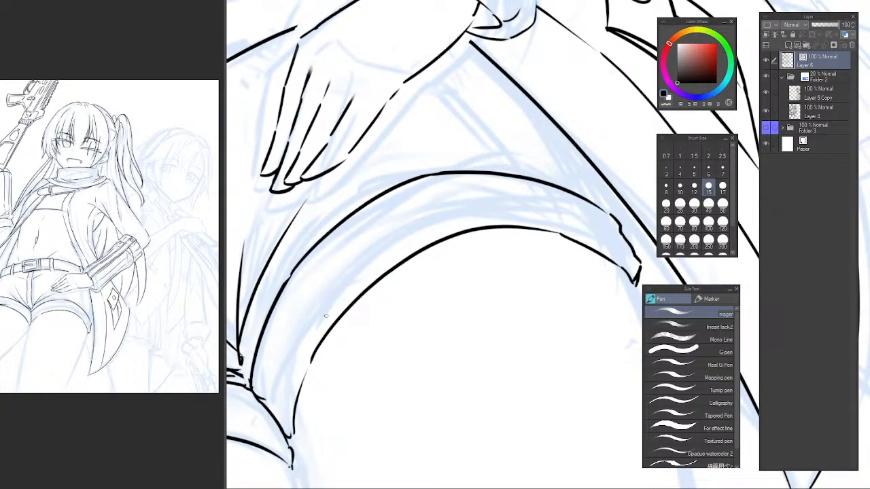
{"action": "key", "text": "ctrl+z"}
{"action": "left_click_drag", "start_coordinate": [348, 295], "coordinate": [453, 220]}
Extend the inner end of the right cuff's lower edge down to the point where the two leg cuffs meet.
{"action": "key", "text": "ctrl+at"}
{"action": "scroll", "coordinate": [525, 215], "scroll_direction": "down", "scroll_amount": 6}
{"action": "left_click_drag", "start_coordinate": [525, 215], "coordinate": [469, 299]}
{"action": "scroll", "coordinate": [498, 287], "scroll_direction": "up", "scroll_amount": 2}
{"action": "scroll", "coordinate": [426, 281], "scroll_direction": "up", "scroll_amount": 8}
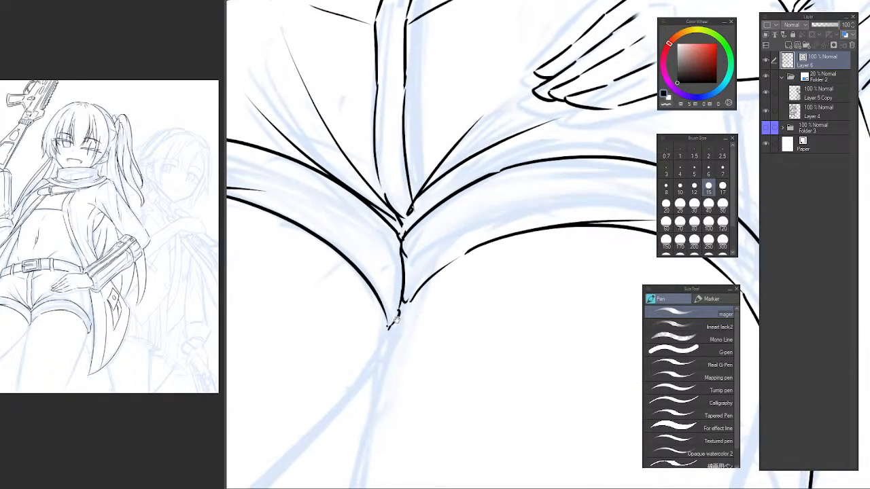
{"action": "scroll", "coordinate": [394, 333], "scroll_direction": "up", "scroll_amount": 2}
{"action": "left_click_drag", "start_coordinate": [403, 318], "coordinate": [375, 352]}
{"action": "key", "text": "e"}
{"action": "key", "text": "p"}
{"action": "key", "text": "ctrl+z"}
{"action": "key", "text": "ctrl+z"}
{"action": "key", "text": "ctrl+z"}
{"action": "left_click_drag", "start_coordinate": [396, 315], "coordinate": [378, 351]}
{"action": "left_click", "coordinate": [373, 353]}
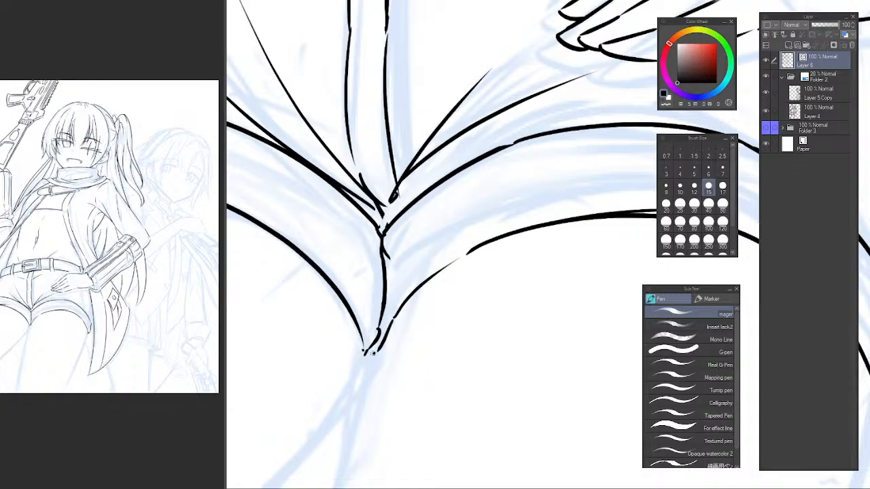
Erase the outer stretch of the right cuff's upper edge with the vector eraser.
{"action": "scroll", "coordinate": [367, 350], "scroll_direction": "down", "scroll_amount": 10}
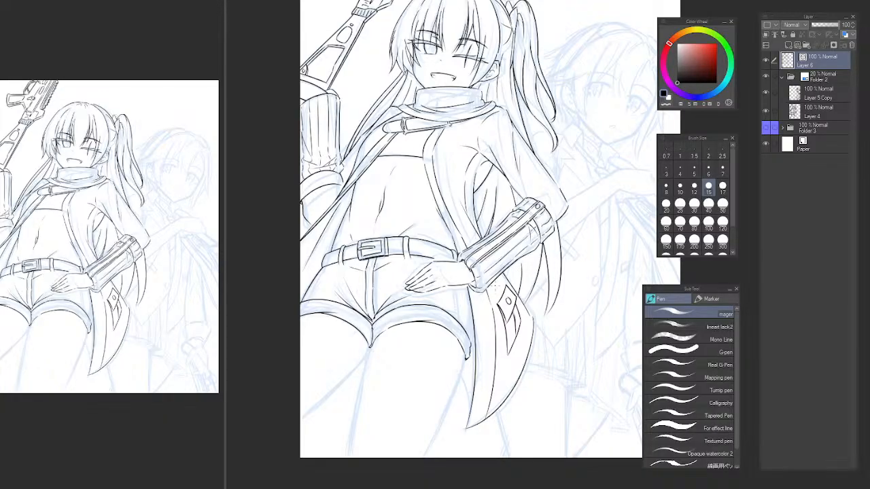
{"action": "left_click_drag", "start_coordinate": [411, 400], "coordinate": [437, 387]}
{"action": "scroll", "coordinate": [465, 311], "scroll_direction": "up", "scroll_amount": 6}
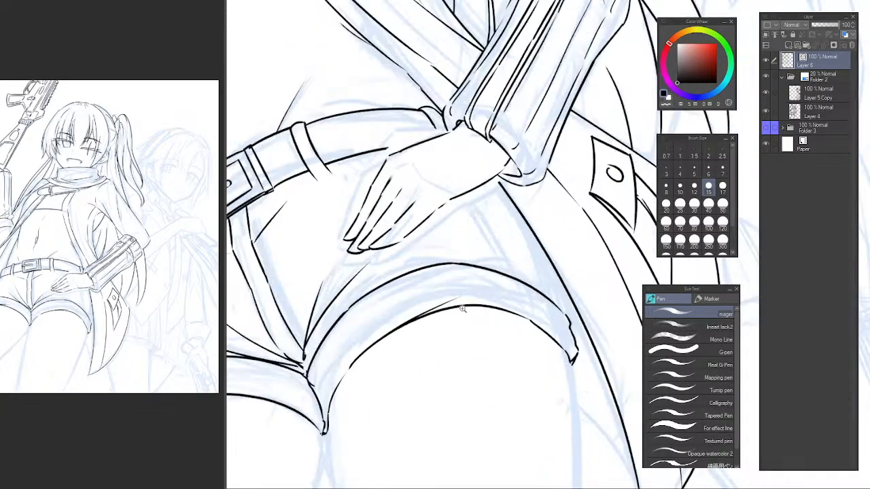
{"action": "left_click_drag", "start_coordinate": [455, 304], "coordinate": [409, 299]}
{"action": "mouse_move", "coordinate": [570, 285]}
{"action": "left_mouse_down"}
{"action": "mouse_move", "coordinate": [579, 278]}
{"action": "mouse_move", "coordinate": [550, 292]}
{"action": "left_mouse_up"}
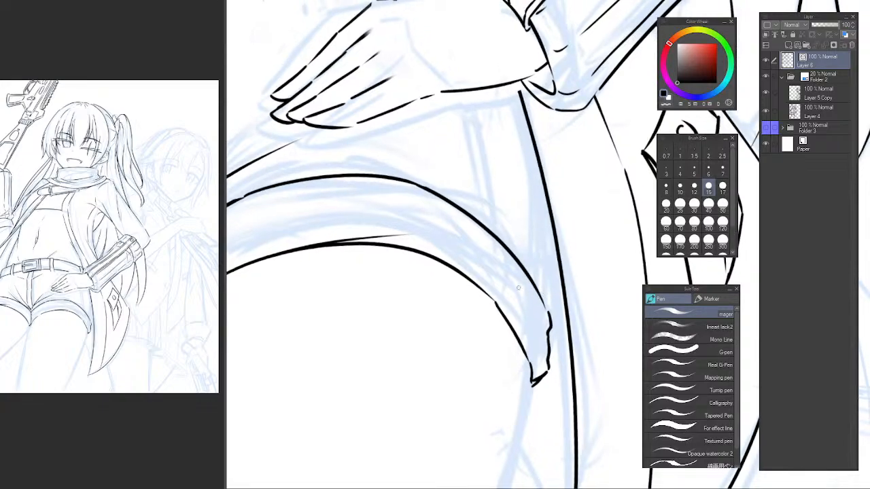
{"action": "key", "text": "e"}
{"action": "left_click_drag", "start_coordinate": [507, 231], "coordinate": [492, 272]}
Flip the canvas view horizontally and re-ink the outer stretch of the right cuff's upper edge, repeating the arc until it joins cleanly.
{"action": "key", "text": "h"}
{"action": "left_click_drag", "start_coordinate": [578, 263], "coordinate": [345, 361]}
{"action": "scroll", "coordinate": [371, 346], "scroll_direction": "up", "scroll_amount": 2}
{"action": "key", "text": "p"}
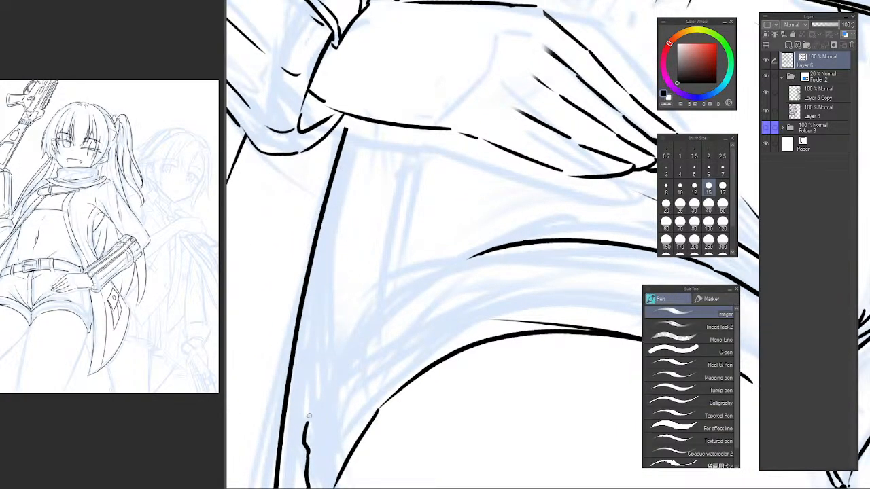
{"action": "key", "text": "ctrl+z"}
{"action": "mouse_move", "coordinate": [307, 419]}
{"action": "left_mouse_down"}
{"action": "mouse_move", "coordinate": [361, 335]}
{"action": "mouse_move", "coordinate": [486, 246]}
{"action": "left_mouse_up"}
{"action": "key", "text": "ctrl+z"}
{"action": "left_click_drag", "start_coordinate": [306, 410], "coordinate": [511, 241]}
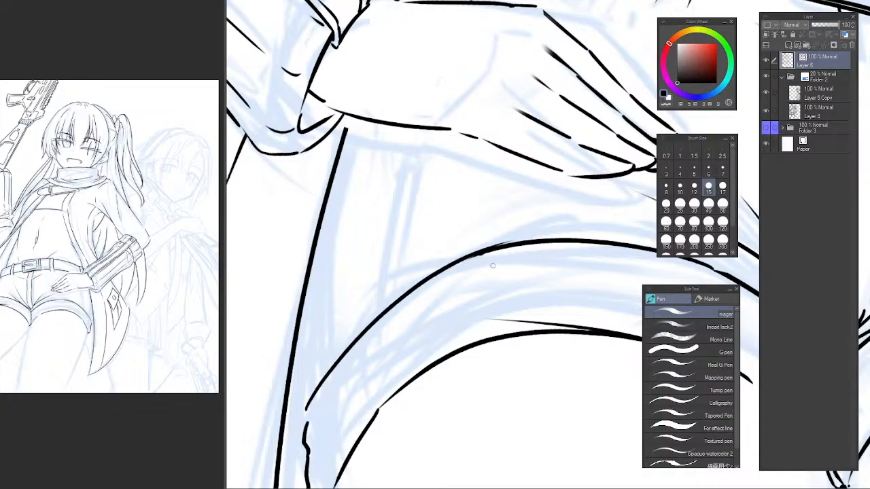
{"action": "key", "text": "ctrl+z"}
{"action": "left_click_drag", "start_coordinate": [307, 411], "coordinate": [489, 254]}
{"action": "key", "text": "ctrl+z"}
{"action": "mouse_move", "coordinate": [307, 407]}
{"action": "left_mouse_down"}
{"action": "mouse_move", "coordinate": [330, 371]}
{"action": "mouse_move", "coordinate": [475, 253]}
{"action": "left_mouse_up"}
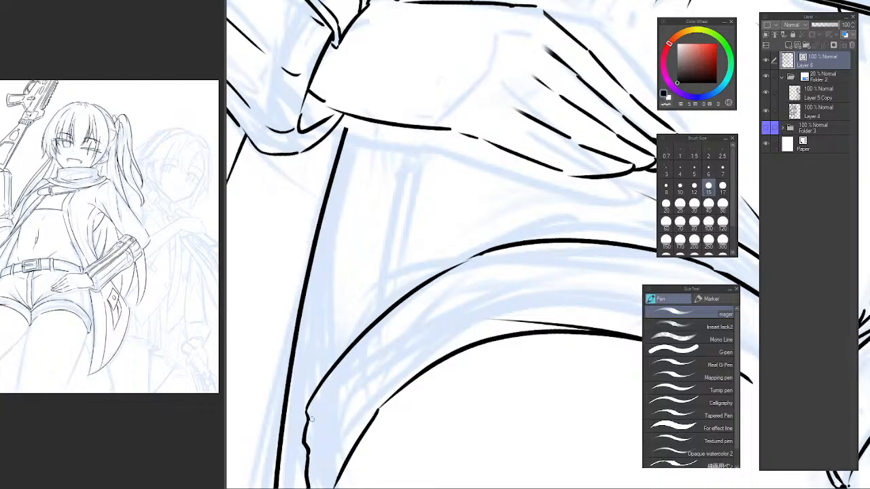
Ink a smoother upper part of the right cuff's short outer side, joining the upper edge to the fold notch.
{"action": "scroll", "coordinate": [393, 374], "scroll_direction": "down", "scroll_amount": 5}
{"action": "scroll", "coordinate": [384, 350], "scroll_direction": "up", "scroll_amount": 4}
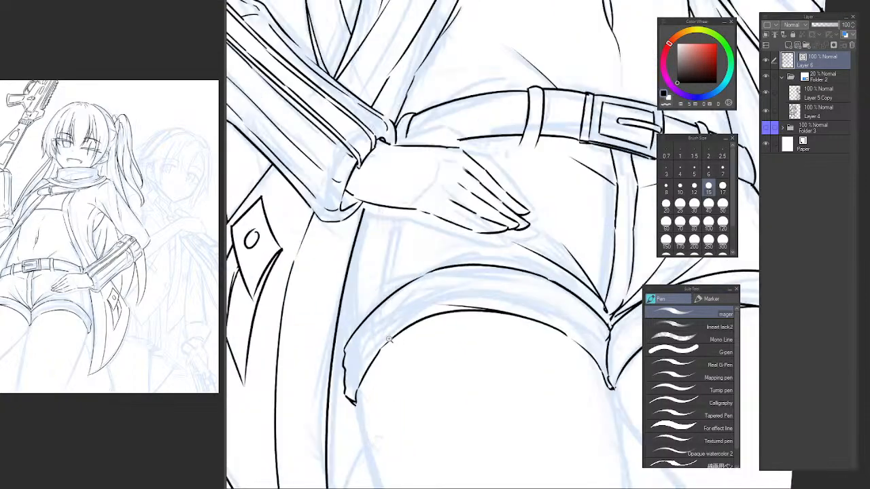
{"action": "scroll", "coordinate": [335, 353], "scroll_direction": "up", "scroll_amount": 1}
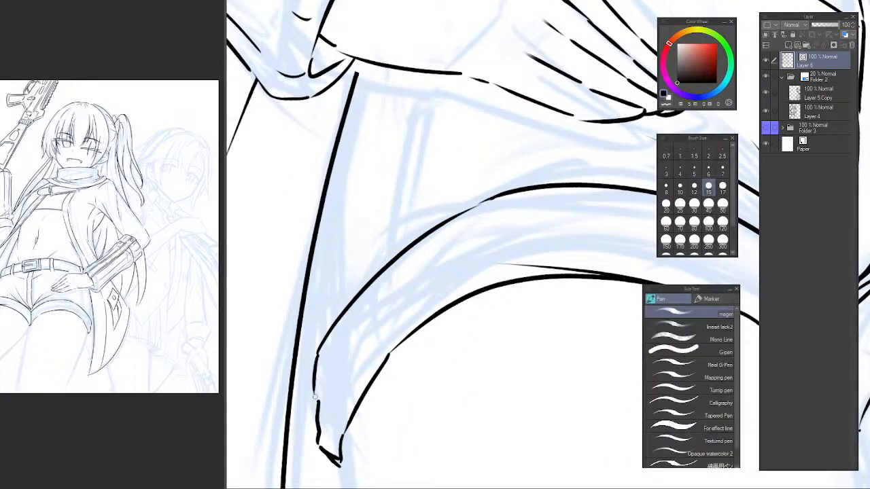
{"action": "left_click_drag", "start_coordinate": [314, 370], "coordinate": [313, 401]}
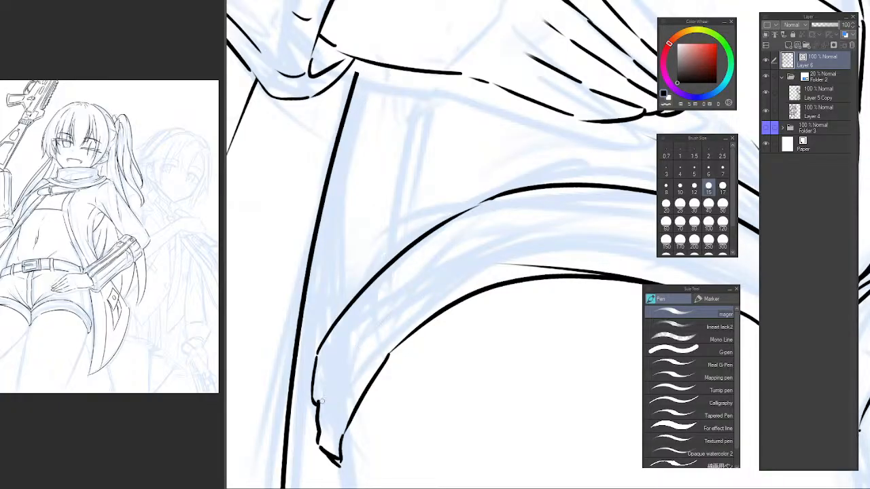
Try a short fold line rising inward from the notch on the right cuff's outer side, and remove it.
{"action": "left_click_drag", "start_coordinate": [318, 399], "coordinate": [370, 337]}
{"action": "left_click_drag", "start_coordinate": [318, 400], "coordinate": [368, 342]}
{"action": "scroll", "coordinate": [421, 327], "scroll_direction": "down", "scroll_amount": 3}
{"action": "left_click_drag", "start_coordinate": [435, 348], "coordinate": [430, 326]}
{"action": "key", "text": "b"}
{"action": "key", "text": "p"}
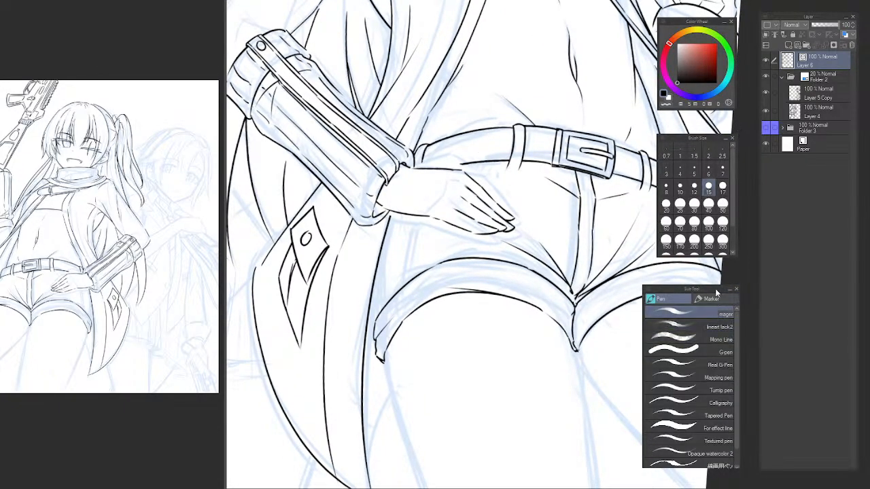
{"action": "key", "text": "minus"}
{"action": "left_click_drag", "start_coordinate": [477, 286], "coordinate": [412, 287]}
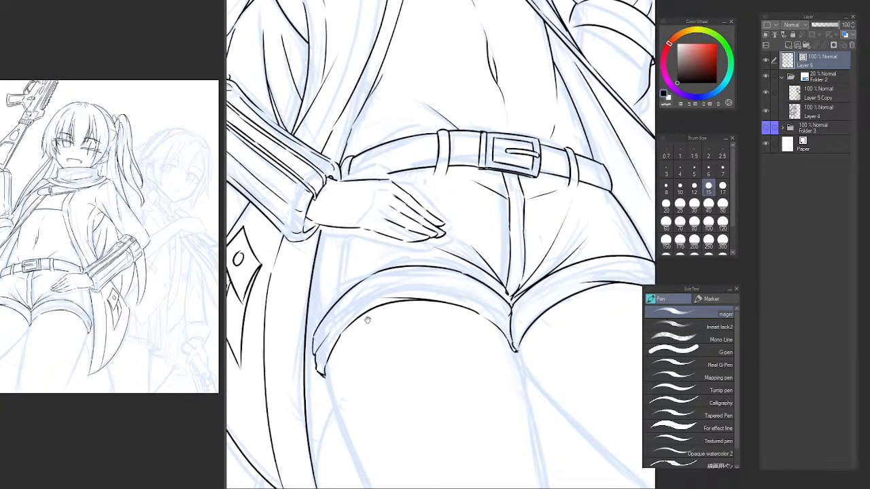
{"action": "scroll", "coordinate": [318, 333], "scroll_direction": "up", "scroll_amount": 4}
{"action": "key", "text": "e"}
{"action": "left_click", "coordinate": [327, 374], "text": "ctrl"}
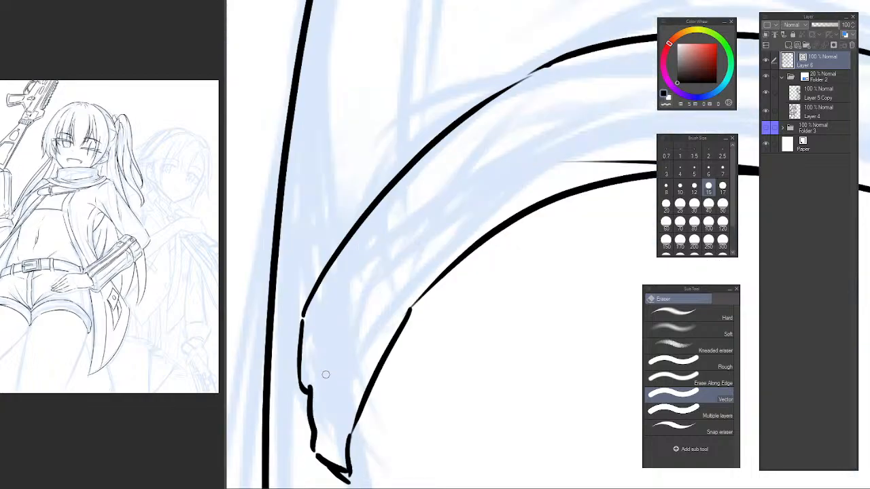
Ink a curved fold line inside the right cuff, starting at the outer notch and running between its two edges, repeating until smooth.
{"action": "key", "text": "p"}
{"action": "left_click_drag", "start_coordinate": [308, 389], "coordinate": [468, 217]}
{"action": "key", "text": "ctrl+z"}
{"action": "left_click_drag", "start_coordinate": [307, 390], "coordinate": [502, 189]}
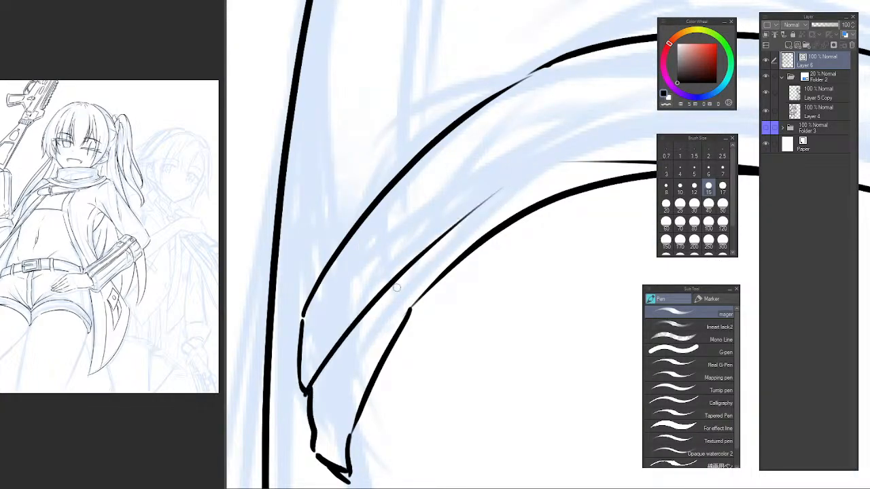
{"action": "key", "text": "ctrl+z"}
{"action": "left_click_drag", "start_coordinate": [307, 388], "coordinate": [453, 221]}
{"action": "key", "text": "ctrl+z"}
{"action": "left_click_drag", "start_coordinate": [308, 389], "coordinate": [377, 301]}
{"action": "key", "text": "ctrl+z"}
{"action": "left_click_drag", "start_coordinate": [307, 389], "coordinate": [451, 220]}
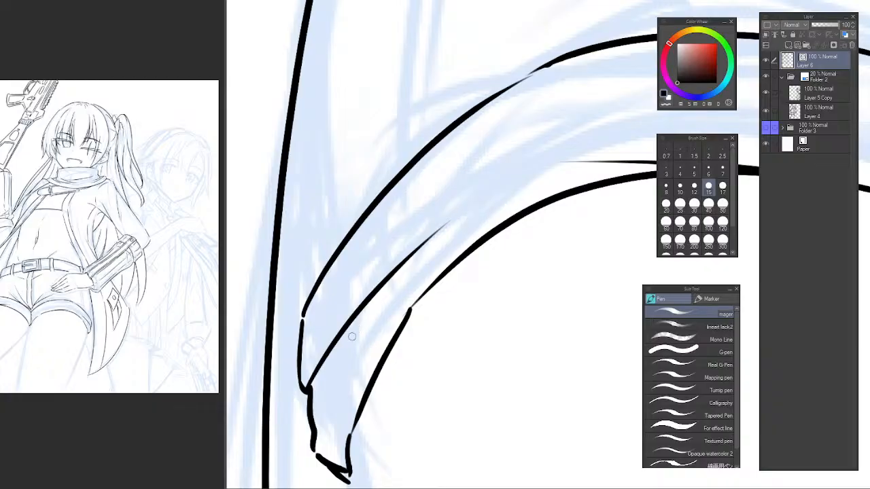
{"action": "key", "text": "ctrl+z"}
{"action": "left_click_drag", "start_coordinate": [307, 389], "coordinate": [455, 220]}
Bridge the gap in the right cuff's lower edge near its inner end with one continuous stroke.
{"action": "left_click_drag", "start_coordinate": [443, 273], "coordinate": [381, 384]}
{"action": "scroll", "coordinate": [487, 275], "scroll_direction": "down", "scroll_amount": 3}
{"action": "left_click_drag", "start_coordinate": [539, 255], "coordinate": [450, 272]}
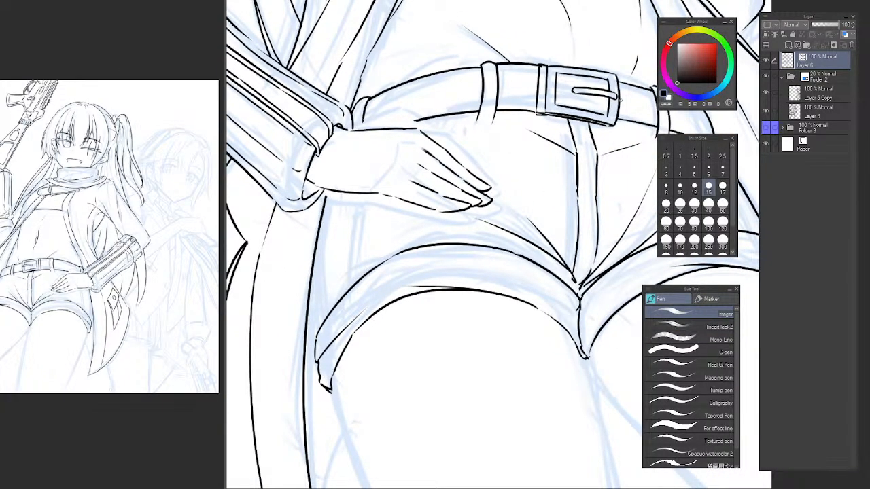
{"action": "key", "text": "h"}
{"action": "left_click_drag", "start_coordinate": [590, 227], "coordinate": [458, 206]}
{"action": "left_click", "coordinate": [446, 281], "text": "ctrl"}
{"action": "left_click", "coordinate": [447, 282], "text": "ctrl"}
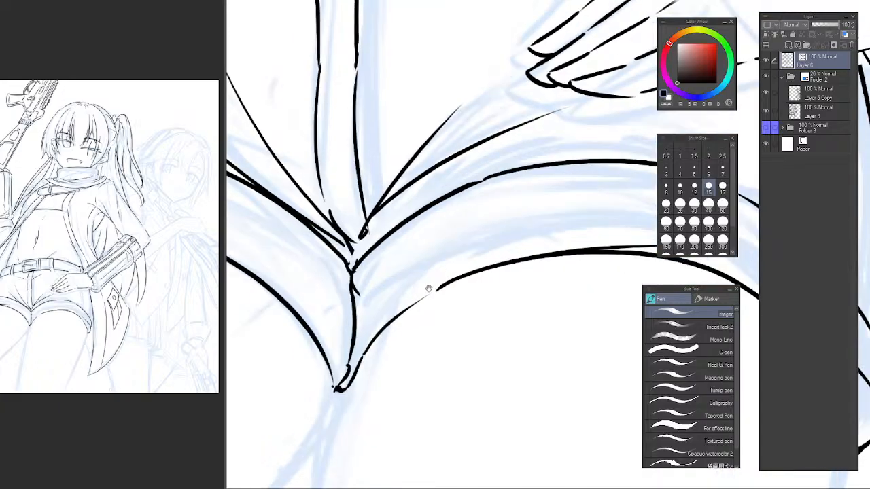
{"action": "left_click_drag", "start_coordinate": [431, 290], "coordinate": [391, 321]}
{"action": "left_click", "coordinate": [389, 321], "text": "ctrl"}
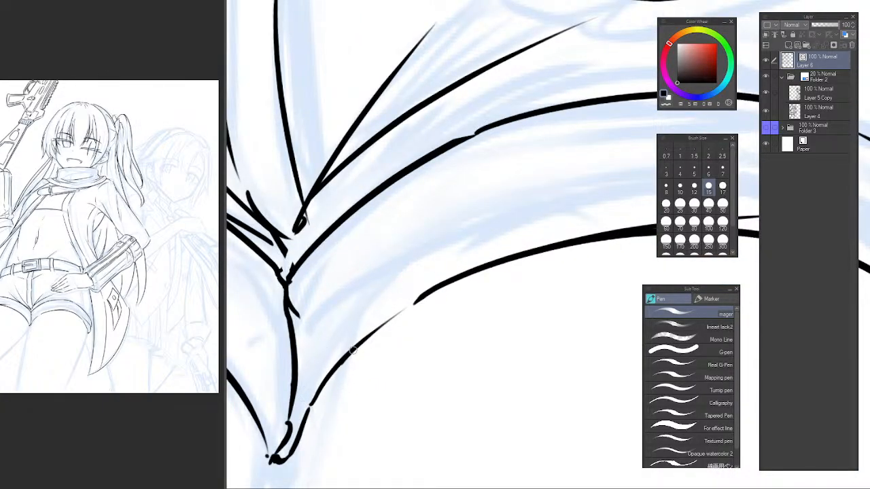
{"action": "key", "text": "ctrl+z"}
{"action": "left_click_drag", "start_coordinate": [353, 350], "coordinate": [469, 268]}
{"action": "key", "text": "ctrl+z"}
{"action": "key", "text": "ctrl+z"}
{"action": "mouse_move", "coordinate": [358, 347]}
{"action": "left_mouse_down"}
{"action": "mouse_move", "coordinate": [483, 265]}
{"action": "mouse_move", "coordinate": [477, 272]}
{"action": "left_mouse_up"}
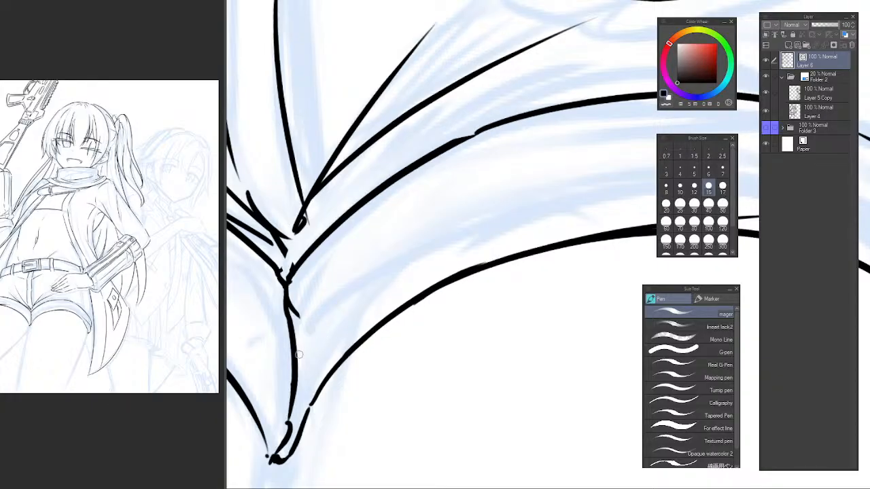
Ink a long fold line in the right cuff and a short one in the left cuff, both starting at their shared inner seam.
{"action": "mouse_move", "coordinate": [298, 377]}
{"action": "left_mouse_down"}
{"action": "mouse_move", "coordinate": [404, 262]}
{"action": "mouse_move", "coordinate": [477, 208]}
{"action": "left_mouse_up"}
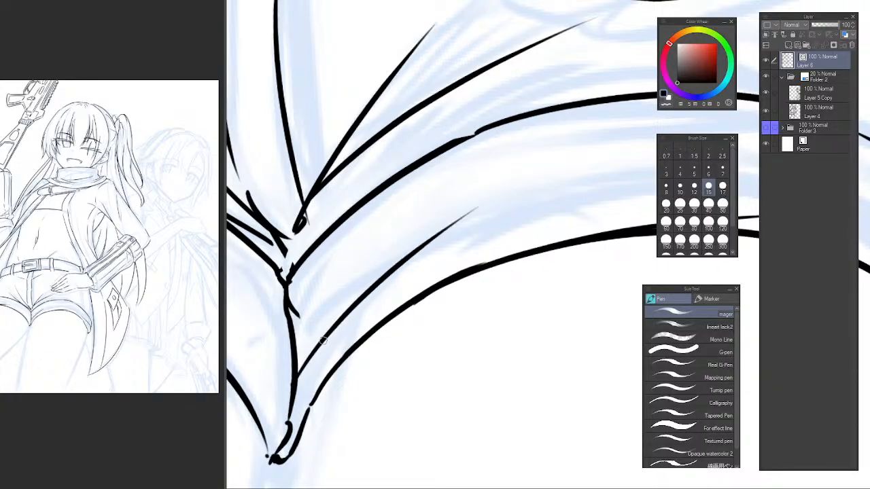
{"action": "left_click_drag", "start_coordinate": [259, 317], "coordinate": [355, 351]}
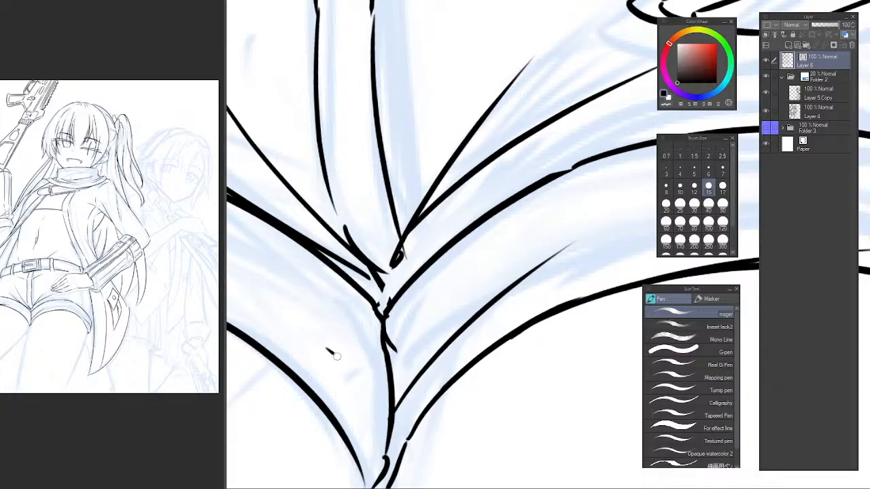
{"action": "left_click_drag", "start_coordinate": [386, 443], "coordinate": [348, 334]}
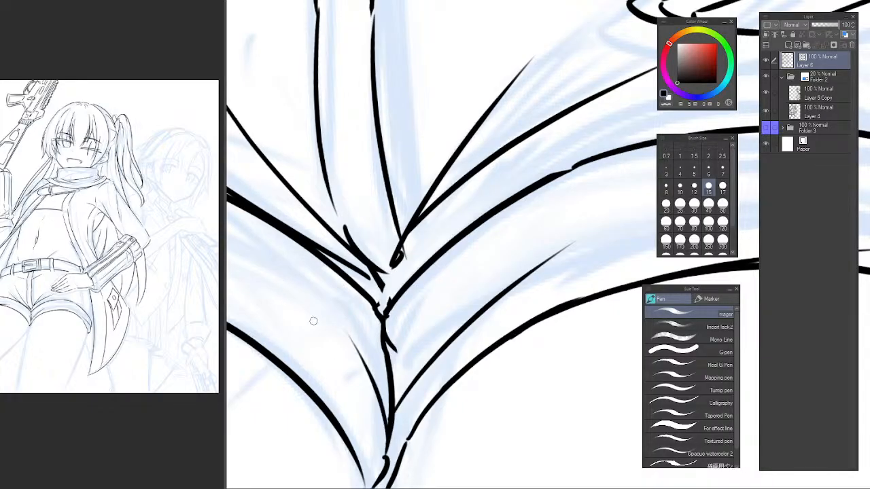
Try inking the right thigh's inner contour from the cuffs' meeting point down to the canvas's lower edge.
{"action": "scroll", "coordinate": [469, 354], "scroll_direction": "down", "scroll_amount": 9}
{"action": "left_click_drag", "start_coordinate": [511, 369], "coordinate": [425, 313]}
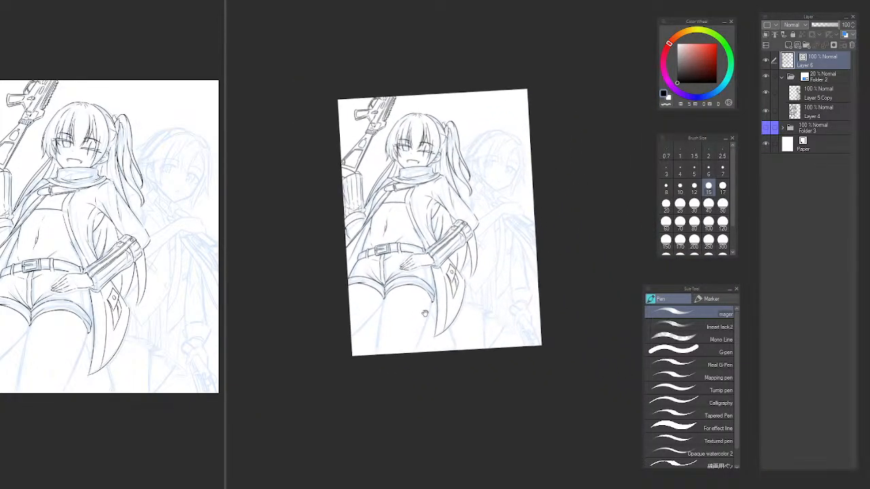
{"action": "scroll", "coordinate": [395, 320], "scroll_direction": "up", "scroll_amount": 8}
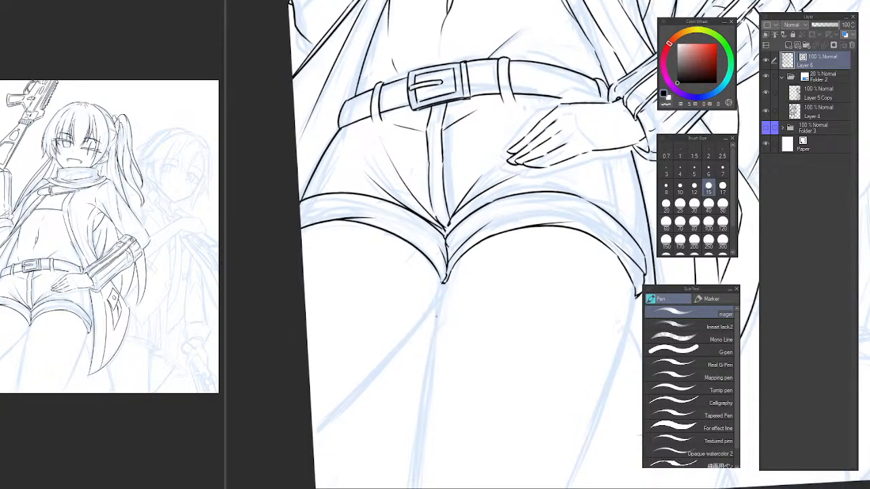
{"action": "left_click_drag", "start_coordinate": [446, 316], "coordinate": [418, 283]}
{"action": "left_click_drag", "start_coordinate": [418, 247], "coordinate": [380, 471]}
{"action": "key", "text": "ctrl+z"}
{"action": "left_click_drag", "start_coordinate": [420, 240], "coordinate": [380, 471]}
{"action": "key", "text": "ctrl+z"}
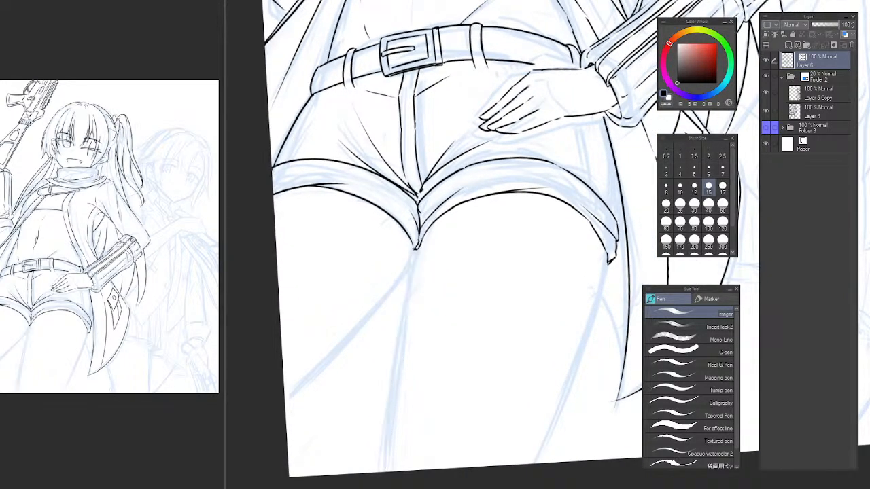
{"action": "left_click_drag", "start_coordinate": [420, 239], "coordinate": [385, 402]}
{"action": "left_click_drag", "start_coordinate": [384, 402], "coordinate": [379, 471]}
{"action": "key", "text": "ctrl+z"}
{"action": "left_click_drag", "start_coordinate": [421, 240], "coordinate": [371, 473]}
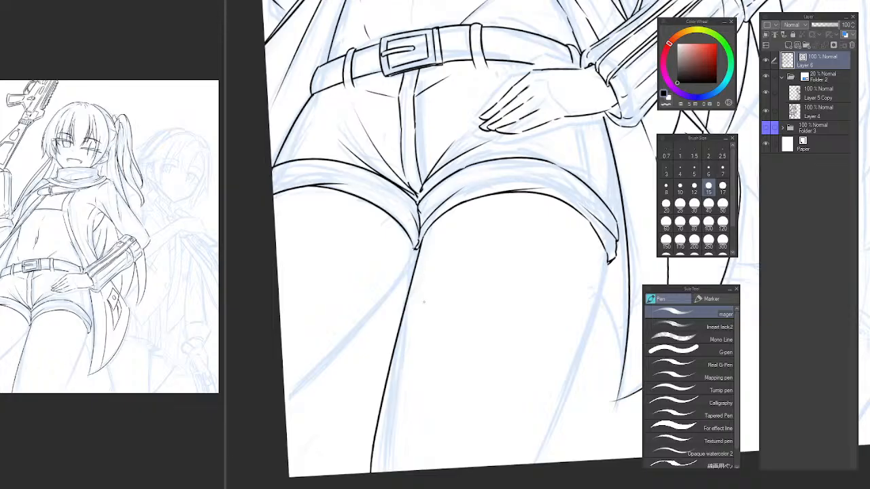
{"action": "key", "text": "ctrl+z"}
Rotate the canvas view and ink the right thigh's inner contour to the canvas edge, repeating the long stroke until it curves smoothly.
{"action": "left_click_drag", "start_coordinate": [426, 301], "coordinate": [415, 251]}
{"action": "scroll", "coordinate": [421, 235], "scroll_direction": "up", "scroll_amount": 2}
{"action": "mouse_move", "coordinate": [423, 205]}
{"action": "left_mouse_down"}
{"action": "mouse_move", "coordinate": [459, 195]}
{"action": "mouse_move", "coordinate": [333, 417]}
{"action": "left_mouse_up"}
{"action": "key", "text": "ctrl+z"}
{"action": "left_click_drag", "start_coordinate": [462, 194], "coordinate": [307, 451]}
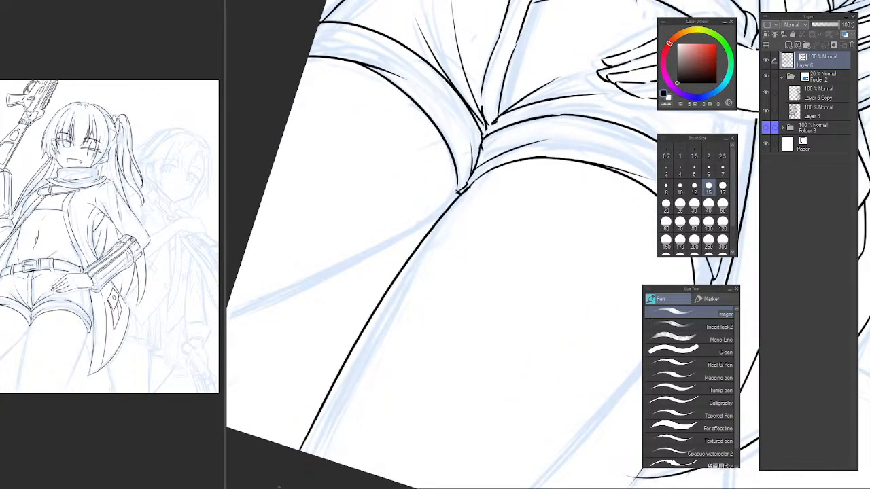
{"action": "key", "text": "ctrl+z"}
{"action": "mouse_move", "coordinate": [462, 193]}
{"action": "left_mouse_down"}
{"action": "mouse_move", "coordinate": [422, 240]}
{"action": "mouse_move", "coordinate": [315, 456]}
{"action": "left_mouse_up"}
{"action": "key", "text": "ctrl+z"}
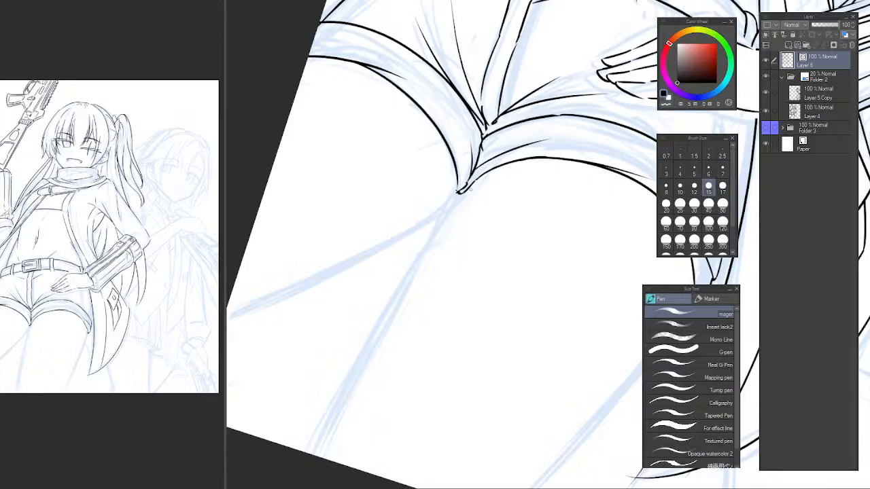
{"action": "left_click_drag", "start_coordinate": [462, 193], "coordinate": [314, 453]}
{"action": "key", "text": "ctrl+z"}
{"action": "left_click_drag", "start_coordinate": [462, 193], "coordinate": [311, 454]}
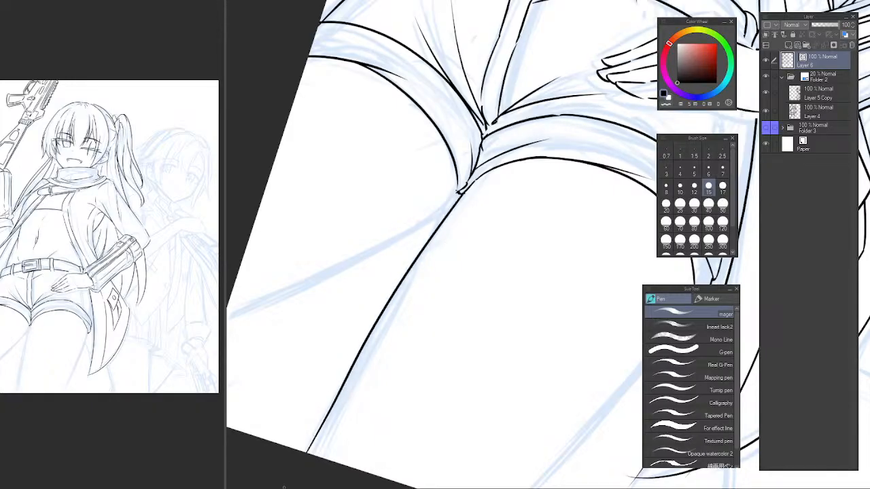
{"action": "key", "text": "ctrl+z"}
{"action": "left_click_drag", "start_coordinate": [461, 193], "coordinate": [312, 456]}
{"action": "key", "text": "ctrl+z"}
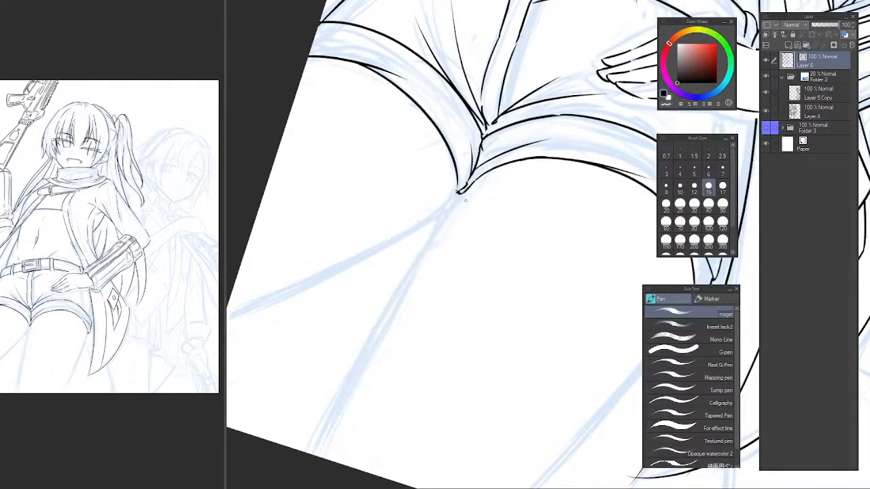
{"action": "left_click_drag", "start_coordinate": [462, 193], "coordinate": [314, 455]}
{"action": "key", "text": "ctrl+z"}
{"action": "left_click_drag", "start_coordinate": [462, 195], "coordinate": [317, 457]}
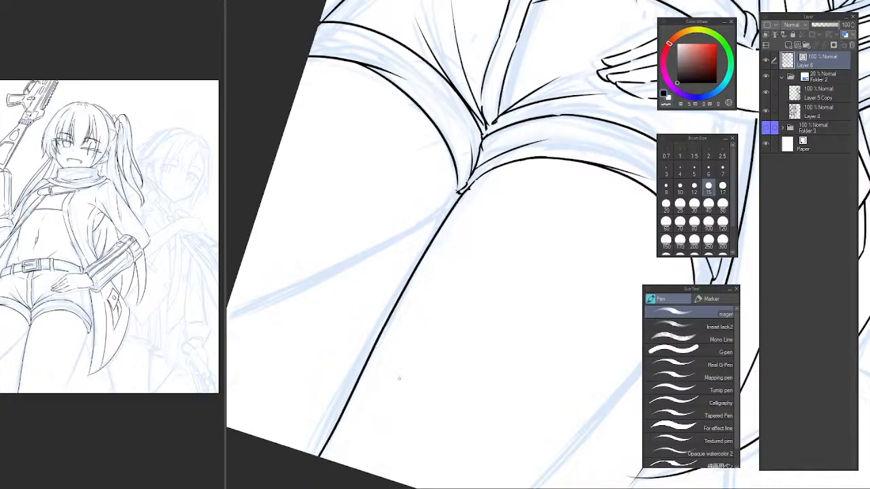
{"action": "key", "text": "ctrl+z"}
{"action": "mouse_move", "coordinate": [461, 193]}
{"action": "left_mouse_down"}
{"action": "mouse_move", "coordinate": [410, 269]}
{"action": "mouse_move", "coordinate": [317, 457]}
{"action": "left_mouse_up"}
{"action": "key", "text": "ctrl+z"}
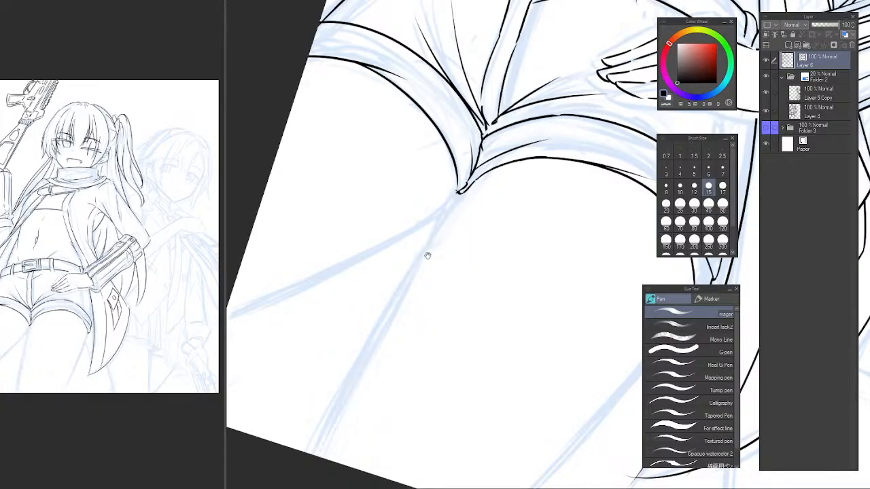
{"action": "mouse_move", "coordinate": [426, 252]}
{"action": "left_mouse_down"}
{"action": "mouse_move", "coordinate": [406, 216]}
{"action": "mouse_move", "coordinate": [409, 204]}
{"action": "mouse_move", "coordinate": [512, 194]}
{"action": "mouse_move", "coordinate": [406, 195]}
{"action": "mouse_move", "coordinate": [523, 293]}
{"action": "mouse_move", "coordinate": [520, 208]}
{"action": "mouse_move", "coordinate": [387, 290]}
{"action": "mouse_move", "coordinate": [363, 290]}
{"action": "mouse_move", "coordinate": [354, 309]}
{"action": "left_mouse_up"}
{"action": "left_click", "coordinate": [374, 299]}
{"action": "left_click", "coordinate": [383, 285], "text": "alt"}
{"action": "left_click_drag", "start_coordinate": [301, 314], "coordinate": [556, 150]}
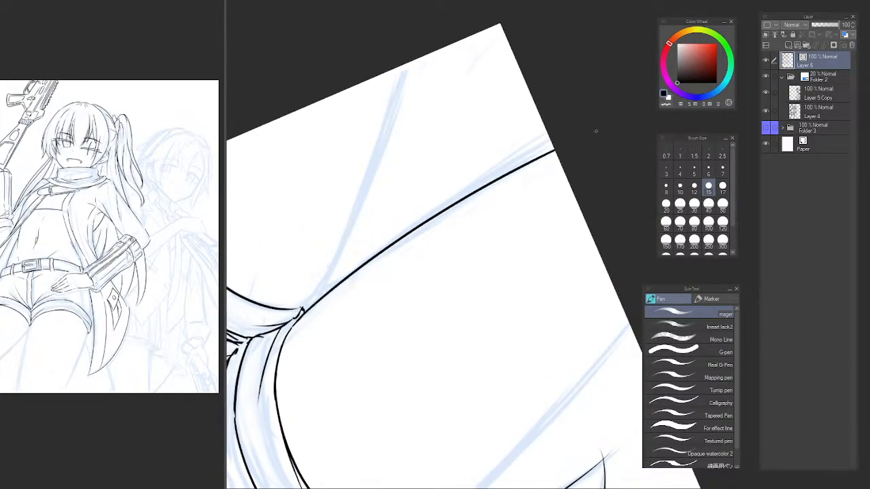
{"action": "key", "text": "ctrl+at"}
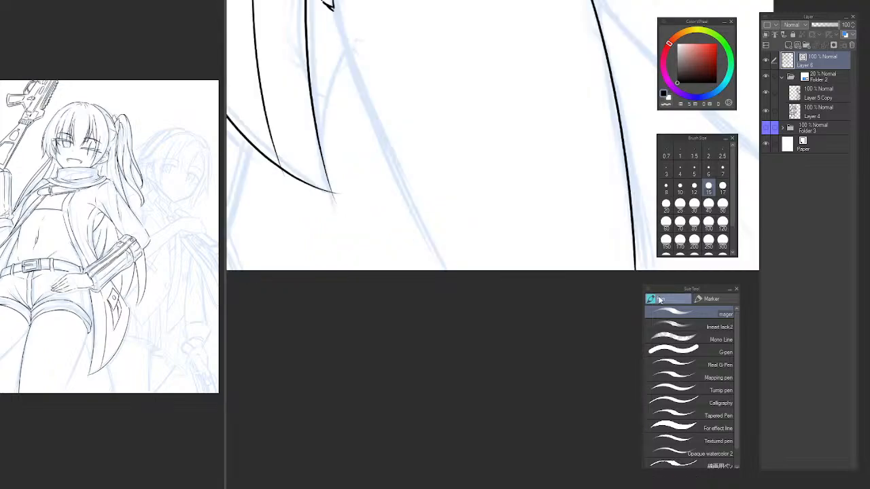
Ink the right thigh's outer contour from the cuff's outer tip down to the canvas's lower edge, redoing the stroke until clean.
{"action": "left_click_drag", "start_coordinate": [474, 103], "coordinate": [388, 258]}
{"action": "key", "text": "h"}
{"action": "left_click_drag", "start_coordinate": [517, 258], "coordinate": [329, 299]}
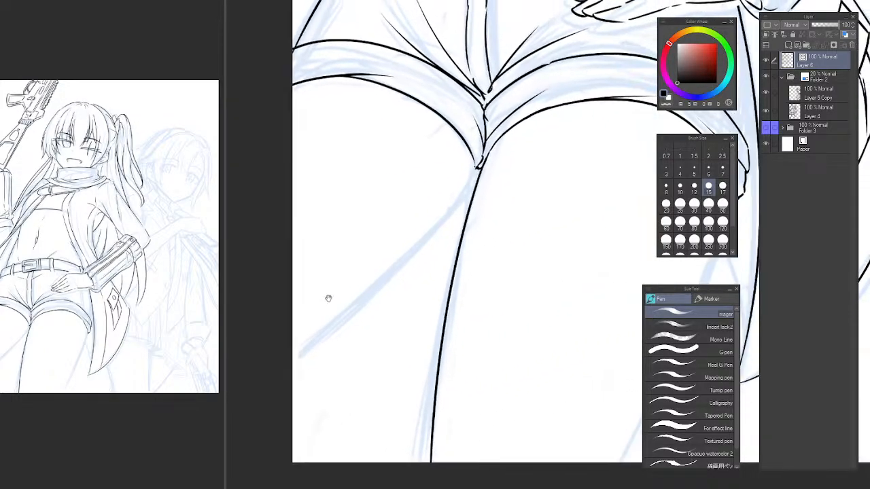
{"action": "key", "text": "h"}
{"action": "left_click_drag", "start_coordinate": [440, 308], "coordinate": [290, 319]}
{"action": "mouse_move", "coordinate": [243, 232]}
{"action": "left_mouse_down"}
{"action": "mouse_move", "coordinate": [338, 62]}
{"action": "mouse_move", "coordinate": [374, 227]}
{"action": "left_mouse_up"}
{"action": "key", "text": "h"}
{"action": "mouse_move", "coordinate": [621, 85]}
{"action": "left_mouse_down"}
{"action": "mouse_move", "coordinate": [611, 71]}
{"action": "mouse_move", "coordinate": [480, 58]}
{"action": "mouse_move", "coordinate": [391, 204]}
{"action": "mouse_move", "coordinate": [412, 266]}
{"action": "mouse_move", "coordinate": [301, 326]}
{"action": "mouse_move", "coordinate": [514, 142]}
{"action": "left_mouse_up"}
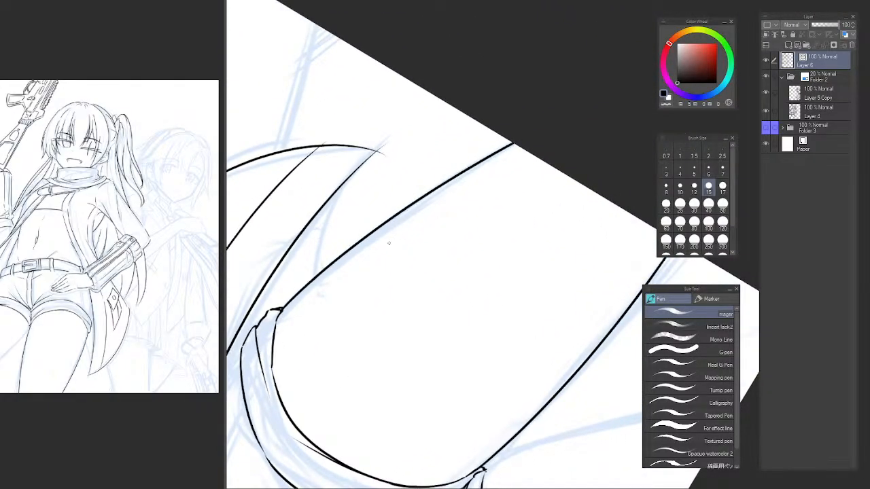
{"action": "key", "text": "ctrl+z"}
{"action": "left_click_drag", "start_coordinate": [280, 312], "coordinate": [511, 140]}
{"action": "key", "text": "ctrl+z"}
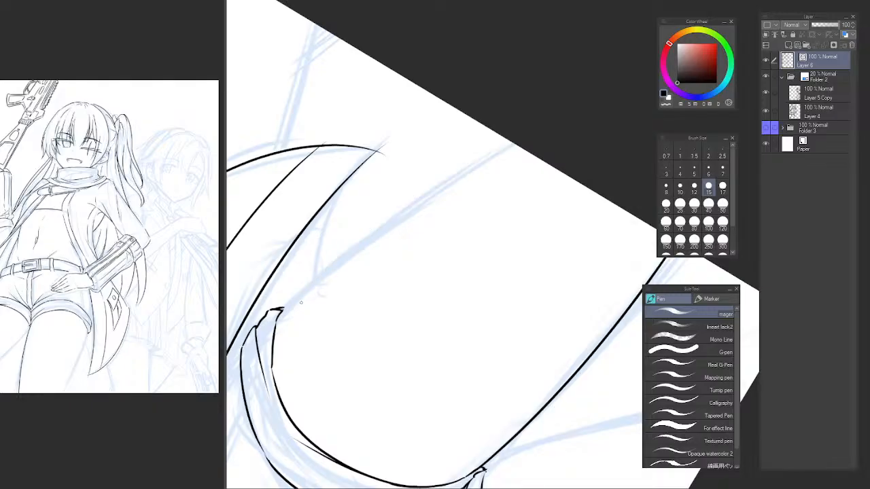
{"action": "left_click_drag", "start_coordinate": [285, 309], "coordinate": [511, 143]}
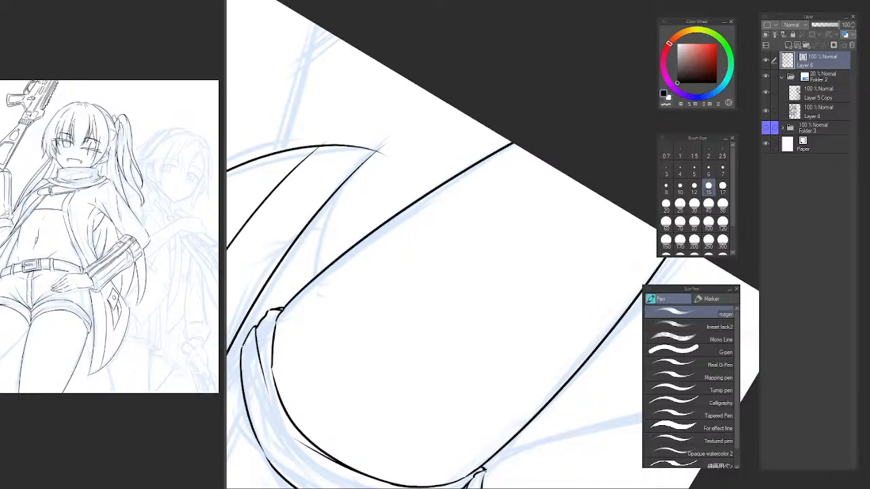
Ink the left thigh's inner contour from the cuffs' meeting point to the canvas's side edge, repeating the stroke until smooth.
{"action": "key", "text": "ctrl+@"}
{"action": "mouse_move", "coordinate": [437, 132]}
{"action": "left_mouse_down"}
{"action": "mouse_move", "coordinate": [333, 262]}
{"action": "mouse_move", "coordinate": [487, 266]}
{"action": "mouse_move", "coordinate": [435, 310]}
{"action": "mouse_move", "coordinate": [377, 320]}
{"action": "mouse_move", "coordinate": [413, 339]}
{"action": "left_mouse_up"}
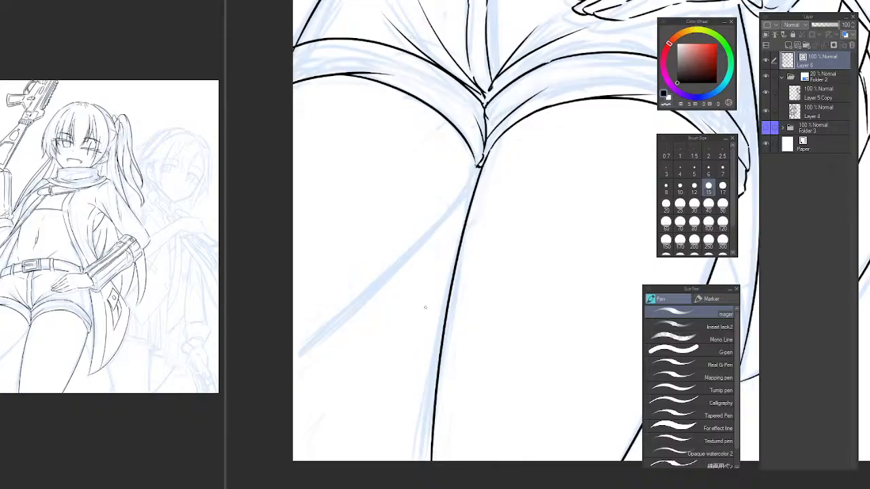
{"action": "key", "text": "h"}
{"action": "left_click_drag", "start_coordinate": [522, 300], "coordinate": [238, 316]}
{"action": "mouse_move", "coordinate": [335, 227]}
{"action": "left_mouse_down"}
{"action": "mouse_move", "coordinate": [321, 270]}
{"action": "mouse_move", "coordinate": [337, 158]}
{"action": "mouse_move", "coordinate": [419, 320]}
{"action": "left_mouse_up"}
{"action": "key", "text": "ctrl+z"}
{"action": "left_click_drag", "start_coordinate": [351, 159], "coordinate": [465, 400]}
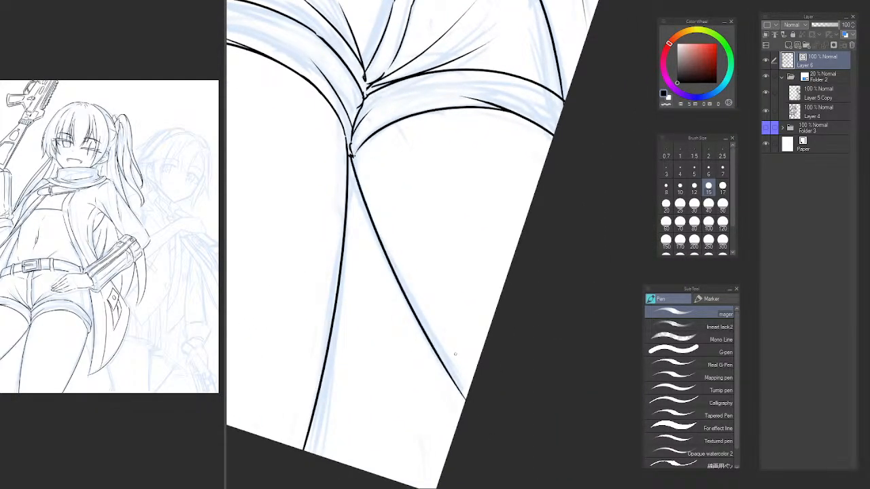
{"action": "key", "text": "ctrl+z"}
{"action": "left_click_drag", "start_coordinate": [351, 157], "coordinate": [459, 421]}
{"action": "key", "text": "ctrl+z"}
{"action": "mouse_move", "coordinate": [352, 155]}
{"action": "left_mouse_down"}
{"action": "mouse_move", "coordinate": [432, 349]}
{"action": "mouse_move", "coordinate": [466, 399]}
{"action": "left_mouse_up"}
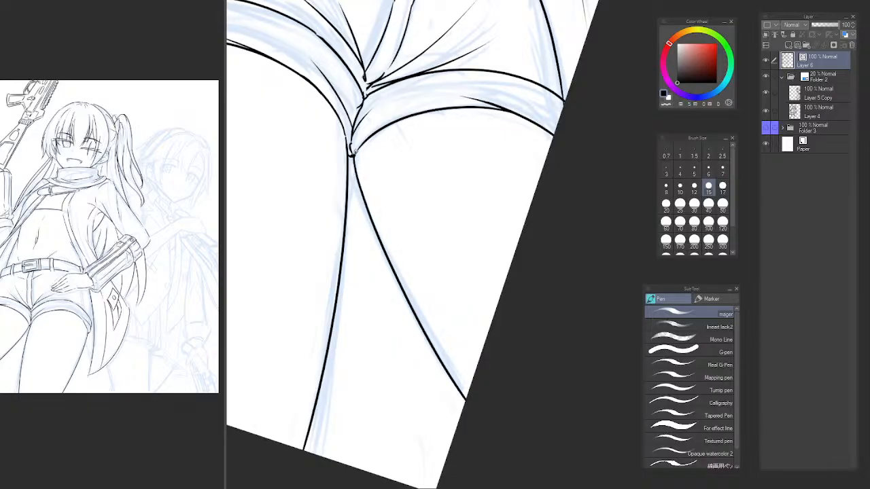
Ink the outer side line of the shorts beside the coat edge, running down to the right cuff's upper outer corner.
{"action": "scroll", "coordinate": [439, 242], "scroll_direction": "down", "scroll_amount": 5}
{"action": "left_click_drag", "start_coordinate": [450, 243], "coordinate": [437, 295]}
{"action": "key", "text": "b"}
{"action": "key", "text": "p"}
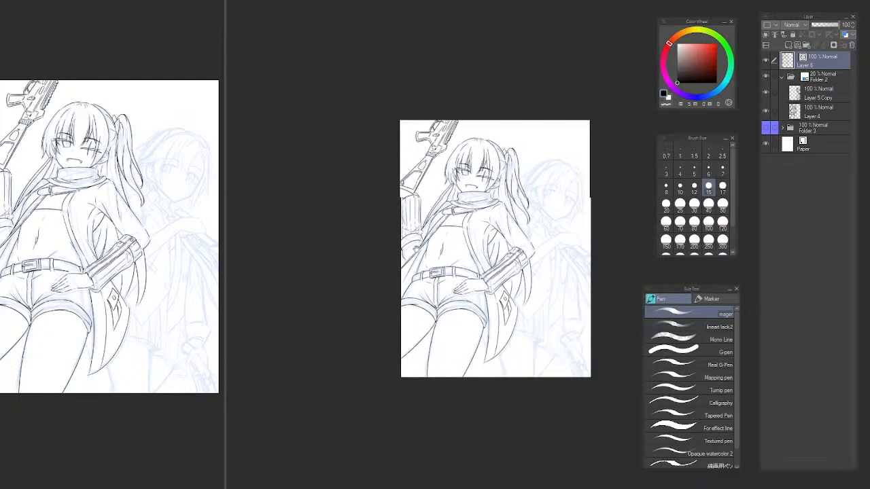
{"action": "left_click_drag", "start_coordinate": [412, 251], "coordinate": [372, 257]}
{"action": "scroll", "coordinate": [371, 295], "scroll_direction": "up", "scroll_amount": 2}
{"action": "left_click_drag", "start_coordinate": [387, 297], "coordinate": [369, 292]}
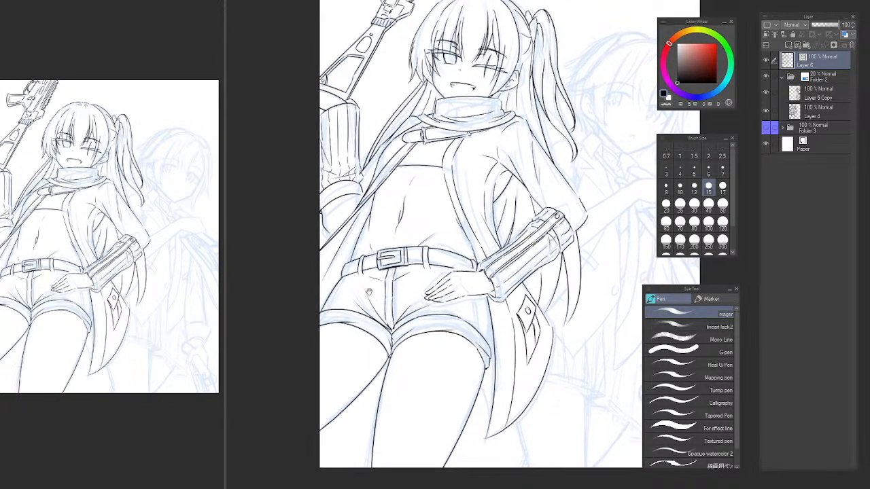
{"action": "scroll", "coordinate": [480, 348], "scroll_direction": "up", "scroll_amount": 3}
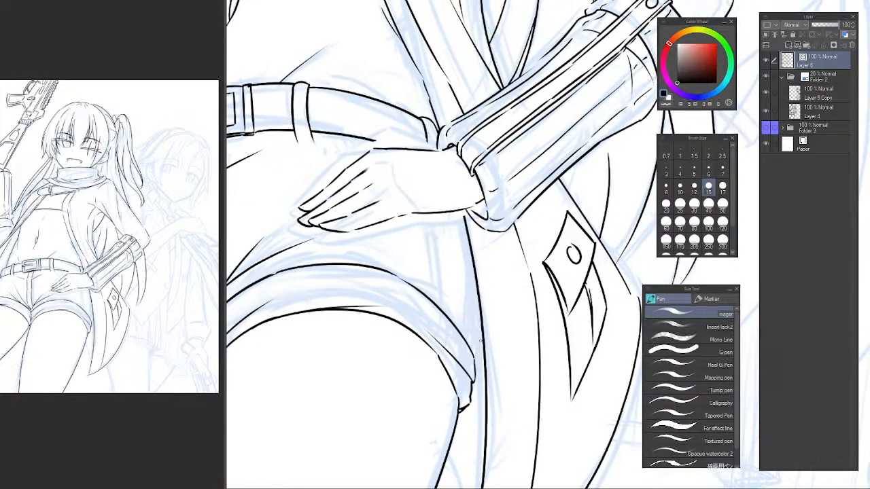
{"action": "left_click_drag", "start_coordinate": [474, 353], "coordinate": [484, 248]}
{"action": "key", "text": "ctrl+z"}
{"action": "left_click_drag", "start_coordinate": [473, 356], "coordinate": [484, 239]}
{"action": "left_click_drag", "start_coordinate": [474, 358], "coordinate": [484, 295]}
{"action": "key", "text": "ctrl+z"}
{"action": "key", "text": "ctrl+z"}
{"action": "left_click_drag", "start_coordinate": [485, 241], "coordinate": [474, 357]}
Erase the short curve joining the shorts' outer side line to the right cuff with the Vector eraser.
{"action": "key", "text": "h"}
{"action": "mouse_move", "coordinate": [554, 280]}
{"action": "left_mouse_down"}
{"action": "mouse_move", "coordinate": [450, 267]}
{"action": "mouse_move", "coordinate": [342, 224]}
{"action": "mouse_move", "coordinate": [292, 294]}
{"action": "left_mouse_up"}
{"action": "key", "text": "e"}
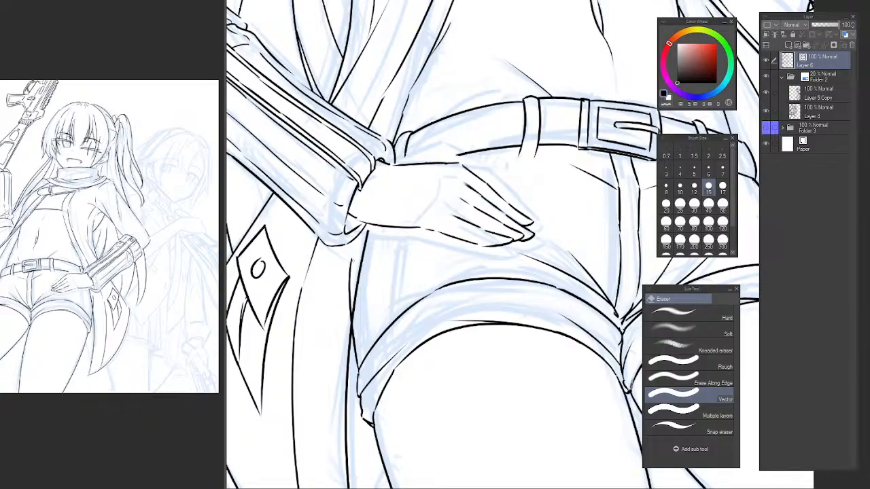
{"action": "left_click_drag", "start_coordinate": [353, 260], "coordinate": [350, 268]}
{"action": "mouse_move", "coordinate": [402, 298]}
{"action": "left_mouse_down"}
{"action": "mouse_move", "coordinate": [430, 317]}
{"action": "mouse_move", "coordinate": [411, 316]}
{"action": "left_mouse_up"}
{"action": "left_click_drag", "start_coordinate": [402, 291], "coordinate": [395, 289]}
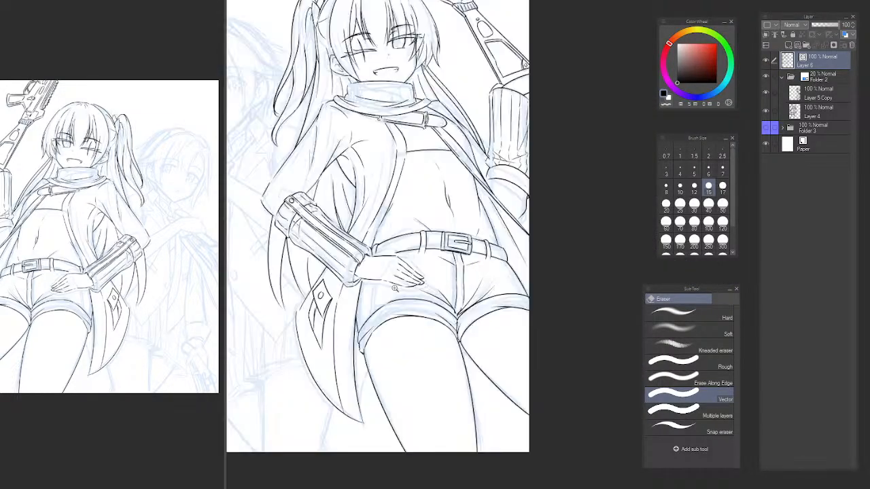
{"action": "left_click", "coordinate": [395, 289]}
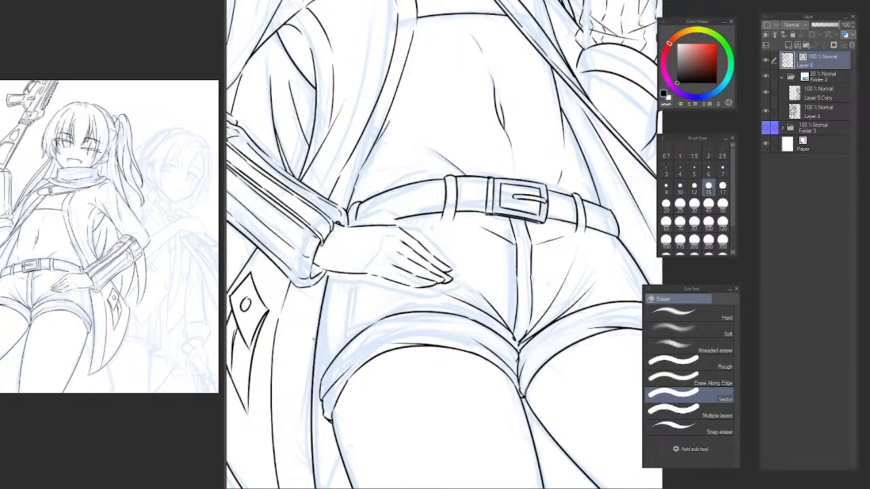
Ink a short curve from the shorts' outer side line down to the right cuff's outer corner, redoing the stroke until clean.
{"action": "key", "text": "p"}
{"action": "scroll", "coordinate": [313, 320], "scroll_direction": "up", "scroll_amount": 1}
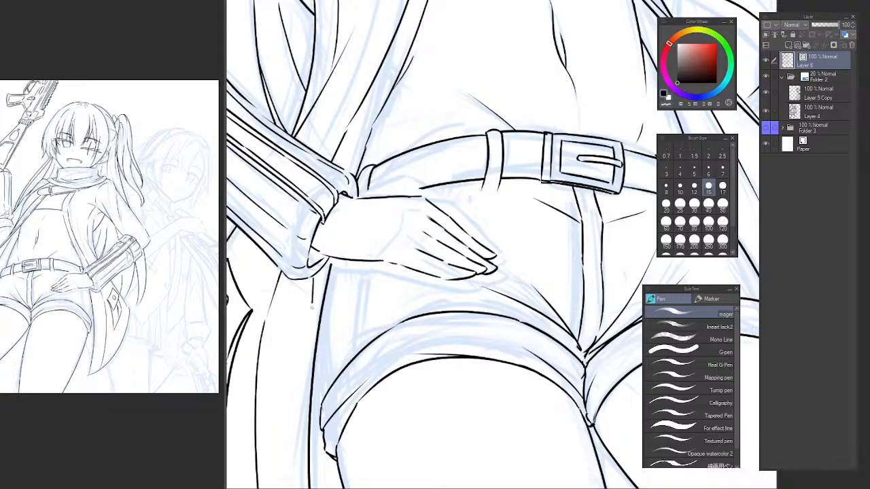
{"action": "left_click_drag", "start_coordinate": [312, 303], "coordinate": [325, 402]}
{"action": "key", "text": "ctrl+z"}
{"action": "left_click_drag", "start_coordinate": [315, 291], "coordinate": [330, 415]}
{"action": "key", "text": "e"}
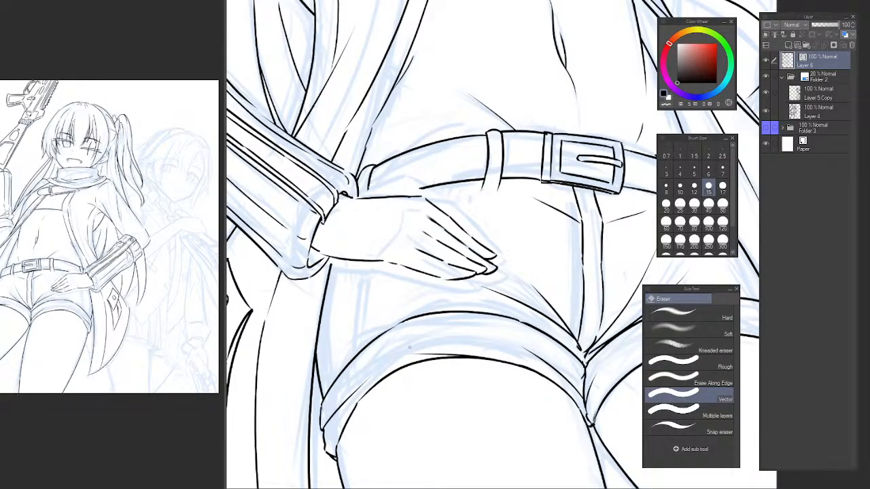
{"action": "left_click_drag", "start_coordinate": [395, 295], "coordinate": [369, 346]}
Ink the shorts' side seam as two parallel lines from below the hand down to the right cuff, repeating strokes until they sit well.
{"action": "key", "text": "p"}
{"action": "left_click_drag", "start_coordinate": [312, 335], "coordinate": [324, 404]}
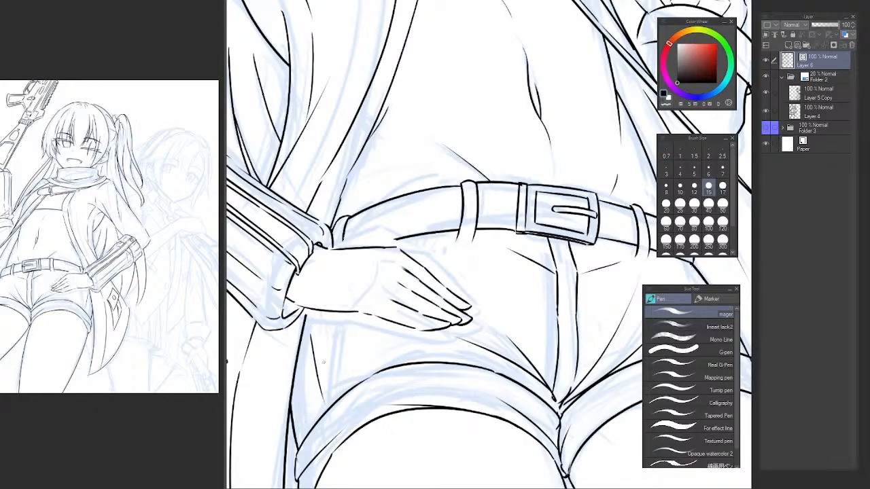
{"action": "key", "text": "ctrl+z"}
{"action": "mouse_move", "coordinate": [319, 318]}
{"action": "left_mouse_down"}
{"action": "mouse_move", "coordinate": [329, 399]}
{"action": "mouse_move", "coordinate": [328, 380]}
{"action": "left_mouse_up"}
{"action": "key", "text": "ctrl+z"}
{"action": "left_click_drag", "start_coordinate": [330, 309], "coordinate": [335, 400]}
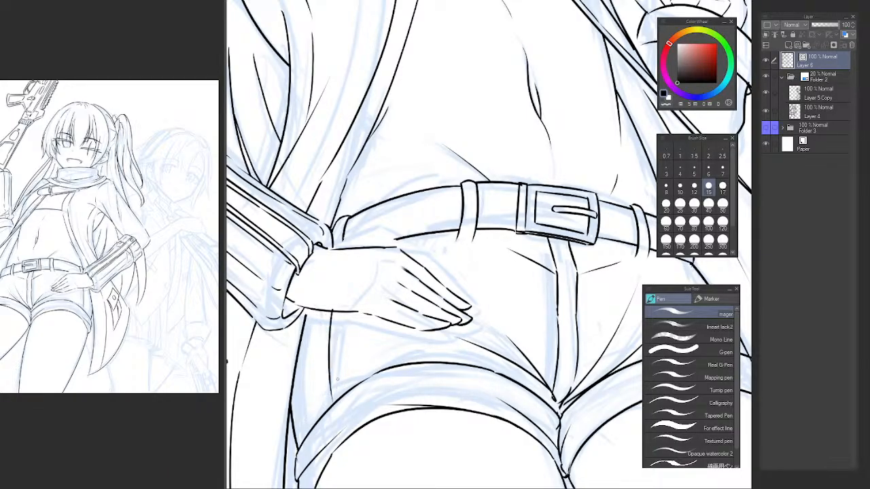
{"action": "key", "text": "ctrl+z"}
{"action": "left_click_drag", "start_coordinate": [325, 309], "coordinate": [328, 405]}
{"action": "left_click_drag", "start_coordinate": [330, 316], "coordinate": [333, 401]}
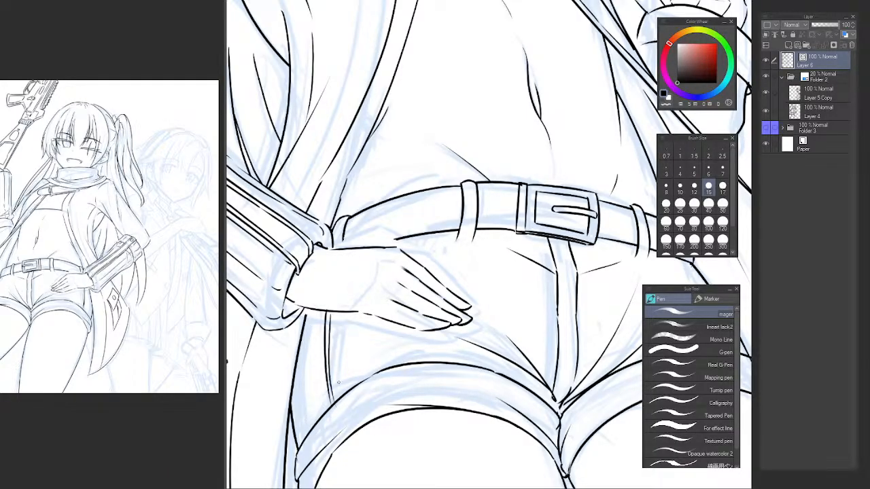
Ink a short diagonal pocket line from the shorts' side seam up to the hand's lower edge.
{"action": "left_click_drag", "start_coordinate": [329, 355], "coordinate": [358, 313]}
{"action": "key", "text": "ctrl+z"}
{"action": "key", "text": "ctrl+z"}
{"action": "left_click_drag", "start_coordinate": [330, 354], "coordinate": [347, 319]}
{"action": "key", "text": "ctrl+z"}
Erase the end of the belt loop beside the sleeve where it crosses the hand's upper contour.
{"action": "scroll", "coordinate": [339, 239], "scroll_direction": "up", "scroll_amount": 3}
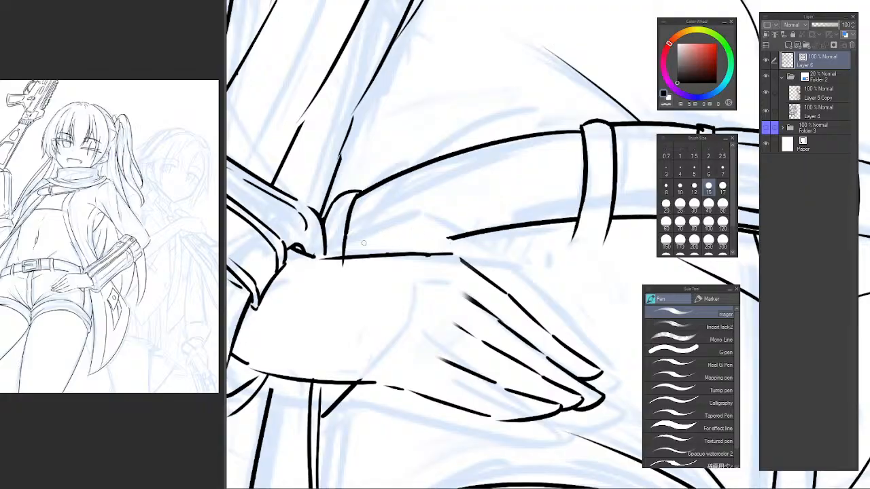
{"action": "key", "text": "e"}
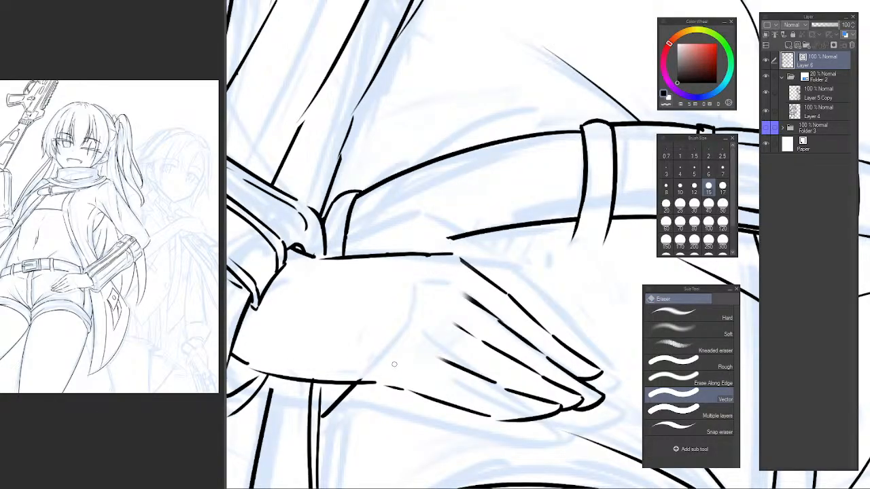
{"action": "key", "text": "h"}
{"action": "left_click_drag", "start_coordinate": [475, 261], "coordinate": [314, 243]}
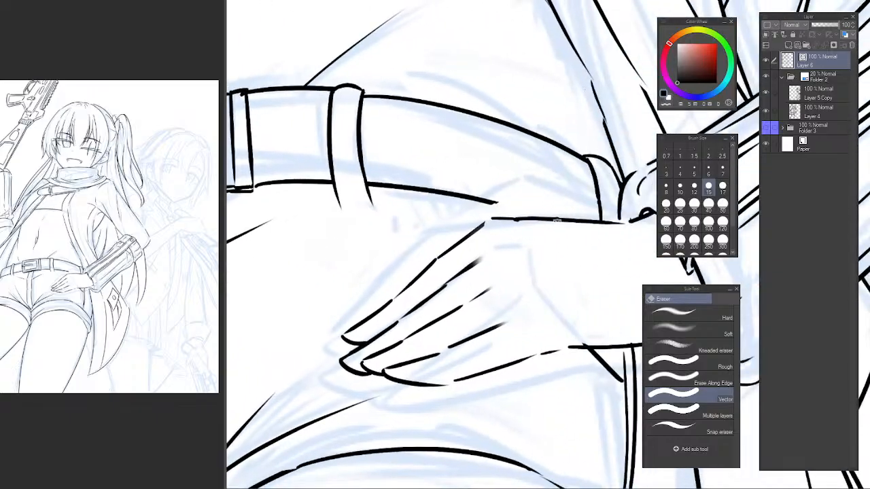
{"action": "mouse_move", "coordinate": [557, 221]}
{"action": "left_mouse_down"}
{"action": "mouse_move", "coordinate": [505, 198]}
{"action": "mouse_move", "coordinate": [542, 216]}
{"action": "mouse_move", "coordinate": [459, 198]}
{"action": "left_mouse_up"}
{"action": "scroll", "coordinate": [433, 231], "scroll_direction": "up", "scroll_amount": 2}
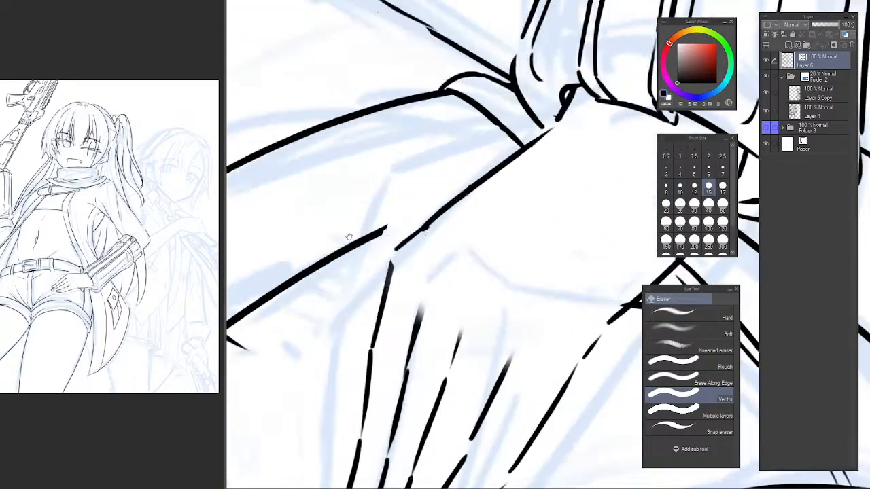
Extend the belt's lower edge line up to the hand's contour, redoing the stroke, and trim the end that overlaps the hand.
{"action": "mouse_move", "coordinate": [349, 237]}
{"action": "left_mouse_down"}
{"action": "mouse_move", "coordinate": [397, 270]}
{"action": "mouse_move", "coordinate": [533, 163]}
{"action": "left_mouse_up"}
{"action": "key", "text": "p"}
{"action": "key", "text": "ctrl+z"}
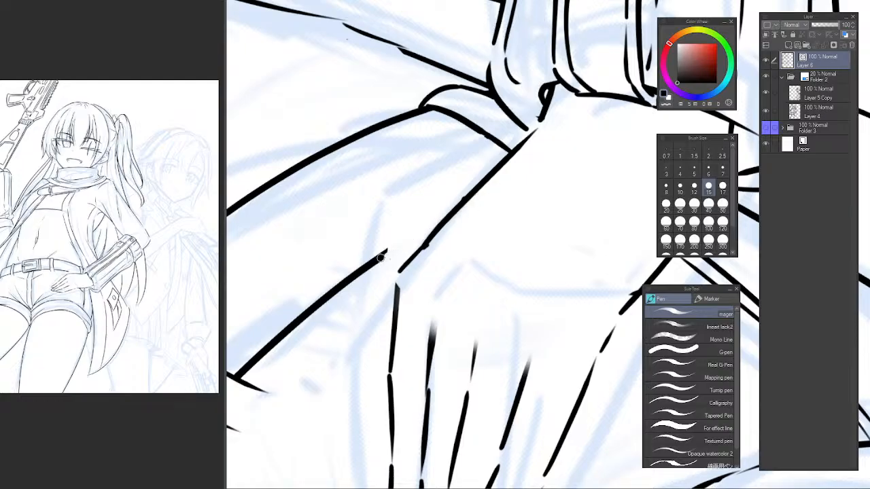
{"action": "left_click_drag", "start_coordinate": [379, 259], "coordinate": [527, 161]}
{"action": "key", "text": "ctrl+z"}
{"action": "mouse_move", "coordinate": [380, 260]}
{"action": "left_mouse_down"}
{"action": "mouse_move", "coordinate": [558, 151]}
{"action": "mouse_move", "coordinate": [402, 244]}
{"action": "mouse_move", "coordinate": [553, 157]}
{"action": "mouse_move", "coordinate": [491, 198]}
{"action": "left_mouse_up"}
{"action": "key", "text": "ctrl+z"}
{"action": "key", "text": "e"}
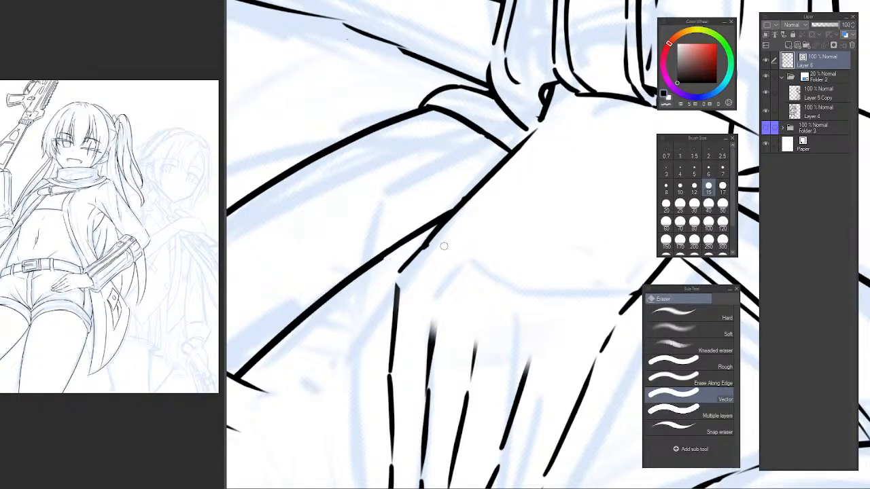
{"action": "scroll", "coordinate": [545, 208], "scroll_direction": "down", "scroll_amount": 5}
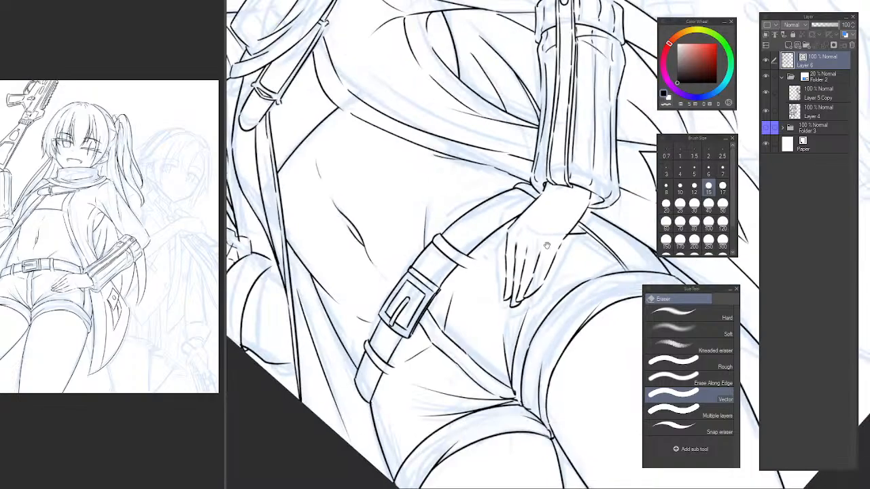
Ink a new raised contour along the hand's upper edge from the sleeve to the knuckles, repeating the strokes until the shape fits.
{"action": "scroll", "coordinate": [437, 249], "scroll_direction": "up", "scroll_amount": 6}
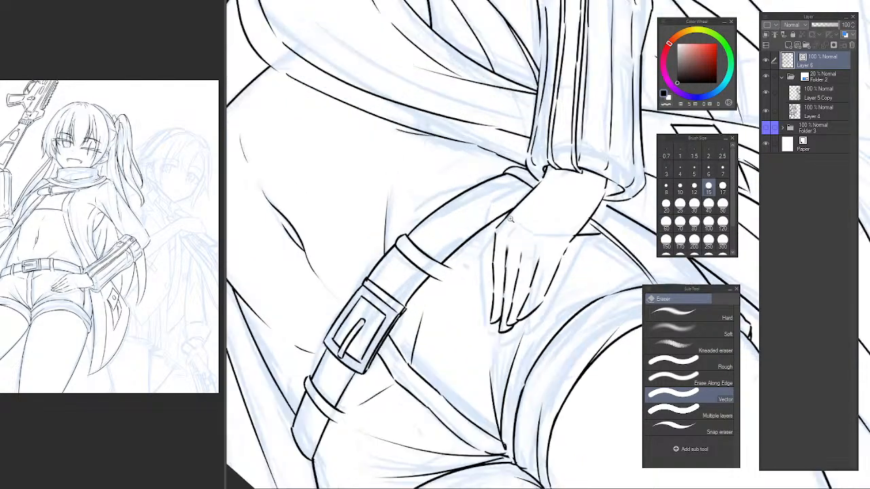
{"action": "key", "text": "p"}
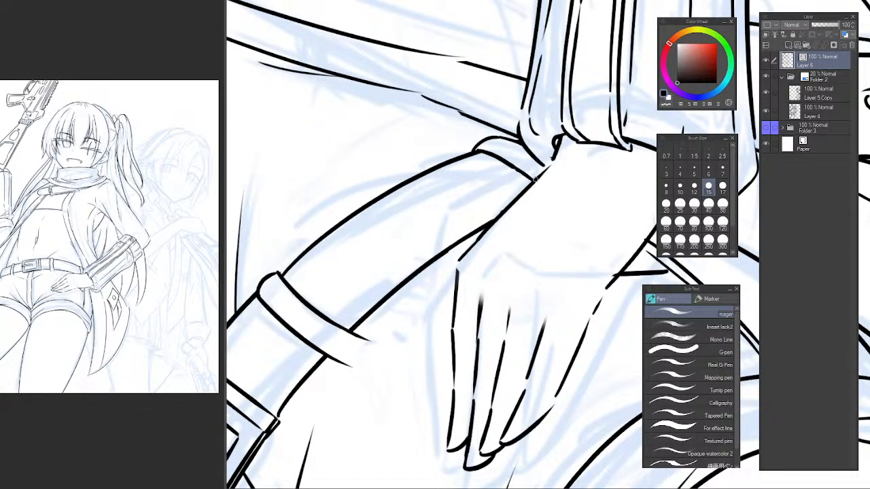
{"action": "left_click_drag", "start_coordinate": [534, 180], "coordinate": [432, 258]}
{"action": "key", "text": "ctrl+z"}
{"action": "mouse_move", "coordinate": [536, 180]}
{"action": "left_mouse_down"}
{"action": "mouse_move", "coordinate": [436, 275]}
{"action": "mouse_move", "coordinate": [443, 342]}
{"action": "left_mouse_up"}
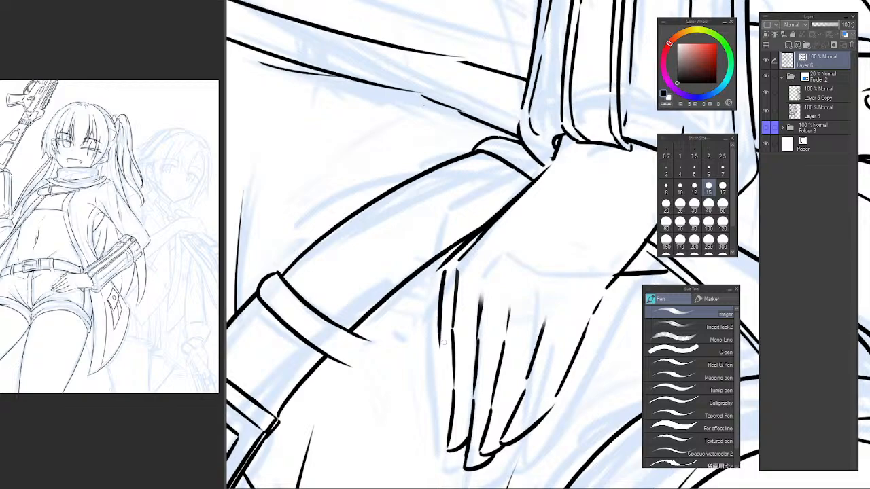
{"action": "key", "text": "ctrl+z"}
{"action": "left_click_drag", "start_coordinate": [442, 273], "coordinate": [445, 361]}
{"action": "key", "text": "ctrl+z"}
{"action": "key", "text": "ctrl+z"}
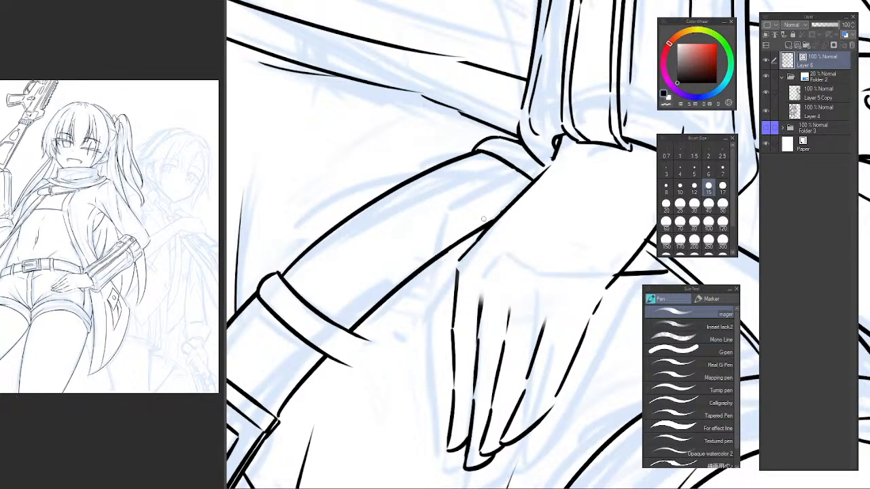
{"action": "mouse_move", "coordinate": [553, 159]}
{"action": "left_mouse_down"}
{"action": "mouse_move", "coordinate": [484, 212]}
{"action": "mouse_move", "coordinate": [460, 272]}
{"action": "left_mouse_up"}
{"action": "key", "text": "ctrl+z"}
{"action": "left_click_drag", "start_coordinate": [488, 206], "coordinate": [460, 266]}
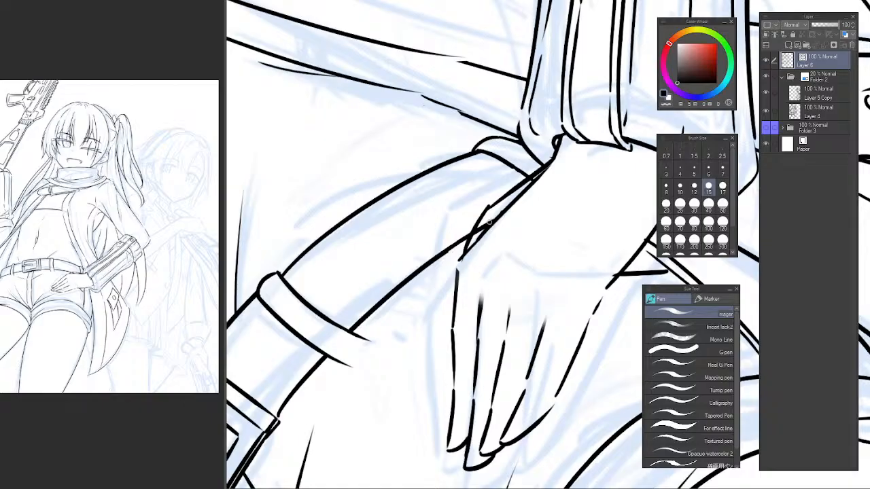
Erase the belt line's overlap inside the new hand contour and clean up the contour's joint.
{"action": "key", "text": "e"}
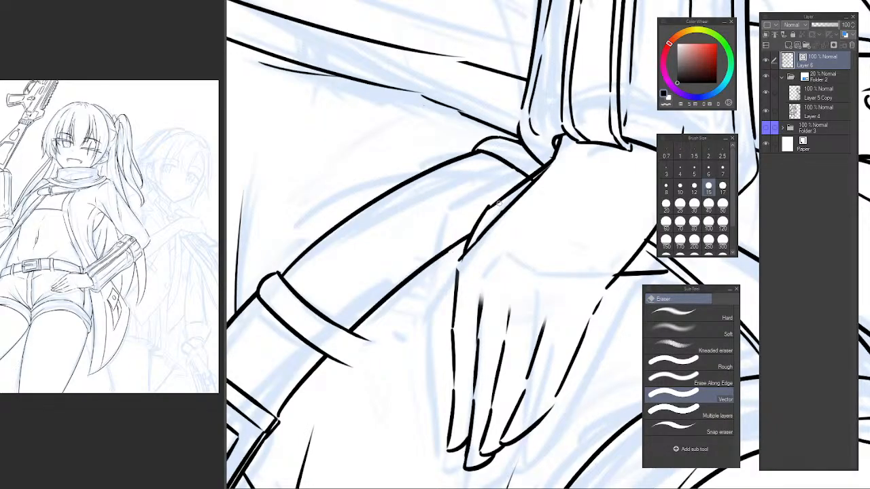
{"action": "scroll", "coordinate": [531, 178], "scroll_direction": "up", "scroll_amount": 3}
{"action": "key", "text": "p"}
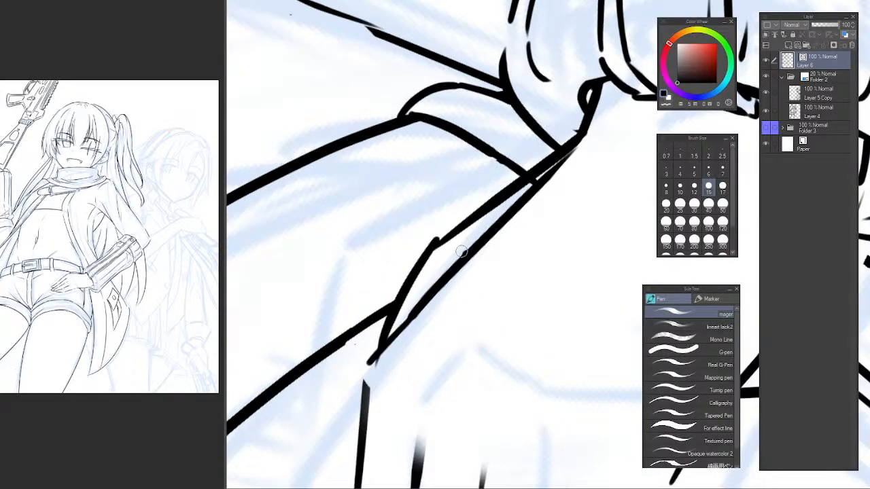
{"action": "key", "text": "e"}
{"action": "mouse_move", "coordinate": [443, 231]}
{"action": "left_mouse_down"}
{"action": "mouse_move", "coordinate": [425, 246]}
{"action": "mouse_move", "coordinate": [484, 212]}
{"action": "left_mouse_up"}
{"action": "key", "text": "p"}
Try to refine the hand's upper contour near the wrist with transparent-colour strokes.
{"action": "key", "text": "c"}
{"action": "left_click_drag", "start_coordinate": [416, 265], "coordinate": [576, 144]}
{"action": "key", "text": "ctrl+z"}
{"action": "left_click_drag", "start_coordinate": [509, 206], "coordinate": [570, 148]}
{"action": "key", "text": "ctrl+z"}
{"action": "key", "text": "ctrl+z"}
{"action": "left_click_drag", "start_coordinate": [494, 213], "coordinate": [570, 149]}
{"action": "key", "text": "ctrl+z"}
{"action": "left_click", "coordinate": [555, 193], "text": "alt"}
{"action": "left_click", "coordinate": [555, 192], "text": "alt"}
{"action": "left_click", "coordinate": [555, 193], "text": "alt"}
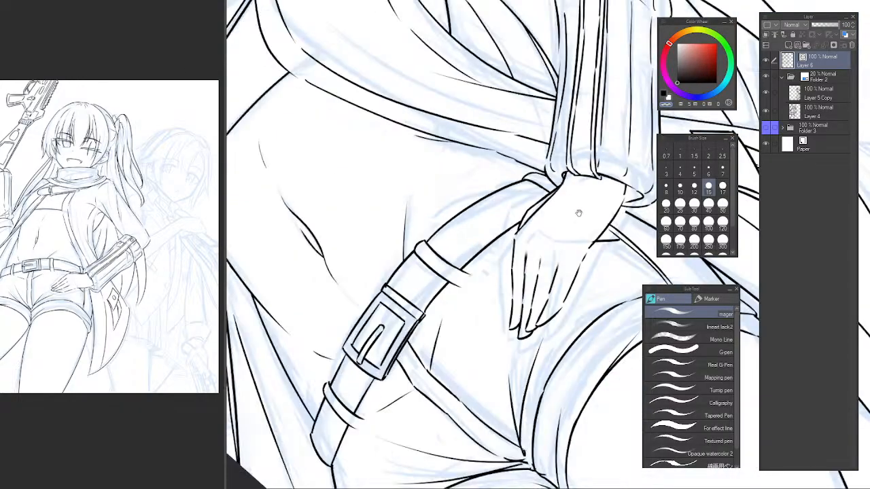
Ink a short knuckle line on the back of the hand near the index finger's base, redoing the stroke until it fits.
{"action": "left_click_drag", "start_coordinate": [578, 214], "coordinate": [496, 194]}
{"action": "key", "text": "r"}
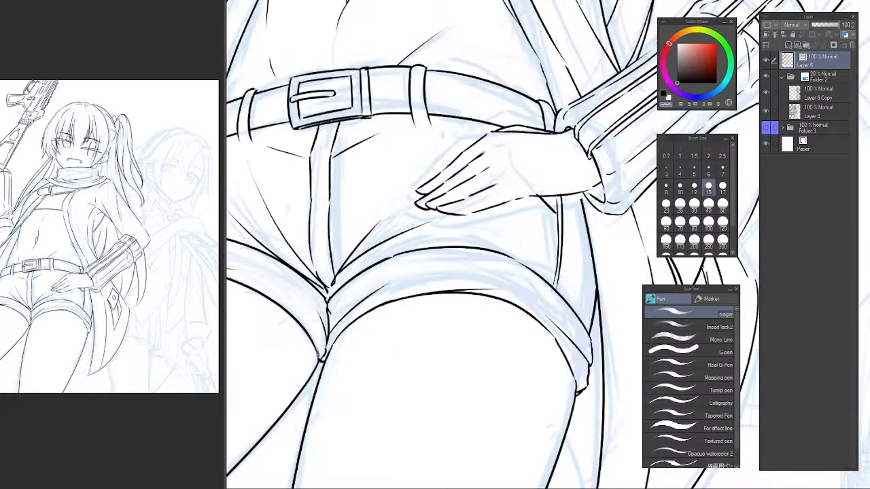
{"action": "key", "text": "h"}
{"action": "left_click_drag", "start_coordinate": [548, 164], "coordinate": [390, 222]}
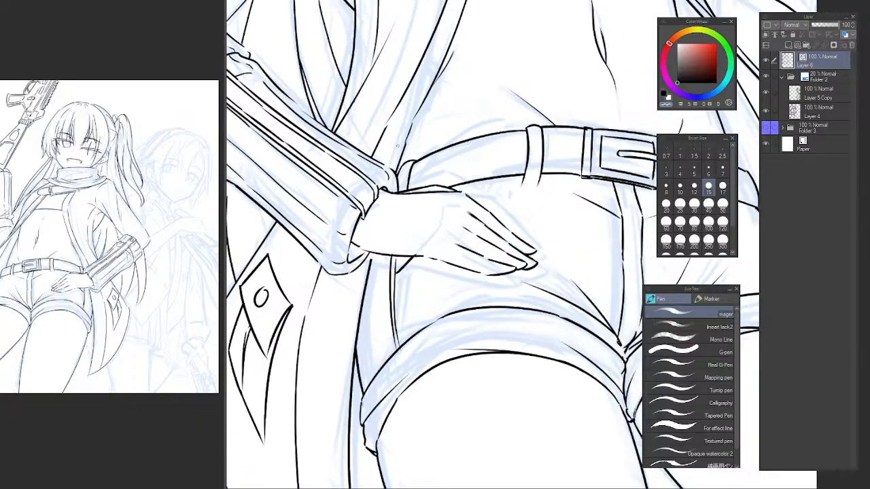
{"action": "key", "text": "h"}
{"action": "left_click_drag", "start_coordinate": [485, 303], "coordinate": [363, 280]}
{"action": "scroll", "coordinate": [418, 210], "scroll_direction": "up", "scroll_amount": 3}
{"action": "mouse_move", "coordinate": [523, 201]}
{"action": "left_mouse_down"}
{"action": "mouse_move", "coordinate": [418, 210]}
{"action": "mouse_move", "coordinate": [400, 232]}
{"action": "mouse_move", "coordinate": [405, 217]}
{"action": "left_mouse_up"}
{"action": "key", "text": "ctrl+z"}
{"action": "mouse_move", "coordinate": [359, 232]}
{"action": "left_mouse_down"}
{"action": "mouse_move", "coordinate": [375, 247]}
{"action": "mouse_move", "coordinate": [391, 220]}
{"action": "mouse_move", "coordinate": [416, 222]}
{"action": "left_mouse_up"}
{"action": "key", "text": "ctrl+z"}
{"action": "scroll", "coordinate": [483, 255], "scroll_direction": "down", "scroll_amount": 2}
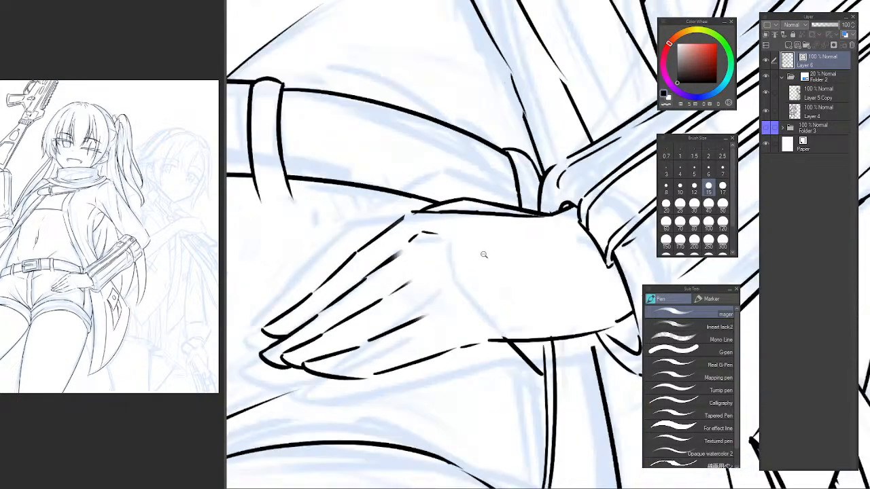
{"action": "left_click_drag", "start_coordinate": [488, 256], "coordinate": [409, 274]}
{"action": "mouse_move", "coordinate": [409, 274]}
{"action": "left_mouse_down"}
{"action": "mouse_move", "coordinate": [418, 281]}
{"action": "mouse_move", "coordinate": [437, 253]}
{"action": "left_mouse_up"}
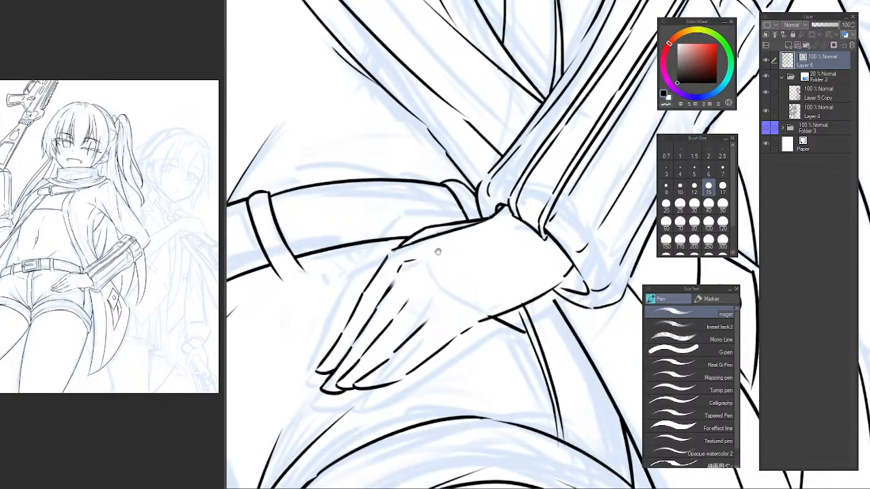
{"action": "scroll", "coordinate": [492, 275], "scroll_direction": "down", "scroll_amount": 2}
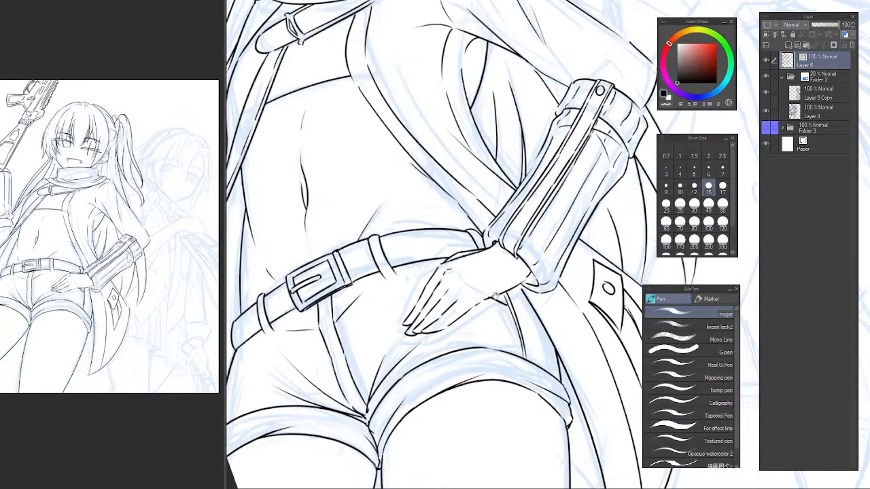
{"action": "left_click_drag", "start_coordinate": [470, 289], "coordinate": [468, 264]}
{"action": "scroll", "coordinate": [466, 263], "scroll_direction": "up", "scroll_amount": 2}
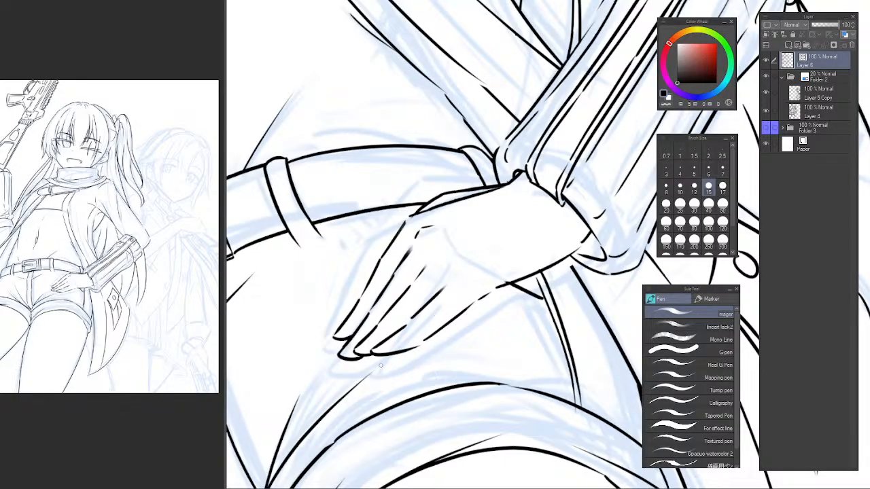
{"action": "scroll", "coordinate": [428, 315], "scroll_direction": "down", "scroll_amount": 4}
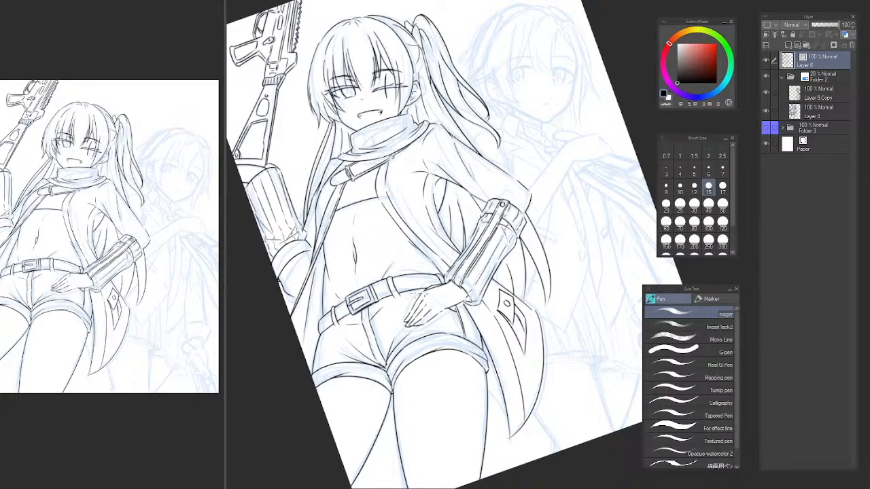
{"action": "key", "text": "ctrl+@"}
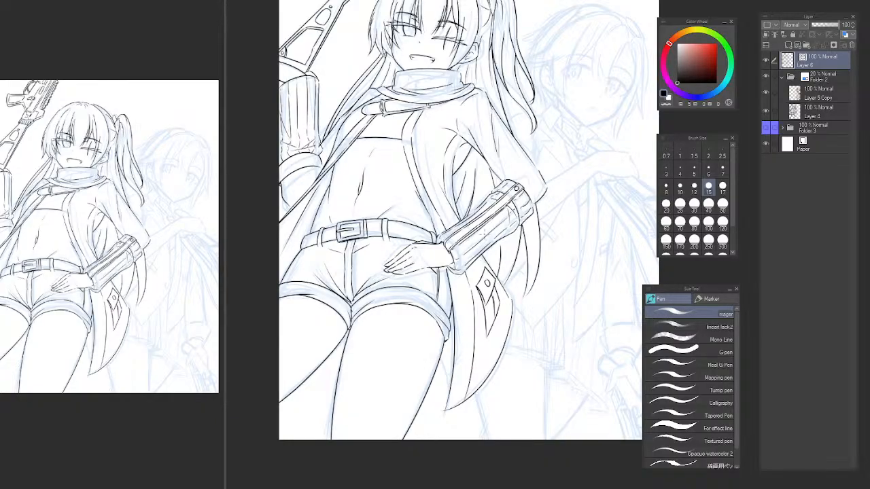
Ink a short line from the right cuff's lower corner to the coat's edge, erasing the part of the curve crossing the coat.
{"action": "scroll", "coordinate": [450, 371], "scroll_direction": "up", "scroll_amount": 5}
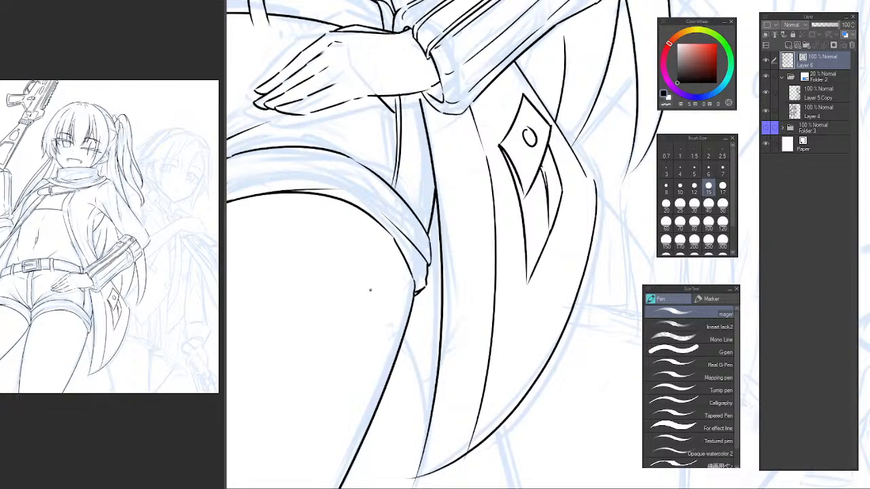
{"action": "left_click_drag", "start_coordinate": [370, 290], "coordinate": [457, 432]}
{"action": "key", "text": "e"}
{"action": "mouse_move", "coordinate": [403, 293]}
{"action": "left_mouse_down"}
{"action": "mouse_move", "coordinate": [384, 282]}
{"action": "mouse_move", "coordinate": [382, 326]}
{"action": "left_mouse_up"}
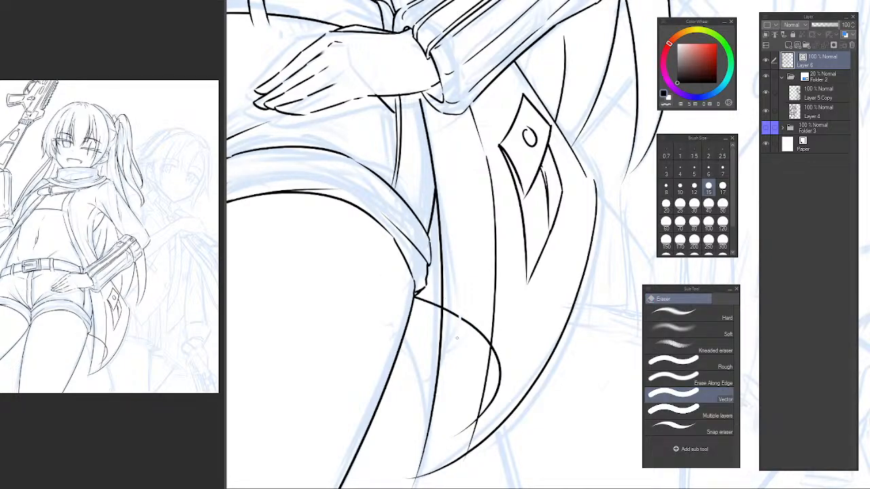
{"action": "mouse_move", "coordinate": [456, 337]}
{"action": "left_mouse_down"}
{"action": "mouse_move", "coordinate": [511, 356]}
{"action": "mouse_move", "coordinate": [475, 416]}
{"action": "left_mouse_up"}
{"action": "key", "text": "ctrl+z"}
{"action": "left_click_drag", "start_coordinate": [506, 375], "coordinate": [498, 388]}
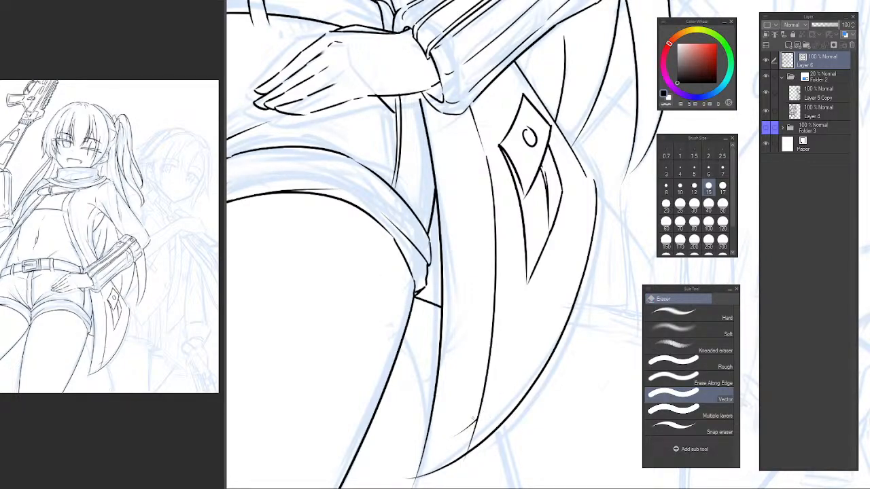
{"action": "left_click_drag", "start_coordinate": [463, 423], "coordinate": [467, 432]}
{"action": "left_click_drag", "start_coordinate": [420, 311], "coordinate": [427, 314]}
{"action": "scroll", "coordinate": [426, 314], "scroll_direction": "down", "scroll_amount": 5}
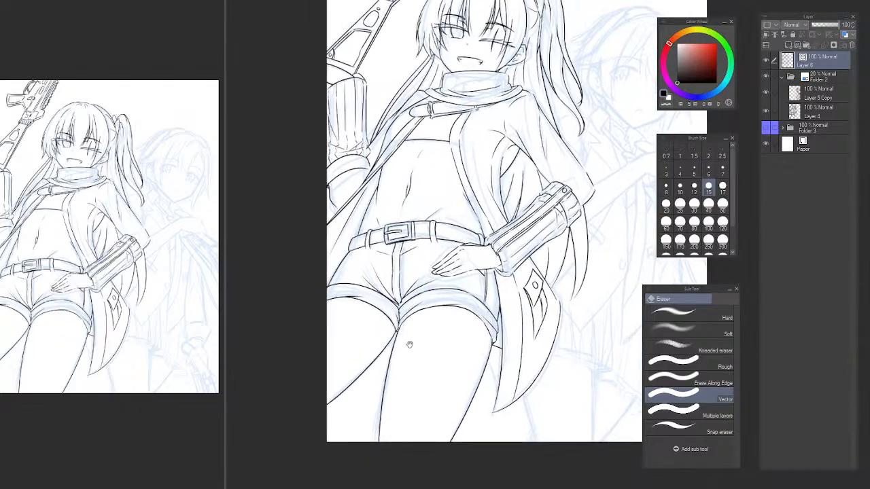
Redraw the hip crease above the belt beside the front belt loop and erase the part crossing the belt.
{"action": "left_click_drag", "start_coordinate": [425, 361], "coordinate": [431, 343]}
{"action": "left_click_drag", "start_coordinate": [470, 301], "coordinate": [446, 395]}
{"action": "left_click_drag", "start_coordinate": [445, 350], "coordinate": [440, 360]}
{"action": "scroll", "coordinate": [407, 340], "scroll_direction": "up", "scroll_amount": 4}
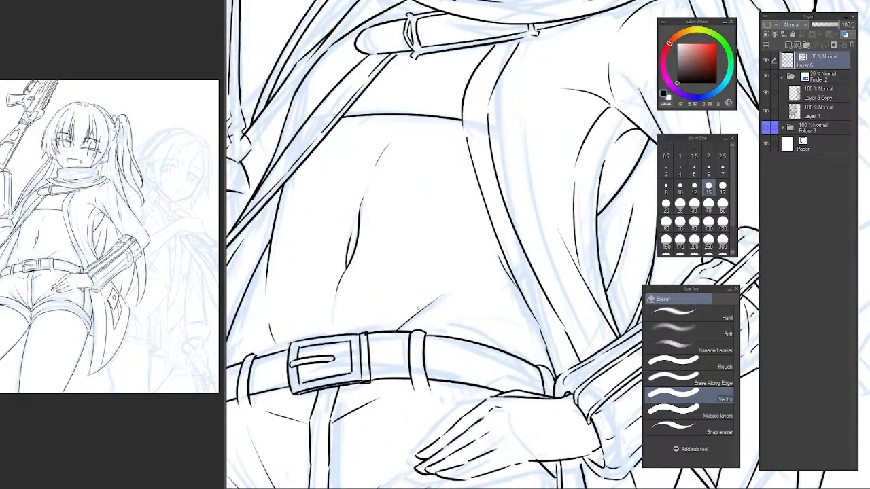
{"action": "scroll", "coordinate": [388, 339], "scroll_direction": "up", "scroll_amount": 1}
{"action": "key", "text": "p"}
{"action": "left_click_drag", "start_coordinate": [389, 343], "coordinate": [469, 299]}
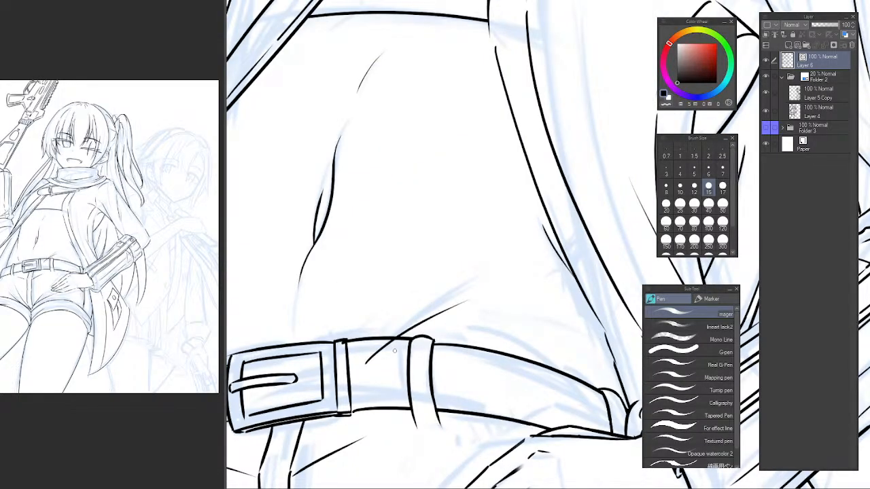
{"action": "key", "text": "e"}
{"action": "left_click_drag", "start_coordinate": [347, 335], "coordinate": [492, 367]}
{"action": "left_click", "coordinate": [536, 374]}
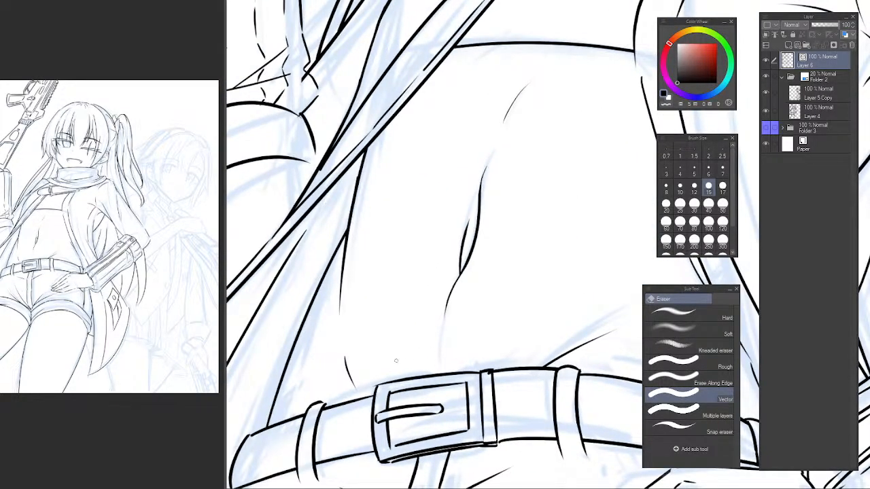
Try to redraw the short hip line that meets the belt on the outer side of the buckle.
{"action": "left_click", "coordinate": [353, 380]}
{"action": "key", "text": "p"}
{"action": "left_click_drag", "start_coordinate": [343, 353], "coordinate": [368, 416]}
{"action": "key", "text": "ctrl+z"}
{"action": "key", "text": "e"}
{"action": "mouse_move", "coordinate": [616, 310]}
{"action": "left_mouse_down"}
{"action": "mouse_move", "coordinate": [439, 285]}
{"action": "mouse_move", "coordinate": [415, 317]}
{"action": "left_mouse_up"}
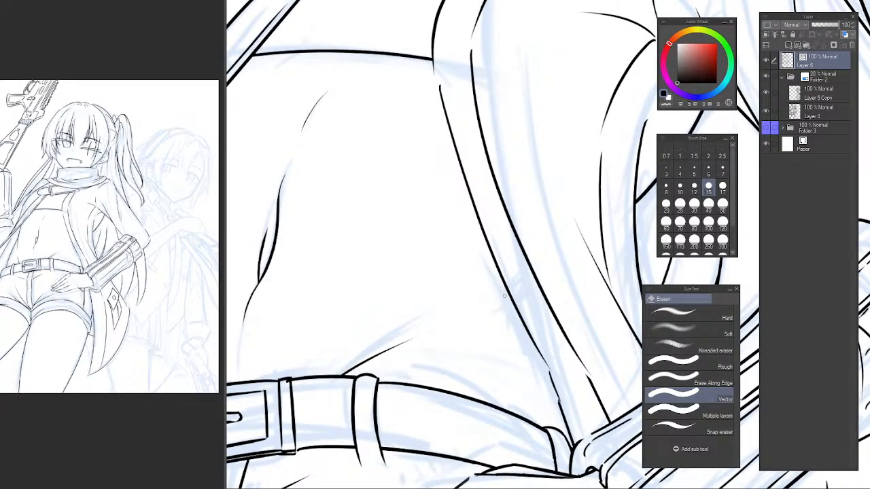
Ink two short curved creases crossing the lower hem of the cropped top, redoing the strokes until they fit.
{"action": "key", "text": "p"}
{"action": "scroll", "coordinate": [535, 381], "scroll_direction": "down", "scroll_amount": 4}
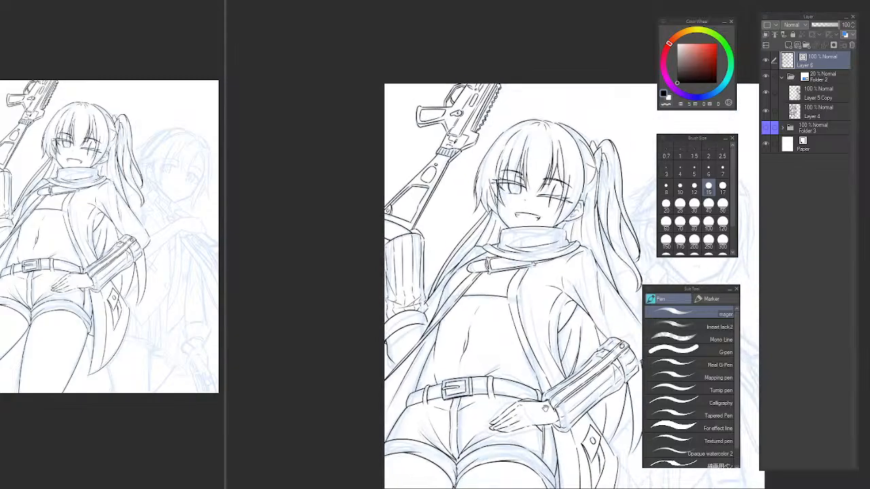
{"action": "left_click_drag", "start_coordinate": [534, 388], "coordinate": [496, 347]}
{"action": "scroll", "coordinate": [461, 267], "scroll_direction": "up", "scroll_amount": 5}
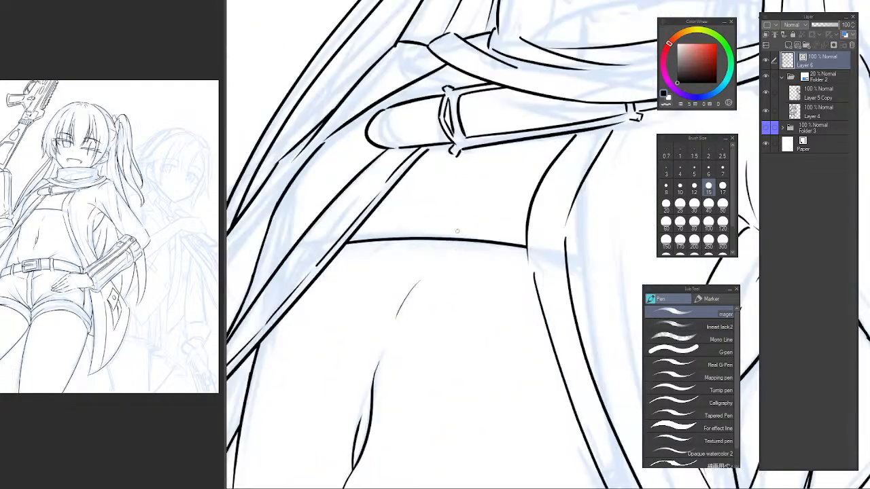
{"action": "mouse_move", "coordinate": [460, 207]}
{"action": "left_mouse_down"}
{"action": "mouse_move", "coordinate": [456, 286]}
{"action": "mouse_move", "coordinate": [478, 333]}
{"action": "left_mouse_up"}
{"action": "key", "text": "ctrl+z"}
{"action": "key", "text": "ctrl+z"}
{"action": "key", "text": "ctrl+z"}
{"action": "left_click_drag", "start_coordinate": [452, 304], "coordinate": [482, 341]}
{"action": "key", "text": "ctrl+z"}
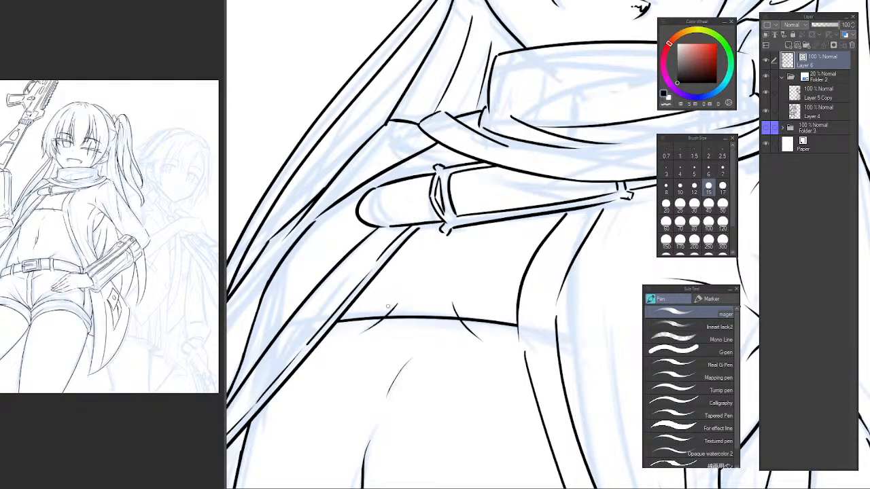
Ink a slanted fold line and a small connecting curve inside the coat's armpit, redoing the strokes several times.
{"action": "scroll", "coordinate": [483, 336], "scroll_direction": "down", "scroll_amount": 5}
{"action": "scroll", "coordinate": [515, 361], "scroll_direction": "down", "scroll_amount": 5}
{"action": "left_click_drag", "start_coordinate": [540, 382], "coordinate": [522, 346]}
{"action": "scroll", "coordinate": [522, 345], "scroll_direction": "up", "scroll_amount": 3}
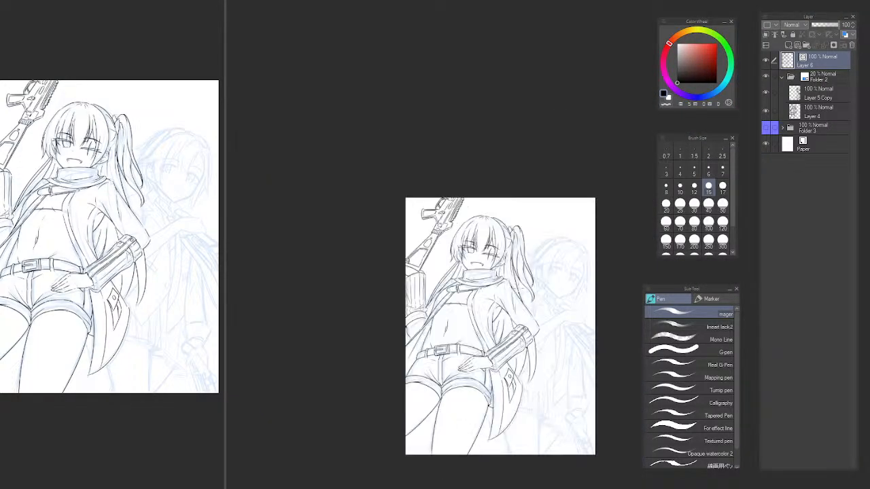
{"action": "key", "text": "b"}
{"action": "key", "text": "p"}
{"action": "left_click_drag", "start_coordinate": [702, 29], "coordinate": [701, 3]}
{"action": "scroll", "coordinate": [540, 254], "scroll_direction": "up", "scroll_amount": 6}
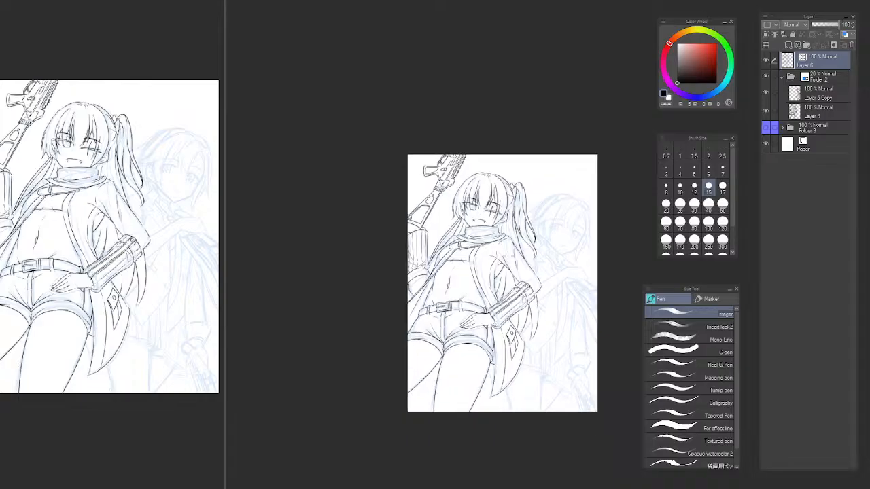
{"action": "key", "text": "e"}
{"action": "key", "text": "p"}
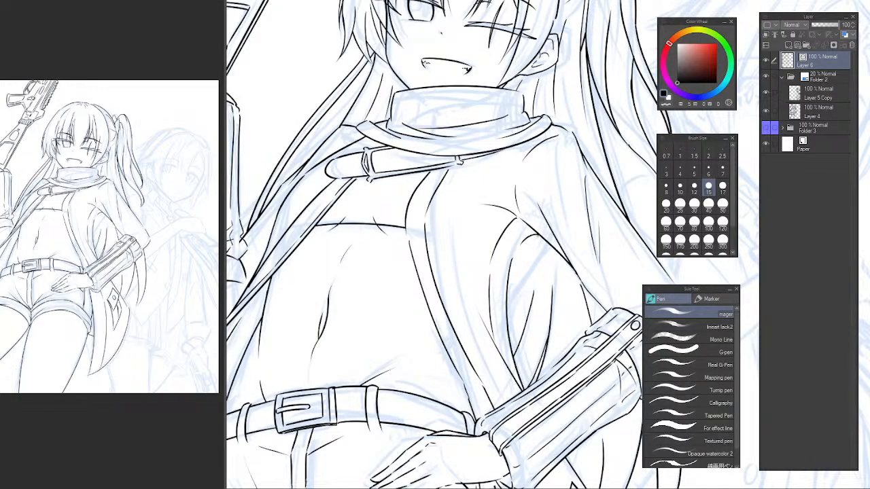
{"action": "left_click_drag", "start_coordinate": [538, 235], "coordinate": [492, 305]}
{"action": "key", "text": "ctrl+z"}
{"action": "mouse_move", "coordinate": [538, 235]}
{"action": "left_mouse_down"}
{"action": "mouse_move", "coordinate": [511, 281]}
{"action": "mouse_move", "coordinate": [508, 327]}
{"action": "mouse_move", "coordinate": [518, 274]}
{"action": "mouse_move", "coordinate": [507, 335]}
{"action": "mouse_move", "coordinate": [501, 297]}
{"action": "left_mouse_up"}
{"action": "key", "text": "ctrl+z"}
{"action": "key", "text": "e"}
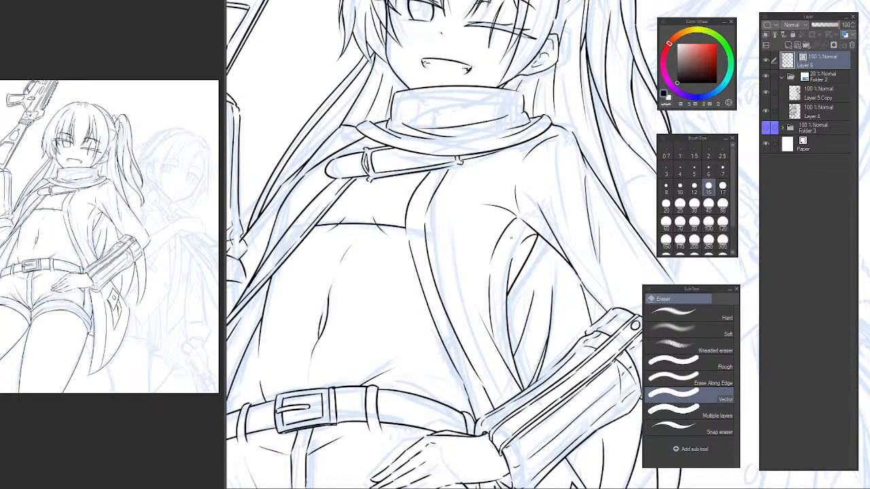
{"action": "mouse_move", "coordinate": [495, 263]}
{"action": "left_mouse_down"}
{"action": "mouse_move", "coordinate": [483, 221]}
{"action": "mouse_move", "coordinate": [558, 214]}
{"action": "left_mouse_up"}
{"action": "scroll", "coordinate": [530, 206], "scroll_direction": "up", "scroll_amount": 2}
{"action": "key", "text": "p"}
{"action": "key", "text": "ctrl+z"}
{"action": "key", "text": "ctrl+z"}
Erase the upper overshoot of the slanted armpit fold where it meets the small connecting curve.
{"action": "key", "text": "ctrl+z"}
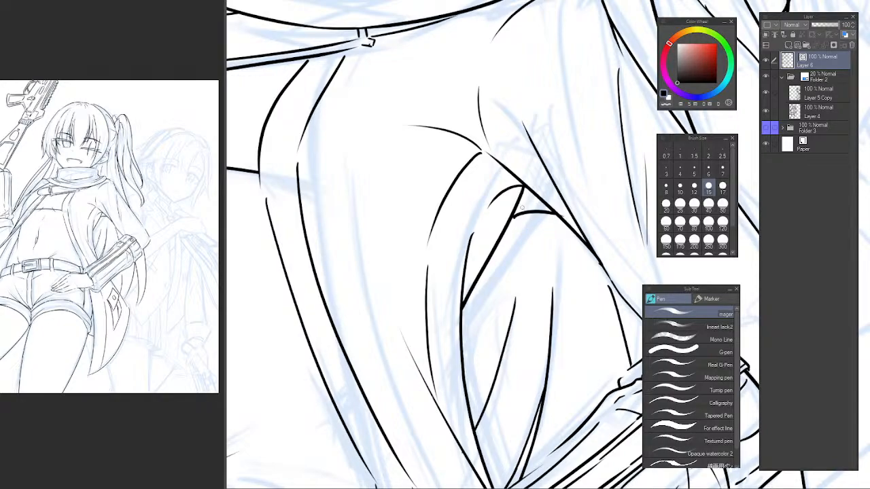
{"action": "key", "text": "e"}
{"action": "left_click", "coordinate": [514, 218]}
{"action": "key", "text": "ctrl+z"}
{"action": "key", "text": "p"}
{"action": "key", "text": "e"}
{"action": "left_click", "coordinate": [514, 208]}
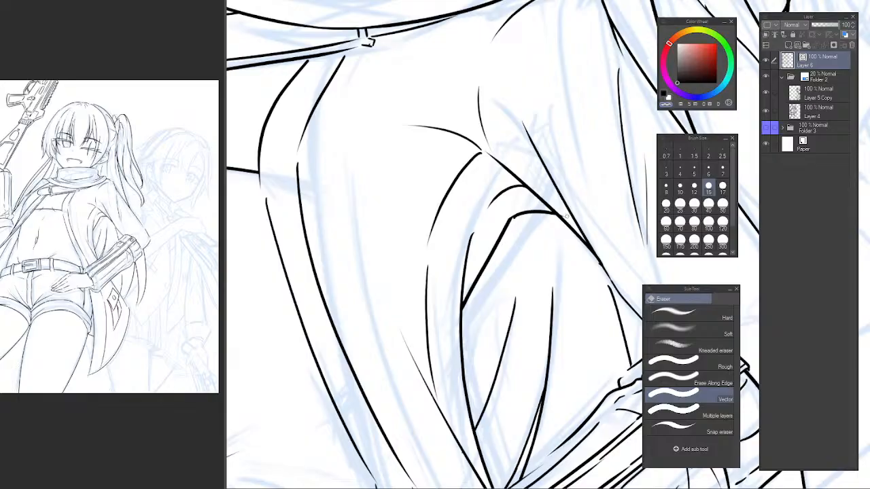
{"action": "left_click_drag", "start_coordinate": [502, 262], "coordinate": [428, 264]}
{"action": "left_click_drag", "start_coordinate": [514, 307], "coordinate": [475, 261]}
{"action": "left_click_drag", "start_coordinate": [476, 262], "coordinate": [508, 261]}
{"action": "left_click_drag", "start_coordinate": [467, 240], "coordinate": [513, 243]}
{"action": "scroll", "coordinate": [527, 219], "scroll_direction": "down", "scroll_amount": 2}
Flip the canvas view horizontally and examine the torso line art for balance.
{"action": "key", "text": "h"}
{"action": "left_click_drag", "start_coordinate": [540, 209], "coordinate": [338, 201]}
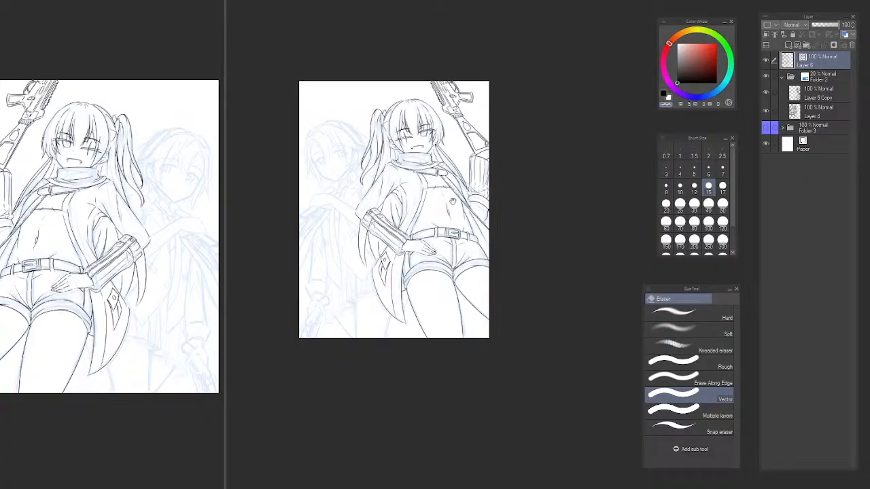
{"action": "scroll", "coordinate": [410, 208], "scroll_direction": "up", "scroll_amount": 4}
{"action": "scroll", "coordinate": [411, 218], "scroll_direction": "down", "scroll_amount": 4}
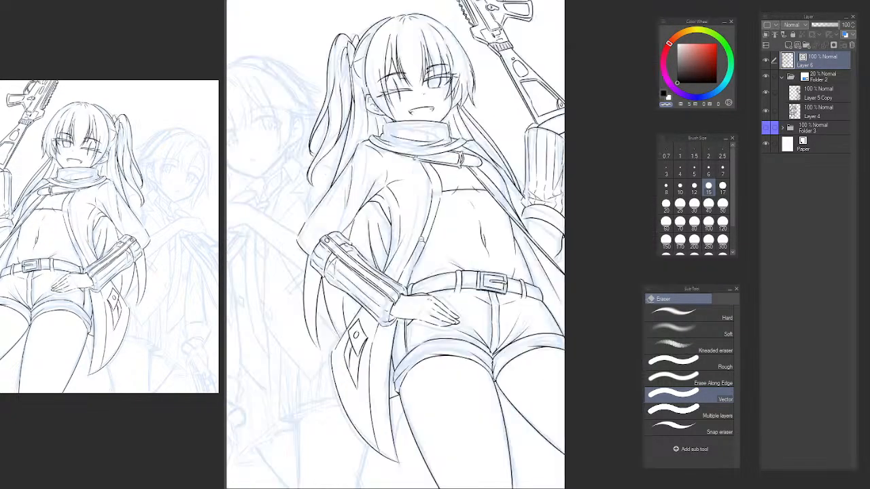
{"action": "scroll", "coordinate": [418, 227], "scroll_direction": "up", "scroll_amount": 5}
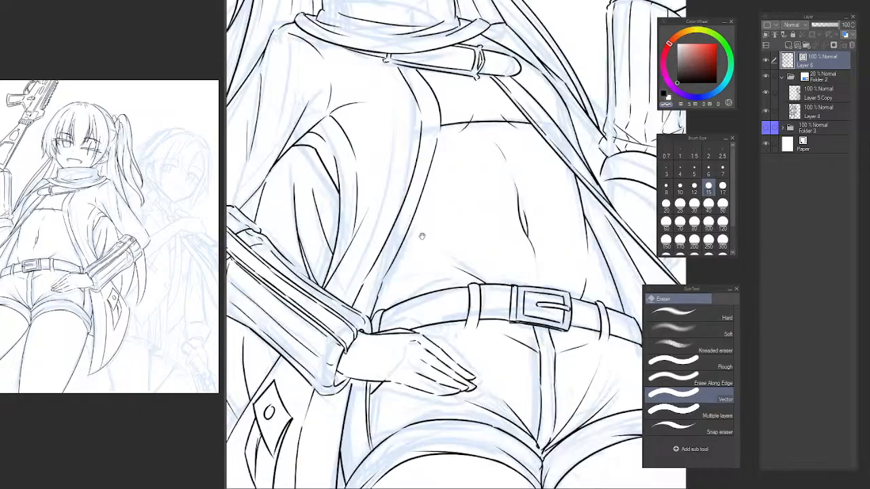
Try several new strokes for the hip crease above the belt in the mirrored view.
{"action": "key", "text": "p"}
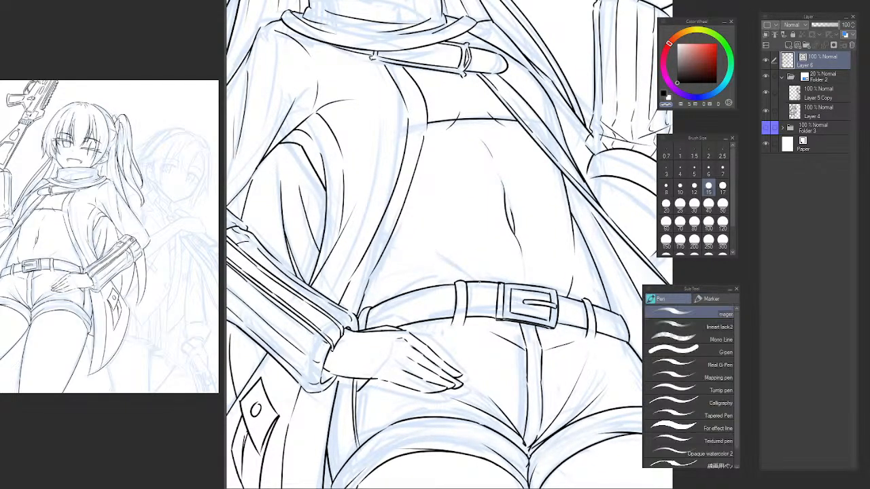
{"action": "key", "text": "ctrl+z"}
{"action": "left_click_drag", "start_coordinate": [435, 243], "coordinate": [488, 295]}
{"action": "key", "text": "ctrl+z"}
{"action": "key", "text": "ctrl+z"}
Ink a curved waist line running from the coat's inner edge toward the belly, redoing the stroke.
{"action": "key", "text": "ctrl+z"}
{"action": "mouse_move", "coordinate": [438, 244]}
{"action": "left_mouse_down"}
{"action": "mouse_move", "coordinate": [490, 303]}
{"action": "mouse_move", "coordinate": [465, 269]}
{"action": "mouse_move", "coordinate": [487, 302]}
{"action": "mouse_move", "coordinate": [478, 285]}
{"action": "left_mouse_up"}
{"action": "key", "text": "ctrl+z"}
{"action": "key", "text": "e"}
{"action": "left_click_drag", "start_coordinate": [411, 229], "coordinate": [426, 238]}
{"action": "key", "text": "p"}
{"action": "key", "text": "ctrl+z"}
{"action": "left_click_drag", "start_coordinate": [408, 196], "coordinate": [433, 238]}
{"action": "key", "text": "ctrl+z"}
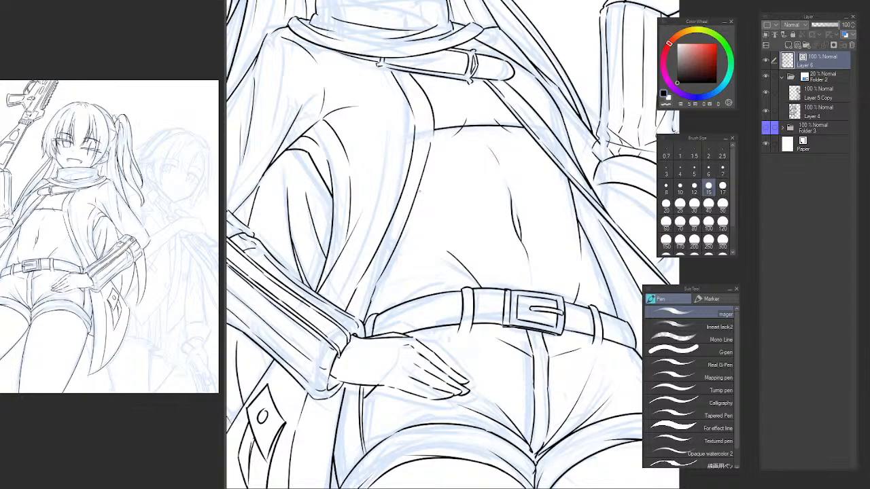
{"action": "left_click_drag", "start_coordinate": [418, 194], "coordinate": [431, 231]}
{"action": "left_click_drag", "start_coordinate": [417, 194], "coordinate": [445, 246]}
Erase the old hip crease, ink a new one down to the belt, and trim its end at the belt's edge.
{"action": "key", "text": "e"}
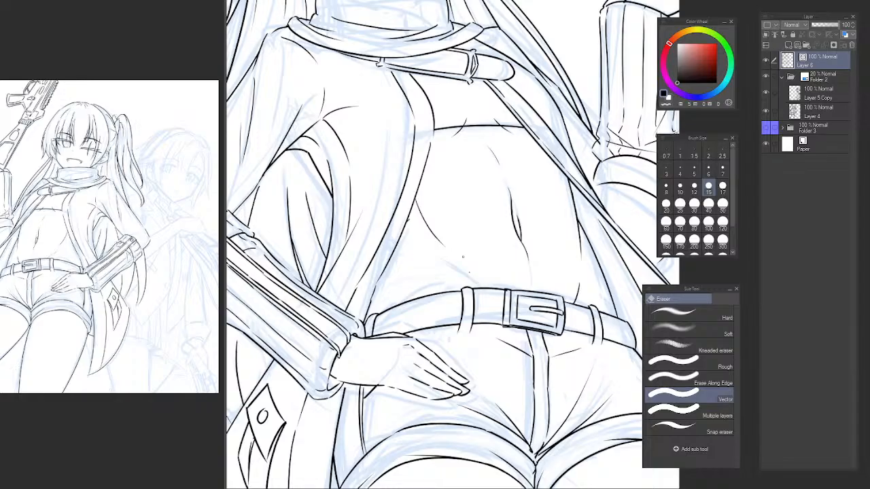
{"action": "key", "text": "p"}
{"action": "left_click_drag", "start_coordinate": [469, 264], "coordinate": [505, 304]}
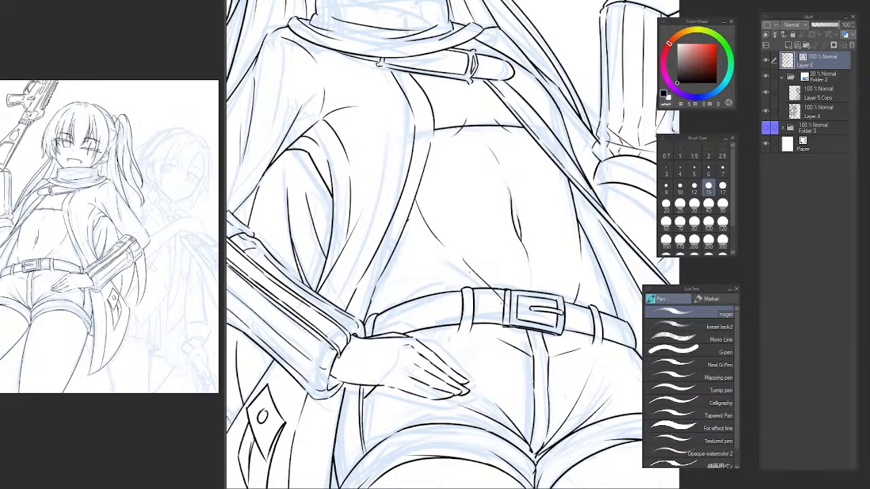
{"action": "key", "text": "e"}
{"action": "left_click", "coordinate": [498, 295]}
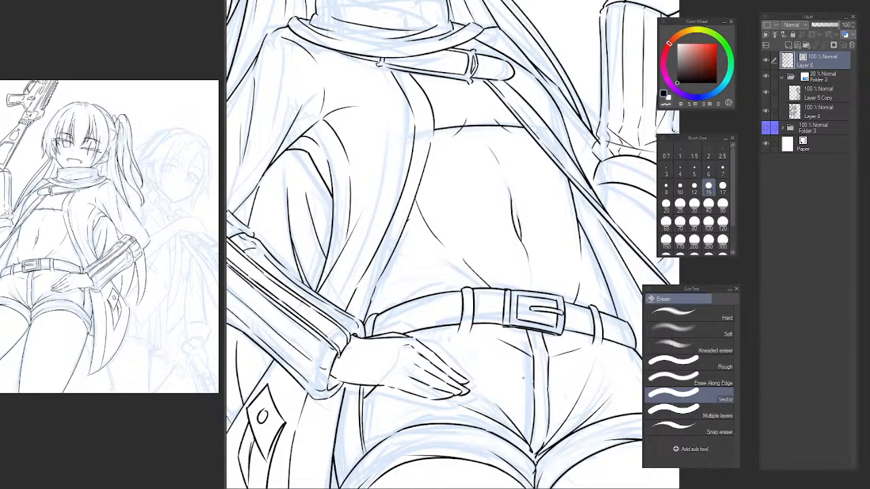
Flip the canvas view back and erase the curved waist line beside the coat's inner edge.
{"action": "key", "text": "h"}
{"action": "scroll", "coordinate": [572, 327], "scroll_direction": "down", "scroll_amount": 6}
{"action": "left_click_drag", "start_coordinate": [610, 344], "coordinate": [482, 247]}
{"action": "key", "text": "h"}
{"action": "left_click", "coordinate": [436, 195], "text": "ctrl"}
{"action": "left_click", "coordinate": [438, 235], "text": "ctrl"}
{"action": "left_click", "coordinate": [439, 235], "text": "ctrl"}
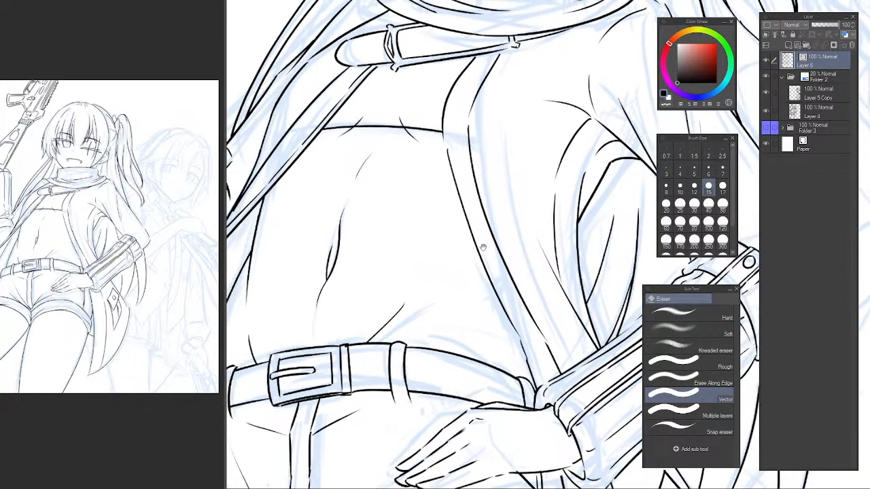
Hide the blue sketch folder, Folder 2, to check the line art on its own.
{"action": "left_click_drag", "start_coordinate": [458, 212], "coordinate": [506, 250]}
{"action": "scroll", "coordinate": [498, 304], "scroll_direction": "down", "scroll_amount": 5}
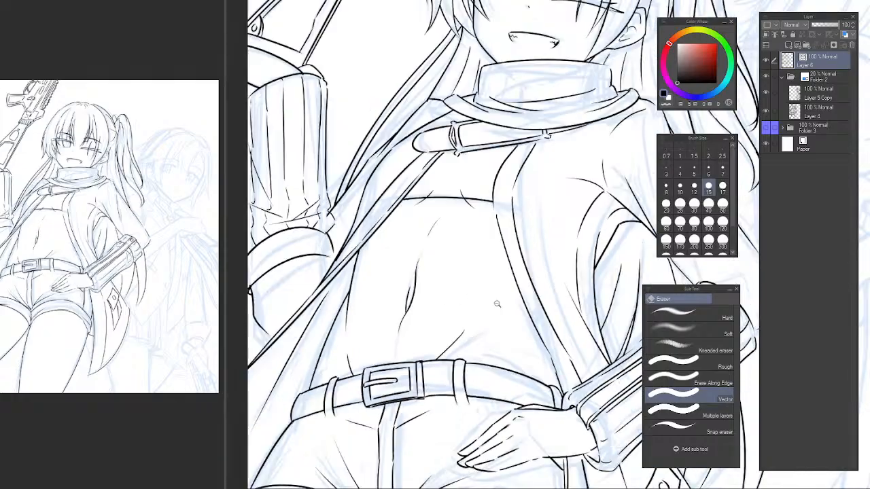
{"action": "left_click_drag", "start_coordinate": [501, 309], "coordinate": [463, 255]}
{"action": "scroll", "coordinate": [431, 223], "scroll_direction": "up", "scroll_amount": 5}
{"action": "scroll", "coordinate": [463, 267], "scroll_direction": "down", "scroll_amount": 5}
{"action": "left_click_drag", "start_coordinate": [462, 284], "coordinate": [479, 259]}
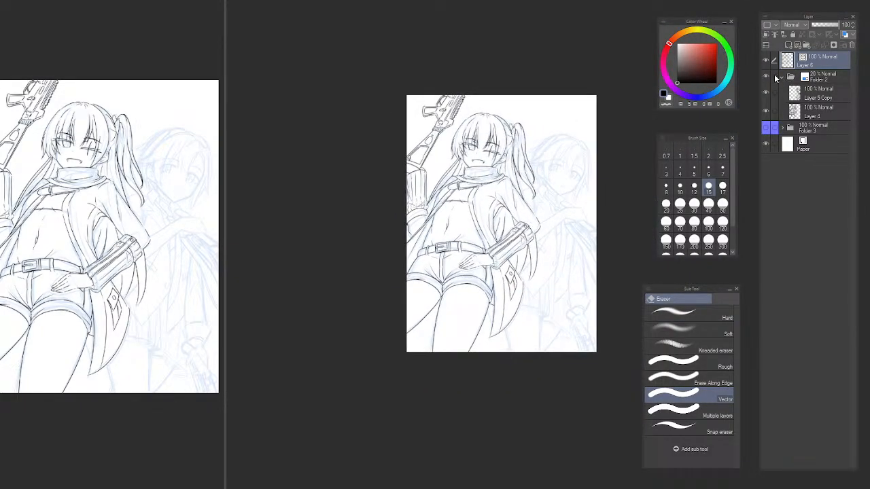
{"action": "left_click", "coordinate": [766, 76]}
{"action": "scroll", "coordinate": [507, 207], "scroll_direction": "up", "scroll_amount": 3}
{"action": "left_click_drag", "start_coordinate": [506, 207], "coordinate": [520, 208]}
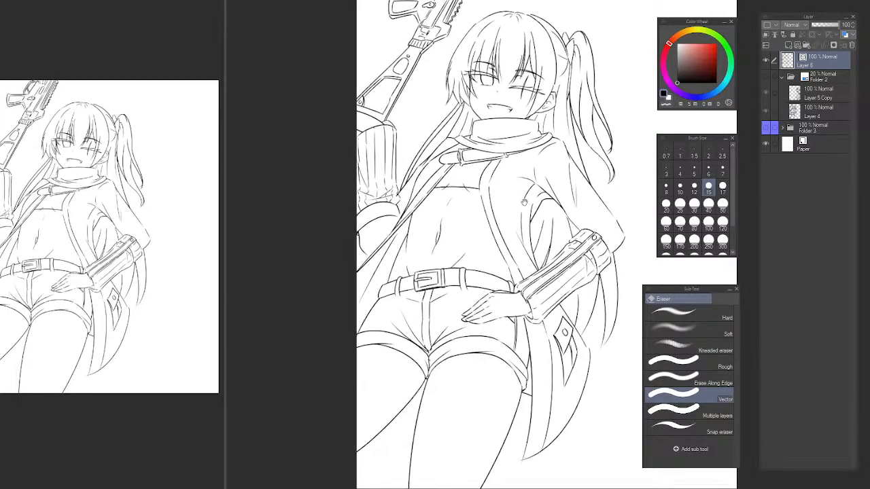
Erase the small fold lines inside the coat's armpit, leaving the long sleeve folds.
{"action": "key", "text": "m"}
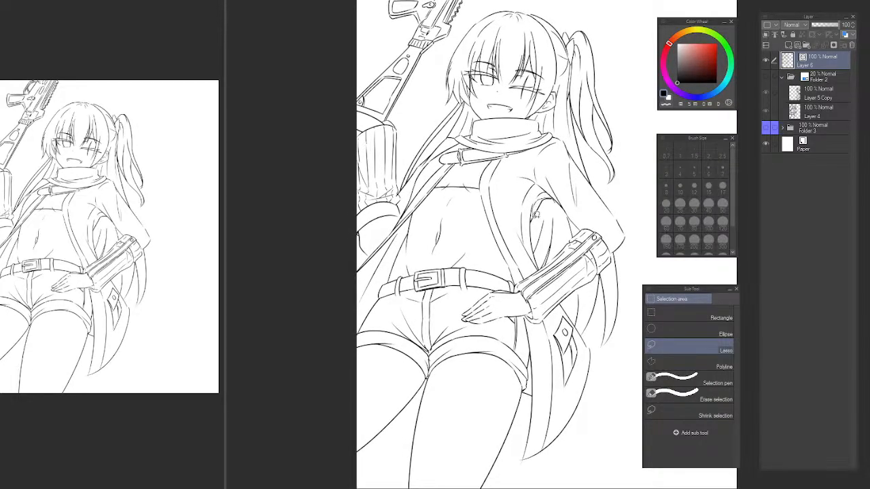
{"action": "key", "text": "e"}
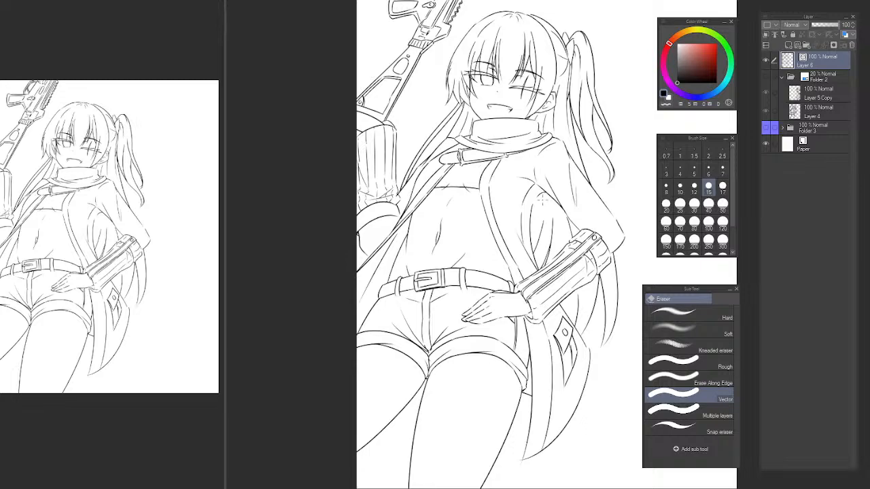
{"action": "key", "text": "p"}
{"action": "key", "text": "e"}
{"action": "key", "text": "p"}
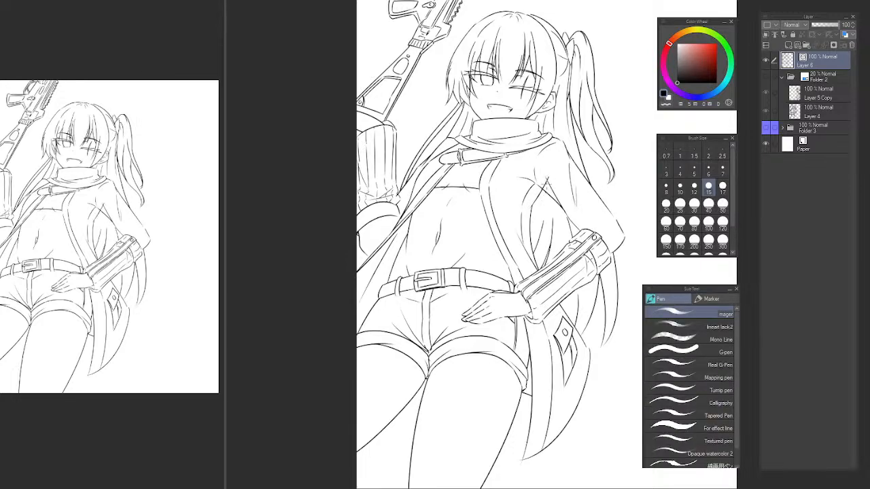
{"action": "key", "text": "e"}
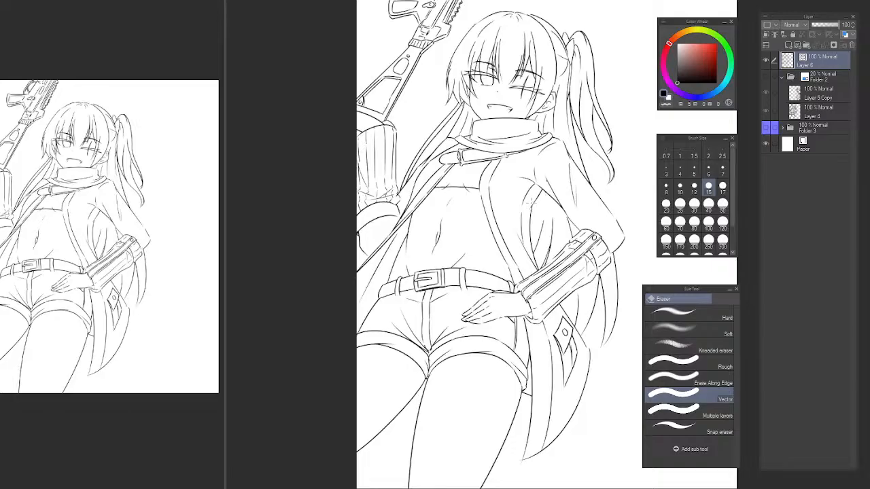
{"action": "scroll", "coordinate": [543, 197], "scroll_direction": "up", "scroll_amount": 5}
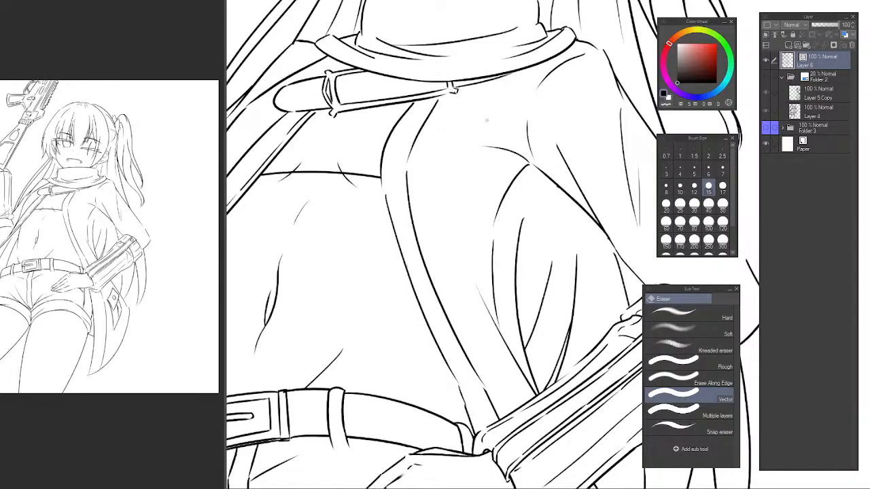
Ink a line joining the top of the inner sleeve fold to the armhole edge and trim the overshoot.
{"action": "left_click_drag", "start_coordinate": [497, 189], "coordinate": [334, 274]}
{"action": "mouse_move", "coordinate": [344, 289]}
{"action": "left_mouse_down"}
{"action": "mouse_move", "coordinate": [357, 270]}
{"action": "mouse_move", "coordinate": [383, 266]}
{"action": "left_mouse_up"}
{"action": "key", "text": "p"}
{"action": "left_click_drag", "start_coordinate": [345, 301], "coordinate": [485, 168]}
{"action": "key", "text": "ctrl+z"}
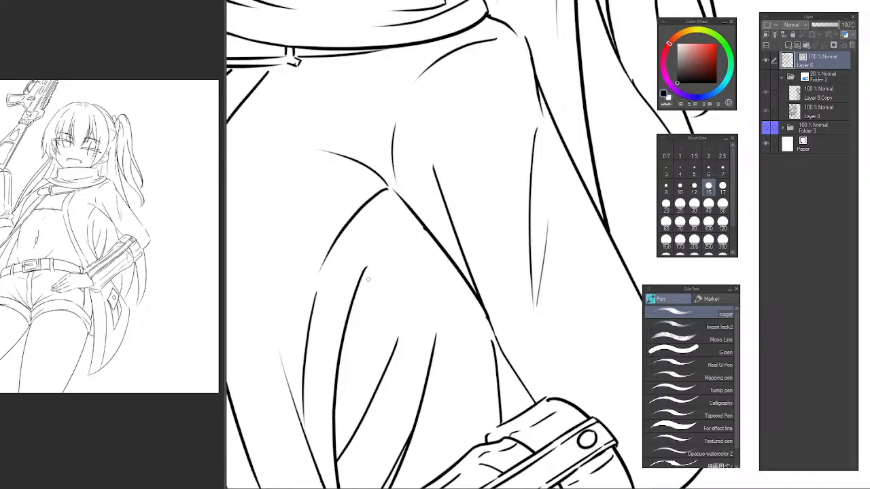
{"action": "left_click_drag", "start_coordinate": [357, 288], "coordinate": [483, 155]}
{"action": "key", "text": "e"}
{"action": "left_click_drag", "start_coordinate": [429, 207], "coordinate": [428, 242]}
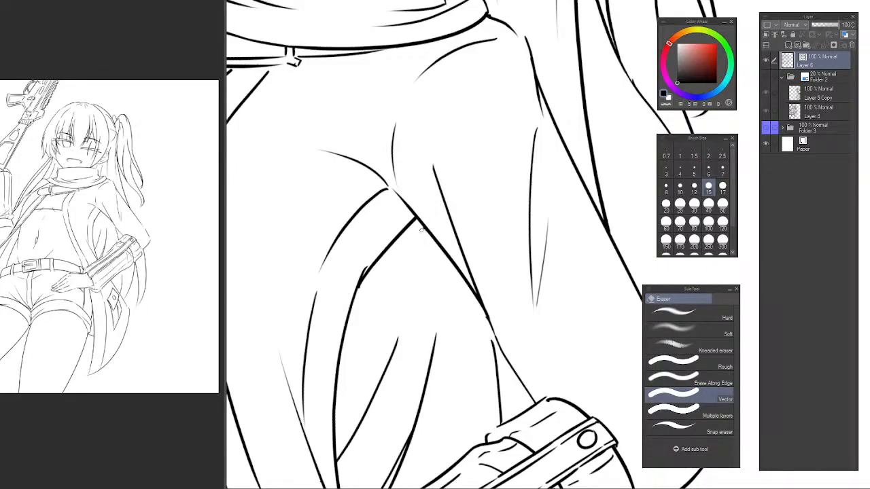
Reset the canvas rotation and examine the reworked armpit fold against the whole figure.
{"action": "scroll", "coordinate": [427, 234], "scroll_direction": "down", "scroll_amount": 7}
{"action": "left_click_drag", "start_coordinate": [467, 274], "coordinate": [478, 259]}
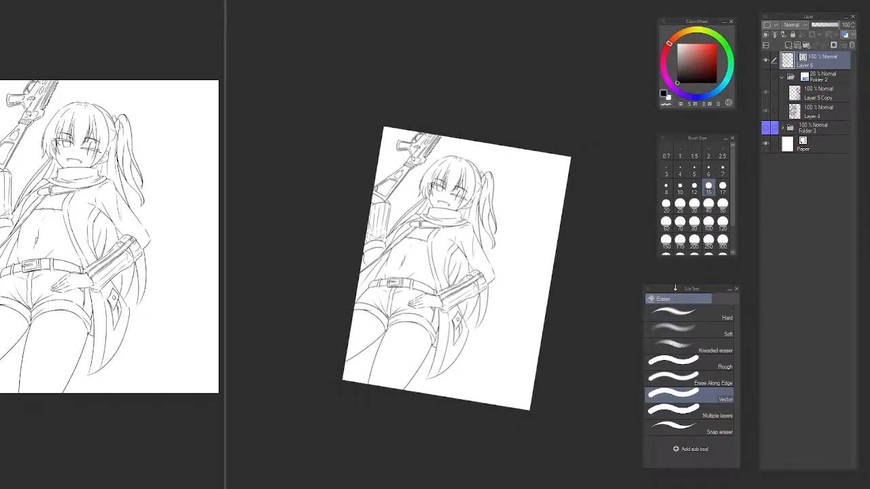
{"action": "key", "text": "ctrl+at"}
{"action": "scroll", "coordinate": [456, 269], "scroll_direction": "up", "scroll_amount": 7}
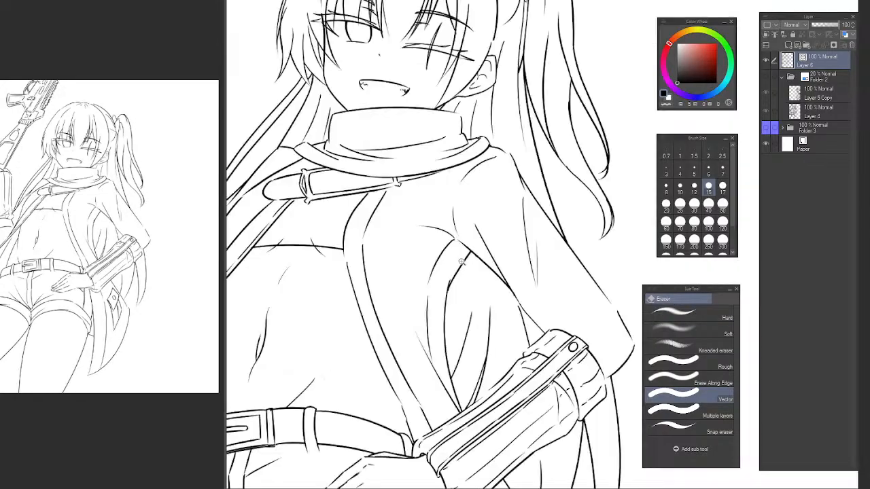
{"action": "left_click_drag", "start_coordinate": [473, 245], "coordinate": [489, 206]}
{"action": "scroll", "coordinate": [473, 214], "scroll_direction": "down", "scroll_amount": 4}
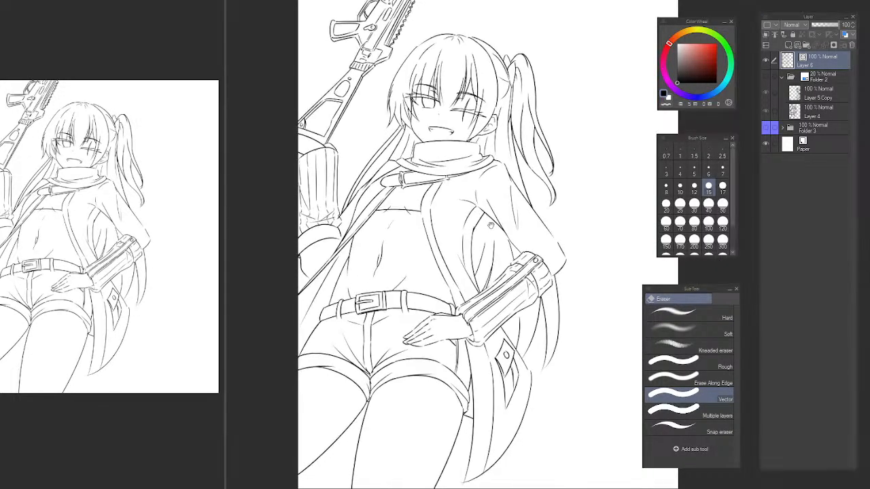
Examine the coat's armpit and chest folds up close and against the whole figure.
{"action": "scroll", "coordinate": [462, 211], "scroll_direction": "up", "scroll_amount": 4}
{"action": "key", "text": "p"}
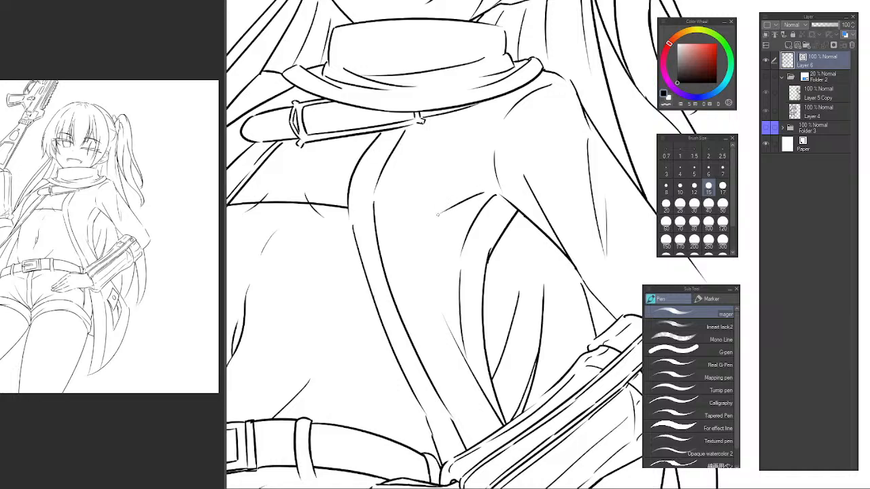
{"action": "scroll", "coordinate": [518, 189], "scroll_direction": "down", "scroll_amount": 4}
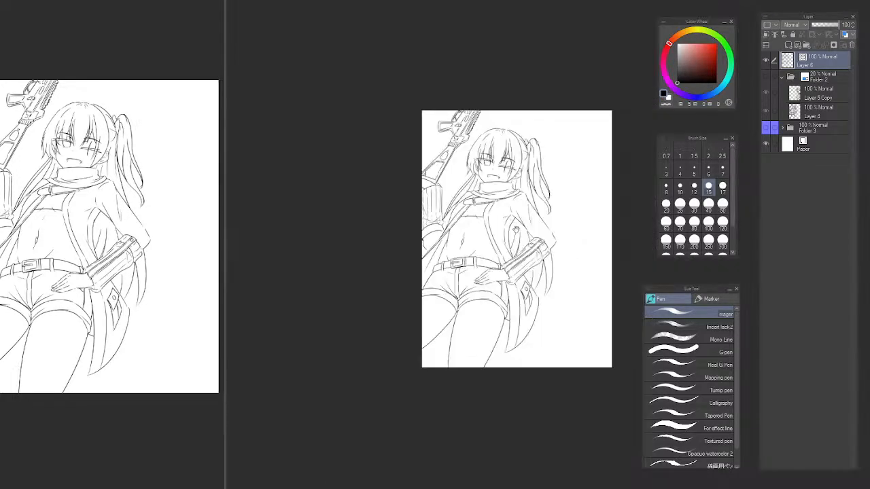
{"action": "scroll", "coordinate": [499, 248], "scroll_direction": "up", "scroll_amount": 4}
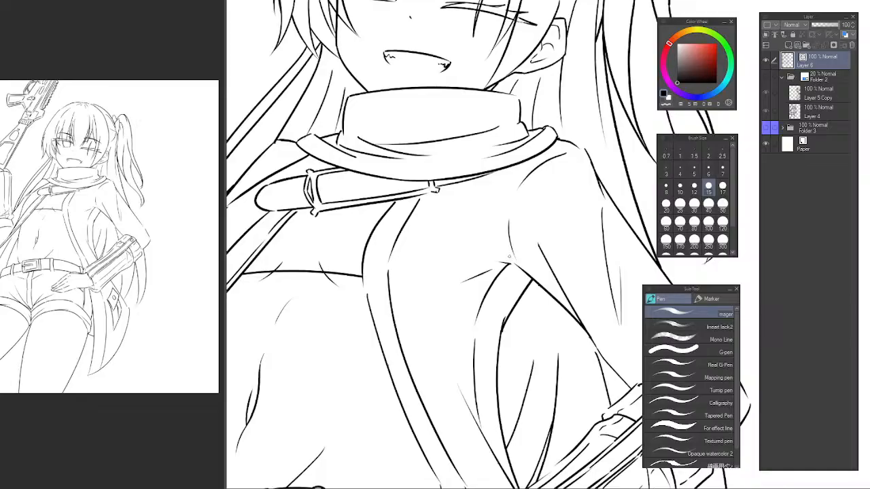
{"action": "left_click_drag", "start_coordinate": [459, 265], "coordinate": [428, 258]}
{"action": "left_click_drag", "start_coordinate": [458, 285], "coordinate": [436, 263]}
{"action": "left_click_drag", "start_coordinate": [436, 263], "coordinate": [468, 306]}
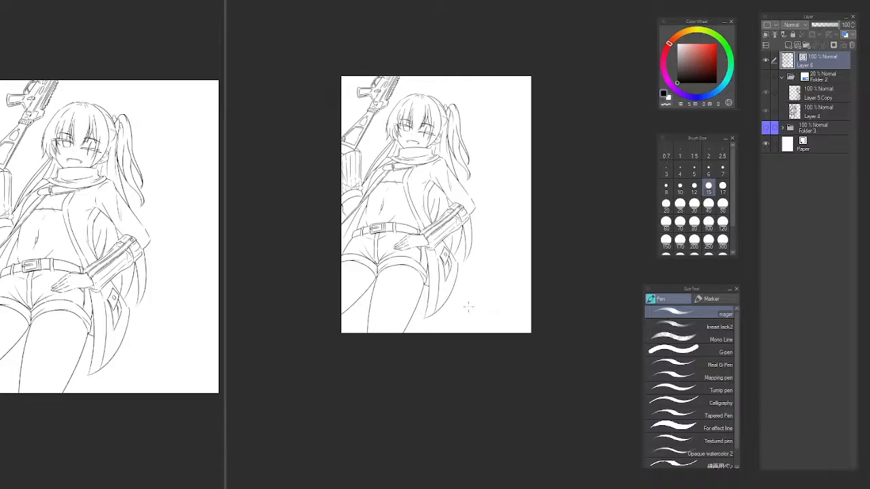
Redraw the hip crease rising diagonally from the belt by the loop on the hand's side, trimming its overshoot inside the belt.
{"action": "scroll", "coordinate": [412, 221], "scroll_direction": "up", "scroll_amount": 5}
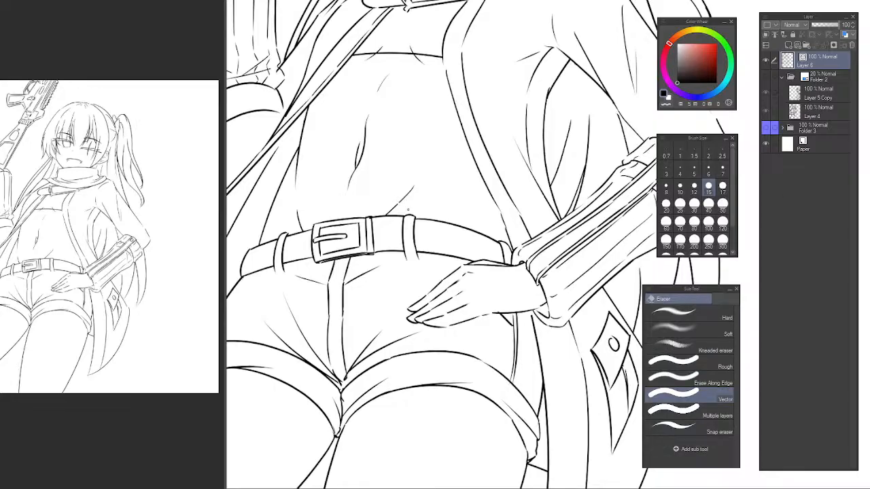
{"action": "mouse_move", "coordinate": [387, 235]}
{"action": "left_mouse_down"}
{"action": "mouse_move", "coordinate": [428, 203]}
{"action": "mouse_move", "coordinate": [408, 229]}
{"action": "mouse_move", "coordinate": [390, 240]}
{"action": "mouse_move", "coordinate": [443, 184]}
{"action": "left_mouse_up"}
{"action": "key", "text": "ctrl+z"}
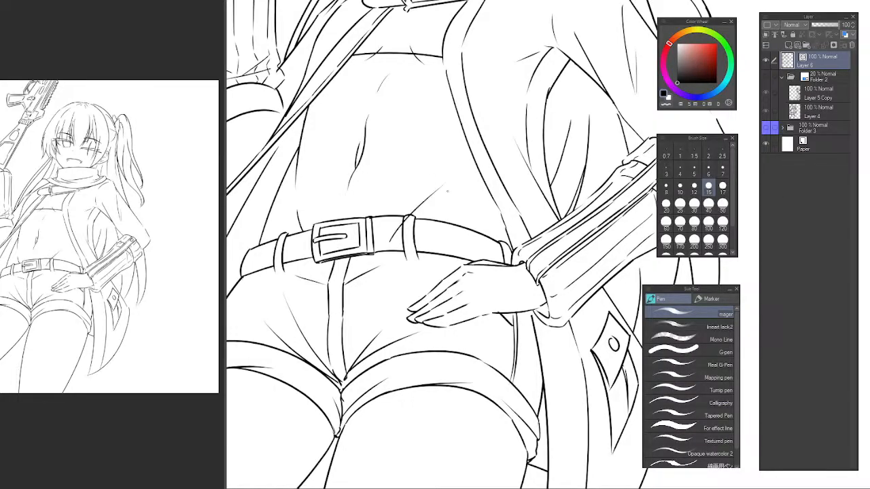
{"action": "key", "text": "ctrl+z"}
{"action": "left_click_drag", "start_coordinate": [390, 251], "coordinate": [435, 195]}
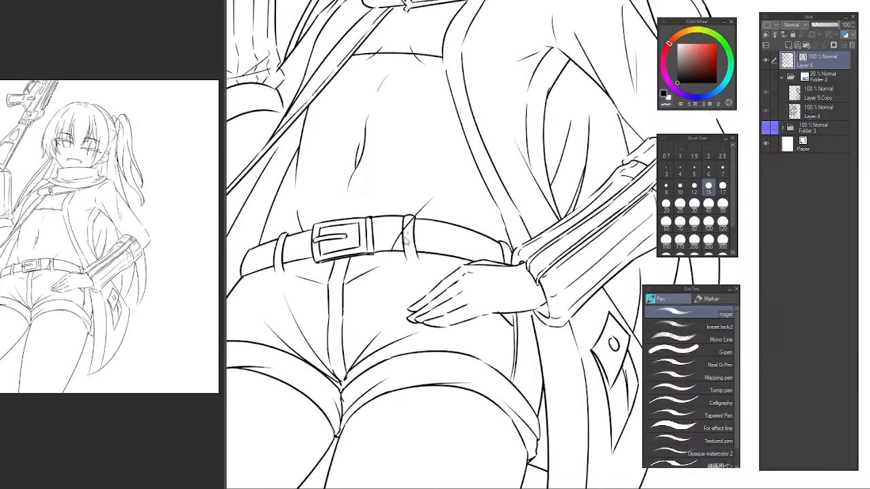
{"action": "key", "text": "ctrl+z"}
{"action": "left_click_drag", "start_coordinate": [384, 264], "coordinate": [452, 181]}
{"action": "key", "text": "ctrl+z"}
{"action": "left_click_drag", "start_coordinate": [388, 261], "coordinate": [452, 180]}
{"action": "key", "text": "e"}
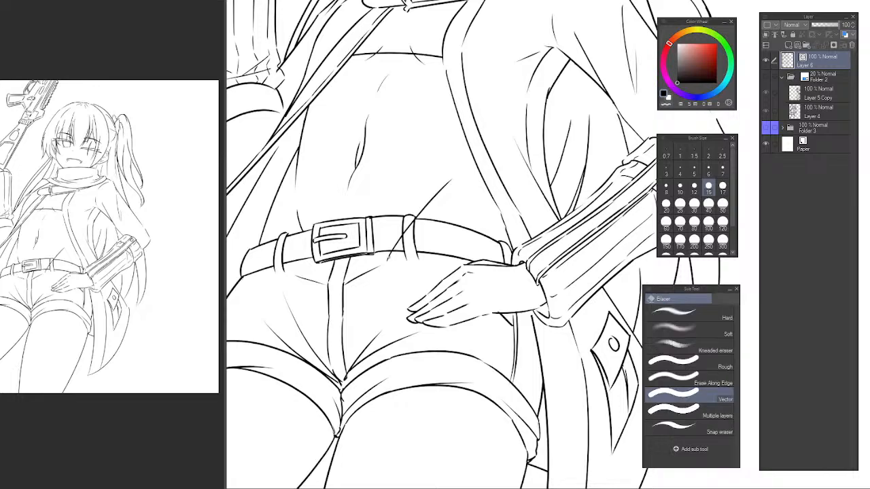
{"action": "left_click_drag", "start_coordinate": [390, 253], "coordinate": [398, 252]}
{"action": "key", "text": "ctrl+z"}
Erase the long curved lower part of the armhole edge, keeping its short upper stretch.
{"action": "scroll", "coordinate": [467, 214], "scroll_direction": "down", "scroll_amount": 6}
{"action": "left_click_drag", "start_coordinate": [504, 215], "coordinate": [465, 215]}
{"action": "scroll", "coordinate": [474, 204], "scroll_direction": "up", "scroll_amount": 2}
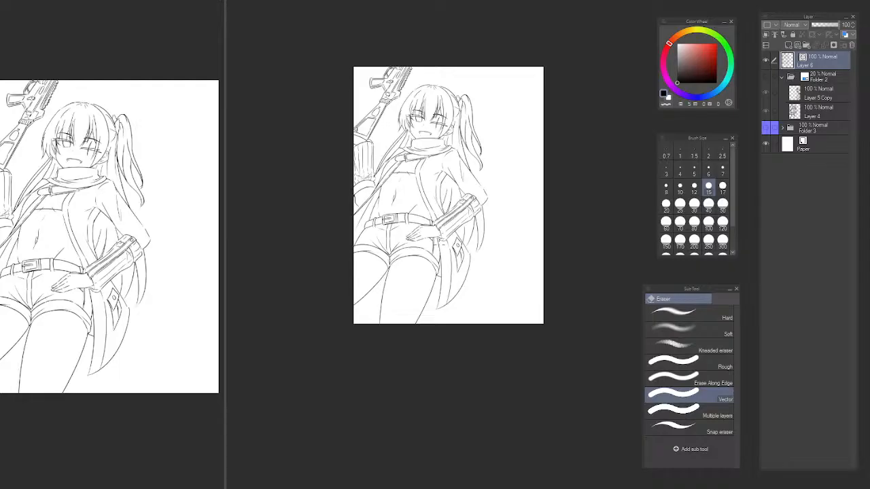
{"action": "scroll", "coordinate": [435, 186], "scroll_direction": "up", "scroll_amount": 5}
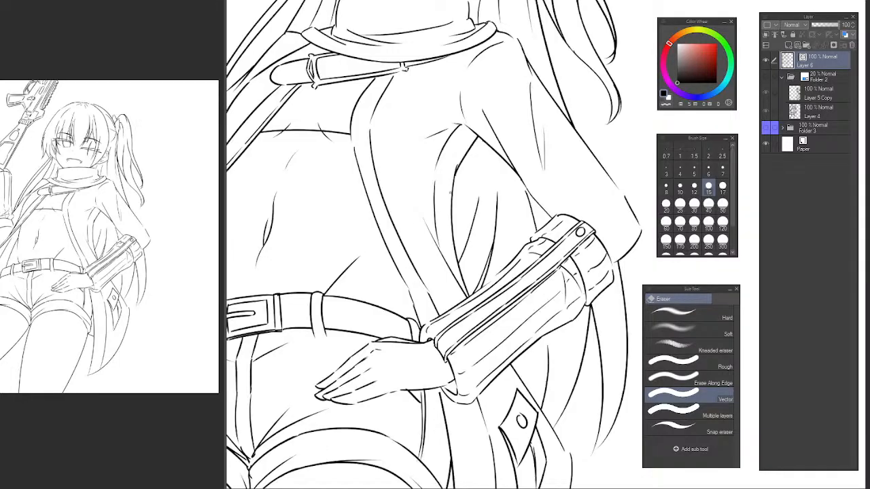
{"action": "left_click_drag", "start_coordinate": [450, 194], "coordinate": [451, 204]}
{"action": "left_click_drag", "start_coordinate": [464, 279], "coordinate": [455, 253]}
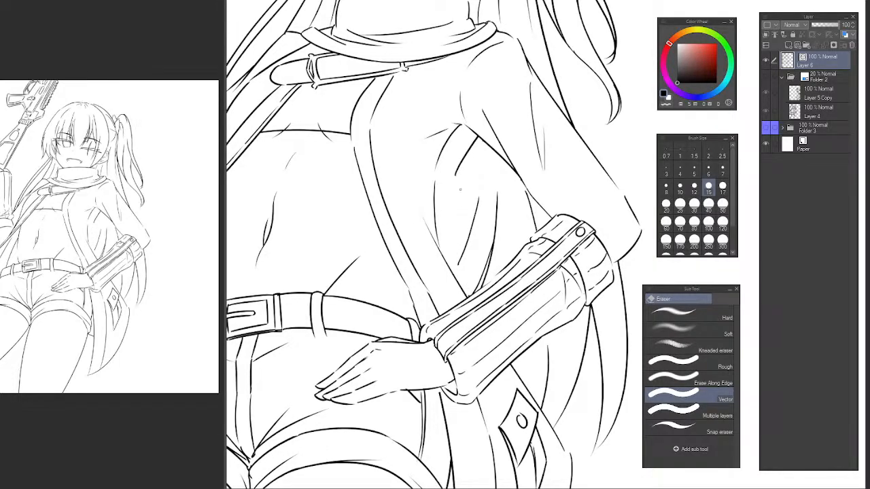
Try to re-ink the armhole edge as one curve from its upper stretch down toward the coat's front edge.
{"action": "key", "text": "p"}
{"action": "mouse_move", "coordinate": [456, 174]}
{"action": "left_mouse_down"}
{"action": "mouse_move", "coordinate": [454, 288]}
{"action": "mouse_move", "coordinate": [465, 299]}
{"action": "left_mouse_up"}
{"action": "key", "text": "ctrl+z"}
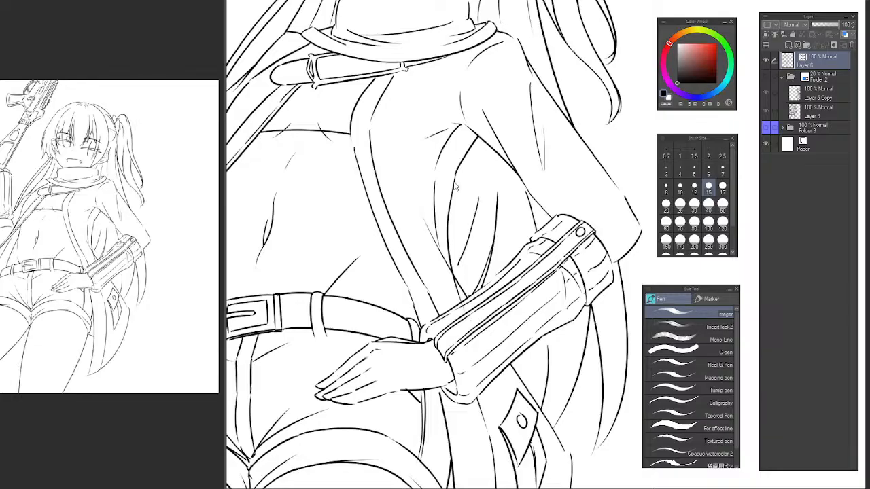
{"action": "key", "text": "ctrl+z"}
{"action": "left_click_drag", "start_coordinate": [456, 174], "coordinate": [458, 300]}
{"action": "key", "text": "ctrl+z"}
{"action": "left_click_drag", "start_coordinate": [456, 175], "coordinate": [461, 303]}
{"action": "key", "text": "ctrl+z"}
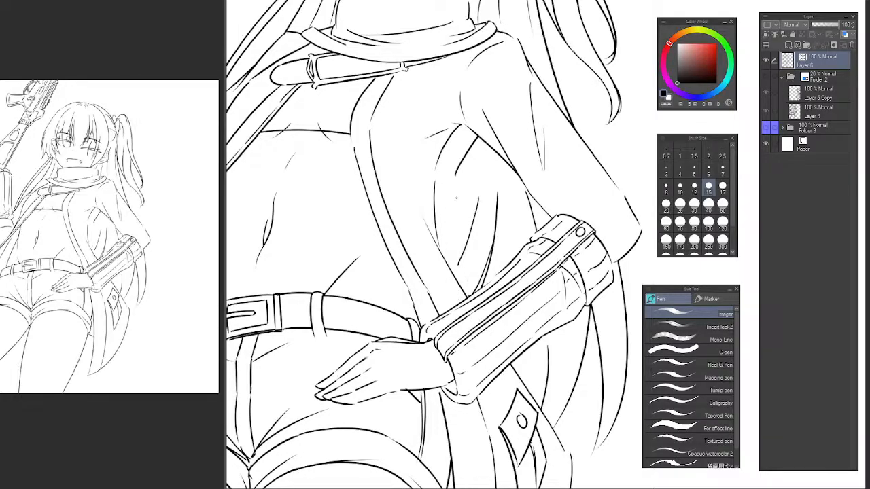
{"action": "mouse_move", "coordinate": [455, 175]}
{"action": "left_mouse_down"}
{"action": "mouse_move", "coordinate": [447, 303]}
{"action": "mouse_move", "coordinate": [449, 235]}
{"action": "mouse_move", "coordinate": [445, 288]}
{"action": "left_mouse_up"}
{"action": "key", "text": "ctrl+z"}
{"action": "key", "text": "ctrl+z"}
{"action": "left_click_drag", "start_coordinate": [455, 178], "coordinate": [445, 282]}
{"action": "key", "text": "ctrl+z"}
Mirror the canvas horizontally and examine the armhole edge against the whole figure.
{"action": "key", "text": "e"}
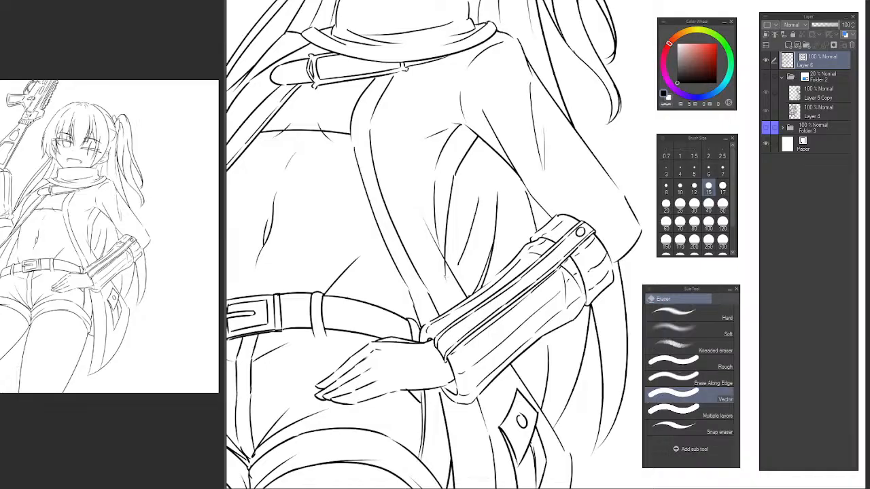
{"action": "left_click", "coordinate": [457, 248], "text": "alt"}
{"action": "left_click", "coordinate": [459, 250], "text": "alt"}
{"action": "left_click", "coordinate": [464, 255], "text": "alt"}
{"action": "left_click", "coordinate": [478, 254], "text": "ctrl"}
{"action": "left_click", "coordinate": [445, 231], "text": "ctrl"}
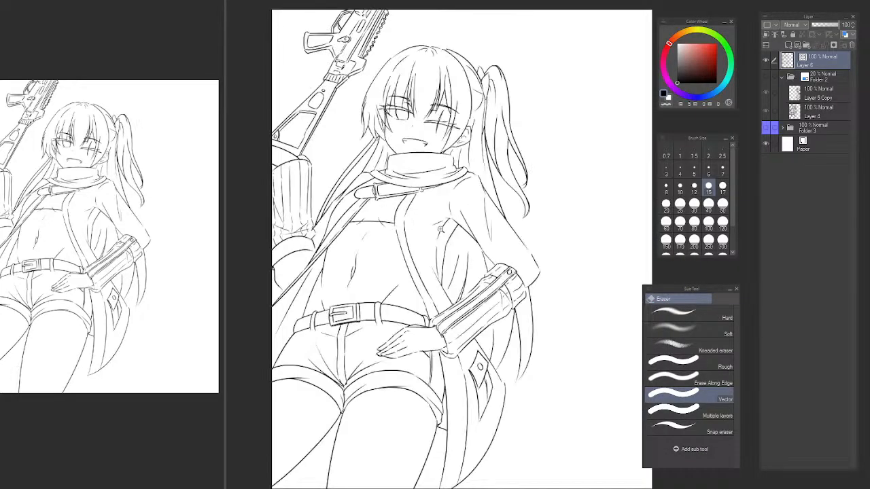
{"action": "left_click", "coordinate": [445, 241], "text": "ctrl"}
{"action": "scroll", "coordinate": [461, 244], "scroll_direction": "down", "scroll_amount": 4}
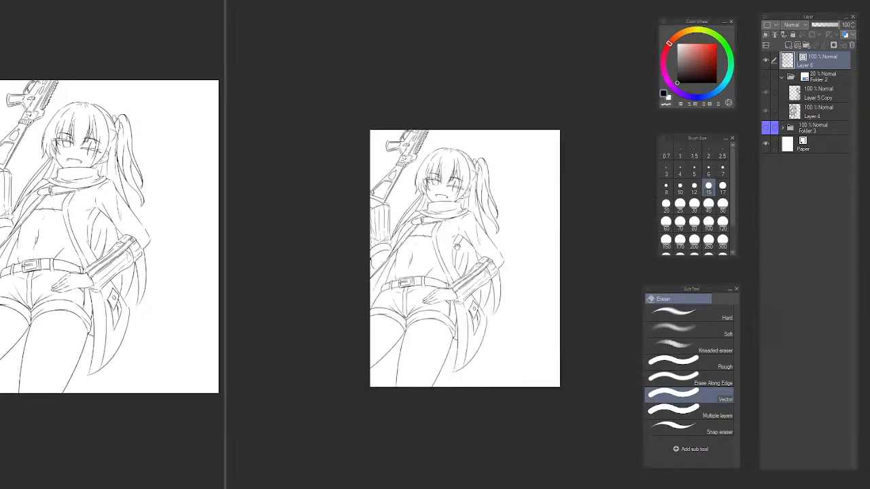
{"action": "key", "text": "h"}
{"action": "left_click_drag", "start_coordinate": [525, 241], "coordinate": [290, 205]}
{"action": "scroll", "coordinate": [425, 206], "scroll_direction": "up", "scroll_amount": 2}
{"action": "left_click_drag", "start_coordinate": [432, 208], "coordinate": [346, 204]}
{"action": "scroll", "coordinate": [345, 204], "scroll_direction": "up", "scroll_amount": 2}
Erase the armhole's trial line and re-ink a fuller curve down to the coat's front edge, with thin folds beside it.
{"action": "left_click_drag", "start_coordinate": [331, 236], "coordinate": [350, 237]}
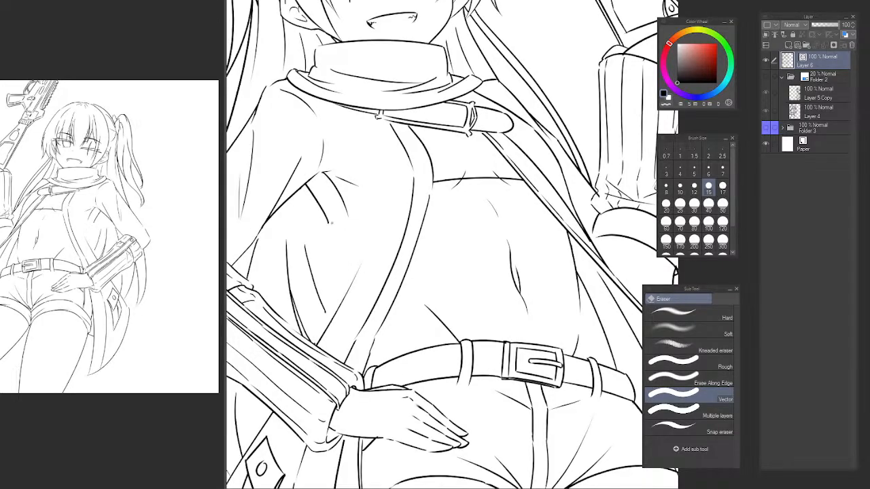
{"action": "mouse_move", "coordinate": [343, 198]}
{"action": "left_mouse_down"}
{"action": "mouse_move", "coordinate": [318, 201]}
{"action": "mouse_move", "coordinate": [357, 246]}
{"action": "left_mouse_up"}
{"action": "key", "text": "p"}
{"action": "key", "text": "ctrl+z"}
{"action": "mouse_move", "coordinate": [304, 173]}
{"action": "left_mouse_down"}
{"action": "mouse_move", "coordinate": [354, 245]}
{"action": "mouse_move", "coordinate": [339, 320]}
{"action": "left_mouse_up"}
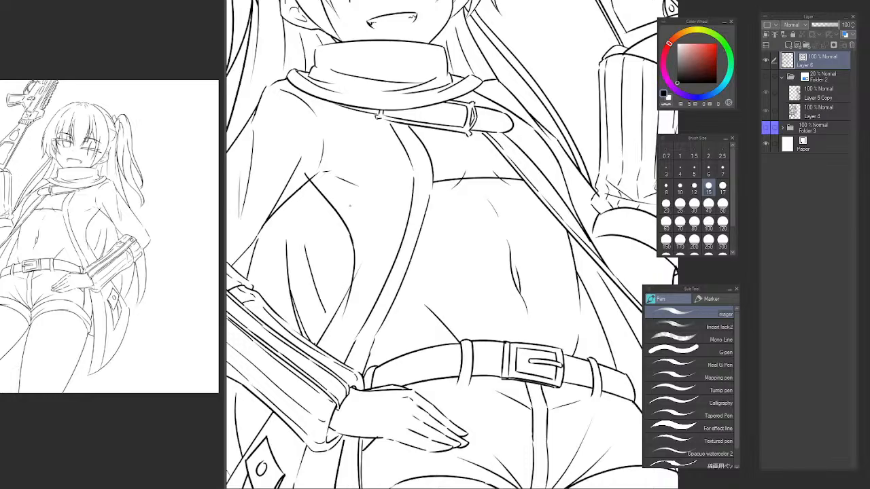
{"action": "key", "text": "ctrl+z"}
{"action": "left_click_drag", "start_coordinate": [353, 236], "coordinate": [344, 296]}
{"action": "key", "text": "e"}
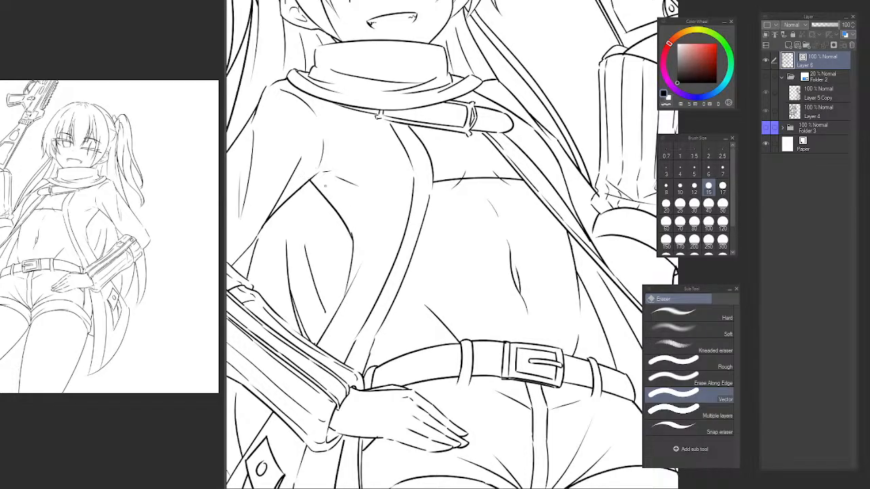
{"action": "key", "text": "p"}
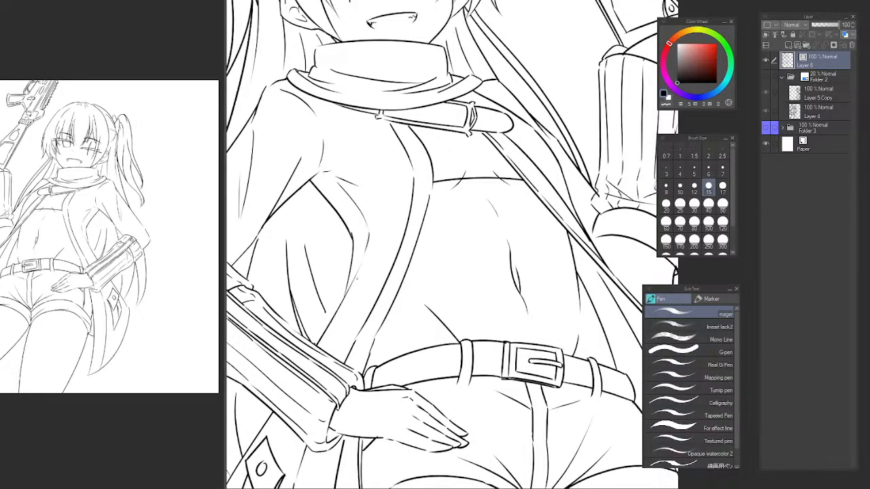
Examine the reworked armhole on the mirrored figure at several sizes and flip the canvas back.
{"action": "scroll", "coordinate": [418, 280], "scroll_direction": "down", "scroll_amount": 4}
{"action": "left_click_drag", "start_coordinate": [447, 293], "coordinate": [388, 218]}
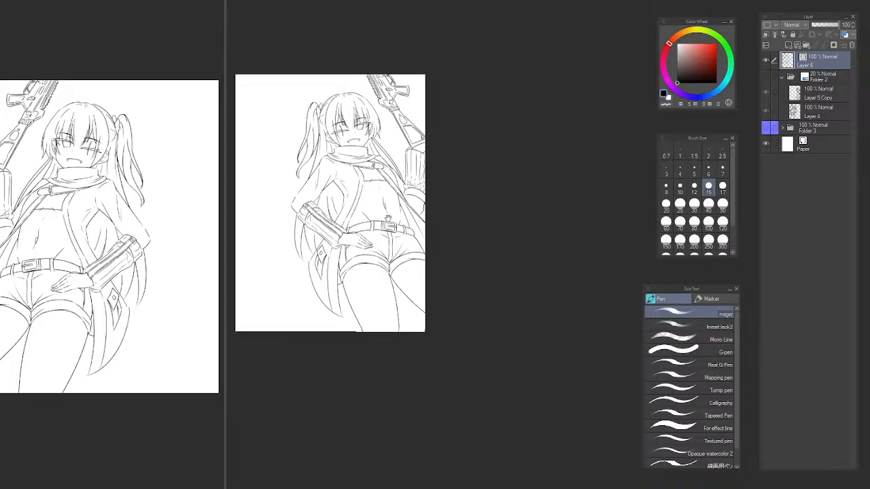
{"action": "scroll", "coordinate": [388, 218], "scroll_direction": "up", "scroll_amount": 4}
{"action": "key", "text": "e"}
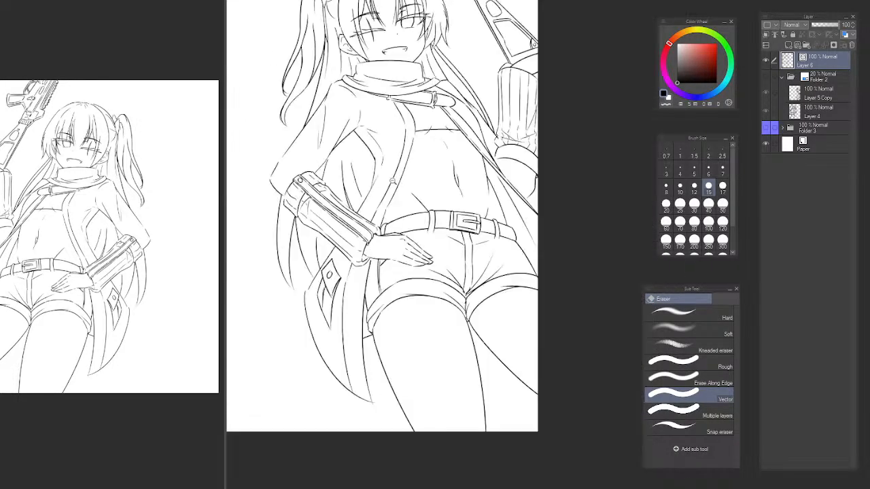
{"action": "scroll", "coordinate": [479, 160], "scroll_direction": "down", "scroll_amount": 5}
{"action": "left_click_drag", "start_coordinate": [479, 160], "coordinate": [459, 149]}
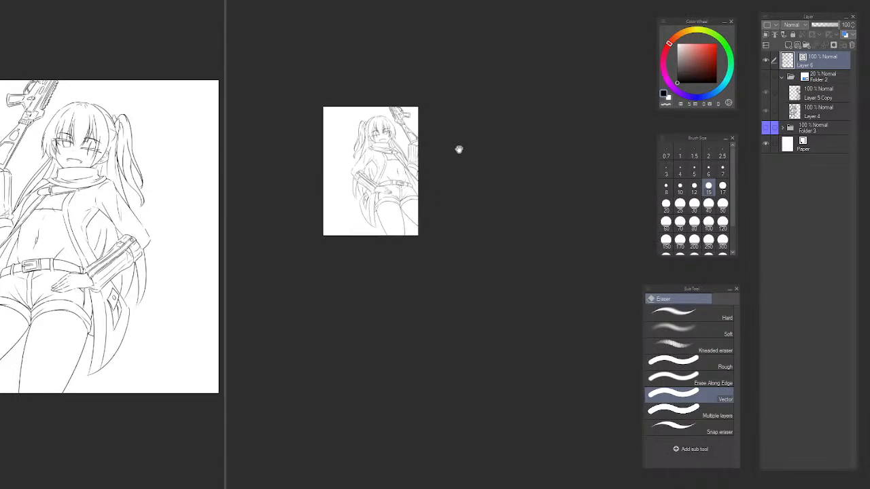
{"action": "left_click_drag", "start_coordinate": [478, 211], "coordinate": [488, 227]}
{"action": "key", "text": "h"}
{"action": "left_click_drag", "start_coordinate": [574, 197], "coordinate": [285, 178]}
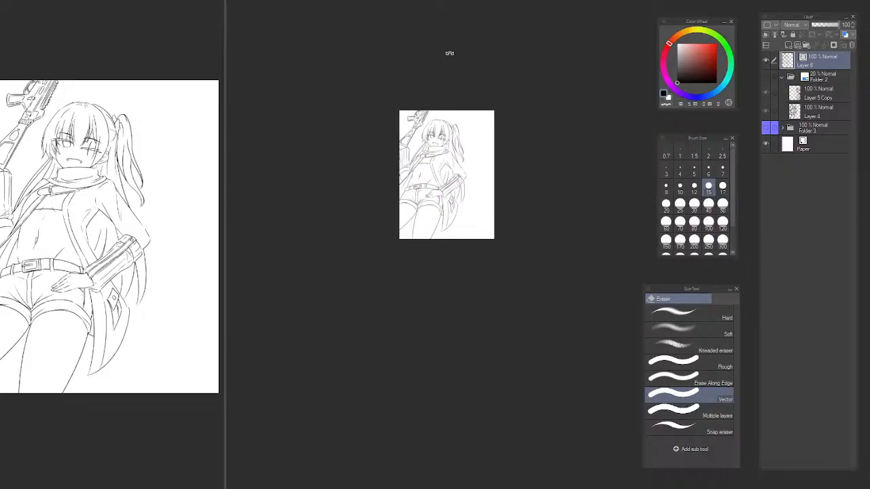
Rotate the canvas upside down to examine the whole figure's balance, and reset the rotation.
{"action": "mouse_move", "coordinate": [449, 53]}
{"action": "left_mouse_down"}
{"action": "mouse_move", "coordinate": [560, 227]}
{"action": "mouse_move", "coordinate": [321, 245]}
{"action": "mouse_move", "coordinate": [529, 79]}
{"action": "mouse_move", "coordinate": [583, 163]}
{"action": "mouse_move", "coordinate": [329, 275]}
{"action": "left_mouse_up"}
{"action": "key", "text": "ctrl+at"}
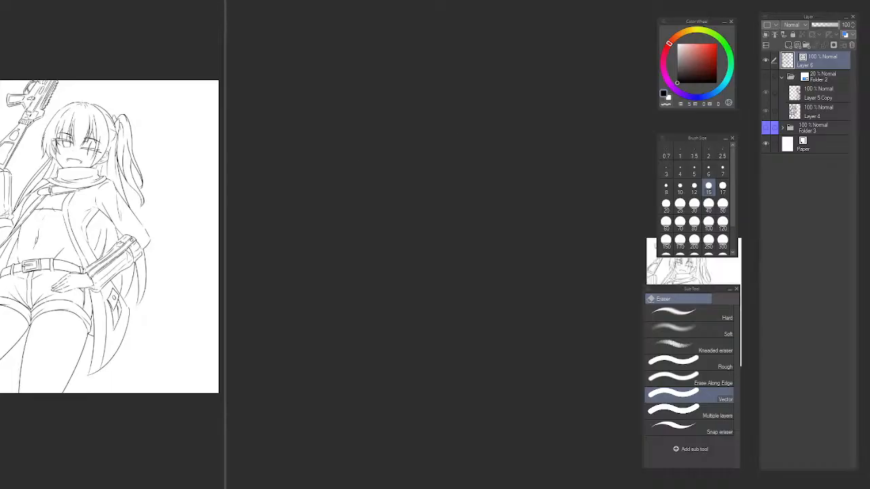
{"action": "left_click", "coordinate": [488, 154], "text": "alt"}
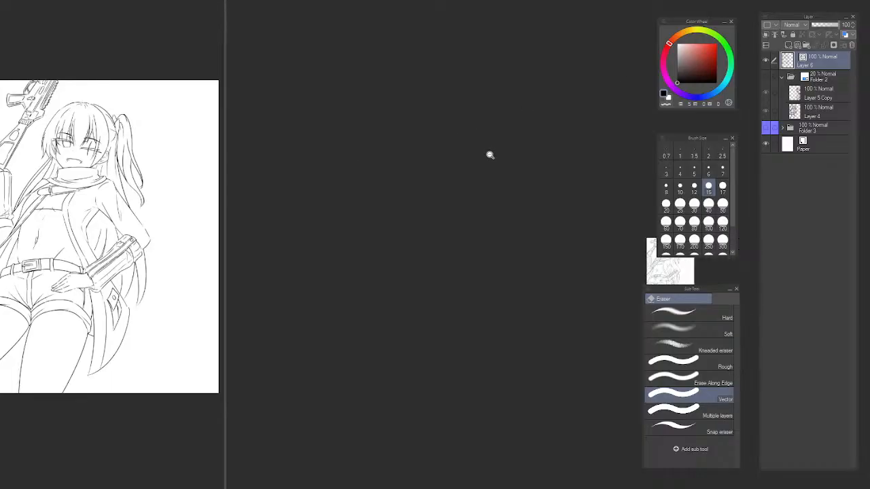
{"action": "left_click", "coordinate": [494, 159], "text": "alt"}
{"action": "left_click_drag", "start_coordinate": [541, 164], "coordinate": [344, 144]}
{"action": "left_click", "coordinate": [487, 221], "text": "ctrl"}
{"action": "left_click", "coordinate": [478, 231], "text": "ctrl"}
{"action": "left_click", "coordinate": [479, 235], "text": "ctrl"}
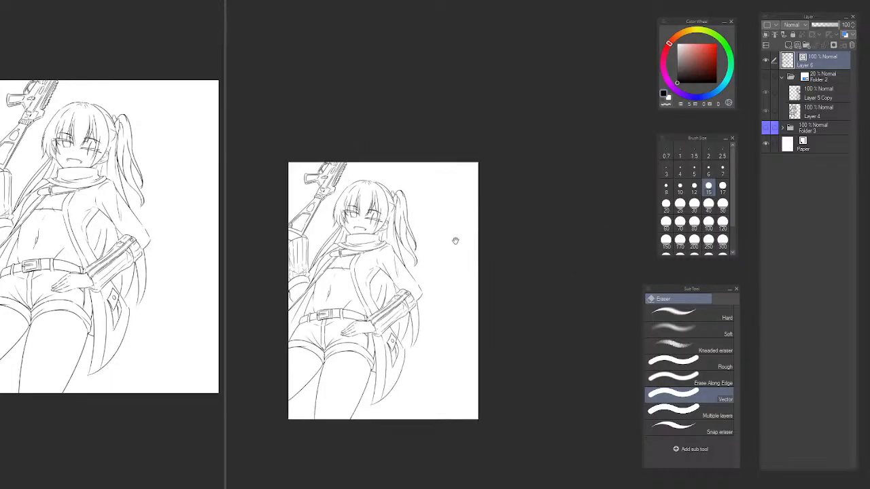
{"action": "left_click_drag", "start_coordinate": [456, 240], "coordinate": [488, 153]}
{"action": "left_click_drag", "start_coordinate": [502, 78], "coordinate": [559, 216]}
{"action": "left_click", "coordinate": [538, 195], "text": "ctrl"}
{"action": "left_click", "coordinate": [538, 201], "text": "alt"}
{"action": "left_click_drag", "start_coordinate": [549, 182], "coordinate": [539, 169]}
{"action": "left_click_drag", "start_coordinate": [581, 121], "coordinate": [573, 88]}
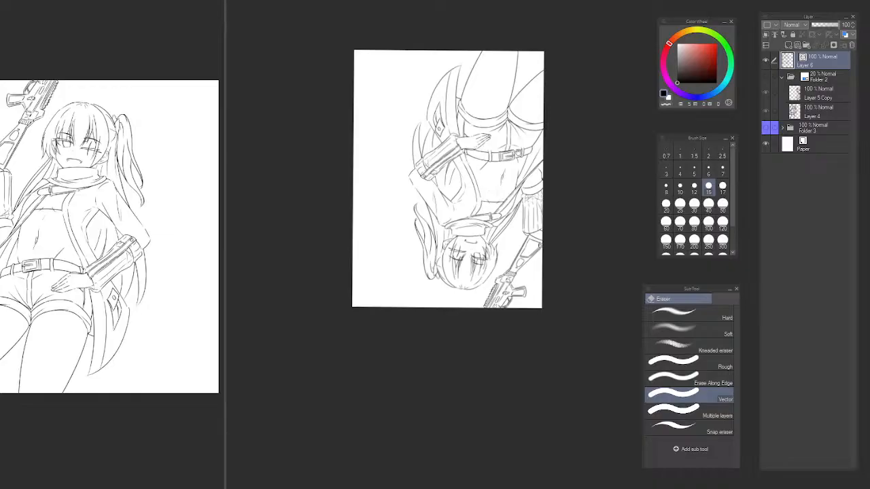
{"action": "key", "text": "ctrl+at"}
{"action": "key", "text": "h"}
{"action": "key", "text": "h"}
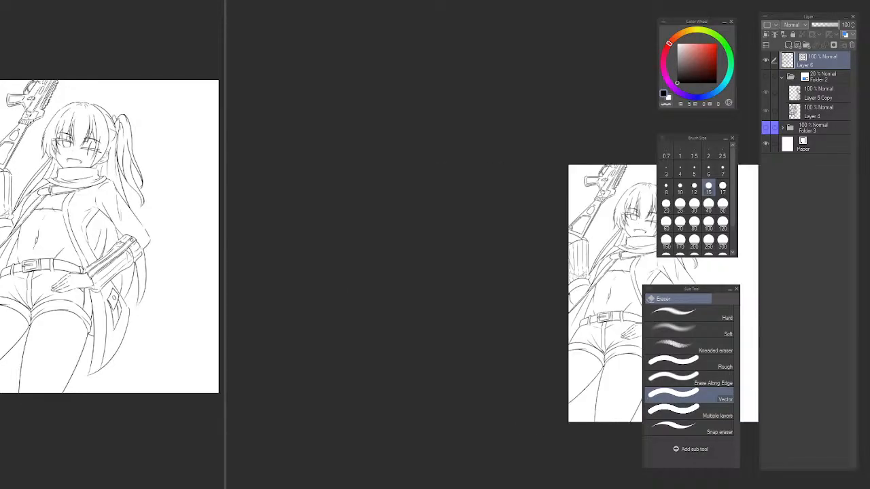
{"action": "left_click_drag", "start_coordinate": [549, 163], "coordinate": [388, 46]}
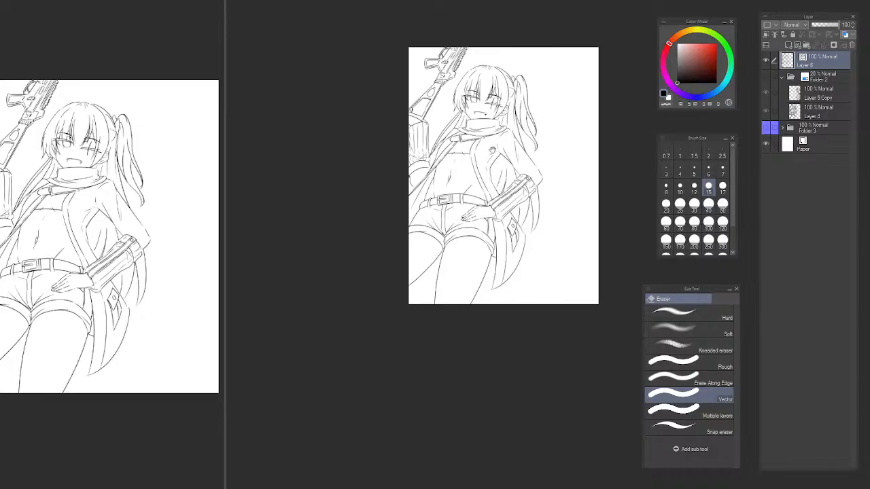
Lasso the thin folds beside the armhole edge, transform them so their upper end leans up toward the coat's front edge, and deselect.
{"action": "scroll", "coordinate": [489, 156], "scroll_direction": "up", "scroll_amount": 5}
{"action": "key", "text": "m"}
{"action": "mouse_move", "coordinate": [516, 129]}
{"action": "left_mouse_down"}
{"action": "mouse_move", "coordinate": [469, 157]}
{"action": "mouse_move", "coordinate": [466, 210]}
{"action": "mouse_move", "coordinate": [498, 261]}
{"action": "mouse_move", "coordinate": [492, 241]}
{"action": "left_mouse_up"}
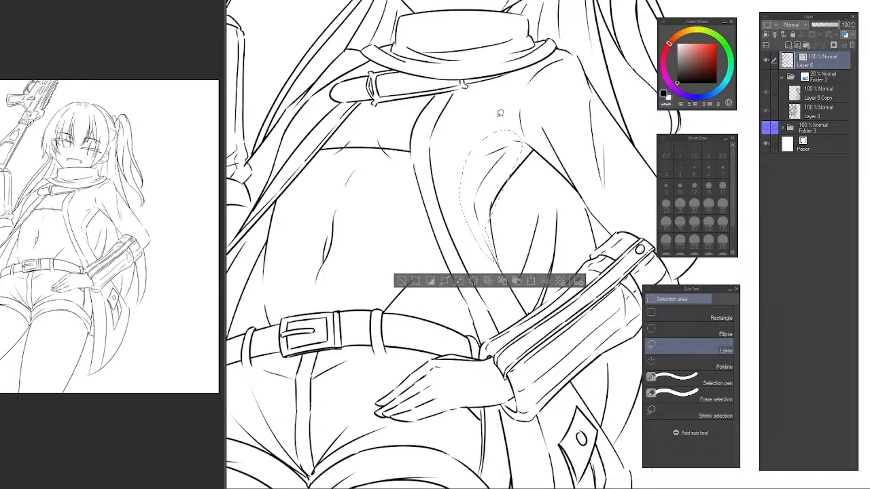
{"action": "key", "text": "ctrl+t"}
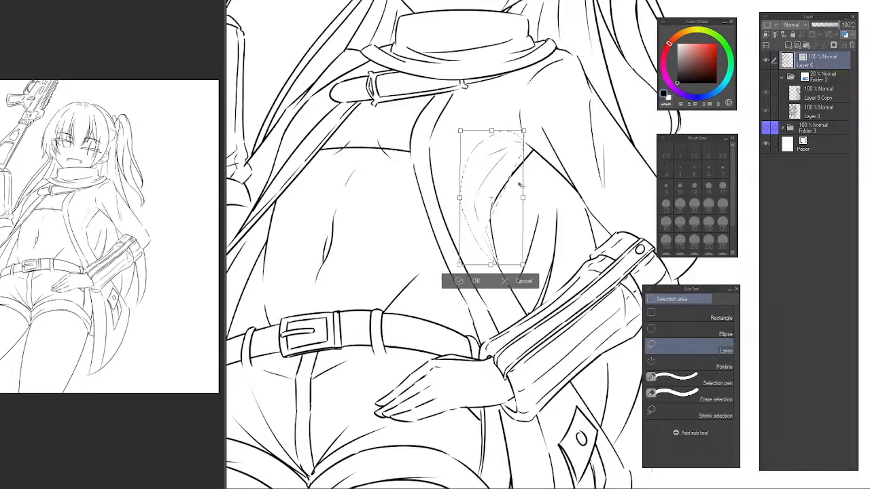
{"action": "key", "text": "Return"}
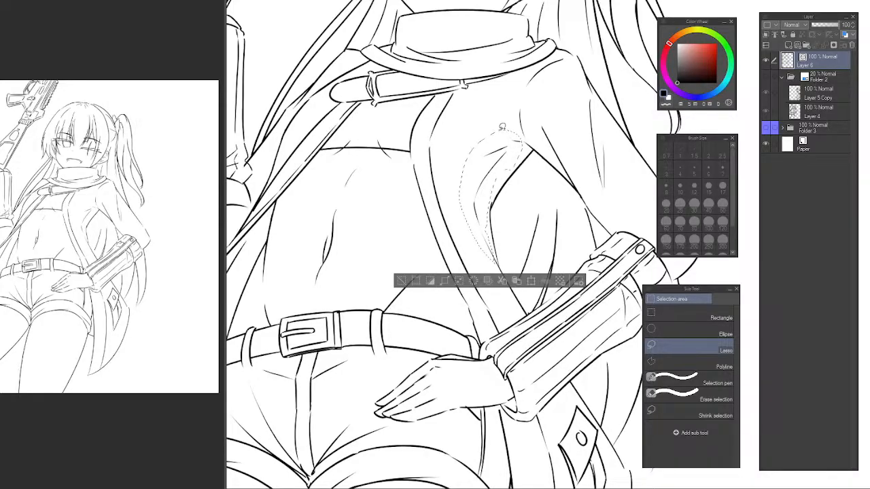
{"action": "key", "text": "ctrl+t"}
{"action": "left_click_drag", "start_coordinate": [491, 130], "coordinate": [484, 126]}
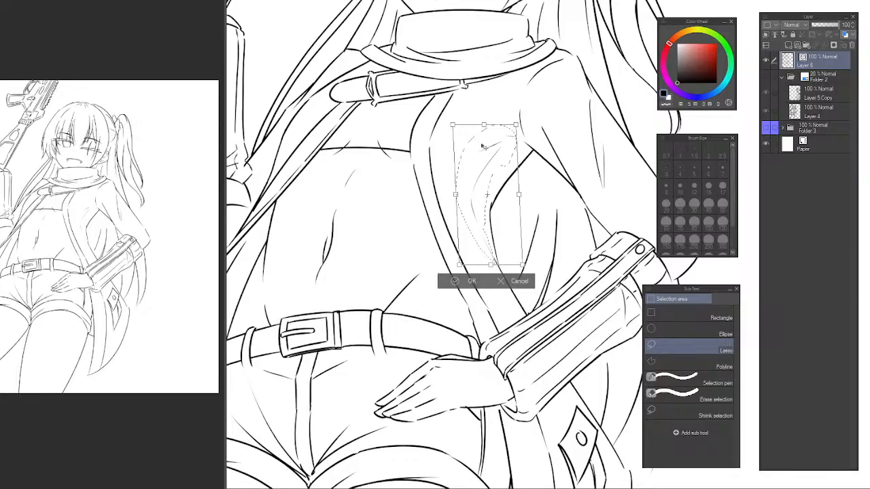
{"action": "key", "text": "Return"}
{"action": "key", "text": "ctrl+d"}
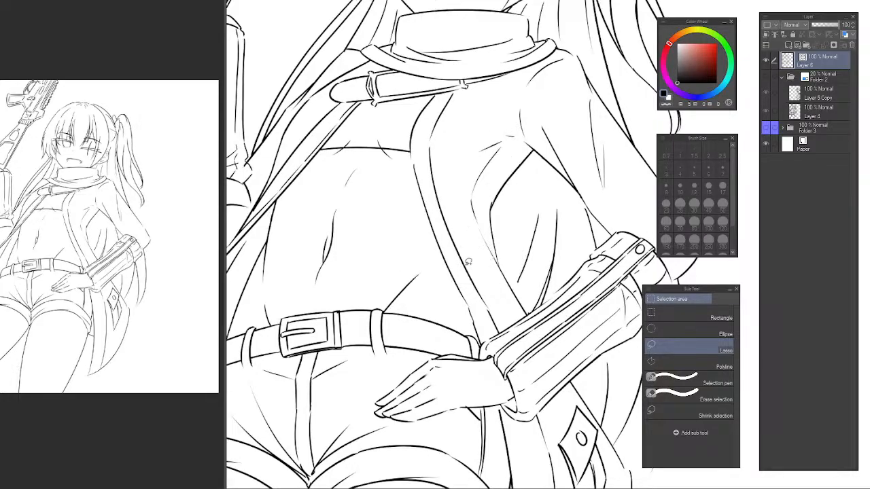
Examine the line art of the coat, the rifle and the whole figure at several magnifications.
{"action": "key", "text": "b"}
{"action": "key", "text": "p"}
{"action": "scroll", "coordinate": [481, 188], "scroll_direction": "down", "scroll_amount": 4}
{"action": "scroll", "coordinate": [483, 211], "scroll_direction": "up", "scroll_amount": 2}
{"action": "left_click_drag", "start_coordinate": [499, 201], "coordinate": [531, 283]}
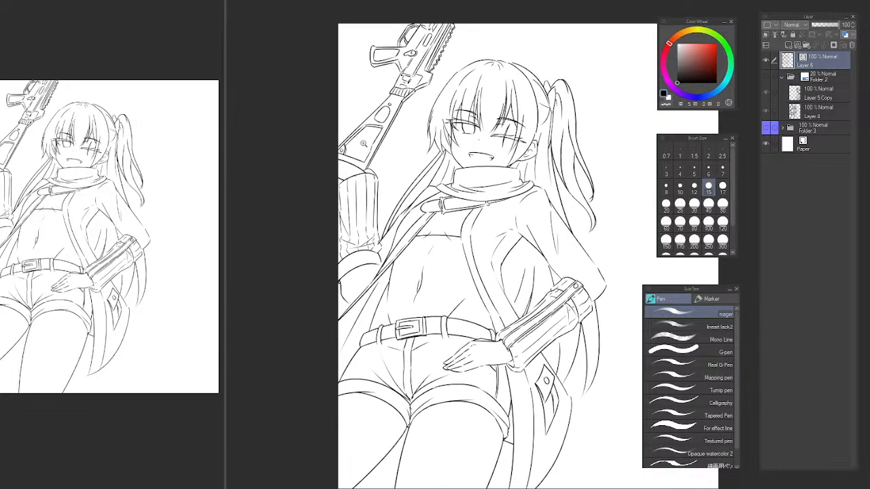
{"action": "scroll", "coordinate": [346, 139], "scroll_direction": "up", "scroll_amount": 5}
{"action": "scroll", "coordinate": [340, 137], "scroll_direction": "up", "scroll_amount": 1}
{"action": "left_click_drag", "start_coordinate": [365, 135], "coordinate": [406, 206]}
{"action": "scroll", "coordinate": [439, 231], "scroll_direction": "down", "scroll_amount": 5}
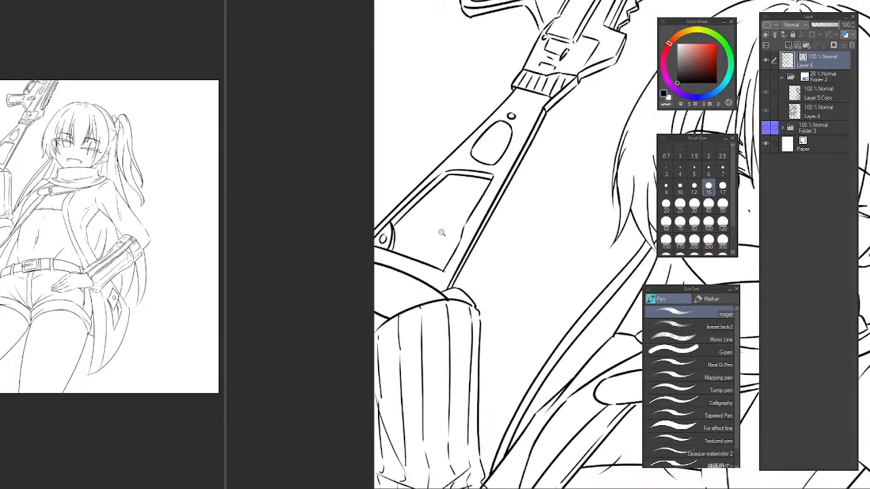
{"action": "left_click_drag", "start_coordinate": [487, 274], "coordinate": [403, 188]}
{"action": "left_click_drag", "start_coordinate": [466, 212], "coordinate": [401, 154]}
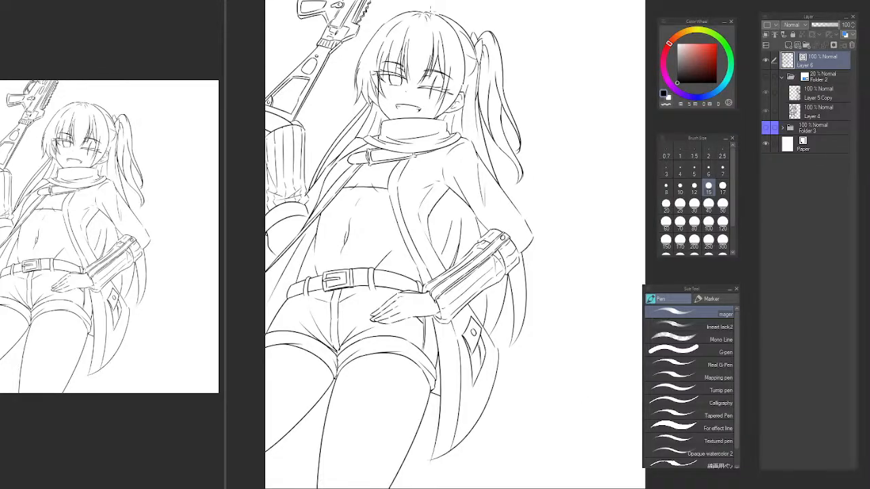
{"action": "left_click_drag", "start_coordinate": [549, 115], "coordinate": [544, 138]}
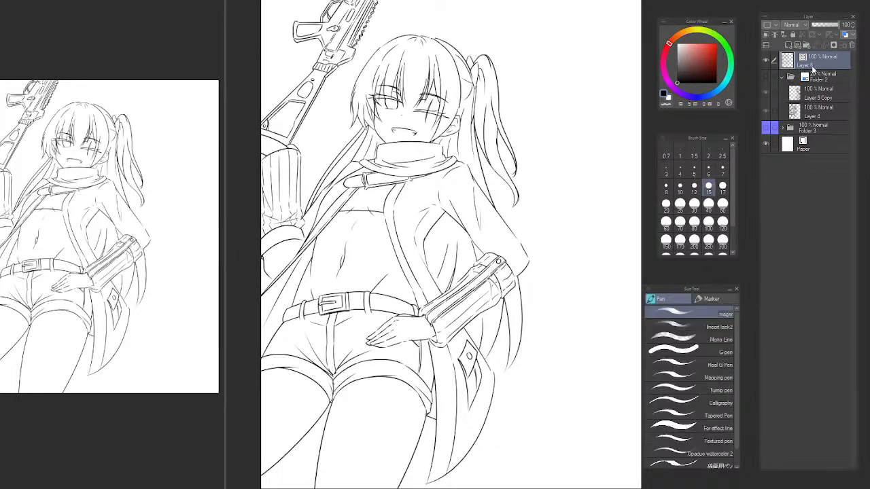
Show the blue sketch in Folder 2 beneath the line art, toggling Layer 5 Copy and Layer 4 to compare them.
{"action": "left_click", "coordinate": [766, 77]}
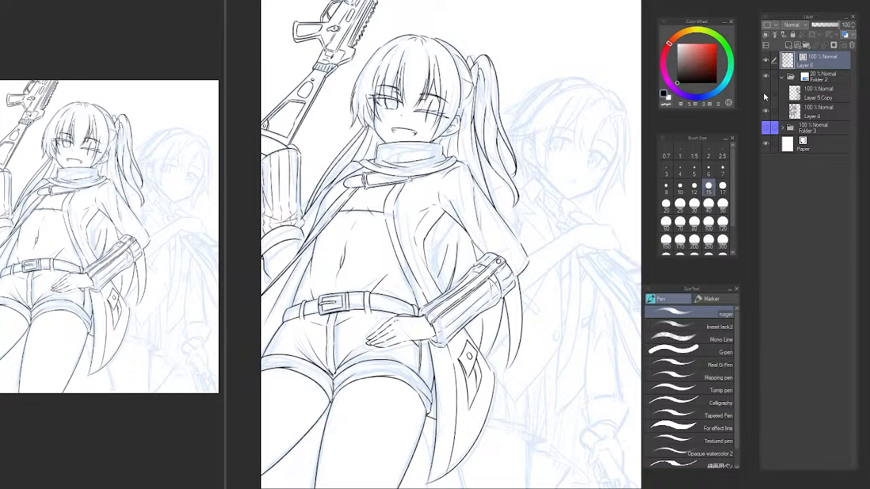
{"action": "left_click", "coordinate": [764, 93]}
{"action": "left_click", "coordinate": [764, 93]}
{"action": "left_click", "coordinate": [763, 112]}
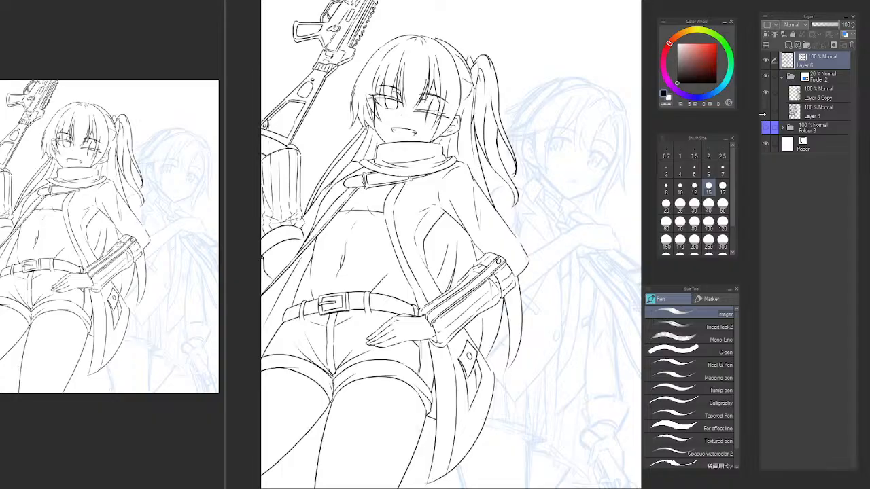
{"action": "left_click", "coordinate": [109, 11]}
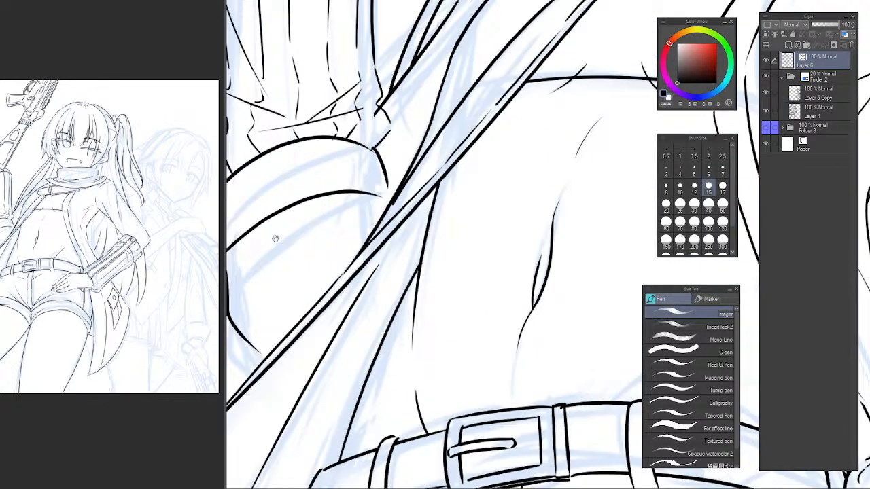
Try two thin curved fold lines beneath the raised arm's sleeve cuff, and erase them.
{"action": "mouse_move", "coordinate": [275, 238]}
{"action": "left_mouse_down"}
{"action": "mouse_move", "coordinate": [286, 251]}
{"action": "mouse_move", "coordinate": [274, 261]}
{"action": "mouse_move", "coordinate": [320, 258]}
{"action": "left_mouse_up"}
{"action": "key", "text": "ctrl+z"}
{"action": "key", "text": "ctrl+z"}
{"action": "left_click_drag", "start_coordinate": [233, 243], "coordinate": [326, 255]}
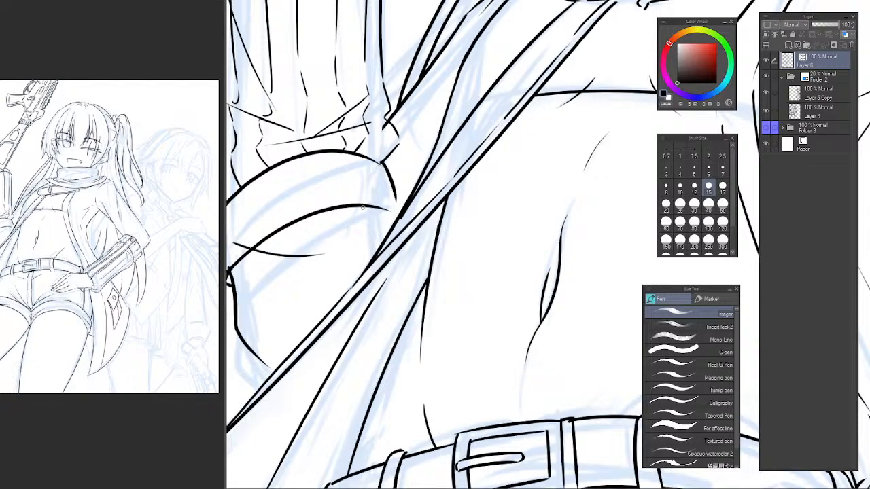
{"action": "mouse_move", "coordinate": [363, 207]}
{"action": "left_mouse_down"}
{"action": "mouse_move", "coordinate": [309, 277]}
{"action": "mouse_move", "coordinate": [327, 263]}
{"action": "mouse_move", "coordinate": [286, 282]}
{"action": "mouse_move", "coordinate": [342, 251]}
{"action": "mouse_move", "coordinate": [285, 298]}
{"action": "left_mouse_up"}
{"action": "key", "text": "ctrl+z"}
{"action": "key", "text": "ctrl+z"}
{"action": "key", "text": "ctrl+z"}
{"action": "key", "text": "e"}
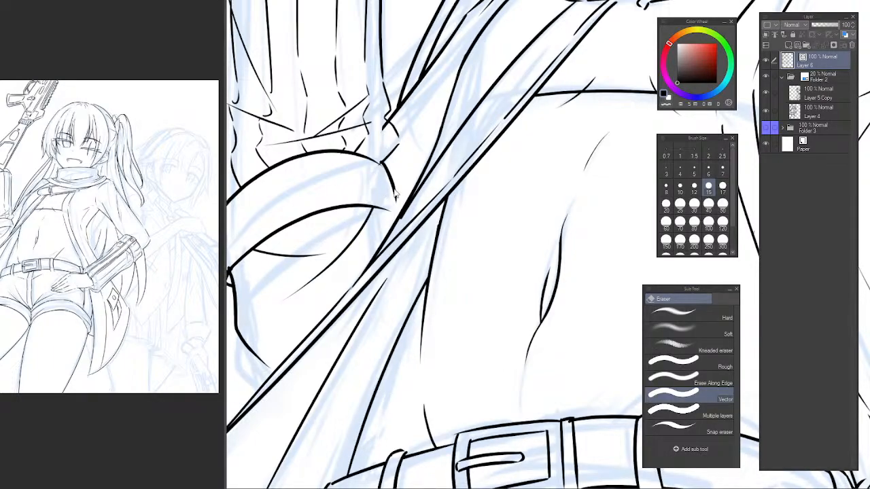
{"action": "scroll", "coordinate": [396, 195], "scroll_direction": "down", "scroll_amount": 5}
{"action": "scroll", "coordinate": [324, 239], "scroll_direction": "up", "scroll_amount": 5}
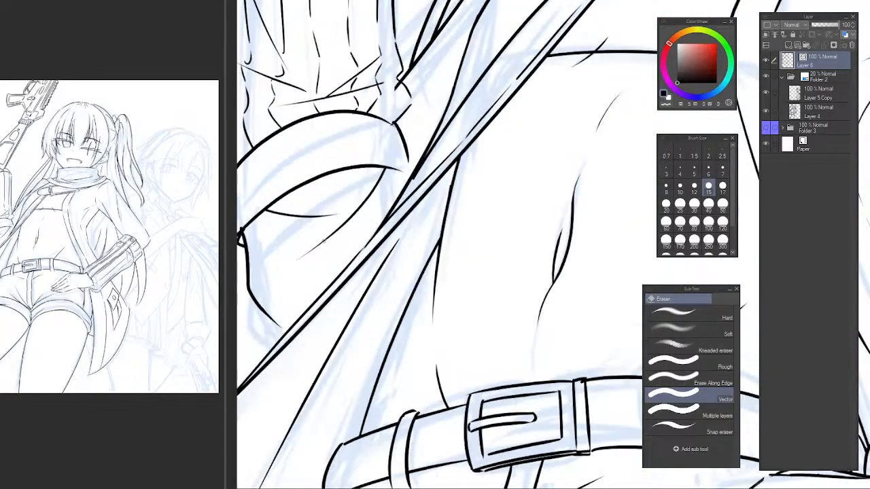
{"action": "left_click_drag", "start_coordinate": [317, 210], "coordinate": [346, 230]}
{"action": "left_click_drag", "start_coordinate": [355, 171], "coordinate": [310, 253]}
Ink a single curved fold running down from the raised arm's sleeve cuff, and trim its end where it crosses the cuff line.
{"action": "key", "text": "p"}
{"action": "key", "text": "ctrl+z"}
{"action": "left_click_drag", "start_coordinate": [360, 212], "coordinate": [309, 252]}
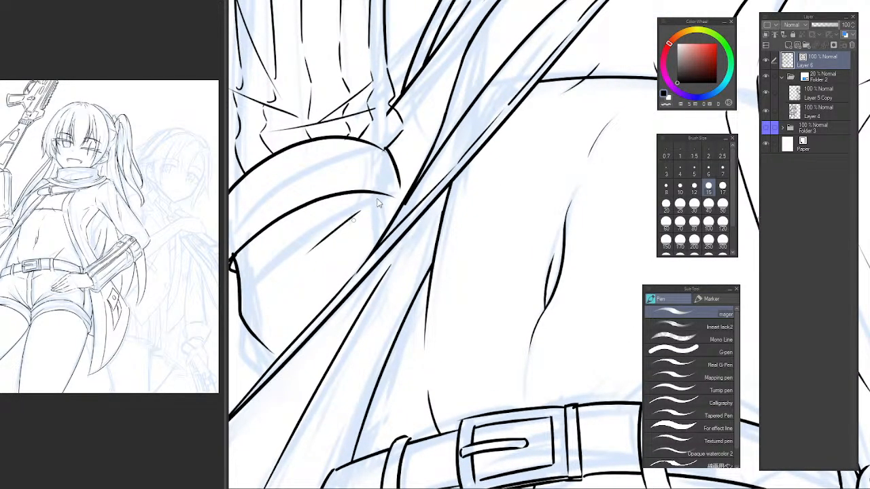
{"action": "key", "text": "ctrl+z"}
{"action": "left_click_drag", "start_coordinate": [375, 182], "coordinate": [317, 256]}
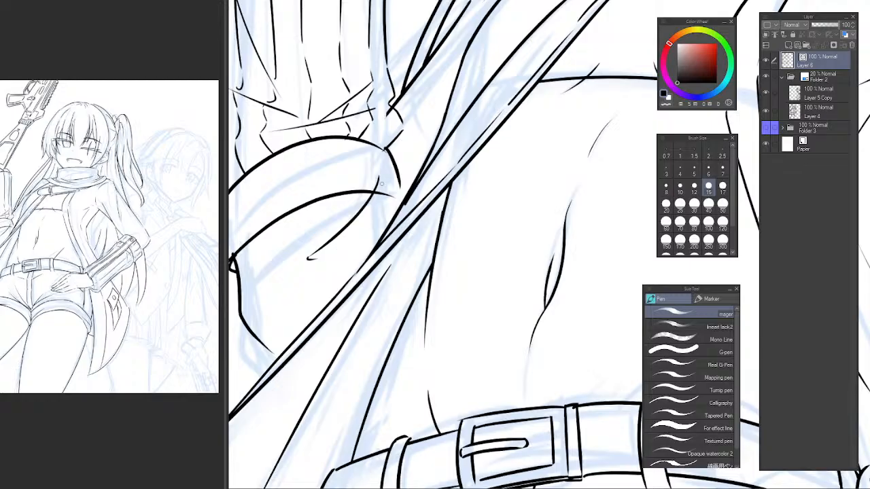
{"action": "key", "text": "e"}
{"action": "mouse_move", "coordinate": [381, 181]}
{"action": "left_mouse_down"}
{"action": "mouse_move", "coordinate": [407, 215]}
{"action": "mouse_move", "coordinate": [369, 236]}
{"action": "left_mouse_up"}
{"action": "left_click_drag", "start_coordinate": [408, 209], "coordinate": [347, 224]}
{"action": "left_click_drag", "start_coordinate": [388, 197], "coordinate": [326, 253]}
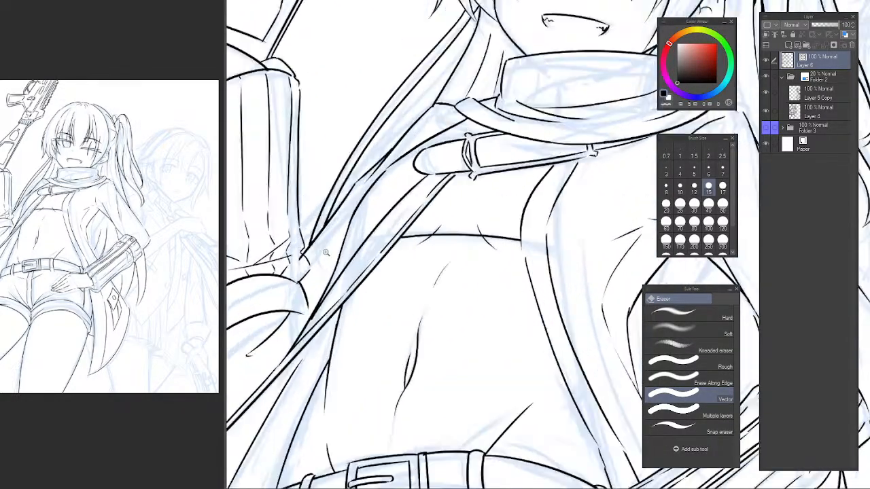
Ink a thin stroke beside the coat's contour line near the raised arm and trim its overlapping lower end.
{"action": "left_click", "coordinate": [326, 253]}
{"action": "key", "text": "p"}
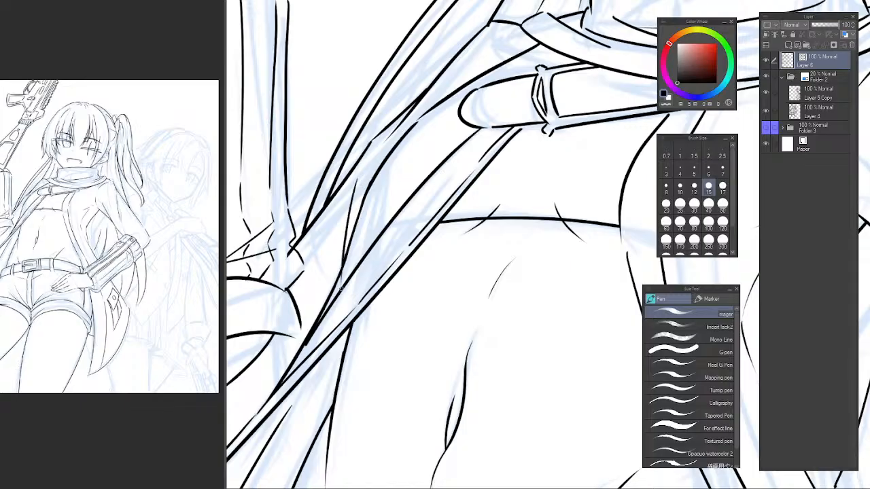
{"action": "key", "text": "e"}
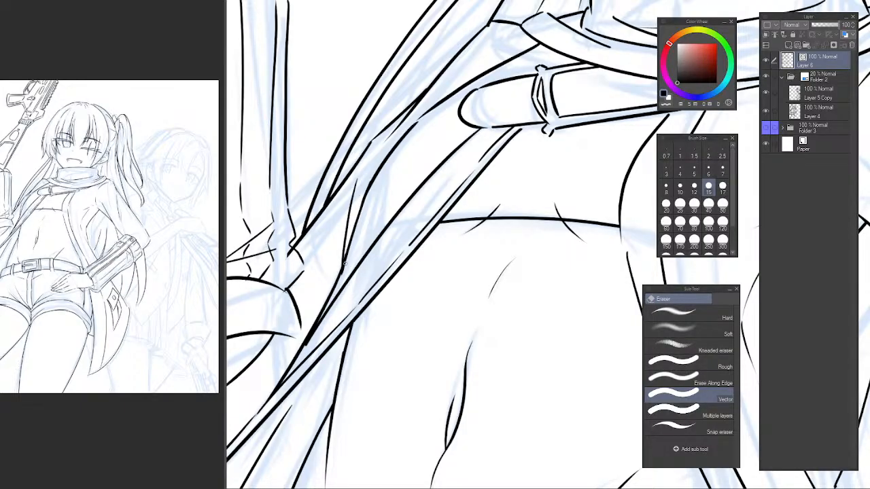
{"action": "scroll", "coordinate": [345, 264], "scroll_direction": "up", "scroll_amount": 1}
{"action": "left_click_drag", "start_coordinate": [369, 185], "coordinate": [330, 155]}
{"action": "left_click_drag", "start_coordinate": [312, 184], "coordinate": [336, 143]}
{"action": "left_click_drag", "start_coordinate": [337, 160], "coordinate": [339, 188]}
{"action": "scroll", "coordinate": [339, 188], "scroll_direction": "up", "scroll_amount": 1}
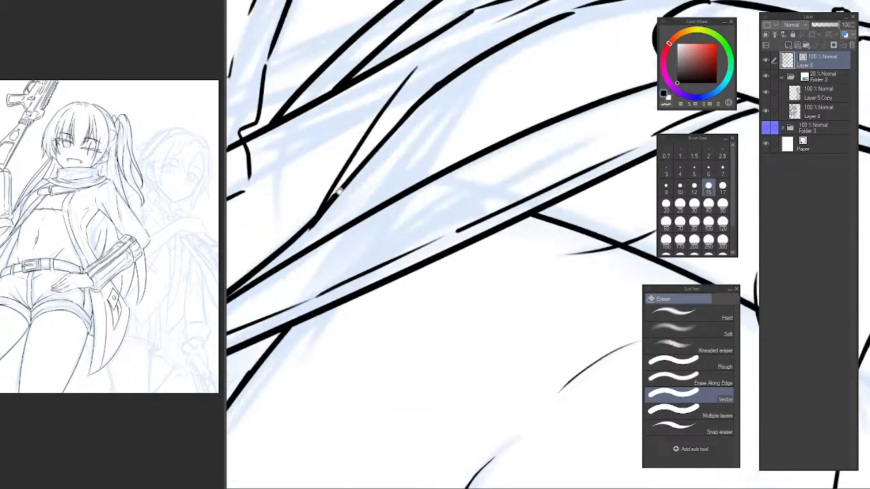
Touch up the lower junction of the coat's contour near the raised arm and erase the doubled thin stroke.
{"action": "mouse_move", "coordinate": [322, 223]}
{"action": "left_mouse_down"}
{"action": "mouse_move", "coordinate": [338, 240]}
{"action": "mouse_move", "coordinate": [324, 254]}
{"action": "left_mouse_up"}
{"action": "scroll", "coordinate": [330, 243], "scroll_direction": "up", "scroll_amount": 1}
{"action": "key", "text": "p"}
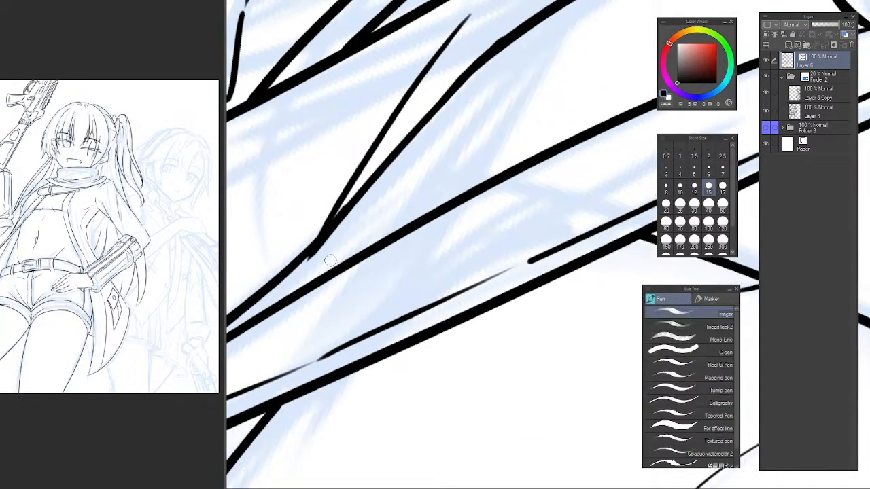
{"action": "mouse_move", "coordinate": [369, 214]}
{"action": "left_mouse_down"}
{"action": "mouse_move", "coordinate": [363, 261]}
{"action": "mouse_move", "coordinate": [388, 227]}
{"action": "mouse_move", "coordinate": [381, 217]}
{"action": "left_mouse_up"}
{"action": "left_click", "coordinate": [363, 261], "text": "alt"}
{"action": "key", "text": "e"}
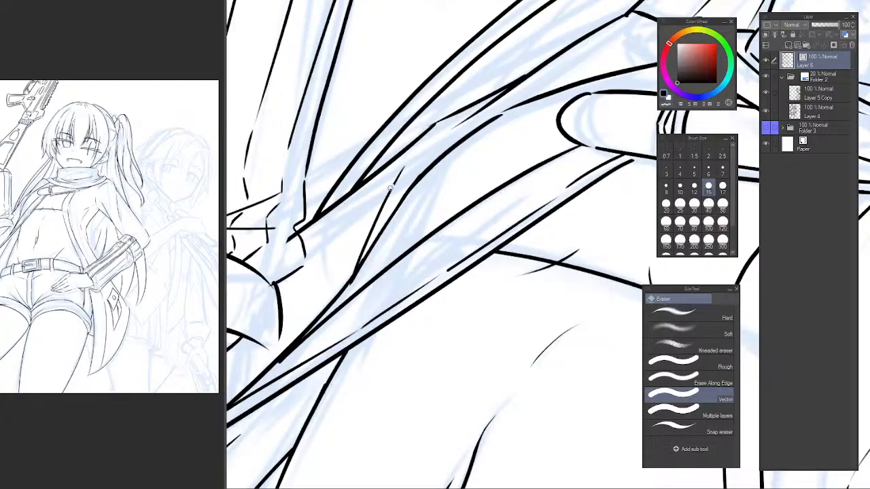
{"action": "scroll", "coordinate": [361, 247], "scroll_direction": "up", "scroll_amount": 2}
Smooth the bump where the coat's contour bends near the raised arm, using short strokes with transparent color.
{"action": "key", "text": "p"}
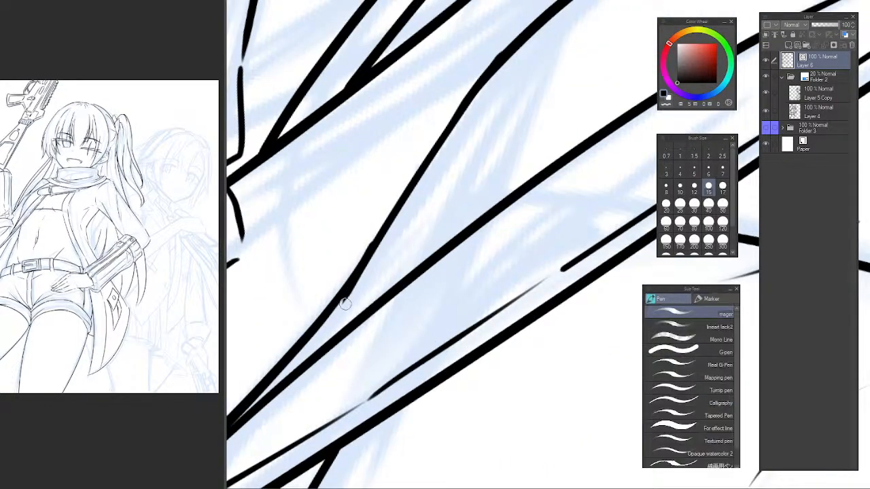
{"action": "key", "text": "e"}
{"action": "left_click_drag", "start_coordinate": [343, 300], "coordinate": [363, 283]}
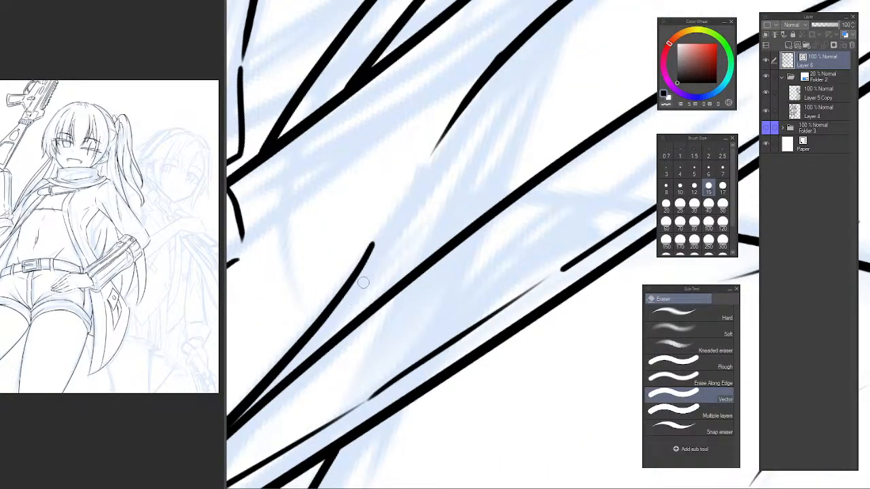
{"action": "key", "text": "ctrl+z"}
{"action": "key", "text": "p"}
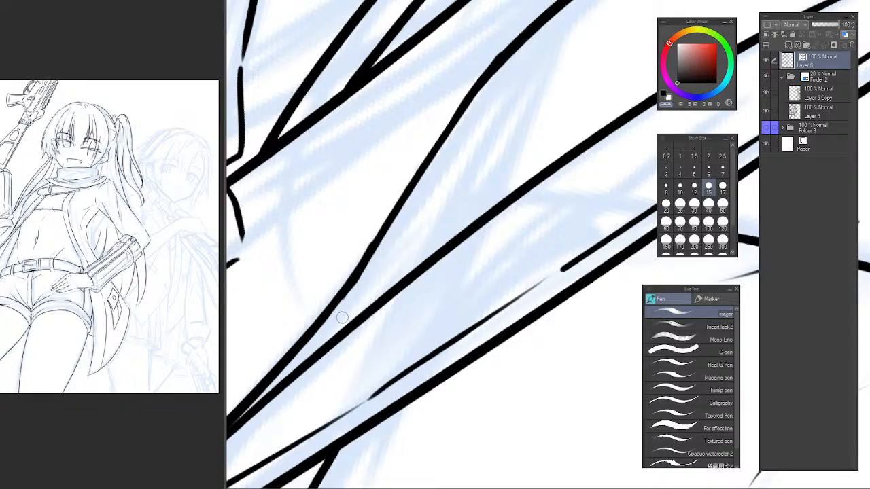
{"action": "key", "text": "ctrl+z"}
{"action": "left_click_drag", "start_coordinate": [373, 254], "coordinate": [342, 302]}
{"action": "key", "text": "ctrl+z"}
{"action": "mouse_move", "coordinate": [369, 261]}
{"action": "left_mouse_down"}
{"action": "mouse_move", "coordinate": [342, 301]}
{"action": "mouse_move", "coordinate": [373, 257]}
{"action": "left_mouse_up"}
{"action": "key", "text": "ctrl+z"}
{"action": "key", "text": "ctrl+z"}
{"action": "key", "text": "ctrl+z"}
{"action": "left_click_drag", "start_coordinate": [346, 299], "coordinate": [362, 280]}
{"action": "scroll", "coordinate": [404, 229], "scroll_direction": "down", "scroll_amount": 6}
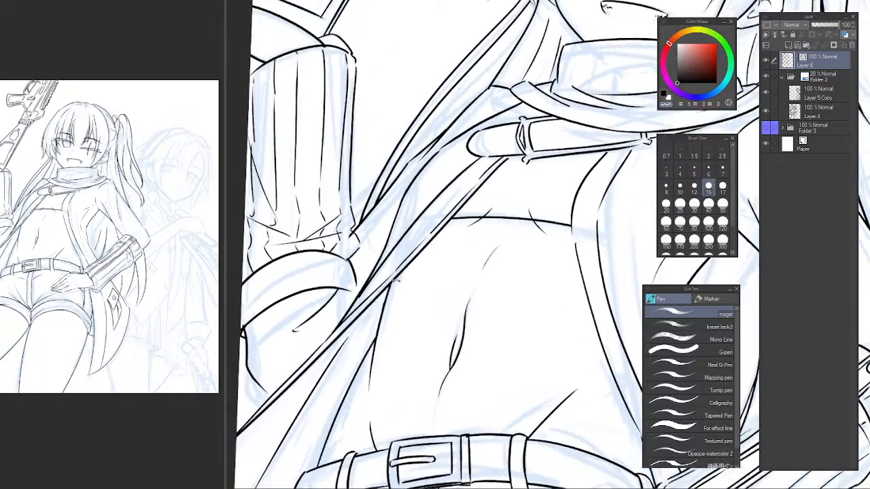
Reset the canvas rotation and ink a short fold line on the waist, ending at the coat's front edge.
{"action": "scroll", "coordinate": [396, 280], "scroll_direction": "down", "scroll_amount": 5}
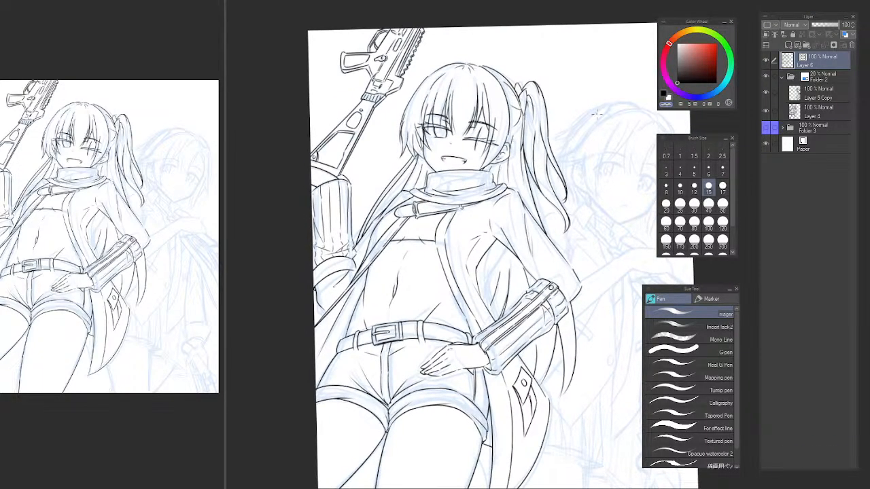
{"action": "key", "text": "b"}
{"action": "key", "text": "p"}
{"action": "key", "text": "ctrl+at"}
{"action": "mouse_move", "coordinate": [483, 179]}
{"action": "left_mouse_down"}
{"action": "mouse_move", "coordinate": [416, 143]}
{"action": "mouse_move", "coordinate": [438, 131]}
{"action": "left_mouse_up"}
{"action": "left_click_drag", "start_coordinate": [371, 205], "coordinate": [378, 235]}
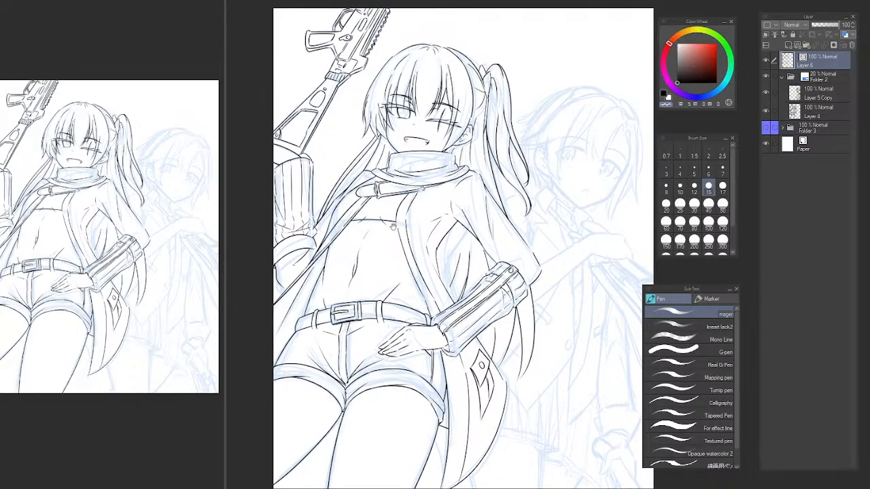
{"action": "scroll", "coordinate": [397, 230], "scroll_direction": "up", "scroll_amount": 3}
{"action": "left_click_drag", "start_coordinate": [402, 277], "coordinate": [415, 237]}
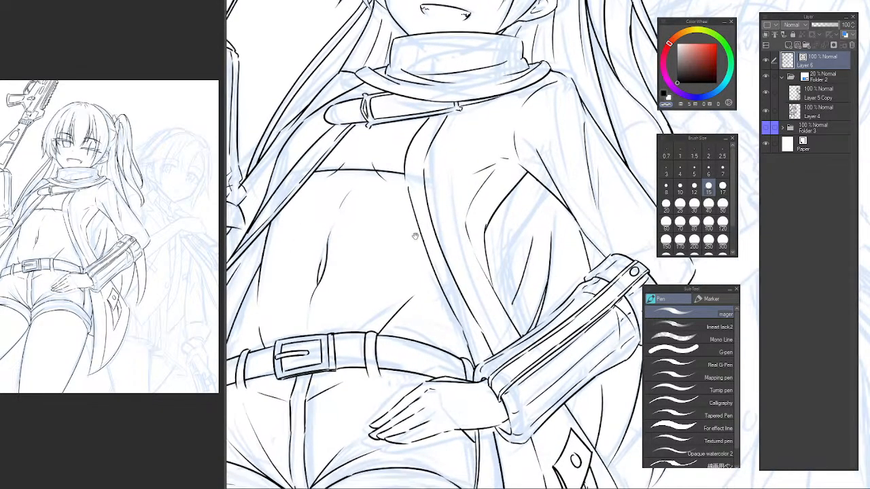
{"action": "scroll", "coordinate": [427, 246], "scroll_direction": "up", "scroll_amount": 1}
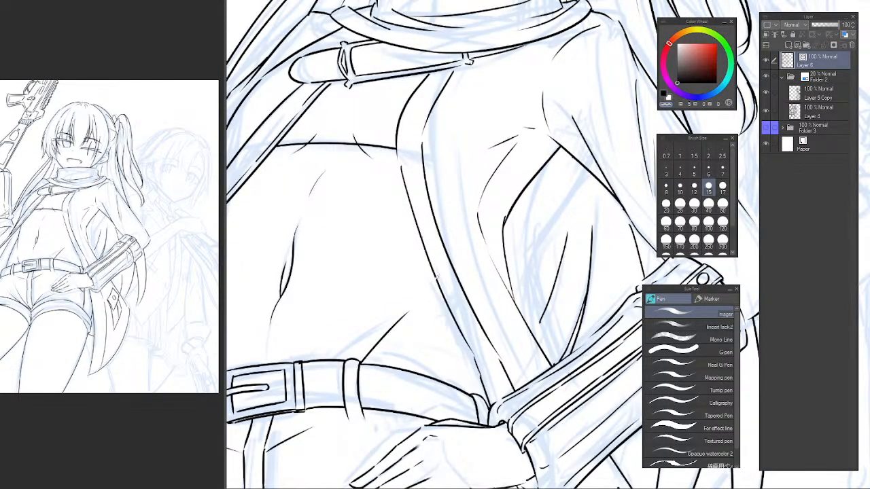
{"action": "key", "text": "c"}
{"action": "left_click_drag", "start_coordinate": [442, 259], "coordinate": [427, 292]}
{"action": "key", "text": "e"}
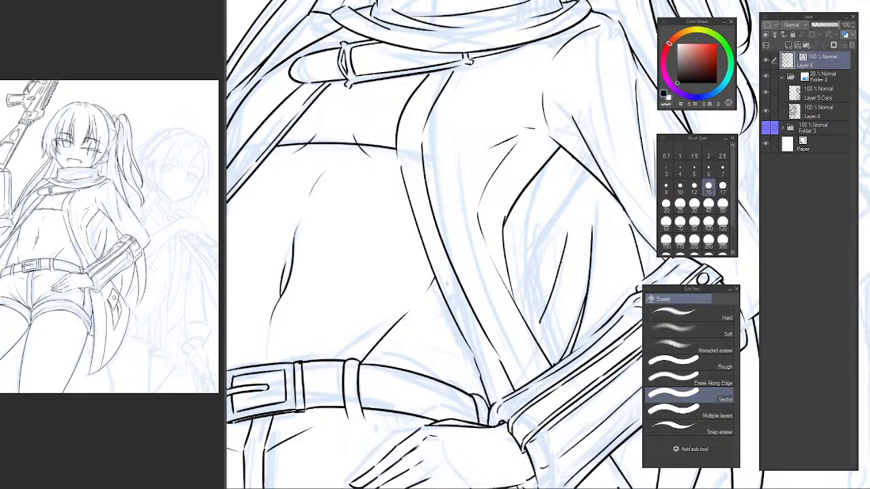
{"action": "scroll", "coordinate": [446, 284], "scroll_direction": "down", "scroll_amount": 4}
{"action": "scroll", "coordinate": [446, 284], "scroll_direction": "up", "scroll_amount": 2}
{"action": "key", "text": "p"}
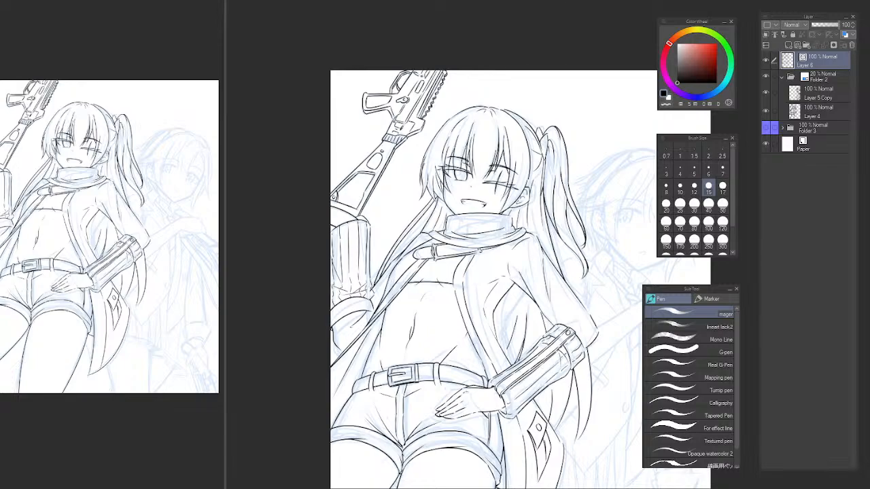
Ink a thin fold in the upper part of the armhole and erase the longer inner fold below it.
{"action": "left_click_drag", "start_coordinate": [752, 63], "coordinate": [704, 1]}
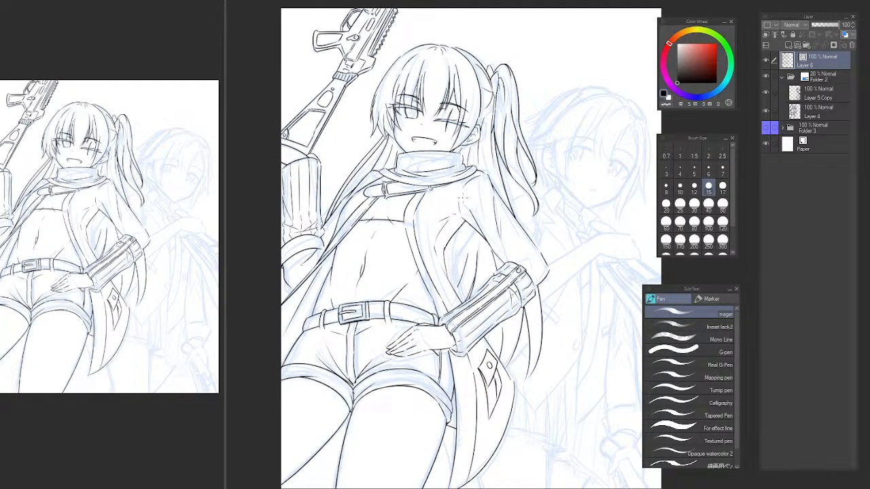
{"action": "scroll", "coordinate": [463, 232], "scroll_direction": "up", "scroll_amount": 3}
{"action": "left_click_drag", "start_coordinate": [464, 241], "coordinate": [411, 342]}
{"action": "key", "text": "ctrl+z"}
{"action": "mouse_move", "coordinate": [429, 260]}
{"action": "left_mouse_down"}
{"action": "mouse_move", "coordinate": [411, 366]}
{"action": "mouse_move", "coordinate": [422, 346]}
{"action": "left_mouse_up"}
{"action": "key", "text": "ctrl+z"}
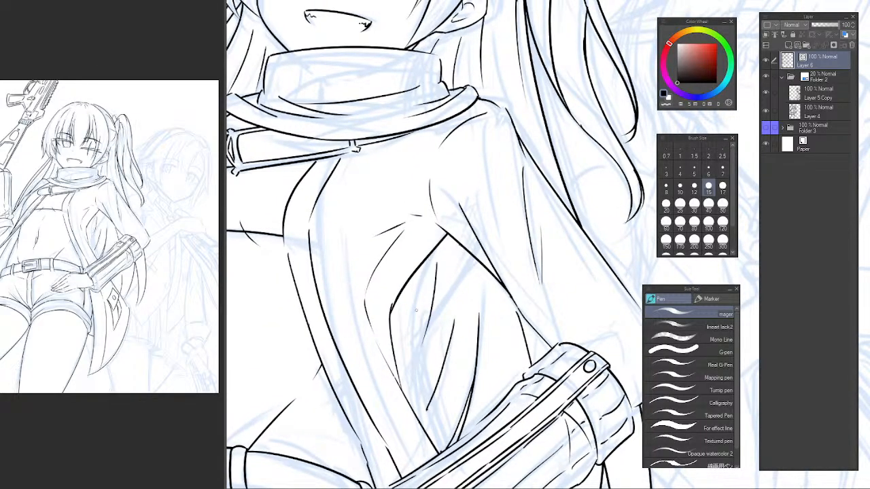
{"action": "key", "text": "e"}
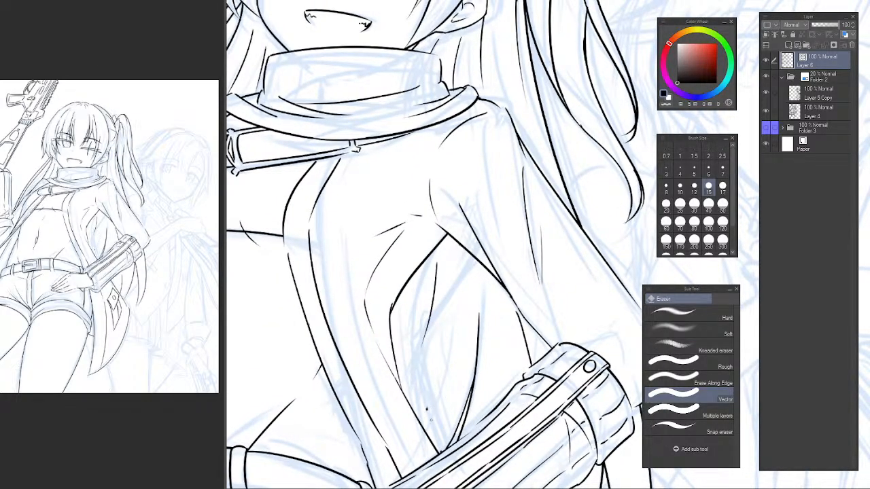
Re-ink the armhole's inner fold as a long curve running down toward the coat's front edge.
{"action": "key", "text": "p"}
{"action": "left_click_drag", "start_coordinate": [459, 265], "coordinate": [438, 397]}
{"action": "key", "text": "ctrl+z"}
{"action": "left_click_drag", "start_coordinate": [454, 323], "coordinate": [424, 426]}
{"action": "key", "text": "e"}
{"action": "scroll", "coordinate": [506, 319], "scroll_direction": "down", "scroll_amount": 7}
{"action": "left_click_drag", "start_coordinate": [507, 320], "coordinate": [503, 357]}
Examine the whole figure and toggle the Layer 6 line art off and on to compare it with the blue sketch.
{"action": "scroll", "coordinate": [491, 296], "scroll_direction": "up", "scroll_amount": 4}
{"action": "scroll", "coordinate": [474, 252], "scroll_direction": "up", "scroll_amount": 5}
{"action": "scroll", "coordinate": [504, 277], "scroll_direction": "down", "scroll_amount": 5}
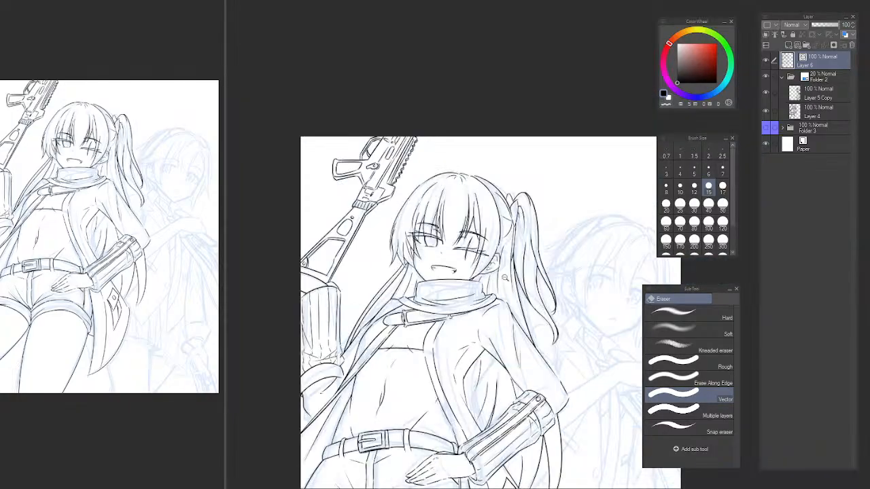
{"action": "scroll", "coordinate": [504, 276], "scroll_direction": "down", "scroll_amount": 2}
{"action": "key", "text": "p"}
{"action": "scroll", "coordinate": [459, 197], "scroll_direction": "up", "scroll_amount": 3}
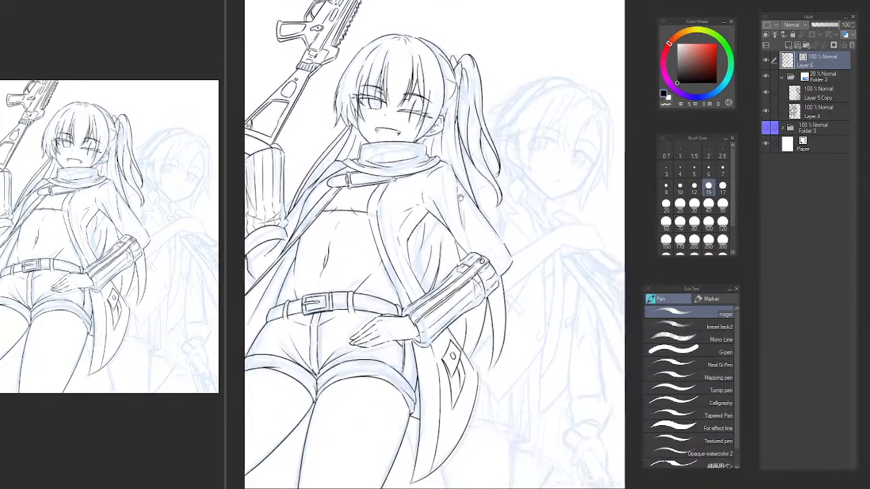
{"action": "left_click_drag", "start_coordinate": [459, 197], "coordinate": [459, 131]}
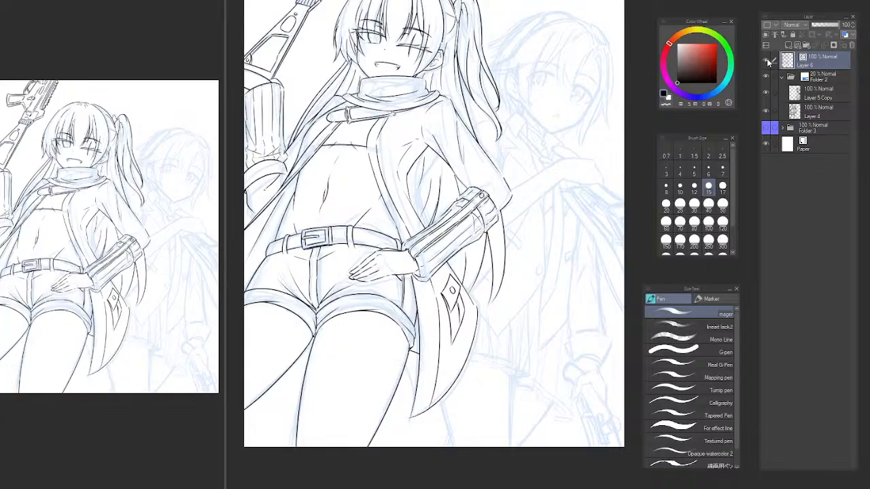
{"action": "left_click", "coordinate": [767, 61]}
{"action": "left_click", "coordinate": [767, 60]}
{"action": "key", "text": "p"}
{"action": "key", "text": "p"}
{"action": "left_click_drag", "start_coordinate": [436, 177], "coordinate": [444, 215]}
{"action": "scroll", "coordinate": [441, 250], "scroll_direction": "down", "scroll_amount": 4}
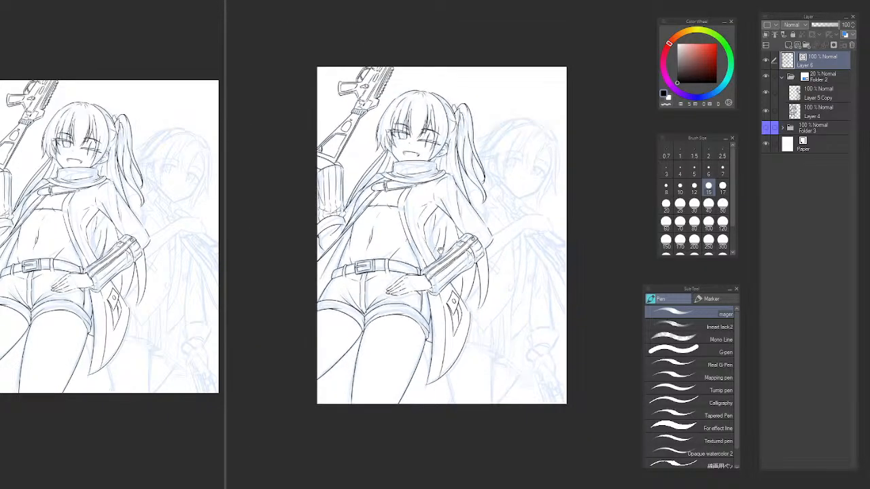
Add a new vector layer above the Layer 6 line art.
{"action": "scroll", "coordinate": [440, 250], "scroll_direction": "up", "scroll_amount": 2}
{"action": "left_click_drag", "start_coordinate": [438, 249], "coordinate": [427, 244]}
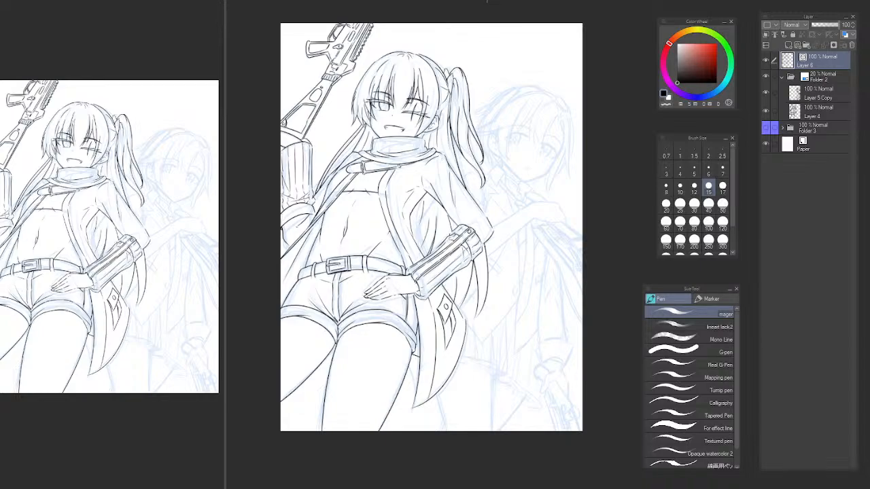
{"action": "left_click_drag", "start_coordinate": [687, 0], "coordinate": [647, 1]}
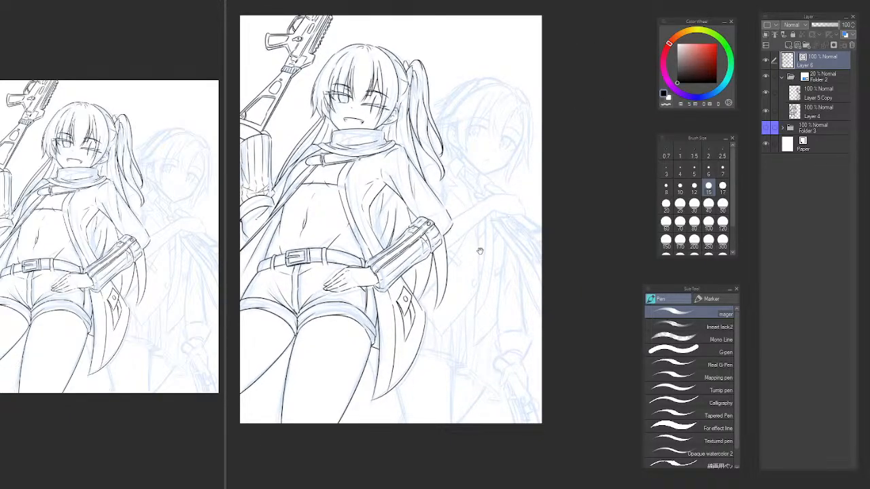
{"action": "left_click_drag", "start_coordinate": [480, 249], "coordinate": [478, 202]}
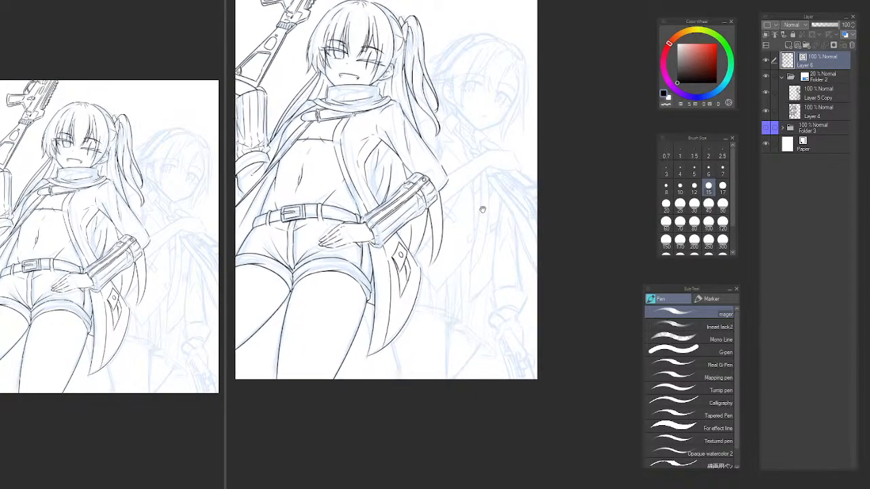
{"action": "left_click", "coordinate": [796, 45]}
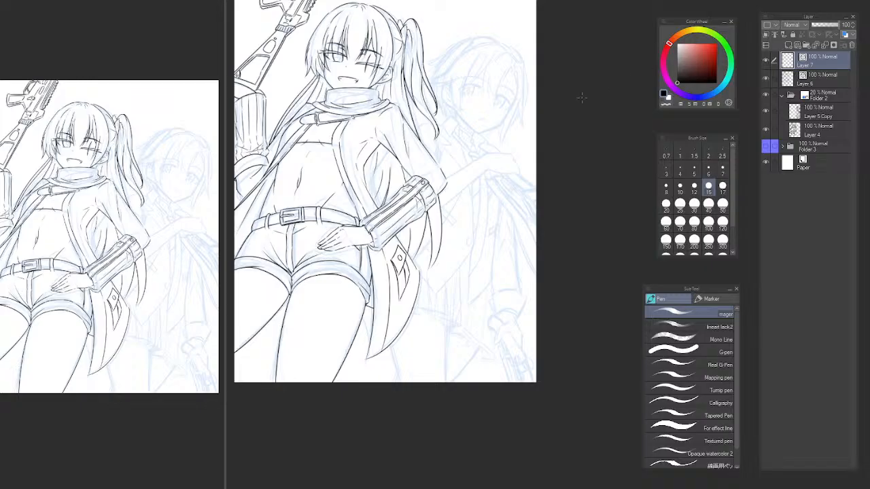
{"action": "left_click_drag", "start_coordinate": [510, 155], "coordinate": [536, 224]}
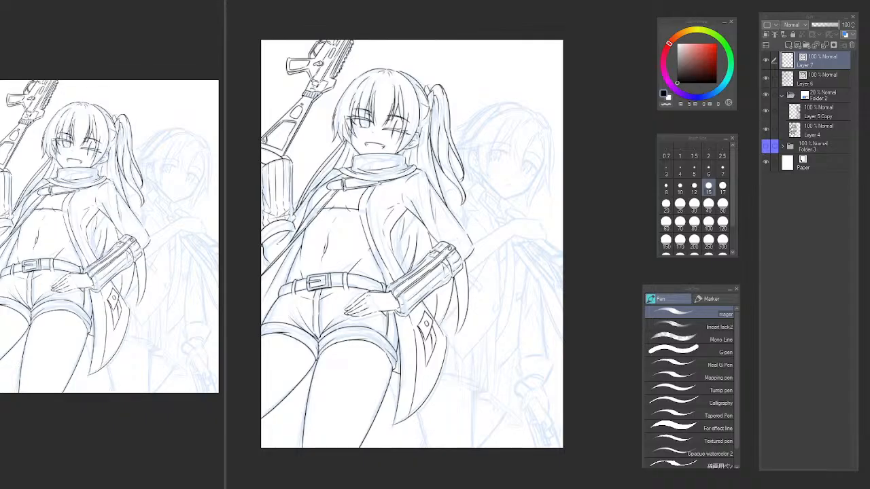
{"action": "left_click_drag", "start_coordinate": [698, 12], "coordinate": [689, 7]}
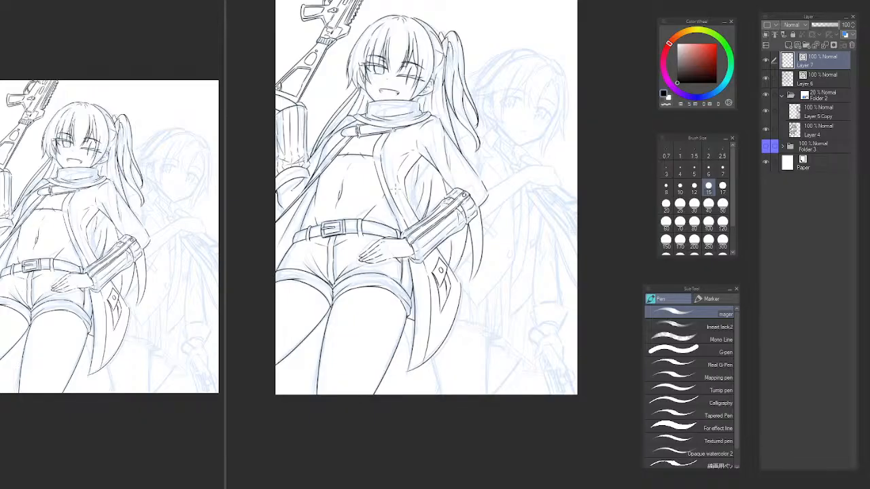
Bring up the finished colour illustrations and examine the orange-haired girl's line work on the thighs, jacket hem and sleeve folds.
{"action": "key", "text": "alt+Tab"}
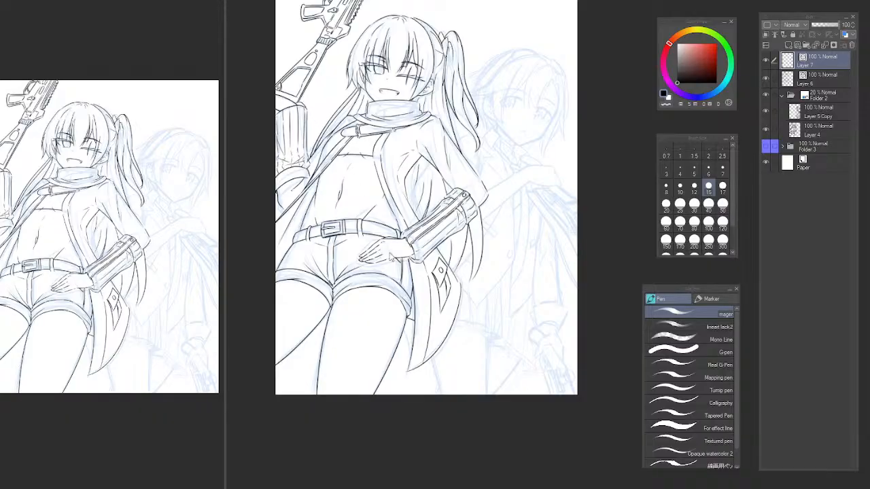
{"action": "left_click", "coordinate": [260, 2]}
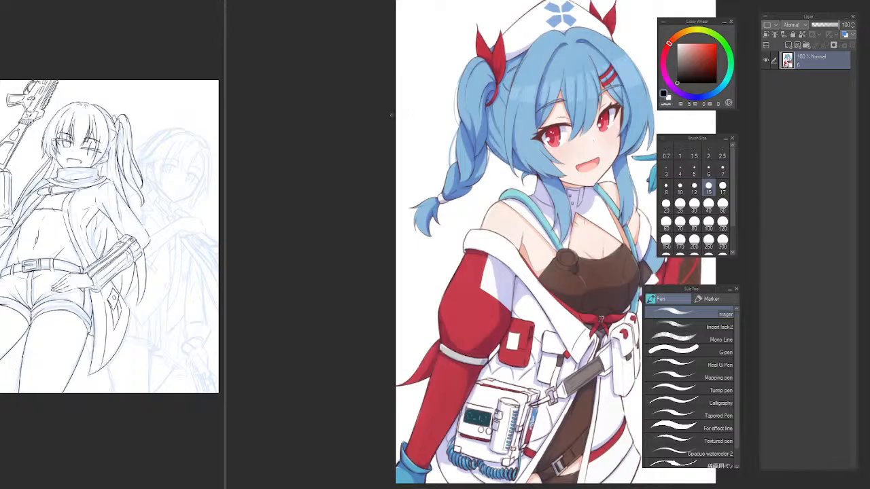
{"action": "left_click_drag", "start_coordinate": [723, 6], "coordinate": [735, 9]}
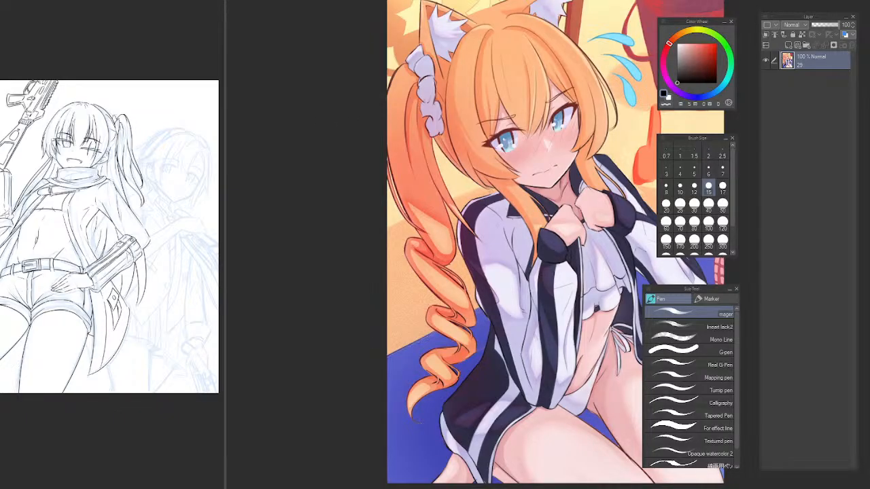
{"action": "left_click_drag", "start_coordinate": [838, 13], "coordinate": [708, 5]}
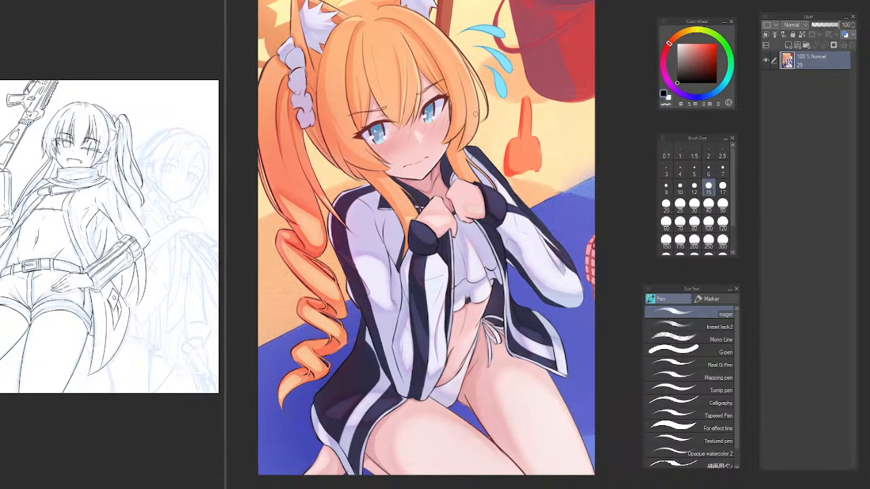
{"action": "scroll", "coordinate": [529, 440], "scroll_direction": "up", "scroll_amount": 10}
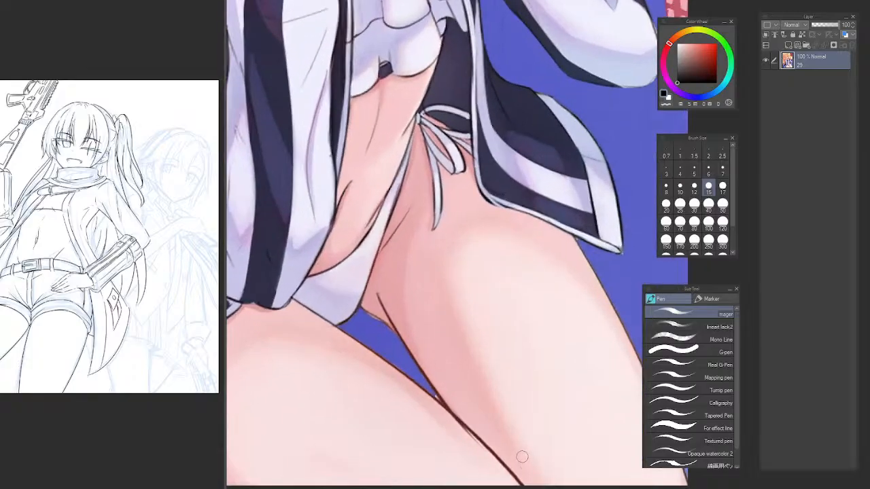
{"action": "scroll", "coordinate": [422, 258], "scroll_direction": "up", "scroll_amount": 1}
{"action": "scroll", "coordinate": [423, 246], "scroll_direction": "down", "scroll_amount": 3}
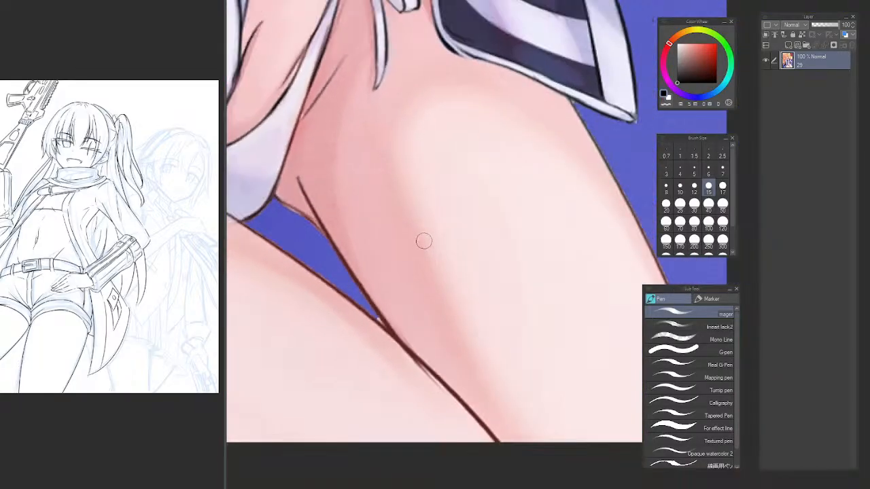
{"action": "left_click_drag", "start_coordinate": [507, 195], "coordinate": [551, 229]}
{"action": "left_click_drag", "start_coordinate": [704, 5], "coordinate": [802, 164]}
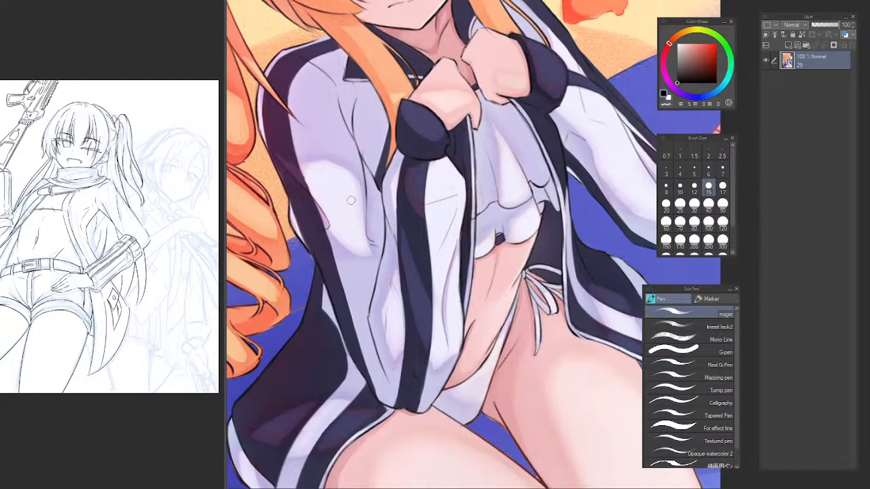
{"action": "scroll", "coordinate": [351, 201], "scroll_direction": "up", "scroll_amount": 1}
{"action": "scroll", "coordinate": [538, 160], "scroll_direction": "down", "scroll_amount": 2}
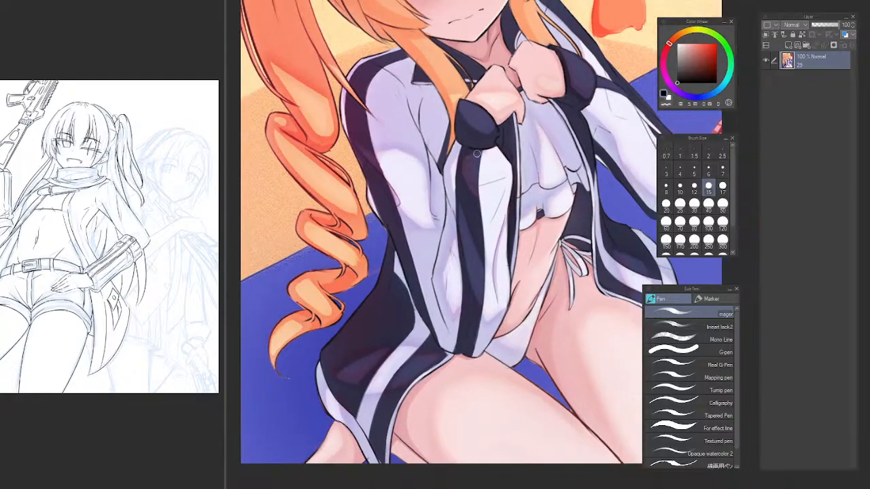
Examine the orange-haired girl's face, hands and outstretched elbow sleeve up close, and compare them with the whole illustration.
{"action": "mouse_move", "coordinate": [686, 10]}
{"action": "left_mouse_down"}
{"action": "mouse_move", "coordinate": [699, 64]}
{"action": "mouse_move", "coordinate": [687, 105]}
{"action": "mouse_move", "coordinate": [672, 113]}
{"action": "left_mouse_up"}
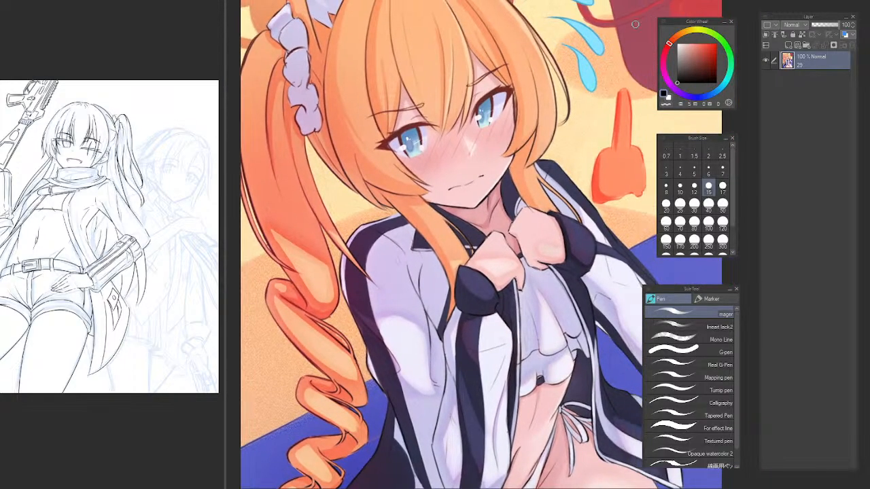
{"action": "left_click_drag", "start_coordinate": [700, 4], "coordinate": [640, 70]}
{"action": "left_click_drag", "start_coordinate": [435, 354], "coordinate": [425, 272]}
{"action": "scroll", "coordinate": [511, 88], "scroll_direction": "down", "scroll_amount": 1}
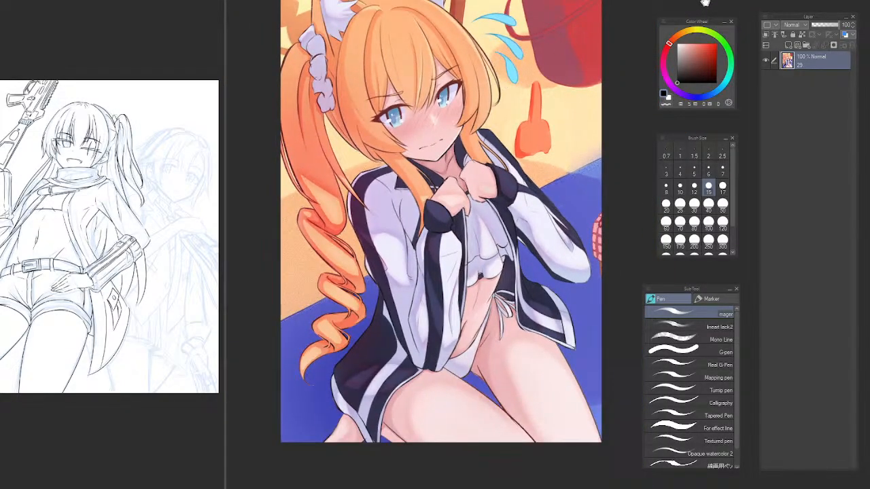
{"action": "mouse_move", "coordinate": [705, 2]}
{"action": "left_mouse_down"}
{"action": "mouse_move", "coordinate": [711, 57]}
{"action": "mouse_move", "coordinate": [707, 0]}
{"action": "left_mouse_up"}
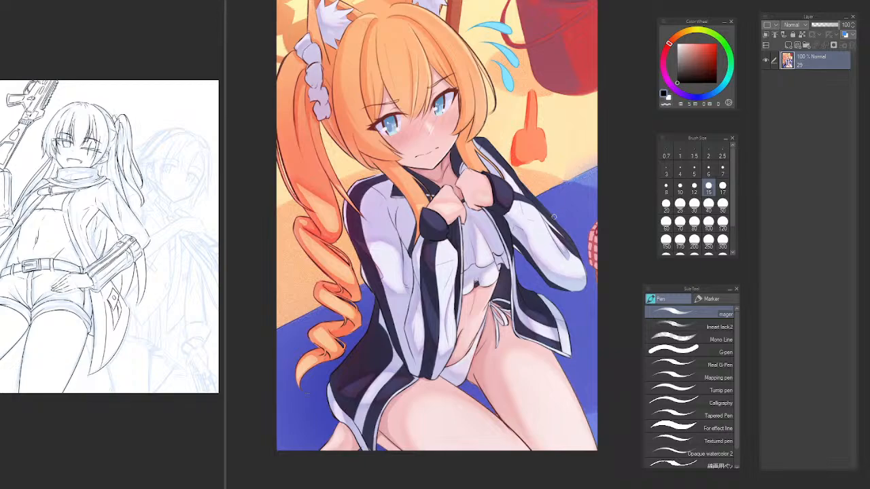
{"action": "scroll", "coordinate": [578, 193], "scroll_direction": "up", "scroll_amount": 5}
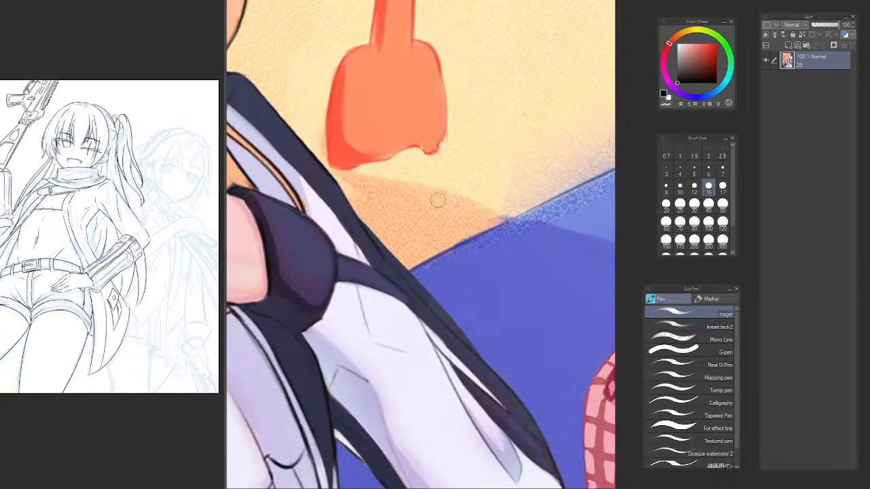
{"action": "scroll", "coordinate": [424, 165], "scroll_direction": "down", "scroll_amount": 5}
{"action": "scroll", "coordinate": [478, 79], "scroll_direction": "up", "scroll_amount": 5}
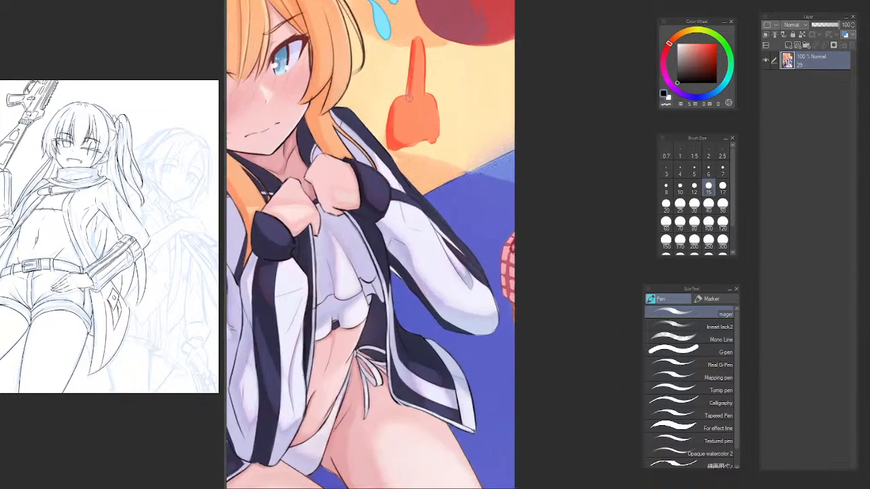
{"action": "left_click_drag", "start_coordinate": [687, 15], "coordinate": [660, 118]}
{"action": "scroll", "coordinate": [698, 4], "scroll_direction": "down", "scroll_amount": 5}
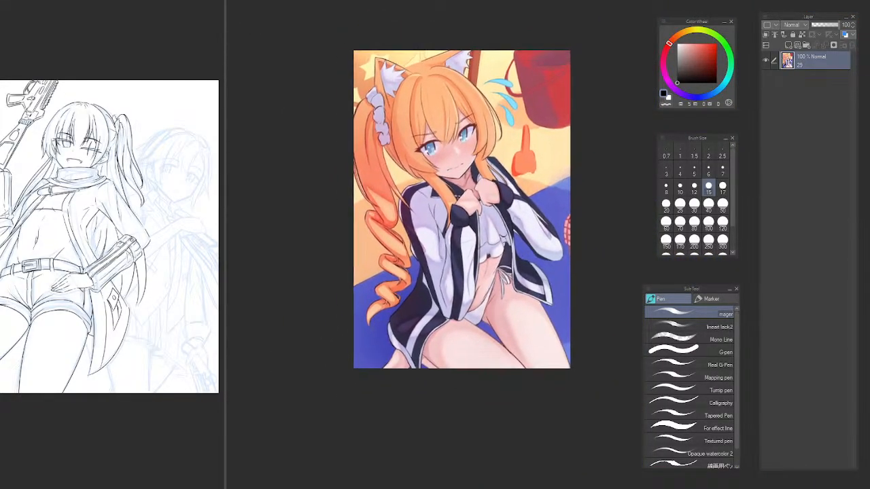
{"action": "scroll", "coordinate": [551, 131], "scroll_direction": "up", "scroll_amount": 1}
{"action": "scroll", "coordinate": [551, 131], "scroll_direction": "up", "scroll_amount": 2}
{"action": "scroll", "coordinate": [540, 129], "scroll_direction": "down", "scroll_amount": 1}
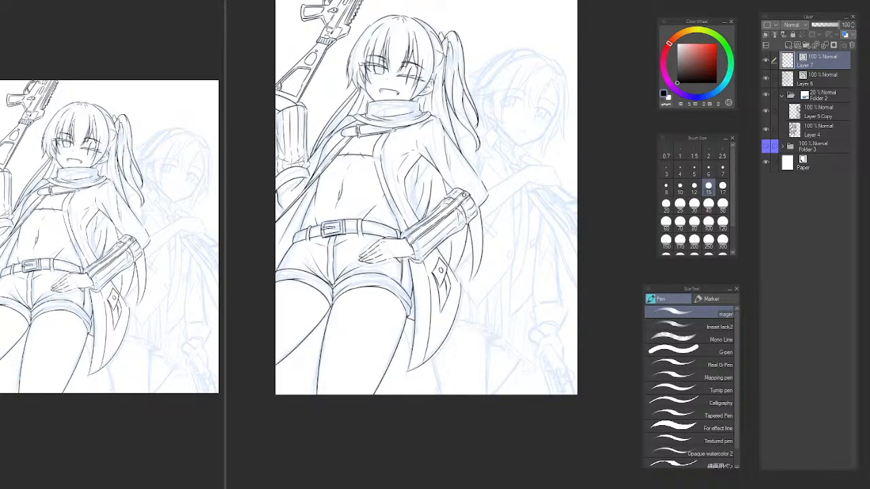
{"action": "left_click_drag", "start_coordinate": [422, 217], "coordinate": [436, 257]}
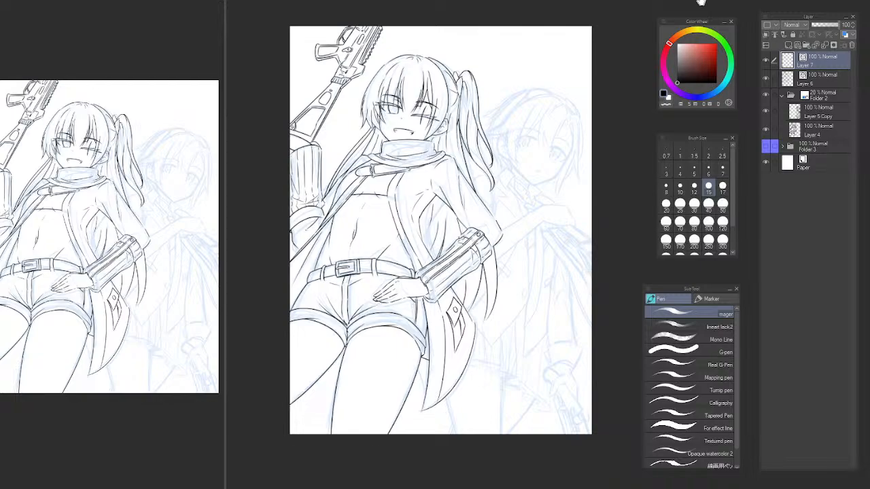
{"action": "left_click_drag", "start_coordinate": [714, 2], "coordinate": [702, 2]}
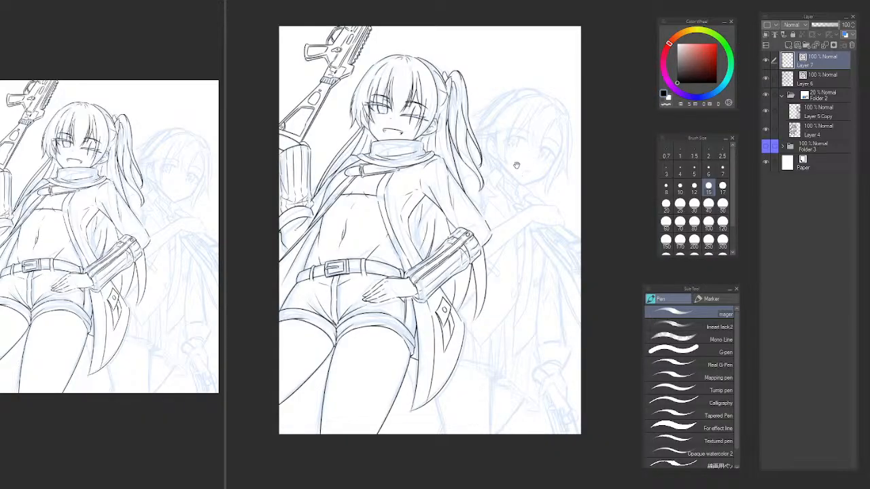
Check what Layer 7 holds by hiding it and showing it again, keeping it as the active layer.
{"action": "mouse_move", "coordinate": [517, 166]}
{"action": "left_mouse_down"}
{"action": "mouse_move", "coordinate": [513, 134]}
{"action": "mouse_move", "coordinate": [521, 133]}
{"action": "mouse_move", "coordinate": [505, 153]}
{"action": "left_mouse_up"}
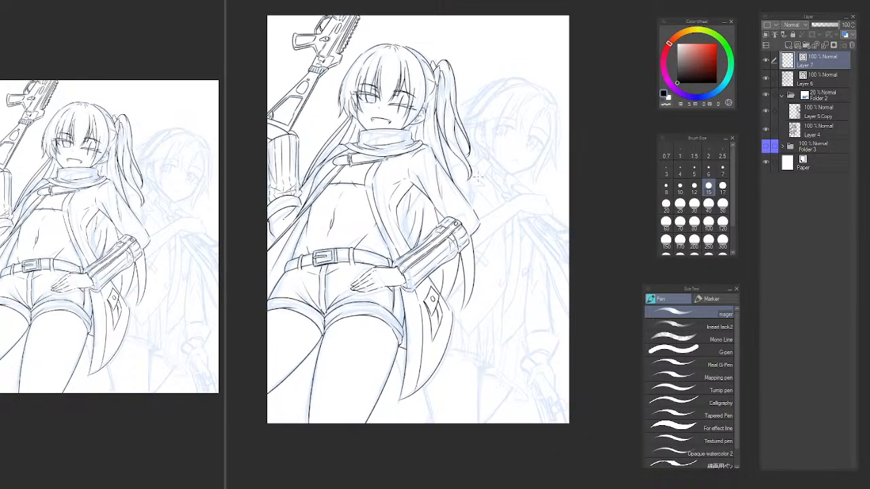
{"action": "key", "text": "b"}
{"action": "key", "text": "p"}
{"action": "key", "text": "alt+bracketleft"}
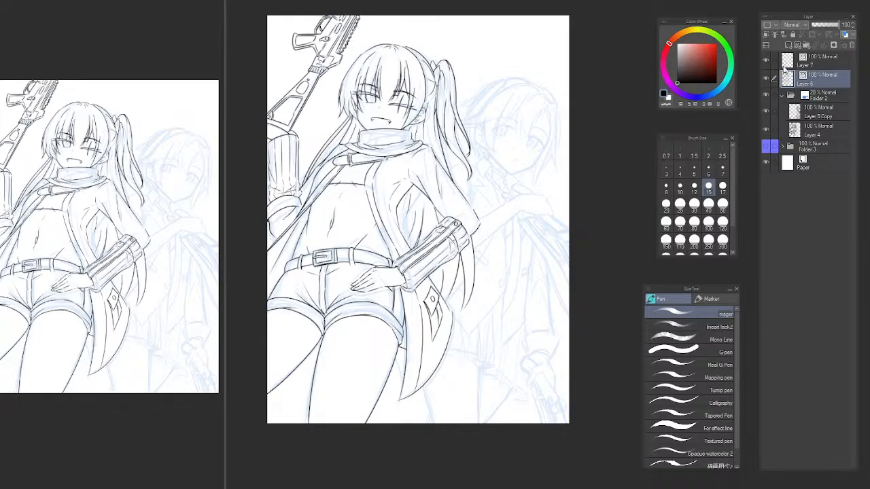
{"action": "left_click", "coordinate": [817, 62]}
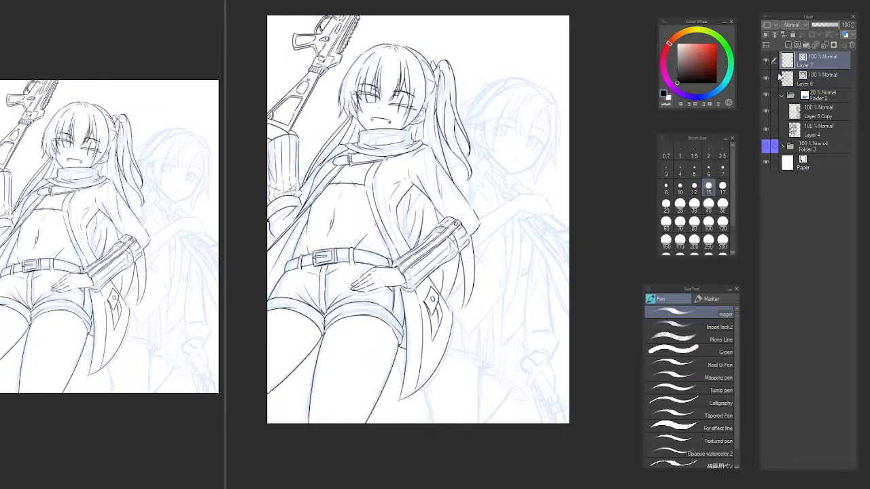
{"action": "left_click", "coordinate": [765, 60]}
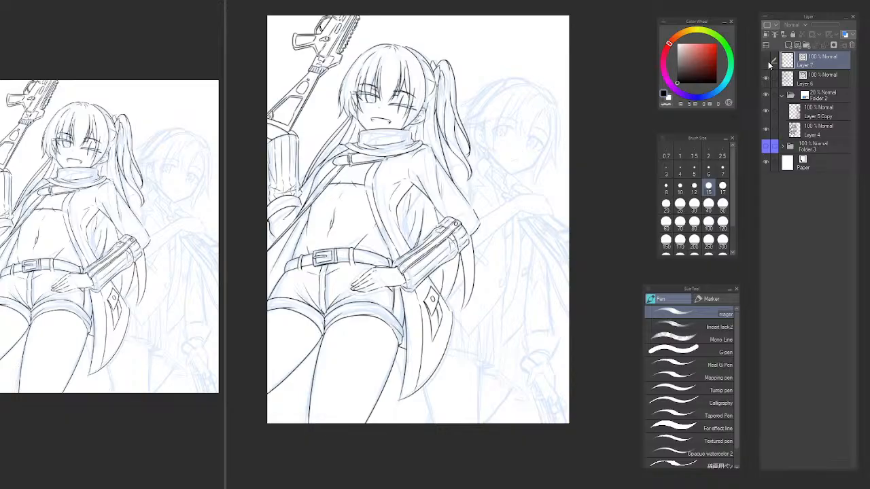
{"action": "left_click", "coordinate": [767, 61]}
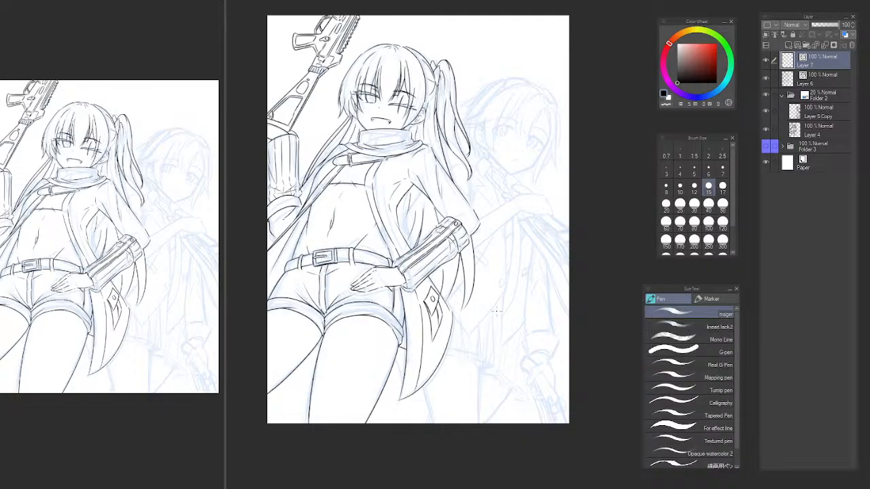
Hide the rough sketch of the already inked character inside Folder 2 and collapse the folder.
{"action": "left_click", "coordinate": [765, 110]}
{"action": "left_click", "coordinate": [766, 129]}
{"action": "left_click", "coordinate": [782, 95]}
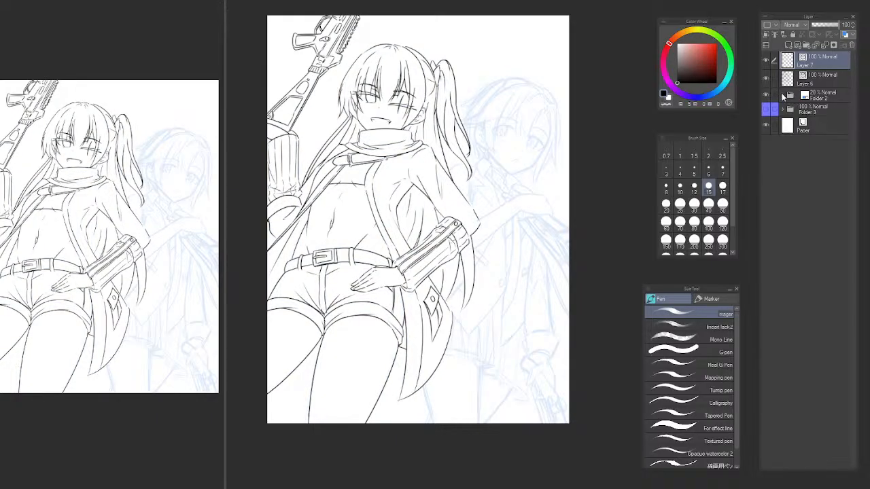
Apply the blue layer color to the line art on Layer 6 and make Layer 7 the active layer.
{"action": "left_click", "coordinate": [827, 76]}
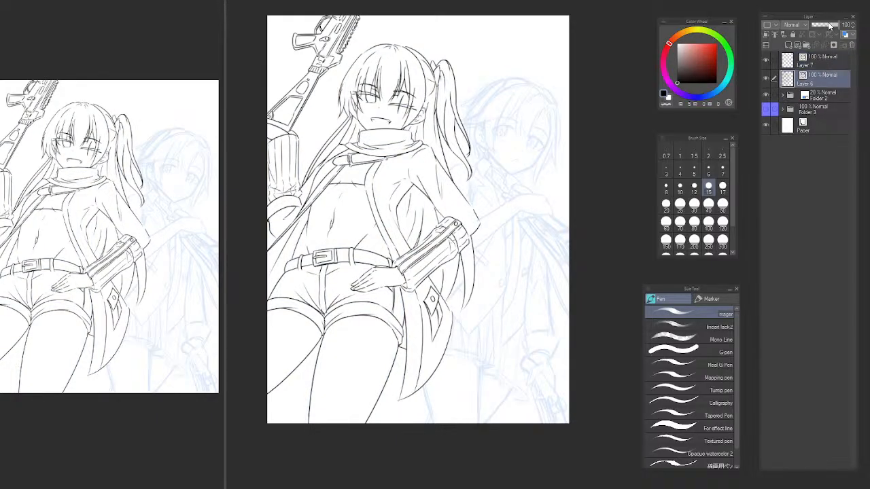
{"action": "mouse_move", "coordinate": [832, 25]}
{"action": "left_mouse_down"}
{"action": "mouse_move", "coordinate": [821, 31]}
{"action": "mouse_move", "coordinate": [841, 26]}
{"action": "left_mouse_up"}
{"action": "left_click", "coordinate": [845, 35]}
{"action": "left_click_drag", "start_coordinate": [499, 181], "coordinate": [459, 151]}
{"action": "left_click", "coordinate": [819, 63]}
Ink the upper cheek line of the second character on Layer 7, starting beside the outer corner of the eye.
{"action": "scroll", "coordinate": [473, 95], "scroll_direction": "up", "scroll_amount": 4}
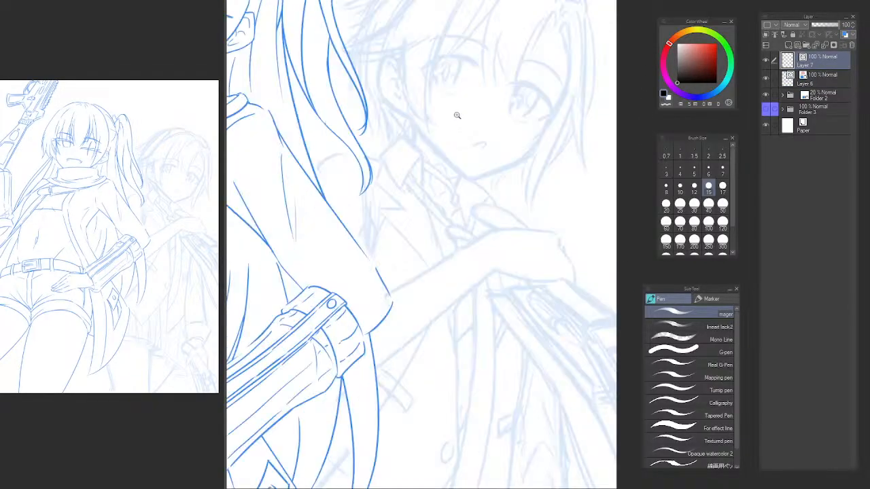
{"action": "left_click_drag", "start_coordinate": [486, 96], "coordinate": [435, 226]}
{"action": "key", "text": "h"}
{"action": "mouse_move", "coordinate": [559, 210]}
{"action": "left_mouse_down"}
{"action": "mouse_move", "coordinate": [275, 237]}
{"action": "mouse_move", "coordinate": [341, 300]}
{"action": "left_mouse_up"}
{"action": "left_click", "coordinate": [354, 245], "text": "ctrl"}
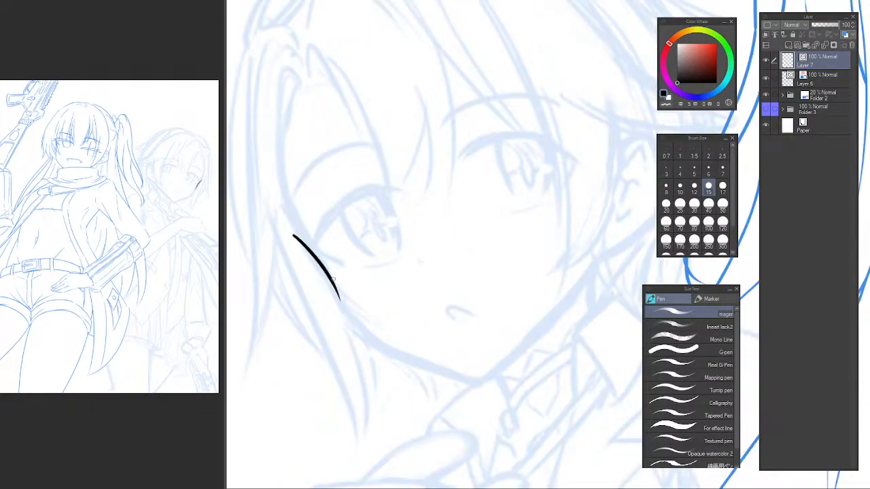
{"action": "key", "text": "ctrl+z"}
{"action": "left_click_drag", "start_coordinate": [298, 235], "coordinate": [383, 351]}
{"action": "key", "text": "ctrl+z"}
Continue the cheek line in one curved stroke around the lower cheek toward the chin.
{"action": "mouse_move", "coordinate": [348, 309]}
{"action": "left_mouse_down"}
{"action": "mouse_move", "coordinate": [399, 356]}
{"action": "mouse_move", "coordinate": [471, 374]}
{"action": "left_mouse_up"}
{"action": "key", "text": "ctrl+z"}
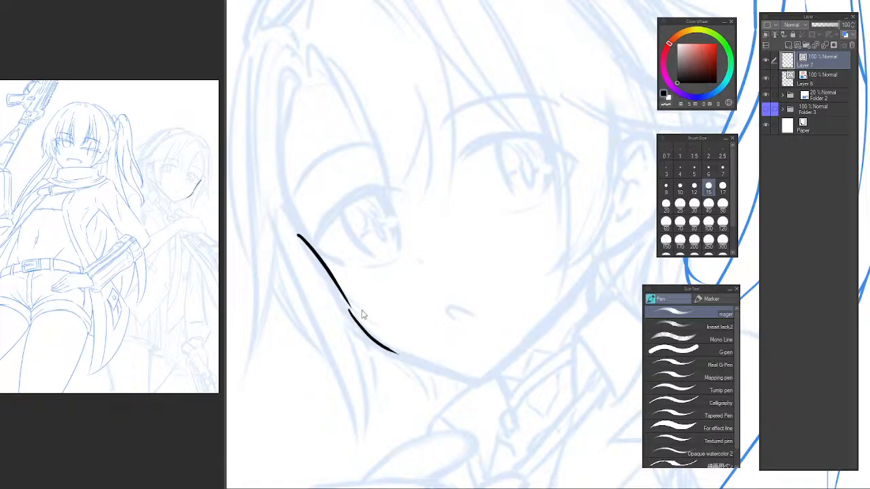
{"action": "key", "text": "ctrl+z"}
{"action": "left_click_drag", "start_coordinate": [348, 305], "coordinate": [445, 365]}
{"action": "key", "text": "ctrl+z"}
{"action": "mouse_move", "coordinate": [348, 304]}
{"action": "left_mouse_down"}
{"action": "mouse_move", "coordinate": [397, 357]}
{"action": "mouse_move", "coordinate": [472, 380]}
{"action": "left_mouse_up"}
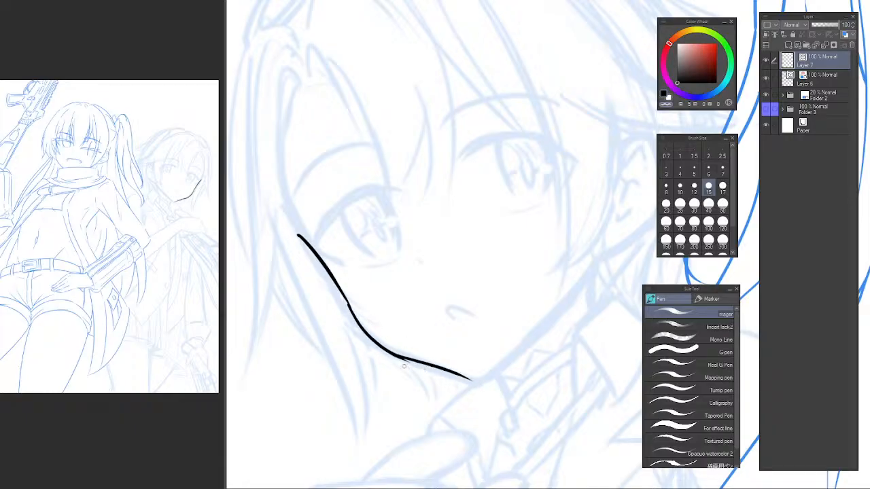
Redraw the last stretch of the cheek line as a thicker stroke that runs into the chin.
{"action": "key", "text": "c"}
{"action": "left_click_drag", "start_coordinate": [394, 359], "coordinate": [468, 377]}
{"action": "key", "text": "ctrl+z"}
{"action": "key", "text": "c"}
{"action": "key", "text": "c"}
{"action": "key", "text": "ctrl+z"}
{"action": "key", "text": "ctrl+z"}
Finish the chin tip and ink the long jaw line from the chin toward the ear, tapering at its end.
{"action": "key", "text": "ctrl+z"}
{"action": "left_click_drag", "start_coordinate": [393, 354], "coordinate": [456, 374]}
{"action": "key", "text": "c"}
{"action": "left_click_drag", "start_coordinate": [461, 378], "coordinate": [480, 379]}
{"action": "key", "text": "ctrl+z"}
{"action": "mouse_move", "coordinate": [479, 335]}
{"action": "left_mouse_down"}
{"action": "mouse_move", "coordinate": [385, 270]}
{"action": "mouse_move", "coordinate": [375, 228]}
{"action": "left_mouse_up"}
{"action": "key", "text": "c"}
{"action": "left_click_drag", "start_coordinate": [396, 292], "coordinate": [406, 309]}
{"action": "key", "text": "ctrl+z"}
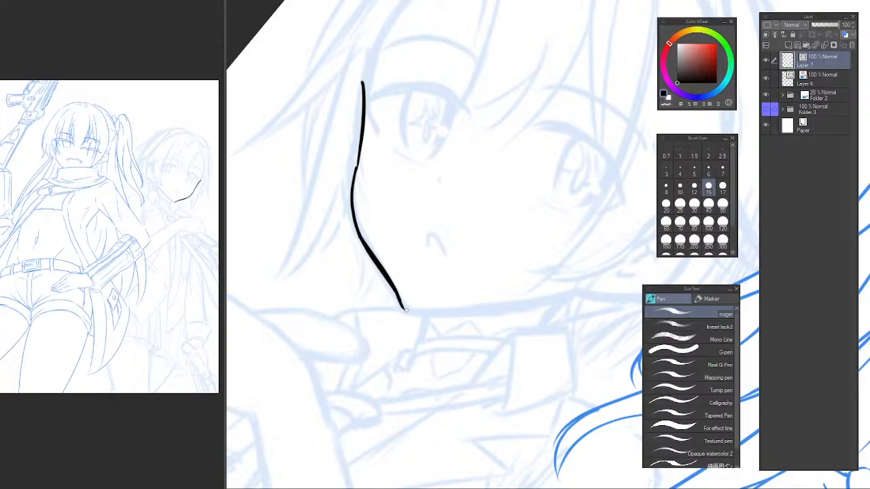
{"action": "key", "text": "ctrl+z"}
{"action": "left_click_drag", "start_coordinate": [408, 310], "coordinate": [581, 284]}
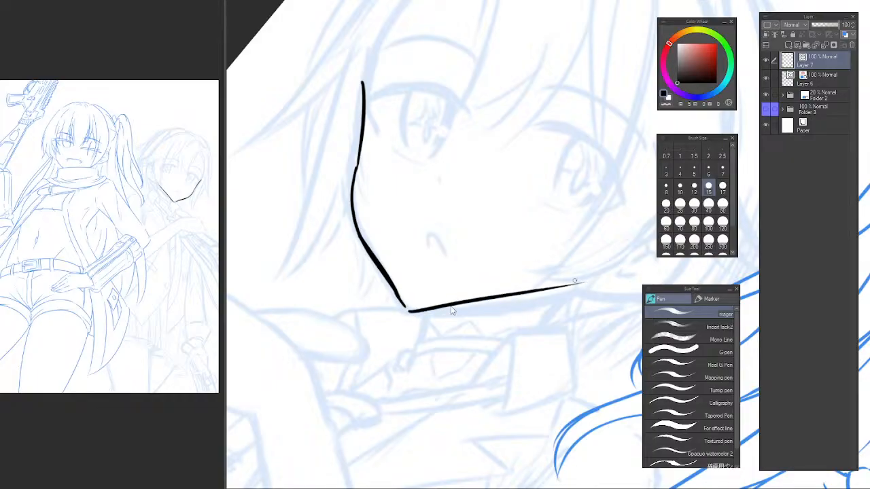
{"action": "key", "text": "ctrl+z"}
{"action": "left_click_drag", "start_coordinate": [407, 310], "coordinate": [583, 297]}
{"action": "key", "text": "ctrl+z"}
{"action": "left_click_drag", "start_coordinate": [408, 308], "coordinate": [616, 283]}
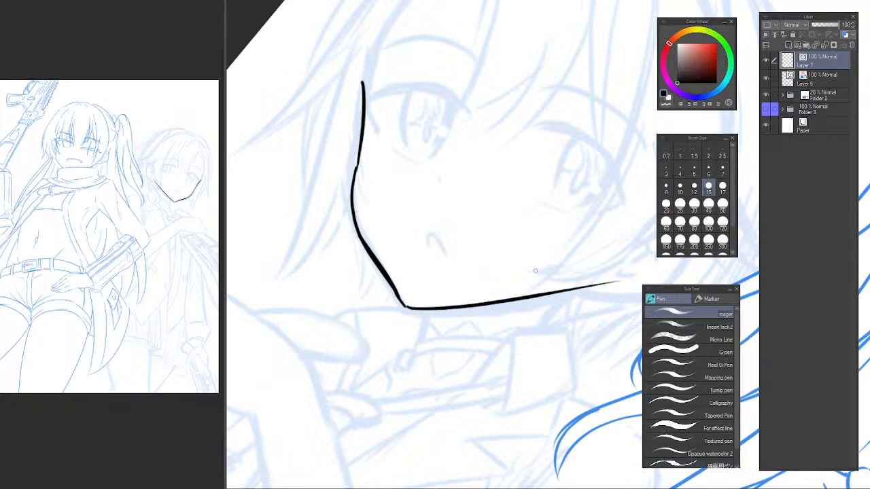
Lasso the jaw line between the ear and the chin, transform it slightly inward, and deselect it.
{"action": "key", "text": "h"}
{"action": "mouse_move", "coordinate": [517, 285]}
{"action": "left_mouse_down"}
{"action": "mouse_move", "coordinate": [272, 254]}
{"action": "mouse_move", "coordinate": [323, 177]}
{"action": "mouse_move", "coordinate": [399, 136]}
{"action": "mouse_move", "coordinate": [437, 246]}
{"action": "mouse_move", "coordinate": [420, 225]}
{"action": "left_mouse_up"}
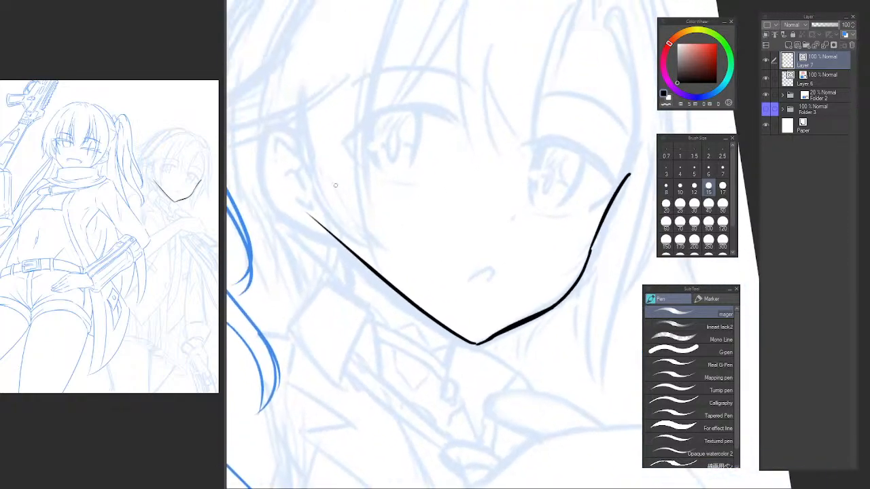
{"action": "key", "text": "m"}
{"action": "mouse_move", "coordinate": [333, 163]}
{"action": "left_mouse_down"}
{"action": "mouse_move", "coordinate": [380, 338]}
{"action": "mouse_move", "coordinate": [473, 364]}
{"action": "mouse_move", "coordinate": [484, 305]}
{"action": "left_mouse_up"}
{"action": "key", "text": "ctrl+t"}
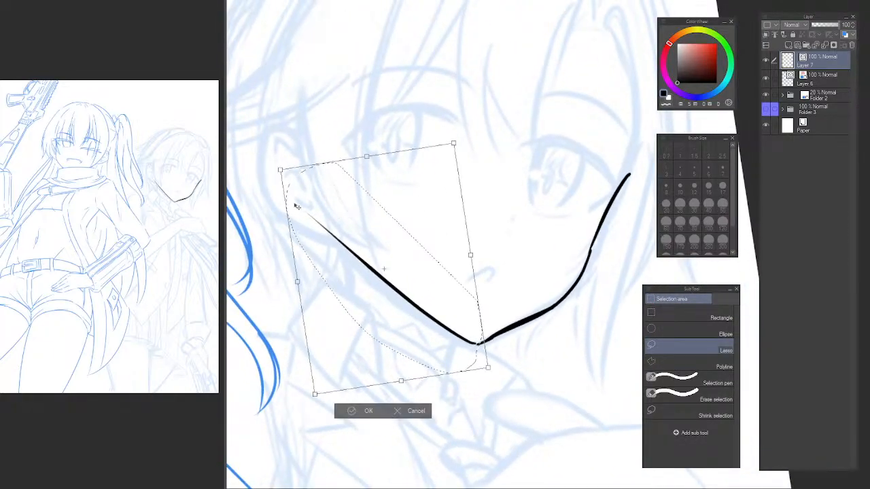
{"action": "left_click_drag", "start_coordinate": [281, 170], "coordinate": [294, 190]}
{"action": "key", "text": "Return"}
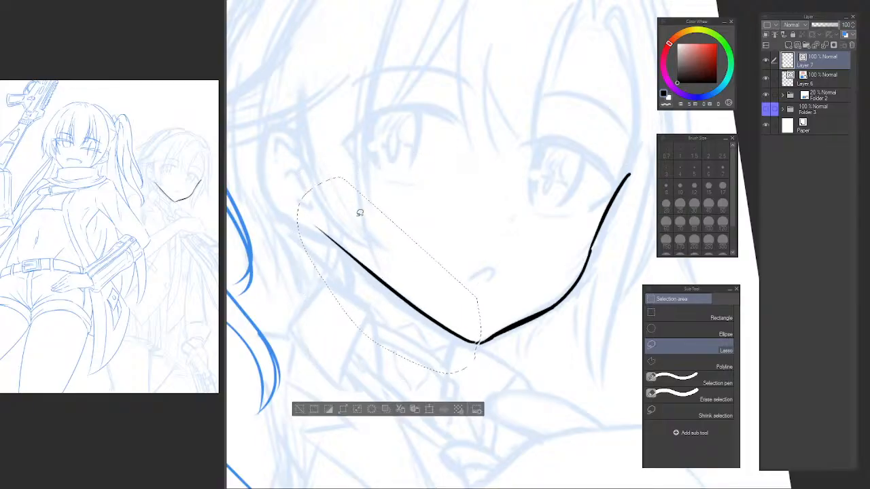
{"action": "key", "text": "ctrl+d"}
Erase the overlapping line ends at the chin tip with the Vector eraser.
{"action": "key", "text": "p"}
{"action": "key", "text": "h"}
{"action": "left_click_drag", "start_coordinate": [422, 265], "coordinate": [203, 231]}
{"action": "scroll", "coordinate": [394, 318], "scroll_direction": "up", "scroll_amount": 3}
{"action": "key", "text": "e"}
{"action": "left_click", "coordinate": [402, 295]}
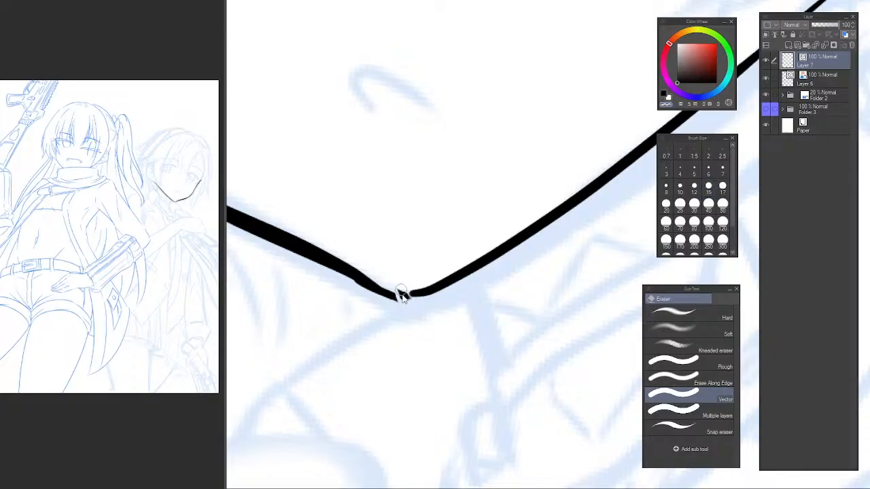
{"action": "left_click_drag", "start_coordinate": [382, 291], "coordinate": [442, 367]}
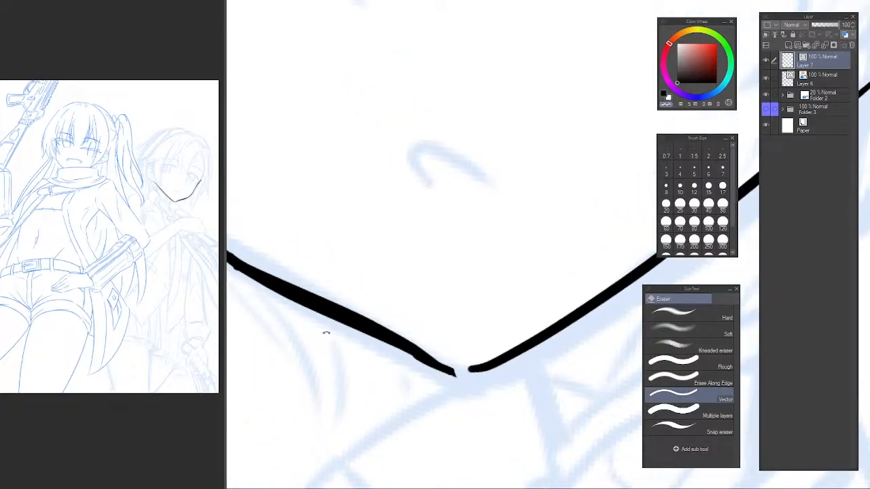
{"action": "left_click_drag", "start_coordinate": [326, 332], "coordinate": [318, 227]}
{"action": "mouse_move", "coordinate": [374, 272]}
{"action": "left_mouse_down"}
{"action": "mouse_move", "coordinate": [391, 318]}
{"action": "mouse_move", "coordinate": [412, 339]}
{"action": "left_mouse_up"}
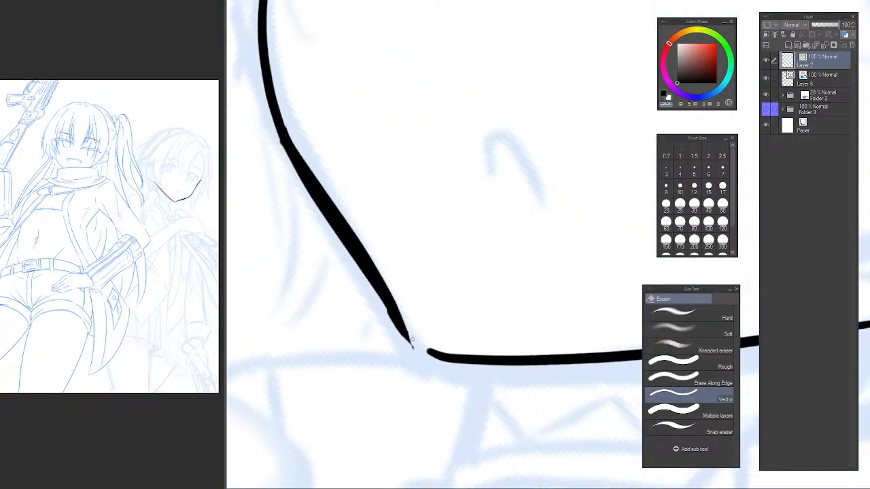
Redraw the tapered stroke at the chin tip so the cheek line joins the jaw line in a smooth corner.
{"action": "key", "text": "p"}
{"action": "mouse_move", "coordinate": [378, 304]}
{"action": "left_mouse_down"}
{"action": "mouse_move", "coordinate": [409, 352]}
{"action": "mouse_move", "coordinate": [408, 340]}
{"action": "left_mouse_up"}
{"action": "key", "text": "ctrl+z"}
{"action": "key", "text": "c"}
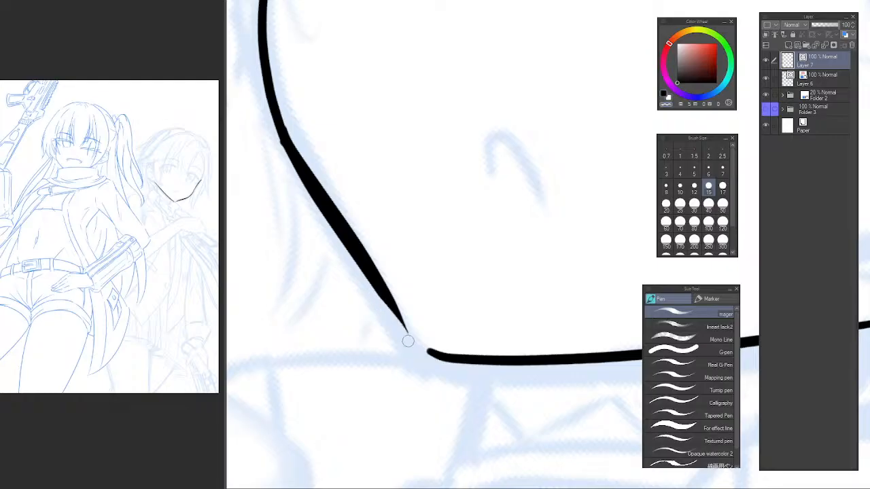
{"action": "key", "text": "ctrl+z"}
{"action": "left_click_drag", "start_coordinate": [370, 292], "coordinate": [416, 352]}
{"action": "key", "text": "ctrl+z"}
{"action": "key", "text": "c"}
{"action": "left_click_drag", "start_coordinate": [382, 288], "coordinate": [424, 347]}
{"action": "key", "text": "ctrl+z"}
{"action": "key", "text": "ctrl+z"}
{"action": "left_click_drag", "start_coordinate": [392, 304], "coordinate": [417, 341]}
{"action": "key", "text": "ctrl+z"}
{"action": "left_click_drag", "start_coordinate": [396, 312], "coordinate": [437, 352]}
{"action": "scroll", "coordinate": [479, 310], "scroll_direction": "down", "scroll_amount": 5}
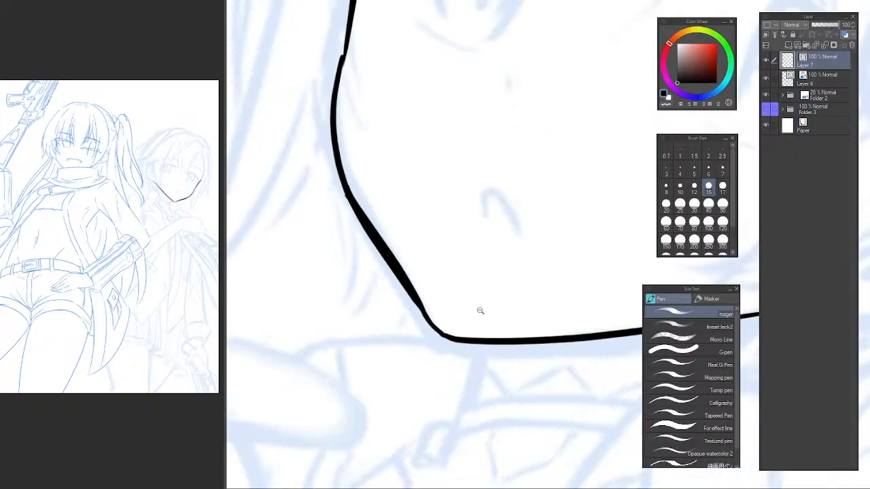
Lasso the upper cheek line beside the eye and transform it to adjust its angle and length.
{"action": "scroll", "coordinate": [380, 195], "scroll_direction": "up", "scroll_amount": 6}
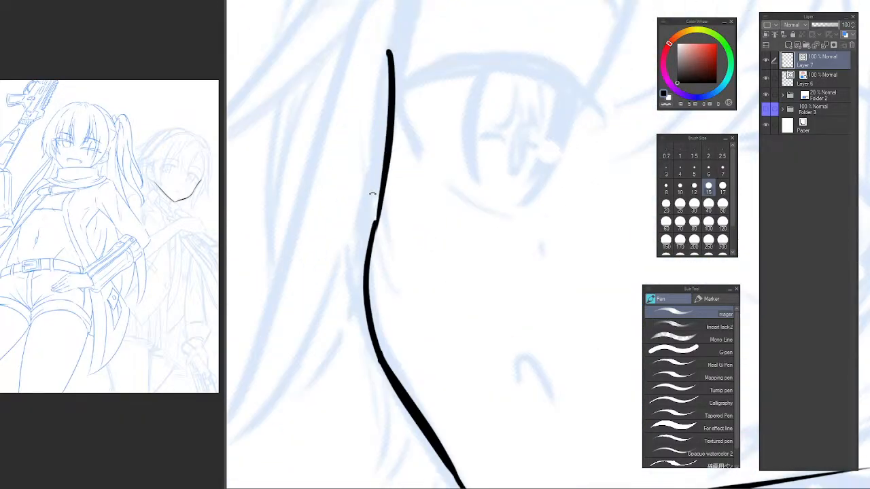
{"action": "mouse_move", "coordinate": [379, 263]}
{"action": "left_mouse_down"}
{"action": "mouse_move", "coordinate": [396, 220]}
{"action": "mouse_move", "coordinate": [364, 257]}
{"action": "mouse_move", "coordinate": [405, 170]}
{"action": "mouse_move", "coordinate": [461, 272]}
{"action": "mouse_move", "coordinate": [407, 178]}
{"action": "left_mouse_up"}
{"action": "scroll", "coordinate": [439, 197], "scroll_direction": "down", "scroll_amount": 3}
{"action": "scroll", "coordinate": [425, 163], "scroll_direction": "up", "scroll_amount": 2}
{"action": "key", "text": "m"}
{"action": "key", "text": "ctrl+t"}
{"action": "mouse_move", "coordinate": [423, 140]}
{"action": "left_mouse_down"}
{"action": "mouse_move", "coordinate": [445, 113]}
{"action": "mouse_move", "coordinate": [431, 106]}
{"action": "left_mouse_up"}
{"action": "left_click_drag", "start_coordinate": [416, 198], "coordinate": [416, 189]}
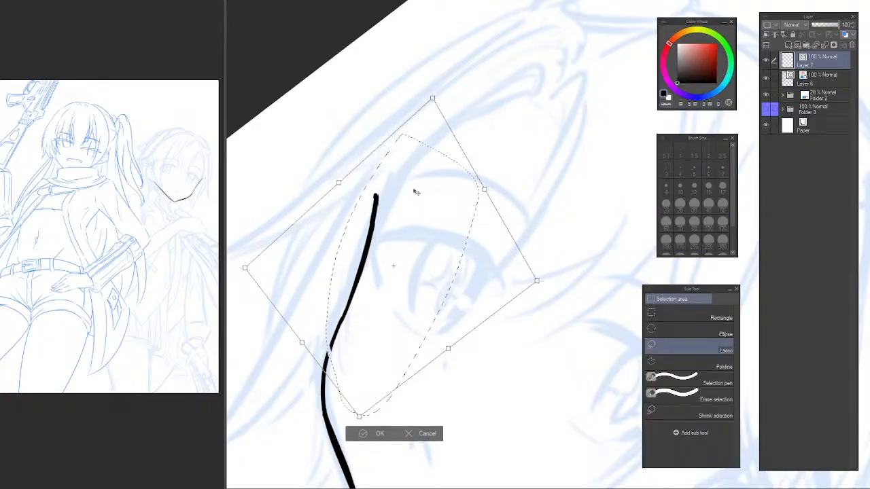
{"action": "key", "text": "Return"}
{"action": "key", "text": "ctrl+d"}
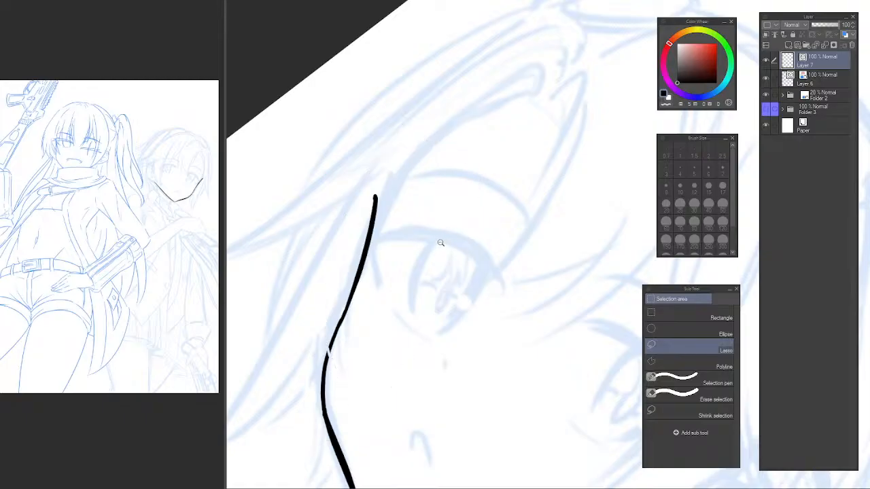
Lasso the face outline again, refine the fit of the jaw line with a transform, and deselect it.
{"action": "scroll", "coordinate": [452, 251], "scroll_direction": "down", "scroll_amount": 5}
{"action": "left_click_drag", "start_coordinate": [472, 303], "coordinate": [439, 207]}
{"action": "left_click_drag", "start_coordinate": [403, 246], "coordinate": [440, 312]}
{"action": "scroll", "coordinate": [440, 312], "scroll_direction": "up", "scroll_amount": 1}
{"action": "left_click_drag", "start_coordinate": [507, 308], "coordinate": [505, 251]}
{"action": "scroll", "coordinate": [456, 276], "scroll_direction": "up", "scroll_amount": 1}
{"action": "mouse_move", "coordinate": [539, 219]}
{"action": "left_mouse_down"}
{"action": "mouse_move", "coordinate": [445, 278]}
{"action": "mouse_move", "coordinate": [518, 272]}
{"action": "left_mouse_up"}
{"action": "key", "text": "ctrl+d"}
{"action": "left_click_drag", "start_coordinate": [557, 204], "coordinate": [359, 316]}
{"action": "mouse_move", "coordinate": [536, 214]}
{"action": "left_mouse_down"}
{"action": "mouse_move", "coordinate": [349, 307]}
{"action": "mouse_move", "coordinate": [353, 330]}
{"action": "mouse_move", "coordinate": [548, 219]}
{"action": "mouse_move", "coordinate": [509, 231]}
{"action": "left_mouse_up"}
{"action": "key", "text": "ctrl+t"}
{"action": "key", "text": "Return"}
{"action": "key", "text": "ctrl+d"}
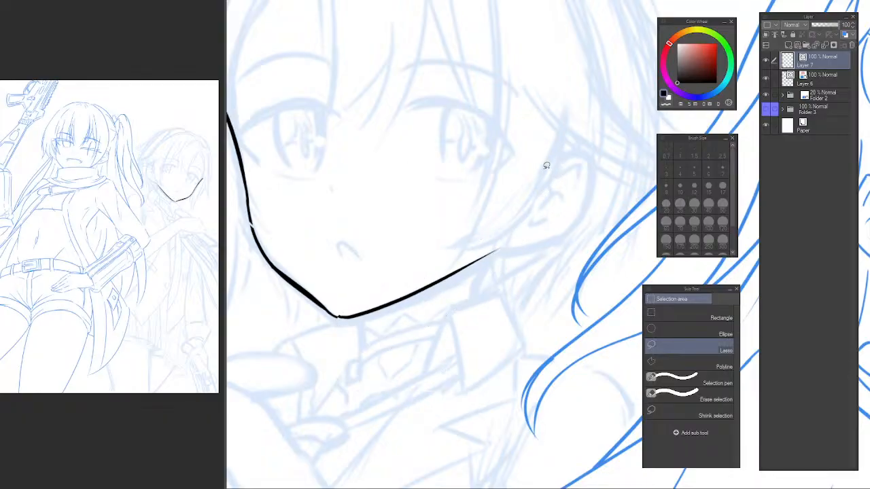
Ink the top curve and the upper outer edge of the ear with the pen.
{"action": "mouse_move", "coordinate": [546, 165]}
{"action": "left_mouse_down"}
{"action": "mouse_move", "coordinate": [504, 199]}
{"action": "mouse_move", "coordinate": [537, 189]}
{"action": "mouse_move", "coordinate": [543, 227]}
{"action": "left_mouse_up"}
{"action": "key", "text": "p"}
{"action": "key", "text": "ctrl+z"}
{"action": "mouse_move", "coordinate": [538, 189]}
{"action": "left_mouse_down"}
{"action": "mouse_move", "coordinate": [541, 239]}
{"action": "mouse_move", "coordinate": [530, 253]}
{"action": "mouse_move", "coordinate": [476, 279]}
{"action": "left_mouse_up"}
{"action": "key", "text": "ctrl+z"}
{"action": "mouse_move", "coordinate": [541, 238]}
{"action": "left_mouse_down"}
{"action": "mouse_move", "coordinate": [522, 259]}
{"action": "mouse_move", "coordinate": [455, 291]}
{"action": "left_mouse_up"}
{"action": "key", "text": "ctrl+z"}
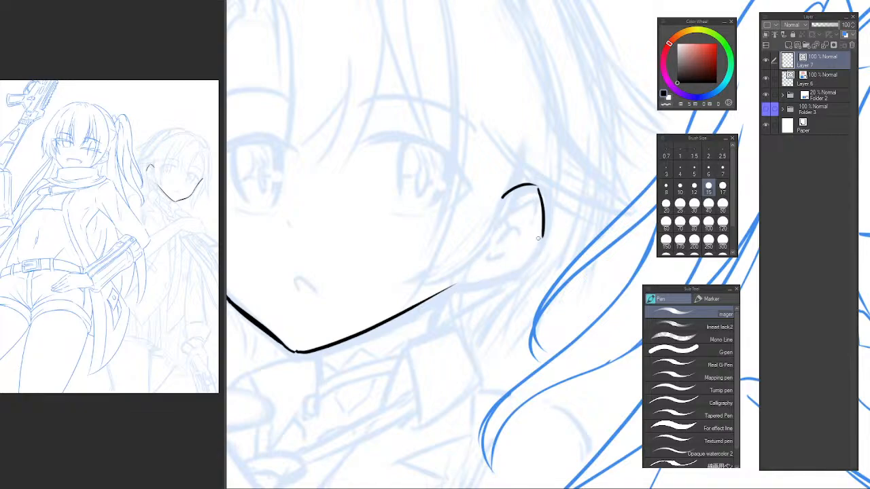
{"action": "mouse_move", "coordinate": [541, 238]}
{"action": "left_mouse_down"}
{"action": "mouse_move", "coordinate": [526, 254]}
{"action": "mouse_move", "coordinate": [457, 286]}
{"action": "left_mouse_up"}
{"action": "key", "text": "ctrl+z"}
{"action": "left_click_drag", "start_coordinate": [541, 238], "coordinate": [434, 295]}
{"action": "key", "text": "ctrl+z"}
{"action": "key", "text": "h"}
{"action": "mouse_move", "coordinate": [555, 225]}
{"action": "left_mouse_down"}
{"action": "mouse_move", "coordinate": [325, 264]}
{"action": "mouse_move", "coordinate": [324, 166]}
{"action": "mouse_move", "coordinate": [399, 278]}
{"action": "left_mouse_up"}
{"action": "scroll", "coordinate": [344, 161], "scroll_direction": "up", "scroll_amount": 1}
{"action": "key", "text": "ctrl+z"}
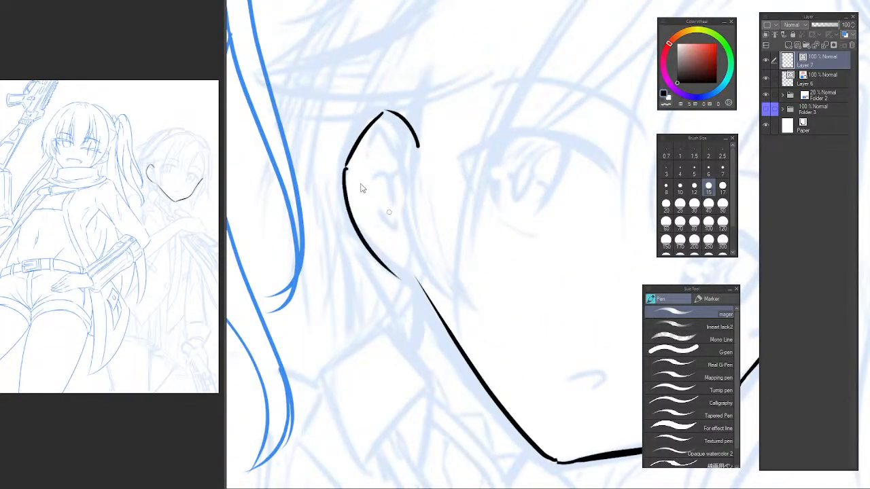
{"action": "key", "text": "ctrl+z"}
{"action": "mouse_move", "coordinate": [346, 165]}
{"action": "left_mouse_down"}
{"action": "mouse_move", "coordinate": [351, 211]}
{"action": "mouse_move", "coordinate": [346, 163]}
{"action": "mouse_move", "coordinate": [367, 235]}
{"action": "mouse_move", "coordinate": [422, 287]}
{"action": "left_mouse_up"}
{"action": "key", "text": "ctrl+z"}
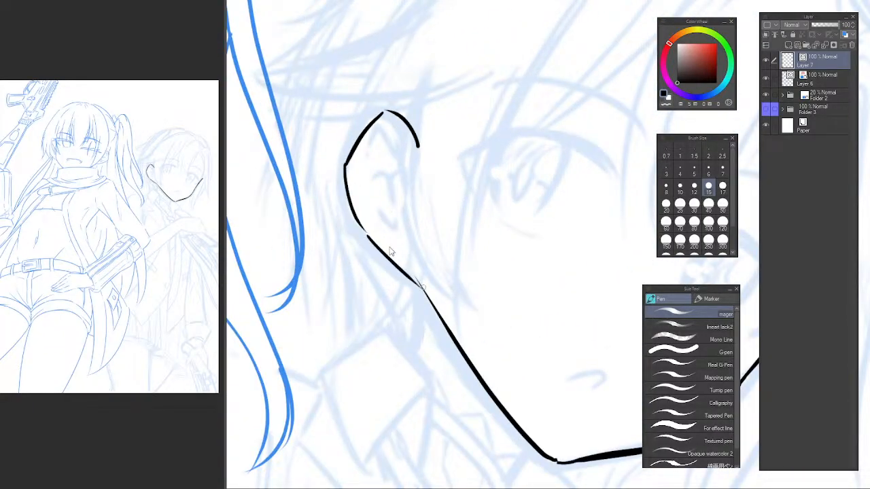
{"action": "key", "text": "ctrl+z"}
{"action": "key", "text": "ctrl+z"}
Ink the ear's lower outer edge in one stroke down to the earlobe and connect it to the jaw line.
{"action": "left_click_drag", "start_coordinate": [346, 167], "coordinate": [393, 263]}
{"action": "key", "text": "ctrl+z"}
{"action": "key", "text": "ctrl+z"}
{"action": "mouse_move", "coordinate": [345, 166]}
{"action": "left_mouse_down"}
{"action": "mouse_move", "coordinate": [387, 260]}
{"action": "mouse_move", "coordinate": [417, 291]}
{"action": "left_mouse_up"}
{"action": "key", "text": "ctrl+z"}
{"action": "left_click_drag", "start_coordinate": [344, 166], "coordinate": [415, 277]}
{"action": "key", "text": "ctrl+z"}
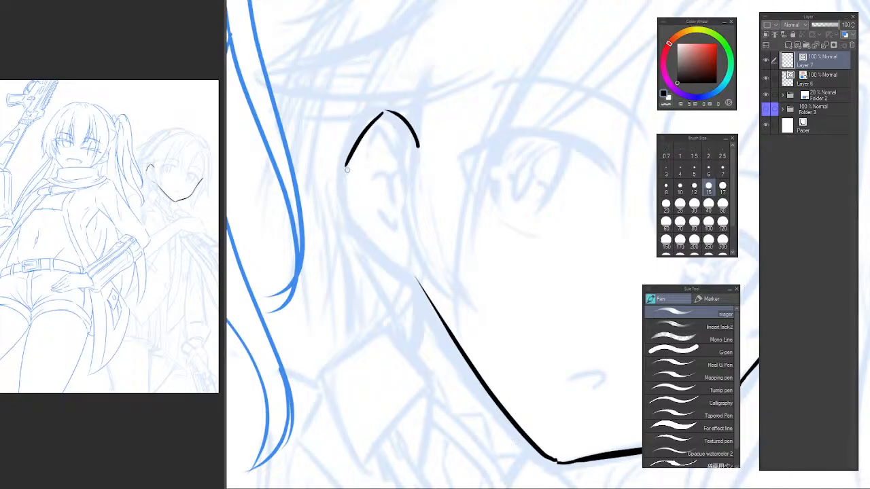
{"action": "left_click_drag", "start_coordinate": [346, 168], "coordinate": [444, 314]}
{"action": "key", "text": "ctrl+z"}
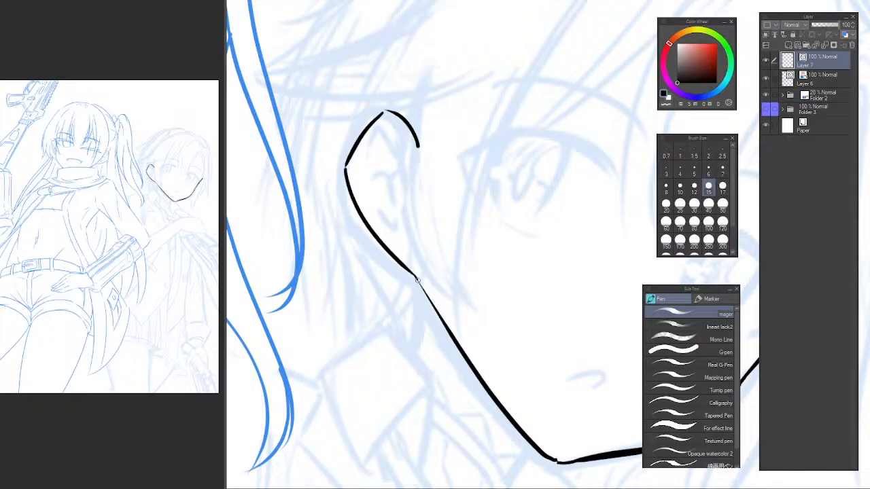
{"action": "left_click_drag", "start_coordinate": [415, 276], "coordinate": [432, 310]}
Ink the inner contour lines of the ear.
{"action": "key", "text": "ctrl+z"}
{"action": "left_click_drag", "start_coordinate": [416, 278], "coordinate": [438, 308]}
{"action": "left_click_drag", "start_coordinate": [389, 196], "coordinate": [409, 285]}
{"action": "scroll", "coordinate": [397, 232], "scroll_direction": "up", "scroll_amount": 1}
{"action": "mouse_move", "coordinate": [381, 254]}
{"action": "left_mouse_down"}
{"action": "mouse_move", "coordinate": [397, 229]}
{"action": "mouse_move", "coordinate": [432, 227]}
{"action": "mouse_move", "coordinate": [432, 314]}
{"action": "mouse_move", "coordinate": [400, 317]}
{"action": "left_mouse_up"}
{"action": "key", "text": "ctrl+z"}
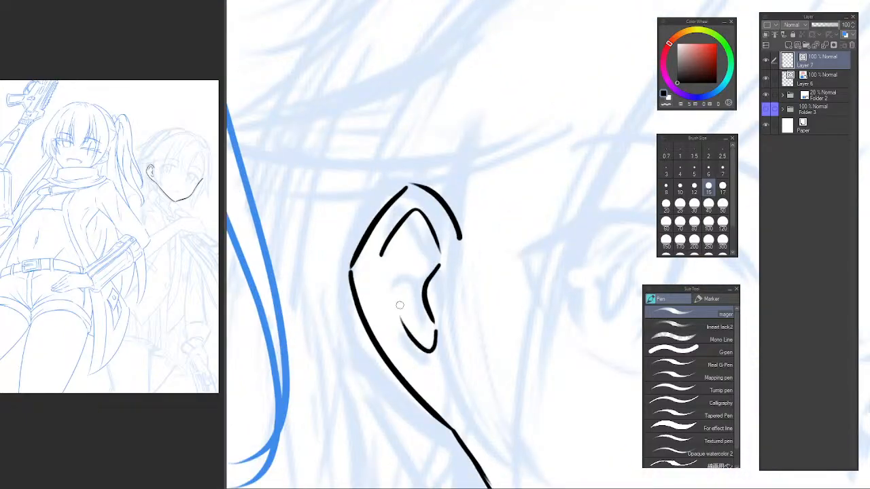
Check the face in mirrored view and ink the short front neck line below the chin.
{"action": "scroll", "coordinate": [423, 277], "scroll_direction": "down", "scroll_amount": 6}
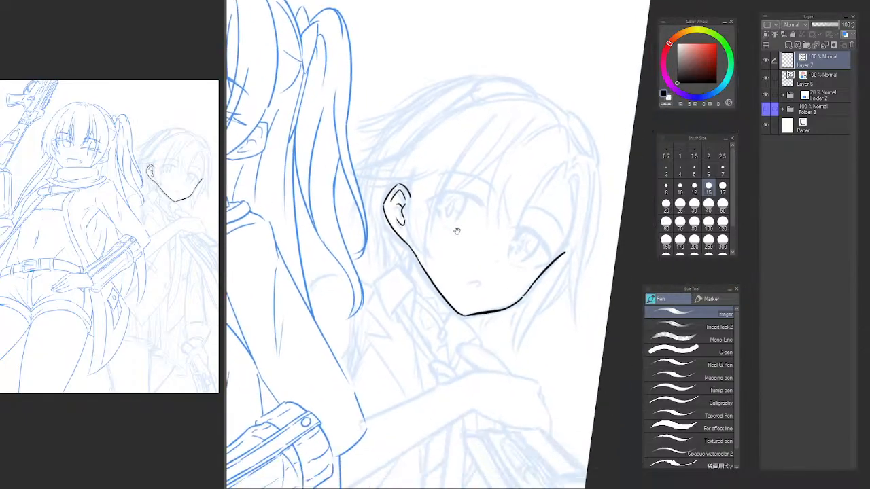
{"action": "key", "text": "ctrl+at"}
{"action": "key", "text": "h"}
{"action": "key", "text": "h"}
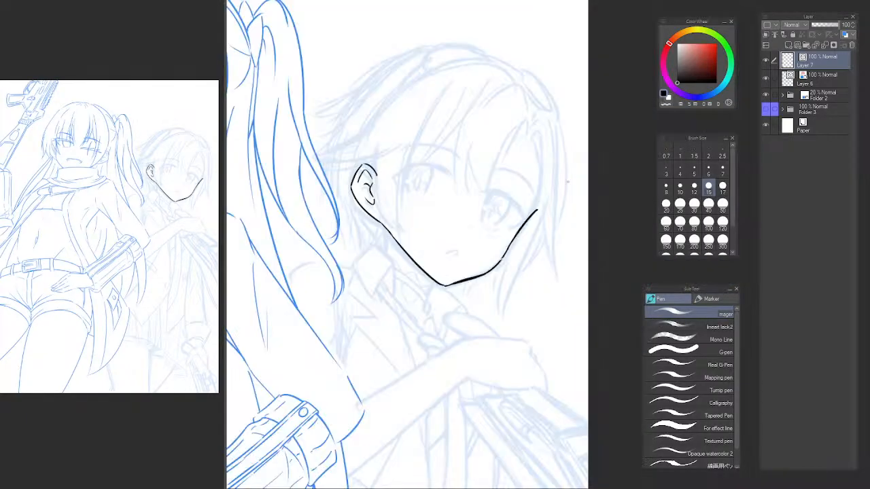
{"action": "left_click_drag", "start_coordinate": [465, 229], "coordinate": [453, 225]}
{"action": "key", "text": "h"}
{"action": "left_click_drag", "start_coordinate": [544, 252], "coordinate": [274, 248]}
{"action": "scroll", "coordinate": [449, 281], "scroll_direction": "up", "scroll_amount": 1}
{"action": "mouse_move", "coordinate": [436, 292]}
{"action": "left_mouse_down"}
{"action": "mouse_move", "coordinate": [415, 318]}
{"action": "mouse_move", "coordinate": [418, 337]}
{"action": "left_mouse_up"}
{"action": "scroll", "coordinate": [421, 302], "scroll_direction": "up", "scroll_amount": 1}
{"action": "key", "text": "ctrl+z"}
Ink the collar band below the jaw as two parallel lines, with the small fold lines around it.
{"action": "mouse_move", "coordinate": [400, 303]}
{"action": "left_mouse_down"}
{"action": "mouse_move", "coordinate": [417, 326]}
{"action": "mouse_move", "coordinate": [492, 266]}
{"action": "left_mouse_up"}
{"action": "key", "text": "ctrl+z"}
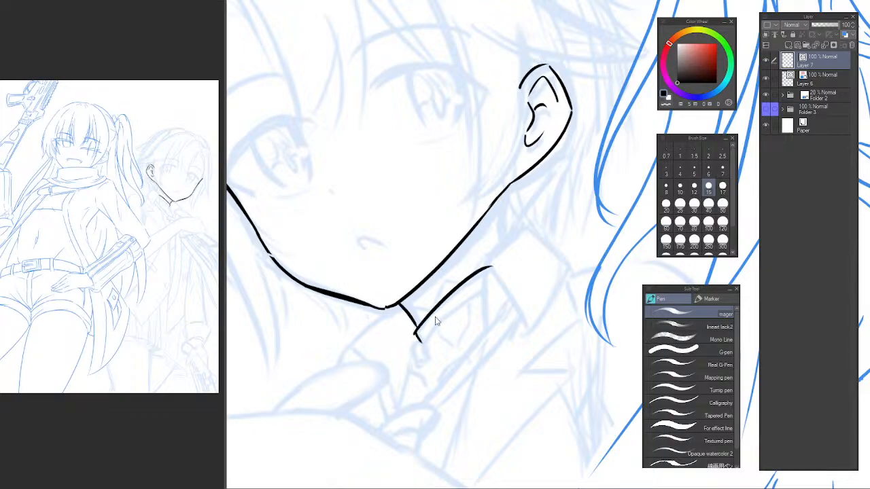
{"action": "key", "text": "ctrl+z"}
{"action": "left_click_drag", "start_coordinate": [414, 334], "coordinate": [487, 272]}
{"action": "left_click_drag", "start_coordinate": [417, 340], "coordinate": [491, 280]}
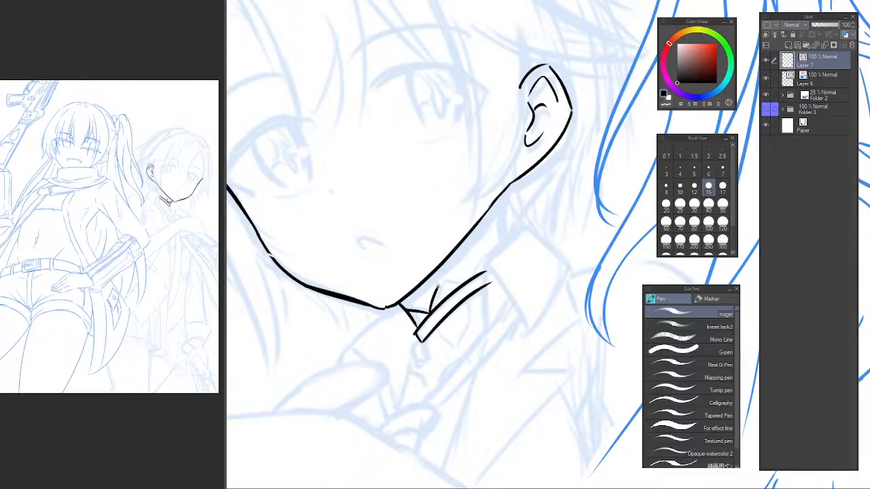
{"action": "mouse_move", "coordinate": [466, 278]}
{"action": "left_mouse_down"}
{"action": "mouse_move", "coordinate": [480, 254]}
{"action": "mouse_move", "coordinate": [488, 330]}
{"action": "left_mouse_up"}
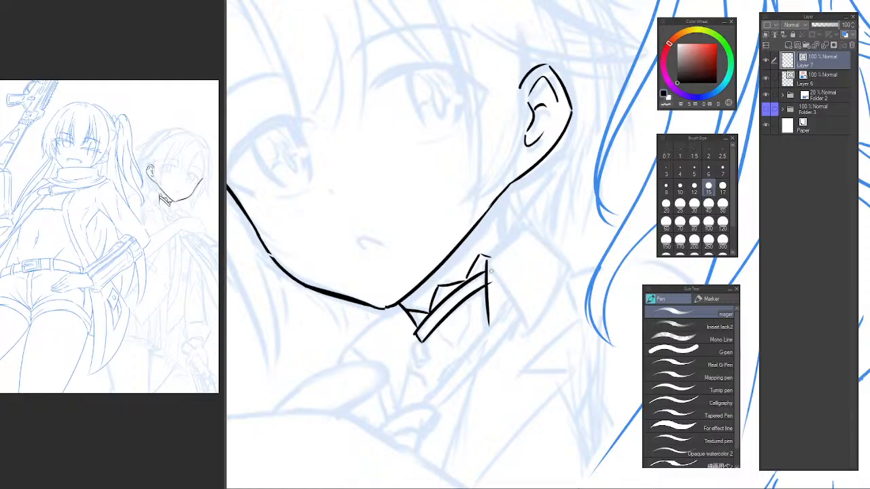
Ink the folded collar flap with its inner curve, top edge and straight outer edge meeting in a point.
{"action": "left_click_drag", "start_coordinate": [490, 269], "coordinate": [527, 332]}
{"action": "mouse_move", "coordinate": [485, 261]}
{"action": "left_mouse_down"}
{"action": "mouse_move", "coordinate": [516, 229]}
{"action": "mouse_move", "coordinate": [565, 273]}
{"action": "left_mouse_up"}
{"action": "key", "text": "ctrl+z"}
{"action": "mouse_move", "coordinate": [510, 230]}
{"action": "left_mouse_down"}
{"action": "mouse_move", "coordinate": [566, 265]}
{"action": "mouse_move", "coordinate": [532, 339]}
{"action": "left_mouse_up"}
{"action": "key", "text": "ctrl+z"}
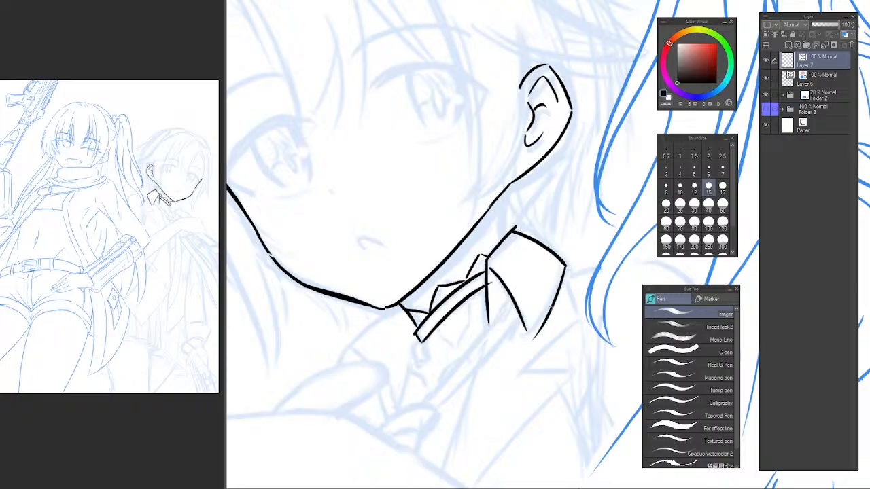
{"action": "key", "text": "ctrl+z"}
{"action": "left_click_drag", "start_coordinate": [566, 265], "coordinate": [523, 336]}
{"action": "key", "text": "ctrl+z"}
{"action": "left_click_drag", "start_coordinate": [566, 265], "coordinate": [528, 329]}
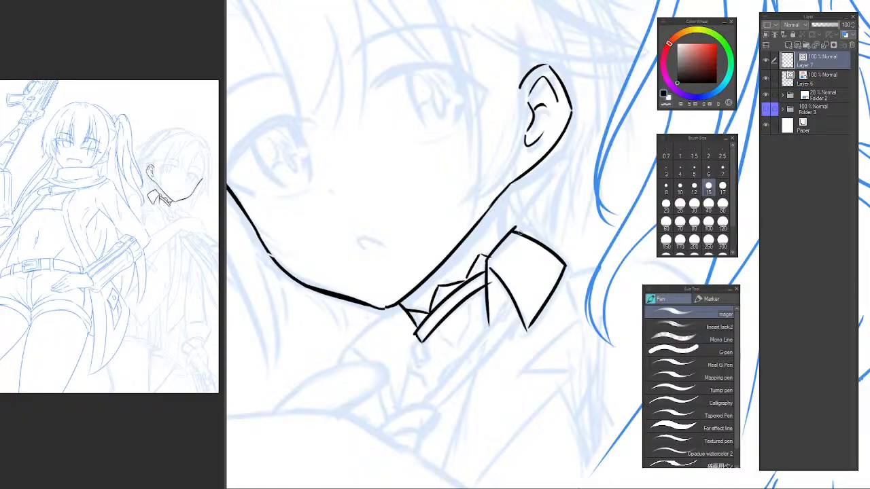
Tidy the collar corner and ink the short neck lines between the jaw and the collar flap.
{"action": "key", "text": "e"}
{"action": "key", "text": "p"}
{"action": "key", "text": "ctrl+z"}
{"action": "left_click_drag", "start_coordinate": [489, 213], "coordinate": [493, 246]}
{"action": "key", "text": "ctrl+z"}
{"action": "left_click_drag", "start_coordinate": [489, 207], "coordinate": [493, 244]}
{"action": "left_click_drag", "start_coordinate": [537, 194], "coordinate": [516, 231]}
{"action": "key", "text": "ctrl+z"}
Ink a nape line from behind the ear to the collar and a short muscle line on the neck.
{"action": "mouse_move", "coordinate": [572, 186]}
{"action": "left_mouse_down"}
{"action": "mouse_move", "coordinate": [516, 259]}
{"action": "mouse_move", "coordinate": [496, 321]}
{"action": "left_mouse_up"}
{"action": "key", "text": "ctrl+z"}
{"action": "left_click_drag", "start_coordinate": [517, 227], "coordinate": [490, 315]}
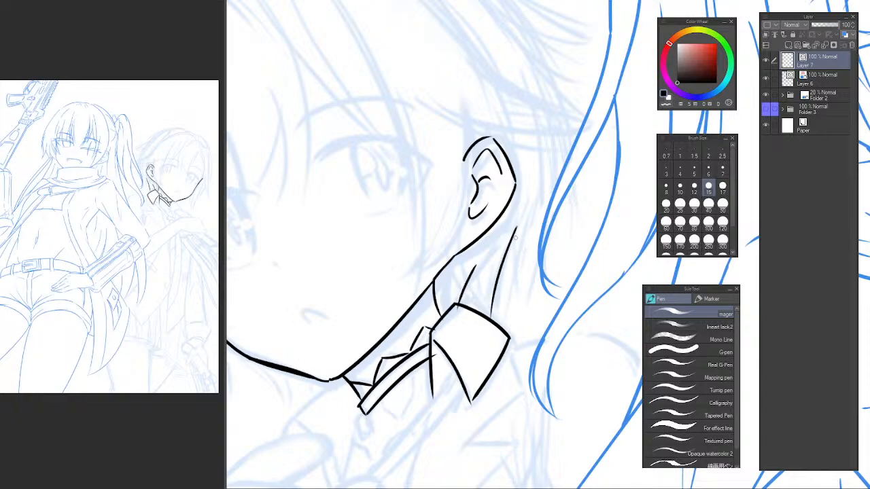
{"action": "key", "text": "ctrl+z"}
{"action": "left_click_drag", "start_coordinate": [514, 228], "coordinate": [498, 321]}
{"action": "left_click_drag", "start_coordinate": [476, 269], "coordinate": [472, 313]}
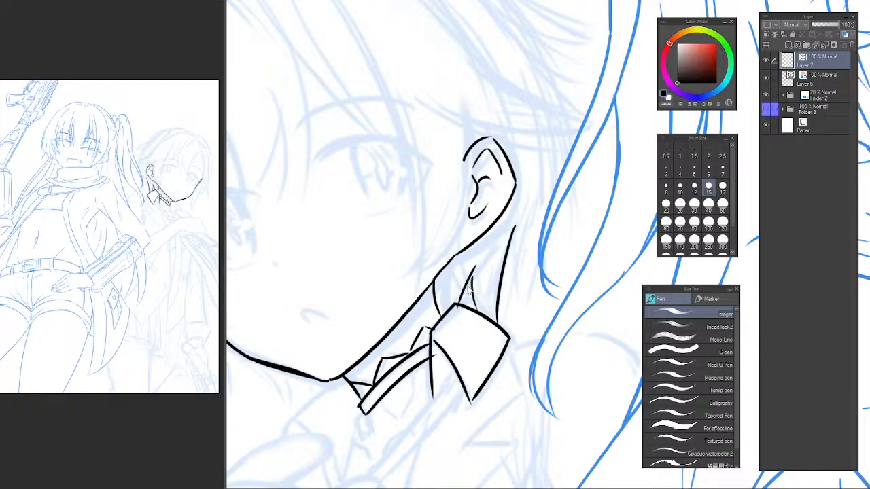
{"action": "key", "text": "ctrl+z"}
{"action": "left_click_drag", "start_coordinate": [465, 279], "coordinate": [484, 326]}
{"action": "key", "text": "e"}
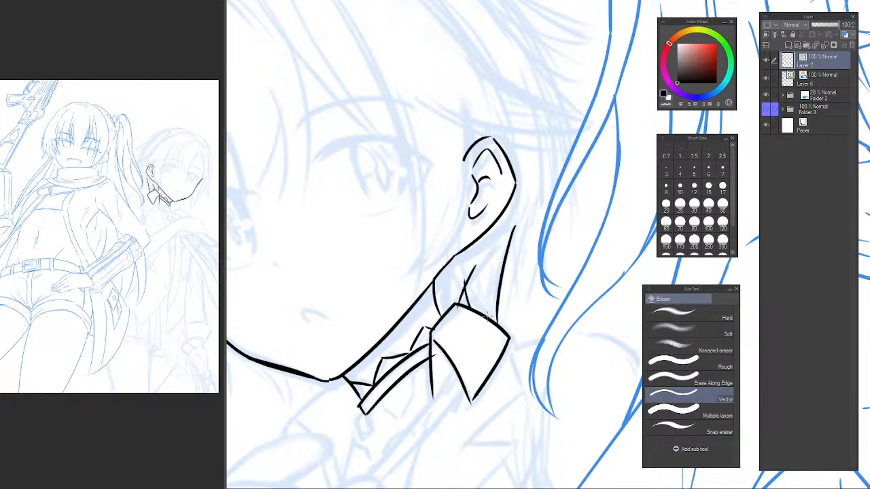
Erase the neck lines behind the jaw and re-ink the inner neck curve and the nape line down to the collar.
{"action": "left_click", "coordinate": [496, 272], "text": "alt"}
{"action": "left_click", "coordinate": [496, 272], "text": "alt"}
{"action": "key", "text": "h"}
{"action": "mouse_move", "coordinate": [639, 252]}
{"action": "left_mouse_down"}
{"action": "mouse_move", "coordinate": [475, 265]}
{"action": "mouse_move", "coordinate": [411, 258]}
{"action": "mouse_move", "coordinate": [381, 328]}
{"action": "left_mouse_up"}
{"action": "left_click", "coordinate": [476, 263], "text": "ctrl"}
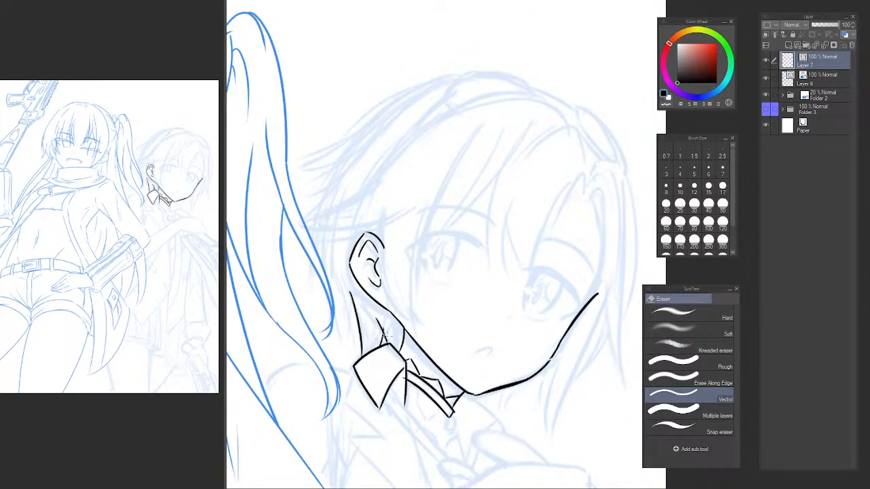
{"action": "left_click_drag", "start_coordinate": [369, 339], "coordinate": [355, 334]}
{"action": "key", "text": "p"}
{"action": "left_click_drag", "start_coordinate": [370, 303], "coordinate": [386, 345]}
{"action": "key", "text": "ctrl+z"}
{"action": "key", "text": "ctrl+z"}
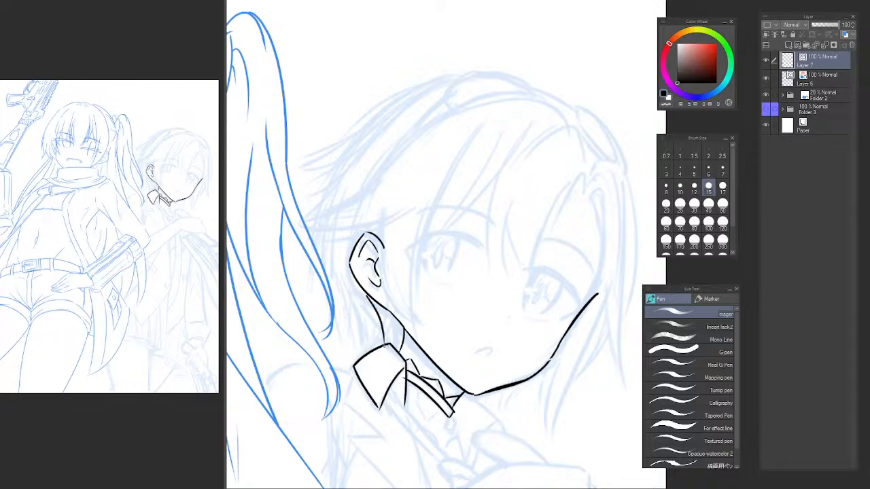
{"action": "key", "text": "ctrl+z"}
{"action": "left_click_drag", "start_coordinate": [348, 294], "coordinate": [366, 358]}
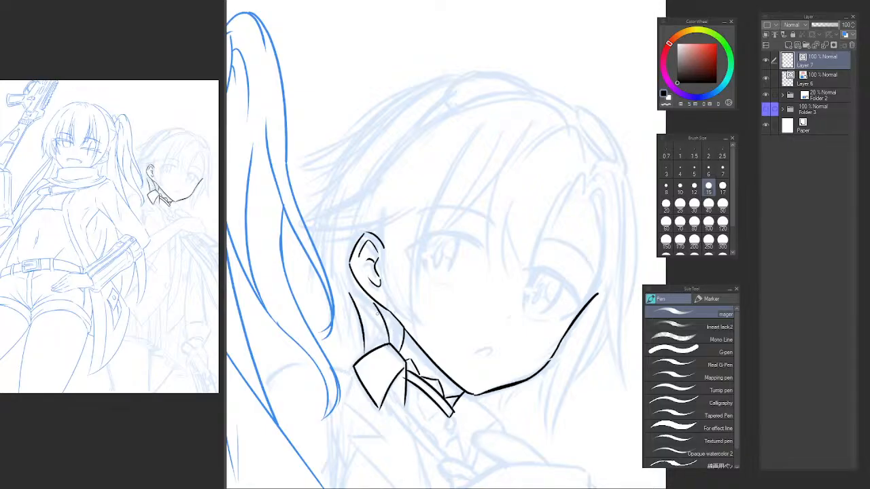
Try a diagonal muscle line across the neck above the collar and remove it with the vector eraser.
{"action": "left_click_drag", "start_coordinate": [388, 311], "coordinate": [378, 357]}
{"action": "key", "text": "ctrl+z"}
{"action": "key", "text": "e"}
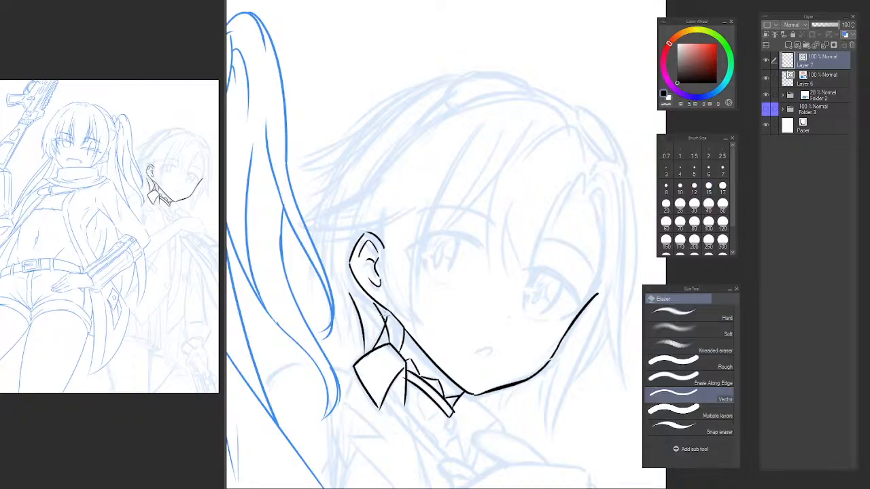
{"action": "key", "text": "h"}
{"action": "left_click_drag", "start_coordinate": [466, 310], "coordinate": [253, 299]}
{"action": "left_click_drag", "start_coordinate": [414, 313], "coordinate": [327, 316]}
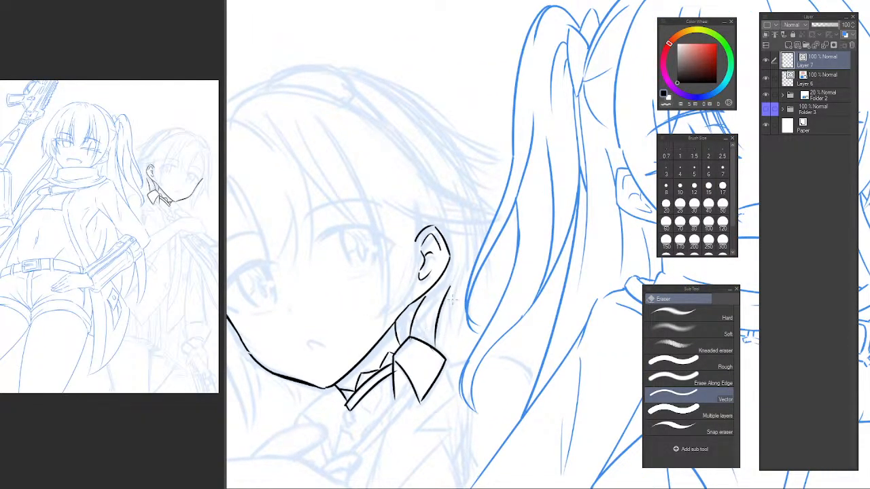
Ink the tapered hair strand behind the ear and neck and clean up its overlaps.
{"action": "key", "text": "p"}
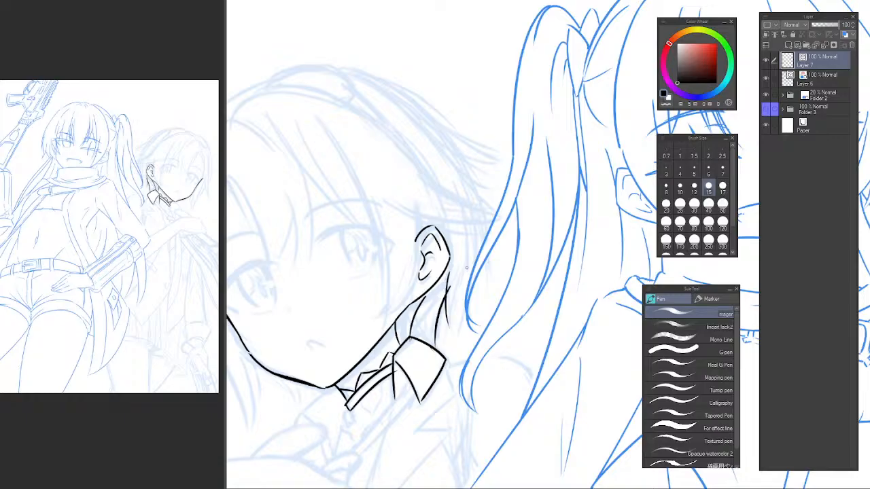
{"action": "left_click_drag", "start_coordinate": [468, 249], "coordinate": [452, 336]}
{"action": "key", "text": "ctrl+z"}
{"action": "key", "text": "h"}
{"action": "left_click_drag", "start_coordinate": [544, 251], "coordinate": [369, 270]}
{"action": "left_click_drag", "start_coordinate": [443, 277], "coordinate": [351, 286]}
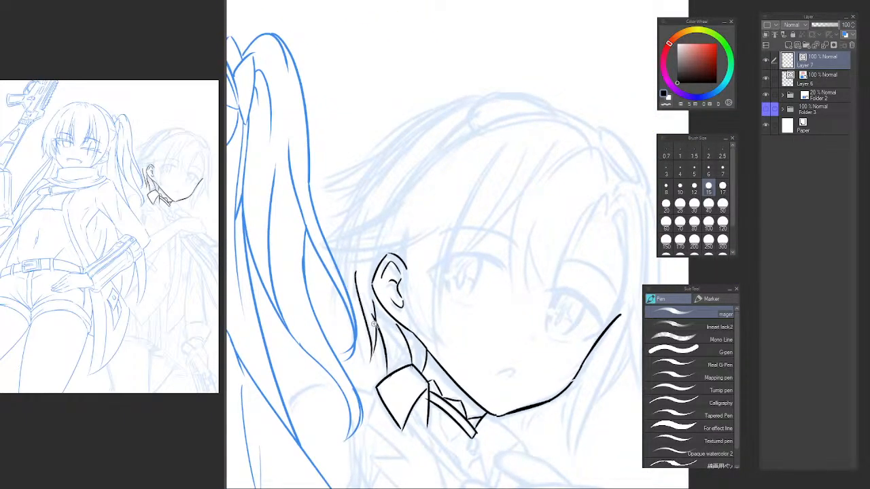
{"action": "scroll", "coordinate": [373, 324], "scroll_direction": "up", "scroll_amount": 2}
{"action": "key", "text": "e"}
{"action": "scroll", "coordinate": [427, 323], "scroll_direction": "down", "scroll_amount": 3}
{"action": "left_click_drag", "start_coordinate": [433, 301], "coordinate": [413, 277]}
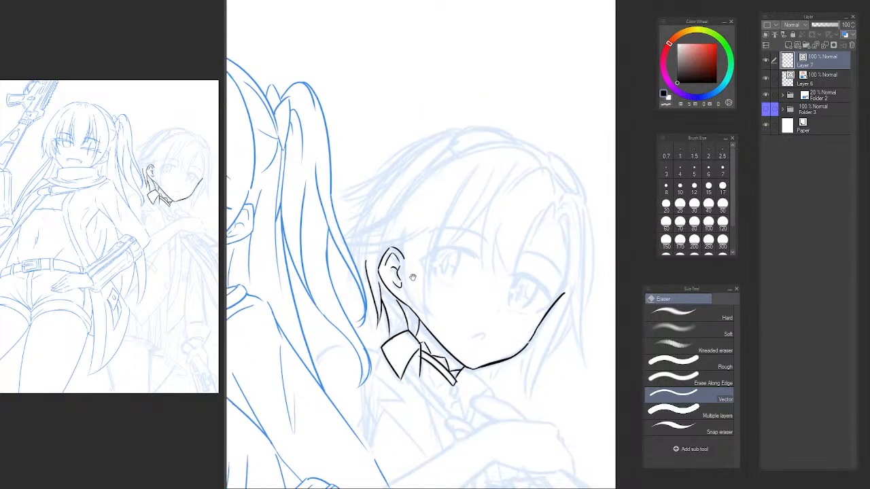
{"action": "left_click_drag", "start_coordinate": [478, 235], "coordinate": [447, 203]}
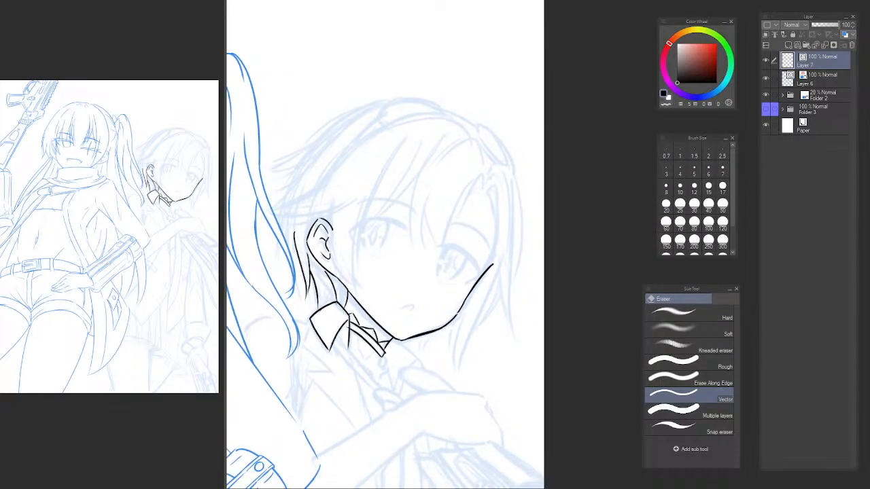
Thin the heavy jaw segment beside the chin by trimming its edge with the pen in transparent colour.
{"action": "left_click_drag", "start_coordinate": [415, 363], "coordinate": [431, 284]}
{"action": "mouse_move", "coordinate": [409, 283]}
{"action": "left_mouse_down"}
{"action": "mouse_move", "coordinate": [416, 275]}
{"action": "mouse_move", "coordinate": [419, 283]}
{"action": "left_mouse_up"}
{"action": "scroll", "coordinate": [445, 255], "scroll_direction": "up", "scroll_amount": 5}
{"action": "key", "text": "p"}
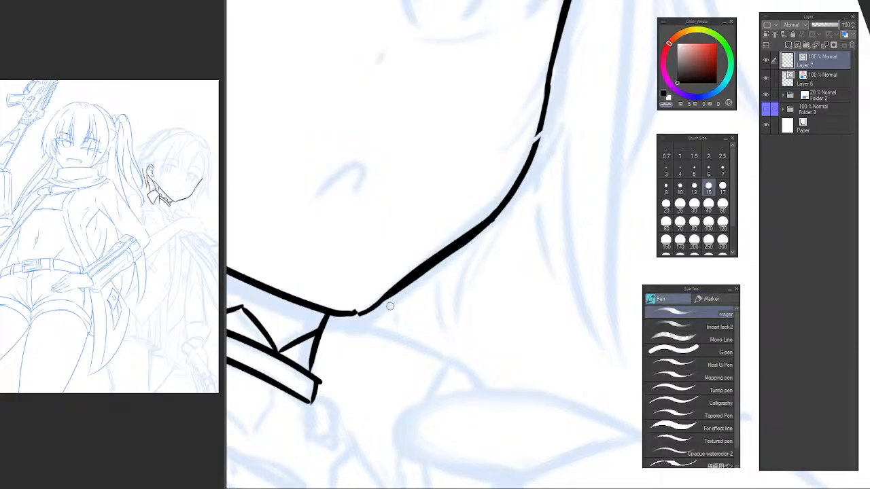
{"action": "key", "text": "ctrl+z"}
{"action": "left_click_drag", "start_coordinate": [389, 305], "coordinate": [484, 231]}
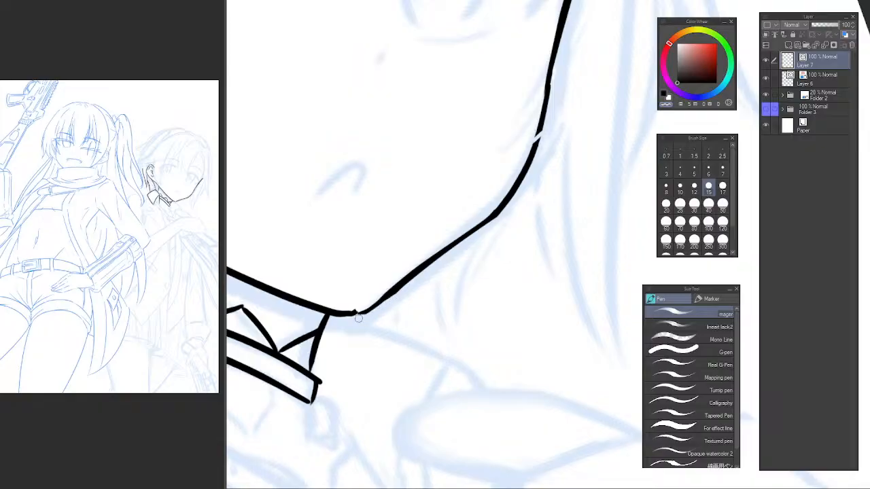
{"action": "left_click_drag", "start_coordinate": [355, 314], "coordinate": [502, 221]}
{"action": "key", "text": "ctrl+z"}
{"action": "left_click_drag", "start_coordinate": [451, 251], "coordinate": [522, 182]}
Switch back to the drawing colour and re-ink the jaw segment to close the gap towards the cheek.
{"action": "key", "text": "c"}
{"action": "left_click_drag", "start_coordinate": [426, 266], "coordinate": [504, 195]}
{"action": "key", "text": "ctrl+z"}
{"action": "left_click_drag", "start_coordinate": [394, 288], "coordinate": [502, 198]}
{"action": "key", "text": "ctrl+z"}
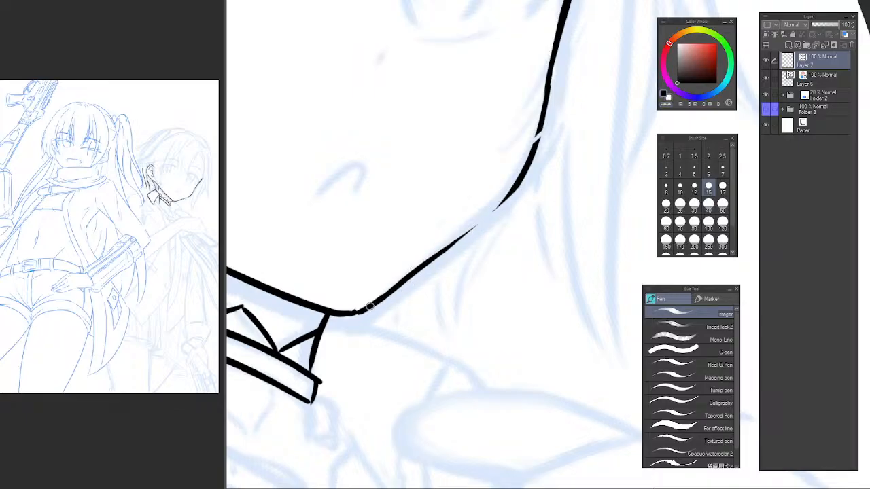
{"action": "left_click_drag", "start_coordinate": [390, 292], "coordinate": [508, 194]}
{"action": "key", "text": "ctrl+z"}
{"action": "left_click_drag", "start_coordinate": [392, 290], "coordinate": [501, 205]}
Ink the upper eyelid arc of the eye beside the ear and thicken its inner corner.
{"action": "mouse_move", "coordinate": [451, 243]}
{"action": "left_mouse_down"}
{"action": "mouse_move", "coordinate": [510, 188]}
{"action": "mouse_move", "coordinate": [485, 317]}
{"action": "left_mouse_up"}
{"action": "key", "text": "ctrl+at"}
{"action": "scroll", "coordinate": [533, 187], "scroll_direction": "down", "scroll_amount": 5}
{"action": "key", "text": "h"}
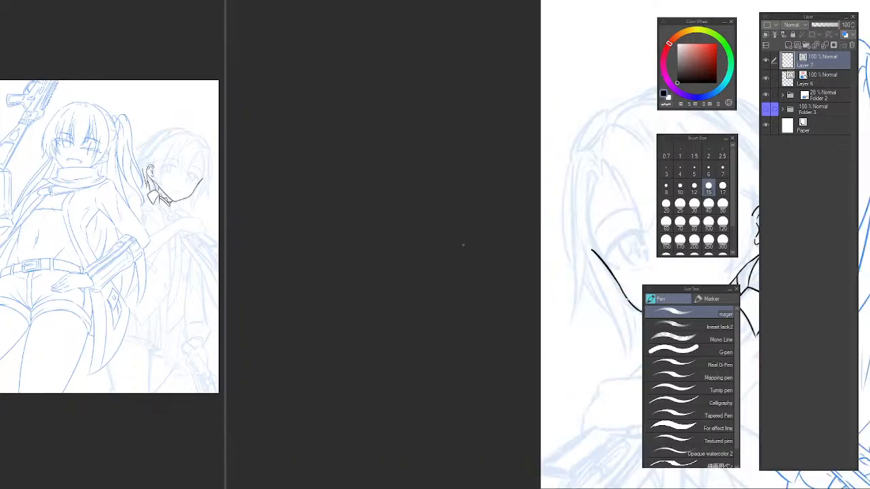
{"action": "left_click_drag", "start_coordinate": [462, 245], "coordinate": [235, 212]}
{"action": "left_click_drag", "start_coordinate": [364, 208], "coordinate": [401, 225]}
{"action": "left_click_drag", "start_coordinate": [435, 188], "coordinate": [396, 231]}
{"action": "mouse_move", "coordinate": [377, 218]}
{"action": "left_mouse_down"}
{"action": "mouse_move", "coordinate": [349, 246]}
{"action": "mouse_move", "coordinate": [479, 247]}
{"action": "left_mouse_up"}
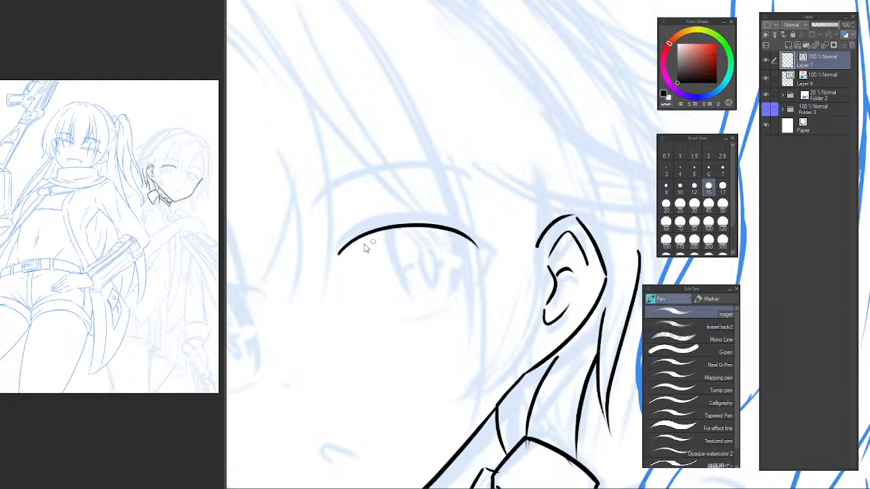
{"action": "key", "text": "ctrl+z"}
{"action": "mouse_move", "coordinate": [336, 259]}
{"action": "left_mouse_down"}
{"action": "mouse_move", "coordinate": [345, 237]}
{"action": "mouse_move", "coordinate": [489, 248]}
{"action": "left_mouse_up"}
{"action": "left_click_drag", "start_coordinate": [335, 258], "coordinate": [371, 226]}
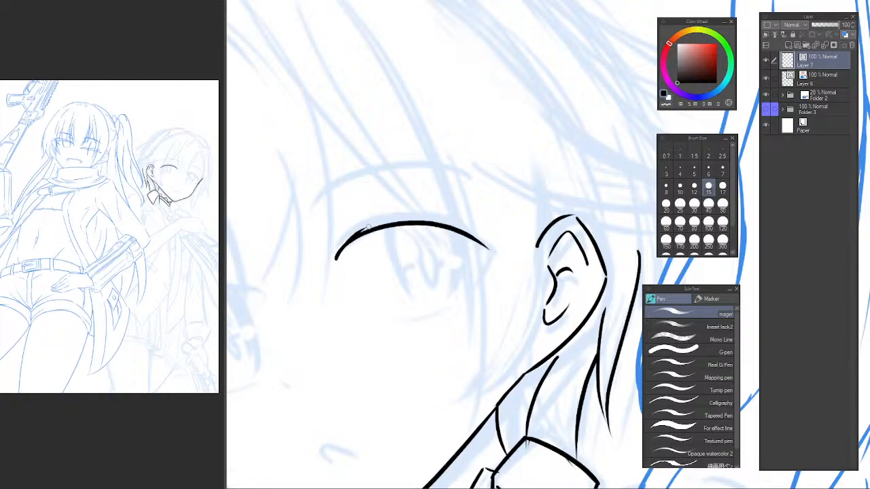
Ink the downward lash wedge and the small pointed lash at the eye's outer corner.
{"action": "key", "text": "ctrl+z"}
{"action": "mouse_move", "coordinate": [335, 257]}
{"action": "left_mouse_down"}
{"action": "mouse_move", "coordinate": [367, 223]}
{"action": "mouse_move", "coordinate": [412, 207]}
{"action": "mouse_move", "coordinate": [462, 212]}
{"action": "left_mouse_up"}
{"action": "key", "text": "ctrl+z"}
{"action": "left_click_drag", "start_coordinate": [338, 239], "coordinate": [501, 231]}
{"action": "key", "text": "ctrl+z"}
{"action": "mouse_move", "coordinate": [340, 237]}
{"action": "left_mouse_down"}
{"action": "mouse_move", "coordinate": [356, 225]}
{"action": "mouse_move", "coordinate": [498, 243]}
{"action": "left_mouse_up"}
{"action": "key", "text": "ctrl+z"}
{"action": "mouse_move", "coordinate": [341, 237]}
{"action": "left_mouse_down"}
{"action": "mouse_move", "coordinate": [511, 241]}
{"action": "mouse_move", "coordinate": [472, 291]}
{"action": "left_mouse_up"}
{"action": "key", "text": "ctrl+z"}
{"action": "key", "text": "ctrl+z"}
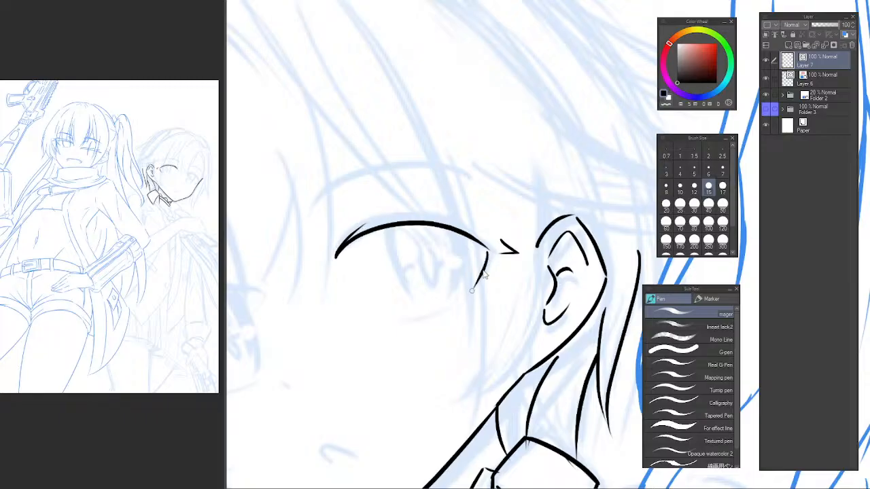
{"action": "key", "text": "ctrl+z"}
{"action": "mouse_move", "coordinate": [488, 250]}
{"action": "left_mouse_down"}
{"action": "mouse_move", "coordinate": [469, 282]}
{"action": "mouse_move", "coordinate": [505, 250]}
{"action": "left_mouse_up"}
Ink the upper edge of the eyelash band as a tapered arc from the inner corner over the eyelid line.
{"action": "key", "text": "h"}
{"action": "key", "text": "h"}
{"action": "left_click_drag", "start_coordinate": [335, 200], "coordinate": [531, 195]}
{"action": "left_click_drag", "start_coordinate": [489, 243], "coordinate": [423, 340]}
{"action": "scroll", "coordinate": [424, 341], "scroll_direction": "up", "scroll_amount": 1}
{"action": "left_click_drag", "start_coordinate": [396, 294], "coordinate": [355, 248]}
{"action": "mouse_move", "coordinate": [337, 322]}
{"action": "left_mouse_down"}
{"action": "mouse_move", "coordinate": [363, 259]}
{"action": "mouse_move", "coordinate": [438, 199]}
{"action": "left_mouse_up"}
{"action": "key", "text": "ctrl+z"}
{"action": "left_click_drag", "start_coordinate": [333, 327], "coordinate": [430, 212]}
{"action": "key", "text": "ctrl+z"}
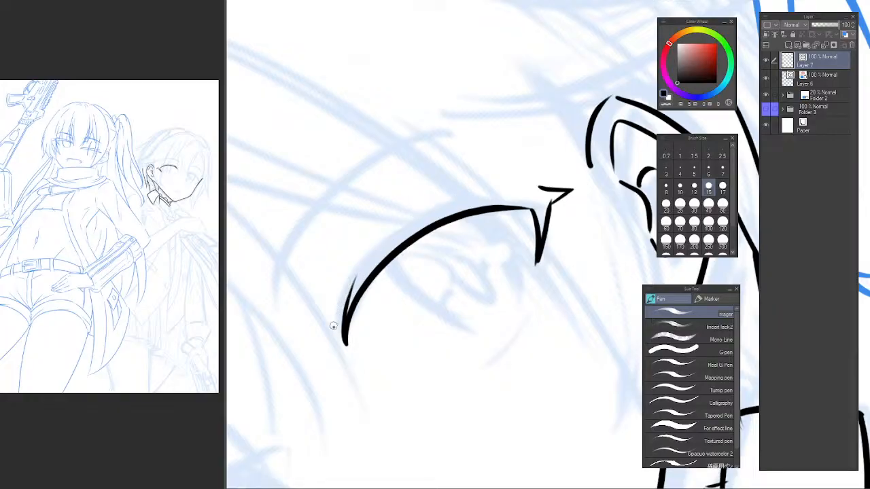
{"action": "left_click_drag", "start_coordinate": [334, 325], "coordinate": [488, 197]}
{"action": "key", "text": "ctrl+z"}
{"action": "mouse_move", "coordinate": [334, 326]}
{"action": "left_mouse_down"}
{"action": "mouse_move", "coordinate": [348, 280]}
{"action": "mouse_move", "coordinate": [501, 184]}
{"action": "left_mouse_up"}
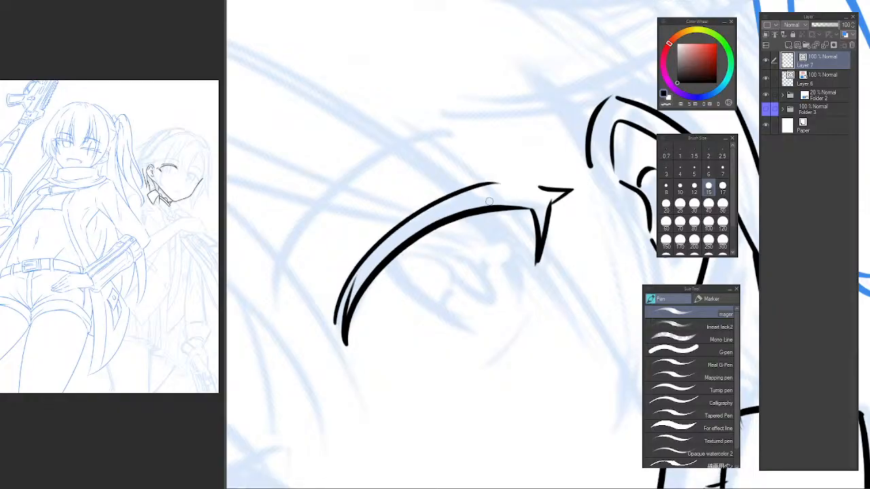
{"action": "key", "text": "ctrl+z"}
{"action": "mouse_move", "coordinate": [334, 326]}
{"action": "left_mouse_down"}
{"action": "mouse_move", "coordinate": [353, 277]}
{"action": "mouse_move", "coordinate": [528, 180]}
{"action": "mouse_move", "coordinate": [456, 236]}
{"action": "left_mouse_up"}
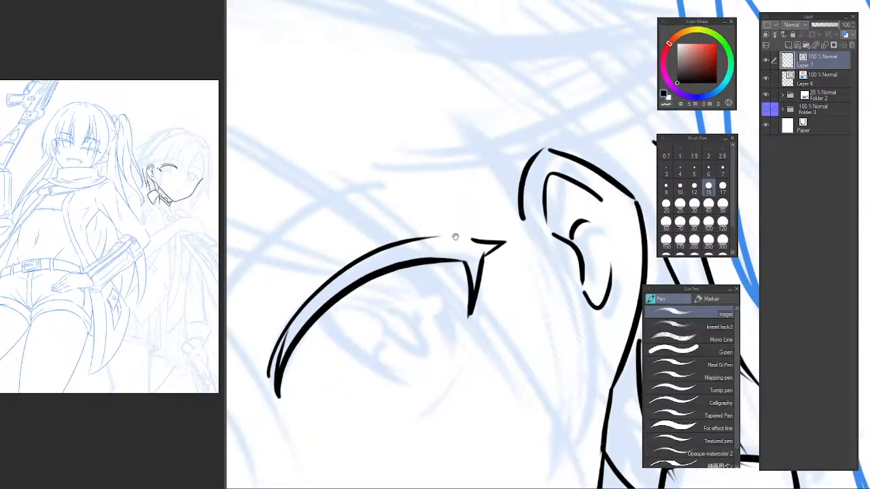
Extend the upper edge of the eyelash band to a pointed tip at the outer corner.
{"action": "scroll", "coordinate": [454, 236], "scroll_direction": "up", "scroll_amount": 1}
{"action": "left_click_drag", "start_coordinate": [393, 245], "coordinate": [521, 198]}
{"action": "key", "text": "ctrl+z"}
{"action": "left_click_drag", "start_coordinate": [426, 238], "coordinate": [525, 208]}
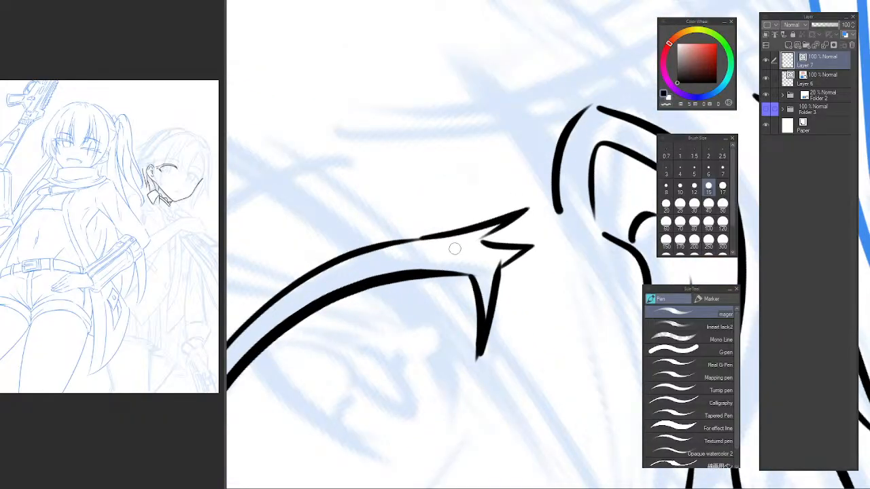
{"action": "key", "text": "ctrl+z"}
{"action": "left_click_drag", "start_coordinate": [405, 240], "coordinate": [518, 222]}
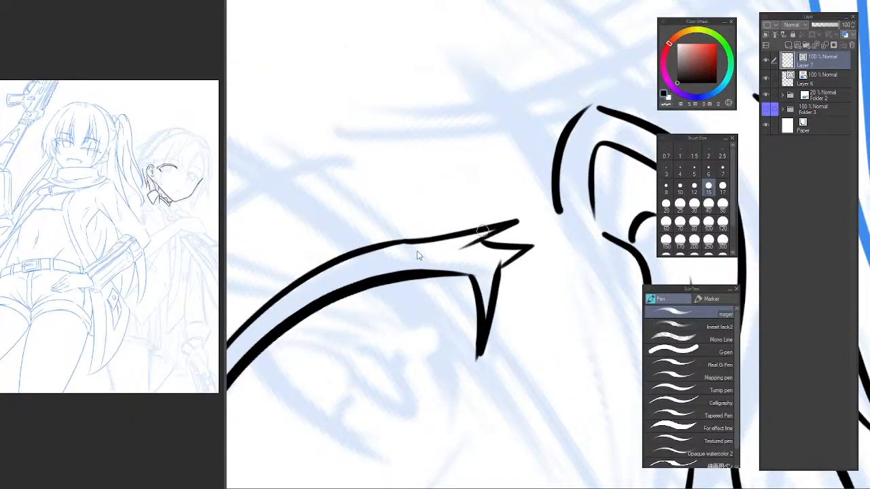
{"action": "key", "text": "ctrl+z"}
{"action": "left_click_drag", "start_coordinate": [402, 240], "coordinate": [511, 214]}
Ink a small pointed lash flick on top of the eyelash band near the outer corner.
{"action": "left_click_drag", "start_coordinate": [389, 268], "coordinate": [456, 260]}
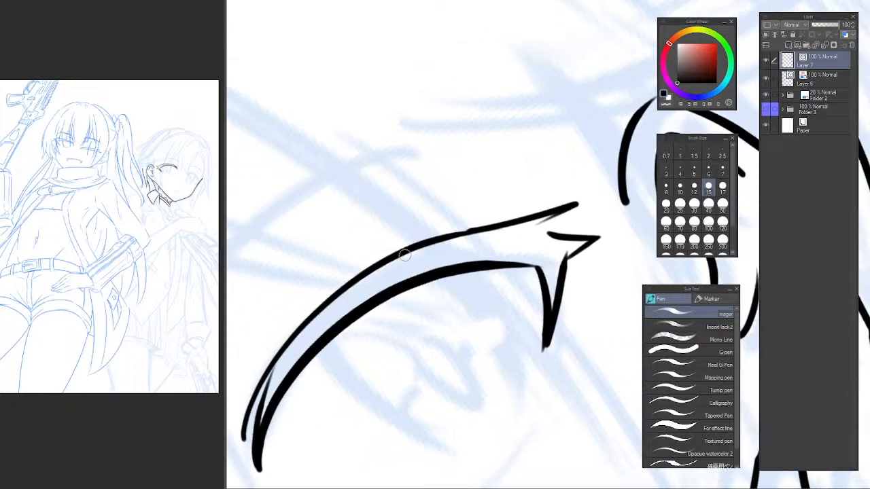
{"action": "key", "text": "ctrl+z"}
{"action": "left_click_drag", "start_coordinate": [391, 254], "coordinate": [476, 202]}
{"action": "key", "text": "ctrl+z"}
{"action": "left_click_drag", "start_coordinate": [399, 252], "coordinate": [478, 207]}
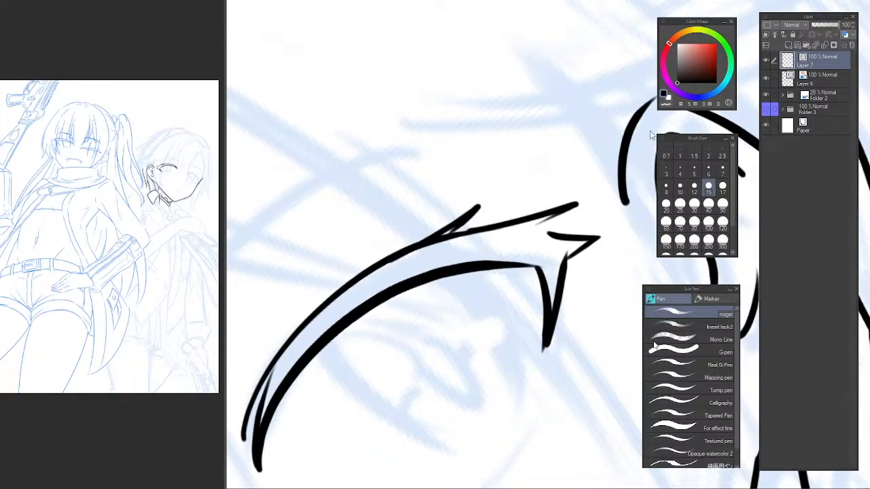
{"action": "key", "text": "ctrl+at"}
Ink a short curved lower eyelid line beneath the ear-side eye.
{"action": "left_click", "coordinate": [554, 169], "text": "alt"}
{"action": "left_click", "coordinate": [553, 171], "text": "alt"}
{"action": "left_click", "coordinate": [553, 172], "text": "alt"}
{"action": "left_click", "coordinate": [552, 173], "text": "alt"}
{"action": "left_click_drag", "start_coordinate": [552, 173], "coordinate": [522, 146]}
{"action": "scroll", "coordinate": [507, 199], "scroll_direction": "up", "scroll_amount": 5}
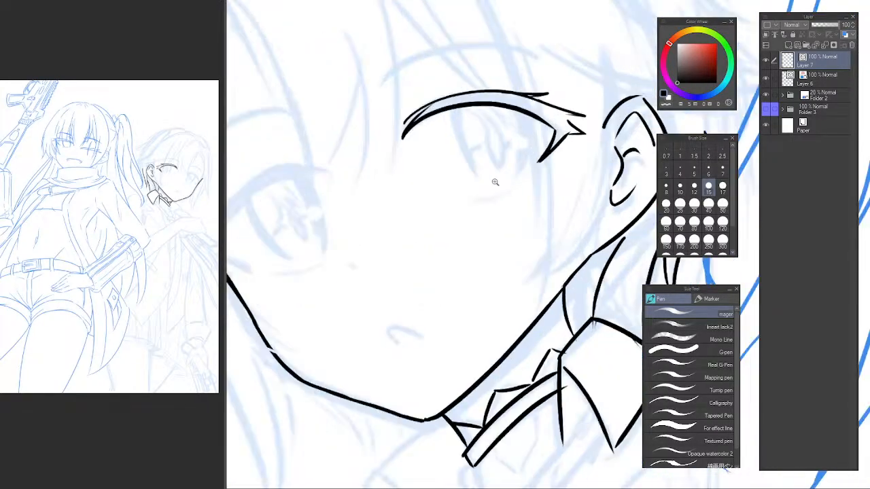
{"action": "mouse_move", "coordinate": [462, 243]}
{"action": "left_mouse_down"}
{"action": "mouse_move", "coordinate": [510, 216]}
{"action": "mouse_move", "coordinate": [466, 240]}
{"action": "mouse_move", "coordinate": [494, 295]}
{"action": "left_mouse_up"}
{"action": "key", "text": "ctrl+z"}
Ink the iris edge nearer the ear-side eye's inner corner as a tapered curve down from the eyelid line.
{"action": "left_click_drag", "start_coordinate": [426, 184], "coordinate": [462, 279]}
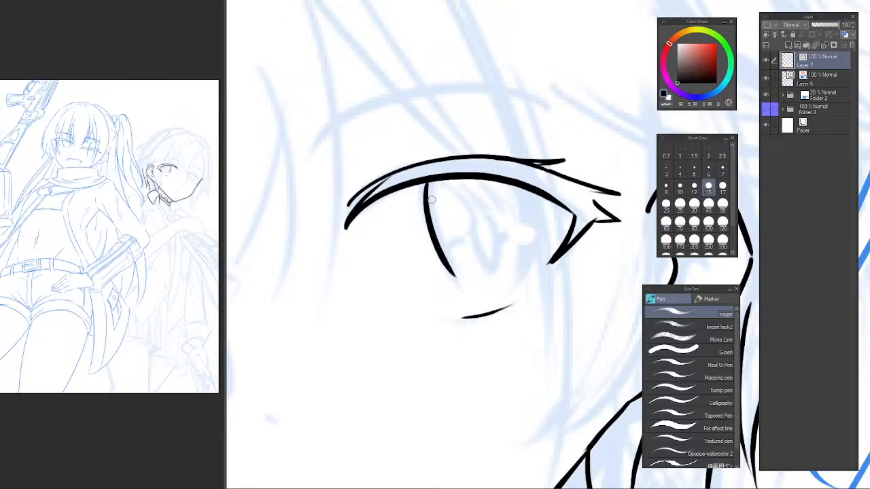
{"action": "key", "text": "ctrl+z"}
{"action": "left_click_drag", "start_coordinate": [428, 193], "coordinate": [466, 282]}
{"action": "key", "text": "ctrl+z"}
{"action": "left_click_drag", "start_coordinate": [427, 176], "coordinate": [466, 285]}
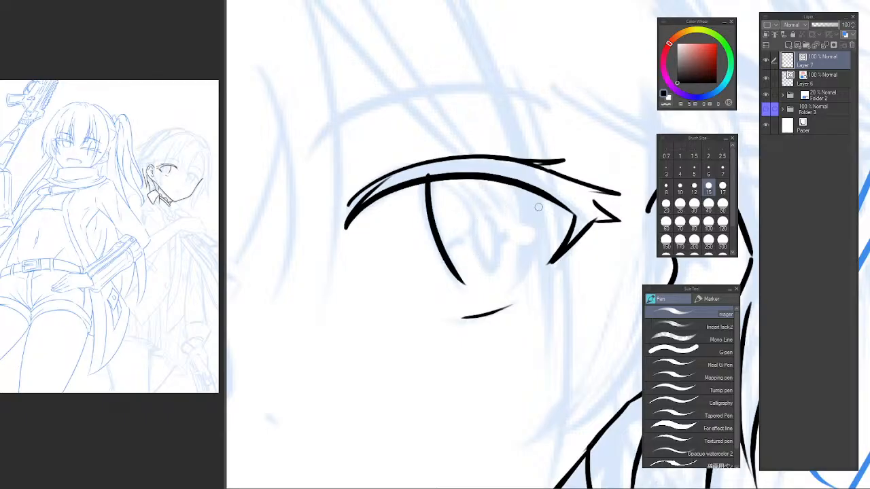
Ink the iris edge nearer the ear-side eye's outer corner and trim its overlap at the eyelid line.
{"action": "left_click_drag", "start_coordinate": [519, 185], "coordinate": [513, 275]}
{"action": "key", "text": "ctrl+z"}
{"action": "key", "text": "h"}
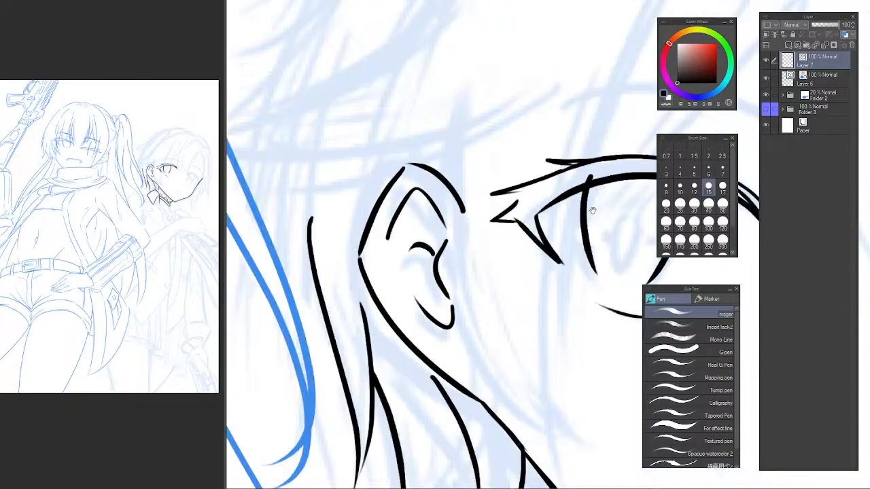
{"action": "left_click_drag", "start_coordinate": [615, 192], "coordinate": [388, 220]}
{"action": "key", "text": "e"}
{"action": "scroll", "coordinate": [513, 252], "scroll_direction": "down", "scroll_amount": 3}
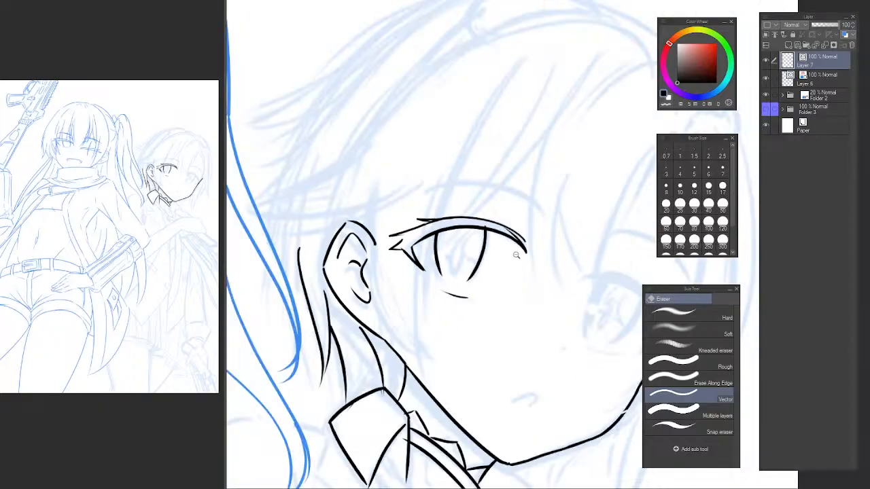
{"action": "left_click_drag", "start_coordinate": [517, 264], "coordinate": [441, 228]}
Lasso the outer-corner iris edge of the ear-side eye and skew it slightly to join the eyelid line.
{"action": "scroll", "coordinate": [389, 202], "scroll_direction": "up", "scroll_amount": 3}
{"action": "key", "text": "m"}
{"action": "mouse_move", "coordinate": [399, 198]}
{"action": "left_mouse_down"}
{"action": "mouse_move", "coordinate": [376, 206]}
{"action": "mouse_move", "coordinate": [379, 269]}
{"action": "mouse_move", "coordinate": [425, 272]}
{"action": "left_mouse_up"}
{"action": "key", "text": "ctrl+t"}
{"action": "left_click_drag", "start_coordinate": [399, 200], "coordinate": [405, 193]}
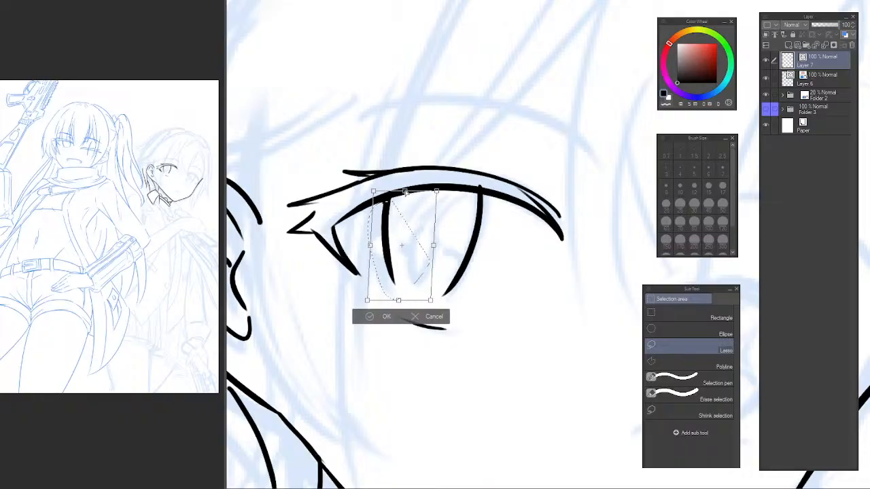
{"action": "key", "text": "Return"}
{"action": "key", "text": "ctrl+d"}
Trim the inner-corner iris edge where it overshoots the ear-side eye's eyelid line.
{"action": "key", "text": "e"}
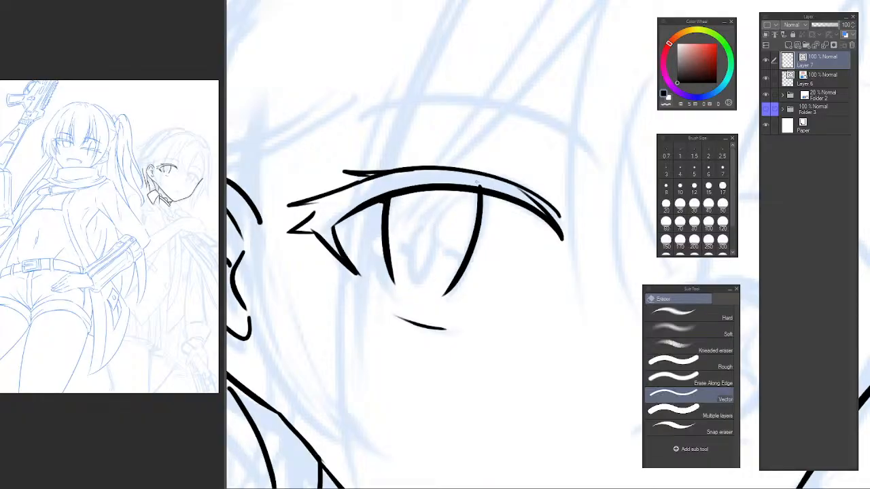
{"action": "scroll", "coordinate": [520, 194], "scroll_direction": "down", "scroll_amount": 3}
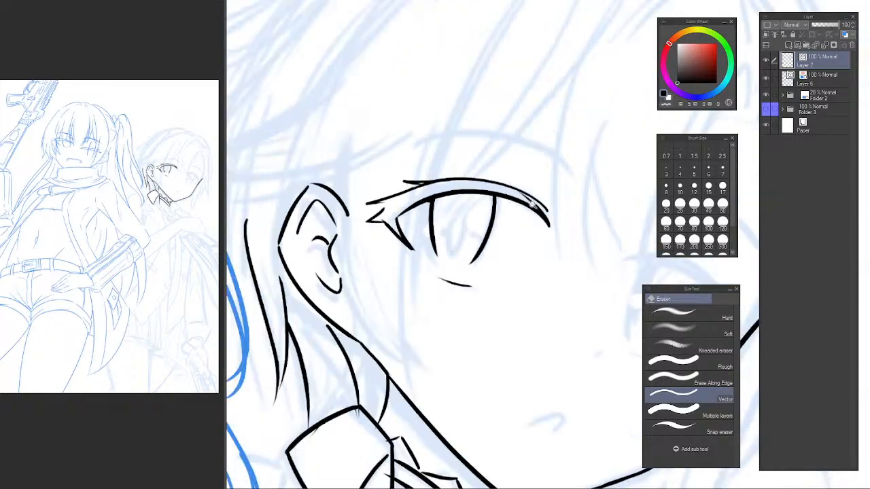
{"action": "left_click_drag", "start_coordinate": [567, 197], "coordinate": [522, 179]}
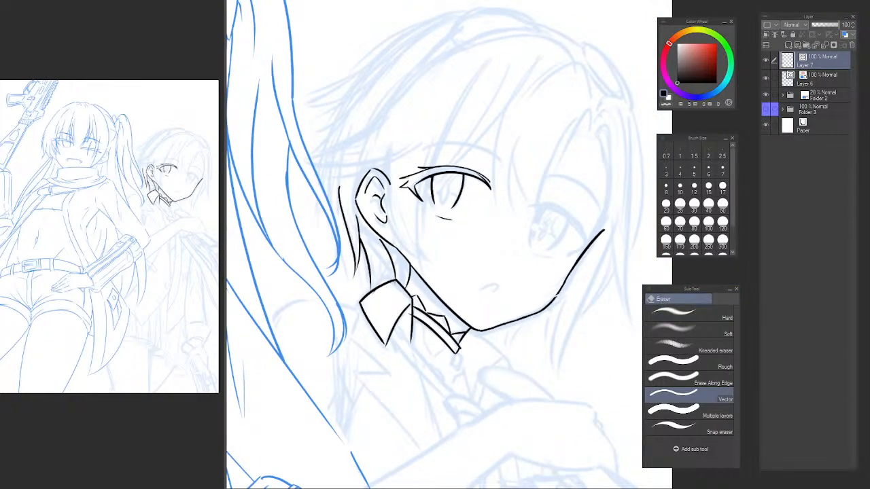
{"action": "key", "text": "h"}
{"action": "left_click_drag", "start_coordinate": [572, 173], "coordinate": [360, 217]}
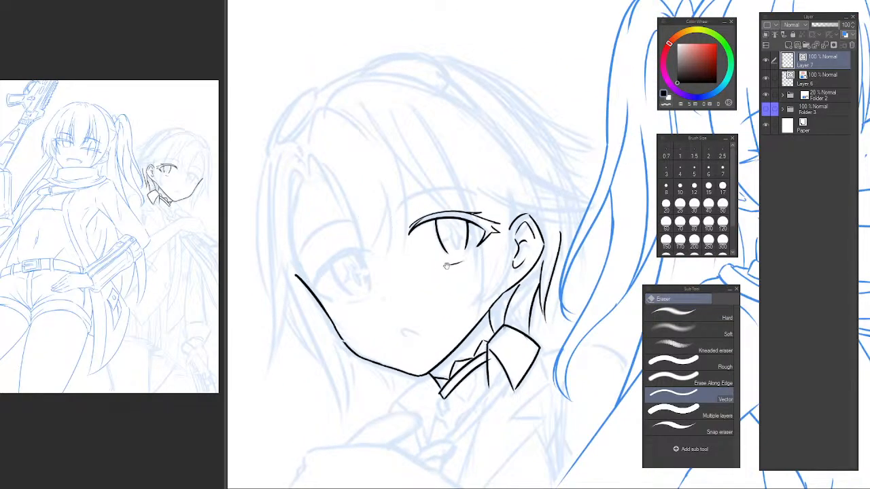
{"action": "scroll", "coordinate": [446, 265], "scroll_direction": "up", "scroll_amount": 5}
Lasso the inner-corner iris edge of the ear-side eye and adjust its height and slant with a transform.
{"action": "key", "text": "m"}
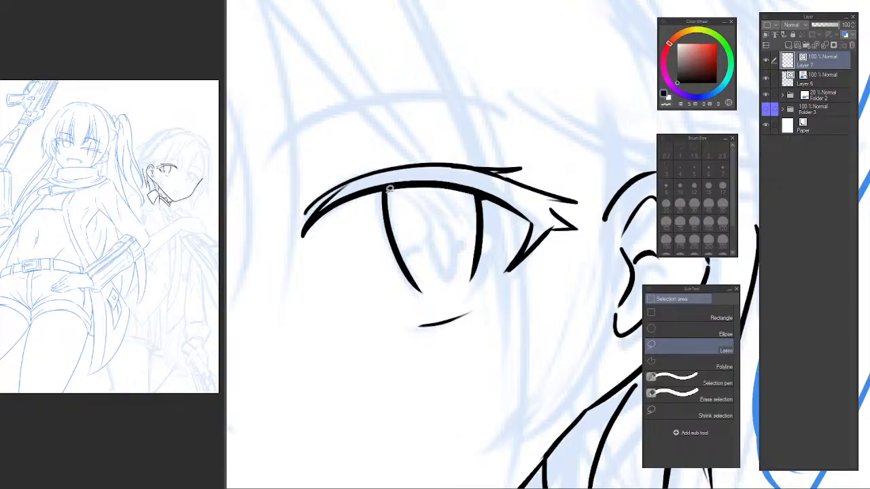
{"action": "left_click_drag", "start_coordinate": [442, 274], "coordinate": [439, 276]}
{"action": "key", "text": "ctrl+t"}
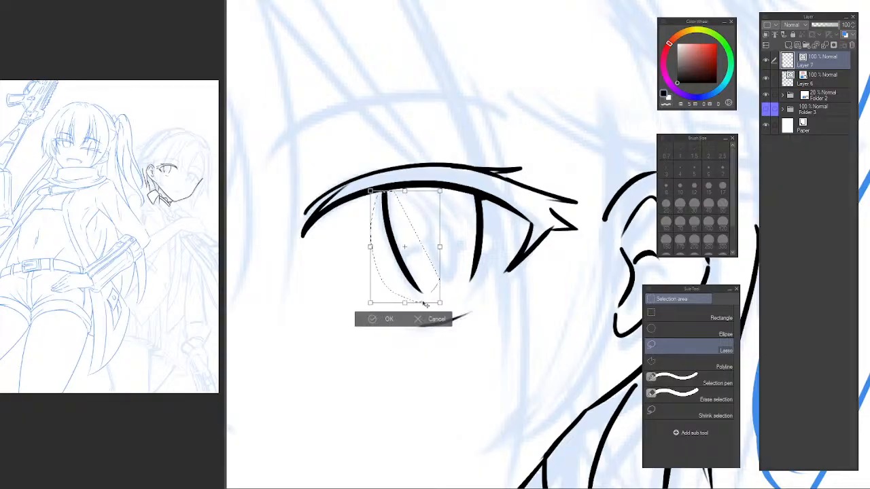
{"action": "left_click_drag", "start_coordinate": [407, 303], "coordinate": [402, 301]}
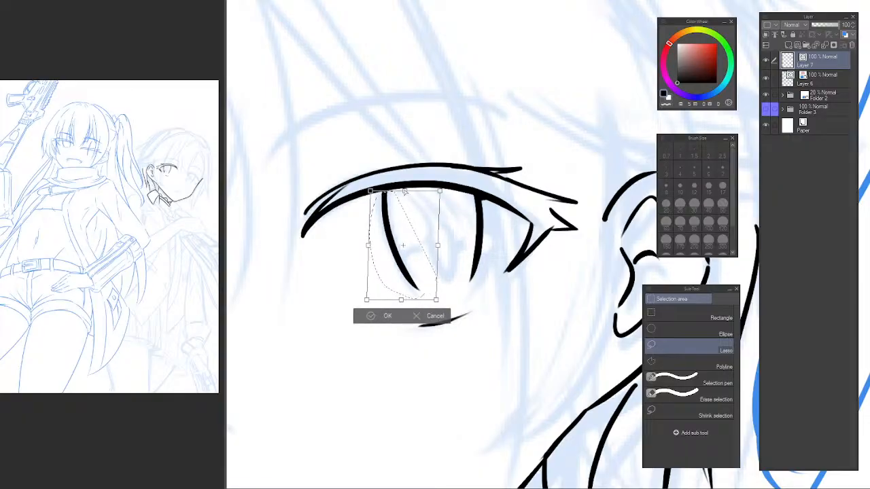
{"action": "left_click_drag", "start_coordinate": [404, 190], "coordinate": [413, 197]}
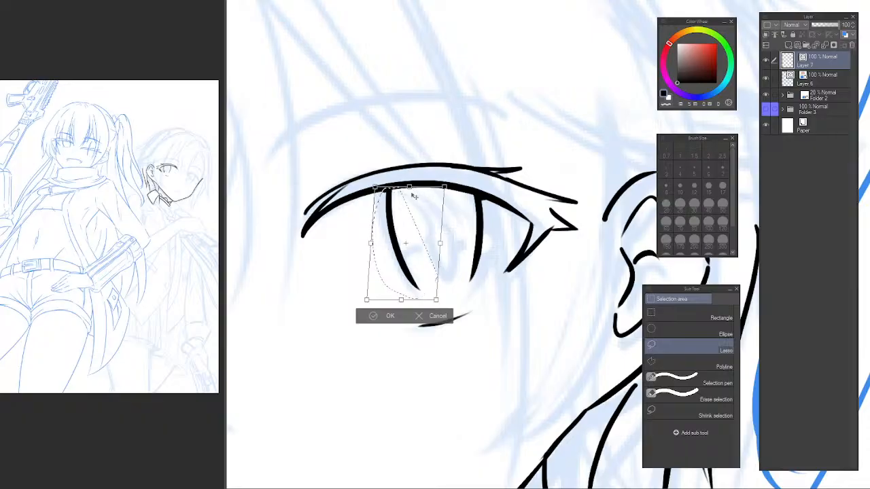
{"action": "key", "text": "Return"}
{"action": "key", "text": "ctrl+d"}
{"action": "scroll", "coordinate": [371, 252], "scroll_direction": "down", "scroll_amount": 6}
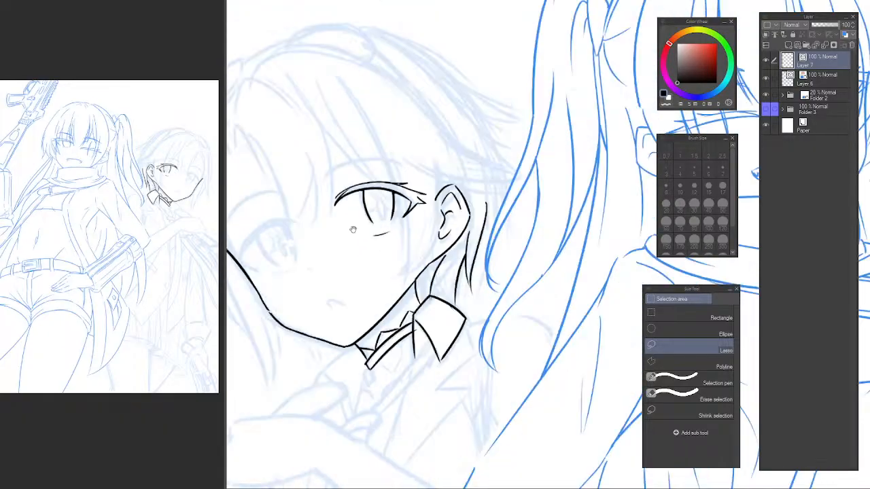
Ink the upper eyelid line of the far eye as an arc from the face contour to the inner corner.
{"action": "scroll", "coordinate": [435, 260], "scroll_direction": "up", "scroll_amount": 6}
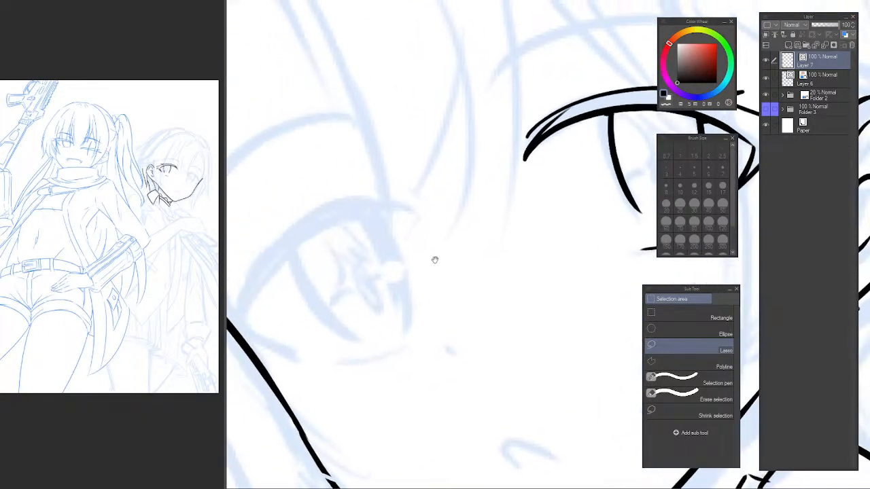
{"action": "mouse_move", "coordinate": [273, 253]}
{"action": "left_mouse_down"}
{"action": "mouse_move", "coordinate": [288, 169]}
{"action": "mouse_move", "coordinate": [291, 246]}
{"action": "left_mouse_up"}
{"action": "mouse_move", "coordinate": [284, 280]}
{"action": "left_mouse_down"}
{"action": "mouse_move", "coordinate": [359, 235]}
{"action": "mouse_move", "coordinate": [355, 257]}
{"action": "left_mouse_up"}
{"action": "key", "text": "p"}
{"action": "left_click_drag", "start_coordinate": [315, 290], "coordinate": [488, 178]}
{"action": "key", "text": "ctrl+z"}
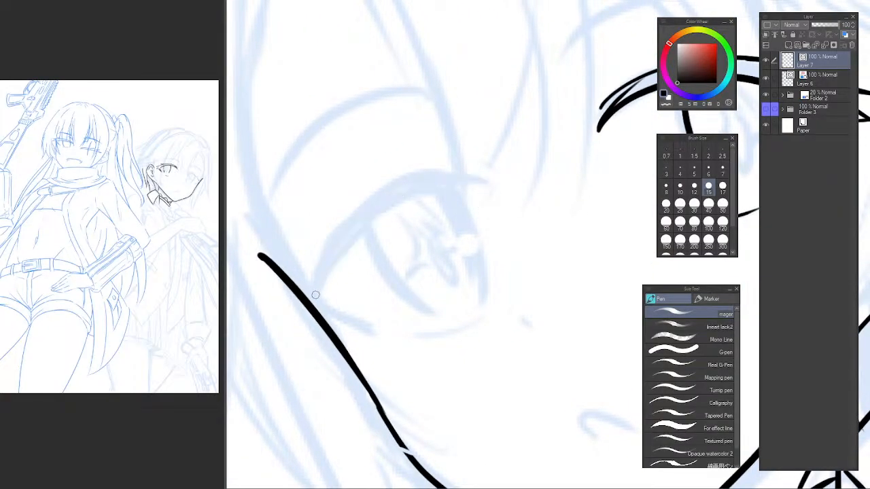
{"action": "left_click_drag", "start_coordinate": [316, 296], "coordinate": [503, 185]}
{"action": "key", "text": "ctrl+z"}
{"action": "left_click_drag", "start_coordinate": [316, 297], "coordinate": [489, 186]}
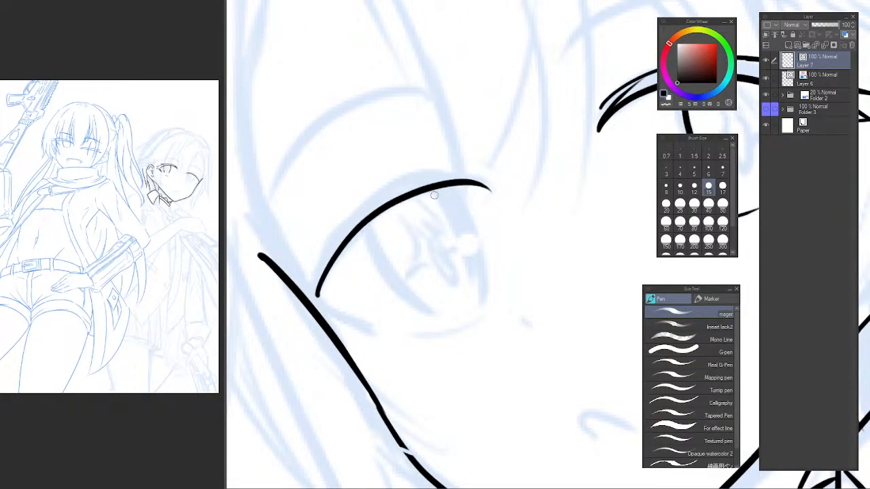
{"action": "key", "text": "ctrl+z"}
{"action": "mouse_move", "coordinate": [318, 297]}
{"action": "left_mouse_down"}
{"action": "mouse_move", "coordinate": [330, 269]}
{"action": "mouse_move", "coordinate": [489, 181]}
{"action": "left_mouse_up"}
Ink a short tapered arc above the far eye's eyelid line, closing the eyelash band at the inner corner.
{"action": "mouse_move", "coordinate": [403, 191]}
{"action": "left_mouse_down"}
{"action": "mouse_move", "coordinate": [493, 179]}
{"action": "mouse_move", "coordinate": [409, 179]}
{"action": "mouse_move", "coordinate": [493, 180]}
{"action": "left_mouse_up"}
{"action": "key", "text": "ctrl+z"}
{"action": "key", "text": "ctrl+z"}
{"action": "left_click_drag", "start_coordinate": [410, 173], "coordinate": [492, 181]}
Ink the upper edge of the far eye's eyelash band, sweeping outward to the face contour.
{"action": "key", "text": "ctrl+z"}
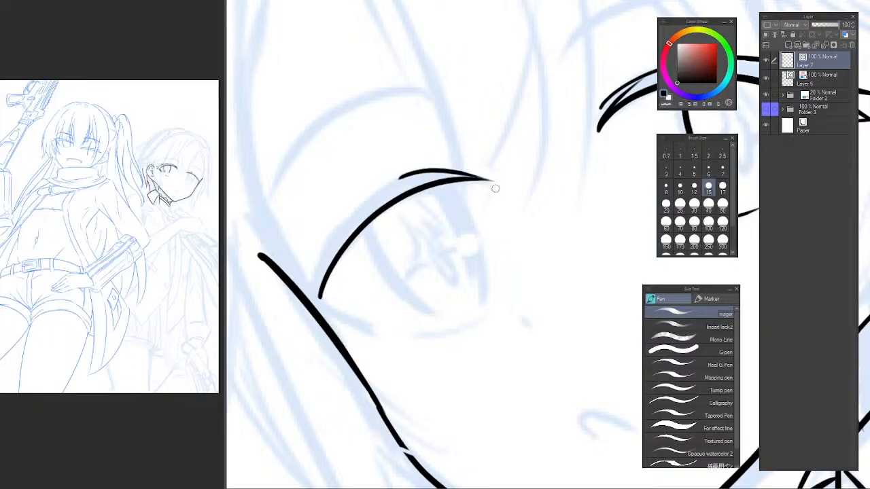
{"action": "left_click_drag", "start_coordinate": [435, 155], "coordinate": [314, 282]}
{"action": "key", "text": "ctrl+z"}
{"action": "mouse_move", "coordinate": [437, 155]}
{"action": "left_mouse_down"}
{"action": "mouse_move", "coordinate": [346, 222]}
{"action": "mouse_move", "coordinate": [311, 281]}
{"action": "left_mouse_up"}
{"action": "key", "text": "ctrl+z"}
{"action": "left_click_drag", "start_coordinate": [435, 157], "coordinate": [289, 314]}
{"action": "key", "text": "ctrl+z"}
{"action": "mouse_move", "coordinate": [437, 159]}
{"action": "left_mouse_down"}
{"action": "mouse_move", "coordinate": [299, 309]}
{"action": "mouse_move", "coordinate": [283, 348]}
{"action": "mouse_move", "coordinate": [312, 314]}
{"action": "left_mouse_up"}
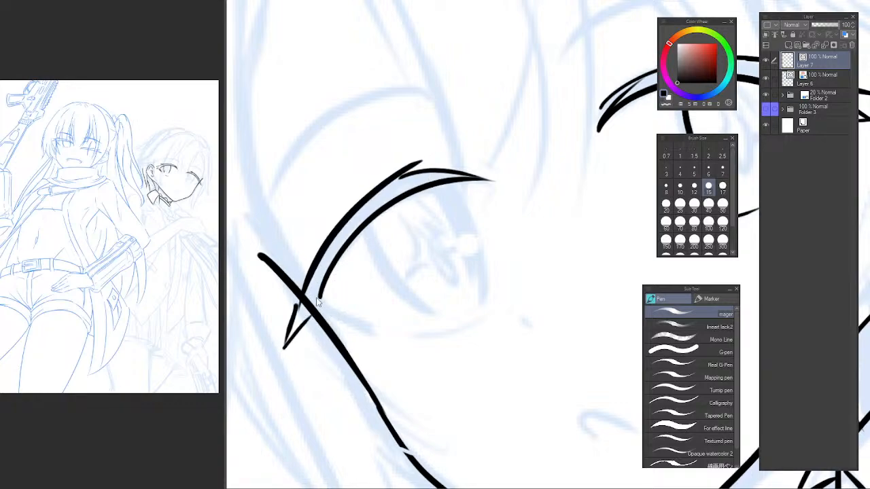
Ink the pointed lash tip at the far eye's outer corner, extending past the face contour.
{"action": "key", "text": "ctrl+z"}
{"action": "key", "text": "ctrl+z"}
{"action": "left_click_drag", "start_coordinate": [301, 300], "coordinate": [277, 345]}
{"action": "key", "text": "ctrl+z"}
{"action": "key", "text": "ctrl+z"}
{"action": "mouse_move", "coordinate": [307, 282]}
{"action": "left_mouse_down"}
{"action": "mouse_move", "coordinate": [277, 338]}
{"action": "mouse_move", "coordinate": [311, 311]}
{"action": "left_mouse_up"}
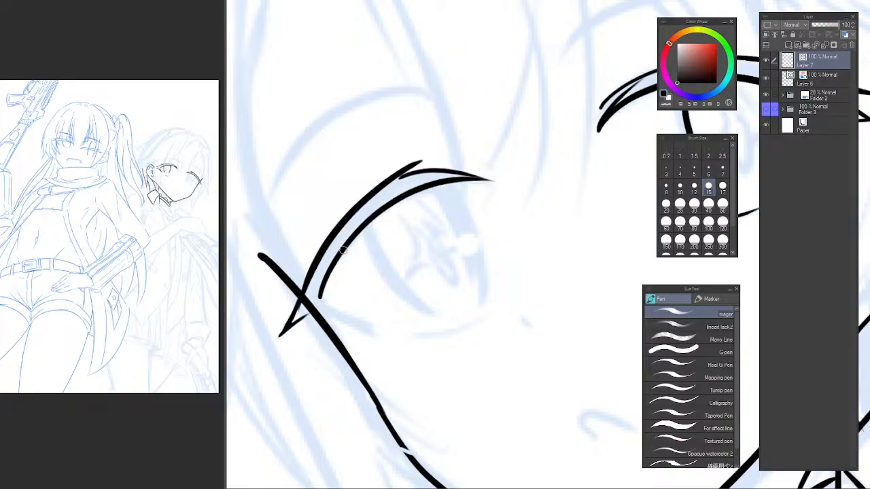
Ink a small pointed lash just above the far eye's outer lash tip, crossing the face contour.
{"action": "key", "text": "h"}
{"action": "left_click_drag", "start_coordinate": [501, 197], "coordinate": [261, 225]}
{"action": "left_click_drag", "start_coordinate": [388, 231], "coordinate": [282, 221]}
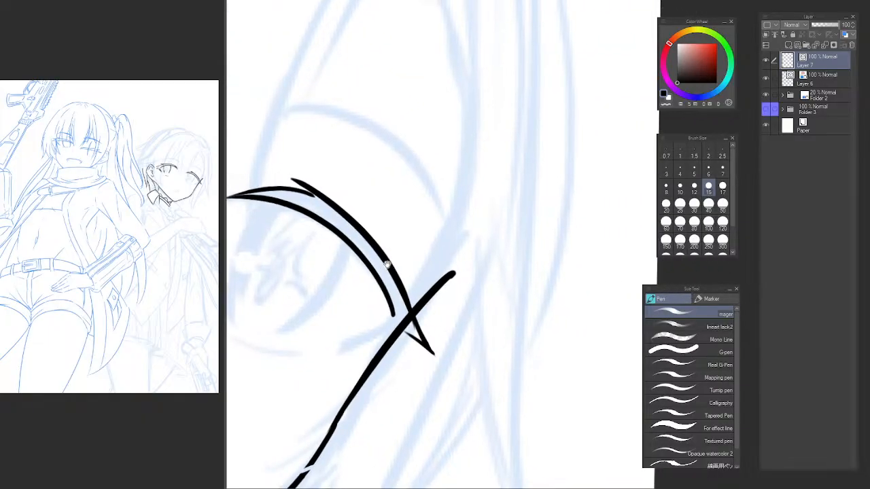
{"action": "left_click_drag", "start_coordinate": [436, 310], "coordinate": [449, 328]}
{"action": "key", "text": "ctrl+z"}
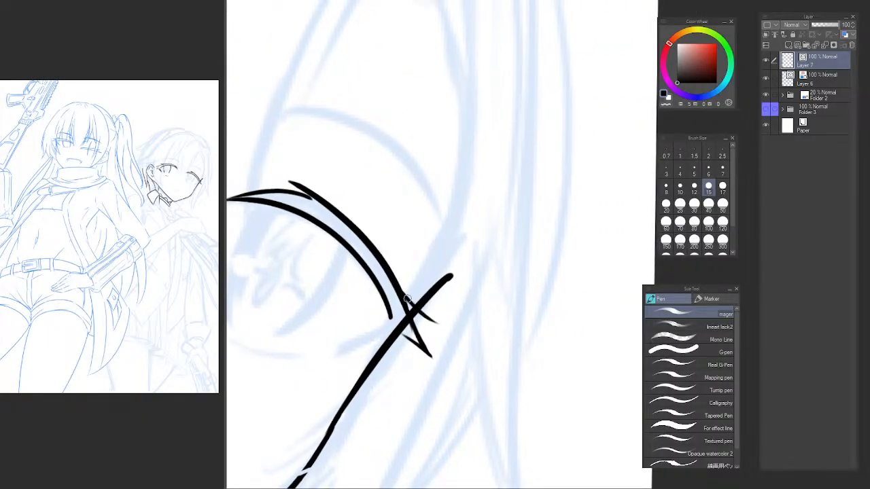
{"action": "key", "text": "ctrl+z"}
{"action": "left_click_drag", "start_coordinate": [404, 296], "coordinate": [439, 326]}
Ink another small lash flick higher up on the far eye's eyelash band.
{"action": "mouse_move", "coordinate": [380, 253]}
{"action": "left_mouse_down"}
{"action": "mouse_move", "coordinate": [420, 288]}
{"action": "mouse_move", "coordinate": [414, 285]}
{"action": "left_mouse_up"}
{"action": "key", "text": "ctrl+z"}
{"action": "key", "text": "ctrl+z"}
{"action": "key", "text": "ctrl+z"}
{"action": "left_click_drag", "start_coordinate": [373, 244], "coordinate": [413, 280]}
{"action": "mouse_move", "coordinate": [413, 281]}
{"action": "left_mouse_down"}
{"action": "mouse_move", "coordinate": [397, 277]}
{"action": "mouse_move", "coordinate": [480, 250]}
{"action": "left_mouse_up"}
Ink the inner edge of the downward lash wedge from the outer end of the far eye's eyelid line.
{"action": "scroll", "coordinate": [441, 241], "scroll_direction": "down", "scroll_amount": 3}
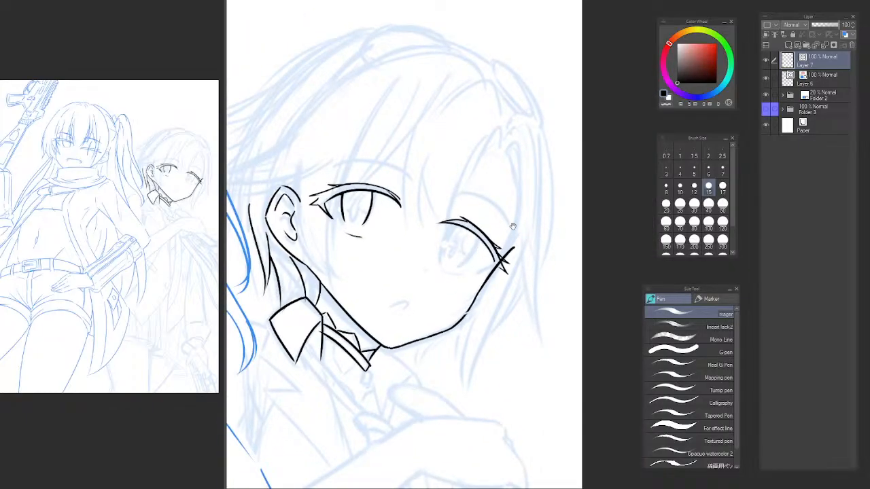
{"action": "scroll", "coordinate": [513, 227], "scroll_direction": "up", "scroll_amount": 5}
{"action": "left_click_drag", "start_coordinate": [582, 281], "coordinate": [549, 305]}
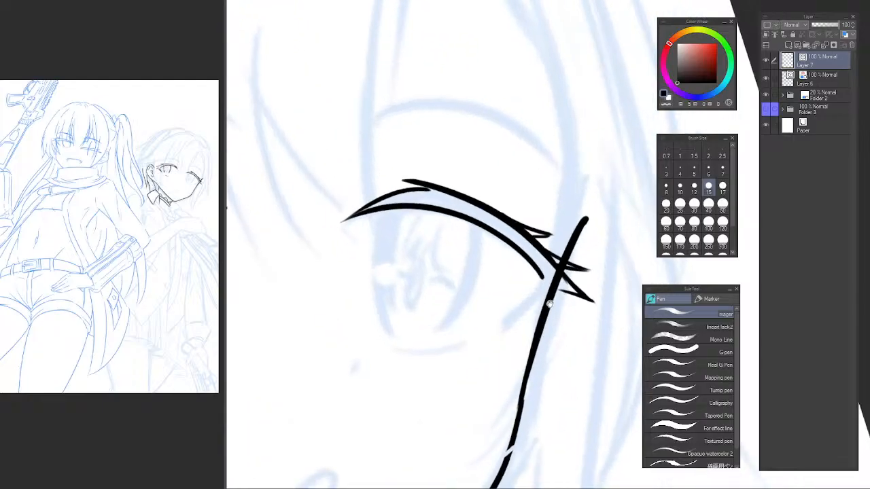
{"action": "scroll", "coordinate": [549, 304], "scroll_direction": "up", "scroll_amount": 2}
{"action": "mouse_move", "coordinate": [563, 231]}
{"action": "left_mouse_down"}
{"action": "mouse_move", "coordinate": [487, 302]}
{"action": "mouse_move", "coordinate": [607, 237]}
{"action": "left_mouse_up"}
{"action": "key", "text": "ctrl+z"}
Ink the lower edge of the far eye's lash wedge, joining its point to the outer lashes.
{"action": "left_click_drag", "start_coordinate": [499, 294], "coordinate": [604, 236]}
{"action": "key", "text": "ctrl+z"}
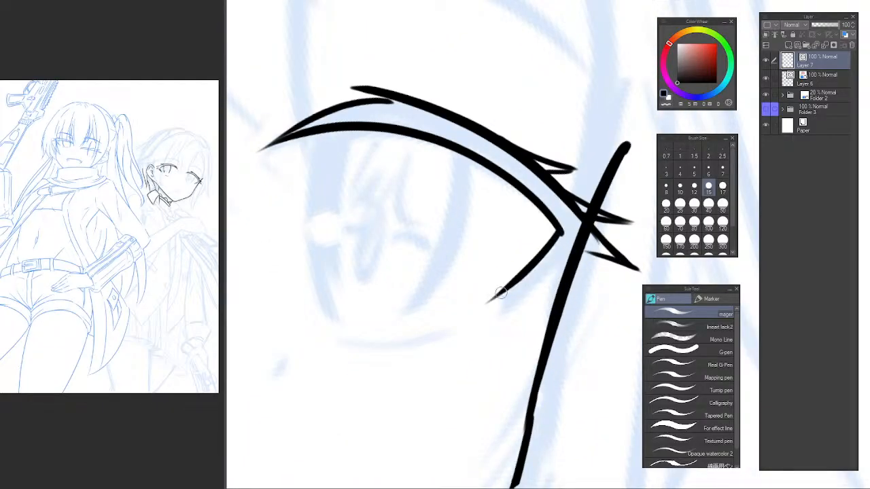
{"action": "left_click_drag", "start_coordinate": [500, 292], "coordinate": [571, 255]}
{"action": "key", "text": "ctrl+z"}
{"action": "mouse_move", "coordinate": [491, 299]}
{"action": "left_mouse_down"}
{"action": "mouse_move", "coordinate": [571, 257]}
{"action": "mouse_move", "coordinate": [511, 292]}
{"action": "left_mouse_up"}
{"action": "key", "text": "ctrl+z"}
Ink both sides of the far eye's iris as tapered curves descending from the eyelid line.
{"action": "left_click_drag", "start_coordinate": [409, 288], "coordinate": [436, 299]}
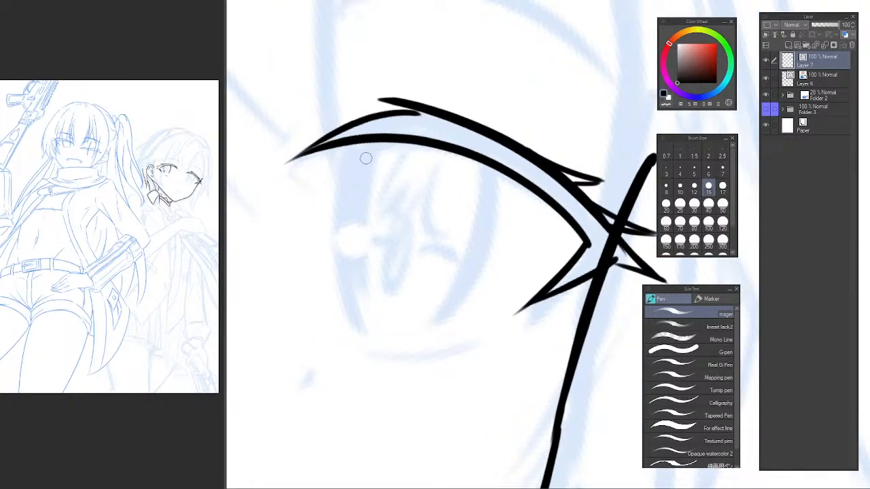
{"action": "left_click_drag", "start_coordinate": [369, 142], "coordinate": [360, 309]}
{"action": "key", "text": "ctrl+z"}
{"action": "mouse_move", "coordinate": [370, 143]}
{"action": "left_mouse_down"}
{"action": "mouse_move", "coordinate": [353, 320]}
{"action": "mouse_move", "coordinate": [348, 223]}
{"action": "mouse_move", "coordinate": [359, 316]}
{"action": "mouse_move", "coordinate": [356, 278]}
{"action": "mouse_move", "coordinate": [372, 309]}
{"action": "left_mouse_up"}
{"action": "key", "text": "ctrl+z"}
{"action": "key", "text": "ctrl+z"}
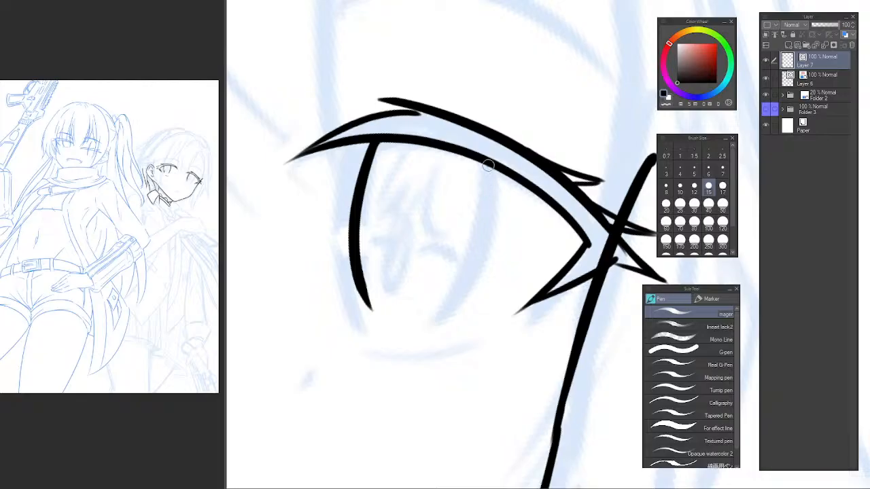
{"action": "left_click_drag", "start_coordinate": [495, 162], "coordinate": [428, 326]}
{"action": "key", "text": "ctrl+z"}
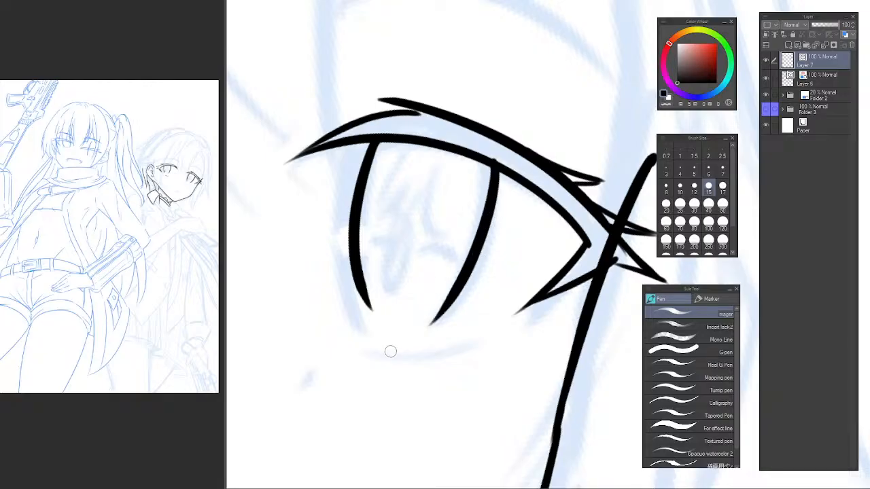
Ink a short curved lower eyelid line beneath the far eye's iris, redrawing it until it fits.
{"action": "mouse_move", "coordinate": [354, 347]}
{"action": "left_mouse_down"}
{"action": "mouse_move", "coordinate": [432, 352]}
{"action": "mouse_move", "coordinate": [504, 334]}
{"action": "mouse_move", "coordinate": [481, 303]}
{"action": "mouse_move", "coordinate": [498, 305]}
{"action": "left_mouse_up"}
{"action": "key", "text": "ctrl+z"}
{"action": "left_click", "coordinate": [482, 309], "text": "alt"}
{"action": "left_click", "coordinate": [480, 311], "text": "alt"}
{"action": "left_click", "coordinate": [479, 312], "text": "alt"}
{"action": "left_click", "coordinate": [479, 307], "text": "ctrl"}
{"action": "key", "text": "ctrl+z"}
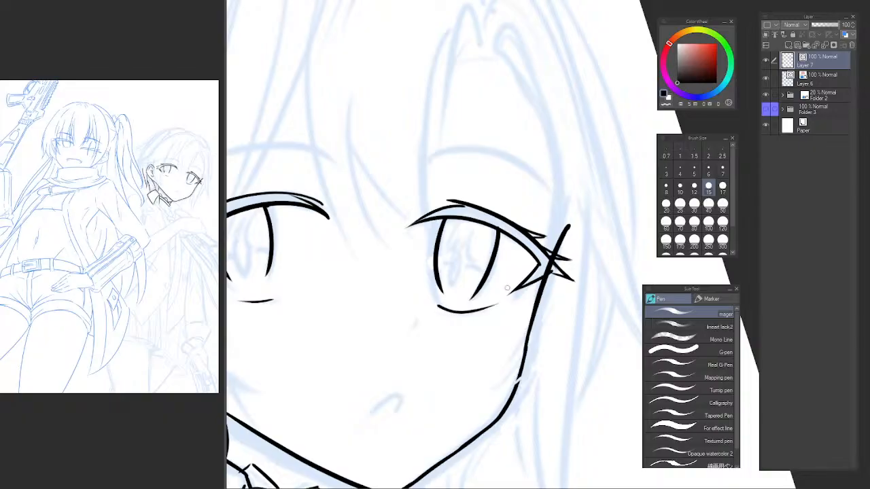
{"action": "key", "text": "ctrl+z"}
{"action": "left_click_drag", "start_coordinate": [438, 307], "coordinate": [489, 309]}
{"action": "key", "text": "ctrl+z"}
{"action": "left_click_drag", "start_coordinate": [433, 301], "coordinate": [490, 298]}
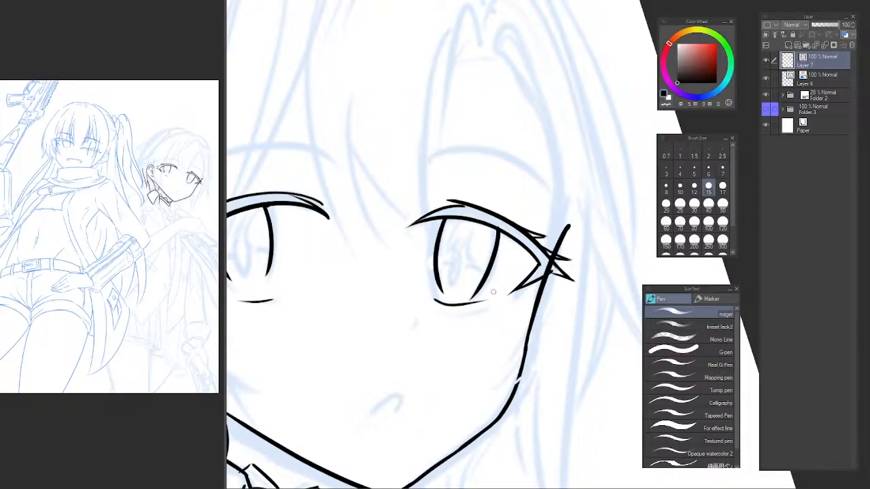
{"action": "key", "text": "ctrl+z"}
{"action": "mouse_move", "coordinate": [434, 309]}
{"action": "left_mouse_down"}
{"action": "mouse_move", "coordinate": [483, 311]}
{"action": "mouse_move", "coordinate": [485, 304]}
{"action": "left_mouse_up"}
{"action": "key", "text": "ctrl+z"}
Lasso both iris edges of the far eye and transform them to sit slightly higher and shorter under the eyelid.
{"action": "key", "text": "r"}
{"action": "scroll", "coordinate": [504, 205], "scroll_direction": "down", "scroll_amount": 3}
{"action": "mouse_move", "coordinate": [504, 205]}
{"action": "left_mouse_down"}
{"action": "mouse_move", "coordinate": [500, 225]}
{"action": "mouse_move", "coordinate": [487, 227]}
{"action": "mouse_move", "coordinate": [549, 257]}
{"action": "mouse_move", "coordinate": [567, 228]}
{"action": "mouse_move", "coordinate": [548, 219]}
{"action": "mouse_move", "coordinate": [511, 246]}
{"action": "mouse_move", "coordinate": [515, 288]}
{"action": "mouse_move", "coordinate": [530, 301]}
{"action": "mouse_move", "coordinate": [596, 252]}
{"action": "left_mouse_up"}
{"action": "scroll", "coordinate": [479, 236], "scroll_direction": "up", "scroll_amount": 3}
{"action": "key", "text": "m"}
{"action": "scroll", "coordinate": [591, 242], "scroll_direction": "up", "scroll_amount": 4}
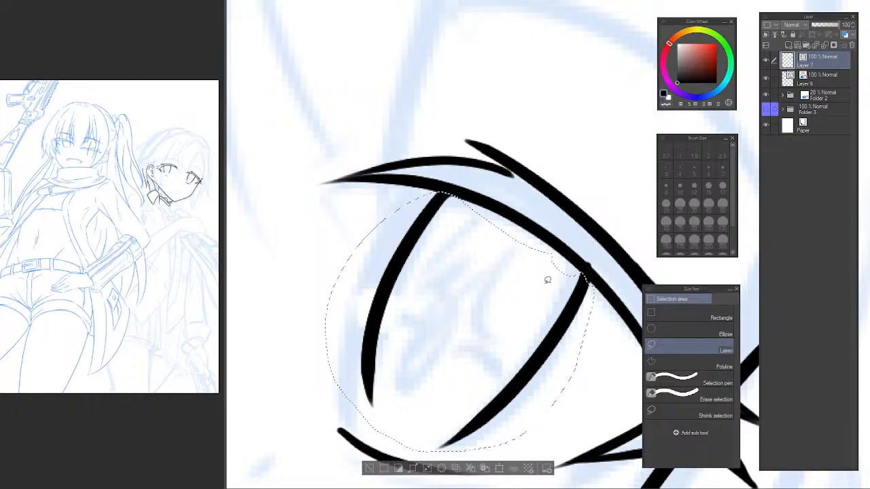
{"action": "scroll", "coordinate": [560, 268], "scroll_direction": "down", "scroll_amount": 3}
{"action": "scroll", "coordinate": [551, 300], "scroll_direction": "down", "scroll_amount": 3}
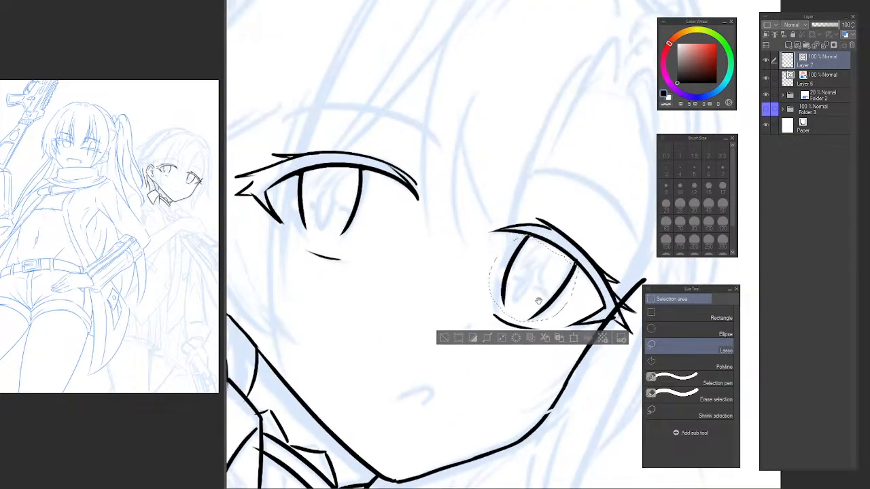
{"action": "key", "text": "ctrl+t"}
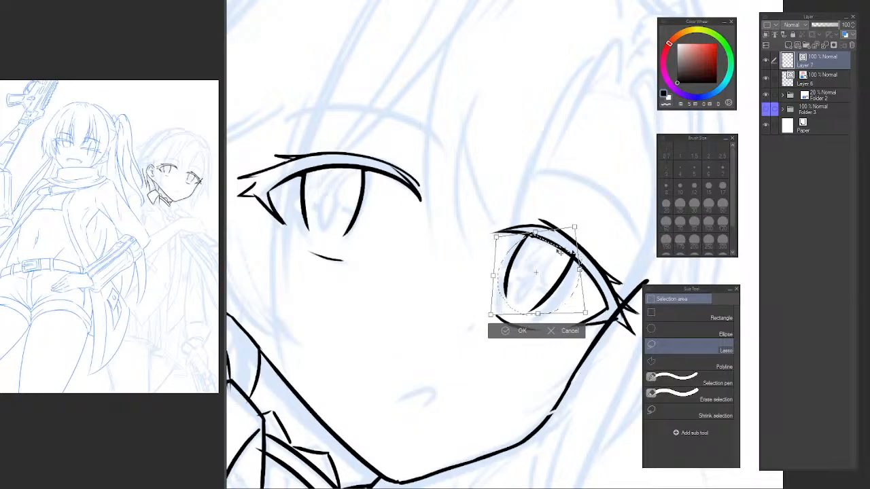
{"action": "key", "text": "Return"}
{"action": "key", "text": "ctrl+d"}
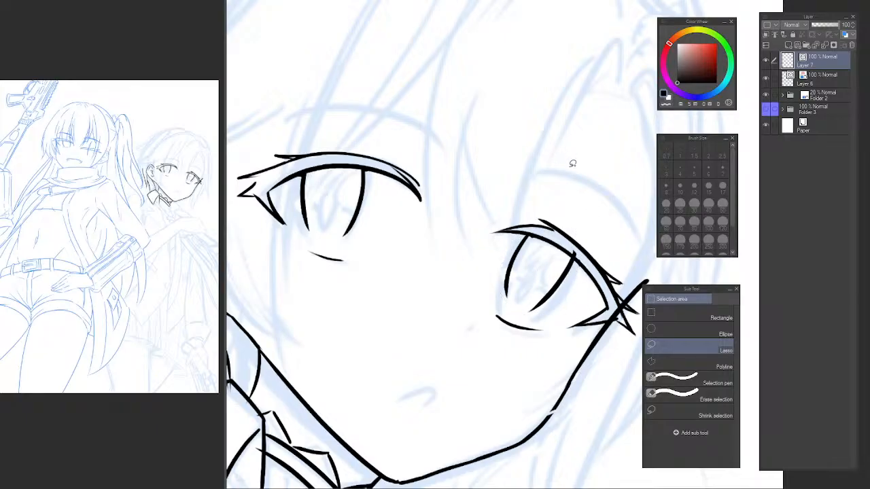
Mirror the canvas, lasso the far eye's inner iris edge and transform it to sit slightly higher against the eyelid.
{"action": "key", "text": "h"}
{"action": "left_click_drag", "start_coordinate": [550, 206], "coordinate": [313, 223]}
{"action": "left_click_drag", "start_coordinate": [381, 217], "coordinate": [418, 205]}
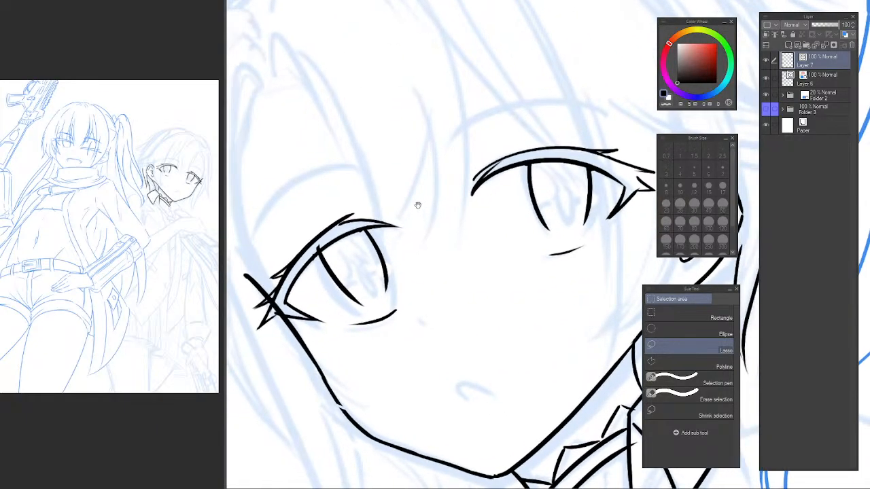
{"action": "mouse_move", "coordinate": [372, 226]}
{"action": "left_mouse_down"}
{"action": "mouse_move", "coordinate": [367, 267]}
{"action": "mouse_move", "coordinate": [413, 243]}
{"action": "mouse_move", "coordinate": [425, 221]}
{"action": "left_mouse_up"}
{"action": "key", "text": "ctrl+t"}
{"action": "left_click_drag", "start_coordinate": [398, 256], "coordinate": [401, 252]}
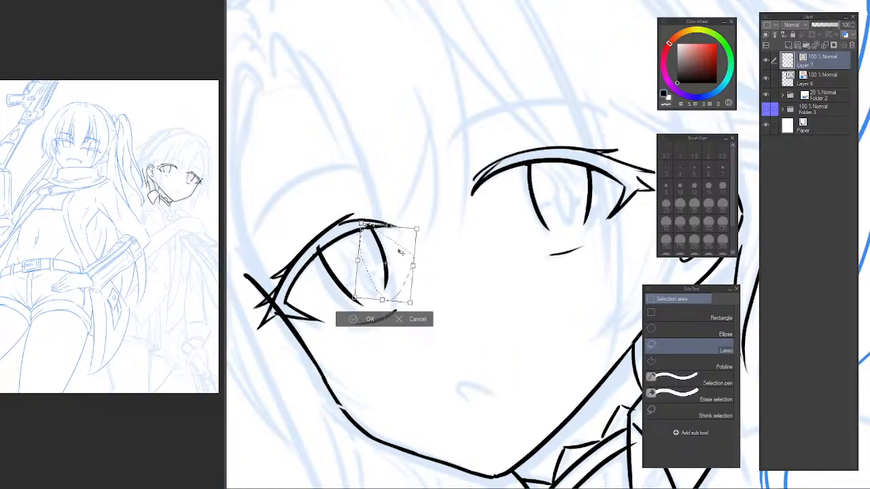
{"action": "key", "text": "Return"}
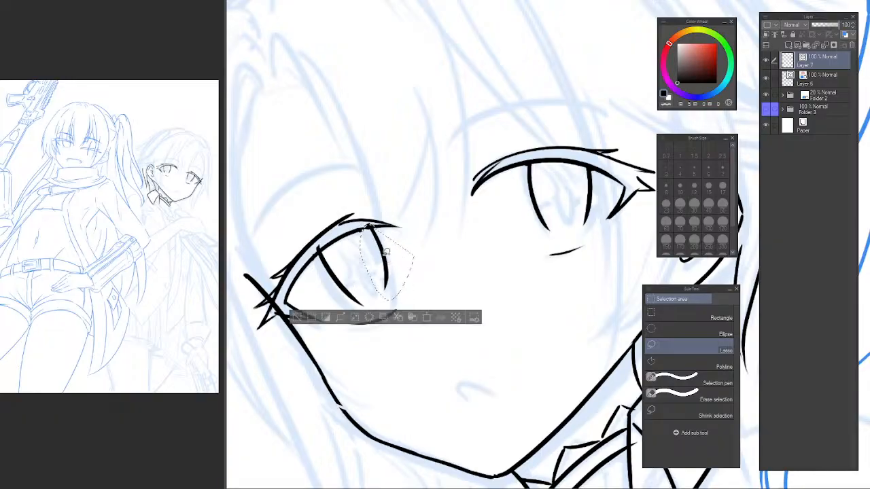
{"action": "key", "text": "ctrl+d"}
Erase the far eye's inner iris edge and ink it again as a tapered curve descending from the eyelid line.
{"action": "key", "text": "e"}
{"action": "left_click_drag", "start_coordinate": [385, 246], "coordinate": [378, 240]}
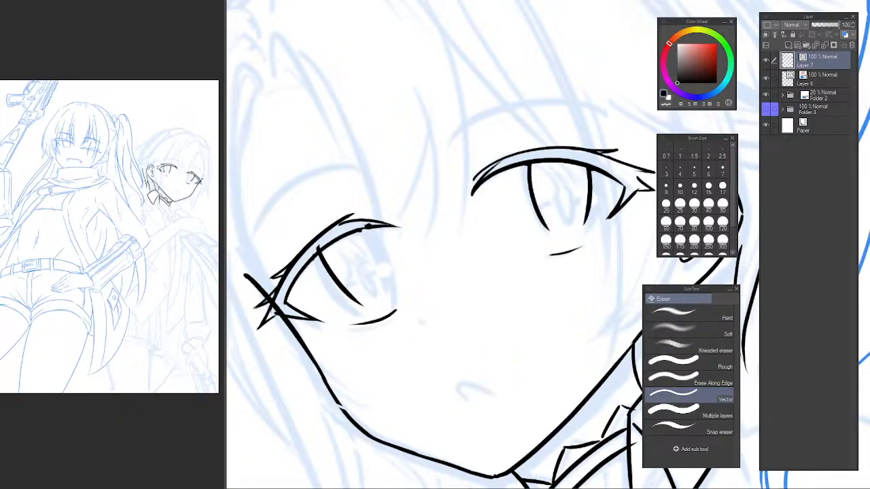
{"action": "scroll", "coordinate": [364, 231], "scroll_direction": "up", "scroll_amount": 2}
{"action": "key", "text": "p"}
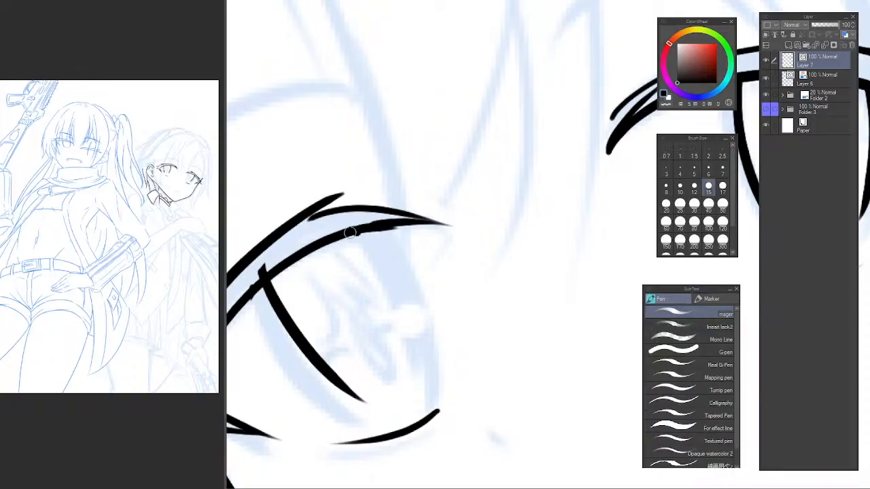
{"action": "left_click_drag", "start_coordinate": [388, 222], "coordinate": [428, 371]}
{"action": "key", "text": "ctrl+z"}
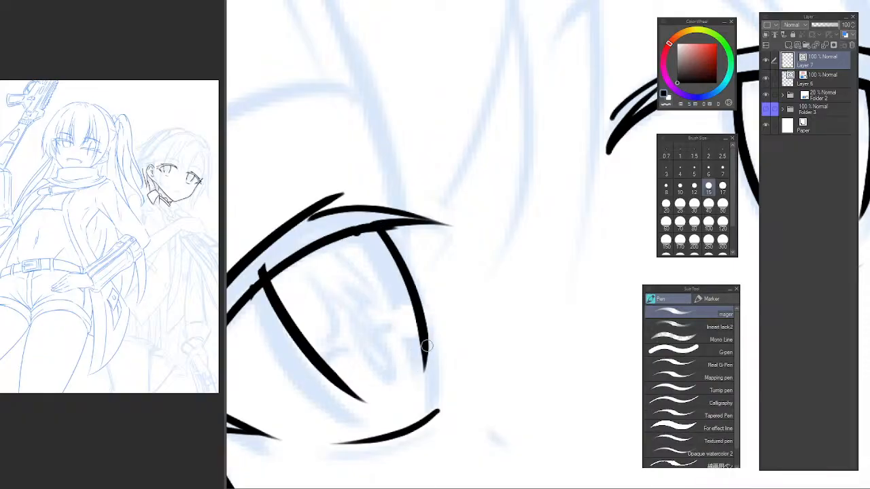
Erase the far eye's lower eyelid line and ink a new short upward-curving one closer beneath the iris.
{"action": "scroll", "coordinate": [432, 338], "scroll_direction": "down", "scroll_amount": 3}
{"action": "mouse_move", "coordinate": [432, 339]}
{"action": "left_mouse_down"}
{"action": "mouse_move", "coordinate": [381, 229]}
{"action": "mouse_move", "coordinate": [365, 270]}
{"action": "left_mouse_up"}
{"action": "key", "text": "e"}
{"action": "scroll", "coordinate": [378, 254], "scroll_direction": "up", "scroll_amount": 2}
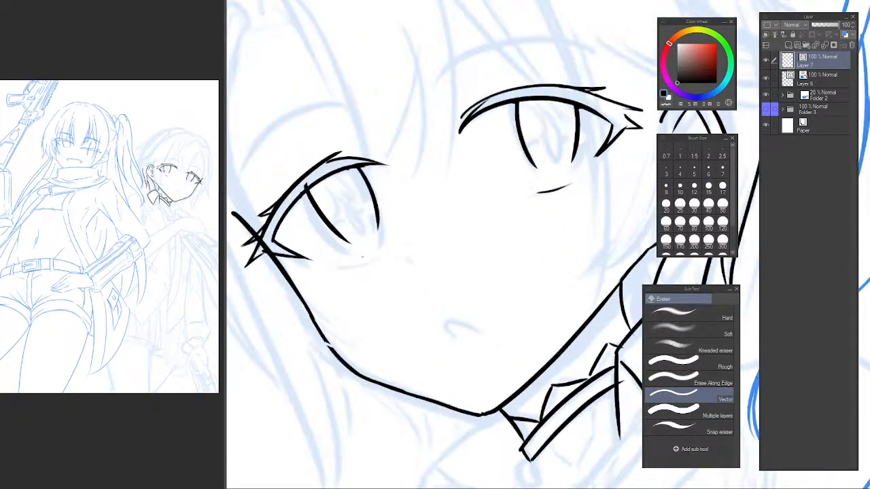
{"action": "key", "text": "p"}
{"action": "scroll", "coordinate": [385, 243], "scroll_direction": "up", "scroll_amount": 2}
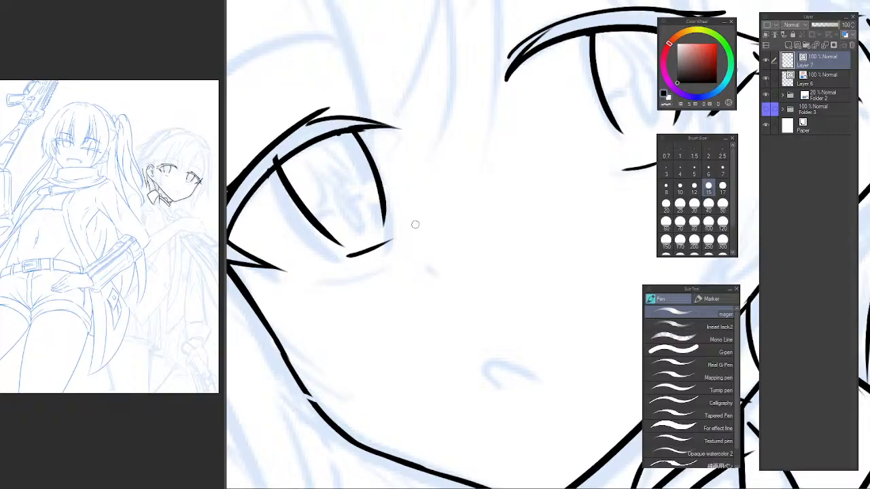
{"action": "left_click_drag", "start_coordinate": [339, 259], "coordinate": [393, 248]}
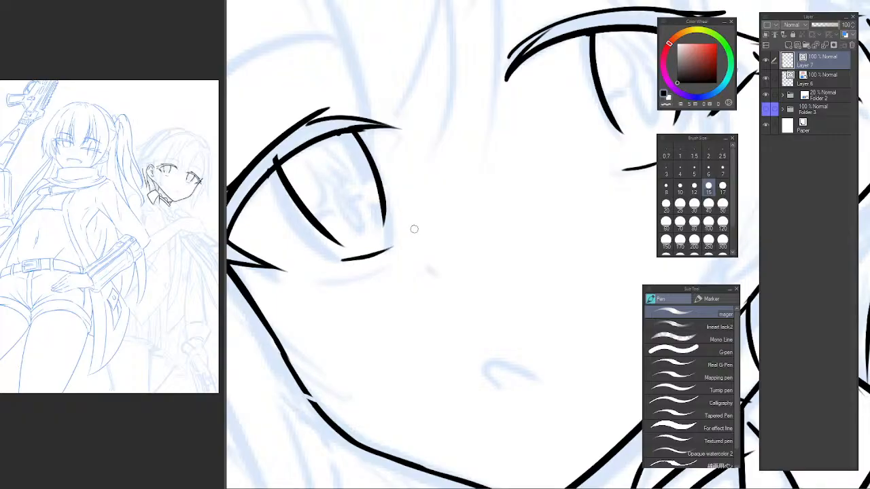
{"action": "key", "text": "ctrl+z"}
{"action": "left_click_drag", "start_coordinate": [339, 259], "coordinate": [410, 231]}
Compare the placement and tilt of both eyes on the whole head in mirrored and normal view.
{"action": "scroll", "coordinate": [444, 200], "scroll_direction": "down", "scroll_amount": 5}
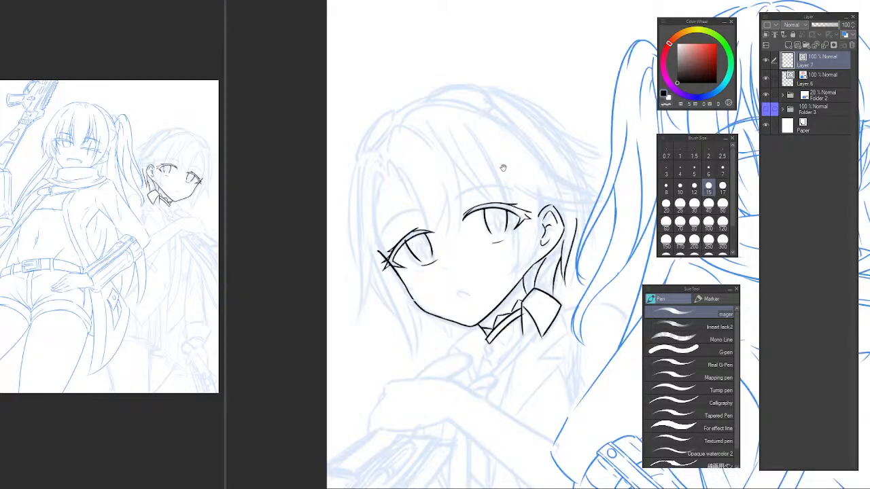
{"action": "left_click_drag", "start_coordinate": [503, 168], "coordinate": [451, 95]}
{"action": "key", "text": "h"}
{"action": "left_click_drag", "start_coordinate": [580, 137], "coordinate": [380, 144]}
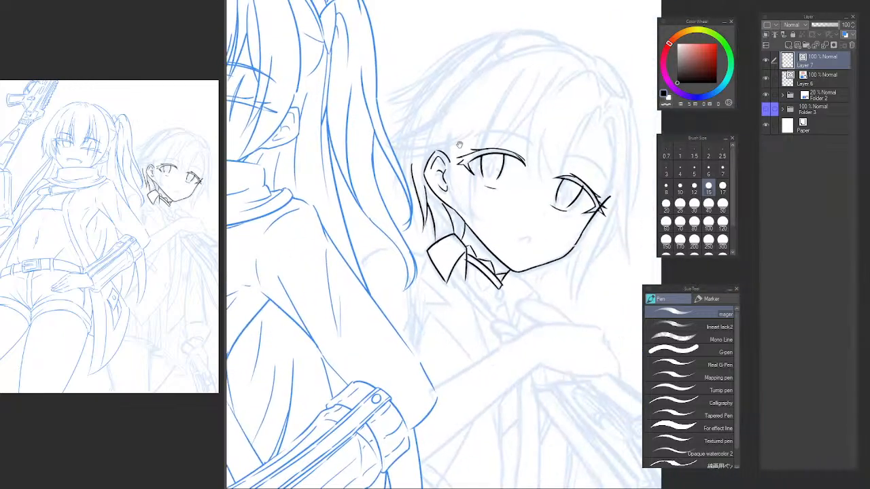
{"action": "mouse_move", "coordinate": [460, 143]}
{"action": "left_mouse_down"}
{"action": "mouse_move", "coordinate": [388, 135]}
{"action": "mouse_move", "coordinate": [380, 150]}
{"action": "left_mouse_up"}
{"action": "scroll", "coordinate": [442, 155], "scroll_direction": "up", "scroll_amount": 1}
{"action": "left_click_drag", "start_coordinate": [454, 159], "coordinate": [414, 153]}
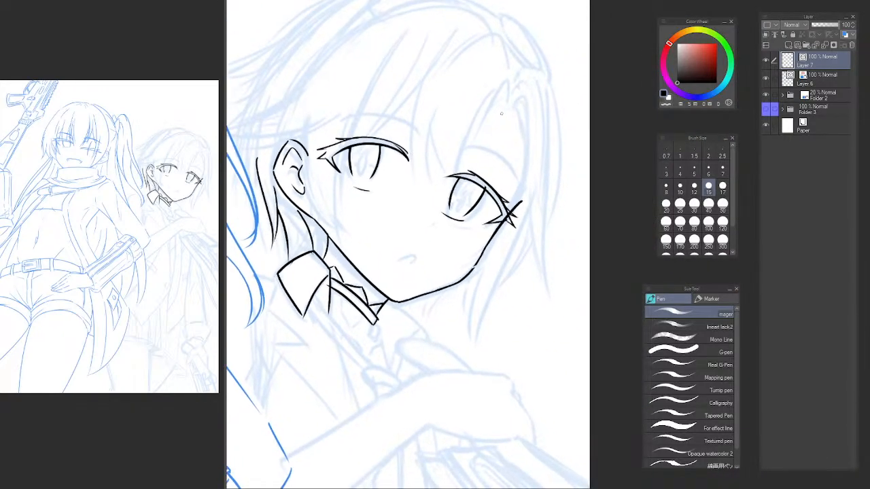
{"action": "key", "text": "h"}
{"action": "key", "text": "h"}
{"action": "mouse_move", "coordinate": [465, 195]}
{"action": "left_mouse_down"}
{"action": "mouse_move", "coordinate": [501, 203]}
{"action": "mouse_move", "coordinate": [511, 198]}
{"action": "mouse_move", "coordinate": [539, 218]}
{"action": "mouse_move", "coordinate": [380, 178]}
{"action": "mouse_move", "coordinate": [389, 211]}
{"action": "left_mouse_up"}
{"action": "key", "text": "h"}
{"action": "key", "text": "h"}
{"action": "left_click_drag", "start_coordinate": [570, 213], "coordinate": [362, 208]}
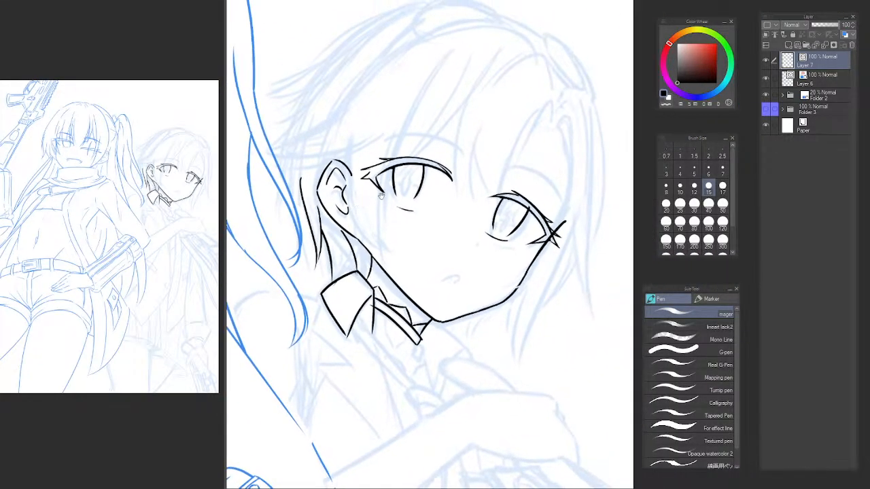
Lasso the whole near eye, shift it slightly up and toward the nose, and tilt its inner side downward.
{"action": "key", "text": "m"}
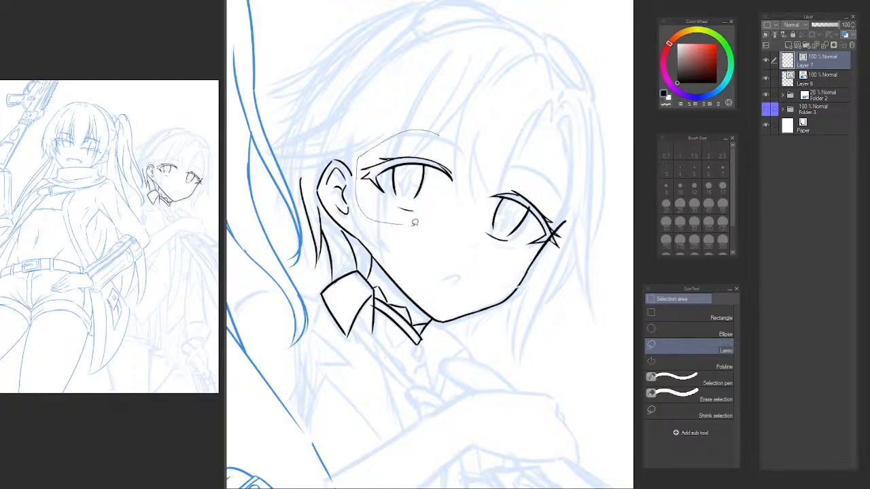
{"action": "left_click_drag", "start_coordinate": [414, 222], "coordinate": [479, 121]}
{"action": "key", "text": "ctrl+t"}
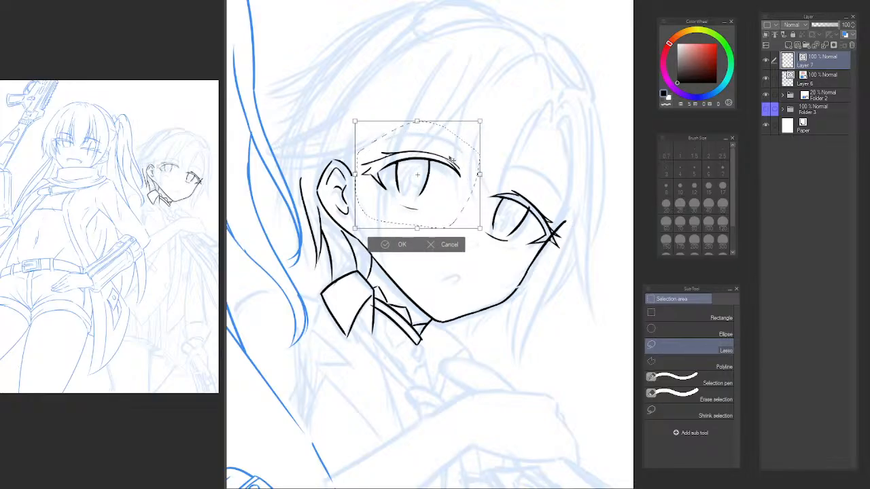
{"action": "left_click_drag", "start_coordinate": [451, 160], "coordinate": [458, 159]}
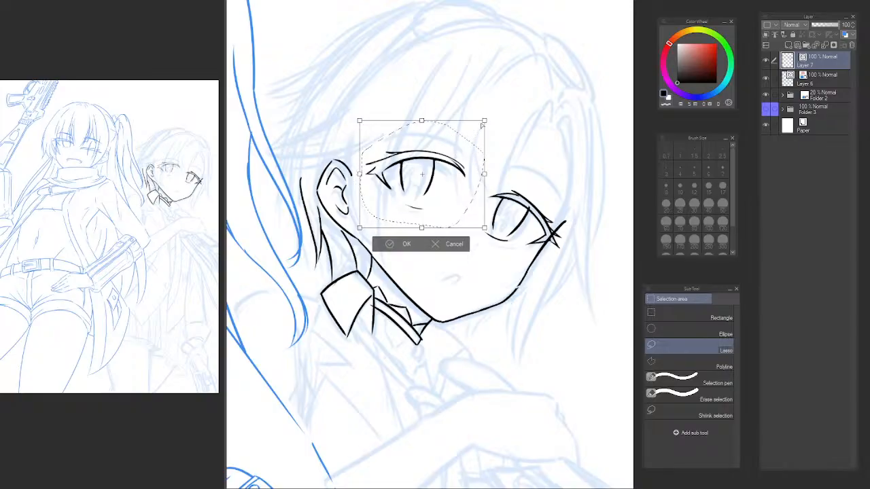
{"action": "left_click_drag", "start_coordinate": [483, 121], "coordinate": [485, 131]}
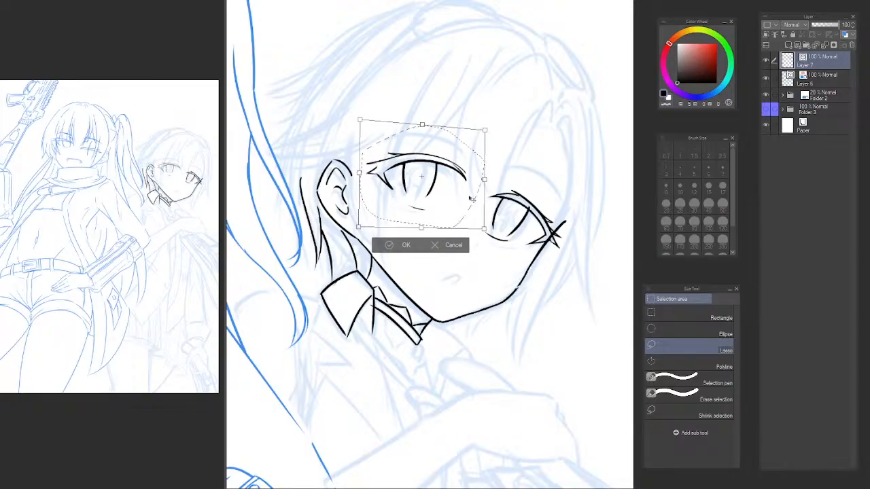
{"action": "key", "text": "Return"}
{"action": "key", "text": "ctrl+d"}
Lasso the near eye's lower eyelid line and transform it to a slightly flatter angle.
{"action": "left_click_drag", "start_coordinate": [420, 220], "coordinate": [443, 203]}
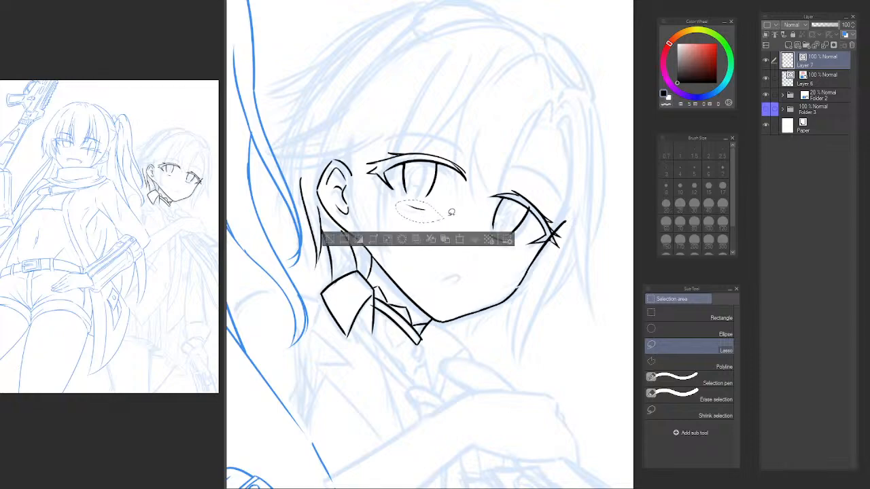
{"action": "key", "text": "ctrl+t"}
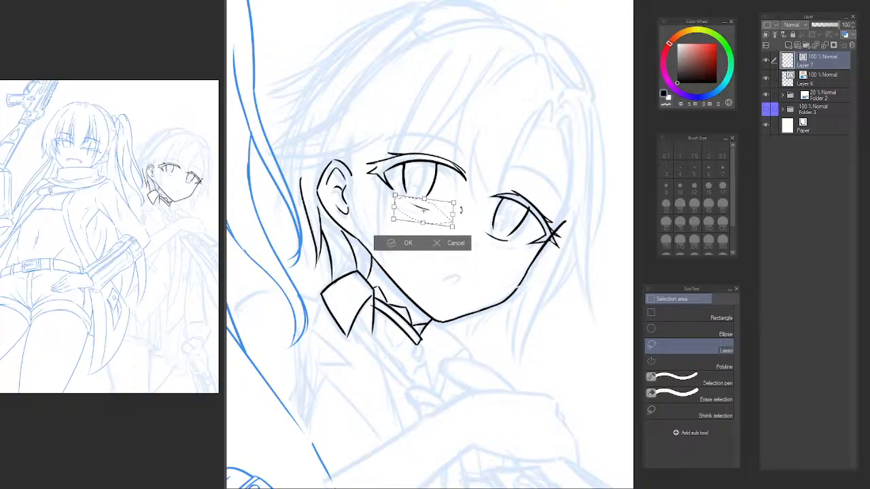
{"action": "left_click_drag", "start_coordinate": [454, 217], "coordinate": [456, 214]}
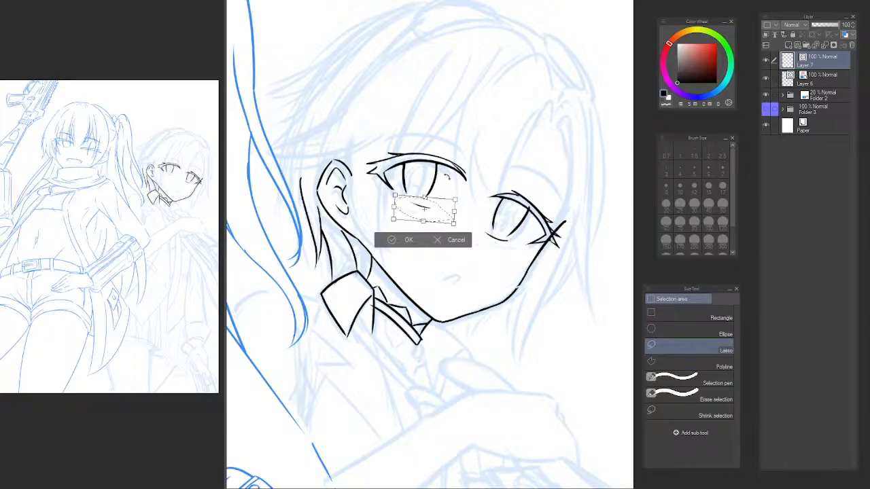
{"action": "key", "text": "Return"}
{"action": "key", "text": "ctrl+d"}
Examine the adjusted near eye against the far eye up close, flipping the canvas both ways.
{"action": "scroll", "coordinate": [449, 196], "scroll_direction": "up", "scroll_amount": 1}
{"action": "left_click_drag", "start_coordinate": [457, 201], "coordinate": [443, 224]}
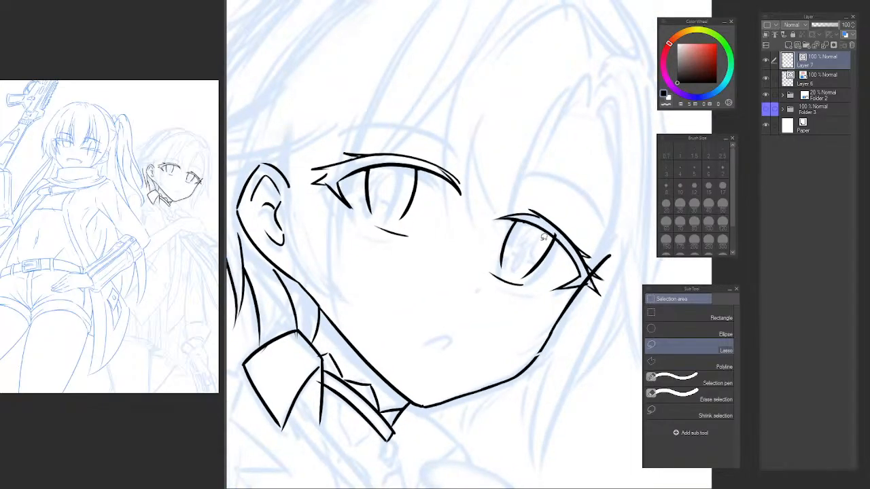
{"action": "key", "text": "e"}
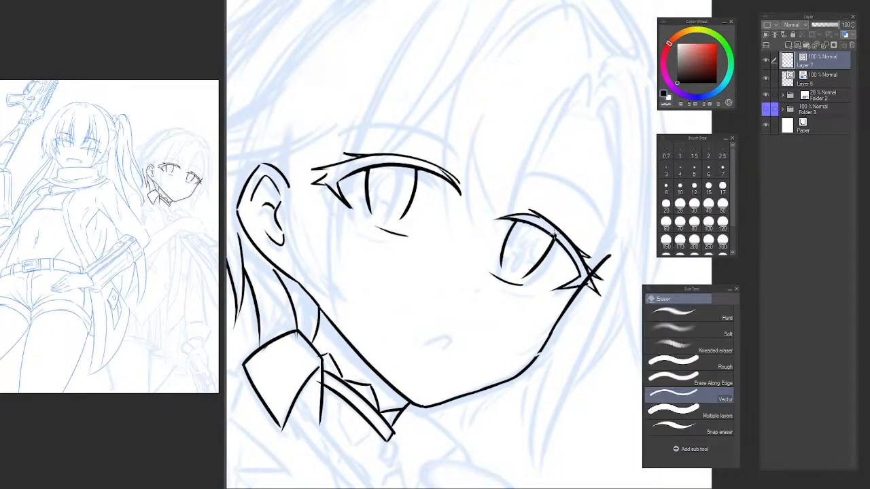
{"action": "key", "text": "h"}
{"action": "left_click_drag", "start_coordinate": [451, 215], "coordinate": [341, 225]}
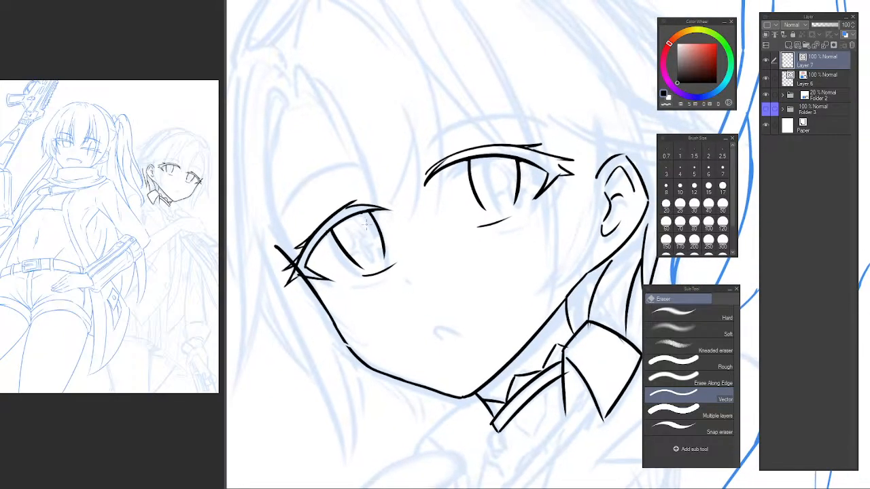
{"action": "key", "text": "h"}
{"action": "left_click_drag", "start_coordinate": [522, 227], "coordinate": [292, 225]}
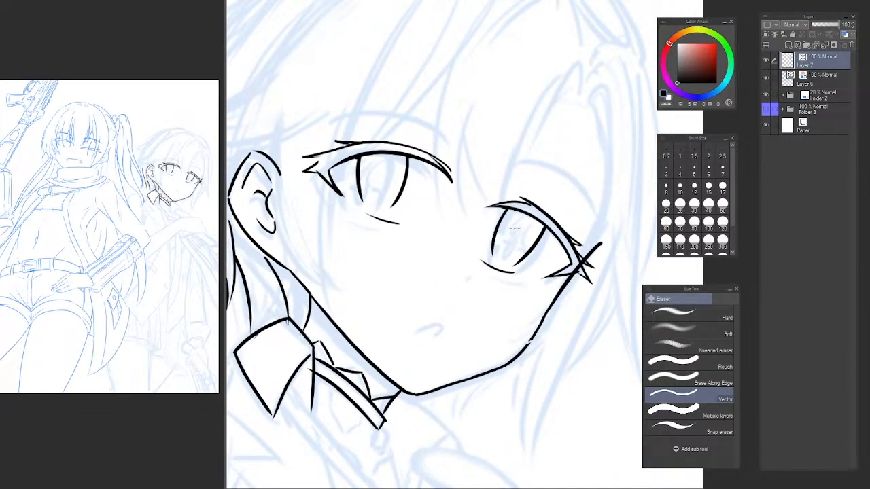
{"action": "key", "text": "m"}
{"action": "mouse_move", "coordinate": [520, 218]}
{"action": "left_mouse_down"}
{"action": "mouse_move", "coordinate": [486, 235]}
{"action": "mouse_move", "coordinate": [492, 252]}
{"action": "mouse_move", "coordinate": [510, 262]}
{"action": "mouse_move", "coordinate": [535, 255]}
{"action": "mouse_move", "coordinate": [529, 219]}
{"action": "left_mouse_up"}
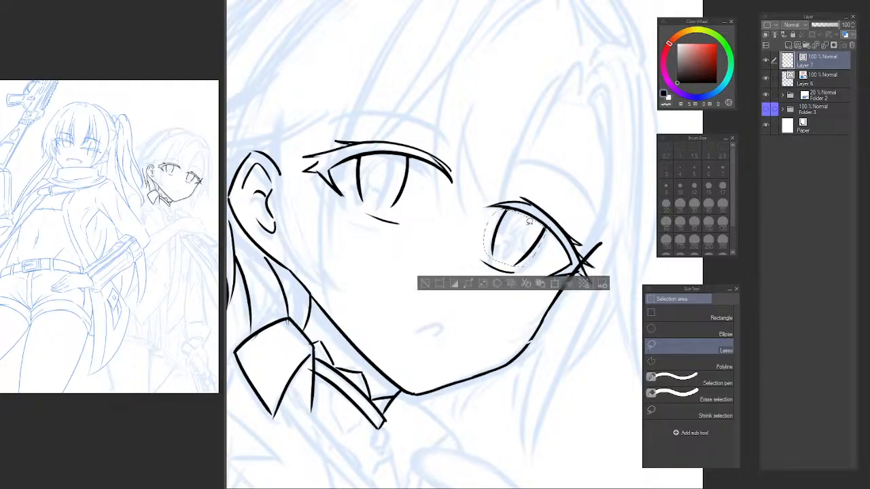
{"action": "left_click", "coordinate": [512, 282]}
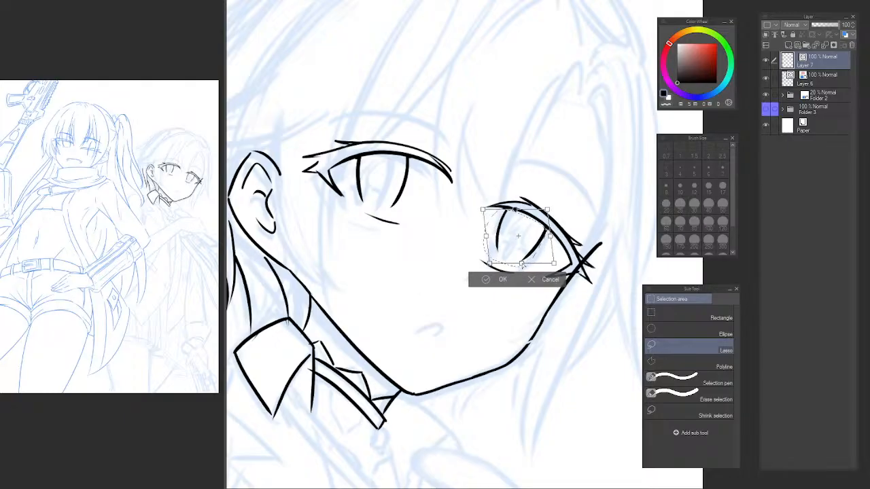
{"action": "left_click_drag", "start_coordinate": [548, 210], "coordinate": [542, 211]}
{"action": "left_click_drag", "start_coordinate": [483, 210], "coordinate": [491, 209]}
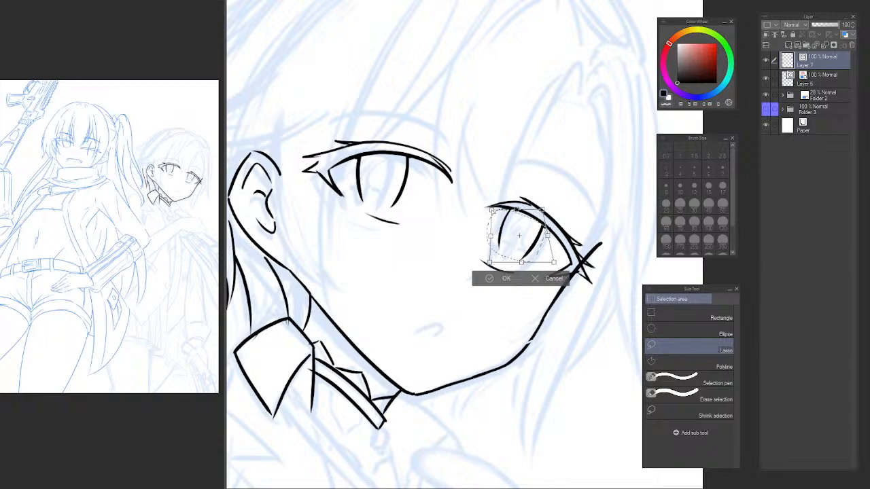
{"action": "key", "text": "ctrl+z"}
{"action": "key", "text": "Escape"}
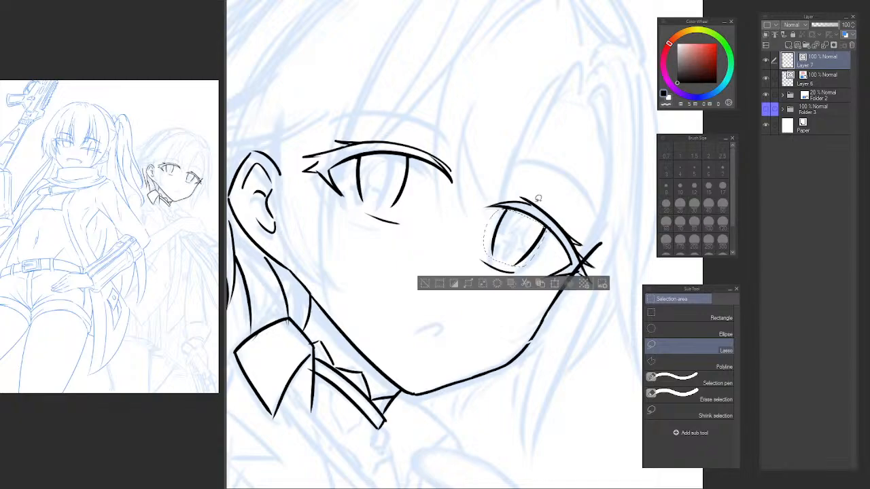
{"action": "key", "text": "ctrl+d"}
Lasso the whole far eye with its lashes and distort it so the outer corner sits higher.
{"action": "mouse_move", "coordinate": [541, 193]}
{"action": "left_mouse_down"}
{"action": "mouse_move", "coordinate": [475, 223]}
{"action": "mouse_move", "coordinate": [466, 267]}
{"action": "mouse_move", "coordinate": [598, 284]}
{"action": "mouse_move", "coordinate": [615, 250]}
{"action": "mouse_move", "coordinate": [548, 197]}
{"action": "left_mouse_up"}
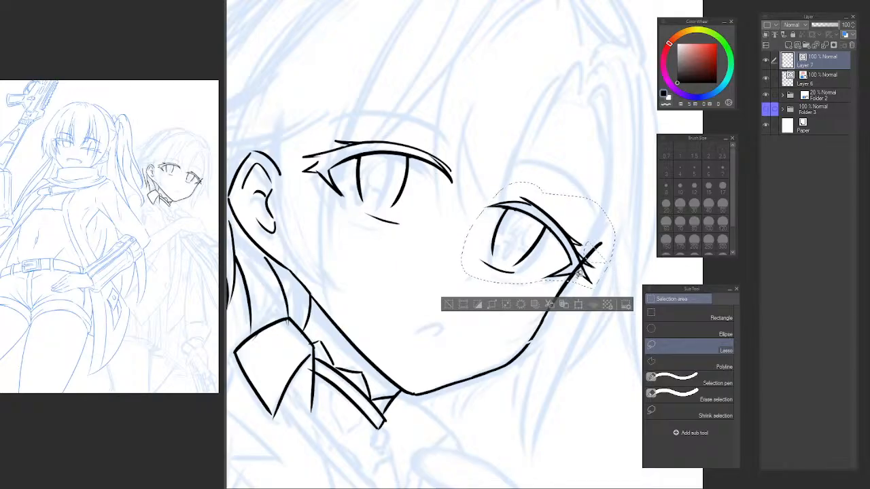
{"action": "key", "text": "ctrl+t"}
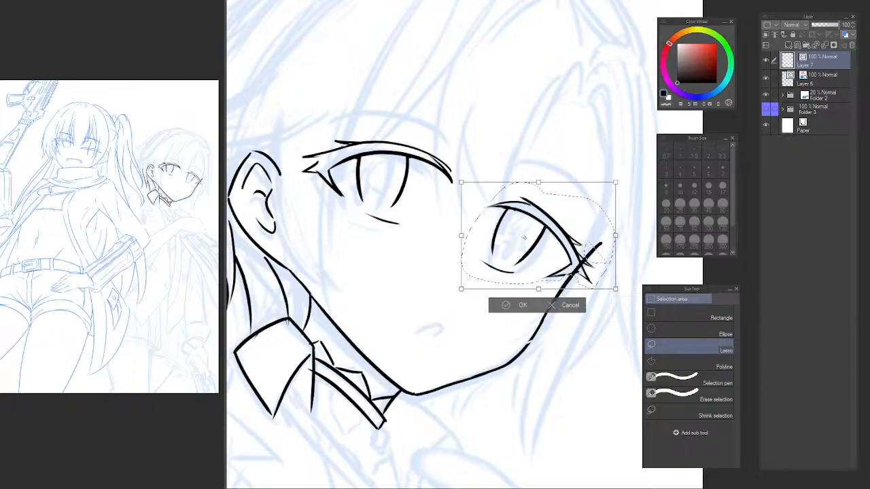
{"action": "left_click_drag", "start_coordinate": [616, 236], "coordinate": [620, 219]}
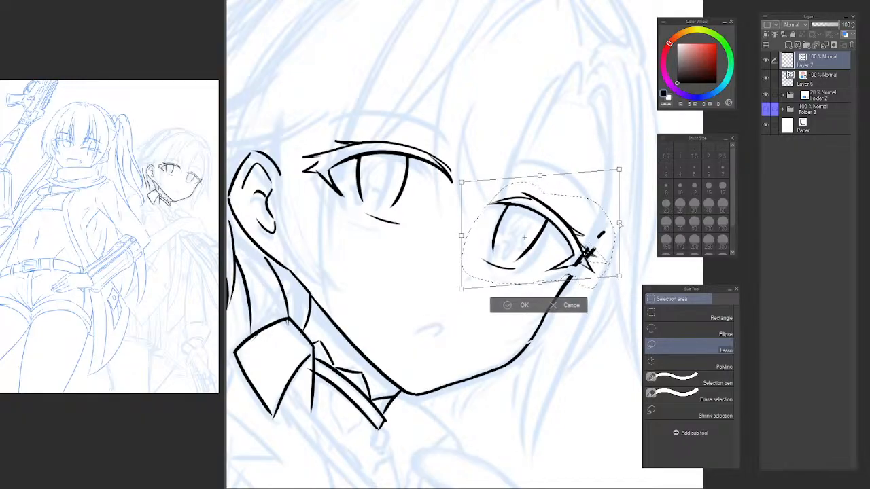
{"action": "left_click_drag", "start_coordinate": [462, 183], "coordinate": [462, 187]}
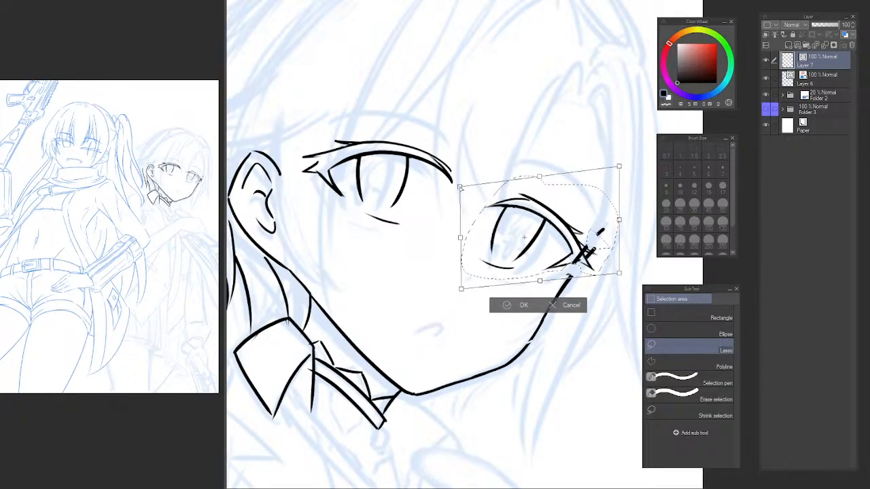
{"action": "left_click_drag", "start_coordinate": [474, 287], "coordinate": [470, 286]}
{"action": "key", "text": "Return"}
Adjust the far eye's outer side slightly in the ongoing transform, compare it with the whole face, and apply it.
{"action": "scroll", "coordinate": [440, 267], "scroll_direction": "down", "scroll_amount": 5}
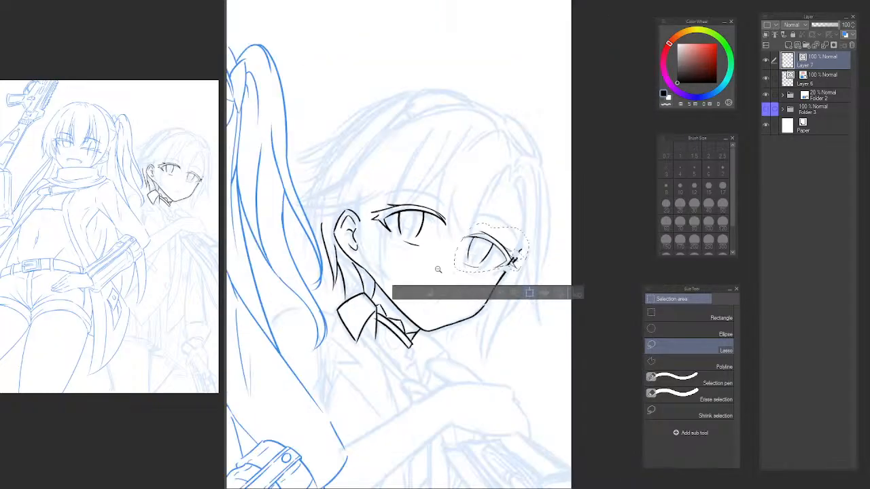
{"action": "left_click_drag", "start_coordinate": [434, 255], "coordinate": [435, 201]}
{"action": "scroll", "coordinate": [432, 215], "scroll_direction": "up", "scroll_amount": 5}
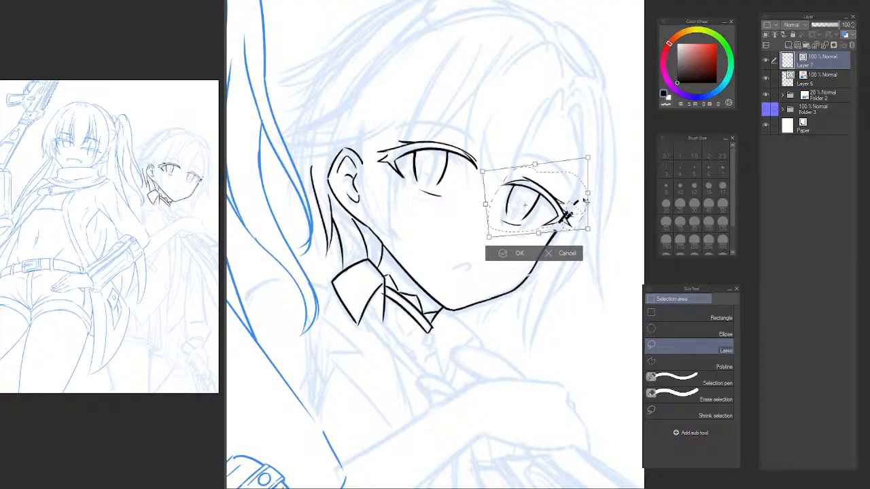
{"action": "left_click_drag", "start_coordinate": [589, 195], "coordinate": [589, 196]}
{"action": "key", "text": "h"}
{"action": "key", "text": "Return"}
Transform the selected far eye in mirrored view, enlarging it, raising its outer upper corner and shifting it outward.
{"action": "left_click_drag", "start_coordinate": [548, 164], "coordinate": [307, 163]}
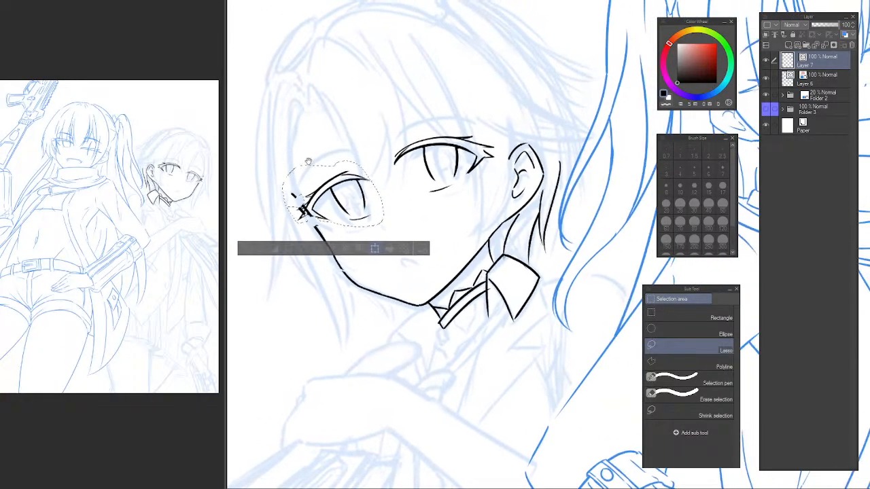
{"action": "left_click_drag", "start_coordinate": [391, 155], "coordinate": [388, 194]}
{"action": "key", "text": "ctrl+t"}
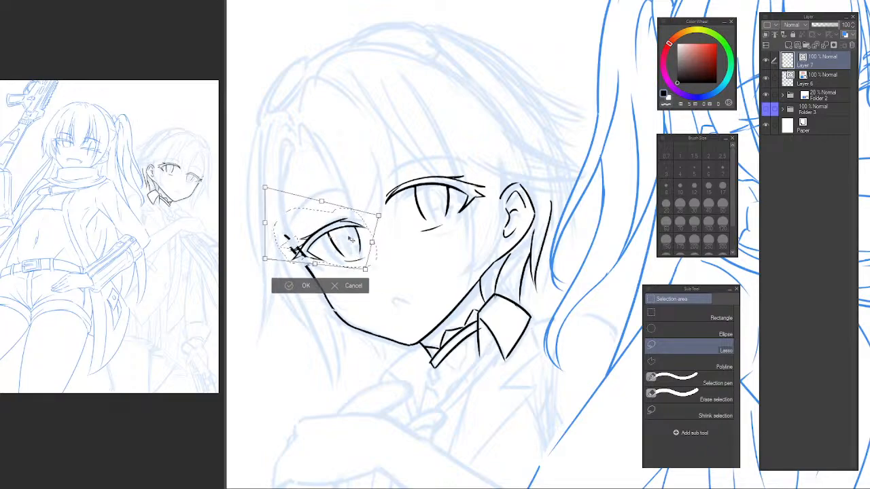
{"action": "left_click_drag", "start_coordinate": [363, 265], "coordinate": [362, 263]}
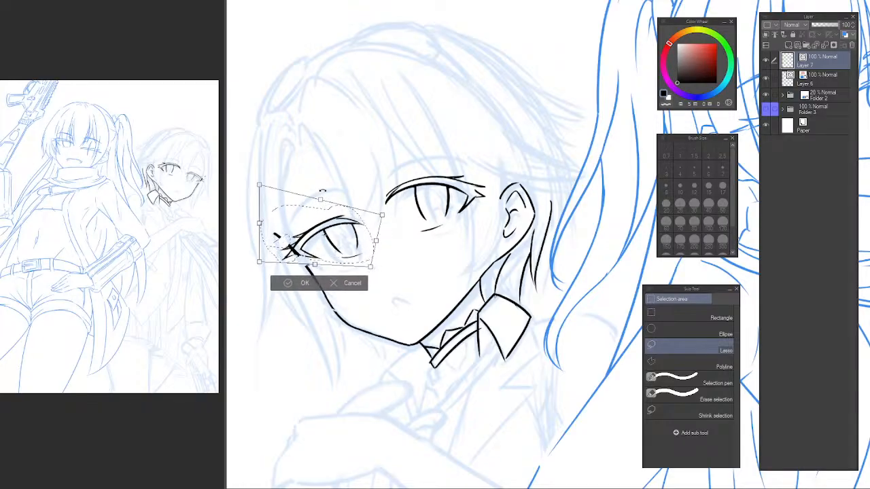
{"action": "left_click_drag", "start_coordinate": [258, 181], "coordinate": [262, 172]}
{"action": "left_click_drag", "start_coordinate": [325, 215], "coordinate": [316, 212]}
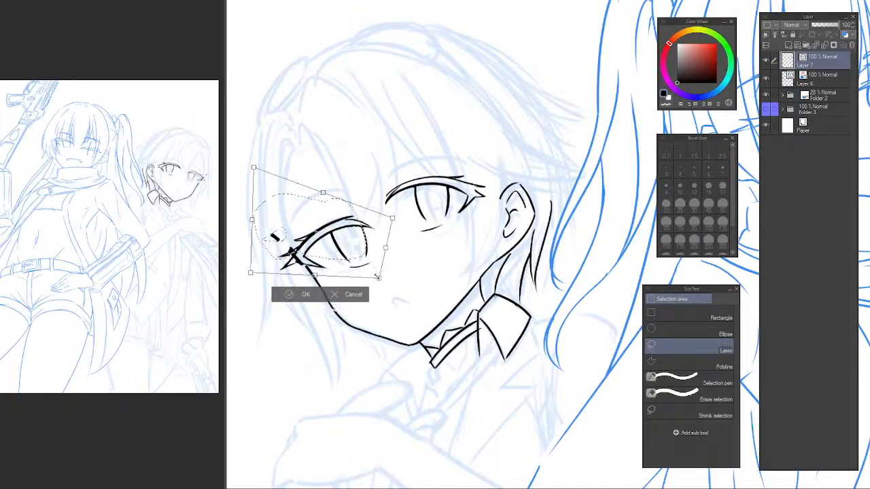
{"action": "mouse_move", "coordinate": [361, 245]}
{"action": "left_mouse_down"}
{"action": "mouse_move", "coordinate": [351, 236]}
{"action": "mouse_move", "coordinate": [352, 248]}
{"action": "left_mouse_up"}
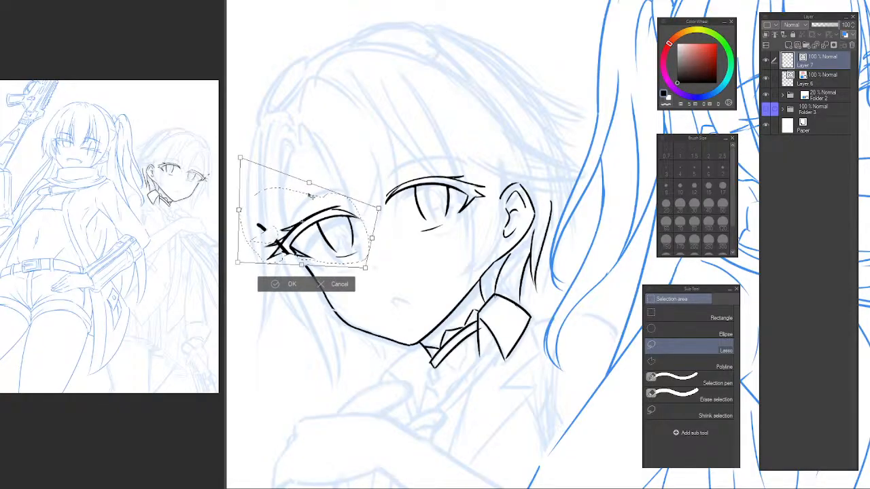
{"action": "key", "text": "Return"}
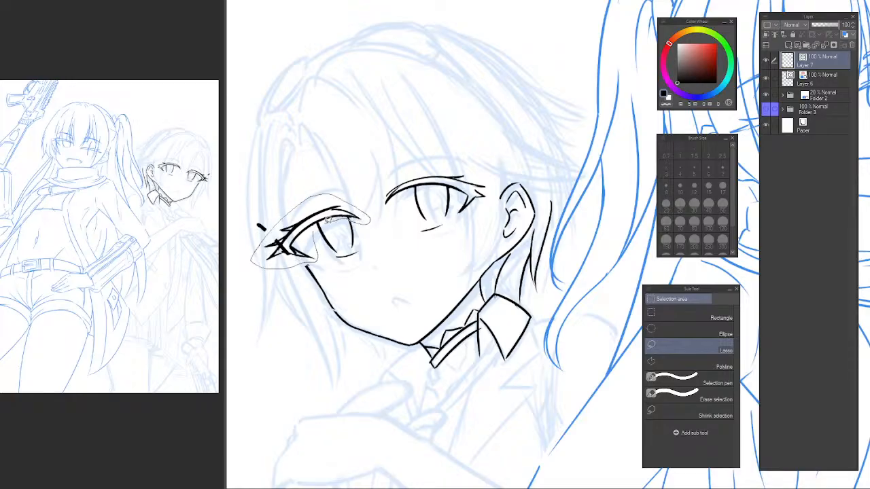
Lasso the far eye's upper eyelid and outer lashes and distort them, pulling the outer side in and up and lowering the inner upper corner.
{"action": "key", "text": "ctrl+t"}
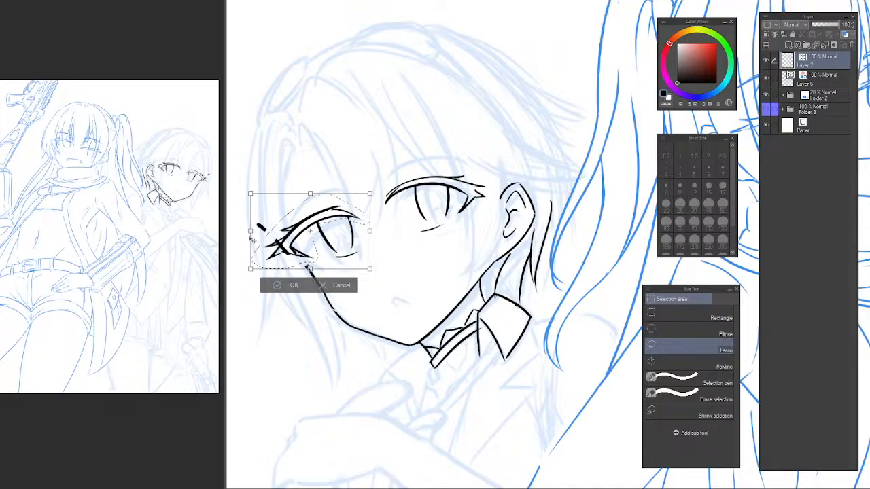
{"action": "left_click_drag", "start_coordinate": [251, 238], "coordinate": [260, 224]}
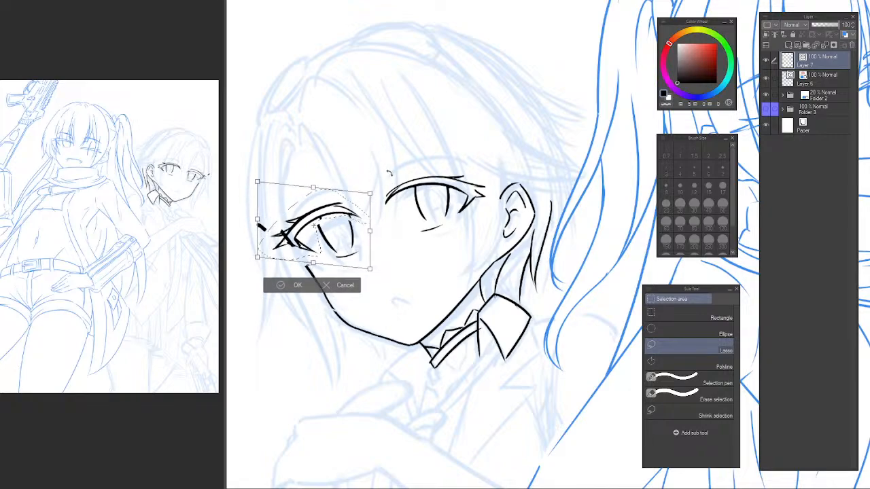
{"action": "left_click_drag", "start_coordinate": [370, 194], "coordinate": [375, 203]}
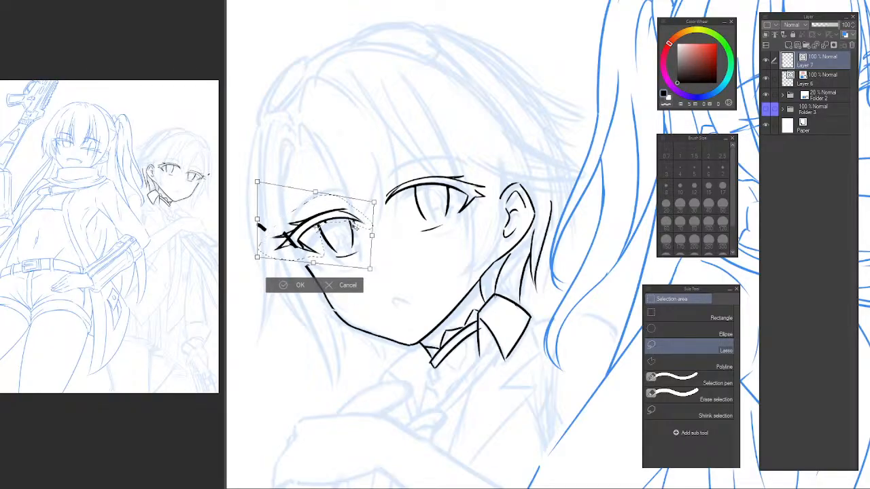
{"action": "key", "text": "Return"}
{"action": "key", "text": "ctrl+d"}
Lasso the far eye's iris lines and lower lid and distort them to be narrower and shorter beneath the upper eyelid.
{"action": "scroll", "coordinate": [344, 229], "scroll_direction": "up", "scroll_amount": 2}
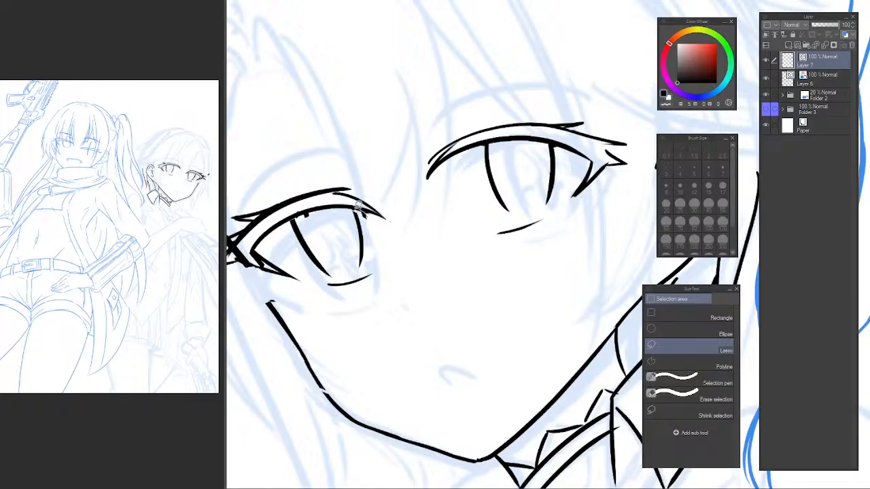
{"action": "left_click_drag", "start_coordinate": [307, 212], "coordinate": [290, 245]}
{"action": "left_click_drag", "start_coordinate": [413, 277], "coordinate": [416, 268]}
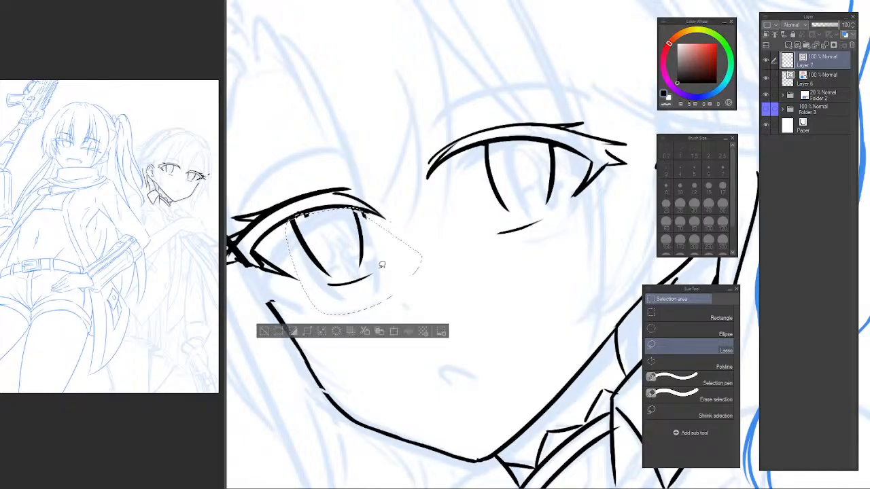
{"action": "key", "text": "ctrl+t"}
{"action": "left_click_drag", "start_coordinate": [353, 314], "coordinate": [357, 311]}
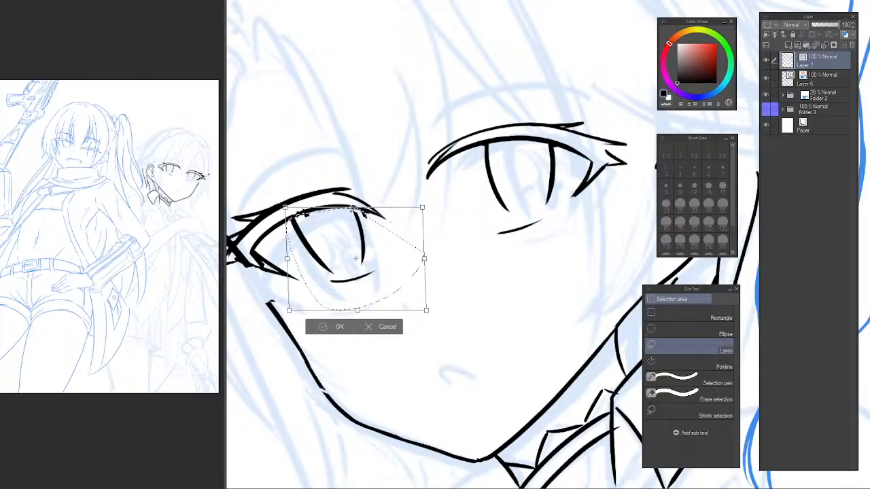
{"action": "left_click_drag", "start_coordinate": [376, 229], "coordinate": [375, 229]}
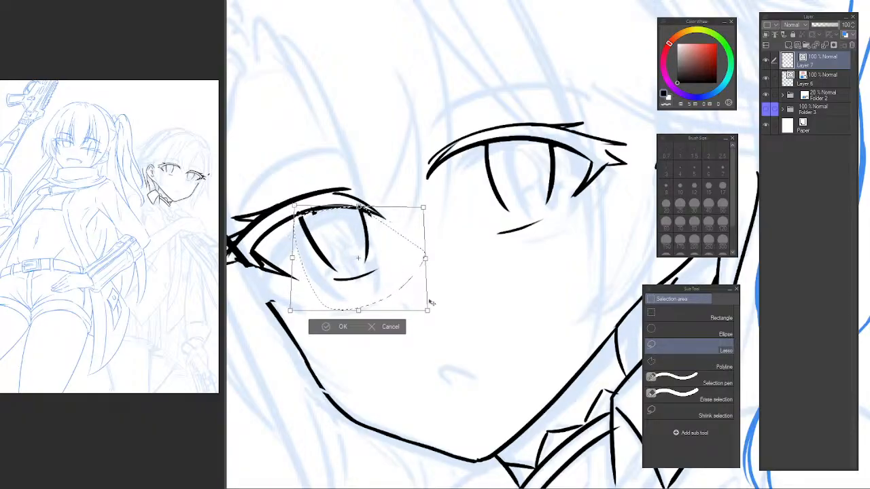
{"action": "left_click_drag", "start_coordinate": [428, 309], "coordinate": [422, 306]}
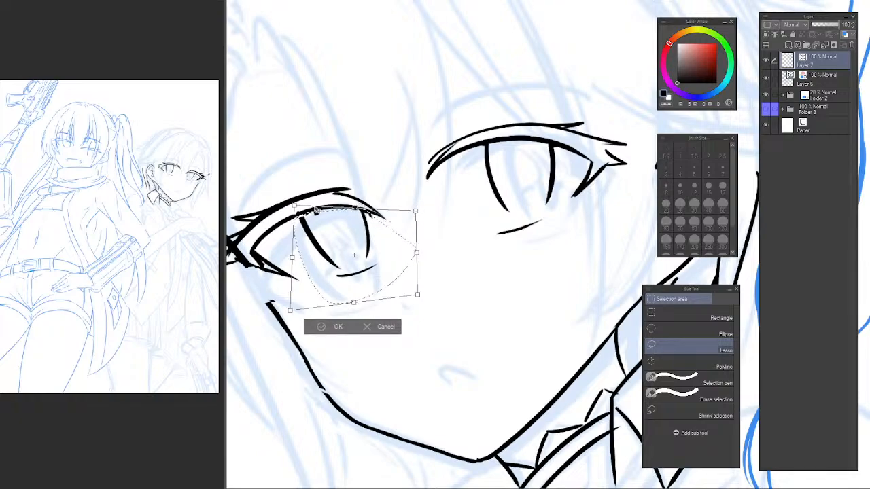
{"action": "left_click_drag", "start_coordinate": [294, 251], "coordinate": [288, 254]}
{"action": "key", "text": "Return"}
{"action": "key", "text": "ctrl+d"}
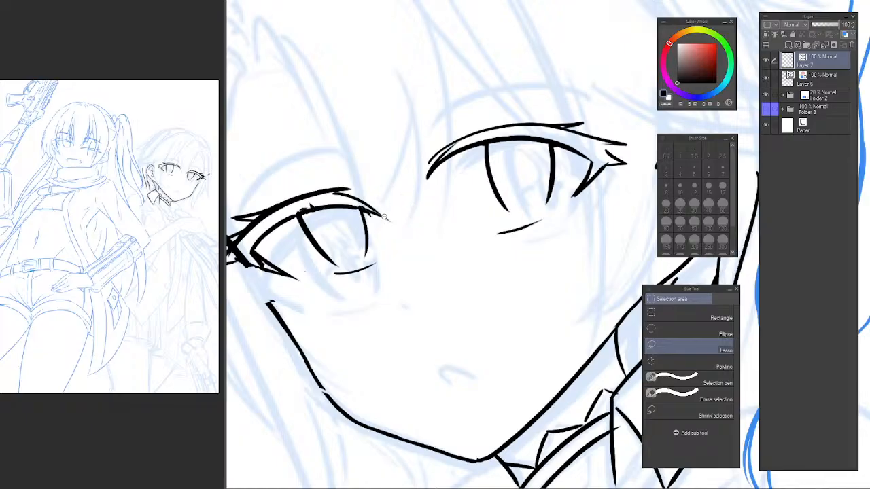
Lasso the whole far eye, widen it slightly and lower its upper edge.
{"action": "scroll", "coordinate": [408, 194], "scroll_direction": "down", "scroll_amount": 3}
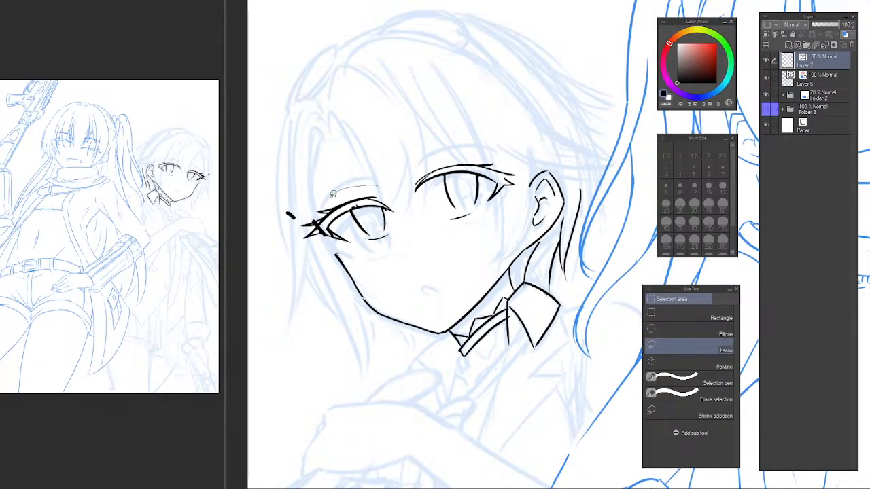
{"action": "left_click_drag", "start_coordinate": [373, 248], "coordinate": [340, 251]}
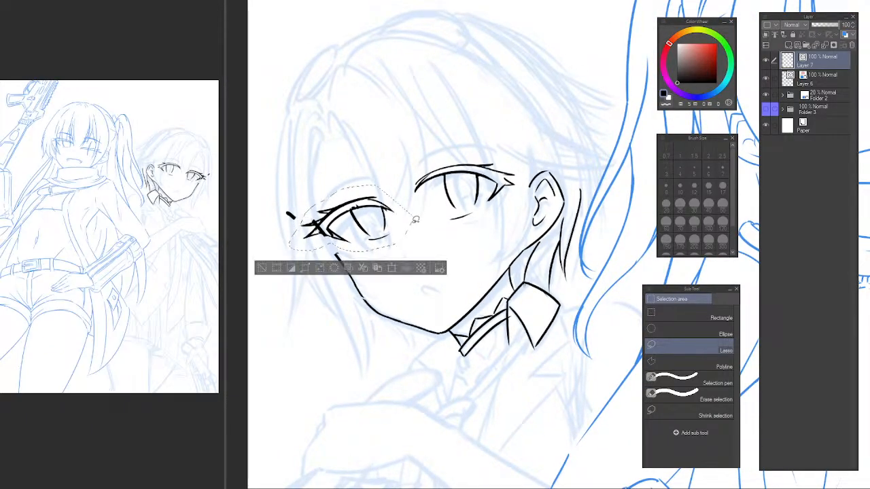
{"action": "key", "text": "ctrl+t"}
{"action": "left_click_drag", "start_coordinate": [288, 184], "coordinate": [279, 179]}
{"action": "left_click_drag", "start_coordinate": [402, 214], "coordinate": [407, 216]}
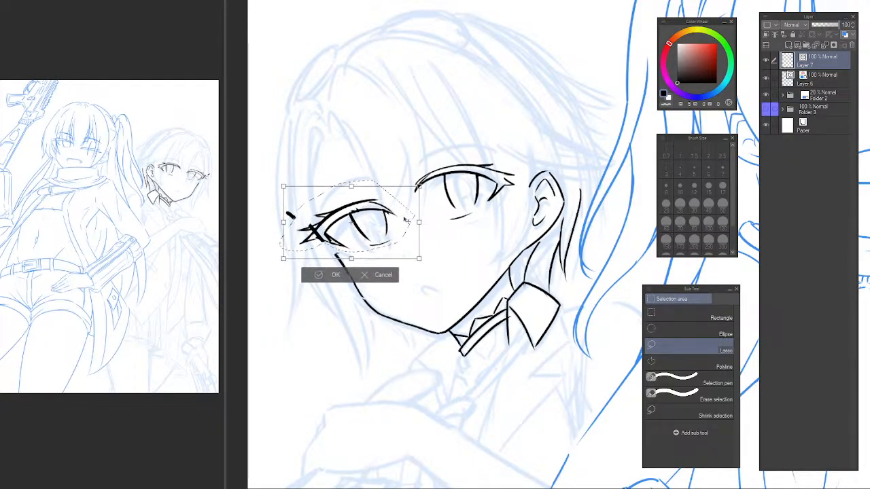
{"action": "left_click_drag", "start_coordinate": [483, 180], "coordinate": [484, 177]}
{"action": "left_click_drag", "start_coordinate": [405, 204], "coordinate": [404, 207]}
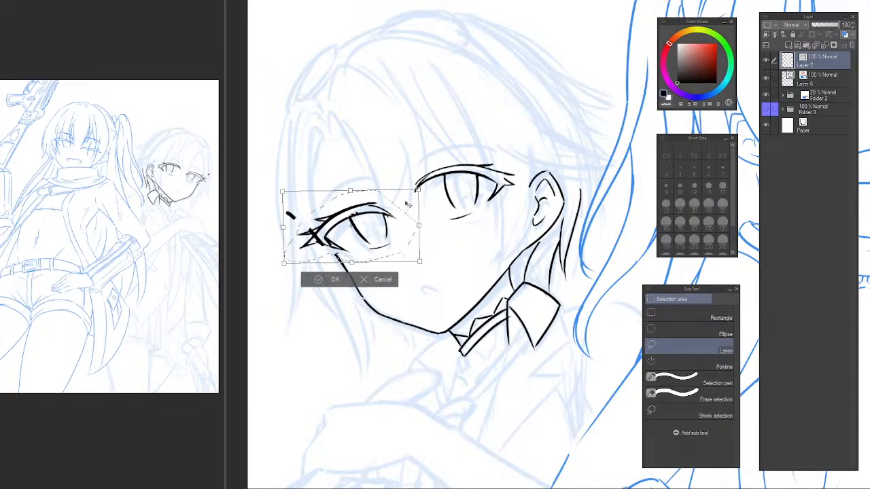
{"action": "key", "text": "Return"}
Lasso the near eye and shift it slightly down, and mark the nose with a short pen stroke in unmirrored view.
{"action": "mouse_move", "coordinate": [435, 158]}
{"action": "left_mouse_down"}
{"action": "mouse_move", "coordinate": [407, 189]}
{"action": "mouse_move", "coordinate": [514, 208]}
{"action": "mouse_move", "coordinate": [520, 151]}
{"action": "left_mouse_up"}
{"action": "key", "text": "ctrl+t"}
{"action": "mouse_move", "coordinate": [494, 208]}
{"action": "left_mouse_down"}
{"action": "mouse_move", "coordinate": [496, 220]}
{"action": "mouse_move", "coordinate": [380, 173]}
{"action": "mouse_move", "coordinate": [412, 214]}
{"action": "mouse_move", "coordinate": [402, 229]}
{"action": "left_mouse_up"}
{"action": "key", "text": "Return"}
{"action": "key", "text": "ctrl+d"}
{"action": "key", "text": "h"}
{"action": "key", "text": "p"}
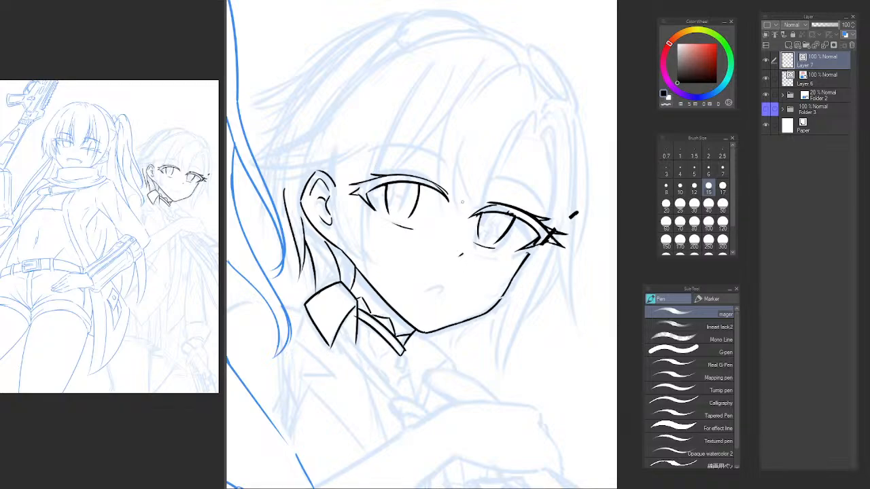
Cut the far eye onto its own layer below Layer 7, tint it blue at 44% opacity, and return to Layer 7 with the pen.
{"action": "key", "text": "m"}
{"action": "mouse_move", "coordinate": [500, 199]}
{"action": "left_mouse_down"}
{"action": "mouse_move", "coordinate": [458, 207]}
{"action": "mouse_move", "coordinate": [492, 250]}
{"action": "mouse_move", "coordinate": [557, 263]}
{"action": "mouse_move", "coordinate": [570, 144]}
{"action": "left_mouse_up"}
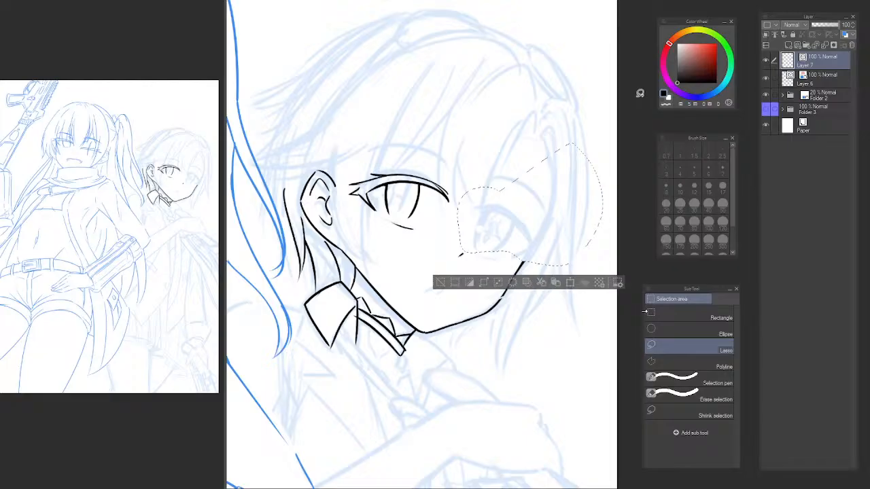
{"action": "left_click", "coordinate": [822, 80]}
{"action": "key", "text": "ctrl+v"}
{"action": "left_click", "coordinate": [844, 35]}
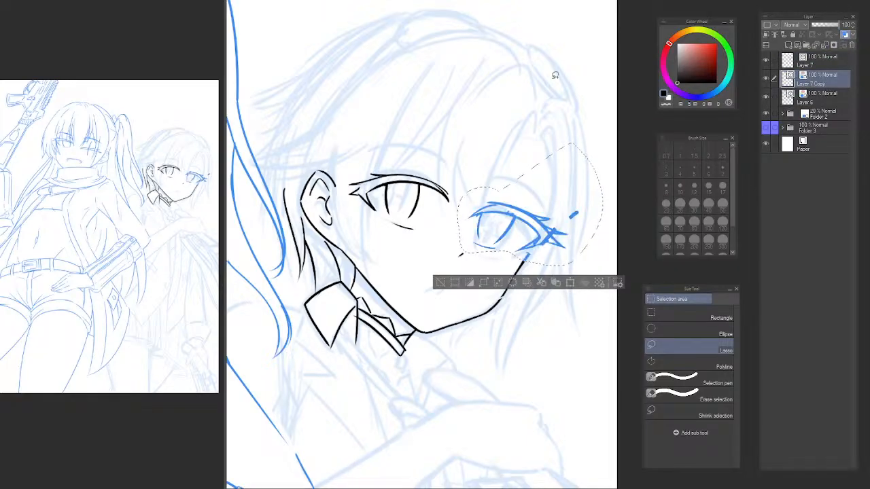
{"action": "left_click", "coordinate": [823, 25]}
{"action": "key", "text": "ctrl+d"}
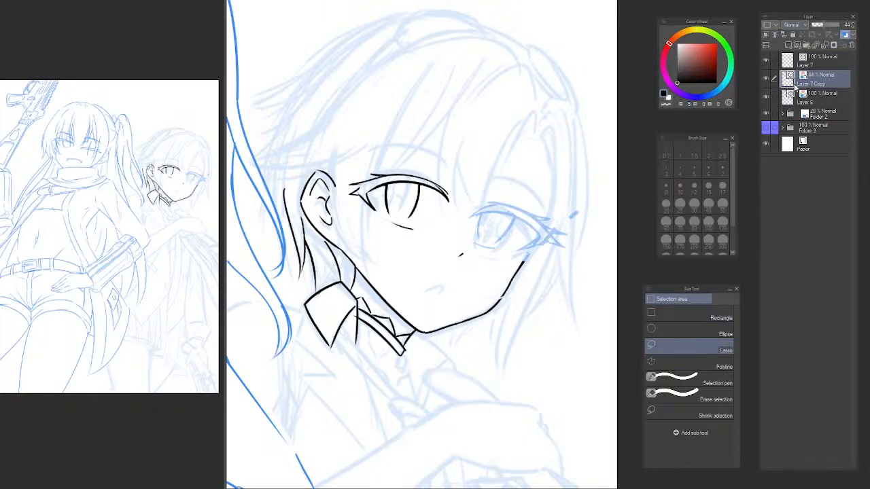
{"action": "key", "text": "p"}
{"action": "left_click", "coordinate": [815, 63]}
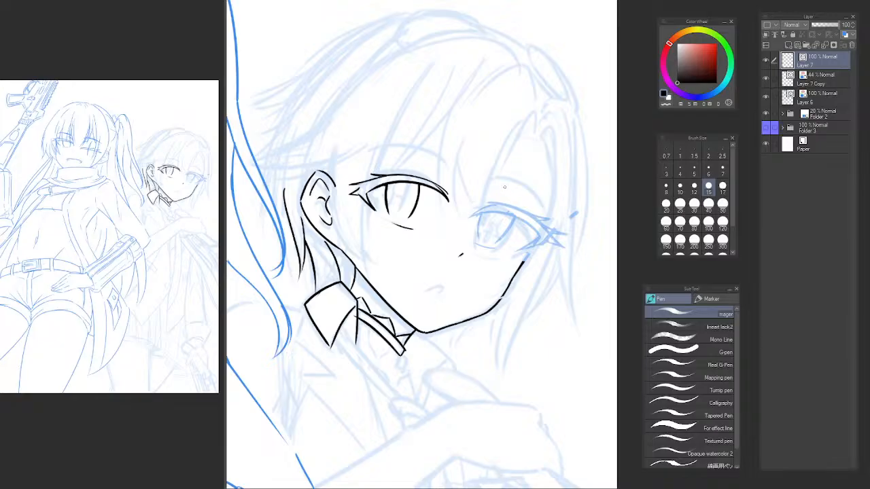
Try to ink the far eye's upper crease line over the faded guide in mirrored view.
{"action": "key", "text": "h"}
{"action": "left_click_drag", "start_coordinate": [508, 216], "coordinate": [311, 199]}
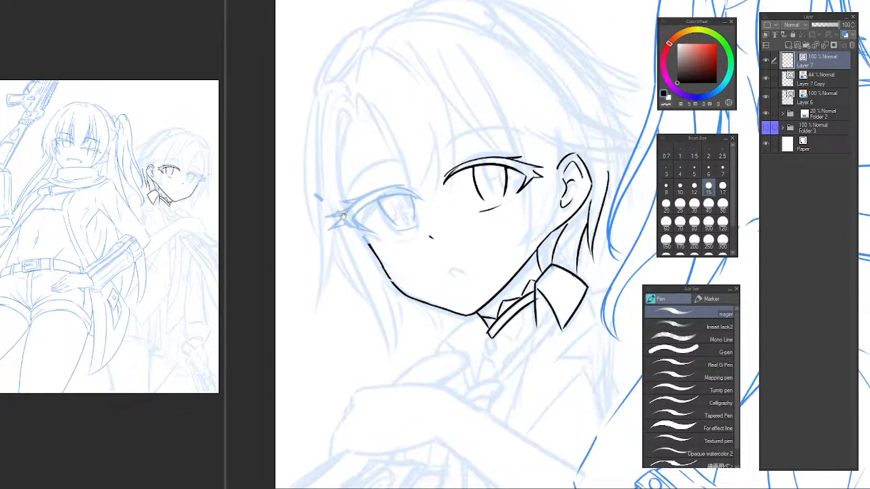
{"action": "scroll", "coordinate": [372, 212], "scroll_direction": "up", "scroll_amount": 2}
{"action": "left_click_drag", "start_coordinate": [375, 193], "coordinate": [349, 189]}
{"action": "scroll", "coordinate": [349, 190], "scroll_direction": "up", "scroll_amount": 2}
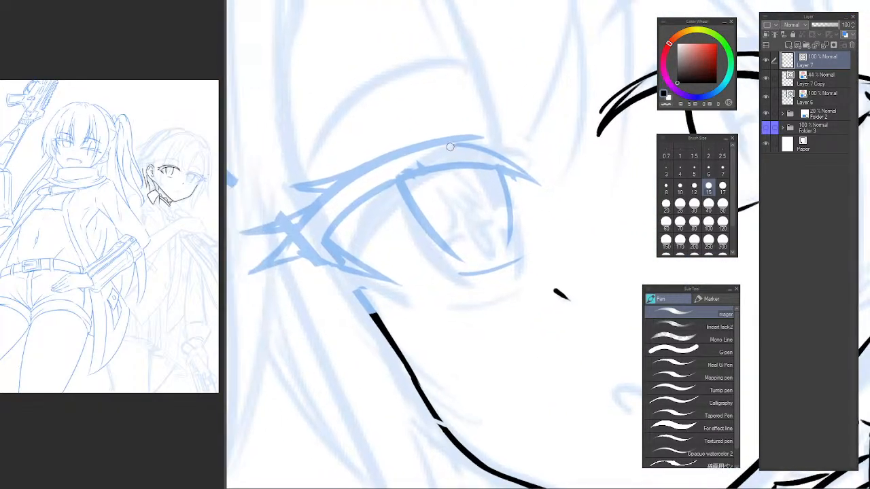
{"action": "left_click_drag", "start_coordinate": [475, 139], "coordinate": [323, 215]}
{"action": "key", "text": "ctrl+z"}
Merge the faded far-eye guide layer with a new layer to bake in its tint and opacity, and reactivate Layer 7.
{"action": "left_click", "coordinate": [814, 83]}
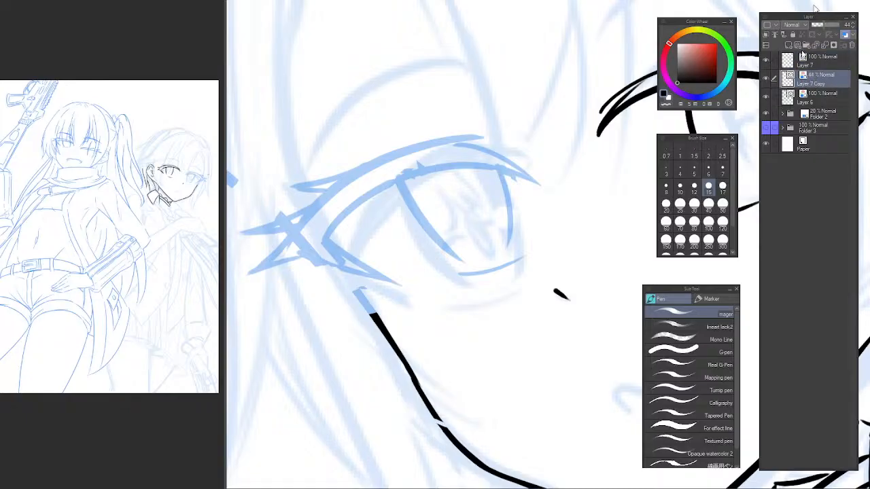
{"action": "left_click", "coordinate": [788, 44]}
{"action": "key", "text": "ctrl+e"}
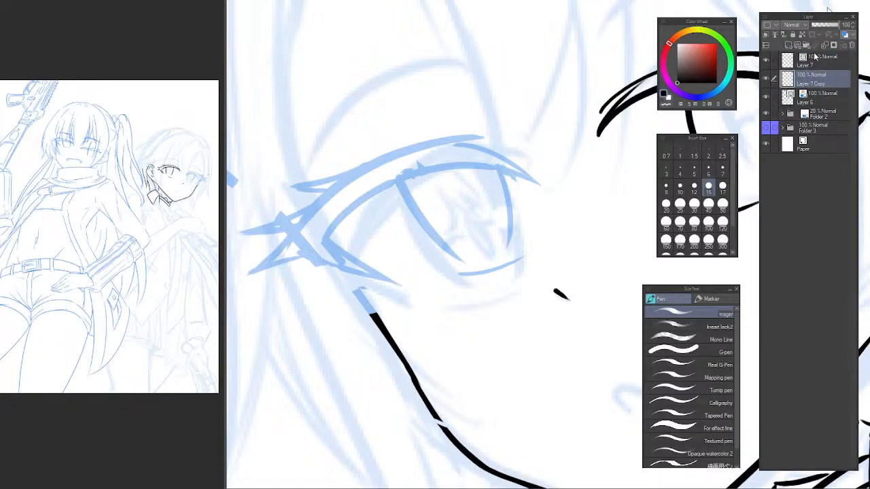
{"action": "left_click", "coordinate": [816, 60]}
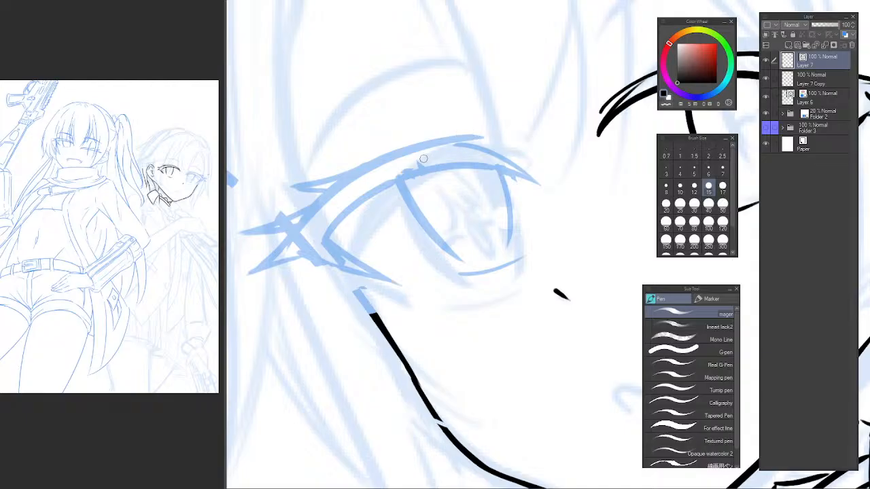
Ink the short tapered stroke at the far eye's inner corner over the blue guide in a rotated, unmirrored view.
{"action": "key", "text": "h"}
{"action": "left_click_drag", "start_coordinate": [545, 149], "coordinate": [327, 155]}
{"action": "mouse_move", "coordinate": [440, 188]}
{"action": "left_mouse_down"}
{"action": "mouse_move", "coordinate": [355, 146]}
{"action": "mouse_move", "coordinate": [345, 170]}
{"action": "left_mouse_up"}
{"action": "mouse_move", "coordinate": [312, 204]}
{"action": "left_mouse_down"}
{"action": "mouse_move", "coordinate": [259, 289]}
{"action": "mouse_move", "coordinate": [276, 252]}
{"action": "mouse_move", "coordinate": [311, 211]}
{"action": "left_mouse_up"}
{"action": "key", "text": "ctrl+z"}
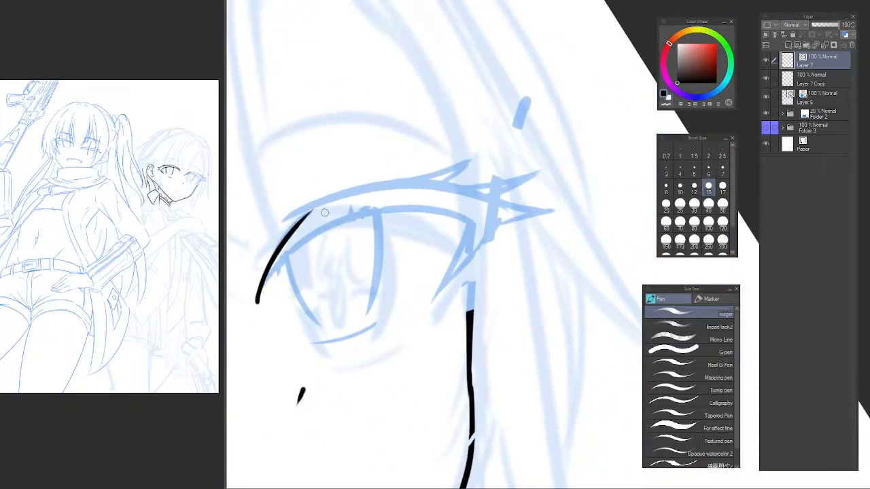
Ink the far eye's upper eyelid arc, its pointed outer corner and the lowest outer lash.
{"action": "mouse_move", "coordinate": [256, 300]}
{"action": "left_mouse_down"}
{"action": "mouse_move", "coordinate": [409, 208]}
{"action": "mouse_move", "coordinate": [460, 263]}
{"action": "mouse_move", "coordinate": [510, 222]}
{"action": "left_mouse_up"}
{"action": "key", "text": "ctrl+z"}
{"action": "mouse_move", "coordinate": [439, 293]}
{"action": "left_mouse_down"}
{"action": "mouse_move", "coordinate": [491, 233]}
{"action": "mouse_move", "coordinate": [543, 214]}
{"action": "left_mouse_up"}
{"action": "mouse_move", "coordinate": [497, 199]}
{"action": "left_mouse_down"}
{"action": "mouse_move", "coordinate": [553, 212]}
{"action": "mouse_move", "coordinate": [537, 211]}
{"action": "left_mouse_up"}
{"action": "key", "text": "ctrl+z"}
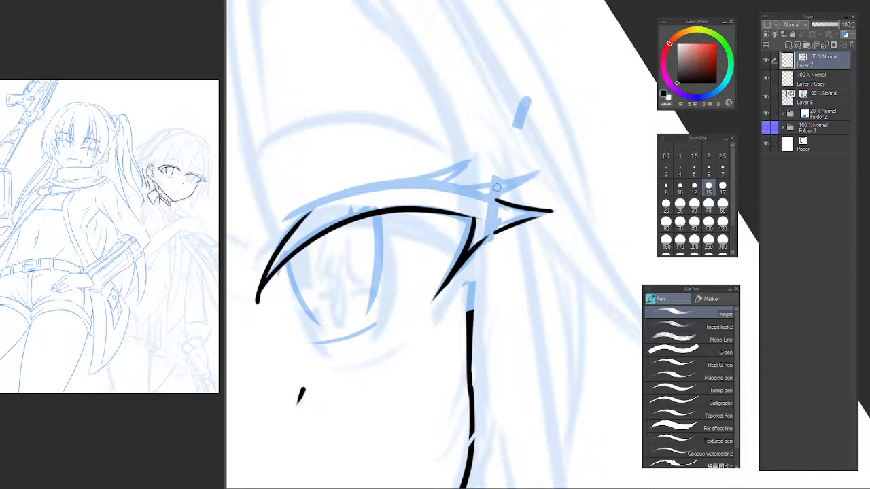
Try several strokes for the upper lash beyond the far eye's outer corner.
{"action": "left_click_drag", "start_coordinate": [465, 188], "coordinate": [511, 189]}
{"action": "mouse_move", "coordinate": [528, 183]}
{"action": "left_mouse_down"}
{"action": "mouse_move", "coordinate": [498, 194]}
{"action": "mouse_move", "coordinate": [529, 187]}
{"action": "left_mouse_up"}
{"action": "key", "text": "ctrl+z"}
{"action": "key", "text": "ctrl+z"}
{"action": "mouse_move", "coordinate": [528, 187]}
{"action": "left_mouse_down"}
{"action": "mouse_move", "coordinate": [476, 188]}
{"action": "mouse_move", "coordinate": [513, 184]}
{"action": "left_mouse_up"}
Ink the two upper lash tips above the far eye's outer corner.
{"action": "key", "text": "ctrl+z"}
{"action": "key", "text": "ctrl+z"}
{"action": "key", "text": "ctrl+z"}
{"action": "key", "text": "ctrl+z"}
{"action": "mouse_move", "coordinate": [453, 188]}
{"action": "left_mouse_down"}
{"action": "mouse_move", "coordinate": [521, 182]}
{"action": "mouse_move", "coordinate": [497, 194]}
{"action": "left_mouse_up"}
{"action": "key", "text": "ctrl+z"}
{"action": "left_click_drag", "start_coordinate": [404, 184], "coordinate": [469, 163]}
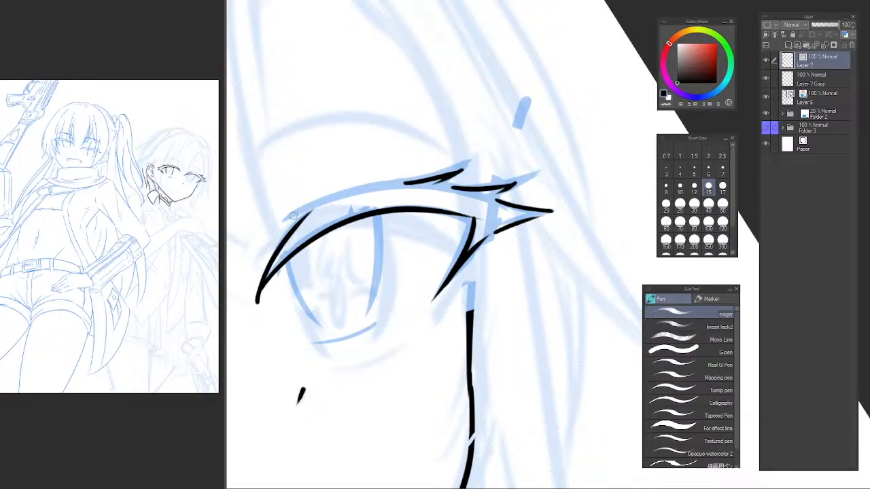
Try several strokes for the upper line running from the far eye's inner corner toward the outer lashes.
{"action": "scroll", "coordinate": [295, 216], "scroll_direction": "up", "scroll_amount": 1}
{"action": "key", "text": "minus"}
{"action": "key", "text": "minus"}
{"action": "left_click_drag", "start_coordinate": [326, 297], "coordinate": [453, 200]}
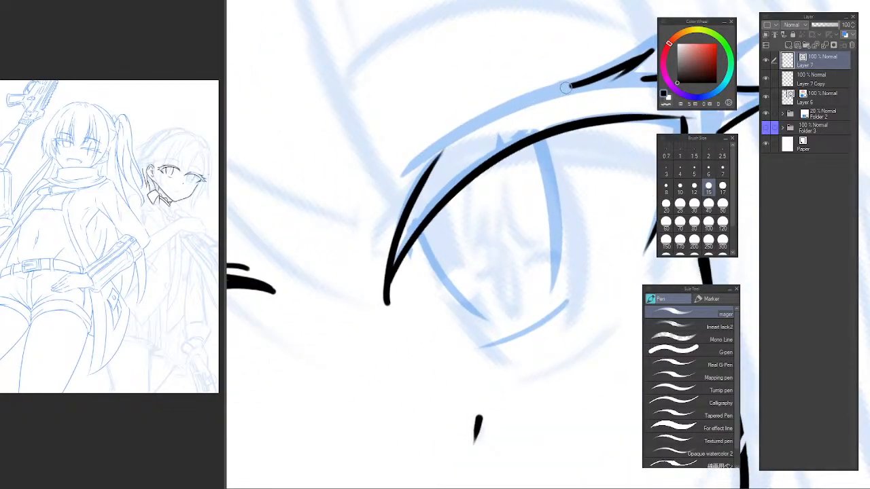
{"action": "mouse_move", "coordinate": [565, 87]}
{"action": "left_mouse_down"}
{"action": "mouse_move", "coordinate": [360, 241]}
{"action": "mouse_move", "coordinate": [520, 97]}
{"action": "left_mouse_up"}
{"action": "key", "text": "ctrl+z"}
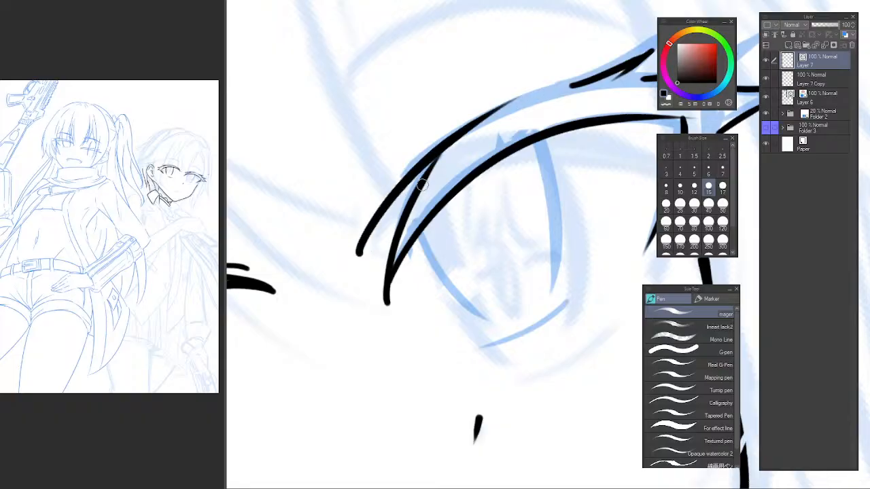
{"action": "key", "text": "ctrl+z"}
{"action": "left_click_drag", "start_coordinate": [359, 239], "coordinate": [533, 95]}
{"action": "key", "text": "ctrl+z"}
{"action": "left_click_drag", "start_coordinate": [356, 258], "coordinate": [541, 90]}
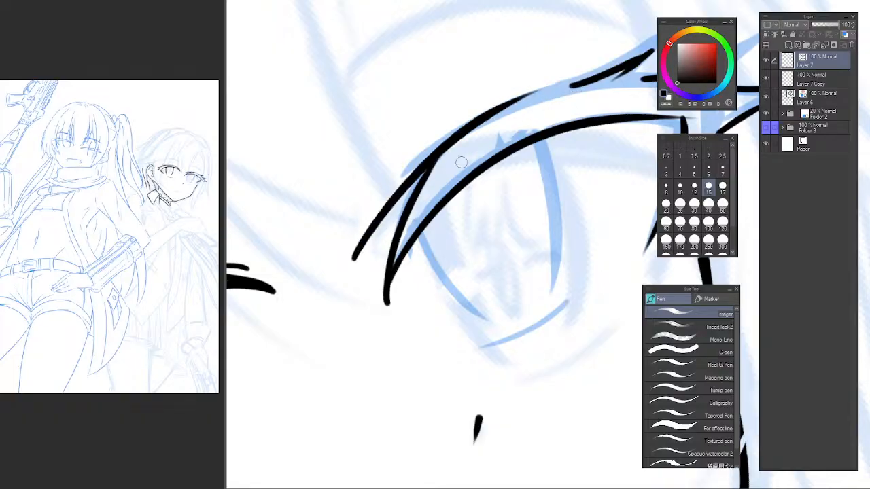
{"action": "key", "text": "ctrl+z"}
{"action": "left_click_drag", "start_coordinate": [359, 250], "coordinate": [551, 96]}
{"action": "key", "text": "ctrl+z"}
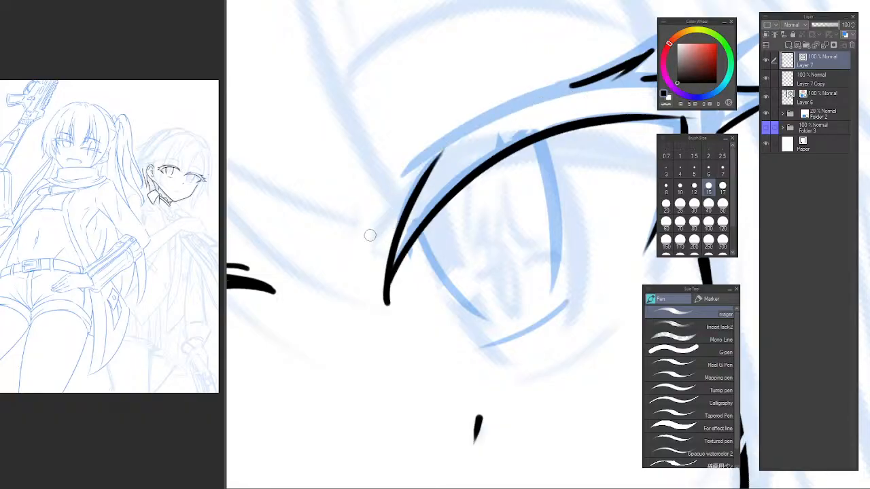
Ink the tapered upper line from the far eye's inner corner and extend it to meet the uppermost outer lash.
{"action": "left_click_drag", "start_coordinate": [360, 244], "coordinate": [562, 82]}
{"action": "key", "text": "ctrl+z"}
{"action": "mouse_move", "coordinate": [352, 267]}
{"action": "left_mouse_down"}
{"action": "mouse_move", "coordinate": [548, 95]}
{"action": "mouse_move", "coordinate": [590, 78]}
{"action": "left_mouse_up"}
{"action": "key", "text": "ctrl+z"}
{"action": "left_click_drag", "start_coordinate": [527, 107], "coordinate": [581, 84]}
{"action": "key", "text": "ctrl+z"}
{"action": "left_click_drag", "start_coordinate": [530, 102], "coordinate": [596, 81]}
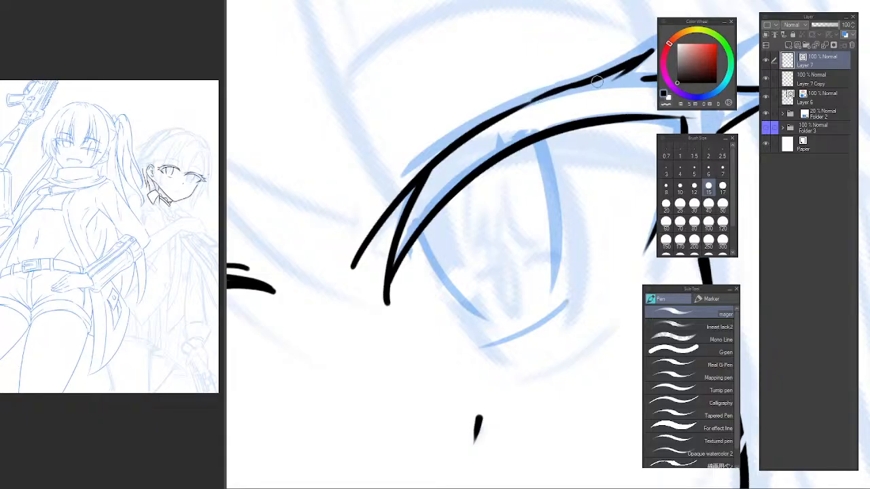
Ink the inner side of the far eye's iris as a curved stroke down from the upper eyelid.
{"action": "scroll", "coordinate": [507, 172], "scroll_direction": "down", "scroll_amount": 8}
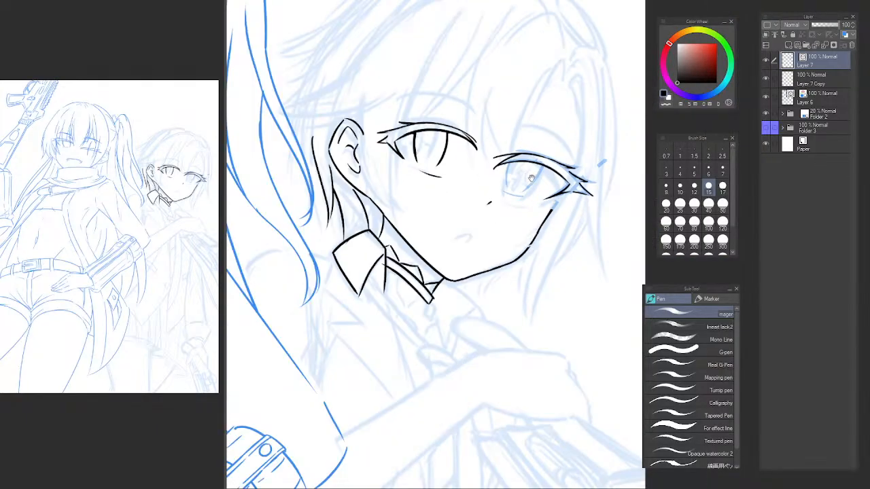
{"action": "scroll", "coordinate": [507, 172], "scroll_direction": "up", "scroll_amount": 8}
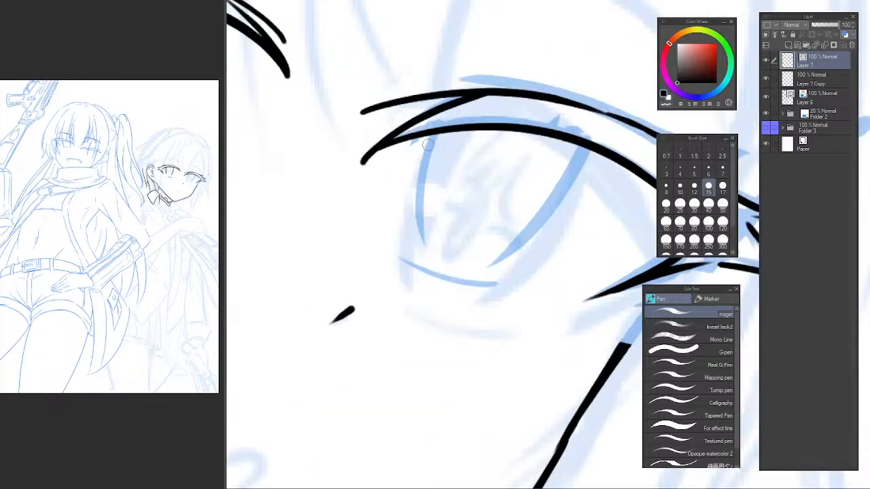
{"action": "left_click_drag", "start_coordinate": [430, 153], "coordinate": [418, 249]}
{"action": "key", "text": "ctrl+z"}
{"action": "left_click_drag", "start_coordinate": [450, 126], "coordinate": [417, 246]}
{"action": "key", "text": "ctrl+z"}
{"action": "left_click_drag", "start_coordinate": [456, 129], "coordinate": [422, 244]}
Ink the outer side of the far eye's iris and the short arc beneath it.
{"action": "mouse_move", "coordinate": [579, 143]}
{"action": "left_mouse_down"}
{"action": "mouse_move", "coordinate": [496, 257]}
{"action": "mouse_move", "coordinate": [534, 227]}
{"action": "mouse_move", "coordinate": [488, 265]}
{"action": "left_mouse_up"}
{"action": "key", "text": "ctrl+z"}
{"action": "left_click_drag", "start_coordinate": [405, 269], "coordinate": [504, 281]}
{"action": "key", "text": "ctrl+z"}
{"action": "key", "text": "ctrl+z"}
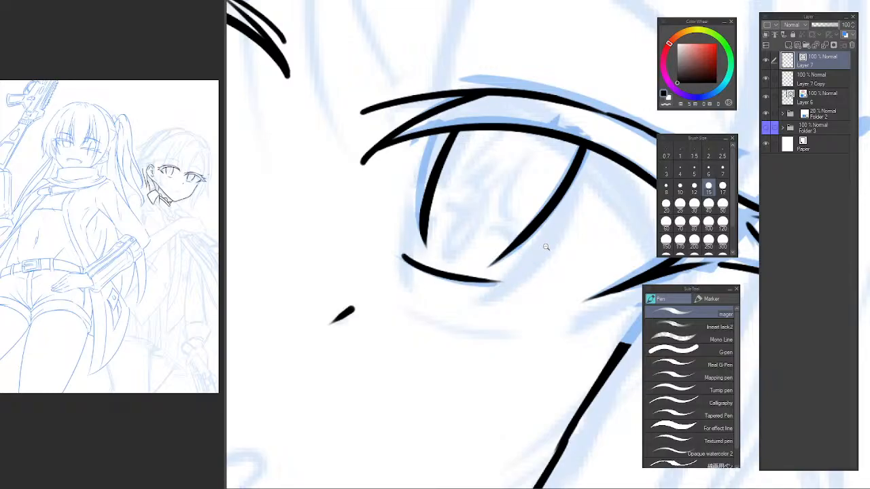
Ink the small curved mouth over the faded sketch below the nose.
{"action": "left_click_drag", "start_coordinate": [546, 247], "coordinate": [452, 248]}
{"action": "left_click_drag", "start_coordinate": [475, 272], "coordinate": [434, 201]}
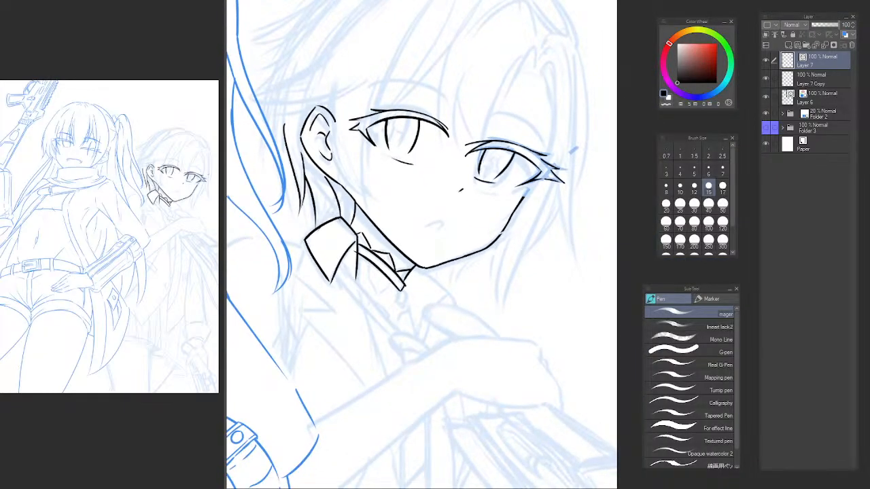
{"action": "left_click_drag", "start_coordinate": [448, 248], "coordinate": [443, 248]}
{"action": "left_click_drag", "start_coordinate": [431, 219], "coordinate": [500, 219]}
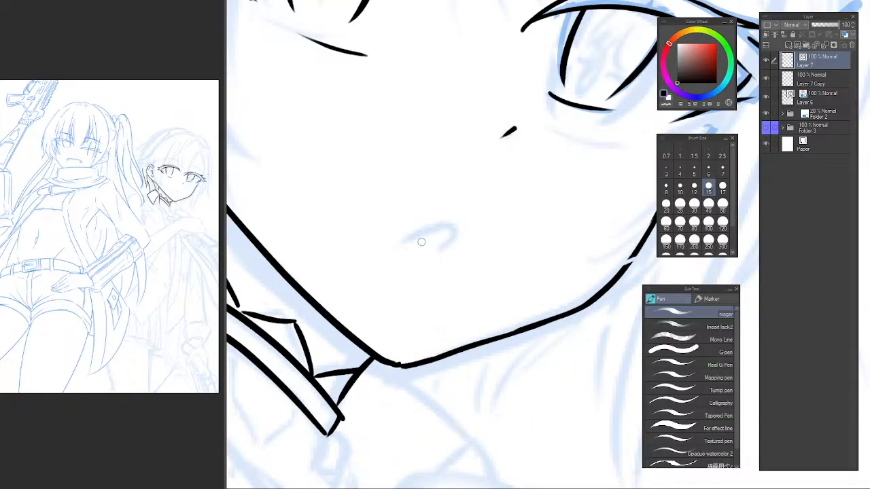
{"action": "mouse_move", "coordinate": [410, 242]}
{"action": "left_mouse_down"}
{"action": "mouse_move", "coordinate": [428, 231]}
{"action": "mouse_move", "coordinate": [442, 251]}
{"action": "left_mouse_up"}
{"action": "left_click_drag", "start_coordinate": [514, 204], "coordinate": [430, 206]}
{"action": "left_click_drag", "start_coordinate": [535, 207], "coordinate": [480, 262]}
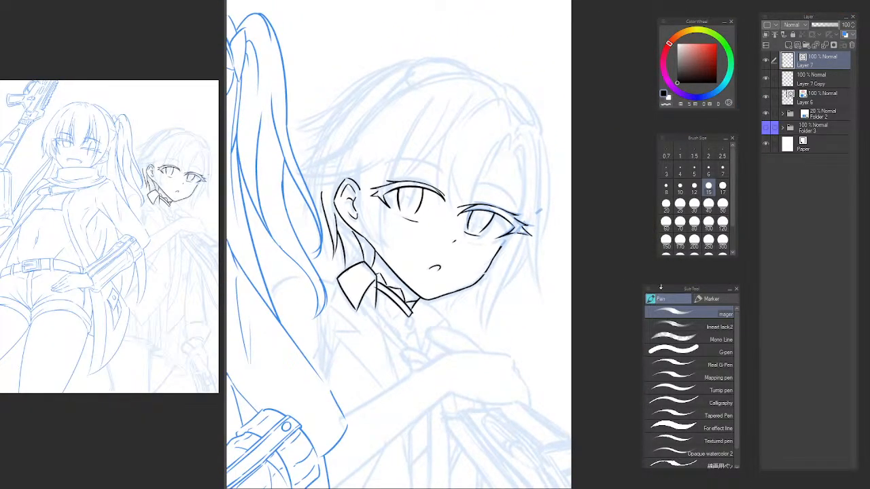
Lasso the whole far eye in a mirrored view and enlarge it slightly upward and toward its outer side.
{"action": "key", "text": "h"}
{"action": "left_click_drag", "start_coordinate": [534, 159], "coordinate": [308, 167]}
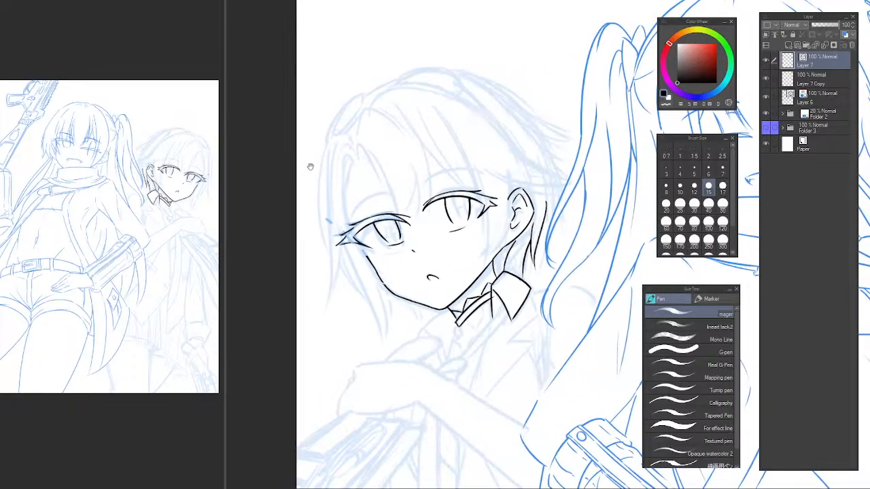
{"action": "left_click_drag", "start_coordinate": [412, 181], "coordinate": [440, 217]}
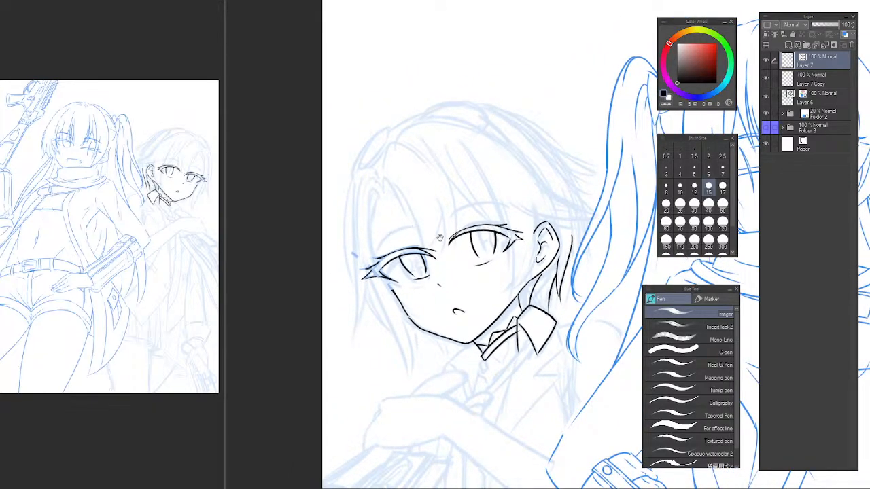
{"action": "left_click_drag", "start_coordinate": [409, 269], "coordinate": [428, 269]}
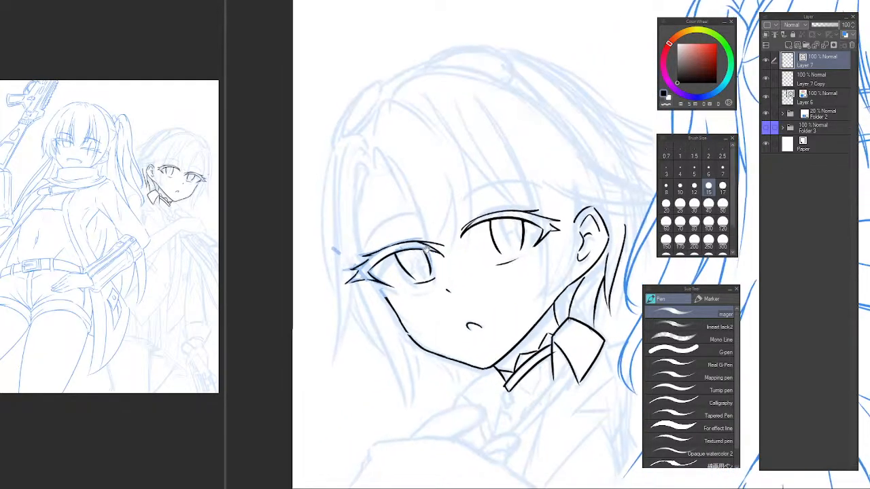
{"action": "key", "text": "m"}
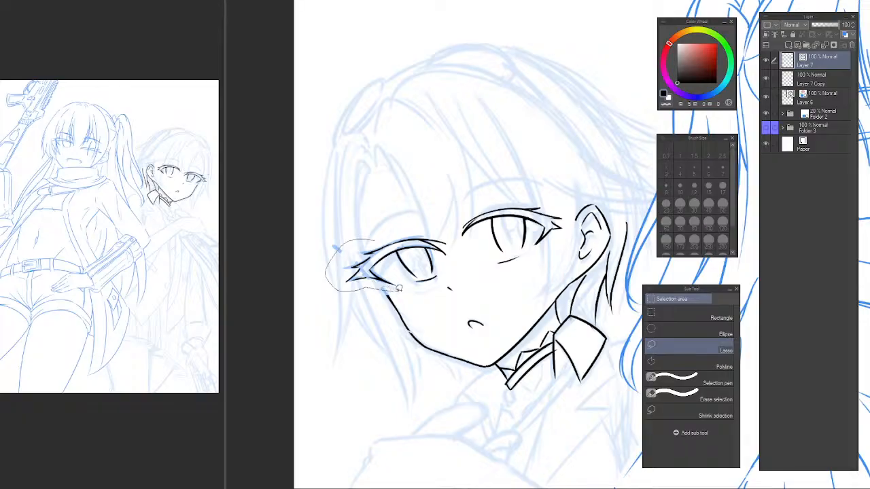
{"action": "left_click_drag", "start_coordinate": [448, 223], "coordinate": [449, 225]}
{"action": "key", "text": "ctrl+t"}
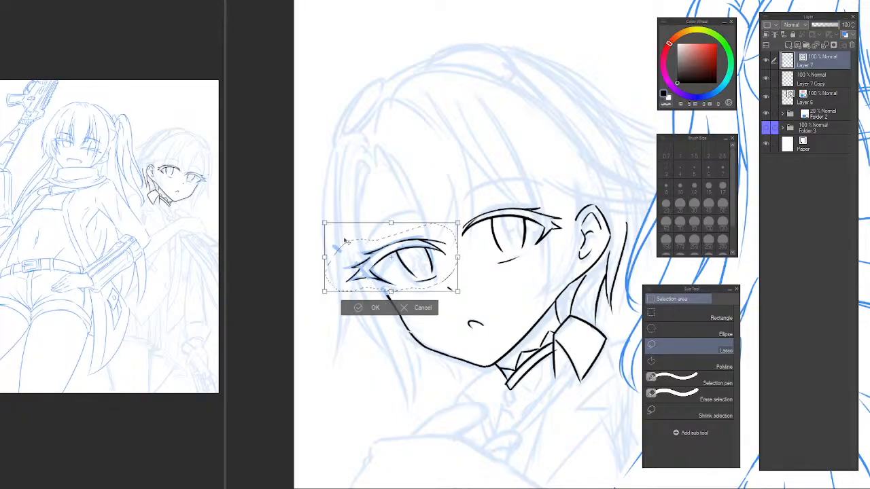
{"action": "left_click_drag", "start_coordinate": [323, 222], "coordinate": [316, 219]}
{"action": "left_click_drag", "start_coordinate": [386, 293], "coordinate": [387, 297]}
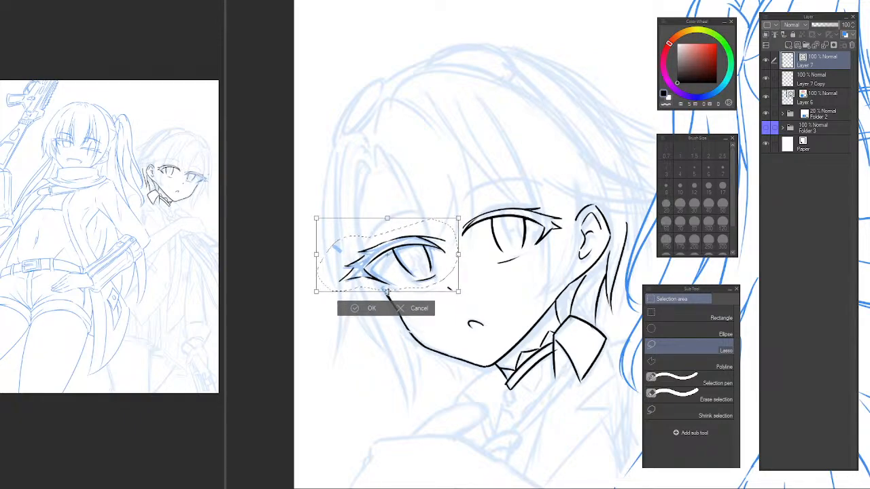
{"action": "left_click_drag", "start_coordinate": [434, 271], "coordinate": [428, 269]}
{"action": "key", "text": "Return"}
Stretch the selected far eye slightly downward, check it in normal and mirrored views, and clear the selection.
{"action": "key", "text": "h"}
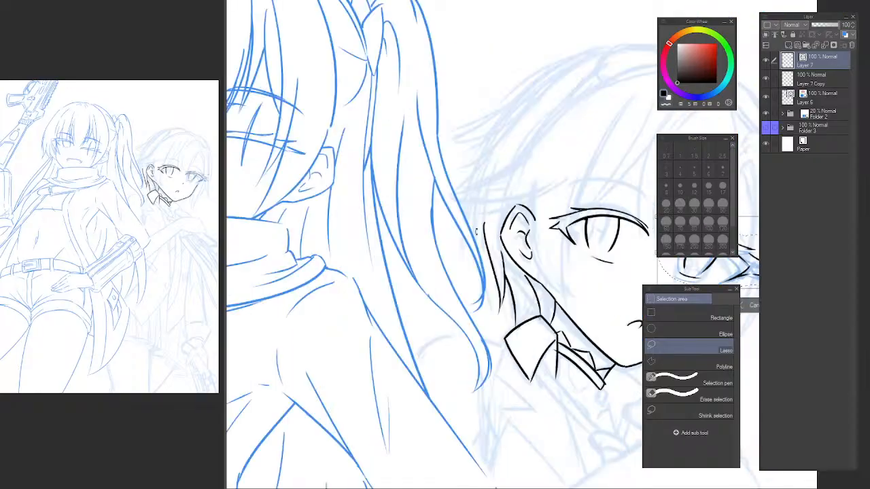
{"action": "mouse_move", "coordinate": [549, 178]}
{"action": "left_mouse_down"}
{"action": "mouse_move", "coordinate": [301, 137]}
{"action": "mouse_move", "coordinate": [330, 138]}
{"action": "left_mouse_up"}
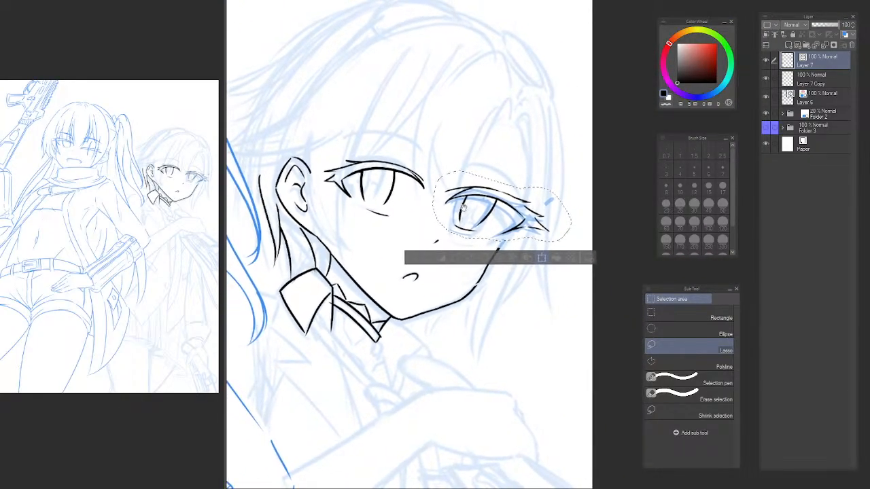
{"action": "key", "text": "ctrl+t"}
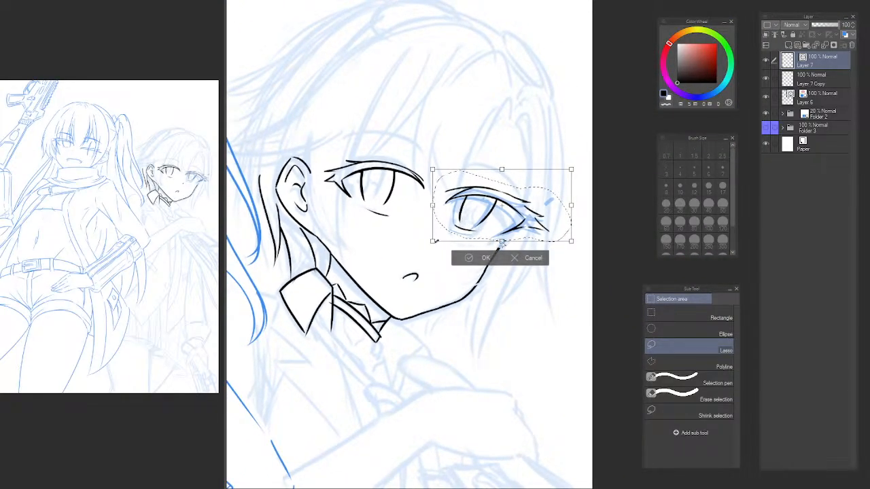
{"action": "left_click_drag", "start_coordinate": [501, 241], "coordinate": [501, 246]}
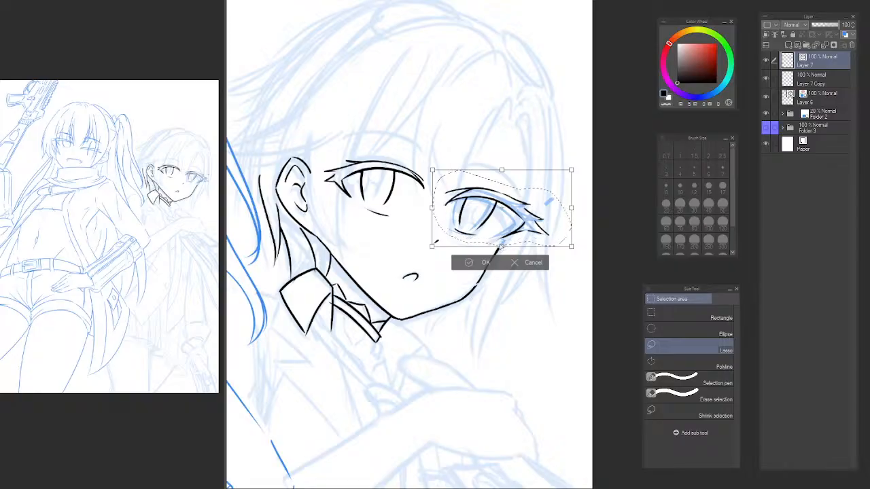
{"action": "key", "text": "h"}
{"action": "key", "text": "Return"}
{"action": "left_click_drag", "start_coordinate": [619, 189], "coordinate": [395, 183]}
{"action": "key", "text": "ctrl+t"}
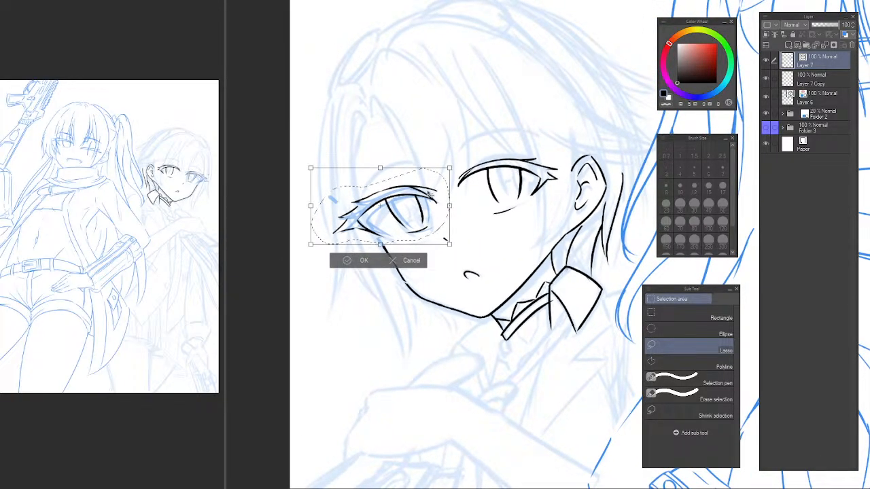
{"action": "key", "text": "Return"}
{"action": "key", "text": "ctrl+d"}
Erase the lash tips beyond the far eye's outer corner with the vector eraser, keeping the upper lash line.
{"action": "key", "text": "e"}
{"action": "scroll", "coordinate": [353, 219], "scroll_direction": "up", "scroll_amount": 2}
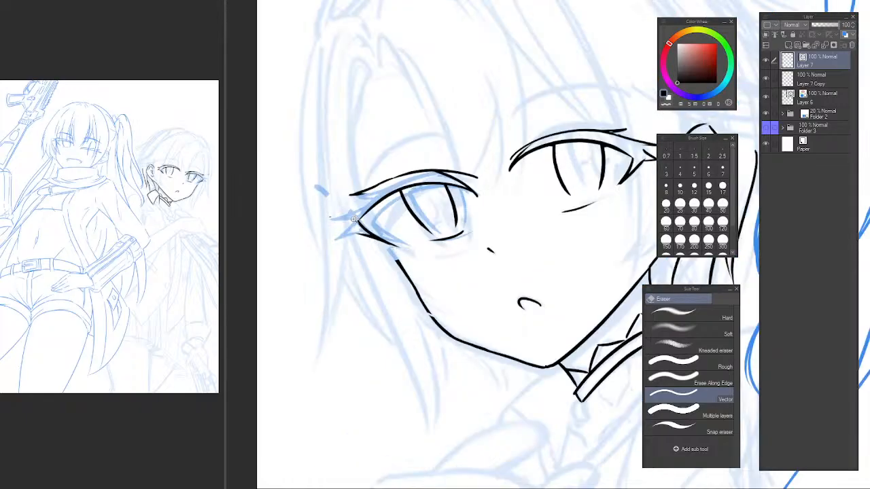
{"action": "scroll", "coordinate": [353, 219], "scroll_direction": "up", "scroll_amount": 1}
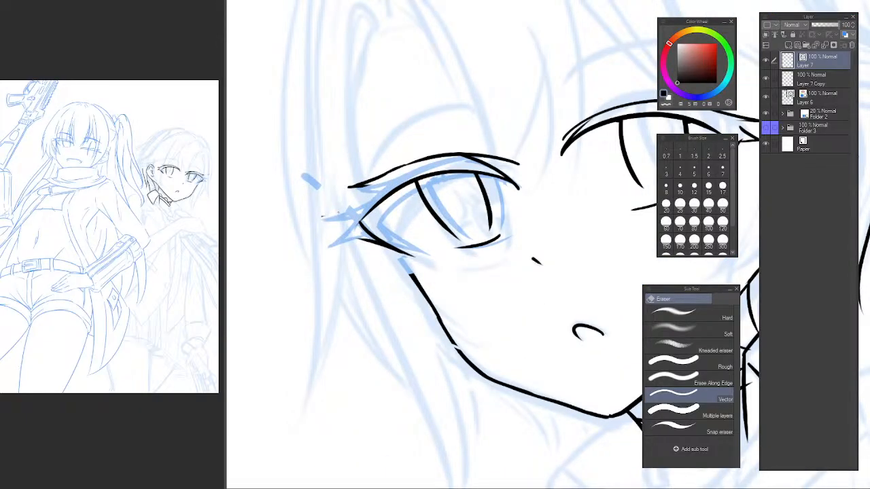
{"action": "scroll", "coordinate": [361, 200], "scroll_direction": "up", "scroll_amount": 2}
Ink the underside of the lowest outer lash from the far eye's outer corner in the unmirrored view.
{"action": "key", "text": "p"}
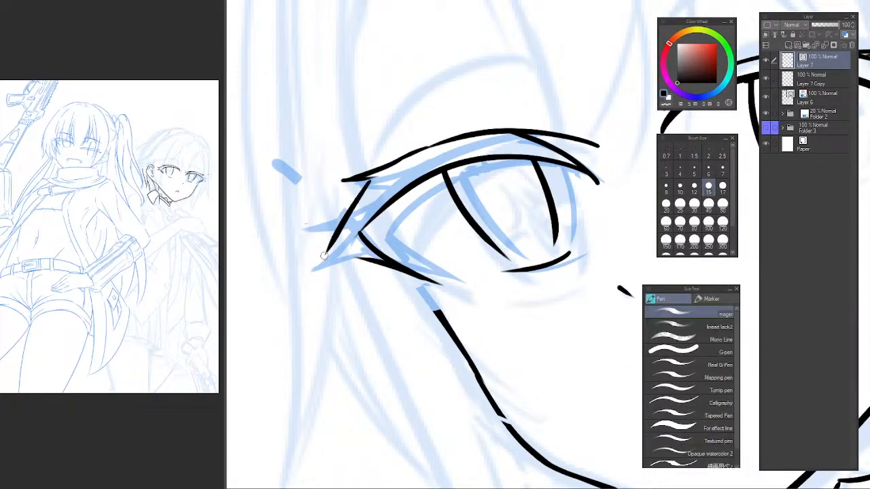
{"action": "key", "text": "h"}
{"action": "left_click_drag", "start_coordinate": [495, 204], "coordinate": [254, 194]}
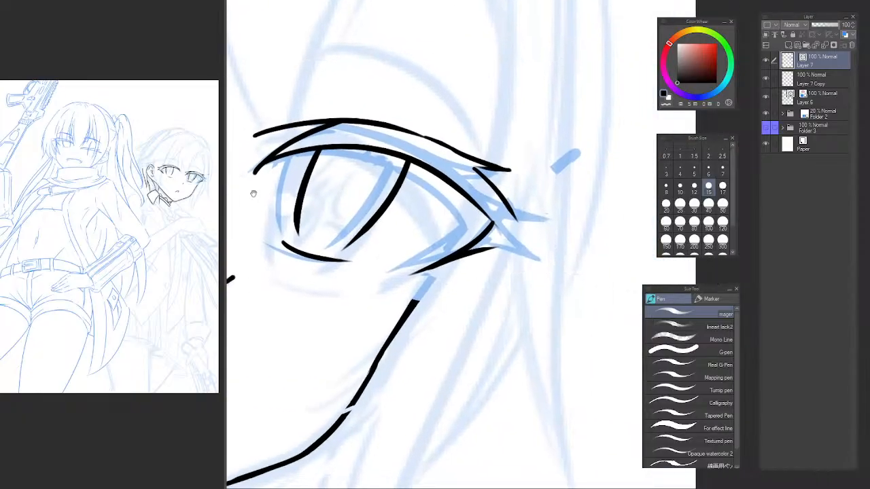
{"action": "key", "text": "ctrl+z"}
{"action": "left_click_drag", "start_coordinate": [496, 245], "coordinate": [535, 260]}
{"action": "key", "text": "ctrl+z"}
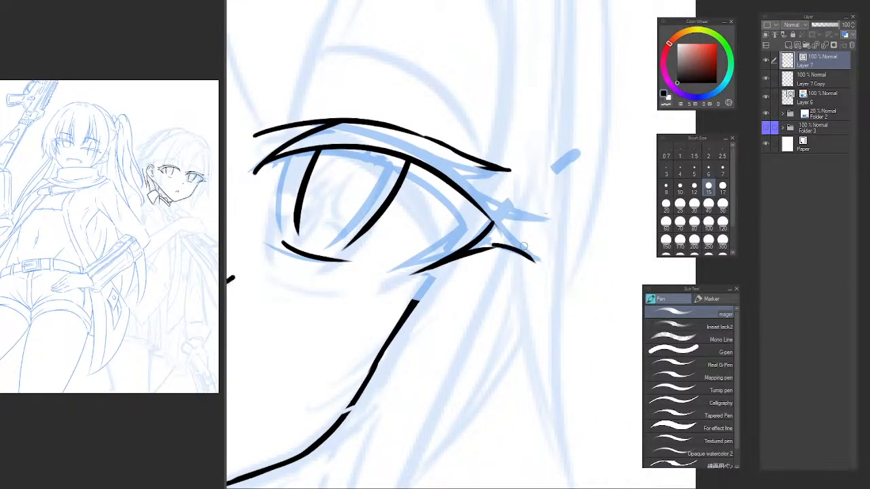
Close the lowest outer lash into a point with an upper edge and ink the underside of the middle lash.
{"action": "left_click_drag", "start_coordinate": [502, 224], "coordinate": [536, 260]}
{"action": "key", "text": "ctrl+z"}
{"action": "left_click_drag", "start_coordinate": [504, 229], "coordinate": [534, 259]}
{"action": "mouse_move", "coordinate": [504, 218]}
{"action": "left_mouse_down"}
{"action": "mouse_move", "coordinate": [536, 227]}
{"action": "mouse_move", "coordinate": [541, 261]}
{"action": "left_mouse_up"}
{"action": "key", "text": "ctrl+z"}
{"action": "key", "text": "ctrl+z"}
{"action": "left_click_drag", "start_coordinate": [506, 215], "coordinate": [541, 222]}
Try several strokes for the middle outer lash's upper edge and its link to the upper lash line.
{"action": "key", "text": "ctrl+z"}
{"action": "left_click_drag", "start_coordinate": [494, 198], "coordinate": [541, 222]}
{"action": "left_click_drag", "start_coordinate": [477, 168], "coordinate": [504, 199]}
{"action": "key", "text": "ctrl+z"}
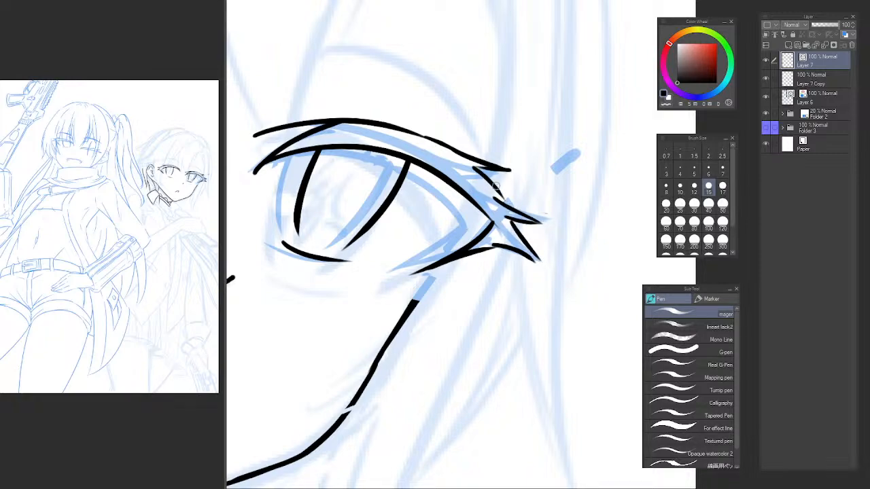
{"action": "key", "text": "ctrl+z"}
{"action": "key", "text": "ctrl+z"}
{"action": "left_click_drag", "start_coordinate": [480, 169], "coordinate": [525, 203]}
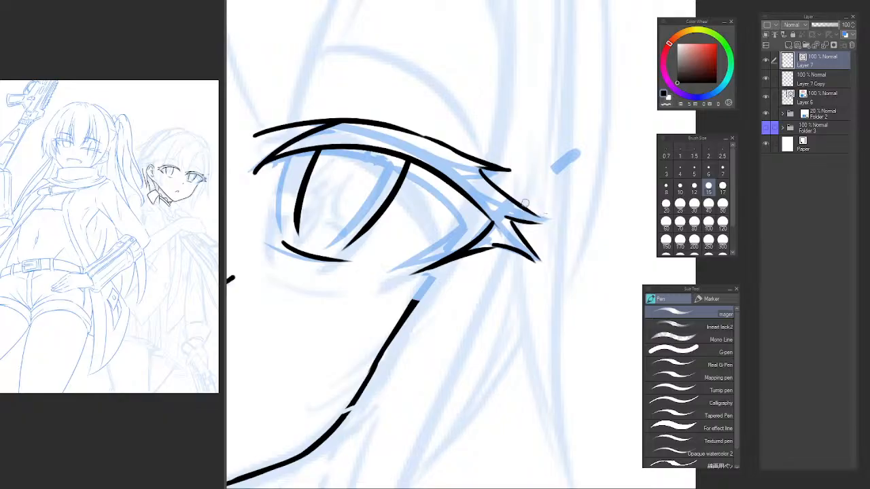
{"action": "key", "text": "ctrl+z"}
{"action": "left_click_drag", "start_coordinate": [482, 171], "coordinate": [508, 204]}
{"action": "key", "text": "ctrl+z"}
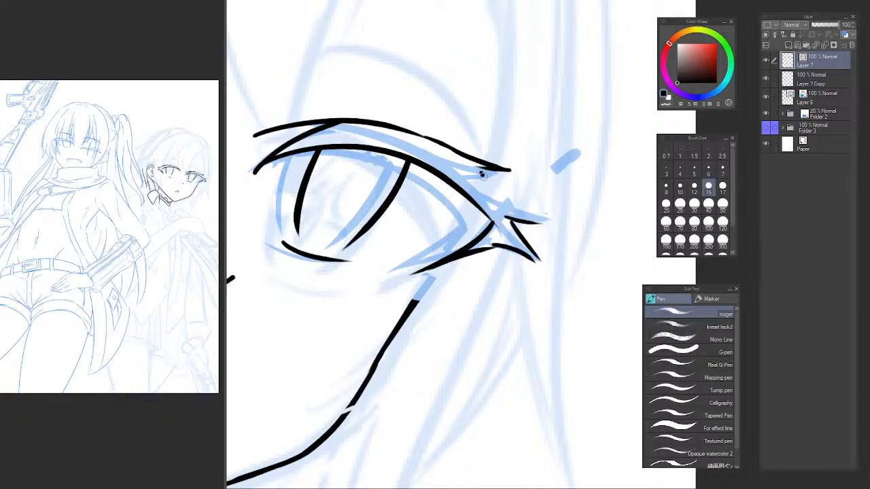
Ink the middle lash's upper edge, linked to the upper lash line, and trim its overlap with the vector eraser.
{"action": "mouse_move", "coordinate": [482, 173]}
{"action": "left_mouse_down"}
{"action": "mouse_move", "coordinate": [514, 210]}
{"action": "mouse_move", "coordinate": [545, 220]}
{"action": "left_mouse_up"}
{"action": "key", "text": "ctrl+z"}
{"action": "key", "text": "ctrl+z"}
{"action": "left_click_drag", "start_coordinate": [501, 197], "coordinate": [549, 223]}
{"action": "key", "text": "e"}
{"action": "left_click", "coordinate": [527, 223]}
{"action": "key", "text": "p"}
{"action": "key", "text": "ctrl+z"}
{"action": "key", "text": "e"}
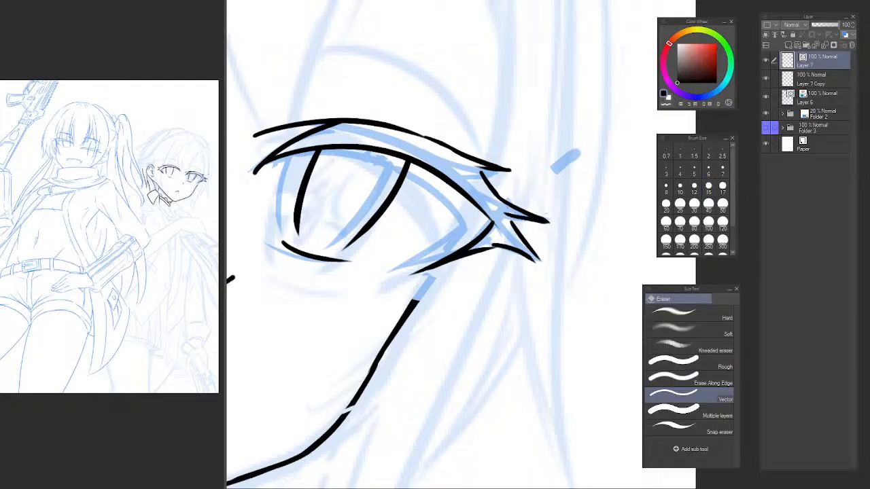
Erase the outer end of the far eye's upper lash edge, checking the face mirrored.
{"action": "scroll", "coordinate": [511, 197], "scroll_direction": "down", "scroll_amount": 5}
{"action": "left_click_drag", "start_coordinate": [537, 175], "coordinate": [542, 155]}
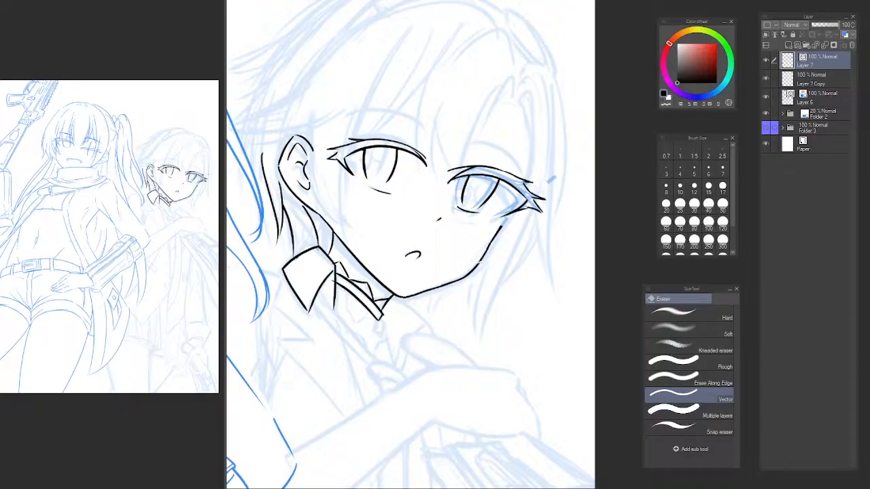
{"action": "key", "text": "h"}
{"action": "left_click_drag", "start_coordinate": [585, 141], "coordinate": [355, 156]}
{"action": "scroll", "coordinate": [363, 194], "scroll_direction": "up", "scroll_amount": 2}
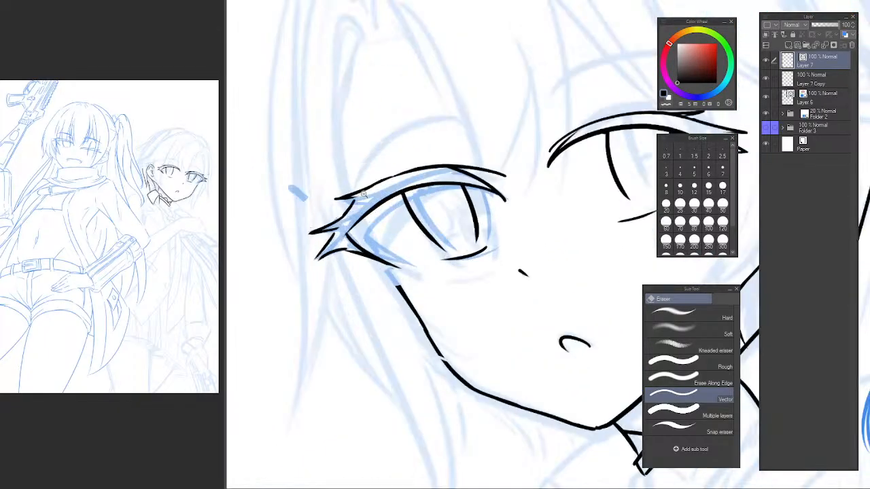
{"action": "scroll", "coordinate": [363, 194], "scroll_direction": "up", "scroll_amount": 3}
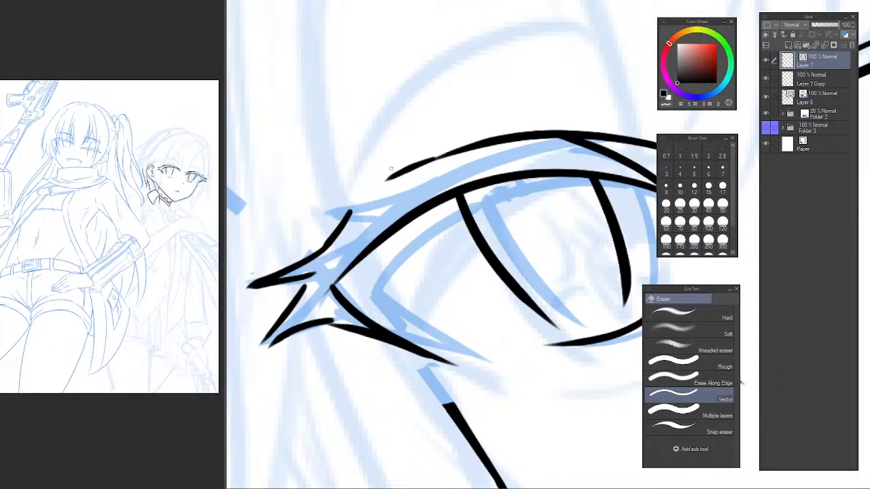
{"action": "mouse_move", "coordinate": [394, 171]}
{"action": "left_mouse_down"}
{"action": "mouse_move", "coordinate": [418, 160]}
{"action": "mouse_move", "coordinate": [306, 240]}
{"action": "left_mouse_up"}
{"action": "key", "text": "p"}
{"action": "key", "text": "ctrl+z"}
{"action": "key", "text": "h"}
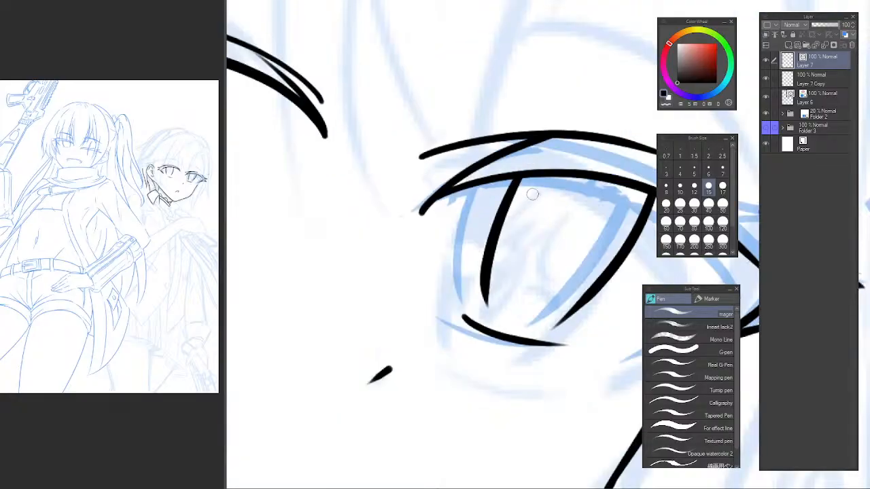
Re-ink the far eye's upper lash edge out to a pointed tip above the other outer lashes in a rotated view.
{"action": "left_click_drag", "start_coordinate": [545, 188], "coordinate": [329, 201]}
{"action": "left_click_drag", "start_coordinate": [585, 188], "coordinate": [376, 188]}
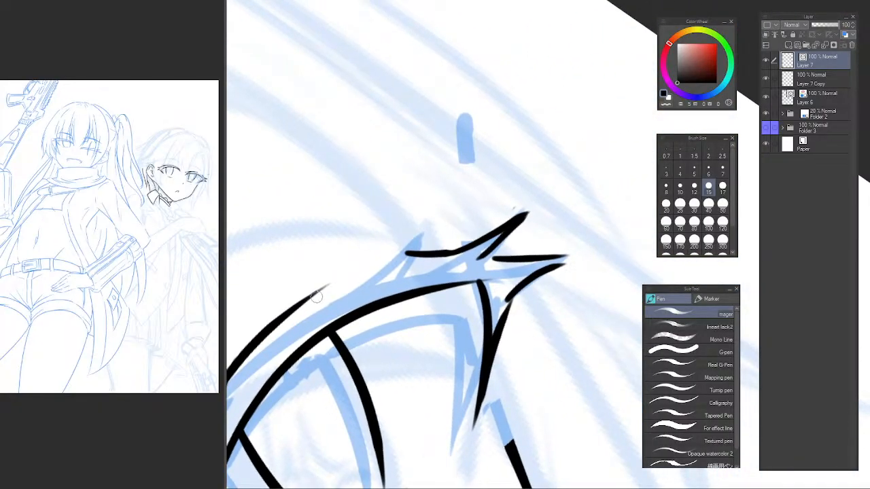
{"action": "left_click_drag", "start_coordinate": [316, 296], "coordinate": [430, 220]}
{"action": "key", "text": "ctrl+z"}
{"action": "left_click_drag", "start_coordinate": [311, 299], "coordinate": [439, 217]}
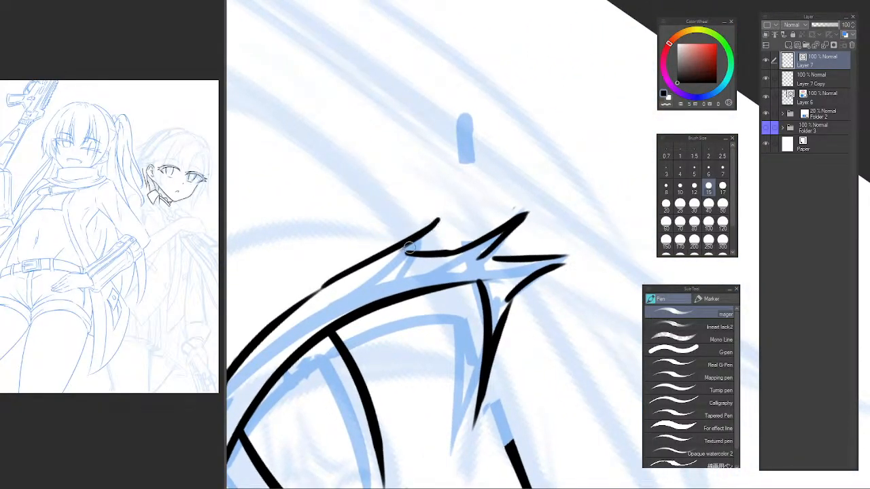
{"action": "key", "text": "ctrl+z"}
{"action": "left_click_drag", "start_coordinate": [312, 297], "coordinate": [438, 219]}
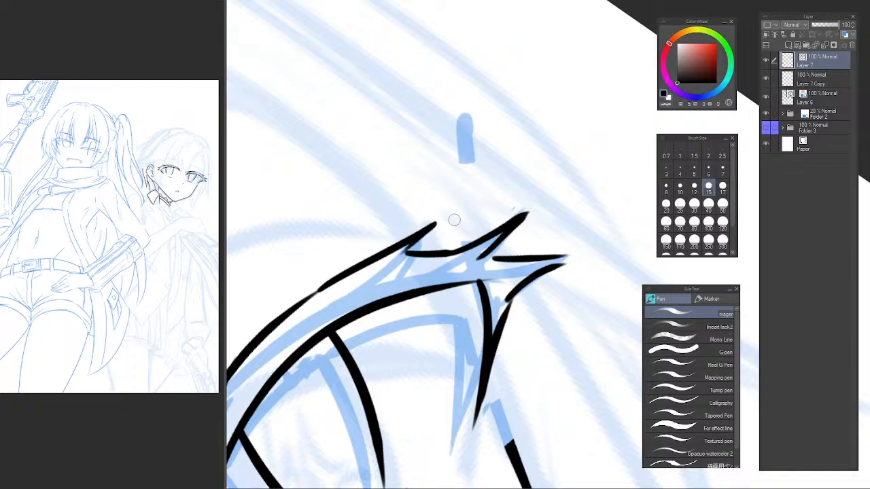
Erase the far eye's middle outer lash and re-ink its upper edge at a flatter angle from the upper lash.
{"action": "key", "text": "e"}
{"action": "left_click", "coordinate": [486, 251]}
{"action": "left_click", "coordinate": [503, 232]}
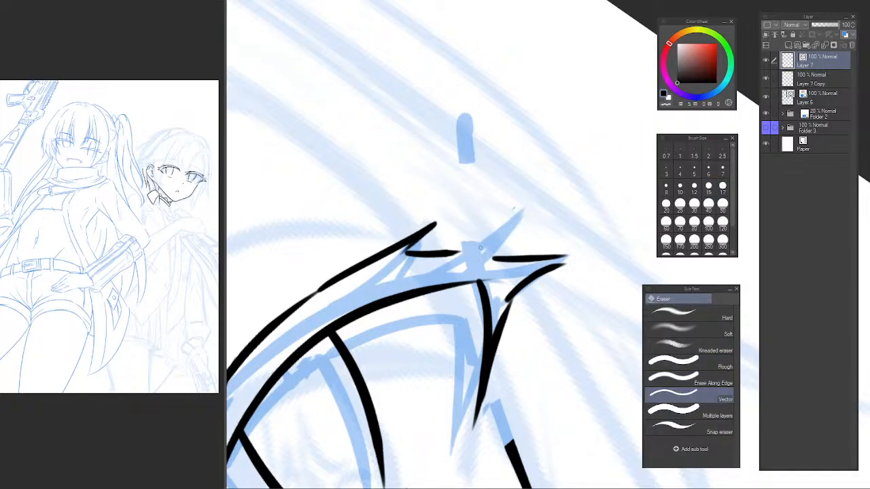
{"action": "key", "text": "p"}
{"action": "left_click_drag", "start_coordinate": [442, 256], "coordinate": [543, 219]}
{"action": "key", "text": "ctrl+z"}
{"action": "mouse_move", "coordinate": [446, 255]}
{"action": "left_mouse_down"}
{"action": "mouse_move", "coordinate": [534, 235]}
{"action": "mouse_move", "coordinate": [523, 258]}
{"action": "mouse_move", "coordinate": [573, 251]}
{"action": "left_mouse_up"}
Replace both edges of the lowest outer lash with fresh strokes that meet in a sharp point.
{"action": "key", "text": "e"}
{"action": "left_click", "coordinate": [511, 259]}
{"action": "key", "text": "p"}
{"action": "key", "text": "ctrl+z"}
{"action": "left_click_drag", "start_coordinate": [488, 258], "coordinate": [571, 252]}
{"action": "key", "text": "e"}
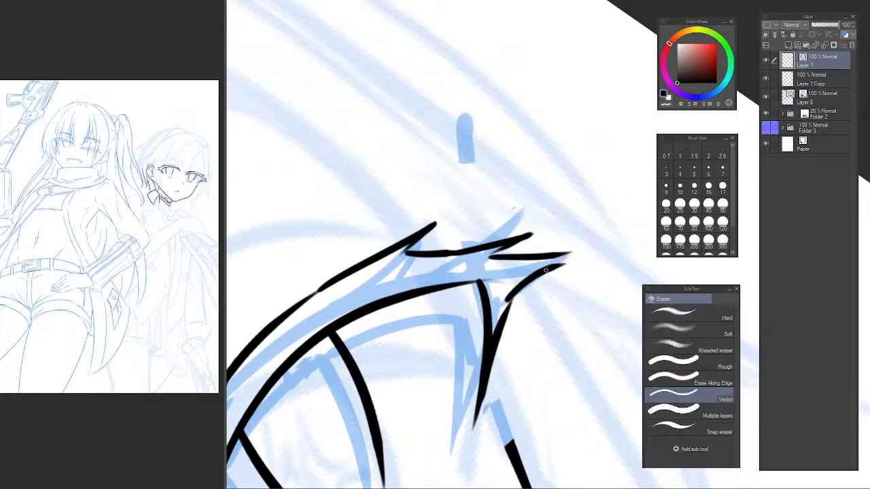
{"action": "left_click", "coordinate": [551, 270]}
{"action": "key", "text": "p"}
{"action": "left_click_drag", "start_coordinate": [504, 302], "coordinate": [569, 254]}
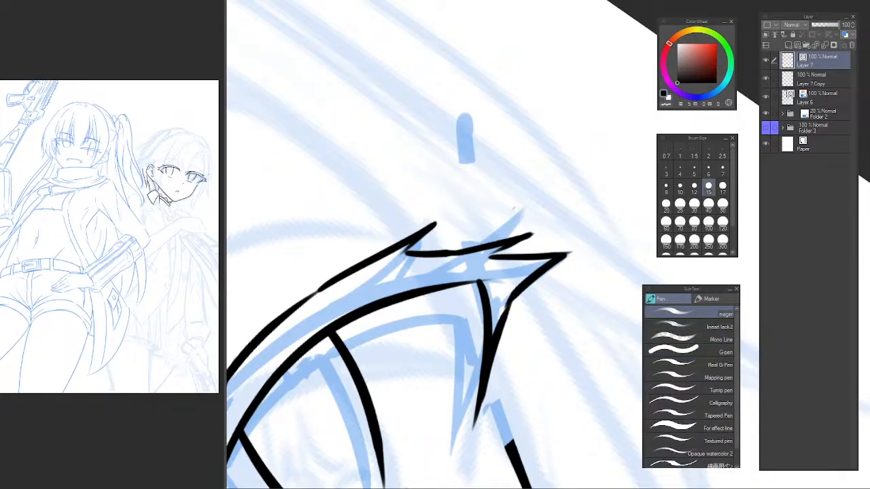
Try several strokes linking the cheek line's upper end to the far eye's outer corner.
{"action": "key", "text": "ctrl+at"}
{"action": "scroll", "coordinate": [522, 199], "scroll_direction": "down", "scroll_amount": 5}
{"action": "scroll", "coordinate": [525, 200], "scroll_direction": "down", "scroll_amount": 3}
{"action": "left_click_drag", "start_coordinate": [525, 200], "coordinate": [561, 240]}
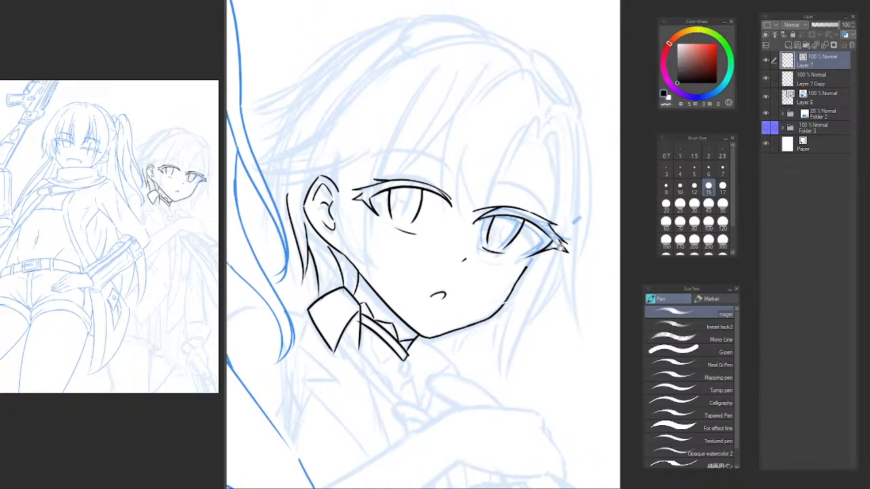
{"action": "scroll", "coordinate": [533, 251], "scroll_direction": "up", "scroll_amount": 5}
{"action": "scroll", "coordinate": [515, 272], "scroll_direction": "up", "scroll_amount": 3}
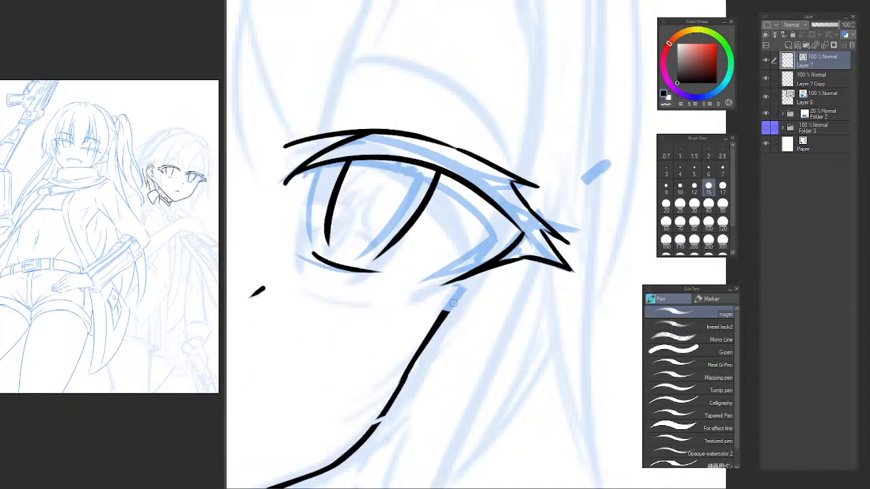
{"action": "left_click_drag", "start_coordinate": [447, 310], "coordinate": [510, 239]}
{"action": "key", "text": "ctrl+z"}
{"action": "mouse_move", "coordinate": [449, 307]}
{"action": "left_mouse_down"}
{"action": "mouse_move", "coordinate": [518, 236]}
{"action": "mouse_move", "coordinate": [470, 285]}
{"action": "mouse_move", "coordinate": [489, 270]}
{"action": "left_mouse_up"}
{"action": "key", "text": "ctrl+z"}
Lasso the far eye's outer corner and lashes in the mirrored view and transform them slightly inward toward the iris.
{"action": "scroll", "coordinate": [547, 238], "scroll_direction": "down", "scroll_amount": 5}
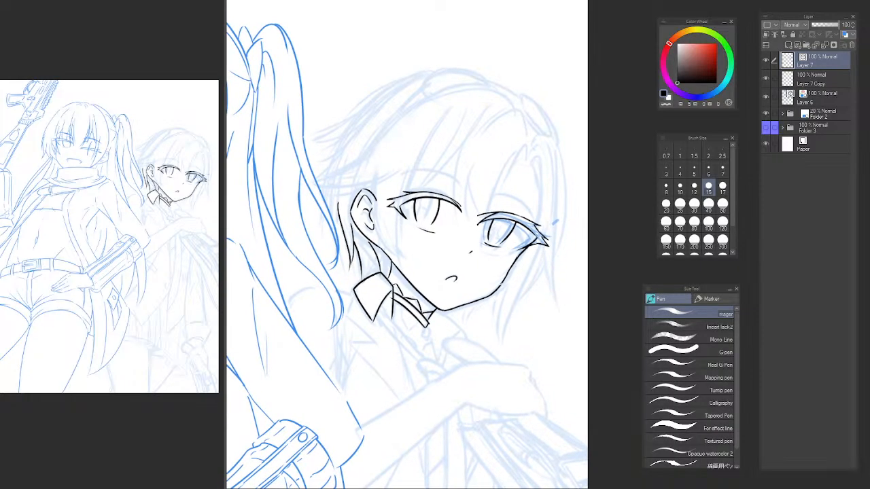
{"action": "key", "text": "h"}
{"action": "left_click_drag", "start_coordinate": [565, 242], "coordinate": [312, 278]}
{"action": "left_click_drag", "start_coordinate": [369, 282], "coordinate": [345, 289]}
{"action": "left_click", "coordinate": [350, 273], "text": "ctrl"}
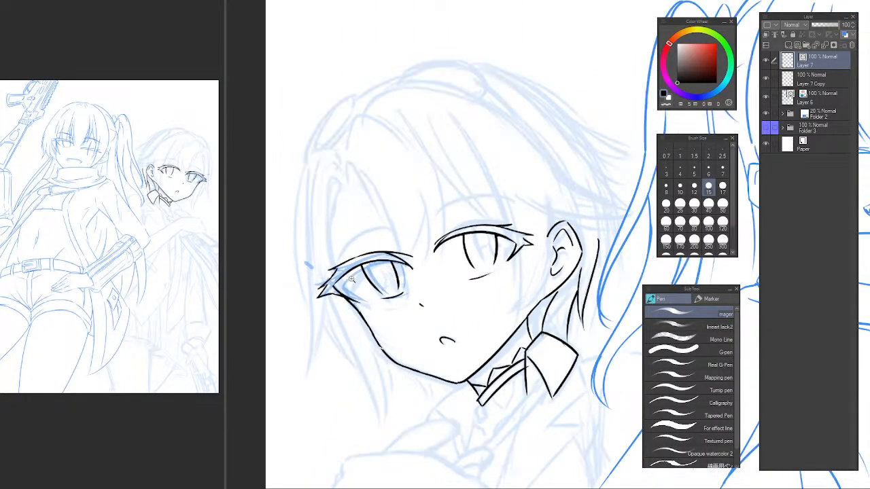
{"action": "left_click", "coordinate": [351, 279], "text": "ctrl"}
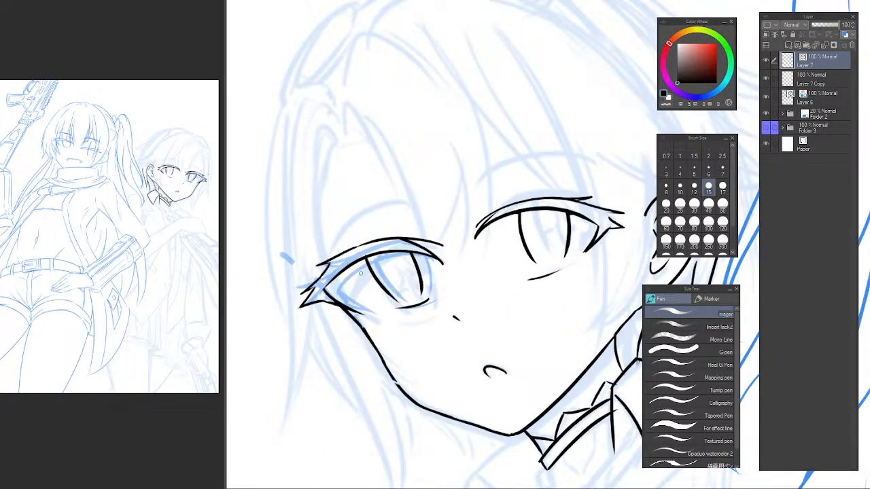
{"action": "key", "text": "m"}
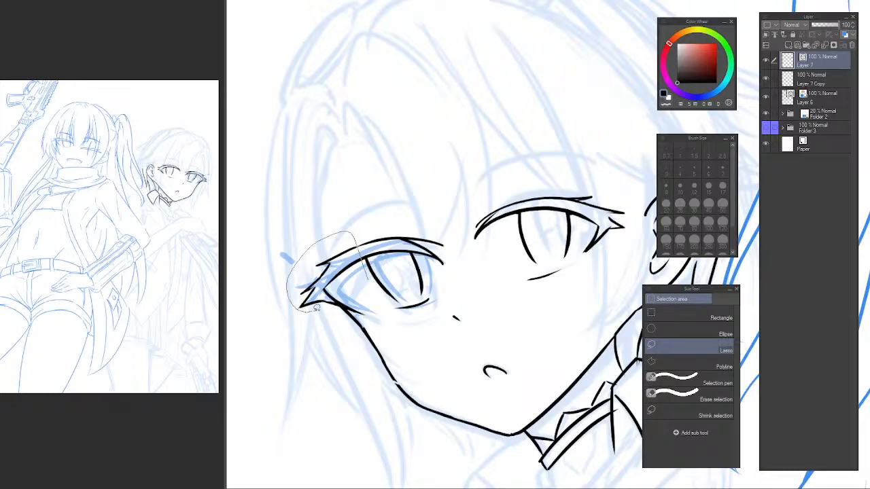
{"action": "left_click_drag", "start_coordinate": [381, 318], "coordinate": [378, 317]}
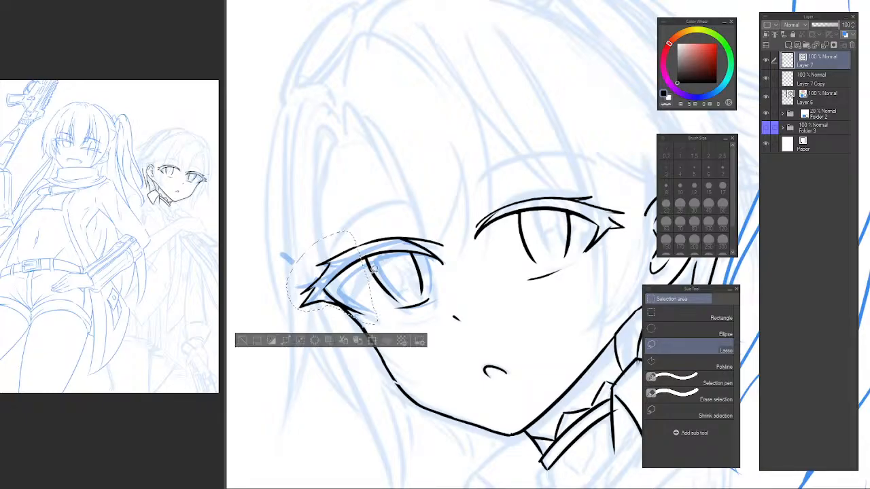
{"action": "key", "text": "ctrl+t"}
{"action": "left_click_drag", "start_coordinate": [376, 229], "coordinate": [391, 237]}
{"action": "left_click_drag", "start_coordinate": [303, 279], "coordinate": [296, 273]}
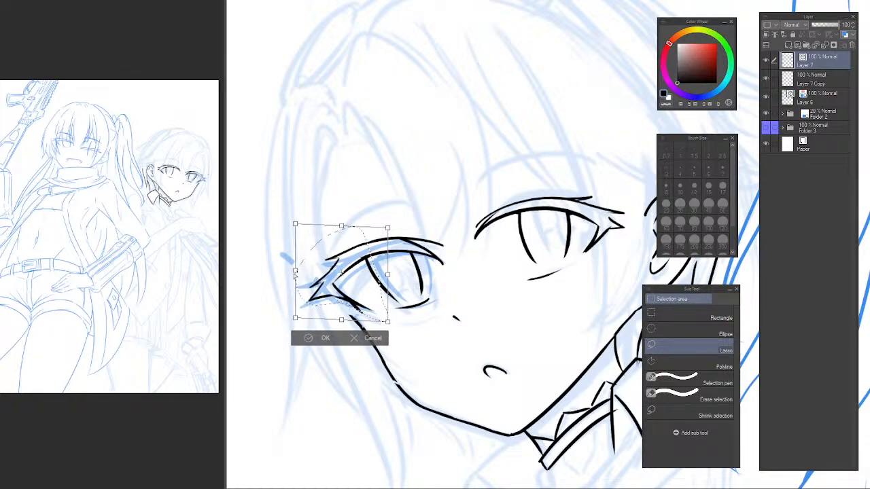
{"action": "key", "text": "Return"}
{"action": "key", "text": "ctrl+d"}
Redraw the far eye's upper lid line between the iris and outer corner to close the seam left by the transform.
{"action": "mouse_move", "coordinate": [331, 267]}
{"action": "left_mouse_down"}
{"action": "mouse_move", "coordinate": [342, 264]}
{"action": "mouse_move", "coordinate": [307, 299]}
{"action": "mouse_move", "coordinate": [322, 291]}
{"action": "left_mouse_up"}
{"action": "key", "text": "e"}
{"action": "left_click", "coordinate": [343, 258]}
{"action": "key", "text": "p"}
{"action": "key", "text": "ctrl+z"}
{"action": "key", "text": "e"}
{"action": "key", "text": "p"}
{"action": "left_click_drag", "start_coordinate": [348, 246], "coordinate": [231, 365]}
{"action": "key", "text": "ctrl+z"}
{"action": "key", "text": "ctrl+z"}
{"action": "left_click_drag", "start_coordinate": [382, 360], "coordinate": [379, 248]}
Trim overlapping line ends at the far eye's outer corner and erase the cheek line's cut-off upper stub with the vector eraser.
{"action": "key", "text": "e"}
{"action": "left_click_drag", "start_coordinate": [414, 322], "coordinate": [445, 350]}
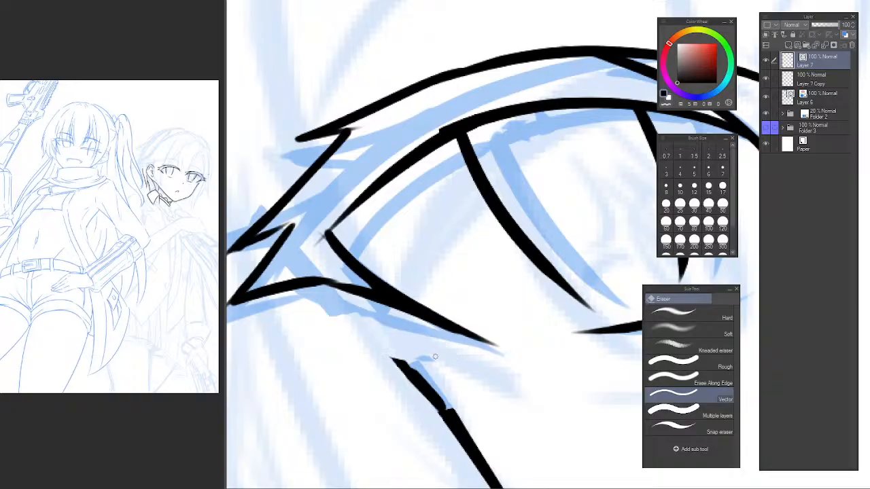
{"action": "key", "text": "p"}
{"action": "key", "text": "e"}
{"action": "mouse_move", "coordinate": [402, 379]}
{"action": "left_mouse_down"}
{"action": "mouse_move", "coordinate": [428, 365]}
{"action": "mouse_move", "coordinate": [396, 360]}
{"action": "left_mouse_up"}
{"action": "left_click", "coordinate": [467, 365], "text": "alt"}
{"action": "left_click", "coordinate": [466, 368], "text": "alt"}
{"action": "left_click_drag", "start_coordinate": [466, 368], "coordinate": [308, 251]}
{"action": "key", "text": "h"}
{"action": "left_click_drag", "start_coordinate": [493, 272], "coordinate": [197, 295]}
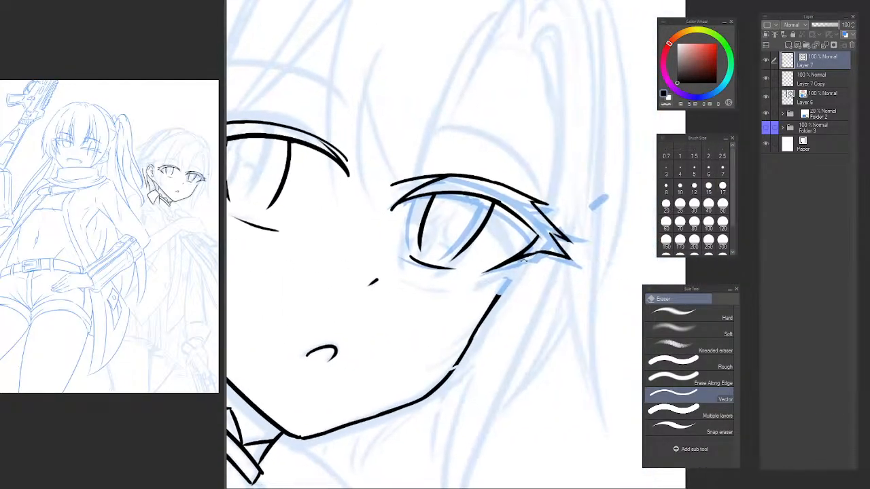
Ink the cheek line up to the far eye's lower lash line and trim its overshoot with the vector eraser.
{"action": "mouse_move", "coordinate": [318, 266]}
{"action": "left_mouse_down"}
{"action": "mouse_move", "coordinate": [516, 268]}
{"action": "mouse_move", "coordinate": [449, 235]}
{"action": "left_mouse_up"}
{"action": "left_click", "coordinate": [469, 261], "text": "ctrl"}
{"action": "mouse_move", "coordinate": [461, 270]}
{"action": "left_mouse_down"}
{"action": "mouse_move", "coordinate": [481, 284]}
{"action": "mouse_move", "coordinate": [447, 268]}
{"action": "mouse_move", "coordinate": [449, 282]}
{"action": "left_mouse_up"}
{"action": "key", "text": "p"}
{"action": "left_click_drag", "start_coordinate": [367, 318], "coordinate": [529, 215]}
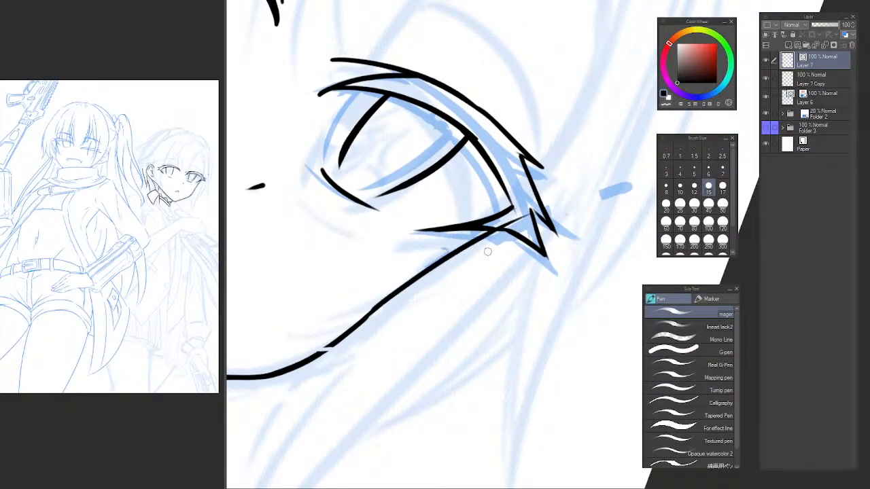
{"action": "key", "text": "ctrl+z"}
{"action": "left_click_drag", "start_coordinate": [362, 319], "coordinate": [557, 185]}
{"action": "key", "text": "ctrl+z"}
{"action": "left_click_drag", "start_coordinate": [364, 319], "coordinate": [557, 185]}
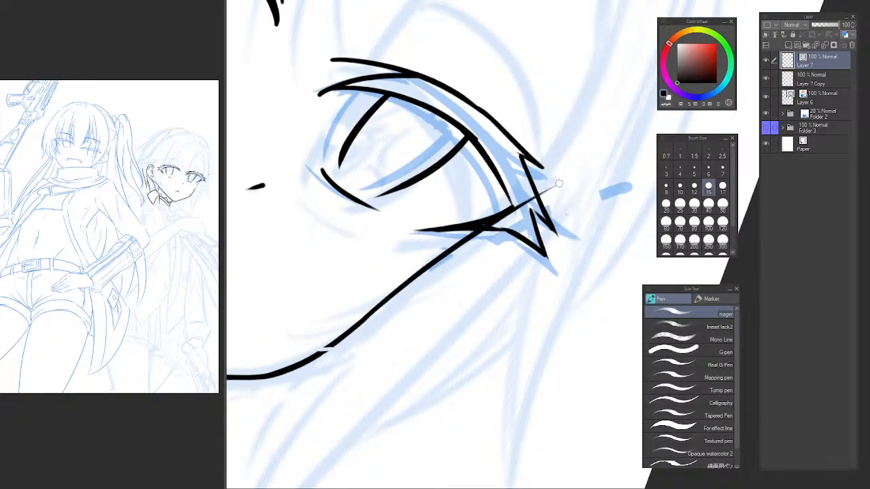
{"action": "key", "text": "e"}
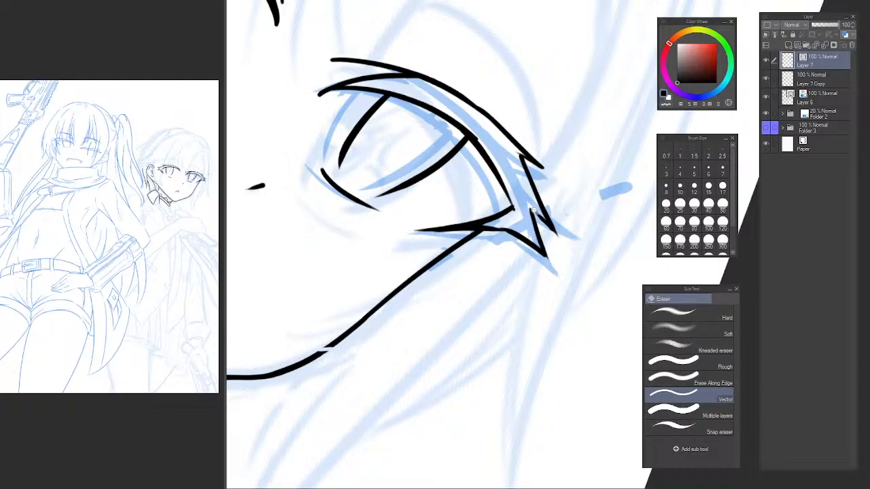
Ink short eyelid crease marks above the inner ends of both eyes.
{"action": "scroll", "coordinate": [534, 212], "scroll_direction": "down", "scroll_amount": 3}
{"action": "key", "text": "minus"}
{"action": "scroll", "coordinate": [478, 228], "scroll_direction": "down", "scroll_amount": 4}
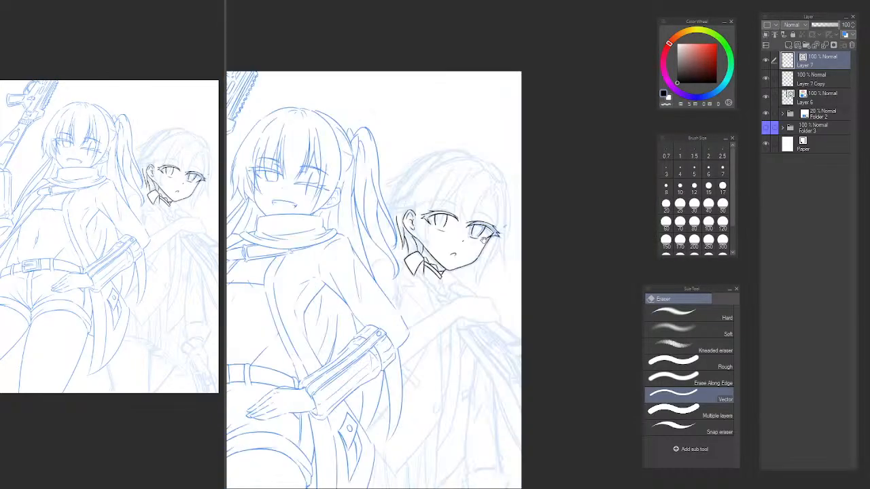
{"action": "scroll", "coordinate": [494, 211], "scroll_direction": "up", "scroll_amount": 3}
{"action": "scroll", "coordinate": [436, 216], "scroll_direction": "up", "scroll_amount": 4}
{"action": "key", "text": "p"}
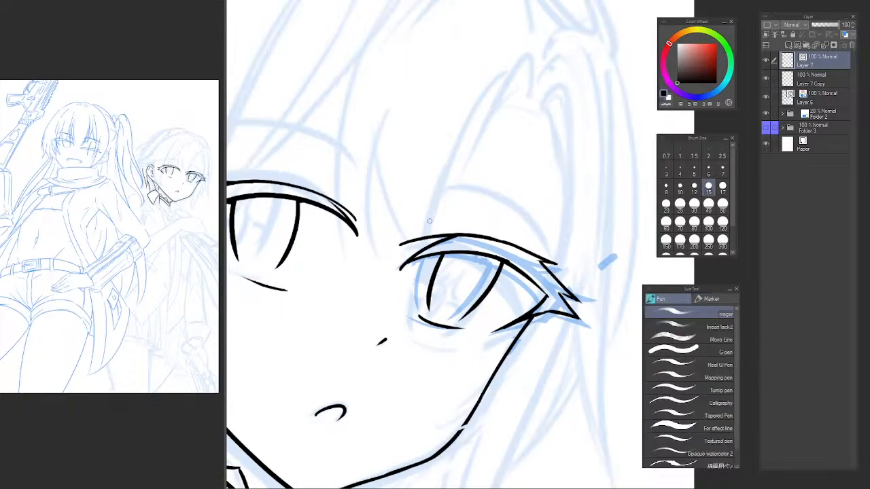
{"action": "key", "text": "ctrl+z"}
{"action": "mouse_move", "coordinate": [431, 216]}
{"action": "left_mouse_down"}
{"action": "mouse_move", "coordinate": [478, 217]}
{"action": "mouse_move", "coordinate": [449, 211]}
{"action": "left_mouse_up"}
{"action": "key", "text": "ctrl+z"}
{"action": "left_click_drag", "start_coordinate": [393, 195], "coordinate": [444, 215]}
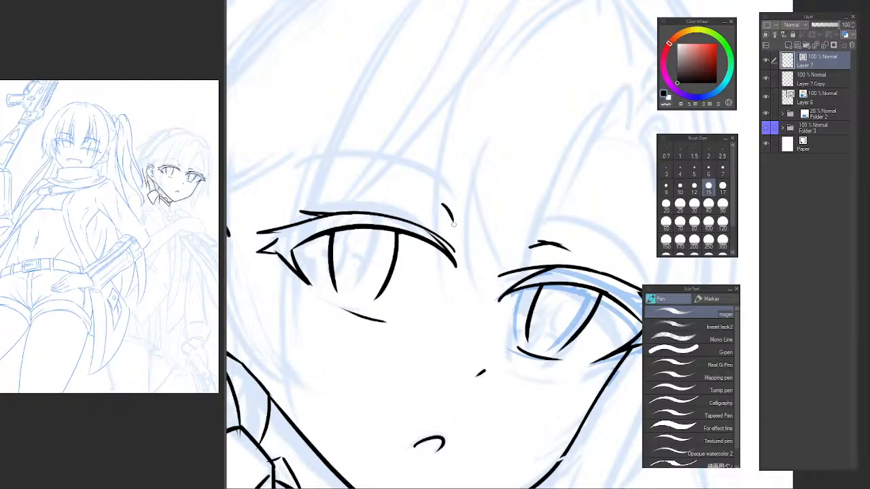
Ink the far eyebrow as an arched line above the eye, with a doubled stroke at its inner end.
{"action": "left_click_drag", "start_coordinate": [549, 232], "coordinate": [409, 176]}
{"action": "mouse_move", "coordinate": [409, 177]}
{"action": "left_mouse_down"}
{"action": "mouse_move", "coordinate": [428, 241]}
{"action": "mouse_move", "coordinate": [505, 217]}
{"action": "mouse_move", "coordinate": [541, 243]}
{"action": "left_mouse_up"}
{"action": "scroll", "coordinate": [427, 238], "scroll_direction": "up", "scroll_amount": 2}
{"action": "key", "text": "ctrl+z"}
{"action": "left_click_drag", "start_coordinate": [381, 243], "coordinate": [561, 235]}
{"action": "key", "text": "ctrl+z"}
{"action": "left_click_drag", "start_coordinate": [378, 245], "coordinate": [554, 246]}
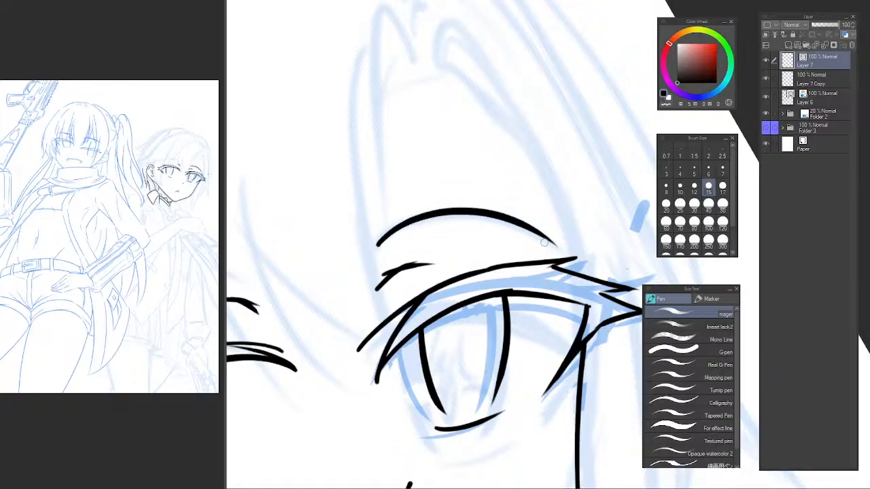
{"action": "mouse_move", "coordinate": [377, 244]}
{"action": "left_mouse_down"}
{"action": "mouse_move", "coordinate": [403, 219]}
{"action": "mouse_move", "coordinate": [441, 210]}
{"action": "left_mouse_up"}
{"action": "key", "text": "ctrl+z"}
{"action": "key", "text": "ctrl+z"}
{"action": "scroll", "coordinate": [388, 242], "scroll_direction": "down", "scroll_amount": 2}
{"action": "left_click_drag", "start_coordinate": [390, 241], "coordinate": [430, 187]}
Lasso the far eyebrow and transform it to sit slightly higher with a small rotation, and reset the canvas rotation.
{"action": "key", "text": "m"}
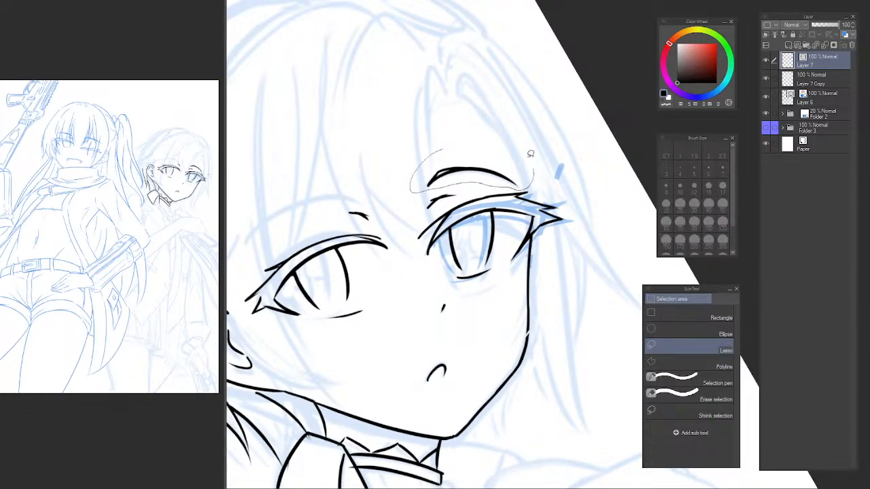
{"action": "key", "text": "ctrl+t"}
{"action": "mouse_move", "coordinate": [530, 153]}
{"action": "left_mouse_down"}
{"action": "mouse_move", "coordinate": [536, 175]}
{"action": "mouse_move", "coordinate": [522, 131]}
{"action": "mouse_move", "coordinate": [514, 155]}
{"action": "mouse_move", "coordinate": [514, 147]}
{"action": "mouse_move", "coordinate": [555, 140]}
{"action": "mouse_move", "coordinate": [520, 162]}
{"action": "left_mouse_up"}
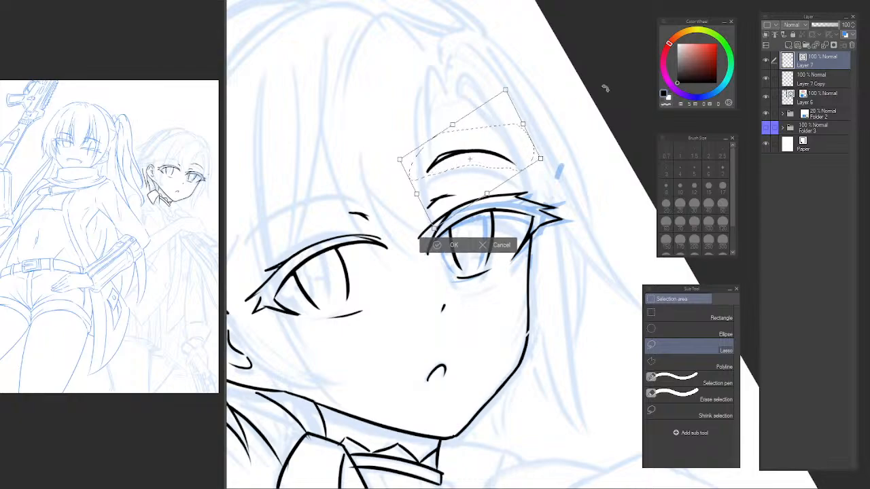
{"action": "key", "text": "Return"}
{"action": "key", "text": "ctrl+at"}
{"action": "key", "text": "ctrl+d"}
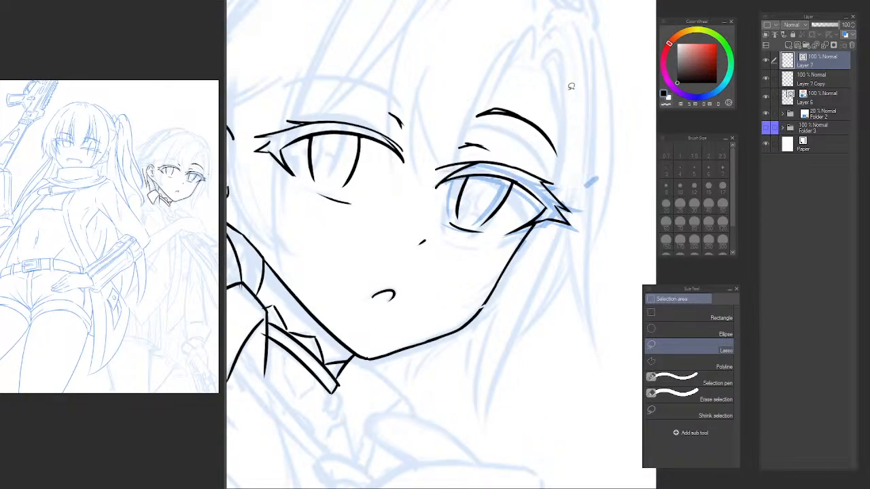
Ink the near eyebrow as an arched line in the mirrored view and thicken its inner end.
{"action": "left_click_drag", "start_coordinate": [492, 151], "coordinate": [504, 235]}
{"action": "key", "text": "h"}
{"action": "mouse_move", "coordinate": [654, 197]}
{"action": "left_mouse_down"}
{"action": "mouse_move", "coordinate": [445, 192]}
{"action": "mouse_move", "coordinate": [392, 216]}
{"action": "mouse_move", "coordinate": [415, 219]}
{"action": "mouse_move", "coordinate": [405, 229]}
{"action": "mouse_move", "coordinate": [534, 209]}
{"action": "left_mouse_up"}
{"action": "key", "text": "p"}
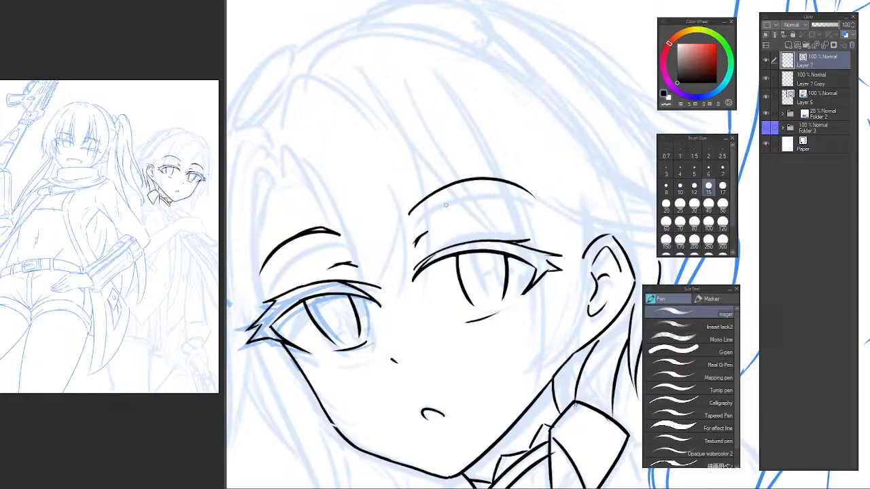
{"action": "key", "text": "ctrl+z"}
{"action": "mouse_move", "coordinate": [410, 214]}
{"action": "left_mouse_down"}
{"action": "mouse_move", "coordinate": [516, 193]}
{"action": "mouse_move", "coordinate": [533, 208]}
{"action": "left_mouse_up"}
{"action": "key", "text": "ctrl+z"}
{"action": "left_click_drag", "start_coordinate": [417, 211], "coordinate": [537, 208]}
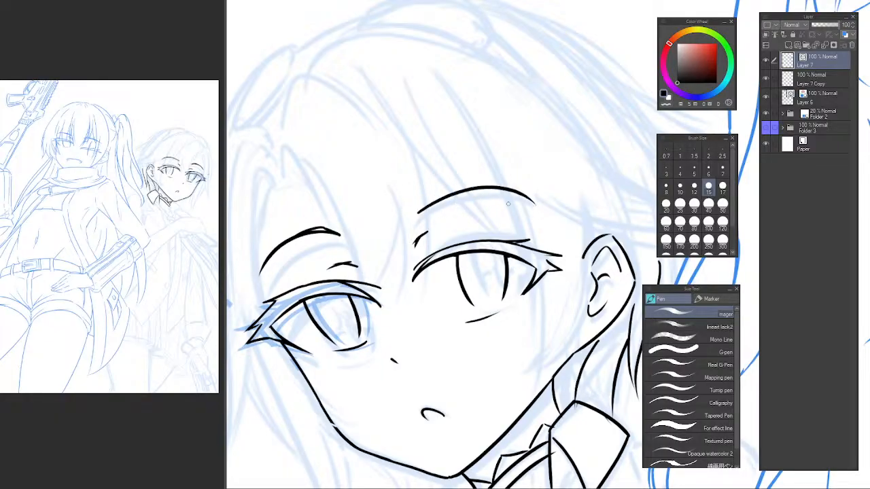
{"action": "key", "text": "ctrl+z"}
{"action": "mouse_move", "coordinate": [417, 211]}
{"action": "left_mouse_down"}
{"action": "mouse_move", "coordinate": [520, 198]}
{"action": "mouse_move", "coordinate": [538, 212]}
{"action": "left_mouse_up"}
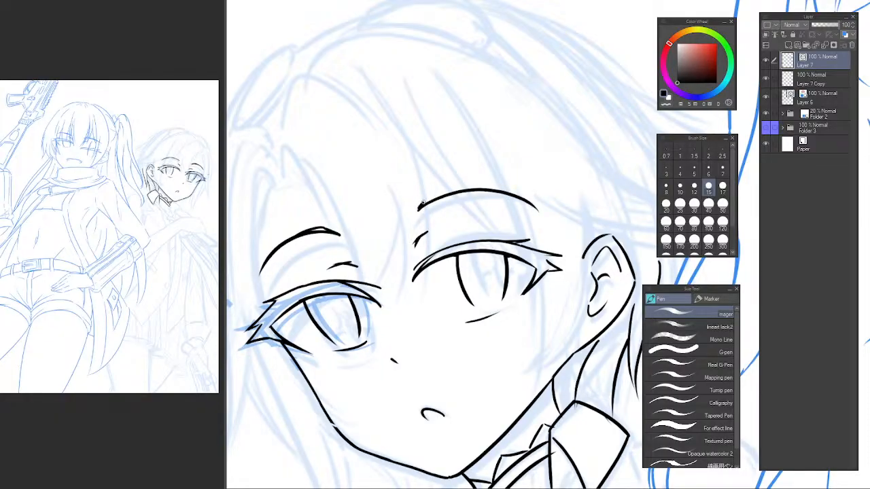
{"action": "scroll", "coordinate": [422, 204], "scroll_direction": "up", "scroll_amount": 4}
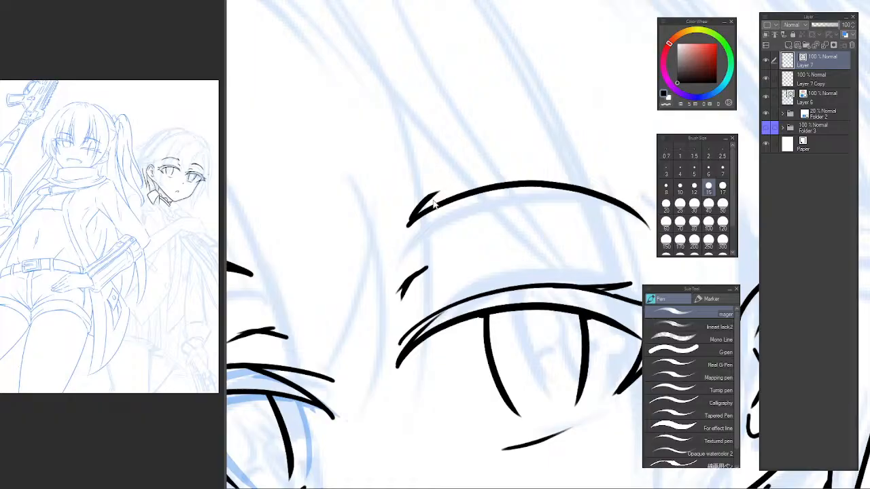
{"action": "left_click_drag", "start_coordinate": [430, 198], "coordinate": [518, 190]}
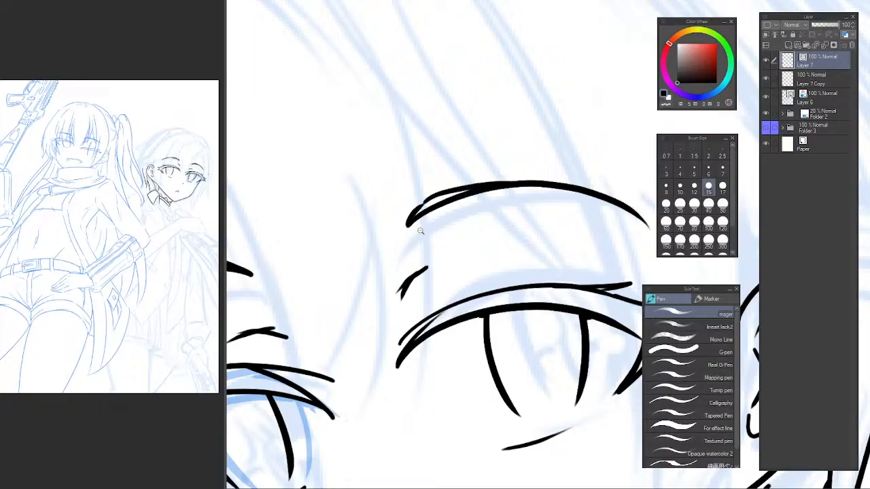
Trim the overshooting stroke at the far eyebrow's inner end so the doubled lines close cleanly.
{"action": "scroll", "coordinate": [420, 231], "scroll_direction": "down", "scroll_amount": 4}
{"action": "scroll", "coordinate": [381, 216], "scroll_direction": "up", "scroll_amount": 4}
{"action": "key", "text": "e"}
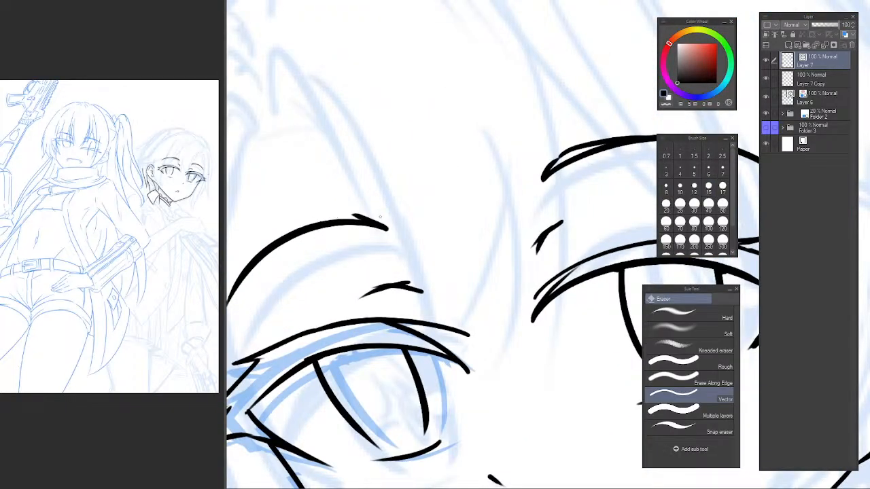
{"action": "left_click_drag", "start_coordinate": [357, 212], "coordinate": [355, 219]}
{"action": "left_click_drag", "start_coordinate": [466, 216], "coordinate": [451, 200]}
{"action": "key", "text": "h"}
{"action": "mouse_move", "coordinate": [381, 212]}
{"action": "left_mouse_down"}
{"action": "mouse_move", "coordinate": [362, 209]}
{"action": "mouse_move", "coordinate": [362, 269]}
{"action": "left_mouse_up"}
{"action": "scroll", "coordinate": [401, 229], "scroll_direction": "up", "scroll_amount": 2}
{"action": "mouse_move", "coordinate": [478, 254]}
{"action": "left_mouse_down"}
{"action": "mouse_move", "coordinate": [382, 235]}
{"action": "mouse_move", "coordinate": [362, 242]}
{"action": "mouse_move", "coordinate": [396, 214]}
{"action": "mouse_move", "coordinate": [380, 223]}
{"action": "mouse_move", "coordinate": [484, 205]}
{"action": "left_mouse_up"}
{"action": "key", "text": "p"}
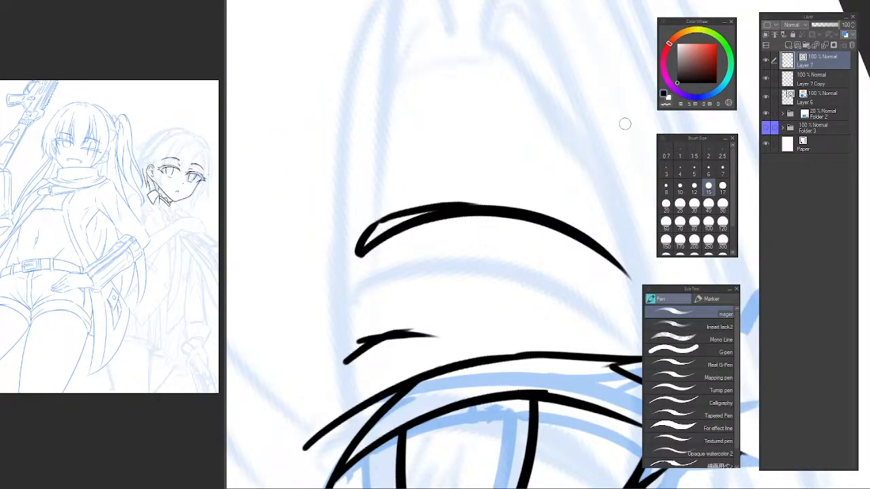
Lasso the far eyebrow, adjust its placement slightly with a transform, and clear the selection.
{"action": "key", "text": "ctrl+at"}
{"action": "mouse_move", "coordinate": [528, 181]}
{"action": "left_mouse_down"}
{"action": "mouse_move", "coordinate": [462, 181]}
{"action": "mouse_move", "coordinate": [497, 154]}
{"action": "mouse_move", "coordinate": [519, 218]}
{"action": "mouse_move", "coordinate": [552, 218]}
{"action": "left_mouse_up"}
{"action": "left_click", "coordinate": [498, 154]}
{"action": "key", "text": "m"}
{"action": "key", "text": "ctrl+t"}
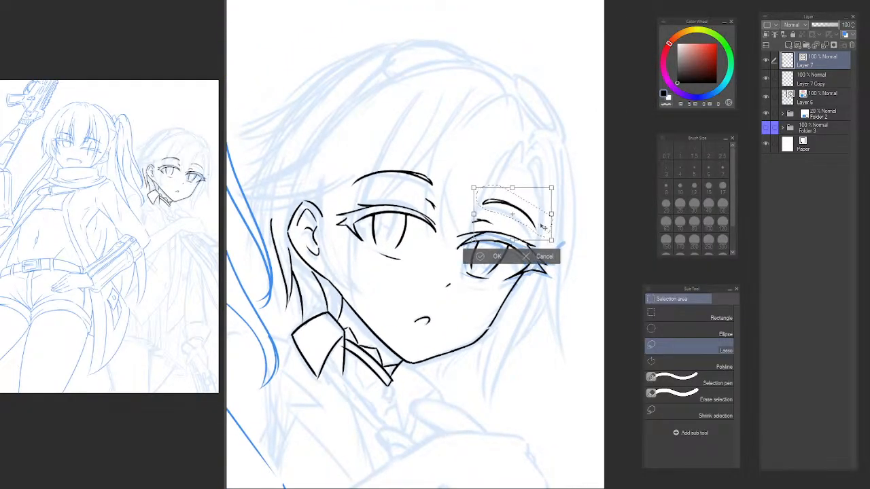
{"action": "key", "text": "Return"}
{"action": "key", "text": "ctrl+d"}
{"action": "key", "text": "p"}
{"action": "key", "text": "p"}
{"action": "key", "text": "p"}
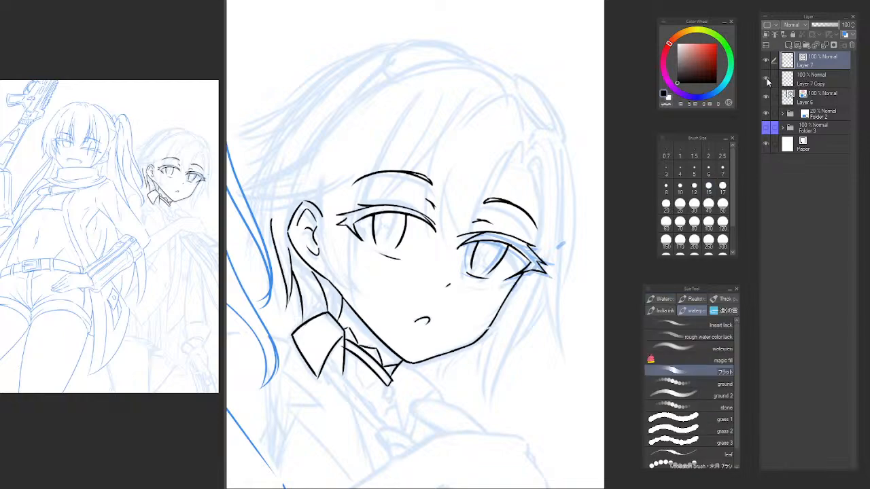
Hide Layer 7 Copy and move it into Folder 3.
{"action": "left_click", "coordinate": [766, 79]}
{"action": "left_click_drag", "start_coordinate": [810, 81], "coordinate": [811, 132]}
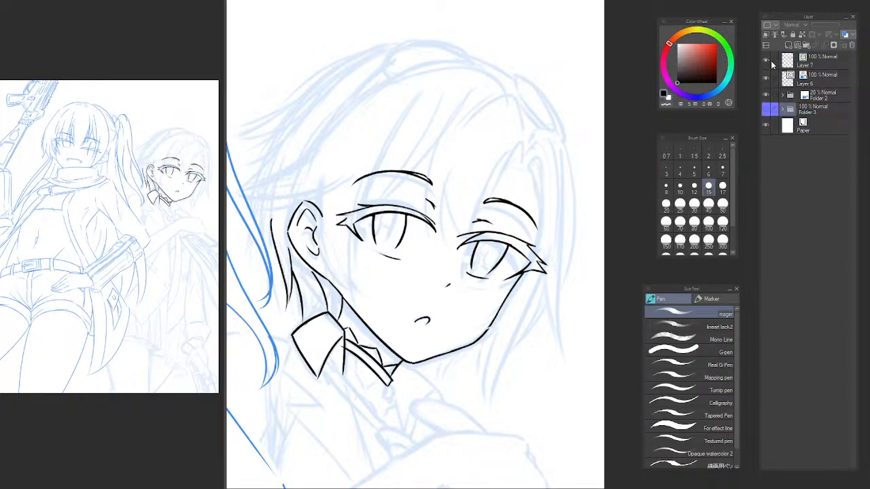
On Layer 7, lasso both eyes with their eyebrows and rotate them slightly clockwise so the far eye sits lower.
{"action": "key", "text": "m"}
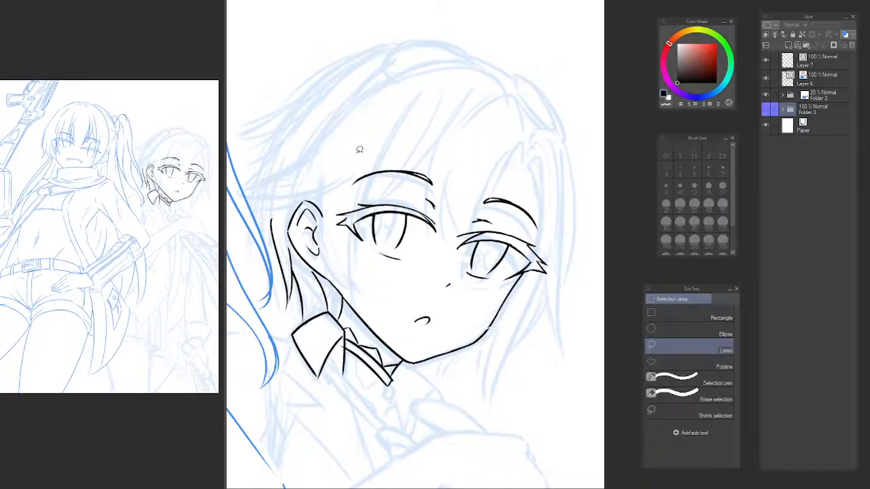
{"action": "left_click", "coordinate": [810, 60]}
{"action": "mouse_move", "coordinate": [371, 138]}
{"action": "left_mouse_down"}
{"action": "mouse_move", "coordinate": [339, 180]}
{"action": "mouse_move", "coordinate": [336, 227]}
{"action": "mouse_move", "coordinate": [355, 257]}
{"action": "mouse_move", "coordinate": [395, 273]}
{"action": "left_mouse_up"}
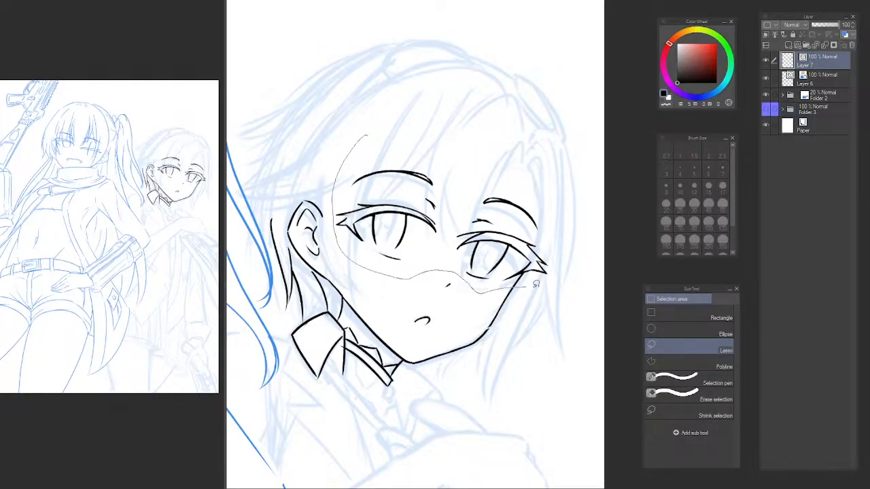
{"action": "left_click_drag", "start_coordinate": [536, 284], "coordinate": [539, 144]}
{"action": "key", "text": "ctrl+t"}
{"action": "left_click_drag", "start_coordinate": [590, 215], "coordinate": [578, 225]}
{"action": "key", "text": "Return"}
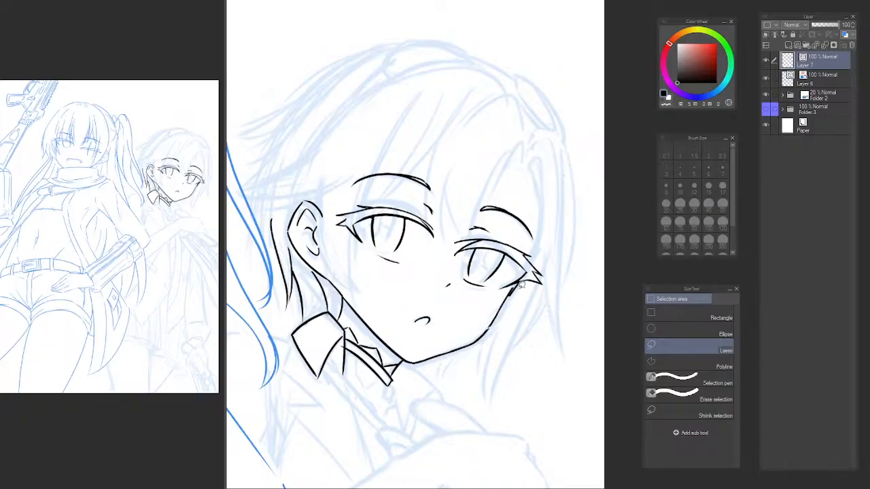
Trim the cheek line where it overlaps the far eye's lower lash and ink a short stroke at the eye's outer corner.
{"action": "scroll", "coordinate": [523, 291], "scroll_direction": "up", "scroll_amount": 4}
{"action": "key", "text": "e"}
{"action": "key", "text": "p"}
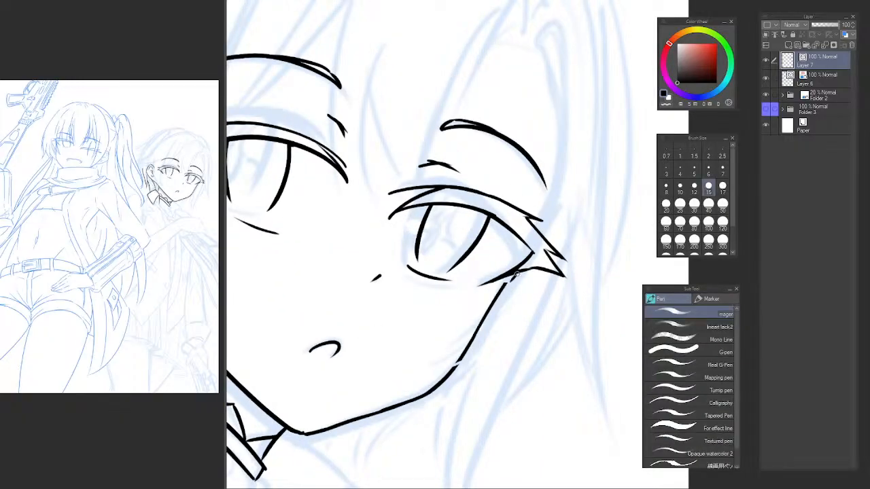
{"action": "left_click_drag", "start_coordinate": [518, 267], "coordinate": [542, 236]}
{"action": "left_click_drag", "start_coordinate": [560, 189], "coordinate": [534, 249]}
{"action": "key", "text": "ctrl+z"}
{"action": "mouse_move", "coordinate": [569, 164]}
{"action": "left_mouse_down"}
{"action": "mouse_move", "coordinate": [542, 234]}
{"action": "mouse_move", "coordinate": [529, 209]}
{"action": "mouse_move", "coordinate": [329, 249]}
{"action": "mouse_move", "coordinate": [314, 257]}
{"action": "mouse_move", "coordinate": [320, 269]}
{"action": "left_mouse_up"}
{"action": "key", "text": "ctrl+z"}
In the mirrored view, lasso the near eye's iris lines and transform them into a slightly narrower, shorter shape.
{"action": "scroll", "coordinate": [535, 214], "scroll_direction": "down", "scroll_amount": 3}
{"action": "key", "text": "h"}
{"action": "left_click_drag", "start_coordinate": [325, 229], "coordinate": [342, 168]}
{"action": "scroll", "coordinate": [401, 238], "scroll_direction": "up", "scroll_amount": 3}
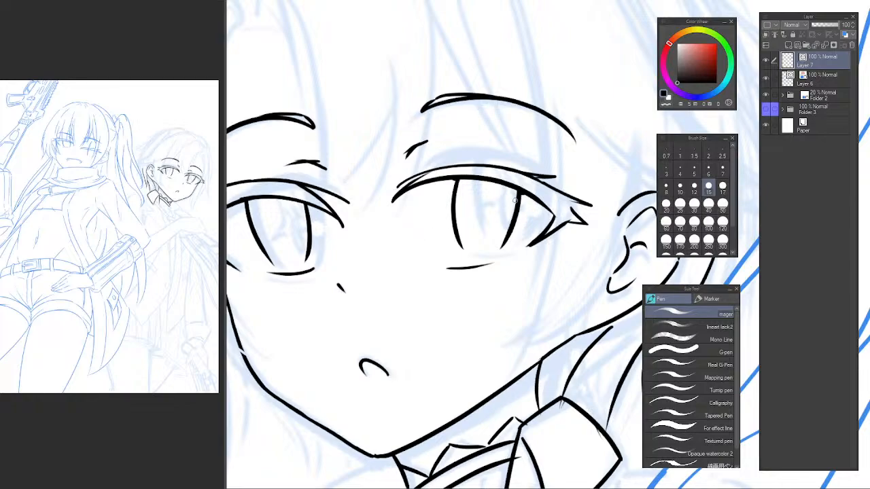
{"action": "key", "text": "m"}
{"action": "mouse_move", "coordinate": [532, 194]}
{"action": "left_mouse_down"}
{"action": "mouse_move", "coordinate": [452, 178]}
{"action": "mouse_move", "coordinate": [439, 227]}
{"action": "mouse_move", "coordinate": [460, 255]}
{"action": "left_mouse_up"}
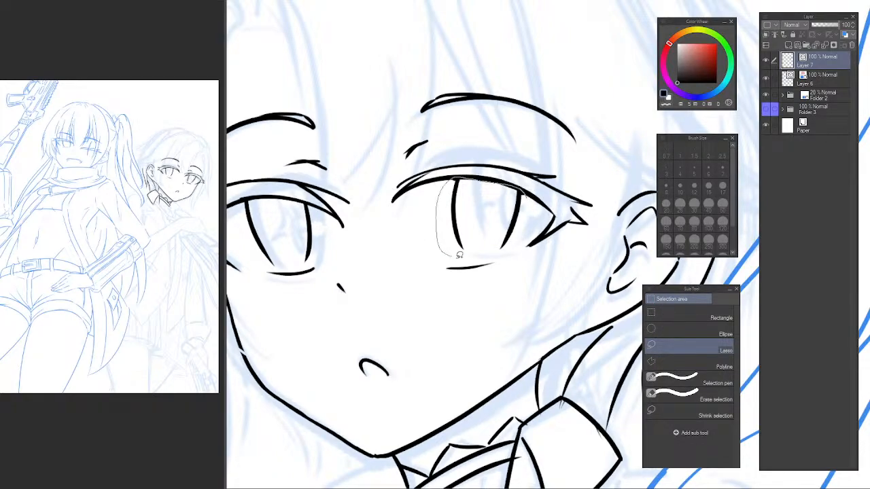
{"action": "left_click_drag", "start_coordinate": [527, 232], "coordinate": [521, 197]}
{"action": "key", "text": "ctrl+t"}
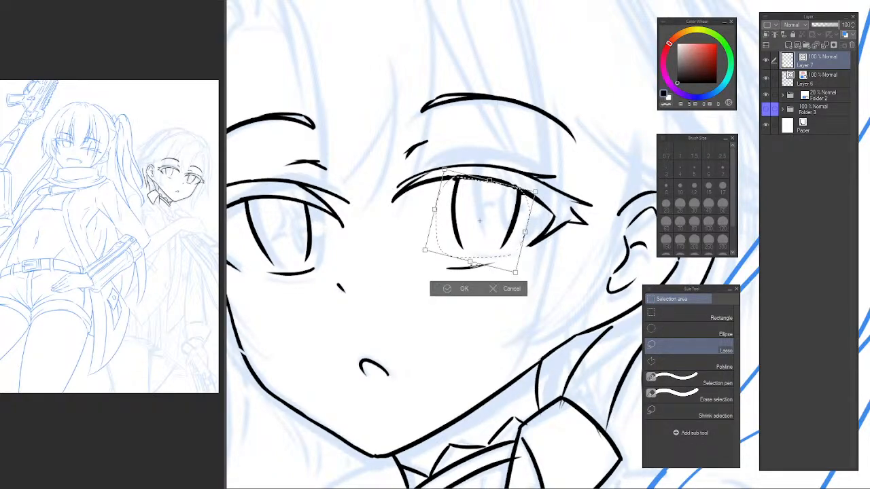
{"action": "left_click_drag", "start_coordinate": [430, 254], "coordinate": [442, 249]}
{"action": "mouse_move", "coordinate": [517, 273]}
{"action": "left_mouse_down"}
{"action": "mouse_move", "coordinate": [519, 266]}
{"action": "mouse_move", "coordinate": [478, 256]}
{"action": "mouse_move", "coordinate": [508, 274]}
{"action": "mouse_move", "coordinate": [502, 263]}
{"action": "mouse_move", "coordinate": [547, 250]}
{"action": "mouse_move", "coordinate": [512, 261]}
{"action": "left_mouse_up"}
{"action": "key", "text": "Return"}
Move the near eye's lower lid line up to just below the iris and clear the selection.
{"action": "key", "text": "ctrl+t"}
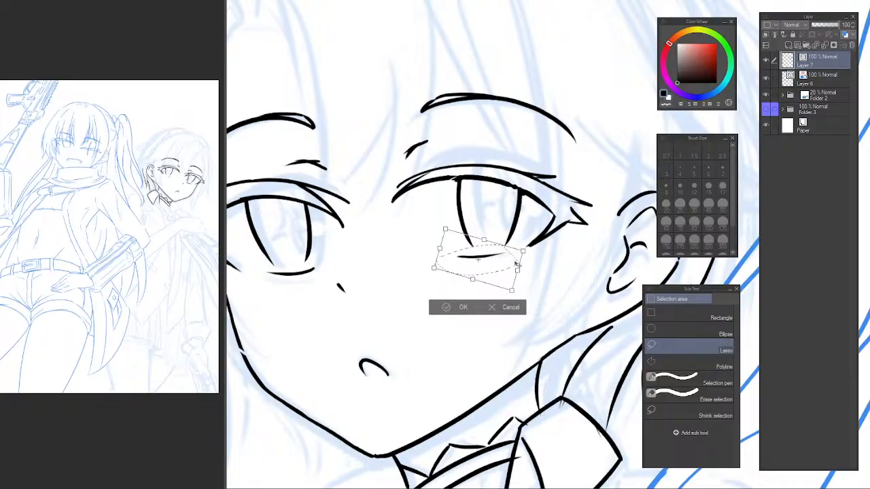
{"action": "key", "text": "Return"}
{"action": "key", "text": "ctrl+d"}
{"action": "key", "text": "p"}
{"action": "scroll", "coordinate": [261, 258], "scroll_direction": "up", "scroll_amount": 4}
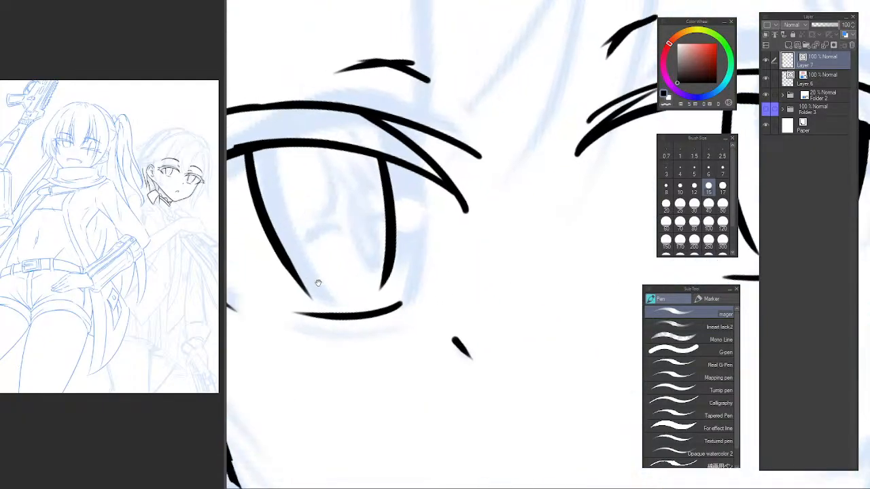
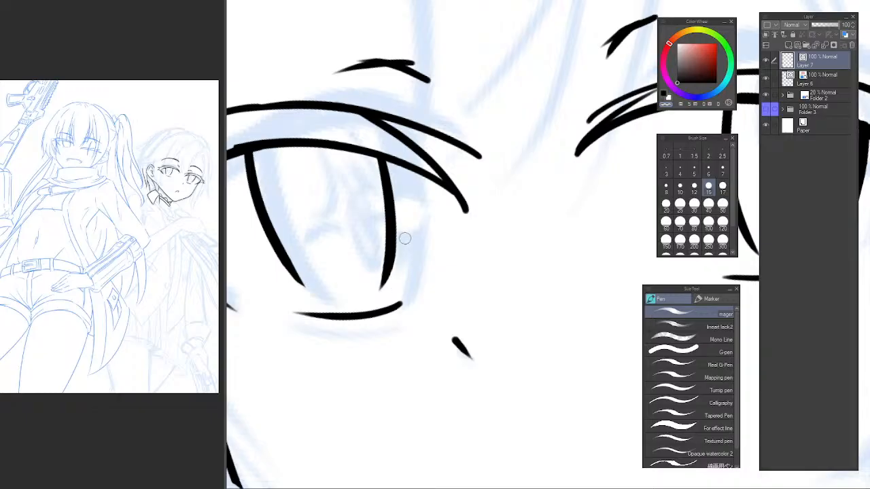
Examine the shape and balance of both eyes in the mirrored and normal views.
{"action": "left_click_drag", "start_coordinate": [401, 243], "coordinate": [371, 305]}
{"action": "scroll", "coordinate": [469, 241], "scroll_direction": "down", "scroll_amount": 5}
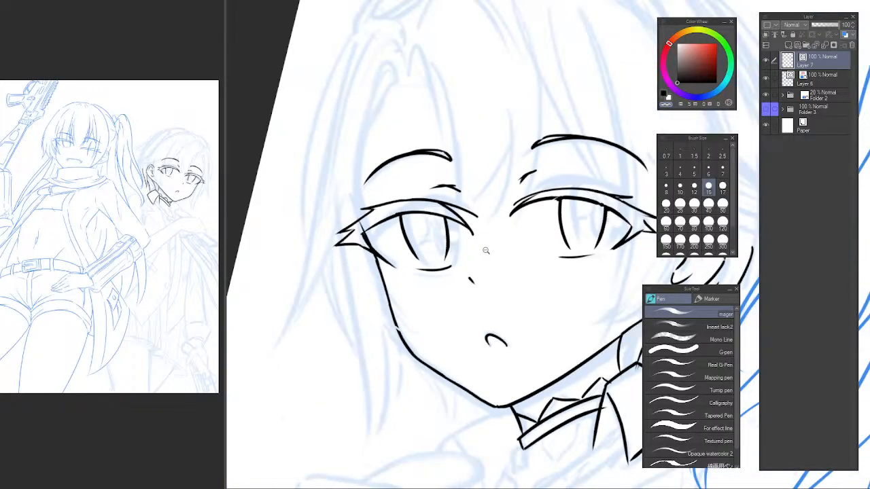
{"action": "scroll", "coordinate": [431, 233], "scroll_direction": "up", "scroll_amount": 5}
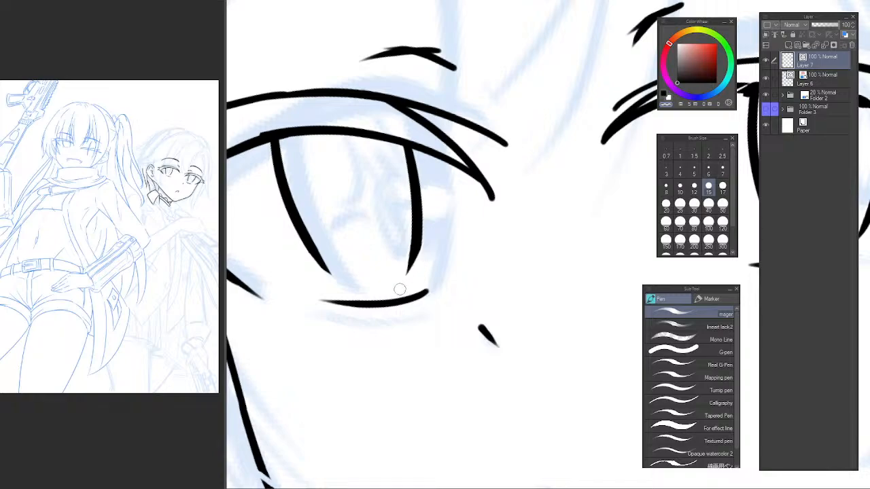
{"action": "scroll", "coordinate": [482, 218], "scroll_direction": "down", "scroll_amount": 7}
{"action": "left_click_drag", "start_coordinate": [499, 211], "coordinate": [416, 223]}
{"action": "scroll", "coordinate": [423, 235], "scroll_direction": "up", "scroll_amount": 3}
{"action": "key", "text": "h"}
{"action": "left_click_drag", "start_coordinate": [519, 196], "coordinate": [279, 194]}
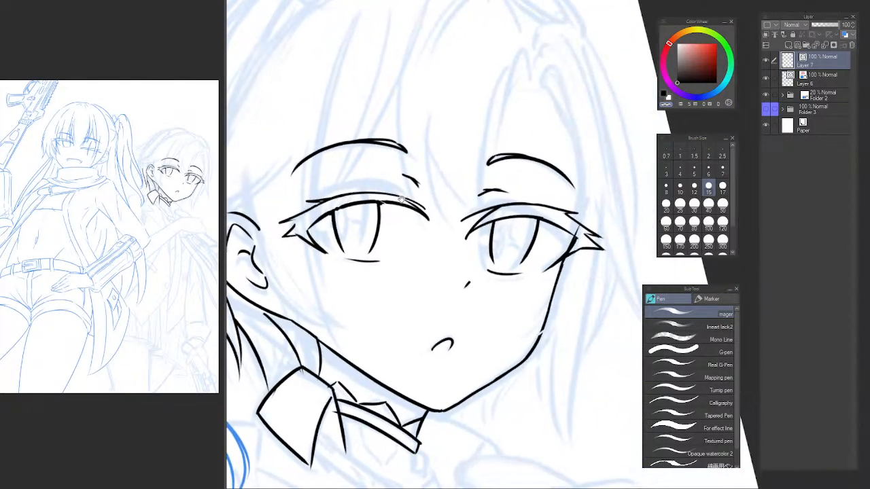
{"action": "scroll", "coordinate": [376, 218], "scroll_direction": "up", "scroll_amount": 3}
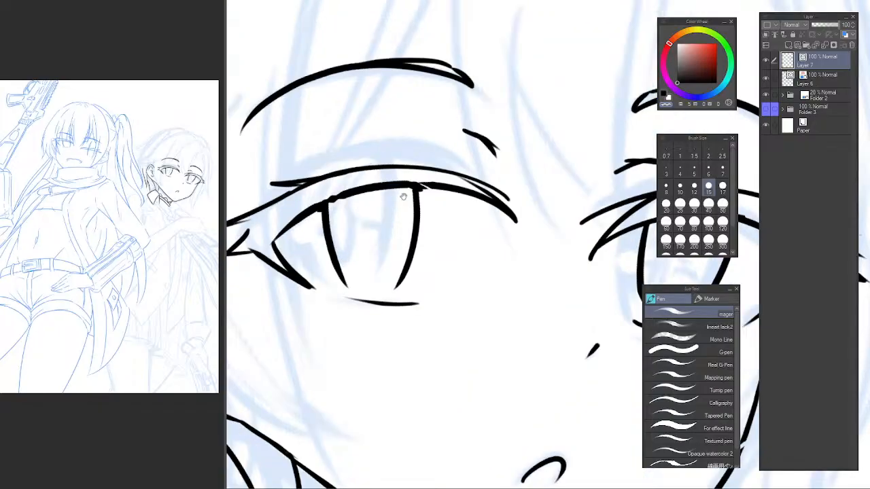
Clean up the near eye's upper lid line where the iris lines meet it, painting away the excess with transparent colour.
{"action": "left_click_drag", "start_coordinate": [341, 212], "coordinate": [358, 289]}
{"action": "scroll", "coordinate": [356, 286], "scroll_direction": "up", "scroll_amount": 2}
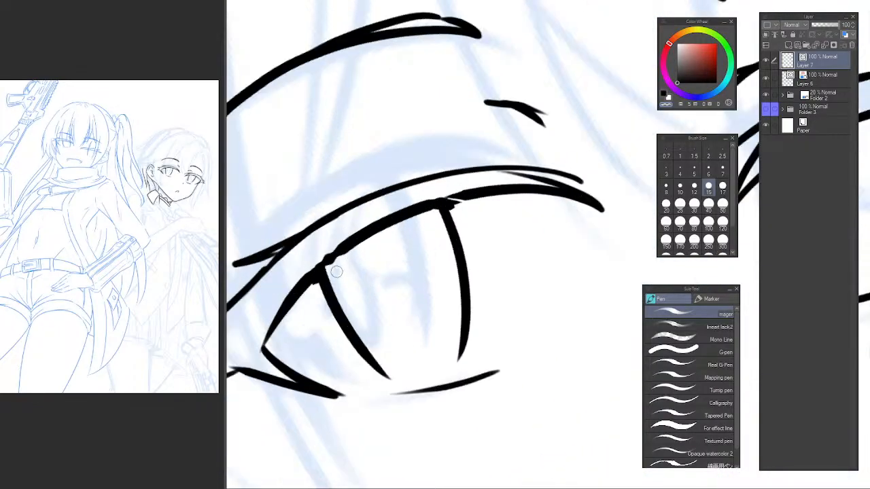
{"action": "left_click_drag", "start_coordinate": [306, 282], "coordinate": [380, 233]}
{"action": "key", "text": "ctrl+z"}
{"action": "key", "text": "c"}
{"action": "left_click_drag", "start_coordinate": [313, 279], "coordinate": [381, 227]}
{"action": "mouse_move", "coordinate": [319, 264]}
{"action": "left_mouse_down"}
{"action": "mouse_move", "coordinate": [409, 209]}
{"action": "mouse_move", "coordinate": [507, 191]}
{"action": "mouse_move", "coordinate": [431, 208]}
{"action": "mouse_move", "coordinate": [469, 199]}
{"action": "mouse_move", "coordinate": [439, 211]}
{"action": "mouse_move", "coordinate": [460, 206]}
{"action": "left_mouse_up"}
{"action": "key", "text": "c"}
{"action": "scroll", "coordinate": [457, 236], "scroll_direction": "down", "scroll_amount": 6}
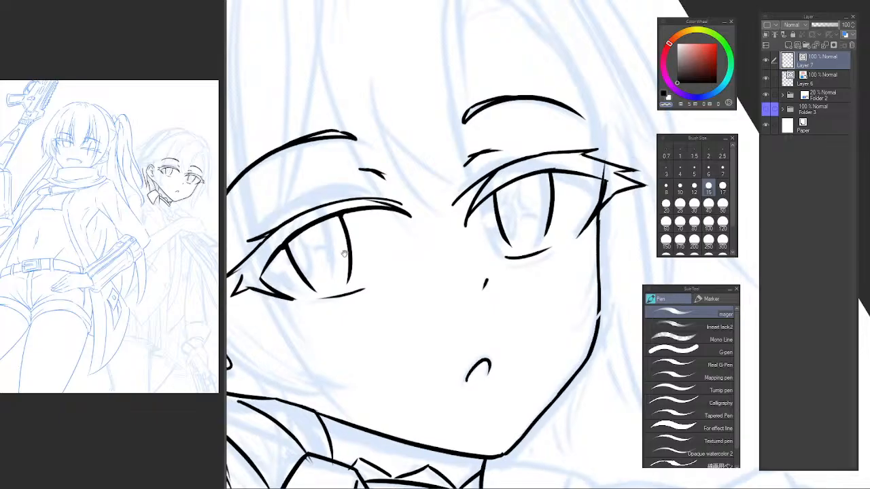
Lasso the near eye's iris lines, transform them slightly narrower towards the outer corner, and clear the selection.
{"action": "left_click_drag", "start_coordinate": [321, 245], "coordinate": [361, 249]}
{"action": "scroll", "coordinate": [361, 249], "scroll_direction": "up", "scroll_amount": 1}
{"action": "key", "text": "m"}
{"action": "left_click_drag", "start_coordinate": [403, 201], "coordinate": [352, 224]}
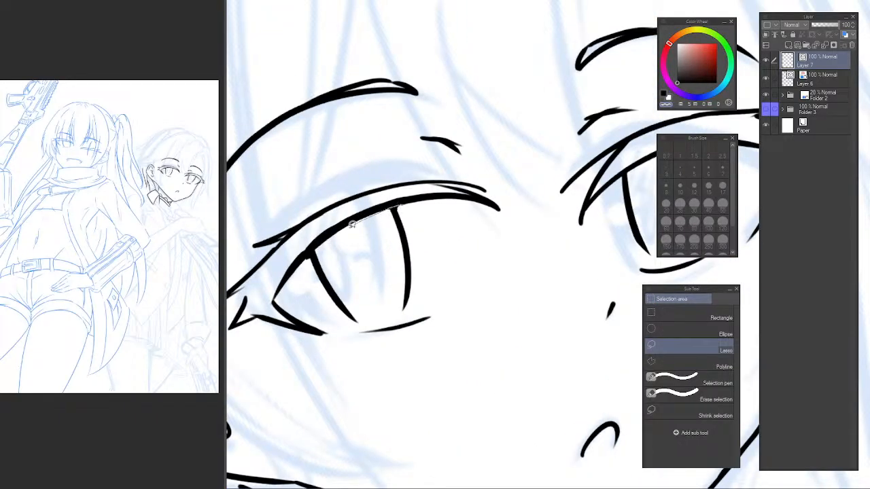
{"action": "mouse_move", "coordinate": [324, 289]}
{"action": "left_mouse_down"}
{"action": "mouse_move", "coordinate": [354, 326]}
{"action": "mouse_move", "coordinate": [387, 317]}
{"action": "mouse_move", "coordinate": [433, 286]}
{"action": "mouse_move", "coordinate": [406, 199]}
{"action": "left_mouse_up"}
{"action": "key", "text": "ctrl+t"}
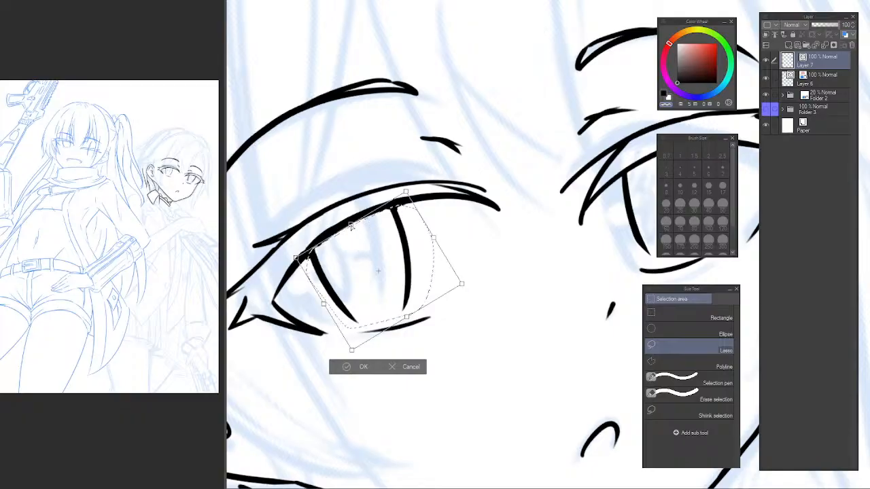
{"action": "left_click_drag", "start_coordinate": [301, 255], "coordinate": [305, 248]}
{"action": "left_click_drag", "start_coordinate": [352, 350], "coordinate": [346, 350]}
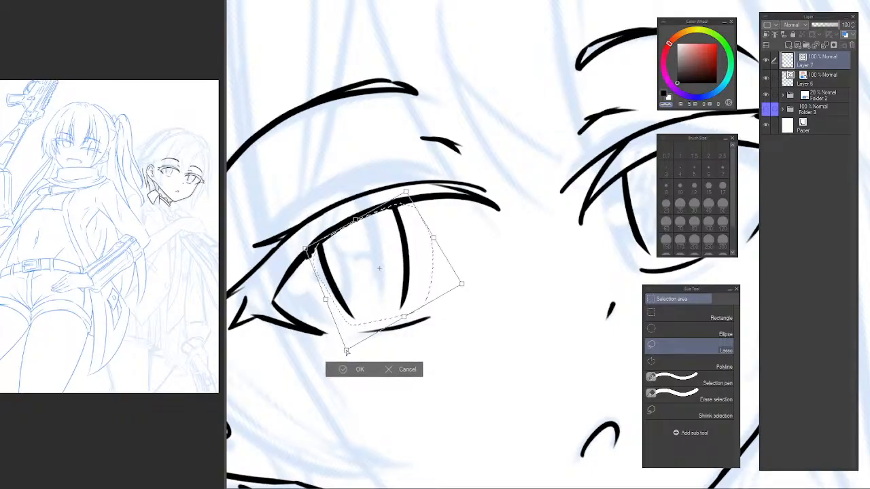
{"action": "key", "text": "Return"}
{"action": "key", "text": "ctrl+d"}
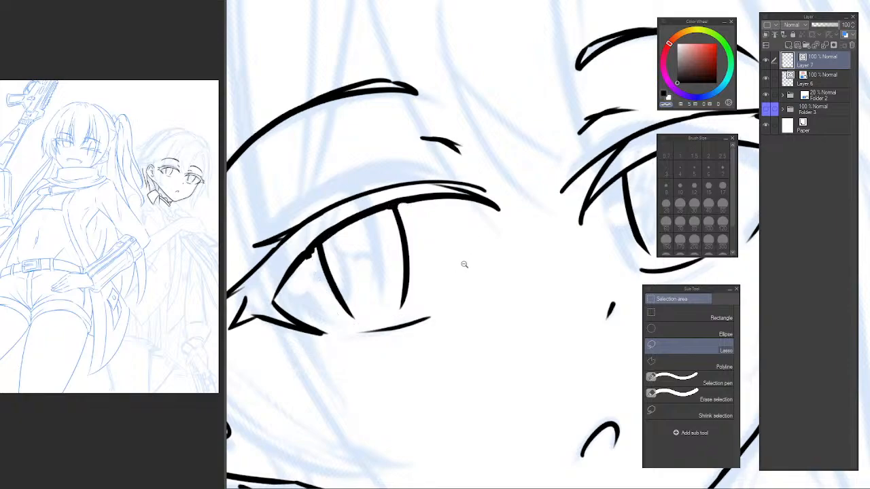
Lasso the far eye's outer iris line and shift it slightly inward to narrow the iris.
{"action": "scroll", "coordinate": [465, 265], "scroll_direction": "down", "scroll_amount": 2}
{"action": "left_click_drag", "start_coordinate": [496, 257], "coordinate": [407, 245]}
{"action": "scroll", "coordinate": [408, 238], "scroll_direction": "up", "scroll_amount": 1}
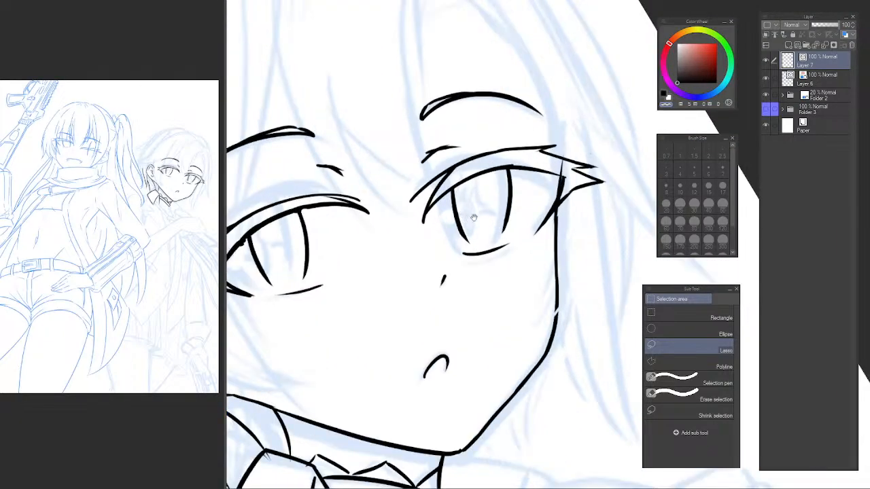
{"action": "scroll", "coordinate": [495, 237], "scroll_direction": "up", "scroll_amount": 2}
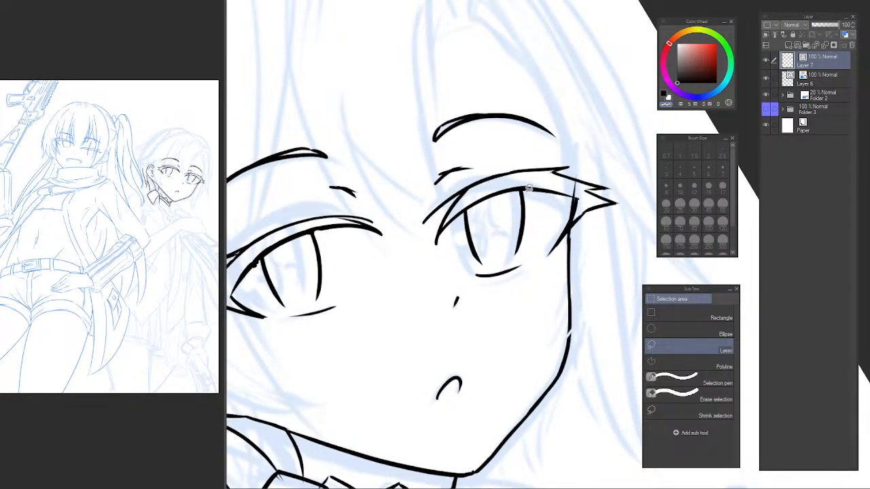
{"action": "mouse_move", "coordinate": [528, 189]}
{"action": "left_mouse_down"}
{"action": "mouse_move", "coordinate": [509, 242]}
{"action": "mouse_move", "coordinate": [535, 238]}
{"action": "mouse_move", "coordinate": [523, 241]}
{"action": "left_mouse_up"}
{"action": "key", "text": "ctrl+t"}
{"action": "key", "text": "Return"}
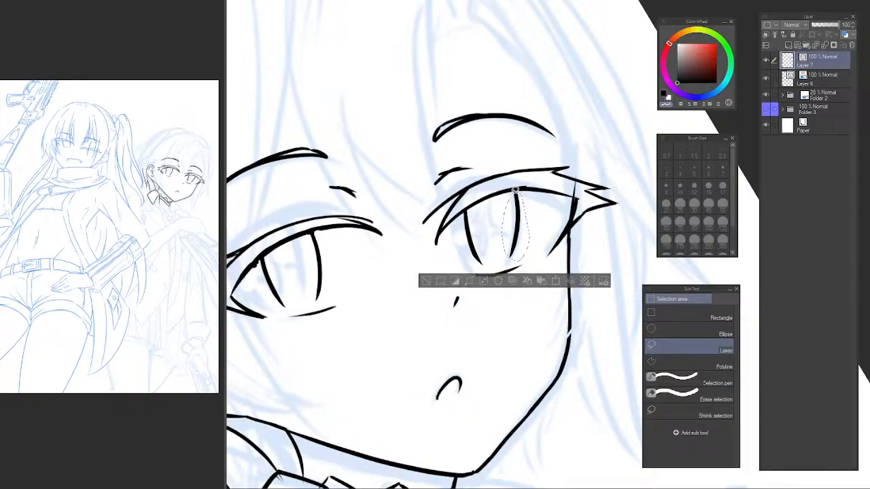
Re-ink the far eye's outer-corner line closer to the iris and erase the old corner strokes.
{"action": "scroll", "coordinate": [511, 192], "scroll_direction": "up", "scroll_amount": 2}
{"action": "key", "text": "p"}
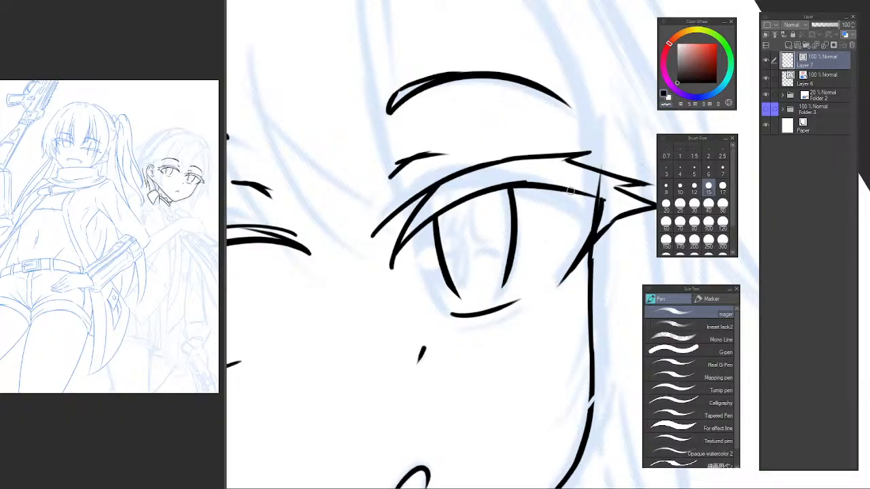
{"action": "mouse_move", "coordinate": [590, 194]}
{"action": "left_mouse_down"}
{"action": "mouse_move", "coordinate": [562, 268]}
{"action": "mouse_move", "coordinate": [533, 270]}
{"action": "left_mouse_up"}
{"action": "key", "text": "ctrl+z"}
{"action": "key", "text": "e"}
{"action": "key", "text": "p"}
{"action": "left_click_drag", "start_coordinate": [546, 210], "coordinate": [493, 296]}
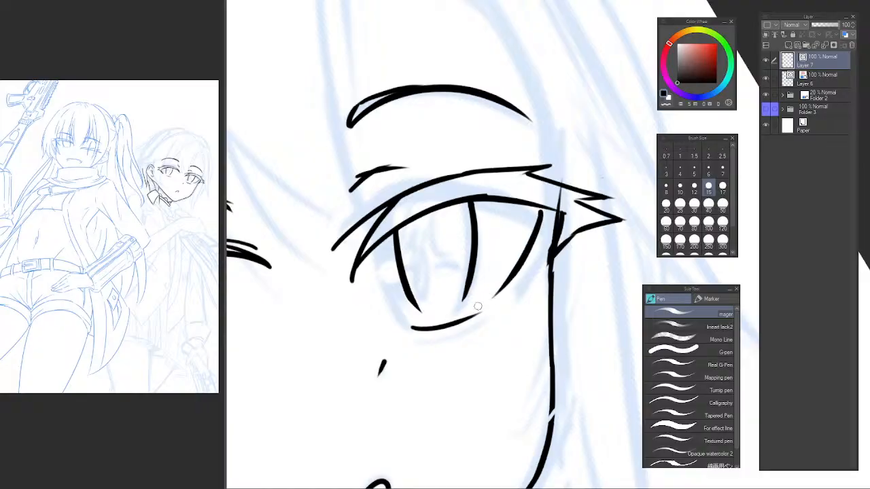
{"action": "key", "text": "ctrl+z"}
{"action": "left_click_drag", "start_coordinate": [547, 212], "coordinate": [496, 288]}
{"action": "key", "text": "e"}
{"action": "mouse_move", "coordinate": [572, 237]}
{"action": "left_mouse_down"}
{"action": "mouse_move", "coordinate": [564, 218]}
{"action": "mouse_move", "coordinate": [564, 236]}
{"action": "left_mouse_up"}
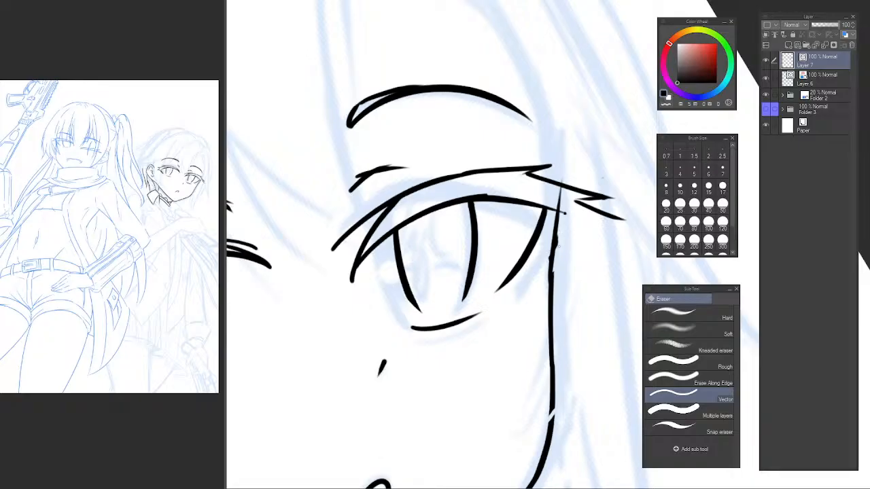
Ink a pointed lower lash wing extending outward from the far eye's outer corner past the cheek line.
{"action": "key", "text": "p"}
{"action": "mouse_move", "coordinate": [514, 277]}
{"action": "left_mouse_down"}
{"action": "mouse_move", "coordinate": [600, 215]}
{"action": "mouse_move", "coordinate": [571, 208]}
{"action": "mouse_move", "coordinate": [609, 203]}
{"action": "mouse_move", "coordinate": [581, 196]}
{"action": "mouse_move", "coordinate": [609, 204]}
{"action": "left_mouse_up"}
{"action": "key", "text": "ctrl+z"}
{"action": "key", "text": "e"}
{"action": "key", "text": "p"}
{"action": "key", "text": "ctrl+z"}
{"action": "mouse_move", "coordinate": [609, 203]}
{"action": "left_mouse_down"}
{"action": "mouse_move", "coordinate": [575, 216]}
{"action": "mouse_move", "coordinate": [611, 199]}
{"action": "left_mouse_up"}
{"action": "key", "text": "ctrl+z"}
Try short pointed lash strokes linking the far eye's wing to its upper crease line.
{"action": "key", "text": "ctrl+z"}
{"action": "key", "text": "ctrl+z"}
{"action": "mouse_move", "coordinate": [610, 199]}
{"action": "left_mouse_down"}
{"action": "mouse_move", "coordinate": [575, 211]}
{"action": "mouse_move", "coordinate": [540, 184]}
{"action": "mouse_move", "coordinate": [589, 183]}
{"action": "left_mouse_up"}
{"action": "key", "text": "e"}
{"action": "key", "text": "p"}
{"action": "left_click_drag", "start_coordinate": [587, 182], "coordinate": [566, 189]}
{"action": "key", "text": "ctrl+z"}
{"action": "left_click_drag", "start_coordinate": [568, 188], "coordinate": [579, 192]}
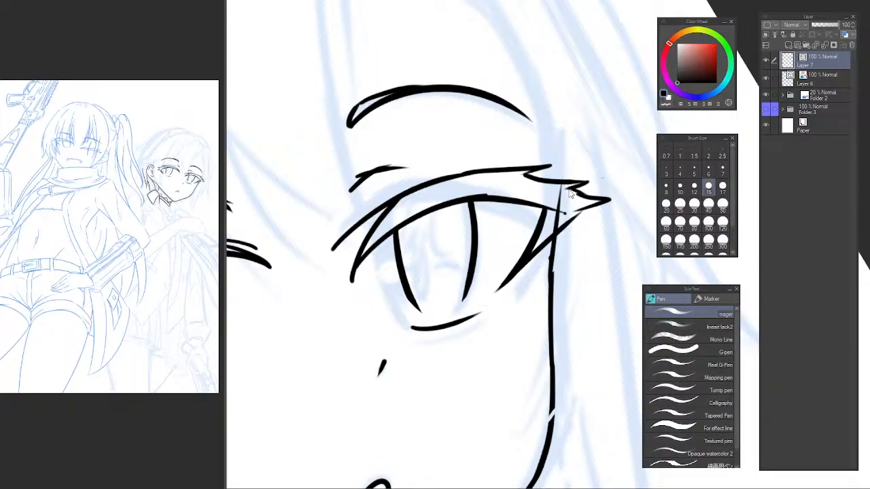
{"action": "key", "text": "ctrl+z"}
Erase the outer part of the far eye's upper crease line and re-ink it as one smooth curve.
{"action": "key", "text": "ctrl+z"}
{"action": "key", "text": "e"}
{"action": "left_click_drag", "start_coordinate": [538, 162], "coordinate": [542, 174]}
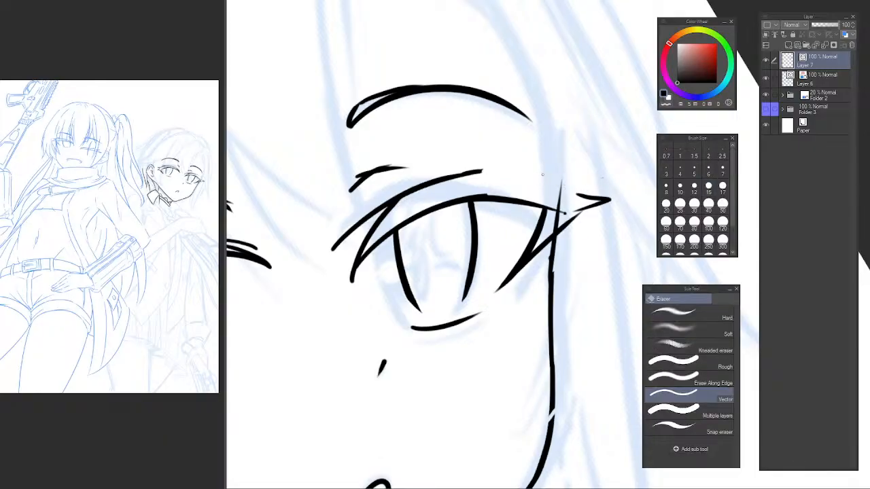
{"action": "left_click_drag", "start_coordinate": [588, 191], "coordinate": [548, 180]}
{"action": "left_click", "coordinate": [470, 230], "text": "ctrl"}
{"action": "mouse_move", "coordinate": [416, 267]}
{"action": "left_mouse_down"}
{"action": "mouse_move", "coordinate": [386, 301]}
{"action": "mouse_move", "coordinate": [579, 171]}
{"action": "left_mouse_up"}
{"action": "key", "text": "p"}
{"action": "key", "text": "ctrl+z"}
{"action": "left_click_drag", "start_coordinate": [377, 316], "coordinate": [564, 177]}
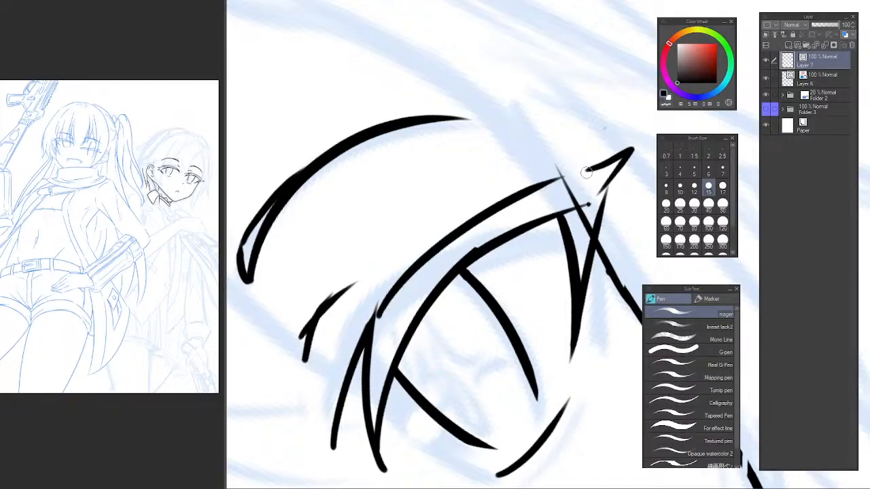
Extend the far eye's crease line to a pointed outer tip and add a small lash spike above it.
{"action": "left_click_drag", "start_coordinate": [513, 201], "coordinate": [586, 141]}
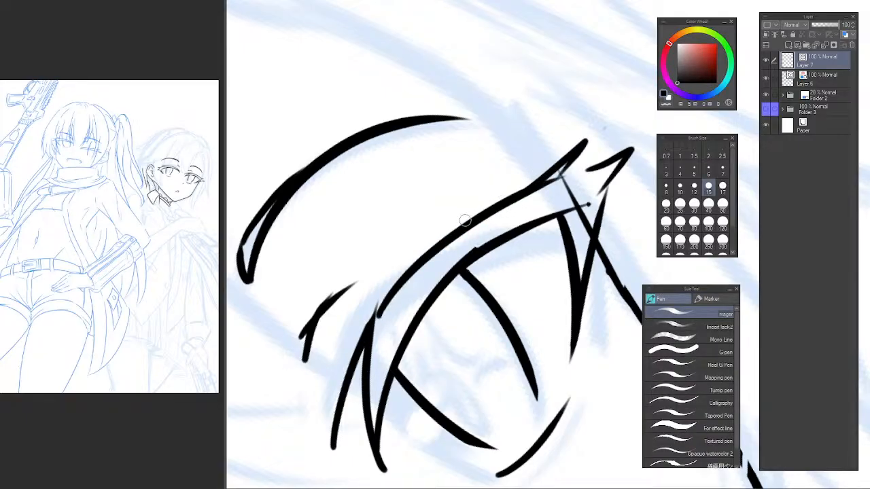
{"action": "left_click_drag", "start_coordinate": [462, 226], "coordinate": [515, 169]}
{"action": "key", "text": "e"}
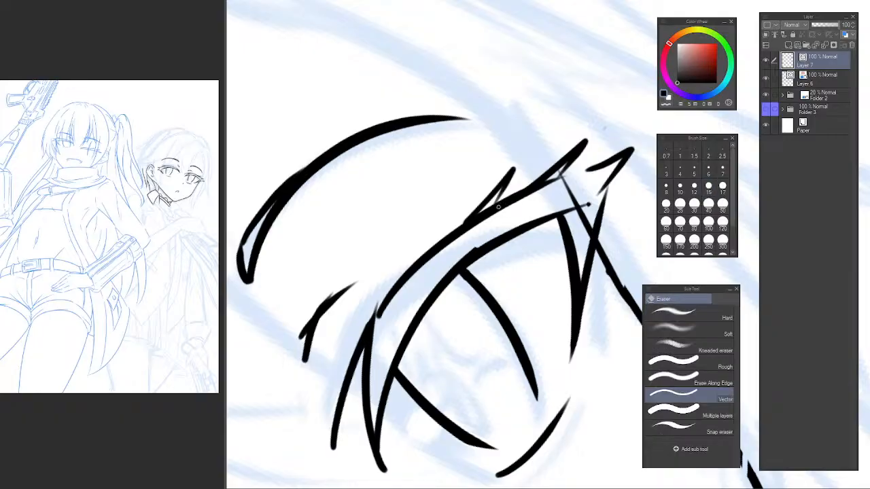
{"action": "left_click_drag", "start_coordinate": [484, 210], "coordinate": [481, 224]}
{"action": "key", "text": "ctrl+z"}
{"action": "key", "text": "ctrl+at"}
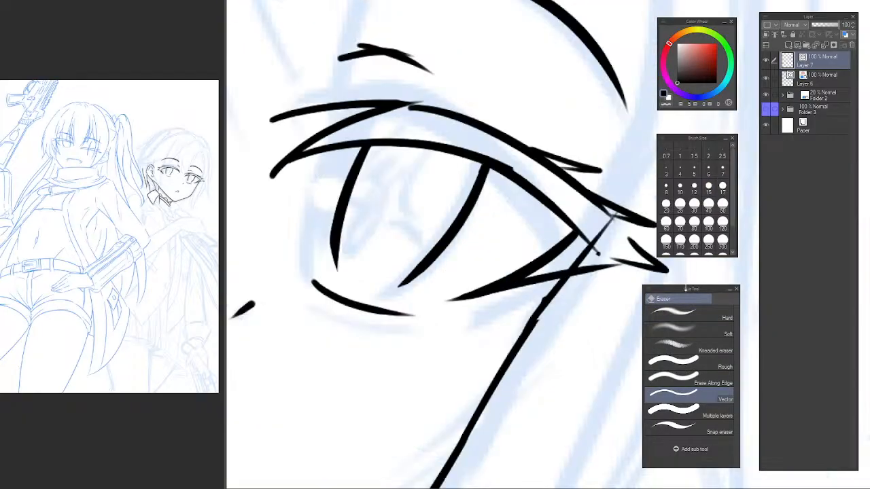
Examine the whole face with the reshaped far eye in the normal and mirrored views.
{"action": "scroll", "coordinate": [526, 194], "scroll_direction": "down", "scroll_amount": 5}
{"action": "left_click_drag", "start_coordinate": [544, 179], "coordinate": [558, 145]}
{"action": "scroll", "coordinate": [558, 145], "scroll_direction": "up", "scroll_amount": 2}
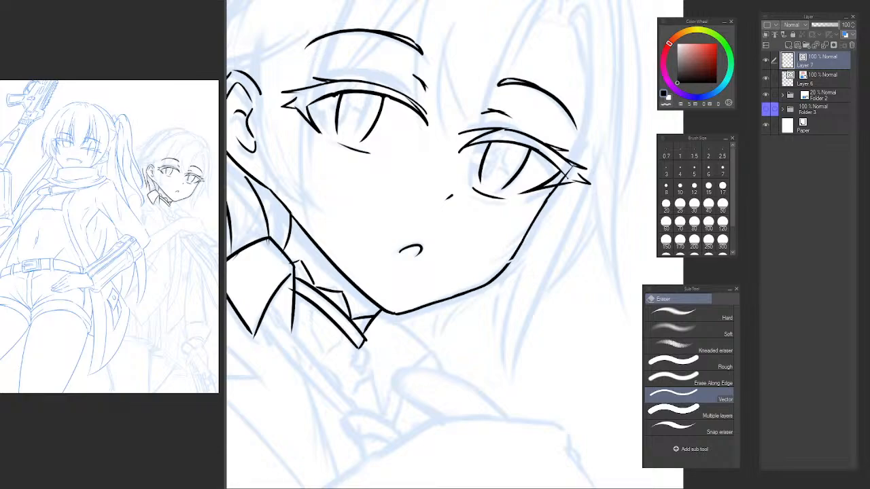
{"action": "scroll", "coordinate": [612, 114], "scroll_direction": "down", "scroll_amount": 5}
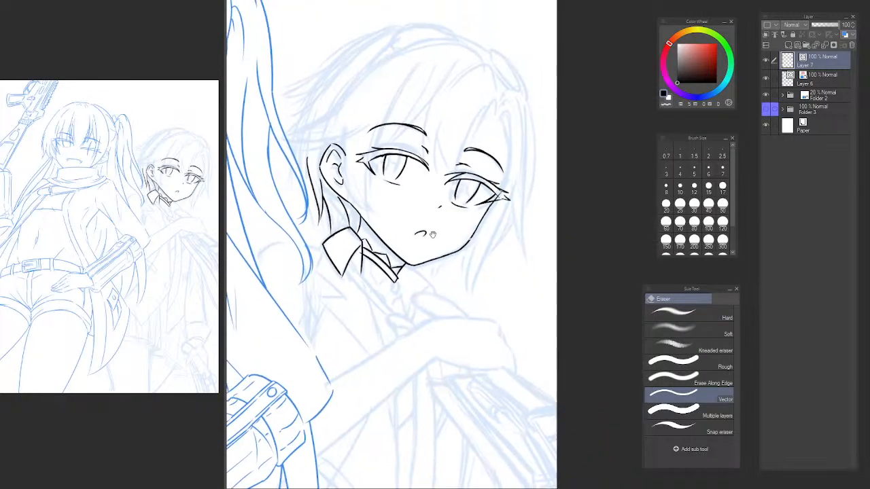
{"action": "key", "text": "h"}
{"action": "left_click_drag", "start_coordinate": [617, 210], "coordinate": [373, 185]}
{"action": "scroll", "coordinate": [403, 250], "scroll_direction": "up", "scroll_amount": 2}
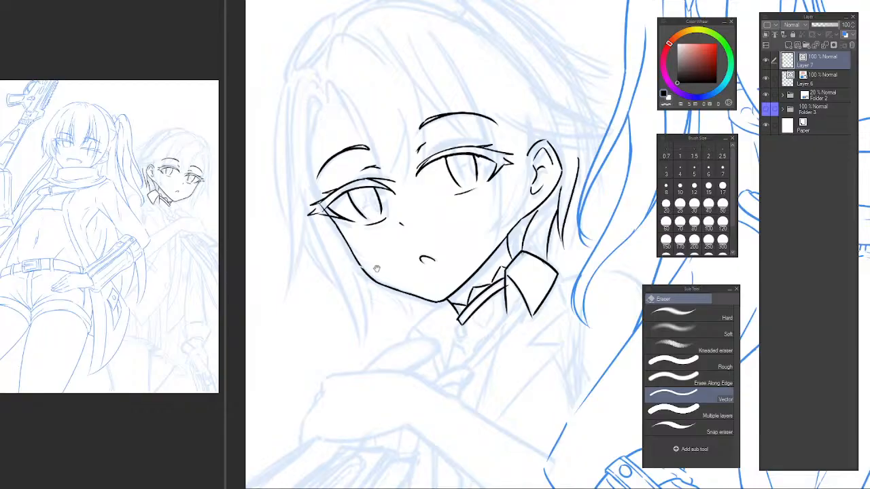
{"action": "left_click_drag", "start_coordinate": [377, 269], "coordinate": [401, 310]}
{"action": "left_click_drag", "start_coordinate": [315, 158], "coordinate": [357, 159]}
Ink the long curved hair strand beside the far eye, from the hairline down across the cheek.
{"action": "key", "text": "p"}
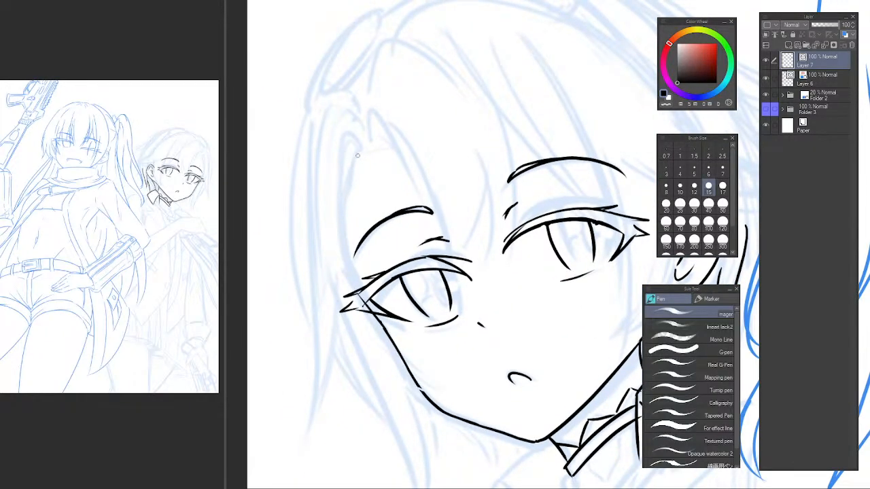
{"action": "left_click_drag", "start_coordinate": [330, 221], "coordinate": [378, 358]}
{"action": "key", "text": "ctrl+z"}
{"action": "left_click_drag", "start_coordinate": [336, 141], "coordinate": [396, 341]}
{"action": "key", "text": "ctrl+z"}
{"action": "left_click_drag", "start_coordinate": [334, 141], "coordinate": [401, 360]}
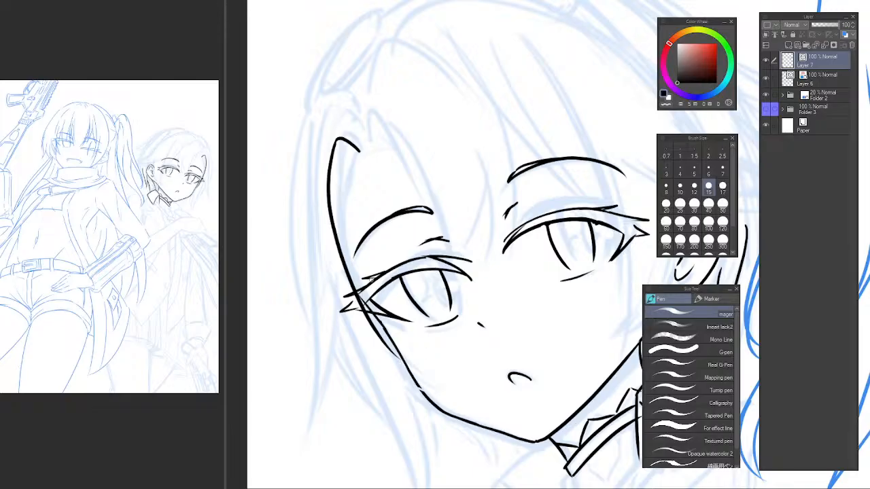
{"action": "key", "text": "ctrl+z"}
{"action": "left_click_drag", "start_coordinate": [331, 143], "coordinate": [417, 347]}
{"action": "key", "text": "ctrl+z"}
{"action": "left_click_drag", "start_coordinate": [331, 144], "coordinate": [438, 373]}
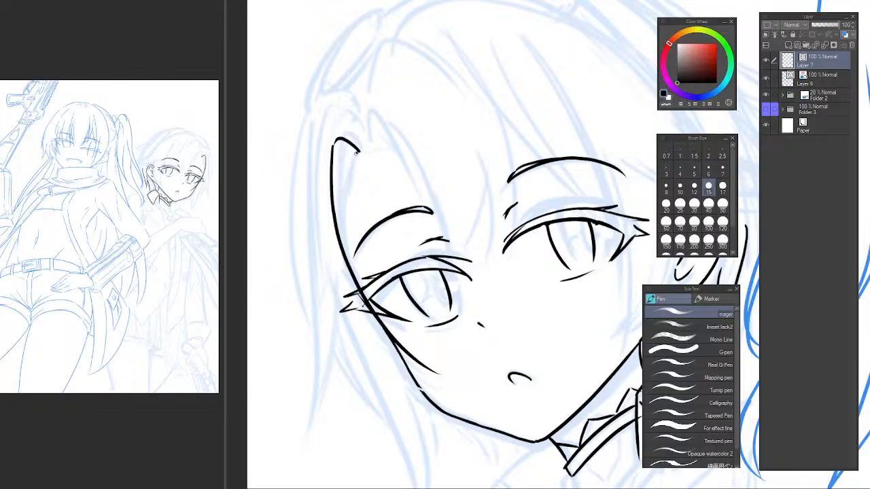
Ink the strand's inner edge near the hairline and a tapering line below the far eye across the cheek.
{"action": "left_click_drag", "start_coordinate": [339, 233], "coordinate": [355, 165]}
{"action": "left_click_drag", "start_coordinate": [361, 231], "coordinate": [317, 150]}
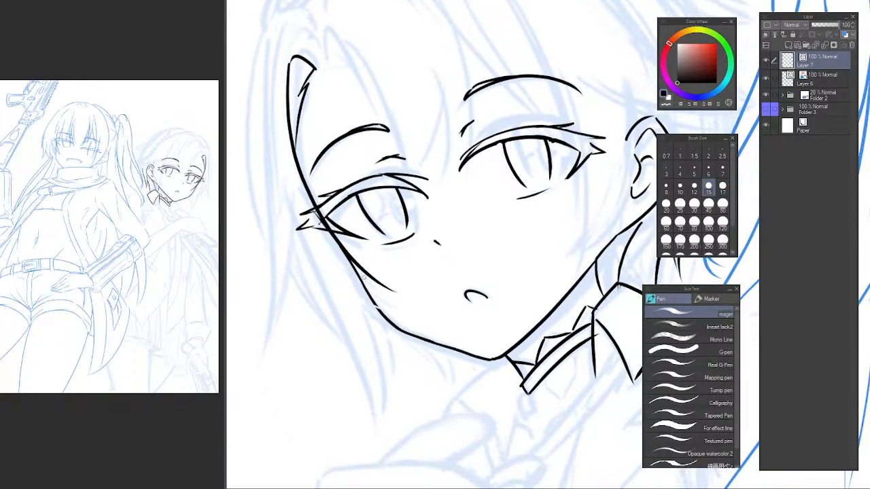
{"action": "left_click_drag", "start_coordinate": [314, 244], "coordinate": [398, 294]}
{"action": "key", "text": "ctrl+z"}
{"action": "key", "text": "ctrl+z"}
{"action": "left_click_drag", "start_coordinate": [310, 238], "coordinate": [406, 303]}
{"action": "left_click_drag", "start_coordinate": [340, 239], "coordinate": [363, 273]}
{"action": "scroll", "coordinate": [415, 205], "scroll_direction": "down", "scroll_amount": 2}
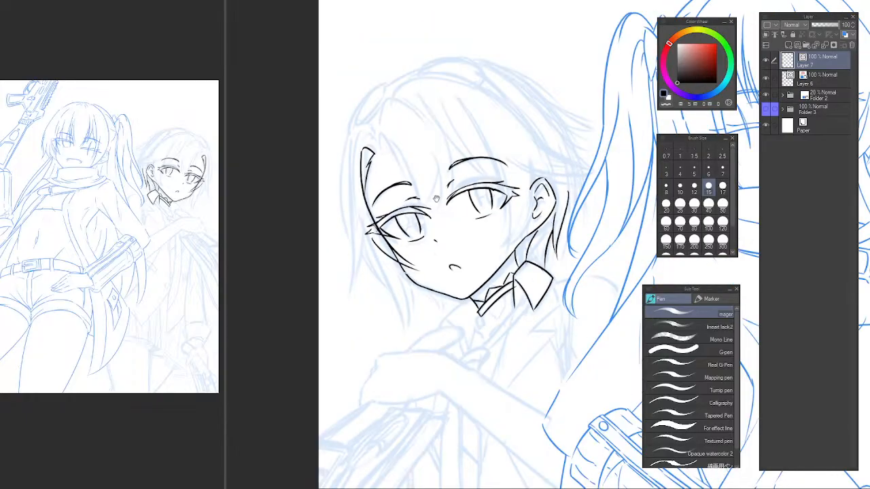
Ink a pointed bang strand above the far eyebrow with two curved lines converging at the brow's inner end.
{"action": "scroll", "coordinate": [415, 203], "scroll_direction": "up", "scroll_amount": 1}
{"action": "mouse_move", "coordinate": [382, 158]}
{"action": "left_mouse_down"}
{"action": "mouse_move", "coordinate": [357, 177]}
{"action": "mouse_move", "coordinate": [352, 198]}
{"action": "mouse_move", "coordinate": [335, 148]}
{"action": "mouse_move", "coordinate": [385, 242]}
{"action": "left_mouse_up"}
{"action": "scroll", "coordinate": [334, 175], "scroll_direction": "up", "scroll_amount": 2}
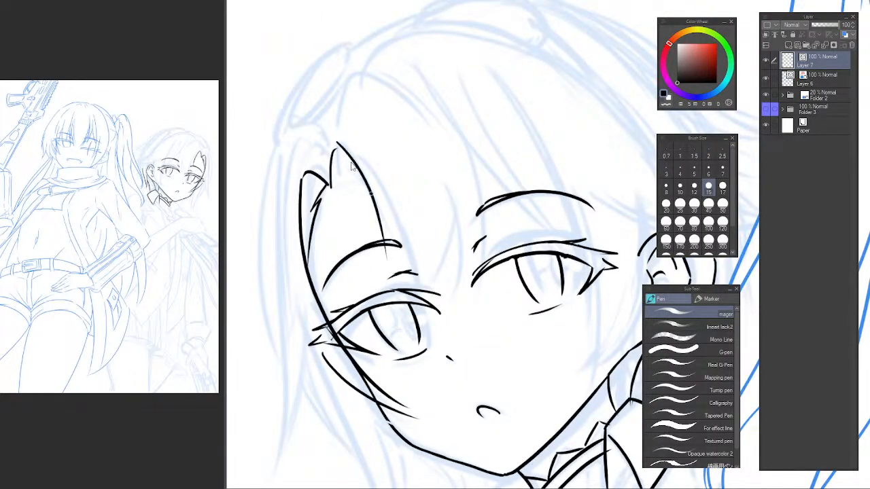
{"action": "key", "text": "ctrl+z"}
{"action": "mouse_move", "coordinate": [335, 148]}
{"action": "left_mouse_down"}
{"action": "mouse_move", "coordinate": [374, 195]}
{"action": "mouse_move", "coordinate": [394, 267]}
{"action": "left_mouse_up"}
{"action": "left_click_drag", "start_coordinate": [364, 150], "coordinate": [396, 243]}
{"action": "key", "text": "ctrl+z"}
{"action": "left_click_drag", "start_coordinate": [353, 135], "coordinate": [391, 241]}
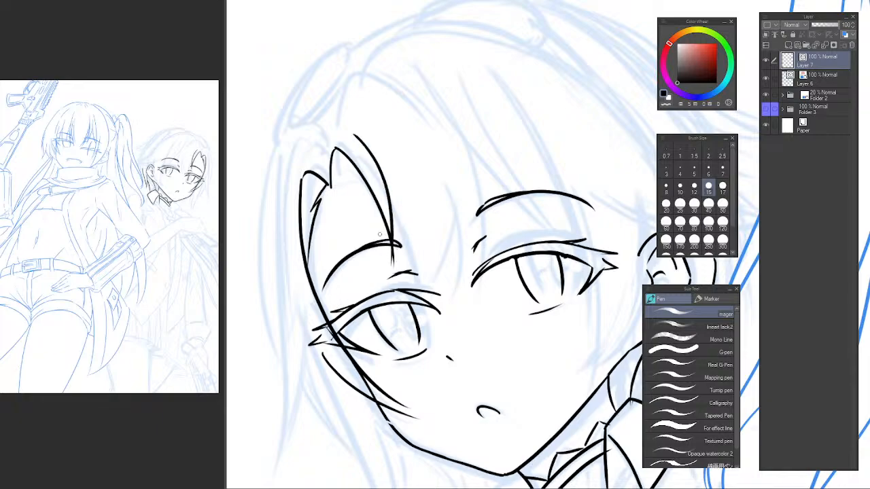
{"action": "key", "text": "ctrl+z"}
{"action": "left_click_drag", "start_coordinate": [364, 152], "coordinate": [394, 244]}
{"action": "key", "text": "ctrl+z"}
{"action": "left_click_drag", "start_coordinate": [347, 131], "coordinate": [393, 240]}
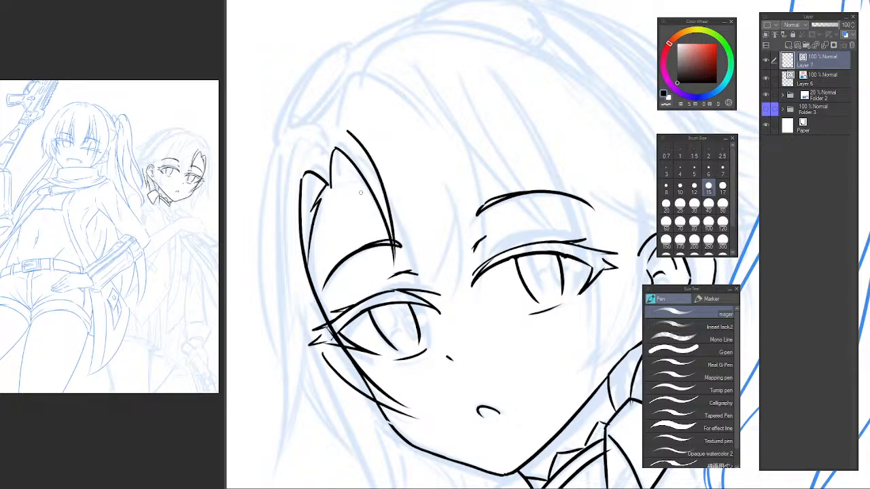
Ink short jagged strokes inside the top of the bang strand above the far eyebrow.
{"action": "mouse_move", "coordinate": [331, 186]}
{"action": "left_mouse_down"}
{"action": "mouse_move", "coordinate": [353, 172]}
{"action": "mouse_move", "coordinate": [342, 184]}
{"action": "left_mouse_up"}
{"action": "key", "text": "ctrl+z"}
{"action": "key", "text": "ctrl+z"}
{"action": "left_click_drag", "start_coordinate": [342, 182], "coordinate": [386, 191]}
{"action": "key", "text": "e"}
{"action": "mouse_move", "coordinate": [428, 225]}
{"action": "left_mouse_down"}
{"action": "mouse_move", "coordinate": [362, 155]}
{"action": "mouse_move", "coordinate": [371, 238]}
{"action": "left_mouse_up"}
{"action": "key", "text": "p"}
{"action": "key", "text": "ctrl+z"}
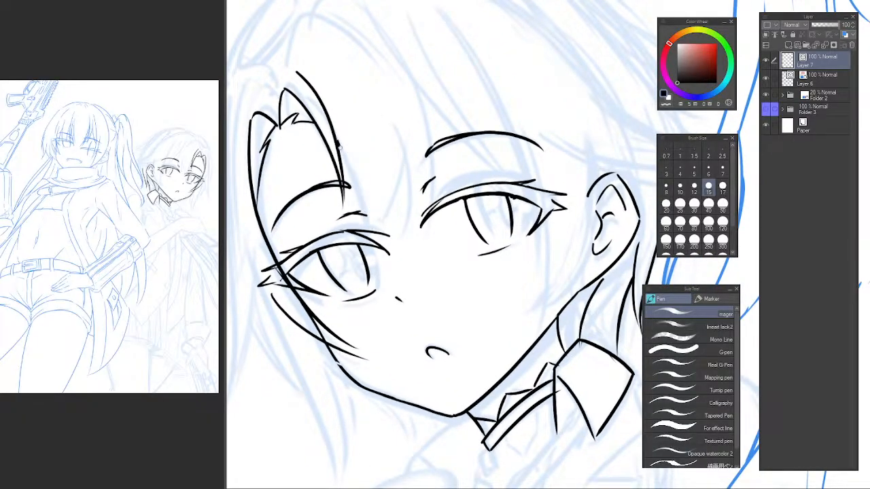
Ink the central bang strand's two curved edges, converging from the forehead to the inner corner of the far eye.
{"action": "left_click_drag", "start_coordinate": [338, 142], "coordinate": [370, 250]}
{"action": "key", "text": "ctrl+z"}
{"action": "left_click_drag", "start_coordinate": [326, 118], "coordinate": [370, 239]}
{"action": "mouse_move", "coordinate": [397, 129]}
{"action": "left_mouse_down"}
{"action": "mouse_move", "coordinate": [382, 244]}
{"action": "mouse_move", "coordinate": [401, 179]}
{"action": "mouse_move", "coordinate": [384, 245]}
{"action": "left_mouse_up"}
{"action": "key", "text": "ctrl+z"}
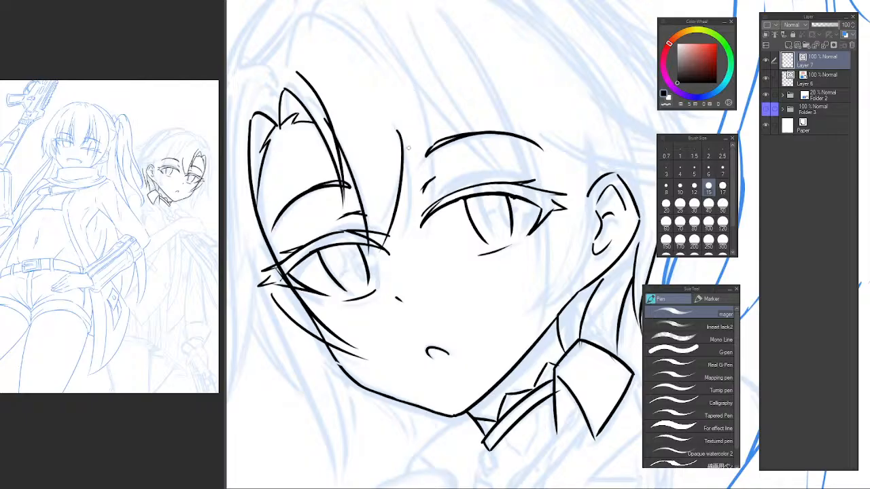
{"action": "key", "text": "ctrl+z"}
{"action": "left_click_drag", "start_coordinate": [404, 115], "coordinate": [383, 243]}
{"action": "key", "text": "ctrl+z"}
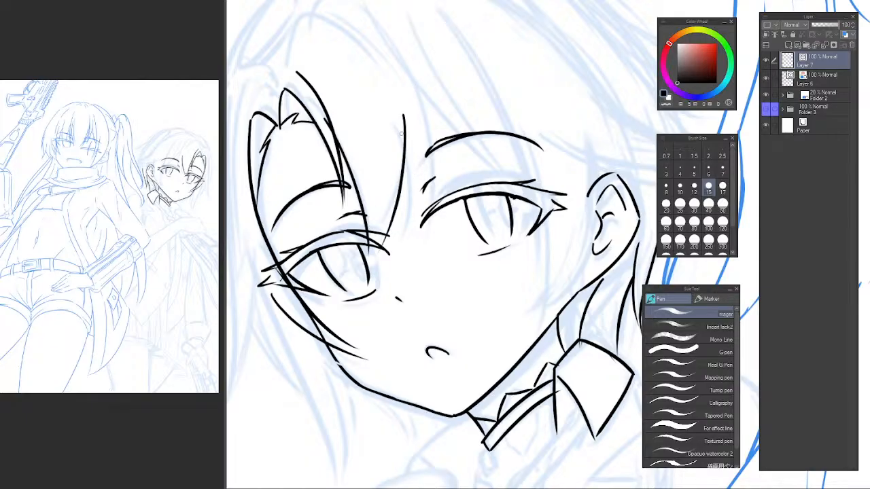
Ink a narrow pointed bang strand beside it, tapering down between the eyebrows next to the near eye's inner corner.
{"action": "mouse_move", "coordinate": [397, 123]}
{"action": "left_mouse_down"}
{"action": "mouse_move", "coordinate": [407, 251]}
{"action": "mouse_move", "coordinate": [409, 203]}
{"action": "mouse_move", "coordinate": [405, 230]}
{"action": "left_mouse_up"}
{"action": "key", "text": "ctrl+z"}
{"action": "left_click_drag", "start_coordinate": [415, 87], "coordinate": [407, 236]}
{"action": "key", "text": "ctrl+z"}
{"action": "key", "text": "h"}
{"action": "left_click_drag", "start_coordinate": [613, 101], "coordinate": [369, 138]}
{"action": "left_click_drag", "start_coordinate": [462, 141], "coordinate": [354, 166]}
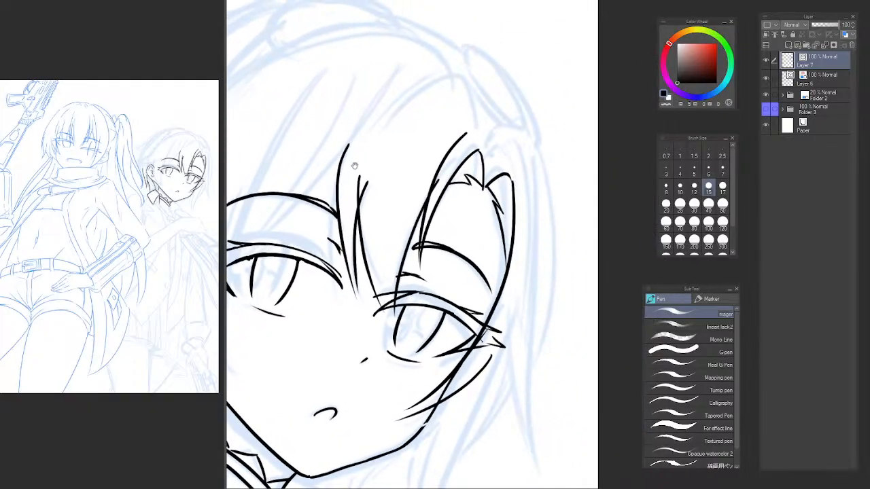
{"action": "scroll", "coordinate": [354, 175], "scroll_direction": "up", "scroll_amount": 1}
{"action": "key", "text": "ctrl+z"}
{"action": "mouse_move", "coordinate": [358, 117]}
{"action": "left_mouse_down"}
{"action": "mouse_move", "coordinate": [333, 223]}
{"action": "mouse_move", "coordinate": [341, 305]}
{"action": "mouse_move", "coordinate": [356, 319]}
{"action": "left_mouse_up"}
{"action": "key", "text": "ctrl+z"}
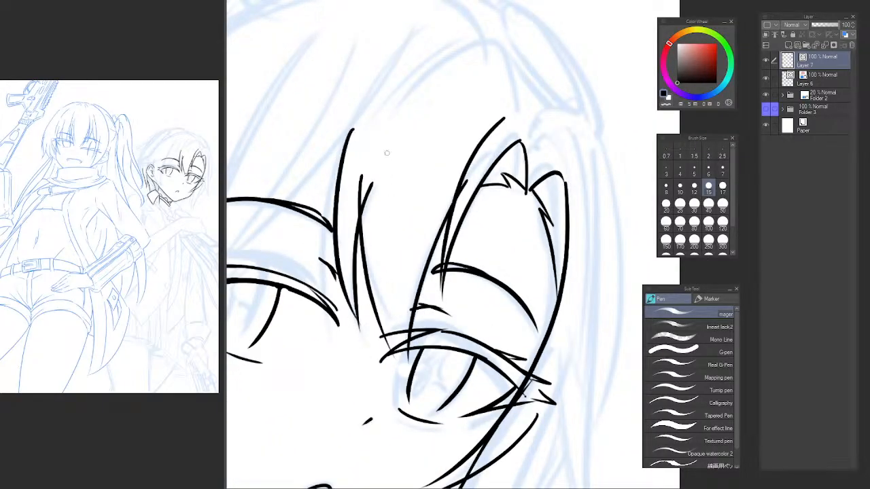
Erase the overlapping line ends where the two bang strands cross between the eyebrows.
{"action": "key", "text": "e"}
{"action": "left_click_drag", "start_coordinate": [364, 178], "coordinate": [370, 227]}
{"action": "left_click", "coordinate": [407, 107], "text": "alt"}
{"action": "mouse_move", "coordinate": [407, 111]}
{"action": "left_mouse_down"}
{"action": "mouse_move", "coordinate": [397, 125]}
{"action": "mouse_move", "coordinate": [425, 83]}
{"action": "left_mouse_up"}
{"action": "left_click", "coordinate": [409, 89], "text": "ctrl"}
{"action": "key", "text": "p"}
{"action": "key", "text": "ctrl+z"}
{"action": "mouse_move", "coordinate": [374, 130]}
{"action": "left_mouse_down"}
{"action": "mouse_move", "coordinate": [448, 85]}
{"action": "mouse_move", "coordinate": [472, 126]}
{"action": "mouse_move", "coordinate": [474, 163]}
{"action": "left_mouse_up"}
{"action": "key", "text": "ctrl+z"}
{"action": "left_click_drag", "start_coordinate": [454, 85], "coordinate": [471, 164]}
{"action": "key", "text": "ctrl+z"}
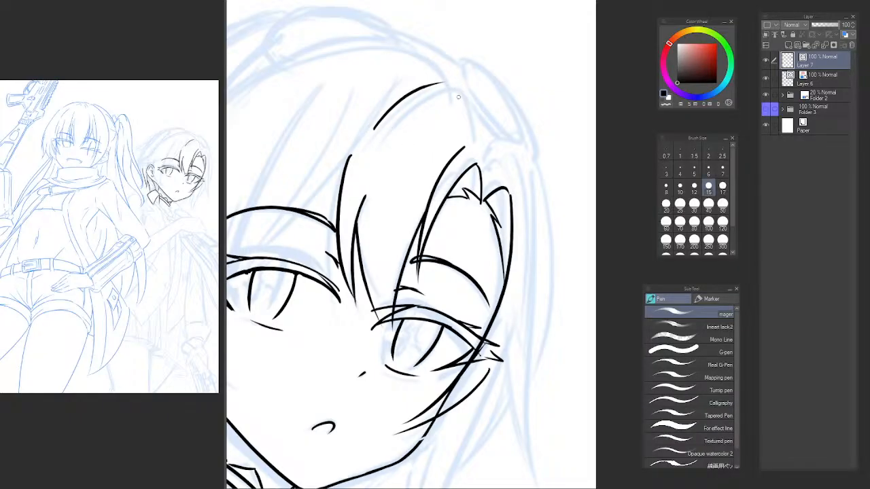
{"action": "mouse_move", "coordinate": [454, 85]}
{"action": "left_mouse_down"}
{"action": "mouse_move", "coordinate": [485, 132]}
{"action": "mouse_move", "coordinate": [488, 165]}
{"action": "mouse_move", "coordinate": [466, 93]}
{"action": "mouse_move", "coordinate": [350, 186]}
{"action": "left_mouse_up"}
{"action": "key", "text": "ctrl+z"}
{"action": "key", "text": "ctrl+z"}
{"action": "key", "text": "ctrl+z"}
{"action": "left_click_drag", "start_coordinate": [452, 82], "coordinate": [372, 203]}
{"action": "key", "text": "ctrl+z"}
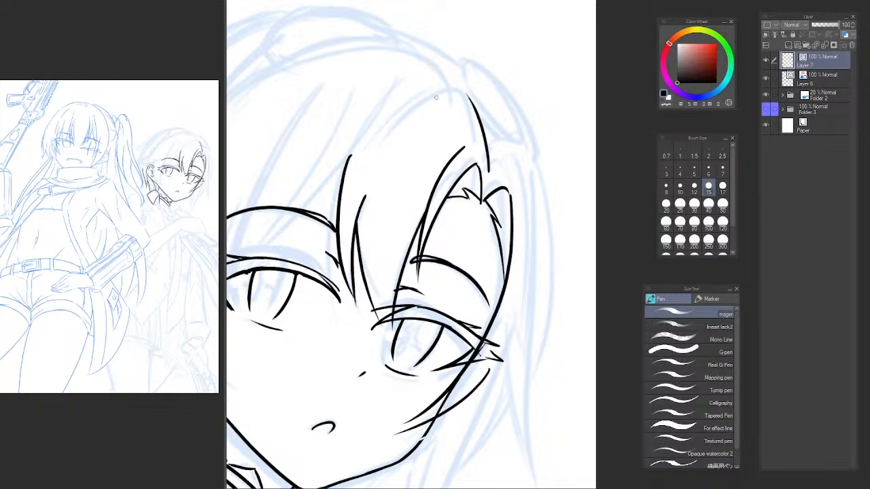
Ink the parting-side edge of the front bang, curving from the crown down to the hairline tip above the far eyebrow.
{"action": "key", "text": "ctrl+z"}
{"action": "left_click_drag", "start_coordinate": [489, 179], "coordinate": [475, 86]}
{"action": "key", "text": "ctrl+z"}
{"action": "left_click_drag", "start_coordinate": [488, 181], "coordinate": [474, 91]}
Ink a long arc from the crown sweeping down the forehead toward the central bang strand.
{"action": "key", "text": "ctrl+z"}
{"action": "mouse_move", "coordinate": [488, 195]}
{"action": "left_mouse_down"}
{"action": "mouse_move", "coordinate": [473, 98]}
{"action": "mouse_move", "coordinate": [350, 173]}
{"action": "left_mouse_up"}
{"action": "key", "text": "ctrl+z"}
{"action": "left_click_drag", "start_coordinate": [453, 93], "coordinate": [358, 197]}
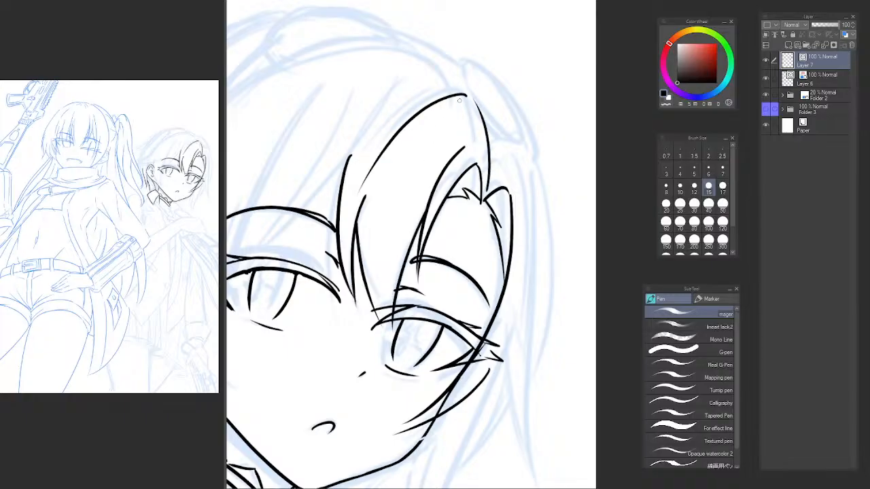
{"action": "key", "text": "ctrl+z"}
{"action": "mouse_move", "coordinate": [466, 91]}
{"action": "left_mouse_down"}
{"action": "mouse_move", "coordinate": [435, 96]}
{"action": "mouse_move", "coordinate": [357, 209]}
{"action": "left_mouse_up"}
{"action": "scroll", "coordinate": [444, 122], "scroll_direction": "down", "scroll_amount": 3}
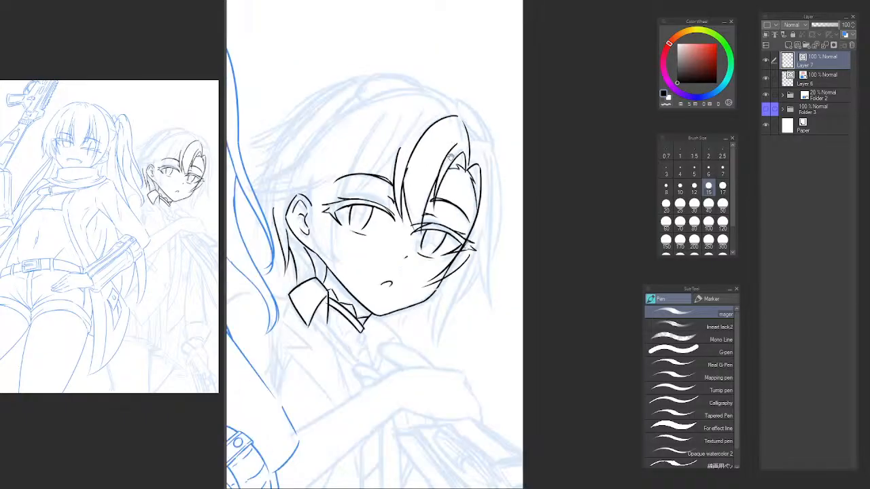
{"action": "scroll", "coordinate": [440, 109], "scroll_direction": "up", "scroll_amount": 3}
{"action": "key", "text": "ctrl+z"}
{"action": "key", "text": "ctrl+z"}
{"action": "left_click_drag", "start_coordinate": [461, 89], "coordinate": [371, 182]}
{"action": "key", "text": "ctrl+z"}
Ink a second parallel arc outside the first, with a short hooked end at the crown.
{"action": "mouse_move", "coordinate": [449, 89]}
{"action": "left_mouse_down"}
{"action": "mouse_move", "coordinate": [415, 84]}
{"action": "mouse_move", "coordinate": [352, 167]}
{"action": "left_mouse_up"}
{"action": "key", "text": "ctrl+z"}
{"action": "left_click_drag", "start_coordinate": [428, 77], "coordinate": [357, 143]}
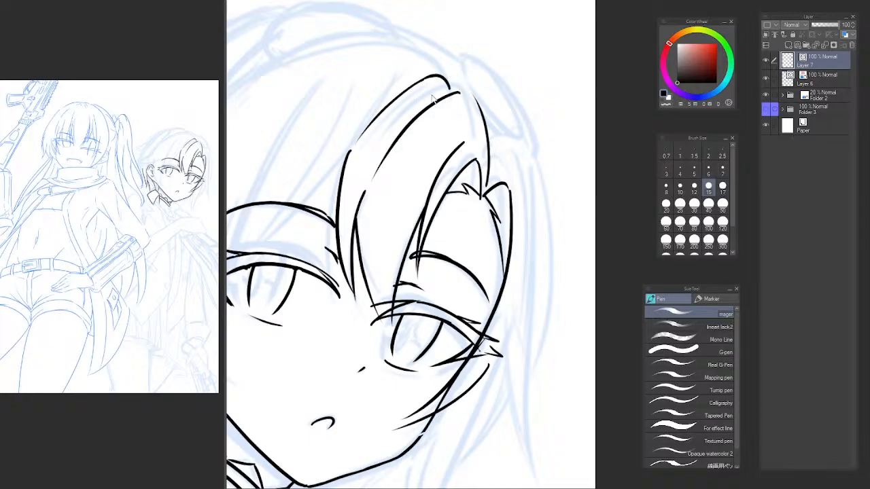
{"action": "key", "text": "ctrl+z"}
{"action": "key", "text": "ctrl+z"}
{"action": "left_click_drag", "start_coordinate": [453, 88], "coordinate": [440, 72]}
{"action": "mouse_move", "coordinate": [438, 71]}
{"action": "left_mouse_down"}
{"action": "mouse_move", "coordinate": [423, 72]}
{"action": "mouse_move", "coordinate": [363, 131]}
{"action": "left_mouse_up"}
{"action": "key", "text": "ctrl+z"}
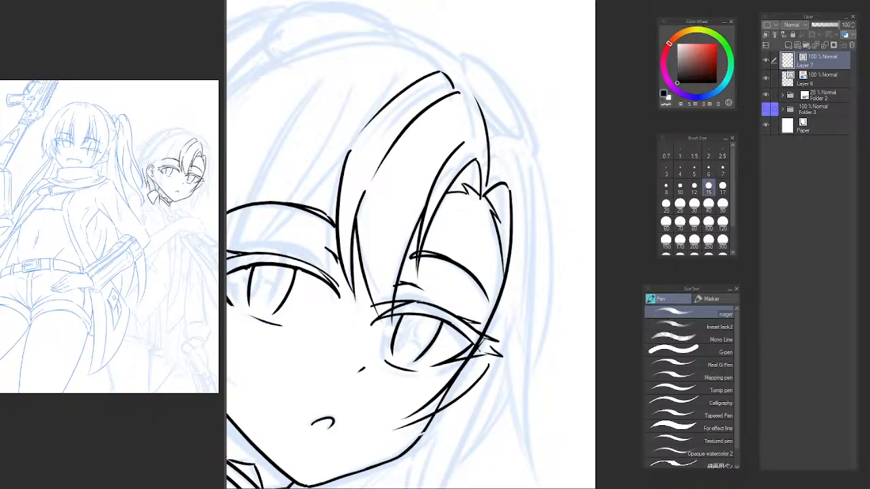
Ink the peak of the far side strand with a short line rising outward from the hair parting.
{"action": "key", "text": "h"}
{"action": "left_click_drag", "start_coordinate": [517, 155], "coordinate": [319, 142]}
{"action": "mouse_move", "coordinate": [434, 95]}
{"action": "left_mouse_down"}
{"action": "mouse_move", "coordinate": [359, 95]}
{"action": "mouse_move", "coordinate": [372, 106]}
{"action": "left_mouse_up"}
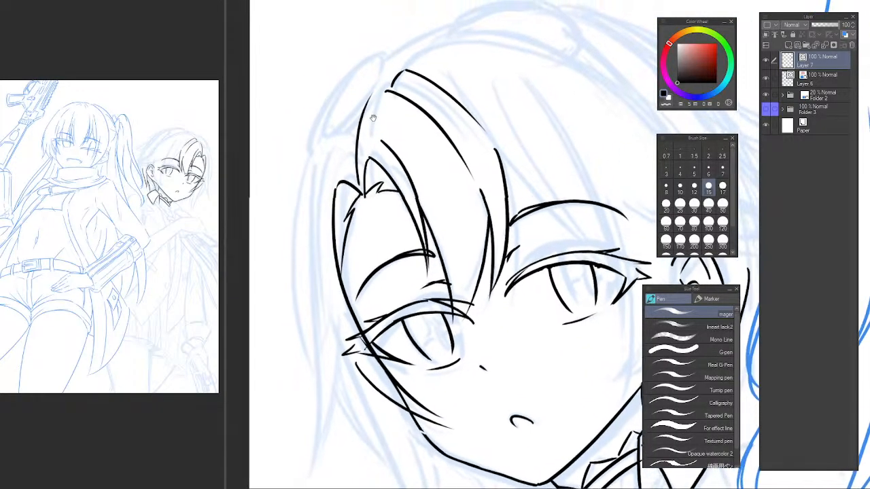
{"action": "mouse_move", "coordinate": [327, 163]}
{"action": "left_mouse_down"}
{"action": "mouse_move", "coordinate": [347, 156]}
{"action": "mouse_move", "coordinate": [327, 140]}
{"action": "left_mouse_up"}
{"action": "key", "text": "ctrl+z"}
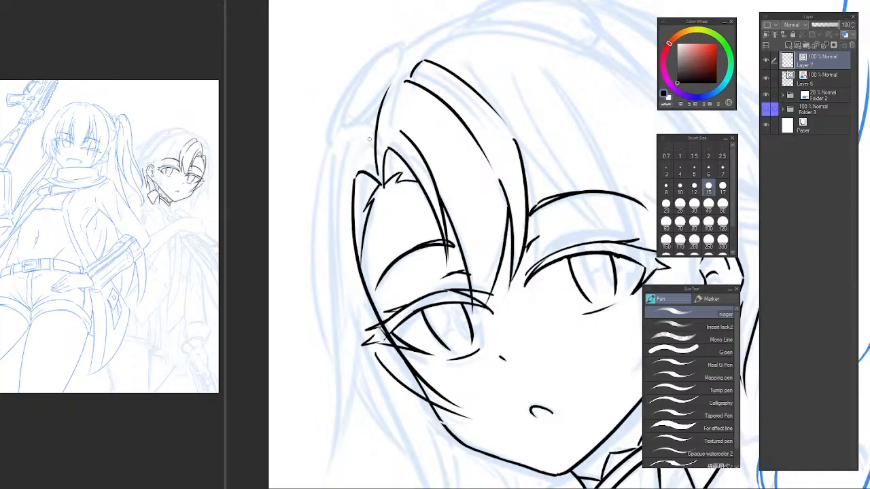
{"action": "mouse_move", "coordinate": [377, 166]}
{"action": "left_mouse_down"}
{"action": "mouse_move", "coordinate": [346, 148]}
{"action": "mouse_move", "coordinate": [322, 154]}
{"action": "mouse_move", "coordinate": [356, 148]}
{"action": "mouse_move", "coordinate": [329, 153]}
{"action": "mouse_move", "coordinate": [323, 252]}
{"action": "left_mouse_up"}
{"action": "key", "text": "ctrl+z"}
{"action": "key", "text": "ctrl+z"}
{"action": "key", "text": "ctrl+z"}
{"action": "key", "text": "ctrl+z"}
{"action": "mouse_move", "coordinate": [373, 161]}
{"action": "left_mouse_down"}
{"action": "mouse_move", "coordinate": [347, 140]}
{"action": "mouse_move", "coordinate": [327, 222]}
{"action": "left_mouse_up"}
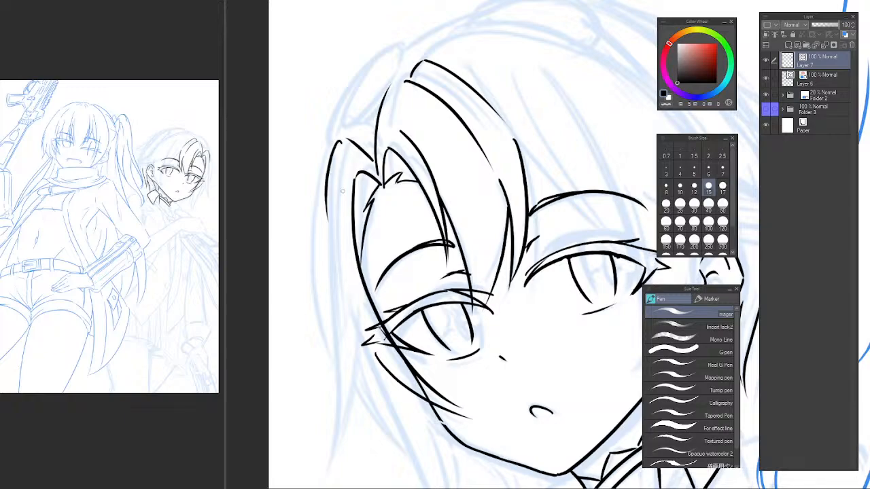
Ink the far side strand's outer edge as a long curve from its peak down past the far eye's lashes.
{"action": "key", "text": "ctrl+z"}
{"action": "mouse_move", "coordinate": [343, 141]}
{"action": "left_mouse_down"}
{"action": "mouse_move", "coordinate": [336, 265]}
{"action": "mouse_move", "coordinate": [335, 155]}
{"action": "mouse_move", "coordinate": [336, 326]}
{"action": "mouse_move", "coordinate": [322, 191]}
{"action": "mouse_move", "coordinate": [339, 351]}
{"action": "left_mouse_up"}
{"action": "key", "text": "ctrl+z"}
{"action": "key", "text": "ctrl+z"}
Extend the side strand's outer edge below the far eye into a curved, tapering tip.
{"action": "left_click_drag", "start_coordinate": [337, 271], "coordinate": [311, 93]}
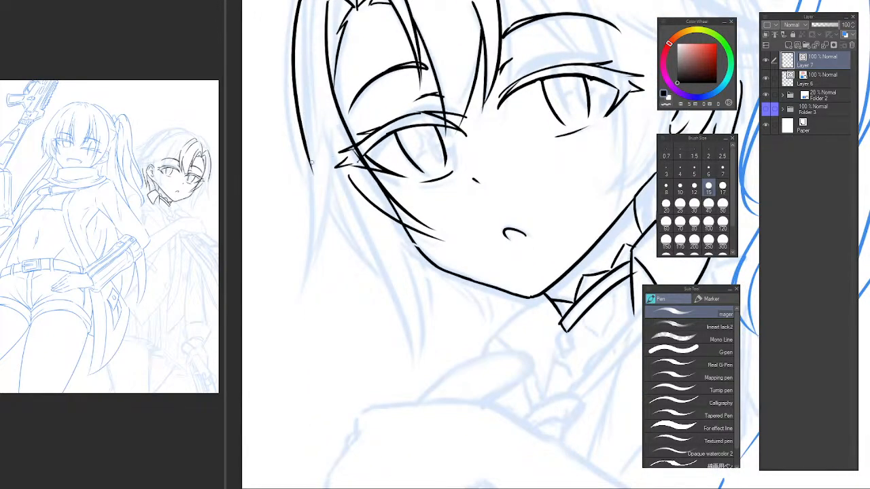
{"action": "mouse_move", "coordinate": [307, 154]}
{"action": "left_mouse_down"}
{"action": "mouse_move", "coordinate": [309, 294]}
{"action": "mouse_move", "coordinate": [314, 174]}
{"action": "mouse_move", "coordinate": [299, 305]}
{"action": "left_mouse_up"}
{"action": "key", "text": "ctrl+z"}
{"action": "key", "text": "ctrl+z"}
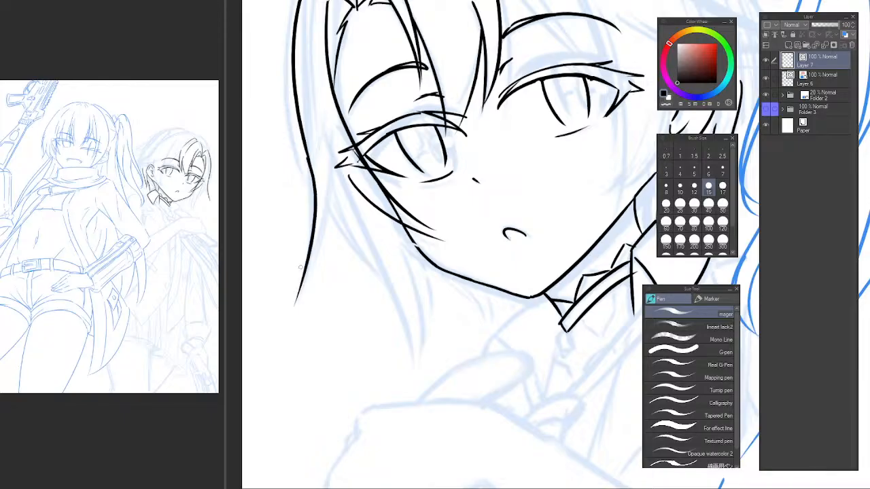
{"action": "key", "text": "ctrl+z"}
{"action": "left_click_drag", "start_coordinate": [307, 158], "coordinate": [299, 292]}
{"action": "key", "text": "ctrl+z"}
{"action": "left_click_drag", "start_coordinate": [307, 157], "coordinate": [296, 294]}
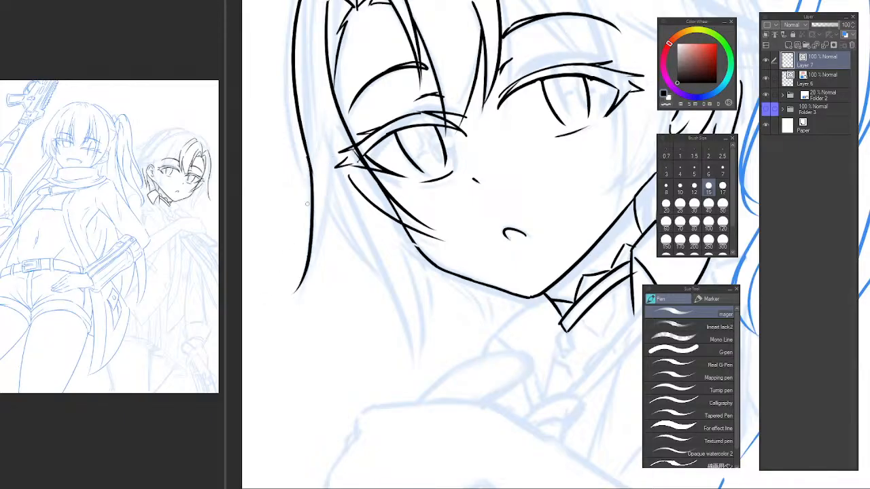
{"action": "key", "text": "ctrl+z"}
{"action": "key", "text": "ctrl+z"}
{"action": "left_click_drag", "start_coordinate": [308, 158], "coordinate": [307, 292]}
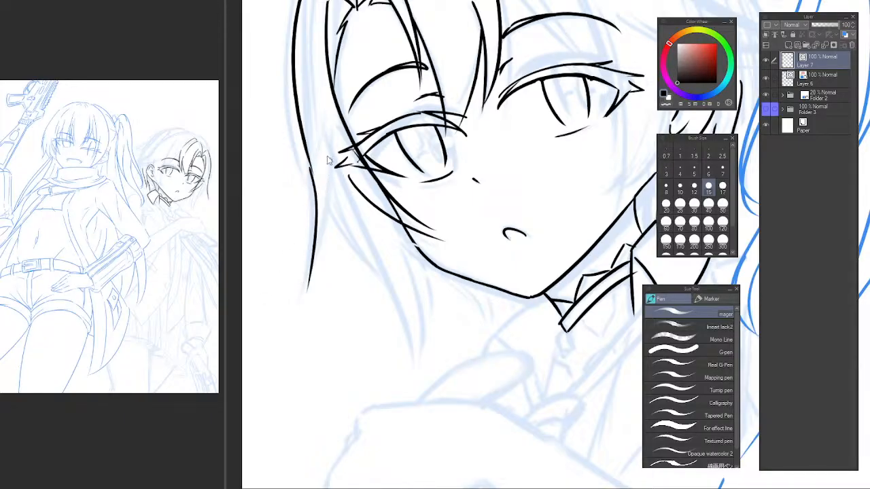
{"action": "key", "text": "ctrl+z"}
{"action": "left_click_drag", "start_coordinate": [313, 156], "coordinate": [306, 283]}
{"action": "key", "text": "ctrl+z"}
Ink the side strand's inner edge from the far lashes to its tip and round off its top beside the parting.
{"action": "key", "text": "ctrl+z"}
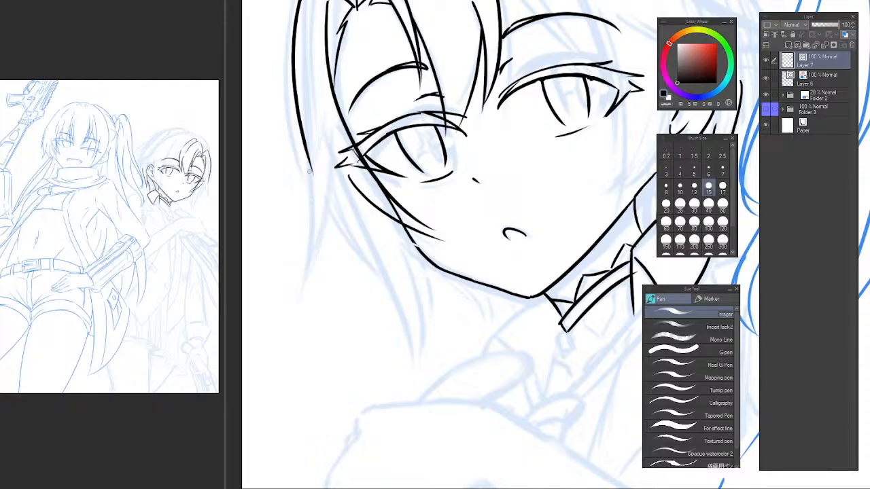
{"action": "left_click_drag", "start_coordinate": [311, 170], "coordinate": [299, 286]}
{"action": "left_click_drag", "start_coordinate": [334, 155], "coordinate": [313, 271]}
{"action": "key", "text": "ctrl+z"}
{"action": "key", "text": "ctrl+z"}
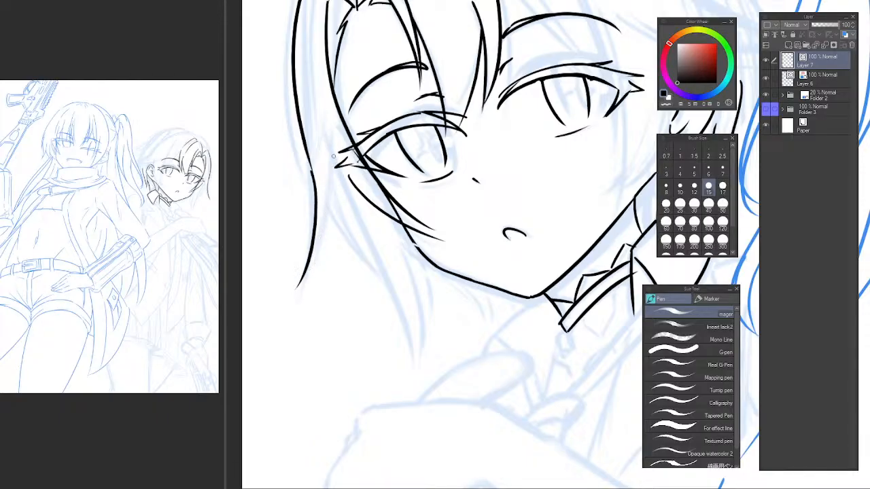
{"action": "left_click_drag", "start_coordinate": [333, 156], "coordinate": [311, 262]}
{"action": "left_click_drag", "start_coordinate": [306, 67], "coordinate": [366, 92]}
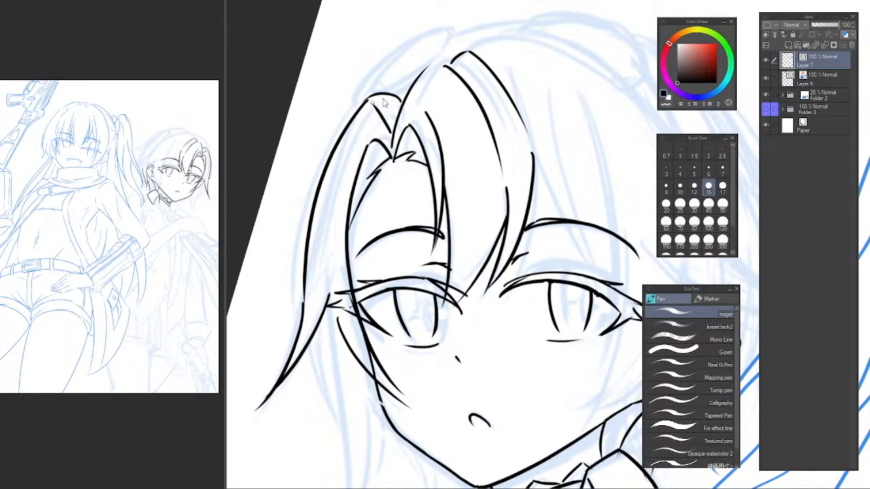
{"action": "left_click_drag", "start_coordinate": [391, 98], "coordinate": [359, 121]}
Ink a second long curve just outside the far side strand, from its peak down past its tip toward the jaw.
{"action": "left_click_drag", "start_coordinate": [303, 269], "coordinate": [295, 155]}
{"action": "left_click_drag", "start_coordinate": [305, 93], "coordinate": [308, 163]}
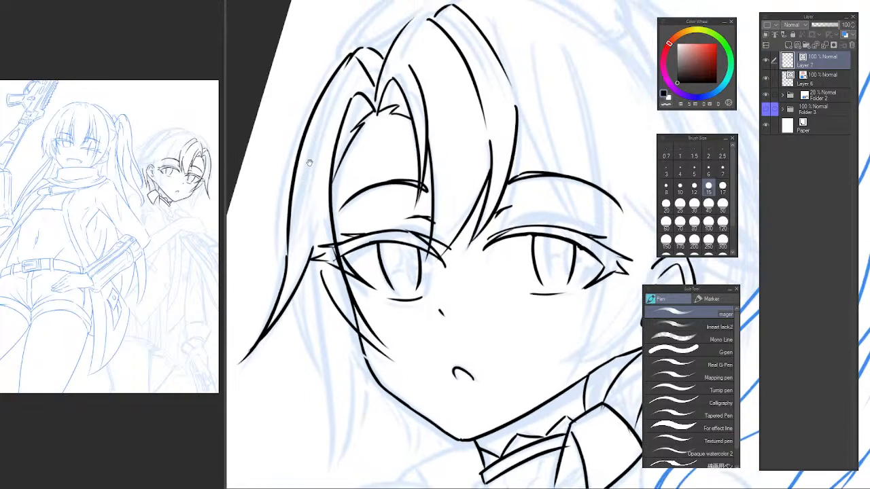
{"action": "left_click_drag", "start_coordinate": [331, 78], "coordinate": [334, 400]}
{"action": "key", "text": "ctrl+z"}
{"action": "left_click_drag", "start_coordinate": [329, 73], "coordinate": [305, 375]}
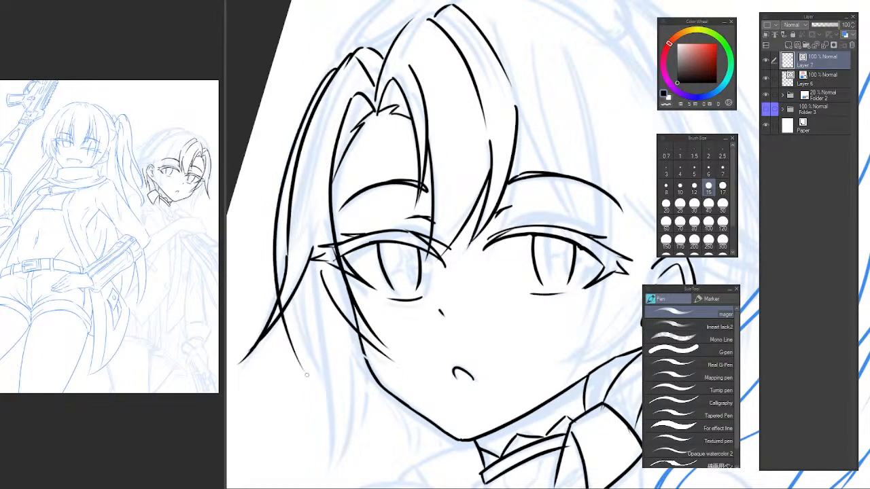
{"action": "key", "text": "ctrl+z"}
{"action": "left_click_drag", "start_coordinate": [325, 86], "coordinate": [333, 393]}
{"action": "key", "text": "ctrl+z"}
{"action": "left_click_drag", "start_coordinate": [332, 78], "coordinate": [330, 389]}
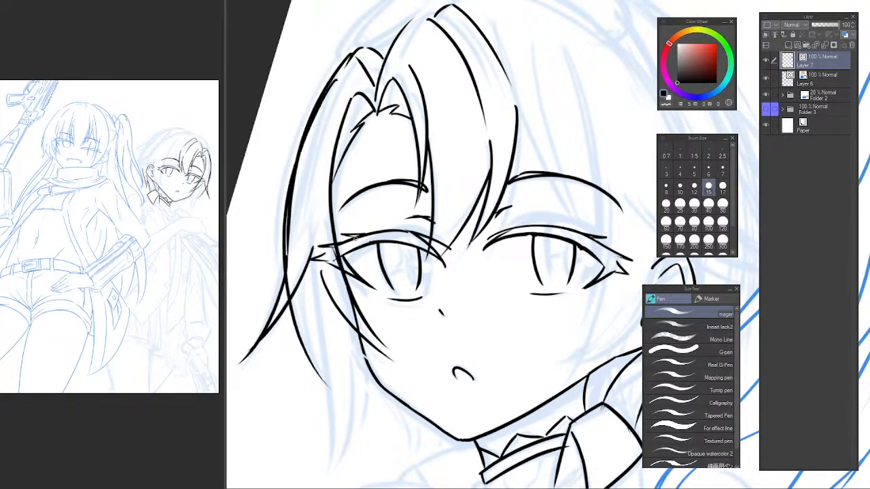
{"action": "key", "text": "ctrl+z"}
{"action": "left_click_drag", "start_coordinate": [331, 77], "coordinate": [323, 372]}
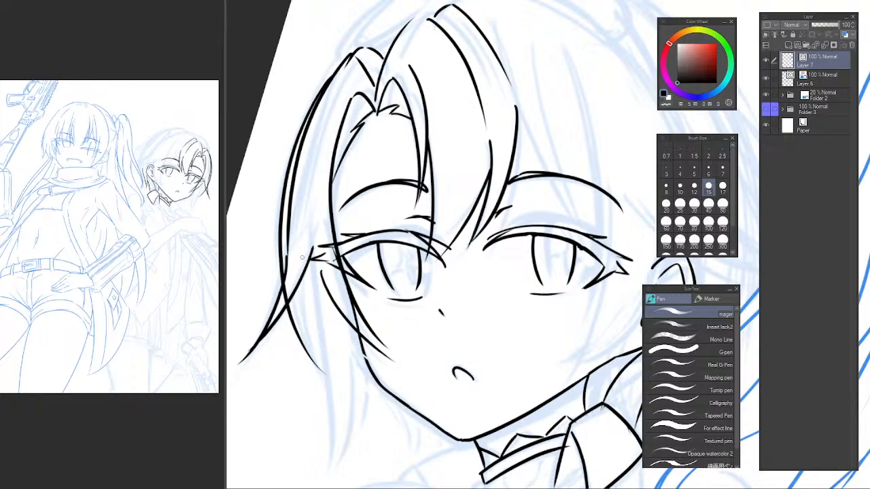
Erase the overlapping line sections where the new outer curve crosses the side strand beside the far eye.
{"action": "left_click_drag", "start_coordinate": [301, 257], "coordinate": [332, 386]}
{"action": "key", "text": "ctrl+z"}
{"action": "key", "text": "e"}
{"action": "mouse_move", "coordinate": [280, 291]}
{"action": "left_mouse_down"}
{"action": "mouse_move", "coordinate": [292, 290]}
{"action": "mouse_move", "coordinate": [303, 265]}
{"action": "left_mouse_up"}
{"action": "left_click_drag", "start_coordinate": [330, 338], "coordinate": [310, 249]}
Ink a long lower hair lock behind the far cheek with curved edges meeting in a point beside the chin.
{"action": "key", "text": "p"}
{"action": "left_click_drag", "start_coordinate": [296, 181], "coordinate": [307, 385]}
{"action": "key", "text": "ctrl+z"}
{"action": "key", "text": "ctrl+z"}
{"action": "left_click_drag", "start_coordinate": [327, 256], "coordinate": [308, 393]}
{"action": "key", "text": "ctrl+z"}
{"action": "left_click_drag", "start_coordinate": [329, 249], "coordinate": [305, 391]}
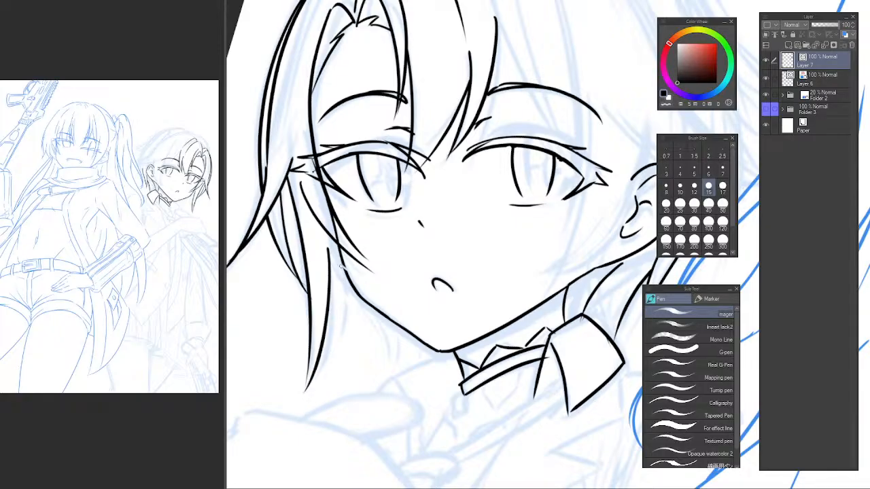
Ink the lower lock's inner curve from the far jawline down to its pointed tip.
{"action": "left_click_drag", "start_coordinate": [343, 264], "coordinate": [321, 358]}
{"action": "key", "text": "ctrl+z"}
{"action": "key", "text": "ctrl+z"}
{"action": "left_click_drag", "start_coordinate": [347, 263], "coordinate": [317, 367]}
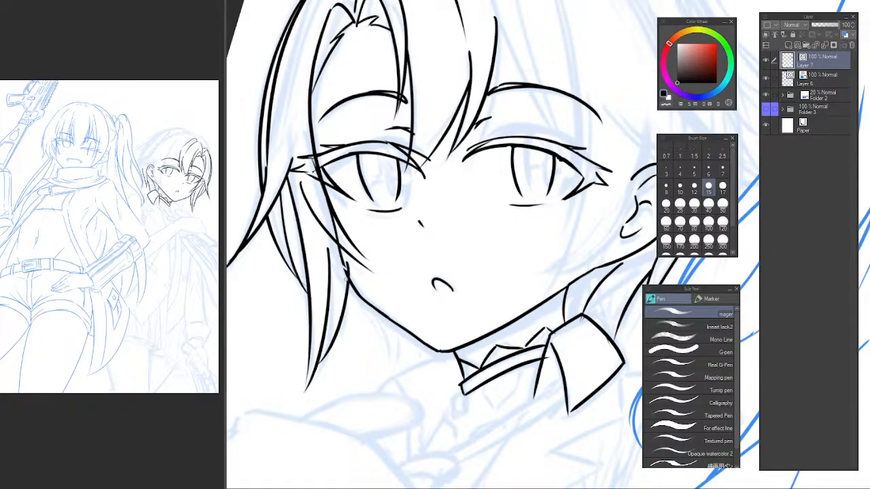
Bridge the gap at the crown between the front bang's arc and its parting-side edge with a short stroke.
{"action": "key", "text": "e"}
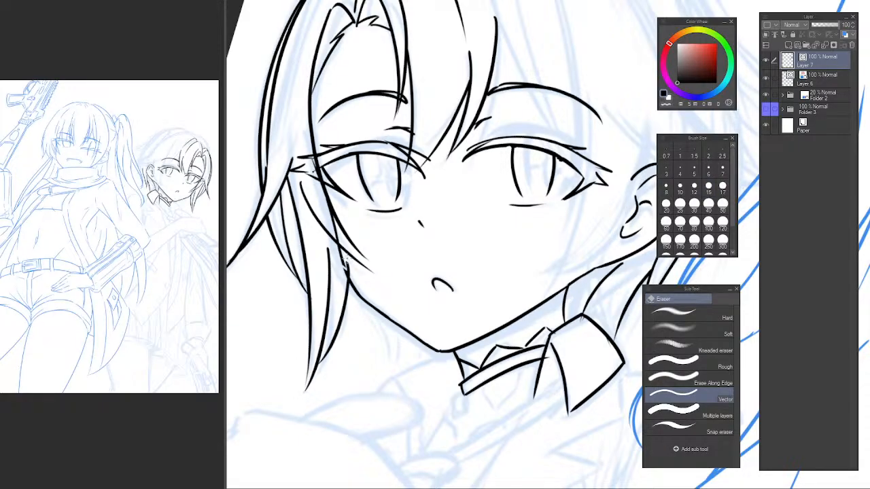
{"action": "left_click", "coordinate": [385, 238], "text": "alt"}
{"action": "left_click", "coordinate": [385, 238], "text": "alt"}
{"action": "left_click_drag", "start_coordinate": [385, 238], "coordinate": [360, 236]}
{"action": "key", "text": "h"}
{"action": "left_click_drag", "start_coordinate": [624, 159], "coordinate": [369, 204]}
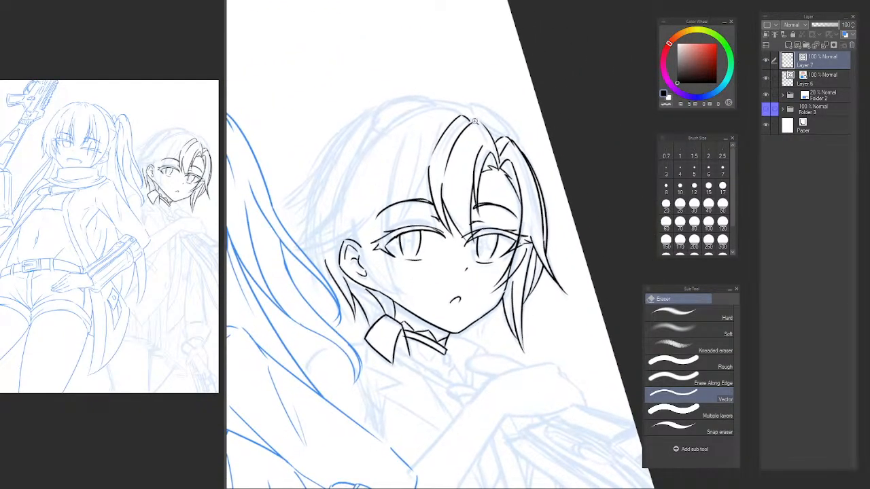
{"action": "left_click", "coordinate": [482, 119], "text": "ctrl"}
{"action": "left_click", "coordinate": [485, 119], "text": "ctrl"}
{"action": "left_click", "coordinate": [487, 118], "text": "ctrl"}
{"action": "mouse_move", "coordinate": [488, 118]}
{"action": "left_mouse_down"}
{"action": "mouse_move", "coordinate": [437, 132]}
{"action": "mouse_move", "coordinate": [471, 178]}
{"action": "left_mouse_up"}
{"action": "key", "text": "p"}
{"action": "key", "text": "ctrl+z"}
{"action": "left_click_drag", "start_coordinate": [431, 148], "coordinate": [475, 172]}
{"action": "key", "text": "ctrl+z"}
{"action": "left_click_drag", "start_coordinate": [449, 121], "coordinate": [454, 185]}
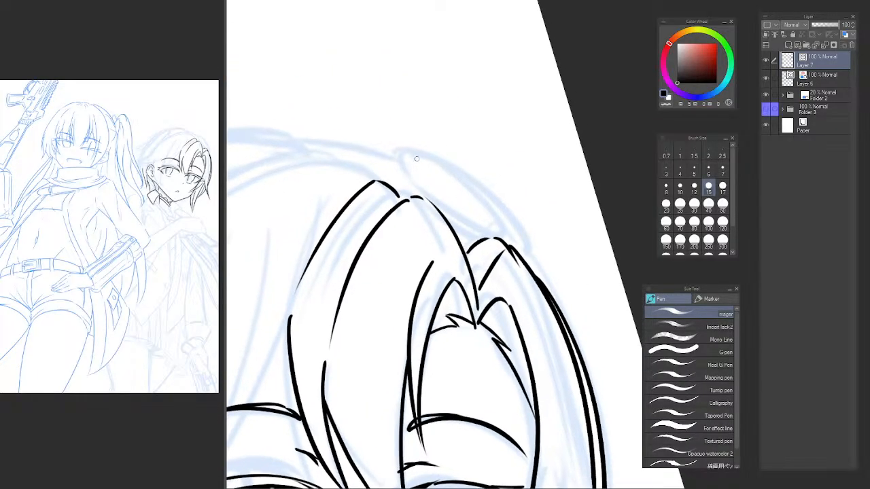
Ink the rounded end and lower edge of the narrow oval shape beside the crown.
{"action": "mouse_move", "coordinate": [405, 152]}
{"action": "left_mouse_down"}
{"action": "mouse_move", "coordinate": [449, 205]}
{"action": "mouse_move", "coordinate": [414, 181]}
{"action": "mouse_move", "coordinate": [500, 242]}
{"action": "mouse_move", "coordinate": [404, 157]}
{"action": "left_mouse_up"}
{"action": "key", "text": "ctrl+z"}
{"action": "key", "text": "ctrl+z"}
{"action": "key", "text": "ctrl+z"}
{"action": "mouse_move", "coordinate": [470, 225]}
{"action": "left_mouse_down"}
{"action": "mouse_move", "coordinate": [435, 202]}
{"action": "mouse_move", "coordinate": [404, 155]}
{"action": "mouse_move", "coordinate": [501, 214]}
{"action": "left_mouse_up"}
{"action": "key", "text": "ctrl+z"}
{"action": "mouse_move", "coordinate": [421, 158]}
{"action": "left_mouse_down"}
{"action": "mouse_move", "coordinate": [469, 182]}
{"action": "mouse_move", "coordinate": [507, 233]}
{"action": "left_mouse_up"}
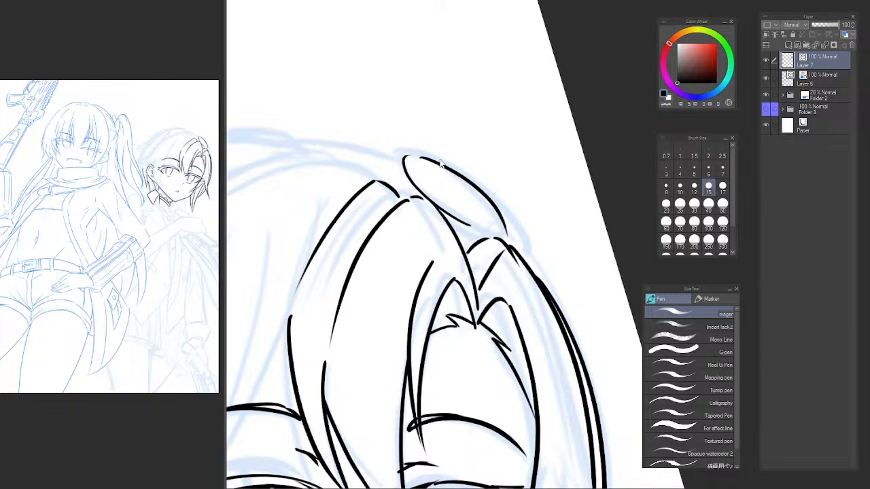
{"action": "key", "text": "ctrl+z"}
{"action": "mouse_move", "coordinate": [411, 152]}
{"action": "left_mouse_down"}
{"action": "mouse_move", "coordinate": [426, 154]}
{"action": "mouse_move", "coordinate": [510, 231]}
{"action": "mouse_move", "coordinate": [442, 160]}
{"action": "mouse_move", "coordinate": [511, 231]}
{"action": "left_mouse_up"}
{"action": "key", "text": "ctrl+z"}
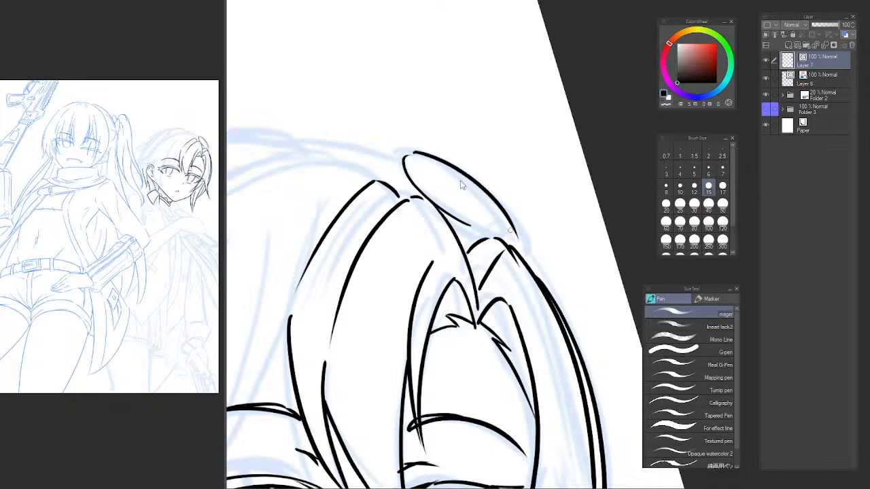
{"action": "key", "text": "ctrl+z"}
{"action": "mouse_move", "coordinate": [416, 152]}
{"action": "left_mouse_down"}
{"action": "mouse_move", "coordinate": [510, 231]}
{"action": "mouse_move", "coordinate": [502, 240]}
{"action": "left_mouse_up"}
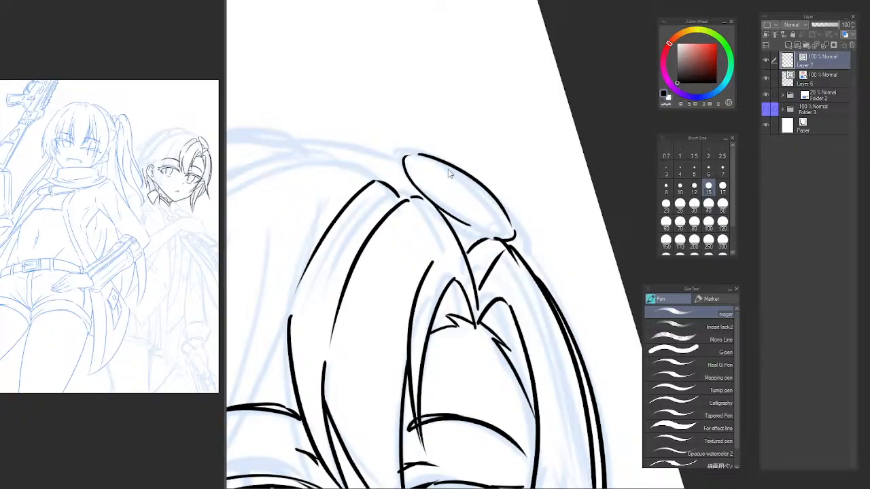
{"action": "key", "text": "ctrl+z"}
{"action": "key", "text": "ctrl+z"}
{"action": "left_click_drag", "start_coordinate": [419, 156], "coordinate": [503, 219]}
Ink the oval shape's long upper edge and close its lower end above the far side strand.
{"action": "key", "text": "ctrl+z"}
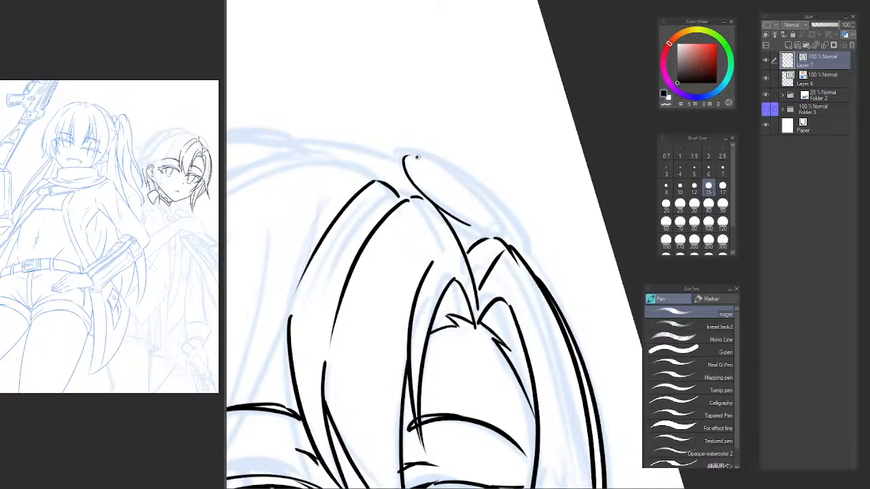
{"action": "left_click_drag", "start_coordinate": [417, 157], "coordinate": [505, 217]}
{"action": "key", "text": "ctrl+z"}
{"action": "key", "text": "ctrl+z"}
{"action": "key", "text": "ctrl+z"}
{"action": "mouse_move", "coordinate": [417, 157]}
{"action": "left_mouse_down"}
{"action": "mouse_move", "coordinate": [435, 160]}
{"action": "mouse_move", "coordinate": [514, 233]}
{"action": "left_mouse_up"}
{"action": "key", "text": "ctrl+z"}
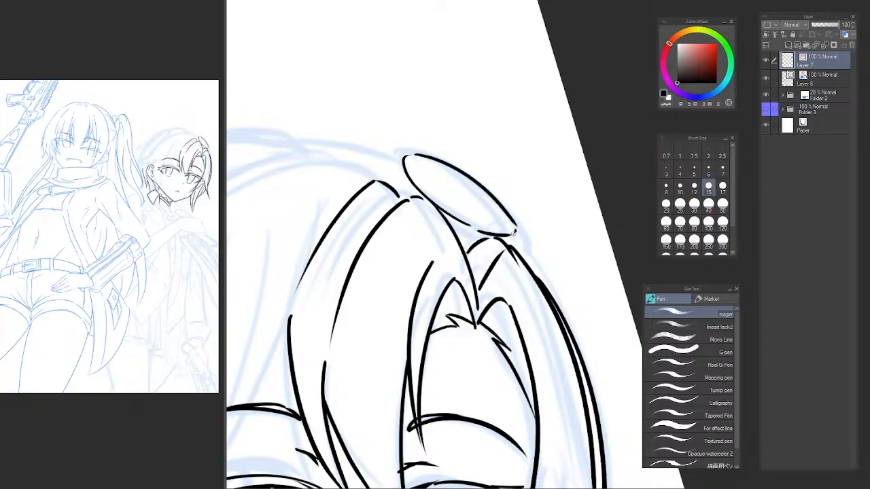
Ink the first outer rim strokes around the upper rounded end and lower tip of the oval shape beside the crown.
{"action": "left_click_drag", "start_coordinate": [395, 152], "coordinate": [400, 179]}
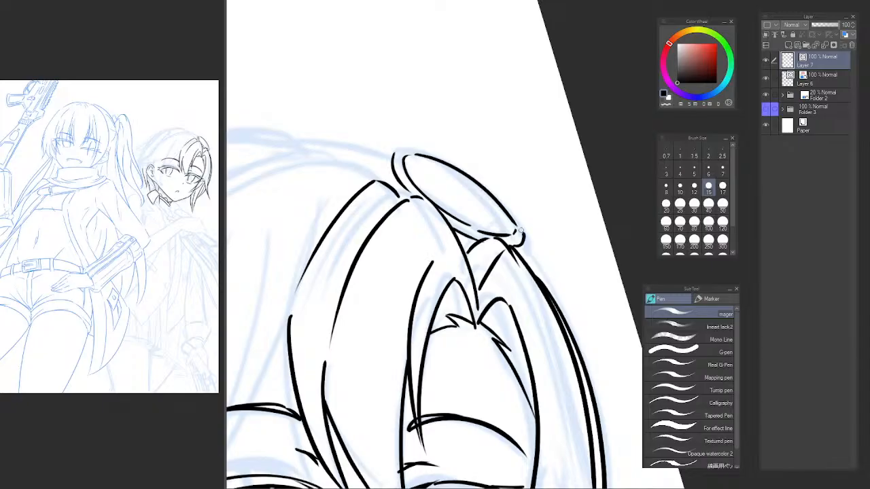
{"action": "left_click_drag", "start_coordinate": [502, 202], "coordinate": [520, 228]}
{"action": "key", "text": "ctrl+z"}
{"action": "left_click_drag", "start_coordinate": [500, 198], "coordinate": [520, 224]}
{"action": "key", "text": "ctrl+z"}
Ink the outer rim along the oval's long upper edge, joining its rounded end to the lower tip.
{"action": "key", "text": "ctrl+z"}
{"action": "left_click_drag", "start_coordinate": [491, 191], "coordinate": [522, 226]}
{"action": "left_click_drag", "start_coordinate": [396, 155], "coordinate": [419, 152]}
{"action": "key", "text": "ctrl+z"}
{"action": "mouse_move", "coordinate": [420, 151]}
{"action": "left_mouse_down"}
{"action": "mouse_move", "coordinate": [440, 157]}
{"action": "mouse_move", "coordinate": [412, 148]}
{"action": "mouse_move", "coordinate": [468, 170]}
{"action": "mouse_move", "coordinate": [454, 165]}
{"action": "mouse_move", "coordinate": [483, 186]}
{"action": "left_mouse_up"}
{"action": "key", "text": "ctrl+z"}
{"action": "key", "text": "ctrl+z"}
{"action": "key", "text": "ctrl+z"}
{"action": "key", "text": "ctrl+z"}
{"action": "key", "text": "ctrl+z"}
{"action": "left_click_drag", "start_coordinate": [415, 147], "coordinate": [494, 197]}
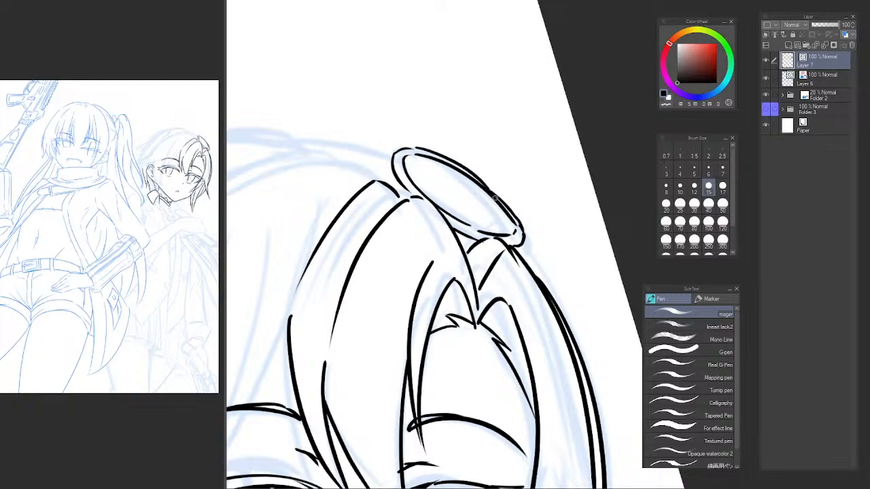
{"action": "key", "text": "ctrl+z"}
{"action": "left_click_drag", "start_coordinate": [428, 154], "coordinate": [499, 206]}
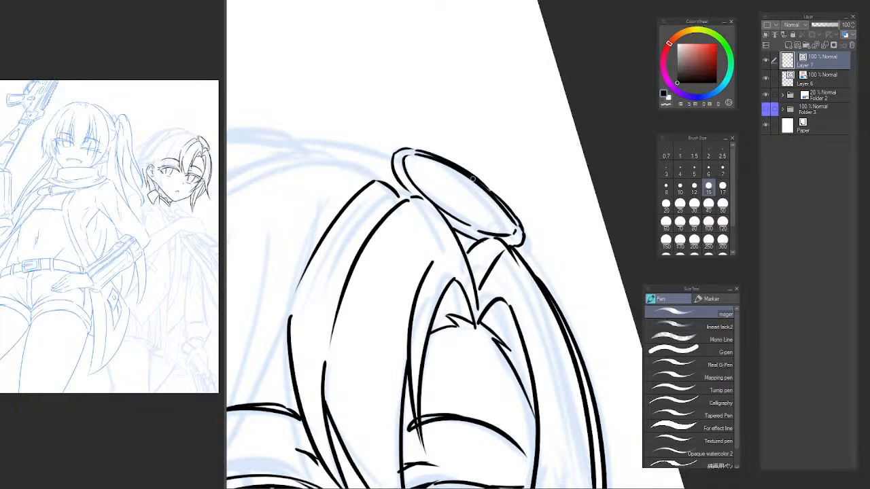
{"action": "key", "text": "ctrl+z"}
{"action": "left_click_drag", "start_coordinate": [415, 149], "coordinate": [494, 195]}
{"action": "key", "text": "ctrl+z"}
{"action": "mouse_move", "coordinate": [413, 147]}
{"action": "left_mouse_down"}
{"action": "mouse_move", "coordinate": [500, 199]}
{"action": "mouse_move", "coordinate": [458, 208]}
{"action": "mouse_move", "coordinate": [443, 132]}
{"action": "left_mouse_up"}
{"action": "key", "text": "ctrl+z"}
Ink a second contour around the oval's rounded end down to the crown to give the piece thickness.
{"action": "left_click_drag", "start_coordinate": [474, 184], "coordinate": [516, 123]}
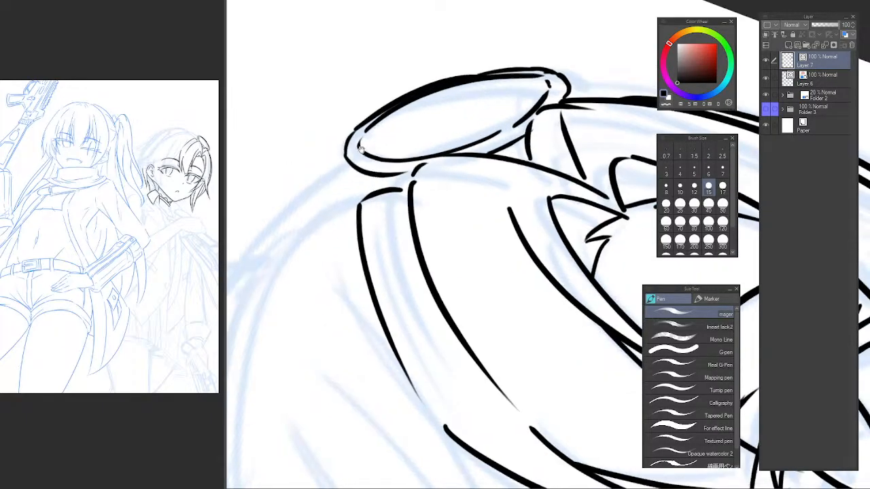
{"action": "left_click_drag", "start_coordinate": [347, 142], "coordinate": [343, 182]}
{"action": "key", "text": "ctrl+z"}
{"action": "key", "text": "ctrl+z"}
{"action": "mouse_move", "coordinate": [348, 137]}
{"action": "left_mouse_down"}
{"action": "mouse_move", "coordinate": [342, 176]}
{"action": "mouse_move", "coordinate": [379, 206]}
{"action": "left_mouse_up"}
{"action": "key", "text": "ctrl+z"}
{"action": "left_click_drag", "start_coordinate": [343, 177], "coordinate": [372, 195]}
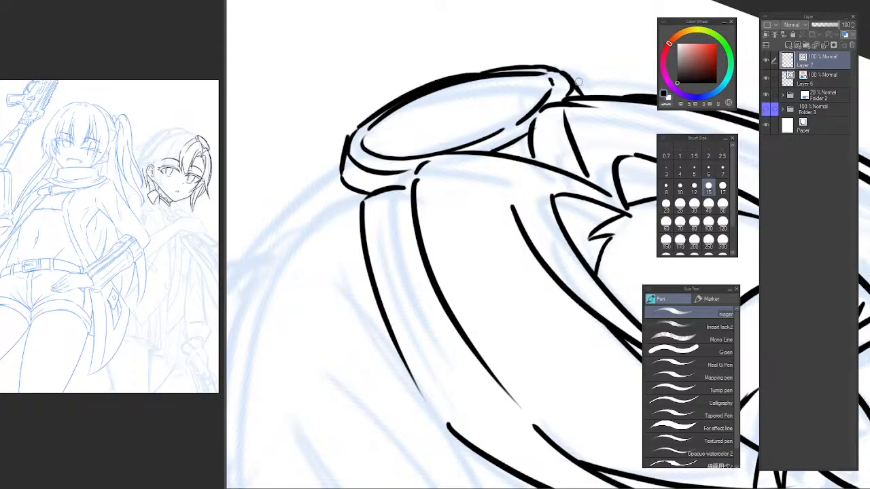
{"action": "left_click", "coordinate": [414, 179], "text": "alt"}
{"action": "left_click", "coordinate": [415, 180], "text": "alt"}
{"action": "left_click_drag", "start_coordinate": [415, 179], "coordinate": [439, 144]}
{"action": "left_click", "coordinate": [384, 162], "text": "ctrl"}
{"action": "mouse_move", "coordinate": [384, 162]}
{"action": "left_mouse_down"}
{"action": "mouse_move", "coordinate": [393, 135]}
{"action": "mouse_move", "coordinate": [412, 145]}
{"action": "mouse_move", "coordinate": [350, 365]}
{"action": "left_mouse_up"}
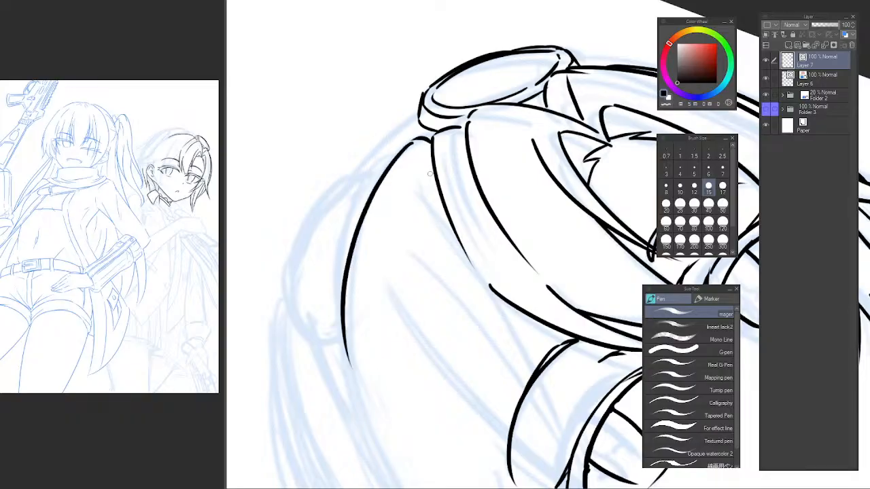
{"action": "left_click", "coordinate": [428, 195], "text": "alt"}
{"action": "left_click", "coordinate": [428, 196], "text": "alt"}
Ink the hair arc from the oval's rounded end over the top of the head towards the near side.
{"action": "left_click_drag", "start_coordinate": [455, 185], "coordinate": [389, 76]}
{"action": "left_click_drag", "start_coordinate": [422, 146], "coordinate": [383, 222]}
{"action": "left_click_drag", "start_coordinate": [367, 123], "coordinate": [427, 147]}
{"action": "left_click", "coordinate": [427, 147]}
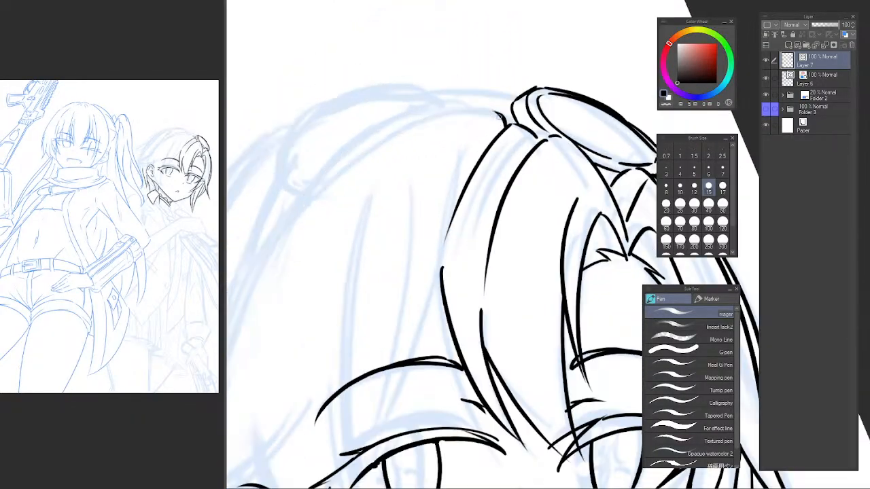
{"action": "left_click_drag", "start_coordinate": [507, 117], "coordinate": [356, 189]}
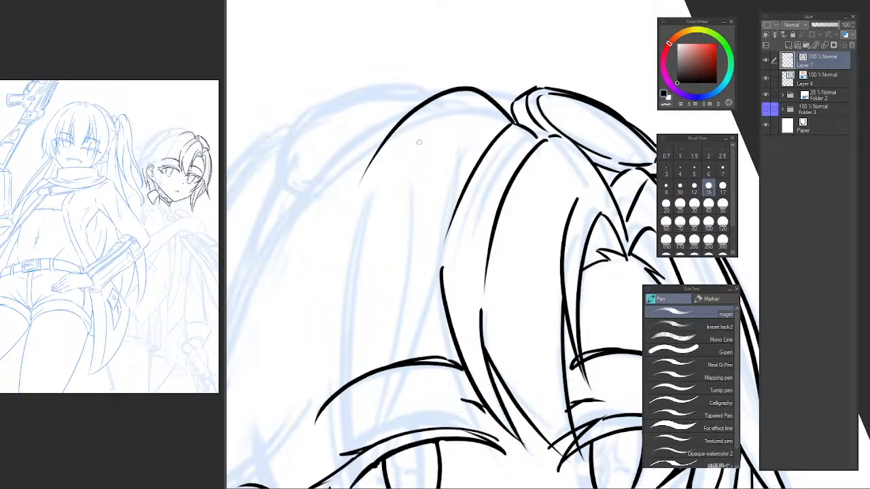
{"action": "key", "text": "ctrl+z"}
{"action": "mouse_move", "coordinate": [509, 125]}
{"action": "left_mouse_down"}
{"action": "mouse_move", "coordinate": [443, 99]}
{"action": "mouse_move", "coordinate": [377, 235]}
{"action": "left_mouse_up"}
{"action": "key", "text": "ctrl+z"}
{"action": "key", "text": "ctrl+z"}
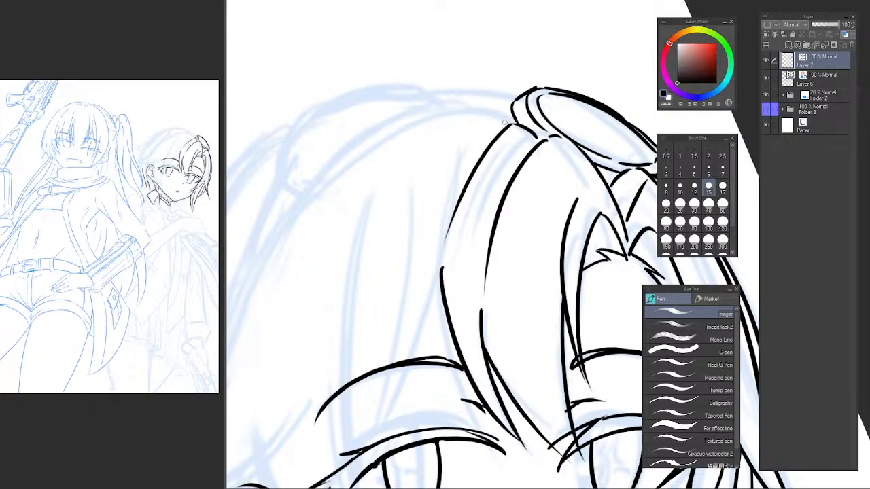
{"action": "mouse_move", "coordinate": [515, 123]}
{"action": "left_mouse_down"}
{"action": "mouse_move", "coordinate": [464, 87]}
{"action": "mouse_move", "coordinate": [445, 89]}
{"action": "left_mouse_up"}
{"action": "mouse_move", "coordinate": [440, 94]}
{"action": "left_mouse_down"}
{"action": "mouse_move", "coordinate": [381, 208]}
{"action": "mouse_move", "coordinate": [426, 97]}
{"action": "mouse_move", "coordinate": [378, 197]}
{"action": "mouse_move", "coordinate": [366, 204]}
{"action": "left_mouse_up"}
{"action": "key", "text": "ctrl+z"}
{"action": "key", "text": "ctrl+z"}
Ink the near side lock's long front edge from the crown arc past the near eye to the cheek.
{"action": "left_click_drag", "start_coordinate": [369, 250], "coordinate": [355, 172]}
{"action": "left_click_drag", "start_coordinate": [365, 110], "coordinate": [333, 350]}
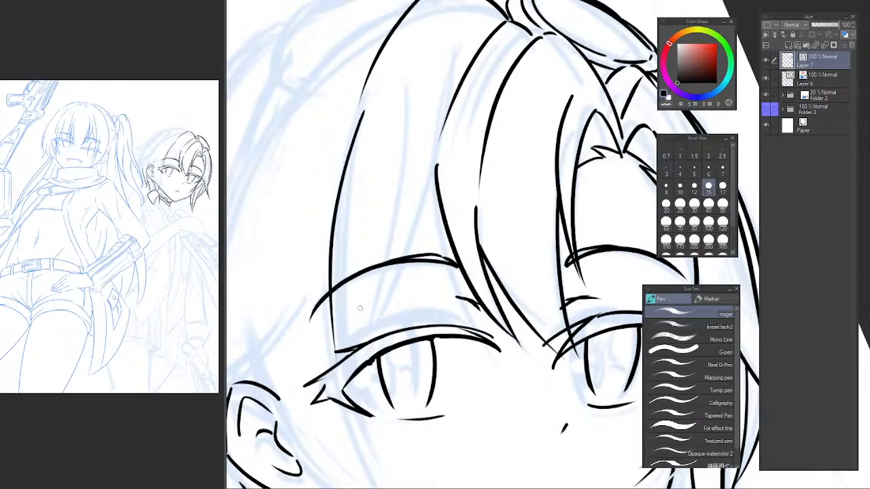
{"action": "scroll", "coordinate": [404, 144], "scroll_direction": "down", "scroll_amount": 2}
{"action": "mouse_move", "coordinate": [402, 140]}
{"action": "left_mouse_down"}
{"action": "mouse_move", "coordinate": [369, 75]}
{"action": "mouse_move", "coordinate": [371, 283]}
{"action": "left_mouse_up"}
{"action": "scroll", "coordinate": [383, 140], "scroll_direction": "up", "scroll_amount": 1}
{"action": "key", "text": "ctrl+z"}
{"action": "key", "text": "ctrl+z"}
{"action": "mouse_move", "coordinate": [417, 80]}
{"action": "left_mouse_down"}
{"action": "mouse_move", "coordinate": [375, 197]}
{"action": "mouse_move", "coordinate": [396, 388]}
{"action": "mouse_move", "coordinate": [365, 308]}
{"action": "mouse_move", "coordinate": [396, 404]}
{"action": "mouse_move", "coordinate": [407, 100]}
{"action": "mouse_move", "coordinate": [396, 412]}
{"action": "left_mouse_up"}
{"action": "key", "text": "ctrl+z"}
{"action": "key", "text": "ctrl+z"}
{"action": "mouse_move", "coordinate": [350, 301]}
{"action": "left_mouse_down"}
{"action": "mouse_move", "coordinate": [360, 341]}
{"action": "mouse_move", "coordinate": [407, 407]}
{"action": "left_mouse_up"}
{"action": "key", "text": "ctrl+z"}
{"action": "left_click_drag", "start_coordinate": [352, 279], "coordinate": [403, 403]}
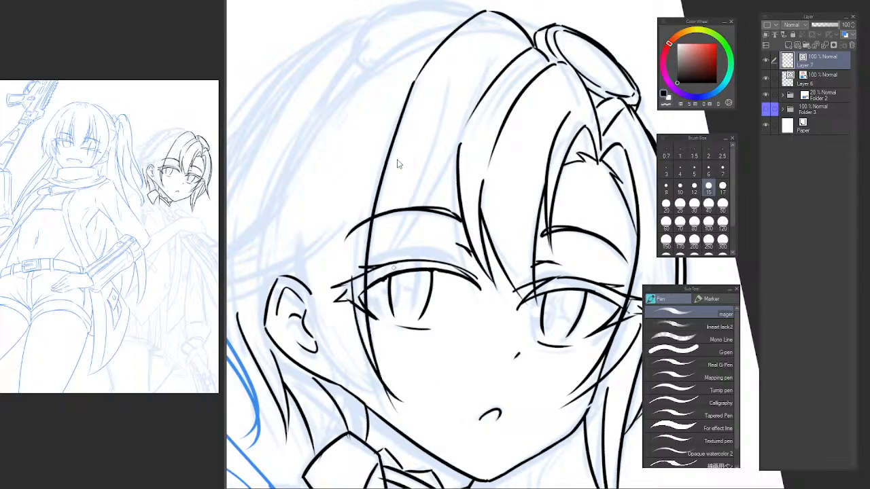
{"action": "key", "text": "ctrl+z"}
{"action": "key", "text": "ctrl+z"}
{"action": "left_click_drag", "start_coordinate": [413, 82], "coordinate": [411, 417]}
{"action": "key", "text": "ctrl+z"}
{"action": "left_click_drag", "start_coordinate": [413, 82], "coordinate": [402, 411]}
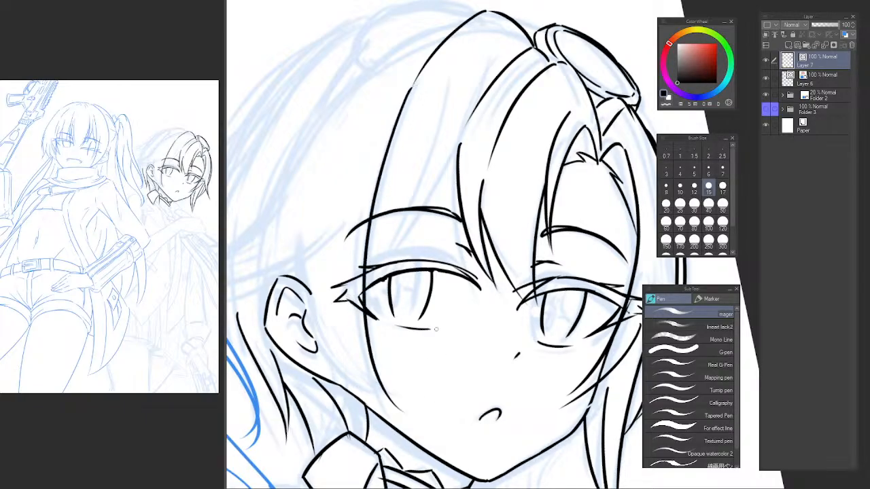
{"action": "key", "text": "ctrl+z"}
{"action": "mouse_move", "coordinate": [413, 82]}
{"action": "left_mouse_down"}
{"action": "mouse_move", "coordinate": [395, 123]}
{"action": "mouse_move", "coordinate": [405, 399]}
{"action": "left_mouse_up"}
Ink a second curve at the near lock's lower end and its back edge from above the ear to the cheek.
{"action": "left_click_drag", "start_coordinate": [353, 314], "coordinate": [404, 397]}
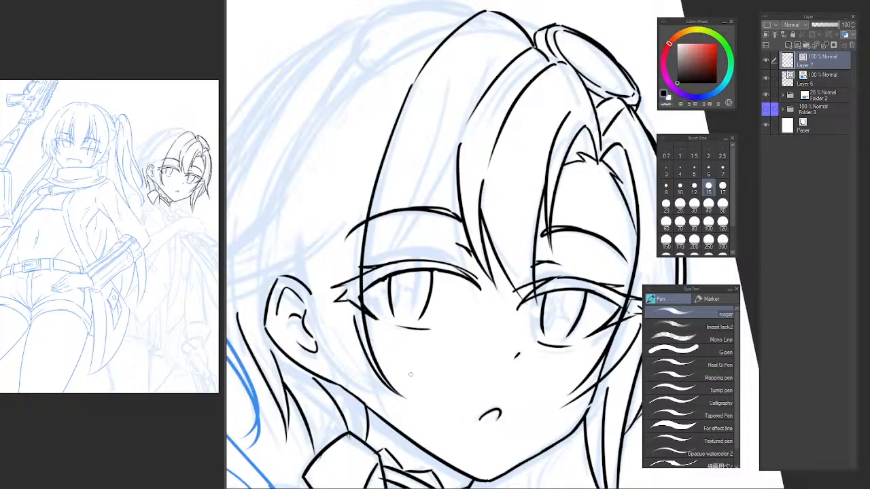
{"action": "mouse_move", "coordinate": [360, 312]}
{"action": "left_mouse_down"}
{"action": "mouse_move", "coordinate": [378, 377]}
{"action": "mouse_move", "coordinate": [412, 417]}
{"action": "mouse_move", "coordinate": [403, 419]}
{"action": "left_mouse_up"}
{"action": "key", "text": "ctrl+z"}
{"action": "mouse_move", "coordinate": [304, 161]}
{"action": "left_mouse_down"}
{"action": "mouse_move", "coordinate": [304, 219]}
{"action": "mouse_move", "coordinate": [386, 407]}
{"action": "left_mouse_up"}
{"action": "key", "text": "ctrl+z"}
{"action": "left_click_drag", "start_coordinate": [292, 204], "coordinate": [395, 414]}
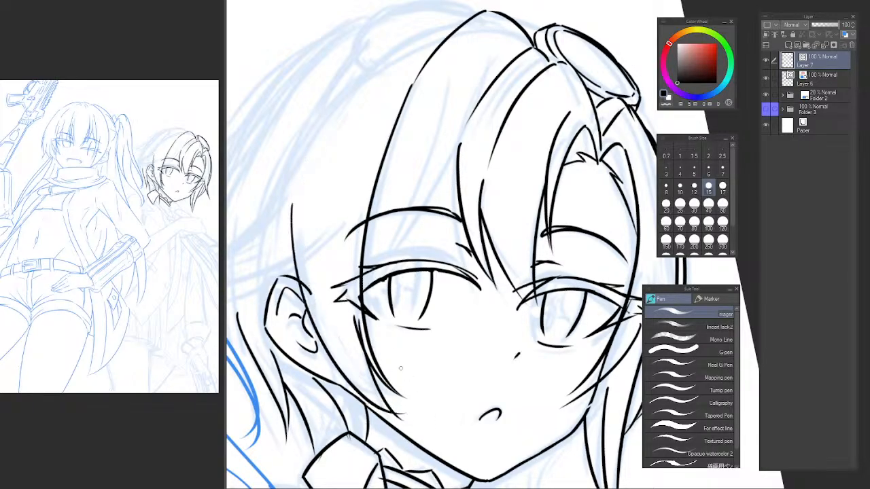
{"action": "key", "text": "ctrl+z"}
{"action": "mouse_move", "coordinate": [293, 176]}
{"action": "left_mouse_down"}
{"action": "mouse_move", "coordinate": [382, 405]}
{"action": "mouse_move", "coordinate": [341, 375]}
{"action": "mouse_move", "coordinate": [405, 421]}
{"action": "left_mouse_up"}
{"action": "key", "text": "ctrl+z"}
Trim the stray line end beside the near eye's outer corner with the Vector eraser.
{"action": "key", "text": "e"}
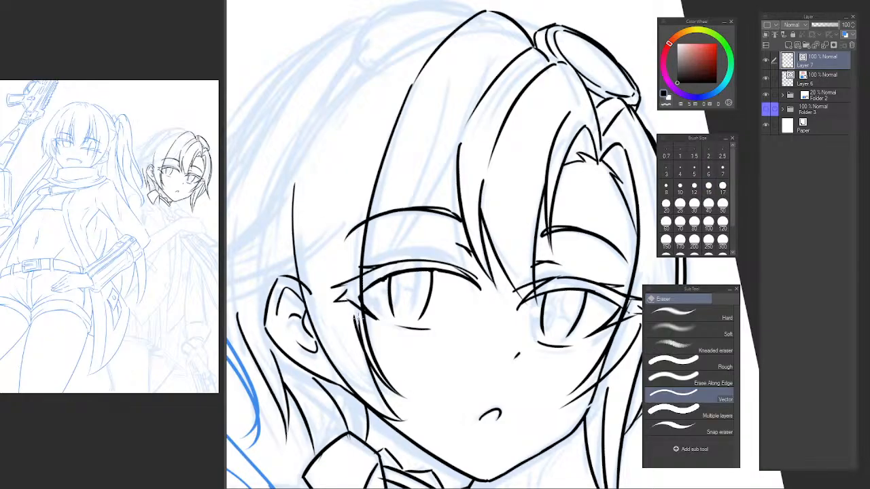
{"action": "left_click_drag", "start_coordinate": [359, 317], "coordinate": [364, 322]}
{"action": "mouse_move", "coordinate": [360, 138]}
{"action": "left_mouse_down"}
{"action": "mouse_move", "coordinate": [334, 227]}
{"action": "mouse_move", "coordinate": [397, 172]}
{"action": "left_mouse_up"}
{"action": "mouse_move", "coordinate": [431, 138]}
{"action": "left_mouse_down"}
{"action": "mouse_move", "coordinate": [438, 141]}
{"action": "mouse_move", "coordinate": [426, 155]}
{"action": "mouse_move", "coordinate": [423, 130]}
{"action": "left_mouse_up"}
Ink the outer hair arc from the top of the head down the near side to above the ear.
{"action": "key", "text": "p"}
{"action": "mouse_move", "coordinate": [464, 79]}
{"action": "left_mouse_down"}
{"action": "mouse_move", "coordinate": [458, 75]}
{"action": "mouse_move", "coordinate": [320, 303]}
{"action": "left_mouse_up"}
{"action": "key", "text": "ctrl+z"}
{"action": "mouse_move", "coordinate": [432, 81]}
{"action": "left_mouse_down"}
{"action": "mouse_move", "coordinate": [358, 166]}
{"action": "mouse_move", "coordinate": [323, 285]}
{"action": "mouse_move", "coordinate": [392, 120]}
{"action": "mouse_move", "coordinate": [325, 270]}
{"action": "left_mouse_up"}
{"action": "key", "text": "ctrl+z"}
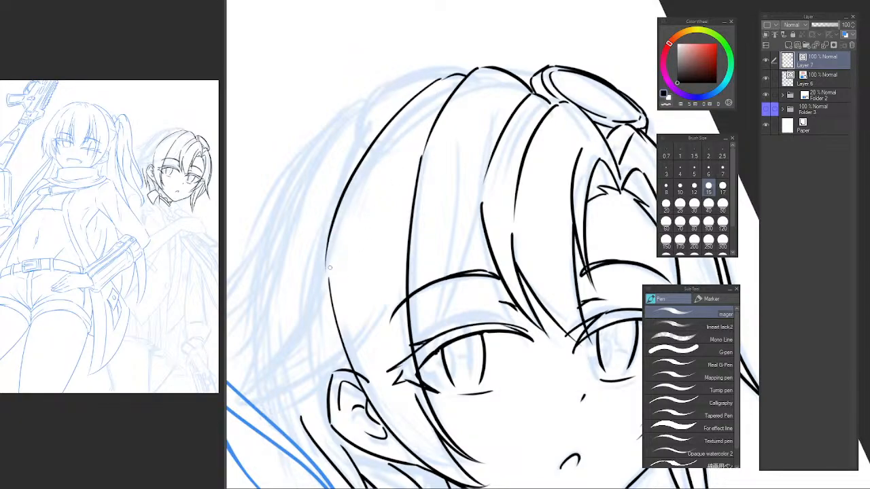
Ink the outward-flicking lock behind the near ear, drawing its upper edge and its lower edge to the pointed tip.
{"action": "left_click_drag", "start_coordinate": [332, 223], "coordinate": [254, 391]}
{"action": "key", "text": "ctrl+z"}
{"action": "left_click_drag", "start_coordinate": [328, 241], "coordinate": [244, 392]}
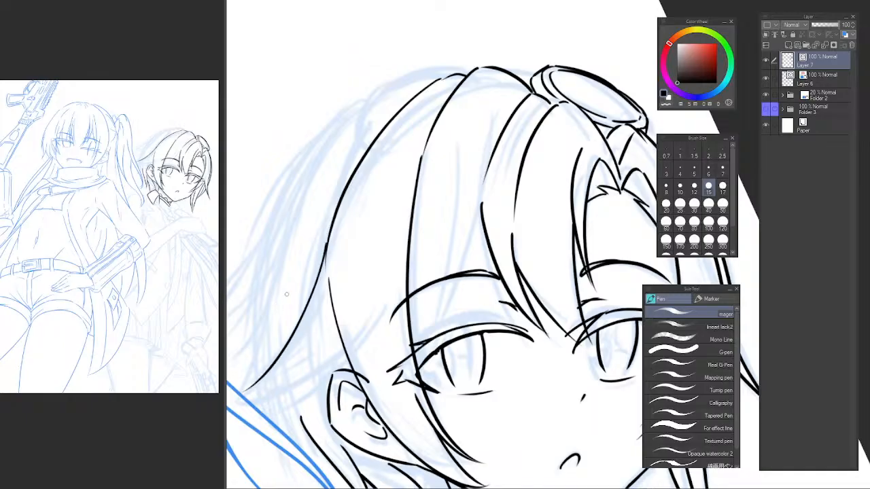
{"action": "key", "text": "h"}
{"action": "mouse_move", "coordinate": [441, 267]}
{"action": "left_mouse_down"}
{"action": "mouse_move", "coordinate": [392, 261]}
{"action": "mouse_move", "coordinate": [316, 200]}
{"action": "mouse_move", "coordinate": [297, 201]}
{"action": "left_mouse_up"}
{"action": "key", "text": "ctrl+z"}
{"action": "mouse_move", "coordinate": [439, 209]}
{"action": "left_mouse_down"}
{"action": "mouse_move", "coordinate": [497, 335]}
{"action": "mouse_move", "coordinate": [447, 256]}
{"action": "mouse_move", "coordinate": [517, 365]}
{"action": "left_mouse_up"}
{"action": "key", "text": "ctrl+z"}
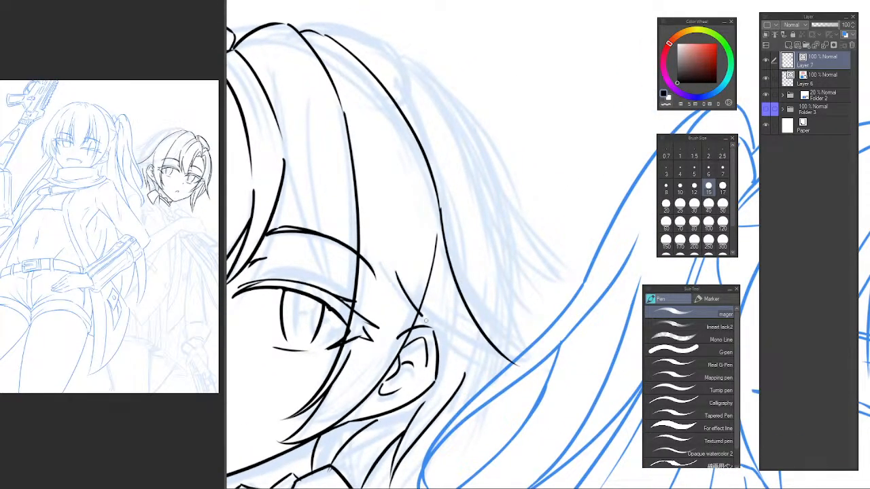
{"action": "mouse_move", "coordinate": [419, 315]}
{"action": "left_mouse_down"}
{"action": "mouse_move", "coordinate": [516, 365]}
{"action": "mouse_move", "coordinate": [527, 358]}
{"action": "left_mouse_up"}
Make Layer 6, which holds the first character's blue line art, the active layer.
{"action": "key", "text": "e"}
{"action": "scroll", "coordinate": [550, 335], "scroll_direction": "down", "scroll_amount": 2}
{"action": "left_click_drag", "start_coordinate": [514, 298], "coordinate": [491, 184]}
{"action": "scroll", "coordinate": [490, 159], "scroll_direction": "up", "scroll_amount": 1}
{"action": "mouse_move", "coordinate": [476, 153]}
{"action": "left_mouse_down"}
{"action": "mouse_move", "coordinate": [465, 233]}
{"action": "mouse_move", "coordinate": [419, 107]}
{"action": "mouse_move", "coordinate": [487, 116]}
{"action": "left_mouse_up"}
{"action": "key", "text": "h"}
{"action": "left_click", "coordinate": [574, 193], "text": "ctrl+shift"}
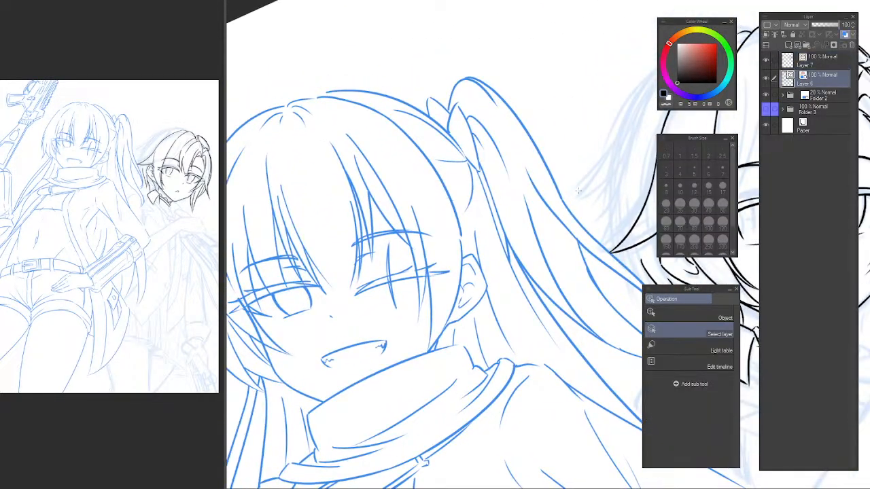
Draw two long strand lines on the first character's side hair, from beside the bangs down to the ear.
{"action": "key", "text": "p"}
{"action": "left_click_drag", "start_coordinate": [412, 150], "coordinate": [388, 174]}
{"action": "key", "text": "h"}
{"action": "left_click_drag", "start_coordinate": [543, 151], "coordinate": [311, 131]}
{"action": "left_click_drag", "start_coordinate": [441, 149], "coordinate": [409, 176]}
{"action": "scroll", "coordinate": [407, 168], "scroll_direction": "up", "scroll_amount": 2}
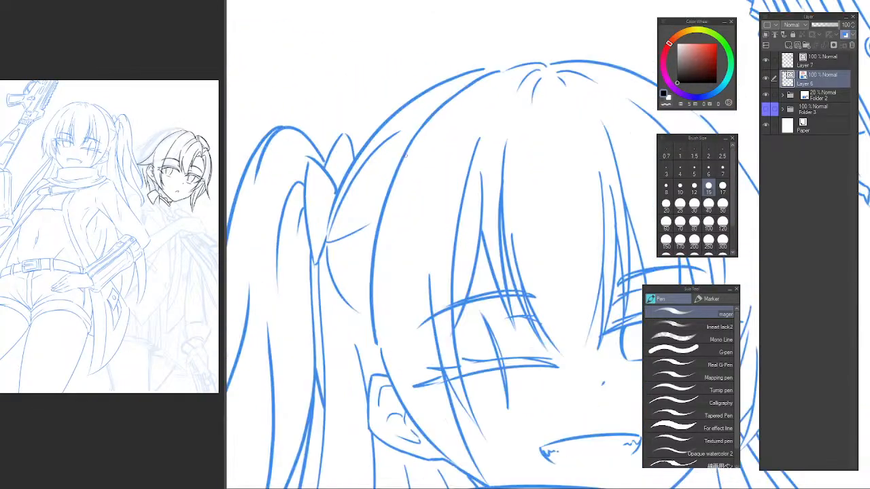
{"action": "mouse_move", "coordinate": [420, 128]}
{"action": "left_mouse_down"}
{"action": "mouse_move", "coordinate": [358, 272]}
{"action": "mouse_move", "coordinate": [360, 361]}
{"action": "left_mouse_up"}
{"action": "key", "text": "ctrl+z"}
{"action": "left_click_drag", "start_coordinate": [438, 102], "coordinate": [354, 343]}
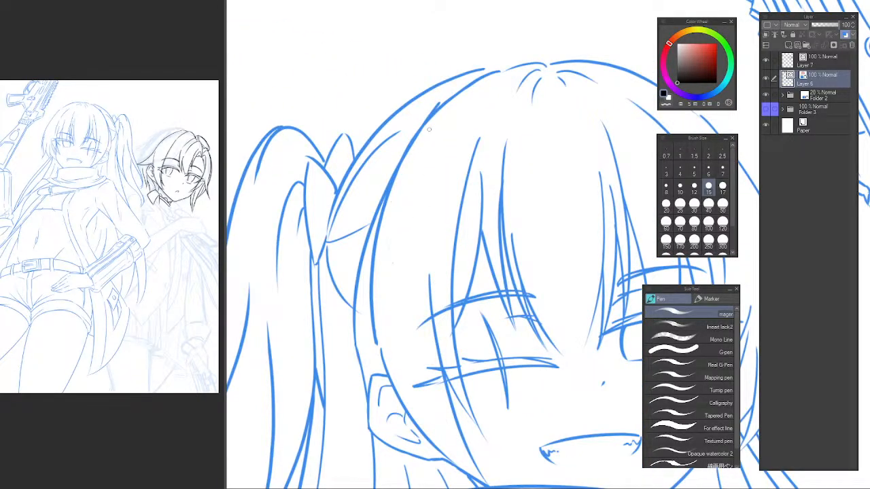
{"action": "key", "text": "ctrl+z"}
{"action": "left_click_drag", "start_coordinate": [420, 129], "coordinate": [350, 374]}
{"action": "left_click_drag", "start_coordinate": [402, 167], "coordinate": [368, 381]}
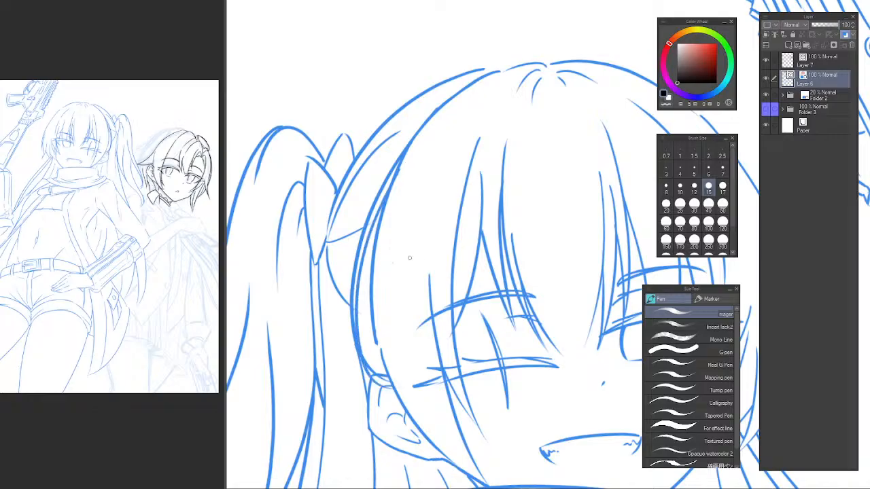
Trim the overlapping upper ends of the first character's side strand lines with the Vector eraser.
{"action": "key", "text": "e"}
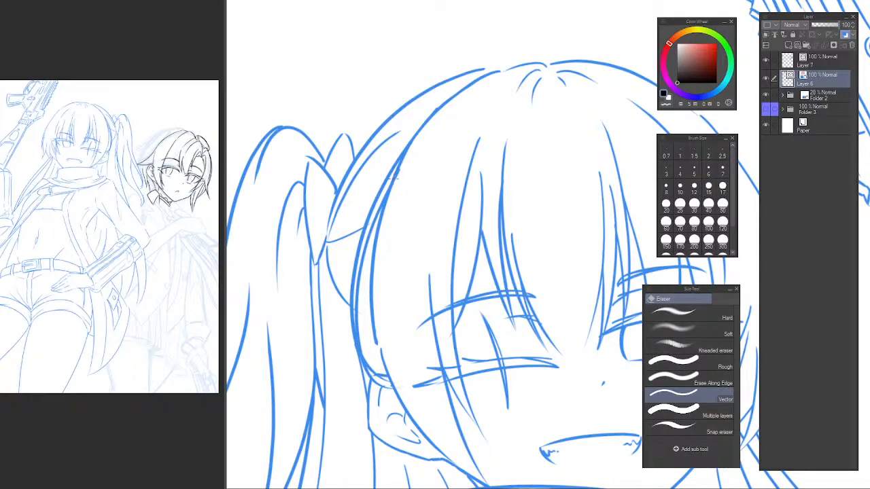
{"action": "left_click_drag", "start_coordinate": [394, 178], "coordinate": [409, 155]}
{"action": "scroll", "coordinate": [442, 169], "scroll_direction": "down", "scroll_amount": 2}
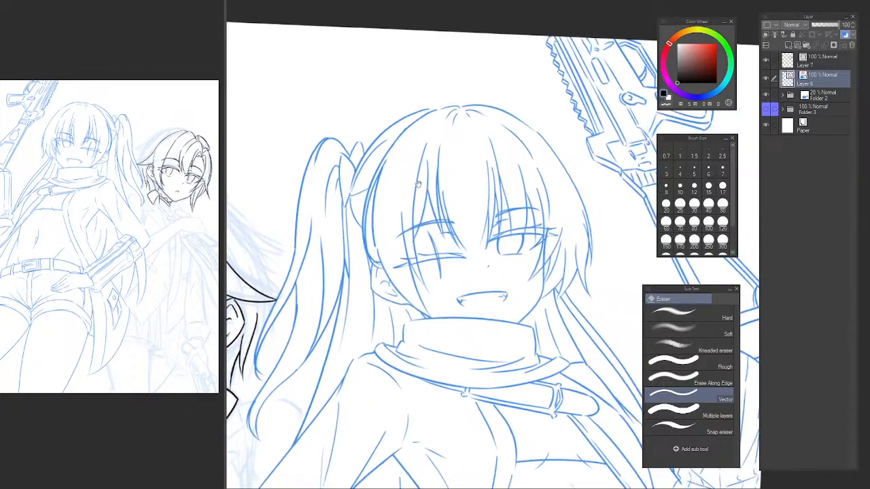
Draw a short curved strand that ends just above the first character's ear.
{"action": "scroll", "coordinate": [407, 198], "scroll_direction": "up", "scroll_amount": 2}
{"action": "mouse_move", "coordinate": [342, 237]}
{"action": "left_mouse_down"}
{"action": "mouse_move", "coordinate": [332, 238]}
{"action": "mouse_move", "coordinate": [312, 313]}
{"action": "left_mouse_up"}
{"action": "key", "text": "p"}
{"action": "left_click_drag", "start_coordinate": [333, 264], "coordinate": [312, 326]}
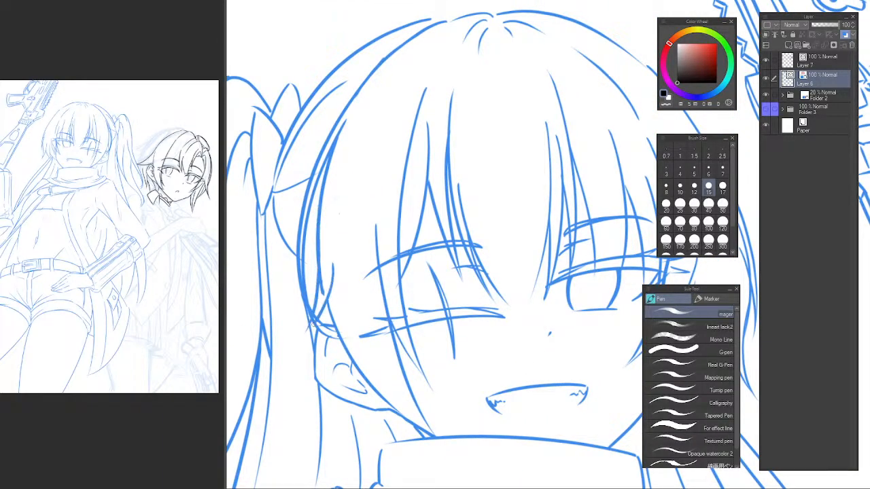
Draw a long strand line from the front of the first character's ear along the jaw to the scarf.
{"action": "key", "text": "e"}
{"action": "scroll", "coordinate": [400, 246], "scroll_direction": "down", "scroll_amount": 2}
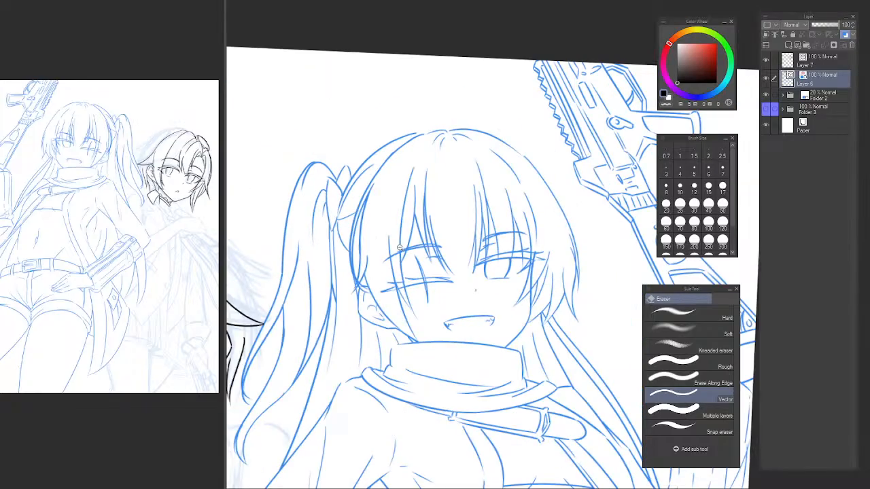
{"action": "left_click_drag", "start_coordinate": [430, 233], "coordinate": [395, 158]}
{"action": "scroll", "coordinate": [348, 218], "scroll_direction": "up", "scroll_amount": 2}
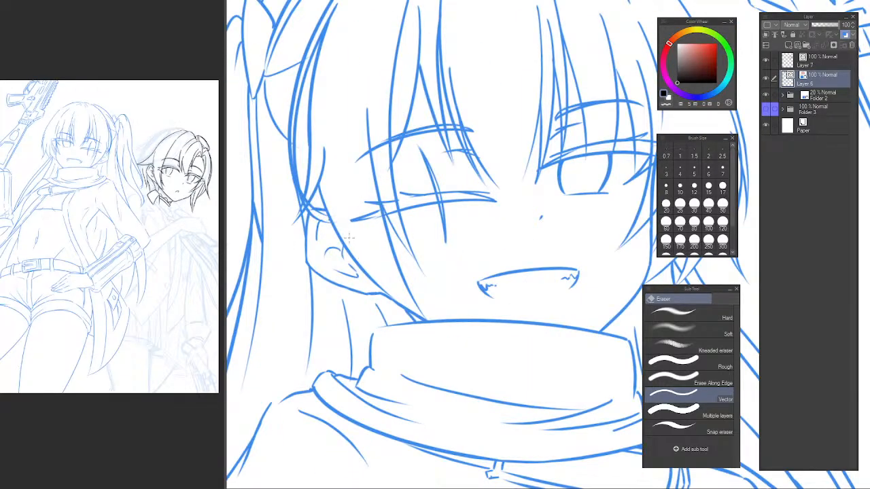
{"action": "key", "text": "p"}
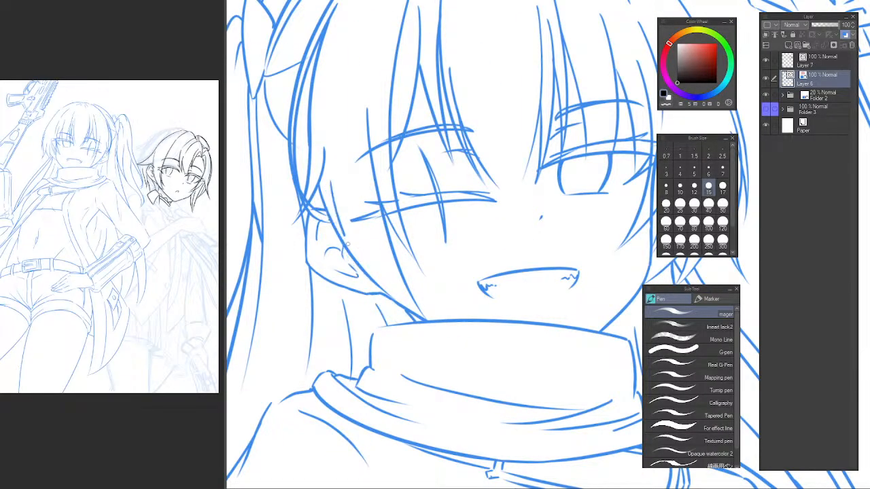
{"action": "left_click_drag", "start_coordinate": [326, 211], "coordinate": [407, 319]}
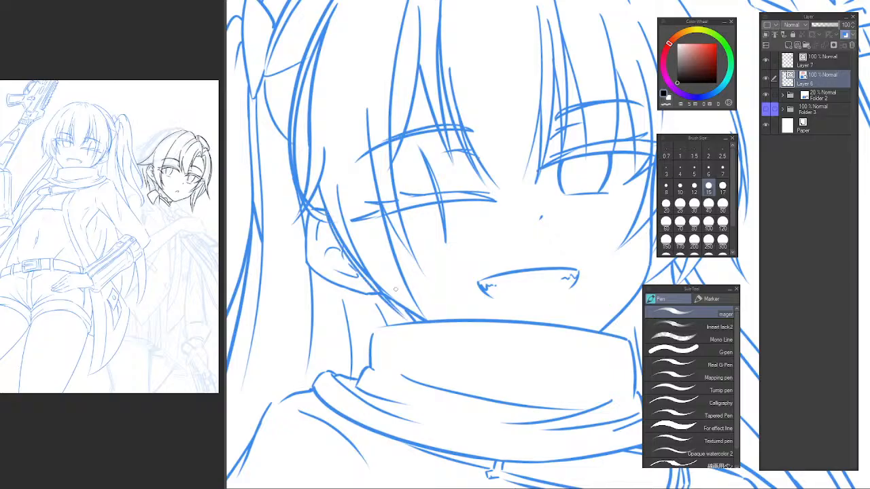
{"action": "key", "text": "e"}
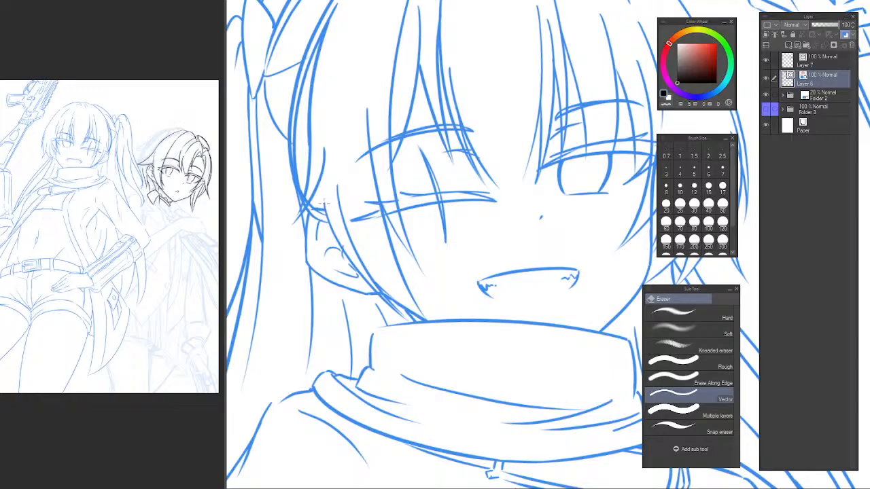
Draw a short connecting stroke from the small strand above the ear down to the line along the jaw.
{"action": "scroll", "coordinate": [334, 216], "scroll_direction": "up", "scroll_amount": 2}
{"action": "key", "text": "p"}
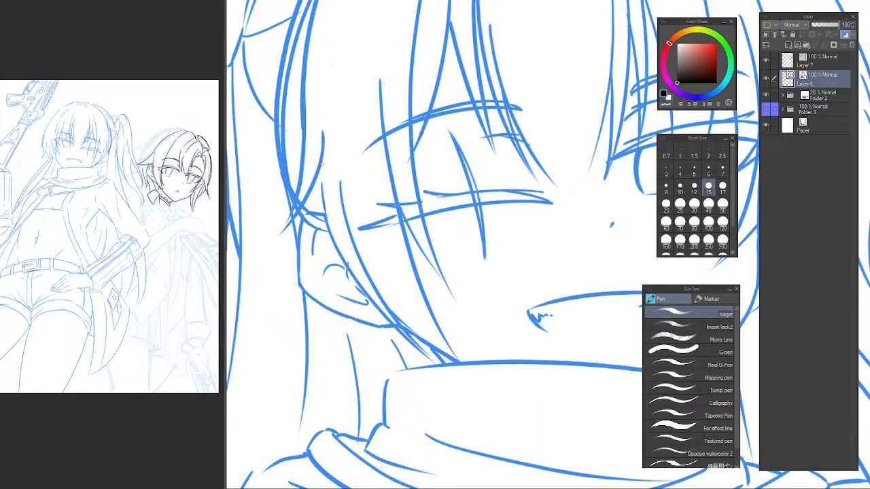
{"action": "key", "text": "ctrl+z"}
{"action": "mouse_move", "coordinate": [320, 170]}
{"action": "left_mouse_down"}
{"action": "mouse_move", "coordinate": [331, 232]}
{"action": "mouse_move", "coordinate": [324, 204]}
{"action": "left_mouse_up"}
{"action": "key", "text": "ctrl+z"}
{"action": "key", "text": "ctrl+z"}
{"action": "left_click_drag", "start_coordinate": [320, 170], "coordinate": [331, 231]}
{"action": "scroll", "coordinate": [375, 194], "scroll_direction": "down", "scroll_amount": 3}
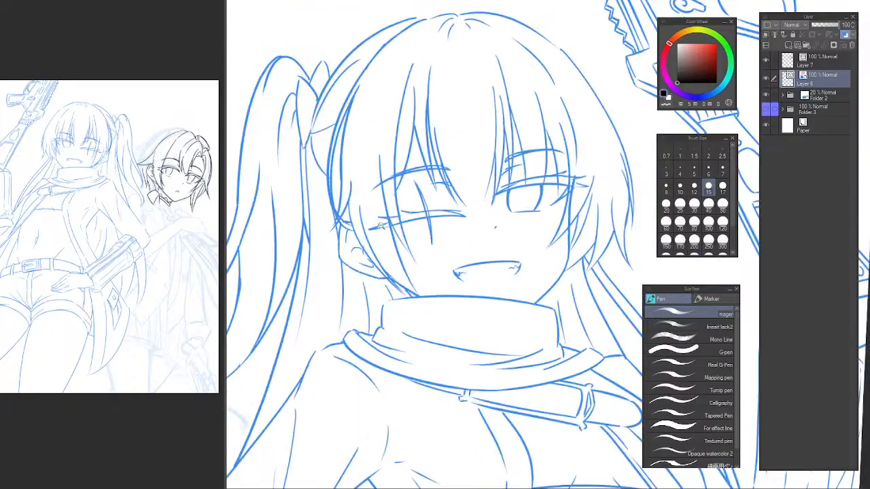
{"action": "scroll", "coordinate": [349, 254], "scroll_direction": "up", "scroll_amount": 5}
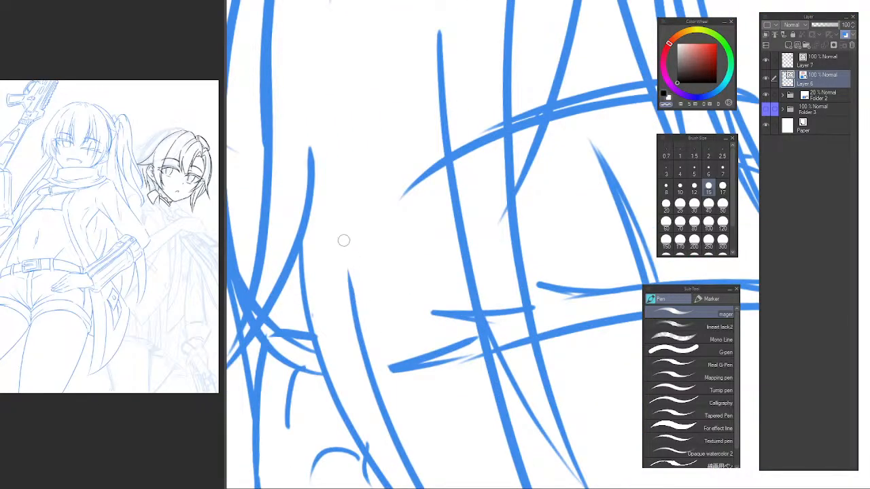
{"action": "scroll", "coordinate": [398, 270], "scroll_direction": "down", "scroll_amount": 4}
{"action": "scroll", "coordinate": [404, 260], "scroll_direction": "down", "scroll_amount": 2}
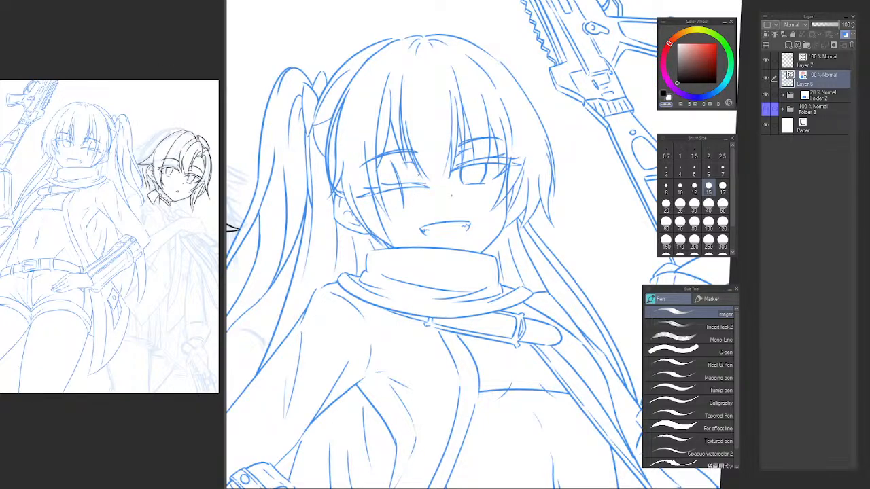
{"action": "scroll", "coordinate": [461, 196], "scroll_direction": "up", "scroll_amount": 5}
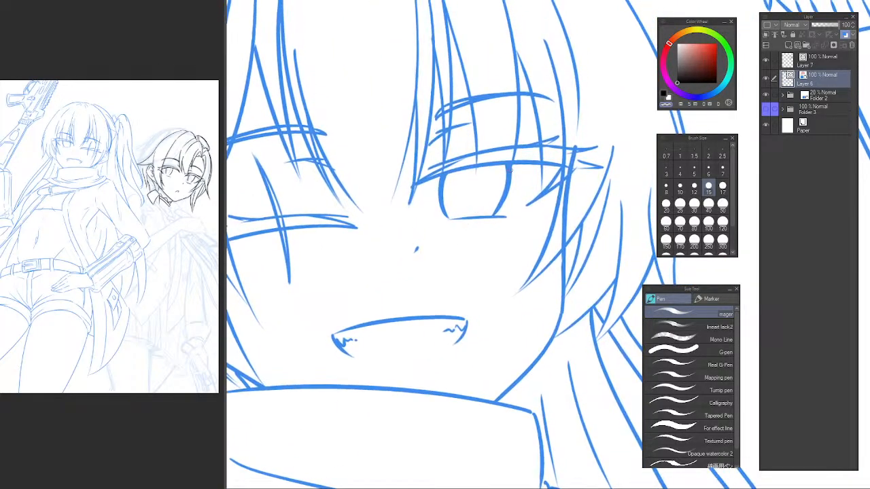
Lasso the iris outline of the first character's open eye and nudge it slightly with a transform, then deselect.
{"action": "key", "text": "m"}
{"action": "mouse_move", "coordinate": [518, 161]}
{"action": "left_mouse_down"}
{"action": "mouse_move", "coordinate": [434, 177]}
{"action": "mouse_move", "coordinate": [434, 218]}
{"action": "mouse_move", "coordinate": [477, 230]}
{"action": "mouse_move", "coordinate": [523, 205]}
{"action": "left_mouse_up"}
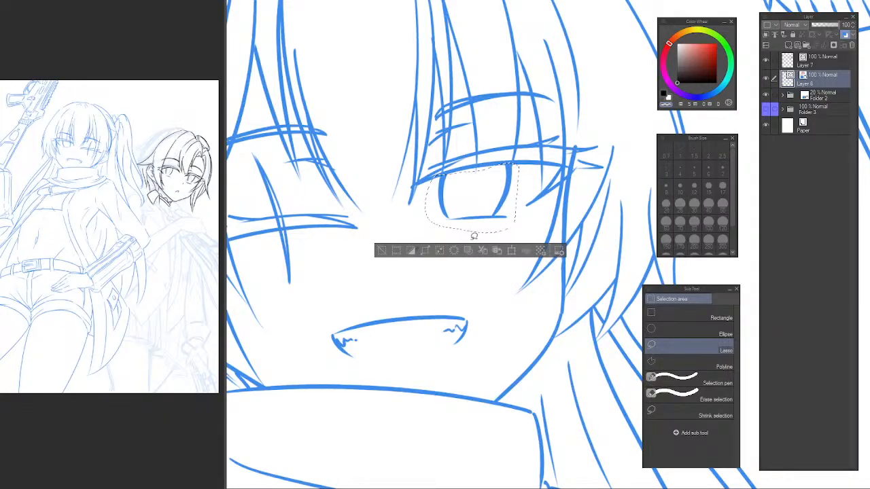
{"action": "key", "text": "ctrl+t"}
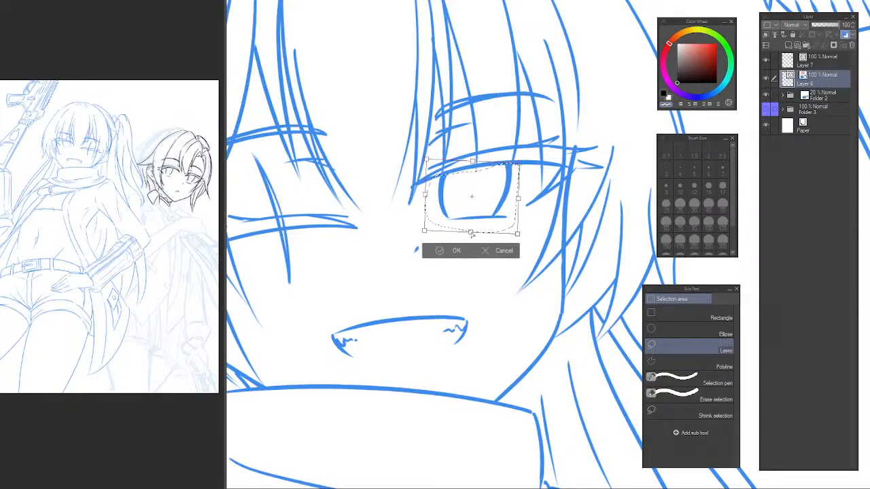
{"action": "left_click_drag", "start_coordinate": [472, 235], "coordinate": [472, 235]}
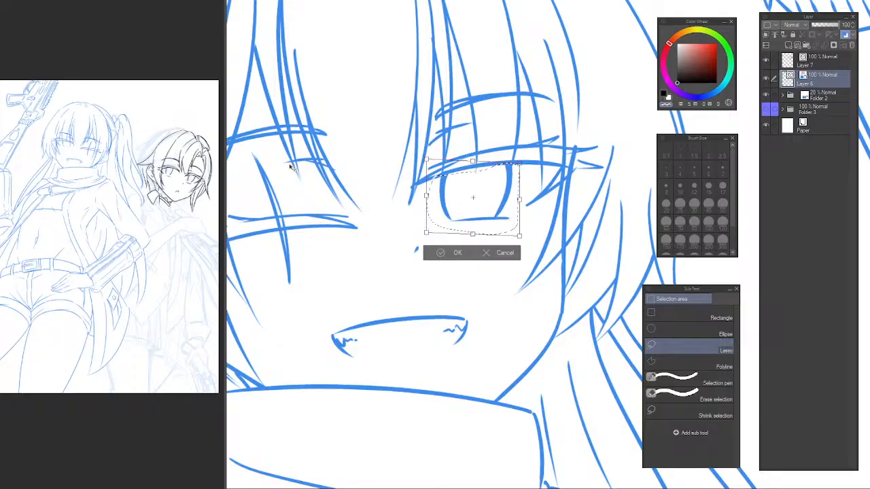
{"action": "key", "text": "Return"}
{"action": "key", "text": "ctrl+d"}
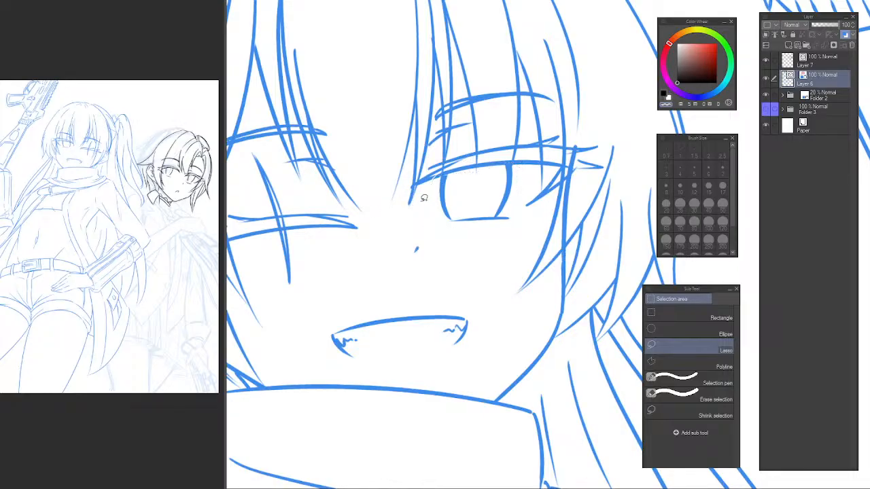
Lasso the lid lines of the first character's closed eye, shift them slightly upward with a transform, and deselect.
{"action": "left_click", "coordinate": [422, 228], "text": "ctrl+alt"}
{"action": "left_click", "coordinate": [421, 227], "text": "ctrl+alt"}
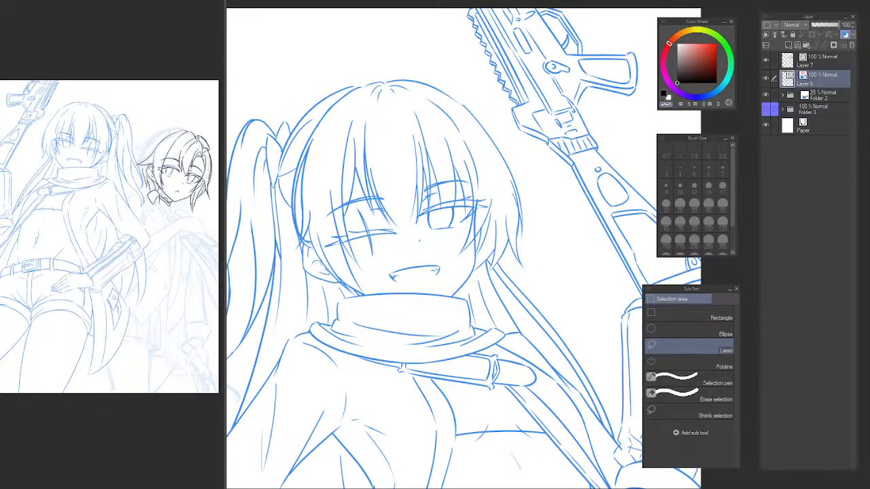
{"action": "left_click", "coordinate": [505, 161], "text": "ctrl"}
{"action": "mouse_move", "coordinate": [452, 210]}
{"action": "left_mouse_down"}
{"action": "mouse_move", "coordinate": [516, 156]}
{"action": "mouse_move", "coordinate": [507, 184]}
{"action": "mouse_move", "coordinate": [522, 204]}
{"action": "left_mouse_up"}
{"action": "left_click", "coordinate": [390, 208], "text": "ctrl"}
{"action": "left_click_drag", "start_coordinate": [405, 222], "coordinate": [452, 226]}
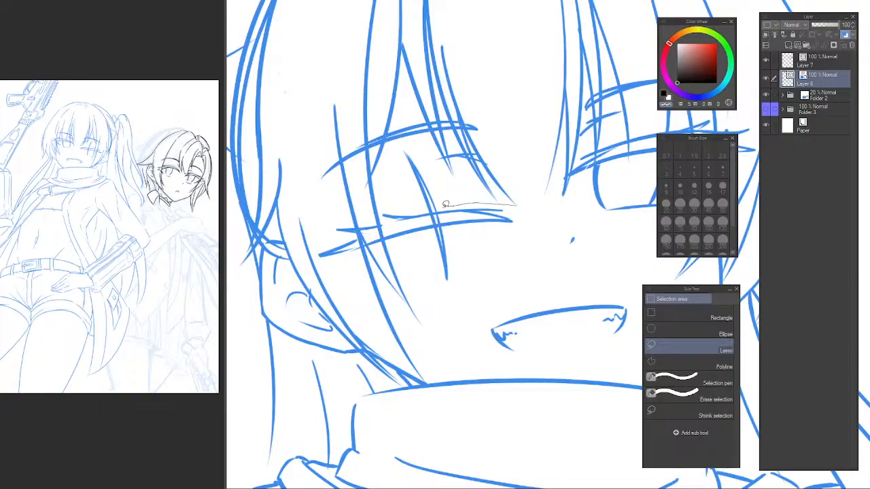
{"action": "mouse_move", "coordinate": [364, 252]}
{"action": "left_mouse_down"}
{"action": "mouse_move", "coordinate": [480, 235]}
{"action": "mouse_move", "coordinate": [524, 208]}
{"action": "mouse_move", "coordinate": [516, 205]}
{"action": "left_mouse_up"}
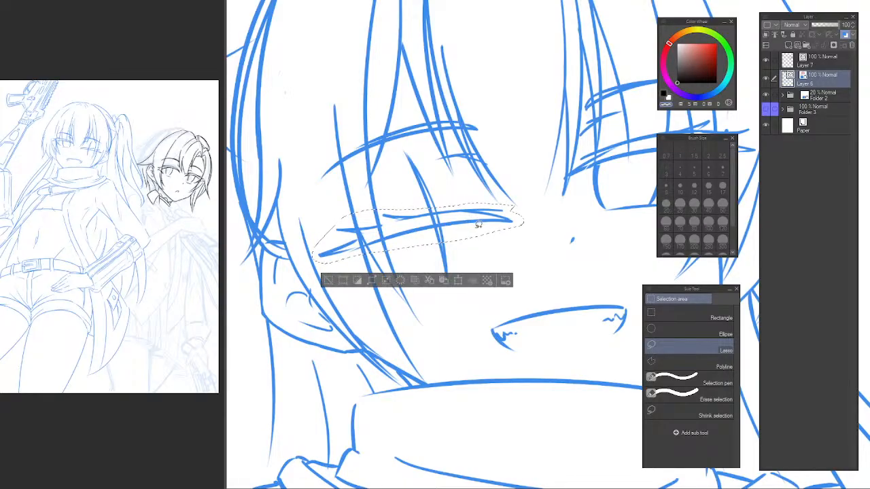
{"action": "key", "text": "ctrl+t"}
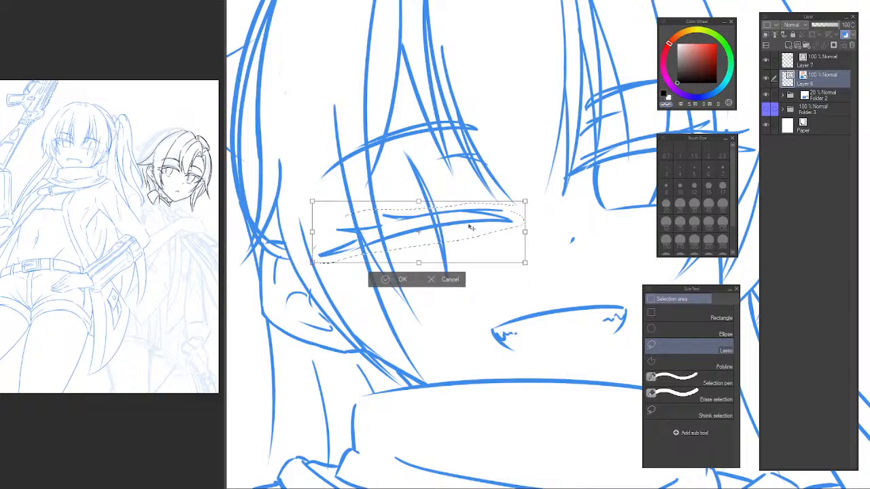
{"action": "left_click_drag", "start_coordinate": [475, 229], "coordinate": [468, 218]}
{"action": "key", "text": "Return"}
{"action": "left_click_drag", "start_coordinate": [554, 200], "coordinate": [499, 205]}
{"action": "key", "text": "ctrl+t"}
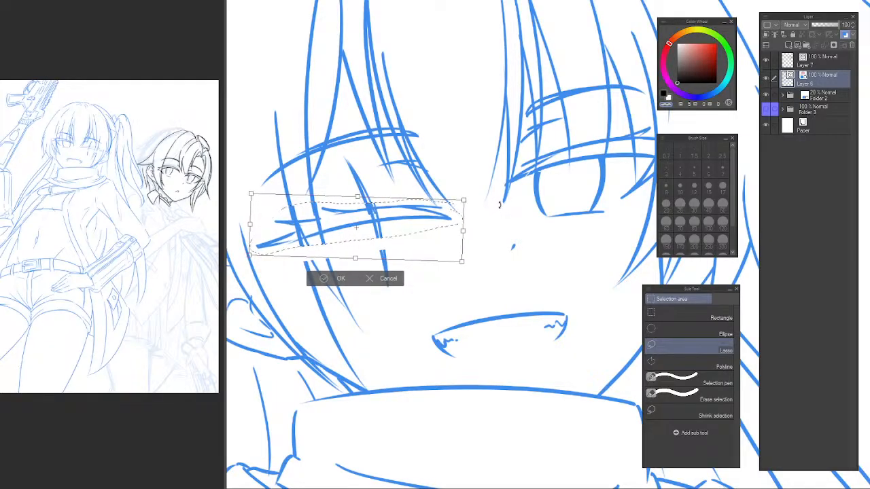
{"action": "key", "text": "Return"}
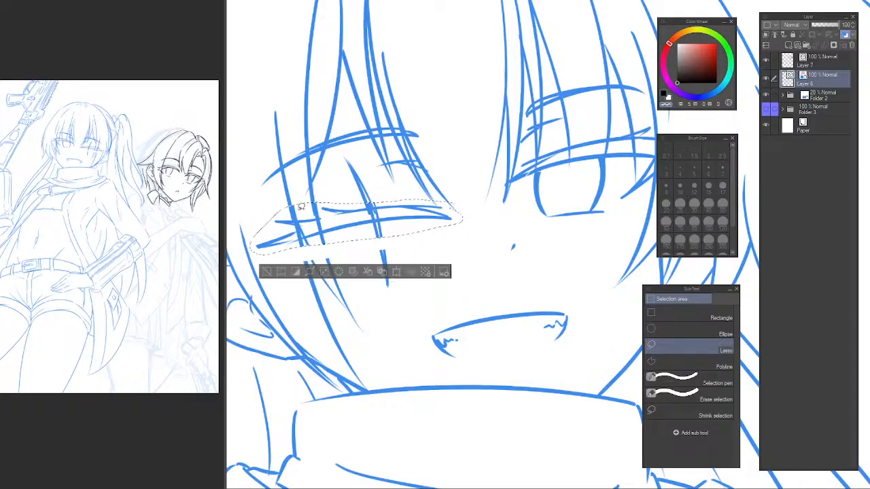
{"action": "key", "text": "ctrl+d"}
Erase the displaced strand piece crossing the closed eyelid and bridge the gap in the neighbouring outer strand with the pen.
{"action": "key", "text": "e"}
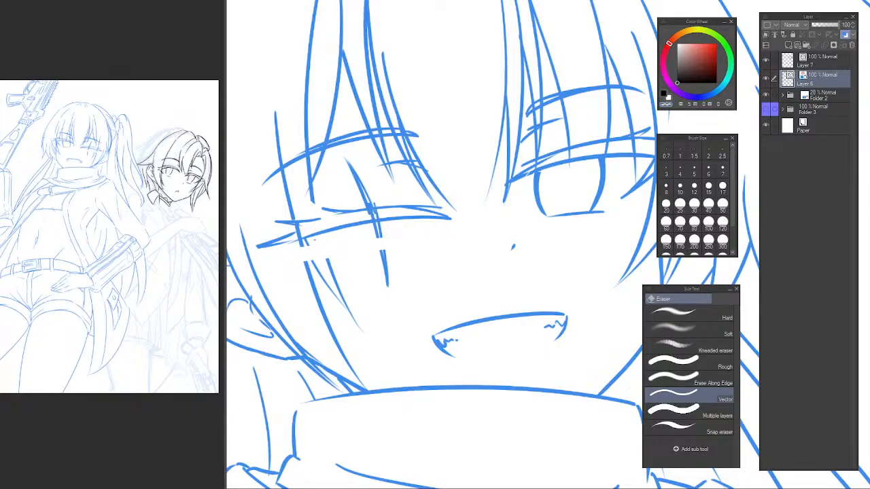
{"action": "scroll", "coordinate": [302, 237], "scroll_direction": "up", "scroll_amount": 1}
{"action": "key", "text": "p"}
{"action": "left_click_drag", "start_coordinate": [293, 218], "coordinate": [322, 325]}
{"action": "key", "text": "ctrl+z"}
{"action": "mouse_move", "coordinate": [299, 241]}
{"action": "left_mouse_down"}
{"action": "mouse_move", "coordinate": [313, 295]}
{"action": "mouse_move", "coordinate": [311, 287]}
{"action": "left_mouse_up"}
{"action": "key", "text": "ctrl+z"}
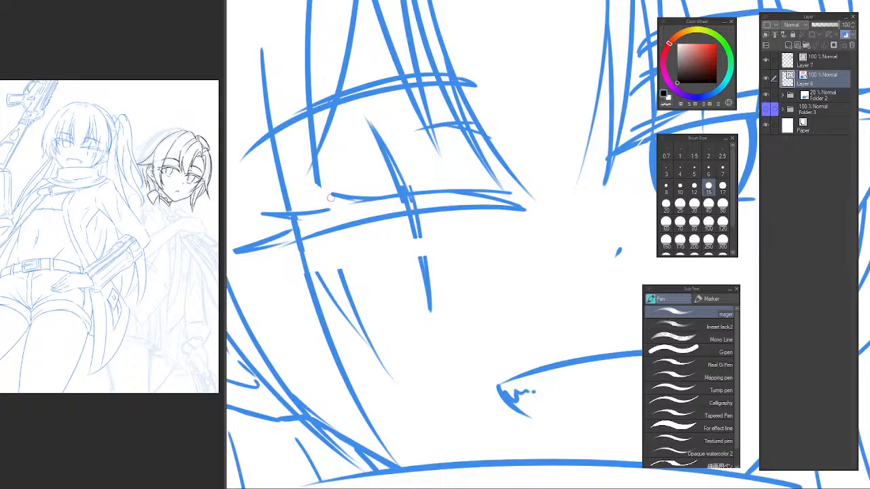
Erase the broken pieces of the vertical mark crossing the closed eye with the Vector eraser.
{"action": "mouse_move", "coordinate": [330, 198]}
{"action": "left_mouse_down"}
{"action": "mouse_move", "coordinate": [491, 213]}
{"action": "mouse_move", "coordinate": [558, 190]}
{"action": "left_mouse_up"}
{"action": "left_click", "coordinate": [491, 213]}
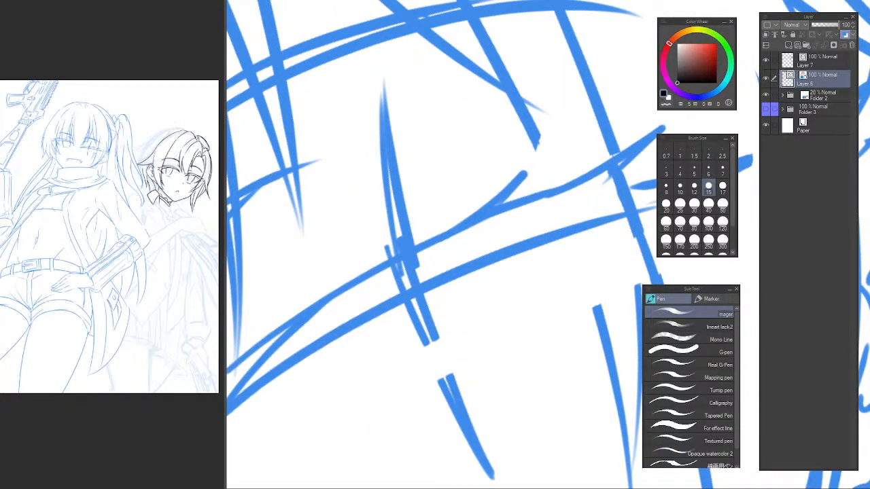
{"action": "key", "text": "asciicircum"}
{"action": "scroll", "coordinate": [446, 212], "scroll_direction": "down", "scroll_amount": 1}
{"action": "key", "text": "e"}
{"action": "left_click_drag", "start_coordinate": [415, 188], "coordinate": [421, 174]}
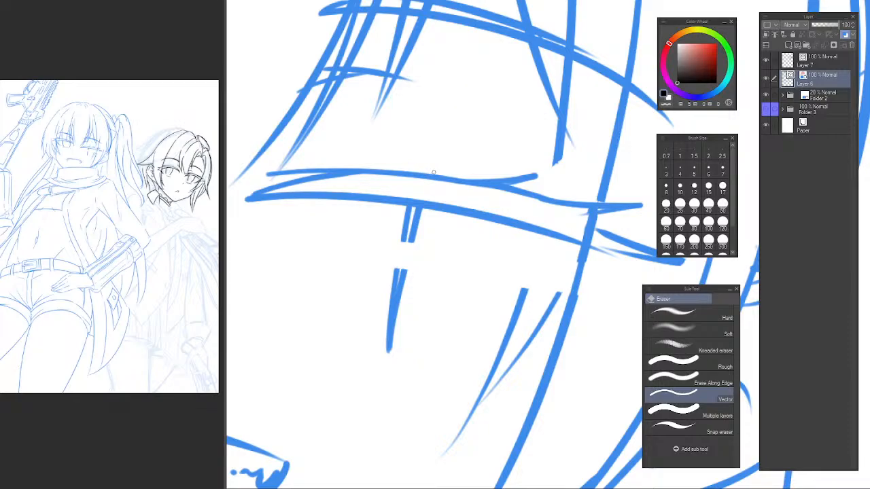
{"action": "left_click_drag", "start_coordinate": [406, 231], "coordinate": [418, 229]}
{"action": "left_click_drag", "start_coordinate": [392, 295], "coordinate": [405, 292]}
{"action": "scroll", "coordinate": [403, 262], "scroll_direction": "down", "scroll_amount": 1}
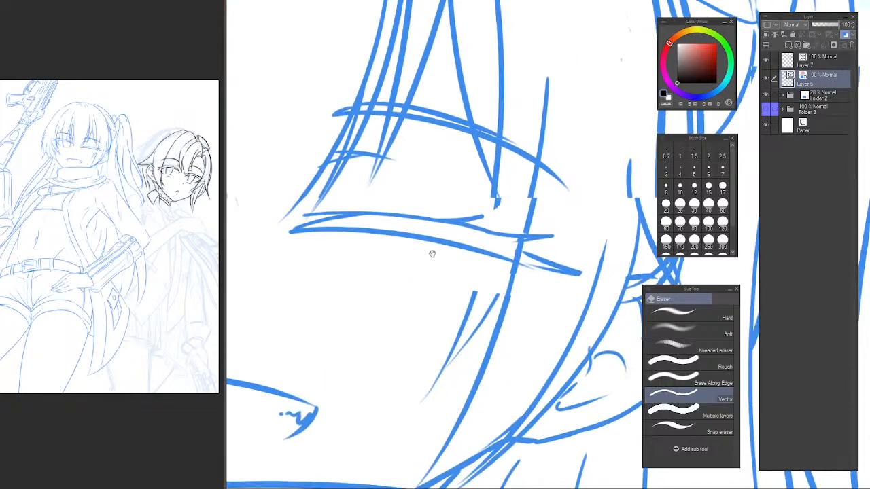
{"action": "scroll", "coordinate": [424, 221], "scroll_direction": "up", "scroll_amount": 1}
{"action": "mouse_move", "coordinate": [424, 218]}
{"action": "left_mouse_down"}
{"action": "mouse_move", "coordinate": [379, 272]}
{"action": "mouse_move", "coordinate": [405, 173]}
{"action": "left_mouse_up"}
{"action": "key", "text": "p"}
{"action": "mouse_move", "coordinate": [445, 87]}
{"action": "left_mouse_down"}
{"action": "mouse_move", "coordinate": [363, 272]}
{"action": "mouse_move", "coordinate": [347, 381]}
{"action": "mouse_move", "coordinate": [363, 342]}
{"action": "left_mouse_up"}
{"action": "key", "text": "ctrl+z"}
{"action": "left_click_drag", "start_coordinate": [438, 92], "coordinate": [362, 343]}
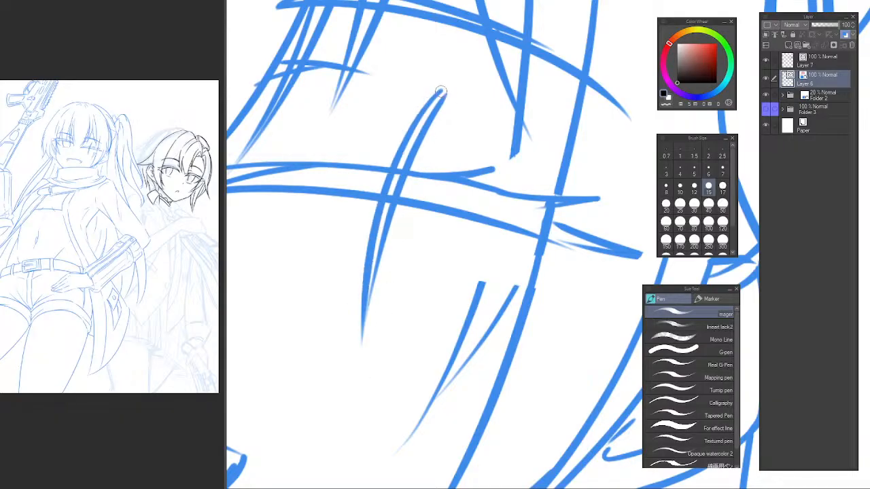
{"action": "key", "text": "ctrl+z"}
{"action": "left_click_drag", "start_coordinate": [454, 72], "coordinate": [438, 97]}
{"action": "left_click", "coordinate": [485, 176], "text": "alt"}
{"action": "left_click", "coordinate": [485, 176], "text": "alt"}
{"action": "left_click", "coordinate": [484, 170], "text": "alt"}
{"action": "left_click", "coordinate": [484, 170], "text": "alt"}
{"action": "left_click_drag", "start_coordinate": [522, 174], "coordinate": [515, 206]}
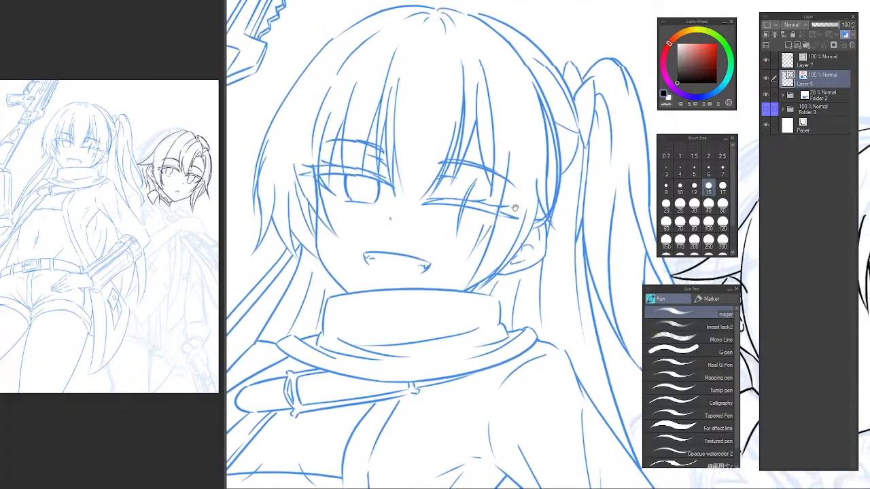
{"action": "left_click", "coordinate": [474, 197], "text": "ctrl"}
{"action": "left_click", "coordinate": [472, 195], "text": "ctrl"}
{"action": "left_click_drag", "start_coordinate": [464, 150], "coordinate": [427, 171]}
{"action": "left_click", "coordinate": [466, 171], "text": "ctrl"}
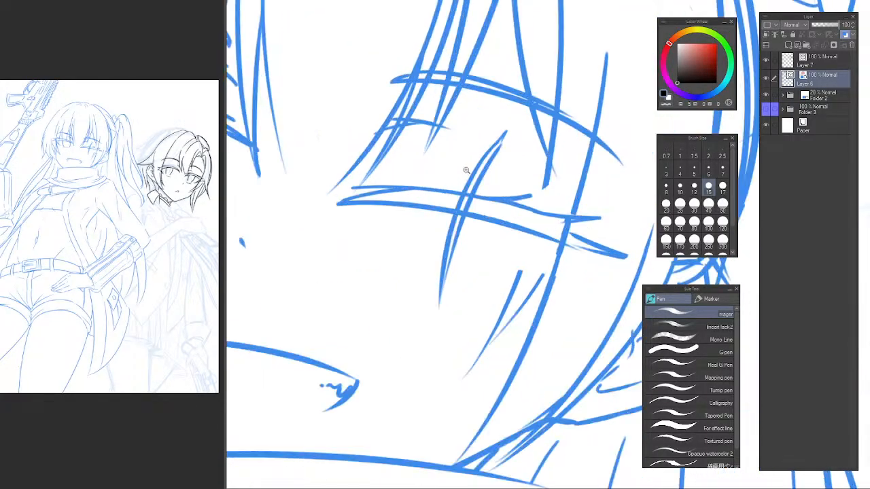
{"action": "key", "text": "ctrl+z"}
{"action": "key", "text": "ctrl+z"}
Redraw the mark across the closed eye as a short, slim vertical shape from two tapered pen strokes.
{"action": "left_click_drag", "start_coordinate": [492, 136], "coordinate": [454, 287]}
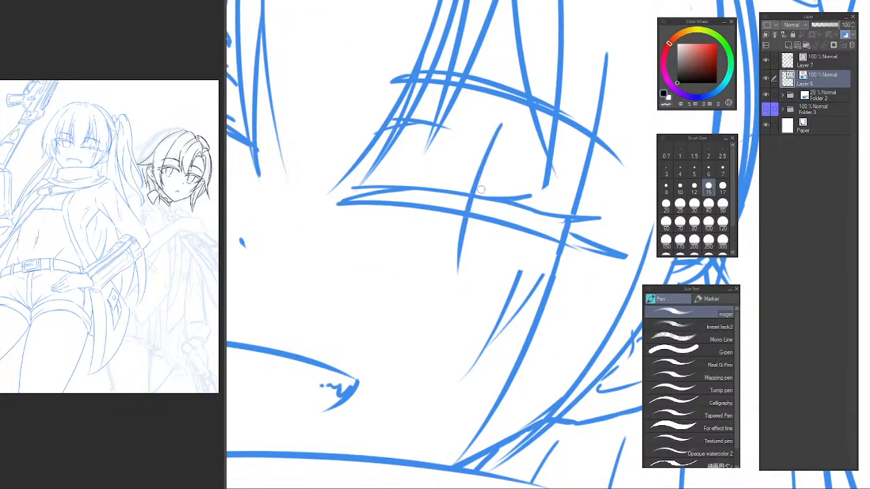
{"action": "left_click_drag", "start_coordinate": [488, 138], "coordinate": [455, 246]}
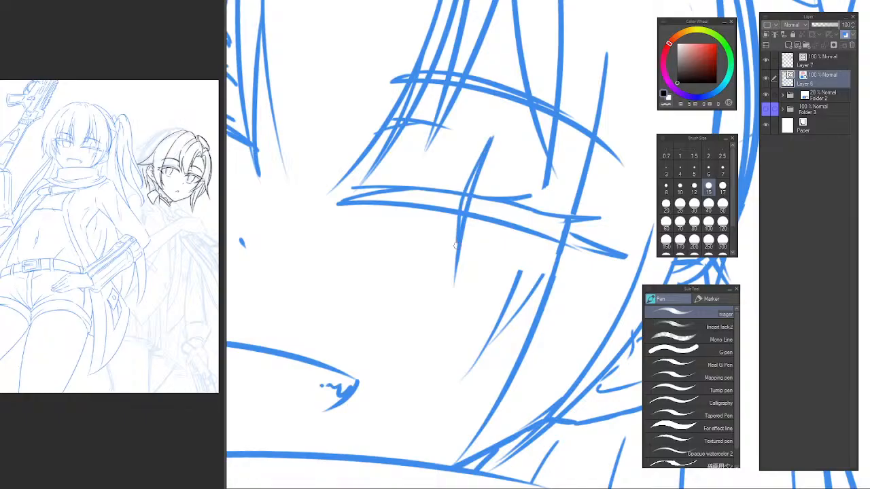
{"action": "key", "text": "ctrl+z"}
{"action": "left_click_drag", "start_coordinate": [491, 137], "coordinate": [455, 271]}
{"action": "key", "text": "ctrl+z"}
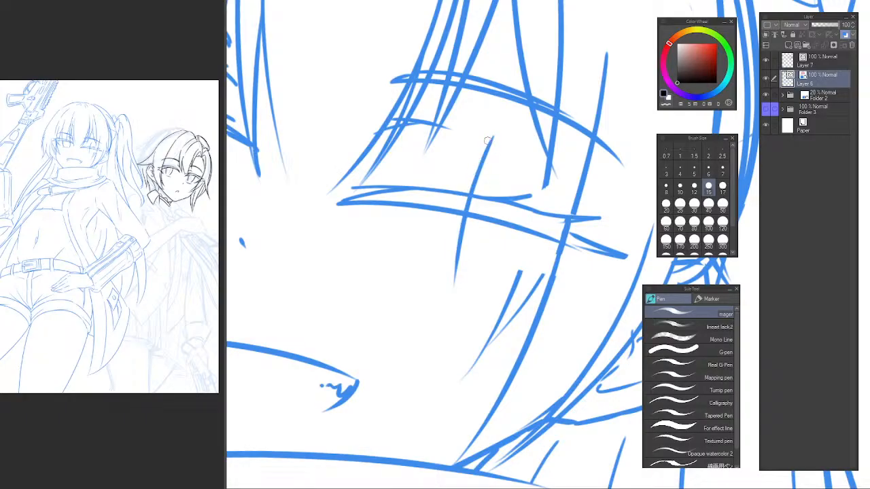
{"action": "mouse_move", "coordinate": [488, 137]}
{"action": "left_mouse_down"}
{"action": "mouse_move", "coordinate": [452, 243]}
{"action": "mouse_move", "coordinate": [456, 281]}
{"action": "left_mouse_up"}
{"action": "key", "text": "ctrl+z"}
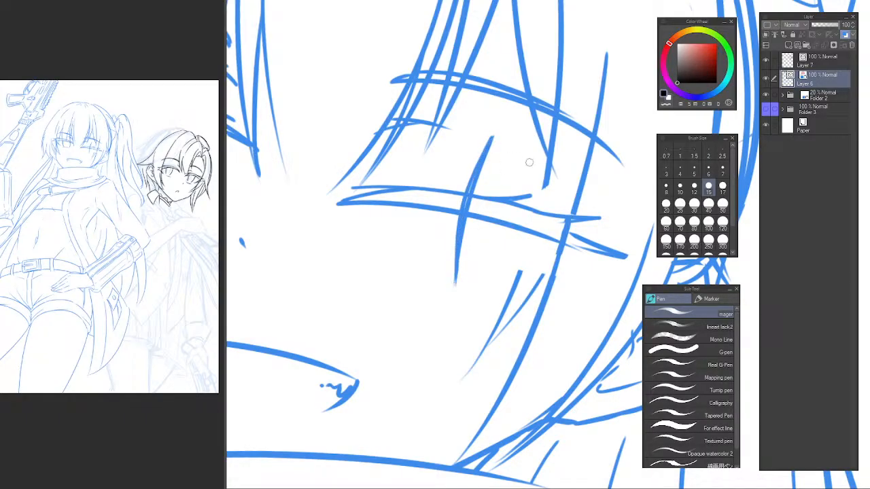
Erase the leftover fragments of the inner hair strand below the closed eye with the Vector eraser.
{"action": "mouse_move", "coordinate": [534, 173]}
{"action": "left_mouse_down"}
{"action": "mouse_move", "coordinate": [535, 183]}
{"action": "mouse_move", "coordinate": [503, 183]}
{"action": "mouse_move", "coordinate": [543, 180]}
{"action": "left_mouse_up"}
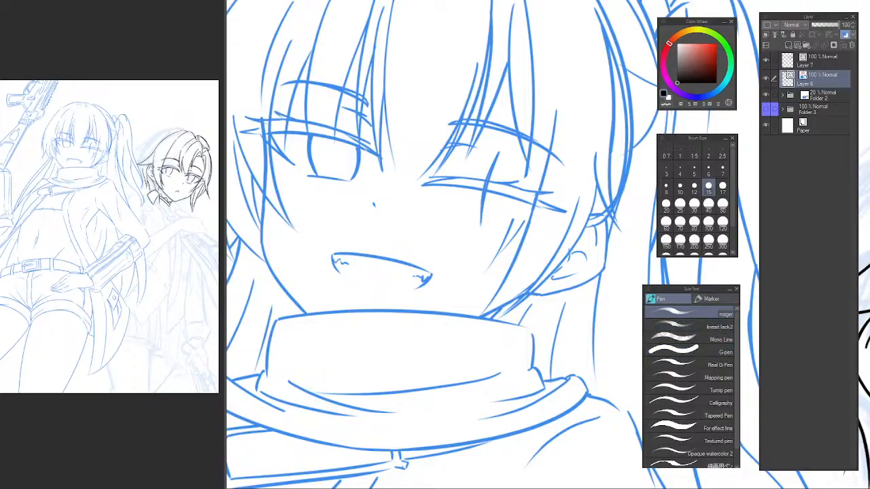
{"action": "left_click_drag", "start_coordinate": [611, 286], "coordinate": [613, 279]}
{"action": "key", "text": "h"}
{"action": "left_click_drag", "start_coordinate": [549, 181], "coordinate": [359, 169]}
{"action": "left_click_drag", "start_coordinate": [415, 193], "coordinate": [435, 179]}
{"action": "mouse_move", "coordinate": [335, 113]}
{"action": "left_mouse_down"}
{"action": "mouse_move", "coordinate": [415, 32]}
{"action": "mouse_move", "coordinate": [452, 25]}
{"action": "left_mouse_up"}
{"action": "left_click_drag", "start_coordinate": [462, 68], "coordinate": [395, 204]}
{"action": "left_click_drag", "start_coordinate": [381, 169], "coordinate": [408, 142]}
{"action": "key", "text": "e"}
{"action": "mouse_move", "coordinate": [333, 236]}
{"action": "left_mouse_down"}
{"action": "mouse_move", "coordinate": [338, 274]}
{"action": "mouse_move", "coordinate": [318, 307]}
{"action": "left_mouse_up"}
Redraw the inner hair strand as one tapered line from the brow past the closed eye onto the cheek.
{"action": "key", "text": "p"}
{"action": "mouse_move", "coordinate": [407, 165]}
{"action": "left_mouse_down"}
{"action": "mouse_move", "coordinate": [337, 306]}
{"action": "mouse_move", "coordinate": [346, 268]}
{"action": "mouse_move", "coordinate": [327, 346]}
{"action": "left_mouse_up"}
{"action": "key", "text": "ctrl+z"}
{"action": "left_click_drag", "start_coordinate": [405, 102], "coordinate": [320, 356]}
{"action": "key", "text": "ctrl+z"}
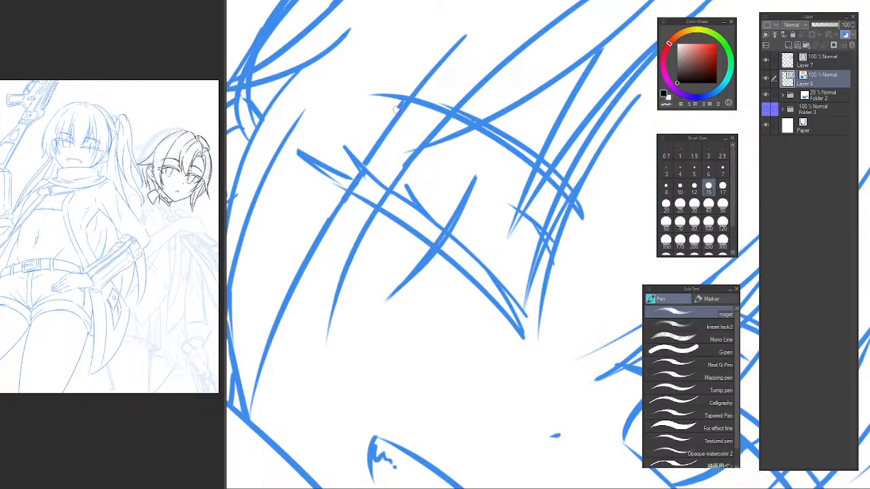
{"action": "left_click_drag", "start_coordinate": [401, 108], "coordinate": [325, 374]}
{"action": "scroll", "coordinate": [544, 170], "scroll_direction": "down", "scroll_amount": 8}
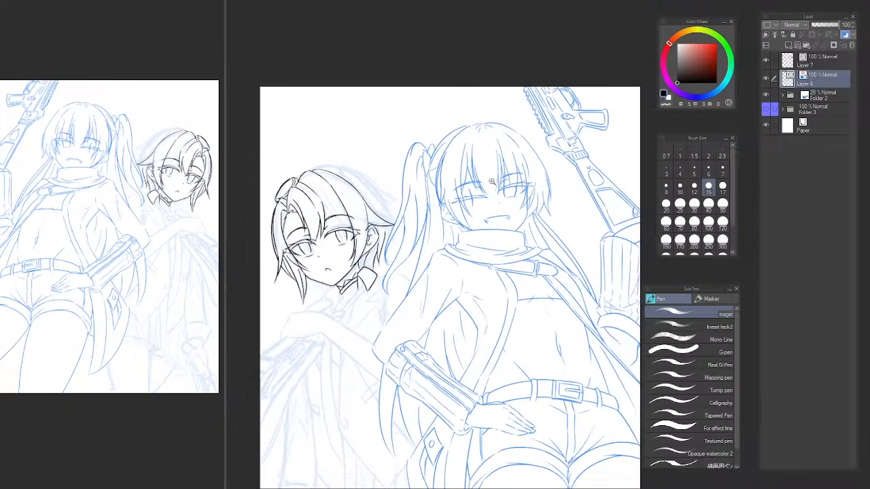
{"action": "scroll", "coordinate": [509, 169], "scroll_direction": "up", "scroll_amount": 4}
{"action": "left_click_drag", "start_coordinate": [526, 195], "coordinate": [516, 143]}
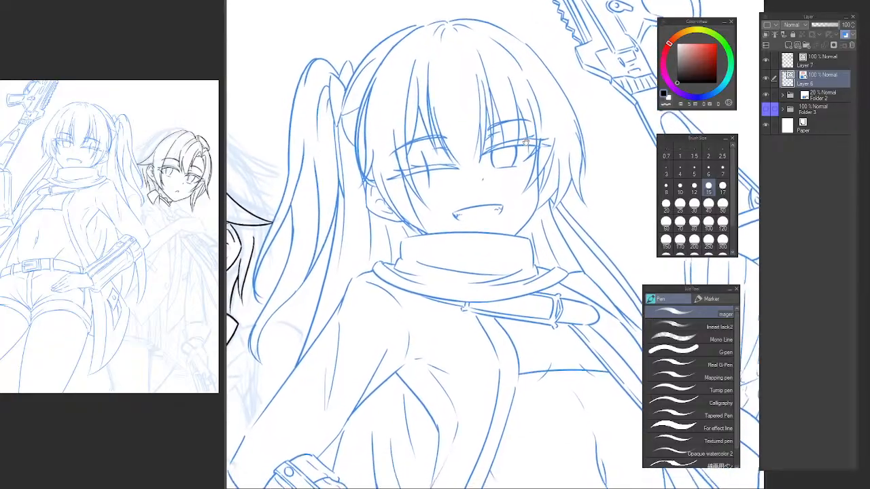
On Layer 7, draw a small pointed strand tip flicking outward from the back outline of the second character's hair.
{"action": "left_click_drag", "start_coordinate": [353, 223], "coordinate": [552, 202]}
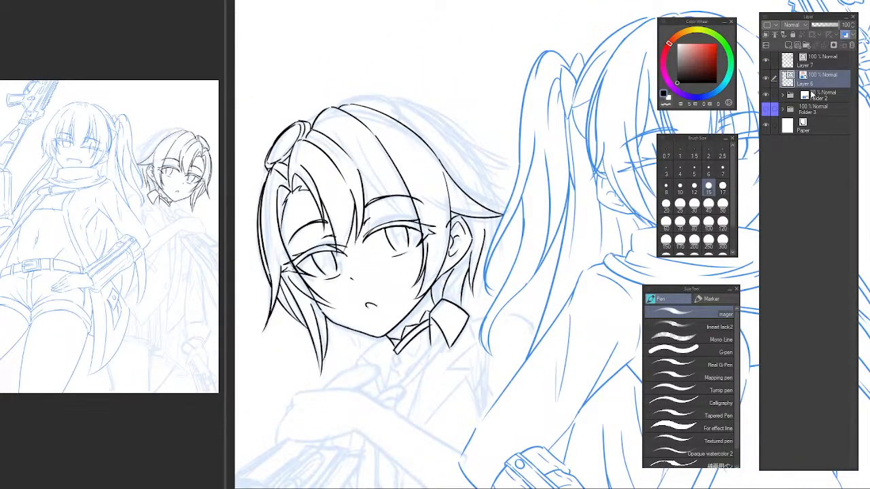
{"action": "left_click", "coordinate": [811, 66]}
{"action": "key", "text": "h"}
{"action": "left_click_drag", "start_coordinate": [574, 166], "coordinate": [385, 185]}
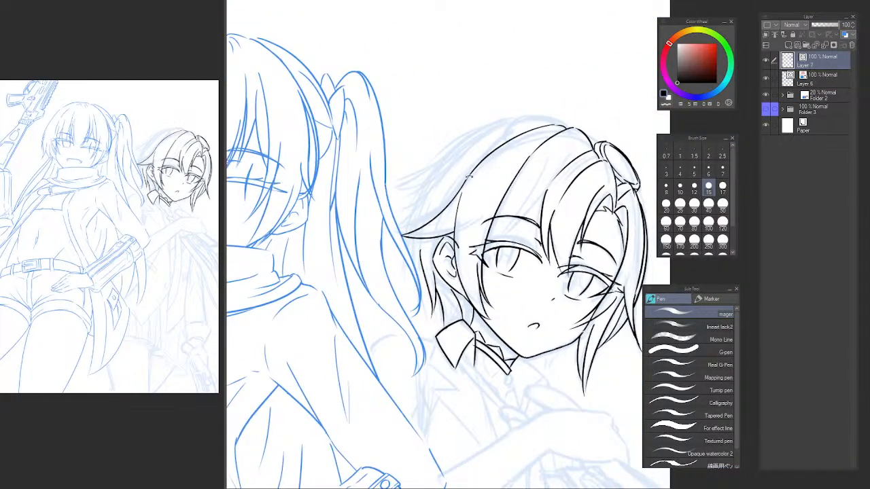
{"action": "left_click_drag", "start_coordinate": [469, 177], "coordinate": [450, 218]}
{"action": "scroll", "coordinate": [481, 178], "scroll_direction": "up", "scroll_amount": 2}
{"action": "scroll", "coordinate": [444, 185], "scroll_direction": "up", "scroll_amount": 3}
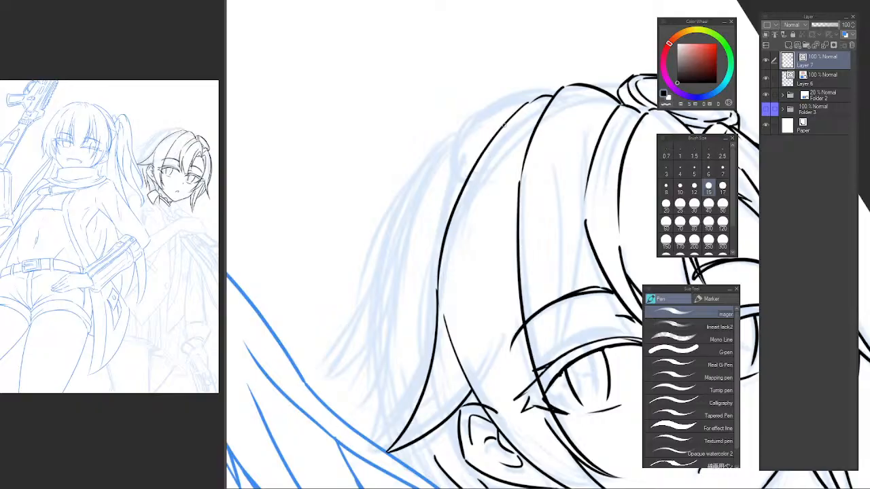
{"action": "left_click_drag", "start_coordinate": [504, 124], "coordinate": [382, 328]}
{"action": "key", "text": "ctrl+z"}
{"action": "left_click_drag", "start_coordinate": [471, 167], "coordinate": [365, 345]}
{"action": "key", "text": "ctrl+z"}
{"action": "left_click_drag", "start_coordinate": [462, 192], "coordinate": [360, 376]}
{"action": "key", "text": "ctrl+z"}
{"action": "key", "text": "ctrl+z"}
{"action": "left_click_drag", "start_coordinate": [446, 229], "coordinate": [395, 331]}
{"action": "key", "text": "ctrl+z"}
{"action": "left_click_drag", "start_coordinate": [442, 254], "coordinate": [401, 330]}
{"action": "left_click_drag", "start_coordinate": [442, 272], "coordinate": [411, 315]}
{"action": "key", "text": "ctrl+z"}
{"action": "mouse_move", "coordinate": [442, 259]}
{"action": "left_mouse_down"}
{"action": "mouse_move", "coordinate": [402, 333]}
{"action": "mouse_move", "coordinate": [403, 321]}
{"action": "left_mouse_up"}
{"action": "key", "text": "ctrl+z"}
{"action": "key", "text": "ctrl+z"}
{"action": "left_click_drag", "start_coordinate": [452, 248], "coordinate": [413, 317]}
Erase the old hair outline section running through the new strand tip with the Vector eraser.
{"action": "scroll", "coordinate": [441, 267], "scroll_direction": "up", "scroll_amount": 2}
{"action": "key", "text": "e"}
{"action": "left_click_drag", "start_coordinate": [442, 267], "coordinate": [427, 293]}
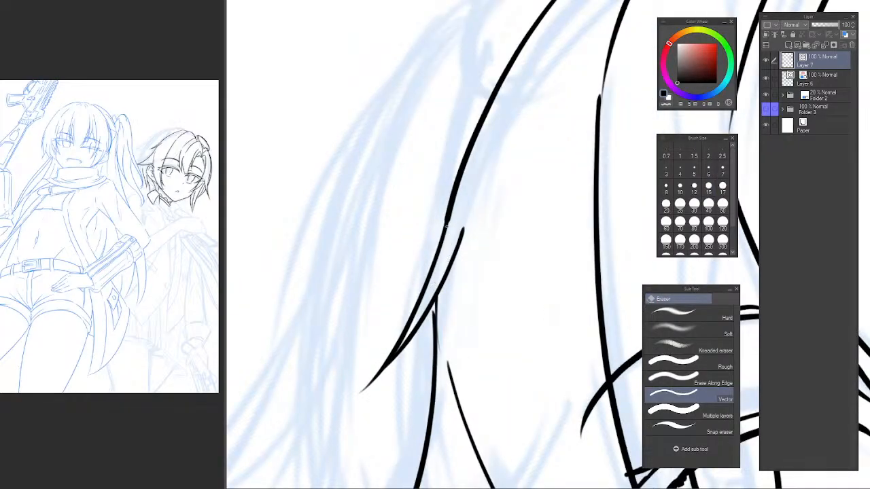
Shave the edge of the hair outline where it joins the new strand tip, using the pen with transparent colour.
{"action": "left_click_drag", "start_coordinate": [503, 136], "coordinate": [572, 92]}
{"action": "left_click_drag", "start_coordinate": [498, 152], "coordinate": [464, 194]}
{"action": "scroll", "coordinate": [461, 196], "scroll_direction": "up", "scroll_amount": 1}
{"action": "key", "text": "p"}
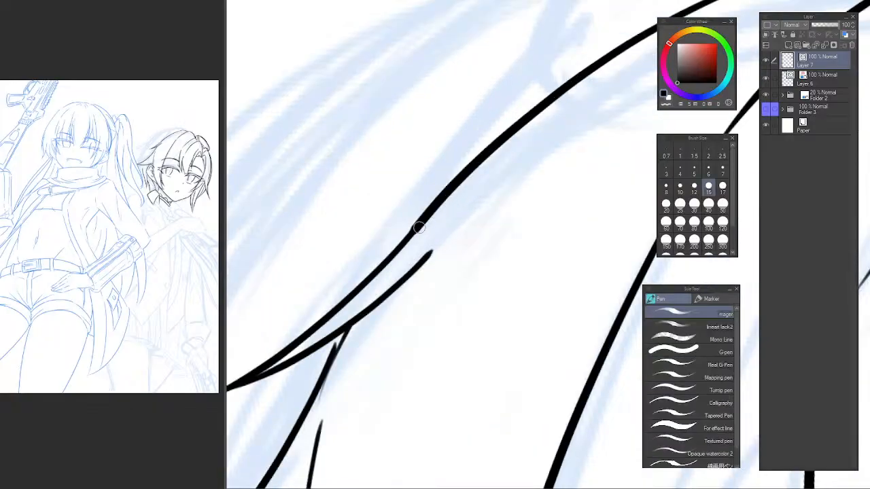
{"action": "key", "text": "c"}
{"action": "left_click_drag", "start_coordinate": [409, 242], "coordinate": [438, 193]}
{"action": "left_click_drag", "start_coordinate": [395, 248], "coordinate": [462, 163]}
{"action": "key", "text": "ctrl+z"}
{"action": "left_click_drag", "start_coordinate": [407, 228], "coordinate": [488, 137]}
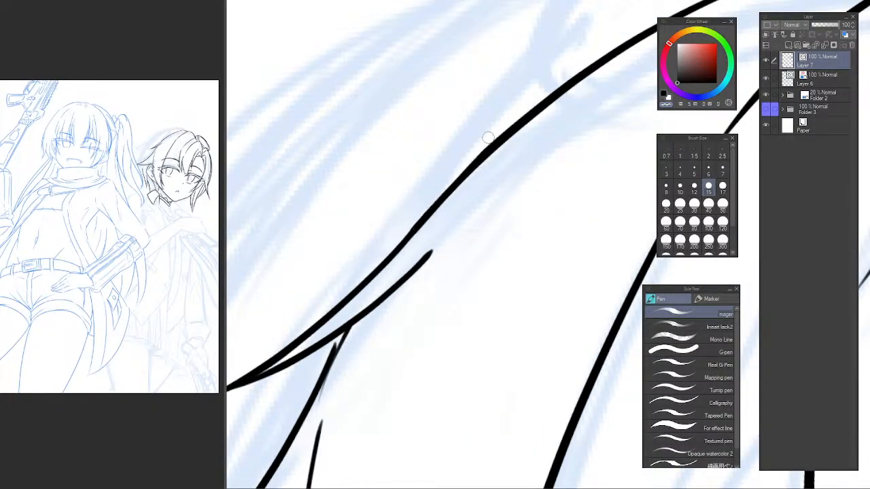
{"action": "left_click_drag", "start_coordinate": [420, 214], "coordinate": [509, 122]}
Switch the pen back to black and thicken the hair outline above the strand tip to even out the join.
{"action": "key", "text": "c"}
{"action": "mouse_move", "coordinate": [472, 164]}
{"action": "left_mouse_down"}
{"action": "mouse_move", "coordinate": [342, 301]}
{"action": "mouse_move", "coordinate": [457, 174]}
{"action": "left_mouse_up"}
{"action": "key", "text": "ctrl+z"}
{"action": "left_click_drag", "start_coordinate": [392, 248], "coordinate": [463, 175]}
{"action": "left_click_drag", "start_coordinate": [503, 134], "coordinate": [572, 75]}
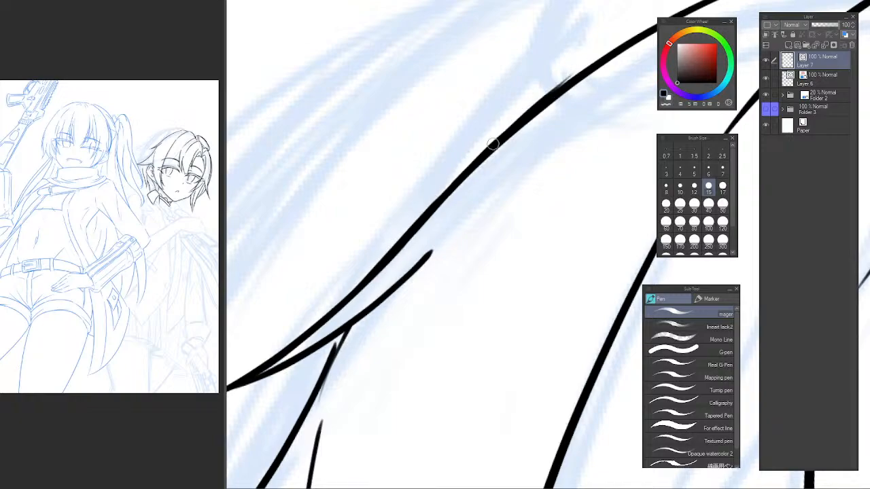
{"action": "key", "text": "ctrl+z"}
{"action": "left_click_drag", "start_coordinate": [460, 178], "coordinate": [513, 129]}
{"action": "key", "text": "ctrl+z"}
{"action": "mouse_move", "coordinate": [466, 174]}
{"action": "left_mouse_down"}
{"action": "mouse_move", "coordinate": [527, 119]}
{"action": "mouse_move", "coordinate": [439, 135]}
{"action": "mouse_move", "coordinate": [433, 150]}
{"action": "left_mouse_up"}
{"action": "left_click", "coordinate": [511, 141], "text": "alt"}
{"action": "left_click", "coordinate": [518, 142], "text": "alt"}
{"action": "left_click", "coordinate": [519, 142], "text": "alt"}
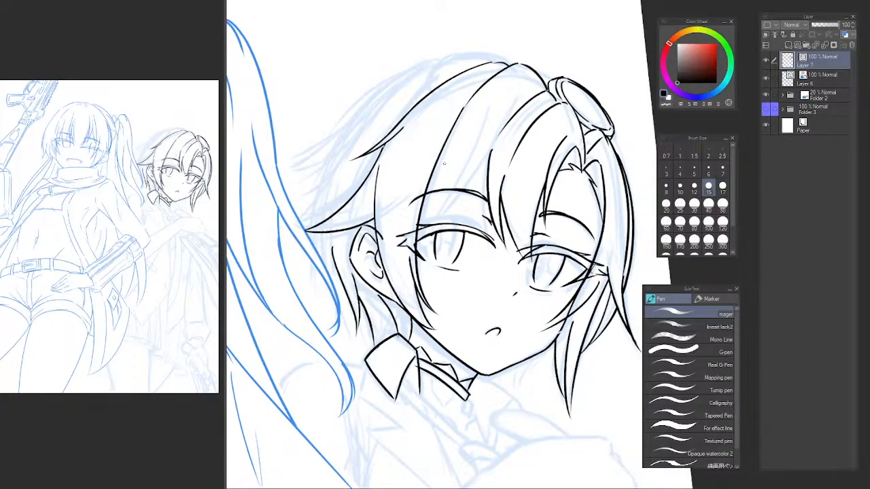
Erase a short hair line behind the second character's ear, beside the neck, with the Vector eraser.
{"action": "key", "text": "h"}
{"action": "left_click_drag", "start_coordinate": [513, 212], "coordinate": [282, 192]}
{"action": "left_click", "coordinate": [508, 287], "text": "ctrl"}
{"action": "left_click", "coordinate": [508, 287], "text": "ctrl"}
{"action": "key", "text": "e"}
{"action": "left_click_drag", "start_coordinate": [508, 298], "coordinate": [522, 303]}
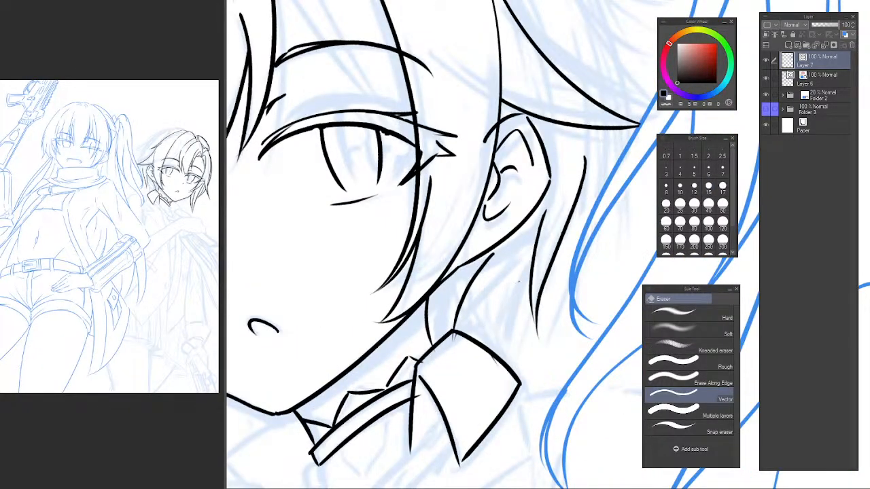
Ink thin pointed hair strands behind the second character's ear, running down beside the neck to the collar.
{"action": "key", "text": "p"}
{"action": "left_click_drag", "start_coordinate": [537, 245], "coordinate": [487, 367]}
{"action": "key", "text": "ctrl+z"}
{"action": "left_click_drag", "start_coordinate": [533, 245], "coordinate": [463, 360]}
{"action": "key", "text": "ctrl+z"}
{"action": "mouse_move", "coordinate": [528, 264]}
{"action": "left_mouse_down"}
{"action": "mouse_move", "coordinate": [494, 313]}
{"action": "mouse_move", "coordinate": [470, 379]}
{"action": "left_mouse_up"}
{"action": "left_click_drag", "start_coordinate": [519, 255], "coordinate": [503, 345]}
{"action": "key", "text": "ctrl+z"}
{"action": "left_click_drag", "start_coordinate": [502, 271], "coordinate": [506, 340]}
{"action": "left_click_drag", "start_coordinate": [553, 231], "coordinate": [504, 342]}
{"action": "key", "text": "ctrl+z"}
{"action": "left_click_drag", "start_coordinate": [547, 233], "coordinate": [504, 352]}
{"action": "key", "text": "ctrl+z"}
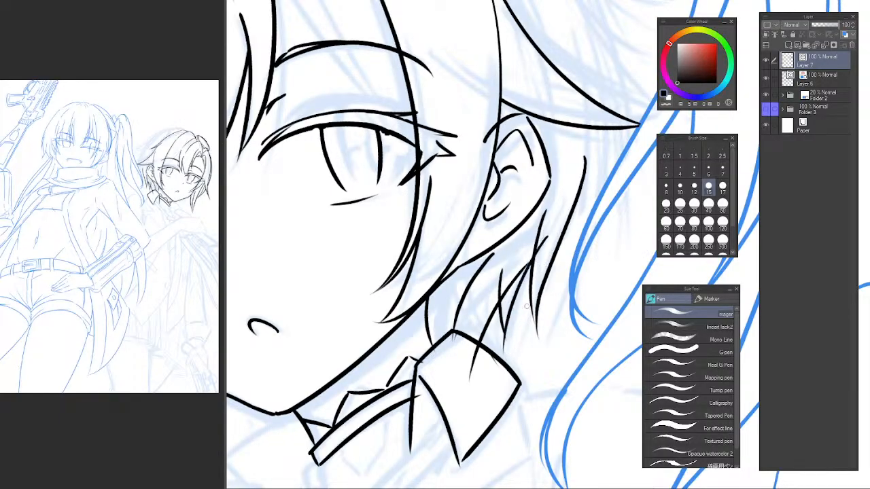
Ink short pointed hair tufts below the second character's jaw line, between the long side strand and the chin.
{"action": "key", "text": "e"}
{"action": "scroll", "coordinate": [547, 280], "scroll_direction": "down", "scroll_amount": 3}
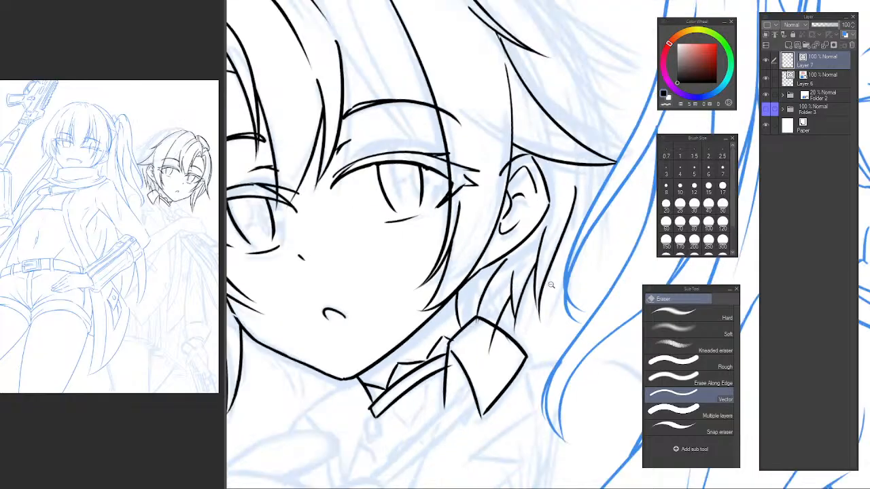
{"action": "left_click_drag", "start_coordinate": [530, 300], "coordinate": [480, 320]}
{"action": "scroll", "coordinate": [390, 360], "scroll_direction": "up", "scroll_amount": 2}
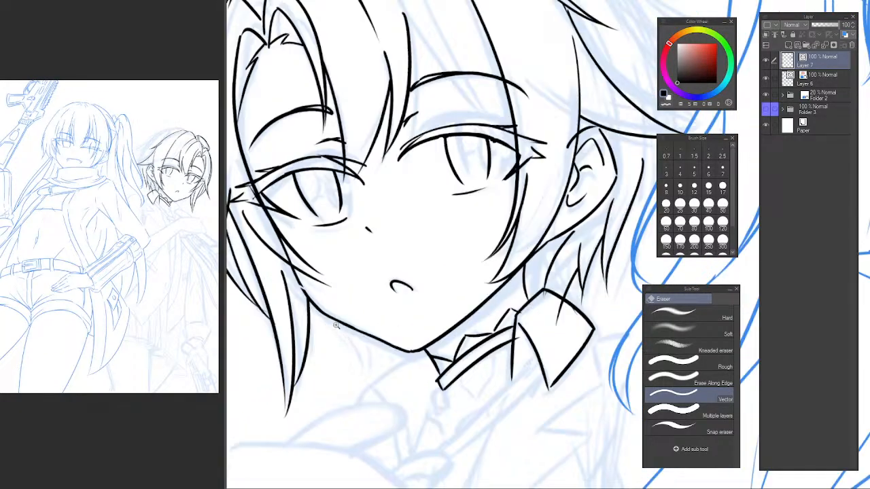
{"action": "left_click_drag", "start_coordinate": [335, 325], "coordinate": [407, 337]}
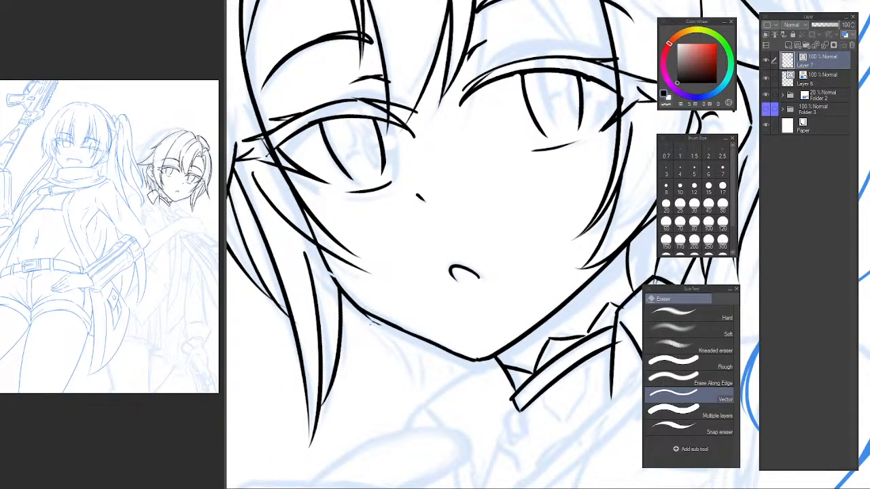
{"action": "key", "text": "p"}
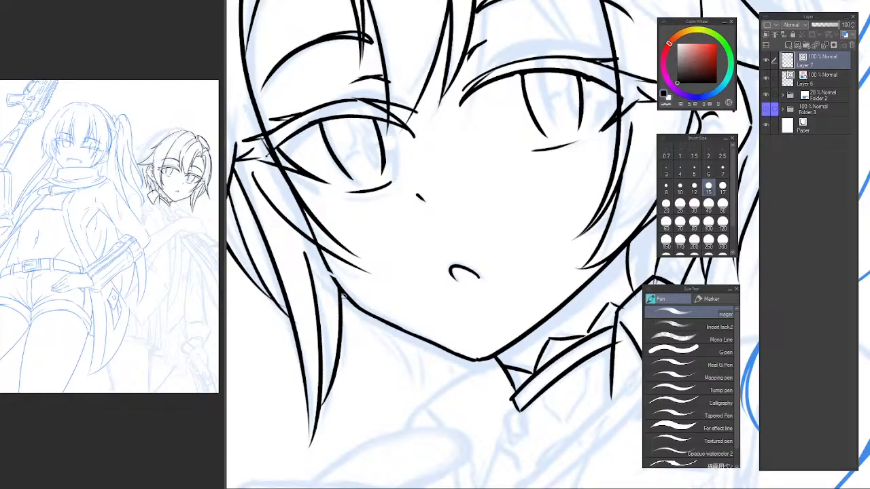
{"action": "left_click_drag", "start_coordinate": [356, 313], "coordinate": [418, 390]}
{"action": "mouse_move", "coordinate": [400, 331]}
{"action": "left_mouse_down"}
{"action": "mouse_move", "coordinate": [423, 388]}
{"action": "mouse_move", "coordinate": [414, 354]}
{"action": "mouse_move", "coordinate": [421, 398]}
{"action": "left_mouse_up"}
{"action": "key", "text": "ctrl+z"}
{"action": "mouse_move", "coordinate": [416, 343]}
{"action": "left_mouse_down"}
{"action": "mouse_move", "coordinate": [458, 382]}
{"action": "mouse_move", "coordinate": [451, 359]}
{"action": "mouse_move", "coordinate": [462, 384]}
{"action": "left_mouse_up"}
{"action": "key", "text": "ctrl+z"}
{"action": "key", "text": "ctrl+z"}
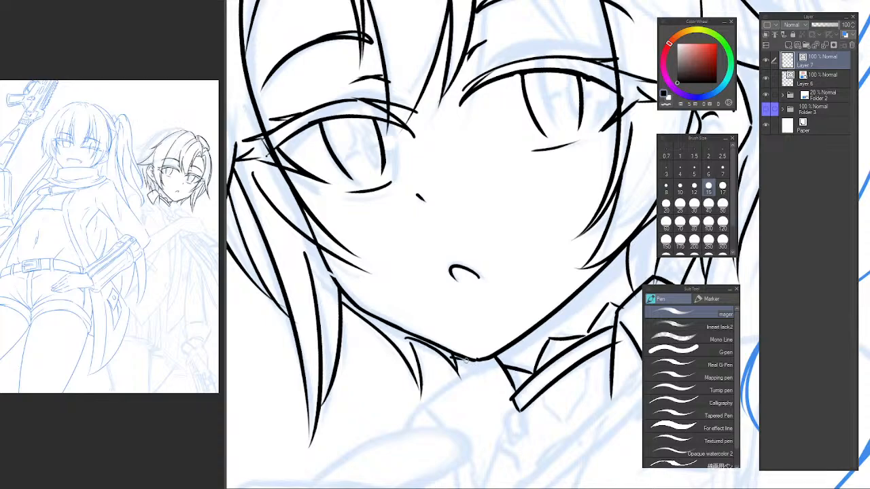
{"action": "left_click_drag", "start_coordinate": [458, 353], "coordinate": [500, 367]}
{"action": "mouse_move", "coordinate": [385, 319]}
{"action": "left_mouse_down"}
{"action": "mouse_move", "coordinate": [402, 342]}
{"action": "mouse_move", "coordinate": [386, 331]}
{"action": "mouse_move", "coordinate": [391, 338]}
{"action": "mouse_move", "coordinate": [392, 325]}
{"action": "mouse_move", "coordinate": [399, 365]}
{"action": "left_mouse_up"}
{"action": "key", "text": "ctrl+z"}
{"action": "key", "text": "e"}
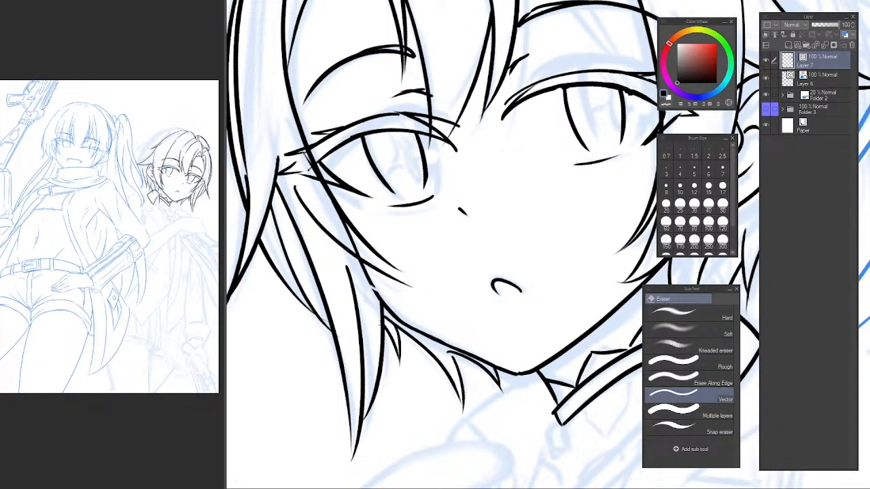
{"action": "left_click_drag", "start_coordinate": [450, 315], "coordinate": [381, 314]}
{"action": "left_click_drag", "start_coordinate": [476, 299], "coordinate": [442, 286]}
Ink two thin inner strands in the second character's bangs, curving down from the forehead to the eye nearest the ear.
{"action": "key", "text": "h"}
{"action": "left_click_drag", "start_coordinate": [602, 227], "coordinate": [476, 253]}
{"action": "key", "text": "h"}
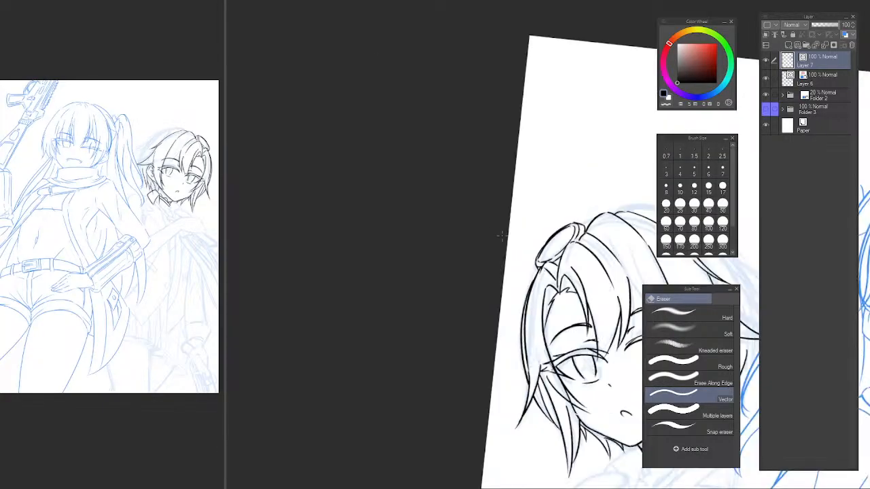
{"action": "left_click_drag", "start_coordinate": [551, 240], "coordinate": [281, 212]}
{"action": "left_click_drag", "start_coordinate": [353, 206], "coordinate": [373, 229]}
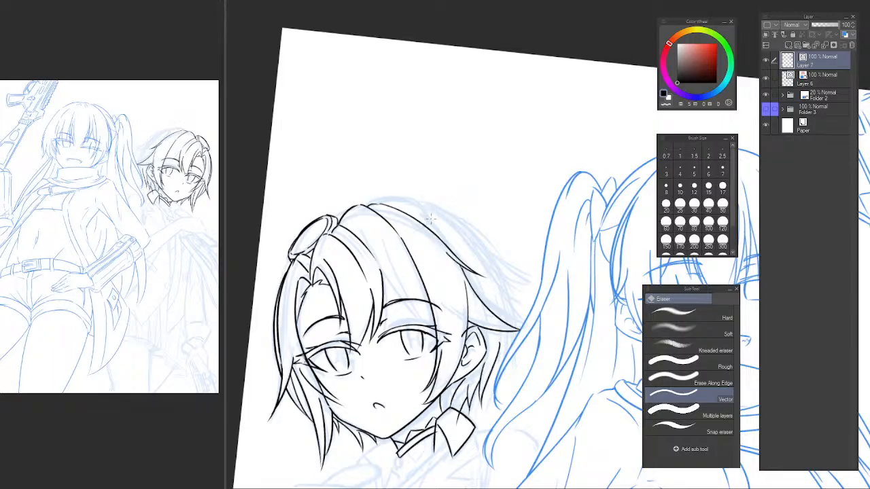
{"action": "mouse_move", "coordinate": [362, 268]}
{"action": "left_mouse_down"}
{"action": "mouse_move", "coordinate": [360, 208]}
{"action": "mouse_move", "coordinate": [440, 339]}
{"action": "left_mouse_up"}
{"action": "scroll", "coordinate": [373, 221], "scroll_direction": "up", "scroll_amount": 2}
{"action": "key", "text": "p"}
{"action": "key", "text": "ctrl+z"}
{"action": "left_click_drag", "start_coordinate": [369, 210], "coordinate": [447, 353]}
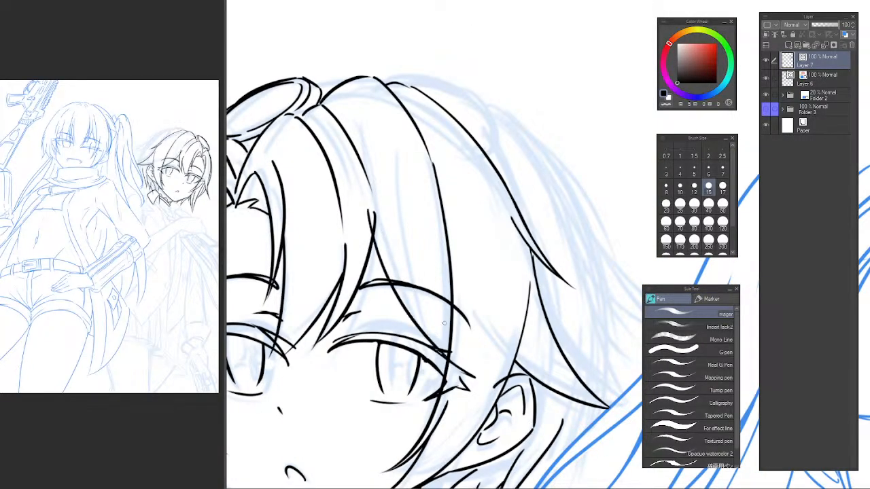
{"action": "key", "text": "ctrl+z"}
{"action": "left_click_drag", "start_coordinate": [372, 212], "coordinate": [460, 365]}
{"action": "key", "text": "e"}
{"action": "mouse_move", "coordinate": [370, 234]}
{"action": "left_mouse_down"}
{"action": "mouse_move", "coordinate": [363, 204]}
{"action": "mouse_move", "coordinate": [448, 347]}
{"action": "left_mouse_up"}
{"action": "key", "text": "p"}
{"action": "key", "text": "ctrl+z"}
{"action": "mouse_move", "coordinate": [410, 246]}
{"action": "left_mouse_down"}
{"action": "mouse_move", "coordinate": [418, 293]}
{"action": "mouse_move", "coordinate": [446, 350]}
{"action": "left_mouse_up"}
Ink the curled start and outer upper edge of the rounded accessory on the ear side of the second character's head.
{"action": "left_click_drag", "start_coordinate": [468, 182], "coordinate": [406, 242]}
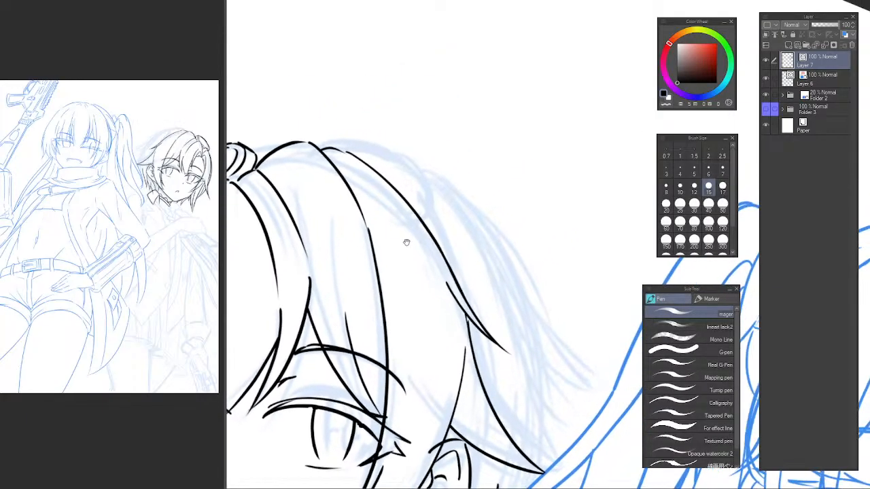
{"action": "left_click_drag", "start_coordinate": [397, 178], "coordinate": [507, 249]}
{"action": "scroll", "coordinate": [455, 219], "scroll_direction": "up", "scroll_amount": 1}
{"action": "left_click_drag", "start_coordinate": [338, 220], "coordinate": [412, 223]}
{"action": "key", "text": "ctrl+z"}
{"action": "left_click_drag", "start_coordinate": [538, 229], "coordinate": [409, 215]}
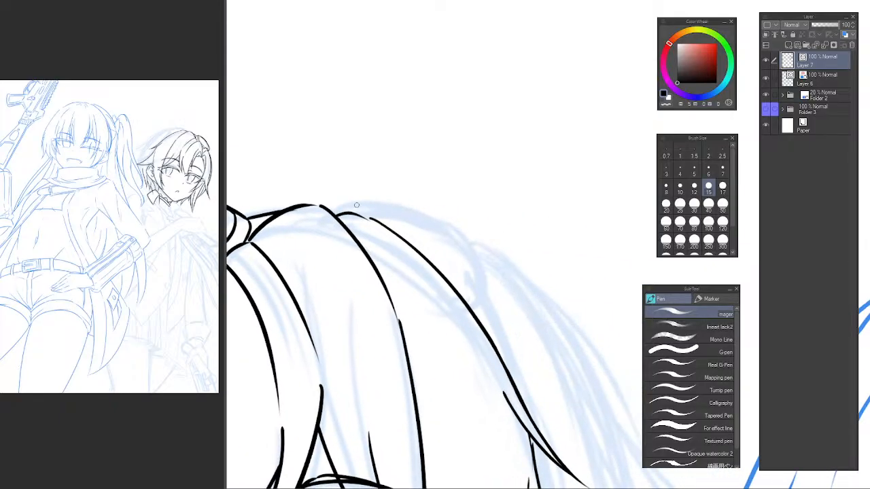
{"action": "left_click_drag", "start_coordinate": [339, 211], "coordinate": [445, 236]}
{"action": "key", "text": "ctrl+z"}
{"action": "left_click_drag", "start_coordinate": [342, 206], "coordinate": [436, 223]}
{"action": "key", "text": "ctrl+z"}
{"action": "mouse_move", "coordinate": [346, 212]}
{"action": "left_mouse_down"}
{"action": "mouse_move", "coordinate": [477, 251]}
{"action": "mouse_move", "coordinate": [483, 275]}
{"action": "mouse_move", "coordinate": [436, 227]}
{"action": "mouse_move", "coordinate": [482, 278]}
{"action": "left_mouse_up"}
{"action": "key", "text": "ctrl+z"}
{"action": "key", "text": "ctrl+z"}
{"action": "mouse_move", "coordinate": [352, 204]}
{"action": "left_mouse_down"}
{"action": "mouse_move", "coordinate": [488, 279]}
{"action": "mouse_move", "coordinate": [462, 294]}
{"action": "left_mouse_up"}
{"action": "key", "text": "ctrl+z"}
Close the lower end of the rounded accessory with a curved stroke that meets the hair outline.
{"action": "left_click_drag", "start_coordinate": [478, 257], "coordinate": [466, 297]}
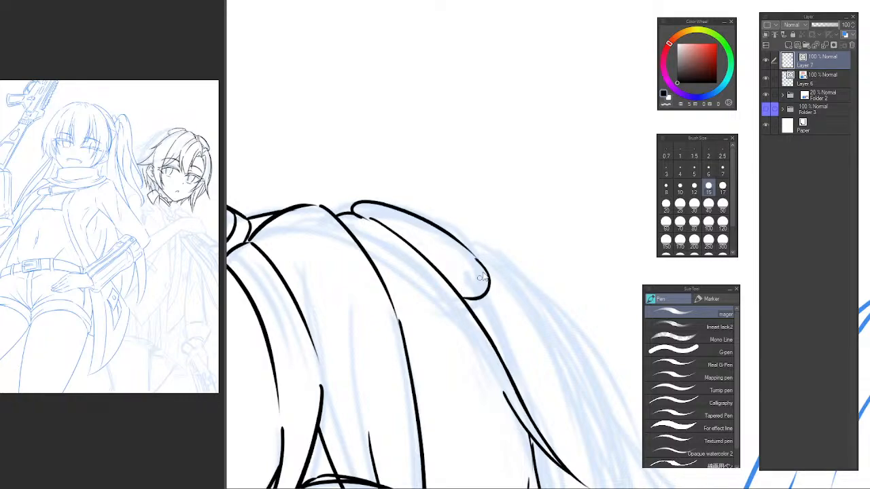
{"action": "key", "text": "ctrl+z"}
{"action": "mouse_move", "coordinate": [480, 262]}
{"action": "left_mouse_down"}
{"action": "mouse_move", "coordinate": [488, 287]}
{"action": "mouse_move", "coordinate": [460, 292]}
{"action": "left_mouse_up"}
{"action": "key", "text": "ctrl+z"}
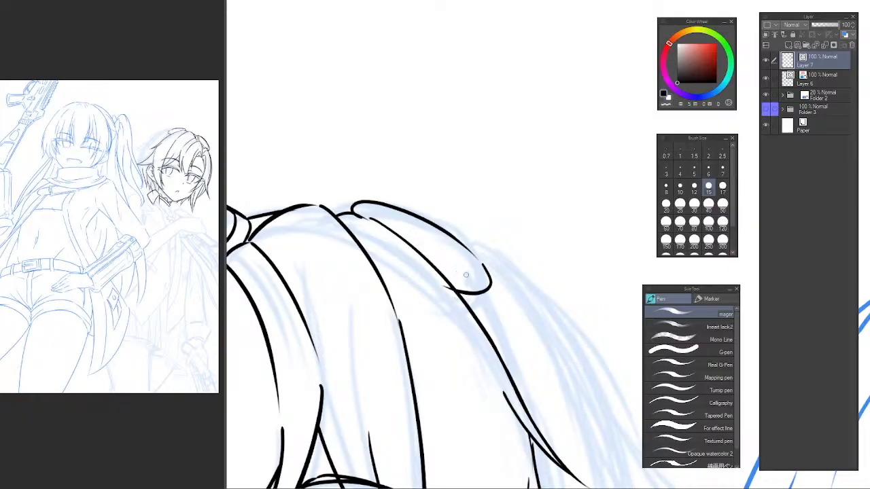
Ink an inner contour inside the rounded accessory, following its outer edge.
{"action": "scroll", "coordinate": [396, 217], "scroll_direction": "up", "scroll_amount": 2}
{"action": "mouse_move", "coordinate": [343, 222]}
{"action": "left_mouse_down"}
{"action": "mouse_move", "coordinate": [359, 197]}
{"action": "mouse_move", "coordinate": [388, 204]}
{"action": "mouse_move", "coordinate": [523, 275]}
{"action": "left_mouse_up"}
{"action": "key", "text": "ctrl+z"}
{"action": "mouse_move", "coordinate": [399, 210]}
{"action": "left_mouse_down"}
{"action": "mouse_move", "coordinate": [514, 262]}
{"action": "mouse_move", "coordinate": [552, 297]}
{"action": "mouse_move", "coordinate": [528, 273]}
{"action": "mouse_move", "coordinate": [551, 296]}
{"action": "mouse_move", "coordinate": [573, 301]}
{"action": "mouse_move", "coordinate": [591, 333]}
{"action": "mouse_move", "coordinate": [522, 367]}
{"action": "left_mouse_up"}
{"action": "key", "text": "ctrl+z"}
{"action": "key", "text": "ctrl+z"}
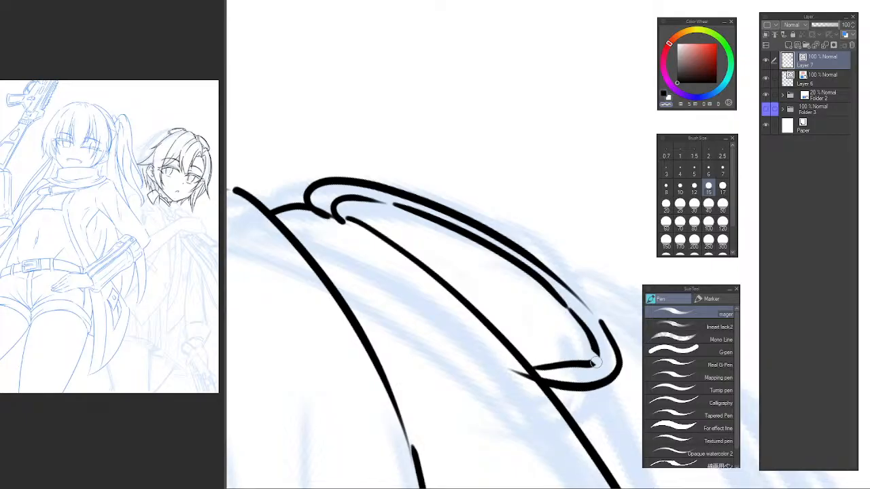
Redraw the lower edge of the accessory's inner contour and erase the line ends overshooting the hair outline with the Vector eraser.
{"action": "key", "text": "e"}
{"action": "left_click_drag", "start_coordinate": [595, 363], "coordinate": [589, 357]}
{"action": "scroll", "coordinate": [589, 357], "scroll_direction": "up", "scroll_amount": 1}
{"action": "left_click_drag", "start_coordinate": [531, 346], "coordinate": [459, 286]}
{"action": "key", "text": "p"}
{"action": "mouse_move", "coordinate": [398, 285]}
{"action": "left_mouse_down"}
{"action": "mouse_move", "coordinate": [536, 306]}
{"action": "mouse_move", "coordinate": [535, 287]}
{"action": "left_mouse_up"}
{"action": "key", "text": "ctrl+z"}
{"action": "key", "text": "ctrl+z"}
{"action": "mouse_move", "coordinate": [397, 290]}
{"action": "left_mouse_down"}
{"action": "mouse_move", "coordinate": [494, 307]}
{"action": "mouse_move", "coordinate": [528, 292]}
{"action": "left_mouse_up"}
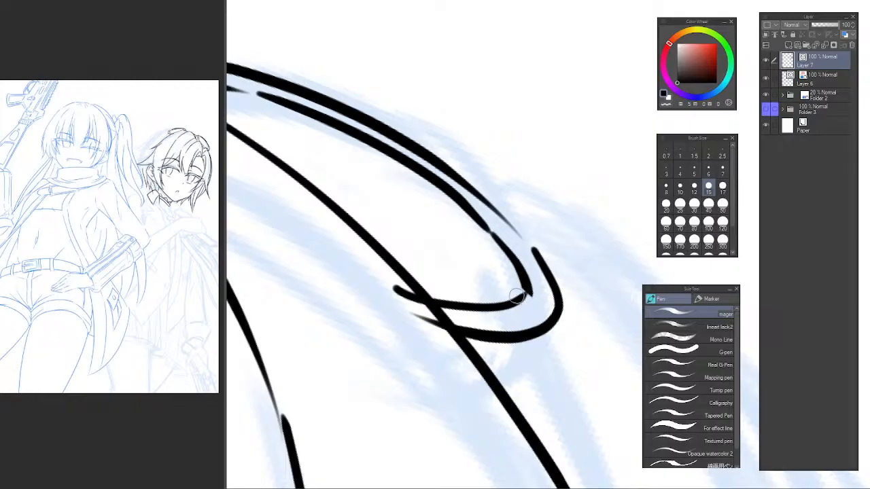
{"action": "key", "text": "e"}
{"action": "left_click_drag", "start_coordinate": [410, 286], "coordinate": [423, 312]}
{"action": "left_click", "coordinate": [431, 328]}
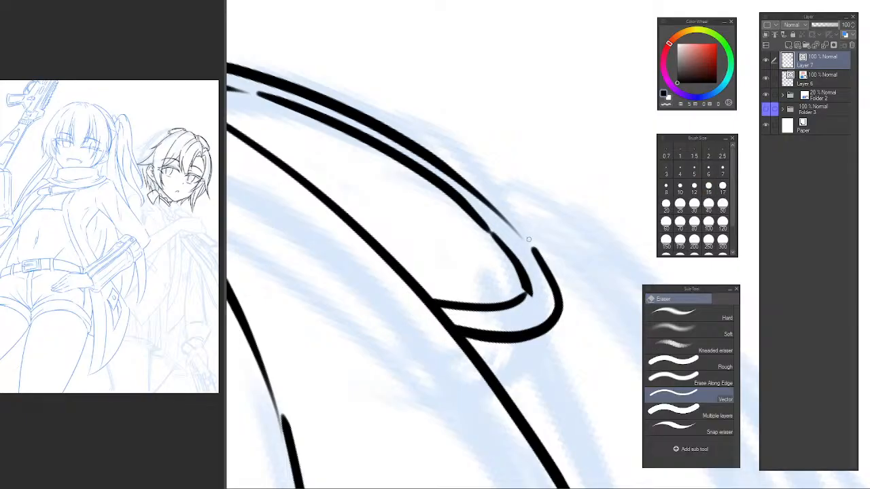
Ink the side and lower edge below the accessory's rounded end to give it thickness.
{"action": "key", "text": "p"}
{"action": "left_click_drag", "start_coordinate": [511, 226], "coordinate": [553, 275]}
{"action": "key", "text": "ctrl+z"}
{"action": "mouse_move", "coordinate": [560, 328]}
{"action": "left_mouse_down"}
{"action": "mouse_move", "coordinate": [513, 256]}
{"action": "mouse_move", "coordinate": [510, 279]}
{"action": "left_mouse_up"}
{"action": "left_click", "coordinate": [512, 256]}
{"action": "key", "text": "ctrl+z"}
{"action": "key", "text": "ctrl+z"}
{"action": "left_click_drag", "start_coordinate": [514, 228], "coordinate": [508, 289]}
{"action": "key", "text": "ctrl+z"}
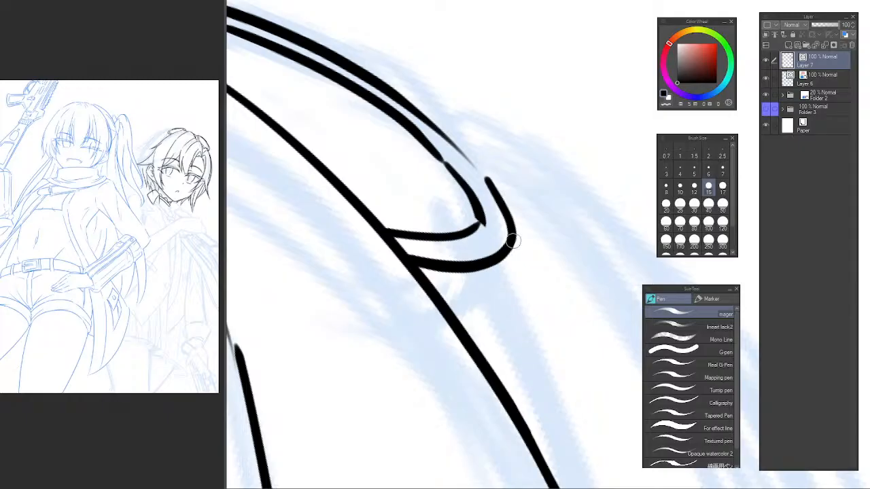
{"action": "mouse_move", "coordinate": [513, 240]}
{"action": "left_mouse_down"}
{"action": "mouse_move", "coordinate": [509, 296]}
{"action": "mouse_move", "coordinate": [419, 331]}
{"action": "left_mouse_up"}
{"action": "key", "text": "ctrl+z"}
{"action": "mouse_move", "coordinate": [509, 288]}
{"action": "left_mouse_down"}
{"action": "mouse_move", "coordinate": [458, 321]}
{"action": "mouse_move", "coordinate": [418, 314]}
{"action": "left_mouse_up"}
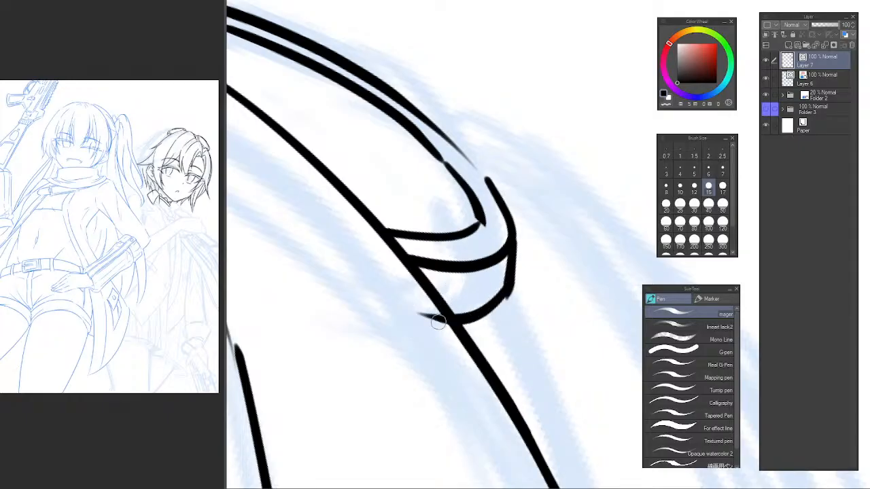
Ink a short hair line from the accessory's lower end down along the hair outline.
{"action": "scroll", "coordinate": [501, 347], "scroll_direction": "down", "scroll_amount": 6}
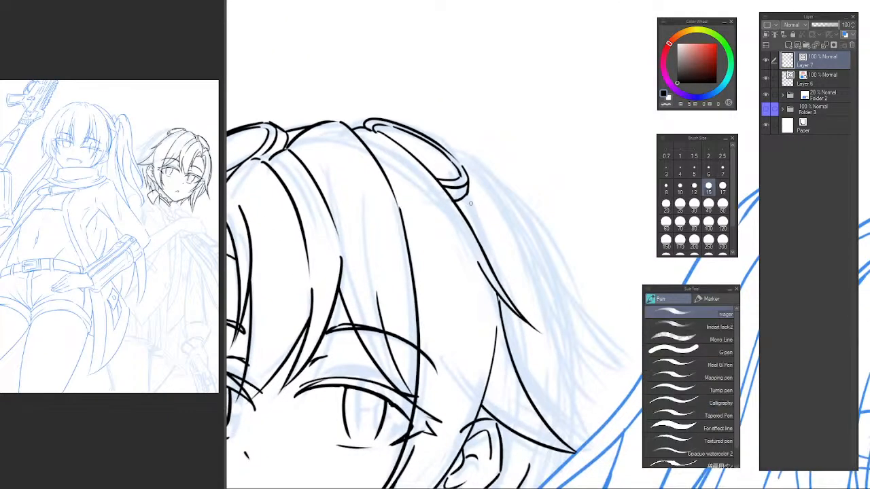
{"action": "key", "text": "ctrl+z"}
{"action": "left_click_drag", "start_coordinate": [469, 200], "coordinate": [486, 270]}
{"action": "key", "text": "e"}
{"action": "left_click", "coordinate": [544, 305], "text": "alt"}
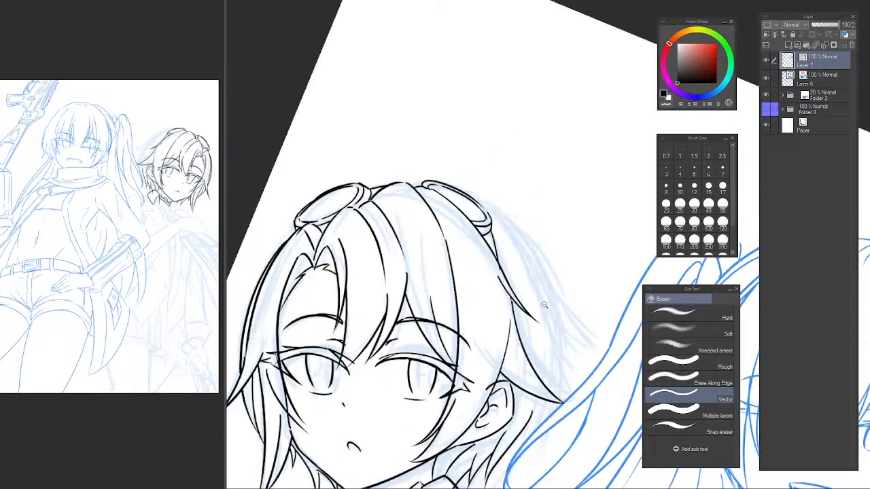
{"action": "scroll", "coordinate": [545, 305], "scroll_direction": "down", "scroll_amount": 4}
{"action": "scroll", "coordinate": [530, 206], "scroll_direction": "up", "scroll_amount": 3}
Ink the long outer outline of the back hair, sweeping from the rounded accessory out to a pointed tip.
{"action": "key", "text": "b"}
{"action": "key", "text": "b"}
{"action": "key", "text": "p"}
{"action": "key", "text": "ctrl+@"}
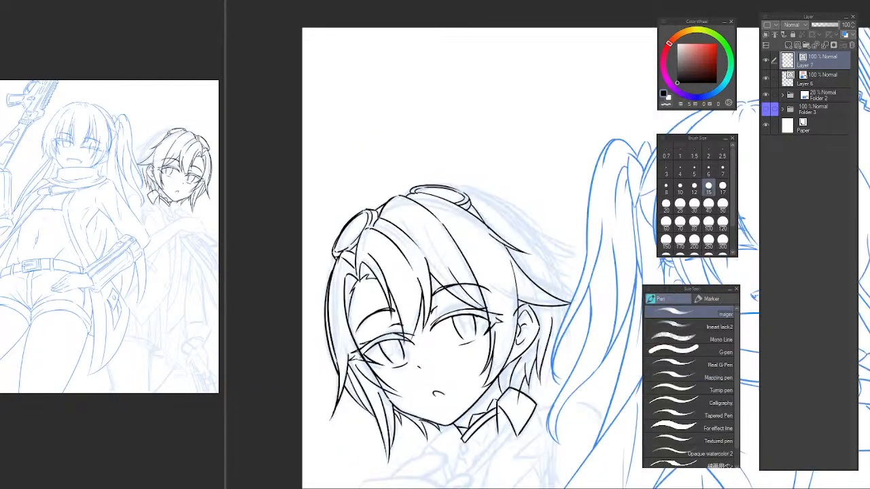
{"action": "left_click_drag", "start_coordinate": [529, 192], "coordinate": [491, 51]}
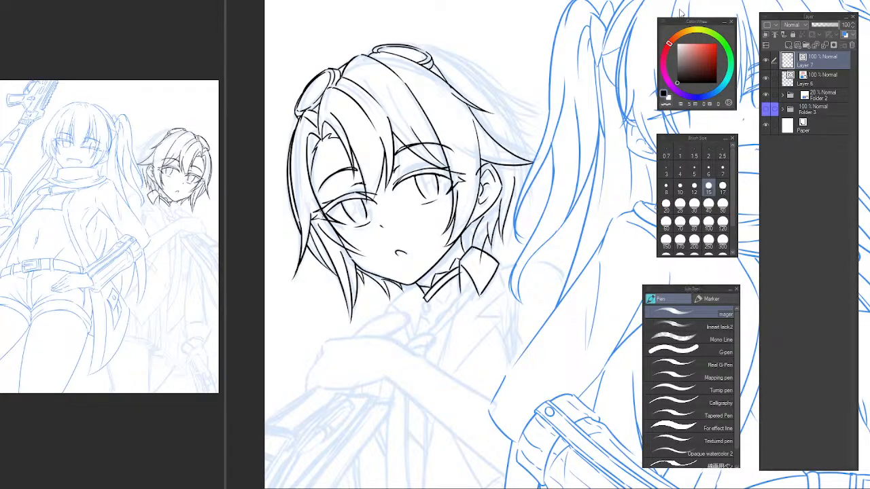
{"action": "left_click_drag", "start_coordinate": [417, 99], "coordinate": [369, 233]}
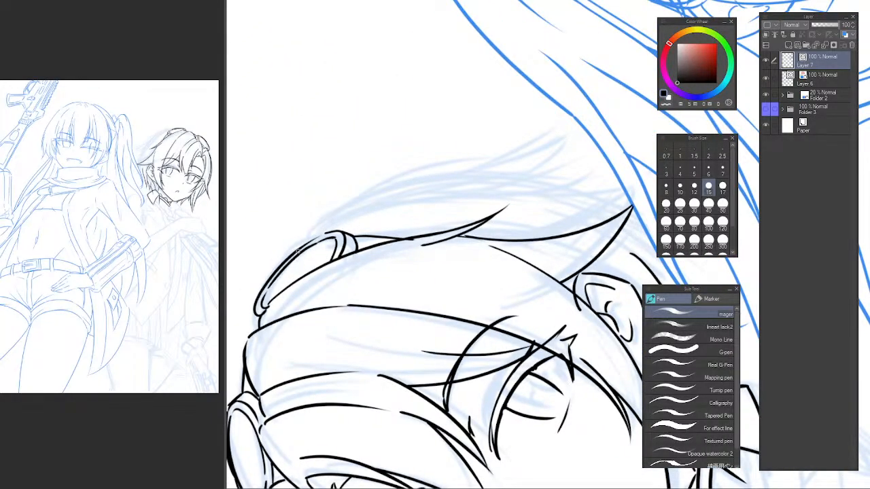
{"action": "mouse_move", "coordinate": [297, 250]}
{"action": "left_mouse_down"}
{"action": "mouse_move", "coordinate": [313, 231]}
{"action": "mouse_move", "coordinate": [554, 124]}
{"action": "left_mouse_up"}
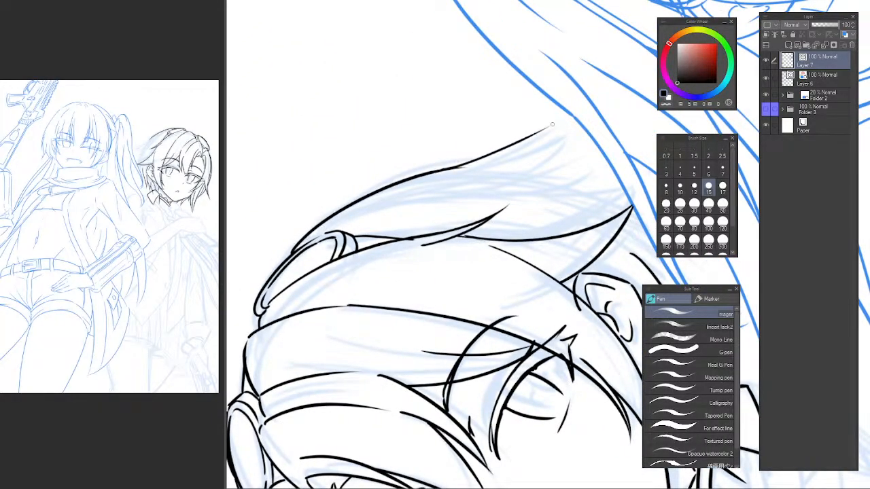
{"action": "key", "text": "ctrl+z"}
{"action": "left_click_drag", "start_coordinate": [443, 169], "coordinate": [563, 120]}
{"action": "mouse_move", "coordinate": [563, 120]}
{"action": "left_mouse_down"}
{"action": "mouse_move", "coordinate": [492, 168]}
{"action": "mouse_move", "coordinate": [568, 126]}
{"action": "mouse_move", "coordinate": [486, 173]}
{"action": "mouse_move", "coordinate": [459, 166]}
{"action": "mouse_move", "coordinate": [514, 166]}
{"action": "left_mouse_up"}
{"action": "key", "text": "ctrl+z"}
{"action": "key", "text": "ctrl+z"}
{"action": "key", "text": "ctrl+z"}
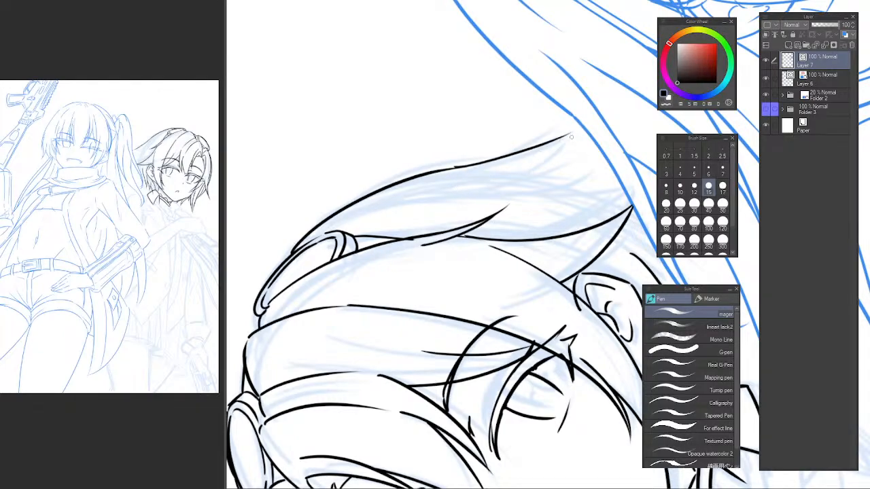
Ink the underside of the first back-hair tip and a second, smaller pointed tip beside it.
{"action": "left_click_drag", "start_coordinate": [456, 167], "coordinate": [579, 194]}
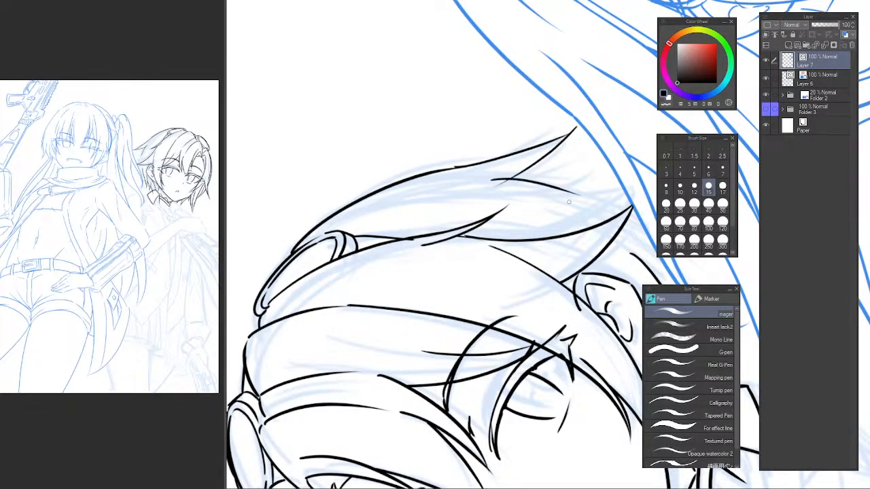
{"action": "key", "text": "ctrl+z"}
{"action": "mouse_move", "coordinate": [498, 175]}
{"action": "left_mouse_down"}
{"action": "mouse_move", "coordinate": [568, 169]}
{"action": "mouse_move", "coordinate": [557, 178]}
{"action": "mouse_move", "coordinate": [520, 171]}
{"action": "mouse_move", "coordinate": [595, 182]}
{"action": "mouse_move", "coordinate": [513, 197]}
{"action": "mouse_move", "coordinate": [591, 177]}
{"action": "mouse_move", "coordinate": [524, 175]}
{"action": "mouse_move", "coordinate": [613, 164]}
{"action": "left_mouse_up"}
{"action": "key", "text": "ctrl+z"}
{"action": "key", "text": "ctrl+z"}
{"action": "key", "text": "ctrl+z"}
{"action": "key", "text": "ctrl+z"}
{"action": "key", "text": "ctrl+z"}
{"action": "key", "text": "ctrl+z"}
{"action": "key", "text": "ctrl+z"}
{"action": "key", "text": "ctrl+z"}
{"action": "mouse_move", "coordinate": [509, 173]}
{"action": "left_mouse_down"}
{"action": "mouse_move", "coordinate": [611, 164]}
{"action": "mouse_move", "coordinate": [561, 190]}
{"action": "left_mouse_up"}
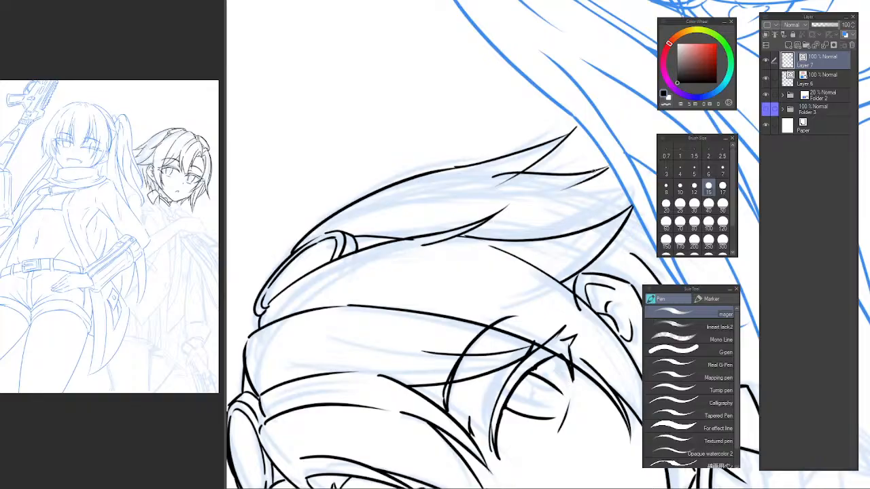
{"action": "key", "text": "ctrl+z"}
{"action": "mouse_move", "coordinate": [608, 163]}
{"action": "left_mouse_down"}
{"action": "mouse_move", "coordinate": [559, 186]}
{"action": "mouse_move", "coordinate": [552, 180]}
{"action": "left_mouse_up"}
{"action": "key", "text": "e"}
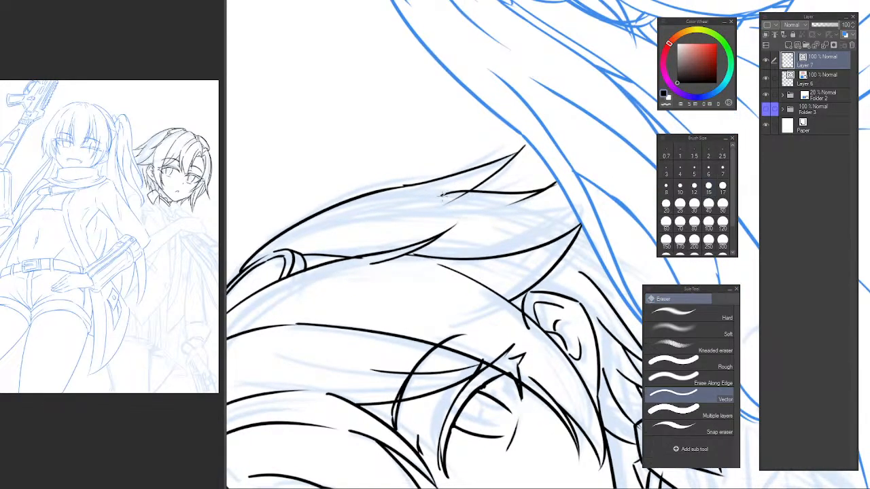
Continue the back hair with another pointed tip between the second tip and the strand above the ear.
{"action": "mouse_move", "coordinate": [598, 151]}
{"action": "left_mouse_down"}
{"action": "mouse_move", "coordinate": [583, 235]}
{"action": "mouse_move", "coordinate": [528, 227]}
{"action": "mouse_move", "coordinate": [559, 231]}
{"action": "mouse_move", "coordinate": [545, 216]}
{"action": "left_mouse_up"}
{"action": "scroll", "coordinate": [501, 191], "scroll_direction": "down", "scroll_amount": 2}
{"action": "mouse_move", "coordinate": [497, 174]}
{"action": "left_mouse_down"}
{"action": "mouse_move", "coordinate": [479, 196]}
{"action": "mouse_move", "coordinate": [490, 298]}
{"action": "mouse_move", "coordinate": [486, 203]}
{"action": "mouse_move", "coordinate": [492, 281]}
{"action": "mouse_move", "coordinate": [480, 227]}
{"action": "mouse_move", "coordinate": [465, 252]}
{"action": "mouse_move", "coordinate": [488, 252]}
{"action": "mouse_move", "coordinate": [498, 288]}
{"action": "left_mouse_up"}
{"action": "scroll", "coordinate": [479, 194], "scroll_direction": "up", "scroll_amount": 1}
{"action": "key", "text": "p"}
{"action": "key", "text": "ctrl+z"}
{"action": "key", "text": "ctrl+z"}
{"action": "key", "text": "ctrl+z"}
{"action": "key", "text": "ctrl+z"}
Ink the lower edge of the last back-hair tip where it meets the strand above the ear, and erase the stray line inside it.
{"action": "key", "text": "ctrl+z"}
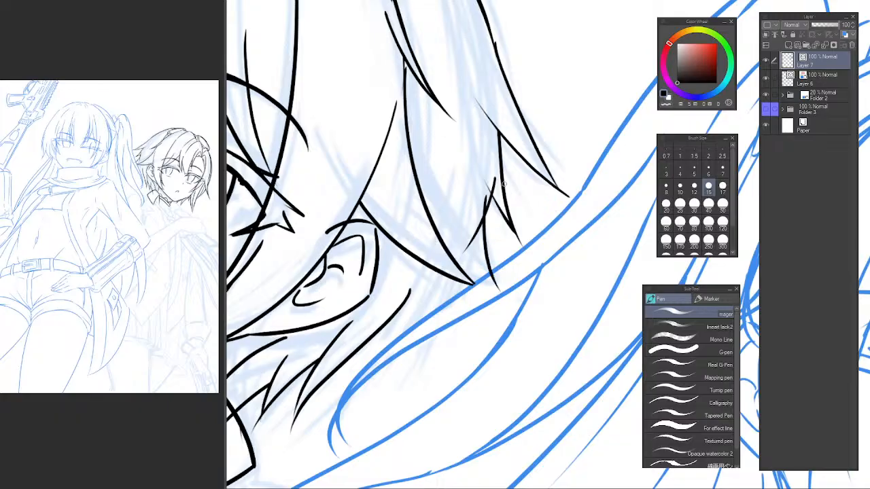
{"action": "left_click_drag", "start_coordinate": [451, 244], "coordinate": [494, 289]}
{"action": "key", "text": "ctrl+z"}
{"action": "left_click_drag", "start_coordinate": [449, 245], "coordinate": [499, 289]}
{"action": "key", "text": "e"}
{"action": "left_click_drag", "start_coordinate": [458, 253], "coordinate": [471, 273]}
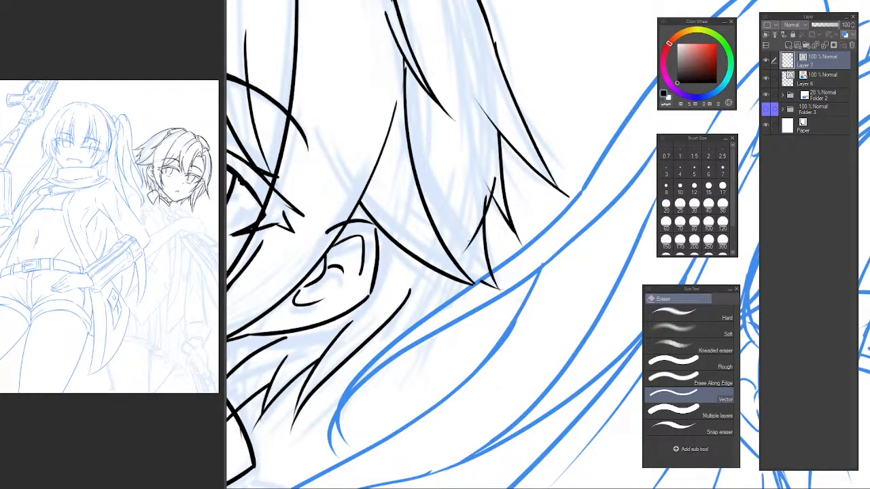
{"action": "key", "text": "ctrl+z"}
{"action": "mouse_move", "coordinate": [475, 226]}
{"action": "left_mouse_down"}
{"action": "mouse_move", "coordinate": [480, 235]}
{"action": "mouse_move", "coordinate": [454, 229]}
{"action": "mouse_move", "coordinate": [447, 302]}
{"action": "left_mouse_up"}
Ink a short curved detail line inside the back-hair strand above the ear.
{"action": "key", "text": "p"}
{"action": "left_click_drag", "start_coordinate": [455, 194], "coordinate": [448, 277]}
{"action": "key", "text": "ctrl+z"}
{"action": "left_click_drag", "start_coordinate": [436, 172], "coordinate": [428, 260]}
{"action": "key", "text": "ctrl+z"}
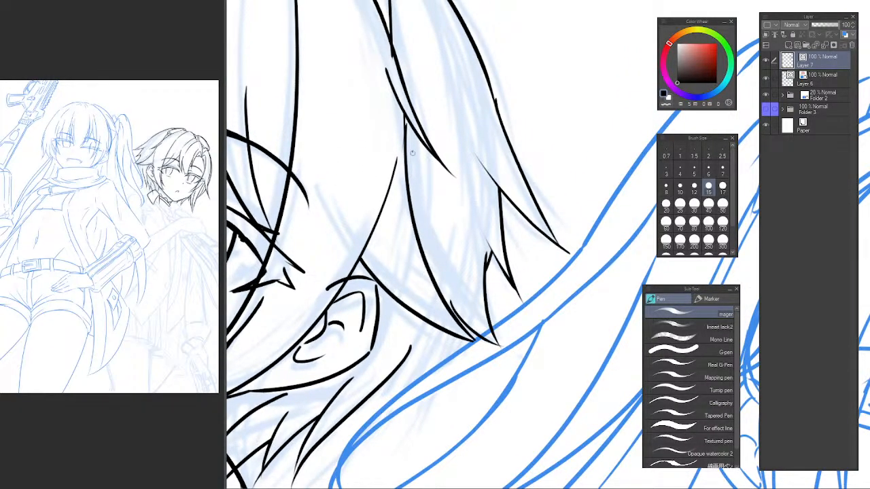
{"action": "mouse_move", "coordinate": [412, 151]}
{"action": "left_mouse_down"}
{"action": "mouse_move", "coordinate": [413, 220]}
{"action": "mouse_move", "coordinate": [451, 270]}
{"action": "left_mouse_up"}
{"action": "key", "text": "ctrl+z"}
Ink two converging inner lines in the back hair, meeting just above the smaller pointed tip.
{"action": "key", "text": "ctrl+z"}
{"action": "left_click_drag", "start_coordinate": [431, 208], "coordinate": [438, 266]}
{"action": "left_click_drag", "start_coordinate": [455, 167], "coordinate": [467, 212]}
{"action": "key", "text": "ctrl+z"}
{"action": "left_click_drag", "start_coordinate": [463, 183], "coordinate": [486, 254]}
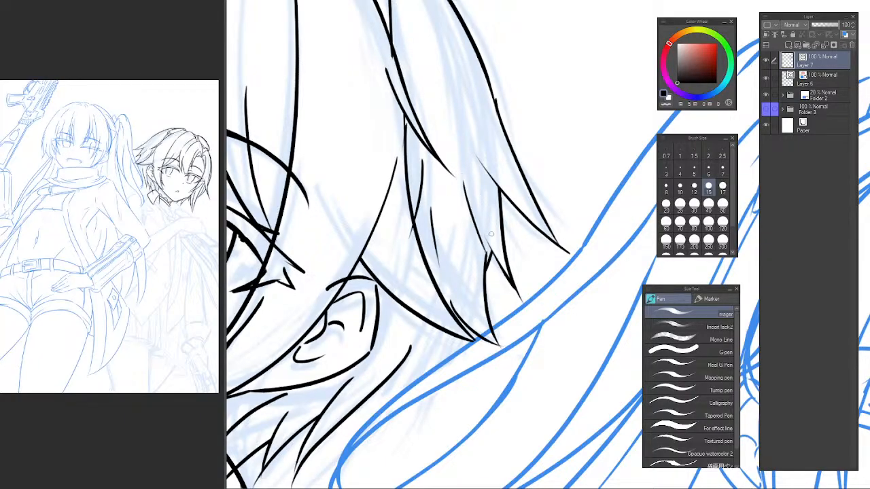
{"action": "key", "text": "ctrl+z"}
{"action": "key", "text": "ctrl+z"}
{"action": "mouse_move", "coordinate": [439, 186]}
{"action": "left_mouse_down"}
{"action": "mouse_move", "coordinate": [467, 287]}
{"action": "mouse_move", "coordinate": [461, 235]}
{"action": "mouse_move", "coordinate": [483, 264]}
{"action": "mouse_move", "coordinate": [477, 256]}
{"action": "left_mouse_up"}
{"action": "key", "text": "ctrl+z"}
{"action": "key", "text": "ctrl+z"}
{"action": "left_click_drag", "start_coordinate": [462, 172], "coordinate": [477, 258]}
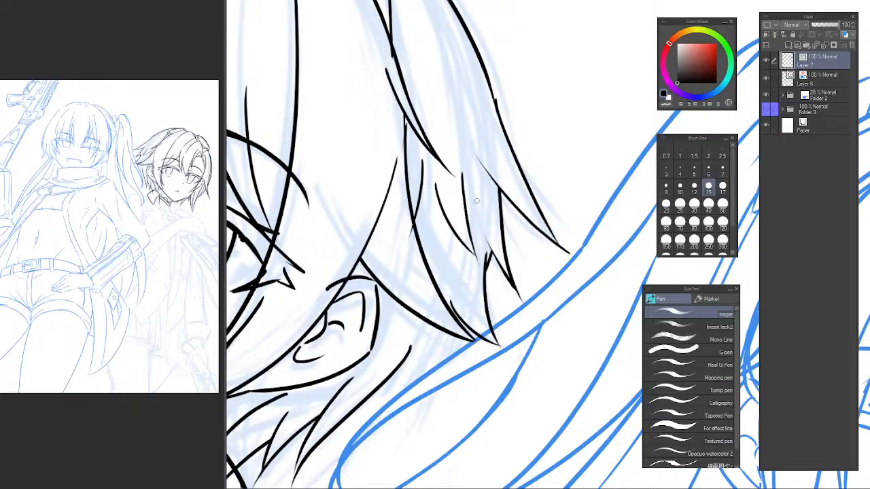
Ink a long inner strand line running alongside the outer edge of the back hair towards its tips.
{"action": "scroll", "coordinate": [477, 201], "scroll_direction": "down", "scroll_amount": 3}
{"action": "scroll", "coordinate": [484, 175], "scroll_direction": "up", "scroll_amount": 2}
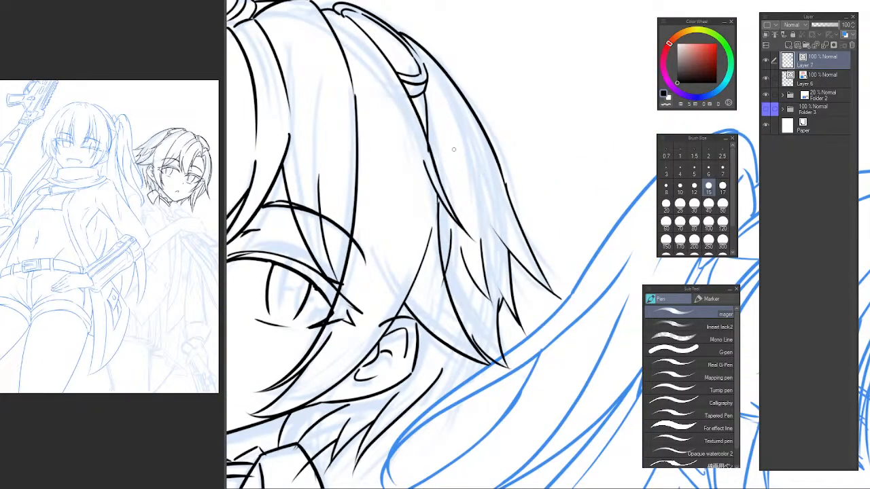
{"action": "mouse_move", "coordinate": [454, 150]}
{"action": "left_mouse_down"}
{"action": "mouse_move", "coordinate": [507, 219]}
{"action": "mouse_move", "coordinate": [486, 190]}
{"action": "mouse_move", "coordinate": [499, 209]}
{"action": "left_mouse_up"}
{"action": "key", "text": "ctrl+z"}
{"action": "key", "text": "ctrl+z"}
{"action": "mouse_move", "coordinate": [452, 134]}
{"action": "left_mouse_down"}
{"action": "mouse_move", "coordinate": [503, 208]}
{"action": "mouse_move", "coordinate": [539, 132]}
{"action": "left_mouse_up"}
{"action": "scroll", "coordinate": [483, 207], "scroll_direction": "down", "scroll_amount": 4}
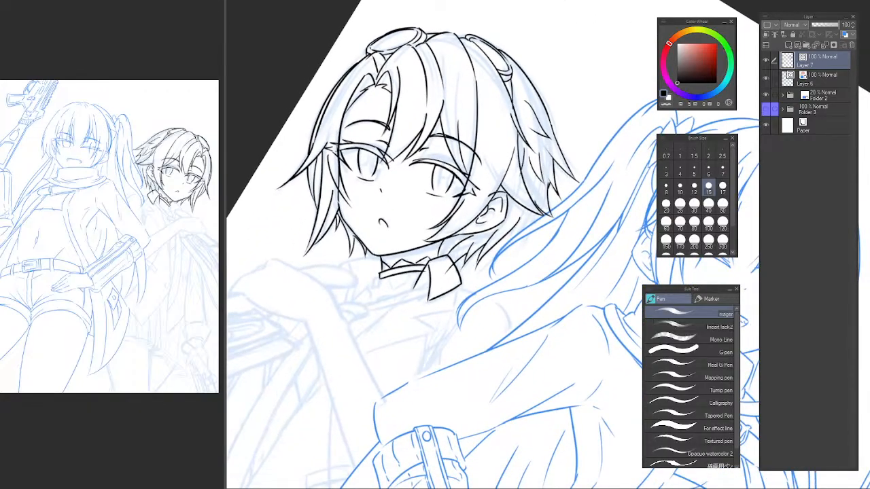
{"action": "key", "text": "h"}
{"action": "key", "text": "h"}
{"action": "left_click_drag", "start_coordinate": [537, 197], "coordinate": [516, 246]}
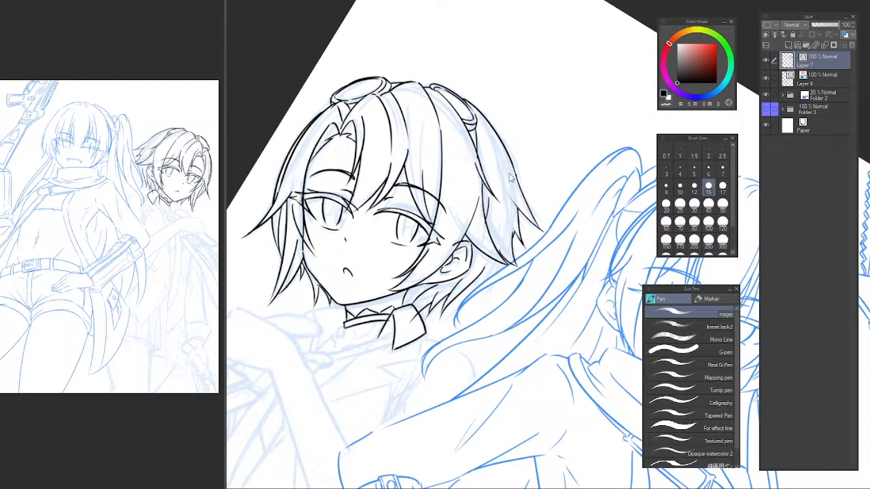
{"action": "scroll", "coordinate": [506, 177], "scroll_direction": "up", "scroll_amount": 3}
{"action": "mouse_move", "coordinate": [488, 124]}
{"action": "left_mouse_down"}
{"action": "mouse_move", "coordinate": [538, 223]}
{"action": "mouse_move", "coordinate": [540, 257]}
{"action": "left_mouse_up"}
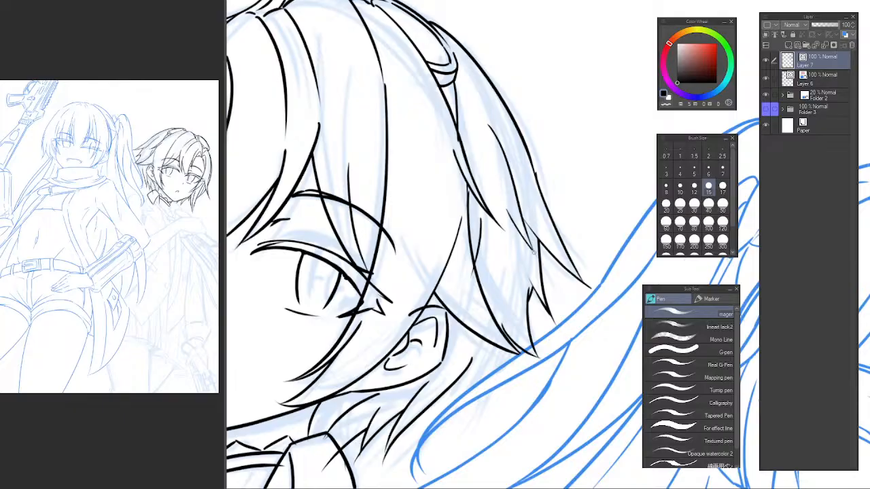
Add short strand lines inside the lowest back-hair tip and trim the line overshooting its point.
{"action": "left_click_drag", "start_coordinate": [508, 225], "coordinate": [514, 312]}
{"action": "key", "text": "ctrl+z"}
{"action": "left_click_drag", "start_coordinate": [505, 231], "coordinate": [514, 333]}
{"action": "key", "text": "ctrl+z"}
{"action": "key", "text": "ctrl+z"}
{"action": "left_click_drag", "start_coordinate": [506, 229], "coordinate": [510, 329]}
{"action": "key", "text": "ctrl+z"}
{"action": "left_click_drag", "start_coordinate": [500, 290], "coordinate": [524, 347]}
{"action": "mouse_move", "coordinate": [495, 267]}
{"action": "left_mouse_down"}
{"action": "mouse_move", "coordinate": [515, 328]}
{"action": "mouse_move", "coordinate": [521, 247]}
{"action": "left_mouse_up"}
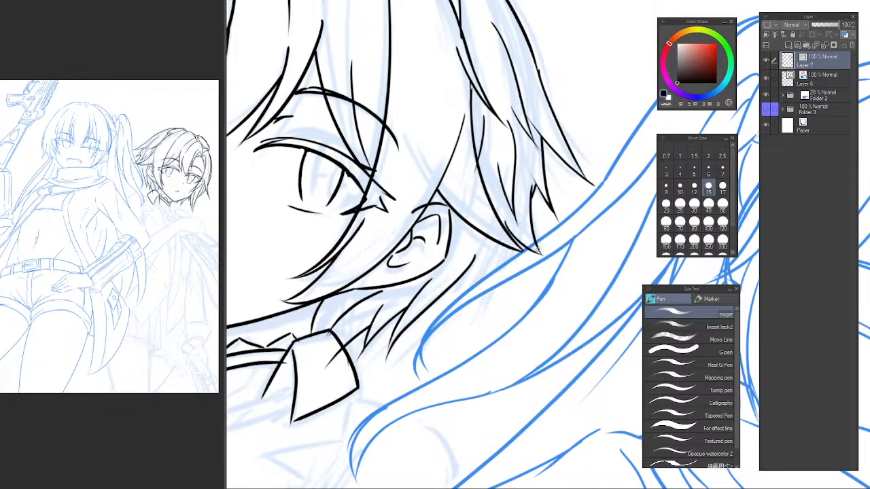
{"action": "key", "text": "e"}
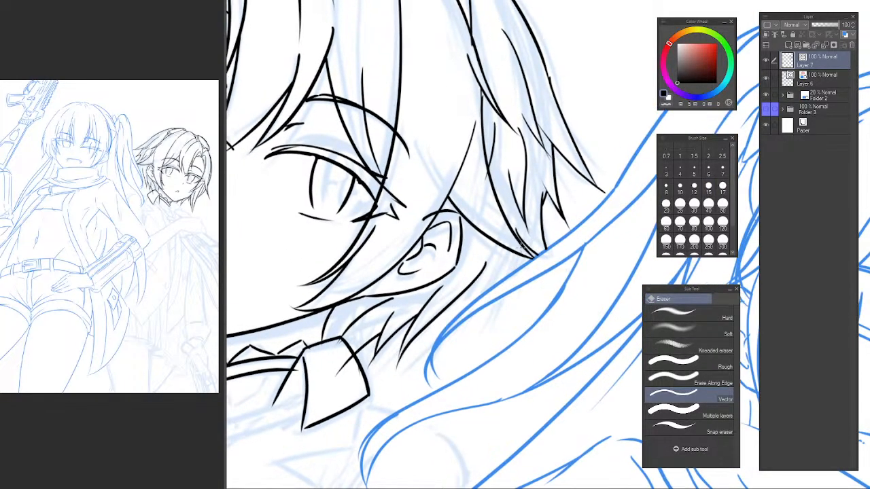
Ink a pointed hair strand behind the ear, hanging below the lowest back-hair tip.
{"action": "key", "text": "p"}
{"action": "left_click_drag", "start_coordinate": [497, 303], "coordinate": [490, 336]}
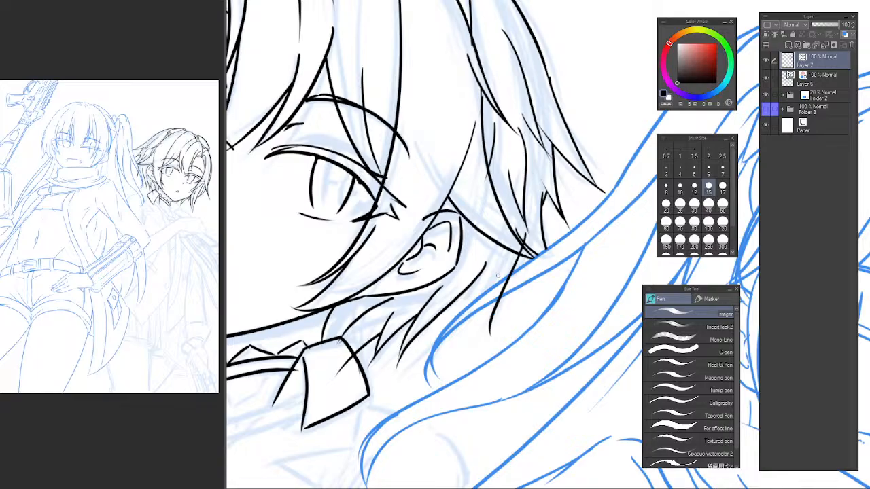
{"action": "left_click_drag", "start_coordinate": [488, 249], "coordinate": [490, 317]}
{"action": "key", "text": "ctrl+z"}
{"action": "key", "text": "ctrl+z"}
{"action": "left_click_drag", "start_coordinate": [525, 238], "coordinate": [490, 312]}
{"action": "key", "text": "ctrl+z"}
{"action": "left_click_drag", "start_coordinate": [523, 246], "coordinate": [501, 319]}
{"action": "left_click_drag", "start_coordinate": [481, 242], "coordinate": [492, 316]}
{"action": "key", "text": "ctrl+z"}
{"action": "left_click_drag", "start_coordinate": [486, 247], "coordinate": [501, 325]}
{"action": "key", "text": "ctrl+z"}
{"action": "left_click_drag", "start_coordinate": [482, 230], "coordinate": [502, 319]}
Erase the stray overlapping line ends where the lowest back-hair tip meets the new strand behind the ear.
{"action": "key", "text": "e"}
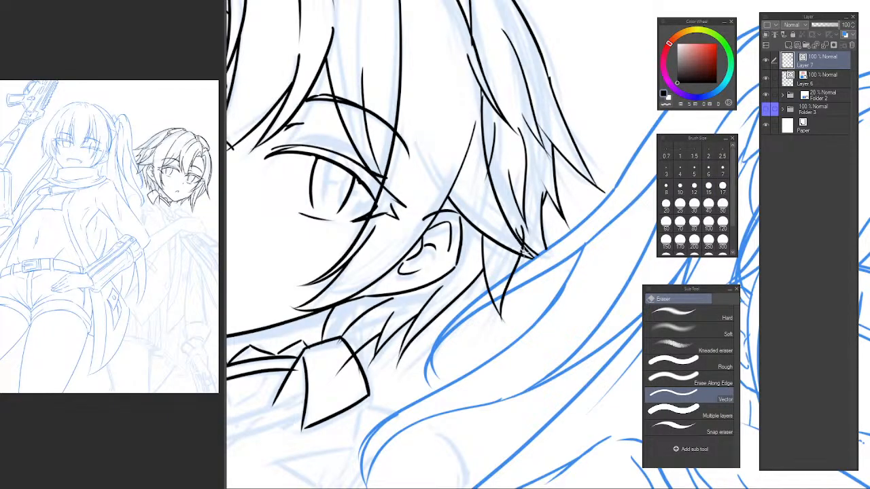
{"action": "left_click_drag", "start_coordinate": [523, 230], "coordinate": [525, 231]}
{"action": "scroll", "coordinate": [531, 227], "scroll_direction": "down", "scroll_amount": 2}
{"action": "scroll", "coordinate": [519, 260], "scroll_direction": "up", "scroll_amount": 2}
{"action": "left_click_drag", "start_coordinate": [522, 234], "coordinate": [552, 213]}
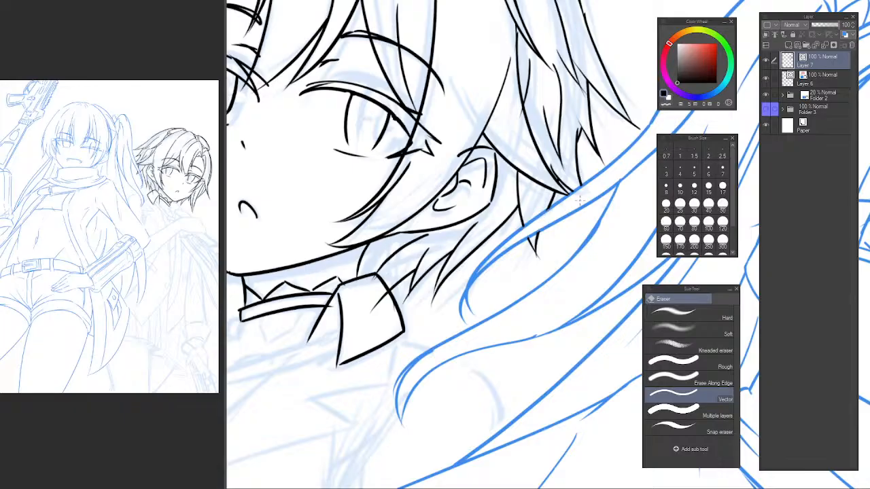
{"action": "scroll", "coordinate": [539, 218], "scroll_direction": "down", "scroll_amount": 4}
{"action": "scroll", "coordinate": [550, 194], "scroll_direction": "up", "scroll_amount": 2}
Ink the bumpy outer edge of the hand resting below the face, from the upper corner down to the gun.
{"action": "key", "text": "b"}
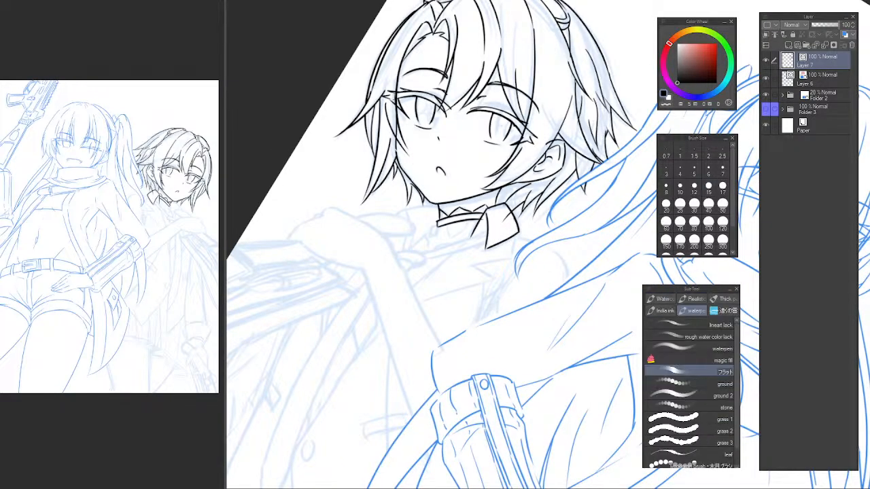
{"action": "key", "text": "p"}
{"action": "key", "text": "ctrl+at"}
{"action": "left_click_drag", "start_coordinate": [493, 167], "coordinate": [463, 135]}
{"action": "mouse_move", "coordinate": [473, 216]}
{"action": "left_mouse_down"}
{"action": "mouse_move", "coordinate": [485, 109]}
{"action": "mouse_move", "coordinate": [522, 128]}
{"action": "mouse_move", "coordinate": [556, 123]}
{"action": "left_mouse_up"}
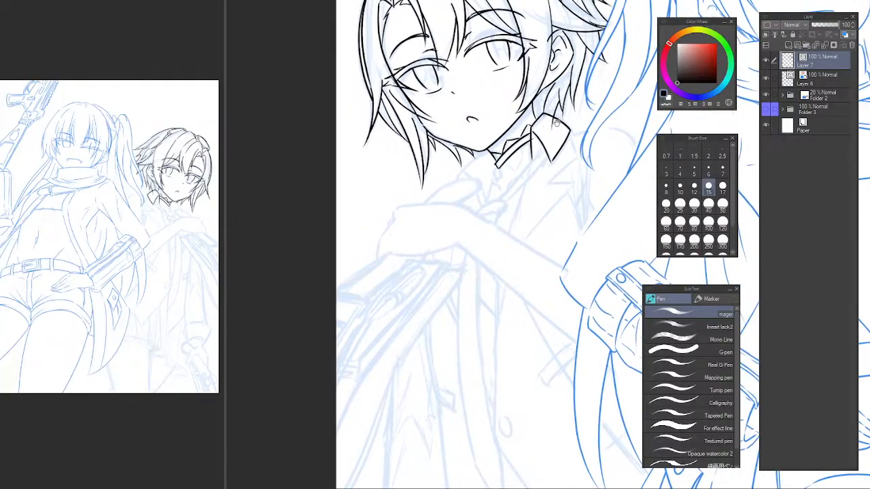
{"action": "scroll", "coordinate": [398, 219], "scroll_direction": "up", "scroll_amount": 5}
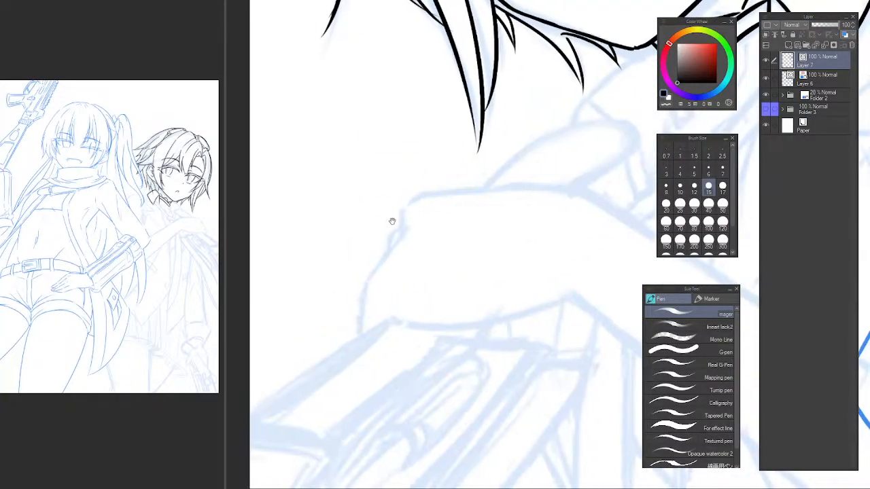
{"action": "mouse_move", "coordinate": [420, 199]}
{"action": "left_mouse_down"}
{"action": "mouse_move", "coordinate": [398, 212]}
{"action": "mouse_move", "coordinate": [391, 248]}
{"action": "left_mouse_up"}
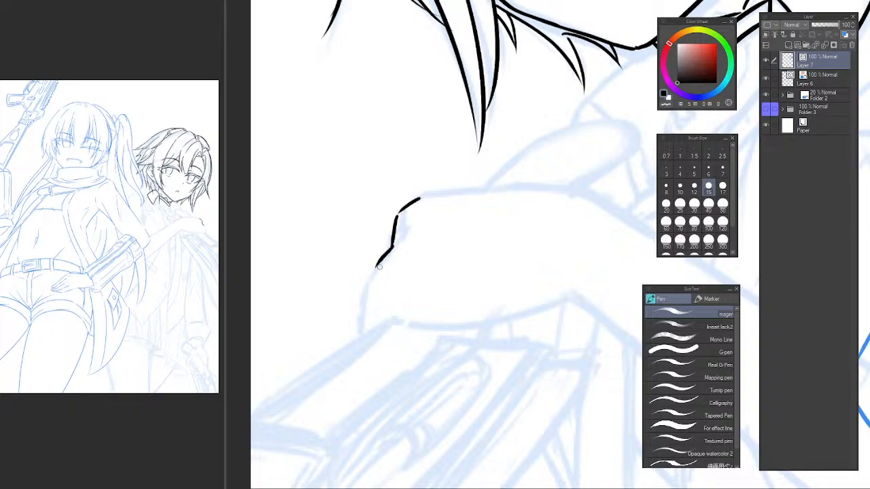
{"action": "mouse_move", "coordinate": [385, 256]}
{"action": "left_mouse_down"}
{"action": "mouse_move", "coordinate": [366, 277]}
{"action": "mouse_move", "coordinate": [373, 264]}
{"action": "left_mouse_up"}
{"action": "key", "text": "ctrl+z"}
{"action": "key", "text": "ctrl+z"}
{"action": "left_click_drag", "start_coordinate": [372, 264], "coordinate": [373, 273]}
{"action": "left_click_drag", "start_coordinate": [366, 280], "coordinate": [358, 334]}
{"action": "key", "text": "ctrl+z"}
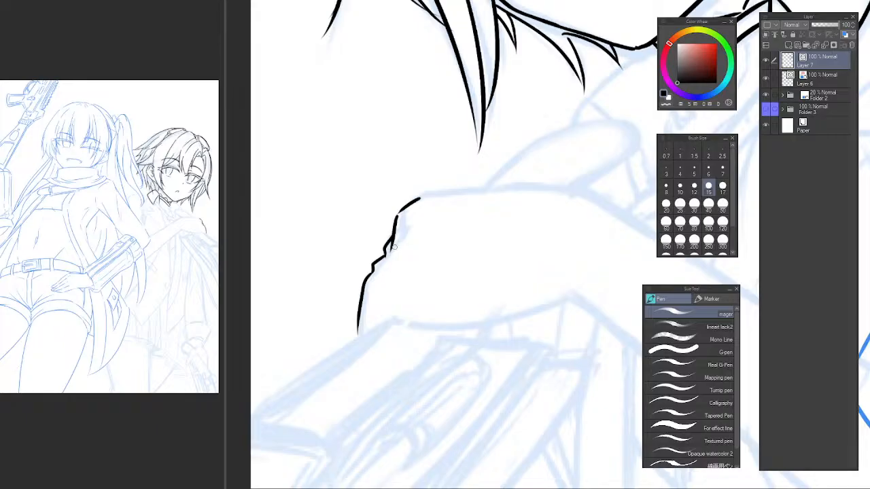
Erase the middle part of the hand's bumpy edge and redraw it with smoother bumps.
{"action": "key", "text": "e"}
{"action": "left_click_drag", "start_coordinate": [398, 243], "coordinate": [378, 264]}
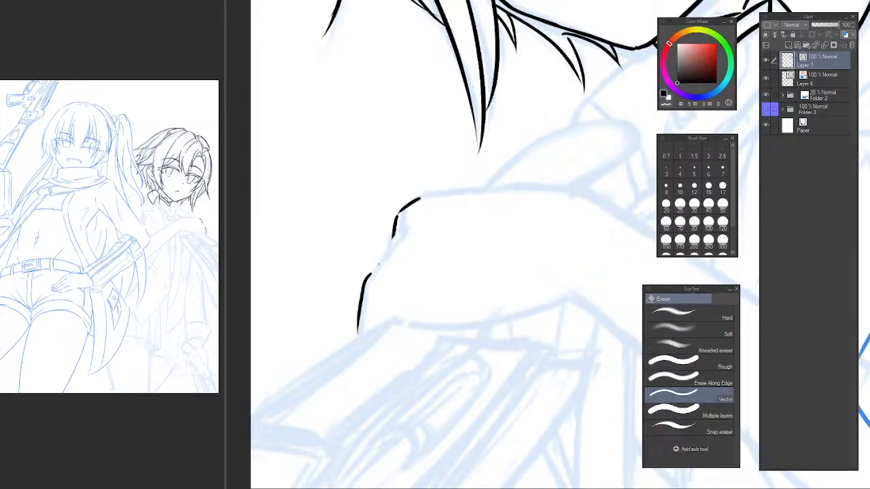
{"action": "key", "text": "p"}
{"action": "left_click_drag", "start_coordinate": [397, 220], "coordinate": [368, 273]}
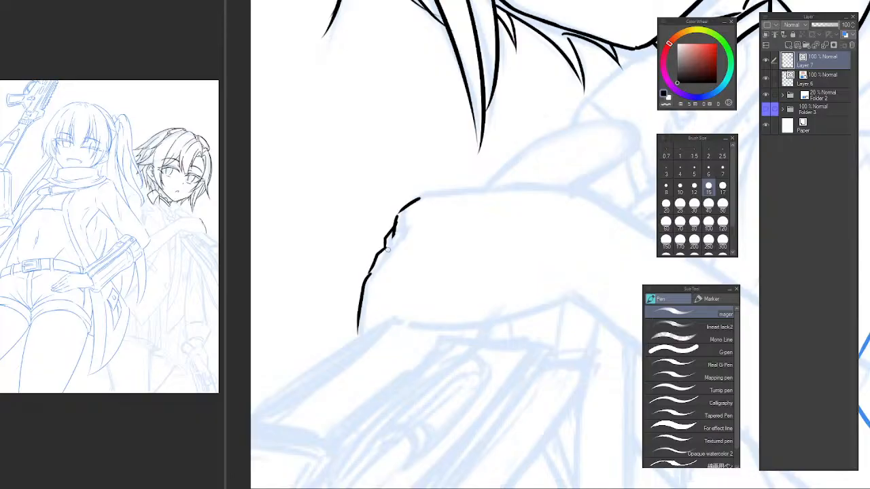
{"action": "key", "text": "e"}
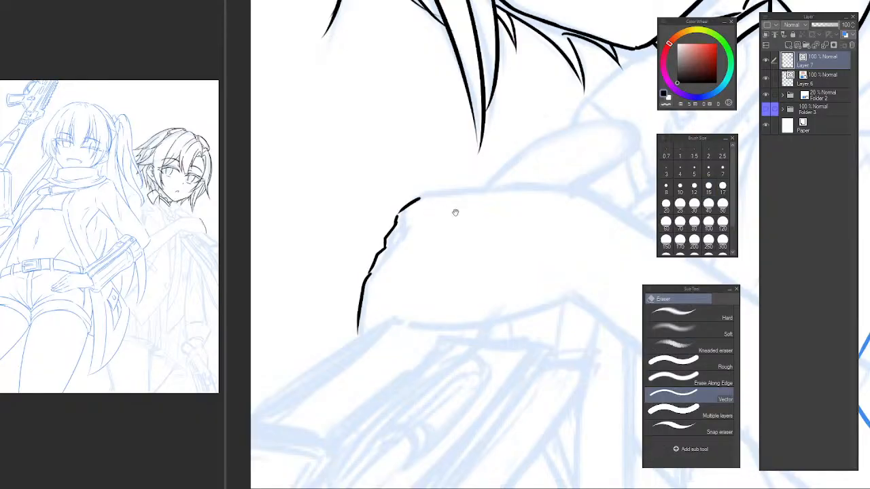
{"action": "mouse_move", "coordinate": [455, 212]}
{"action": "left_mouse_down"}
{"action": "mouse_move", "coordinate": [404, 227]}
{"action": "mouse_move", "coordinate": [388, 209]}
{"action": "left_mouse_up"}
Ink the lower edge of the hand with a short dash and a long curve towards the wrist.
{"action": "key", "text": "p"}
{"action": "mouse_move", "coordinate": [305, 317]}
{"action": "left_mouse_down"}
{"action": "mouse_move", "coordinate": [333, 295]}
{"action": "mouse_move", "coordinate": [329, 305]}
{"action": "mouse_move", "coordinate": [509, 269]}
{"action": "left_mouse_up"}
{"action": "key", "text": "ctrl+z"}
{"action": "key", "text": "ctrl+z"}
{"action": "left_click_drag", "start_coordinate": [333, 304], "coordinate": [512, 272]}
{"action": "key", "text": "ctrl+z"}
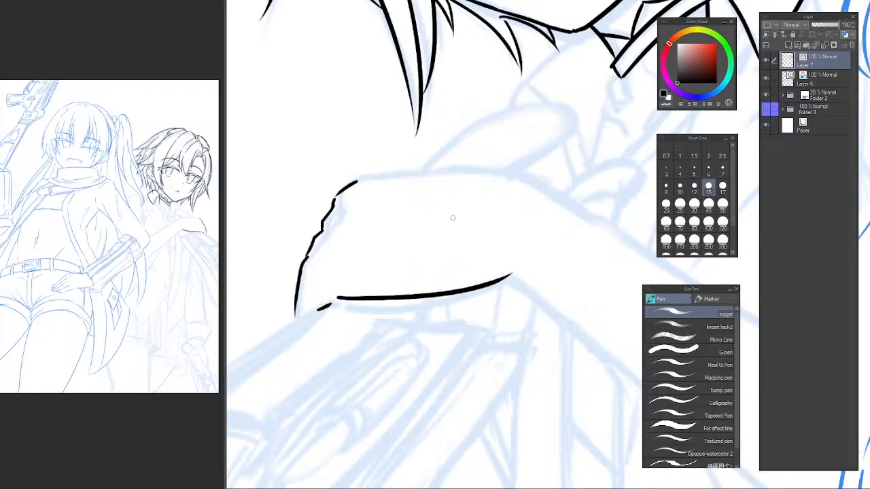
Ink the upper edge of the hand as one long, nearly straight line towards the wrist.
{"action": "mouse_move", "coordinate": [360, 180]}
{"action": "left_mouse_down"}
{"action": "mouse_move", "coordinate": [538, 175]}
{"action": "mouse_move", "coordinate": [527, 178]}
{"action": "left_mouse_up"}
{"action": "key", "text": "ctrl+z"}
{"action": "key", "text": "e"}
{"action": "key", "text": "p"}
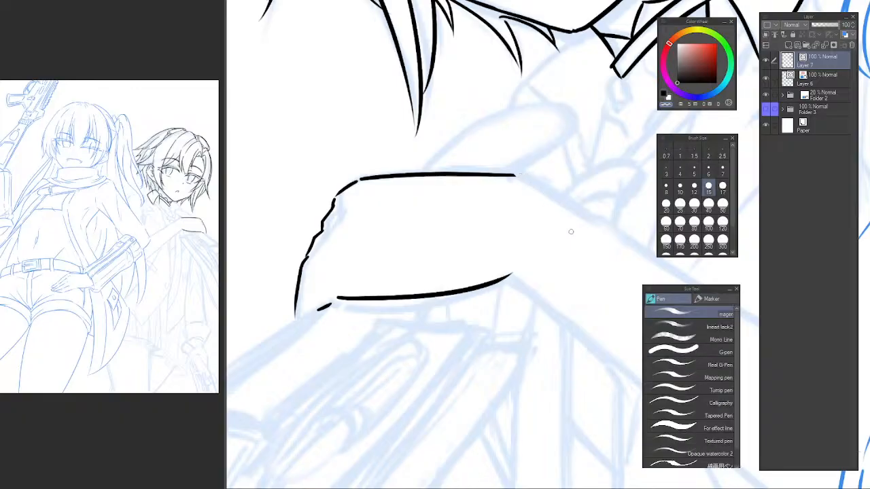
Lasso-select the iris lines of the eye farther from the ear on the second character's face.
{"action": "scroll", "coordinate": [553, 223], "scroll_direction": "down", "scroll_amount": 3}
{"action": "left_click_drag", "start_coordinate": [565, 256], "coordinate": [432, 218]}
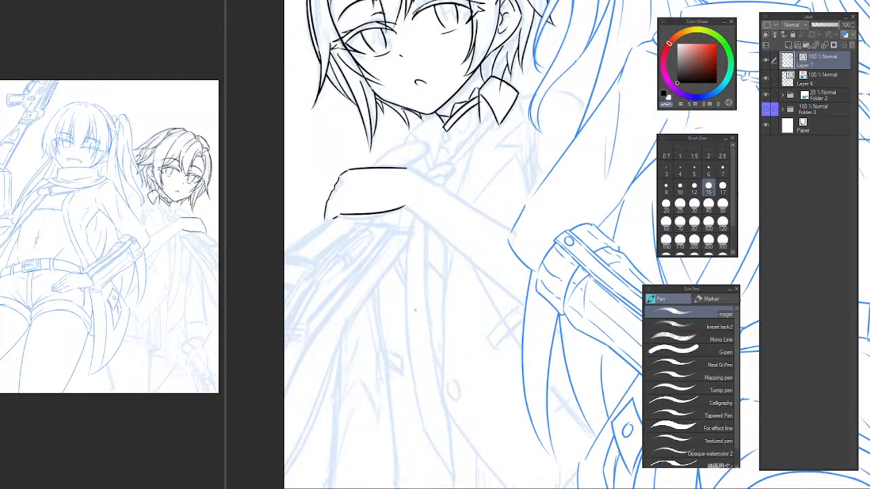
{"action": "left_click_drag", "start_coordinate": [453, 120], "coordinate": [448, 143]}
{"action": "left_click_drag", "start_coordinate": [421, 221], "coordinate": [435, 395]}
{"action": "scroll", "coordinate": [416, 190], "scroll_direction": "up", "scroll_amount": 5}
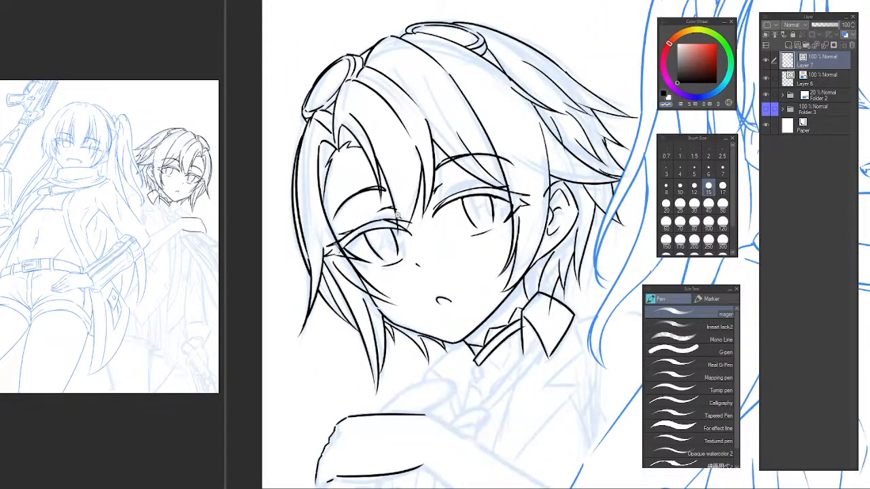
{"action": "left_click_drag", "start_coordinate": [407, 228], "coordinate": [377, 242]}
{"action": "scroll", "coordinate": [382, 226], "scroll_direction": "down", "scroll_amount": 2}
{"action": "key", "text": "m"}
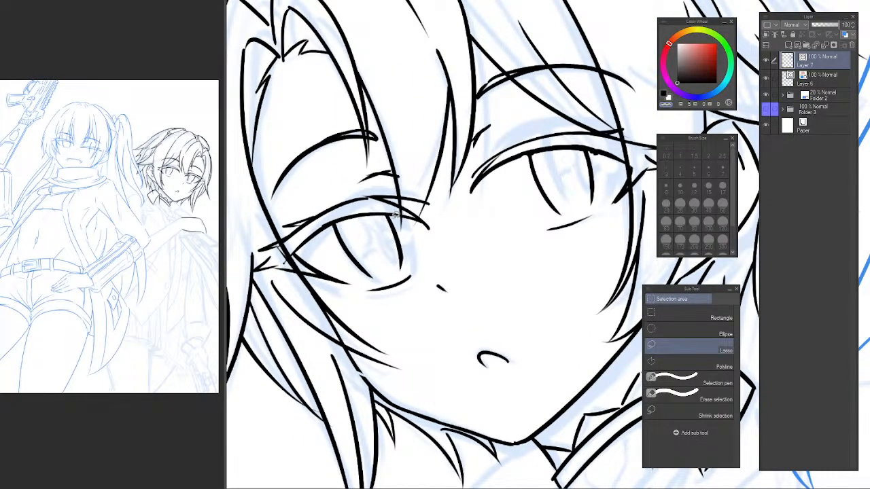
{"action": "left_click_drag", "start_coordinate": [357, 215], "coordinate": [394, 217]}
{"action": "key", "text": "Delete"}
{"action": "key", "text": "ctrl+d"}
{"action": "key", "text": "Delete"}
{"action": "key", "text": "ctrl+d"}
{"action": "left_click_drag", "start_coordinate": [401, 222], "coordinate": [397, 221]}
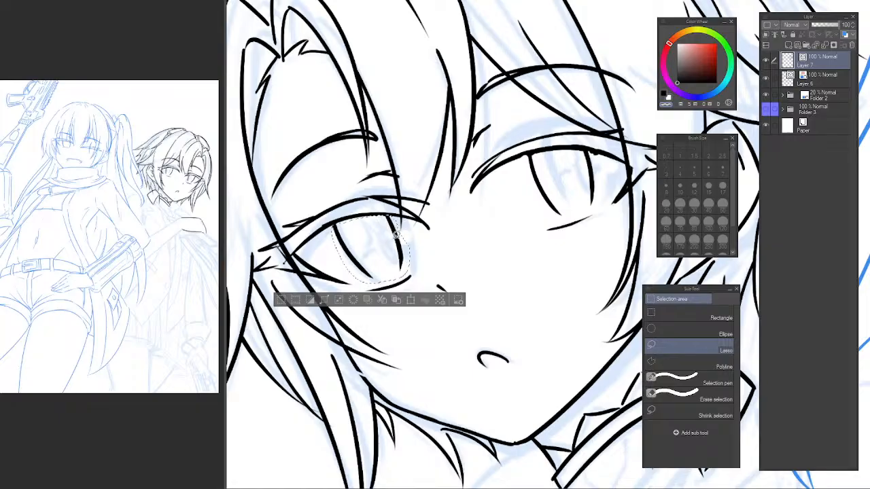
Try skewing the selected iris slightly with a transform, compare it with the whole face, and undo the change.
{"action": "key", "text": "ctrl+t"}
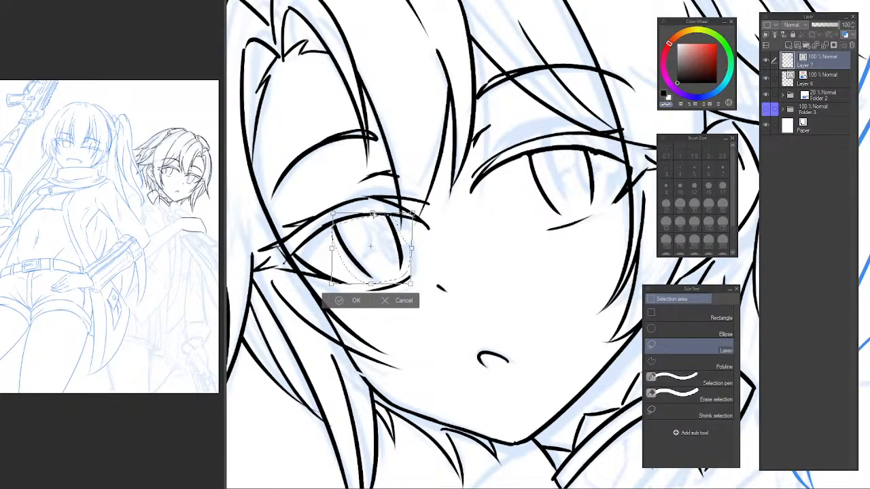
{"action": "left_click_drag", "start_coordinate": [373, 215], "coordinate": [377, 212]}
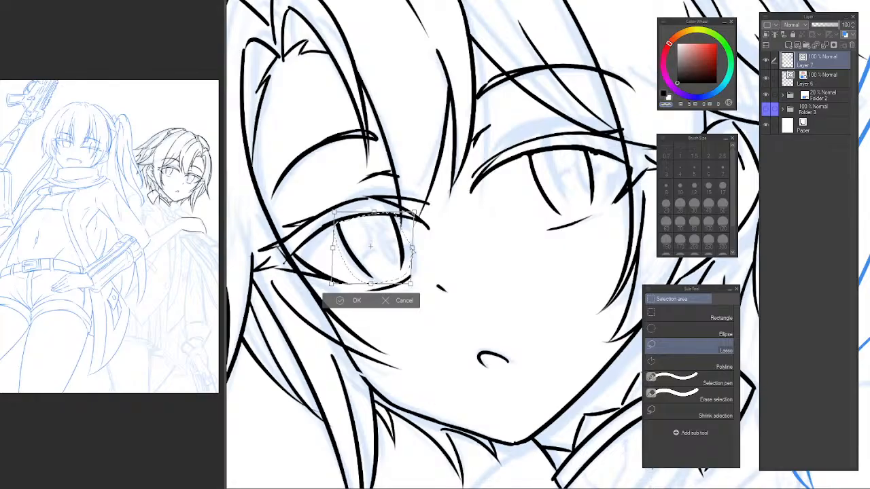
{"action": "left_click_drag", "start_coordinate": [412, 249], "coordinate": [415, 248]}
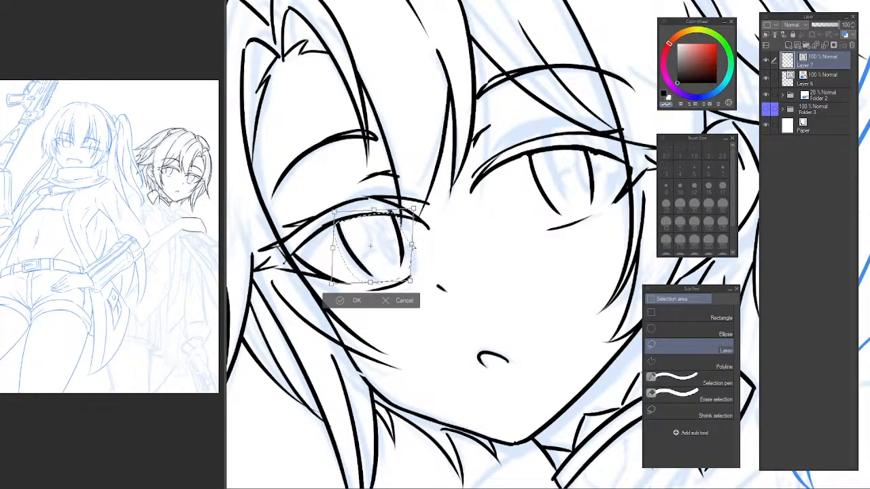
{"action": "left_click_drag", "start_coordinate": [411, 247], "coordinate": [408, 245]}
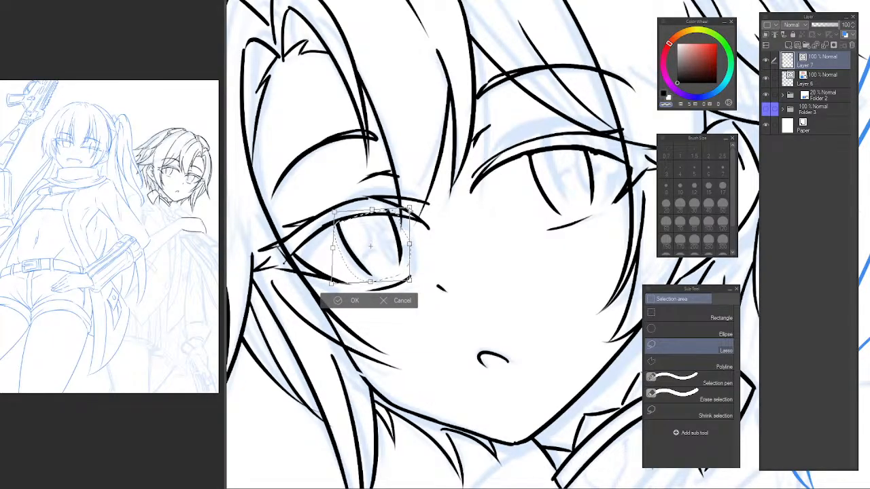
{"action": "key", "text": "Return"}
{"action": "key", "text": "e"}
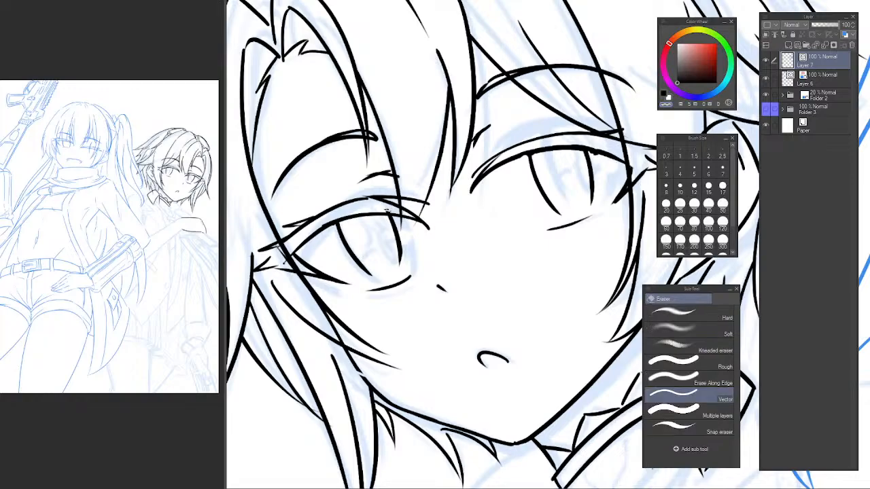
{"action": "scroll", "coordinate": [430, 257], "scroll_direction": "down", "scroll_amount": 3}
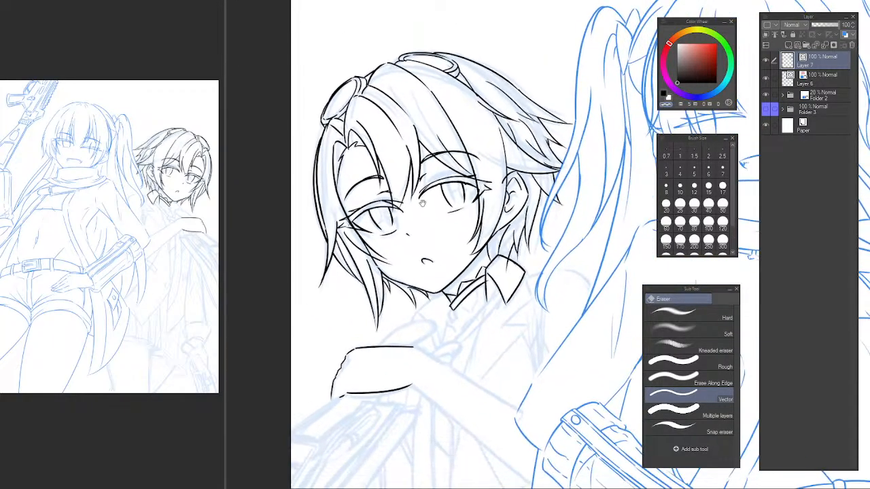
{"action": "scroll", "coordinate": [401, 214], "scroll_direction": "up", "scroll_amount": 4}
{"action": "left_click_drag", "start_coordinate": [405, 220], "coordinate": [419, 276]}
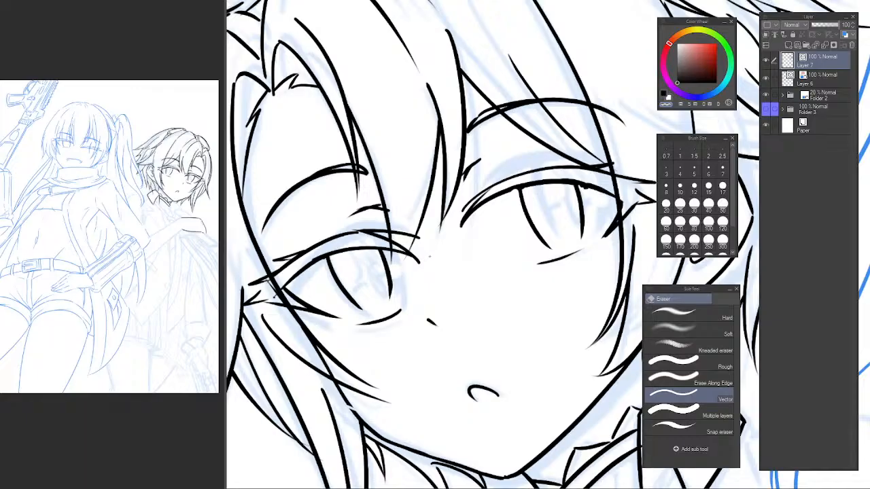
{"action": "key", "text": "ctrl+z"}
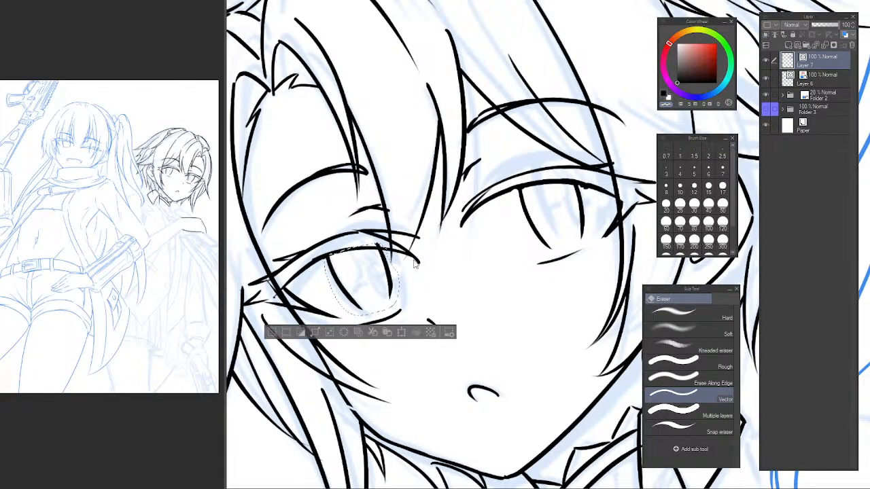
{"action": "key", "text": "ctrl+z"}
{"action": "key", "text": "ctrl+z"}
{"action": "key", "text": "ctrl+z"}
Transform the selected iris lines, moving them slightly up and towards the nose.
{"action": "key", "text": "ctrl+t"}
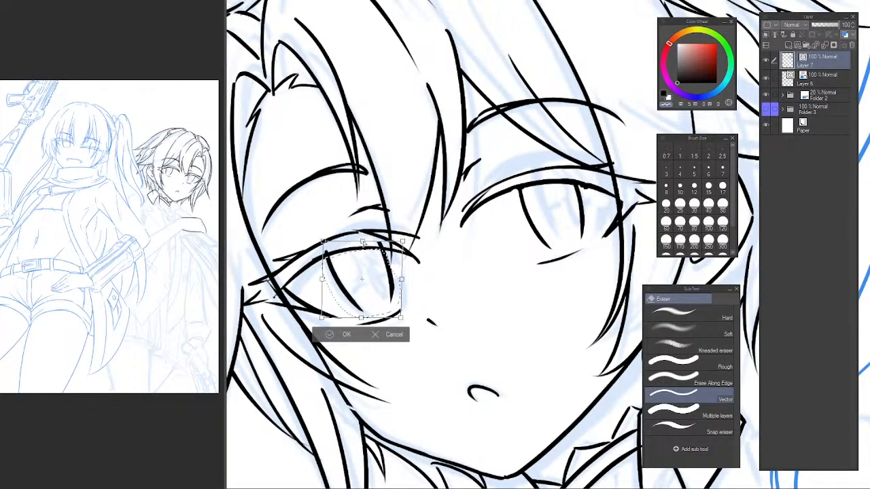
{"action": "left_click_drag", "start_coordinate": [397, 270], "coordinate": [402, 267]}
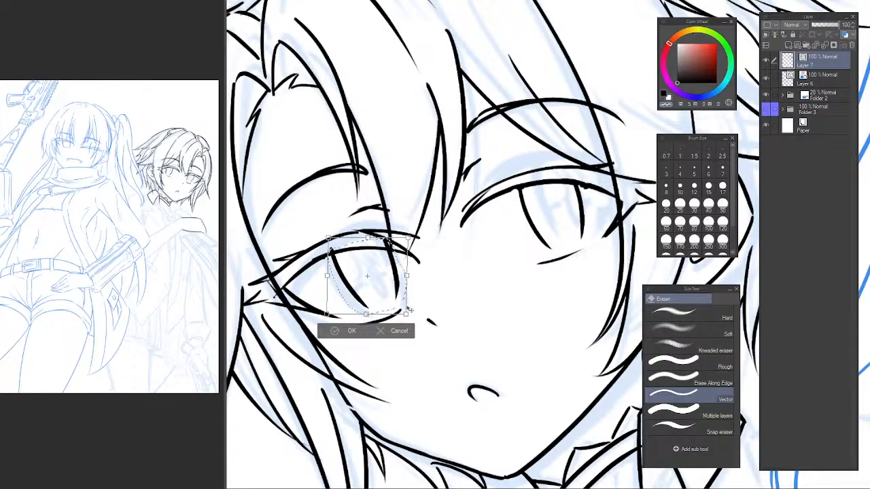
{"action": "key", "text": "Return"}
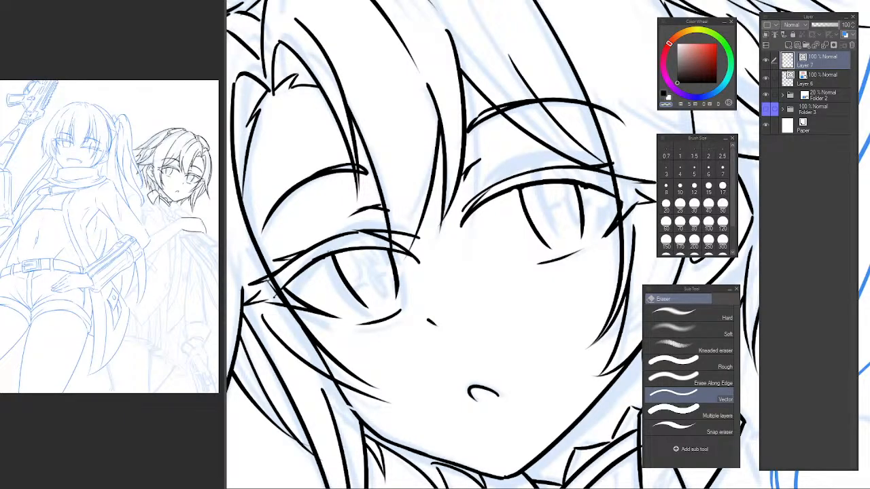
{"action": "scroll", "coordinate": [389, 265], "scroll_direction": "down", "scroll_amount": 5}
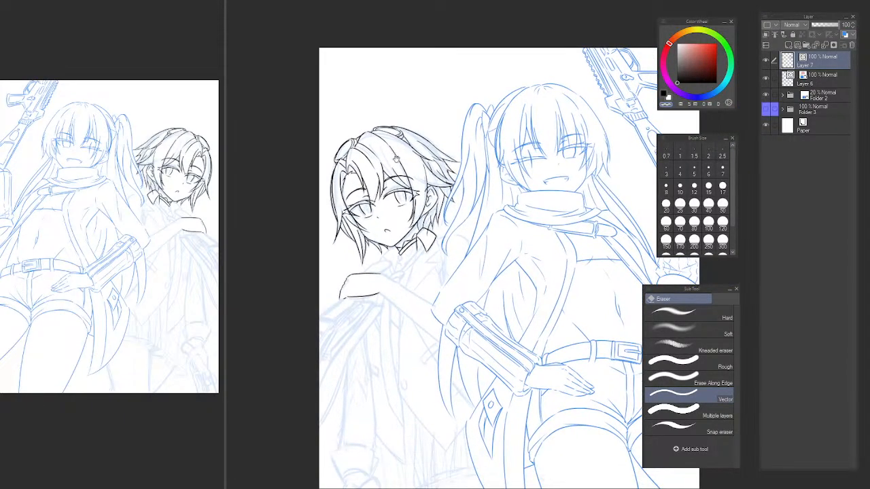
Erase the nose-side line of the same iris and redraw it with the pen as a slightly curved stroke.
{"action": "scroll", "coordinate": [365, 202], "scroll_direction": "up", "scroll_amount": 3}
{"action": "scroll", "coordinate": [365, 202], "scroll_direction": "up", "scroll_amount": 3}
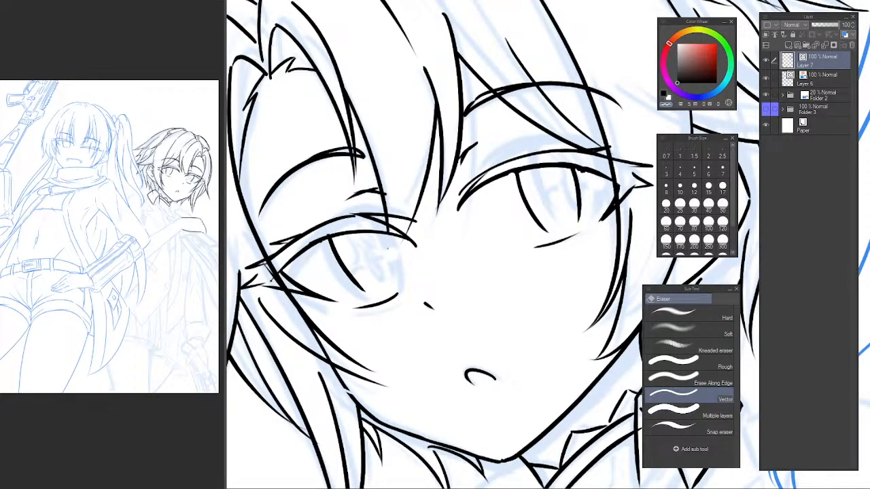
{"action": "key", "text": "p"}
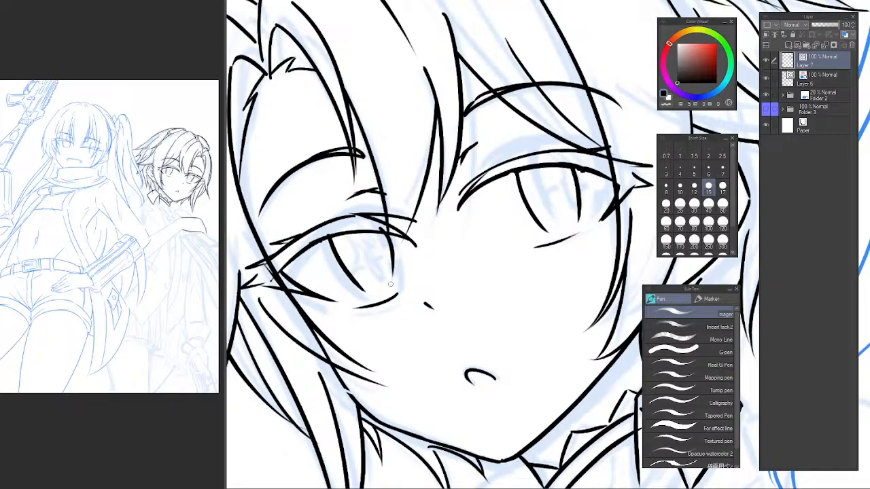
{"action": "key", "text": "e"}
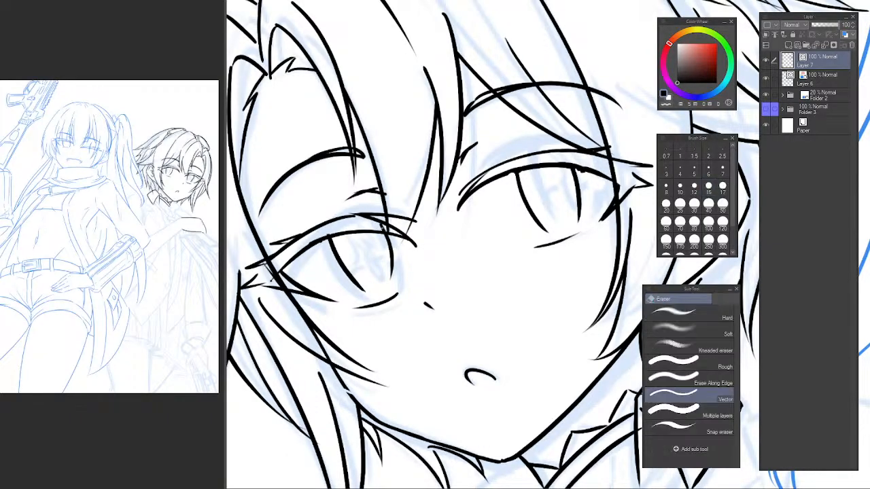
Lasso-select the redrawn nose-side iris line and nudge its lower end slightly towards the nose with a transform.
{"action": "key", "text": "m"}
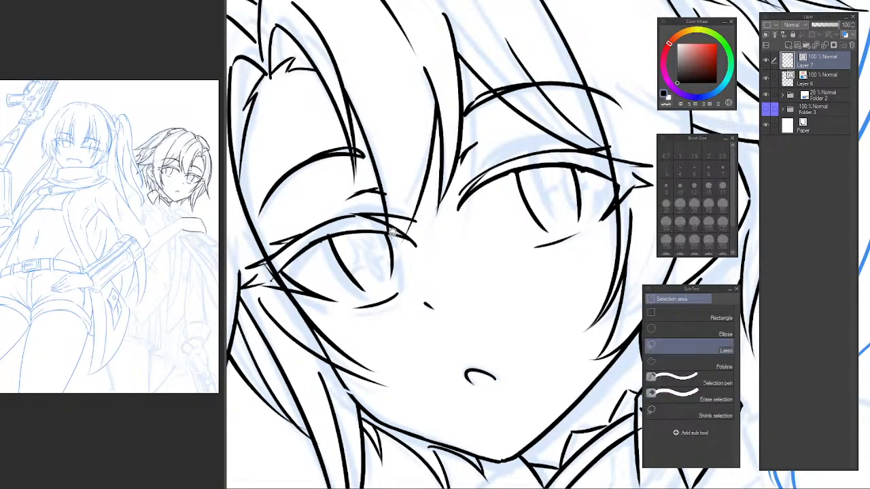
{"action": "left_click_drag", "start_coordinate": [382, 254], "coordinate": [395, 294]}
{"action": "key", "text": "ctrl+t"}
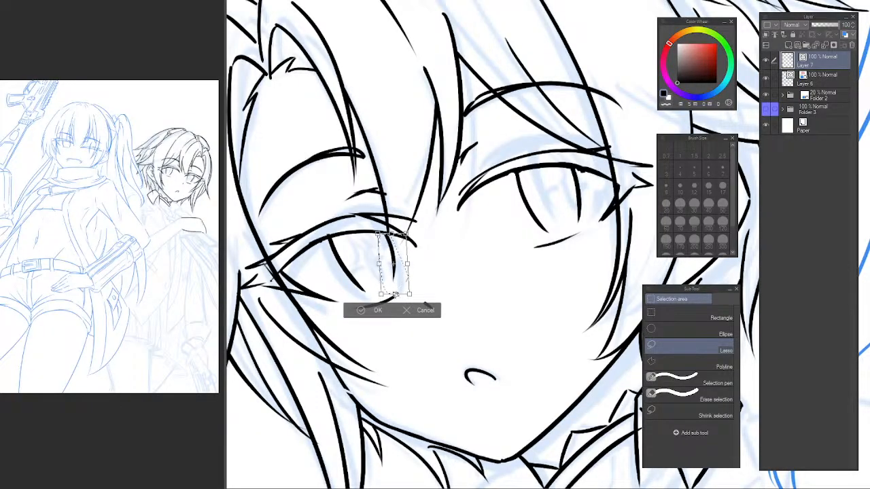
{"action": "key", "text": "Return"}
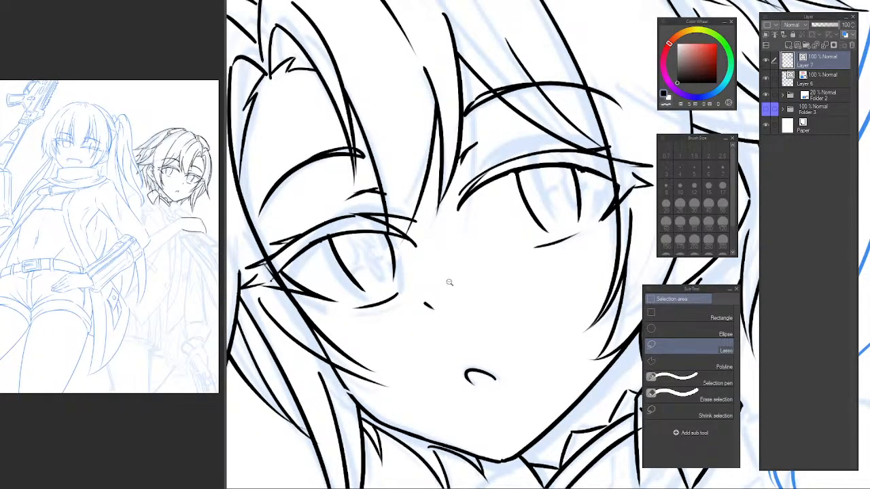
Mirror the canvas view horizontally and check the second character's eyes against each other.
{"action": "scroll", "coordinate": [454, 287], "scroll_direction": "down", "scroll_amount": 2}
{"action": "scroll", "coordinate": [463, 294], "scroll_direction": "down", "scroll_amount": 2}
{"action": "left_click_drag", "start_coordinate": [476, 292], "coordinate": [456, 223]}
{"action": "scroll", "coordinate": [461, 226], "scroll_direction": "up", "scroll_amount": 2}
{"action": "key", "text": "h"}
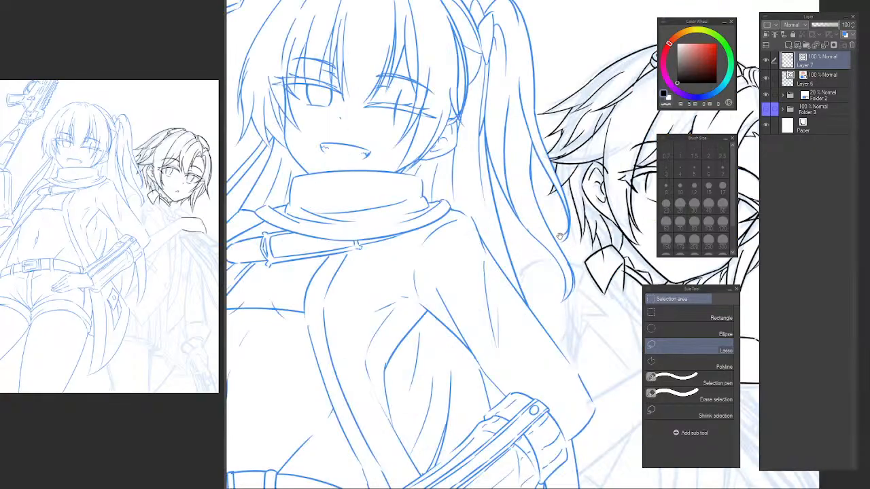
{"action": "left_click_drag", "start_coordinate": [633, 244], "coordinate": [435, 265]}
{"action": "scroll", "coordinate": [474, 257], "scroll_direction": "up", "scroll_amount": 5}
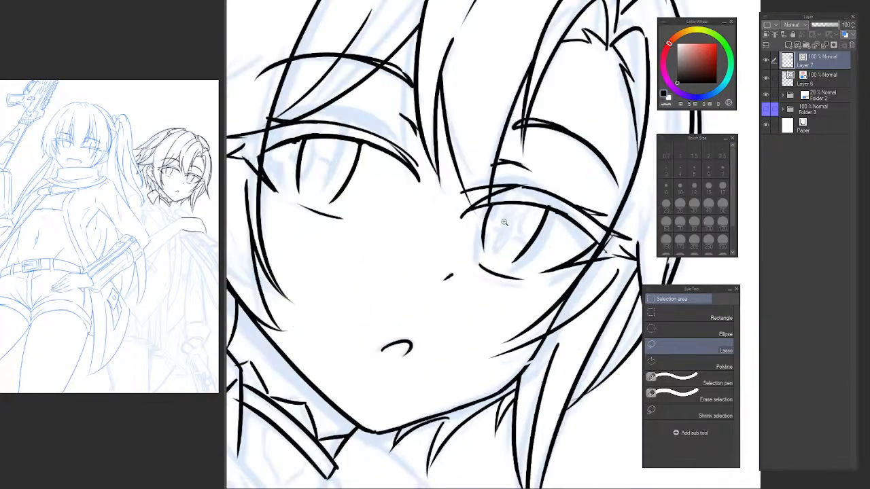
Touch up the junction of the upper lash line and outer iris line on the eye farther from the ear.
{"action": "key", "text": "p"}
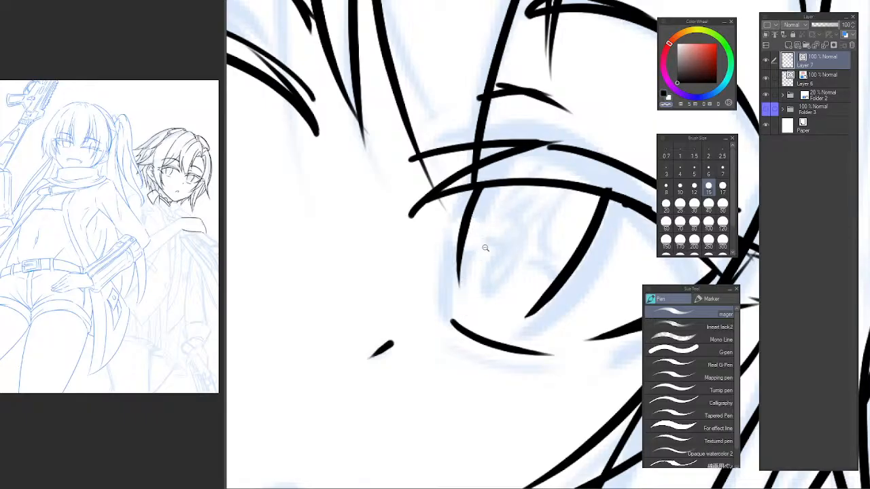
{"action": "scroll", "coordinate": [482, 247], "scroll_direction": "down", "scroll_amount": 3}
{"action": "scroll", "coordinate": [503, 247], "scroll_direction": "up", "scroll_amount": 5}
{"action": "key", "text": "e"}
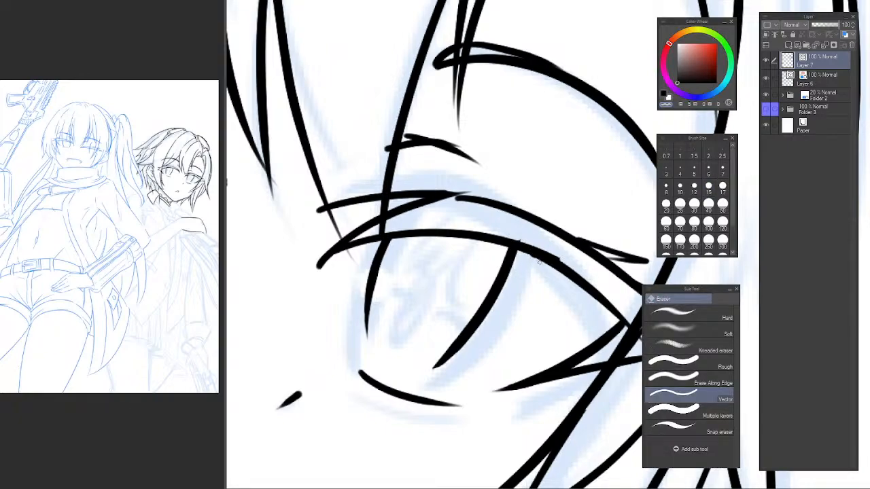
{"action": "key", "text": "p"}
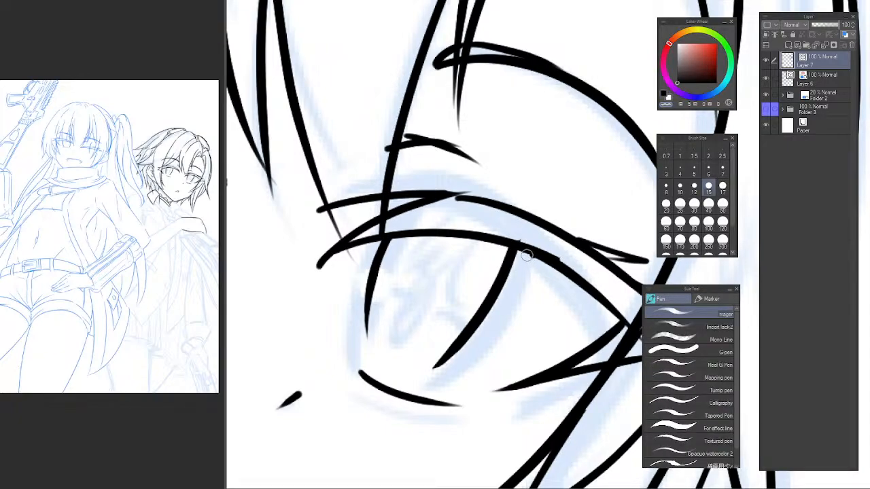
{"action": "scroll", "coordinate": [535, 282], "scroll_direction": "down", "scroll_amount": 4}
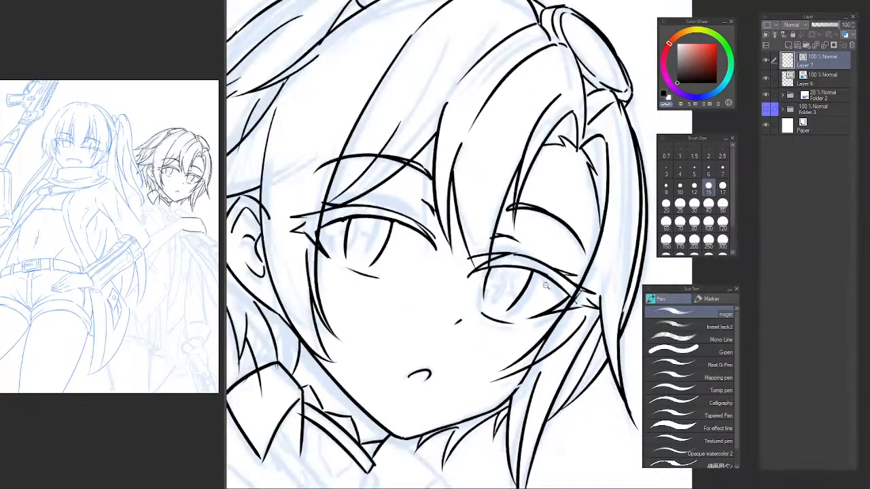
{"action": "left_click_drag", "start_coordinate": [558, 225], "coordinate": [554, 172]}
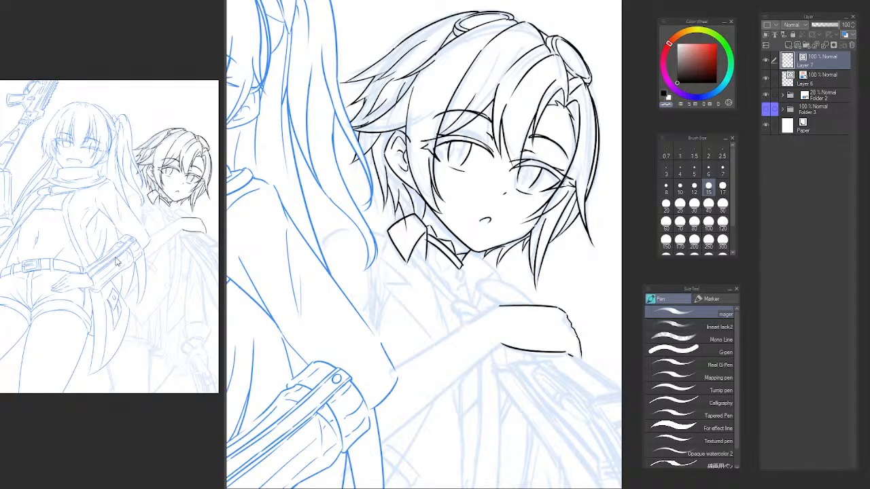
Ink a long hair strand line from the hair ornament down towards the ear and trim its overlap with the neighbouring strand.
{"action": "scroll", "coordinate": [439, 73], "scroll_direction": "up", "scroll_amount": 3}
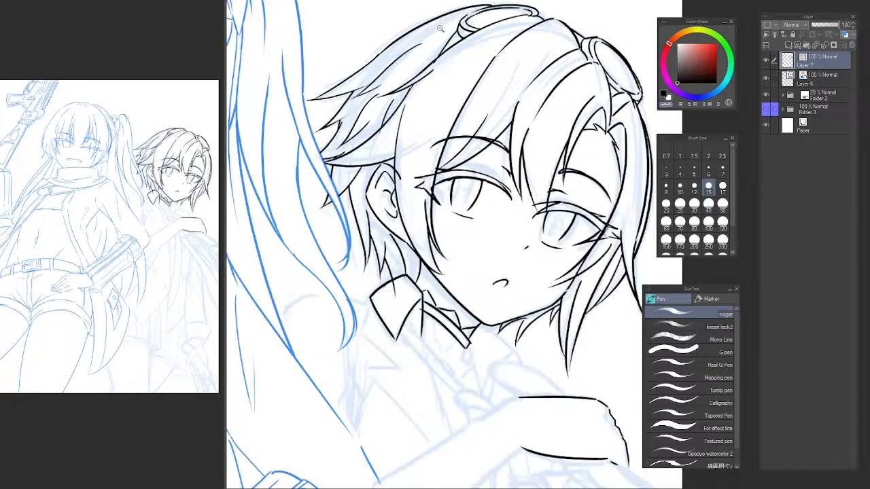
{"action": "key", "text": "e"}
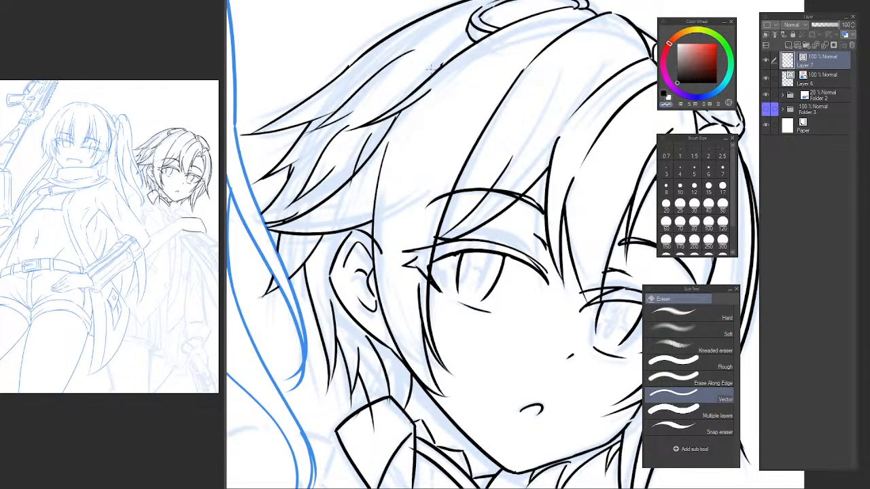
{"action": "key", "text": "p"}
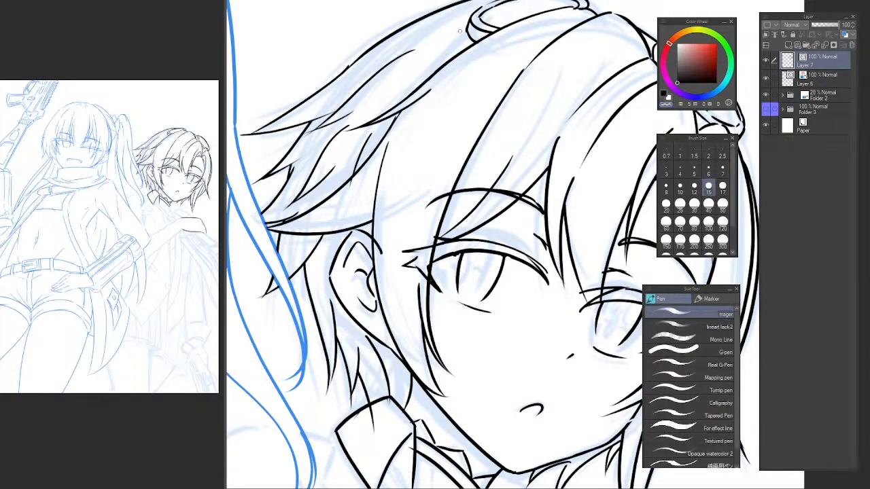
{"action": "left_click_drag", "start_coordinate": [469, 25], "coordinate": [379, 185]}
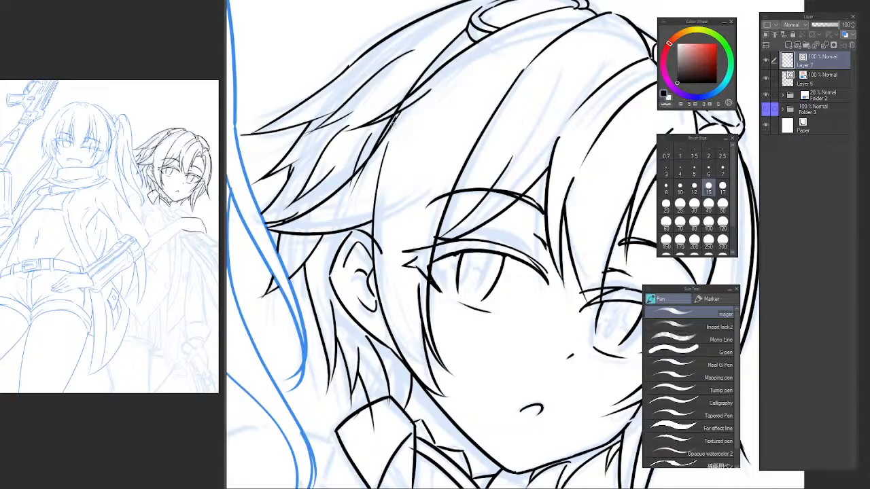
{"action": "key", "text": "e"}
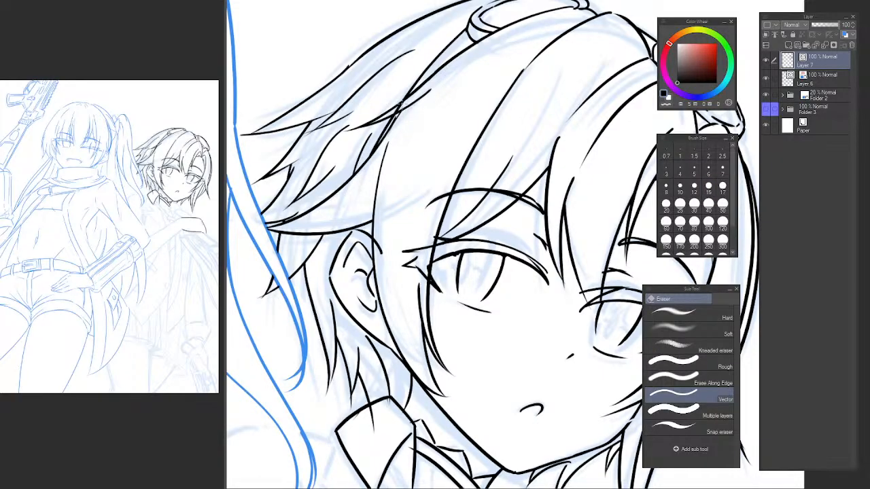
{"action": "left_click_drag", "start_coordinate": [401, 105], "coordinate": [408, 93]}
{"action": "left_click_drag", "start_coordinate": [356, 222], "coordinate": [350, 179]}
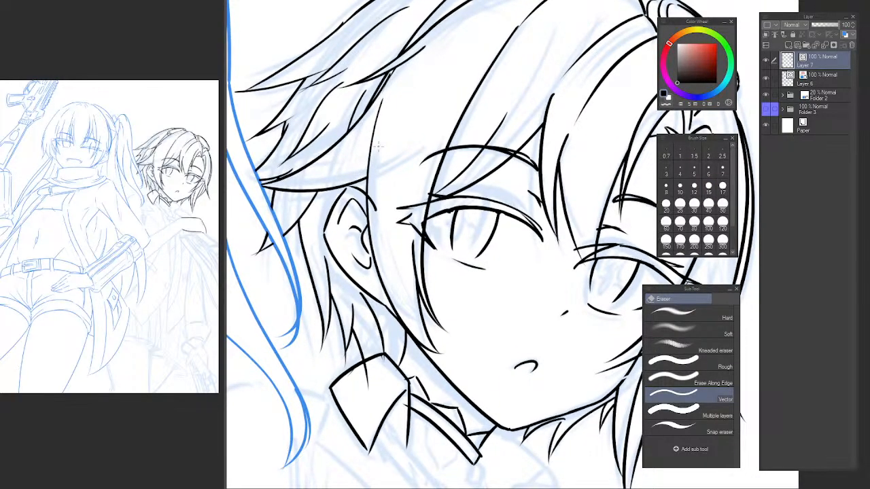
Mirror the canvas view horizontally and ink the small pointed tab hanging beneath the second character's collar band.
{"action": "key", "text": "p"}
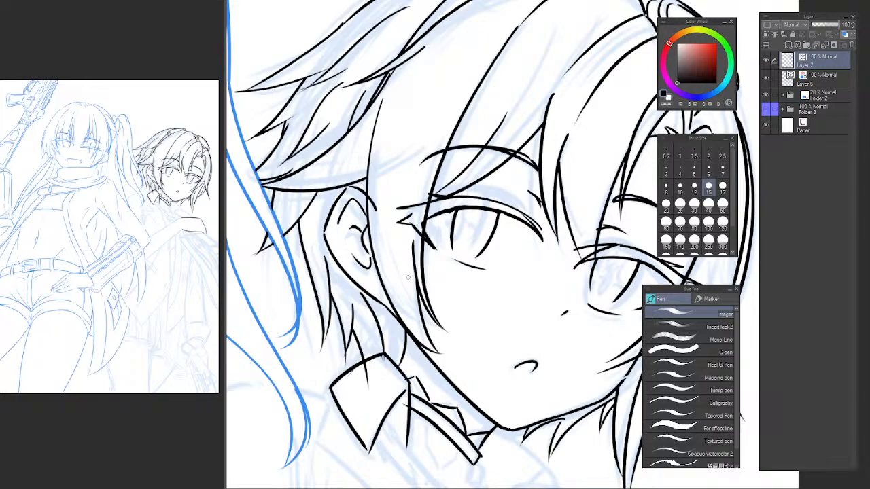
{"action": "scroll", "coordinate": [407, 277], "scroll_direction": "down", "scroll_amount": 5}
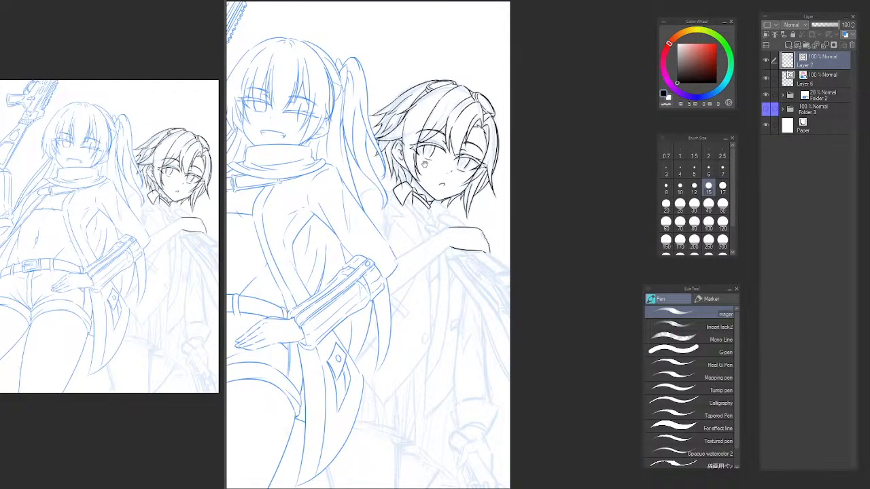
{"action": "key", "text": "h"}
{"action": "left_click_drag", "start_coordinate": [536, 231], "coordinate": [291, 210]}
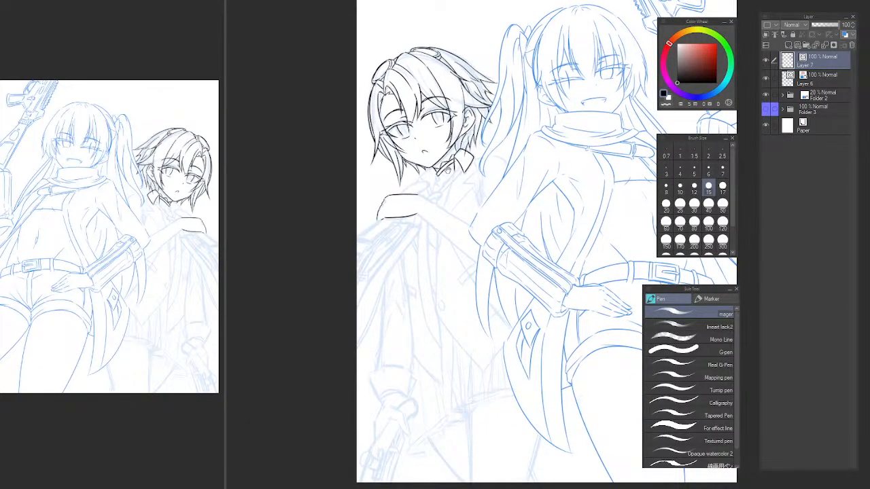
{"action": "scroll", "coordinate": [442, 177], "scroll_direction": "up", "scroll_amount": 2}
{"action": "scroll", "coordinate": [442, 178], "scroll_direction": "up", "scroll_amount": 3}
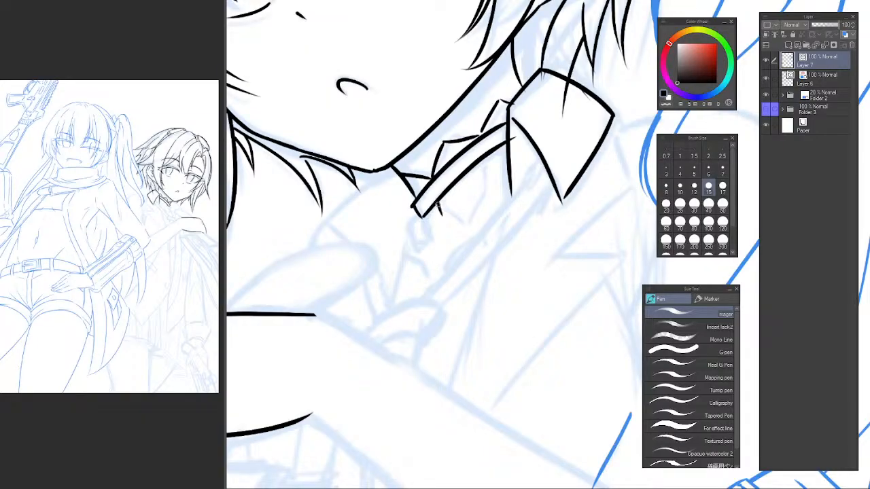
{"action": "key", "text": "ctrl+z"}
{"action": "mouse_move", "coordinate": [440, 219]}
{"action": "left_mouse_down"}
{"action": "mouse_move", "coordinate": [456, 234]}
{"action": "mouse_move", "coordinate": [446, 223]}
{"action": "mouse_move", "coordinate": [460, 232]}
{"action": "mouse_move", "coordinate": [480, 209]}
{"action": "mouse_move", "coordinate": [461, 233]}
{"action": "mouse_move", "coordinate": [483, 197]}
{"action": "left_mouse_up"}
{"action": "key", "text": "ctrl+z"}
{"action": "key", "text": "ctrl+z"}
{"action": "mouse_move", "coordinate": [457, 235]}
{"action": "left_mouse_down"}
{"action": "mouse_move", "coordinate": [483, 167]}
{"action": "mouse_move", "coordinate": [481, 194]}
{"action": "left_mouse_up"}
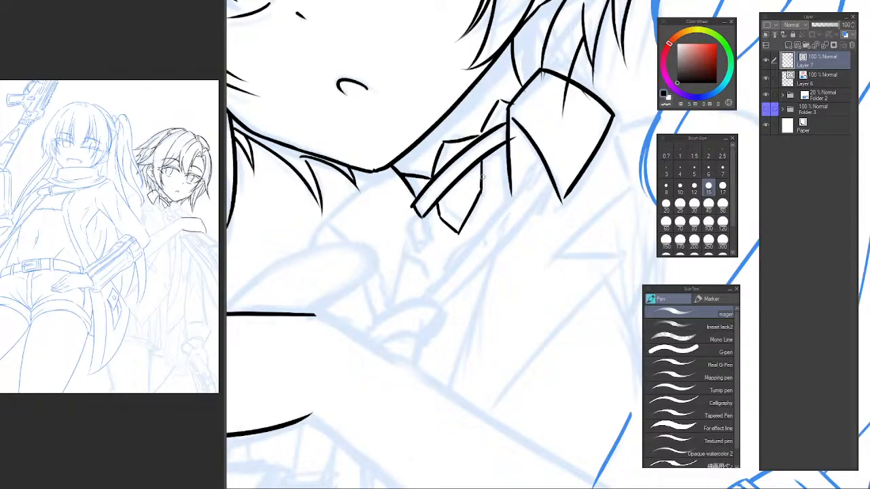
{"action": "key", "text": "ctrl+z"}
{"action": "mouse_move", "coordinate": [479, 163]}
{"action": "left_mouse_down"}
{"action": "mouse_move", "coordinate": [483, 193]}
{"action": "mouse_move", "coordinate": [484, 186]}
{"action": "left_mouse_up"}
{"action": "key", "text": "ctrl+z"}
{"action": "key", "text": "ctrl+z"}
Ink two short converging neckline strokes below the collar and a small upright rectangle under the collar band's tip.
{"action": "scroll", "coordinate": [484, 182], "scroll_direction": "down", "scroll_amount": 3}
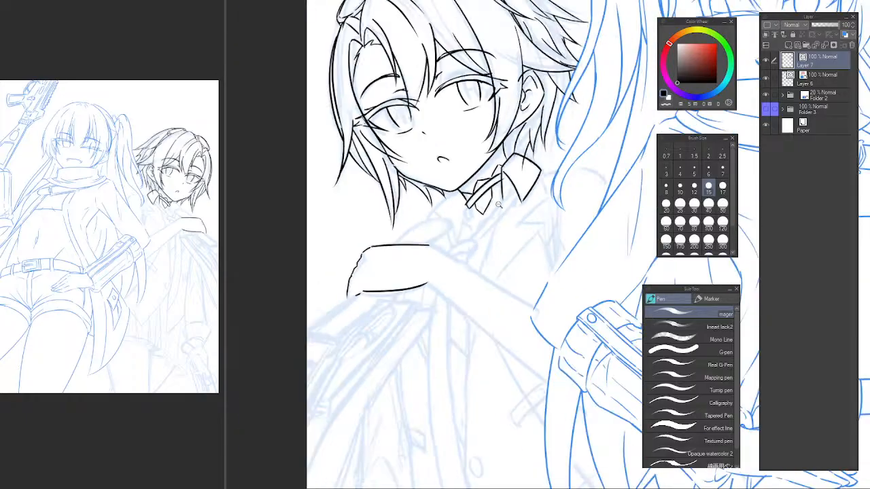
{"action": "scroll", "coordinate": [449, 204], "scroll_direction": "up", "scroll_amount": 3}
{"action": "scroll", "coordinate": [449, 204], "scroll_direction": "up", "scroll_amount": 2}
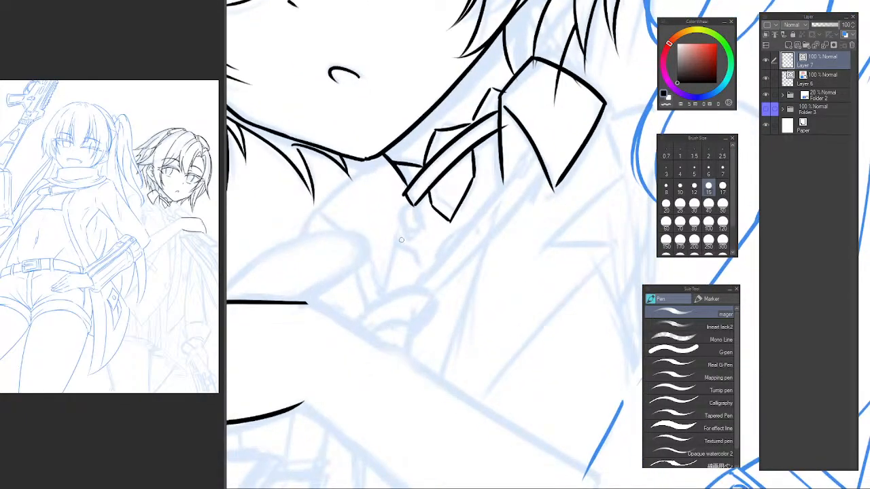
{"action": "mouse_move", "coordinate": [398, 240]}
{"action": "left_mouse_down"}
{"action": "mouse_move", "coordinate": [417, 264]}
{"action": "mouse_move", "coordinate": [459, 238]}
{"action": "left_mouse_up"}
{"action": "left_click_drag", "start_coordinate": [414, 207], "coordinate": [417, 230]}
{"action": "key", "text": "ctrl+z"}
{"action": "left_click_drag", "start_coordinate": [401, 231], "coordinate": [412, 216]}
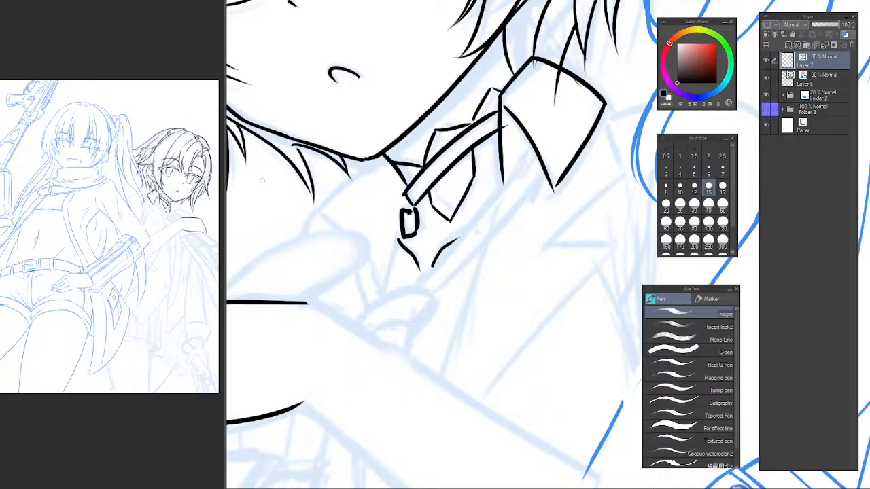
Consult the reference canvas and ink small rounded details inside the pointed tab beneath the collar band.
{"action": "left_click", "coordinate": [116, 15]}
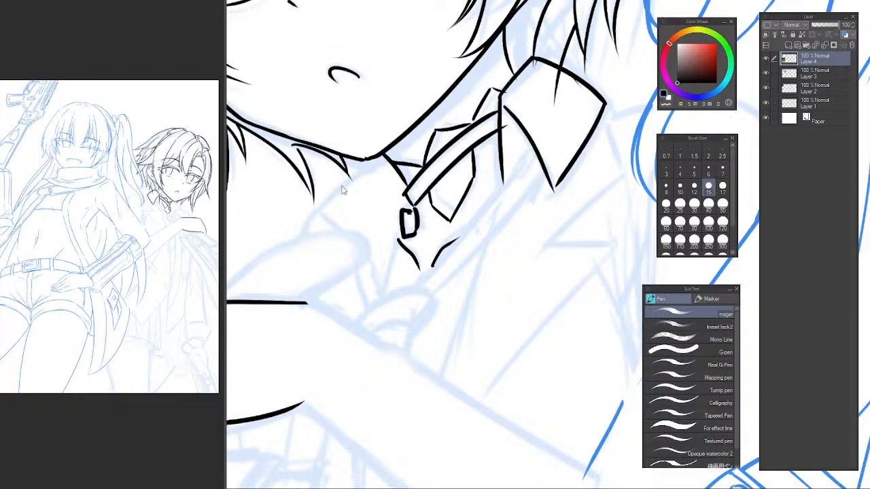
{"action": "left_click", "coordinate": [470, 194]}
{"action": "mouse_move", "coordinate": [449, 183]}
{"action": "left_mouse_down"}
{"action": "mouse_move", "coordinate": [401, 205]}
{"action": "mouse_move", "coordinate": [395, 212]}
{"action": "mouse_move", "coordinate": [422, 199]}
{"action": "mouse_move", "coordinate": [400, 229]}
{"action": "mouse_move", "coordinate": [409, 225]}
{"action": "mouse_move", "coordinate": [394, 221]}
{"action": "mouse_move", "coordinate": [404, 226]}
{"action": "left_mouse_up"}
{"action": "scroll", "coordinate": [401, 206], "scroll_direction": "up", "scroll_amount": 1}
{"action": "key", "text": "ctrl+z"}
{"action": "key", "text": "ctrl+z"}
{"action": "key", "text": "ctrl+z"}
{"action": "key", "text": "ctrl+z"}
{"action": "key", "text": "ctrl+z"}
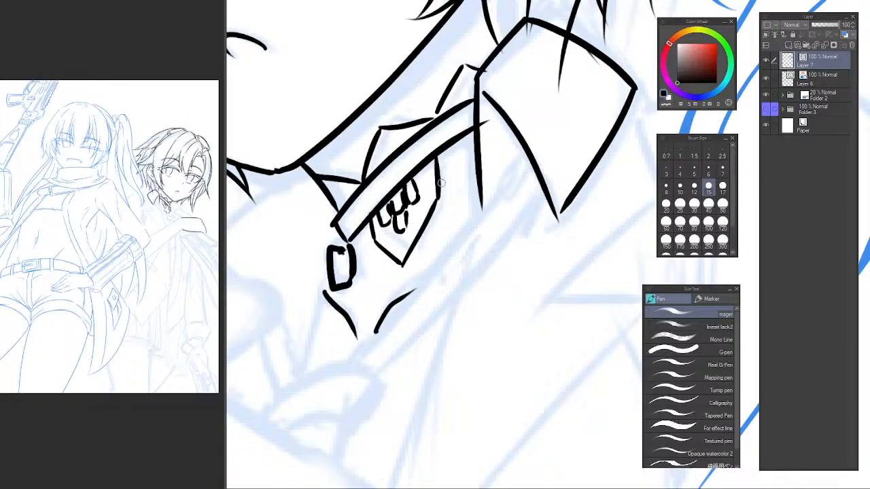
Ink a small rectangular detail beside the collar flap and replace the rectangle under the band's tip with a smaller one touching the tip.
{"action": "mouse_move", "coordinate": [460, 143]}
{"action": "left_mouse_down"}
{"action": "mouse_move", "coordinate": [431, 197]}
{"action": "mouse_move", "coordinate": [444, 202]}
{"action": "mouse_move", "coordinate": [434, 190]}
{"action": "left_mouse_up"}
{"action": "scroll", "coordinate": [450, 193], "scroll_direction": "down", "scroll_amount": 3}
{"action": "mouse_move", "coordinate": [378, 220]}
{"action": "left_mouse_down"}
{"action": "mouse_move", "coordinate": [410, 286]}
{"action": "mouse_move", "coordinate": [390, 288]}
{"action": "left_mouse_up"}
{"action": "key", "text": "e"}
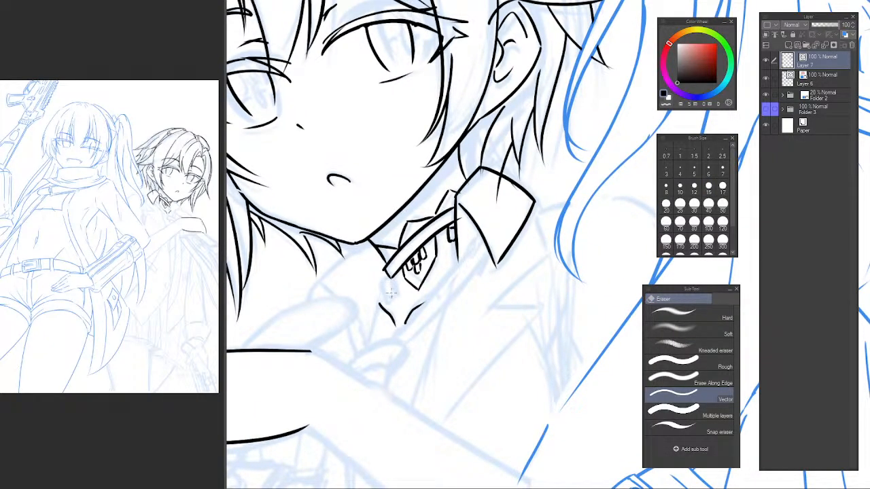
{"action": "scroll", "coordinate": [385, 280], "scroll_direction": "up", "scroll_amount": 3}
{"action": "key", "text": "p"}
{"action": "mouse_move", "coordinate": [391, 268]}
{"action": "left_mouse_down"}
{"action": "mouse_move", "coordinate": [371, 272]}
{"action": "mouse_move", "coordinate": [398, 286]}
{"action": "mouse_move", "coordinate": [398, 233]}
{"action": "mouse_move", "coordinate": [422, 174]}
{"action": "mouse_move", "coordinate": [449, 150]}
{"action": "left_mouse_up"}
Ink the upper forearm line from the wrist to the first character's elbow, with the canvas rotated for the stroke, and trim its overlap.
{"action": "scroll", "coordinate": [413, 294], "scroll_direction": "down", "scroll_amount": 5}
{"action": "scroll", "coordinate": [395, 254], "scroll_direction": "up", "scroll_amount": 2}
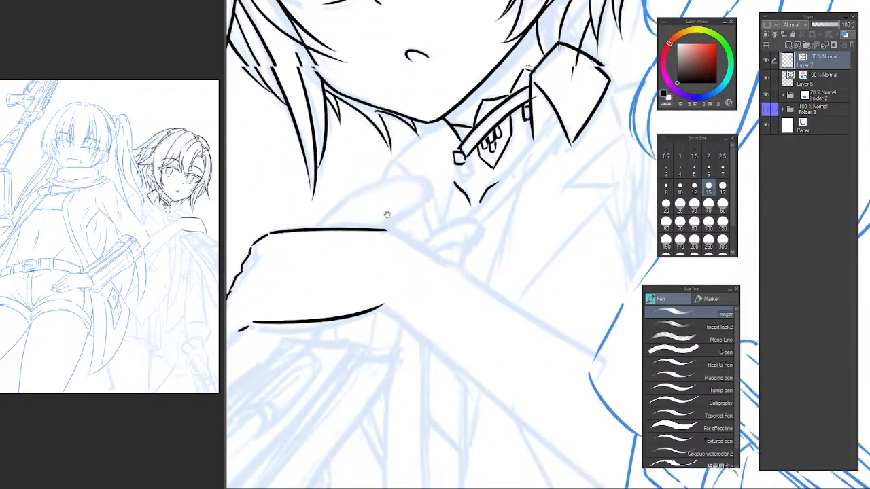
{"action": "mouse_move", "coordinate": [388, 215]}
{"action": "left_mouse_down"}
{"action": "mouse_move", "coordinate": [509, 138]}
{"action": "mouse_move", "coordinate": [433, 197]}
{"action": "mouse_move", "coordinate": [379, 192]}
{"action": "mouse_move", "coordinate": [350, 177]}
{"action": "mouse_move", "coordinate": [439, 267]}
{"action": "left_mouse_up"}
{"action": "scroll", "coordinate": [433, 196], "scroll_direction": "down", "scroll_amount": 2}
{"action": "key", "text": "ctrl+z"}
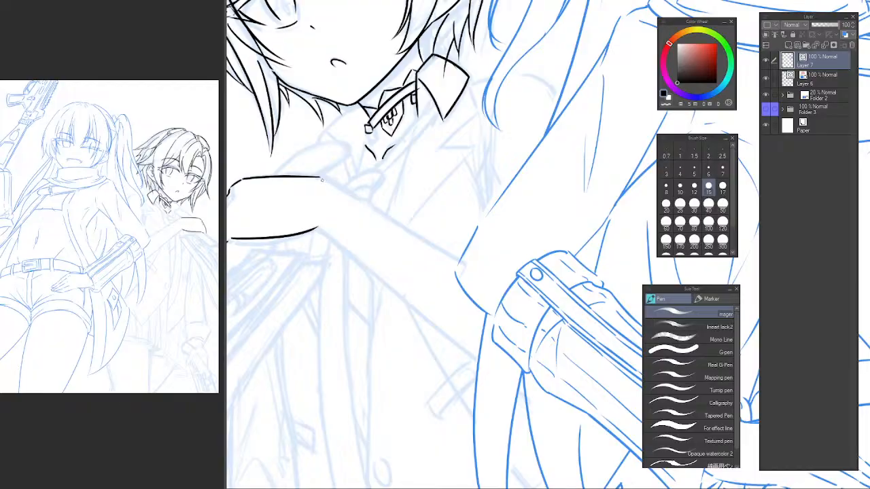
{"action": "left_click_drag", "start_coordinate": [321, 178], "coordinate": [489, 293]}
{"action": "key", "text": "ctrl+z"}
{"action": "left_click_drag", "start_coordinate": [322, 179], "coordinate": [466, 268]}
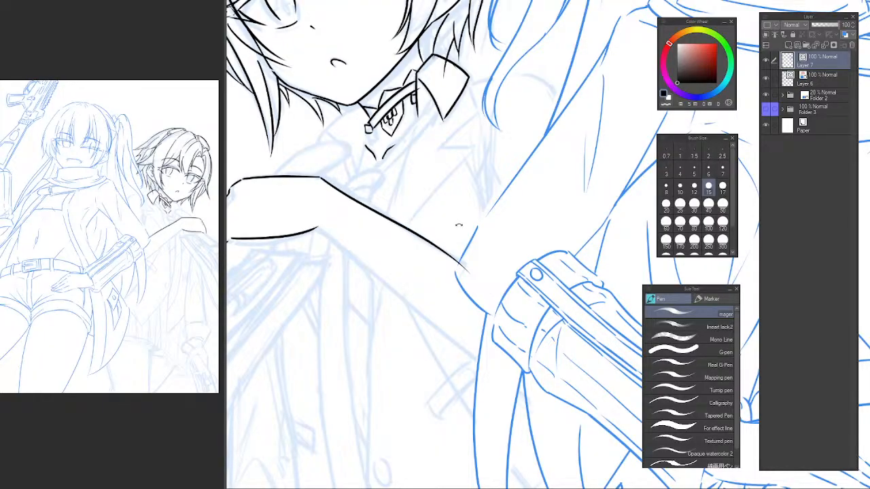
{"action": "left_click_drag", "start_coordinate": [459, 225], "coordinate": [523, 370]}
{"action": "mouse_move", "coordinate": [525, 355]}
{"action": "left_mouse_down"}
{"action": "mouse_move", "coordinate": [542, 296]}
{"action": "mouse_move", "coordinate": [458, 223]}
{"action": "left_mouse_up"}
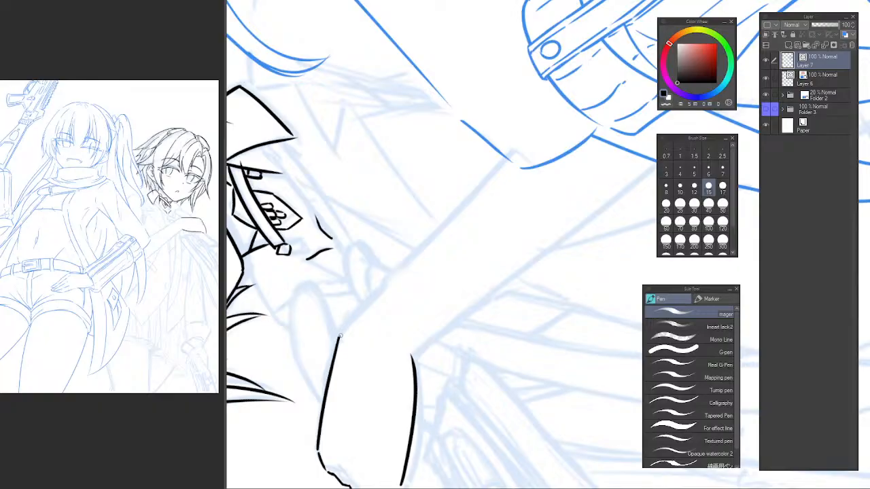
{"action": "left_click_drag", "start_coordinate": [339, 336], "coordinate": [513, 163]}
{"action": "key", "text": "e"}
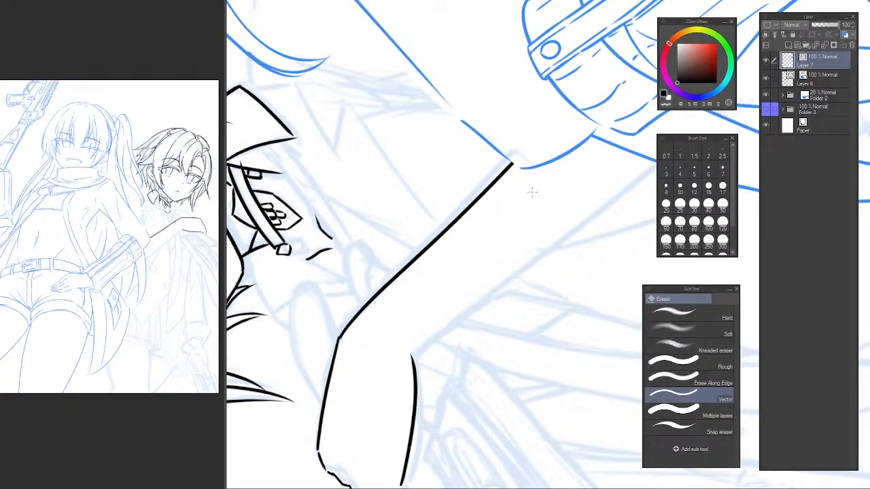
{"action": "mouse_move", "coordinate": [428, 183]}
{"action": "left_mouse_down"}
{"action": "mouse_move", "coordinate": [422, 258]}
{"action": "mouse_move", "coordinate": [444, 171]}
{"action": "mouse_move", "coordinate": [460, 153]}
{"action": "left_mouse_up"}
{"action": "left_click_drag", "start_coordinate": [460, 153], "coordinate": [423, 221]}
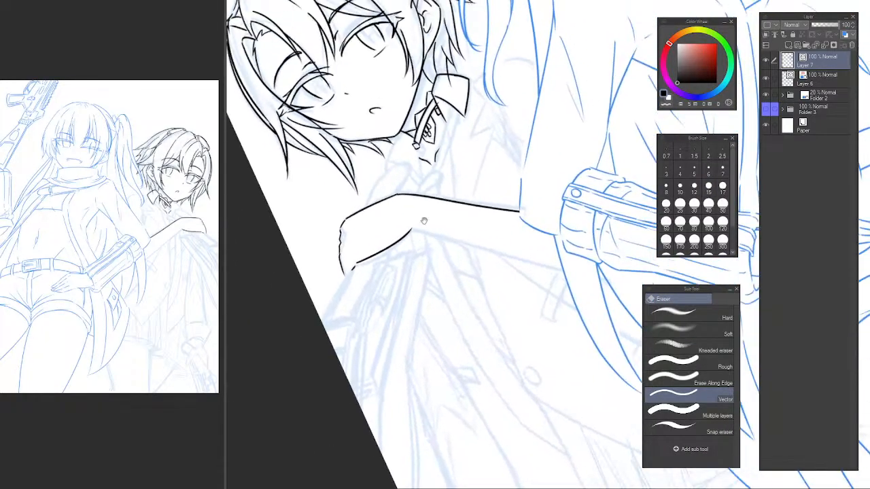
Ink the outer edge of the object beneath the hand as a long line from the fingertips to the canvas edge.
{"action": "left_click_drag", "start_coordinate": [361, 181], "coordinate": [391, 139]}
{"action": "left_click_drag", "start_coordinate": [363, 196], "coordinate": [351, 210]}
{"action": "key", "text": "p"}
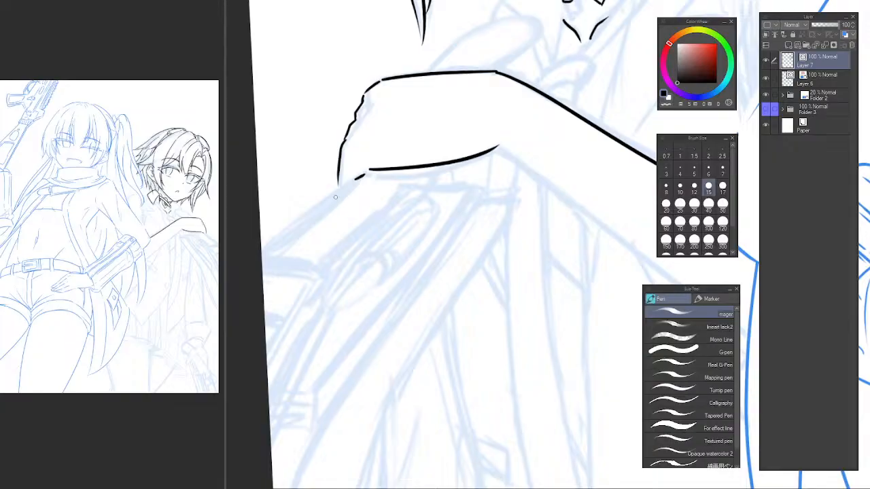
{"action": "left_click_drag", "start_coordinate": [359, 177], "coordinate": [262, 253]}
{"action": "key", "text": "ctrl+z"}
{"action": "mouse_move", "coordinate": [361, 175]}
{"action": "left_mouse_down"}
{"action": "mouse_move", "coordinate": [311, 206]}
{"action": "mouse_move", "coordinate": [263, 254]}
{"action": "left_mouse_up"}
{"action": "key", "text": "ctrl+z"}
{"action": "left_click_drag", "start_coordinate": [352, 178], "coordinate": [263, 252]}
{"action": "key", "text": "ctrl+z"}
{"action": "left_click_drag", "start_coordinate": [356, 178], "coordinate": [261, 252]}
Consult the reference canvas and ink a second line just inside the object's outer edge, from the hand to the canvas edge.
{"action": "left_click", "coordinate": [171, 149]}
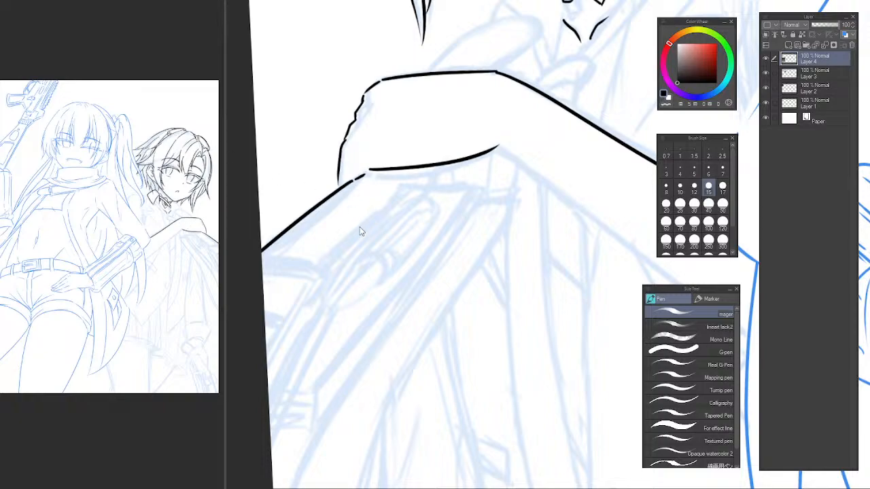
{"action": "left_click_drag", "start_coordinate": [325, 253], "coordinate": [338, 151]}
{"action": "mouse_move", "coordinate": [301, 176]}
{"action": "left_mouse_down"}
{"action": "mouse_move", "coordinate": [316, 185]}
{"action": "mouse_move", "coordinate": [305, 221]}
{"action": "left_mouse_up"}
{"action": "key", "text": "ctrl+z"}
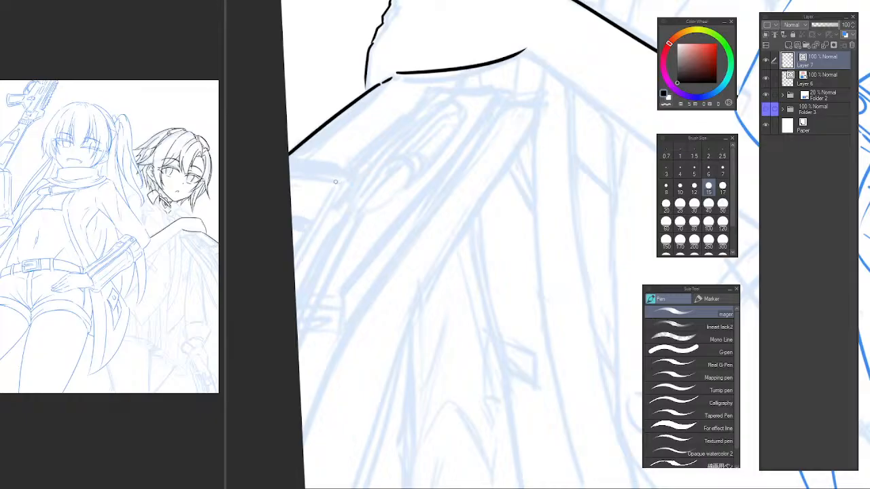
{"action": "left_click_drag", "start_coordinate": [318, 143], "coordinate": [338, 173]}
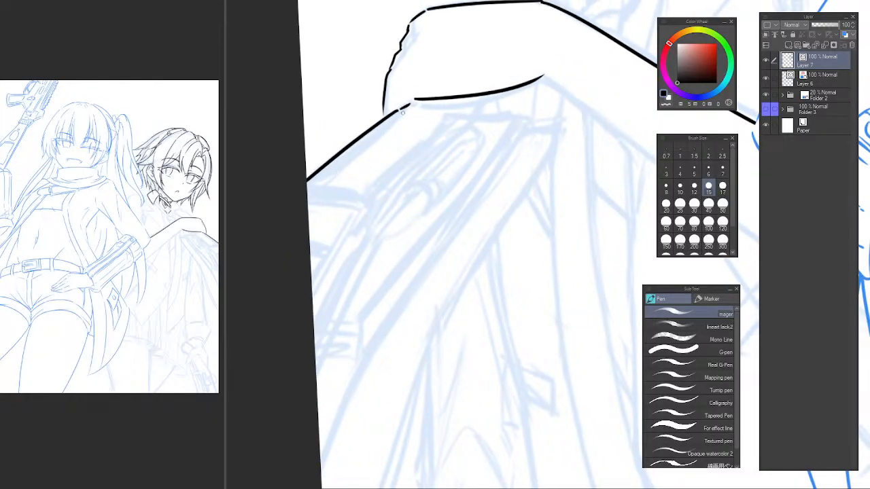
{"action": "left_click_drag", "start_coordinate": [412, 108], "coordinate": [335, 174]}
{"action": "key", "text": "ctrl+z"}
{"action": "left_click_drag", "start_coordinate": [410, 107], "coordinate": [305, 196]}
{"action": "key", "text": "ctrl+z"}
{"action": "key", "text": "ctrl+z"}
{"action": "left_click_drag", "start_coordinate": [417, 107], "coordinate": [317, 184]}
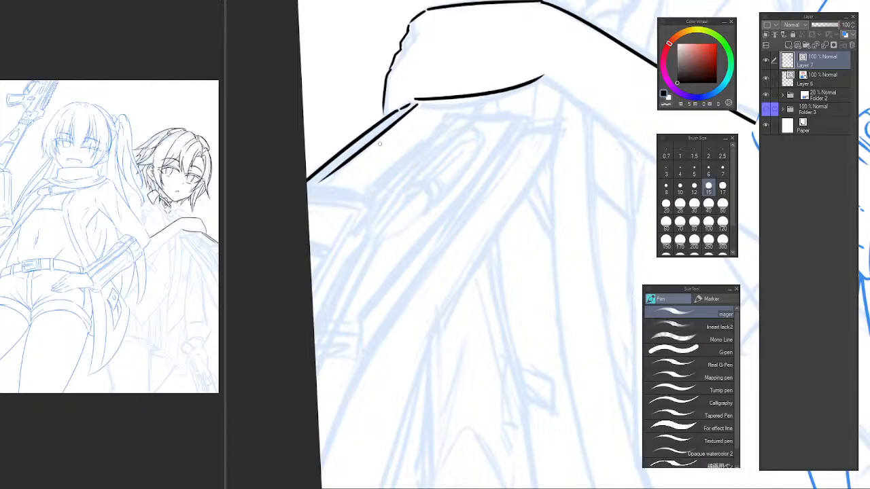
{"action": "key", "text": "ctrl+z"}
{"action": "left_click_drag", "start_coordinate": [418, 108], "coordinate": [306, 193]}
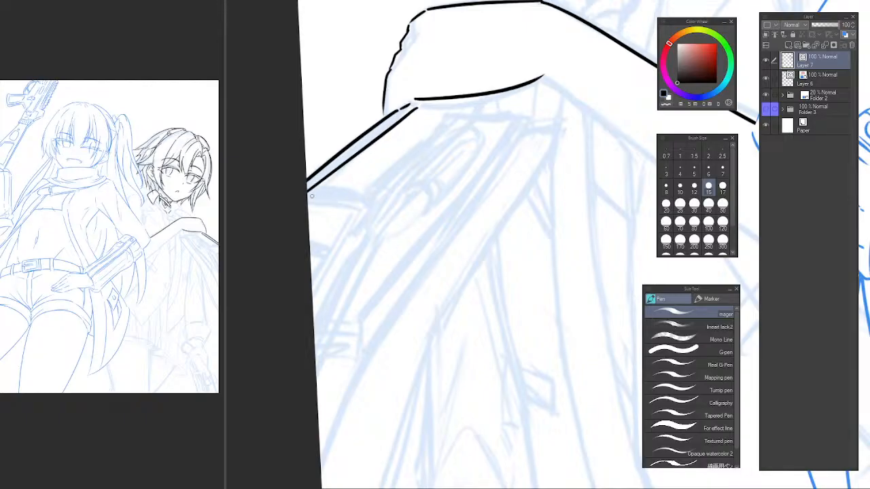
Ink the object's cross edge near the canvas border, with the curved inner line and short lower edge beneath it.
{"action": "mouse_move", "coordinate": [362, 204]}
{"action": "left_mouse_down"}
{"action": "mouse_move", "coordinate": [320, 257]}
{"action": "mouse_move", "coordinate": [323, 268]}
{"action": "mouse_move", "coordinate": [307, 192]}
{"action": "left_mouse_up"}
{"action": "key", "text": "ctrl+z"}
{"action": "key", "text": "ctrl+z"}
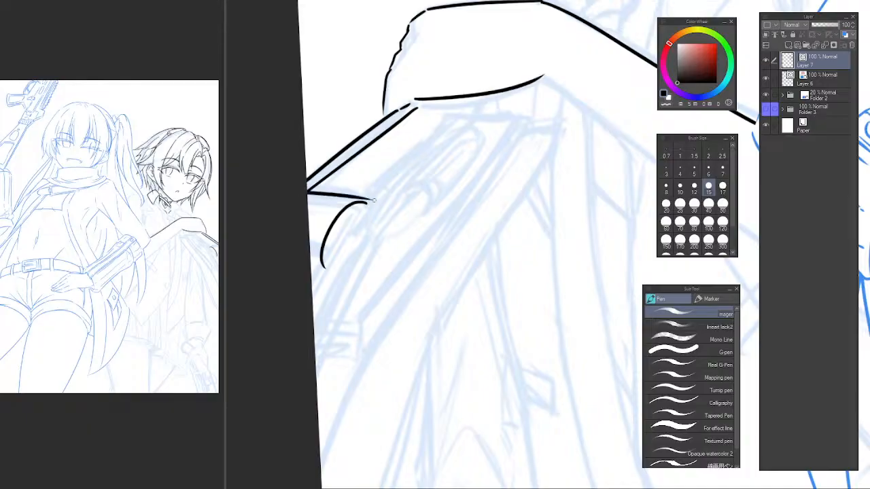
{"action": "key", "text": "ctrl+z"}
{"action": "mouse_move", "coordinate": [367, 200]}
{"action": "left_mouse_down"}
{"action": "mouse_move", "coordinate": [307, 191]}
{"action": "mouse_move", "coordinate": [367, 201]}
{"action": "left_mouse_up"}
{"action": "key", "text": "ctrl+z"}
{"action": "key", "text": "ctrl+z"}
{"action": "left_click_drag", "start_coordinate": [306, 192], "coordinate": [367, 201]}
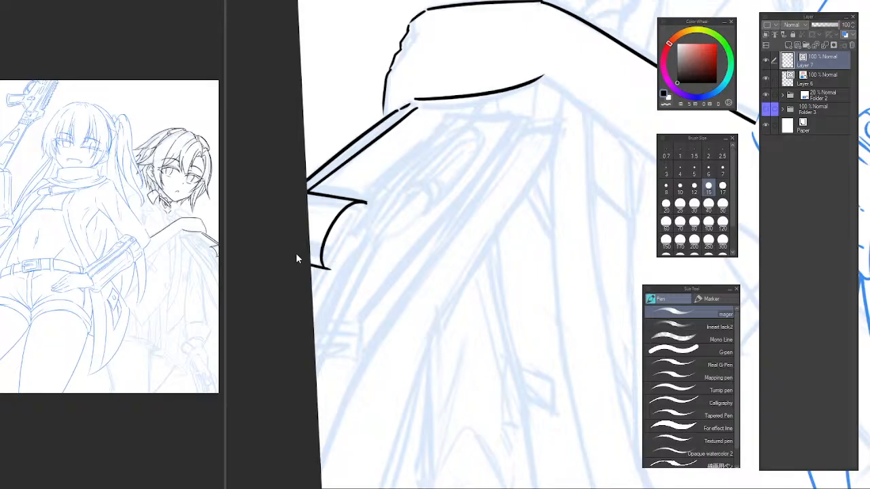
Ink the object's inner side from its lower tip through the corner up to the underside of the hand.
{"action": "key", "text": "ctrl+z"}
{"action": "mouse_move", "coordinate": [310, 266]}
{"action": "left_mouse_down"}
{"action": "mouse_move", "coordinate": [327, 267]}
{"action": "mouse_move", "coordinate": [372, 198]}
{"action": "mouse_move", "coordinate": [427, 142]}
{"action": "left_mouse_up"}
{"action": "key", "text": "ctrl+z"}
{"action": "key", "text": "ctrl+z"}
{"action": "left_click_drag", "start_coordinate": [371, 201], "coordinate": [453, 120]}
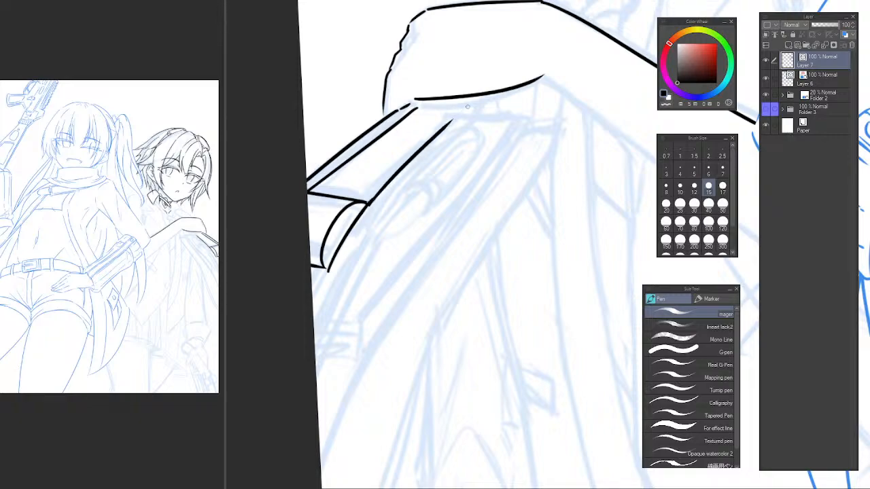
{"action": "scroll", "coordinate": [451, 153], "scroll_direction": "down", "scroll_amount": 3}
{"action": "left_click_drag", "start_coordinate": [468, 161], "coordinate": [378, 194]}
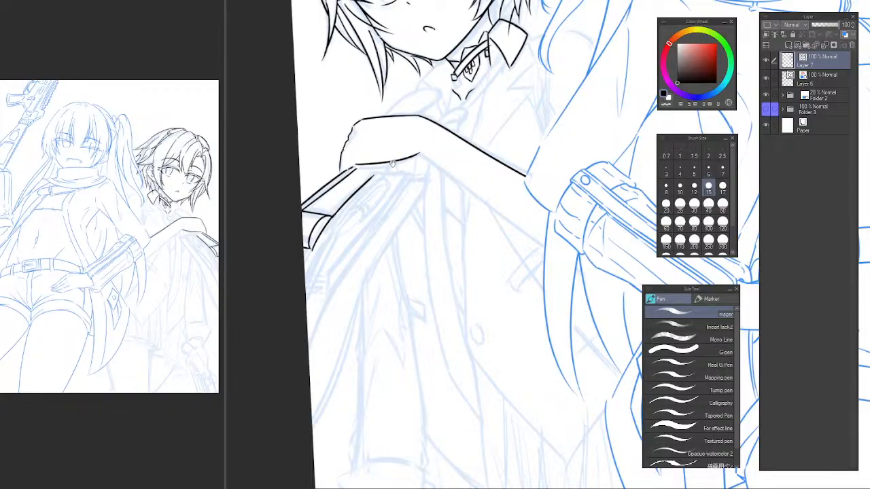
{"action": "scroll", "coordinate": [377, 176], "scroll_direction": "up", "scroll_amount": 2}
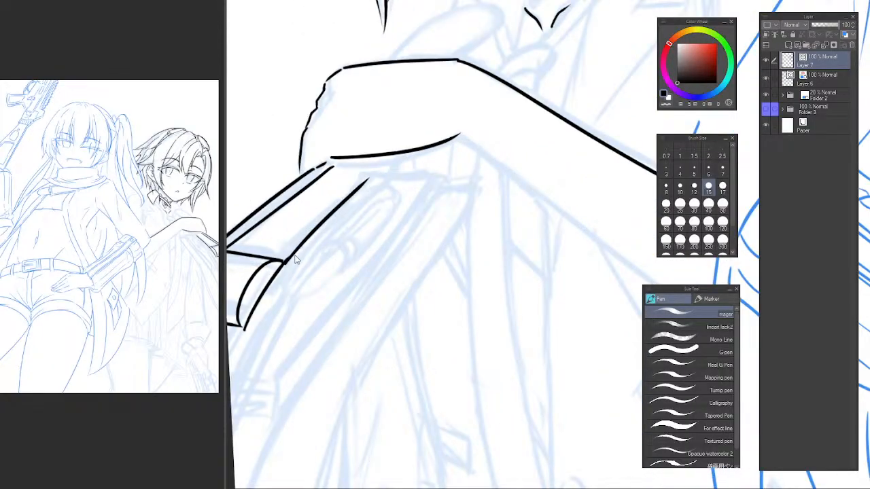
{"action": "key", "text": "ctrl+z"}
{"action": "left_click_drag", "start_coordinate": [286, 261], "coordinate": [399, 158]}
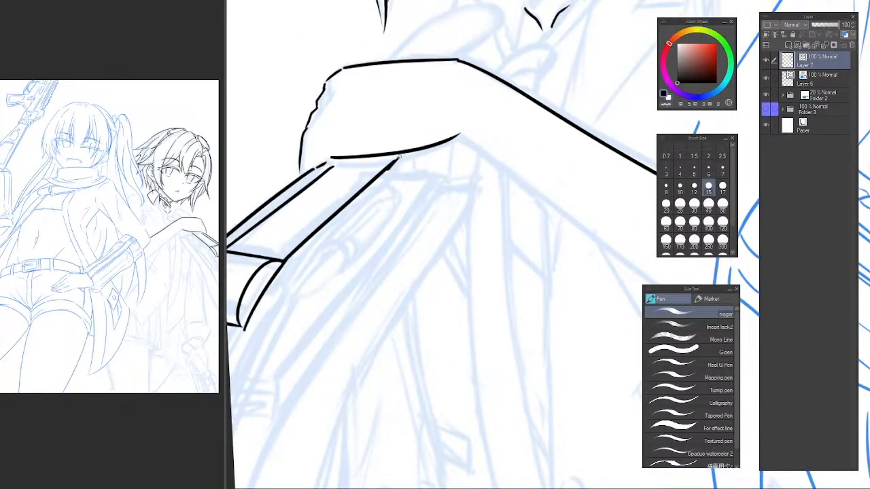
Redraw the object's inner side as a straight line from its corner to the underside of the hand and trim the overshoot.
{"action": "key", "text": "ctrl+z"}
{"action": "left_click_drag", "start_coordinate": [284, 262], "coordinate": [394, 159]}
{"action": "key", "text": "ctrl+z"}
{"action": "left_click_drag", "start_coordinate": [284, 261], "coordinate": [393, 155]}
{"action": "key", "text": "ctrl+z"}
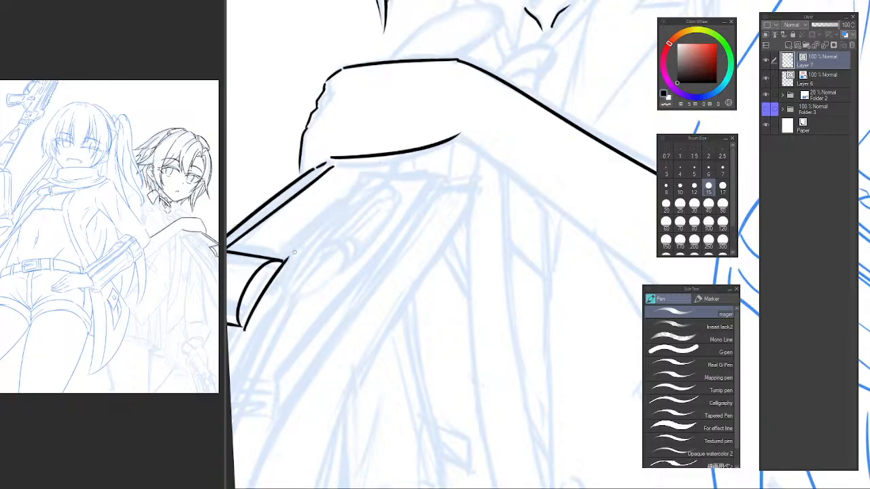
{"action": "left_click_drag", "start_coordinate": [284, 261], "coordinate": [401, 137]}
{"action": "key", "text": "e"}
{"action": "left_click", "coordinate": [399, 140]}
Ink the slanted upper side of the rounded form rising above the back of the hand.
{"action": "left_click_drag", "start_coordinate": [440, 111], "coordinate": [407, 237]}
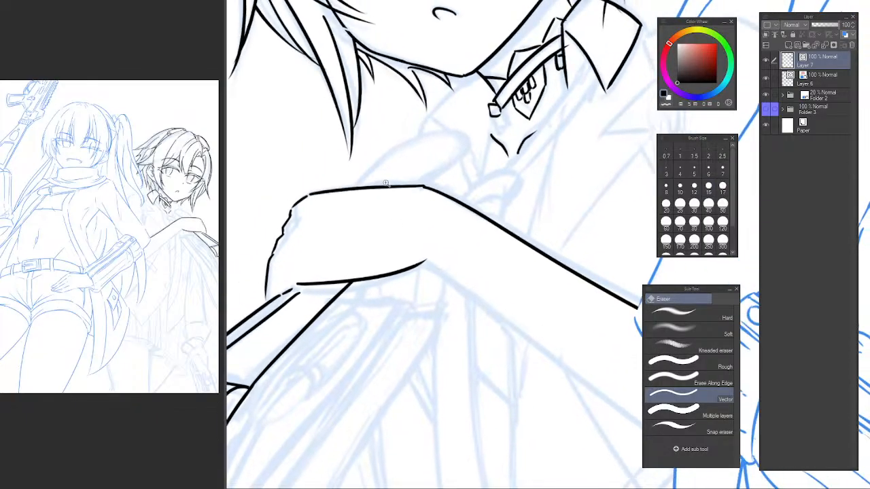
{"action": "scroll", "coordinate": [388, 180], "scroll_direction": "up", "scroll_amount": 2}
{"action": "key", "text": "p"}
{"action": "mouse_move", "coordinate": [336, 194]}
{"action": "left_mouse_down"}
{"action": "mouse_move", "coordinate": [410, 131]}
{"action": "mouse_move", "coordinate": [477, 117]}
{"action": "left_mouse_up"}
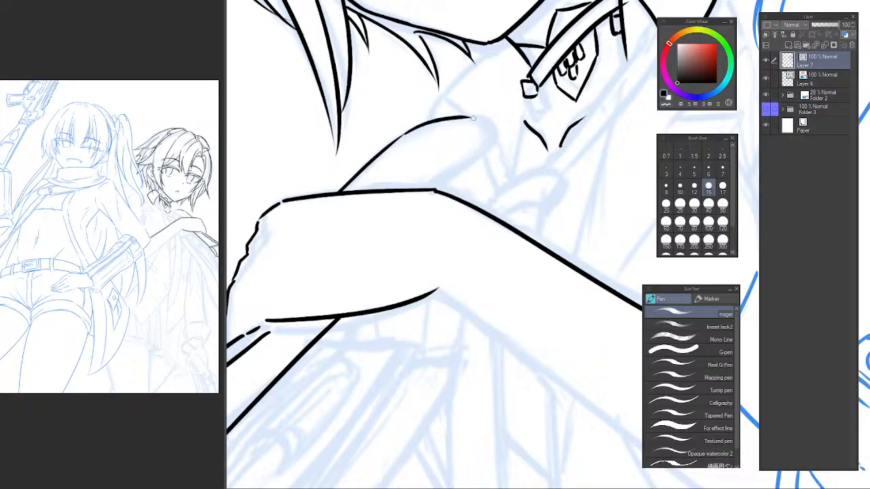
Ink the rounded tip of the form above the hand and its underside back down to the wrist corner.
{"action": "key", "text": "ctrl+z"}
{"action": "left_click_drag", "start_coordinate": [406, 133], "coordinate": [487, 122]}
{"action": "key", "text": "ctrl+z"}
{"action": "mouse_move", "coordinate": [407, 132]}
{"action": "left_mouse_down"}
{"action": "mouse_move", "coordinate": [477, 119]}
{"action": "mouse_move", "coordinate": [496, 126]}
{"action": "left_mouse_up"}
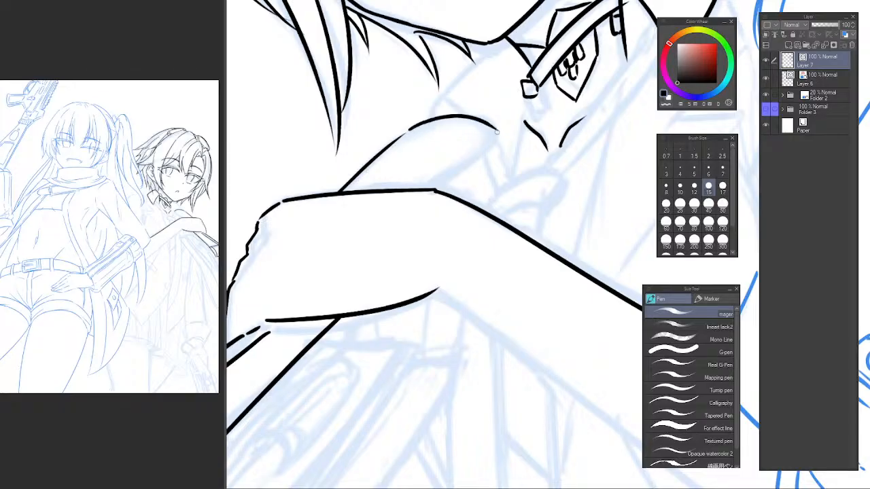
{"action": "key", "text": "ctrl+z"}
{"action": "mouse_move", "coordinate": [406, 132]}
{"action": "left_mouse_down"}
{"action": "mouse_move", "coordinate": [497, 127]}
{"action": "mouse_move", "coordinate": [503, 145]}
{"action": "mouse_move", "coordinate": [466, 162]}
{"action": "mouse_move", "coordinate": [427, 201]}
{"action": "left_mouse_up"}
{"action": "key", "text": "ctrl+z"}
{"action": "key", "text": "ctrl+z"}
{"action": "mouse_move", "coordinate": [485, 151]}
{"action": "left_mouse_down"}
{"action": "mouse_move", "coordinate": [394, 225]}
{"action": "mouse_move", "coordinate": [416, 209]}
{"action": "left_mouse_up"}
{"action": "key", "text": "e"}
{"action": "key", "text": "p"}
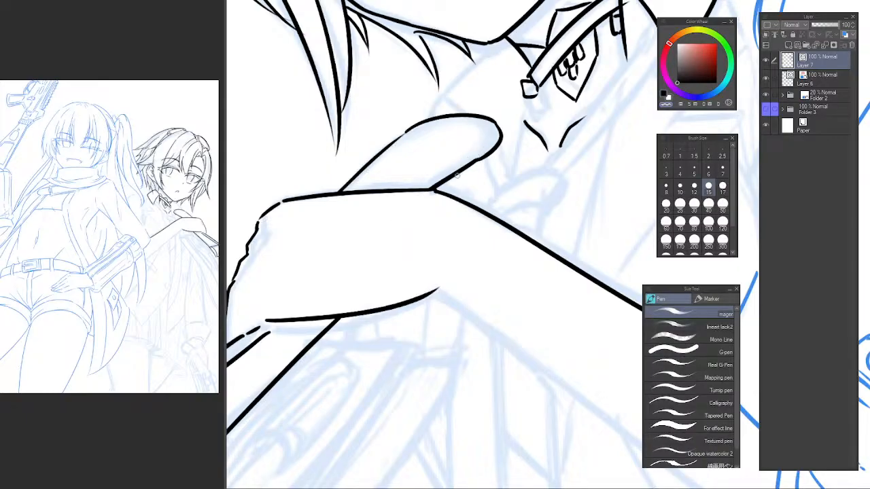
{"action": "left_click", "coordinate": [434, 187], "text": "alt"}
Consult the reference canvas and ink a short diagonal line below the hand beside the object's inner side.
{"action": "mouse_move", "coordinate": [378, 285]}
{"action": "left_mouse_down"}
{"action": "mouse_move", "coordinate": [426, 167]}
{"action": "mouse_move", "coordinate": [412, 167]}
{"action": "mouse_move", "coordinate": [405, 181]}
{"action": "mouse_move", "coordinate": [413, 187]}
{"action": "left_mouse_up"}
{"action": "left_click", "coordinate": [439, 144], "text": "ctrl"}
{"action": "left_click", "coordinate": [164, 140]}
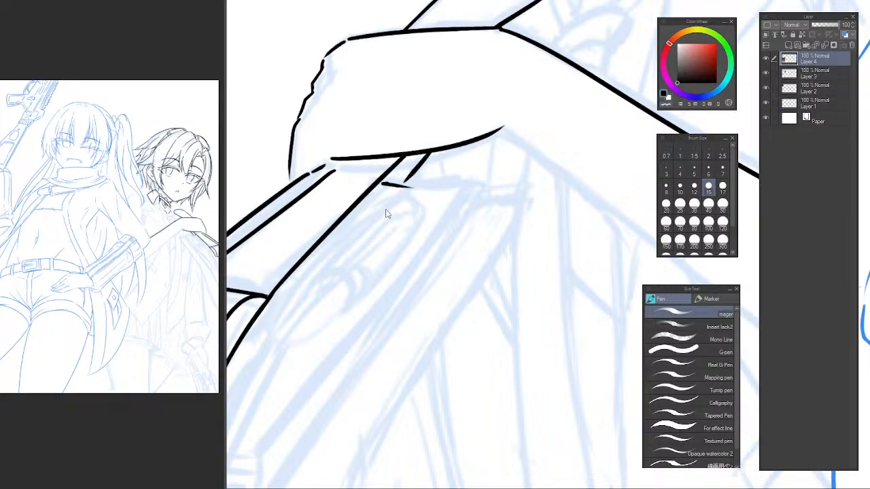
{"action": "left_click", "coordinate": [410, 183]}
{"action": "key", "text": "ctrl+z"}
{"action": "key", "text": "e"}
{"action": "key", "text": "p"}
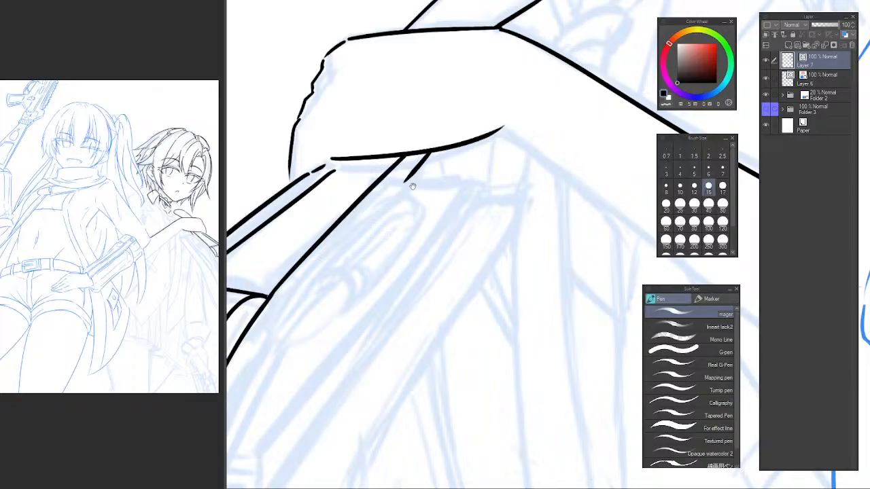
Ink a near-horizontal cross line below the hand, running across the foot of the short diagonal.
{"action": "mouse_move", "coordinate": [430, 201]}
{"action": "left_mouse_down"}
{"action": "mouse_move", "coordinate": [366, 182]}
{"action": "mouse_move", "coordinate": [369, 195]}
{"action": "mouse_move", "coordinate": [386, 200]}
{"action": "mouse_move", "coordinate": [415, 195]}
{"action": "mouse_move", "coordinate": [448, 164]}
{"action": "mouse_move", "coordinate": [473, 159]}
{"action": "mouse_move", "coordinate": [414, 167]}
{"action": "mouse_move", "coordinate": [405, 180]}
{"action": "mouse_move", "coordinate": [485, 156]}
{"action": "left_mouse_up"}
{"action": "key", "text": "ctrl+z"}
{"action": "mouse_move", "coordinate": [388, 152]}
{"action": "left_mouse_down"}
{"action": "mouse_move", "coordinate": [486, 151]}
{"action": "mouse_move", "coordinate": [479, 158]}
{"action": "left_mouse_up"}
{"action": "key", "text": "ctrl+z"}
{"action": "key", "text": "ctrl+z"}
{"action": "mouse_move", "coordinate": [393, 152]}
{"action": "left_mouse_down"}
{"action": "mouse_move", "coordinate": [483, 154]}
{"action": "mouse_move", "coordinate": [433, 128]}
{"action": "mouse_move", "coordinate": [443, 105]}
{"action": "left_mouse_up"}
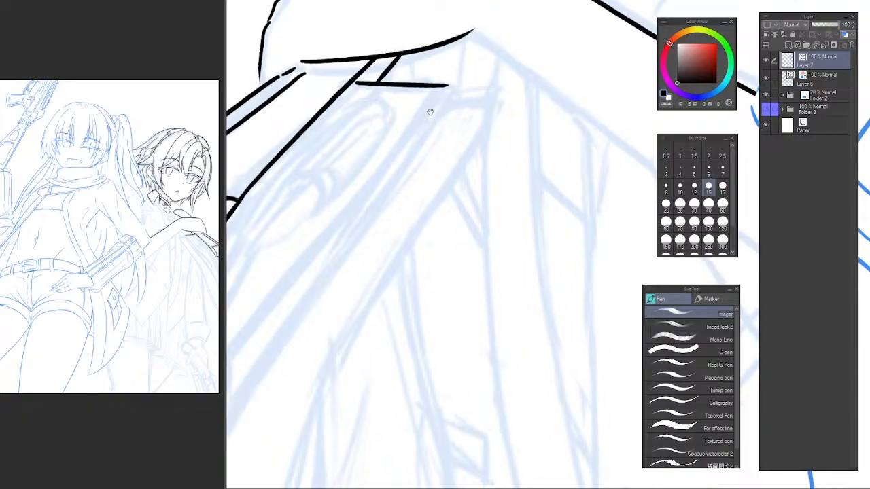
Redraw the object's lower inner side as a straight continuation from its corner to the canvas edge, checking the reference canvas.
{"action": "left_click", "coordinate": [428, 143], "text": "alt"}
{"action": "left_click_drag", "start_coordinate": [438, 144], "coordinate": [452, 130]}
{"action": "mouse_move", "coordinate": [392, 172]}
{"action": "left_mouse_down"}
{"action": "mouse_move", "coordinate": [400, 163]}
{"action": "mouse_move", "coordinate": [395, 184]}
{"action": "left_mouse_up"}
{"action": "left_click_drag", "start_coordinate": [333, 223], "coordinate": [354, 204]}
{"action": "left_click", "coordinate": [130, 157]}
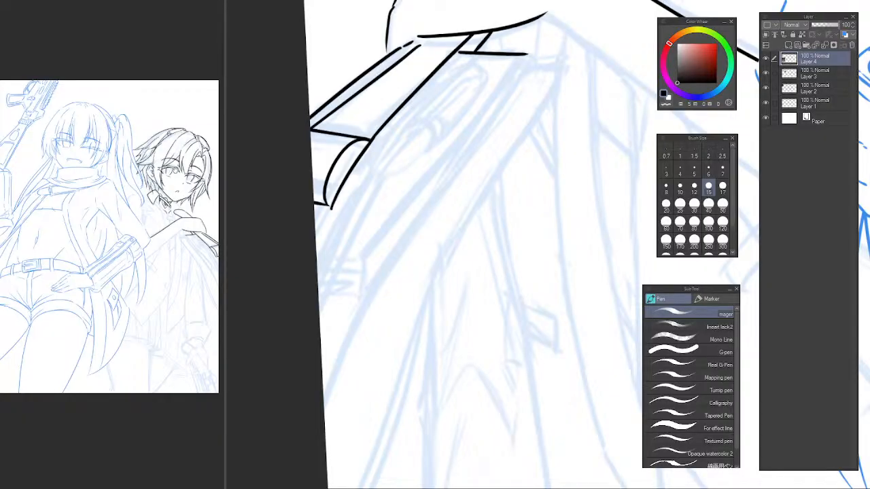
{"action": "left_click", "coordinate": [325, 209]}
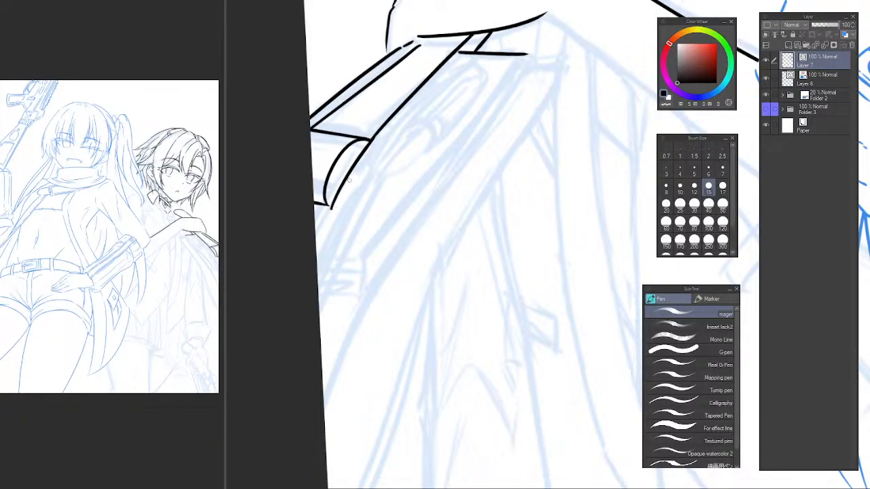
{"action": "key", "text": "ctrl+z"}
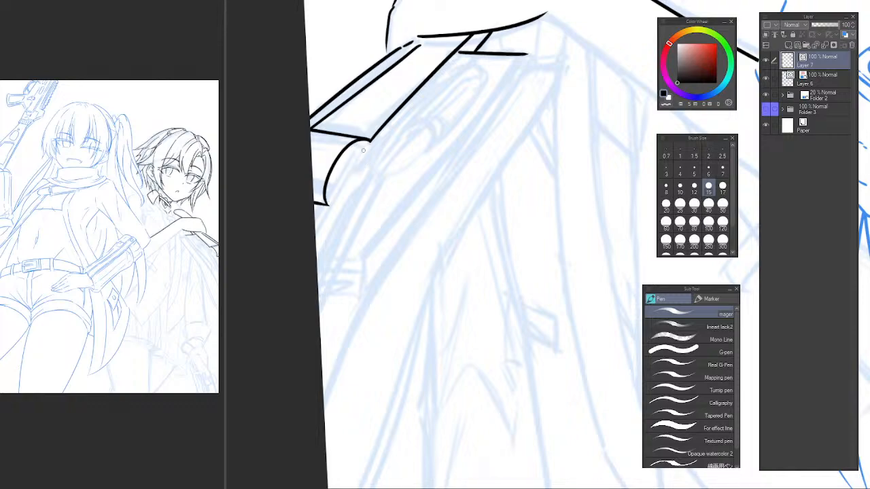
{"action": "left_click_drag", "start_coordinate": [370, 140], "coordinate": [289, 248]}
{"action": "key", "text": "ctrl+z"}
{"action": "key", "text": "ctrl+z"}
{"action": "key", "text": "e"}
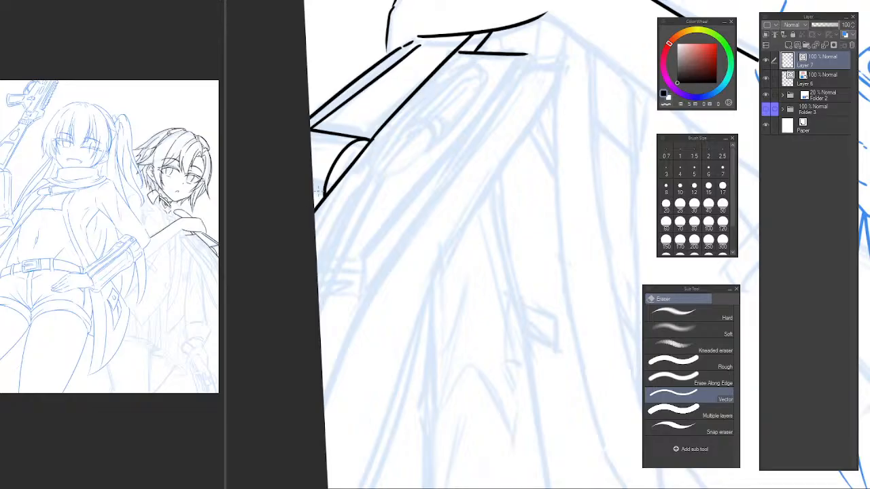
Erase the object's curved inner line and redraw it as an arc from the corner to the lower short edge.
{"action": "key", "text": "p"}
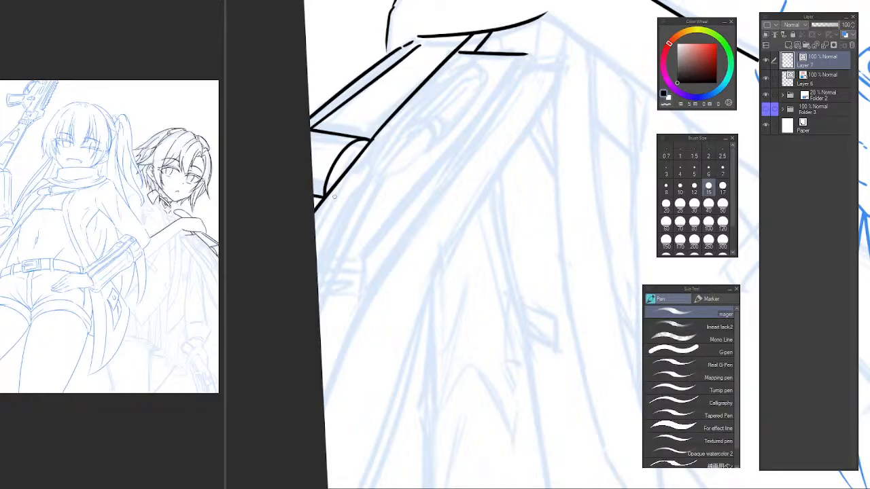
{"action": "left_click_drag", "start_coordinate": [338, 154], "coordinate": [374, 160]}
{"action": "key", "text": "e"}
{"action": "left_click_drag", "start_coordinate": [330, 182], "coordinate": [345, 203]}
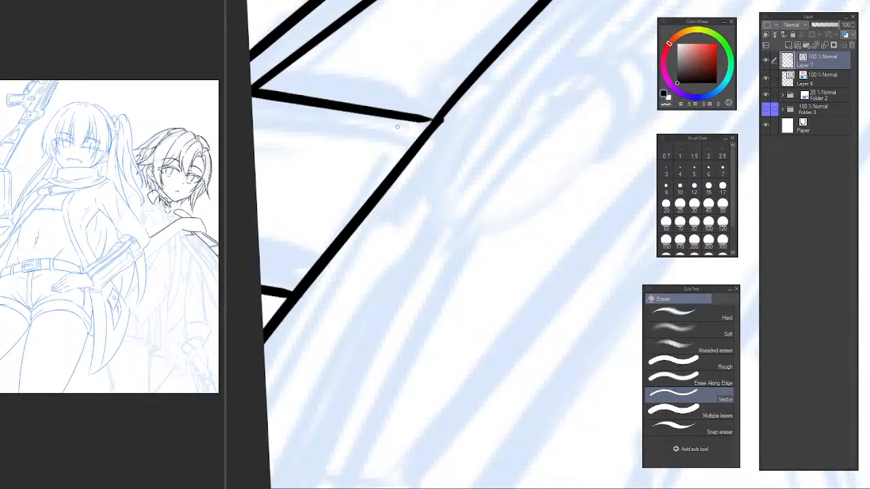
{"action": "key", "text": "p"}
{"action": "left_click_drag", "start_coordinate": [428, 124], "coordinate": [300, 292]}
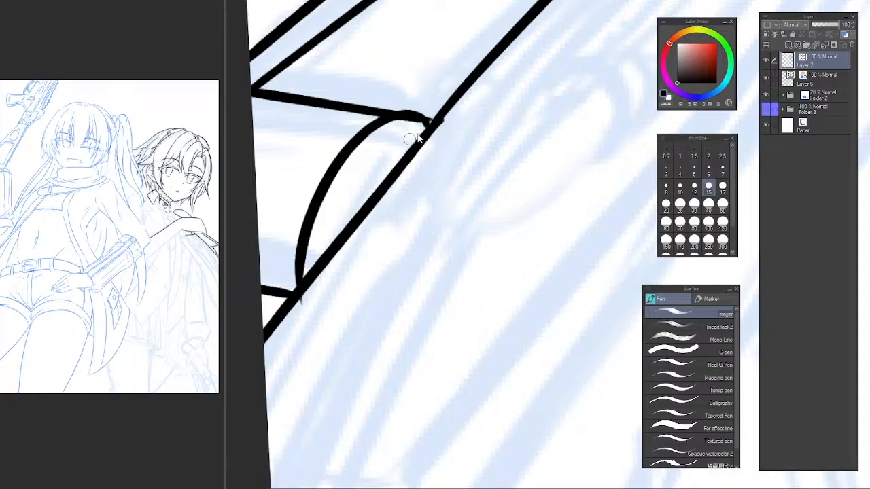
{"action": "key", "text": "ctrl+z"}
{"action": "left_click_drag", "start_coordinate": [435, 121], "coordinate": [313, 289]}
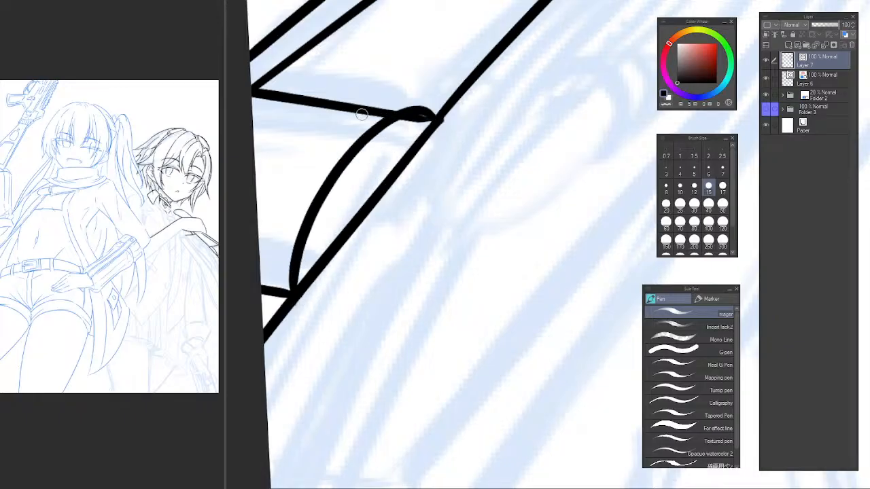
Erase the object's cross edge, redraw it from the canvas border to the top of the arc, and trim the overlapping line end.
{"action": "key", "text": "e"}
{"action": "left_click", "coordinate": [413, 109]}
{"action": "left_click", "coordinate": [419, 121]}
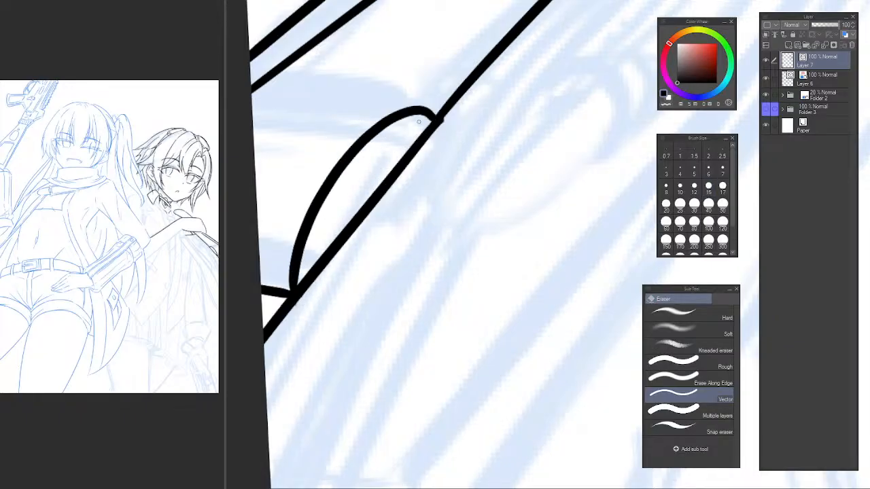
{"action": "key", "text": "p"}
{"action": "mouse_move", "coordinate": [255, 87]}
{"action": "left_mouse_down"}
{"action": "mouse_move", "coordinate": [398, 119]}
{"action": "mouse_move", "coordinate": [295, 86]}
{"action": "mouse_move", "coordinate": [437, 112]}
{"action": "left_mouse_up"}
{"action": "key", "text": "ctrl+z"}
{"action": "key", "text": "ctrl+z"}
{"action": "mouse_move", "coordinate": [497, 107]}
{"action": "left_mouse_down"}
{"action": "mouse_move", "coordinate": [410, 312]}
{"action": "mouse_move", "coordinate": [417, 130]}
{"action": "mouse_move", "coordinate": [262, 346]}
{"action": "left_mouse_up"}
{"action": "scroll", "coordinate": [410, 312], "scroll_direction": "up", "scroll_amount": 1}
{"action": "key", "text": "ctrl+z"}
{"action": "key", "text": "ctrl+z"}
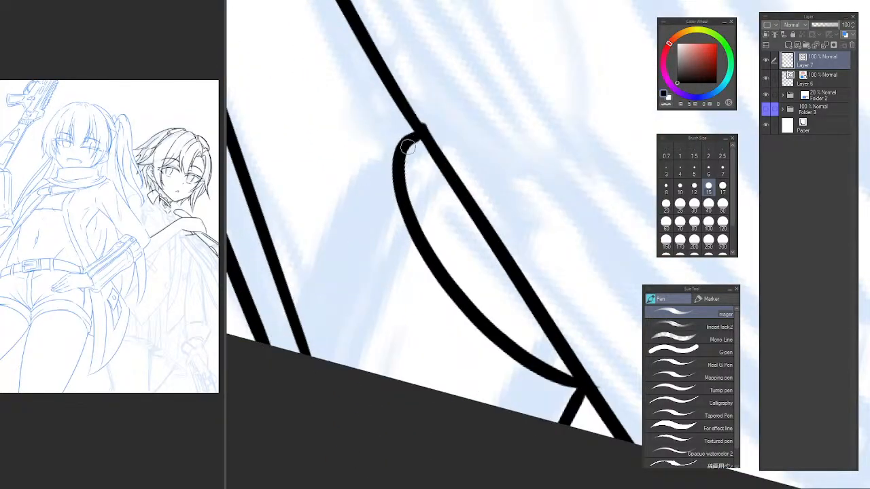
{"action": "left_click_drag", "start_coordinate": [403, 146], "coordinate": [264, 341]}
{"action": "key", "text": "e"}
{"action": "left_click", "coordinate": [309, 351]}
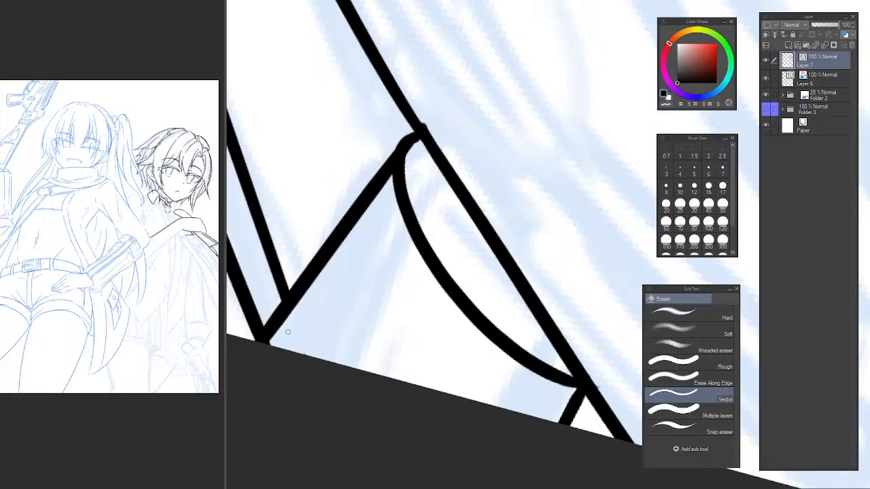
Erase the object's short lower edge between the canvas border and the foot of the arc.
{"action": "scroll", "coordinate": [322, 277], "scroll_direction": "down", "scroll_amount": 2}
{"action": "mouse_move", "coordinate": [322, 277]}
{"action": "left_mouse_down"}
{"action": "mouse_move", "coordinate": [286, 200]}
{"action": "mouse_move", "coordinate": [455, 60]}
{"action": "left_mouse_up"}
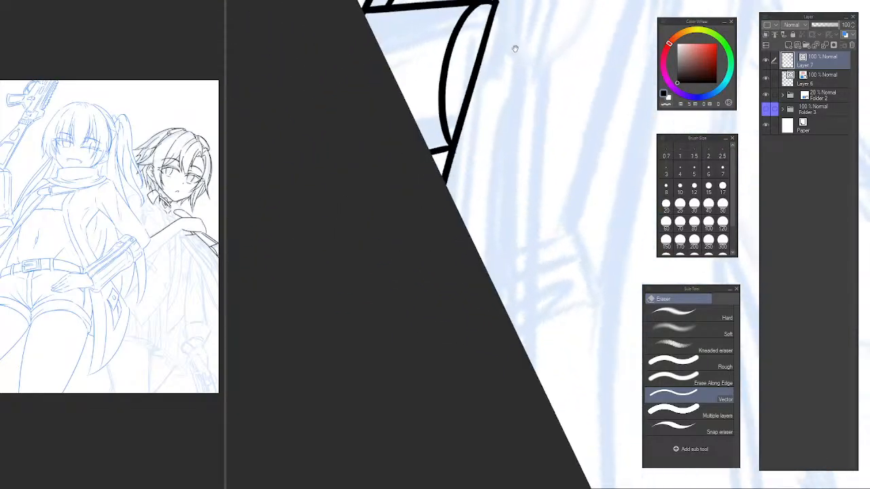
{"action": "left_click_drag", "start_coordinate": [514, 49], "coordinate": [411, 187]}
{"action": "left_click_drag", "start_coordinate": [480, 102], "coordinate": [542, 88]}
{"action": "left_click_drag", "start_coordinate": [409, 159], "coordinate": [416, 186]}
{"action": "scroll", "coordinate": [331, 233], "scroll_direction": "up", "scroll_amount": 2}
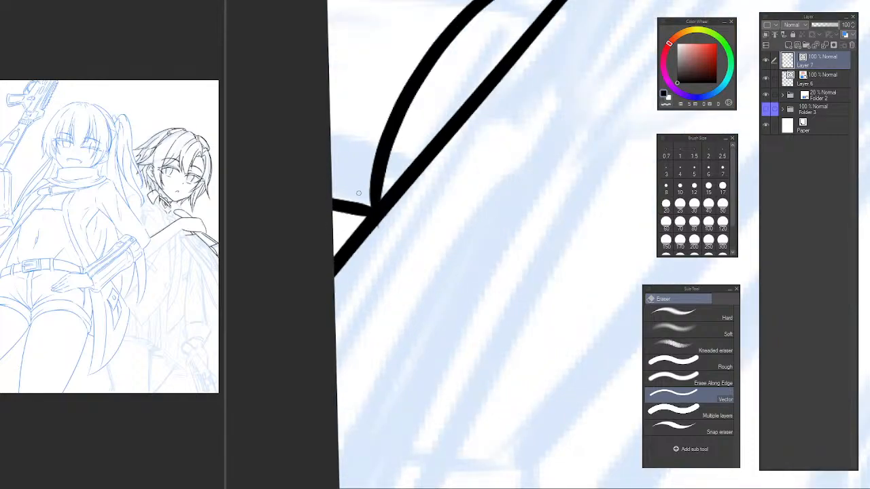
{"action": "left_click_drag", "start_coordinate": [358, 193], "coordinate": [351, 212]}
{"action": "mouse_move", "coordinate": [349, 191]}
{"action": "left_mouse_down"}
{"action": "mouse_move", "coordinate": [355, 276]}
{"action": "mouse_move", "coordinate": [381, 288]}
{"action": "left_mouse_up"}
Redraw the short lower edge as a slanted line from the canvas border to the foot of the arc and trim its overshoot.
{"action": "key", "text": "p"}
{"action": "key", "text": "ctrl+z"}
{"action": "mouse_move", "coordinate": [312, 247]}
{"action": "left_mouse_down"}
{"action": "mouse_move", "coordinate": [384, 283]}
{"action": "mouse_move", "coordinate": [363, 279]}
{"action": "mouse_move", "coordinate": [377, 286]}
{"action": "left_mouse_up"}
{"action": "key", "text": "ctrl+z"}
{"action": "key", "text": "ctrl+z"}
{"action": "key", "text": "ctrl+z"}
{"action": "left_click_drag", "start_coordinate": [332, 261], "coordinate": [378, 291]}
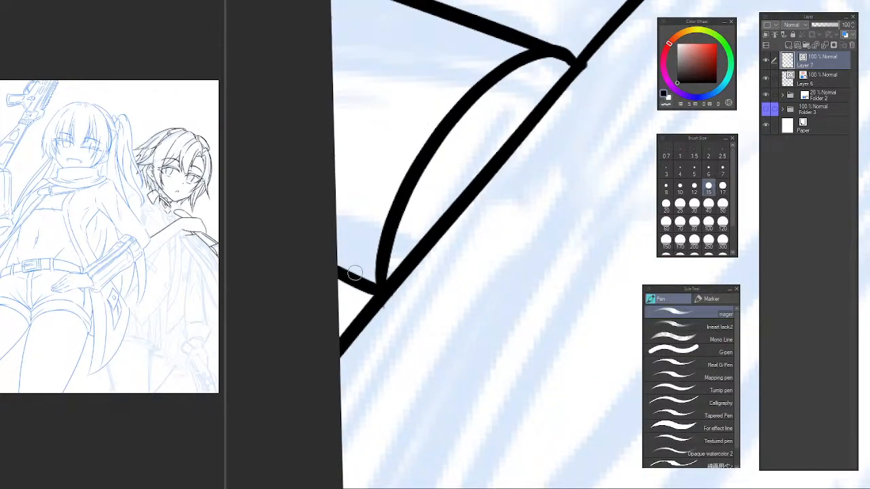
{"action": "key", "text": "ctrl+z"}
{"action": "left_click_drag", "start_coordinate": [333, 275], "coordinate": [375, 288]}
{"action": "key", "text": "ctrl+z"}
{"action": "left_click_drag", "start_coordinate": [327, 266], "coordinate": [381, 286]}
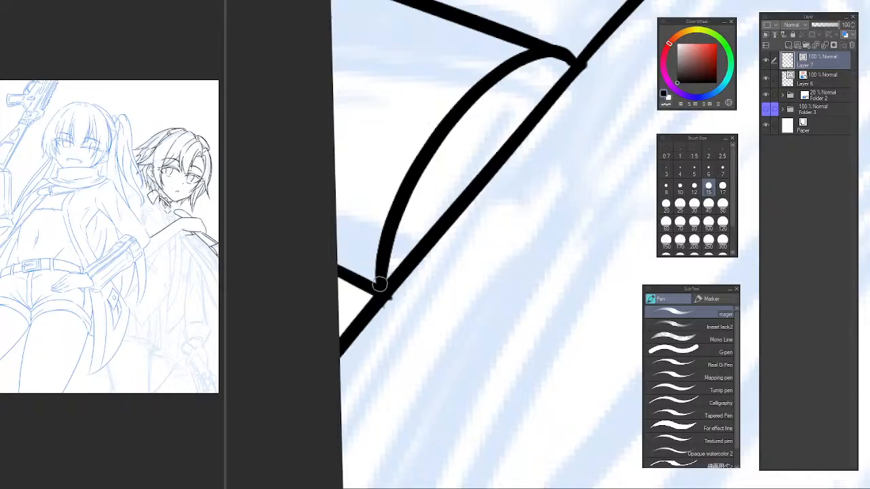
{"action": "key", "text": "e"}
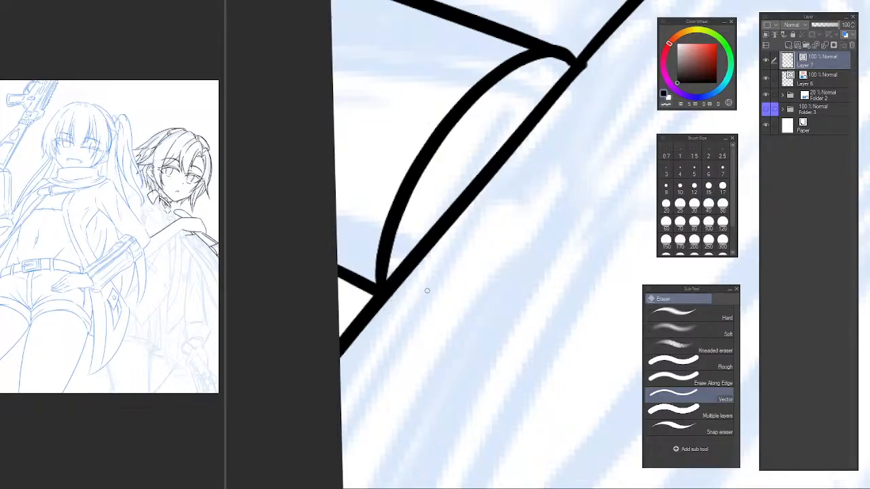
Check the drawing flipped, rotate the canvas, and ink a long line below the object's inner side, parallel to it.
{"action": "scroll", "coordinate": [449, 282], "scroll_direction": "down", "scroll_amount": 3}
{"action": "mouse_move", "coordinate": [452, 284]}
{"action": "left_mouse_down"}
{"action": "mouse_move", "coordinate": [394, 205]}
{"action": "mouse_move", "coordinate": [371, 258]}
{"action": "mouse_move", "coordinate": [360, 255]}
{"action": "mouse_move", "coordinate": [385, 271]}
{"action": "left_mouse_up"}
{"action": "key", "text": "p"}
{"action": "key", "text": "p"}
{"action": "key", "text": "p"}
{"action": "left_click_drag", "start_coordinate": [467, 130], "coordinate": [451, 188]}
{"action": "key", "text": "b"}
{"action": "key", "text": "h"}
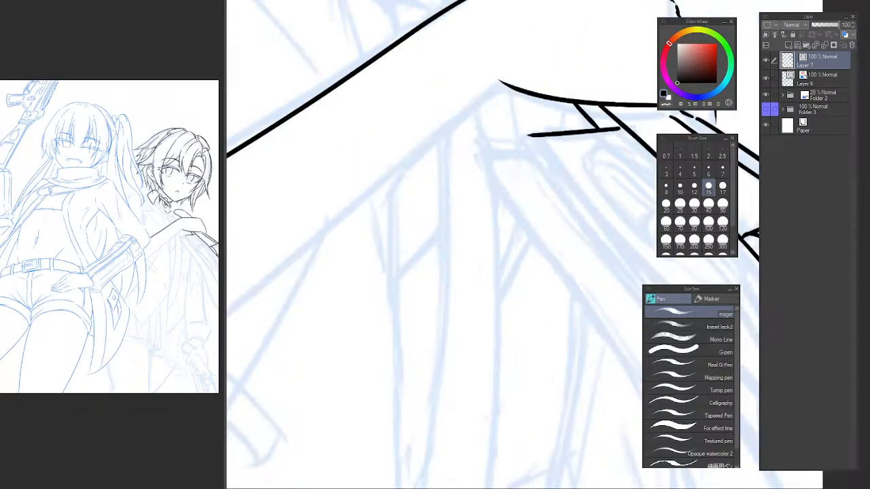
{"action": "key", "text": "h"}
{"action": "mouse_move", "coordinate": [474, 171]}
{"action": "left_mouse_down"}
{"action": "mouse_move", "coordinate": [456, 163]}
{"action": "mouse_move", "coordinate": [354, 177]}
{"action": "mouse_move", "coordinate": [414, 118]}
{"action": "mouse_move", "coordinate": [407, 104]}
{"action": "mouse_move", "coordinate": [394, 108]}
{"action": "left_mouse_up"}
{"action": "key", "text": "asciicircum"}
{"action": "left_click_drag", "start_coordinate": [460, 115], "coordinate": [360, 213]}
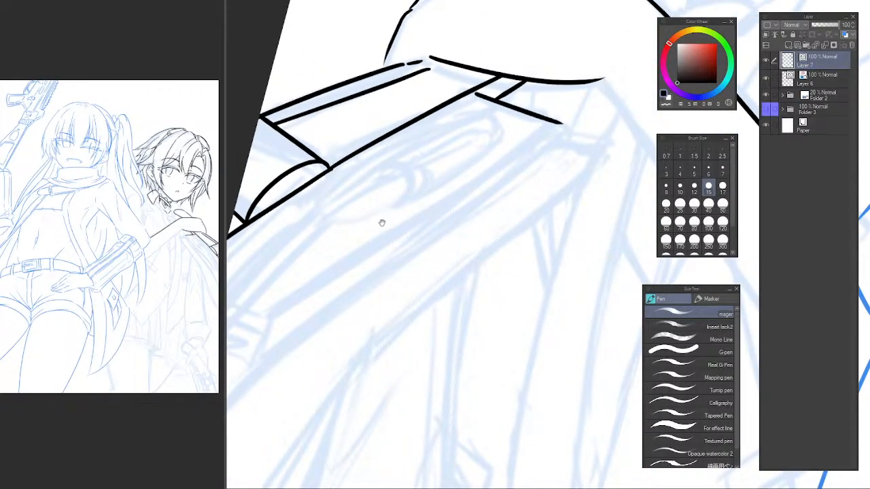
{"action": "left_click_drag", "start_coordinate": [381, 224], "coordinate": [352, 237]}
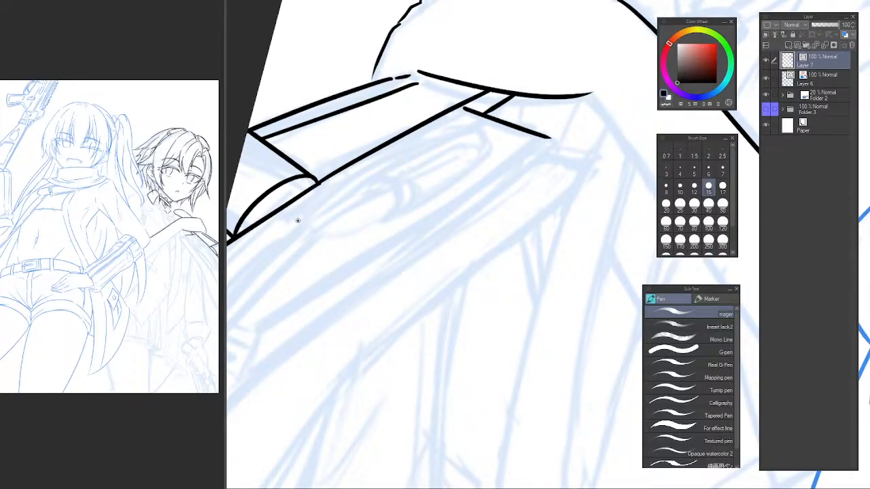
{"action": "mouse_move", "coordinate": [297, 220]}
{"action": "left_mouse_down"}
{"action": "mouse_move", "coordinate": [464, 120]}
{"action": "mouse_move", "coordinate": [439, 147]}
{"action": "left_mouse_up"}
{"action": "key", "text": "ctrl+z"}
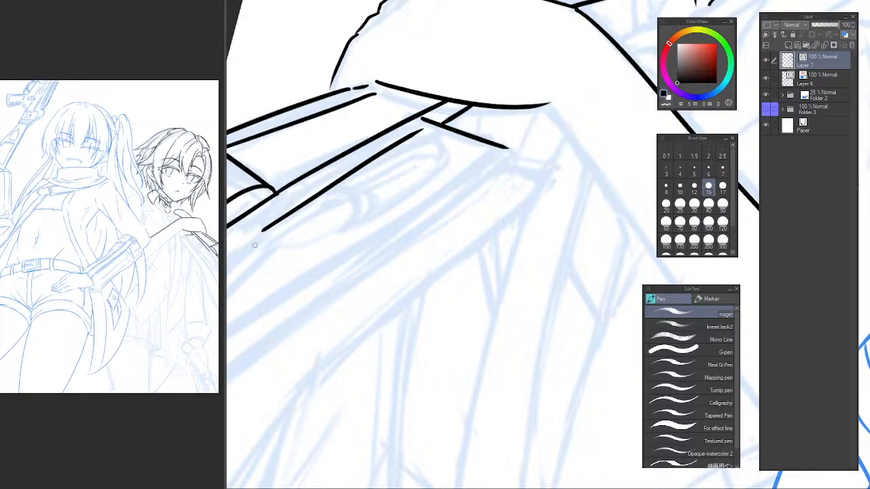
Ink the short curved end of the new panel from the lower end of its long upper edge.
{"action": "left_click_drag", "start_coordinate": [264, 229], "coordinate": [319, 271]}
{"action": "key", "text": "ctrl+z"}
{"action": "left_click_drag", "start_coordinate": [262, 231], "coordinate": [322, 273]}
{"action": "key", "text": "ctrl+z"}
{"action": "mouse_move", "coordinate": [262, 231]}
{"action": "left_mouse_down"}
{"action": "mouse_move", "coordinate": [317, 268]}
{"action": "mouse_move", "coordinate": [422, 182]}
{"action": "left_mouse_up"}
{"action": "key", "text": "ctrl+z"}
Ink the panel's long lower edge and close its far end with a rounded tip joining the upper edge.
{"action": "left_click_drag", "start_coordinate": [317, 269], "coordinate": [440, 164]}
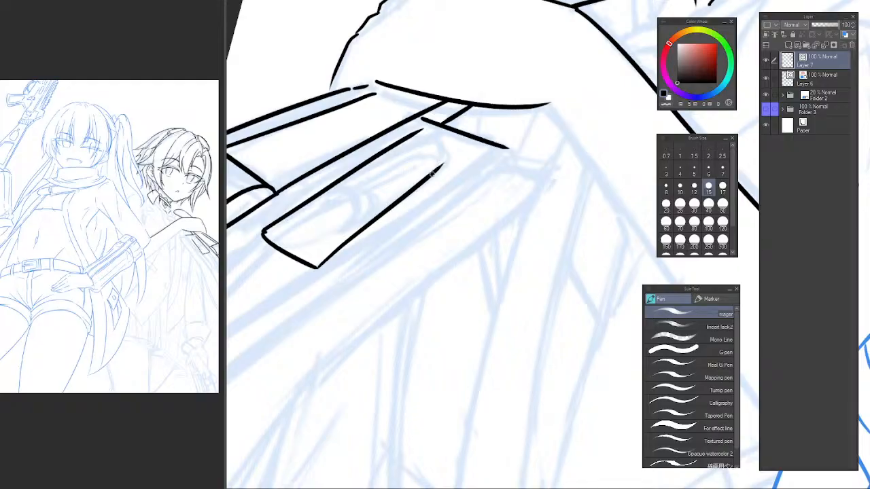
{"action": "key", "text": "ctrl+z"}
{"action": "left_click_drag", "start_coordinate": [317, 269], "coordinate": [439, 173]}
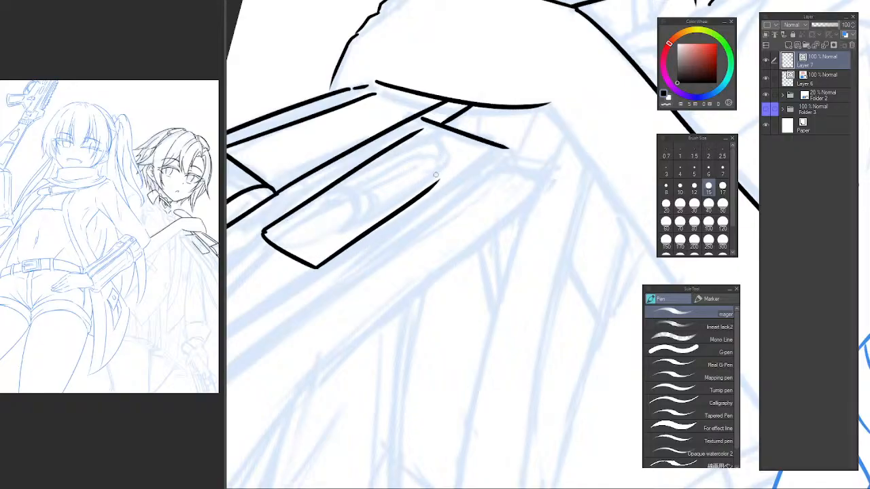
{"action": "key", "text": "ctrl+z"}
{"action": "left_click_drag", "start_coordinate": [317, 268], "coordinate": [448, 166]}
{"action": "mouse_move", "coordinate": [401, 144]}
{"action": "left_mouse_down"}
{"action": "mouse_move", "coordinate": [439, 136]}
{"action": "mouse_move", "coordinate": [432, 175]}
{"action": "left_mouse_up"}
{"action": "key", "text": "ctrl+z"}
{"action": "left_click_drag", "start_coordinate": [401, 144], "coordinate": [442, 163]}
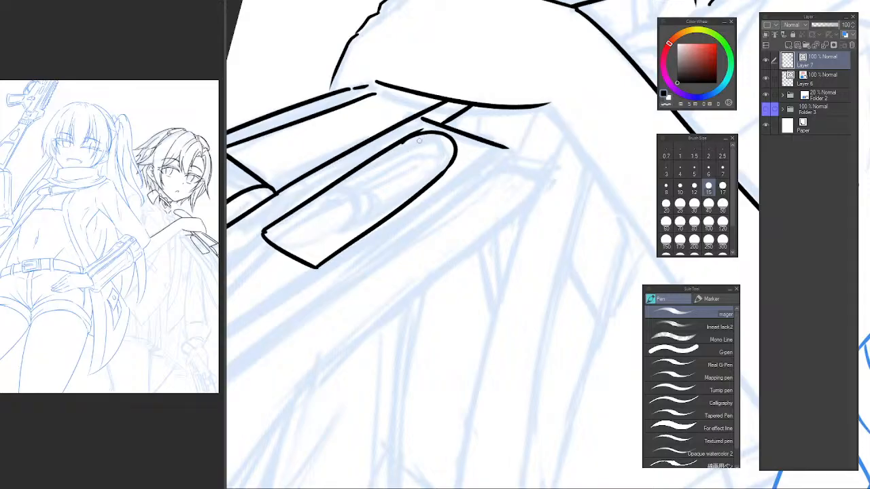
Ink an inner contour parallel to the panel's upper edge, from its short end around to the rounded tip.
{"action": "mouse_move", "coordinate": [269, 237]}
{"action": "left_mouse_down"}
{"action": "mouse_move", "coordinate": [425, 136]}
{"action": "mouse_move", "coordinate": [322, 203]}
{"action": "mouse_move", "coordinate": [416, 144]}
{"action": "mouse_move", "coordinate": [451, 155]}
{"action": "mouse_move", "coordinate": [422, 141]}
{"action": "mouse_move", "coordinate": [454, 152]}
{"action": "left_mouse_up"}
{"action": "key", "text": "ctrl+z"}
{"action": "key", "text": "ctrl+z"}
{"action": "key", "text": "ctrl+z"}
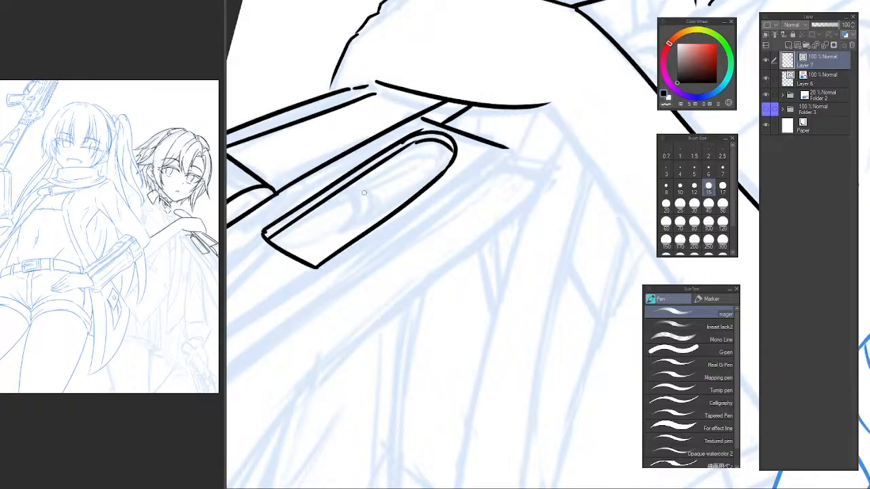
{"action": "scroll", "coordinate": [368, 191], "scroll_direction": "up", "scroll_amount": 1}
{"action": "left_click_drag", "start_coordinate": [333, 203], "coordinate": [379, 188], "text": "space"}
{"action": "key", "text": "ctrl+z"}
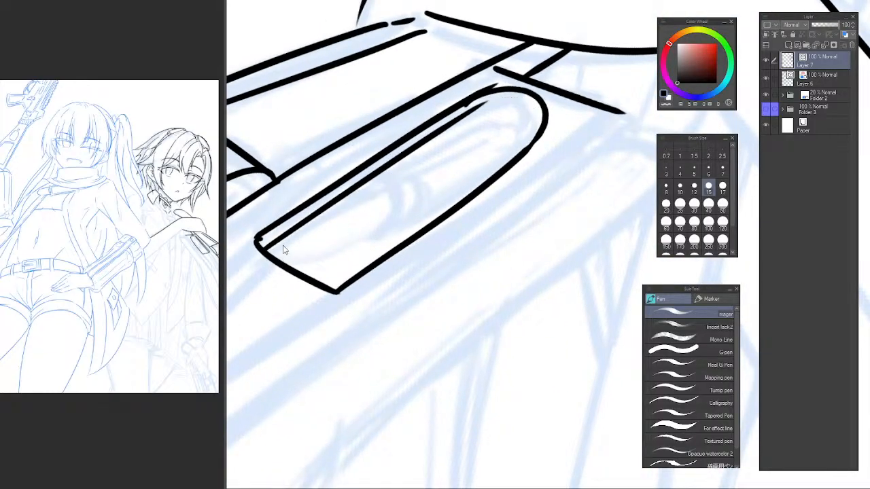
{"action": "key", "text": "ctrl+z"}
{"action": "left_click_drag", "start_coordinate": [275, 248], "coordinate": [462, 136]}
{"action": "key", "text": "ctrl+z"}
{"action": "mouse_move", "coordinate": [267, 248]}
{"action": "left_mouse_down"}
{"action": "mouse_move", "coordinate": [504, 110]}
{"action": "mouse_move", "coordinate": [499, 117]}
{"action": "mouse_move", "coordinate": [531, 134]}
{"action": "mouse_move", "coordinate": [539, 124]}
{"action": "left_mouse_up"}
{"action": "key", "text": "ctrl+z"}
{"action": "key", "text": "ctrl+z"}
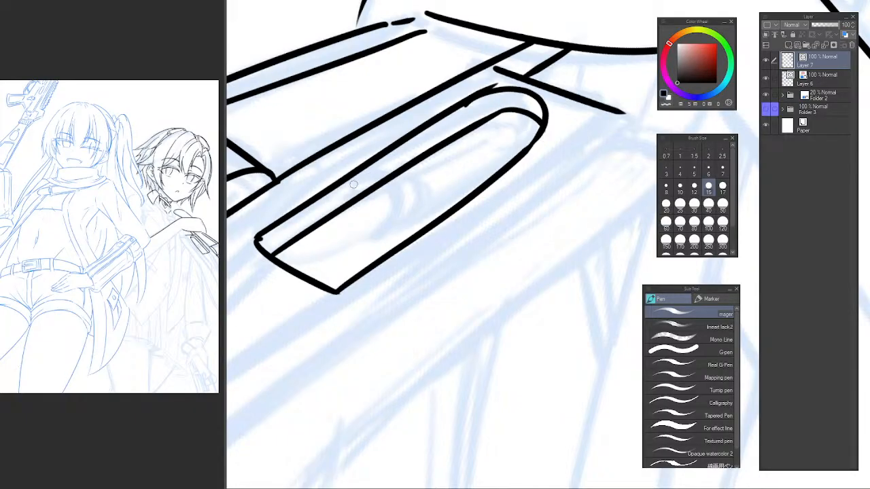
Ink a crescent-shaped hook across the panel's inner contour and erase the contour where it passes through the hook.
{"action": "mouse_move", "coordinate": [363, 175]}
{"action": "left_mouse_down"}
{"action": "mouse_move", "coordinate": [385, 178]}
{"action": "mouse_move", "coordinate": [372, 238]}
{"action": "left_mouse_up"}
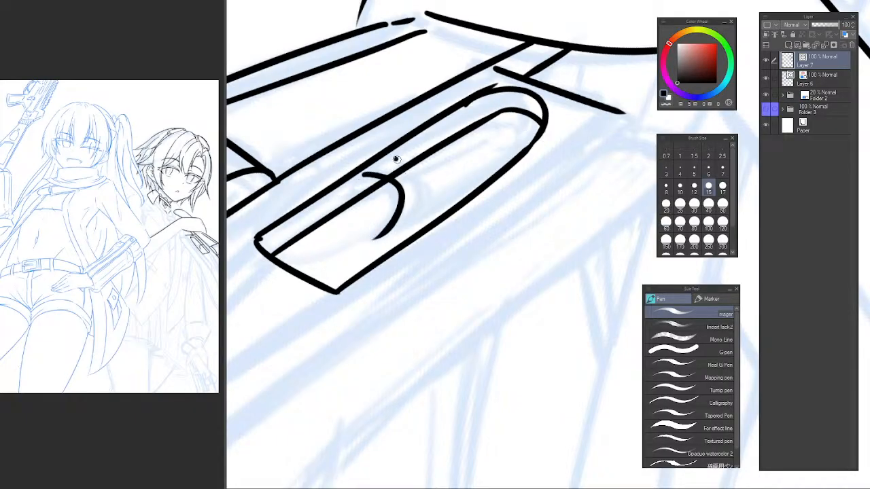
{"action": "left_click_drag", "start_coordinate": [396, 159], "coordinate": [378, 236]}
{"action": "mouse_move", "coordinate": [363, 176]}
{"action": "left_mouse_down"}
{"action": "mouse_move", "coordinate": [388, 199]}
{"action": "mouse_move", "coordinate": [388, 227]}
{"action": "left_mouse_up"}
{"action": "left_click_drag", "start_coordinate": [364, 169], "coordinate": [400, 157]}
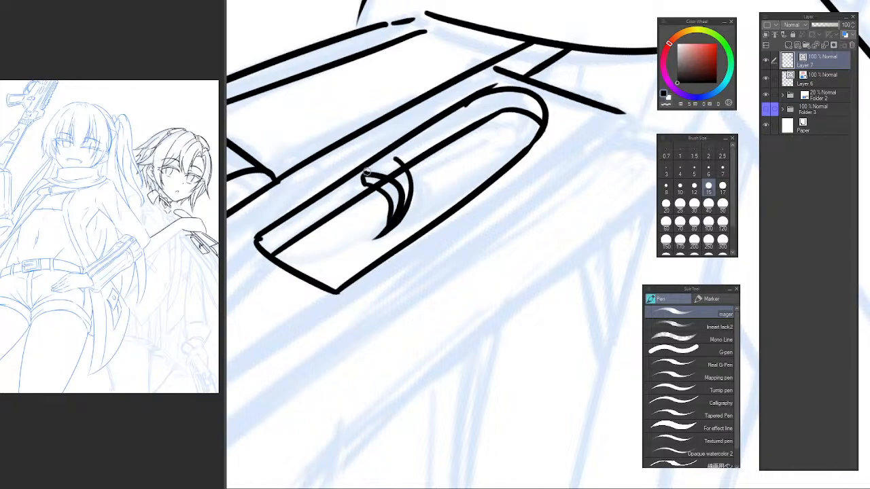
{"action": "key", "text": "e"}
{"action": "key", "text": "p"}
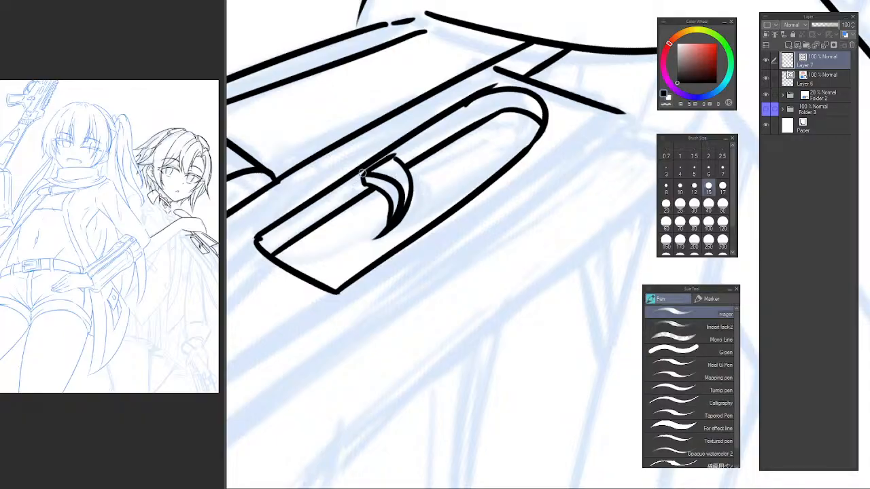
Ink a narrow slot on both sides of the hook's top, along the panel's upper edge.
{"action": "mouse_move", "coordinate": [371, 169]}
{"action": "left_mouse_down"}
{"action": "mouse_move", "coordinate": [341, 190]}
{"action": "mouse_move", "coordinate": [366, 183]}
{"action": "left_mouse_up"}
{"action": "mouse_move", "coordinate": [396, 154]}
{"action": "left_mouse_down"}
{"action": "mouse_move", "coordinate": [430, 142]}
{"action": "mouse_move", "coordinate": [390, 169]}
{"action": "left_mouse_up"}
{"action": "key", "text": "ctrl+z"}
{"action": "key", "text": "ctrl+z"}
{"action": "key", "text": "ctrl+z"}
{"action": "key", "text": "ctrl+z"}
{"action": "left_click_drag", "start_coordinate": [430, 142], "coordinate": [392, 167]}
{"action": "scroll", "coordinate": [459, 158], "scroll_direction": "down", "scroll_amount": 3}
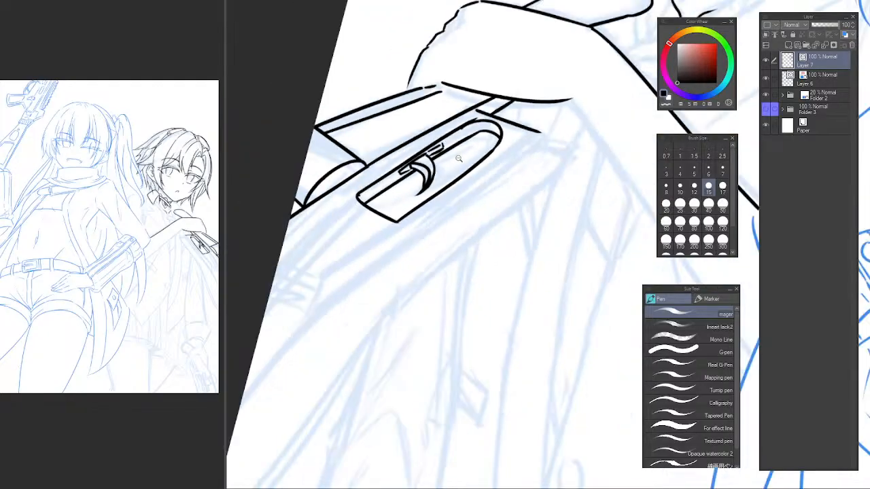
{"action": "left_click", "coordinate": [459, 159], "text": "alt"}
{"action": "left_click", "coordinate": [459, 158], "text": "alt"}
{"action": "left_click_drag", "start_coordinate": [488, 179], "coordinate": [460, 156]}
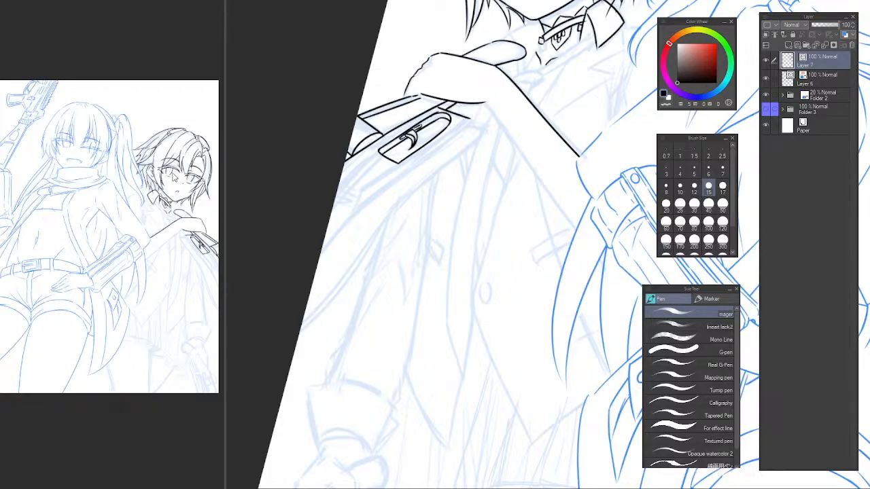
Erase the rounded shape and the short crossing lines on the object near the canvas edge.
{"action": "left_click", "coordinate": [167, 160]}
{"action": "key", "text": "e"}
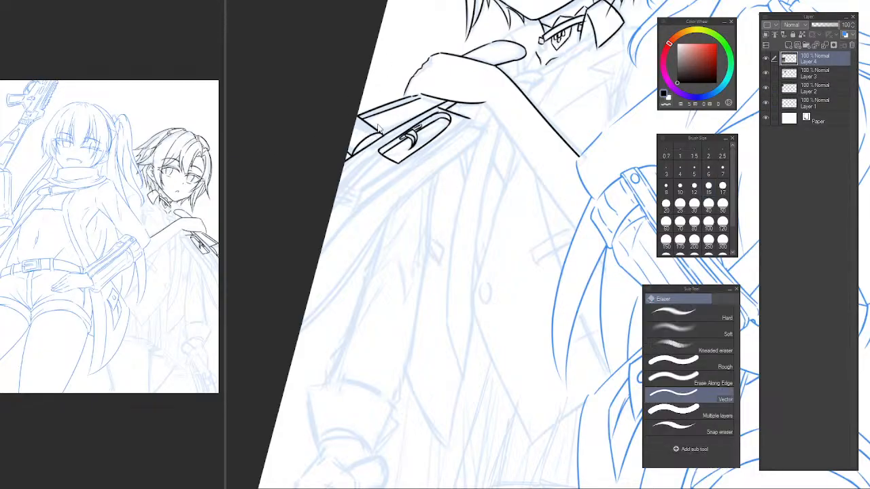
{"action": "left_click", "coordinate": [365, 129]}
{"action": "scroll", "coordinate": [372, 125], "scroll_direction": "up", "scroll_amount": 2}
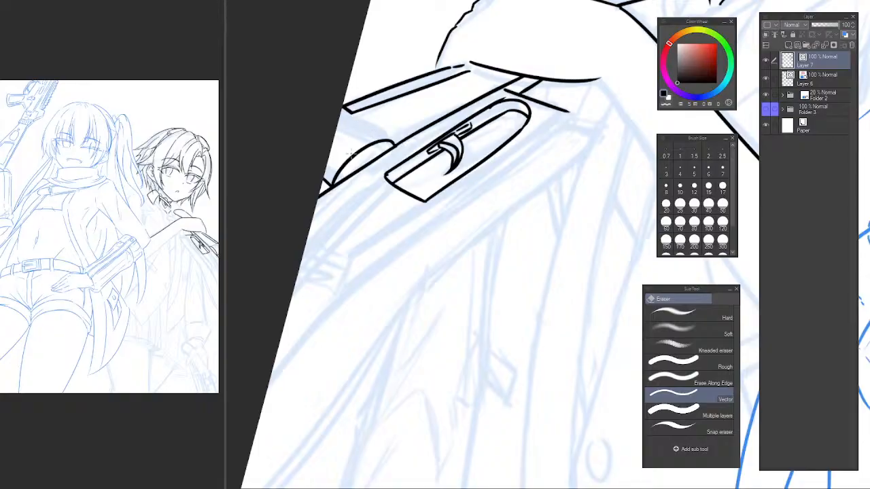
{"action": "left_click_drag", "start_coordinate": [367, 156], "coordinate": [387, 141]}
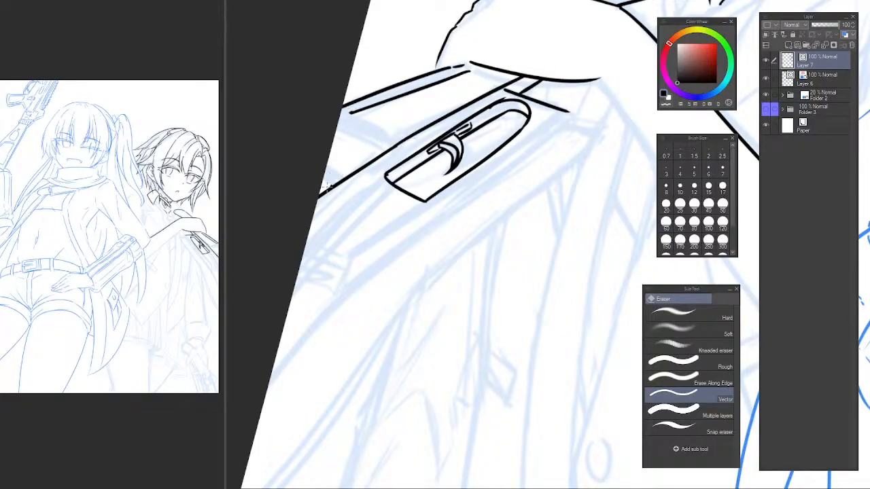
{"action": "key", "text": "p"}
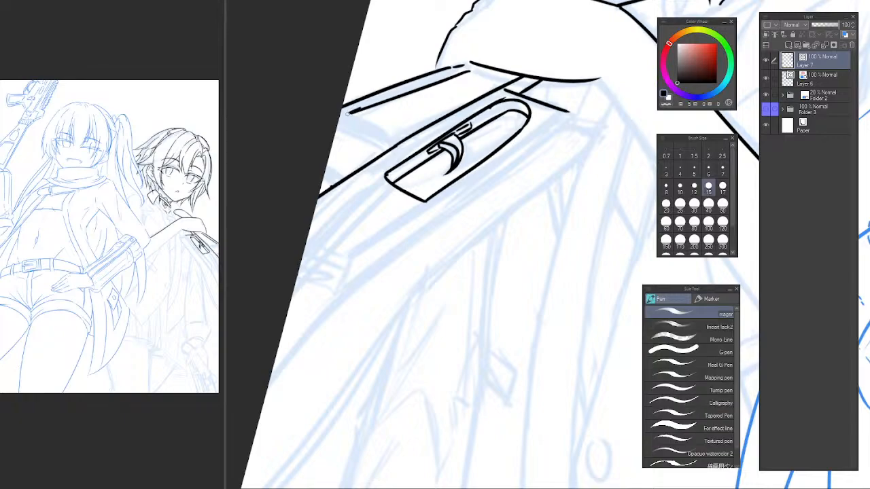
Erase the inner line of the object's outer strip and redraw it closer to the outer edge, reaching the canvas edge.
{"action": "key", "text": "e"}
{"action": "mouse_move", "coordinate": [443, 82]}
{"action": "left_mouse_down"}
{"action": "mouse_move", "coordinate": [449, 74]}
{"action": "mouse_move", "coordinate": [340, 117]}
{"action": "left_mouse_up"}
{"action": "key", "text": "p"}
{"action": "key", "text": "e"}
{"action": "key", "text": "p"}
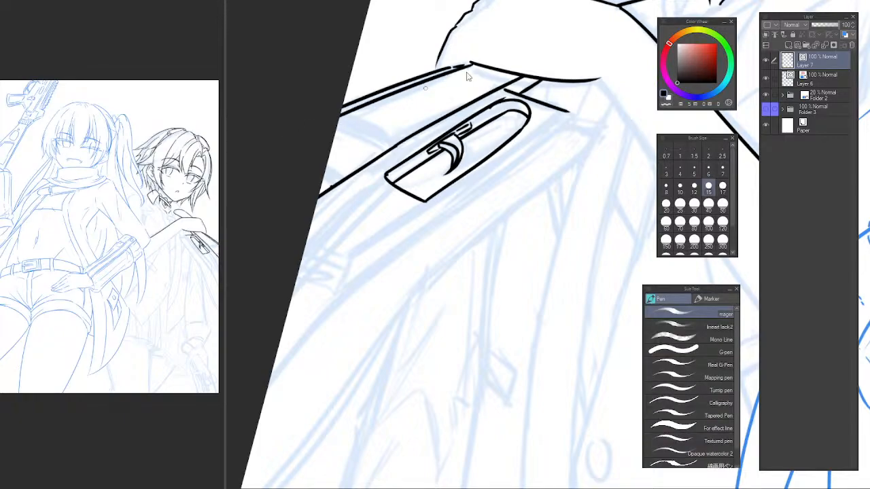
{"action": "key", "text": "ctrl+z"}
{"action": "left_click_drag", "start_coordinate": [468, 70], "coordinate": [339, 117]}
Ink a short diagonal line from the object's long edge at the canvas border, plus a lower edge running back from its end.
{"action": "mouse_move", "coordinate": [373, 174]}
{"action": "left_mouse_down"}
{"action": "mouse_move", "coordinate": [380, 135]}
{"action": "mouse_move", "coordinate": [376, 171]}
{"action": "mouse_move", "coordinate": [361, 186]}
{"action": "mouse_move", "coordinate": [367, 173]}
{"action": "left_mouse_up"}
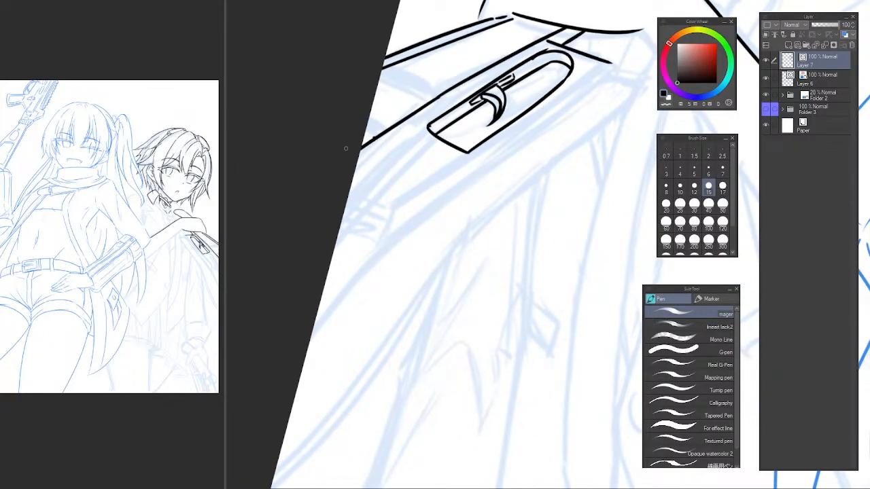
{"action": "left_click_drag", "start_coordinate": [331, 136], "coordinate": [395, 188]}
{"action": "key", "text": "ctrl+z"}
{"action": "left_click_drag", "start_coordinate": [337, 136], "coordinate": [402, 195]}
{"action": "key", "text": "ctrl+z"}
{"action": "mouse_move", "coordinate": [354, 155]}
{"action": "left_mouse_down"}
{"action": "mouse_move", "coordinate": [395, 178]}
{"action": "mouse_move", "coordinate": [338, 232]}
{"action": "left_mouse_up"}
{"action": "key", "text": "ctrl+z"}
{"action": "left_click_drag", "start_coordinate": [402, 174], "coordinate": [306, 247]}
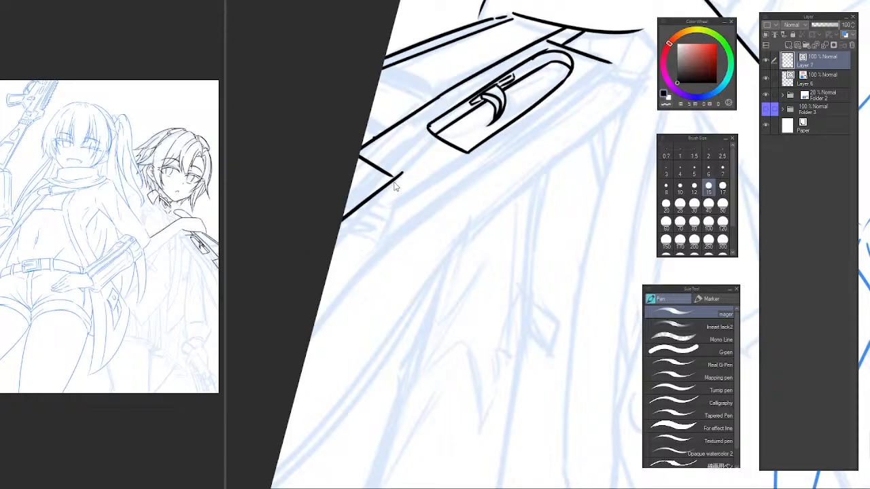
Redraw the lower edge of the small segment at the canvas border and round off its upper corner.
{"action": "key", "text": "ctrl+z"}
{"action": "left_click_drag", "start_coordinate": [400, 178], "coordinate": [291, 256]}
{"action": "key", "text": "ctrl+z"}
{"action": "left_click_drag", "start_coordinate": [393, 179], "coordinate": [315, 241]}
{"action": "mouse_move", "coordinate": [390, 177]}
{"action": "left_mouse_down"}
{"action": "mouse_move", "coordinate": [351, 184]}
{"action": "mouse_move", "coordinate": [355, 163]}
{"action": "left_mouse_up"}
{"action": "key", "text": "ctrl+z"}
{"action": "key", "text": "ctrl+z"}
{"action": "key", "text": "ctrl+z"}
Redraw the short diagonal line so it runs from the object's long edge into the small segment's rounded corner.
{"action": "scroll", "coordinate": [370, 157], "scroll_direction": "up", "scroll_amount": 2}
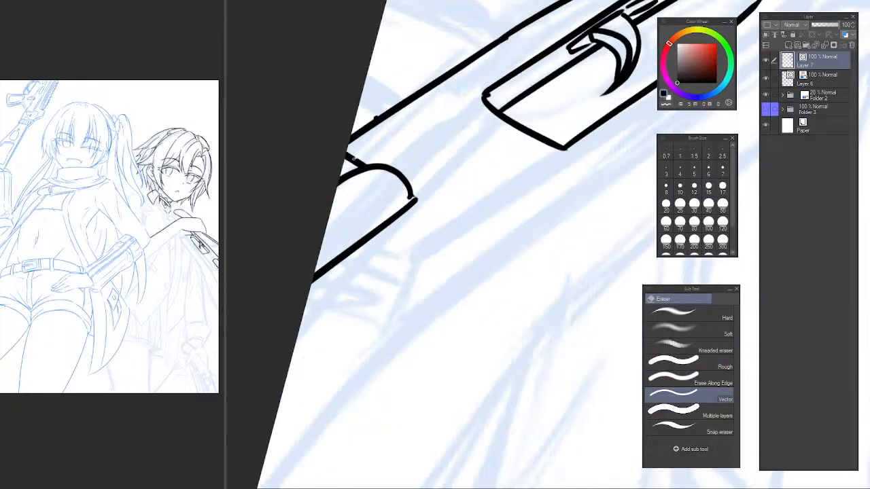
{"action": "key", "text": "ctrl+z"}
{"action": "mouse_move", "coordinate": [339, 138]}
{"action": "left_mouse_down"}
{"action": "mouse_move", "coordinate": [411, 169]}
{"action": "mouse_move", "coordinate": [405, 173]}
{"action": "left_mouse_up"}
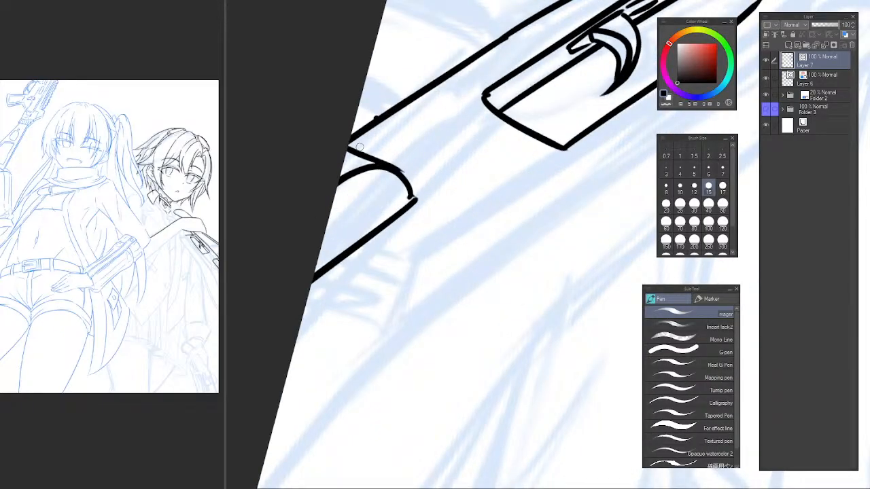
{"action": "key", "text": "e"}
{"action": "scroll", "coordinate": [460, 172], "scroll_direction": "down", "scroll_amount": 4}
{"action": "left_click_drag", "start_coordinate": [494, 189], "coordinate": [407, 199]}
{"action": "scroll", "coordinate": [365, 204], "scroll_direction": "up", "scroll_amount": 3}
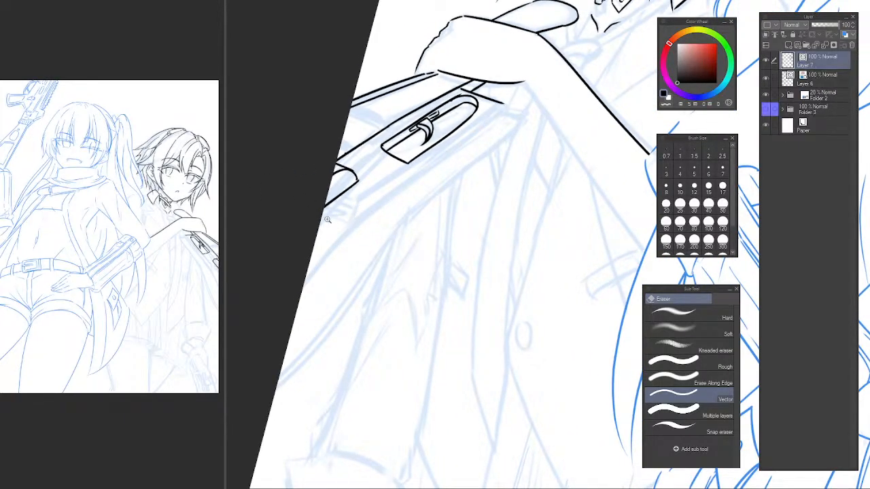
Ink two short parallel lines at the canvas border below the rounded segment for the object's lower end.
{"action": "scroll", "coordinate": [303, 236], "scroll_direction": "up", "scroll_amount": 2}
{"action": "key", "text": "p"}
{"action": "key", "text": "ctrl+z"}
{"action": "left_click_drag", "start_coordinate": [293, 224], "coordinate": [336, 255]}
{"action": "key", "text": "ctrl+z"}
{"action": "key", "text": "ctrl+z"}
{"action": "left_click_drag", "start_coordinate": [301, 229], "coordinate": [337, 260]}
{"action": "key", "text": "ctrl+z"}
{"action": "key", "text": "ctrl+z"}
{"action": "key", "text": "ctrl+z"}
{"action": "mouse_move", "coordinate": [298, 235]}
{"action": "left_mouse_down"}
{"action": "mouse_move", "coordinate": [335, 257]}
{"action": "mouse_move", "coordinate": [345, 278]}
{"action": "mouse_move", "coordinate": [356, 271]}
{"action": "mouse_move", "coordinate": [350, 277]}
{"action": "left_mouse_up"}
{"action": "key", "text": "ctrl+z"}
{"action": "key", "text": "ctrl+z"}
{"action": "scroll", "coordinate": [313, 243], "scroll_direction": "up", "scroll_amount": 2}
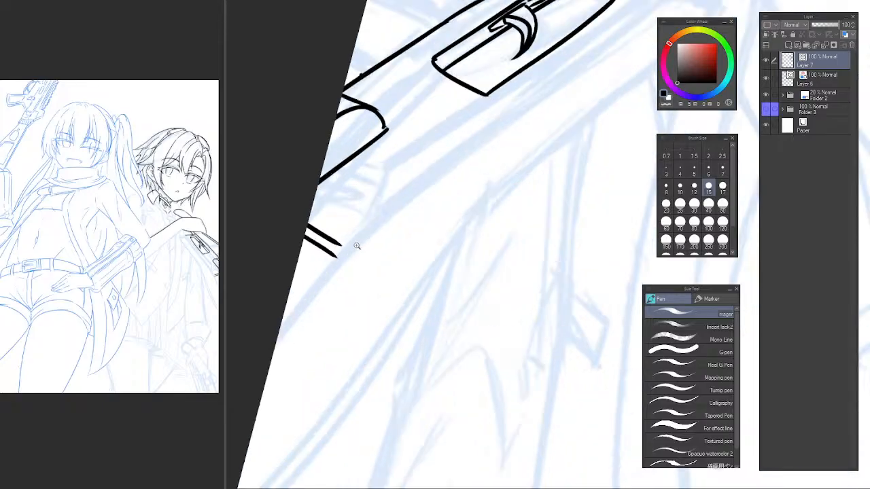
Refine the two short parallel lines and ink a short stroke joining their inner ends.
{"action": "key", "text": "ctrl+z"}
{"action": "left_click_drag", "start_coordinate": [285, 234], "coordinate": [350, 276]}
{"action": "key", "text": "ctrl+z"}
{"action": "key", "text": "ctrl+z"}
{"action": "left_click_drag", "start_coordinate": [384, 246], "coordinate": [305, 312]}
{"action": "key", "text": "ctrl+z"}
{"action": "key", "text": "ctrl+z"}
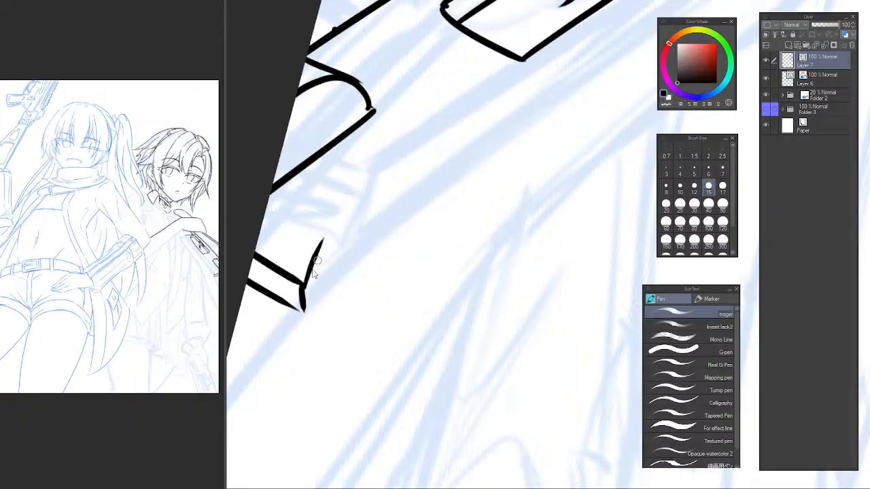
Close the end of the two short parallel lines with a narrow pointed cap.
{"action": "key", "text": "ctrl+z"}
{"action": "left_click_drag", "start_coordinate": [303, 284], "coordinate": [307, 249]}
{"action": "key", "text": "ctrl+z"}
{"action": "left_click_drag", "start_coordinate": [303, 285], "coordinate": [308, 248]}
{"action": "key", "text": "ctrl+z"}
{"action": "left_click_drag", "start_coordinate": [303, 285], "coordinate": [314, 245]}
{"action": "key", "text": "ctrl+z"}
{"action": "left_click_drag", "start_coordinate": [303, 285], "coordinate": [309, 244]}
{"action": "key", "text": "ctrl+z"}
{"action": "key", "text": "ctrl+z"}
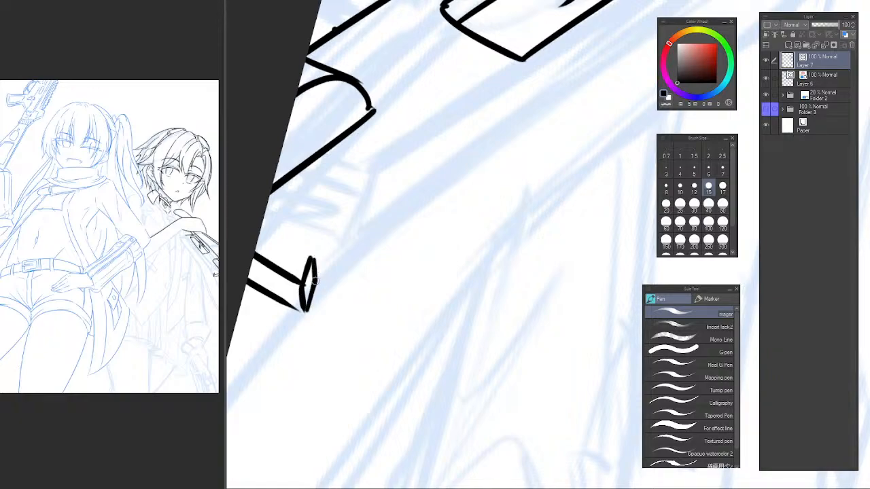
{"action": "left_click_drag", "start_coordinate": [337, 247], "coordinate": [304, 288]}
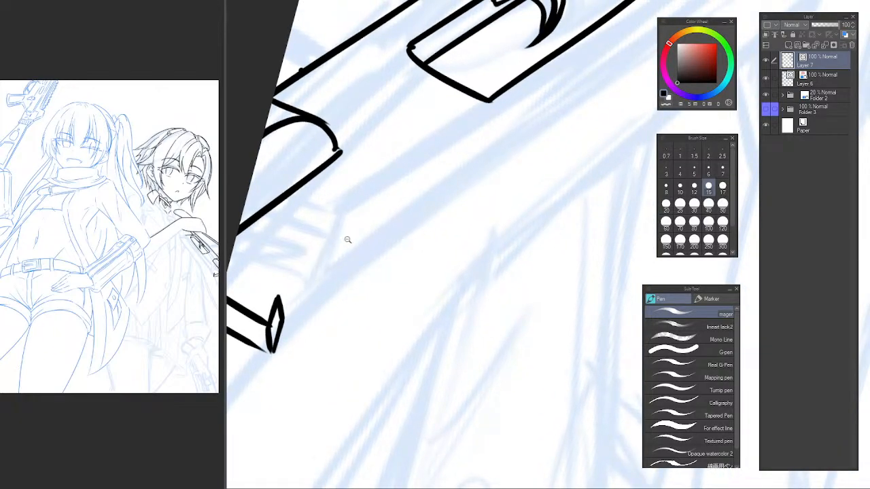
Try to ink the object's long lower edge from the pointed cap to the short edge beneath the hand.
{"action": "left_click", "coordinate": [347, 239], "text": "alt"}
{"action": "left_click_drag", "start_coordinate": [365, 240], "coordinate": [335, 259]}
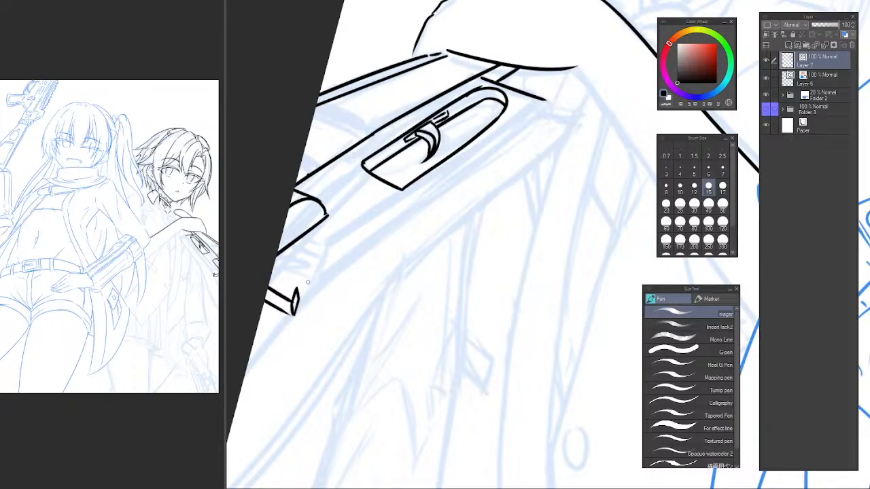
{"action": "left_click_drag", "start_coordinate": [301, 284], "coordinate": [492, 133]}
{"action": "key", "text": "ctrl+z"}
{"action": "left_click_drag", "start_coordinate": [297, 289], "coordinate": [537, 99]}
{"action": "key", "text": "ctrl+z"}
{"action": "left_click_drag", "start_coordinate": [297, 292], "coordinate": [538, 99]}
{"action": "key", "text": "ctrl+z"}
{"action": "left_click_drag", "start_coordinate": [296, 292], "coordinate": [539, 99]}
{"action": "mouse_move", "coordinate": [389, 233]}
{"action": "left_mouse_down"}
{"action": "mouse_move", "coordinate": [368, 250]}
{"action": "mouse_move", "coordinate": [381, 233]}
{"action": "mouse_move", "coordinate": [336, 237]}
{"action": "mouse_move", "coordinate": [338, 255]}
{"action": "left_mouse_up"}
{"action": "scroll", "coordinate": [349, 254], "scroll_direction": "up", "scroll_amount": 1}
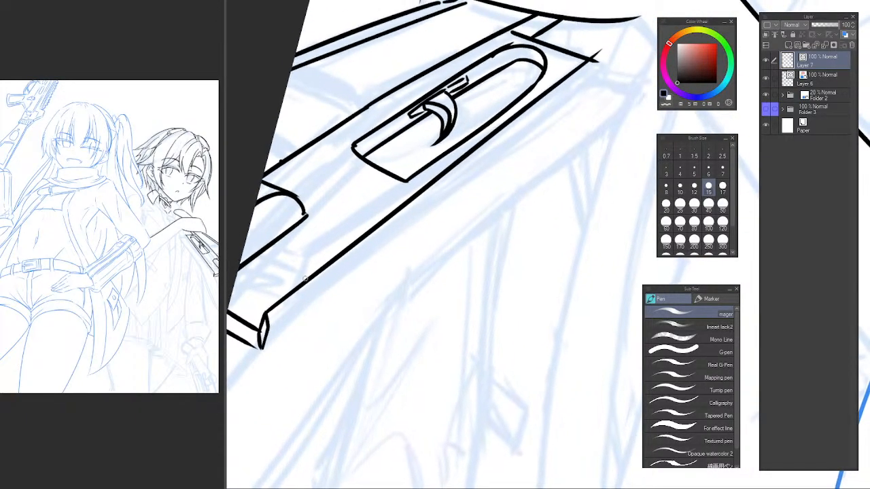
{"action": "key", "text": "ctrl+z"}
{"action": "left_click_drag", "start_coordinate": [267, 313], "coordinate": [555, 101]}
{"action": "key", "text": "ctrl+z"}
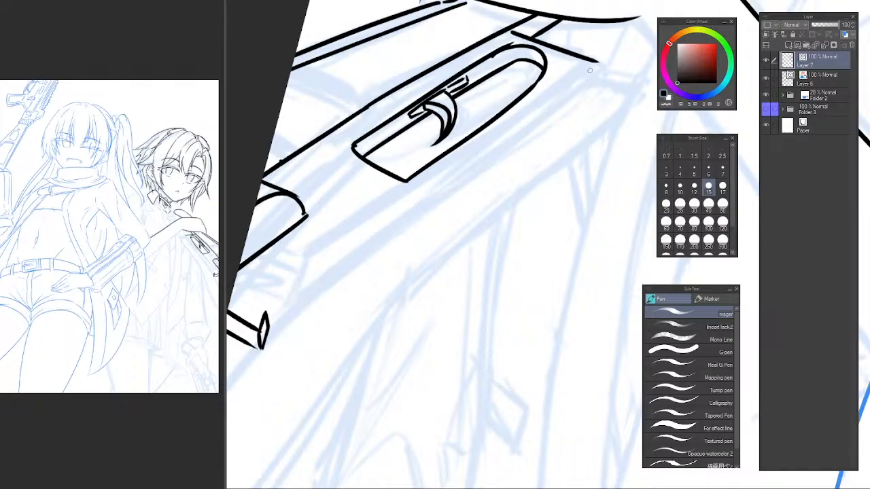
{"action": "left_click_drag", "start_coordinate": [598, 61], "coordinate": [300, 281]}
{"action": "key", "text": "ctrl+z"}
Erase the doubled inner line of the crescent hook and redraw it as a single clean curve.
{"action": "left_click_drag", "start_coordinate": [403, 212], "coordinate": [386, 224]}
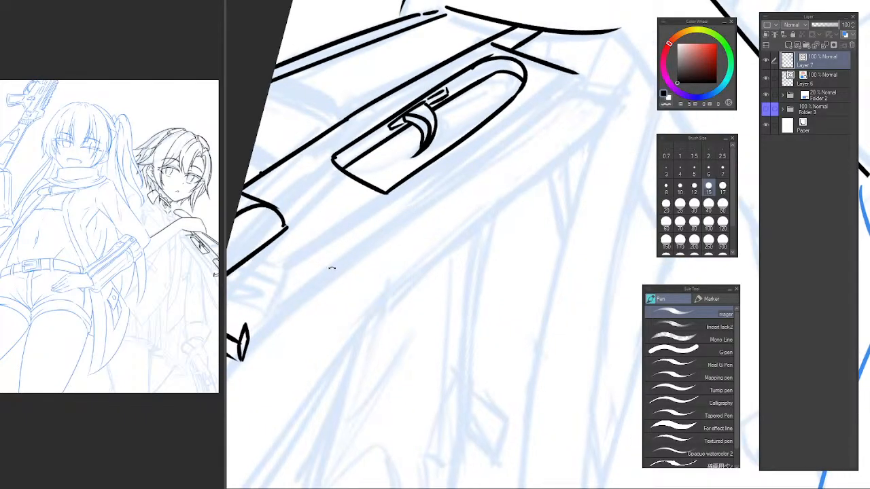
{"action": "mouse_move", "coordinate": [331, 278]}
{"action": "left_mouse_down"}
{"action": "mouse_move", "coordinate": [383, 248]}
{"action": "mouse_move", "coordinate": [339, 263]}
{"action": "mouse_move", "coordinate": [291, 301]}
{"action": "mouse_move", "coordinate": [306, 297]}
{"action": "left_mouse_up"}
{"action": "scroll", "coordinate": [443, 117], "scroll_direction": "up", "scroll_amount": 2}
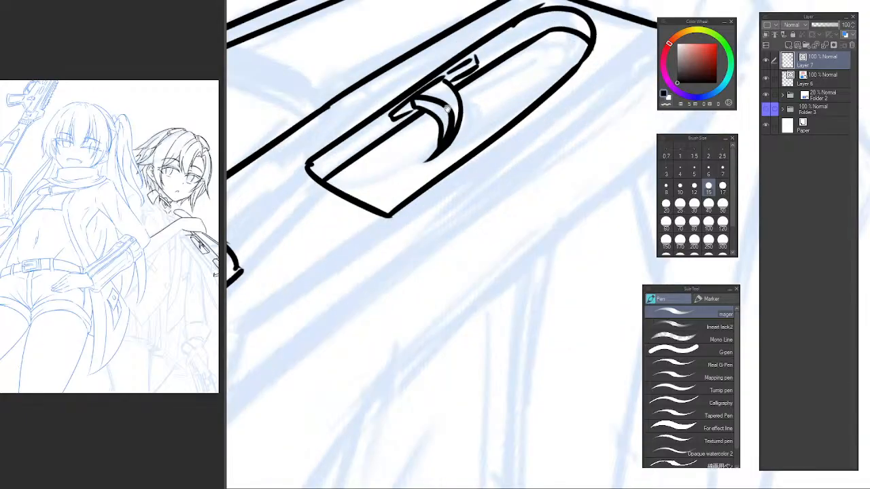
{"action": "key", "text": "e"}
{"action": "left_click_drag", "start_coordinate": [447, 110], "coordinate": [439, 154]}
{"action": "key", "text": "p"}
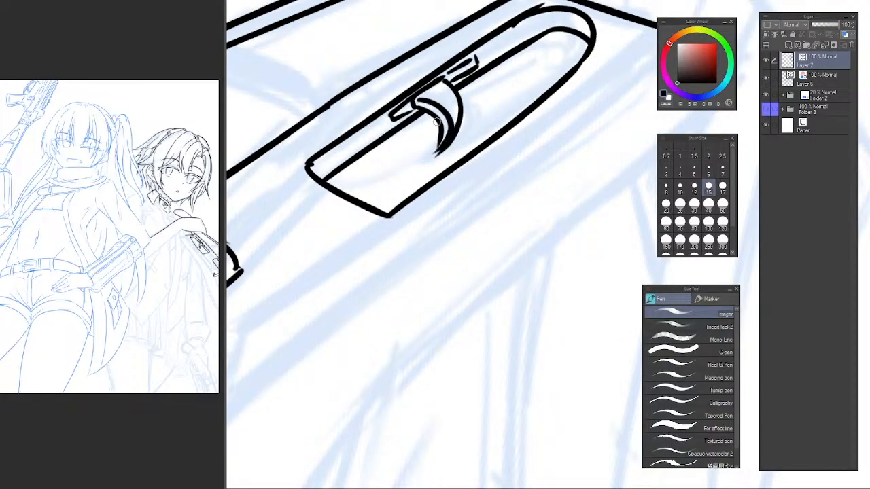
{"action": "key", "text": "ctrl+z"}
{"action": "left_click_drag", "start_coordinate": [416, 97], "coordinate": [436, 157]}
Ink the object's long lower edge from the pointed cap up to the corner of the short edge beneath the hand.
{"action": "left_click_drag", "start_coordinate": [370, 250], "coordinate": [439, 163]}
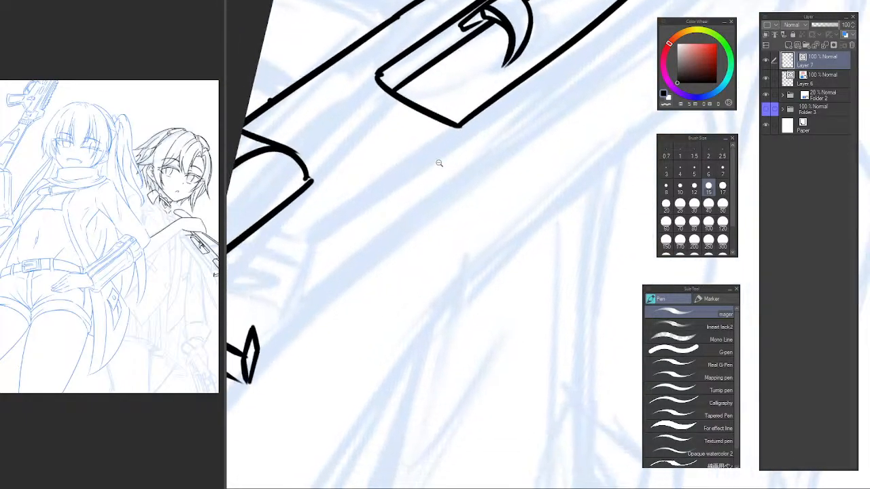
{"action": "scroll", "coordinate": [437, 166], "scroll_direction": "down", "scroll_amount": 1}
{"action": "left_click_drag", "start_coordinate": [432, 196], "coordinate": [321, 286]}
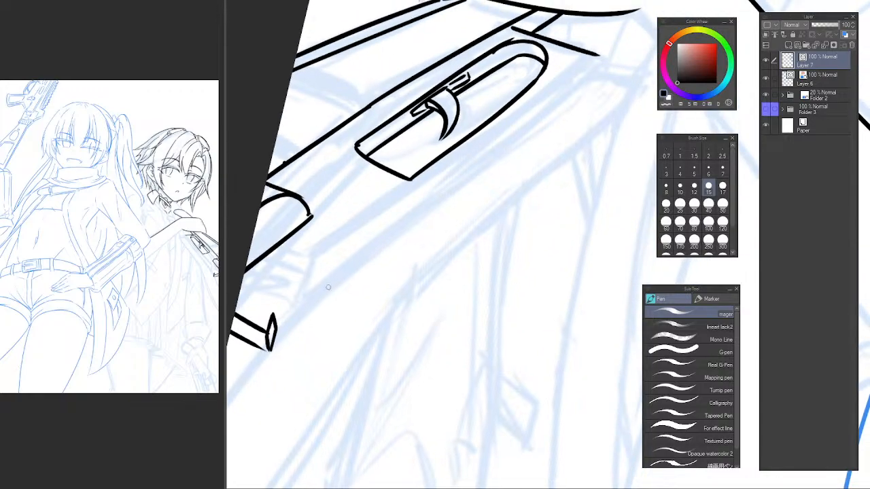
{"action": "left_click_drag", "start_coordinate": [277, 309], "coordinate": [595, 57]}
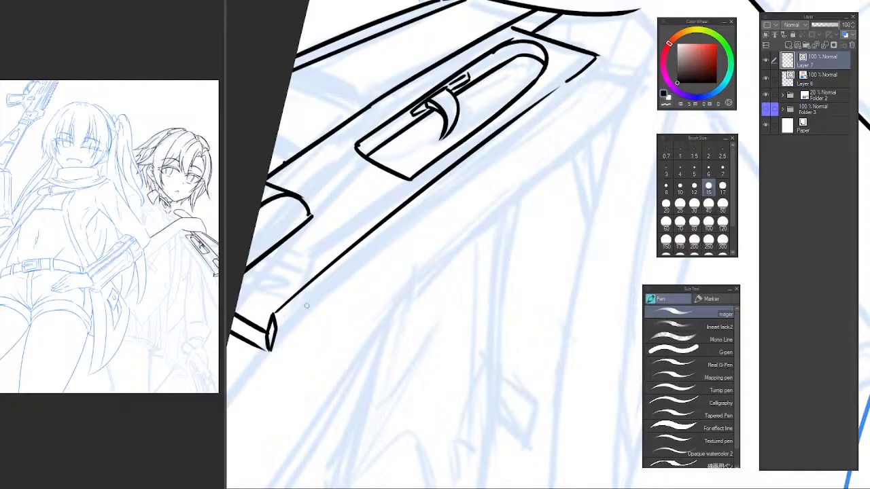
Ink a second line from the pointed cap just outside the long lower edge, tapering out partway along it.
{"action": "left_click_drag", "start_coordinate": [285, 322], "coordinate": [578, 72]}
{"action": "key", "text": "ctrl+z"}
{"action": "left_click_drag", "start_coordinate": [283, 321], "coordinate": [608, 64]}
{"action": "key", "text": "ctrl+z"}
{"action": "left_click_drag", "start_coordinate": [281, 322], "coordinate": [517, 122]}
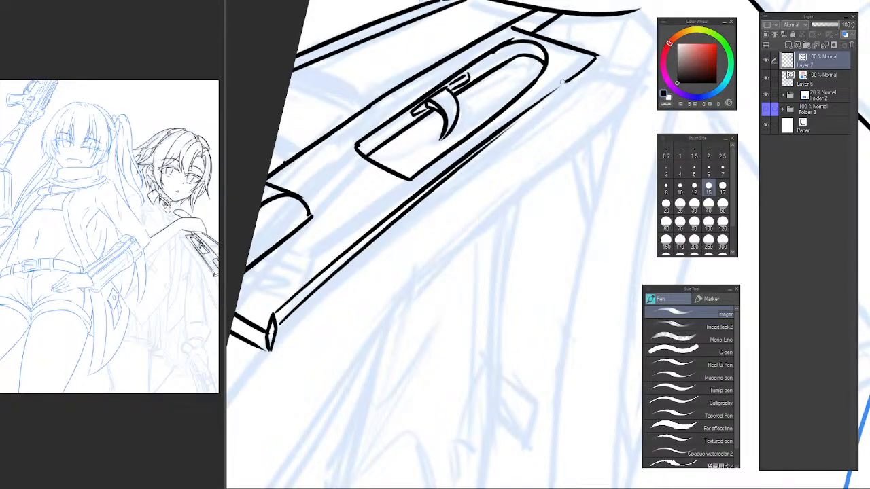
{"action": "key", "text": "ctrl+z"}
{"action": "left_click_drag", "start_coordinate": [280, 323], "coordinate": [501, 140]}
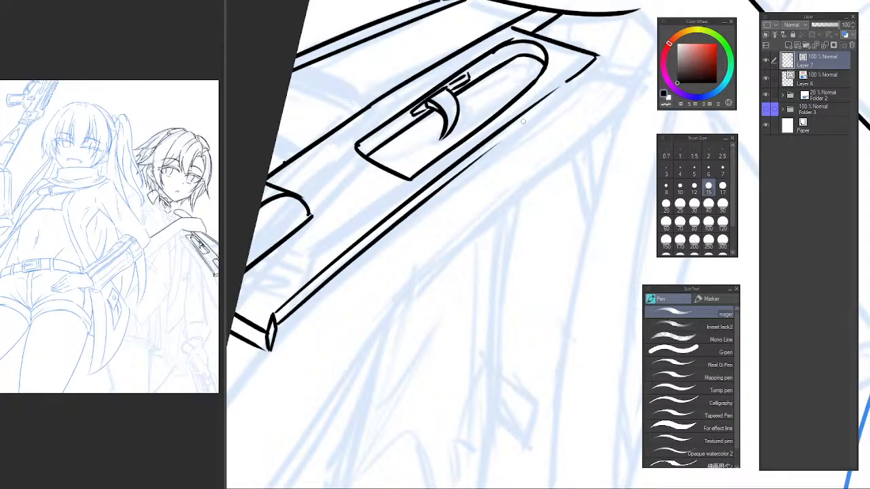
Continue the outer parallel line along the long lower edge to the object's corner beneath the hand.
{"action": "left_click_drag", "start_coordinate": [543, 121], "coordinate": [401, 226]}
{"action": "left_click_drag", "start_coordinate": [353, 257], "coordinate": [451, 177]}
{"action": "key", "text": "ctrl+z"}
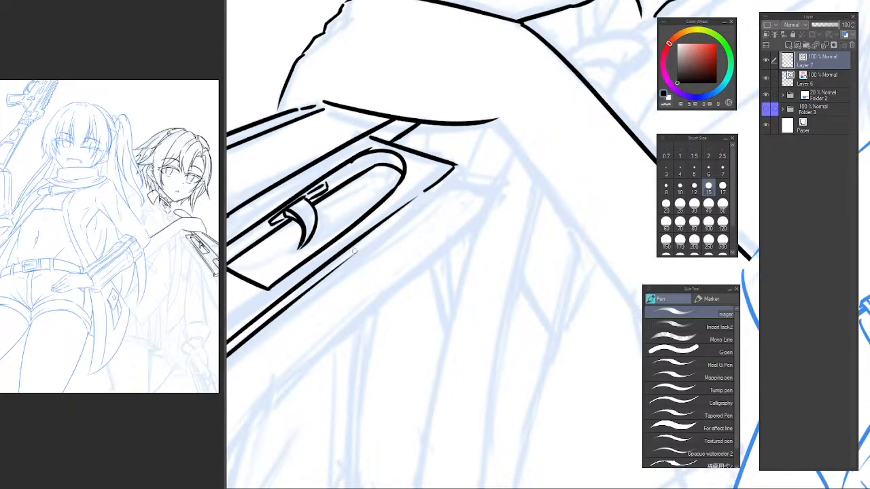
{"action": "left_click_drag", "start_coordinate": [353, 255], "coordinate": [455, 172]}
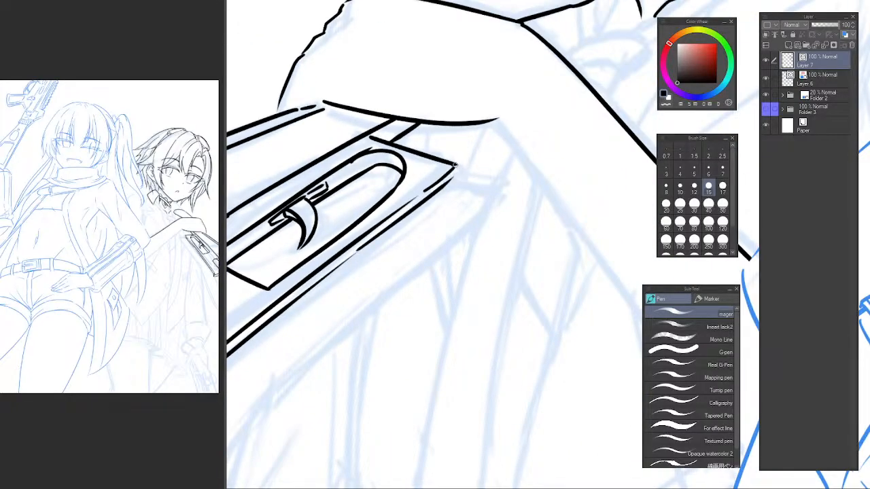
Check the object's inked lower edge and corners against the whole drawing in the reference window.
{"action": "left_click", "coordinate": [146, 133]}
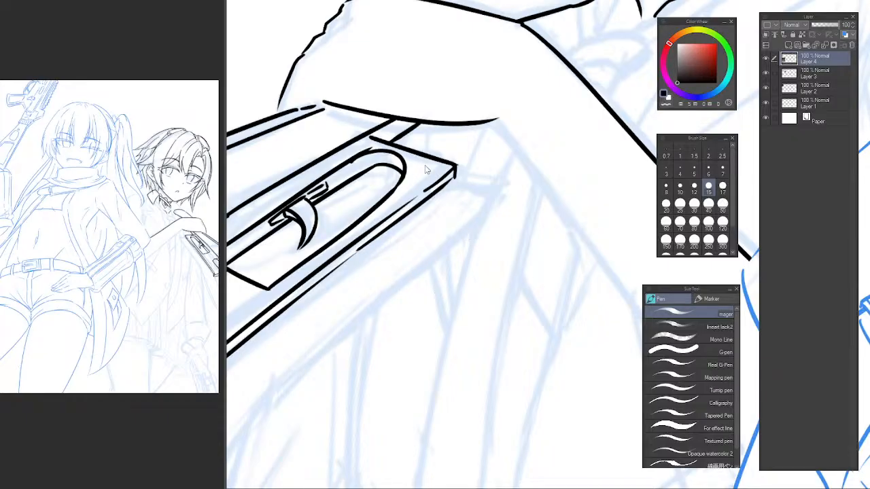
{"action": "left_click", "coordinate": [379, 297]}
{"action": "mouse_move", "coordinate": [379, 297]}
{"action": "left_mouse_down"}
{"action": "mouse_move", "coordinate": [499, 156]}
{"action": "mouse_move", "coordinate": [431, 194]}
{"action": "left_mouse_up"}
{"action": "left_click", "coordinate": [159, 169]}
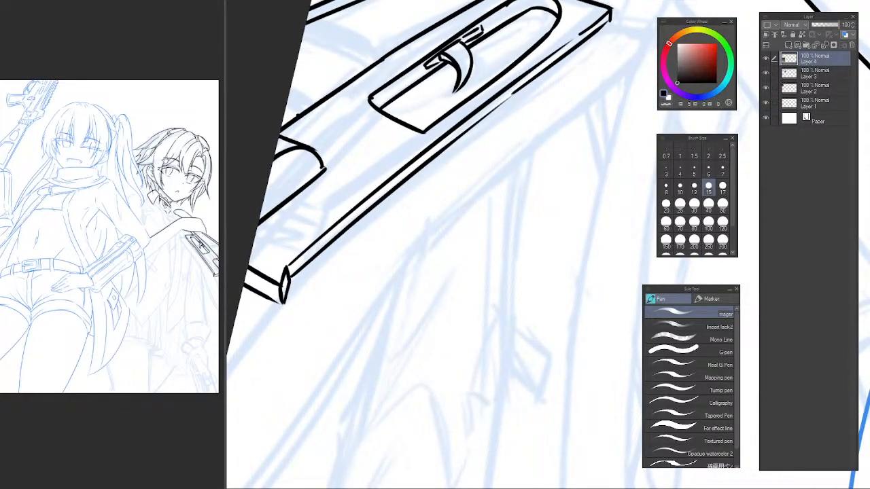
{"action": "left_click", "coordinate": [355, 268]}
{"action": "mouse_move", "coordinate": [344, 270]}
{"action": "left_mouse_down"}
{"action": "mouse_move", "coordinate": [385, 162]}
{"action": "mouse_move", "coordinate": [405, 170]}
{"action": "mouse_move", "coordinate": [371, 205]}
{"action": "mouse_move", "coordinate": [385, 204]}
{"action": "left_mouse_up"}
{"action": "scroll", "coordinate": [365, 177], "scroll_direction": "down", "scroll_amount": 1}
{"action": "scroll", "coordinate": [364, 219], "scroll_direction": "down", "scroll_amount": 1}
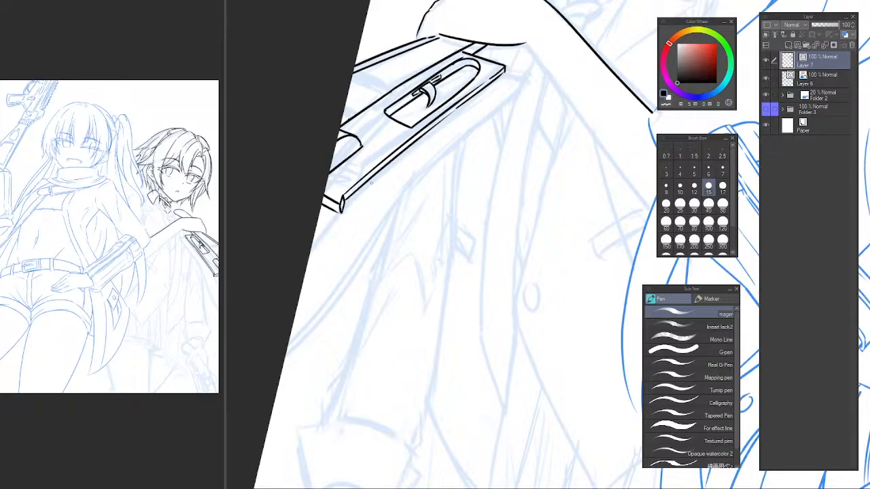
Try to ink a curved line from the object's pointed lower cap down to the page edge.
{"action": "key", "text": "ctrl+z"}
{"action": "mouse_move", "coordinate": [368, 182]}
{"action": "left_mouse_down"}
{"action": "mouse_move", "coordinate": [300, 295]}
{"action": "mouse_move", "coordinate": [344, 215]}
{"action": "mouse_move", "coordinate": [303, 285]}
{"action": "left_mouse_up"}
{"action": "key", "text": "ctrl+z"}
{"action": "key", "text": "ctrl+z"}
{"action": "key", "text": "ctrl+z"}
{"action": "key", "text": "ctrl+z"}
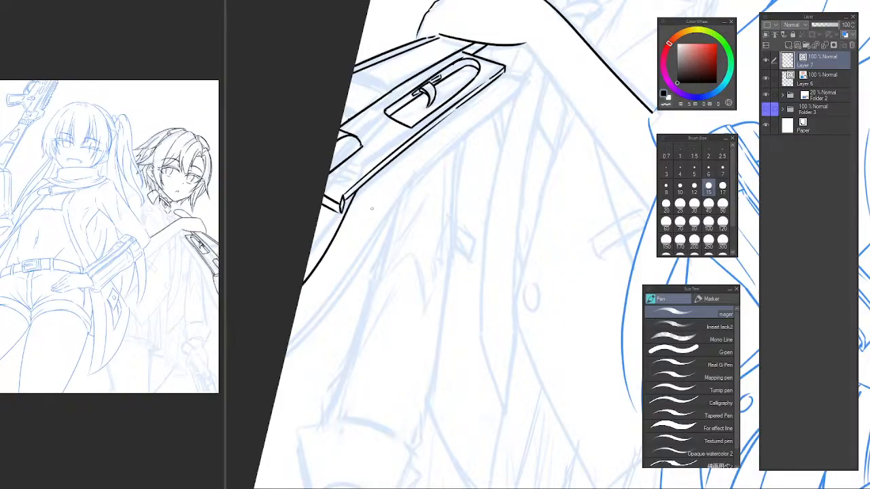
{"action": "key", "text": "ctrl+z"}
{"action": "left_click_drag", "start_coordinate": [361, 190], "coordinate": [304, 278]}
{"action": "key", "text": "ctrl+z"}
{"action": "left_click_drag", "start_coordinate": [364, 187], "coordinate": [304, 279]}
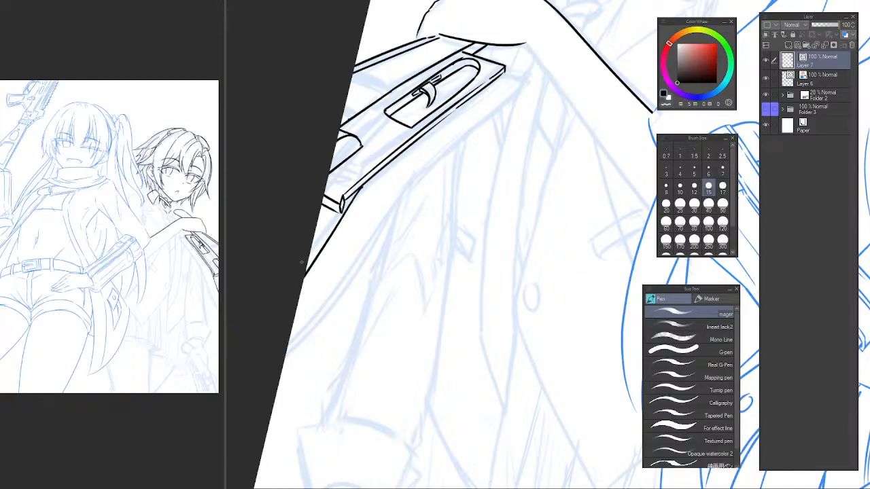
{"action": "key", "text": "ctrl+z"}
{"action": "left_click_drag", "start_coordinate": [367, 182], "coordinate": [301, 289]}
{"action": "key", "text": "ctrl+z"}
{"action": "left_click_drag", "start_coordinate": [366, 186], "coordinate": [301, 291]}
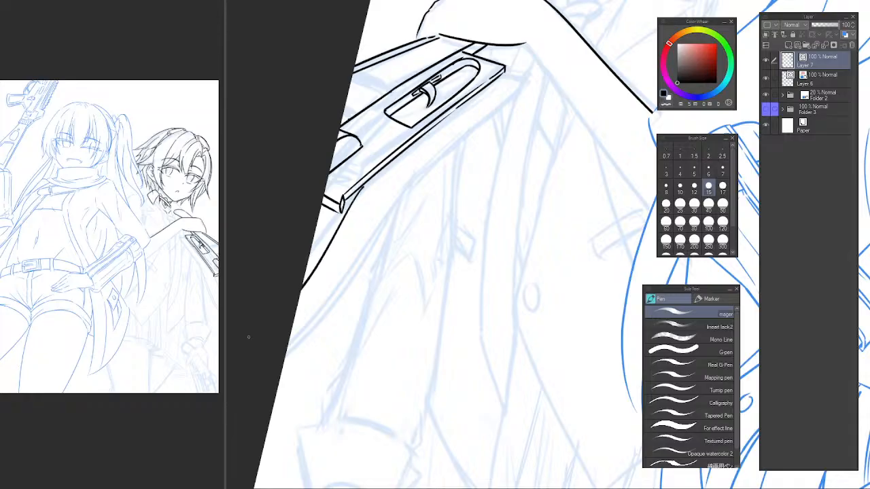
{"action": "key", "text": "ctrl+z"}
{"action": "left_click_drag", "start_coordinate": [364, 188], "coordinate": [303, 279]}
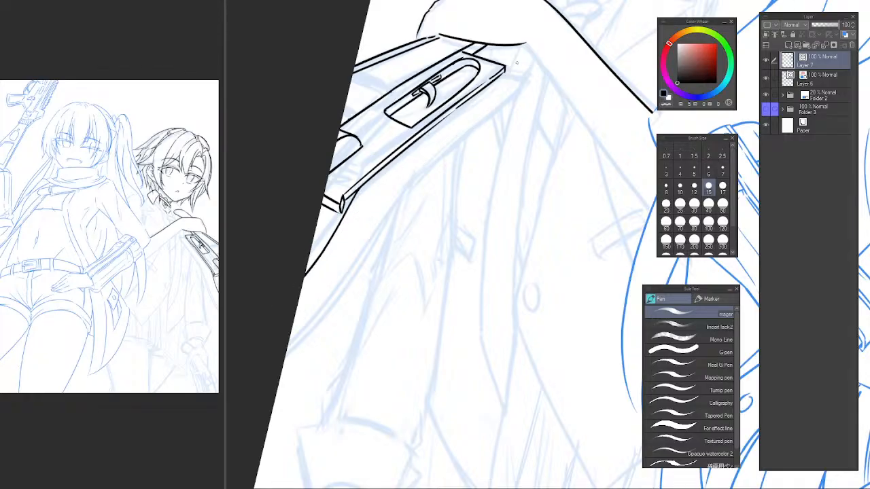
Ink a long curved line from the object's corner beneath the hand down to the page edge.
{"action": "scroll", "coordinate": [517, 65], "scroll_direction": "up", "scroll_amount": 2}
{"action": "scroll", "coordinate": [512, 67], "scroll_direction": "up", "scroll_amount": 1}
{"action": "mouse_move", "coordinate": [495, 70]}
{"action": "left_mouse_down"}
{"action": "mouse_move", "coordinate": [548, 87]}
{"action": "mouse_move", "coordinate": [274, 337]}
{"action": "left_mouse_up"}
{"action": "key", "text": "ctrl+z"}
{"action": "key", "text": "ctrl+z"}
{"action": "scroll", "coordinate": [442, 207], "scroll_direction": "down", "scroll_amount": 1}
{"action": "mouse_move", "coordinate": [371, 297]}
{"action": "left_mouse_down"}
{"action": "mouse_move", "coordinate": [483, 116]}
{"action": "mouse_move", "coordinate": [325, 311]}
{"action": "left_mouse_up"}
{"action": "scroll", "coordinate": [448, 145], "scroll_direction": "down", "scroll_amount": 1}
{"action": "key", "text": "ctrl+z"}
{"action": "left_click_drag", "start_coordinate": [483, 93], "coordinate": [331, 284]}
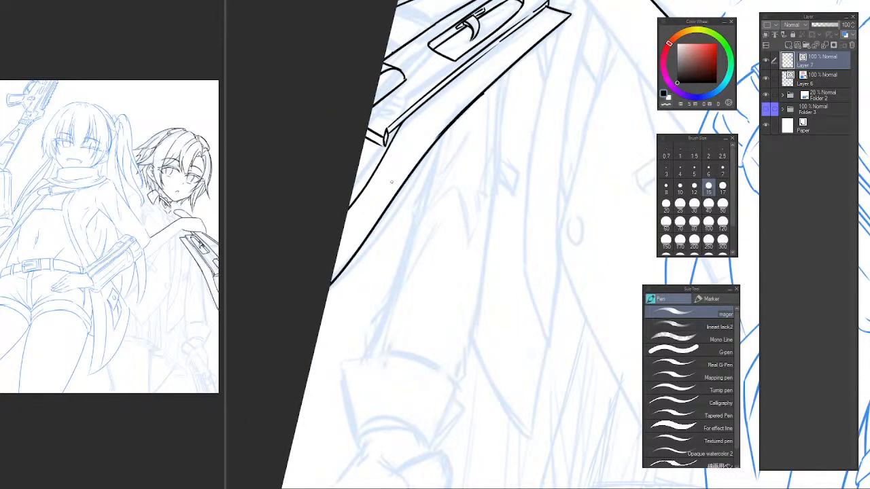
Erase the line running from the pointed cap to the page edge and re-ink it shorter and closer to the object.
{"action": "key", "text": "e"}
{"action": "left_click_drag", "start_coordinate": [375, 187], "coordinate": [366, 182]}
{"action": "key", "text": "p"}
{"action": "left_click_drag", "start_coordinate": [401, 125], "coordinate": [353, 188]}
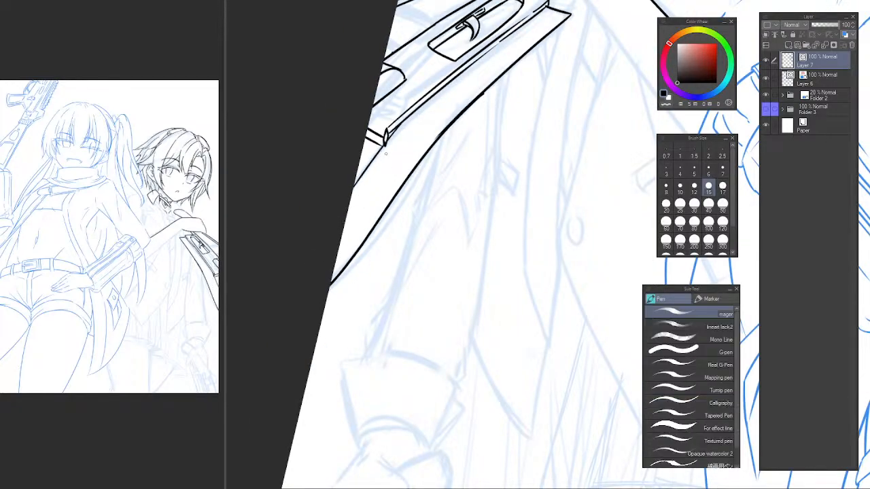
{"action": "key", "text": "ctrl+z"}
{"action": "left_click_drag", "start_coordinate": [380, 144], "coordinate": [356, 171]}
{"action": "key", "text": "ctrl+z"}
Erase the object's outer upper edge lines beside the fingers and turn the canvas back upright.
{"action": "left_click_drag", "start_coordinate": [451, 143], "coordinate": [414, 145]}
{"action": "left_click_drag", "start_coordinate": [479, 146], "coordinate": [444, 167]}
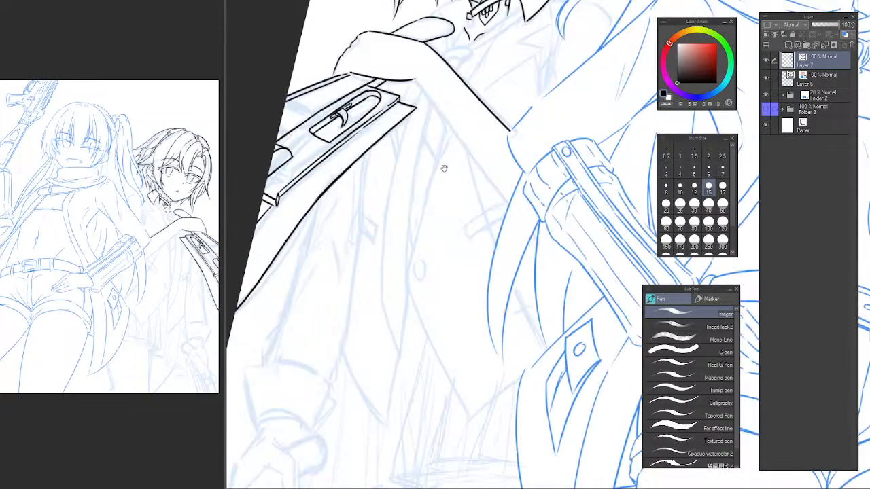
{"action": "mouse_move", "coordinate": [466, 200]}
{"action": "left_mouse_down"}
{"action": "mouse_move", "coordinate": [446, 192]}
{"action": "mouse_move", "coordinate": [464, 212]}
{"action": "left_mouse_up"}
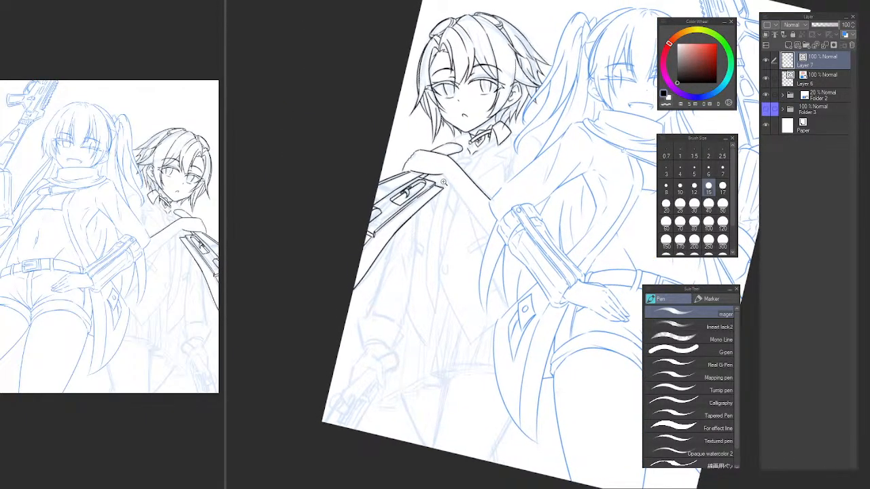
{"action": "left_click_drag", "start_coordinate": [444, 183], "coordinate": [464, 167]}
{"action": "left_click_drag", "start_coordinate": [464, 167], "coordinate": [491, 169]}
{"action": "mouse_move", "coordinate": [394, 178]}
{"action": "left_mouse_down"}
{"action": "mouse_move", "coordinate": [424, 164]}
{"action": "mouse_move", "coordinate": [413, 151]}
{"action": "left_mouse_up"}
{"action": "key", "text": "e"}
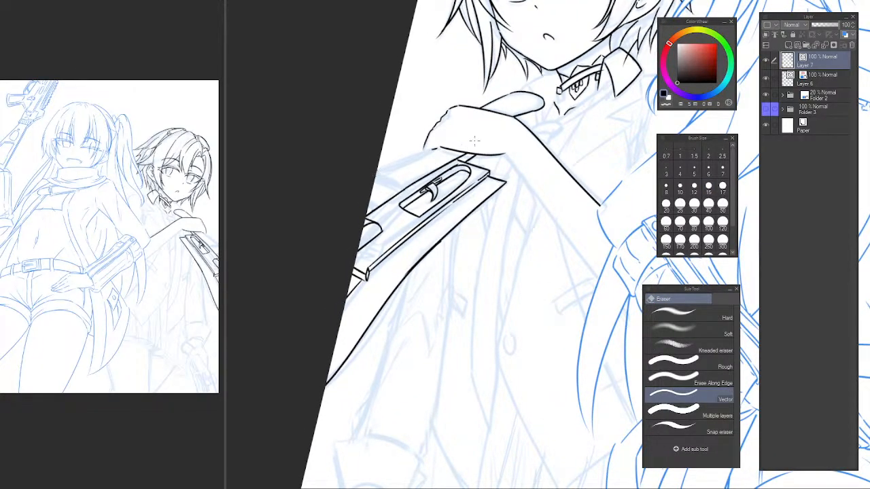
{"action": "key", "text": "minus"}
{"action": "mouse_move", "coordinate": [463, 156]}
{"action": "left_mouse_down"}
{"action": "mouse_move", "coordinate": [454, 163]}
{"action": "mouse_move", "coordinate": [443, 128]}
{"action": "left_mouse_up"}
{"action": "scroll", "coordinate": [448, 140], "scroll_direction": "down", "scroll_amount": 2}
{"action": "scroll", "coordinate": [441, 142], "scroll_direction": "up", "scroll_amount": 3}
Re-ink the object's outer upper edge as one slanted line from the fingers to the page edge.
{"action": "key", "text": "p"}
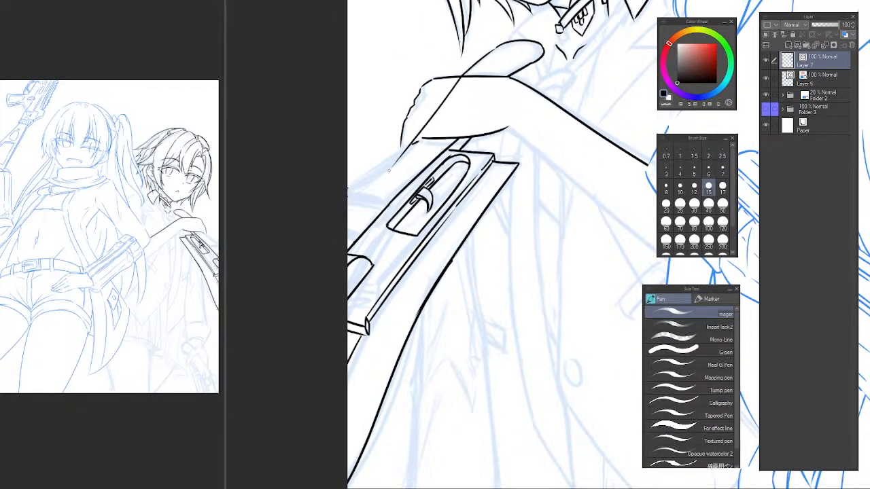
{"action": "scroll", "coordinate": [416, 141], "scroll_direction": "up", "scroll_amount": 2}
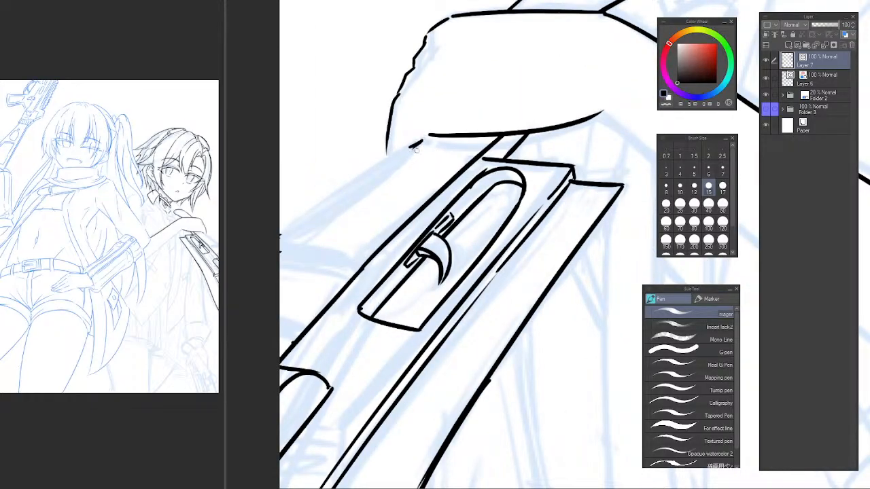
{"action": "key", "text": "ctrl+z"}
{"action": "left_click_drag", "start_coordinate": [423, 146], "coordinate": [473, 155]}
{"action": "mouse_move", "coordinate": [376, 165]}
{"action": "left_mouse_down"}
{"action": "mouse_move", "coordinate": [459, 112]}
{"action": "mouse_move", "coordinate": [363, 170]}
{"action": "left_mouse_up"}
{"action": "key", "text": "ctrl+z"}
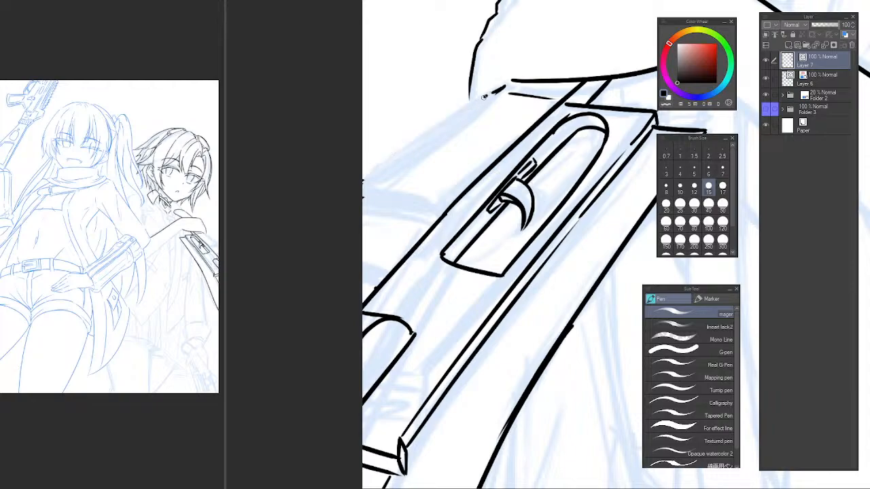
{"action": "mouse_move", "coordinate": [487, 95]}
{"action": "left_mouse_down"}
{"action": "mouse_move", "coordinate": [344, 185]}
{"action": "mouse_move", "coordinate": [466, 194]}
{"action": "left_mouse_up"}
{"action": "key", "text": "ctrl+z"}
Ink a short crossing line from the page edge to the object's inner upper edge, just below the outer edge.
{"action": "left_click_drag", "start_coordinate": [363, 185], "coordinate": [458, 197]}
{"action": "key", "text": "ctrl+z"}
{"action": "scroll", "coordinate": [510, 203], "scroll_direction": "down", "scroll_amount": 3}
{"action": "scroll", "coordinate": [510, 203], "scroll_direction": "down", "scroll_amount": 3}
{"action": "left_click_drag", "start_coordinate": [525, 200], "coordinate": [489, 179]}
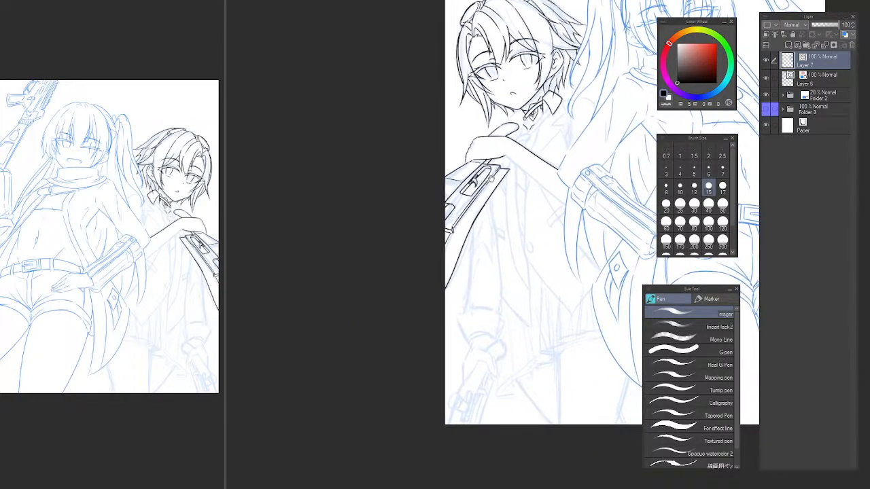
Erase the outline of the raised finger above the back of the hand.
{"action": "scroll", "coordinate": [497, 153], "scroll_direction": "up", "scroll_amount": 4}
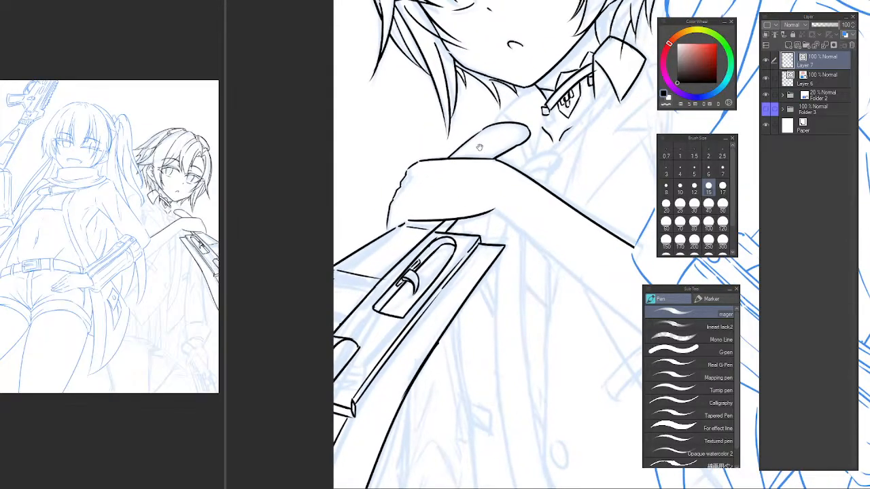
{"action": "scroll", "coordinate": [478, 147], "scroll_direction": "up", "scroll_amount": 2}
{"action": "key", "text": "e"}
{"action": "left_click_drag", "start_coordinate": [460, 154], "coordinate": [452, 138]}
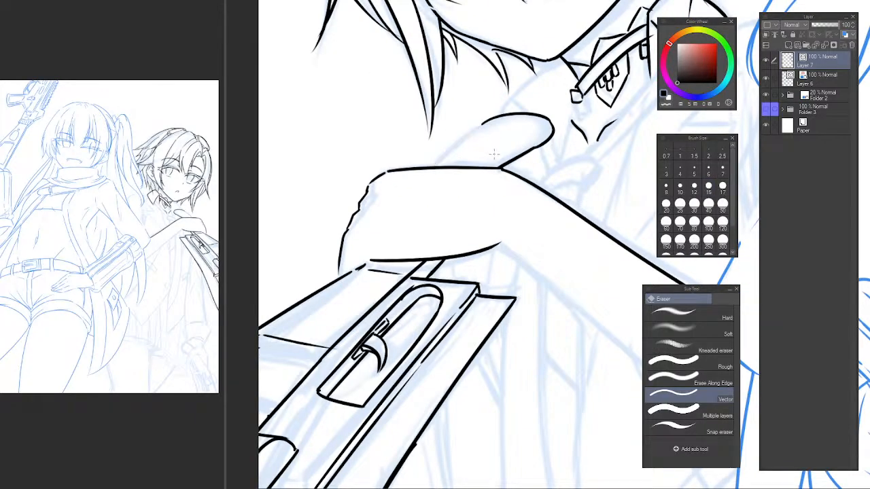
{"action": "left_click_drag", "start_coordinate": [511, 153], "coordinate": [522, 164]}
{"action": "left_click_drag", "start_coordinate": [507, 124], "coordinate": [504, 107]}
{"action": "left_click_drag", "start_coordinate": [516, 149], "coordinate": [550, 128]}
{"action": "key", "text": "p"}
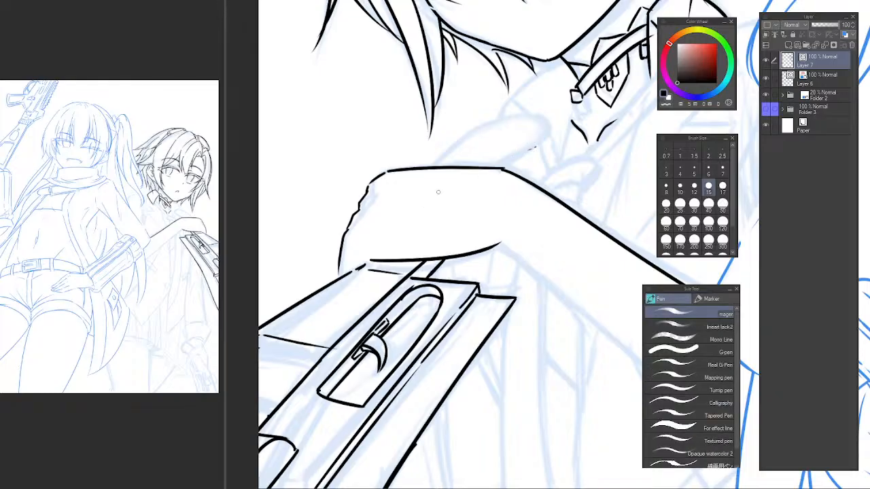
Erase the short lines connecting the underside of the hand to the object's top end.
{"action": "mouse_move", "coordinate": [381, 251]}
{"action": "left_mouse_down"}
{"action": "mouse_move", "coordinate": [453, 158]}
{"action": "mouse_move", "coordinate": [439, 199]}
{"action": "mouse_move", "coordinate": [458, 181]}
{"action": "mouse_move", "coordinate": [398, 227]}
{"action": "mouse_move", "coordinate": [438, 182]}
{"action": "mouse_move", "coordinate": [399, 224]}
{"action": "mouse_move", "coordinate": [427, 192]}
{"action": "mouse_move", "coordinate": [396, 231]}
{"action": "left_mouse_up"}
{"action": "key", "text": "ctrl+z"}
{"action": "key", "text": "ctrl+z"}
{"action": "key", "text": "ctrl+z"}
{"action": "key", "text": "ctrl+z"}
{"action": "key", "text": "ctrl+z"}
{"action": "key", "text": "e"}
{"action": "left_click_drag", "start_coordinate": [442, 271], "coordinate": [426, 267]}
{"action": "key", "text": "p"}
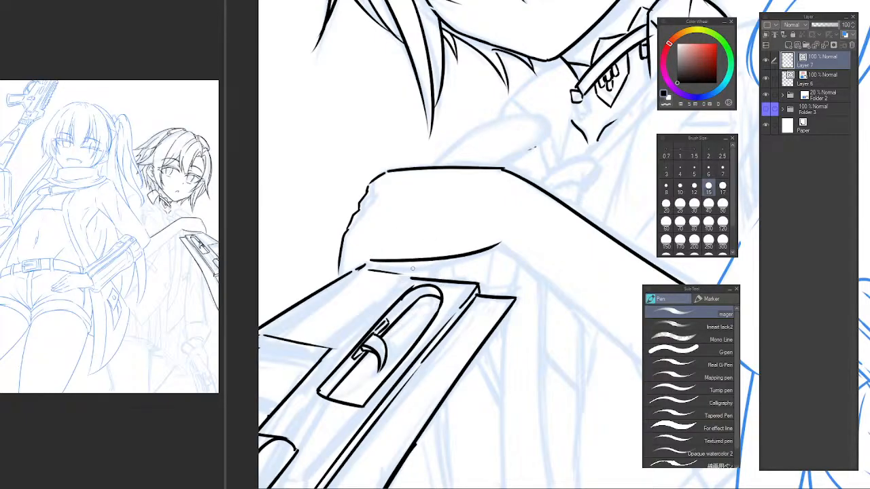
Re-ink the object's inner upper edge up to its top end and trim the overshoot beneath the hand.
{"action": "left_click_drag", "start_coordinate": [330, 349], "coordinate": [426, 262]}
{"action": "key", "text": "c"}
{"action": "key", "text": "e"}
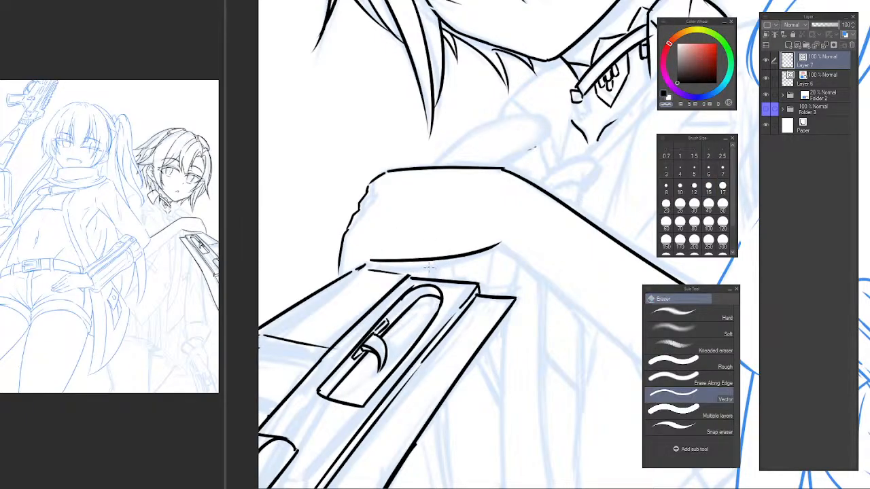
{"action": "key", "text": "p"}
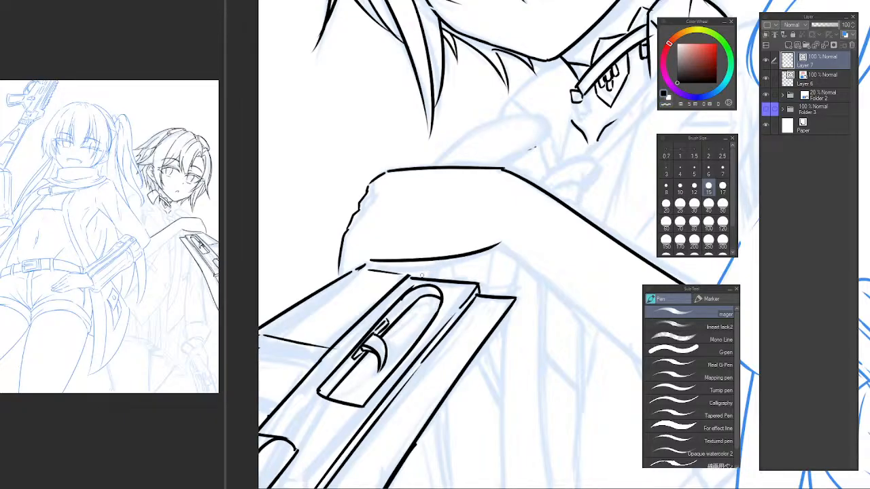
Ink a short slanted line joining the object's top end to the underside of the hand.
{"action": "left_click_drag", "start_coordinate": [441, 259], "coordinate": [449, 244]}
{"action": "key", "text": "ctrl+z"}
{"action": "mouse_move", "coordinate": [424, 278]}
{"action": "left_mouse_down"}
{"action": "mouse_move", "coordinate": [454, 230]}
{"action": "mouse_move", "coordinate": [444, 249]}
{"action": "left_mouse_up"}
{"action": "key", "text": "e"}
{"action": "key", "text": "p"}
{"action": "mouse_move", "coordinate": [409, 275]}
{"action": "left_mouse_down"}
{"action": "mouse_move", "coordinate": [428, 258]}
{"action": "mouse_move", "coordinate": [438, 267]}
{"action": "mouse_move", "coordinate": [450, 250]}
{"action": "left_mouse_up"}
{"action": "key", "text": "ctrl+z"}
{"action": "key", "text": "ctrl+z"}
{"action": "key", "text": "e"}
{"action": "key", "text": "p"}
Ink the raised finger's upper contour from the back of the hand to its rounded tip.
{"action": "key", "text": "ctrl+z"}
{"action": "mouse_move", "coordinate": [425, 278]}
{"action": "left_mouse_down"}
{"action": "mouse_move", "coordinate": [450, 246]}
{"action": "mouse_move", "coordinate": [443, 251]}
{"action": "left_mouse_up"}
{"action": "key", "text": "e"}
{"action": "left_click_drag", "start_coordinate": [466, 214], "coordinate": [450, 233]}
{"action": "key", "text": "p"}
{"action": "mouse_move", "coordinate": [403, 192]}
{"action": "left_mouse_down"}
{"action": "mouse_move", "coordinate": [439, 159]}
{"action": "mouse_move", "coordinate": [530, 141]}
{"action": "left_mouse_up"}
{"action": "key", "text": "ctrl+z"}
{"action": "left_click_drag", "start_coordinate": [408, 193], "coordinate": [529, 142]}
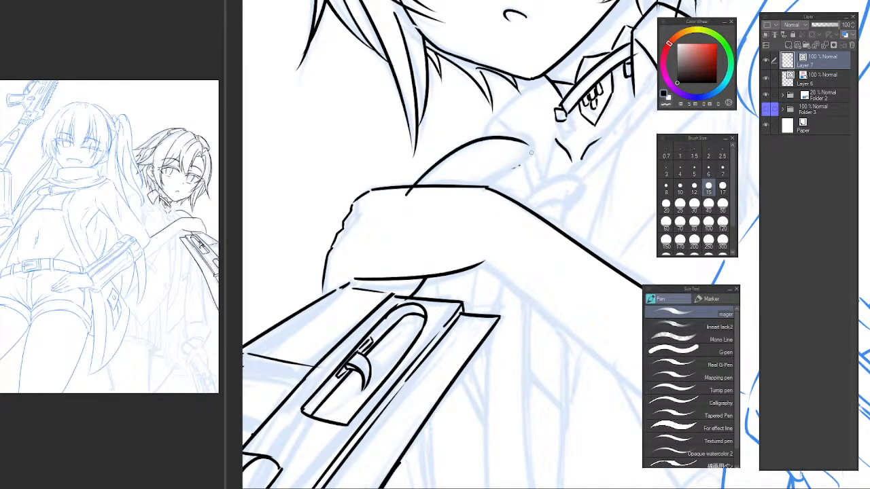
{"action": "key", "text": "ctrl+z"}
{"action": "mouse_move", "coordinate": [408, 192]}
{"action": "left_mouse_down"}
{"action": "mouse_move", "coordinate": [500, 135]}
{"action": "mouse_move", "coordinate": [527, 141]}
{"action": "left_mouse_up"}
{"action": "key", "text": "ctrl+z"}
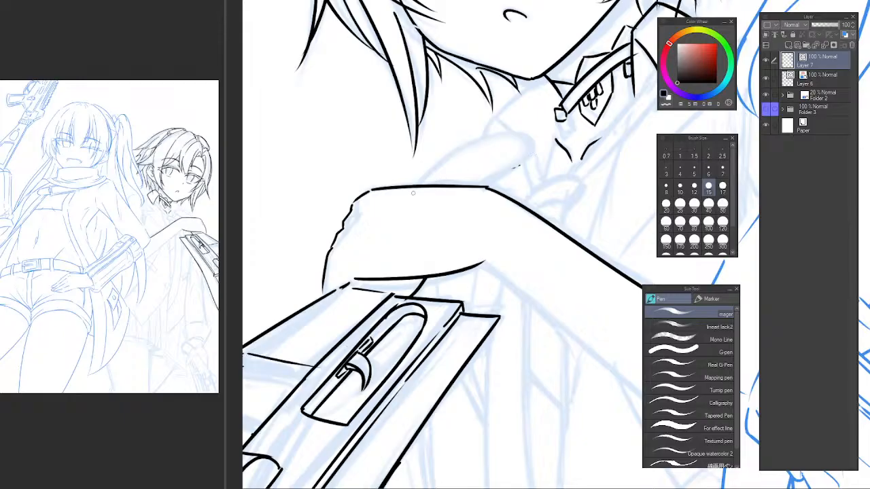
{"action": "mouse_move", "coordinate": [411, 195]}
{"action": "left_mouse_down"}
{"action": "mouse_move", "coordinate": [449, 156]}
{"action": "mouse_move", "coordinate": [543, 148]}
{"action": "mouse_move", "coordinate": [529, 139]}
{"action": "mouse_move", "coordinate": [499, 168]}
{"action": "mouse_move", "coordinate": [515, 159]}
{"action": "mouse_move", "coordinate": [509, 171]}
{"action": "mouse_move", "coordinate": [440, 221]}
{"action": "left_mouse_up"}
Ink the raised finger's underside down into the hand and erase the line ends overlapping inside the hand.
{"action": "key", "text": "ctrl+z"}
{"action": "left_click_drag", "start_coordinate": [514, 167], "coordinate": [440, 238]}
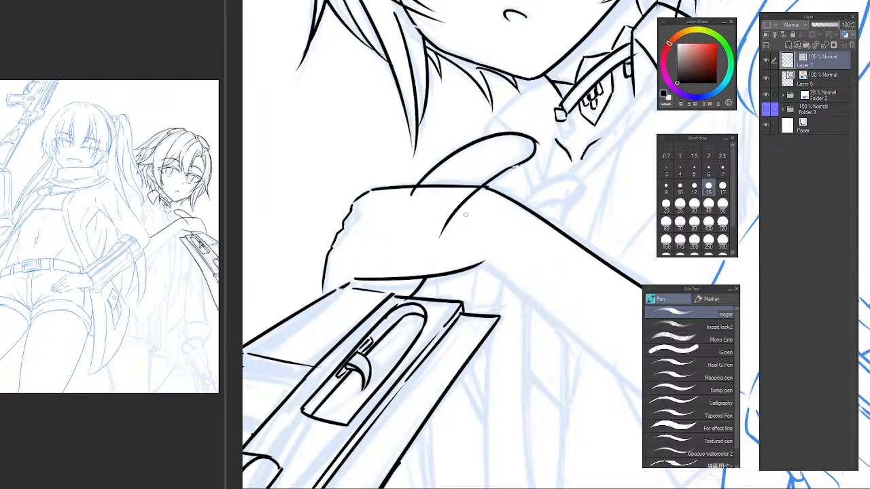
{"action": "key", "text": "ctrl+z"}
{"action": "key", "text": "e"}
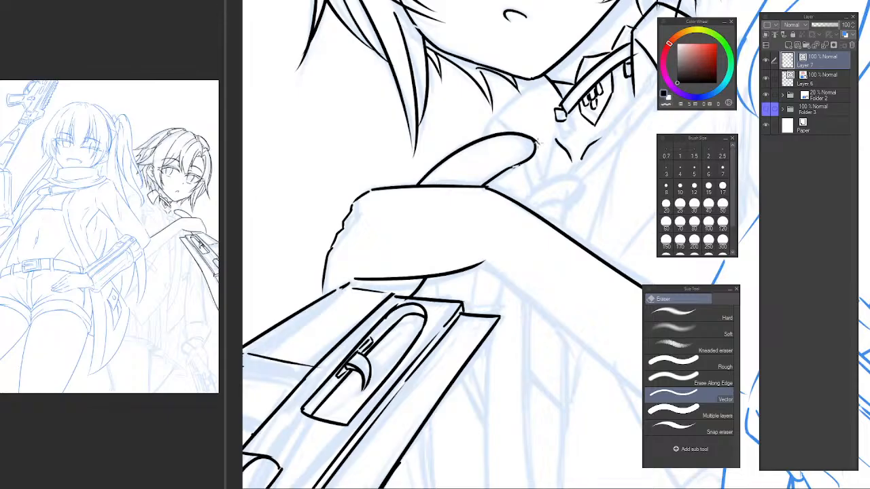
Clean up the line joins on the finger's underside and where the hand's top line meets the forearm.
{"action": "scroll", "coordinate": [518, 168], "scroll_direction": "up", "scroll_amount": 3}
{"action": "key", "text": "p"}
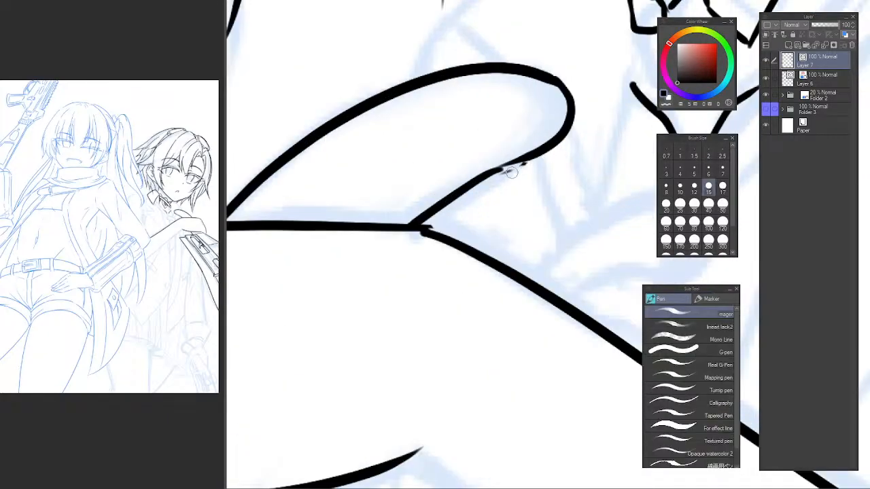
{"action": "key", "text": "e"}
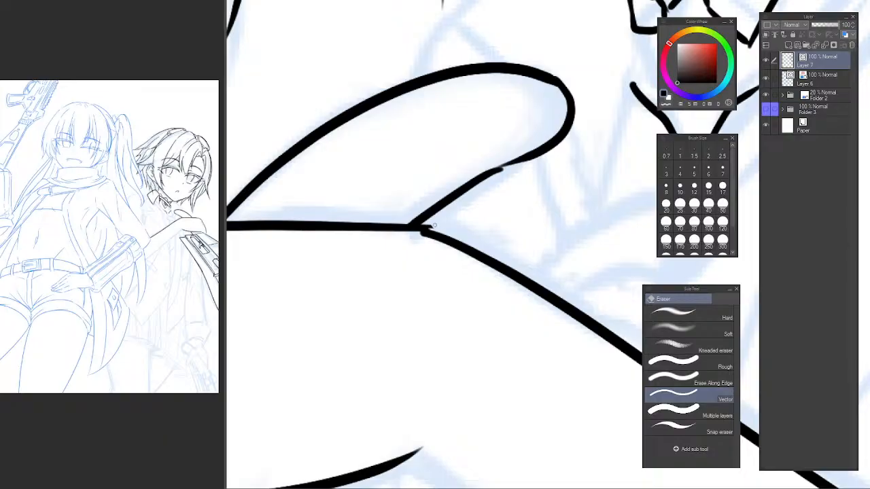
{"action": "key", "text": "p"}
{"action": "scroll", "coordinate": [432, 231], "scroll_direction": "down", "scroll_amount": 2}
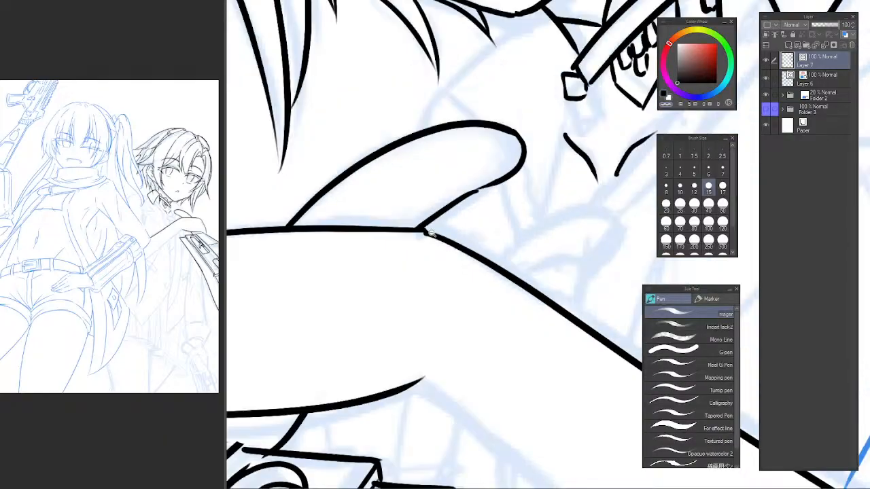
{"action": "scroll", "coordinate": [427, 232], "scroll_direction": "down", "scroll_amount": 3}
{"action": "key", "text": "e"}
{"action": "key", "text": "p"}
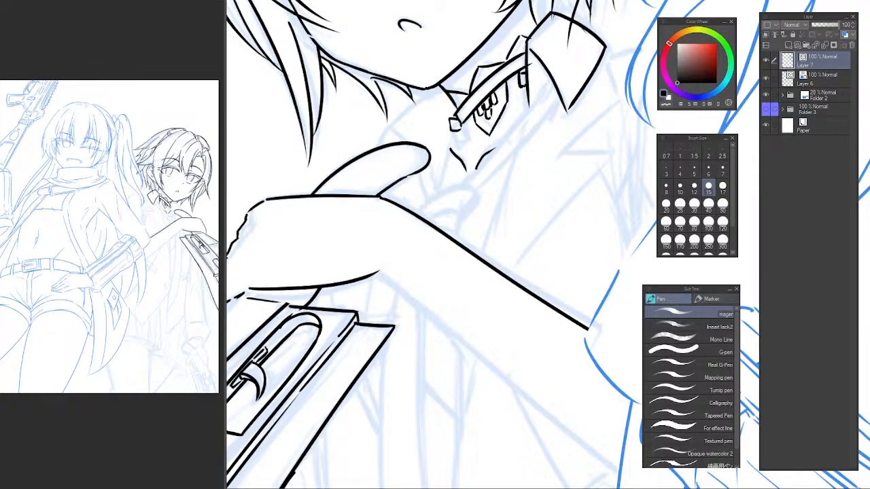
Check the inked hand and object in mirrored view and against the whole drawing in the reference window.
{"action": "key", "text": "h"}
{"action": "key", "text": "h"}
{"action": "scroll", "coordinate": [537, 199], "scroll_direction": "down", "scroll_amount": 3}
{"action": "left_click_drag", "start_coordinate": [535, 201], "coordinate": [542, 114]}
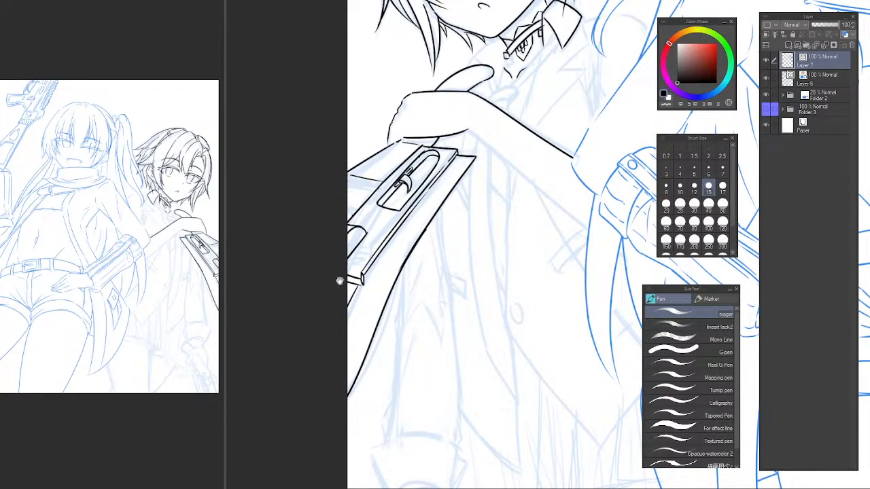
{"action": "left_click", "coordinate": [176, 156]}
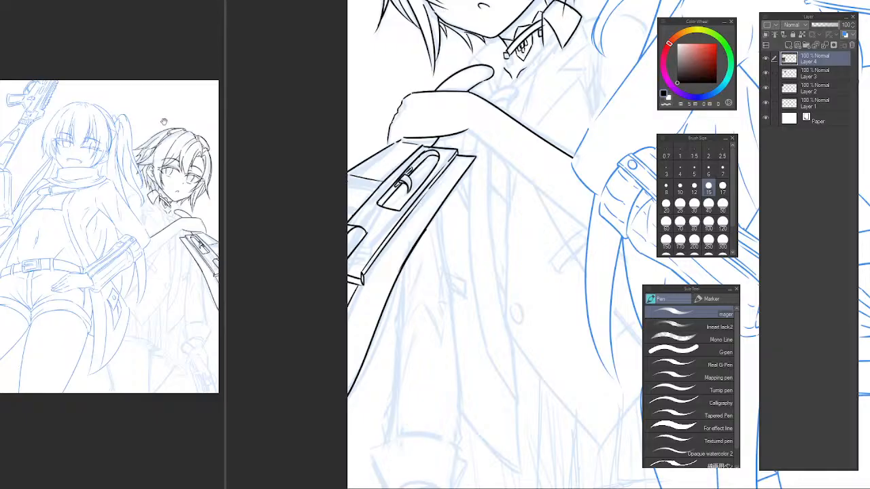
{"action": "left_click", "coordinate": [411, 264]}
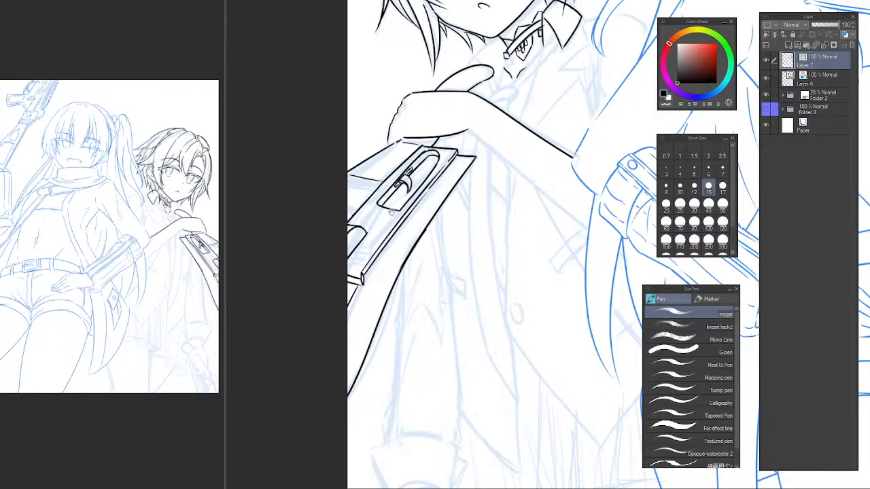
{"action": "left_click_drag", "start_coordinate": [384, 191], "coordinate": [380, 190]}
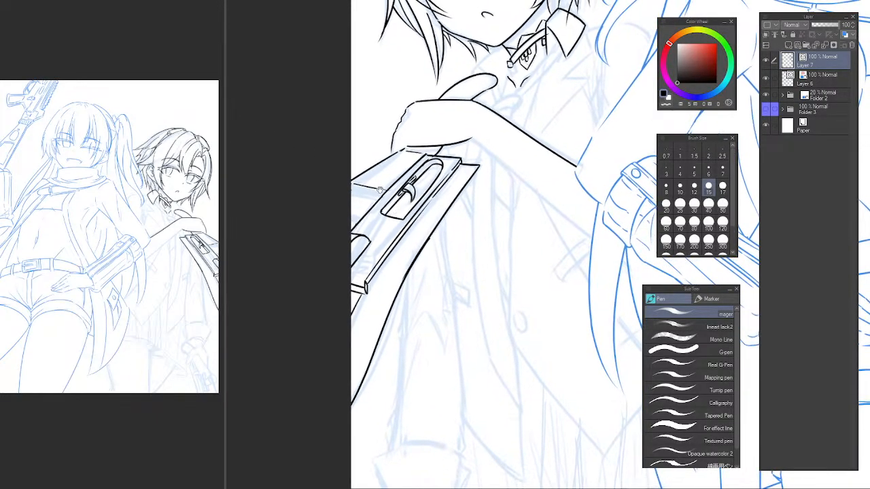
Ink an outer line parallel to the object's upper edge from the page edge toward the fingers, with a short stroke closing its end.
{"action": "left_click", "coordinate": [333, 176], "text": "ctrl"}
{"action": "left_click", "coordinate": [353, 198], "text": "ctrl"}
{"action": "key", "text": "e"}
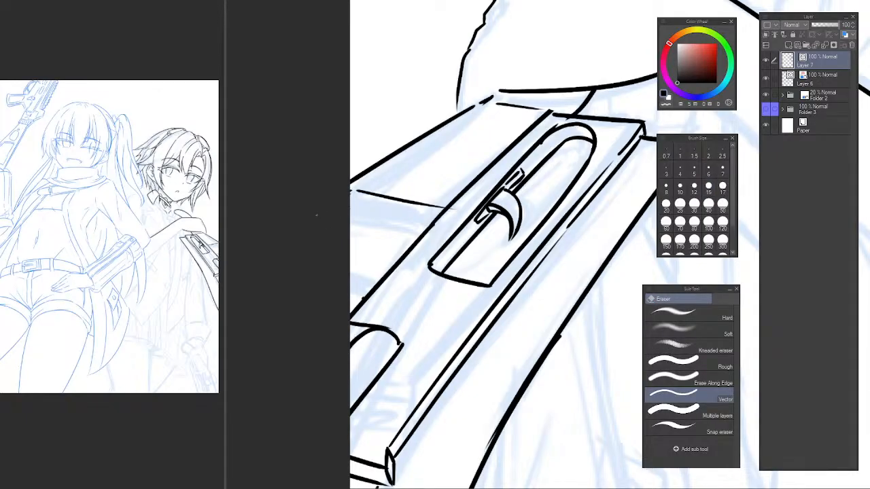
{"action": "key", "text": "p"}
{"action": "mouse_move", "coordinate": [341, 191]}
{"action": "left_mouse_down"}
{"action": "mouse_move", "coordinate": [426, 122]}
{"action": "mouse_move", "coordinate": [389, 151]}
{"action": "mouse_move", "coordinate": [430, 124]}
{"action": "left_mouse_up"}
{"action": "key", "text": "ctrl+z"}
{"action": "key", "text": "ctrl+z"}
{"action": "left_click_drag", "start_coordinate": [342, 171], "coordinate": [433, 120]}
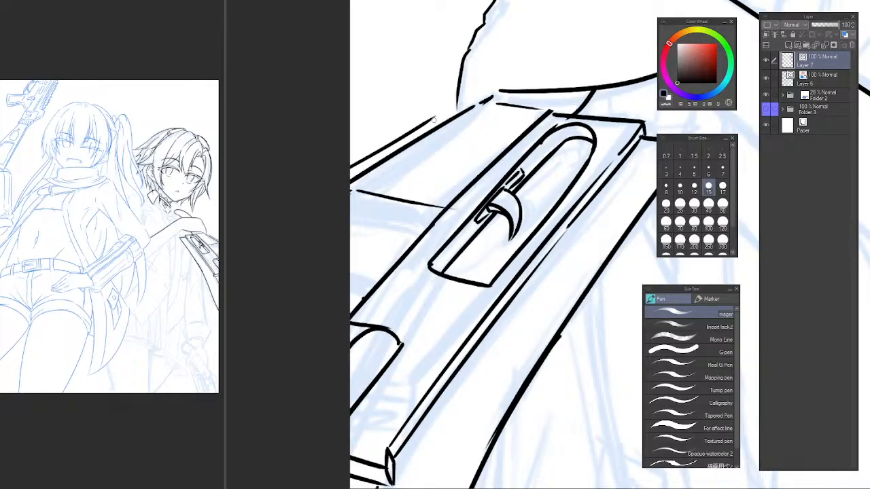
{"action": "key", "text": "e"}
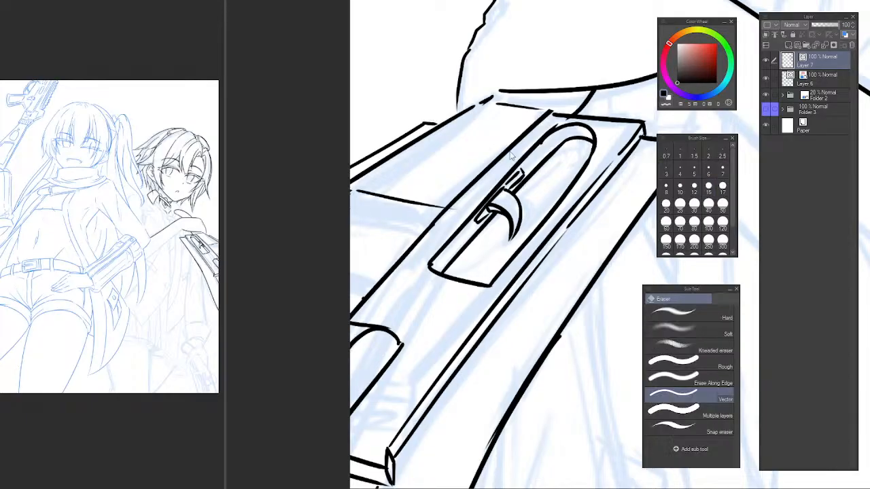
{"action": "scroll", "coordinate": [569, 228], "scroll_direction": "down", "scroll_amount": 5}
{"action": "scroll", "coordinate": [442, 179], "scroll_direction": "up", "scroll_amount": 5}
{"action": "left_click_drag", "start_coordinate": [569, 228], "coordinate": [494, 221]}
{"action": "scroll", "coordinate": [494, 222], "scroll_direction": "down", "scroll_amount": 5}
{"action": "scroll", "coordinate": [503, 224], "scroll_direction": "up", "scroll_amount": 3}
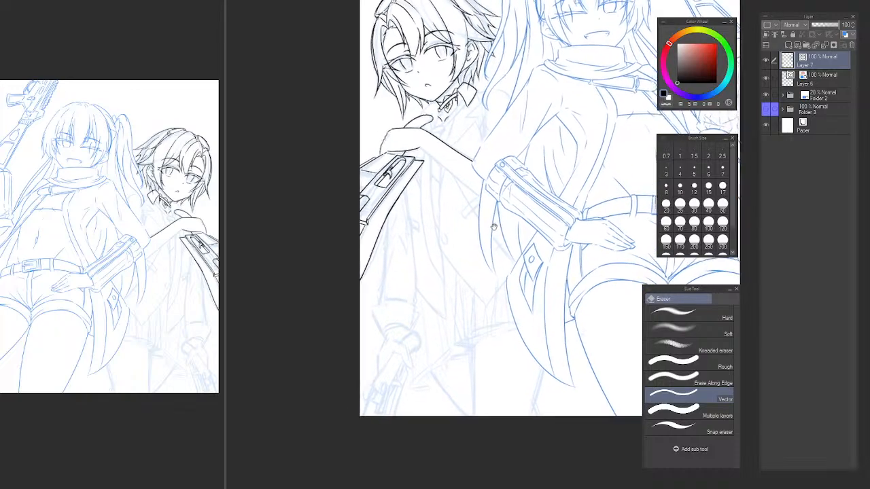
Select and delete the small bit of linework between the hand's underside and the object's upper end.
{"action": "key", "text": "m"}
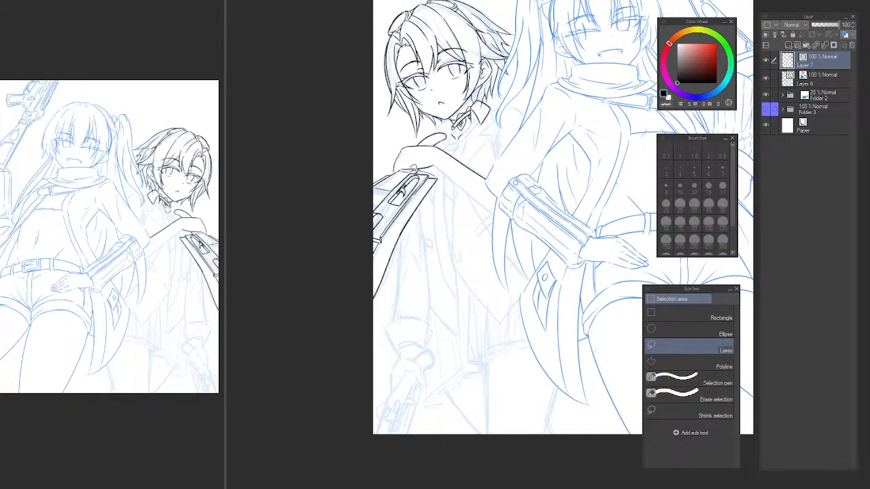
{"action": "left_click_drag", "start_coordinate": [408, 168], "coordinate": [422, 169]}
{"action": "key", "text": "Delete"}
{"action": "key", "text": "ctrl+d"}
Select the rounded slot with its hook on the object and distort it, stretching its lower end toward the page edge.
{"action": "scroll", "coordinate": [396, 198], "scroll_direction": "up", "scroll_amount": 4}
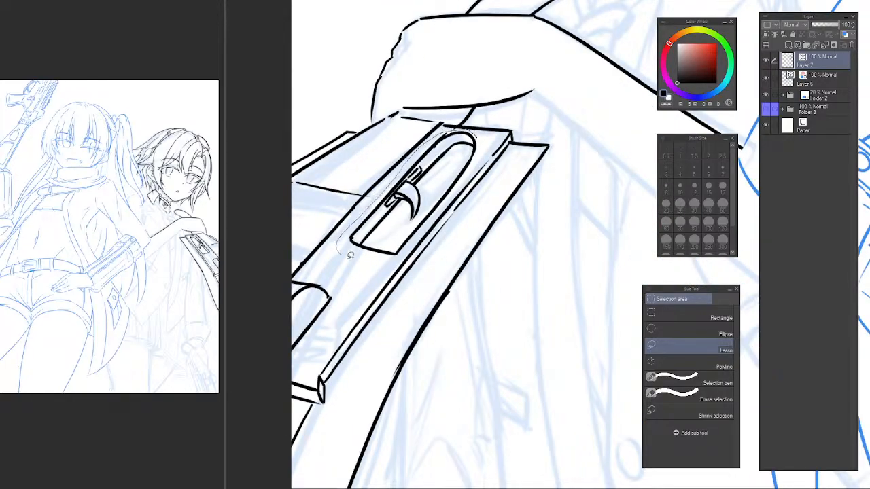
{"action": "mouse_move", "coordinate": [484, 143]}
{"action": "left_mouse_down"}
{"action": "mouse_move", "coordinate": [482, 132]}
{"action": "mouse_move", "coordinate": [477, 140]}
{"action": "left_mouse_up"}
{"action": "key", "text": "ctrl+t"}
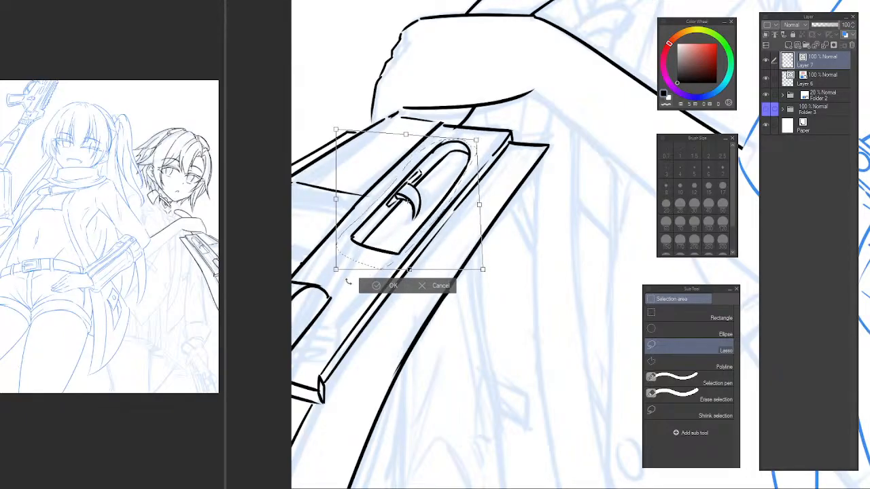
{"action": "left_click_drag", "start_coordinate": [348, 280], "coordinate": [313, 282]}
{"action": "left_click_drag", "start_coordinate": [406, 136], "coordinate": [406, 131]}
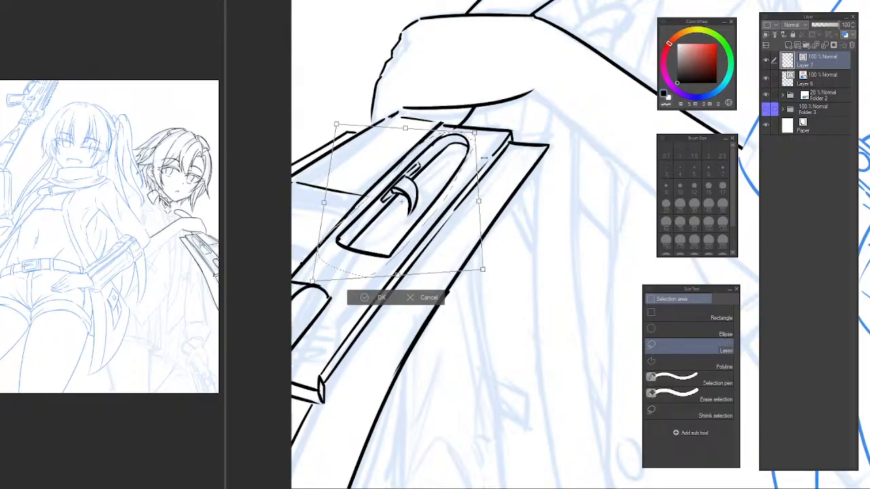
{"action": "key", "text": "Return"}
{"action": "key", "text": "ctrl+d"}
{"action": "scroll", "coordinate": [454, 204], "scroll_direction": "down", "scroll_amount": 4}
{"action": "left_click_drag", "start_coordinate": [460, 222], "coordinate": [444, 198]}
{"action": "scroll", "coordinate": [452, 204], "scroll_direction": "down", "scroll_amount": 3}
{"action": "scroll", "coordinate": [443, 218], "scroll_direction": "up", "scroll_amount": 8}
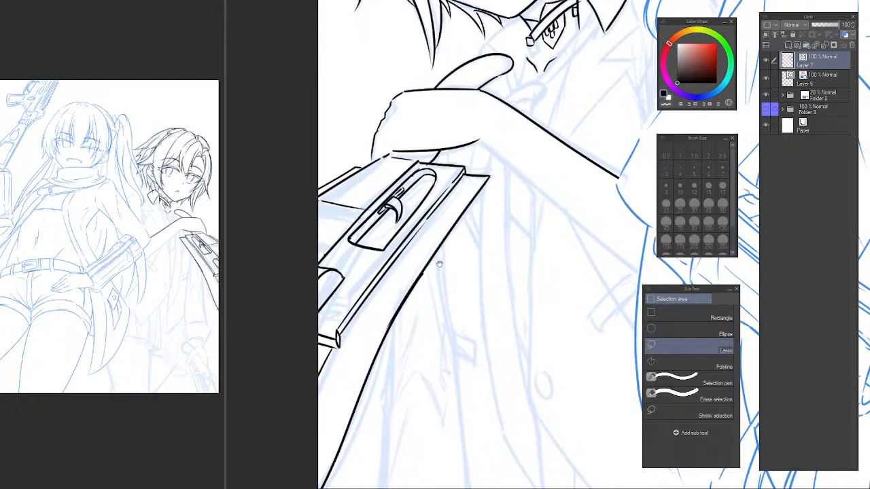
Select the slot and its hook again and distort the corners to make it shorter and narrower, following the panel's perspective.
{"action": "scroll", "coordinate": [439, 261], "scroll_direction": "up", "scroll_amount": 5}
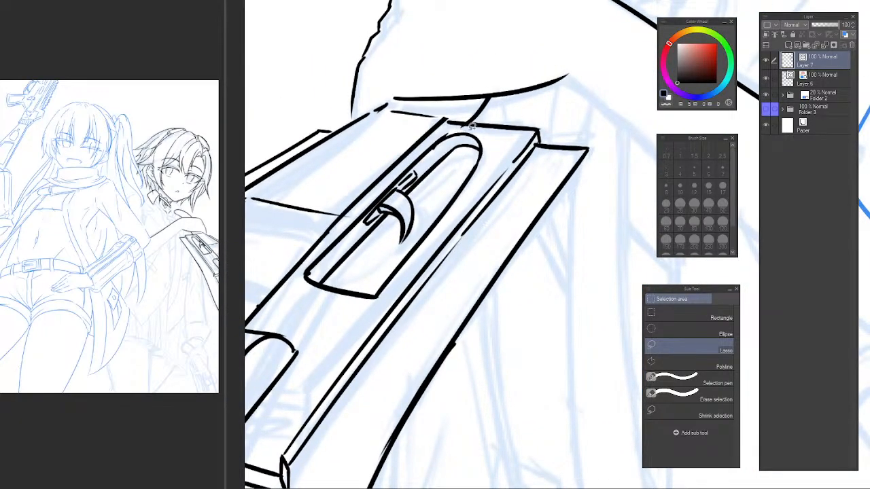
{"action": "mouse_move", "coordinate": [342, 228]}
{"action": "left_mouse_down"}
{"action": "mouse_move", "coordinate": [305, 269]}
{"action": "mouse_move", "coordinate": [337, 307]}
{"action": "mouse_move", "coordinate": [427, 252]}
{"action": "left_mouse_up"}
{"action": "left_click_drag", "start_coordinate": [497, 151], "coordinate": [492, 146]}
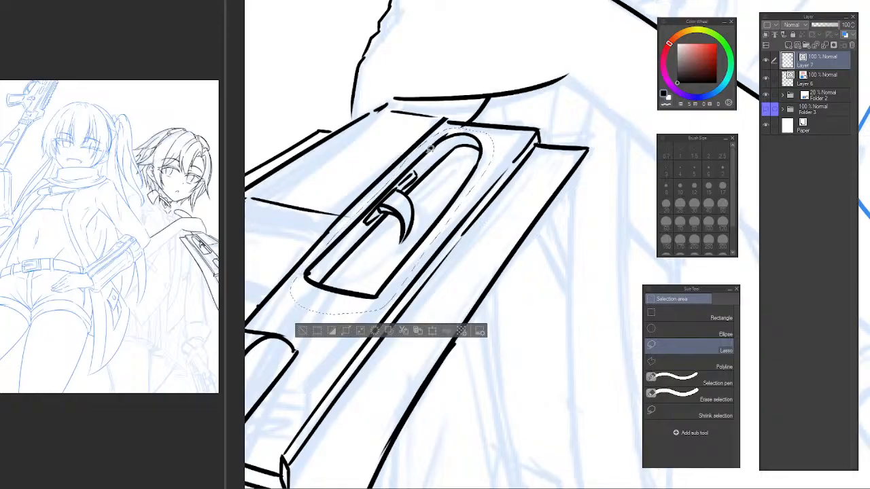
{"action": "scroll", "coordinate": [373, 235], "scroll_direction": "up", "scroll_amount": 4}
{"action": "scroll", "coordinate": [372, 235], "scroll_direction": "down", "scroll_amount": 5}
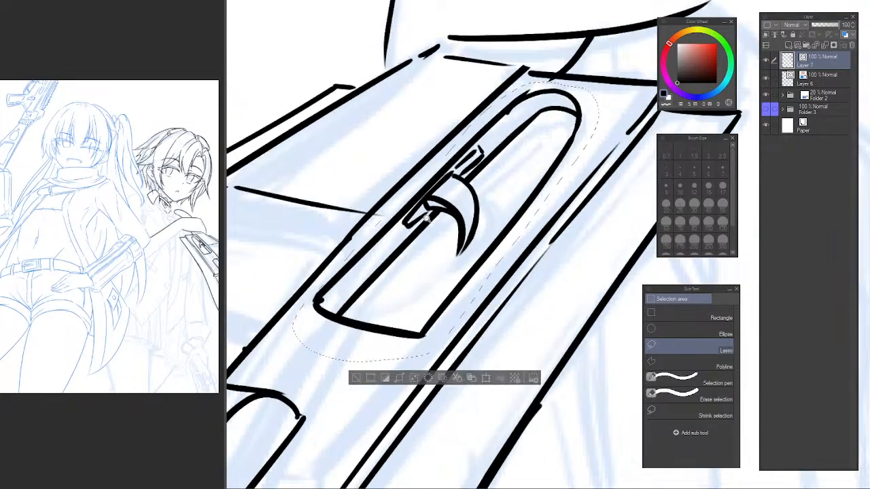
{"action": "key", "text": "ctrl+t"}
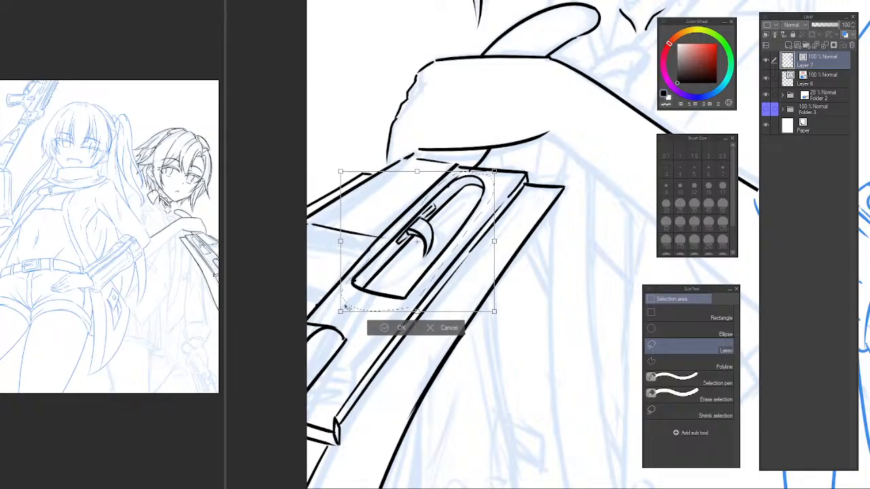
{"action": "left_click_drag", "start_coordinate": [345, 306], "coordinate": [364, 280]}
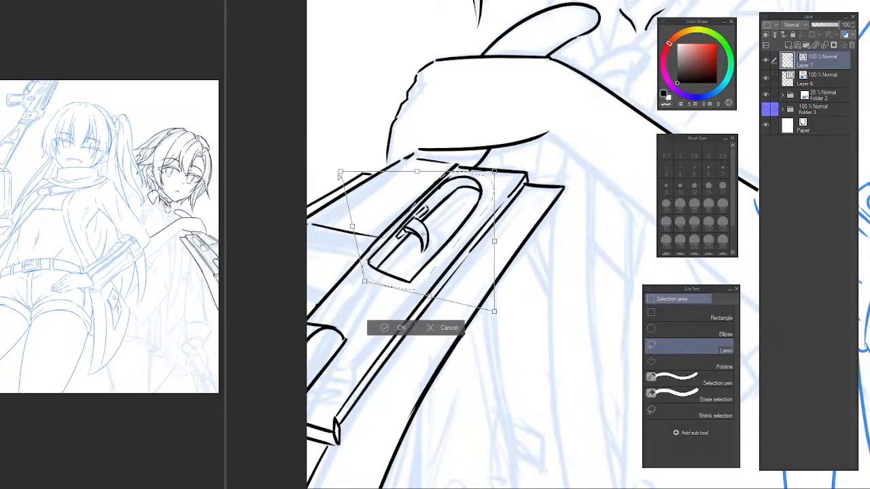
{"action": "left_click_drag", "start_coordinate": [340, 175], "coordinate": [367, 169]}
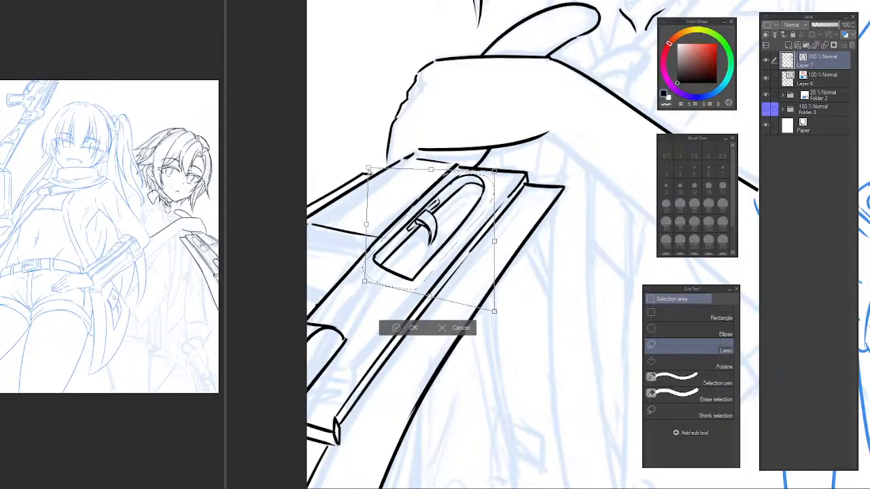
{"action": "left_click_drag", "start_coordinate": [494, 311], "coordinate": [504, 299]}
{"action": "left_click_drag", "start_coordinate": [494, 174], "coordinate": [486, 178]}
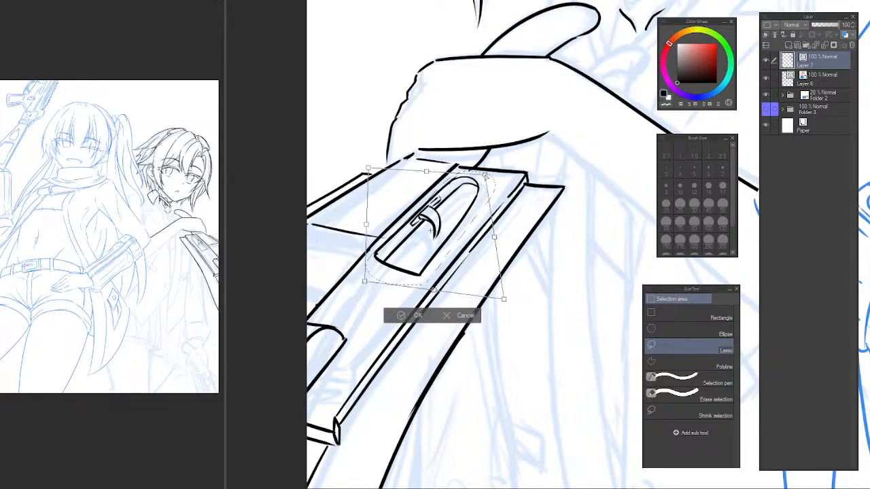
{"action": "left_click_drag", "start_coordinate": [365, 281], "coordinate": [371, 284]}
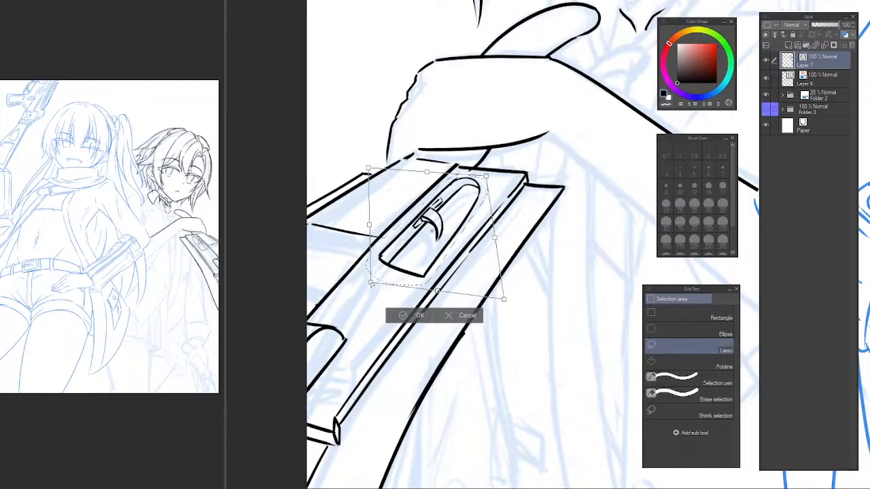
{"action": "left_click_drag", "start_coordinate": [447, 285], "coordinate": [454, 274]}
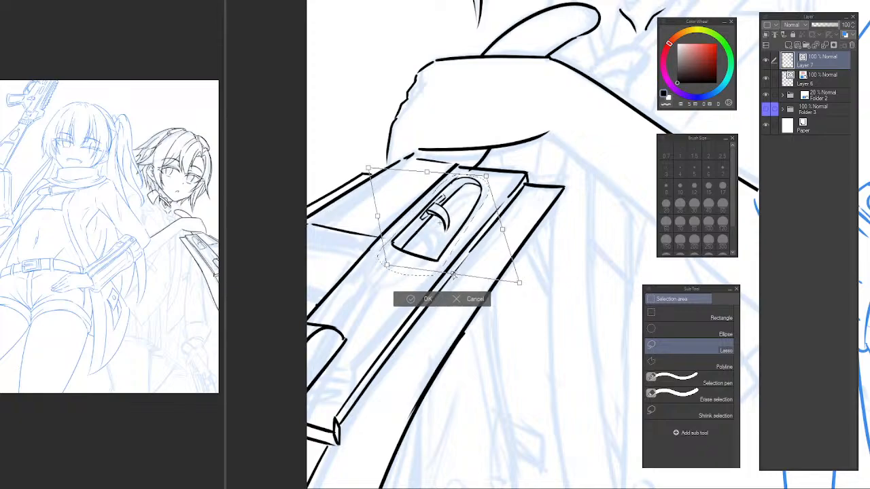
{"action": "key", "text": "Return"}
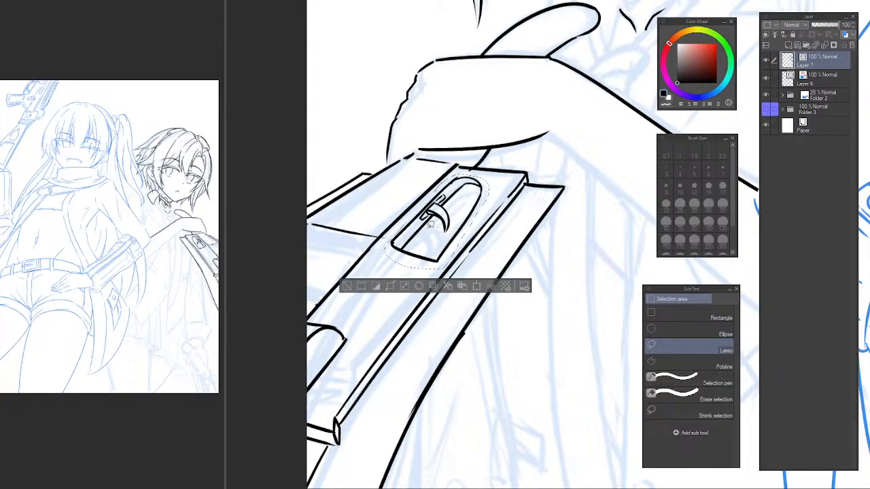
{"action": "key", "text": "ctrl+d"}
Erase the short bracket lines behind the slot's hook and ink the bracket again further down the slot.
{"action": "scroll", "coordinate": [427, 220], "scroll_direction": "up", "scroll_amount": 2}
{"action": "key", "text": "e"}
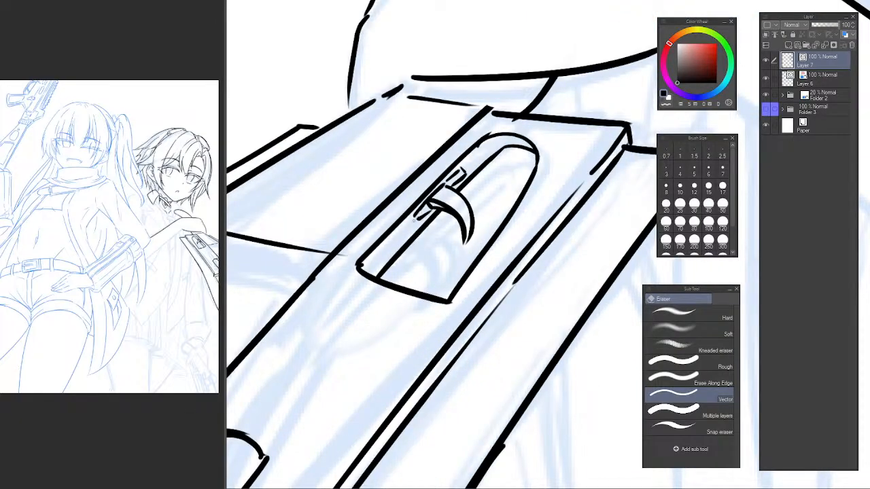
{"action": "left_click_drag", "start_coordinate": [414, 221], "coordinate": [418, 216]}
{"action": "mouse_move", "coordinate": [453, 182]}
{"action": "left_mouse_down"}
{"action": "mouse_move", "coordinate": [465, 165]}
{"action": "mouse_move", "coordinate": [448, 194]}
{"action": "left_mouse_up"}
{"action": "key", "text": "p"}
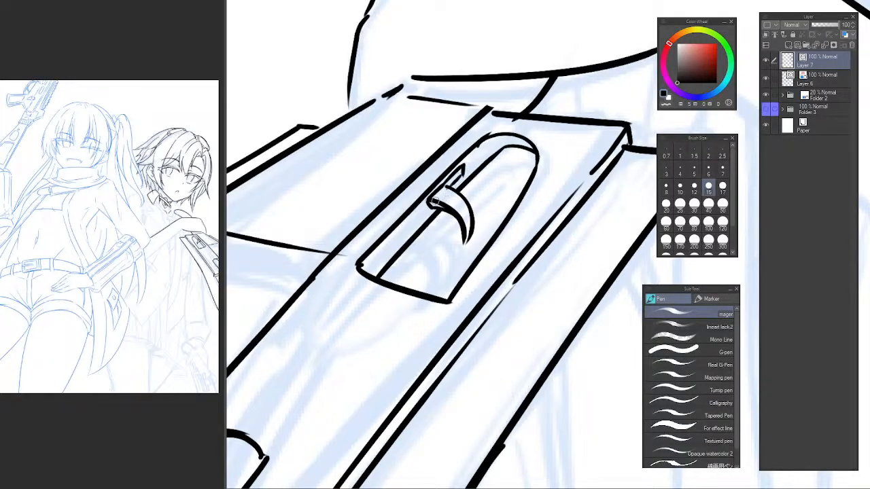
{"action": "mouse_move", "coordinate": [398, 233]}
{"action": "left_mouse_down"}
{"action": "mouse_move", "coordinate": [433, 205]}
{"action": "mouse_move", "coordinate": [428, 221]}
{"action": "left_mouse_up"}
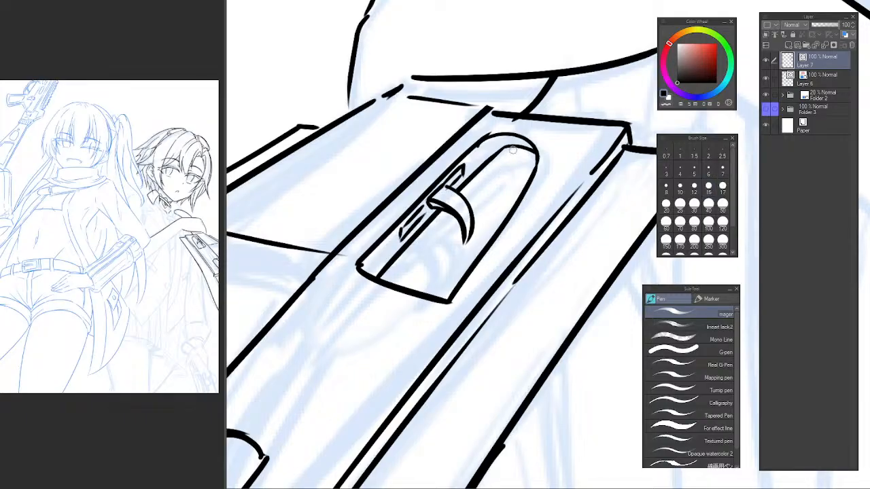
Replace the inner curve at the slot's rounded end with an arc set slightly further down from the outer outline.
{"action": "mouse_move", "coordinate": [508, 151]}
{"action": "left_mouse_down"}
{"action": "mouse_move", "coordinate": [535, 158]}
{"action": "mouse_move", "coordinate": [537, 169]}
{"action": "mouse_move", "coordinate": [488, 156]}
{"action": "mouse_move", "coordinate": [488, 143]}
{"action": "mouse_move", "coordinate": [536, 174]}
{"action": "left_mouse_up"}
{"action": "key", "text": "ctrl+z"}
{"action": "key", "text": "ctrl+z"}
{"action": "key", "text": "ctrl+z"}
{"action": "key", "text": "c"}
{"action": "key", "text": "e"}
{"action": "key", "text": "p"}
{"action": "key", "text": "c"}
{"action": "key", "text": "ctrl+z"}
{"action": "key", "text": "ctrl+z"}
{"action": "key", "text": "e"}
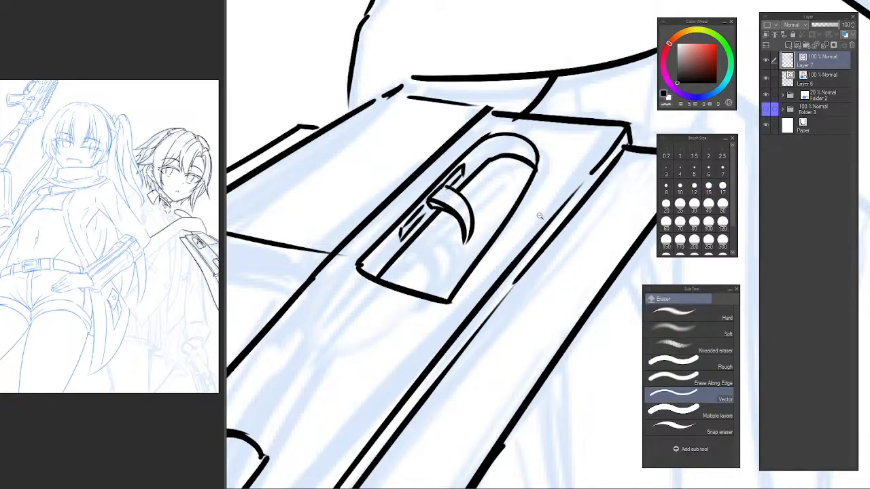
Ink a short stroke in the gap between the object's upper end and the hand's underside.
{"action": "left_click_drag", "start_coordinate": [542, 217], "coordinate": [468, 218]}
{"action": "left_click_drag", "start_coordinate": [560, 241], "coordinate": [418, 237]}
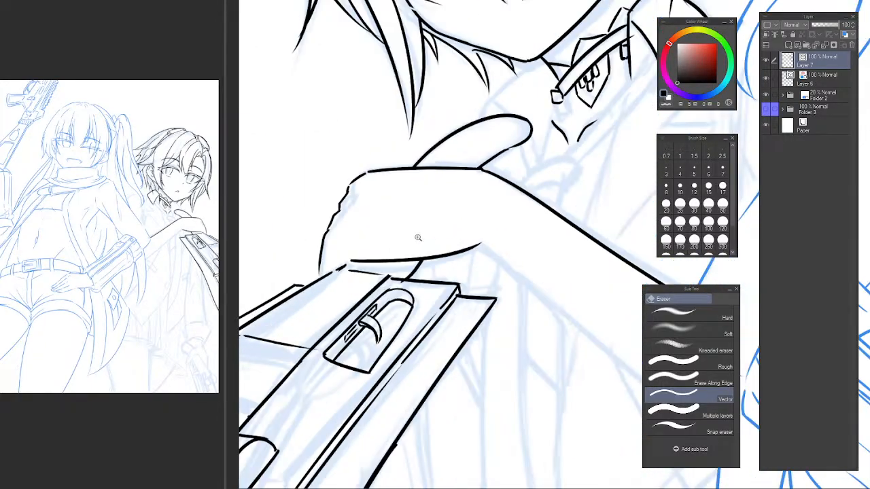
{"action": "left_click", "coordinate": [418, 238]}
{"action": "key", "text": "p"}
{"action": "left_click_drag", "start_coordinate": [375, 287], "coordinate": [387, 277]}
Ink a thin curved contour line along the inside of the raised finger, ending with a short stroke near the fingertip.
{"action": "left_click_drag", "start_coordinate": [495, 153], "coordinate": [431, 231]}
{"action": "left_click", "coordinate": [427, 206]}
{"action": "left_click", "coordinate": [185, 128]}
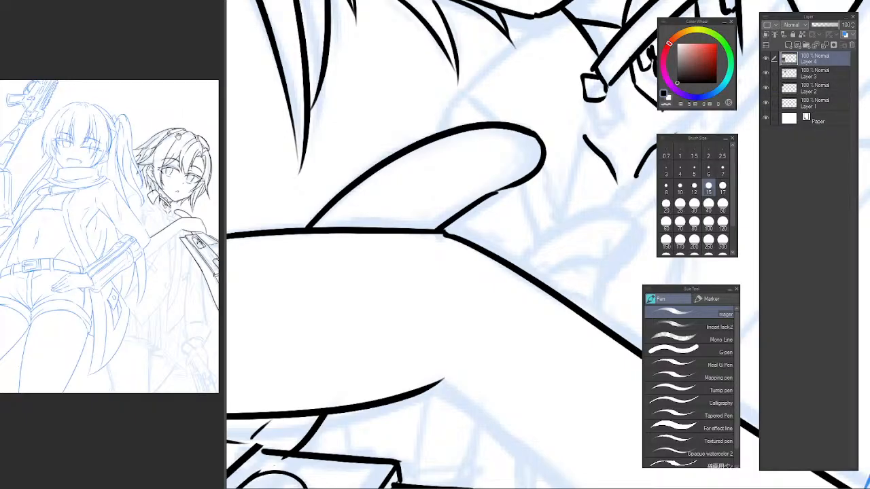
{"action": "left_click", "coordinate": [442, 176]}
{"action": "mouse_move", "coordinate": [379, 235]}
{"action": "left_mouse_down"}
{"action": "mouse_move", "coordinate": [402, 212]}
{"action": "mouse_move", "coordinate": [491, 170]}
{"action": "left_mouse_up"}
{"action": "key", "text": "ctrl+z"}
{"action": "left_click_drag", "start_coordinate": [411, 206], "coordinate": [473, 174]}
{"action": "key", "text": "ctrl+z"}
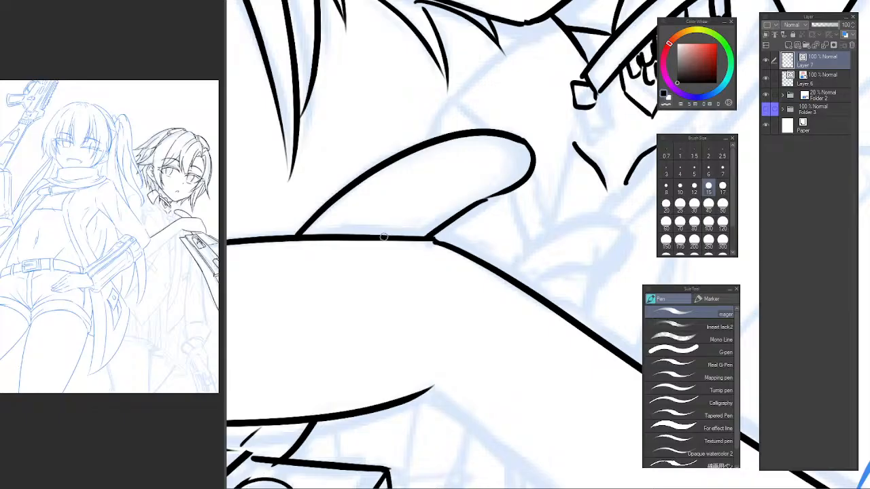
{"action": "mouse_move", "coordinate": [383, 236]}
{"action": "left_mouse_down"}
{"action": "mouse_move", "coordinate": [397, 216]}
{"action": "mouse_move", "coordinate": [455, 178]}
{"action": "mouse_move", "coordinate": [513, 151]}
{"action": "left_mouse_up"}
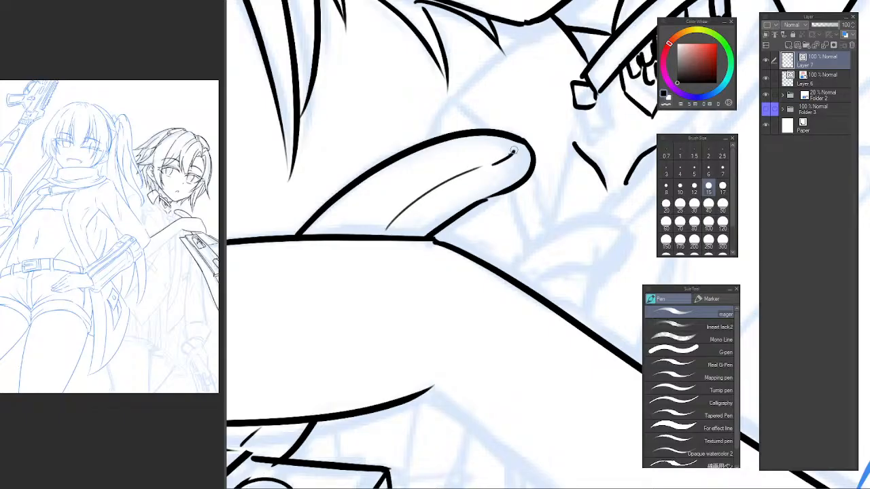
Check the finger detail and reshaped slot against the whole drawing.
{"action": "scroll", "coordinate": [503, 170], "scroll_direction": "down", "scroll_amount": 6}
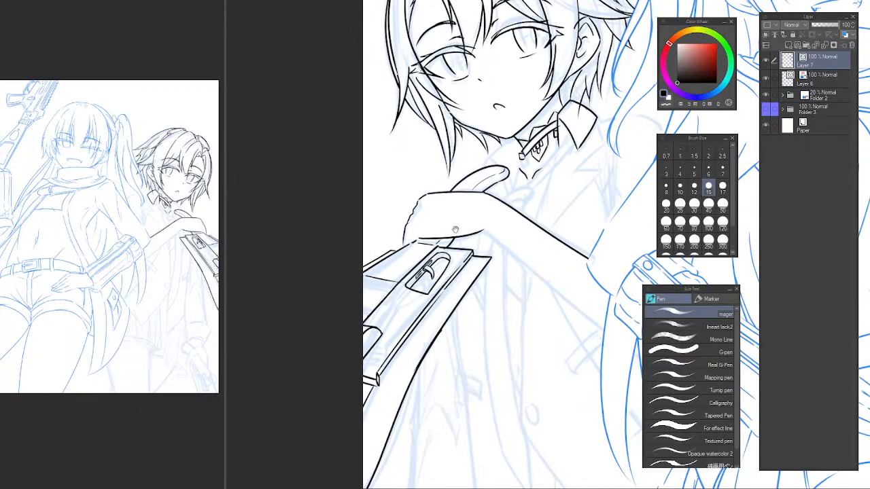
{"action": "scroll", "coordinate": [470, 243], "scroll_direction": "down", "scroll_amount": 4}
{"action": "scroll", "coordinate": [479, 222], "scroll_direction": "up", "scroll_amount": 2}
{"action": "left_click_drag", "start_coordinate": [483, 247], "coordinate": [475, 161]}
{"action": "left_click_drag", "start_coordinate": [471, 330], "coordinate": [457, 345]}
{"action": "left_click_drag", "start_coordinate": [490, 297], "coordinate": [470, 338]}
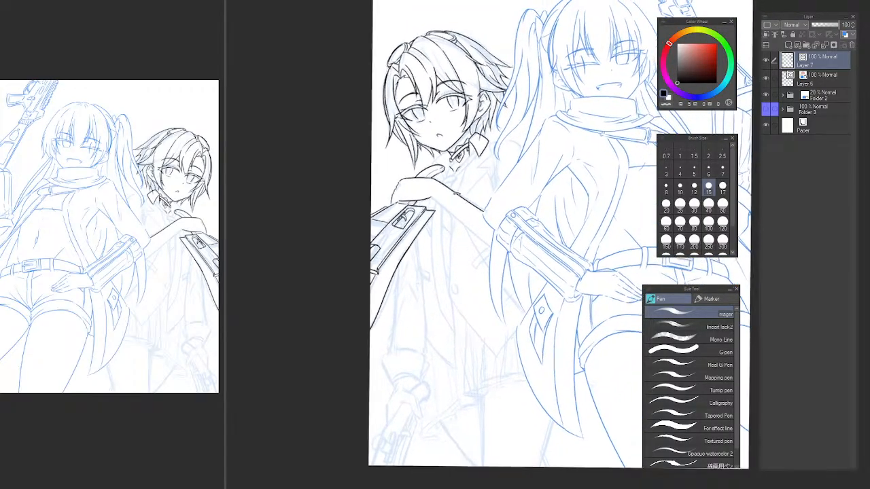
{"action": "left_click_drag", "start_coordinate": [458, 194], "coordinate": [460, 329]}
Ink the collar flap beside the raised finger, with its outer edge passing behind the fingertip and its upper edge meeting the chin.
{"action": "scroll", "coordinate": [474, 178], "scroll_direction": "up", "scroll_amount": 4}
{"action": "scroll", "coordinate": [425, 242], "scroll_direction": "up", "scroll_amount": 2}
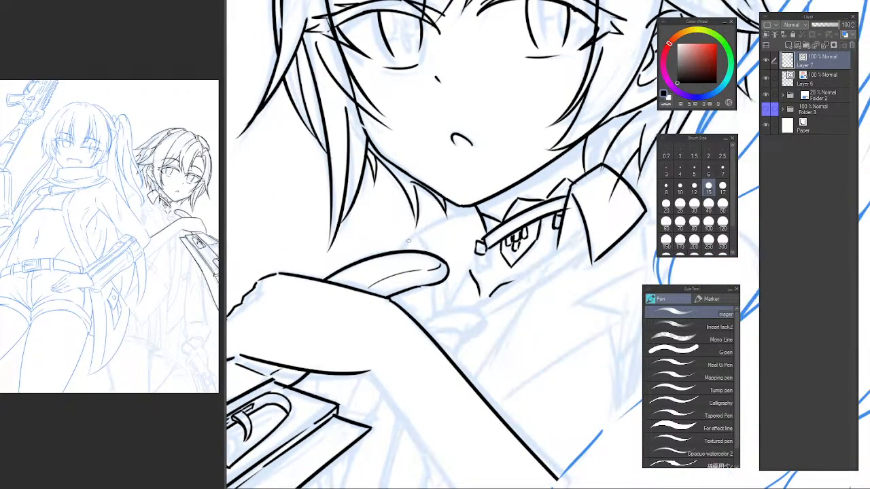
{"action": "mouse_move", "coordinate": [400, 250]}
{"action": "left_mouse_down"}
{"action": "mouse_move", "coordinate": [413, 233]}
{"action": "mouse_move", "coordinate": [444, 303]}
{"action": "left_mouse_up"}
{"action": "key", "text": "ctrl+z"}
{"action": "left_click_drag", "start_coordinate": [413, 233], "coordinate": [445, 303]}
{"action": "left_click_drag", "start_coordinate": [407, 237], "coordinate": [477, 211]}
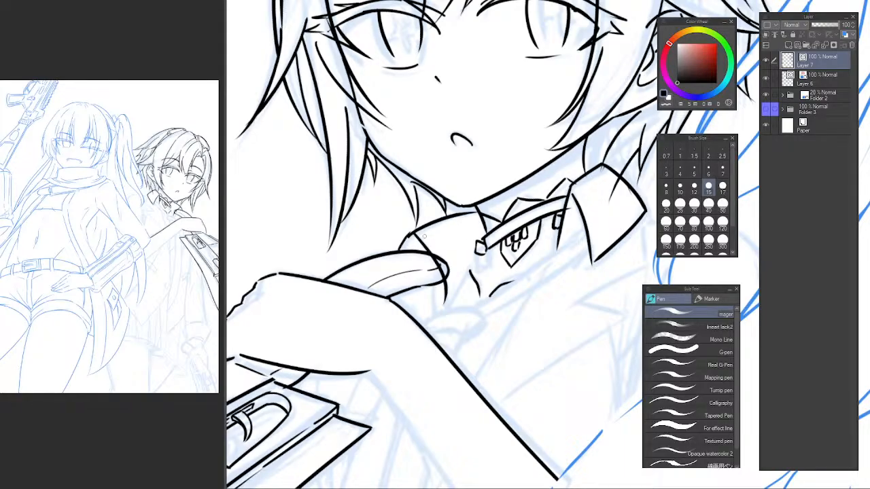
{"action": "key", "text": "ctrl+z"}
{"action": "left_click_drag", "start_coordinate": [407, 235], "coordinate": [478, 207]}
{"action": "left_click_drag", "start_coordinate": [443, 232], "coordinate": [401, 186]}
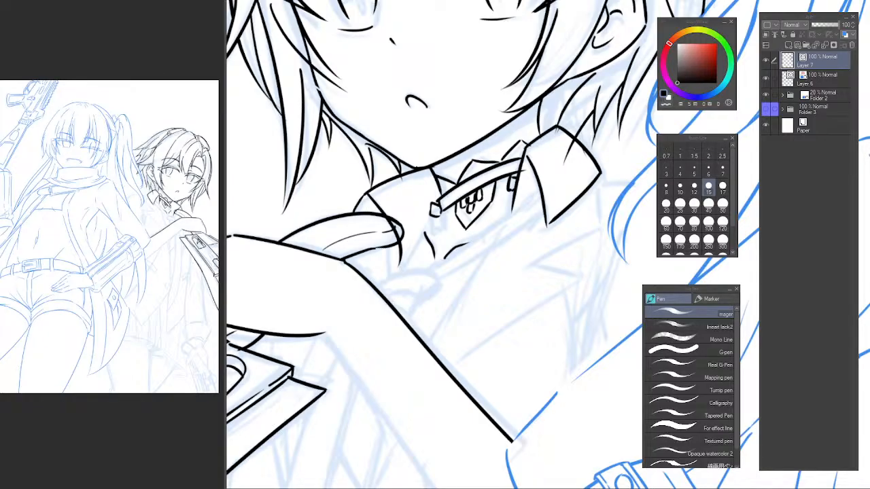
Erase the part of the collar line that crosses the raised fingertip.
{"action": "left_click", "coordinate": [624, 47]}
{"action": "scroll", "coordinate": [391, 228], "scroll_direction": "up", "scroll_amount": 2}
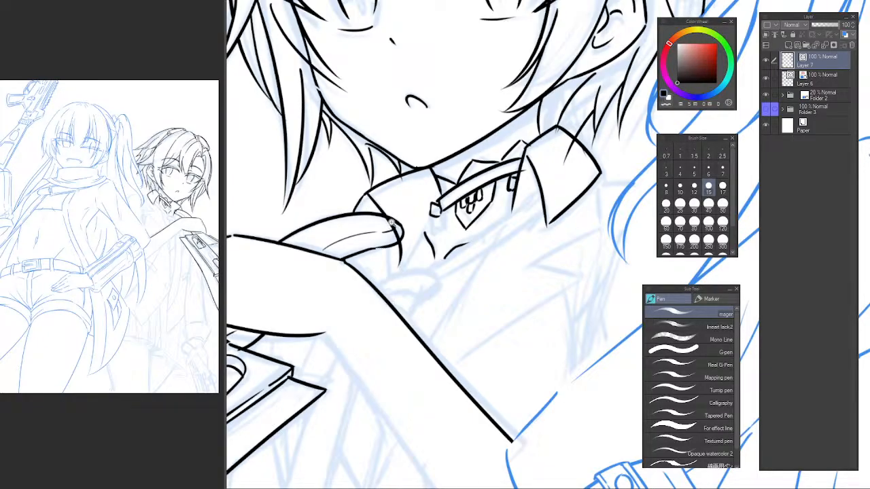
{"action": "key", "text": "e"}
{"action": "left_click", "coordinate": [406, 250]}
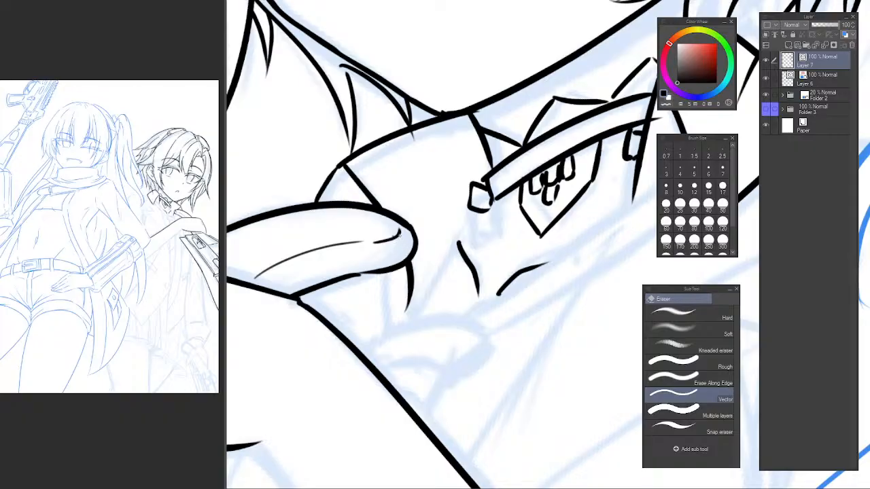
{"action": "scroll", "coordinate": [393, 232], "scroll_direction": "down", "scroll_amount": 3}
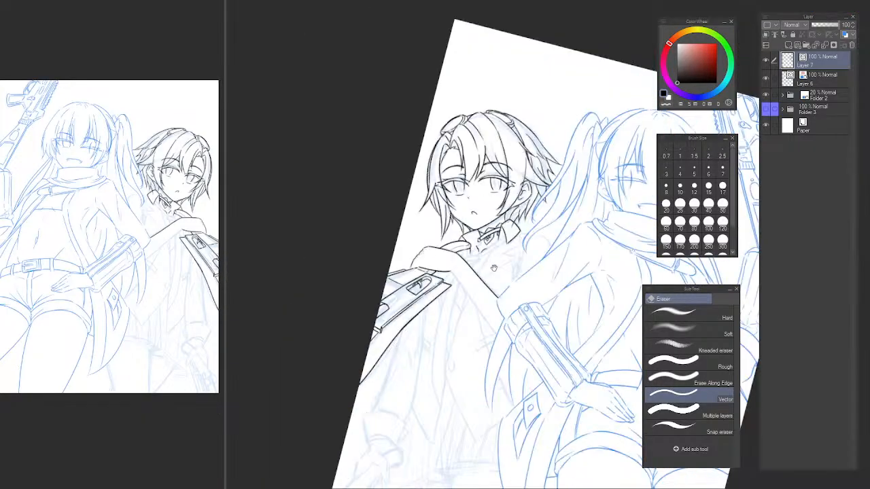
Ink the collar flap's inner edge from the clasp at the neck strap down to a point below the fingertip.
{"action": "scroll", "coordinate": [420, 232], "scroll_direction": "up", "scroll_amount": 3}
{"action": "scroll", "coordinate": [420, 232], "scroll_direction": "up", "scroll_amount": 2}
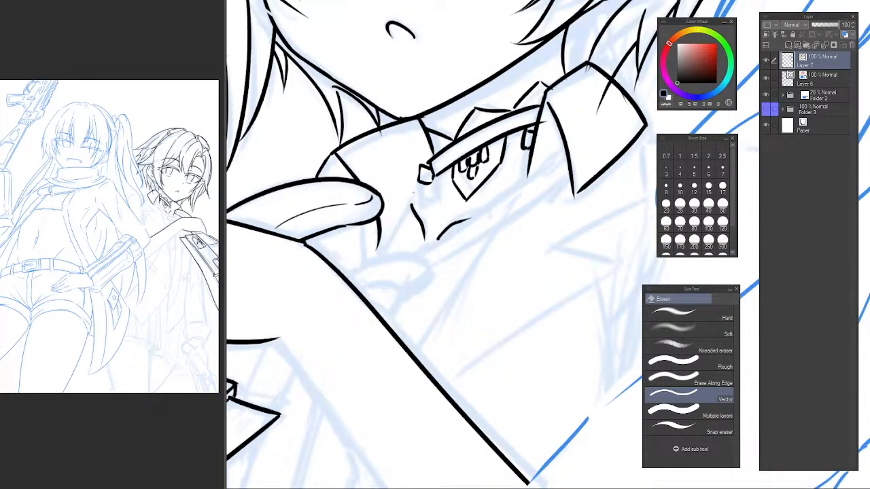
{"action": "key", "text": "p"}
{"action": "left_click_drag", "start_coordinate": [368, 262], "coordinate": [399, 205]}
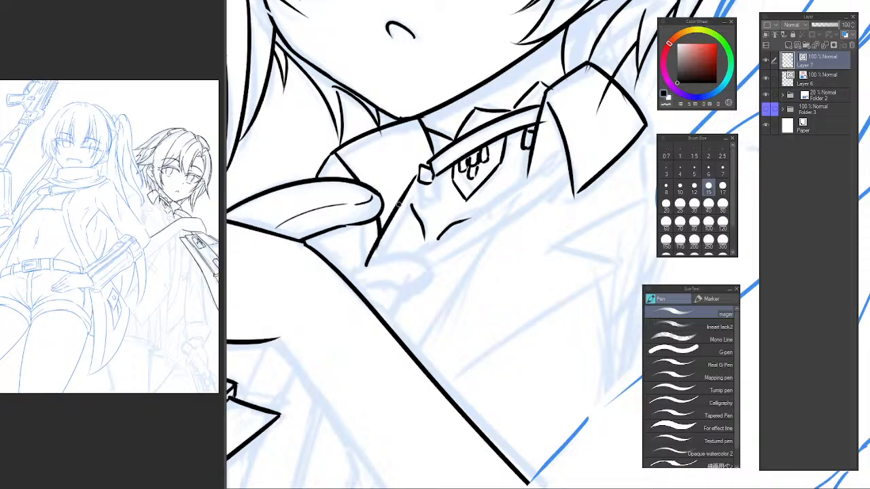
{"action": "key", "text": "ctrl+z"}
{"action": "mouse_move", "coordinate": [366, 265]}
{"action": "left_mouse_down"}
{"action": "mouse_move", "coordinate": [420, 178]}
{"action": "mouse_move", "coordinate": [433, 212]}
{"action": "left_mouse_up"}
Ink a second line from the clasp down alongside the collar flap's inner edge toward its lower tip.
{"action": "key", "text": "ctrl+z"}
{"action": "left_click_drag", "start_coordinate": [435, 178], "coordinate": [430, 215]}
{"action": "key", "text": "ctrl+z"}
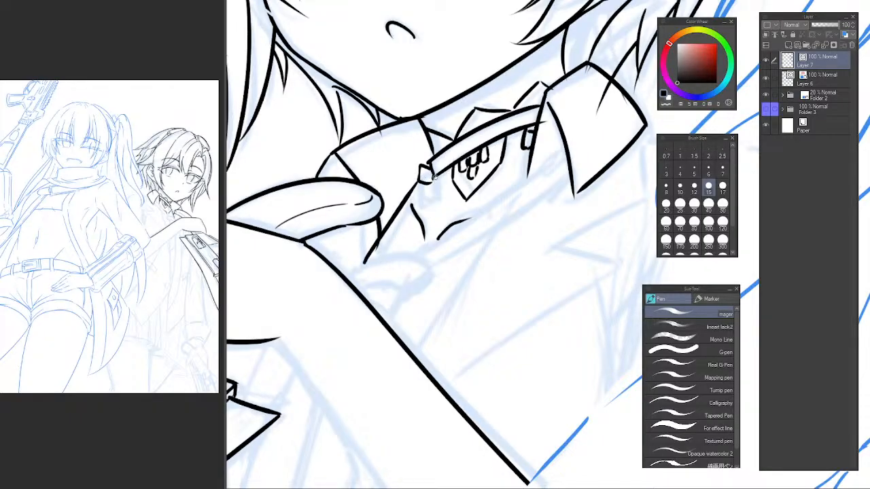
{"action": "mouse_move", "coordinate": [435, 176]}
{"action": "left_mouse_down"}
{"action": "mouse_move", "coordinate": [425, 216]}
{"action": "mouse_move", "coordinate": [431, 197]}
{"action": "mouse_move", "coordinate": [383, 266]}
{"action": "left_mouse_up"}
{"action": "key", "text": "ctrl+z"}
{"action": "left_click_drag", "start_coordinate": [434, 198], "coordinate": [378, 262]}
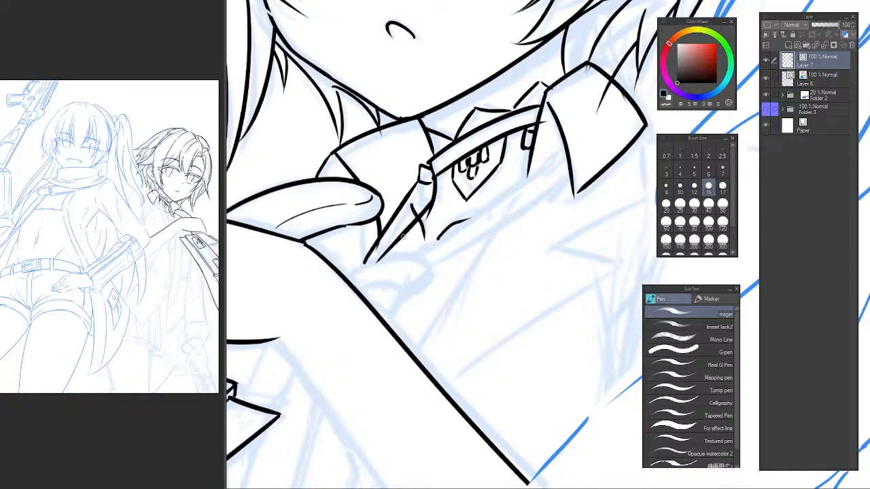
Trim the stray line below the neck strap clasp and ink the tie knot's curved upper edge beneath the collar flap's tip.
{"action": "key", "text": "e"}
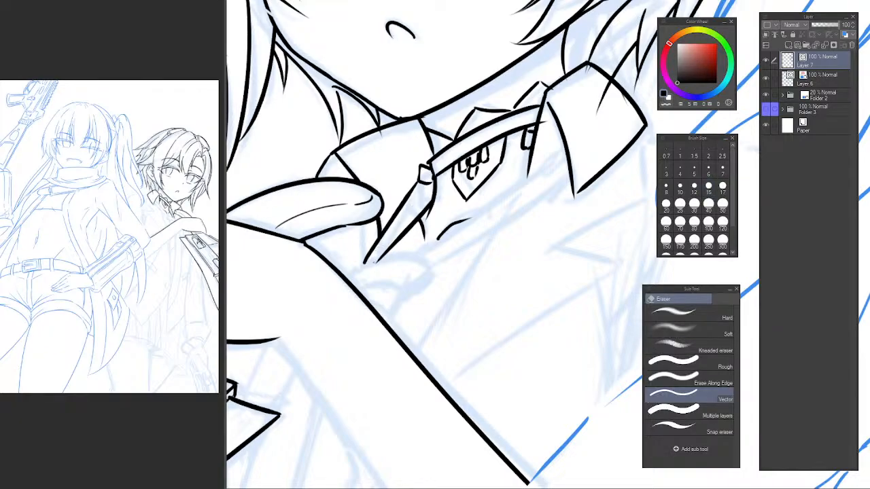
{"action": "key", "text": "p"}
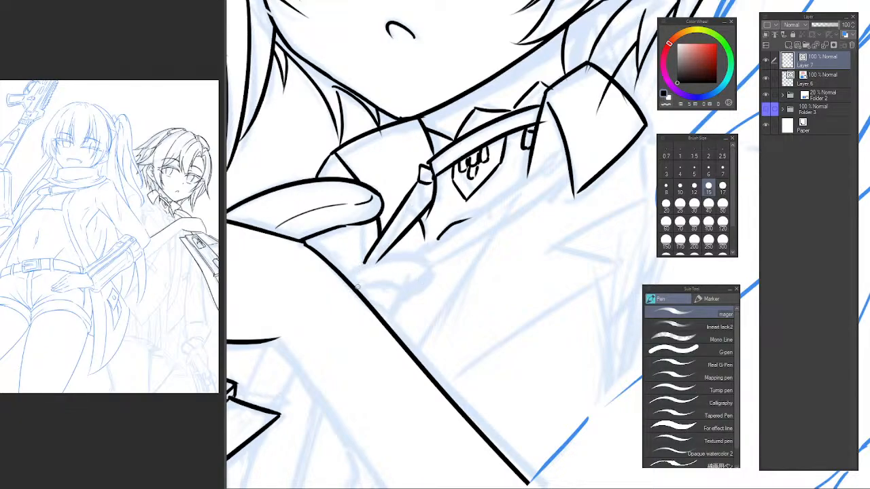
{"action": "mouse_move", "coordinate": [358, 286]}
{"action": "left_mouse_down"}
{"action": "mouse_move", "coordinate": [367, 255]}
{"action": "mouse_move", "coordinate": [363, 265]}
{"action": "mouse_move", "coordinate": [432, 274]}
{"action": "left_mouse_up"}
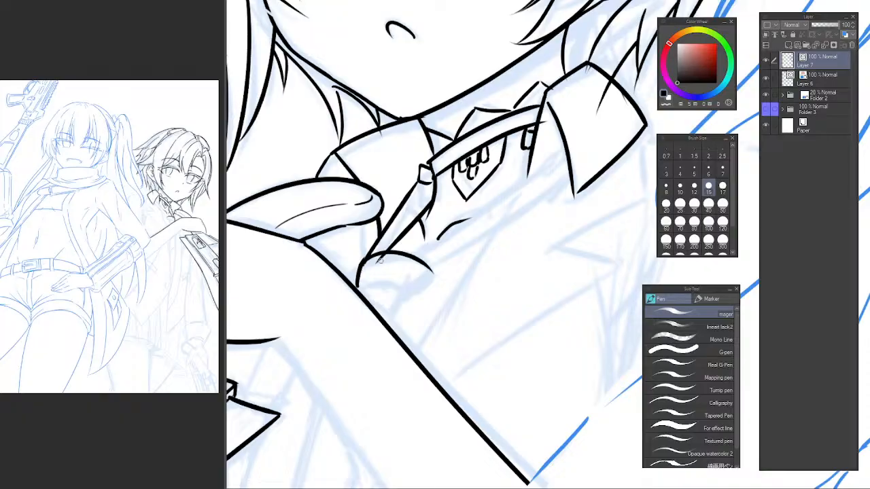
{"action": "key", "text": "e"}
{"action": "left_click", "coordinate": [380, 259]}
Ink the small inner fold of the tie knot and the slanted edge closing its far side.
{"action": "key", "text": "p"}
{"action": "mouse_move", "coordinate": [364, 284]}
{"action": "left_mouse_down"}
{"action": "mouse_move", "coordinate": [404, 286]}
{"action": "mouse_move", "coordinate": [406, 294]}
{"action": "left_mouse_up"}
{"action": "key", "text": "ctrl+z"}
{"action": "mouse_move", "coordinate": [365, 283]}
{"action": "left_mouse_down"}
{"action": "mouse_move", "coordinate": [400, 298]}
{"action": "mouse_move", "coordinate": [434, 273]}
{"action": "left_mouse_up"}
{"action": "key", "text": "ctrl+z"}
{"action": "left_click_drag", "start_coordinate": [405, 298], "coordinate": [433, 274]}
Ink two parallel tie band lines from the knot up to the far collar flap, erasing the ends that cross the flap.
{"action": "left_click_drag", "start_coordinate": [476, 241], "coordinate": [433, 255]}
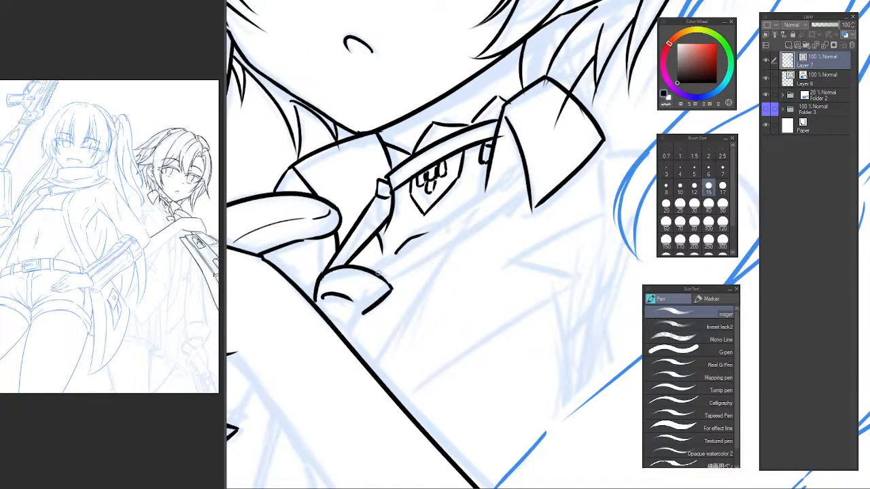
{"action": "left_click_drag", "start_coordinate": [374, 274], "coordinate": [528, 163]}
{"action": "key", "text": "ctrl+z"}
{"action": "left_click_drag", "start_coordinate": [376, 272], "coordinate": [527, 164]}
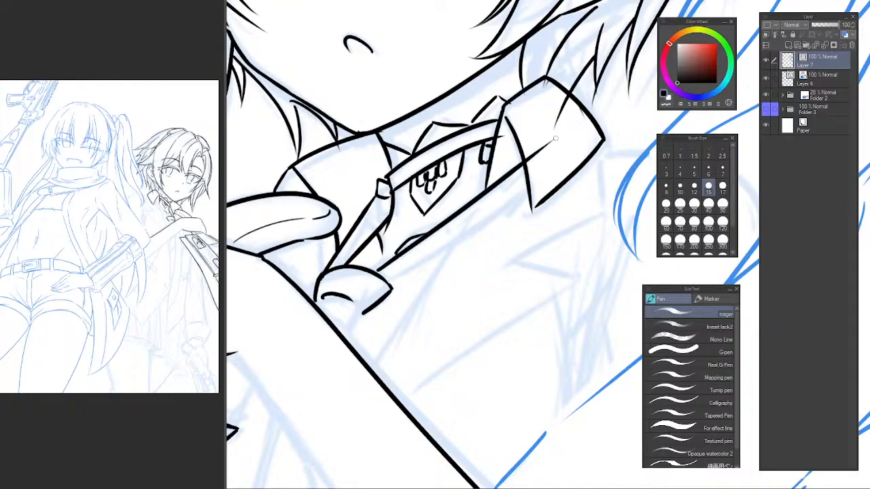
{"action": "left_click_drag", "start_coordinate": [392, 279], "coordinate": [550, 160]}
{"action": "key", "text": "ctrl+z"}
{"action": "left_click_drag", "start_coordinate": [392, 277], "coordinate": [550, 162]}
{"action": "key", "text": "e"}
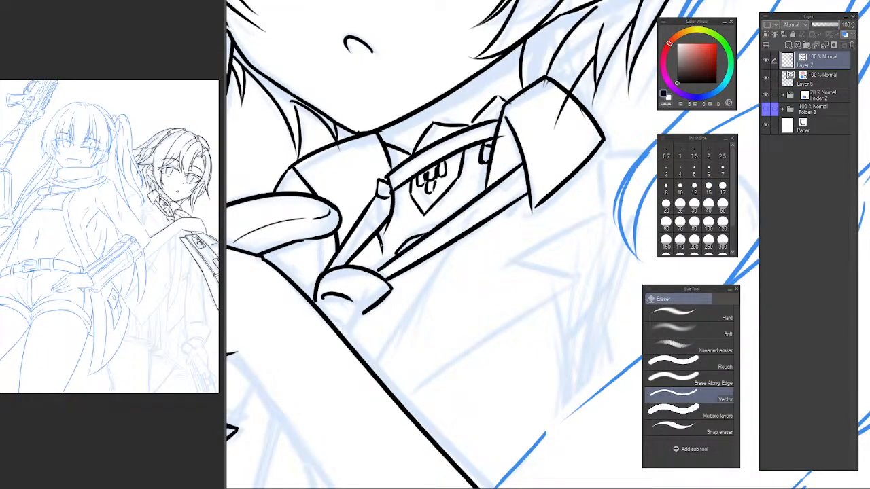
{"action": "left_click_drag", "start_coordinate": [364, 312], "coordinate": [382, 271]}
Erase the stray line ends overlapping the far collar flap and the neck strap beside it.
{"action": "scroll", "coordinate": [437, 245], "scroll_direction": "down", "scroll_amount": 3}
{"action": "left_click_drag", "start_coordinate": [462, 247], "coordinate": [403, 287]}
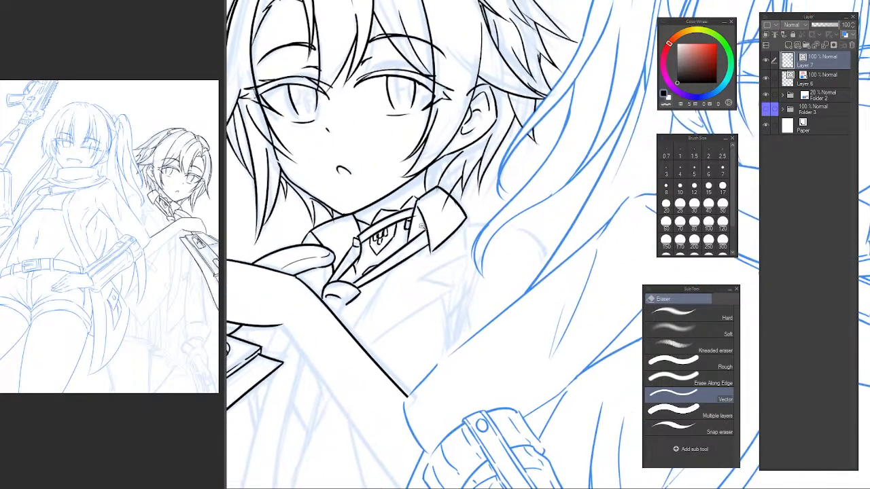
{"action": "scroll", "coordinate": [437, 202], "scroll_direction": "up", "scroll_amount": 3}
{"action": "left_click_drag", "start_coordinate": [444, 196], "coordinate": [454, 219]}
{"action": "scroll", "coordinate": [428, 182], "scroll_direction": "up", "scroll_amount": 2}
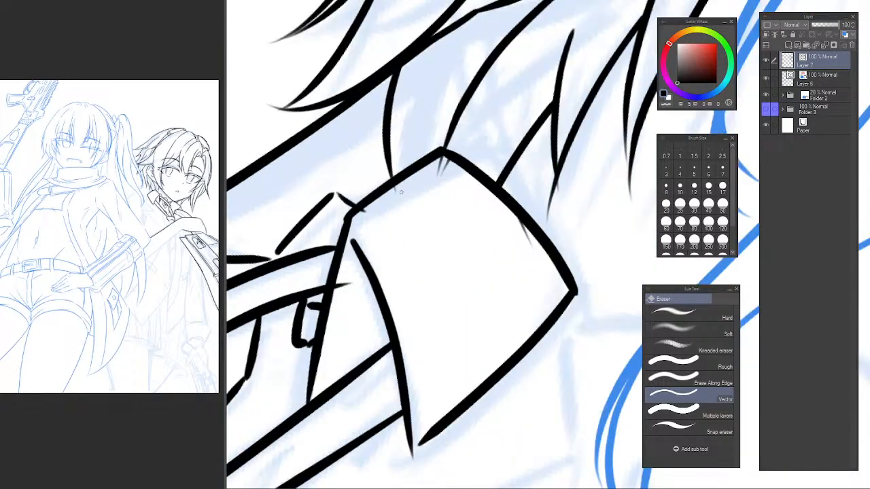
{"action": "left_click_drag", "start_coordinate": [448, 184], "coordinate": [459, 180]}
{"action": "left_click_drag", "start_coordinate": [522, 233], "coordinate": [527, 239]}
{"action": "scroll", "coordinate": [500, 285], "scroll_direction": "down", "scroll_amount": 3}
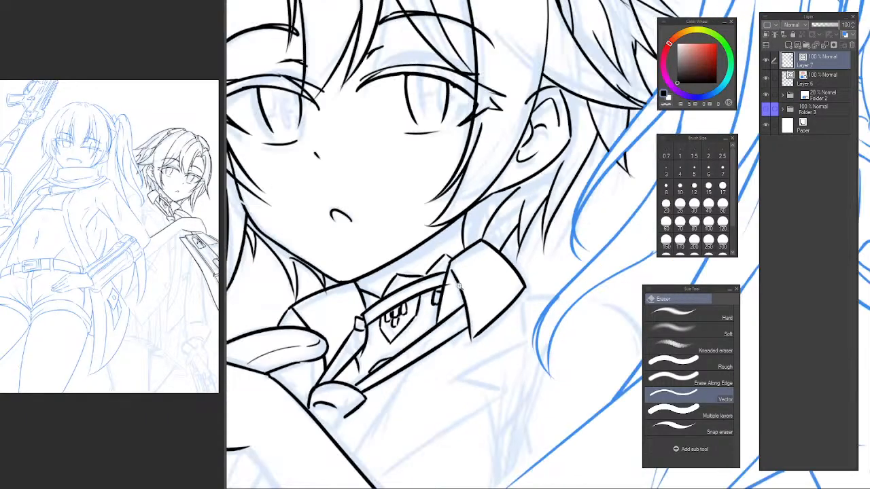
{"action": "scroll", "coordinate": [498, 283], "scroll_direction": "up", "scroll_amount": 3}
{"action": "left_click_drag", "start_coordinate": [433, 270], "coordinate": [428, 286]}
{"action": "scroll", "coordinate": [458, 316], "scroll_direction": "down", "scroll_amount": 4}
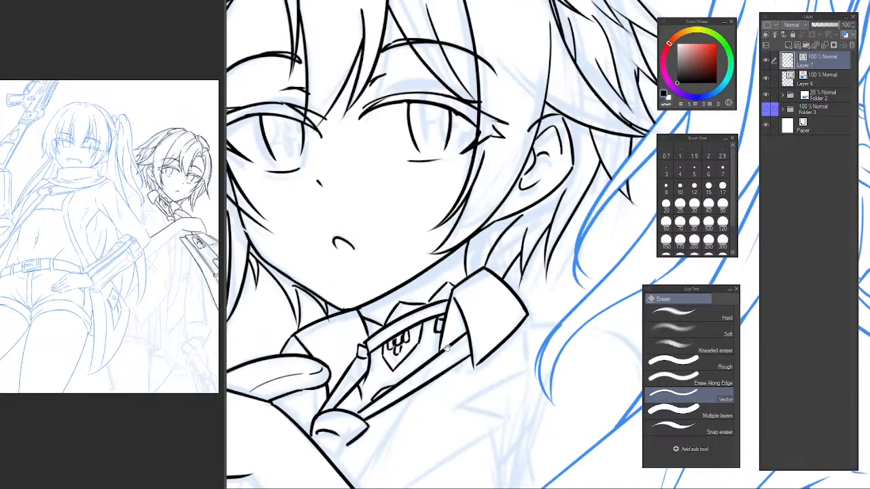
Ink the necktie's long inner edge as a curve from the knot across the forearm and down the torso.
{"action": "left_click_drag", "start_coordinate": [358, 274], "coordinate": [364, 200]}
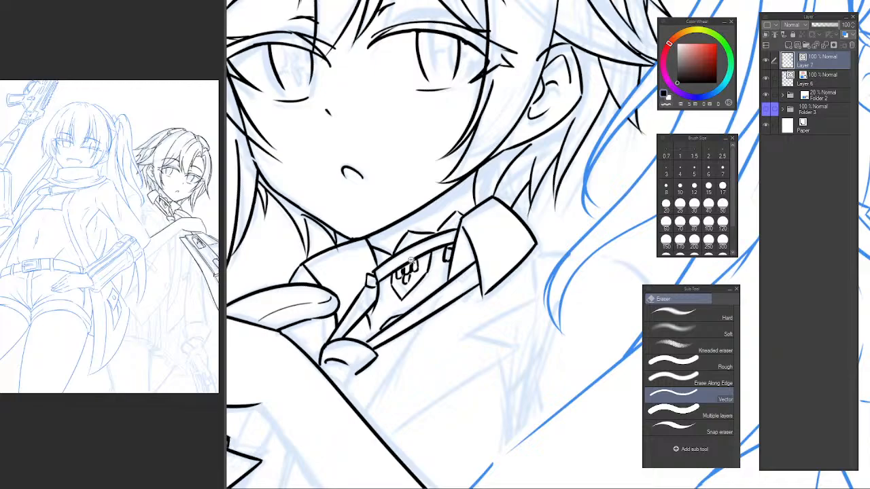
{"action": "scroll", "coordinate": [409, 262], "scroll_direction": "up", "scroll_amount": 3}
{"action": "scroll", "coordinate": [423, 262], "scroll_direction": "down", "scroll_amount": 3}
{"action": "scroll", "coordinate": [436, 270], "scroll_direction": "down", "scroll_amount": 4}
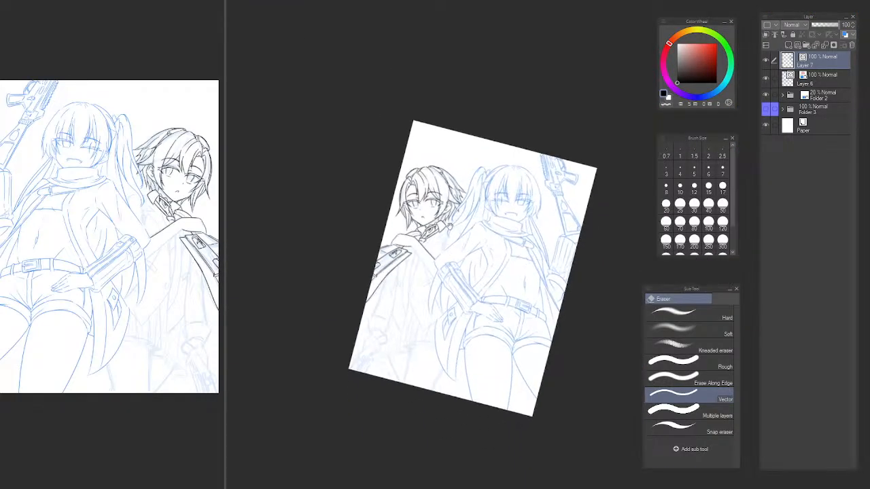
{"action": "scroll", "coordinate": [429, 198], "scroll_direction": "up", "scroll_amount": 3}
{"action": "mouse_move", "coordinate": [430, 197]}
{"action": "left_mouse_down"}
{"action": "mouse_move", "coordinate": [428, 220]}
{"action": "mouse_move", "coordinate": [375, 157]}
{"action": "mouse_move", "coordinate": [392, 131]}
{"action": "left_mouse_up"}
{"action": "scroll", "coordinate": [439, 204], "scroll_direction": "up", "scroll_amount": 2}
{"action": "left_click_drag", "start_coordinate": [301, 262], "coordinate": [381, 158]}
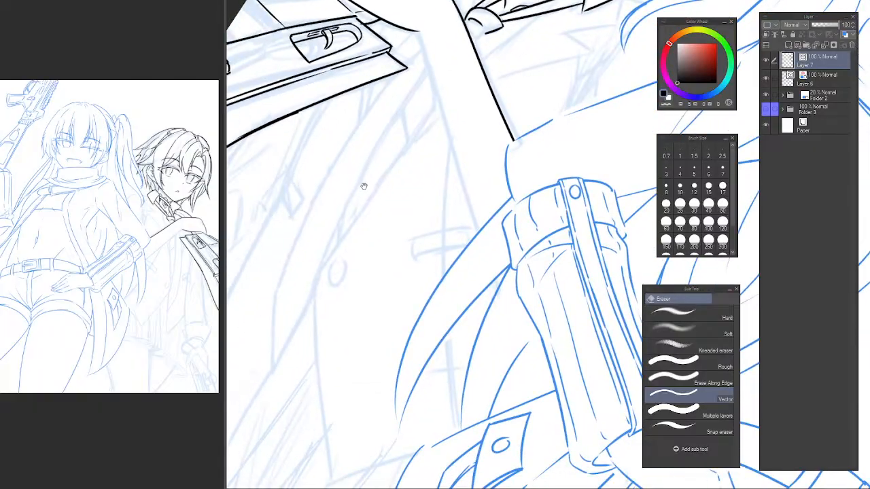
{"action": "mouse_move", "coordinate": [358, 203]}
{"action": "left_mouse_down"}
{"action": "mouse_move", "coordinate": [326, 271]}
{"action": "mouse_move", "coordinate": [327, 291]}
{"action": "left_mouse_up"}
{"action": "key", "text": "p"}
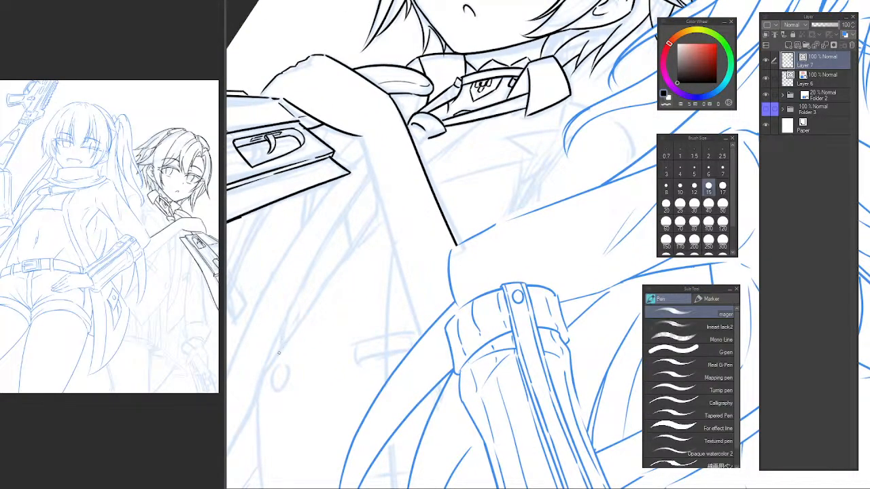
{"action": "mouse_move", "coordinate": [269, 360]}
{"action": "left_mouse_down"}
{"action": "mouse_move", "coordinate": [331, 295]}
{"action": "mouse_move", "coordinate": [321, 322]}
{"action": "left_mouse_up"}
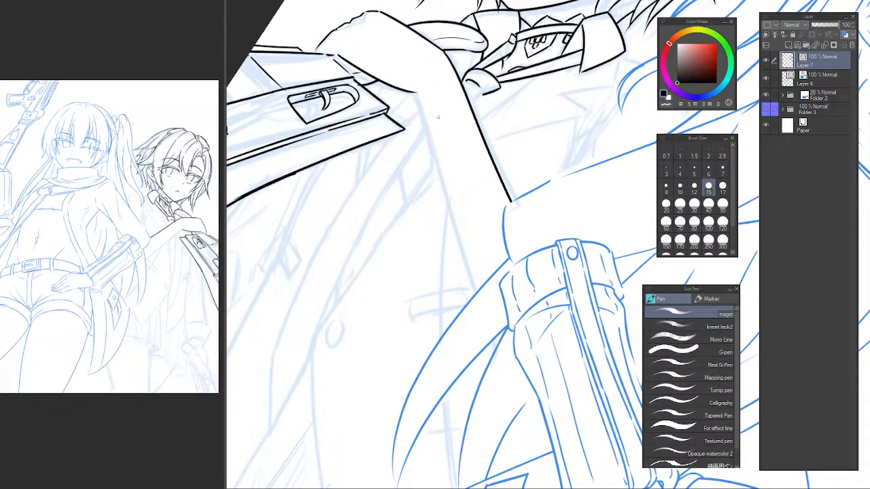
{"action": "left_click_drag", "start_coordinate": [481, 91], "coordinate": [260, 438]}
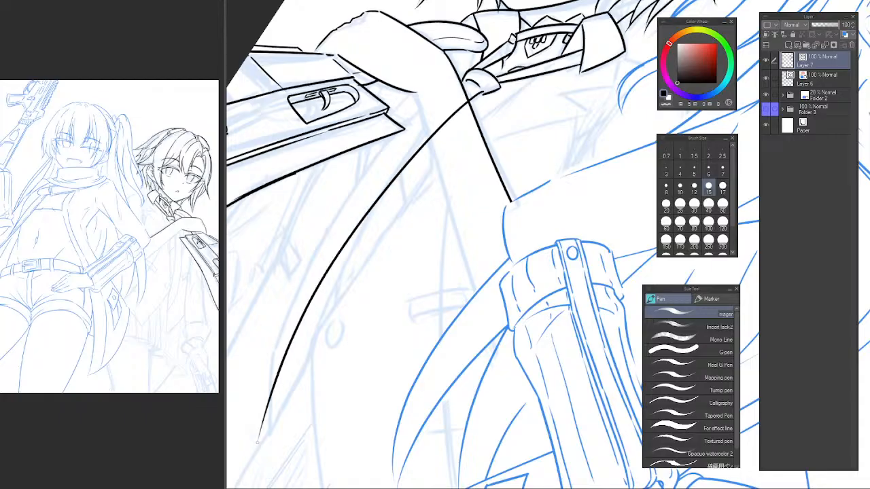
{"action": "key", "text": "ctrl+z"}
{"action": "mouse_move", "coordinate": [476, 95]}
{"action": "left_mouse_down"}
{"action": "mouse_move", "coordinate": [398, 194]}
{"action": "mouse_move", "coordinate": [304, 395]}
{"action": "left_mouse_up"}
{"action": "key", "text": "ctrl+z"}
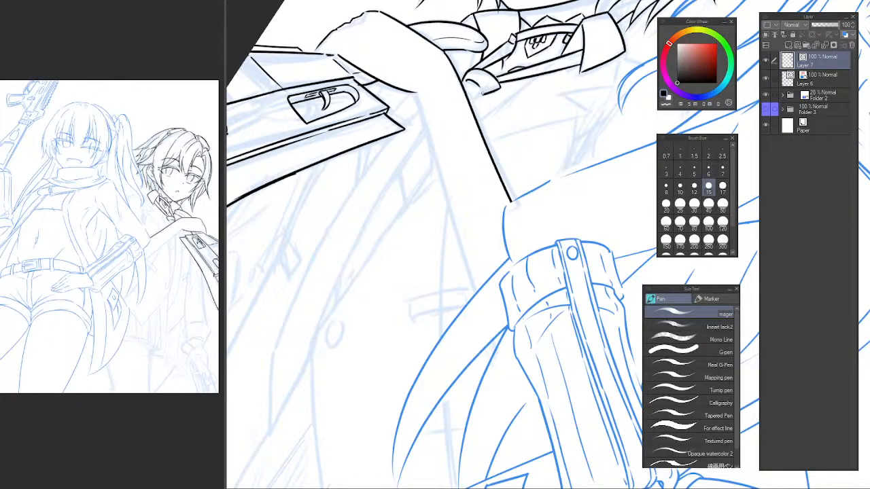
{"action": "mouse_move", "coordinate": [479, 93]}
{"action": "left_mouse_down"}
{"action": "mouse_move", "coordinate": [317, 306]}
{"action": "mouse_move", "coordinate": [312, 361]}
{"action": "left_mouse_up"}
Ink the short slanted edge from the lower end of the necktie's inner edge down to its pointed tip.
{"action": "key", "text": "c"}
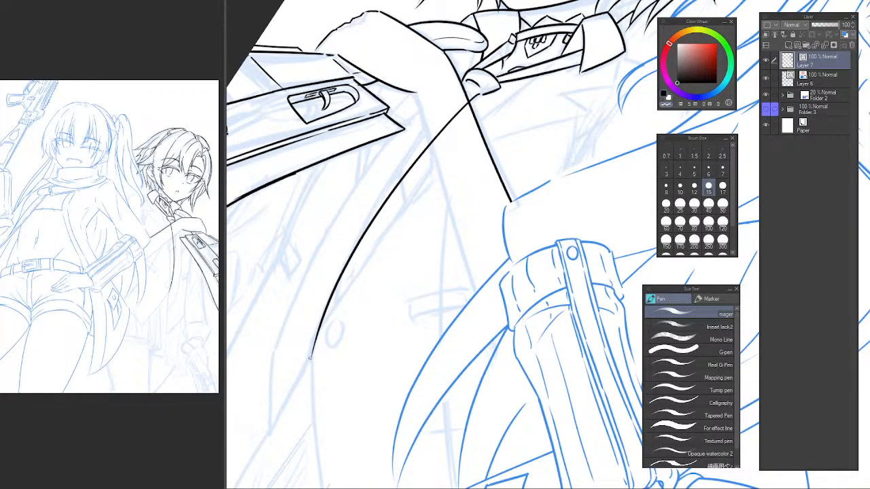
{"action": "left_click", "coordinate": [293, 387], "text": "ctrl"}
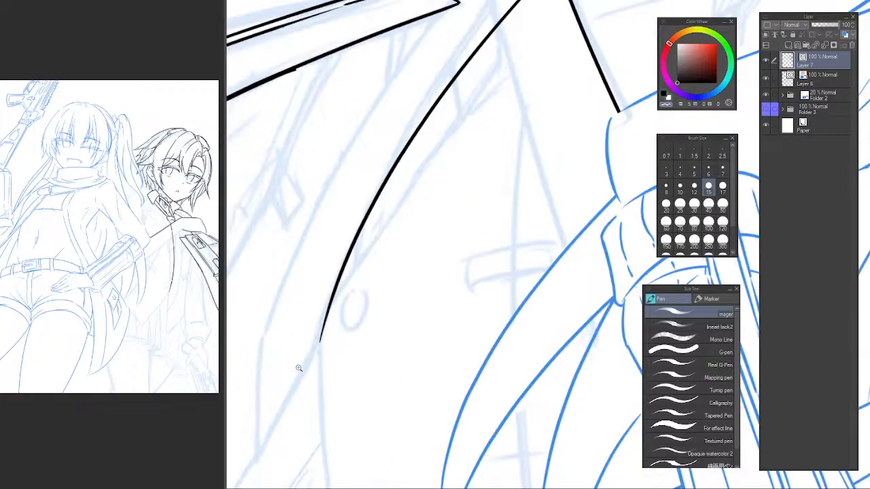
{"action": "left_click", "coordinate": [299, 369], "text": "ctrl"}
{"action": "mouse_move", "coordinate": [326, 339]}
{"action": "left_mouse_down"}
{"action": "mouse_move", "coordinate": [399, 257]}
{"action": "mouse_move", "coordinate": [309, 389]}
{"action": "left_mouse_up"}
{"action": "key", "text": "c"}
{"action": "key", "text": "ctrl+z"}
{"action": "left_click_drag", "start_coordinate": [400, 248], "coordinate": [307, 411]}
{"action": "key", "text": "ctrl+z"}
{"action": "left_click_drag", "start_coordinate": [325, 236], "coordinate": [307, 410]}
Ink the short outer edge rising from the necktie's pointed tip to its outer corner.
{"action": "left_click_drag", "start_coordinate": [344, 219], "coordinate": [347, 109], "text": "shift"}
{"action": "left_click", "coordinate": [300, 177], "text": "ctrl"}
{"action": "left_click_drag", "start_coordinate": [300, 177], "coordinate": [310, 252]}
{"action": "key", "text": "ctrl+z"}
{"action": "mouse_move", "coordinate": [415, 135]}
{"action": "left_mouse_down"}
{"action": "mouse_move", "coordinate": [246, 350]}
{"action": "mouse_move", "coordinate": [398, 156]}
{"action": "mouse_move", "coordinate": [427, 132]}
{"action": "mouse_move", "coordinate": [339, 207]}
{"action": "mouse_move", "coordinate": [346, 229]}
{"action": "mouse_move", "coordinate": [358, 226]}
{"action": "left_mouse_up"}
{"action": "key", "text": "ctrl+z"}
{"action": "left_click", "coordinate": [440, 155], "text": "ctrl+alt"}
{"action": "left_click", "coordinate": [447, 149], "text": "ctrl+alt"}
Ink the necktie's long outer edge as a curve from the corner above its tip up to the knot.
{"action": "left_click", "coordinate": [365, 226], "text": "ctrl"}
{"action": "mouse_move", "coordinate": [282, 304]}
{"action": "left_mouse_down"}
{"action": "mouse_move", "coordinate": [540, 70]}
{"action": "mouse_move", "coordinate": [673, 7]}
{"action": "mouse_move", "coordinate": [354, 226]}
{"action": "mouse_move", "coordinate": [656, 26]}
{"action": "left_mouse_up"}
{"action": "key", "text": "ctrl+z"}
{"action": "scroll", "coordinate": [467, 148], "scroll_direction": "down", "scroll_amount": 2}
{"action": "left_click_drag", "start_coordinate": [475, 156], "coordinate": [418, 179]}
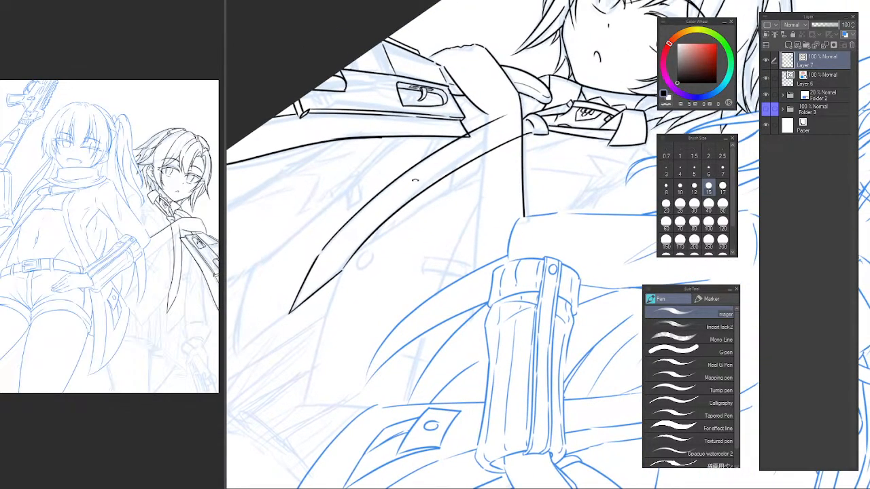
{"action": "left_click_drag", "start_coordinate": [394, 210], "coordinate": [369, 254], "text": "shift"}
{"action": "scroll", "coordinate": [369, 255], "scroll_direction": "up", "scroll_amount": 1}
{"action": "key", "text": "ctrl+z"}
{"action": "left_click_drag", "start_coordinate": [311, 301], "coordinate": [566, 75]}
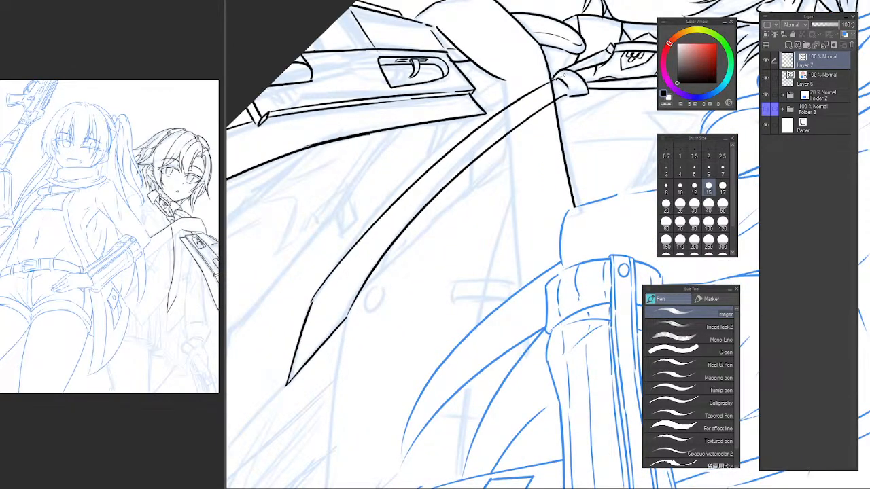
{"action": "key", "text": "ctrl+z"}
{"action": "mouse_move", "coordinate": [311, 304]}
{"action": "left_mouse_down"}
{"action": "mouse_move", "coordinate": [373, 227]}
{"action": "mouse_move", "coordinate": [550, 82]}
{"action": "mouse_move", "coordinate": [511, 275]}
{"action": "left_mouse_up"}
{"action": "key", "text": "ctrl+z"}
Ink the forearm's lower edge from the wrist to the front character's outline and erase the necktie lines crossing the forearm.
{"action": "left_click_drag", "start_coordinate": [504, 81], "coordinate": [517, 330]}
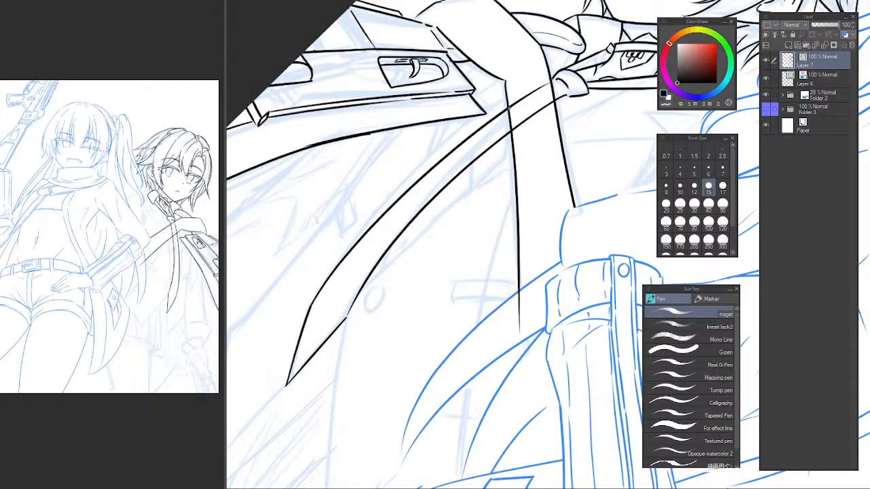
{"action": "key", "text": "ctrl+z"}
{"action": "left_click_drag", "start_coordinate": [504, 80], "coordinate": [520, 312]}
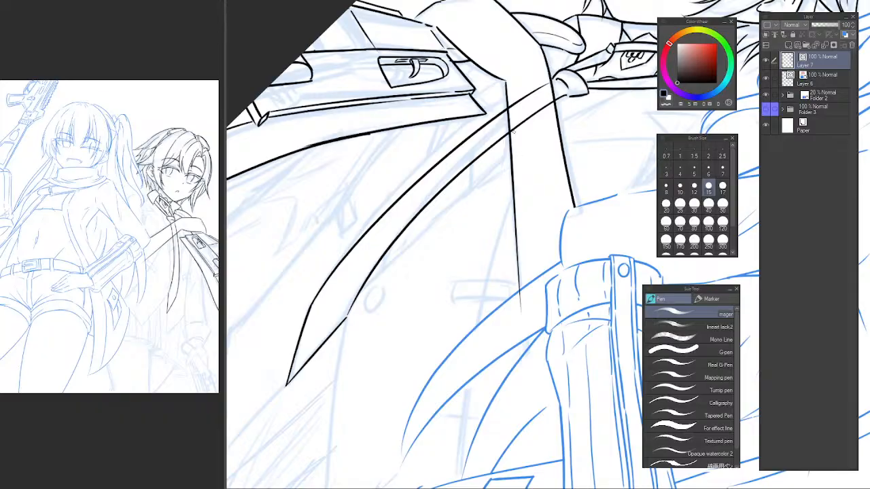
{"action": "key", "text": "e"}
{"action": "left_click", "coordinate": [528, 117]}
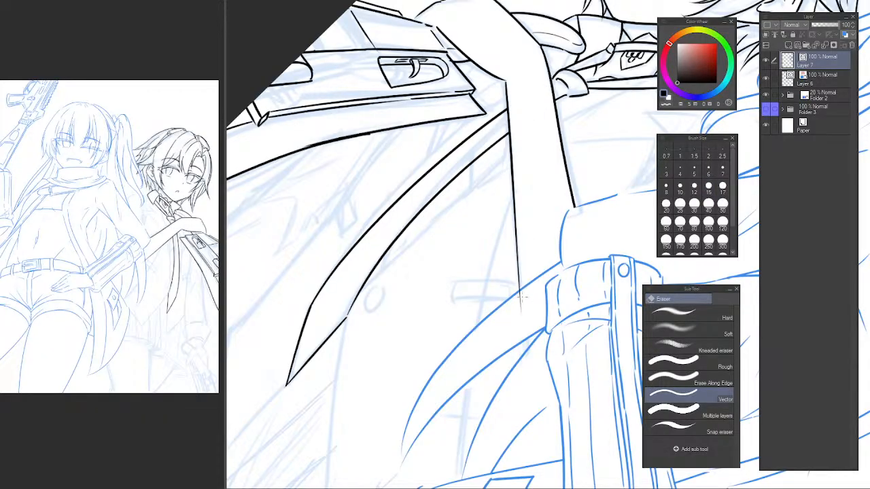
Ink the garment's straight front edge from the necktie's lower inner corner down to the hem corner.
{"action": "left_click_drag", "start_coordinate": [489, 208], "coordinate": [439, 202]}
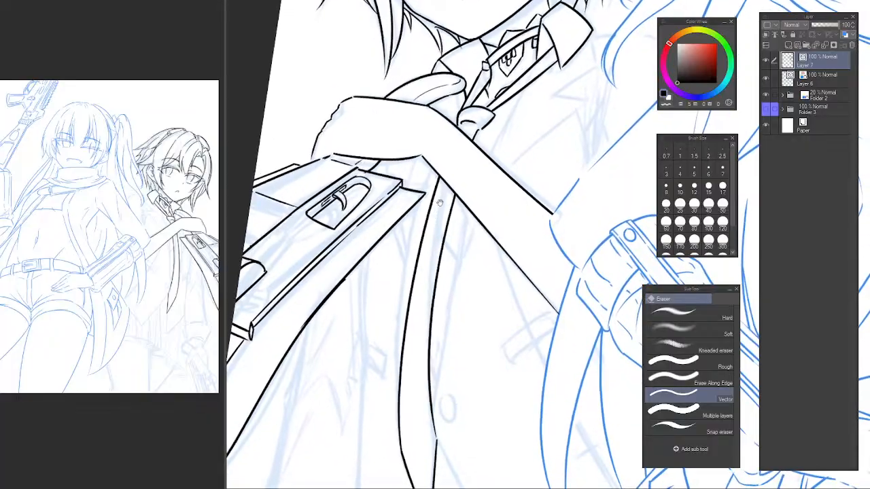
{"action": "left_click_drag", "start_coordinate": [454, 262], "coordinate": [455, 182]}
{"action": "left_click_drag", "start_coordinate": [309, 315], "coordinate": [376, 185]}
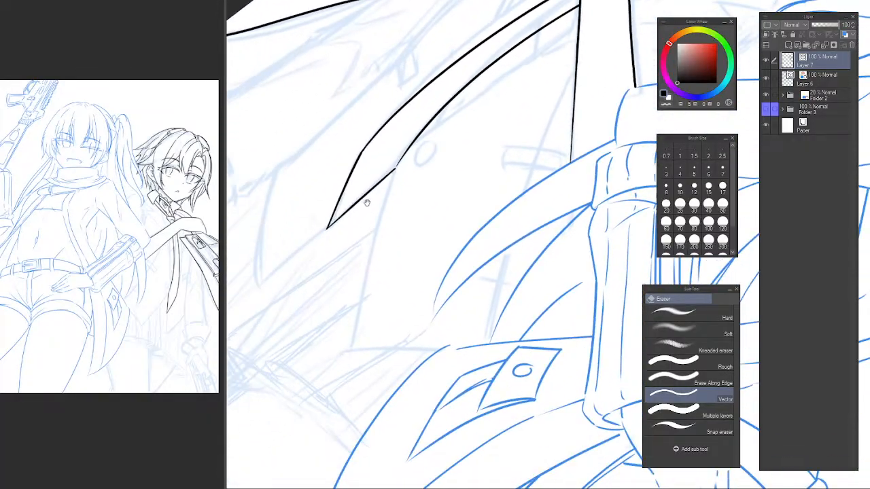
{"action": "key", "text": "p"}
{"action": "left_click_drag", "start_coordinate": [381, 224], "coordinate": [399, 99]}
{"action": "scroll", "coordinate": [354, 169], "scroll_direction": "up", "scroll_amount": 1}
{"action": "left_click_drag", "start_coordinate": [374, 149], "coordinate": [332, 212]}
{"action": "mouse_move", "coordinate": [271, 294]}
{"action": "left_mouse_down"}
{"action": "mouse_move", "coordinate": [417, 163]}
{"action": "mouse_move", "coordinate": [520, 91]}
{"action": "mouse_move", "coordinate": [496, 106]}
{"action": "left_mouse_up"}
{"action": "key", "text": "e"}
{"action": "left_click_drag", "start_coordinate": [395, 209], "coordinate": [448, 192]}
Ink the garment's hem from its front corner and trim it where it meets the front character's outline.
{"action": "key", "text": "p"}
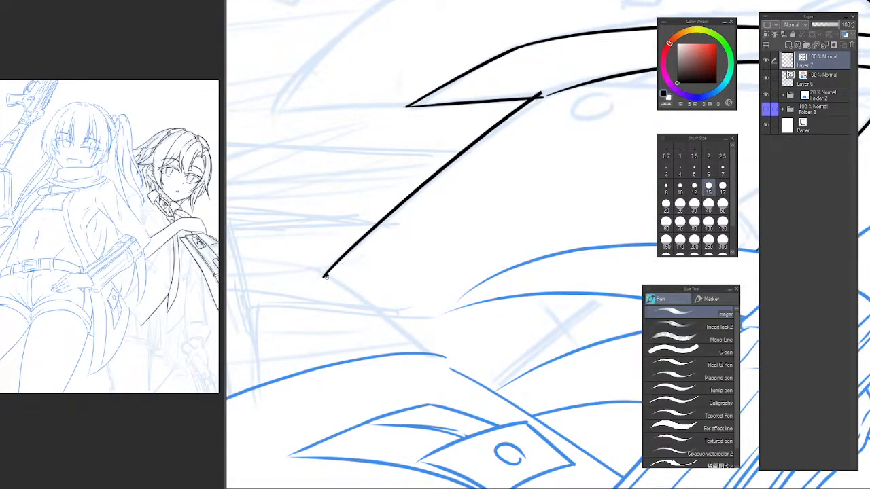
{"action": "left_click_drag", "start_coordinate": [322, 276], "coordinate": [450, 388]}
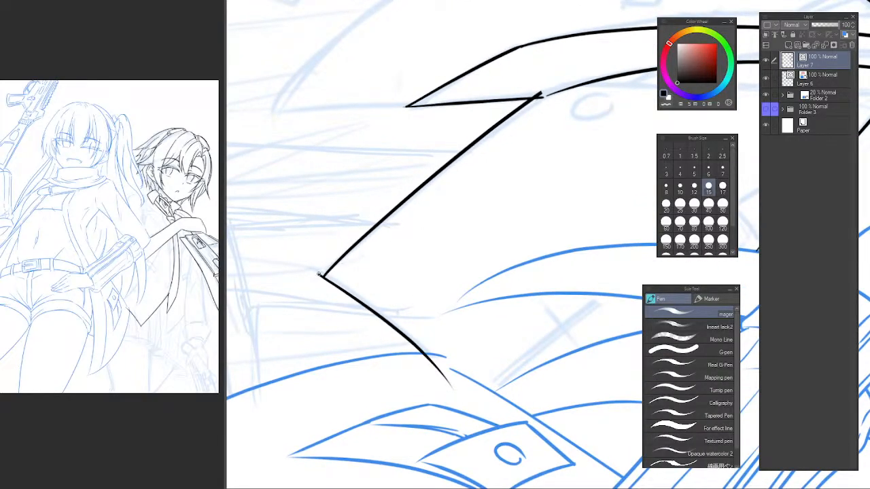
{"action": "key", "text": "e"}
{"action": "left_click_drag", "start_coordinate": [436, 372], "coordinate": [447, 372]}
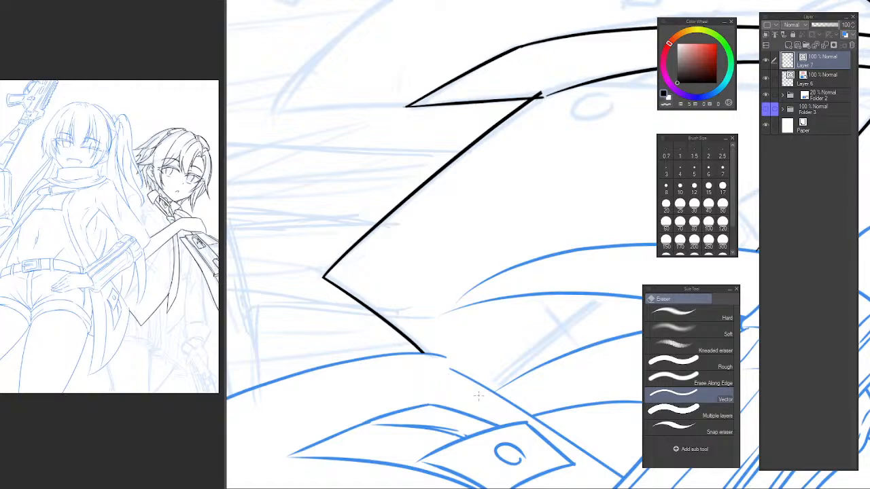
Erase the overshooting end of the garment's front edge at the necktie's lower corner.
{"action": "scroll", "coordinate": [455, 291], "scroll_direction": "down", "scroll_amount": 2}
{"action": "mouse_move", "coordinate": [425, 271]}
{"action": "left_mouse_down"}
{"action": "mouse_move", "coordinate": [402, 250]}
{"action": "mouse_move", "coordinate": [387, 227]}
{"action": "left_mouse_up"}
{"action": "scroll", "coordinate": [387, 227], "scroll_direction": "up", "scroll_amount": 5}
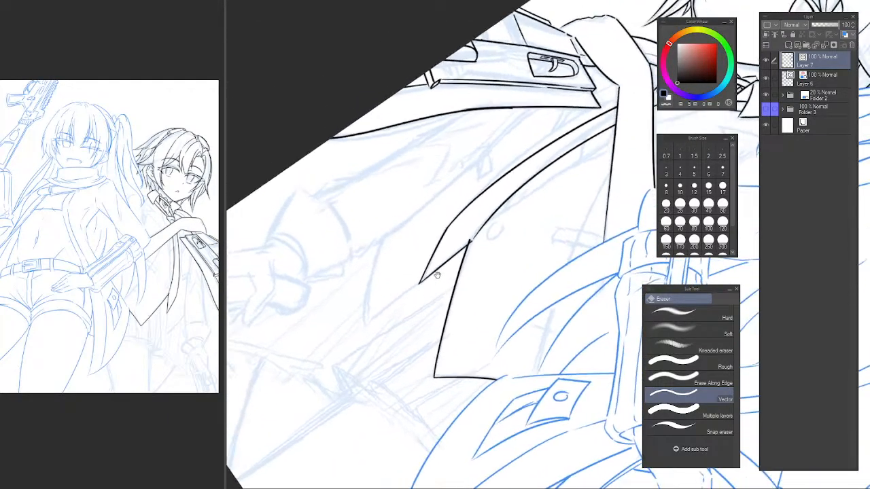
{"action": "left_click_drag", "start_coordinate": [448, 224], "coordinate": [422, 235]}
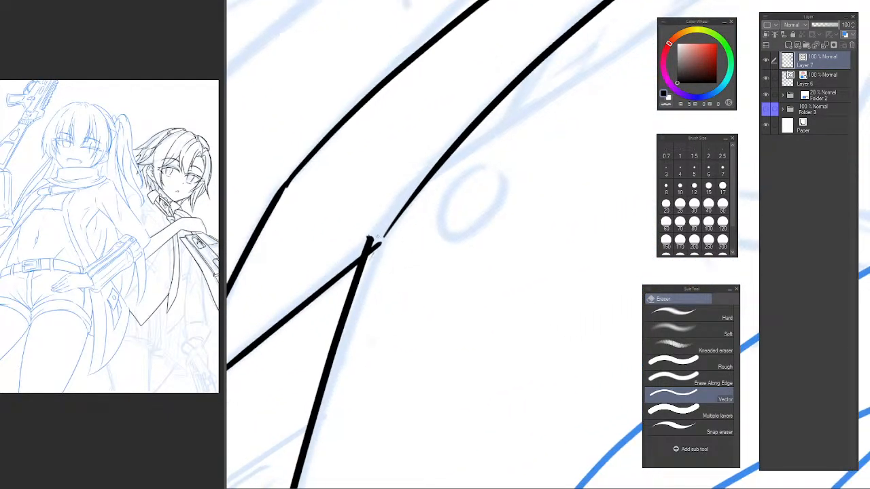
Ink the oval button on the garment front beside the necktie's lower end.
{"action": "key", "text": "p"}
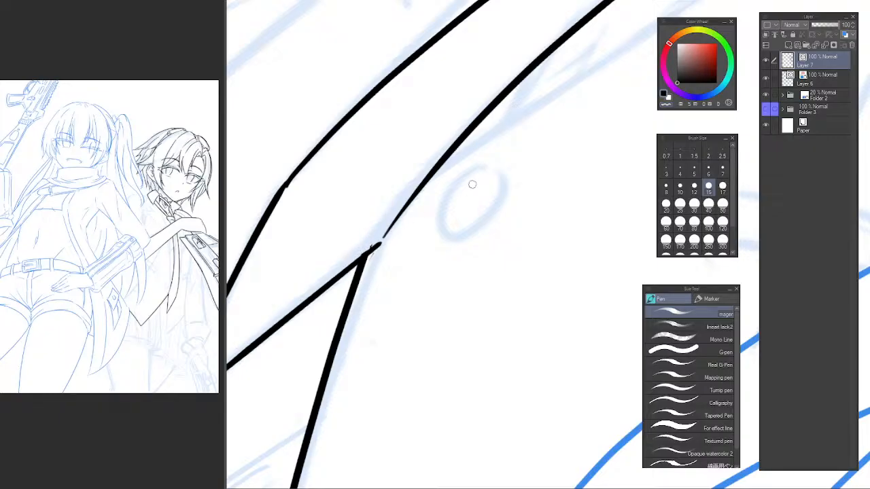
{"action": "mouse_move", "coordinate": [490, 165]}
{"action": "left_mouse_down"}
{"action": "mouse_move", "coordinate": [434, 231]}
{"action": "mouse_move", "coordinate": [504, 174]}
{"action": "mouse_move", "coordinate": [452, 189]}
{"action": "mouse_move", "coordinate": [507, 171]}
{"action": "mouse_move", "coordinate": [442, 198]}
{"action": "mouse_move", "coordinate": [518, 170]}
{"action": "mouse_move", "coordinate": [442, 214]}
{"action": "mouse_move", "coordinate": [502, 160]}
{"action": "mouse_move", "coordinate": [429, 197]}
{"action": "mouse_move", "coordinate": [416, 243]}
{"action": "left_mouse_up"}
{"action": "key", "text": "ctrl+z"}
{"action": "key", "text": "ctrl+z"}
{"action": "key", "text": "ctrl+z"}
{"action": "scroll", "coordinate": [536, 180], "scroll_direction": "down", "scroll_amount": 8}
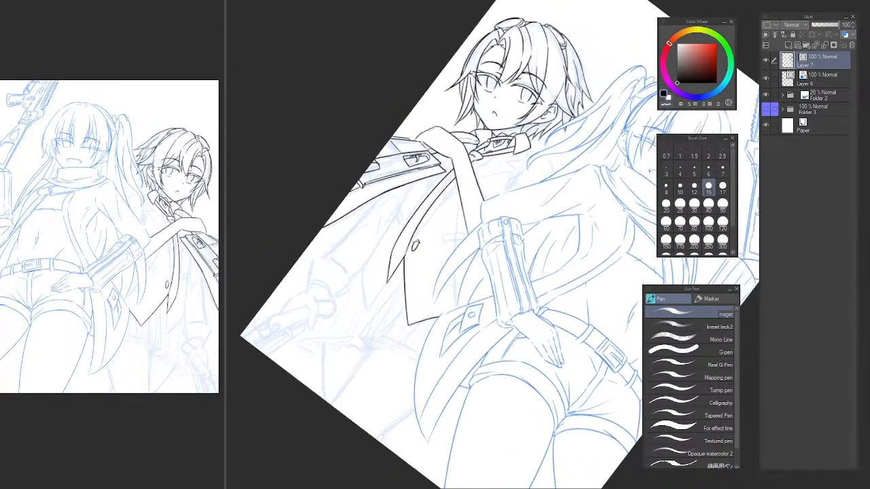
Ink the garment's inner lapel line from the necktie edge above the button up across the forearm to the collar.
{"action": "scroll", "coordinate": [452, 190], "scroll_direction": "up", "scroll_amount": 6}
{"action": "left_click_drag", "start_coordinate": [453, 203], "coordinate": [413, 206]}
{"action": "scroll", "coordinate": [413, 206], "scroll_direction": "down", "scroll_amount": 2}
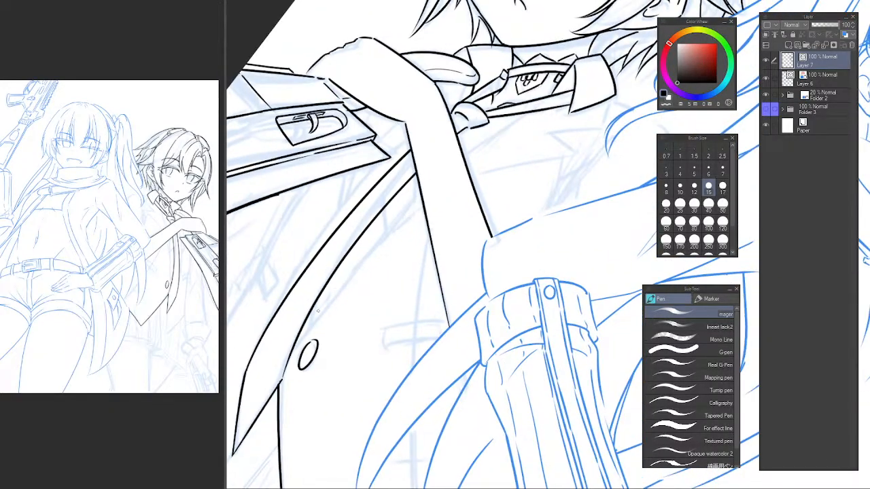
{"action": "left_click_drag", "start_coordinate": [296, 344], "coordinate": [506, 124]}
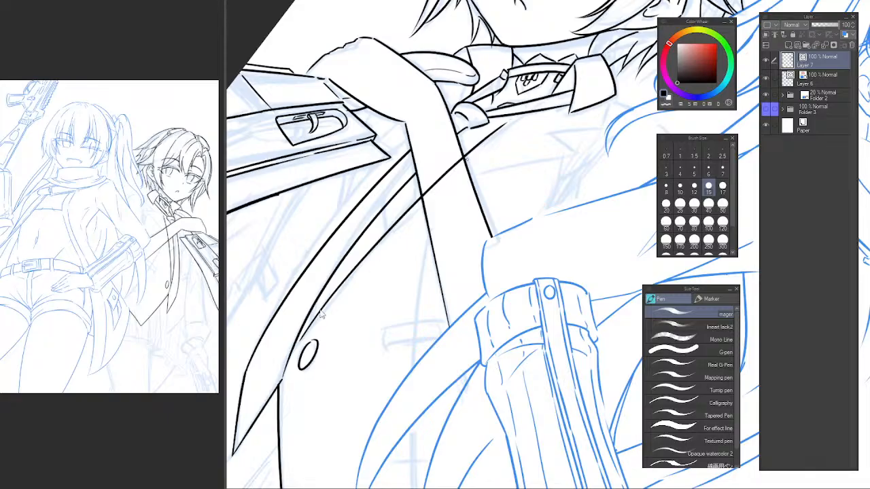
{"action": "key", "text": "ctrl+z"}
{"action": "mouse_move", "coordinate": [299, 343]}
{"action": "left_mouse_down"}
{"action": "mouse_move", "coordinate": [439, 177]}
{"action": "mouse_move", "coordinate": [517, 118]}
{"action": "left_mouse_up"}
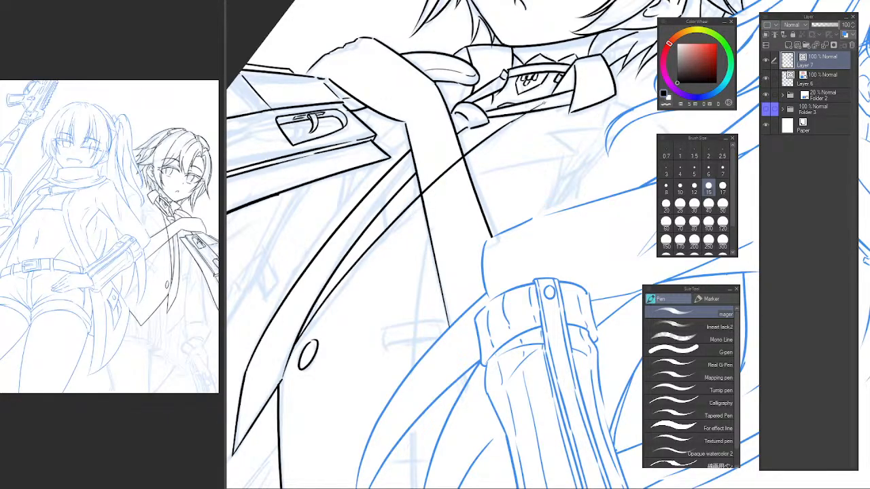
{"action": "scroll", "coordinate": [527, 110], "scroll_direction": "up", "scroll_amount": 3}
{"action": "left_click_drag", "start_coordinate": [466, 148], "coordinate": [543, 101]}
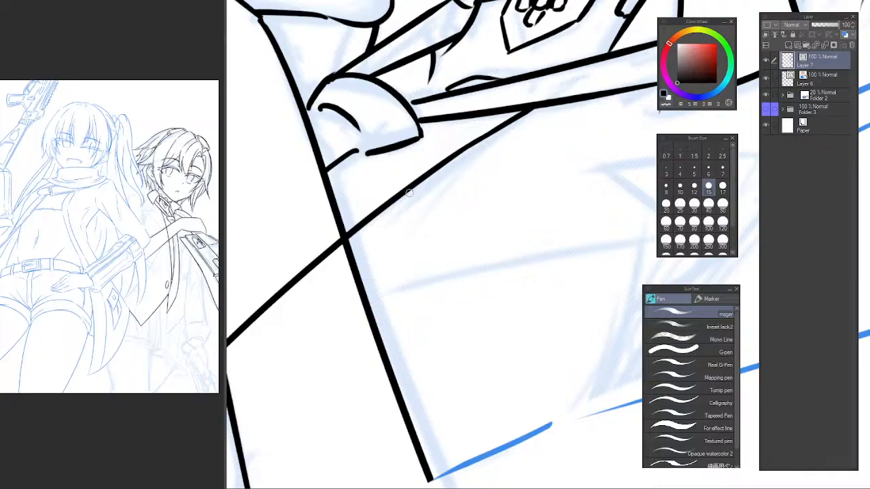
Erase the section of the inner lapel line that crosses the forearm.
{"action": "scroll", "coordinate": [387, 221], "scroll_direction": "down", "scroll_amount": 4}
{"action": "mouse_move", "coordinate": [383, 225]}
{"action": "left_mouse_down"}
{"action": "mouse_move", "coordinate": [478, 137]}
{"action": "mouse_move", "coordinate": [429, 199]}
{"action": "left_mouse_up"}
{"action": "key", "text": "e"}
{"action": "scroll", "coordinate": [389, 246], "scroll_direction": "up", "scroll_amount": 2}
{"action": "left_click_drag", "start_coordinate": [359, 274], "coordinate": [340, 299]}
{"action": "key", "text": "p"}
{"action": "mouse_move", "coordinate": [319, 333]}
{"action": "left_mouse_down"}
{"action": "mouse_move", "coordinate": [510, 146]}
{"action": "mouse_move", "coordinate": [544, 123]}
{"action": "mouse_move", "coordinate": [345, 291]}
{"action": "mouse_move", "coordinate": [559, 123]}
{"action": "left_mouse_up"}
{"action": "key", "text": "ctrl+z"}
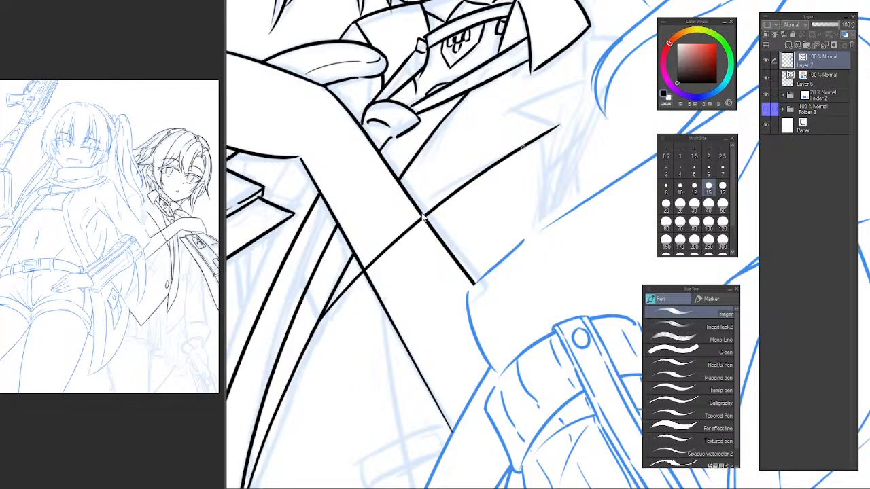
{"action": "key", "text": "ctrl+z"}
{"action": "mouse_move", "coordinate": [319, 326]}
{"action": "left_mouse_down"}
{"action": "mouse_move", "coordinate": [429, 209]}
{"action": "mouse_move", "coordinate": [536, 136]}
{"action": "left_mouse_up"}
{"action": "key", "text": "ctrl+z"}
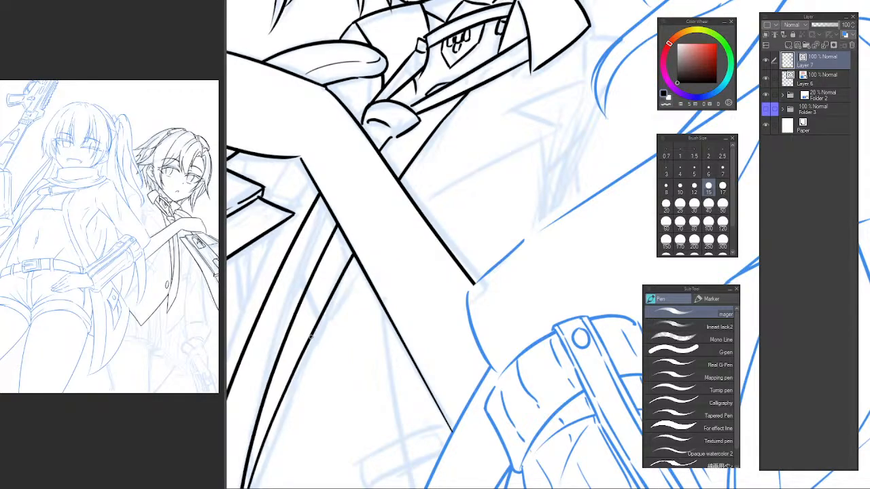
{"action": "mouse_move", "coordinate": [311, 338]}
{"action": "left_mouse_down"}
{"action": "mouse_move", "coordinate": [366, 278]}
{"action": "mouse_move", "coordinate": [518, 156]}
{"action": "left_mouse_up"}
{"action": "key", "text": "ctrl+z"}
Ink the lapel's outer edge from the inner lapel line up across the forearm, ending in the pointed notch below the collar.
{"action": "mouse_move", "coordinate": [312, 337]}
{"action": "left_mouse_down"}
{"action": "mouse_move", "coordinate": [362, 281]}
{"action": "mouse_move", "coordinate": [561, 125]}
{"action": "mouse_move", "coordinate": [517, 107]}
{"action": "left_mouse_up"}
{"action": "key", "text": "ctrl+z"}
{"action": "mouse_move", "coordinate": [560, 127]}
{"action": "left_mouse_down"}
{"action": "mouse_move", "coordinate": [525, 105]}
{"action": "mouse_move", "coordinate": [586, 77]}
{"action": "left_mouse_up"}
{"action": "left_click_drag", "start_coordinate": [586, 32], "coordinate": [585, 80]}
{"action": "key", "text": "ctrl+z"}
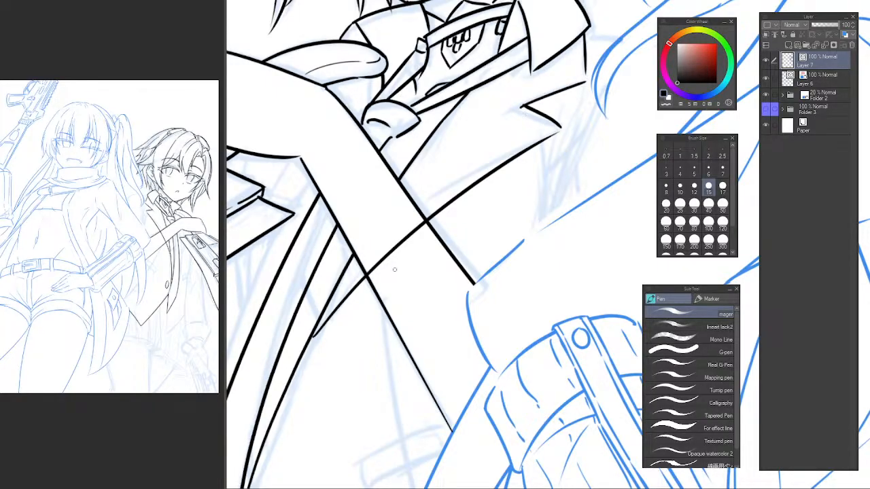
Erase the part of the lapel's outer edge that runs over the forearm.
{"action": "key", "text": "e"}
{"action": "left_click_drag", "start_coordinate": [401, 236], "coordinate": [394, 258]}
{"action": "scroll", "coordinate": [466, 237], "scroll_direction": "down", "scroll_amount": 5}
{"action": "mouse_move", "coordinate": [347, 321]}
{"action": "left_mouse_down"}
{"action": "mouse_move", "coordinate": [467, 238]}
{"action": "mouse_move", "coordinate": [489, 245]}
{"action": "mouse_move", "coordinate": [401, 244]}
{"action": "mouse_move", "coordinate": [402, 225]}
{"action": "mouse_move", "coordinate": [394, 229]}
{"action": "mouse_move", "coordinate": [434, 286]}
{"action": "left_mouse_up"}
{"action": "scroll", "coordinate": [418, 247], "scroll_direction": "up", "scroll_amount": 5}
Ink the short edge from the necktie down to the lapel's lower point beneath the forearm.
{"action": "key", "text": "p"}
{"action": "key", "text": "ctrl+z"}
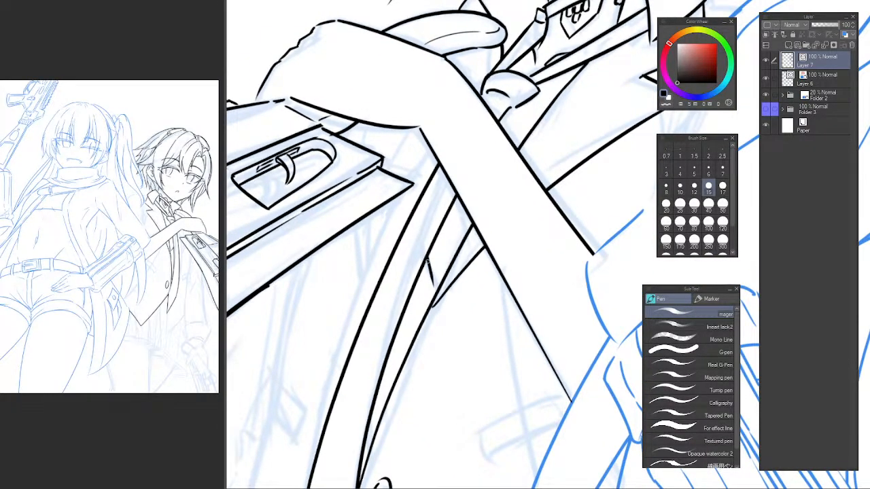
{"action": "key", "text": "ctrl+z"}
{"action": "left_click_drag", "start_coordinate": [426, 251], "coordinate": [433, 284]}
{"action": "key", "text": "e"}
{"action": "scroll", "coordinate": [430, 249], "scroll_direction": "down", "scroll_amount": 6}
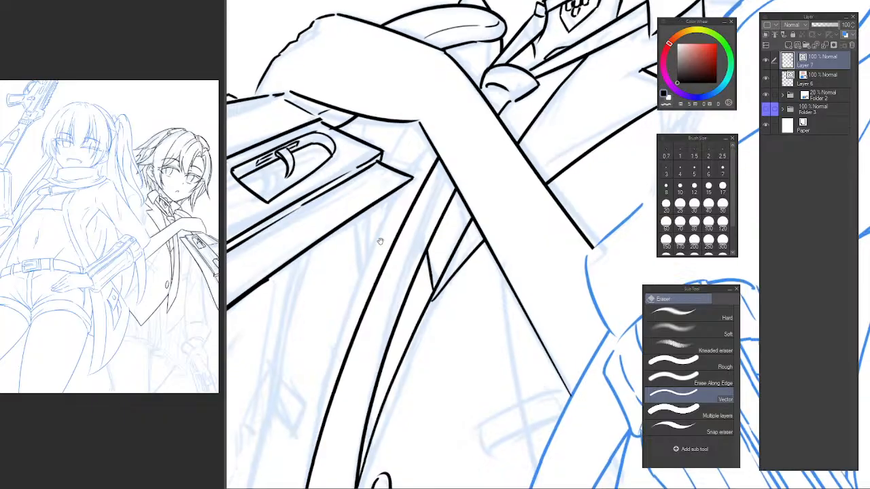
{"action": "left_click_drag", "start_coordinate": [450, 177], "coordinate": [424, 230]}
Examine the sketched garment folds under the hand by briefly hiding the line art on Layer 7.
{"action": "scroll", "coordinate": [409, 219], "scroll_direction": "up", "scroll_amount": 5}
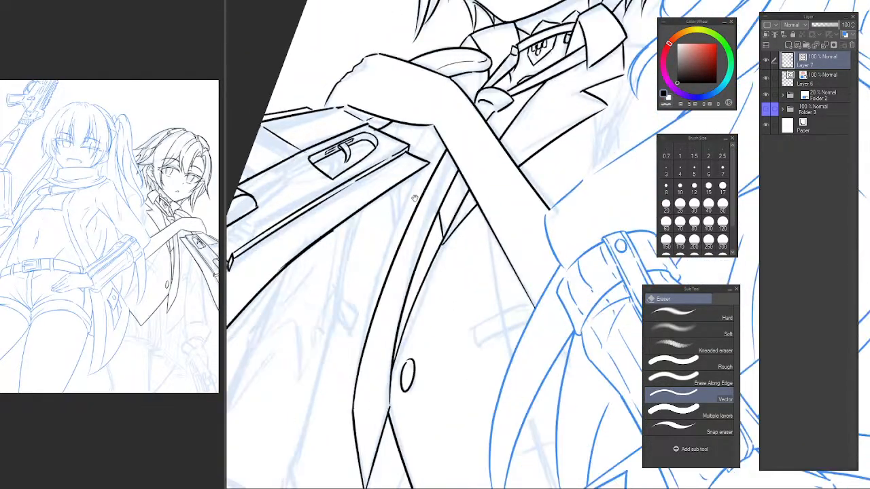
{"action": "left_click_drag", "start_coordinate": [413, 169], "coordinate": [432, 109]}
{"action": "mouse_move", "coordinate": [432, 144]}
{"action": "left_mouse_down"}
{"action": "mouse_move", "coordinate": [415, 226]}
{"action": "mouse_move", "coordinate": [426, 291]}
{"action": "left_mouse_up"}
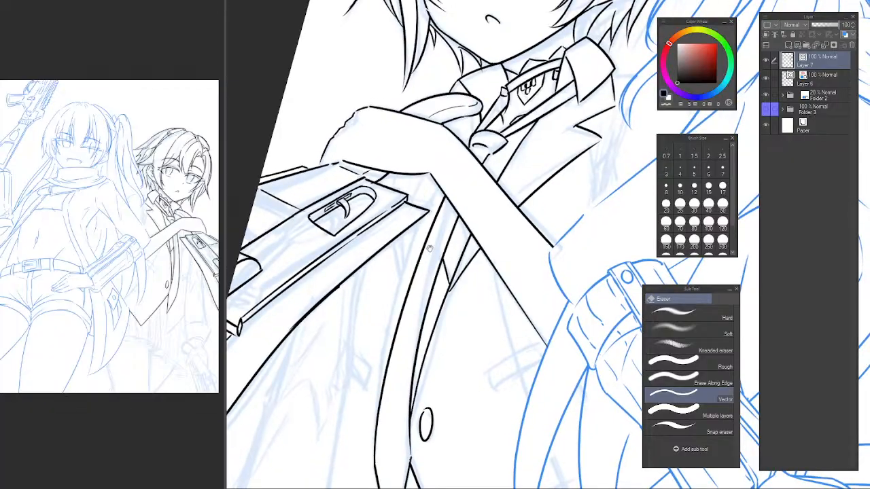
{"action": "left_click_drag", "start_coordinate": [418, 226], "coordinate": [435, 197]}
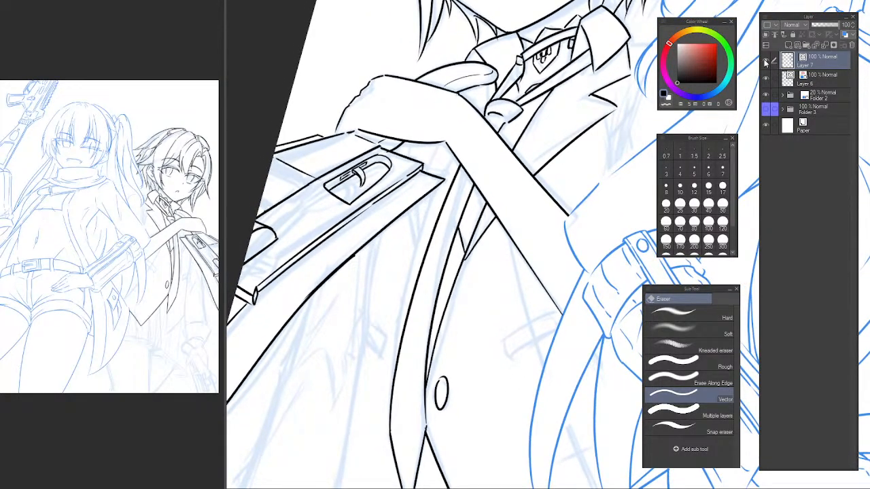
{"action": "left_click", "coordinate": [765, 60]}
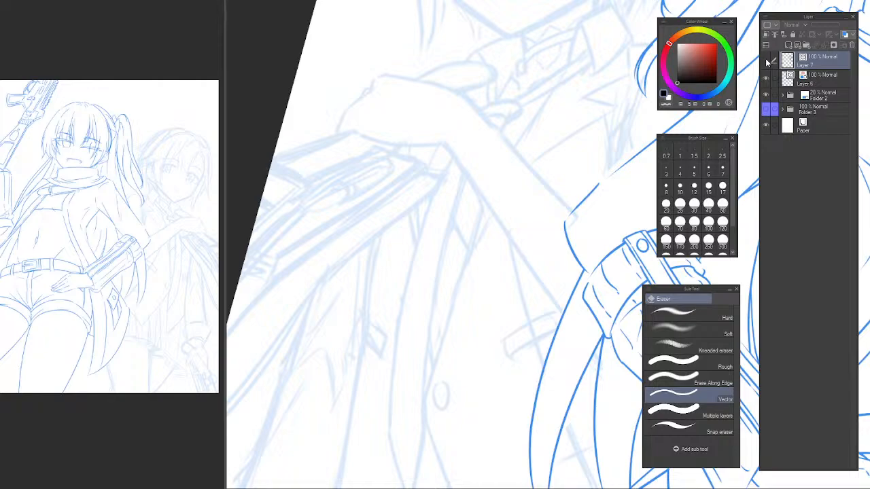
{"action": "left_click", "coordinate": [766, 60]}
{"action": "mouse_move", "coordinate": [427, 177]}
{"action": "left_mouse_down"}
{"action": "mouse_move", "coordinate": [437, 131]}
{"action": "mouse_move", "coordinate": [408, 164]}
{"action": "left_mouse_up"}
{"action": "left_click", "coordinate": [442, 129], "text": "ctrl"}
{"action": "key", "text": "p"}
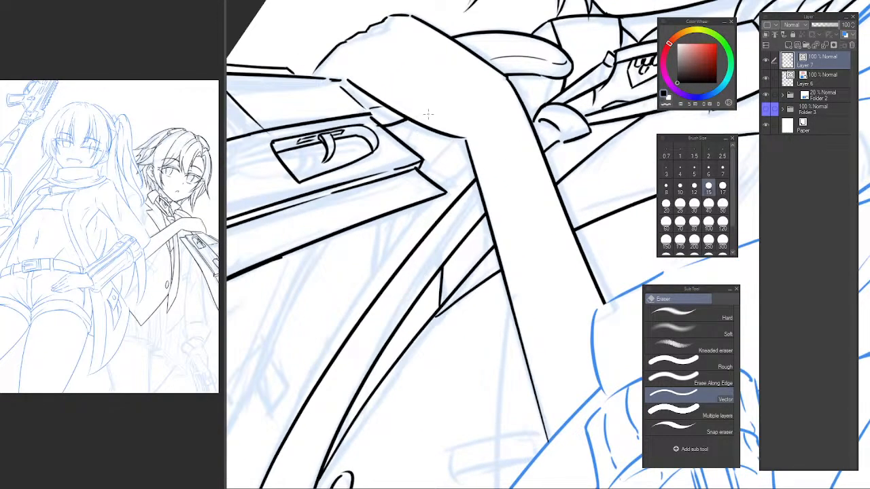
{"action": "mouse_move", "coordinate": [425, 110]}
{"action": "left_mouse_down"}
{"action": "mouse_move", "coordinate": [372, 305]}
{"action": "mouse_move", "coordinate": [365, 336]}
{"action": "left_mouse_up"}
{"action": "key", "text": "ctrl+z"}
{"action": "key", "text": "ctrl+z"}
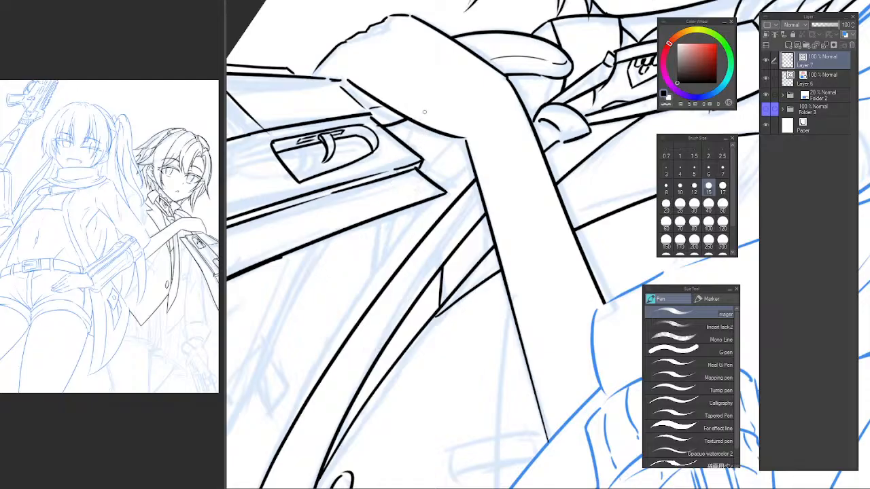
{"action": "left_click_drag", "start_coordinate": [425, 99], "coordinate": [371, 338]}
Ink the far lapel's two edges from under the hand past the gun and trim their ends at the necktie.
{"action": "key", "text": "ctrl+z"}
{"action": "mouse_move", "coordinate": [430, 92]}
{"action": "left_mouse_down"}
{"action": "mouse_move", "coordinate": [368, 293]}
{"action": "mouse_move", "coordinate": [365, 340]}
{"action": "mouse_move", "coordinate": [376, 319]}
{"action": "mouse_move", "coordinate": [372, 247]}
{"action": "mouse_move", "coordinate": [371, 311]}
{"action": "mouse_move", "coordinate": [402, 167]}
{"action": "mouse_move", "coordinate": [372, 317]}
{"action": "mouse_move", "coordinate": [419, 190]}
{"action": "mouse_move", "coordinate": [478, 100]}
{"action": "mouse_move", "coordinate": [417, 109]}
{"action": "left_mouse_up"}
{"action": "key", "text": "ctrl+z"}
{"action": "key", "text": "ctrl+z"}
{"action": "key", "text": "ctrl+z"}
{"action": "key", "text": "ctrl+z"}
{"action": "key", "text": "ctrl+z"}
{"action": "key", "text": "e"}
{"action": "mouse_move", "coordinate": [405, 161]}
{"action": "left_mouse_down"}
{"action": "mouse_move", "coordinate": [396, 160]}
{"action": "mouse_move", "coordinate": [425, 191]}
{"action": "mouse_move", "coordinate": [389, 234]}
{"action": "left_mouse_up"}
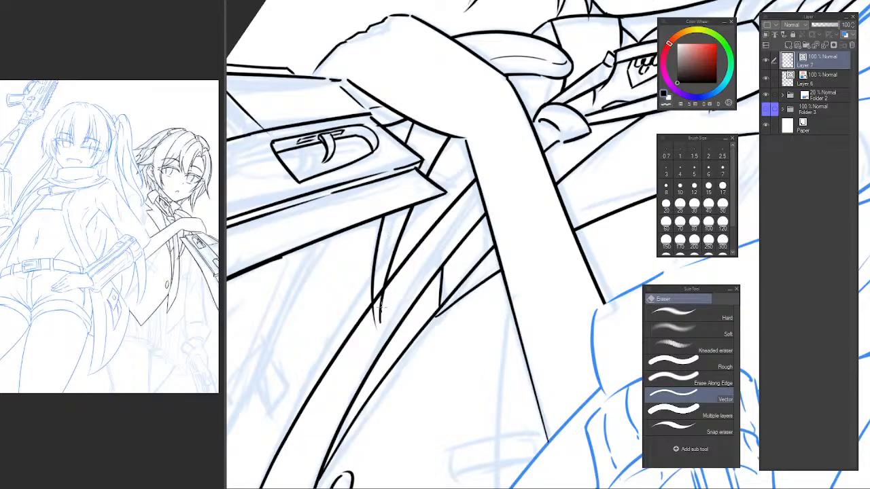
{"action": "left_click_drag", "start_coordinate": [379, 309], "coordinate": [377, 320]}
Ink a short line between the far lapel and the necktie below the gun, and trim its overshooting ends.
{"action": "left_click", "coordinate": [767, 61]}
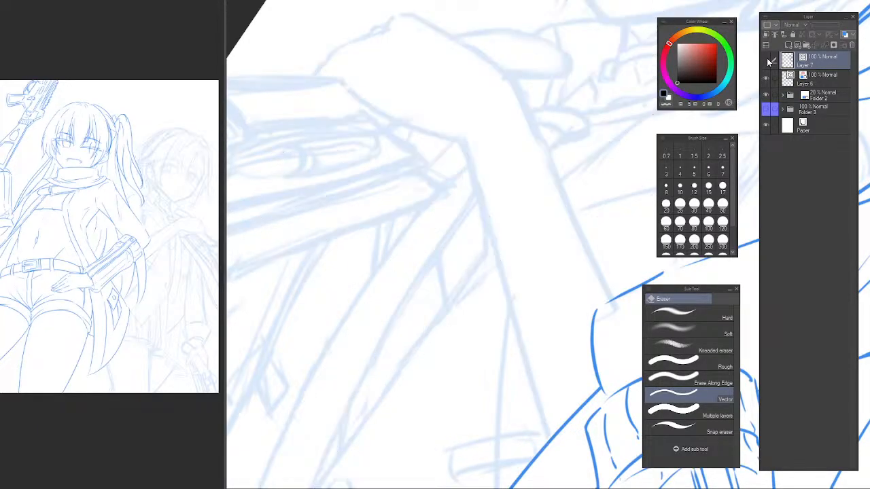
{"action": "left_click", "coordinate": [767, 61]}
{"action": "key", "text": "p"}
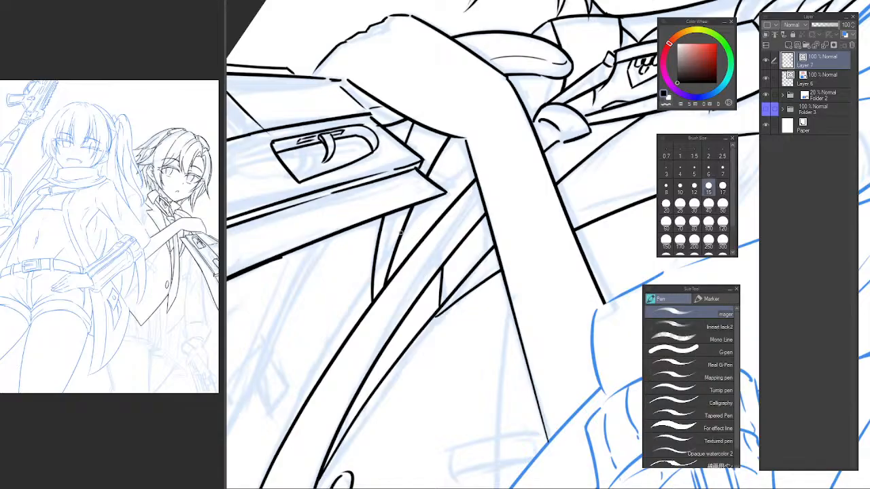
{"action": "mouse_move", "coordinate": [393, 227]}
{"action": "left_mouse_down"}
{"action": "mouse_move", "coordinate": [452, 224]}
{"action": "mouse_move", "coordinate": [444, 231]}
{"action": "left_mouse_up"}
{"action": "key", "text": "ctrl+z"}
{"action": "key", "text": "ctrl+z"}
{"action": "key", "text": "e"}
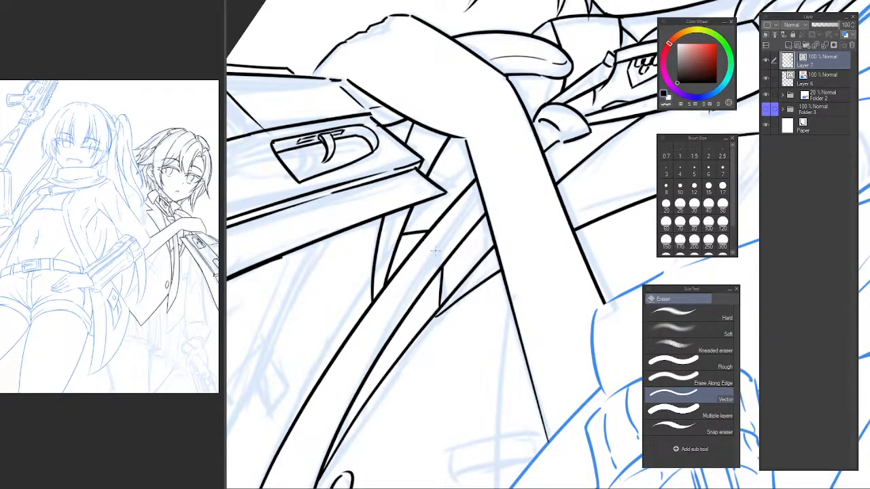
{"action": "scroll", "coordinate": [453, 234], "scroll_direction": "down", "scroll_amount": 4}
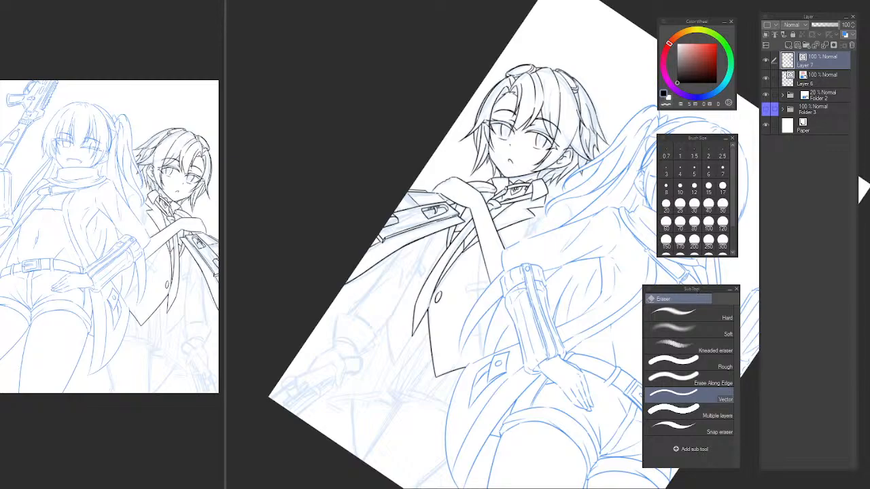
{"action": "key", "text": "ctrl+at"}
{"action": "scroll", "coordinate": [479, 261], "scroll_direction": "up", "scroll_amount": 4}
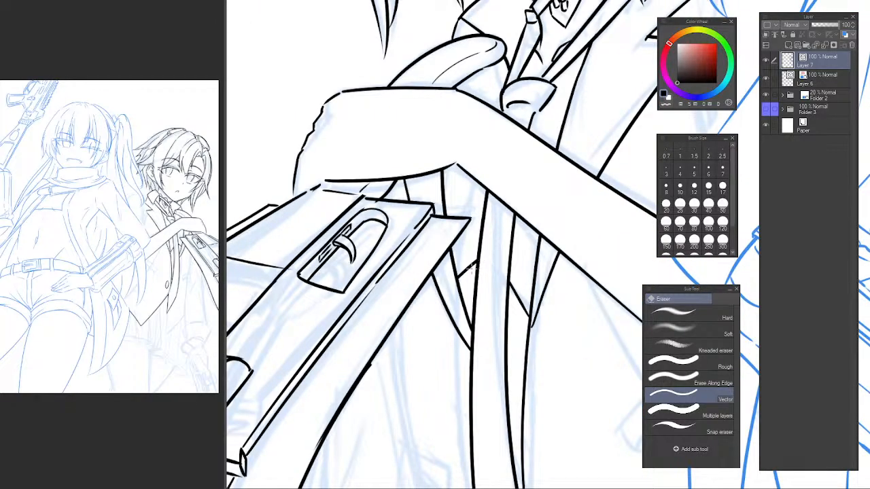
{"action": "key", "text": "p"}
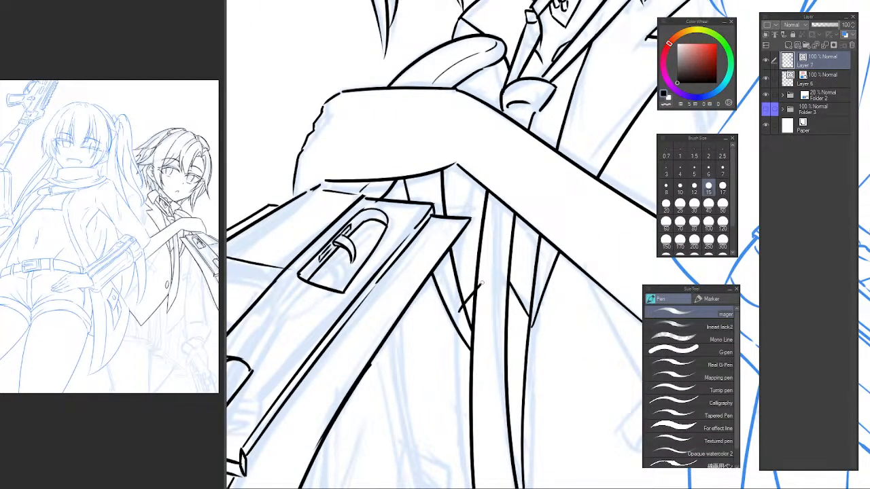
{"action": "key", "text": "e"}
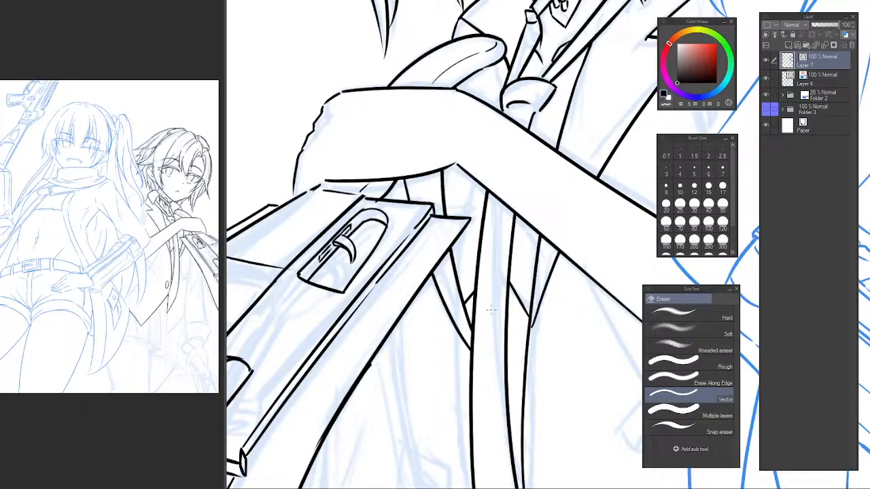
Review the inked lapels and necktie around the forearm, both close up and with the whole page in view.
{"action": "left_click_drag", "start_coordinate": [533, 255], "coordinate": [418, 141]}
{"action": "left_click_drag", "start_coordinate": [414, 153], "coordinate": [435, 183]}
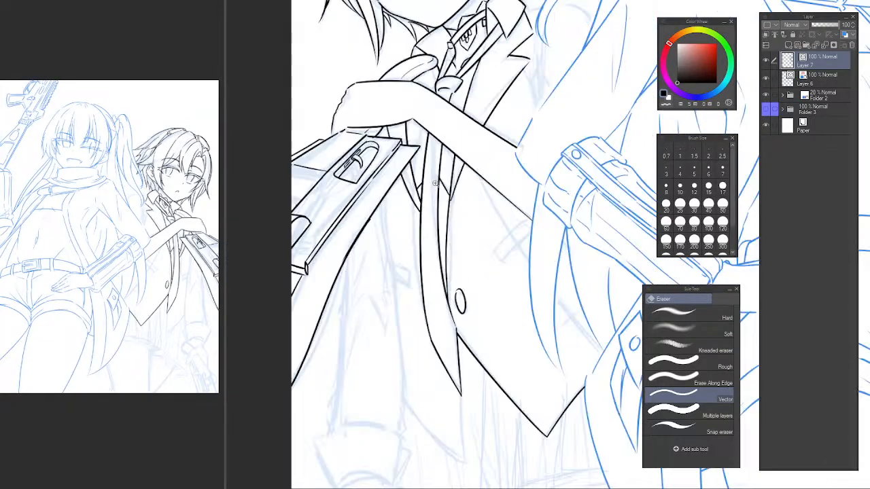
{"action": "left_click", "coordinate": [435, 183]}
{"action": "key", "text": "p"}
{"action": "mouse_move", "coordinate": [396, 207]}
{"action": "left_mouse_down"}
{"action": "mouse_move", "coordinate": [438, 157]}
{"action": "mouse_move", "coordinate": [423, 171]}
{"action": "left_mouse_up"}
{"action": "key", "text": "e"}
{"action": "left_click_drag", "start_coordinate": [475, 229], "coordinate": [439, 226]}
{"action": "left_click_drag", "start_coordinate": [485, 220], "coordinate": [469, 189]}
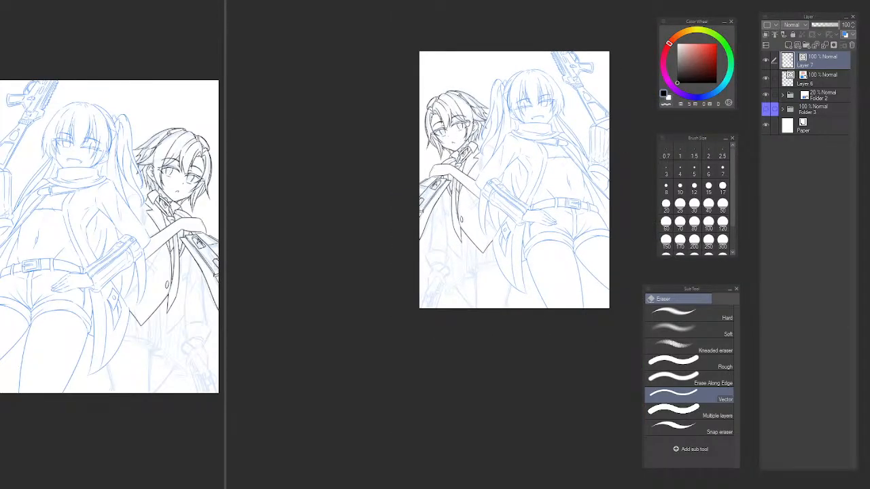
{"action": "left_click", "coordinate": [473, 156]}
{"action": "left_click", "coordinate": [436, 183]}
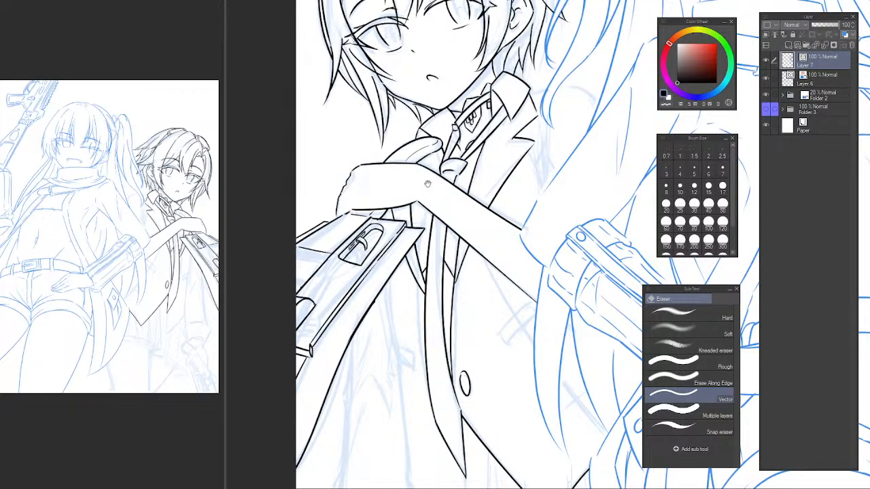
{"action": "left_click", "coordinate": [443, 147]}
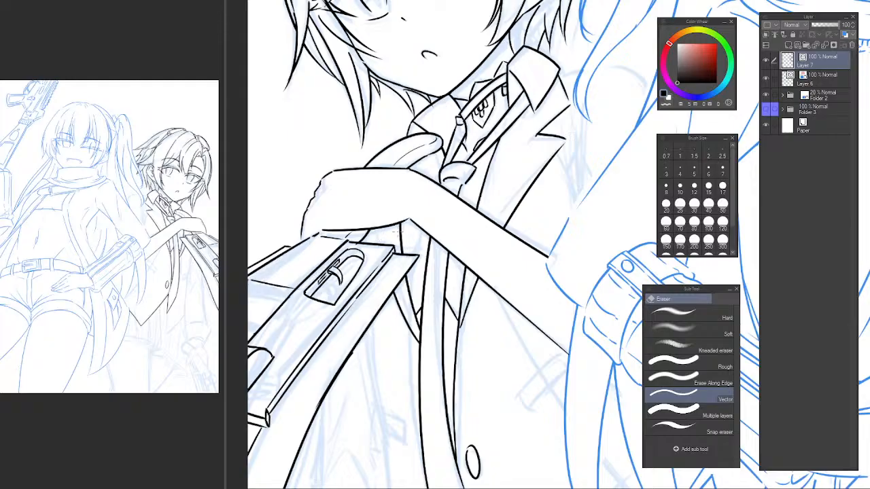
Erase the far lapel lines between the hand, the gun and the necktie.
{"action": "left_click_drag", "start_coordinate": [399, 232], "coordinate": [406, 233]}
{"action": "left_click_drag", "start_coordinate": [405, 286], "coordinate": [412, 288]}
{"action": "mouse_move", "coordinate": [404, 322]}
{"action": "left_mouse_down"}
{"action": "mouse_move", "coordinate": [413, 324]}
{"action": "mouse_move", "coordinate": [403, 249]}
{"action": "left_mouse_up"}
Ink the far lapel's inner line from the necktie up to the collar and erase the section crossing the forearm.
{"action": "key", "text": "p"}
{"action": "mouse_move", "coordinate": [467, 126]}
{"action": "left_mouse_down"}
{"action": "mouse_move", "coordinate": [387, 297]}
{"action": "mouse_move", "coordinate": [469, 140]}
{"action": "left_mouse_up"}
{"action": "key", "text": "ctrl+z"}
{"action": "key", "text": "ctrl+z"}
{"action": "left_click_drag", "start_coordinate": [396, 279], "coordinate": [466, 140]}
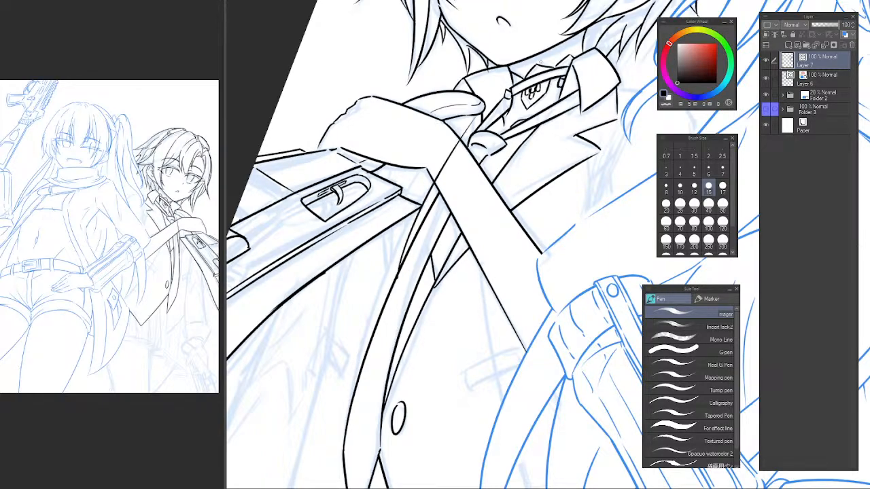
{"action": "scroll", "coordinate": [389, 253], "scroll_direction": "up", "scroll_amount": 3}
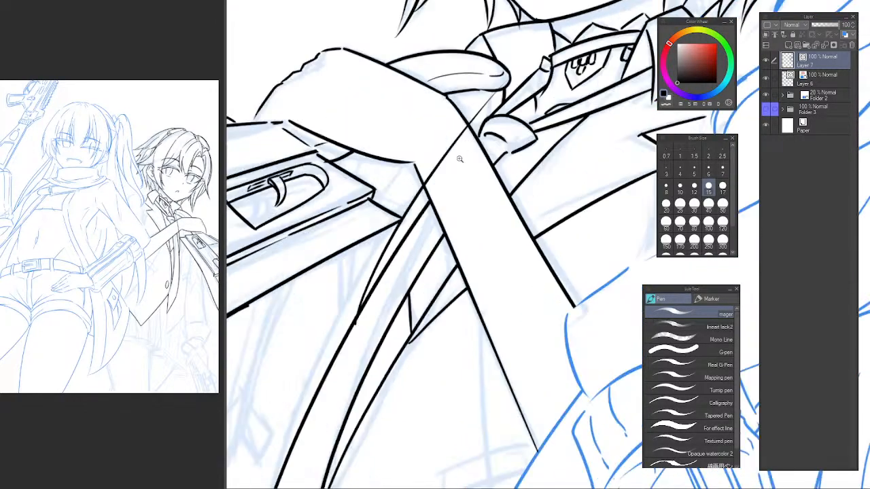
{"action": "left_click_drag", "start_coordinate": [367, 306], "coordinate": [504, 90]}
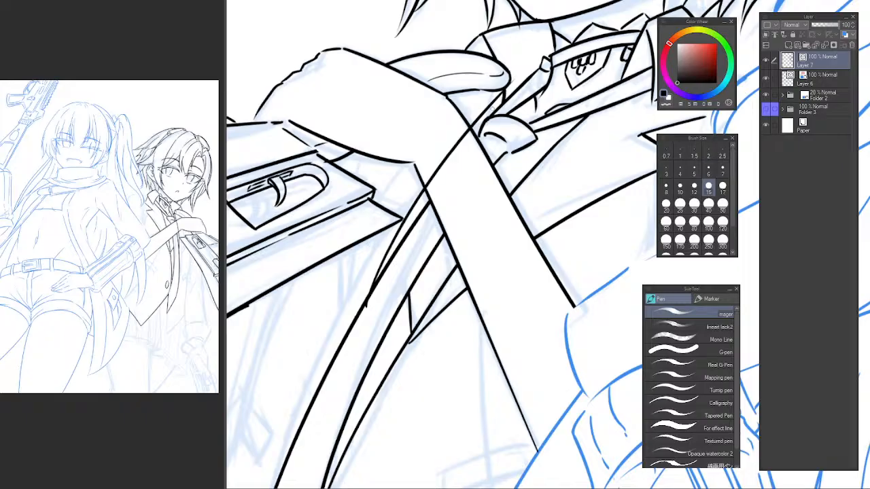
{"action": "key", "text": "e"}
{"action": "left_click", "coordinate": [456, 171]}
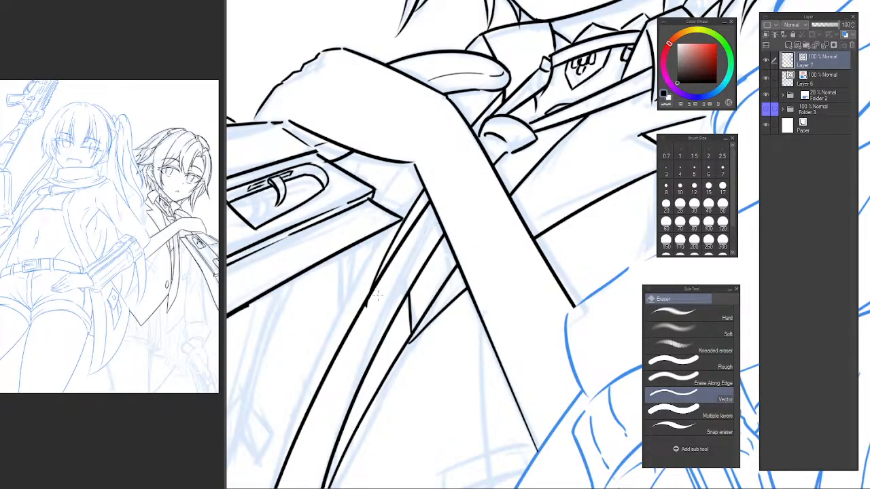
Ink the far lapel's outer edge from the necktie up to the hand and erase the parts overlapping the gun and hand.
{"action": "left_click_drag", "start_coordinate": [409, 187], "coordinate": [400, 144]}
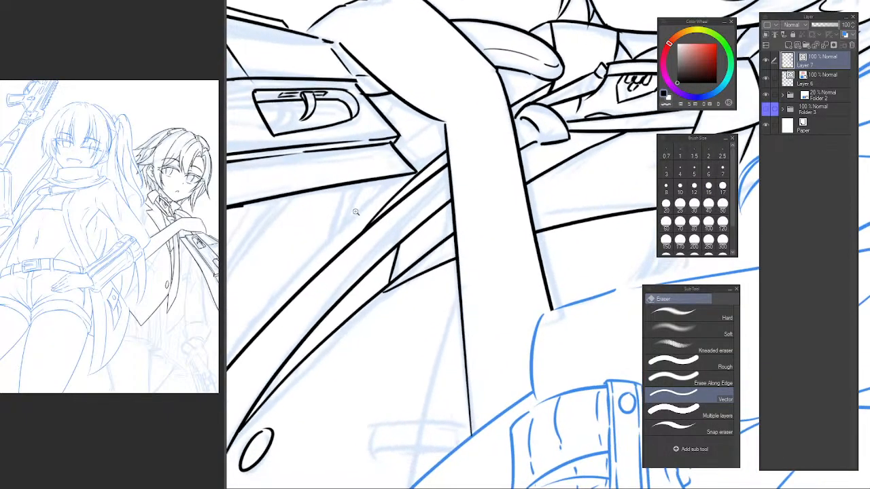
{"action": "left_click_drag", "start_coordinate": [365, 202], "coordinate": [358, 251]}
{"action": "scroll", "coordinate": [359, 249], "scroll_direction": "up", "scroll_amount": 1}
{"action": "key", "text": "p"}
{"action": "mouse_move", "coordinate": [326, 303]}
{"action": "left_mouse_down"}
{"action": "mouse_move", "coordinate": [366, 228]}
{"action": "mouse_move", "coordinate": [481, 64]}
{"action": "mouse_move", "coordinate": [328, 297]}
{"action": "mouse_move", "coordinate": [486, 63]}
{"action": "mouse_move", "coordinate": [507, 85]}
{"action": "mouse_move", "coordinate": [439, 165]}
{"action": "left_mouse_up"}
{"action": "key", "text": "ctrl+z"}
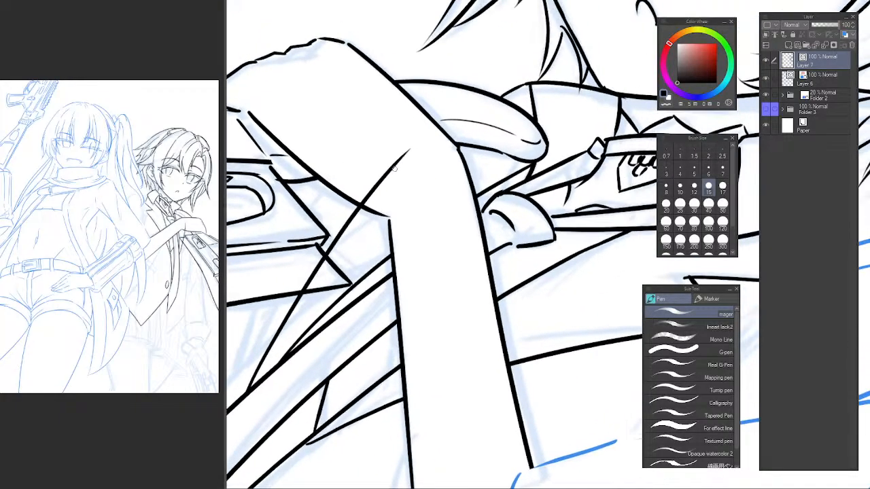
{"action": "key", "text": "e"}
{"action": "left_click", "coordinate": [394, 169]}
{"action": "left_click", "coordinate": [314, 273]}
{"action": "left_click", "coordinate": [445, 212], "text": "alt"}
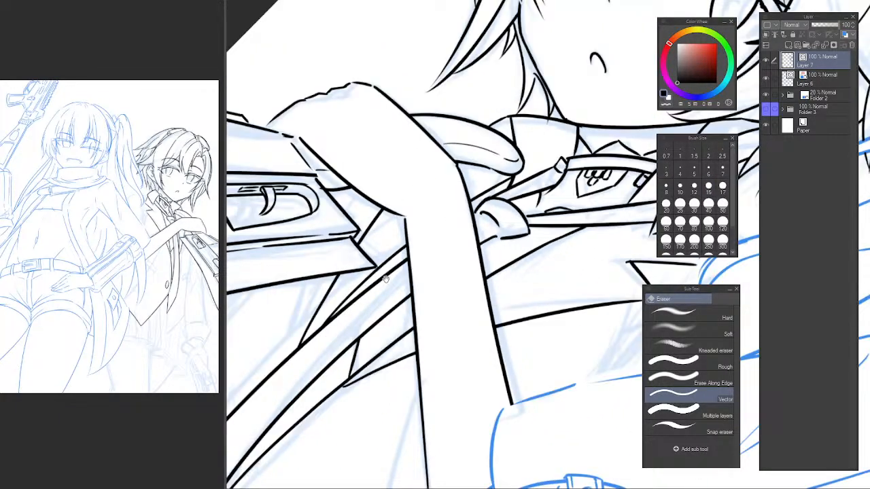
{"action": "left_click", "coordinate": [356, 307], "text": "ctrl"}
{"action": "key", "text": "p"}
{"action": "mouse_move", "coordinate": [324, 316]}
{"action": "left_mouse_down"}
{"action": "mouse_move", "coordinate": [359, 294]}
{"action": "mouse_move", "coordinate": [363, 313]}
{"action": "mouse_move", "coordinate": [397, 273]}
{"action": "mouse_move", "coordinate": [414, 322]}
{"action": "mouse_move", "coordinate": [407, 261]}
{"action": "mouse_move", "coordinate": [387, 233]}
{"action": "left_mouse_up"}
{"action": "key", "text": "ctrl+z"}
{"action": "key", "text": "ctrl+z"}
{"action": "key", "text": "e"}
Check the inked character in a full-page view and reset the canvas rotation.
{"action": "scroll", "coordinate": [391, 321], "scroll_direction": "down", "scroll_amount": 6}
{"action": "scroll", "coordinate": [429, 301], "scroll_direction": "up", "scroll_amount": 5}
{"action": "scroll", "coordinate": [387, 233], "scroll_direction": "down", "scroll_amount": 5}
{"action": "key", "text": "p"}
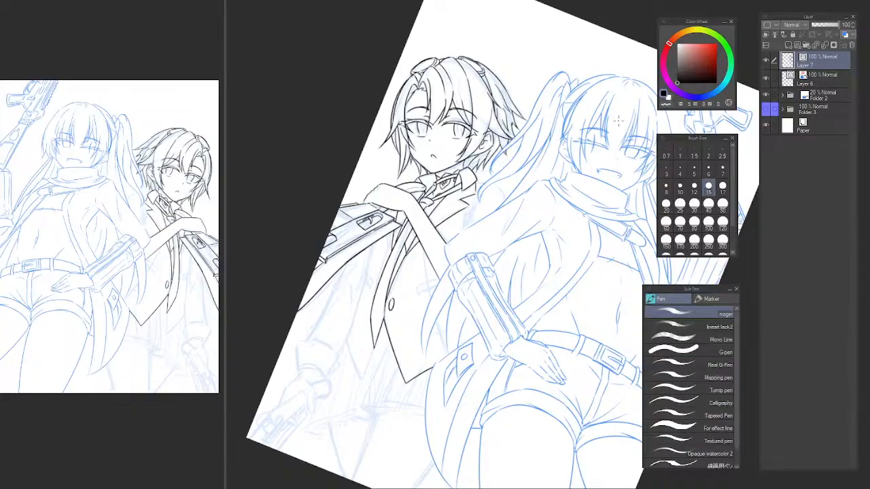
{"action": "key", "text": "e"}
{"action": "key", "text": "p"}
{"action": "key", "text": "ctrl+at"}
{"action": "left_click_drag", "start_coordinate": [472, 270], "coordinate": [452, 167]}
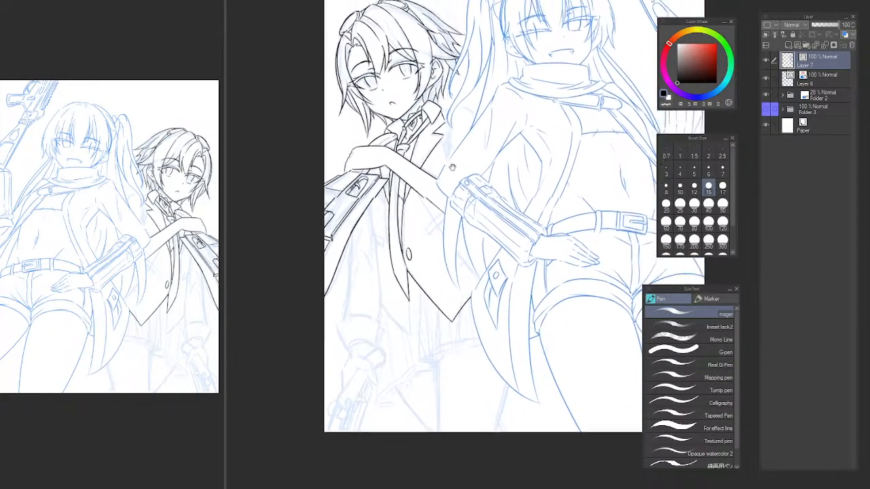
{"action": "scroll", "coordinate": [424, 218], "scroll_direction": "up", "scroll_amount": 3}
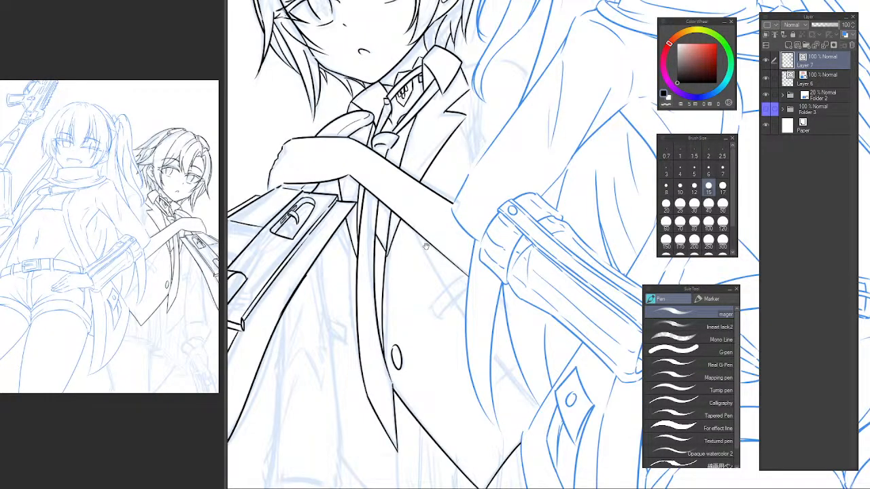
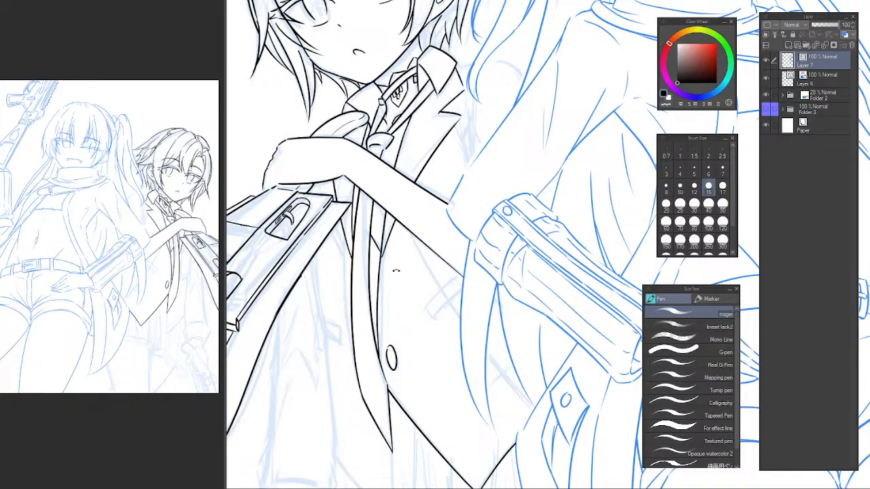
Ink the shoulder line and outer shoulder curve beside the collar, and erase the parts overlapping the other character's hair and arm.
{"action": "left_click_drag", "start_coordinate": [384, 264], "coordinate": [357, 271]}
{"action": "mouse_move", "coordinate": [395, 228]}
{"action": "left_mouse_down"}
{"action": "mouse_move", "coordinate": [360, 230]}
{"action": "mouse_move", "coordinate": [403, 216]}
{"action": "left_mouse_up"}
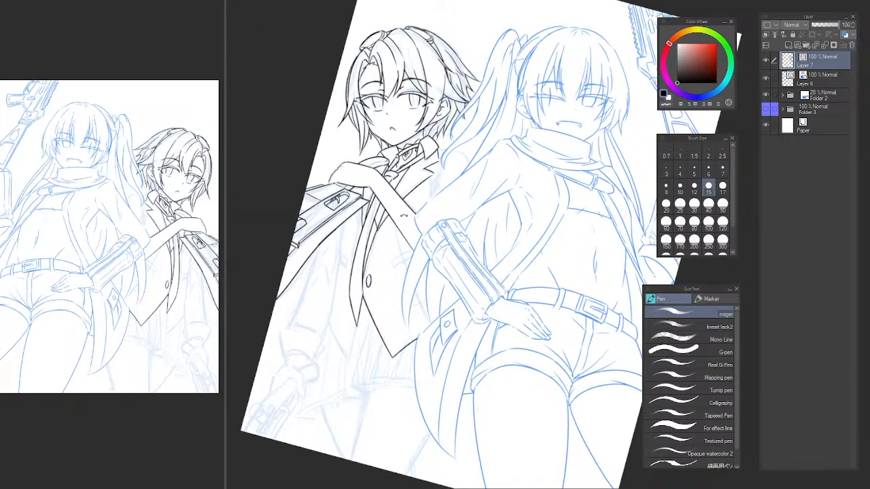
{"action": "left_click_drag", "start_coordinate": [443, 181], "coordinate": [449, 174]}
{"action": "left_click_drag", "start_coordinate": [370, 219], "coordinate": [393, 219]}
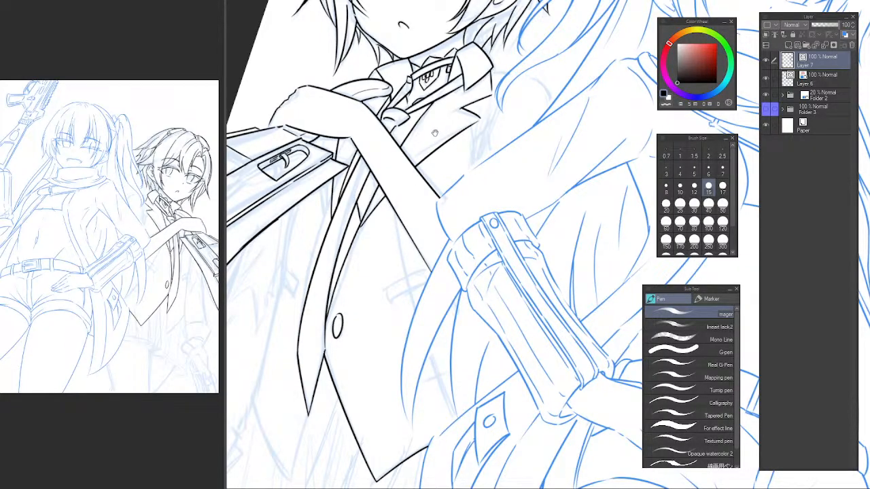
{"action": "left_click_drag", "start_coordinate": [480, 120], "coordinate": [456, 155]}
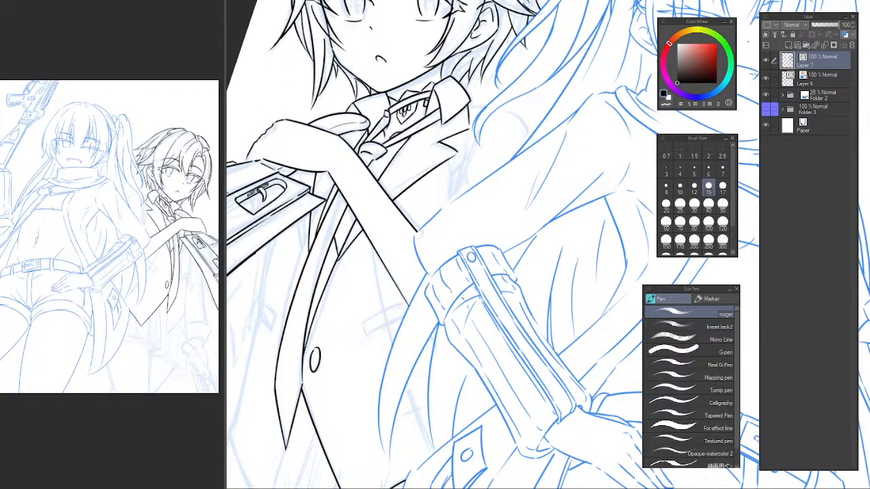
{"action": "left_click_drag", "start_coordinate": [502, 109], "coordinate": [517, 144]}
{"action": "key", "text": "ctrl+z"}
{"action": "key", "text": "ctrl+z"}
{"action": "mouse_move", "coordinate": [488, 107]}
{"action": "left_mouse_down"}
{"action": "mouse_move", "coordinate": [515, 147]}
{"action": "mouse_move", "coordinate": [515, 164]}
{"action": "left_mouse_up"}
{"action": "key", "text": "ctrl+z"}
{"action": "key", "text": "e"}
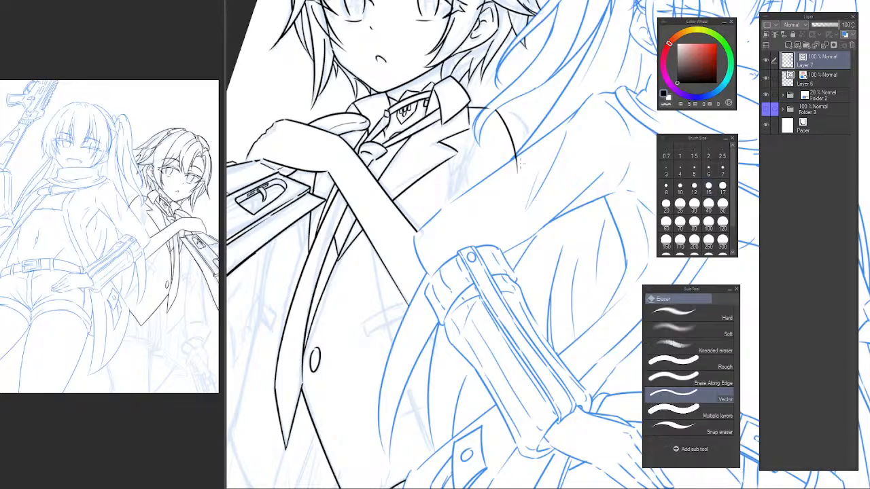
{"action": "key", "text": "p"}
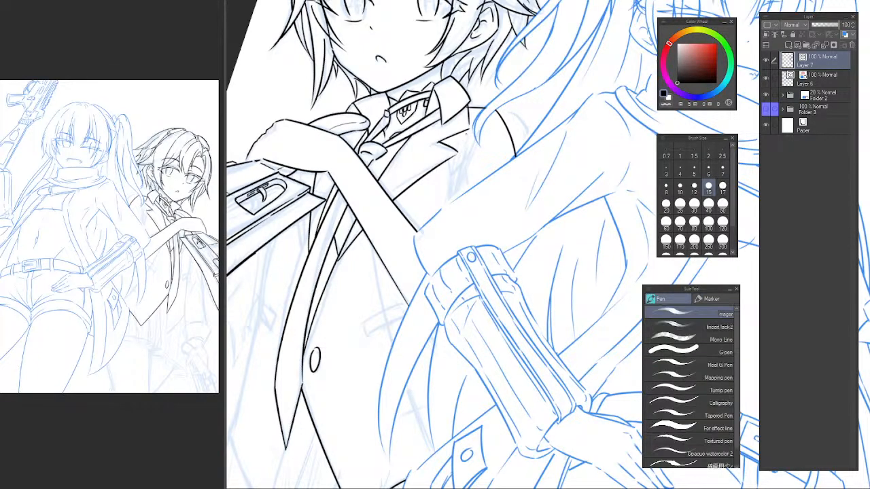
Ink the doubled armhole curve from the hair lock down toward the other character's arm and trim the excess.
{"action": "left_click_drag", "start_coordinate": [470, 133], "coordinate": [456, 195]}
{"action": "key", "text": "ctrl+z"}
{"action": "left_click_drag", "start_coordinate": [475, 132], "coordinate": [456, 193]}
{"action": "key", "text": "ctrl+z"}
{"action": "key", "text": "ctrl+z"}
{"action": "left_click_drag", "start_coordinate": [477, 118], "coordinate": [459, 195]}
{"action": "left_click_drag", "start_coordinate": [475, 130], "coordinate": [459, 199]}
{"action": "key", "text": "ctrl+z"}
{"action": "scroll", "coordinate": [477, 122], "scroll_direction": "up", "scroll_amount": 2}
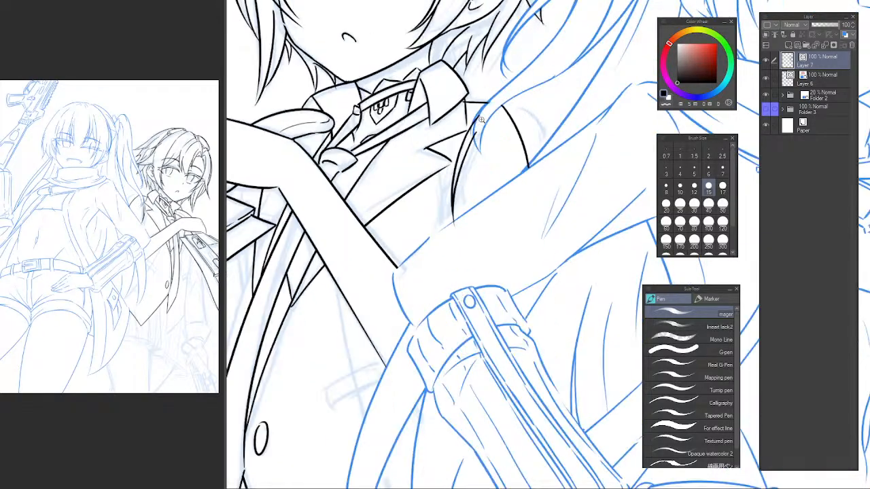
{"action": "key", "text": "e"}
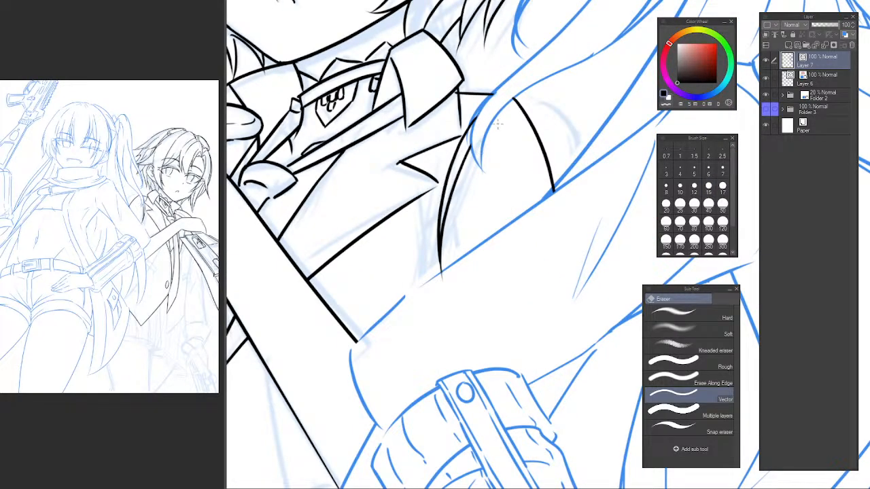
{"action": "scroll", "coordinate": [463, 278], "scroll_direction": "down", "scroll_amount": 2}
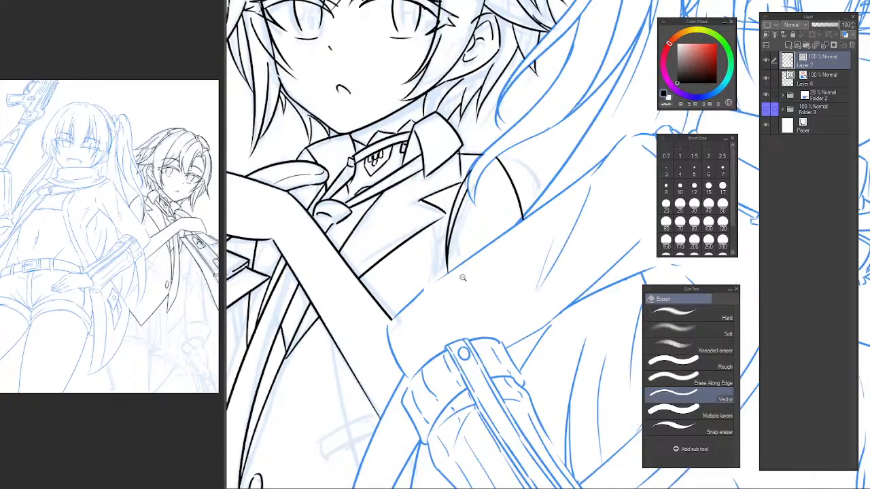
{"action": "mouse_move", "coordinate": [473, 275]}
{"action": "left_mouse_down"}
{"action": "mouse_move", "coordinate": [472, 251]}
{"action": "mouse_move", "coordinate": [455, 238]}
{"action": "left_mouse_up"}
{"action": "scroll", "coordinate": [455, 238], "scroll_direction": "up", "scroll_amount": 3}
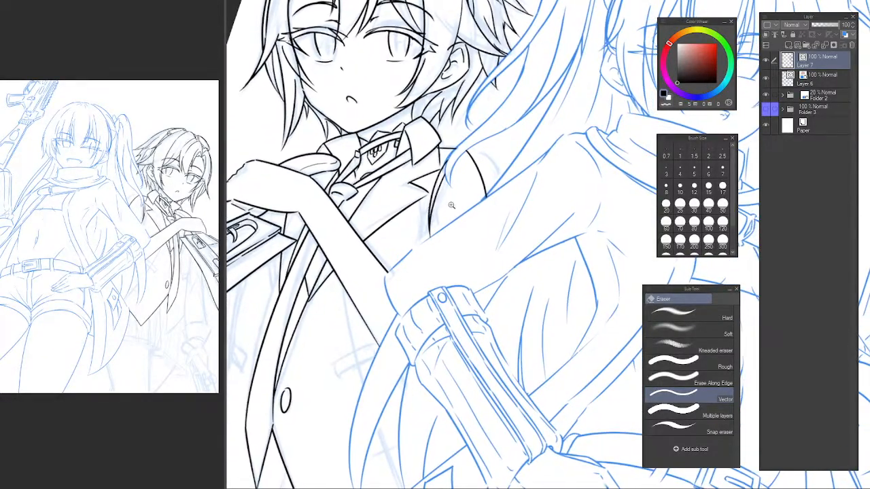
Ink short fold lines on both sides of the armhole's lower point, above the other character's arm.
{"action": "key", "text": "p"}
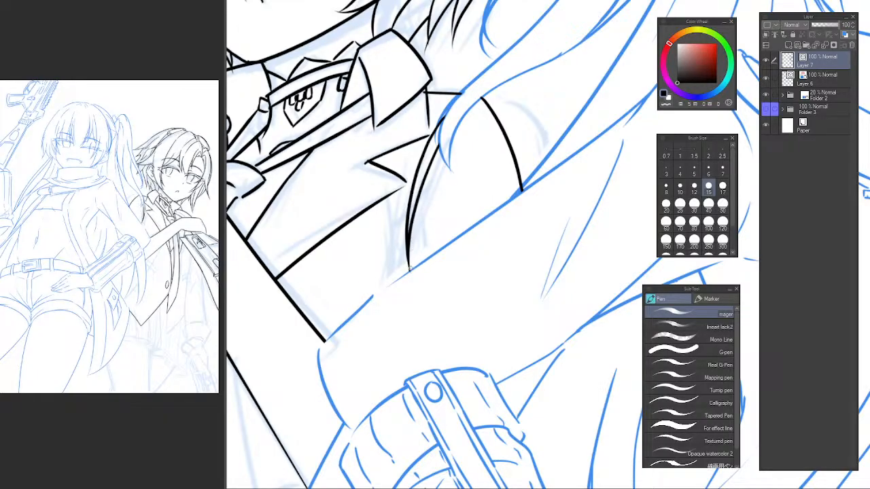
{"action": "mouse_move", "coordinate": [409, 268]}
{"action": "left_mouse_down"}
{"action": "mouse_move", "coordinate": [446, 184]}
{"action": "mouse_move", "coordinate": [453, 213]}
{"action": "left_mouse_up"}
{"action": "key", "text": "ctrl+z"}
{"action": "left_click_drag", "start_coordinate": [410, 270], "coordinate": [449, 228]}
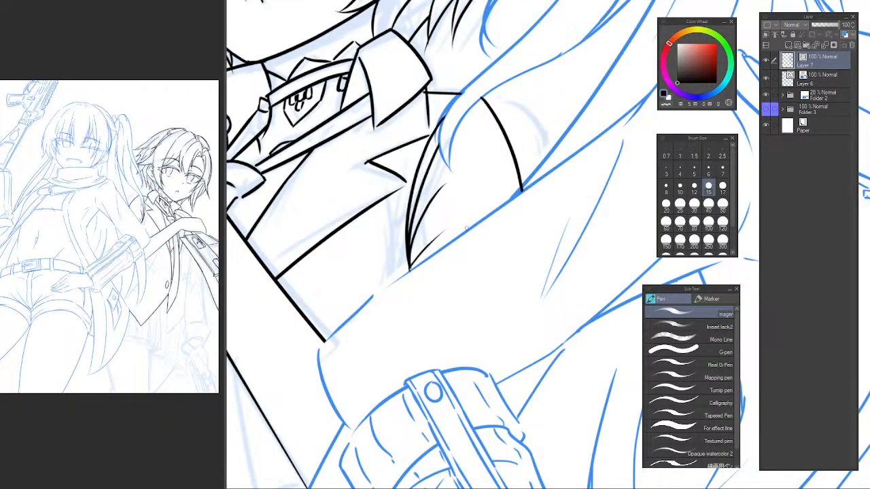
{"action": "left_click_drag", "start_coordinate": [392, 261], "coordinate": [399, 245]}
{"action": "left_click_drag", "start_coordinate": [390, 193], "coordinate": [413, 245]}
{"action": "key", "text": "ctrl+z"}
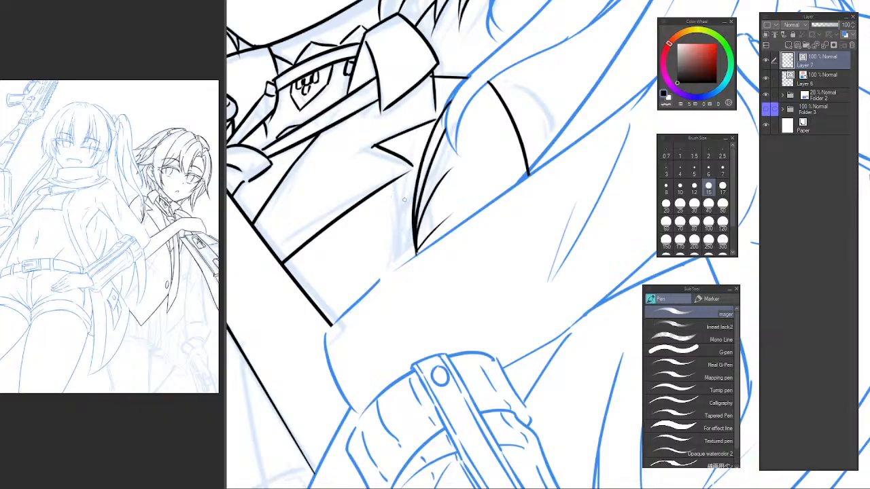
{"action": "left_click_drag", "start_coordinate": [398, 206], "coordinate": [416, 253]}
{"action": "left_click_drag", "start_coordinate": [366, 269], "coordinate": [487, 113]}
{"action": "scroll", "coordinate": [468, 90], "scroll_direction": "down", "scroll_amount": 2}
{"action": "scroll", "coordinate": [492, 76], "scroll_direction": "down", "scroll_amount": 1}
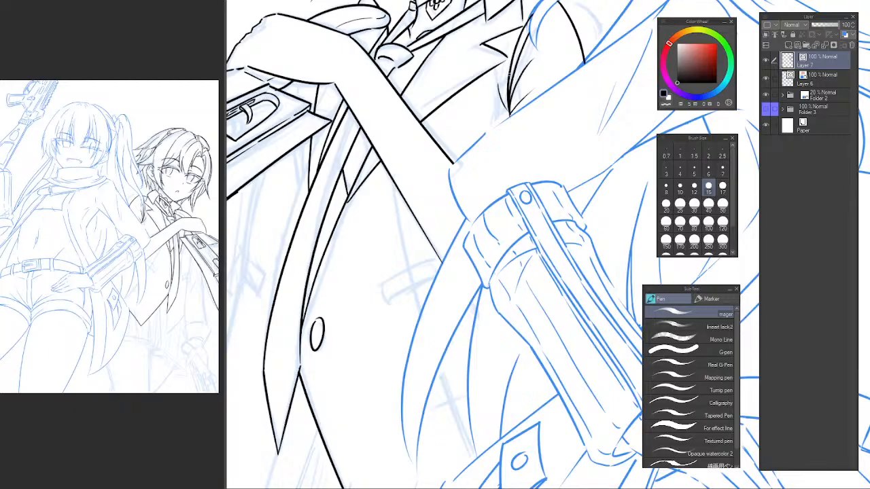
Erase the vest button and redraw it smaller and closer to the front edge.
{"action": "left_click_drag", "start_coordinate": [454, 162], "coordinate": [321, 316]}
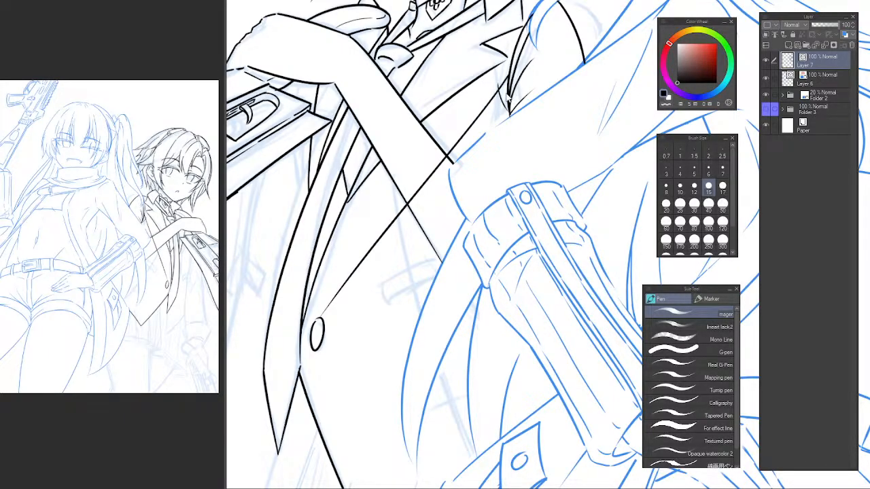
{"action": "key", "text": "ctrl+z"}
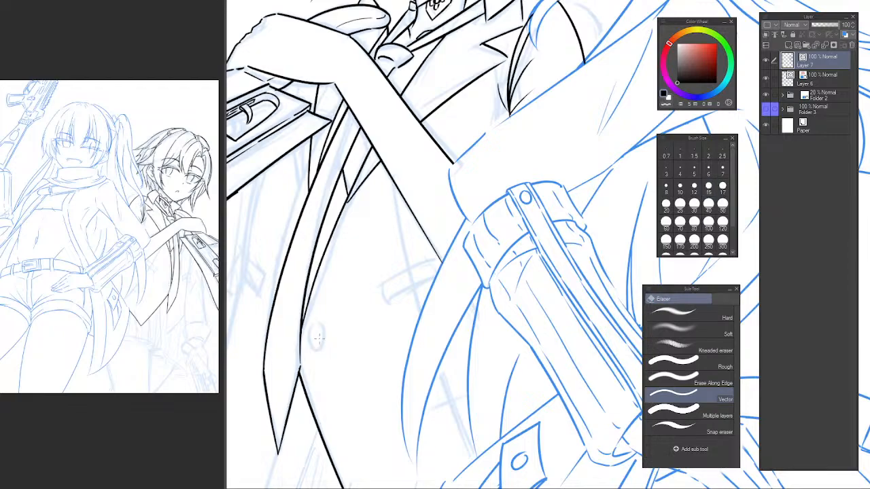
{"action": "scroll", "coordinate": [314, 333], "scroll_direction": "up", "scroll_amount": 2}
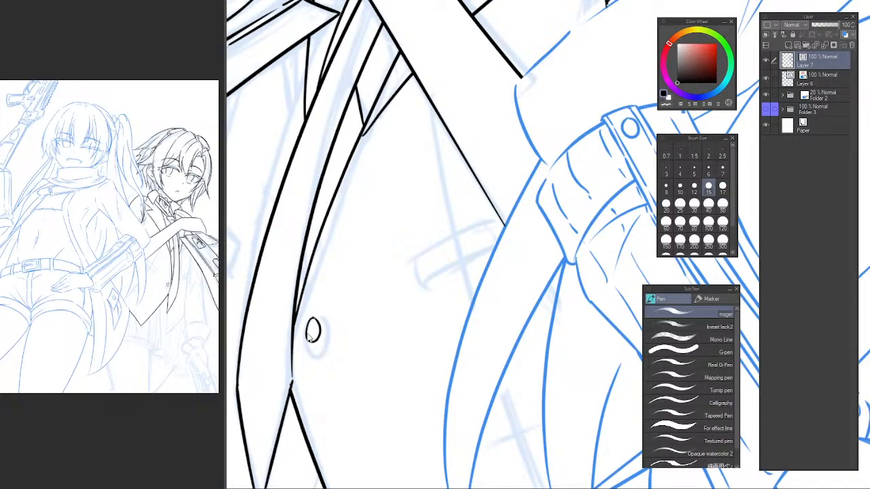
{"action": "key", "text": "ctrl+z"}
{"action": "mouse_move", "coordinate": [305, 320]}
{"action": "left_mouse_down"}
{"action": "mouse_move", "coordinate": [301, 335]}
{"action": "mouse_move", "coordinate": [310, 319]}
{"action": "left_mouse_up"}
Ink a thin placket seam along the vest front from the lapel tip down past the button.
{"action": "left_click_drag", "start_coordinate": [385, 108], "coordinate": [314, 309]}
{"action": "key", "text": "ctrl+z"}
{"action": "key", "text": "ctrl+z"}
{"action": "left_click_drag", "start_coordinate": [389, 113], "coordinate": [326, 291]}
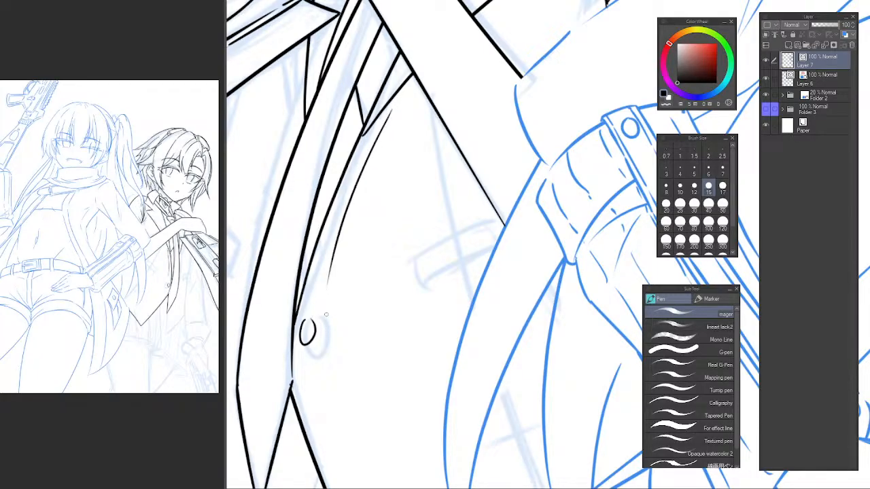
{"action": "key", "text": "ctrl+z"}
{"action": "mouse_move", "coordinate": [379, 120]}
{"action": "left_mouse_down"}
{"action": "mouse_move", "coordinate": [314, 326]}
{"action": "mouse_move", "coordinate": [321, 347]}
{"action": "mouse_move", "coordinate": [319, 321]}
{"action": "mouse_move", "coordinate": [315, 348]}
{"action": "left_mouse_up"}
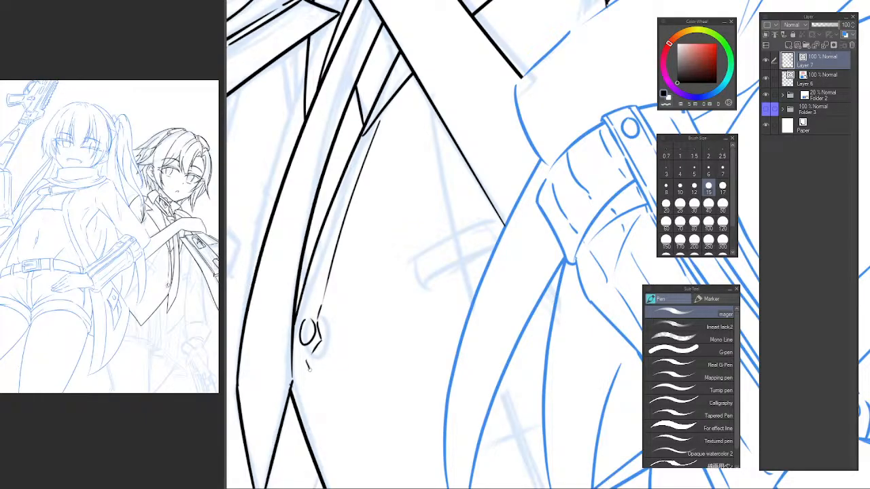
{"action": "key", "text": "ctrl+z"}
{"action": "key", "text": "ctrl+z"}
{"action": "left_click_drag", "start_coordinate": [318, 317], "coordinate": [311, 367]}
{"action": "key", "text": "ctrl+z"}
{"action": "key", "text": "ctrl+z"}
{"action": "key", "text": "ctrl+z"}
{"action": "mouse_move", "coordinate": [324, 297]}
{"action": "left_mouse_down"}
{"action": "mouse_move", "coordinate": [314, 353]}
{"action": "mouse_move", "coordinate": [328, 451]}
{"action": "left_mouse_up"}
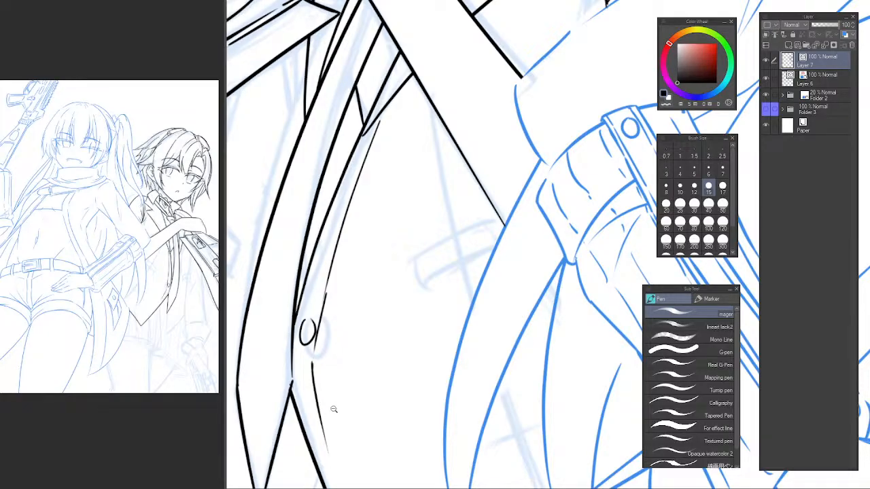
Ink the lower placket seam parallel to the vest's front edge, down to the pointed hem.
{"action": "scroll", "coordinate": [360, 401], "scroll_direction": "down", "scroll_amount": 2}
{"action": "mouse_move", "coordinate": [361, 400]}
{"action": "left_mouse_down"}
{"action": "mouse_move", "coordinate": [330, 265]}
{"action": "mouse_move", "coordinate": [306, 204]}
{"action": "left_mouse_up"}
{"action": "left_click_drag", "start_coordinate": [314, 240], "coordinate": [352, 320]}
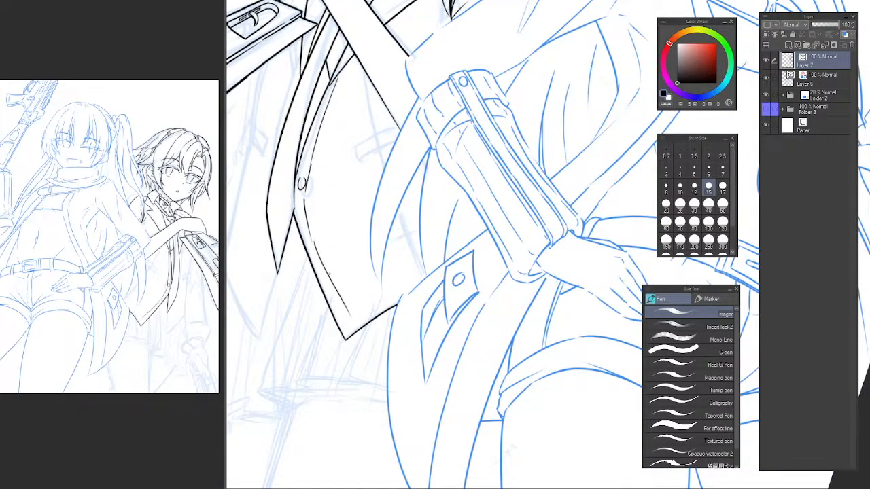
{"action": "key", "text": "ctrl+z"}
{"action": "key", "text": "ctrl+z"}
{"action": "left_click_drag", "start_coordinate": [304, 216], "coordinate": [351, 328]}
Add short horizontal buttonhole marks between the vest's front edge and the placket seam, above the button.
{"action": "scroll", "coordinate": [316, 217], "scroll_direction": "up", "scroll_amount": 4}
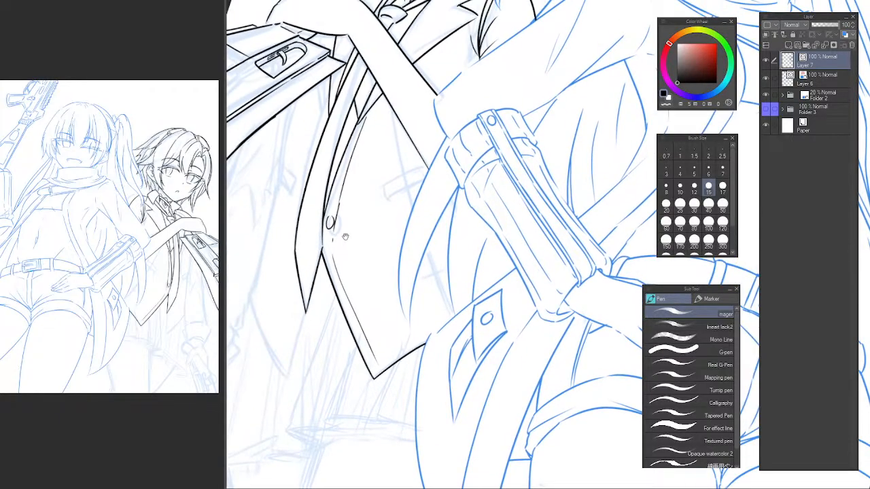
{"action": "scroll", "coordinate": [348, 238], "scroll_direction": "up", "scroll_amount": 3}
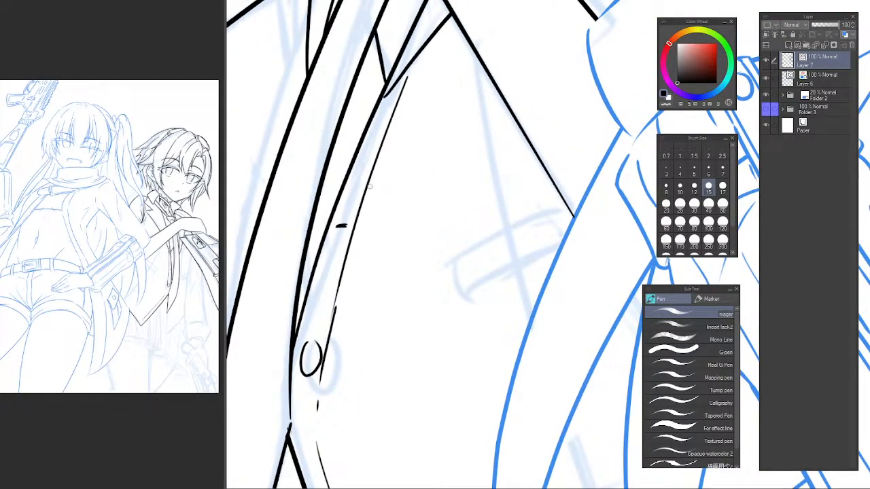
{"action": "left_click_drag", "start_coordinate": [335, 237], "coordinate": [344, 237]}
{"action": "left_click_drag", "start_coordinate": [372, 130], "coordinate": [382, 130]}
Erase the notched lapel edge below the collar, between the forearm and the armhole.
{"action": "scroll", "coordinate": [443, 127], "scroll_direction": "down", "scroll_amount": 1}
{"action": "scroll", "coordinate": [443, 127], "scroll_direction": "down", "scroll_amount": 5}
{"action": "mouse_move", "coordinate": [451, 116]}
{"action": "left_mouse_down"}
{"action": "mouse_move", "coordinate": [406, 215]}
{"action": "mouse_move", "coordinate": [390, 300]}
{"action": "left_mouse_up"}
{"action": "scroll", "coordinate": [423, 203], "scroll_direction": "up", "scroll_amount": 4}
{"action": "key", "text": "e"}
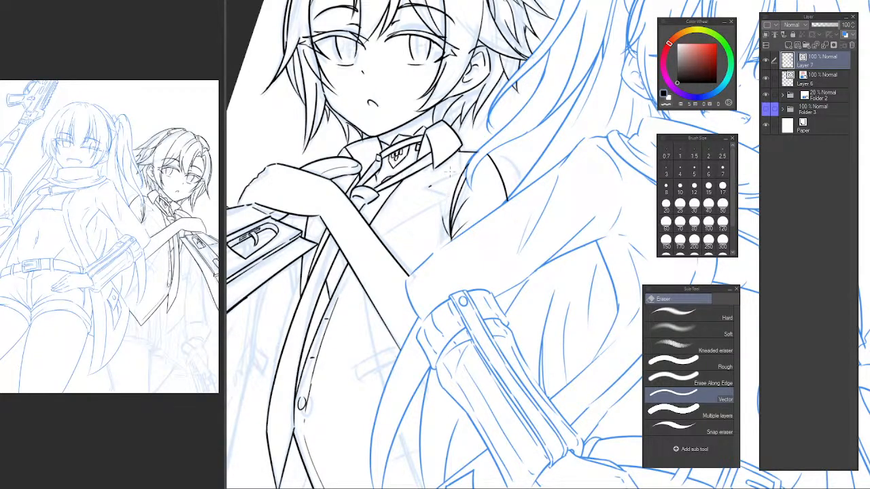
{"action": "scroll", "coordinate": [371, 247], "scroll_direction": "up", "scroll_amount": 2}
{"action": "left_click_drag", "start_coordinate": [369, 246], "coordinate": [354, 273]}
Redraw the lapel's outer edge from the placket across the forearm up to the collar, with a notch below the collar.
{"action": "key", "text": "p"}
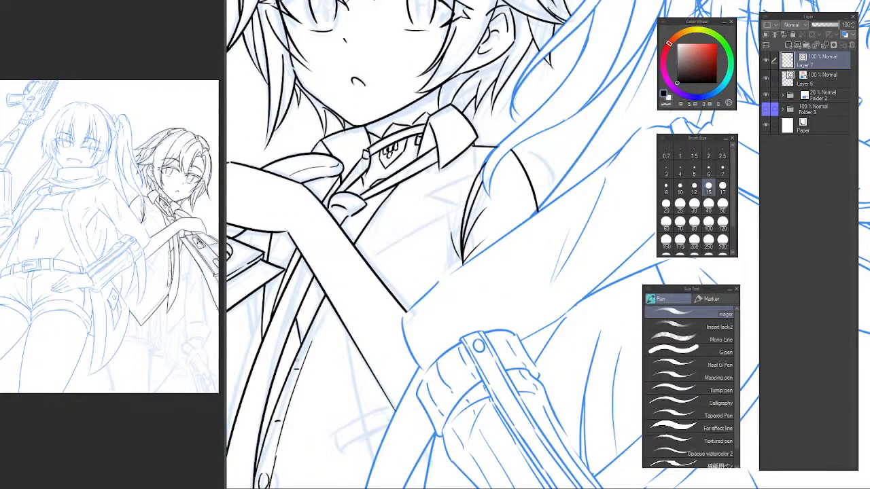
{"action": "left_click_drag", "start_coordinate": [295, 365], "coordinate": [416, 211]}
{"action": "key", "text": "ctrl+z"}
{"action": "mouse_move", "coordinate": [292, 364]}
{"action": "left_mouse_down"}
{"action": "mouse_move", "coordinate": [321, 318]}
{"action": "mouse_move", "coordinate": [468, 159]}
{"action": "left_mouse_up"}
{"action": "key", "text": "ctrl+z"}
{"action": "left_click_drag", "start_coordinate": [419, 197], "coordinate": [458, 161]}
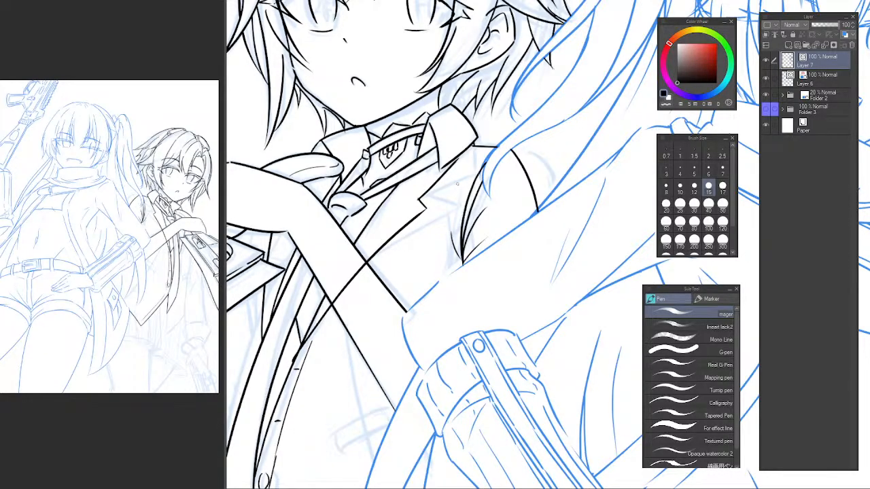
{"action": "key", "text": "ctrl+z"}
{"action": "key", "text": "ctrl+z"}
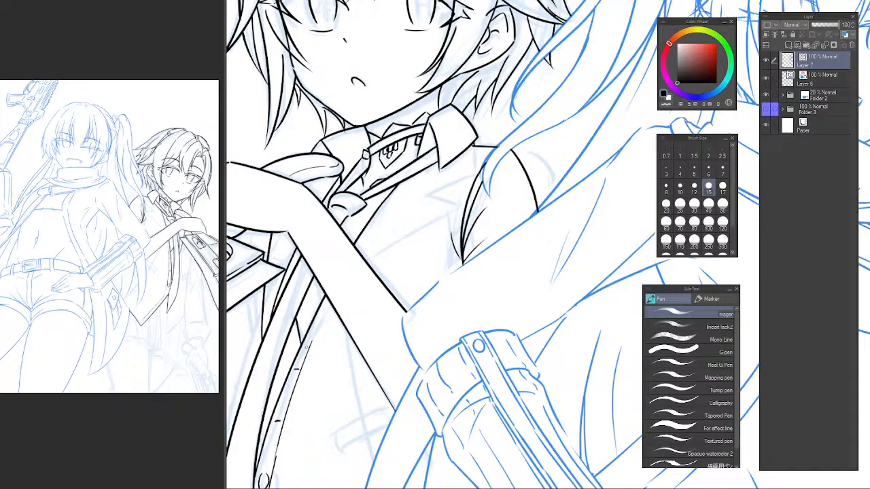
{"action": "mouse_move", "coordinate": [297, 362]}
{"action": "left_mouse_down"}
{"action": "mouse_move", "coordinate": [440, 206]}
{"action": "mouse_move", "coordinate": [460, 144]}
{"action": "left_mouse_up"}
Erase the lapel line where it crosses the forearm and trim the overlap at the lapel's lower end.
{"action": "key", "text": "e"}
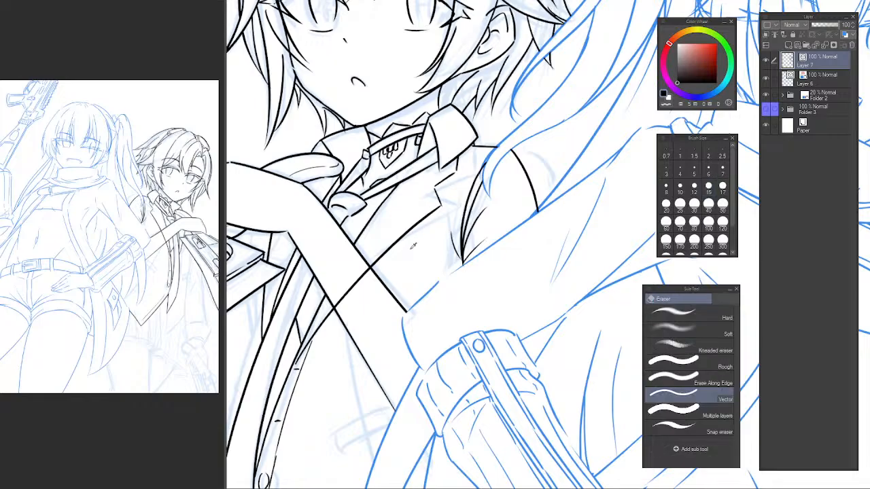
{"action": "scroll", "coordinate": [413, 246], "scroll_direction": "down", "scroll_amount": 4}
{"action": "scroll", "coordinate": [398, 249], "scroll_direction": "up", "scroll_amount": 3}
{"action": "mouse_move", "coordinate": [418, 276]}
{"action": "left_mouse_down"}
{"action": "mouse_move", "coordinate": [388, 198]}
{"action": "mouse_move", "coordinate": [398, 201]}
{"action": "mouse_move", "coordinate": [393, 208]}
{"action": "left_mouse_up"}
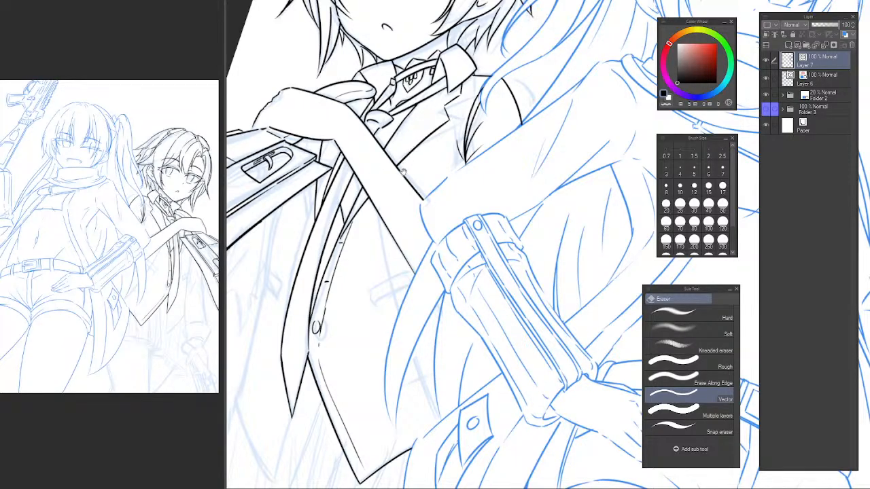
{"action": "scroll", "coordinate": [361, 218], "scroll_direction": "up", "scroll_amount": 3}
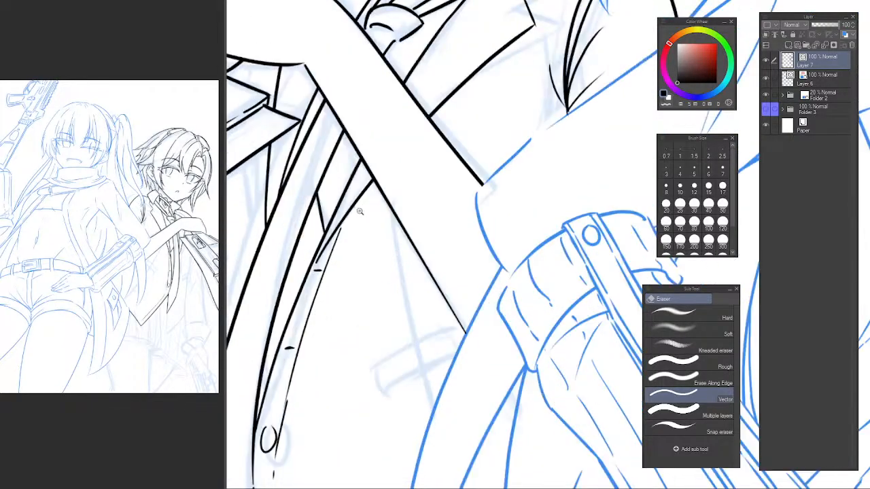
{"action": "left_click_drag", "start_coordinate": [328, 246], "coordinate": [321, 249]}
{"action": "scroll", "coordinate": [312, 261], "scroll_direction": "down", "scroll_amount": 2}
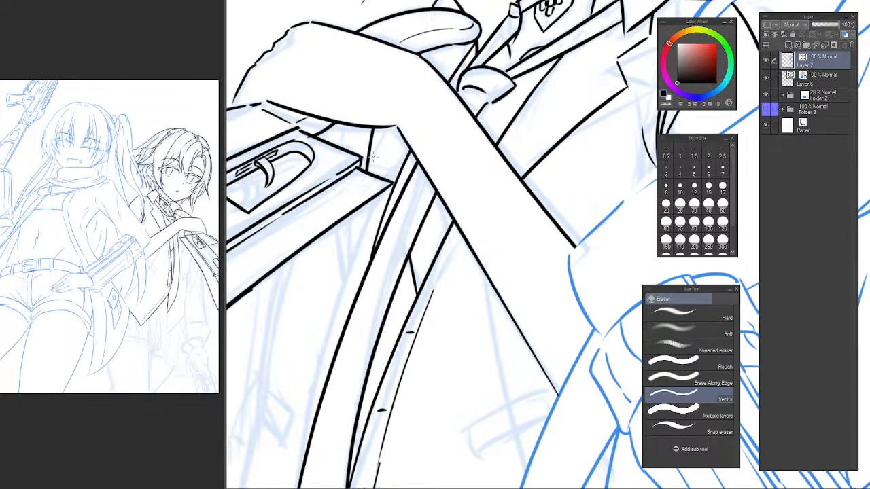
Erase the stray far lapel lines between the wrist, the gun and the forearm.
{"action": "left_click_drag", "start_coordinate": [372, 158], "coordinate": [386, 164]}
{"action": "scroll", "coordinate": [398, 183], "scroll_direction": "down", "scroll_amount": 3}
{"action": "scroll", "coordinate": [382, 183], "scroll_direction": "up", "scroll_amount": 2}
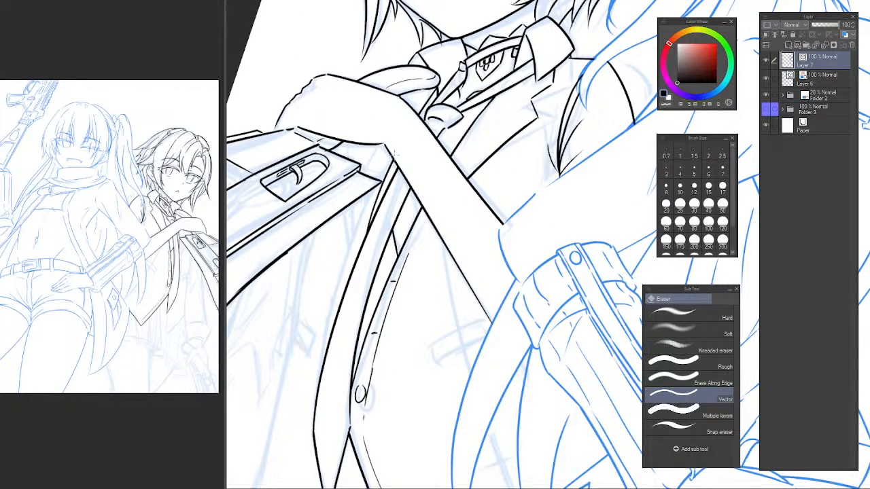
{"action": "left_click_drag", "start_coordinate": [390, 165], "coordinate": [385, 178]}
{"action": "mouse_move", "coordinate": [411, 117]}
{"action": "left_mouse_down"}
{"action": "mouse_move", "coordinate": [412, 140]}
{"action": "mouse_move", "coordinate": [384, 194]}
{"action": "left_mouse_up"}
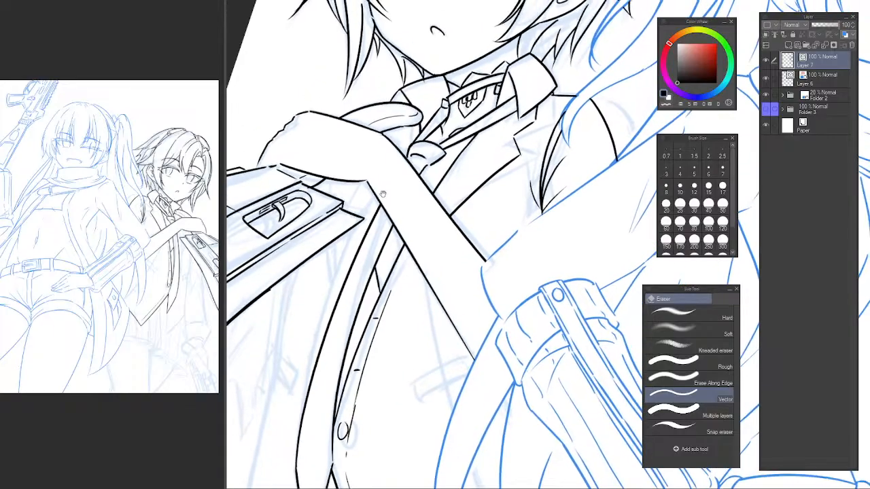
{"action": "scroll", "coordinate": [373, 217], "scroll_direction": "down", "scroll_amount": 3}
{"action": "scroll", "coordinate": [376, 225], "scroll_direction": "up", "scroll_amount": 2}
{"action": "mouse_move", "coordinate": [376, 225]}
{"action": "left_mouse_down"}
{"action": "mouse_move", "coordinate": [373, 239]}
{"action": "mouse_move", "coordinate": [367, 169]}
{"action": "left_mouse_up"}
{"action": "left_click_drag", "start_coordinate": [341, 216], "coordinate": [326, 259]}
{"action": "scroll", "coordinate": [353, 217], "scroll_direction": "up", "scroll_amount": 2}
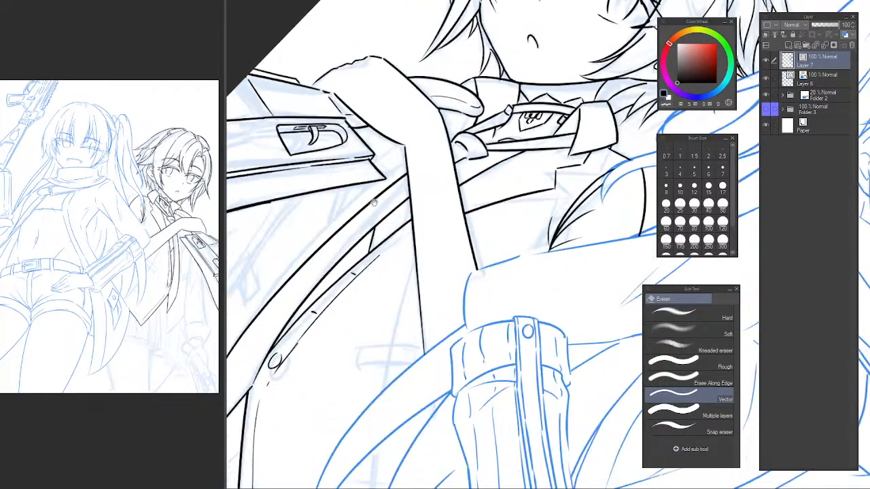
Ink the far vest edge from beside the tie, across the forearm and down past the gun's corner.
{"action": "key", "text": "p"}
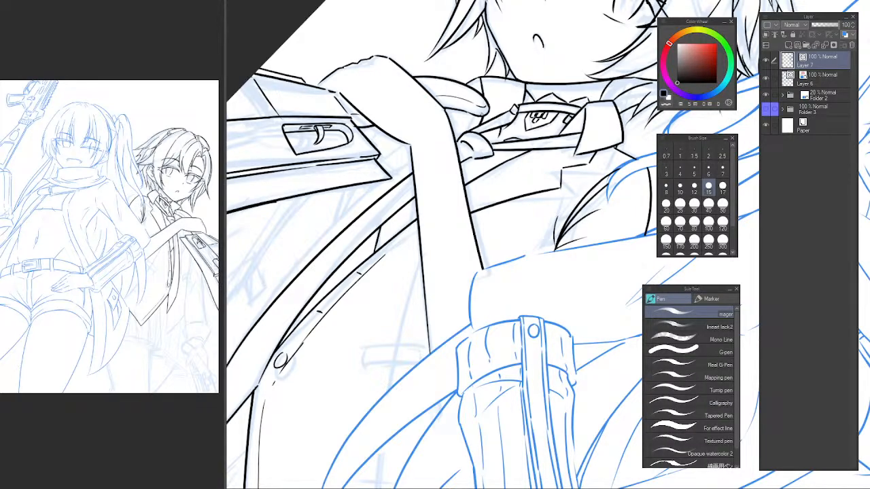
{"action": "left_click_drag", "start_coordinate": [360, 237], "coordinate": [454, 133]}
{"action": "key", "text": "ctrl+z"}
{"action": "left_click_drag", "start_coordinate": [362, 227], "coordinate": [454, 133]}
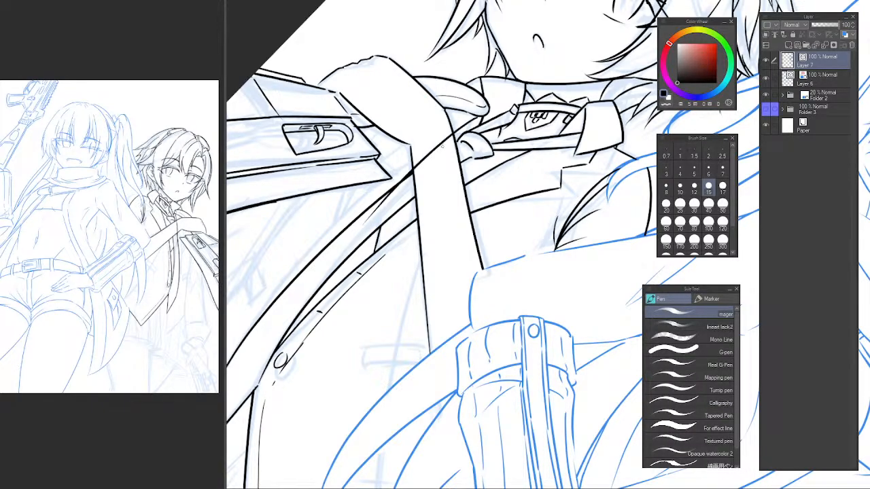
{"action": "key", "text": "e"}
{"action": "left_click", "coordinate": [433, 146]}
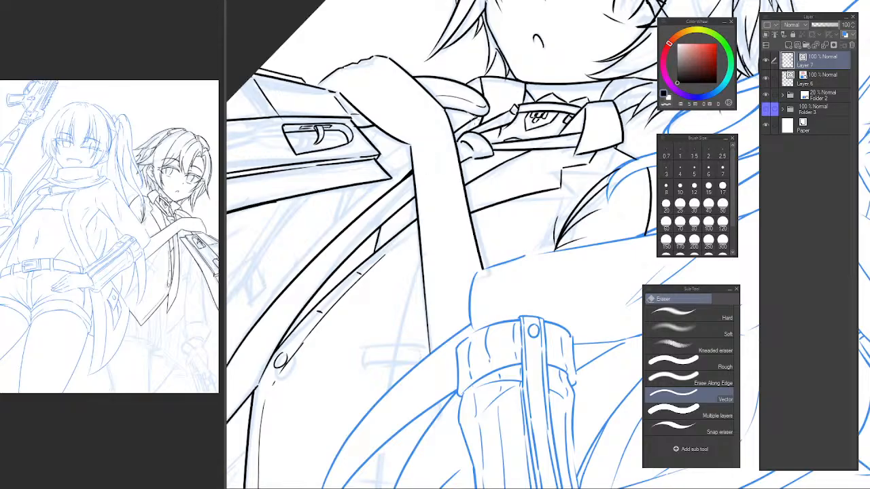
{"action": "left_click_drag", "start_coordinate": [433, 146], "coordinate": [411, 179]}
{"action": "left_click_drag", "start_coordinate": [367, 235], "coordinate": [428, 178]}
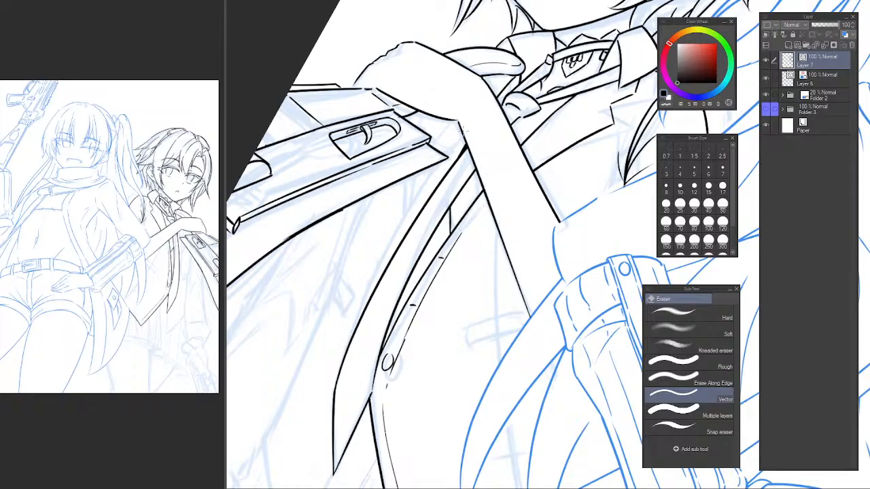
{"action": "key", "text": "p"}
{"action": "left_click_drag", "start_coordinate": [516, 72], "coordinate": [415, 179]}
{"action": "key", "text": "ctrl+z"}
{"action": "key", "text": "ctrl+z"}
{"action": "left_click_drag", "start_coordinate": [509, 76], "coordinate": [404, 212]}
{"action": "mouse_move", "coordinate": [383, 247]}
{"action": "left_mouse_down"}
{"action": "mouse_move", "coordinate": [462, 130]}
{"action": "mouse_move", "coordinate": [509, 107]}
{"action": "left_mouse_up"}
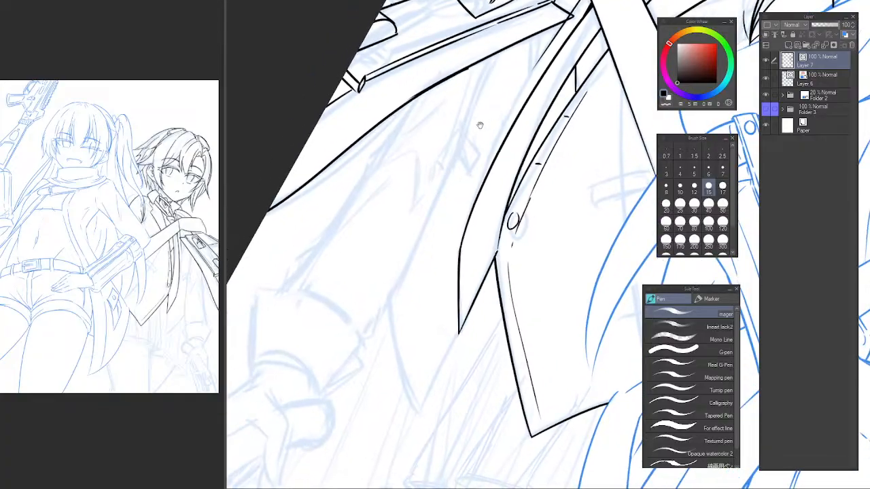
{"action": "scroll", "coordinate": [462, 170], "scroll_direction": "down", "scroll_amount": 3}
{"action": "left_click_drag", "start_coordinate": [462, 177], "coordinate": [410, 230]}
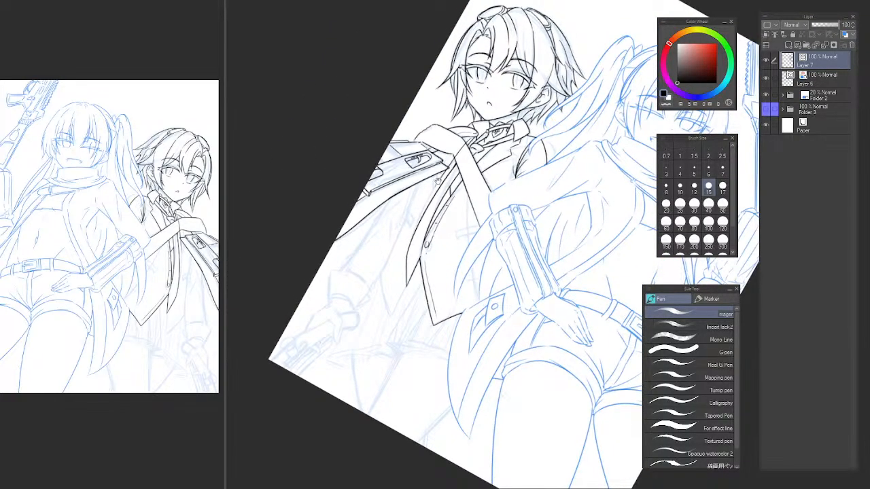
{"action": "left_click", "coordinate": [181, 180]}
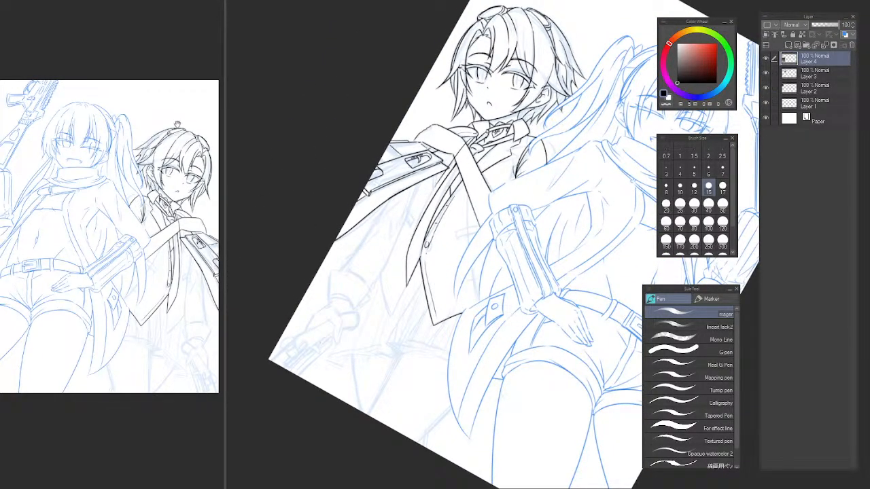
{"action": "left_click", "coordinate": [425, 188]}
{"action": "left_click", "coordinate": [439, 180]}
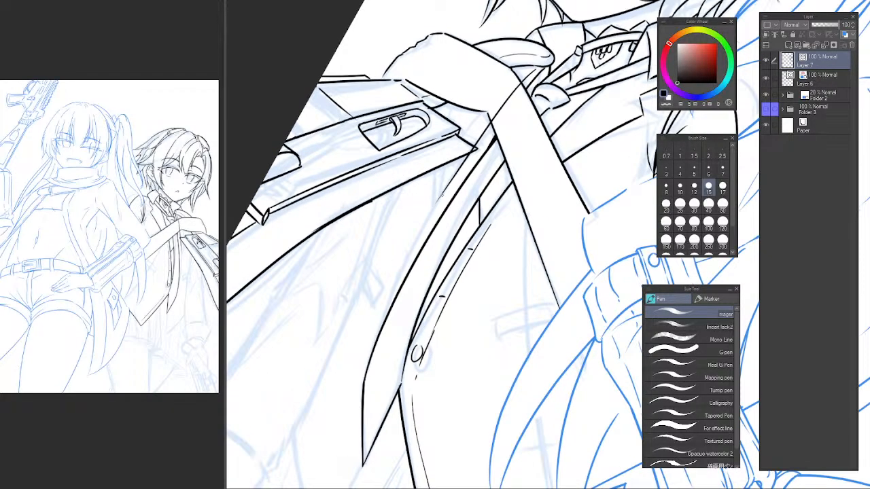
Ink a long tapering line from the far vest edge down and away from the lapel, below the gun.
{"action": "left_click_drag", "start_coordinate": [440, 196], "coordinate": [343, 322]}
{"action": "key", "text": "ctrl+z"}
{"action": "left_click_drag", "start_coordinate": [442, 193], "coordinate": [343, 303]}
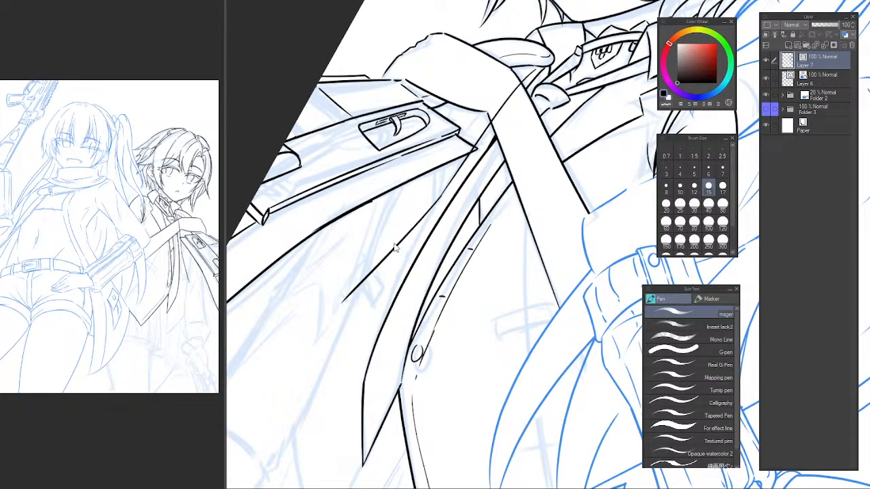
{"action": "key", "text": "ctrl+z"}
{"action": "left_click_drag", "start_coordinate": [438, 201], "coordinate": [343, 323]}
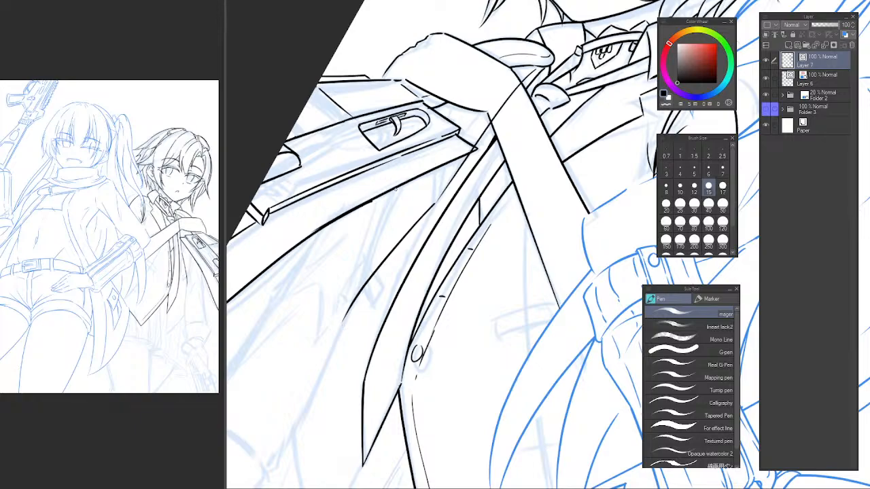
Ink a second, uneven fold line from the gun's underside down to the end of the tapering line.
{"action": "mouse_move", "coordinate": [388, 192]}
{"action": "left_mouse_down"}
{"action": "mouse_move", "coordinate": [363, 233]}
{"action": "mouse_move", "coordinate": [357, 282]}
{"action": "mouse_move", "coordinate": [372, 224]}
{"action": "mouse_move", "coordinate": [364, 263]}
{"action": "left_mouse_up"}
{"action": "key", "text": "ctrl+z"}
{"action": "key", "text": "ctrl+z"}
{"action": "left_click_drag", "start_coordinate": [401, 161], "coordinate": [350, 293]}
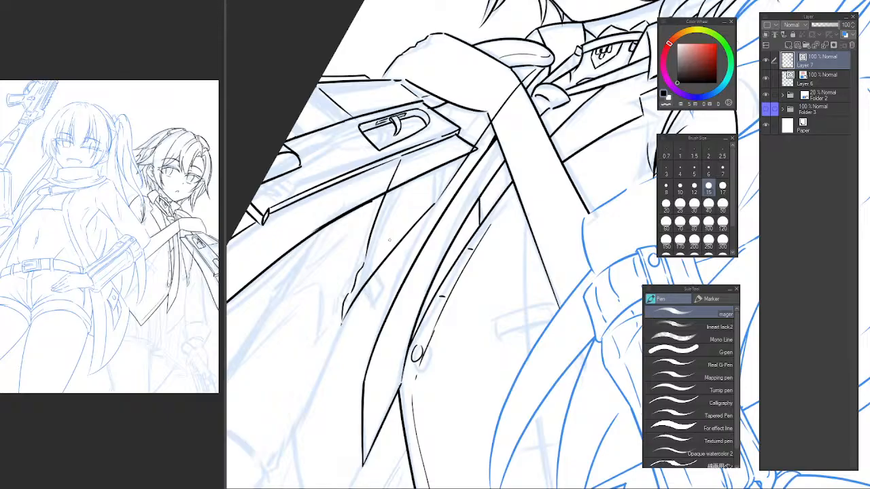
Erase the new vest lines where they overlap the gun and the forearm, trimming the stray ends.
{"action": "key", "text": "e"}
{"action": "left_click_drag", "start_coordinate": [445, 179], "coordinate": [406, 239]}
{"action": "left_click_drag", "start_coordinate": [429, 196], "coordinate": [444, 174]}
{"action": "left_click", "coordinate": [461, 148]}
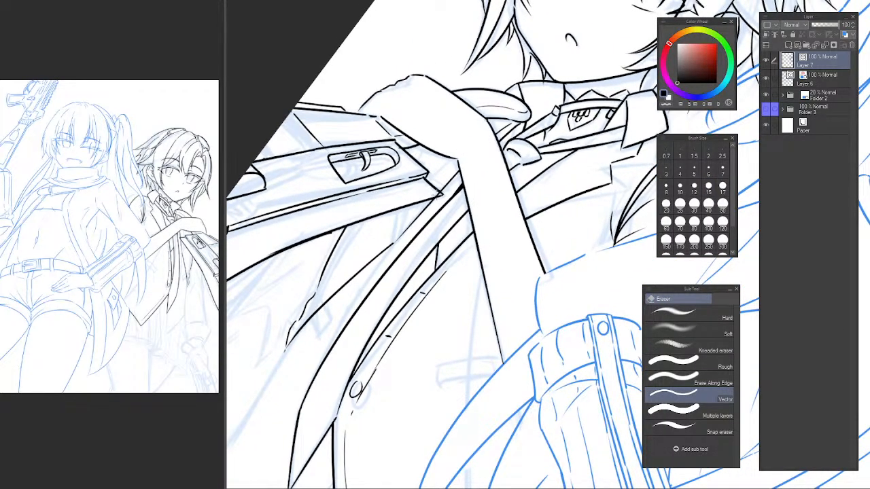
{"action": "scroll", "coordinate": [409, 285], "scroll_direction": "down", "scroll_amount": 3}
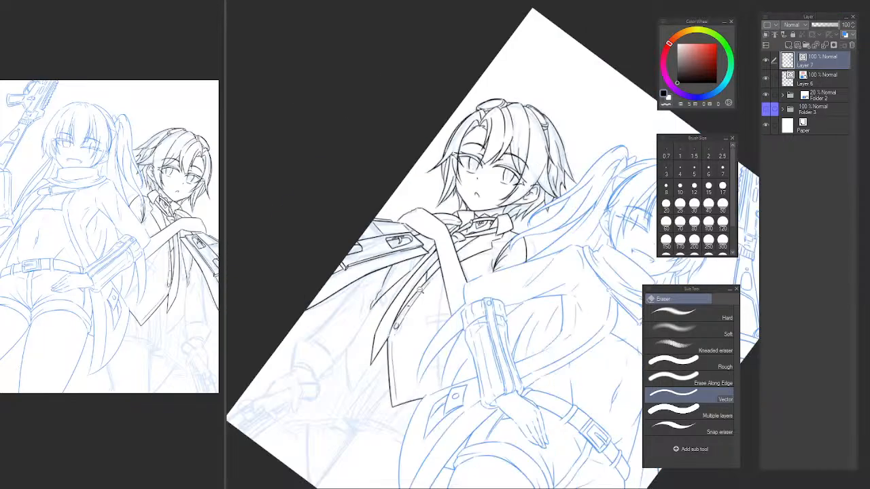
{"action": "left_click_drag", "start_coordinate": [409, 285], "coordinate": [416, 182]}
{"action": "left_click_drag", "start_coordinate": [416, 182], "coordinate": [430, 227]}
{"action": "scroll", "coordinate": [431, 227], "scroll_direction": "up", "scroll_amount": 2}
{"action": "left_click_drag", "start_coordinate": [457, 167], "coordinate": [496, 119]}
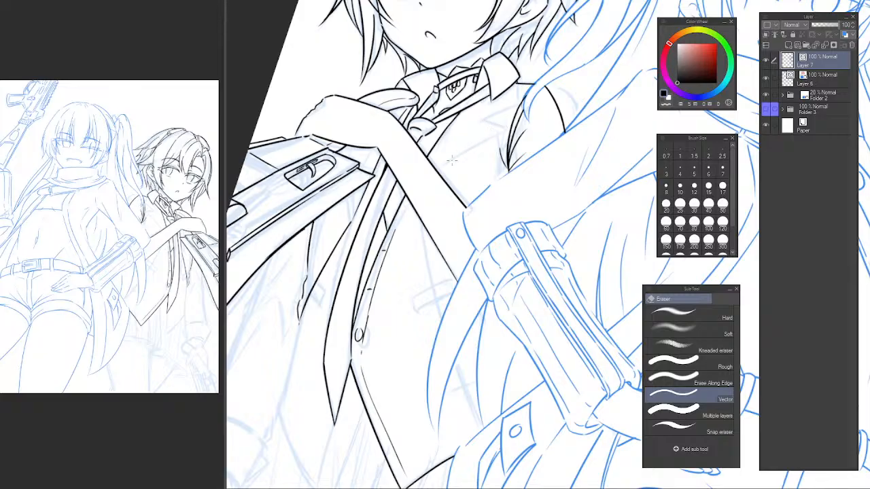
{"action": "scroll", "coordinate": [487, 126], "scroll_direction": "up", "scroll_amount": 2}
{"action": "left_click_drag", "start_coordinate": [488, 125], "coordinate": [469, 173]}
{"action": "left_click_drag", "start_coordinate": [469, 172], "coordinate": [480, 135]}
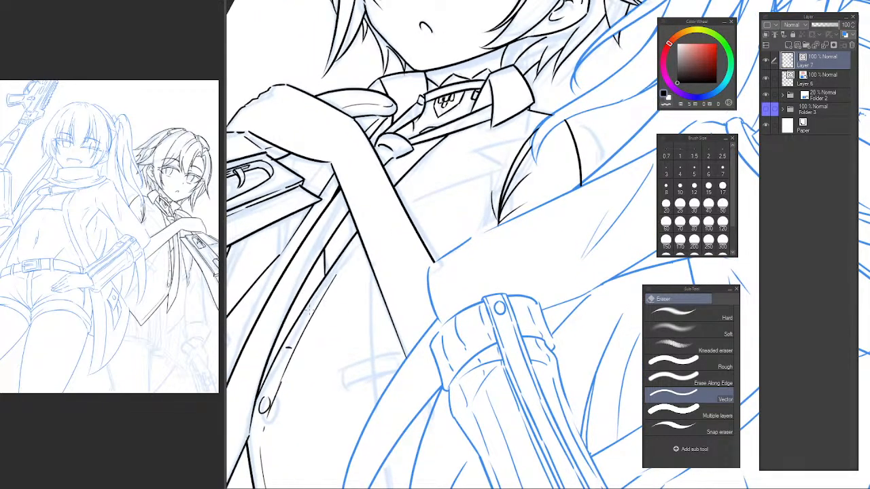
Redraw the placket's edge from above the button up to the collar, erasing it where it crosses the forearm.
{"action": "key", "text": "p"}
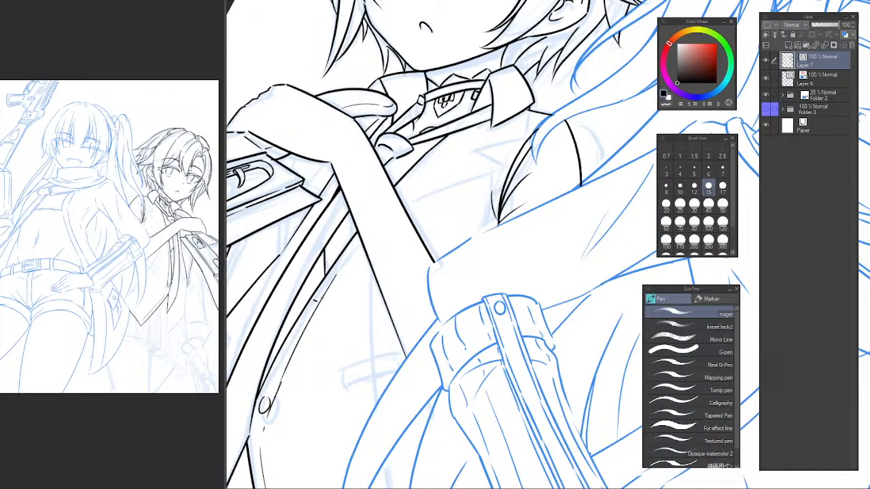
{"action": "key", "text": "e"}
{"action": "key", "text": "p"}
{"action": "key", "text": "e"}
{"action": "key", "text": "p"}
{"action": "left_click_drag", "start_coordinate": [295, 355], "coordinate": [437, 156]}
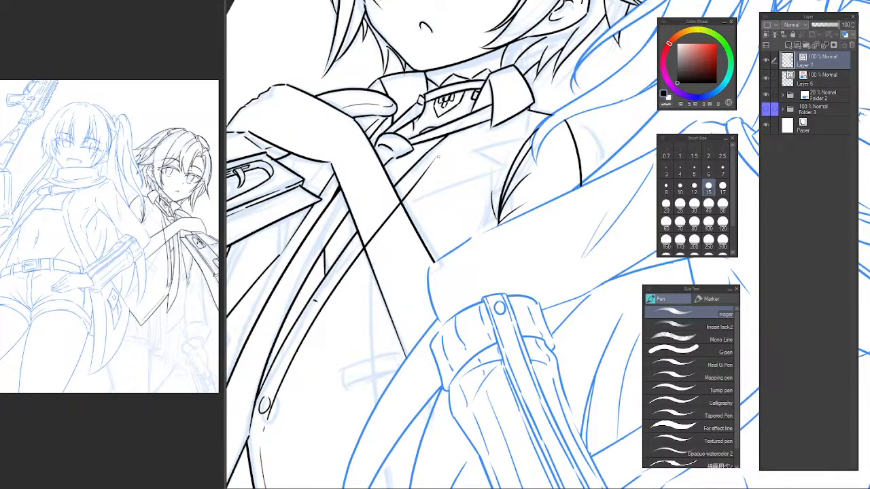
{"action": "key", "text": "e"}
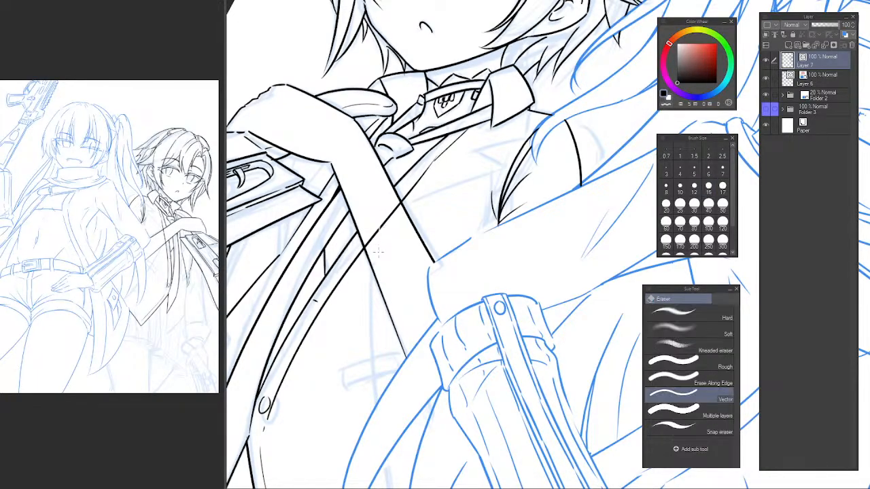
{"action": "left_click_drag", "start_coordinate": [389, 216], "coordinate": [378, 229]}
{"action": "key", "text": "p"}
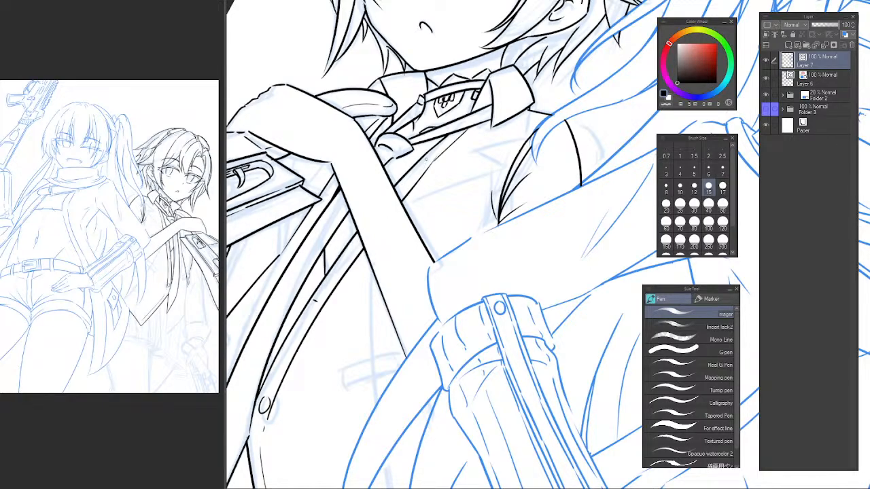
Touch up the placket line around the short cross mark just below the tie.
{"action": "scroll", "coordinate": [435, 152], "scroll_direction": "up", "scroll_amount": 2}
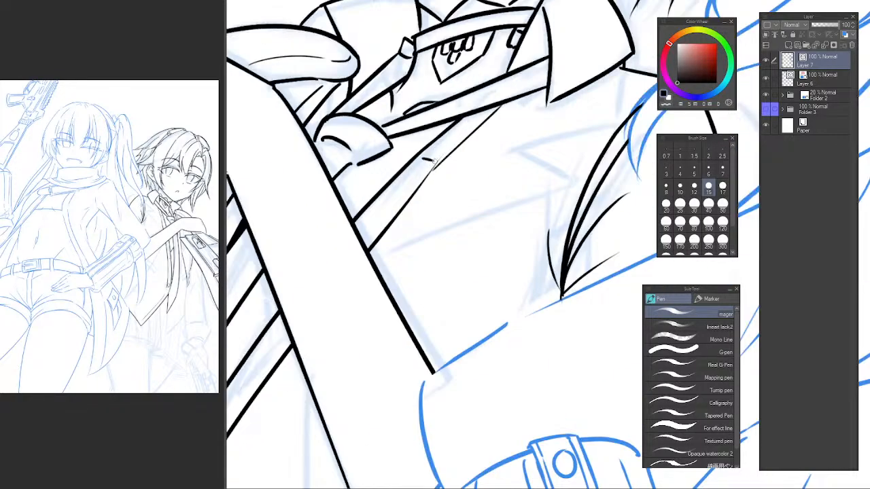
{"action": "key", "text": "e"}
{"action": "key", "text": "p"}
{"action": "key", "text": "c"}
{"action": "left_click_drag", "start_coordinate": [437, 164], "coordinate": [426, 178]}
{"action": "key", "text": "c"}
{"action": "scroll", "coordinate": [445, 180], "scroll_direction": "down", "scroll_amount": 2}
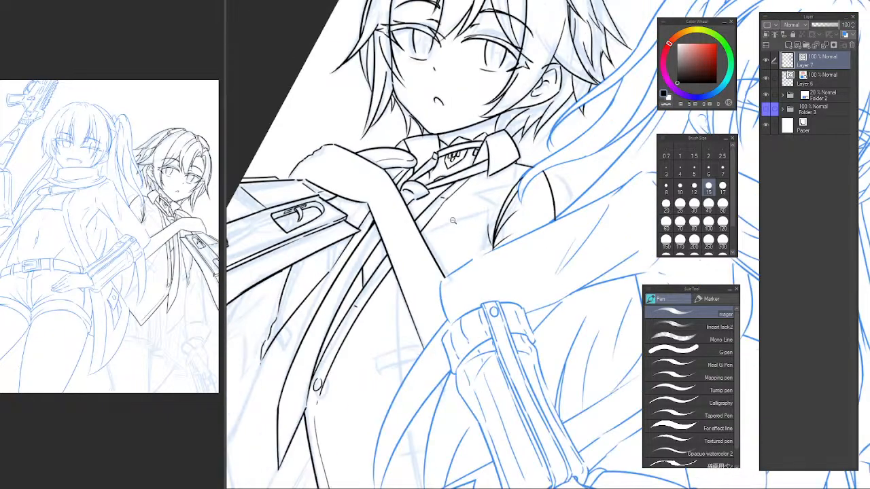
Ink a curved vest line from below the collar, across the forearm and down onto the torso.
{"action": "scroll", "coordinate": [438, 171], "scroll_direction": "up", "scroll_amount": 1}
{"action": "left_click_drag", "start_coordinate": [442, 125], "coordinate": [358, 268]}
{"action": "key", "text": "ctrl+z"}
{"action": "key", "text": "ctrl+z"}
{"action": "mouse_move", "coordinate": [437, 125]}
{"action": "left_mouse_down"}
{"action": "mouse_move", "coordinate": [362, 290]}
{"action": "mouse_move", "coordinate": [358, 353]}
{"action": "left_mouse_up"}
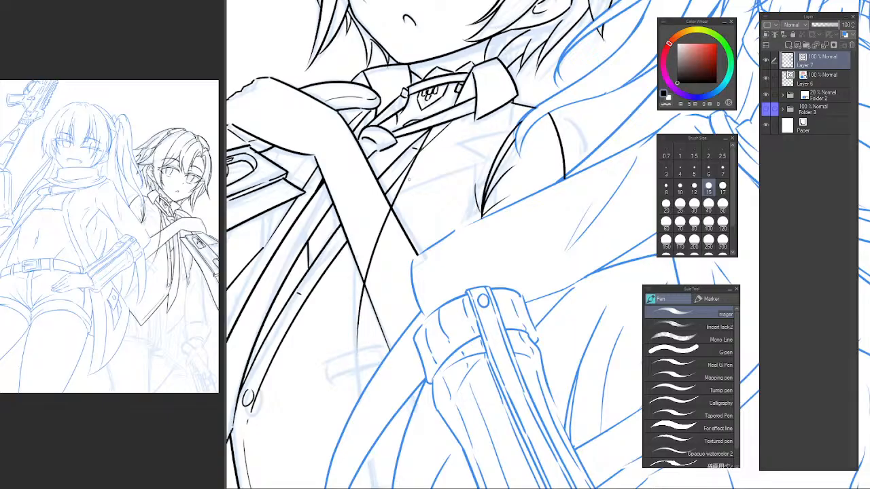
{"action": "key", "text": "ctrl+z"}
{"action": "left_click_drag", "start_coordinate": [447, 123], "coordinate": [348, 330]}
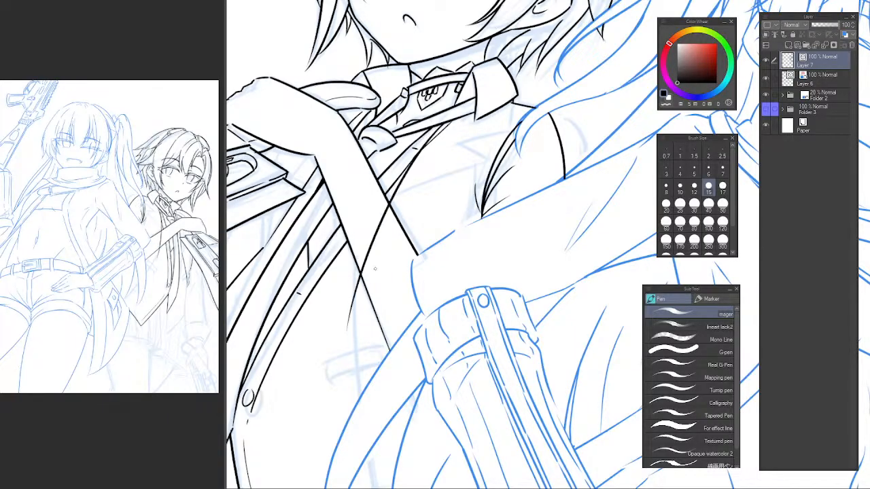
{"action": "key", "text": "ctrl+z"}
{"action": "left_click_drag", "start_coordinate": [452, 119], "coordinate": [355, 337]}
Extend the curved vest line down toward the hem and erase it where the foreground character's clothing overlaps it.
{"action": "left_click_drag", "start_coordinate": [356, 303], "coordinate": [360, 443]}
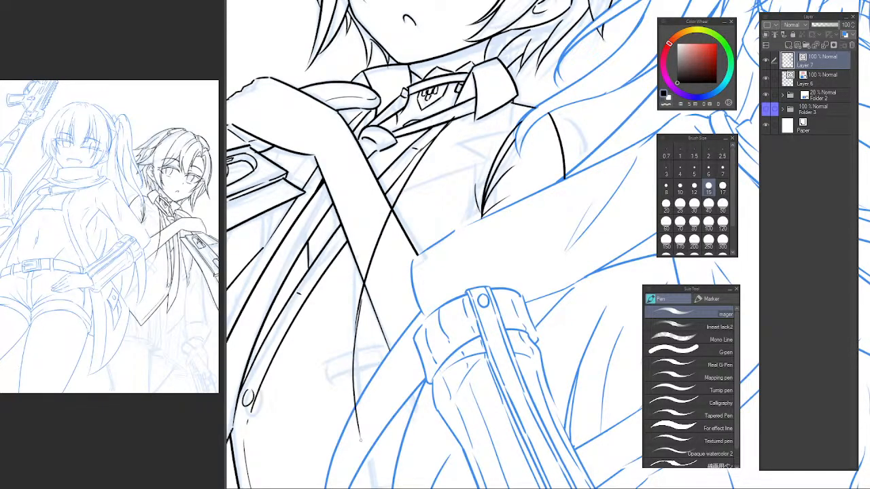
{"action": "key", "text": "ctrl+z"}
{"action": "mouse_move", "coordinate": [355, 329]}
{"action": "left_mouse_down"}
{"action": "mouse_move", "coordinate": [368, 444]}
{"action": "mouse_move", "coordinate": [395, 182]}
{"action": "mouse_move", "coordinate": [393, 228]}
{"action": "left_mouse_up"}
{"action": "key", "text": "ctrl+z"}
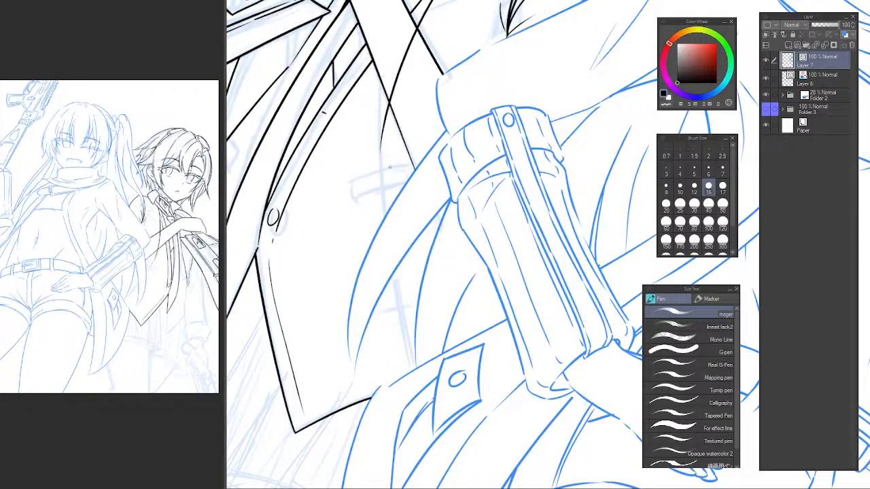
{"action": "mouse_move", "coordinate": [383, 149]}
{"action": "left_mouse_down"}
{"action": "mouse_move", "coordinate": [419, 402]}
{"action": "mouse_move", "coordinate": [381, 240]}
{"action": "mouse_move", "coordinate": [416, 400]}
{"action": "left_mouse_up"}
{"action": "key", "text": "ctrl+z"}
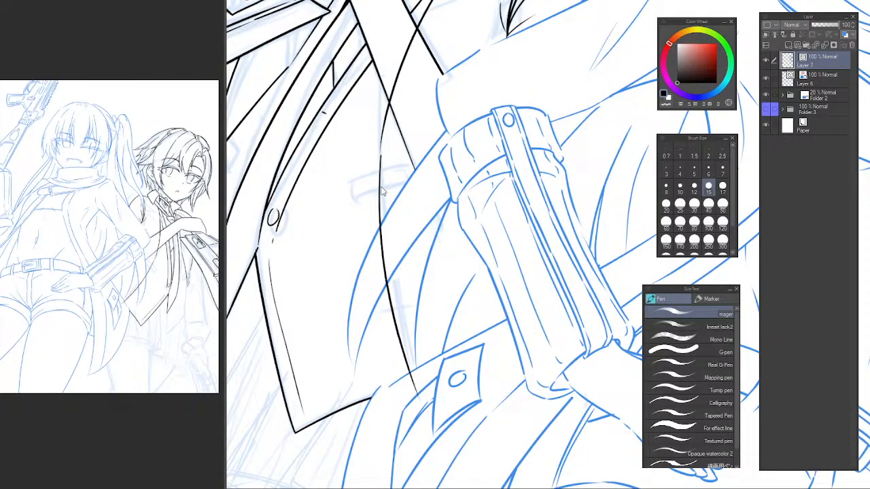
{"action": "key", "text": "e"}
{"action": "left_click_drag", "start_coordinate": [390, 255], "coordinate": [378, 258]}
{"action": "left_click_drag", "start_coordinate": [409, 386], "coordinate": [420, 389]}
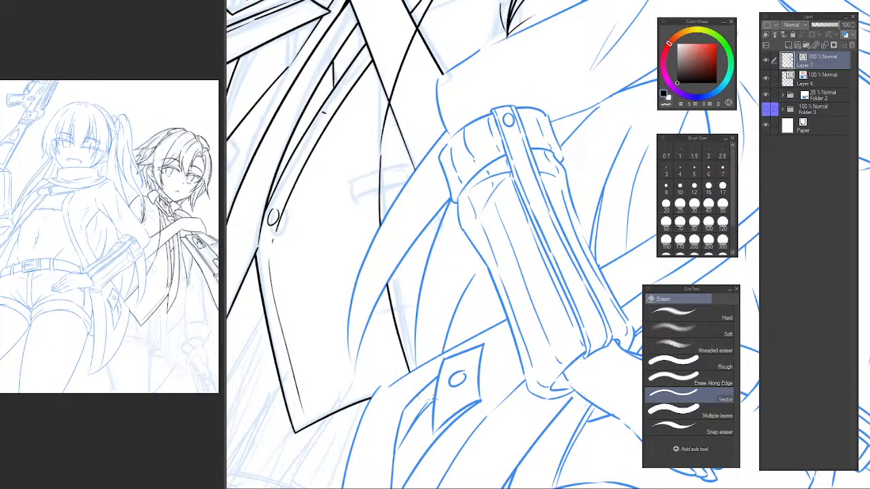
Ink the near lapel's notched outer edge from the torso up to the collar, and erase the lines crossing the forearm.
{"action": "left_click_drag", "start_coordinate": [452, 259], "coordinate": [403, 388]}
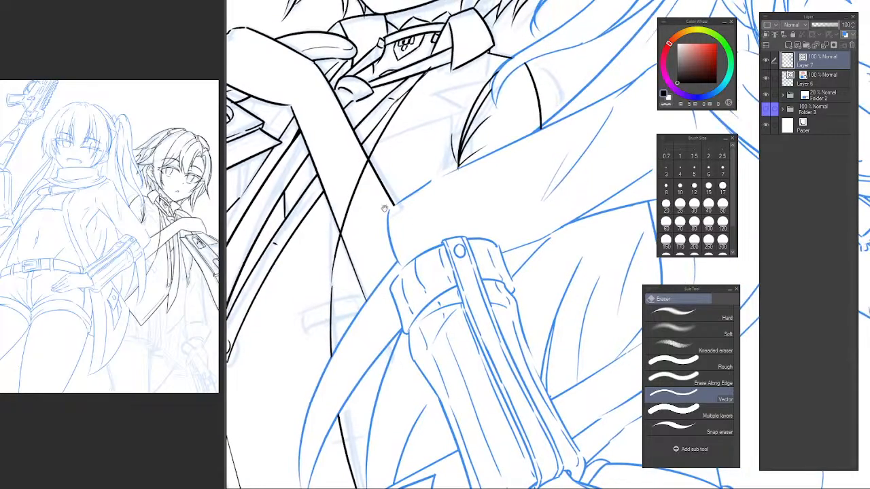
{"action": "left_click_drag", "start_coordinate": [361, 206], "coordinate": [343, 291]}
{"action": "key", "text": "p"}
{"action": "left_click_drag", "start_coordinate": [315, 352], "coordinate": [401, 222]}
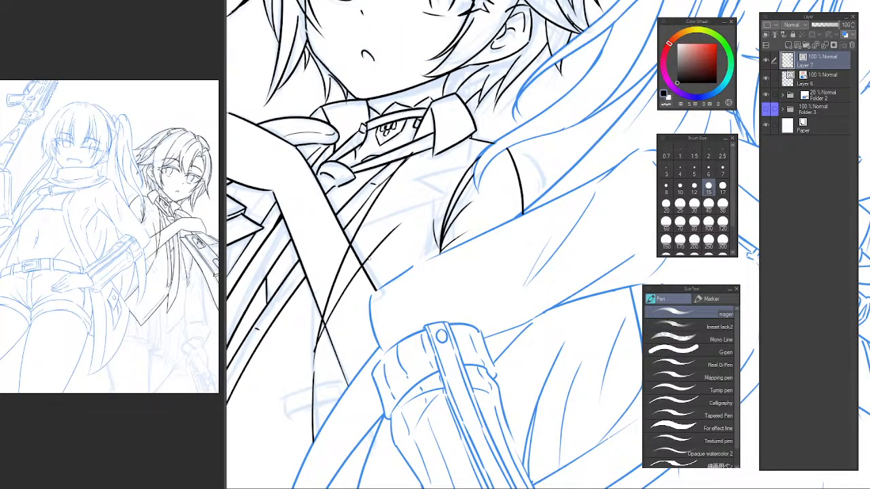
{"action": "key", "text": "ctrl+z"}
{"action": "mouse_move", "coordinate": [318, 345]}
{"action": "left_mouse_down"}
{"action": "mouse_move", "coordinate": [353, 284]}
{"action": "mouse_move", "coordinate": [434, 196]}
{"action": "left_mouse_up"}
{"action": "key", "text": "ctrl+z"}
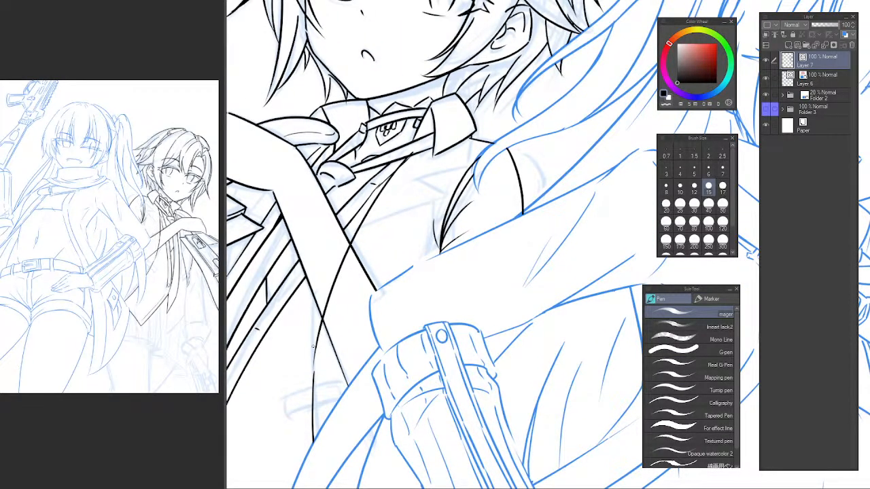
{"action": "left_click_drag", "start_coordinate": [315, 348], "coordinate": [438, 192]}
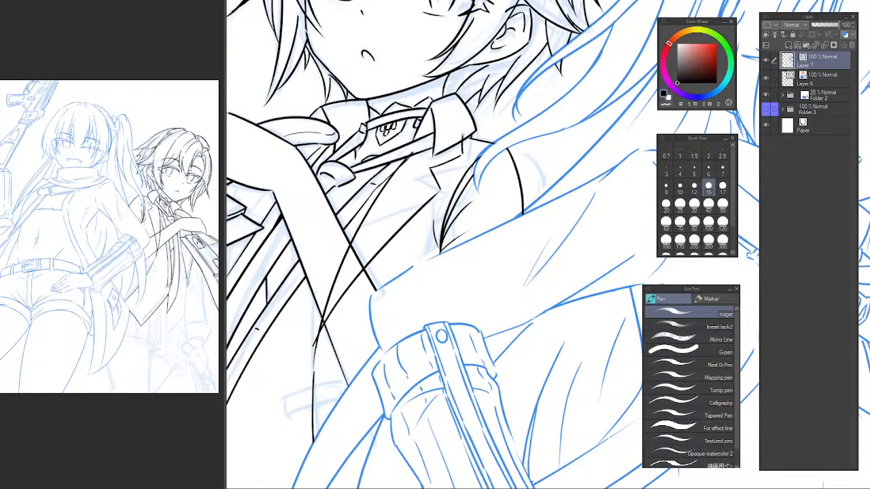
{"action": "key", "text": "e"}
{"action": "left_click_drag", "start_coordinate": [339, 284], "coordinate": [326, 326]}
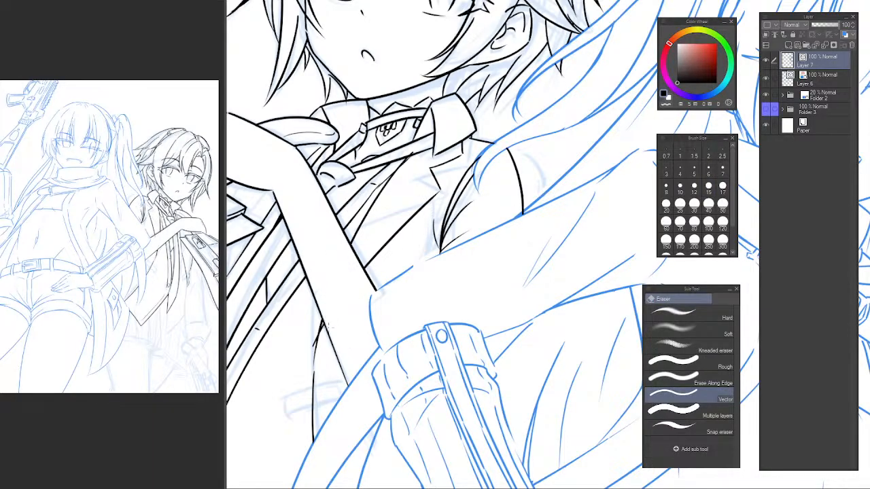
{"action": "scroll", "coordinate": [401, 294], "scroll_direction": "down", "scroll_amount": 4}
{"action": "scroll", "coordinate": [388, 327], "scroll_direction": "up", "scroll_amount": 3}
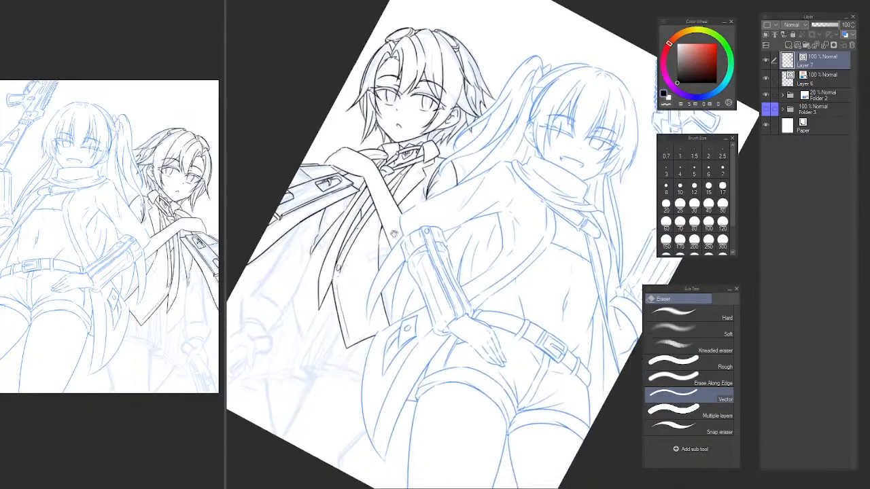
{"action": "left_click_drag", "start_coordinate": [339, 263], "coordinate": [433, 253]}
{"action": "left_click_drag", "start_coordinate": [350, 297], "coordinate": [372, 328]}
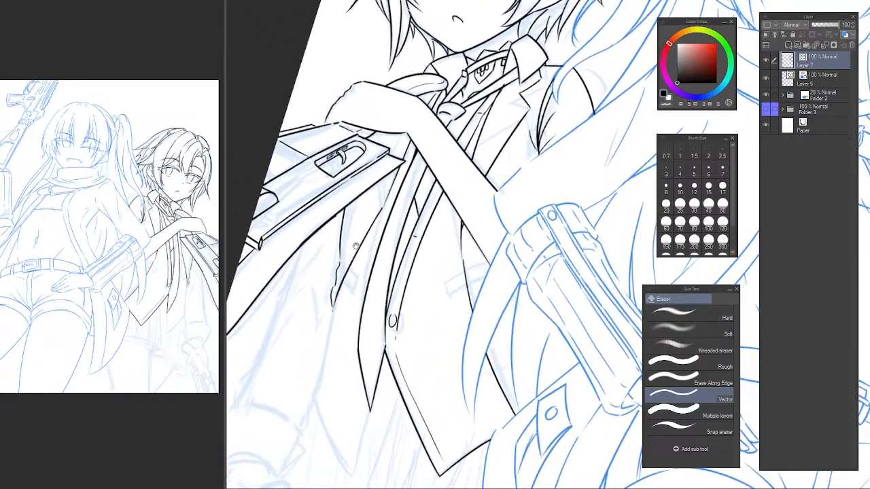
{"action": "left_click_drag", "start_coordinate": [348, 218], "coordinate": [357, 196]}
{"action": "left_click_drag", "start_coordinate": [350, 317], "coordinate": [312, 279]}
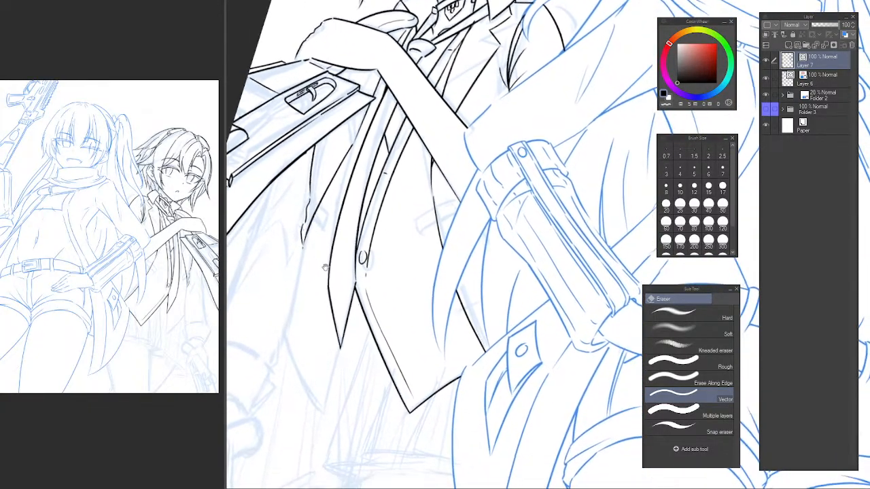
Ink a small square tab on the jacket's edge just below the gun.
{"action": "scroll", "coordinate": [323, 236], "scroll_direction": "up", "scroll_amount": 4}
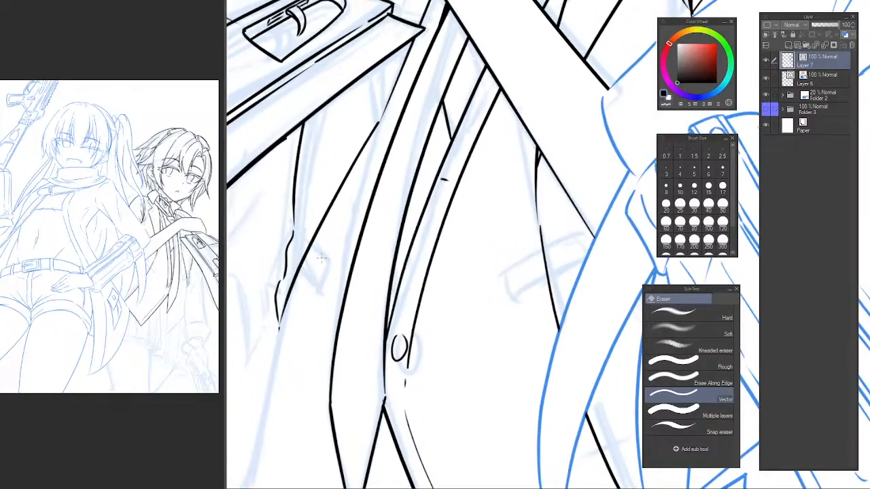
{"action": "key", "text": "p"}
{"action": "mouse_move", "coordinate": [310, 240]}
{"action": "left_mouse_down"}
{"action": "mouse_move", "coordinate": [328, 264]}
{"action": "mouse_move", "coordinate": [310, 292]}
{"action": "mouse_move", "coordinate": [298, 276]}
{"action": "mouse_move", "coordinate": [313, 288]}
{"action": "left_mouse_up"}
{"action": "key", "text": "ctrl+z"}
{"action": "left_click", "coordinate": [473, 247], "text": "alt"}
{"action": "left_click", "coordinate": [473, 247], "text": "alt"}
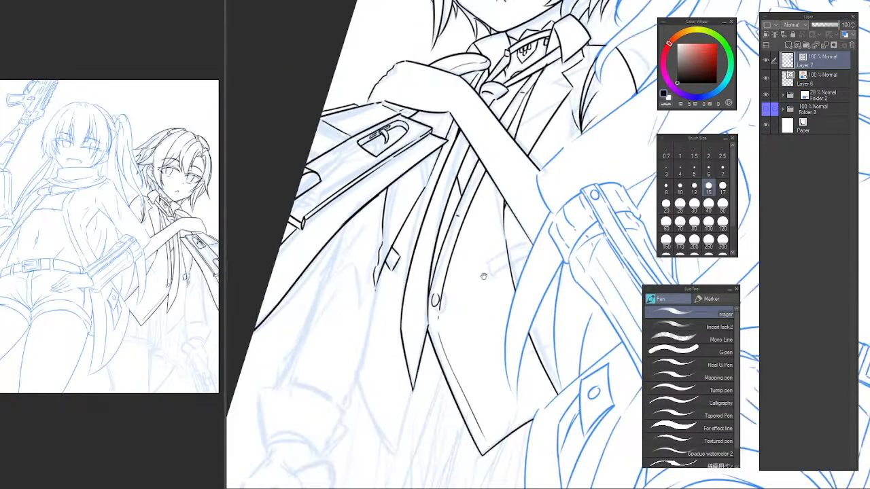
Ink a narrow rectangular tab on the vest's side near the foreground character's arm and erase its stray line ends.
{"action": "left_click_drag", "start_coordinate": [483, 274], "coordinate": [439, 275]}
{"action": "left_click", "coordinate": [443, 274], "text": "ctrl"}
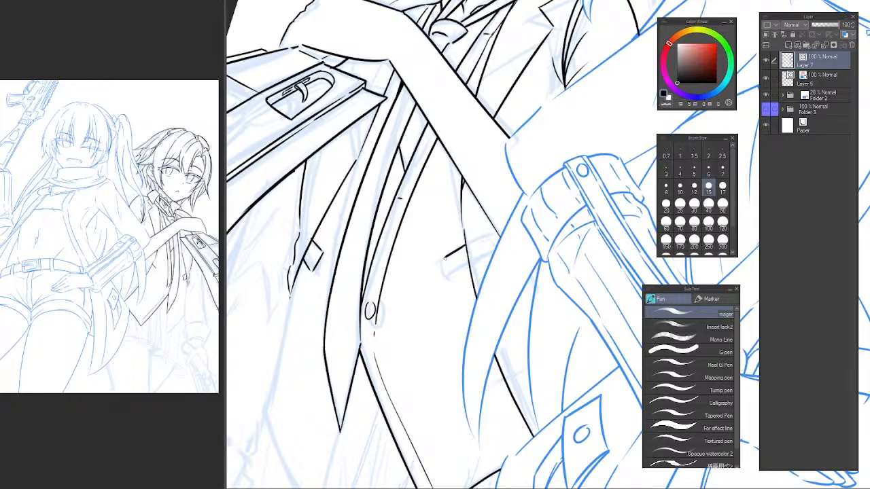
{"action": "left_click_drag", "start_coordinate": [442, 258], "coordinate": [447, 274]}
{"action": "mouse_move", "coordinate": [446, 275]}
{"action": "left_mouse_down"}
{"action": "mouse_move", "coordinate": [481, 252]}
{"action": "mouse_move", "coordinate": [466, 258]}
{"action": "mouse_move", "coordinate": [437, 193]}
{"action": "mouse_move", "coordinate": [411, 230]}
{"action": "mouse_move", "coordinate": [436, 285]}
{"action": "left_mouse_up"}
{"action": "key", "text": "e"}
{"action": "left_click", "coordinate": [476, 258]}
{"action": "left_click_drag", "start_coordinate": [371, 312], "coordinate": [431, 292]}
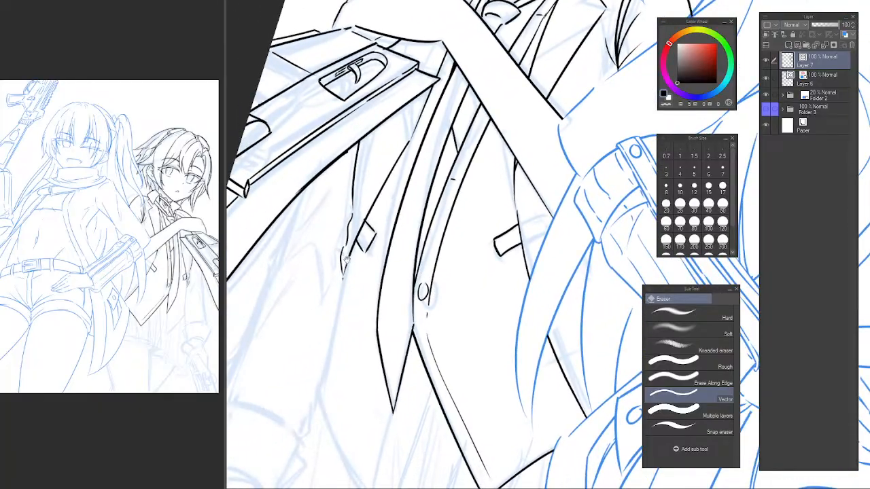
Ink a narrow strap with a rounded lower end hanging from the small square tab below the gun.
{"action": "scroll", "coordinate": [345, 258], "scroll_direction": "up", "scroll_amount": 2}
{"action": "key", "text": "p"}
{"action": "left_click_drag", "start_coordinate": [358, 232], "coordinate": [344, 284]}
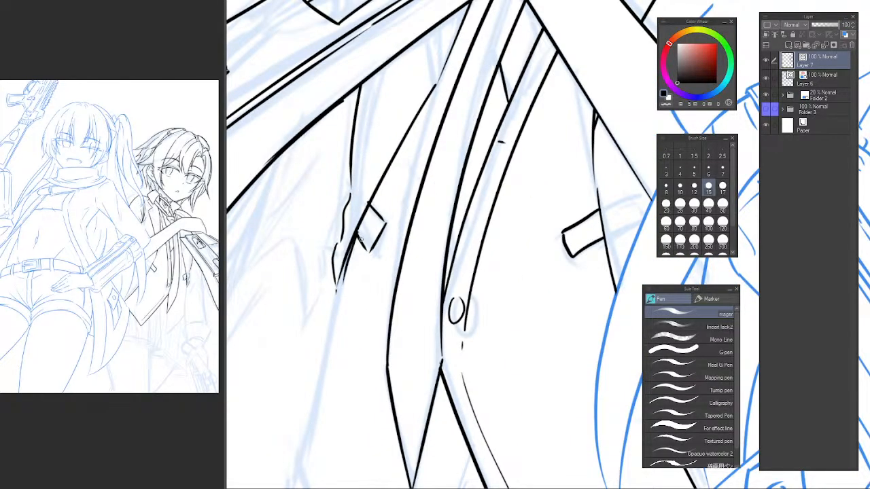
{"action": "key", "text": "ctrl+z"}
{"action": "mouse_move", "coordinate": [360, 232]}
{"action": "left_mouse_down"}
{"action": "mouse_move", "coordinate": [347, 272]}
{"action": "mouse_move", "coordinate": [363, 284]}
{"action": "left_mouse_up"}
{"action": "left_click_drag", "start_coordinate": [375, 241], "coordinate": [363, 284]}
{"action": "key", "text": "ctrl+z"}
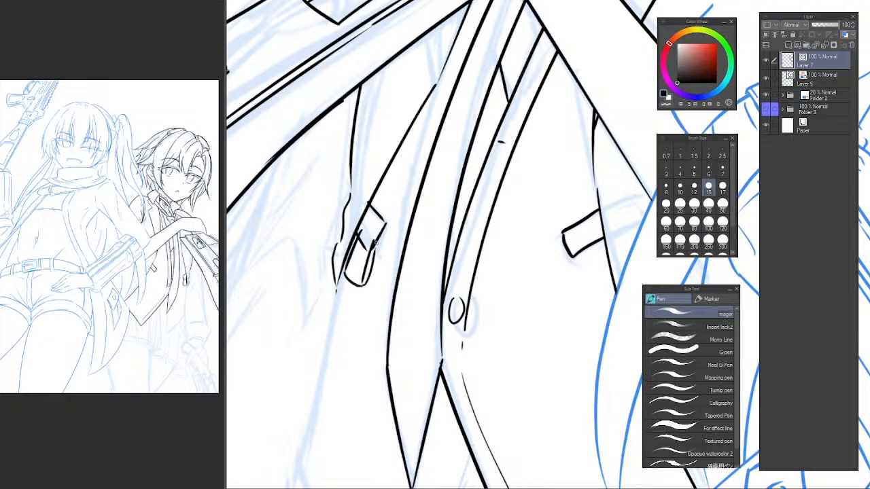
{"action": "key", "text": "ctrl+z"}
{"action": "left_click_drag", "start_coordinate": [375, 241], "coordinate": [364, 280]}
{"action": "key", "text": "e"}
{"action": "key", "text": "p"}
Ink the strap's lower section with a short squared end and a small buckle on its side.
{"action": "left_click_drag", "start_coordinate": [338, 302], "coordinate": [342, 281]}
{"action": "key", "text": "ctrl+z"}
{"action": "left_click_drag", "start_coordinate": [339, 315], "coordinate": [343, 281]}
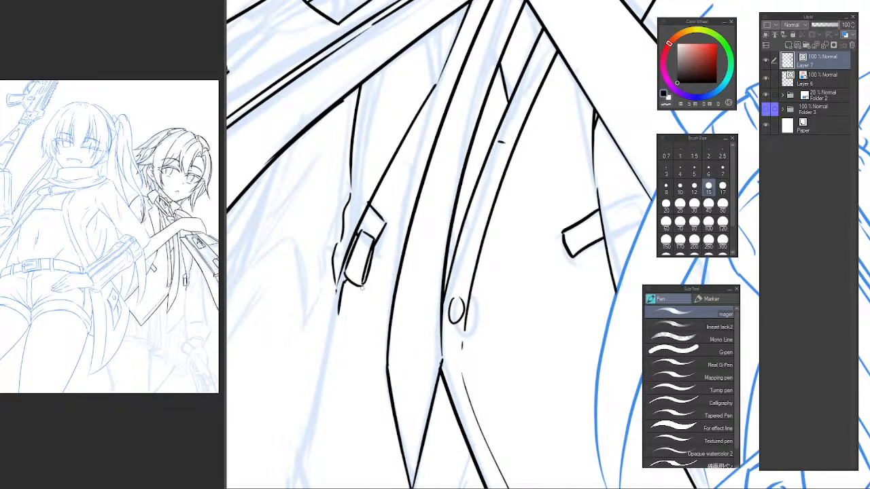
{"action": "key", "text": "ctrl+z"}
{"action": "left_click_drag", "start_coordinate": [364, 287], "coordinate": [360, 330]}
{"action": "key", "text": "ctrl+z"}
{"action": "left_click_drag", "start_coordinate": [339, 314], "coordinate": [354, 323]}
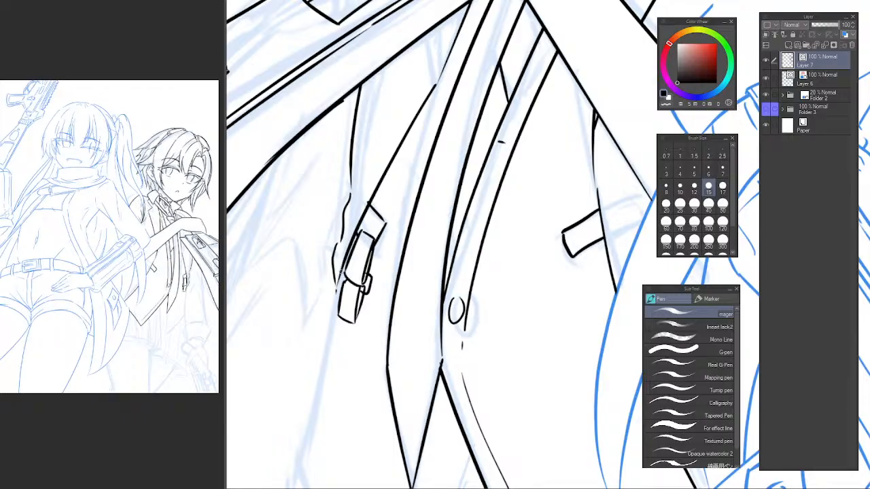
Erase the overlapping lines inside the strap's buckle and refine its small inner details.
{"action": "key", "text": "e"}
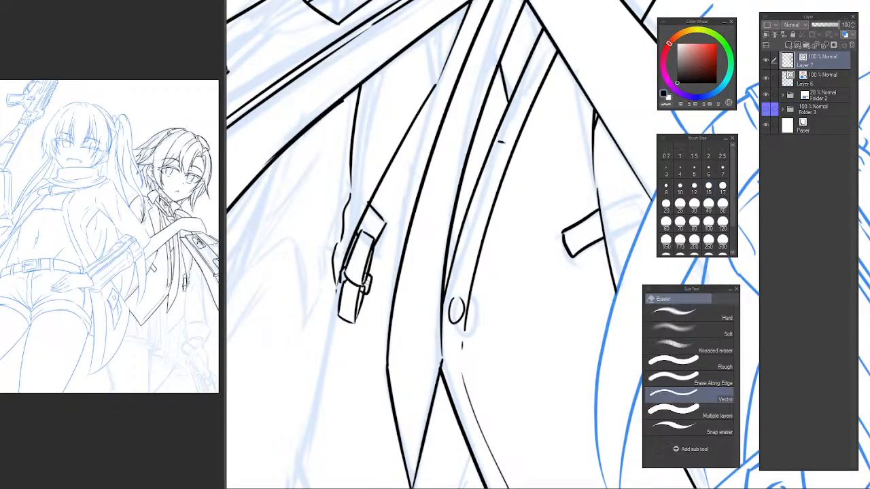
{"action": "left_click_drag", "start_coordinate": [366, 292], "coordinate": [362, 277]}
{"action": "key", "text": "p"}
{"action": "scroll", "coordinate": [365, 284], "scroll_direction": "up", "scroll_amount": 3}
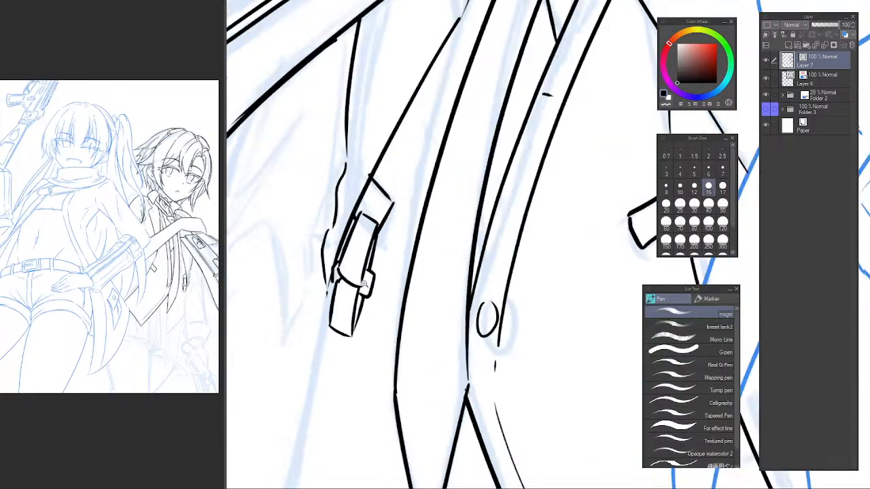
{"action": "left_click_drag", "start_coordinate": [369, 292], "coordinate": [376, 272]}
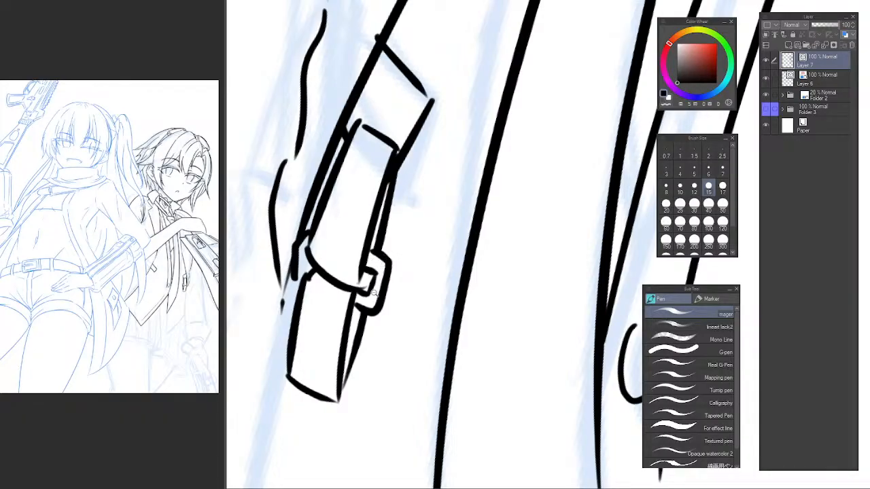
Ink the outline of a tilted rectangular tag hanging from the end of the buckled strap.
{"action": "scroll", "coordinate": [360, 262], "scroll_direction": "down", "scroll_amount": 5}
{"action": "mouse_move", "coordinate": [339, 271]}
{"action": "left_mouse_down"}
{"action": "mouse_move", "coordinate": [336, 263]}
{"action": "mouse_move", "coordinate": [374, 284]}
{"action": "left_mouse_up"}
{"action": "left_click", "coordinate": [331, 275], "text": "ctrl"}
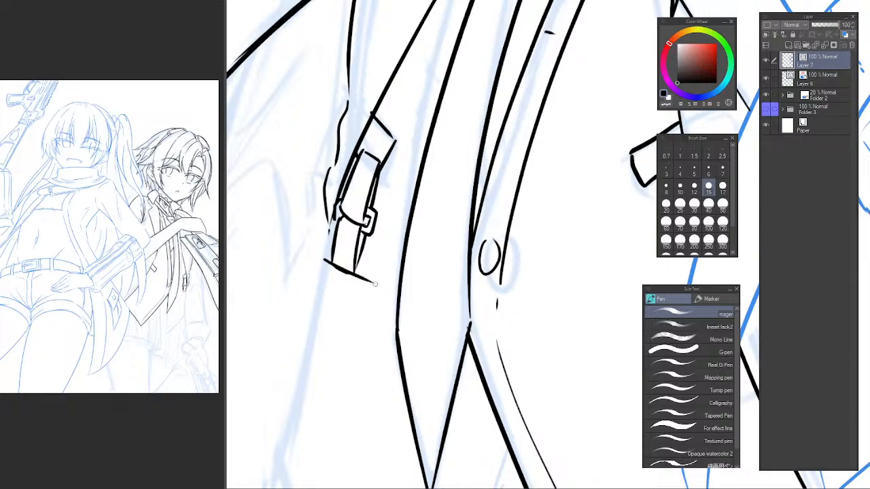
{"action": "mouse_move", "coordinate": [318, 281]}
{"action": "left_mouse_down"}
{"action": "mouse_move", "coordinate": [297, 372]}
{"action": "mouse_move", "coordinate": [325, 268]}
{"action": "left_mouse_up"}
{"action": "key", "text": "ctrl+z"}
{"action": "key", "text": "ctrl+z"}
{"action": "mouse_move", "coordinate": [321, 263]}
{"action": "left_mouse_down"}
{"action": "mouse_move", "coordinate": [286, 384]}
{"action": "mouse_move", "coordinate": [344, 437]}
{"action": "left_mouse_up"}
{"action": "left_click_drag", "start_coordinate": [382, 291], "coordinate": [344, 433]}
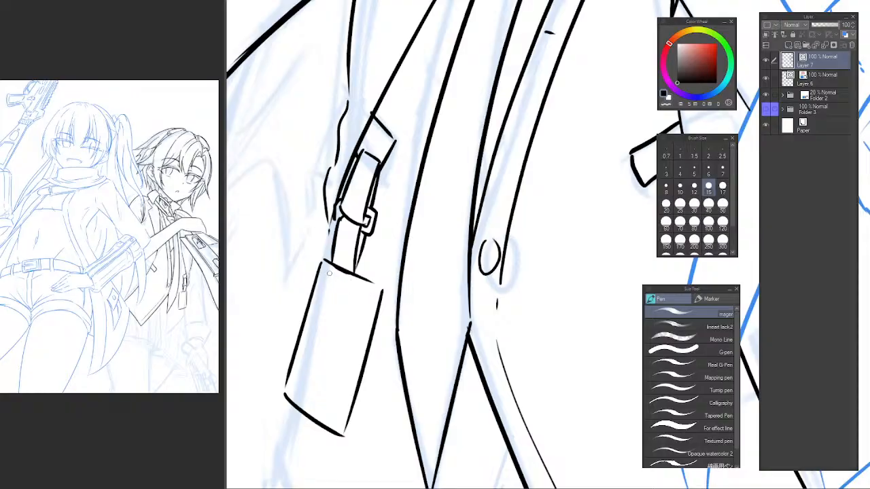
Ink a smaller rectangular border inside the hanging tag, parallel to its outer edges.
{"action": "mouse_move", "coordinate": [327, 277]}
{"action": "left_mouse_down"}
{"action": "mouse_move", "coordinate": [371, 299]}
{"action": "mouse_move", "coordinate": [337, 428]}
{"action": "left_mouse_up"}
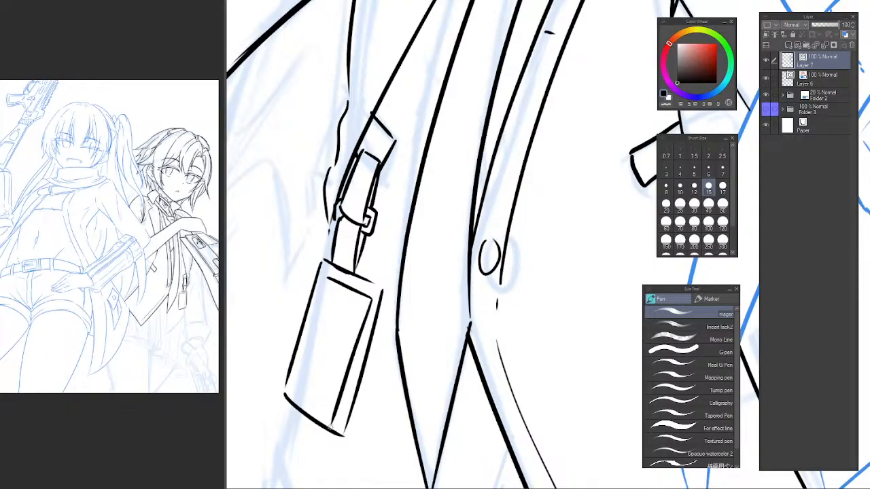
{"action": "mouse_move", "coordinate": [324, 282]}
{"action": "left_mouse_down"}
{"action": "mouse_move", "coordinate": [298, 391]}
{"action": "mouse_move", "coordinate": [336, 410]}
{"action": "left_mouse_up"}
{"action": "key", "text": "e"}
{"action": "key", "text": "p"}
{"action": "key", "text": "ctrl+z"}
{"action": "mouse_move", "coordinate": [299, 389]}
{"action": "left_mouse_down"}
{"action": "mouse_move", "coordinate": [336, 414]}
{"action": "mouse_move", "coordinate": [373, 299]}
{"action": "mouse_move", "coordinate": [339, 406]}
{"action": "left_mouse_up"}
{"action": "key", "text": "e"}
{"action": "key", "text": "p"}
{"action": "key", "text": "ctrl+z"}
{"action": "left_click_drag", "start_coordinate": [371, 297], "coordinate": [340, 408]}
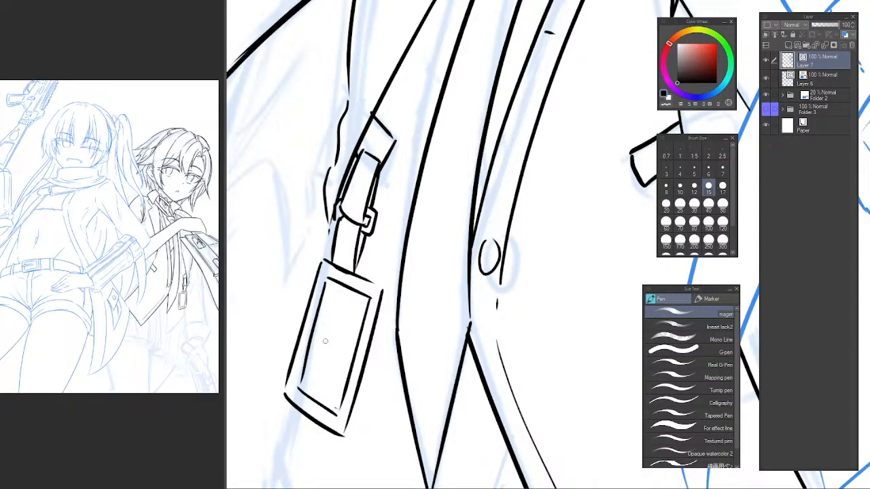
Erase and redraw the long left edge of the tag's inner border, and clean up the tag's lines.
{"action": "key", "text": "e"}
{"action": "left_click_drag", "start_coordinate": [319, 333], "coordinate": [306, 338]}
{"action": "key", "text": "p"}
{"action": "left_click_drag", "start_coordinate": [327, 275], "coordinate": [297, 394]}
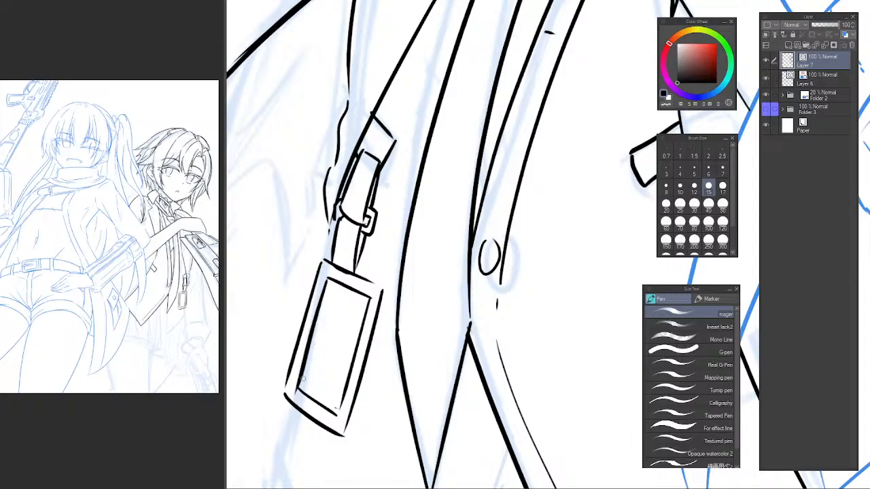
{"action": "key", "text": "e"}
{"action": "left_click_drag", "start_coordinate": [370, 370], "coordinate": [333, 370]}
{"action": "mouse_move", "coordinate": [371, 371]}
{"action": "left_mouse_down"}
{"action": "mouse_move", "coordinate": [357, 329]}
{"action": "mouse_move", "coordinate": [409, 299]}
{"action": "left_mouse_up"}
{"action": "mouse_move", "coordinate": [345, 321]}
{"action": "left_mouse_down"}
{"action": "mouse_move", "coordinate": [343, 301]}
{"action": "mouse_move", "coordinate": [318, 289]}
{"action": "mouse_move", "coordinate": [282, 335]}
{"action": "mouse_move", "coordinate": [275, 434]}
{"action": "mouse_move", "coordinate": [353, 415]}
{"action": "mouse_move", "coordinate": [360, 316]}
{"action": "left_mouse_up"}
Lasso the hanging tag and shift and slightly rotate it so it sits closer under the strap.
{"action": "key", "text": "m"}
{"action": "key", "text": "ctrl+t"}
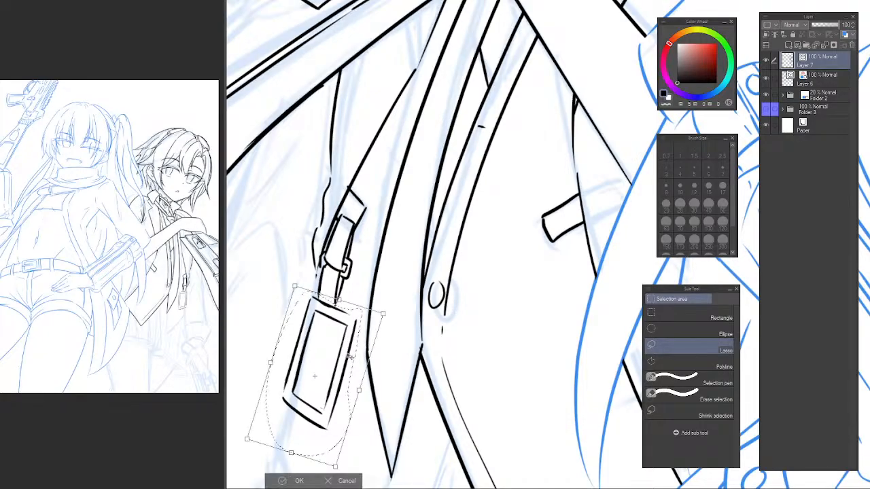
{"action": "left_click_drag", "start_coordinate": [353, 345], "coordinate": [343, 354]}
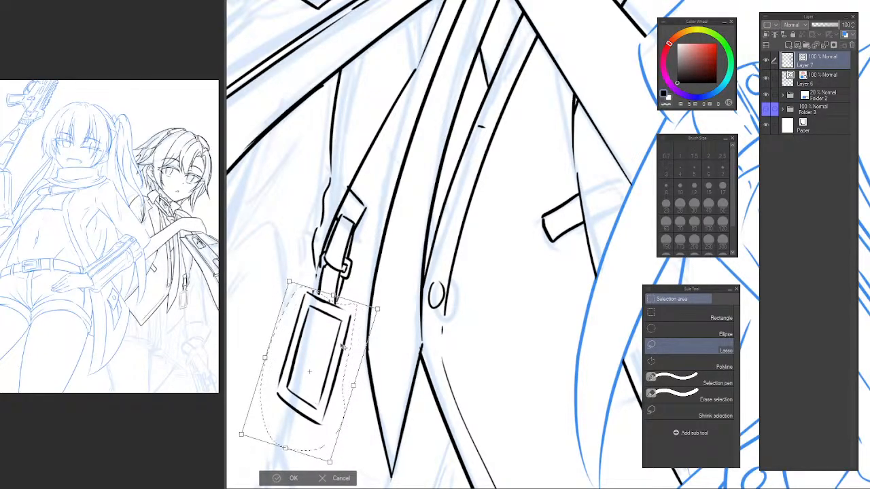
{"action": "key", "text": "Return"}
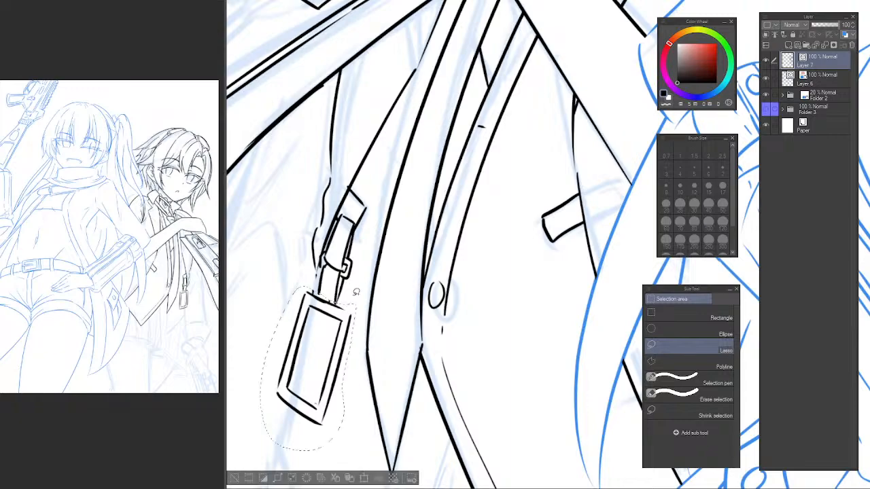
{"action": "key", "text": "ctrl+z"}
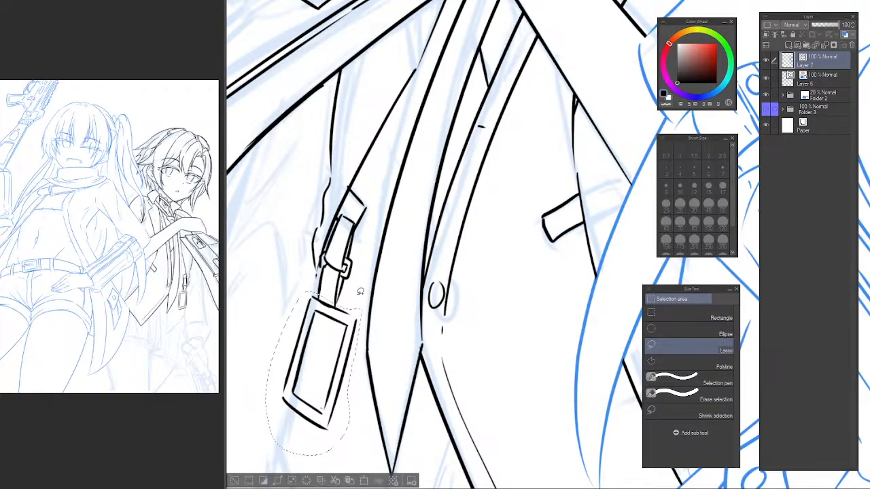
{"action": "key", "text": "ctrl+y"}
{"action": "key", "text": "ctrl+z"}
{"action": "key", "text": "ctrl+t"}
{"action": "left_click_drag", "start_coordinate": [345, 355], "coordinate": [339, 351]}
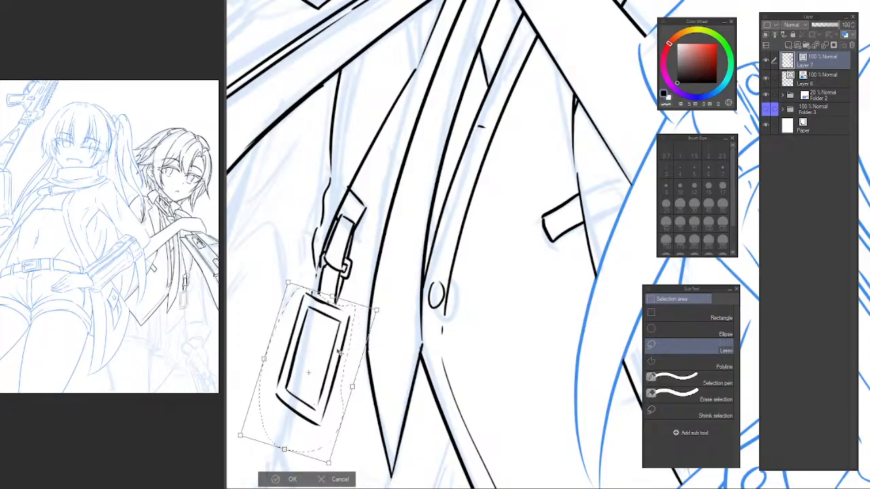
{"action": "left_click_drag", "start_coordinate": [387, 323], "coordinate": [384, 318]}
{"action": "left_click_drag", "start_coordinate": [336, 360], "coordinate": [339, 360]}
{"action": "key", "text": "Return"}
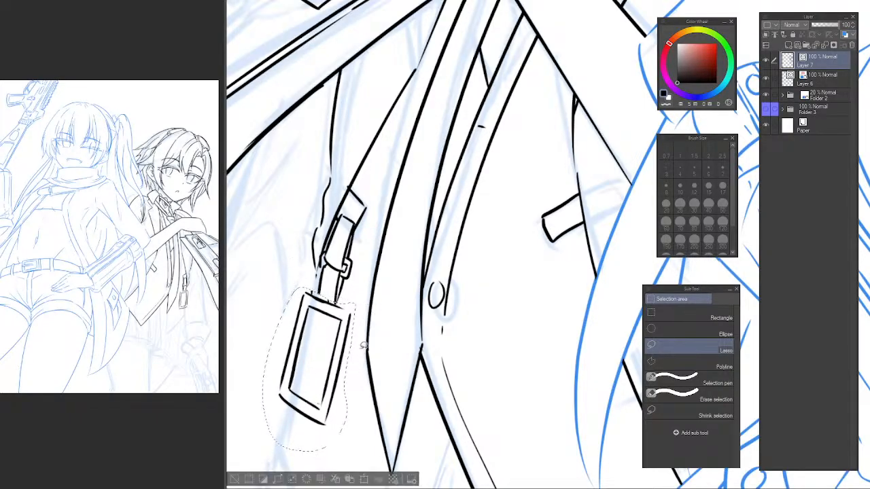
{"action": "key", "text": "ctrl+d"}
Erase the line ends poking past the joint between the strap and the tag's upper edge.
{"action": "scroll", "coordinate": [323, 292], "scroll_direction": "up", "scroll_amount": 2}
{"action": "key", "text": "e"}
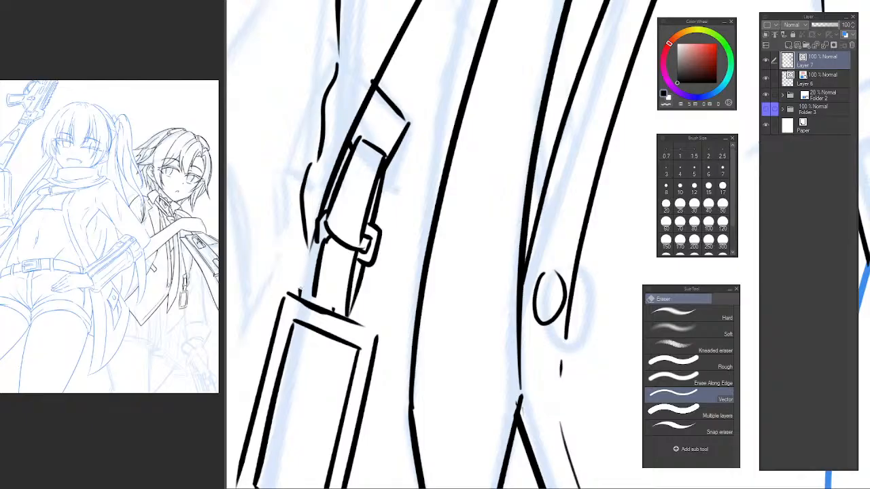
{"action": "key", "text": "p"}
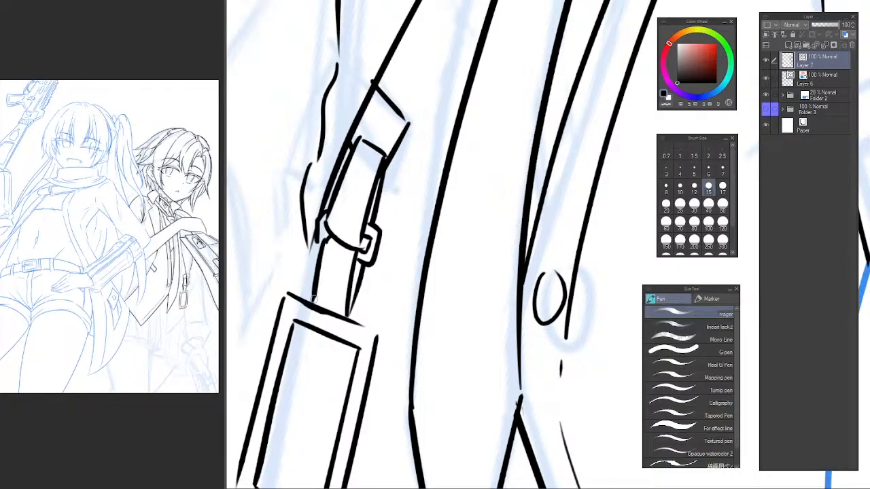
{"action": "scroll", "coordinate": [327, 264], "scroll_direction": "down", "scroll_amount": 5}
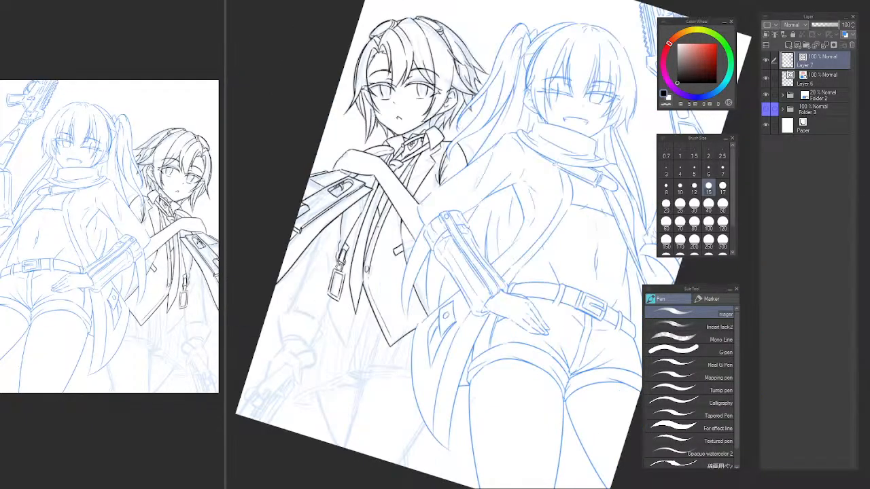
Erase the old jacket edge line running from the strap's tab up toward the forearm.
{"action": "scroll", "coordinate": [315, 294], "scroll_direction": "up", "scroll_amount": 2}
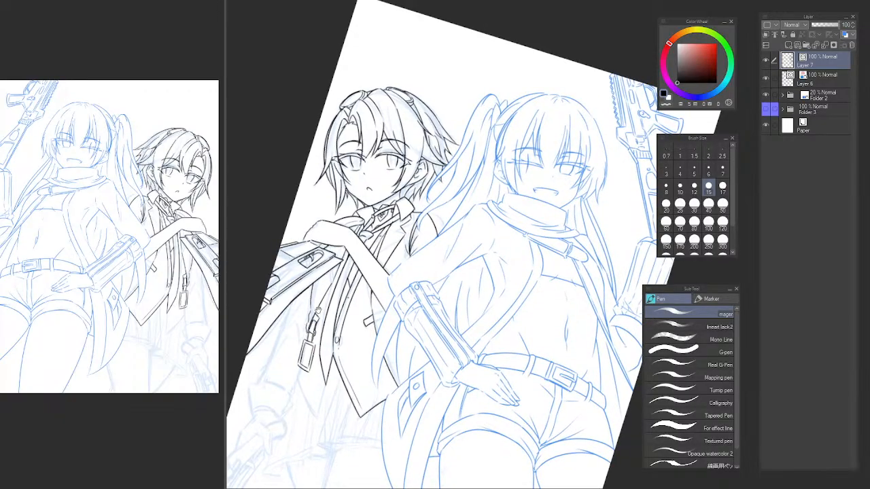
{"action": "scroll", "coordinate": [328, 275], "scroll_direction": "up", "scroll_amount": 3}
{"action": "key", "text": "e"}
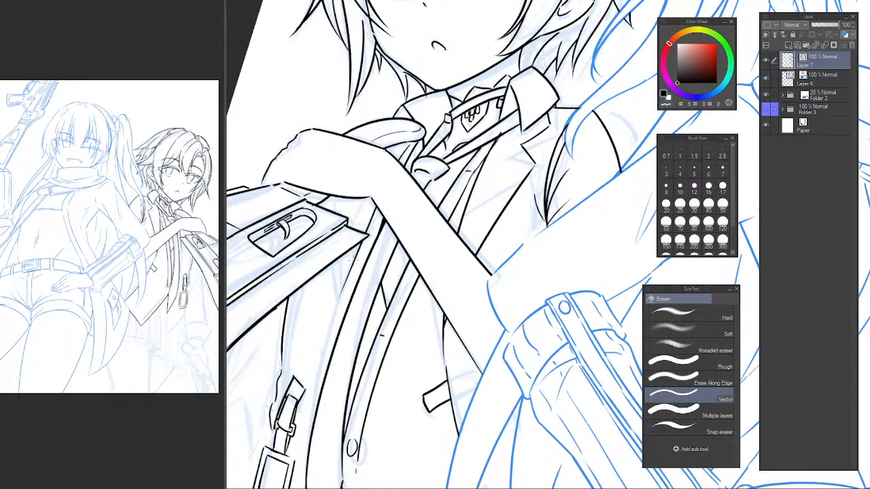
{"action": "left_click_drag", "start_coordinate": [353, 260], "coordinate": [343, 290]}
{"action": "left_click_drag", "start_coordinate": [367, 227], "coordinate": [376, 209]}
{"action": "key", "text": "p"}
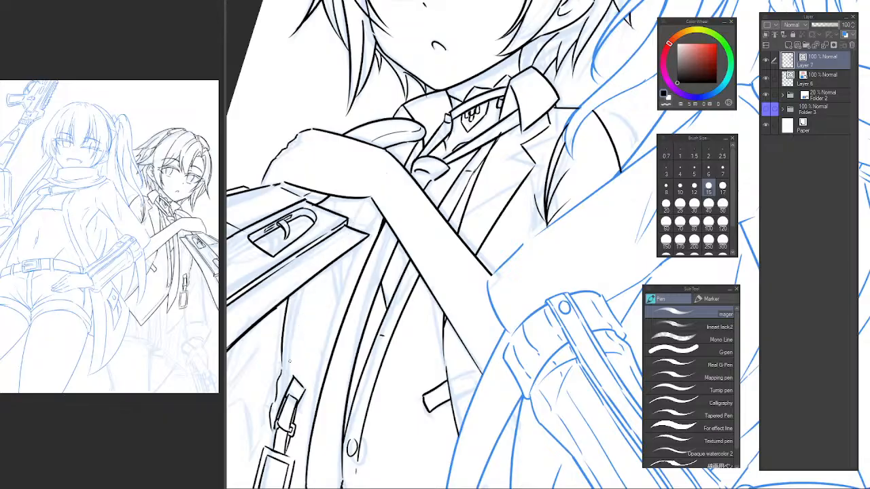
Ink a new jacket edge line curving from the strap's tab up to the gun's lower edge.
{"action": "left_click_drag", "start_coordinate": [356, 228], "coordinate": [389, 181]}
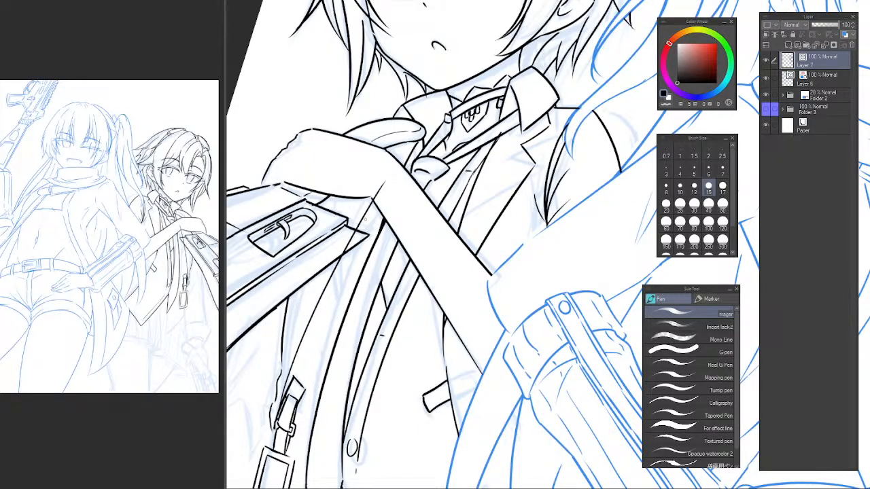
{"action": "key", "text": "ctrl+z"}
{"action": "left_click_drag", "start_coordinate": [289, 370], "coordinate": [313, 280]}
{"action": "key", "text": "ctrl+z"}
{"action": "left_click_drag", "start_coordinate": [289, 371], "coordinate": [332, 237]}
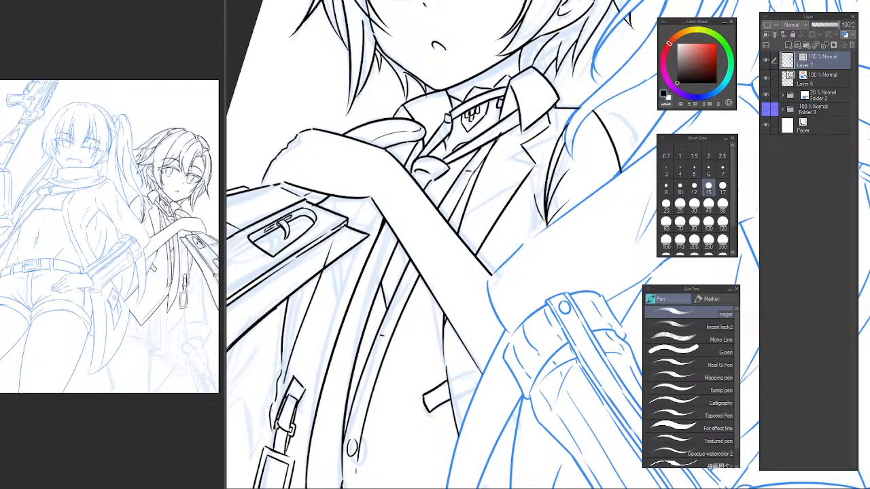
{"action": "key", "text": "ctrl+z"}
{"action": "left_click_drag", "start_coordinate": [288, 373], "coordinate": [347, 225]}
Continue the jacket edge line across the gun and wrist up toward the collar.
{"action": "left_click_drag", "start_coordinate": [362, 197], "coordinate": [416, 131]}
{"action": "key", "text": "ctrl+z"}
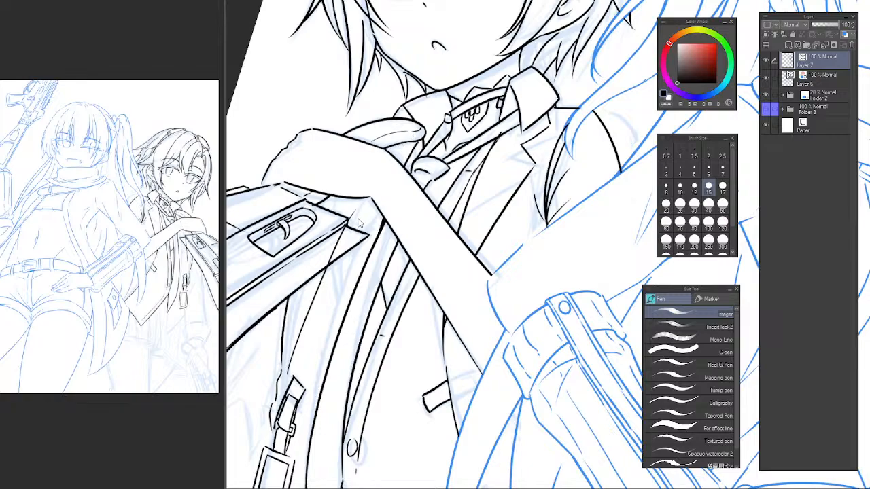
{"action": "key", "text": "ctrl+z"}
{"action": "mouse_move", "coordinate": [291, 365]}
{"action": "left_mouse_down"}
{"action": "mouse_move", "coordinate": [352, 230]}
{"action": "mouse_move", "coordinate": [414, 143]}
{"action": "left_mouse_up"}
{"action": "key", "text": "ctrl+z"}
{"action": "left_click_drag", "start_coordinate": [367, 208], "coordinate": [413, 147]}
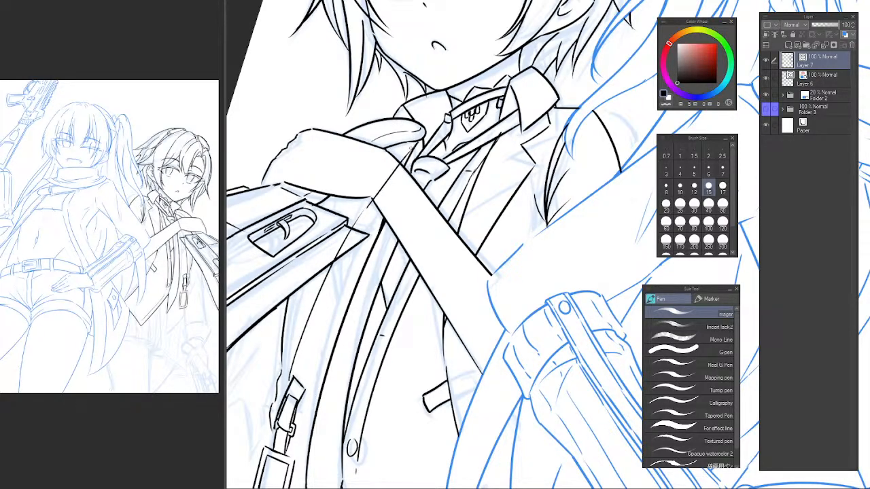
{"action": "key", "text": "ctrl+z"}
{"action": "left_click_drag", "start_coordinate": [367, 207], "coordinate": [415, 144]}
Try to redraw the lower jacket edge line between the strap's tab and the gun.
{"action": "scroll", "coordinate": [362, 211], "scroll_direction": "up", "scroll_amount": 1}
{"action": "left_click_drag", "start_coordinate": [318, 272], "coordinate": [332, 284]}
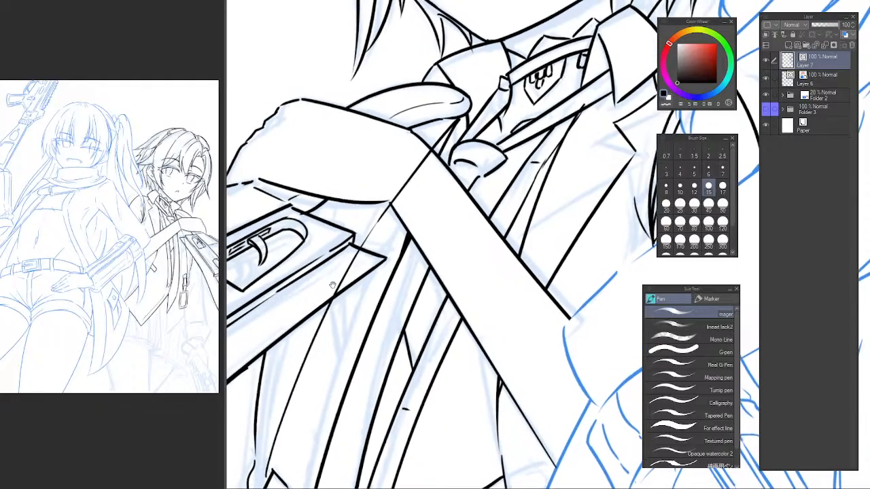
{"action": "mouse_move", "coordinate": [271, 447]}
{"action": "left_mouse_down"}
{"action": "mouse_move", "coordinate": [298, 300]}
{"action": "mouse_move", "coordinate": [275, 422]}
{"action": "mouse_move", "coordinate": [311, 293]}
{"action": "left_mouse_up"}
{"action": "key", "text": "ctrl+z"}
Ink a short fold line running down from the gun's underside to the jacket edge, redrawing it until it fits.
{"action": "scroll", "coordinate": [352, 378], "scroll_direction": "down", "scroll_amount": 2}
{"action": "mouse_move", "coordinate": [352, 378]}
{"action": "left_mouse_down"}
{"action": "mouse_move", "coordinate": [340, 361]}
{"action": "mouse_move", "coordinate": [338, 265]}
{"action": "mouse_move", "coordinate": [333, 295]}
{"action": "left_mouse_up"}
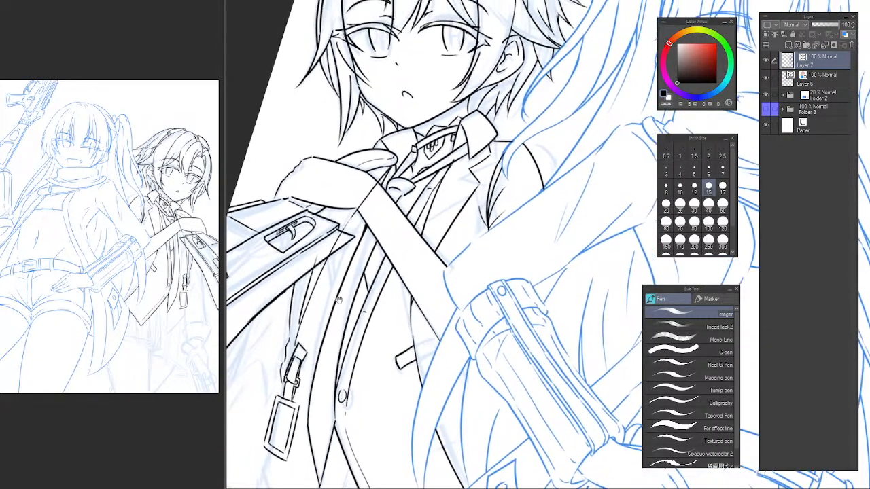
{"action": "scroll", "coordinate": [322, 283], "scroll_direction": "up", "scroll_amount": 1}
{"action": "key", "text": "ctrl+z"}
{"action": "left_click_drag", "start_coordinate": [312, 238], "coordinate": [307, 308]}
{"action": "key", "text": "ctrl+z"}
{"action": "left_click_drag", "start_coordinate": [312, 238], "coordinate": [303, 301]}
{"action": "key", "text": "ctrl+z"}
{"action": "key", "text": "ctrl+z"}
{"action": "left_click_drag", "start_coordinate": [314, 235], "coordinate": [303, 301]}
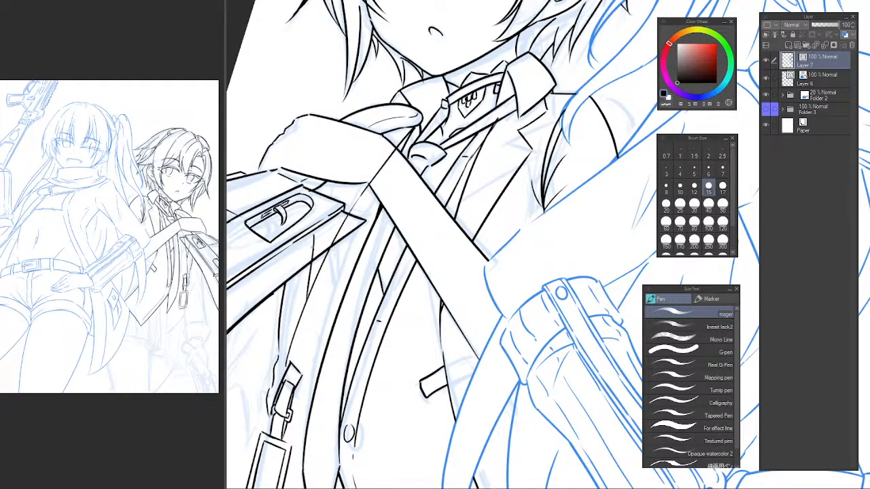
Erase the short fold line under the gun and redraw it as one longer stroke running down toward the jacket edge.
{"action": "key", "text": "e"}
{"action": "scroll", "coordinate": [316, 297], "scroll_direction": "up", "scroll_amount": 4}
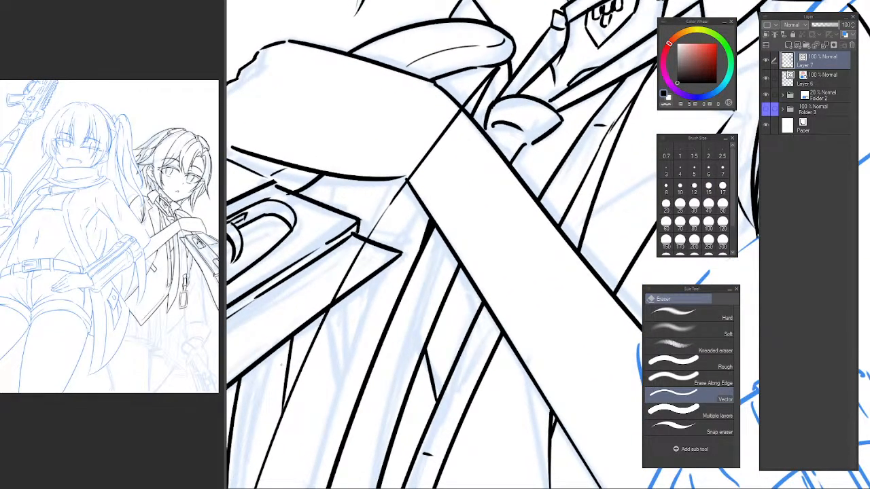
{"action": "left_click_drag", "start_coordinate": [282, 365], "coordinate": [292, 370]}
{"action": "key", "text": "p"}
{"action": "mouse_move", "coordinate": [332, 194]}
{"action": "left_mouse_down"}
{"action": "mouse_move", "coordinate": [276, 422]}
{"action": "mouse_move", "coordinate": [308, 226]}
{"action": "mouse_move", "coordinate": [266, 428]}
{"action": "mouse_move", "coordinate": [280, 386]}
{"action": "mouse_move", "coordinate": [279, 416]}
{"action": "left_mouse_up"}
{"action": "key", "text": "ctrl+z"}
{"action": "key", "text": "ctrl+z"}
{"action": "key", "text": "ctrl+z"}
{"action": "left_click_drag", "start_coordinate": [329, 179], "coordinate": [283, 415]}
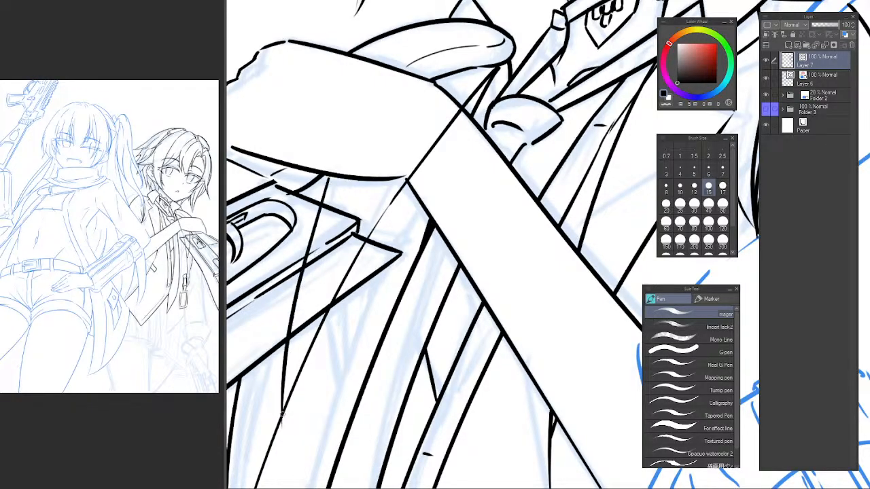
{"action": "key", "text": "ctrl+z"}
{"action": "left_click_drag", "start_coordinate": [339, 159], "coordinate": [268, 435]}
Erase the parts of the fold line and jacket edge line that cross over the gun and wrist.
{"action": "key", "text": "e"}
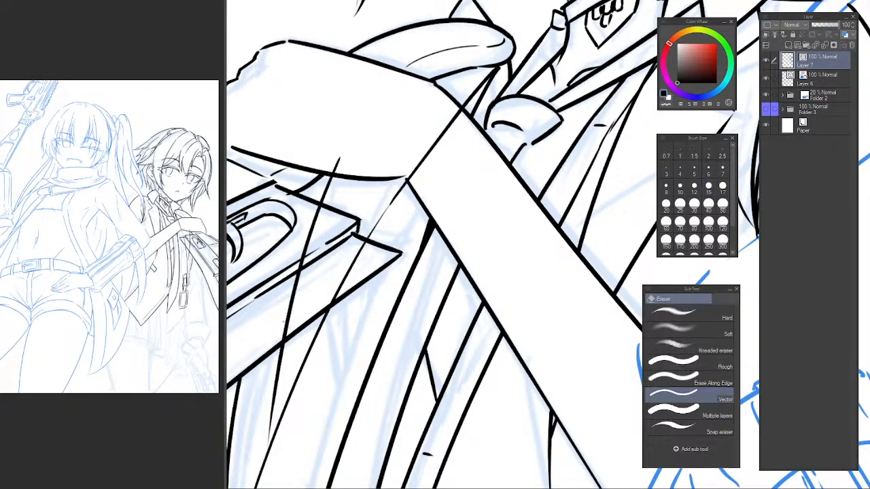
{"action": "left_click_drag", "start_coordinate": [291, 306], "coordinate": [289, 313]}
{"action": "left_click", "coordinate": [311, 231]}
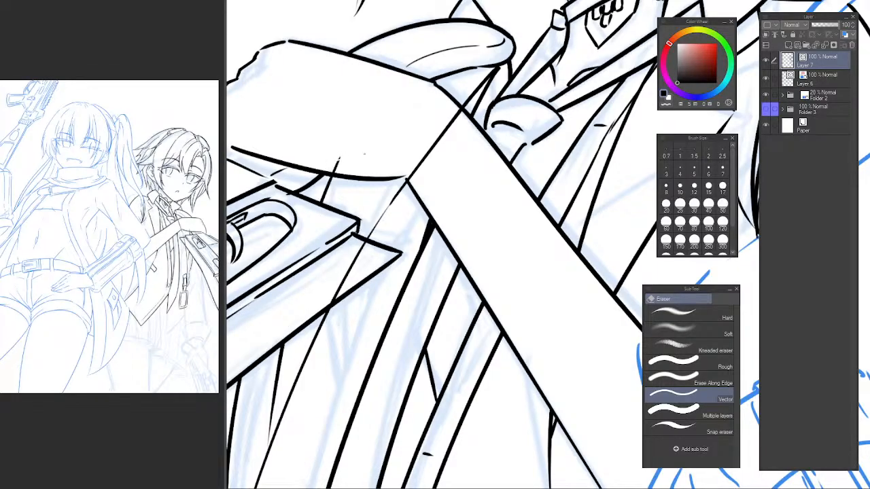
{"action": "mouse_move", "coordinate": [350, 174]}
{"action": "left_mouse_down"}
{"action": "mouse_move", "coordinate": [299, 194]}
{"action": "mouse_move", "coordinate": [343, 219]}
{"action": "mouse_move", "coordinate": [341, 242]}
{"action": "mouse_move", "coordinate": [312, 249]}
{"action": "left_mouse_up"}
{"action": "left_click_drag", "start_coordinate": [372, 191], "coordinate": [369, 206]}
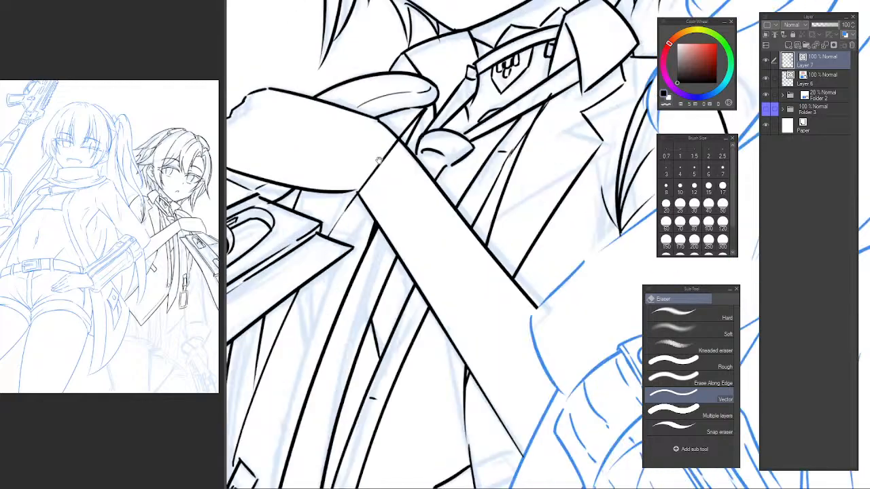
{"action": "left_click_drag", "start_coordinate": [379, 161], "coordinate": [386, 173]}
{"action": "mouse_move", "coordinate": [435, 234]}
{"action": "left_mouse_down"}
{"action": "mouse_move", "coordinate": [381, 218]}
{"action": "mouse_move", "coordinate": [400, 195]}
{"action": "mouse_move", "coordinate": [435, 205]}
{"action": "mouse_move", "coordinate": [421, 122]}
{"action": "mouse_move", "coordinate": [428, 153]}
{"action": "left_mouse_up"}
{"action": "key", "text": "p"}
{"action": "key", "text": "ctrl+at"}
{"action": "mouse_move", "coordinate": [366, 171]}
{"action": "left_mouse_down"}
{"action": "mouse_move", "coordinate": [401, 116]}
{"action": "mouse_move", "coordinate": [375, 230]}
{"action": "left_mouse_up"}
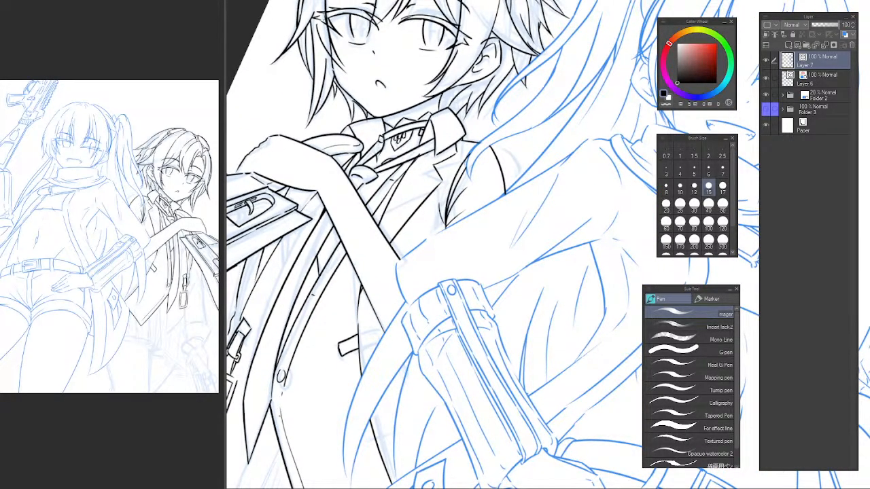
{"action": "left_click", "coordinate": [138, 145]}
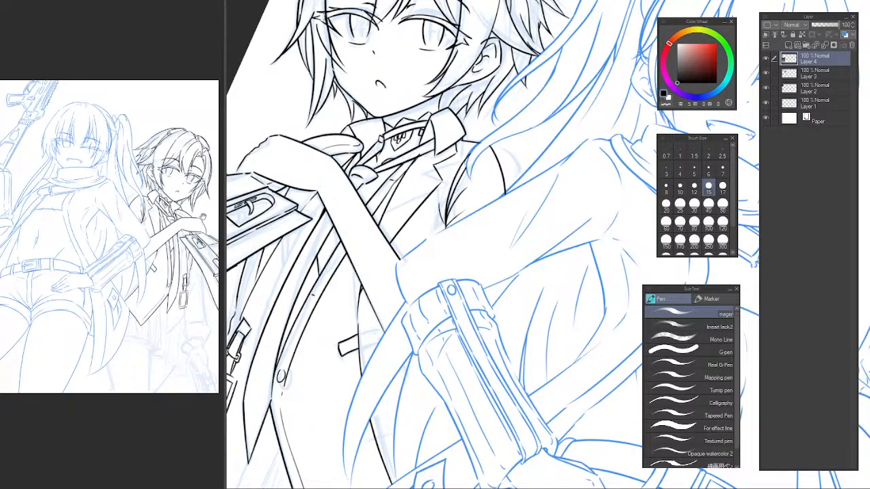
{"action": "left_click", "coordinate": [320, 290]}
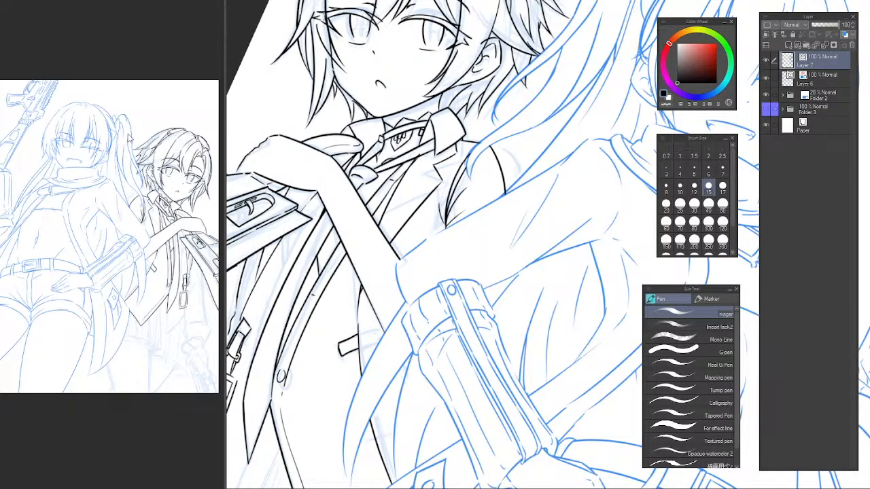
{"action": "left_click", "coordinate": [130, 139]}
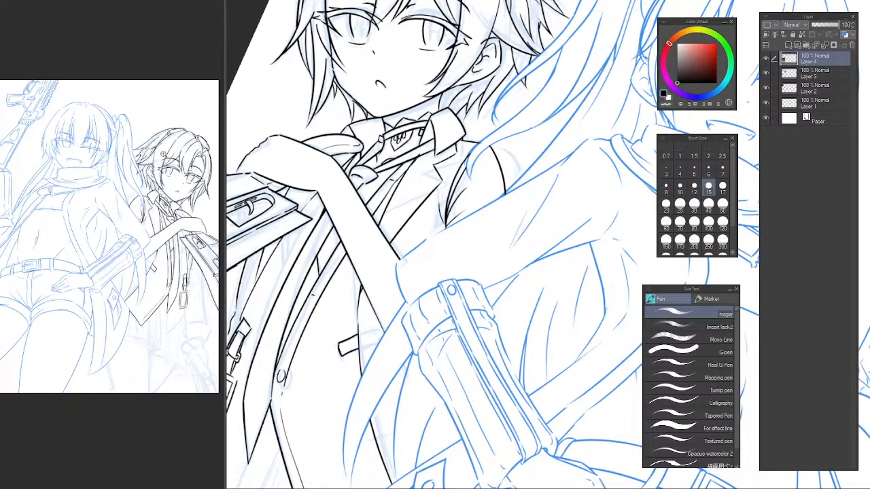
{"action": "left_click", "coordinate": [303, 280]}
Ink the narrow hanging strap end below the jacket button, redrawing its side lines until they fit.
{"action": "left_click_drag", "start_coordinate": [320, 299], "coordinate": [276, 241]}
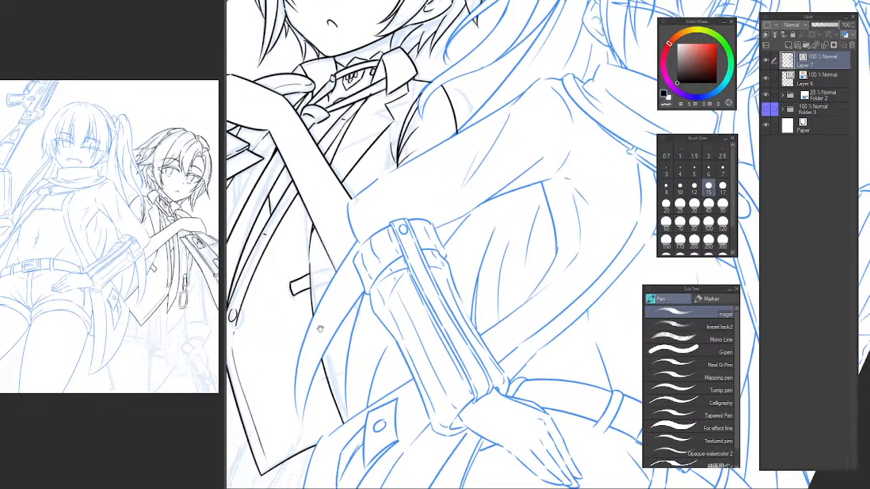
{"action": "left_click_drag", "start_coordinate": [321, 324], "coordinate": [390, 331]}
{"action": "mouse_move", "coordinate": [308, 333]}
{"action": "left_mouse_down"}
{"action": "mouse_move", "coordinate": [316, 382]}
{"action": "mouse_move", "coordinate": [303, 307]}
{"action": "mouse_move", "coordinate": [283, 380]}
{"action": "left_mouse_up"}
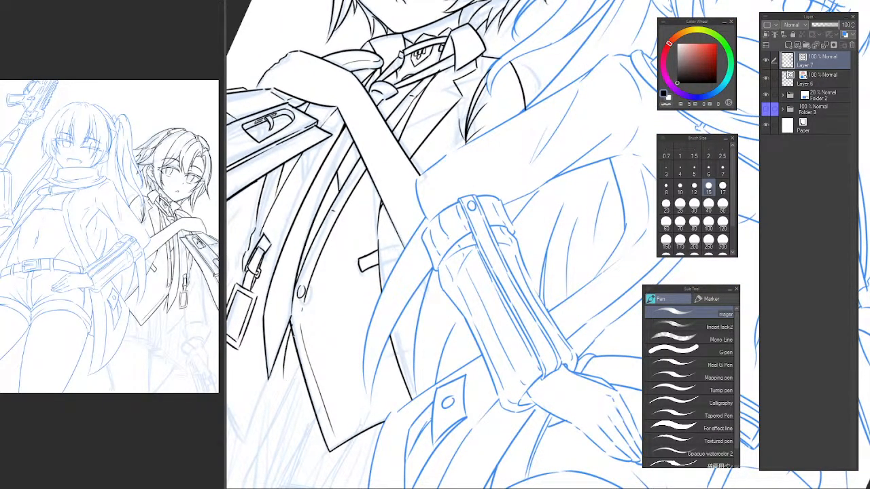
{"action": "key", "text": "ctrl+z"}
{"action": "left_click_drag", "start_coordinate": [292, 319], "coordinate": [279, 393]}
{"action": "left_click_drag", "start_coordinate": [293, 335], "coordinate": [283, 396]}
{"action": "key", "text": "ctrl+z"}
{"action": "left_click_drag", "start_coordinate": [296, 322], "coordinate": [285, 397]}
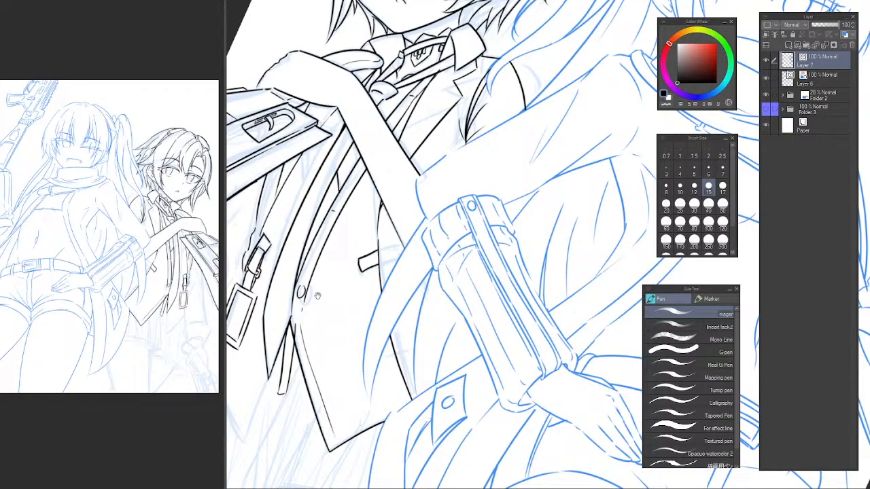
Ink the two long parallel edges of the strap from the jacket button up across the forearm to beside the lapel.
{"action": "mouse_move", "coordinate": [317, 296]}
{"action": "left_mouse_down"}
{"action": "mouse_move", "coordinate": [286, 365]}
{"action": "mouse_move", "coordinate": [433, 178]}
{"action": "left_mouse_up"}
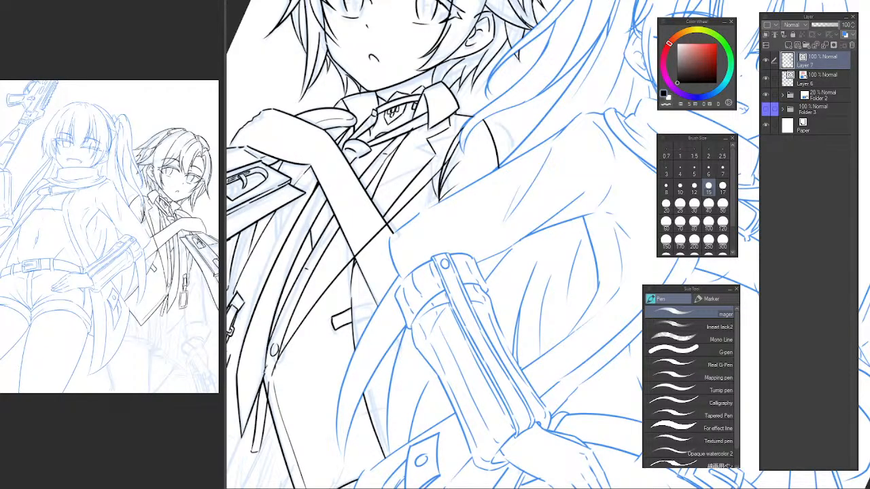
{"action": "left_click_drag", "start_coordinate": [266, 367], "coordinate": [401, 200]}
{"action": "key", "text": "ctrl+z"}
{"action": "left_click_drag", "start_coordinate": [270, 370], "coordinate": [379, 220]}
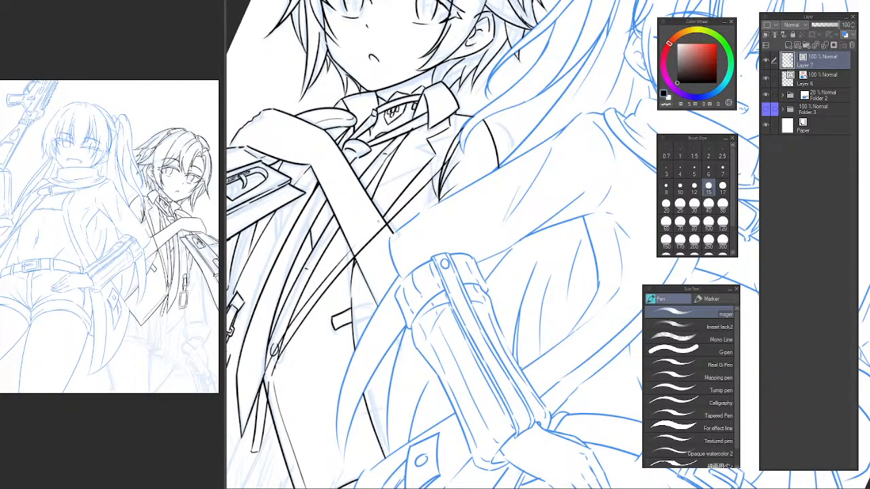
{"action": "left_click_drag", "start_coordinate": [352, 250], "coordinate": [424, 179]}
{"action": "scroll", "coordinate": [455, 137], "scroll_direction": "up", "scroll_amount": 5}
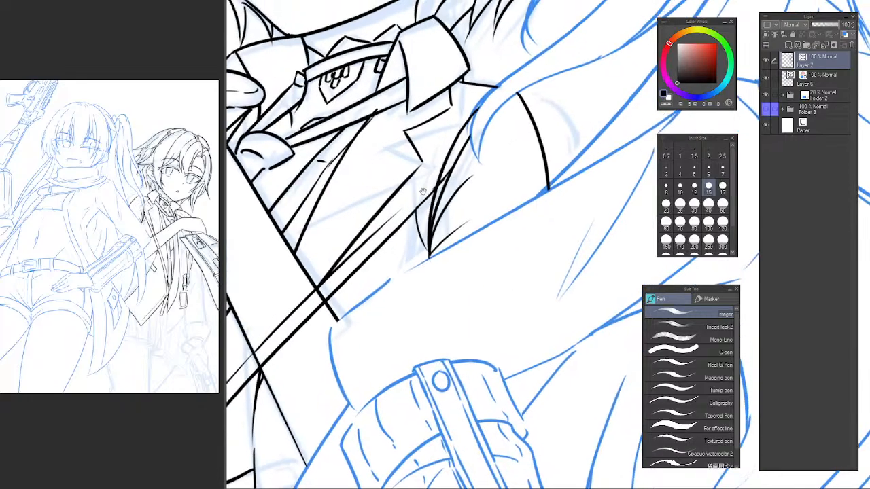
{"action": "left_click_drag", "start_coordinate": [356, 258], "coordinate": [425, 187]}
{"action": "key", "text": "ctrl+z"}
{"action": "left_click_drag", "start_coordinate": [357, 258], "coordinate": [425, 186]}
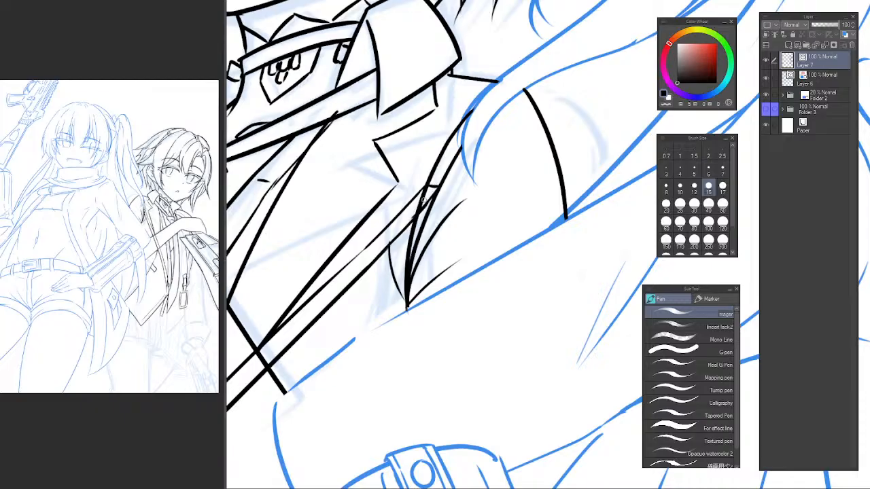
Trim the overlapping line ends where the strap meets the piece beside the lapel and close the corner.
{"action": "key", "text": "e"}
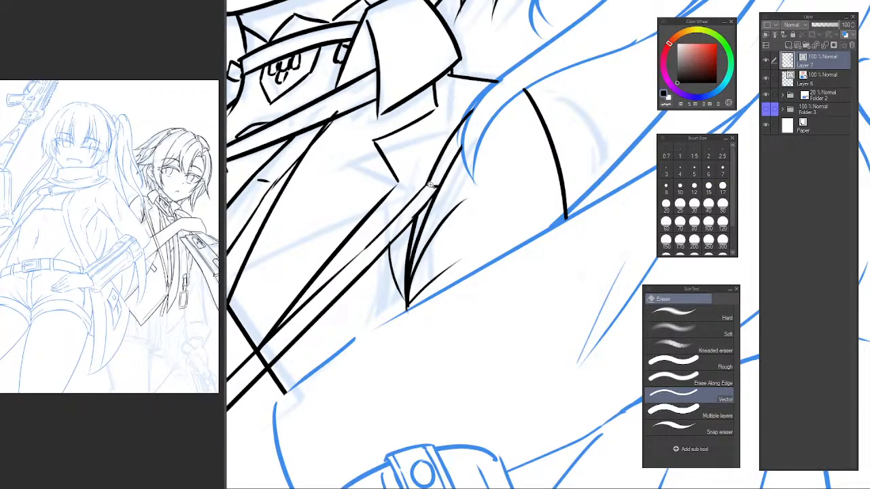
{"action": "scroll", "coordinate": [431, 185], "scroll_direction": "up", "scroll_amount": 2}
{"action": "key", "text": "p"}
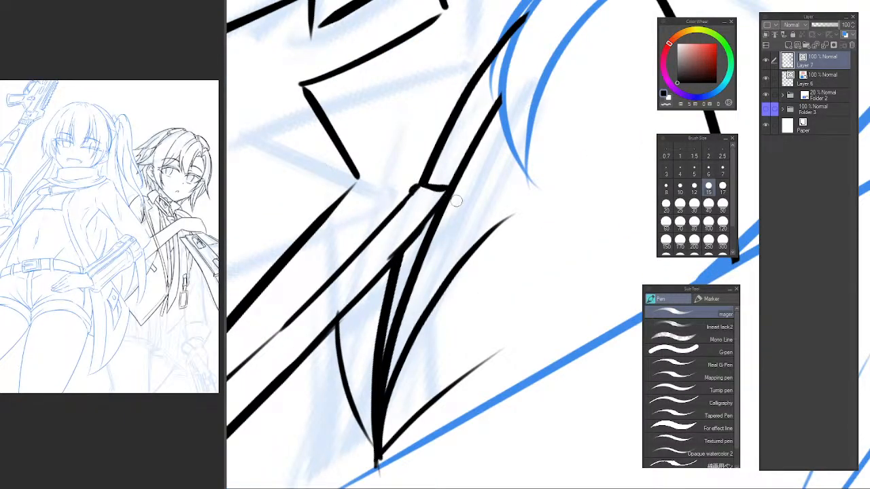
{"action": "left_click_drag", "start_coordinate": [444, 196], "coordinate": [456, 197]}
{"action": "scroll", "coordinate": [428, 197], "scroll_direction": "down", "scroll_amount": 5}
Erase the strap lines crossing the forearm and the overlapping strokes around the button and strap.
{"action": "key", "text": "e"}
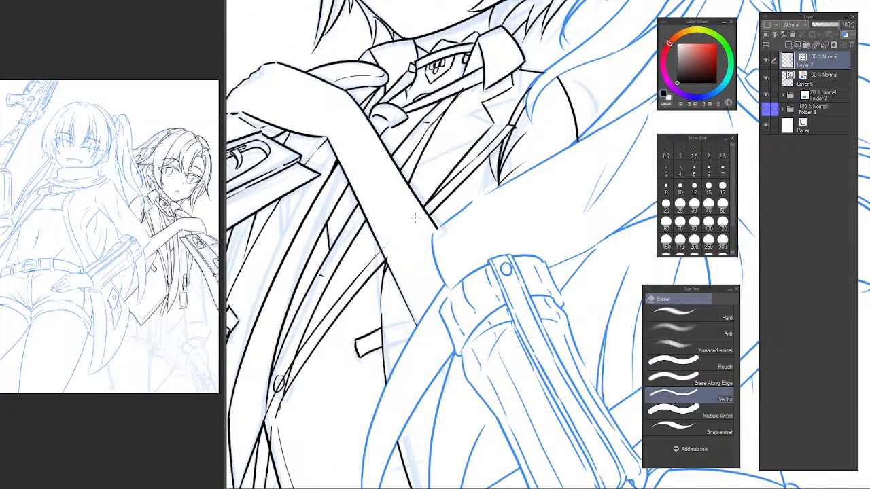
{"action": "left_click_drag", "start_coordinate": [312, 342], "coordinate": [373, 268]}
{"action": "scroll", "coordinate": [373, 268], "scroll_direction": "up", "scroll_amount": 2}
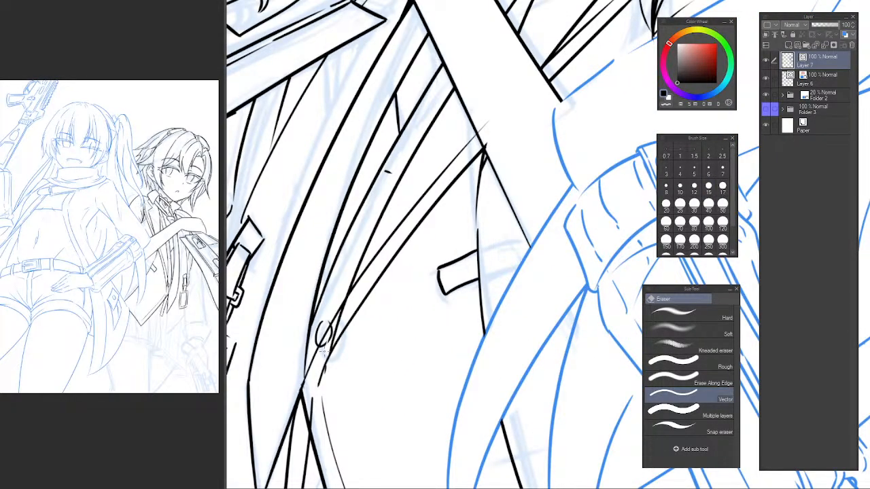
{"action": "left_click_drag", "start_coordinate": [327, 339], "coordinate": [336, 332]}
{"action": "mouse_move", "coordinate": [310, 401]}
{"action": "left_mouse_down"}
{"action": "mouse_move", "coordinate": [336, 306]}
{"action": "mouse_move", "coordinate": [334, 323]}
{"action": "mouse_move", "coordinate": [352, 279]}
{"action": "left_mouse_up"}
{"action": "key", "text": "p"}
{"action": "key", "text": "ctrl+z"}
{"action": "key", "text": "e"}
{"action": "key", "text": "ctrl+z"}
{"action": "key", "text": "p"}
{"action": "key", "text": "e"}
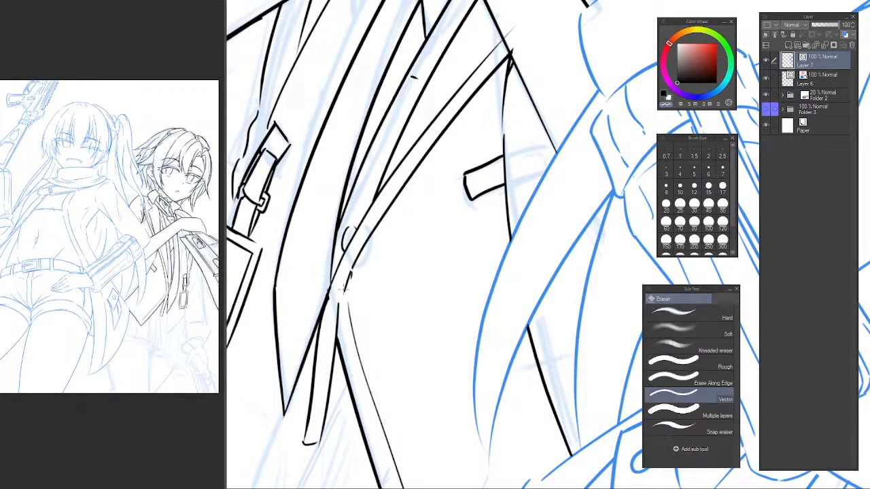
Join the strap's edges to the hanging end and vest line below the button, then trim the excess ink.
{"action": "key", "text": "p"}
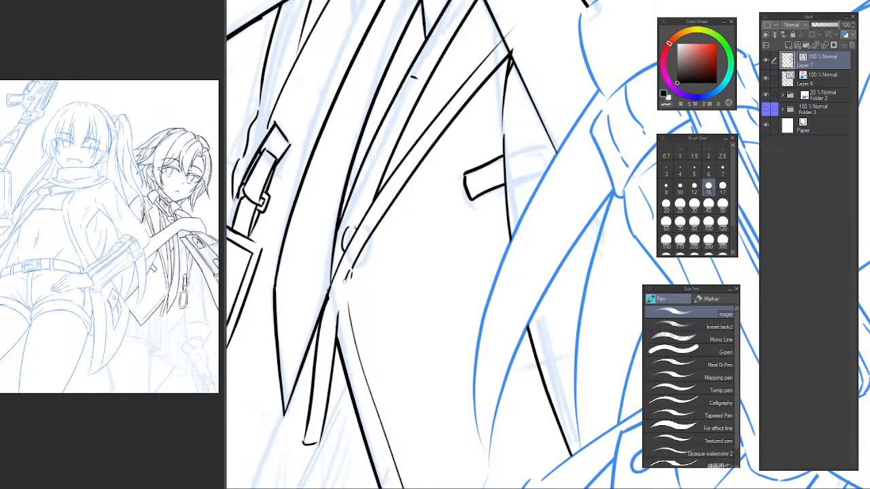
{"action": "scroll", "coordinate": [350, 274], "scroll_direction": "up", "scroll_amount": 2}
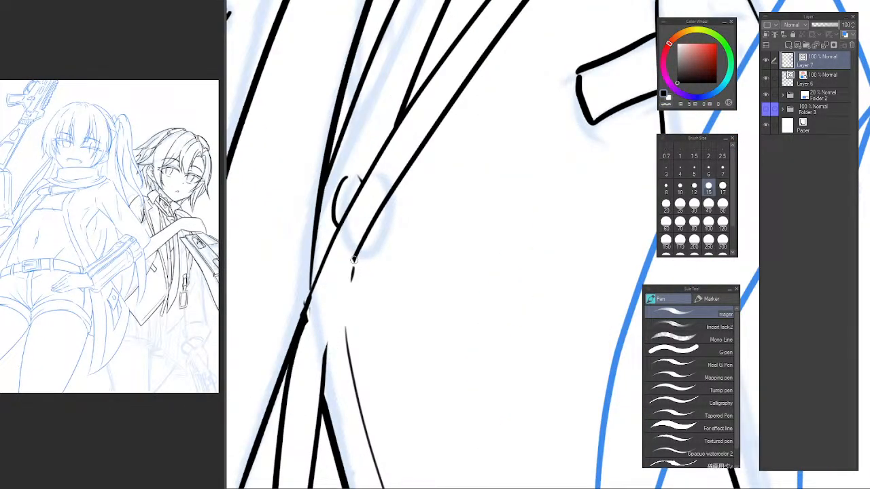
{"action": "key", "text": "e"}
{"action": "key", "text": "p"}
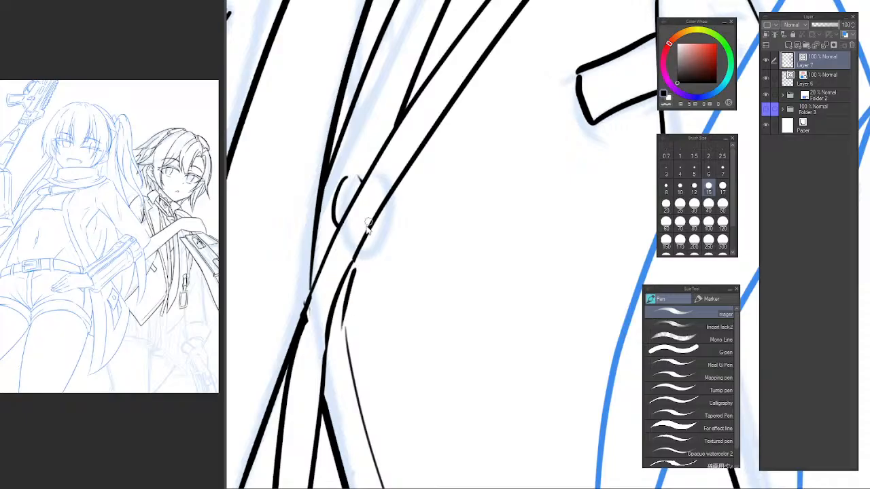
{"action": "key", "text": "e"}
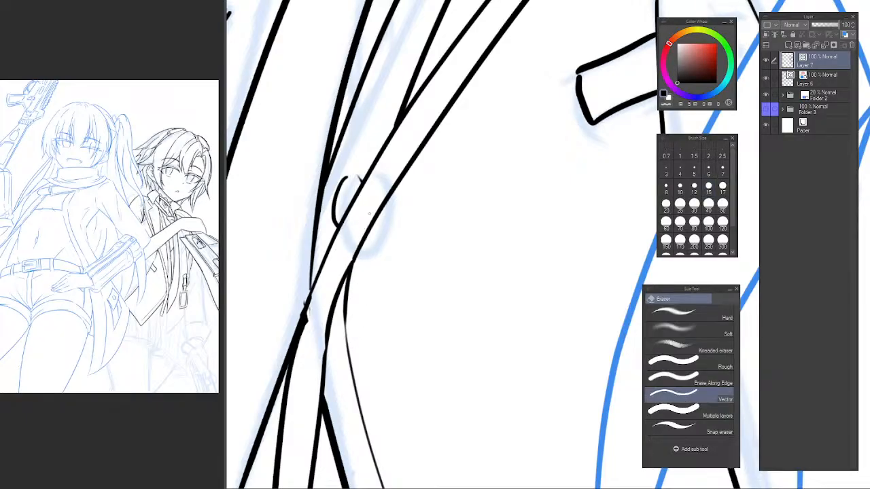
Redraw the underarm fold line from the strap's upper corner down to the tip at the front character's arm.
{"action": "scroll", "coordinate": [441, 179], "scroll_direction": "down", "scroll_amount": 5}
{"action": "left_click_drag", "start_coordinate": [456, 190], "coordinate": [401, 307]}
{"action": "mouse_move", "coordinate": [400, 252]}
{"action": "left_mouse_down"}
{"action": "mouse_move", "coordinate": [418, 239]}
{"action": "mouse_move", "coordinate": [399, 256]}
{"action": "left_mouse_up"}
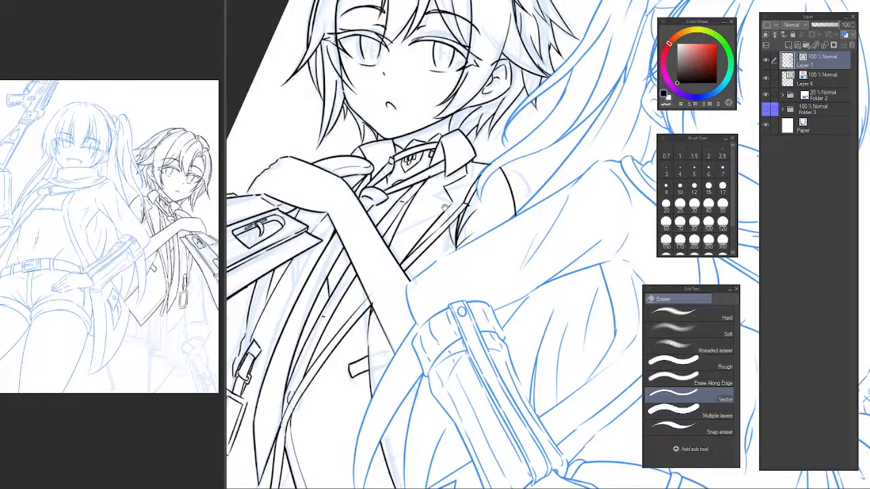
{"action": "scroll", "coordinate": [444, 206], "scroll_direction": "up", "scroll_amount": 3}
{"action": "scroll", "coordinate": [456, 201], "scroll_direction": "up", "scroll_amount": 2}
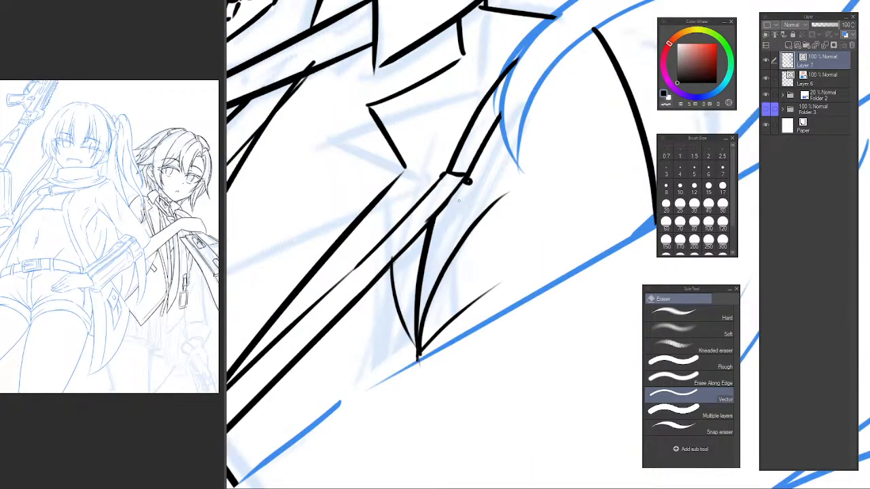
{"action": "key", "text": "p"}
{"action": "left_click_drag", "start_coordinate": [459, 192], "coordinate": [421, 340]}
{"action": "key", "text": "ctrl+z"}
{"action": "mouse_move", "coordinate": [460, 187]}
{"action": "left_mouse_down"}
{"action": "mouse_move", "coordinate": [424, 340]}
{"action": "mouse_move", "coordinate": [429, 362]}
{"action": "left_mouse_up"}
{"action": "key", "text": "ctrl+z"}
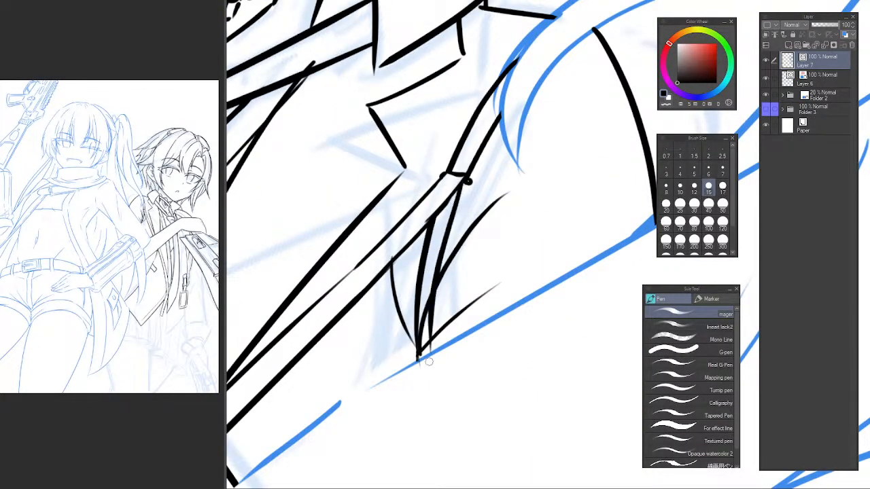
{"action": "key", "text": "ctrl+z"}
{"action": "left_click_drag", "start_coordinate": [463, 182], "coordinate": [428, 341]}
{"action": "key", "text": "ctrl+z"}
{"action": "left_click_drag", "start_coordinate": [465, 180], "coordinate": [420, 355]}
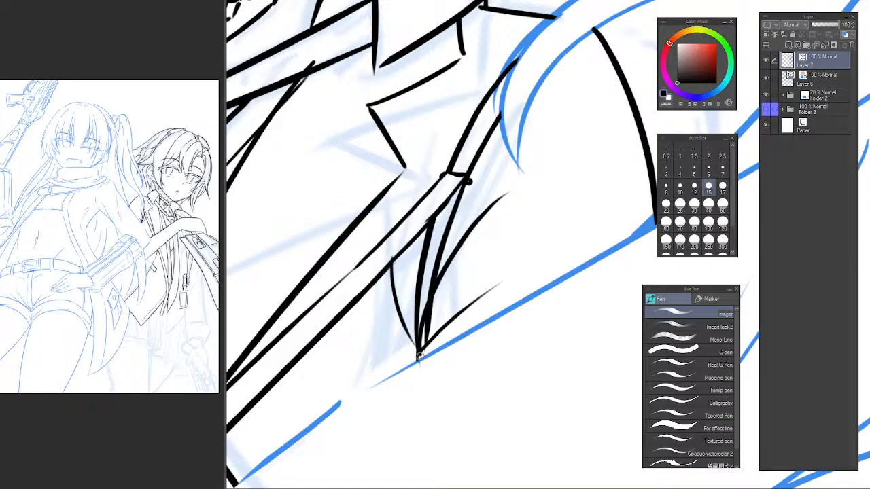
Rework the tip of the underarm folds by extending the line ends to the front arm and erasing the stray ink.
{"action": "key", "text": "e"}
{"action": "left_click_drag", "start_coordinate": [422, 325], "coordinate": [421, 350]}
{"action": "key", "text": "ctrl+z"}
{"action": "key", "text": "p"}
{"action": "left_click_drag", "start_coordinate": [426, 315], "coordinate": [424, 372]}
{"action": "key", "text": "e"}
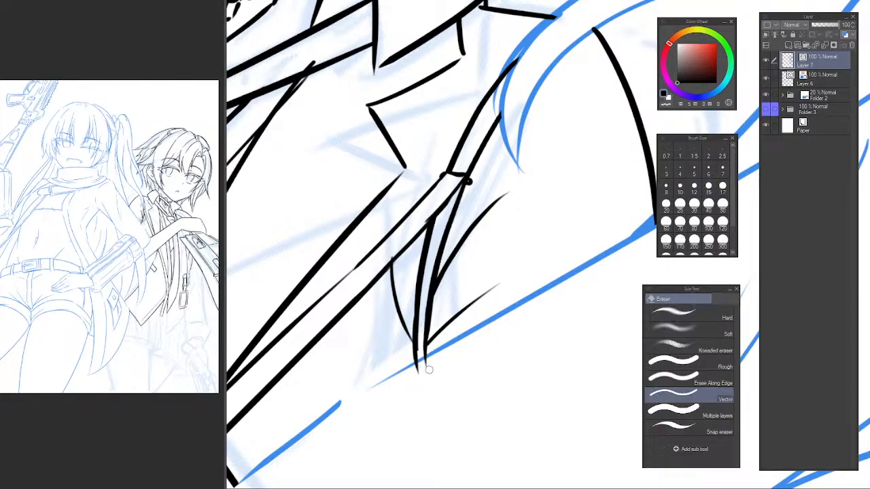
Inspect the inked jacket and the remaining sketch below it, returning the canvas to its upright, unmirrored orientation.
{"action": "scroll", "coordinate": [456, 345], "scroll_direction": "down", "scroll_amount": 8}
{"action": "left_click_drag", "start_coordinate": [483, 364], "coordinate": [472, 212]}
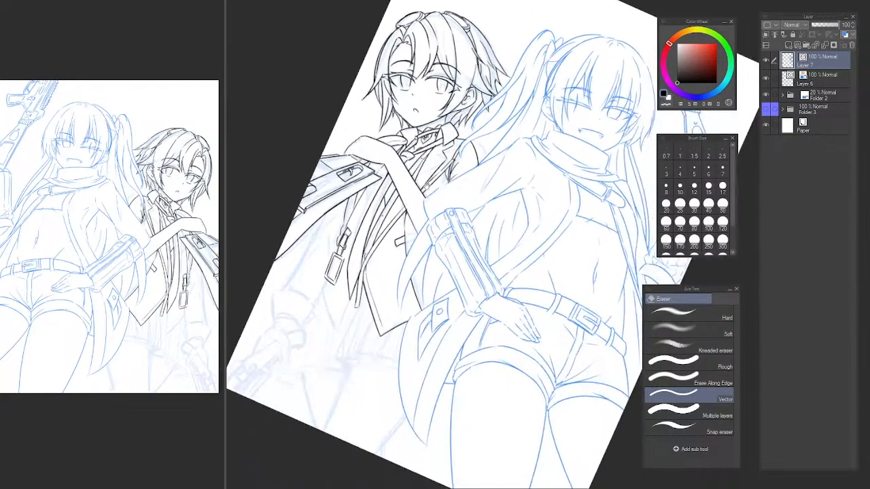
{"action": "scroll", "coordinate": [409, 211], "scroll_direction": "up", "scroll_amount": 3}
{"action": "left_click_drag", "start_coordinate": [397, 259], "coordinate": [427, 269]}
{"action": "left_click_drag", "start_coordinate": [363, 290], "coordinate": [415, 127]}
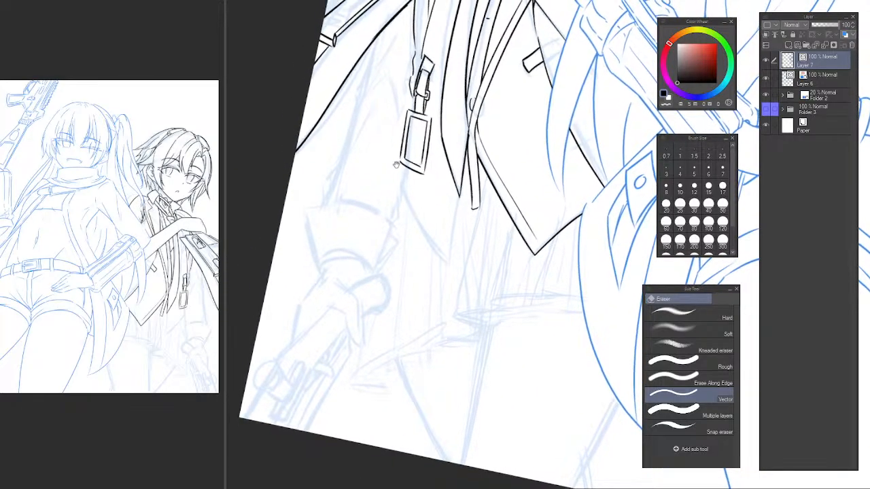
{"action": "left_click_drag", "start_coordinate": [397, 164], "coordinate": [360, 389]}
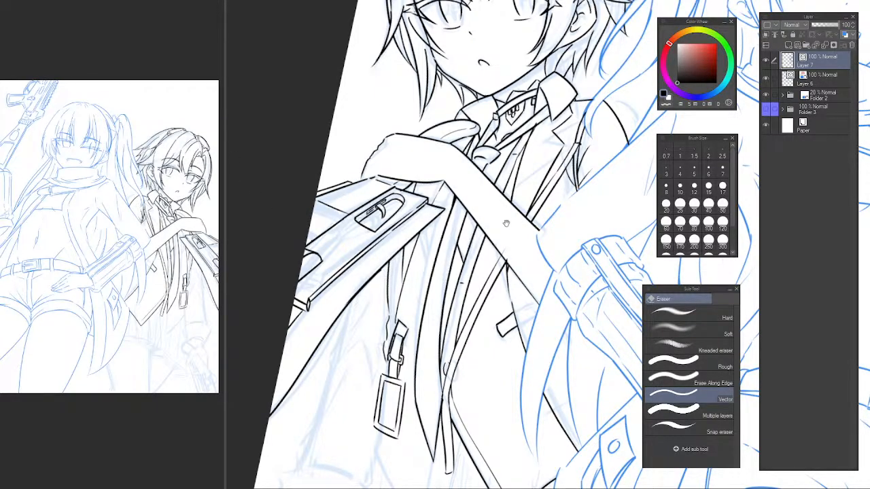
{"action": "left_click", "coordinate": [201, 169]}
{"action": "left_click", "coordinate": [473, 177]}
{"action": "scroll", "coordinate": [473, 177], "scroll_direction": "down", "scroll_amount": 2}
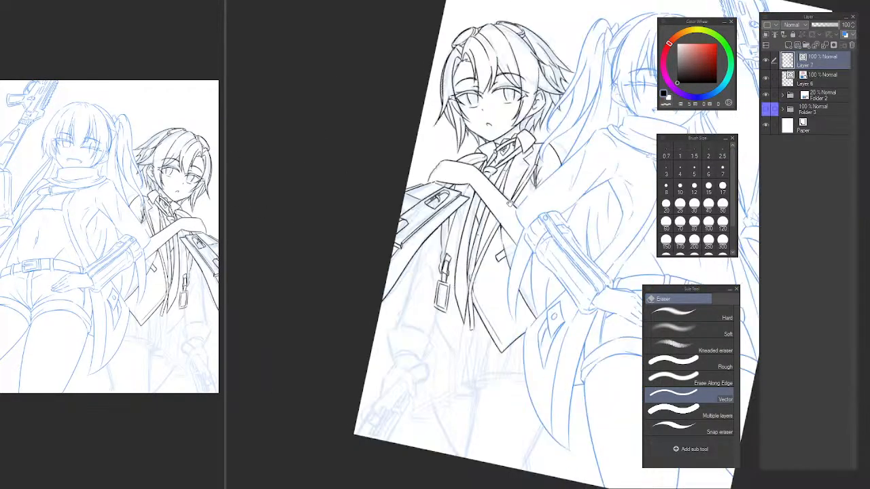
{"action": "left_click_drag", "start_coordinate": [473, 177], "coordinate": [447, 173]}
{"action": "key", "text": "r"}
{"action": "key", "text": "h"}
{"action": "left_click_drag", "start_coordinate": [571, 172], "coordinate": [388, 172]}
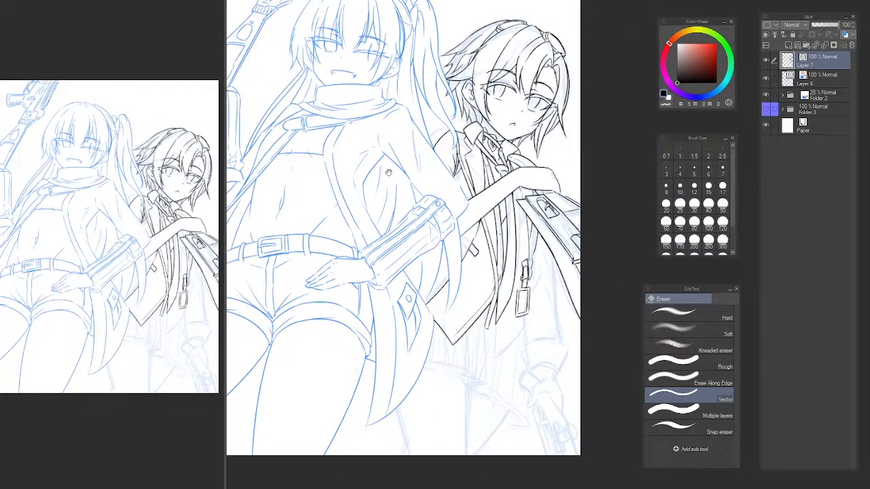
Extend the underarm line behind the front character's sleeve, trimming it to the short piece between the cuff and the hanging coat edge.
{"action": "scroll", "coordinate": [454, 243], "scroll_direction": "up", "scroll_amount": 5}
{"action": "key", "text": "p"}
{"action": "left_click_drag", "start_coordinate": [497, 208], "coordinate": [356, 308]}
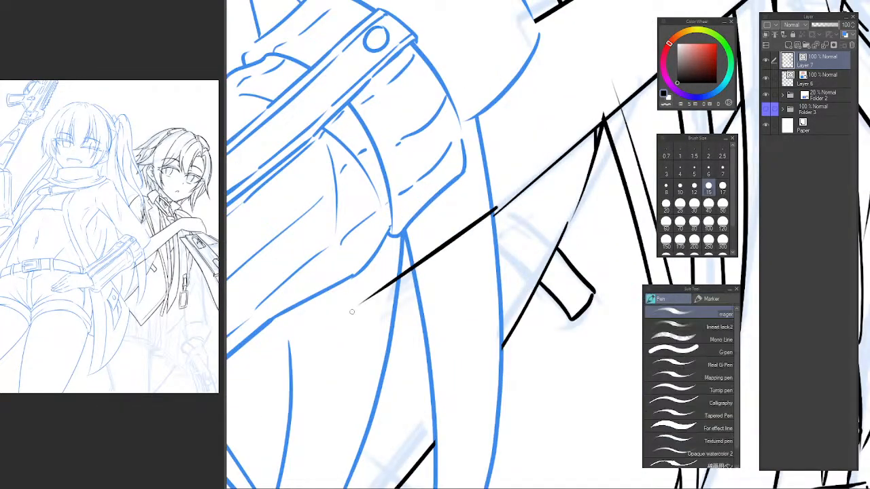
{"action": "key", "text": "ctrl+z"}
{"action": "left_click_drag", "start_coordinate": [485, 220], "coordinate": [320, 330]}
{"action": "key", "text": "ctrl+z"}
{"action": "left_click_drag", "start_coordinate": [488, 219], "coordinate": [333, 337]}
{"action": "key", "text": "e"}
{"action": "left_click_drag", "start_coordinate": [375, 295], "coordinate": [383, 309]}
{"action": "left_click_drag", "start_coordinate": [435, 249], "coordinate": [446, 262]}
{"action": "scroll", "coordinate": [500, 276], "scroll_direction": "down", "scroll_amount": 8}
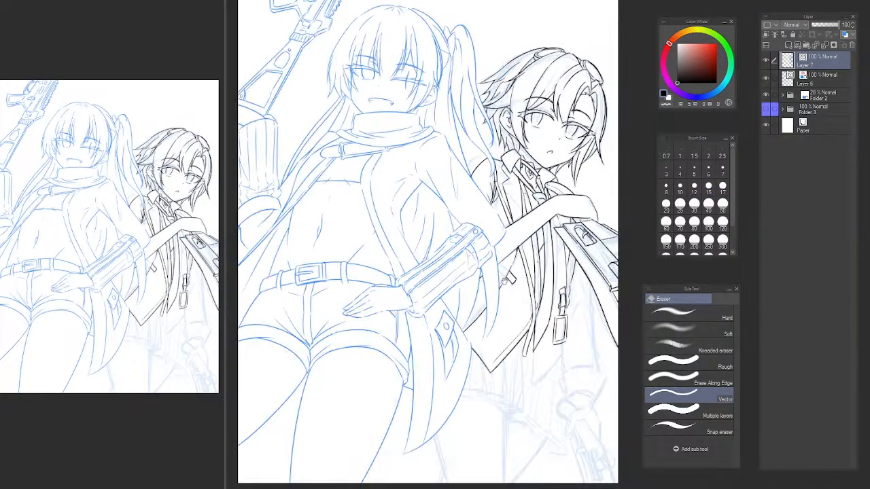
Examine the jacket lines beside the front character's cuff and compare them with the whole figure.
{"action": "scroll", "coordinate": [419, 282], "scroll_direction": "up", "scroll_amount": 10}
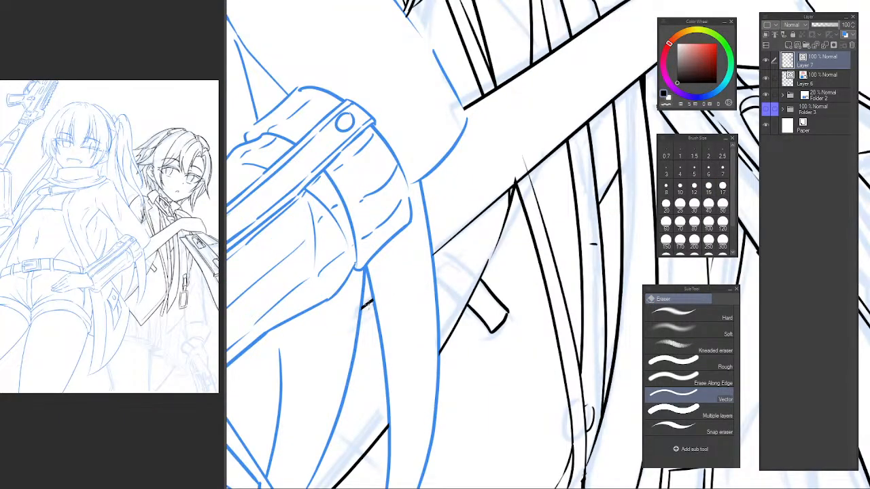
{"action": "key", "text": "p"}
{"action": "key", "text": "e"}
{"action": "scroll", "coordinate": [419, 282], "scroll_direction": "down", "scroll_amount": 10}
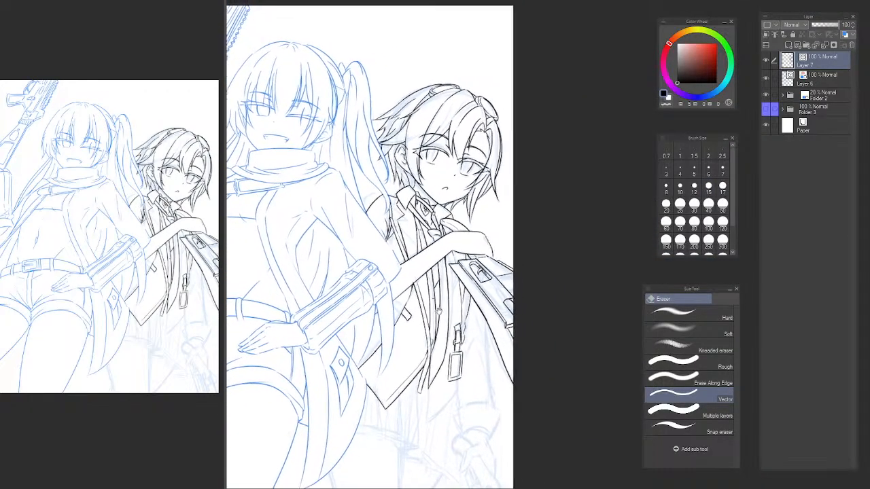
{"action": "left_click_drag", "start_coordinate": [423, 296], "coordinate": [422, 294]}
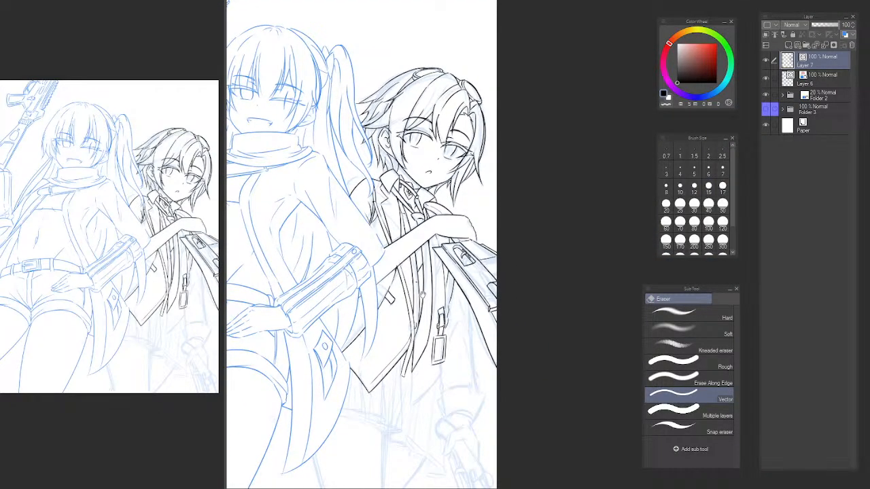
{"action": "scroll", "coordinate": [383, 287], "scroll_direction": "up", "scroll_amount": 3}
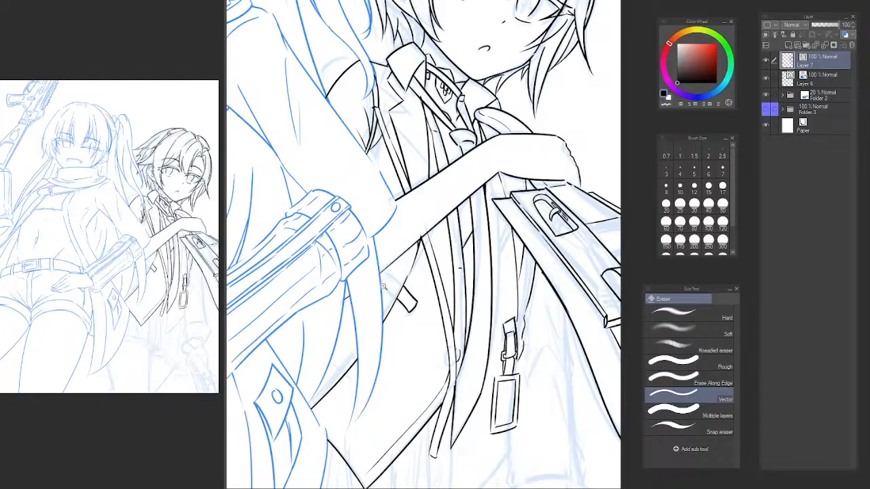
{"action": "left_click_drag", "start_coordinate": [388, 294], "coordinate": [403, 281]}
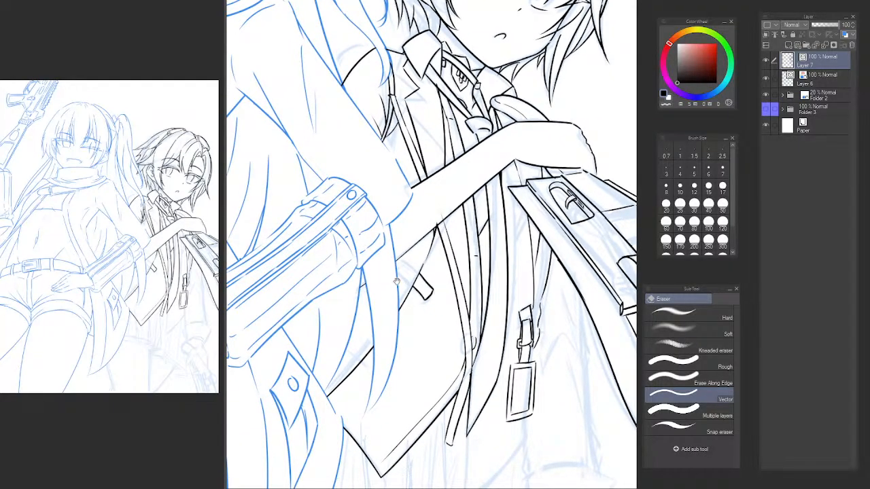
{"action": "scroll", "coordinate": [412, 250], "scroll_direction": "down", "scroll_amount": 5}
{"action": "scroll", "coordinate": [437, 272], "scroll_direction": "up", "scroll_amount": 3}
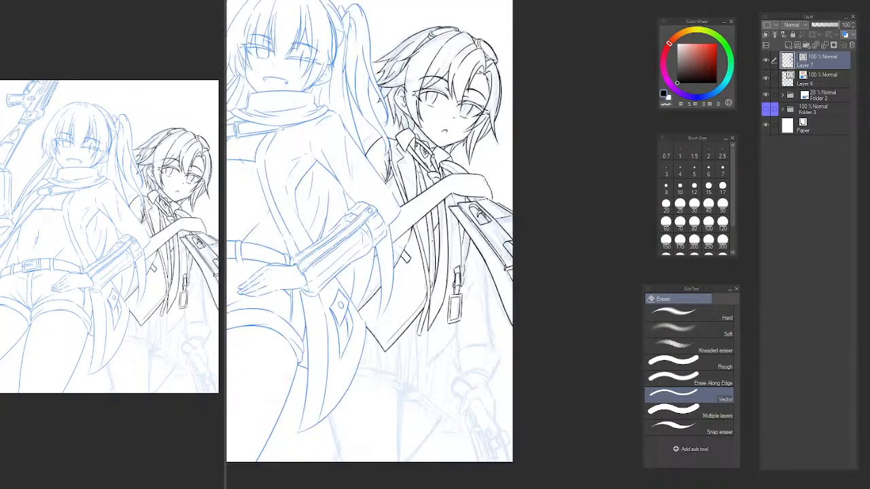
Ink the skirt's long outer edge from below the strap tag down to the hem, with the first hem curve at its end.
{"action": "key", "text": "h"}
{"action": "left_click_drag", "start_coordinate": [474, 297], "coordinate": [231, 258]}
{"action": "left_click_drag", "start_coordinate": [401, 265], "coordinate": [359, 293]}
{"action": "left_click_drag", "start_coordinate": [301, 310], "coordinate": [303, 242]}
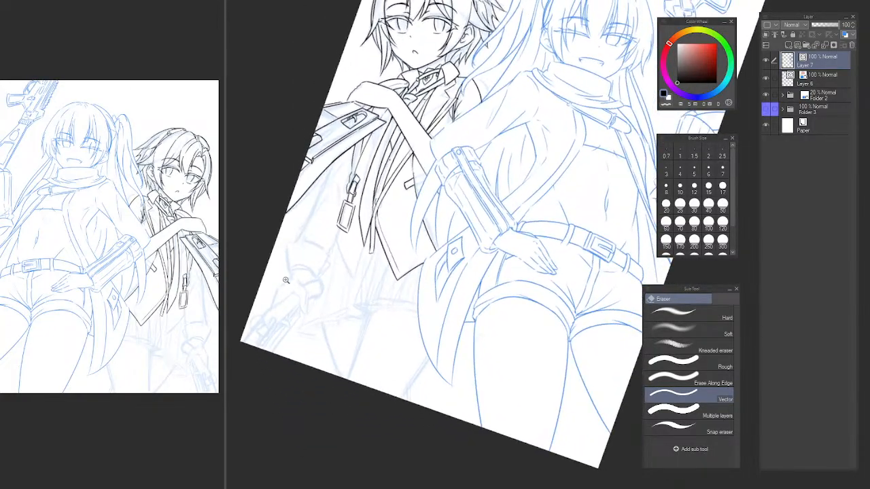
{"action": "scroll", "coordinate": [292, 283], "scroll_direction": "up", "scroll_amount": 3}
{"action": "left_click_drag", "start_coordinate": [314, 286], "coordinate": [332, 274]}
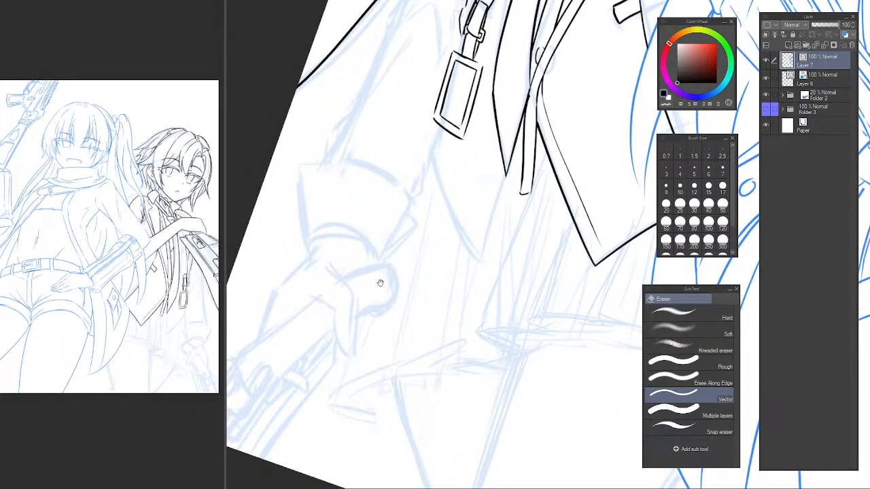
{"action": "key", "text": "p"}
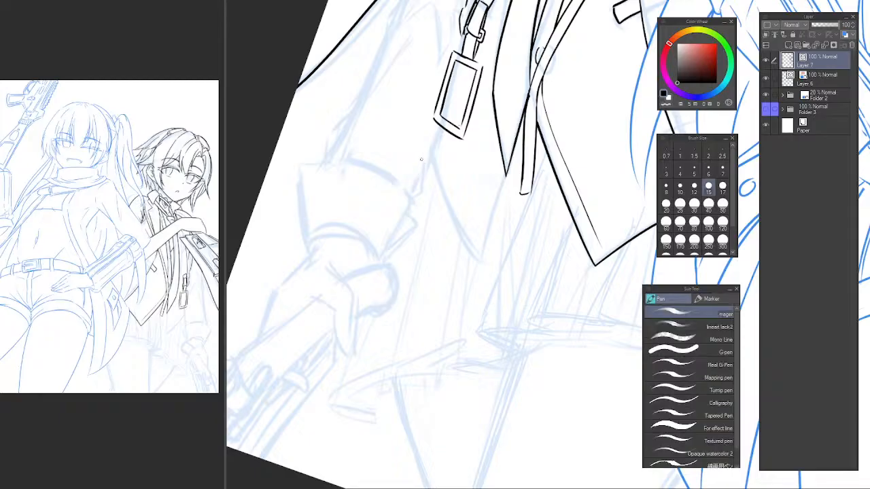
{"action": "left_click_drag", "start_coordinate": [426, 153], "coordinate": [315, 401]}
{"action": "key", "text": "ctrl+z"}
{"action": "left_click_drag", "start_coordinate": [422, 167], "coordinate": [313, 421]}
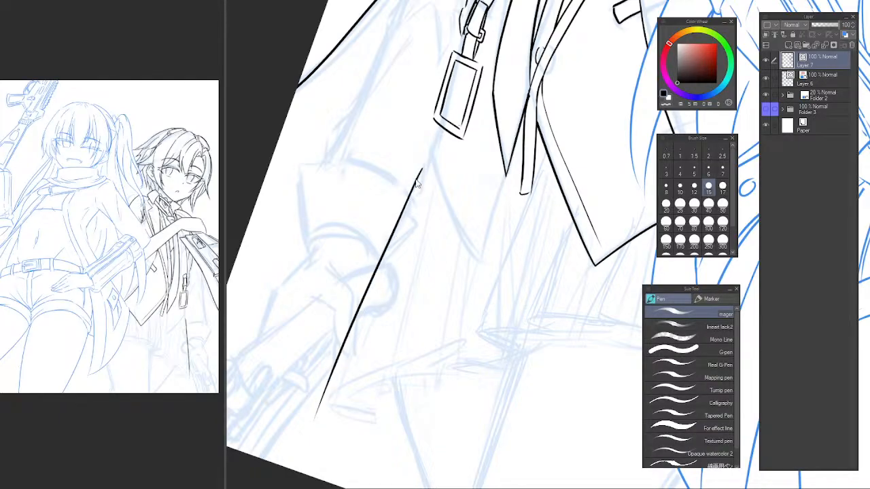
{"action": "key", "text": "ctrl+z"}
{"action": "left_click_drag", "start_coordinate": [413, 175], "coordinate": [314, 411]}
{"action": "key", "text": "ctrl+z"}
{"action": "mouse_move", "coordinate": [430, 159]}
{"action": "left_mouse_down"}
{"action": "mouse_move", "coordinate": [320, 425]}
{"action": "mouse_move", "coordinate": [373, 424]}
{"action": "mouse_move", "coordinate": [373, 432]}
{"action": "left_mouse_up"}
{"action": "key", "text": "ctrl+z"}
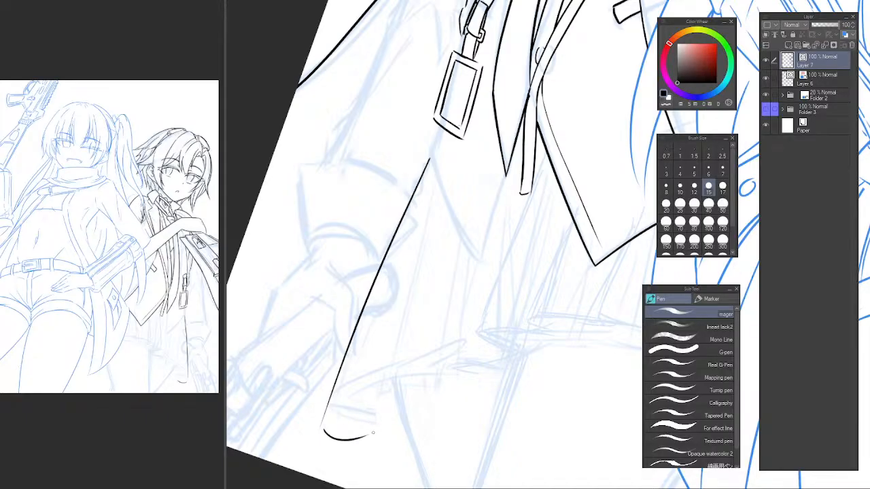
Ink the skirt's first hem fold with its neighbouring hem curve, short crease and the curved upper rim from the outer corner.
{"action": "left_click_drag", "start_coordinate": [364, 428], "coordinate": [414, 440]}
{"action": "left_click_drag", "start_coordinate": [371, 386], "coordinate": [365, 427]}
{"action": "scroll", "coordinate": [363, 391], "scroll_direction": "down", "scroll_amount": 1}
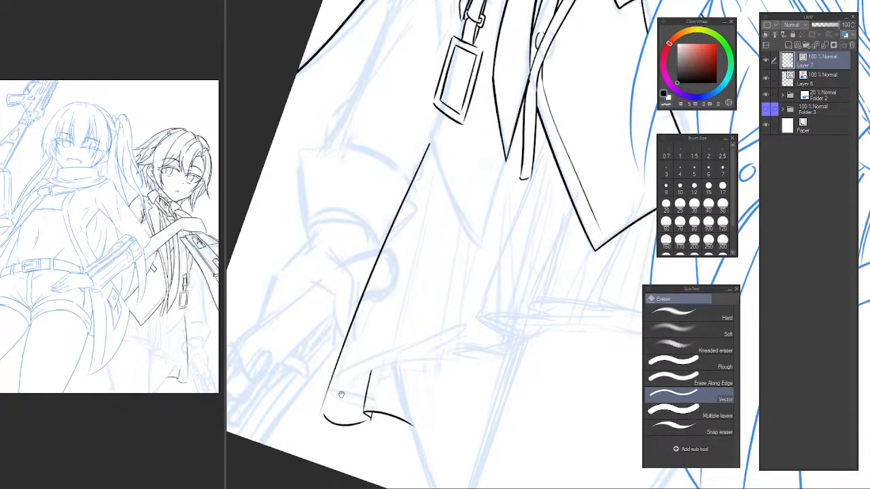
{"action": "left_click_drag", "start_coordinate": [324, 411], "coordinate": [370, 373]}
{"action": "key", "text": "ctrl+z"}
{"action": "mouse_move", "coordinate": [322, 419]}
{"action": "left_mouse_down"}
{"action": "mouse_move", "coordinate": [329, 400]}
{"action": "mouse_move", "coordinate": [398, 370]}
{"action": "mouse_move", "coordinate": [359, 369]}
{"action": "left_mouse_up"}
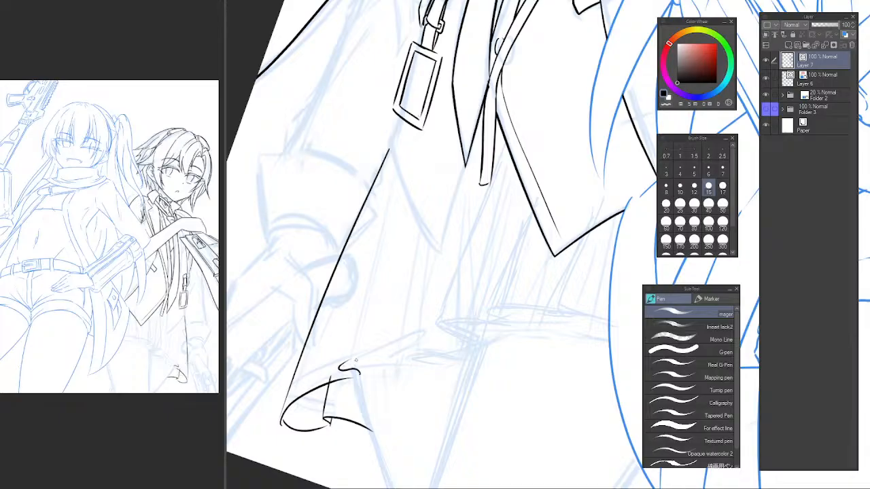
Continue the skirt hem inward from the first fold with two more curled ruffles along the sketch.
{"action": "key", "text": "ctrl+z"}
{"action": "left_click_drag", "start_coordinate": [359, 375], "coordinate": [412, 336]}
{"action": "key", "text": "ctrl+z"}
{"action": "left_click_drag", "start_coordinate": [361, 372], "coordinate": [402, 338]}
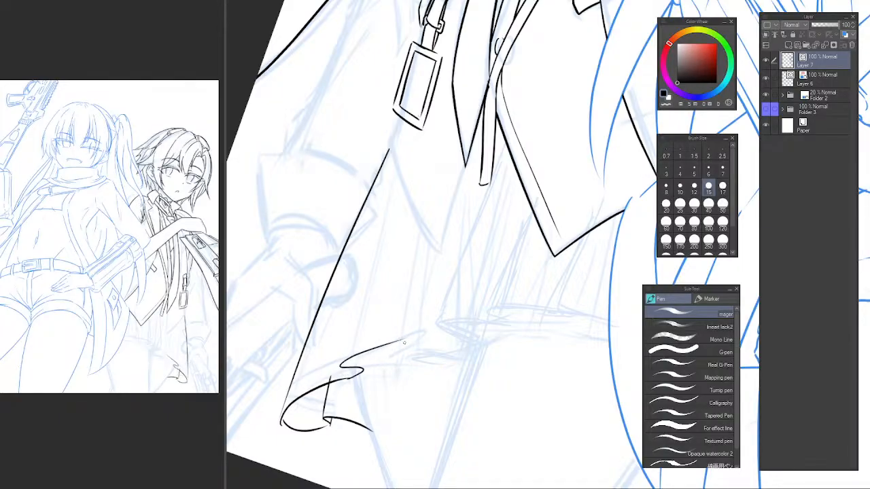
{"action": "key", "text": "ctrl+z"}
{"action": "mouse_move", "coordinate": [370, 375]}
{"action": "left_mouse_down"}
{"action": "mouse_move", "coordinate": [447, 350]}
{"action": "mouse_move", "coordinate": [425, 343]}
{"action": "mouse_move", "coordinate": [479, 352]}
{"action": "left_mouse_up"}
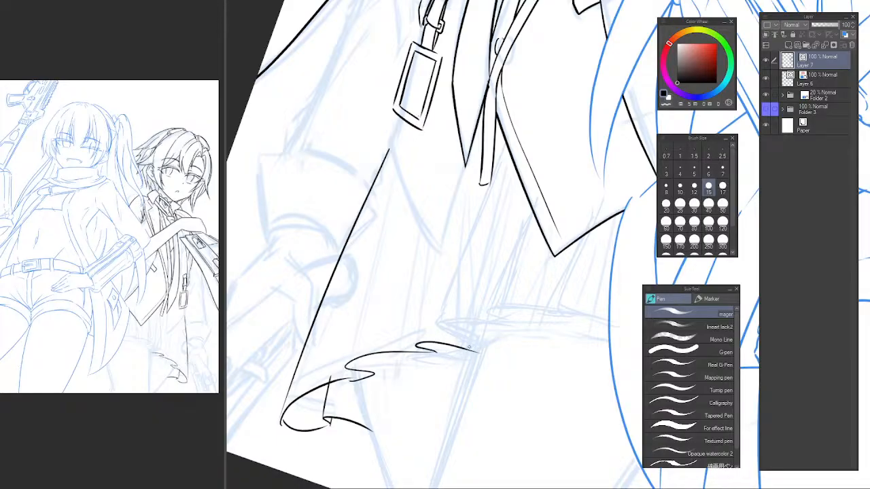
Ink pleat lines rising from the second and third hem ruffles, and close the short fold undersides beneath them.
{"action": "mouse_move", "coordinate": [341, 283]}
{"action": "left_mouse_down"}
{"action": "mouse_move", "coordinate": [320, 328]}
{"action": "mouse_move", "coordinate": [312, 231]}
{"action": "left_mouse_up"}
{"action": "left_click_drag", "start_coordinate": [307, 261], "coordinate": [312, 321]}
{"action": "left_click_drag", "start_coordinate": [281, 347], "coordinate": [401, 197]}
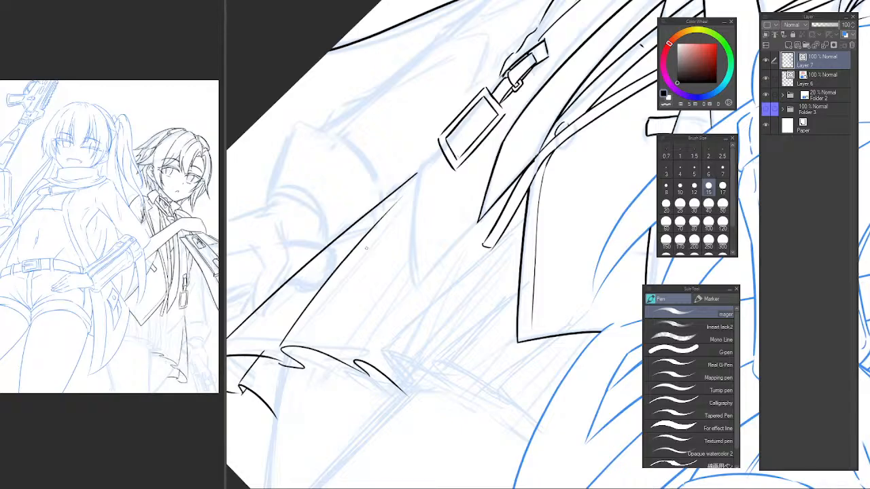
{"action": "left_click_drag", "start_coordinate": [349, 326], "coordinate": [344, 282]}
{"action": "left_click_drag", "start_coordinate": [299, 329], "coordinate": [372, 224]}
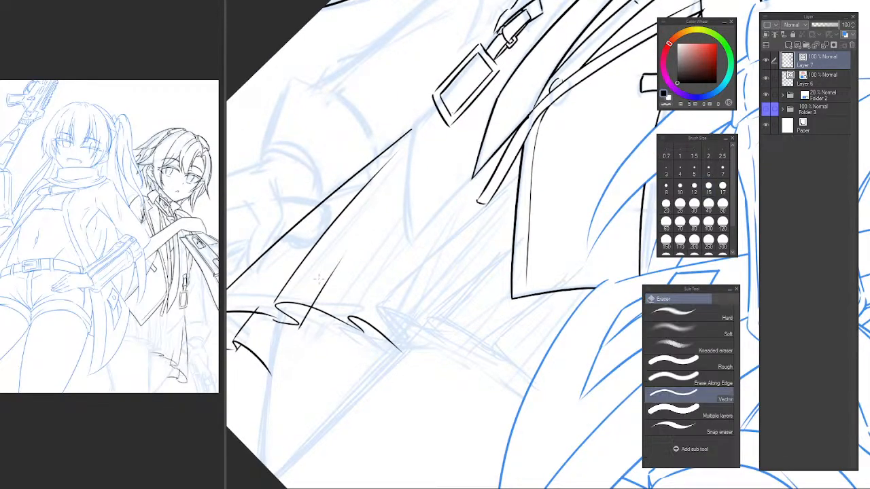
{"action": "key", "text": "ctrl+z"}
{"action": "left_click_drag", "start_coordinate": [365, 335], "coordinate": [399, 285]}
{"action": "key", "text": "ctrl+z"}
{"action": "left_click_drag", "start_coordinate": [351, 317], "coordinate": [438, 189]}
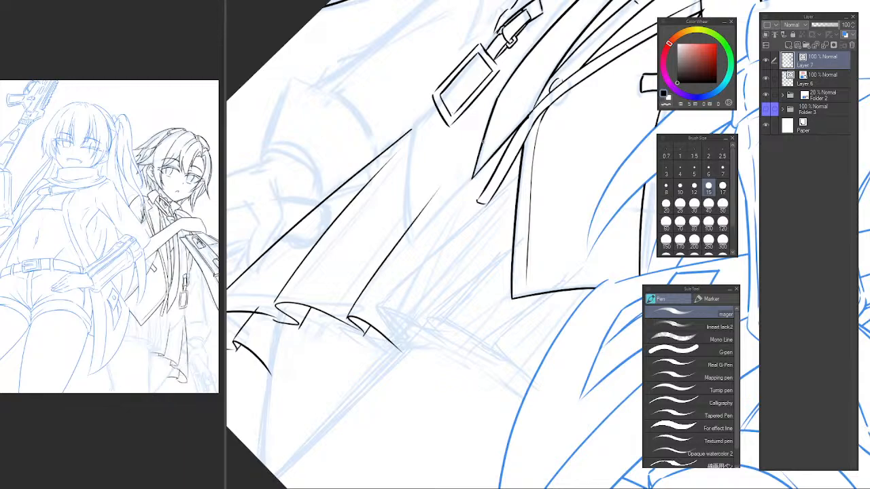
{"action": "key", "text": "ctrl+z"}
{"action": "left_click_drag", "start_coordinate": [349, 316], "coordinate": [458, 170]}
{"action": "left_click_drag", "start_coordinate": [415, 259], "coordinate": [388, 248]}
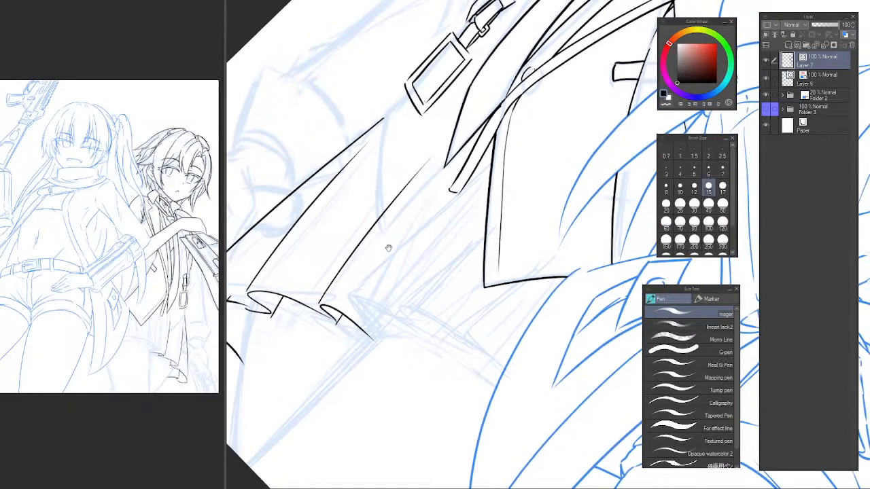
Ink the remaining wavy hem ruffles up to the front character's outline and close the last fold's underside.
{"action": "mouse_move", "coordinate": [373, 338]}
{"action": "left_mouse_down"}
{"action": "mouse_move", "coordinate": [398, 316]}
{"action": "mouse_move", "coordinate": [353, 299]}
{"action": "mouse_move", "coordinate": [413, 334]}
{"action": "mouse_move", "coordinate": [488, 351]}
{"action": "left_mouse_up"}
{"action": "key", "text": "ctrl+z"}
{"action": "key", "text": "ctrl+z"}
{"action": "mouse_move", "coordinate": [401, 313]}
{"action": "left_mouse_down"}
{"action": "mouse_move", "coordinate": [456, 336]}
{"action": "mouse_move", "coordinate": [477, 354]}
{"action": "mouse_move", "coordinate": [432, 326]}
{"action": "mouse_move", "coordinate": [483, 377]}
{"action": "mouse_move", "coordinate": [536, 398]}
{"action": "left_mouse_up"}
{"action": "key", "text": "ctrl+z"}
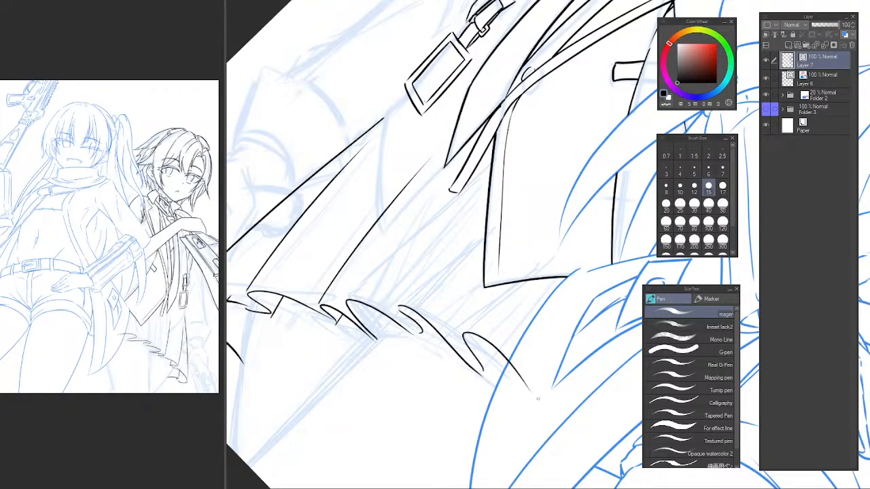
{"action": "key", "text": "ctrl+z"}
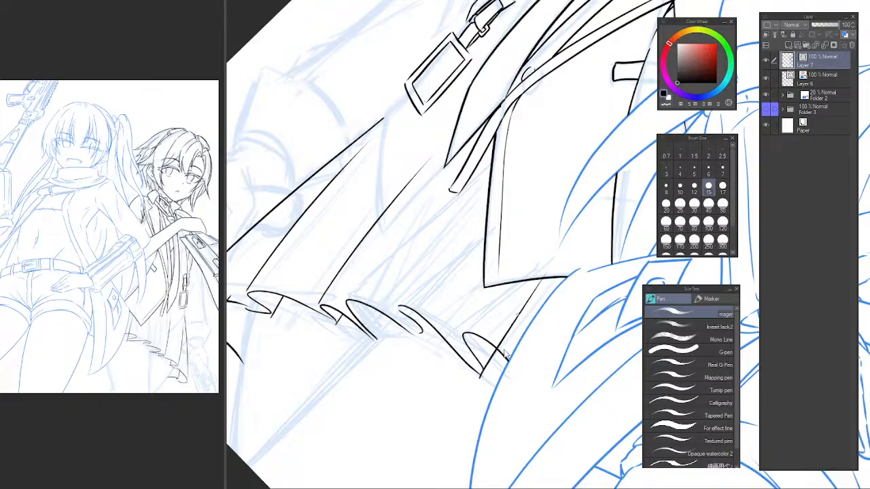
{"action": "key", "text": "e"}
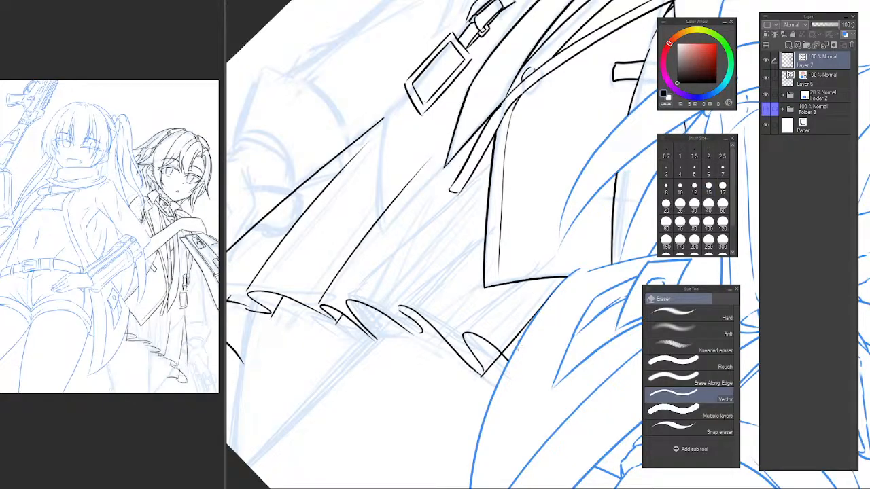
{"action": "mouse_move", "coordinate": [518, 346]}
{"action": "left_mouse_down"}
{"action": "mouse_move", "coordinate": [512, 333]}
{"action": "mouse_move", "coordinate": [605, 305]}
{"action": "mouse_move", "coordinate": [445, 319]}
{"action": "left_mouse_up"}
Ink the long pleat line from the middle ruffle up to the jacket's edge and trim the part overlapping the jacket.
{"action": "scroll", "coordinate": [543, 327], "scroll_direction": "down", "scroll_amount": 3}
{"action": "scroll", "coordinate": [445, 319], "scroll_direction": "up", "scroll_amount": 3}
{"action": "mouse_move", "coordinate": [387, 349]}
{"action": "left_mouse_down"}
{"action": "mouse_move", "coordinate": [379, 155]}
{"action": "mouse_move", "coordinate": [408, 259]}
{"action": "mouse_move", "coordinate": [355, 295]}
{"action": "mouse_move", "coordinate": [358, 328]}
{"action": "mouse_move", "coordinate": [548, 165]}
{"action": "left_mouse_up"}
{"action": "key", "text": "p"}
{"action": "key", "text": "ctrl+z"}
{"action": "mouse_move", "coordinate": [341, 349]}
{"action": "left_mouse_down"}
{"action": "mouse_move", "coordinate": [555, 190]}
{"action": "mouse_move", "coordinate": [520, 206]}
{"action": "left_mouse_up"}
{"action": "key", "text": "e"}
{"action": "mouse_move", "coordinate": [511, 205]}
{"action": "left_mouse_down"}
{"action": "mouse_move", "coordinate": [495, 209]}
{"action": "mouse_move", "coordinate": [427, 285]}
{"action": "mouse_move", "coordinate": [472, 248]}
{"action": "mouse_move", "coordinate": [417, 302]}
{"action": "left_mouse_up"}
{"action": "key", "text": "ctrl+z"}
{"action": "scroll", "coordinate": [452, 251], "scroll_direction": "up", "scroll_amount": 1}
{"action": "key", "text": "p"}
{"action": "key", "text": "ctrl+z"}
Add a short crease branching off the long pleat line below the loose strap end, erasing its excess below the pleat.
{"action": "key", "text": "ctrl+z"}
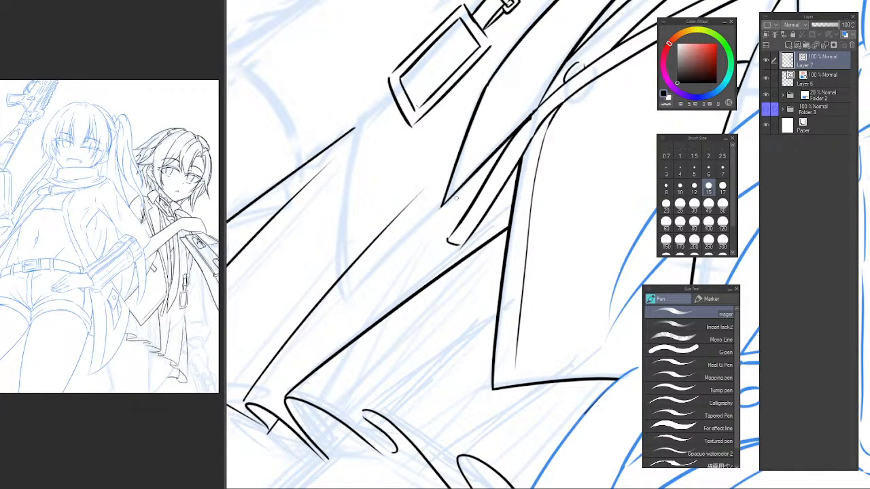
{"action": "left_click_drag", "start_coordinate": [440, 228], "coordinate": [361, 349]}
{"action": "key", "text": "ctrl+z"}
{"action": "mouse_move", "coordinate": [446, 244]}
{"action": "left_mouse_down"}
{"action": "mouse_move", "coordinate": [350, 376]}
{"action": "mouse_move", "coordinate": [349, 363]}
{"action": "left_mouse_up"}
{"action": "key", "text": "ctrl+z"}
{"action": "key", "text": "e"}
{"action": "left_click_drag", "start_coordinate": [364, 334], "coordinate": [381, 345]}
{"action": "mouse_move", "coordinate": [411, 358]}
{"action": "left_mouse_down"}
{"action": "mouse_move", "coordinate": [392, 334]}
{"action": "mouse_move", "coordinate": [386, 303]}
{"action": "left_mouse_up"}
Ink the next pleat line from the following ruffle up to the jacket's edge and trim its overrun.
{"action": "key", "text": "p"}
{"action": "left_click_drag", "start_coordinate": [345, 356], "coordinate": [524, 212]}
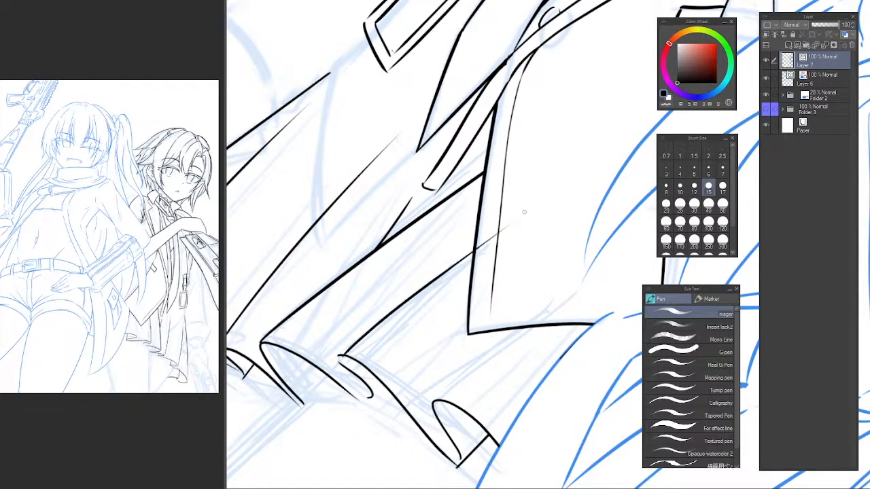
{"action": "key", "text": "ctrl+z"}
{"action": "mouse_move", "coordinate": [340, 353]}
{"action": "left_mouse_down"}
{"action": "mouse_move", "coordinate": [540, 210]}
{"action": "mouse_move", "coordinate": [476, 254]}
{"action": "left_mouse_up"}
{"action": "key", "text": "e"}
{"action": "left_click_drag", "start_coordinate": [458, 349], "coordinate": [439, 233]}
Ink the thigh line descending from beneath the skirt hem and erase the parts crossing the ruffles.
{"action": "key", "text": "p"}
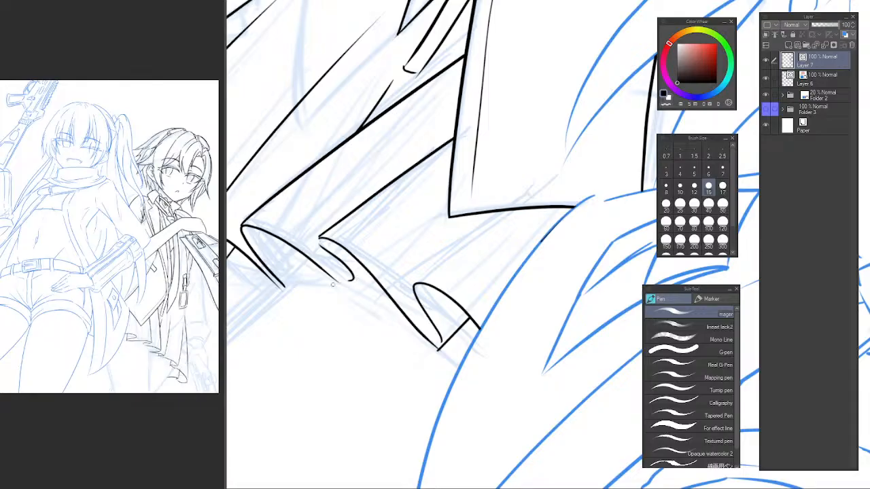
{"action": "mouse_move", "coordinate": [332, 284]}
{"action": "left_mouse_down"}
{"action": "mouse_move", "coordinate": [320, 303]}
{"action": "mouse_move", "coordinate": [453, 197]}
{"action": "mouse_move", "coordinate": [435, 235]}
{"action": "mouse_move", "coordinate": [494, 160]}
{"action": "mouse_move", "coordinate": [349, 290]}
{"action": "left_mouse_up"}
{"action": "key", "text": "ctrl+z"}
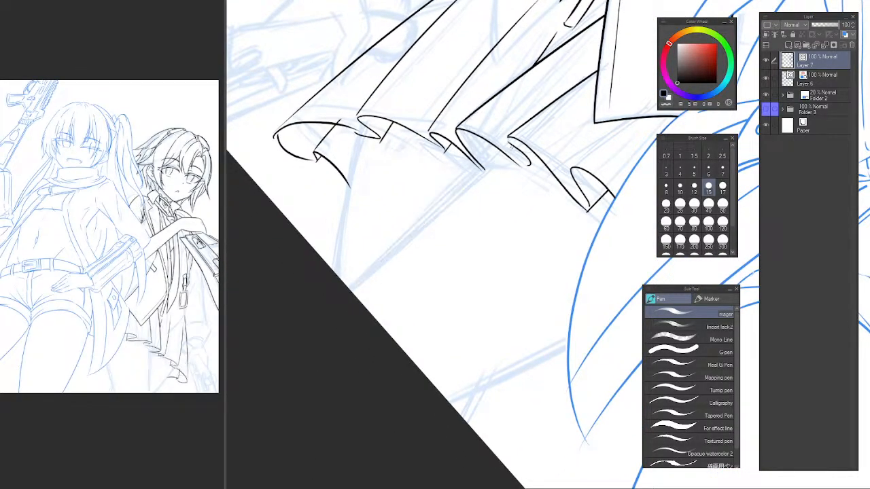
{"action": "left_click_drag", "start_coordinate": [513, 151], "coordinate": [355, 294]}
{"action": "left_click_drag", "start_coordinate": [519, 179], "coordinate": [431, 273]}
{"action": "scroll", "coordinate": [429, 251], "scroll_direction": "up", "scroll_amount": 2}
{"action": "key", "text": "e"}
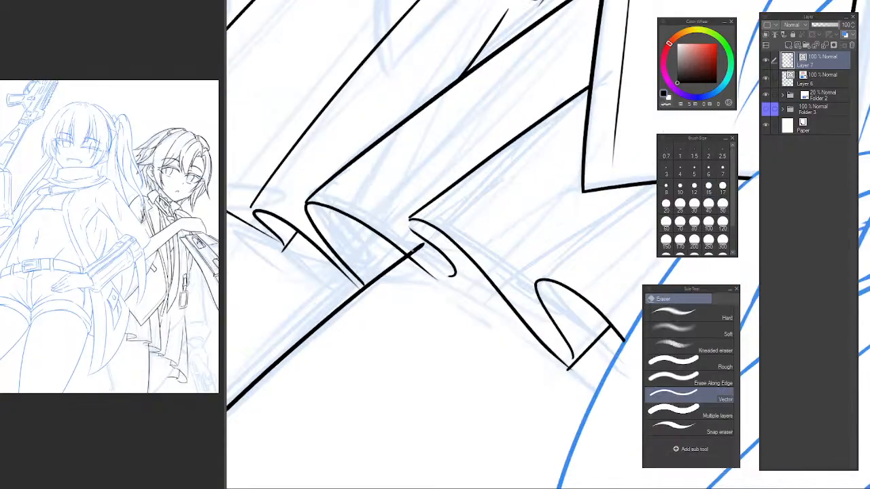
{"action": "left_click_drag", "start_coordinate": [421, 240], "coordinate": [414, 252]}
{"action": "left_click_drag", "start_coordinate": [379, 274], "coordinate": [391, 338]}
{"action": "left_click_drag", "start_coordinate": [422, 294], "coordinate": [360, 311]}
Redraw the hem edge between the thigh line and the neighbouring ruffle's curled end so the two join smoothly.
{"action": "key", "text": "p"}
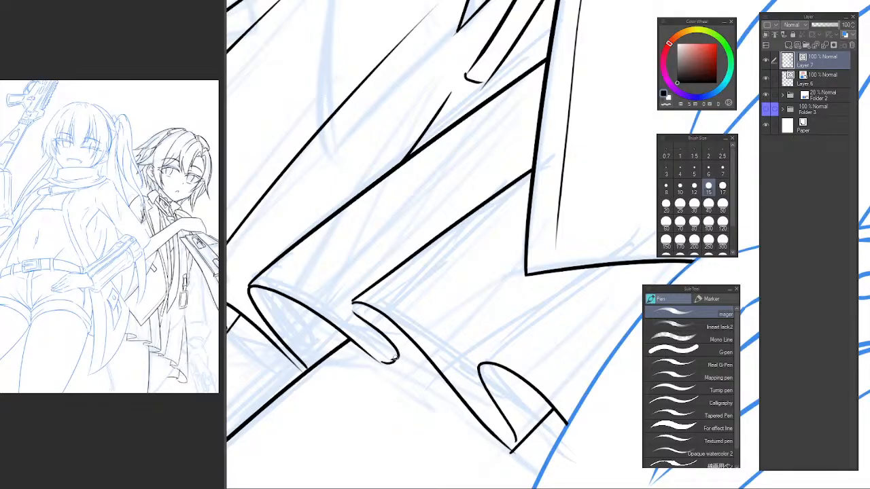
{"action": "left_click_drag", "start_coordinate": [394, 355], "coordinate": [350, 338]}
{"action": "scroll", "coordinate": [333, 301], "scroll_direction": "up", "scroll_amount": 1}
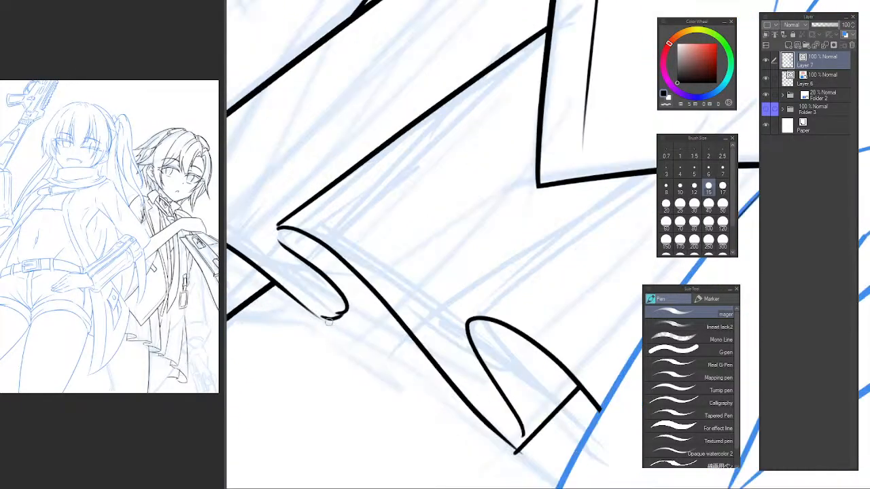
{"action": "scroll", "coordinate": [333, 325], "scroll_direction": "up", "scroll_amount": 3}
{"action": "key", "text": "e"}
{"action": "left_click_drag", "start_coordinate": [355, 325], "coordinate": [334, 379]}
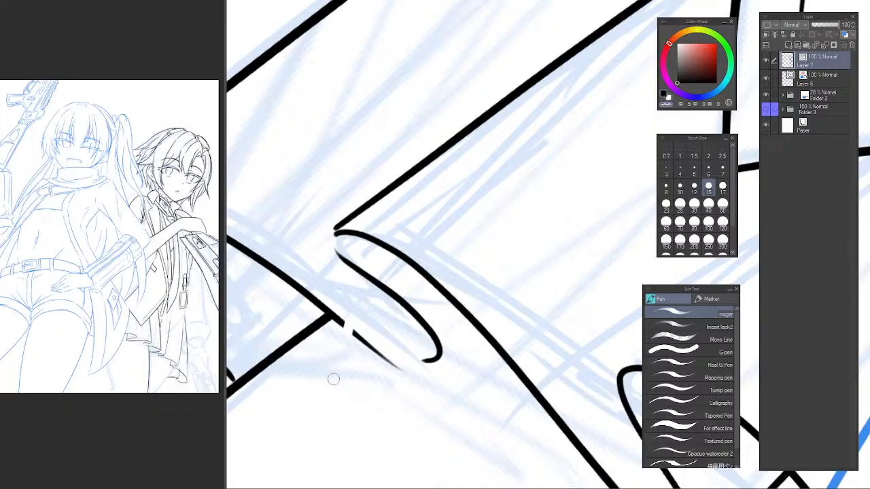
{"action": "key", "text": "p"}
{"action": "mouse_move", "coordinate": [345, 328]}
{"action": "left_mouse_down"}
{"action": "mouse_move", "coordinate": [415, 375]}
{"action": "mouse_move", "coordinate": [429, 365]}
{"action": "left_mouse_up"}
{"action": "key", "text": "ctrl+z"}
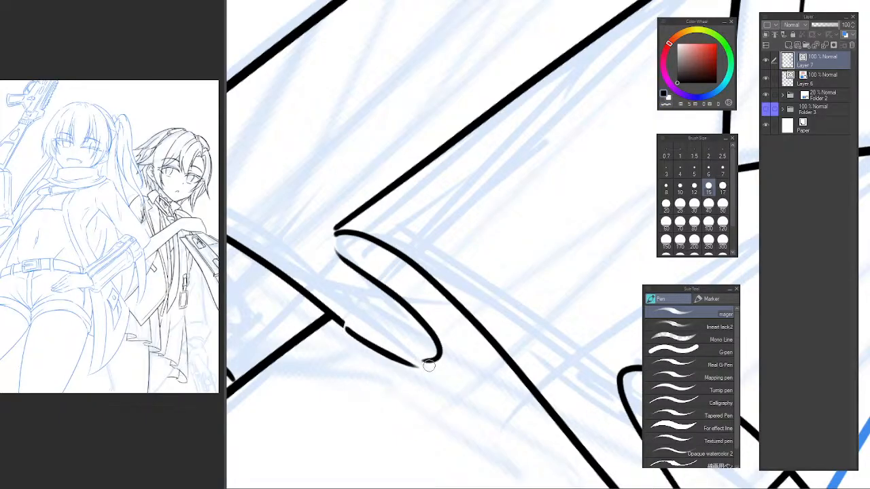
{"action": "key", "text": "ctrl+z"}
{"action": "left_click_drag", "start_coordinate": [347, 329], "coordinate": [426, 362]}
Close the fold underside beside the rejoined ruffle with a short line, erasing the stroke's excess inside the skirt.
{"action": "mouse_move", "coordinate": [464, 337]}
{"action": "left_mouse_down"}
{"action": "mouse_move", "coordinate": [393, 373]}
{"action": "mouse_move", "coordinate": [547, 216]}
{"action": "left_mouse_up"}
{"action": "key", "text": "ctrl+z"}
{"action": "left_click_drag", "start_coordinate": [373, 392], "coordinate": [533, 240]}
{"action": "key", "text": "e"}
{"action": "left_click_drag", "start_coordinate": [466, 291], "coordinate": [484, 318]}
{"action": "mouse_move", "coordinate": [526, 351]}
{"action": "left_mouse_down"}
{"action": "mouse_move", "coordinate": [431, 324]}
{"action": "mouse_move", "coordinate": [370, 279]}
{"action": "mouse_move", "coordinate": [380, 279]}
{"action": "left_mouse_up"}
Ink the last pleat line from the innermost ruffle toward the jacket's lower edge and trim where it overlaps the jacket.
{"action": "key", "text": "p"}
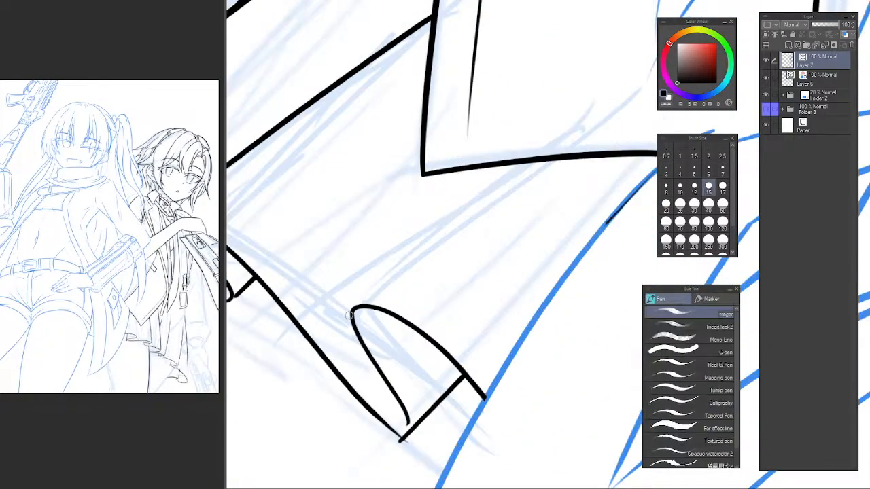
{"action": "left_click_drag", "start_coordinate": [361, 308], "coordinate": [543, 171]}
{"action": "key", "text": "ctrl+z"}
{"action": "left_click_drag", "start_coordinate": [362, 307], "coordinate": [580, 149]}
{"action": "key", "text": "ctrl+z"}
{"action": "left_click_drag", "start_coordinate": [355, 309], "coordinate": [615, 123]}
{"action": "key", "text": "e"}
{"action": "left_click_drag", "start_coordinate": [564, 155], "coordinate": [610, 141]}
{"action": "mouse_move", "coordinate": [512, 235]}
{"action": "left_mouse_down"}
{"action": "mouse_move", "coordinate": [435, 238]}
{"action": "mouse_move", "coordinate": [439, 301]}
{"action": "left_mouse_up"}
{"action": "key", "text": "p"}
{"action": "key", "text": "p"}
{"action": "key", "text": "p"}
{"action": "key", "text": "ctrl+@"}
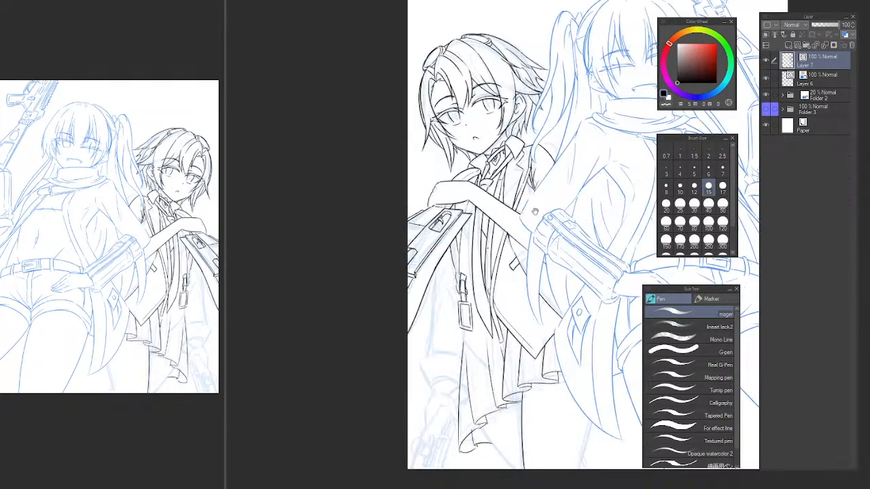
Redraw the short underside line closing the fold on the skirt hem's second outer ruffle, erasing the excess past the hem edge and corner.
{"action": "left_click_drag", "start_coordinate": [536, 210], "coordinate": [467, 188]}
{"action": "left_click_drag", "start_coordinate": [374, 257], "coordinate": [403, 133]}
{"action": "scroll", "coordinate": [382, 180], "scroll_direction": "up", "scroll_amount": 5}
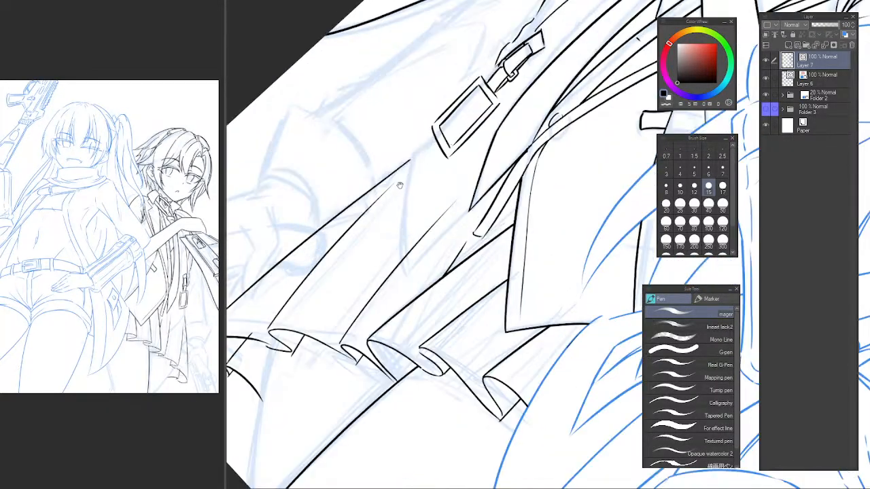
{"action": "scroll", "coordinate": [414, 178], "scroll_direction": "up", "scroll_amount": 2}
{"action": "scroll", "coordinate": [316, 338], "scroll_direction": "up", "scroll_amount": 3}
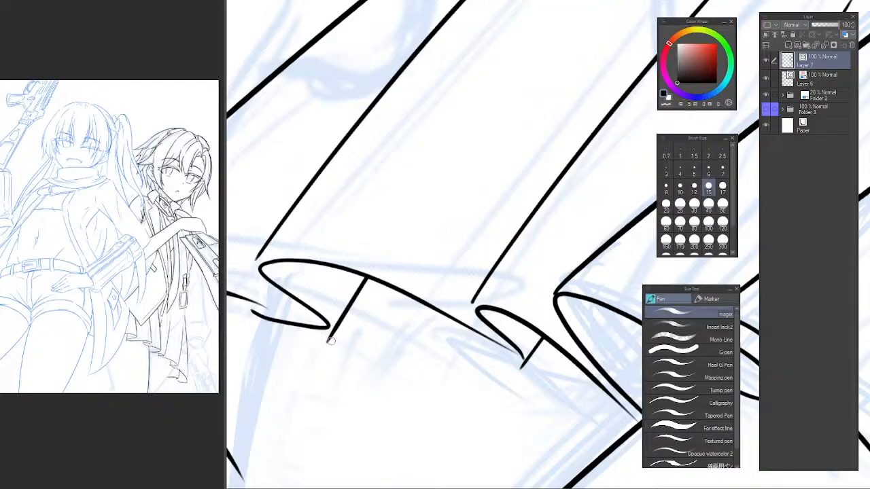
{"action": "key", "text": "e"}
{"action": "left_click_drag", "start_coordinate": [331, 326], "coordinate": [345, 333]}
{"action": "mouse_move", "coordinate": [345, 332]}
{"action": "left_mouse_down"}
{"action": "mouse_move", "coordinate": [375, 359]}
{"action": "mouse_move", "coordinate": [462, 206]}
{"action": "left_mouse_up"}
{"action": "key", "text": "p"}
{"action": "key", "text": "ctrl+z"}
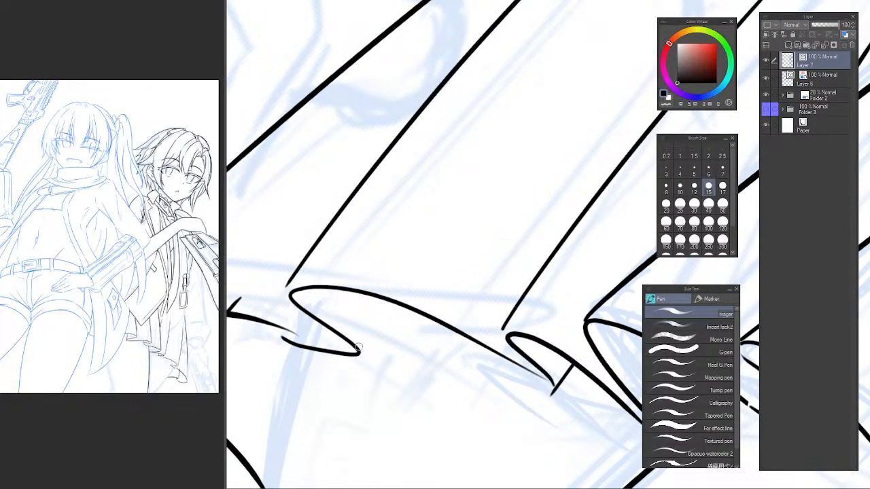
{"action": "left_click_drag", "start_coordinate": [358, 355], "coordinate": [454, 225]}
{"action": "key", "text": "e"}
{"action": "left_click_drag", "start_coordinate": [416, 253], "coordinate": [458, 269]}
{"action": "left_click_drag", "start_coordinate": [281, 320], "coordinate": [401, 341]}
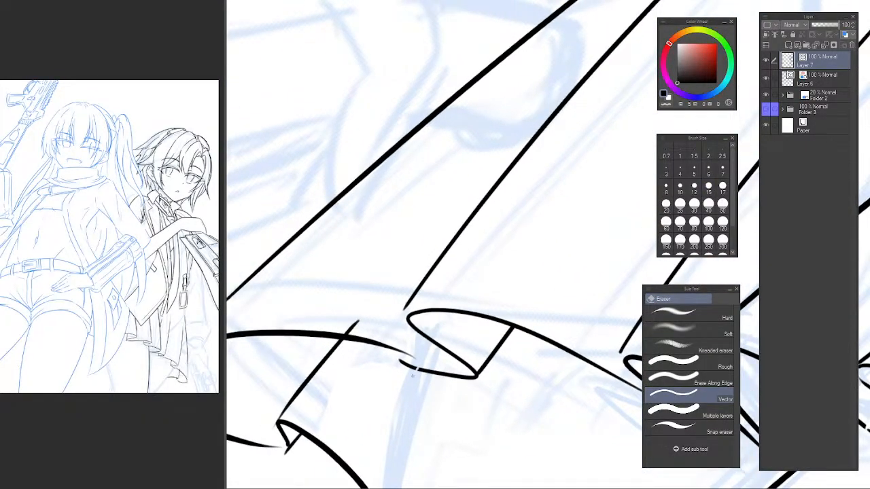
Redraw the curved lower edge beneath that fold toward the outermost ruffle, and trim the neighbouring fold line's overshoot above the hem.
{"action": "key", "text": "p"}
{"action": "mouse_move", "coordinate": [412, 376]}
{"action": "left_mouse_down"}
{"action": "mouse_move", "coordinate": [436, 365]}
{"action": "mouse_move", "coordinate": [476, 374]}
{"action": "left_mouse_up"}
{"action": "key", "text": "ctrl+z"}
{"action": "mouse_move", "coordinate": [414, 358]}
{"action": "left_mouse_down"}
{"action": "mouse_move", "coordinate": [469, 375]}
{"action": "mouse_move", "coordinate": [470, 366]}
{"action": "mouse_move", "coordinate": [438, 370]}
{"action": "mouse_move", "coordinate": [476, 379]}
{"action": "mouse_move", "coordinate": [439, 375]}
{"action": "mouse_move", "coordinate": [475, 373]}
{"action": "left_mouse_up"}
{"action": "key", "text": "ctrl+z"}
{"action": "key", "text": "ctrl+z"}
{"action": "key", "text": "ctrl+z"}
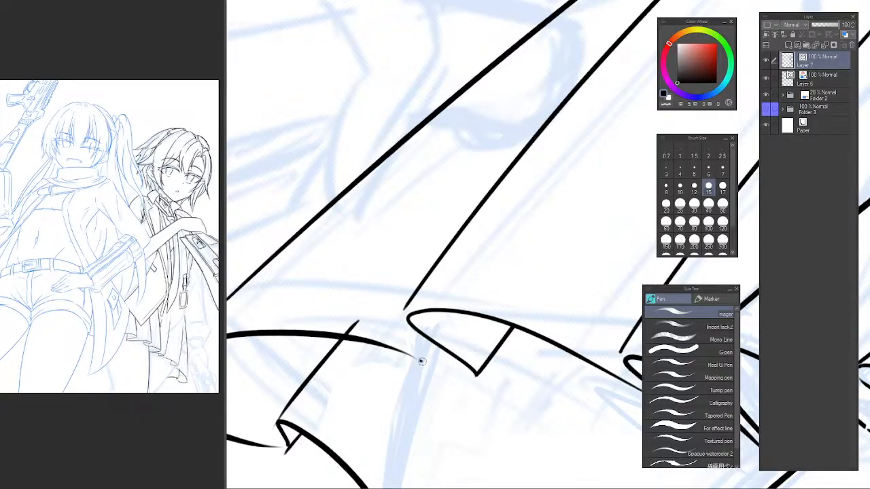
{"action": "left_click_drag", "start_coordinate": [420, 362], "coordinate": [471, 375]}
{"action": "key", "text": "ctrl+z"}
{"action": "mouse_move", "coordinate": [421, 362]}
{"action": "left_mouse_down"}
{"action": "mouse_move", "coordinate": [471, 384]}
{"action": "mouse_move", "coordinate": [476, 372]}
{"action": "mouse_move", "coordinate": [440, 374]}
{"action": "mouse_move", "coordinate": [473, 368]}
{"action": "left_mouse_up"}
{"action": "key", "text": "ctrl+z"}
{"action": "key", "text": "ctrl+z"}
{"action": "mouse_move", "coordinate": [421, 361]}
{"action": "left_mouse_down"}
{"action": "mouse_move", "coordinate": [470, 381]}
{"action": "mouse_move", "coordinate": [475, 369]}
{"action": "left_mouse_up"}
{"action": "key", "text": "ctrl+z"}
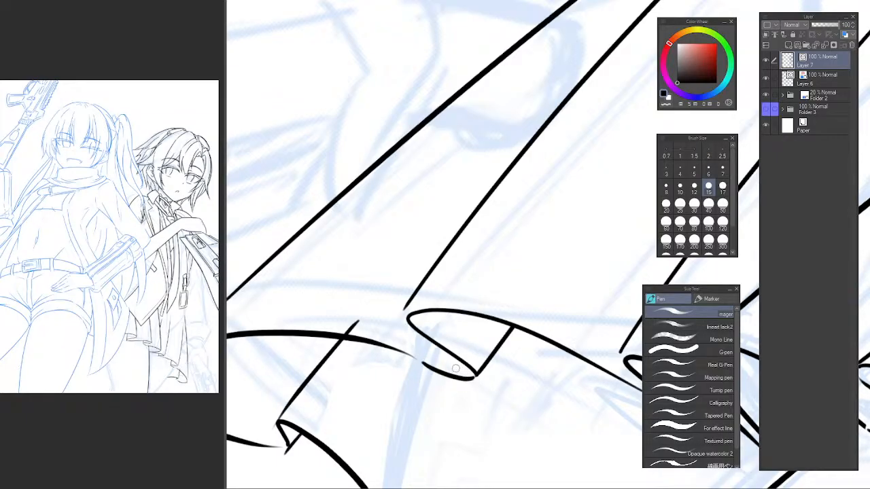
{"action": "key", "text": "e"}
{"action": "left_click_drag", "start_coordinate": [368, 346], "coordinate": [371, 297]}
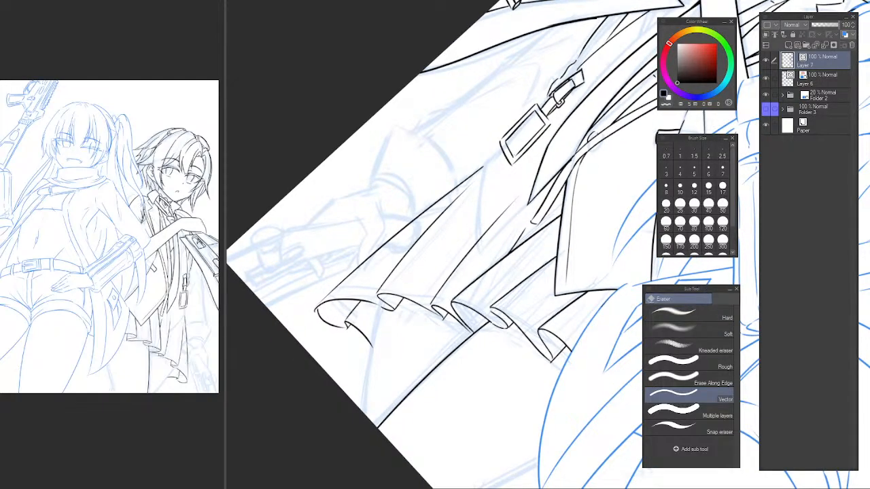
Erase the outermost ruffle's small curled end, inner fold line and bottom edge.
{"action": "key", "text": "ctrl+at"}
{"action": "left_click_drag", "start_coordinate": [459, 255], "coordinate": [389, 182]}
{"action": "mouse_move", "coordinate": [393, 372]}
{"action": "left_mouse_down"}
{"action": "mouse_move", "coordinate": [385, 333]}
{"action": "mouse_move", "coordinate": [415, 339]}
{"action": "left_mouse_up"}
{"action": "left_click", "coordinate": [406, 331], "text": "ctrl"}
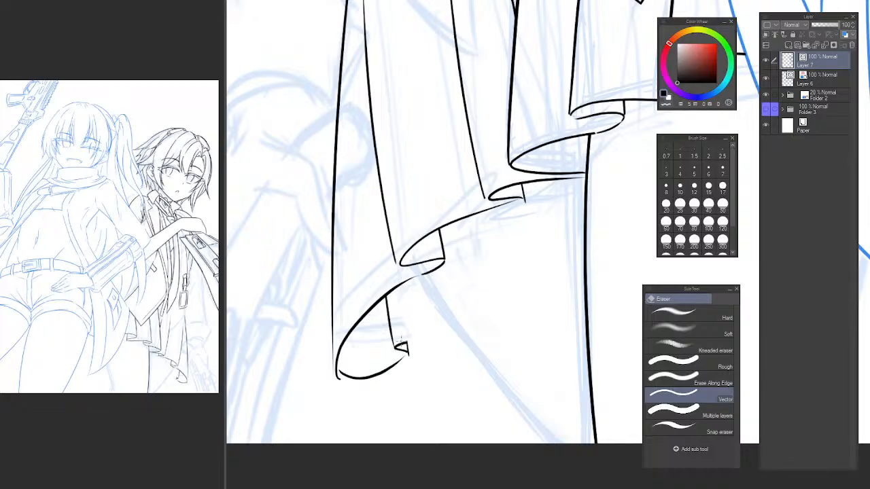
{"action": "left_click", "coordinate": [401, 345]}
{"action": "left_click", "coordinate": [394, 336]}
{"action": "left_click", "coordinate": [360, 381]}
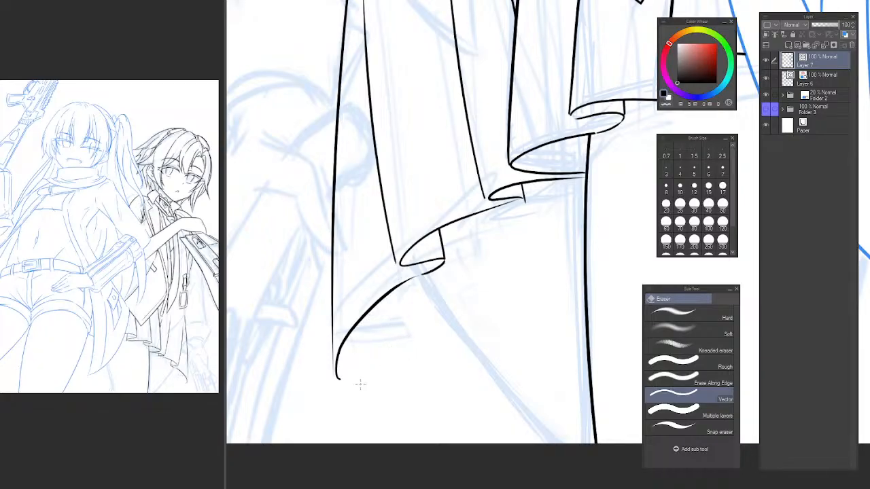
Ink a new curved bottom edge for the outermost ruffle, starting from its outer corner.
{"action": "key", "text": "p"}
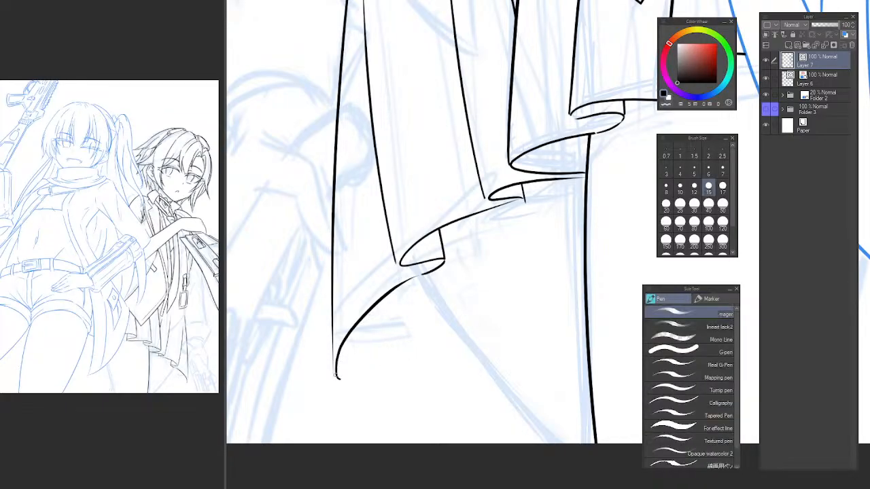
{"action": "left_click_drag", "start_coordinate": [335, 375], "coordinate": [386, 339]}
{"action": "key", "text": "ctrl+z"}
{"action": "left_click_drag", "start_coordinate": [335, 377], "coordinate": [386, 360]}
Ink an S-shaped curl continuing the outermost ruffle's new bottom edge toward the thigh.
{"action": "mouse_move", "coordinate": [388, 359]}
{"action": "left_mouse_down"}
{"action": "mouse_move", "coordinate": [417, 337]}
{"action": "mouse_move", "coordinate": [445, 333]}
{"action": "left_mouse_up"}
{"action": "key", "text": "ctrl+z"}
{"action": "left_click_drag", "start_coordinate": [385, 370], "coordinate": [462, 338]}
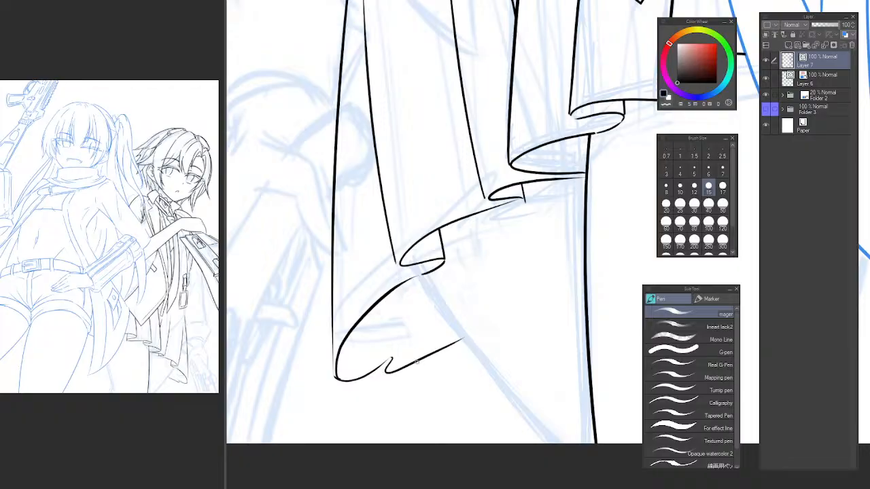
{"action": "key", "text": "ctrl+z"}
{"action": "left_click_drag", "start_coordinate": [385, 368], "coordinate": [448, 357]}
{"action": "key", "text": "ctrl+z"}
{"action": "key", "text": "ctrl+z"}
{"action": "mouse_move", "coordinate": [386, 360]}
{"action": "left_mouse_down"}
{"action": "mouse_move", "coordinate": [414, 347]}
{"action": "mouse_move", "coordinate": [386, 381]}
{"action": "mouse_move", "coordinate": [465, 367]}
{"action": "left_mouse_up"}
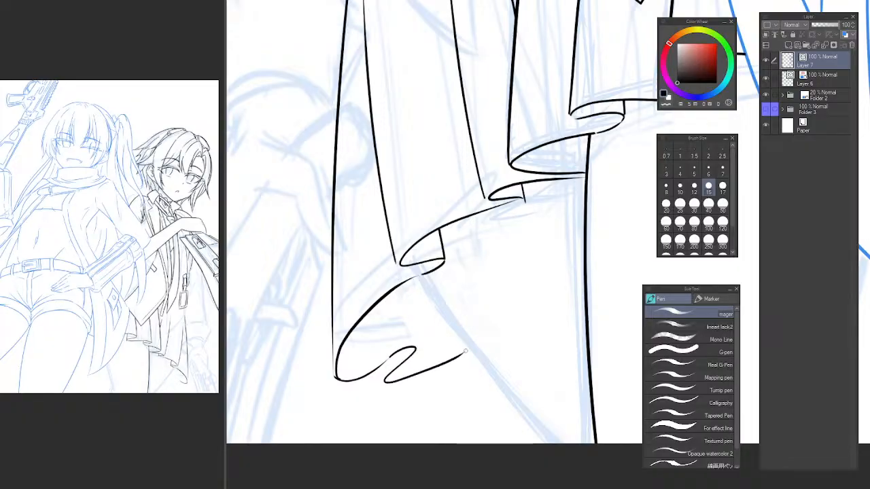
{"action": "key", "text": "ctrl+z"}
{"action": "mouse_move", "coordinate": [395, 355]}
{"action": "left_mouse_down"}
{"action": "mouse_move", "coordinate": [404, 376]}
{"action": "mouse_move", "coordinate": [451, 352]}
{"action": "left_mouse_up"}
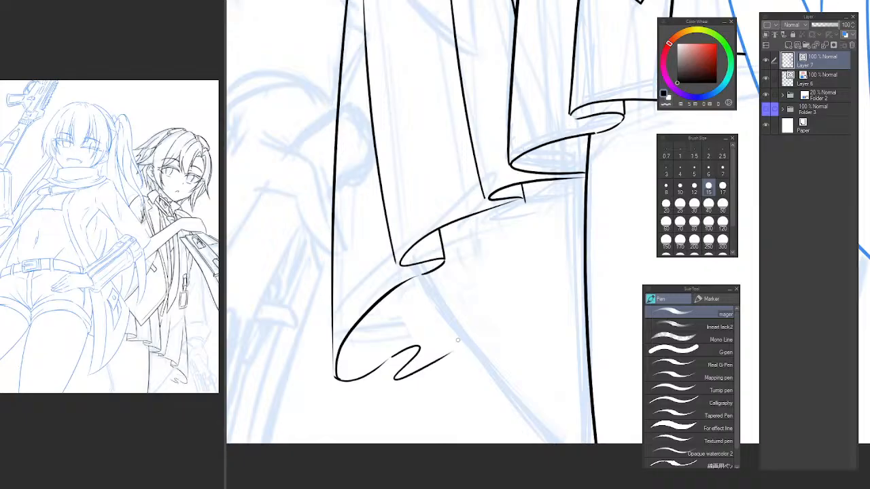
Ink the fold line from the upper hem to the S-shaped curl and a short closing line at its base, erasing the excess.
{"action": "left_click_drag", "start_coordinate": [392, 294], "coordinate": [411, 340]}
{"action": "key", "text": "ctrl+z"}
{"action": "key", "text": "ctrl+z"}
{"action": "left_click_drag", "start_coordinate": [392, 294], "coordinate": [419, 345]}
{"action": "key", "text": "ctrl+z"}
{"action": "key", "text": "ctrl+z"}
{"action": "mouse_move", "coordinate": [394, 287]}
{"action": "left_mouse_down"}
{"action": "mouse_move", "coordinate": [420, 346]}
{"action": "mouse_move", "coordinate": [397, 377]}
{"action": "left_mouse_up"}
{"action": "key", "text": "ctrl+z"}
{"action": "left_click_drag", "start_coordinate": [376, 328], "coordinate": [396, 380]}
{"action": "key", "text": "e"}
{"action": "mouse_move", "coordinate": [376, 345]}
{"action": "left_mouse_down"}
{"action": "mouse_move", "coordinate": [431, 348]}
{"action": "mouse_move", "coordinate": [410, 350]}
{"action": "left_mouse_up"}
Ink a second, smaller curl beside the first with its short fold line, erasing the part above the hem edge.
{"action": "key", "text": "p"}
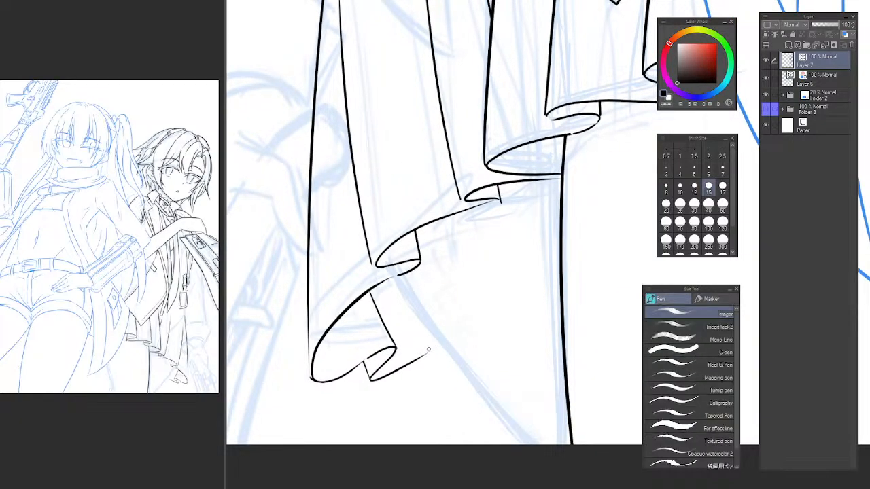
{"action": "mouse_move", "coordinate": [415, 377]}
{"action": "left_mouse_down"}
{"action": "mouse_move", "coordinate": [474, 355]}
{"action": "mouse_move", "coordinate": [443, 348]}
{"action": "mouse_move", "coordinate": [486, 346]}
{"action": "left_mouse_up"}
{"action": "key", "text": "ctrl+z"}
{"action": "left_click_drag", "start_coordinate": [405, 313], "coordinate": [439, 375]}
{"action": "key", "text": "ctrl+z"}
{"action": "key", "text": "ctrl+z"}
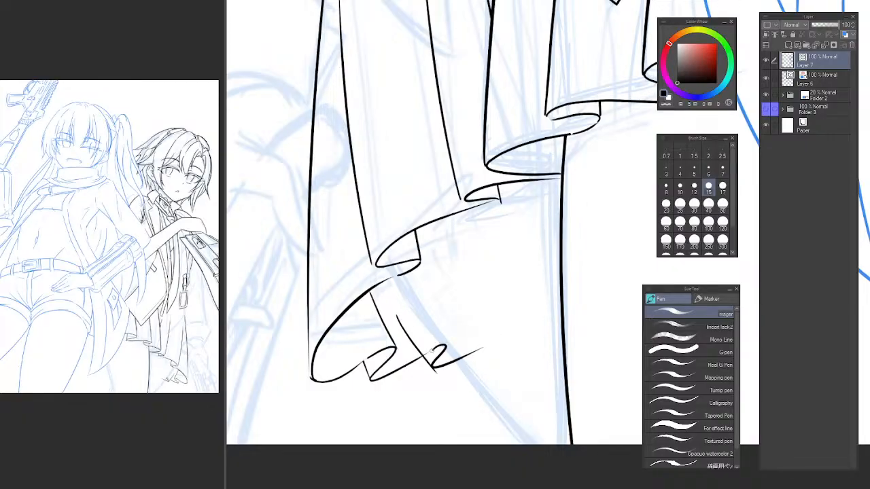
{"action": "key", "text": "ctrl+z"}
{"action": "left_click_drag", "start_coordinate": [397, 311], "coordinate": [413, 348]}
{"action": "left_click_drag", "start_coordinate": [422, 357], "coordinate": [433, 370]}
{"action": "key", "text": "ctrl+z"}
{"action": "left_click_drag", "start_coordinate": [396, 307], "coordinate": [433, 368]}
{"action": "key", "text": "ctrl+z"}
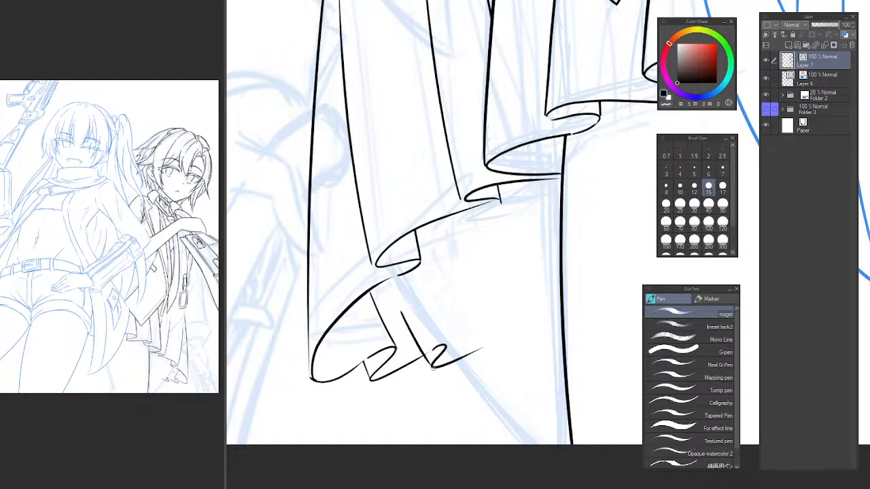
{"action": "key", "text": "e"}
{"action": "left_click_drag", "start_coordinate": [405, 333], "coordinate": [420, 327]}
Ink the nearer thigh line from beneath the outer ruffles to the canvas's lower edge and erase the small curl where it overlaps.
{"action": "key", "text": "p"}
{"action": "mouse_move", "coordinate": [408, 284]}
{"action": "left_mouse_down"}
{"action": "mouse_move", "coordinate": [392, 272]}
{"action": "mouse_move", "coordinate": [469, 371]}
{"action": "left_mouse_up"}
{"action": "scroll", "coordinate": [422, 308], "scroll_direction": "down", "scroll_amount": 3}
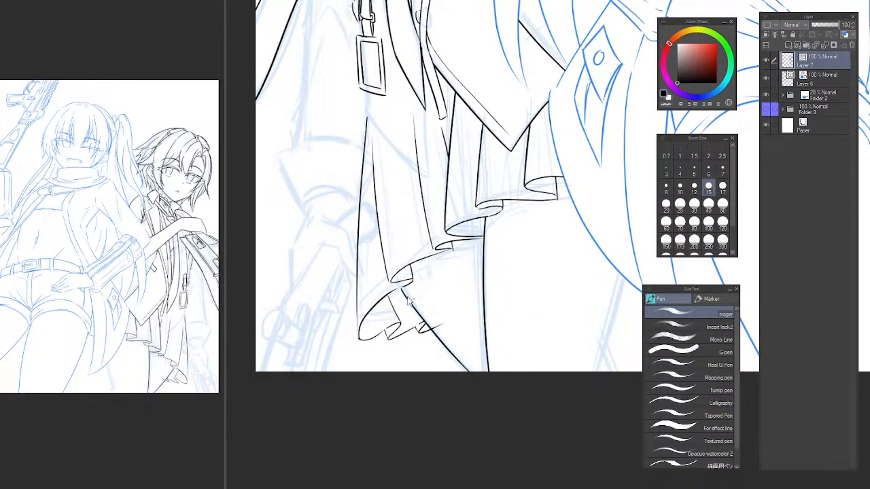
{"action": "key", "text": "ctrl+z"}
{"action": "left_click_drag", "start_coordinate": [402, 289], "coordinate": [485, 385]}
{"action": "key", "text": "ctrl+z"}
{"action": "left_click_drag", "start_coordinate": [409, 310], "coordinate": [467, 375]}
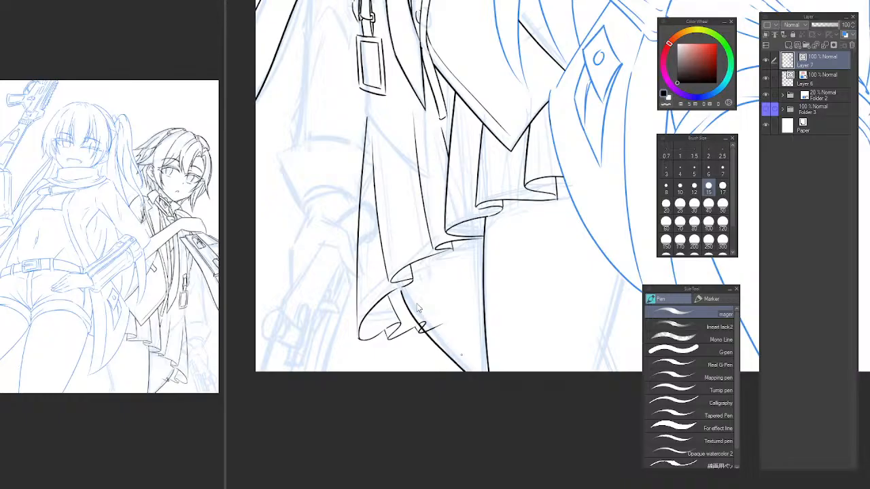
{"action": "key", "text": "ctrl+z"}
{"action": "left_click_drag", "start_coordinate": [401, 289], "coordinate": [481, 375]}
{"action": "key", "text": "ctrl+z"}
{"action": "mouse_move", "coordinate": [404, 289]}
{"action": "left_mouse_down"}
{"action": "mouse_move", "coordinate": [415, 313]}
{"action": "mouse_move", "coordinate": [494, 383]}
{"action": "left_mouse_up"}
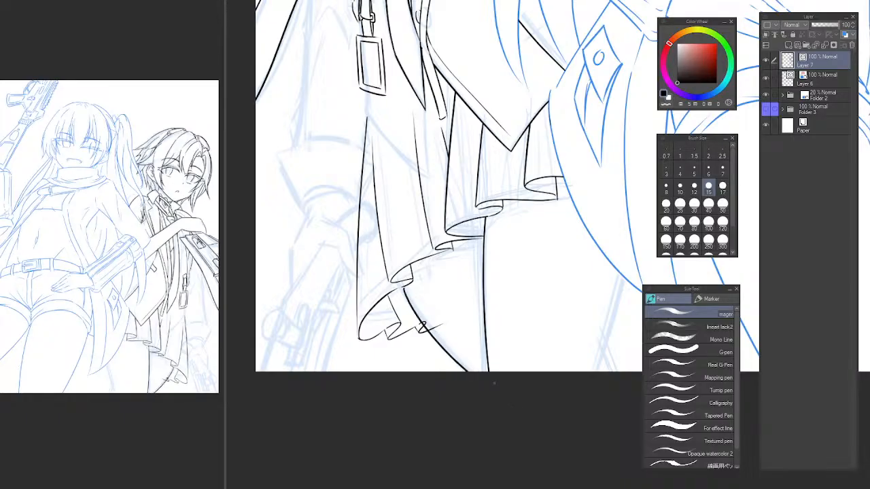
{"action": "key", "text": "ctrl+z"}
{"action": "left_click_drag", "start_coordinate": [402, 289], "coordinate": [469, 372]}
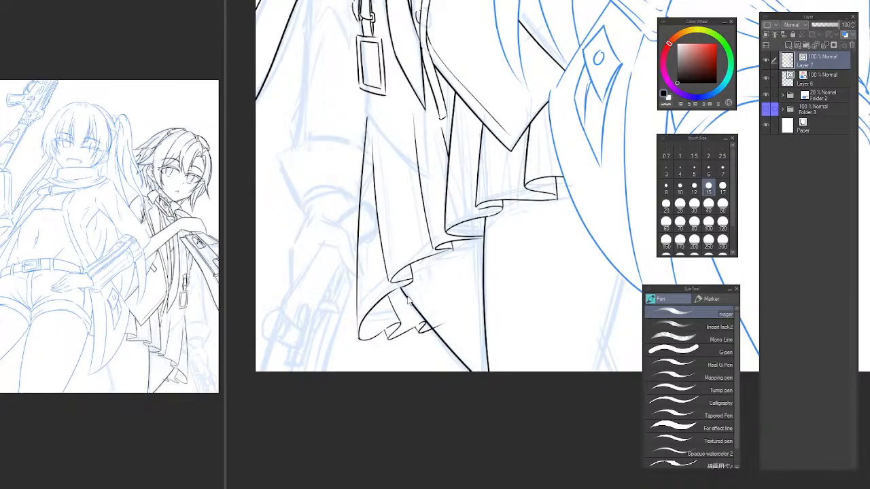
{"action": "key", "text": "ctrl+z"}
{"action": "left_click_drag", "start_coordinate": [401, 288], "coordinate": [469, 372]}
{"action": "scroll", "coordinate": [408, 306], "scroll_direction": "up", "scroll_amount": 3}
{"action": "key", "text": "e"}
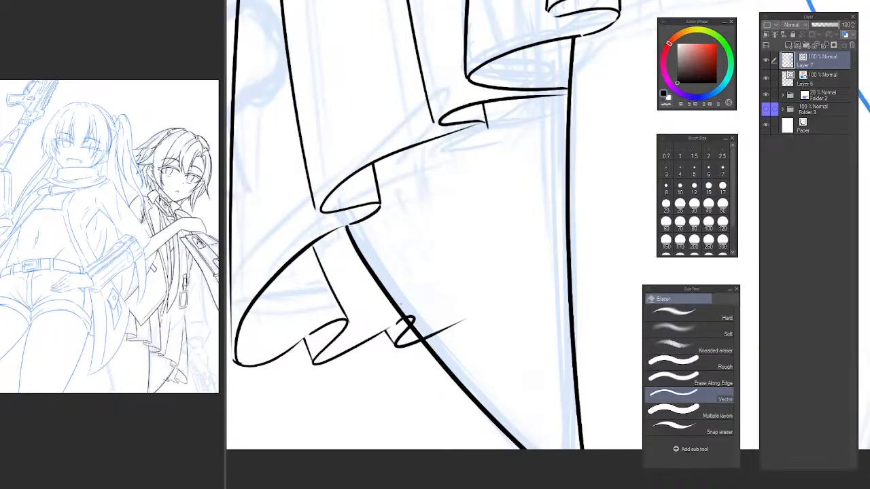
{"action": "left_click_drag", "start_coordinate": [400, 305], "coordinate": [438, 336]}
Ink the other thigh's outer line from behind the blue coattail to the canvas's lower edge and erase the part overlapping the coattail.
{"action": "scroll", "coordinate": [495, 313], "scroll_direction": "down", "scroll_amount": 6}
{"action": "left_click_drag", "start_coordinate": [540, 318], "coordinate": [408, 318]}
{"action": "scroll", "coordinate": [430, 306], "scroll_direction": "up", "scroll_amount": 4}
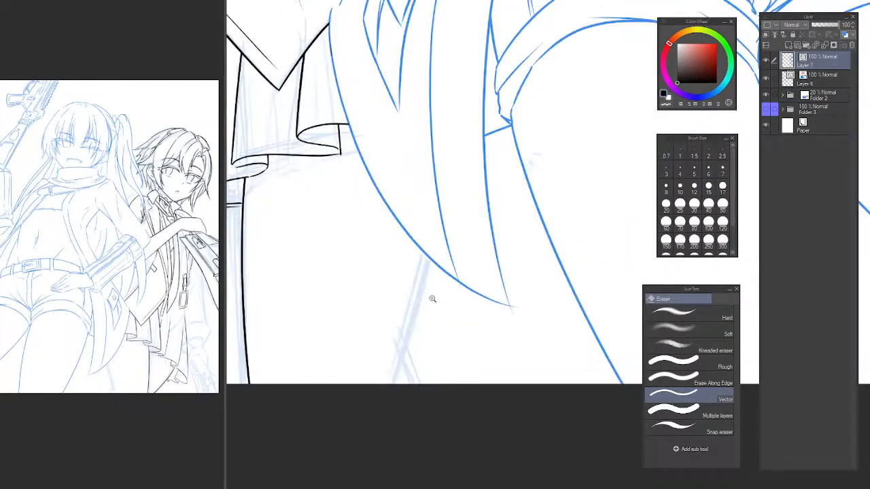
{"action": "key", "text": "p"}
{"action": "left_click_drag", "start_coordinate": [439, 236], "coordinate": [397, 385]}
{"action": "key", "text": "ctrl+z"}
{"action": "left_click_drag", "start_coordinate": [441, 209], "coordinate": [396, 386]}
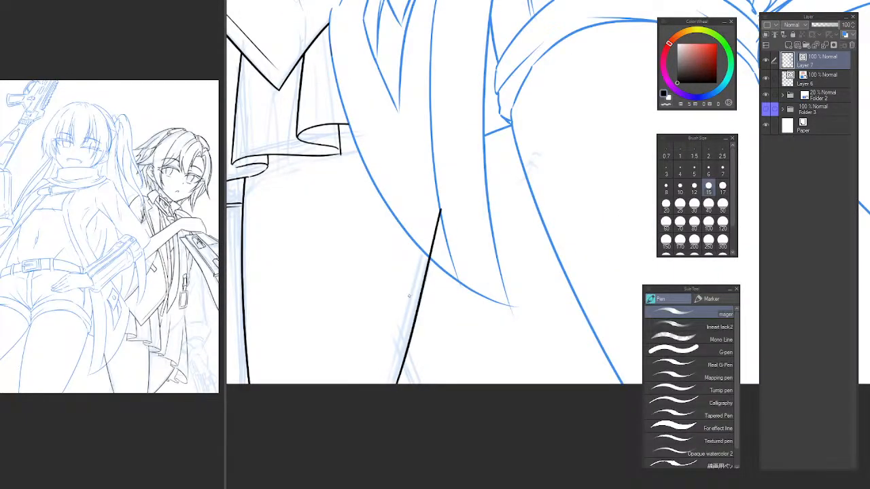
{"action": "scroll", "coordinate": [434, 244], "scroll_direction": "down", "scroll_amount": 2}
{"action": "mouse_move", "coordinate": [434, 222]}
{"action": "left_mouse_down"}
{"action": "mouse_move", "coordinate": [502, 150]}
{"action": "mouse_move", "coordinate": [468, 175]}
{"action": "left_mouse_up"}
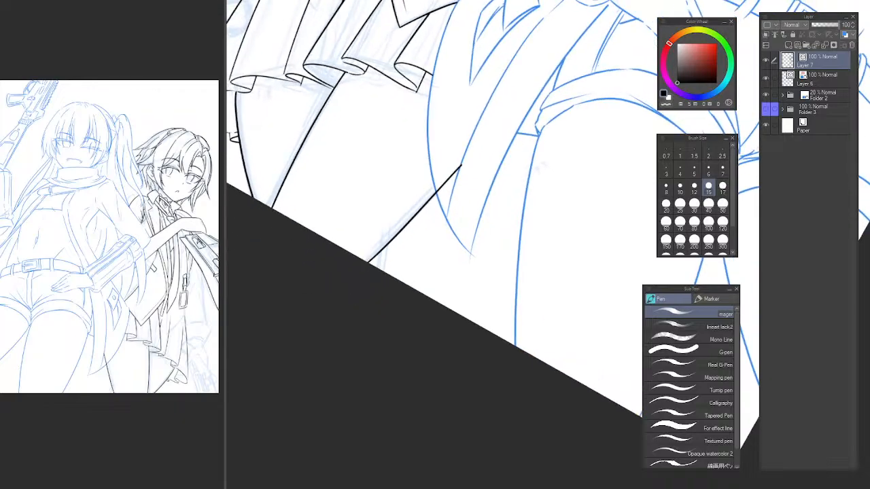
{"action": "key", "text": "ctrl+z"}
{"action": "mouse_move", "coordinate": [488, 144]}
{"action": "left_mouse_down"}
{"action": "mouse_move", "coordinate": [367, 263]}
{"action": "mouse_move", "coordinate": [357, 258]}
{"action": "mouse_move", "coordinate": [372, 249]}
{"action": "mouse_move", "coordinate": [360, 259]}
{"action": "left_mouse_up"}
{"action": "key", "text": "ctrl+z"}
{"action": "key", "text": "ctrl+z"}
{"action": "key", "text": "ctrl+z"}
{"action": "key", "text": "e"}
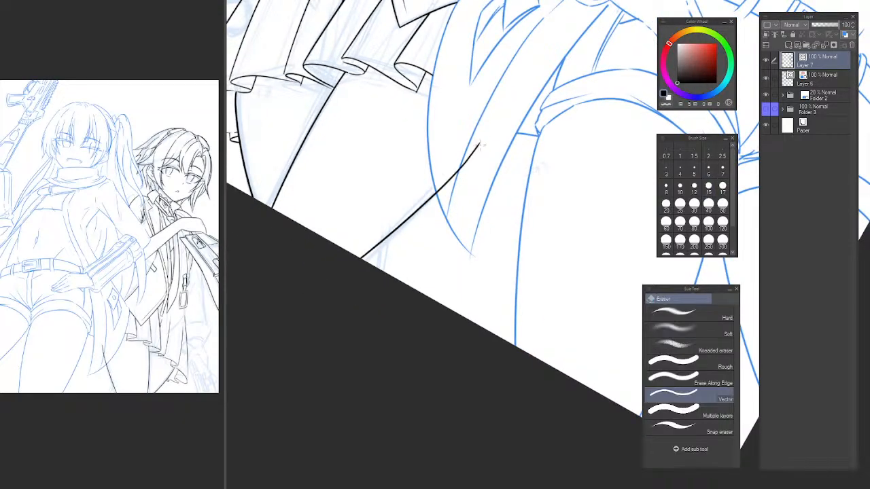
{"action": "left_click_drag", "start_coordinate": [480, 140], "coordinate": [437, 194]}
Ink a short leg line behind that thigh at the canvas's lower edge, erasing the part crossing above the thigh line.
{"action": "left_click_drag", "start_coordinate": [395, 253], "coordinate": [429, 287]}
{"action": "key", "text": "p"}
{"action": "left_click_drag", "start_coordinate": [428, 205], "coordinate": [413, 303]}
{"action": "key", "text": "ctrl+z"}
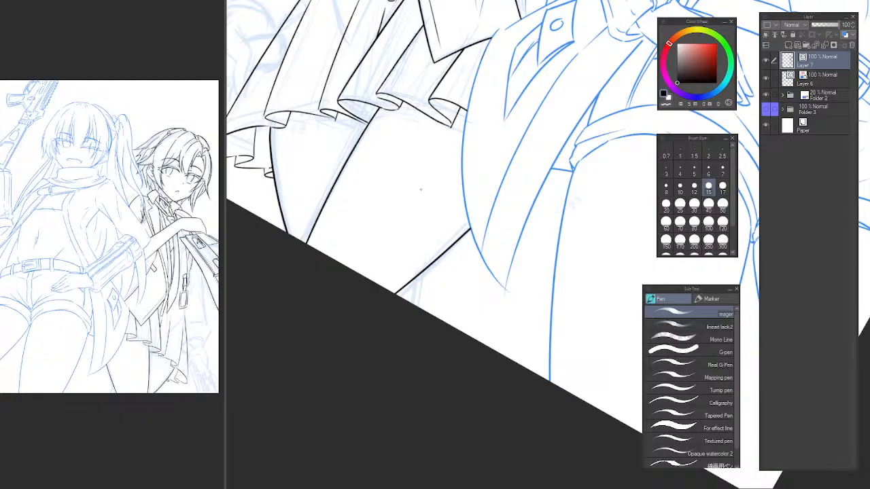
{"action": "left_click_drag", "start_coordinate": [423, 187], "coordinate": [414, 306]}
{"action": "key", "text": "ctrl+z"}
{"action": "left_click_drag", "start_coordinate": [422, 210], "coordinate": [413, 304]}
{"action": "key", "text": "e"}
{"action": "left_click_drag", "start_coordinate": [432, 235], "coordinate": [406, 243]}
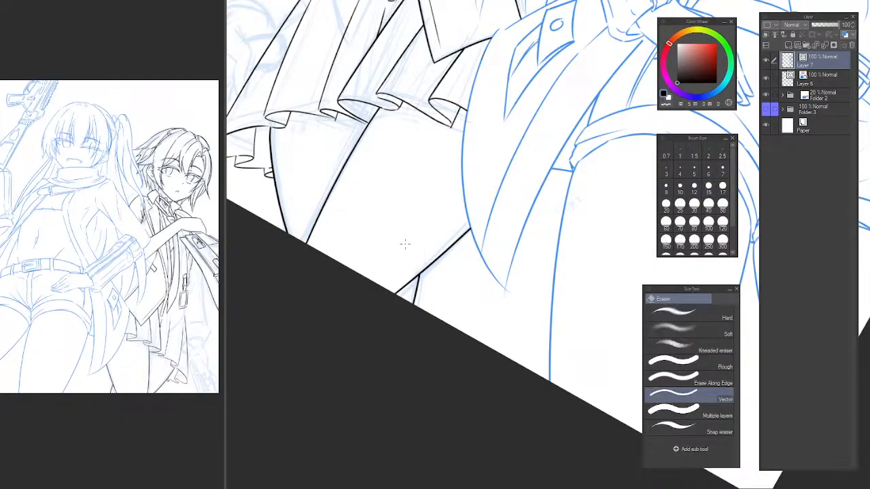
{"action": "mouse_move", "coordinate": [454, 220]}
{"action": "left_mouse_down", "text": "ctrl"}
{"action": "mouse_move", "coordinate": [422, 233]}
{"action": "mouse_move", "coordinate": [418, 326]}
{"action": "left_mouse_up", "text": "ctrl"}
{"action": "left_click_drag", "start_coordinate": [423, 265], "coordinate": [474, 265], "text": "ctrl"}
Ink the outer contour of the lowered hand below the sleeve cuff and a short line inside it for the curled fingers.
{"action": "key", "text": "p"}
{"action": "key", "text": "ctrl+@"}
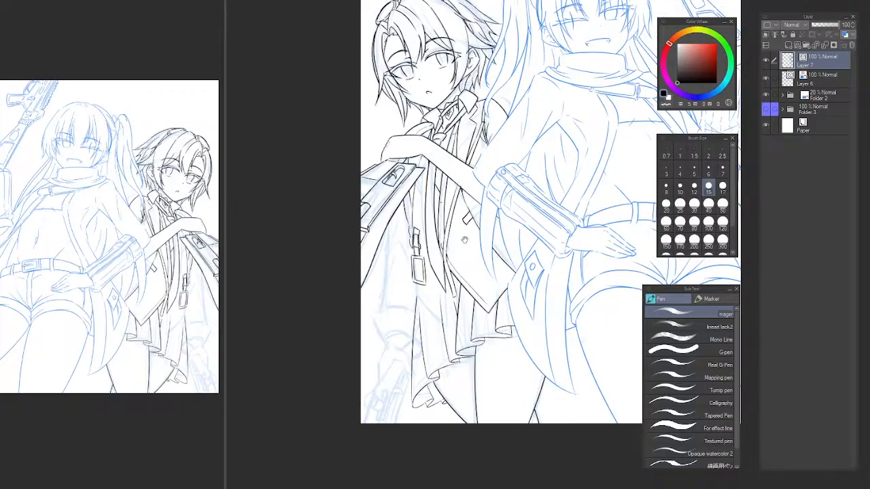
{"action": "left_click_drag", "start_coordinate": [364, 348], "coordinate": [482, 256]}
{"action": "mouse_move", "coordinate": [385, 238]}
{"action": "left_mouse_down"}
{"action": "mouse_move", "coordinate": [389, 280]}
{"action": "mouse_move", "coordinate": [393, 248]}
{"action": "mouse_move", "coordinate": [375, 286]}
{"action": "mouse_move", "coordinate": [373, 337]}
{"action": "left_mouse_up"}
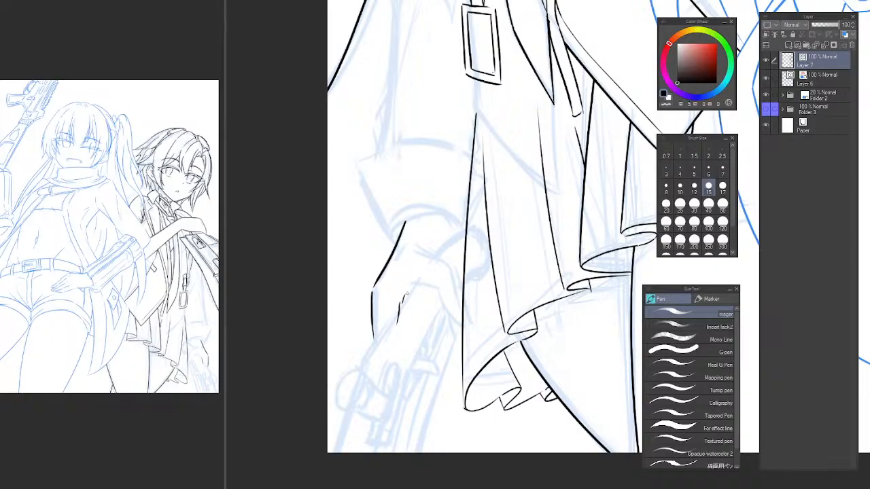
{"action": "key", "text": "ctrl+z"}
{"action": "left_click_drag", "start_coordinate": [399, 307], "coordinate": [412, 286]}
{"action": "key", "text": "ctrl+z"}
Ink the lower edge of the lowered hand's extended finger in short segments running from the palm toward the fingertip.
{"action": "mouse_move", "coordinate": [413, 284]}
{"action": "left_mouse_down"}
{"action": "mouse_move", "coordinate": [438, 288]}
{"action": "mouse_move", "coordinate": [448, 314]}
{"action": "left_mouse_up"}
{"action": "key", "text": "ctrl+z"}
{"action": "key", "text": "ctrl+z"}
{"action": "left_click_drag", "start_coordinate": [437, 288], "coordinate": [443, 303]}
{"action": "key", "text": "ctrl+z"}
{"action": "key", "text": "ctrl+z"}
{"action": "left_click_drag", "start_coordinate": [424, 285], "coordinate": [457, 321]}
{"action": "key", "text": "ctrl+z"}
Ink the upper edge of the lowered hand's extended finger in segments from the knuckle to the coattail.
{"action": "key", "text": "ctrl+z"}
{"action": "key", "text": "ctrl+z"}
{"action": "left_click_drag", "start_coordinate": [427, 283], "coordinate": [461, 327]}
{"action": "key", "text": "ctrl+z"}
{"action": "mouse_move", "coordinate": [415, 252]}
{"action": "left_mouse_down"}
{"action": "mouse_move", "coordinate": [448, 276]}
{"action": "mouse_move", "coordinate": [466, 330]}
{"action": "left_mouse_up"}
{"action": "key", "text": "ctrl+z"}
{"action": "key", "text": "ctrl+z"}
{"action": "key", "text": "ctrl+z"}
{"action": "key", "text": "ctrl+z"}
{"action": "left_click_drag", "start_coordinate": [456, 288], "coordinate": [469, 324]}
{"action": "key", "text": "ctrl+z"}
{"action": "mouse_move", "coordinate": [456, 286]}
{"action": "left_mouse_down"}
{"action": "mouse_move", "coordinate": [468, 320]}
{"action": "mouse_move", "coordinate": [507, 314]}
{"action": "left_mouse_up"}
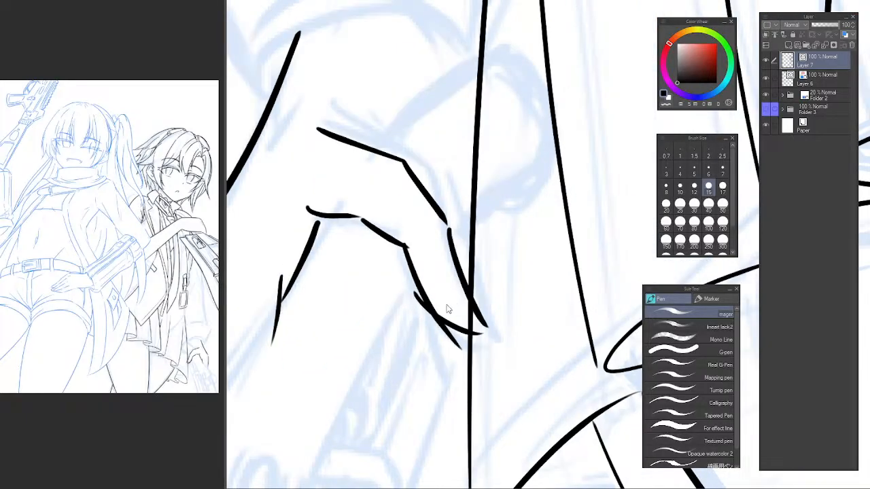
Redraw the curved underside of the extended fingertip and erase the ends crossing the coattail's edge.
{"action": "key", "text": "ctrl+z"}
{"action": "mouse_move", "coordinate": [417, 290]}
{"action": "left_mouse_down"}
{"action": "mouse_move", "coordinate": [467, 330]}
{"action": "mouse_move", "coordinate": [487, 331]}
{"action": "mouse_move", "coordinate": [450, 343]}
{"action": "mouse_move", "coordinate": [475, 315]}
{"action": "left_mouse_up"}
{"action": "key", "text": "ctrl+z"}
{"action": "key", "text": "e"}
{"action": "mouse_move", "coordinate": [521, 275]}
{"action": "left_mouse_down"}
{"action": "mouse_move", "coordinate": [530, 280]}
{"action": "mouse_move", "coordinate": [506, 326]}
{"action": "mouse_move", "coordinate": [497, 265]}
{"action": "mouse_move", "coordinate": [437, 247]}
{"action": "mouse_move", "coordinate": [458, 267]}
{"action": "mouse_move", "coordinate": [429, 263]}
{"action": "mouse_move", "coordinate": [484, 229]}
{"action": "left_mouse_up"}
{"action": "left_click", "coordinate": [529, 280], "text": "alt"}
{"action": "left_click", "coordinate": [525, 274], "text": "ctrl"}
{"action": "left_click", "coordinate": [458, 268], "text": "ctrl"}
Ink a curved line from the extended finger's knuckle up to the coattail edge and trim its overlapping start.
{"action": "key", "text": "p"}
{"action": "key", "text": "ctrl+z"}
{"action": "left_click_drag", "start_coordinate": [423, 277], "coordinate": [481, 231]}
{"action": "key", "text": "ctrl+z"}
{"action": "left_click_drag", "start_coordinate": [420, 279], "coordinate": [495, 228]}
{"action": "key", "text": "e"}
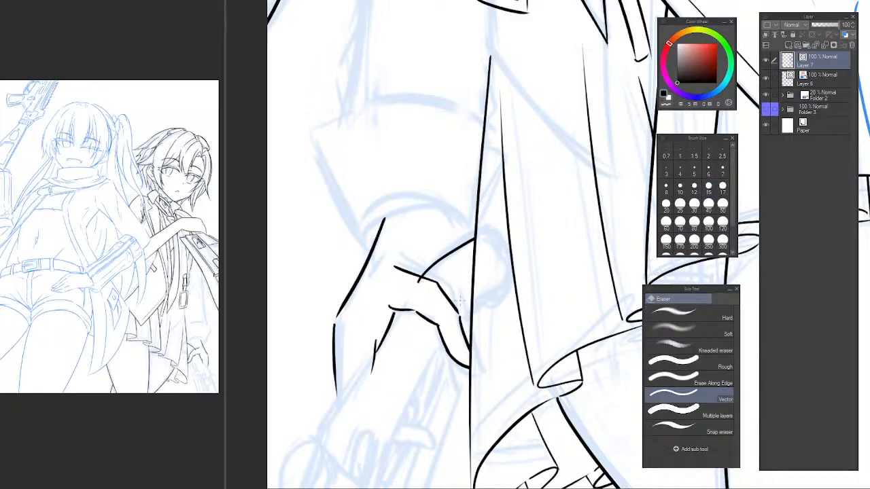
Ink a short line between the extended finger and the coattail edge, erasing the part overlapping the finger.
{"action": "key", "text": "p"}
{"action": "left_click_drag", "start_coordinate": [457, 328], "coordinate": [478, 303]}
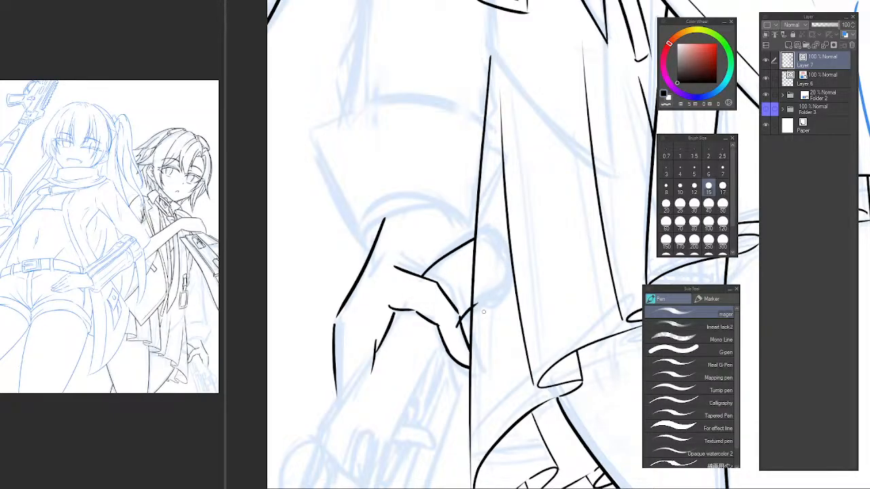
{"action": "key", "text": "e"}
{"action": "mouse_move", "coordinate": [465, 352]}
{"action": "left_mouse_down"}
{"action": "mouse_move", "coordinate": [448, 202]}
{"action": "mouse_move", "coordinate": [423, 268]}
{"action": "left_mouse_up"}
Ink the gun's outer edge diagonally from under the palm down past the curled fingers.
{"action": "key", "text": "p"}
{"action": "mouse_move", "coordinate": [409, 187]}
{"action": "left_mouse_down"}
{"action": "mouse_move", "coordinate": [324, 329]}
{"action": "mouse_move", "coordinate": [388, 222]}
{"action": "mouse_move", "coordinate": [324, 311]}
{"action": "mouse_move", "coordinate": [374, 248]}
{"action": "mouse_move", "coordinate": [321, 333]}
{"action": "left_mouse_up"}
{"action": "key", "text": "ctrl+z"}
{"action": "key", "text": "ctrl+z"}
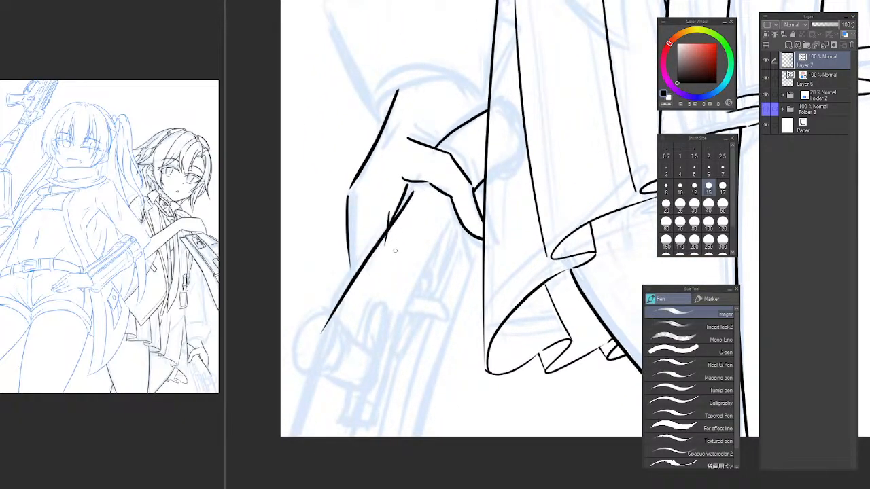
{"action": "key", "text": "ctrl+z"}
{"action": "mouse_move", "coordinate": [418, 185]}
{"action": "left_mouse_down"}
{"action": "mouse_move", "coordinate": [330, 311]}
{"action": "mouse_move", "coordinate": [391, 219]}
{"action": "mouse_move", "coordinate": [323, 340]}
{"action": "left_mouse_up"}
{"action": "key", "text": "ctrl+z"}
{"action": "key", "text": "ctrl+z"}
{"action": "key", "text": "ctrl+z"}
{"action": "left_click_drag", "start_coordinate": [355, 274], "coordinate": [295, 432]}
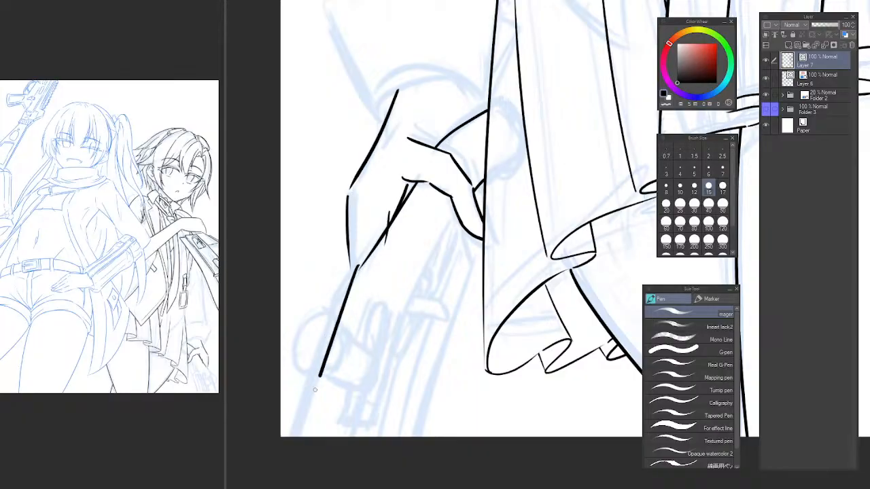
{"action": "key", "text": "ctrl+z"}
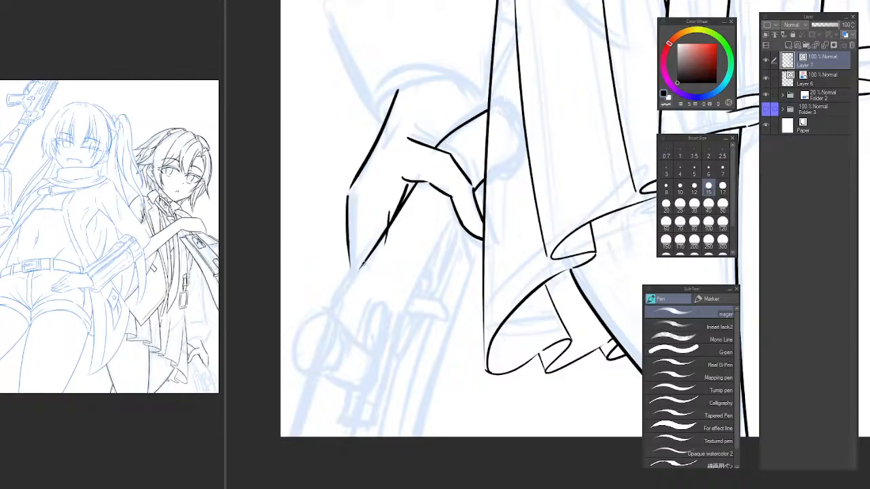
Continue the gun's outer edge at a steeper angle down to the canvas's lower edge.
{"action": "left_click_drag", "start_coordinate": [347, 284], "coordinate": [296, 436]}
{"action": "key", "text": "ctrl+z"}
{"action": "left_click_drag", "start_coordinate": [344, 289], "coordinate": [295, 436]}
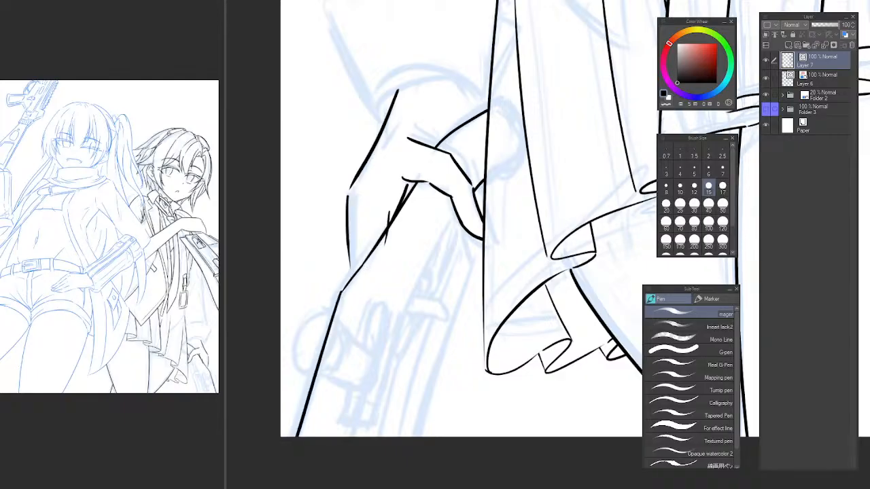
{"action": "key", "text": "ctrl+z"}
{"action": "left_click_drag", "start_coordinate": [343, 293], "coordinate": [292, 437]}
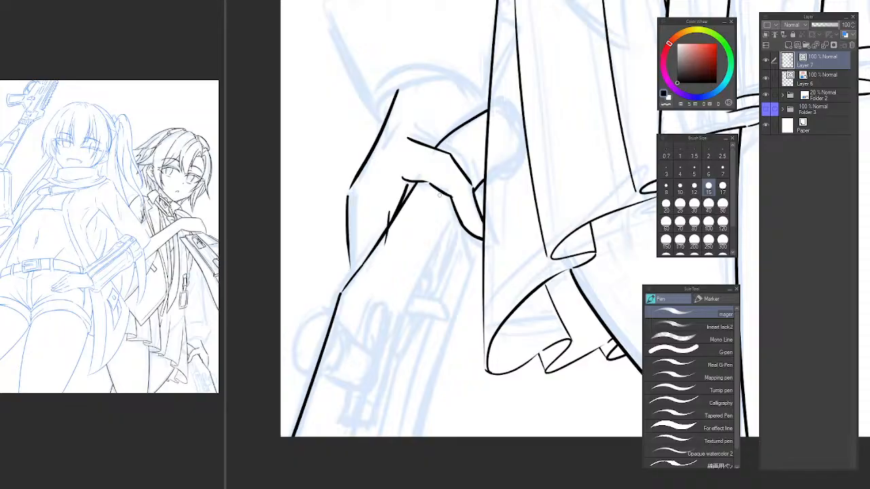
Ink the gun's parallel inner edge from under the extended finger to the bend and join both edges with a short crossline.
{"action": "mouse_move", "coordinate": [441, 197]}
{"action": "left_mouse_down"}
{"action": "mouse_move", "coordinate": [395, 280]}
{"action": "mouse_move", "coordinate": [413, 236]}
{"action": "mouse_move", "coordinate": [374, 298]}
{"action": "left_mouse_up"}
{"action": "key", "text": "ctrl+z"}
{"action": "key", "text": "ctrl+z"}
{"action": "mouse_move", "coordinate": [440, 184]}
{"action": "left_mouse_down"}
{"action": "mouse_move", "coordinate": [358, 340]}
{"action": "mouse_move", "coordinate": [363, 314]}
{"action": "left_mouse_up"}
{"action": "key", "text": "ctrl+z"}
{"action": "key", "text": "ctrl+z"}
{"action": "left_click_drag", "start_coordinate": [435, 197], "coordinate": [359, 317]}
{"action": "key", "text": "ctrl+z"}
{"action": "left_click_drag", "start_coordinate": [438, 192], "coordinate": [356, 307]}
Ink the gun's inner edge from the bend down to the canvas's lower edge, widening slightly away from the outer edge.
{"action": "key", "text": "ctrl+z"}
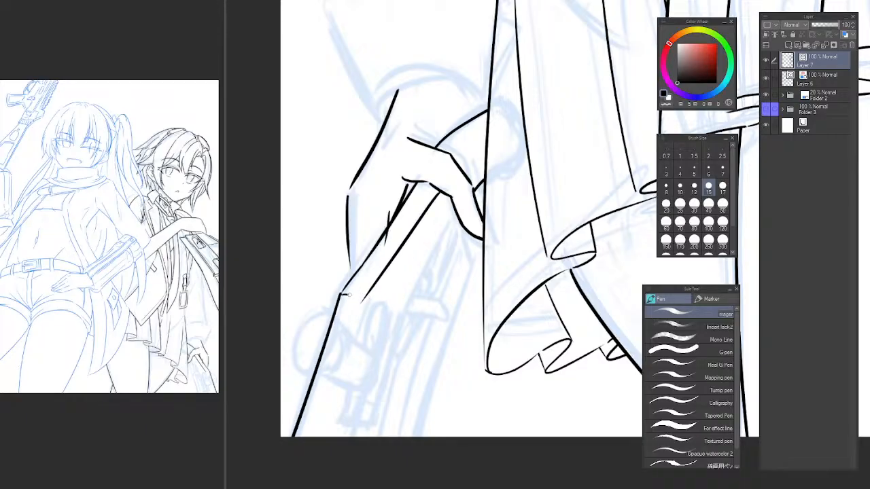
{"action": "key", "text": "c"}
{"action": "key", "text": "c"}
{"action": "left_click_drag", "start_coordinate": [364, 300], "coordinate": [348, 338]}
{"action": "key", "text": "ctrl+z"}
{"action": "left_click_drag", "start_coordinate": [364, 297], "coordinate": [326, 438]}
{"action": "key", "text": "ctrl+z"}
{"action": "left_click_drag", "start_coordinate": [364, 299], "coordinate": [324, 438]}
{"action": "key", "text": "ctrl+z"}
{"action": "left_click_drag", "start_coordinate": [365, 295], "coordinate": [320, 439]}
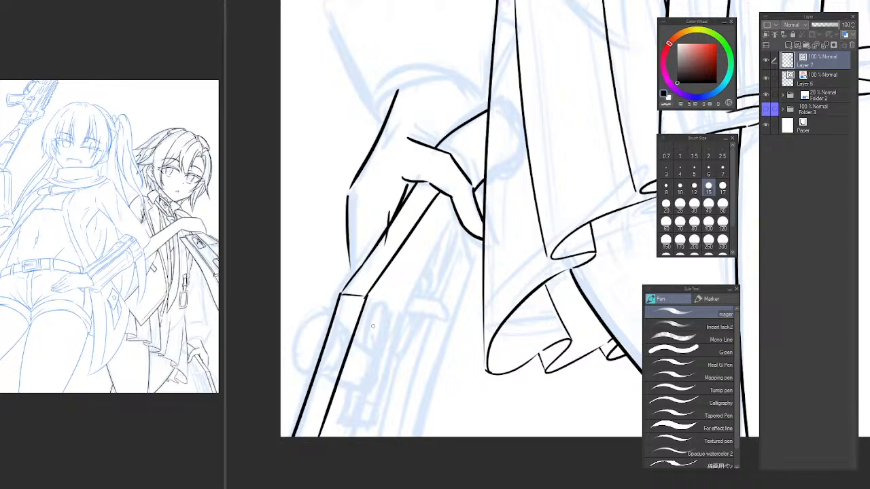
{"action": "scroll", "coordinate": [421, 267], "scroll_direction": "down", "scroll_amount": 2}
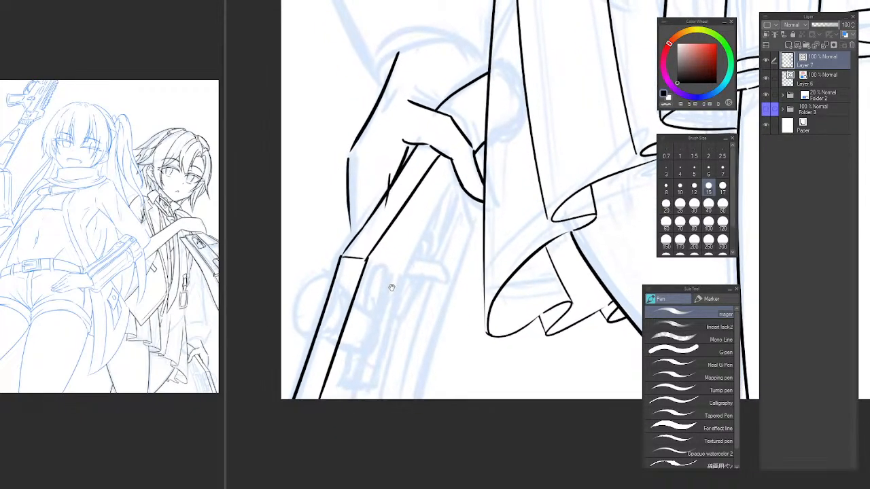
{"action": "key", "text": "ctrl+z"}
{"action": "left_click_drag", "start_coordinate": [364, 258], "coordinate": [328, 400]}
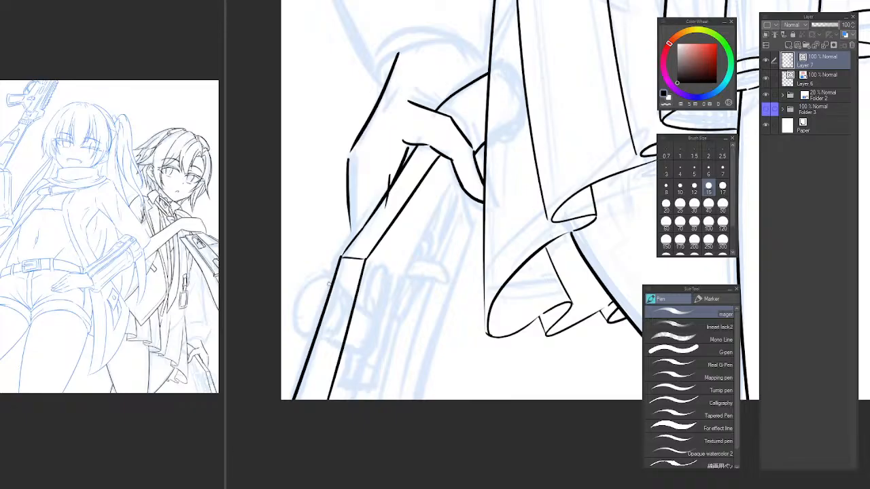
Ink the circular gun part across both gun edges just below the bend.
{"action": "scroll", "coordinate": [329, 284], "scroll_direction": "up", "scroll_amount": 1}
{"action": "mouse_move", "coordinate": [326, 294]}
{"action": "left_mouse_down"}
{"action": "mouse_move", "coordinate": [352, 284]}
{"action": "mouse_move", "coordinate": [352, 270]}
{"action": "mouse_move", "coordinate": [383, 327]}
{"action": "left_mouse_up"}
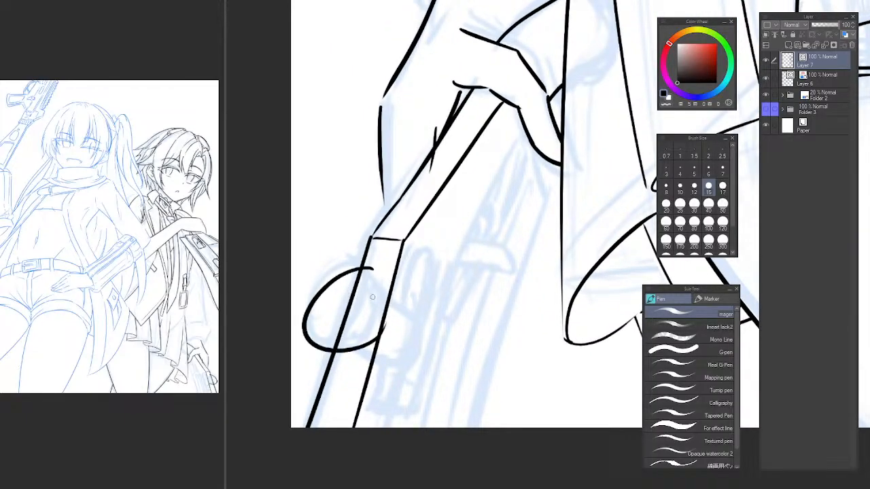
{"action": "key", "text": "ctrl+z"}
{"action": "mouse_move", "coordinate": [371, 270]}
{"action": "left_mouse_down"}
{"action": "mouse_move", "coordinate": [327, 291]}
{"action": "mouse_move", "coordinate": [396, 286]}
{"action": "left_mouse_up"}
{"action": "key", "text": "ctrl+z"}
{"action": "left_click_drag", "start_coordinate": [353, 265], "coordinate": [381, 314]}
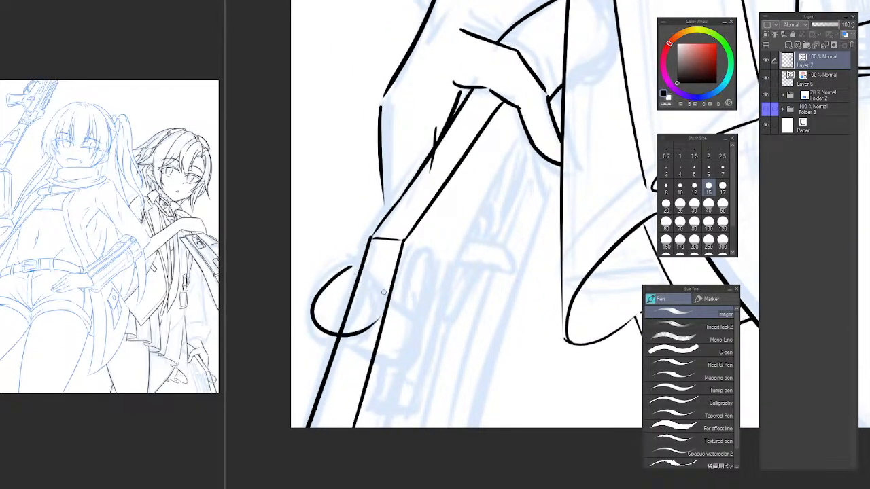
{"action": "key", "text": "ctrl+z"}
{"action": "mouse_move", "coordinate": [350, 272]}
{"action": "left_mouse_down"}
{"action": "mouse_move", "coordinate": [401, 292]}
{"action": "mouse_move", "coordinate": [320, 316]}
{"action": "mouse_move", "coordinate": [339, 284]}
{"action": "mouse_move", "coordinate": [364, 269]}
{"action": "mouse_move", "coordinate": [329, 300]}
{"action": "left_mouse_up"}
{"action": "key", "text": "ctrl+z"}
Ink short diagonal lines extending from the sides of the circular gun part toward the canvas's lower edge.
{"action": "key", "text": "ctrl+z"}
{"action": "key", "text": "ctrl+z"}
{"action": "key", "text": "ctrl+z"}
{"action": "mouse_move", "coordinate": [362, 269]}
{"action": "left_mouse_down"}
{"action": "mouse_move", "coordinate": [370, 348]}
{"action": "mouse_move", "coordinate": [364, 268]}
{"action": "mouse_move", "coordinate": [424, 336]}
{"action": "left_mouse_up"}
{"action": "key", "text": "ctrl+z"}
{"action": "left_click_drag", "start_coordinate": [396, 274], "coordinate": [419, 338]}
{"action": "key", "text": "ctrl+z"}
{"action": "mouse_move", "coordinate": [320, 332]}
{"action": "left_mouse_down"}
{"action": "mouse_move", "coordinate": [366, 373]}
{"action": "mouse_move", "coordinate": [342, 352]}
{"action": "mouse_move", "coordinate": [356, 367]}
{"action": "mouse_move", "coordinate": [398, 340]}
{"action": "left_mouse_up"}
{"action": "key", "text": "ctrl+z"}
{"action": "key", "text": "ctrl+z"}
{"action": "key", "text": "ctrl+z"}
{"action": "key", "text": "ctrl+z"}
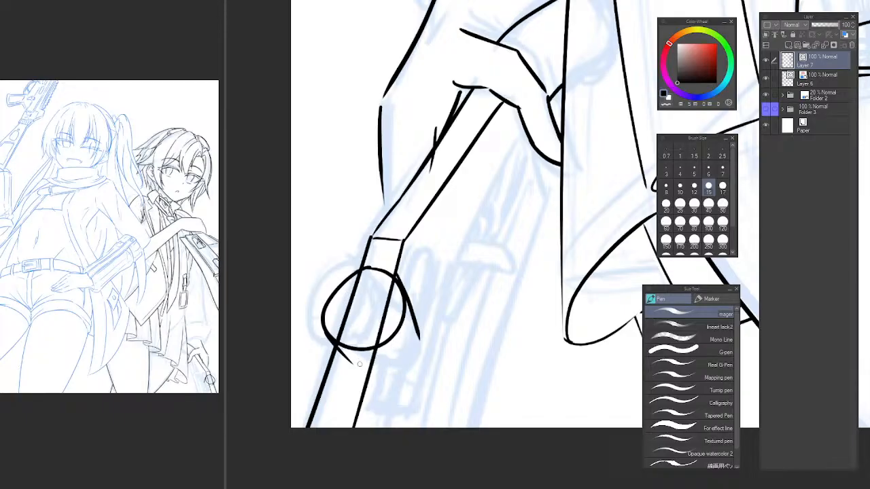
{"action": "left_click_drag", "start_coordinate": [378, 357], "coordinate": [395, 380]}
{"action": "key", "text": "ctrl+z"}
{"action": "key", "text": "ctrl+z"}
{"action": "left_click_drag", "start_coordinate": [377, 349], "coordinate": [397, 385]}
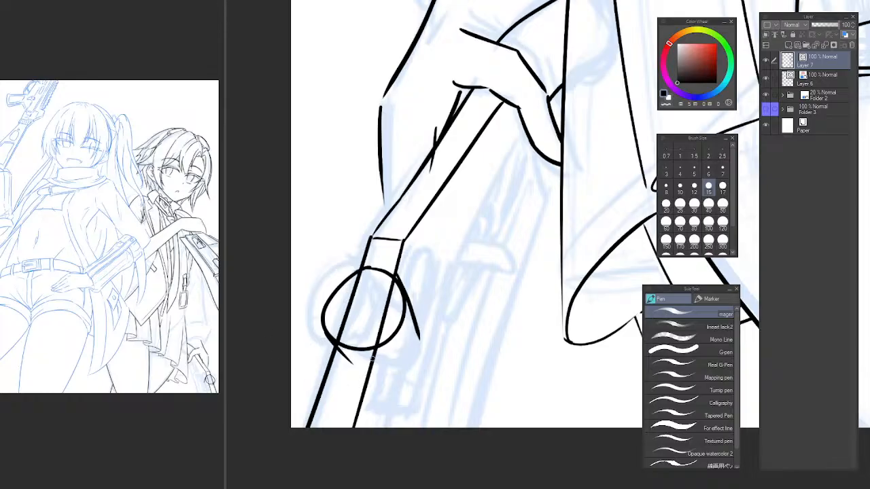
Try to ink a curved lower edge for the lug beside the barrel's circle, extending from its slanted side line.
{"action": "scroll", "coordinate": [405, 367], "scroll_direction": "up", "scroll_amount": 2}
{"action": "left_click_drag", "start_coordinate": [337, 365], "coordinate": [436, 341]}
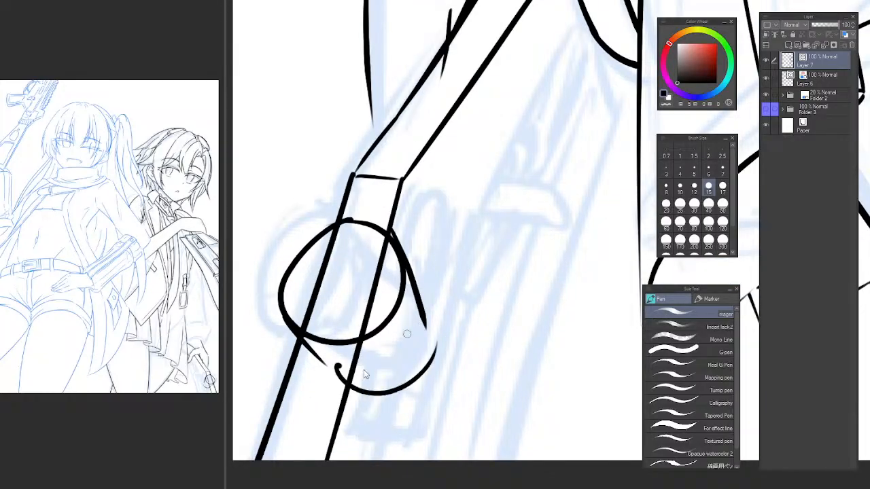
{"action": "key", "text": "ctrl+z"}
{"action": "mouse_move", "coordinate": [326, 382]}
{"action": "left_mouse_down"}
{"action": "mouse_move", "coordinate": [400, 387]}
{"action": "mouse_move", "coordinate": [429, 335]}
{"action": "mouse_move", "coordinate": [411, 368]}
{"action": "mouse_move", "coordinate": [421, 332]}
{"action": "mouse_move", "coordinate": [360, 386]}
{"action": "mouse_move", "coordinate": [428, 329]}
{"action": "mouse_move", "coordinate": [354, 393]}
{"action": "mouse_move", "coordinate": [414, 325]}
{"action": "left_mouse_up"}
{"action": "key", "text": "ctrl+z"}
{"action": "key", "text": "ctrl+z"}
{"action": "key", "text": "ctrl+z"}
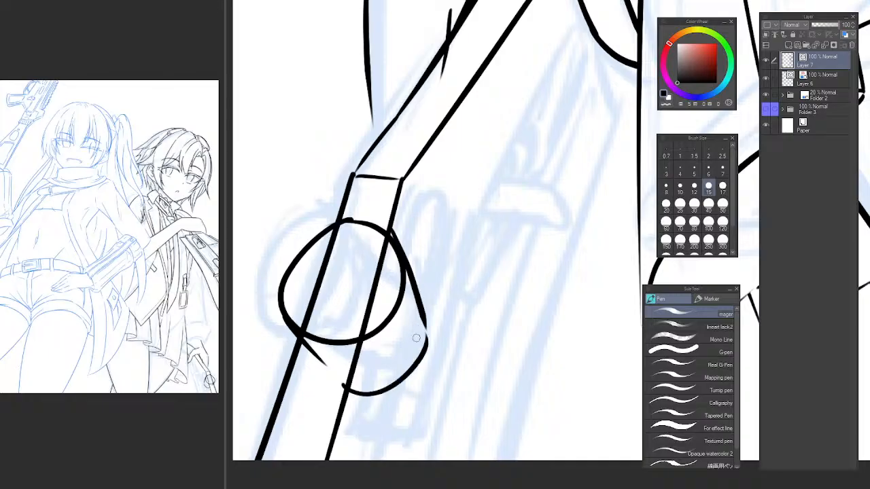
{"action": "key", "text": "ctrl+z"}
{"action": "left_click_drag", "start_coordinate": [346, 389], "coordinate": [408, 315]}
{"action": "key", "text": "ctrl+z"}
{"action": "left_click_drag", "start_coordinate": [342, 386], "coordinate": [426, 321]}
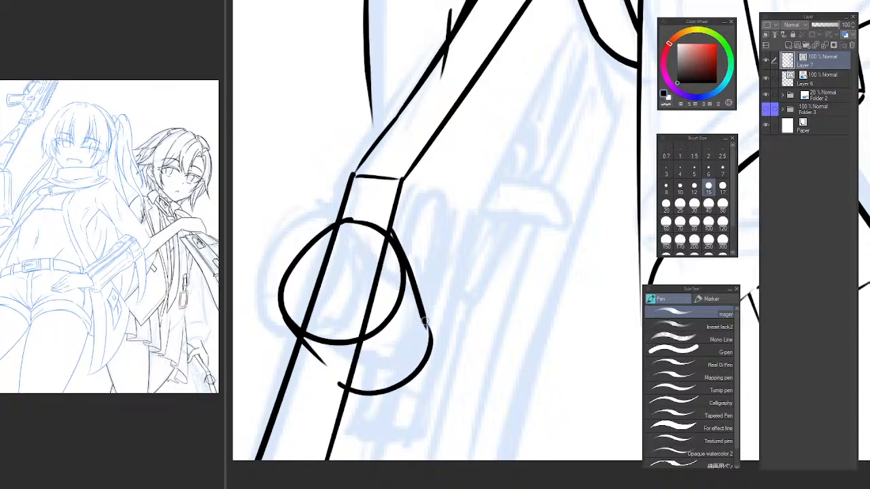
{"action": "key", "text": "ctrl+z"}
{"action": "left_click_drag", "start_coordinate": [339, 388], "coordinate": [423, 331]}
{"action": "key", "text": "ctrl+z"}
{"action": "left_click_drag", "start_coordinate": [341, 380], "coordinate": [411, 325]}
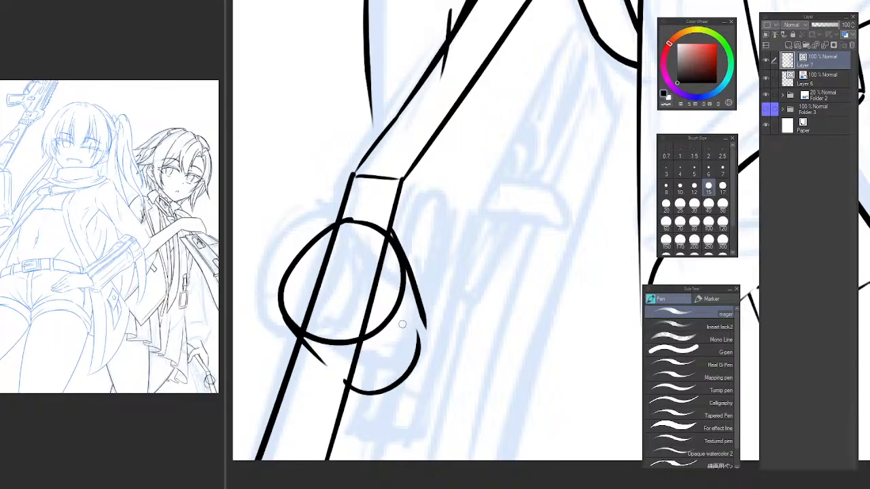
{"action": "key", "text": "ctrl+z"}
{"action": "mouse_move", "coordinate": [339, 377]}
{"action": "left_mouse_down"}
{"action": "mouse_move", "coordinate": [431, 324]}
{"action": "mouse_move", "coordinate": [387, 386]}
{"action": "mouse_move", "coordinate": [425, 324]}
{"action": "left_mouse_up"}
{"action": "key", "text": "ctrl+z"}
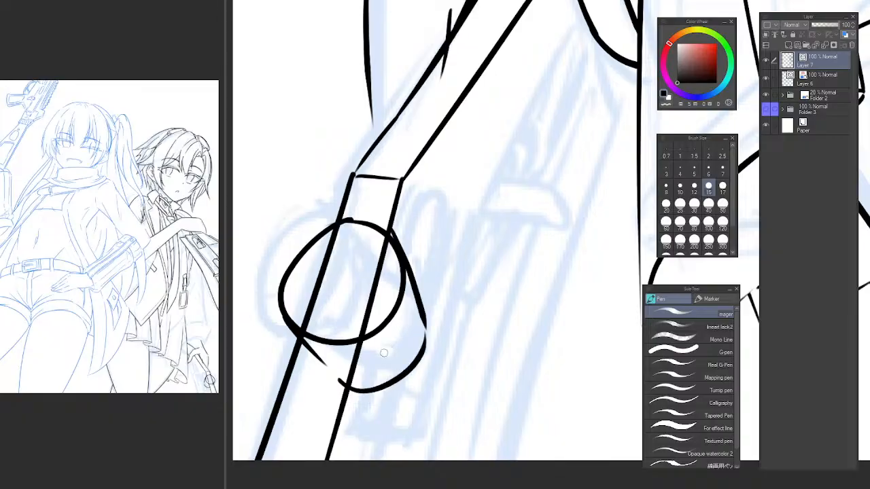
{"action": "key", "text": "e"}
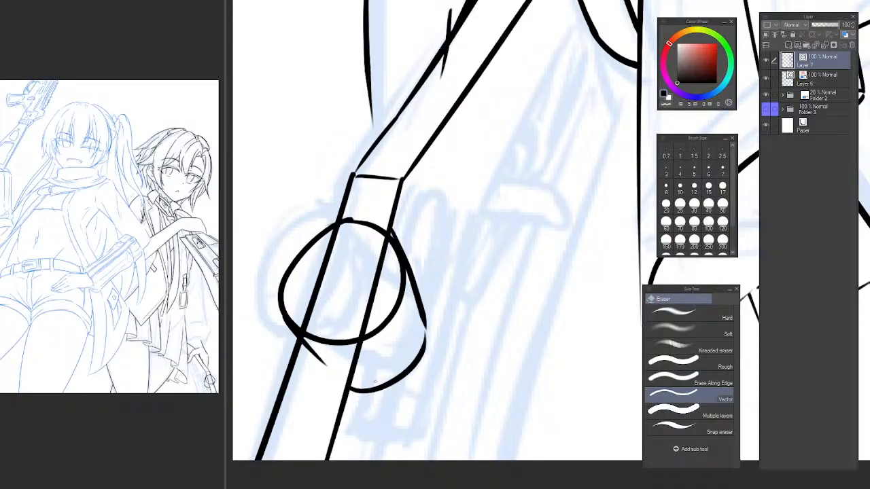
{"action": "key", "text": "ctrl+z"}
{"action": "key", "text": "ctrl+z"}
{"action": "key", "text": "p"}
{"action": "left_click_drag", "start_coordinate": [353, 389], "coordinate": [427, 330]}
{"action": "key", "text": "ctrl+z"}
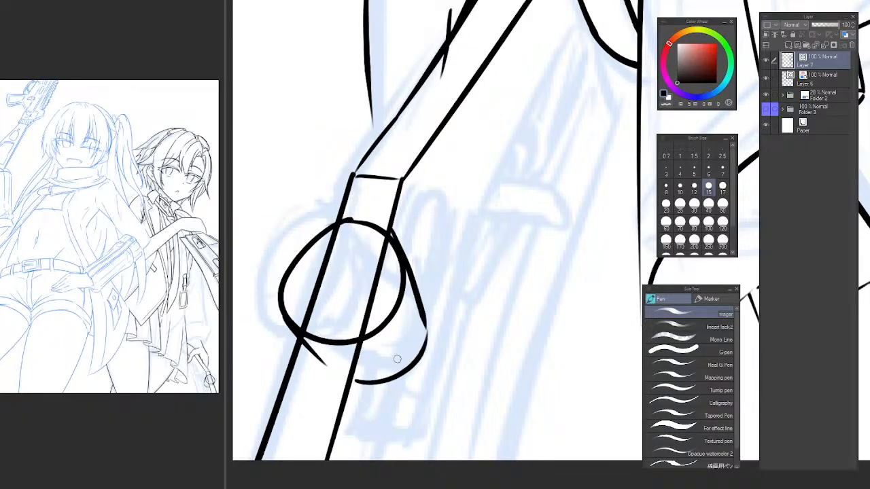
{"action": "key", "text": "ctrl+z"}
{"action": "left_click_drag", "start_coordinate": [350, 387], "coordinate": [427, 326]}
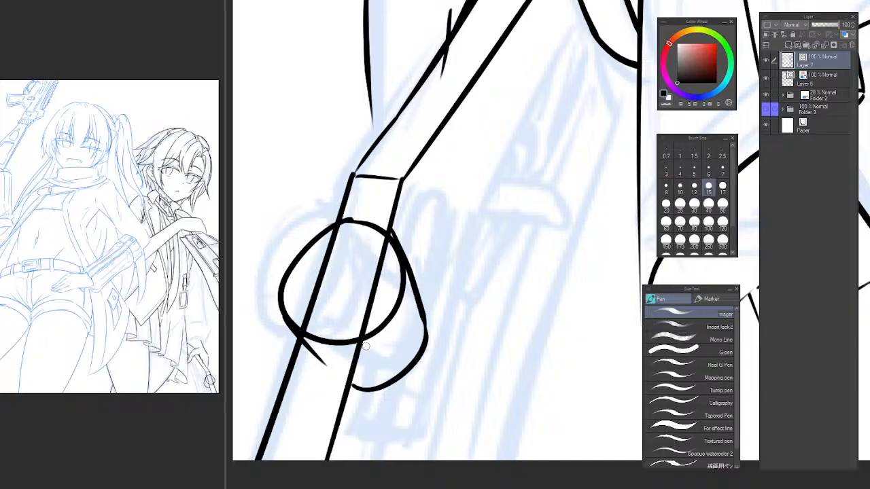
Ink a short slanted stroke below the circle and a curve from the lug's side line down toward its tip.
{"action": "left_click_drag", "start_coordinate": [366, 345], "coordinate": [381, 381]}
{"action": "key", "text": "ctrl+z"}
{"action": "left_click_drag", "start_coordinate": [365, 341], "coordinate": [390, 380]}
{"action": "key", "text": "ctrl+z"}
{"action": "key", "text": "ctrl+z"}
{"action": "left_click_drag", "start_coordinate": [365, 343], "coordinate": [393, 378]}
{"action": "key", "text": "ctrl+z"}
{"action": "left_click_drag", "start_coordinate": [365, 341], "coordinate": [387, 374]}
{"action": "key", "text": "ctrl+z"}
{"action": "key", "text": "ctrl+z"}
{"action": "key", "text": "ctrl+z"}
{"action": "left_click_drag", "start_coordinate": [424, 321], "coordinate": [387, 378]}
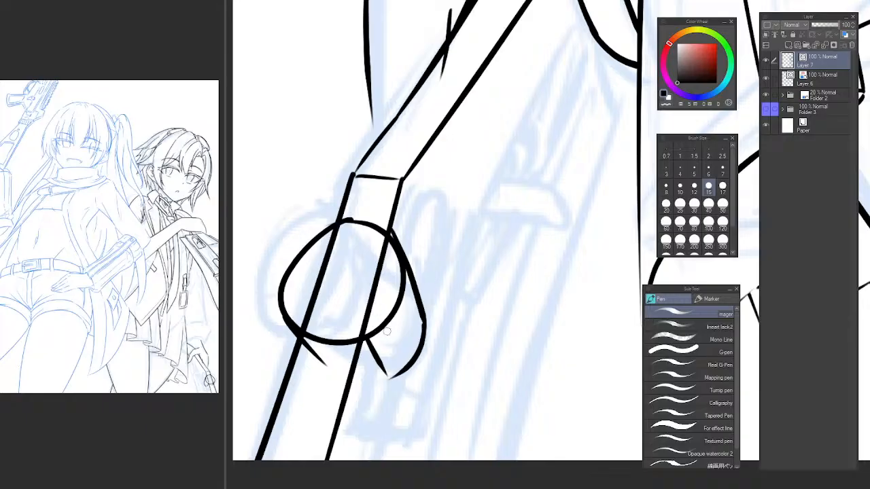
Erase the barrel lines inside the circle and the stray stroke just beneath it with the Vector eraser.
{"action": "key", "text": "e"}
{"action": "left_click", "coordinate": [367, 302]}
{"action": "left_click_drag", "start_coordinate": [325, 279], "coordinate": [303, 270]}
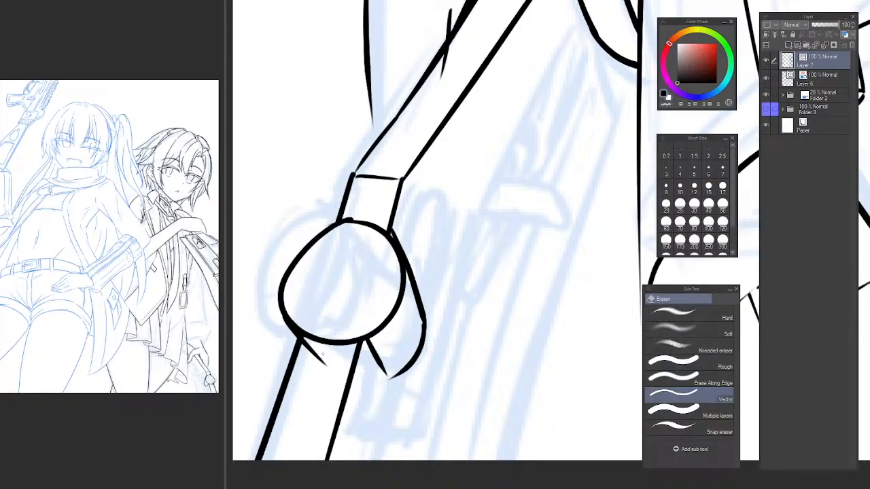
{"action": "left_click", "coordinate": [322, 354]}
Ink a curved rim along the underside of the circle, ending at the lug's slanted stroke.
{"action": "key", "text": "p"}
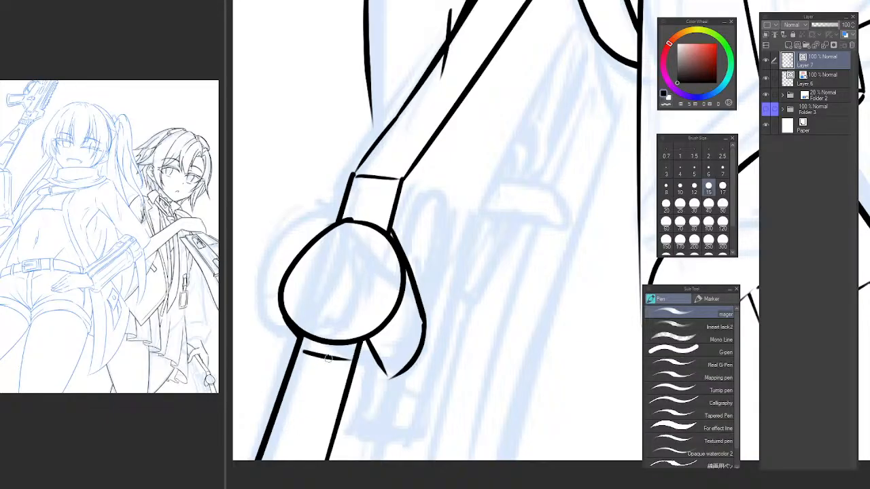
{"action": "left_click_drag", "start_coordinate": [292, 326], "coordinate": [314, 358]}
{"action": "left_click_drag", "start_coordinate": [284, 315], "coordinate": [315, 360]}
{"action": "key", "text": "ctrl+z"}
{"action": "key", "text": "ctrl+z"}
{"action": "mouse_move", "coordinate": [282, 314]}
{"action": "left_mouse_down"}
{"action": "mouse_move", "coordinate": [311, 357]}
{"action": "mouse_move", "coordinate": [355, 367]}
{"action": "left_mouse_up"}
{"action": "key", "text": "ctrl+z"}
{"action": "key", "text": "ctrl+z"}
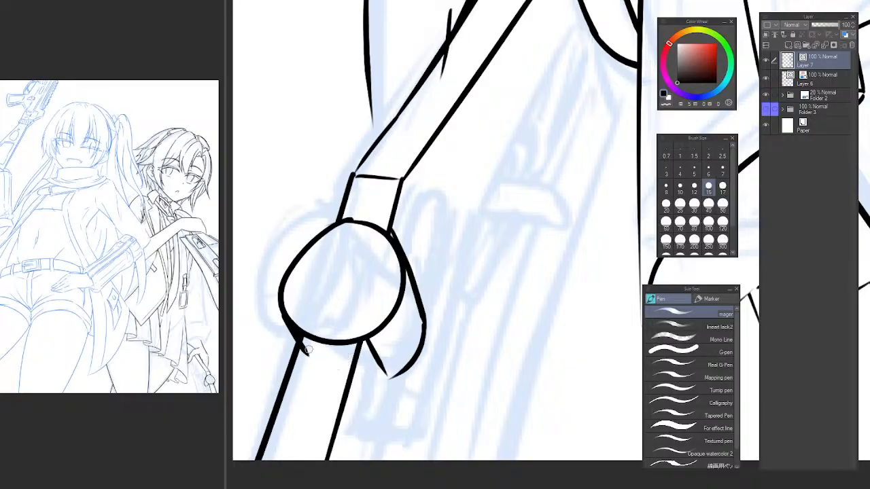
{"action": "left_click_drag", "start_coordinate": [303, 347], "coordinate": [373, 358]}
{"action": "key", "text": "ctrl+z"}
{"action": "mouse_move", "coordinate": [311, 353]}
{"action": "left_mouse_down"}
{"action": "mouse_move", "coordinate": [340, 366]}
{"action": "mouse_move", "coordinate": [371, 358]}
{"action": "left_mouse_up"}
{"action": "key", "text": "ctrl+z"}
{"action": "key", "text": "ctrl+z"}
{"action": "left_click_drag", "start_coordinate": [311, 358], "coordinate": [369, 354]}
{"action": "key", "text": "ctrl+z"}
{"action": "left_click_drag", "start_coordinate": [307, 351], "coordinate": [372, 358]}
{"action": "key", "text": "ctrl+z"}
{"action": "left_click_drag", "start_coordinate": [309, 350], "coordinate": [360, 360]}
{"action": "key", "text": "e"}
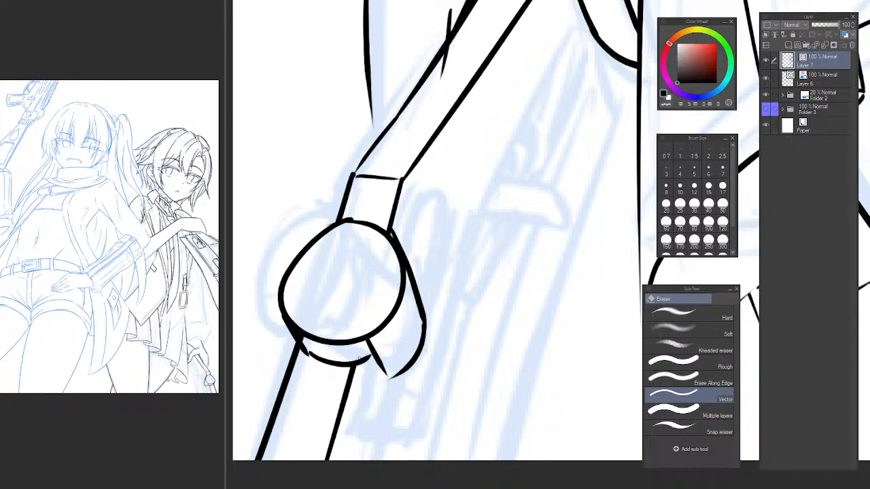
{"action": "mouse_move", "coordinate": [360, 358]}
{"action": "left_mouse_down"}
{"action": "mouse_move", "coordinate": [305, 352]}
{"action": "mouse_move", "coordinate": [373, 352]}
{"action": "left_mouse_up"}
{"action": "key", "text": "p"}
{"action": "key", "text": "ctrl+z"}
{"action": "mouse_move", "coordinate": [301, 346]}
{"action": "left_mouse_down"}
{"action": "mouse_move", "coordinate": [342, 367]}
{"action": "mouse_move", "coordinate": [376, 355]}
{"action": "left_mouse_up"}
Trim the rim's overshoot and the slanted stroke's excess where they cross below the circle.
{"action": "key", "text": "e"}
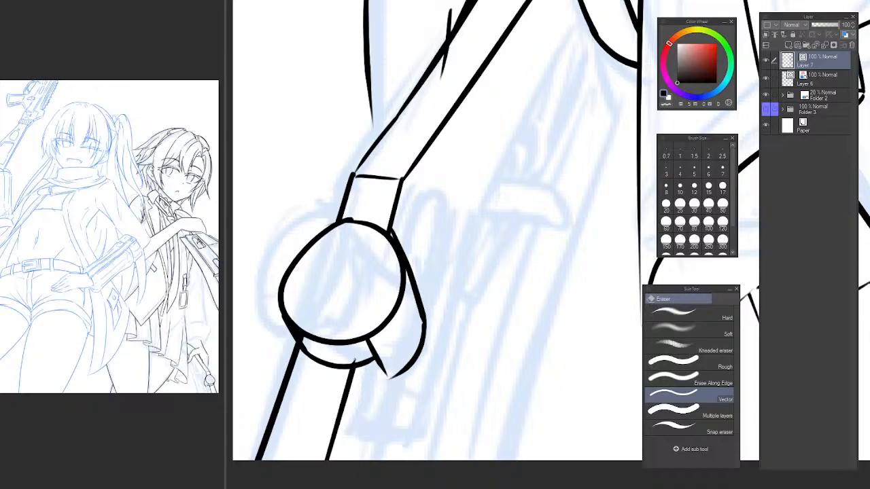
{"action": "left_click_drag", "start_coordinate": [395, 372], "coordinate": [386, 340]}
{"action": "scroll", "coordinate": [385, 337], "scroll_direction": "down", "scroll_amount": 3}
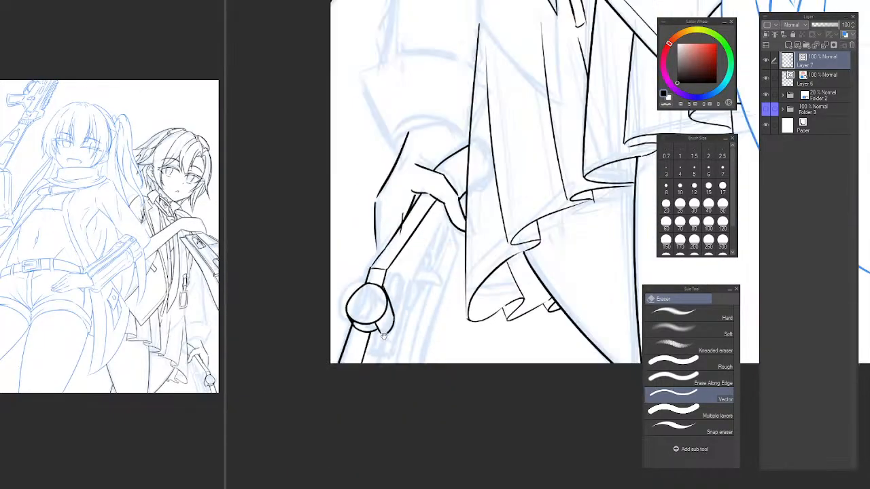
{"action": "scroll", "coordinate": [380, 330], "scroll_direction": "up", "scroll_amount": 4}
{"action": "key", "text": "p"}
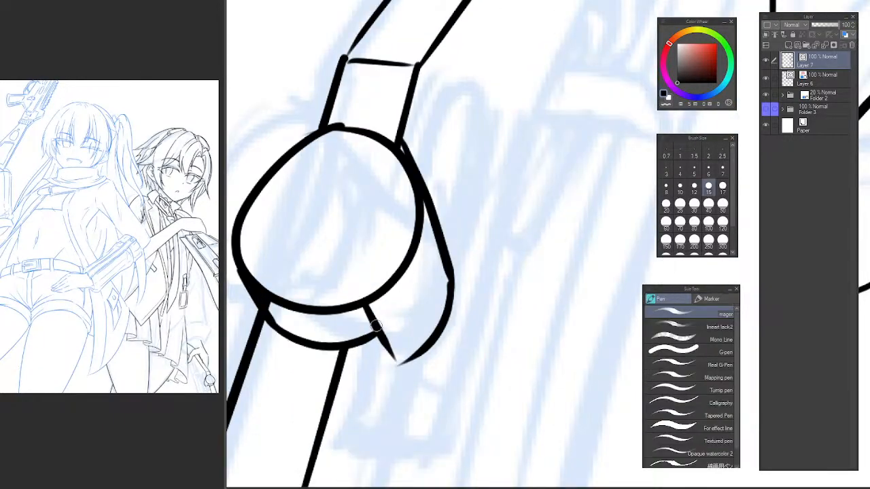
{"action": "key", "text": "c"}
{"action": "mouse_move", "coordinate": [371, 322]}
{"action": "left_mouse_down"}
{"action": "mouse_move", "coordinate": [376, 330]}
{"action": "mouse_move", "coordinate": [378, 315]}
{"action": "left_mouse_up"}
{"action": "key", "text": "e"}
{"action": "key", "text": "p"}
Ink a straight edge from the lug's pointed tip down to the canvas's lower border, parallel to the barrel.
{"action": "mouse_move", "coordinate": [378, 388]}
{"action": "left_mouse_down"}
{"action": "mouse_move", "coordinate": [403, 347]}
{"action": "mouse_move", "coordinate": [379, 443]}
{"action": "left_mouse_up"}
{"action": "key", "text": "ctrl+z"}
{"action": "left_click_drag", "start_coordinate": [418, 322], "coordinate": [385, 446]}
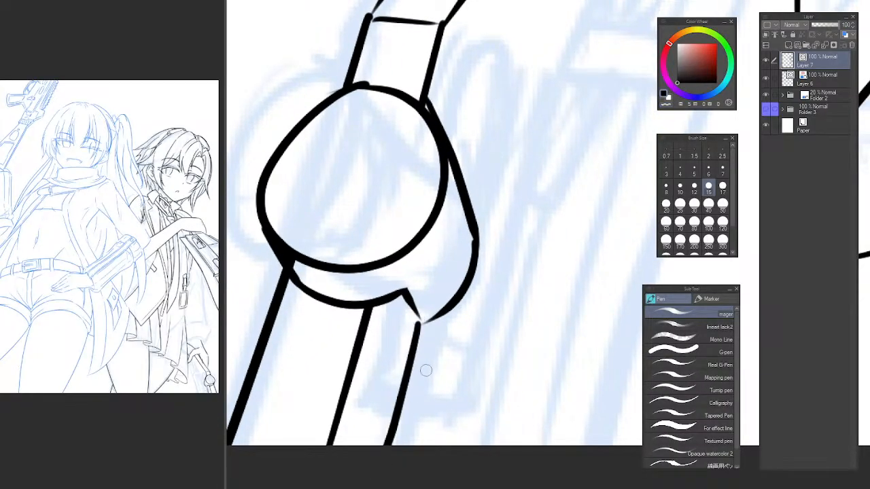
{"action": "scroll", "coordinate": [424, 347], "scroll_direction": "down", "scroll_amount": 2}
{"action": "left_click_drag", "start_coordinate": [430, 375], "coordinate": [418, 357]}
{"action": "key", "text": "ctrl+z"}
{"action": "left_click_drag", "start_coordinate": [414, 324], "coordinate": [390, 432]}
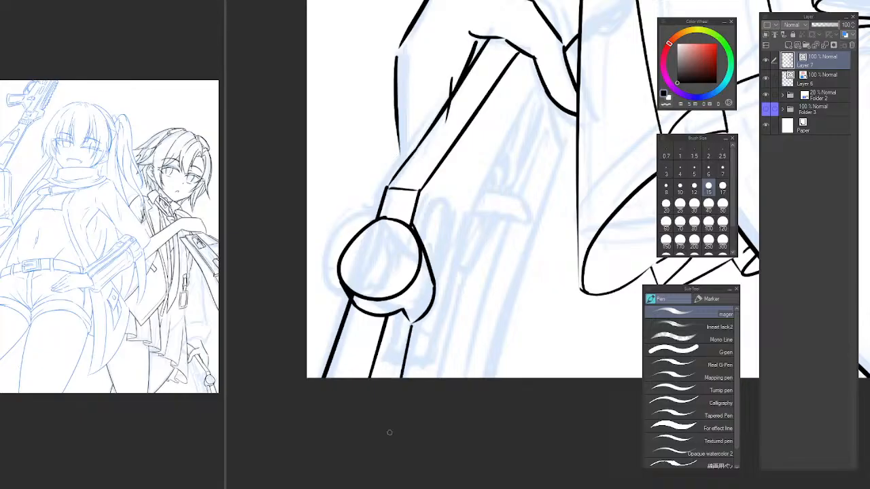
{"action": "key", "text": "ctrl+z"}
{"action": "left_click_drag", "start_coordinate": [414, 324], "coordinate": [393, 401]}
{"action": "key", "text": "ctrl+z"}
{"action": "left_click_drag", "start_coordinate": [412, 323], "coordinate": [383, 448]}
{"action": "key", "text": "ctrl+z"}
{"action": "key", "text": "ctrl+z"}
{"action": "mouse_move", "coordinate": [412, 323]}
{"action": "left_mouse_down"}
{"action": "mouse_move", "coordinate": [423, 340]}
{"action": "mouse_move", "coordinate": [401, 392]}
{"action": "left_mouse_up"}
{"action": "key", "text": "ctrl+z"}
{"action": "left_click_drag", "start_coordinate": [412, 326], "coordinate": [373, 485]}
{"action": "left_click_drag", "start_coordinate": [409, 248], "coordinate": [400, 297]}
{"action": "left_click", "coordinate": [161, 155]}
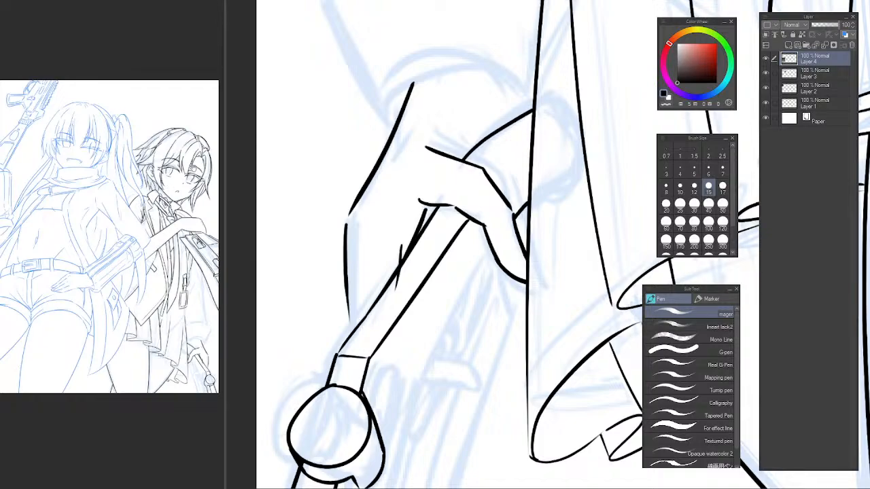
{"action": "left_click", "coordinate": [376, 394]}
{"action": "left_click_drag", "start_coordinate": [342, 446], "coordinate": [318, 270]}
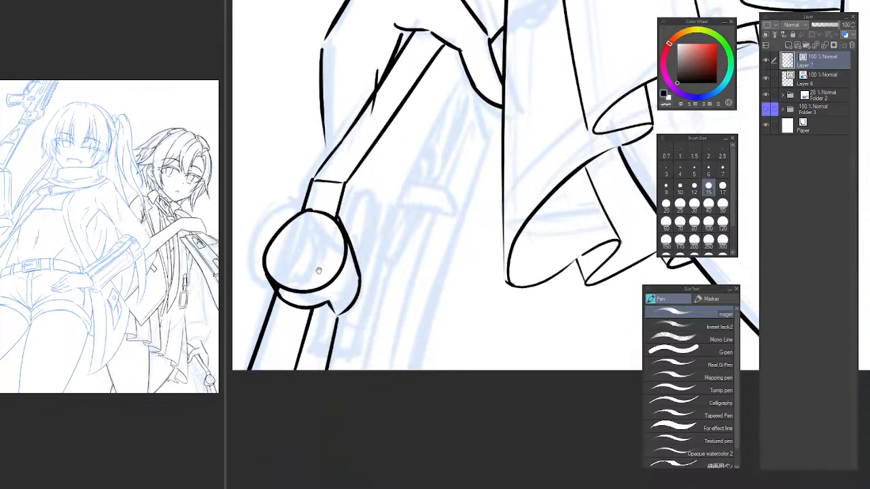
Ink a second line close beside the new edge, running from the notch under the circle to the canvas border.
{"action": "scroll", "coordinate": [323, 316], "scroll_direction": "up", "scroll_amount": 3}
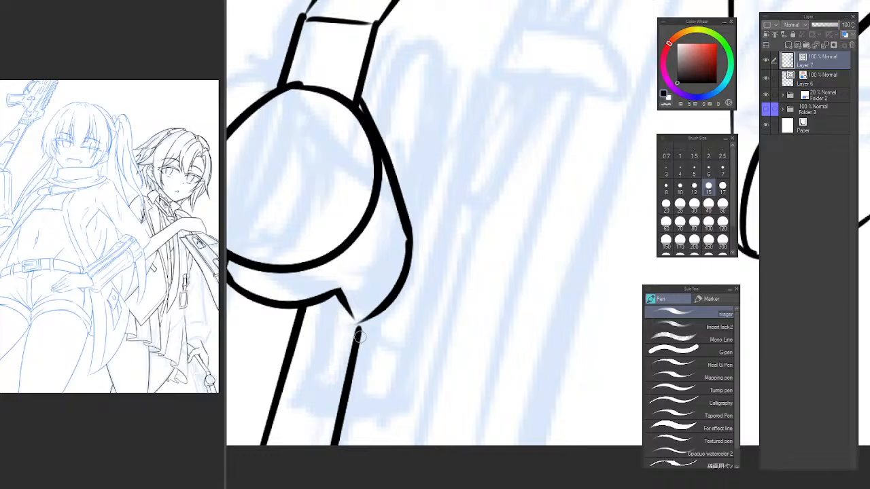
{"action": "key", "text": "e"}
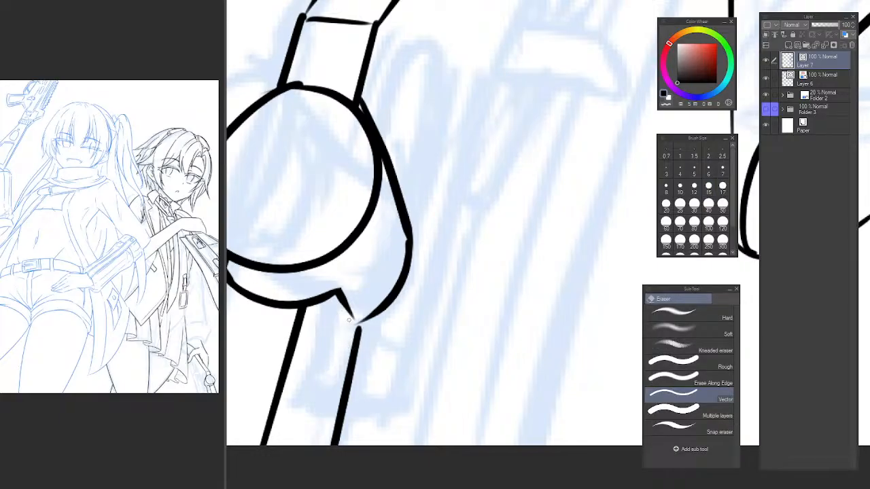
{"action": "key", "text": "p"}
{"action": "left_click_drag", "start_coordinate": [345, 318], "coordinate": [313, 446]}
{"action": "key", "text": "ctrl+z"}
{"action": "left_click_drag", "start_coordinate": [345, 306], "coordinate": [311, 446]}
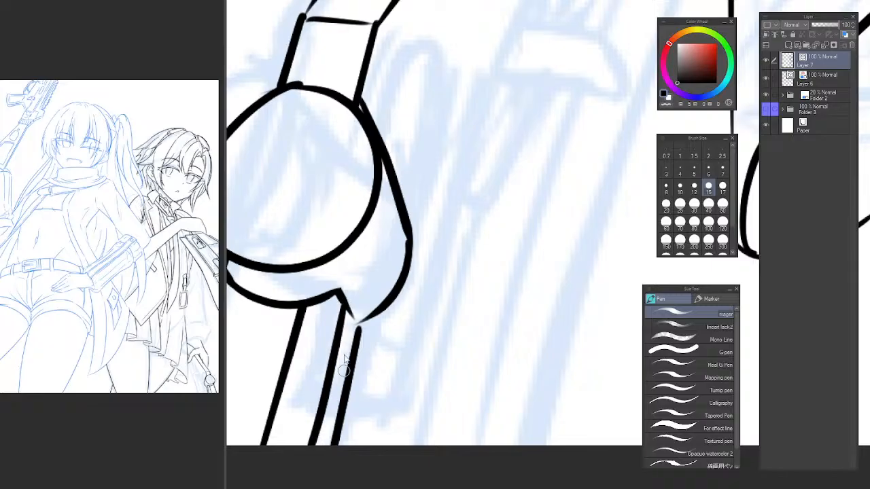
{"action": "key", "text": "ctrl+z"}
{"action": "key", "text": "ctrl+y"}
{"action": "key", "text": "ctrl+z"}
{"action": "key", "text": "ctrl+y"}
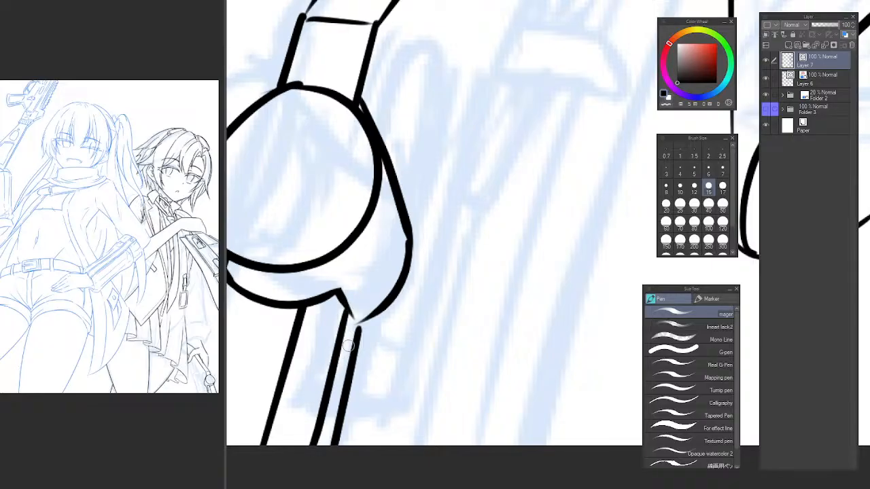
Redraw the notch's slanted stroke so it joins the lug's tip and the edge below.
{"action": "key", "text": "e"}
{"action": "left_click_drag", "start_coordinate": [341, 298], "coordinate": [360, 328]}
{"action": "key", "text": "p"}
{"action": "key", "text": "ctrl+z"}
{"action": "left_click_drag", "start_coordinate": [341, 289], "coordinate": [359, 326]}
{"action": "scroll", "coordinate": [367, 338], "scroll_direction": "down", "scroll_amount": 3}
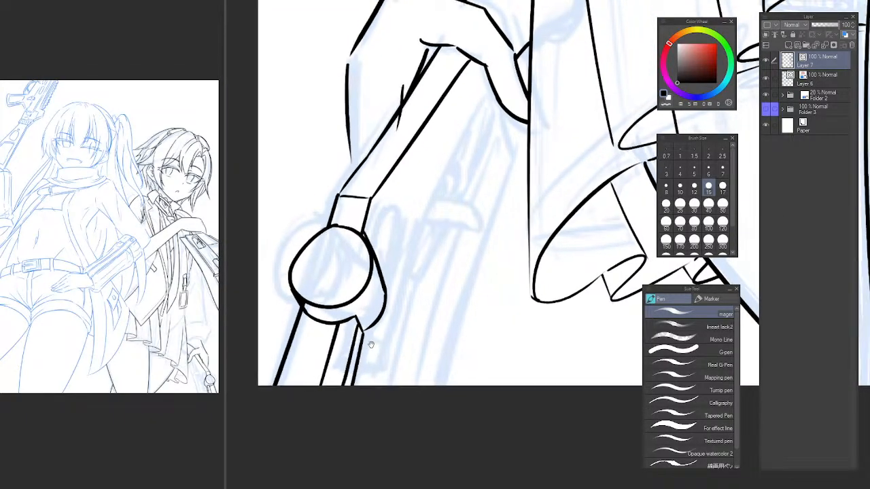
Trim the small tick beside the narrow tube lines and ink a long straight line slanting up past the lug's outer side.
{"action": "scroll", "coordinate": [371, 345], "scroll_direction": "down", "scroll_amount": 1}
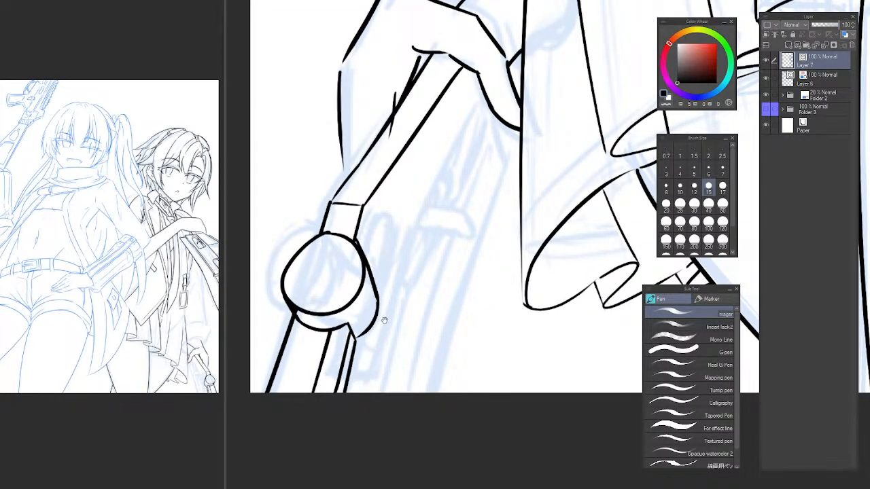
{"action": "key", "text": "e"}
{"action": "left_click", "coordinate": [348, 363]}
{"action": "key", "text": "p"}
{"action": "left_click_drag", "start_coordinate": [357, 383], "coordinate": [406, 221]}
{"action": "key", "text": "ctrl+z"}
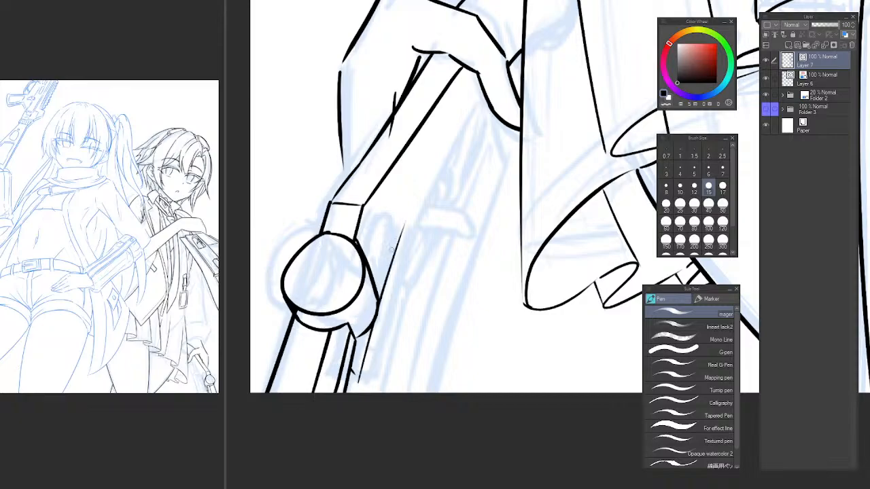
{"action": "key", "text": "ctrl+z"}
{"action": "left_click_drag", "start_coordinate": [360, 384], "coordinate": [402, 232]}
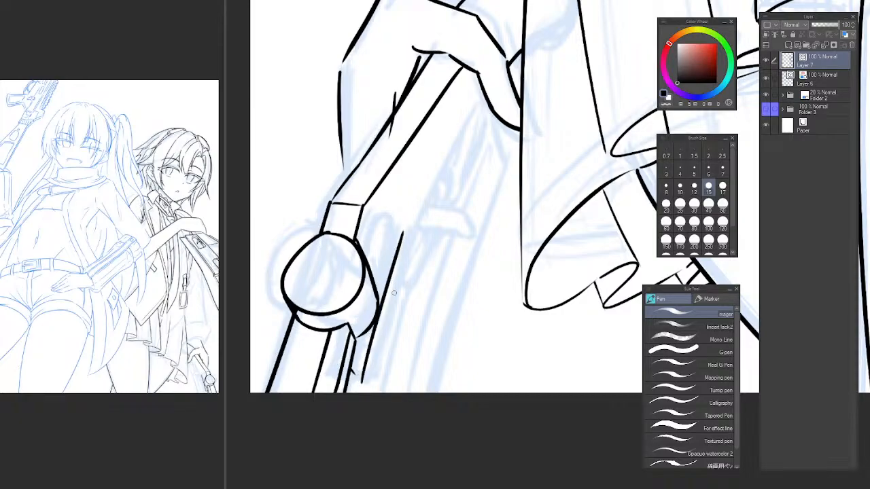
Erase and redraw the long edge of the barrel section between the hand and the circle.
{"action": "scroll", "coordinate": [409, 306], "scroll_direction": "down", "scroll_amount": 2}
{"action": "left_click_drag", "start_coordinate": [423, 317], "coordinate": [401, 344]}
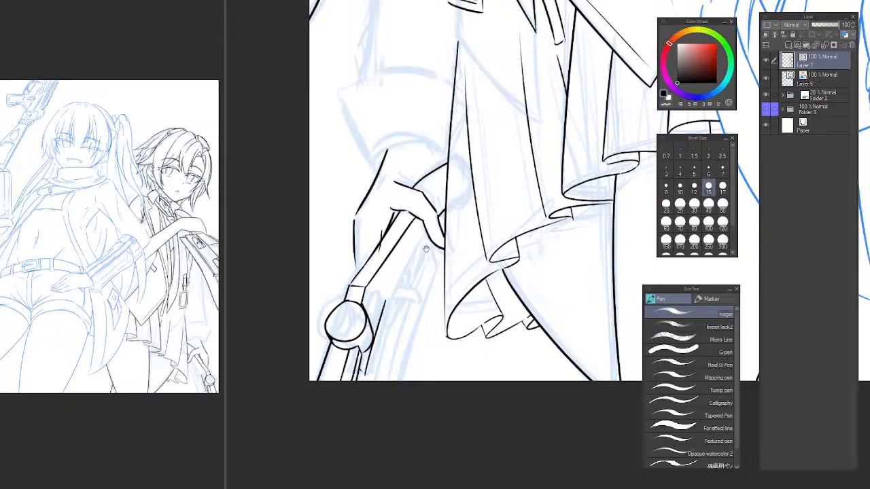
{"action": "scroll", "coordinate": [426, 248], "scroll_direction": "up", "scroll_amount": 1}
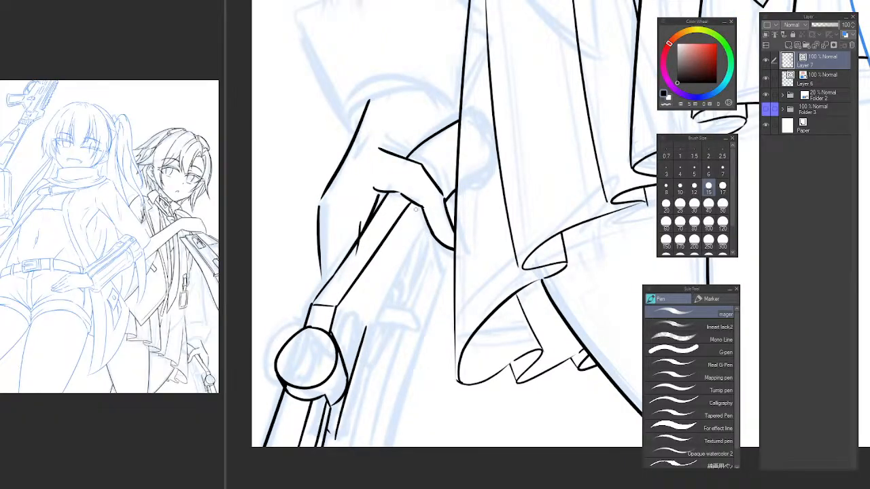
{"action": "key", "text": "e"}
{"action": "left_click_drag", "start_coordinate": [372, 259], "coordinate": [359, 266]}
{"action": "key", "text": "p"}
{"action": "mouse_move", "coordinate": [329, 315]}
{"action": "left_mouse_down"}
{"action": "mouse_move", "coordinate": [421, 179]}
{"action": "mouse_move", "coordinate": [350, 283]}
{"action": "mouse_move", "coordinate": [412, 192]}
{"action": "left_mouse_up"}
{"action": "key", "text": "ctrl+z"}
{"action": "key", "text": "e"}
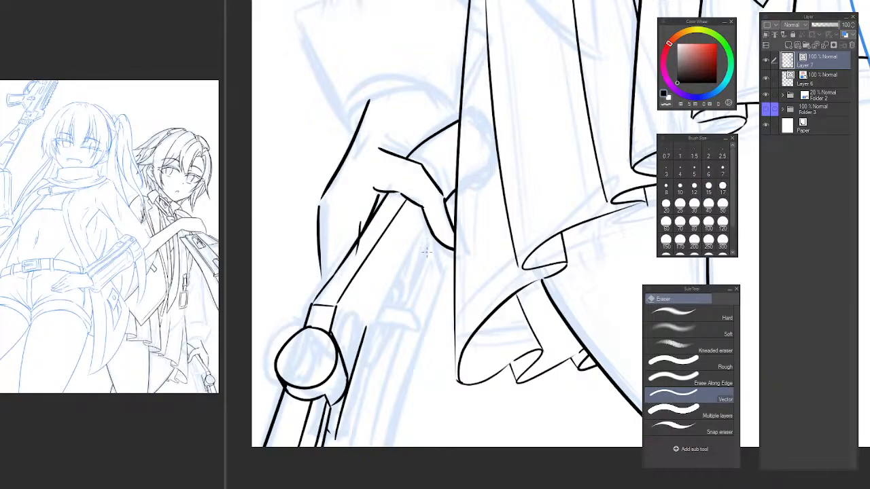
{"action": "key", "text": "p"}
{"action": "left_click_drag", "start_coordinate": [412, 207], "coordinate": [438, 248]}
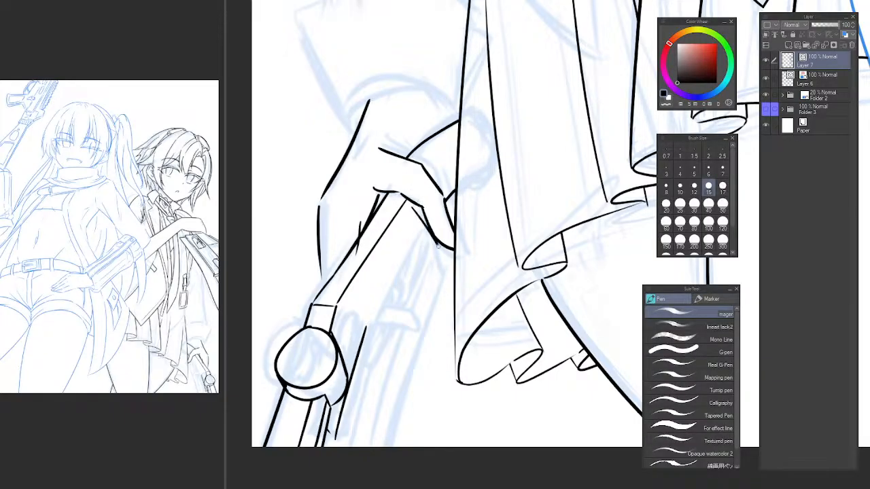
{"action": "key", "text": "ctrl+z"}
Flip the canvas view horizontally and frame the hand holding the gun barrel.
{"action": "left_click", "coordinate": [411, 300], "text": "alt"}
{"action": "left_click_drag", "start_coordinate": [417, 315], "coordinate": [436, 290]}
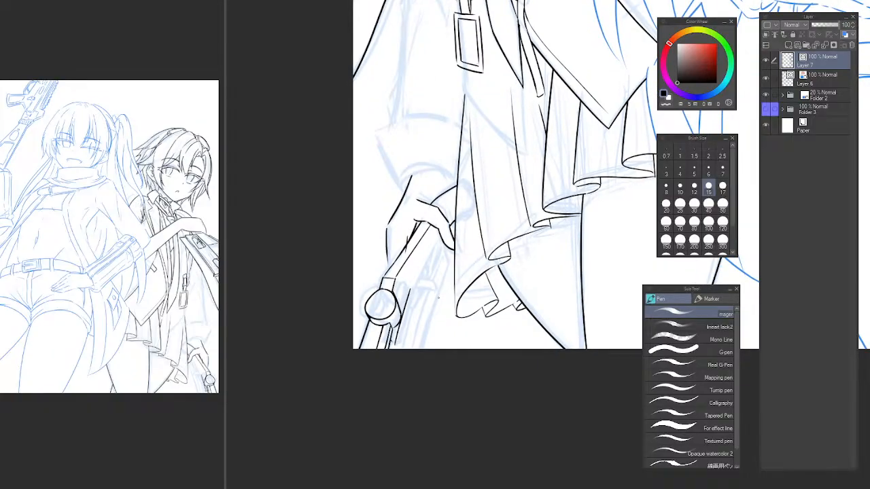
{"action": "key", "text": "h"}
{"action": "left_click_drag", "start_coordinate": [574, 294], "coordinate": [331, 305]}
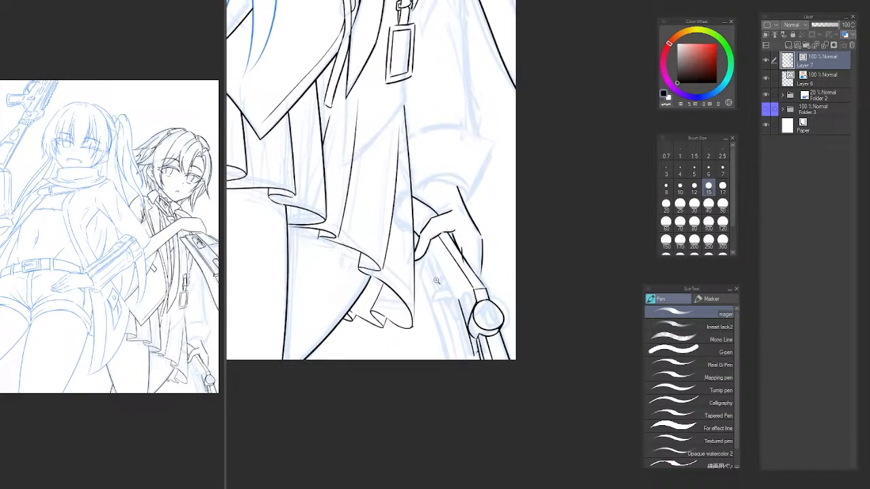
{"action": "left_click", "coordinate": [436, 281], "text": "ctrl"}
{"action": "left_click_drag", "start_coordinate": [455, 283], "coordinate": [409, 298]}
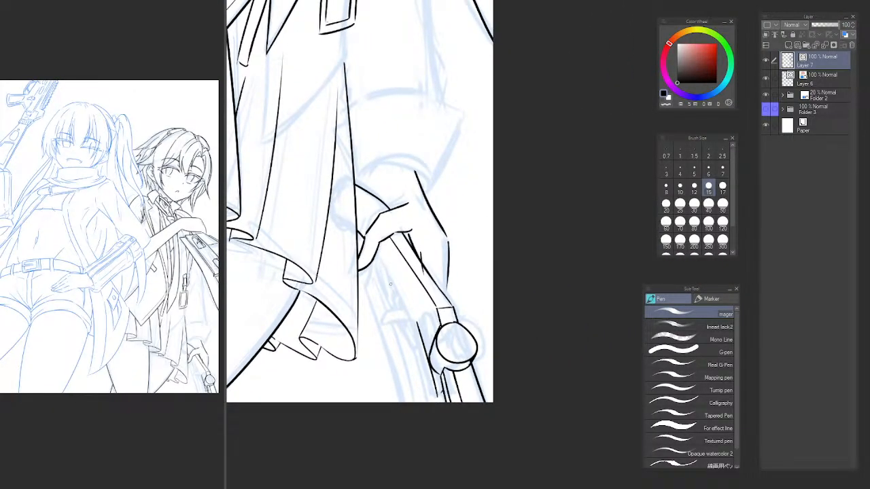
Ink the barrel's lower edge below the fingers and a short slanting stroke starting near the fingertip.
{"action": "mouse_move", "coordinate": [379, 269]}
{"action": "left_mouse_down"}
{"action": "mouse_move", "coordinate": [417, 333]}
{"action": "mouse_move", "coordinate": [417, 324]}
{"action": "left_mouse_up"}
{"action": "key", "text": "ctrl+z"}
{"action": "key", "text": "ctrl+z"}
{"action": "key", "text": "ctrl+z"}
{"action": "key", "text": "ctrl+z"}
{"action": "left_click_drag", "start_coordinate": [379, 260], "coordinate": [375, 301]}
{"action": "key", "text": "ctrl+z"}
{"action": "left_click_drag", "start_coordinate": [375, 261], "coordinate": [371, 286]}
{"action": "left_click_drag", "start_coordinate": [373, 287], "coordinate": [398, 345]}
{"action": "key", "text": "ctrl+z"}
{"action": "left_click_drag", "start_coordinate": [372, 286], "coordinate": [421, 423]}
{"action": "key", "text": "ctrl+z"}
{"action": "key", "text": "ctrl+z"}
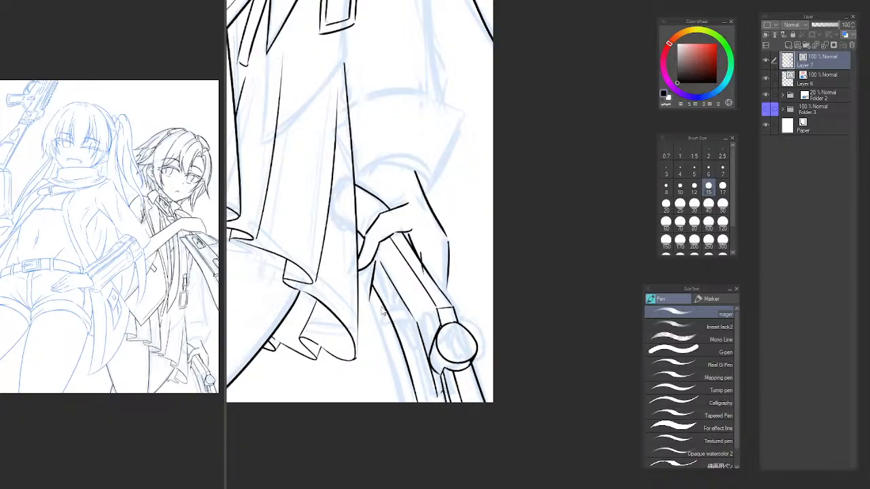
{"action": "key", "text": "ctrl+z"}
{"action": "left_click_drag", "start_coordinate": [372, 286], "coordinate": [423, 421]}
{"action": "key", "text": "ctrl+z"}
{"action": "left_click_drag", "start_coordinate": [371, 286], "coordinate": [422, 409]}
Ink the gun's outer edge in two angled segments from the short fingertip stroke to the page's lower edge.
{"action": "key", "text": "ctrl+z"}
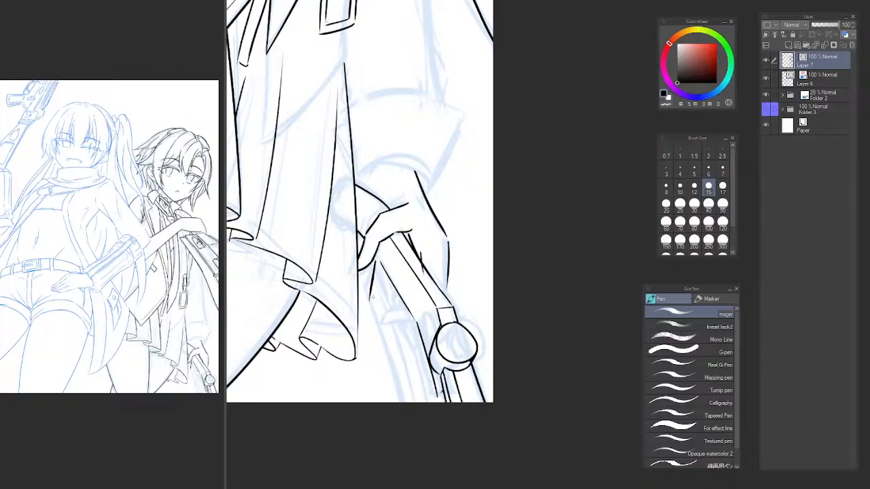
{"action": "mouse_move", "coordinate": [371, 286]}
{"action": "left_mouse_down"}
{"action": "mouse_move", "coordinate": [409, 370]}
{"action": "mouse_move", "coordinate": [384, 316]}
{"action": "mouse_move", "coordinate": [402, 346]}
{"action": "left_mouse_up"}
{"action": "key", "text": "ctrl+z"}
{"action": "left_click_drag", "start_coordinate": [400, 345], "coordinate": [417, 409]}
{"action": "key", "text": "ctrl+z"}
{"action": "key", "text": "ctrl+z"}
{"action": "left_click_drag", "start_coordinate": [401, 346], "coordinate": [417, 415]}
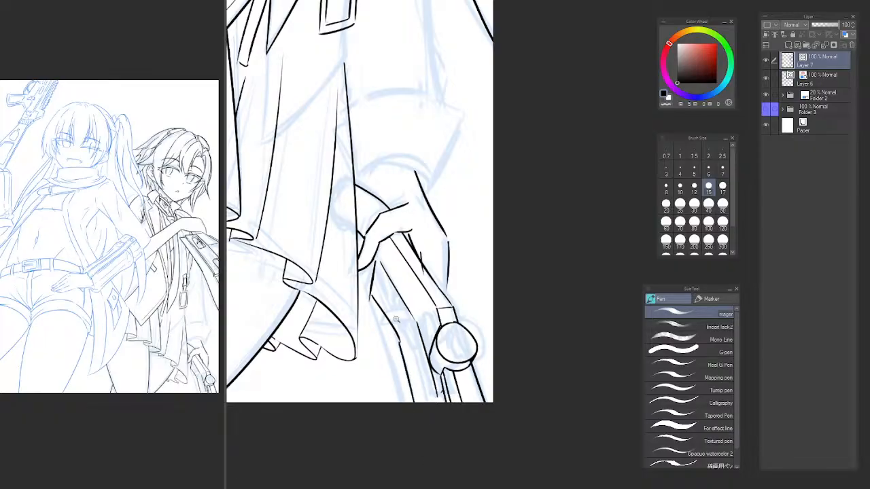
Ink the narrow slot beside the barrel with a rounded tip, two long parallel sides and a short slanted end stroke.
{"action": "scroll", "coordinate": [395, 319], "scroll_direction": "up", "scroll_amount": 3}
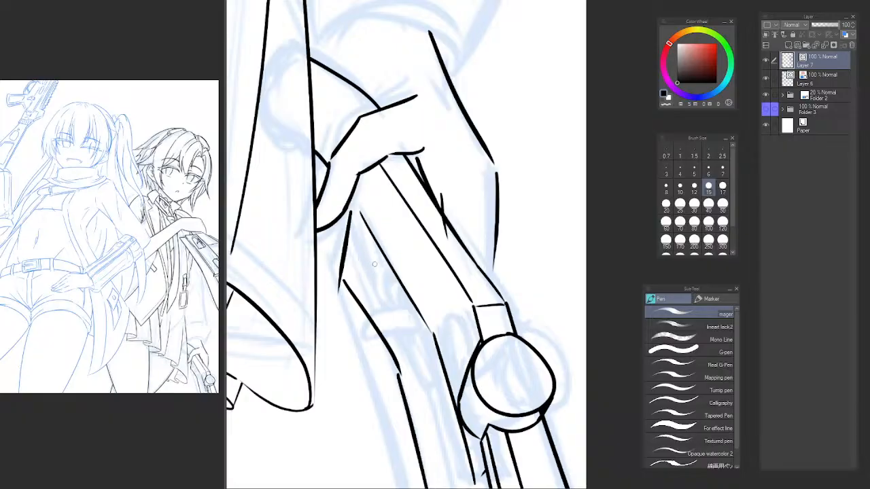
{"action": "mouse_move", "coordinate": [378, 264]}
{"action": "left_mouse_down"}
{"action": "mouse_move", "coordinate": [363, 254]}
{"action": "mouse_move", "coordinate": [352, 272]}
{"action": "left_mouse_up"}
{"action": "key", "text": "ctrl+z"}
{"action": "mouse_move", "coordinate": [353, 279]}
{"action": "left_mouse_down"}
{"action": "mouse_move", "coordinate": [425, 398]}
{"action": "mouse_move", "coordinate": [360, 288]}
{"action": "mouse_move", "coordinate": [419, 387]}
{"action": "mouse_move", "coordinate": [433, 367]}
{"action": "left_mouse_up"}
{"action": "key", "text": "ctrl+z"}
{"action": "key", "text": "ctrl+z"}
{"action": "key", "text": "ctrl+z"}
{"action": "key", "text": "ctrl+z"}
{"action": "left_click_drag", "start_coordinate": [380, 265], "coordinate": [428, 343]}
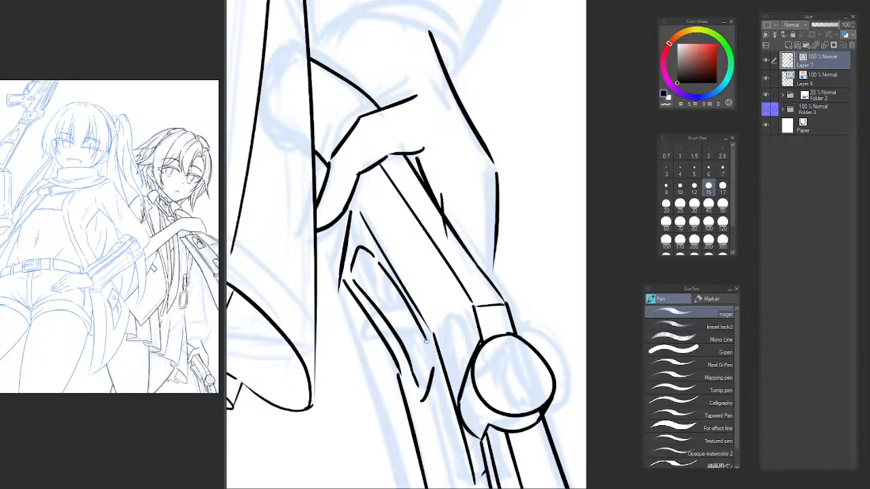
{"action": "key", "text": "ctrl+z"}
{"action": "left_click_drag", "start_coordinate": [382, 271], "coordinate": [433, 364]}
{"action": "key", "text": "ctrl+z"}
{"action": "left_click_drag", "start_coordinate": [381, 263], "coordinate": [436, 362]}
Ink a curved band across the slot and erase the slot lines running through it.
{"action": "mouse_move", "coordinate": [405, 310]}
{"action": "left_mouse_down"}
{"action": "mouse_move", "coordinate": [370, 326]}
{"action": "mouse_move", "coordinate": [365, 338]}
{"action": "left_mouse_up"}
{"action": "key", "text": "ctrl+z"}
{"action": "mouse_move", "coordinate": [369, 339]}
{"action": "left_mouse_down"}
{"action": "mouse_move", "coordinate": [417, 335]}
{"action": "mouse_move", "coordinate": [405, 324]}
{"action": "left_mouse_up"}
{"action": "key", "text": "e"}
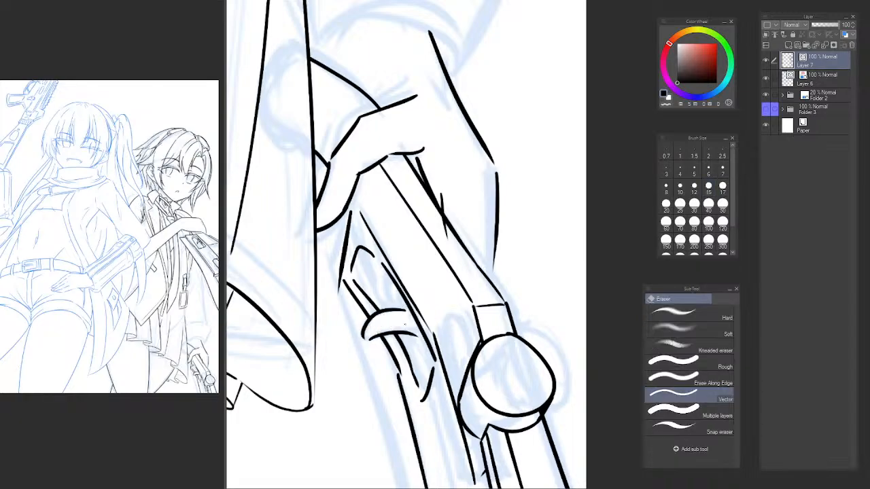
Flip the canvas view back and ink a short curve inside the slot just above the band.
{"action": "key", "text": "h"}
{"action": "left_click_drag", "start_coordinate": [639, 303], "coordinate": [240, 302]}
{"action": "scroll", "coordinate": [432, 298], "scroll_direction": "up", "scroll_amount": 2}
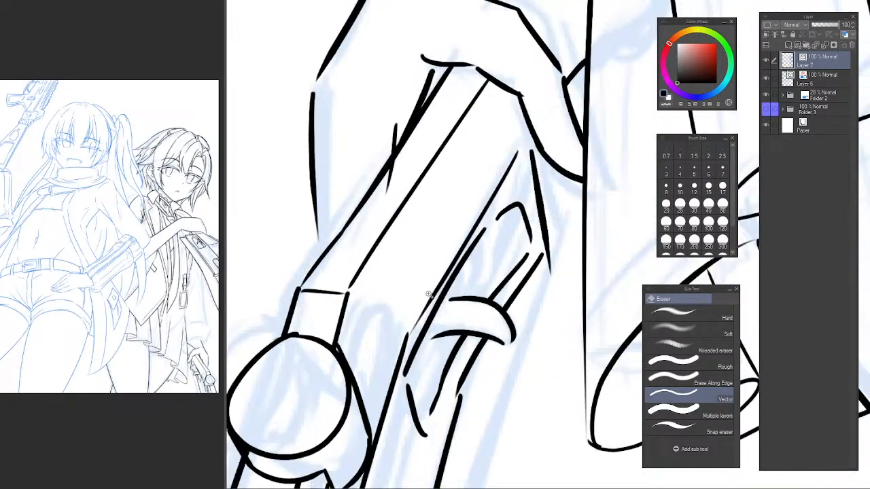
{"action": "key", "text": "p"}
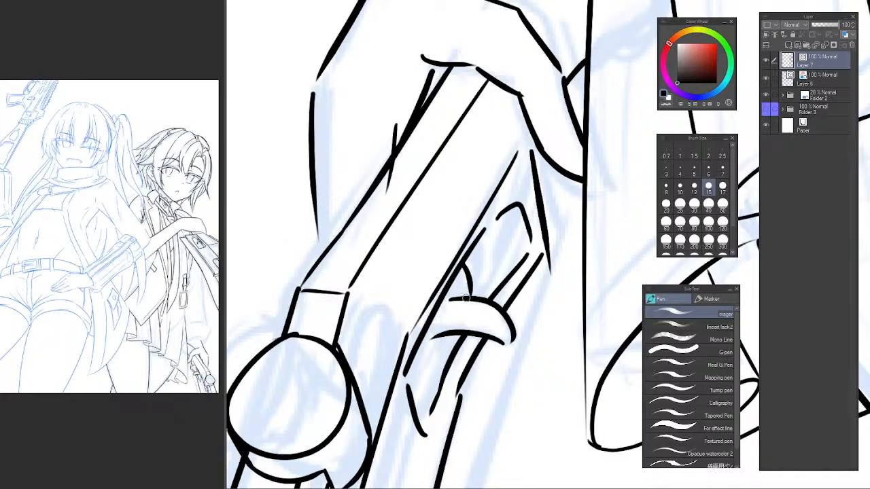
{"action": "key", "text": "ctrl+z"}
{"action": "left_click_drag", "start_coordinate": [460, 263], "coordinate": [469, 295]}
{"action": "key", "text": "ctrl+z"}
{"action": "left_click_drag", "start_coordinate": [457, 262], "coordinate": [466, 296]}
Trim the overlaps around the band and ink the slot's inner parallel lines and closing strokes above and below it.
{"action": "key", "text": "e"}
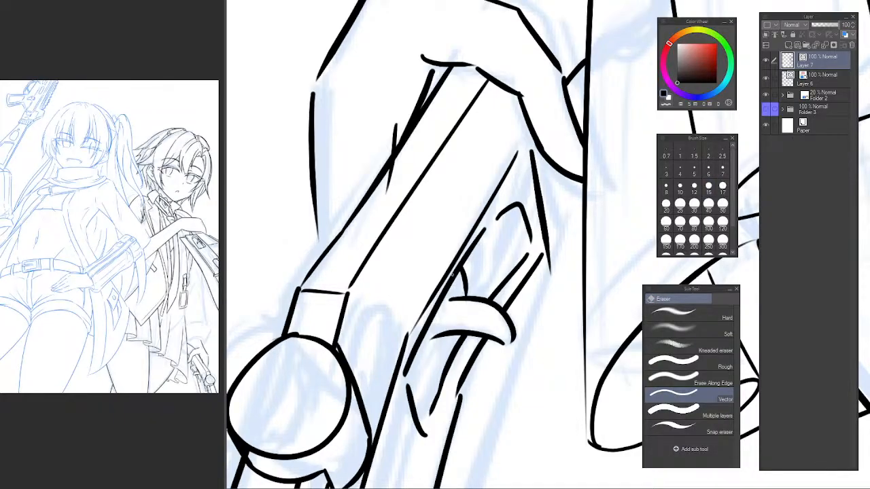
{"action": "key", "text": "p"}
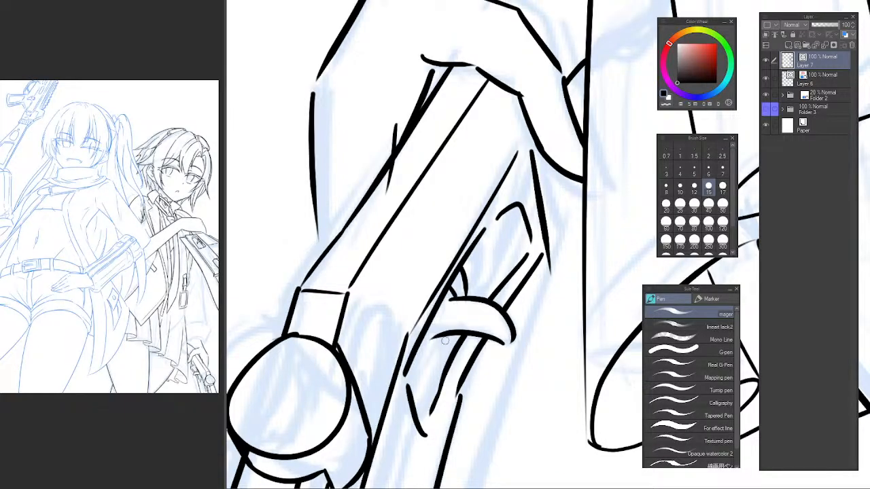
{"action": "left_click_drag", "start_coordinate": [493, 263], "coordinate": [480, 267]}
{"action": "left_click_drag", "start_coordinate": [404, 411], "coordinate": [429, 338]}
{"action": "key", "text": "ctrl+z"}
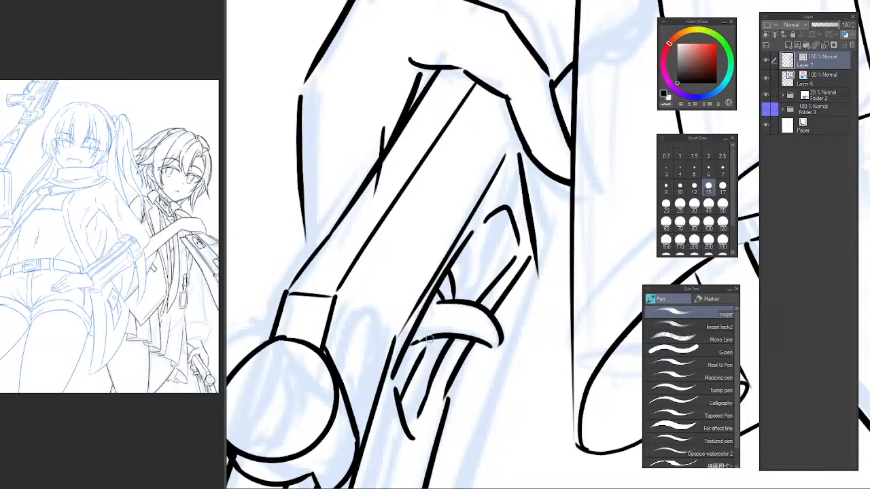
{"action": "mouse_move", "coordinate": [456, 297]}
{"action": "left_mouse_down"}
{"action": "mouse_move", "coordinate": [500, 251]}
{"action": "mouse_move", "coordinate": [490, 218]}
{"action": "left_mouse_up"}
{"action": "key", "text": "ctrl+z"}
{"action": "key", "text": "ctrl+z"}
{"action": "mouse_move", "coordinate": [500, 248]}
{"action": "left_mouse_down"}
{"action": "mouse_move", "coordinate": [472, 237]}
{"action": "mouse_move", "coordinate": [495, 215]}
{"action": "mouse_move", "coordinate": [470, 235]}
{"action": "mouse_move", "coordinate": [489, 218]}
{"action": "left_mouse_up"}
{"action": "key", "text": "ctrl+z"}
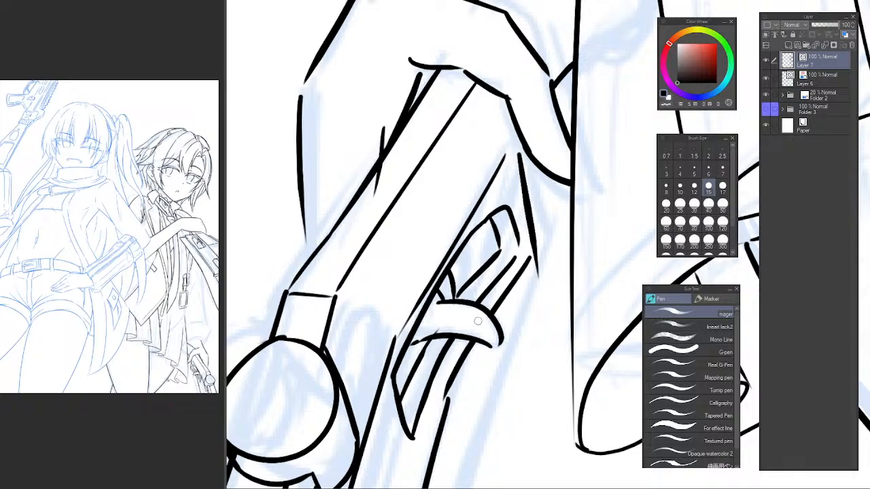
Erase the slot's rounded tip and the inner stroke beside it.
{"action": "scroll", "coordinate": [494, 318], "scroll_direction": "down", "scroll_amount": 2}
{"action": "scroll", "coordinate": [495, 319], "scroll_direction": "down", "scroll_amount": 2}
{"action": "scroll", "coordinate": [483, 293], "scroll_direction": "up", "scroll_amount": 3}
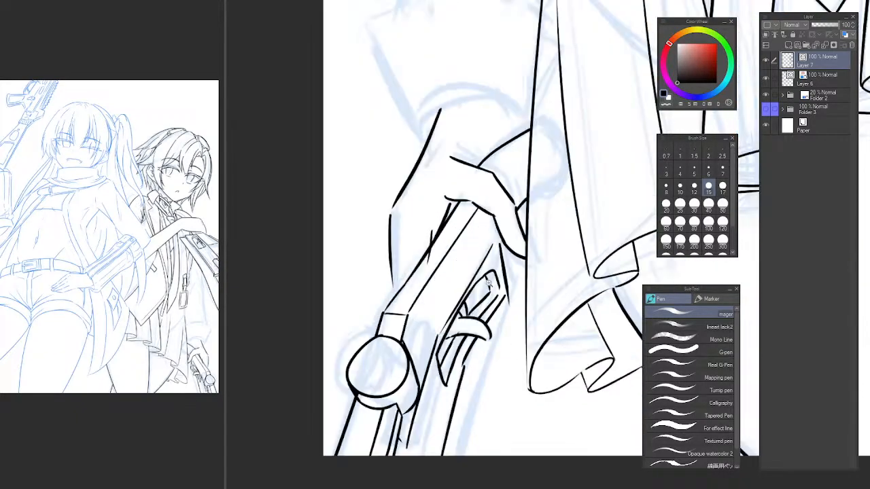
{"action": "key", "text": "e"}
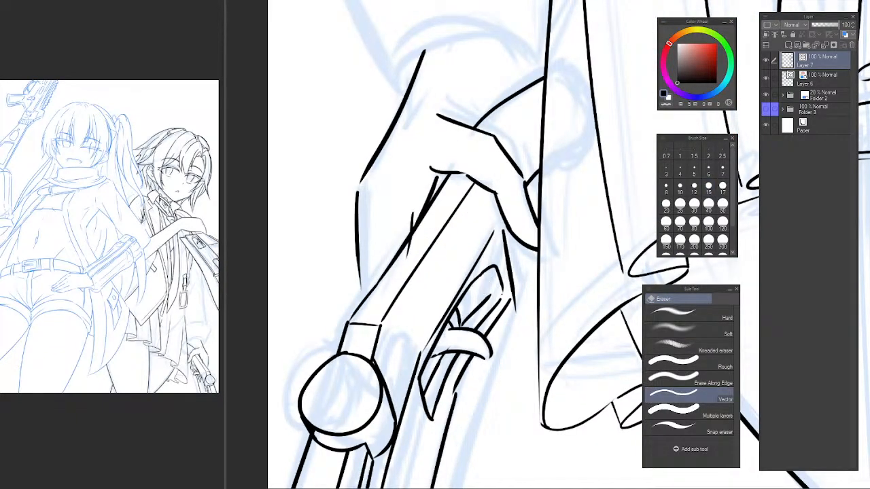
{"action": "left_click_drag", "start_coordinate": [489, 293], "coordinate": [493, 264]}
{"action": "key", "text": "p"}
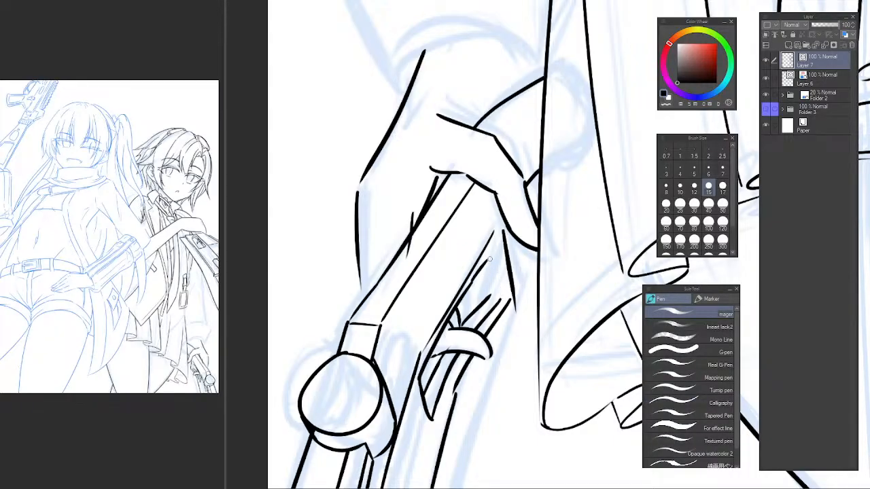
Redraw the slot's tip as an angular corner with a parallel inner stroke following it.
{"action": "mouse_move", "coordinate": [490, 259]}
{"action": "left_mouse_down"}
{"action": "mouse_move", "coordinate": [487, 315]}
{"action": "mouse_move", "coordinate": [477, 328]}
{"action": "left_mouse_up"}
{"action": "key", "text": "e"}
{"action": "key", "text": "p"}
{"action": "key", "text": "ctrl+z"}
{"action": "left_click_drag", "start_coordinate": [495, 297], "coordinate": [471, 334]}
{"action": "key", "text": "ctrl+z"}
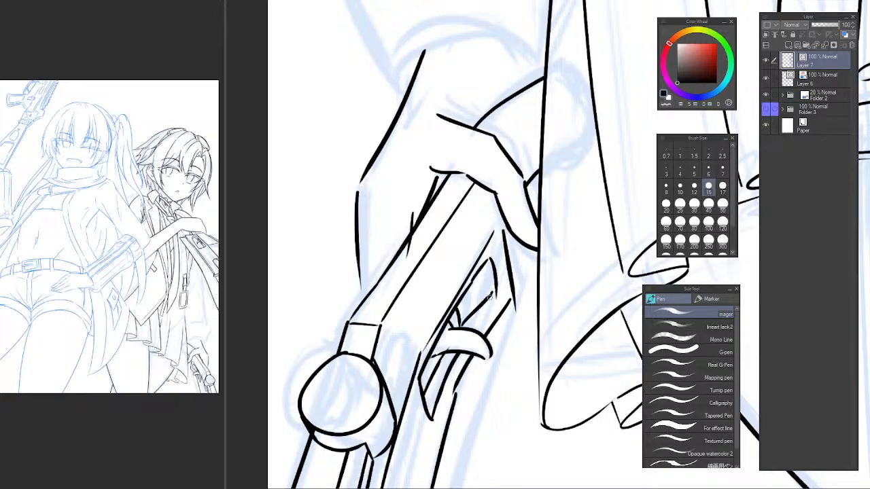
{"action": "mouse_move", "coordinate": [492, 297]}
{"action": "left_mouse_down"}
{"action": "mouse_move", "coordinate": [471, 331]}
{"action": "mouse_move", "coordinate": [494, 297]}
{"action": "mouse_move", "coordinate": [465, 324]}
{"action": "mouse_move", "coordinate": [471, 308]}
{"action": "left_mouse_up"}
{"action": "key", "text": "ctrl+z"}
{"action": "key", "text": "ctrl+z"}
{"action": "key", "text": "e"}
{"action": "key", "text": "p"}
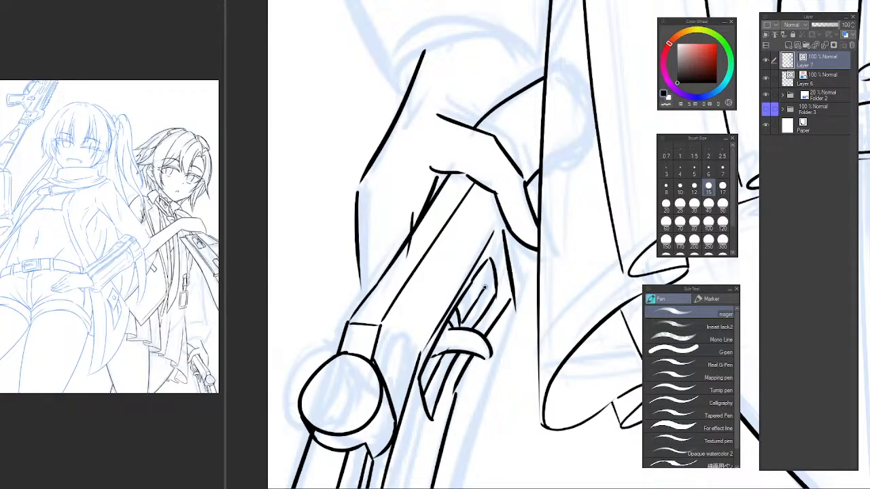
Lasso the lines of the finger wrapping over the barrel, shift them inward toward the palm and deselect.
{"action": "scroll", "coordinate": [512, 345], "scroll_direction": "down", "scroll_amount": 7}
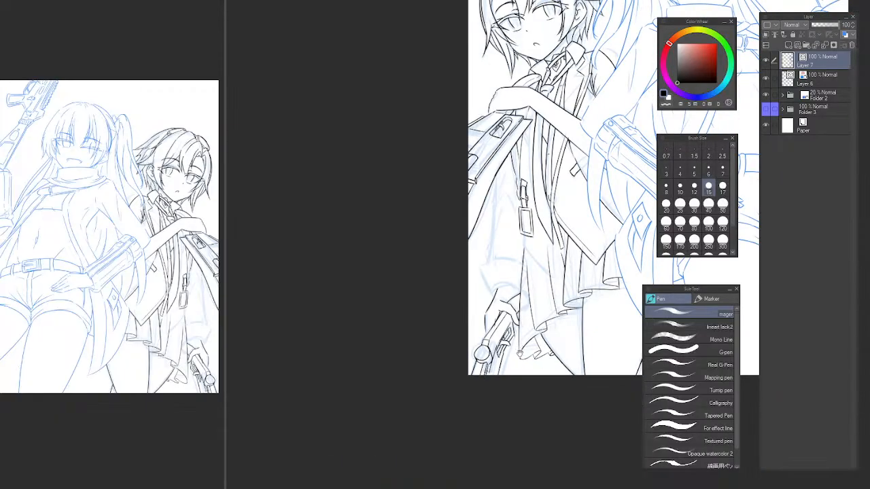
{"action": "mouse_move", "coordinate": [518, 356]}
{"action": "left_mouse_down"}
{"action": "mouse_move", "coordinate": [511, 387]}
{"action": "mouse_move", "coordinate": [473, 372]}
{"action": "mouse_move", "coordinate": [462, 355]}
{"action": "mouse_move", "coordinate": [465, 368]}
{"action": "left_mouse_up"}
{"action": "scroll", "coordinate": [465, 369], "scroll_direction": "up", "scroll_amount": 6}
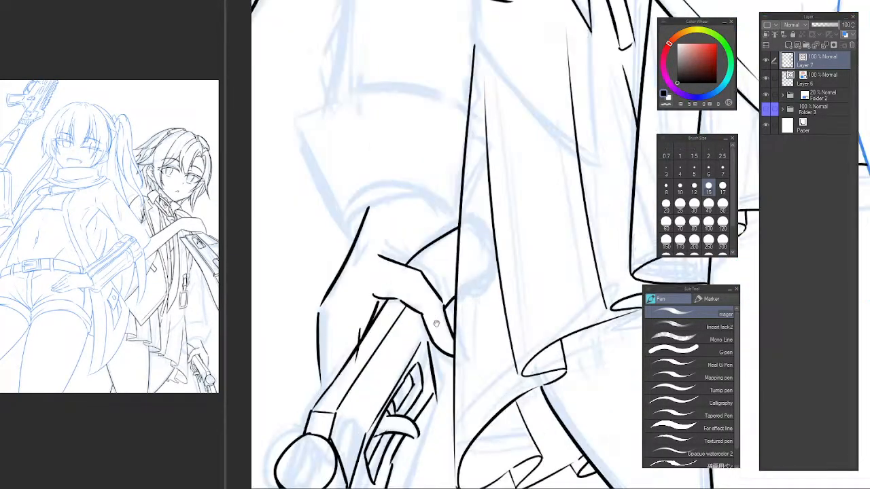
{"action": "key", "text": "e"}
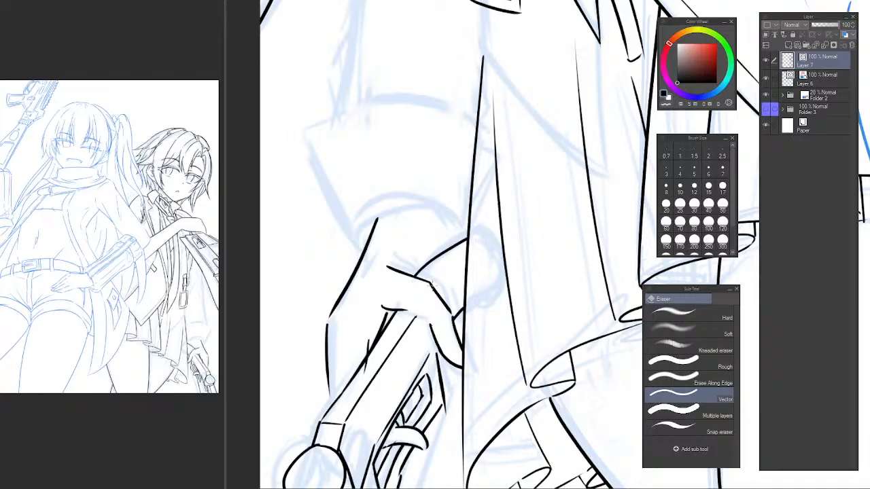
{"action": "key", "text": "m"}
{"action": "mouse_move", "coordinate": [432, 276]}
{"action": "left_mouse_down"}
{"action": "mouse_move", "coordinate": [423, 299]}
{"action": "mouse_move", "coordinate": [432, 340]}
{"action": "mouse_move", "coordinate": [455, 370]}
{"action": "mouse_move", "coordinate": [463, 356]}
{"action": "mouse_move", "coordinate": [450, 304]}
{"action": "left_mouse_up"}
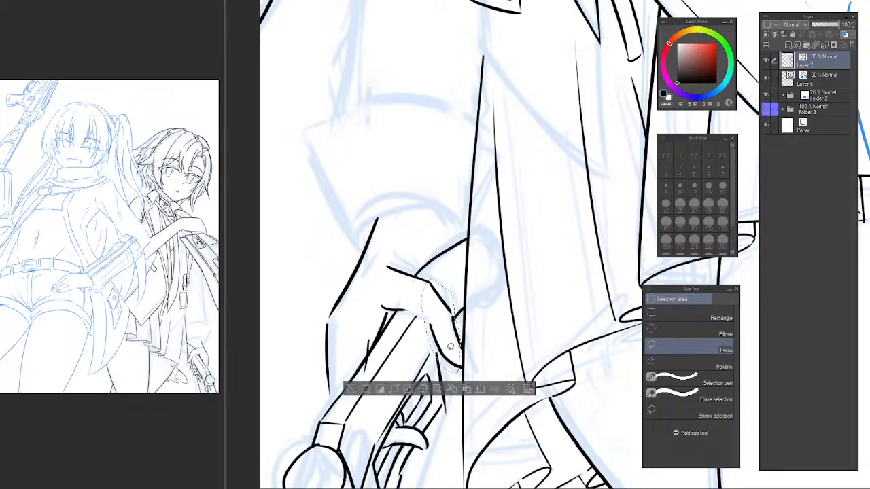
{"action": "key", "text": "ctrl+t"}
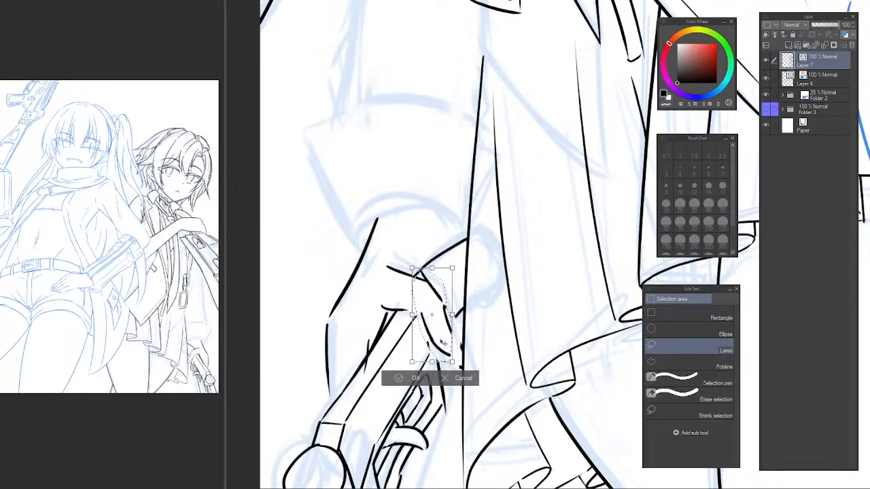
{"action": "key", "text": "Return"}
{"action": "key", "text": "ctrl+d"}
{"action": "key", "text": "e"}
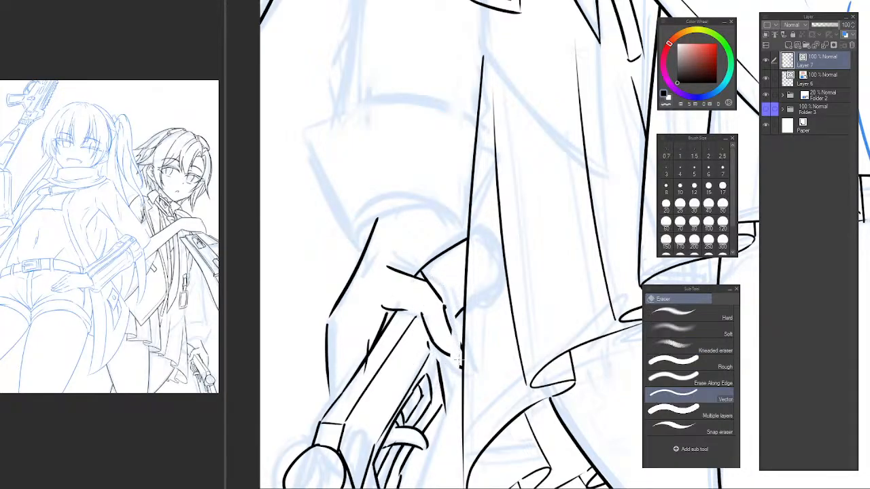
Erase the slanted stroke beside the slot's tip and redraw it from the barrel edge below the finger.
{"action": "scroll", "coordinate": [442, 364], "scroll_direction": "up", "scroll_amount": 1}
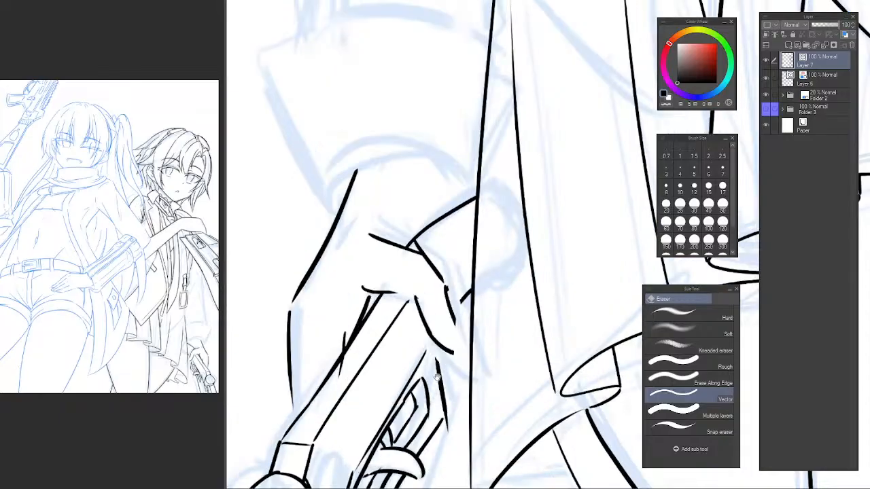
{"action": "mouse_move", "coordinate": [441, 364]}
{"action": "left_mouse_down"}
{"action": "mouse_move", "coordinate": [435, 312]}
{"action": "mouse_move", "coordinate": [440, 375]}
{"action": "left_mouse_up"}
{"action": "key", "text": "p"}
{"action": "key", "text": "ctrl+z"}
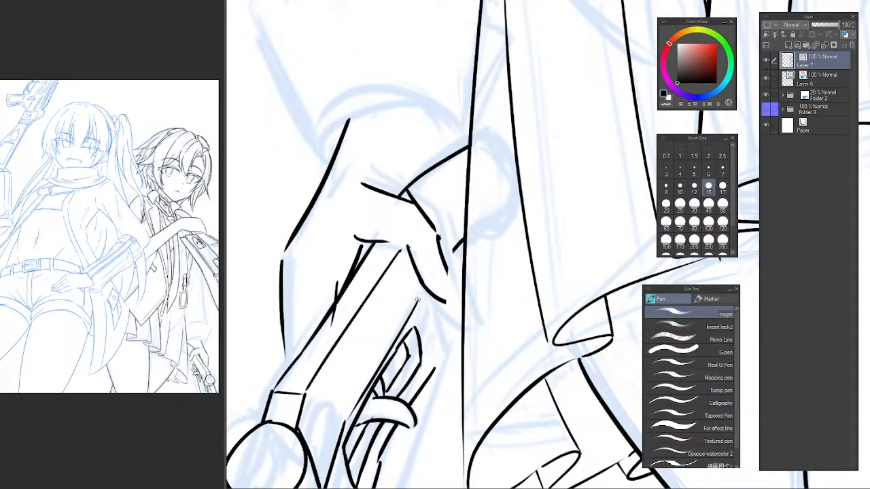
{"action": "left_click_drag", "start_coordinate": [419, 301], "coordinate": [436, 362]}
{"action": "key", "text": "ctrl+z"}
{"action": "left_click_drag", "start_coordinate": [421, 303], "coordinate": [438, 366]}
Join the finger's underside to the palm line and extend the finger's outer edge down toward its tip.
{"action": "key", "text": "e"}
{"action": "left_click_drag", "start_coordinate": [388, 237], "coordinate": [396, 263]}
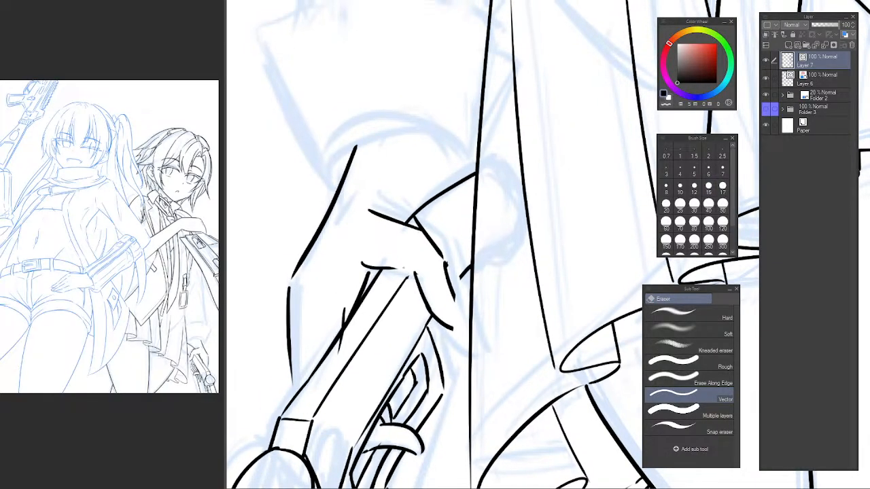
{"action": "key", "text": "p"}
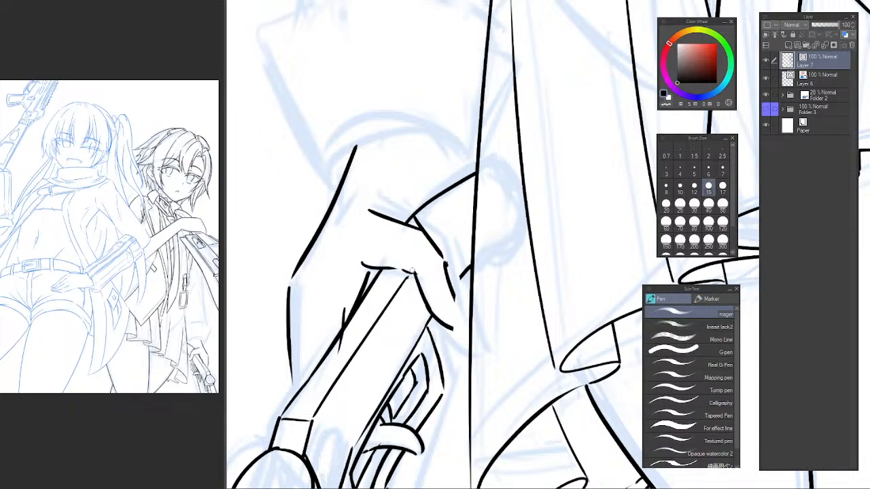
{"action": "key", "text": "e"}
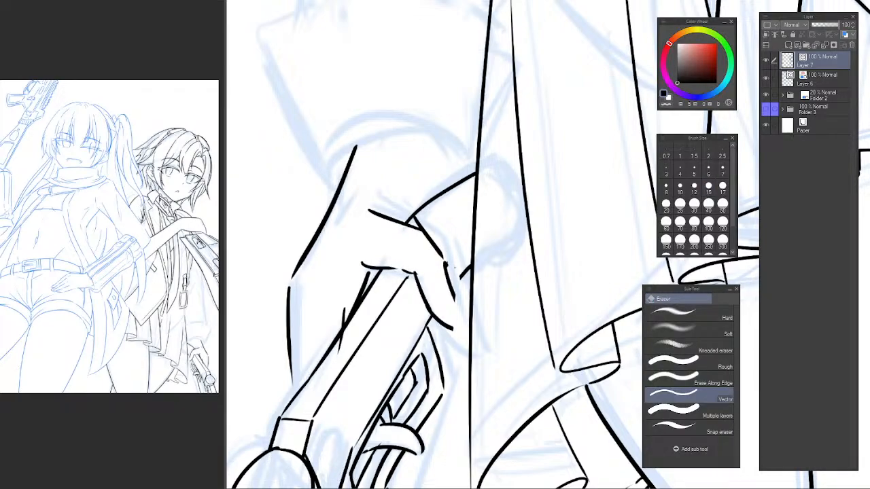
{"action": "key", "text": "p"}
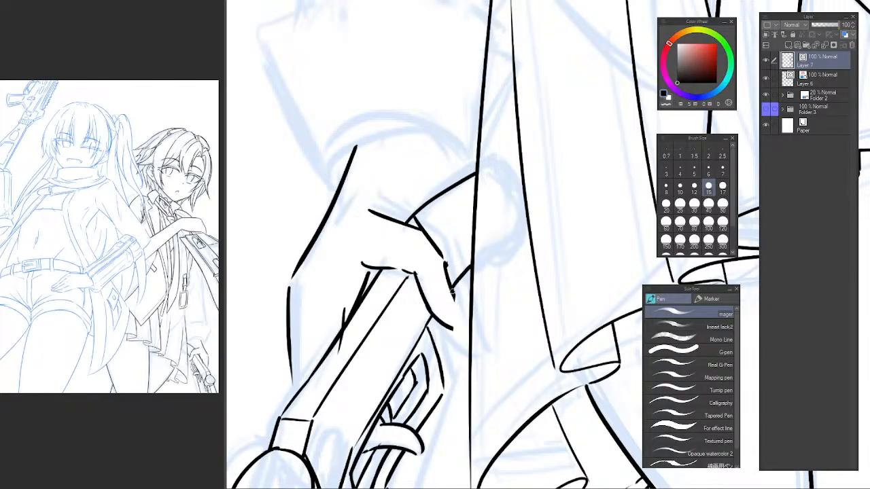
Erase the finger's lower edge and redraw it as a longer curve tapering to meet the outer edge.
{"action": "key", "text": "e"}
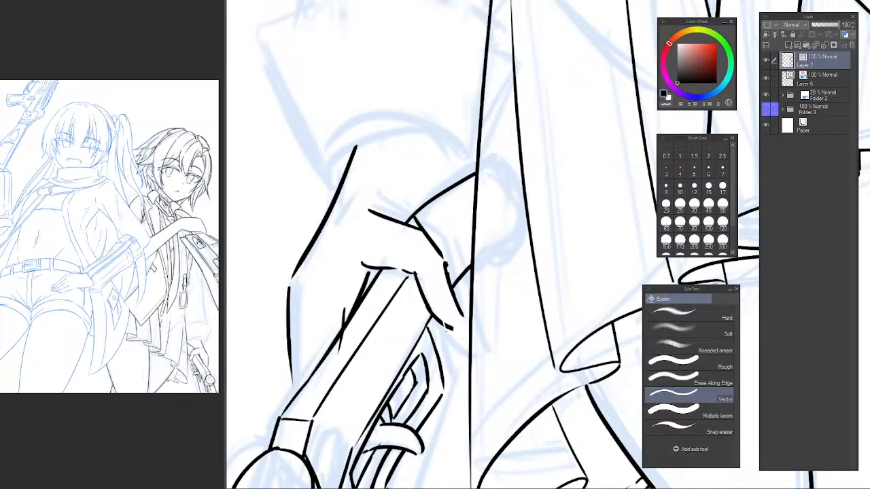
{"action": "left_click", "coordinate": [444, 323]}
{"action": "key", "text": "p"}
{"action": "left_click_drag", "start_coordinate": [426, 305], "coordinate": [460, 330]}
{"action": "key", "text": "ctrl+z"}
{"action": "key", "text": "ctrl+z"}
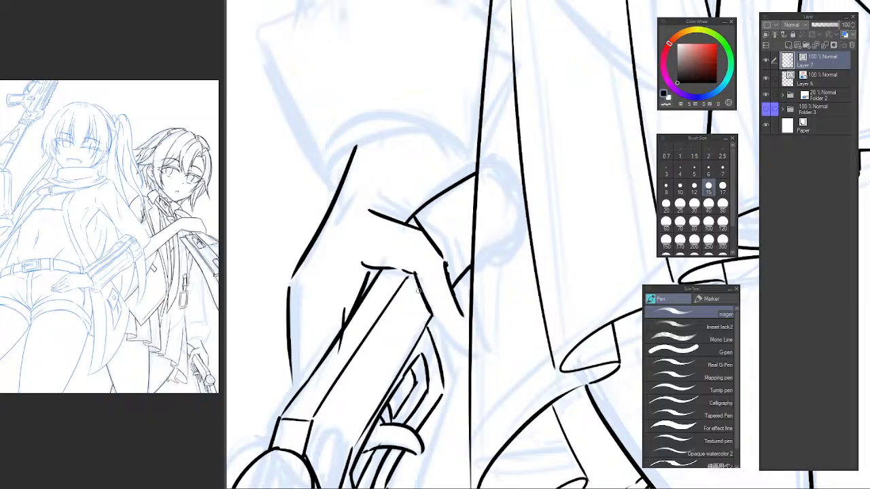
{"action": "mouse_move", "coordinate": [417, 289]}
{"action": "left_mouse_down"}
{"action": "mouse_move", "coordinate": [447, 325]}
{"action": "mouse_move", "coordinate": [462, 314]}
{"action": "mouse_move", "coordinate": [430, 309]}
{"action": "mouse_move", "coordinate": [460, 326]}
{"action": "left_mouse_up"}
{"action": "key", "text": "ctrl+z"}
Erase the overlapping line ends at the finger's knuckle and redraw the joint.
{"action": "key", "text": "ctrl+z"}
{"action": "left_click_drag", "start_coordinate": [442, 295], "coordinate": [456, 320]}
{"action": "key", "text": "ctrl+z"}
{"action": "key", "text": "e"}
{"action": "left_click", "coordinate": [446, 266]}
{"action": "key", "text": "p"}
{"action": "mouse_move", "coordinate": [443, 257]}
{"action": "left_mouse_down"}
{"action": "mouse_move", "coordinate": [452, 292]}
{"action": "mouse_move", "coordinate": [451, 267]}
{"action": "left_mouse_up"}
{"action": "key", "text": "ctrl+z"}
{"action": "key", "text": "ctrl+z"}
{"action": "scroll", "coordinate": [454, 276], "scroll_direction": "down", "scroll_amount": 5}
{"action": "scroll", "coordinate": [434, 230], "scroll_direction": "up", "scroll_amount": 4}
{"action": "left_click_drag", "start_coordinate": [426, 228], "coordinate": [422, 241]}
Erase the two palm lines between the finger and the coat's edge.
{"action": "scroll", "coordinate": [409, 243], "scroll_direction": "down", "scroll_amount": 2}
{"action": "left_click_drag", "start_coordinate": [360, 213], "coordinate": [365, 250]}
{"action": "left_click", "coordinate": [182, 178]}
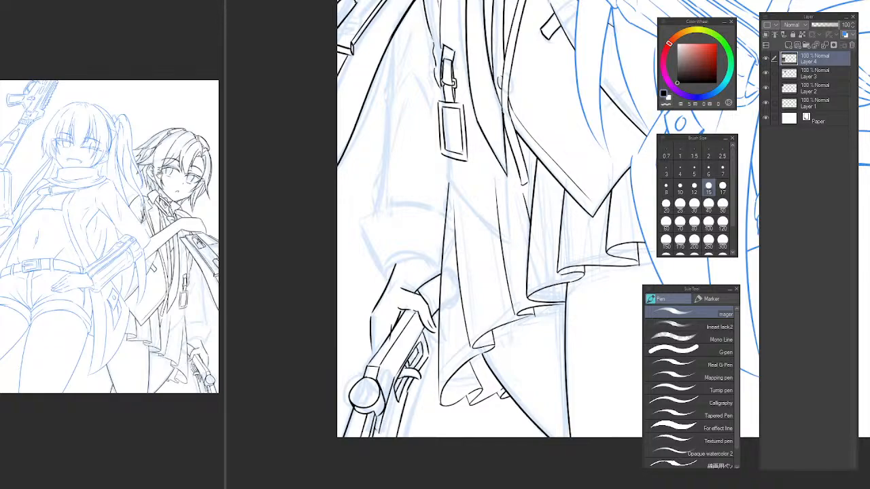
{"action": "left_click", "coordinate": [412, 305]}
{"action": "scroll", "coordinate": [412, 304], "scroll_direction": "up", "scroll_amount": 3}
{"action": "key", "text": "e"}
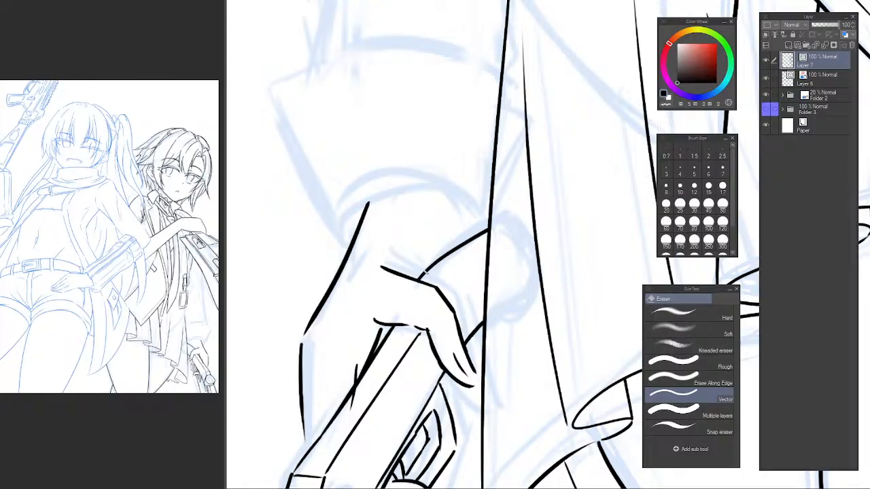
{"action": "left_click", "coordinate": [425, 273]}
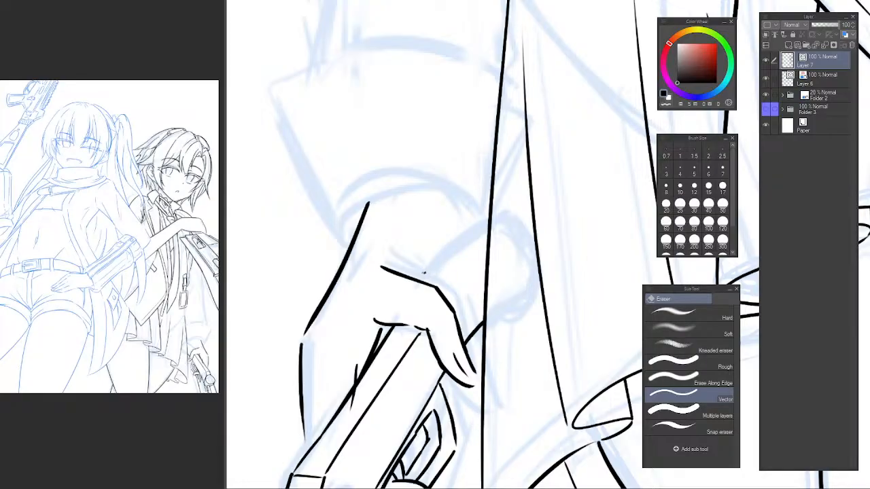
{"action": "left_click_drag", "start_coordinate": [450, 392], "coordinate": [424, 294]}
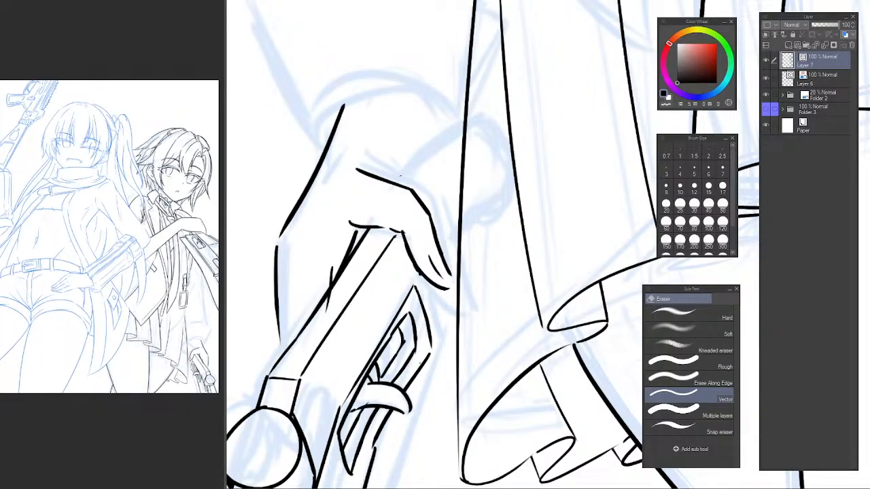
Redraw the outer edge of the trigger guard up to its corner and erase the overlapping line ends.
{"action": "left_click_drag", "start_coordinate": [420, 363], "coordinate": [415, 371]}
{"action": "mouse_move", "coordinate": [407, 407]}
{"action": "left_mouse_down"}
{"action": "mouse_move", "coordinate": [436, 278]}
{"action": "mouse_move", "coordinate": [411, 304]}
{"action": "left_mouse_up"}
{"action": "key", "text": "p"}
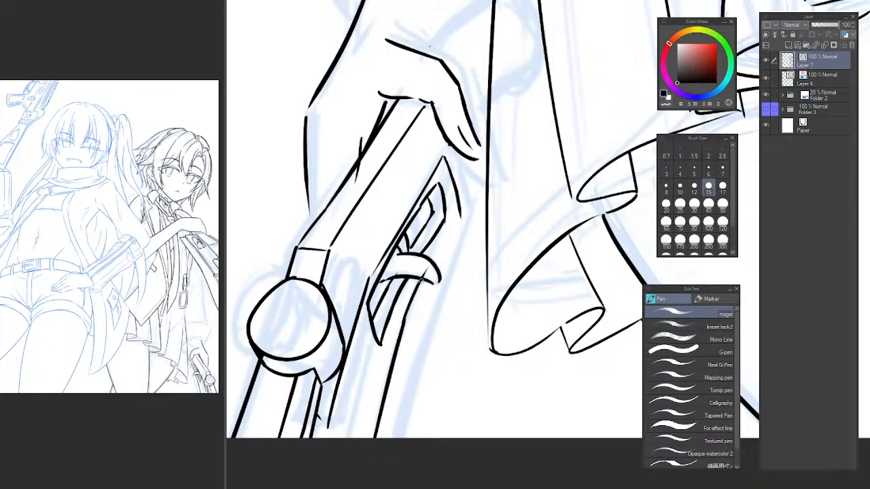
{"action": "left_click_drag", "start_coordinate": [421, 280], "coordinate": [462, 219]}
{"action": "key", "text": "e"}
{"action": "left_click_drag", "start_coordinate": [424, 268], "coordinate": [429, 273]}
{"action": "left_click_drag", "start_coordinate": [456, 201], "coordinate": [466, 260]}
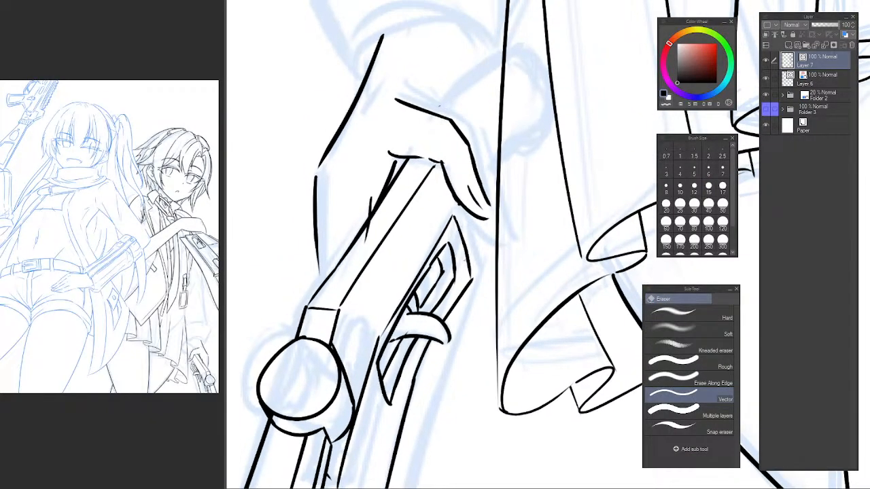
{"action": "key", "text": "p"}
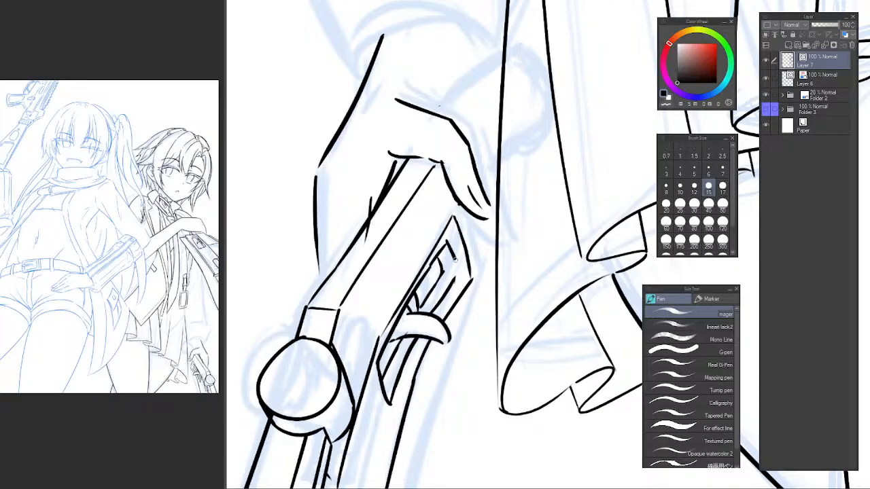
Ink the trigger guard's short inner edge and the gun's edge passing behind the fingertip toward the coat.
{"action": "left_click_drag", "start_coordinate": [449, 245], "coordinate": [456, 277]}
{"action": "mouse_move", "coordinate": [460, 237]}
{"action": "left_mouse_down"}
{"action": "mouse_move", "coordinate": [453, 278]}
{"action": "mouse_move", "coordinate": [484, 219]}
{"action": "left_mouse_up"}
{"action": "key", "text": "ctrl+z"}
{"action": "key", "text": "ctrl+z"}
{"action": "mouse_move", "coordinate": [449, 273]}
{"action": "left_mouse_down"}
{"action": "mouse_move", "coordinate": [484, 200]}
{"action": "mouse_move", "coordinate": [466, 251]}
{"action": "mouse_move", "coordinate": [466, 235]}
{"action": "mouse_move", "coordinate": [465, 276]}
{"action": "left_mouse_up"}
{"action": "key", "text": "ctrl+z"}
{"action": "key", "text": "e"}
{"action": "key", "text": "ctrl+z"}
{"action": "key", "text": "ctrl+z"}
{"action": "key", "text": "p"}
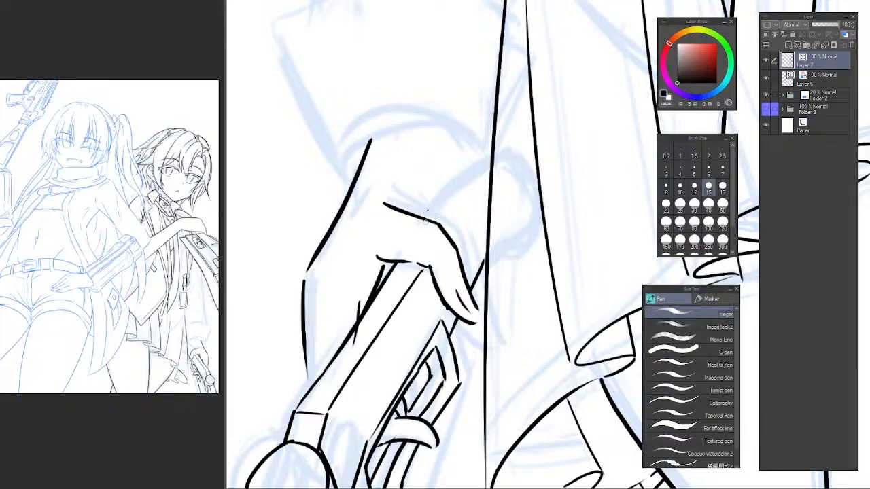
Ink the gun's rounded part as an arc from the back of the hand to the coat, trimming its overrunning ends.
{"action": "mouse_move", "coordinate": [427, 221]}
{"action": "left_mouse_down"}
{"action": "mouse_move", "coordinate": [469, 172]}
{"action": "mouse_move", "coordinate": [424, 219]}
{"action": "mouse_move", "coordinate": [514, 160]}
{"action": "left_mouse_up"}
{"action": "key", "text": "ctrl+z"}
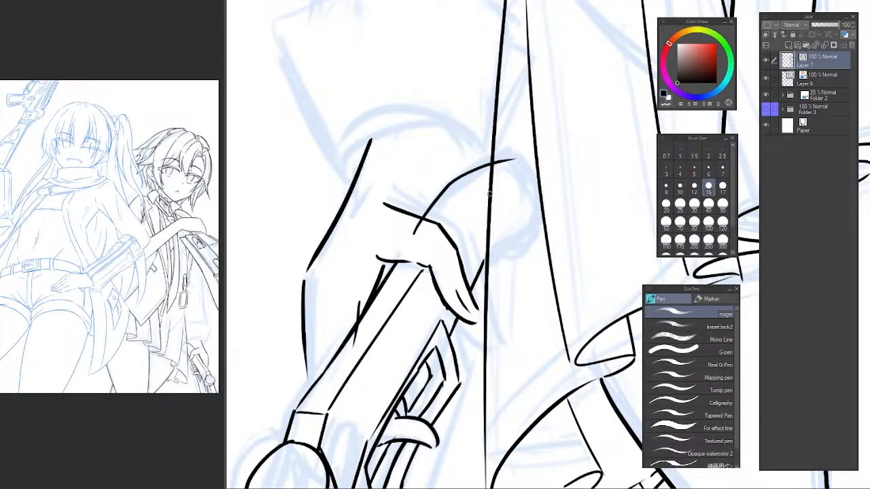
{"action": "key", "text": "e"}
{"action": "left_click", "coordinate": [509, 157]}
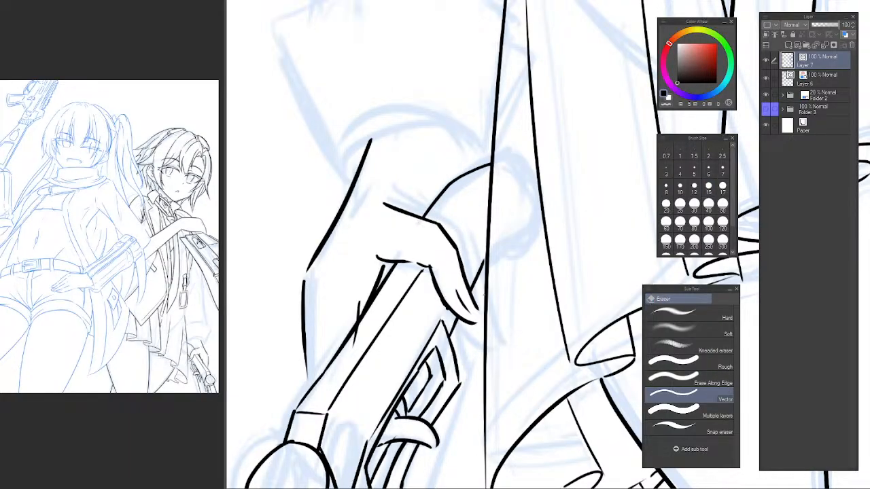
{"action": "key", "text": "p"}
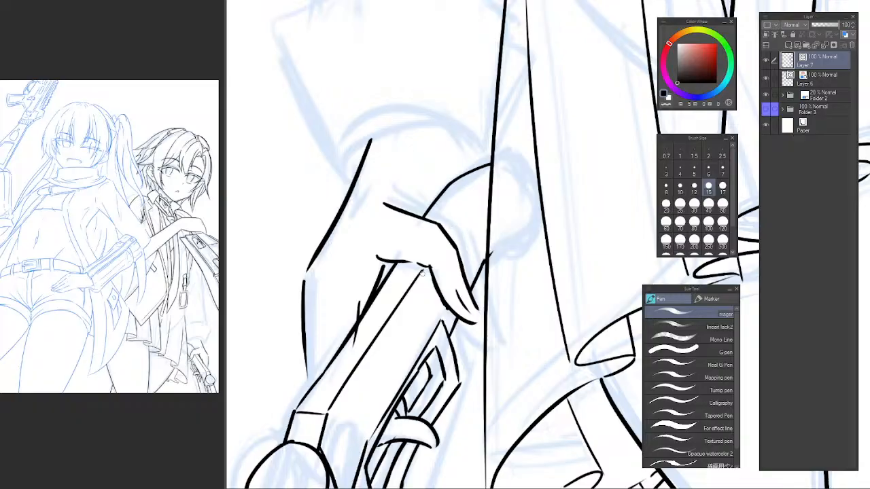
Erase and redraw the gun's long line from below the trigger guard to the canvas edge, and add a short closing line at the lower end.
{"action": "scroll", "coordinate": [403, 299], "scroll_direction": "down", "scroll_amount": 5}
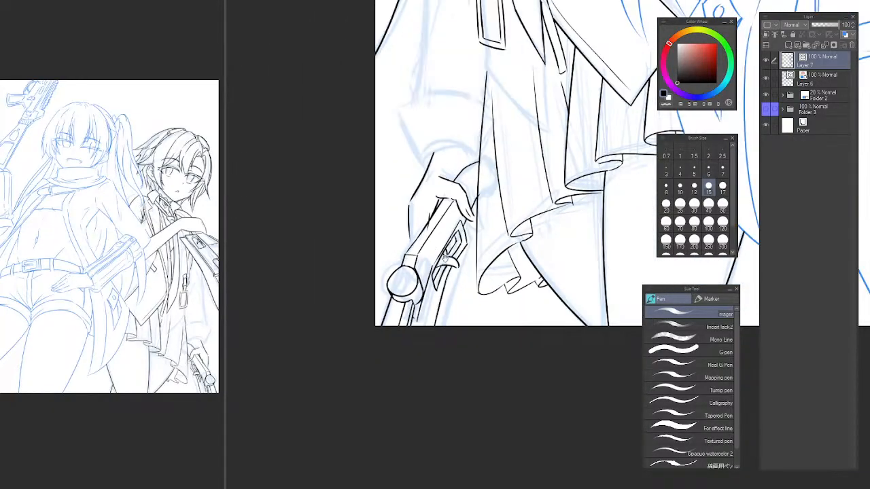
{"action": "scroll", "coordinate": [446, 272], "scroll_direction": "down", "scroll_amount": 2}
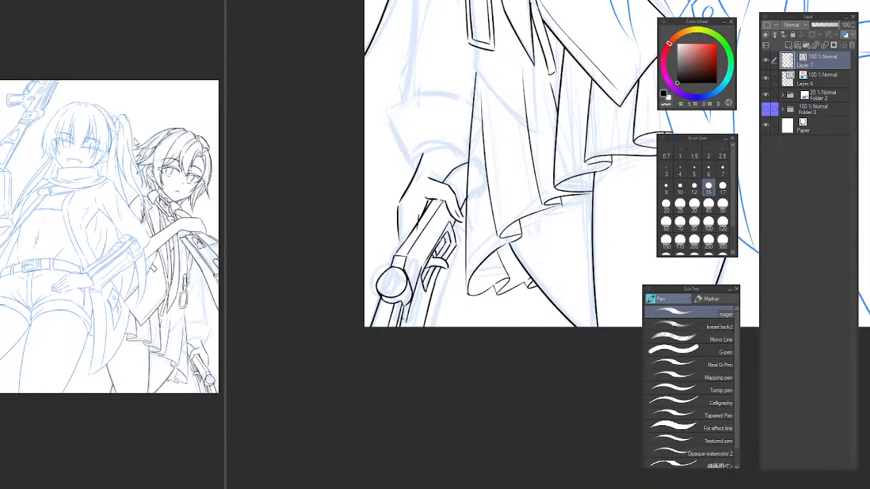
{"action": "left_click", "coordinate": [125, 147]}
{"action": "left_click", "coordinate": [428, 300]}
{"action": "scroll", "coordinate": [428, 300], "scroll_direction": "up", "scroll_amount": 3}
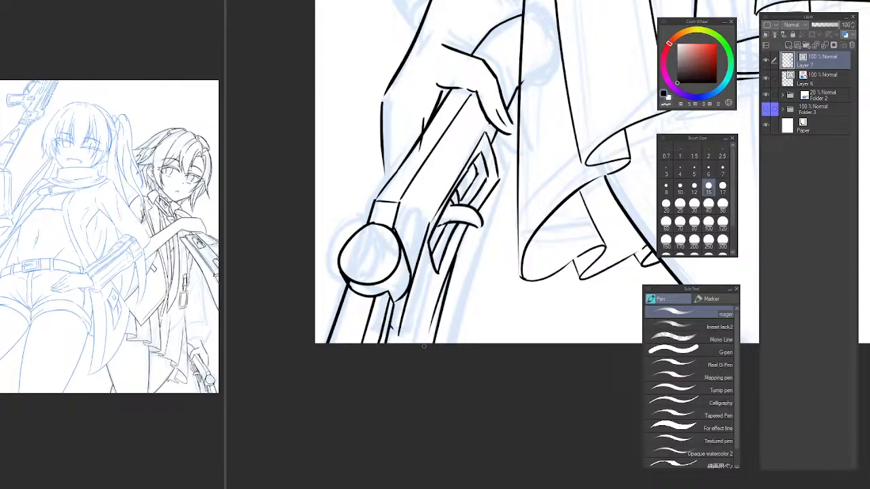
{"action": "key", "text": "e"}
{"action": "left_click", "coordinate": [444, 300]}
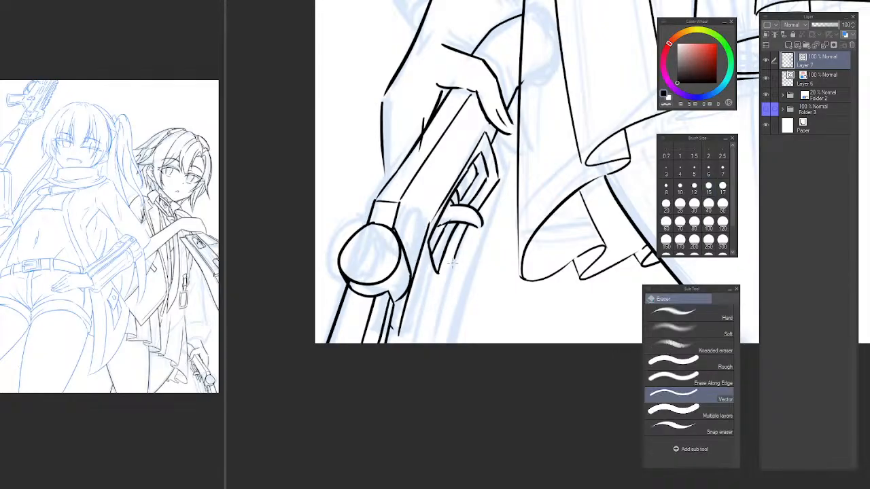
{"action": "key", "text": "p"}
{"action": "mouse_move", "coordinate": [457, 247]}
{"action": "left_mouse_down"}
{"action": "mouse_move", "coordinate": [415, 362]}
{"action": "mouse_move", "coordinate": [459, 237]}
{"action": "mouse_move", "coordinate": [422, 353]}
{"action": "left_mouse_up"}
{"action": "key", "text": "ctrl+z"}
{"action": "key", "text": "ctrl+z"}
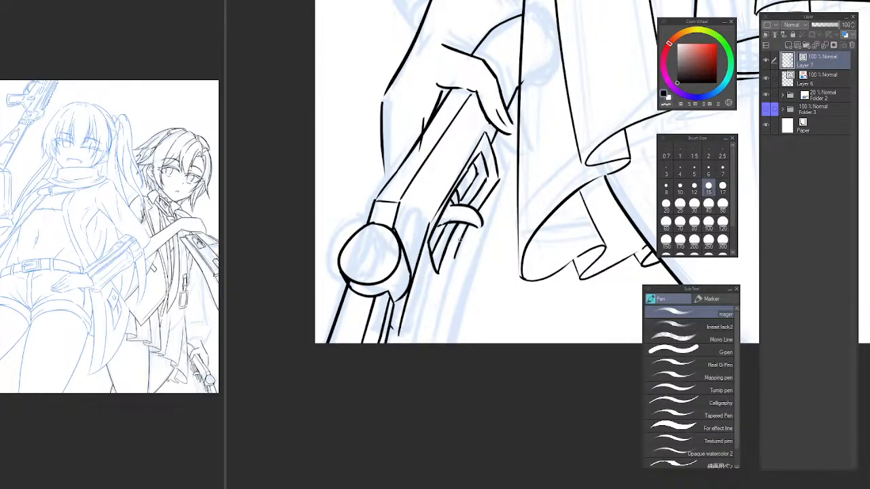
{"action": "left_click_drag", "start_coordinate": [461, 238], "coordinate": [424, 348]}
{"action": "key", "text": "ctrl+z"}
{"action": "key", "text": "ctrl+z"}
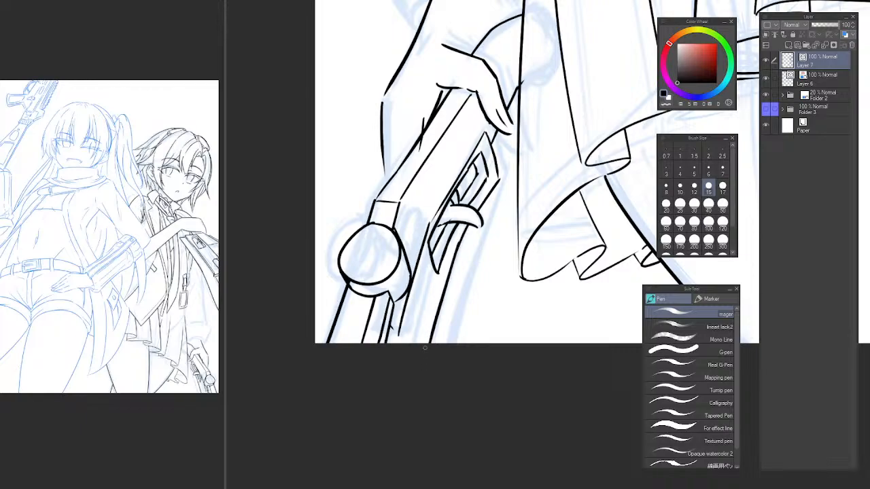
{"action": "key", "text": "ctrl+z"}
{"action": "left_click_drag", "start_coordinate": [459, 246], "coordinate": [427, 348]}
{"action": "left_click_drag", "start_coordinate": [409, 313], "coordinate": [414, 343]}
{"action": "key", "text": "ctrl+z"}
{"action": "key", "text": "ctrl+z"}
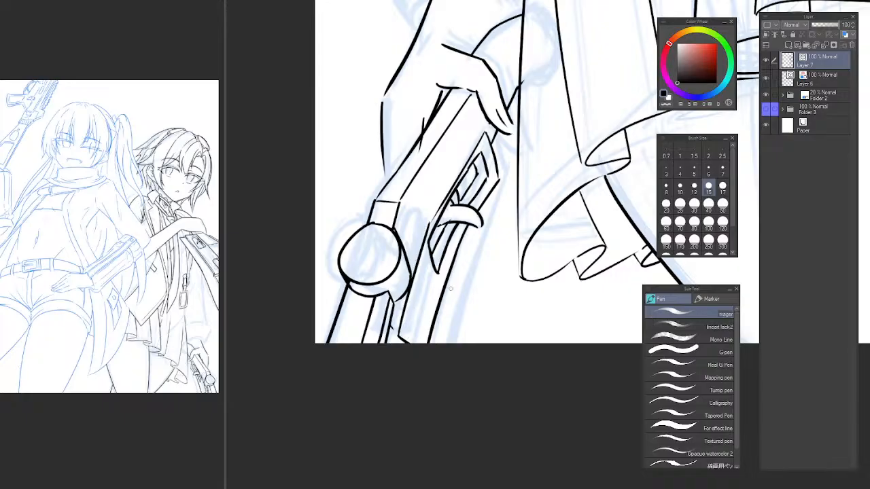
Extend the trigger guard's side and ink the gun's long outer edge from there down to the canvas edge.
{"action": "scroll", "coordinate": [451, 289], "scroll_direction": "down", "scroll_amount": 6}
{"action": "scroll", "coordinate": [469, 295], "scroll_direction": "up", "scroll_amount": 6}
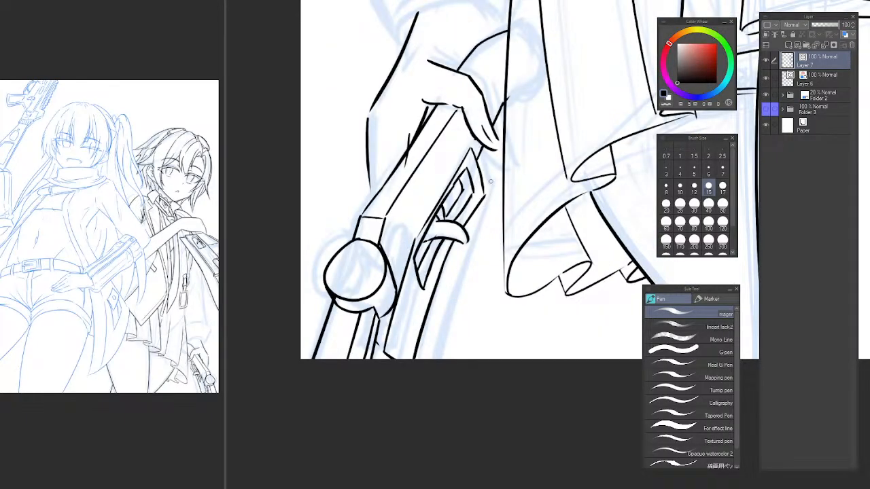
{"action": "mouse_move", "coordinate": [477, 163]}
{"action": "left_mouse_down"}
{"action": "mouse_move", "coordinate": [495, 227]}
{"action": "mouse_move", "coordinate": [488, 208]}
{"action": "mouse_move", "coordinate": [442, 361]}
{"action": "left_mouse_up"}
{"action": "key", "text": "ctrl+z"}
{"action": "key", "text": "ctrl+z"}
{"action": "left_click_drag", "start_coordinate": [491, 223], "coordinate": [450, 360]}
{"action": "key", "text": "ctrl+z"}
{"action": "left_click_drag", "start_coordinate": [492, 229], "coordinate": [461, 487]}
{"action": "key", "text": "ctrl+z"}
{"action": "left_click_drag", "start_coordinate": [492, 224], "coordinate": [451, 384]}
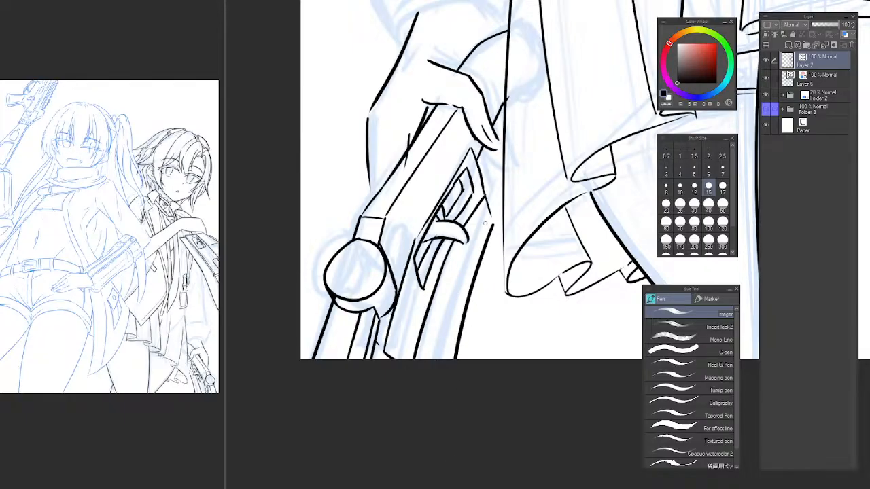
Set the brush size to 8 and ink a thinner line just inside the gun's outer edge.
{"action": "left_click_drag", "start_coordinate": [475, 235], "coordinate": [436, 360]}
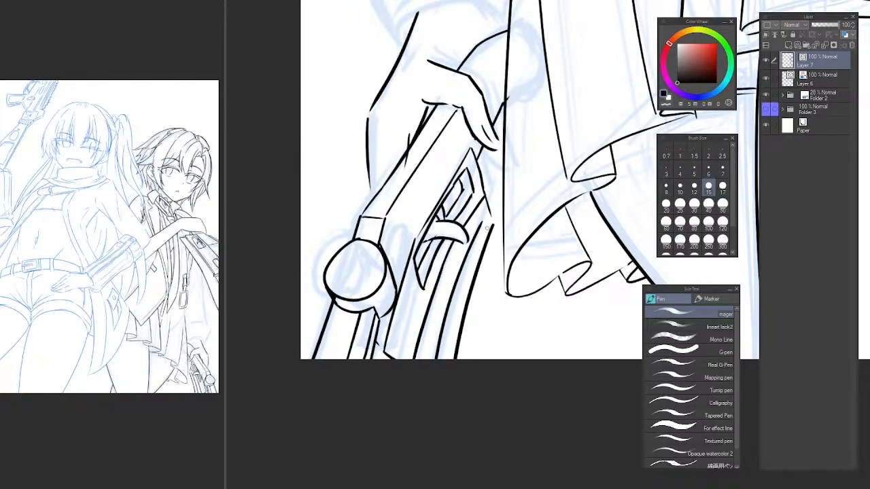
{"action": "key", "text": "ctrl+z"}
{"action": "left_click", "coordinate": [666, 188]}
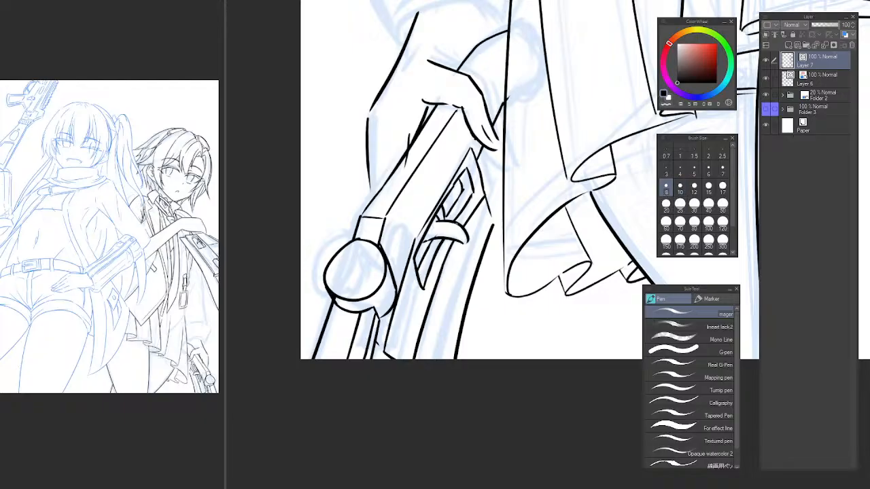
{"action": "left_click_drag", "start_coordinate": [478, 229], "coordinate": [428, 360]}
{"action": "key", "text": "ctrl+z"}
{"action": "left_click_drag", "start_coordinate": [478, 227], "coordinate": [433, 361]}
Erase the gun's thick outer edge below the trigger guard and redraw it with the thinner brush.
{"action": "scroll", "coordinate": [483, 272], "scroll_direction": "down", "scroll_amount": 4}
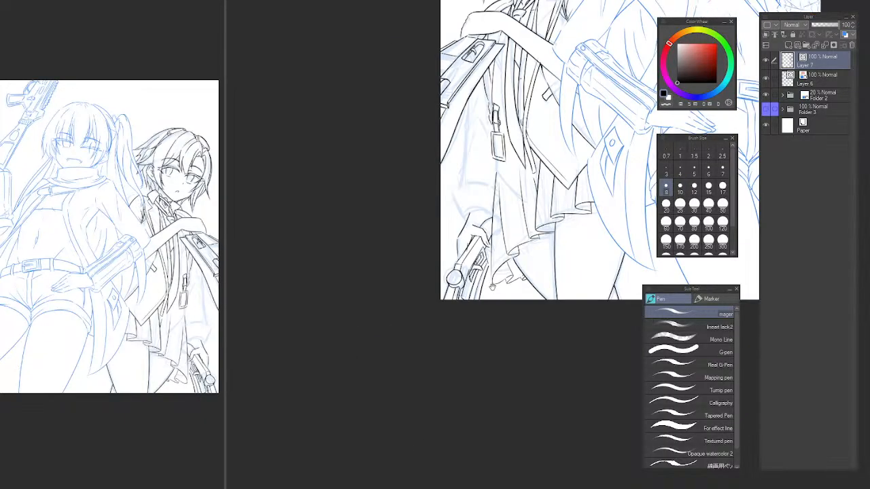
{"action": "scroll", "coordinate": [488, 284], "scroll_direction": "up", "scroll_amount": 4}
{"action": "key", "text": "e"}
{"action": "left_click_drag", "start_coordinate": [467, 288], "coordinate": [480, 304]}
{"action": "key", "text": "p"}
{"action": "left_click_drag", "start_coordinate": [490, 203], "coordinate": [453, 346]}
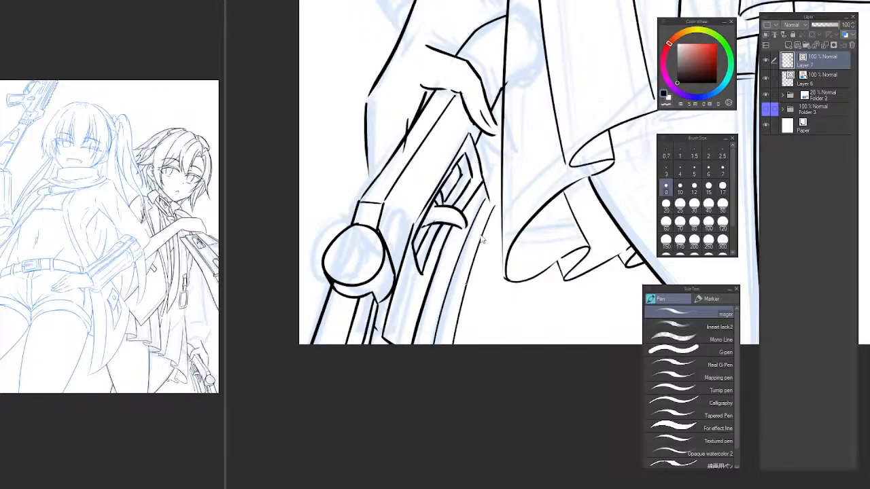
{"action": "key", "text": "ctrl+z"}
{"action": "left_click_drag", "start_coordinate": [488, 203], "coordinate": [453, 346]}
{"action": "scroll", "coordinate": [474, 254], "scroll_direction": "down", "scroll_amount": 3}
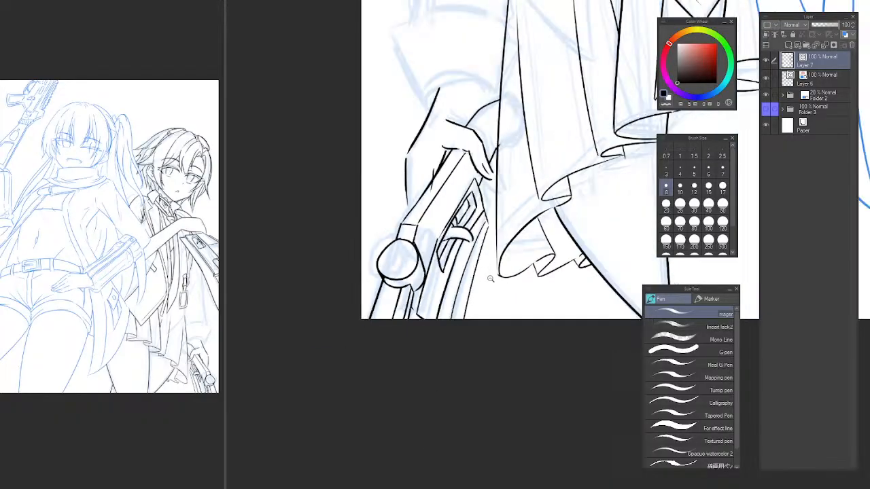
Set the brush size to 15 and mirror the canvas view.
{"action": "mouse_move", "coordinate": [475, 258]}
{"action": "left_mouse_down"}
{"action": "mouse_move", "coordinate": [515, 305]}
{"action": "mouse_move", "coordinate": [503, 418]}
{"action": "left_mouse_up"}
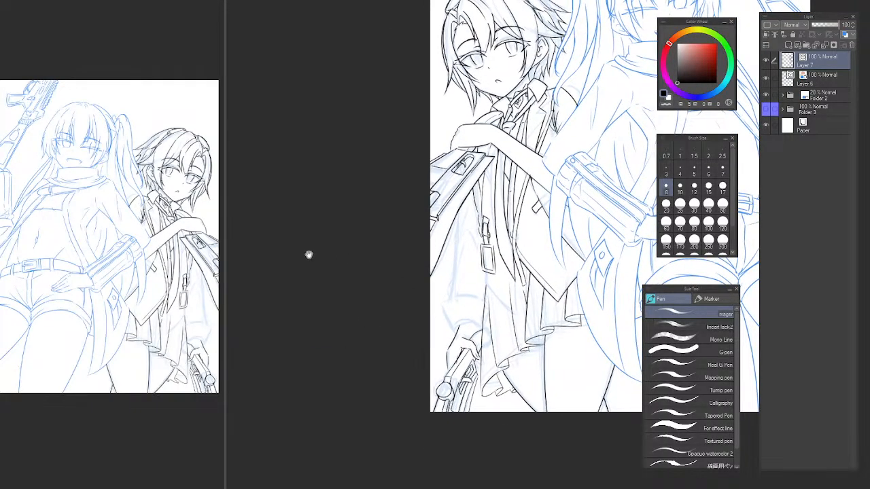
{"action": "key", "text": "bracketright"}
{"action": "key", "text": "bracketright"}
{"action": "key", "text": "bracketright"}
{"action": "left_click_drag", "start_coordinate": [540, 302], "coordinate": [501, 248]}
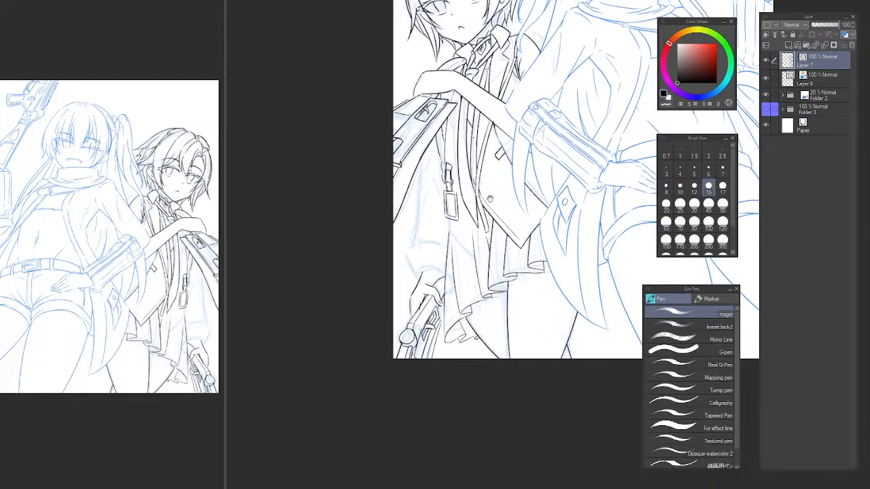
{"action": "key", "text": "h"}
{"action": "left_click_drag", "start_coordinate": [587, 297], "coordinate": [365, 200]}
{"action": "left_click_drag", "start_coordinate": [413, 212], "coordinate": [436, 241]}
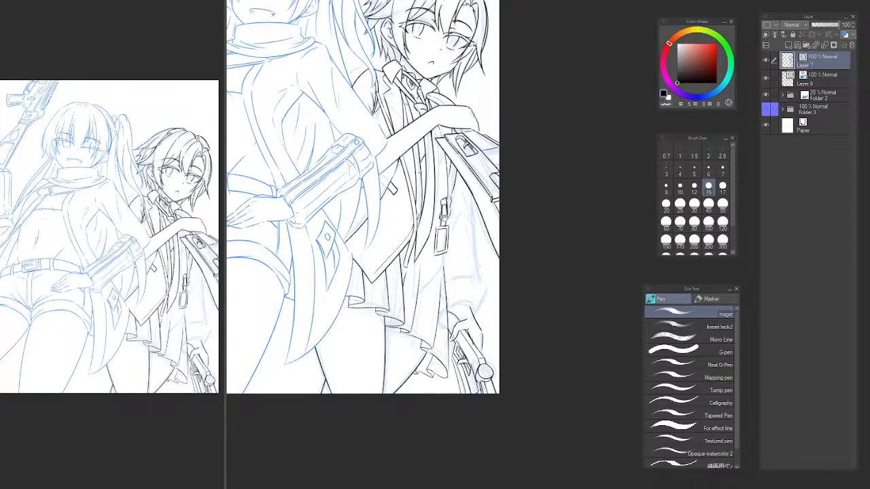
Ink a curved line across the wrist above the lowered hand and erase the arm line extending past it.
{"action": "left_click", "coordinate": [451, 335]}
{"action": "left_click", "coordinate": [452, 336]}
{"action": "mouse_move", "coordinate": [400, 352]}
{"action": "left_mouse_down"}
{"action": "mouse_move", "coordinate": [428, 351]}
{"action": "mouse_move", "coordinate": [441, 368]}
{"action": "left_mouse_up"}
{"action": "key", "text": "ctrl+z"}
{"action": "key", "text": "e"}
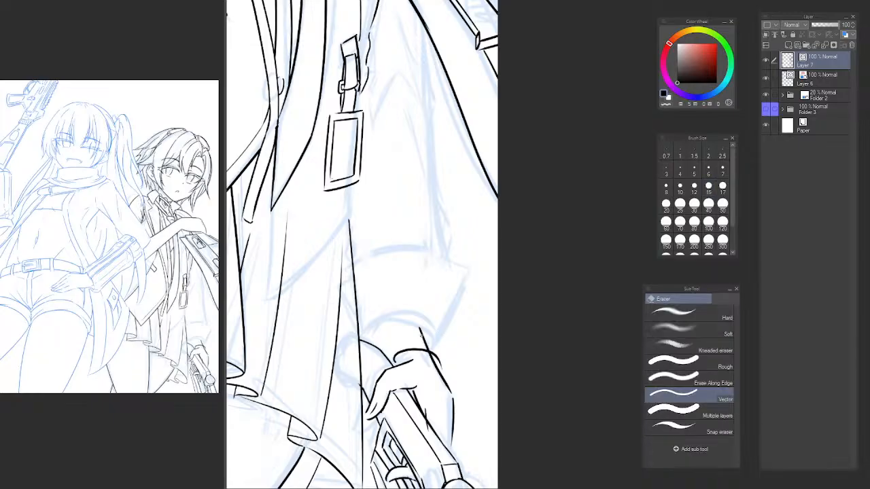
{"action": "left_click", "coordinate": [422, 351]}
Ink the sleeve cuff's outer side as a slanted line from the wrist up to the cuff's corner.
{"action": "key", "text": "p"}
{"action": "mouse_move", "coordinate": [394, 363]}
{"action": "left_mouse_down"}
{"action": "mouse_move", "coordinate": [435, 357]}
{"action": "mouse_move", "coordinate": [411, 362]}
{"action": "mouse_move", "coordinate": [459, 298]}
{"action": "left_mouse_up"}
{"action": "key", "text": "ctrl+z"}
{"action": "key", "text": "ctrl+z"}
{"action": "key", "text": "ctrl+z"}
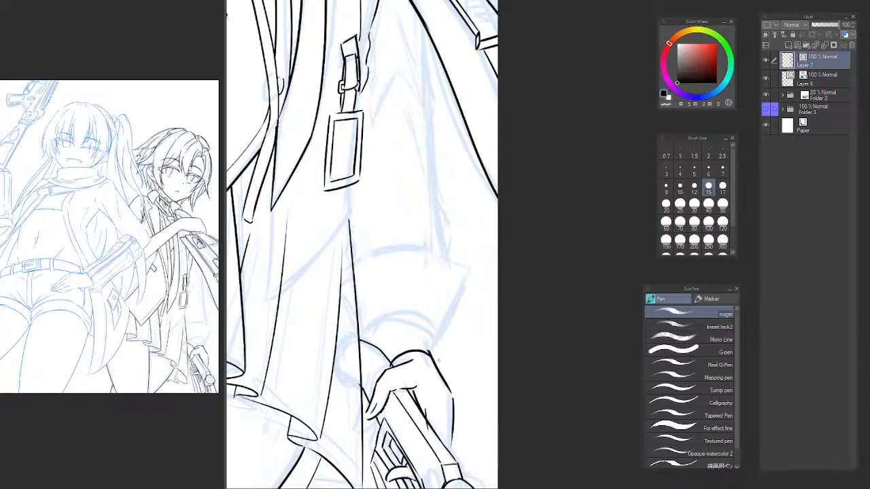
{"action": "mouse_move", "coordinate": [436, 365]}
{"action": "left_mouse_down"}
{"action": "mouse_move", "coordinate": [462, 301]}
{"action": "mouse_move", "coordinate": [466, 279]}
{"action": "left_mouse_up"}
{"action": "key", "text": "ctrl+z"}
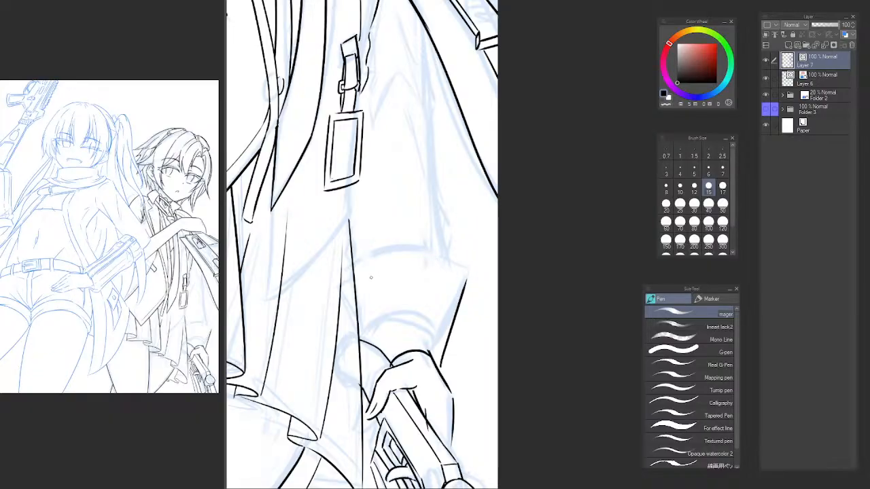
Draw the cuff's upper arc from the coat outward and ink a second side line from the arc's end down to the wrist.
{"action": "mouse_move", "coordinate": [345, 302]}
{"action": "left_mouse_down"}
{"action": "mouse_move", "coordinate": [394, 269]}
{"action": "mouse_move", "coordinate": [468, 266]}
{"action": "mouse_move", "coordinate": [366, 273]}
{"action": "mouse_move", "coordinate": [468, 291]}
{"action": "mouse_move", "coordinate": [442, 277]}
{"action": "left_mouse_up"}
{"action": "key", "text": "ctrl+z"}
{"action": "key", "text": "ctrl+z"}
{"action": "key", "text": "ctrl+z"}
{"action": "mouse_move", "coordinate": [352, 301]}
{"action": "left_mouse_down"}
{"action": "mouse_move", "coordinate": [456, 273]}
{"action": "mouse_move", "coordinate": [440, 369]}
{"action": "left_mouse_up"}
{"action": "key", "text": "ctrl+z"}
{"action": "left_click_drag", "start_coordinate": [455, 271], "coordinate": [436, 367]}
{"action": "key", "text": "ctrl+z"}
{"action": "left_click_drag", "start_coordinate": [455, 272], "coordinate": [443, 351]}
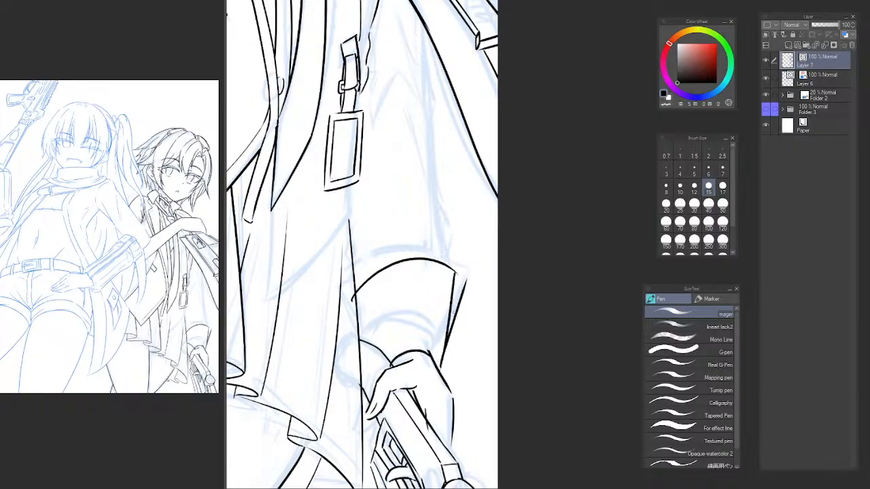
Restore the unmirrored view, redraw the cuff's upper arc across to the coat, and trim its overrun there.
{"action": "key", "text": "e"}
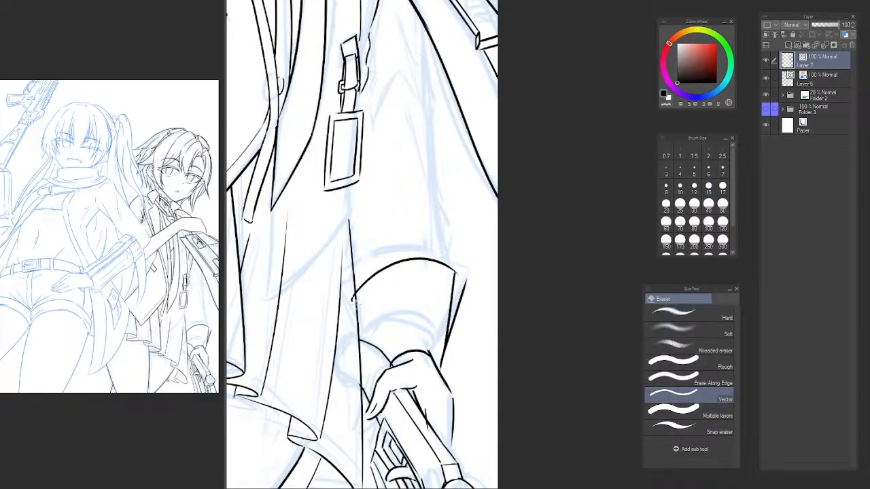
{"action": "key", "text": "h"}
{"action": "left_click_drag", "start_coordinate": [442, 302], "coordinate": [255, 290]}
{"action": "left_click_drag", "start_coordinate": [415, 253], "coordinate": [300, 245]}
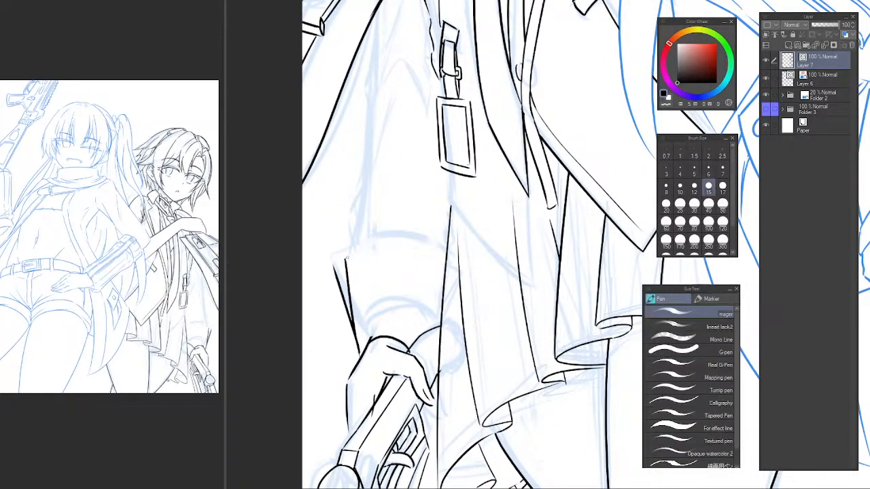
{"action": "key", "text": "p"}
{"action": "key", "text": "ctrl+z"}
{"action": "left_click_drag", "start_coordinate": [343, 260], "coordinate": [458, 283]}
{"action": "key", "text": "e"}
{"action": "left_click", "coordinate": [454, 271]}
{"action": "key", "text": "p"}
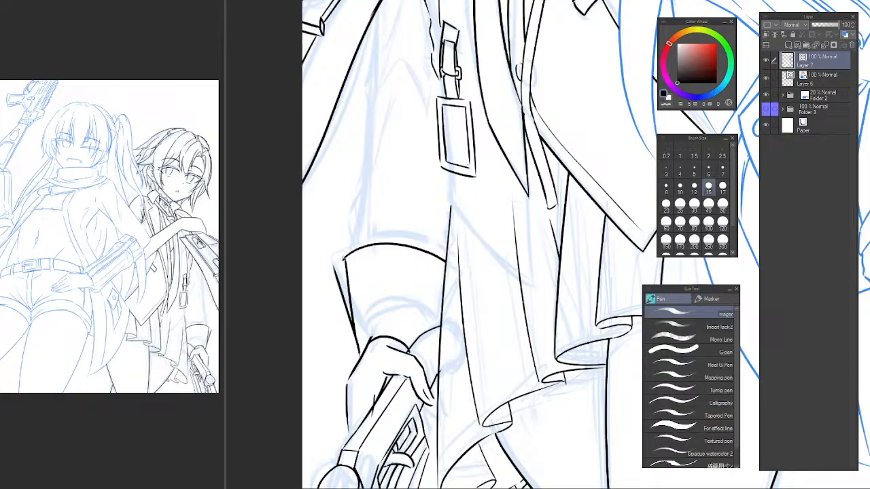
Join the cuff's two side lines with a short line at the outer corner and erase its overrun.
{"action": "scroll", "coordinate": [343, 259], "scroll_direction": "up", "scroll_amount": 2}
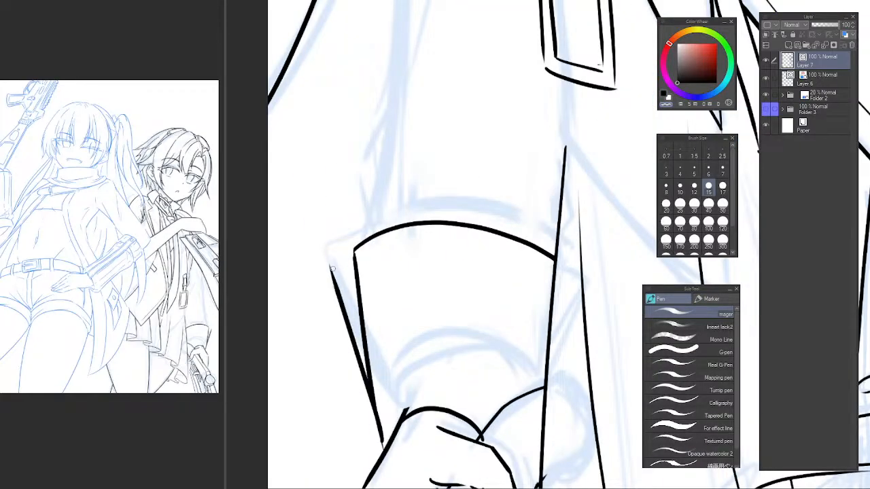
{"action": "left_click_drag", "start_coordinate": [329, 269], "coordinate": [370, 282]}
{"action": "key", "text": "e"}
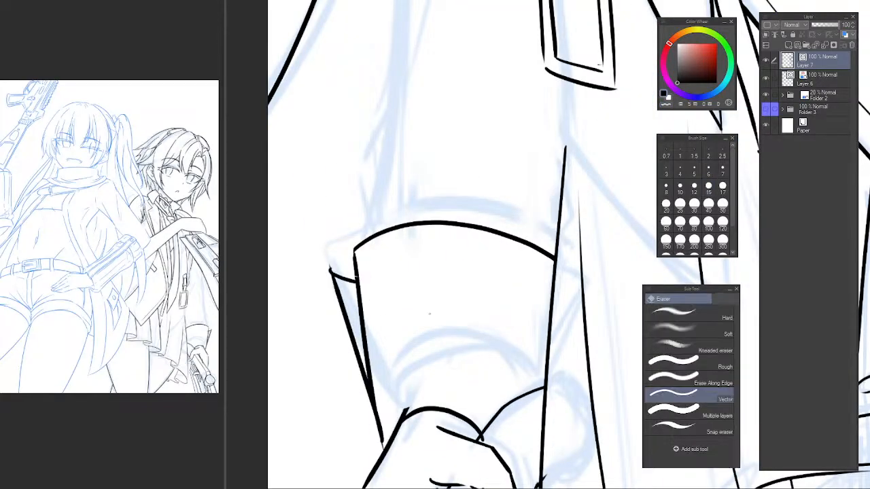
{"action": "scroll", "coordinate": [487, 310], "scroll_direction": "down", "scroll_amount": 5}
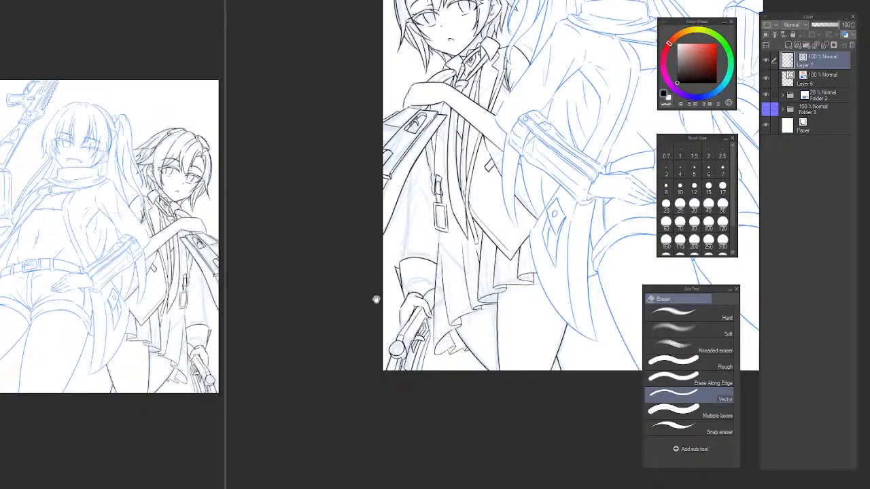
{"action": "scroll", "coordinate": [378, 292], "scroll_direction": "up", "scroll_amount": 4}
{"action": "key", "text": "p"}
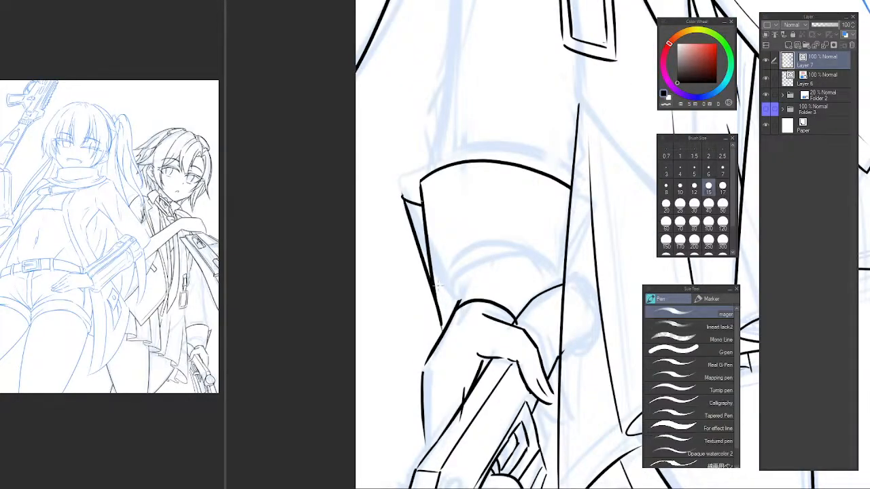
Ink a short side line below the cuff's outer corner and a lower arc from there across to the coat.
{"action": "left_click_drag", "start_coordinate": [427, 285], "coordinate": [431, 328]}
{"action": "key", "text": "e"}
{"action": "key", "text": "p"}
{"action": "mouse_move", "coordinate": [434, 291]}
{"action": "left_mouse_down"}
{"action": "mouse_move", "coordinate": [431, 285]}
{"action": "mouse_move", "coordinate": [540, 269]}
{"action": "left_mouse_up"}
{"action": "key", "text": "ctrl+z"}
{"action": "mouse_move", "coordinate": [435, 284]}
{"action": "left_mouse_down"}
{"action": "mouse_move", "coordinate": [559, 279]}
{"action": "mouse_move", "coordinate": [453, 271]}
{"action": "mouse_move", "coordinate": [563, 280]}
{"action": "left_mouse_up"}
{"action": "key", "text": "ctrl+z"}
{"action": "key", "text": "e"}
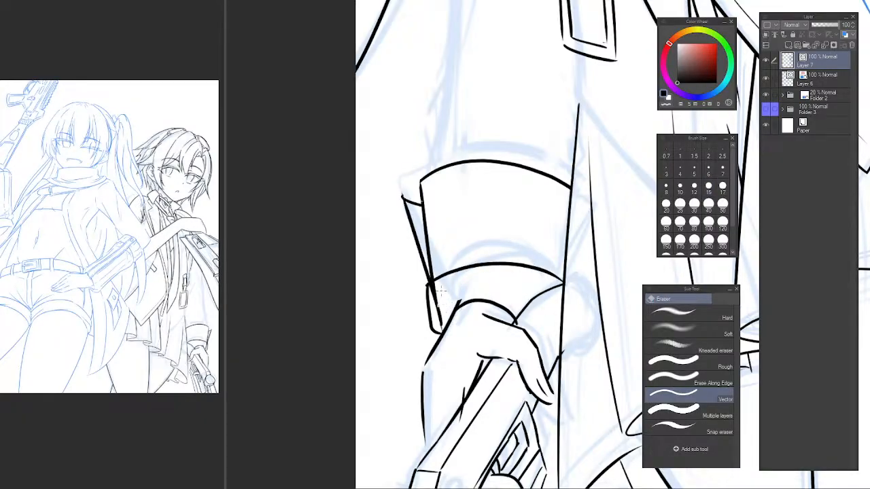
Erase the cuff's side lines where they run below its lower arc toward the wrist.
{"action": "left_click_drag", "start_coordinate": [440, 290], "coordinate": [440, 323]}
{"action": "key", "text": "p"}
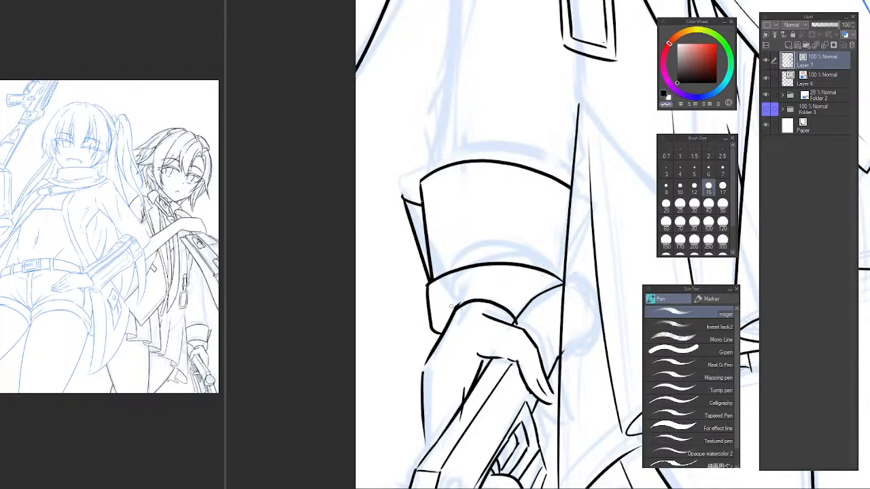
{"action": "key", "text": "e"}
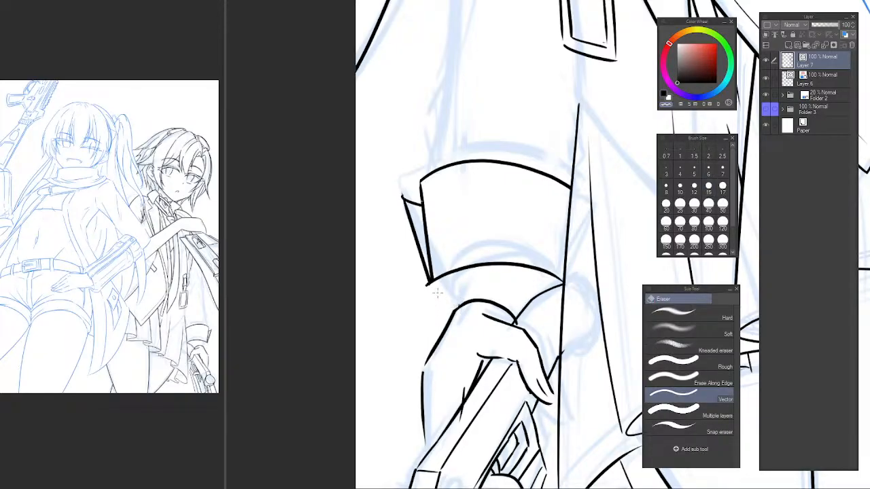
{"action": "key", "text": "p"}
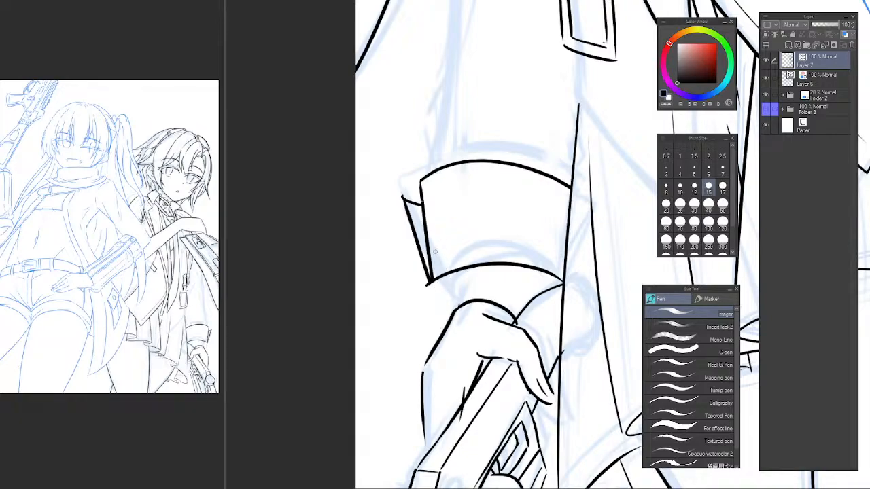
Lasso the cuff, narrow it by transforming its outer edge toward the coat, and erase the leftover stub at its lower corner.
{"action": "key", "text": "m"}
{"action": "mouse_move", "coordinate": [394, 157]}
{"action": "left_mouse_down"}
{"action": "mouse_move", "coordinate": [412, 280]}
{"action": "mouse_move", "coordinate": [440, 282]}
{"action": "mouse_move", "coordinate": [528, 255]}
{"action": "mouse_move", "coordinate": [571, 167]}
{"action": "left_mouse_up"}
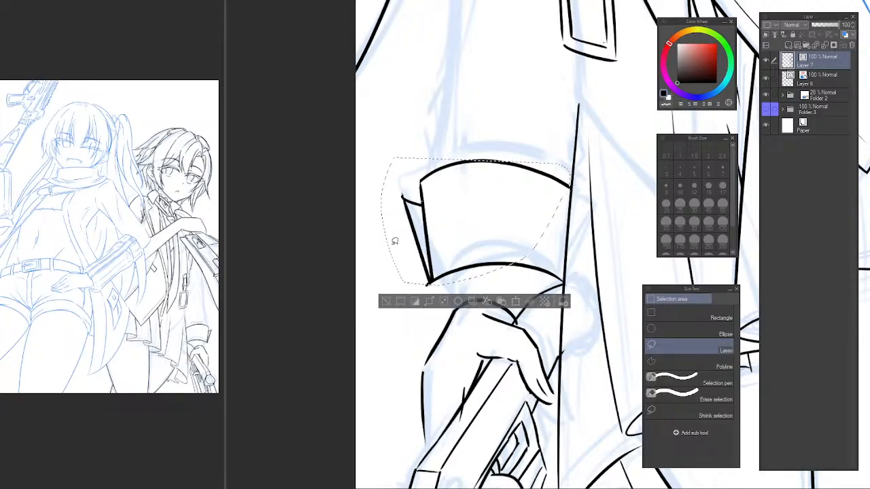
{"action": "key", "text": "ctrl+t"}
{"action": "left_click_drag", "start_coordinate": [383, 219], "coordinate": [399, 228]}
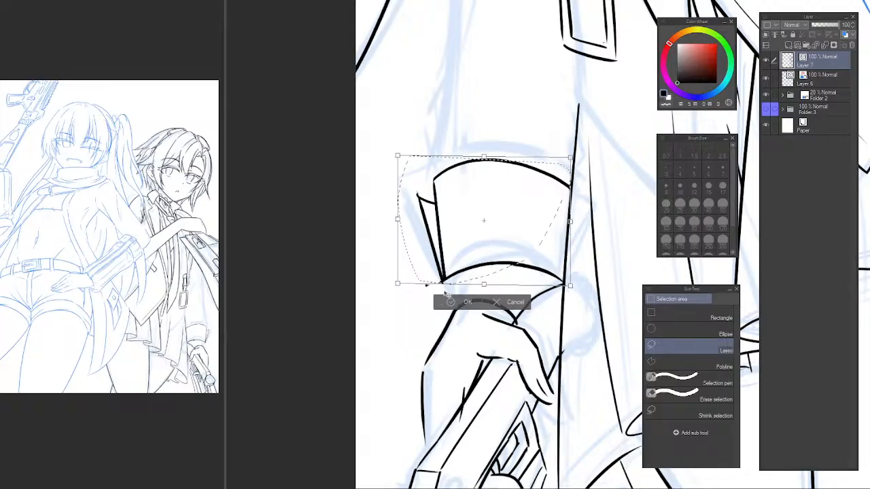
{"action": "key", "text": "Return"}
{"action": "key", "text": "ctrl+d"}
{"action": "key", "text": "e"}
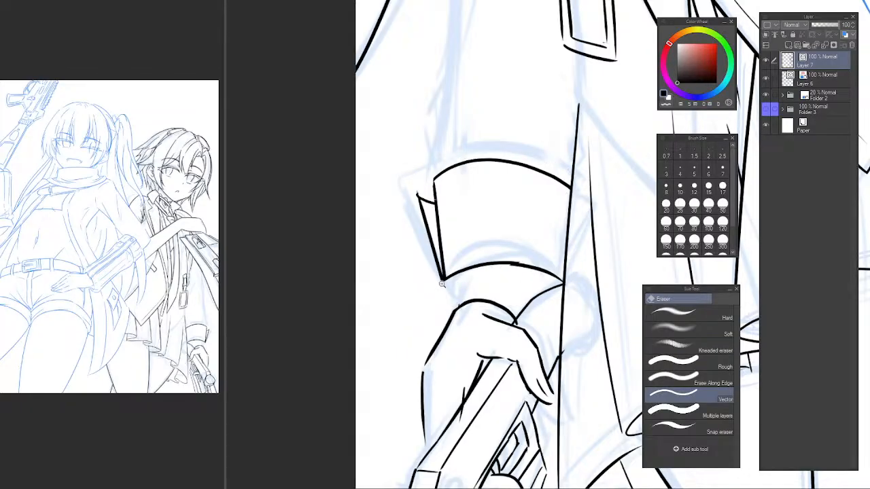
Ink the inner cuff's outer side as a short curve from the lower corner down to the hand's outline.
{"action": "scroll", "coordinate": [441, 284], "scroll_direction": "up", "scroll_amount": 3}
{"action": "key", "text": "p"}
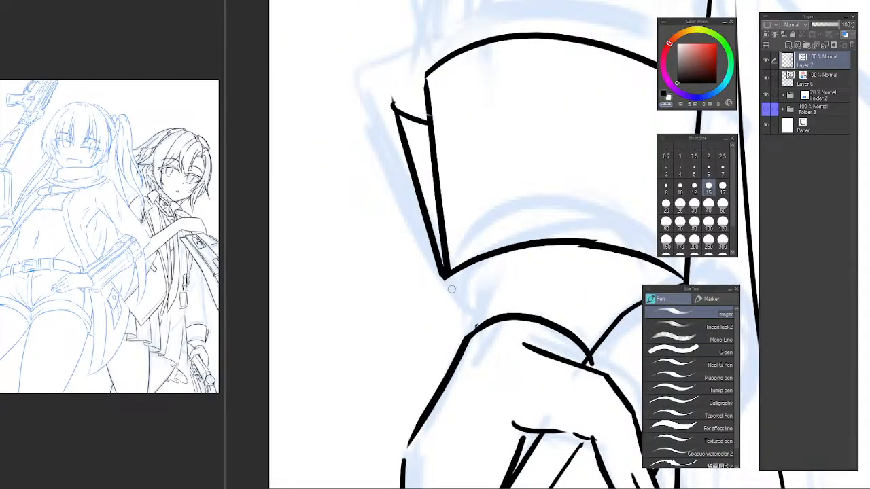
{"action": "left_click_drag", "start_coordinate": [444, 284], "coordinate": [448, 360]}
{"action": "key", "text": "ctrl+z"}
{"action": "key", "text": "ctrl+z"}
{"action": "mouse_move", "coordinate": [445, 276]}
{"action": "left_mouse_down"}
{"action": "mouse_move", "coordinate": [445, 357]}
{"action": "mouse_move", "coordinate": [436, 337]}
{"action": "mouse_move", "coordinate": [444, 361]}
{"action": "mouse_move", "coordinate": [437, 314]}
{"action": "mouse_move", "coordinate": [445, 366]}
{"action": "mouse_move", "coordinate": [437, 359]}
{"action": "mouse_move", "coordinate": [454, 369]}
{"action": "mouse_move", "coordinate": [500, 320]}
{"action": "left_mouse_up"}
{"action": "key", "text": "ctrl+z"}
{"action": "key", "text": "ctrl+z"}
{"action": "key", "text": "ctrl+z"}
{"action": "key", "text": "ctrl+z"}
Try to extend the wrist arc outward to meet the hand's outline.
{"action": "key", "text": "ctrl+z"}
{"action": "left_click_drag", "start_coordinate": [457, 345], "coordinate": [505, 317]}
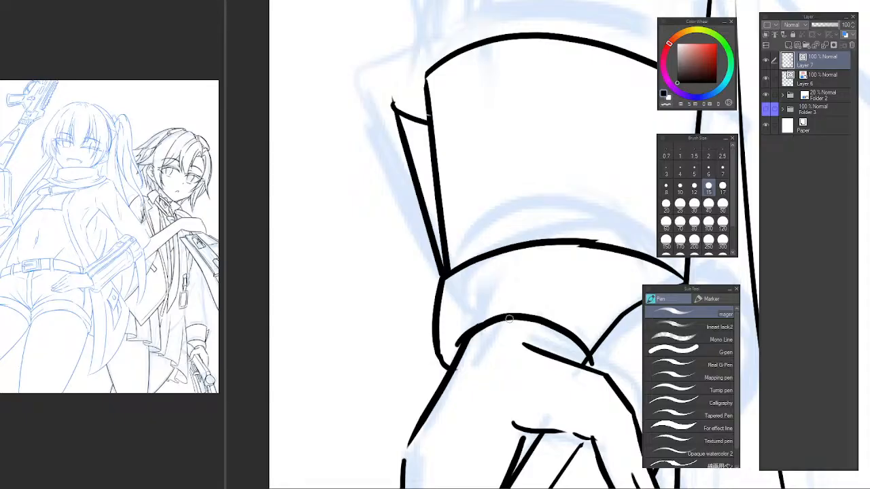
{"action": "key", "text": "ctrl+z"}
{"action": "left_click_drag", "start_coordinate": [452, 352], "coordinate": [496, 320]}
{"action": "key", "text": "ctrl+z"}
{"action": "key", "text": "ctrl+z"}
{"action": "mouse_move", "coordinate": [453, 352]}
{"action": "left_mouse_down"}
{"action": "mouse_move", "coordinate": [468, 332]}
{"action": "mouse_move", "coordinate": [504, 327]}
{"action": "mouse_move", "coordinate": [452, 352]}
{"action": "mouse_move", "coordinate": [516, 318]}
{"action": "left_mouse_up"}
{"action": "key", "text": "ctrl+z"}
Erase the wrist arc and its overruns, and redraw it as a flatter arc across the back of the hand.
{"action": "key", "text": "e"}
{"action": "scroll", "coordinate": [541, 326], "scroll_direction": "down", "scroll_amount": 3}
{"action": "scroll", "coordinate": [492, 315], "scroll_direction": "up", "scroll_amount": 3}
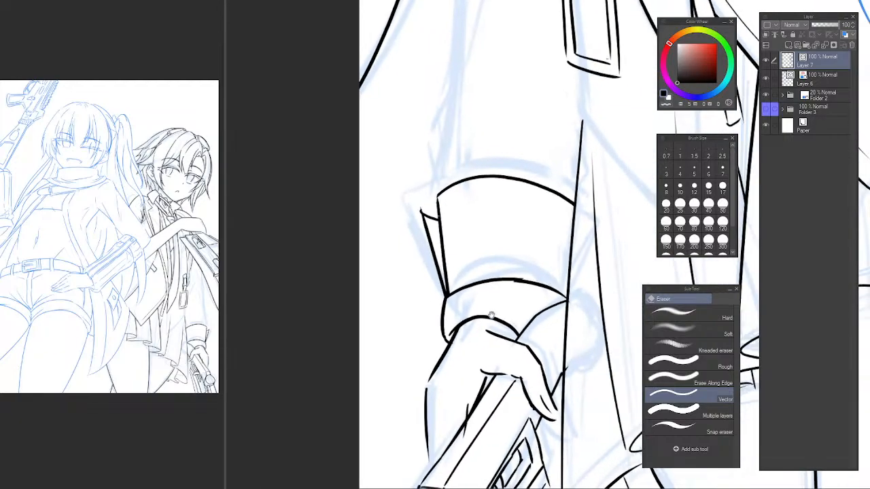
{"action": "left_click", "coordinate": [486, 318]}
{"action": "mouse_move", "coordinate": [437, 318]}
{"action": "left_mouse_down"}
{"action": "mouse_move", "coordinate": [410, 322]}
{"action": "mouse_move", "coordinate": [399, 347]}
{"action": "left_mouse_up"}
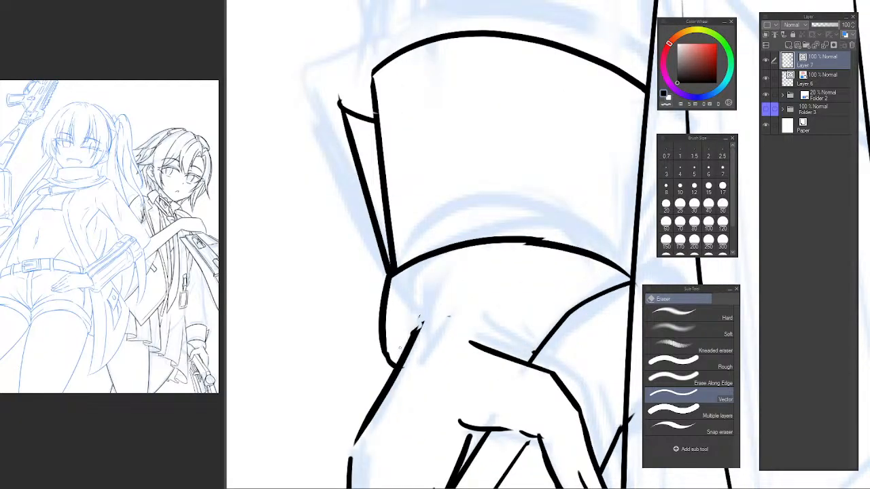
{"action": "key", "text": "p"}
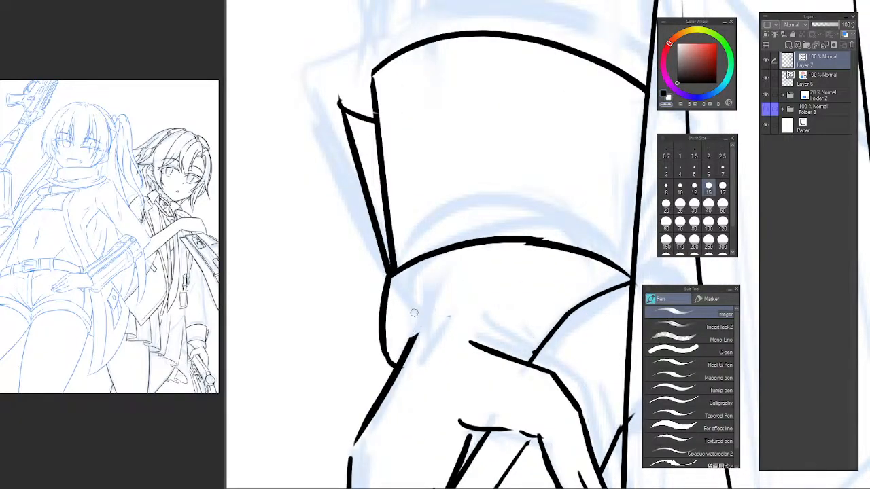
{"action": "left_click_drag", "start_coordinate": [401, 348], "coordinate": [506, 349]}
{"action": "key", "text": "ctrl+z"}
{"action": "mouse_move", "coordinate": [400, 349]}
{"action": "left_mouse_down"}
{"action": "mouse_move", "coordinate": [488, 337]}
{"action": "mouse_move", "coordinate": [463, 336]}
{"action": "mouse_move", "coordinate": [562, 334]}
{"action": "left_mouse_up"}
{"action": "key", "text": "ctrl+z"}
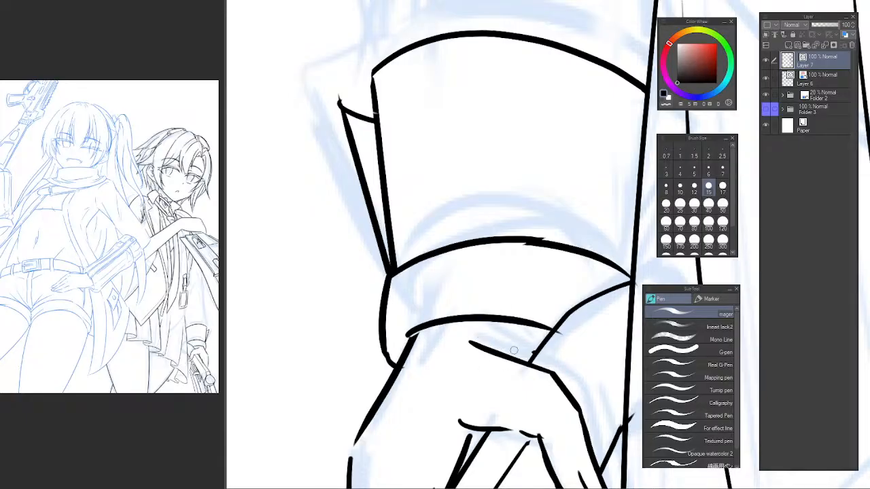
Try short crease marks above the thumb, and erase them with the overrun of the palm line beside the gun.
{"action": "mouse_move", "coordinate": [503, 352]}
{"action": "left_mouse_down"}
{"action": "mouse_move", "coordinate": [512, 334]}
{"action": "mouse_move", "coordinate": [513, 345]}
{"action": "mouse_move", "coordinate": [522, 308]}
{"action": "mouse_move", "coordinate": [484, 270]}
{"action": "left_mouse_up"}
{"action": "key", "text": "ctrl+z"}
{"action": "scroll", "coordinate": [556, 331], "scroll_direction": "down", "scroll_amount": 5}
{"action": "scroll", "coordinate": [484, 270], "scroll_direction": "up", "scroll_amount": 3}
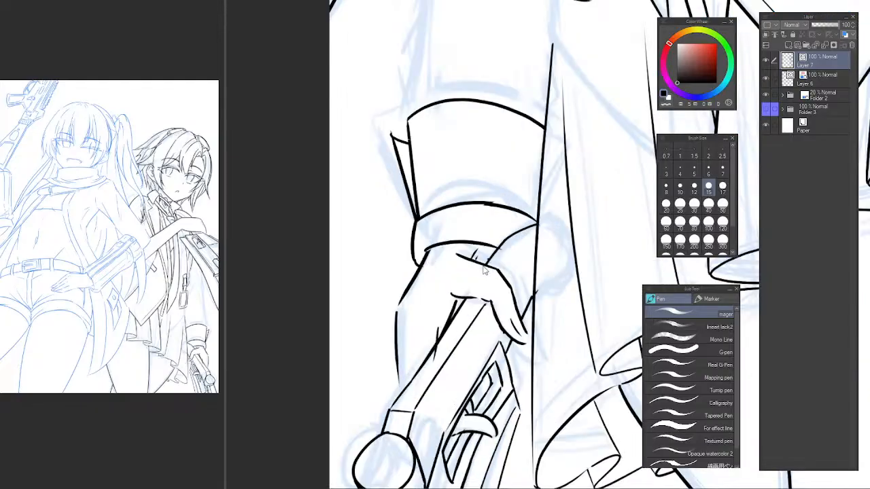
{"action": "key", "text": "e"}
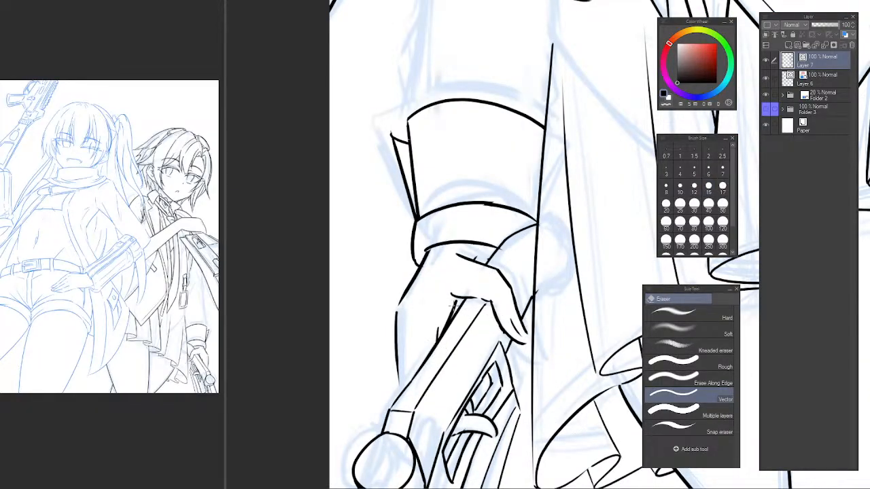
{"action": "left_click_drag", "start_coordinate": [452, 307], "coordinate": [455, 314]}
Mirror the view and redraw the palm line from the thumb's base down to the gun's edge.
{"action": "key", "text": "h"}
{"action": "left_click_drag", "start_coordinate": [568, 286], "coordinate": [329, 241]}
{"action": "scroll", "coordinate": [401, 232], "scroll_direction": "up", "scroll_amount": 3}
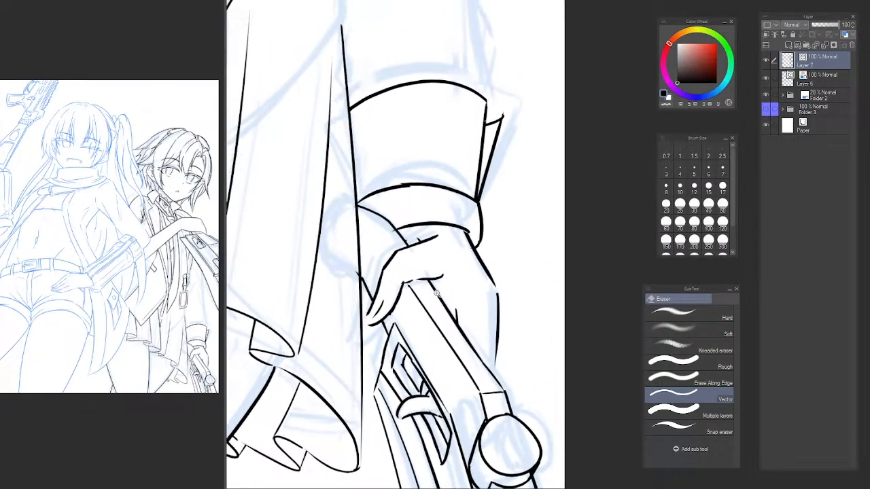
{"action": "key", "text": "p"}
{"action": "mouse_move", "coordinate": [449, 269]}
{"action": "left_mouse_down"}
{"action": "mouse_move", "coordinate": [471, 326]}
{"action": "mouse_move", "coordinate": [470, 310]}
{"action": "left_mouse_up"}
{"action": "key", "text": "ctrl+z"}
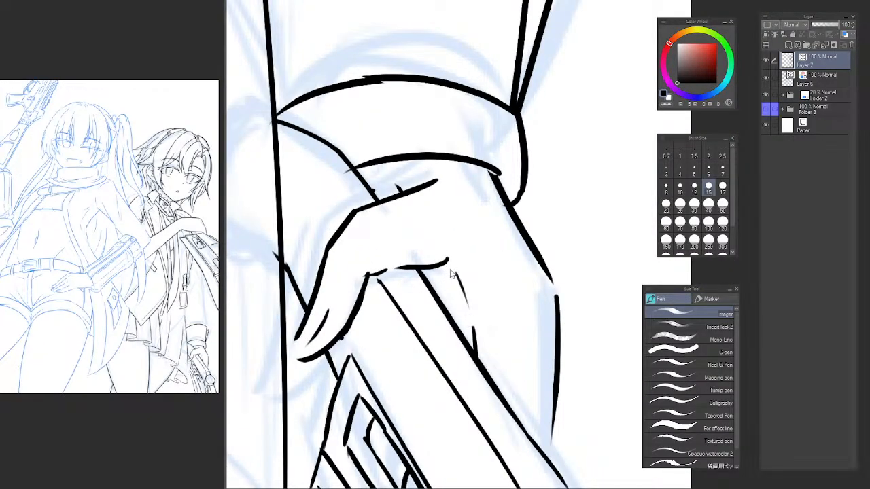
{"action": "key", "text": "ctrl+z"}
{"action": "left_click_drag", "start_coordinate": [447, 269], "coordinate": [474, 342]}
{"action": "scroll", "coordinate": [481, 302], "scroll_direction": "down", "scroll_amount": 5}
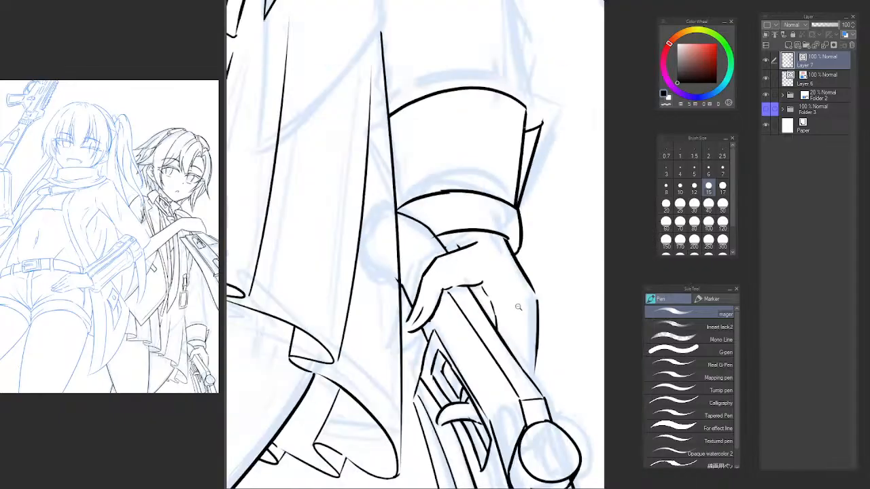
{"action": "left_click_drag", "start_coordinate": [524, 249], "coordinate": [521, 252]}
Restore the unmirrored view, erase the palm line, and ink a short slanted one ending at the gun's edge.
{"action": "key", "text": "e"}
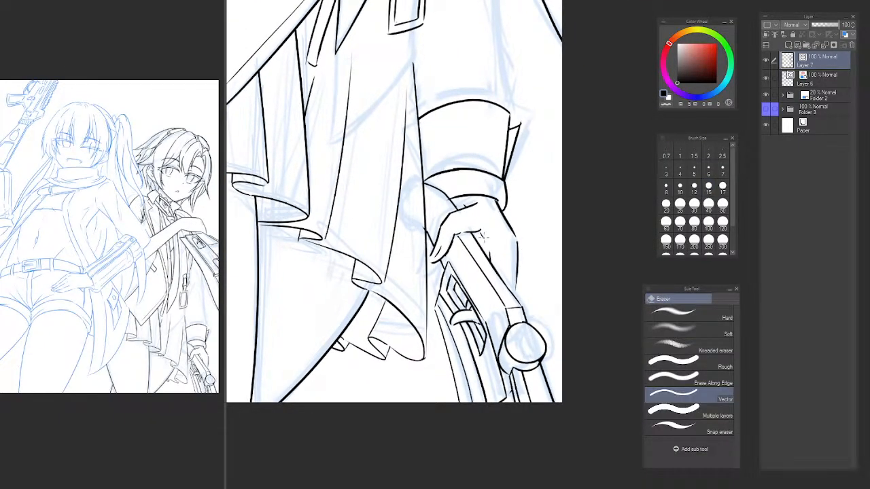
{"action": "key", "text": "h"}
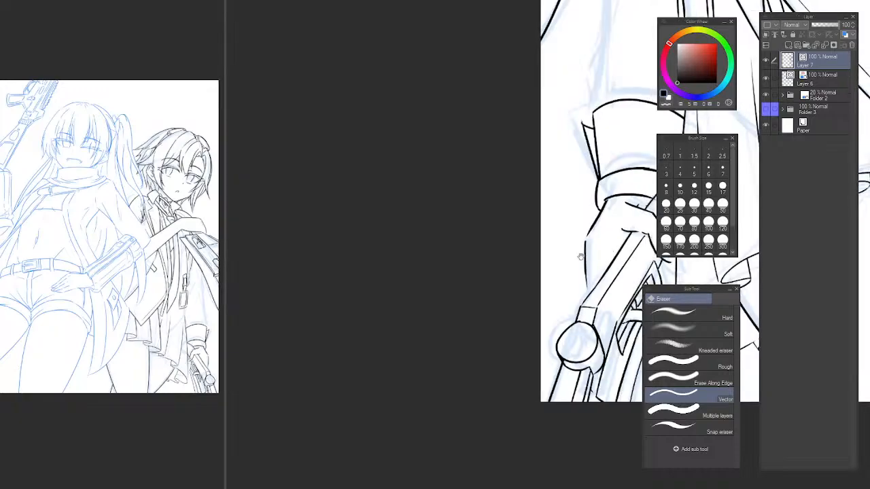
{"action": "left_click_drag", "start_coordinate": [583, 255], "coordinate": [374, 188]}
{"action": "scroll", "coordinate": [374, 188], "scroll_direction": "up", "scroll_amount": 3}
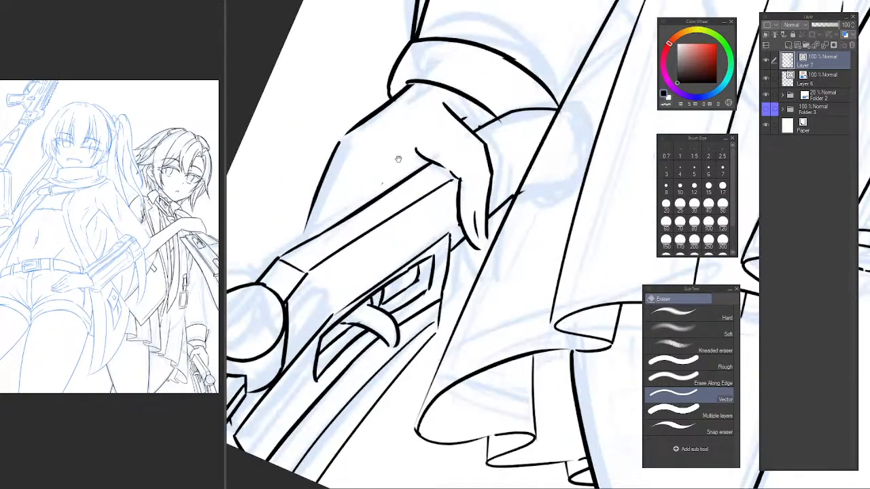
{"action": "key", "text": "p"}
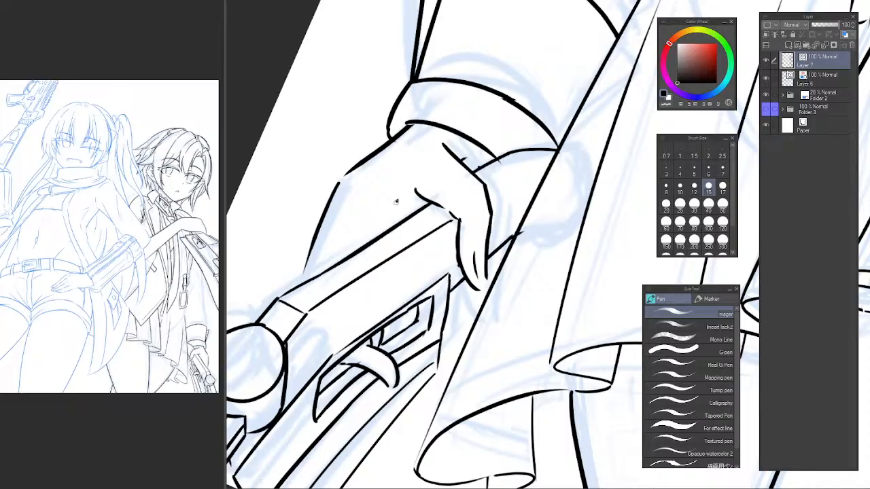
{"action": "key", "text": "e"}
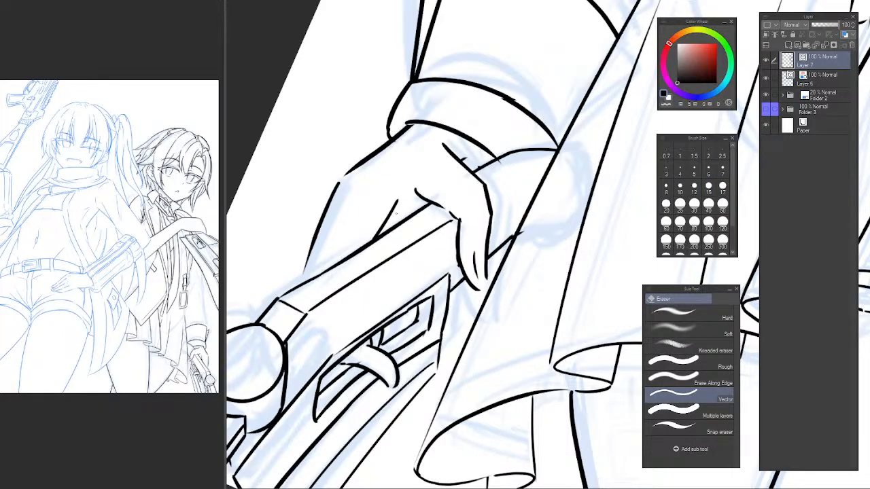
{"action": "key", "text": "p"}
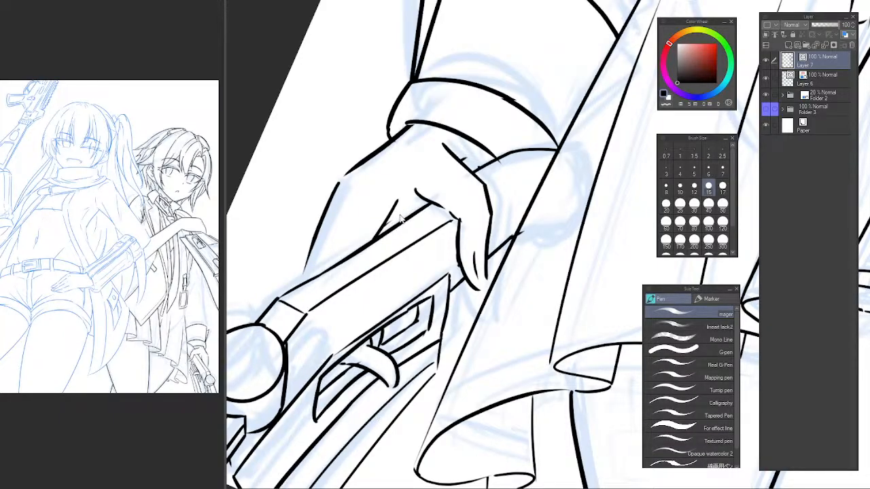
Erase the wrist arc between the hand's outline and the thumb-side line.
{"action": "left_click", "coordinate": [462, 252], "text": "alt"}
{"action": "left_click", "coordinate": [463, 255], "text": "alt"}
{"action": "left_click_drag", "start_coordinate": [489, 270], "coordinate": [452, 324]}
{"action": "left_click", "coordinate": [435, 249], "text": "ctrl"}
{"action": "key", "text": "e"}
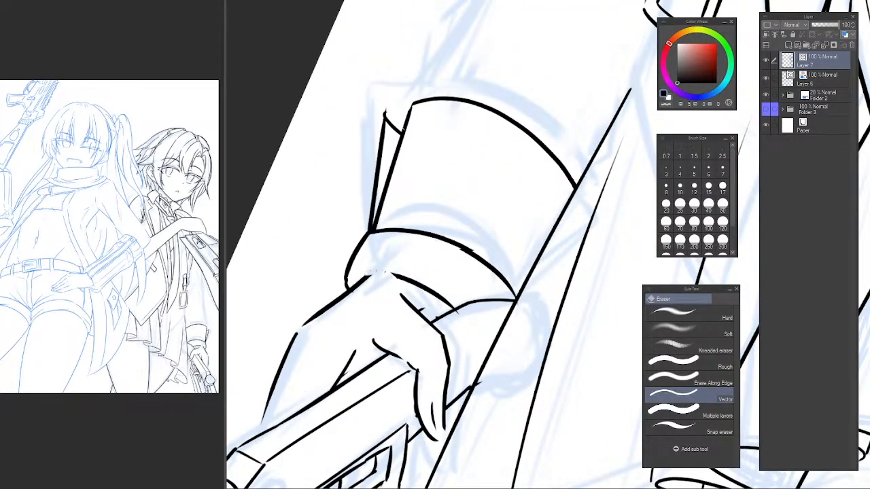
{"action": "left_click_drag", "start_coordinate": [396, 275], "coordinate": [445, 304]}
{"action": "key", "text": "p"}
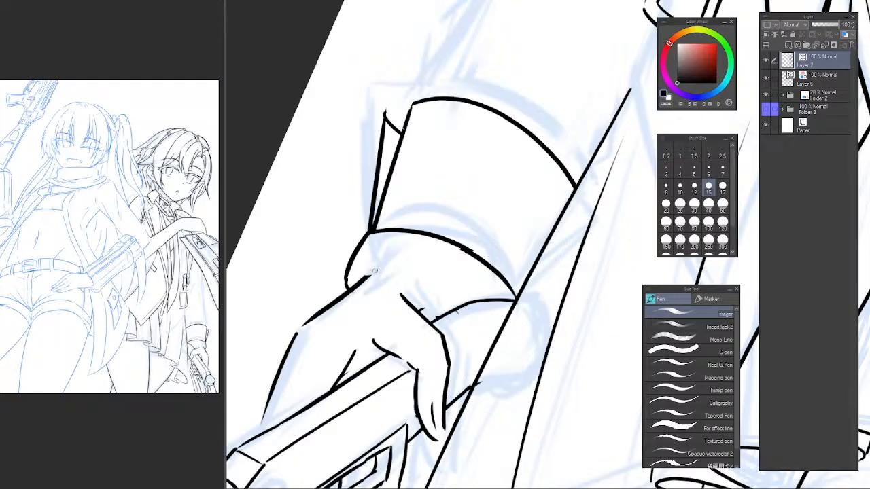
Redraw the wrist arc as one smooth curve from the hand's outline to the thumb-side line.
{"action": "key", "text": "c"}
{"action": "scroll", "coordinate": [454, 318], "scroll_direction": "up", "scroll_amount": 3}
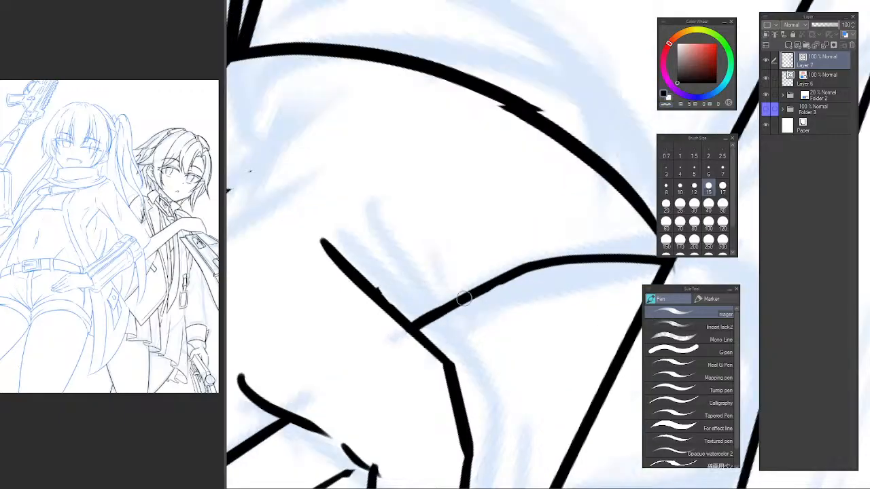
{"action": "scroll", "coordinate": [439, 301], "scroll_direction": "up", "scroll_amount": 2}
{"action": "left_click_drag", "start_coordinate": [438, 301], "coordinate": [439, 285]}
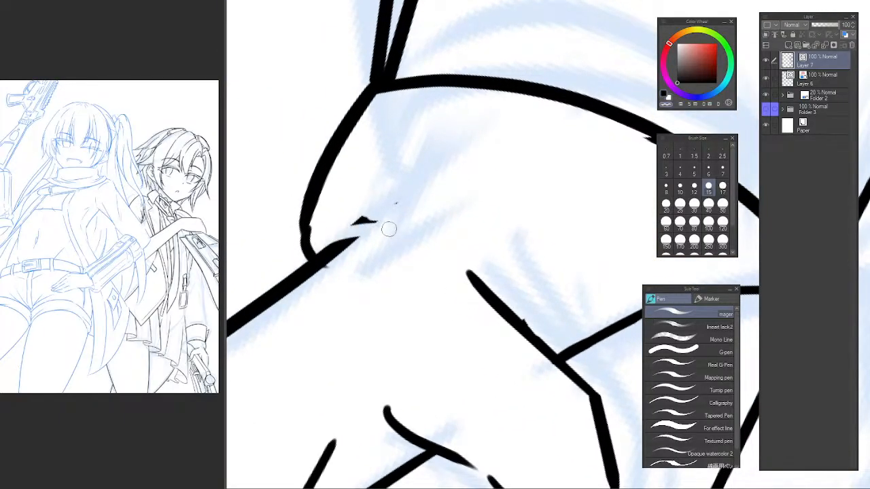
{"action": "left_click_drag", "start_coordinate": [373, 218], "coordinate": [598, 337]}
{"action": "key", "text": "ctrl+z"}
{"action": "mouse_move", "coordinate": [374, 227]}
{"action": "left_mouse_down"}
{"action": "mouse_move", "coordinate": [602, 300]}
{"action": "mouse_move", "coordinate": [383, 212]}
{"action": "mouse_move", "coordinate": [607, 316]}
{"action": "left_mouse_up"}
{"action": "key", "text": "ctrl+z"}
{"action": "scroll", "coordinate": [496, 302], "scroll_direction": "down", "scroll_amount": 5}
{"action": "scroll", "coordinate": [489, 292], "scroll_direction": "up", "scroll_amount": 4}
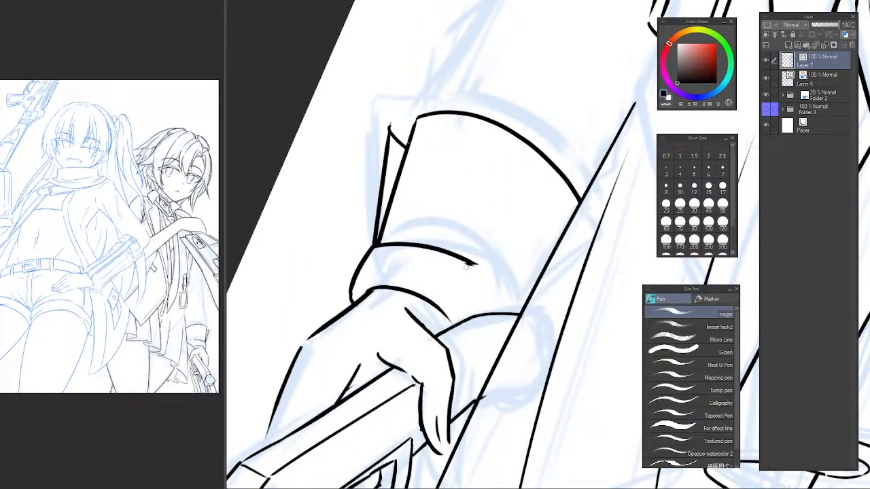
Redraw the coat-side half of the cuff's lower arc in place of its jagged section.
{"action": "key", "text": "ctrl+z"}
{"action": "mouse_move", "coordinate": [488, 272]}
{"action": "left_mouse_down"}
{"action": "mouse_move", "coordinate": [522, 310]}
{"action": "mouse_move", "coordinate": [531, 352]}
{"action": "mouse_move", "coordinate": [518, 340]}
{"action": "left_mouse_up"}
{"action": "key", "text": "ctrl+z"}
{"action": "key", "text": "e"}
Ink the sleeve above the cuff with a long line up to the upper coat line and a shorter slanted fold beside it.
{"action": "scroll", "coordinate": [515, 358], "scroll_direction": "down", "scroll_amount": 7}
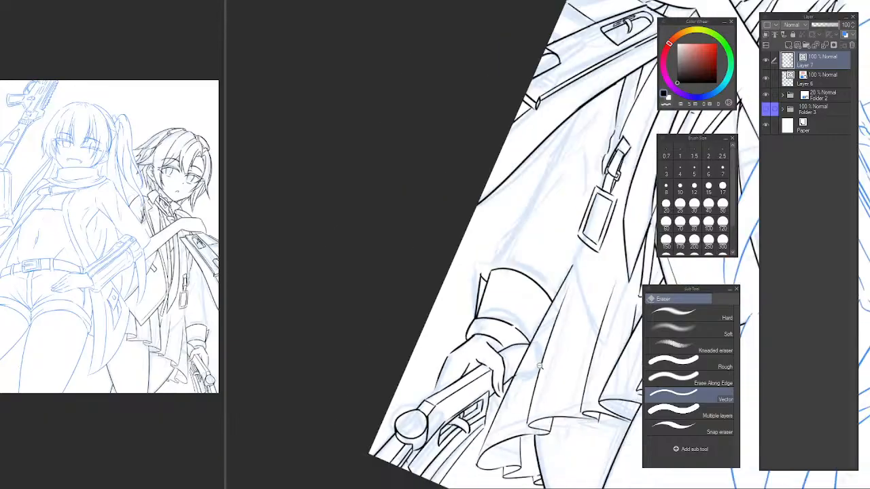
{"action": "left_click_drag", "start_coordinate": [507, 274], "coordinate": [441, 168]}
{"action": "scroll", "coordinate": [435, 295], "scroll_direction": "up", "scroll_amount": 6}
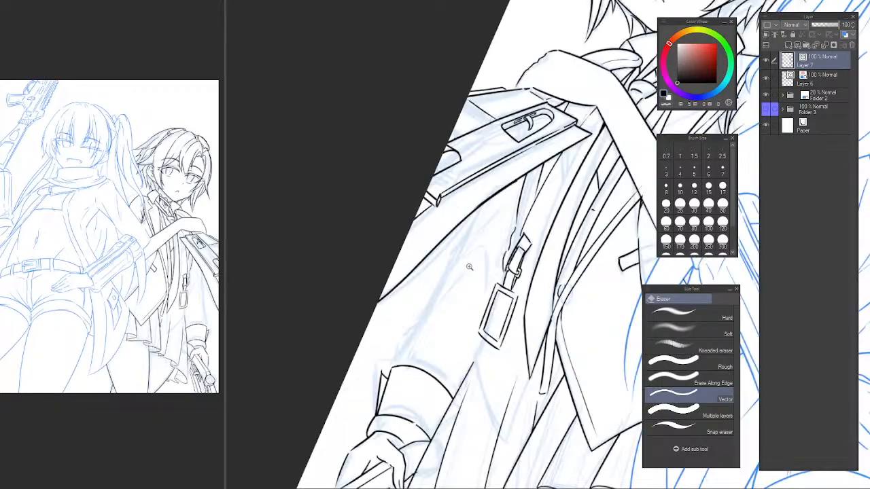
{"action": "key", "text": "p"}
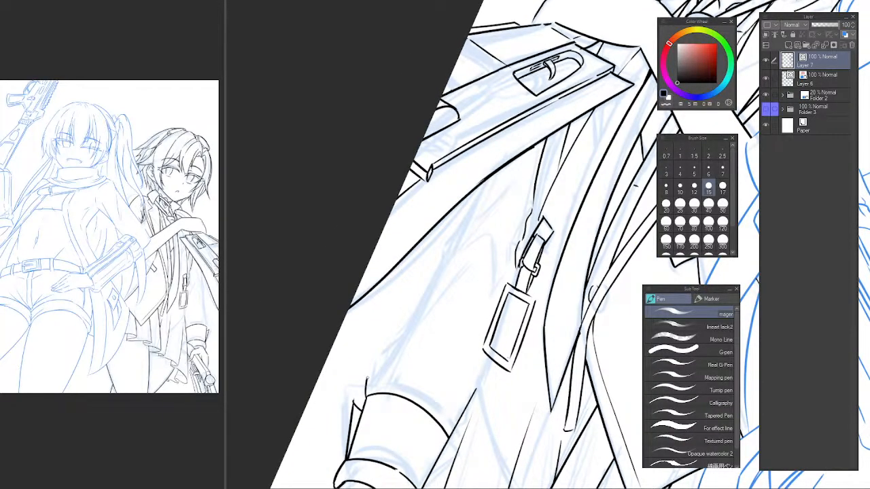
{"action": "left_click_drag", "start_coordinate": [393, 357], "coordinate": [509, 244]}
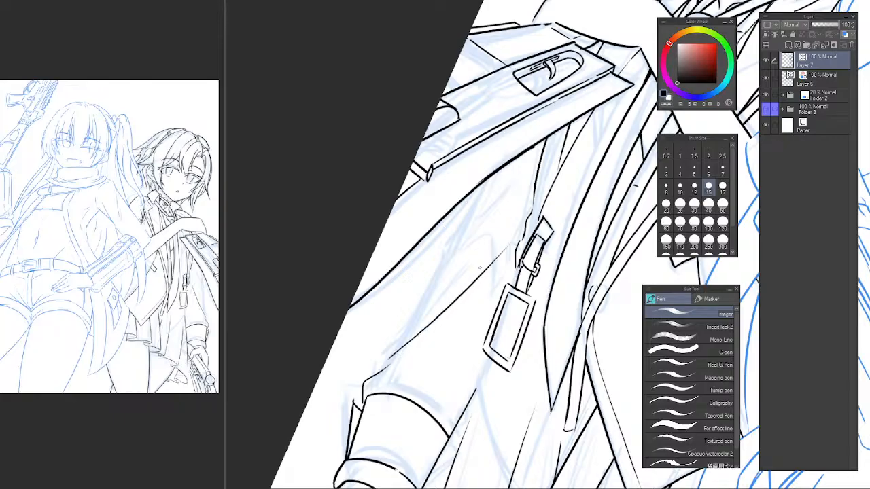
{"action": "key", "text": "ctrl+z"}
{"action": "left_click_drag", "start_coordinate": [402, 351], "coordinate": [489, 260]}
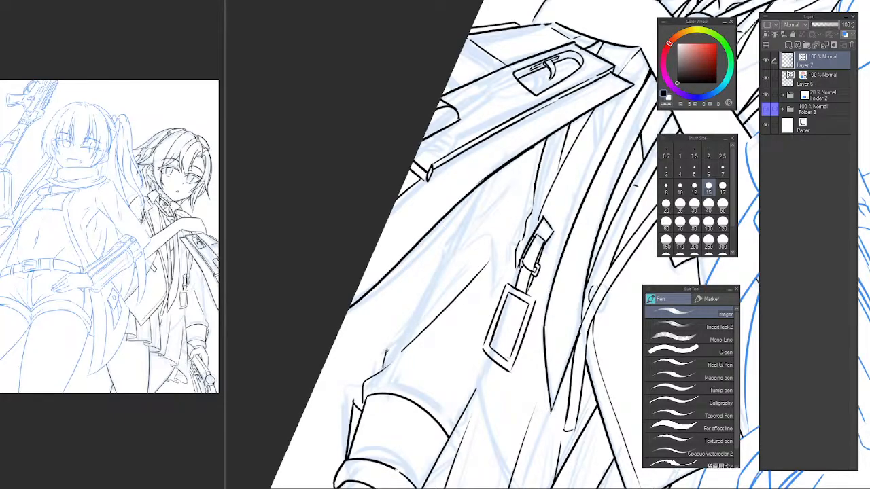
{"action": "left_click_drag", "start_coordinate": [384, 352], "coordinate": [492, 178]}
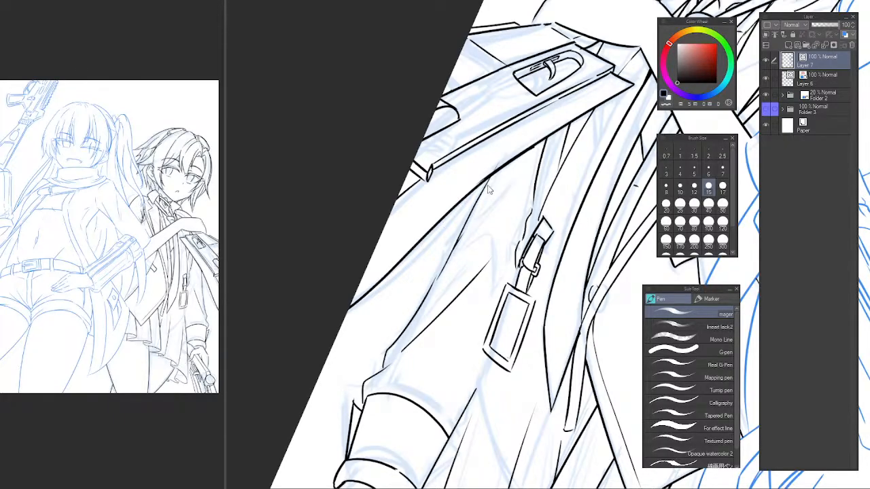
Redraw the upper end of the long sleeve line and ink short folds below the upper coat line and above the cuff.
{"action": "key", "text": "ctrl+z"}
{"action": "left_click_drag", "start_coordinate": [436, 275], "coordinate": [506, 156]}
{"action": "left_click_drag", "start_coordinate": [486, 204], "coordinate": [509, 180]}
{"action": "key", "text": "e"}
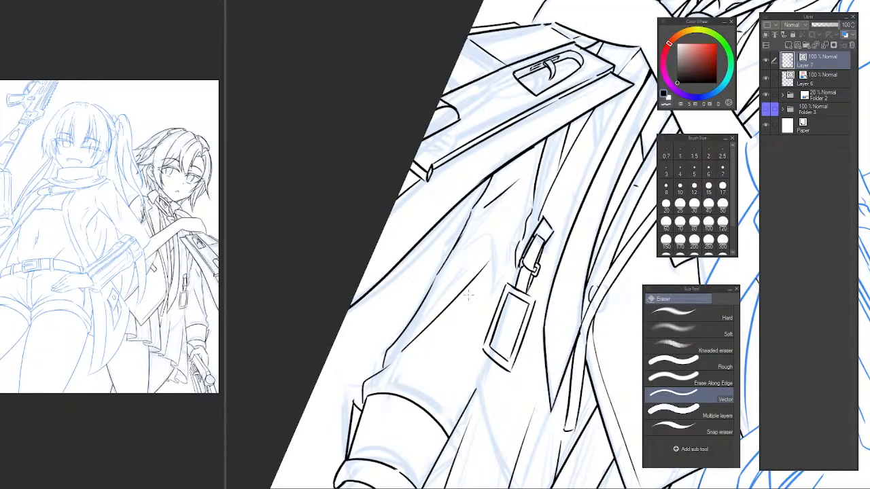
{"action": "key", "text": "p"}
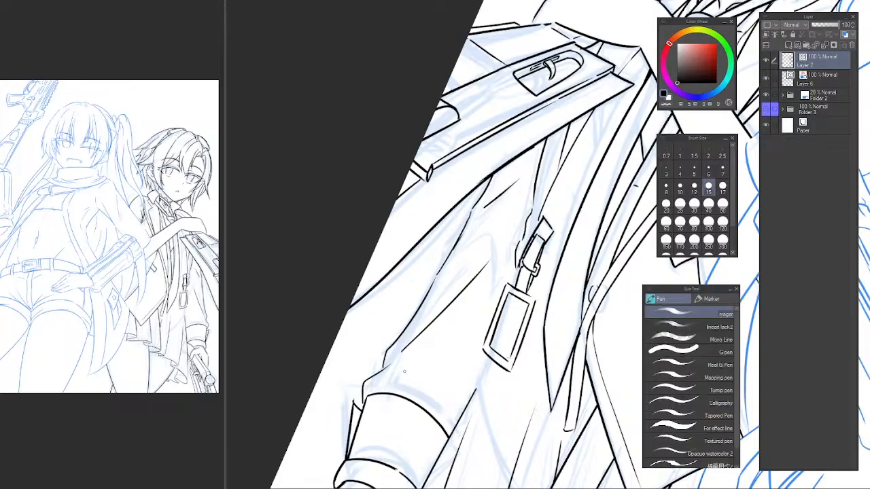
{"action": "mouse_move", "coordinate": [441, 401]}
{"action": "left_mouse_down"}
{"action": "mouse_move", "coordinate": [473, 384]}
{"action": "mouse_move", "coordinate": [453, 283]}
{"action": "mouse_move", "coordinate": [422, 279]}
{"action": "mouse_move", "coordinate": [394, 299]}
{"action": "mouse_move", "coordinate": [408, 416]}
{"action": "left_mouse_up"}
{"action": "key", "text": "ctrl+z"}
Ink the coat panel below the rectangular buckle with a curved side edge down to a pointed tip and a straighter edge rising from it.
{"action": "left_click_drag", "start_coordinate": [372, 301], "coordinate": [428, 438]}
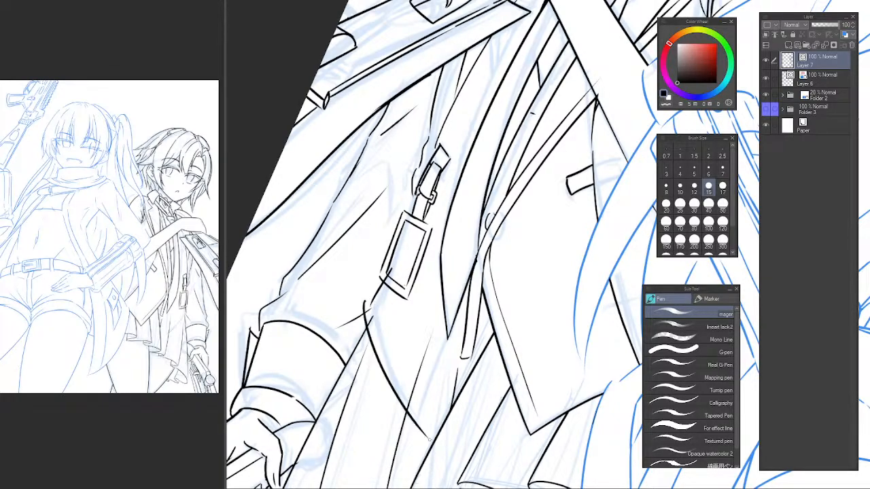
{"action": "key", "text": "ctrl+z"}
{"action": "mouse_move", "coordinate": [373, 302]}
{"action": "left_mouse_down"}
{"action": "mouse_move", "coordinate": [420, 425]}
{"action": "mouse_move", "coordinate": [447, 339]}
{"action": "left_mouse_up"}
{"action": "key", "text": "ctrl+z"}
{"action": "left_click_drag", "start_coordinate": [431, 394], "coordinate": [462, 303]}
{"action": "key", "text": "ctrl+z"}
{"action": "left_click_drag", "start_coordinate": [426, 427], "coordinate": [466, 298]}
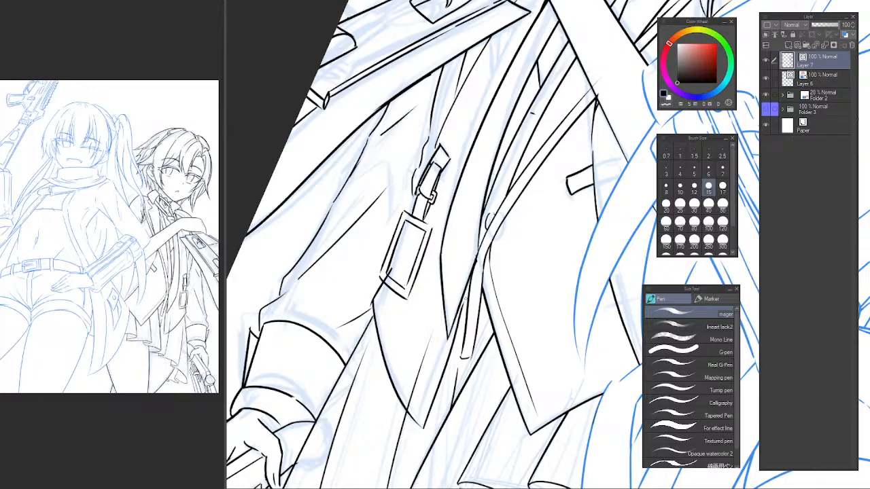
{"action": "key", "text": "ctrl+z"}
{"action": "left_click_drag", "start_coordinate": [423, 428], "coordinate": [469, 294]}
Clean up the line joining the coat panel's upper corner to the rectangular buckle by erasing its overshoots at both ends.
{"action": "key", "text": "e"}
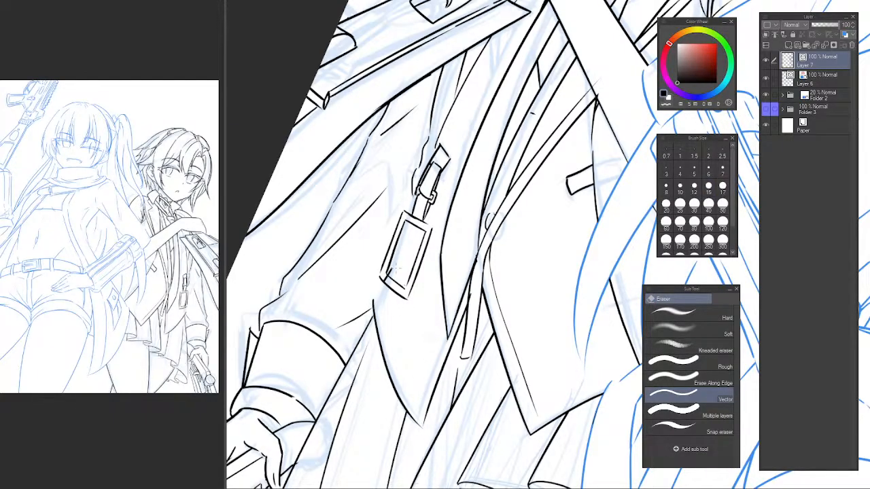
{"action": "scroll", "coordinate": [367, 304], "scroll_direction": "up", "scroll_amount": 4}
{"action": "key", "text": "p"}
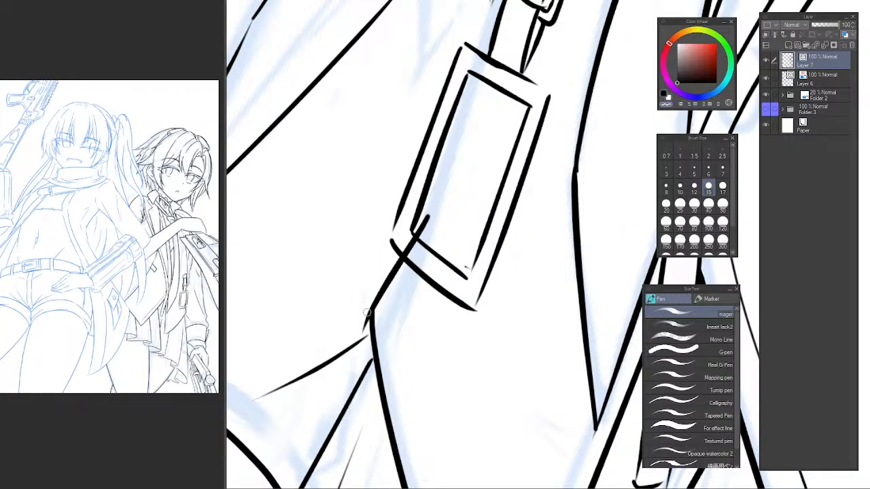
{"action": "key", "text": "e"}
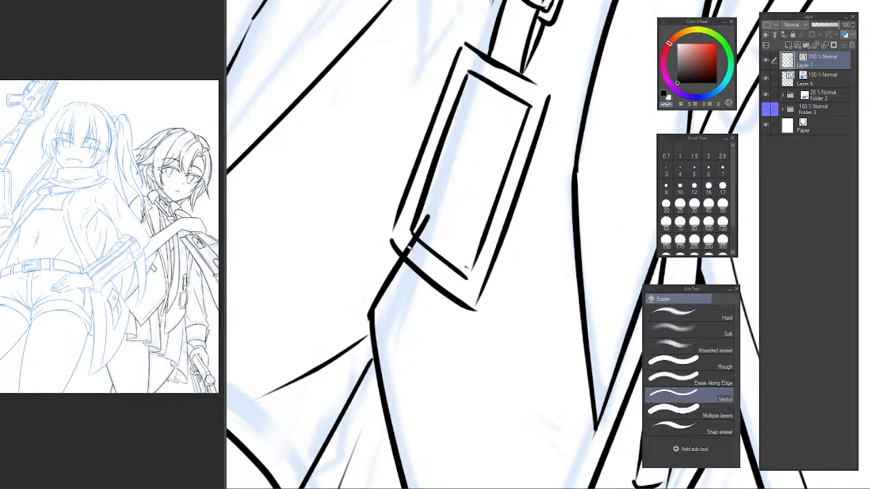
{"action": "left_click_drag", "start_coordinate": [411, 250], "coordinate": [424, 226]}
{"action": "scroll", "coordinate": [469, 349], "scroll_direction": "down", "scroll_amount": 4}
Ink an inner hem line parallel to the coat panel's rising lower edge, starting near its pointed tip.
{"action": "left_click_drag", "start_coordinate": [478, 362], "coordinate": [362, 286]}
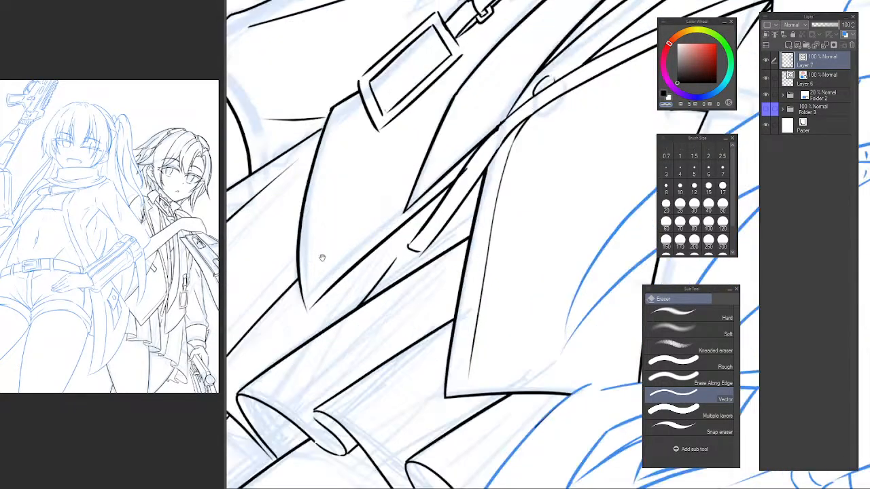
{"action": "key", "text": "p"}
{"action": "scroll", "coordinate": [332, 272], "scroll_direction": "up", "scroll_amount": 2}
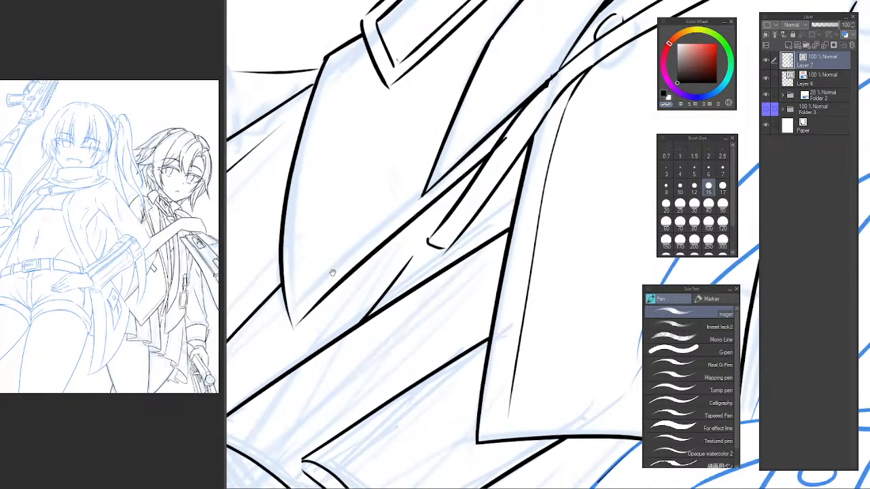
{"action": "left_click_drag", "start_coordinate": [333, 272], "coordinate": [335, 274]}
{"action": "key", "text": "c"}
{"action": "left_click_drag", "start_coordinate": [294, 304], "coordinate": [423, 194]}
{"action": "scroll", "coordinate": [456, 241], "scroll_direction": "down", "scroll_amount": 2}
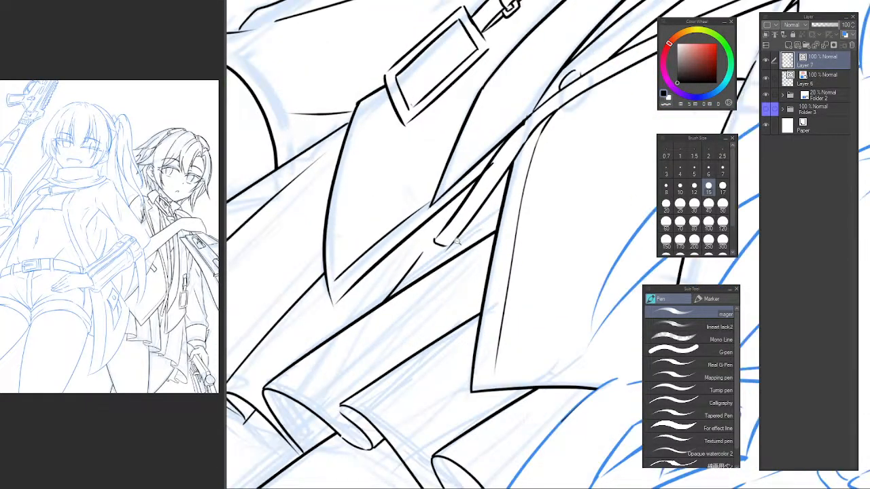
{"action": "scroll", "coordinate": [457, 241], "scroll_direction": "down", "scroll_amount": 2}
{"action": "scroll", "coordinate": [435, 233], "scroll_direction": "up", "scroll_amount": 3}
{"action": "key", "text": "ctrl+z"}
{"action": "left_click_drag", "start_coordinate": [329, 307], "coordinate": [456, 191]}
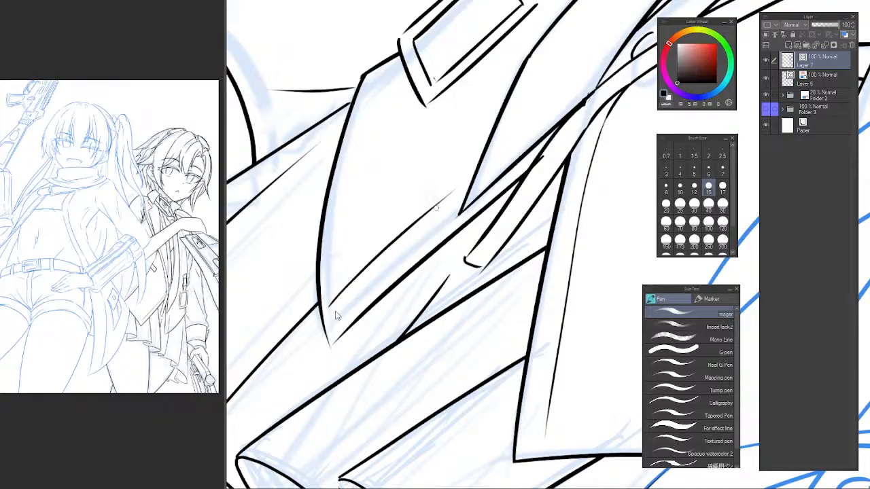
{"action": "key", "text": "ctrl+z"}
{"action": "left_click_drag", "start_coordinate": [332, 310], "coordinate": [477, 193]}
{"action": "scroll", "coordinate": [422, 282], "scroll_direction": "down", "scroll_amount": 6}
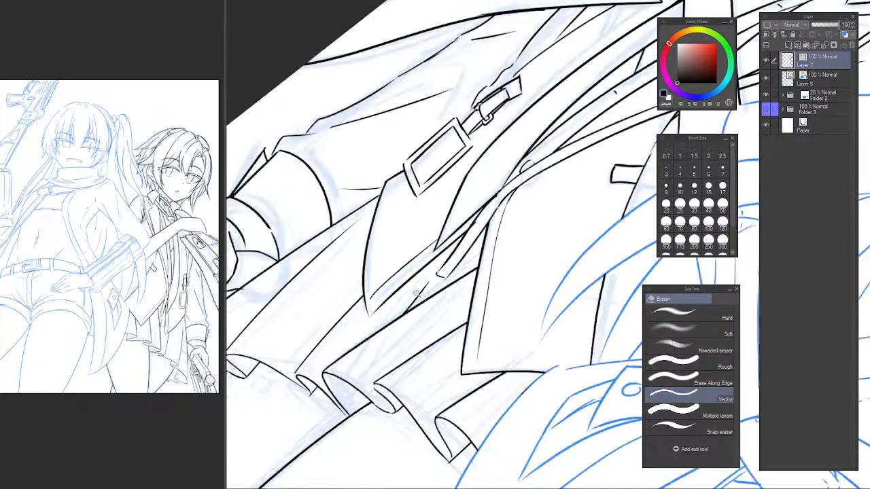
{"action": "left_click_drag", "start_coordinate": [442, 296], "coordinate": [484, 342]}
{"action": "scroll", "coordinate": [503, 319], "scroll_direction": "up", "scroll_amount": 5}
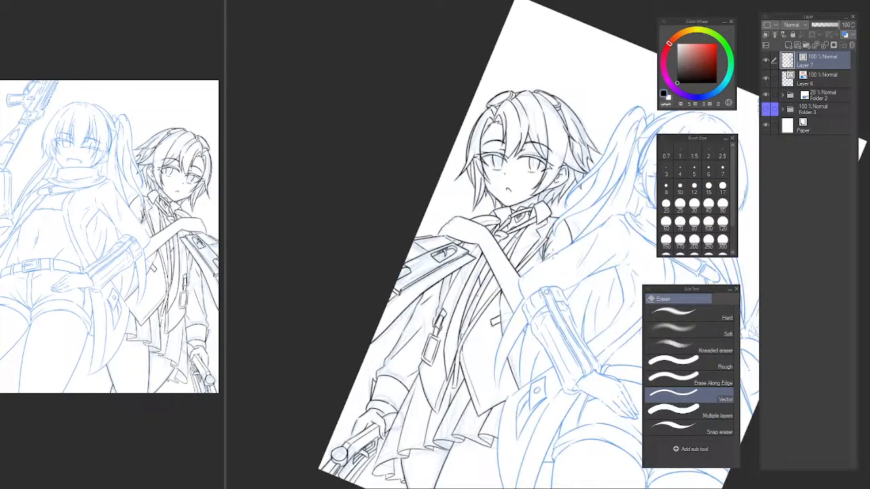
{"action": "key", "text": "p"}
{"action": "key", "text": "p"}
{"action": "key", "text": "p"}
{"action": "left_click", "coordinate": [674, 316]}
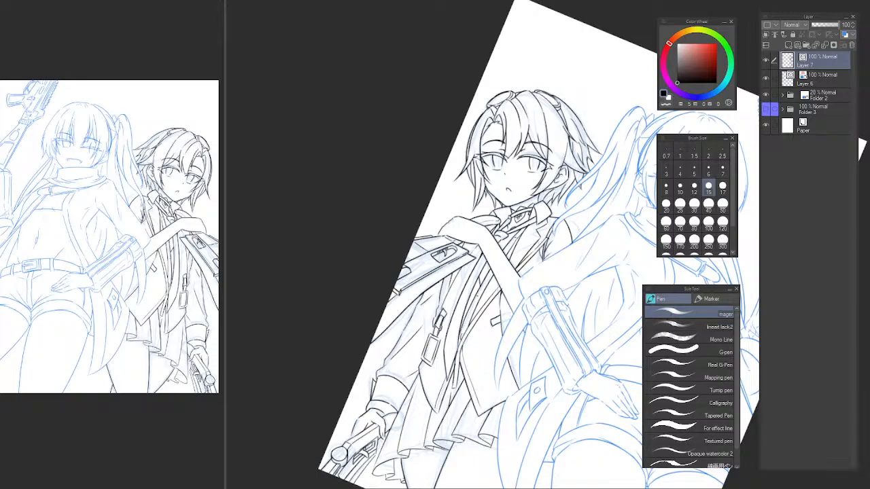
{"action": "key", "text": "ctrl+at"}
Erase the sleeve outline and its fold lines between the upper coat line and the cuff, using a larger vector eraser.
{"action": "left_click_drag", "start_coordinate": [550, 273], "coordinate": [495, 215]}
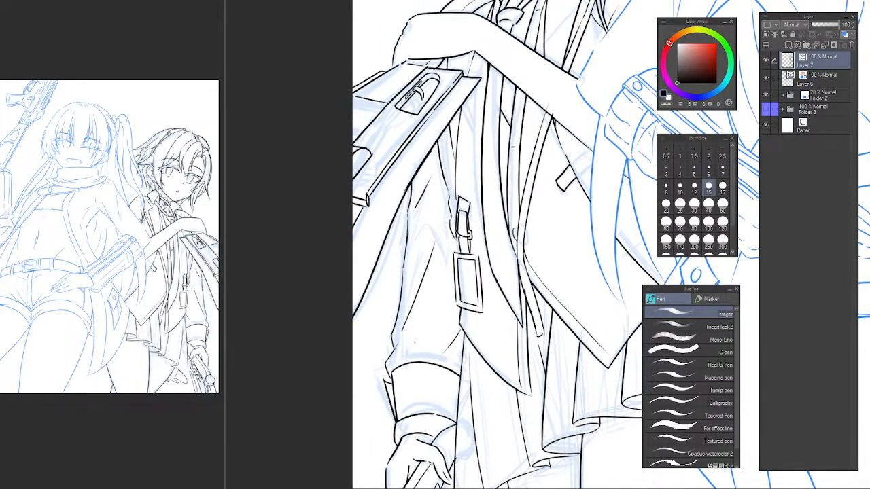
{"action": "key", "text": "e"}
{"action": "mouse_move", "coordinate": [393, 329]}
{"action": "left_mouse_down"}
{"action": "mouse_move", "coordinate": [405, 310]}
{"action": "mouse_move", "coordinate": [420, 320]}
{"action": "mouse_move", "coordinate": [422, 277]}
{"action": "left_mouse_up"}
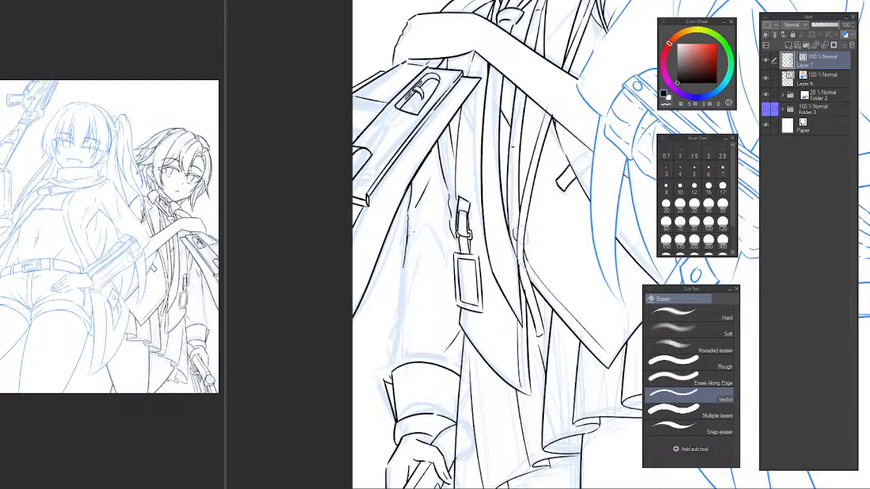
{"action": "left_click_drag", "start_coordinate": [403, 225], "coordinate": [419, 209]}
{"action": "key", "text": "]"}
{"action": "left_click_drag", "start_coordinate": [446, 344], "coordinate": [450, 340]}
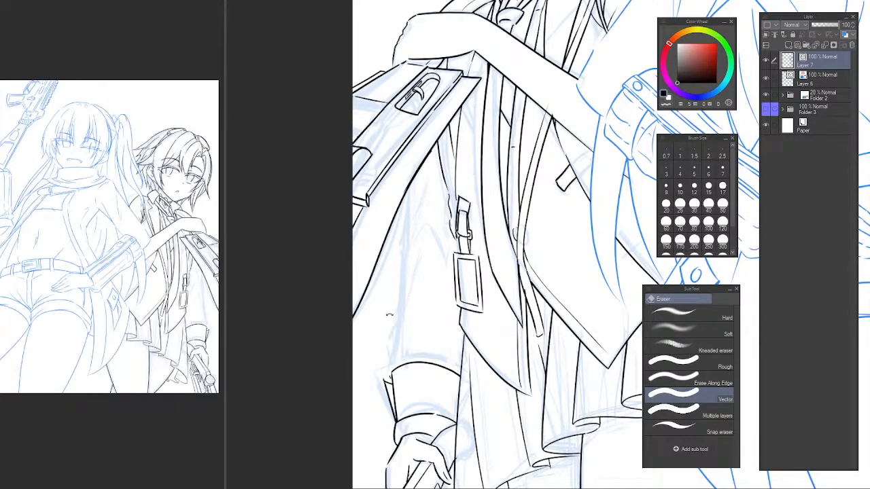
{"action": "left_click_drag", "start_coordinate": [388, 315], "coordinate": [364, 237]}
{"action": "scroll", "coordinate": [344, 263], "scroll_direction": "up", "scroll_amount": 3}
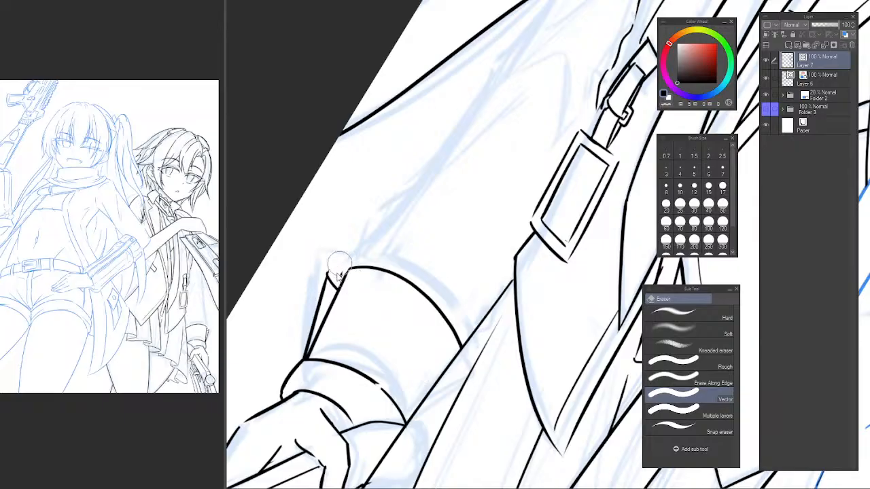
{"action": "left_click_drag", "start_coordinate": [409, 242], "coordinate": [375, 303]}
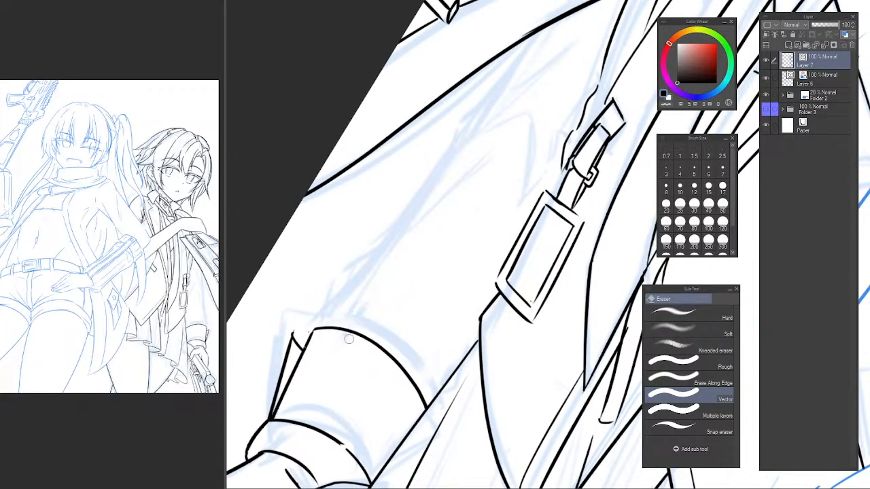
Ink a short stroke across the cuff's upper arc and a long sleeve fold rising diagonally from it.
{"action": "key", "text": "p"}
{"action": "mouse_move", "coordinate": [327, 369]}
{"action": "left_mouse_down"}
{"action": "mouse_move", "coordinate": [346, 303]}
{"action": "mouse_move", "coordinate": [329, 337]}
{"action": "mouse_move", "coordinate": [333, 315]}
{"action": "left_mouse_up"}
{"action": "key", "text": "ctrl+z"}
{"action": "key", "text": "ctrl+z"}
{"action": "mouse_move", "coordinate": [333, 314]}
{"action": "left_mouse_down"}
{"action": "mouse_move", "coordinate": [474, 191]}
{"action": "mouse_move", "coordinate": [524, 141]}
{"action": "left_mouse_up"}
{"action": "key", "text": "ctrl+z"}
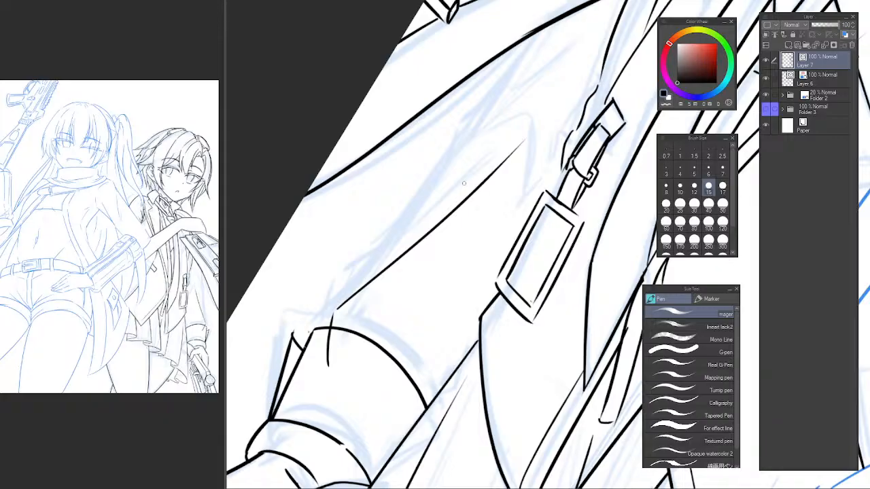
Ink the sleeve's outer line branching off the long fold and extend it up toward the upper coat line.
{"action": "left_click_drag", "start_coordinate": [365, 291], "coordinate": [406, 237]}
{"action": "key", "text": "ctrl+z"}
{"action": "left_click_drag", "start_coordinate": [372, 276], "coordinate": [481, 128]}
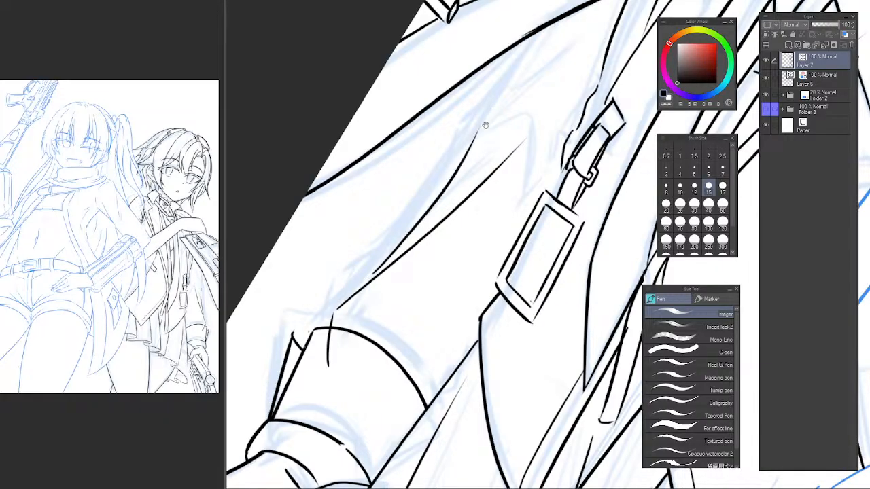
{"action": "left_click_drag", "start_coordinate": [430, 226], "coordinate": [396, 279]}
{"action": "key", "text": "ctrl+z"}
{"action": "mouse_move", "coordinate": [349, 323]}
{"action": "left_mouse_down"}
{"action": "mouse_move", "coordinate": [479, 144]}
{"action": "mouse_move", "coordinate": [406, 258]}
{"action": "mouse_move", "coordinate": [423, 217]}
{"action": "left_mouse_up"}
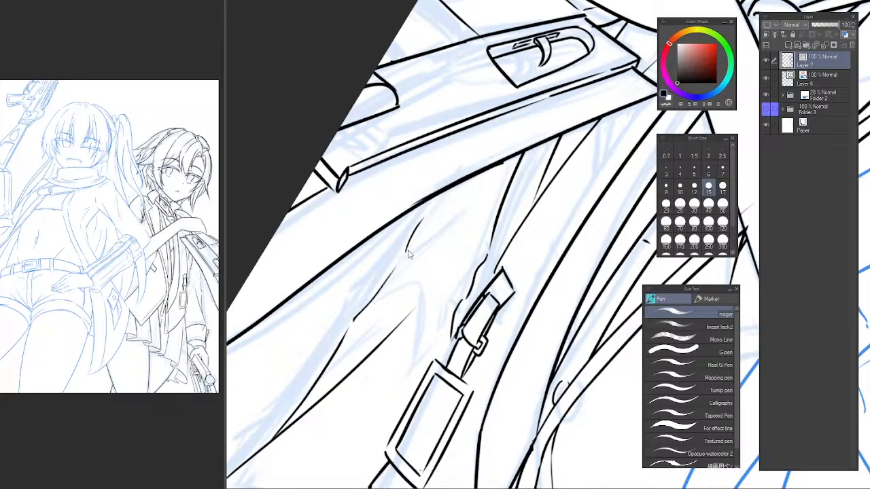
{"action": "key", "text": "ctrl+z"}
{"action": "left_click_drag", "start_coordinate": [398, 266], "coordinate": [474, 159]}
{"action": "key", "text": "ctrl+z"}
{"action": "mouse_move", "coordinate": [398, 265]}
{"action": "left_mouse_down"}
{"action": "mouse_move", "coordinate": [441, 190]}
{"action": "mouse_move", "coordinate": [396, 263]}
{"action": "mouse_move", "coordinate": [466, 156]}
{"action": "left_mouse_up"}
{"action": "key", "text": "ctrl+z"}
Erase the part of the short sleeve stroke that runs past the cuff's upper arc into the cuff.
{"action": "key", "text": "e"}
{"action": "mouse_move", "coordinate": [436, 266]}
{"action": "left_mouse_down"}
{"action": "mouse_move", "coordinate": [406, 267]}
{"action": "mouse_move", "coordinate": [409, 296]}
{"action": "mouse_move", "coordinate": [423, 297]}
{"action": "mouse_move", "coordinate": [424, 310]}
{"action": "left_mouse_up"}
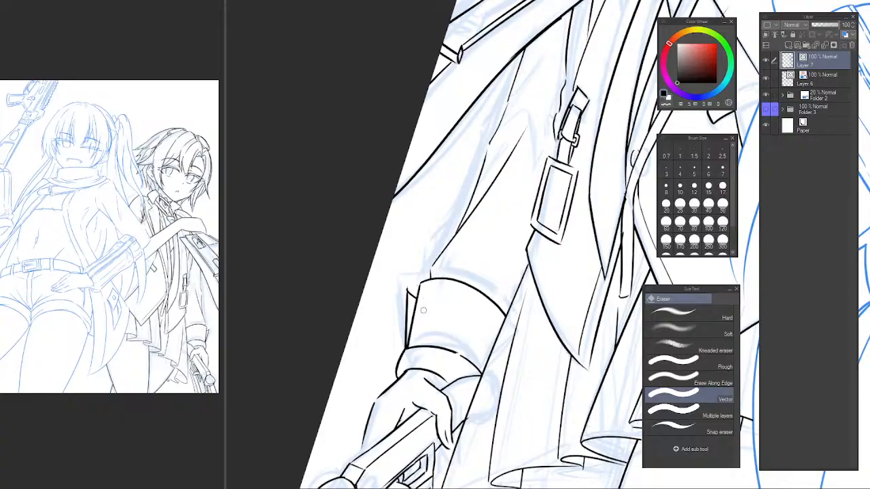
{"action": "mouse_move", "coordinate": [490, 290]}
{"action": "left_mouse_down"}
{"action": "mouse_move", "coordinate": [429, 339]}
{"action": "mouse_move", "coordinate": [405, 376]}
{"action": "left_mouse_up"}
{"action": "left_click_drag", "start_coordinate": [432, 349], "coordinate": [402, 348]}
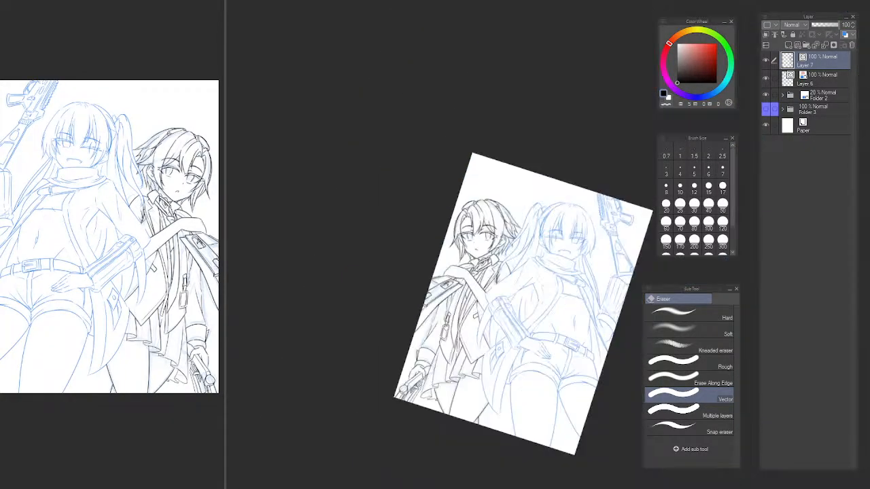
Examine the back character's sleeve, coat and gun in the whole drawing, with the canvas flipped and its rotation reset.
{"action": "left_click_drag", "start_coordinate": [446, 303], "coordinate": [471, 305]}
{"action": "key", "text": "p"}
{"action": "left_click_drag", "start_coordinate": [386, 371], "coordinate": [413, 360]}
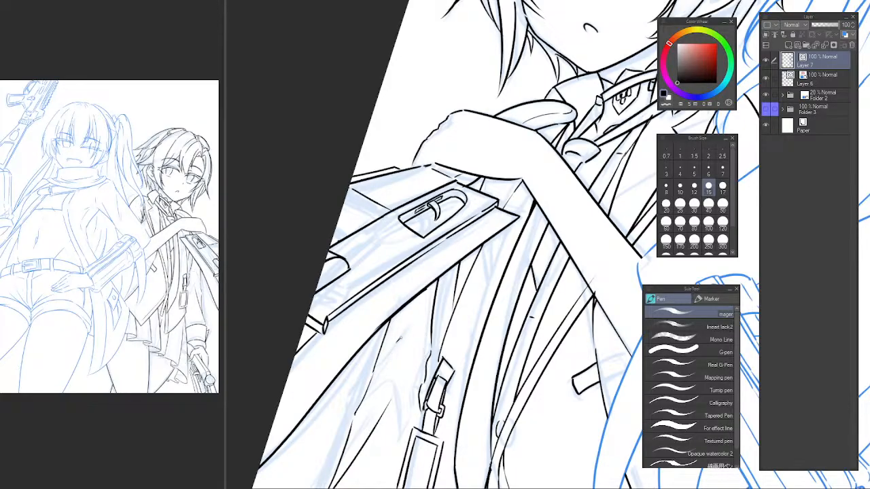
{"action": "left_click_drag", "start_coordinate": [426, 359], "coordinate": [398, 358]}
{"action": "left_click_drag", "start_coordinate": [451, 339], "coordinate": [458, 293]}
{"action": "left_click_drag", "start_coordinate": [458, 293], "coordinate": [465, 225]}
{"action": "key", "text": "h"}
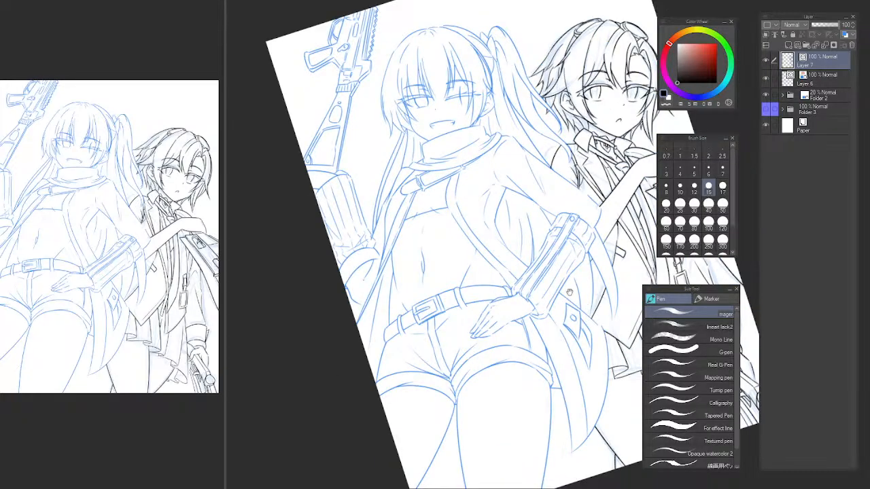
{"action": "left_click_drag", "start_coordinate": [571, 292], "coordinate": [362, 283]}
{"action": "left_click_drag", "start_coordinate": [475, 276], "coordinate": [549, 299]}
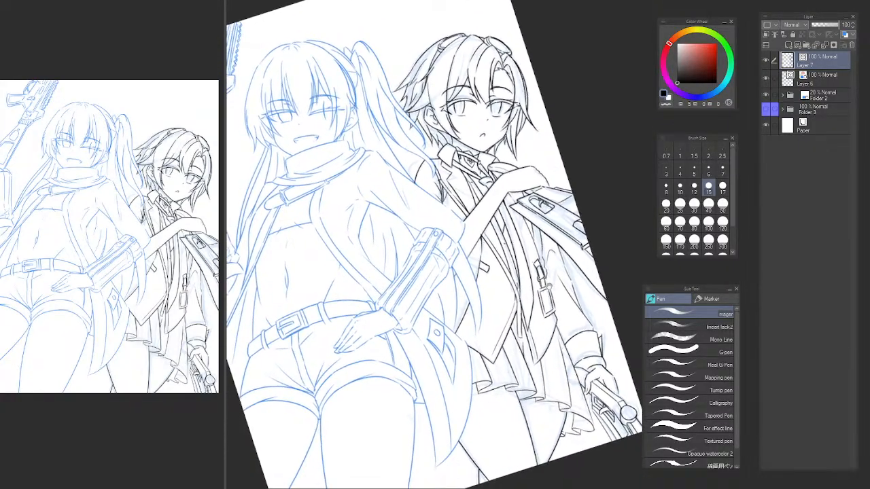
{"action": "key", "text": "ctrl+@"}
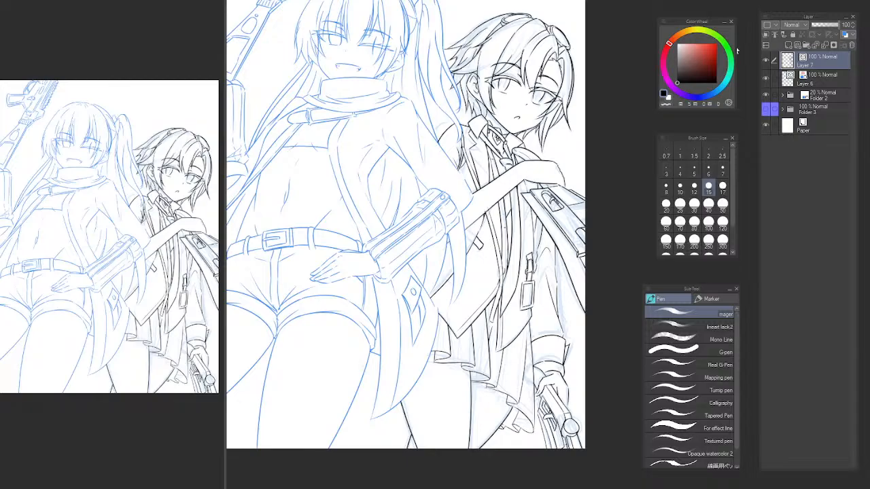
{"action": "scroll", "coordinate": [518, 221], "scroll_direction": "down", "scroll_amount": 2}
{"action": "scroll", "coordinate": [532, 223], "scroll_direction": "up", "scroll_amount": 4}
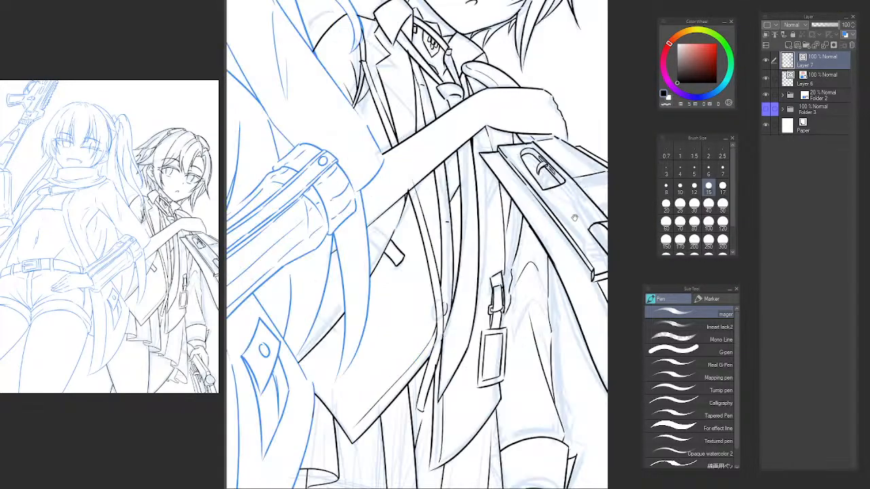
{"action": "left_click_drag", "start_coordinate": [575, 218], "coordinate": [538, 229]}
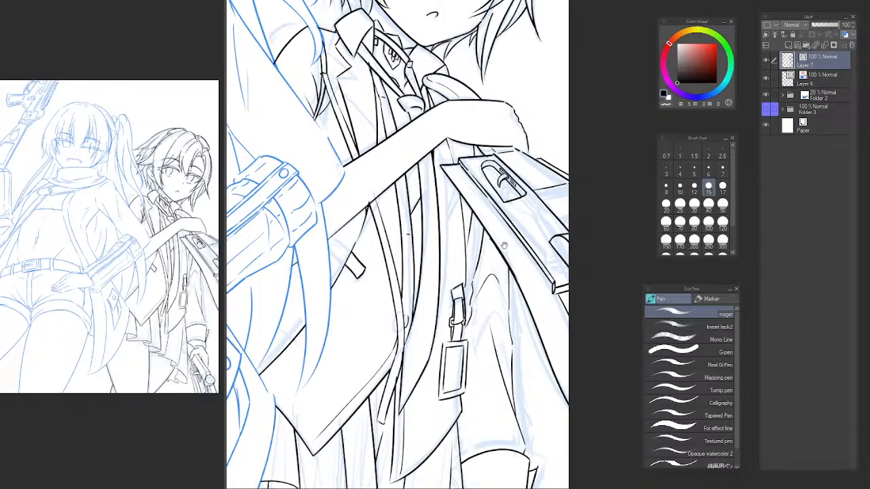
{"action": "scroll", "coordinate": [504, 245], "scroll_direction": "down", "scroll_amount": 4}
{"action": "scroll", "coordinate": [518, 218], "scroll_direction": "up", "scroll_amount": 4}
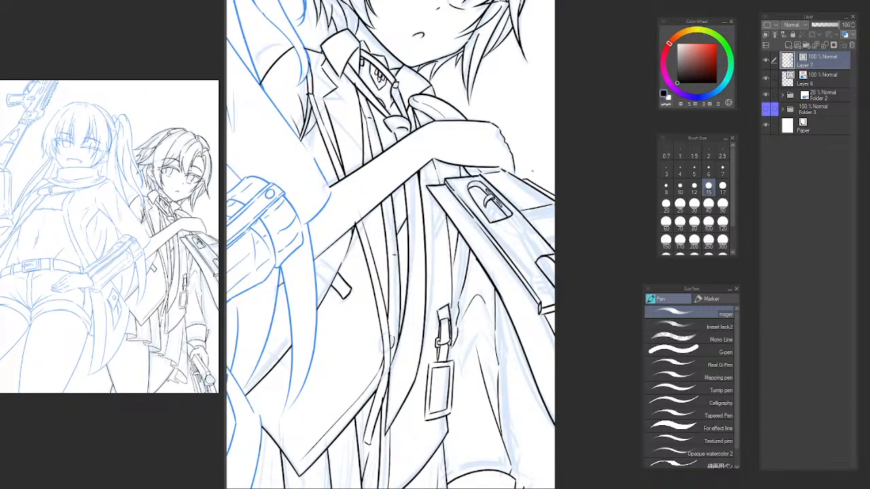
Lasso the gun with the coat panel lines and transform them narrower, pulling the lower outer corner inward.
{"action": "key", "text": "m"}
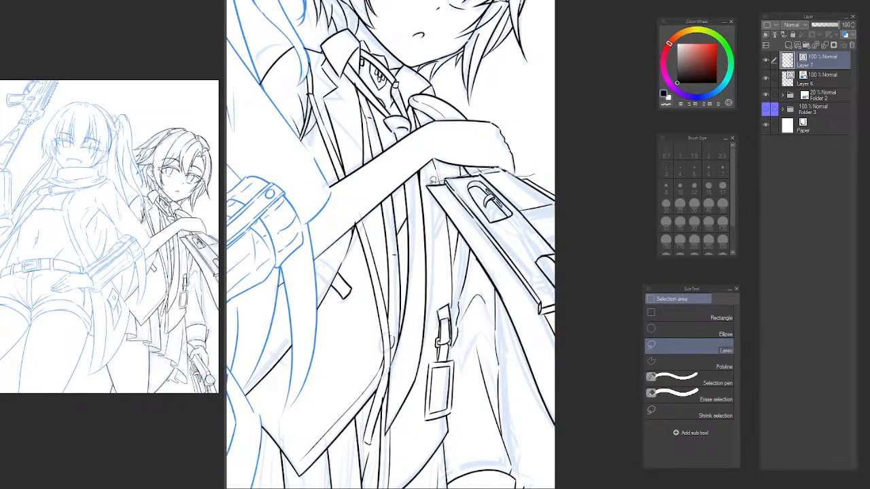
{"action": "mouse_move", "coordinate": [497, 312]}
{"action": "left_mouse_down"}
{"action": "mouse_move", "coordinate": [545, 444]}
{"action": "mouse_move", "coordinate": [597, 384]}
{"action": "mouse_move", "coordinate": [561, 164]}
{"action": "left_mouse_up"}
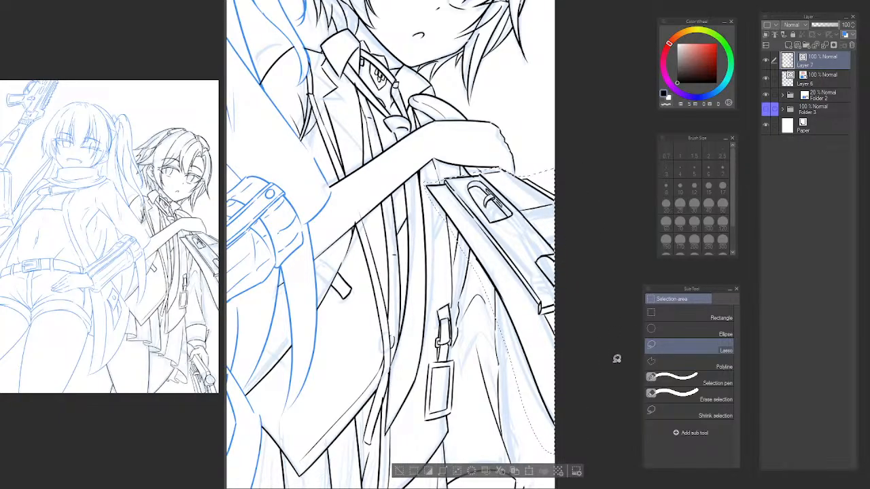
{"action": "key", "text": "ctrl+t"}
{"action": "left_click_drag", "start_coordinate": [581, 369], "coordinate": [558, 313]}
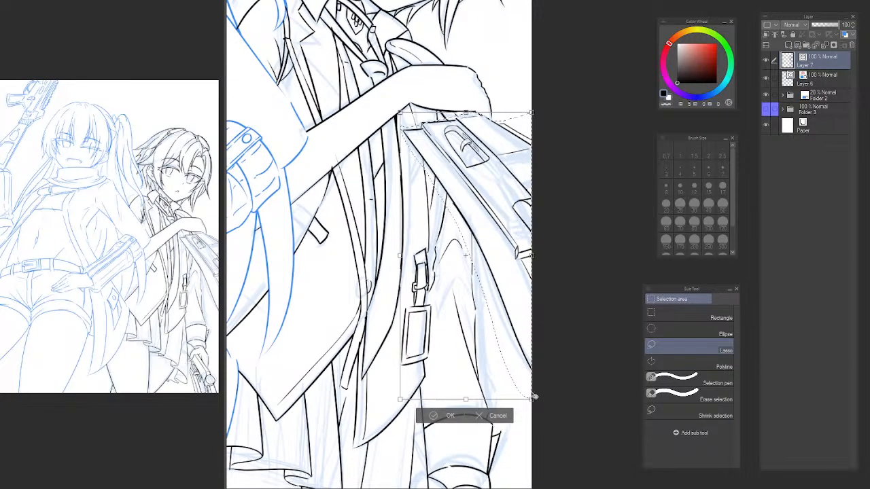
{"action": "left_click_drag", "start_coordinate": [534, 397], "coordinate": [490, 403]}
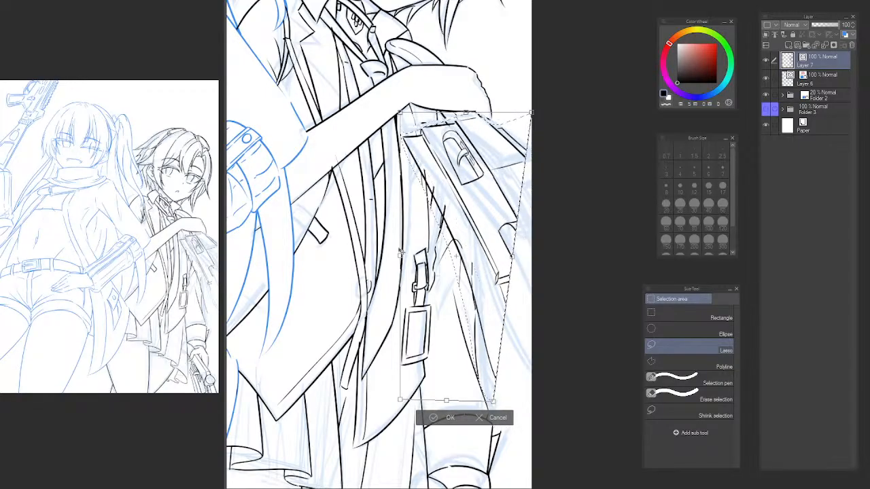
{"action": "left_click_drag", "start_coordinate": [399, 255], "coordinate": [403, 254]}
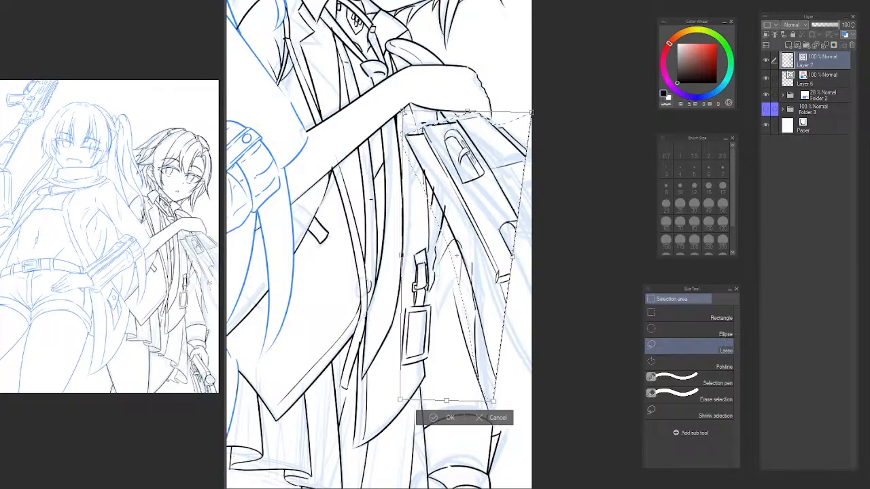
{"action": "left_click_drag", "start_coordinate": [534, 117], "coordinate": [527, 119]}
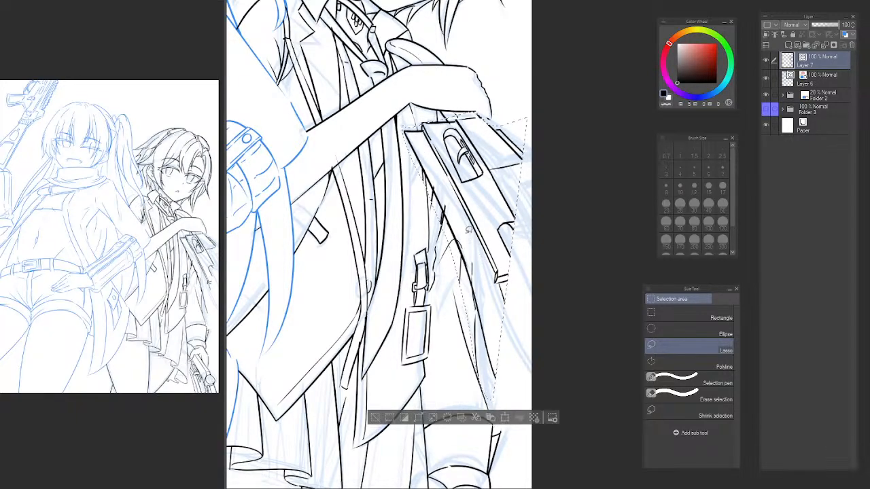
{"action": "key", "text": "Return"}
Erase the end of the short sleeve line that overshoots the coat panel's edge below the gun.
{"action": "key", "text": "e"}
{"action": "scroll", "coordinate": [421, 188], "scroll_direction": "up", "scroll_amount": 3}
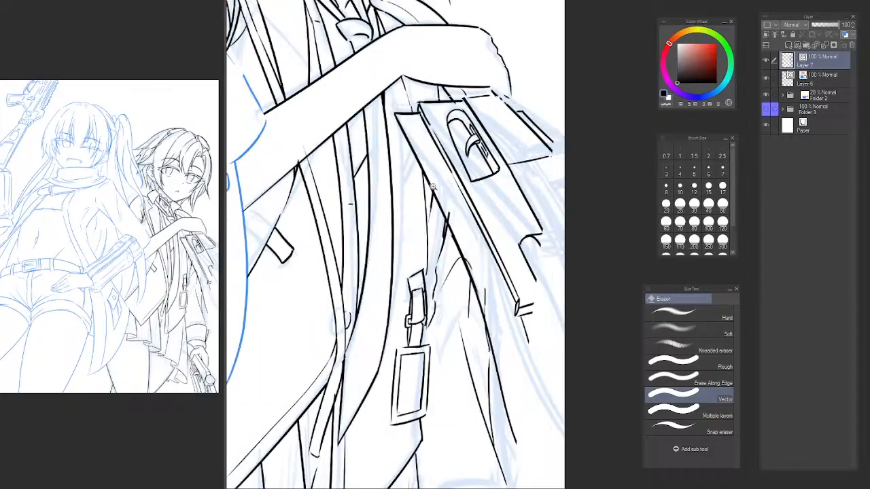
{"action": "left_click_drag", "start_coordinate": [431, 216], "coordinate": [428, 222]}
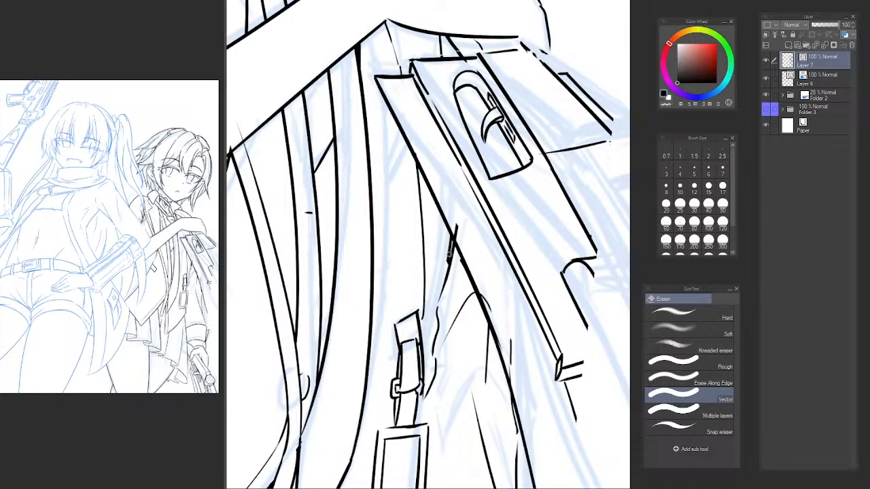
{"action": "left_click_drag", "start_coordinate": [446, 269], "coordinate": [457, 245]}
{"action": "key", "text": "ctrl+z"}
{"action": "left_click_drag", "start_coordinate": [483, 280], "coordinate": [447, 117]}
{"action": "left_click_drag", "start_coordinate": [450, 177], "coordinate": [456, 154]}
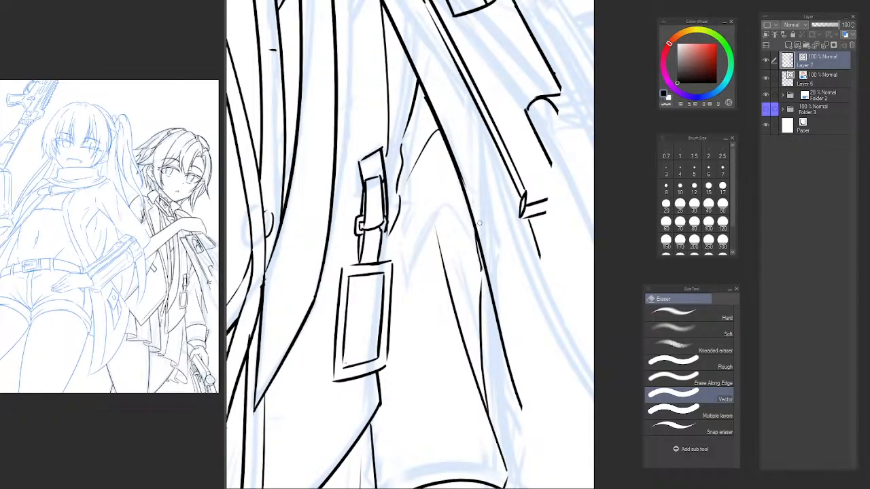
Ink the missing upper piece of the gun's outer edge, joining it to the underside of the hand.
{"action": "scroll", "coordinate": [503, 255], "scroll_direction": "down", "scroll_amount": 6}
{"action": "scroll", "coordinate": [493, 178], "scroll_direction": "up", "scroll_amount": 8}
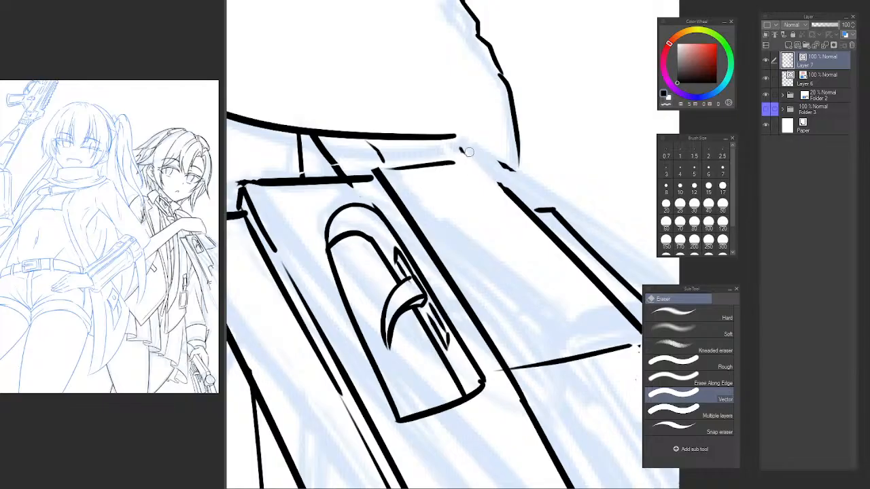
{"action": "key", "text": "p"}
{"action": "left_click_drag", "start_coordinate": [487, 175], "coordinate": [508, 197]}
{"action": "key", "text": "ctrl+z"}
{"action": "left_click_drag", "start_coordinate": [462, 141], "coordinate": [516, 199]}
{"action": "key", "text": "ctrl+z"}
{"action": "key", "text": "e"}
{"action": "key", "text": "p"}
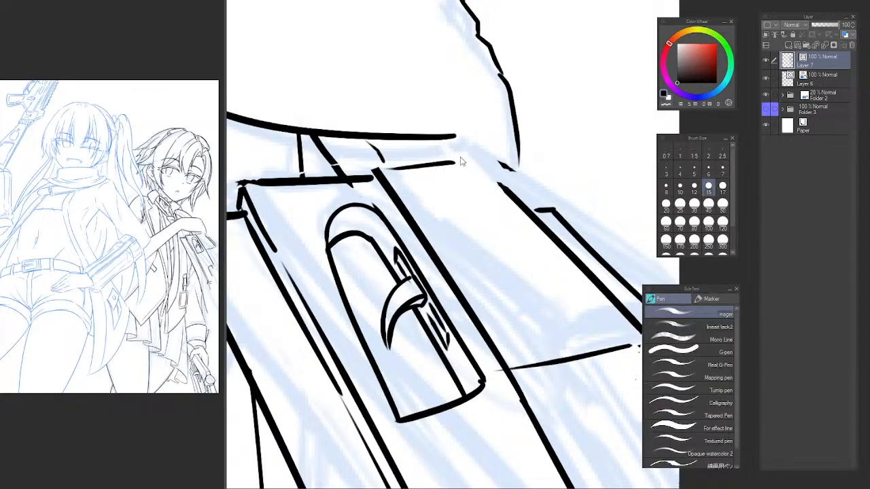
{"action": "key", "text": "e"}
{"action": "key", "text": "p"}
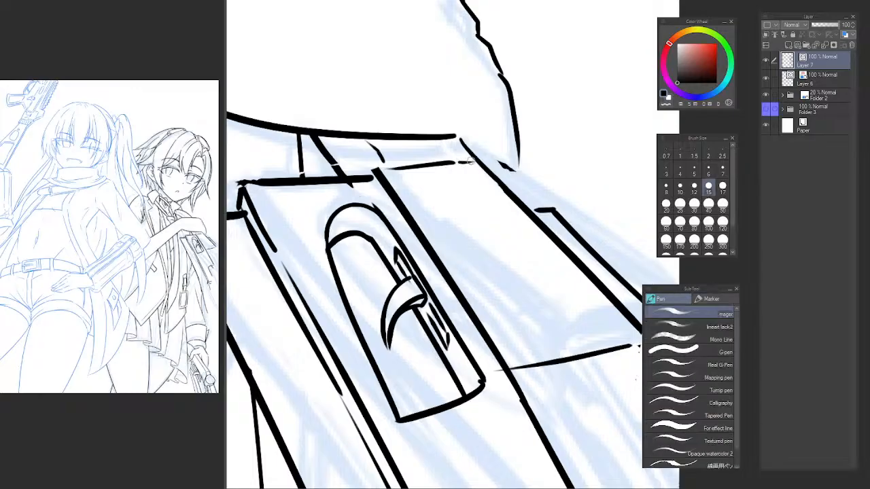
Examine the back character's gun, coat panel and sleeve up close and in the whole drawing with the canvas flipped.
{"action": "scroll", "coordinate": [428, 193], "scroll_direction": "down", "scroll_amount": 5}
{"action": "left_click_drag", "start_coordinate": [441, 197], "coordinate": [468, 172]}
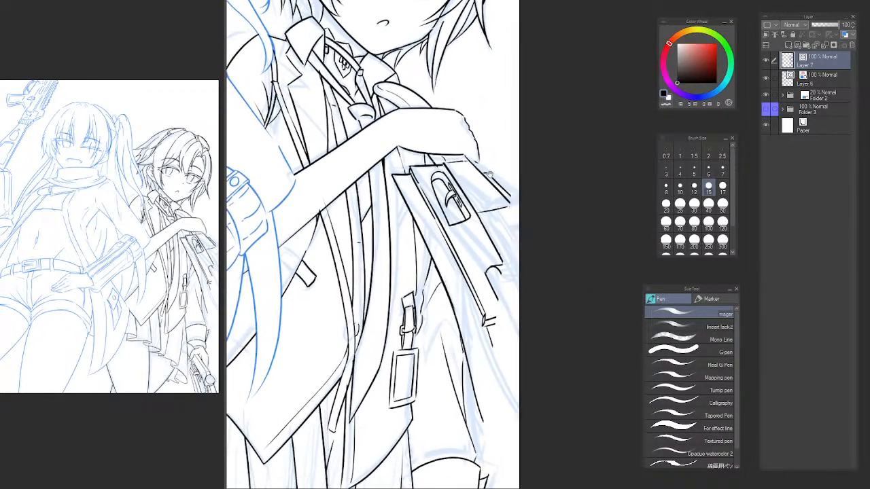
{"action": "scroll", "coordinate": [500, 205], "scroll_direction": "up", "scroll_amount": 1}
{"action": "left_click_drag", "start_coordinate": [487, 248], "coordinate": [457, 197]}
{"action": "left_click_drag", "start_coordinate": [464, 285], "coordinate": [435, 217]}
{"action": "key", "text": "e"}
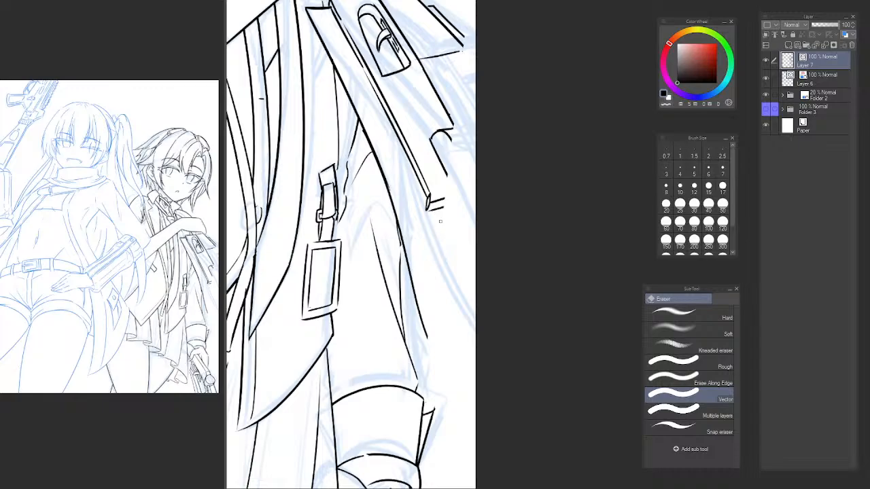
{"action": "key", "text": "p"}
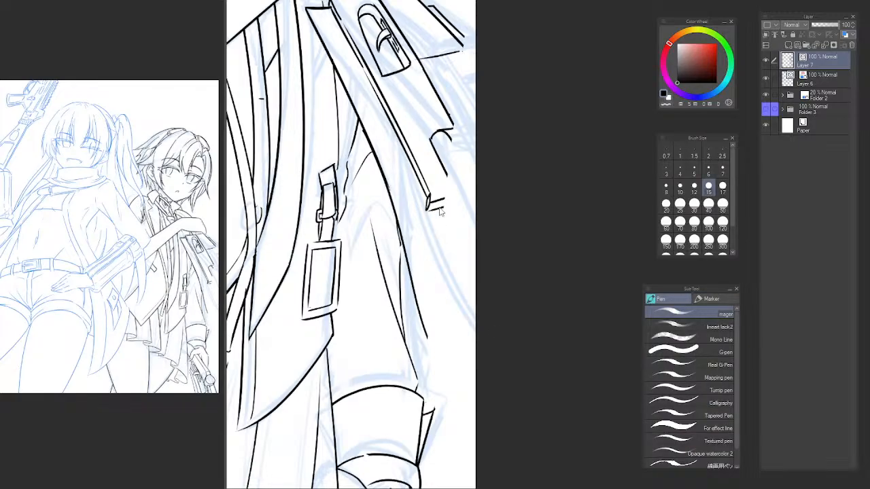
{"action": "scroll", "coordinate": [437, 230], "scroll_direction": "down", "scroll_amount": 3}
{"action": "left_click_drag", "start_coordinate": [463, 257], "coordinate": [227, 231]}
{"action": "key", "text": "h"}
{"action": "left_click_drag", "start_coordinate": [424, 227], "coordinate": [411, 259]}
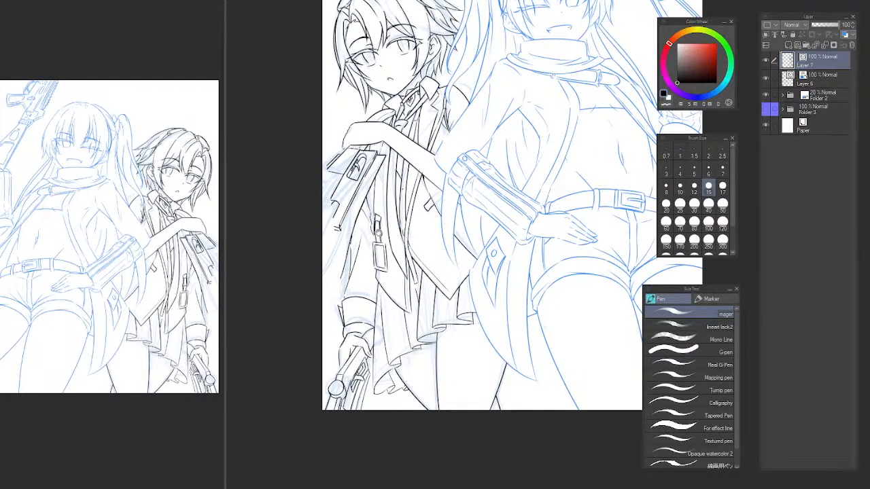
Ink the coat panel's outer line in a slight curve from the gun's lower end down to the canvas edge.
{"action": "scroll", "coordinate": [355, 207], "scroll_direction": "up", "scroll_amount": 4}
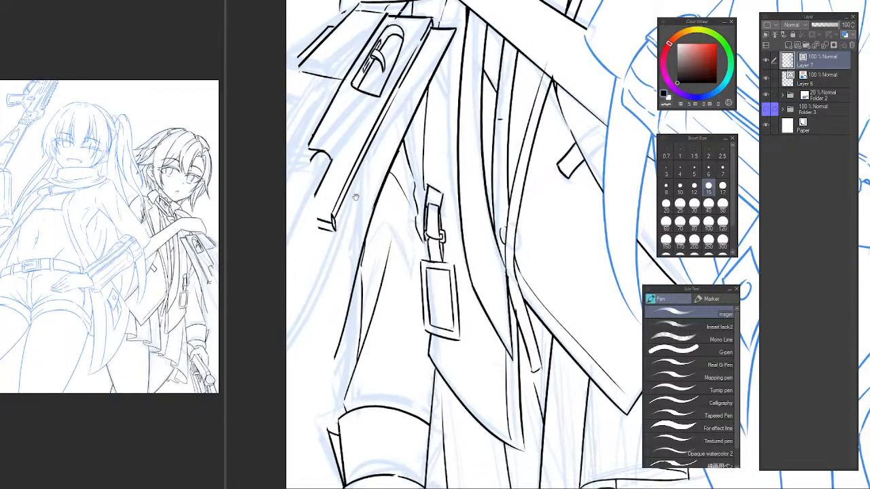
{"action": "left_click_drag", "start_coordinate": [359, 164], "coordinate": [289, 399]}
{"action": "key", "text": "ctrl+z"}
{"action": "left_click_drag", "start_coordinate": [344, 197], "coordinate": [287, 381]}
{"action": "key", "text": "ctrl+z"}
{"action": "left_click_drag", "start_coordinate": [345, 198], "coordinate": [286, 378]}
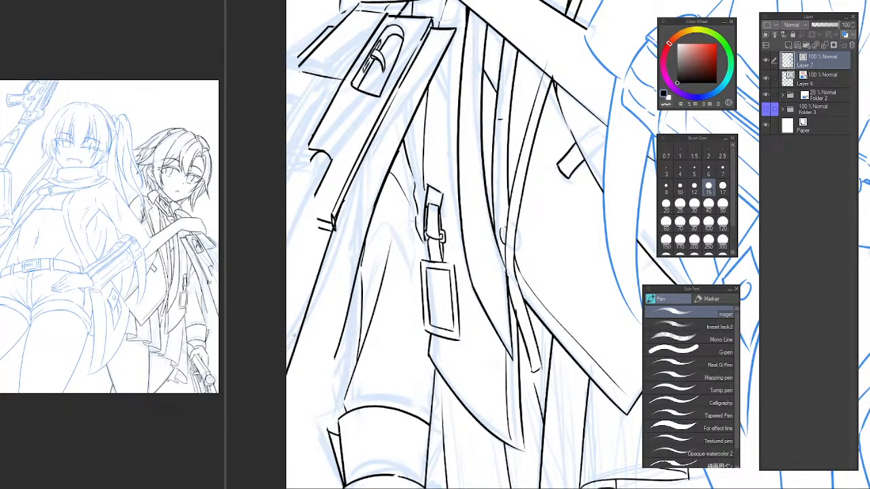
{"action": "key", "text": "ctrl+z"}
{"action": "left_click_drag", "start_coordinate": [333, 233], "coordinate": [258, 407]}
Extend the coat panel's inner line past the sleeve down to the canvas edge.
{"action": "left_click_drag", "start_coordinate": [352, 312], "coordinate": [384, 219]}
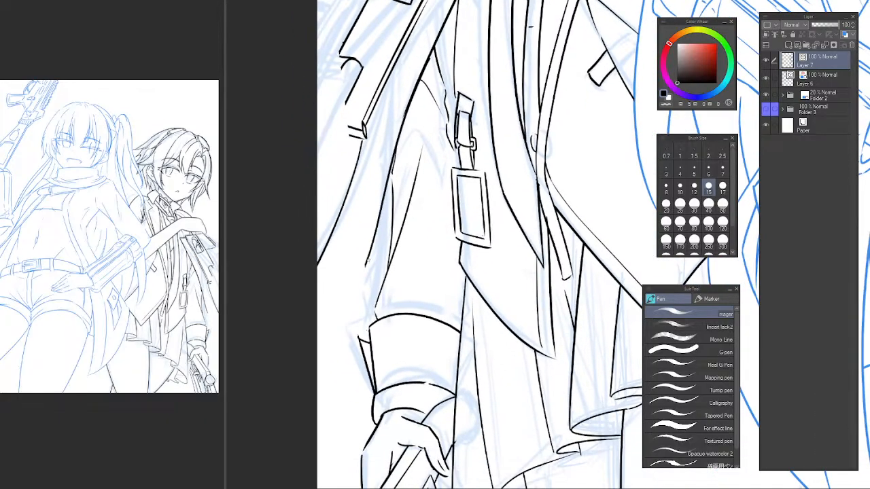
{"action": "left_click_drag", "start_coordinate": [368, 263], "coordinate": [307, 348]}
{"action": "key", "text": "ctrl+z"}
{"action": "left_click_drag", "start_coordinate": [370, 252], "coordinate": [316, 367]}
{"action": "key", "text": "ctrl+z"}
Examine the reworked coat panel lines and gun in the whole drawing, with the canvas flipped back to normal.
{"action": "scroll", "coordinate": [387, 204], "scroll_direction": "down", "scroll_amount": 3}
{"action": "left_click_drag", "start_coordinate": [417, 214], "coordinate": [407, 281]}
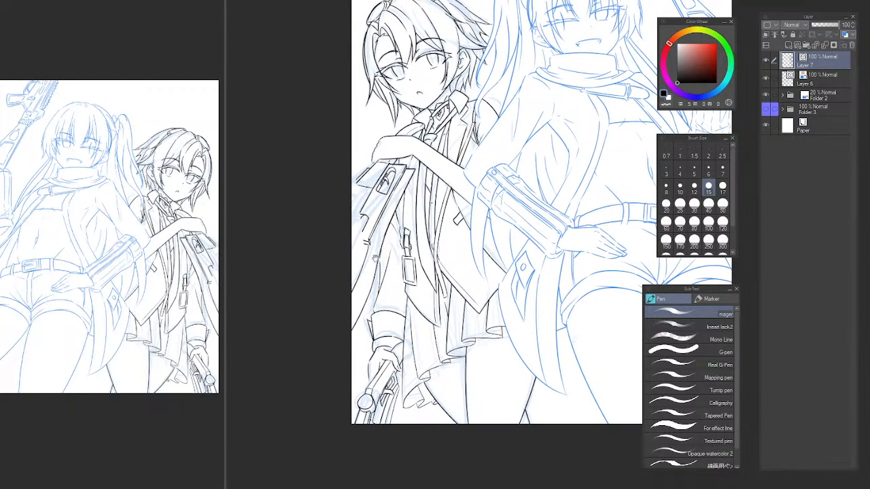
{"action": "key", "text": "h"}
{"action": "left_click_drag", "start_coordinate": [548, 223], "coordinate": [334, 229]}
{"action": "scroll", "coordinate": [529, 253], "scroll_direction": "up", "scroll_amount": 2}
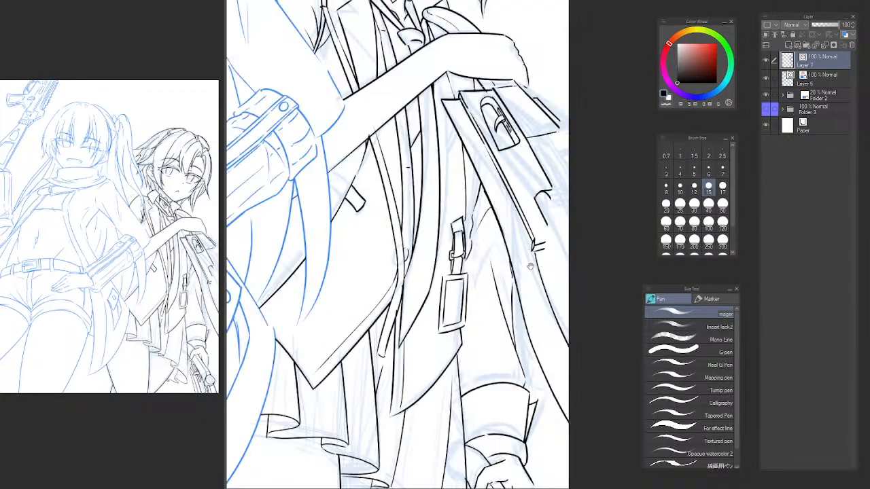
{"action": "left_click_drag", "start_coordinate": [529, 254], "coordinate": [456, 177]}
{"action": "scroll", "coordinate": [456, 192], "scroll_direction": "down", "scroll_amount": 2}
{"action": "left_click_drag", "start_coordinate": [462, 210], "coordinate": [490, 258]}
{"action": "scroll", "coordinate": [492, 256], "scroll_direction": "up", "scroll_amount": 2}
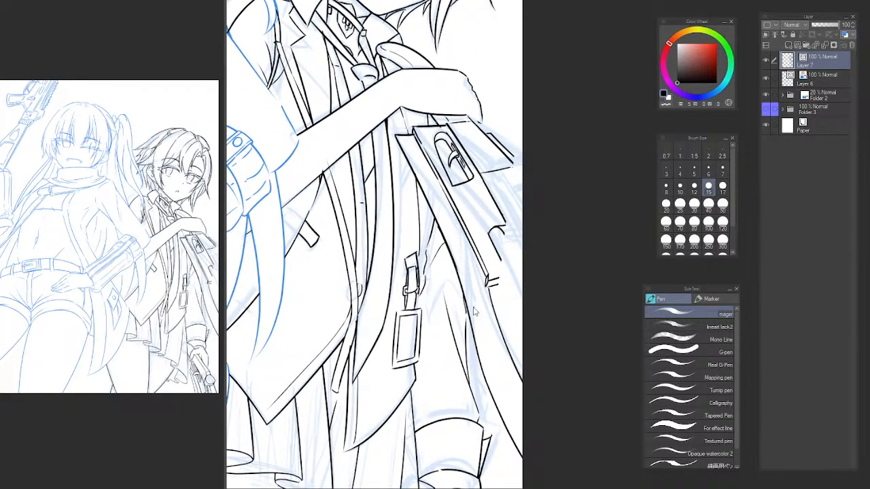
{"action": "left_click_drag", "start_coordinate": [487, 289], "coordinate": [522, 380]}
{"action": "mouse_move", "coordinate": [508, 284]}
{"action": "left_mouse_down"}
{"action": "mouse_move", "coordinate": [478, 235]}
{"action": "mouse_move", "coordinate": [479, 250]}
{"action": "left_mouse_up"}
Lasso the gun with both coat panel lines, scale them down, shift them toward the canvas edge and deselect.
{"action": "key", "text": "m"}
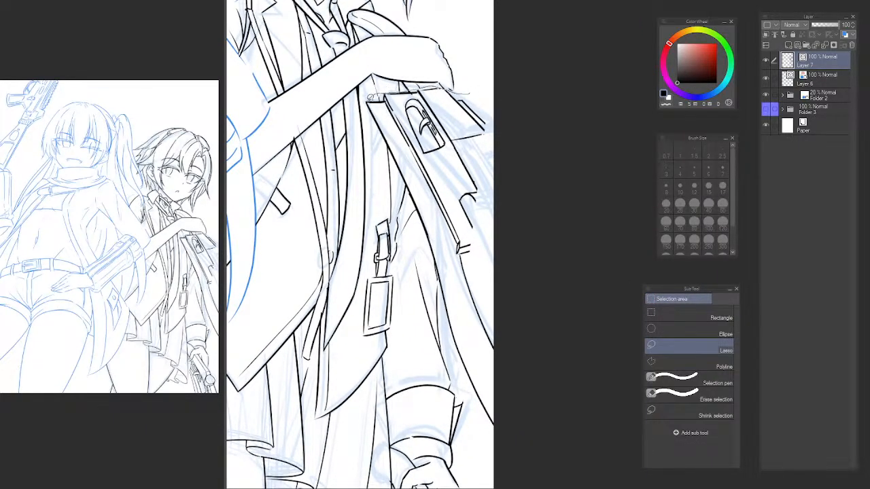
{"action": "mouse_move", "coordinate": [451, 323]}
{"action": "left_mouse_down"}
{"action": "mouse_move", "coordinate": [477, 412]}
{"action": "mouse_move", "coordinate": [530, 239]}
{"action": "mouse_move", "coordinate": [507, 121]}
{"action": "left_mouse_up"}
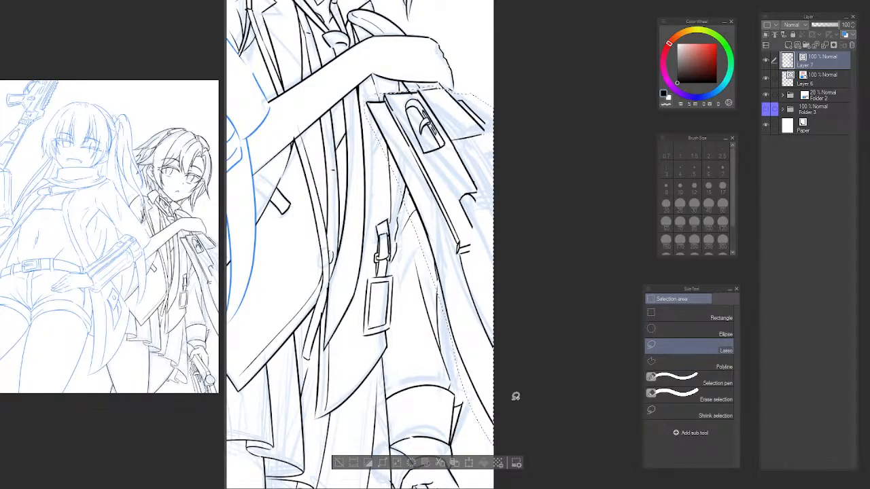
{"action": "key", "text": "ctrl+t"}
{"action": "left_click_drag", "start_coordinate": [494, 446], "coordinate": [460, 350]}
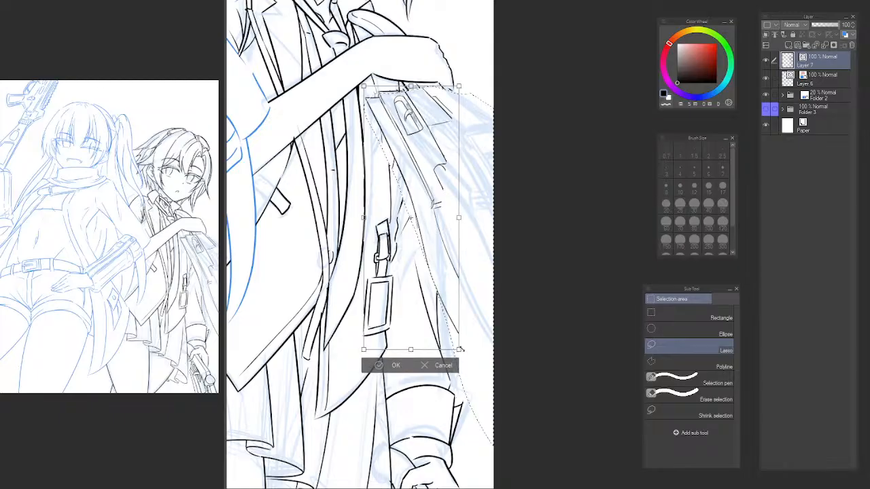
{"action": "left_click_drag", "start_coordinate": [432, 276], "coordinate": [451, 272]}
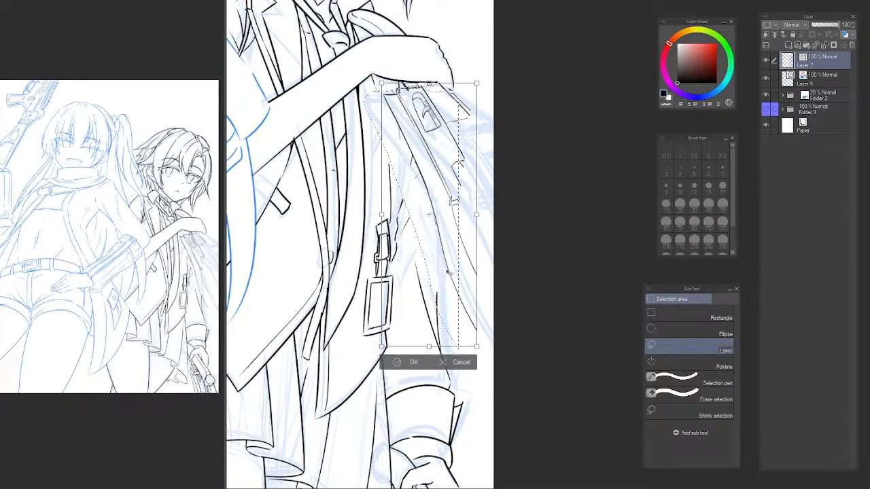
{"action": "key", "text": "Return"}
{"action": "left_click", "coordinate": [504, 236], "text": "alt"}
{"action": "left_click", "coordinate": [513, 219], "text": "ctrl"}
{"action": "left_click_drag", "start_coordinate": [529, 232], "coordinate": [524, 228]}
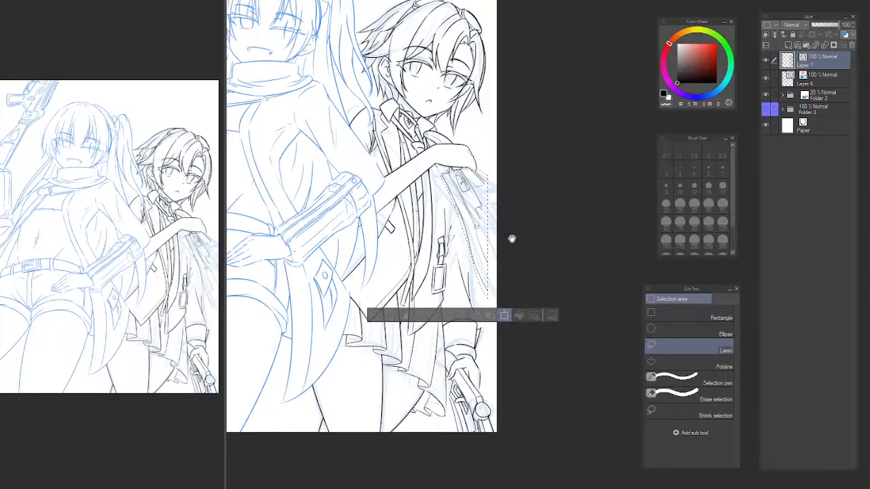
{"action": "key", "text": "ctrl+t"}
{"action": "key", "text": "Return"}
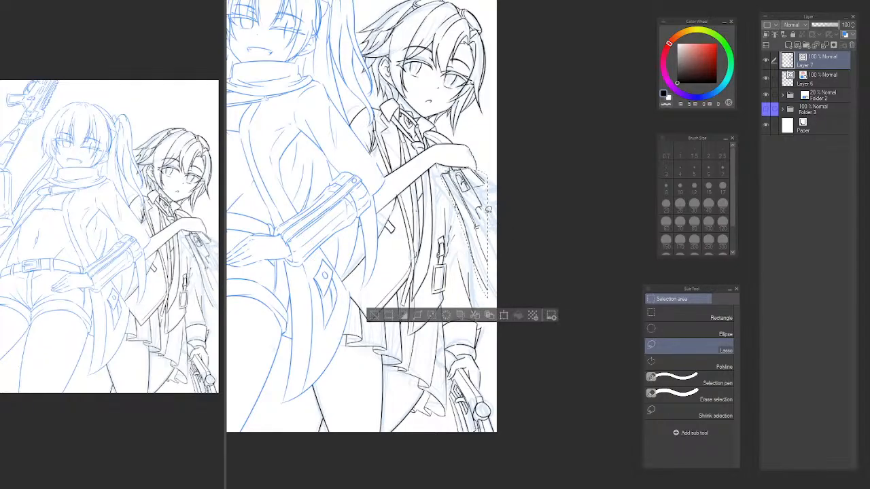
{"action": "key", "text": "ctrl+d"}
Erase the leftover stub of the sleeve fold between the strap and the coat panel's inner line.
{"action": "left_click", "coordinate": [480, 218], "text": "ctrl"}
{"action": "left_click_drag", "start_coordinate": [455, 231], "coordinate": [458, 255]}
{"action": "key", "text": "e"}
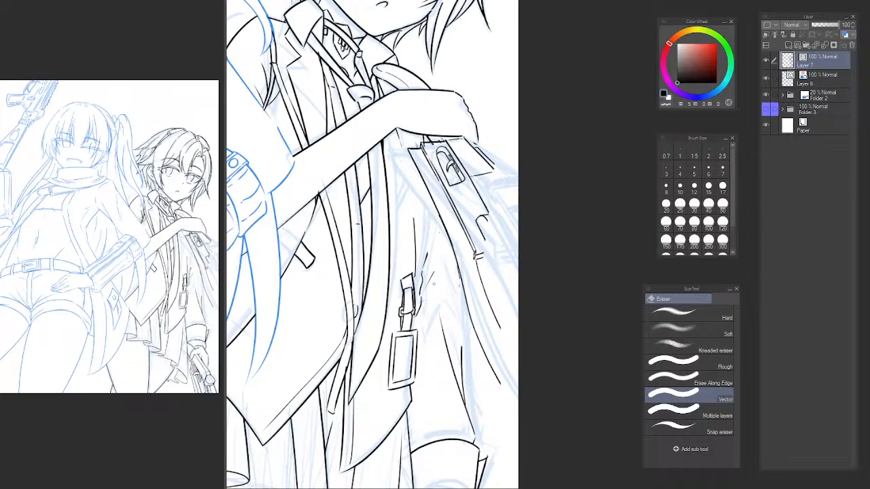
{"action": "mouse_move", "coordinate": [460, 318]}
{"action": "left_mouse_down"}
{"action": "mouse_move", "coordinate": [451, 172]}
{"action": "mouse_move", "coordinate": [452, 309]}
{"action": "mouse_move", "coordinate": [451, 267]}
{"action": "left_mouse_up"}
{"action": "left_click", "coordinate": [453, 284], "text": "ctrl"}
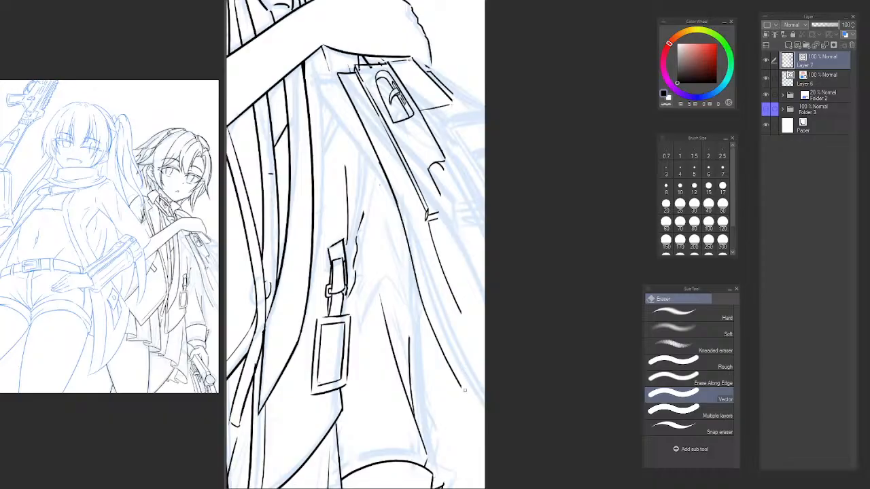
Extend the coat panel's inner line to the canvas edge and redraw its outer line from the gun's lower end to that edge.
{"action": "key", "text": "p"}
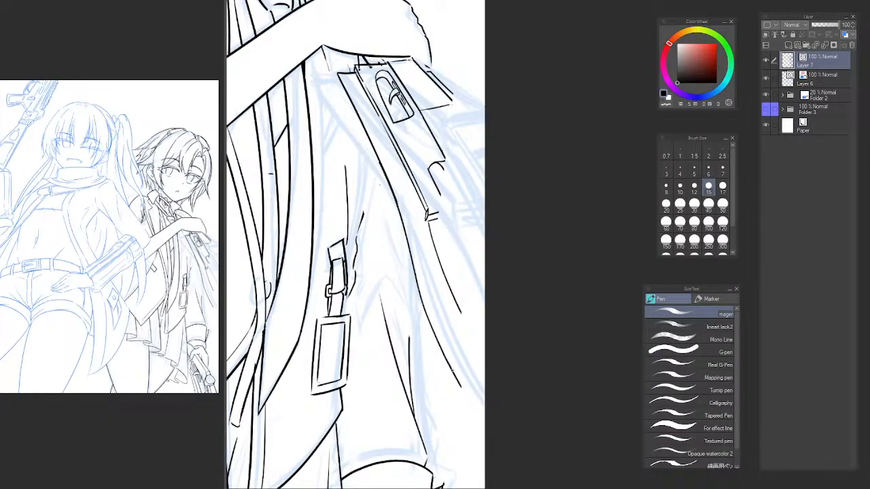
{"action": "key", "text": "e"}
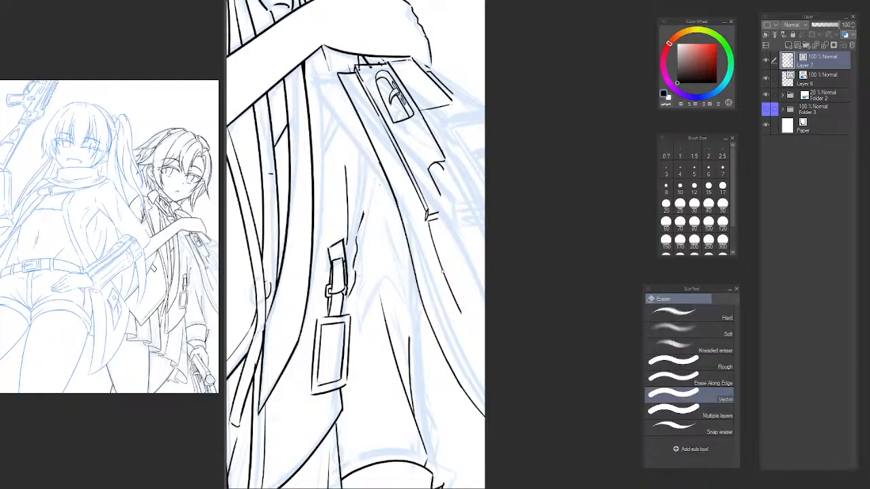
{"action": "mouse_move", "coordinate": [461, 314]}
{"action": "left_mouse_down"}
{"action": "mouse_move", "coordinate": [428, 222]}
{"action": "mouse_move", "coordinate": [485, 352]}
{"action": "left_mouse_up"}
{"action": "key", "text": "p"}
{"action": "key", "text": "ctrl+z"}
{"action": "mouse_move", "coordinate": [434, 225]}
{"action": "left_mouse_down"}
{"action": "mouse_move", "coordinate": [485, 349]}
{"action": "mouse_move", "coordinate": [479, 336]}
{"action": "left_mouse_up"}
{"action": "key", "text": "ctrl+z"}
{"action": "left_click_drag", "start_coordinate": [473, 333], "coordinate": [485, 352]}
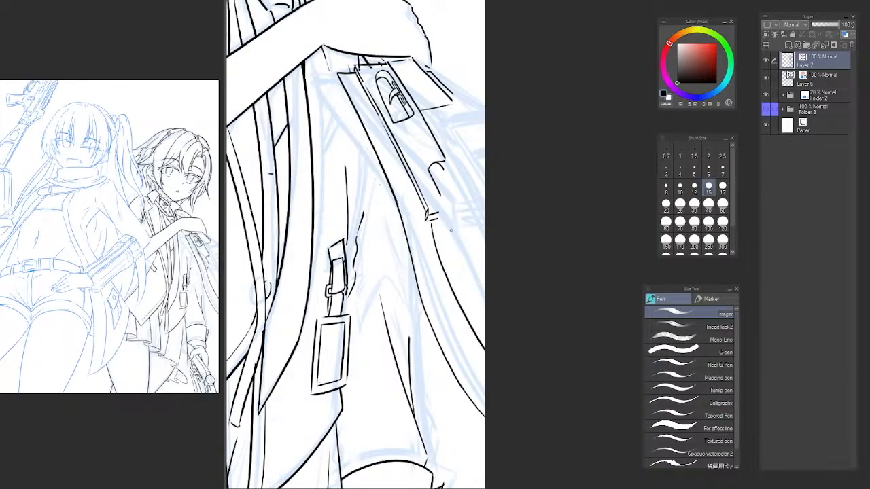
{"action": "key", "text": "ctrl+z"}
{"action": "left_click_drag", "start_coordinate": [435, 226], "coordinate": [486, 348]}
{"action": "key", "text": "ctrl+z"}
{"action": "left_click_drag", "start_coordinate": [435, 226], "coordinate": [486, 329]}
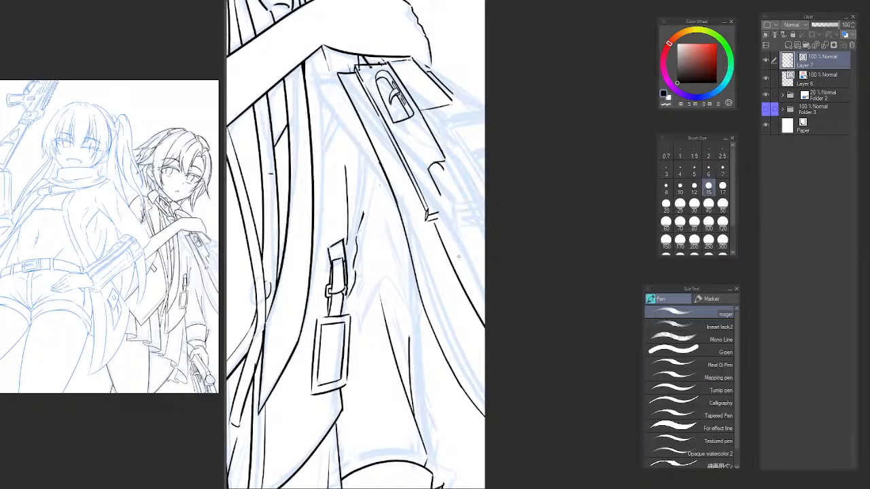
{"action": "mouse_move", "coordinate": [463, 205]}
{"action": "left_mouse_down"}
{"action": "mouse_move", "coordinate": [447, 248]}
{"action": "mouse_move", "coordinate": [456, 256]}
{"action": "mouse_move", "coordinate": [458, 241]}
{"action": "mouse_move", "coordinate": [458, 263]}
{"action": "left_mouse_up"}
{"action": "scroll", "coordinate": [443, 241], "scroll_direction": "up", "scroll_amount": 3}
{"action": "scroll", "coordinate": [456, 246], "scroll_direction": "down", "scroll_amount": 1}
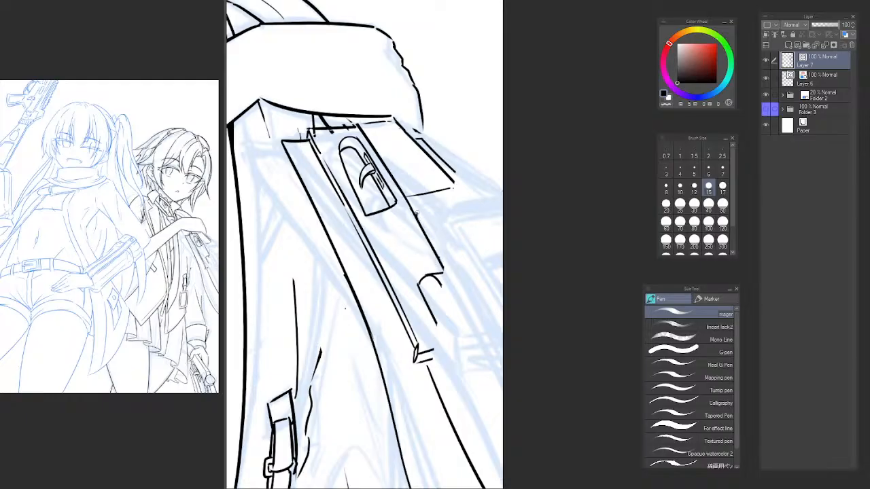
Ink the curved end of the cylindrical part on the gun's outer side and its lower edge out to the canvas edge.
{"action": "left_click_drag", "start_coordinate": [416, 203], "coordinate": [443, 266]}
{"action": "left_click_drag", "start_coordinate": [424, 203], "coordinate": [496, 189]}
{"action": "key", "text": "ctrl+z"}
{"action": "left_click_drag", "start_coordinate": [426, 203], "coordinate": [497, 189]}
{"action": "mouse_move", "coordinate": [444, 270]}
{"action": "left_mouse_down"}
{"action": "mouse_move", "coordinate": [506, 249]}
{"action": "mouse_move", "coordinate": [506, 261]}
{"action": "left_mouse_up"}
{"action": "key", "text": "ctrl+z"}
{"action": "key", "text": "e"}
{"action": "left_click", "coordinate": [476, 193]}
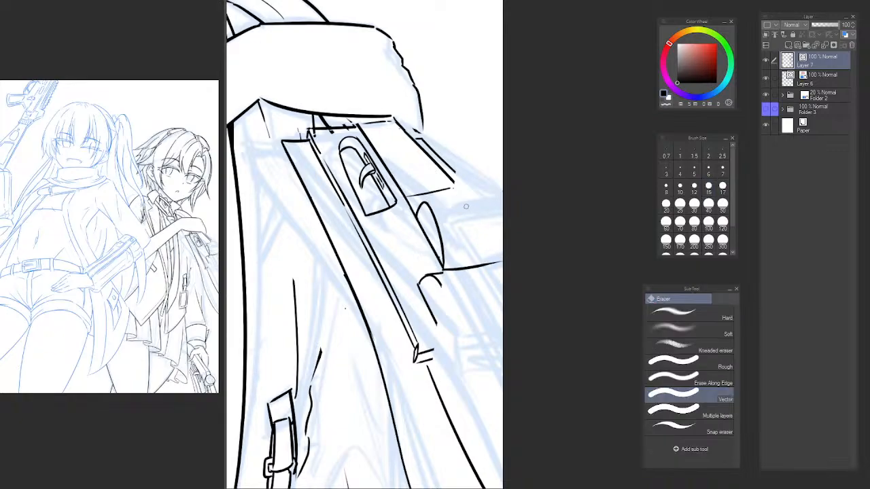
Redraw the cylindrical part's upper edge out to the canvas edge and extend the gun's outer double line down to meet it.
{"action": "key", "text": "p"}
{"action": "left_click_drag", "start_coordinate": [425, 206], "coordinate": [490, 197]}
{"action": "key", "text": "ctrl+z"}
{"action": "key", "text": "ctrl+z"}
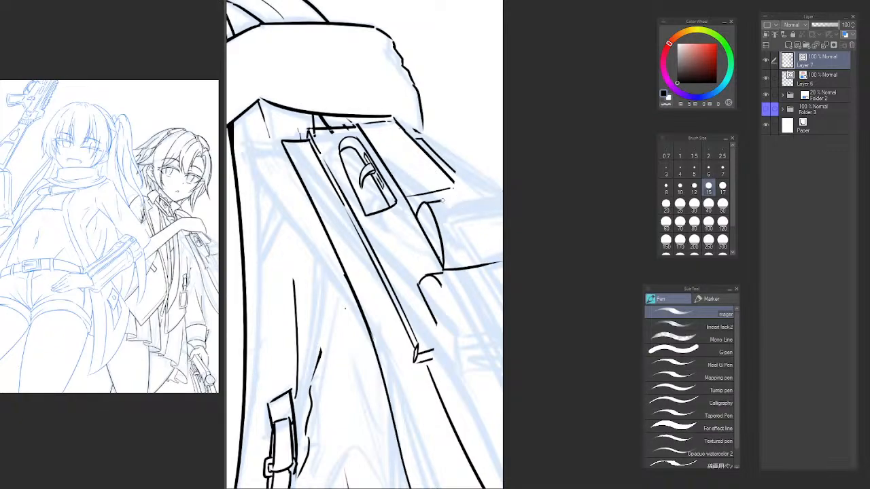
{"action": "mouse_move", "coordinate": [426, 203]}
{"action": "left_mouse_down"}
{"action": "mouse_move", "coordinate": [495, 192]}
{"action": "mouse_move", "coordinate": [468, 194]}
{"action": "left_mouse_up"}
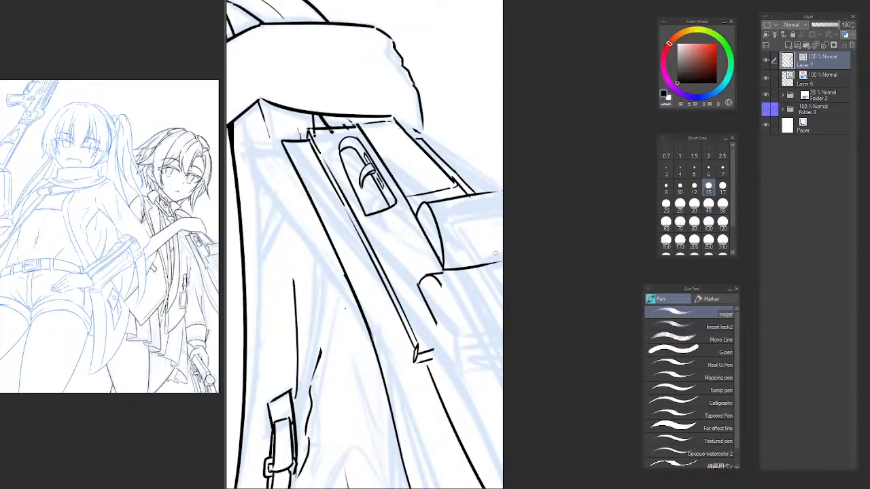
Erase the old curved stub below the cylindrical part and the small corner lines at the gun's lower end.
{"action": "key", "text": "e"}
{"action": "mouse_move", "coordinate": [423, 280]}
{"action": "left_mouse_down"}
{"action": "mouse_move", "coordinate": [440, 281]}
{"action": "mouse_move", "coordinate": [438, 304]}
{"action": "left_mouse_up"}
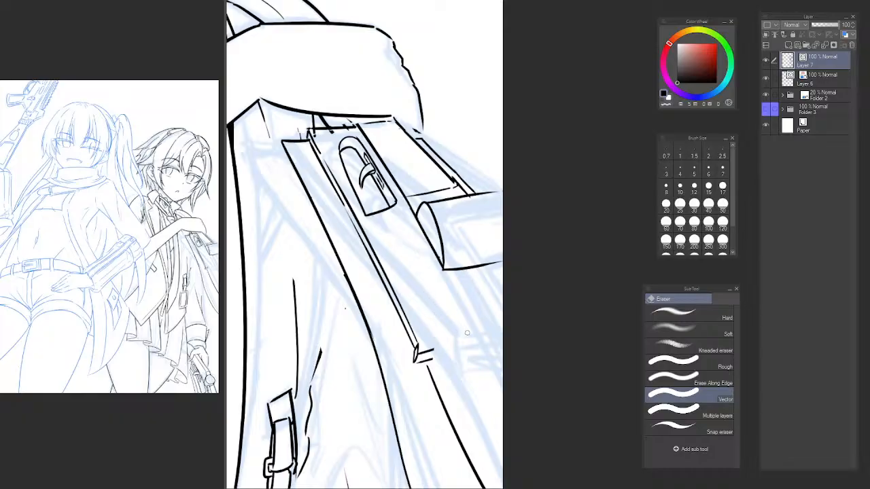
{"action": "left_click_drag", "start_coordinate": [466, 333], "coordinate": [455, 285]}
{"action": "mouse_move", "coordinate": [406, 299]}
{"action": "left_mouse_down"}
{"action": "mouse_move", "coordinate": [413, 308]}
{"action": "mouse_move", "coordinate": [403, 313]}
{"action": "left_mouse_up"}
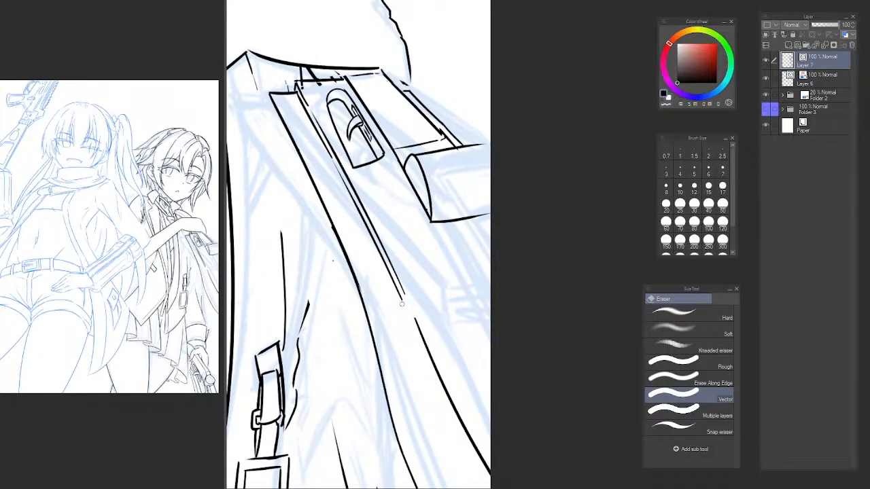
Close the gun's lower end with a short corner line and two roughly parallel bottom edges running to the canvas edge.
{"action": "key", "text": "p"}
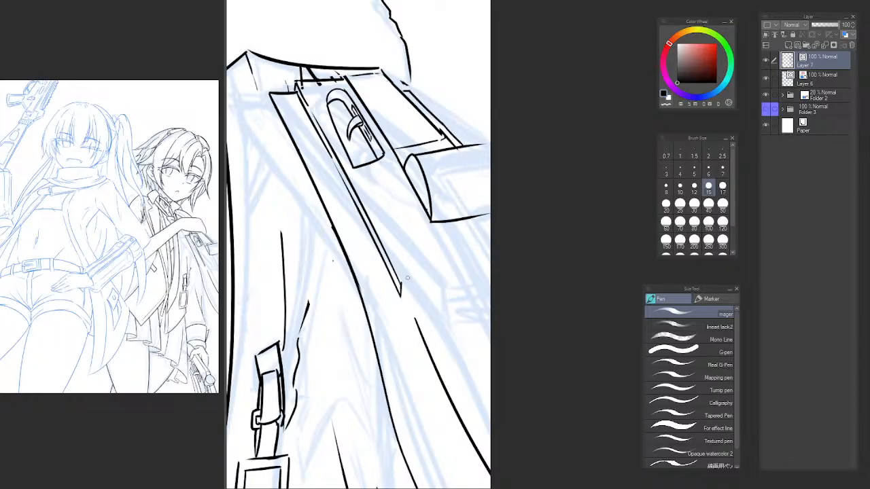
{"action": "mouse_move", "coordinate": [401, 283]}
{"action": "left_mouse_down"}
{"action": "mouse_move", "coordinate": [492, 255]}
{"action": "mouse_move", "coordinate": [466, 285]}
{"action": "mouse_move", "coordinate": [503, 270]}
{"action": "left_mouse_up"}
{"action": "key", "text": "ctrl+z"}
{"action": "key", "text": "ctrl+z"}
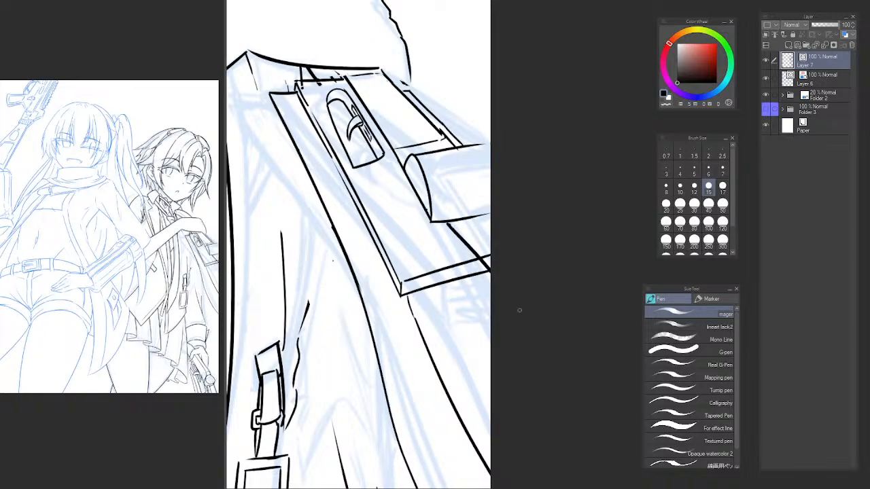
Ink a short corner line across the gun's bottom edges and a diagonal line from it out to the canvas edge.
{"action": "mouse_move", "coordinate": [446, 223]}
{"action": "left_mouse_down"}
{"action": "mouse_move", "coordinate": [500, 308]}
{"action": "mouse_move", "coordinate": [458, 243]}
{"action": "mouse_move", "coordinate": [493, 292]}
{"action": "left_mouse_up"}
{"action": "key", "text": "ctrl+z"}
{"action": "key", "text": "ctrl+z"}
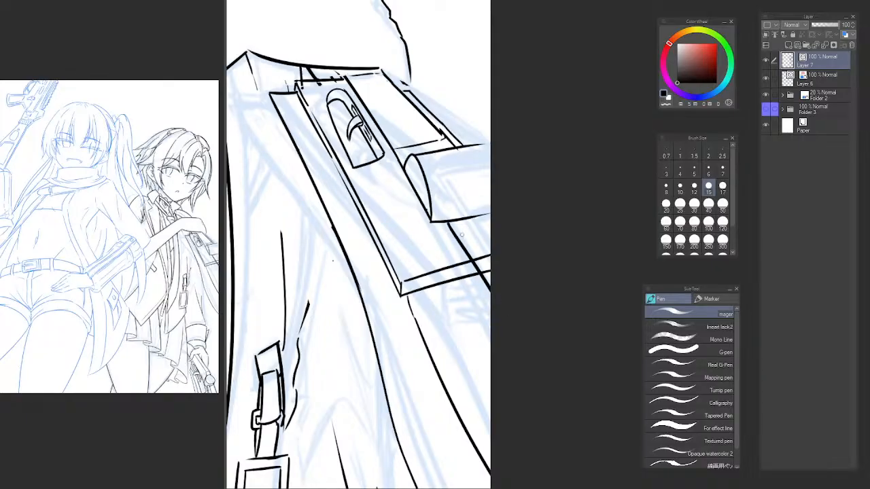
{"action": "left_click_drag", "start_coordinate": [477, 261], "coordinate": [435, 246]}
{"action": "key", "text": "e"}
{"action": "key", "text": "p"}
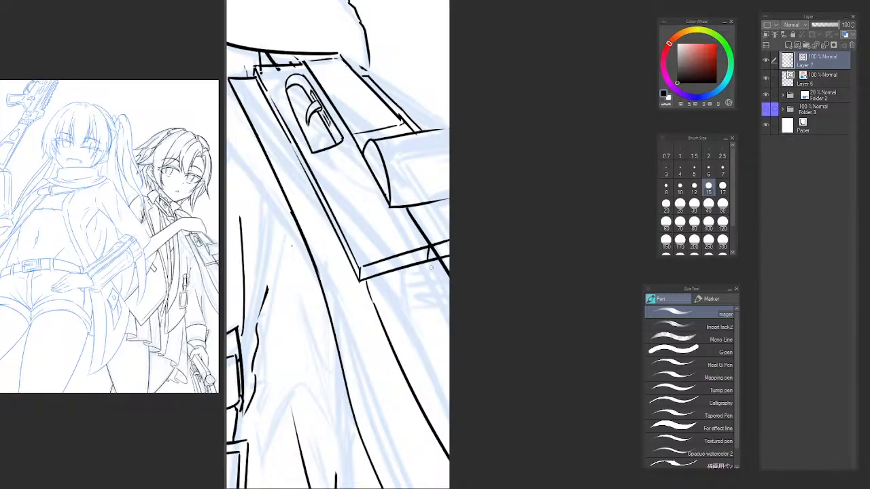
{"action": "left_click_drag", "start_coordinate": [428, 263], "coordinate": [472, 328]}
{"action": "key", "text": "ctrl+z"}
{"action": "left_click_drag", "start_coordinate": [426, 264], "coordinate": [471, 340]}
{"action": "key", "text": "ctrl+z"}
{"action": "left_click_drag", "start_coordinate": [428, 261], "coordinate": [456, 301]}
Ink a second diagonal beside the existing one from the cylindrical part's lower edge, with a short top edge running to the canvas edge.
{"action": "left_click_drag", "start_coordinate": [412, 207], "coordinate": [487, 318]}
{"action": "key", "text": "ctrl+z"}
{"action": "left_click_drag", "start_coordinate": [410, 205], "coordinate": [487, 320]}
{"action": "key", "text": "ctrl+z"}
{"action": "left_click_drag", "start_coordinate": [409, 204], "coordinate": [495, 328]}
{"action": "key", "text": "ctrl+z"}
{"action": "left_click_drag", "start_coordinate": [409, 203], "coordinate": [429, 227]}
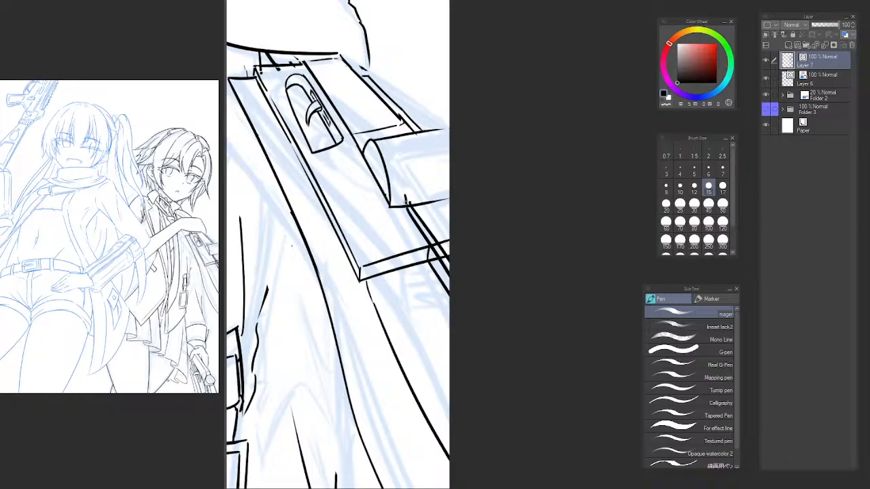
{"action": "mouse_move", "coordinate": [406, 201]}
{"action": "left_mouse_down"}
{"action": "mouse_move", "coordinate": [457, 191]}
{"action": "mouse_move", "coordinate": [412, 206]}
{"action": "left_mouse_up"}
Set the vector eraser to size 5 and trim the crossing lines where the diagonals meet the gun's lower corner.
{"action": "key", "text": "e"}
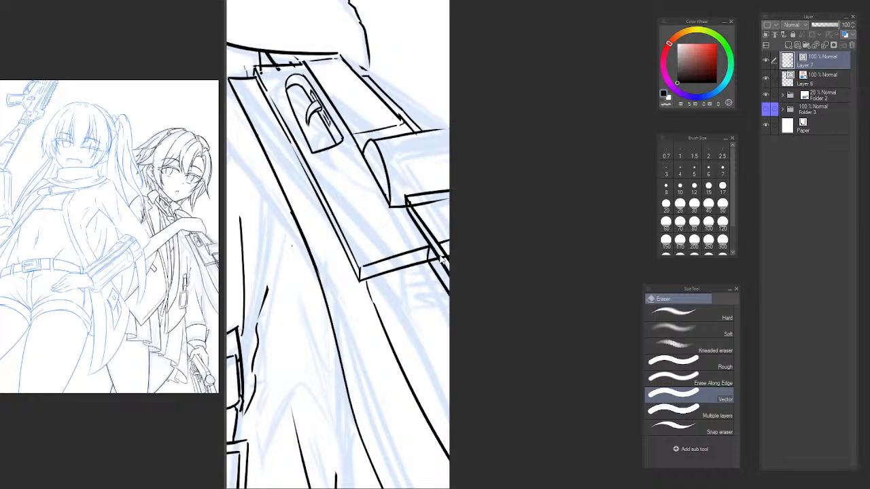
{"action": "left_click", "coordinate": [694, 170]}
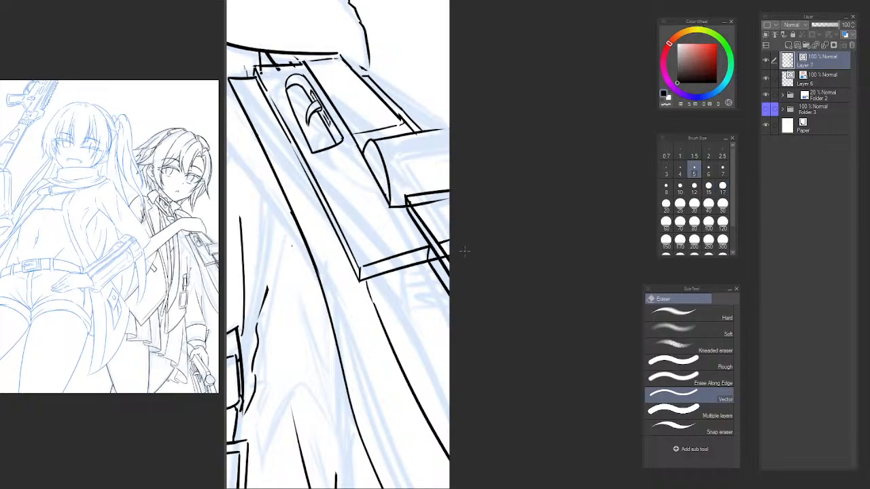
{"action": "mouse_move", "coordinate": [440, 253]}
{"action": "left_mouse_down"}
{"action": "mouse_move", "coordinate": [437, 265]}
{"action": "mouse_move", "coordinate": [425, 243]}
{"action": "left_mouse_up"}
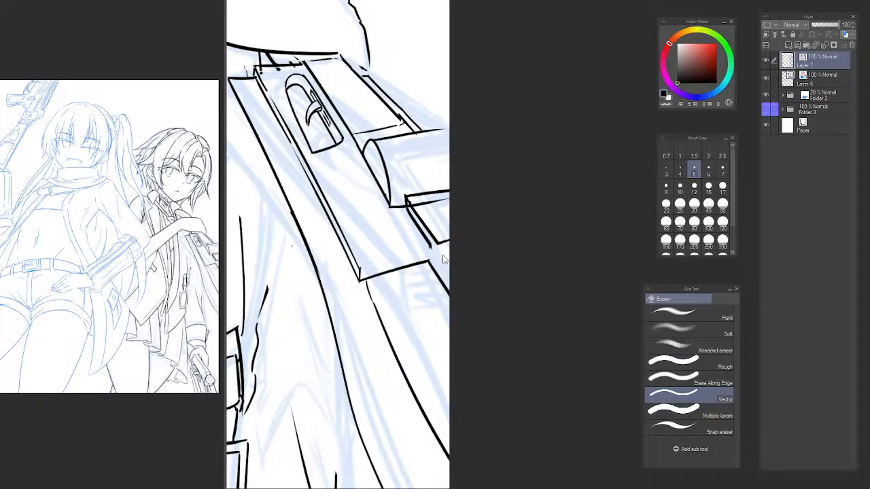
{"action": "scroll", "coordinate": [443, 259], "scroll_direction": "up", "scroll_amount": 1}
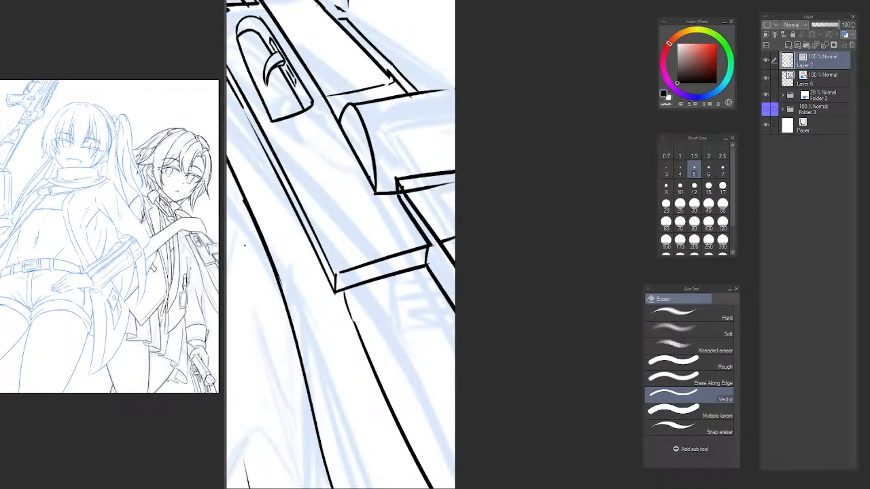
{"action": "key", "text": "p"}
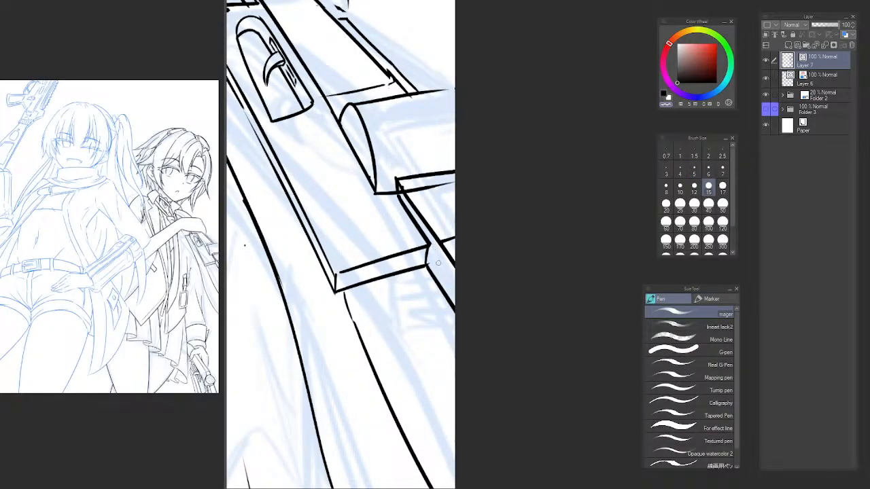
{"action": "left_click_drag", "start_coordinate": [455, 266], "coordinate": [428, 278]}
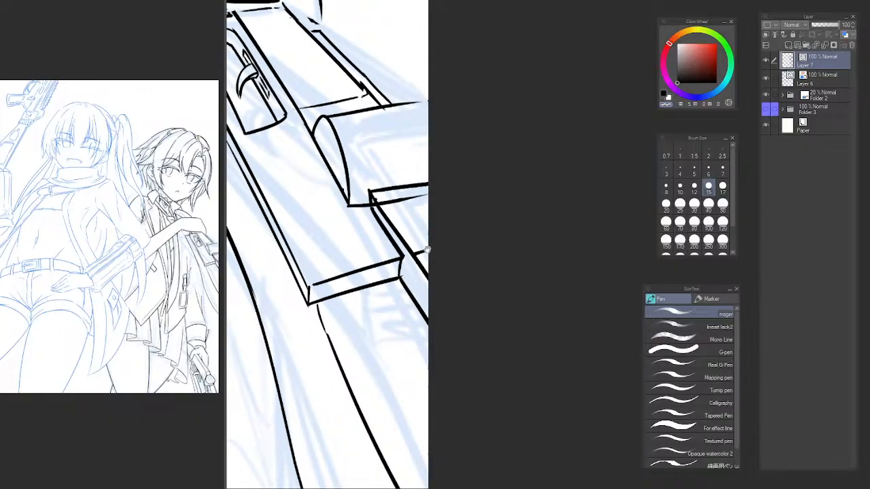
Erase the cylindrical part's leftover lower edge and the bottom-edge remnant beyond the diagonal lines.
{"action": "key", "text": "e"}
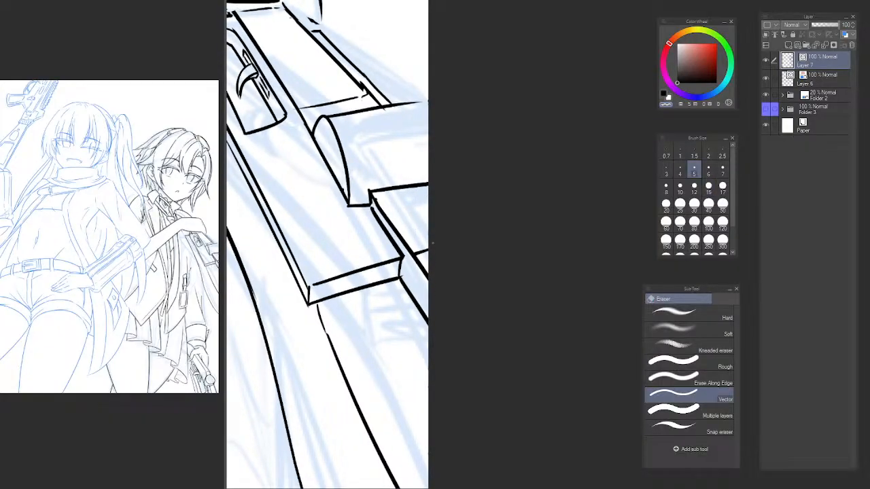
{"action": "key", "text": "p"}
{"action": "key", "text": "e"}
{"action": "key", "text": "p"}
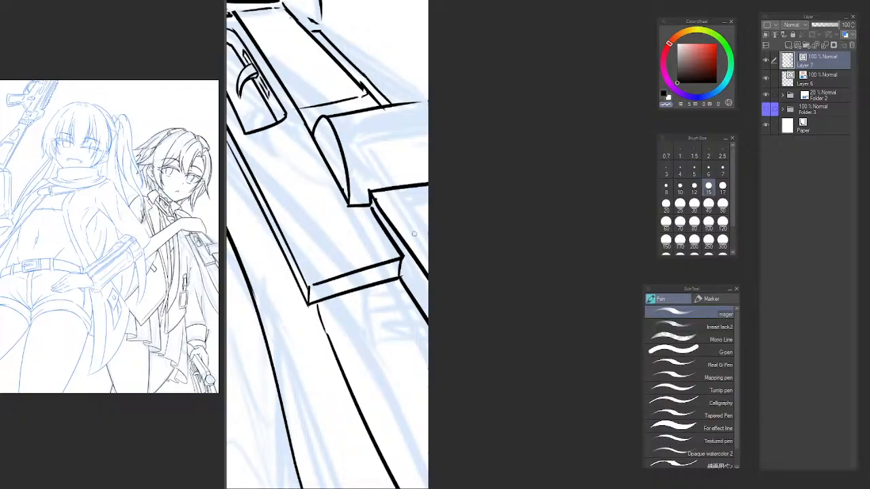
Ink a further diagonal line inside the block below the cylindrical part, parallel to its side and running to the canvas edge.
{"action": "left_click_drag", "start_coordinate": [388, 193], "coordinate": [427, 258]}
{"action": "key", "text": "ctrl+z"}
{"action": "left_click_drag", "start_coordinate": [386, 202], "coordinate": [429, 264]}
{"action": "key", "text": "ctrl+z"}
{"action": "key", "text": "ctrl+z"}
{"action": "left_click_drag", "start_coordinate": [387, 197], "coordinate": [446, 271]}
{"action": "key", "text": "ctrl+z"}
{"action": "left_click_drag", "start_coordinate": [383, 194], "coordinate": [462, 309]}
{"action": "scroll", "coordinate": [393, 186], "scroll_direction": "up", "scroll_amount": 2}
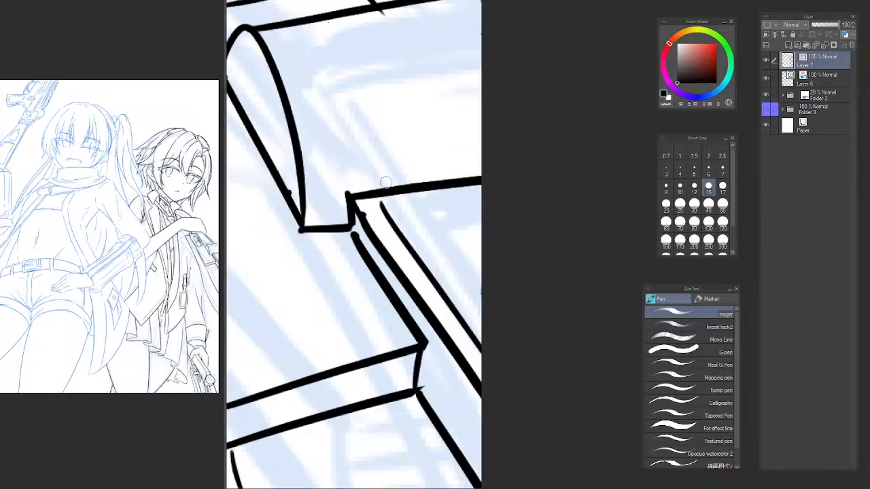
Ink a small raised step along the block's top edge out to the canvas edge and erase the old edge beneath it.
{"action": "left_click_drag", "start_coordinate": [382, 186], "coordinate": [508, 148]}
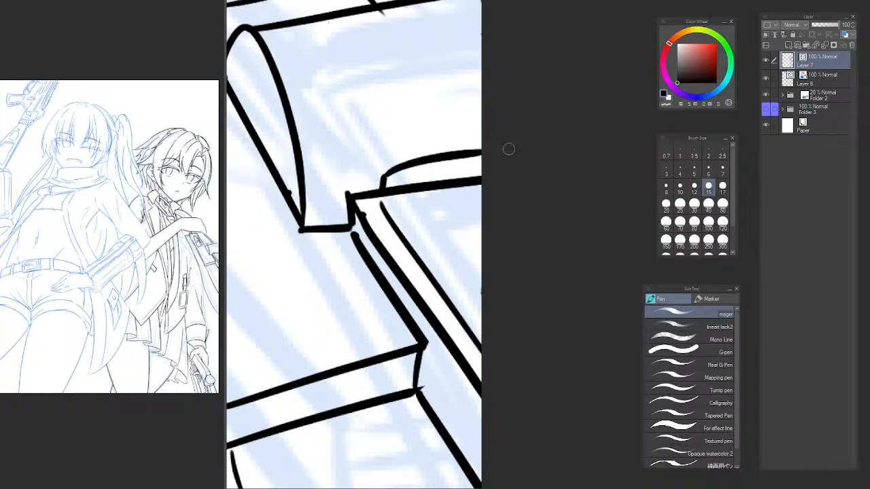
{"action": "key", "text": "ctrl+z"}
{"action": "mouse_move", "coordinate": [382, 186]}
{"action": "left_mouse_down"}
{"action": "mouse_move", "coordinate": [416, 163]}
{"action": "mouse_move", "coordinate": [388, 178]}
{"action": "mouse_move", "coordinate": [504, 169]}
{"action": "left_mouse_up"}
{"action": "key", "text": "ctrl+z"}
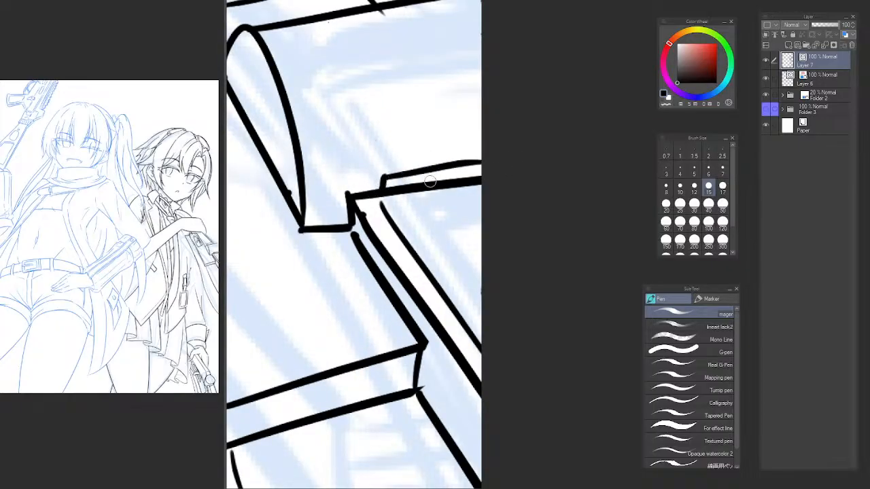
{"action": "key", "text": "e"}
{"action": "left_click_drag", "start_coordinate": [431, 181], "coordinate": [484, 282]}
Ink a short inner diagonal and a short line under the block's stepped top edge.
{"action": "key", "text": "p"}
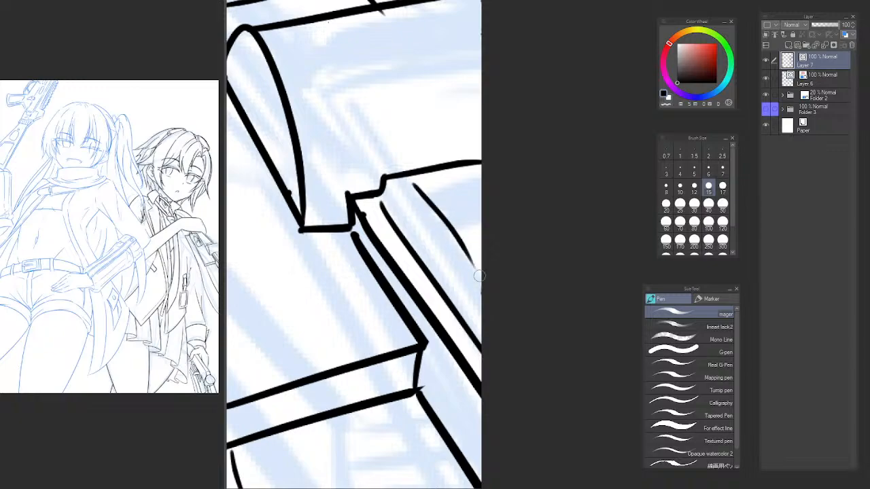
{"action": "key", "text": "ctrl+z"}
{"action": "left_click_drag", "start_coordinate": [407, 203], "coordinate": [465, 273]}
{"action": "left_click_drag", "start_coordinate": [407, 193], "coordinate": [475, 183]}
{"action": "key", "text": "ctrl+z"}
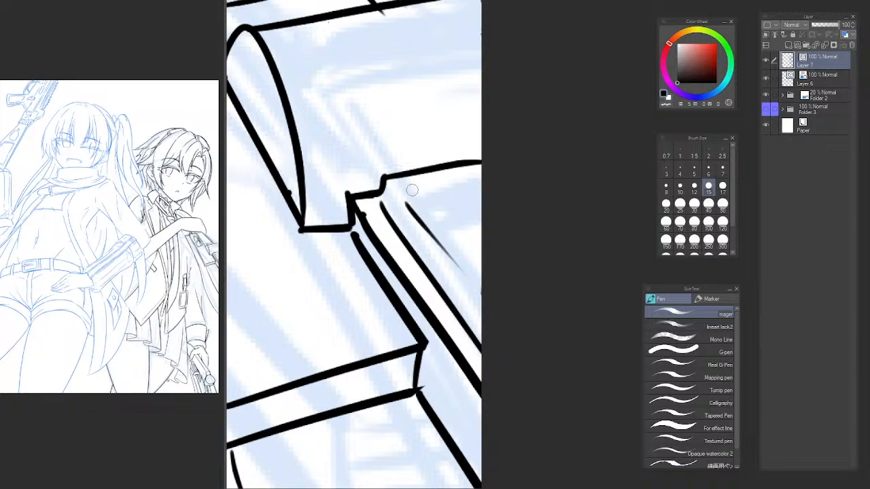
{"action": "left_click_drag", "start_coordinate": [408, 193], "coordinate": [478, 184]}
Ink a rounded loop protruding below the gun's lower corner, with a diagonal line passing through it.
{"action": "key", "text": "ctrl+space"}
{"action": "mouse_move", "coordinate": [471, 252]}
{"action": "left_mouse_down"}
{"action": "mouse_move", "coordinate": [501, 248]}
{"action": "mouse_move", "coordinate": [520, 275]}
{"action": "mouse_move", "coordinate": [478, 215]}
{"action": "left_mouse_up"}
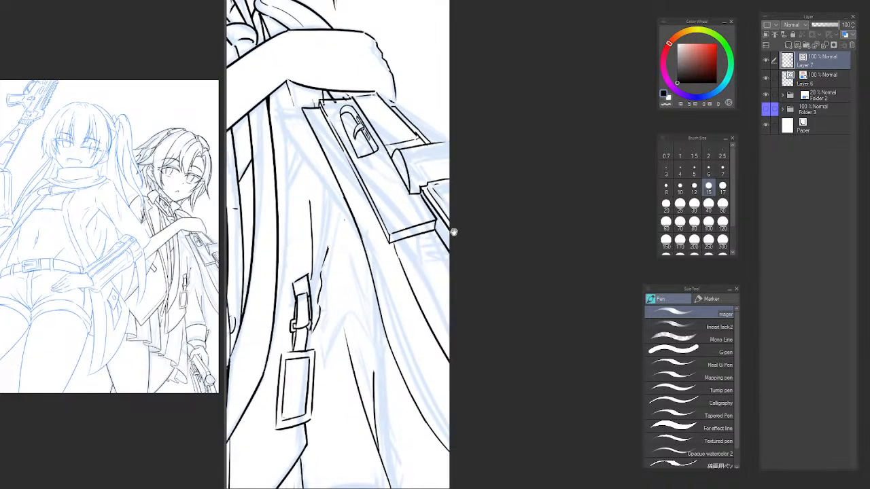
{"action": "key", "text": "ctrl+space"}
{"action": "left_click", "coordinate": [430, 239]}
{"action": "left_click", "coordinate": [443, 230]}
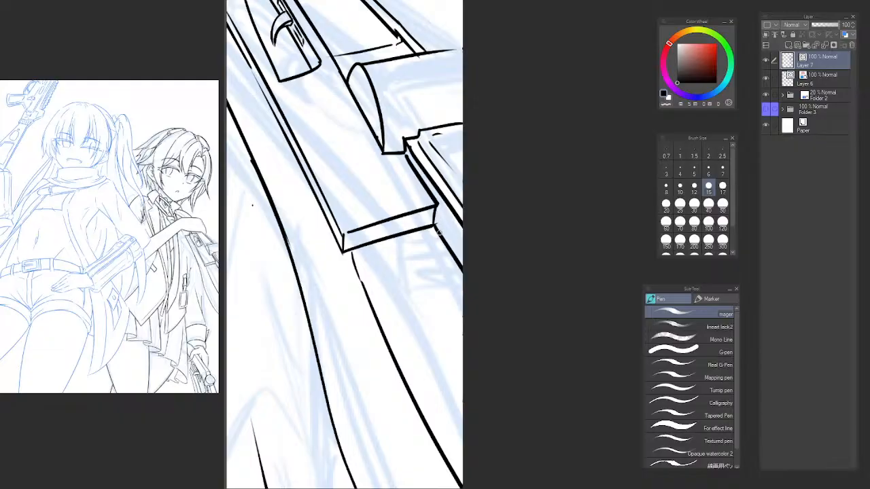
{"action": "key", "text": "space"}
{"action": "left_click_drag", "start_coordinate": [440, 252], "coordinate": [463, 219]}
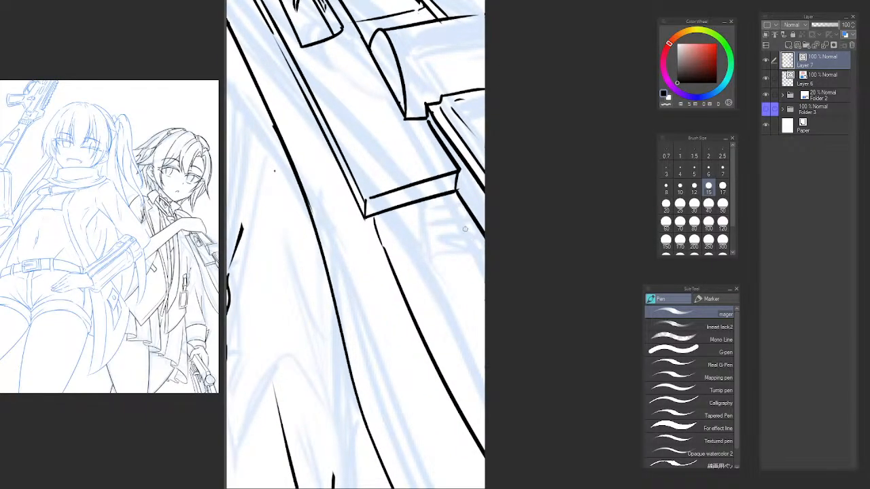
{"action": "mouse_move", "coordinate": [471, 225]}
{"action": "left_mouse_down"}
{"action": "mouse_move", "coordinate": [435, 217]}
{"action": "mouse_move", "coordinate": [446, 241]}
{"action": "mouse_move", "coordinate": [507, 270]}
{"action": "mouse_move", "coordinate": [476, 233]}
{"action": "left_mouse_up"}
{"action": "left_click_drag", "start_coordinate": [446, 199], "coordinate": [472, 236]}
{"action": "key", "text": "ctrl+z"}
{"action": "left_click_drag", "start_coordinate": [447, 196], "coordinate": [513, 317]}
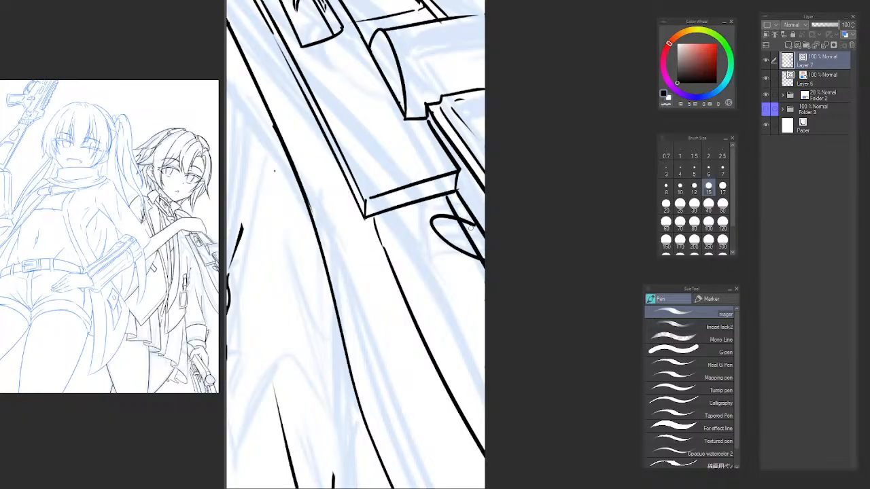
Ink a second rounded loop farther down at the canvas edge, below the first loop.
{"action": "key", "text": "e"}
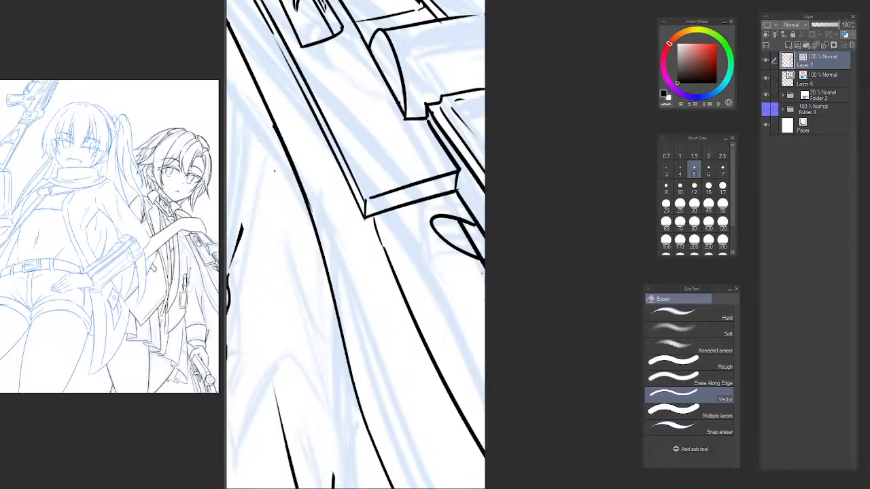
{"action": "mouse_move", "coordinate": [480, 276]}
{"action": "left_mouse_down"}
{"action": "mouse_move", "coordinate": [439, 237]}
{"action": "mouse_move", "coordinate": [430, 249]}
{"action": "mouse_move", "coordinate": [492, 302]}
{"action": "left_mouse_up"}
{"action": "key", "text": "p"}
{"action": "key", "text": "ctrl+z"}
{"action": "mouse_move", "coordinate": [462, 251]}
{"action": "left_mouse_down"}
{"action": "mouse_move", "coordinate": [437, 264]}
{"action": "mouse_move", "coordinate": [509, 315]}
{"action": "left_mouse_up"}
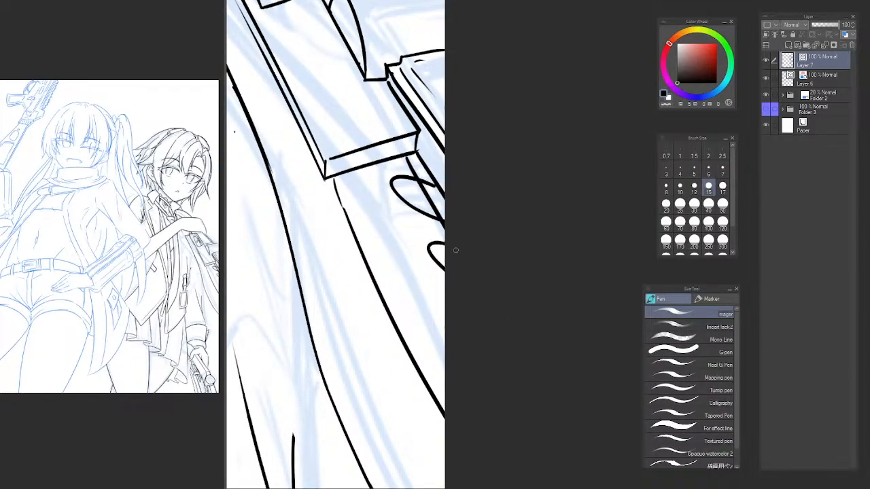
{"action": "mouse_move", "coordinate": [459, 249]}
{"action": "left_mouse_down"}
{"action": "mouse_move", "coordinate": [449, 279]}
{"action": "mouse_move", "coordinate": [499, 307]}
{"action": "left_mouse_up"}
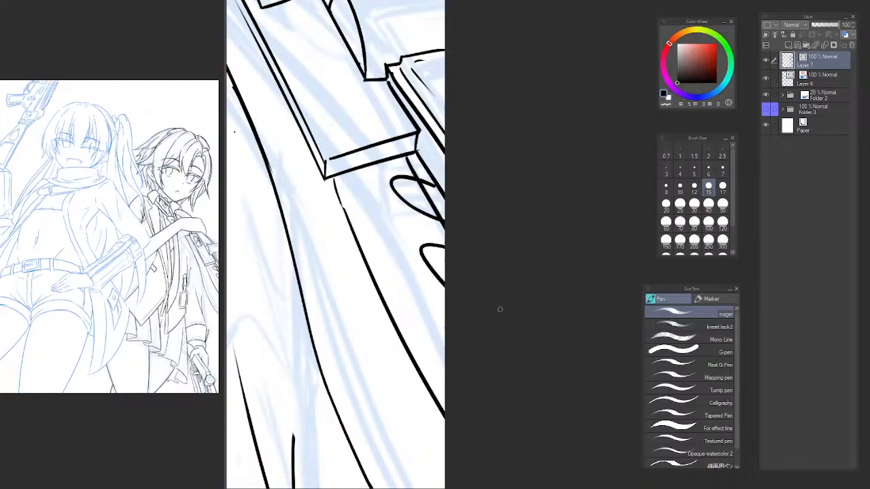
{"action": "key", "text": "ctrl+z"}
{"action": "left_click_drag", "start_coordinate": [460, 249], "coordinate": [513, 336]}
{"action": "key", "text": "ctrl+z"}
{"action": "left_click_drag", "start_coordinate": [466, 252], "coordinate": [504, 320]}
Trim the diagonal line above the first loop and redraw its stretch inside the loop.
{"action": "key", "text": "e"}
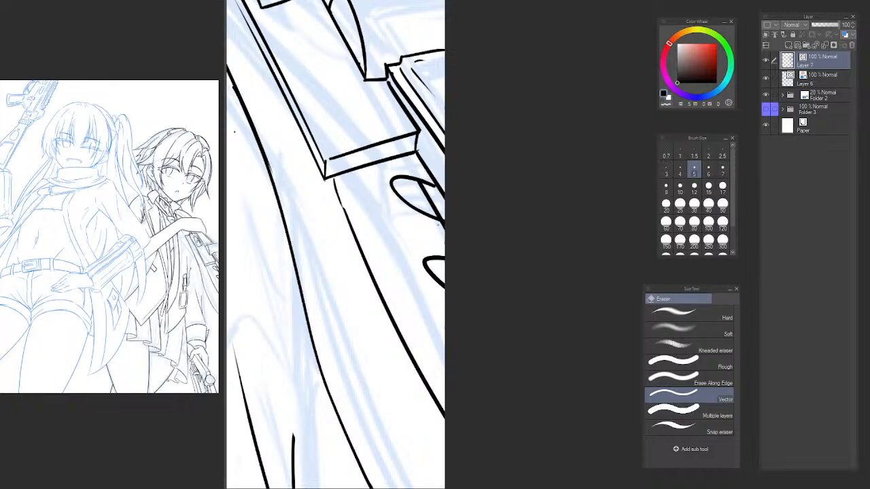
{"action": "scroll", "coordinate": [451, 228], "scroll_direction": "down", "scroll_amount": 2}
{"action": "scroll", "coordinate": [462, 231], "scroll_direction": "up", "scroll_amount": 3}
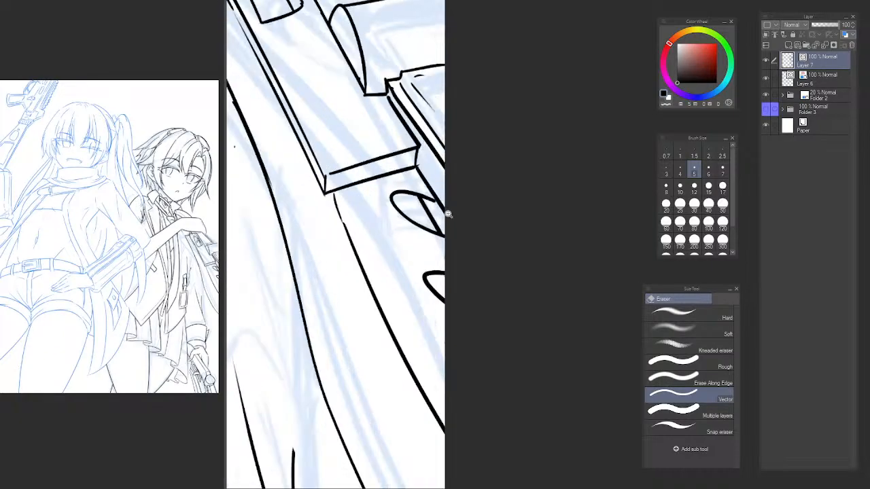
{"action": "left_click_drag", "start_coordinate": [417, 213], "coordinate": [430, 227]}
{"action": "key", "text": "p"}
{"action": "left_click_drag", "start_coordinate": [399, 177], "coordinate": [466, 282]}
{"action": "key", "text": "ctrl+z"}
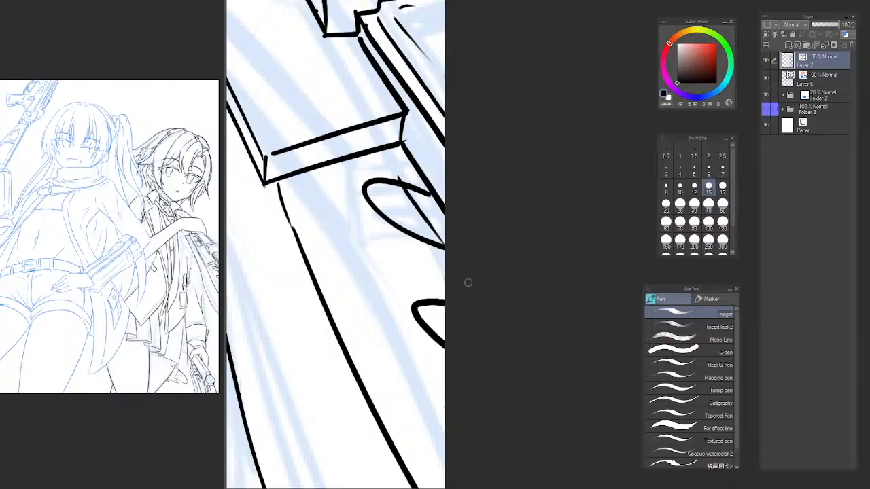
{"action": "key", "text": "e"}
{"action": "scroll", "coordinate": [450, 224], "scroll_direction": "down", "scroll_amount": 4}
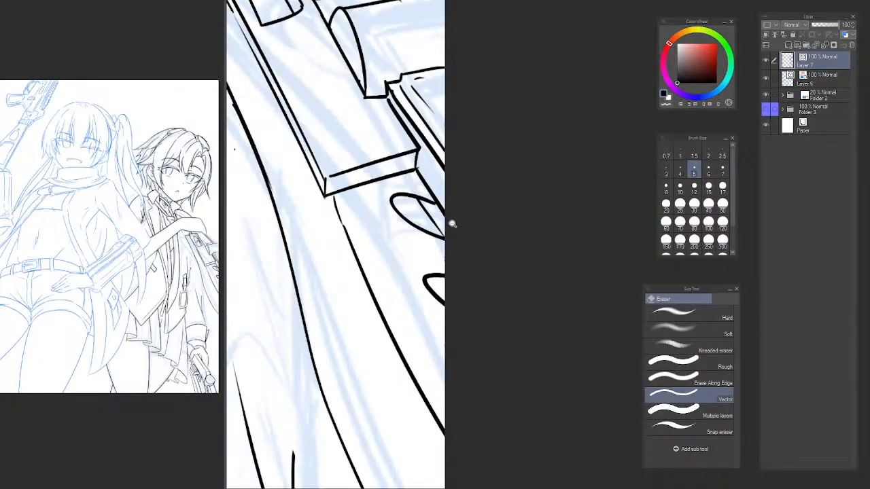
Flip the canvas view horizontally and check the line art of the back character and the gun.
{"action": "left_click_drag", "start_coordinate": [469, 242], "coordinate": [470, 261]}
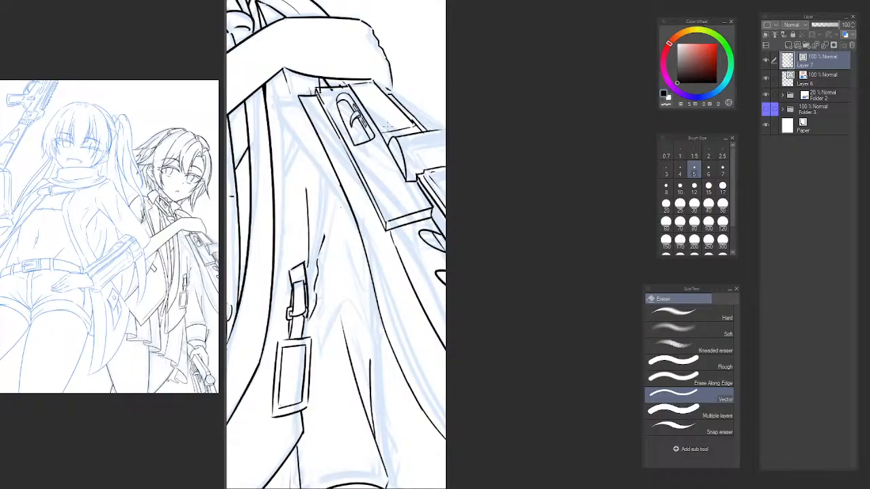
{"action": "scroll", "coordinate": [484, 199], "scroll_direction": "down", "scroll_amount": 3}
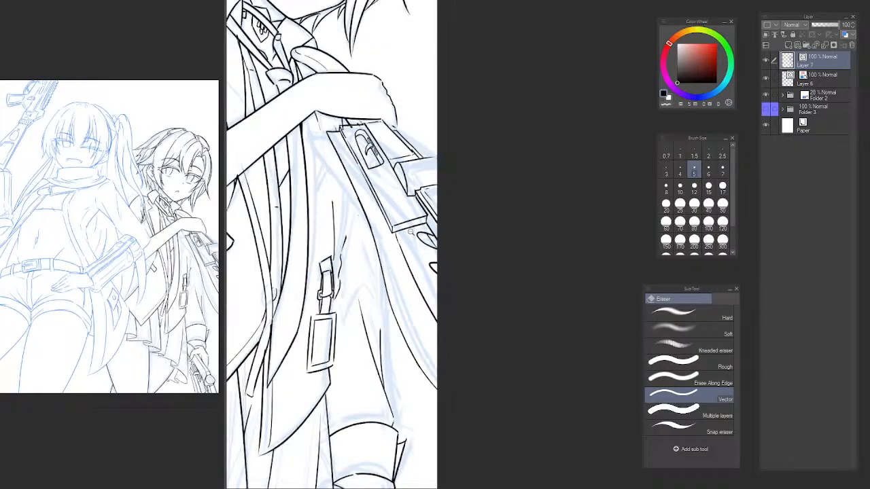
{"action": "left_click_drag", "start_coordinate": [483, 199], "coordinate": [486, 235]}
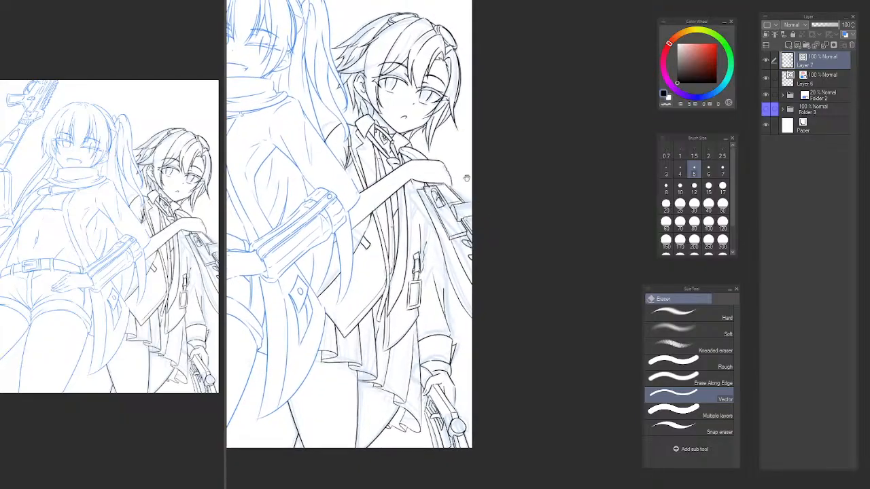
{"action": "key", "text": "h"}
{"action": "left_click_drag", "start_coordinate": [550, 269], "coordinate": [390, 243]}
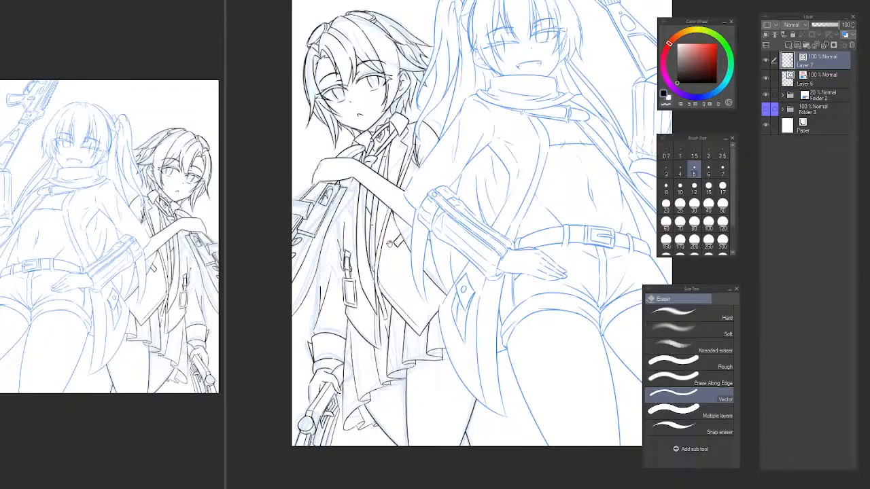
{"action": "left_click_drag", "start_coordinate": [390, 244], "coordinate": [389, 245]}
{"action": "scroll", "coordinate": [322, 279], "scroll_direction": "up", "scroll_amount": 3}
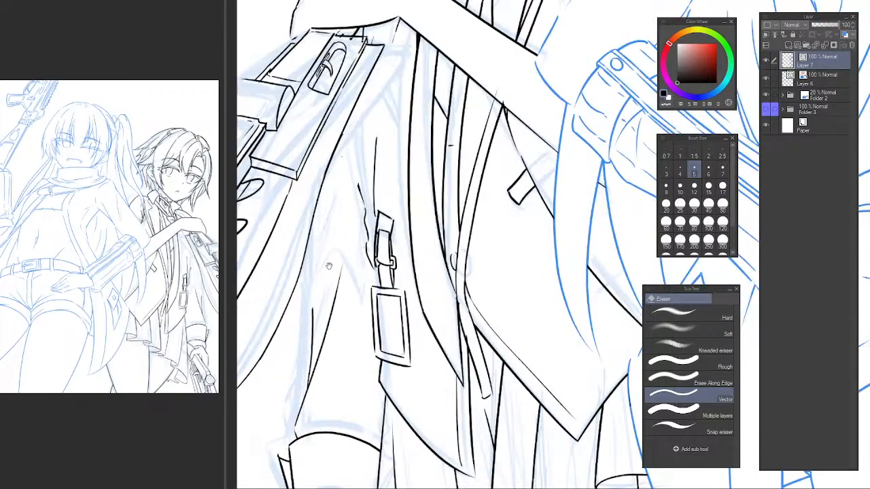
{"action": "left_click_drag", "start_coordinate": [328, 266], "coordinate": [382, 253]}
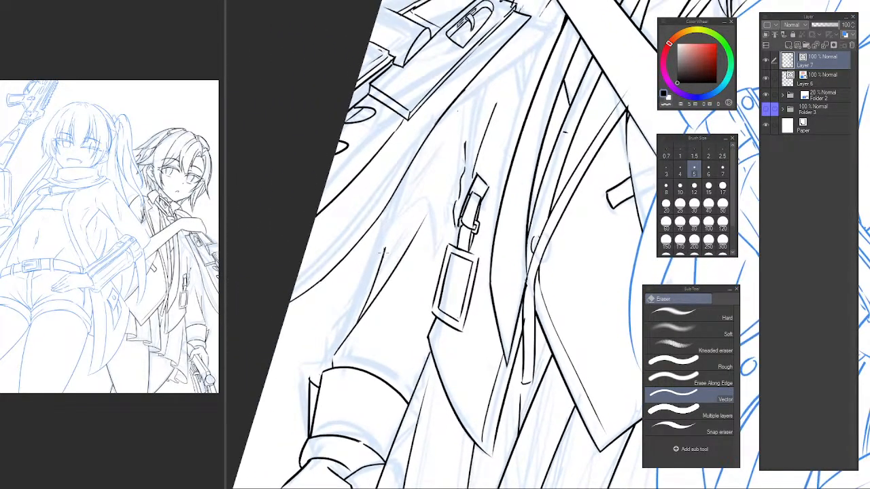
Ink an arched fold line on the back character's sleeve beside the hanging strap tag and try further fold strokes below the gun.
{"action": "mouse_move", "coordinate": [420, 215]}
{"action": "left_mouse_down"}
{"action": "mouse_move", "coordinate": [386, 297]}
{"action": "mouse_move", "coordinate": [405, 344]}
{"action": "left_mouse_up"}
{"action": "key", "text": "p"}
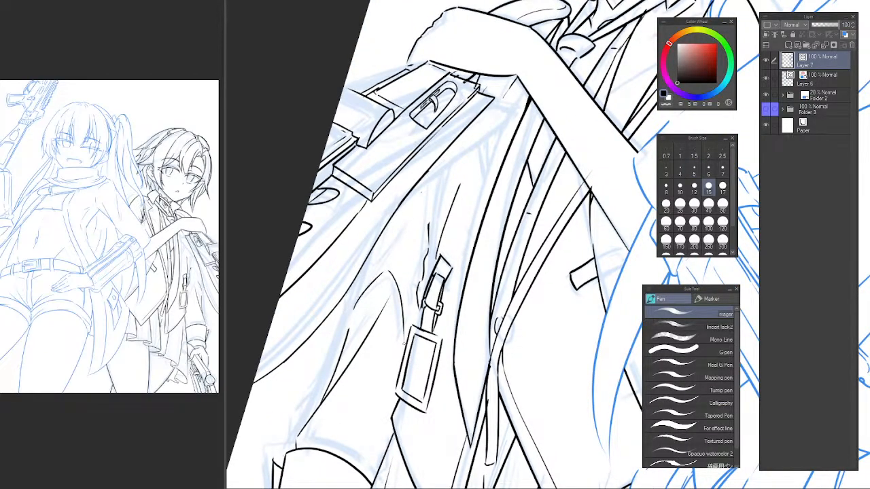
{"action": "left_click_drag", "start_coordinate": [352, 305], "coordinate": [387, 223]}
{"action": "key", "text": "ctrl+z"}
{"action": "left_click_drag", "start_coordinate": [364, 292], "coordinate": [379, 248]}
{"action": "key", "text": "ctrl+z"}
{"action": "left_click_drag", "start_coordinate": [375, 237], "coordinate": [332, 389]}
{"action": "key", "text": "ctrl+z"}
{"action": "scroll", "coordinate": [385, 285], "scroll_direction": "down", "scroll_amount": 4}
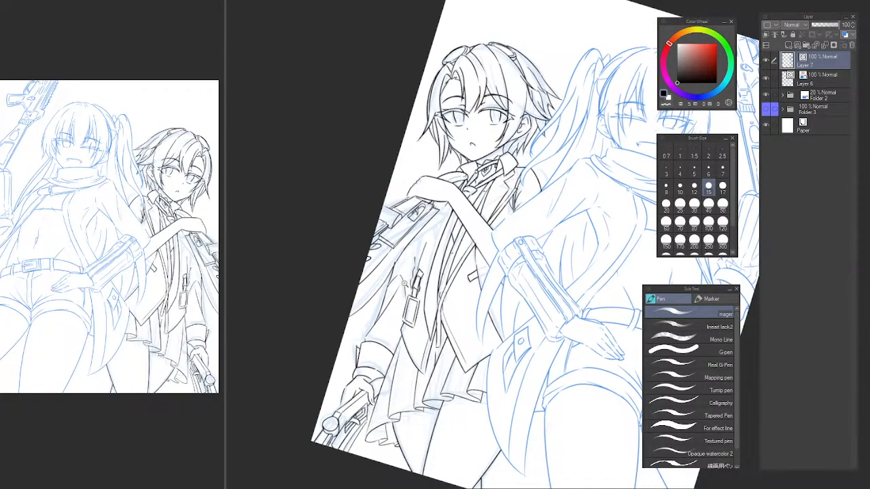
Ink a diagonal fold line and a small arched fold on the back character's sleeve beside the hanging strap tag.
{"action": "scroll", "coordinate": [385, 281], "scroll_direction": "up", "scroll_amount": 4}
{"action": "key", "text": "e"}
{"action": "mouse_move", "coordinate": [377, 277]}
{"action": "left_mouse_down"}
{"action": "mouse_move", "coordinate": [385, 286]}
{"action": "mouse_move", "coordinate": [399, 278]}
{"action": "left_mouse_up"}
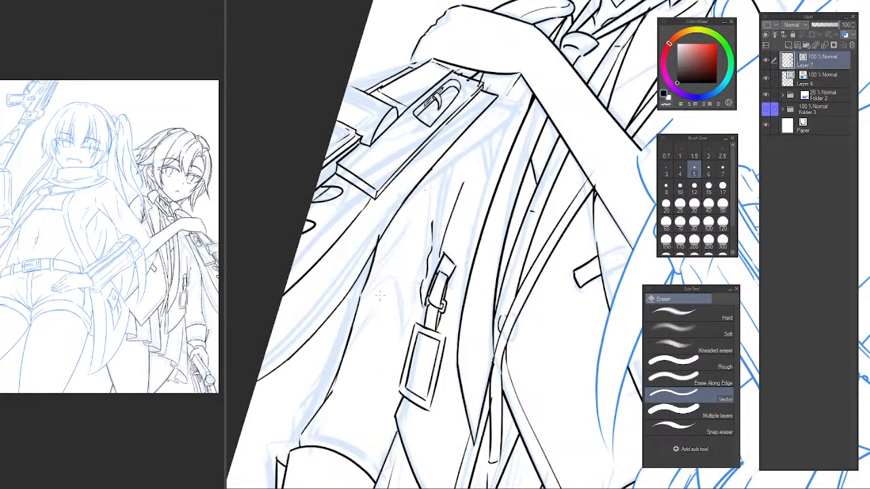
{"action": "key", "text": "p"}
{"action": "left_click_drag", "start_coordinate": [333, 394], "coordinate": [387, 294]}
{"action": "key", "text": "ctrl+z"}
{"action": "left_click_drag", "start_coordinate": [341, 367], "coordinate": [384, 295]}
{"action": "key", "text": "ctrl+z"}
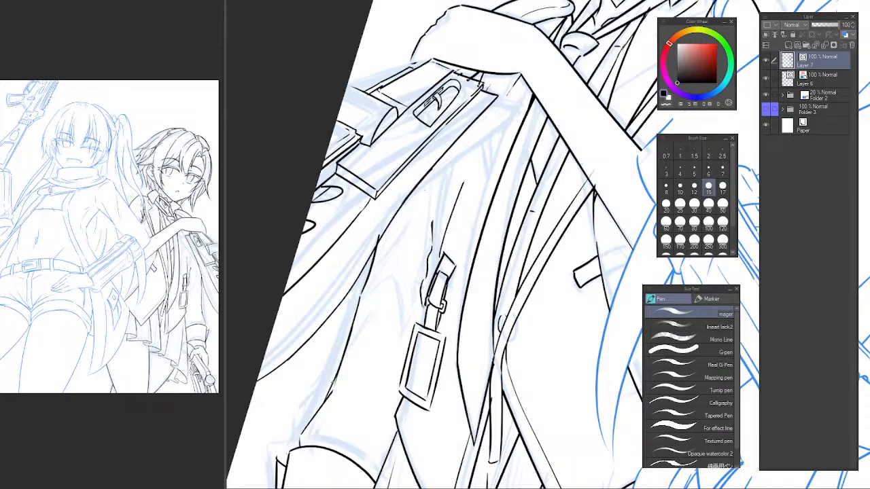
{"action": "left_click_drag", "start_coordinate": [333, 383], "coordinate": [386, 288]}
{"action": "key", "text": "ctrl+z"}
{"action": "mouse_move", "coordinate": [333, 383]}
{"action": "left_mouse_down"}
{"action": "mouse_move", "coordinate": [383, 284]}
{"action": "mouse_move", "coordinate": [404, 314]}
{"action": "left_mouse_up"}
{"action": "key", "text": "ctrl+z"}
{"action": "left_click_drag", "start_coordinate": [393, 278], "coordinate": [406, 330]}
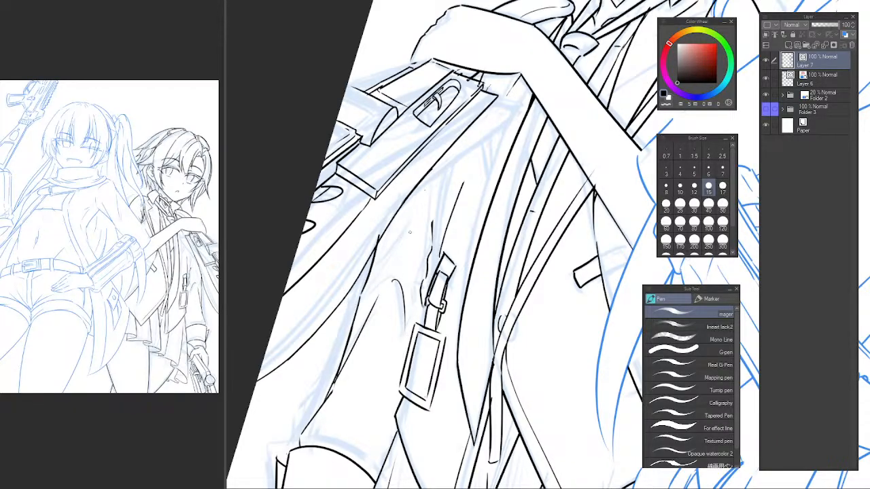
Ink slanted fold lines on the back character's upper sleeve between the gun and the strap tag.
{"action": "left_click_drag", "start_coordinate": [433, 194], "coordinate": [388, 258]}
{"action": "key", "text": "ctrl+z"}
{"action": "key", "text": "ctrl+z"}
{"action": "left_click_drag", "start_coordinate": [427, 202], "coordinate": [387, 254]}
{"action": "left_click_drag", "start_coordinate": [386, 255], "coordinate": [392, 225]}
{"action": "mouse_move", "coordinate": [450, 195]}
{"action": "left_mouse_down"}
{"action": "mouse_move", "coordinate": [420, 251]}
{"action": "mouse_move", "coordinate": [409, 222]}
{"action": "mouse_move", "coordinate": [385, 252]}
{"action": "mouse_move", "coordinate": [488, 110]}
{"action": "left_mouse_up"}
{"action": "scroll", "coordinate": [411, 216], "scroll_direction": "up", "scroll_amount": 3}
{"action": "key", "text": "e"}
{"action": "key", "text": "p"}
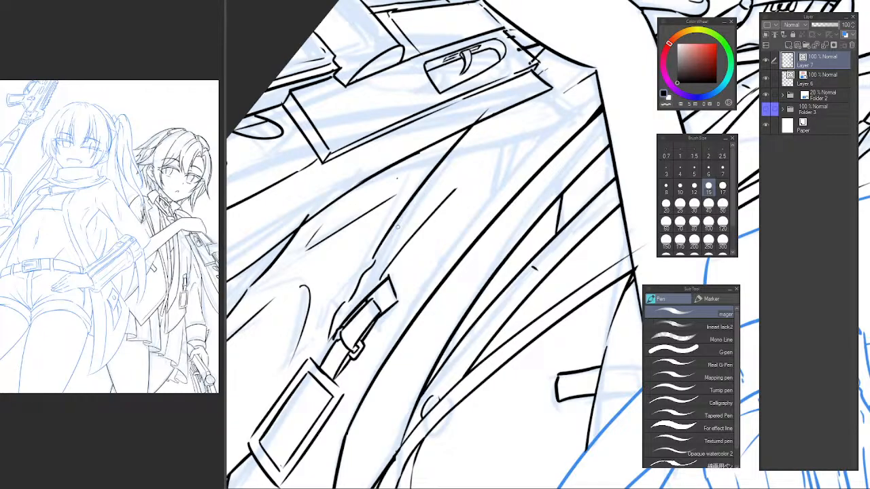
Try another fold stroke running from above the strap tag up toward the gun.
{"action": "key", "text": "ctrl+z"}
{"action": "mouse_move", "coordinate": [377, 257]}
{"action": "left_mouse_down"}
{"action": "mouse_move", "coordinate": [504, 96]}
{"action": "mouse_move", "coordinate": [395, 216]}
{"action": "mouse_move", "coordinate": [488, 104]}
{"action": "mouse_move", "coordinate": [486, 123]}
{"action": "mouse_move", "coordinate": [438, 155]}
{"action": "left_mouse_up"}
{"action": "key", "text": "ctrl+z"}
{"action": "key", "text": "e"}
{"action": "scroll", "coordinate": [513, 139], "scroll_direction": "down", "scroll_amount": 5}
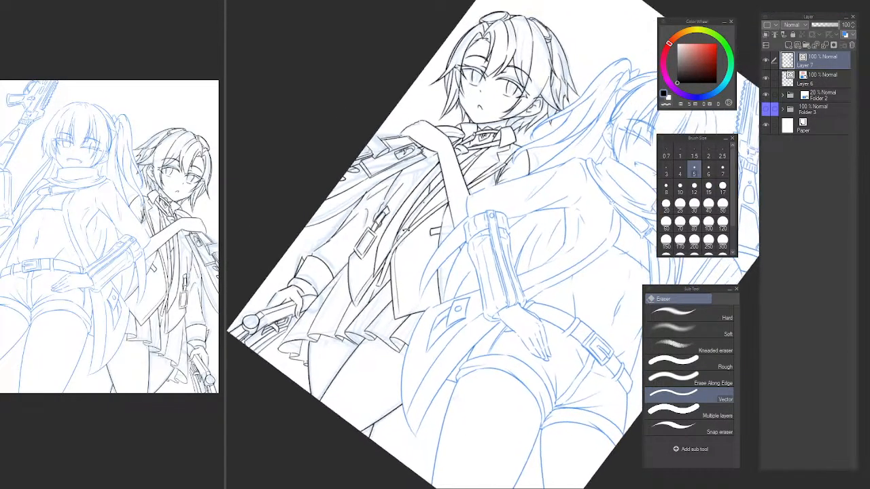
Erase the stray strokes beneath the back character's hand, next to the end of the gun.
{"action": "left_click_drag", "start_coordinate": [407, 230], "coordinate": [417, 262]}
{"action": "scroll", "coordinate": [413, 216], "scroll_direction": "up", "scroll_amount": 5}
{"action": "left_click_drag", "start_coordinate": [423, 177], "coordinate": [409, 226]}
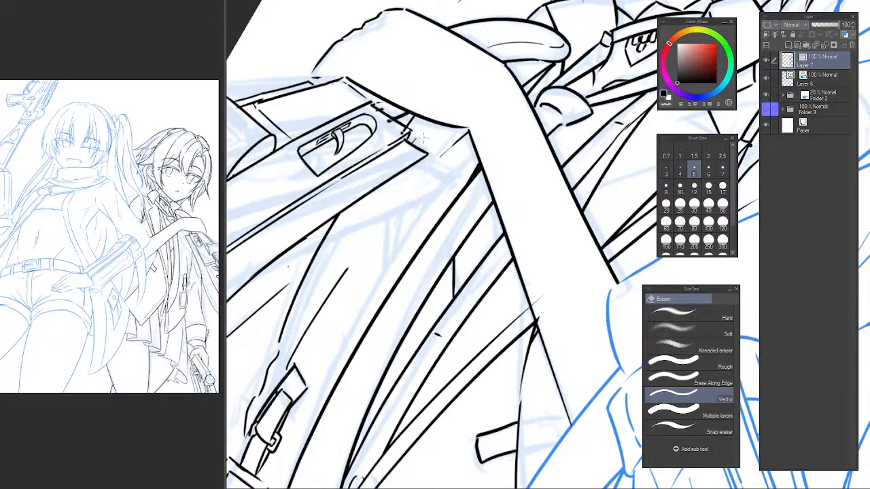
{"action": "left_click_drag", "start_coordinate": [453, 136], "coordinate": [433, 182]}
{"action": "scroll", "coordinate": [405, 277], "scroll_direction": "down", "scroll_amount": 5}
{"action": "scroll", "coordinate": [405, 276], "scroll_direction": "up", "scroll_amount": 5}
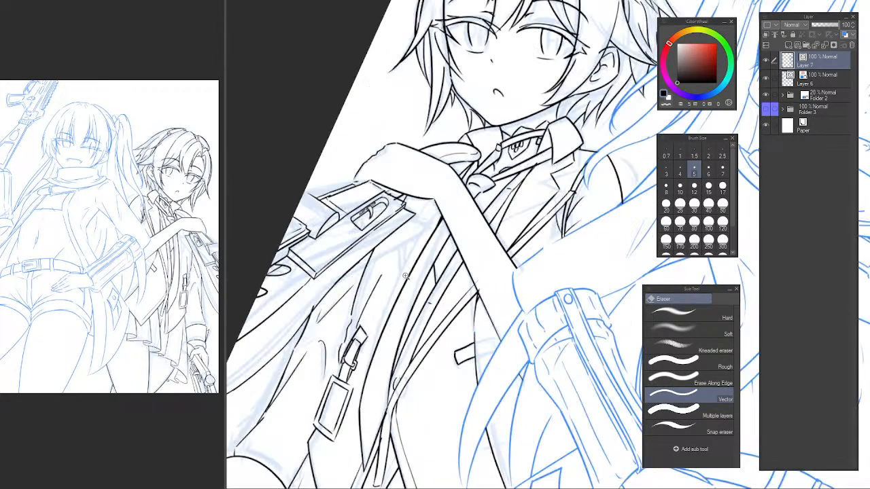
{"action": "left_click_drag", "start_coordinate": [414, 266], "coordinate": [394, 272]}
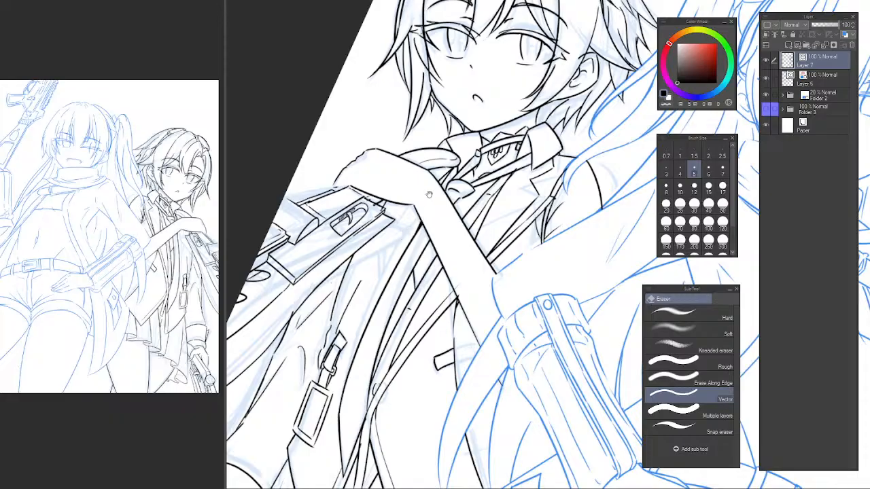
Try a long fold line from under the back character's hand down to the strap tag, erasing the excess strokes.
{"action": "scroll", "coordinate": [429, 194], "scroll_direction": "up", "scroll_amount": 1}
{"action": "key", "text": "p"}
{"action": "left_click_drag", "start_coordinate": [375, 263], "coordinate": [311, 356]}
{"action": "key", "text": "ctrl+z"}
{"action": "key", "text": "e"}
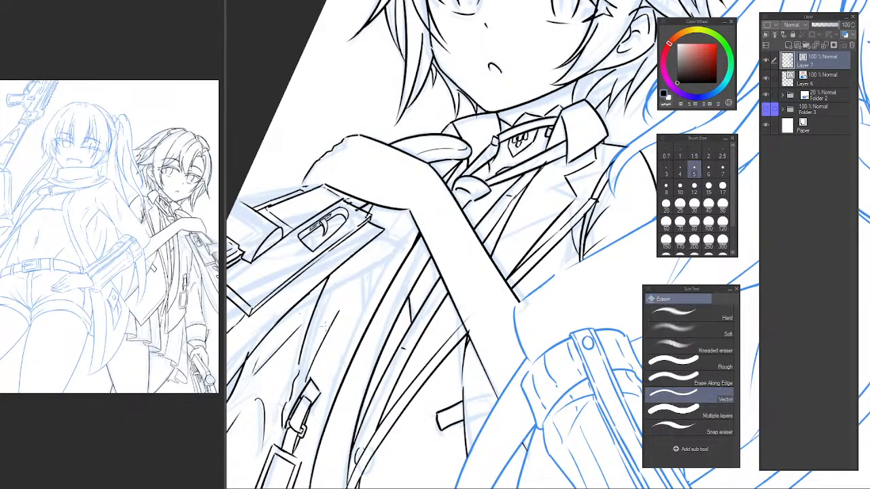
{"action": "key", "text": "p"}
{"action": "key", "text": "e"}
{"action": "key", "text": "p"}
{"action": "left_click_drag", "start_coordinate": [427, 197], "coordinate": [293, 398]}
{"action": "key", "text": "ctrl+z"}
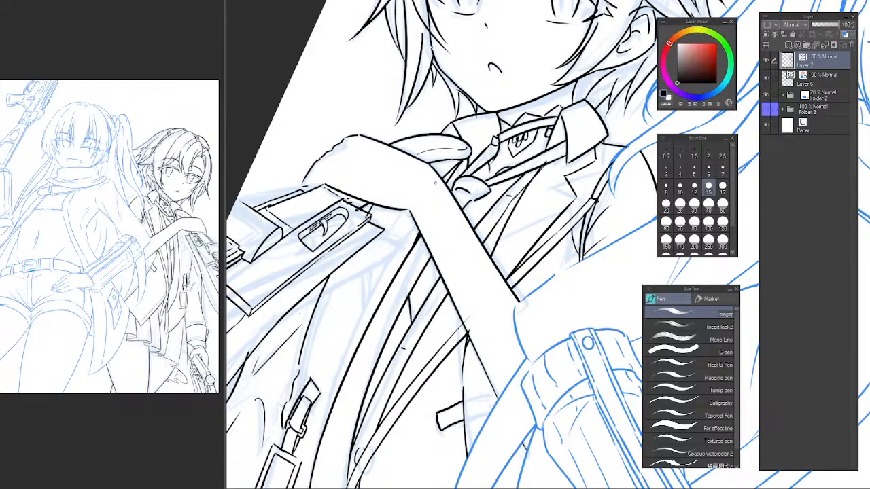
{"action": "left_click_drag", "start_coordinate": [422, 199], "coordinate": [296, 397]}
{"action": "key", "text": "e"}
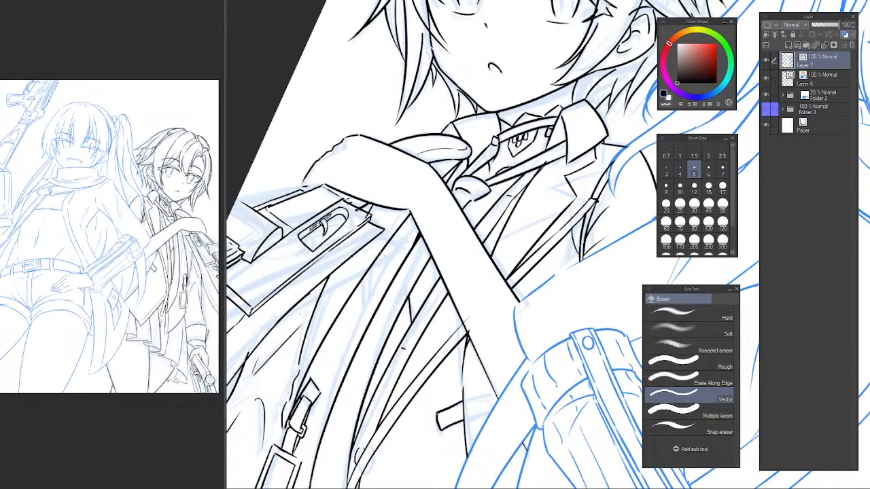
{"action": "left_click_drag", "start_coordinate": [388, 238], "coordinate": [359, 242]}
{"action": "left_click_drag", "start_coordinate": [327, 267], "coordinate": [366, 285]}
{"action": "left_click_drag", "start_coordinate": [376, 236], "coordinate": [405, 229]}
{"action": "left_click_drag", "start_coordinate": [460, 353], "coordinate": [464, 344]}
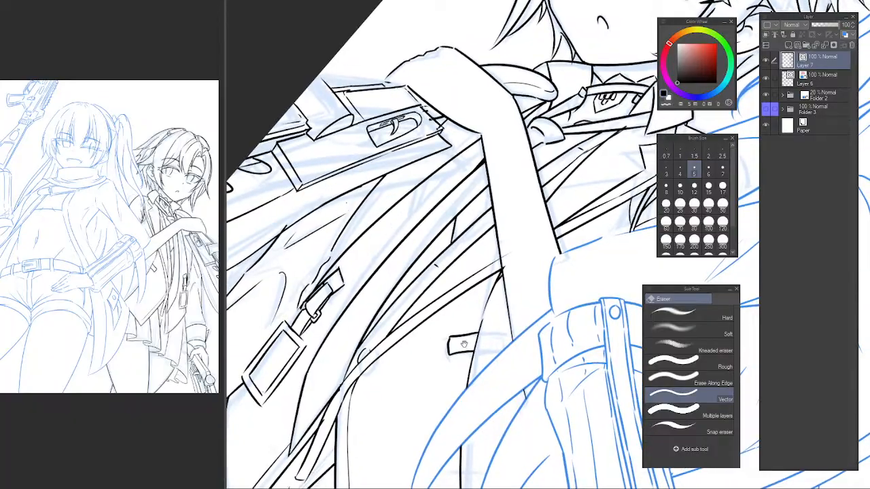
{"action": "left_click_drag", "start_coordinate": [482, 283], "coordinate": [428, 319]}
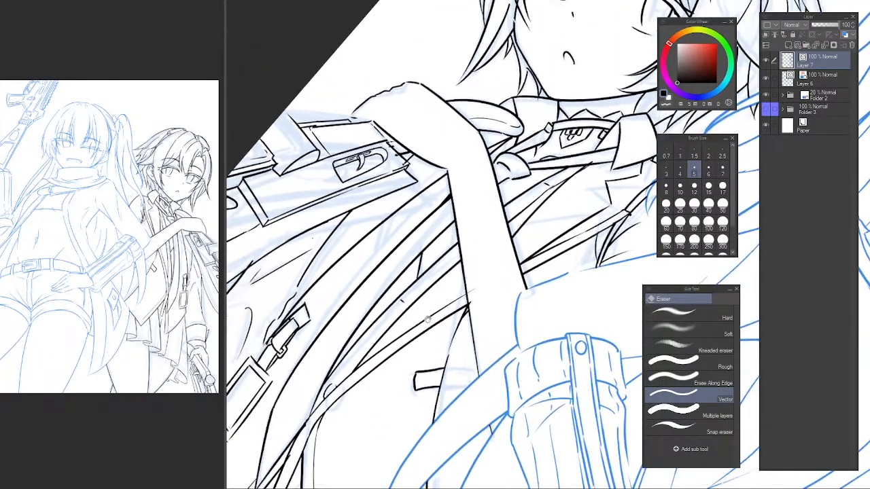
{"action": "left_click_drag", "start_coordinate": [358, 227], "coordinate": [361, 232]}
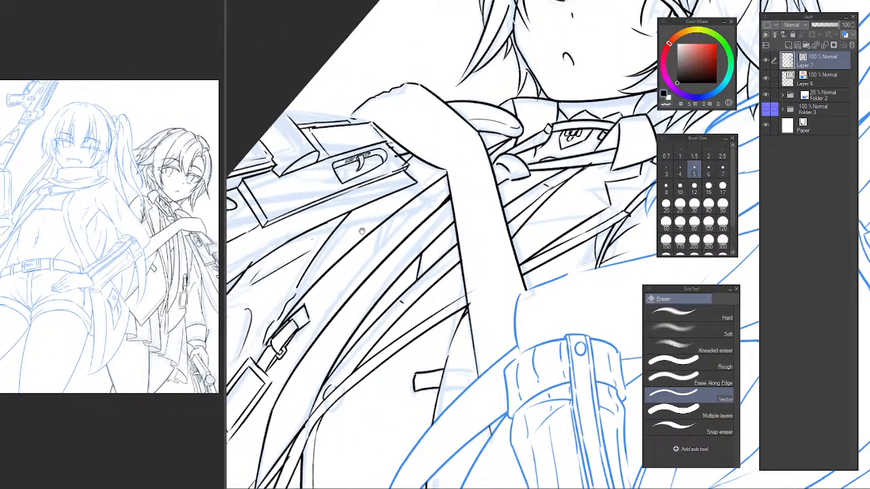
Ink a slanted fold line running down the sleeve from below the gun and trim its end overlapping the gun and hand.
{"action": "scroll", "coordinate": [362, 234], "scroll_direction": "up", "scroll_amount": 2}
{"action": "key", "text": "p"}
{"action": "left_click_drag", "start_coordinate": [319, 293], "coordinate": [469, 145]}
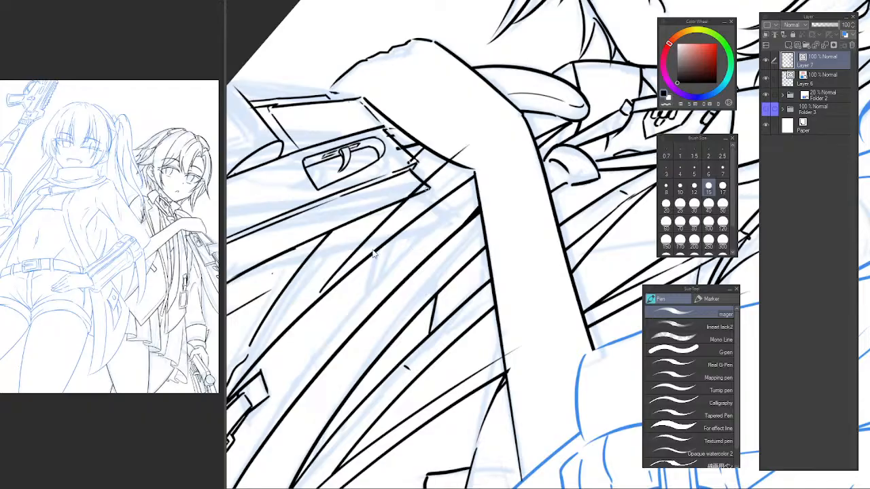
{"action": "key", "text": "ctrl+z"}
{"action": "left_click_drag", "start_coordinate": [318, 304], "coordinate": [476, 121]}
{"action": "key", "text": "e"}
{"action": "left_click", "coordinate": [444, 158]}
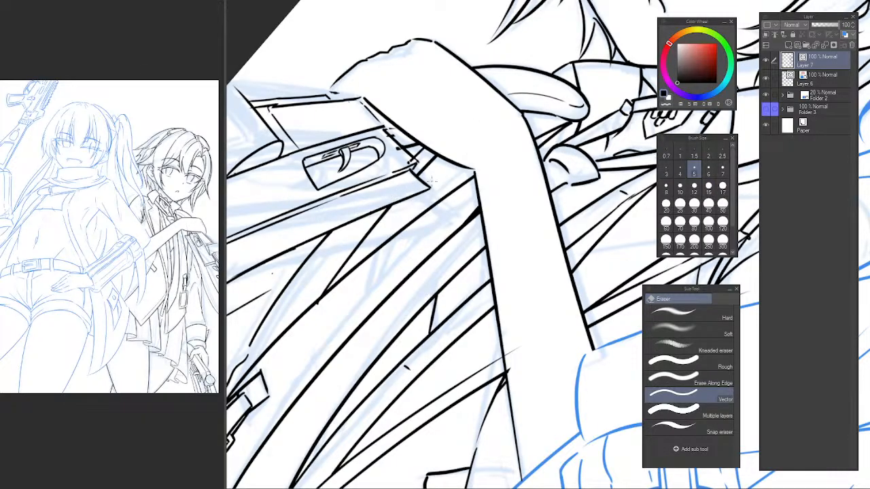
Ink the small contour behind the back character's fingers, just below the collar.
{"action": "scroll", "coordinate": [512, 175], "scroll_direction": "down", "scroll_amount": 6}
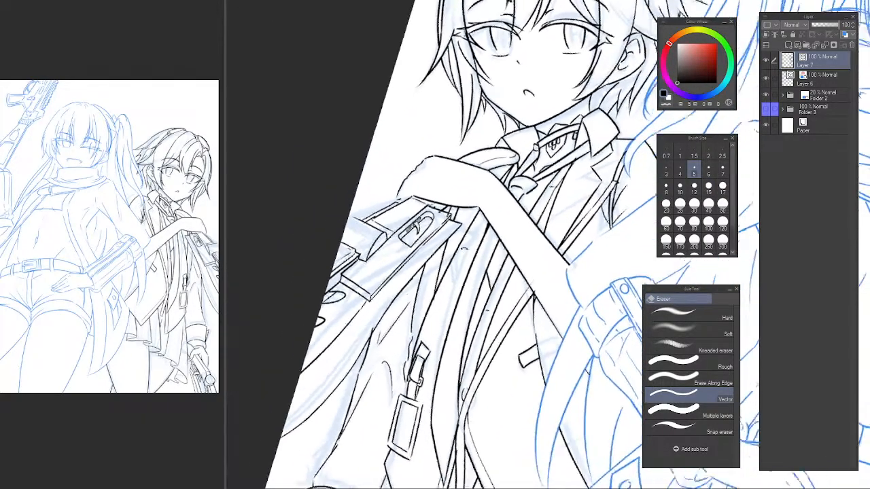
{"action": "scroll", "coordinate": [463, 161], "scroll_direction": "up", "scroll_amount": 6}
{"action": "left_click_drag", "start_coordinate": [464, 160], "coordinate": [484, 165]}
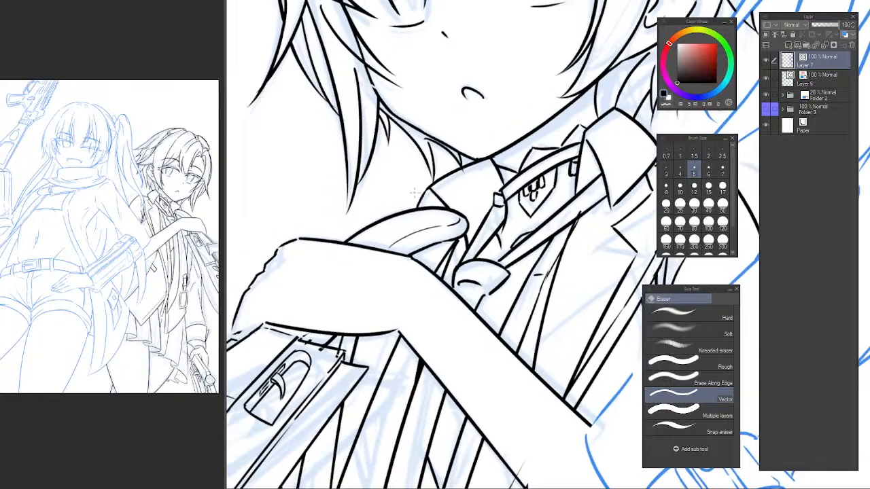
{"action": "key", "text": "p"}
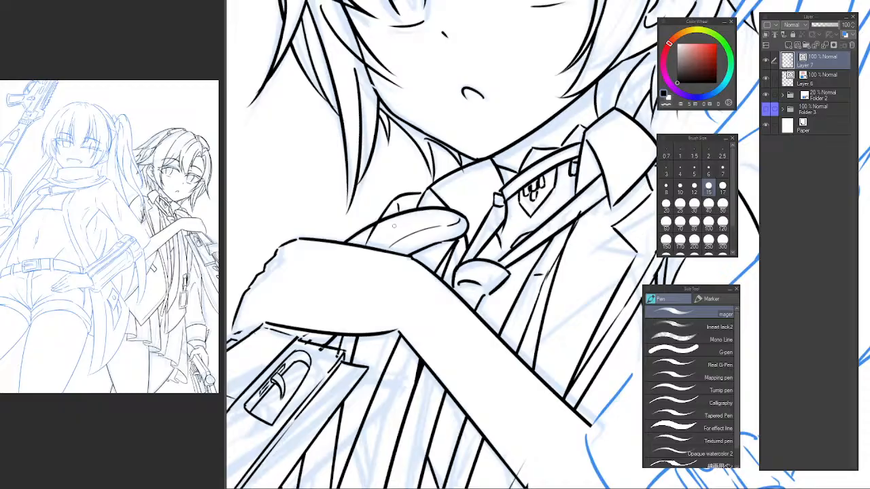
{"action": "key", "text": "e"}
Reset the canvas rotation, flip the view horizontally back and forth, and check both characters and the sleeve folds.
{"action": "scroll", "coordinate": [416, 222], "scroll_direction": "down", "scroll_amount": 5}
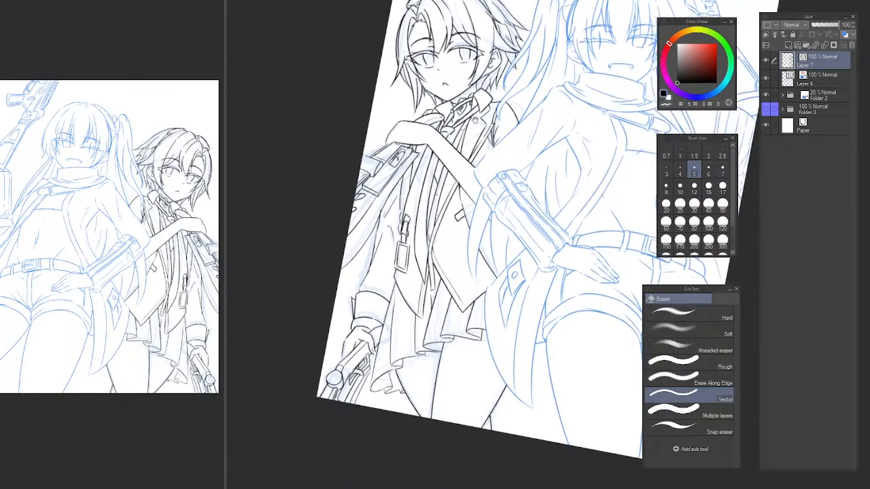
{"action": "key", "text": "p"}
{"action": "left_click_drag", "start_coordinate": [462, 332], "coordinate": [500, 378]}
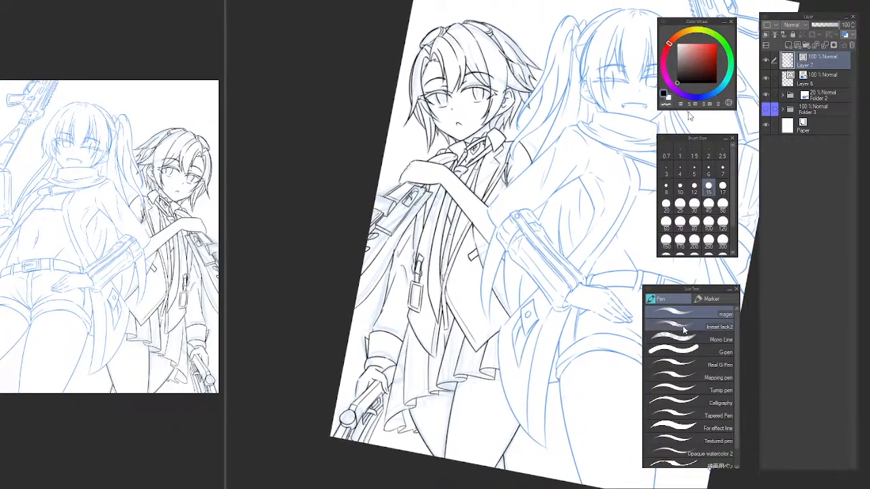
{"action": "key", "text": "ctrl+0"}
{"action": "key", "text": "h"}
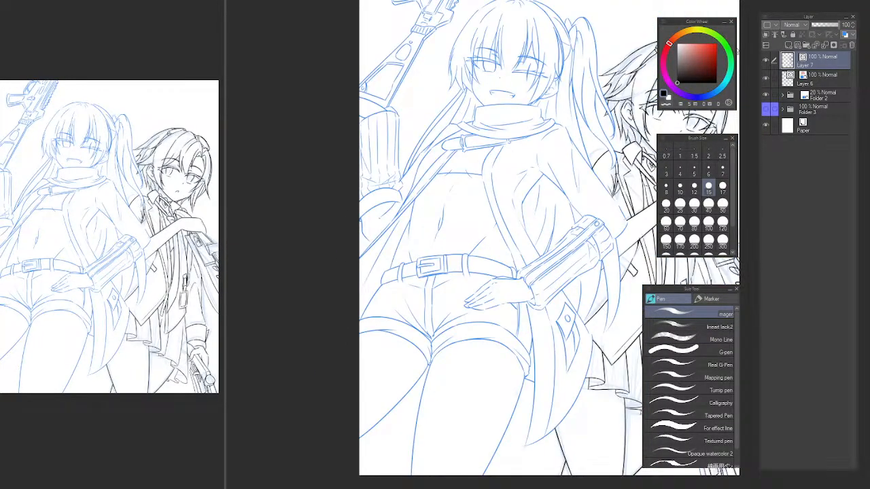
{"action": "key", "text": "h"}
{"action": "left_click_drag", "start_coordinate": [576, 210], "coordinate": [486, 166]}
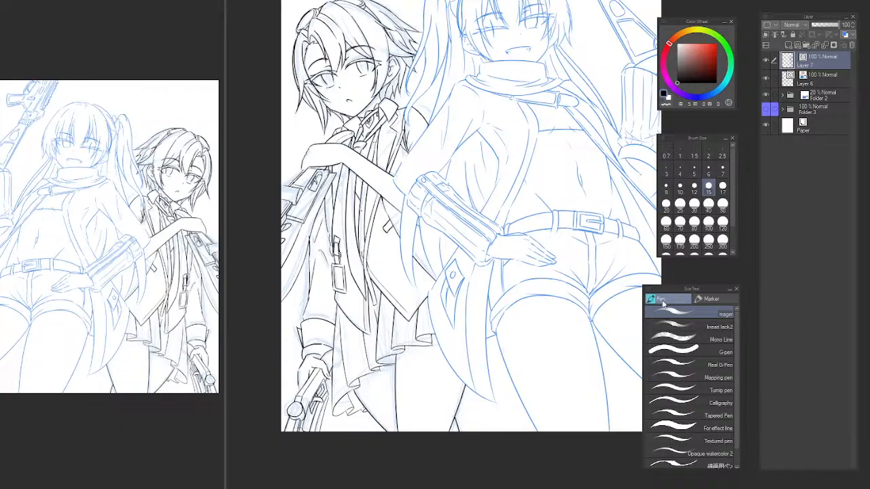
{"action": "key", "text": "h"}
{"action": "left_click_drag", "start_coordinate": [567, 179], "coordinate": [318, 206]}
{"action": "scroll", "coordinate": [561, 263], "scroll_direction": "up", "scroll_amount": 5}
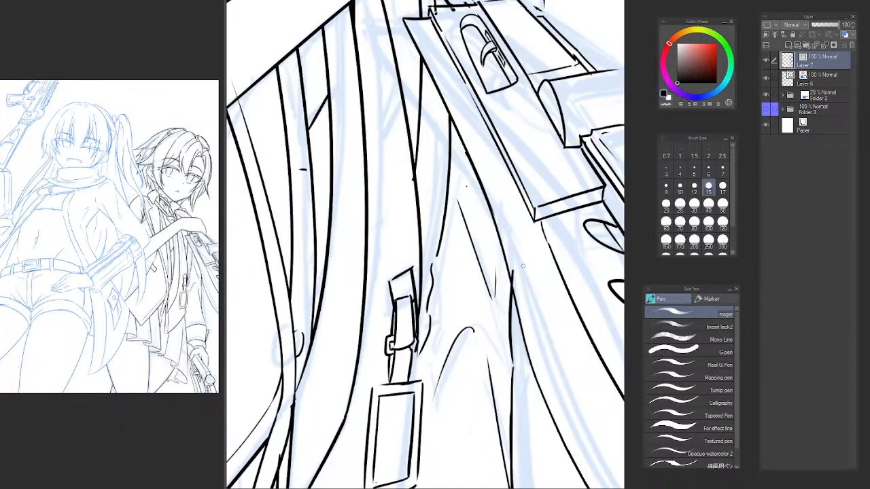
{"action": "key", "text": "e"}
{"action": "scroll", "coordinate": [563, 322], "scroll_direction": "down", "scroll_amount": 5}
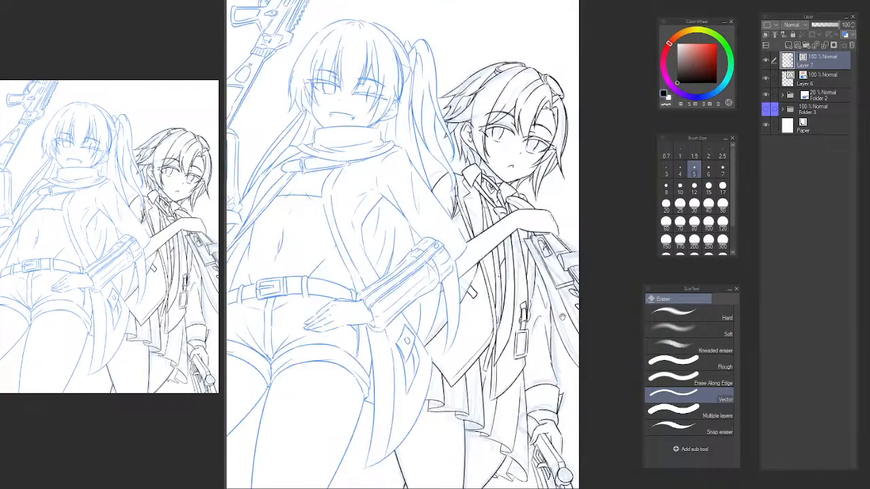
Hide the sketch in Folder 2 and turn off the blue layer color on Layer 6.
{"action": "left_click_drag", "start_coordinate": [558, 301], "coordinate": [550, 242]}
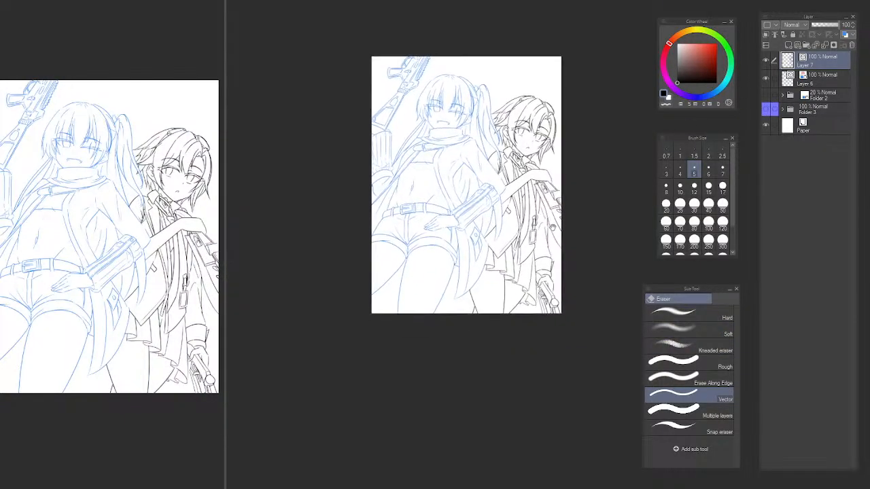
{"action": "left_click", "coordinate": [815, 75]}
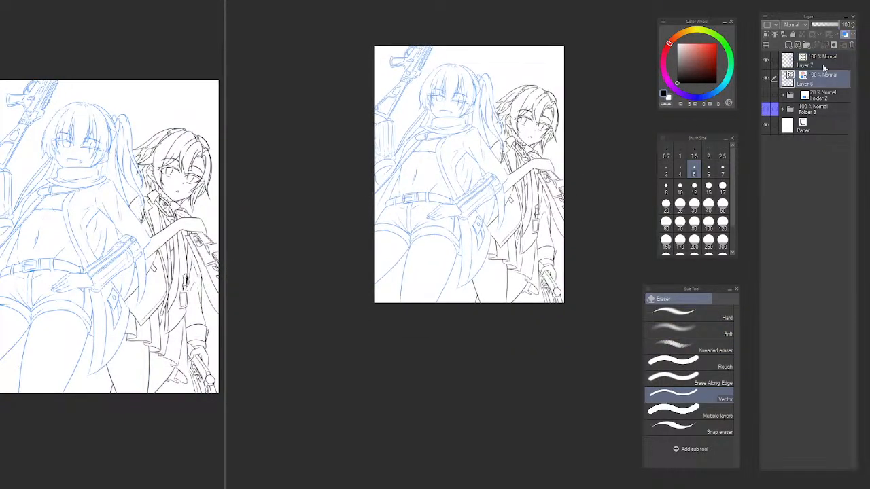
{"action": "left_click", "coordinate": [842, 35]}
{"action": "scroll", "coordinate": [561, 200], "scroll_direction": "up", "scroll_amount": 2}
{"action": "mouse_move", "coordinate": [552, 216]}
{"action": "left_mouse_down"}
{"action": "mouse_move", "coordinate": [543, 243]}
{"action": "mouse_move", "coordinate": [574, 296]}
{"action": "mouse_move", "coordinate": [598, 303]}
{"action": "mouse_move", "coordinate": [602, 295]}
{"action": "left_mouse_up"}
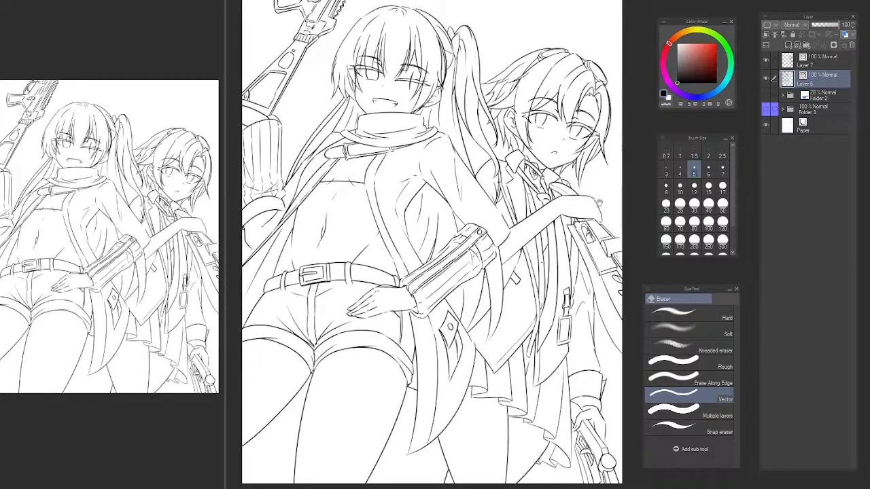
Examine the combined line art and compare the two characters by toggling the visibility of Layer 7 and Layer 6.
{"action": "scroll", "coordinate": [572, 195], "scroll_direction": "down", "scroll_amount": 1}
{"action": "scroll", "coordinate": [553, 210], "scroll_direction": "up", "scroll_amount": 1}
{"action": "left_click_drag", "start_coordinate": [562, 225], "coordinate": [548, 195]}
{"action": "key", "text": "b"}
{"action": "key", "text": "p"}
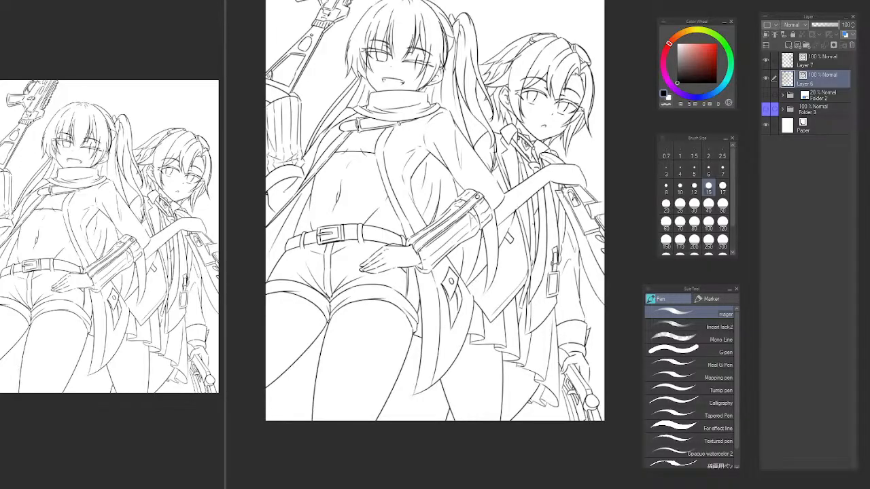
{"action": "scroll", "coordinate": [564, 197], "scroll_direction": "down", "scroll_amount": 1}
{"action": "left_click_drag", "start_coordinate": [569, 248], "coordinate": [559, 189]}
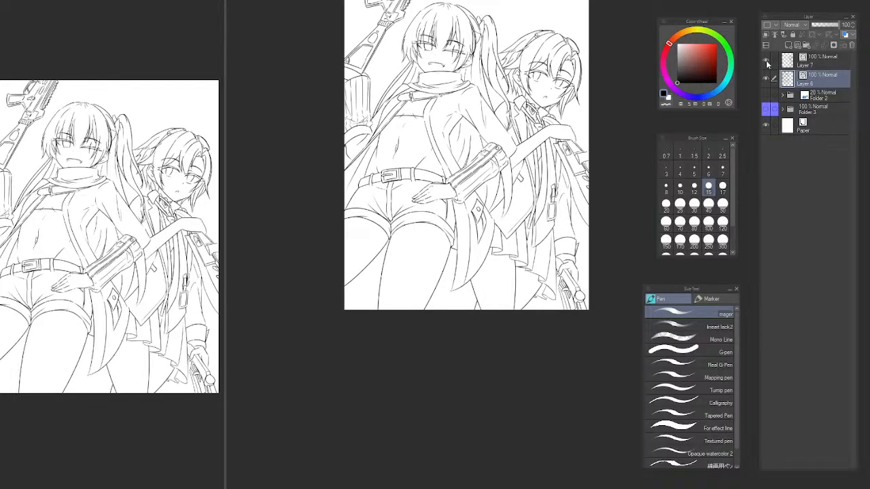
{"action": "left_click", "coordinate": [766, 61]}
{"action": "left_click", "coordinate": [766, 62]}
{"action": "left_click", "coordinate": [767, 78]}
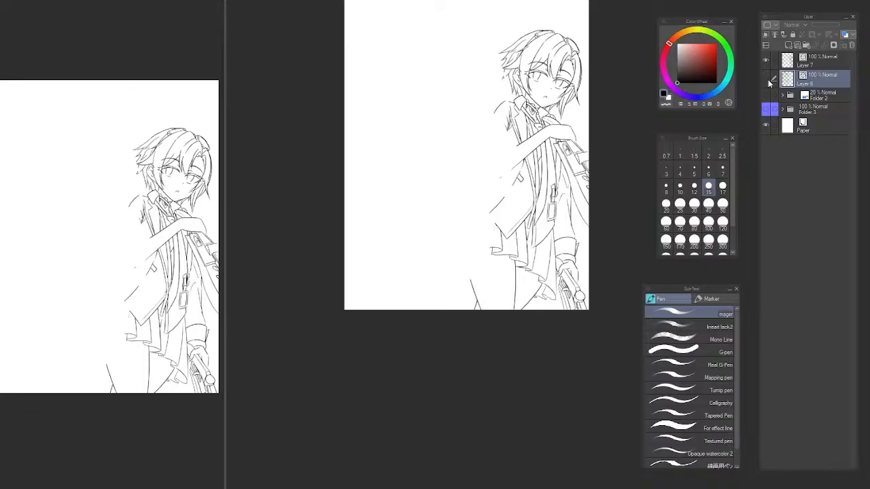
{"action": "left_click", "coordinate": [767, 79]}
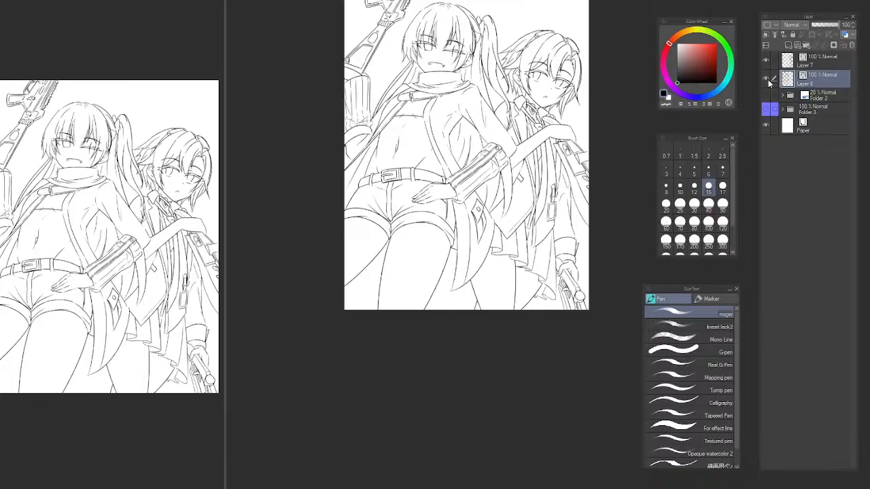
On Layer 7, ink a short line below the front character's sleeve cuff between the hanging cloth edges and trim its overshoot.
{"action": "left_click", "coordinate": [816, 63]}
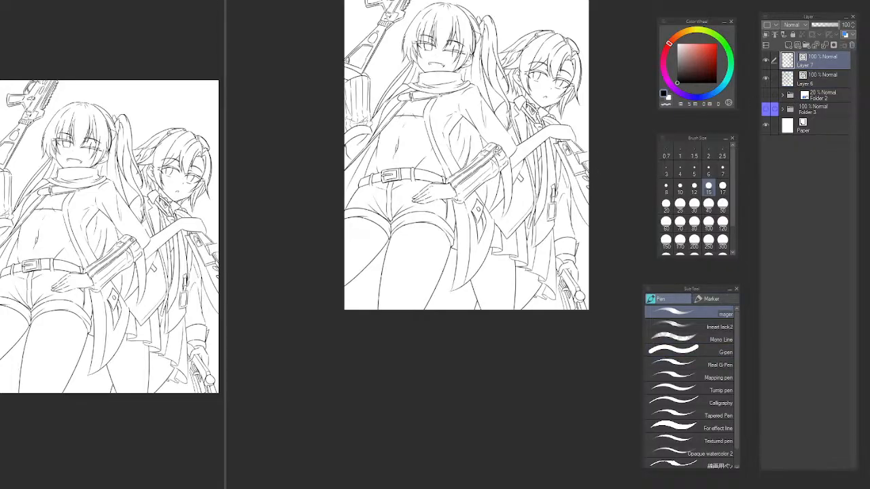
{"action": "scroll", "coordinate": [507, 156], "scroll_direction": "up", "scroll_amount": 6}
{"action": "left_click_drag", "start_coordinate": [506, 156], "coordinate": [416, 169]}
{"action": "scroll", "coordinate": [439, 244], "scroll_direction": "down", "scroll_amount": 2}
{"action": "left_click_drag", "start_coordinate": [475, 209], "coordinate": [494, 191]}
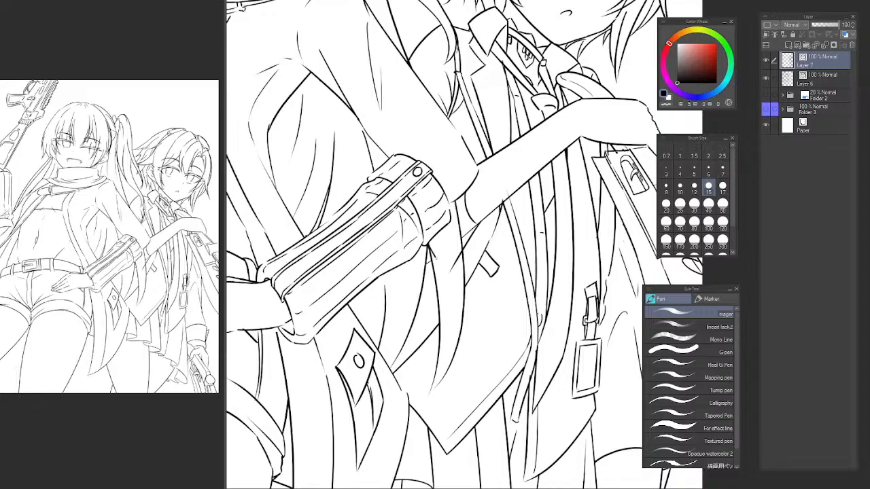
{"action": "left_click_drag", "start_coordinate": [435, 257], "coordinate": [452, 273]}
{"action": "key", "text": "ctrl+z"}
{"action": "left_click_drag", "start_coordinate": [432, 242], "coordinate": [454, 268]}
{"action": "key", "text": "e"}
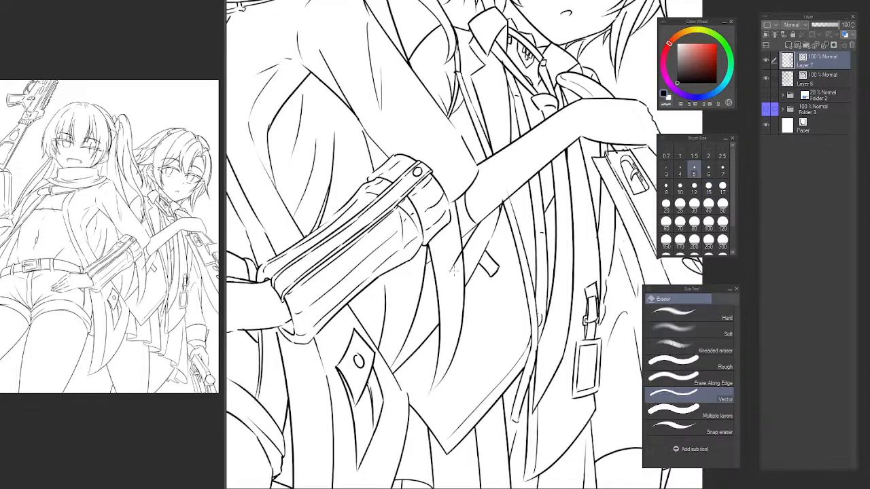
{"action": "left_click", "coordinate": [469, 231]}
Replace the short line under the cuff with a small hem stroke and erase the part crossing the neighbouring cloth edge.
{"action": "scroll", "coordinate": [429, 266], "scroll_direction": "up", "scroll_amount": 3}
{"action": "key", "text": "p"}
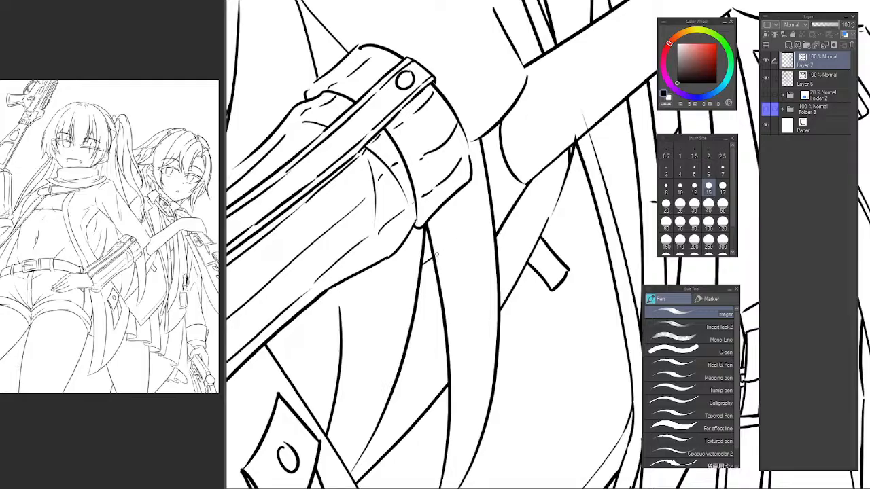
{"action": "key", "text": "e"}
{"action": "left_click", "coordinate": [433, 258]}
{"action": "key", "text": "p"}
{"action": "left_click_drag", "start_coordinate": [447, 247], "coordinate": [431, 267]}
{"action": "key", "text": "e"}
{"action": "left_click", "coordinate": [441, 246]}
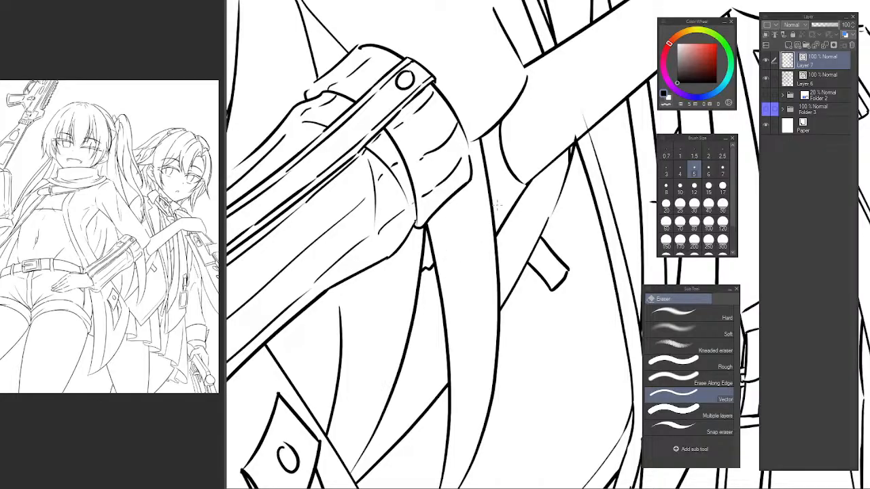
Rework the small jagged hem under the cuff to span the gap between both cloth edges, trimming both ends.
{"action": "scroll", "coordinate": [425, 269], "scroll_direction": "up", "scroll_amount": 3}
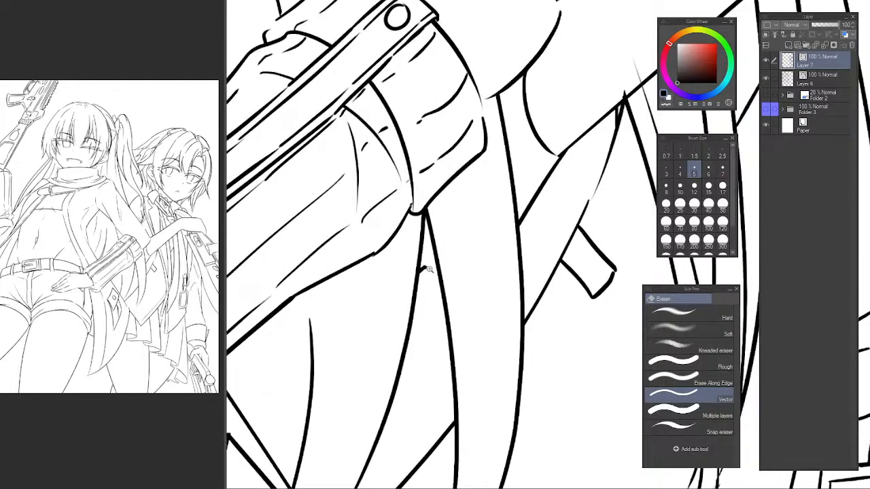
{"action": "key", "text": "p"}
{"action": "key", "text": "e"}
{"action": "left_click", "coordinate": [421, 267]}
{"action": "key", "text": "p"}
{"action": "mouse_move", "coordinate": [403, 286]}
{"action": "left_mouse_down"}
{"action": "mouse_move", "coordinate": [422, 256]}
{"action": "mouse_move", "coordinate": [452, 235]}
{"action": "left_mouse_up"}
{"action": "key", "text": "e"}
{"action": "left_click", "coordinate": [446, 242]}
{"action": "left_click", "coordinate": [405, 278]}
{"action": "scroll", "coordinate": [480, 263], "scroll_direction": "down", "scroll_amount": 4}
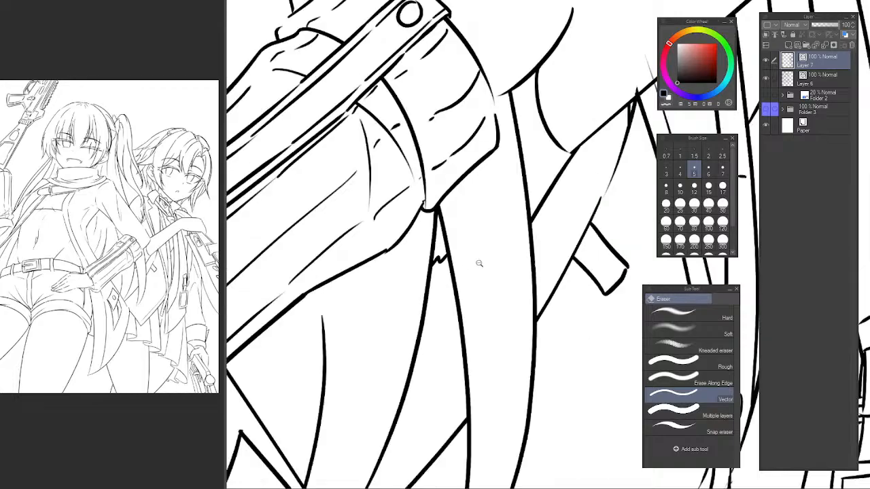
Try to ink a second curve just inside the sleeve opening at the elbow end of the raised forearm.
{"action": "left_click_drag", "start_coordinate": [514, 258], "coordinate": [505, 309]}
{"action": "scroll", "coordinate": [503, 309], "scroll_direction": "down", "scroll_amount": 5}
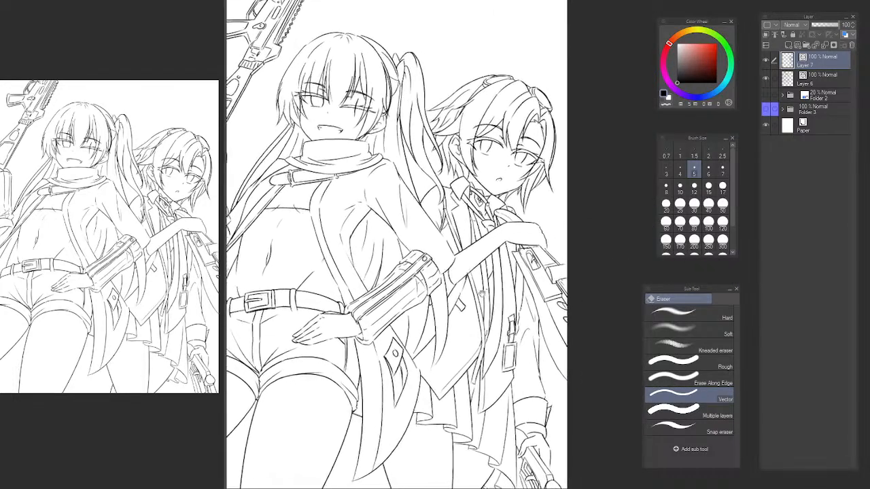
{"action": "left_click_drag", "start_coordinate": [454, 299], "coordinate": [447, 306]}
{"action": "scroll", "coordinate": [418, 279], "scroll_direction": "up", "scroll_amount": 6}
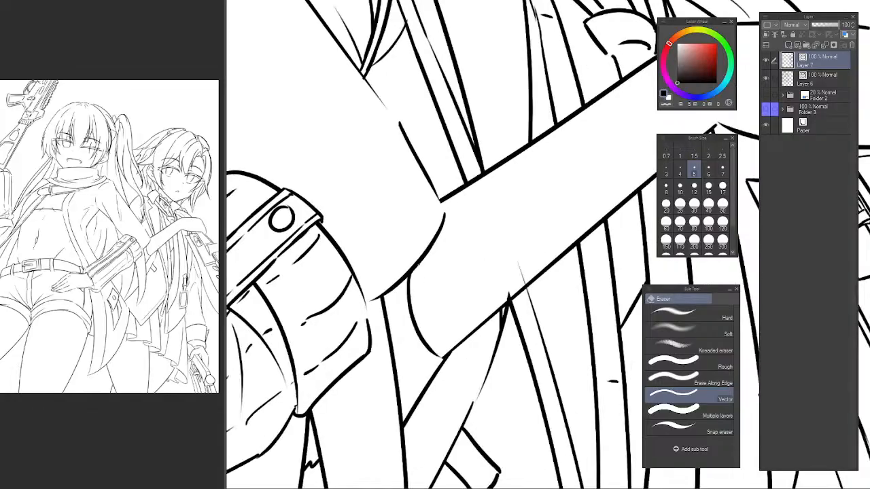
{"action": "key", "text": "p"}
{"action": "left_click_drag", "start_coordinate": [413, 273], "coordinate": [447, 357]}
{"action": "key", "text": "ctrl+z"}
{"action": "mouse_move", "coordinate": [416, 277]}
{"action": "left_mouse_down"}
{"action": "mouse_move", "coordinate": [441, 356]}
{"action": "mouse_move", "coordinate": [428, 324]}
{"action": "mouse_move", "coordinate": [445, 347]}
{"action": "left_mouse_up"}
{"action": "key", "text": "ctrl+z"}
{"action": "key", "text": "ctrl+z"}
{"action": "left_click_drag", "start_coordinate": [419, 269], "coordinate": [445, 348]}
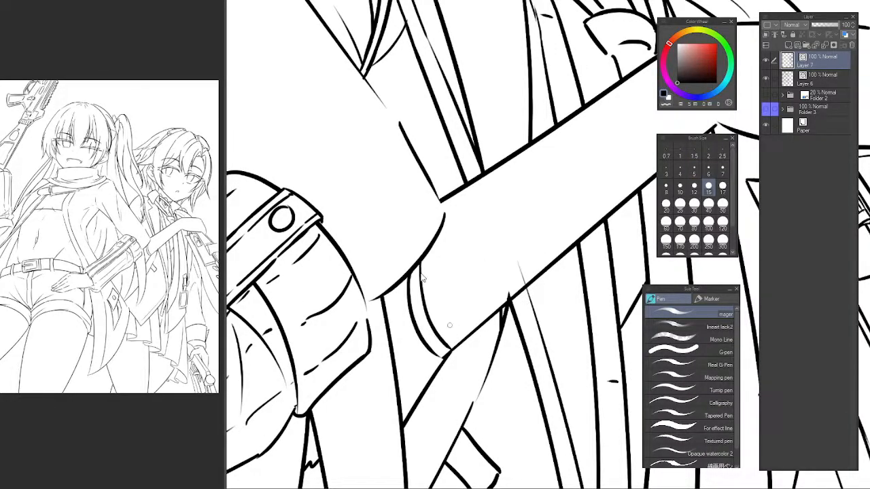
Erase the old sleeve opening curve at the elbow and redraw it slightly further along the raised forearm.
{"action": "key", "text": "ctrl+z"}
{"action": "key", "text": "e"}
{"action": "left_click_drag", "start_coordinate": [410, 307], "coordinate": [418, 310]}
{"action": "key", "text": "p"}
{"action": "mouse_move", "coordinate": [413, 266]}
{"action": "left_mouse_down"}
{"action": "mouse_move", "coordinate": [454, 351]}
{"action": "mouse_move", "coordinate": [451, 343]}
{"action": "left_mouse_up"}
{"action": "key", "text": "ctrl+z"}
{"action": "key", "text": "ctrl+z"}
{"action": "mouse_move", "coordinate": [415, 266]}
{"action": "left_mouse_down"}
{"action": "mouse_move", "coordinate": [424, 306]}
{"action": "mouse_move", "coordinate": [455, 349]}
{"action": "left_mouse_up"}
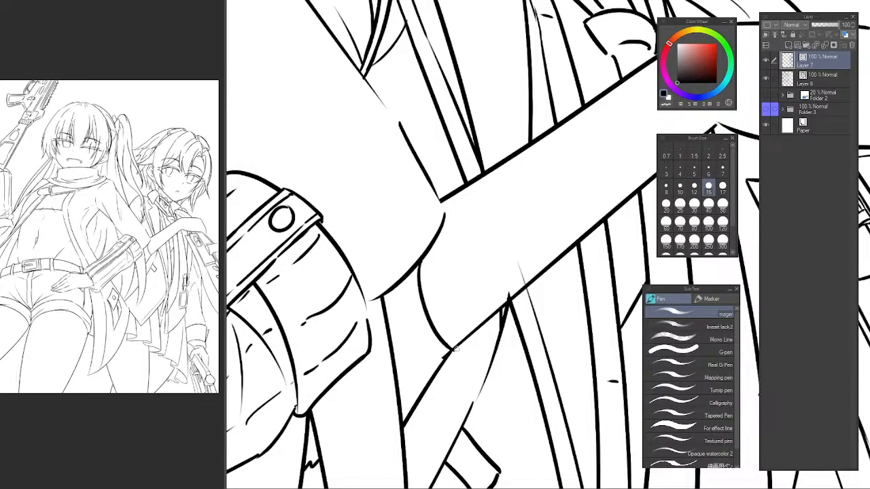
{"action": "key", "text": "ctrl+z"}
{"action": "mouse_move", "coordinate": [415, 268]}
{"action": "left_mouse_down"}
{"action": "mouse_move", "coordinate": [453, 352]}
{"action": "mouse_move", "coordinate": [445, 368]}
{"action": "mouse_move", "coordinate": [454, 327]}
{"action": "mouse_move", "coordinate": [445, 324]}
{"action": "mouse_move", "coordinate": [465, 337]}
{"action": "mouse_move", "coordinate": [450, 323]}
{"action": "mouse_move", "coordinate": [432, 331]}
{"action": "mouse_move", "coordinate": [458, 314]}
{"action": "left_mouse_up"}
Trim the overshoot where the sleeve opening meets the forearm and ink a short line joining that corner to the sleeve's lower edge.
{"action": "scroll", "coordinate": [455, 353], "scroll_direction": "up", "scroll_amount": 3}
{"action": "key", "text": "c"}
{"action": "key", "text": "["}
{"action": "key", "text": "["}
{"action": "key", "text": "["}
{"action": "key", "text": "["}
{"action": "key", "text": "["}
{"action": "key", "text": "["}
{"action": "key", "text": "e"}
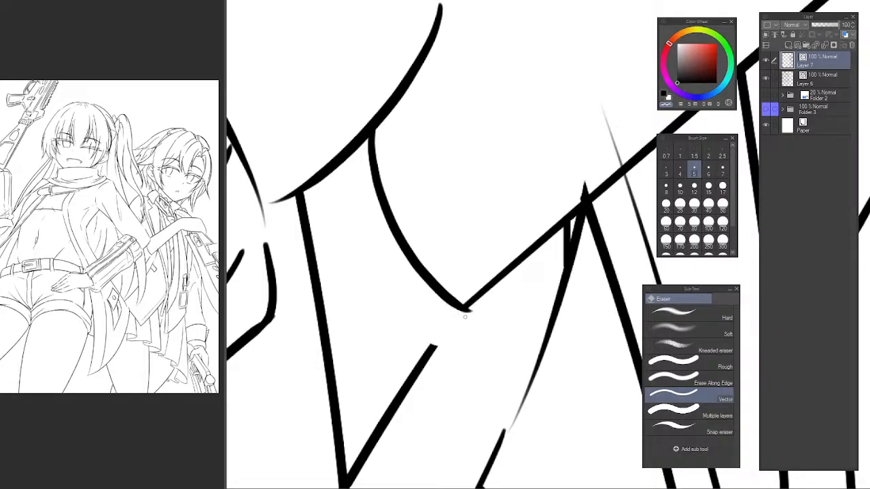
{"action": "key", "text": "p"}
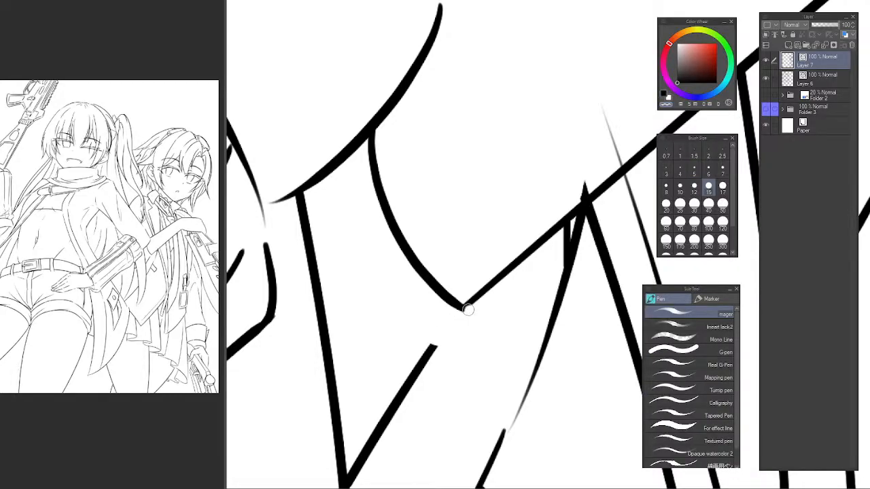
{"action": "left_click_drag", "start_coordinate": [466, 305], "coordinate": [428, 352]}
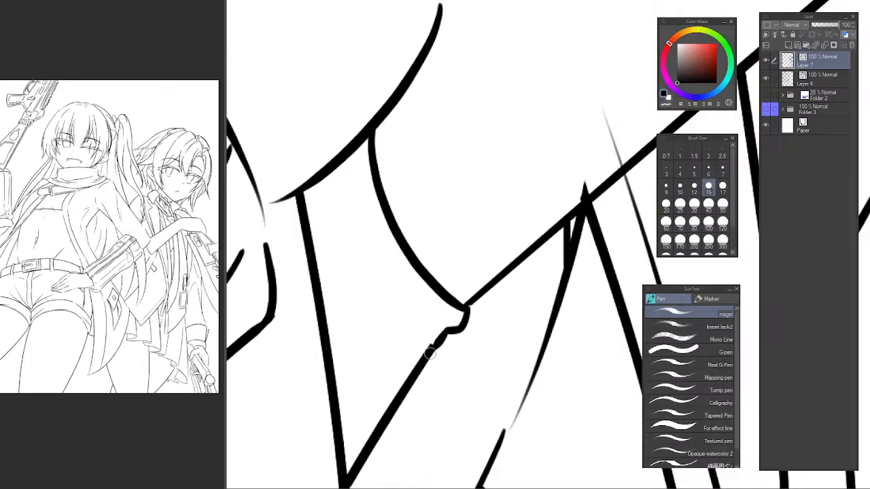
{"action": "scroll", "coordinate": [513, 250], "scroll_direction": "down", "scroll_amount": 6}
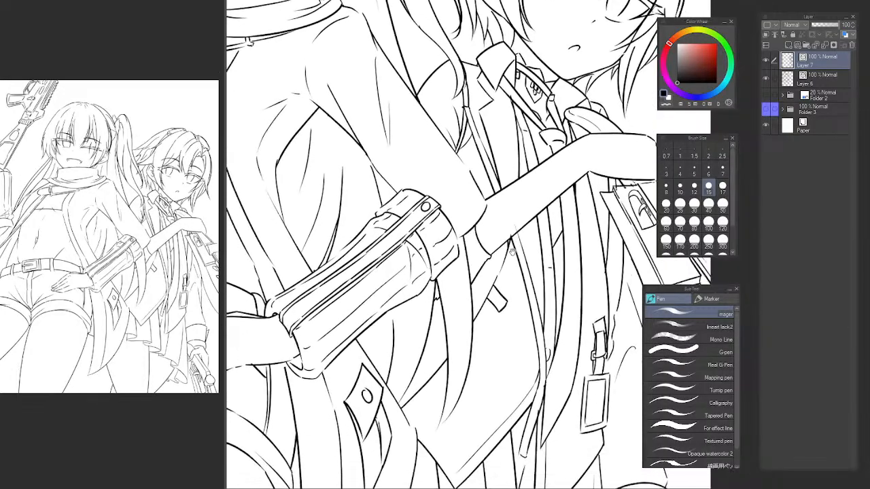
{"action": "scroll", "coordinate": [512, 251], "scroll_direction": "up", "scroll_amount": 6}
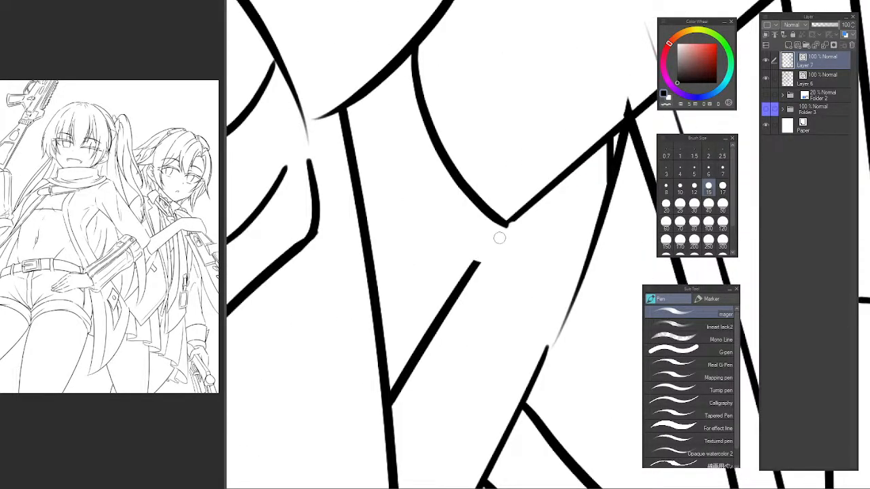
{"action": "key", "text": "ctrl+z"}
{"action": "mouse_move", "coordinate": [505, 226]}
{"action": "left_mouse_down"}
{"action": "mouse_move", "coordinate": [456, 305]}
{"action": "mouse_move", "coordinate": [475, 261]}
{"action": "mouse_move", "coordinate": [466, 273]}
{"action": "left_mouse_up"}
{"action": "key", "text": "ctrl+z"}
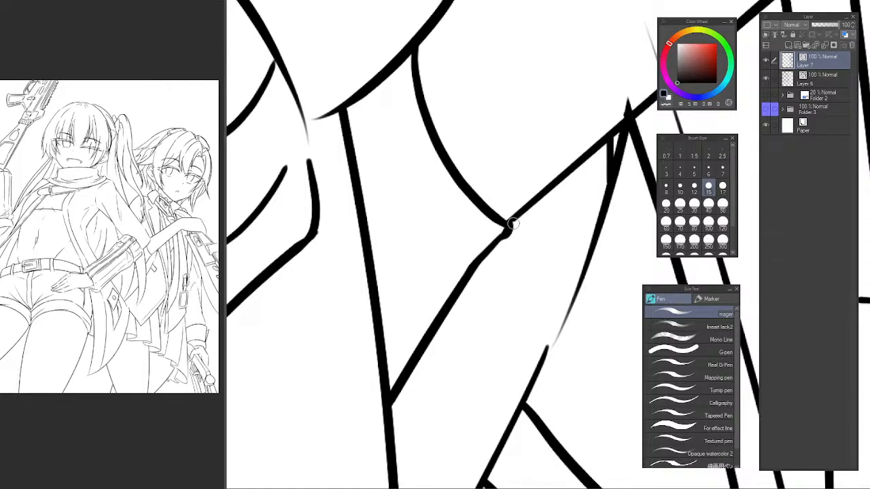
Add thin fold lines inside the sleeve opening and trim the coat line that overshoots into the forearm.
{"action": "scroll", "coordinate": [515, 224], "scroll_direction": "down", "scroll_amount": 6}
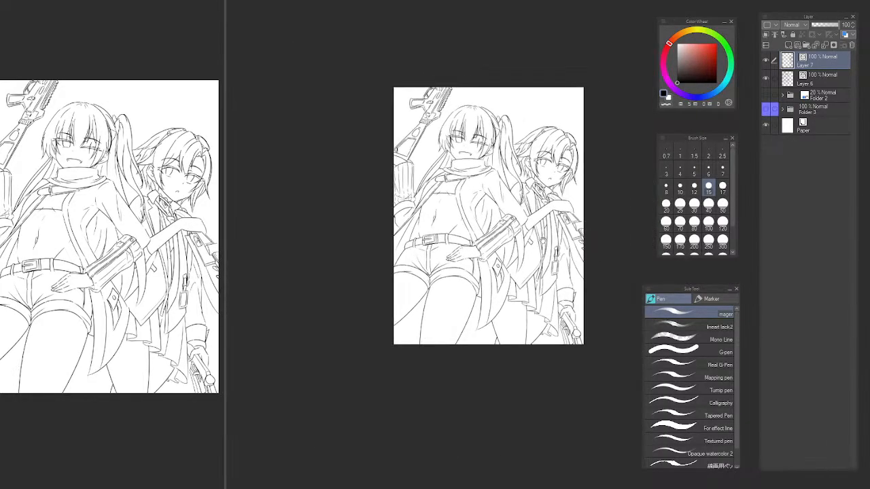
{"action": "scroll", "coordinate": [480, 218], "scroll_direction": "up", "scroll_amount": 8}
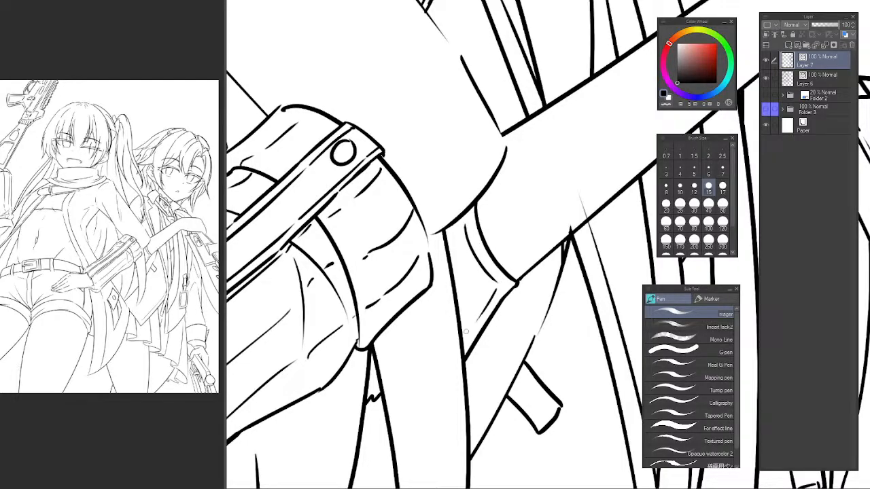
{"action": "scroll", "coordinate": [498, 275], "scroll_direction": "down", "scroll_amount": 5}
{"action": "scroll", "coordinate": [544, 248], "scroll_direction": "up", "scroll_amount": 6}
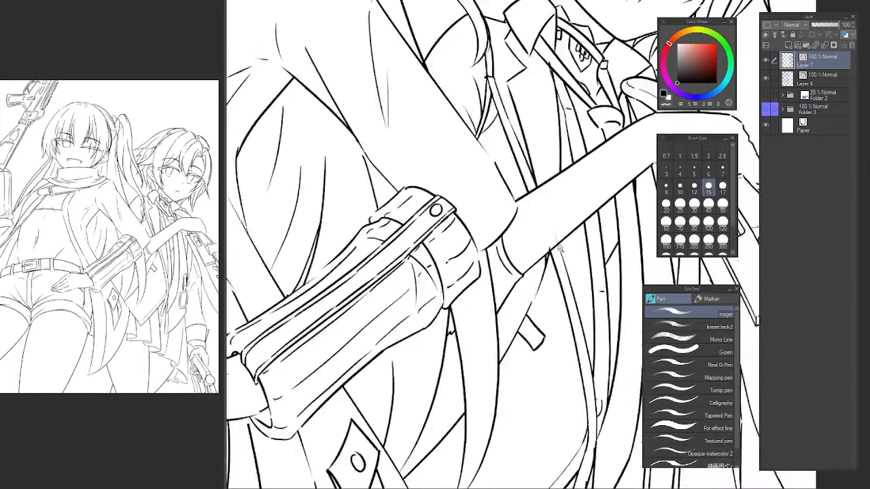
{"action": "key", "text": "e"}
{"action": "scroll", "coordinate": [543, 249], "scroll_direction": "down", "scroll_amount": 6}
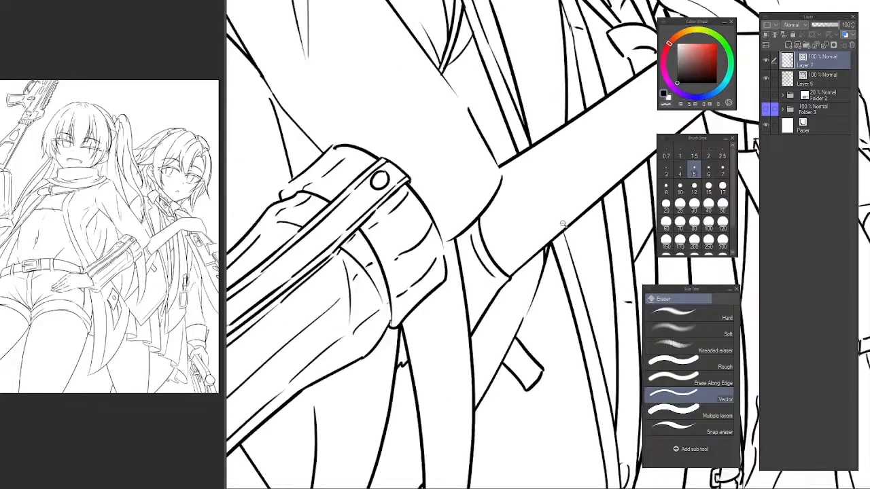
Flip the view horizontally and back, and examine the complete line art both as a whole and up close.
{"action": "left_click_drag", "start_coordinate": [567, 245], "coordinate": [498, 240]}
{"action": "key", "text": "h"}
{"action": "left_click_drag", "start_coordinate": [651, 227], "coordinate": [369, 240]}
{"action": "key", "text": "h"}
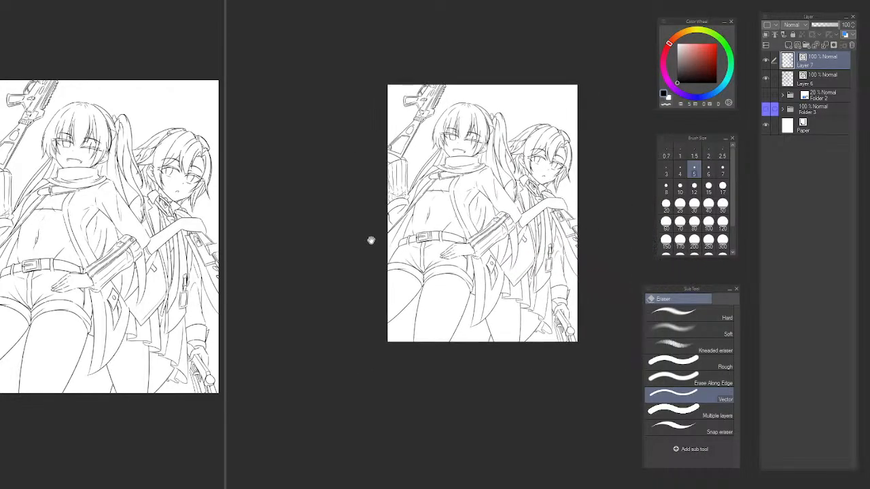
{"action": "left_click_drag", "start_coordinate": [525, 257], "coordinate": [499, 262]}
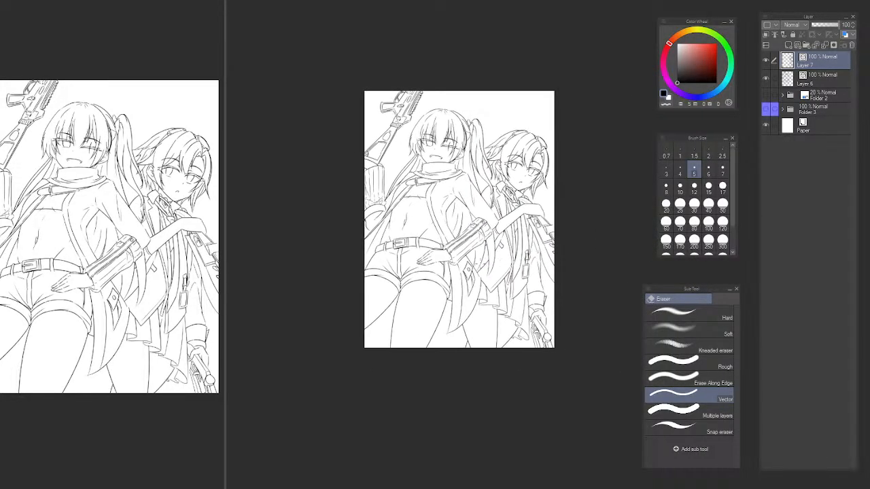
{"action": "key", "text": "p"}
{"action": "scroll", "coordinate": [510, 218], "scroll_direction": "up", "scroll_amount": 2}
{"action": "scroll", "coordinate": [510, 223], "scroll_direction": "down", "scroll_amount": 5}
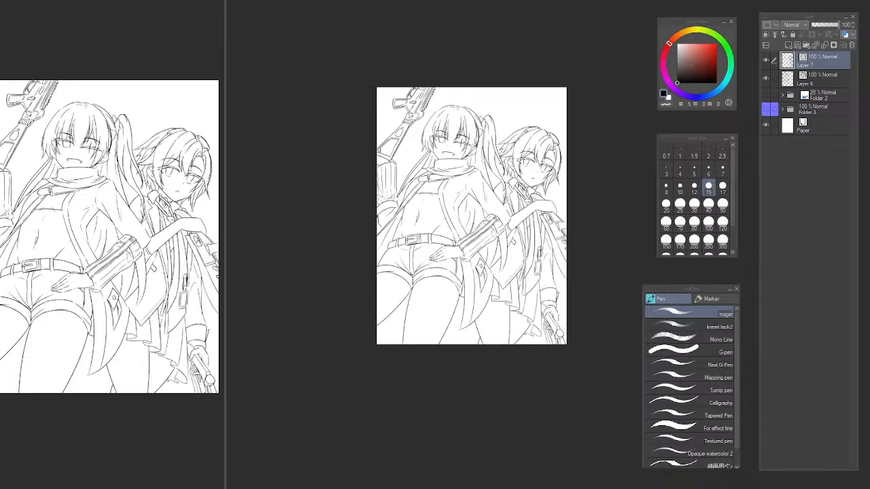
{"action": "scroll", "coordinate": [405, 158], "scroll_direction": "up", "scroll_amount": 3}
{"action": "left_click_drag", "start_coordinate": [421, 140], "coordinate": [318, 100]}
{"action": "scroll", "coordinate": [372, 80], "scroll_direction": "down", "scroll_amount": 1}
{"action": "left_click_drag", "start_coordinate": [374, 83], "coordinate": [388, 106]}
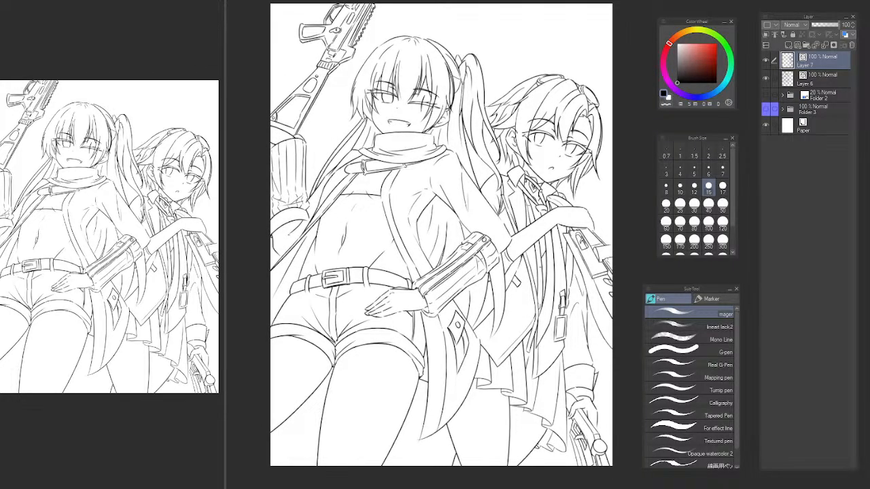